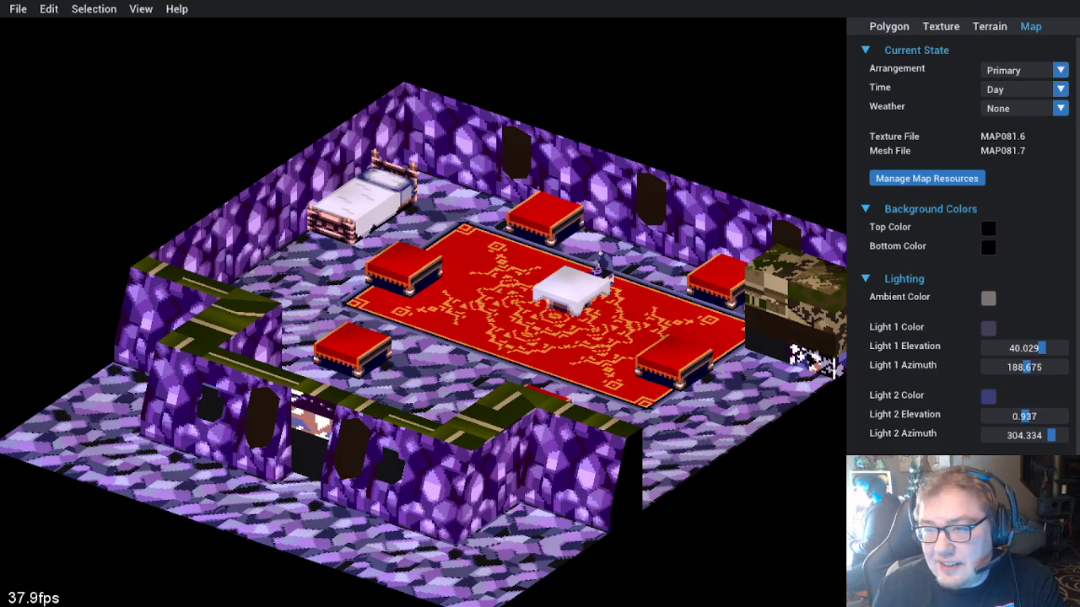
Examine the overall layout of the furnished crystal-walled room from several angles
{"action": "left_click_drag", "start_coordinate": [392, 339], "coordinate": [479, 319]}
{"action": "scroll", "coordinate": [480, 318], "scroll_direction": "down", "scroll_amount": 3}
{"action": "scroll", "coordinate": [433, 319], "scroll_direction": "up", "scroll_amount": 3}
{"action": "mouse_move", "coordinate": [347, 324]}
{"action": "left_mouse_down"}
{"action": "mouse_move", "coordinate": [375, 348]}
{"action": "mouse_move", "coordinate": [343, 326]}
{"action": "mouse_move", "coordinate": [353, 311]}
{"action": "left_mouse_up"}
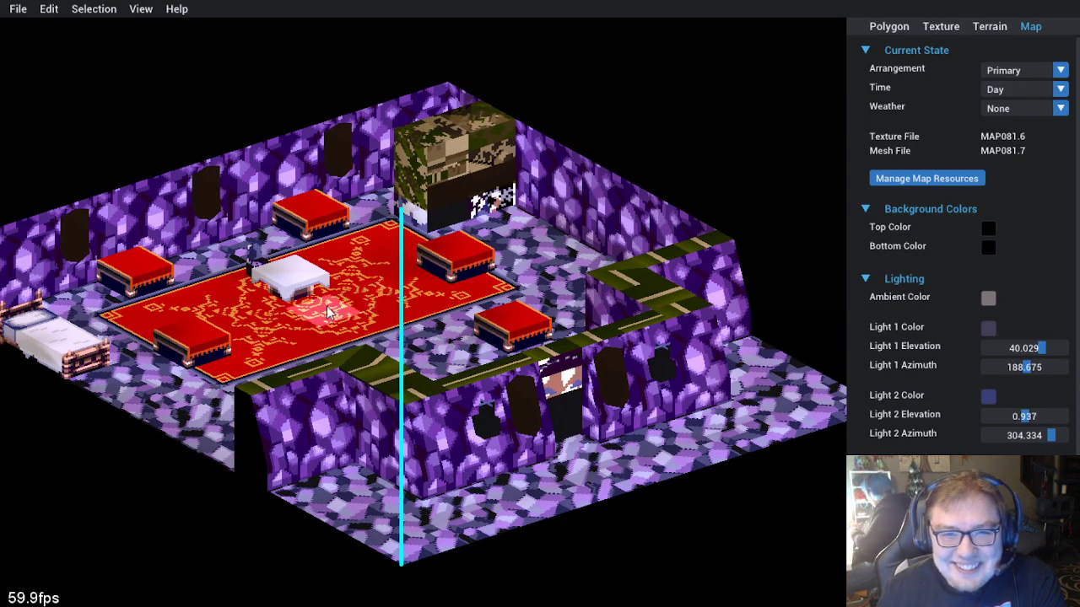
{"action": "left_click_drag", "start_coordinate": [358, 323], "coordinate": [390, 361]}
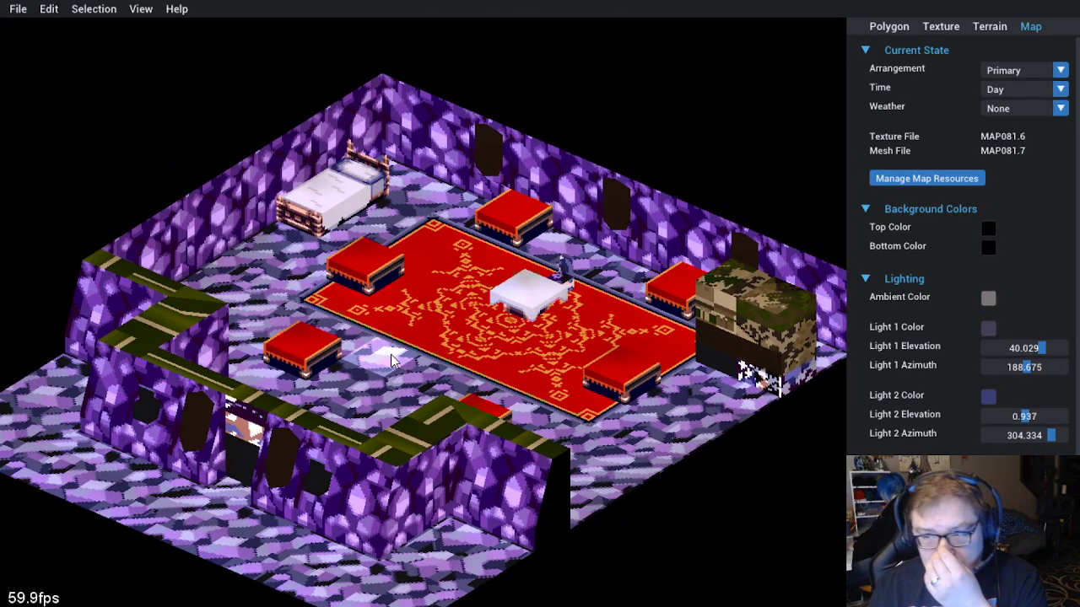
{"action": "left_click_drag", "start_coordinate": [443, 347], "coordinate": [392, 374]}
{"action": "scroll", "coordinate": [392, 374], "scroll_direction": "up", "scroll_amount": 2}
{"action": "scroll", "coordinate": [391, 374], "scroll_direction": "down", "scroll_amount": 2}
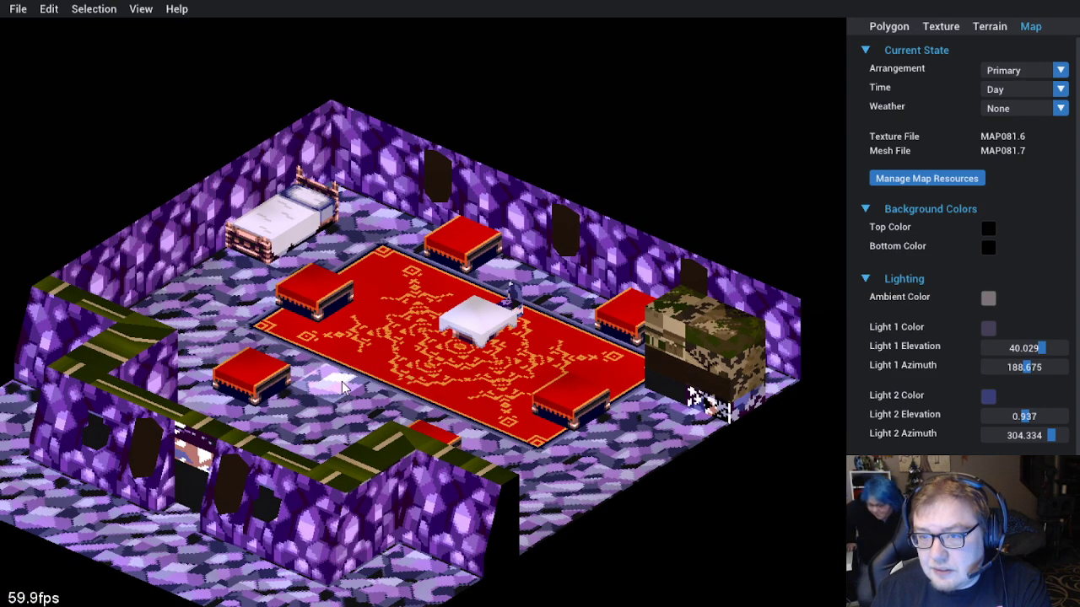
{"action": "left_click_drag", "start_coordinate": [533, 307], "coordinate": [492, 372]}
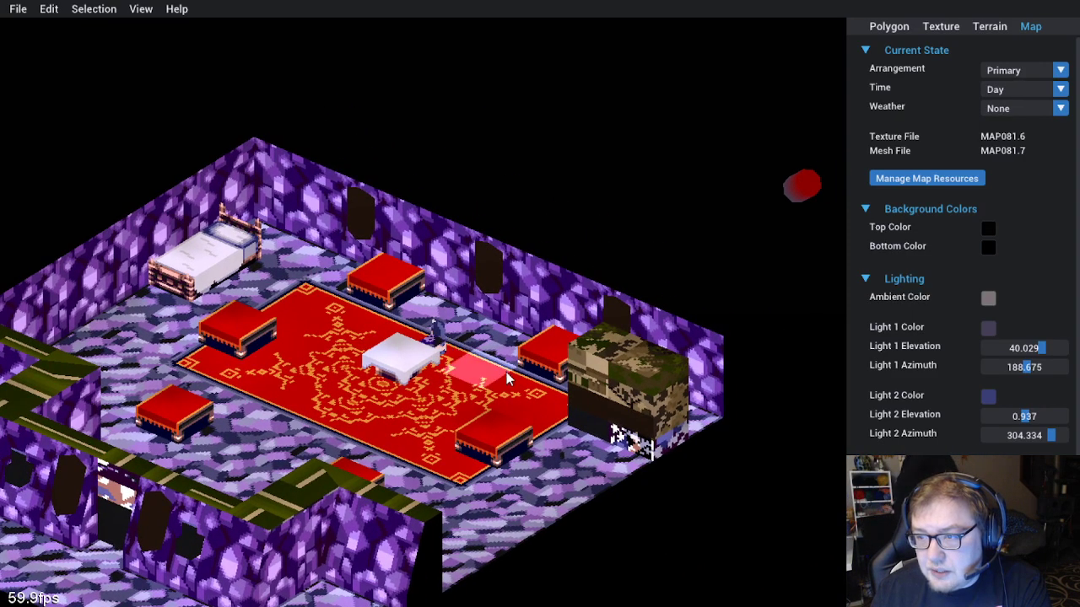
{"action": "left_click_drag", "start_coordinate": [638, 441], "coordinate": [472, 355]}
{"action": "left_click_drag", "start_coordinate": [392, 329], "coordinate": [372, 336]}
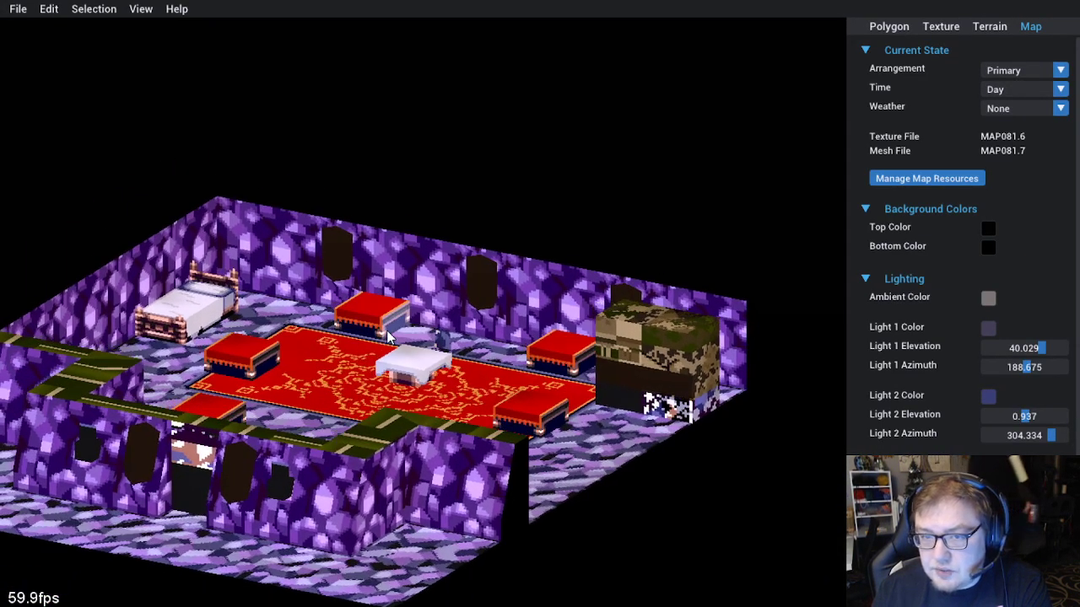
{"action": "left_click_drag", "start_coordinate": [314, 354], "coordinate": [302, 325]}
{"action": "scroll", "coordinate": [261, 354], "scroll_direction": "up", "scroll_amount": 1}
{"action": "scroll", "coordinate": [260, 354], "scroll_direction": "down", "scroll_amount": 1}
{"action": "left_click_drag", "start_coordinate": [261, 354], "coordinate": [403, 378]}
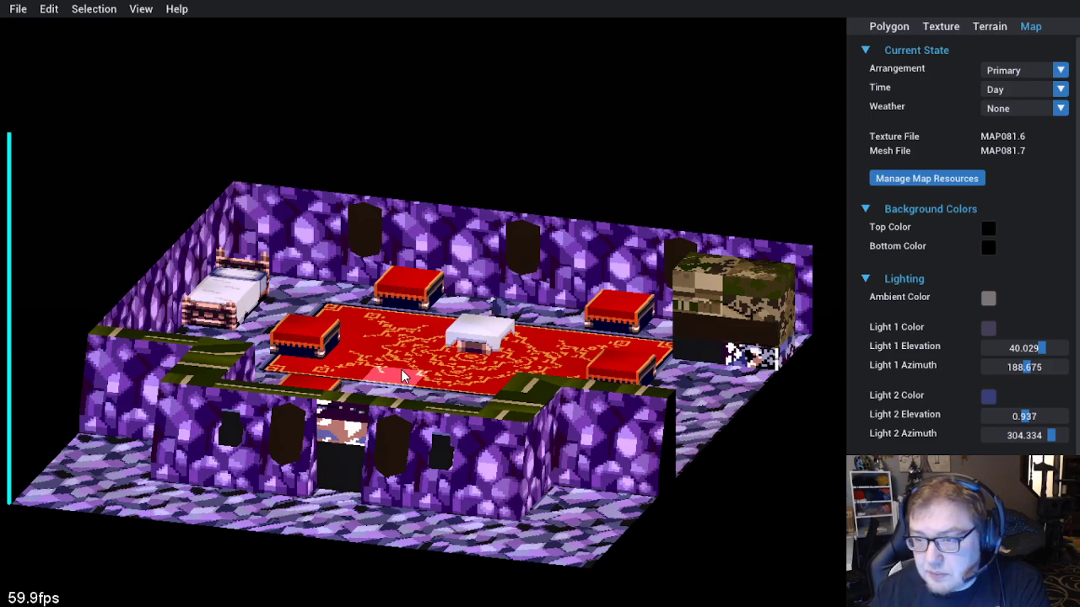
{"action": "left_click_drag", "start_coordinate": [402, 377], "coordinate": [318, 532]}
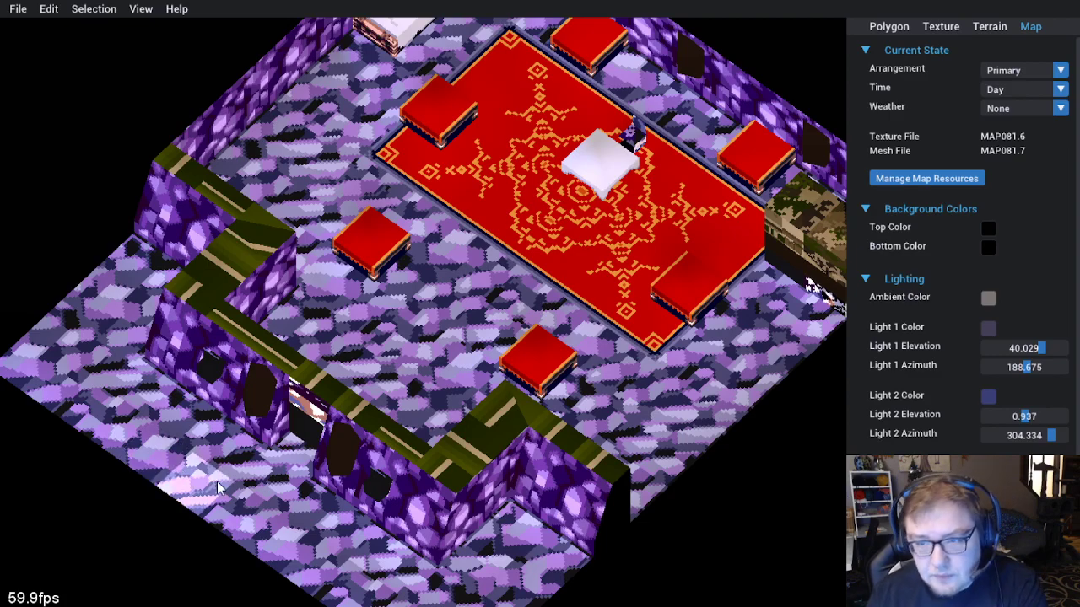
{"action": "left_click_drag", "start_coordinate": [221, 496], "coordinate": [223, 481]}
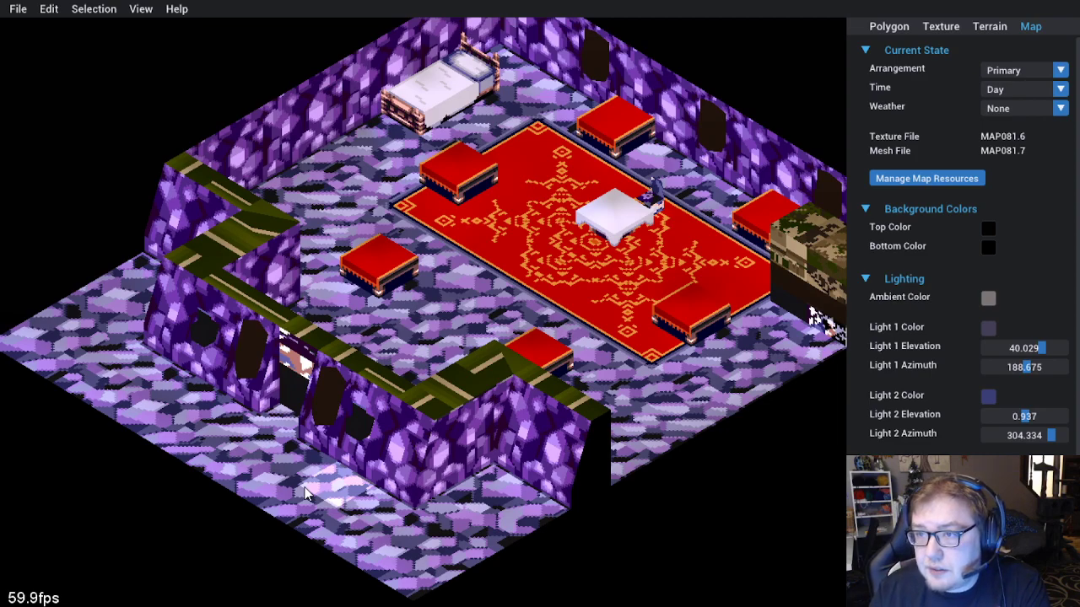
{"action": "left_click_drag", "start_coordinate": [306, 494], "coordinate": [356, 432]}
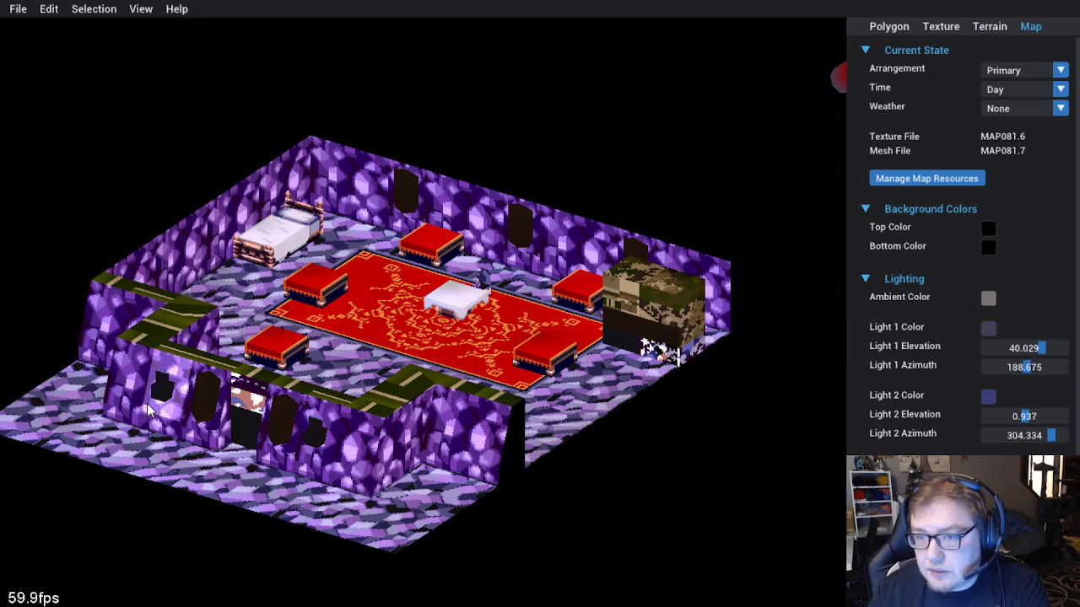
Inspect the outer corner of the front crystal wall and the adjoining floor tiles up close
{"action": "scroll", "coordinate": [351, 517], "scroll_direction": "up", "scroll_amount": 8}
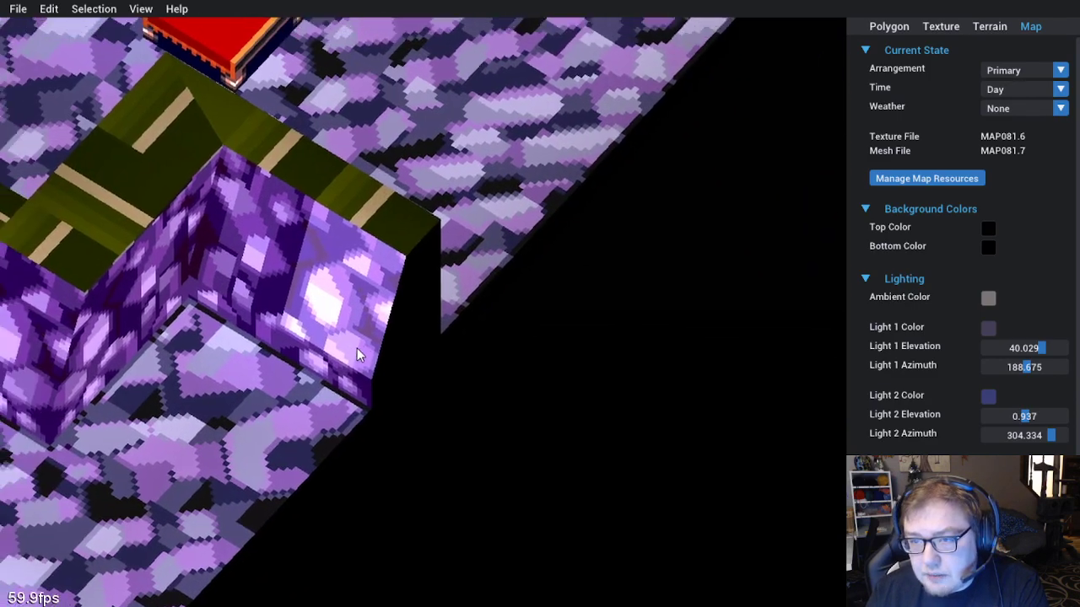
{"action": "left_click_drag", "start_coordinate": [356, 354], "coordinate": [422, 414]}
{"action": "scroll", "coordinate": [284, 451], "scroll_direction": "up", "scroll_amount": 6}
{"action": "left_click_drag", "start_coordinate": [291, 456], "coordinate": [455, 468]}
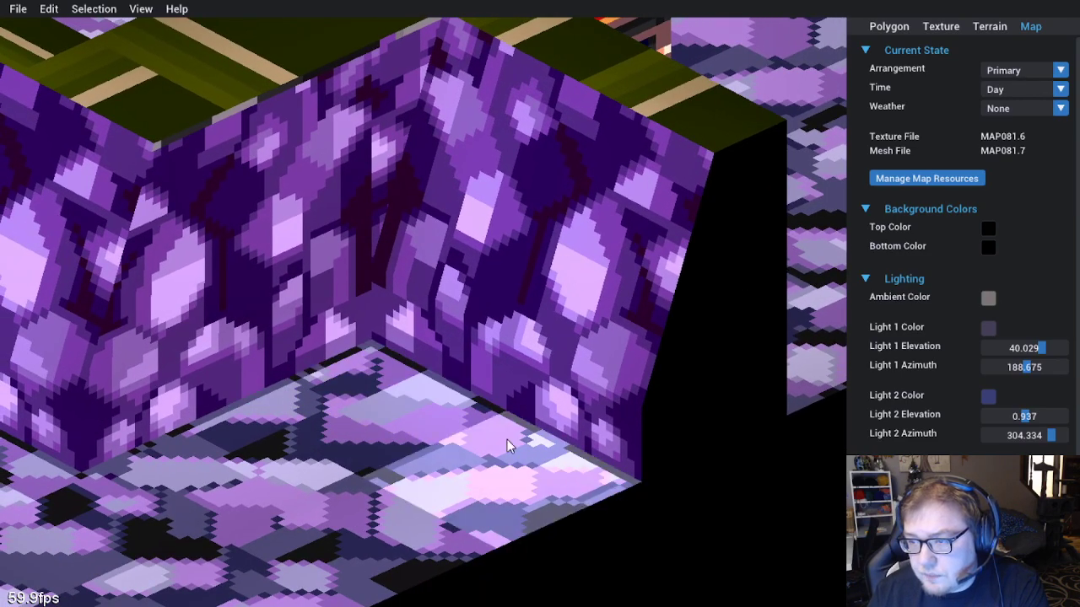
{"action": "left_click_drag", "start_coordinate": [207, 506], "coordinate": [205, 540]}
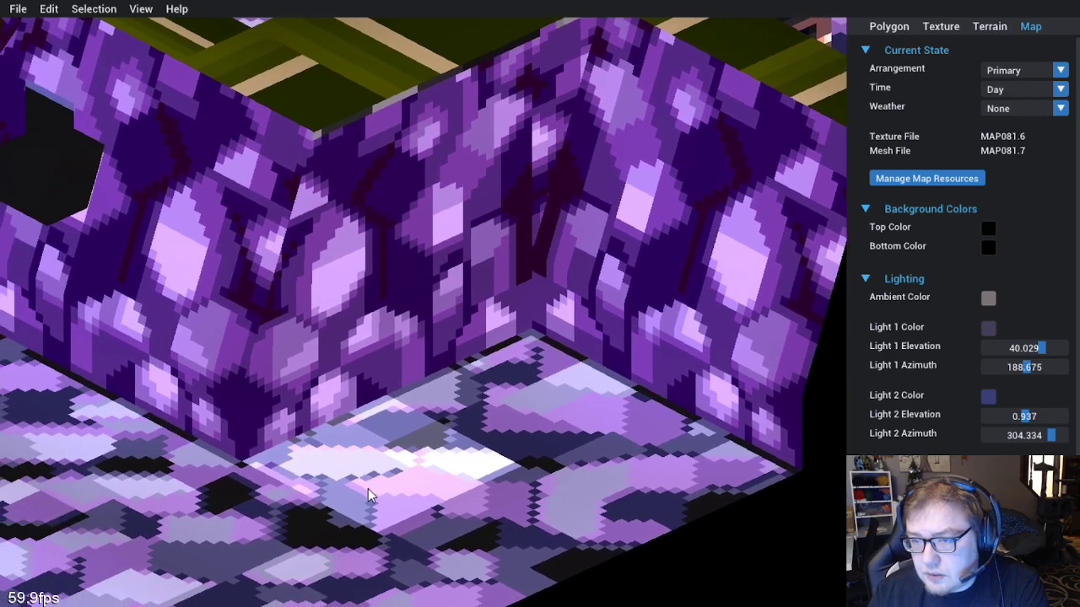
{"action": "scroll", "coordinate": [282, 527], "scroll_direction": "up", "scroll_amount": 4}
{"action": "scroll", "coordinate": [273, 498], "scroll_direction": "down", "scroll_amount": 4}
{"action": "left_click_drag", "start_coordinate": [272, 498], "coordinate": [326, 518]}
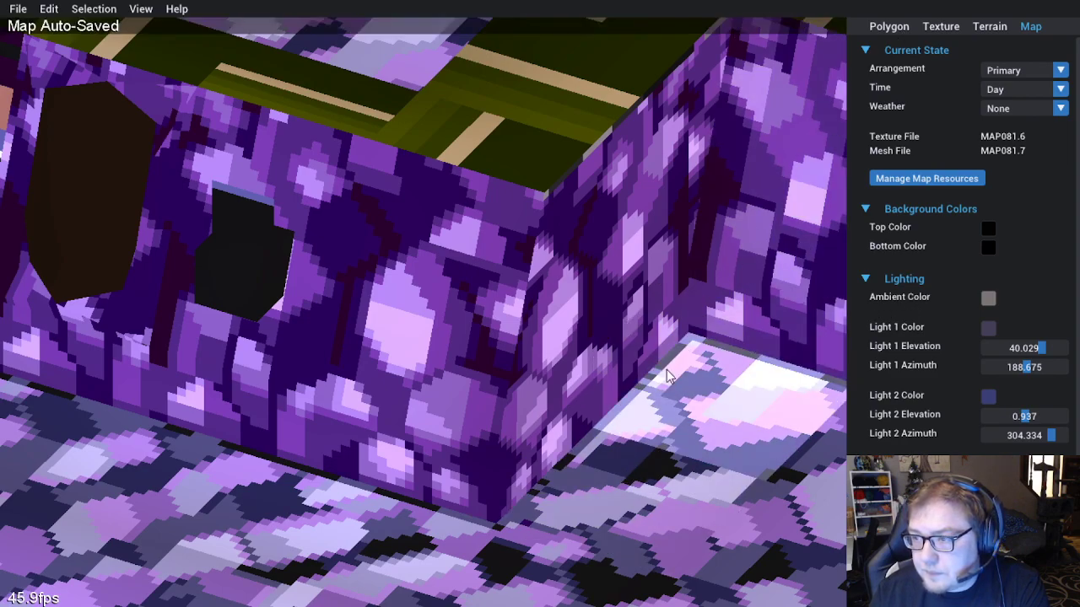
Inspect the exterior front wall with its doorway, dark openings and green wall tops
{"action": "key", "text": "s"}
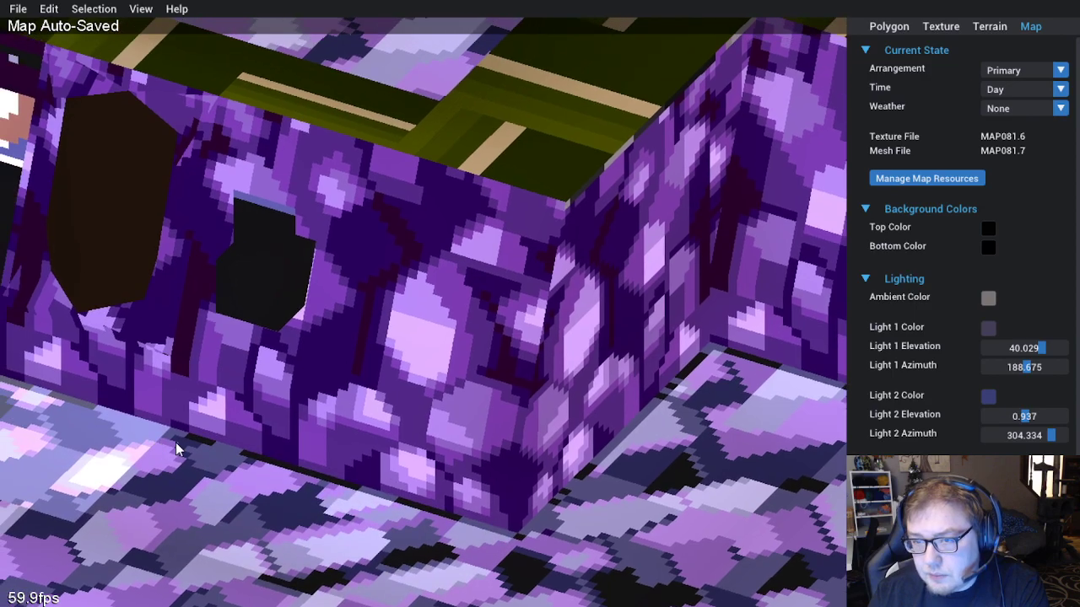
{"action": "key", "text": "w"}
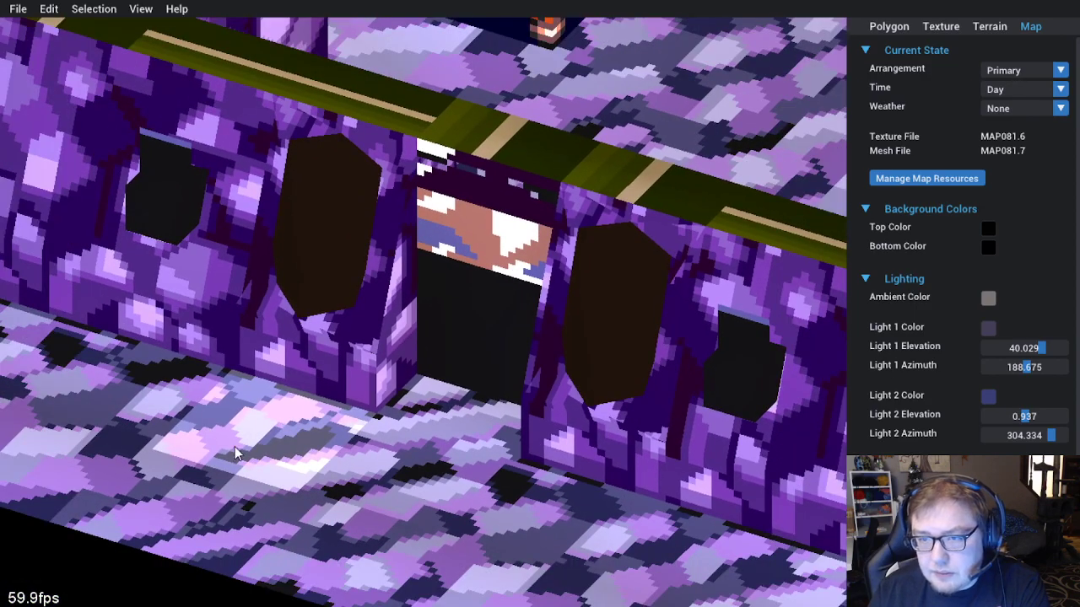
{"action": "key", "text": "s"}
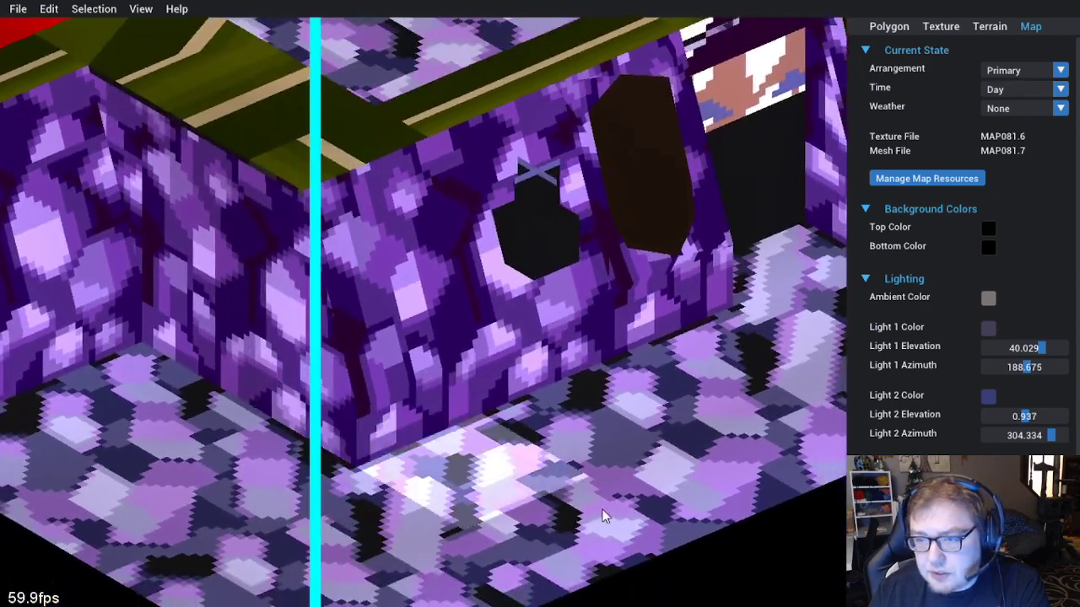
{"action": "key", "text": "s"}
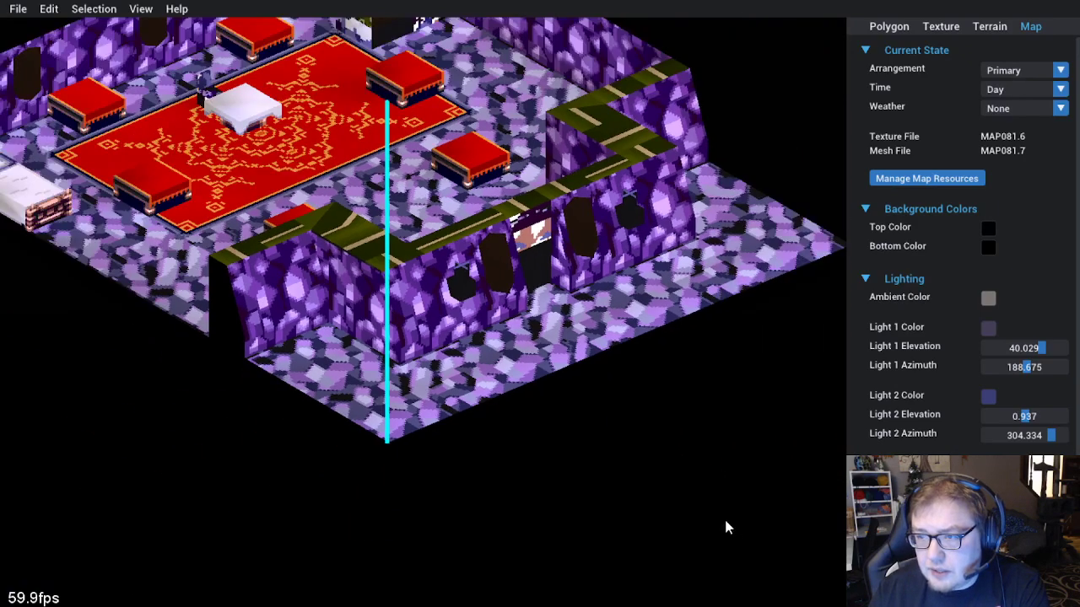
{"action": "key", "text": "w"}
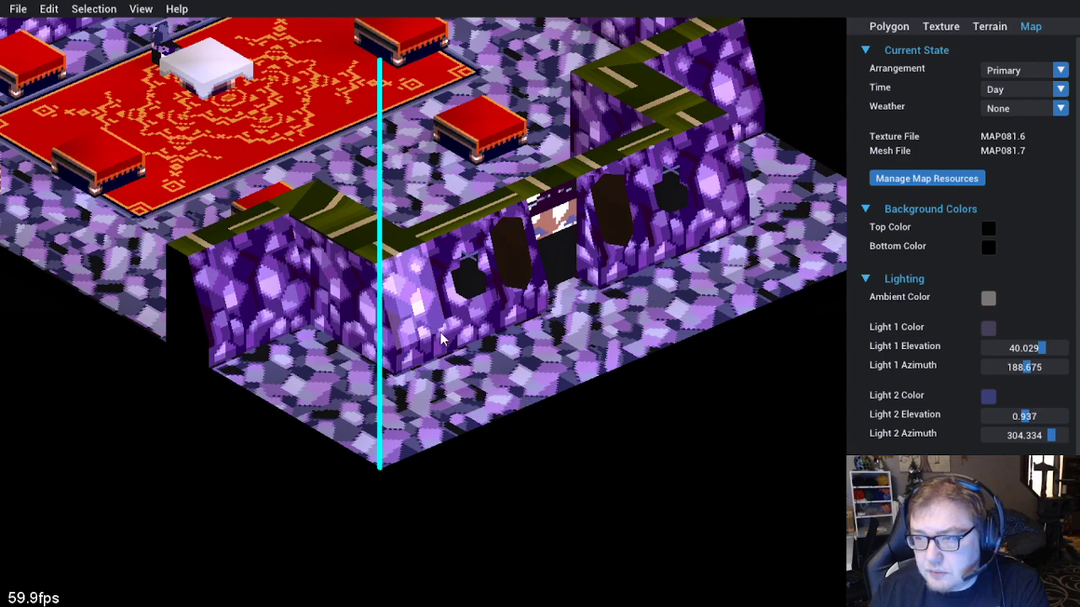
{"action": "key", "text": "w"}
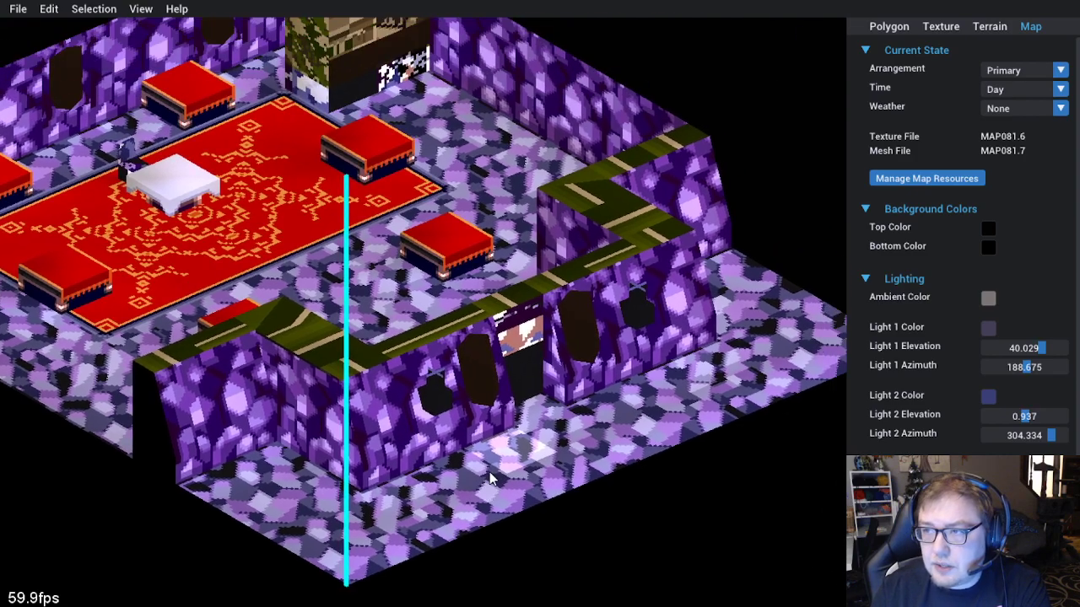
{"action": "key", "text": "s"}
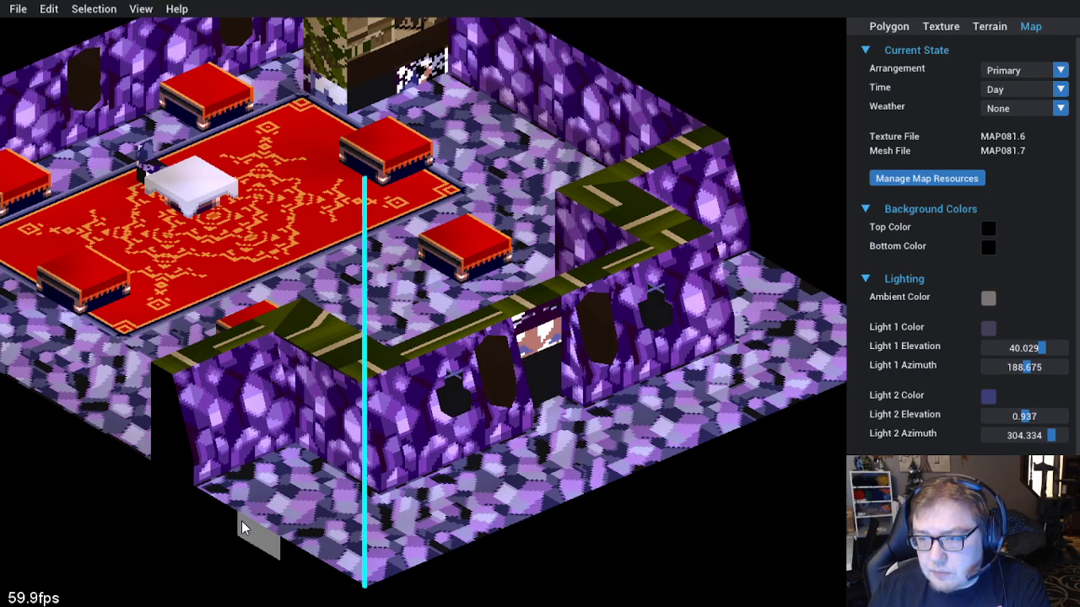
{"action": "scroll", "coordinate": [242, 527], "scroll_direction": "up", "scroll_amount": 5}
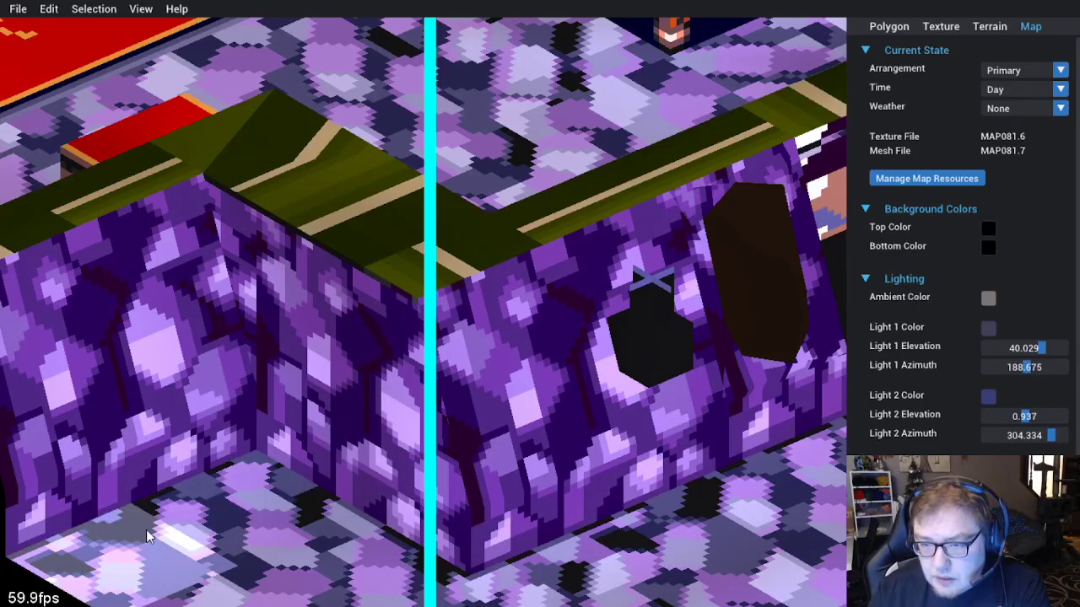
{"action": "scroll", "coordinate": [185, 536], "scroll_direction": "down", "scroll_amount": 4}
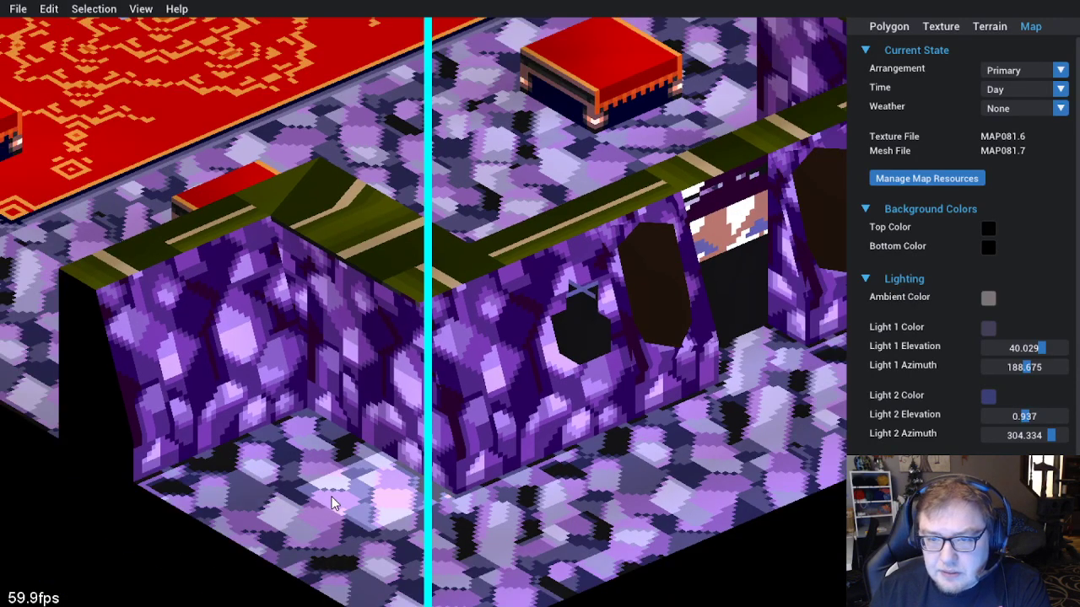
{"action": "scroll", "coordinate": [336, 445], "scroll_direction": "up", "scroll_amount": 2}
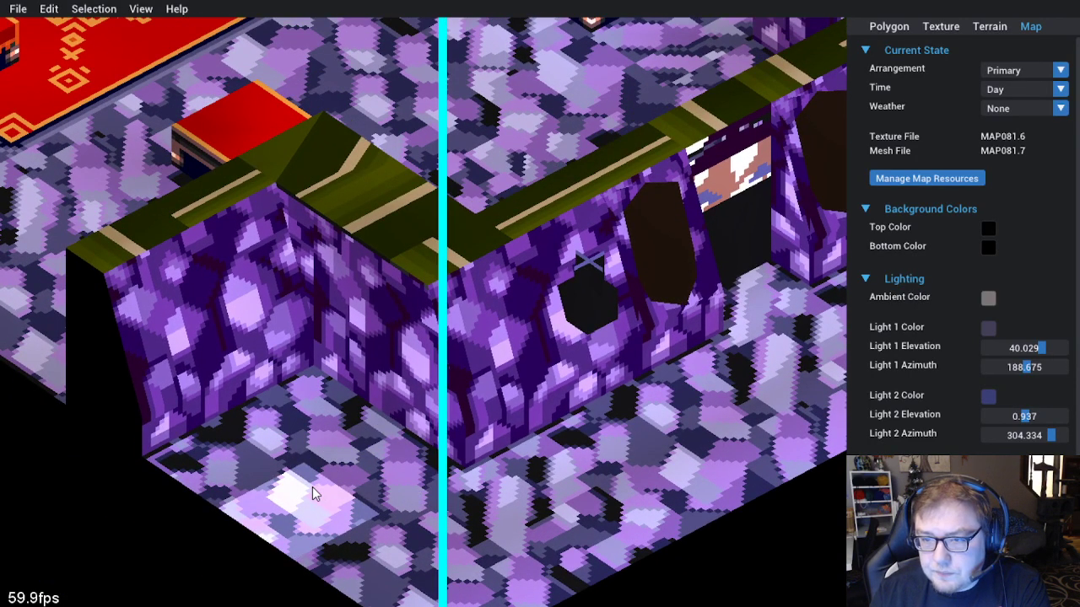
Examine the room's interior around the red rug, white table, stools and camouflage-textured block
{"action": "mouse_move", "coordinate": [359, 521]}
{"action": "left_mouse_down"}
{"action": "mouse_move", "coordinate": [282, 518]}
{"action": "mouse_move", "coordinate": [244, 544]}
{"action": "mouse_move", "coordinate": [326, 540]}
{"action": "mouse_move", "coordinate": [320, 438]}
{"action": "mouse_move", "coordinate": [226, 435]}
{"action": "left_mouse_up"}
{"action": "scroll", "coordinate": [321, 438], "scroll_direction": "down", "scroll_amount": 5}
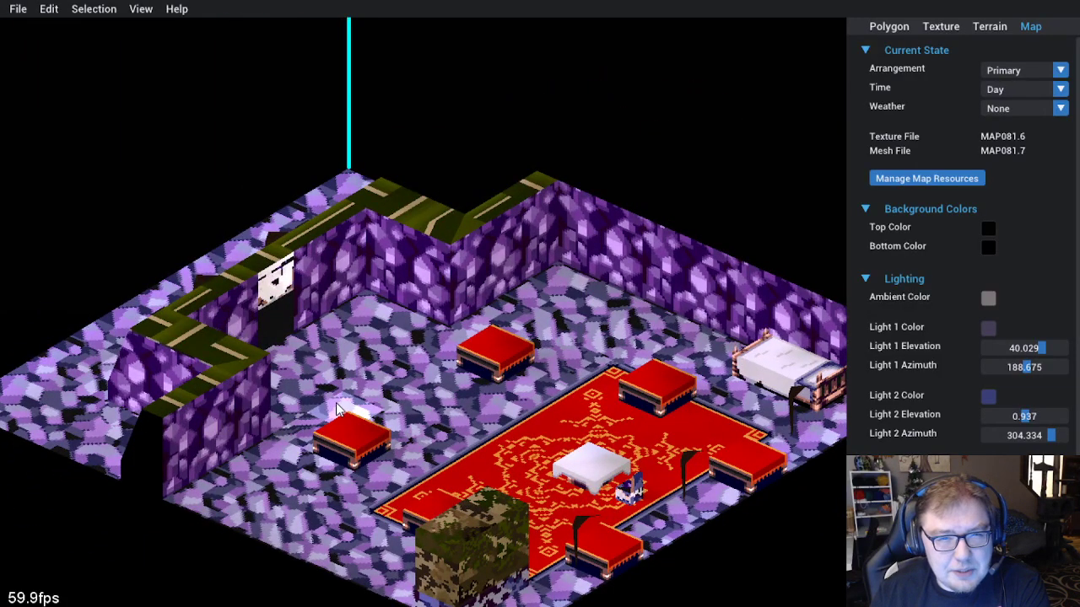
{"action": "left_click_drag", "start_coordinate": [336, 409], "coordinate": [559, 518]}
{"action": "scroll", "coordinate": [318, 527], "scroll_direction": "up", "scroll_amount": 5}
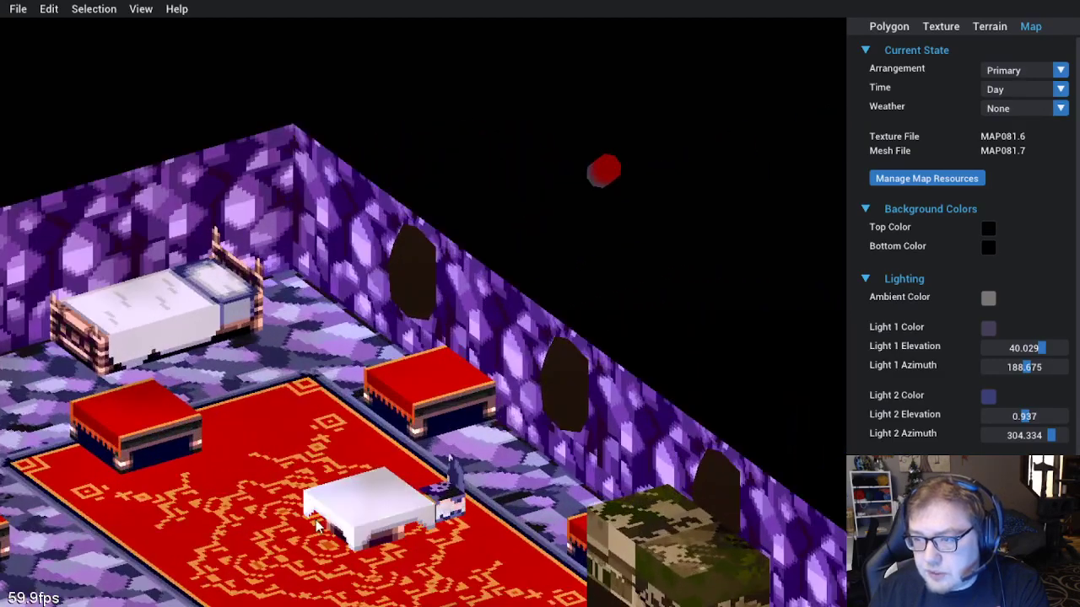
{"action": "scroll", "coordinate": [318, 527], "scroll_direction": "down", "scroll_amount": 5}
{"action": "left_click_drag", "start_coordinate": [318, 527], "coordinate": [571, 409]}
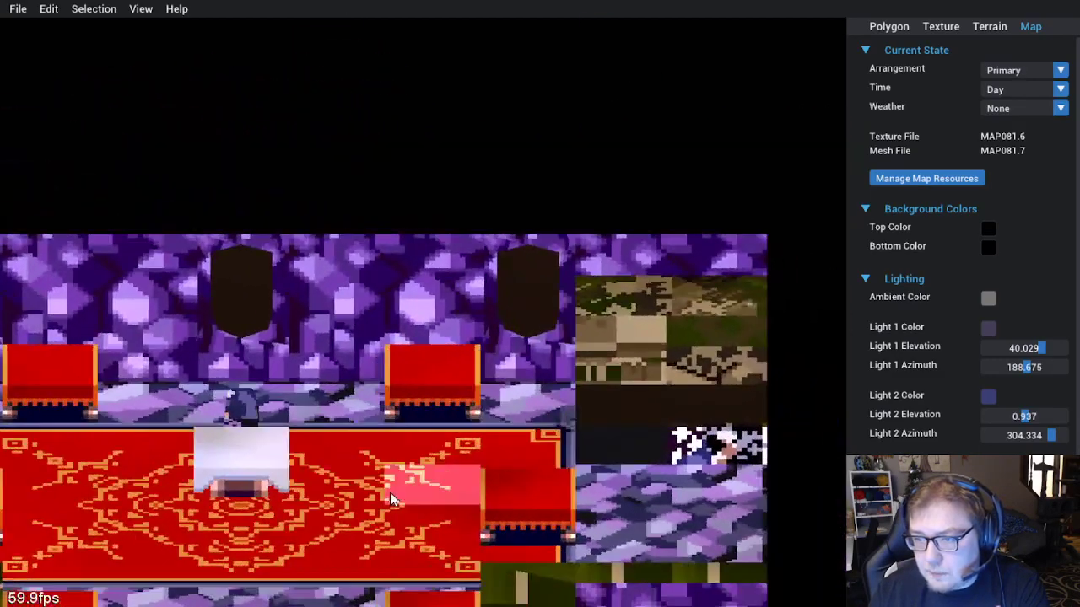
{"action": "scroll", "coordinate": [391, 498], "scroll_direction": "down", "scroll_amount": 3}
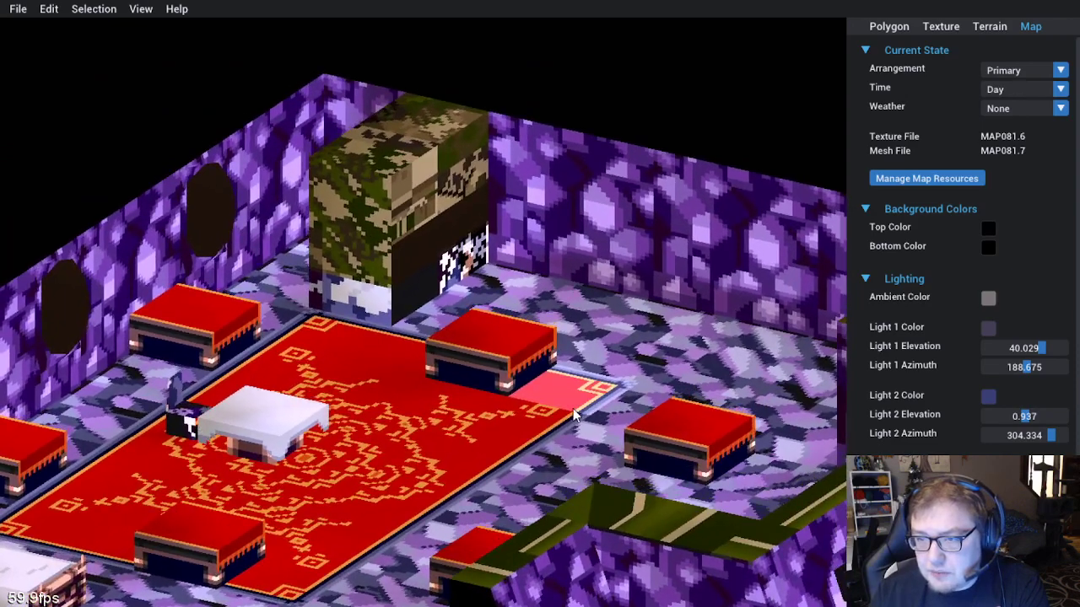
{"action": "left_click_drag", "start_coordinate": [477, 380], "coordinate": [526, 379]}
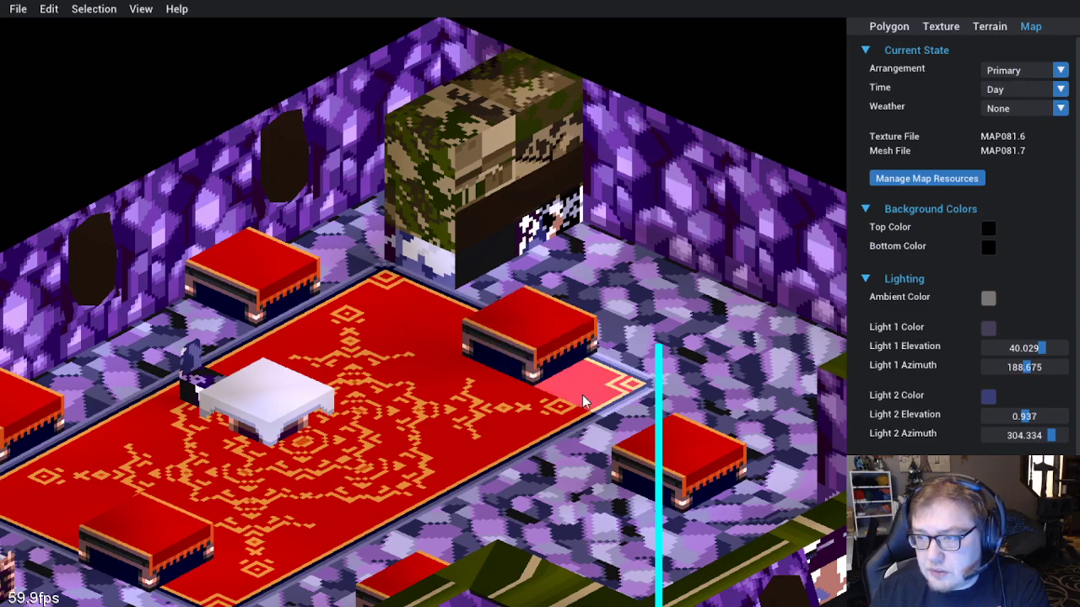
{"action": "left_click_drag", "start_coordinate": [611, 401], "coordinate": [339, 375]}
{"action": "scroll", "coordinate": [536, 397], "scroll_direction": "down", "scroll_amount": 2}
{"action": "left_click_drag", "start_coordinate": [594, 338], "coordinate": [618, 386]}
{"action": "scroll", "coordinate": [618, 386], "scroll_direction": "down", "scroll_amount": 2}
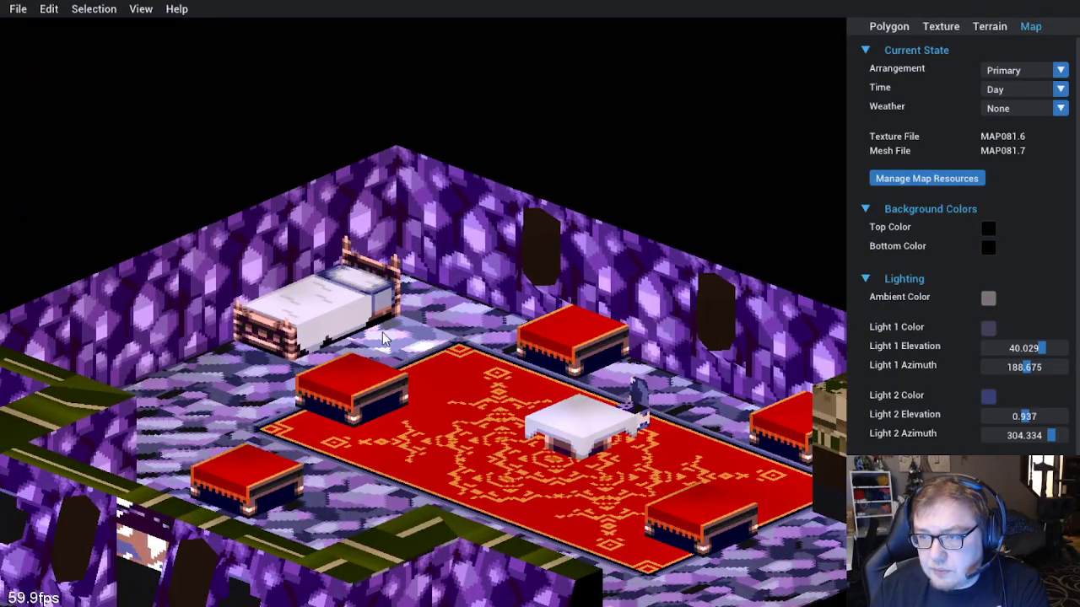
Examine the bed, red stools and inner wall faces from low and opposite viewing angles
{"action": "left_click_drag", "start_coordinate": [443, 375], "coordinate": [646, 397]}
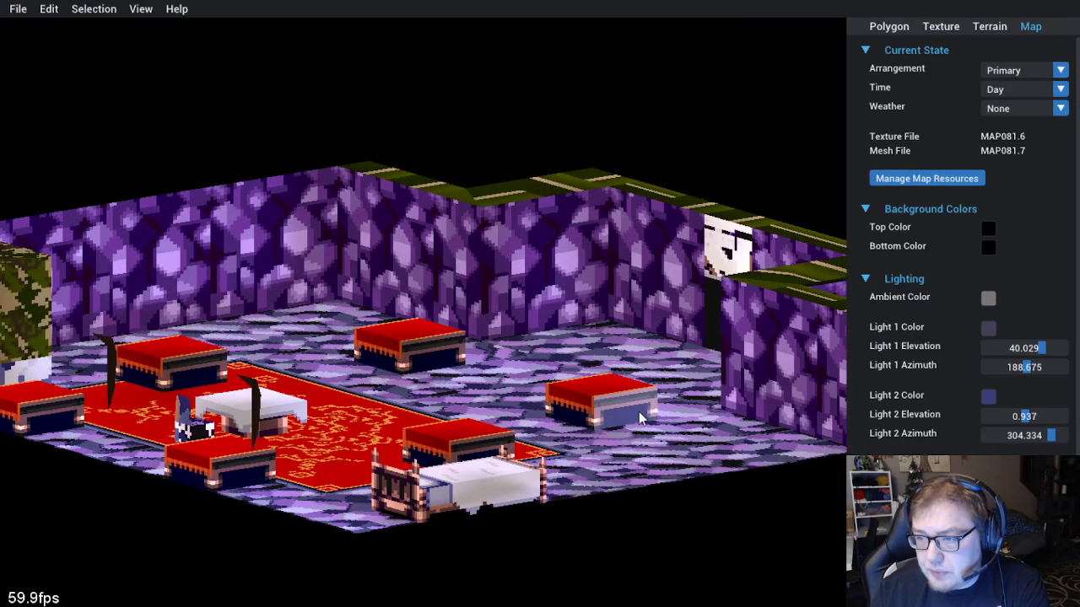
{"action": "scroll", "coordinate": [666, 436], "scroll_direction": "up", "scroll_amount": 4}
{"action": "left_click_drag", "start_coordinate": [667, 435], "coordinate": [338, 429]}
{"action": "scroll", "coordinate": [434, 482], "scroll_direction": "down", "scroll_amount": 2}
{"action": "left_click_drag", "start_coordinate": [435, 482], "coordinate": [422, 413]}
{"action": "scroll", "coordinate": [428, 419], "scroll_direction": "up", "scroll_amount": 2}
{"action": "scroll", "coordinate": [347, 415], "scroll_direction": "down", "scroll_amount": 2}
{"action": "left_click_drag", "start_coordinate": [347, 415], "coordinate": [340, 403]}
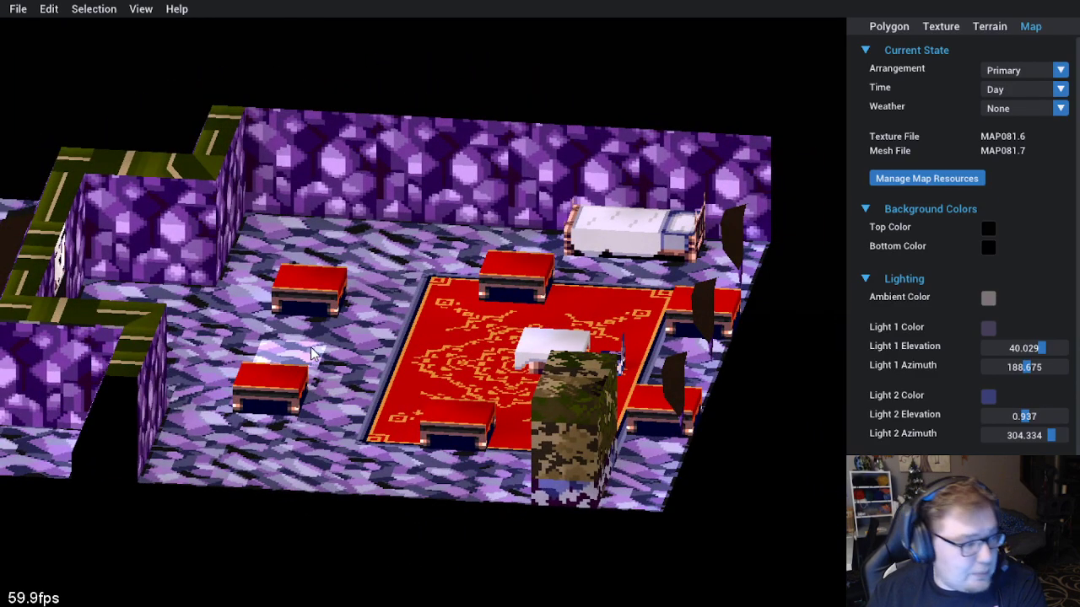
{"action": "left_click_drag", "start_coordinate": [294, 334], "coordinate": [397, 394]}
{"action": "scroll", "coordinate": [413, 341], "scroll_direction": "down", "scroll_amount": 2}
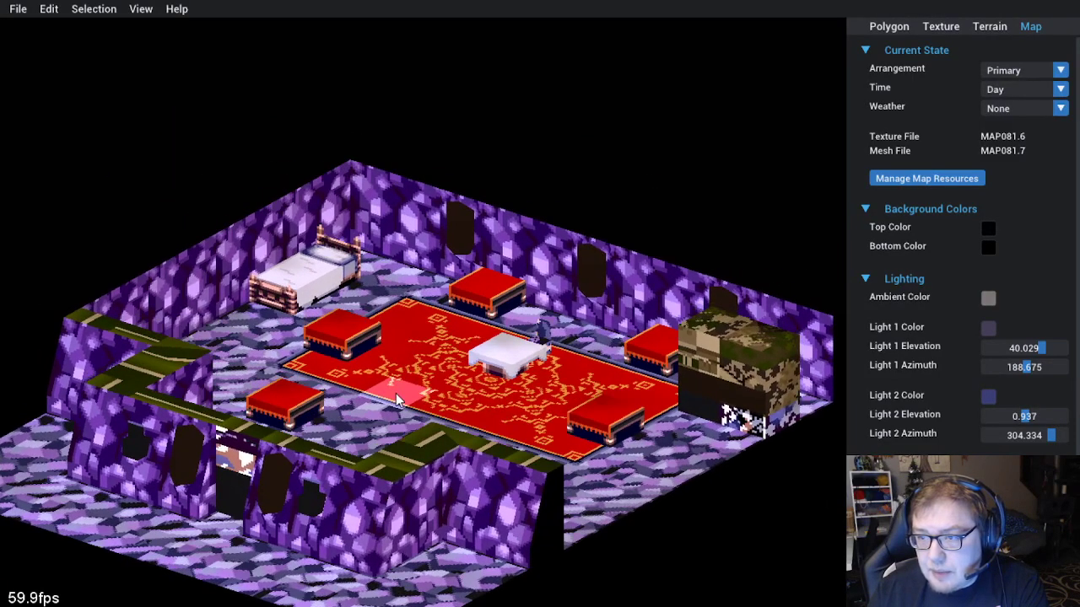
Select the top polygon of the red stool nearest the bed, deselect it, and review the room from other sides
{"action": "left_click", "coordinate": [343, 335]}
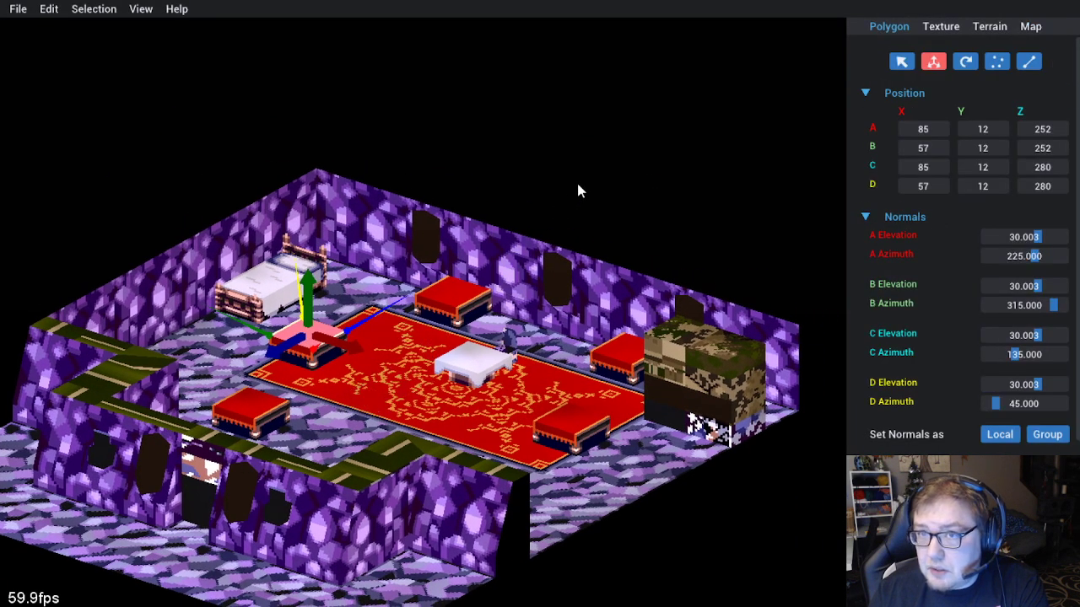
{"action": "left_click", "coordinate": [577, 183]}
{"action": "mouse_move", "coordinate": [473, 320]}
{"action": "left_mouse_down"}
{"action": "mouse_move", "coordinate": [485, 328]}
{"action": "mouse_move", "coordinate": [458, 302]}
{"action": "mouse_move", "coordinate": [529, 293]}
{"action": "mouse_move", "coordinate": [494, 322]}
{"action": "left_mouse_up"}
{"action": "left_click_drag", "start_coordinate": [245, 388], "coordinate": [291, 379]}
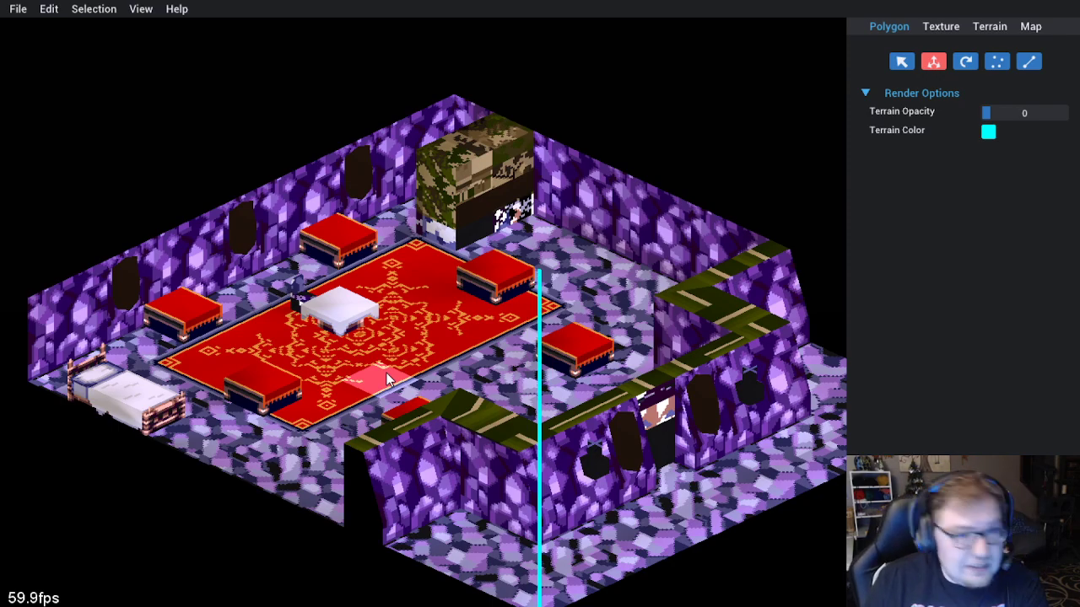
{"action": "left_click_drag", "start_coordinate": [428, 419], "coordinate": [329, 391]}
{"action": "scroll", "coordinate": [396, 385], "scroll_direction": "down", "scroll_amount": 2}
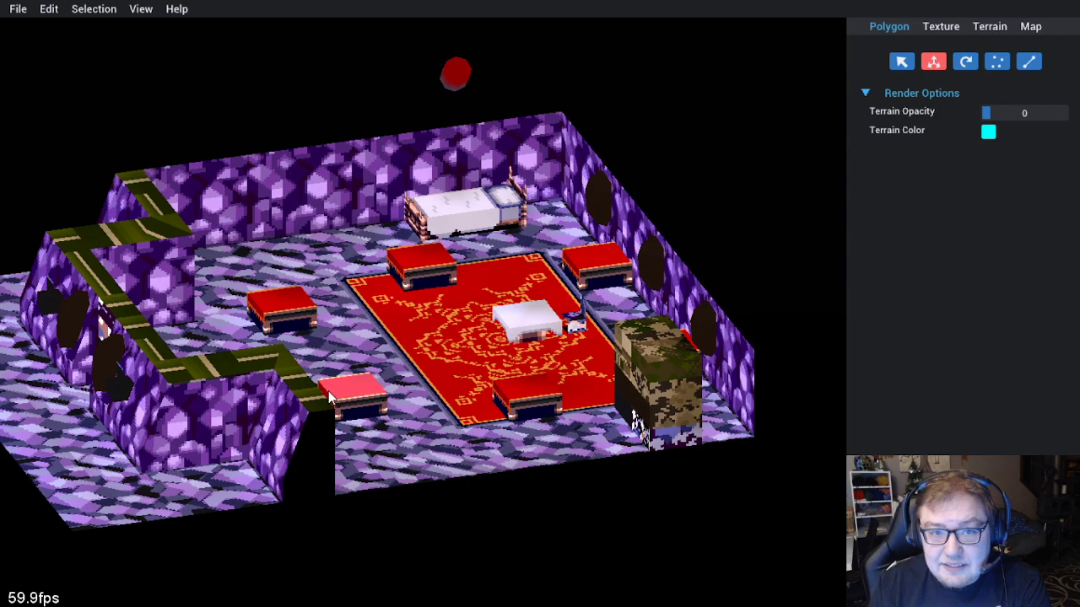
Examine the room's walls, doorway front, stools and camouflage-textured block from the bed side and the opposite side
{"action": "left_click_drag", "start_coordinate": [368, 297], "coordinate": [404, 302]}
{"action": "left_click_drag", "start_coordinate": [363, 333], "coordinate": [330, 316]}
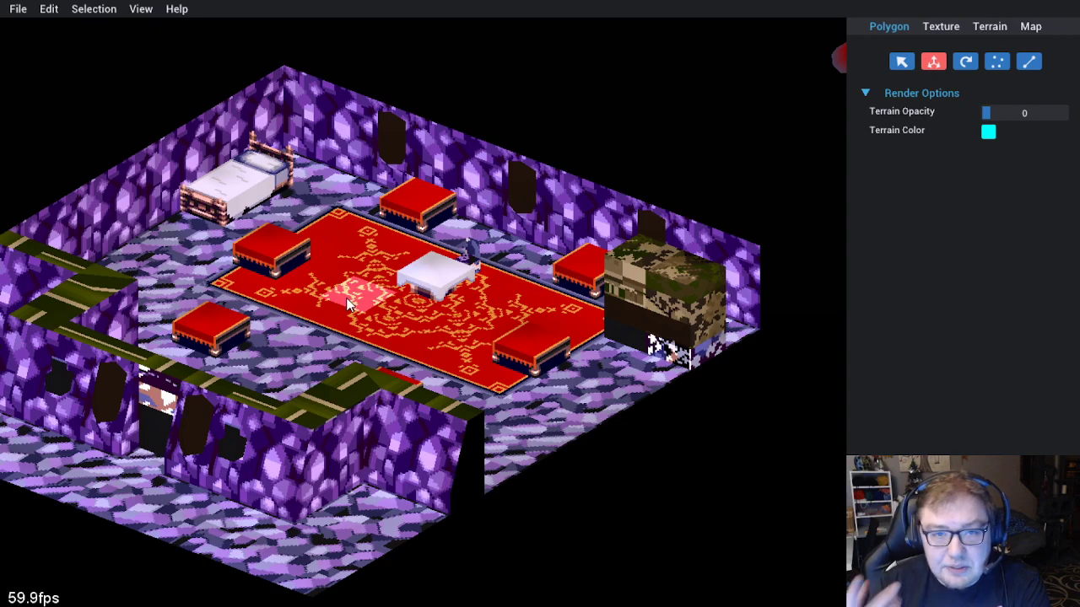
{"action": "left_click_drag", "start_coordinate": [407, 343], "coordinate": [383, 354]}
{"action": "scroll", "coordinate": [354, 341], "scroll_direction": "down", "scroll_amount": 1}
{"action": "scroll", "coordinate": [354, 341], "scroll_direction": "up", "scroll_amount": 1}
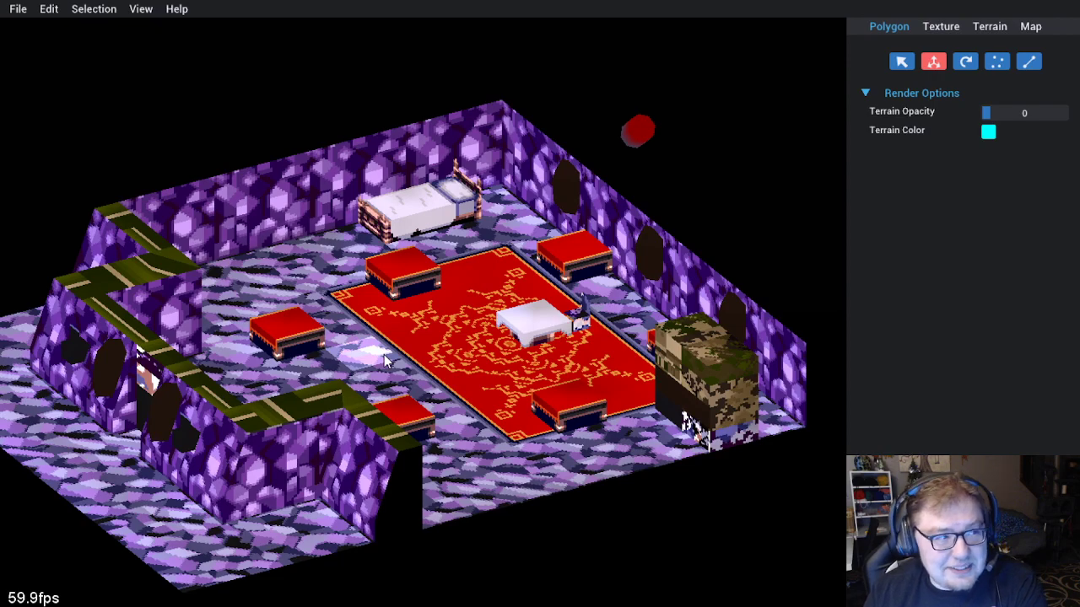
{"action": "left_click_drag", "start_coordinate": [391, 313], "coordinate": [397, 314]}
{"action": "left_click_drag", "start_coordinate": [384, 352], "coordinate": [450, 311]}
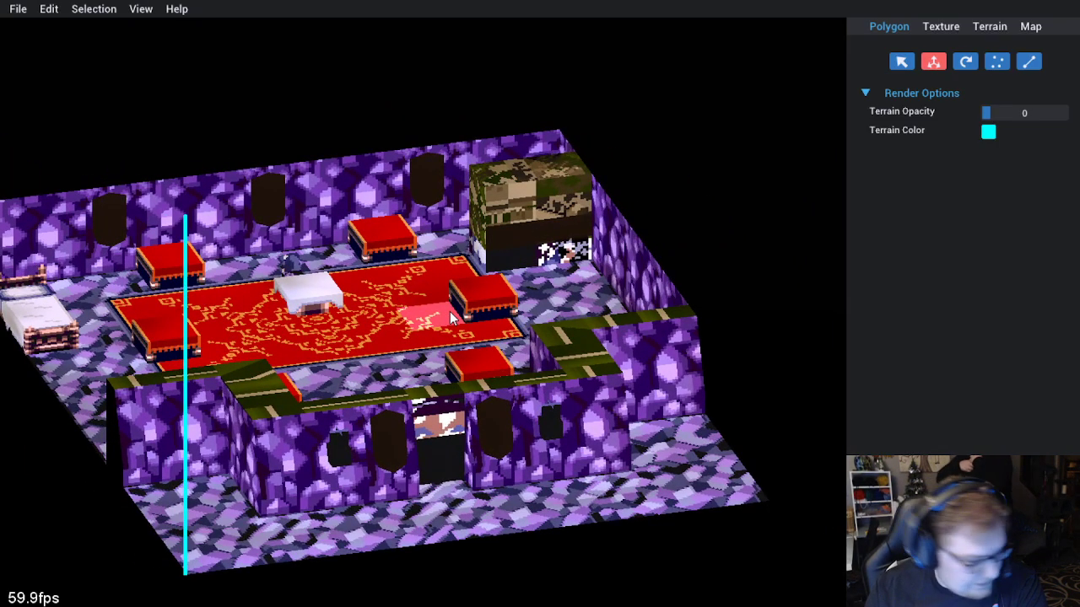
{"action": "left_click_drag", "start_coordinate": [365, 300], "coordinate": [328, 306]}
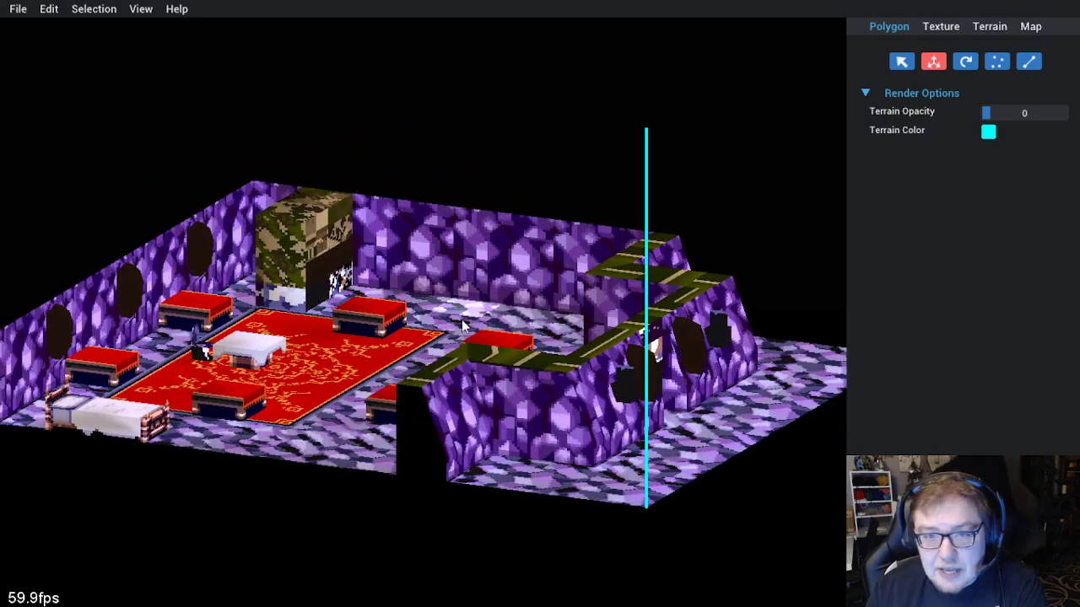
{"action": "left_click_drag", "start_coordinate": [466, 315], "coordinate": [425, 316]}
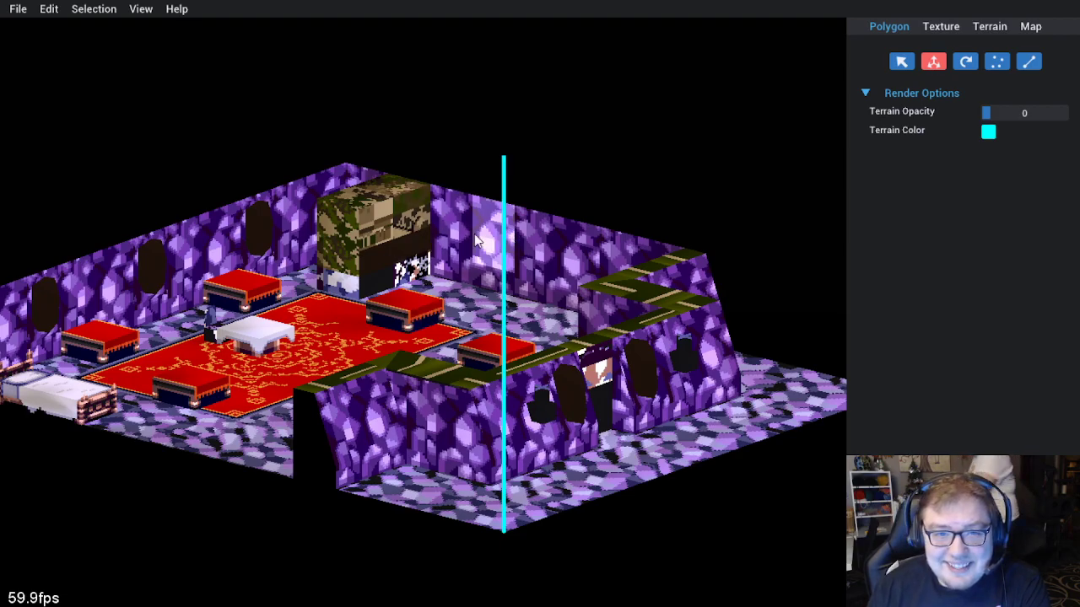
{"action": "mouse_move", "coordinate": [414, 285]}
{"action": "left_mouse_down"}
{"action": "mouse_move", "coordinate": [329, 308]}
{"action": "mouse_move", "coordinate": [330, 376]}
{"action": "mouse_move", "coordinate": [319, 363]}
{"action": "left_mouse_up"}
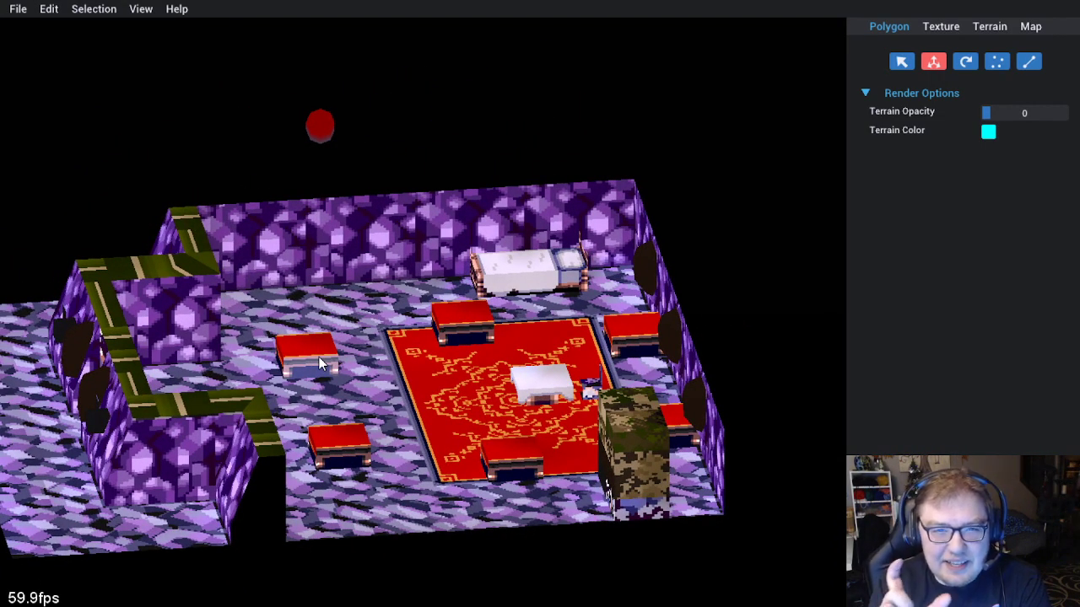
Inspect the red rug, white table and surrounding furniture from varying distances and angles
{"action": "left_click_drag", "start_coordinate": [329, 364], "coordinate": [384, 344]}
{"action": "scroll", "coordinate": [381, 348], "scroll_direction": "up", "scroll_amount": 3}
{"action": "scroll", "coordinate": [379, 350], "scroll_direction": "down", "scroll_amount": 1}
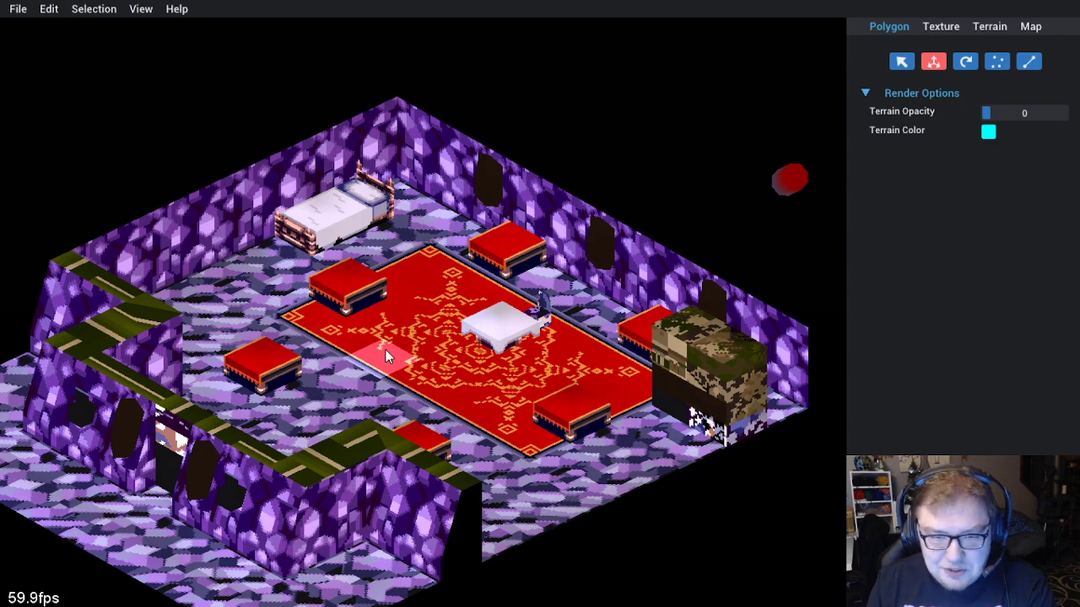
{"action": "scroll", "coordinate": [385, 349], "scroll_direction": "up", "scroll_amount": 1}
{"action": "left_click_drag", "start_coordinate": [387, 365], "coordinate": [480, 344]}
{"action": "scroll", "coordinate": [427, 334], "scroll_direction": "down", "scroll_amount": 2}
{"action": "scroll", "coordinate": [427, 338], "scroll_direction": "up", "scroll_amount": 2}
{"action": "scroll", "coordinate": [475, 347], "scroll_direction": "up", "scroll_amount": 2}
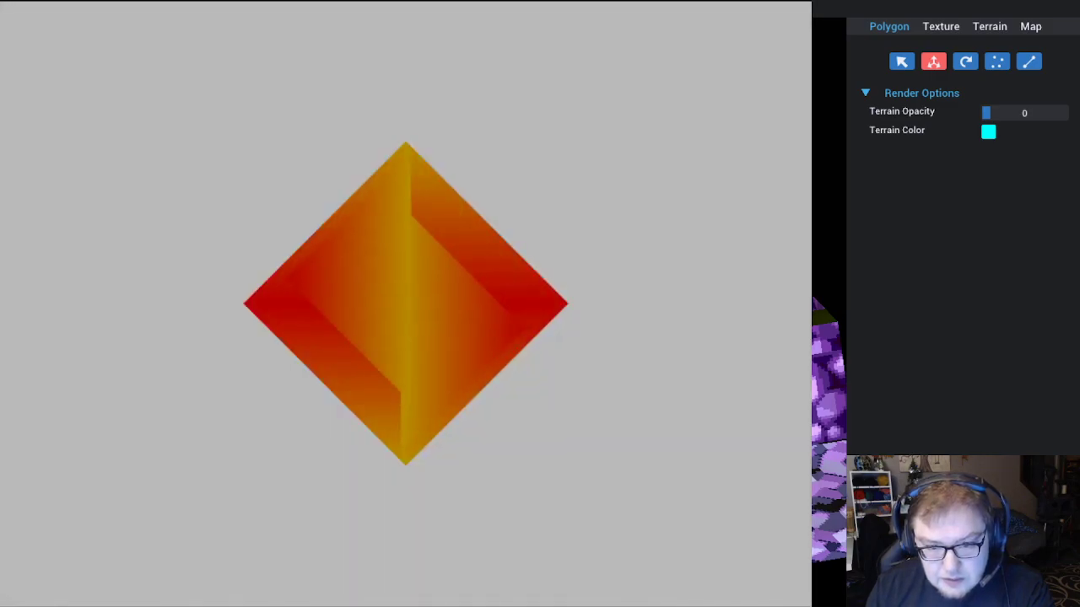
In the game emulator, load the quicksave, enter the Sweegy Woods battle with Ramza and advance through the opening dialogue
{"action": "key", "text": "F5"}
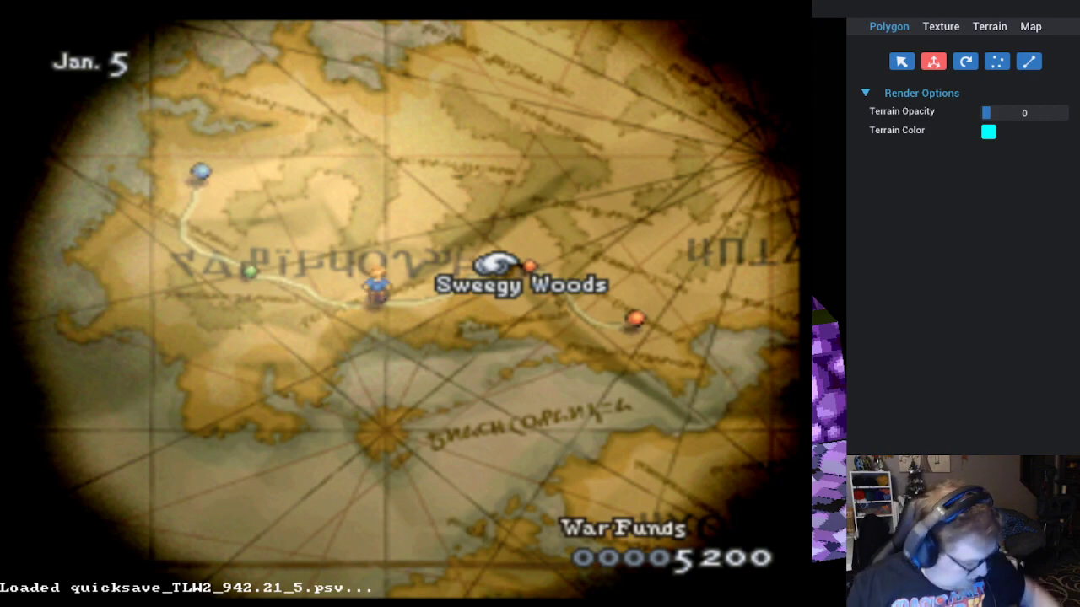
{"action": "key", "text": "x"}
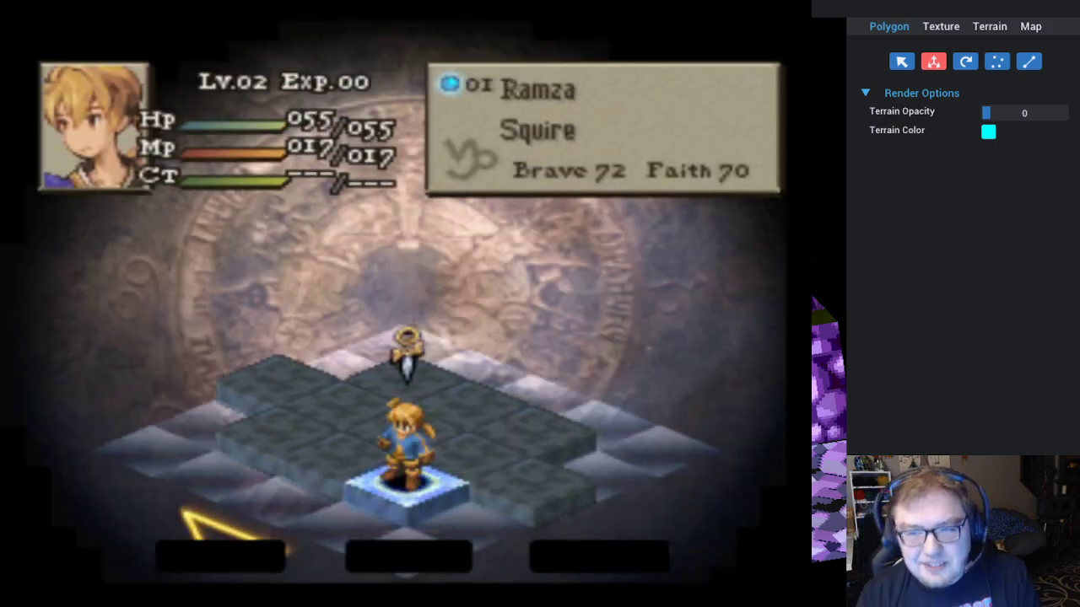
{"action": "key", "text": "Return"}
{"action": "key", "text": "Return"}
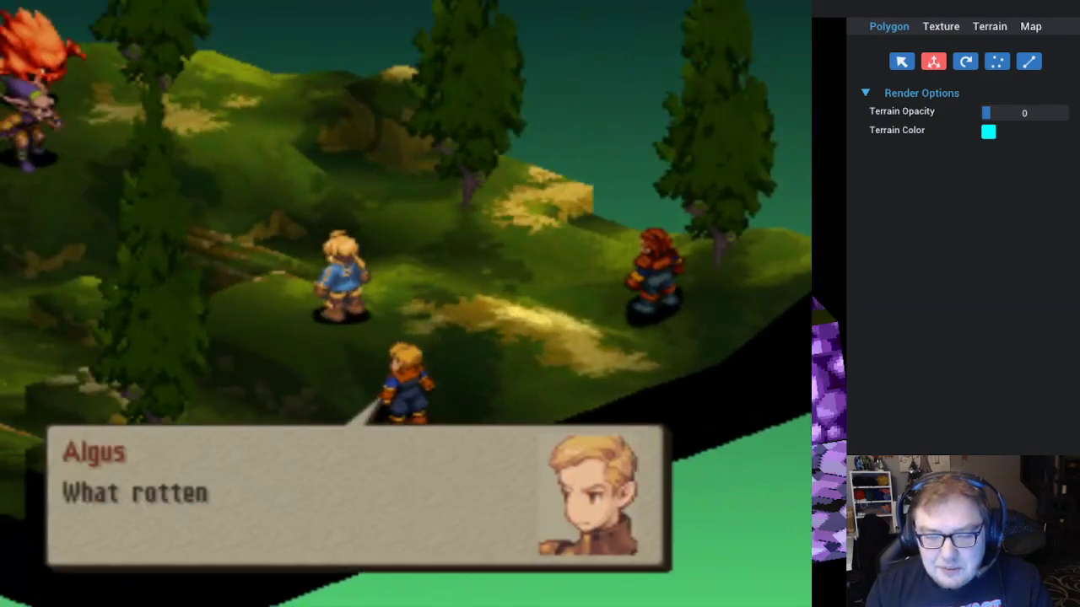
{"action": "key", "text": "Return"}
{"action": "key", "text": "Return"}
{"action": "key", "text": "Return"}
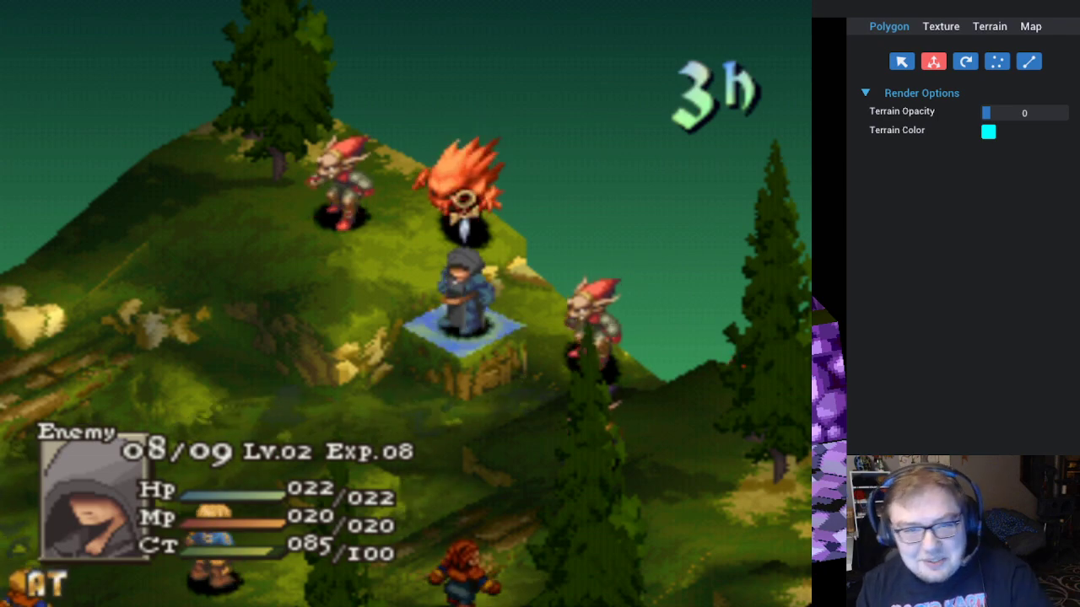
Return to the map editor and compare the crystal room's layout from two opposite corners
{"action": "key", "text": "alt+Tab"}
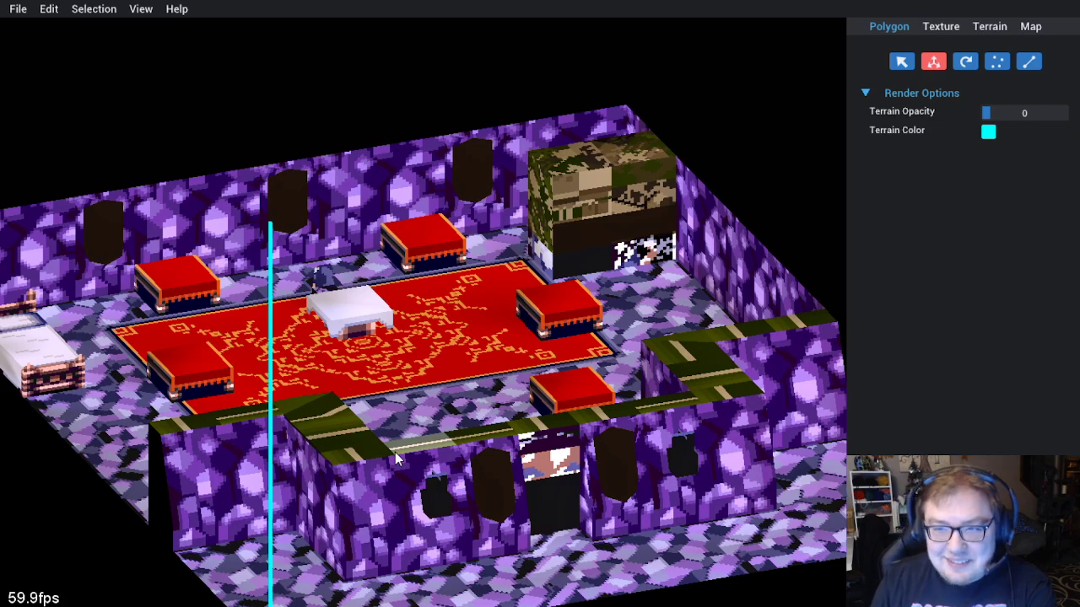
{"action": "left_click_drag", "start_coordinate": [366, 259], "coordinate": [403, 323]}
{"action": "scroll", "coordinate": [403, 323], "scroll_direction": "down", "scroll_amount": 4}
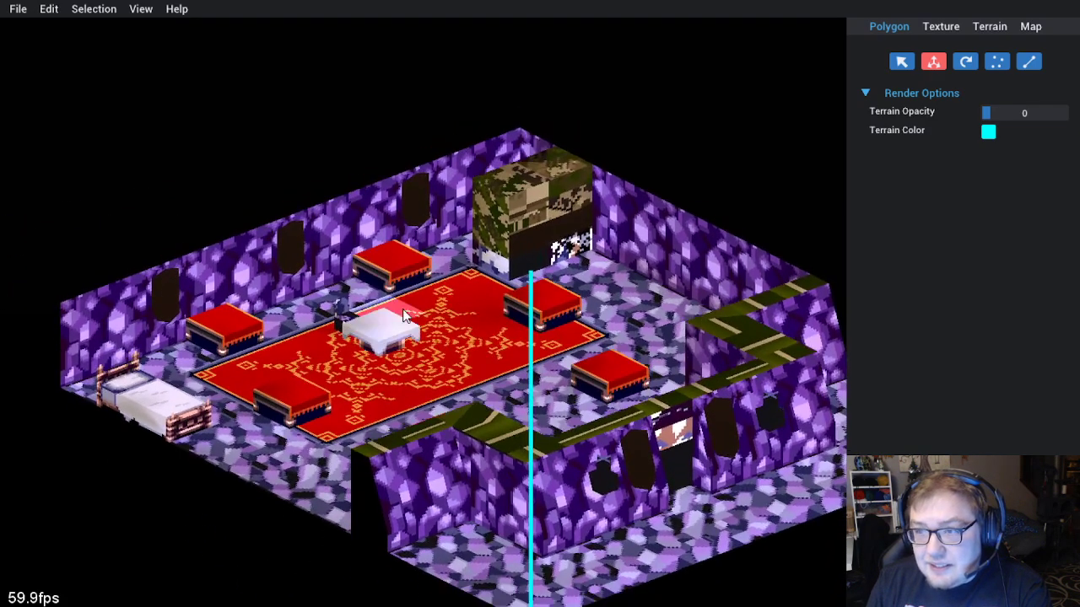
{"action": "scroll", "coordinate": [444, 393], "scroll_direction": "up", "scroll_amount": 4}
{"action": "left_click_drag", "start_coordinate": [444, 393], "coordinate": [402, 428]}
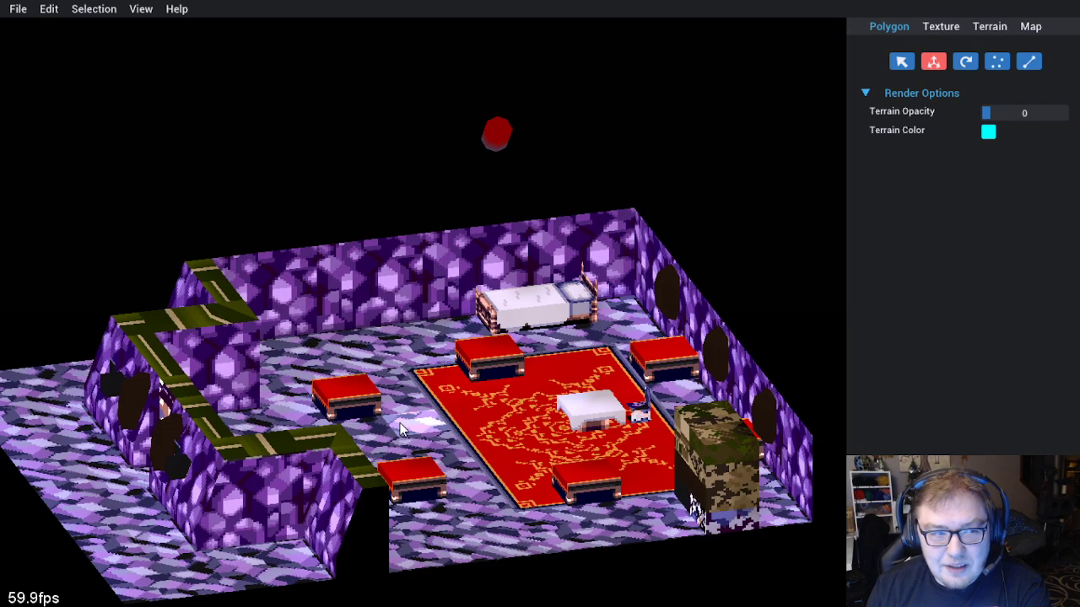
{"action": "left_click_drag", "start_coordinate": [554, 452], "coordinate": [521, 435]}
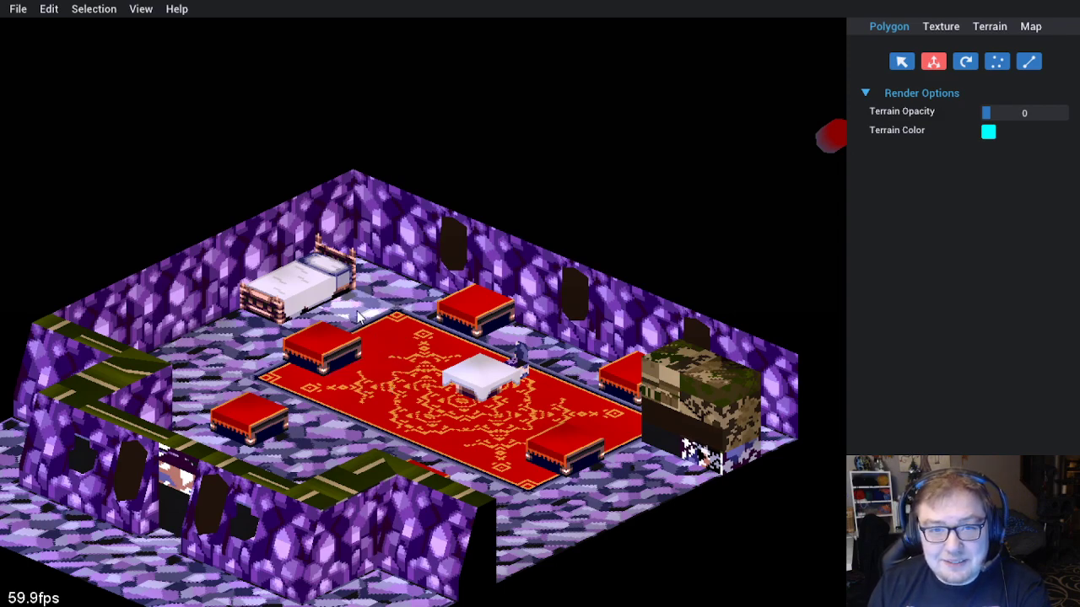
Examine the room from all four isometric corners, a low side angle and a steeper overhead angle
{"action": "key", "text": "Left"}
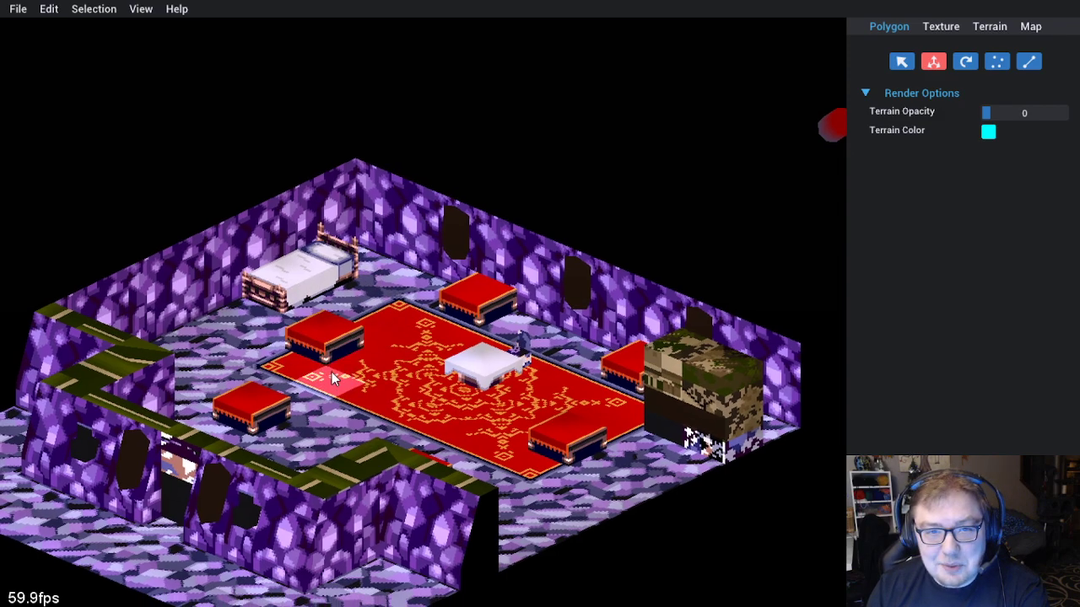
{"action": "key", "text": "Down"}
{"action": "key", "text": "Left"}
{"action": "key", "text": "Up"}
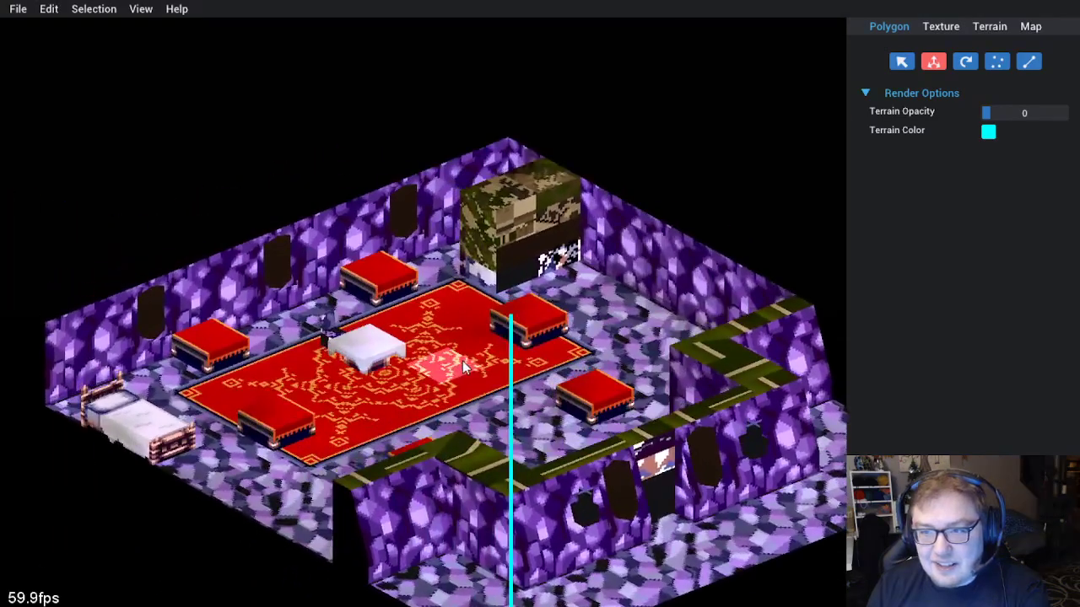
{"action": "key", "text": "Down"}
{"action": "key", "text": "Left"}
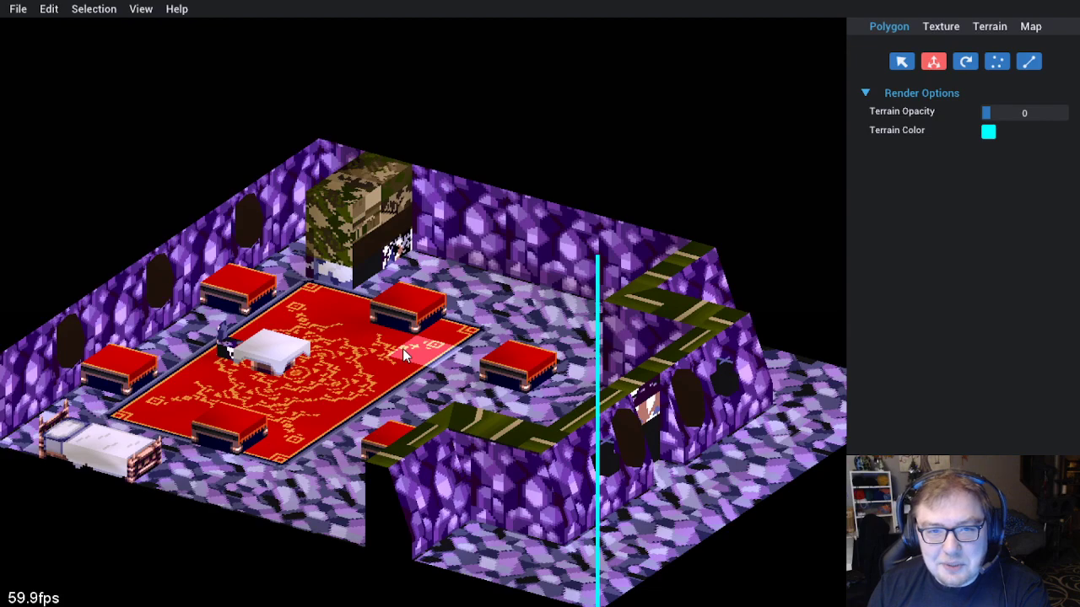
{"action": "key", "text": "Left"}
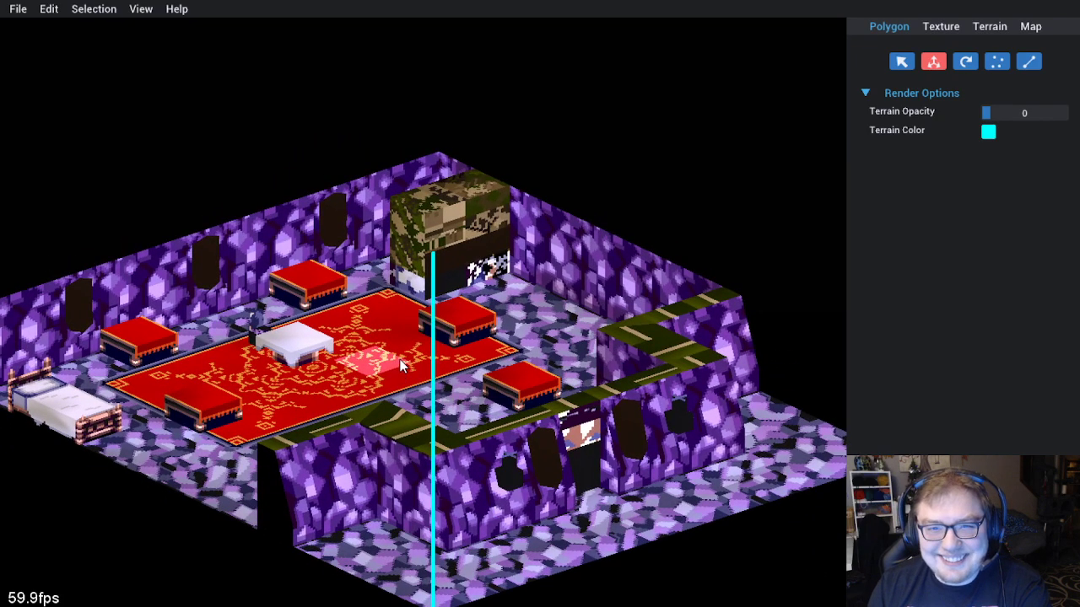
{"action": "key", "text": "Left"}
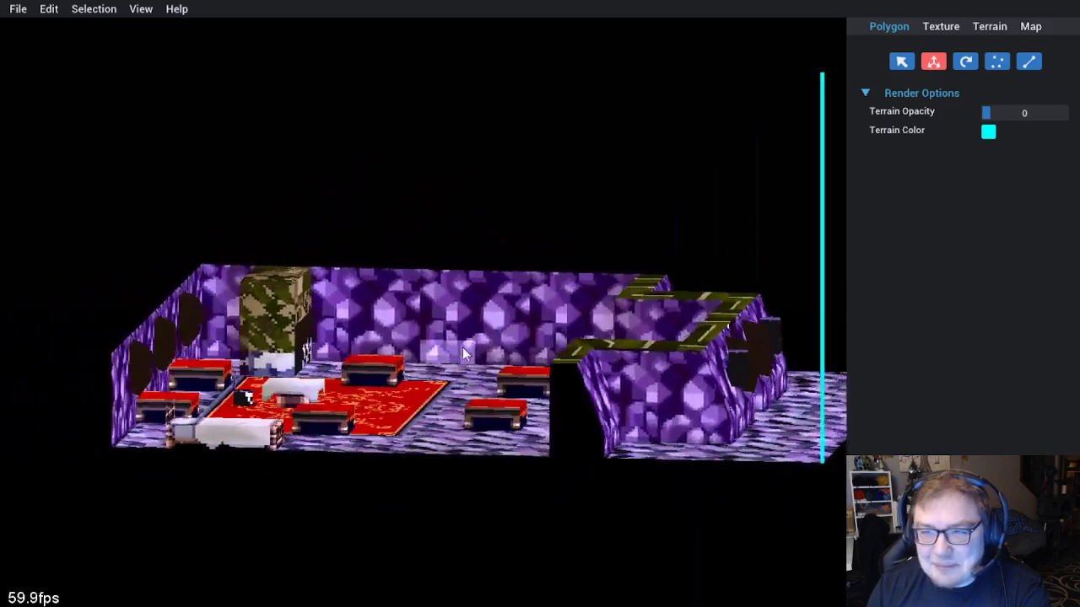
{"action": "key", "text": "Left"}
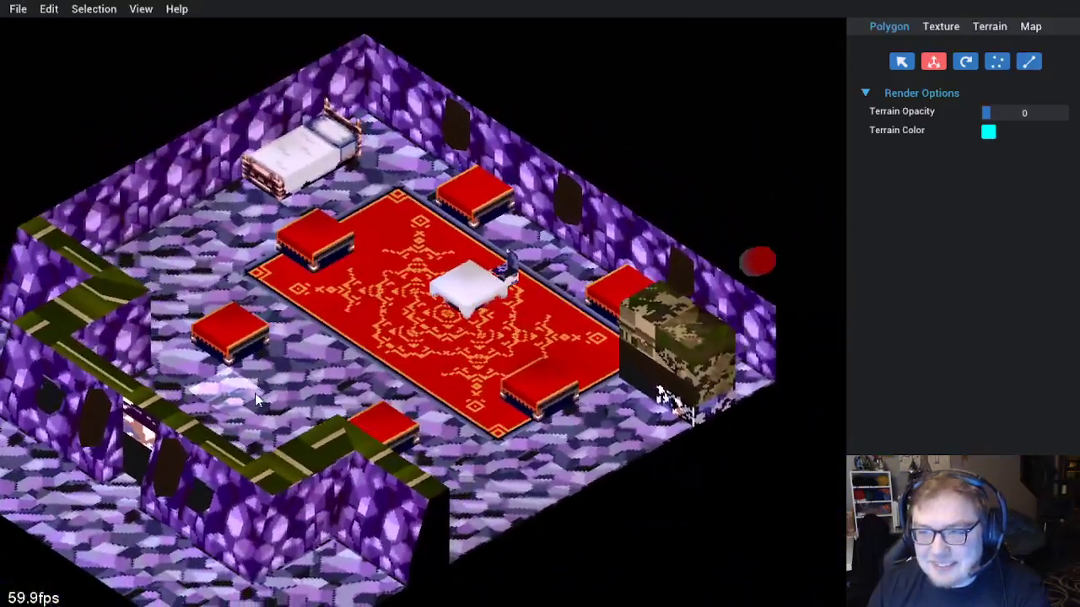
{"action": "key", "text": "Left"}
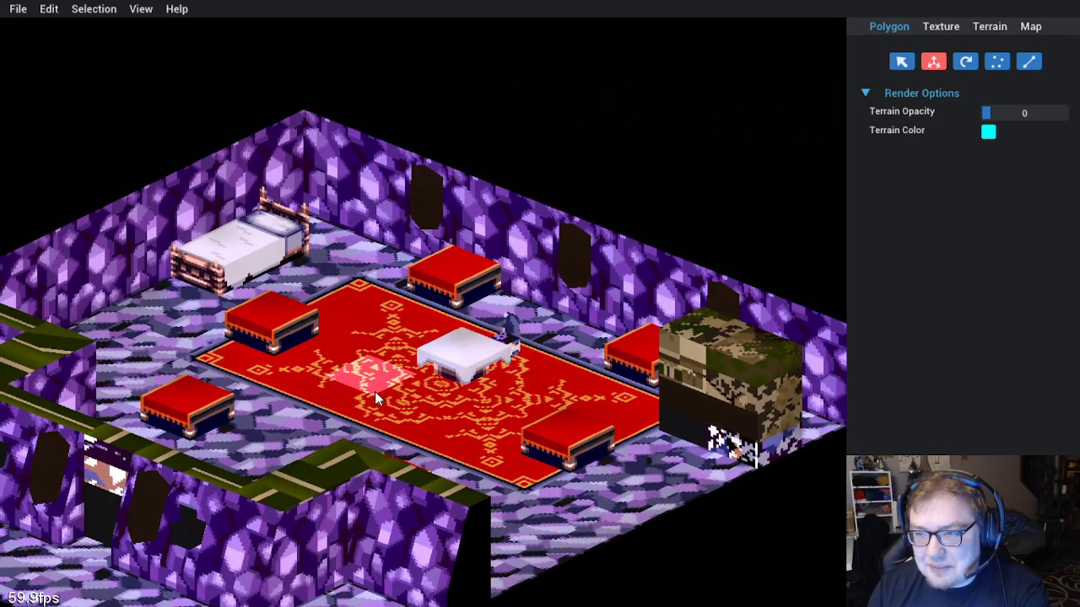
{"action": "key", "text": "Right"}
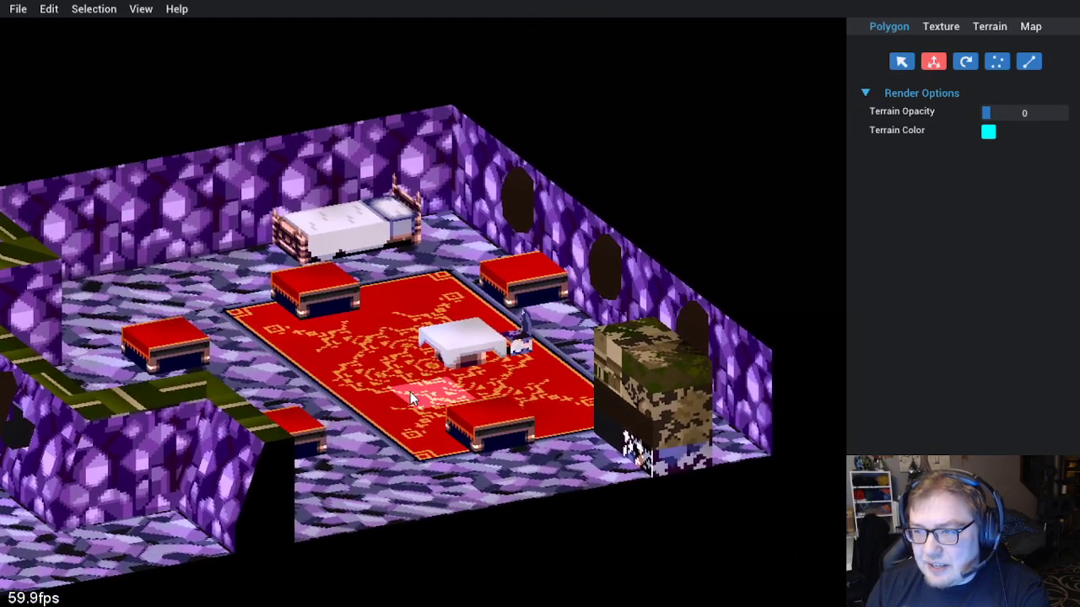
Select a polygon of the small object beside the white table and inspect its UV placement on the map texture
{"action": "scroll", "coordinate": [477, 380], "scroll_direction": "up", "scroll_amount": 2}
{"action": "left_click", "coordinate": [464, 385]}
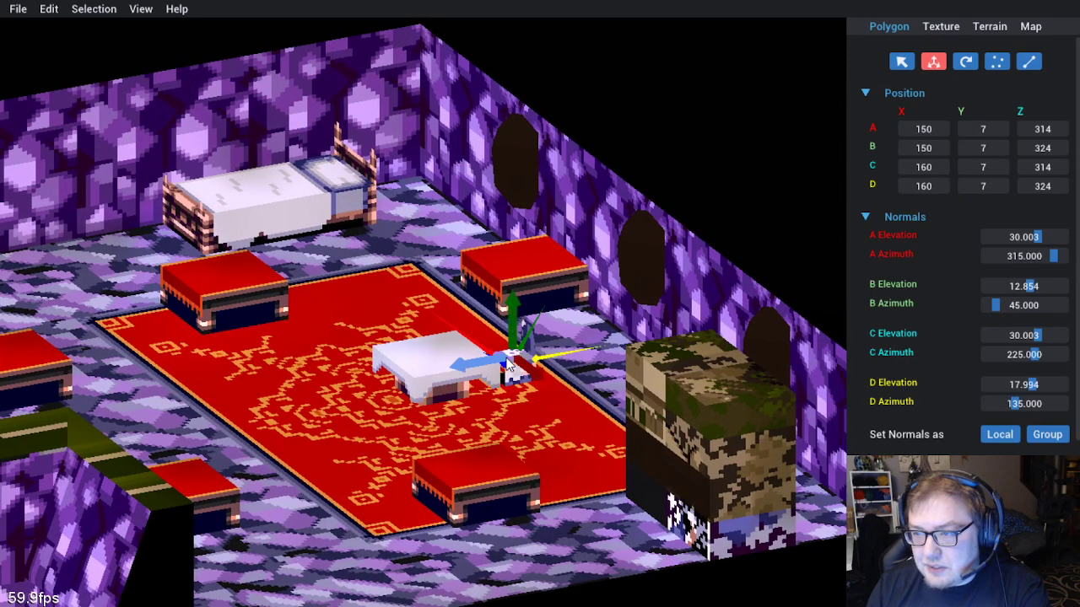
{"action": "left_click", "coordinate": [940, 26]}
{"action": "left_click", "coordinate": [396, 44]}
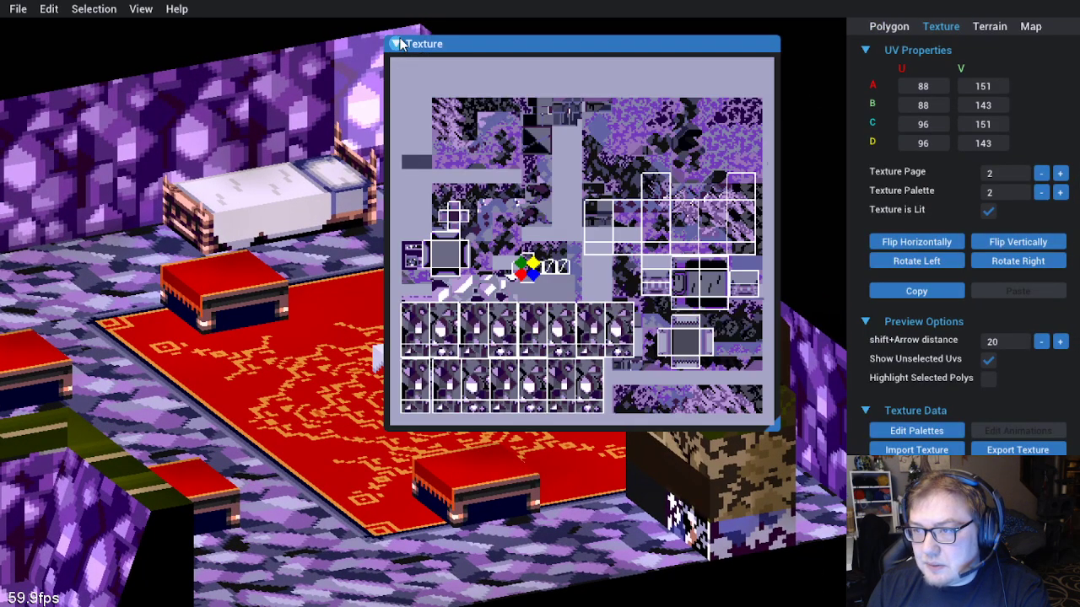
{"action": "key", "text": "Left"}
{"action": "key", "text": "Left"}
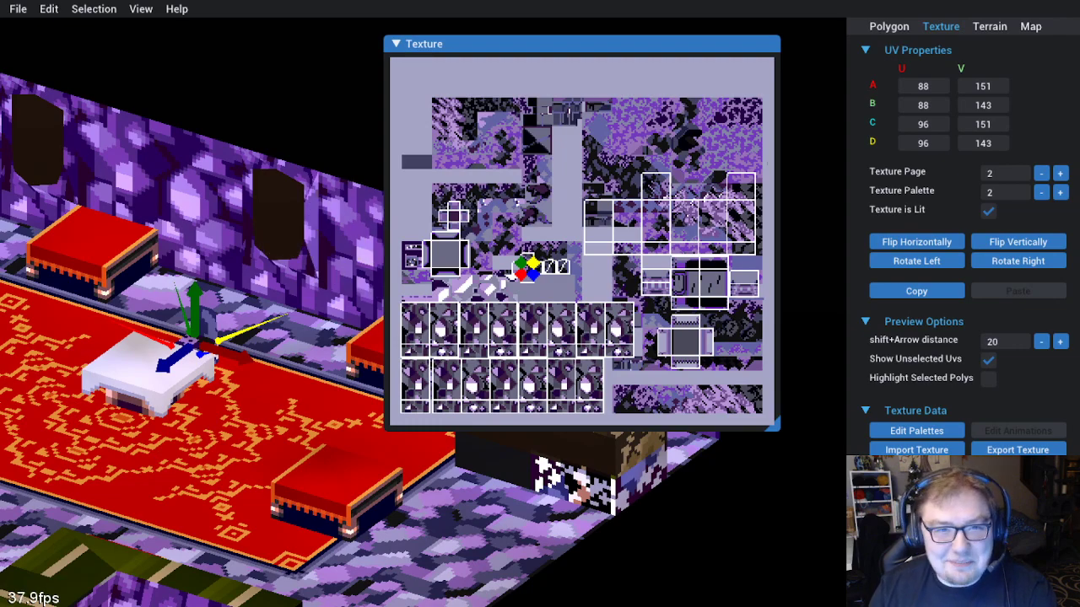
{"action": "key", "text": "Left"}
{"action": "scroll", "coordinate": [202, 308], "scroll_direction": "down", "scroll_amount": 3}
{"action": "left_click_drag", "start_coordinate": [270, 359], "coordinate": [287, 390]}
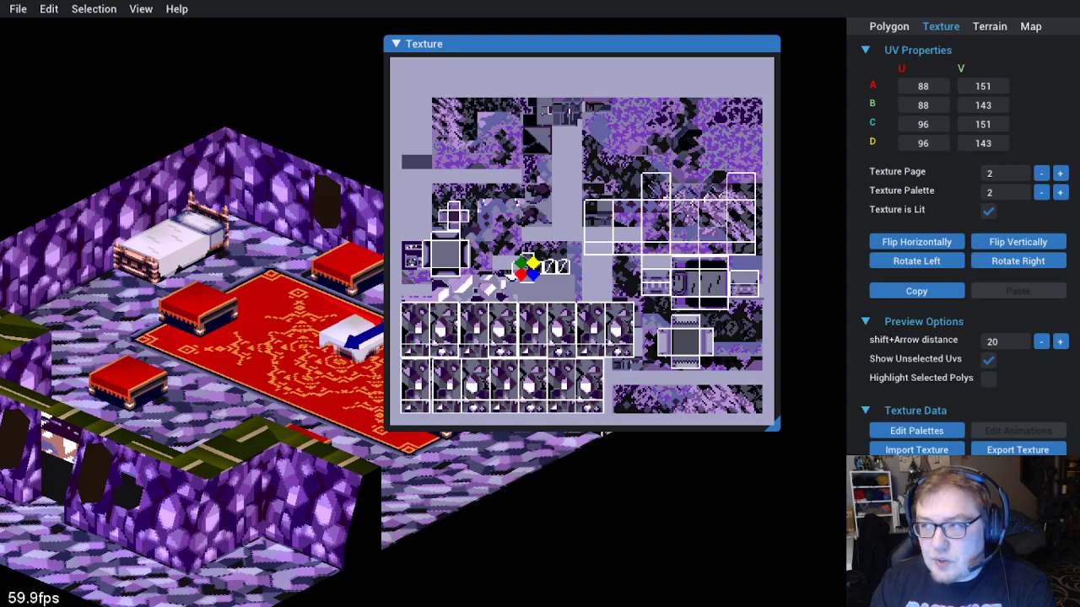
Review the map's mesh resource list by arrangement, time and weather, and close it
{"action": "left_click", "coordinate": [1027, 28]}
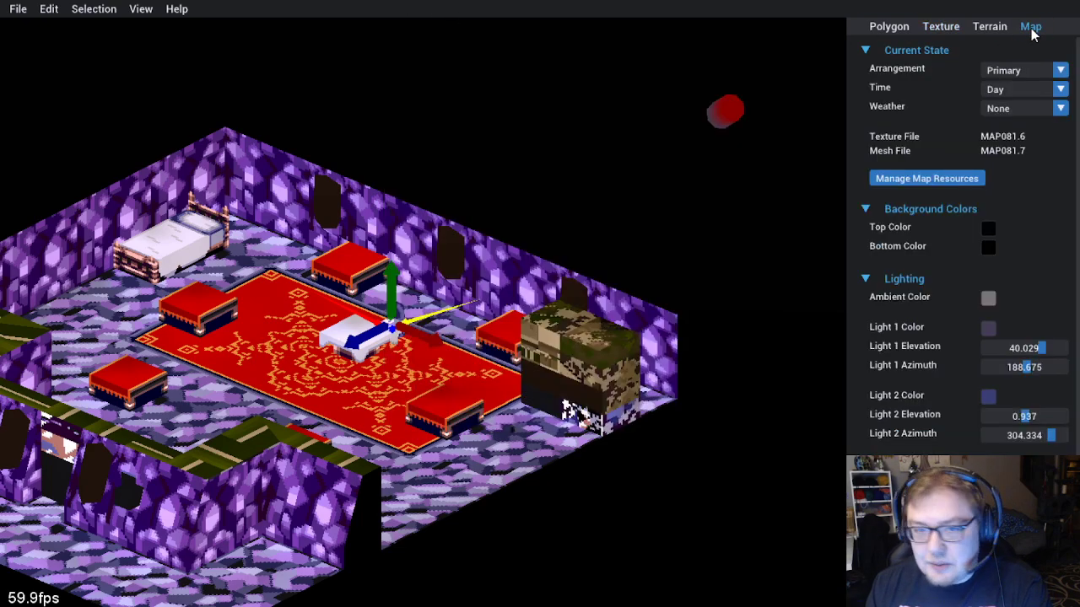
{"action": "scroll", "coordinate": [627, 196], "scroll_direction": "down", "scroll_amount": 2}
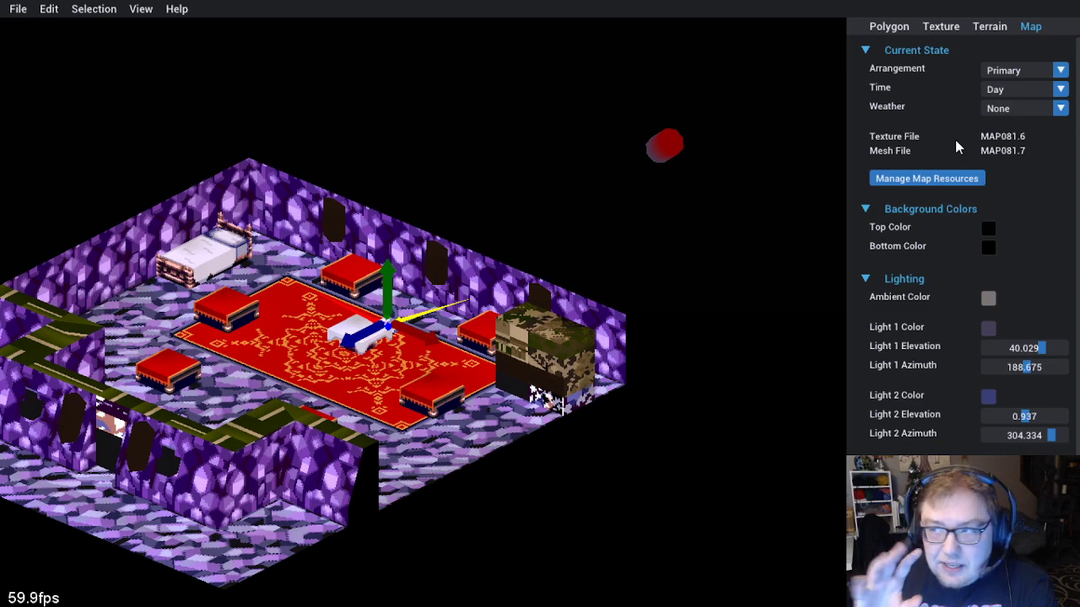
{"action": "left_click", "coordinate": [917, 183]}
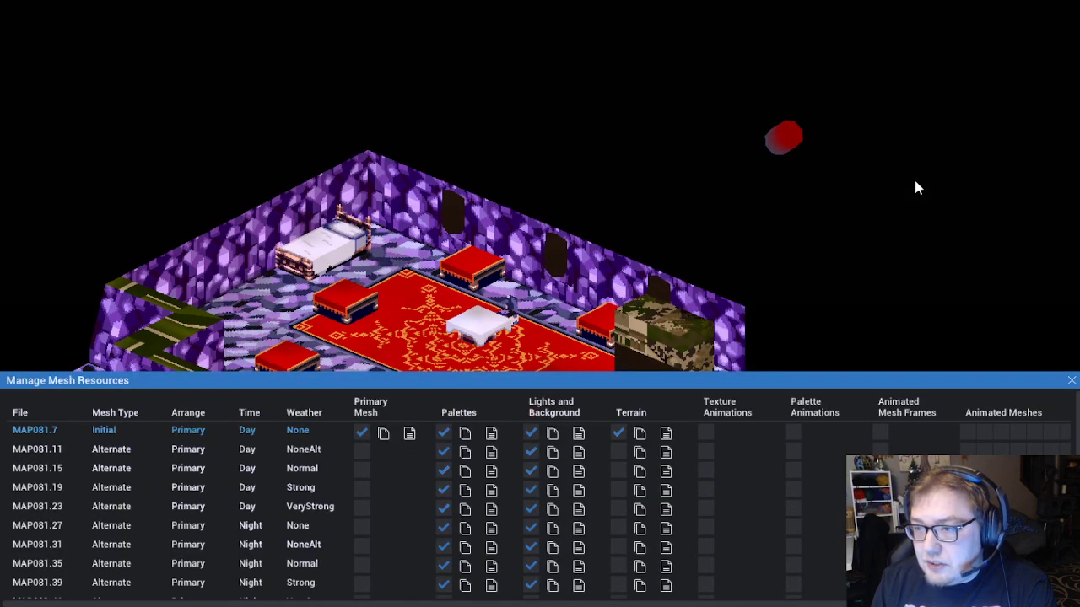
{"action": "scroll", "coordinate": [25, 434], "scroll_direction": "down", "scroll_amount": 1}
{"action": "scroll", "coordinate": [71, 464], "scroll_direction": "up", "scroll_amount": 1}
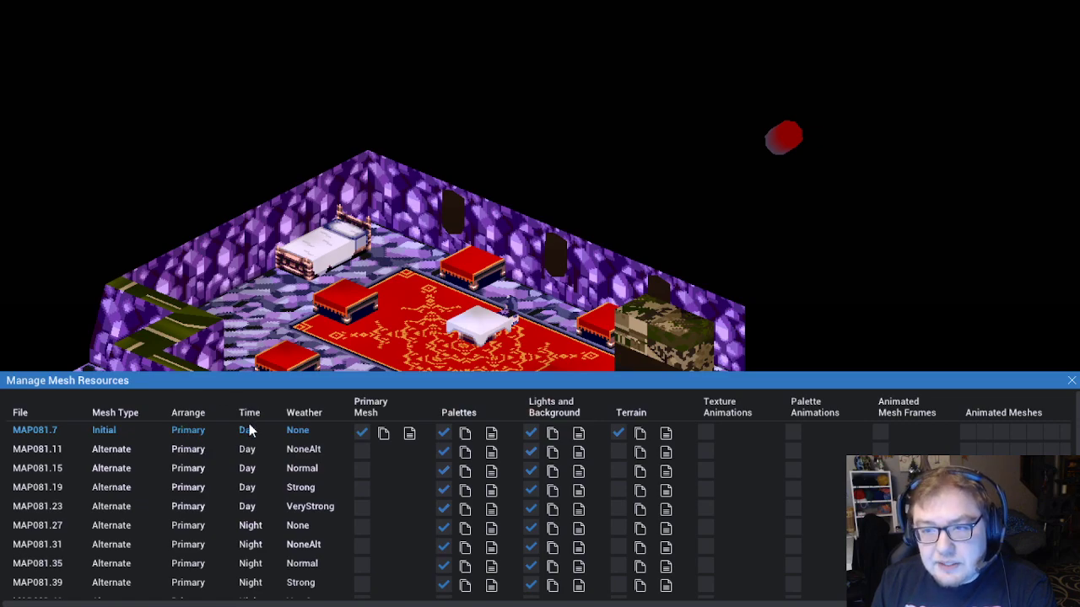
{"action": "scroll", "coordinate": [258, 506], "scroll_direction": "down", "scroll_amount": 1}
{"action": "scroll", "coordinate": [256, 513], "scroll_direction": "up", "scroll_amount": 1}
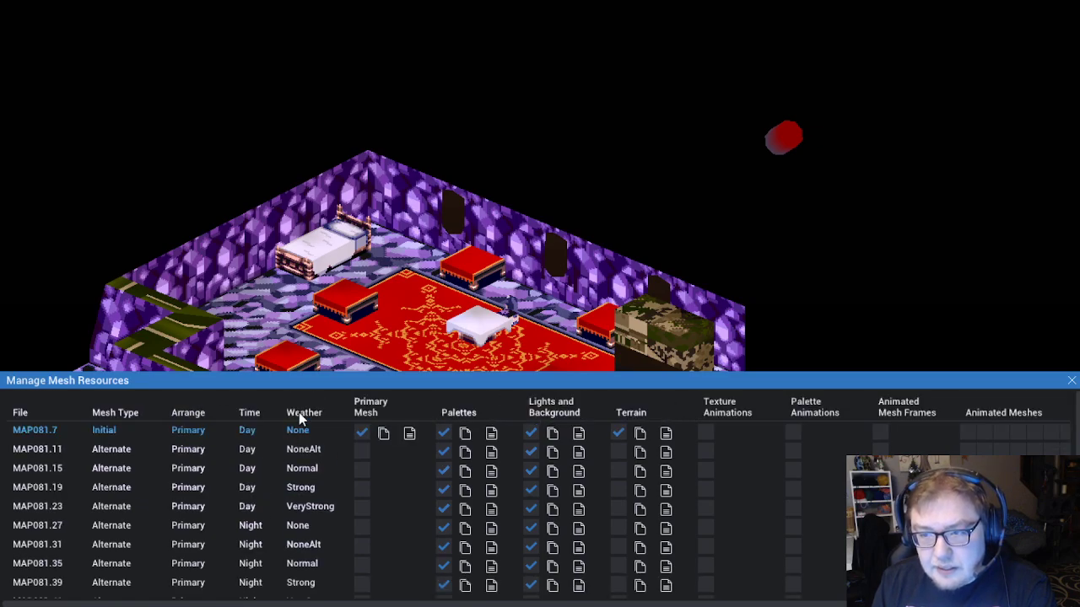
{"action": "left_click", "coordinate": [595, 106]}
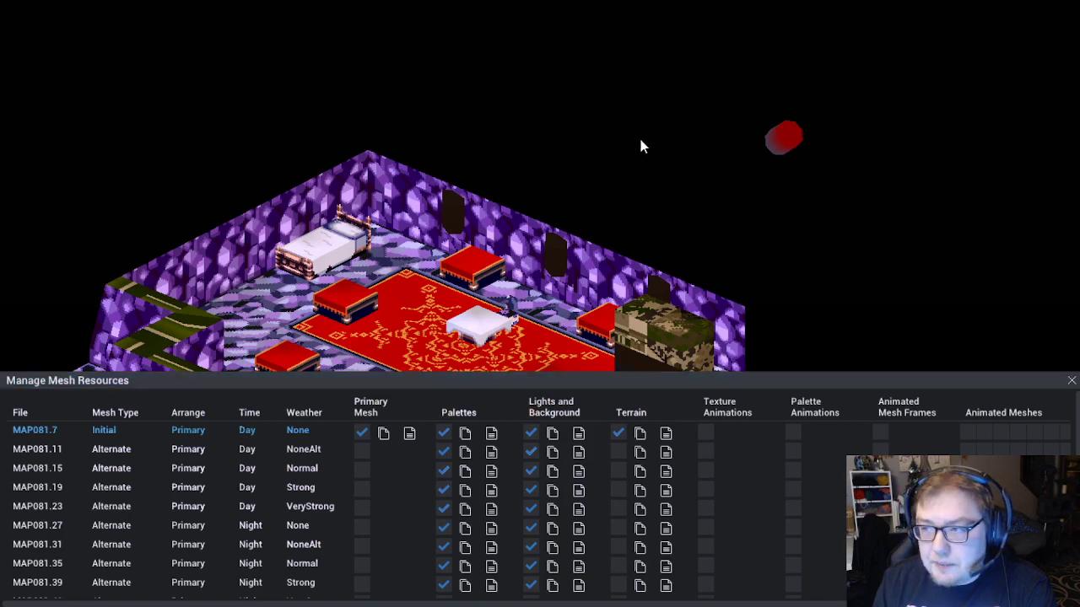
{"action": "left_click", "coordinate": [1072, 380]}
{"action": "left_click_drag", "start_coordinate": [667, 218], "coordinate": [432, 580]}
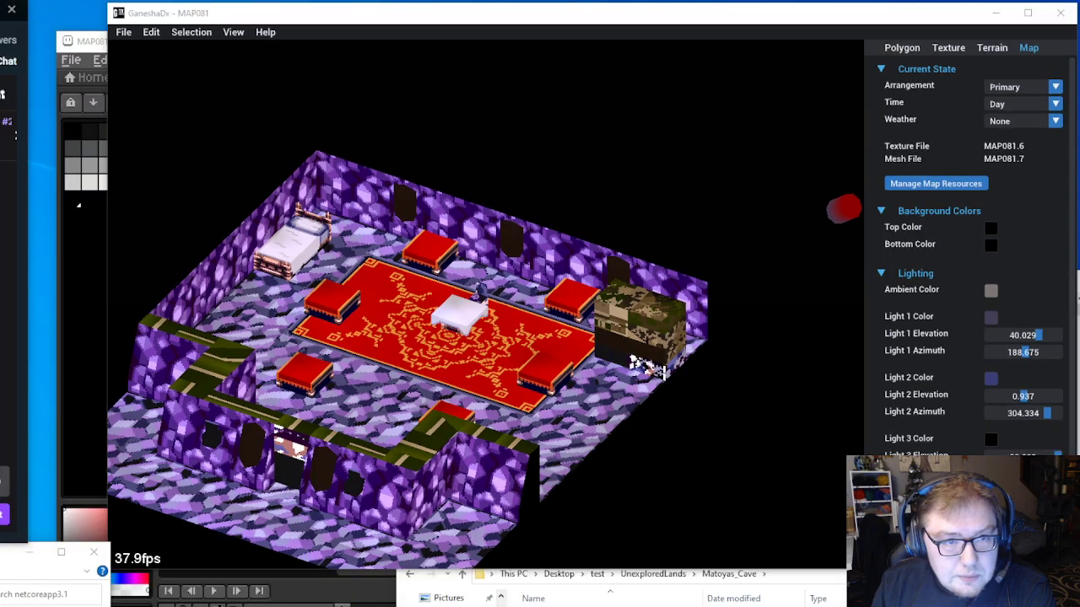
Switch to File Explorer and browse to the The Lion War 2.021 Resources folder
{"action": "key", "text": "alt+Tab"}
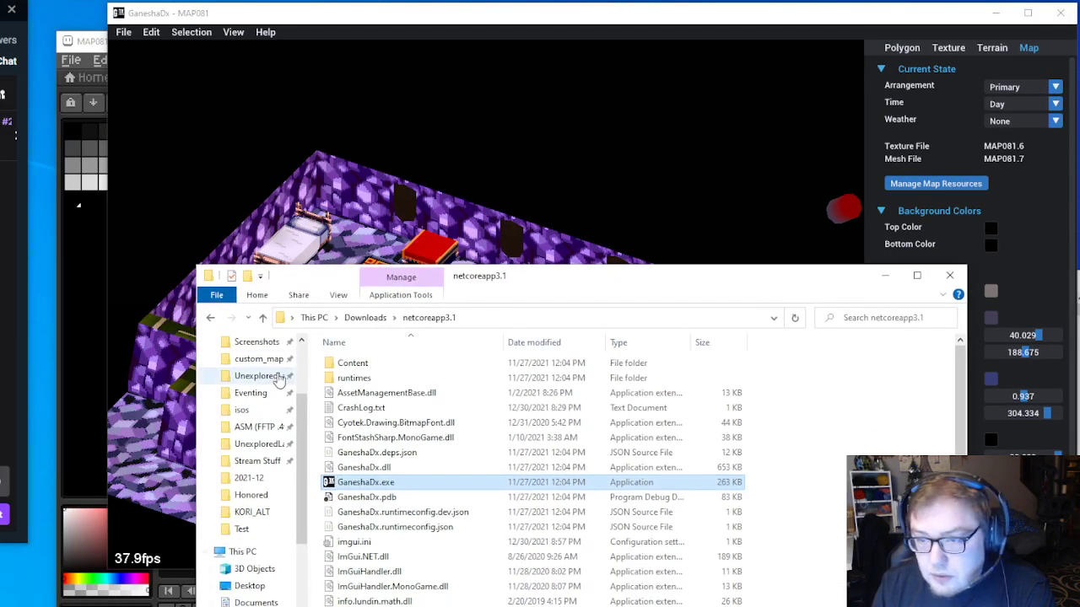
{"action": "left_click", "coordinate": [244, 461]}
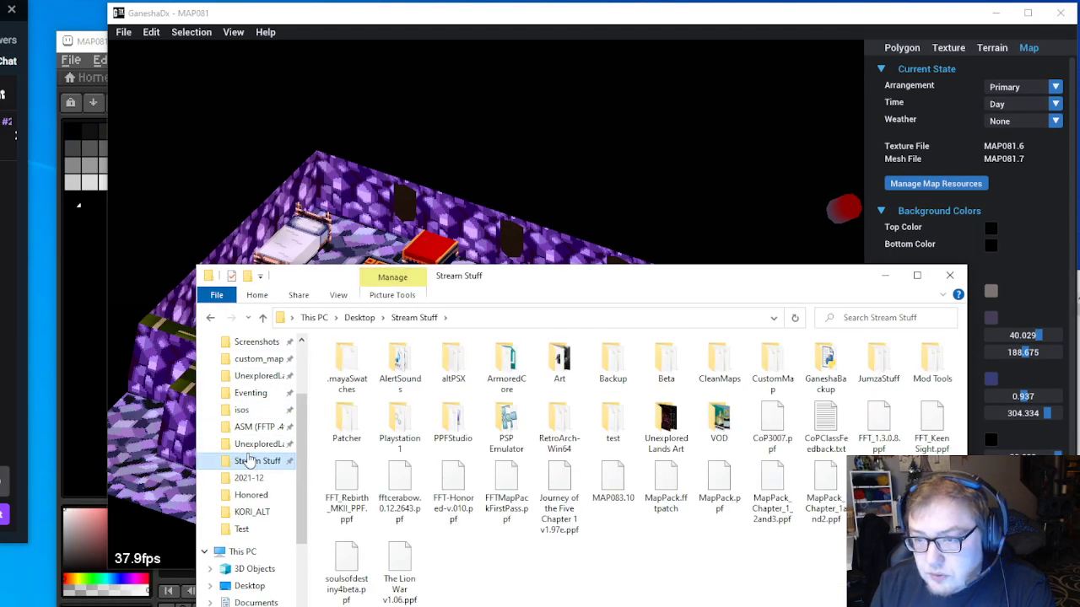
{"action": "left_click", "coordinate": [253, 427]}
{"action": "scroll", "coordinate": [355, 464], "scroll_direction": "down", "scroll_amount": 5}
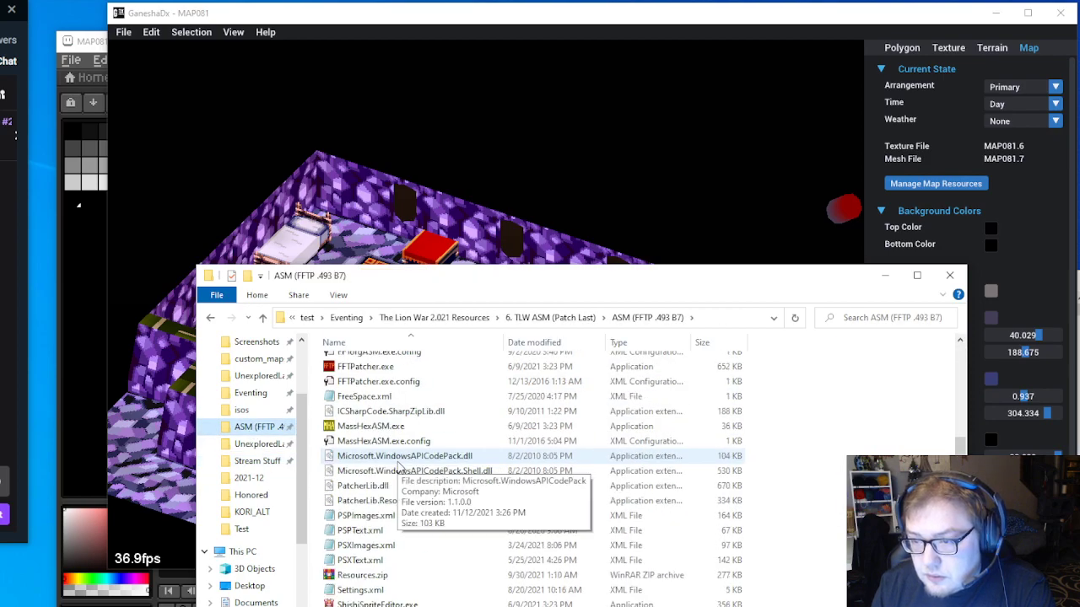
{"action": "left_click", "coordinate": [582, 318]}
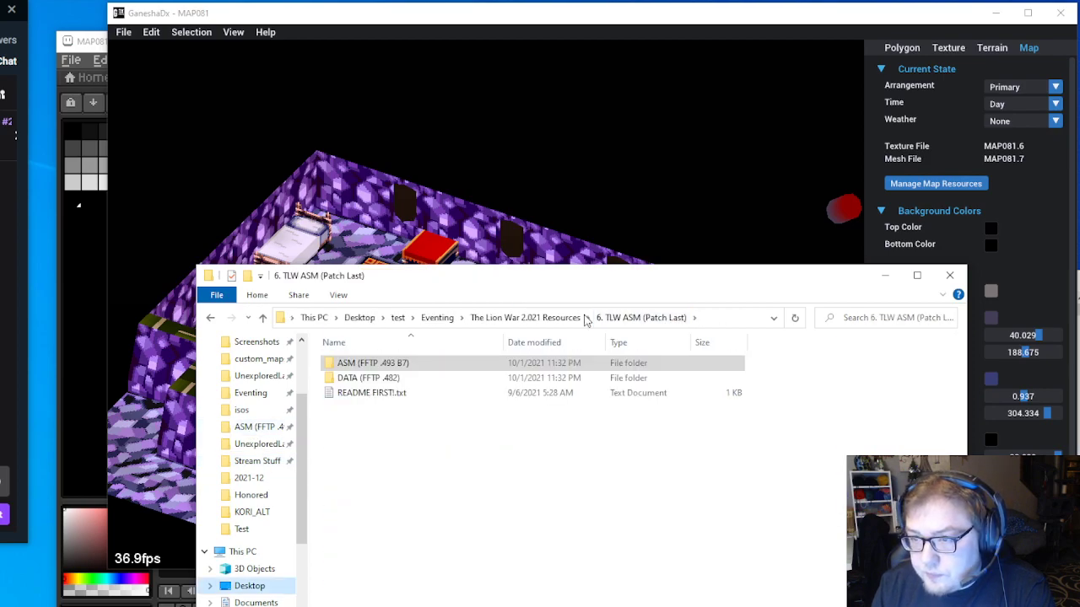
{"action": "left_click", "coordinate": [497, 318]}
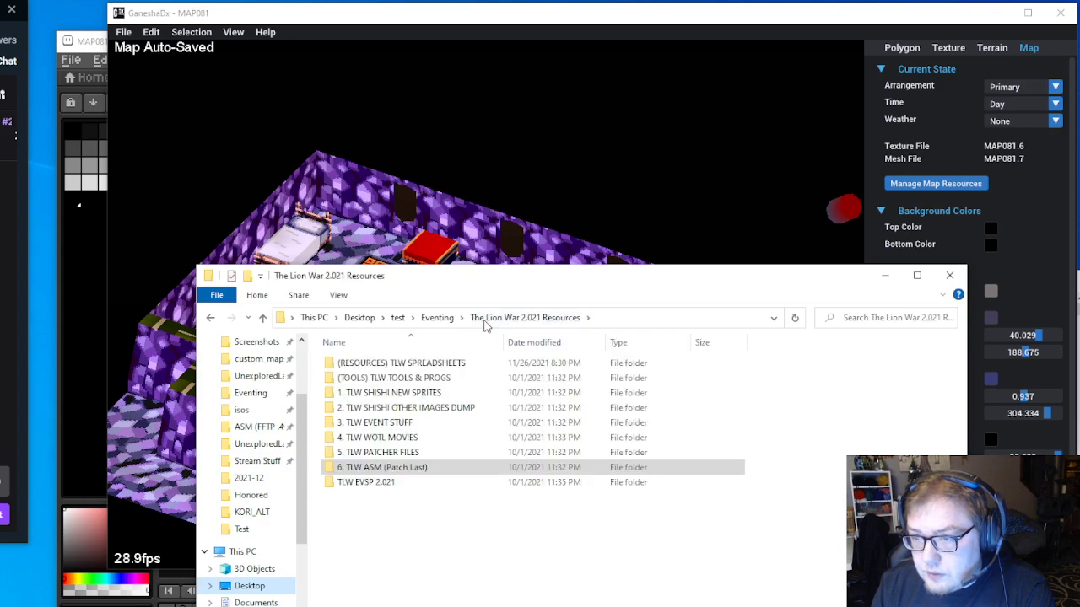
Launch ATTACK.OUT Editor Special Awesome from the (TOOLS) TLW TOOLS & PROGS folder and minimise the Explorer window
{"action": "double_click", "coordinate": [406, 379]}
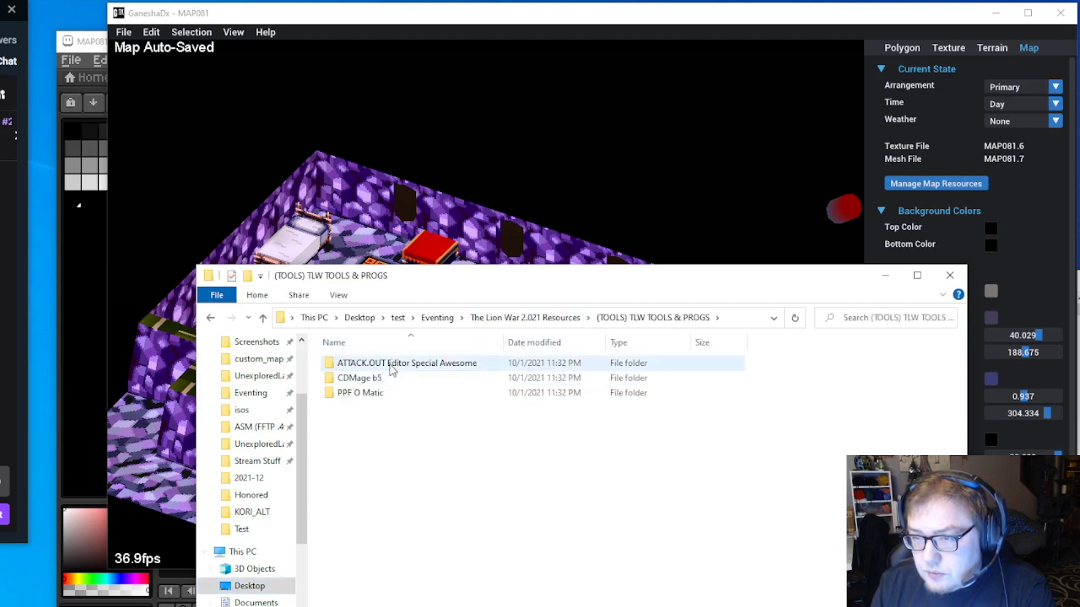
{"action": "double_click", "coordinate": [391, 364]}
{"action": "double_click", "coordinate": [399, 393]}
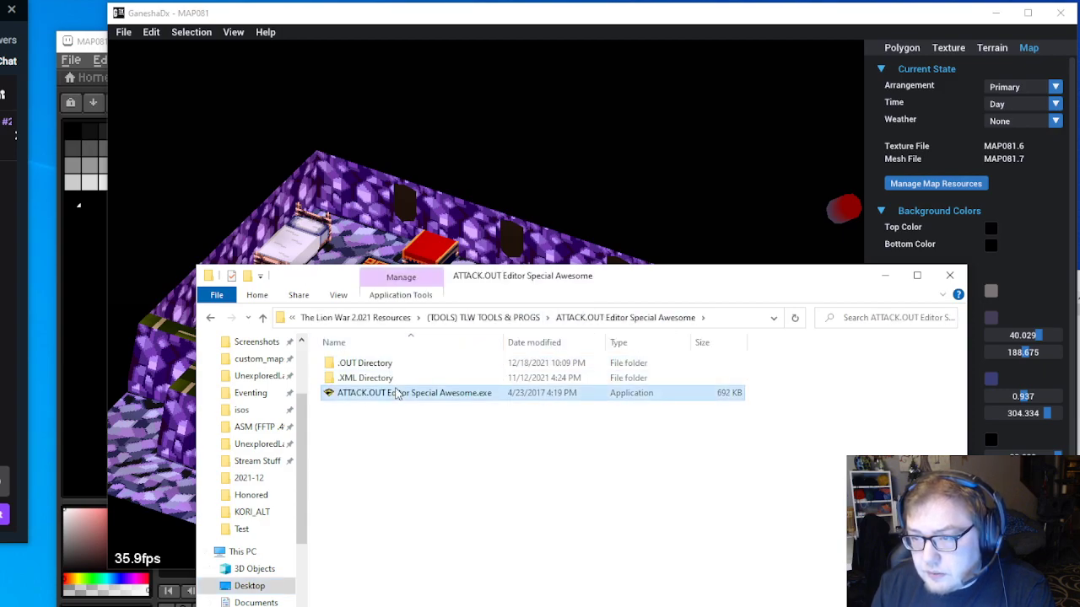
{"action": "left_click", "coordinate": [885, 276]}
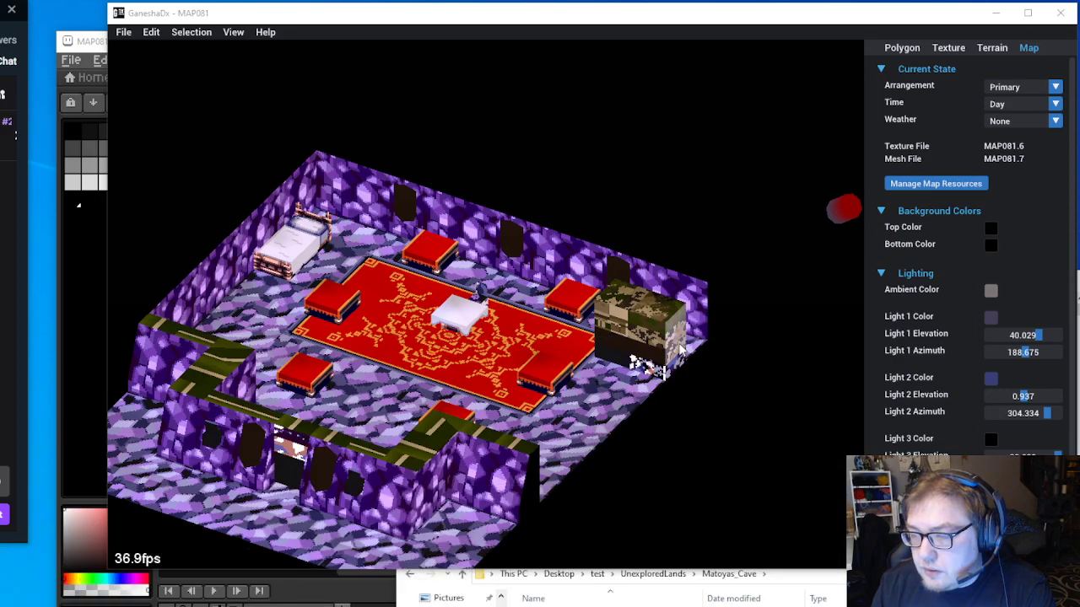
{"action": "left_click_drag", "start_coordinate": [272, 380], "coordinate": [615, 176]}
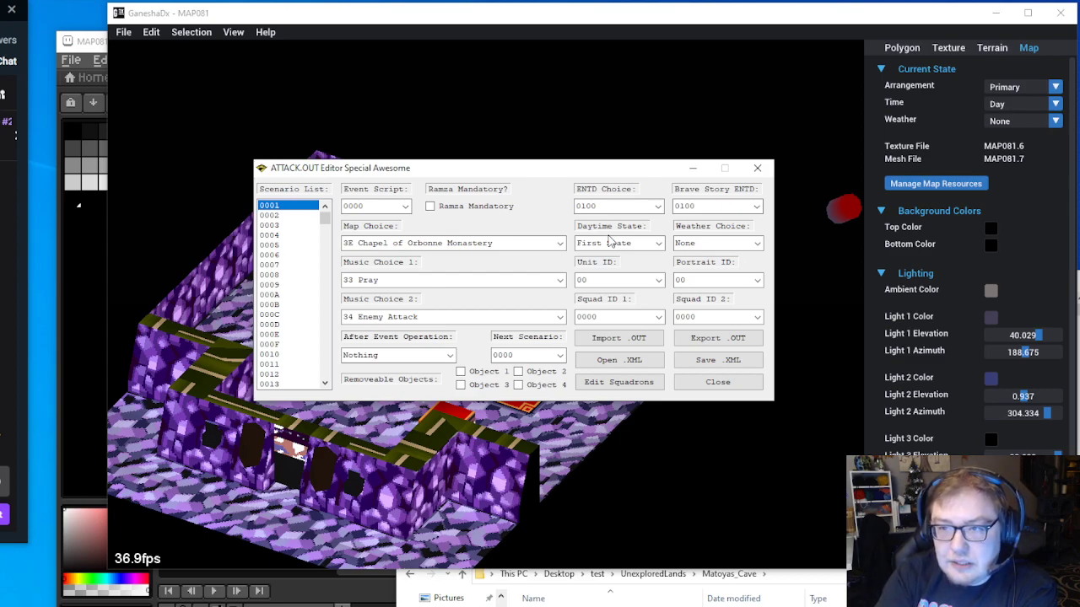
Compare the map, event script and follow-up settings of several scenarios between 0002 and 000B, ending on scenario 0009
{"action": "left_click", "coordinate": [288, 216]}
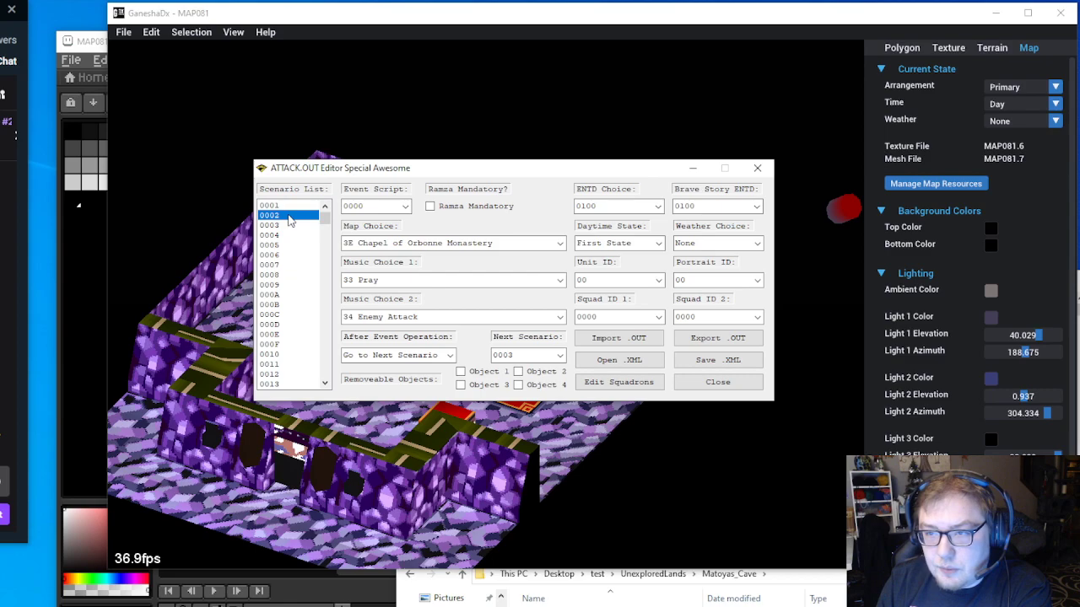
{"action": "left_click", "coordinate": [275, 236]}
{"action": "left_click", "coordinate": [276, 276]}
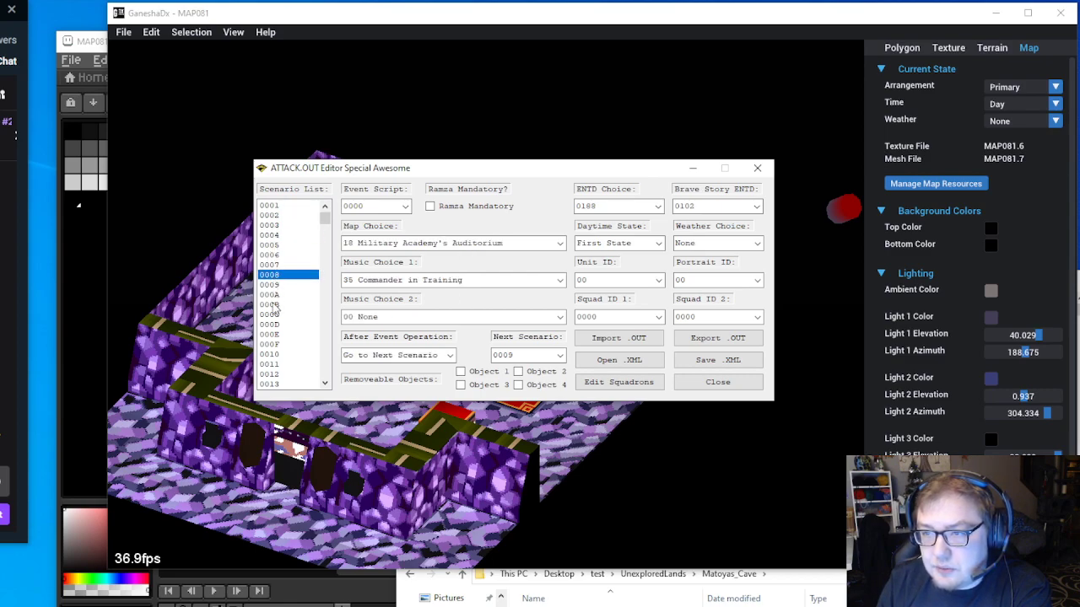
{"action": "left_click", "coordinate": [274, 306]}
{"action": "left_click", "coordinate": [274, 295]}
{"action": "left_click", "coordinate": [274, 285]}
{"action": "left_click", "coordinate": [274, 275]}
{"action": "left_click", "coordinate": [272, 285]}
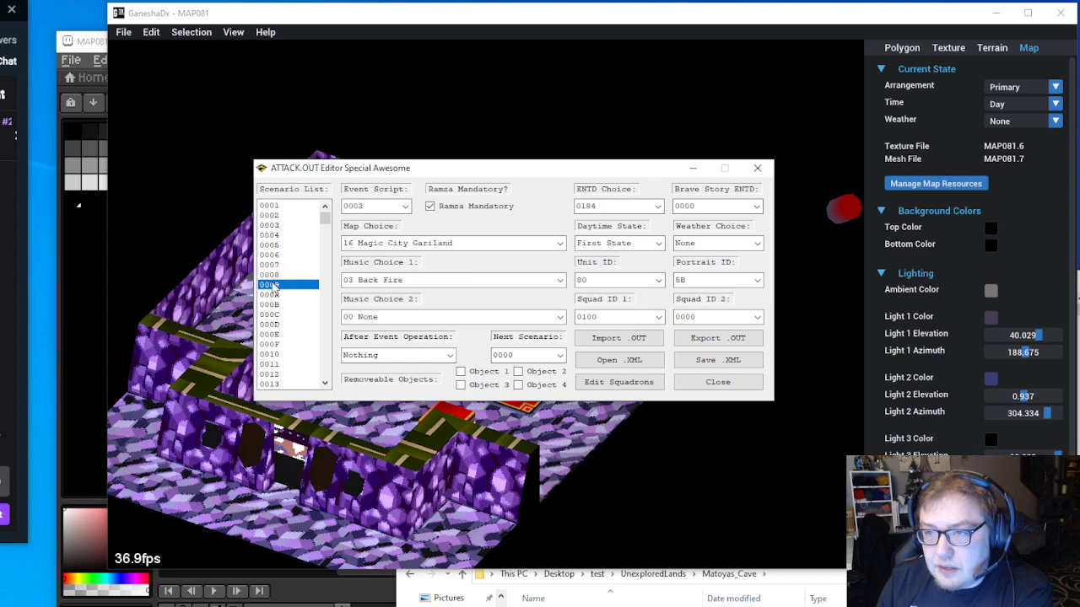
{"action": "left_click", "coordinate": [274, 275]}
{"action": "left_click", "coordinate": [272, 285]}
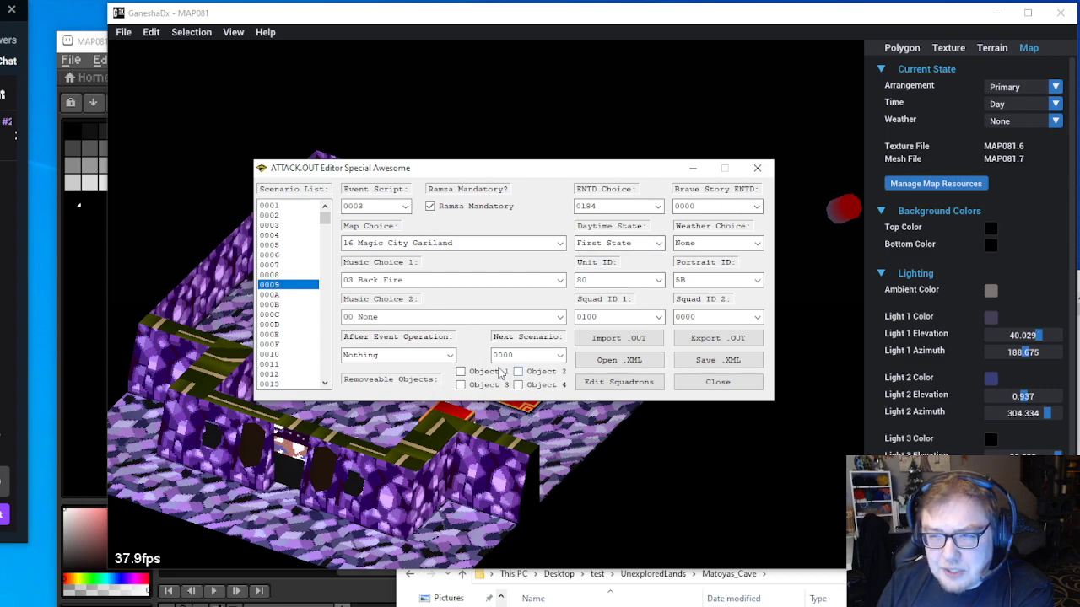
Review the daytime state and weather choices for scenario 0009, leave the weather at None, and minimise the scenario editor
{"action": "left_click", "coordinate": [599, 244]}
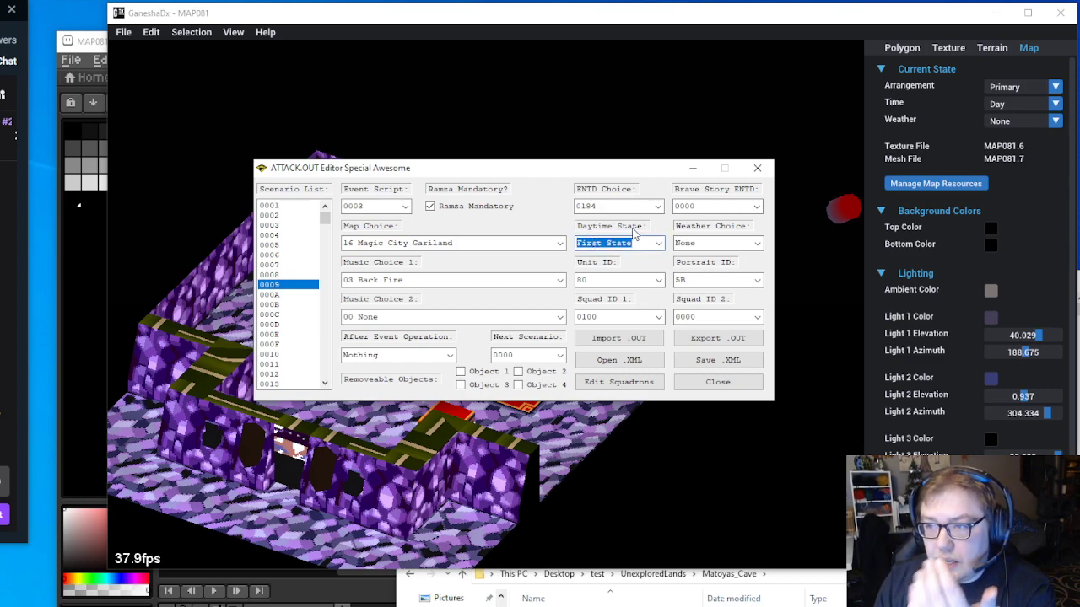
{"action": "left_click", "coordinate": [731, 243]}
{"action": "left_click", "coordinate": [757, 244]}
{"action": "left_click", "coordinate": [734, 266]}
{"action": "left_click", "coordinate": [733, 244]}
{"action": "left_click", "coordinate": [734, 279]}
{"action": "left_click", "coordinate": [757, 243]}
{"action": "left_click", "coordinate": [731, 287]}
{"action": "left_click", "coordinate": [757, 243]}
{"action": "left_click", "coordinate": [731, 297]}
{"action": "left_click", "coordinate": [757, 244]}
{"action": "left_click", "coordinate": [727, 257]}
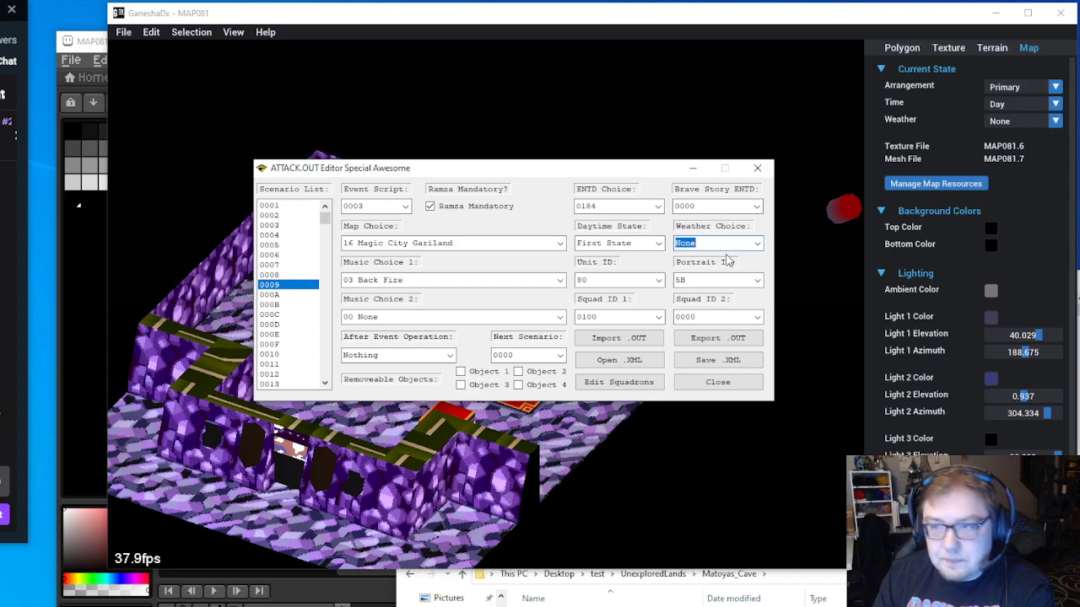
{"action": "left_click", "coordinate": [693, 172]}
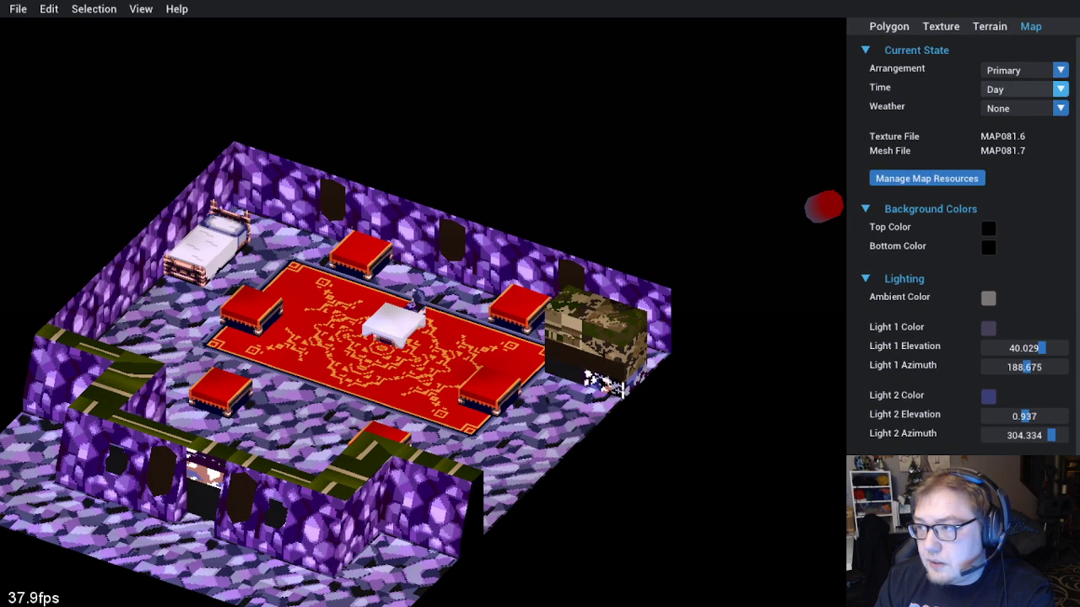
Check MAP081's mesh resource list, view the map in its Night state and return it to Day
{"action": "left_click", "coordinate": [962, 178]}
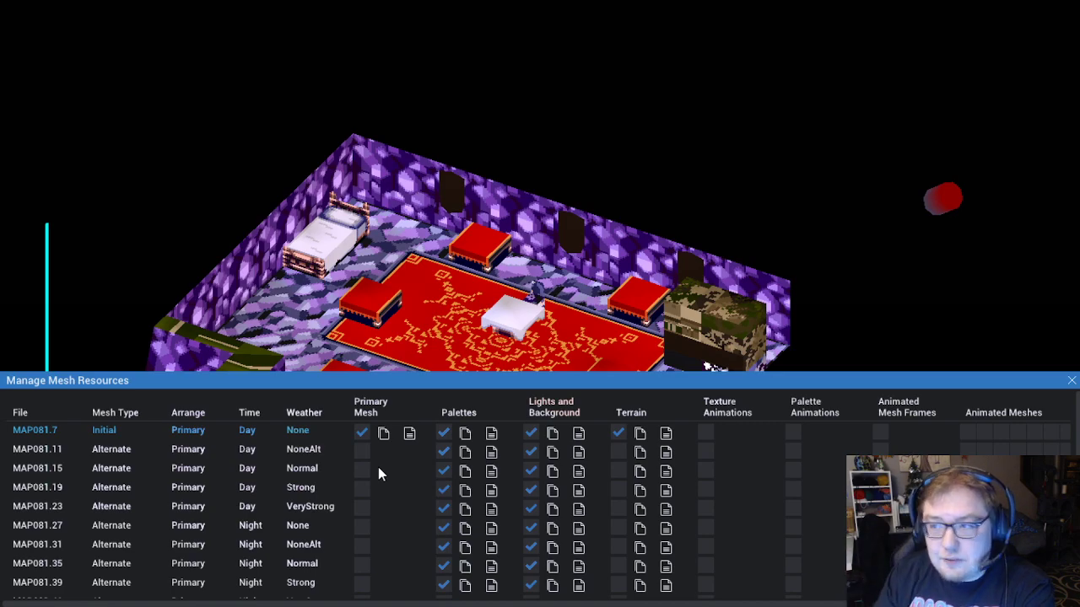
{"action": "left_click", "coordinate": [1071, 380]}
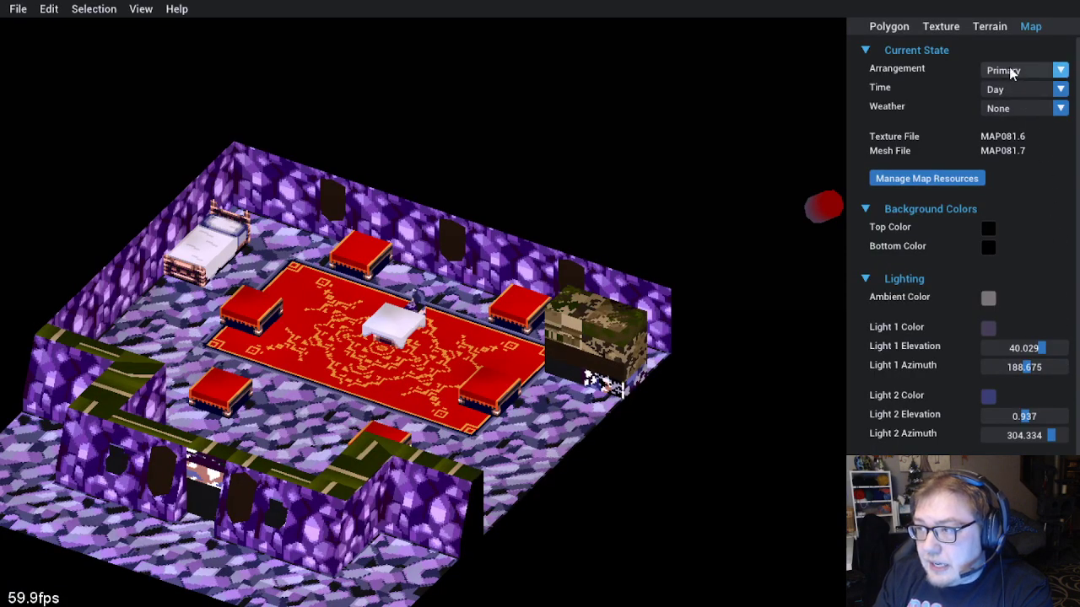
{"action": "left_click", "coordinate": [1054, 89]}
{"action": "left_click", "coordinate": [1043, 123]}
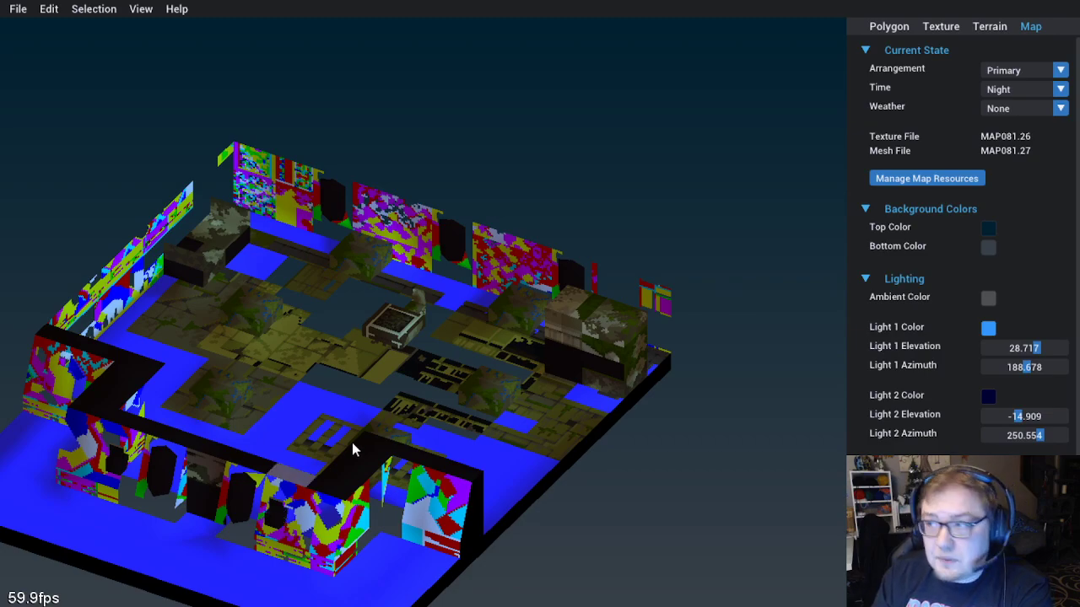
{"action": "left_click", "coordinate": [1012, 89]}
{"action": "left_click", "coordinate": [1011, 111]}
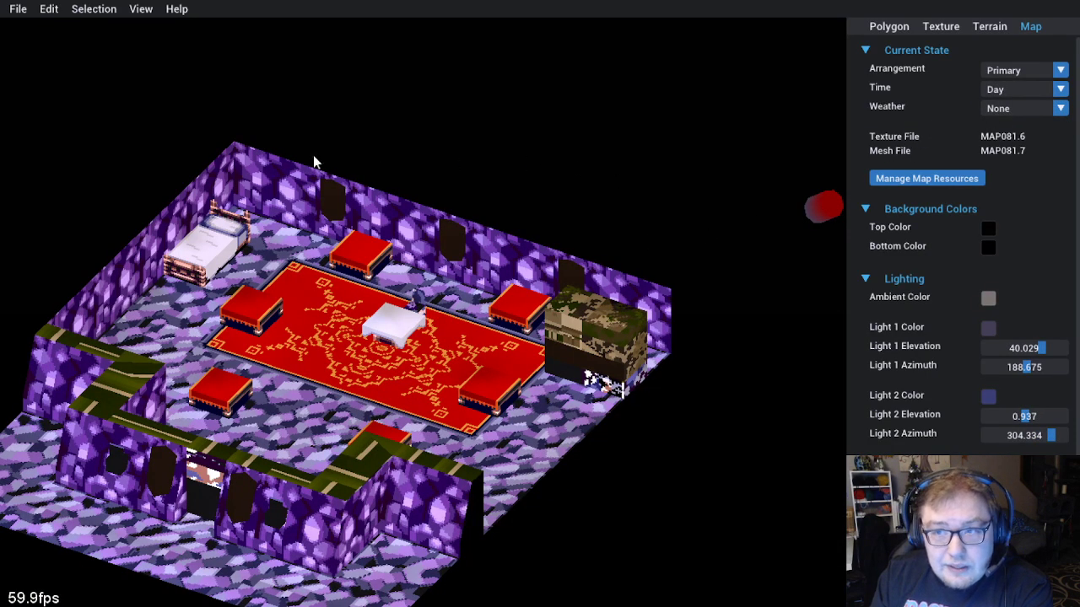
{"action": "left_click", "coordinate": [16, 9]}
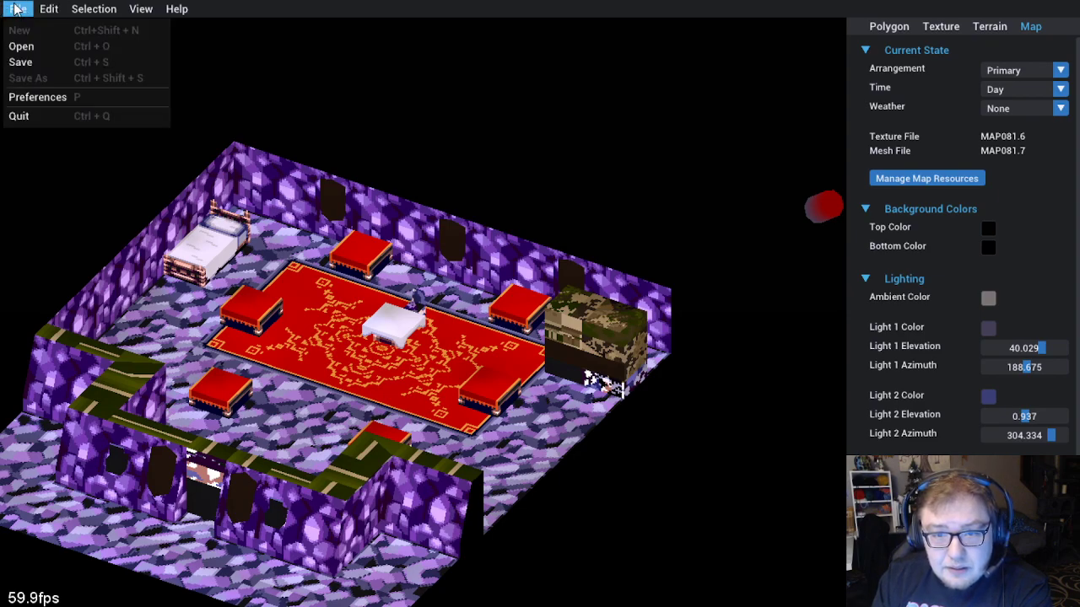
{"action": "left_click", "coordinate": [17, 9]}
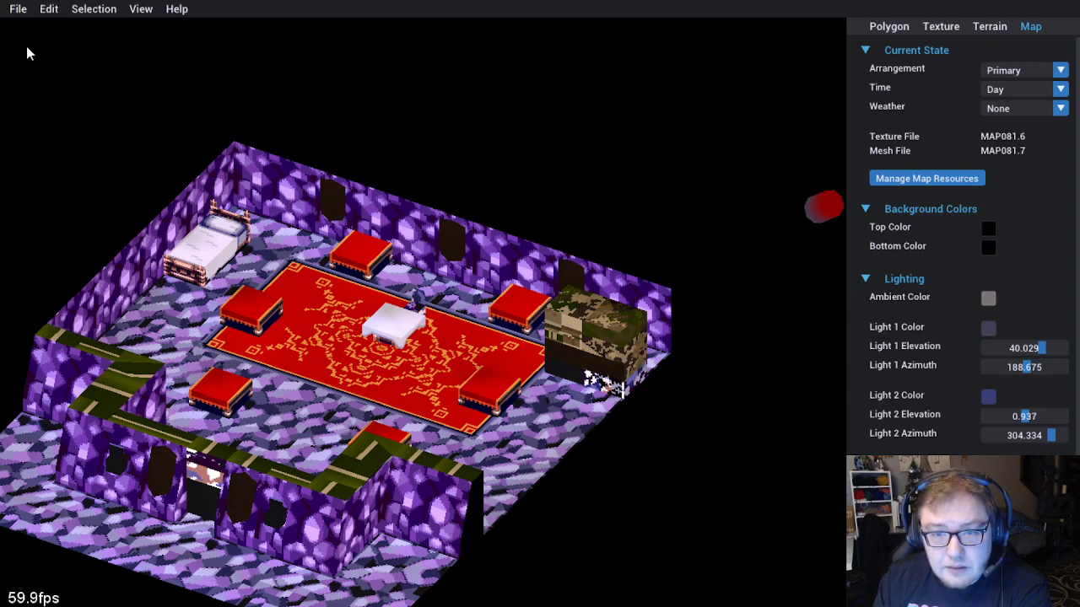
{"action": "left_click", "coordinate": [1060, 70]}
{"action": "left_click", "coordinate": [748, 90]}
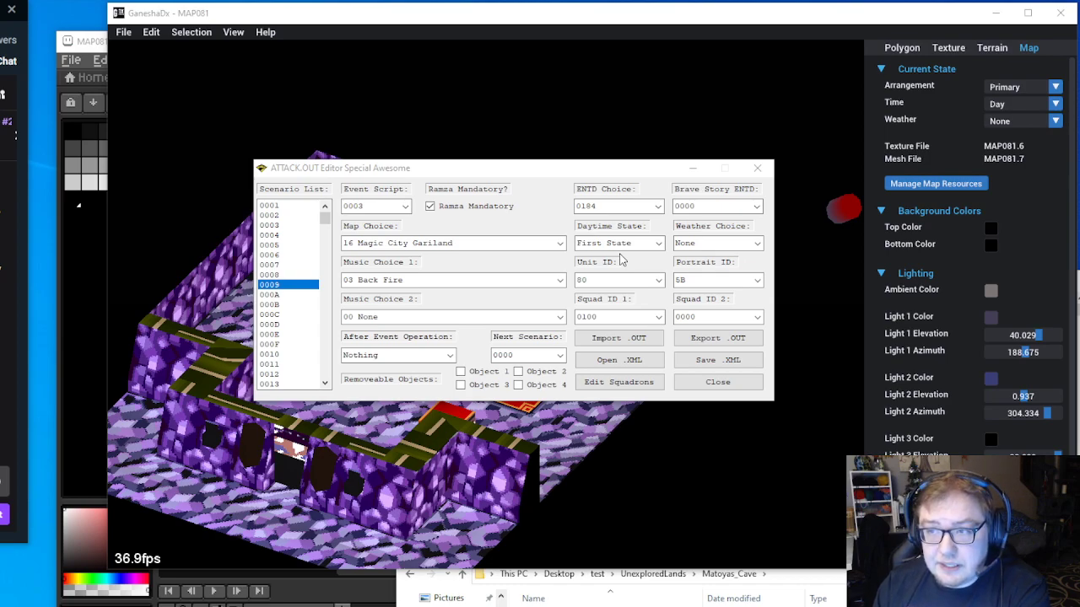
Return from the scenario editor to GaneshaDx and switch MAP081's time to Night
{"action": "left_click", "coordinate": [740, 198]}
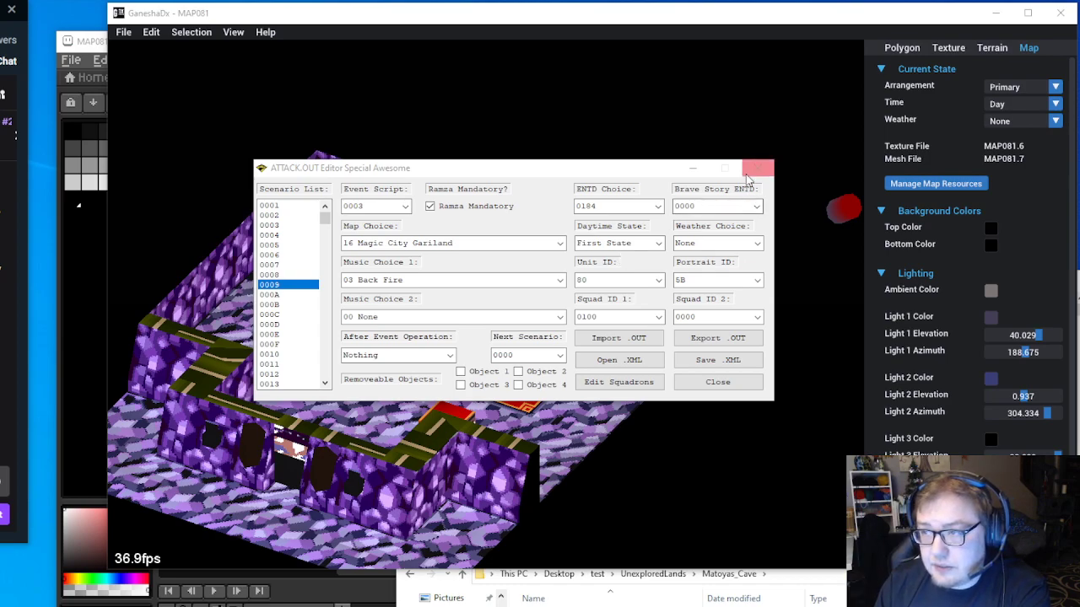
{"action": "key", "text": "alt+Tab"}
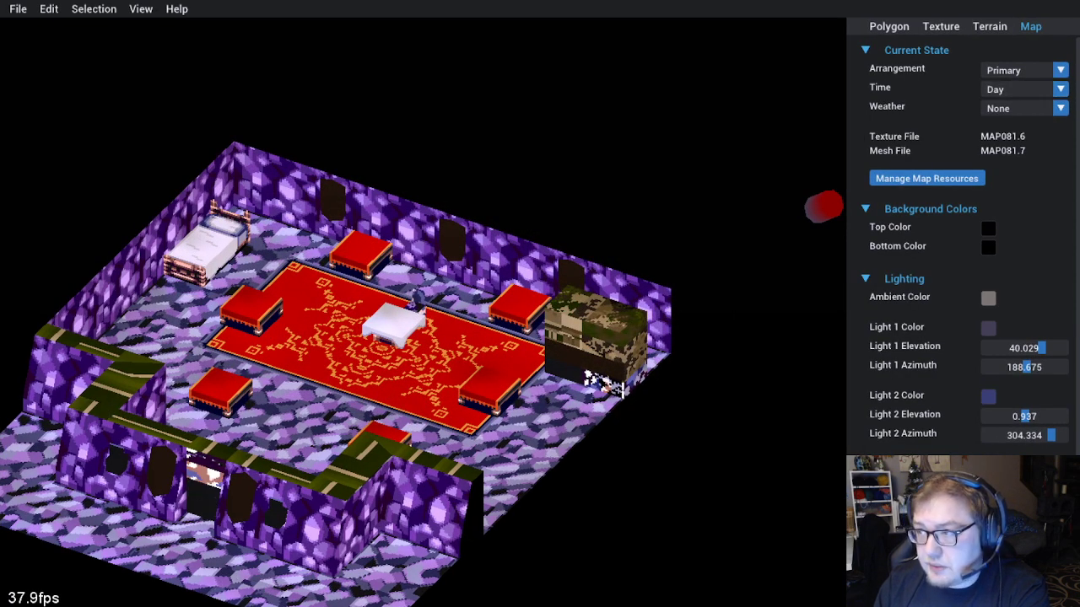
{"action": "left_click", "coordinate": [1061, 70]}
{"action": "left_click", "coordinate": [1065, 91]}
{"action": "left_click", "coordinate": [1062, 89]}
{"action": "left_click", "coordinate": [1022, 125]}
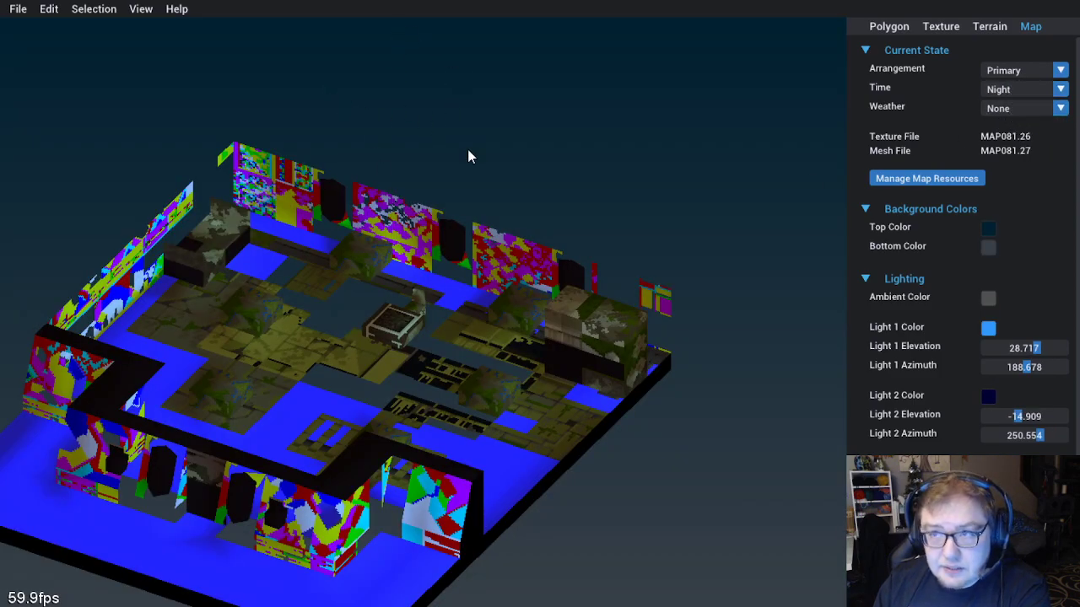
Adjust the Night state's top background colour to a slightly brighter dark blue and switch the time back to Day
{"action": "left_click", "coordinate": [990, 230]}
{"action": "left_click_drag", "start_coordinate": [987, 282], "coordinate": [987, 393]}
{"action": "left_click", "coordinate": [785, 293]}
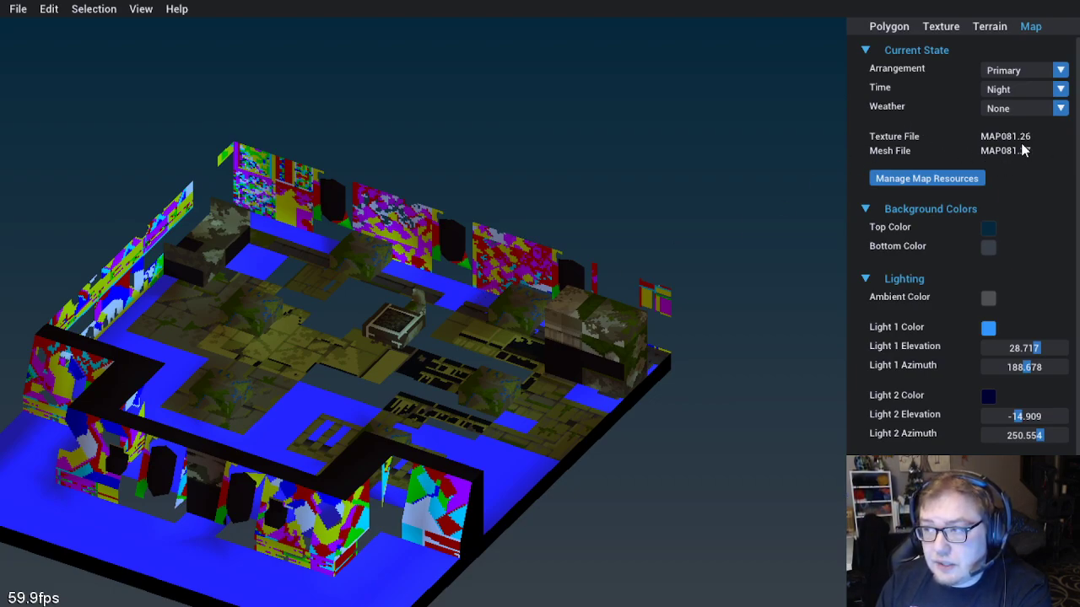
{"action": "left_click", "coordinate": [1051, 89]}
{"action": "left_click", "coordinate": [1012, 111]}
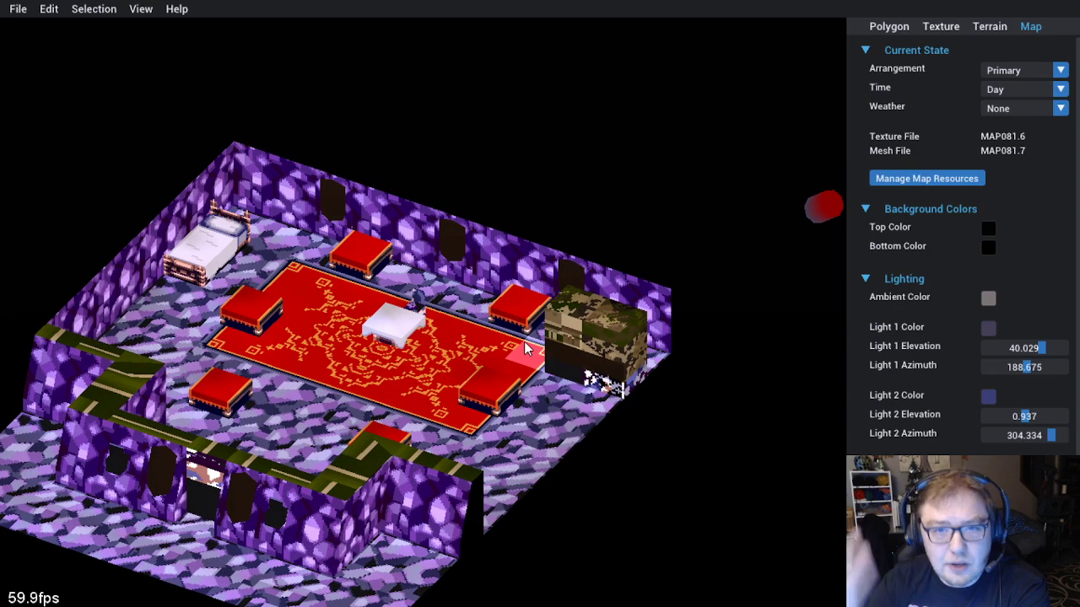
Open the map file MAP015.GNS from the test folder on the desktop
{"action": "left_click_drag", "start_coordinate": [443, 318], "coordinate": [507, 336]}
{"action": "left_click_drag", "start_coordinate": [505, 337], "coordinate": [467, 339]}
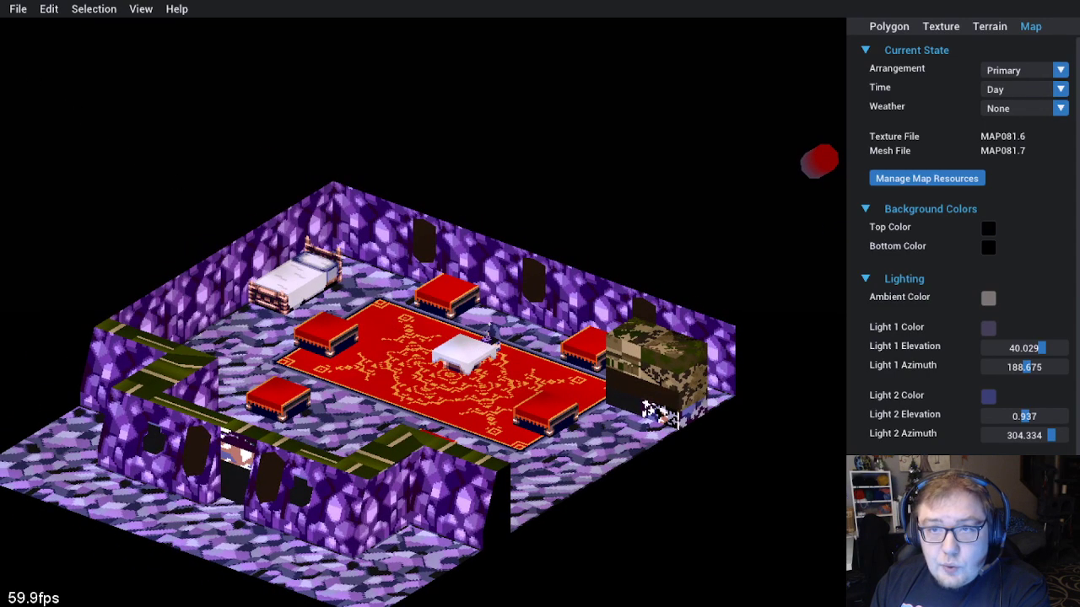
{"action": "left_click", "coordinate": [18, 9]}
{"action": "left_click", "coordinate": [42, 44]}
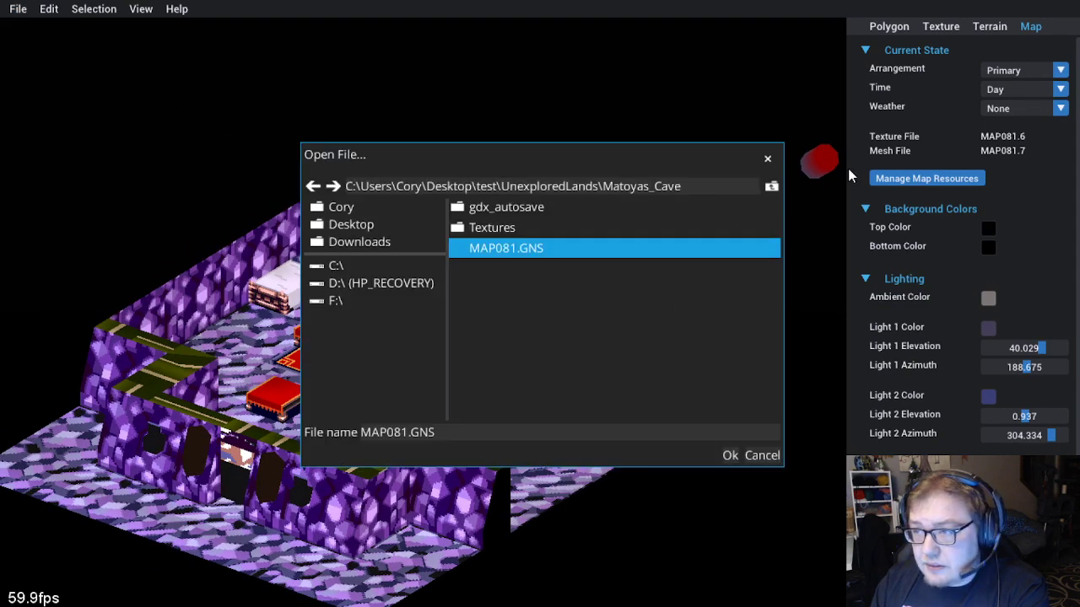
{"action": "left_click", "coordinate": [771, 186]}
{"action": "left_click", "coordinate": [771, 186]}
{"action": "left_click", "coordinate": [771, 186]}
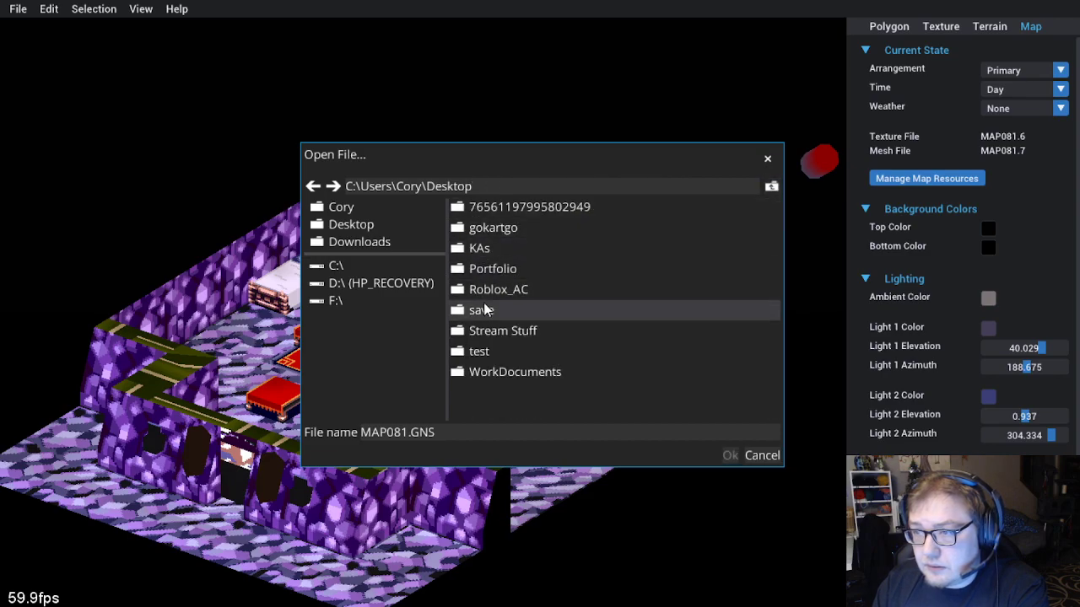
{"action": "double_click", "coordinate": [478, 350]}
{"action": "scroll", "coordinate": [588, 289], "scroll_direction": "down", "scroll_amount": 5}
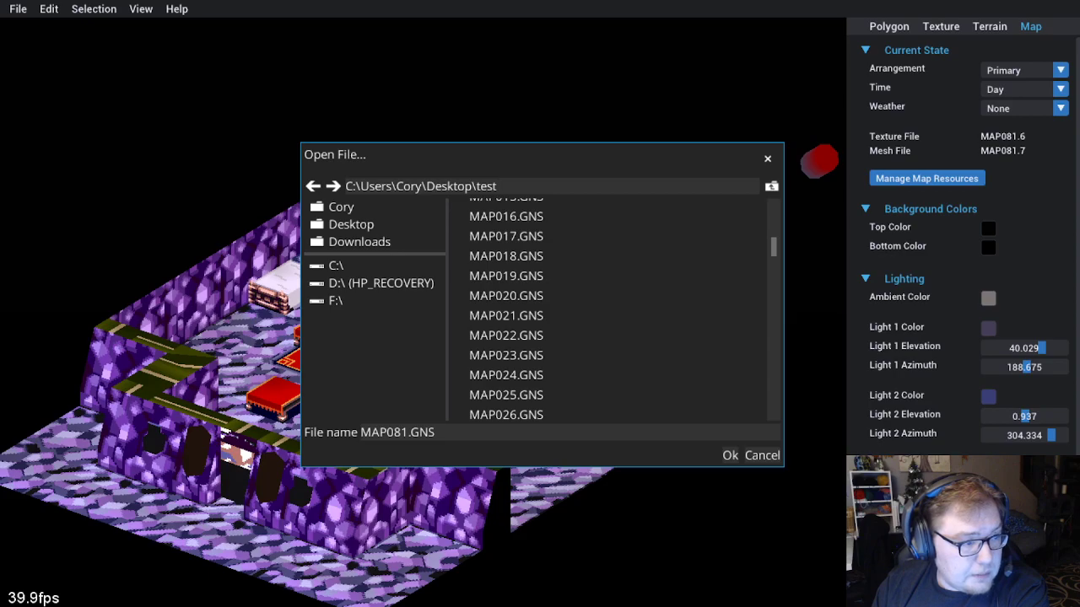
{"action": "scroll", "coordinate": [577, 283], "scroll_direction": "up", "scroll_amount": 2}
{"action": "left_click", "coordinate": [578, 284]}
{"action": "double_click", "coordinate": [577, 283]}
Examine the stone gateway map from an isometric angle and open its mesh resource list
{"action": "left_click_drag", "start_coordinate": [537, 243], "coordinate": [403, 308]}
{"action": "scroll", "coordinate": [552, 301], "scroll_direction": "down", "scroll_amount": 4}
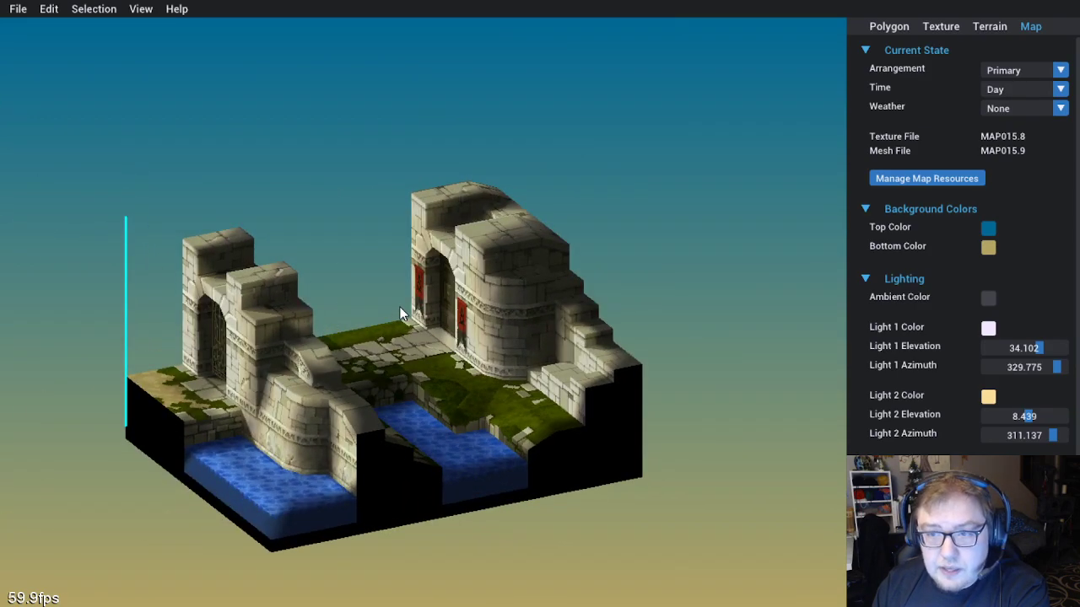
{"action": "scroll", "coordinate": [402, 312], "scroll_direction": "up", "scroll_amount": 2}
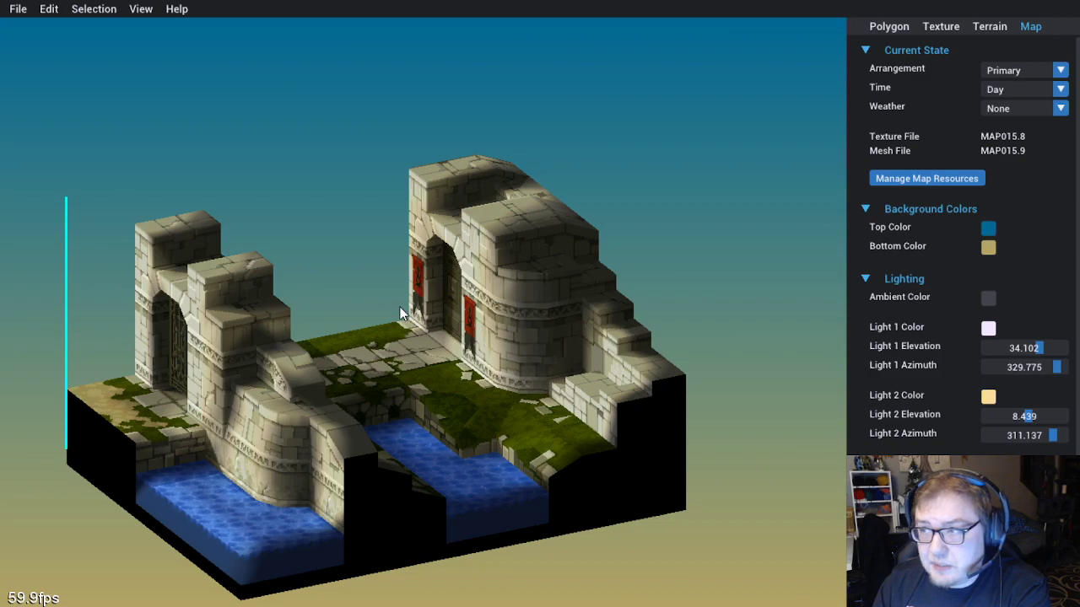
{"action": "left_click", "coordinate": [888, 179]}
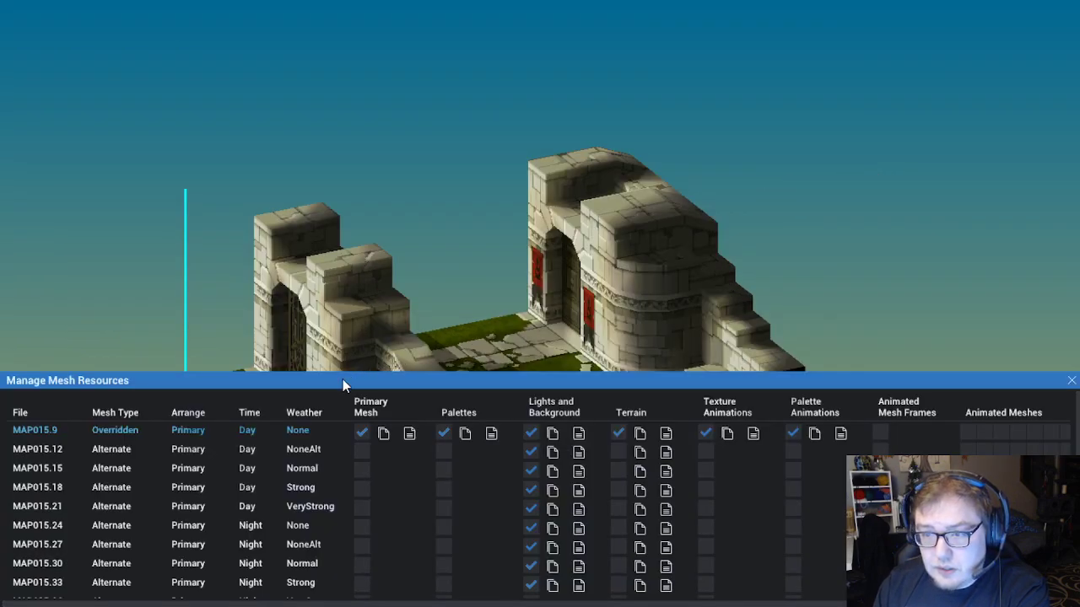
Compare the Primary and Secondary arrangement, time and weather entries in MAP015's mesh resource list and close the list
{"action": "scroll", "coordinate": [210, 495], "scroll_direction": "down", "scroll_amount": 3}
{"action": "scroll", "coordinate": [169, 494], "scroll_direction": "up", "scroll_amount": 2}
{"action": "scroll", "coordinate": [147, 497], "scroll_direction": "up", "scroll_amount": 2}
{"action": "scroll", "coordinate": [160, 501], "scroll_direction": "down", "scroll_amount": 8}
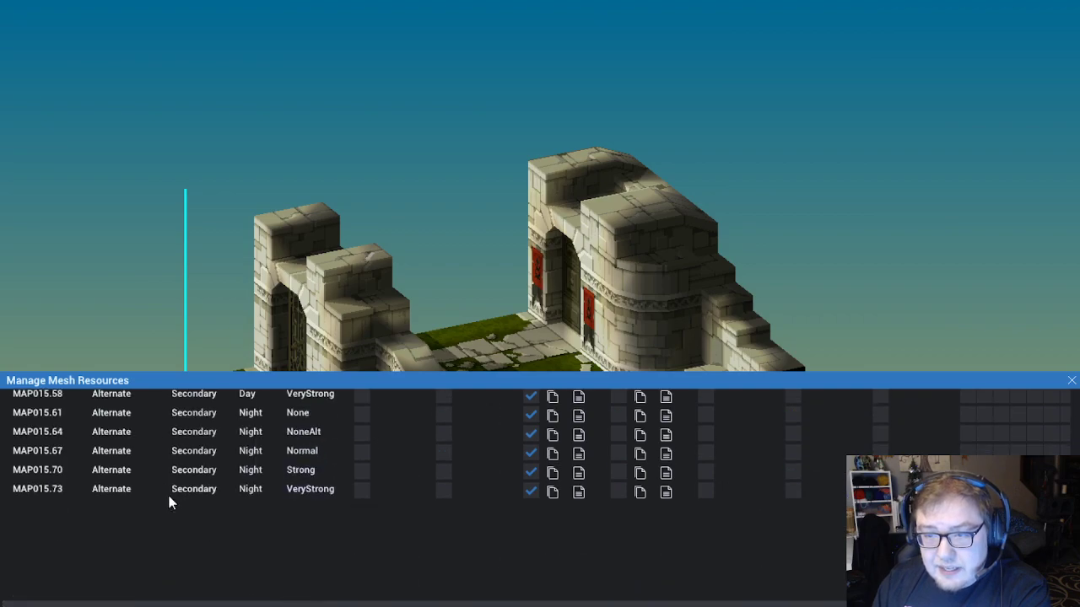
{"action": "scroll", "coordinate": [171, 497], "scroll_direction": "up", "scroll_amount": 8}
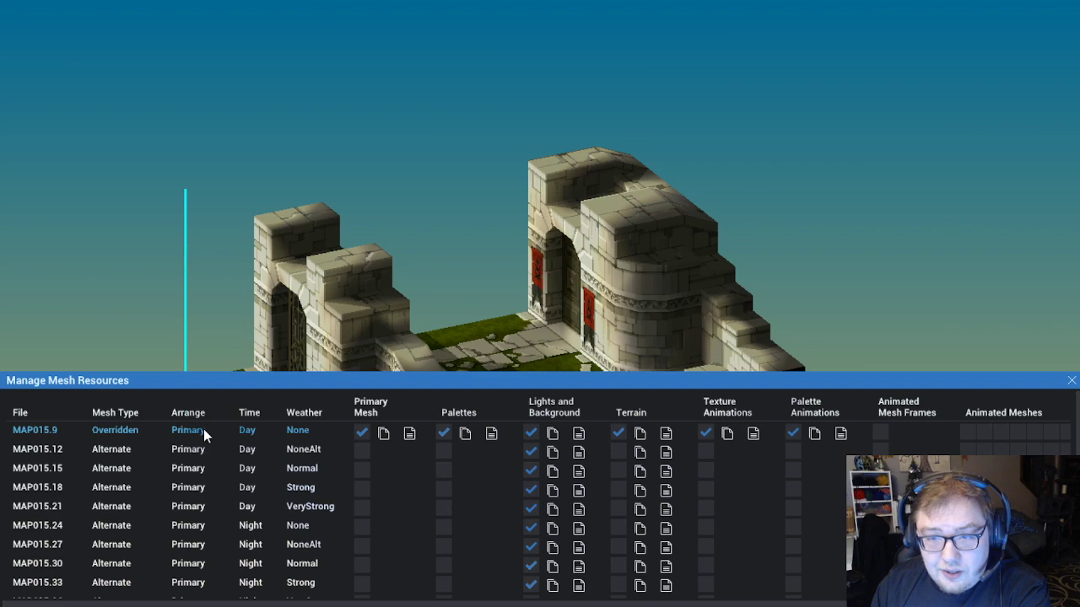
{"action": "scroll", "coordinate": [121, 454], "scroll_direction": "down", "scroll_amount": 1}
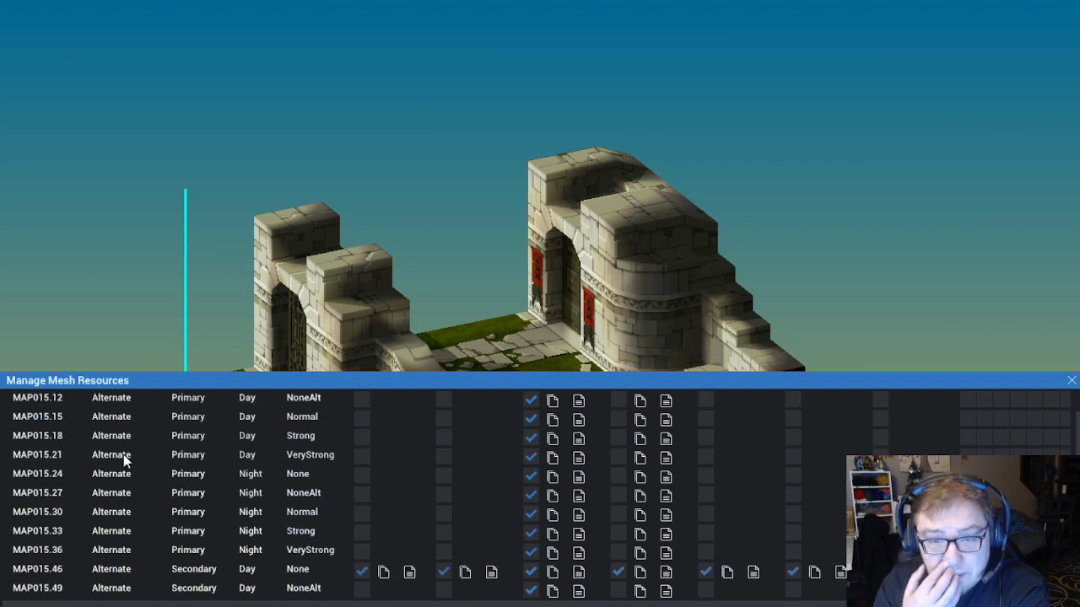
{"action": "scroll", "coordinate": [123, 454], "scroll_direction": "up", "scroll_amount": 2}
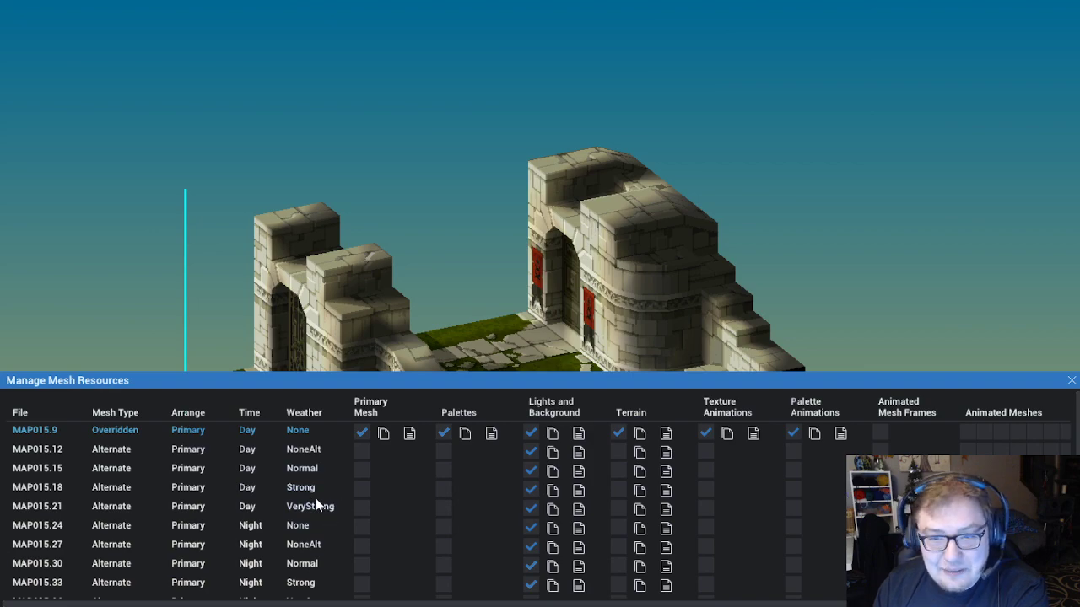
{"action": "scroll", "coordinate": [268, 487], "scroll_direction": "down", "scroll_amount": 1}
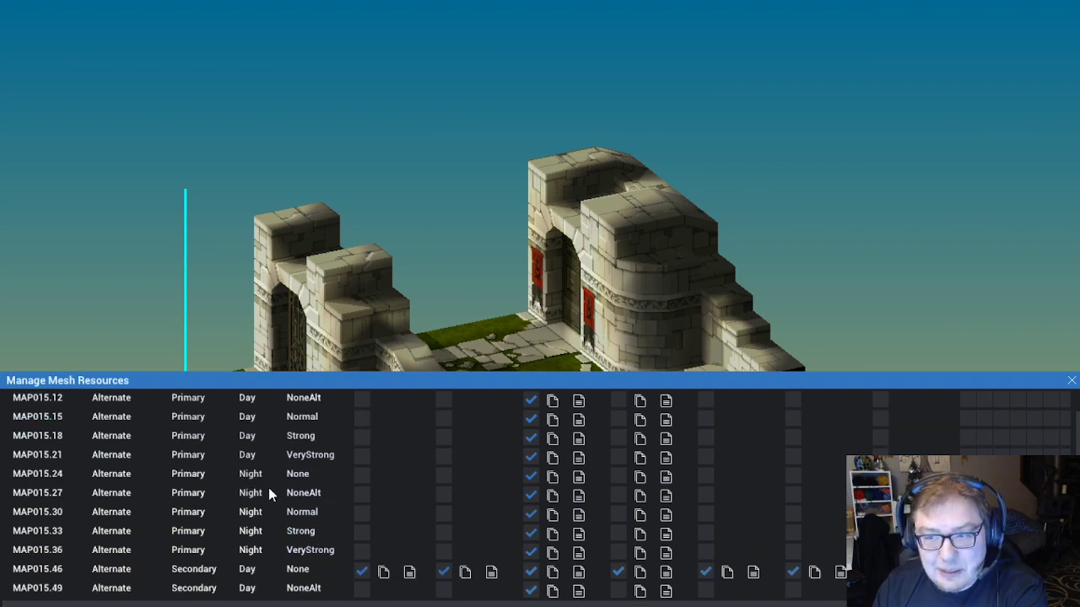
{"action": "scroll", "coordinate": [300, 477], "scroll_direction": "down", "scroll_amount": 2}
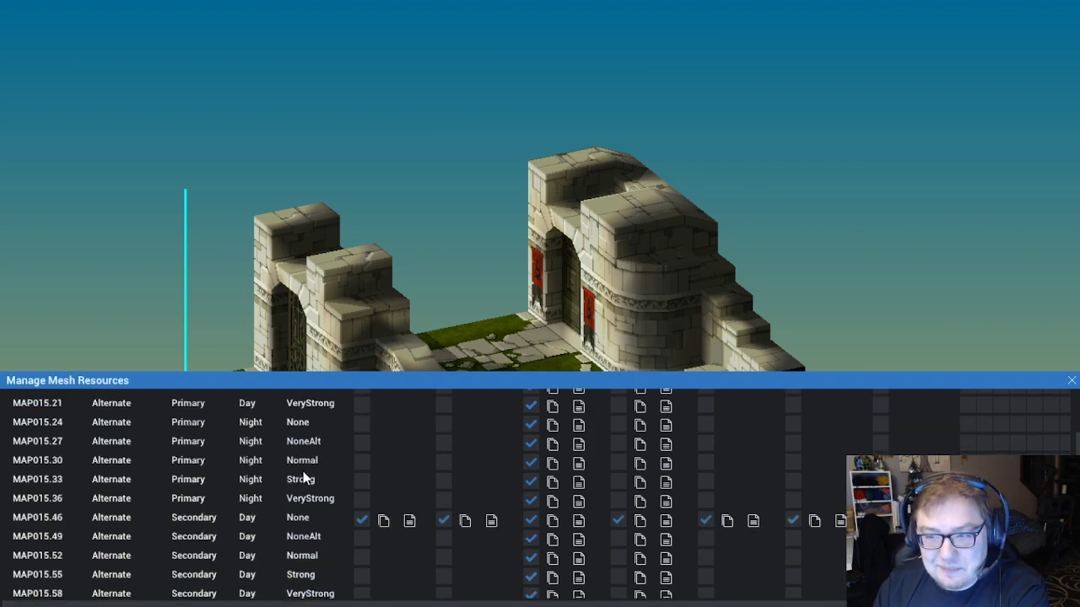
{"action": "scroll", "coordinate": [222, 480], "scroll_direction": "up", "scroll_amount": 3}
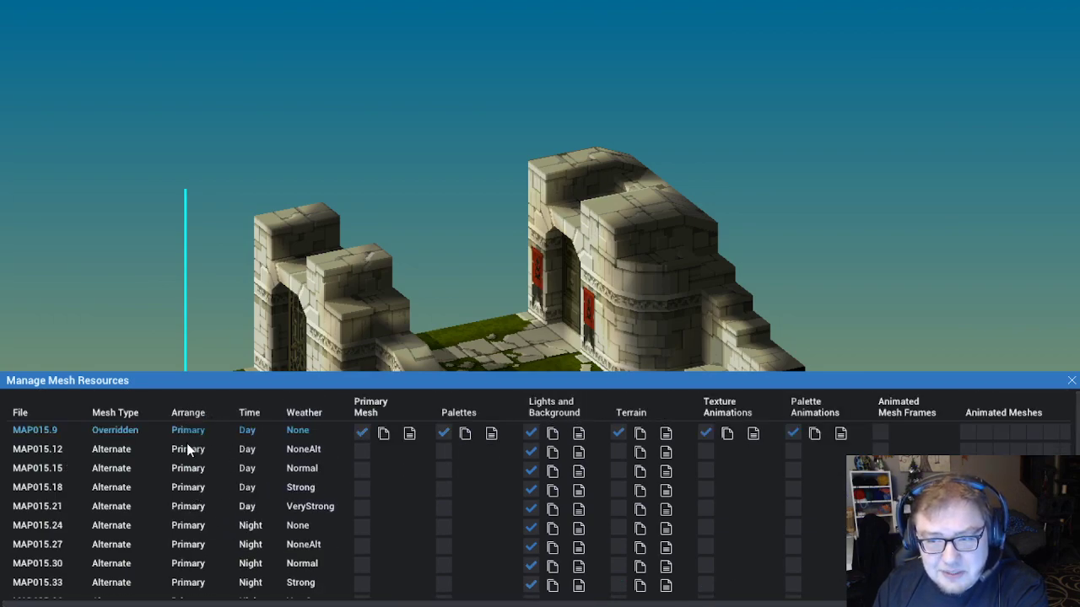
{"action": "scroll", "coordinate": [196, 545], "scroll_direction": "down", "scroll_amount": 3}
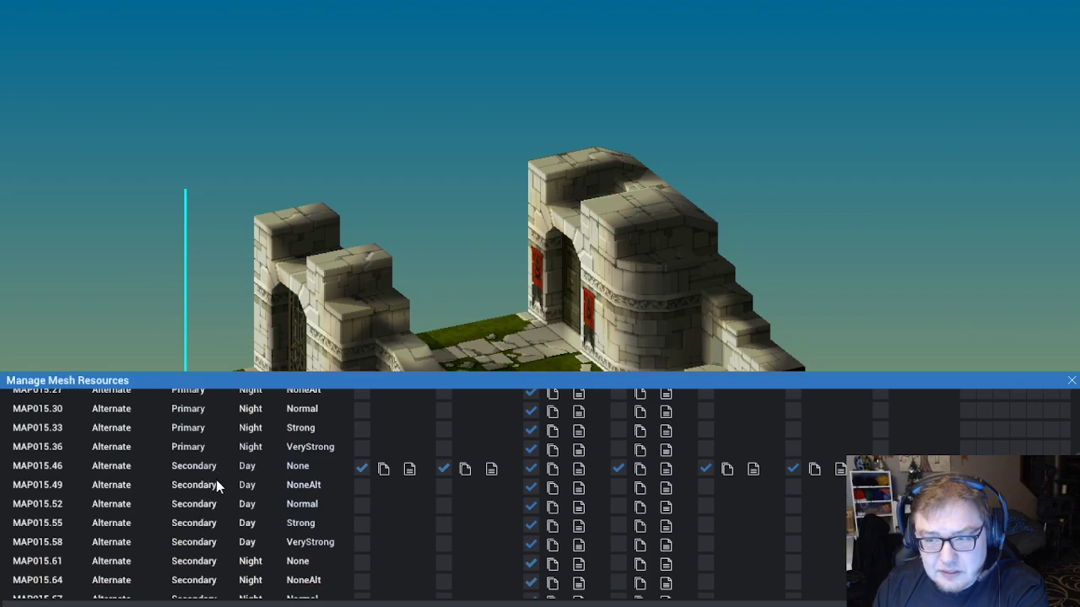
{"action": "scroll", "coordinate": [227, 483], "scroll_direction": "up", "scroll_amount": 3}
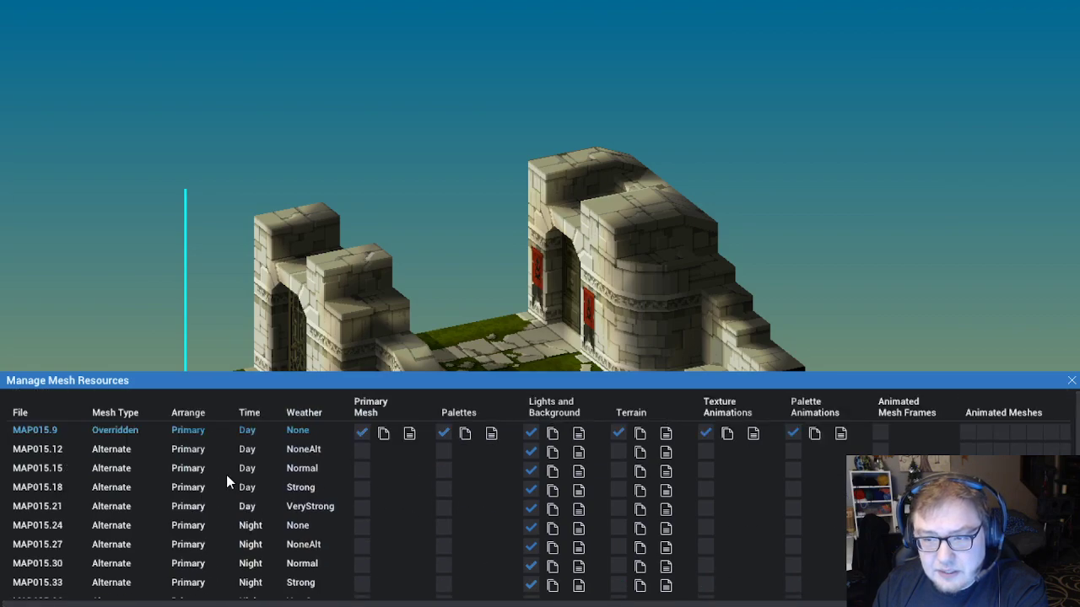
{"action": "left_click", "coordinate": [1071, 380]}
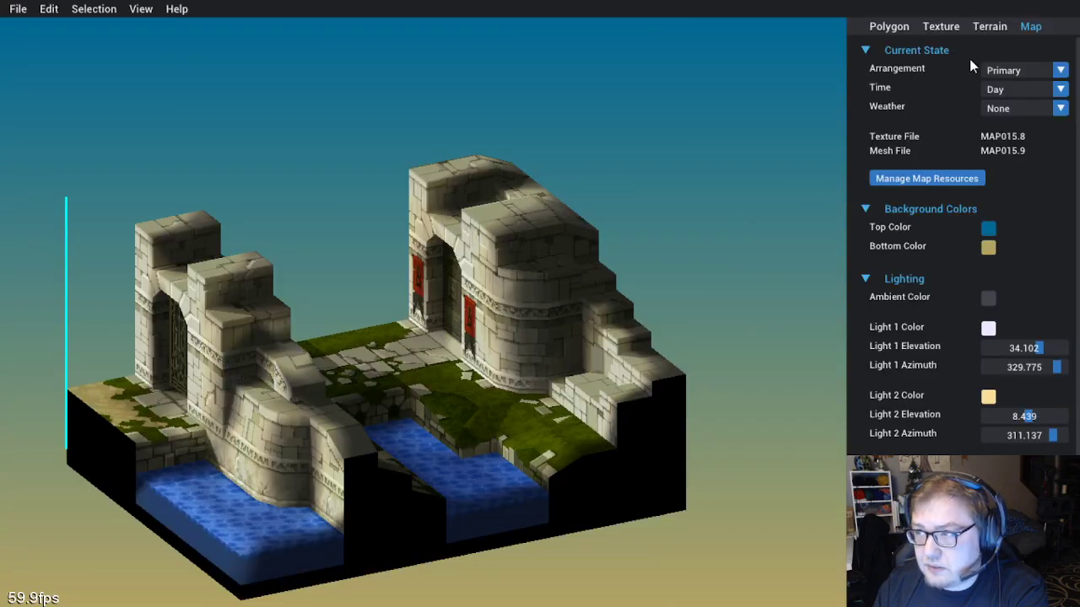
Switch MAP015's current arrangement to Secondary
{"action": "left_click", "coordinate": [901, 30]}
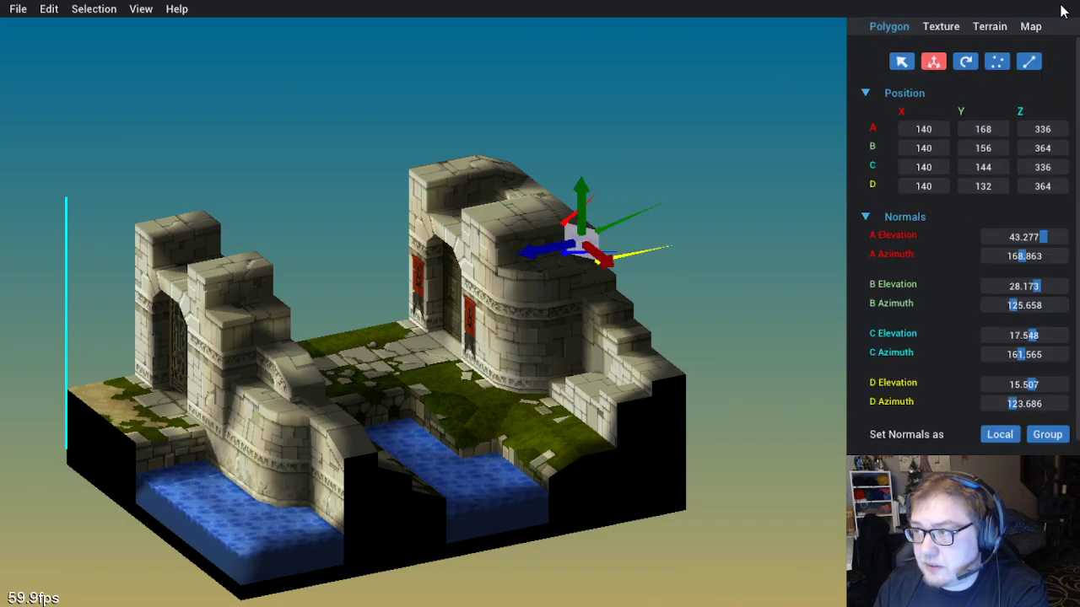
{"action": "left_click", "coordinate": [1029, 31]}
{"action": "left_click", "coordinate": [1055, 73]}
{"action": "left_click", "coordinate": [1030, 101]}
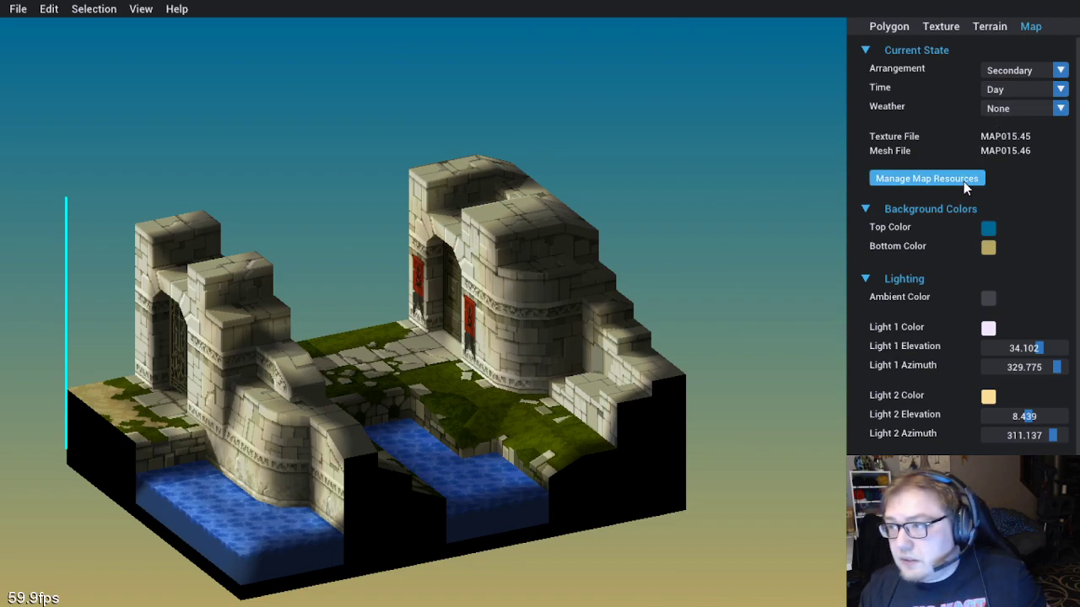
Examine the Secondary arrangement's terrain tiles over the semi-transparent gateway from front and isometric angles
{"action": "left_click", "coordinate": [989, 26]}
{"action": "left_click", "coordinate": [387, 351]}
{"action": "left_click", "coordinate": [315, 284]}
{"action": "left_click", "coordinate": [313, 371]}
{"action": "left_click", "coordinate": [295, 282]}
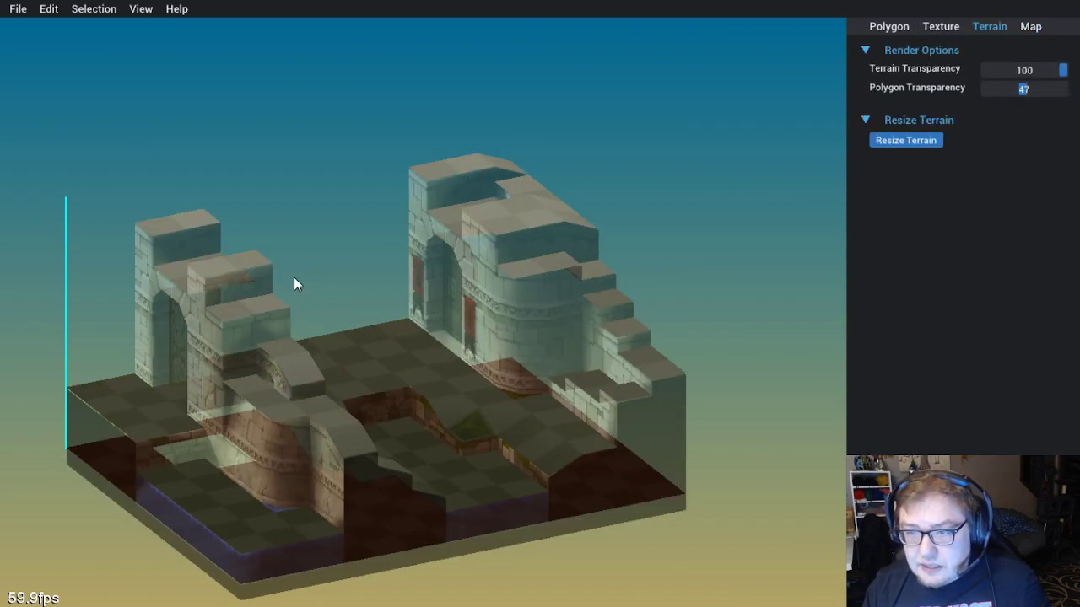
{"action": "left_click_drag", "start_coordinate": [292, 257], "coordinate": [487, 249]}
{"action": "scroll", "coordinate": [407, 262], "scroll_direction": "up", "scroll_amount": 3}
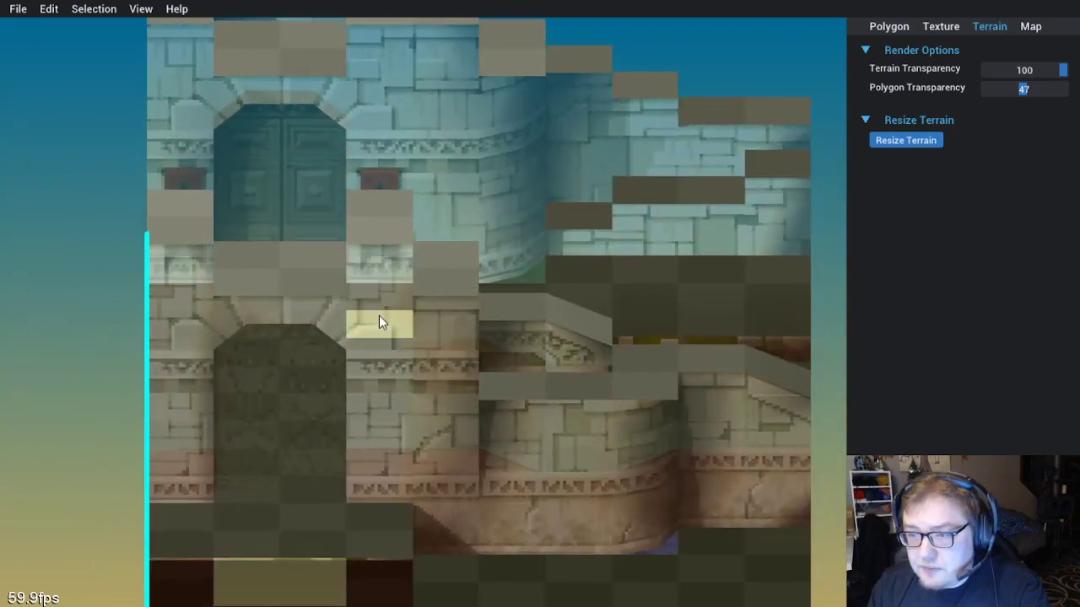
{"action": "scroll", "coordinate": [379, 316], "scroll_direction": "down", "scroll_amount": 3}
{"action": "left_click_drag", "start_coordinate": [441, 350], "coordinate": [451, 439]}
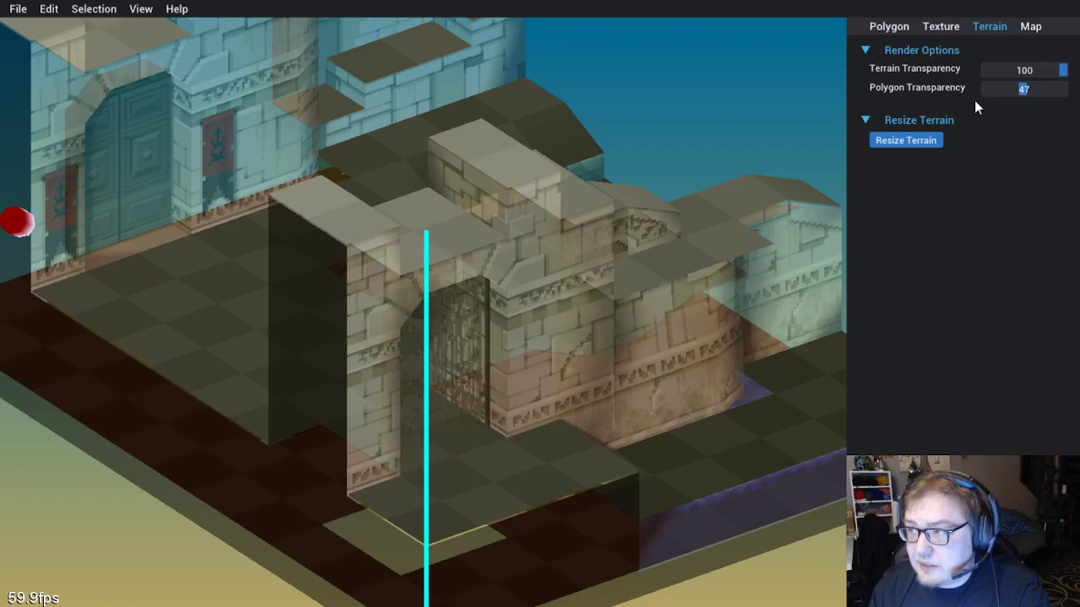
Return MAP015 to the Primary arrangement and examine its terrain tiles around the gateway for comparison
{"action": "left_click", "coordinate": [1044, 27]}
{"action": "left_click", "coordinate": [1030, 70]}
{"action": "left_click", "coordinate": [1019, 91]}
{"action": "left_click", "coordinate": [989, 26]}
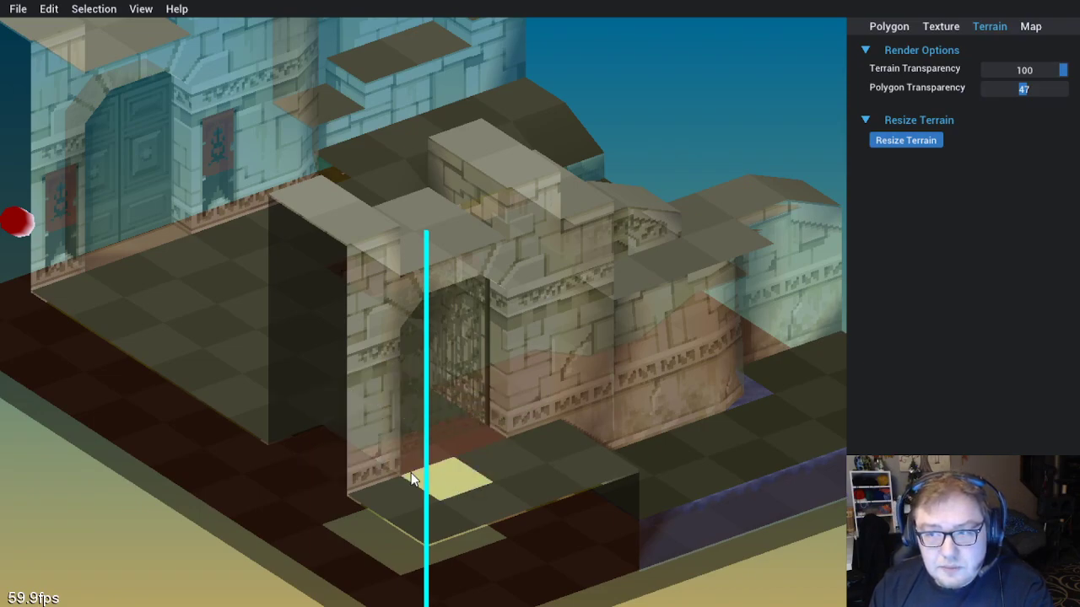
{"action": "left_click_drag", "start_coordinate": [588, 461], "coordinate": [517, 401]}
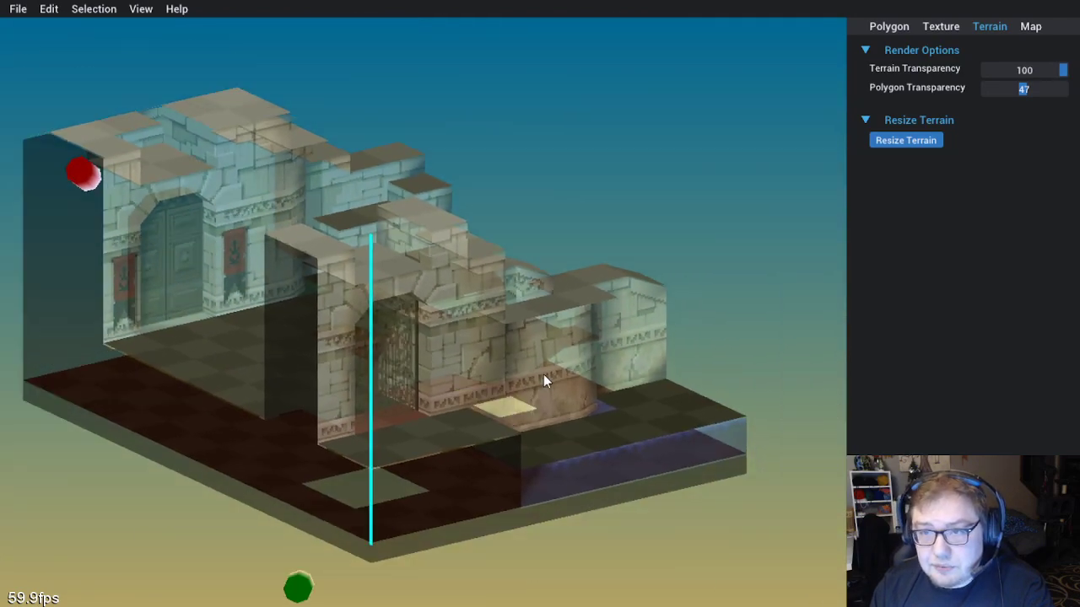
Keep the Primary arrangement selected and review how MAP015's mesh resources are divided by arrangement, time and weather
{"action": "left_click", "coordinate": [1030, 27]}
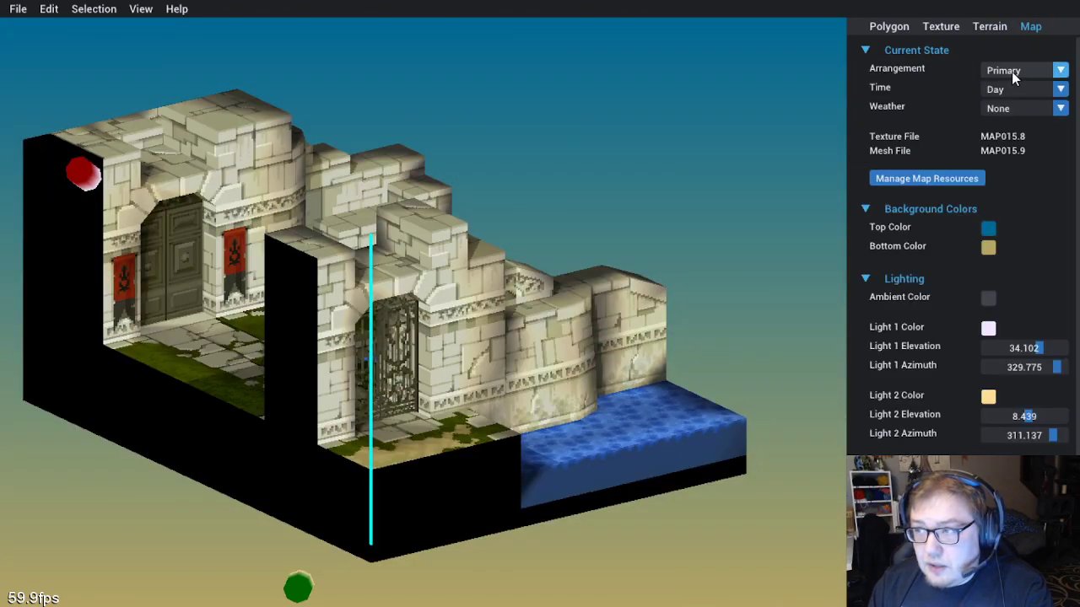
{"action": "left_click", "coordinate": [1025, 72]}
{"action": "left_click", "coordinate": [1027, 89]}
{"action": "left_click", "coordinate": [948, 179]}
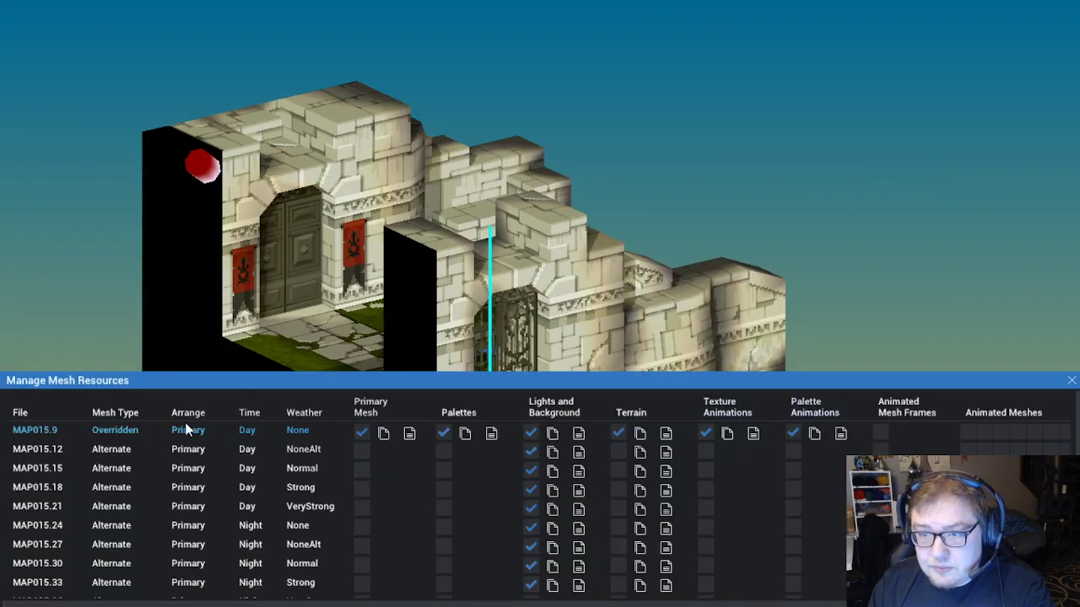
{"action": "scroll", "coordinate": [281, 494], "scroll_direction": "down", "scroll_amount": 2}
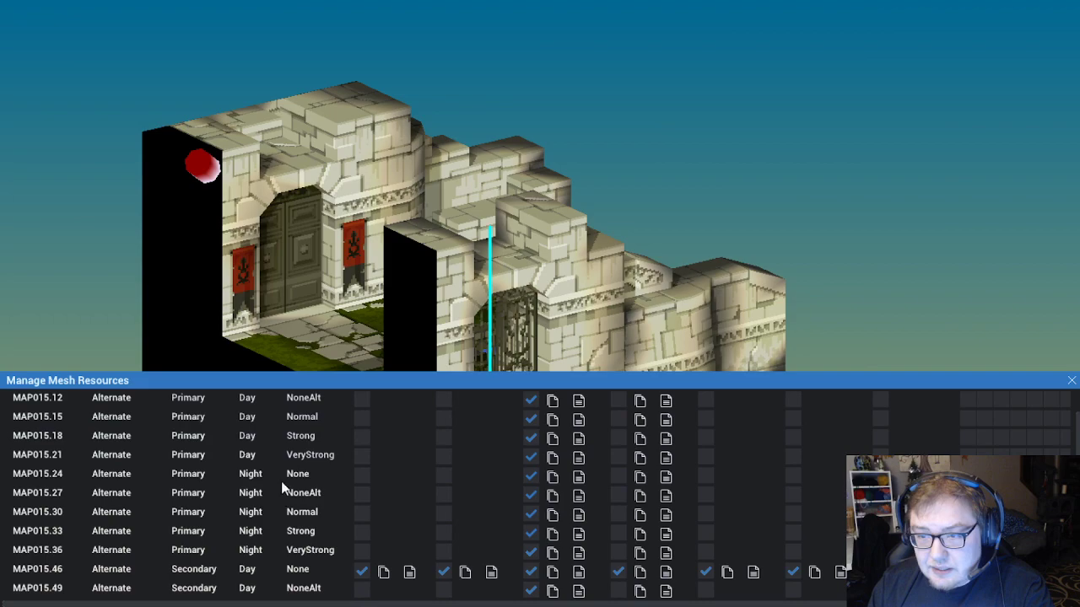
{"action": "scroll", "coordinate": [254, 523], "scroll_direction": "up", "scroll_amount": 2}
{"action": "scroll", "coordinate": [207, 456], "scroll_direction": "down", "scroll_amount": 5}
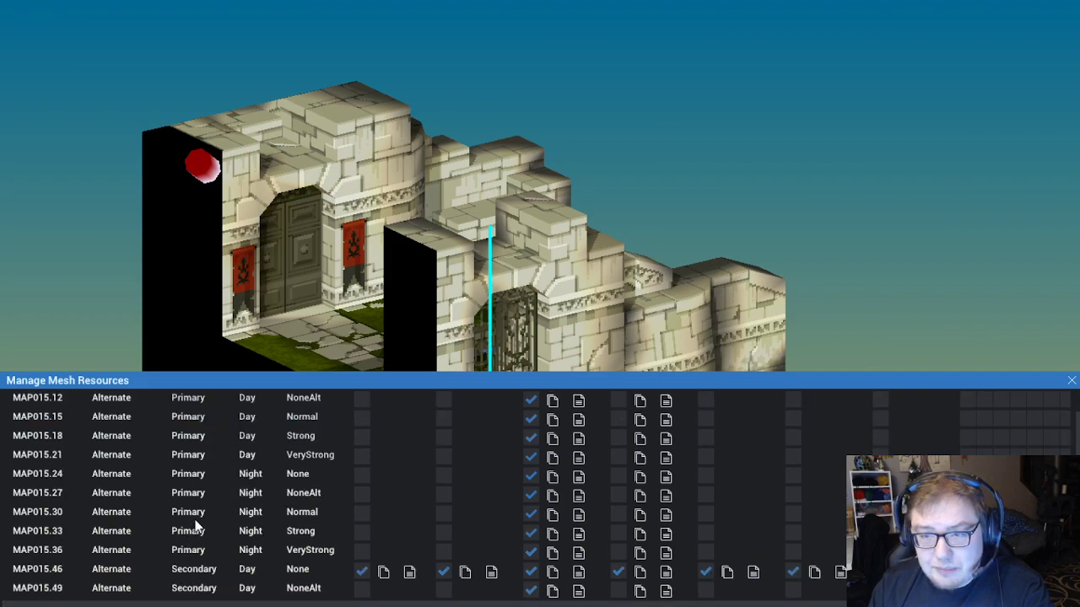
{"action": "scroll", "coordinate": [248, 496], "scroll_direction": "up", "scroll_amount": 5}
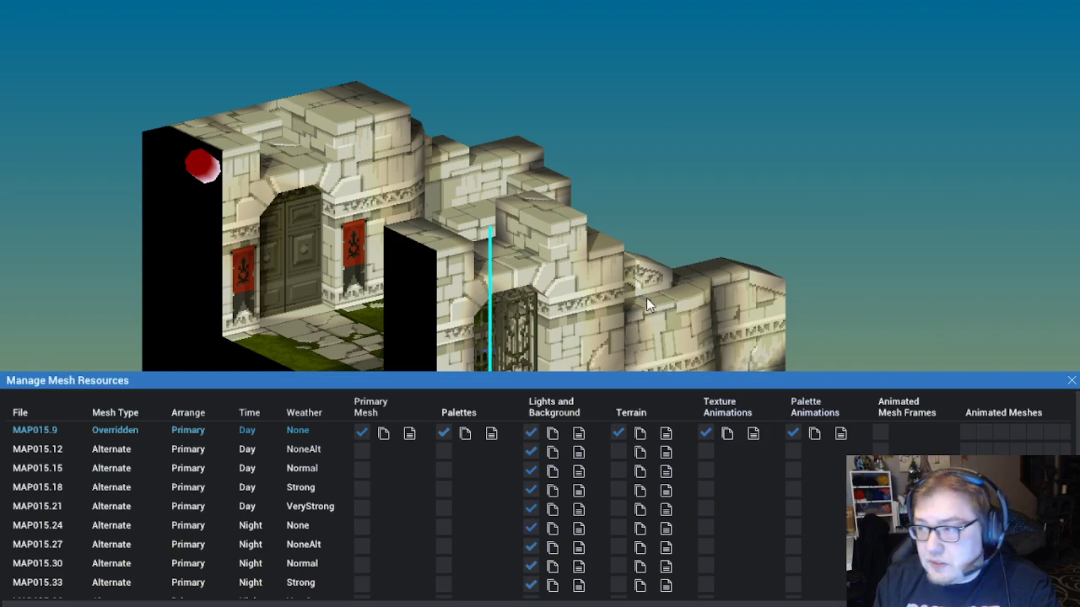
{"action": "left_click", "coordinate": [1071, 380]}
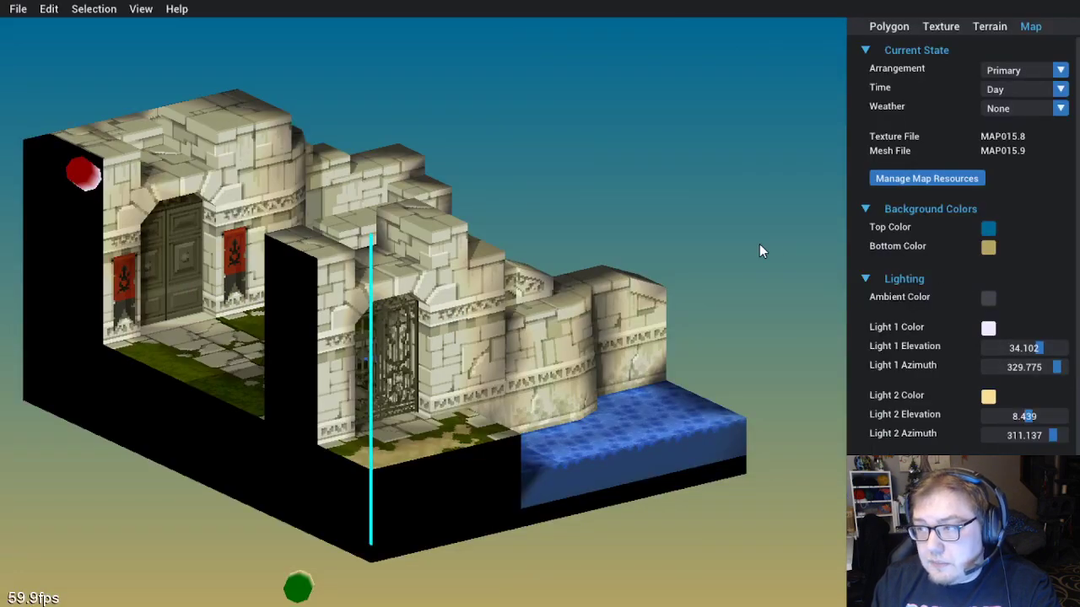
Open MAP016.GNS from the test folder and switch the castle hall's time to Night
{"action": "left_click", "coordinate": [17, 8]}
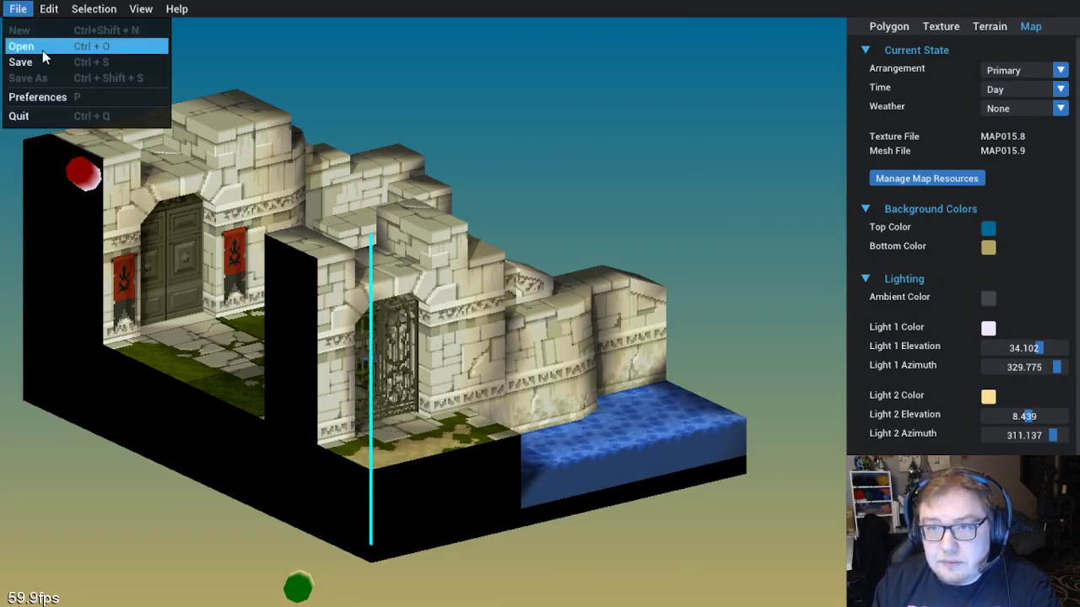
{"action": "left_click", "coordinate": [42, 48]}
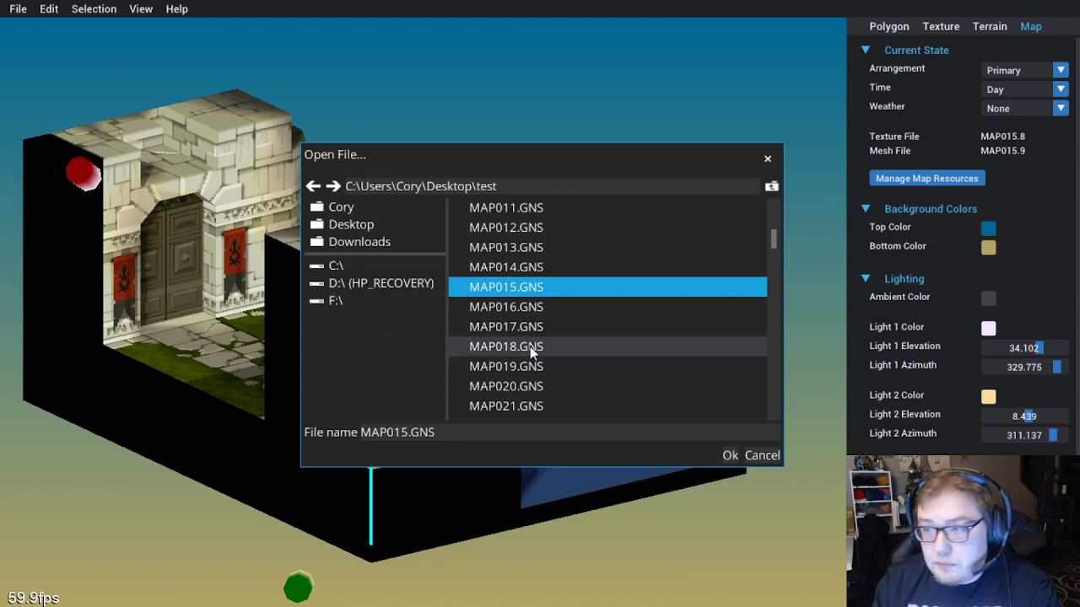
{"action": "double_click", "coordinate": [528, 309]}
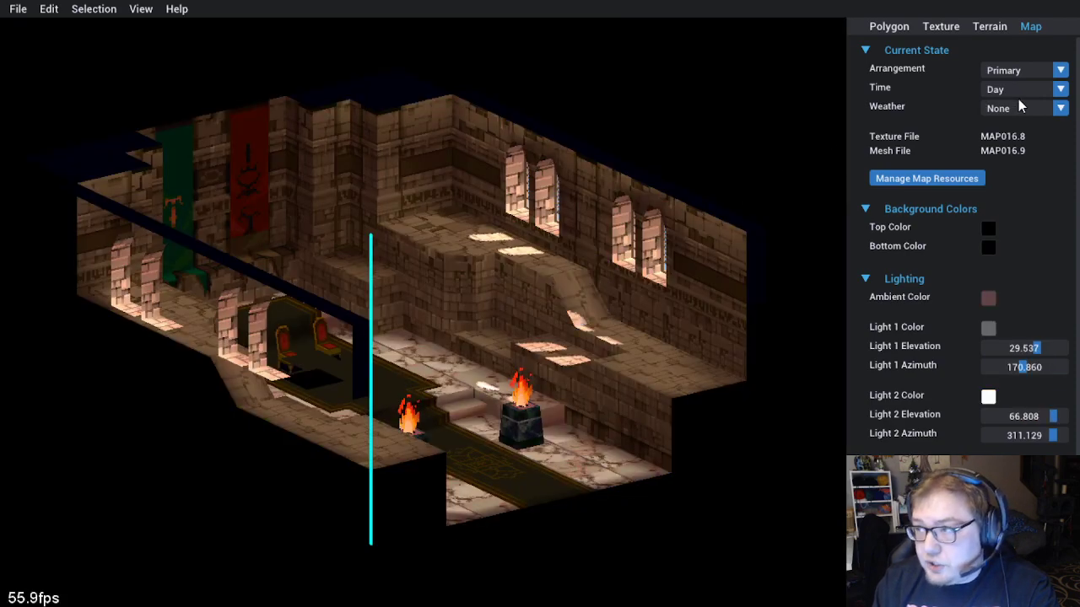
{"action": "left_click", "coordinate": [1037, 90]}
{"action": "left_click", "coordinate": [1033, 126]}
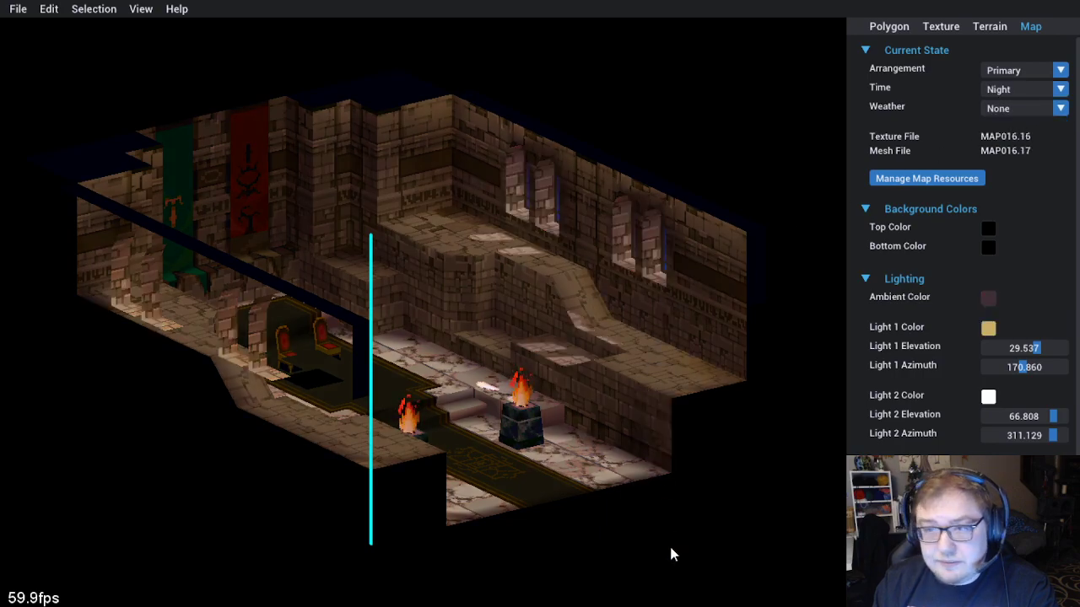
{"action": "left_click_drag", "start_coordinate": [693, 548], "coordinate": [569, 345]}
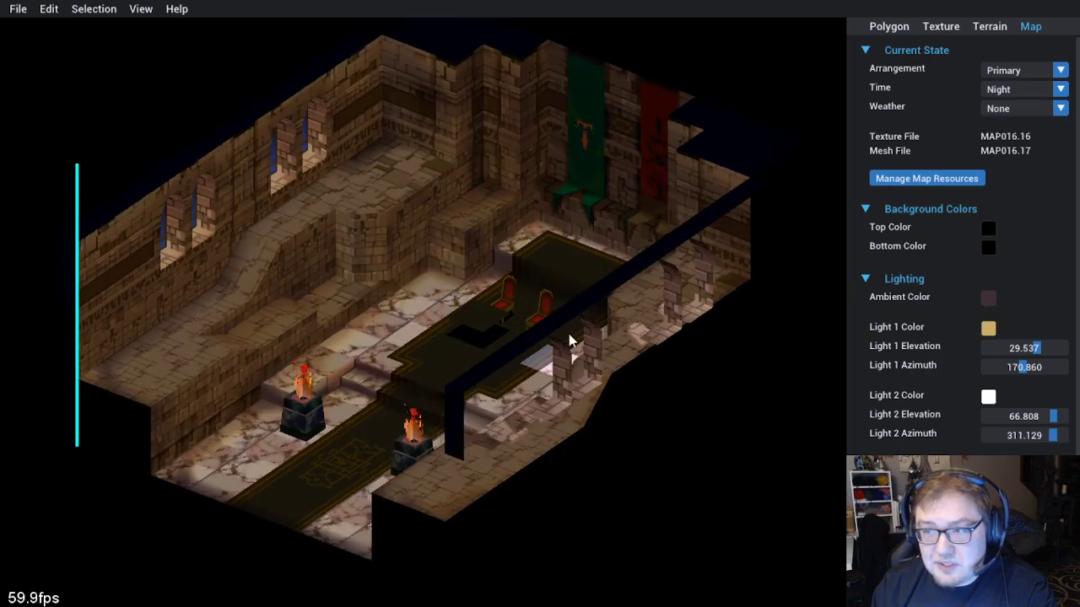
Try the Secondary arrangement on MAP016 and return it to Primary
{"action": "left_click", "coordinate": [1042, 70]}
{"action": "left_click", "coordinate": [1023, 103]}
{"action": "left_click", "coordinate": [1021, 70]}
{"action": "left_click", "coordinate": [1030, 91]}
Set MAP016's time to Day and examine the hall's windows and lighting from several angles
{"action": "left_click", "coordinate": [1040, 91]}
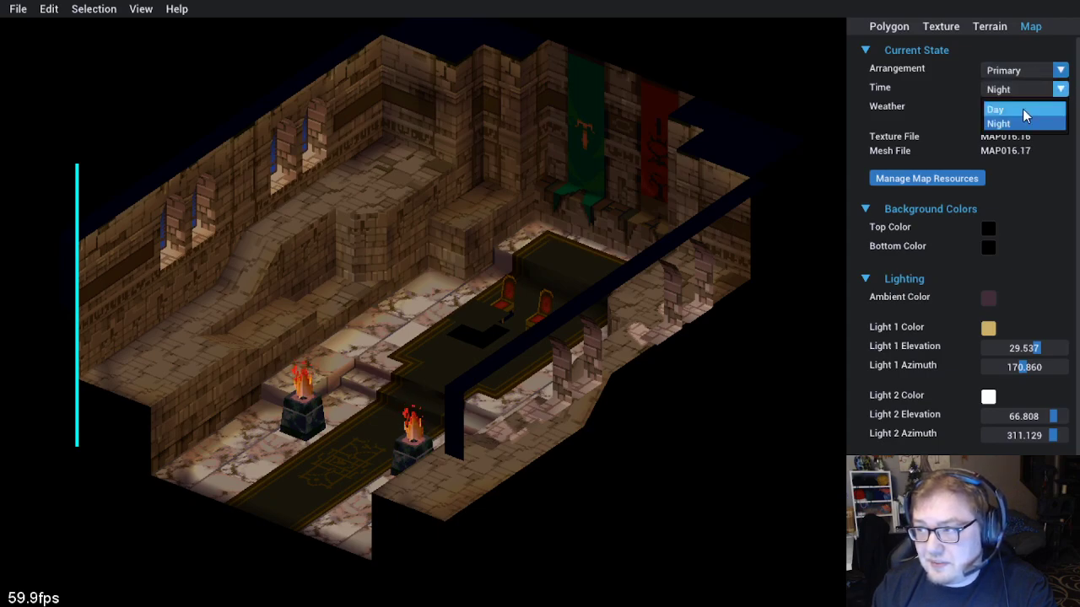
{"action": "left_click", "coordinate": [1023, 109]}
{"action": "left_click_drag", "start_coordinate": [692, 402], "coordinate": [670, 385]}
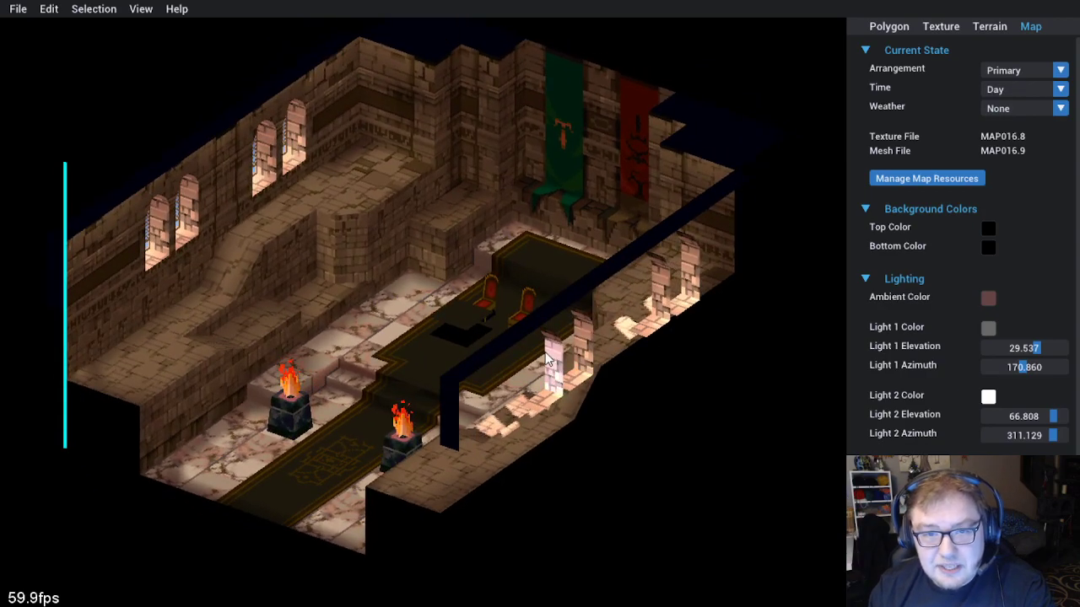
{"action": "left_click_drag", "start_coordinate": [357, 295], "coordinate": [378, 353]}
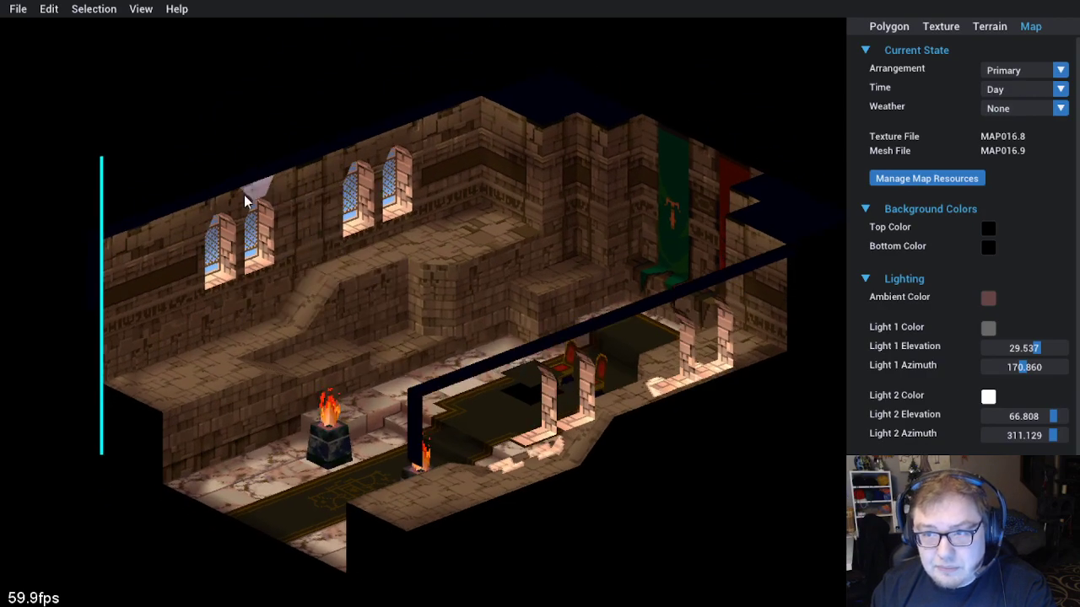
{"action": "left_click_drag", "start_coordinate": [485, 537], "coordinate": [410, 417]}
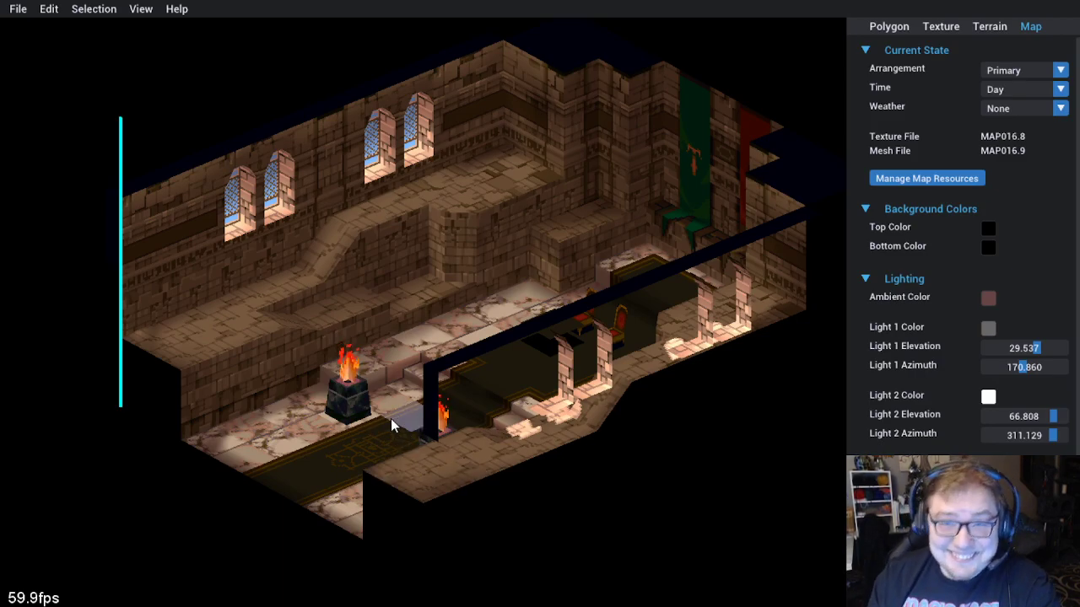
{"action": "left_click_drag", "start_coordinate": [374, 430], "coordinate": [427, 434]}
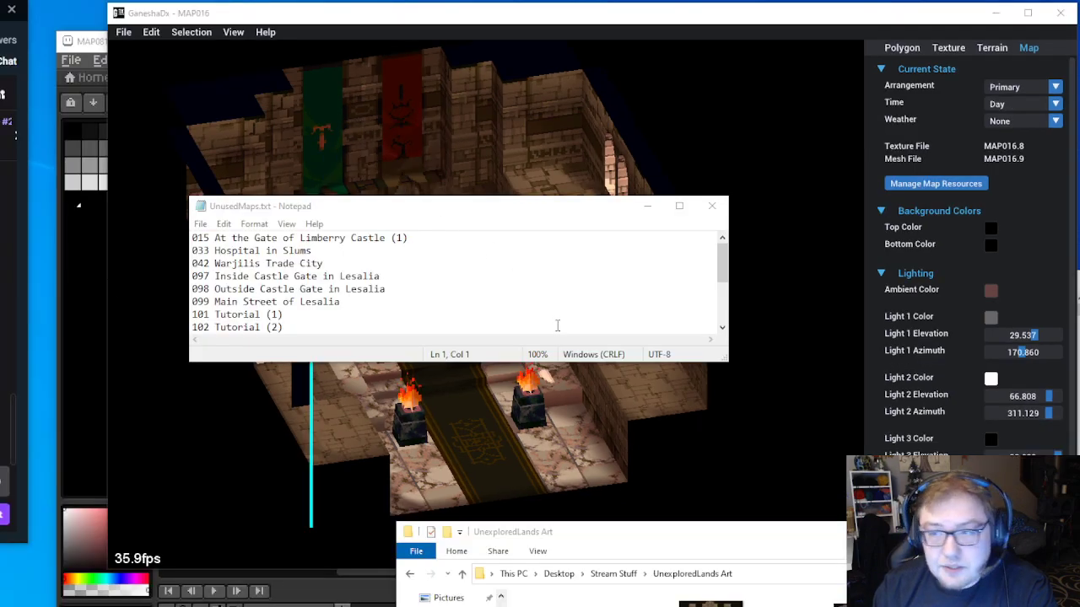
Enlarge the UnusedMaps.txt window in Notepad to show the whole list and review the unused map entries
{"action": "left_click_drag", "start_coordinate": [721, 364], "coordinate": [863, 523]}
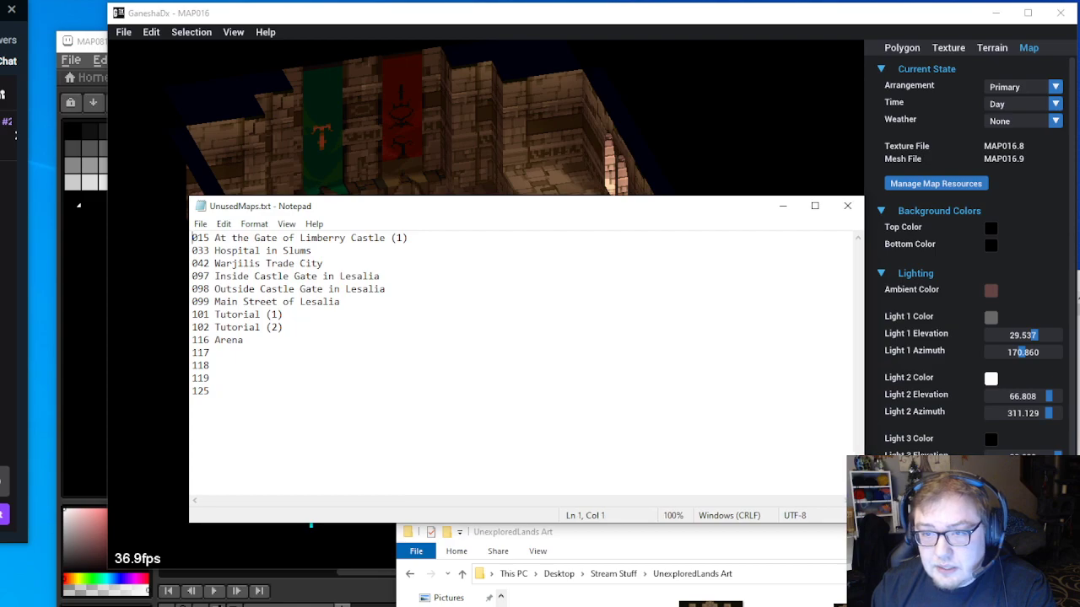
{"action": "left_click", "coordinate": [215, 396]}
{"action": "left_click", "coordinate": [239, 314]}
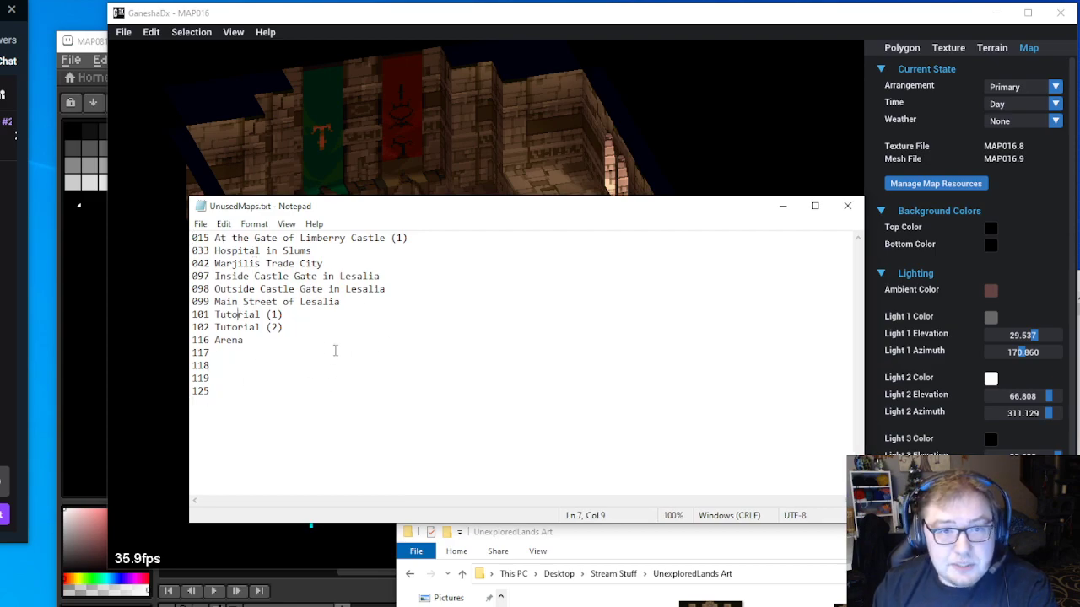
Review the unused map entries in UnusedMaps.txt, from 015 through Arena and the unnamed 117 to 125, and close the file
{"action": "double_click", "coordinate": [221, 238]}
{"action": "left_click", "coordinate": [240, 252]}
{"action": "left_click", "coordinate": [254, 223]}
{"action": "left_click", "coordinate": [254, 223]}
{"action": "left_click", "coordinate": [262, 263]}
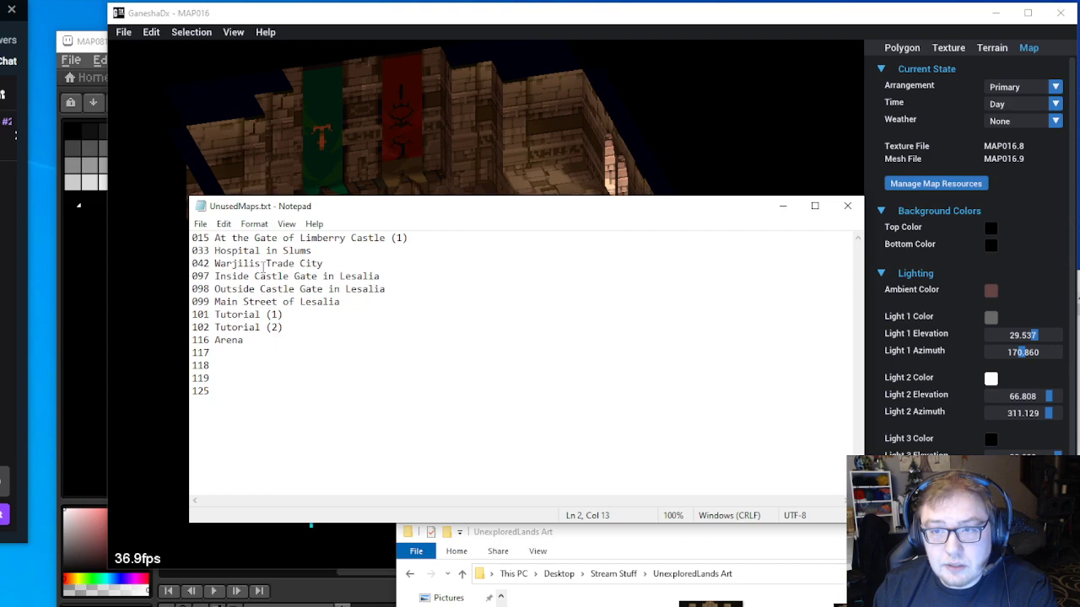
{"action": "left_click", "coordinate": [384, 290]}
{"action": "left_click", "coordinate": [349, 301]}
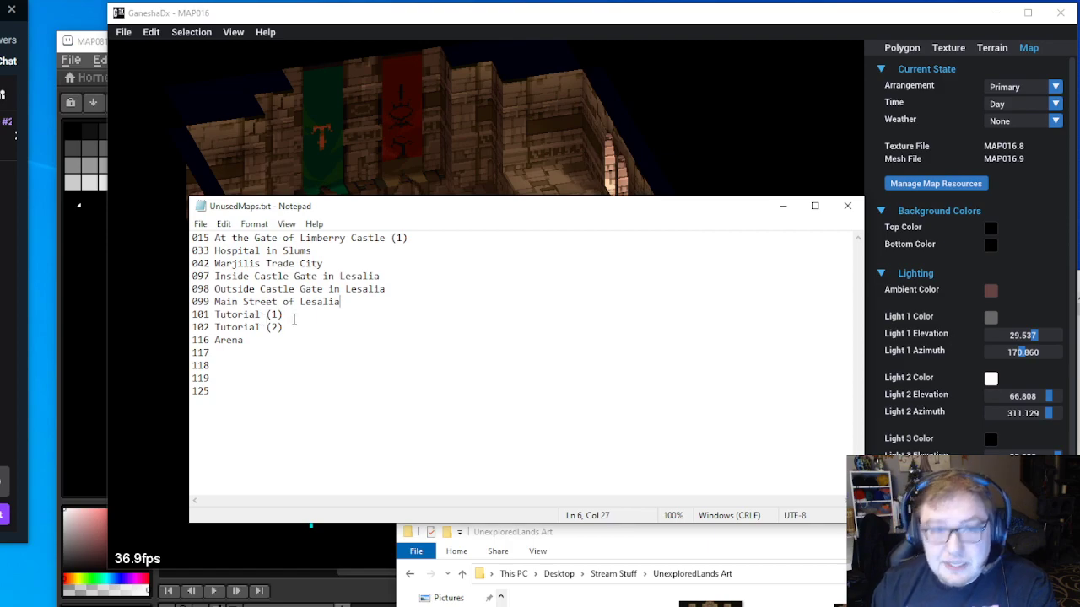
{"action": "left_click_drag", "start_coordinate": [285, 315], "coordinate": [266, 314]}
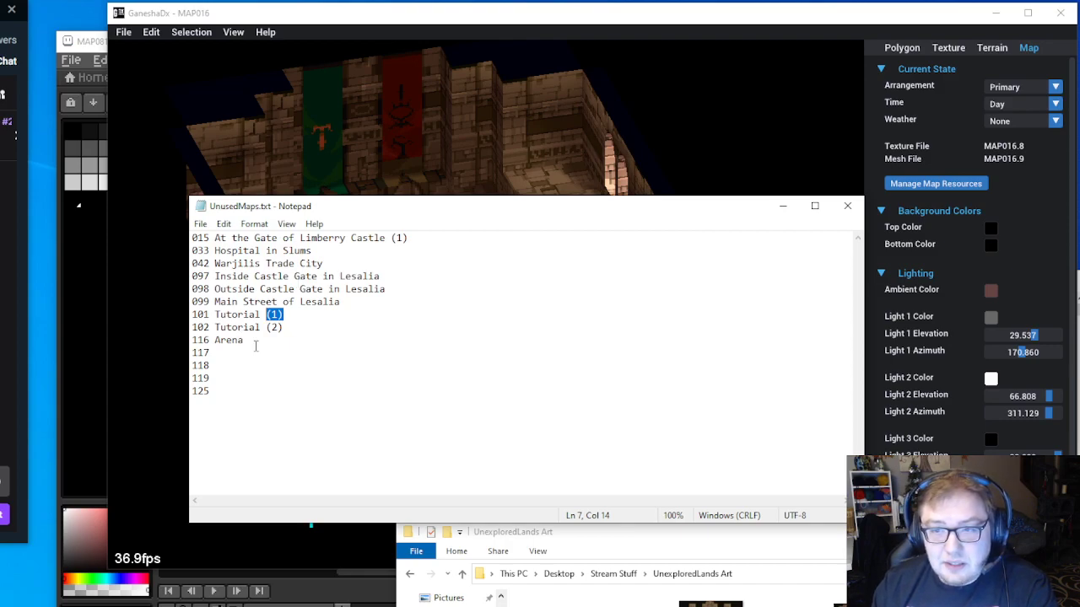
{"action": "left_click_drag", "start_coordinate": [245, 341], "coordinate": [238, 341]}
{"action": "left_click", "coordinate": [218, 370]}
{"action": "left_click_drag", "start_coordinate": [223, 396], "coordinate": [211, 345]}
{"action": "left_click", "coordinate": [215, 357]}
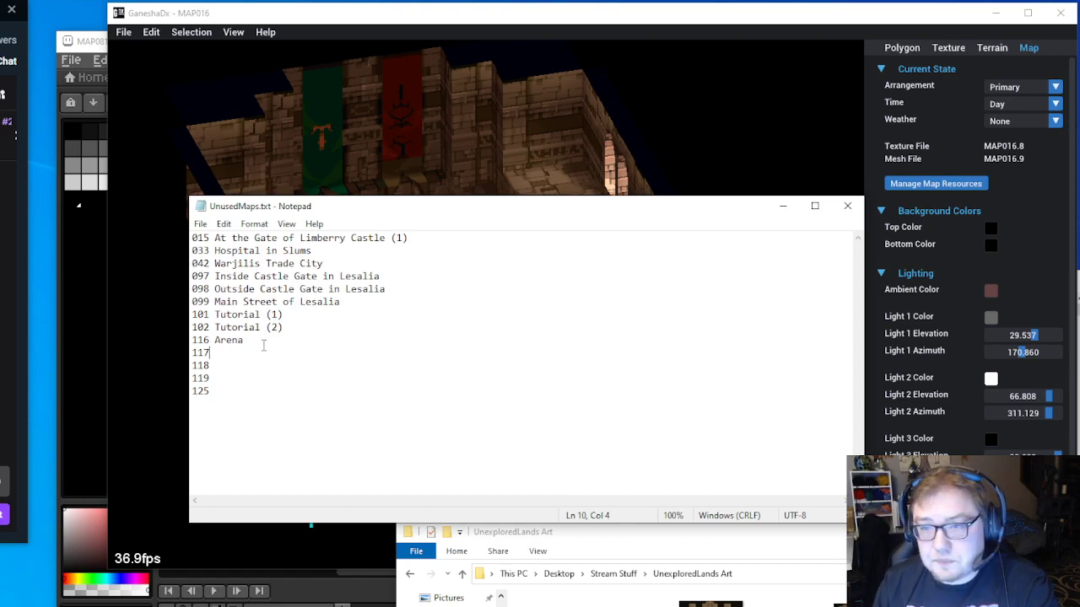
{"action": "left_click", "coordinate": [847, 206]}
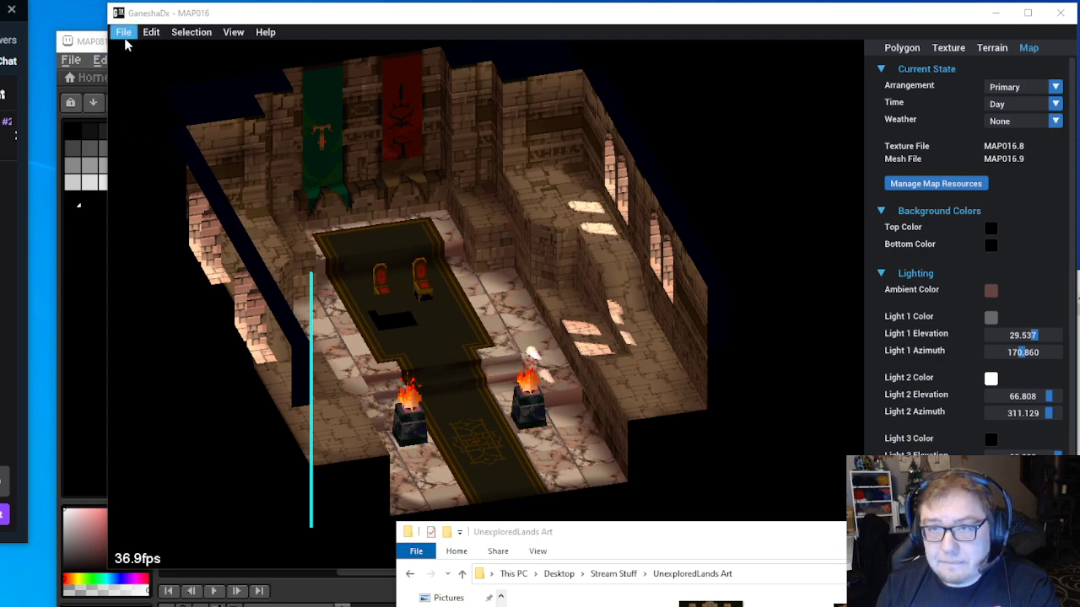
Open MAP081.GNS from the UnexploredLands\Matoyas_Cave folder inside the test folder in GaneshaDx
{"action": "left_click", "coordinate": [358, 24]}
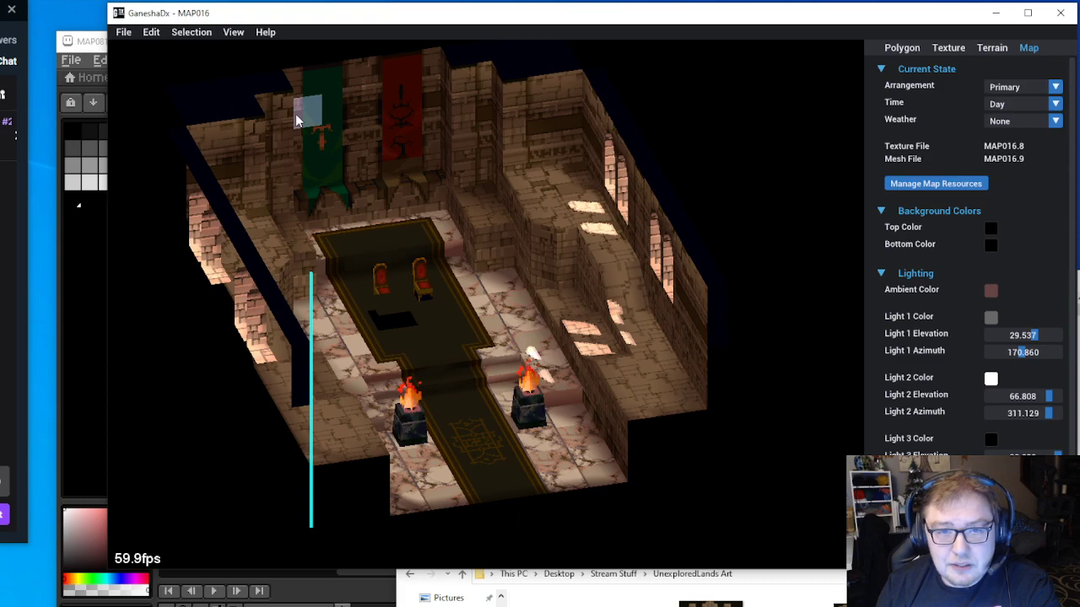
{"action": "left_click", "coordinate": [125, 33]}
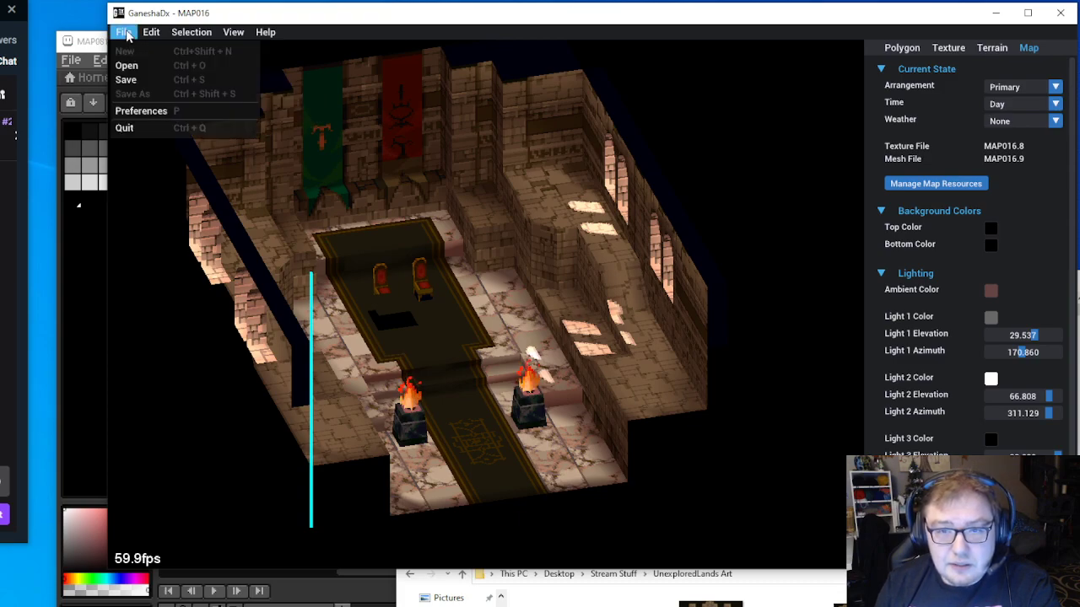
{"action": "left_click", "coordinate": [151, 65]}
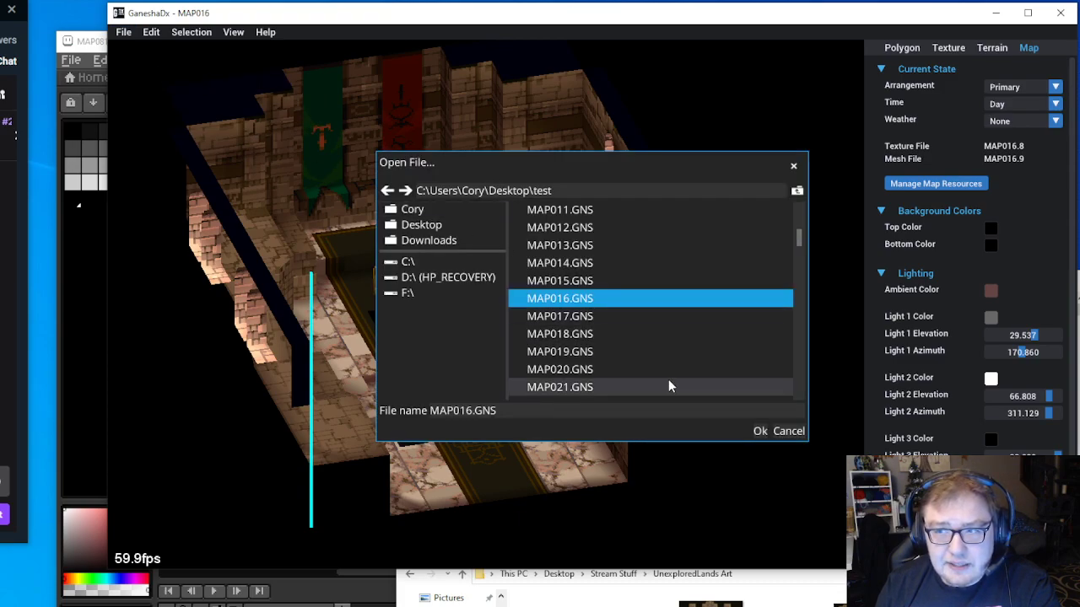
{"action": "scroll", "coordinate": [658, 354], "scroll_direction": "up", "scroll_amount": 5}
{"action": "double_click", "coordinate": [611, 317]}
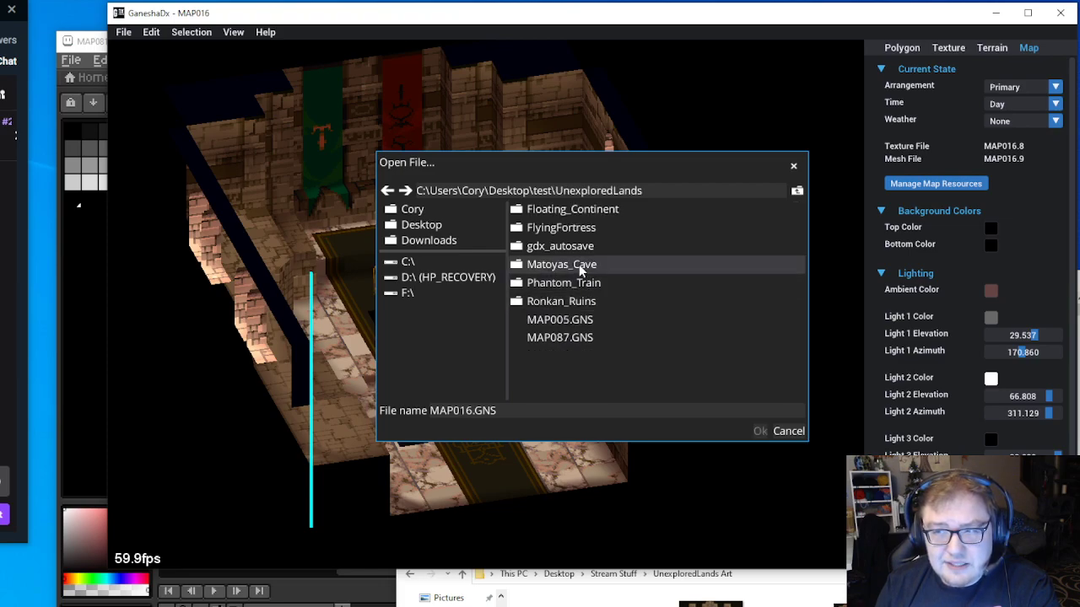
{"action": "double_click", "coordinate": [561, 264]}
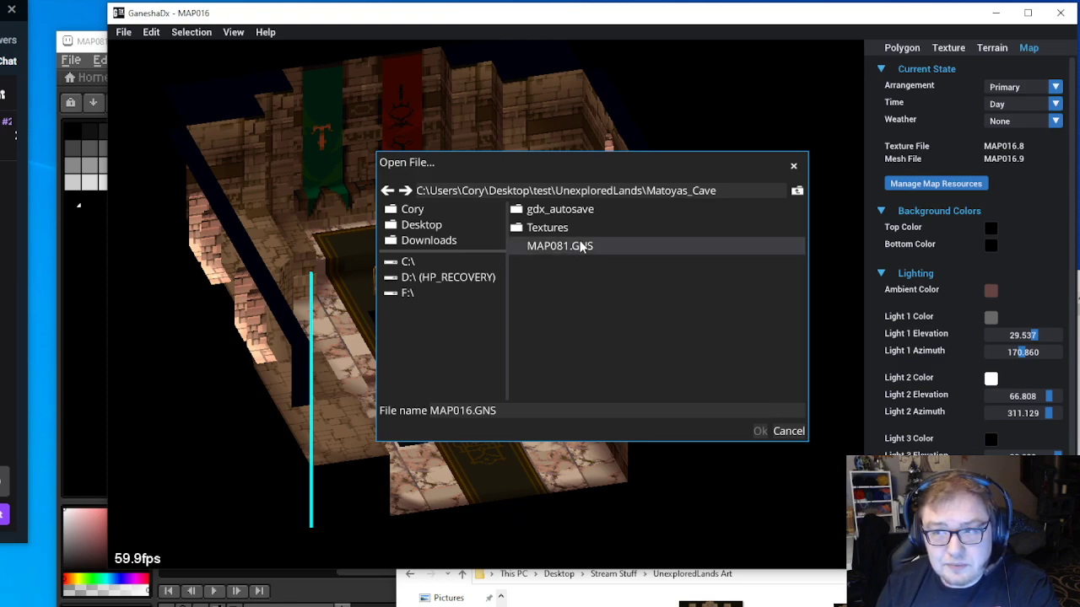
{"action": "double_click", "coordinate": [581, 246]}
Examine the purple crystal cave room, its walls, bed, stools, carpet and table from several angles
{"action": "left_click_drag", "start_coordinate": [722, 325], "coordinate": [673, 326]}
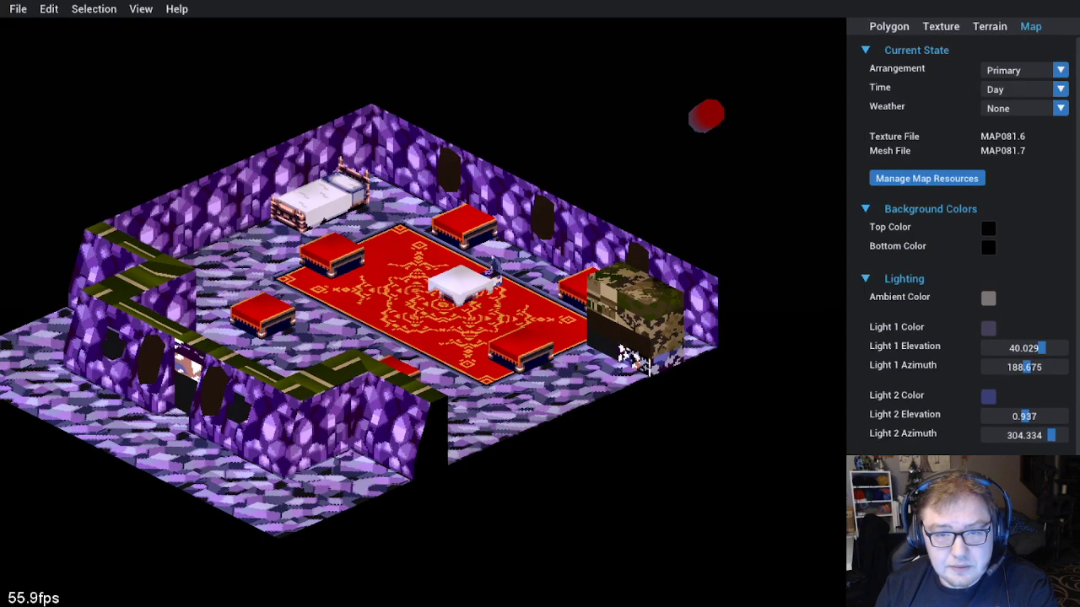
{"action": "scroll", "coordinate": [646, 371], "scroll_direction": "up", "scroll_amount": 3}
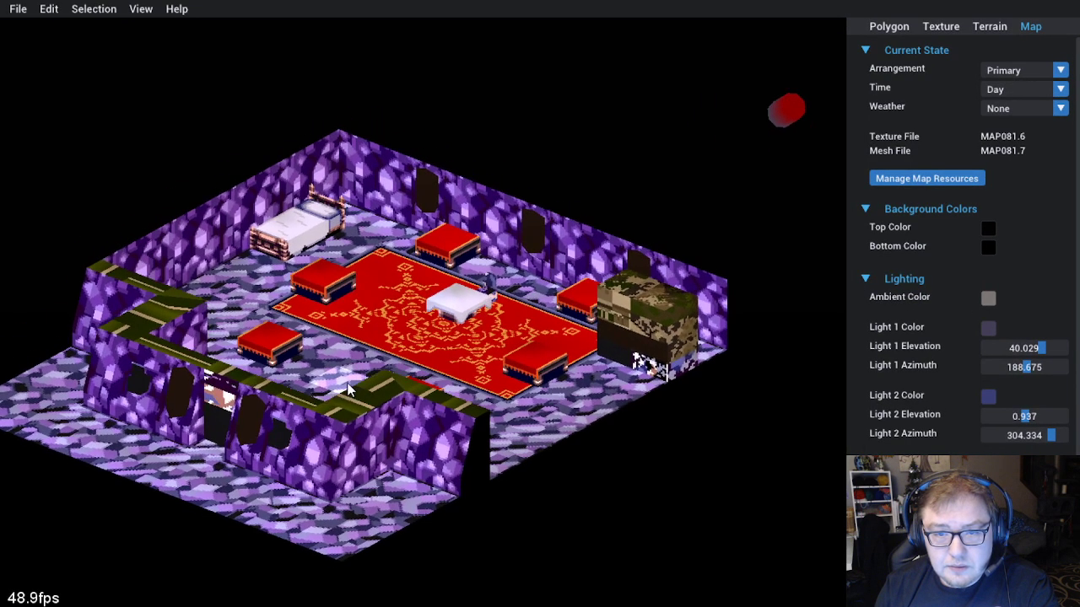
{"action": "mouse_move", "coordinate": [399, 397]}
{"action": "left_mouse_down"}
{"action": "mouse_move", "coordinate": [416, 377]}
{"action": "mouse_move", "coordinate": [408, 385]}
{"action": "left_mouse_up"}
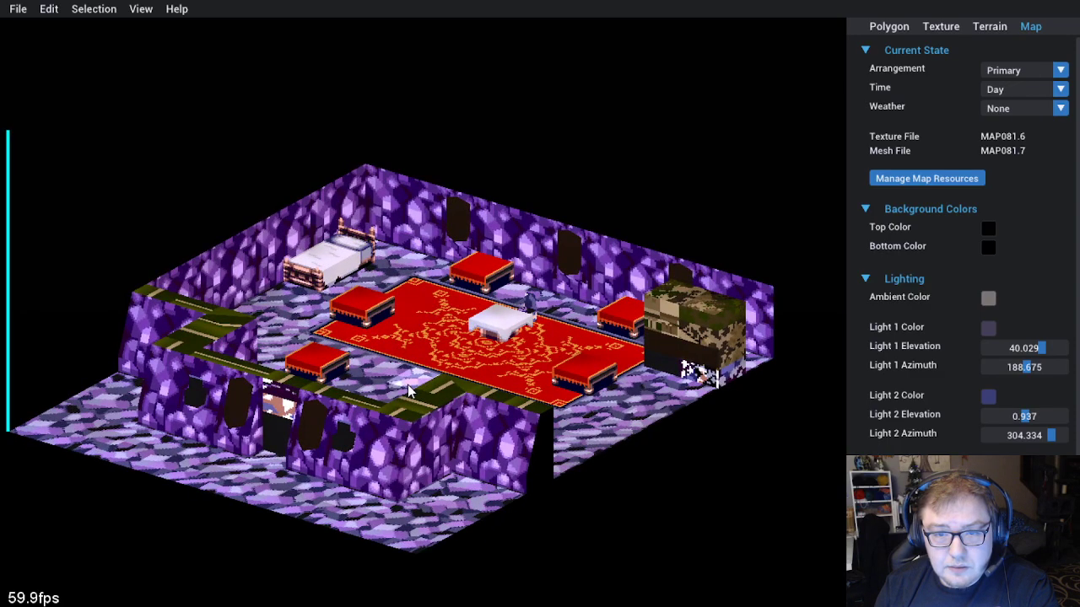
{"action": "mouse_move", "coordinate": [403, 338]}
{"action": "left_mouse_down"}
{"action": "mouse_move", "coordinate": [385, 340]}
{"action": "mouse_move", "coordinate": [387, 353]}
{"action": "mouse_move", "coordinate": [404, 327]}
{"action": "mouse_move", "coordinate": [395, 327]}
{"action": "mouse_move", "coordinate": [438, 336]}
{"action": "mouse_move", "coordinate": [410, 324]}
{"action": "mouse_move", "coordinate": [442, 344]}
{"action": "left_mouse_up"}
{"action": "scroll", "coordinate": [439, 341], "scroll_direction": "down", "scroll_amount": 2}
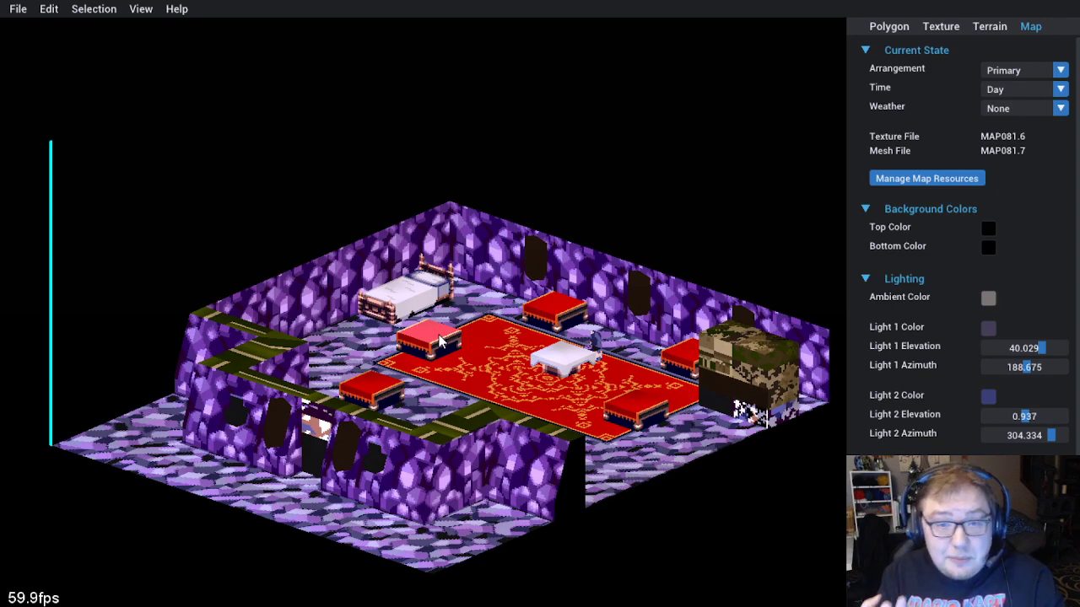
{"action": "mouse_move", "coordinate": [501, 465]}
{"action": "left_mouse_down"}
{"action": "mouse_move", "coordinate": [477, 449]}
{"action": "mouse_move", "coordinate": [487, 462]}
{"action": "left_mouse_up"}
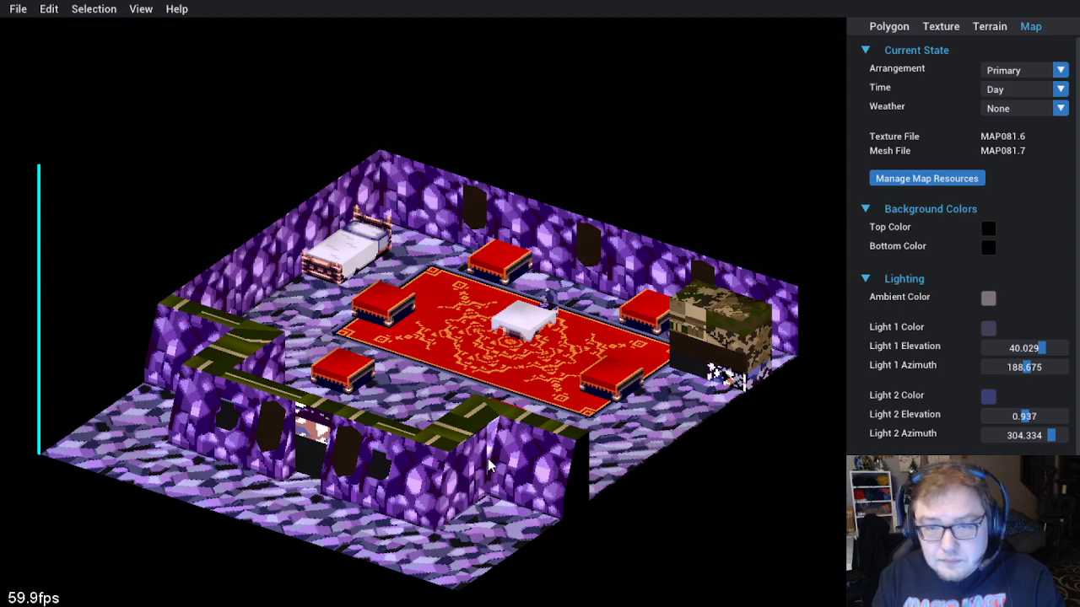
{"action": "left_click_drag", "start_coordinate": [461, 427], "coordinate": [455, 415]}
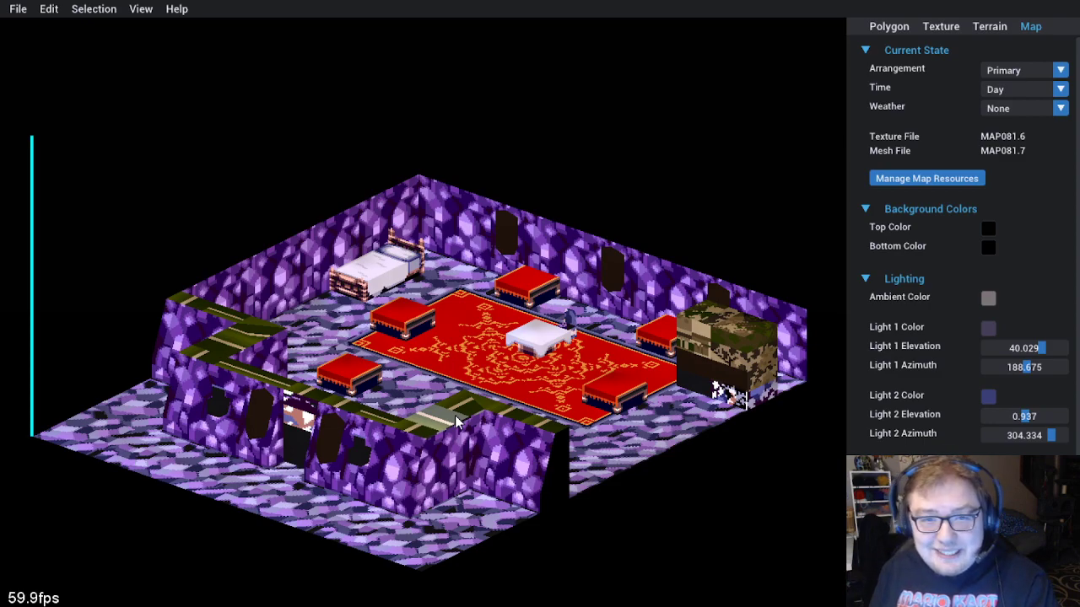
{"action": "left_click_drag", "start_coordinate": [524, 405], "coordinate": [516, 397]}
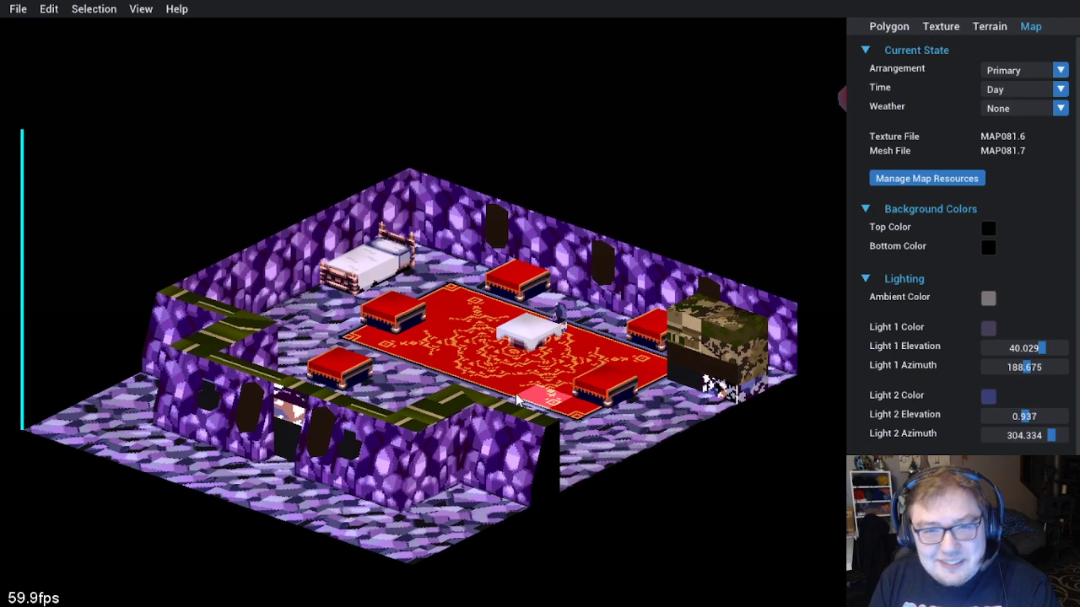
{"action": "scroll", "coordinate": [524, 396], "scroll_direction": "up", "scroll_amount": 2}
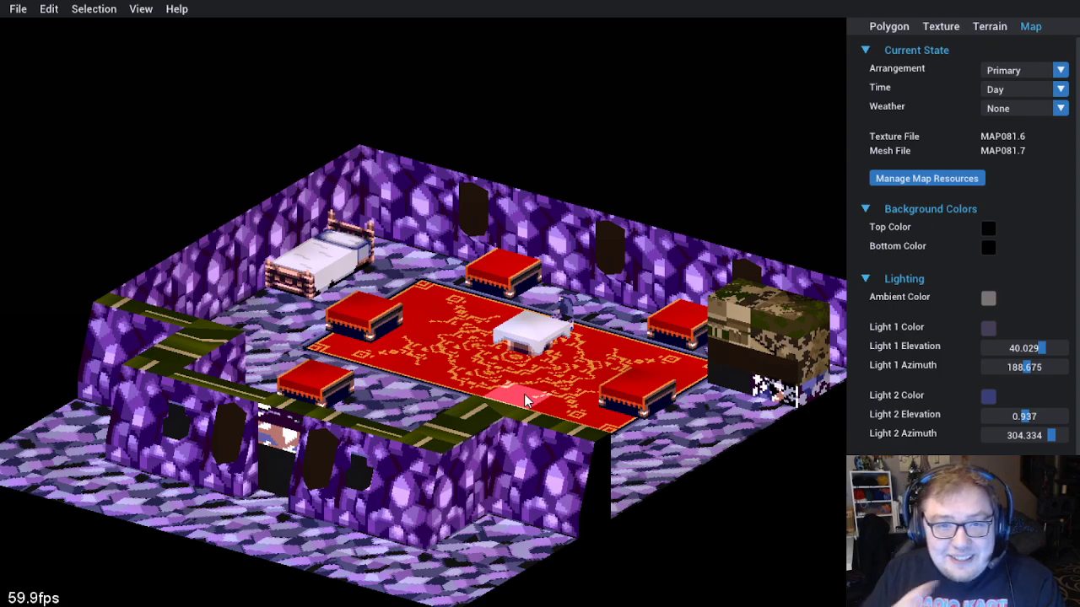
{"action": "left_click_drag", "start_coordinate": [549, 373], "coordinate": [391, 431]}
{"action": "scroll", "coordinate": [514, 359], "scroll_direction": "down", "scroll_amount": 1}
{"action": "scroll", "coordinate": [515, 360], "scroll_direction": "up", "scroll_amount": 1}
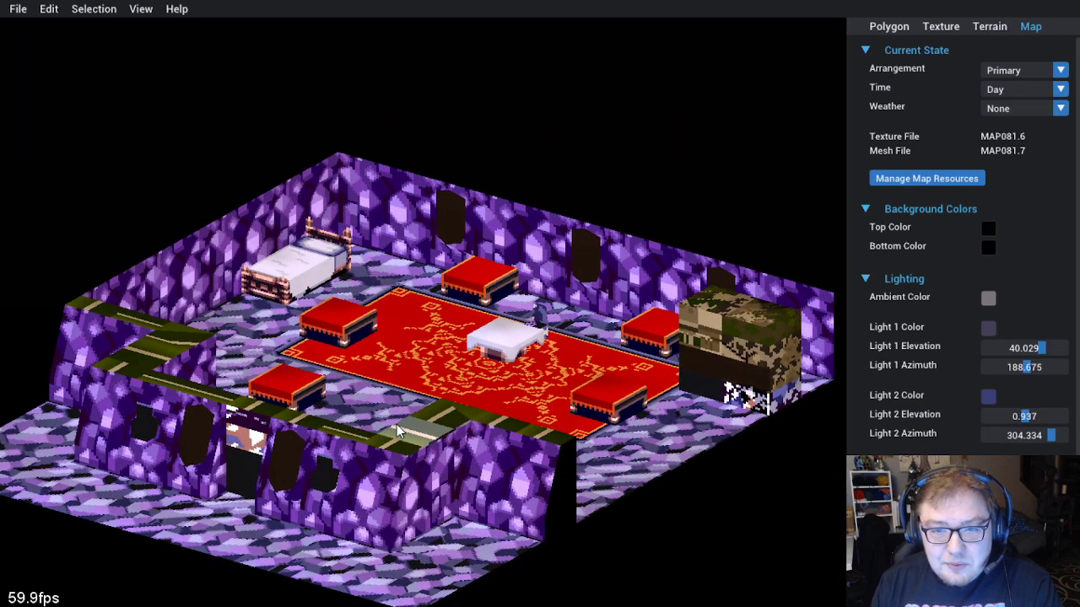
{"action": "mouse_move", "coordinate": [396, 424]}
{"action": "left_mouse_down"}
{"action": "mouse_move", "coordinate": [461, 424]}
{"action": "mouse_move", "coordinate": [445, 376]}
{"action": "mouse_move", "coordinate": [428, 385]}
{"action": "left_mouse_up"}
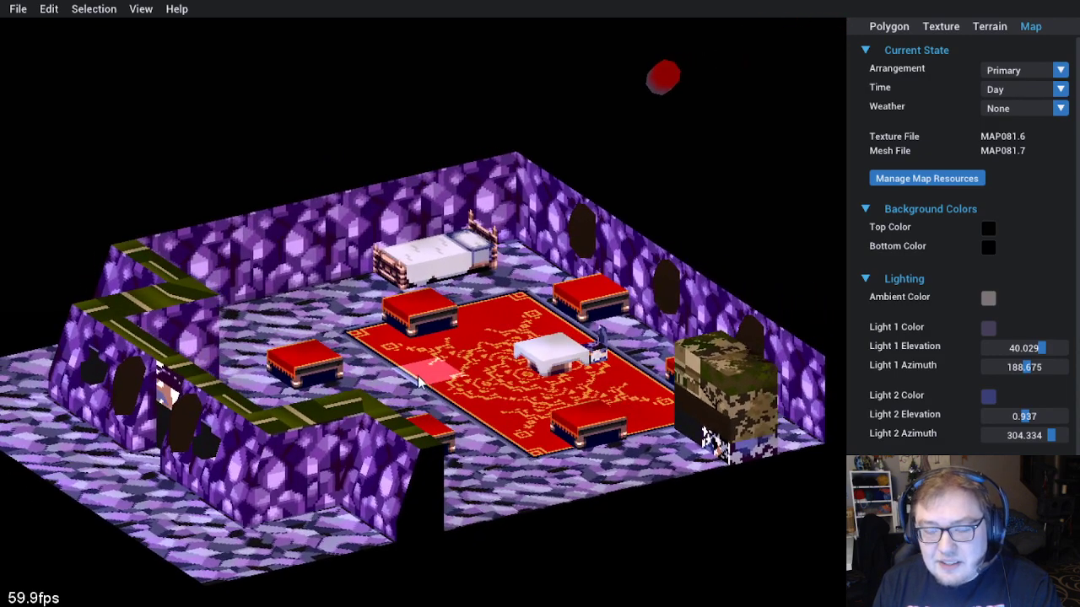
{"action": "left_click_drag", "start_coordinate": [468, 268], "coordinate": [496, 295]}
{"action": "left_click_drag", "start_coordinate": [460, 389], "coordinate": [432, 366]}
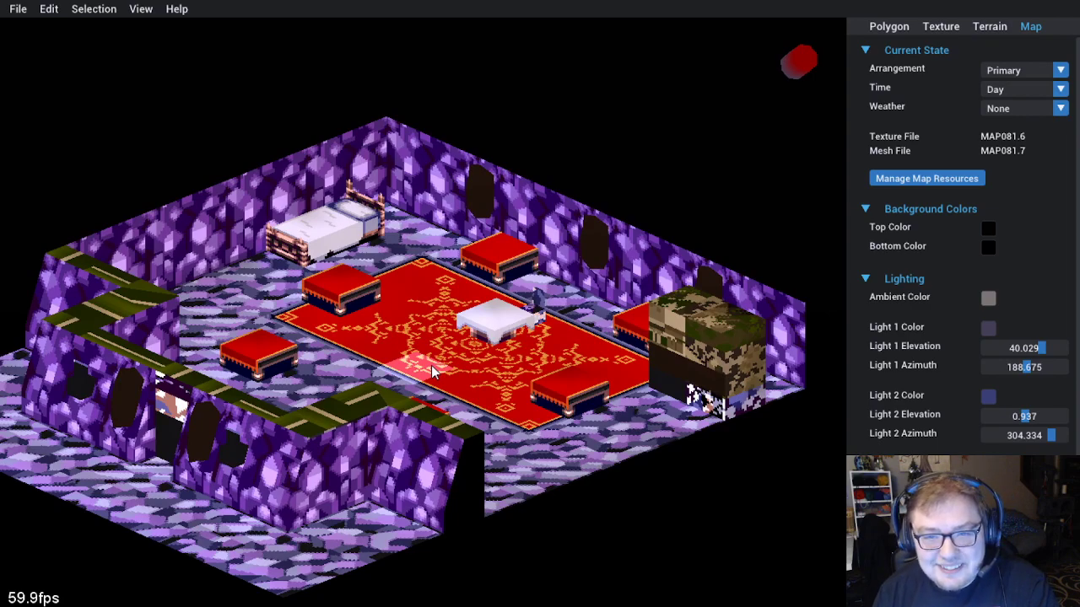
{"action": "left_click_drag", "start_coordinate": [431, 374], "coordinate": [473, 377]}
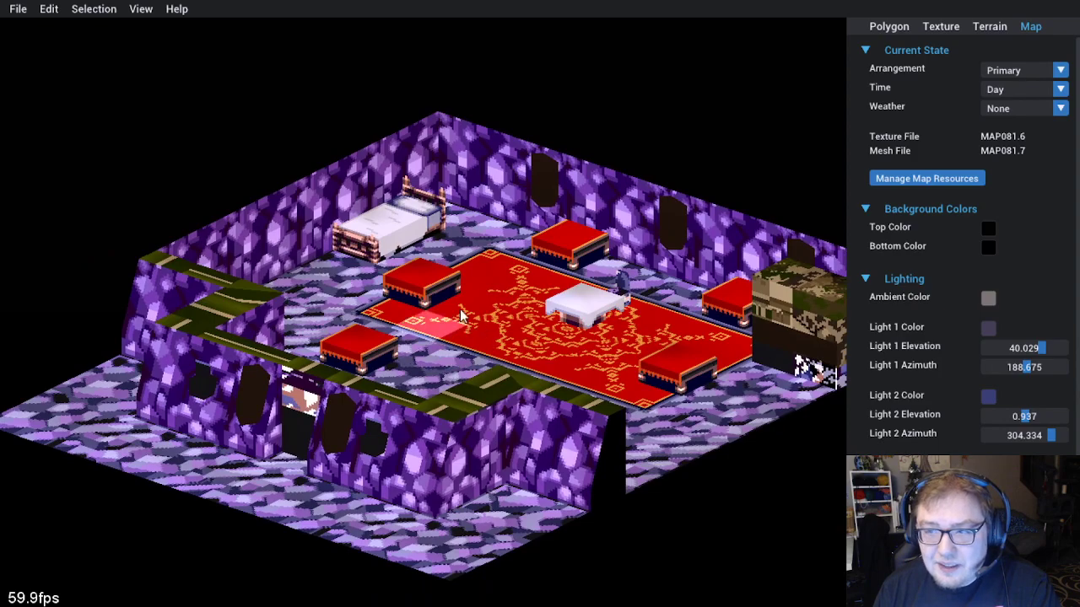
Select the small object's polygon at the far end of the white table and inspect its UV area on the texture
{"action": "left_click", "coordinate": [606, 295]}
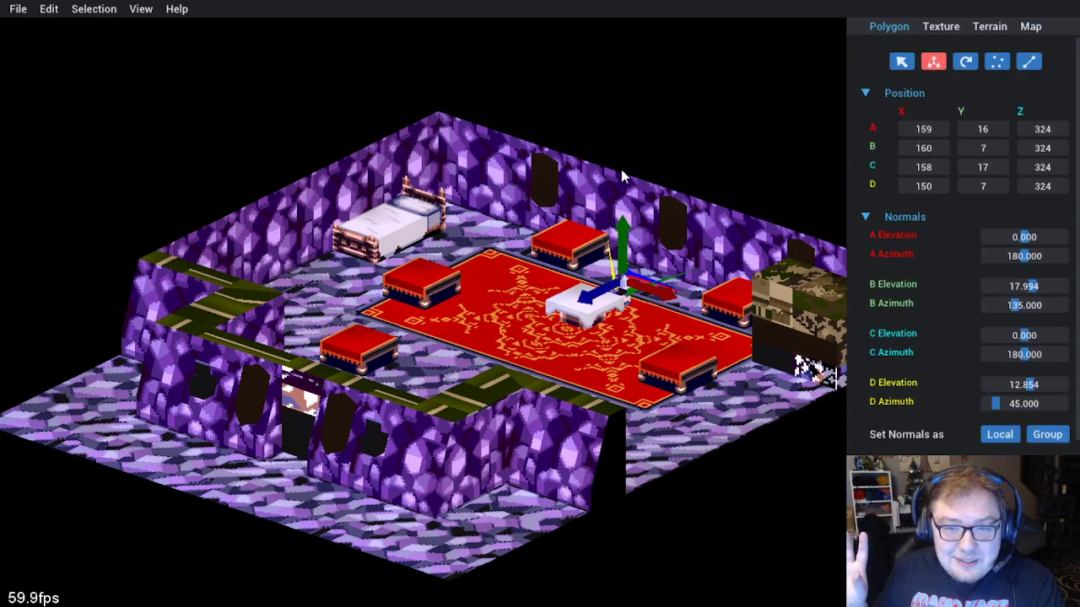
{"action": "left_click", "coordinate": [948, 27]}
{"action": "scroll", "coordinate": [579, 279], "scroll_direction": "up", "scroll_amount": 5}
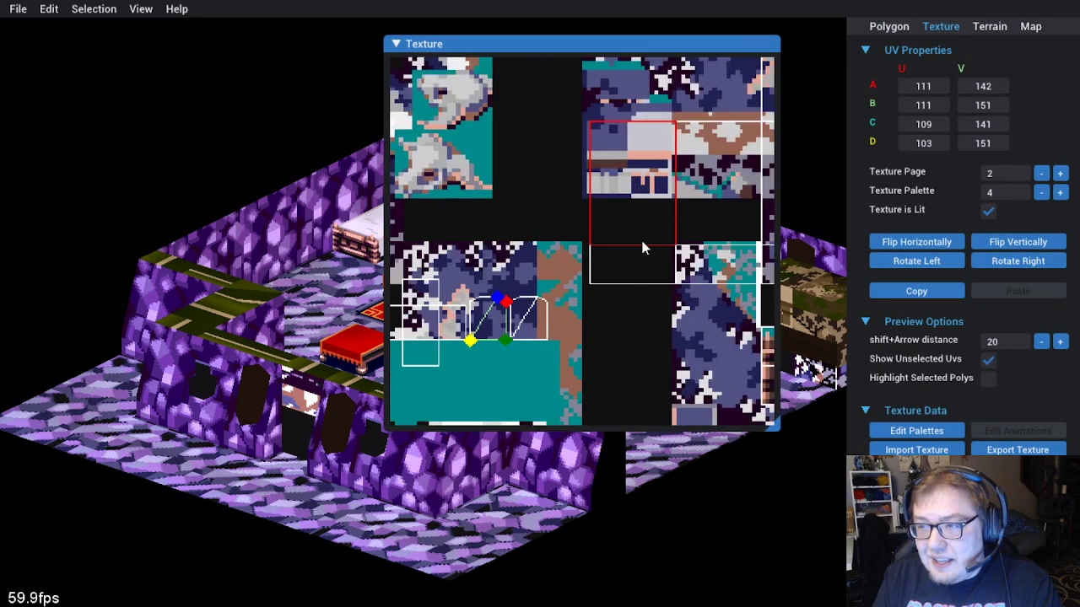
{"action": "scroll", "coordinate": [569, 222], "scroll_direction": "up", "scroll_amount": 2}
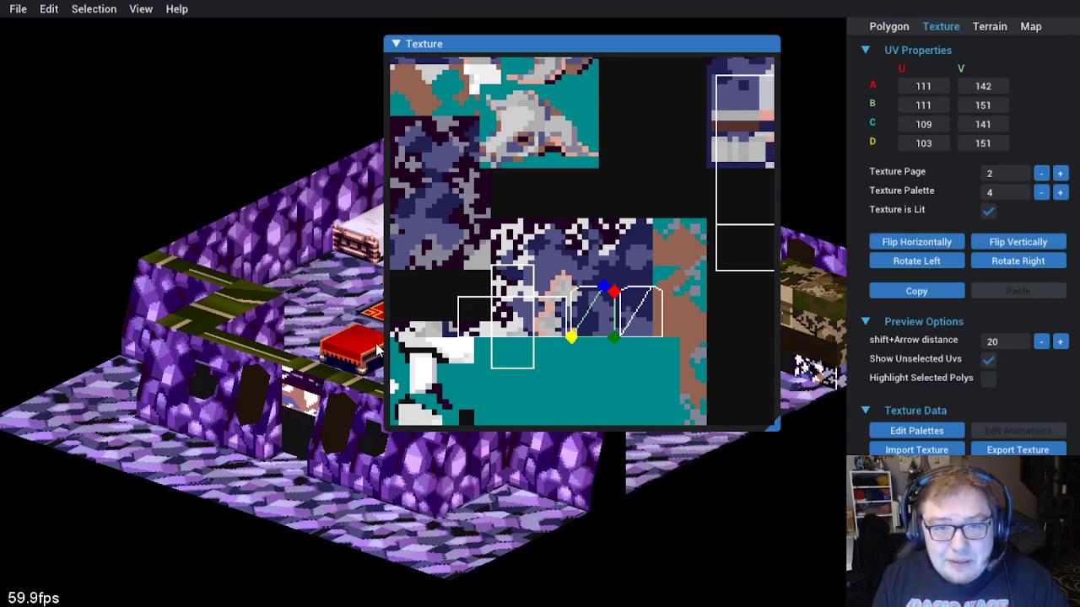
Move the Texture window away from the room's furniture and deselect the small object's polygon
{"action": "left_click_drag", "start_coordinate": [384, 475], "coordinate": [296, 454]}
{"action": "left_click_drag", "start_coordinate": [274, 384], "coordinate": [241, 384]}
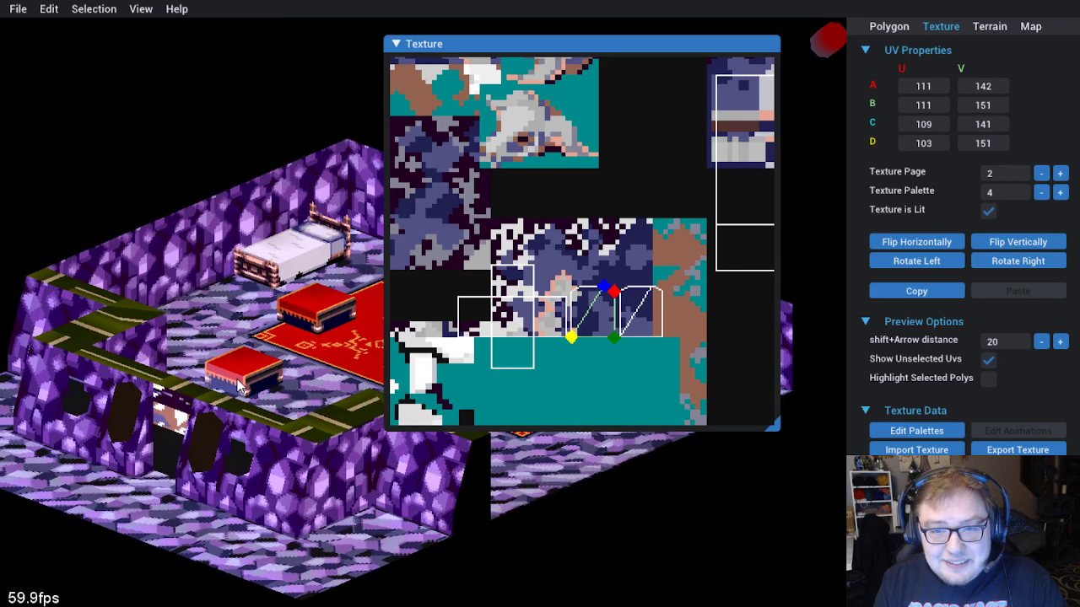
{"action": "left_click_drag", "start_coordinate": [241, 384], "coordinate": [252, 411]}
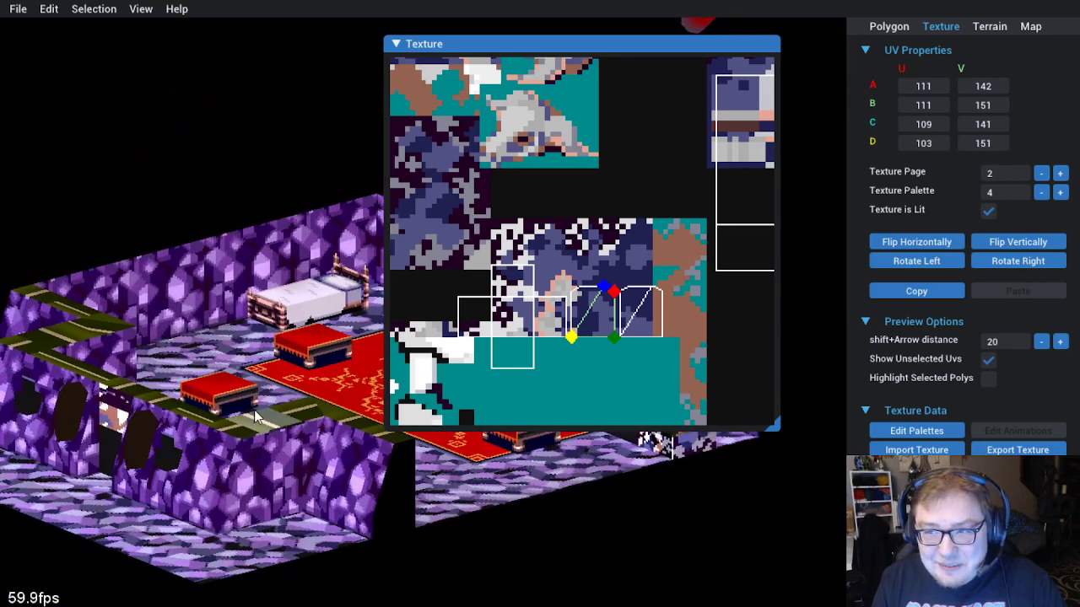
{"action": "left_click_drag", "start_coordinate": [525, 44], "coordinate": [586, 27]}
{"action": "left_click_drag", "start_coordinate": [276, 255], "coordinate": [290, 194]}
{"action": "left_click", "coordinate": [290, 173]}
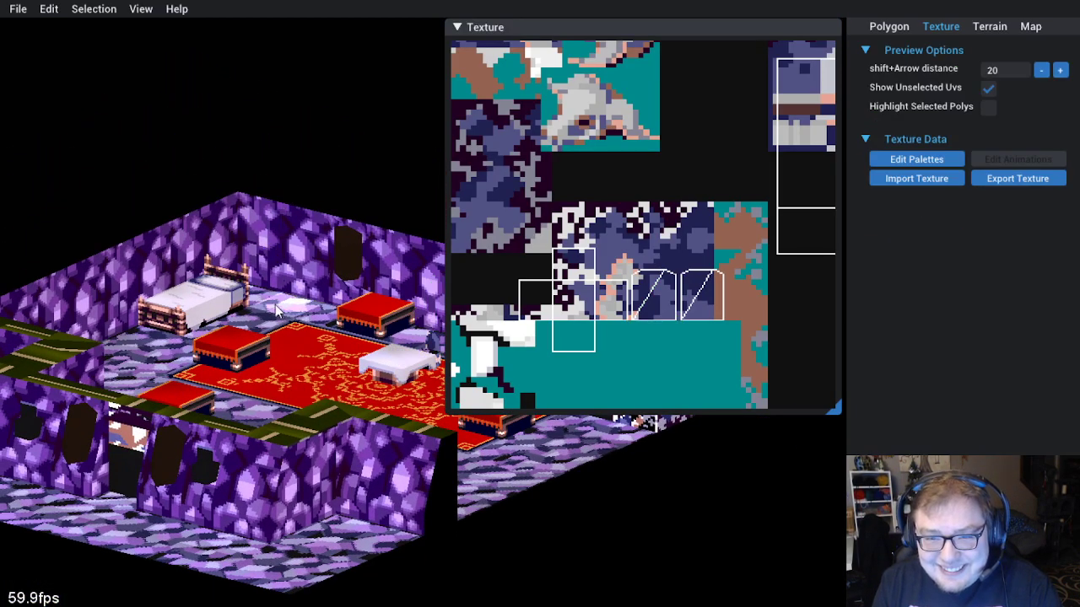
Reselect the small object's polygon beside the white table from a close-up view
{"action": "left_click_drag", "start_coordinate": [275, 299], "coordinate": [238, 329]}
{"action": "left_click", "coordinate": [253, 336]}
{"action": "left_click_drag", "start_coordinate": [239, 384], "coordinate": [130, 329]}
{"action": "left_click", "coordinate": [130, 329]}
{"action": "left_click_drag", "start_coordinate": [211, 320], "coordinate": [303, 371]}
{"action": "left_click", "coordinate": [308, 364]}
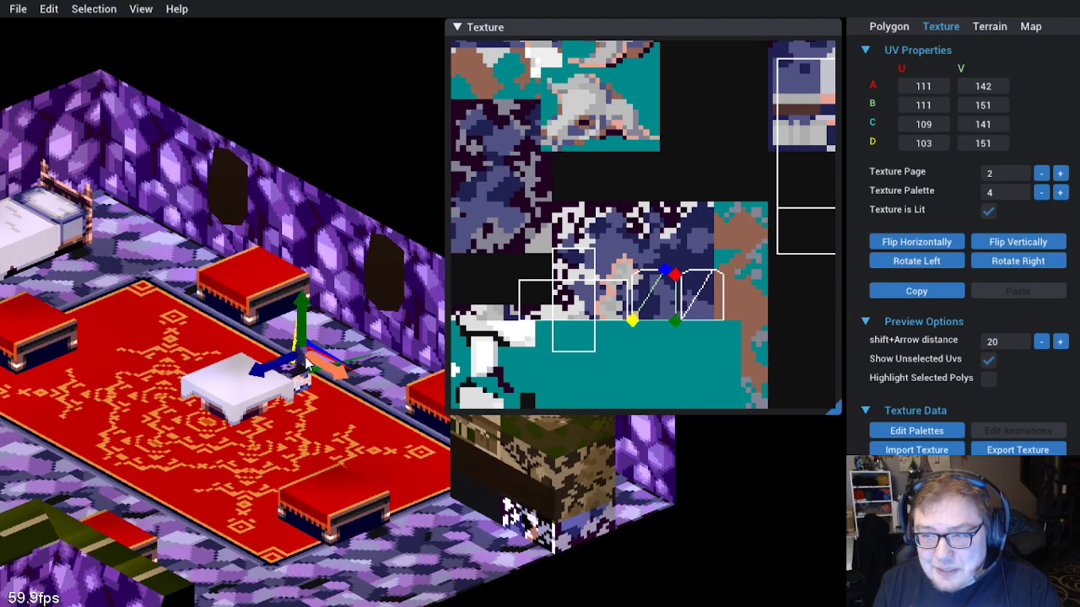
Compare the small object on the table with its UV shapes in an enlarged view of the texture
{"action": "left_click_drag", "start_coordinate": [284, 422], "coordinate": [232, 440]}
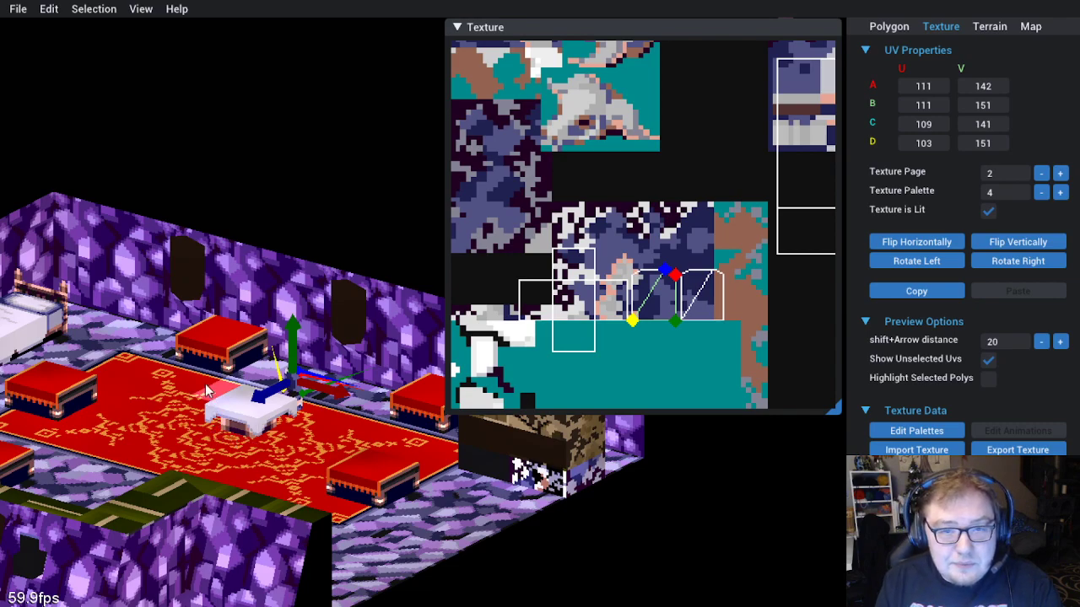
{"action": "scroll", "coordinate": [234, 451], "scroll_direction": "up", "scroll_amount": 3}
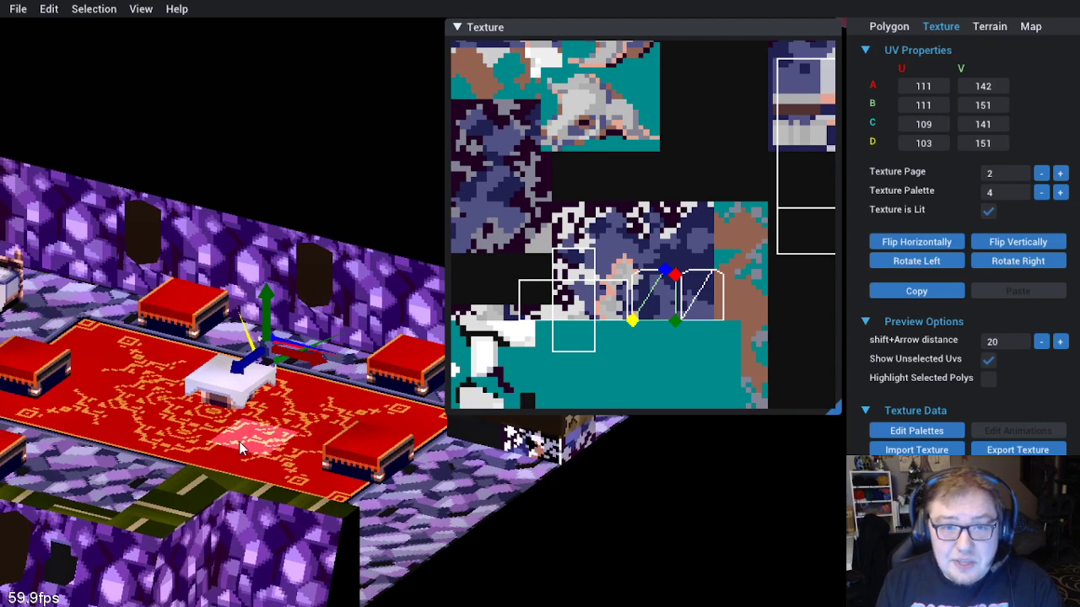
{"action": "left_click_drag", "start_coordinate": [164, 407], "coordinate": [235, 418]}
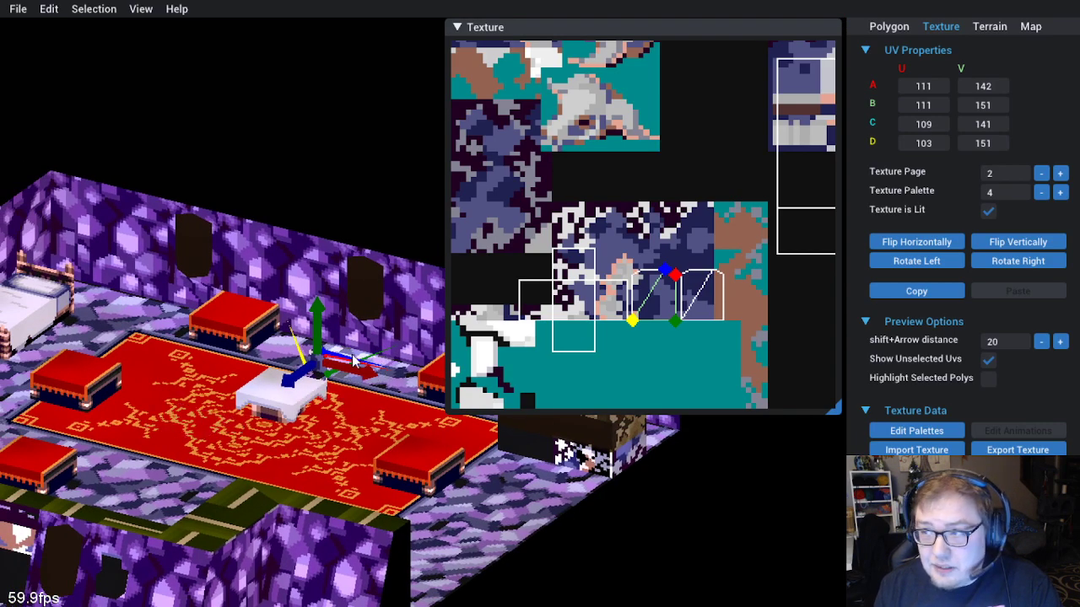
{"action": "left_click_drag", "start_coordinate": [353, 402], "coordinate": [339, 390]}
{"action": "scroll", "coordinate": [339, 390], "scroll_direction": "down", "scroll_amount": 2}
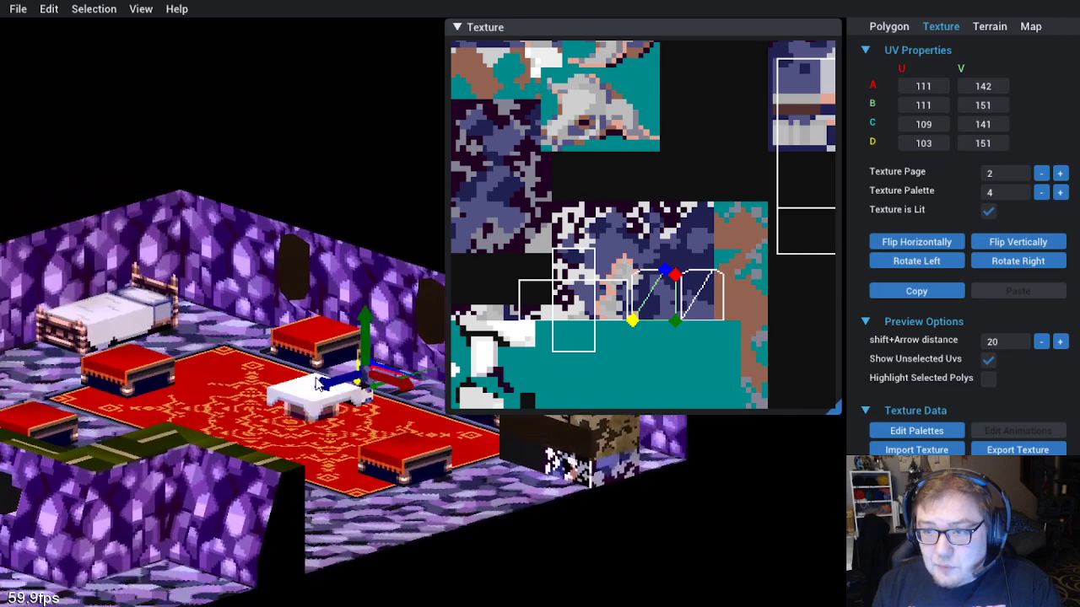
{"action": "scroll", "coordinate": [371, 405], "scroll_direction": "up", "scroll_amount": 4}
{"action": "left_click_drag", "start_coordinate": [365, 449], "coordinate": [365, 386]}
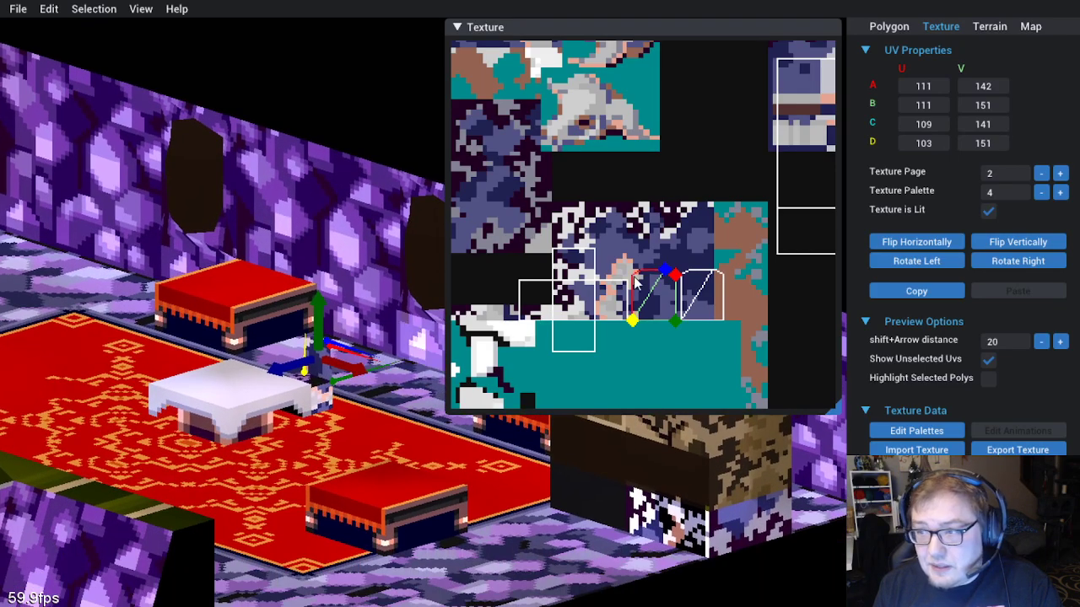
{"action": "scroll", "coordinate": [604, 331], "scroll_direction": "up", "scroll_amount": 3}
{"action": "left_click_drag", "start_coordinate": [604, 330], "coordinate": [654, 247]}
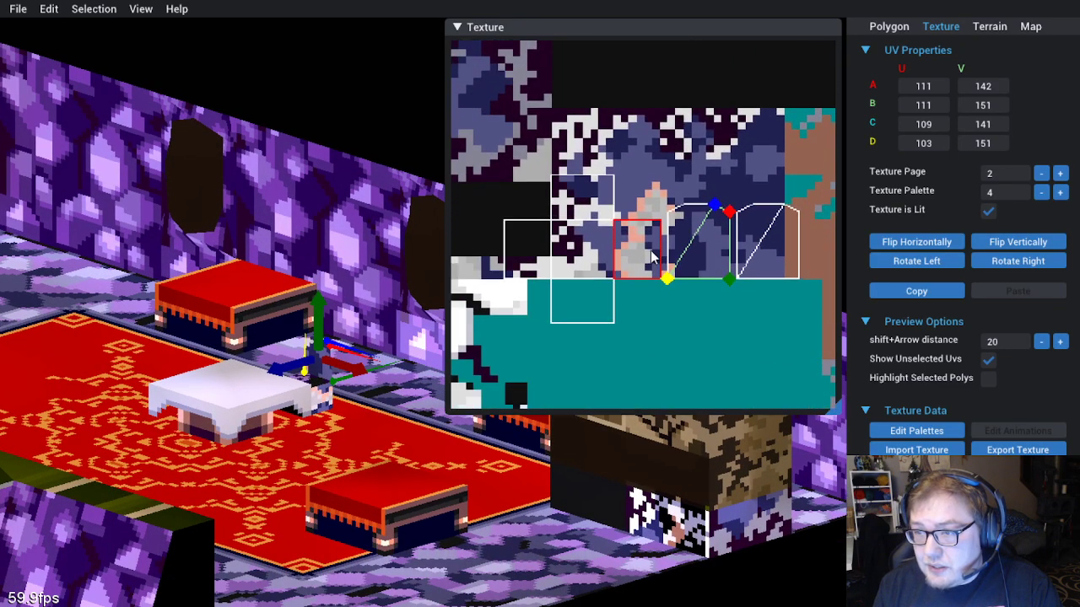
Examine the texture area around the small object's UV shapes, including the teal region beneath them
{"action": "scroll", "coordinate": [314, 387], "scroll_direction": "up", "scroll_amount": 2}
{"action": "left_click_drag", "start_coordinate": [313, 387], "coordinate": [358, 424]}
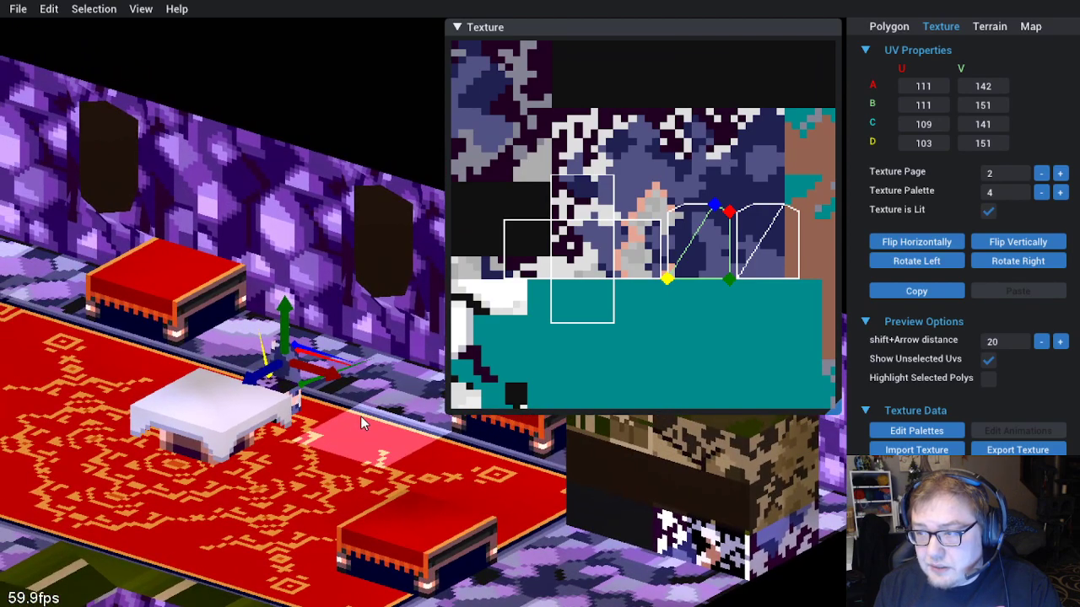
{"action": "scroll", "coordinate": [582, 270], "scroll_direction": "down", "scroll_amount": 2}
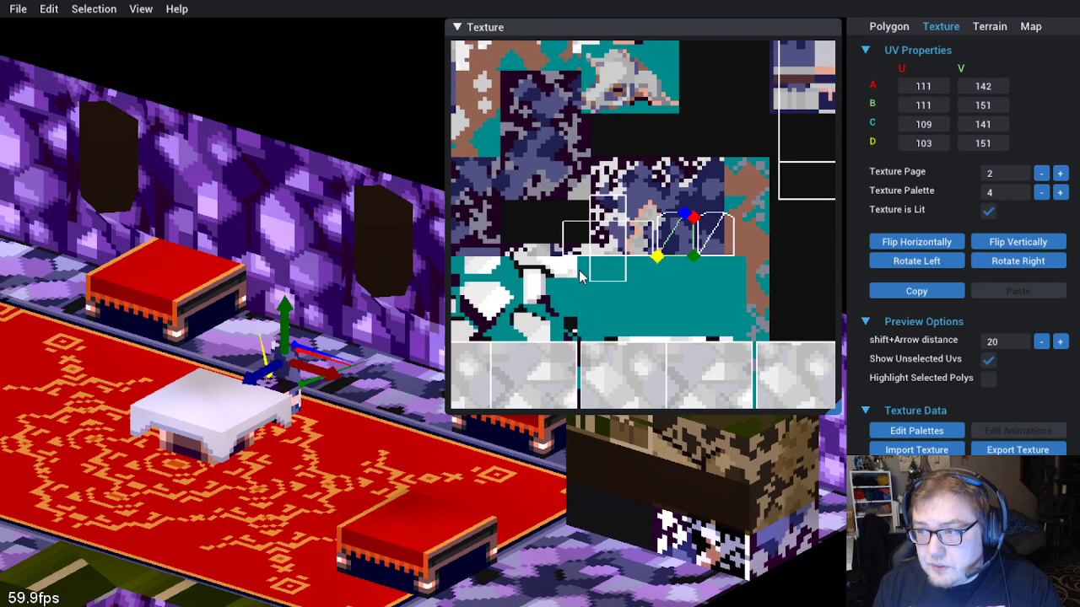
{"action": "left_click_drag", "start_coordinate": [579, 279], "coordinate": [590, 164]}
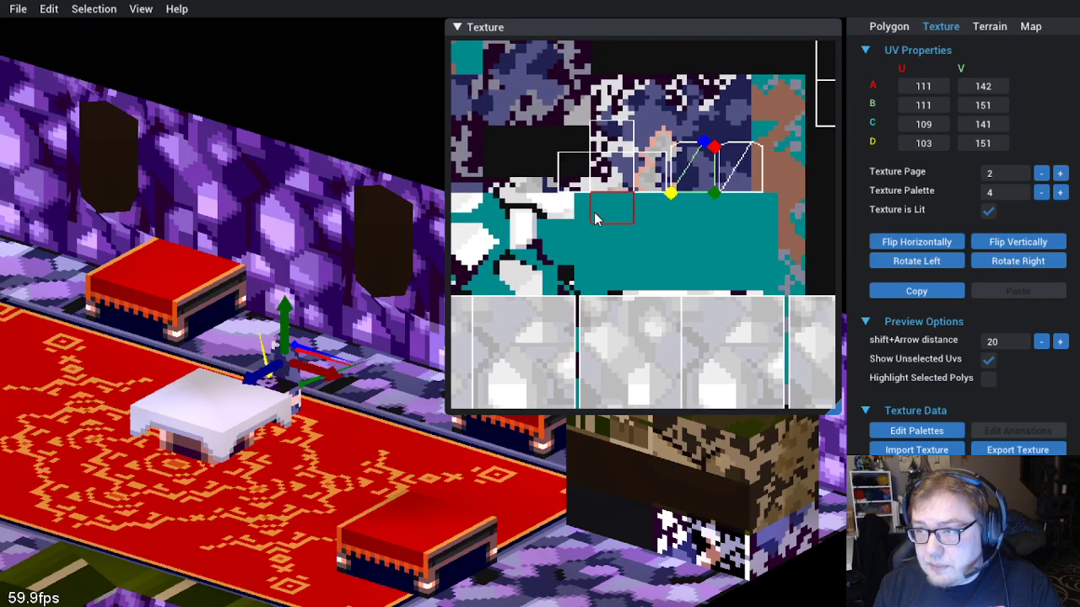
{"action": "scroll", "coordinate": [595, 211], "scroll_direction": "down", "scroll_amount": 2}
{"action": "scroll", "coordinate": [595, 215], "scroll_direction": "up", "scroll_amount": 2}
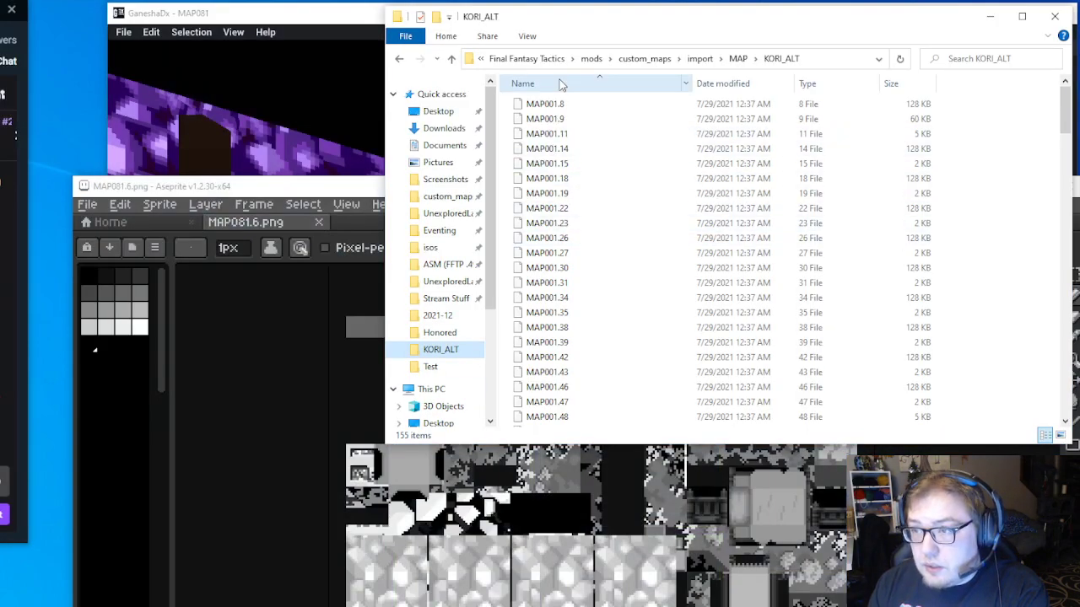
Look through the custom map files in the KORI_ALT folder, from the MAP001 set to the MAP087 set
{"action": "left_click", "coordinate": [563, 106]}
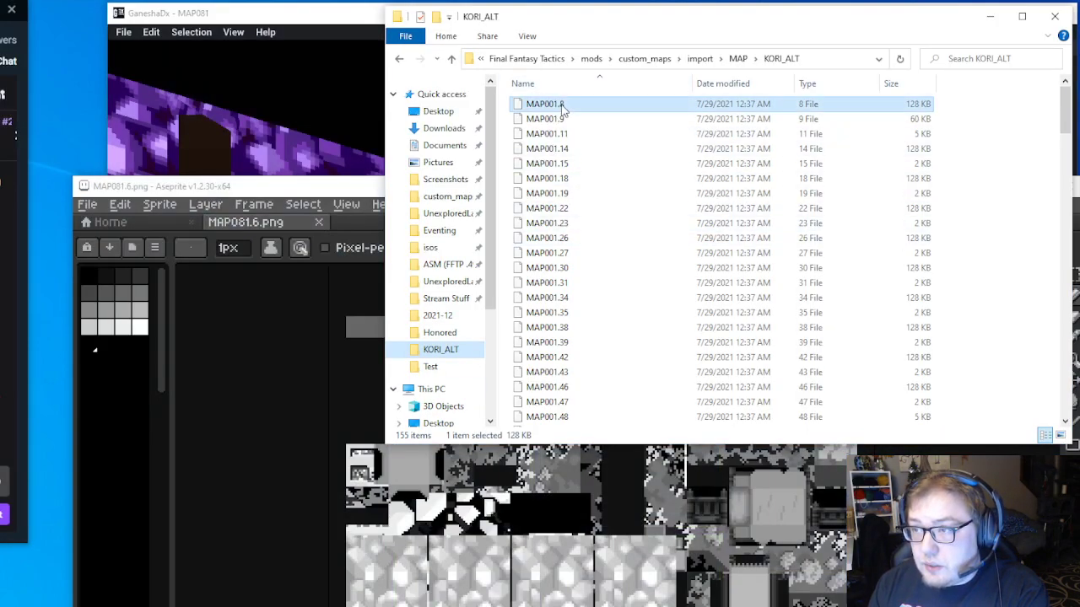
{"action": "scroll", "coordinate": [591, 270], "scroll_direction": "down", "scroll_amount": 12}
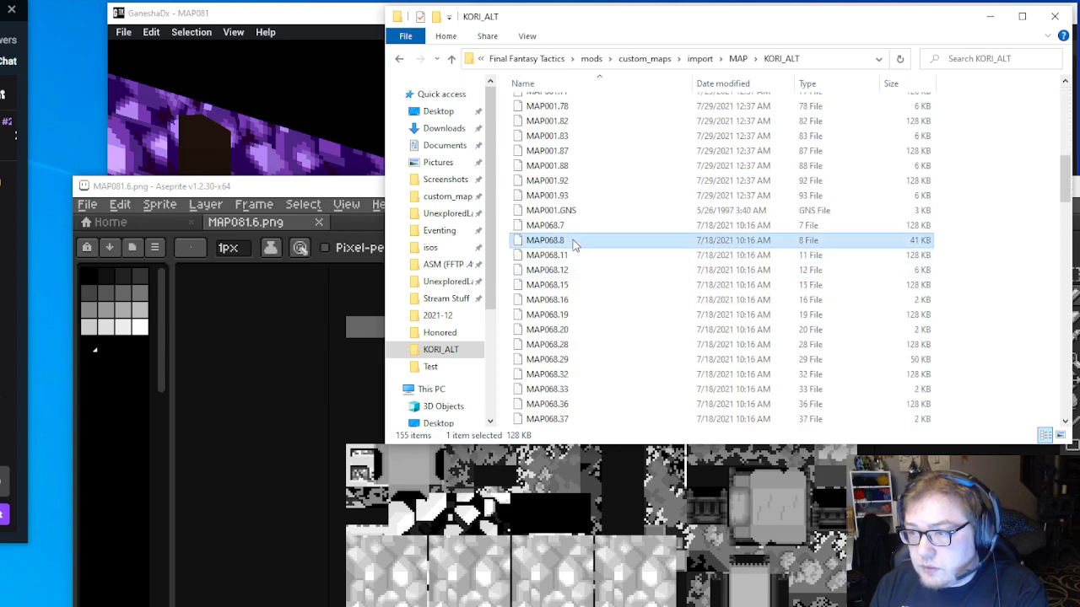
{"action": "scroll", "coordinate": [610, 293], "scroll_direction": "down", "scroll_amount": 4}
{"action": "left_click", "coordinate": [552, 314]}
{"action": "scroll", "coordinate": [627, 313], "scroll_direction": "down", "scroll_amount": 5}
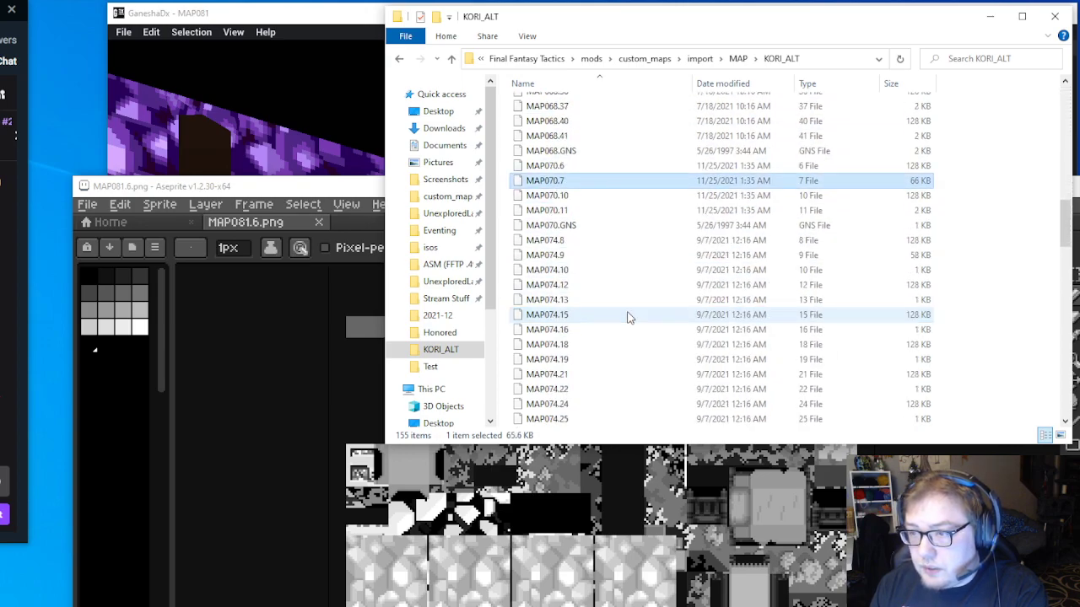
{"action": "left_click", "coordinate": [559, 228]}
{"action": "scroll", "coordinate": [560, 241], "scroll_direction": "down", "scroll_amount": 3}
{"action": "left_click", "coordinate": [633, 329]}
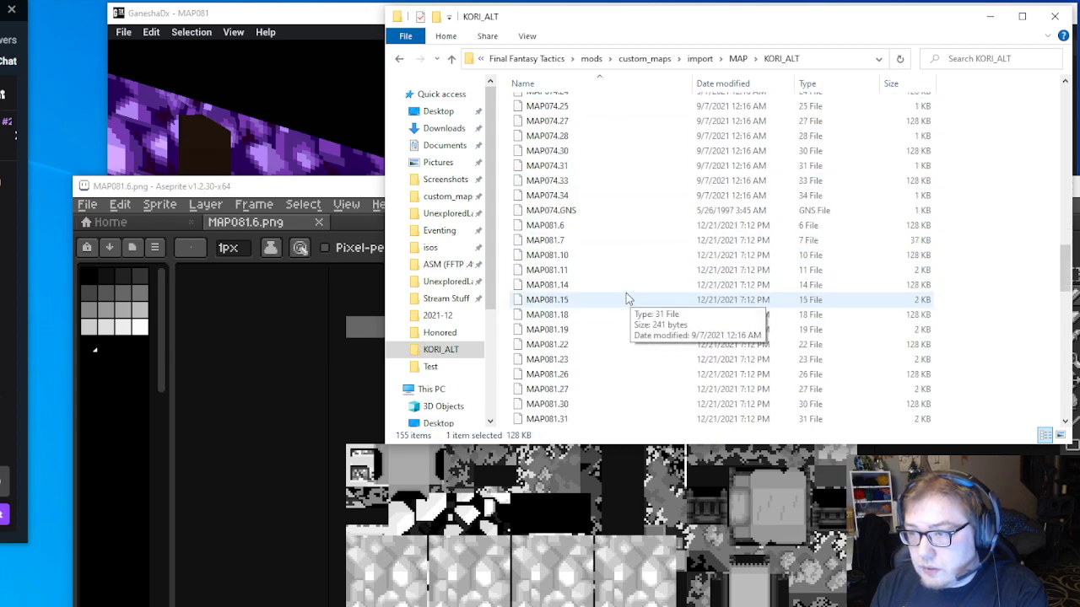
{"action": "scroll", "coordinate": [631, 304], "scroll_direction": "down", "scroll_amount": 7}
{"action": "left_click", "coordinate": [552, 226]}
{"action": "scroll", "coordinate": [643, 301], "scroll_direction": "down", "scroll_amount": 7}
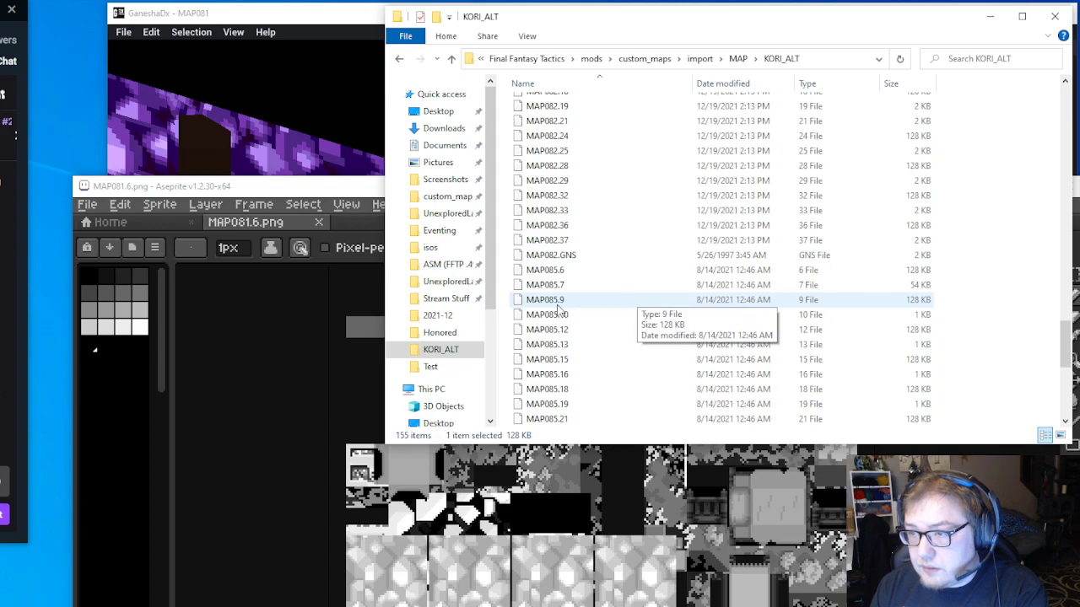
{"action": "scroll", "coordinate": [618, 314], "scroll_direction": "down", "scroll_amount": 7}
{"action": "left_click", "coordinate": [616, 315]}
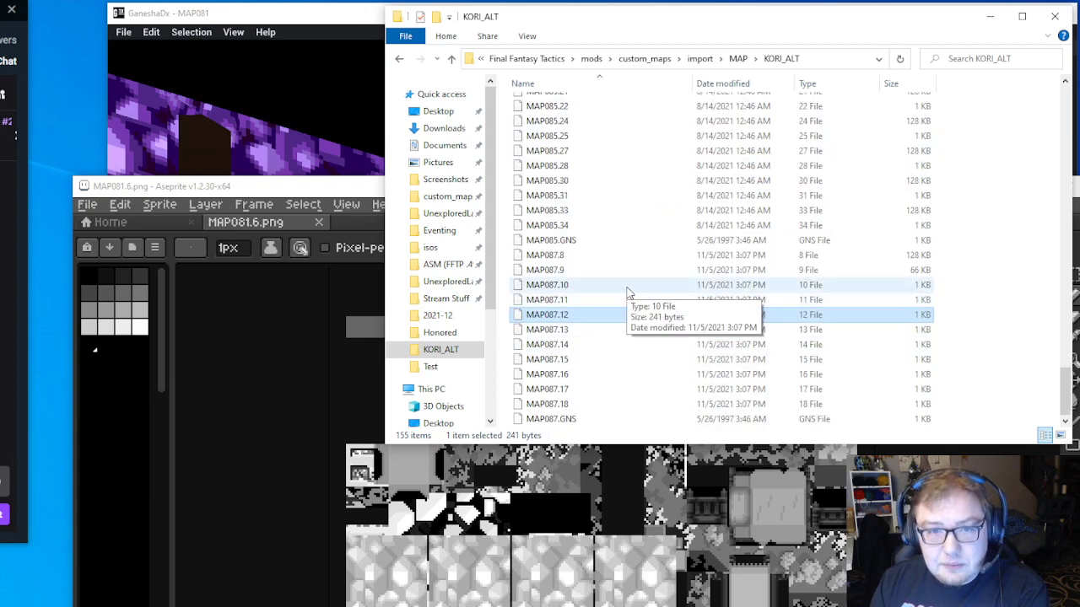
Return to the start of the KORI_ALT file list and point out MAP001.8 and MAP001.9
{"action": "scroll", "coordinate": [641, 282], "scroll_direction": "up", "scroll_amount": 15}
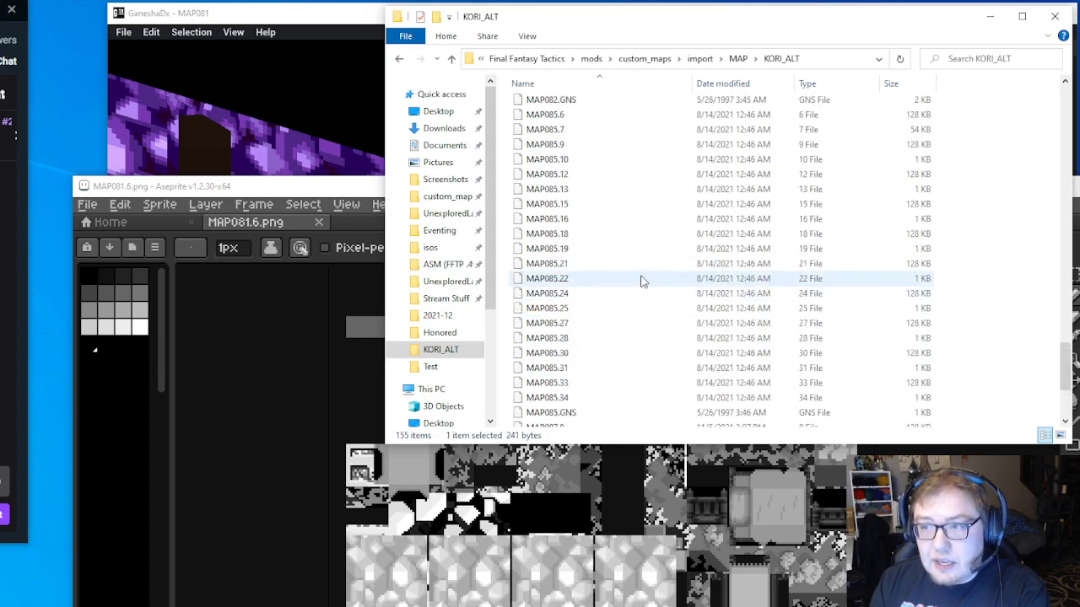
{"action": "scroll", "coordinate": [643, 272], "scroll_direction": "up", "scroll_amount": 15}
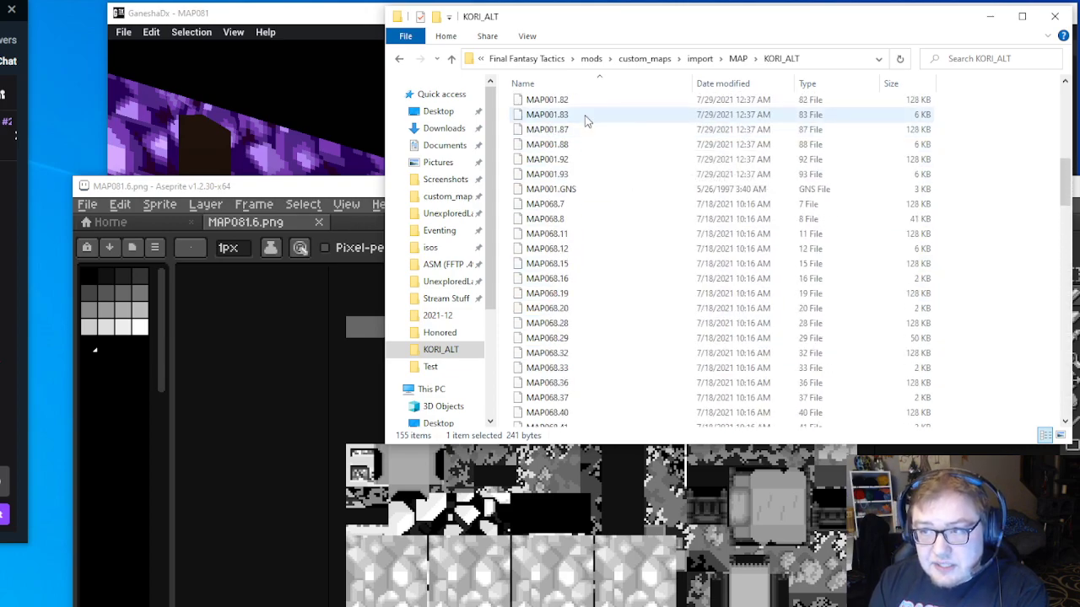
{"action": "scroll", "coordinate": [578, 111], "scroll_direction": "up", "scroll_amount": 6}
{"action": "left_click", "coordinate": [582, 118]}
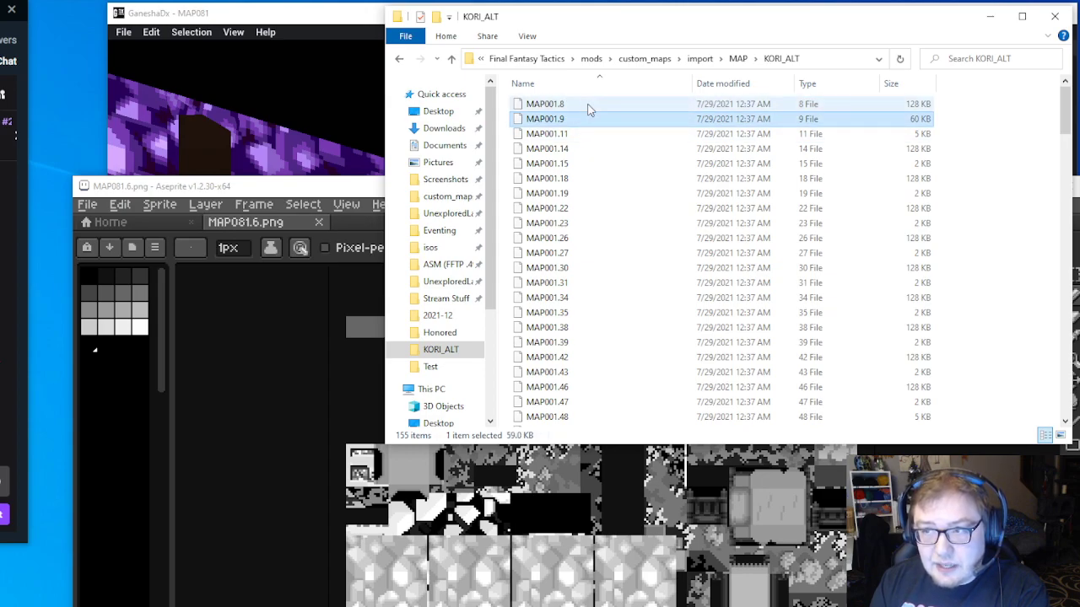
{"action": "left_click", "coordinate": [586, 107]}
{"action": "left_click", "coordinate": [588, 120]}
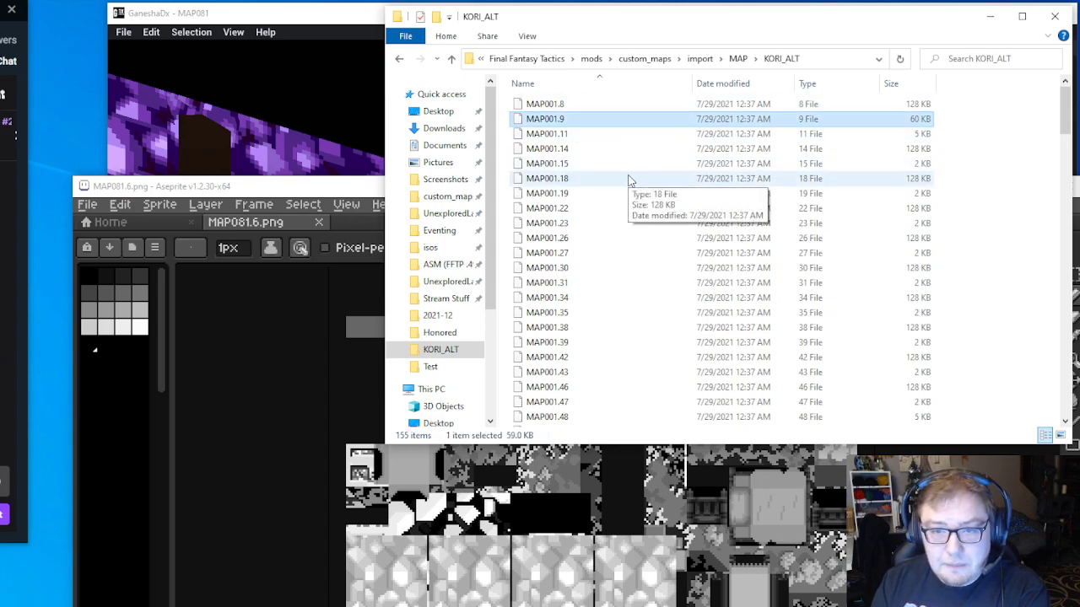
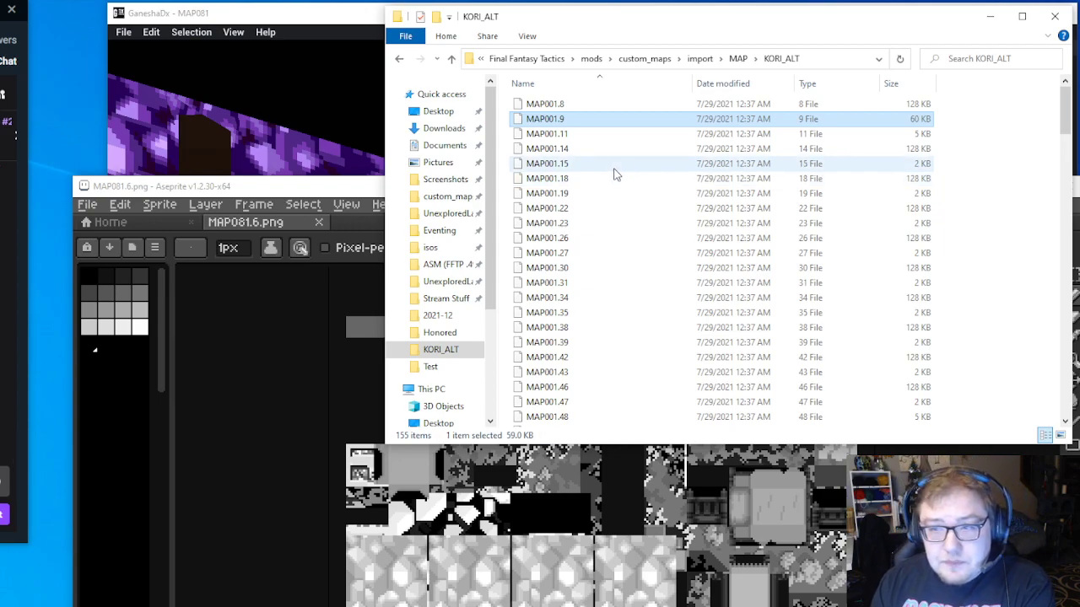
Browse to the end of the KORI_ALT file list and select MAP087.GNS
{"action": "scroll", "coordinate": [615, 162], "scroll_direction": "down", "scroll_amount": 1}
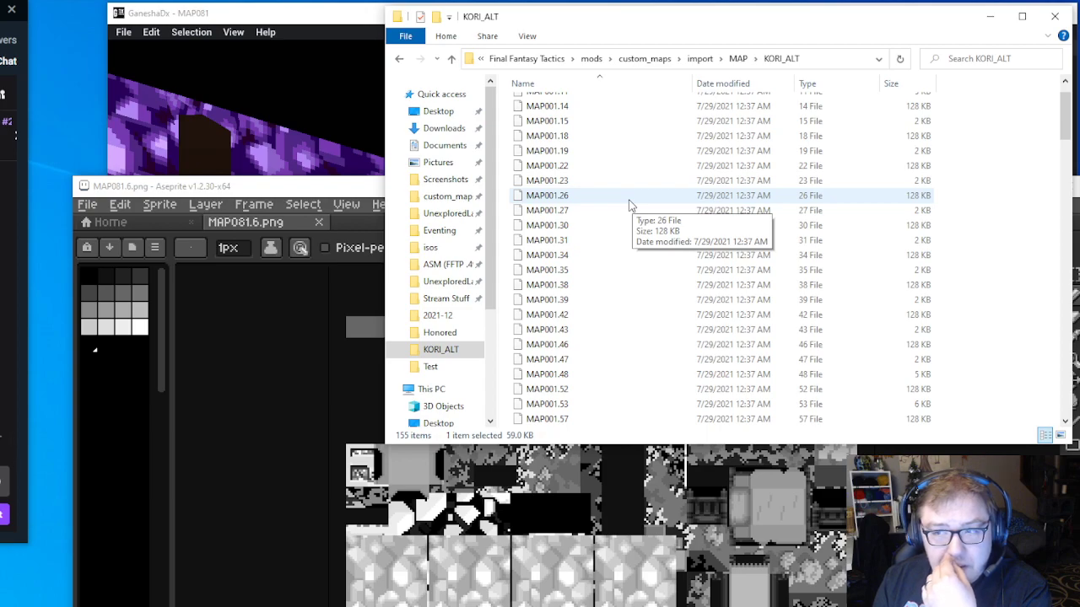
{"action": "scroll", "coordinate": [629, 205], "scroll_direction": "down", "scroll_amount": 20}
{"action": "scroll", "coordinate": [629, 205], "scroll_direction": "down", "scroll_amount": 15}
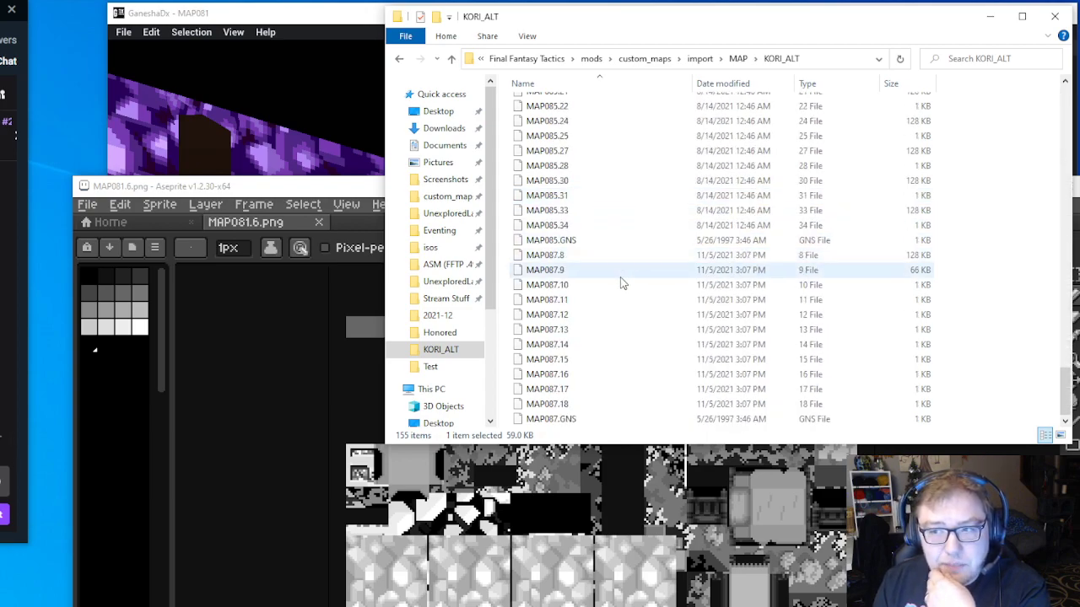
{"action": "left_click", "coordinate": [647, 419]}
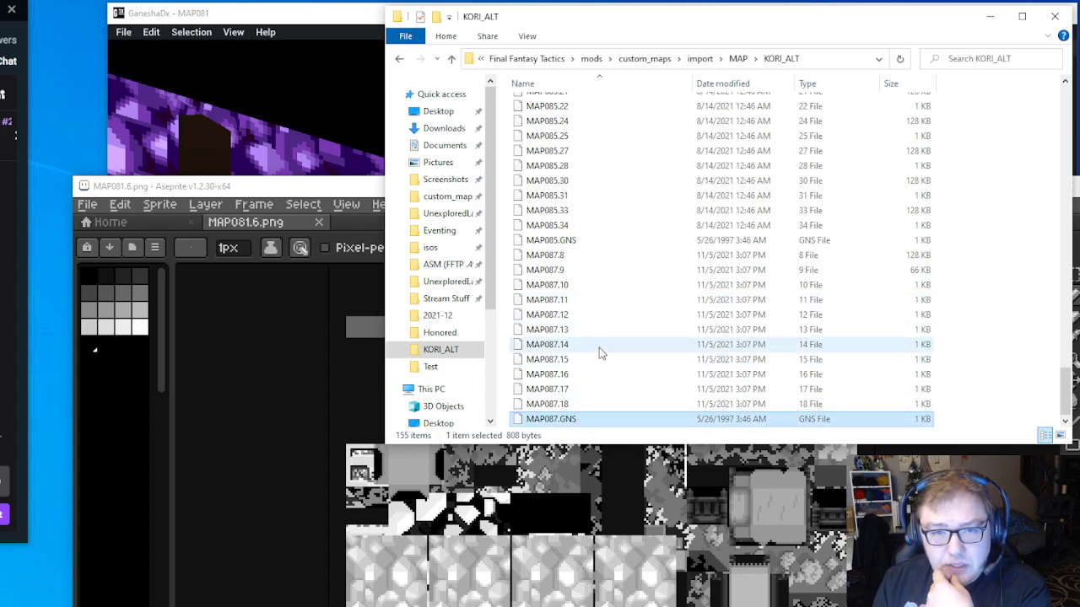
Go up to the custom_maps folder and open mod.js in Notepad++
{"action": "left_click", "coordinate": [699, 59]}
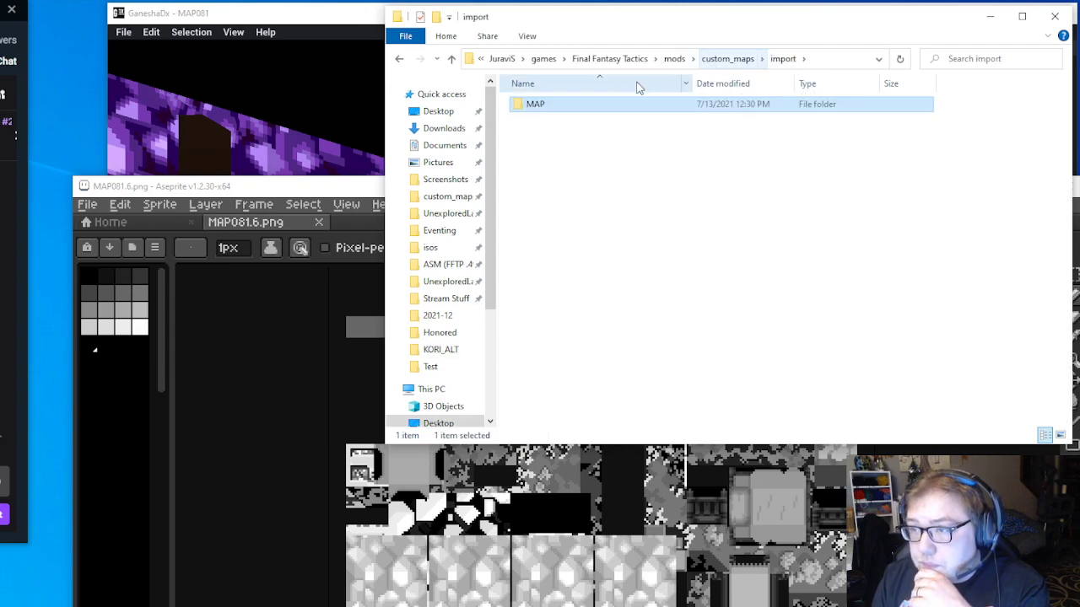
{"action": "left_click", "coordinate": [715, 59]}
{"action": "right_click", "coordinate": [545, 137]}
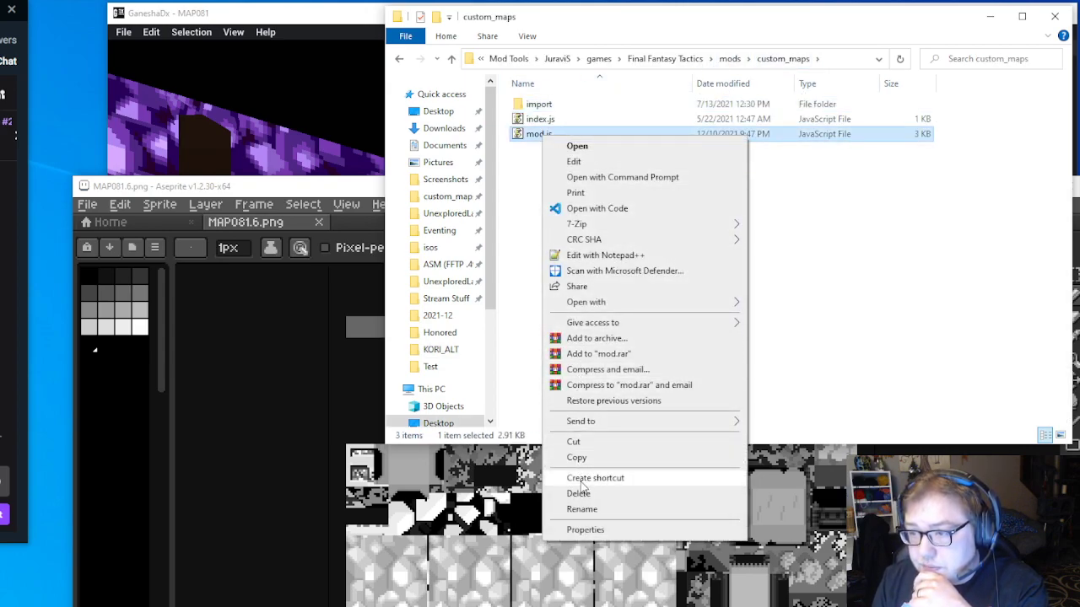
{"action": "left_click", "coordinate": [607, 255]}
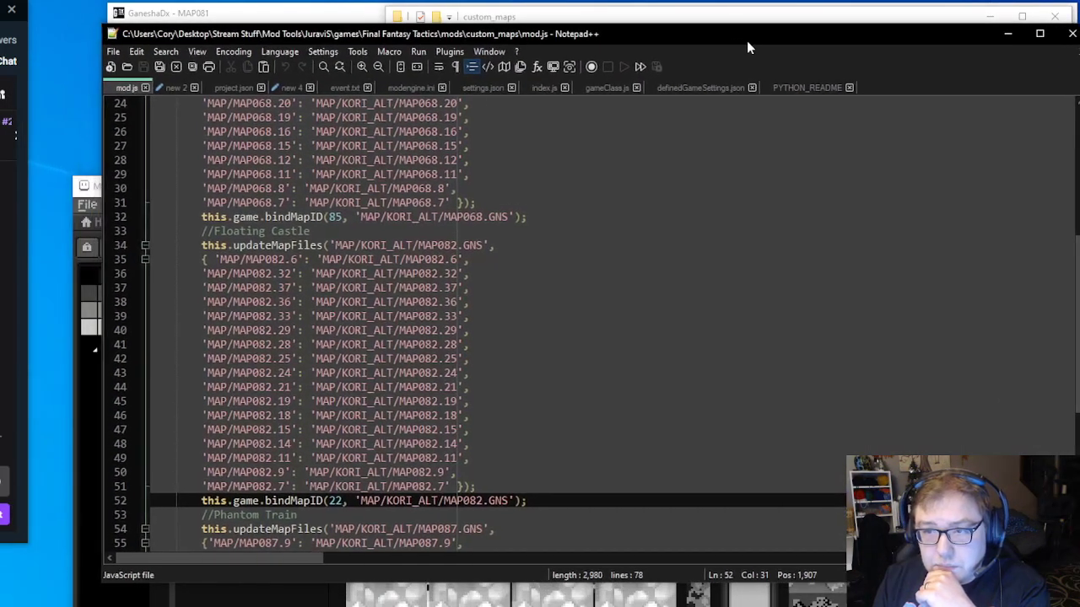
Review the updateMapFiles and bindMapID entries in mod.js around the Floating Castle and Phantom Train sections
{"action": "scroll", "coordinate": [472, 321], "scroll_direction": "down", "scroll_amount": 3}
{"action": "scroll", "coordinate": [472, 321], "scroll_direction": "up", "scroll_amount": 1}
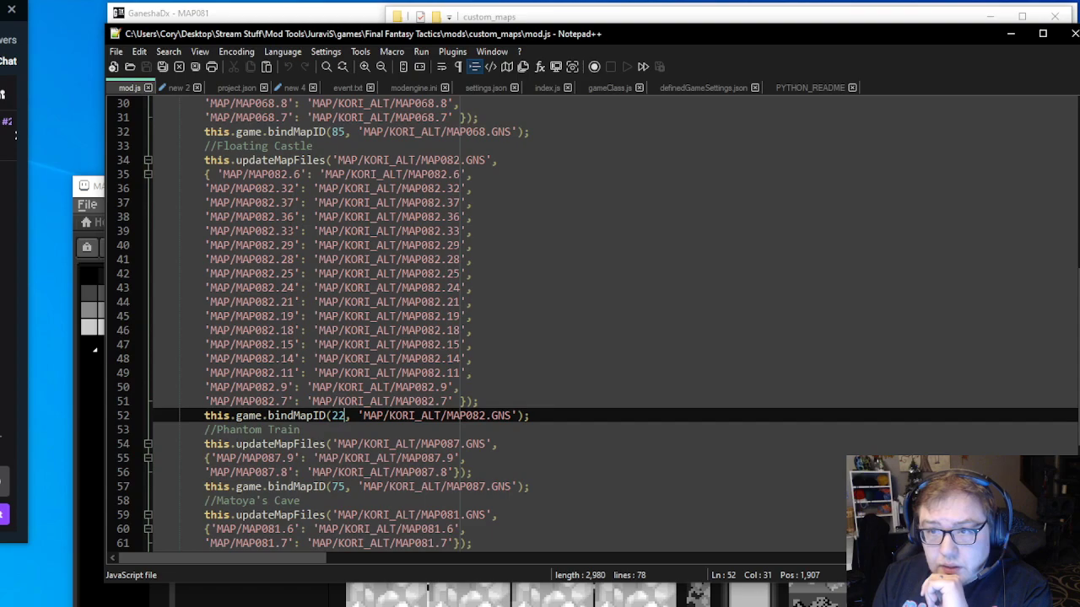
{"action": "scroll", "coordinate": [249, 278], "scroll_direction": "up", "scroll_amount": 2}
{"action": "left_click", "coordinate": [249, 273]}
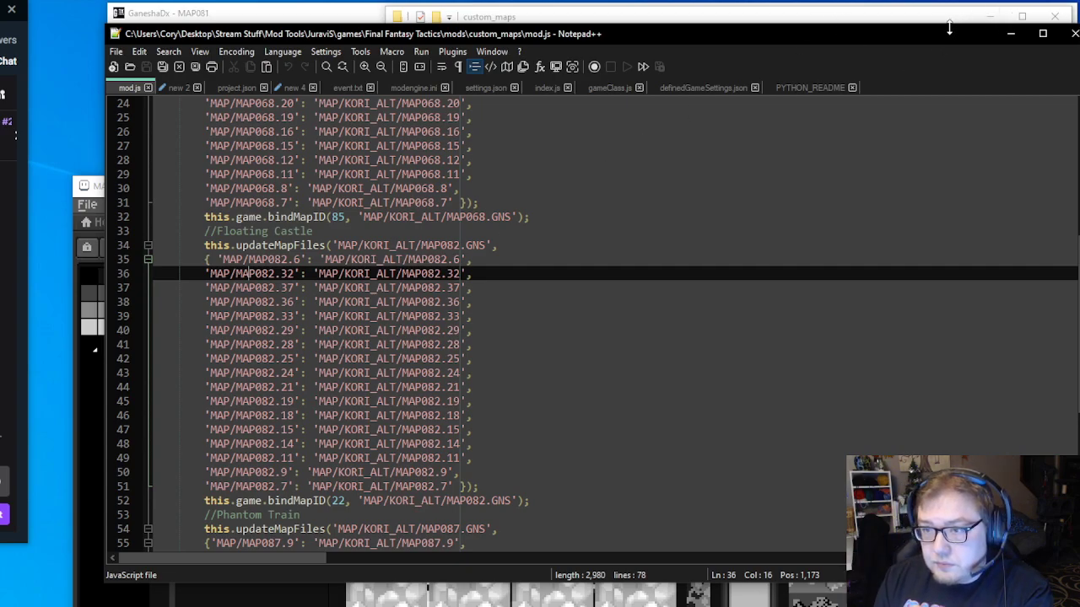
{"action": "scroll", "coordinate": [472, 320], "scroll_direction": "up", "scroll_amount": 2}
{"action": "scroll", "coordinate": [279, 315], "scroll_direction": "down", "scroll_amount": 3}
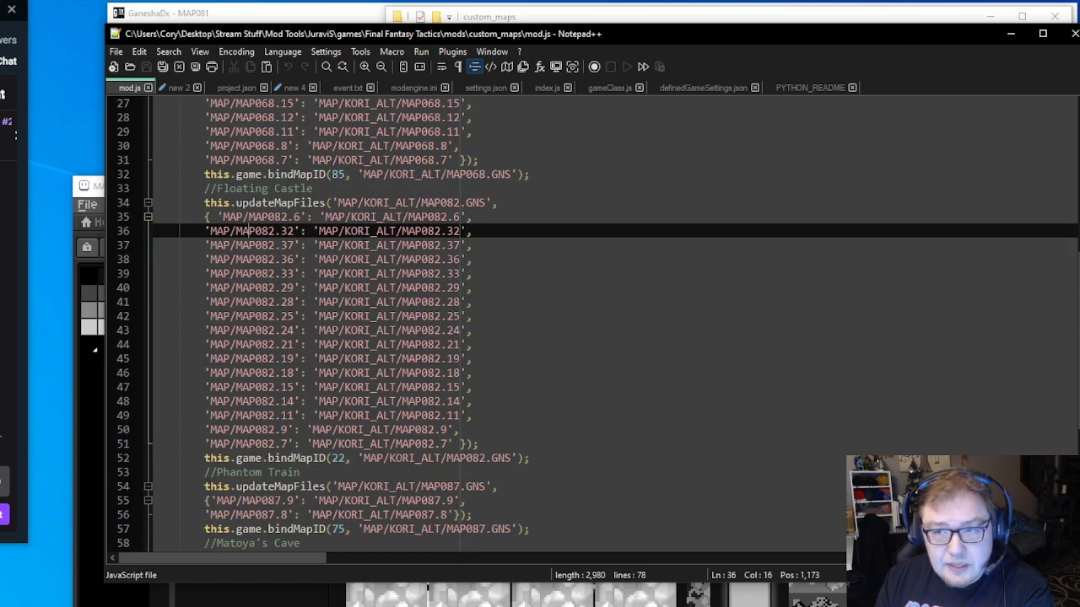
Highlight the original MAP082.32 path and its KORI_ALT replacement path on line 36 of the Floating Castle section
{"action": "left_click_drag", "start_coordinate": [280, 230], "coordinate": [213, 228]}
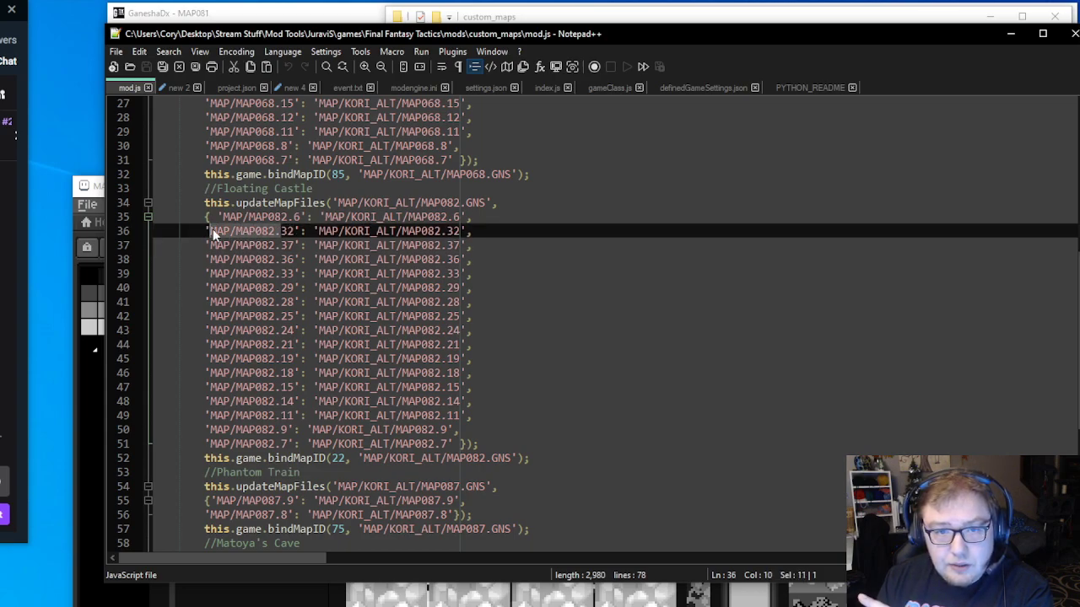
{"action": "left_click_drag", "start_coordinate": [461, 231], "coordinate": [401, 232]}
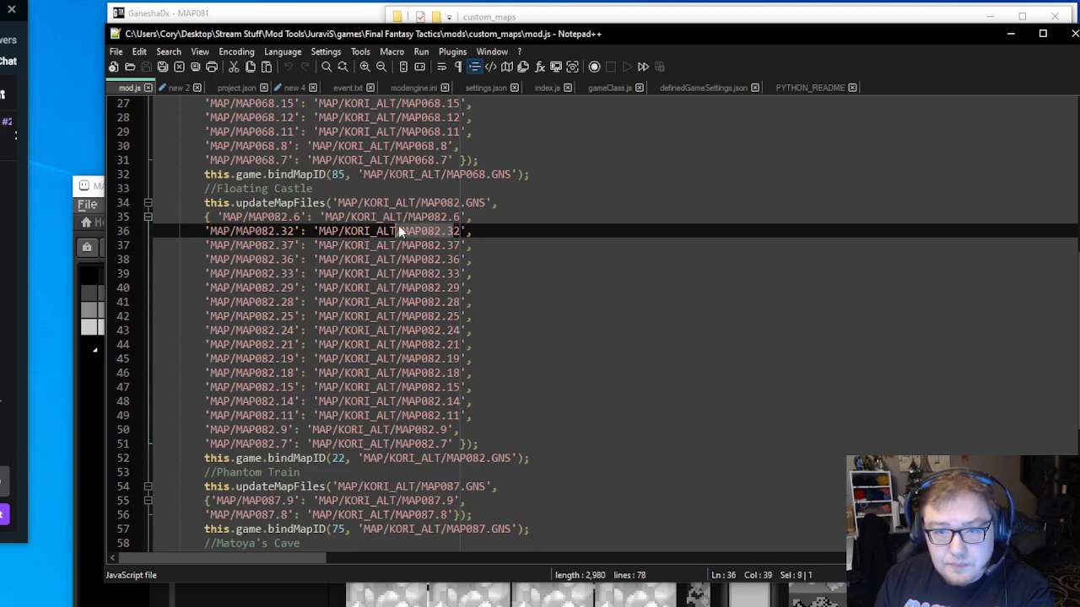
{"action": "left_click_drag", "start_coordinate": [455, 231], "coordinate": [385, 232]}
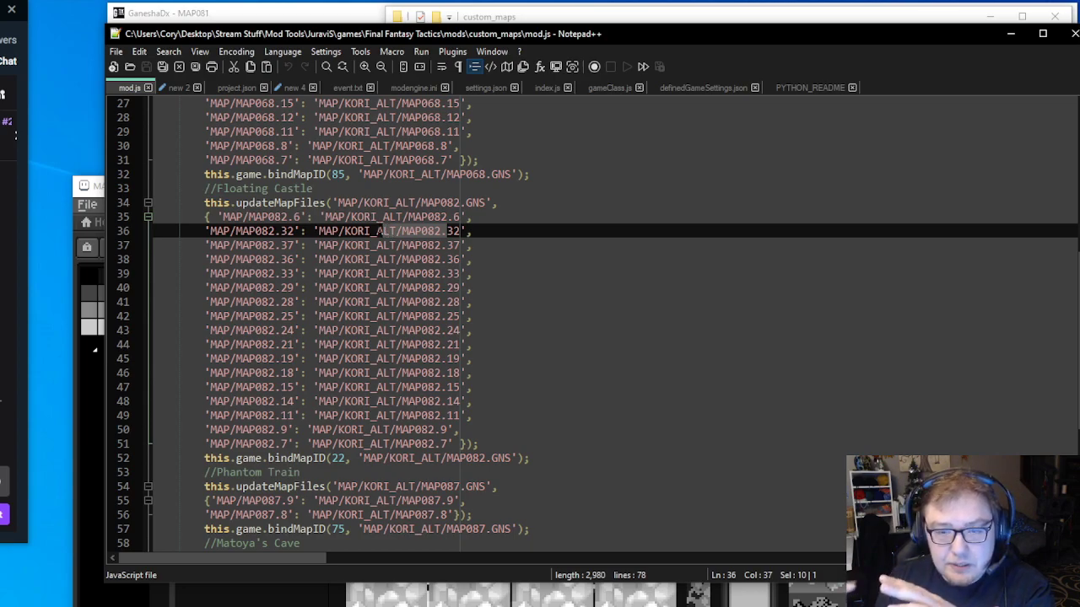
{"action": "left_click", "coordinate": [403, 231]}
{"action": "left_click", "coordinate": [273, 232]}
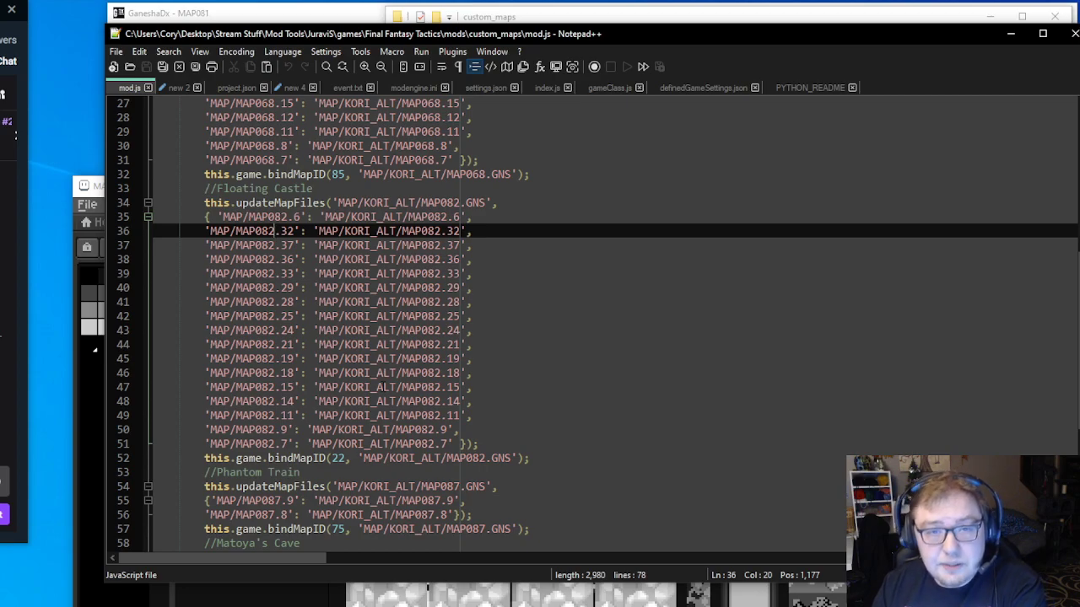
Minimize the mod.js editor and go back from custom_maps into the import folder's nested map folders
{"action": "left_click_drag", "start_coordinate": [720, 43], "coordinate": [669, 51]}
{"action": "left_click", "coordinate": [1023, 42]}
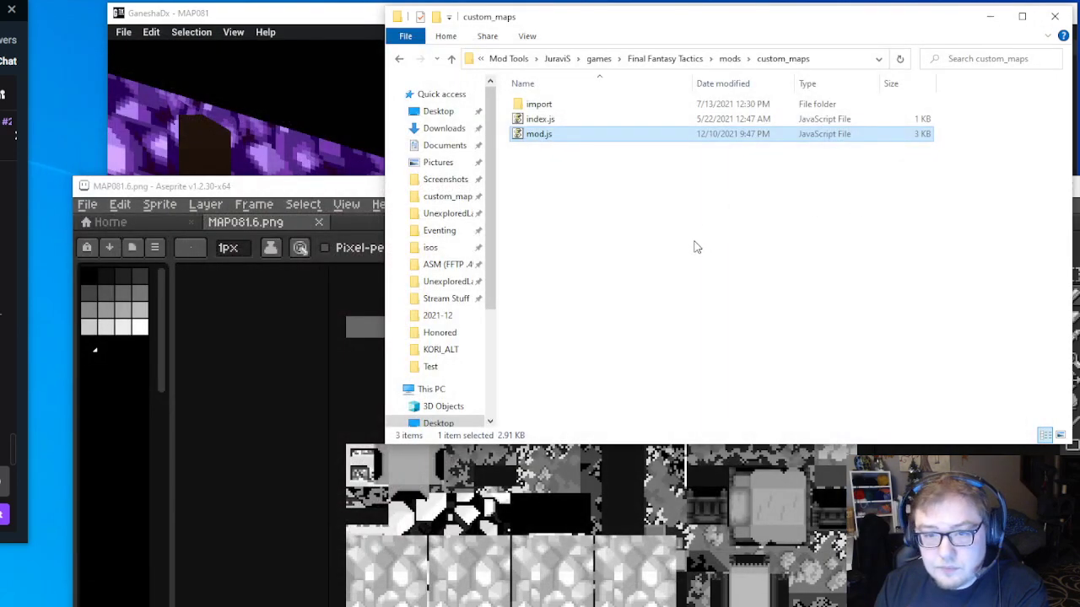
{"action": "left_click", "coordinate": [631, 295]}
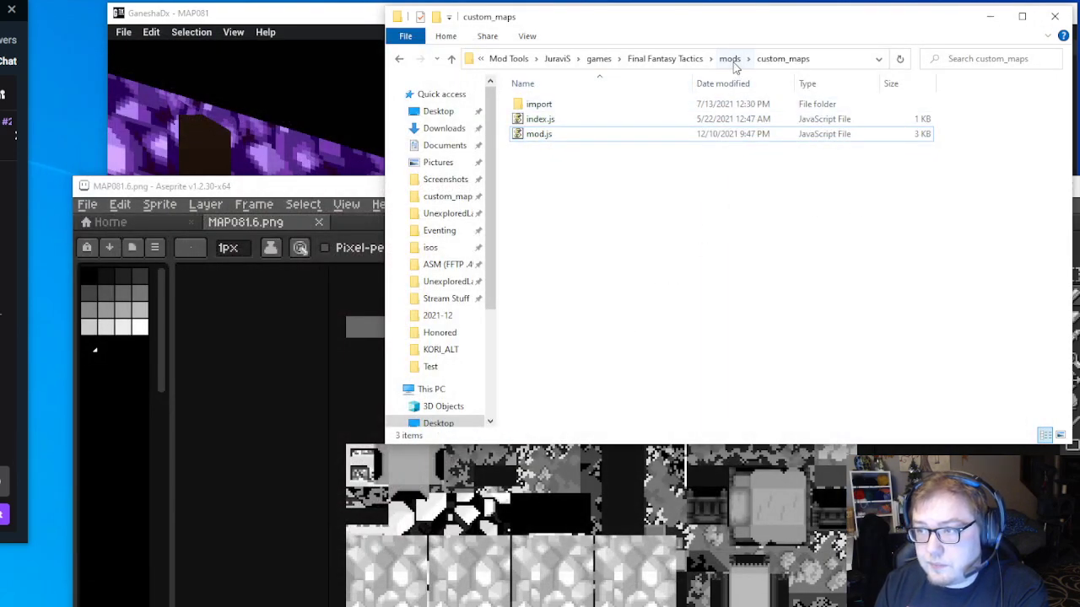
{"action": "double_click", "coordinate": [570, 104]}
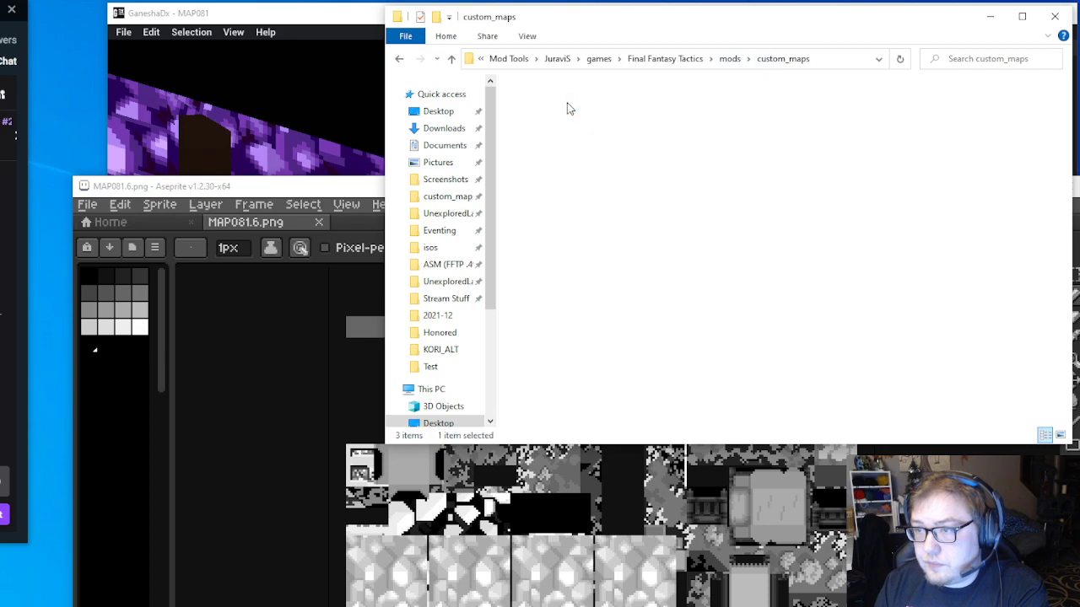
{"action": "double_click", "coordinate": [570, 104]}
{"action": "double_click", "coordinate": [570, 105]}
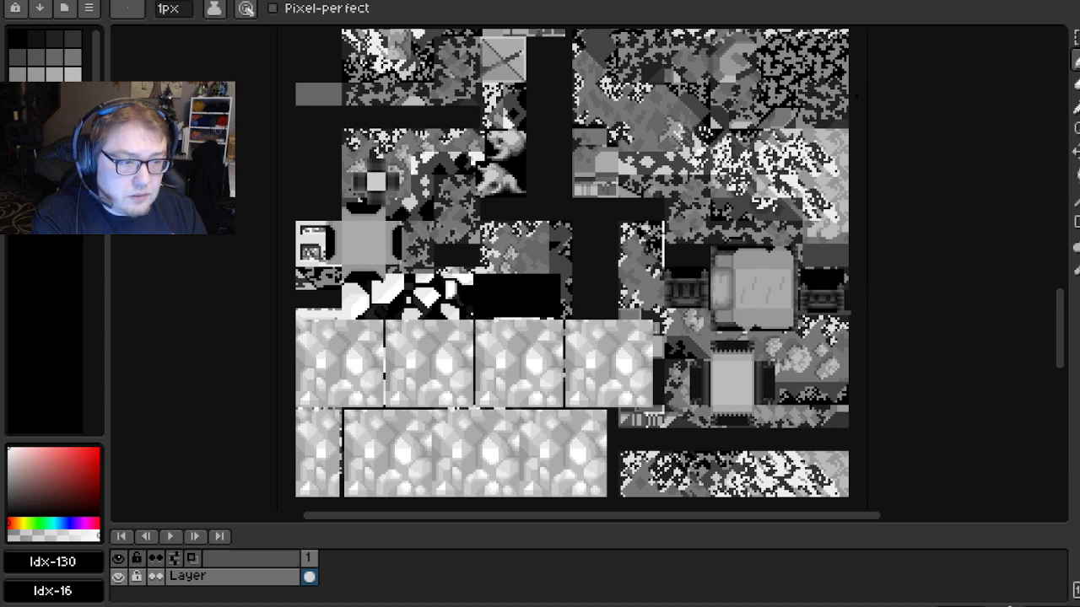
Switch to Aseprite and inspect the solid black area above the crystal tiles in MAP081.6.png up close
{"action": "scroll", "coordinate": [548, 279], "scroll_direction": "up", "scroll_amount": 4}
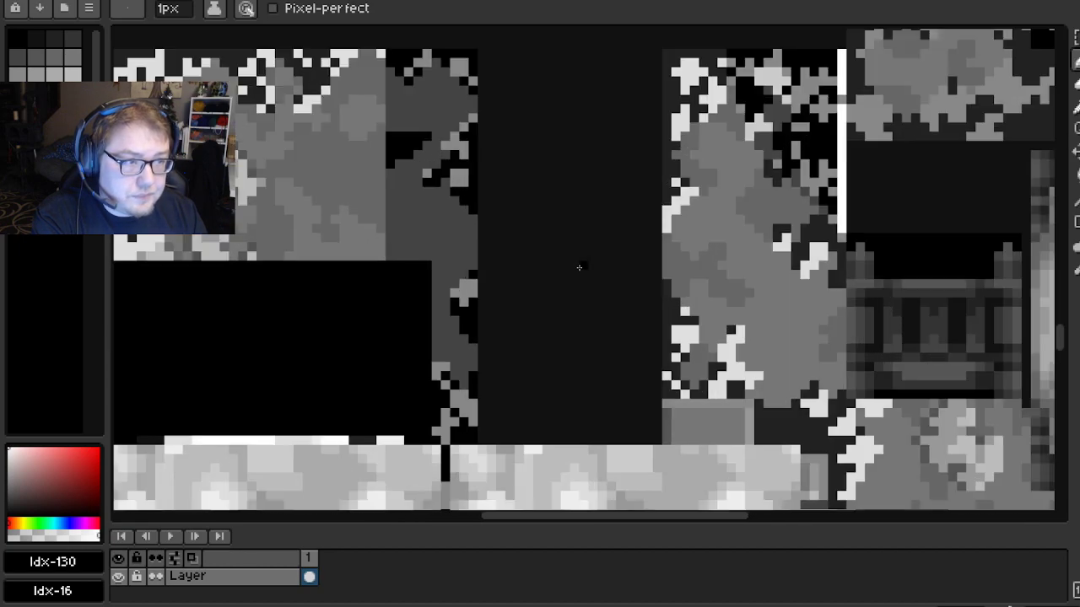
{"action": "left_click_drag", "start_coordinate": [356, 286], "coordinate": [621, 285]}
{"action": "left_click_drag", "start_coordinate": [333, 236], "coordinate": [343, 260]}
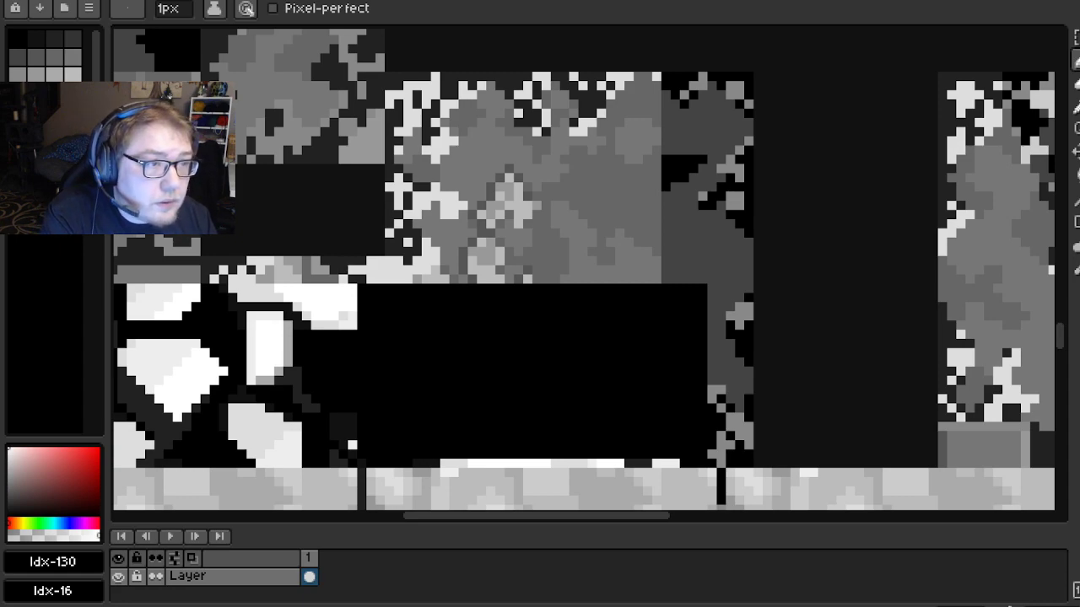
{"action": "left_click_drag", "start_coordinate": [383, 306], "coordinate": [419, 303]}
{"action": "scroll", "coordinate": [419, 303], "scroll_direction": "up", "scroll_amount": 1}
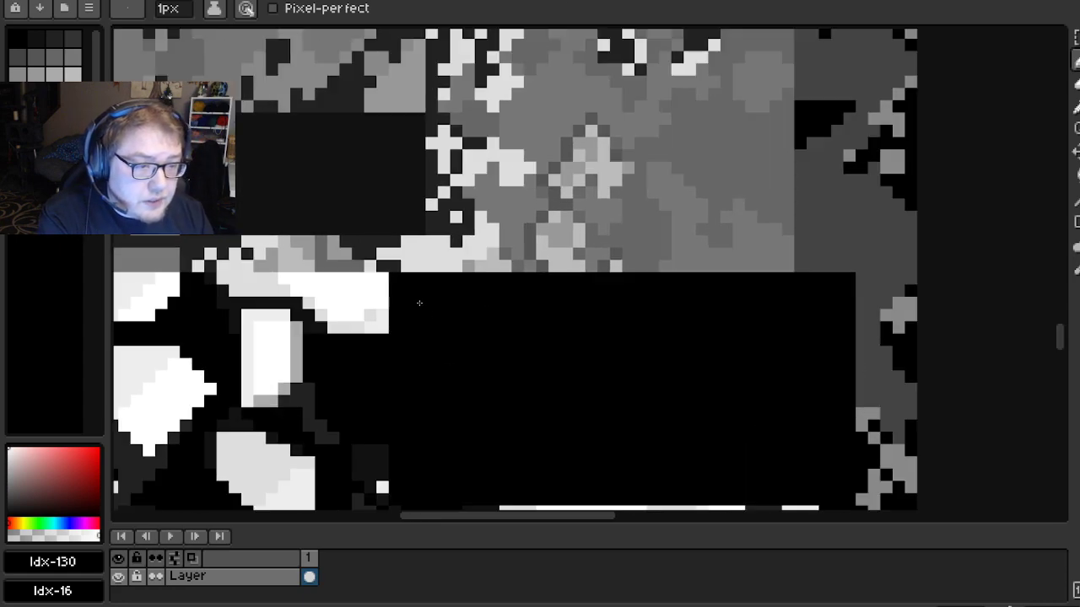
Use the Rectangular Marquee to select a 6×8 pixel block beside the mottled rock tile's lower corner, and fill it with gray palette index 7
{"action": "scroll", "coordinate": [419, 303], "scroll_direction": "up", "scroll_amount": 1}
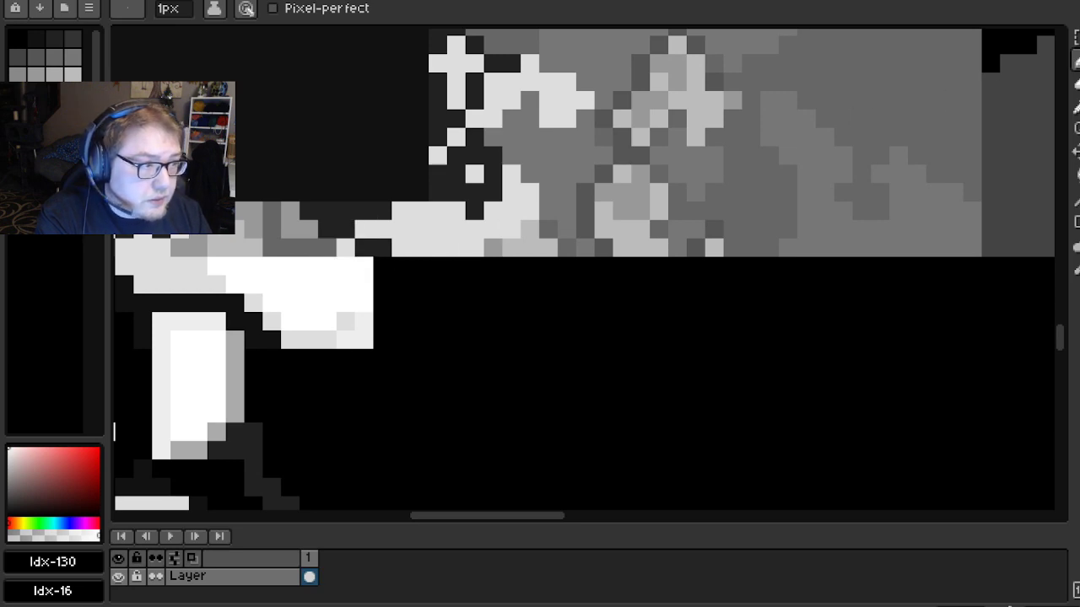
{"action": "left_click", "coordinate": [1076, 37]}
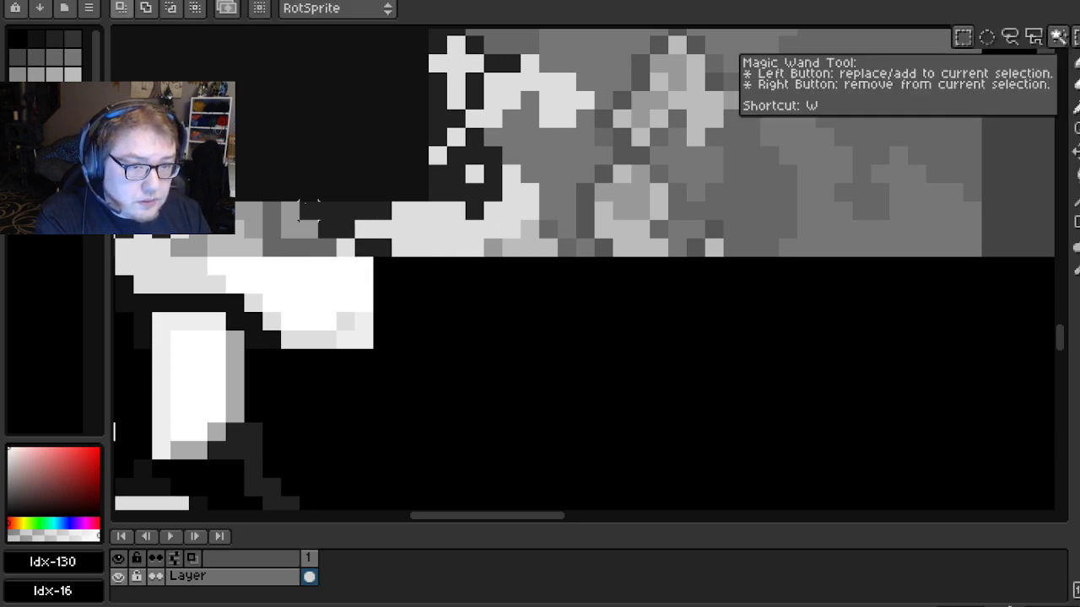
{"action": "left_click", "coordinate": [73, 61]}
{"action": "left_click", "coordinate": [93, 10]}
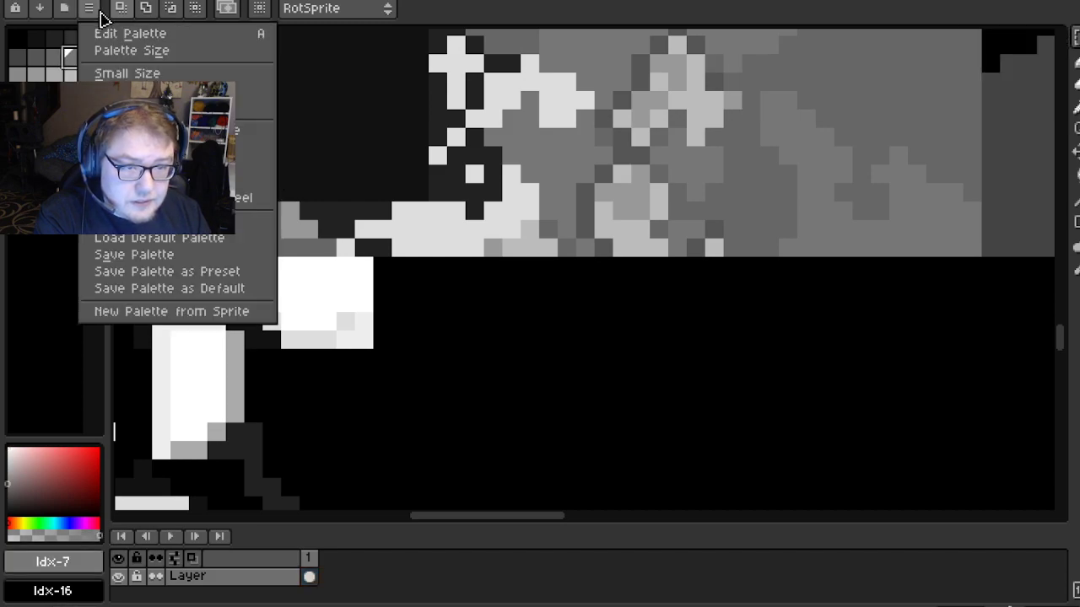
{"action": "left_click", "coordinate": [169, 287]}
{"action": "left_click_drag", "start_coordinate": [419, 221], "coordinate": [446, 229]}
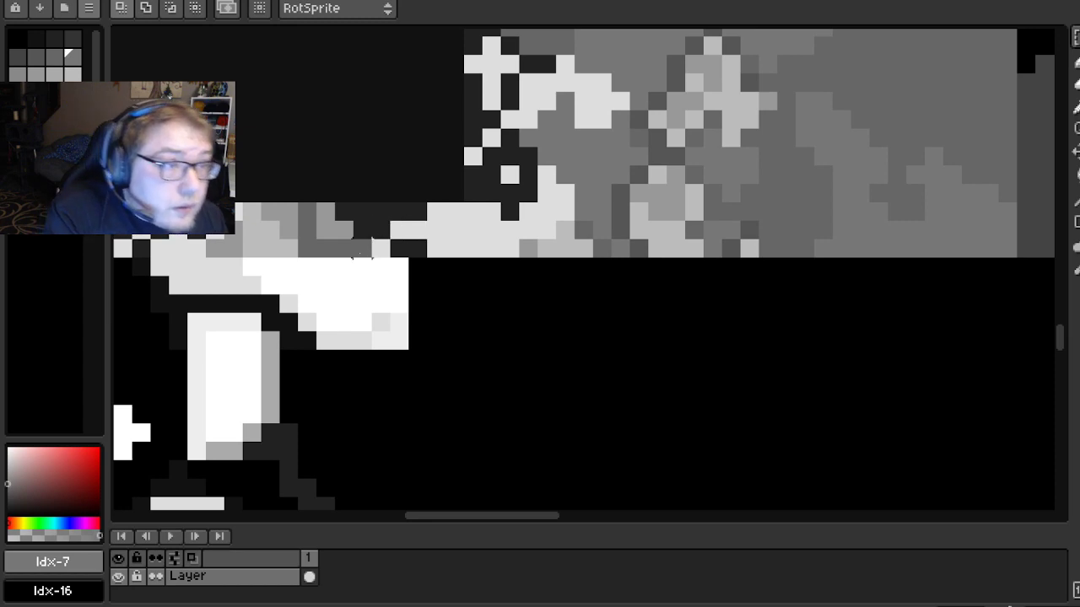
{"action": "left_click_drag", "start_coordinate": [363, 249], "coordinate": [436, 135]}
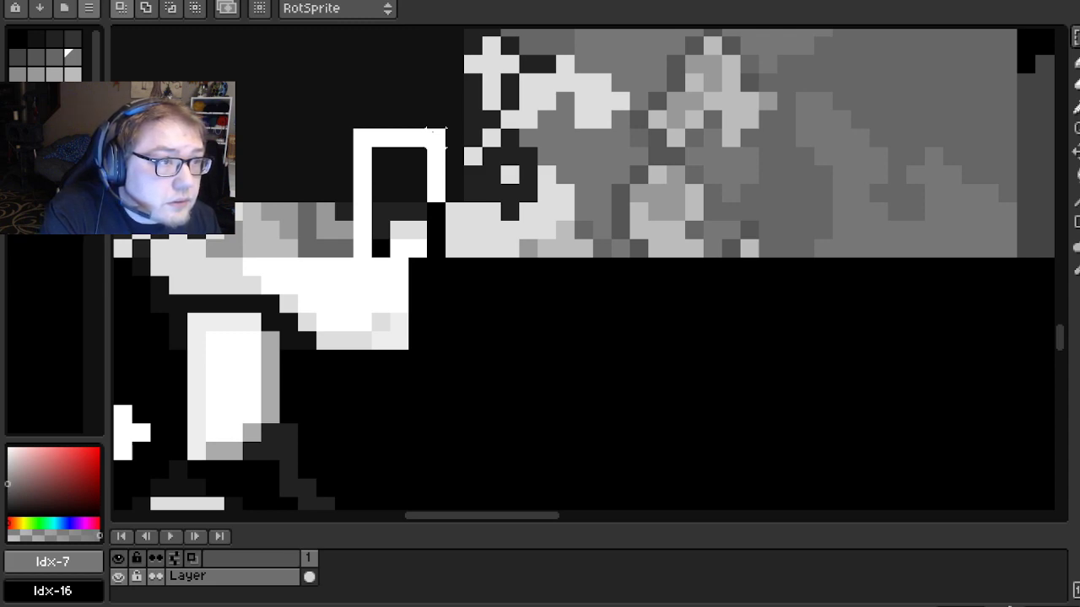
{"action": "left_click_drag", "start_coordinate": [430, 130], "coordinate": [464, 258]}
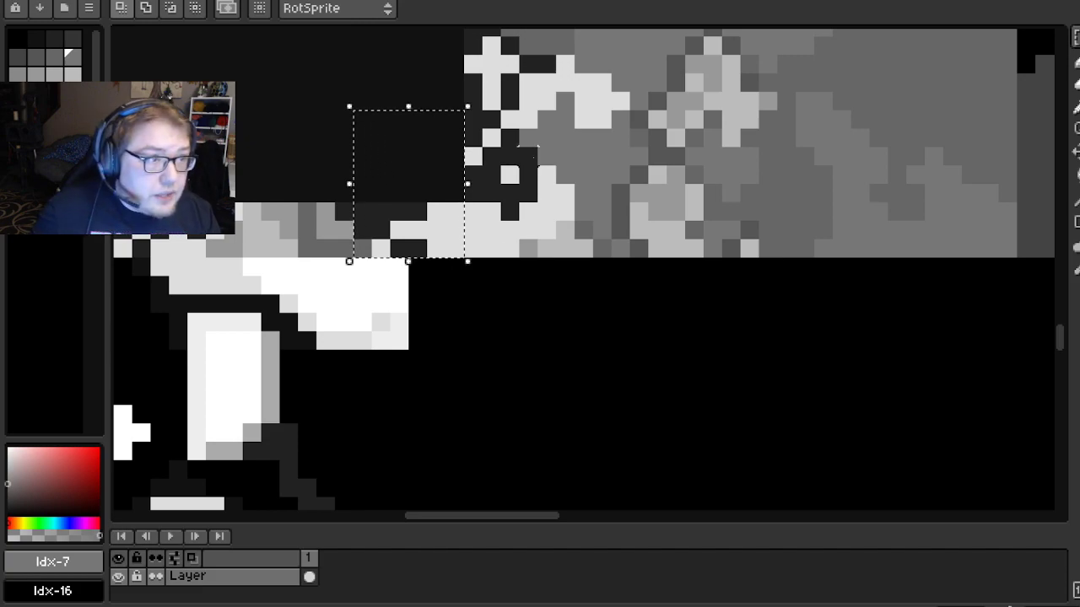
{"action": "key", "text": "f"}
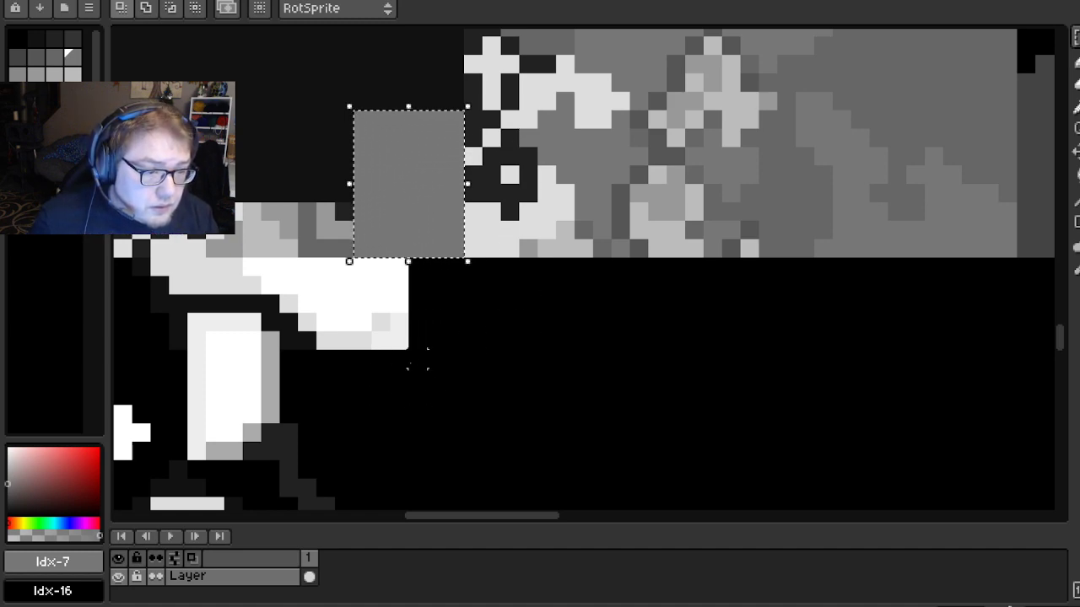
Fill a 9×6 pixel block in the black area directly below the mottled rock tile's corner with gray index 7
{"action": "left_click_drag", "start_coordinate": [472, 272], "coordinate": [620, 361]}
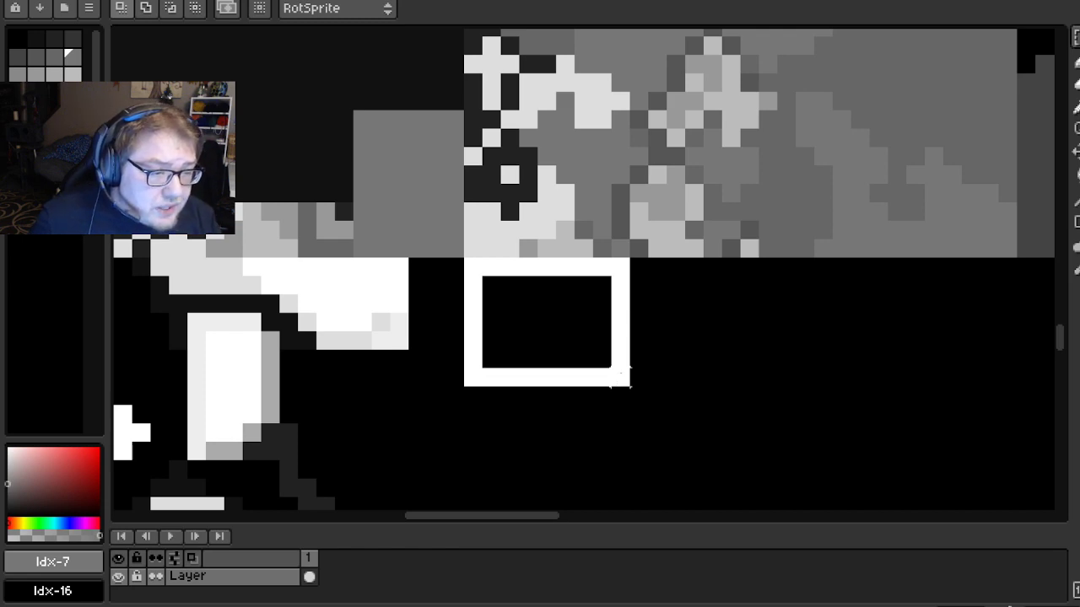
{"action": "key", "text": "ctrl+z"}
{"action": "key", "text": "f"}
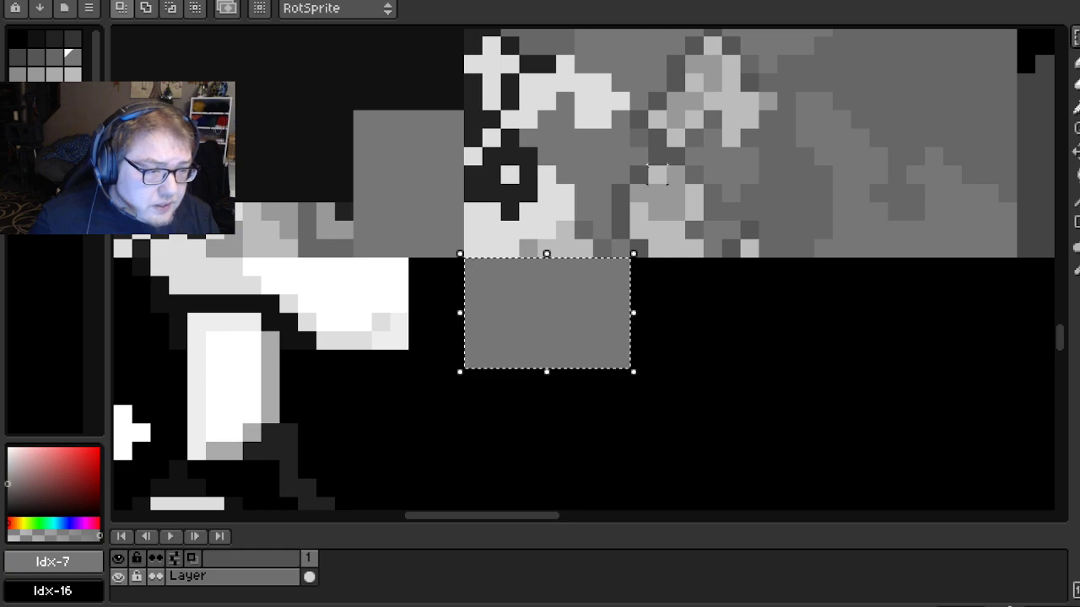
Fill a 5×8 pixel block inside the rock tile, along its lower edge, with gray index 7
{"action": "left_click_drag", "start_coordinate": [692, 241], "coordinate": [650, 288]}
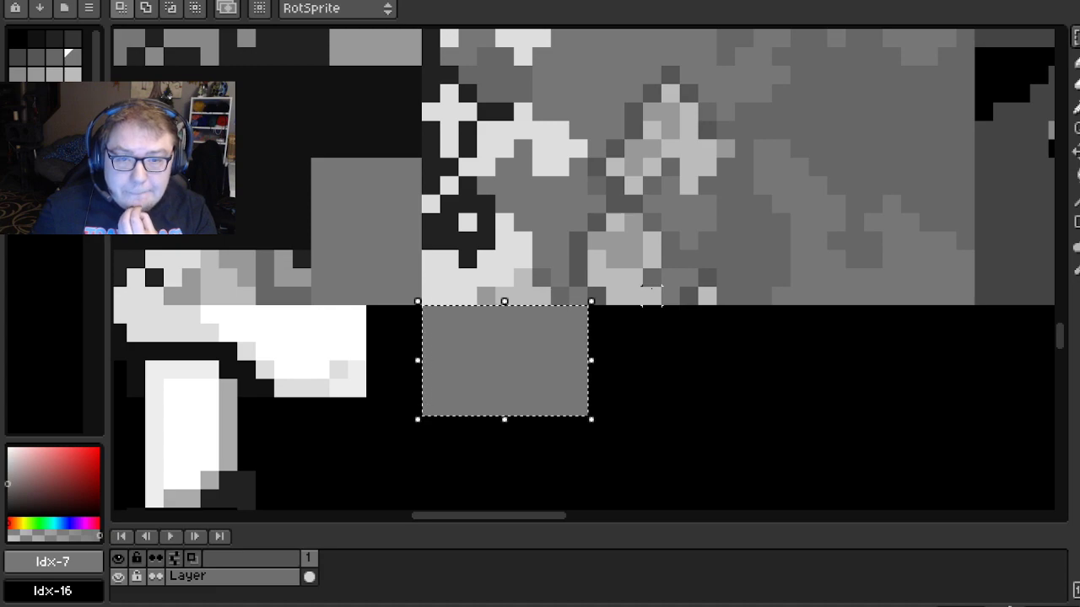
{"action": "scroll", "coordinate": [648, 275], "scroll_direction": "up", "scroll_amount": 1}
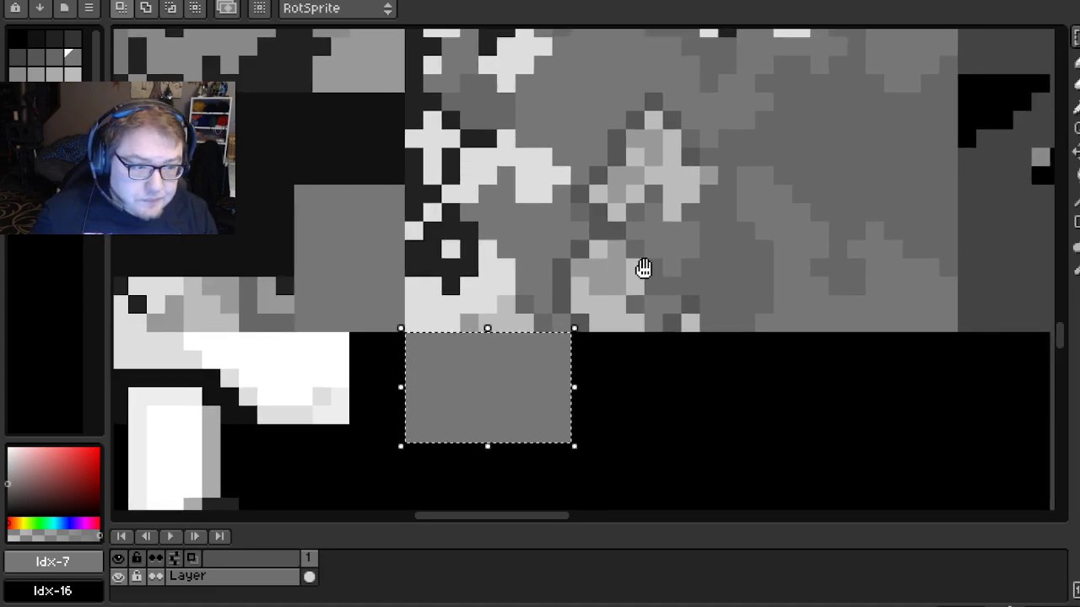
{"action": "left_click_drag", "start_coordinate": [663, 284], "coordinate": [650, 268]}
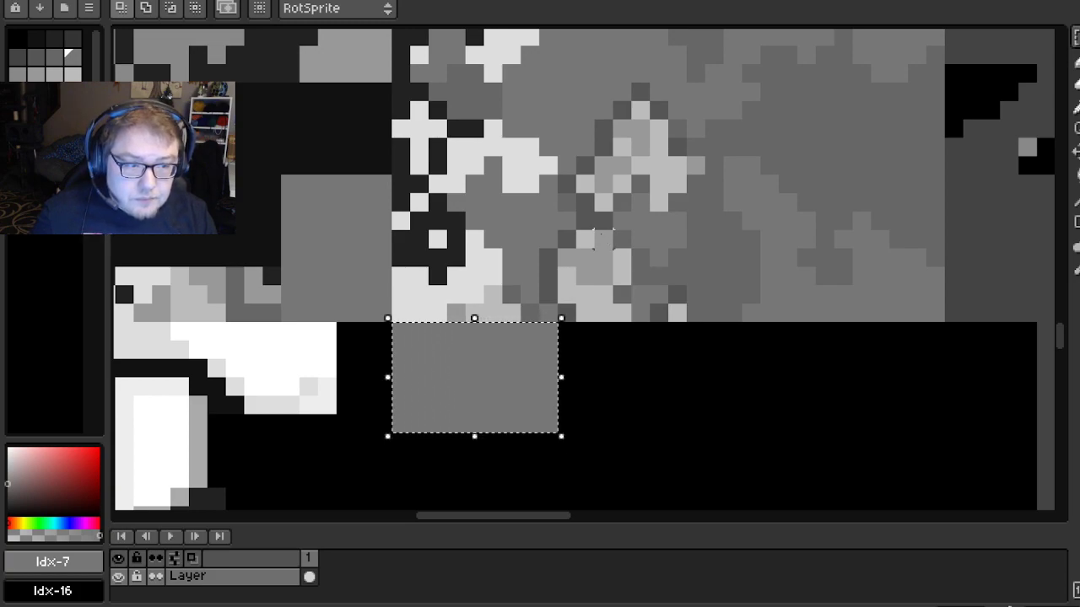
{"action": "left_click_drag", "start_coordinate": [584, 241], "coordinate": [543, 229]}
{"action": "mouse_move", "coordinate": [525, 300]}
{"action": "left_mouse_down"}
{"action": "mouse_move", "coordinate": [563, 165]}
{"action": "mouse_move", "coordinate": [593, 166]}
{"action": "left_mouse_up"}
{"action": "key", "text": "ctrl+z"}
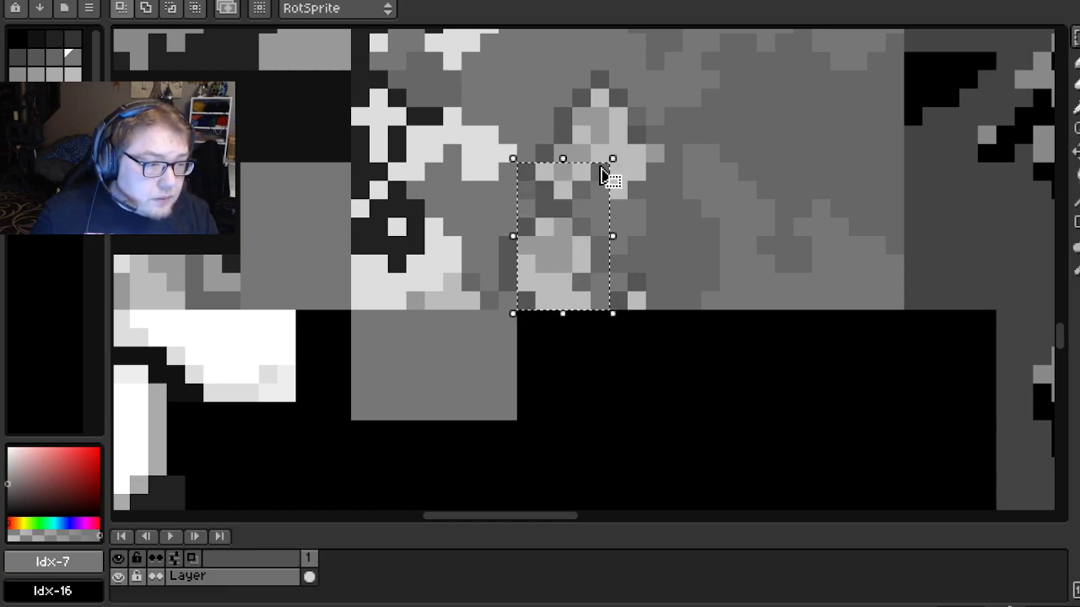
{"action": "key", "text": "Delete"}
{"action": "scroll", "coordinate": [671, 243], "scroll_direction": "down", "scroll_amount": 1}
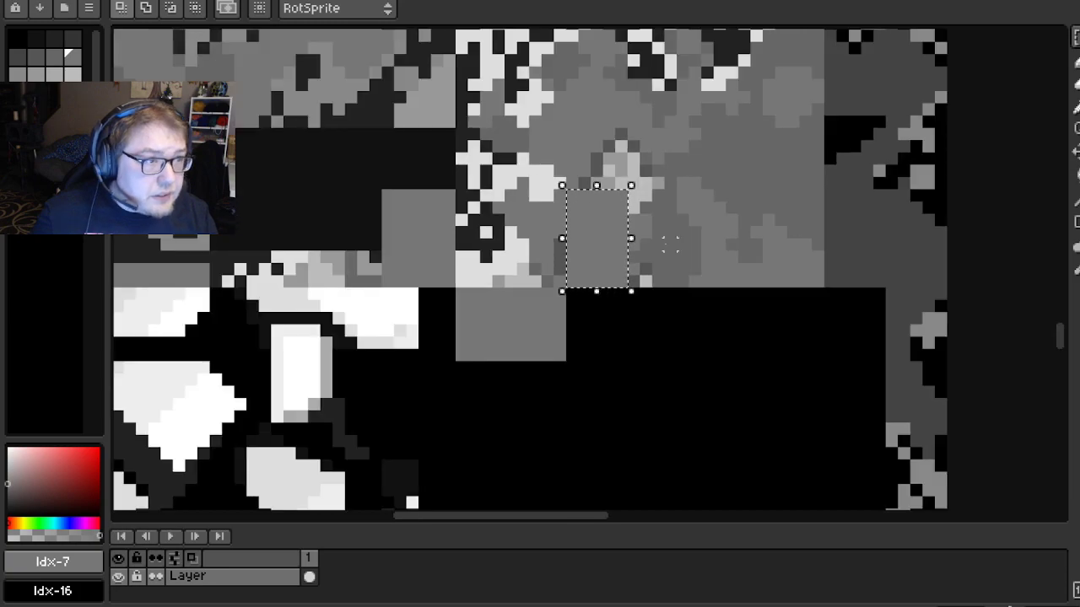
{"action": "scroll", "coordinate": [671, 244], "scroll_direction": "up", "scroll_amount": 1}
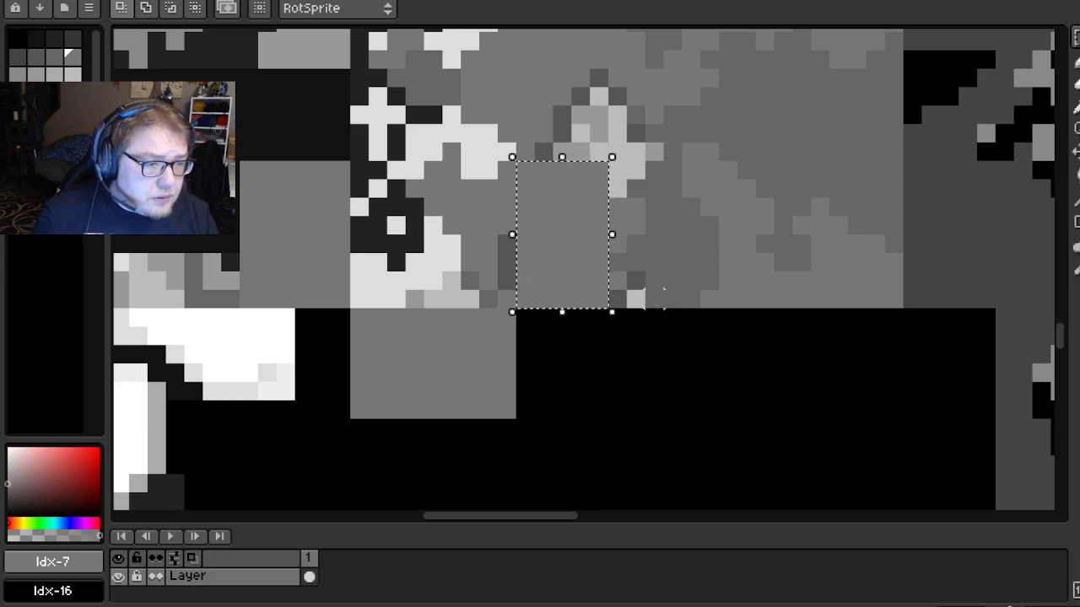
Move the selected 5×8 block over the 6×8 gray block and back to compare their widths
{"action": "left_click_drag", "start_coordinate": [609, 265], "coordinate": [354, 268]}
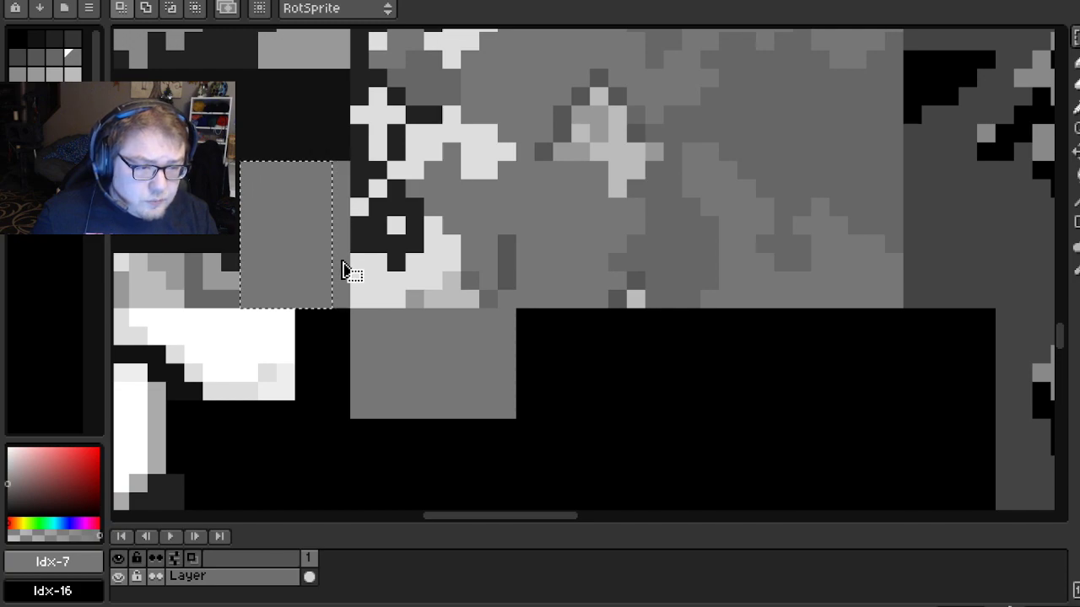
{"action": "left_click_drag", "start_coordinate": [357, 269], "coordinate": [622, 284]}
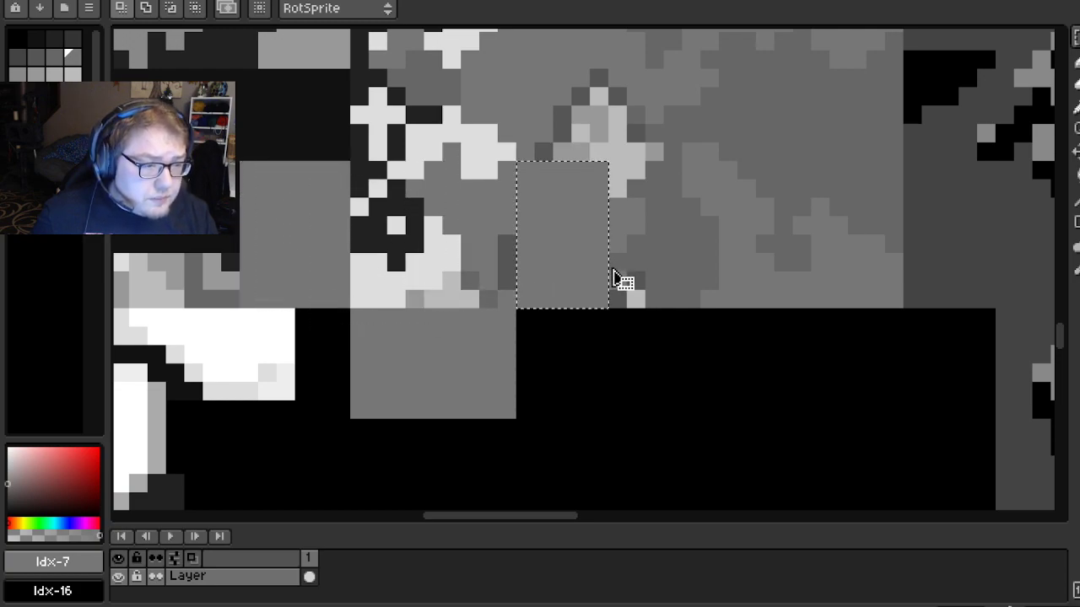
{"action": "scroll", "coordinate": [585, 269], "scroll_direction": "up", "scroll_amount": 1}
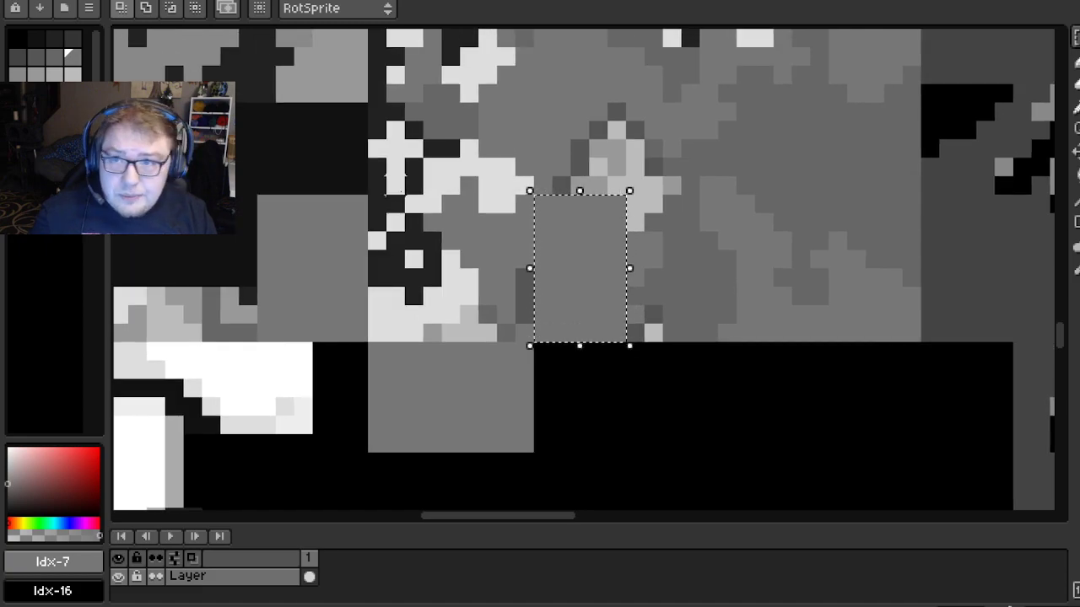
Fill a 9×6 pixel block above the rock tile's light and dark corner patch with gray index 7
{"action": "scroll", "coordinate": [393, 176], "scroll_direction": "up", "scroll_amount": 2}
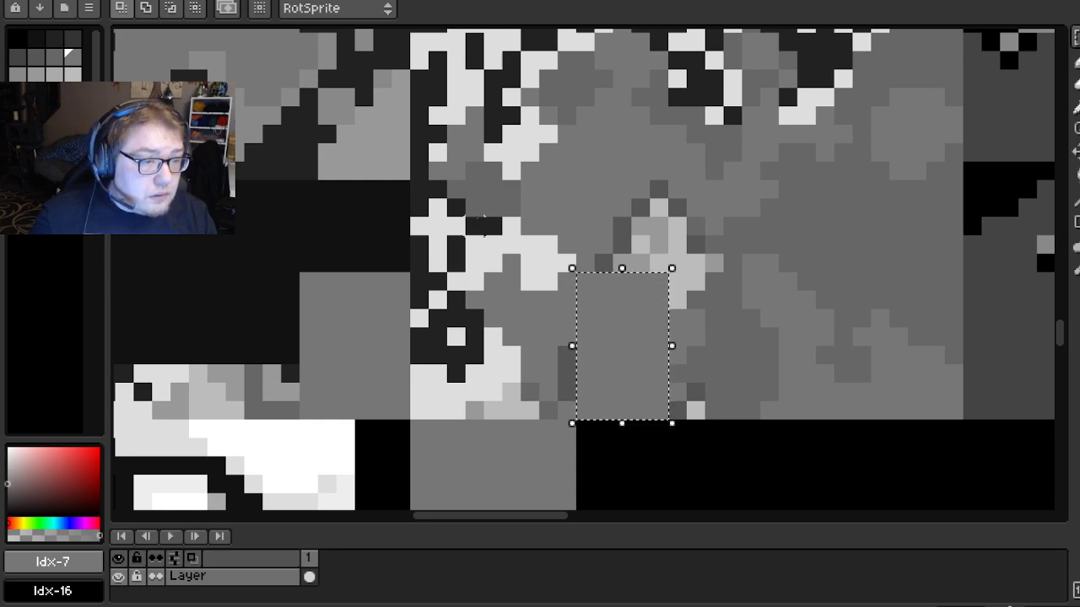
{"action": "left_click_drag", "start_coordinate": [412, 161], "coordinate": [577, 275]}
{"action": "scroll", "coordinate": [472, 337], "scroll_direction": "down", "scroll_amount": 2}
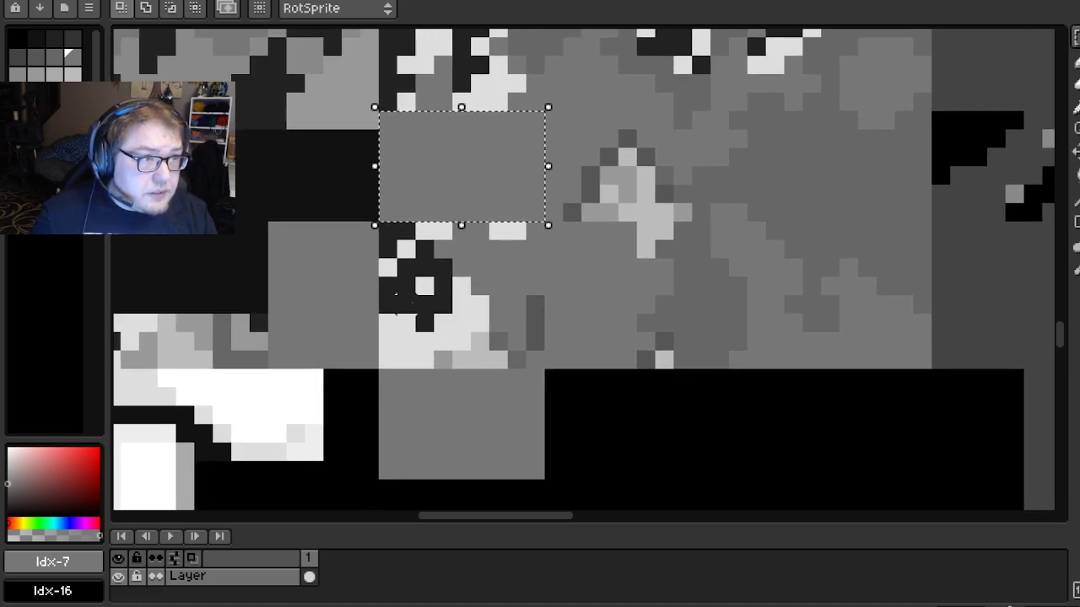
{"action": "scroll", "coordinate": [403, 298], "scroll_direction": "down", "scroll_amount": 1}
{"action": "mouse_move", "coordinate": [493, 253]}
{"action": "left_mouse_down"}
{"action": "mouse_move", "coordinate": [489, 432]}
{"action": "mouse_move", "coordinate": [491, 258]}
{"action": "left_mouse_up"}
{"action": "scroll", "coordinate": [523, 287], "scroll_direction": "right", "scroll_amount": 3}
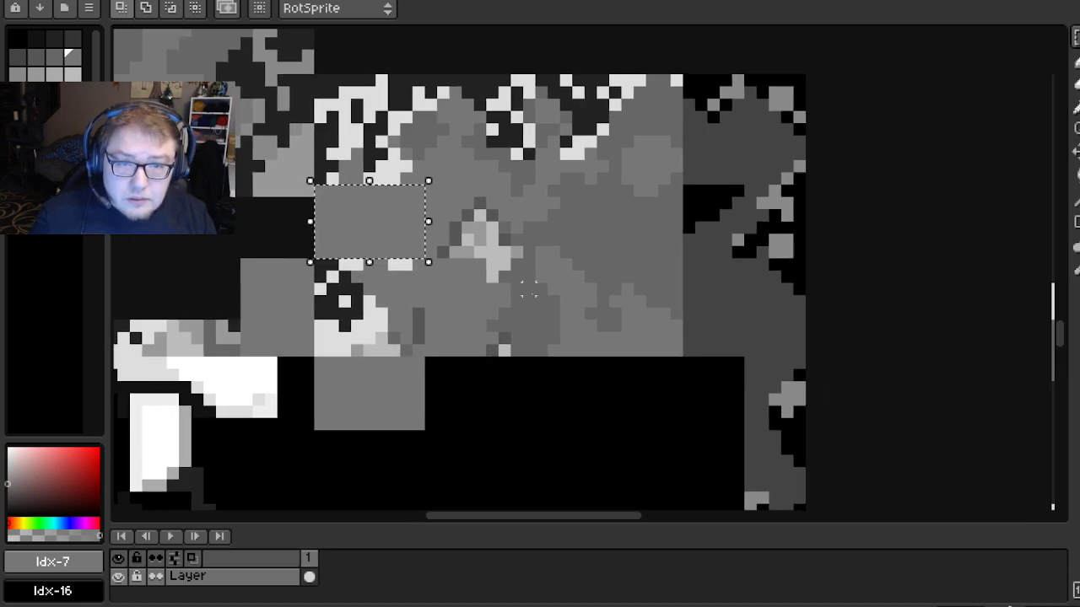
{"action": "mouse_move", "coordinate": [565, 314]}
{"action": "left_mouse_down"}
{"action": "mouse_move", "coordinate": [511, 317]}
{"action": "mouse_move", "coordinate": [545, 312]}
{"action": "left_mouse_up"}
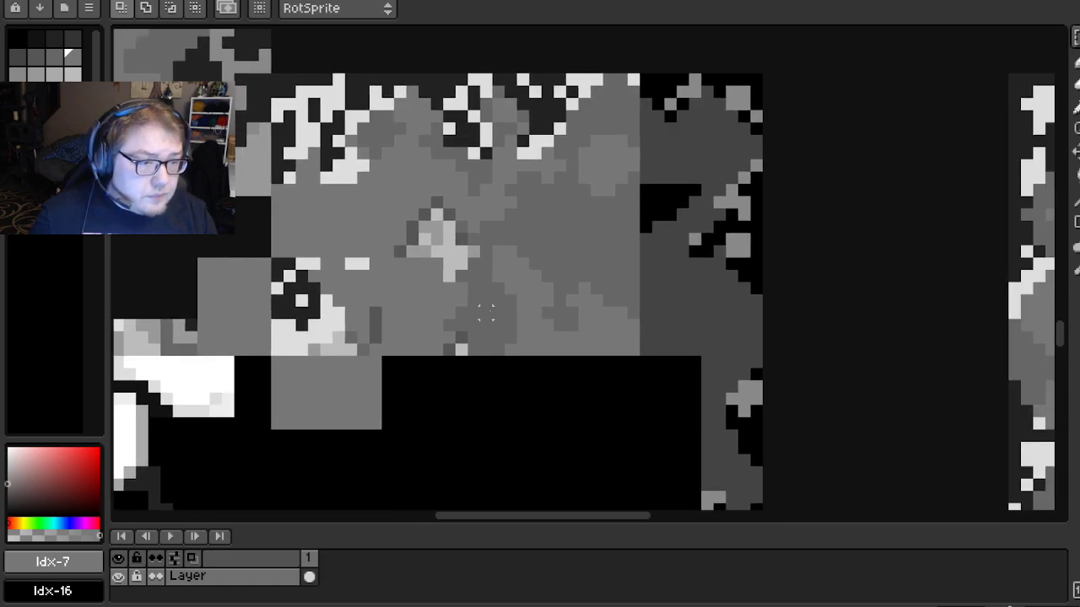
Recolor the 5×8 block inside the rock tile and the 9×6 block above the corner patch white, palette index 15
{"action": "scroll", "coordinate": [545, 312], "scroll_direction": "up", "scroll_amount": 2}
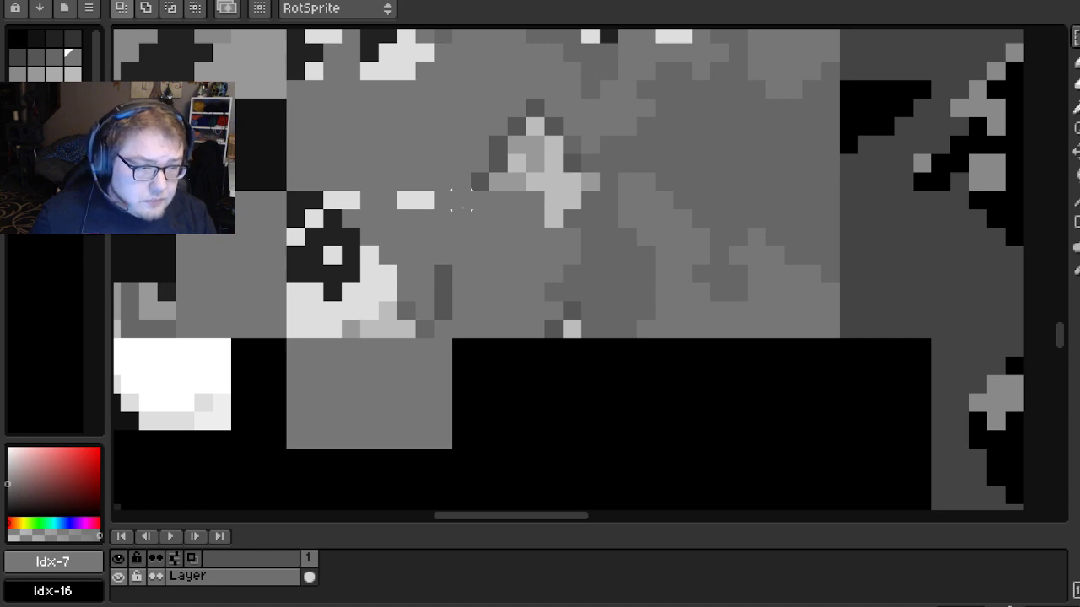
{"action": "scroll", "coordinate": [460, 200], "scroll_direction": "up", "scroll_amount": 2}
{"action": "left_click_drag", "start_coordinate": [439, 172], "coordinate": [629, 469]}
{"action": "key", "text": "f"}
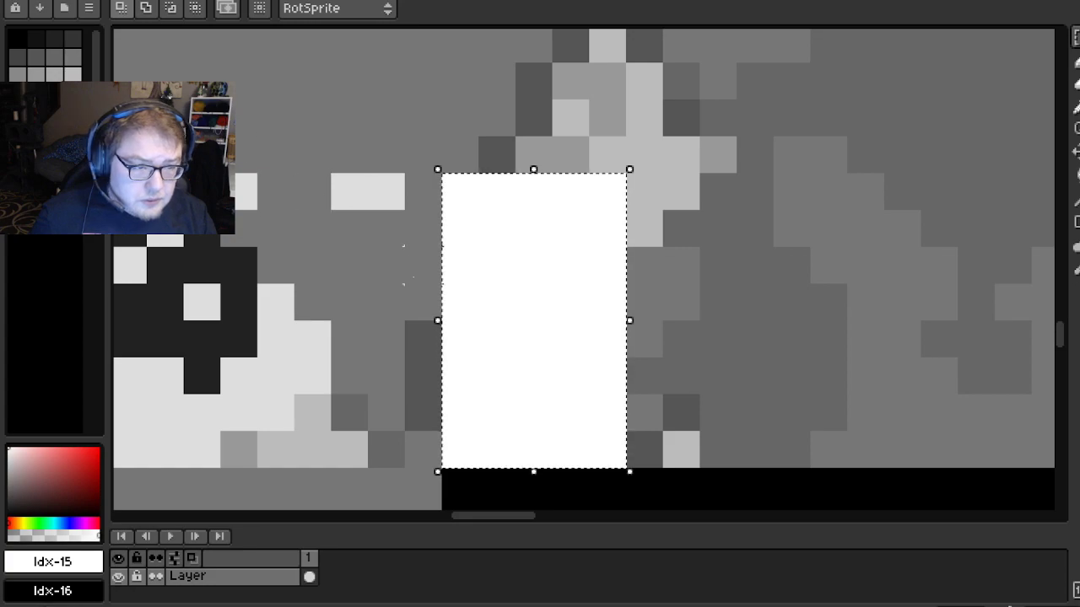
{"action": "scroll", "coordinate": [272, 143], "scroll_direction": "down", "scroll_amount": 2}
{"action": "left_click_drag", "start_coordinate": [260, 113], "coordinate": [431, 227]}
{"action": "key", "text": "f"}
Recolor the 6×8 gray block beside the corner patch white with index 15
{"action": "mouse_move", "coordinate": [147, 226]}
{"action": "left_mouse_down"}
{"action": "mouse_move", "coordinate": [284, 376]}
{"action": "mouse_move", "coordinate": [252, 354]}
{"action": "left_mouse_up"}
{"action": "key", "text": "ctrl+z"}
{"action": "key", "text": "ctrl+d"}
{"action": "left_click_drag", "start_coordinate": [149, 224], "coordinate": [284, 376]}
{"action": "key", "text": "ctrl+d"}
{"action": "left_click_drag", "start_coordinate": [152, 244], "coordinate": [448, 484]}
{"action": "key", "text": "f"}
{"action": "key", "text": "ctrl+d"}
Fill the 9×6 gray block below the corner patch with white index 15, and clear the selection
{"action": "left_click_drag", "start_coordinate": [271, 381], "coordinate": [432, 487]}
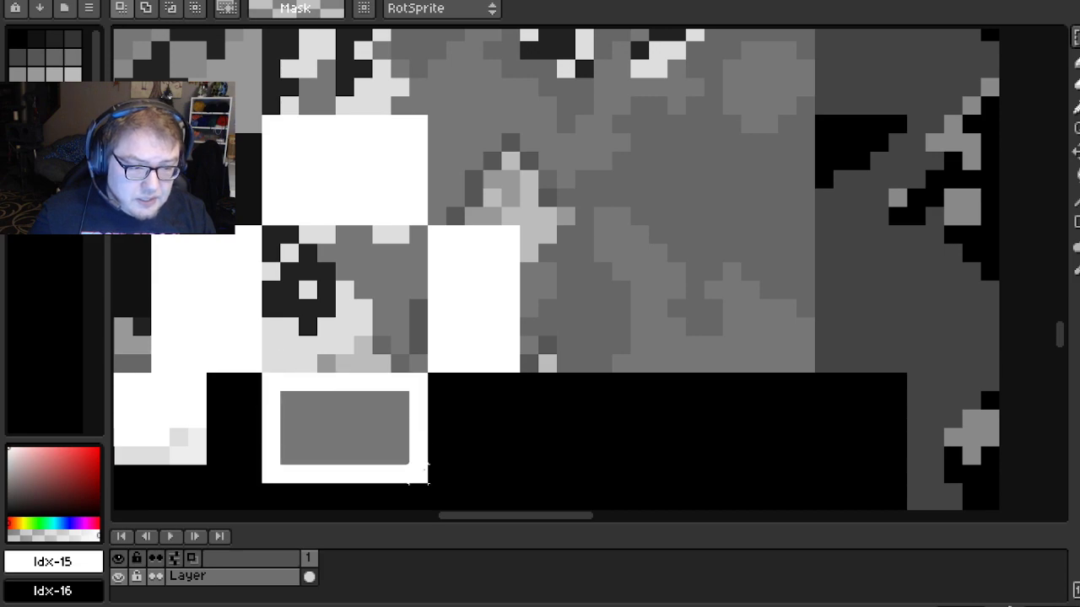
{"action": "key", "text": "f"}
{"action": "key", "text": "ctrl+d"}
{"action": "scroll", "coordinate": [547, 402], "scroll_direction": "down", "scroll_amount": 1}
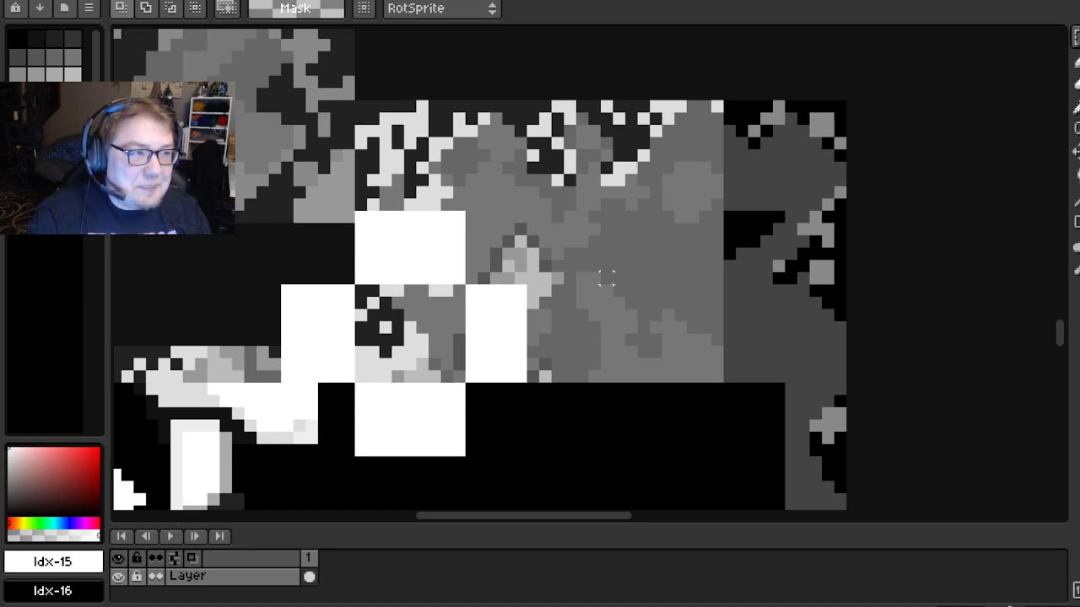
Fill an 8×9 pixel block in the rock tile, one pixel column past the 5×8 white block, with white index 15
{"action": "left_click_drag", "start_coordinate": [620, 270], "coordinate": [433, 263]}
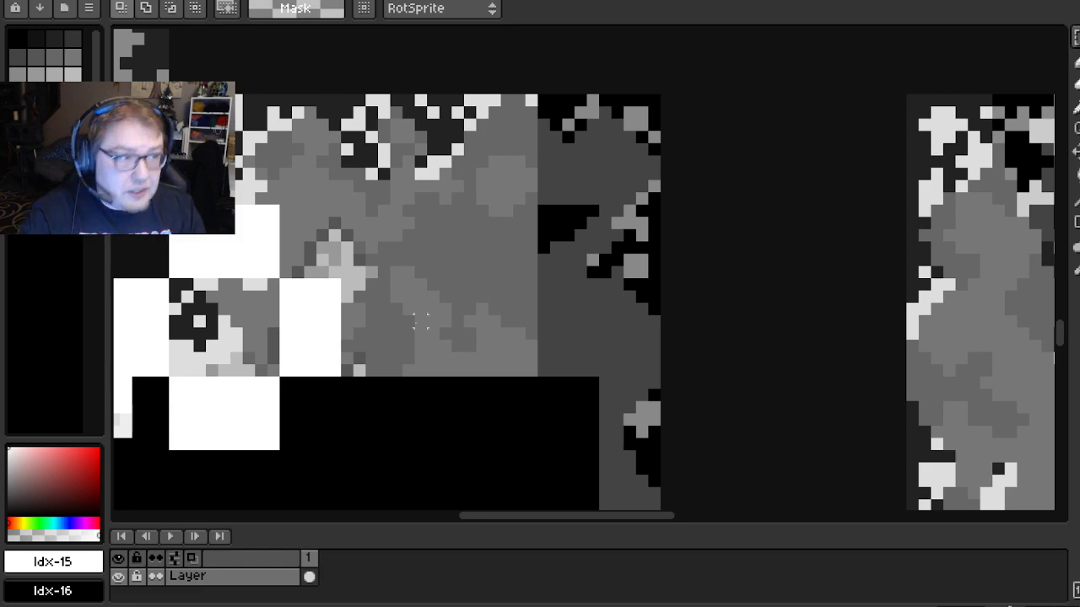
{"action": "left_click_drag", "start_coordinate": [409, 287], "coordinate": [379, 301]}
{"action": "scroll", "coordinate": [325, 339], "scroll_direction": "up", "scroll_amount": 1}
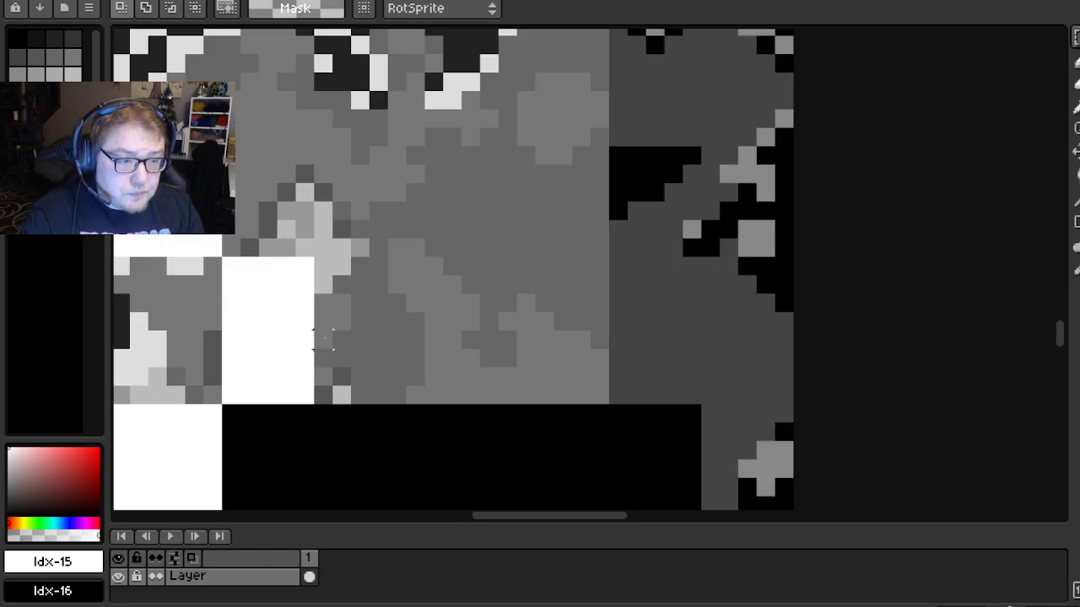
{"action": "left_click_drag", "start_coordinate": [340, 394], "coordinate": [479, 237]}
{"action": "key", "text": "f"}
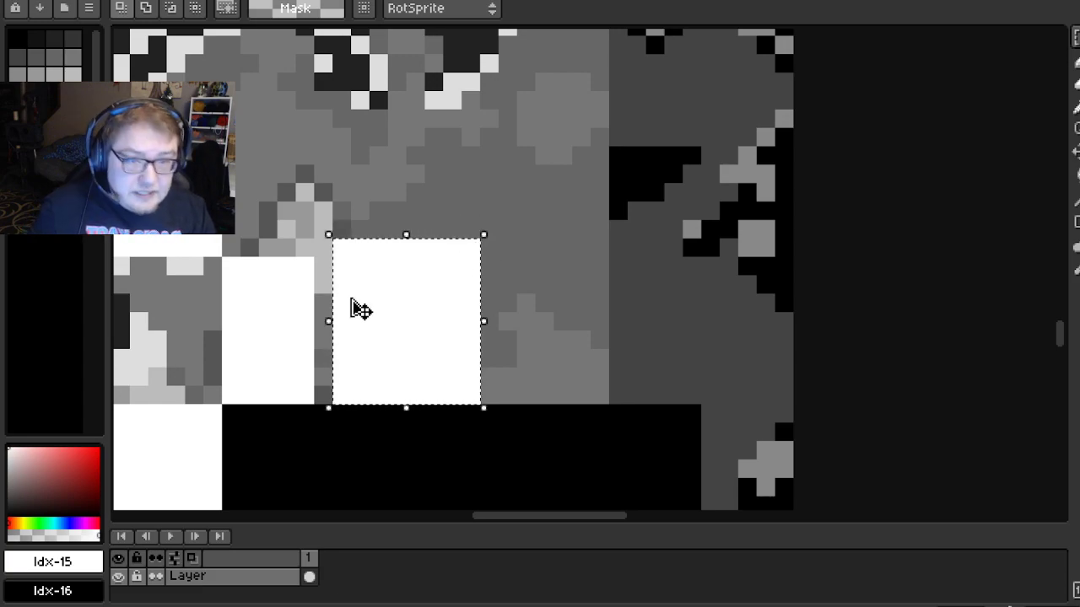
Examine the rock pixels bordering the upper corner of the 8×9 white block up close, and clear the selection
{"action": "scroll", "coordinate": [455, 288], "scroll_direction": "up", "scroll_amount": 1}
{"action": "left_click_drag", "start_coordinate": [371, 228], "coordinate": [372, 239]}
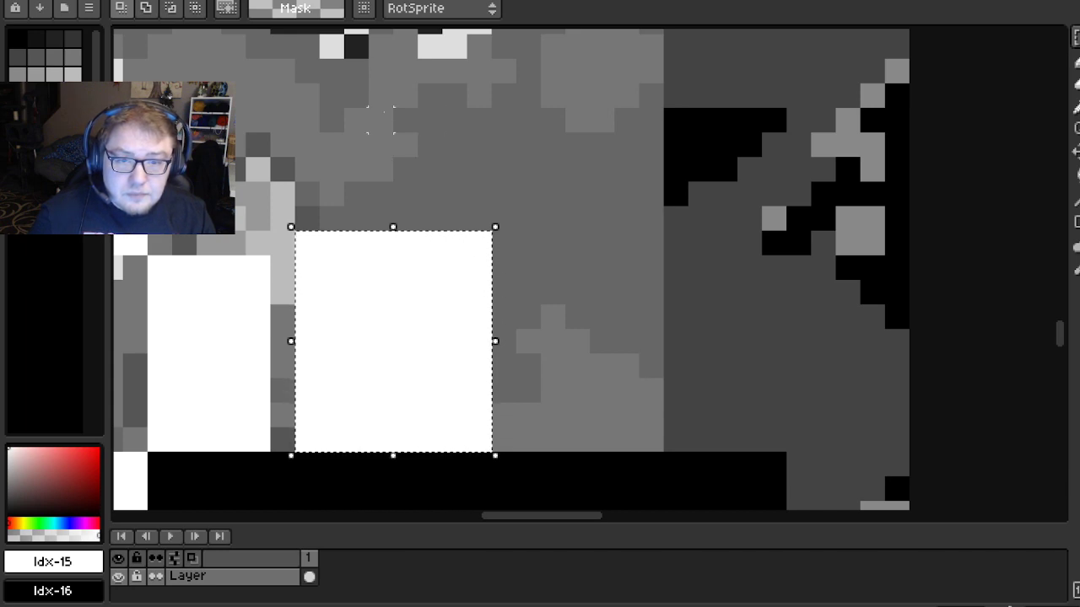
{"action": "left_click_drag", "start_coordinate": [326, 88], "coordinate": [365, 109]}
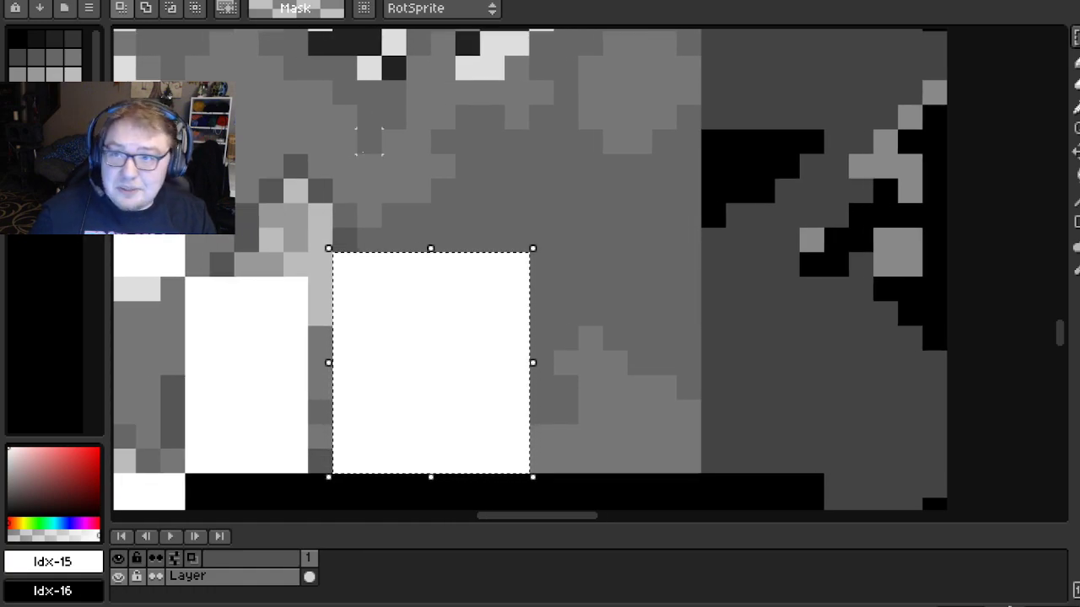
{"action": "left_click_drag", "start_coordinate": [341, 168], "coordinate": [365, 146]}
{"action": "scroll", "coordinate": [366, 144], "scroll_direction": "up", "scroll_amount": 1}
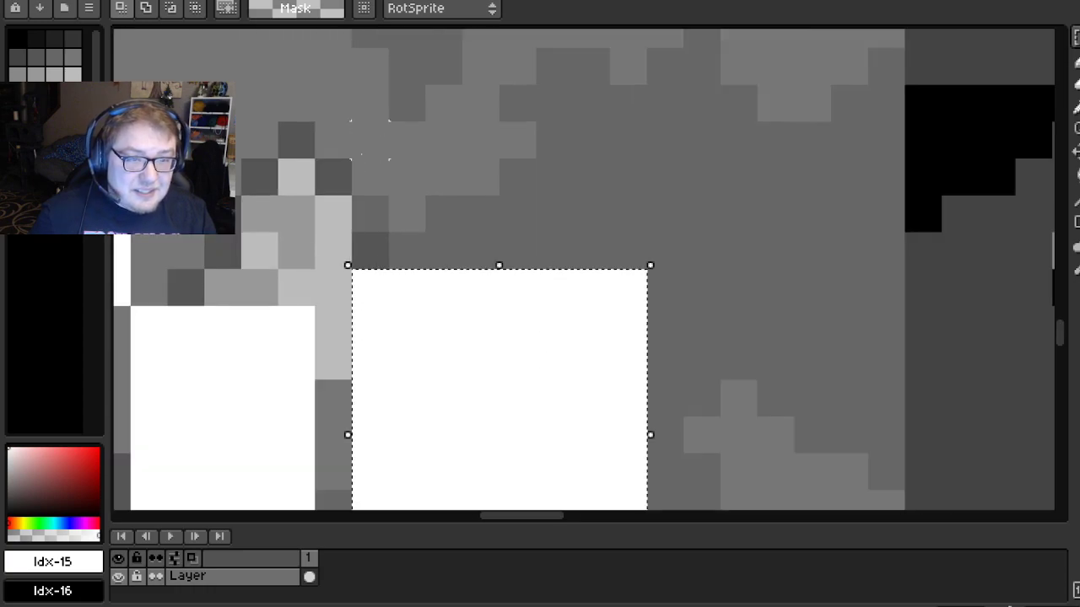
{"action": "scroll", "coordinate": [371, 137], "scroll_direction": "up", "scroll_amount": 1}
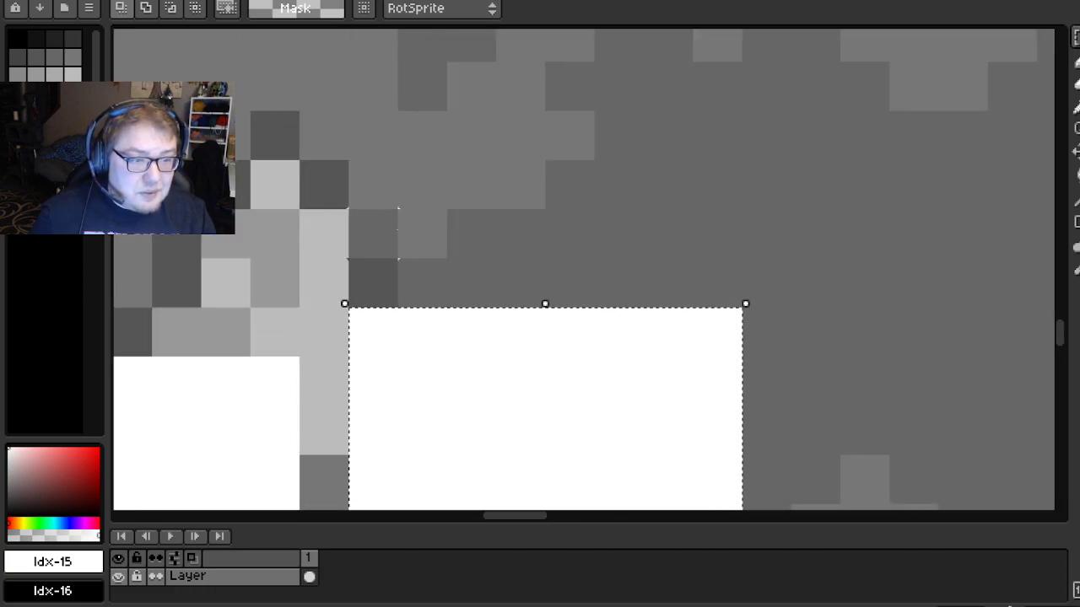
{"action": "scroll", "coordinate": [400, 229], "scroll_direction": "down", "scroll_amount": 1}
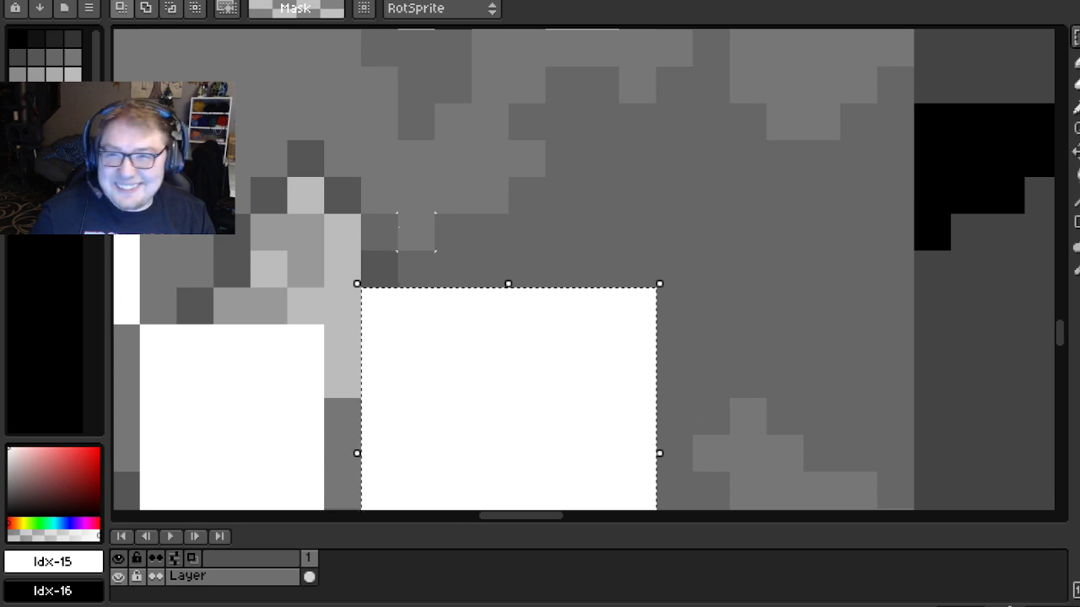
{"action": "left_click", "coordinate": [380, 269]}
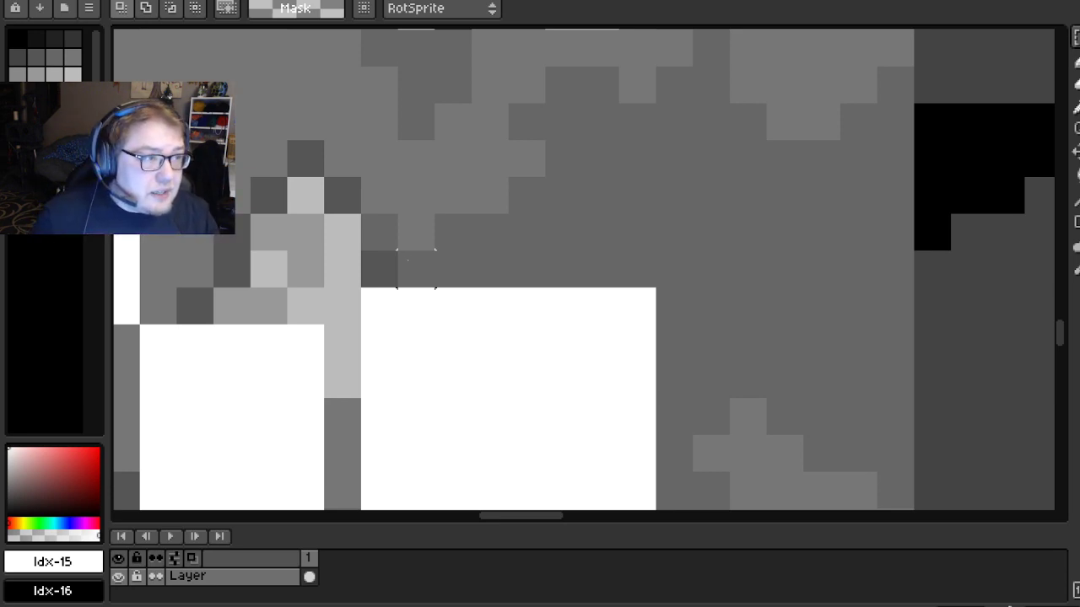
Extend the 8×9 white block upward with an 8-pixel row and a centered 6-pixel row in index 15, and clear the selection
{"action": "left_click_drag", "start_coordinate": [396, 256], "coordinate": [633, 264]}
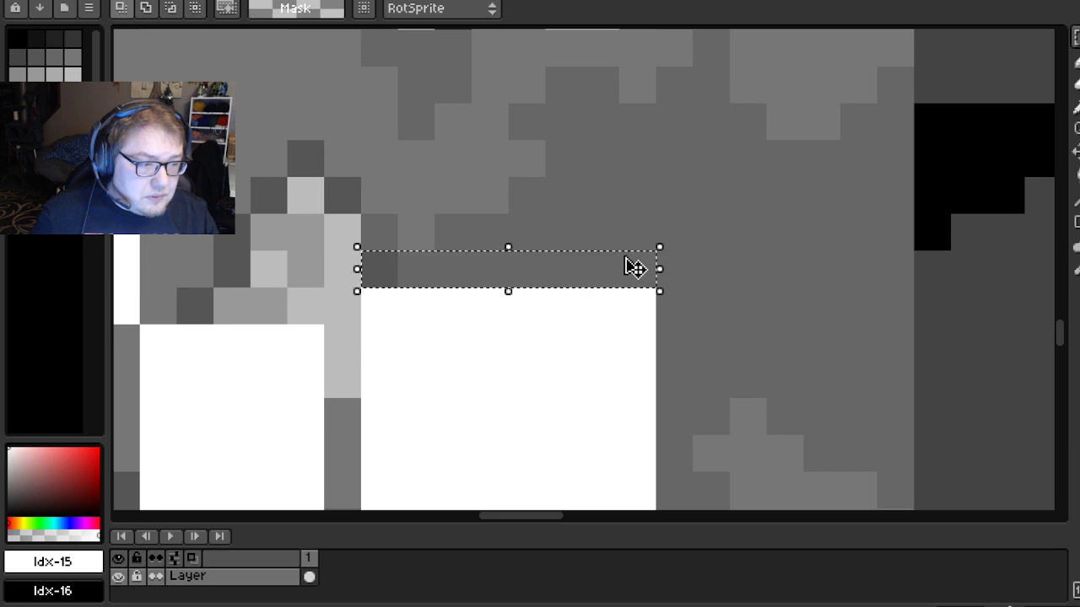
{"action": "key", "text": "f"}
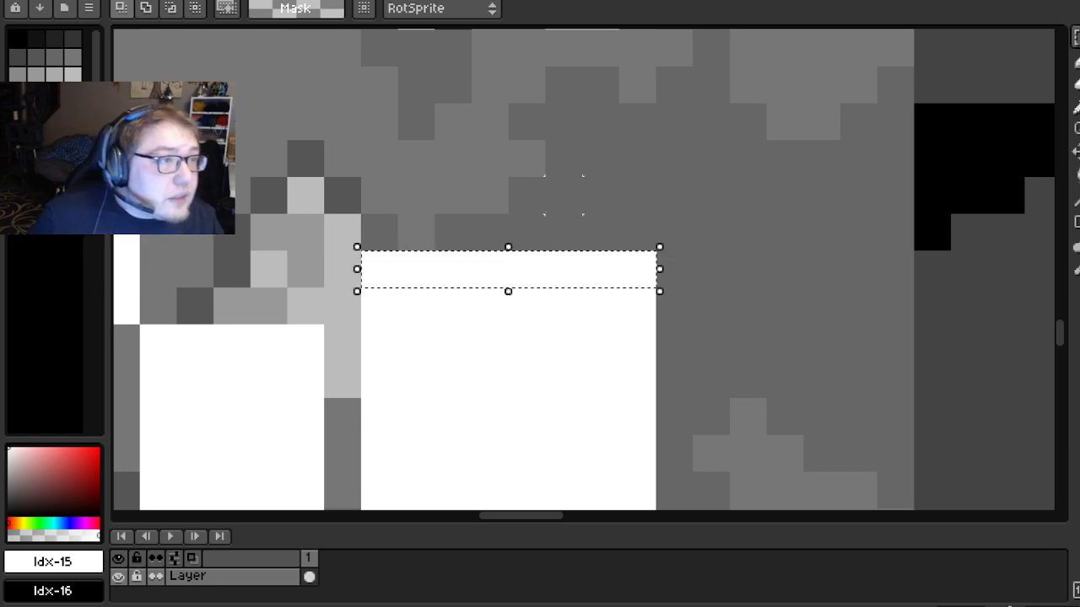
{"action": "left_click_drag", "start_coordinate": [416, 232], "coordinate": [602, 240]}
{"action": "key", "text": "f"}
{"action": "left_click", "coordinate": [708, 249]}
{"action": "scroll", "coordinate": [708, 250], "scroll_direction": "down", "scroll_amount": 4}
{"action": "scroll", "coordinate": [708, 255], "scroll_direction": "up", "scroll_amount": 3}
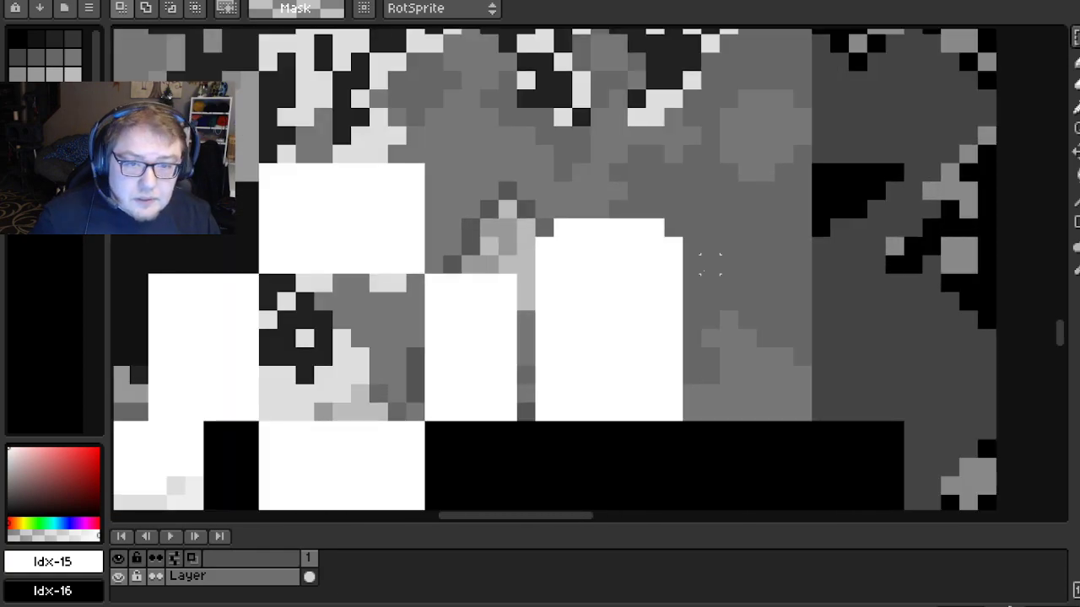
Duplicate the whole white chair-back shape beside the original, leaving a one-pixel column between them, and clear the selection
{"action": "left_click_drag", "start_coordinate": [709, 262], "coordinate": [651, 276]}
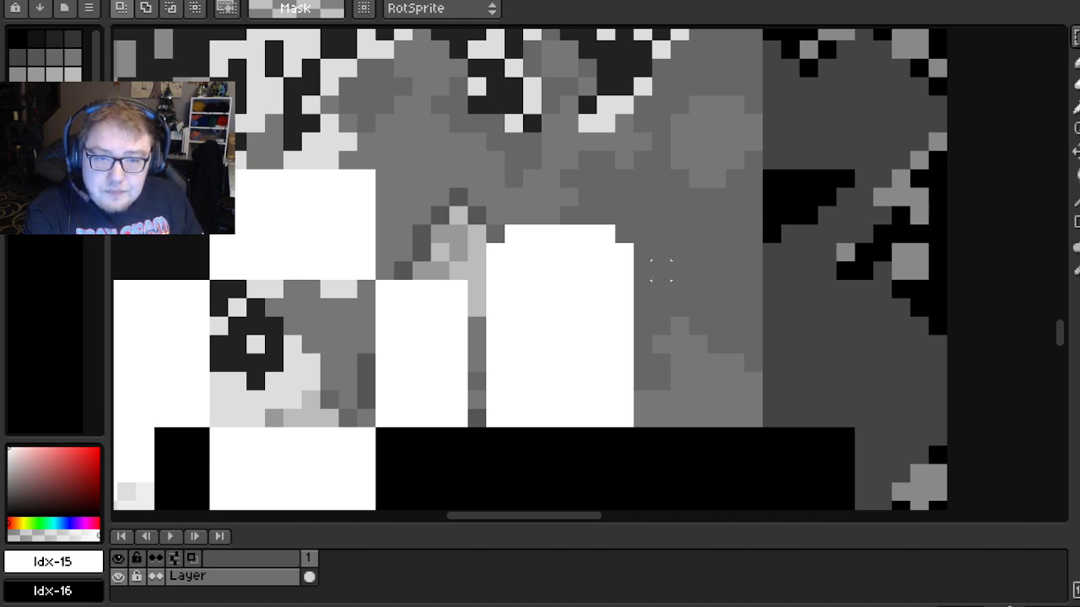
{"action": "left_click_drag", "start_coordinate": [734, 287], "coordinate": [581, 232]}
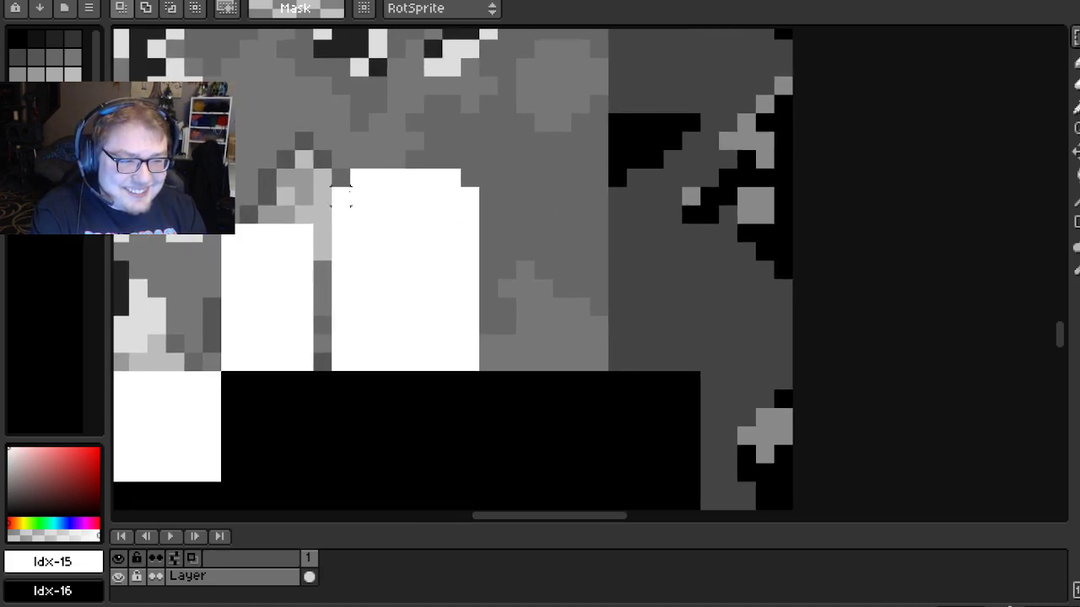
{"action": "left_click_drag", "start_coordinate": [360, 177], "coordinate": [464, 189]}
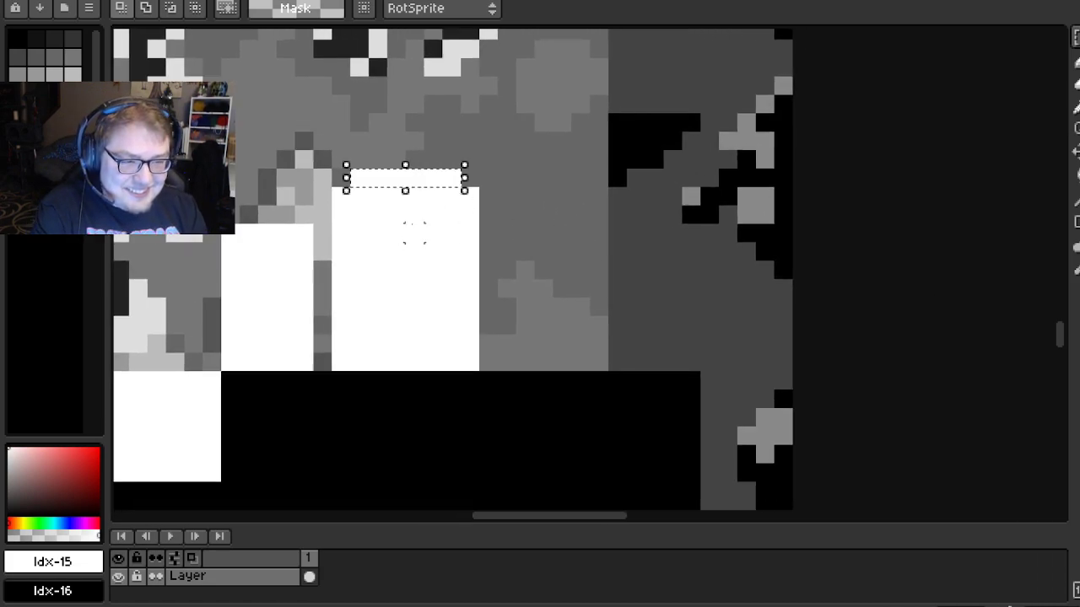
{"action": "left_click_drag", "start_coordinate": [350, 352], "coordinate": [480, 187]}
{"action": "scroll", "coordinate": [672, 160], "scroll_direction": "down", "scroll_amount": 3}
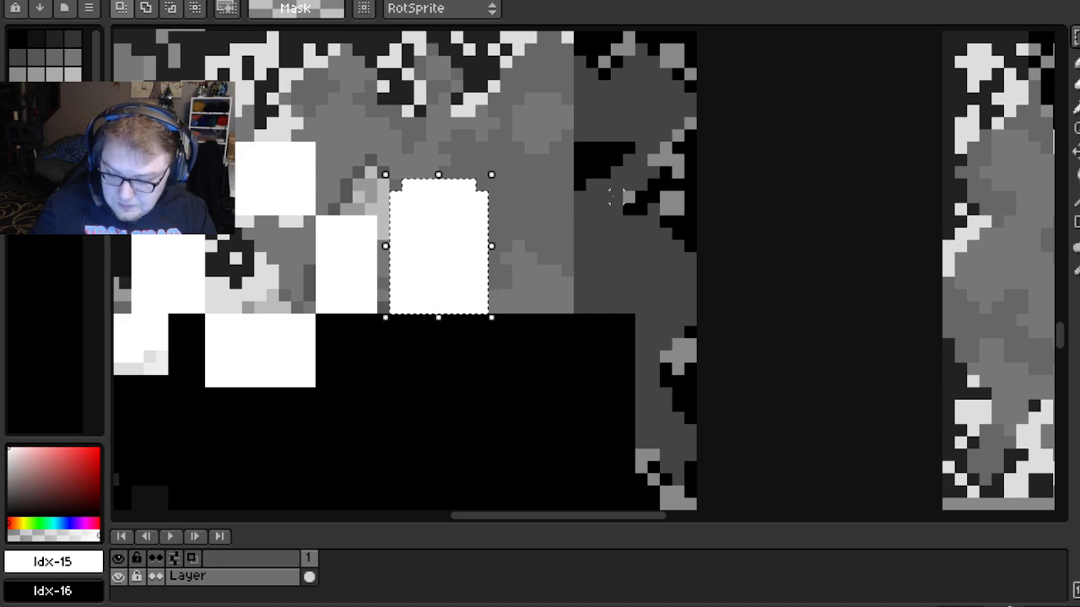
{"action": "key", "text": "ctrl+t"}
{"action": "left_click_drag", "start_coordinate": [466, 295], "coordinate": [581, 291]}
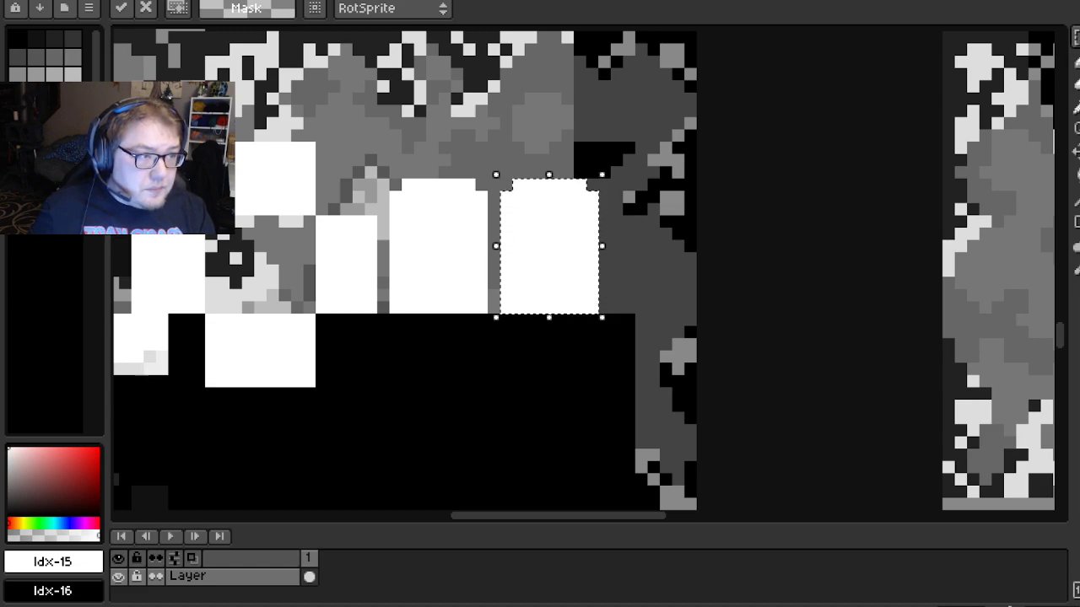
{"action": "scroll", "coordinate": [602, 379], "scroll_direction": "up", "scroll_amount": 2}
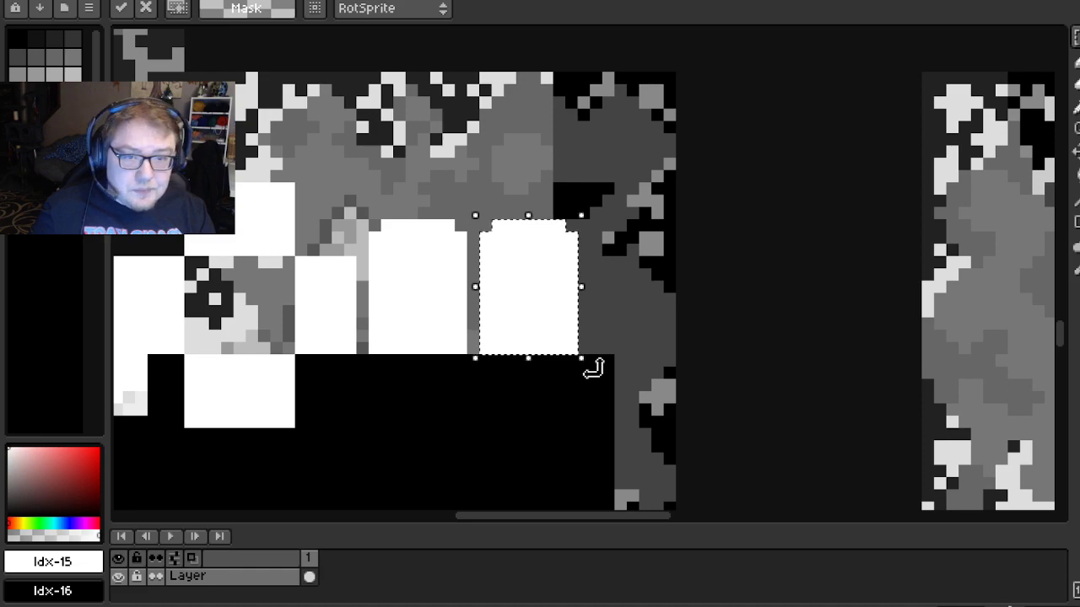
{"action": "left_click", "coordinate": [572, 422]}
{"action": "left_click_drag", "start_coordinate": [422, 393], "coordinate": [507, 370]}
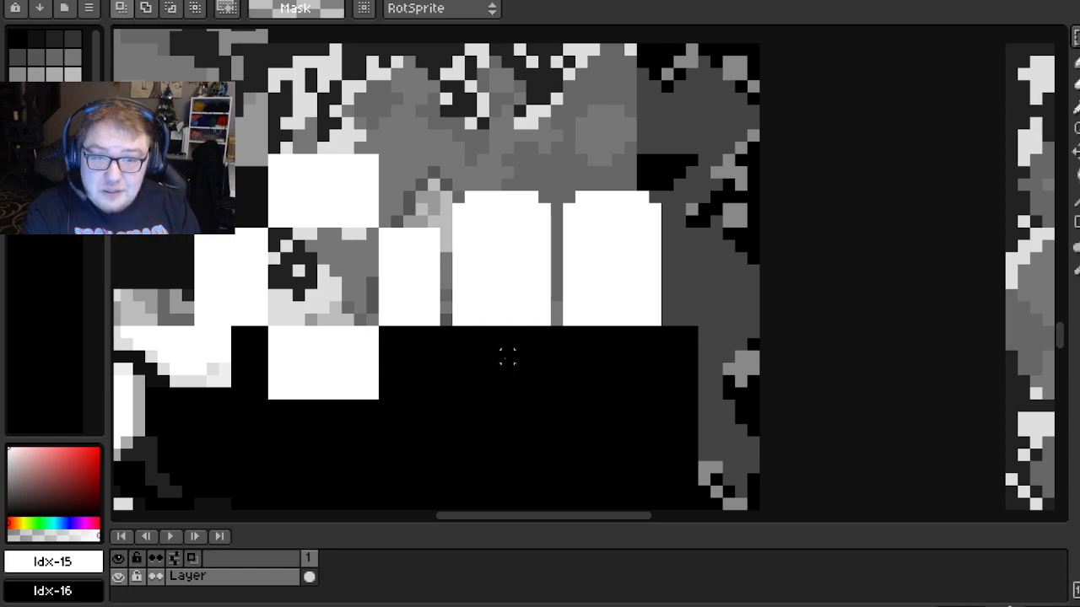
{"action": "left_click_drag", "start_coordinate": [367, 317], "coordinate": [465, 301]}
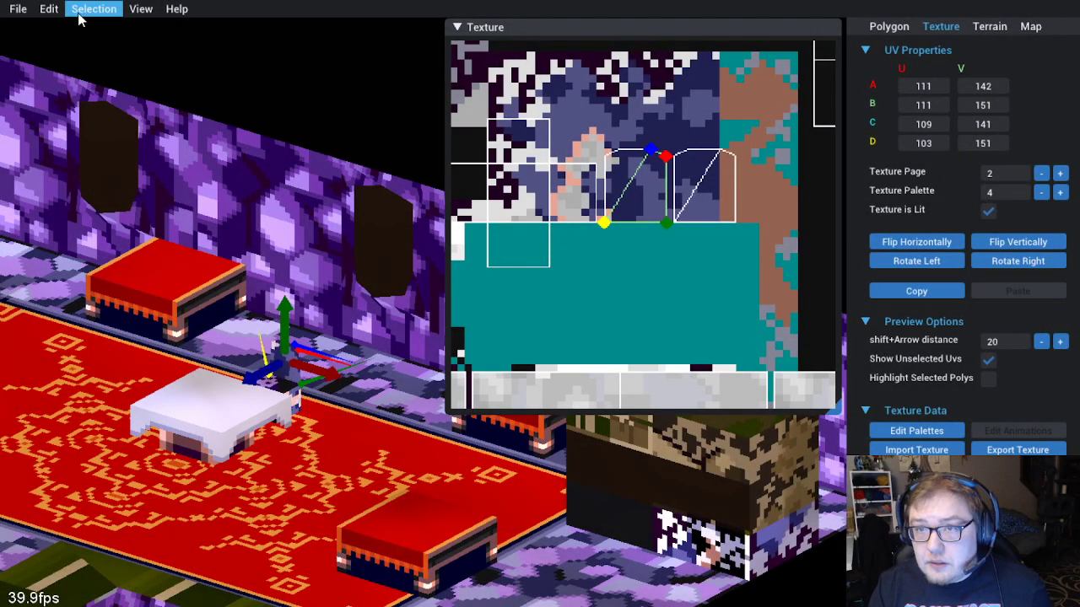
Switch to the map editor and import the texture MAP081.6.png from UnexploredLands\Matoyas_Cave\Textures
{"action": "left_click", "coordinate": [49, 9]}
{"action": "left_click", "coordinate": [74, 81]}
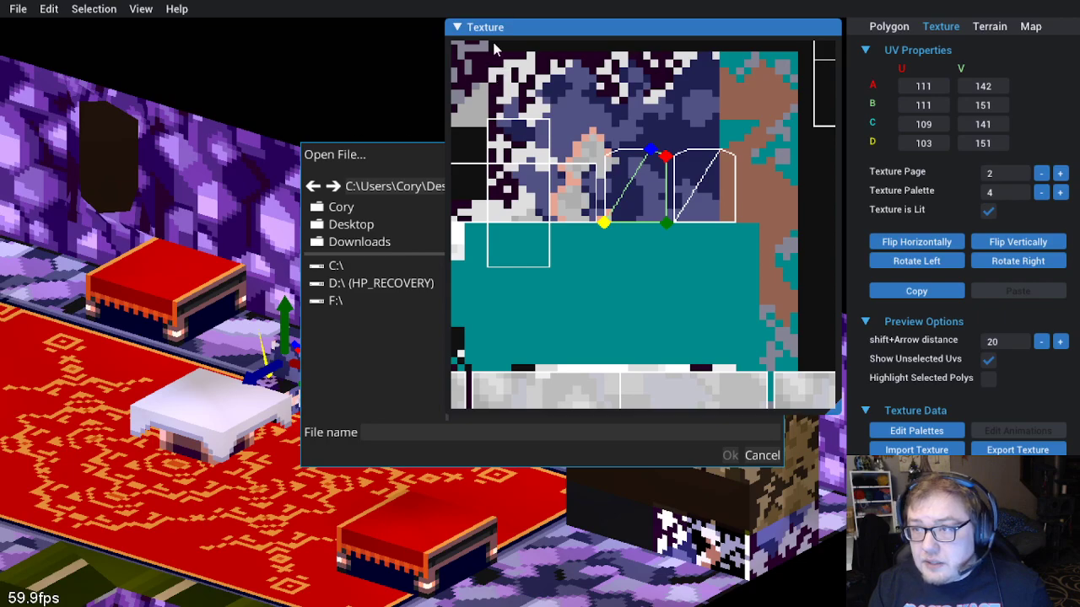
{"action": "left_click", "coordinate": [457, 28]}
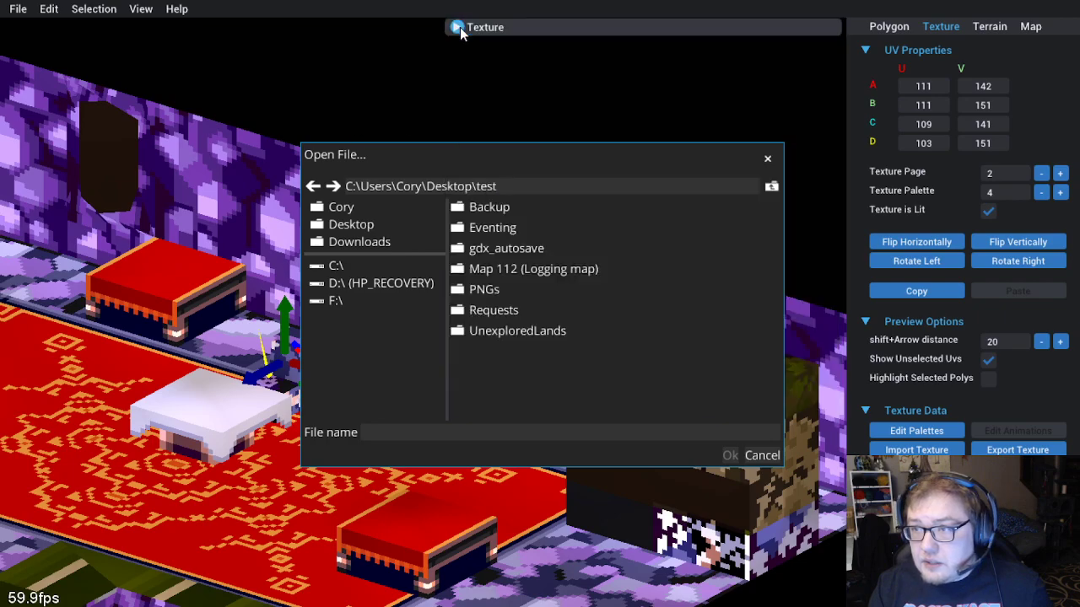
{"action": "double_click", "coordinate": [500, 338]}
{"action": "double_click", "coordinate": [504, 269]}
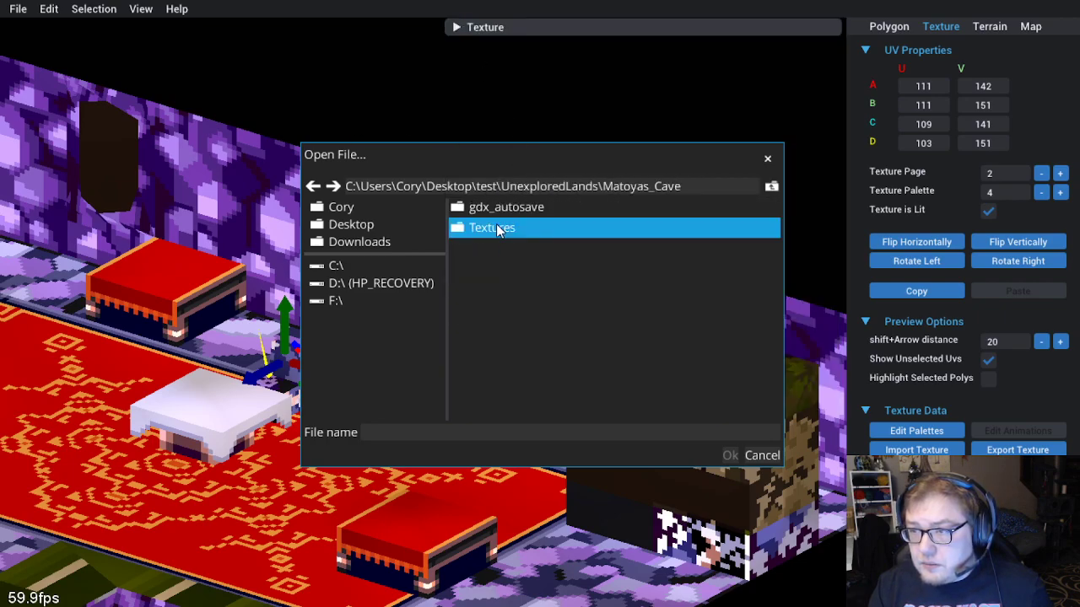
{"action": "double_click", "coordinate": [497, 228]}
{"action": "left_click", "coordinate": [496, 206]}
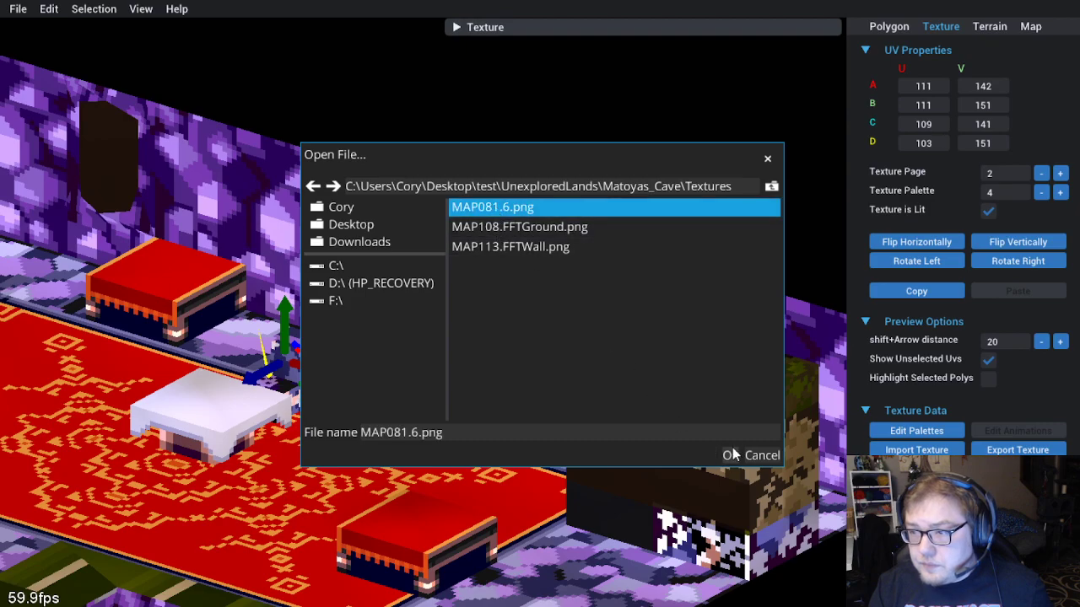
{"action": "left_click", "coordinate": [730, 455]}
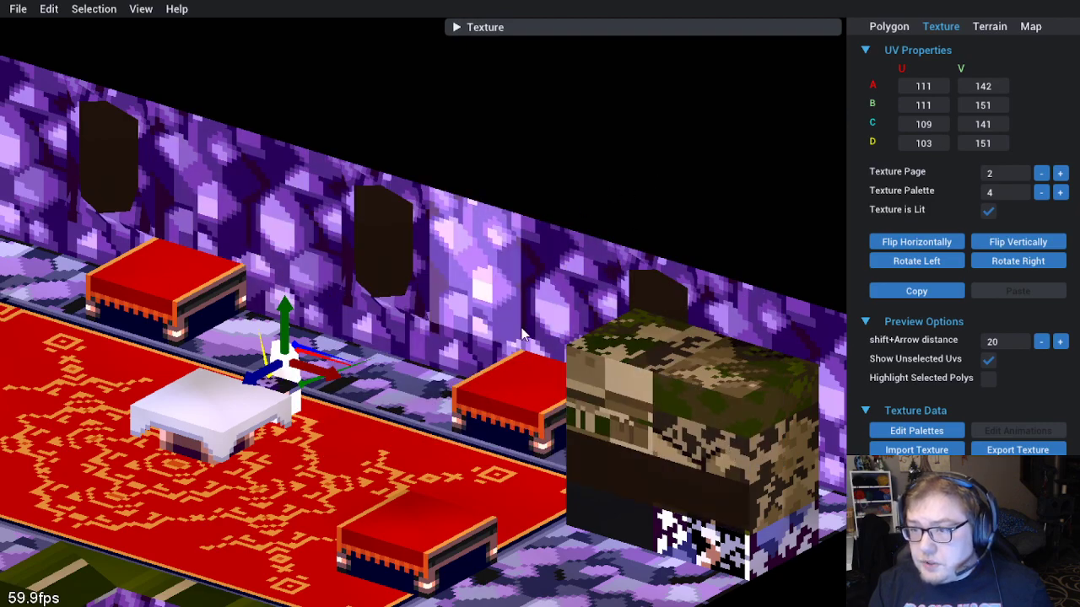
Clear the polygon selection and examine the retextured chair beside the white table from several sides
{"action": "key", "text": "Escape"}
{"action": "left_click", "coordinate": [455, 337]}
{"action": "key", "text": "Escape"}
{"action": "left_click_drag", "start_coordinate": [539, 243], "coordinate": [472, 323]}
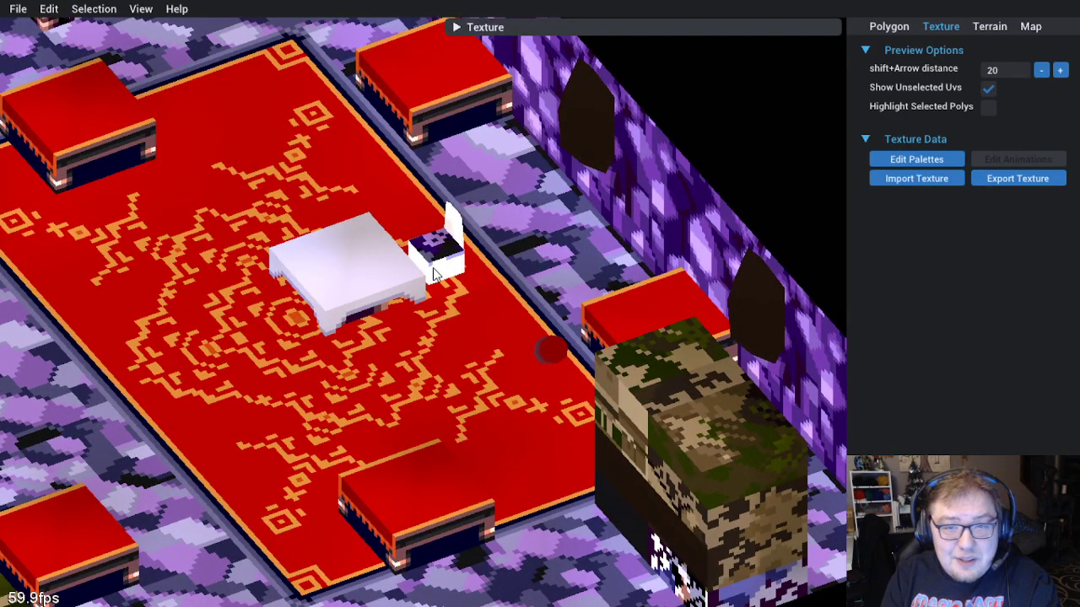
{"action": "mouse_move", "coordinate": [463, 240]}
{"action": "left_mouse_down"}
{"action": "mouse_move", "coordinate": [318, 385]}
{"action": "mouse_move", "coordinate": [467, 260]}
{"action": "left_mouse_up"}
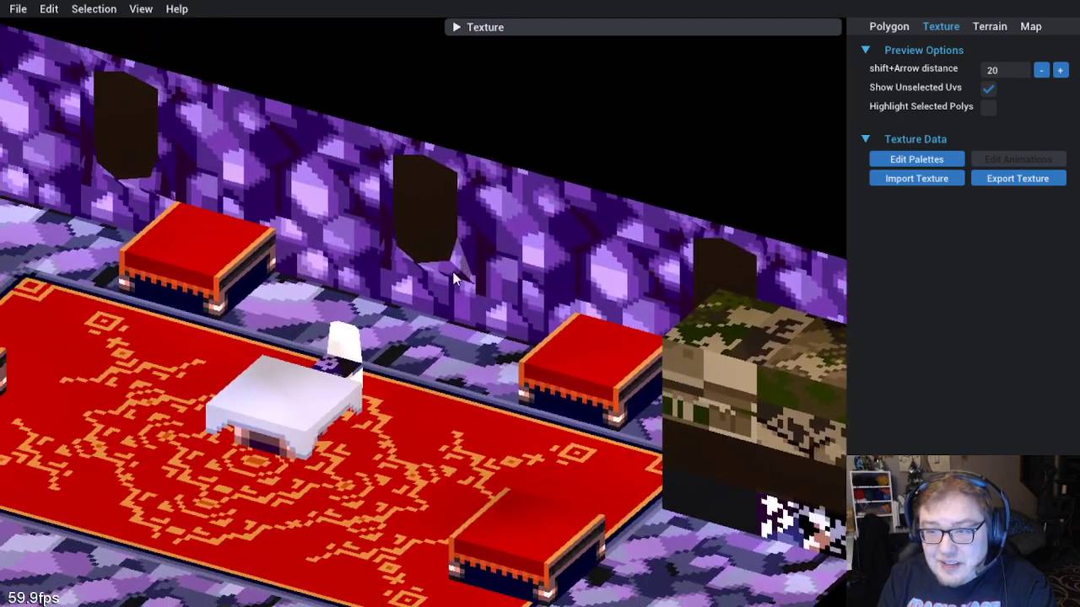
{"action": "left_click_drag", "start_coordinate": [549, 135], "coordinate": [407, 429]}
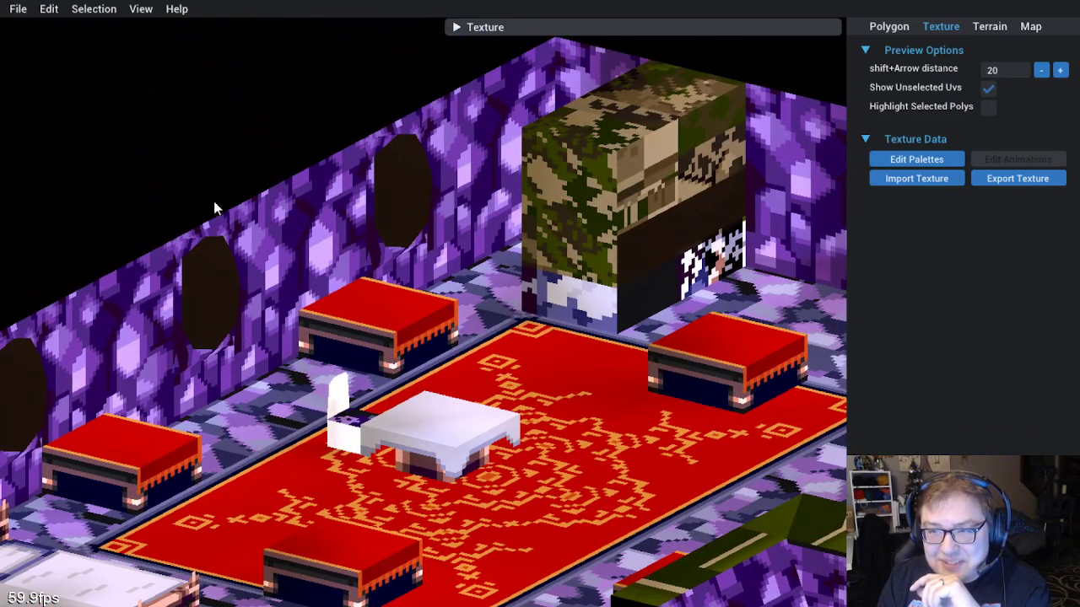
{"action": "left_click_drag", "start_coordinate": [355, 354], "coordinate": [462, 432]}
{"action": "scroll", "coordinate": [460, 448], "scroll_direction": "up", "scroll_amount": 3}
Select the chair's backrest polygon and compare its UV outline with the white blocks in the texture preview
{"action": "left_click", "coordinate": [448, 502]}
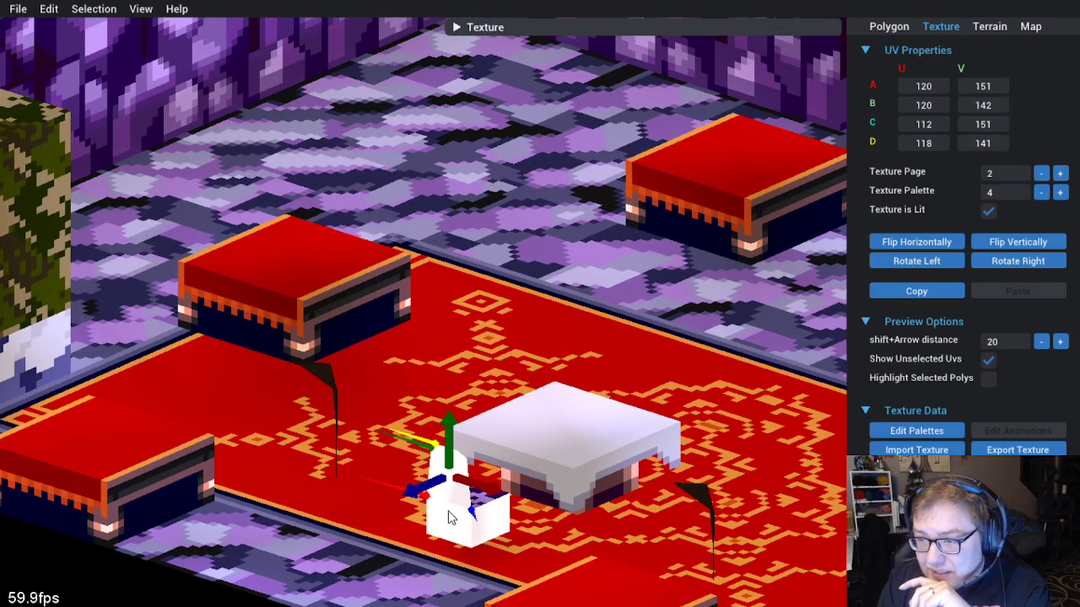
{"action": "left_click", "coordinate": [485, 27]}
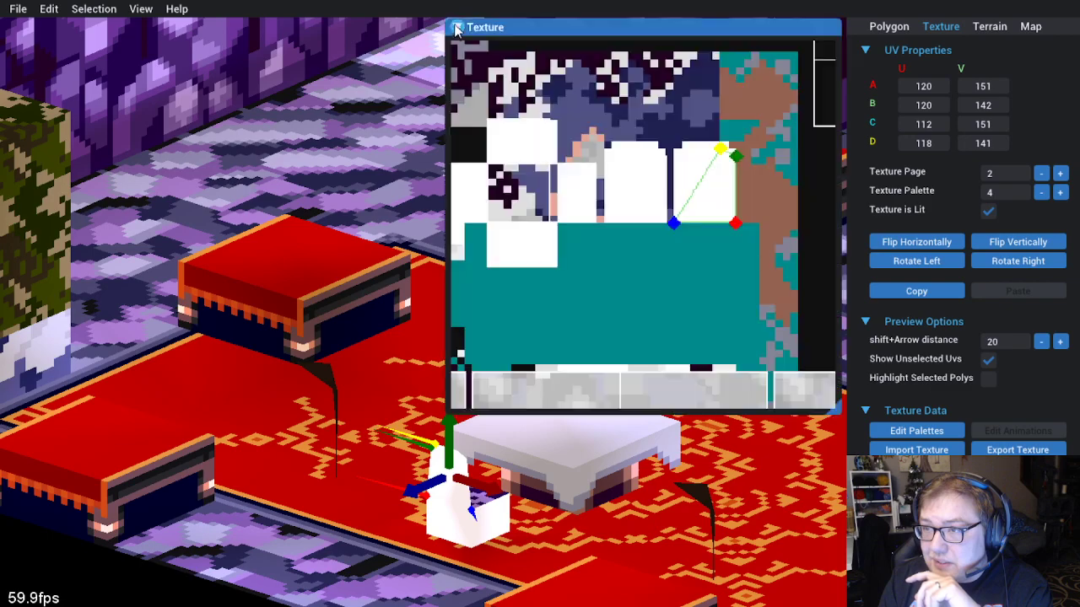
{"action": "scroll", "coordinate": [601, 198], "scroll_direction": "up", "scroll_amount": 4}
{"action": "scroll", "coordinate": [647, 214], "scroll_direction": "down", "scroll_amount": 2}
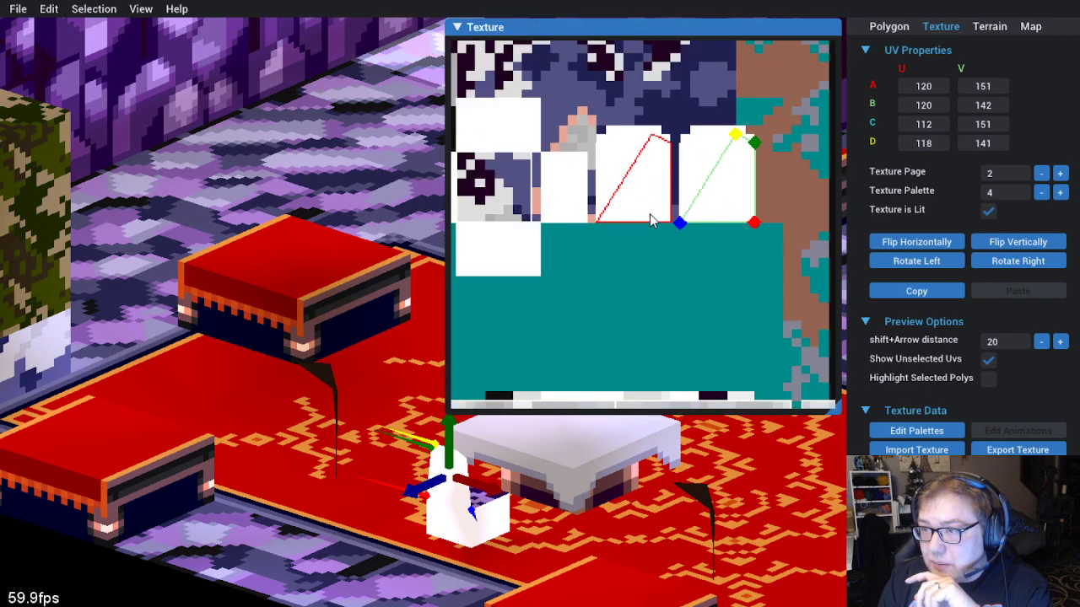
{"action": "scroll", "coordinate": [712, 241], "scroll_direction": "up", "scroll_amount": 1}
{"action": "scroll", "coordinate": [629, 246], "scroll_direction": "up", "scroll_amount": 3}
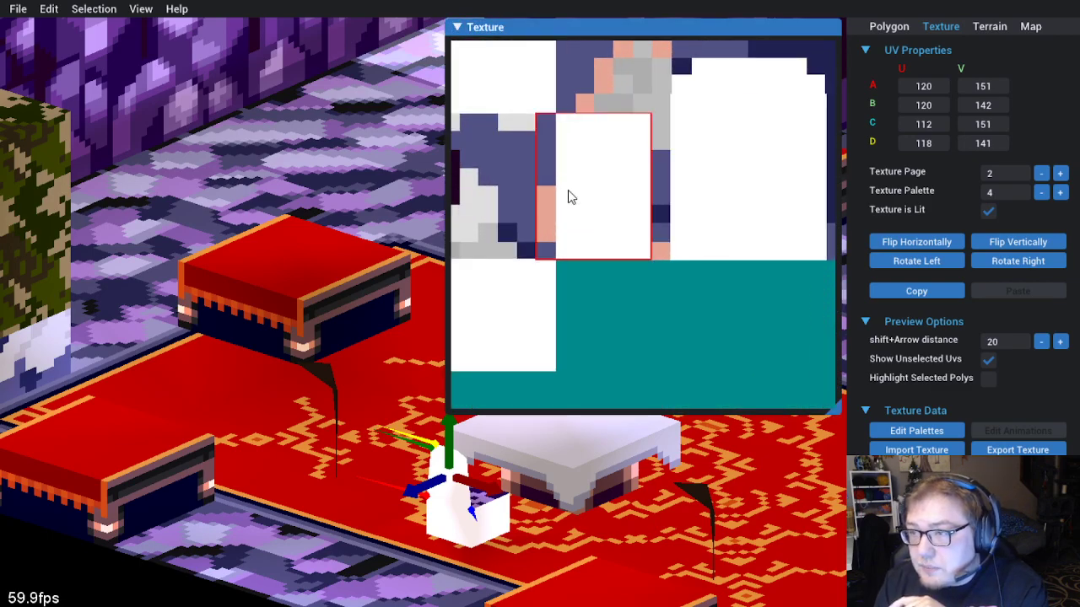
{"action": "left_click_drag", "start_coordinate": [568, 191], "coordinate": [666, 306]}
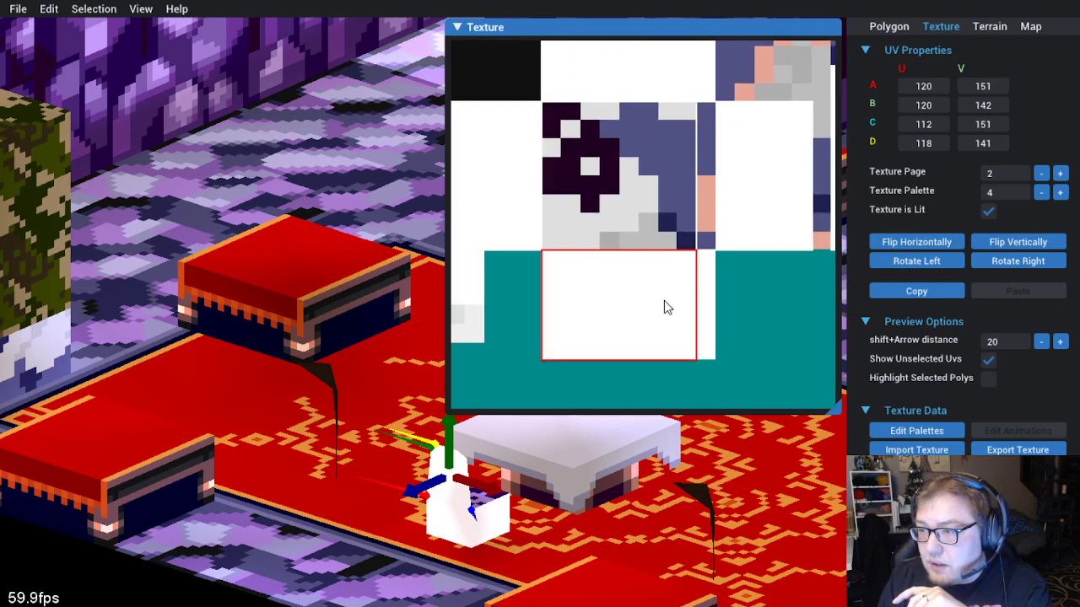
Check the UV outlines of the chair's seat and side polygons one by one against the white blocks around the patch
{"action": "left_click", "coordinate": [664, 307]}
{"action": "left_click", "coordinate": [752, 177]}
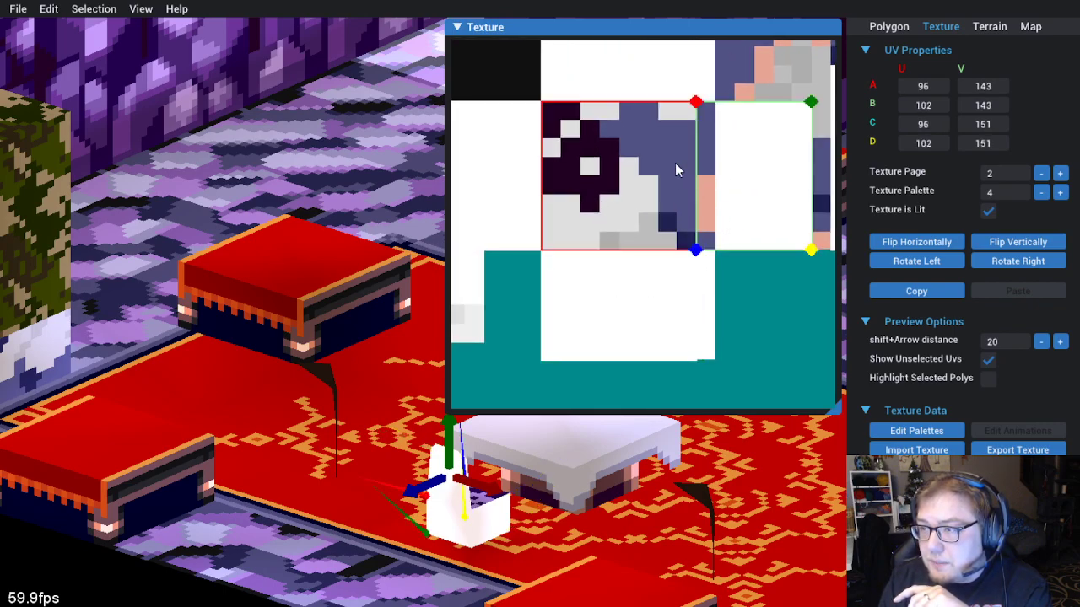
{"action": "scroll", "coordinate": [642, 228], "scroll_direction": "down", "scroll_amount": 1}
{"action": "left_click", "coordinate": [634, 109]}
{"action": "left_click", "coordinate": [544, 196]}
{"action": "left_click", "coordinate": [667, 135]}
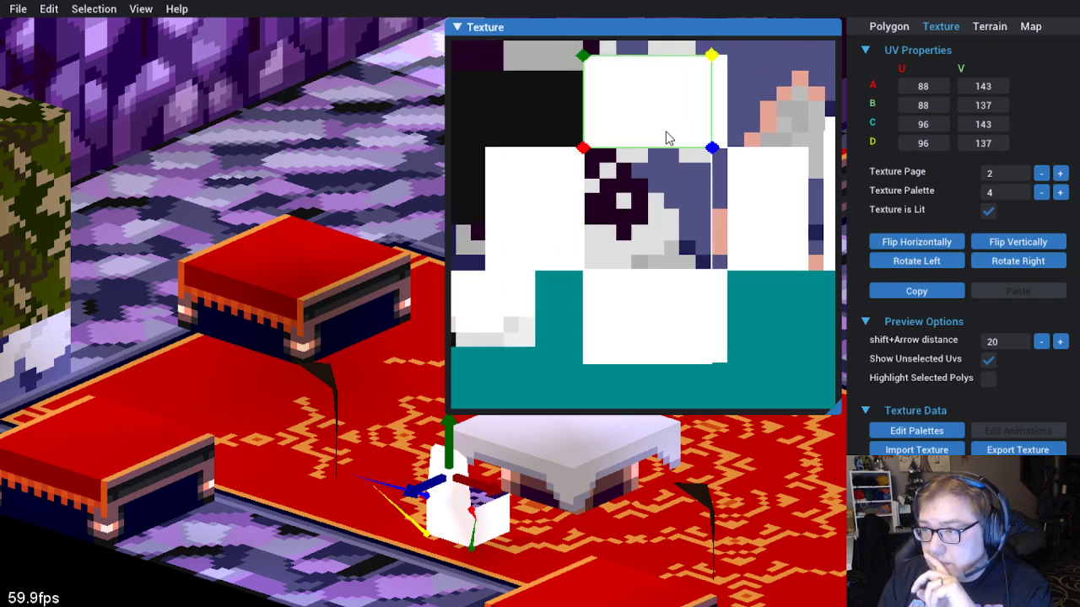
{"action": "left_click", "coordinate": [675, 315]}
{"action": "left_click", "coordinate": [771, 189]}
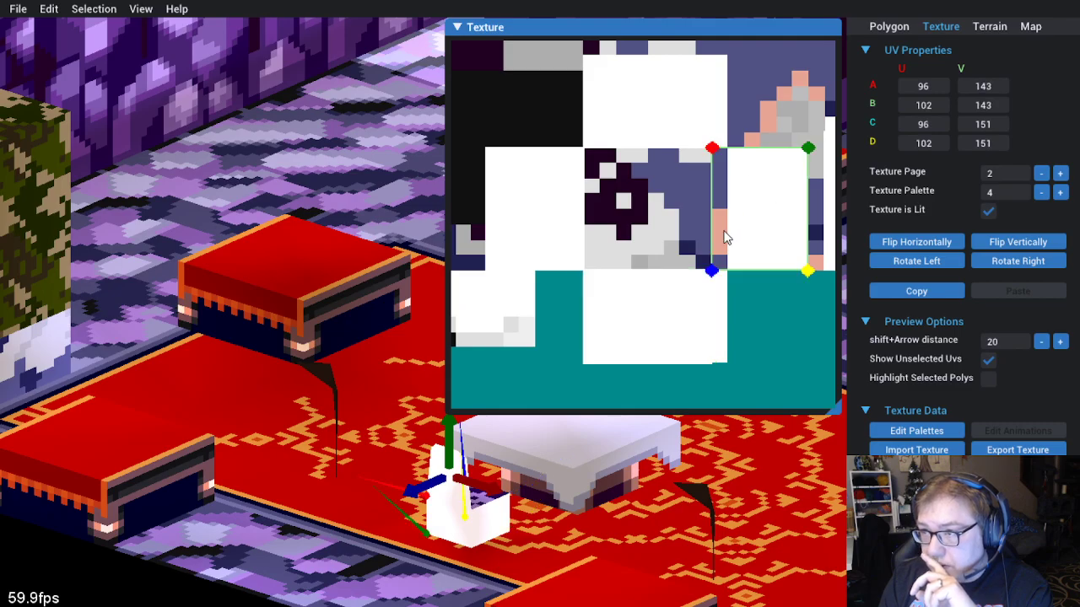
{"action": "left_click", "coordinate": [601, 235]}
{"action": "left_click_drag", "start_coordinate": [472, 549], "coordinate": [320, 472]}
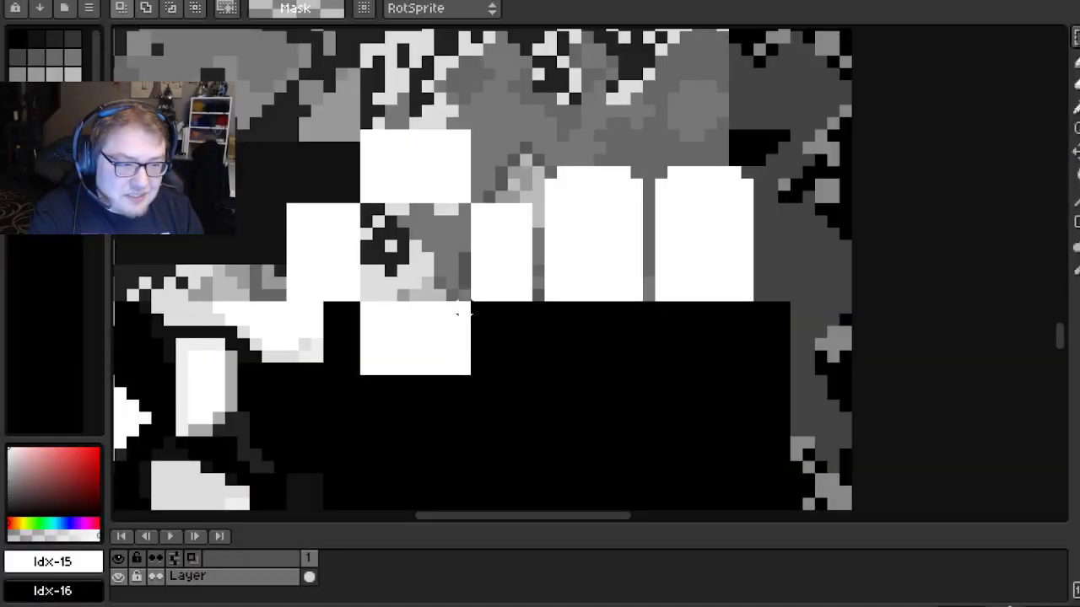
Switch to Aseprite and fill the 1×8 gray column between the corner patch and the 5×8 white block with white
{"action": "left_click_drag", "start_coordinate": [458, 201], "coordinate": [470, 305]}
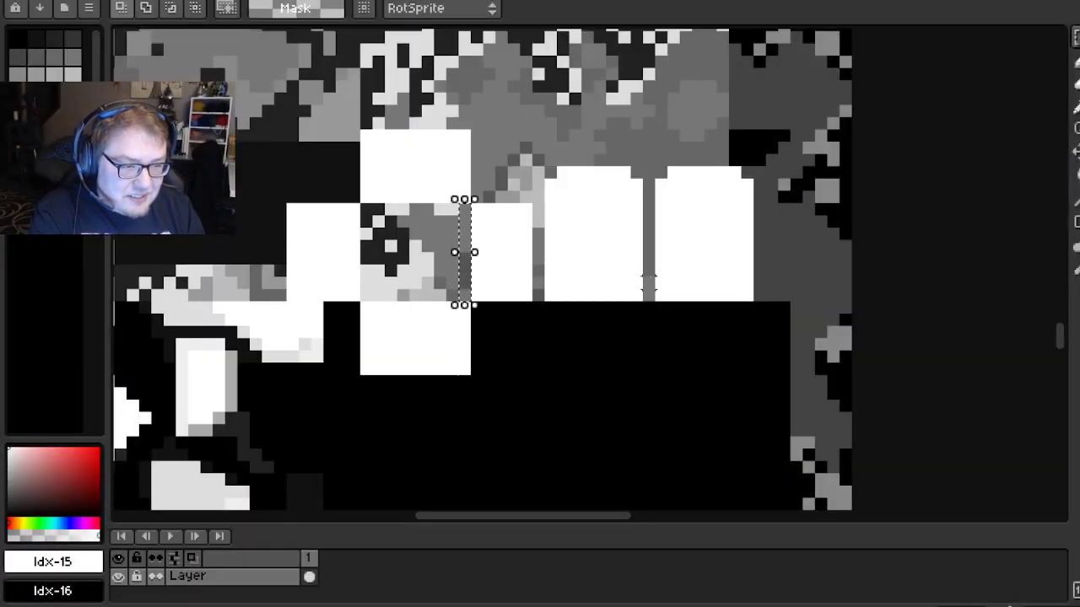
{"action": "key", "text": "Delete"}
{"action": "scroll", "coordinate": [431, 266], "scroll_direction": "up", "scroll_amount": 1}
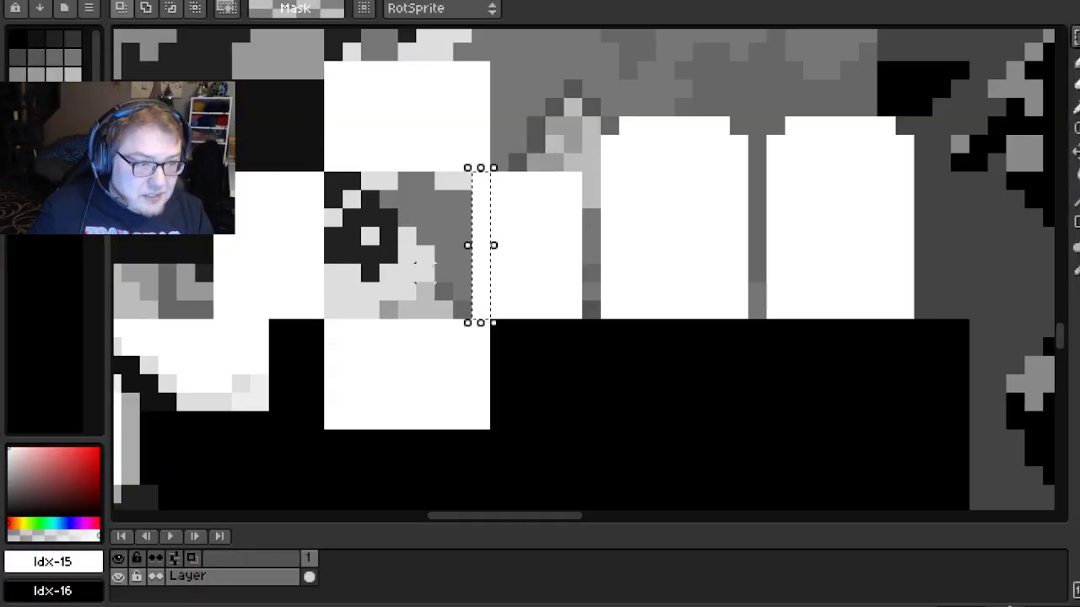
Clear the selection and trim the white block above the corner patch to 8 pixels wide by painting its extra column gray index 7
{"action": "left_click_drag", "start_coordinate": [489, 196], "coordinate": [501, 261]}
{"action": "key", "text": "i"}
{"action": "left_click", "coordinate": [522, 145]}
{"action": "key", "text": "b"}
{"action": "key", "text": "ctrl+d"}
{"action": "left_click", "coordinate": [428, 251]}
{"action": "key", "text": "ctrl+z"}
{"action": "left_click", "coordinate": [554, 133], "text": "alt"}
{"action": "left_click_drag", "start_coordinate": [485, 151], "coordinate": [492, 240]}
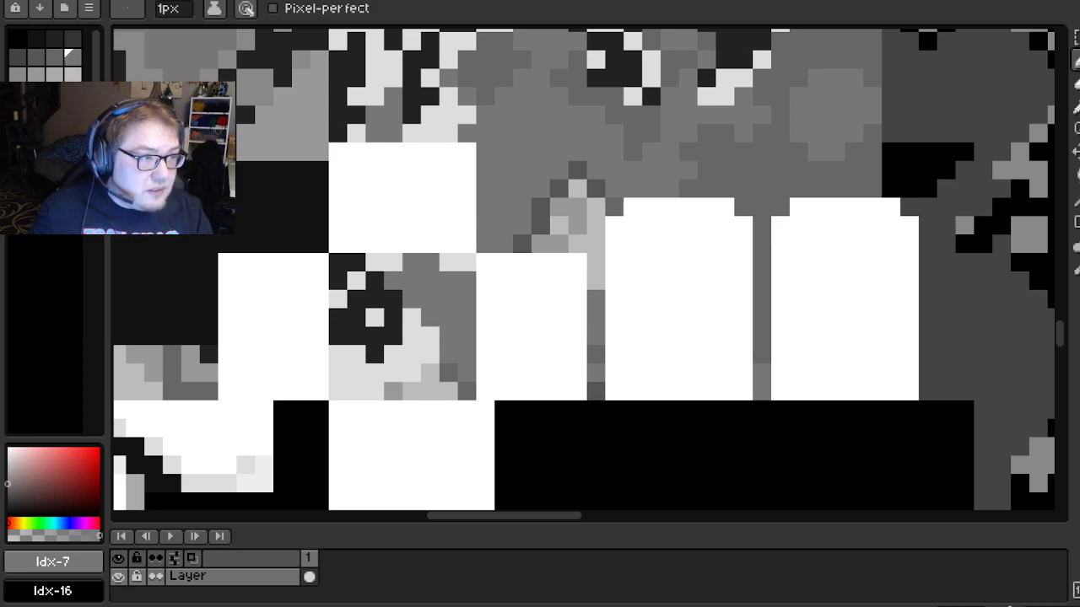
{"action": "scroll", "coordinate": [522, 317], "scroll_direction": "down", "scroll_amount": 2}
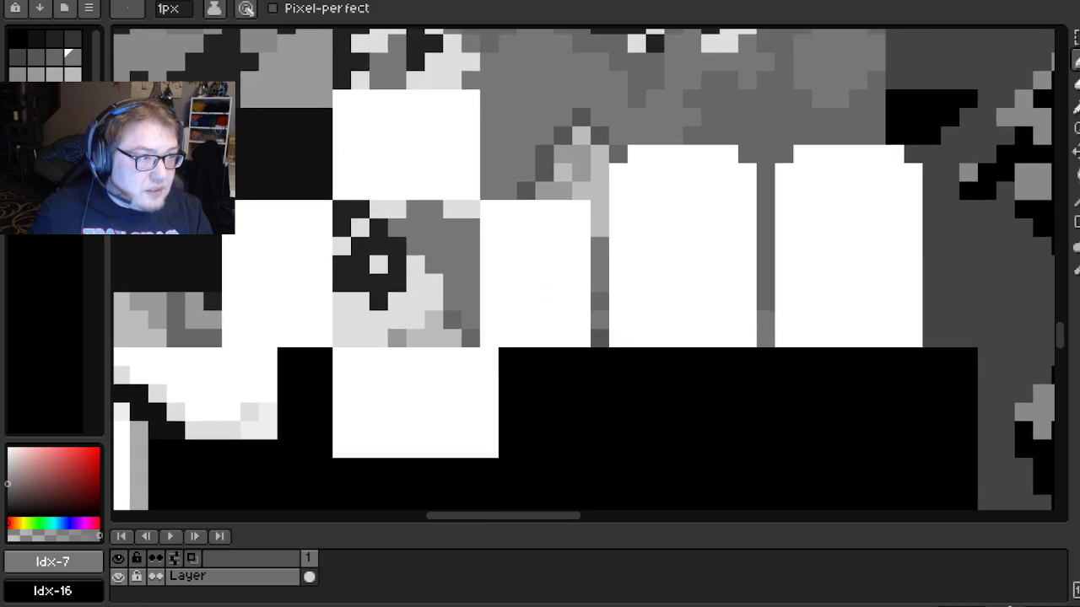
Trim the white block below the corner patch to 8 pixels wide by painting its extra column black index 0
{"action": "left_click", "coordinate": [560, 392], "text": "alt"}
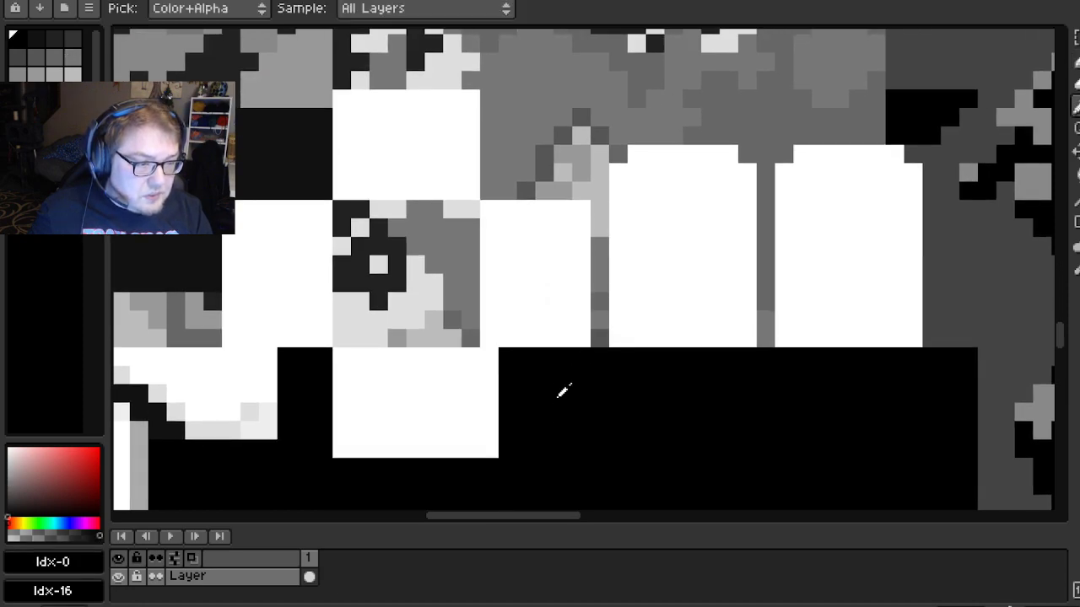
{"action": "left_click_drag", "start_coordinate": [489, 358], "coordinate": [493, 448]}
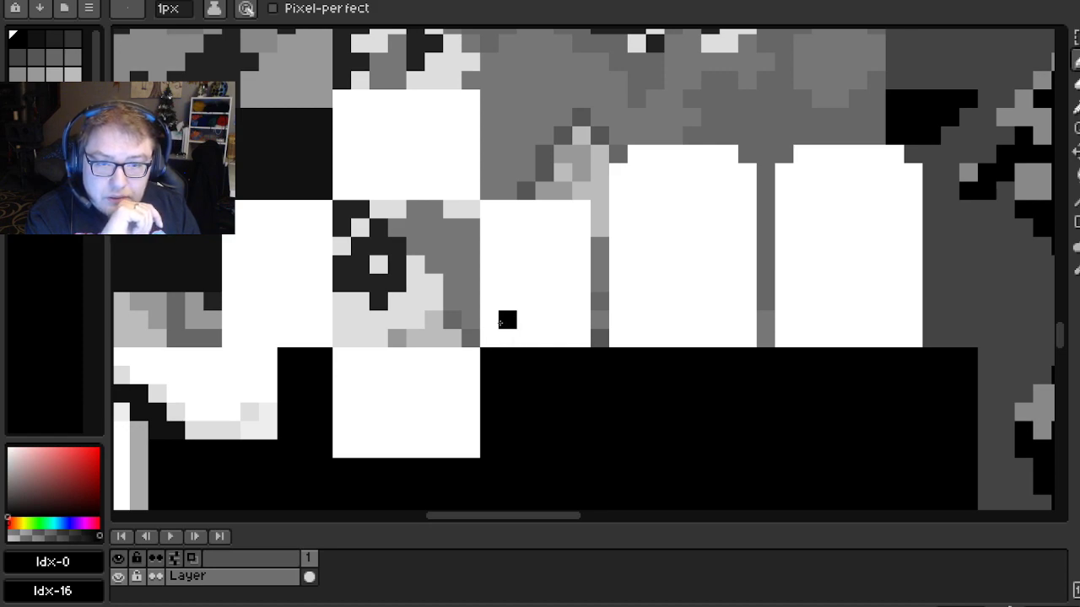
{"action": "left_click_drag", "start_coordinate": [379, 270], "coordinate": [422, 272]}
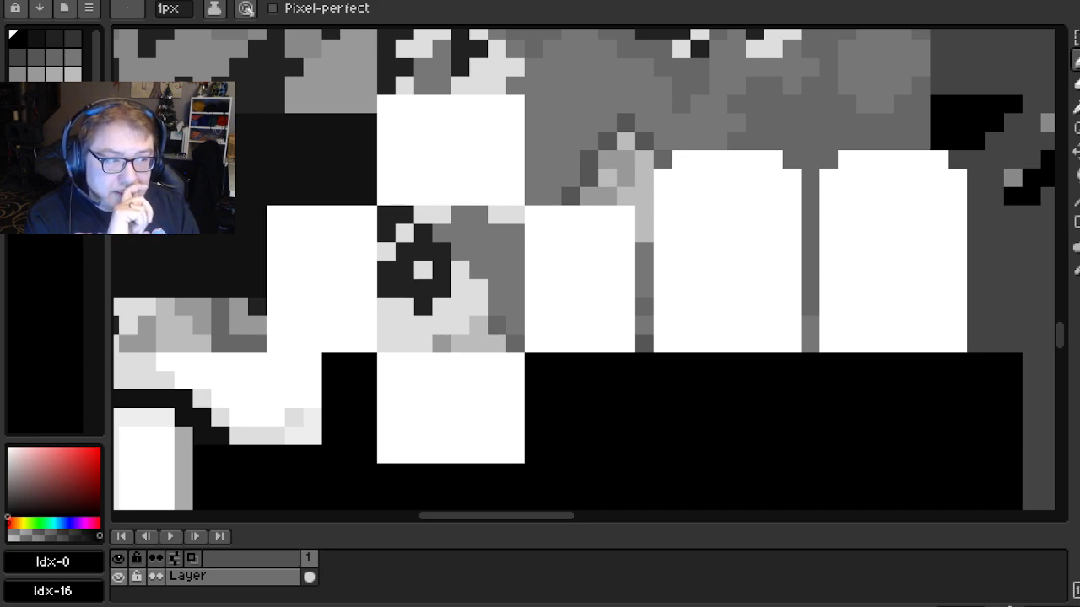
Fill the 8×8 patch at the centre of the white cross with gray index 11, and clear the selection
{"action": "left_click", "coordinate": [1075, 37]}
{"action": "left_click_drag", "start_coordinate": [481, 291], "coordinate": [452, 261]}
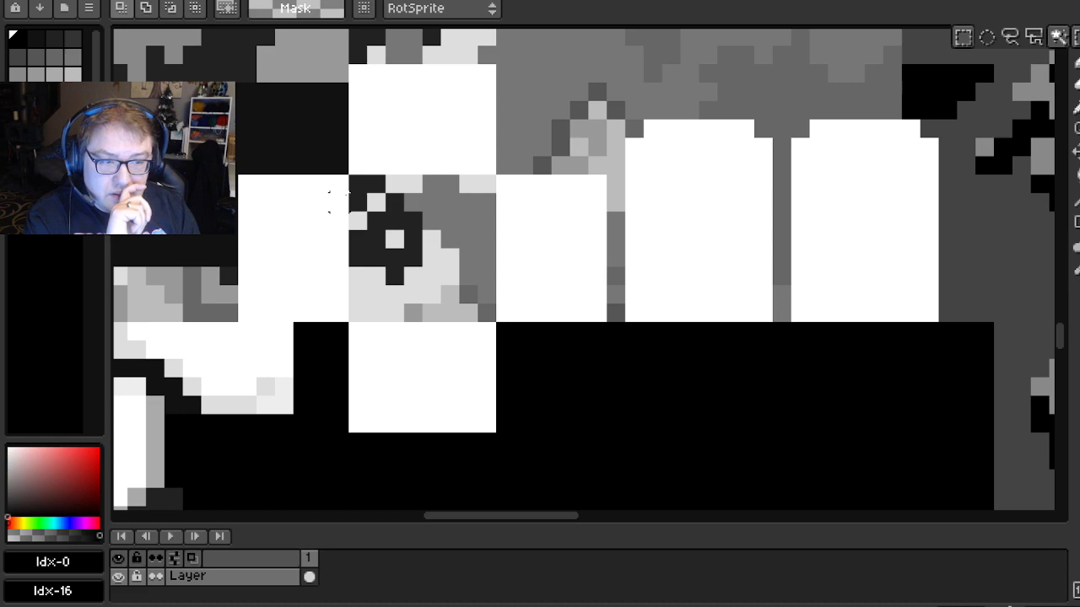
{"action": "left_click_drag", "start_coordinate": [349, 175], "coordinate": [499, 323]}
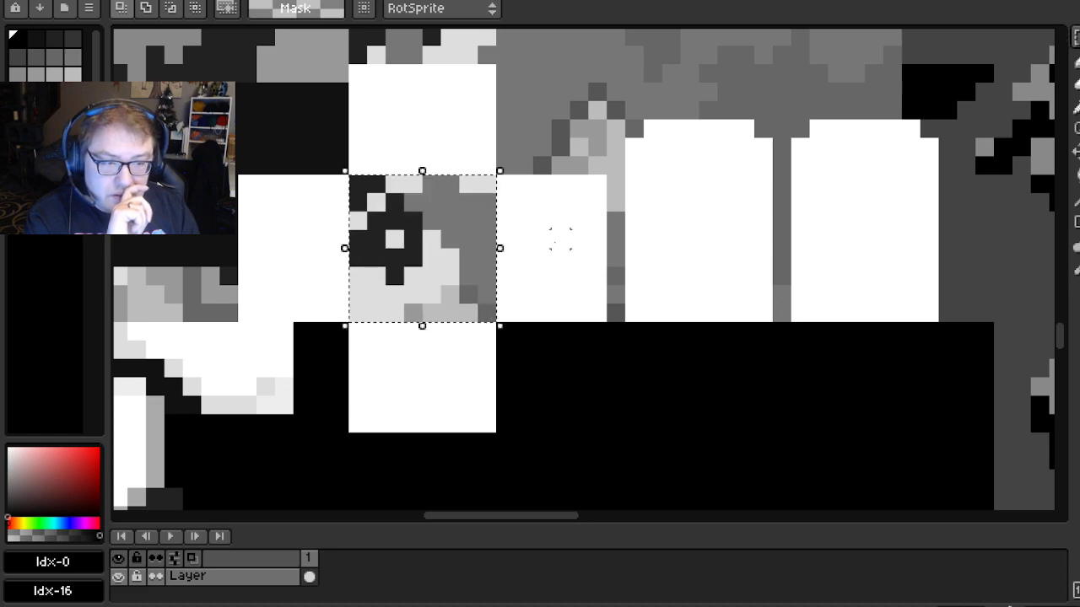
{"action": "left_click", "coordinate": [70, 76]}
{"action": "key", "text": "Delete"}
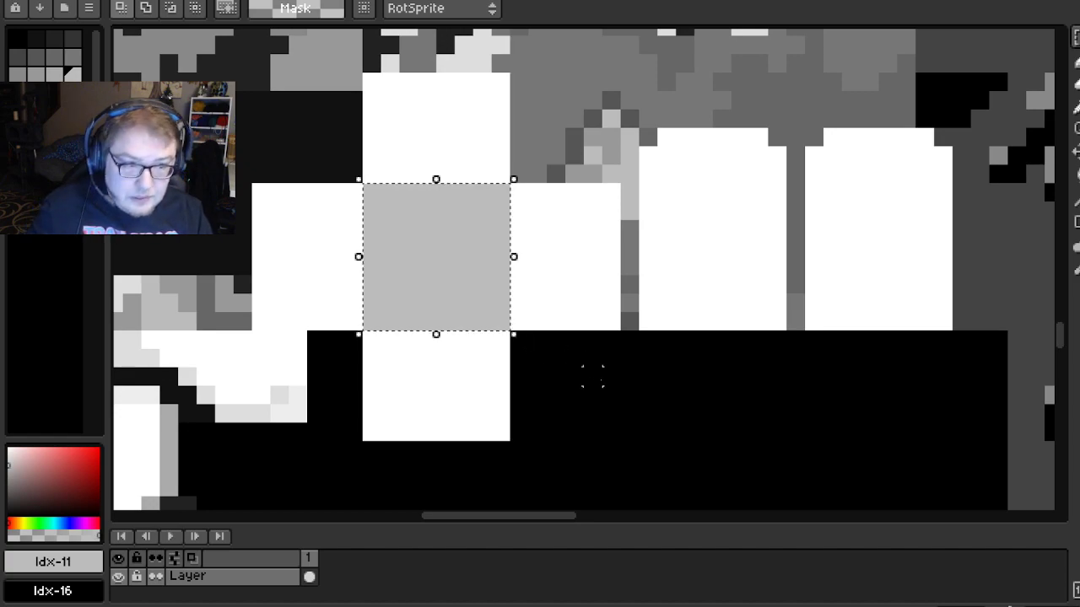
{"action": "left_click", "coordinate": [574, 357]}
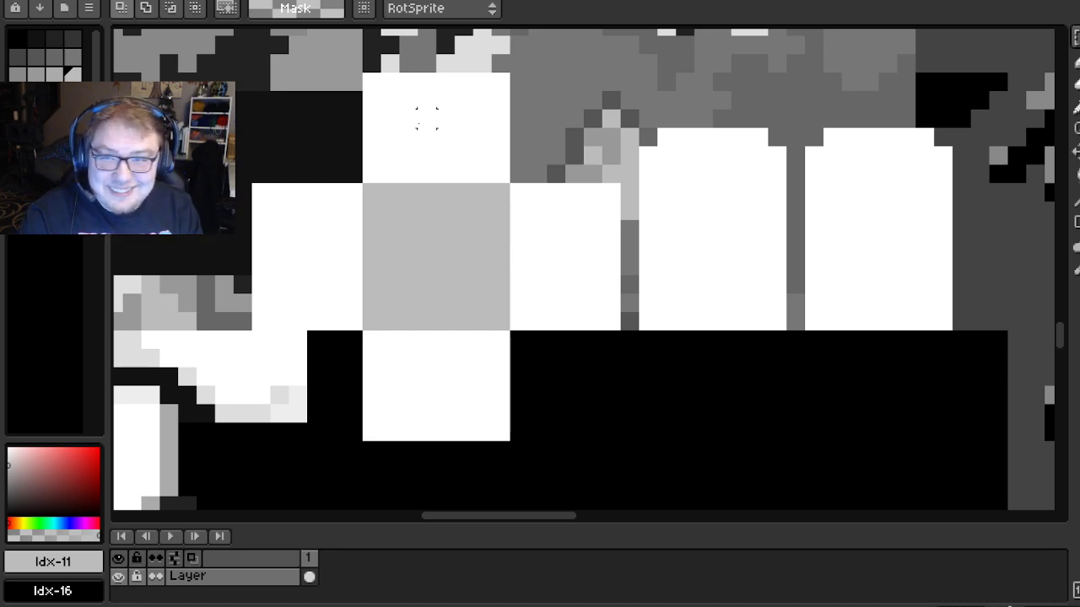
Save the texture with its gray centre patch and surrounding white blocks
{"action": "left_click_drag", "start_coordinate": [205, 244], "coordinate": [364, 256]}
{"action": "scroll", "coordinate": [512, 275], "scroll_direction": "down", "scroll_amount": 1}
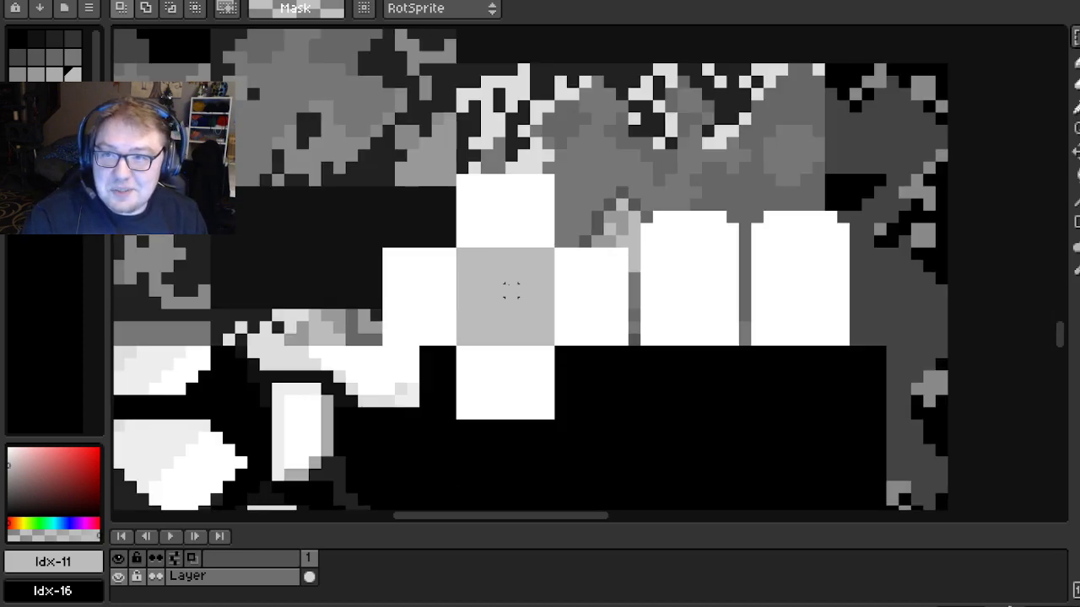
{"action": "left_click_drag", "start_coordinate": [487, 279], "coordinate": [484, 239]}
{"action": "scroll", "coordinate": [490, 242], "scroll_direction": "up", "scroll_amount": 1}
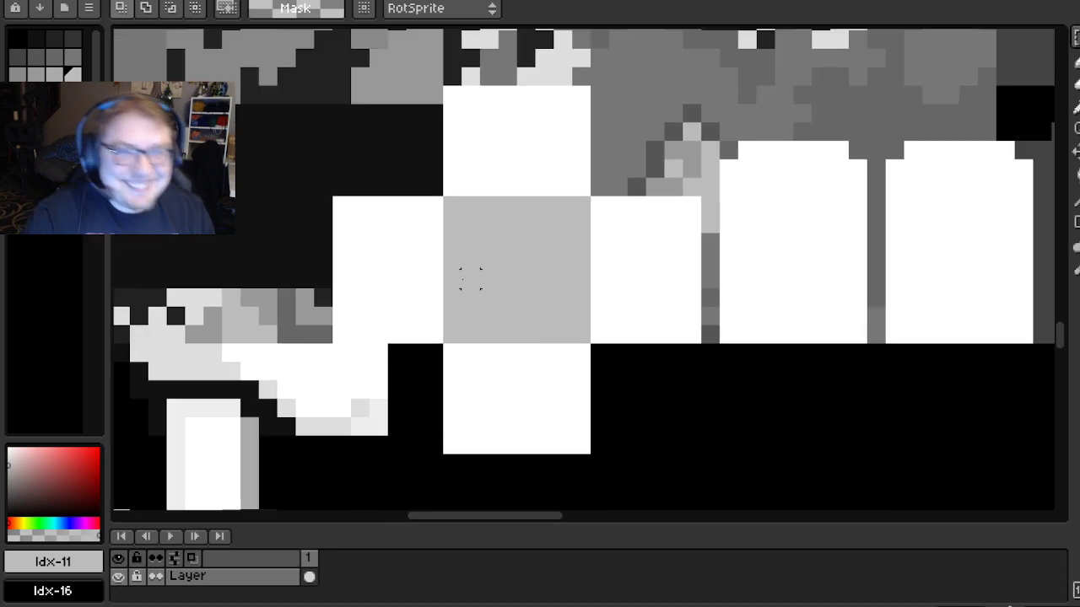
{"action": "left_click_drag", "start_coordinate": [479, 281], "coordinate": [481, 281]}
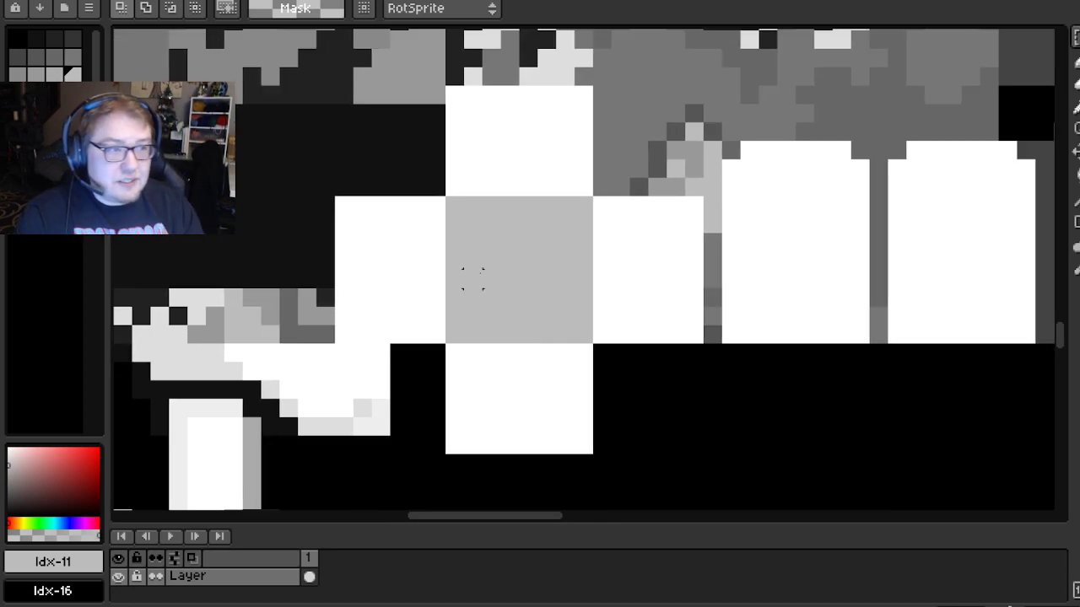
{"action": "scroll", "coordinate": [380, 131], "scroll_direction": "down", "scroll_amount": 2}
{"action": "scroll", "coordinate": [361, 180], "scroll_direction": "up", "scroll_amount": 1}
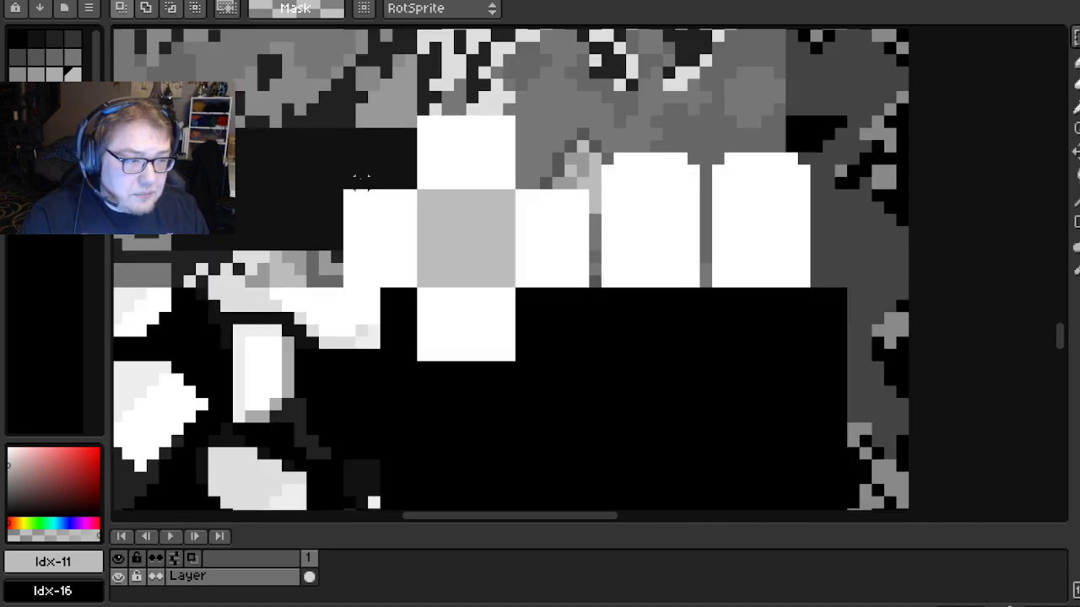
{"action": "key", "text": "ctrl+s"}
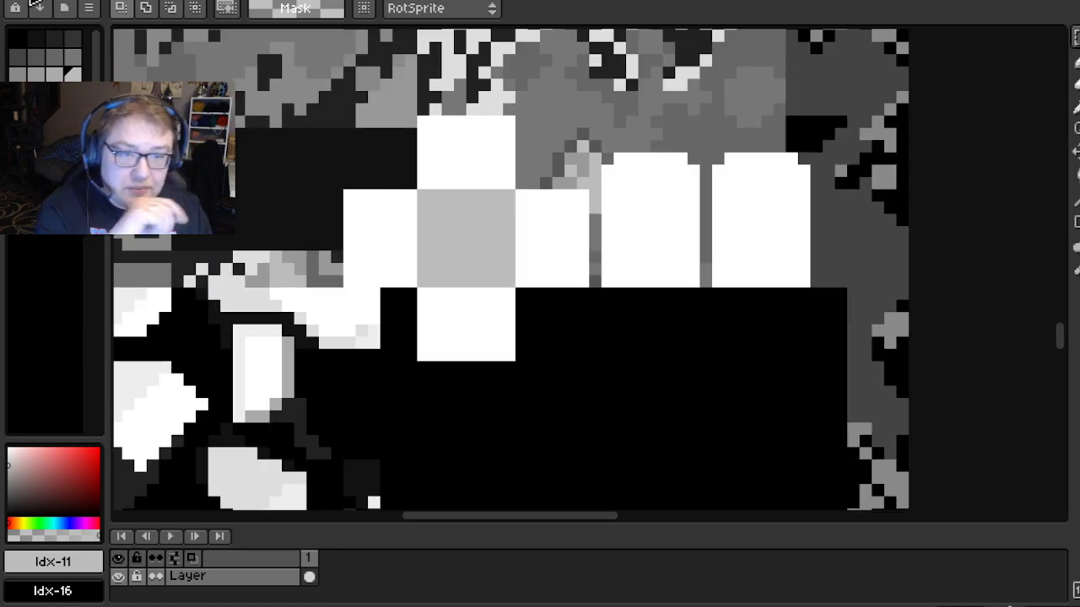
Open the recent file Matoyas_Cave_tileset.png and dock it side by side with the texture
{"action": "left_click", "coordinate": [33, 0]}
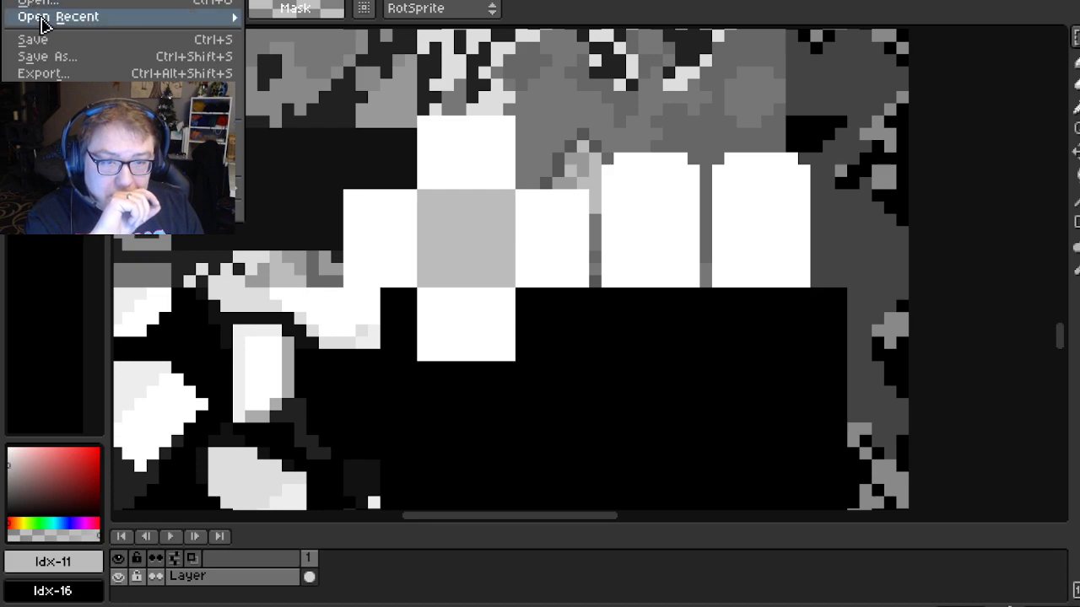
{"action": "mouse_move", "coordinate": [44, 23]}
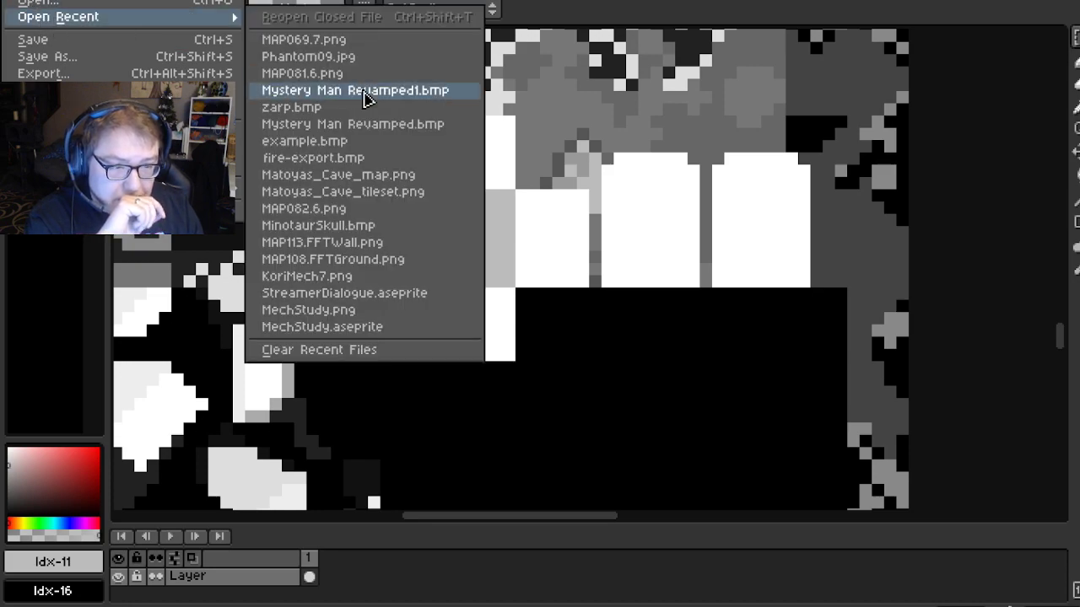
{"action": "left_click", "coordinate": [396, 192]}
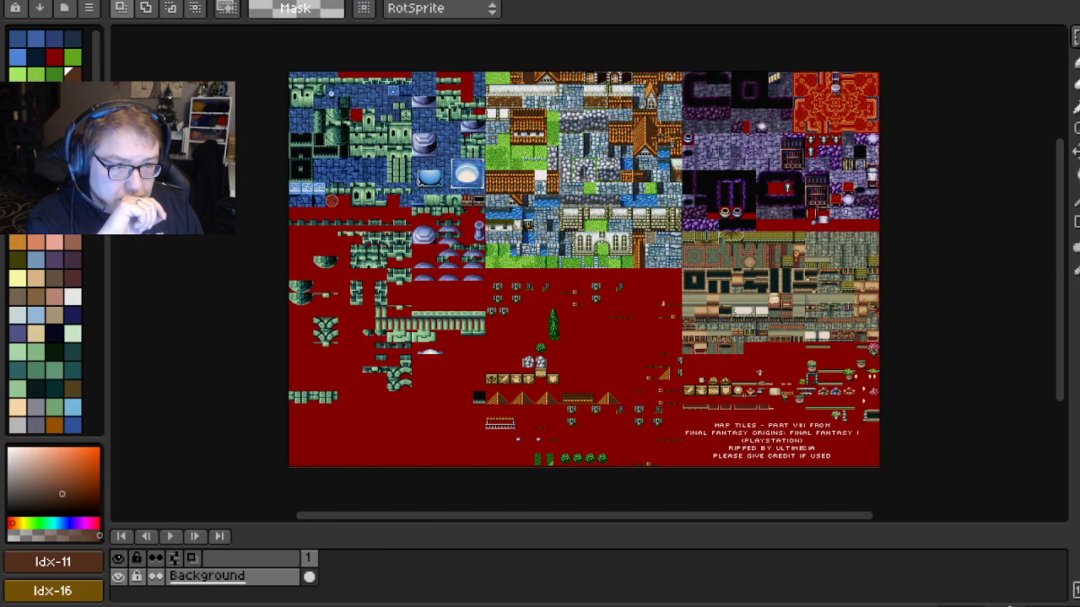
{"action": "left_click_drag", "start_coordinate": [364, 3], "coordinate": [1039, 160]}
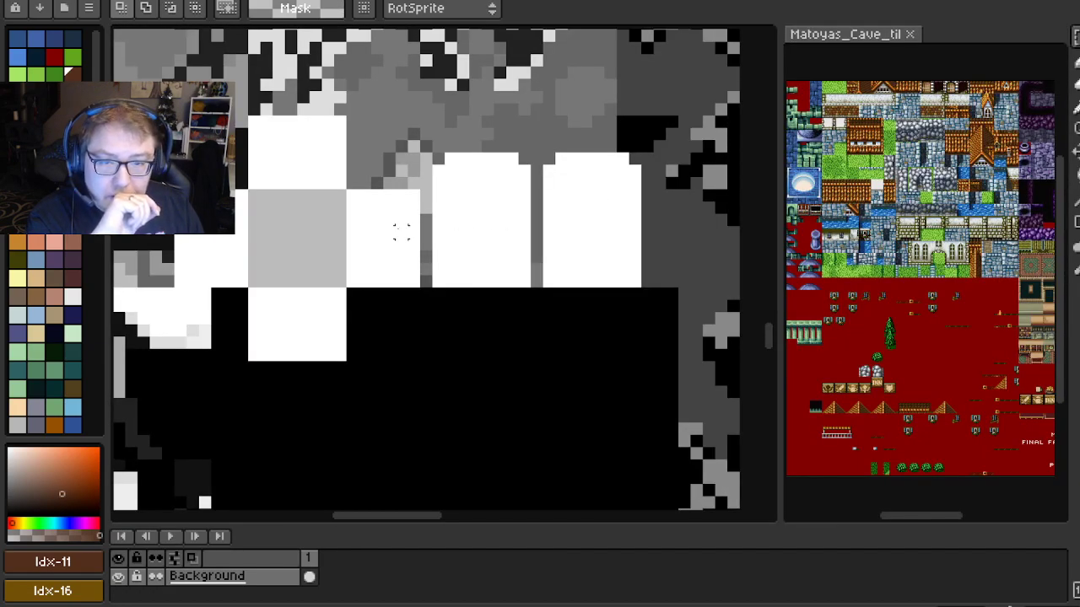
{"action": "left_click_drag", "start_coordinate": [300, 255], "coordinate": [375, 328]}
{"action": "scroll", "coordinate": [377, 307], "scroll_direction": "up", "scroll_amount": 1}
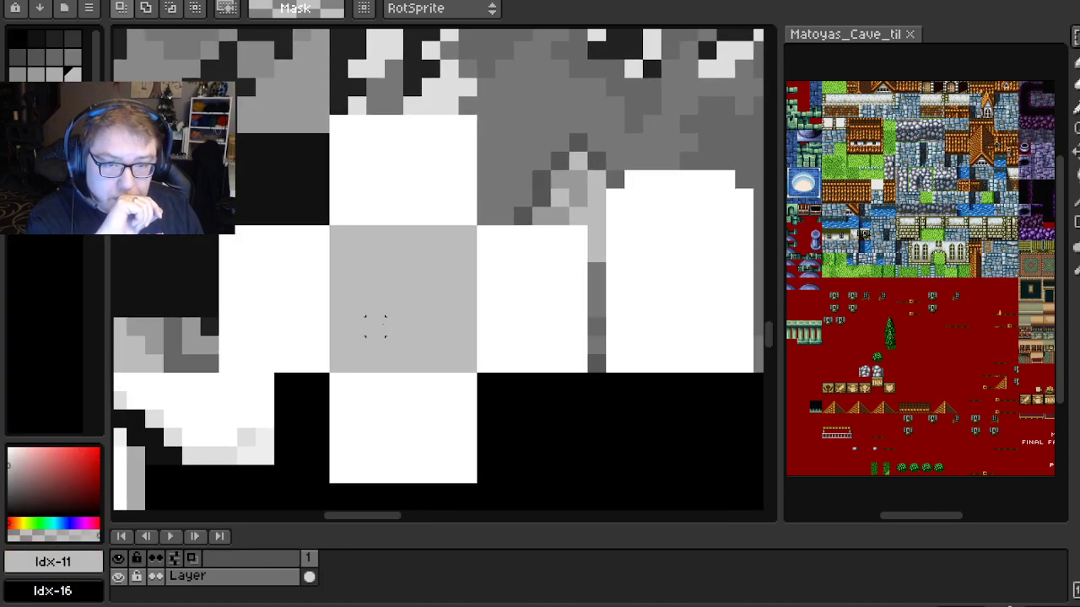
{"action": "scroll", "coordinate": [375, 327], "scroll_direction": "down", "scroll_amount": 1}
{"action": "scroll", "coordinate": [376, 326], "scroll_direction": "up", "scroll_amount": 1}
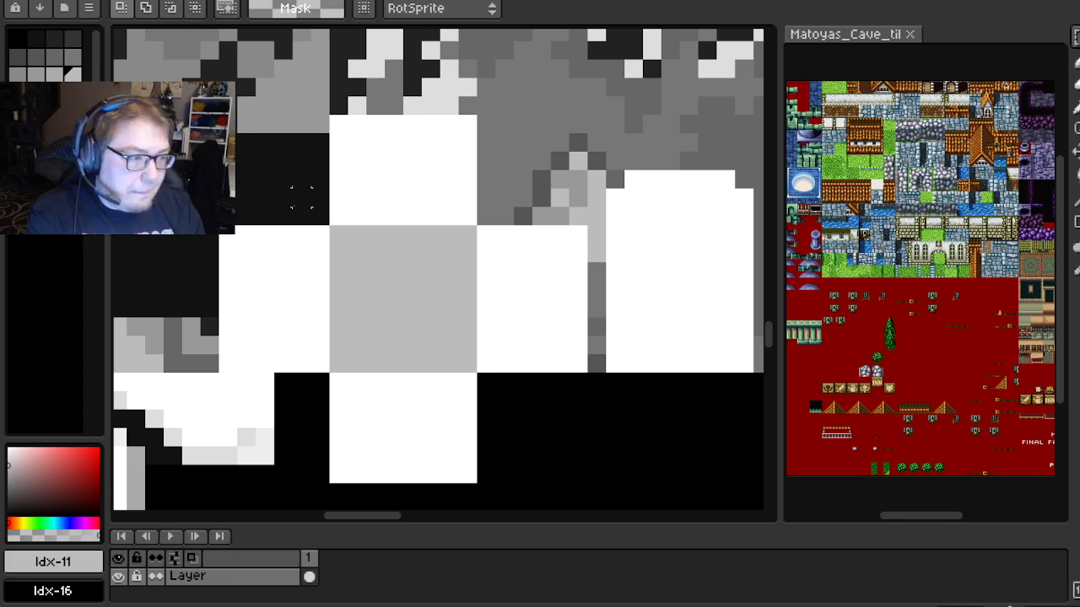
Look through the purple cave section of the tileset, from the red tables and bookshelves up to the chair on the red carpet
{"action": "scroll", "coordinate": [937, 211], "scroll_direction": "down", "scroll_amount": 5}
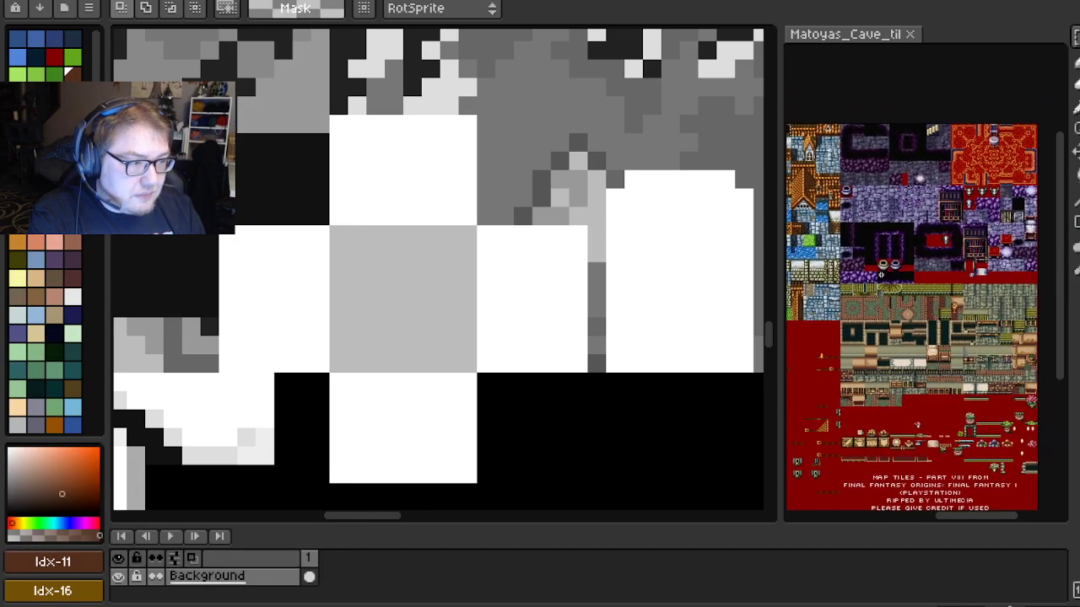
{"action": "scroll", "coordinate": [897, 284], "scroll_direction": "up", "scroll_amount": 3}
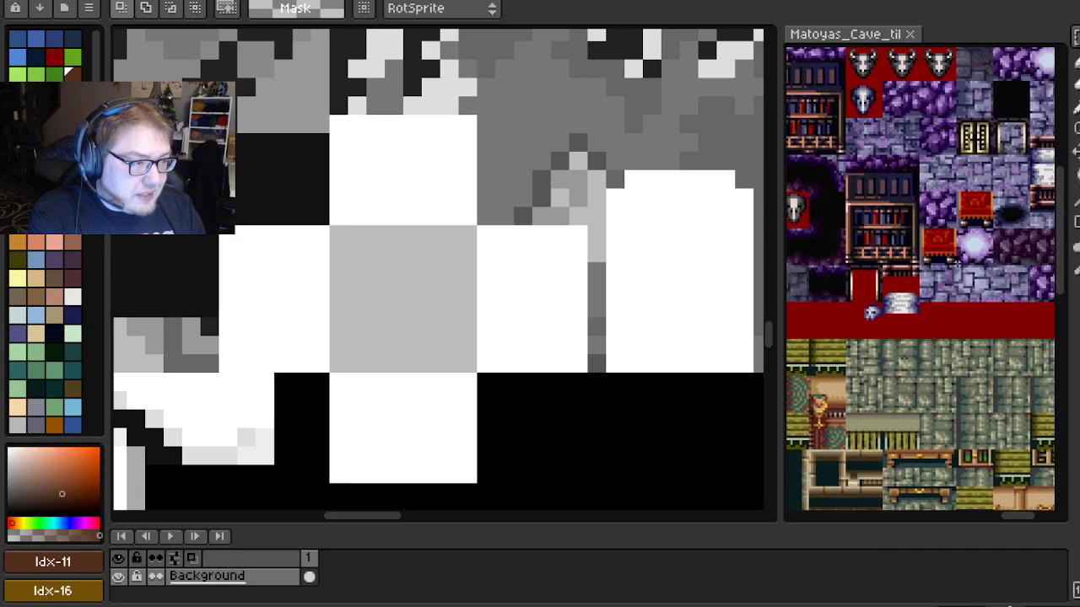
{"action": "scroll", "coordinate": [887, 280], "scroll_direction": "up", "scroll_amount": 2}
{"action": "scroll", "coordinate": [890, 274], "scroll_direction": "up", "scroll_amount": 2}
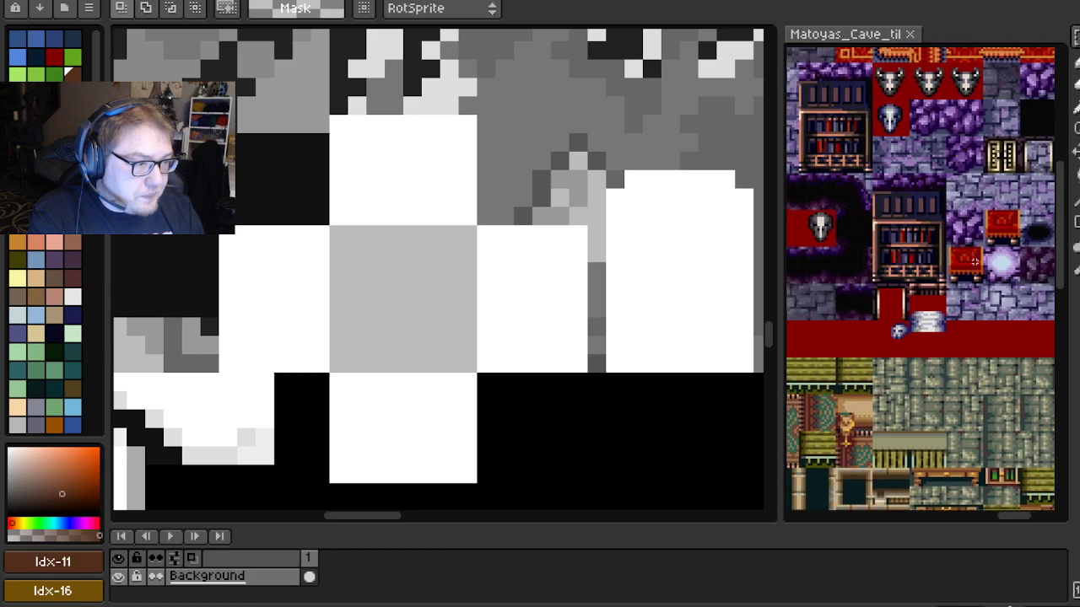
{"action": "scroll", "coordinate": [905, 249], "scroll_direction": "up", "scroll_amount": 2}
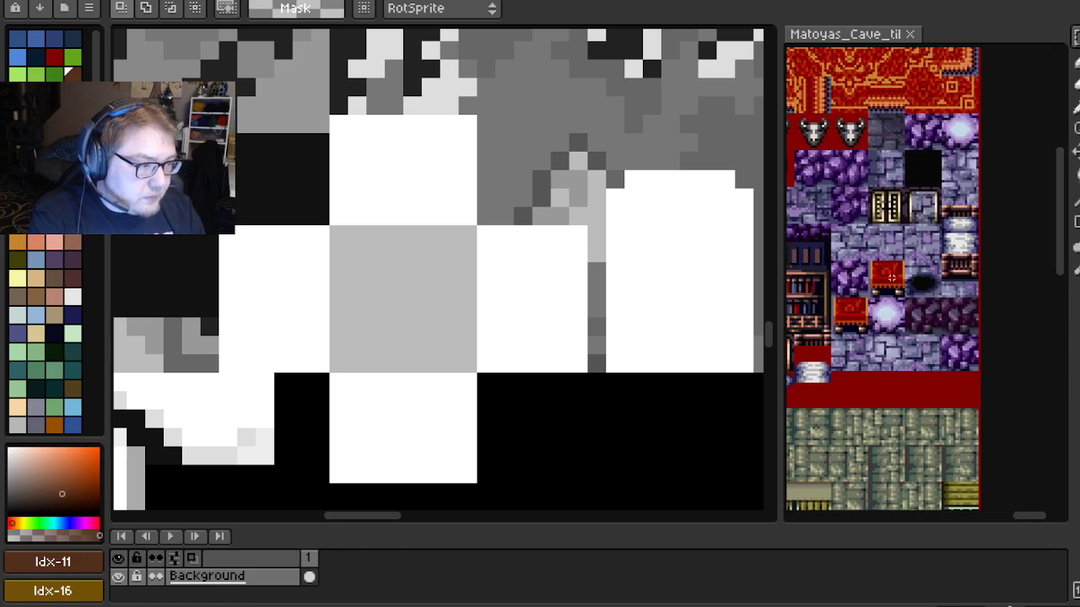
{"action": "scroll", "coordinate": [976, 291], "scroll_direction": "up", "scroll_amount": 1}
{"action": "scroll", "coordinate": [977, 291], "scroll_direction": "down", "scroll_amount": 5}
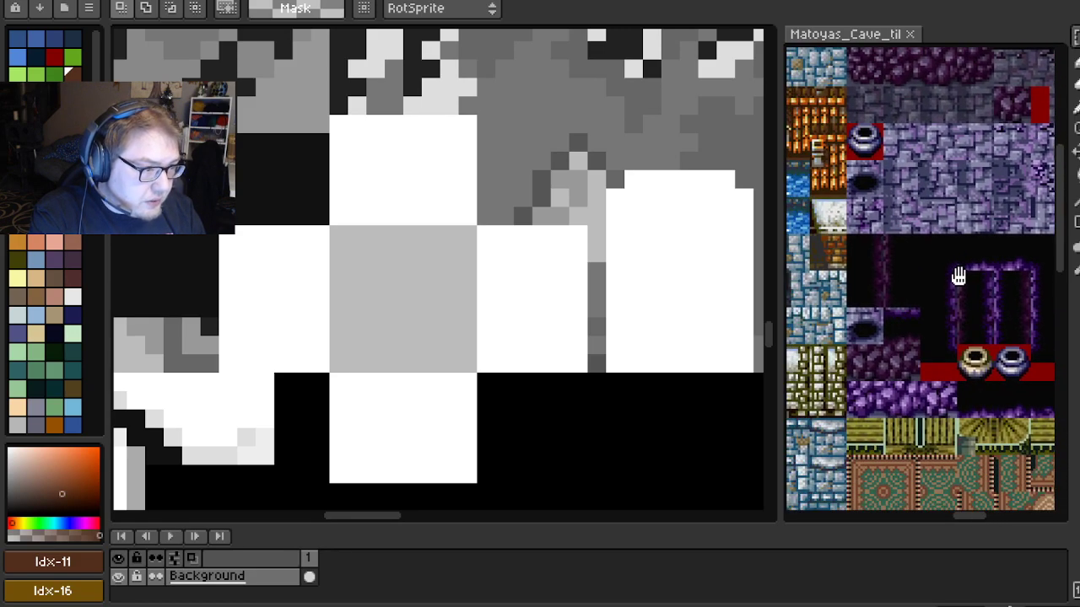
{"action": "scroll", "coordinate": [947, 276], "scroll_direction": "right", "scroll_amount": 6}
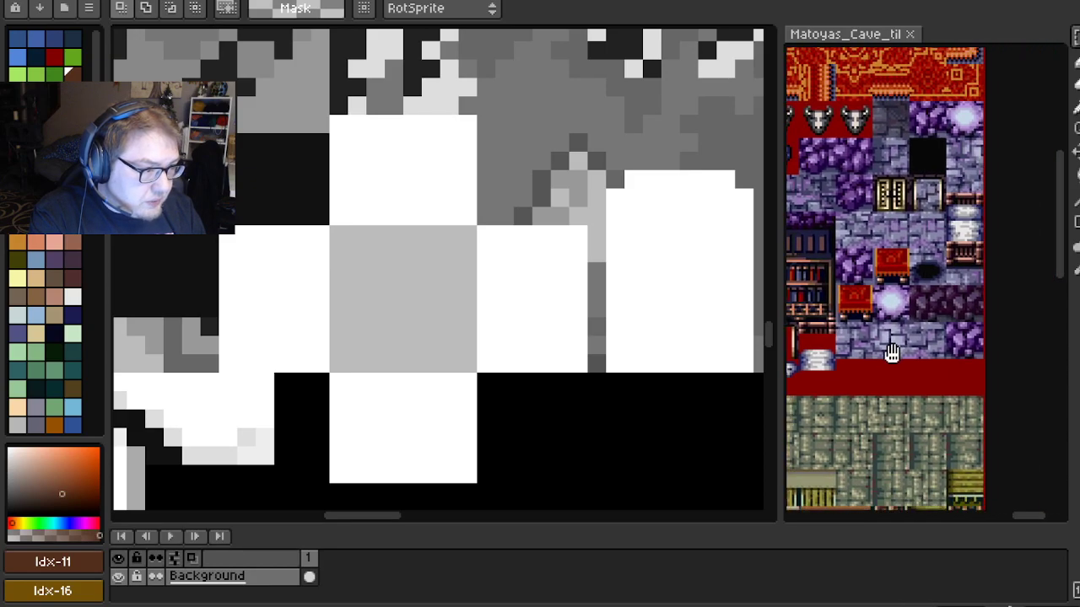
{"action": "scroll", "coordinate": [880, 310], "scroll_direction": "up", "scroll_amount": 4}
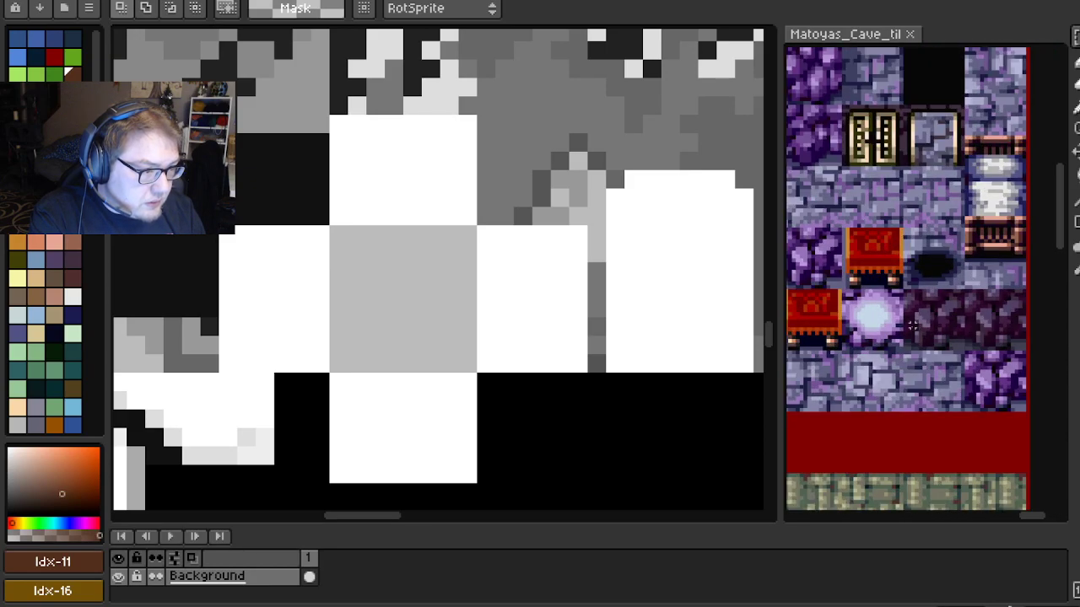
{"action": "scroll", "coordinate": [884, 350], "scroll_direction": "up", "scroll_amount": 5}
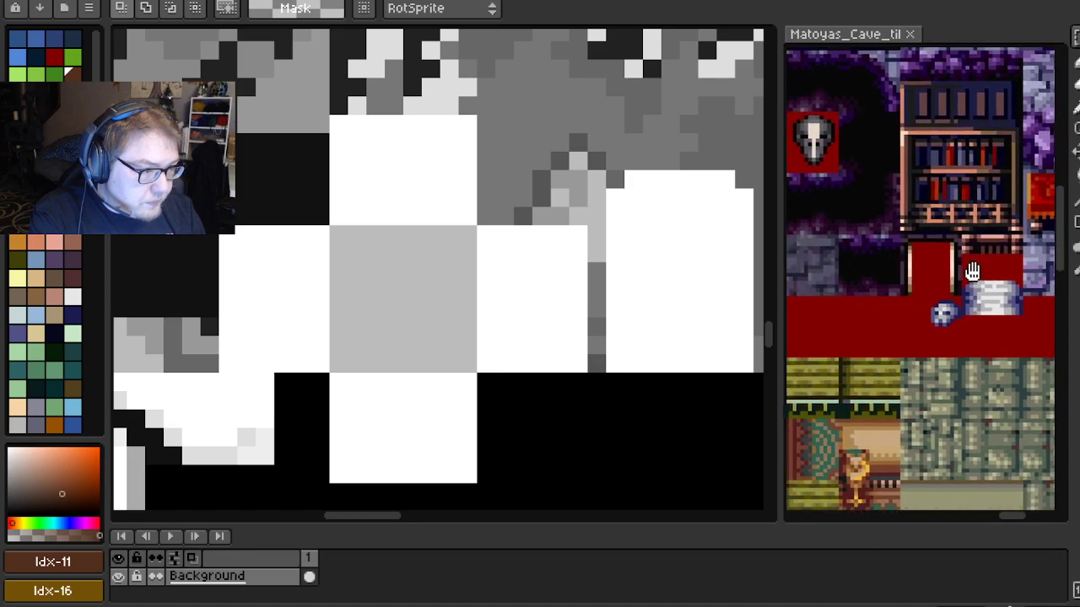
{"action": "scroll", "coordinate": [883, 349], "scroll_direction": "up", "scroll_amount": 5}
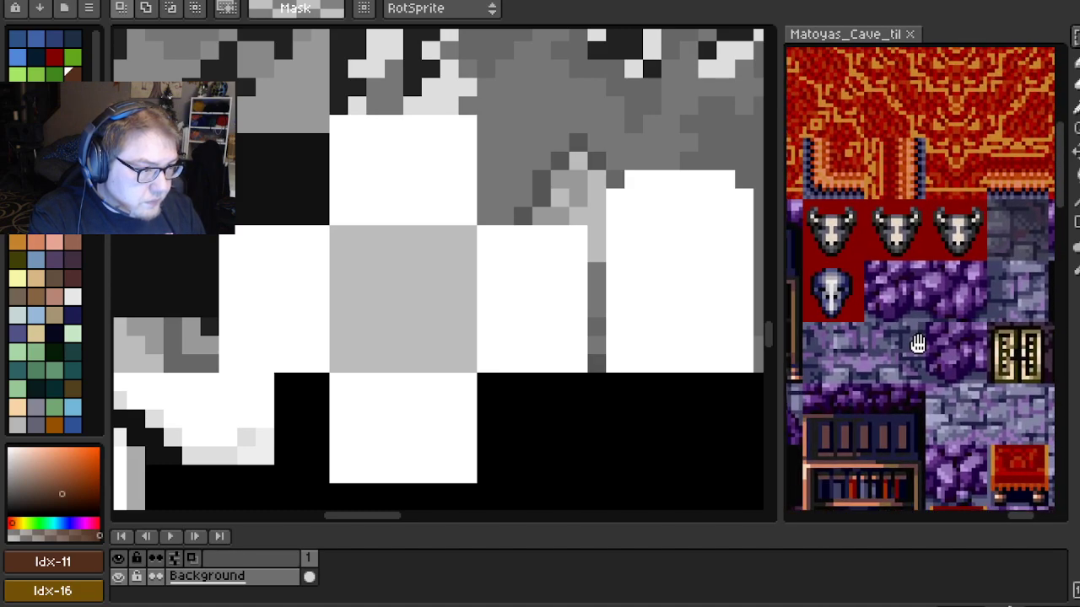
{"action": "scroll", "coordinate": [908, 341], "scroll_direction": "up", "scroll_amount": 4}
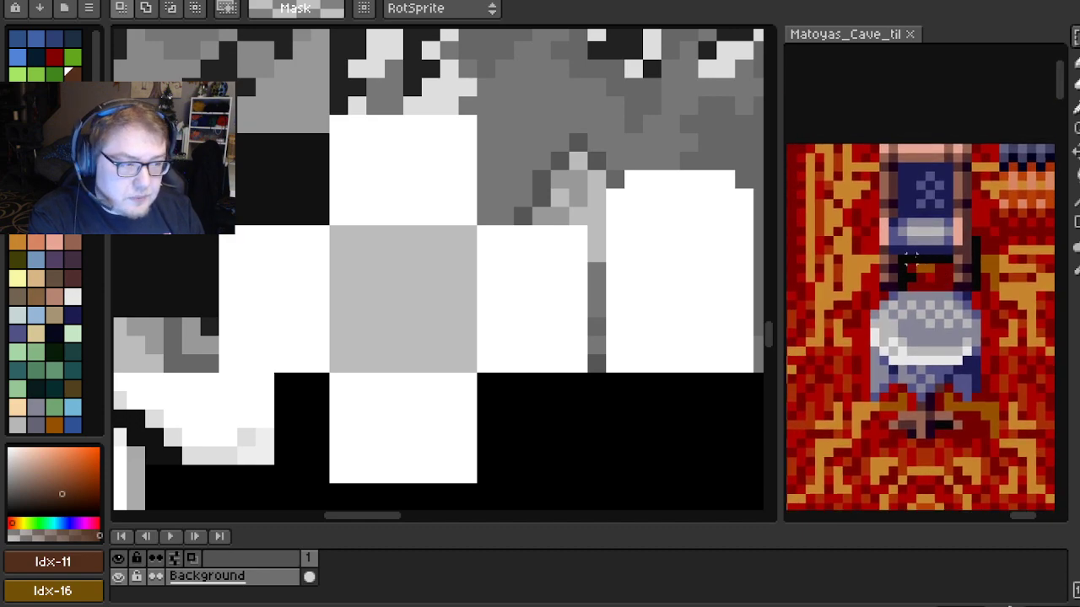
Compare the carpet, skull and red table tiles, and examine the blue chair and the round table in front of it up close
{"action": "scroll", "coordinate": [866, 240], "scroll_direction": "down", "scroll_amount": 3}
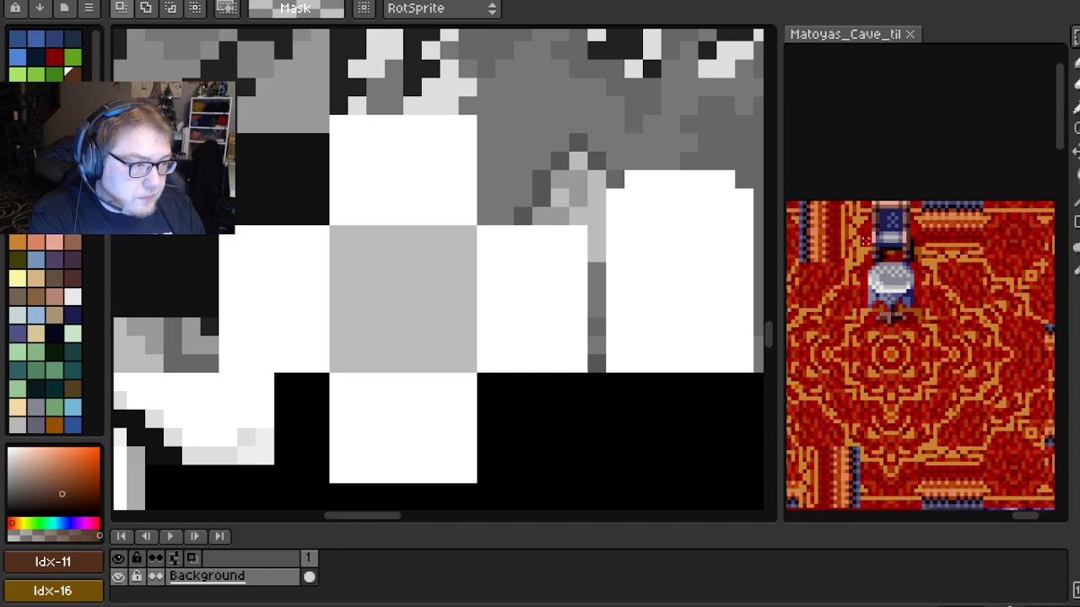
{"action": "left_click_drag", "start_coordinate": [854, 384], "coordinate": [851, 315]}
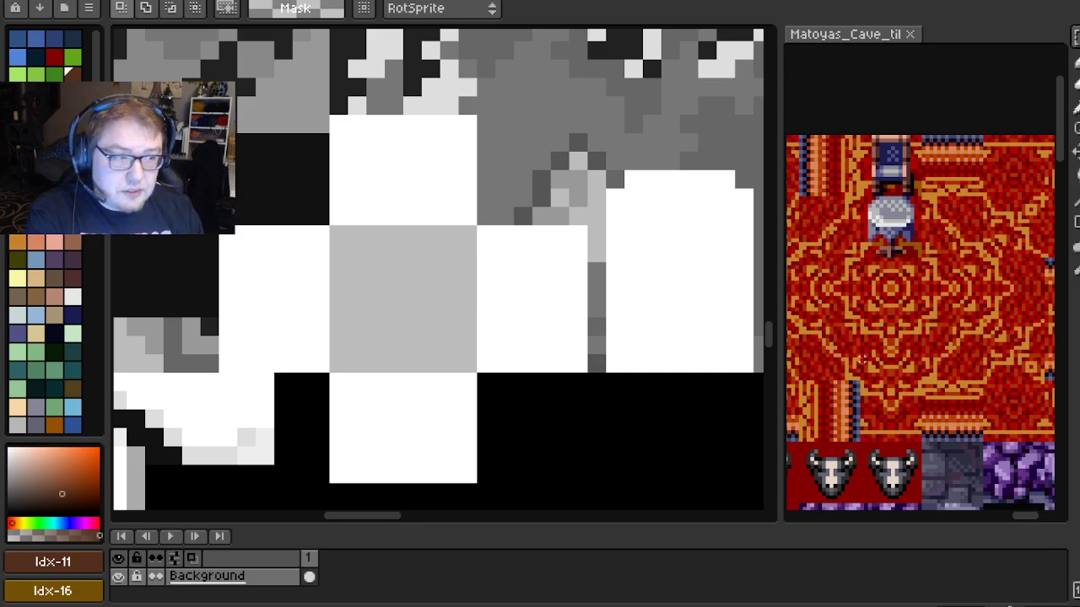
{"action": "left_click_drag", "start_coordinate": [891, 308], "coordinate": [891, 263]}
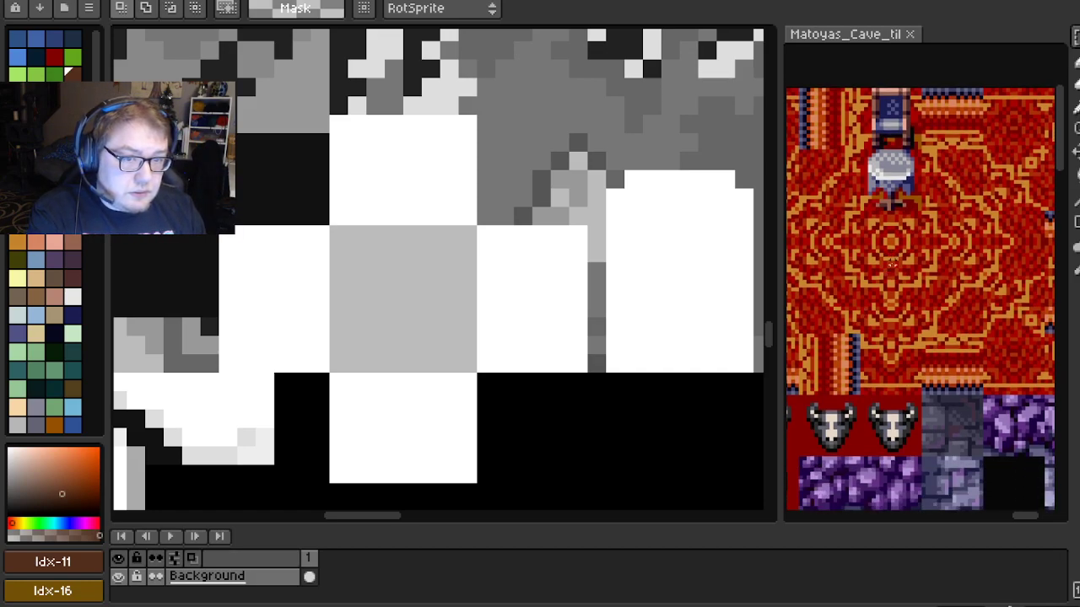
{"action": "scroll", "coordinate": [890, 264], "scroll_direction": "down", "scroll_amount": 1}
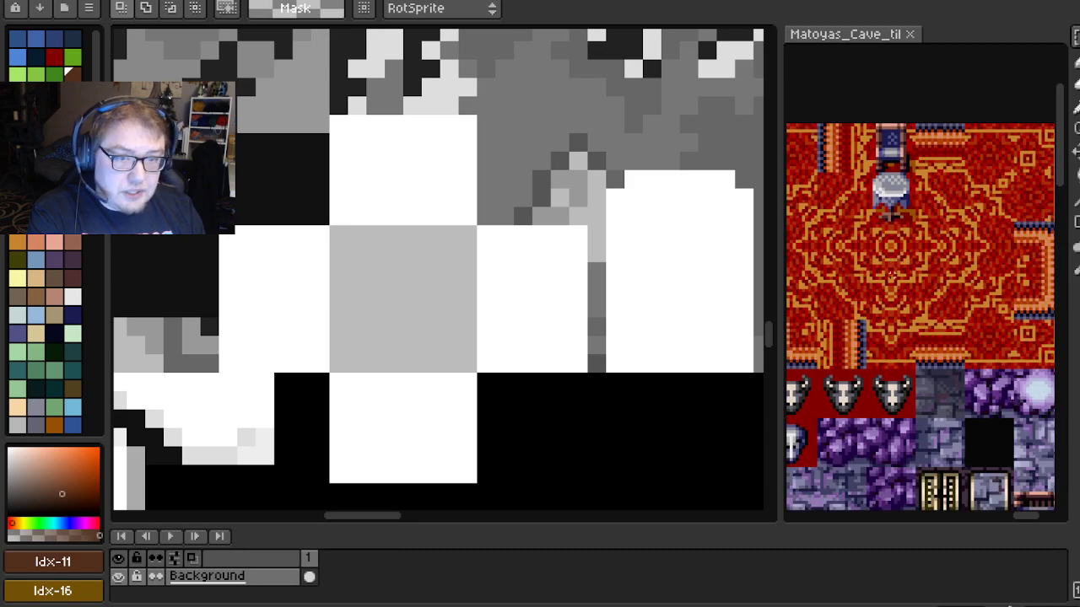
{"action": "scroll", "coordinate": [886, 315], "scroll_direction": "down", "scroll_amount": 3}
{"action": "scroll", "coordinate": [877, 304], "scroll_direction": "up", "scroll_amount": 1}
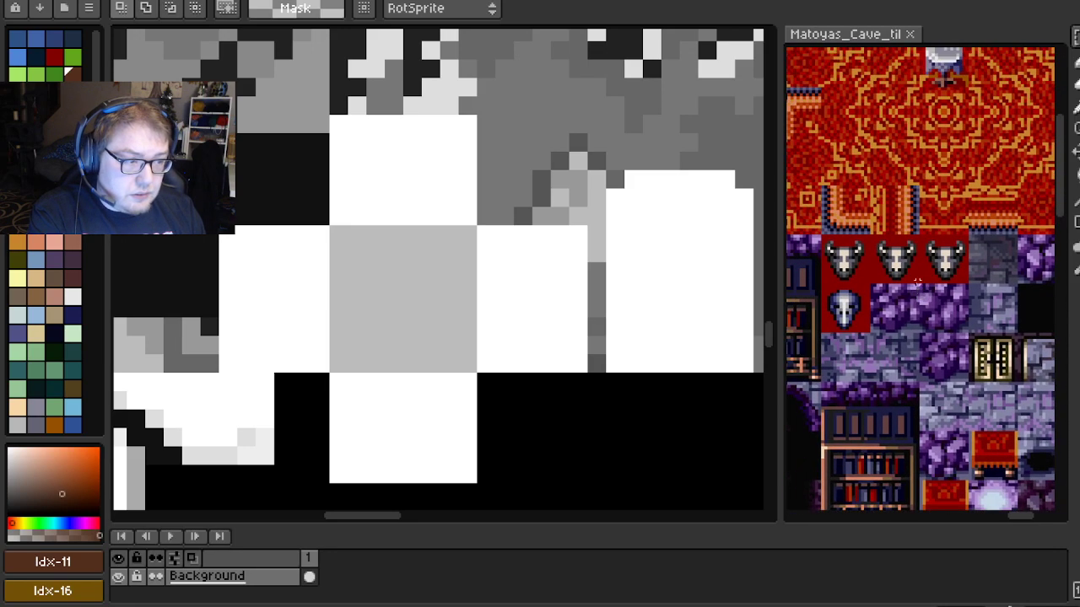
{"action": "scroll", "coordinate": [907, 269], "scroll_direction": "down", "scroll_amount": 3}
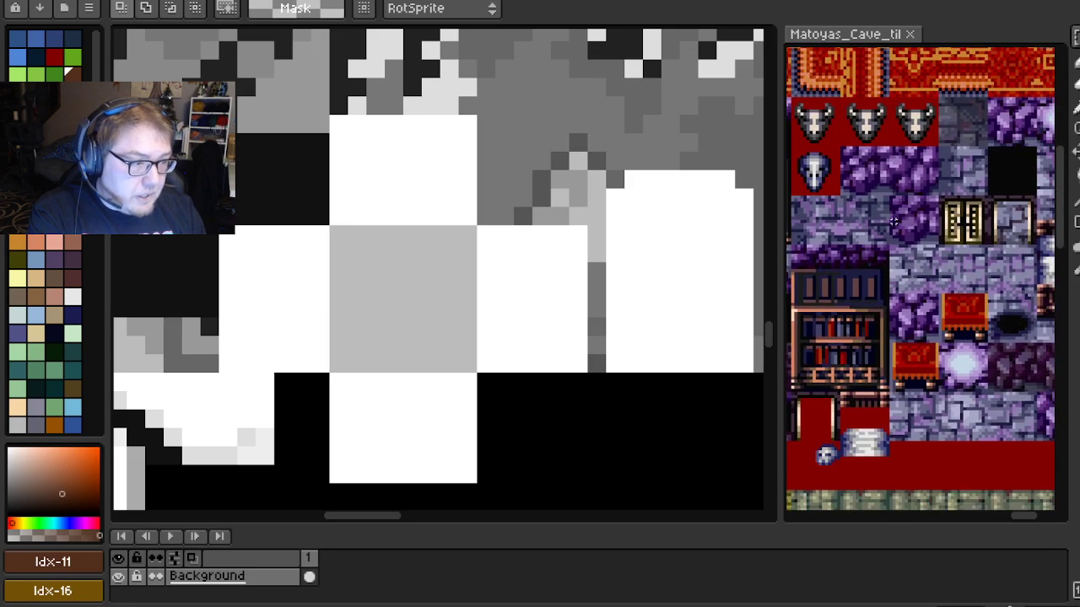
{"action": "scroll", "coordinate": [909, 315], "scroll_direction": "up", "scroll_amount": 1}
{"action": "scroll", "coordinate": [907, 315], "scroll_direction": "up", "scroll_amount": 4}
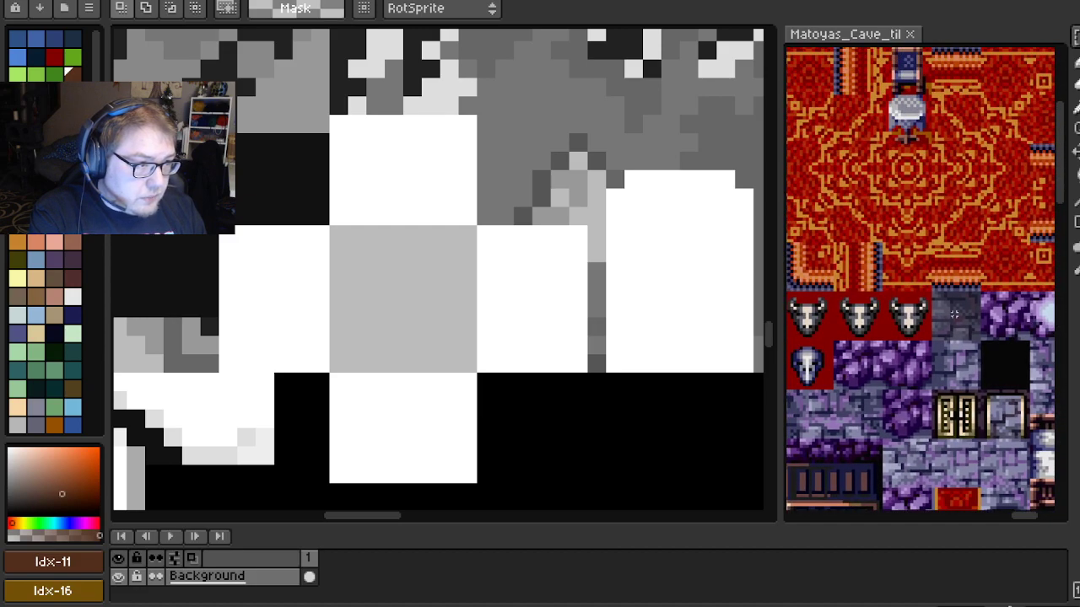
{"action": "scroll", "coordinate": [954, 314], "scroll_direction": "down", "scroll_amount": 2}
{"action": "scroll", "coordinate": [942, 381], "scroll_direction": "down", "scroll_amount": 3}
{"action": "scroll", "coordinate": [961, 295], "scroll_direction": "up", "scroll_amount": 1}
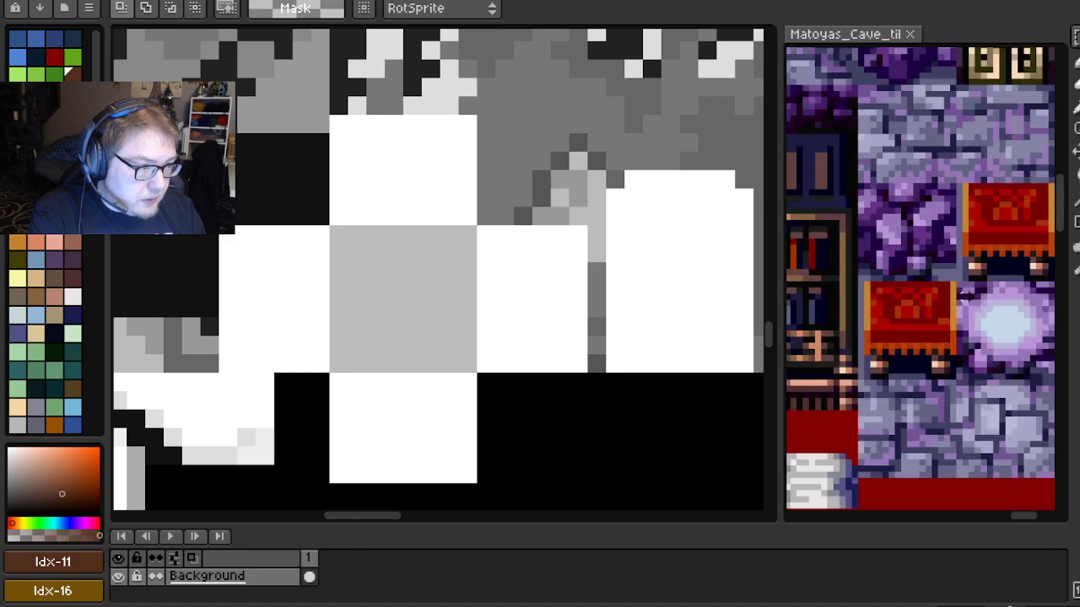
{"action": "scroll", "coordinate": [941, 266], "scroll_direction": "up", "scroll_amount": 10}
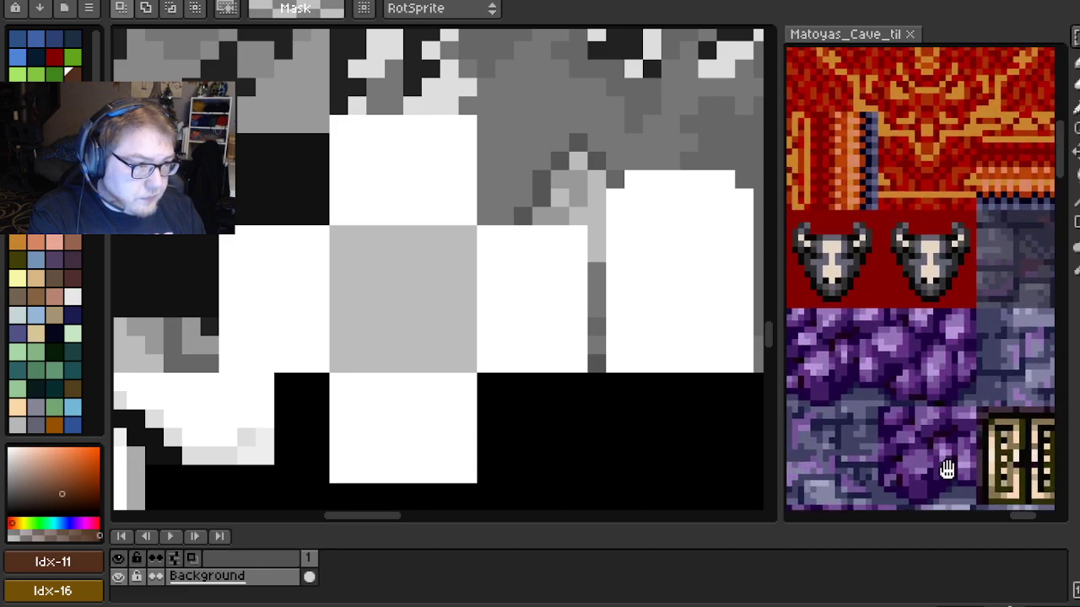
{"action": "scroll", "coordinate": [928, 362], "scroll_direction": "up", "scroll_amount": 3}
{"action": "scroll", "coordinate": [919, 341], "scroll_direction": "up", "scroll_amount": 1}
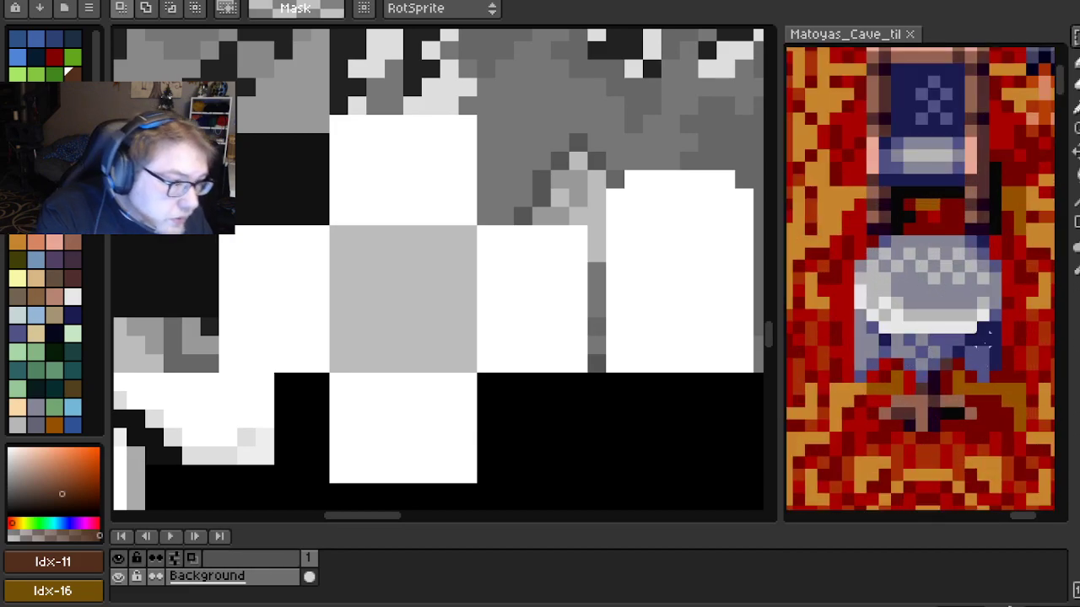
Start loading a palette for the grey texture and browse through the UnexploredLands project folder to its Textures folder
{"action": "scroll", "coordinate": [984, 337], "scroll_direction": "down", "scroll_amount": 3}
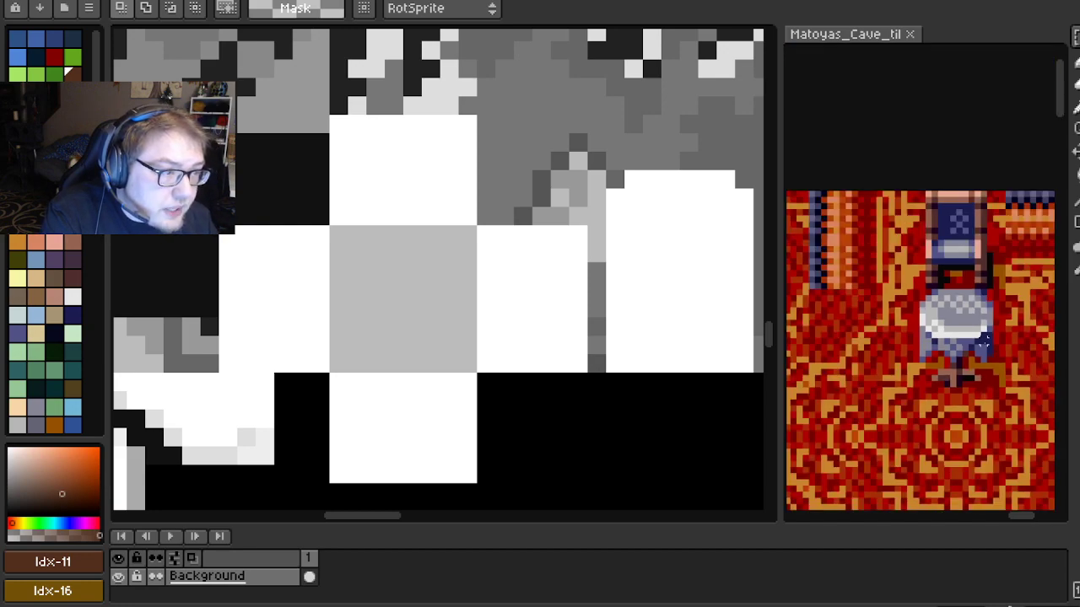
{"action": "scroll", "coordinate": [984, 337], "scroll_direction": "up", "scroll_amount": 2}
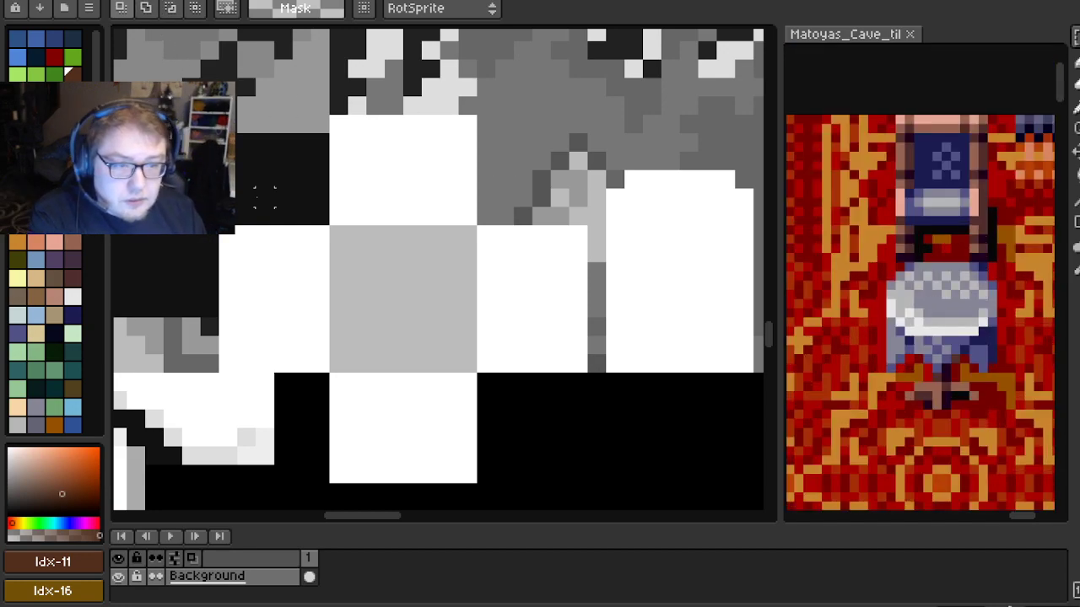
{"action": "key", "text": "ctrl+Tab"}
{"action": "left_click", "coordinate": [90, 9]}
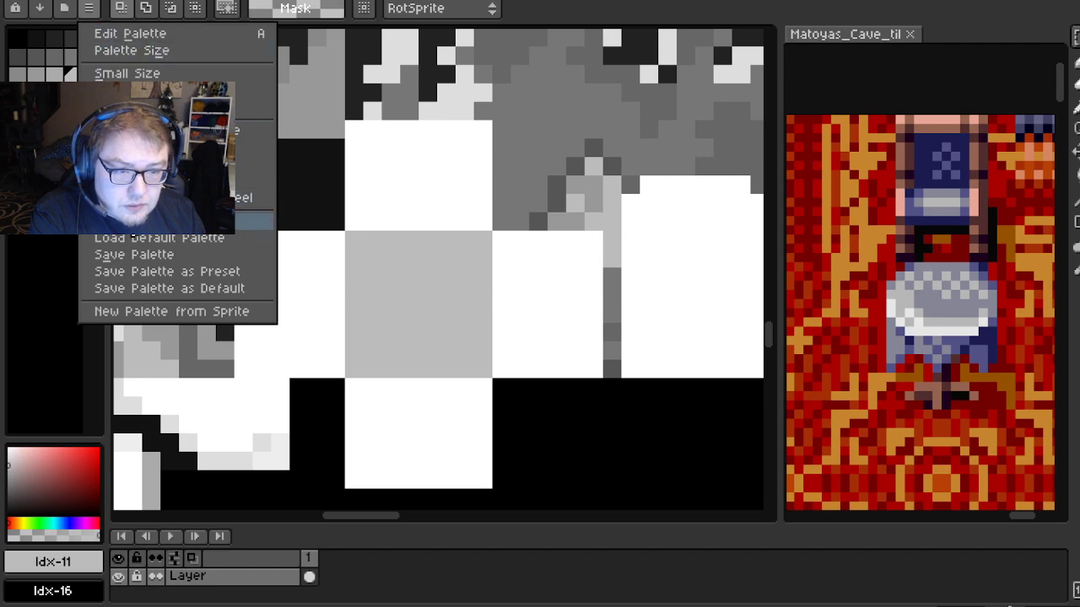
{"action": "left_click", "coordinate": [224, 221]}
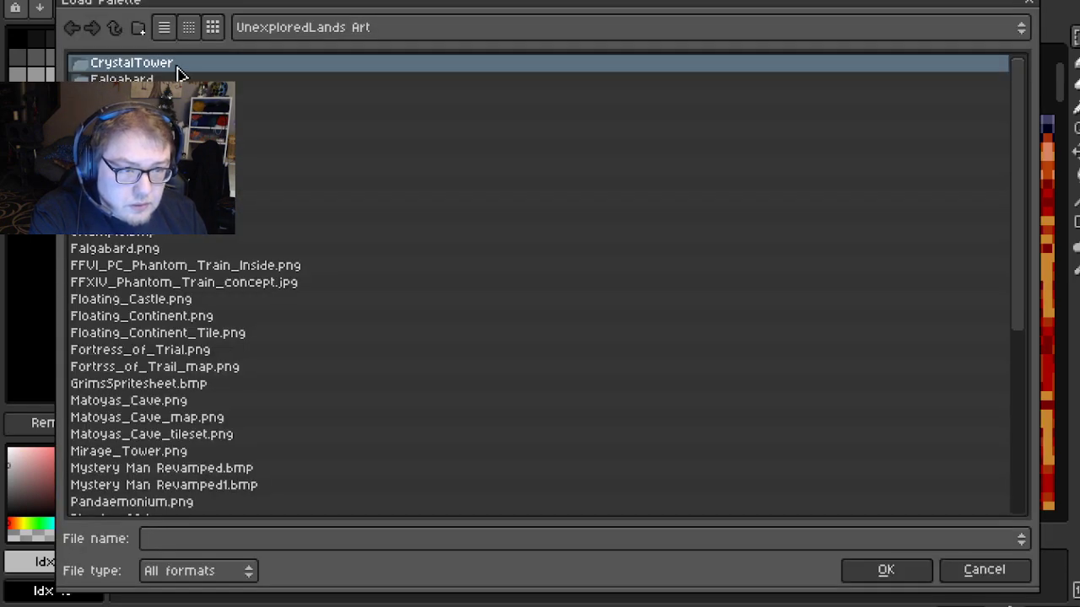
{"action": "left_click", "coordinate": [115, 28]}
{"action": "left_click", "coordinate": [108, 349]}
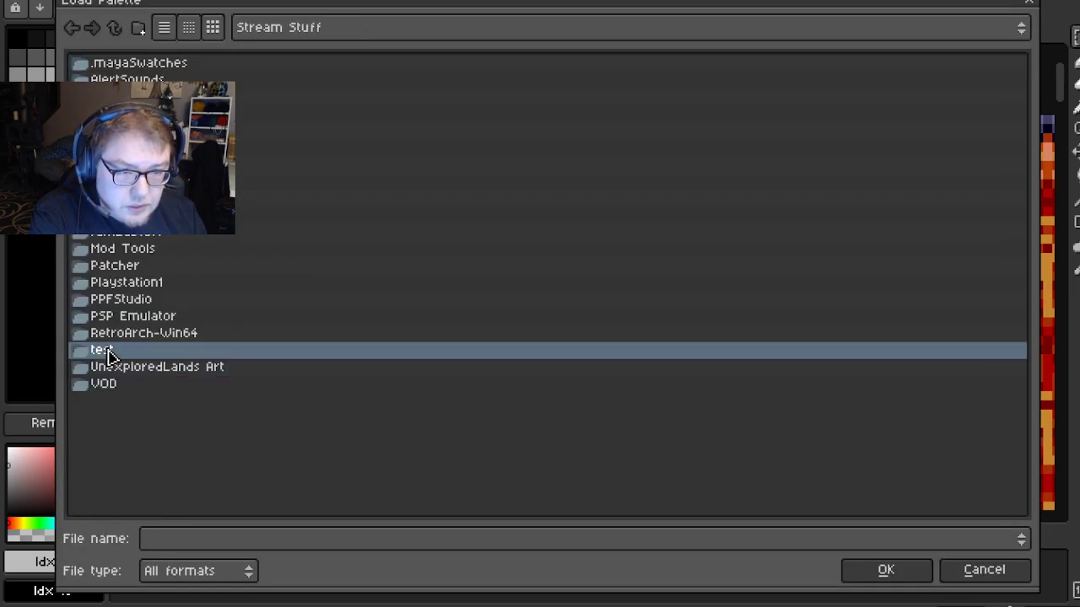
{"action": "double_click", "coordinate": [105, 351]}
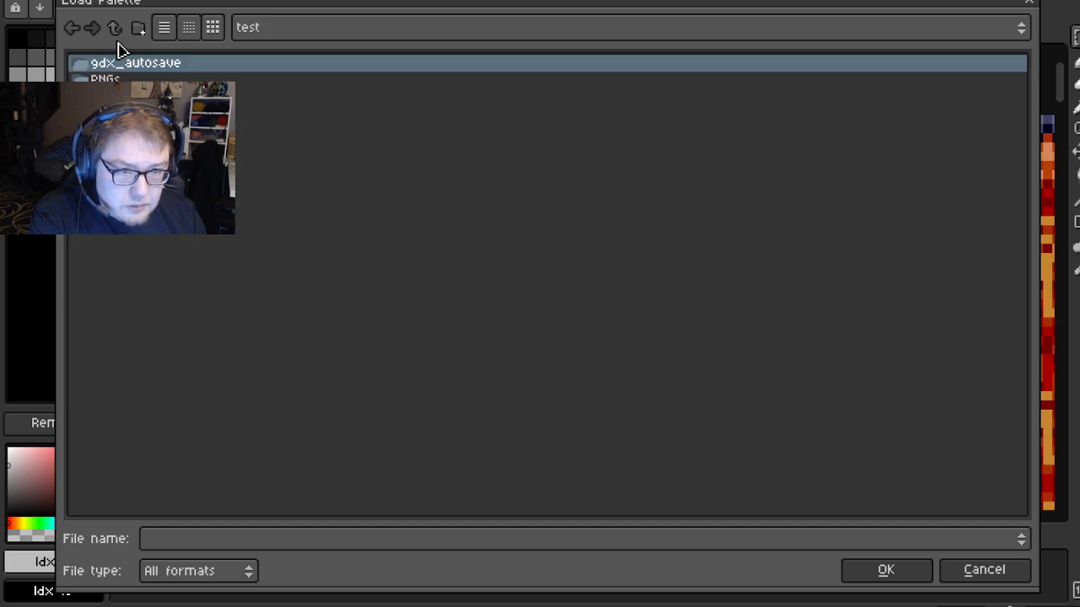
{"action": "left_click", "coordinate": [114, 34]}
{"action": "left_click", "coordinate": [115, 34]}
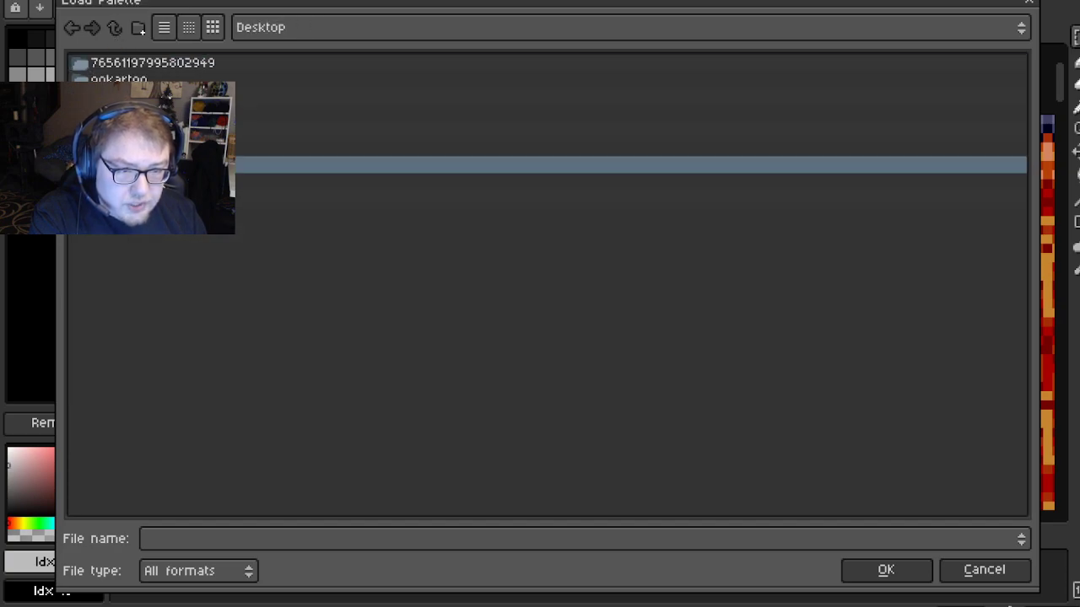
{"action": "double_click", "coordinate": [114, 181]}
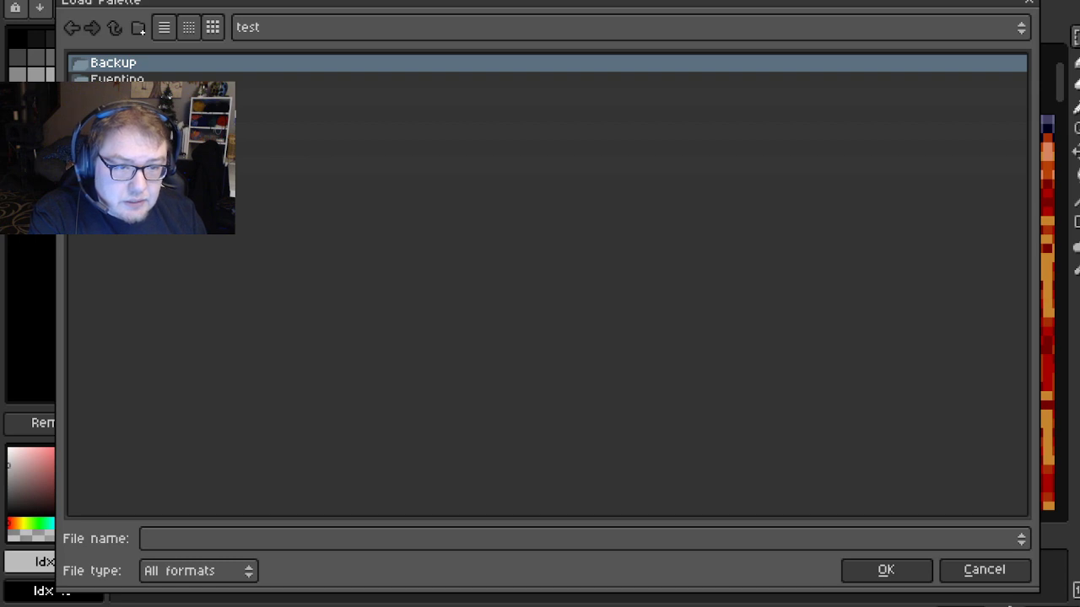
{"action": "double_click", "coordinate": [118, 165]}
{"action": "double_click", "coordinate": [118, 114]}
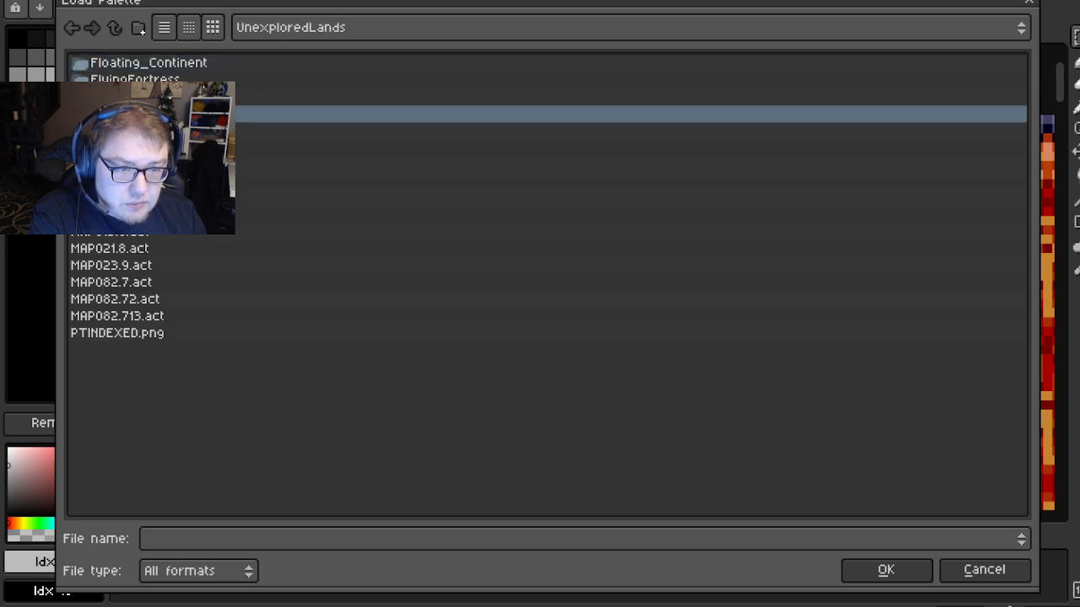
{"action": "double_click", "coordinate": [101, 79]}
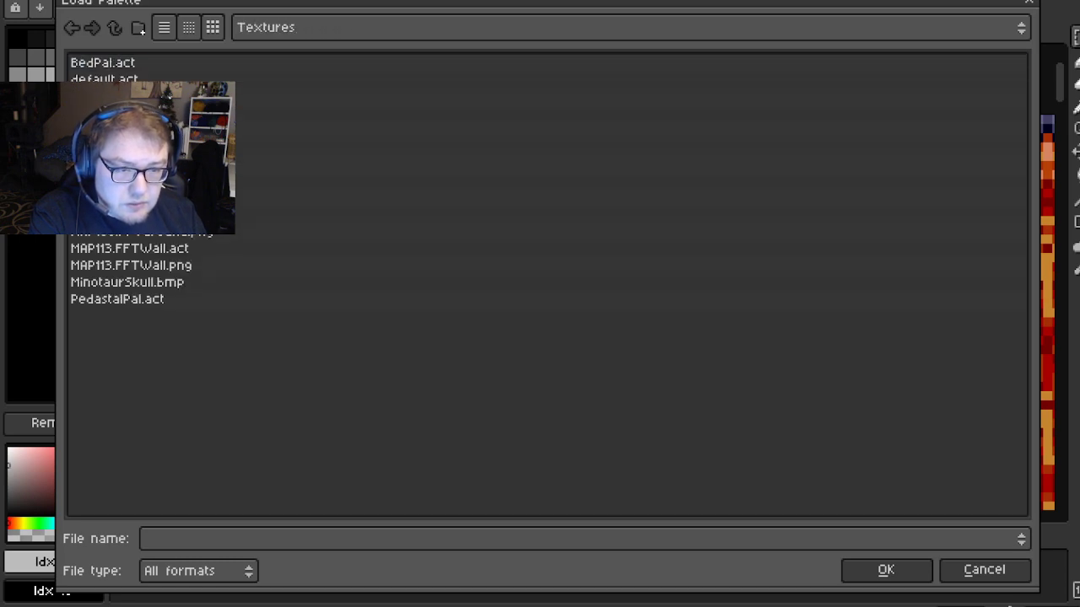
Load the PedastalPal.act palette onto the texture and look over the recoloured tiles around the bed and tables
{"action": "left_click", "coordinate": [136, 304]}
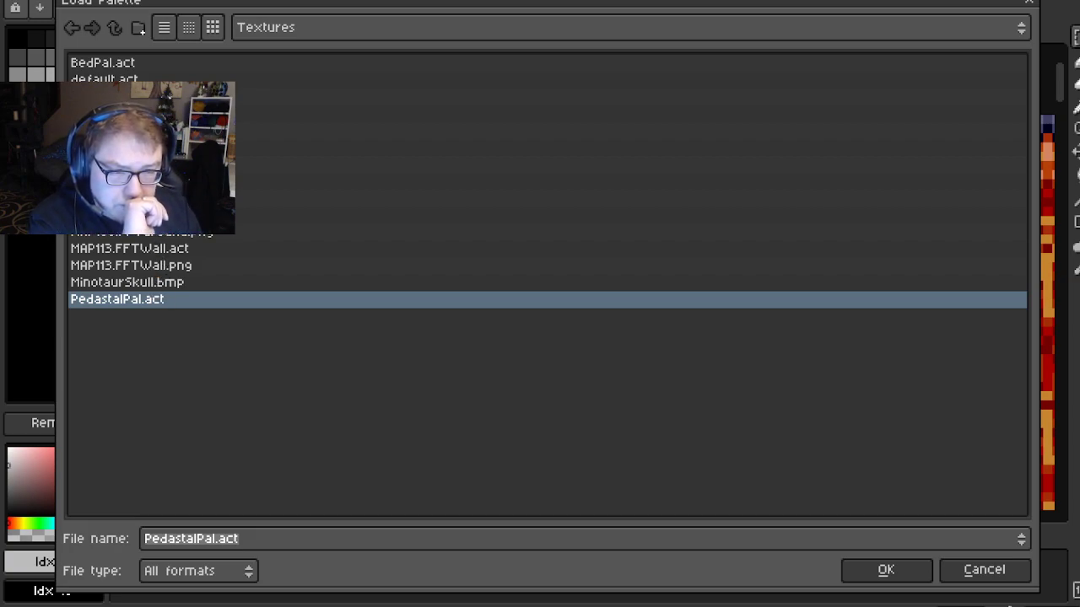
{"action": "left_click", "coordinate": [102, 67]}
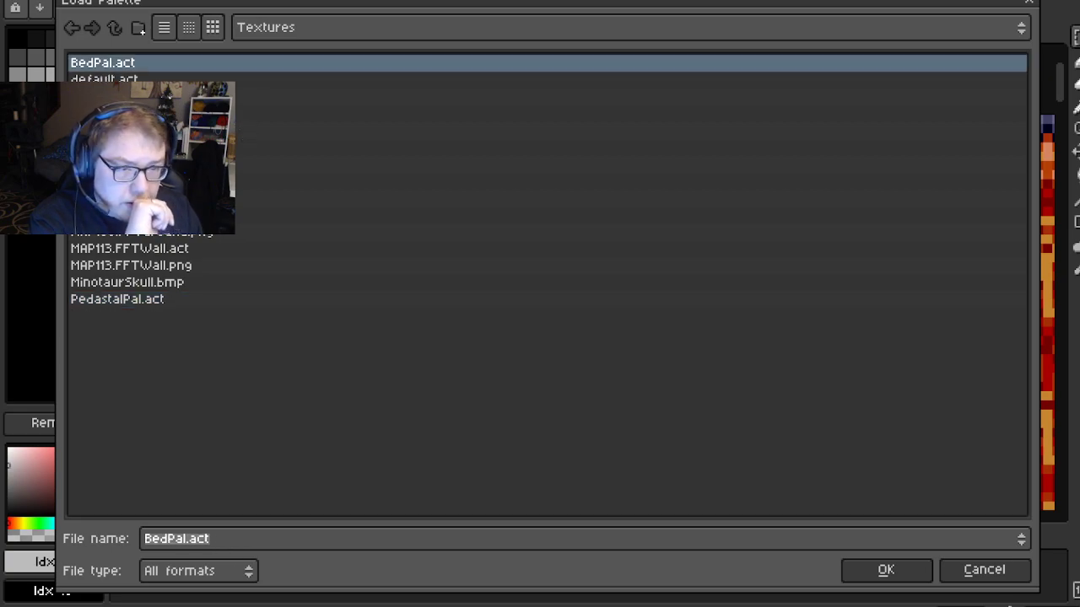
{"action": "left_click", "coordinate": [145, 300]}
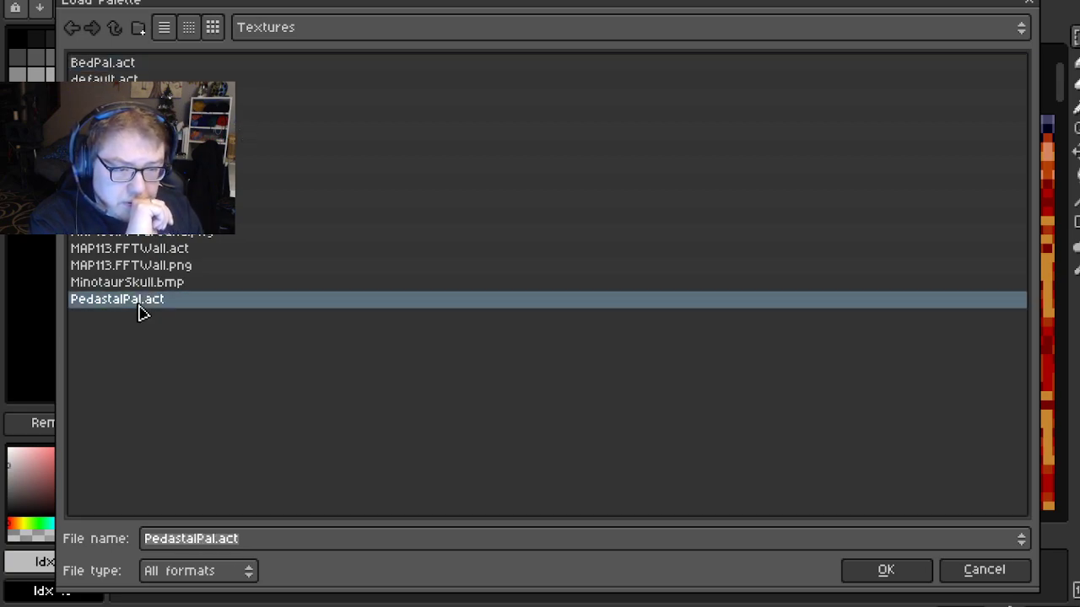
{"action": "left_click", "coordinate": [882, 572]}
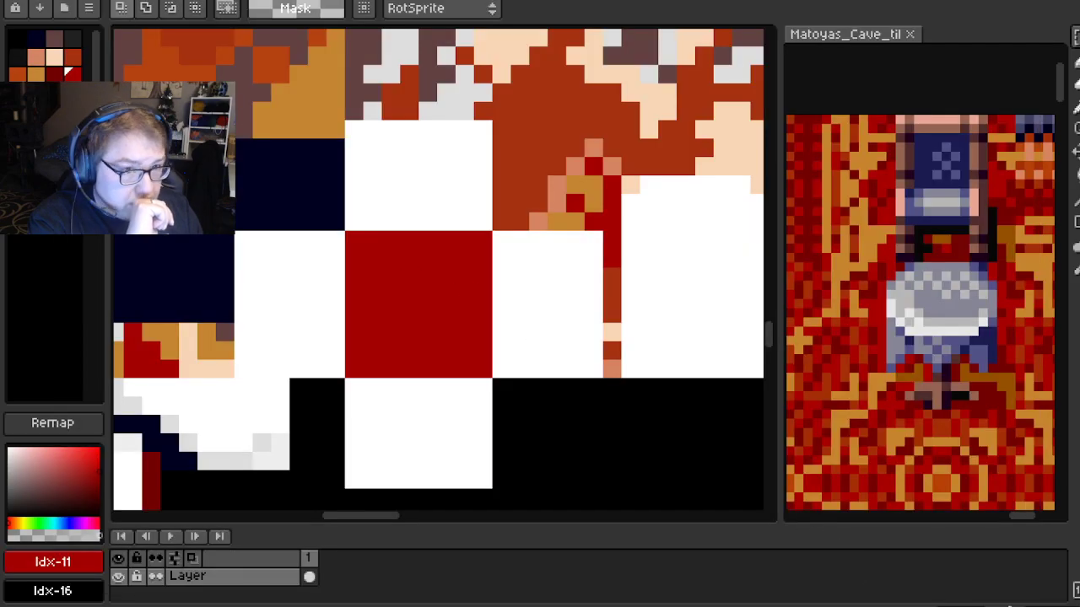
{"action": "scroll", "coordinate": [294, 254], "scroll_direction": "down", "scroll_amount": 3}
{"action": "scroll", "coordinate": [488, 302], "scroll_direction": "down", "scroll_amount": 5}
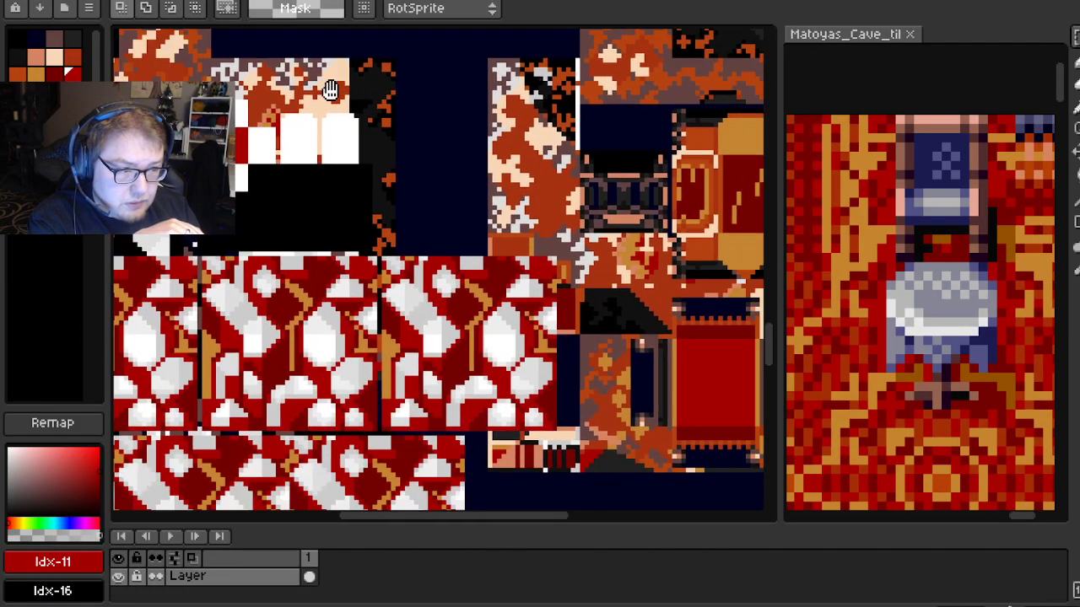
{"action": "scroll", "coordinate": [488, 301], "scroll_direction": "left", "scroll_amount": 3}
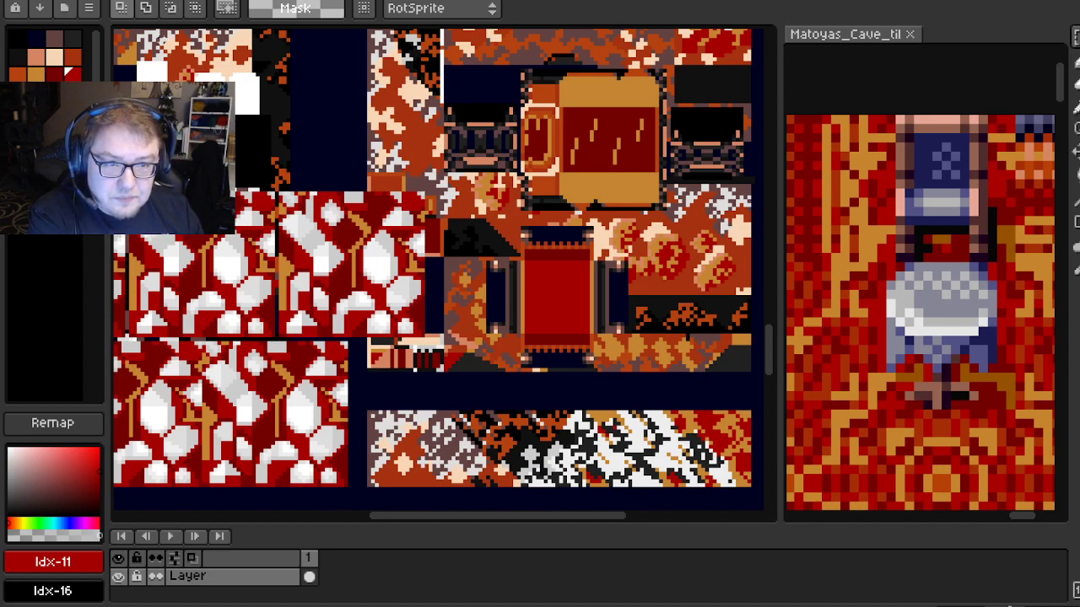
Load the PedastalPal.act palette once more
{"action": "left_click", "coordinate": [90, 8]}
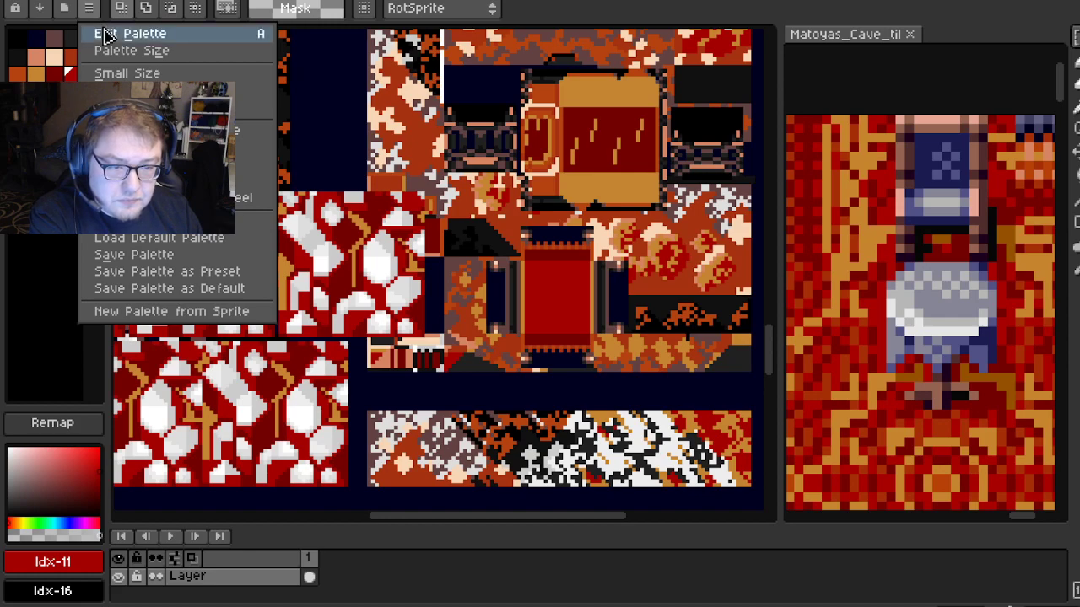
{"action": "left_click", "coordinate": [243, 221]}
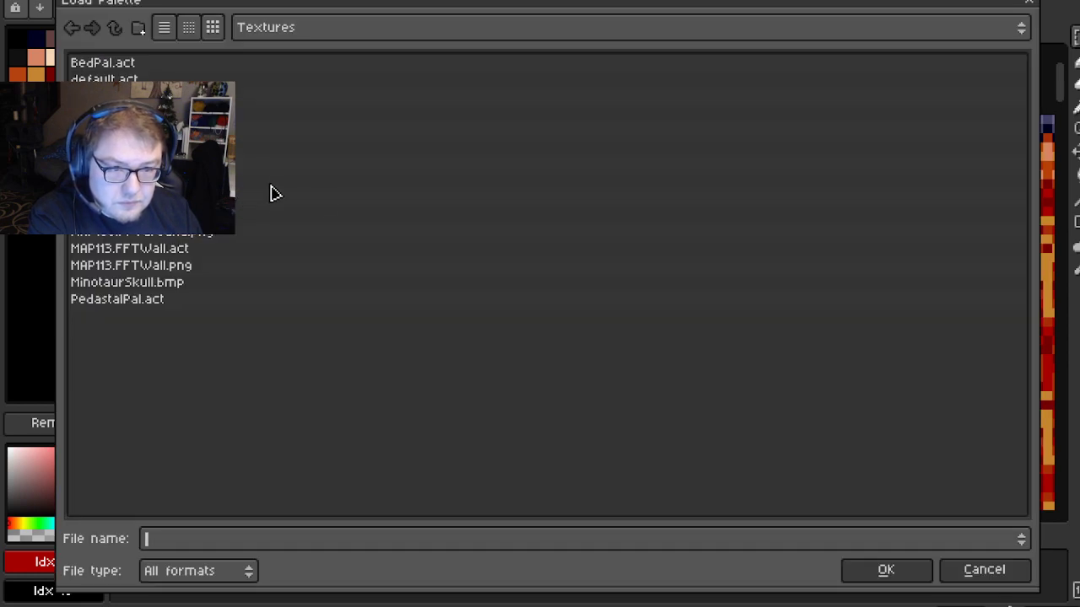
{"action": "left_click", "coordinate": [156, 304]}
{"action": "left_click", "coordinate": [886, 571]}
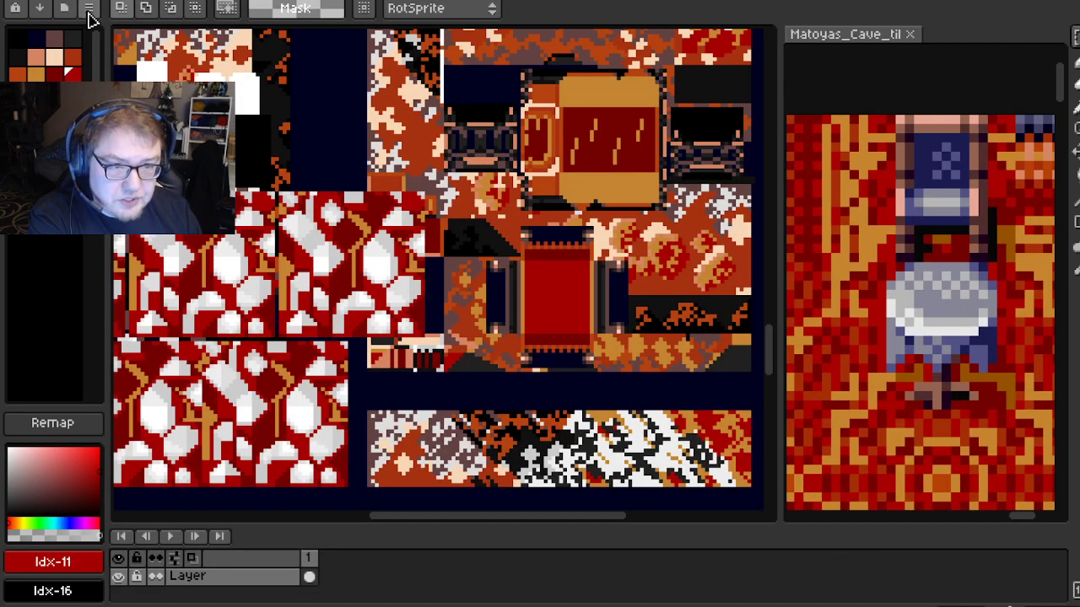
Load the BedPal.act palette from the Textures folder onto the texture
{"action": "left_click", "coordinate": [88, 8]}
{"action": "left_click", "coordinate": [168, 221]}
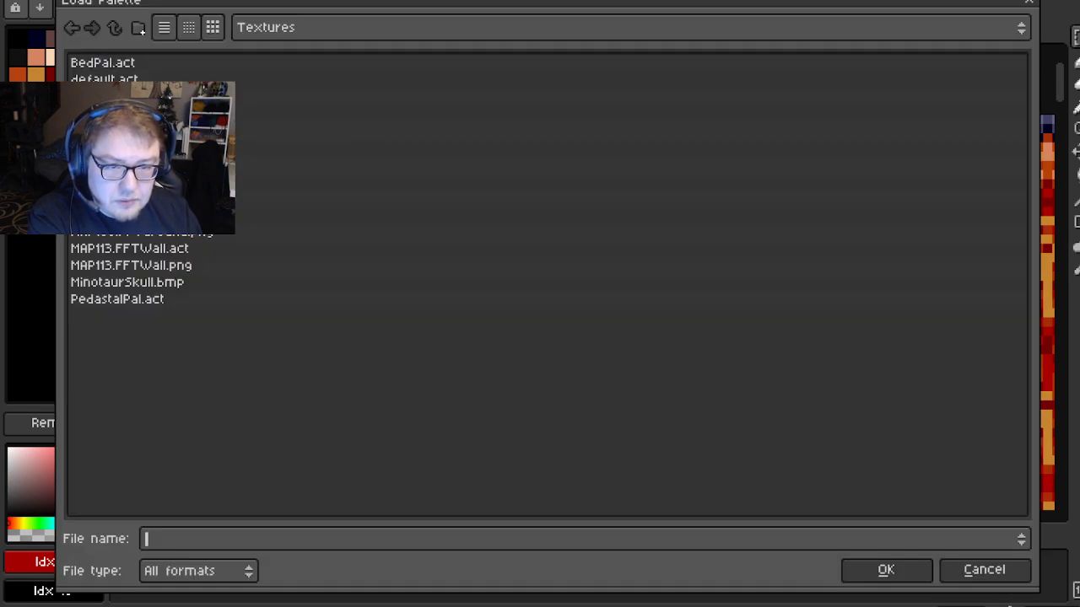
{"action": "left_click", "coordinate": [125, 68]}
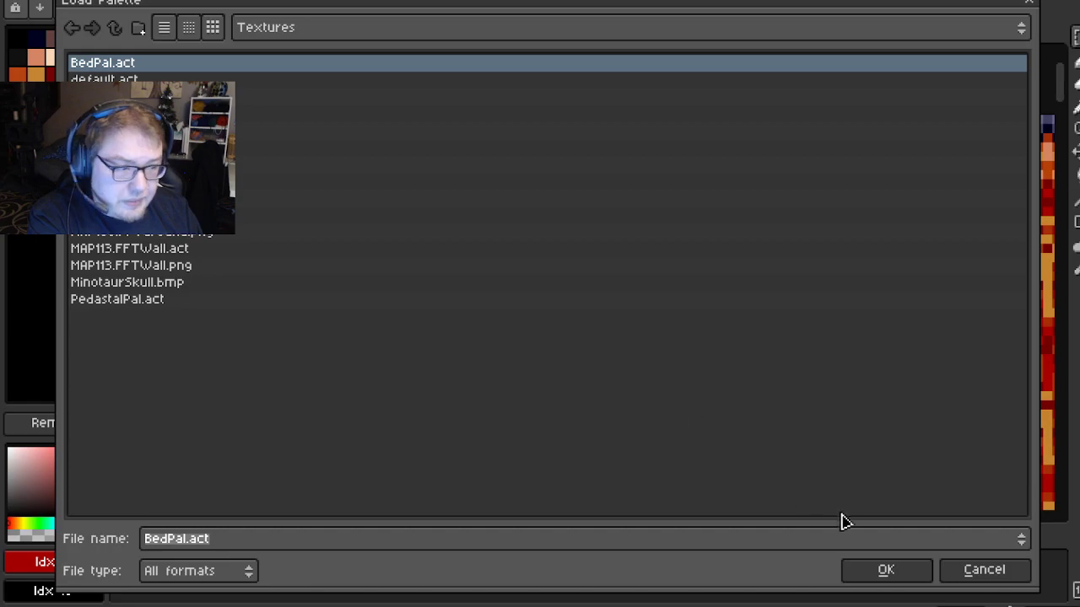
{"action": "left_click", "coordinate": [886, 570]}
{"action": "left_click_drag", "start_coordinate": [319, 261], "coordinate": [362, 301]}
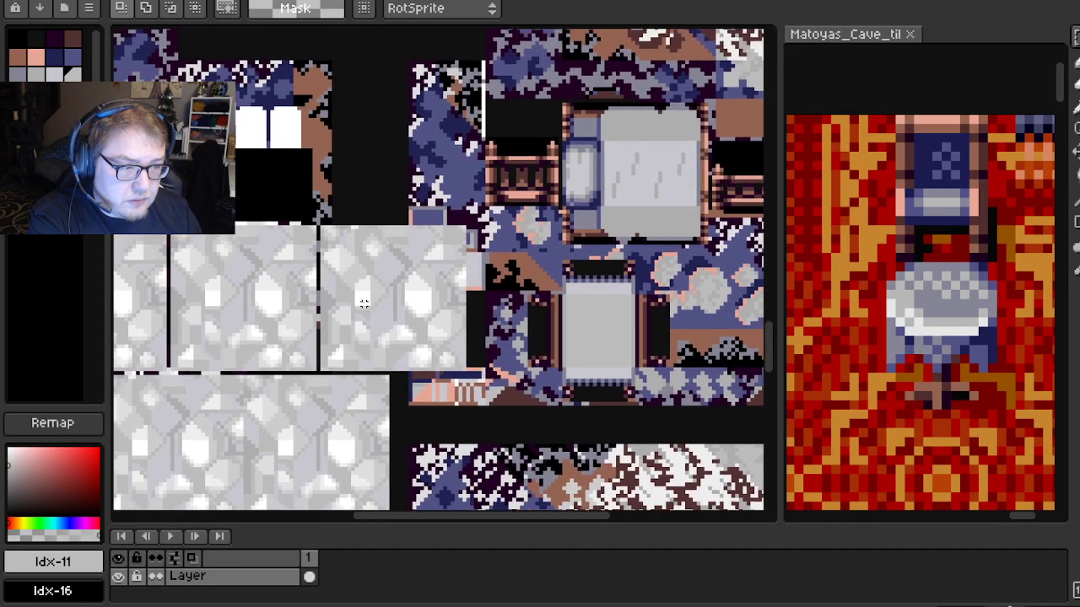
{"action": "left_click_drag", "start_coordinate": [523, 320], "coordinate": [561, 365]}
Examine the white chair blocks and grey centre patch beside the purple and rock tiles under the new palette
{"action": "scroll", "coordinate": [561, 365], "scroll_direction": "up", "scroll_amount": 4}
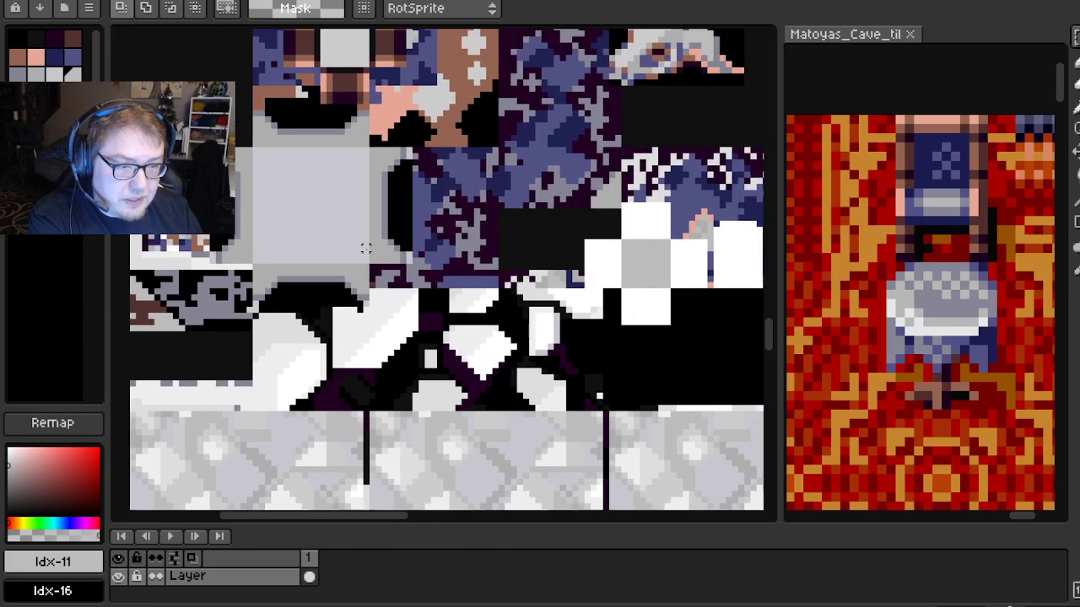
{"action": "scroll", "coordinate": [371, 178], "scroll_direction": "right", "scroll_amount": 5}
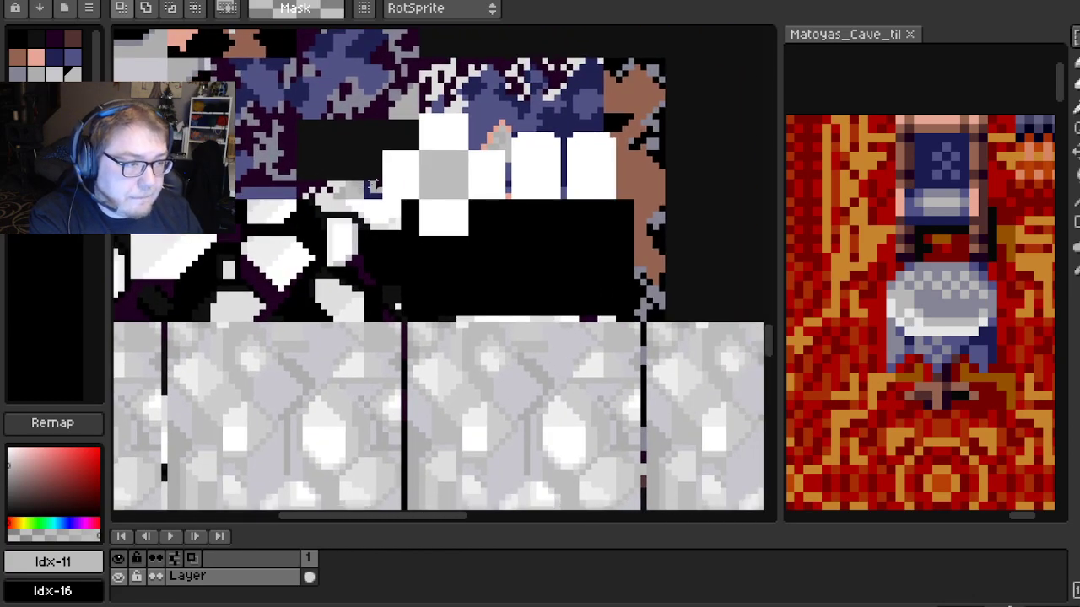
{"action": "scroll", "coordinate": [372, 186], "scroll_direction": "down", "scroll_amount": 1}
{"action": "left_click_drag", "start_coordinate": [629, 316], "coordinate": [398, 305]}
{"action": "scroll", "coordinate": [403, 278], "scroll_direction": "left", "scroll_amount": 2}
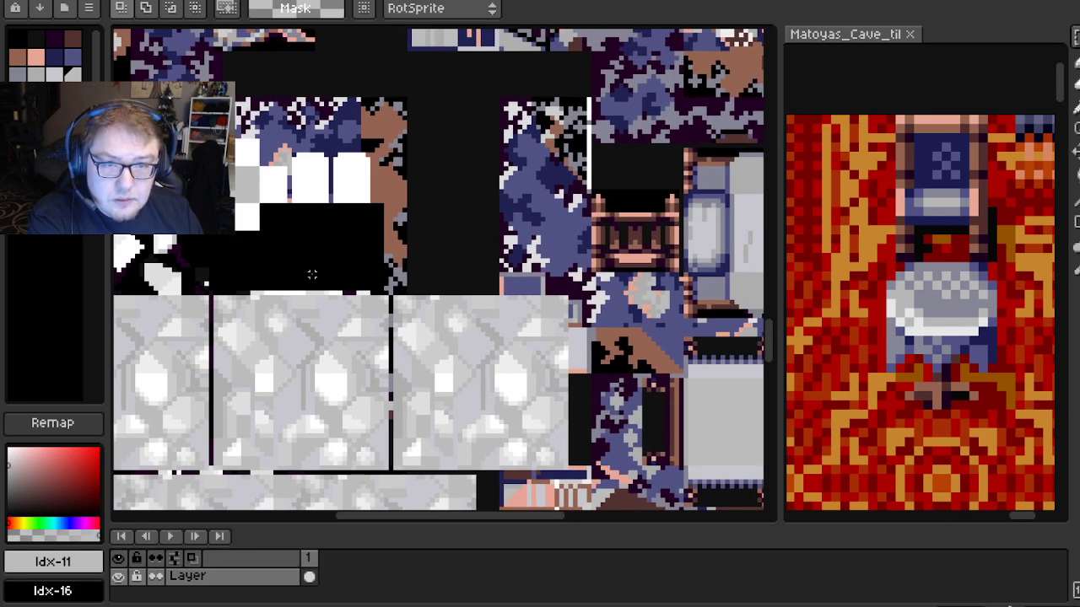
{"action": "scroll", "coordinate": [321, 274], "scroll_direction": "up", "scroll_amount": 4}
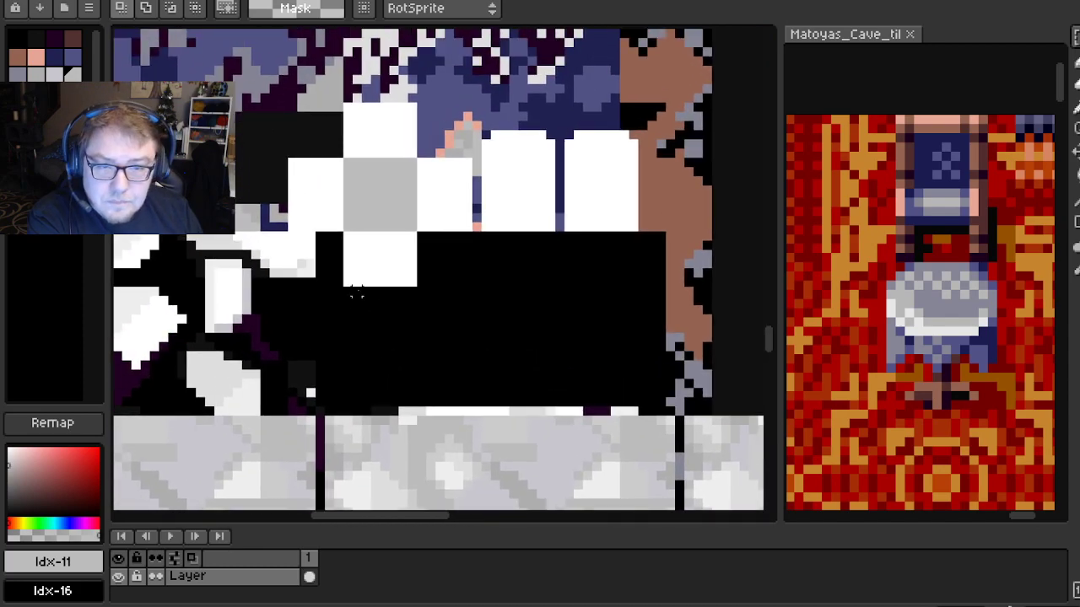
{"action": "scroll", "coordinate": [358, 291], "scroll_direction": "up", "scroll_amount": 2}
{"action": "scroll", "coordinate": [357, 292], "scroll_direction": "left", "scroll_amount": 2}
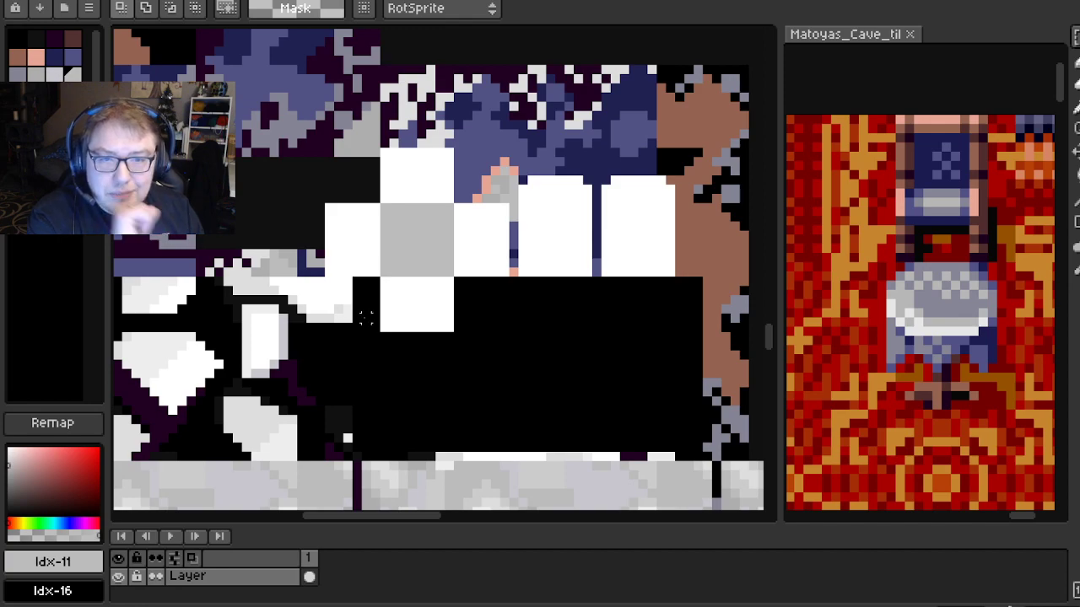
{"action": "left_click_drag", "start_coordinate": [365, 300], "coordinate": [382, 320]}
{"action": "scroll", "coordinate": [381, 329], "scroll_direction": "up", "scroll_amount": 1}
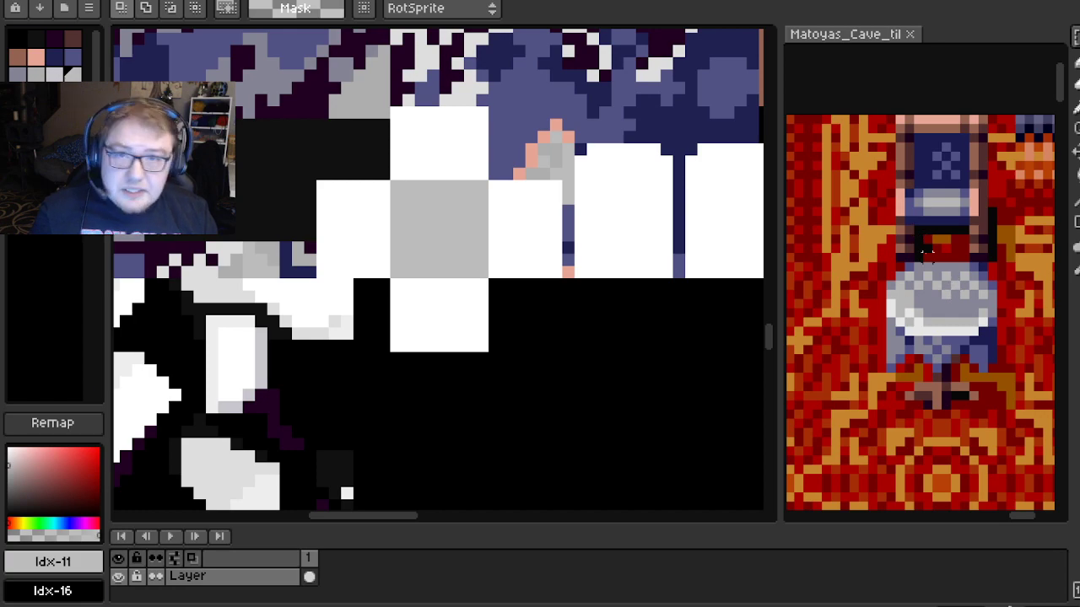
Look from the chair in the Matoyas_Cave_tileset.png reference down to the red table tile and inspect it up close
{"action": "left_click", "coordinate": [926, 251]}
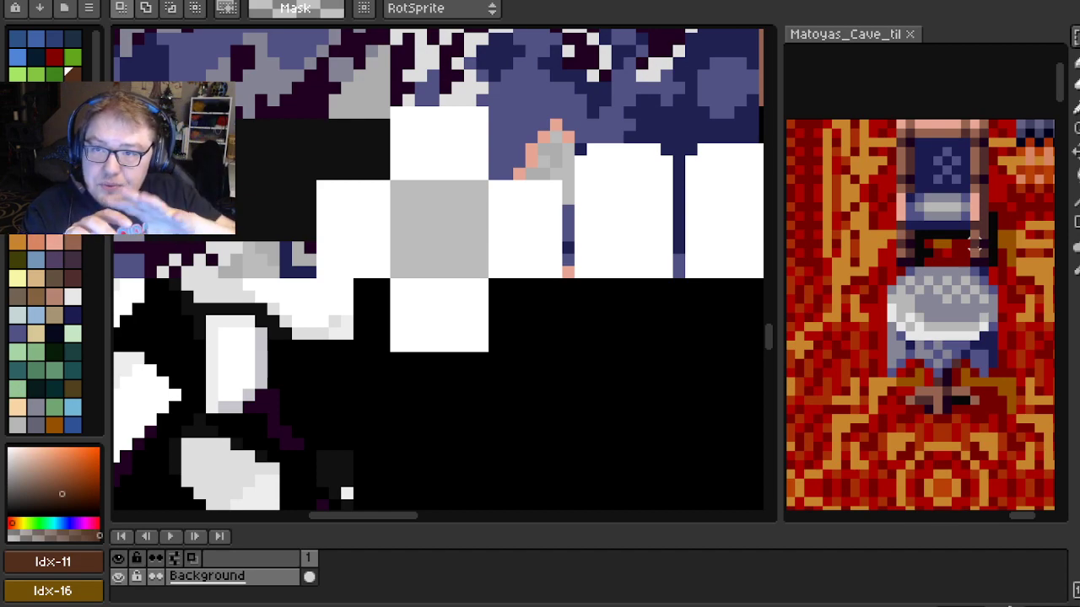
{"action": "scroll", "coordinate": [975, 248], "scroll_direction": "down", "scroll_amount": 2}
{"action": "scroll", "coordinate": [976, 244], "scroll_direction": "down", "scroll_amount": 10}
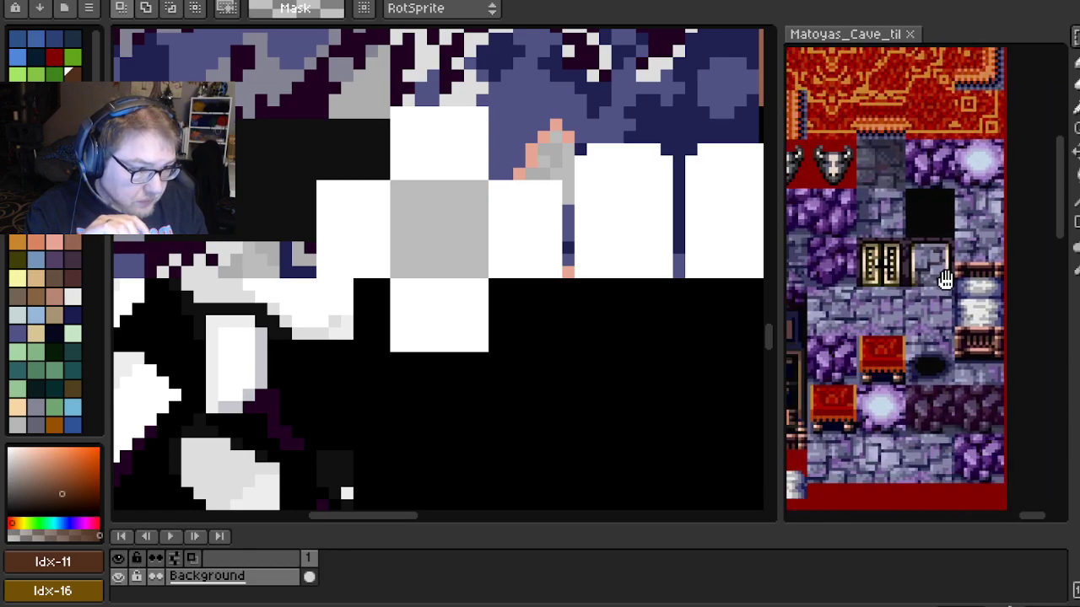
{"action": "scroll", "coordinate": [965, 265], "scroll_direction": "up", "scroll_amount": 4}
{"action": "scroll", "coordinate": [945, 279], "scroll_direction": "left", "scroll_amount": 3}
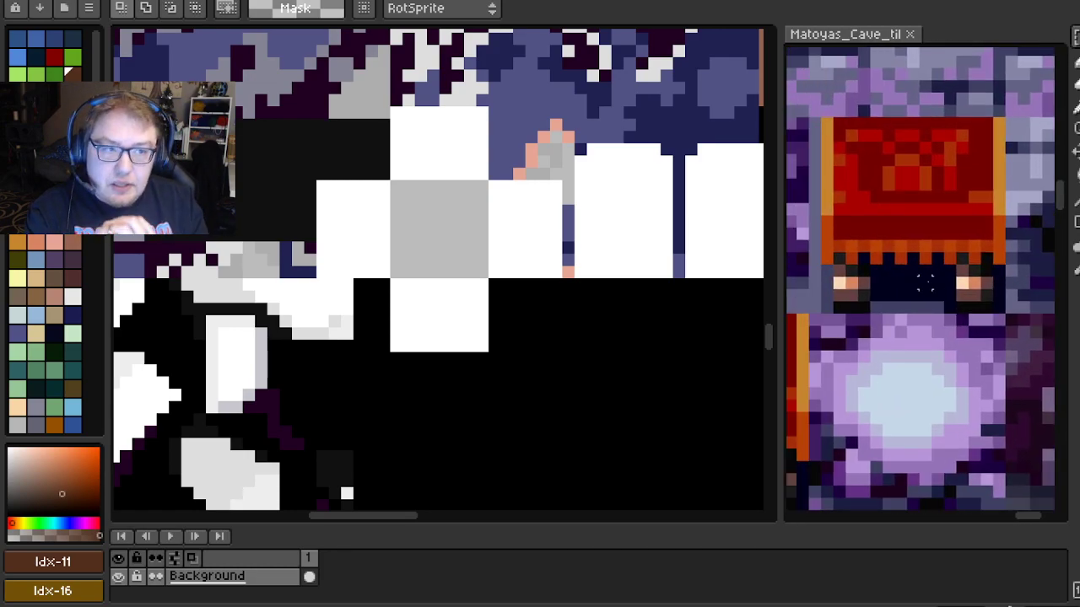
Switch to the 3D map editor and view the whole cave room around the unfinished chair and white table
{"action": "key", "text": "alt+Tab"}
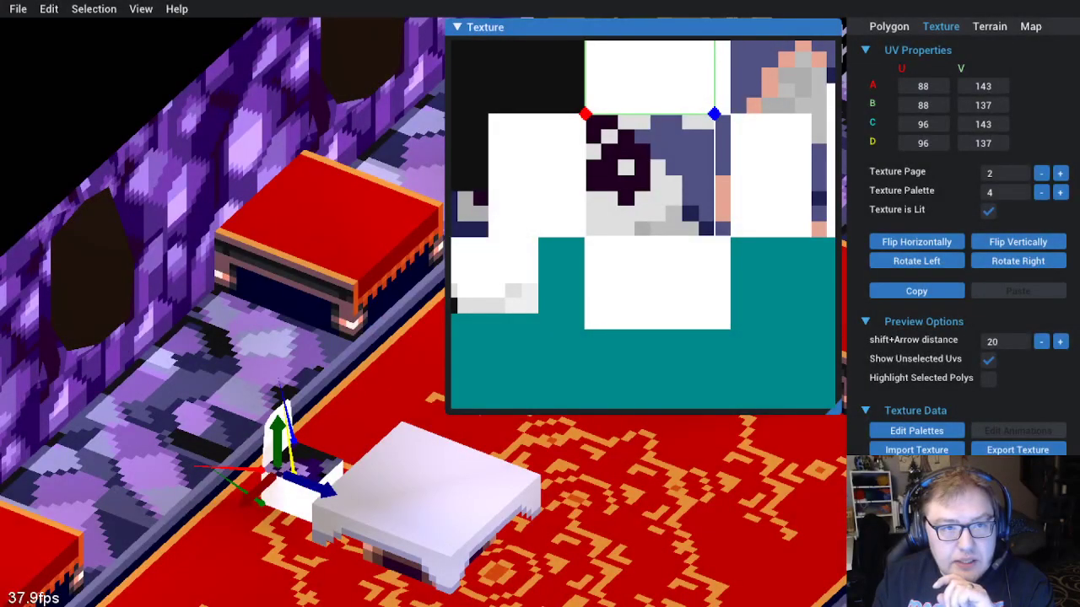
{"action": "scroll", "coordinate": [326, 169], "scroll_direction": "down", "scroll_amount": 8}
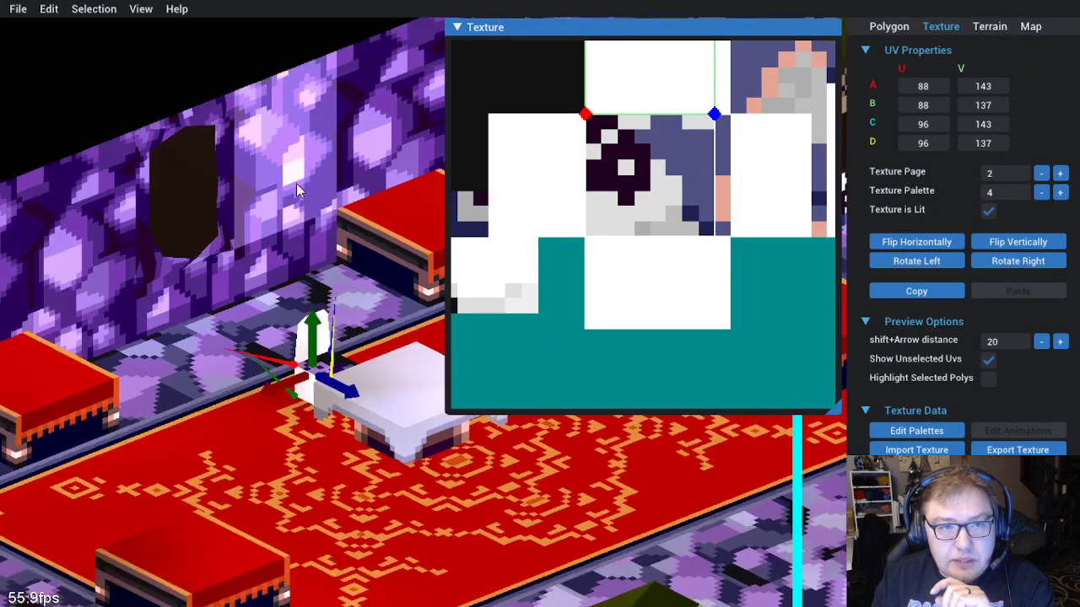
{"action": "scroll", "coordinate": [460, 541], "scroll_direction": "down", "scroll_amount": 4}
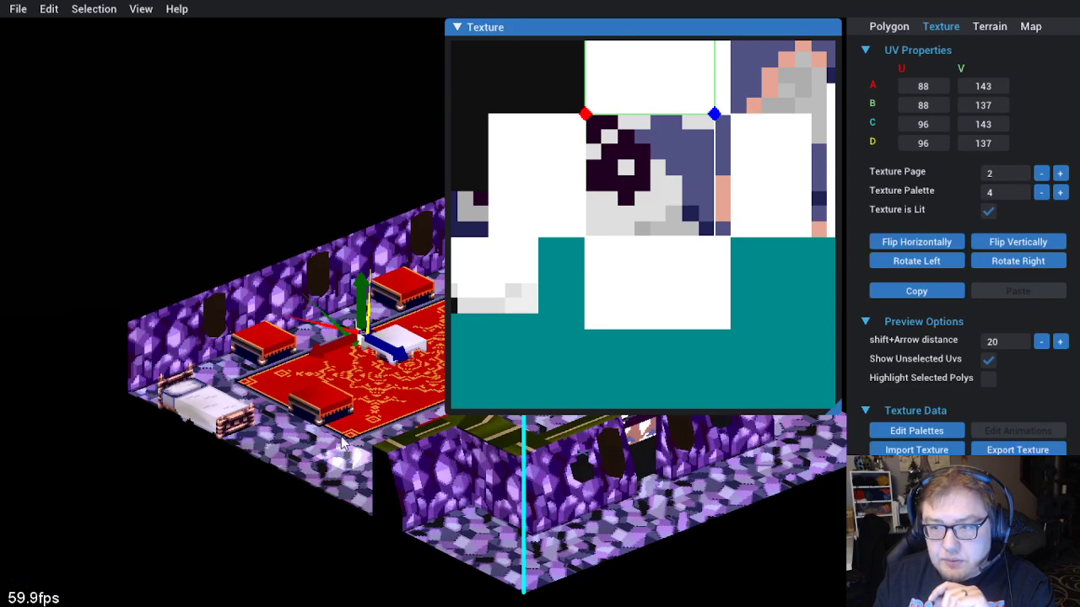
{"action": "scroll", "coordinate": [355, 476], "scroll_direction": "up", "scroll_amount": 2}
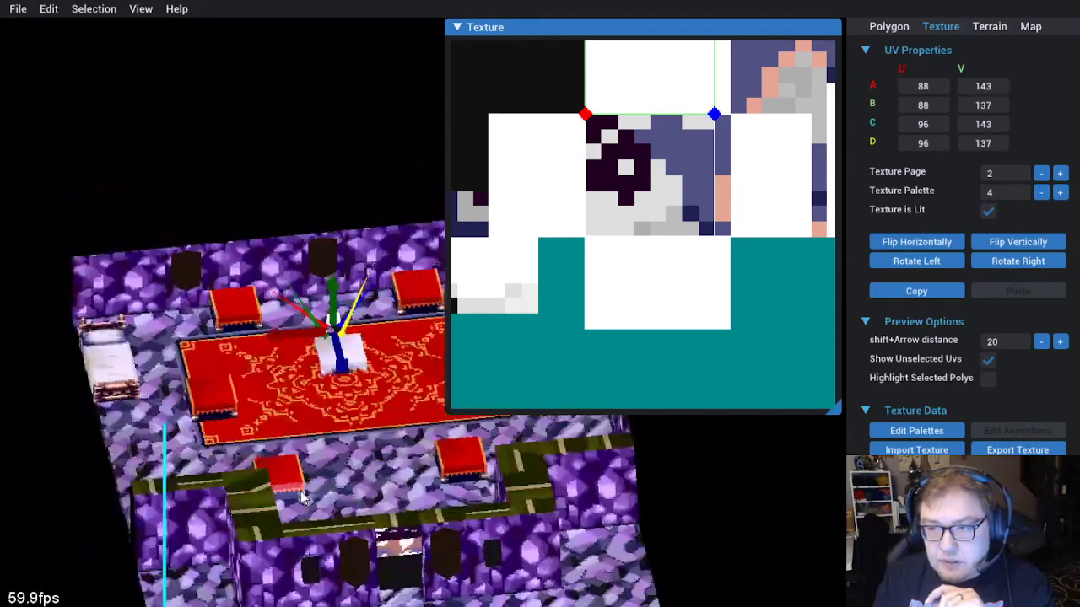
Inspect the red tables around the rug and check the texture properties of one table's side
{"action": "left_click", "coordinate": [211, 431]}
{"action": "scroll", "coordinate": [211, 430], "scroll_direction": "up", "scroll_amount": 2}
{"action": "key", "text": "Escape"}
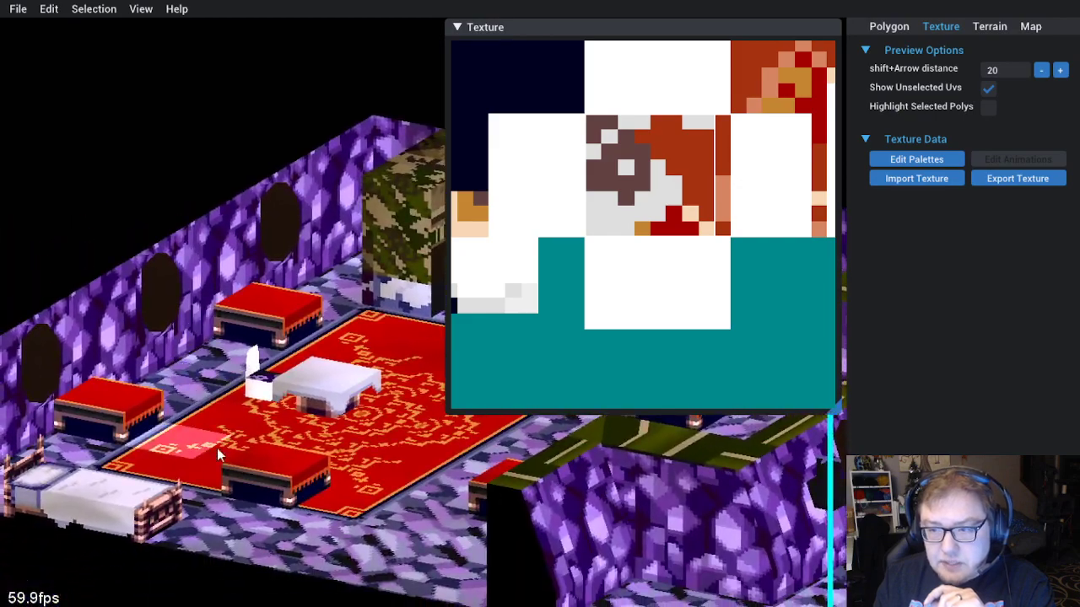
{"action": "left_click", "coordinate": [291, 477]}
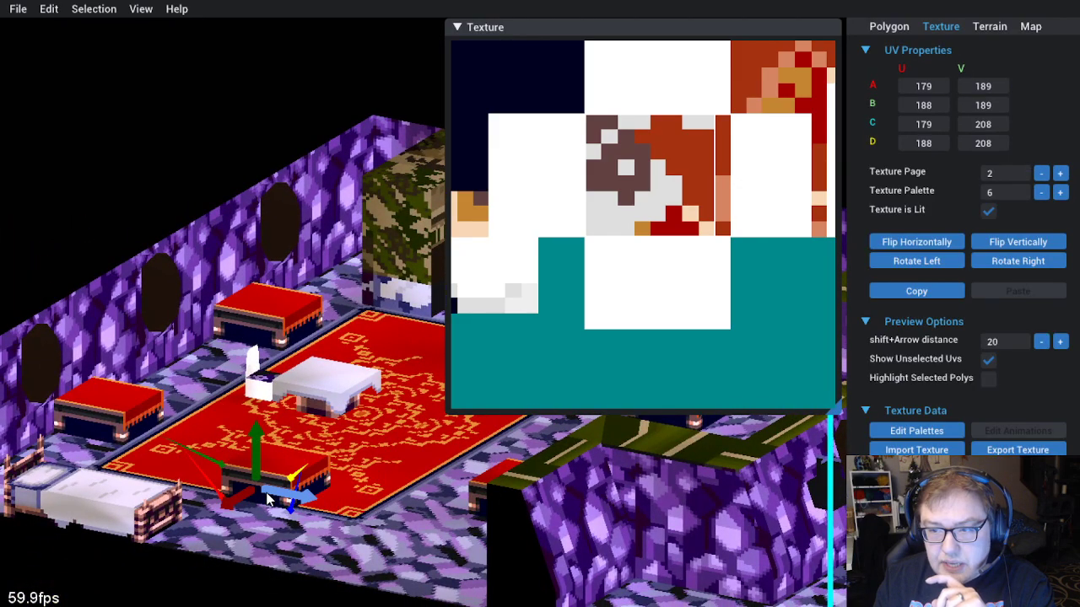
{"action": "key", "text": "Escape"}
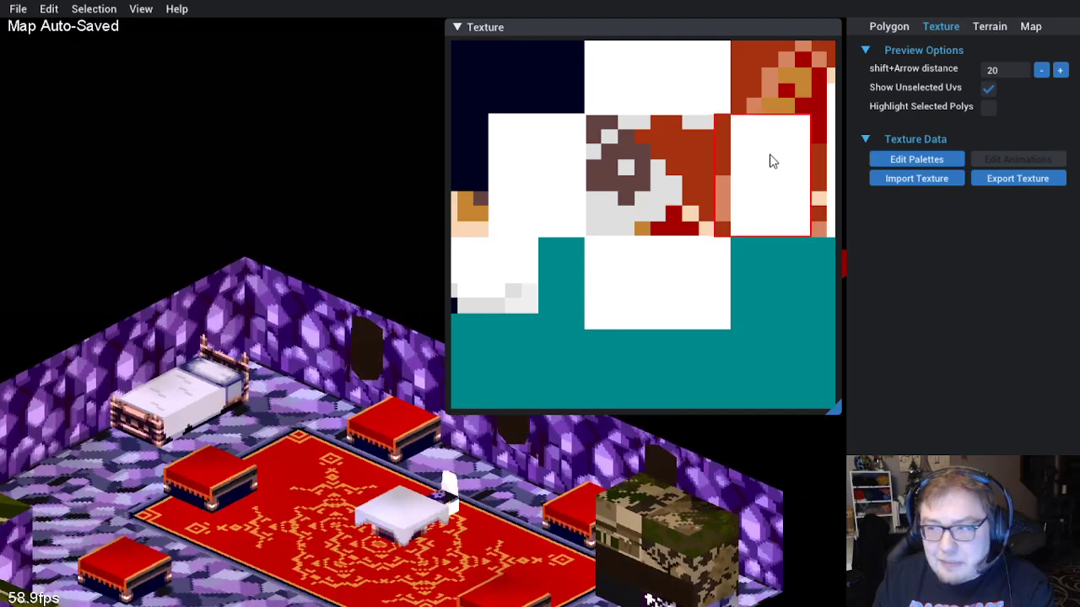
Set the map background's top color to pure red (R 255, G 0, B 0)
{"action": "left_click", "coordinate": [1031, 26]}
{"action": "left_click", "coordinate": [988, 229]}
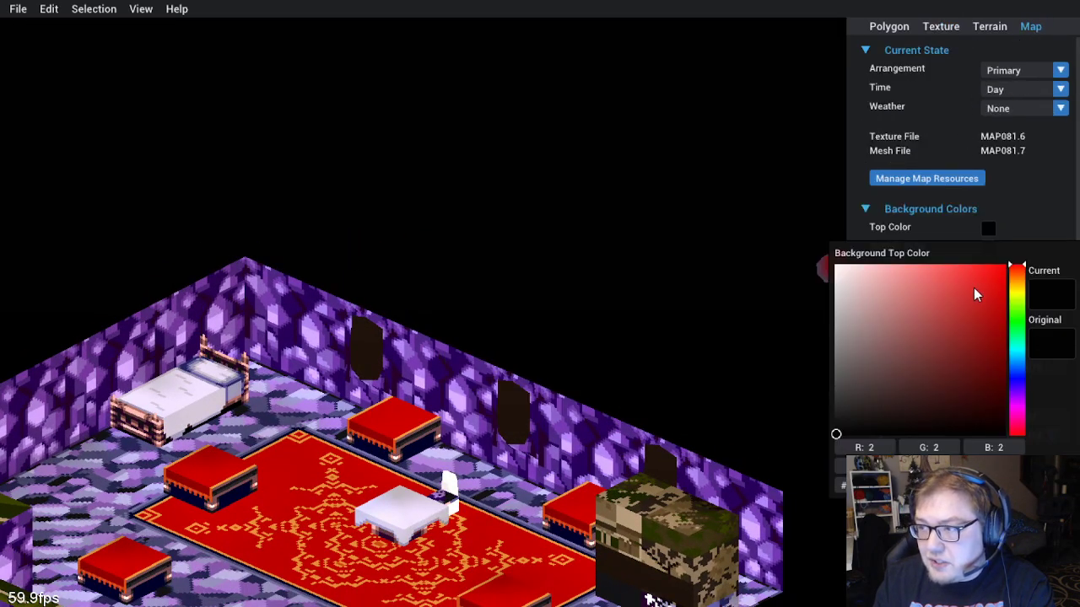
{"action": "left_click_drag", "start_coordinate": [971, 292], "coordinate": [1011, 253]}
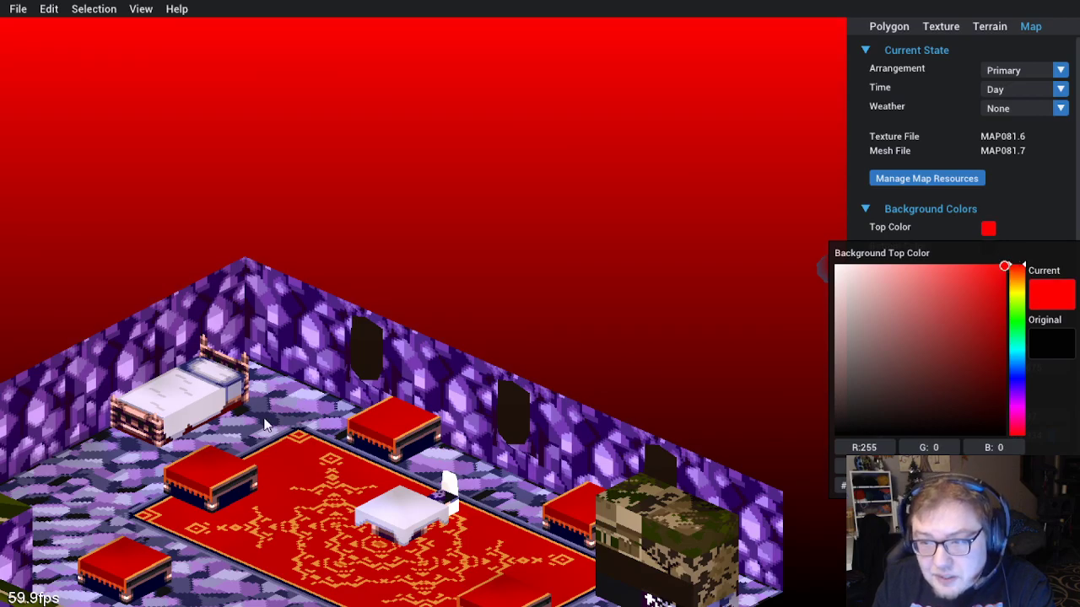
{"action": "left_click", "coordinate": [467, 275]}
{"action": "scroll", "coordinate": [417, 320], "scroll_direction": "up", "scroll_amount": 8}
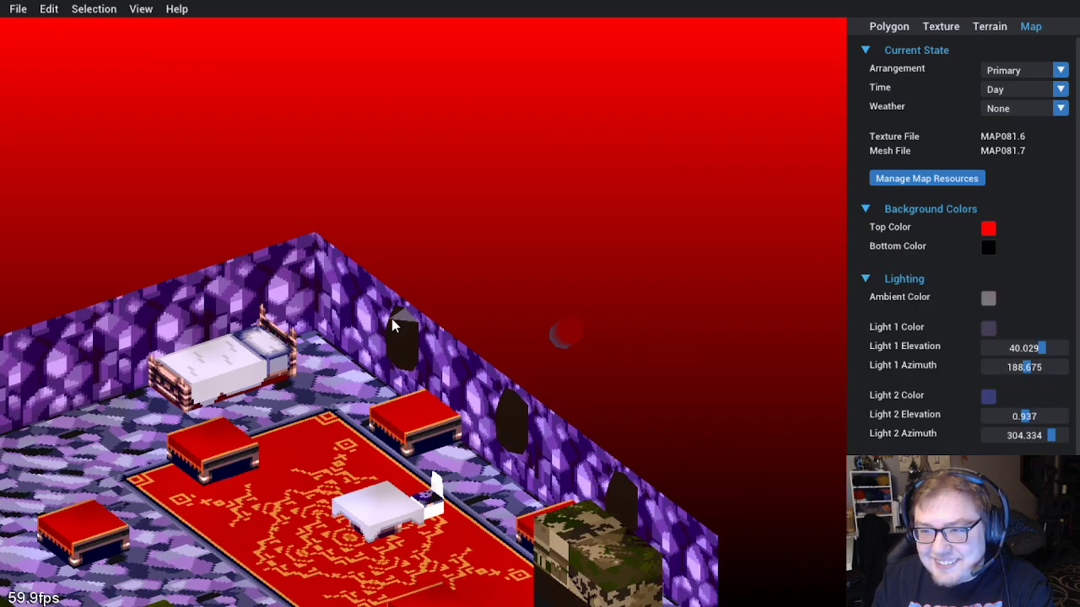
Examine the bed's lower edge and frame up close against the red background
{"action": "scroll", "coordinate": [624, 501], "scroll_direction": "down", "scroll_amount": 8}
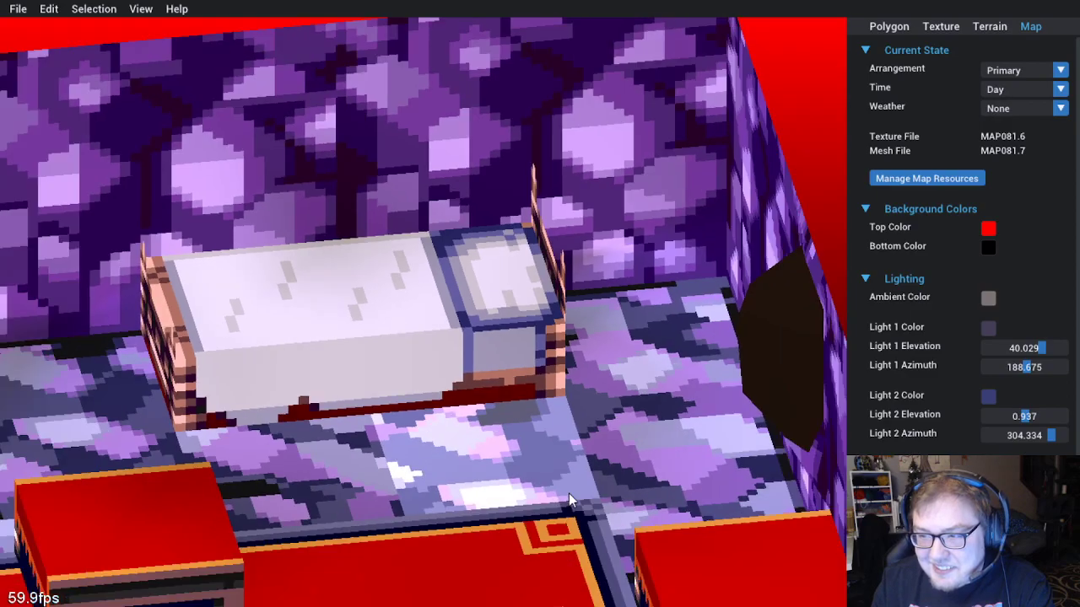
{"action": "left_click_drag", "start_coordinate": [567, 492], "coordinate": [495, 434]}
{"action": "scroll", "coordinate": [272, 466], "scroll_direction": "up", "scroll_amount": 5}
{"action": "scroll", "coordinate": [272, 467], "scroll_direction": "down", "scroll_amount": 5}
{"action": "left_click_drag", "start_coordinate": [272, 466], "coordinate": [268, 409]}
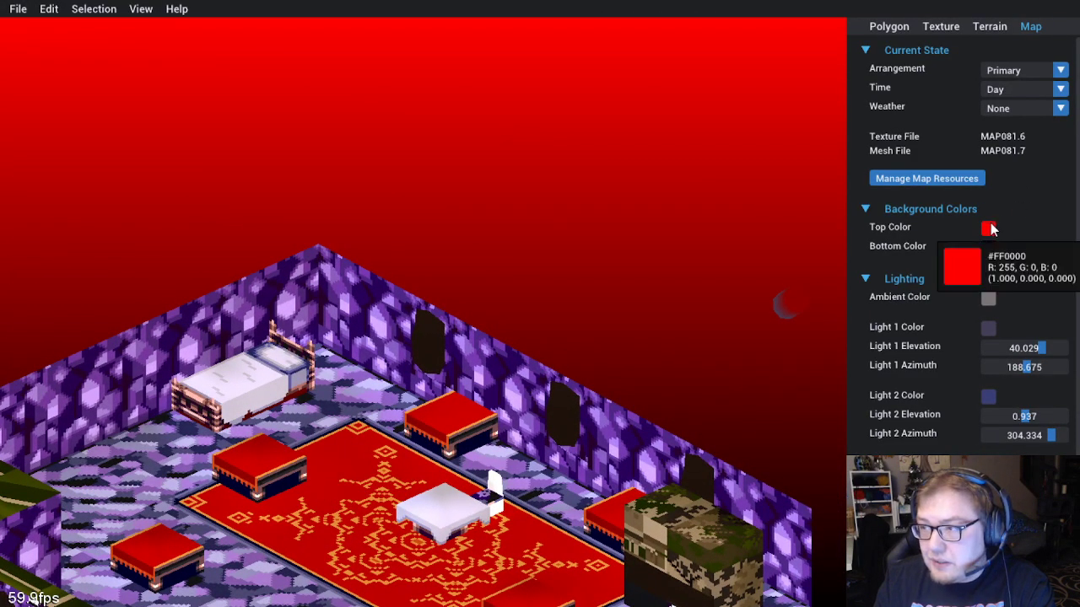
Set the map background's top color back to black
{"action": "left_click", "coordinate": [988, 228]}
{"action": "left_click_drag", "start_coordinate": [964, 311], "coordinate": [836, 433]}
{"action": "left_click", "coordinate": [699, 276]}
Look around the room at the bed, the white table and the unfinished chair from several angles
{"action": "left_click_drag", "start_coordinate": [699, 277], "coordinate": [402, 413]}
{"action": "scroll", "coordinate": [402, 414], "scroll_direction": "up", "scroll_amount": 4}
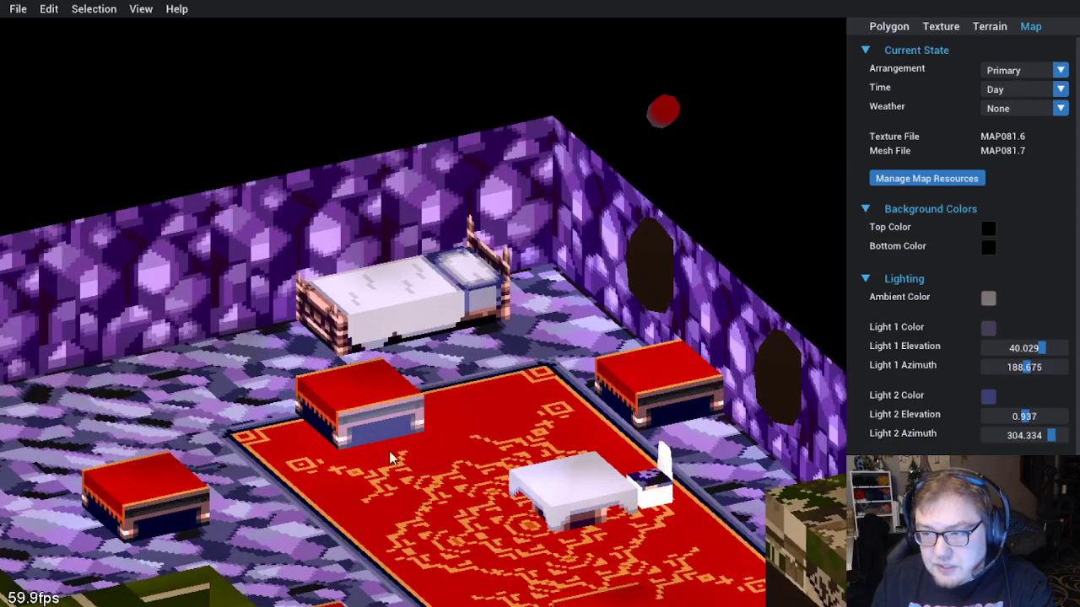
{"action": "scroll", "coordinate": [405, 438], "scroll_direction": "up", "scroll_amount": 4}
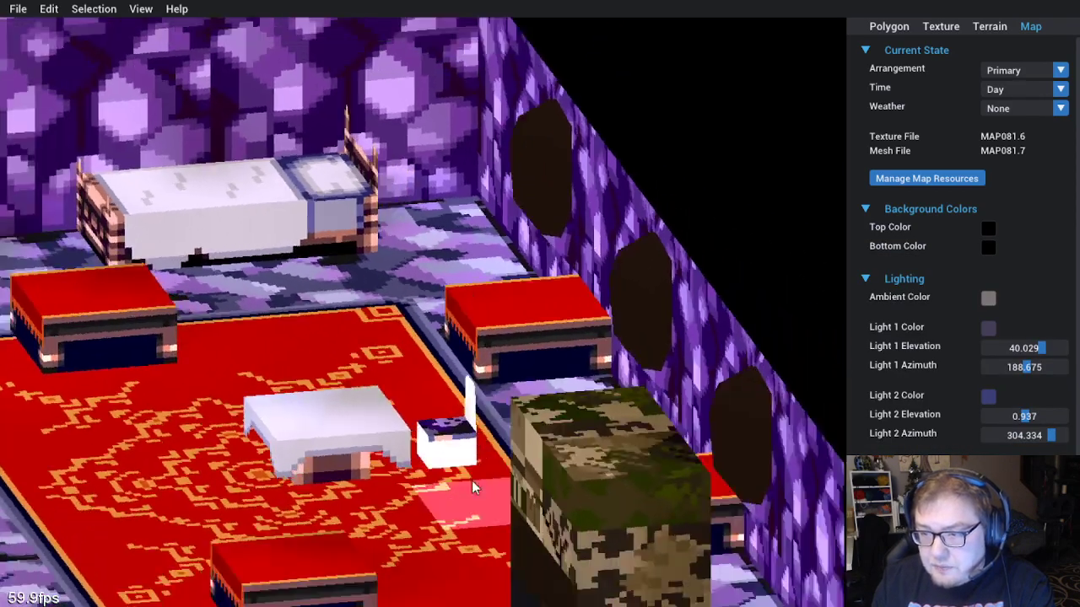
{"action": "left_click_drag", "start_coordinate": [474, 487], "coordinate": [546, 513]}
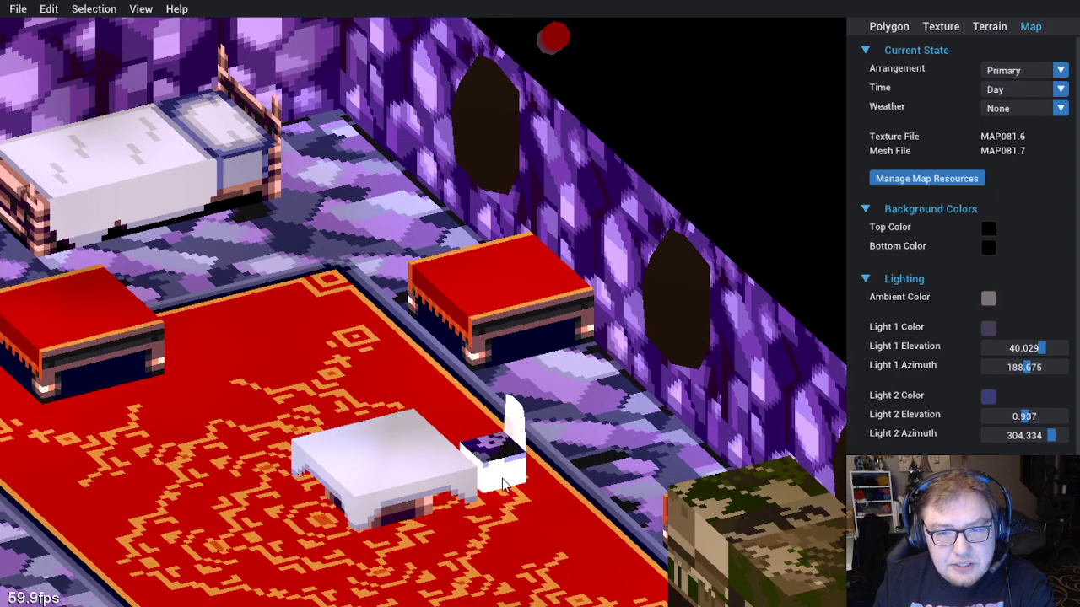
{"action": "left_click_drag", "start_coordinate": [504, 485], "coordinate": [341, 423]}
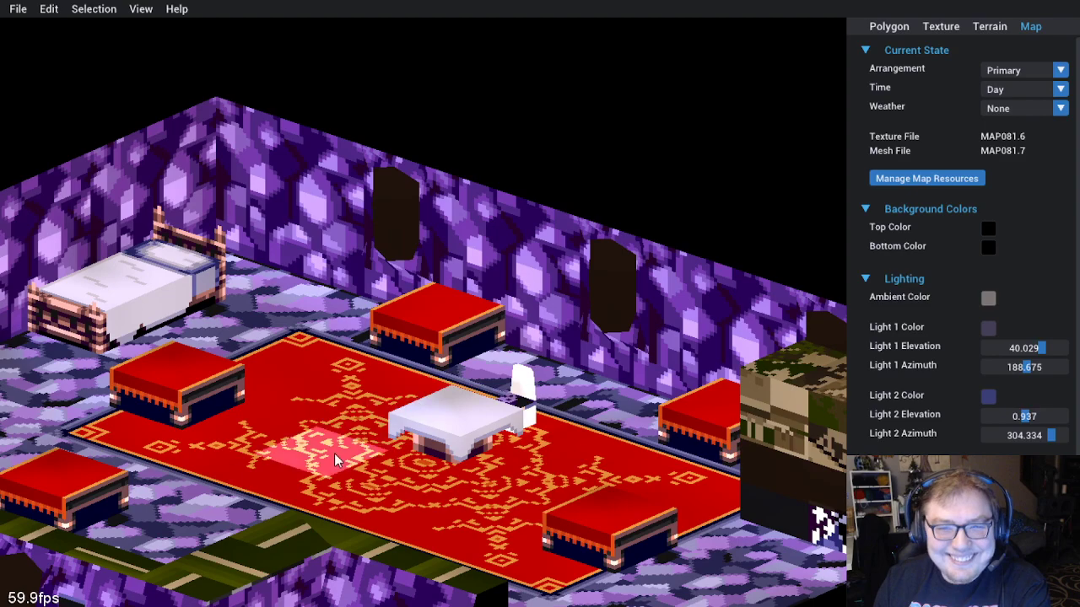
{"action": "scroll", "coordinate": [330, 469], "scroll_direction": "down", "scroll_amount": 5}
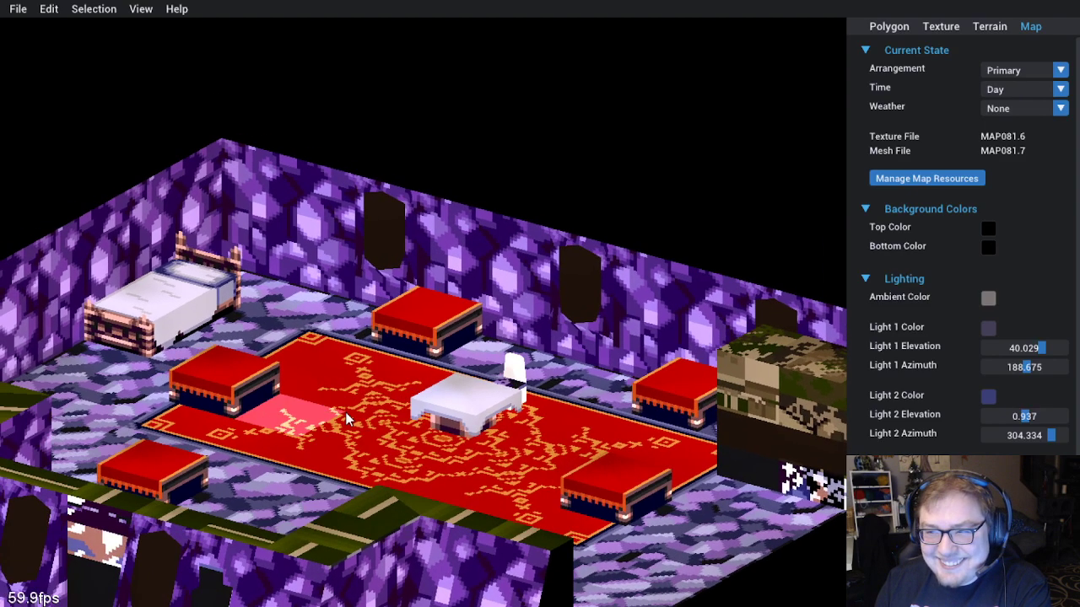
{"action": "scroll", "coordinate": [325, 420], "scroll_direction": "down", "scroll_amount": 2}
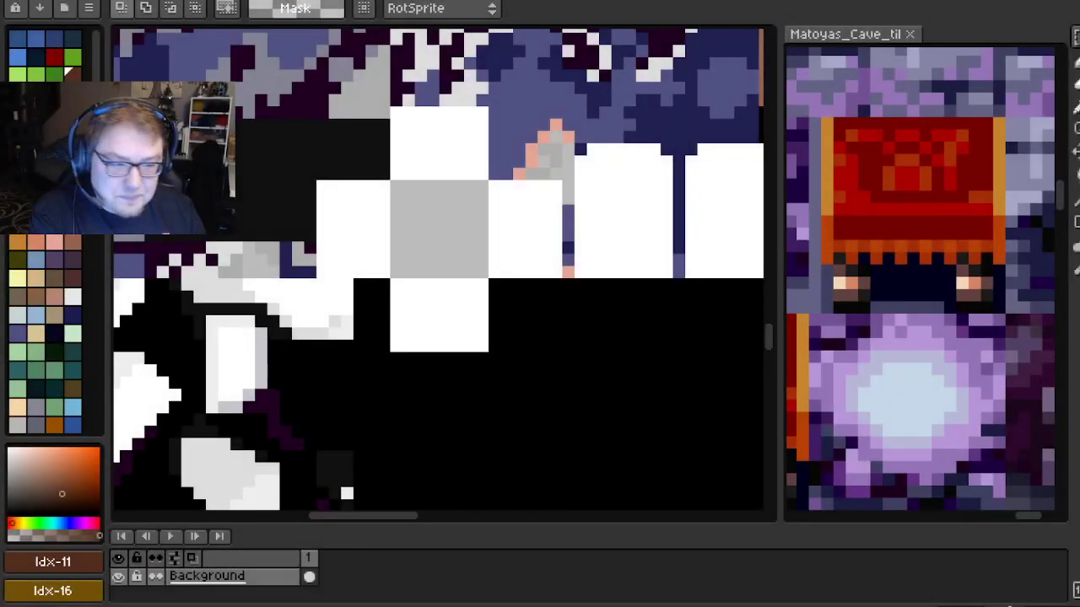
Switch to the pixel editor and compare the chair in the Matoyas_Cave tileset reference with the white chair blocks
{"action": "scroll", "coordinate": [445, 198], "scroll_direction": "down", "scroll_amount": 1}
{"action": "scroll", "coordinate": [897, 276], "scroll_direction": "down", "scroll_amount": 4}
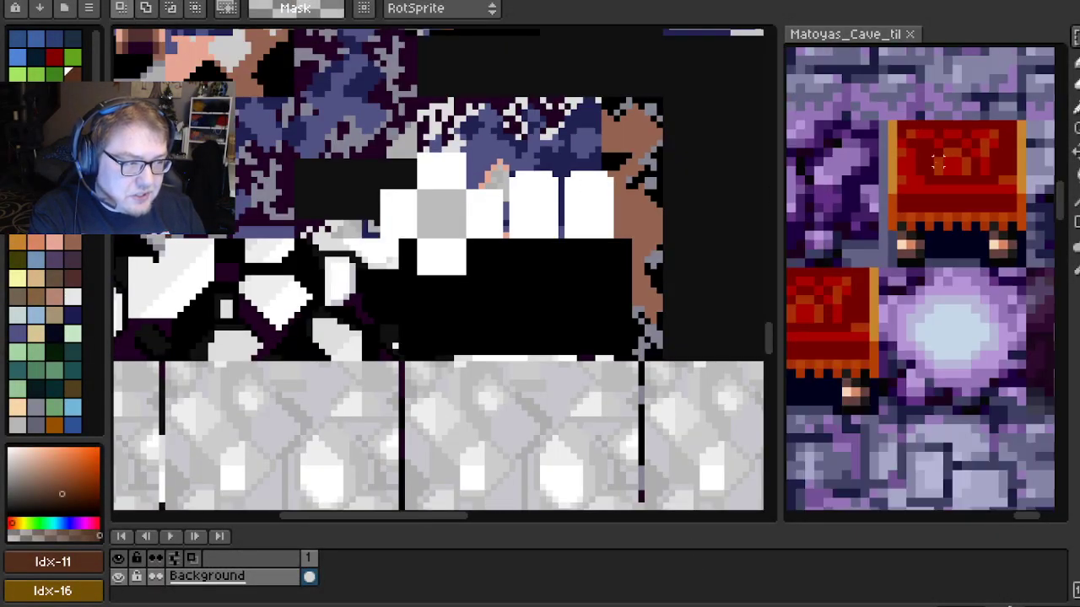
{"action": "scroll", "coordinate": [897, 277], "scroll_direction": "up", "scroll_amount": 6}
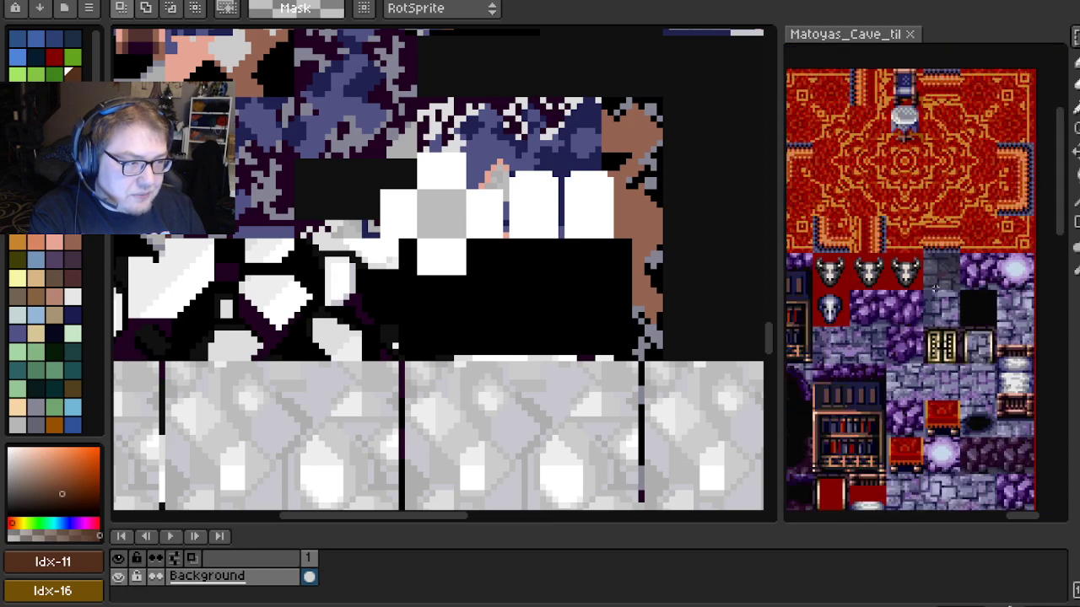
{"action": "scroll", "coordinate": [959, 288], "scroll_direction": "up", "scroll_amount": 2}
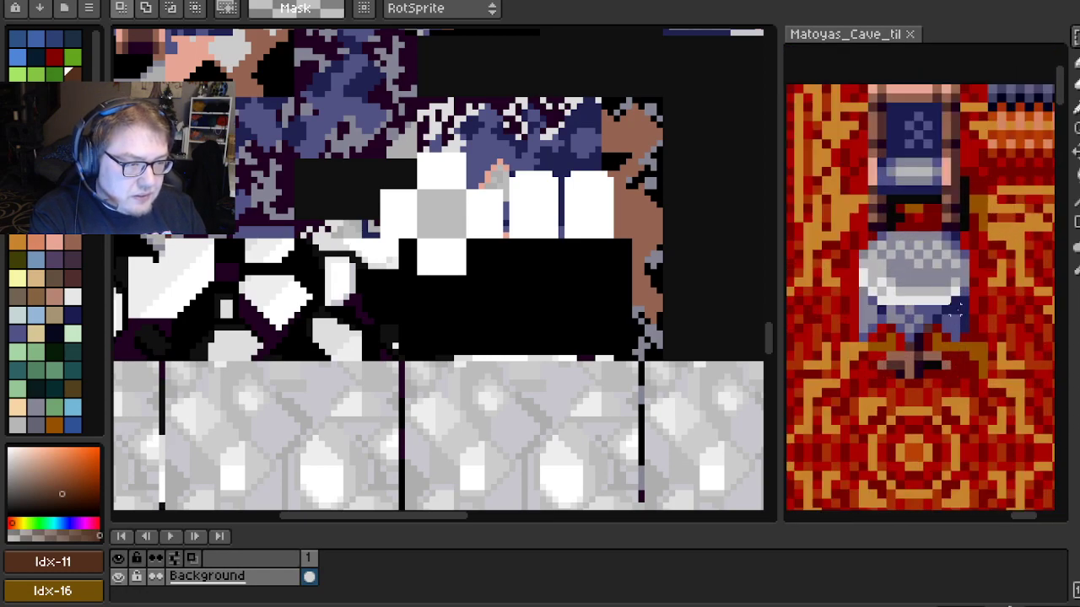
{"action": "key", "text": "ctrl+Tab"}
{"action": "scroll", "coordinate": [581, 260], "scroll_direction": "up", "scroll_amount": 4}
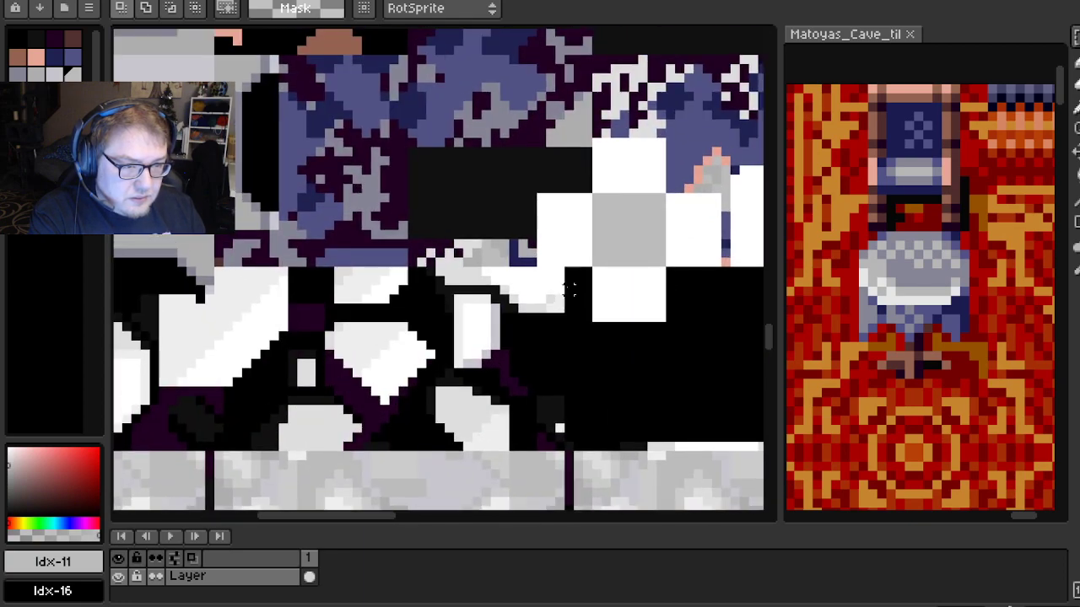
{"action": "scroll", "coordinate": [241, 143], "scroll_direction": "up", "scroll_amount": 2}
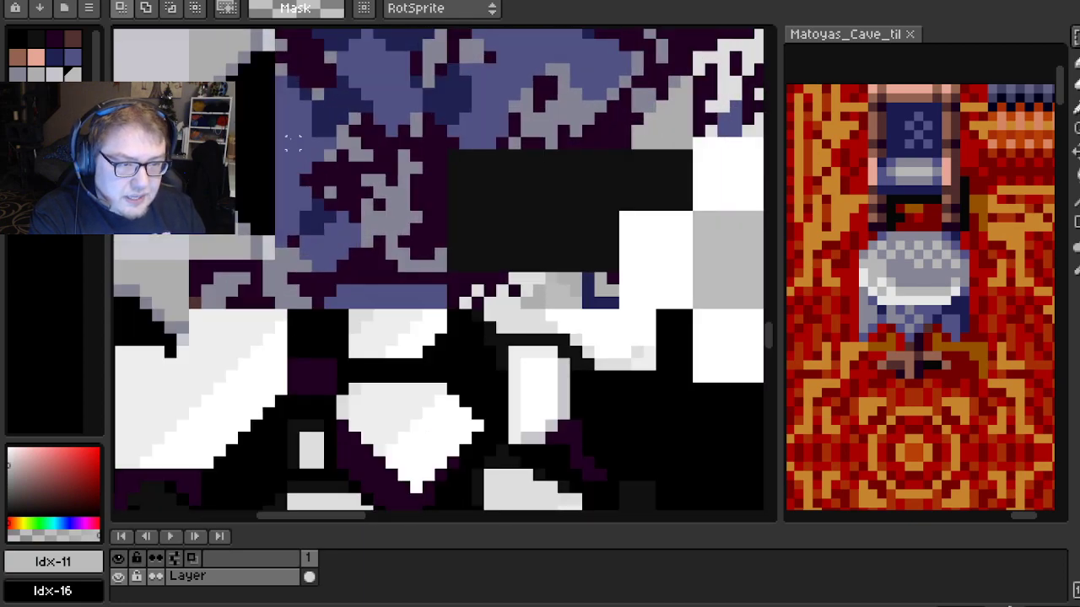
{"action": "scroll", "coordinate": [241, 145], "scroll_direction": "down", "scroll_amount": 2}
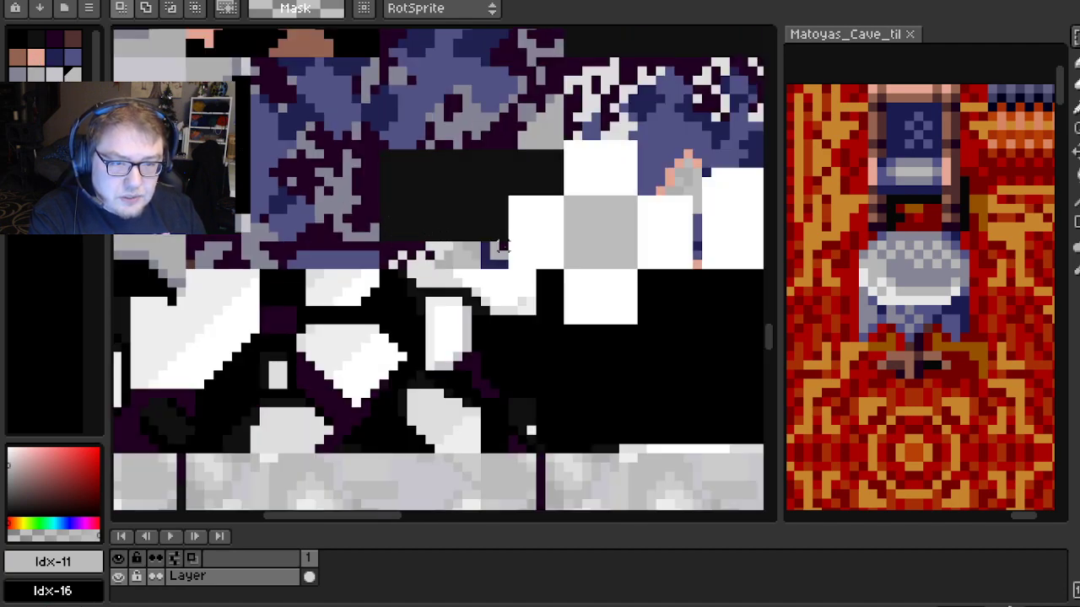
Choose the near-black Idx-1 palette color and compare the reference chair's legs with the white block below the grey patch
{"action": "left_click", "coordinate": [34, 38]}
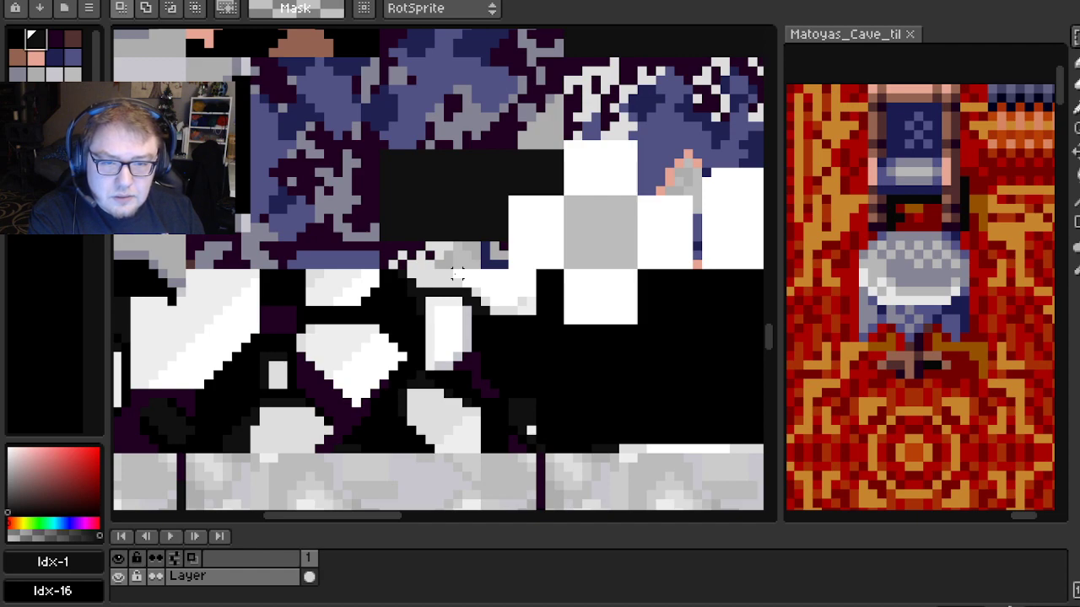
{"action": "left_click_drag", "start_coordinate": [670, 270], "coordinate": [543, 287]}
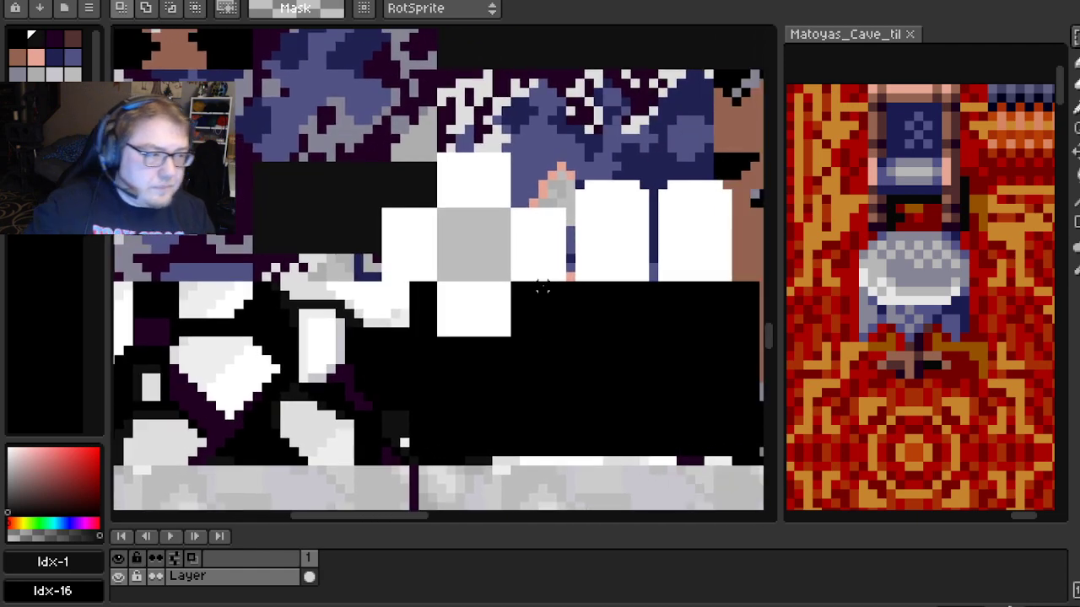
{"action": "scroll", "coordinate": [532, 291], "scroll_direction": "up", "scroll_amount": 1}
{"action": "left_click_drag", "start_coordinate": [386, 314], "coordinate": [400, 306]}
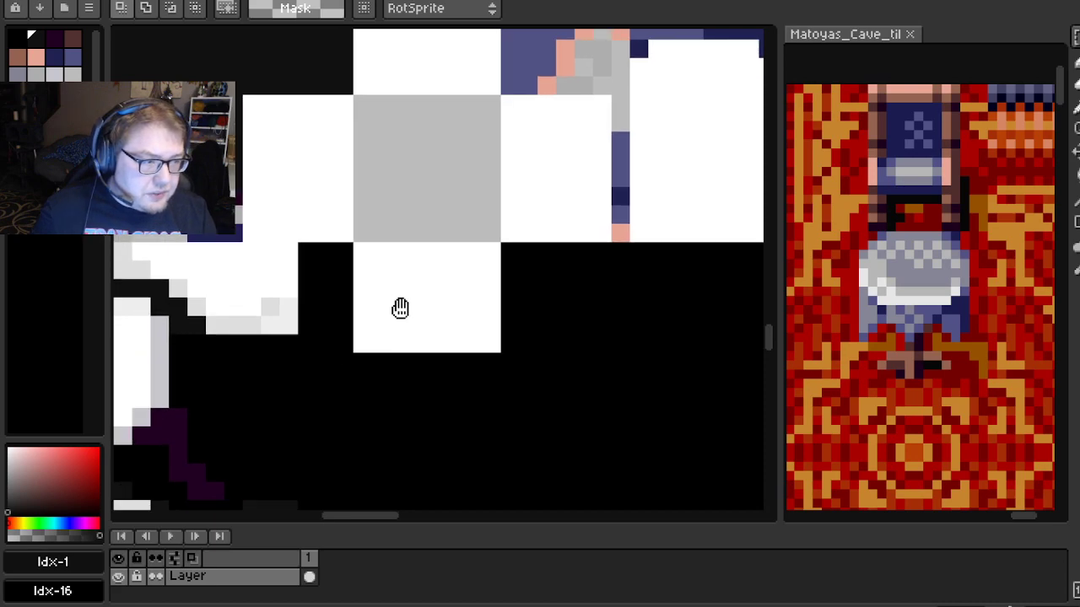
{"action": "scroll", "coordinate": [932, 210], "scroll_direction": "up", "scroll_amount": 1}
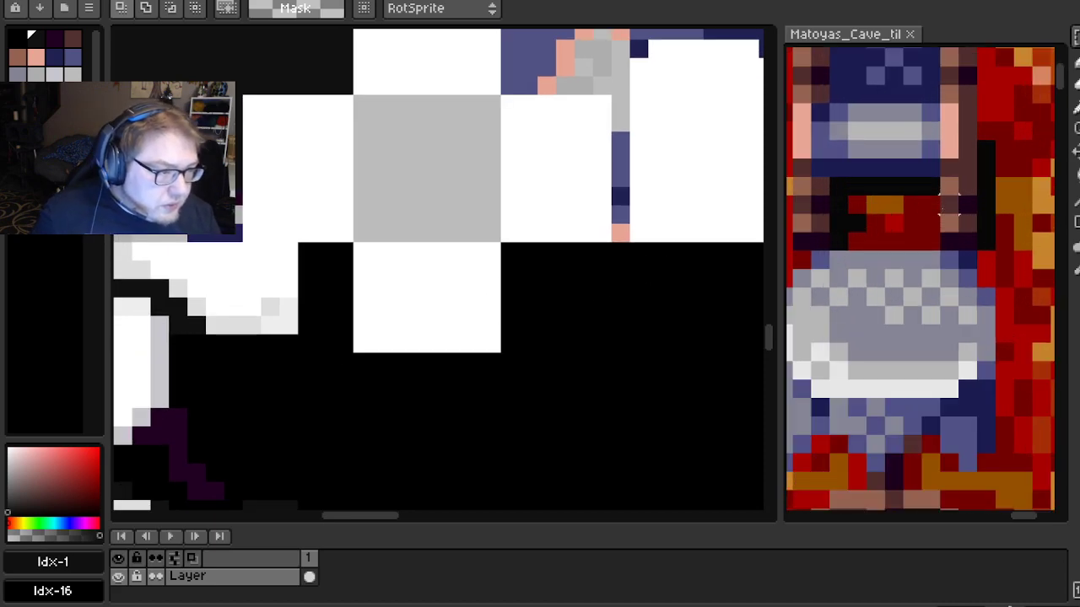
{"action": "left_click", "coordinate": [935, 209]}
{"action": "scroll", "coordinate": [934, 208], "scroll_direction": "up", "scroll_amount": 1}
{"action": "scroll", "coordinate": [937, 206], "scroll_direction": "down", "scroll_amount": 2}
{"action": "scroll", "coordinate": [941, 205], "scroll_direction": "up", "scroll_amount": 1}
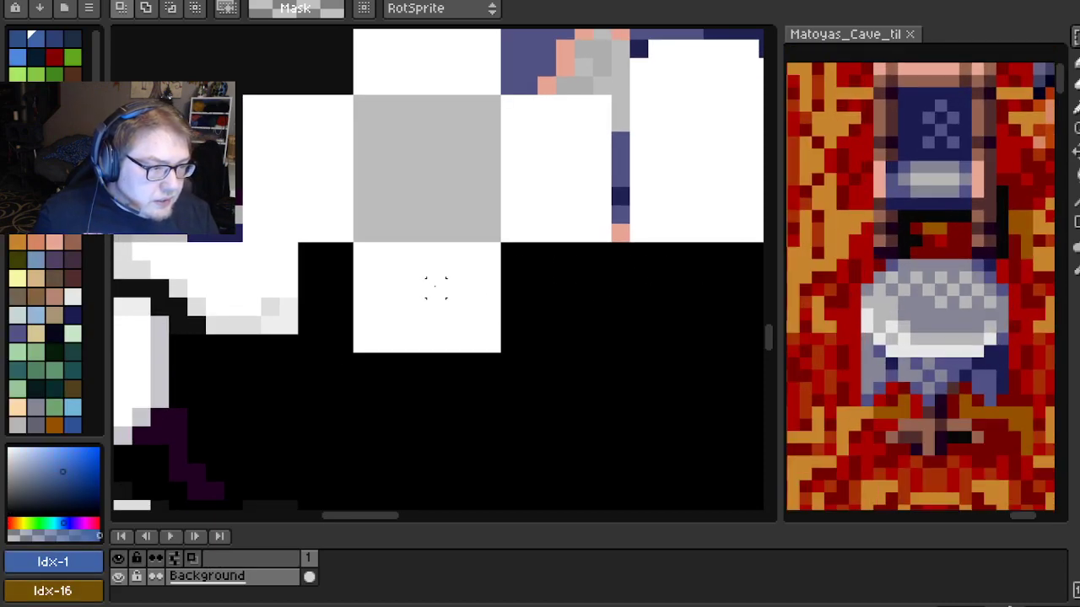
{"action": "left_click_drag", "start_coordinate": [435, 288], "coordinate": [452, 248]}
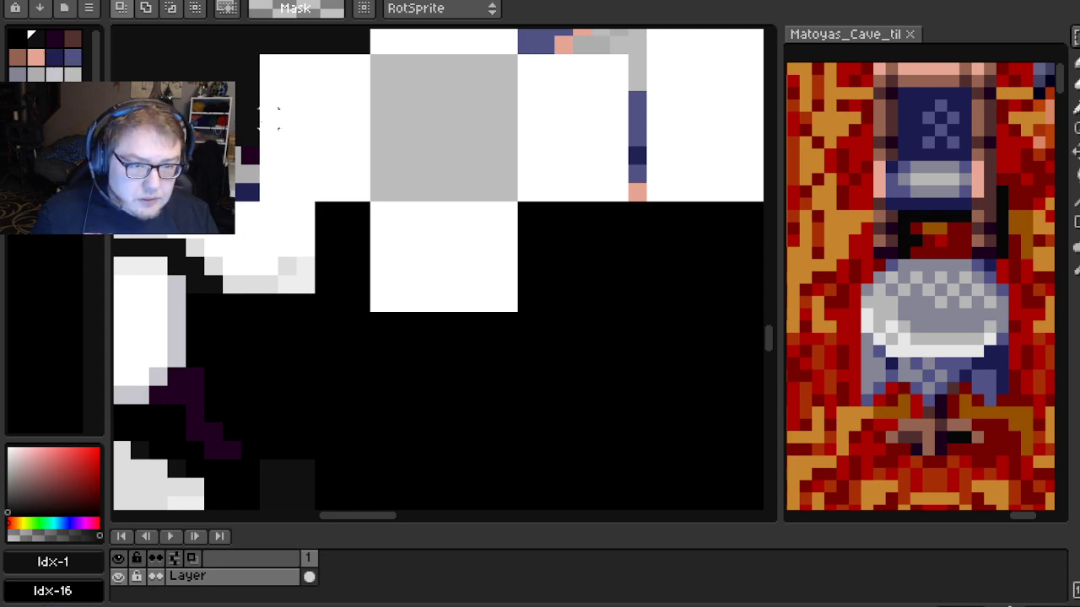
Sample the dark purple #210021 from the foot of the chair's leg in the tileset reference
{"action": "scroll", "coordinate": [930, 225], "scroll_direction": "up", "scroll_amount": 1}
{"action": "key", "text": "i"}
{"action": "left_click", "coordinate": [930, 224]}
{"action": "key", "text": "m"}
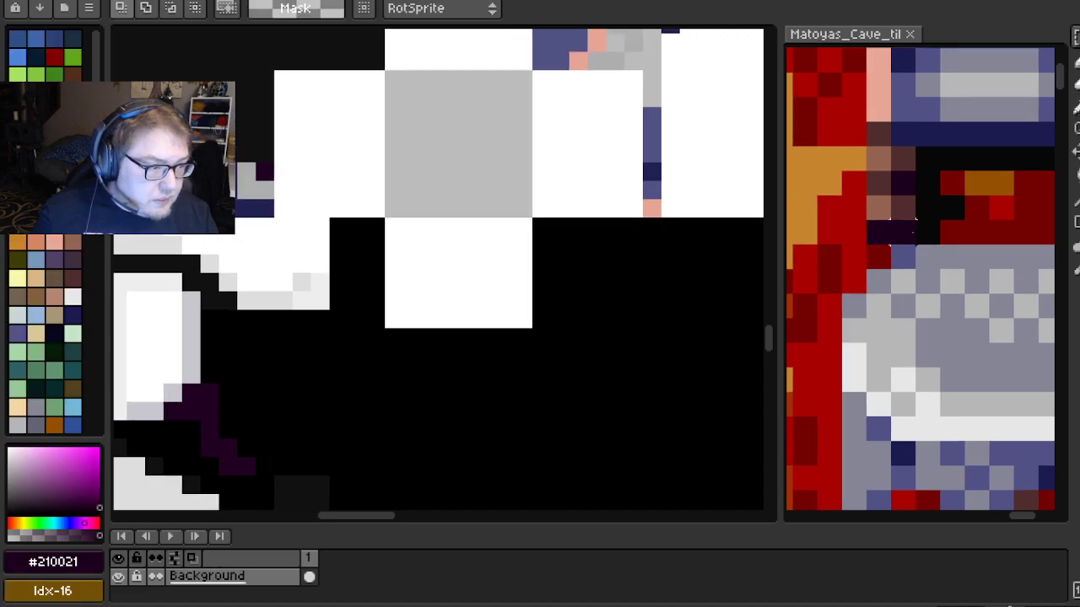
{"action": "key", "text": "i"}
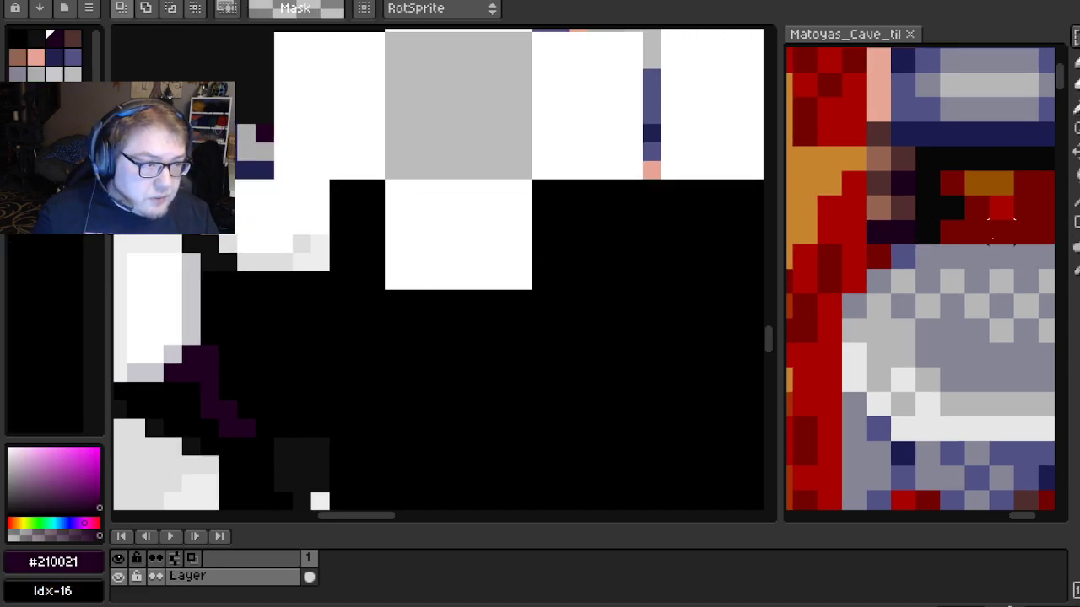
Paint two dark purple pixels with the 1px Pencil in each lower corner of the white block below the grey patch
{"action": "scroll", "coordinate": [864, 364], "scroll_direction": "up", "scroll_amount": 1}
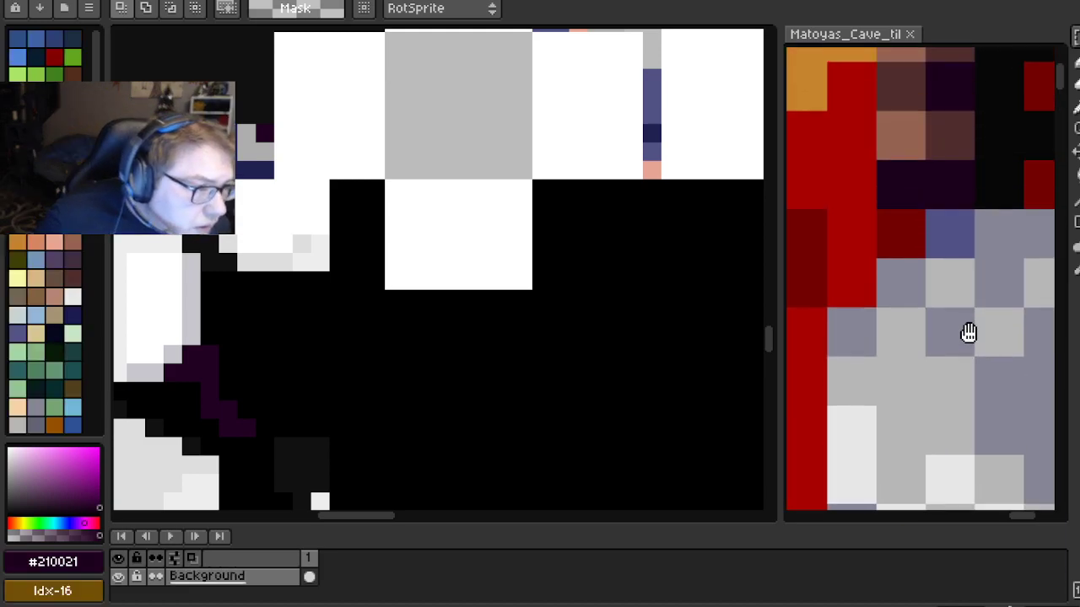
{"action": "scroll", "coordinate": [967, 332], "scroll_direction": "up", "scroll_amount": 1}
{"action": "scroll", "coordinate": [962, 355], "scroll_direction": "down", "scroll_amount": 3}
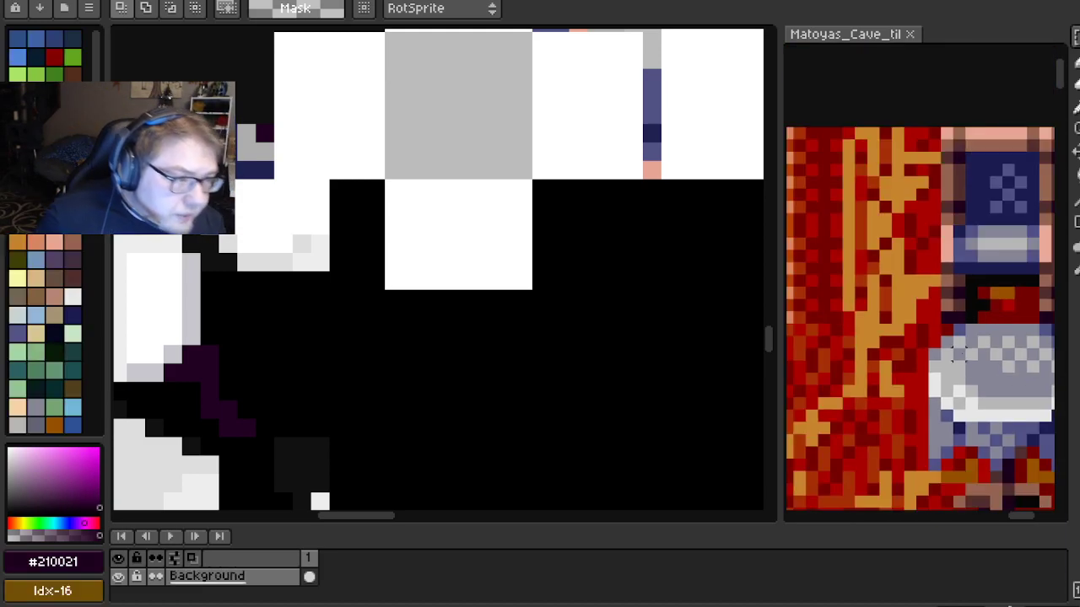
{"action": "scroll", "coordinate": [916, 313], "scroll_direction": "up", "scroll_amount": 3}
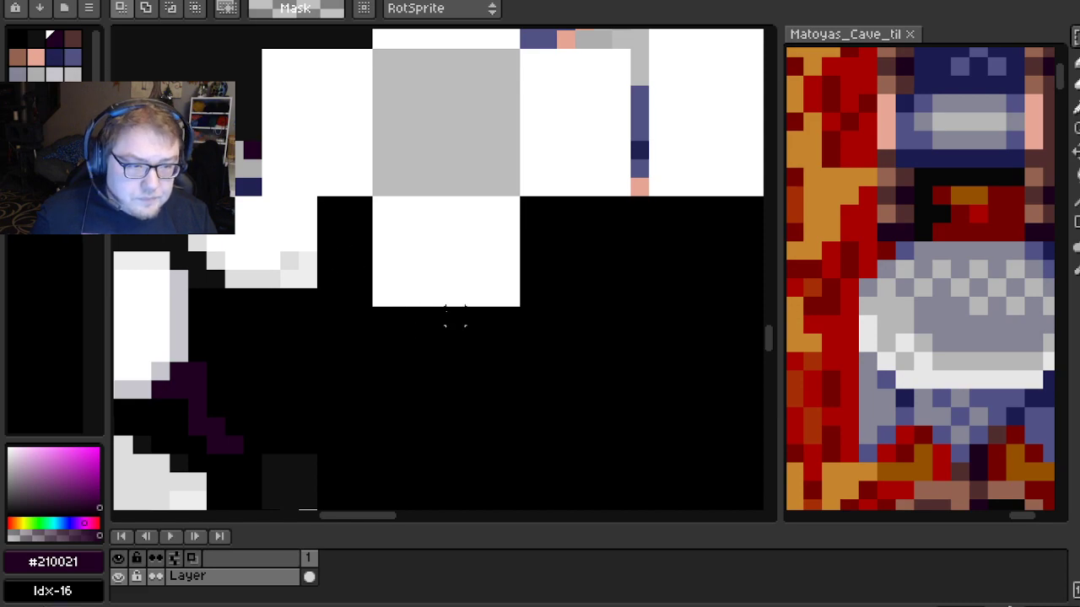
{"action": "left_click", "coordinate": [1076, 61]}
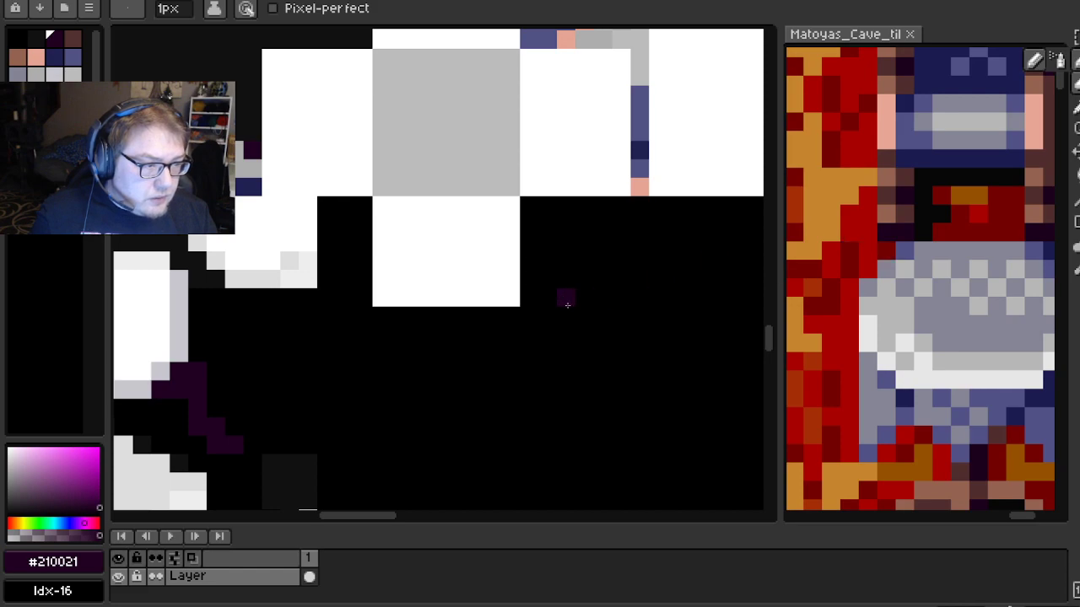
{"action": "left_click", "coordinate": [381, 297]}
{"action": "left_click", "coordinate": [400, 297]}
{"action": "left_click", "coordinate": [509, 297]}
{"action": "left_click", "coordinate": [492, 297]}
{"action": "left_click_drag", "start_coordinate": [602, 372], "coordinate": [565, 393]}
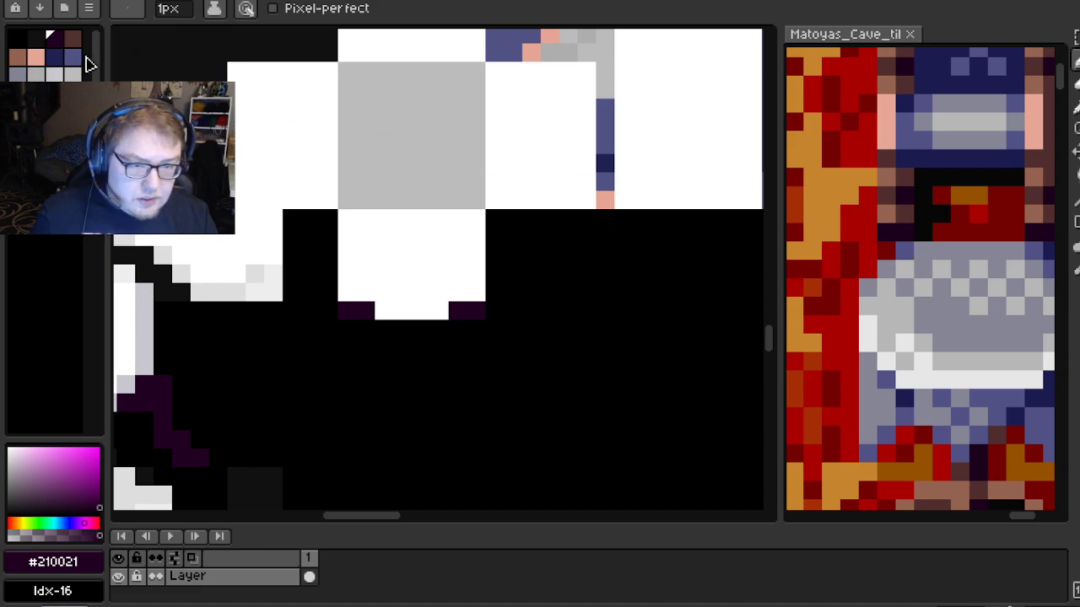
Add brown Idx-4 leg pixels directly above the dark purple feet in the same white block
{"action": "left_click", "coordinate": [16, 57]}
{"action": "left_click", "coordinate": [346, 292]}
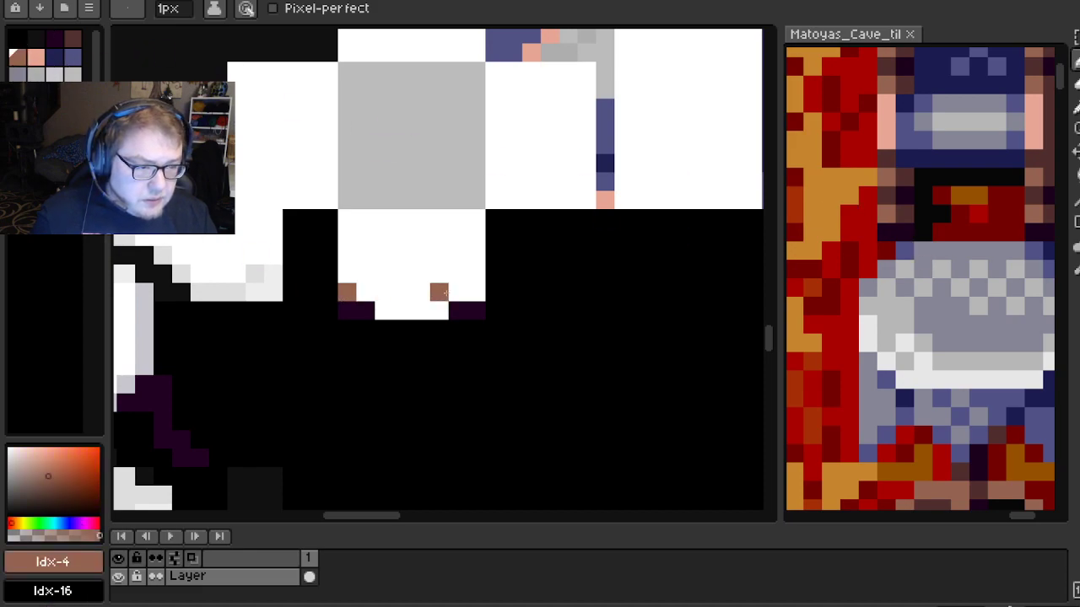
Examine the wooden bed frame in the Matoyas_Cave reference tileset for leg and rail shading
{"action": "left_click_drag", "start_coordinate": [473, 292], "coordinate": [391, 299]}
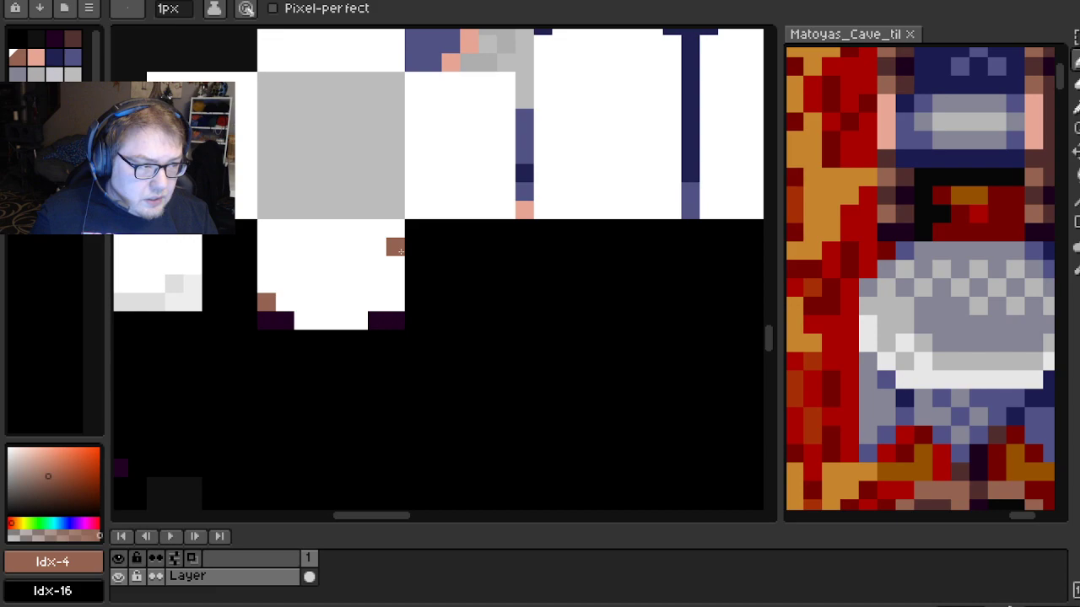
{"action": "scroll", "coordinate": [248, 325], "scroll_direction": "down", "scroll_amount": 3}
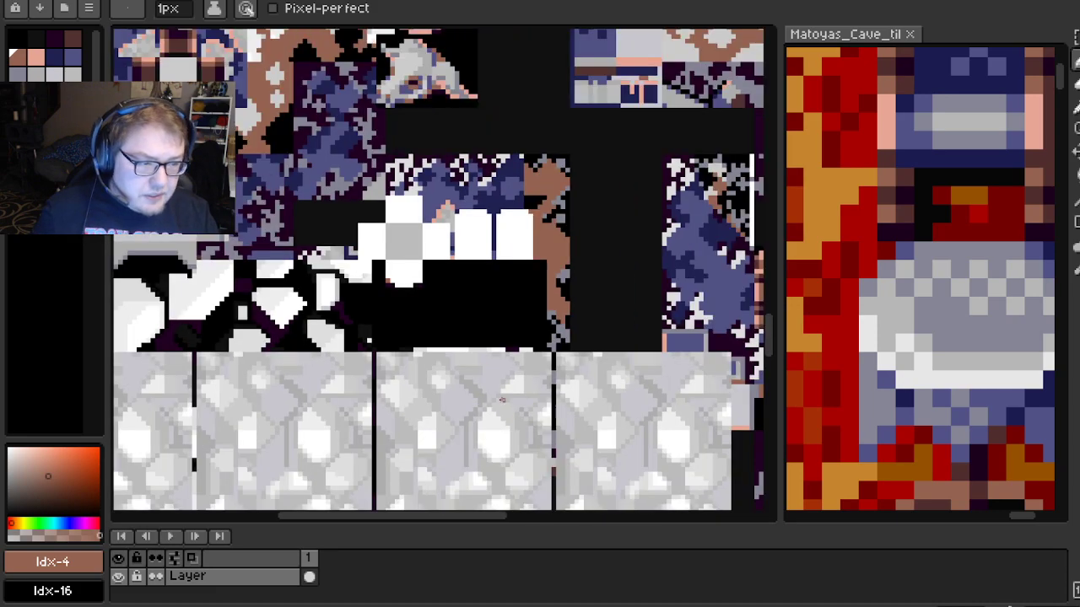
{"action": "scroll", "coordinate": [1000, 307], "scroll_direction": "down", "scroll_amount": 2}
{"action": "left_click_drag", "start_coordinate": [981, 380], "coordinate": [915, 211]}
{"action": "left_click_drag", "start_coordinate": [969, 467], "coordinate": [922, 226]}
{"action": "scroll", "coordinate": [887, 246], "scroll_direction": "down", "scroll_amount": 4}
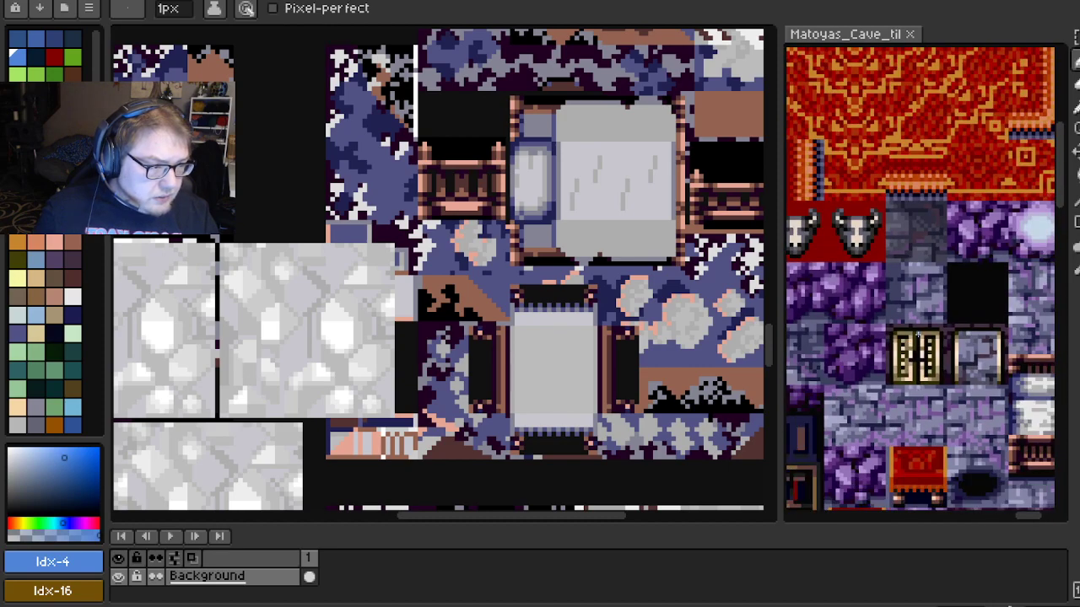
{"action": "scroll", "coordinate": [894, 287], "scroll_direction": "up", "scroll_amount": 5}
{"action": "left_click_drag", "start_coordinate": [894, 286], "coordinate": [890, 286]}
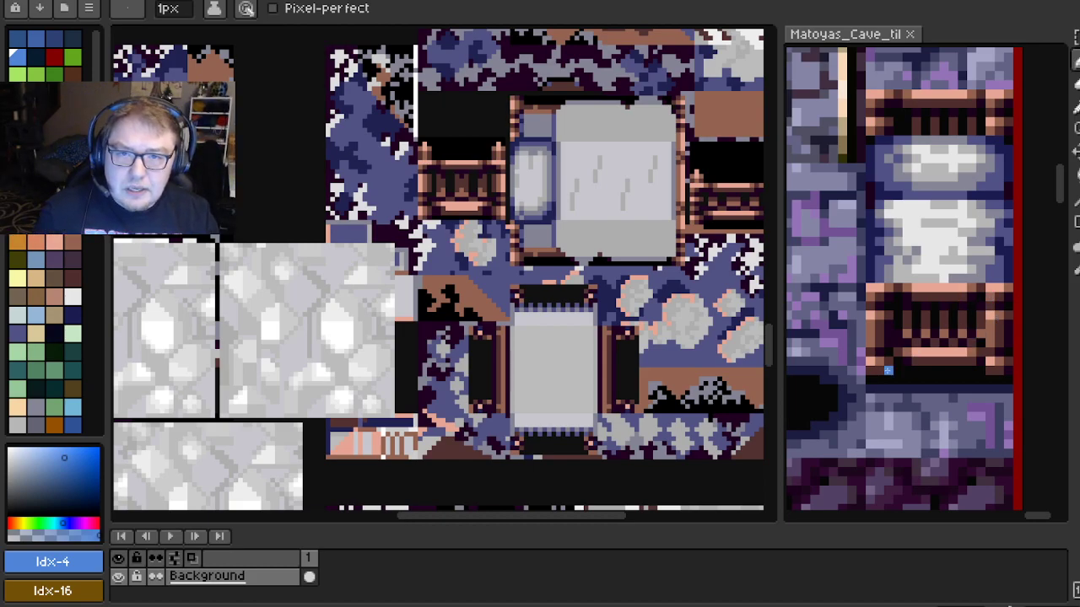
Look over the bed, railing and table textures in the texture sheet and return to the unfinished stool texture
{"action": "key", "text": "ctrl+Tab"}
{"action": "key", "text": "ctrl+Tab"}
{"action": "key", "text": "ctrl+Tab"}
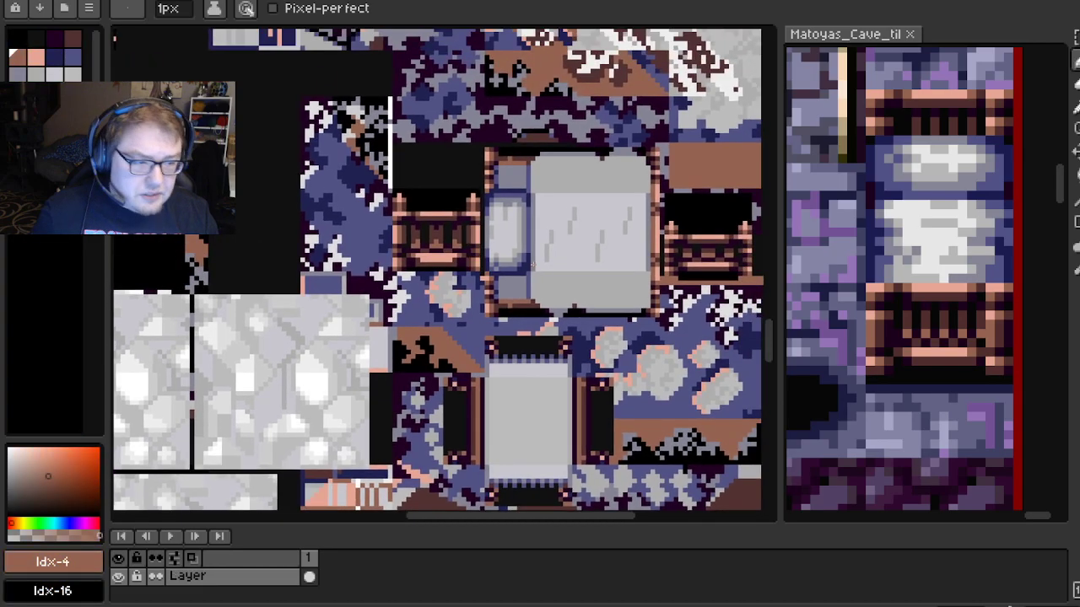
{"action": "key", "text": "ctrl+Tab"}
{"action": "key", "text": "ctrl+Tab"}
{"action": "key", "text": "ctrl+Tab"}
{"action": "key", "text": "ctrl+Tab"}
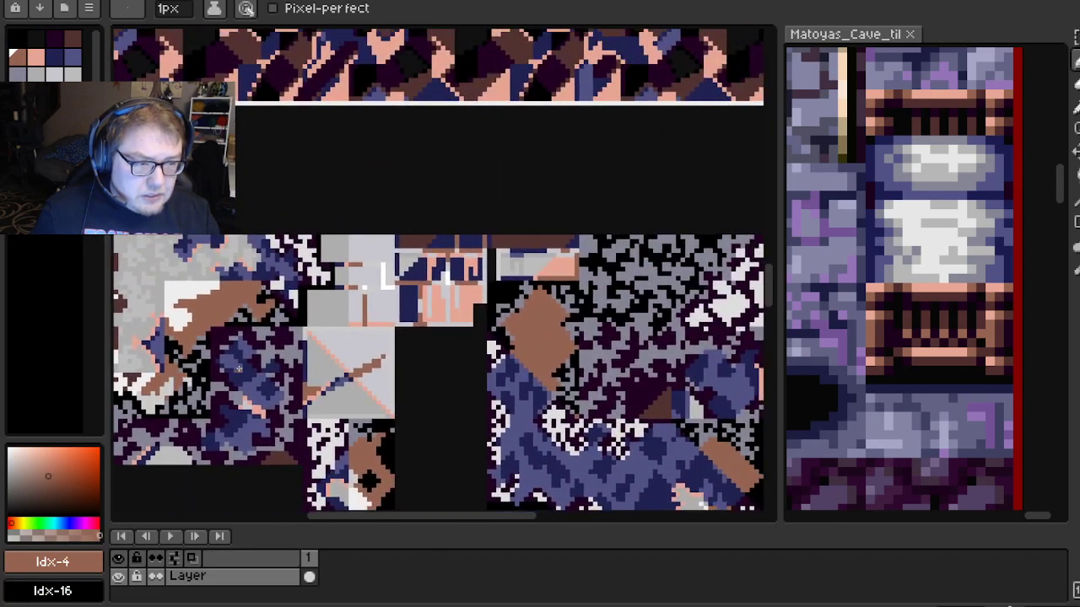
{"action": "left_click_drag", "start_coordinate": [238, 368], "coordinate": [421, 251]}
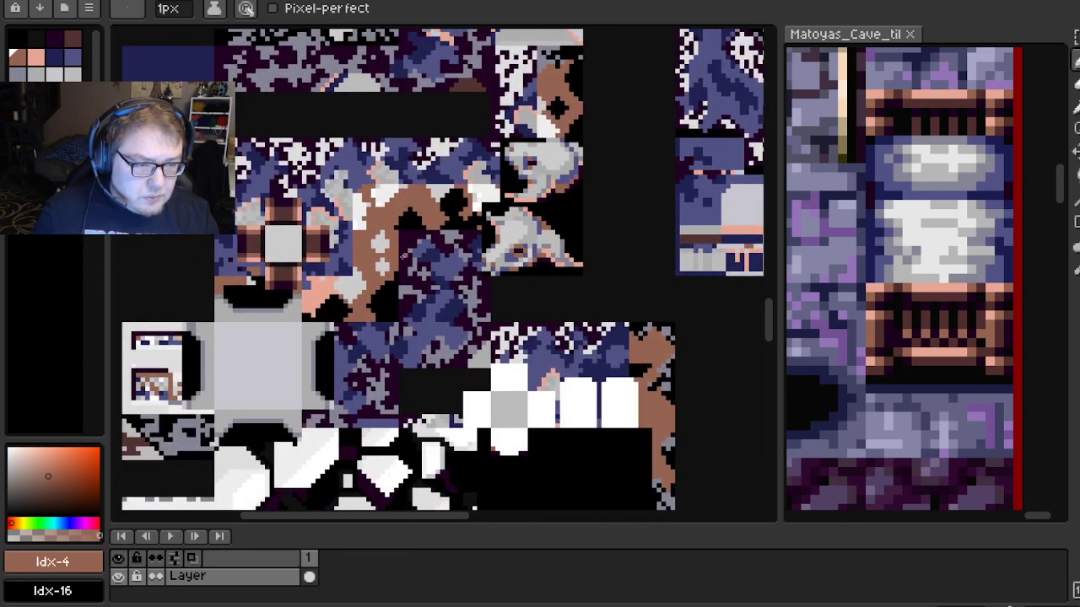
{"action": "scroll", "coordinate": [531, 385], "scroll_direction": "up", "scroll_amount": 5}
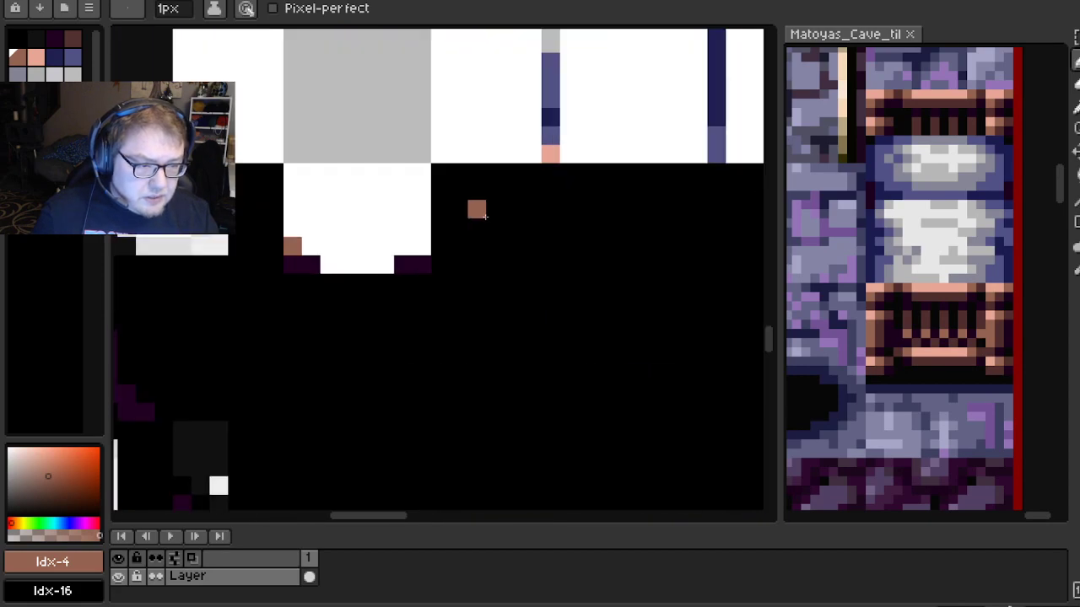
{"action": "left_click_drag", "start_coordinate": [451, 284], "coordinate": [486, 299]}
Paint a light brown pixel above the right foot's outer side and dark brown Idx-3 pixels above both feet's inner sides
{"action": "left_click_drag", "start_coordinate": [902, 169], "coordinate": [903, 435]}
{"action": "scroll", "coordinate": [982, 295], "scroll_direction": "up", "scroll_amount": 5}
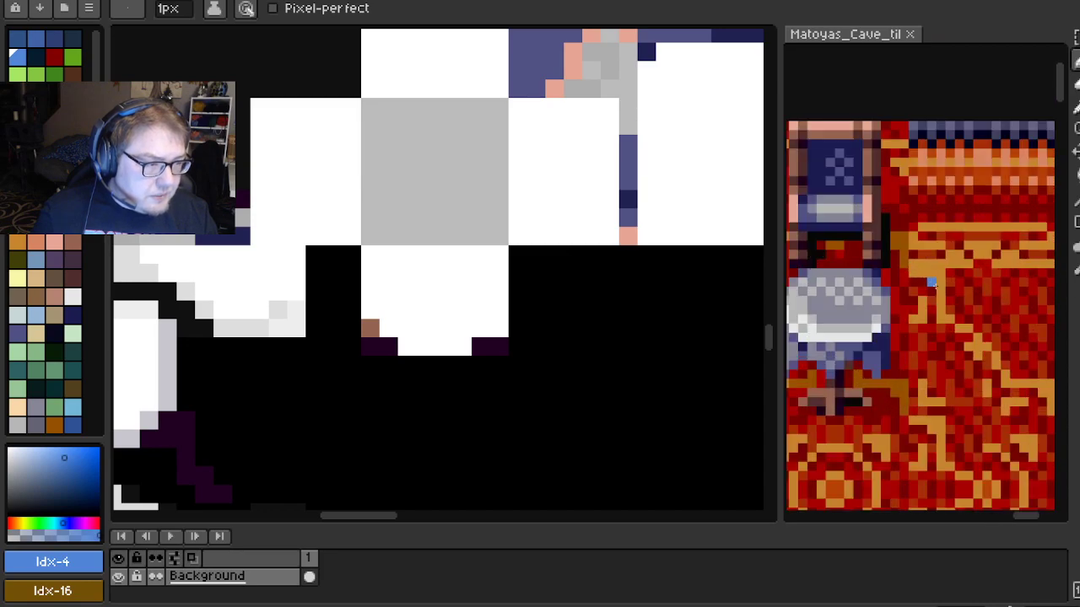
{"action": "scroll", "coordinate": [450, 345], "scroll_direction": "up", "scroll_amount": 3}
{"action": "scroll", "coordinate": [464, 344], "scroll_direction": "down", "scroll_amount": 2}
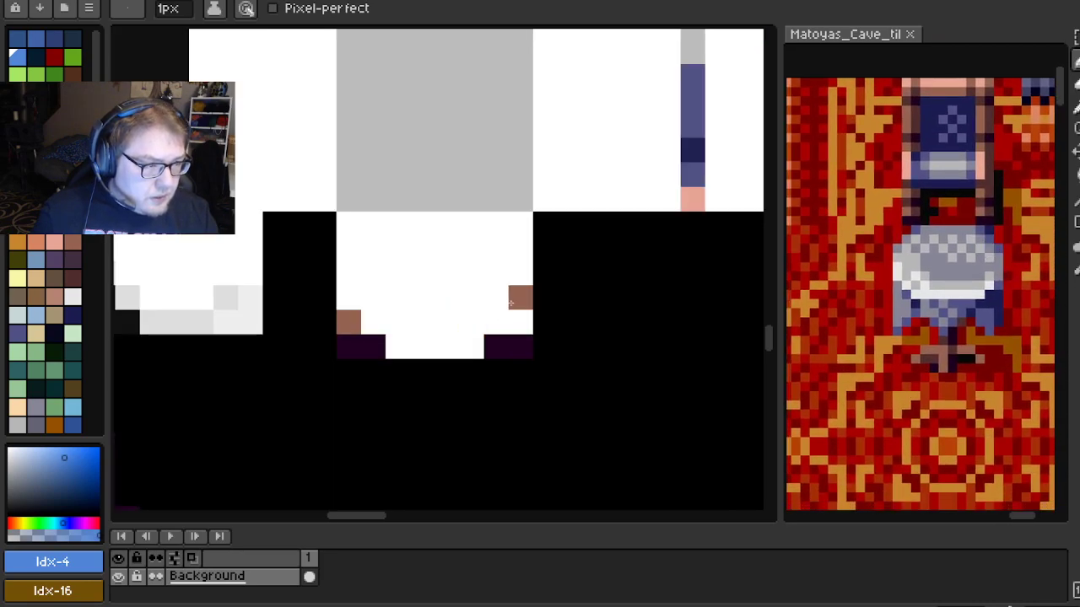
{"action": "left_click", "coordinate": [521, 322]}
{"action": "scroll", "coordinate": [525, 321], "scroll_direction": "up", "scroll_amount": 1}
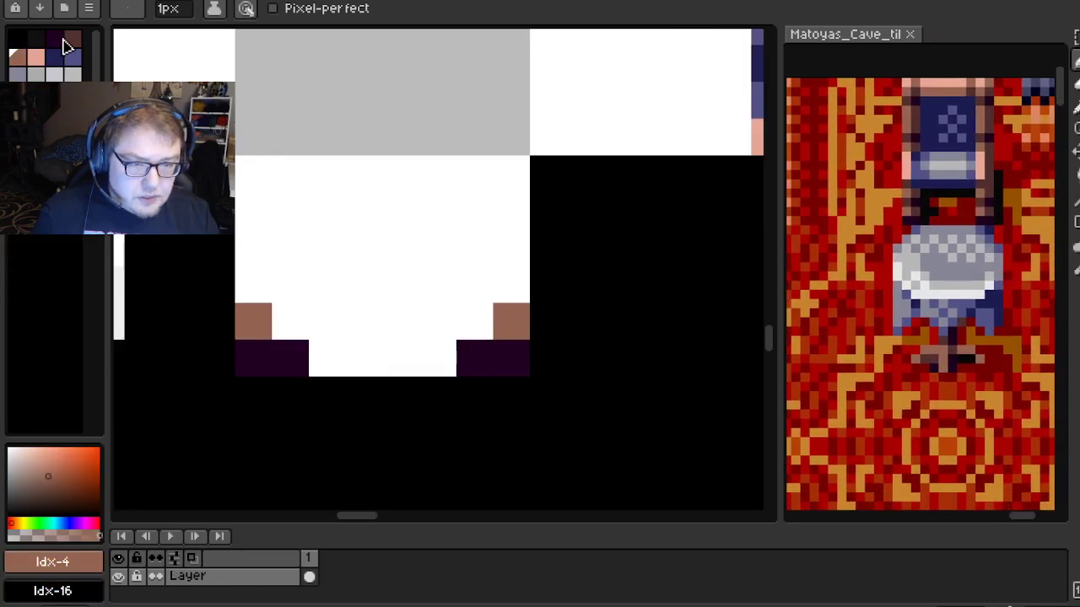
{"action": "left_click", "coordinate": [72, 38]}
{"action": "left_click", "coordinate": [249, 321]}
{"action": "left_click", "coordinate": [290, 320]}
{"action": "left_click", "coordinate": [461, 320]}
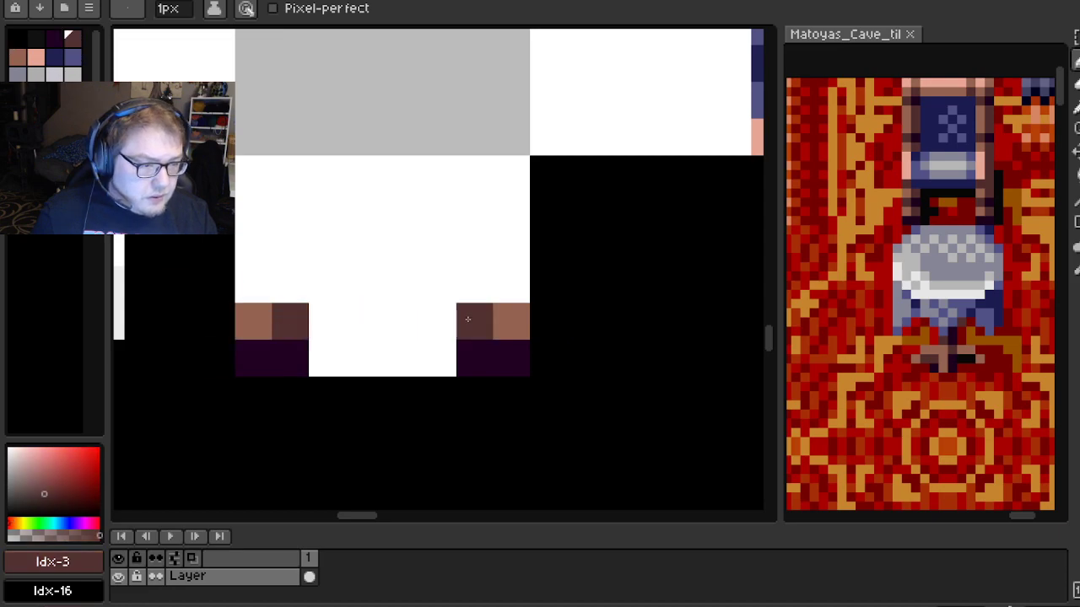
Add a row to both legs with dark purple Idx-2 inner pixels and dark brown Idx-3 outer pixels
{"action": "scroll", "coordinate": [971, 257], "scroll_direction": "up", "scroll_amount": 1}
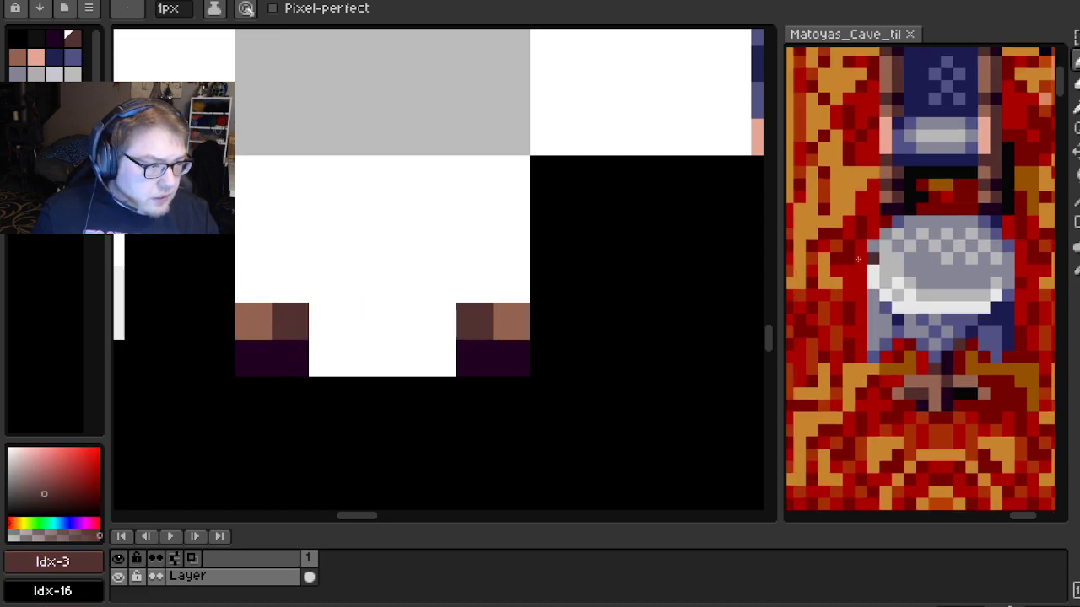
{"action": "left_click", "coordinate": [54, 38]}
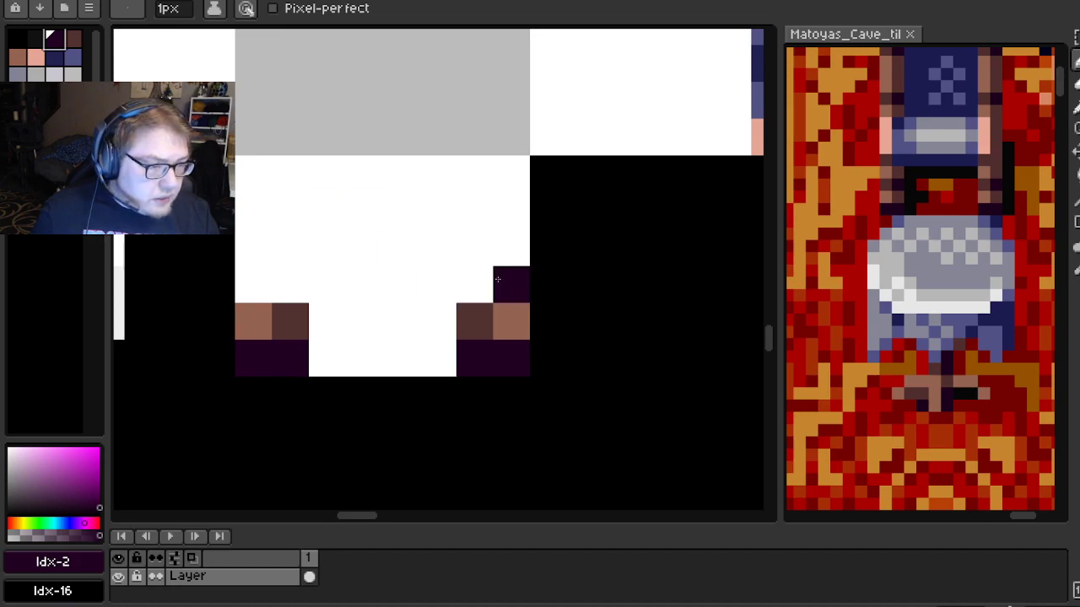
{"action": "left_click", "coordinate": [474, 284]}
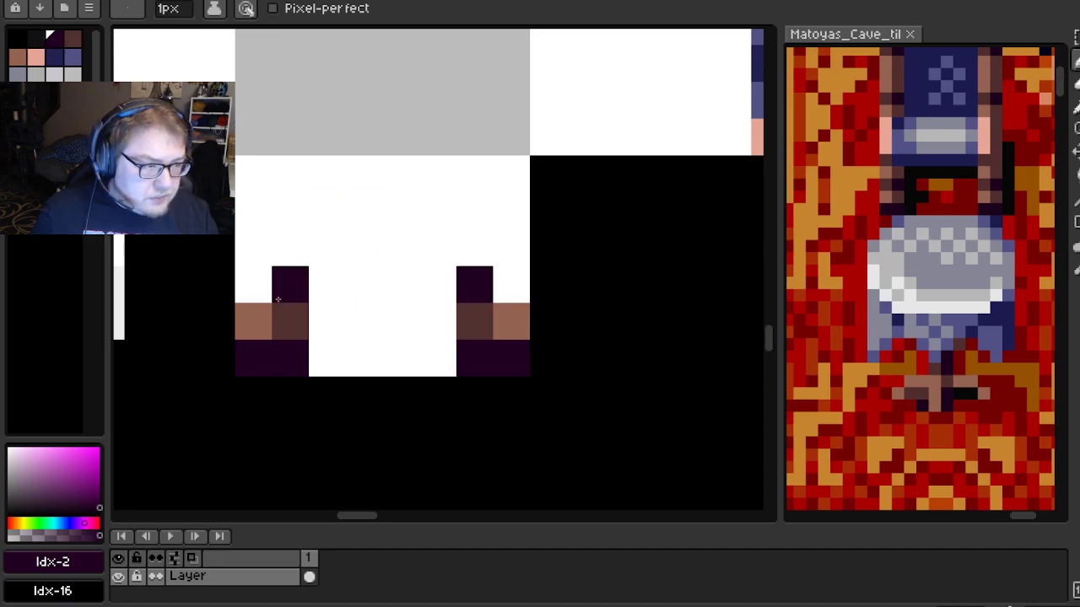
{"action": "left_click", "coordinate": [74, 44]}
{"action": "left_click", "coordinate": [253, 283]}
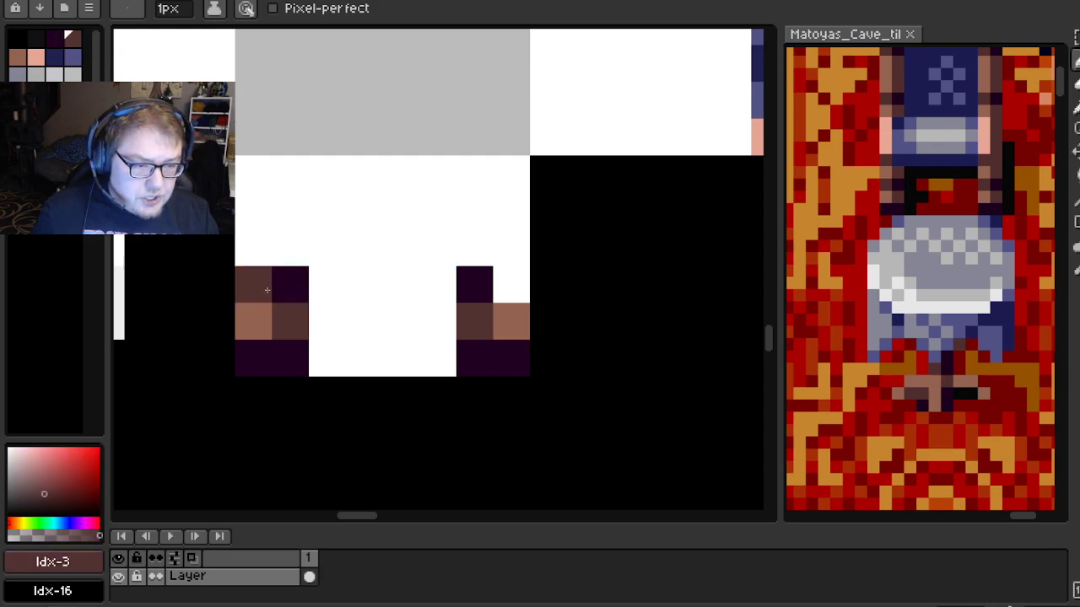
{"action": "left_click", "coordinate": [511, 283]}
Extend both legs upward by one row with dark brown Idx-3 inner pixels and light brown Idx-4 outer pixels
{"action": "scroll", "coordinate": [438, 408], "scroll_direction": "up", "scroll_amount": 2}
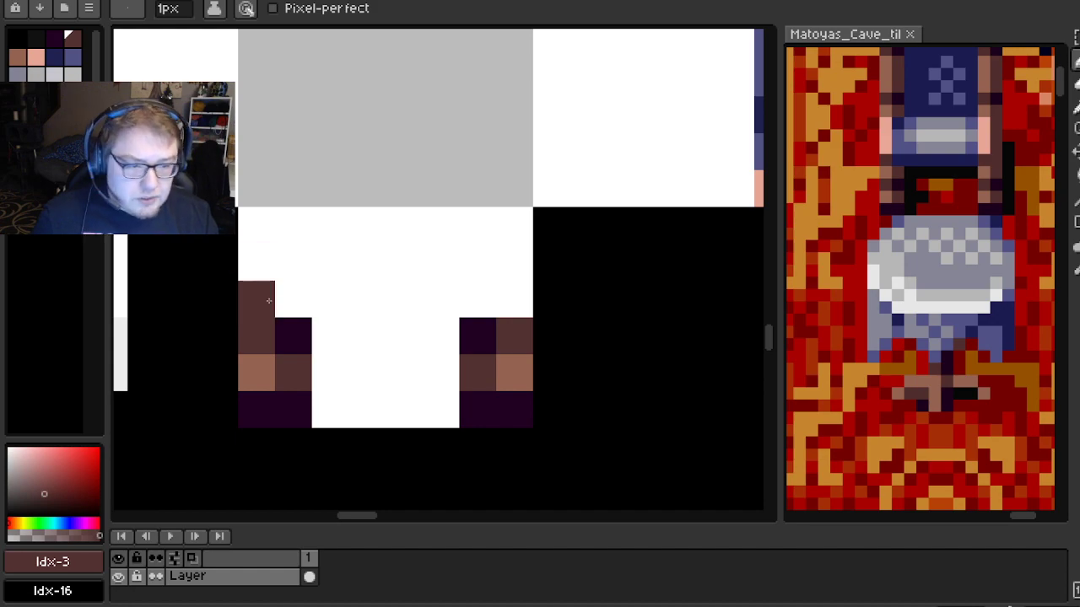
{"action": "left_click", "coordinate": [285, 298]}
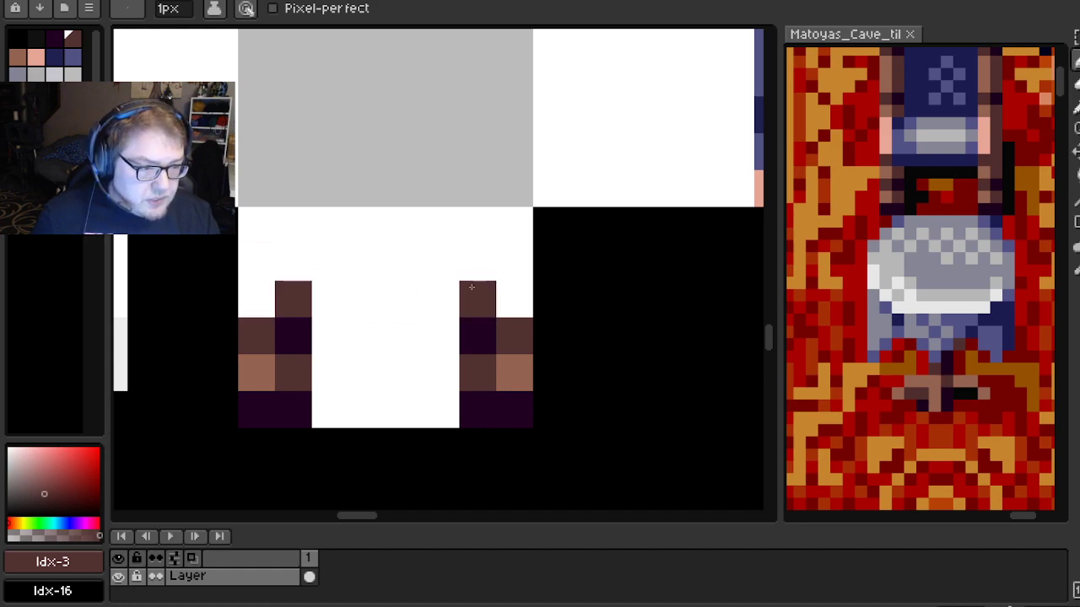
{"action": "left_click", "coordinate": [255, 285]}
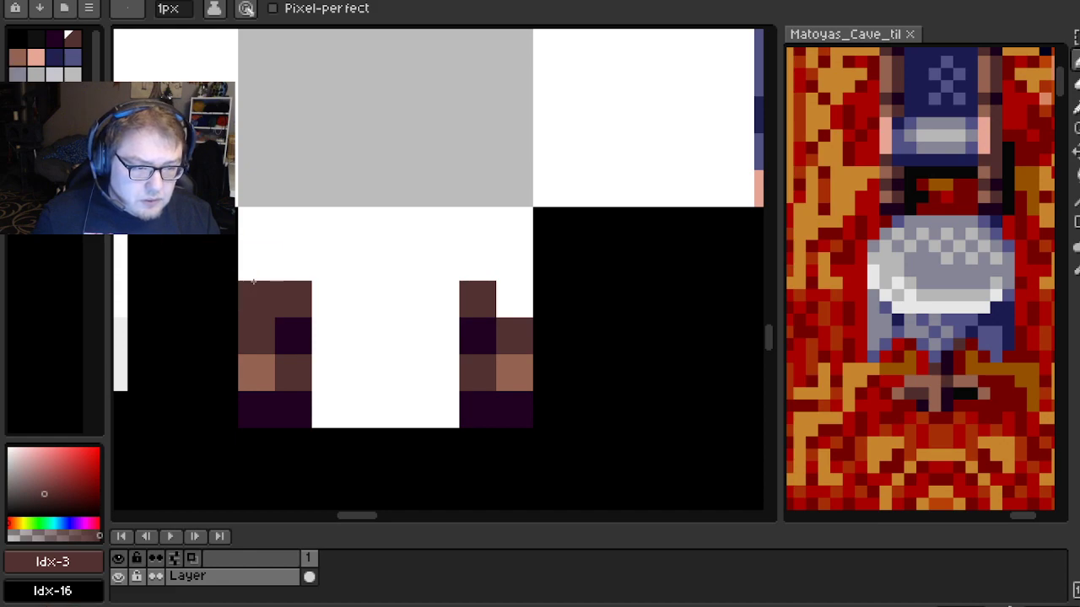
{"action": "key", "text": "0"}
{"action": "left_click", "coordinate": [256, 297]}
{"action": "left_click", "coordinate": [509, 321]}
{"action": "scroll", "coordinate": [456, 313], "scroll_direction": "down", "scroll_amount": 3}
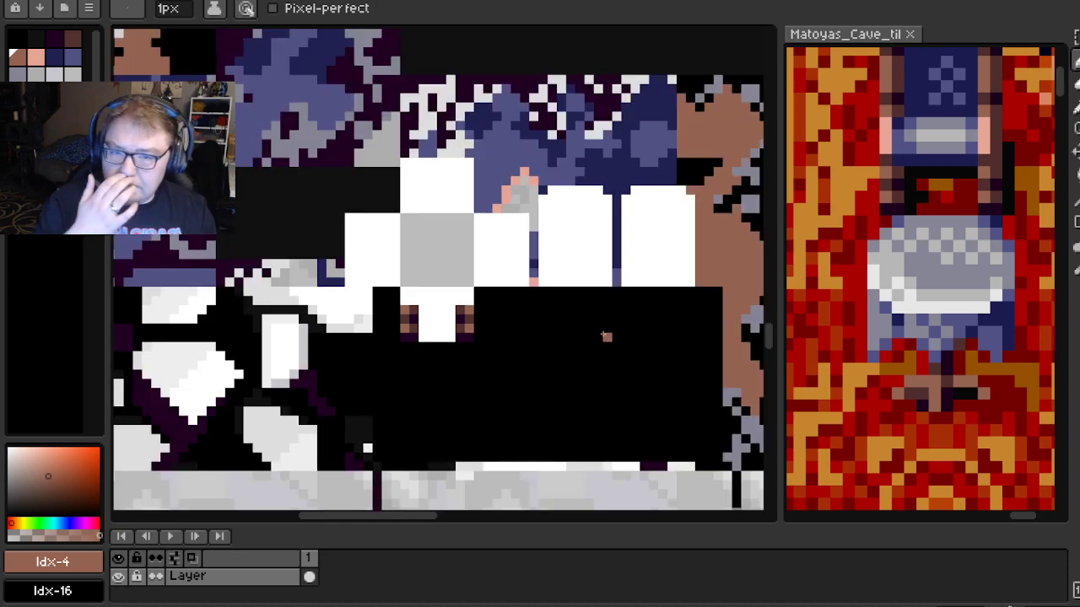
Paint the legs' row just below the top edge row with light brown outer pixels and dark brown inner pixels
{"action": "scroll", "coordinate": [606, 336], "scroll_direction": "up", "scroll_amount": 2}
{"action": "mouse_move", "coordinate": [416, 292]}
{"action": "left_mouse_down"}
{"action": "mouse_move", "coordinate": [495, 318]}
{"action": "mouse_move", "coordinate": [543, 318]}
{"action": "left_mouse_up"}
{"action": "scroll", "coordinate": [420, 306], "scroll_direction": "up", "scroll_amount": 1}
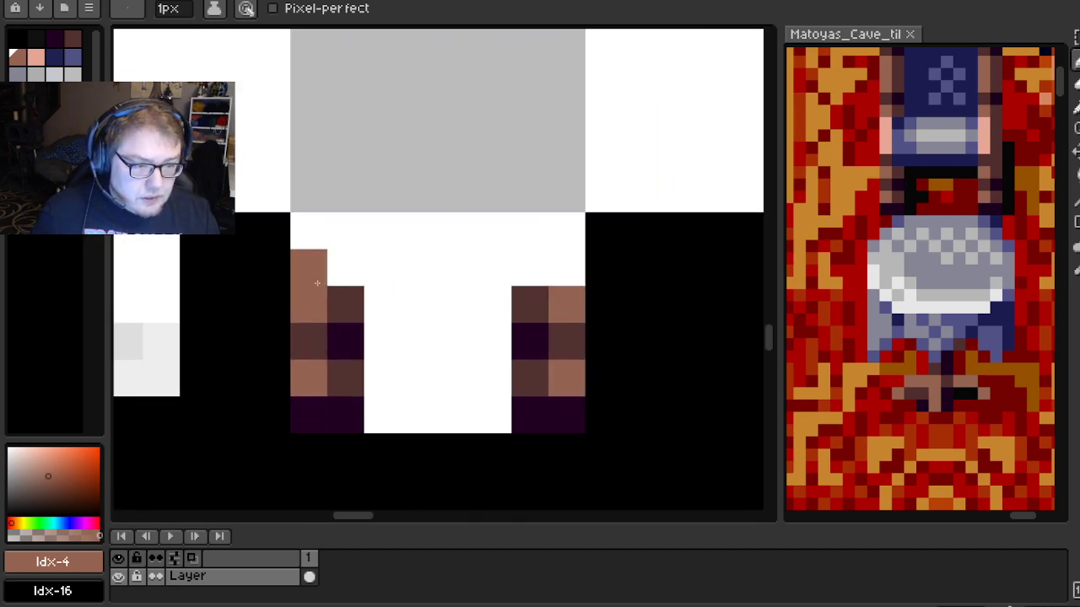
{"action": "left_click", "coordinate": [567, 269]}
{"action": "left_click", "coordinate": [361, 287], "text": "alt"}
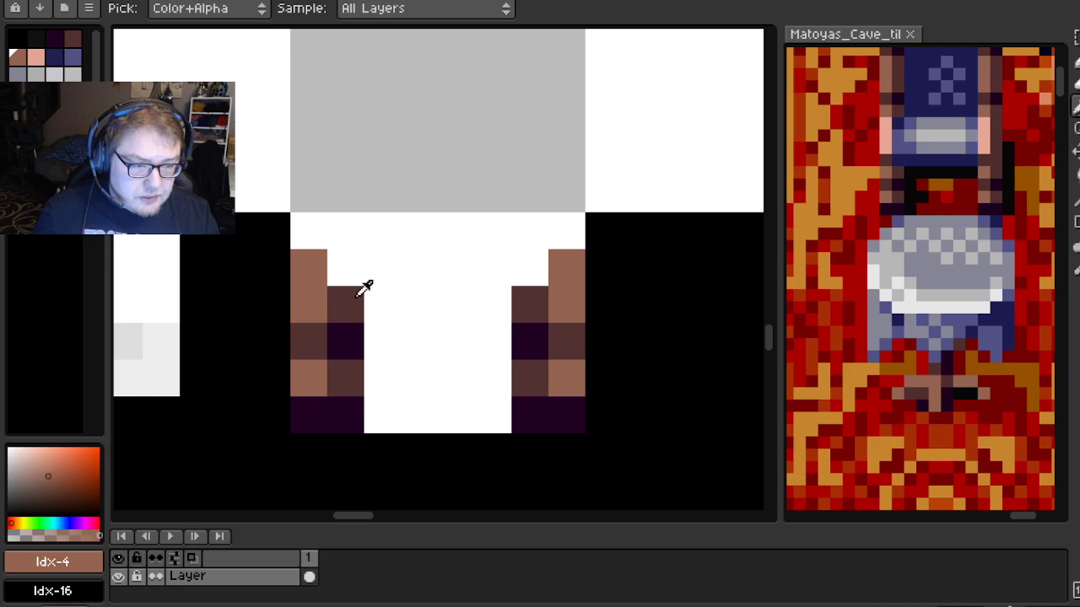
{"action": "left_click", "coordinate": [359, 280]}
{"action": "left_click_drag", "start_coordinate": [567, 269], "coordinate": [530, 268]}
{"action": "scroll", "coordinate": [506, 354], "scroll_direction": "down", "scroll_amount": 3}
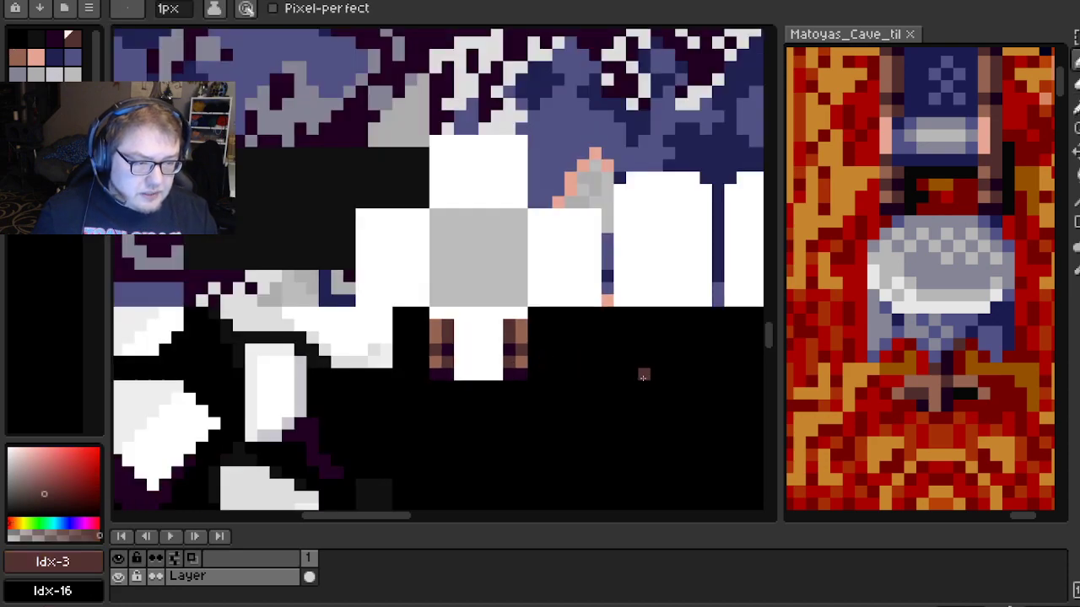
Draw a dark blue Idx-6 line along the top edge between the legs and cap both corners with dark brown Idx-3
{"action": "scroll", "coordinate": [582, 376], "scroll_direction": "up", "scroll_amount": 1}
{"action": "scroll", "coordinate": [453, 360], "scroll_direction": "up", "scroll_amount": 1}
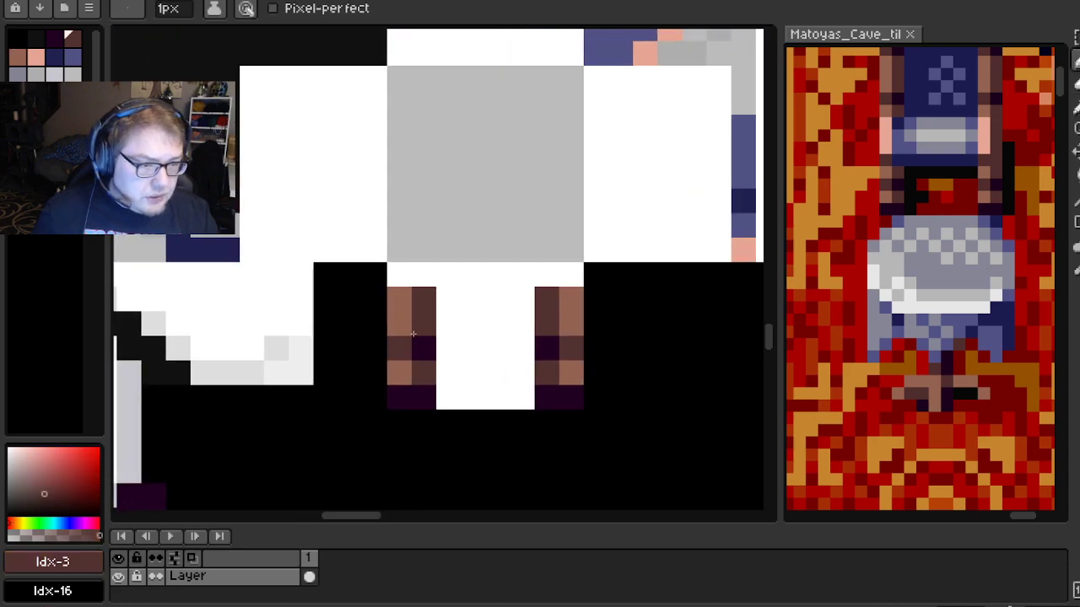
{"action": "scroll", "coordinate": [416, 227], "scroll_direction": "up", "scroll_amount": 1}
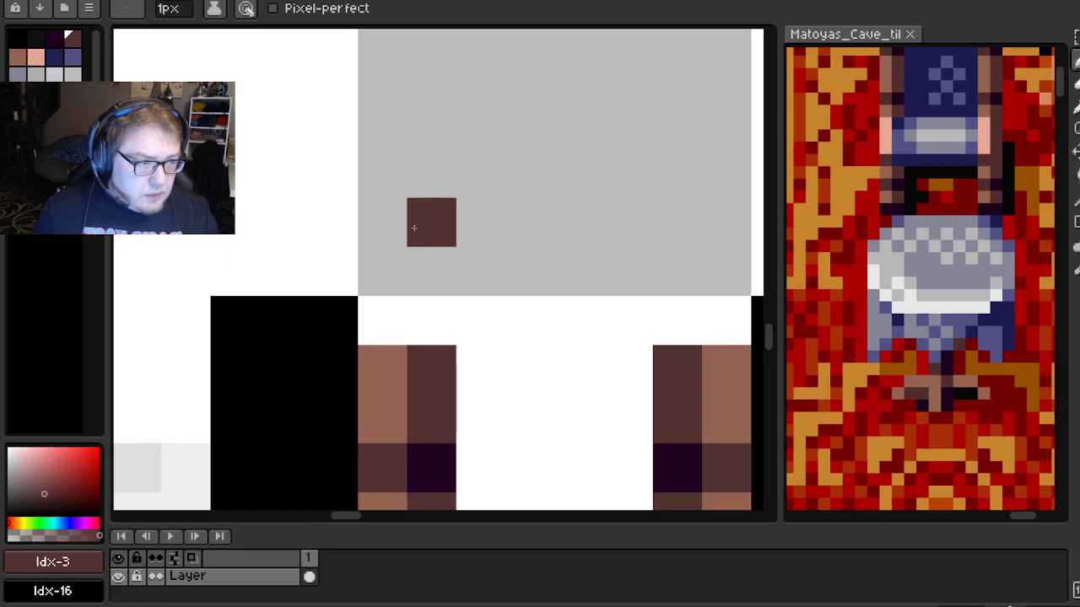
{"action": "scroll", "coordinate": [506, 321], "scroll_direction": "right", "scroll_amount": 2}
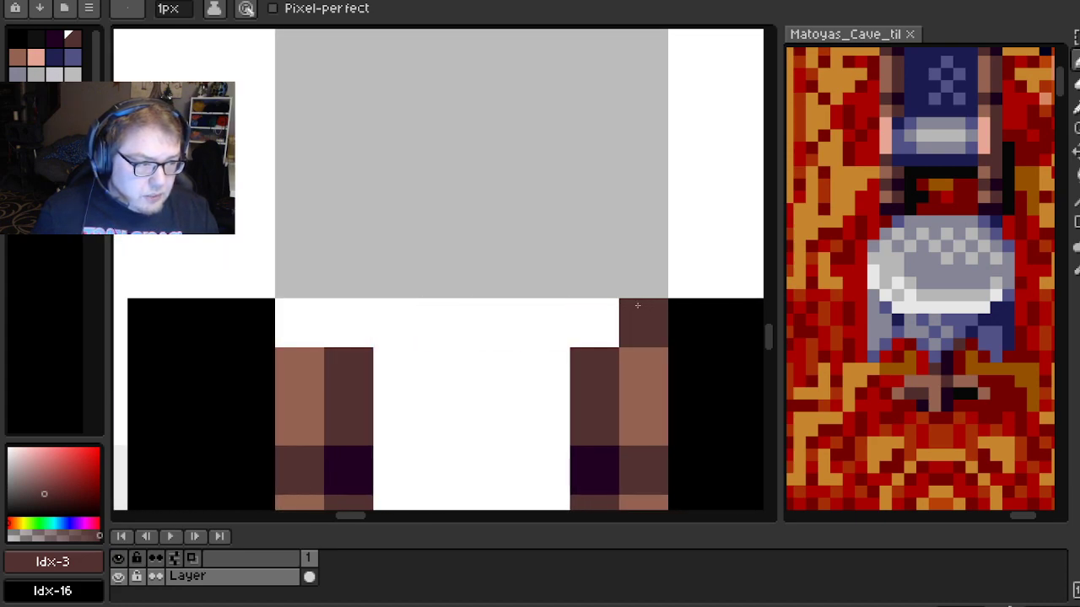
{"action": "left_click", "coordinate": [59, 55]}
{"action": "left_click", "coordinate": [349, 323]}
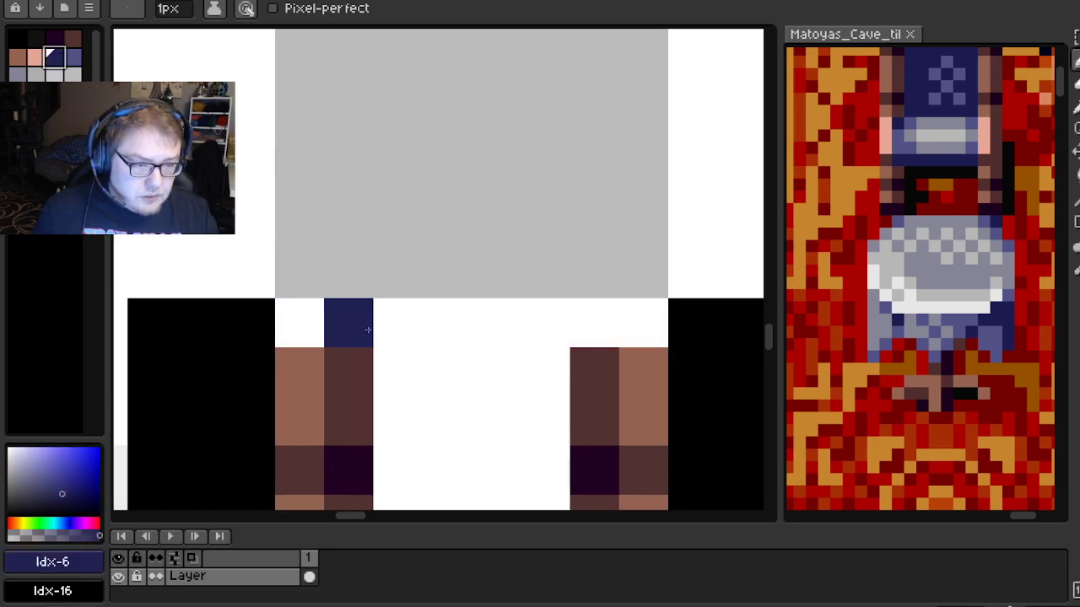
{"action": "left_click", "coordinate": [584, 336], "text": "shift"}
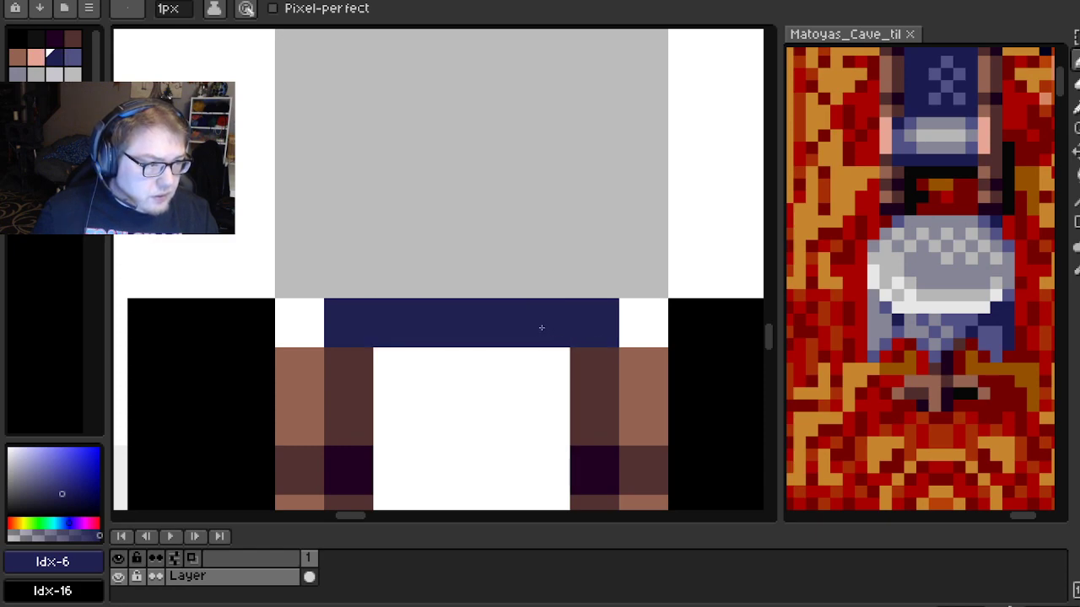
{"action": "left_click", "coordinate": [348, 371], "text": "alt"}
{"action": "left_click", "coordinate": [300, 323]}
{"action": "left_click", "coordinate": [644, 324]}
Select the contiguous white area between the two legs with the Magic Wand and delete it
{"action": "scroll", "coordinate": [559, 310], "scroll_direction": "down", "scroll_amount": 2}
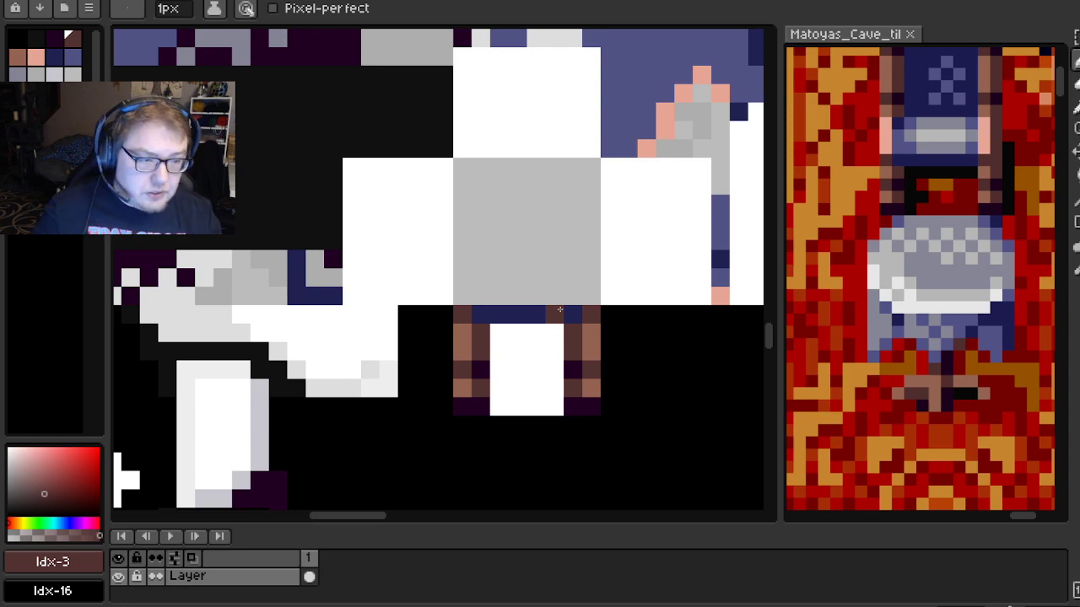
{"action": "scroll", "coordinate": [559, 310], "scroll_direction": "down", "scroll_amount": 1}
{"action": "scroll", "coordinate": [590, 320], "scroll_direction": "up", "scroll_amount": 2}
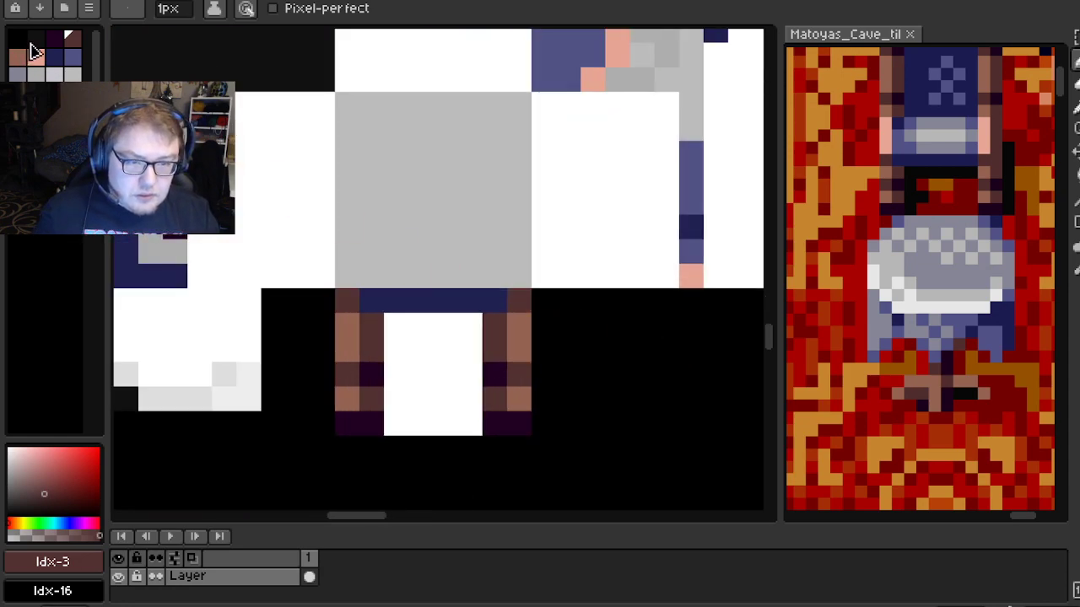
{"action": "left_click", "coordinate": [31, 40]}
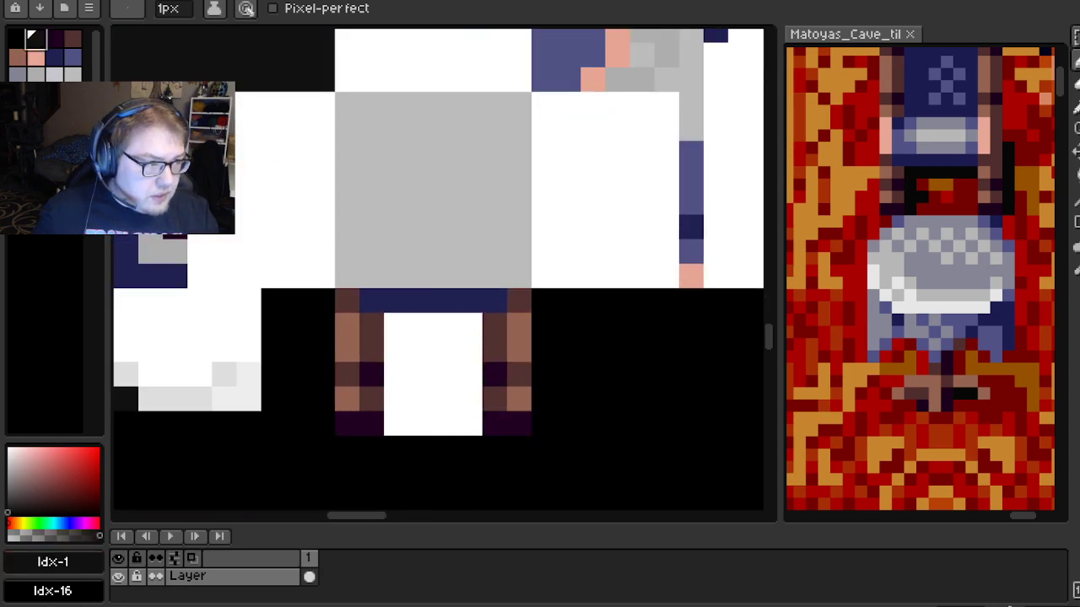
{"action": "key", "text": "w"}
{"action": "left_click", "coordinate": [441, 391]}
{"action": "key", "text": "Delete"}
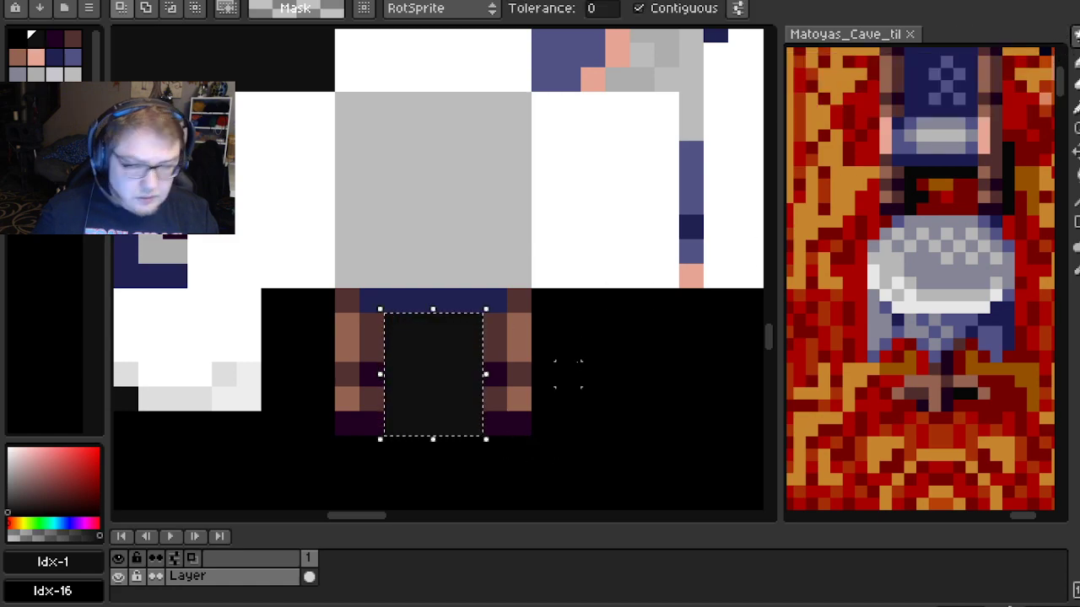
{"action": "scroll", "coordinate": [568, 350], "scroll_direction": "down", "scroll_amount": 1}
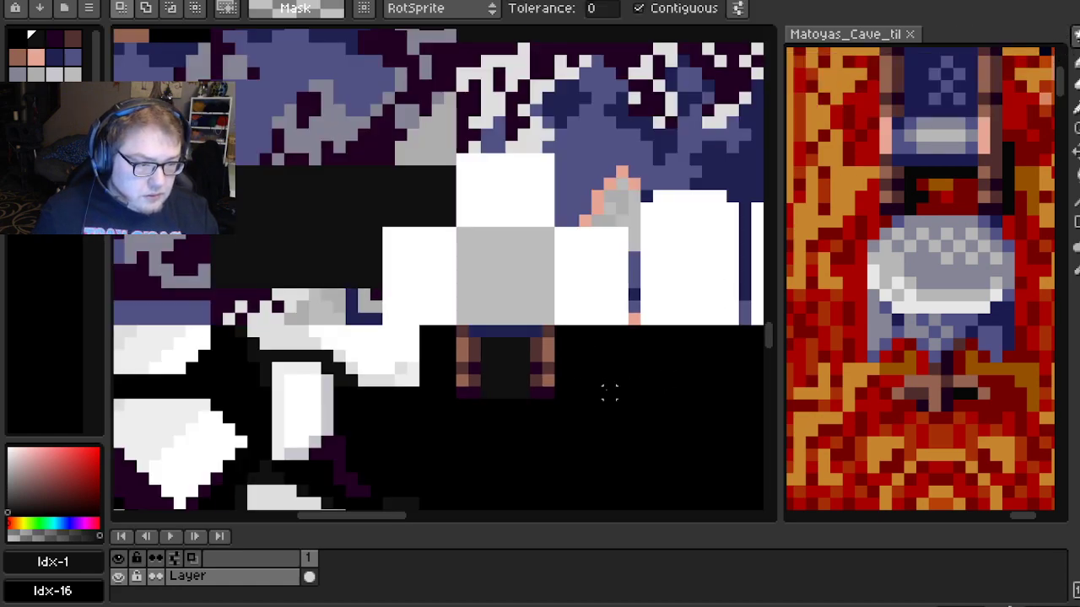
Copy the leg panel below the grey seat, then rotate a pasted copy to fit flush against the seat's left side, legs pointing outward
{"action": "scroll", "coordinate": [610, 392], "scroll_direction": "up", "scroll_amount": 1}
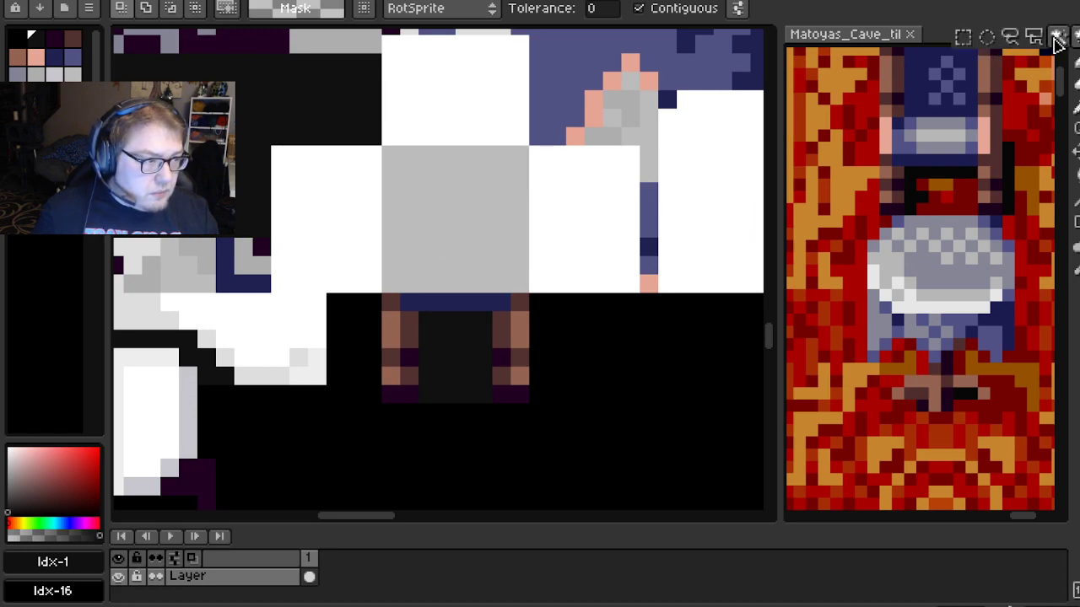
{"action": "left_click", "coordinate": [1076, 38]}
{"action": "left_click_drag", "start_coordinate": [383, 295], "coordinate": [530, 405]}
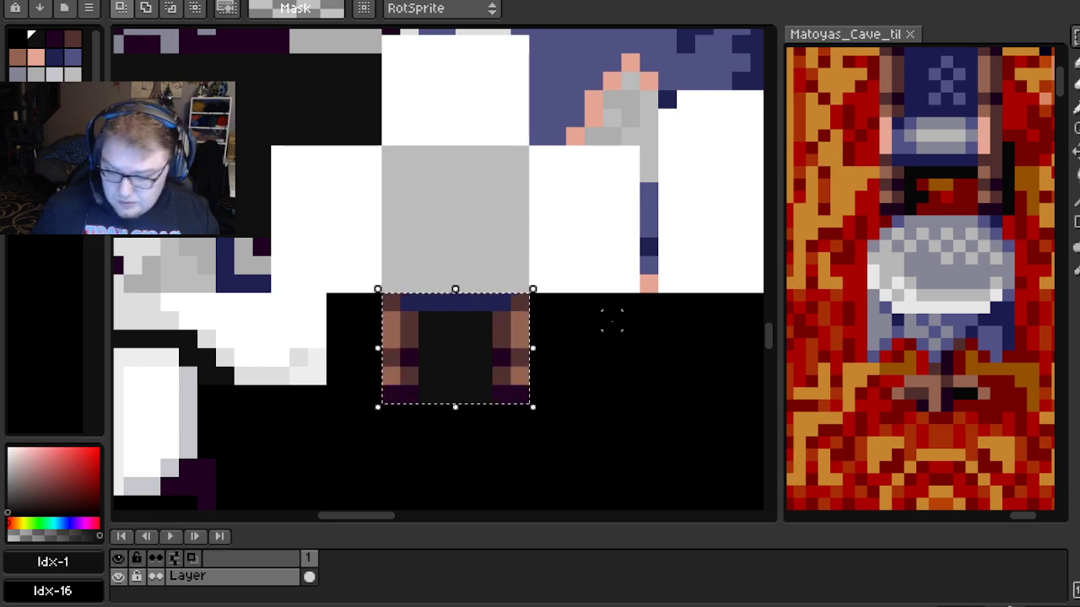
{"action": "key", "text": "ctrl+c"}
{"action": "key", "text": "ctrl+v"}
{"action": "left_click_drag", "start_coordinate": [455, 348], "coordinate": [339, 223]}
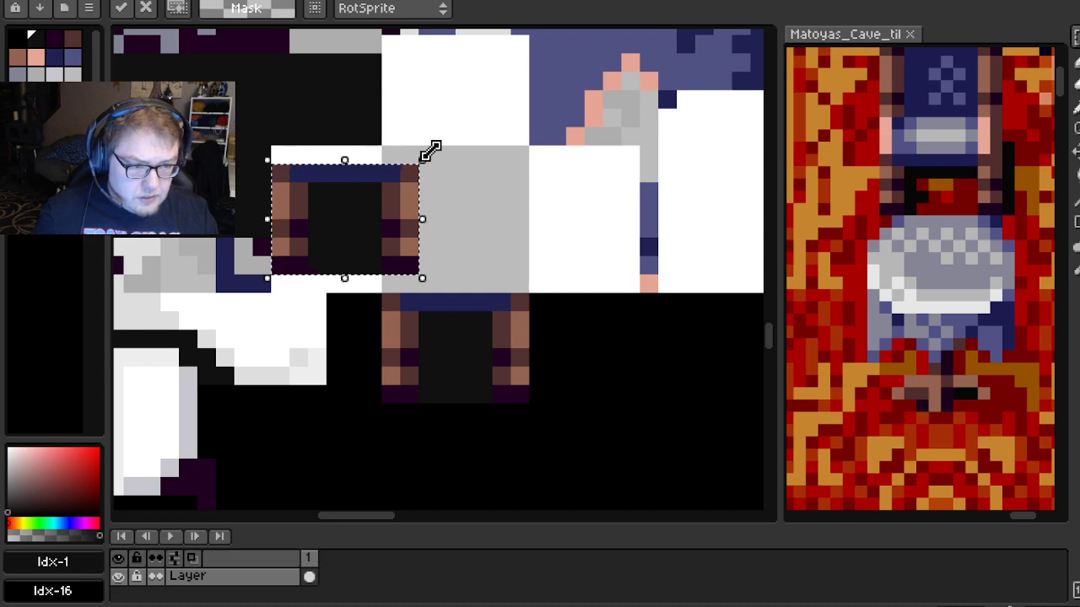
{"action": "left_click_drag", "start_coordinate": [431, 150], "coordinate": [441, 328]}
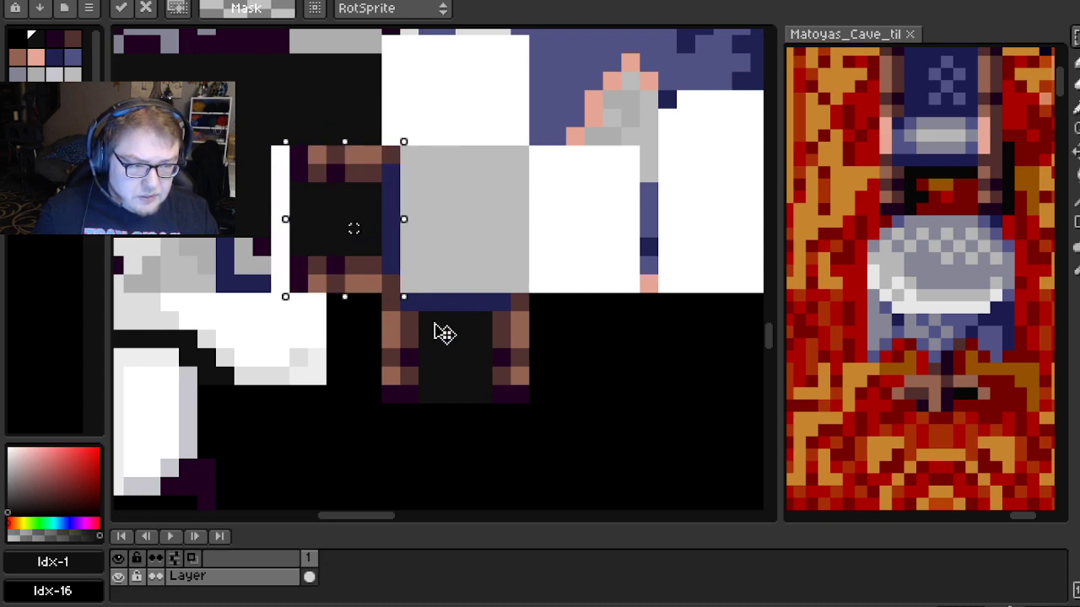
{"action": "left_click_drag", "start_coordinate": [365, 254], "coordinate": [346, 255]}
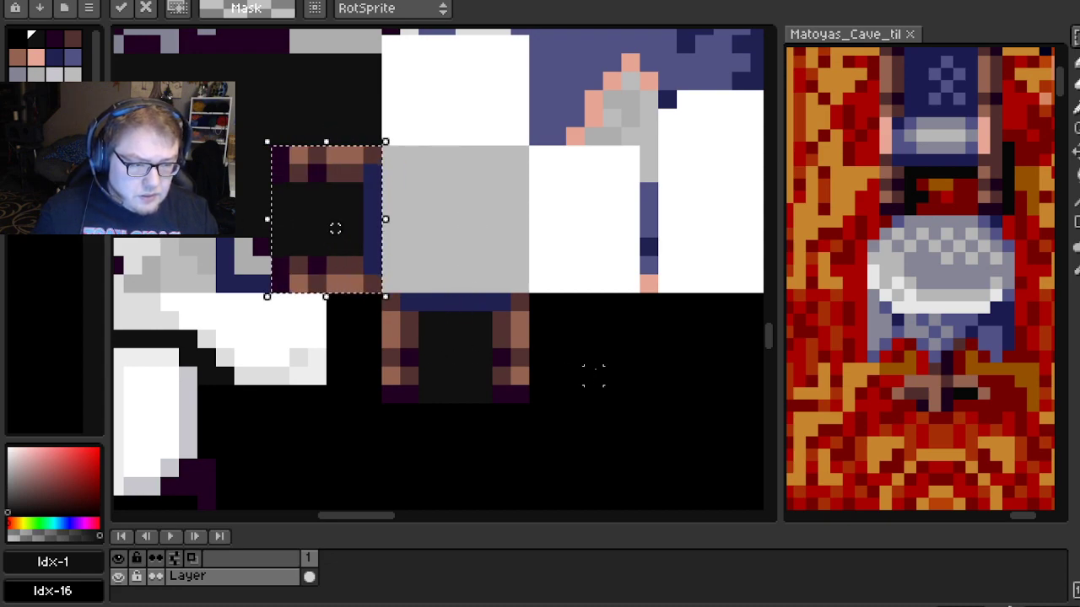
Paste a second copy of the leg panel and rotate it to fit flush against the seat's right side, legs pointing outward
{"action": "key", "text": "ctrl+v"}
{"action": "left_click_drag", "start_coordinate": [475, 369], "coordinate": [639, 241]}
{"action": "left_click_drag", "start_coordinate": [697, 149], "coordinate": [518, 102]}
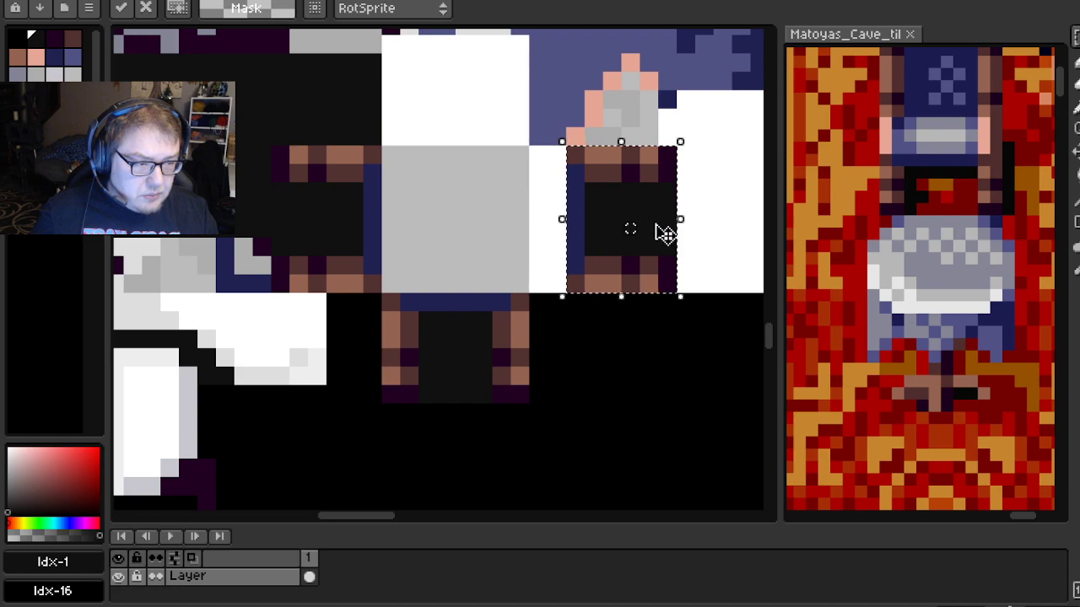
{"action": "left_click_drag", "start_coordinate": [663, 234], "coordinate": [622, 239]}
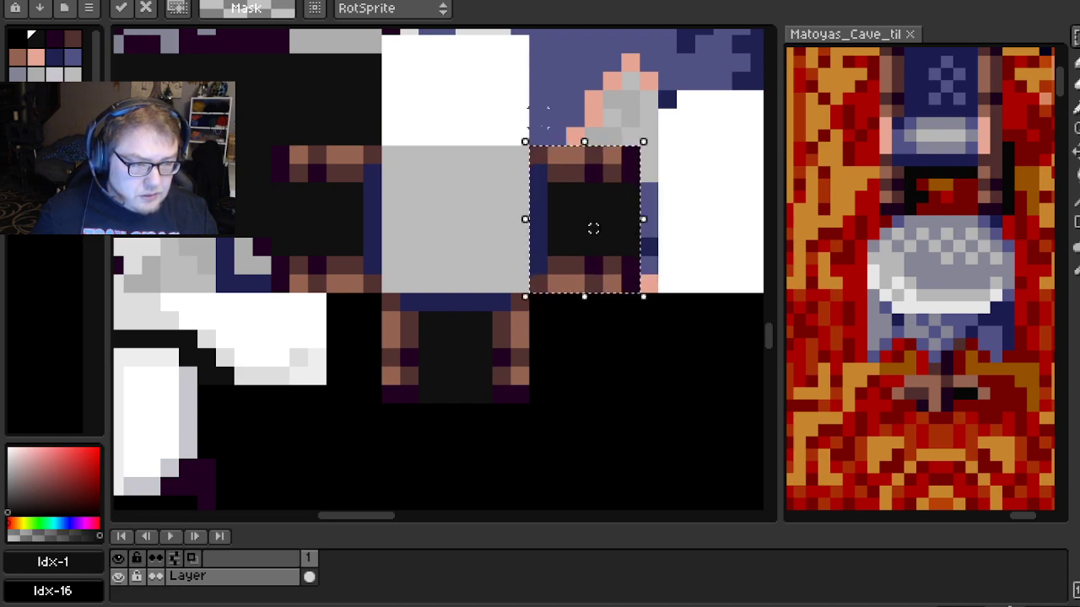
{"action": "key", "text": "Return"}
Place a third copy of the leg panel above the seat, rotated 180° so its blue edge meets the seat, and deselect
{"action": "left_click_drag", "start_coordinate": [483, 376], "coordinate": [502, 210]}
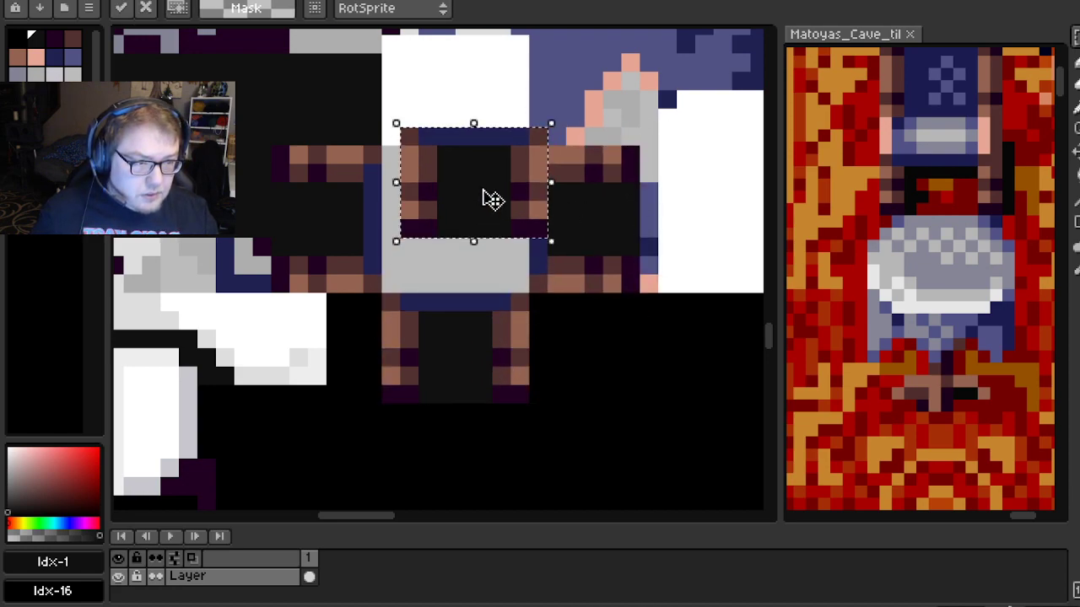
{"action": "left_click_drag", "start_coordinate": [561, 110], "coordinate": [405, 316]}
{"action": "left_click_drag", "start_coordinate": [269, 416], "coordinate": [187, 448]}
{"action": "left_click_drag", "start_coordinate": [506, 217], "coordinate": [480, 118]}
{"action": "left_click_drag", "start_coordinate": [506, 196], "coordinate": [497, 251]}
{"action": "left_click", "coordinate": [622, 412]}
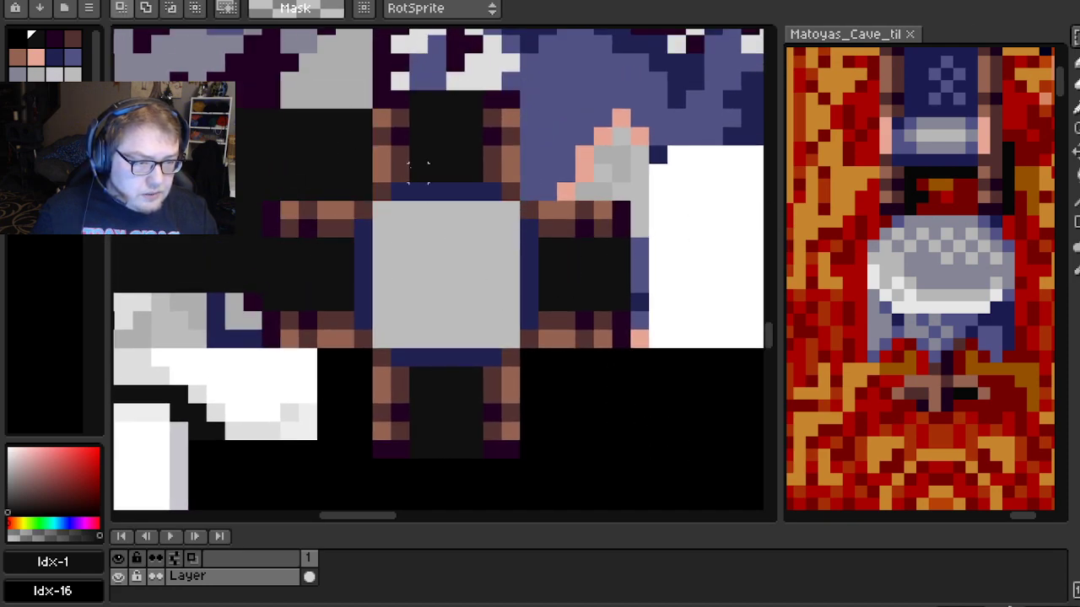
Try dark brown Idx-3 along the upper panel's blue edge line, and repaint that line in dark blue Idx-6
{"action": "key", "text": "b"}
{"action": "scroll", "coordinate": [454, 211], "scroll_direction": "up", "scroll_amount": 2}
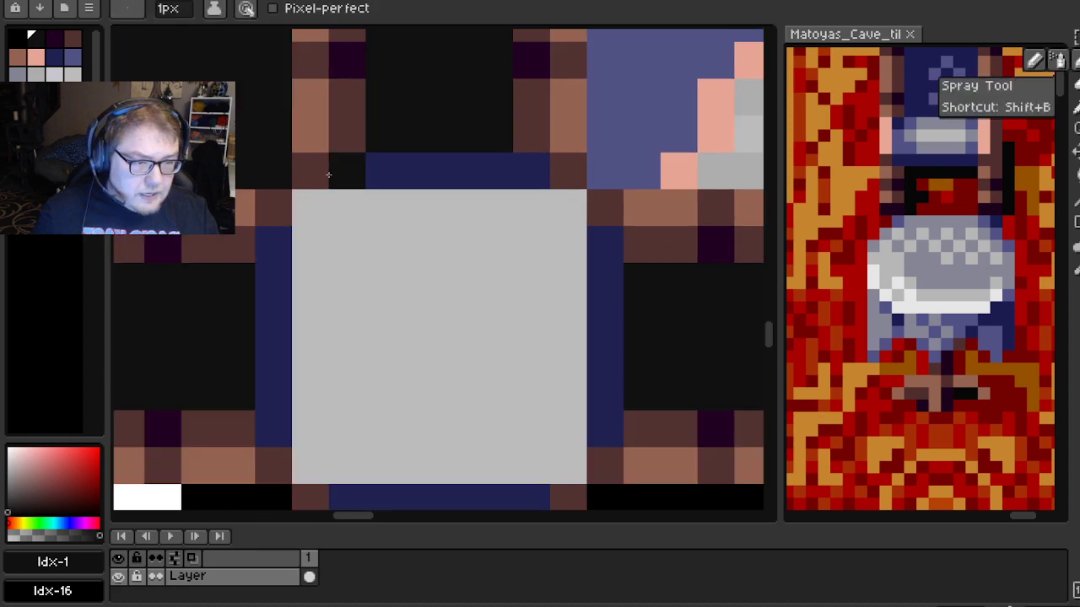
{"action": "left_click", "coordinate": [352, 177], "text": "alt"}
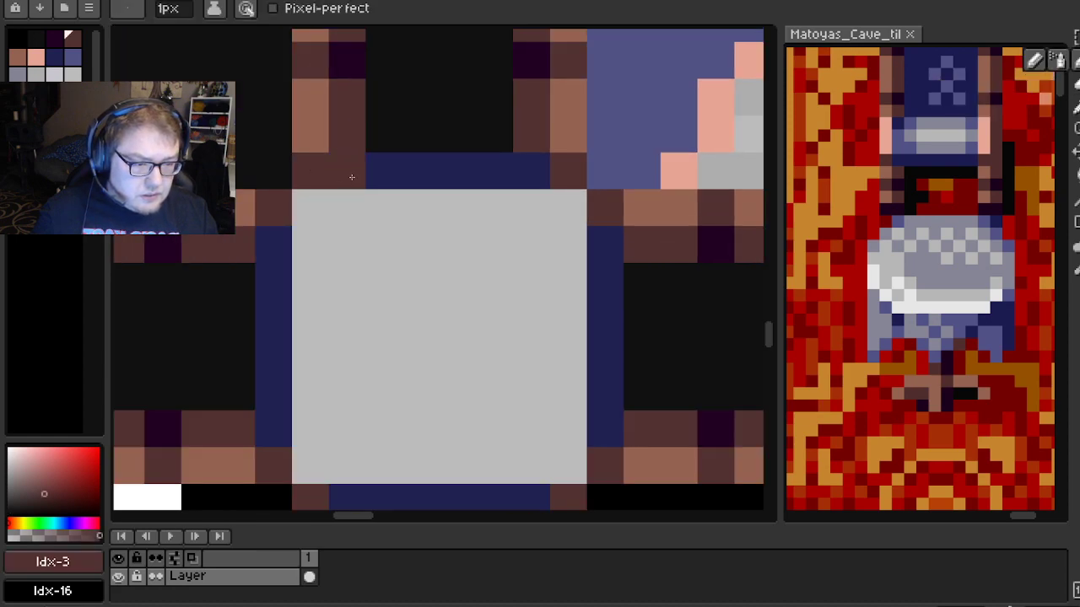
{"action": "left_click_drag", "start_coordinate": [355, 176], "coordinate": [522, 163]}
{"action": "scroll", "coordinate": [537, 163], "scroll_direction": "down", "scroll_amount": 2}
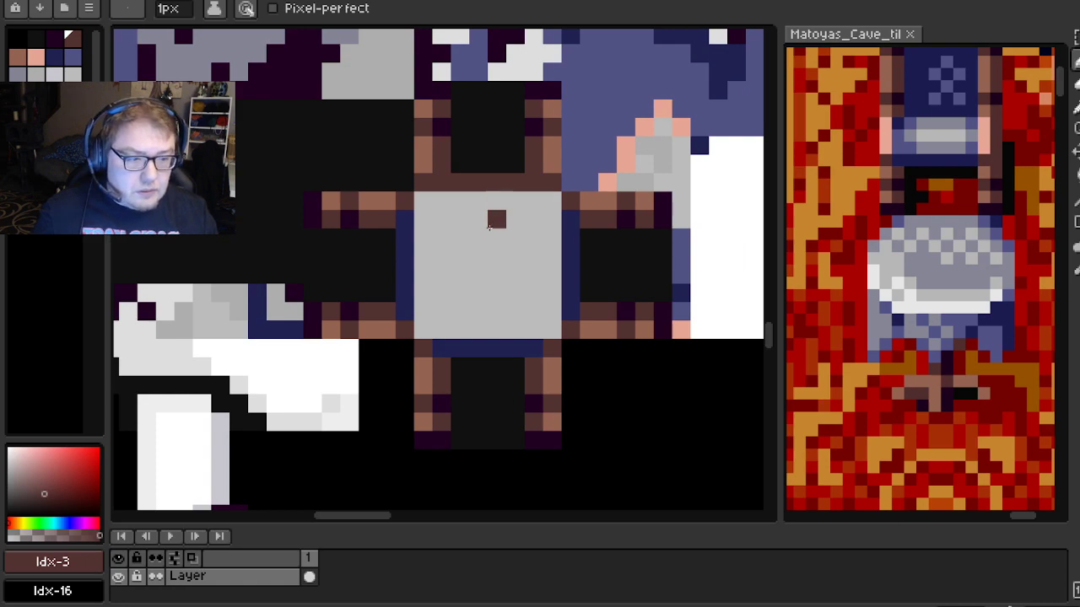
{"action": "left_click", "coordinate": [509, 346], "text": "alt"}
{"action": "left_click_drag", "start_coordinate": [439, 182], "coordinate": [530, 186]}
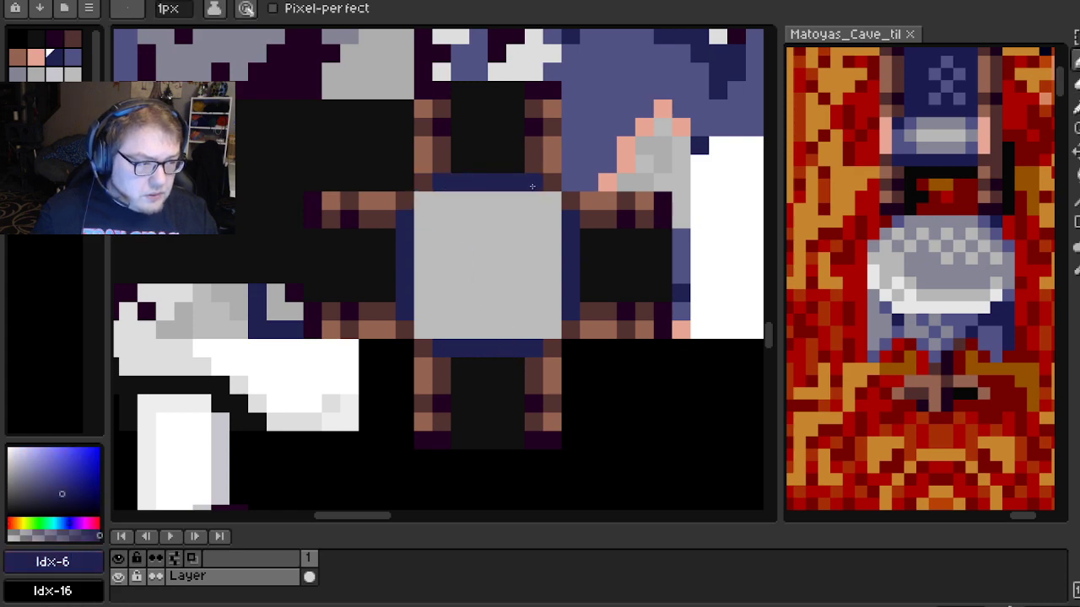
Recolor the dark blue edge lines of the left and right leg panels with light brown Idx-4
{"action": "scroll", "coordinate": [401, 228], "scroll_direction": "up", "scroll_amount": 1}
{"action": "left_click", "coordinate": [413, 184], "text": "alt"}
{"action": "left_click", "coordinate": [404, 215]}
{"action": "mouse_move", "coordinate": [404, 215]}
{"action": "left_mouse_down"}
{"action": "mouse_move", "coordinate": [417, 341]}
{"action": "mouse_move", "coordinate": [408, 336]}
{"action": "mouse_move", "coordinate": [398, 379]}
{"action": "mouse_move", "coordinate": [409, 237]}
{"action": "left_mouse_up"}
{"action": "left_click", "coordinate": [390, 358], "text": "alt"}
{"action": "left_click", "coordinate": [408, 216], "text": "shift"}
{"action": "mouse_move", "coordinate": [627, 350]}
{"action": "left_mouse_down"}
{"action": "mouse_move", "coordinate": [545, 325]}
{"action": "mouse_move", "coordinate": [551, 193]}
{"action": "left_mouse_up"}
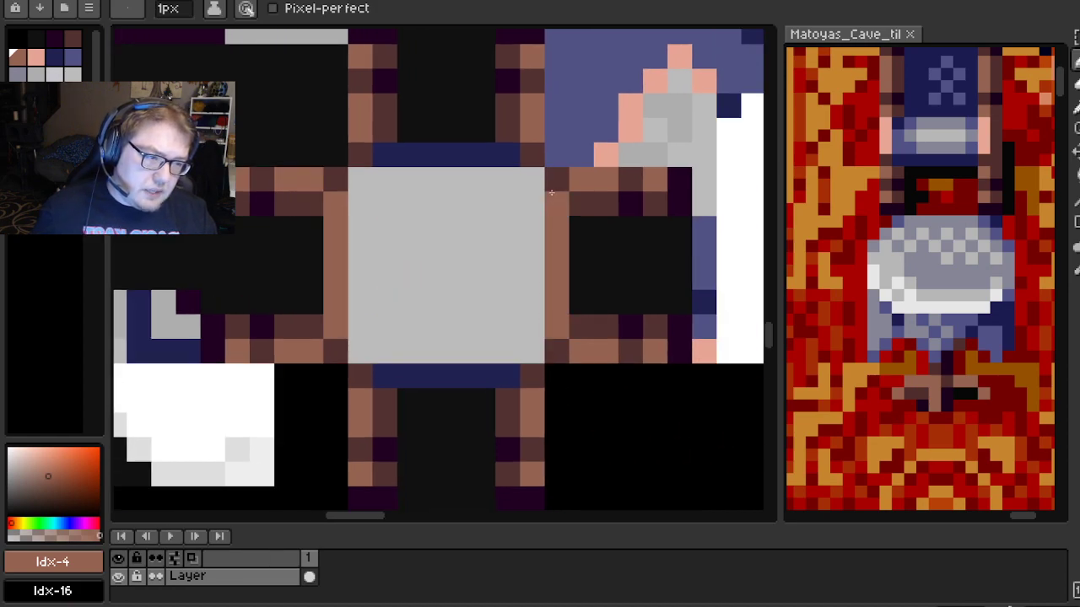
Paint the outermost left and right pixel columns of the grey seat with light brown Idx-4
{"action": "scroll", "coordinate": [663, 344], "scroll_direction": "down", "scroll_amount": 3}
{"action": "left_click_drag", "start_coordinate": [682, 363], "coordinate": [551, 355]}
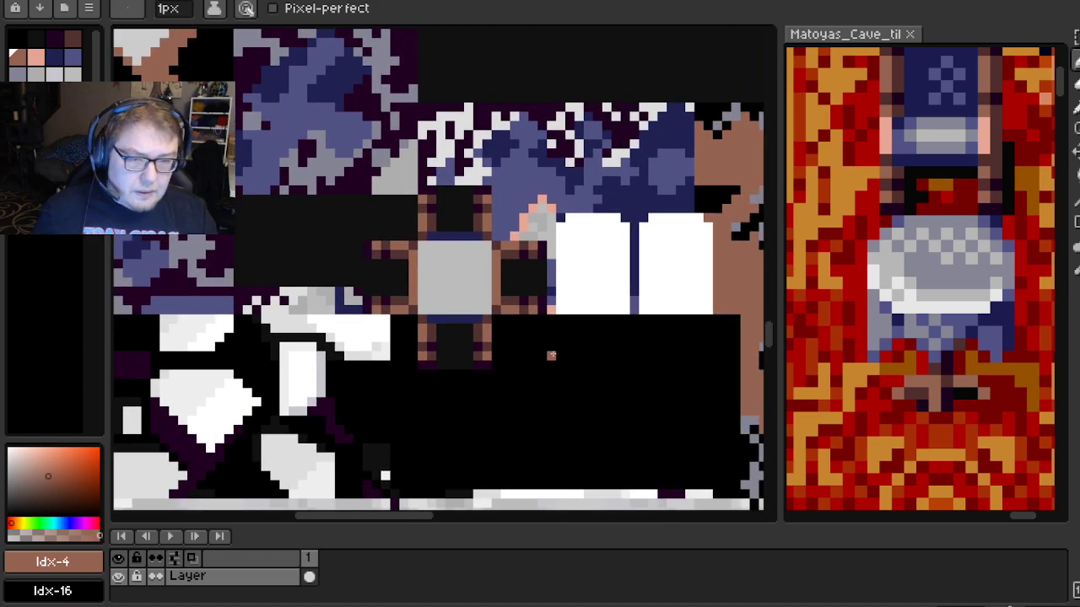
{"action": "scroll", "coordinate": [551, 355], "scroll_direction": "up", "scroll_amount": 3}
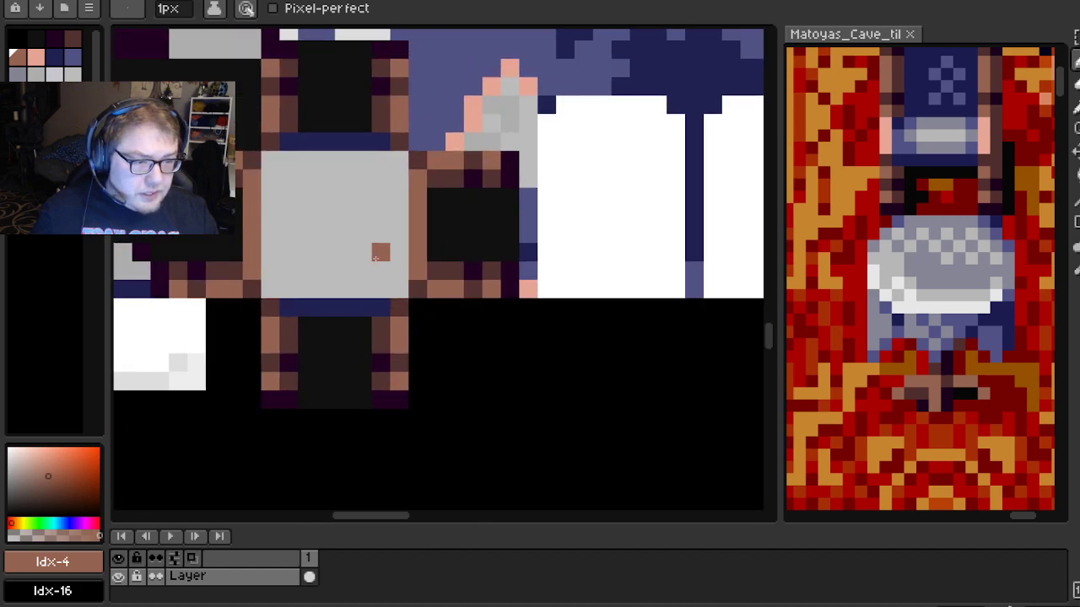
{"action": "scroll", "coordinate": [378, 267], "scroll_direction": "up", "scroll_amount": 1}
{"action": "left_click_drag", "start_coordinate": [369, 251], "coordinate": [410, 283]}
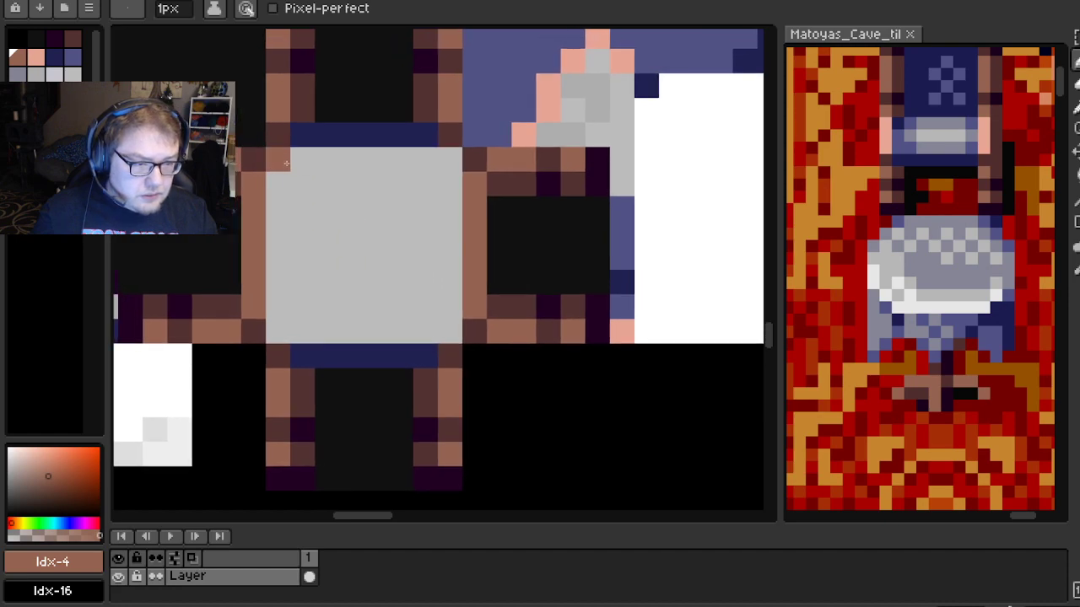
{"action": "left_click_drag", "start_coordinate": [278, 177], "coordinate": [272, 330]}
{"action": "left_click_drag", "start_coordinate": [447, 174], "coordinate": [442, 327]}
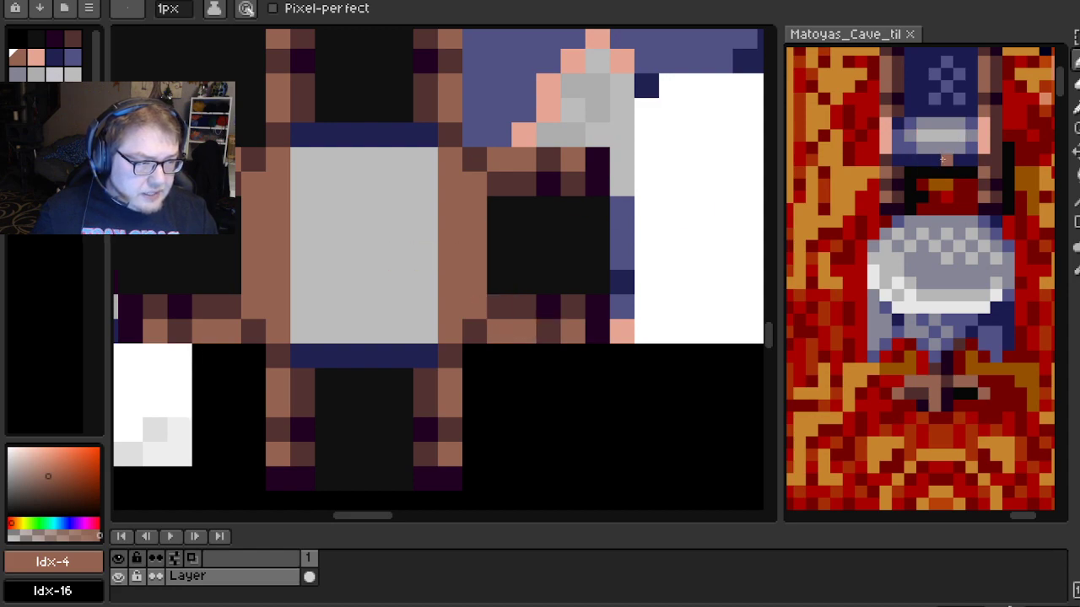
Outline and fill the remaining grey seat area between the brown side rails with dark blue Idx-6
{"action": "left_click_drag", "start_coordinate": [374, 231], "coordinate": [379, 237]}
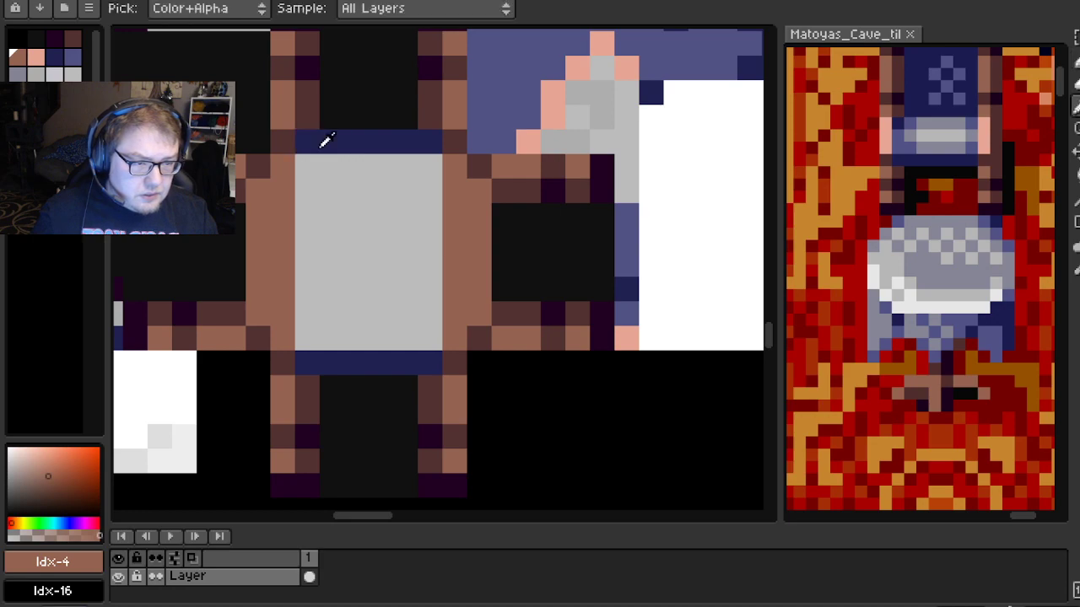
{"action": "left_click", "coordinate": [323, 138], "text": "alt"}
{"action": "left_click", "coordinate": [309, 327], "text": "shift"}
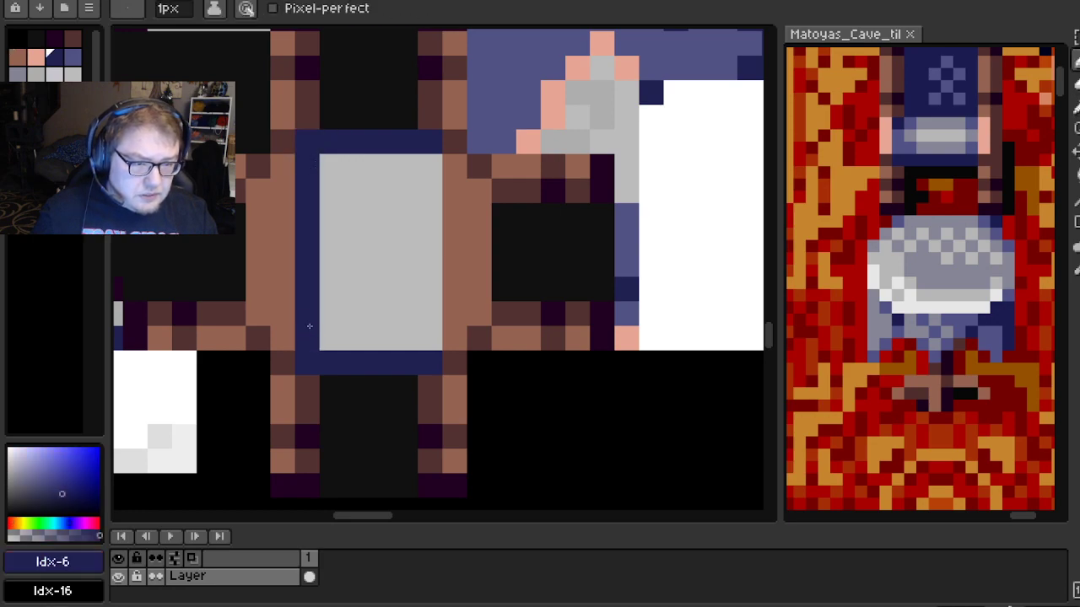
{"action": "left_click", "coordinate": [419, 334], "text": "shift"}
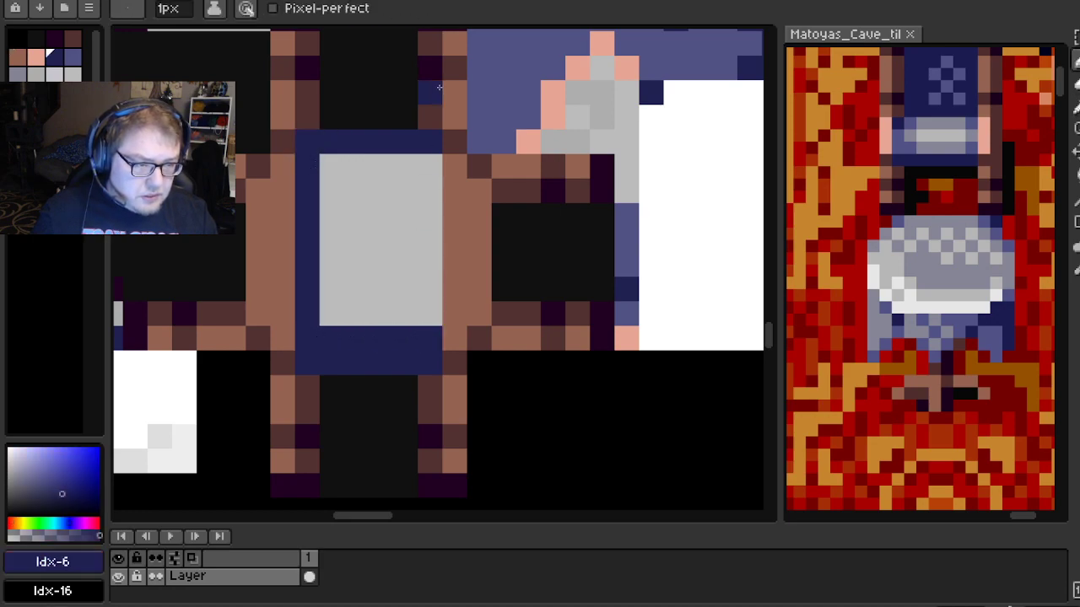
{"action": "left_click", "coordinate": [430, 144], "text": "shift"}
{"action": "mouse_move", "coordinate": [406, 165]}
{"action": "left_mouse_down"}
{"action": "mouse_move", "coordinate": [337, 166]}
{"action": "mouse_move", "coordinate": [337, 284]}
{"action": "mouse_move", "coordinate": [351, 331]}
{"action": "mouse_move", "coordinate": [414, 302]}
{"action": "mouse_move", "coordinate": [418, 197]}
{"action": "mouse_move", "coordinate": [394, 178]}
{"action": "mouse_move", "coordinate": [349, 187]}
{"action": "mouse_move", "coordinate": [358, 275]}
{"action": "mouse_move", "coordinate": [380, 303]}
{"action": "mouse_move", "coordinate": [402, 280]}
{"action": "mouse_move", "coordinate": [416, 213]}
{"action": "left_mouse_up"}
{"action": "left_click", "coordinate": [414, 304]}
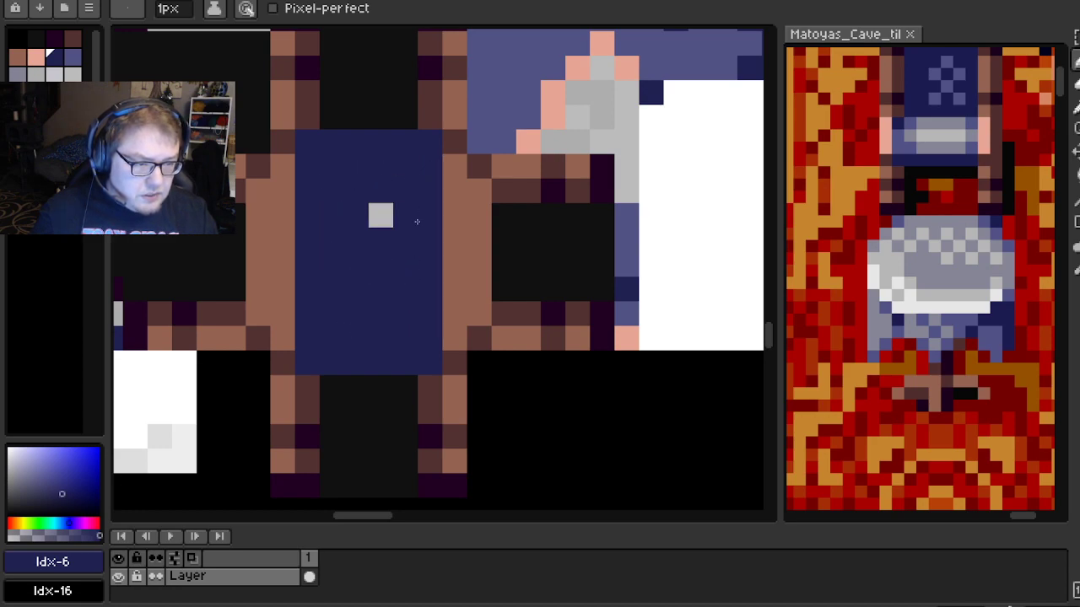
Paint the seat's middle with lighter blue Idx-7, leaving dark blue rows at the upper and lower ends and dark lower corners
{"action": "left_click", "coordinate": [72, 57]}
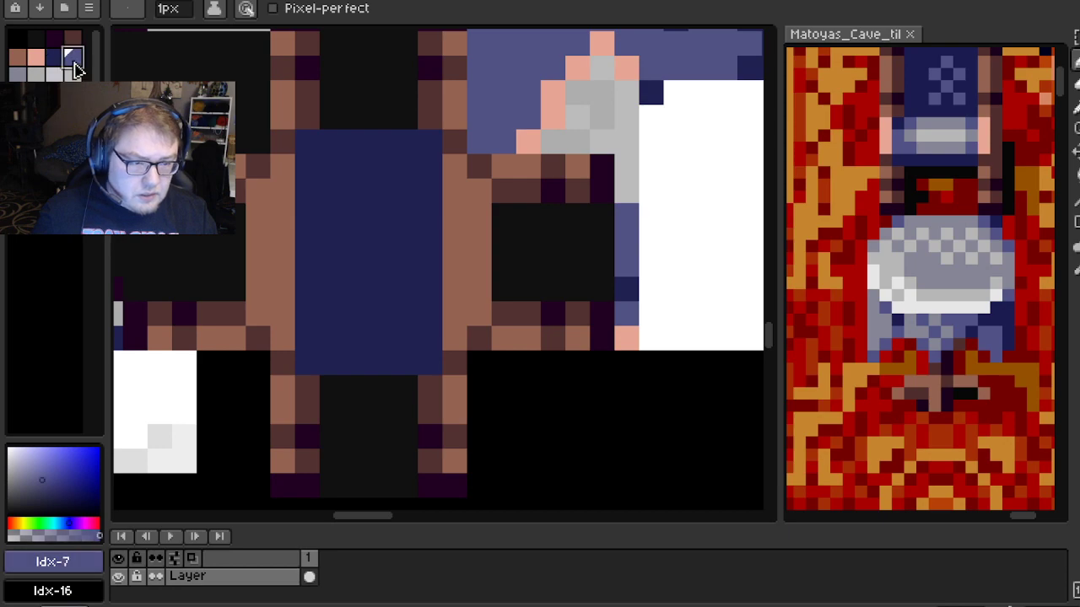
{"action": "left_click_drag", "start_coordinate": [349, 315], "coordinate": [414, 321]}
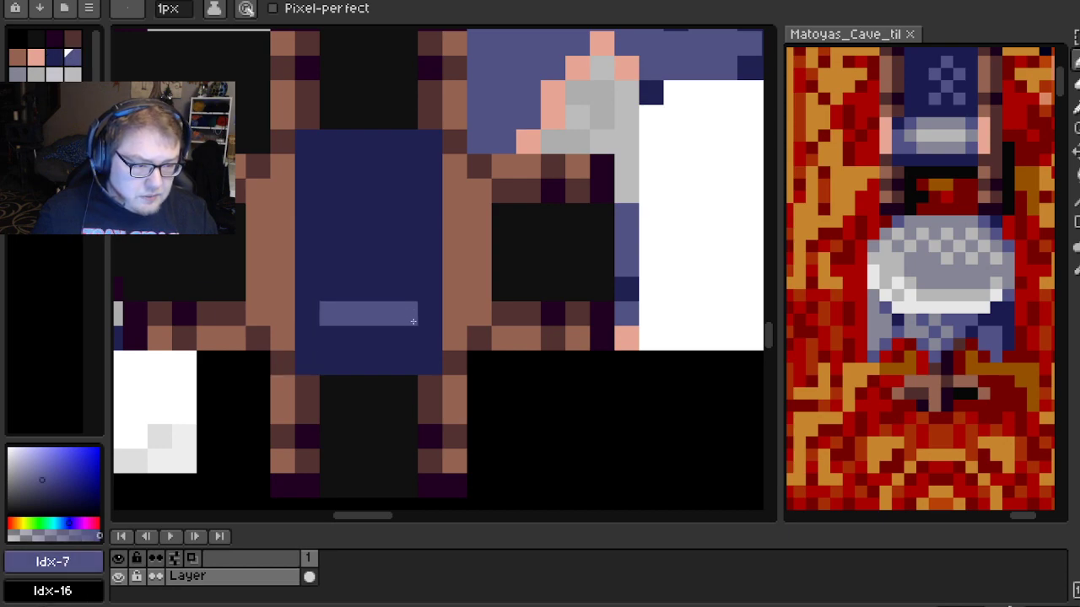
{"action": "left_click", "coordinate": [419, 299]}
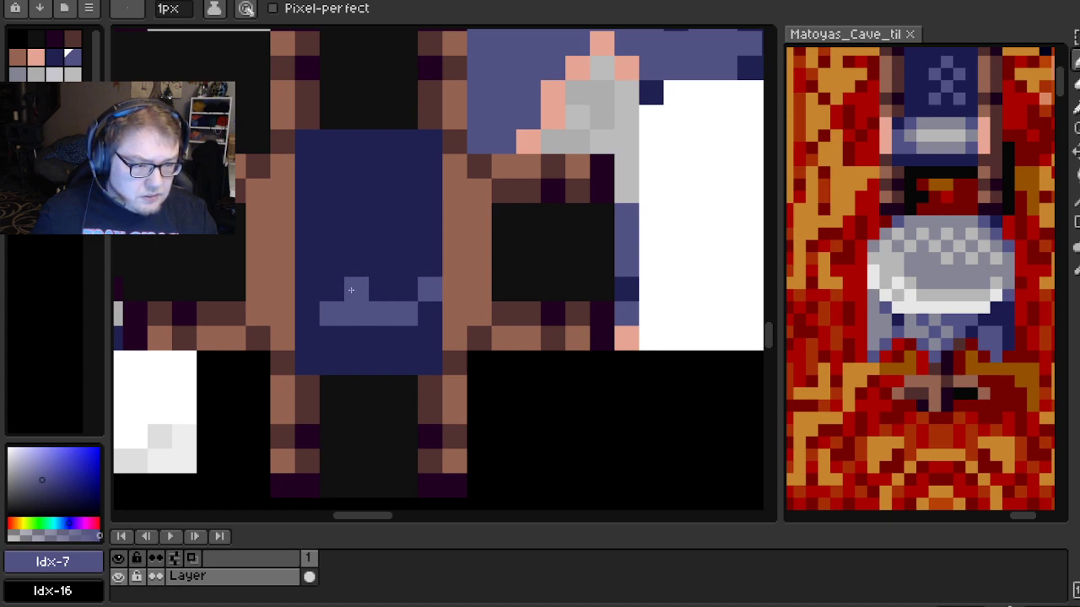
{"action": "left_click", "coordinate": [306, 191], "text": "shift"}
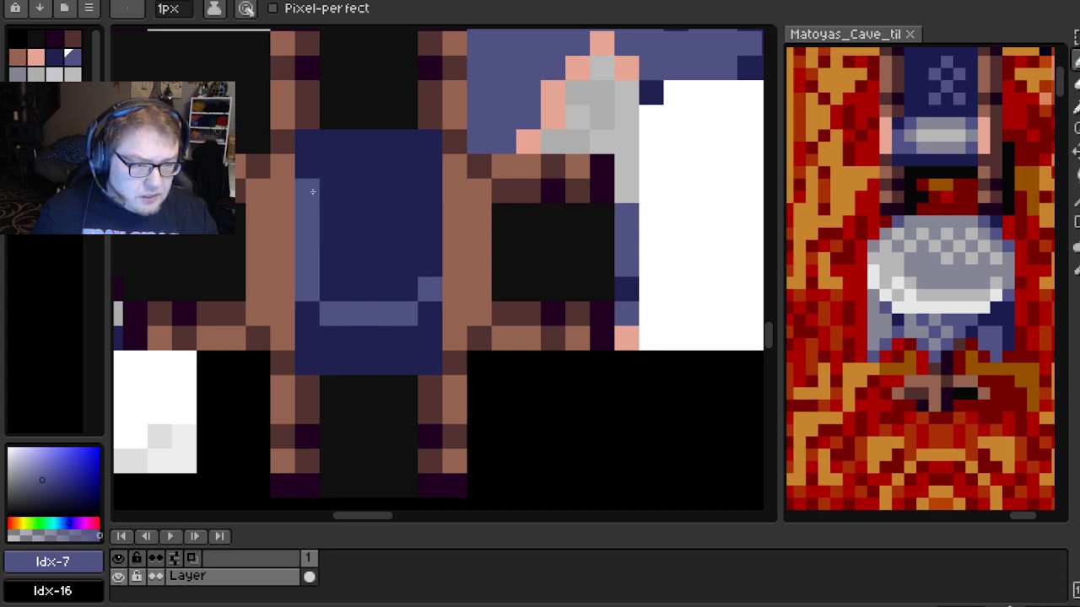
{"action": "left_click", "coordinate": [422, 196], "text": "shift"}
{"action": "left_click_drag", "start_coordinate": [435, 233], "coordinate": [357, 209]}
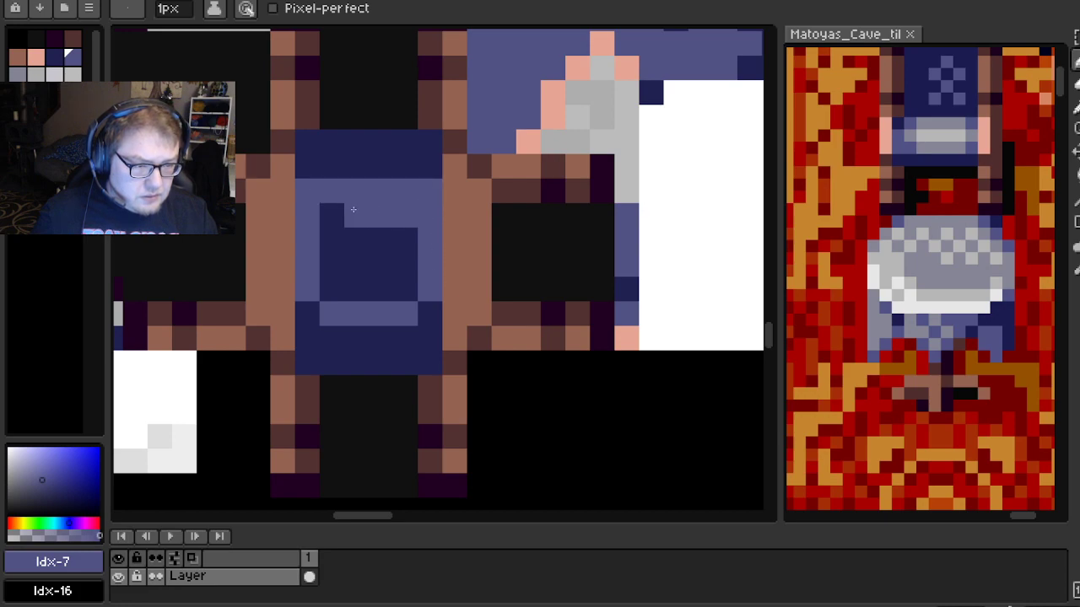
{"action": "mouse_move", "coordinate": [318, 288]}
{"action": "left_mouse_down"}
{"action": "mouse_move", "coordinate": [359, 302]}
{"action": "mouse_move", "coordinate": [415, 279]}
{"action": "mouse_move", "coordinate": [330, 259]}
{"action": "left_mouse_up"}
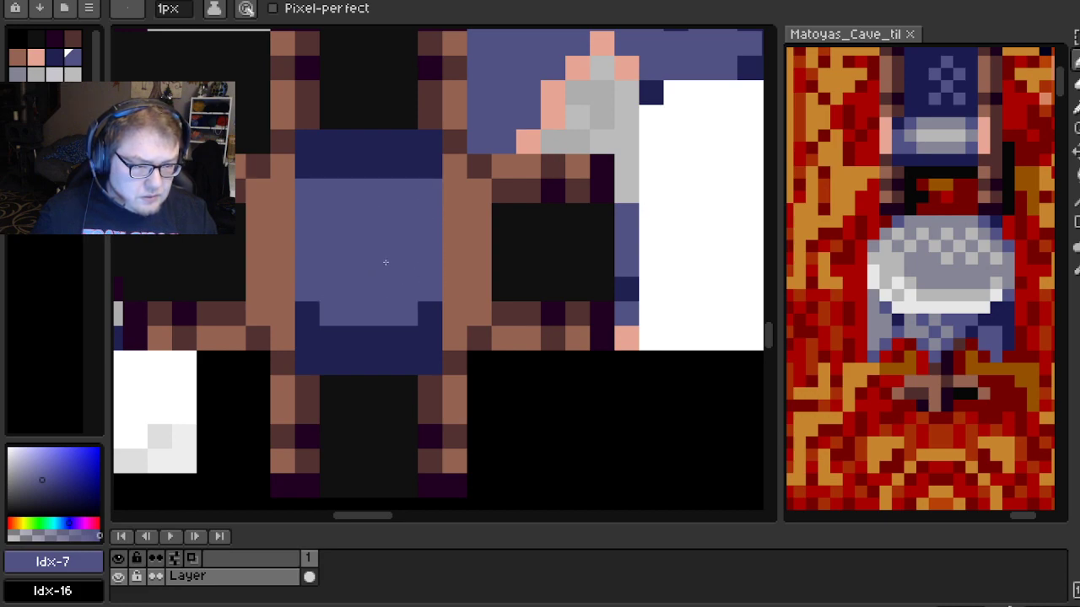
Cover the blue cushion with grey Idx-8, leaving its lowest row and the lower corner pixels in Idx-7
{"action": "left_click", "coordinate": [17, 74]}
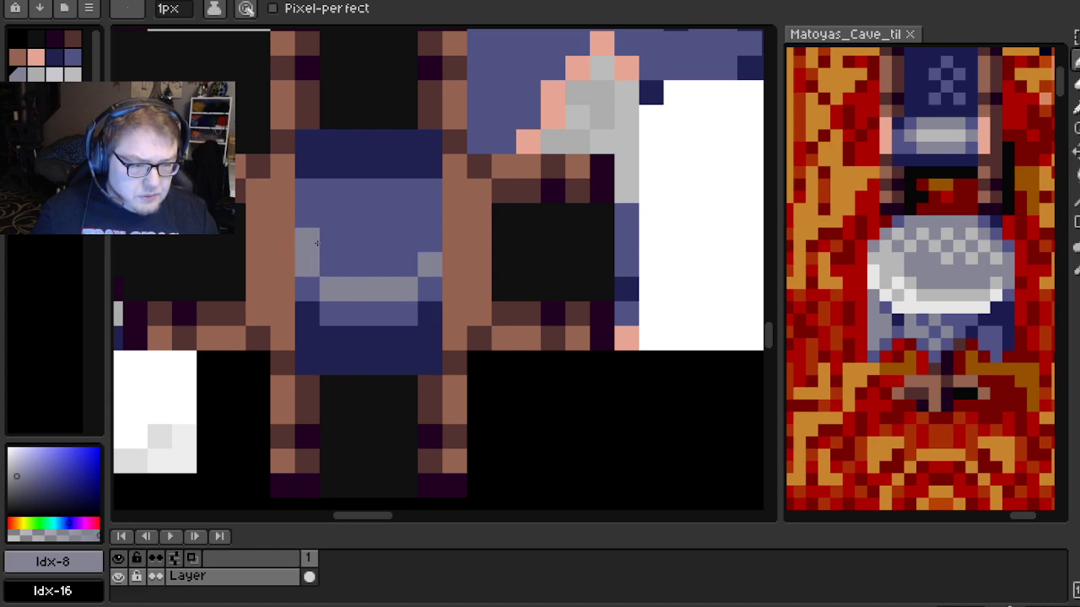
{"action": "left_click_drag", "start_coordinate": [316, 208], "coordinate": [352, 193]}
{"action": "mouse_move", "coordinate": [413, 259]}
{"action": "left_mouse_down"}
{"action": "mouse_move", "coordinate": [339, 264]}
{"action": "mouse_move", "coordinate": [317, 240]}
{"action": "mouse_move", "coordinate": [409, 225]}
{"action": "left_mouse_up"}
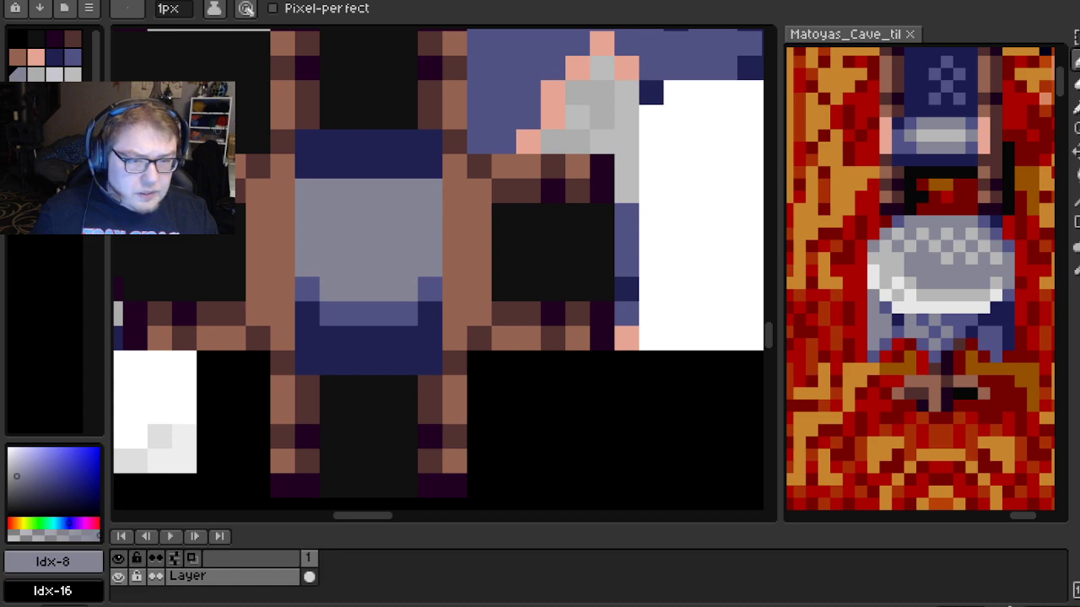
Paint a light grey Idx-9 highlight in the middle of the cushion, four pixels wide and narrowing to two toward the upper edge
{"action": "left_click", "coordinate": [35, 73]}
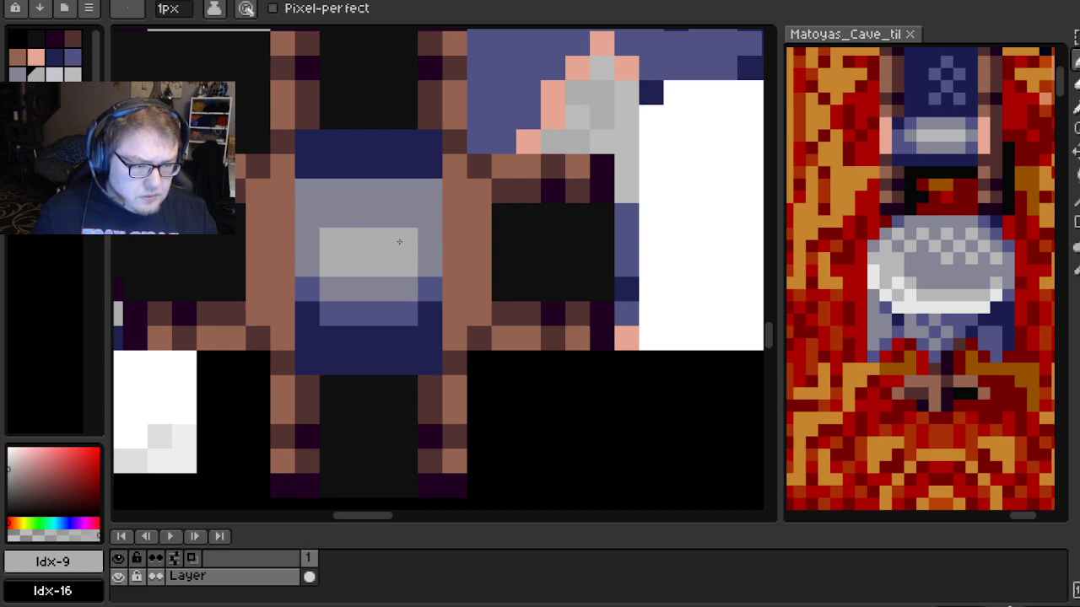
{"action": "scroll", "coordinate": [533, 295], "scroll_direction": "down", "scroll_amount": 2}
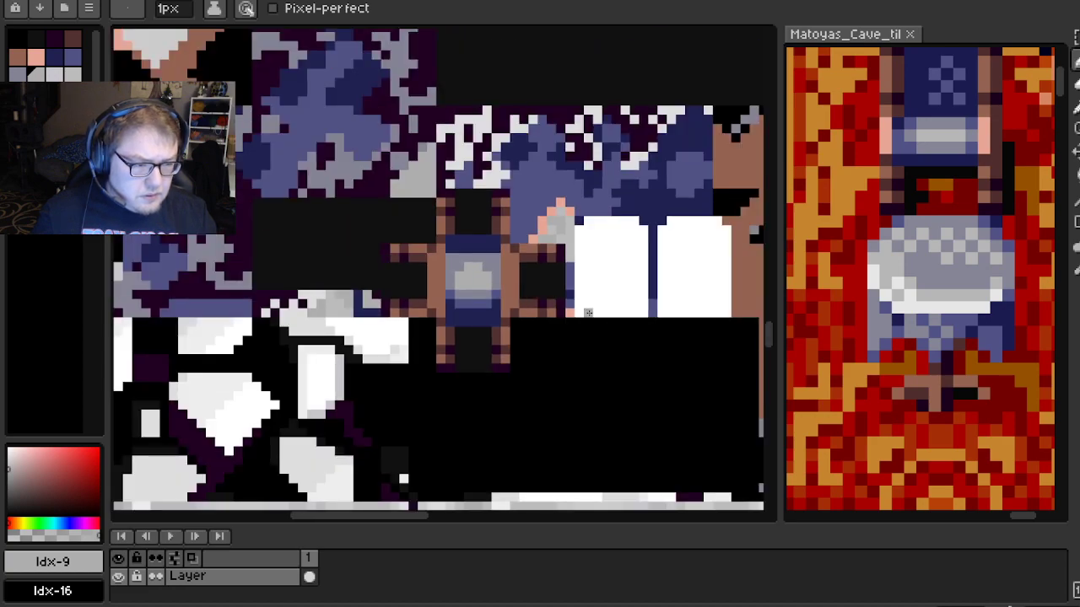
{"action": "left_click_drag", "start_coordinate": [588, 313], "coordinate": [554, 313]}
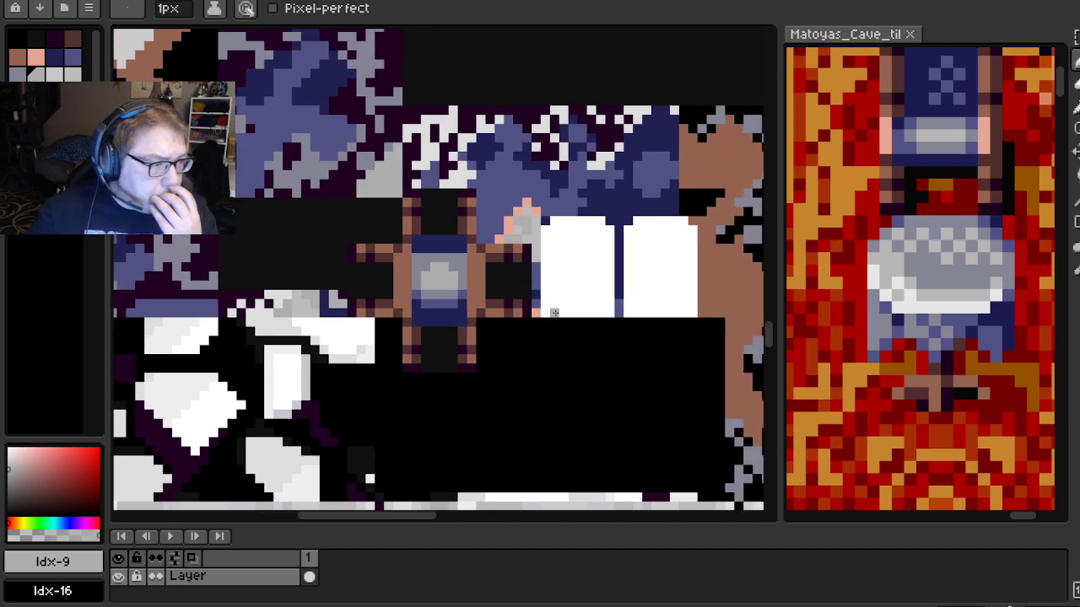
Pick blue Idx-7 from the cushion's lower corner and paint the two upper corner pixels of the grey area with it
{"action": "scroll", "coordinate": [554, 313], "scroll_direction": "up", "scroll_amount": 3}
{"action": "key", "text": "i"}
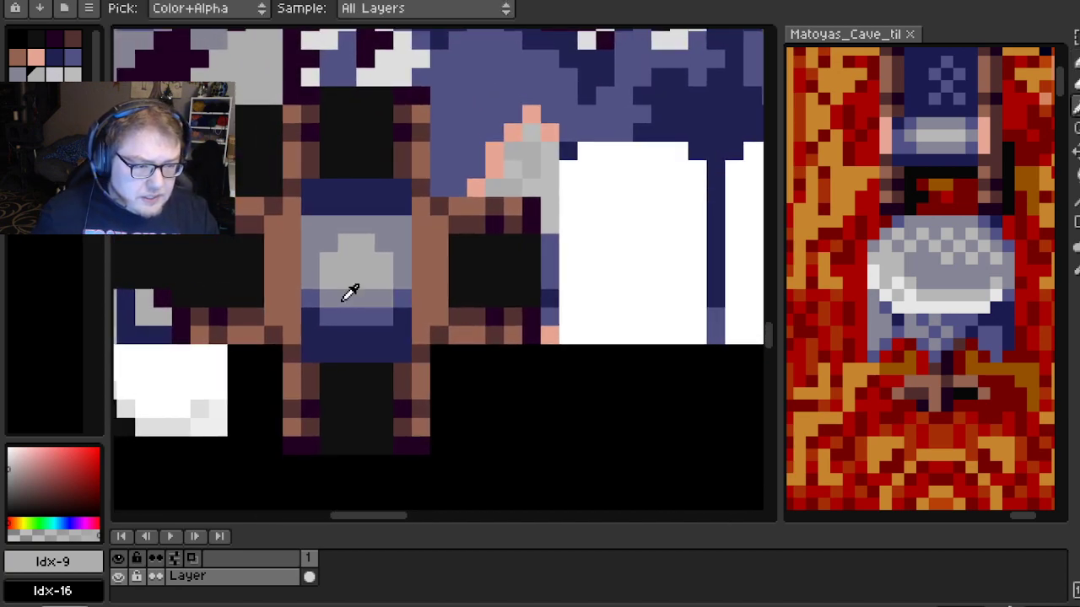
{"action": "left_click", "coordinate": [311, 299]}
{"action": "key", "text": "b"}
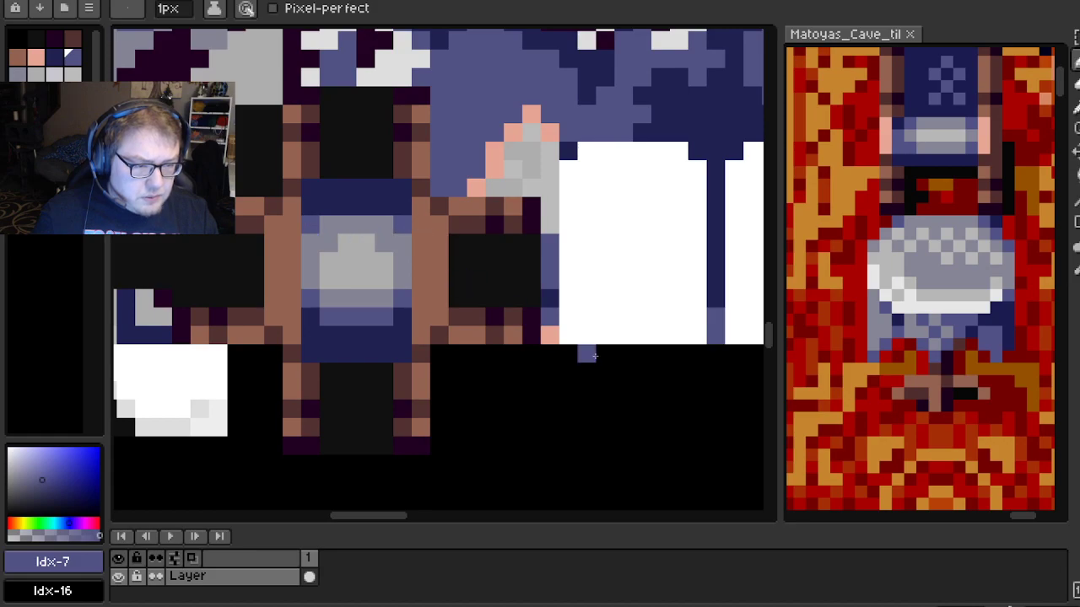
Save the stool texture sheet with the default palette loaded, and undo the palette change
{"action": "scroll", "coordinate": [593, 355], "scroll_direction": "down", "scroll_amount": 2}
{"action": "scroll", "coordinate": [593, 355], "scroll_direction": "down", "scroll_amount": 1}
{"action": "scroll", "coordinate": [593, 355], "scroll_direction": "up", "scroll_amount": 2}
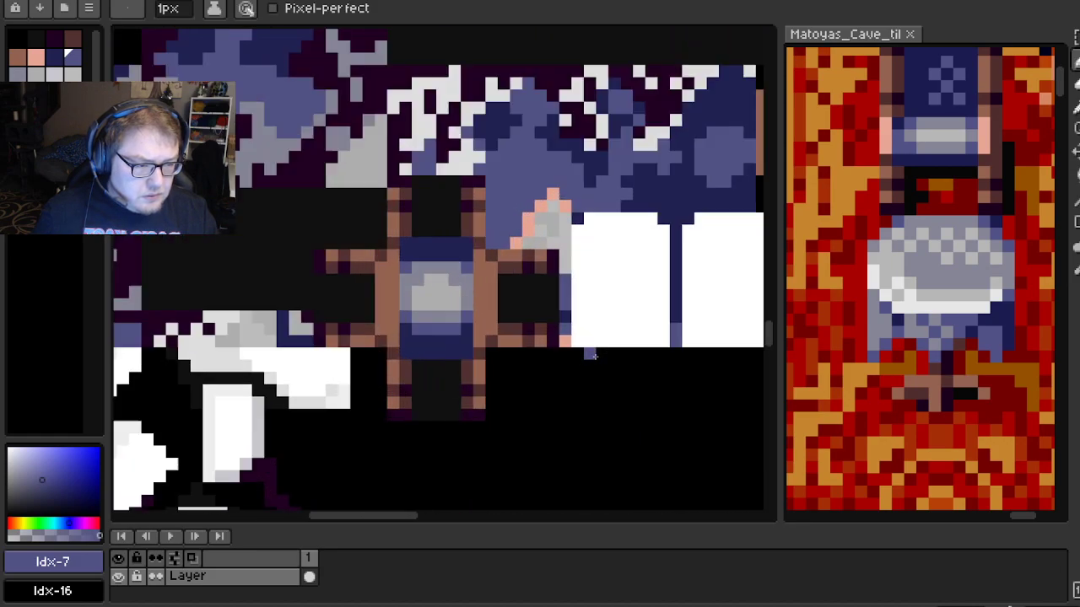
{"action": "scroll", "coordinate": [593, 355], "scroll_direction": "up", "scroll_amount": 1}
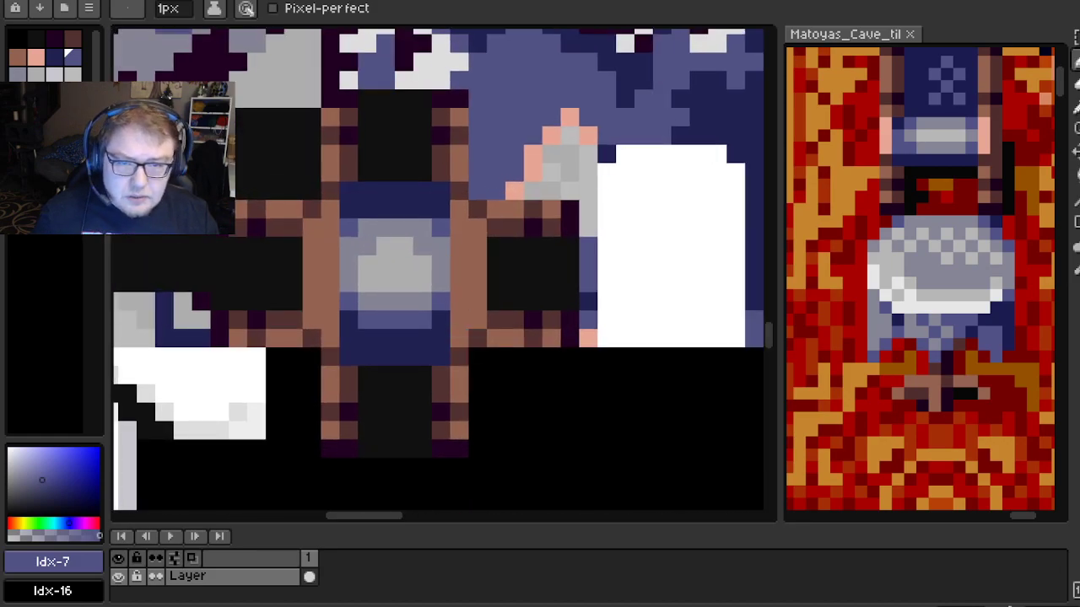
{"action": "left_click", "coordinate": [88, 10]}
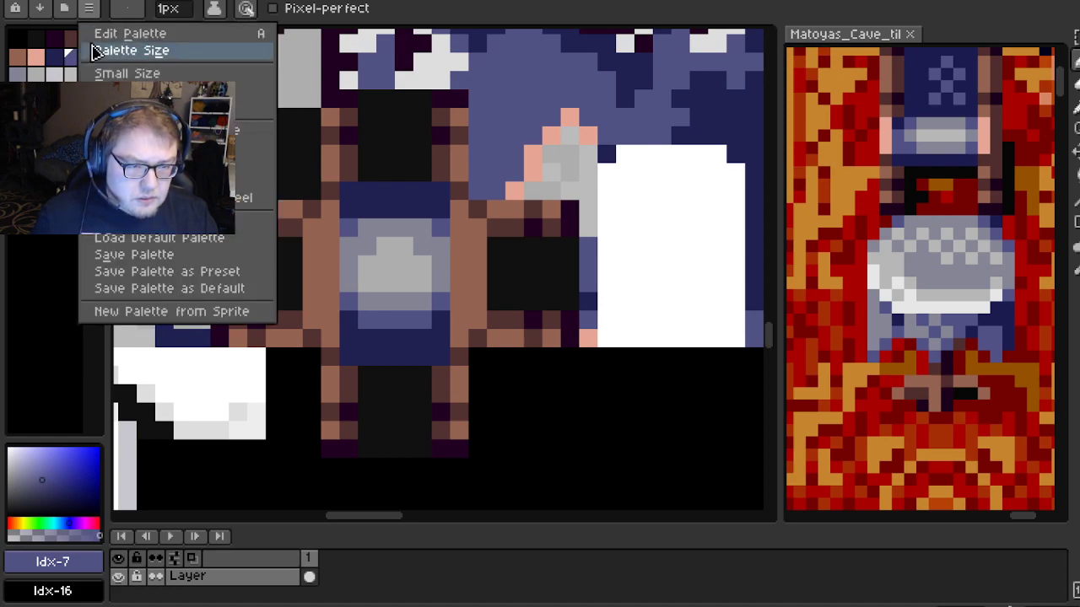
{"action": "left_click", "coordinate": [141, 243]}
{"action": "key", "text": "ctrl+z"}
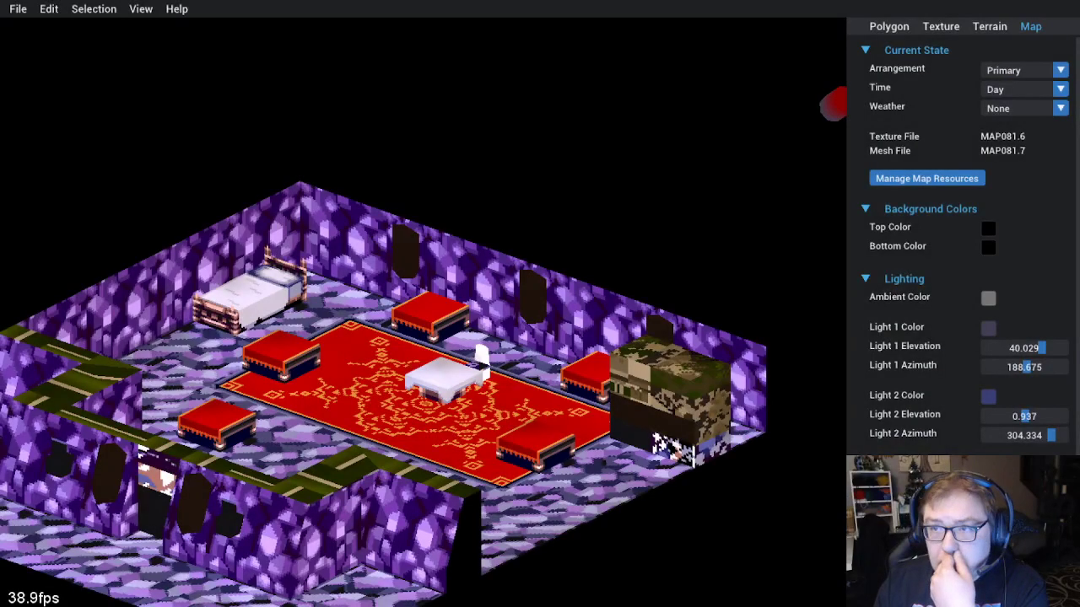
Switch to the map editor and re-import the saved texture into the map
{"action": "left_click", "coordinate": [48, 8]}
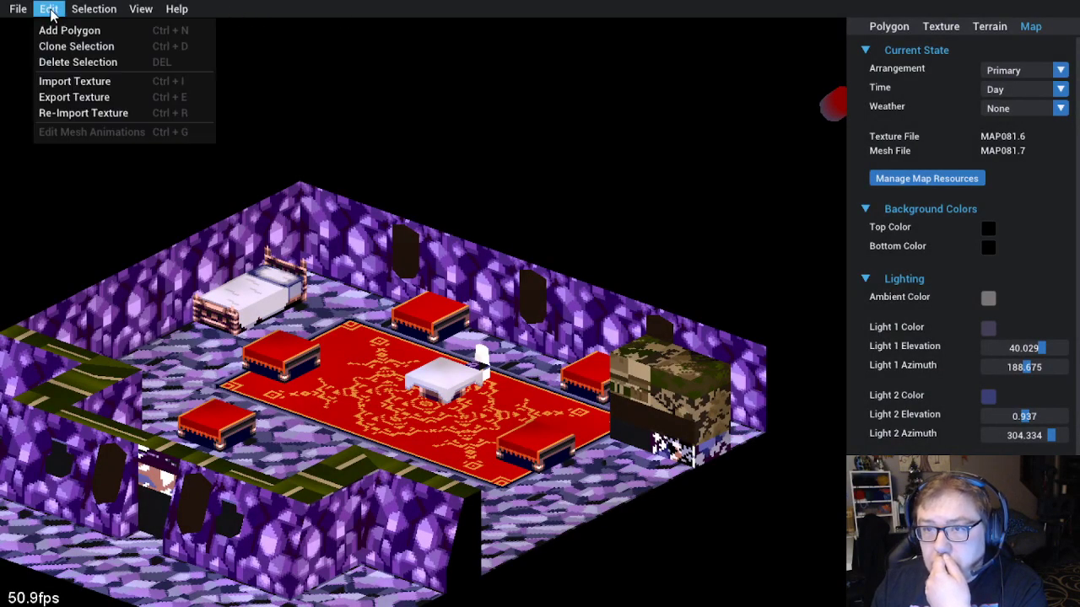
{"action": "left_click", "coordinate": [84, 111]}
{"action": "scroll", "coordinate": [471, 377], "scroll_direction": "up", "scroll_amount": 3}
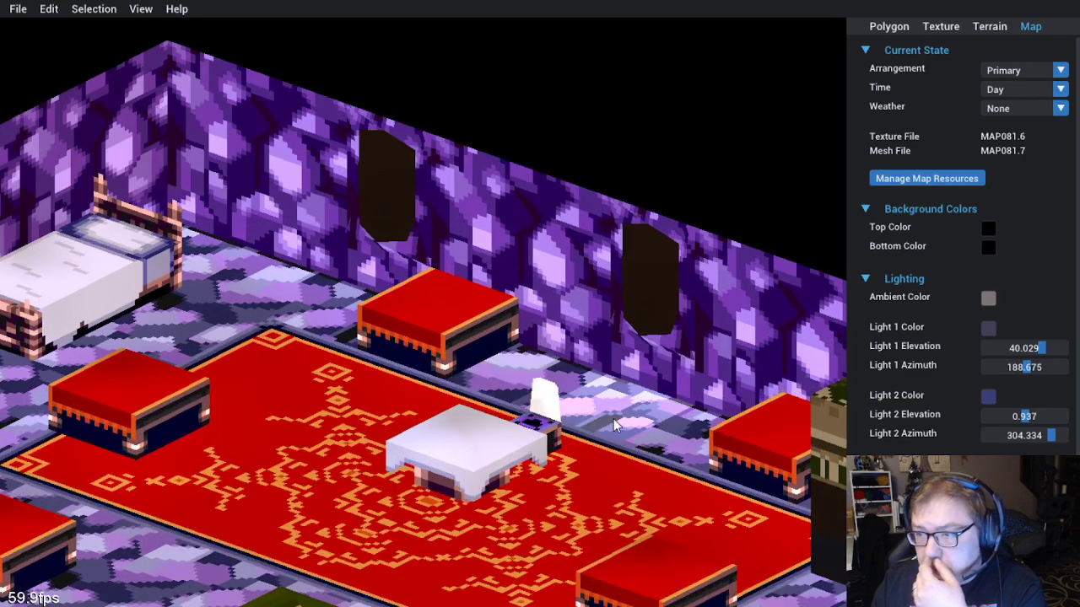
Select the top face of the small stool beside the white table with its texture properties shown, and collapse the texture preview
{"action": "left_click", "coordinate": [604, 483]}
{"action": "left_click", "coordinate": [544, 430]}
{"action": "scroll", "coordinate": [507, 414], "scroll_direction": "up", "scroll_amount": 2}
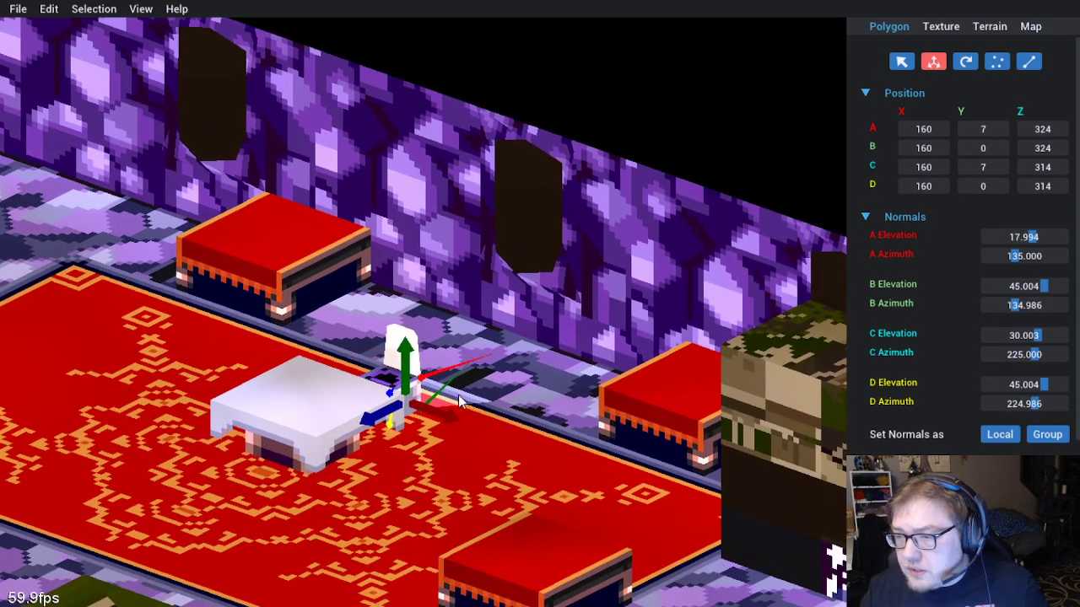
{"action": "left_click", "coordinate": [312, 430]}
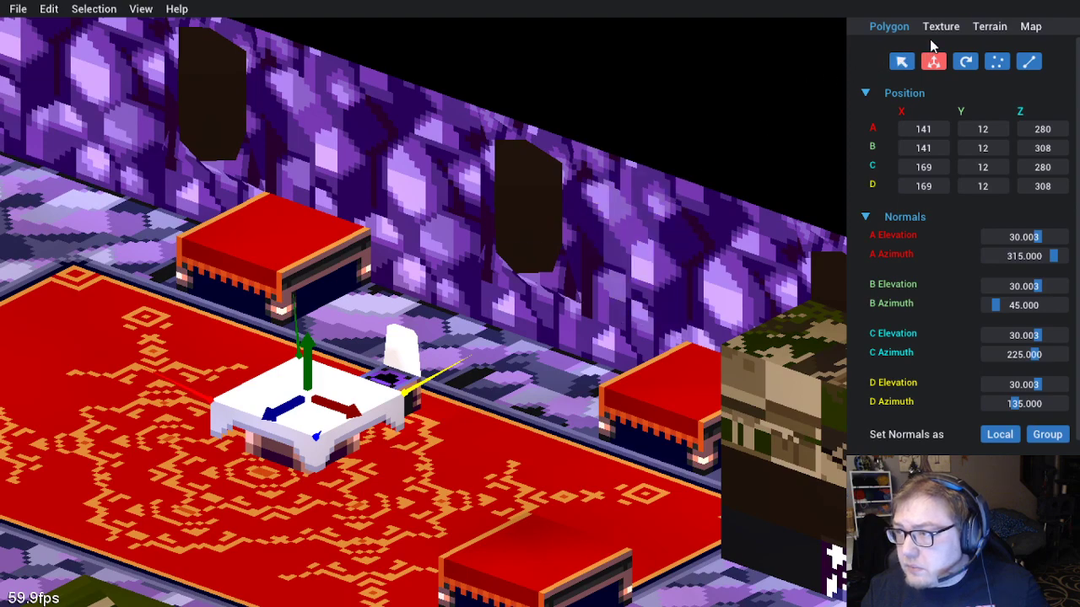
{"action": "left_click", "coordinate": [940, 26]}
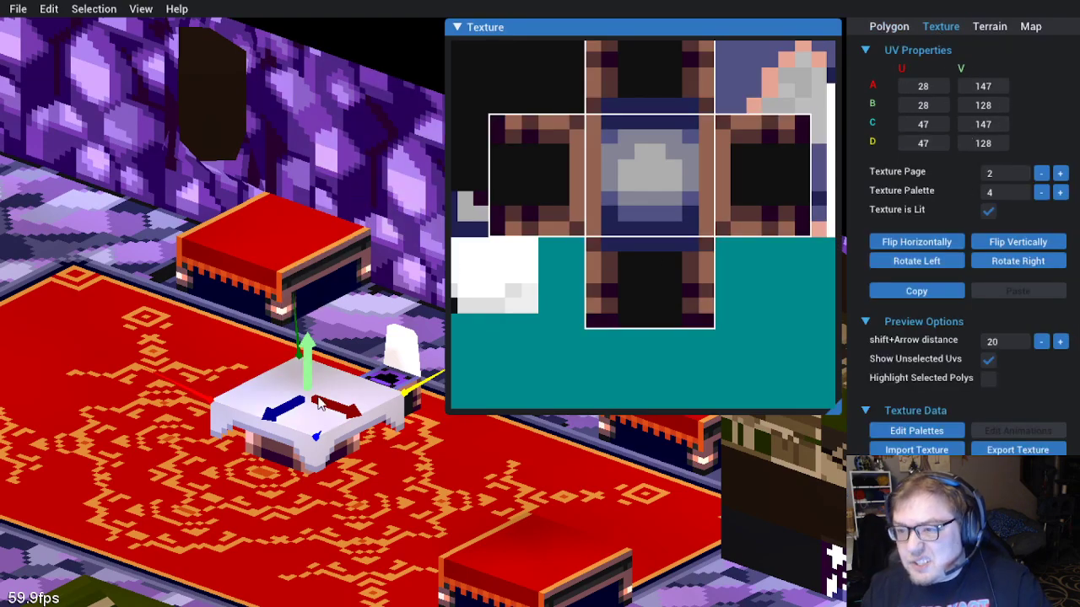
{"action": "left_click", "coordinate": [397, 365]}
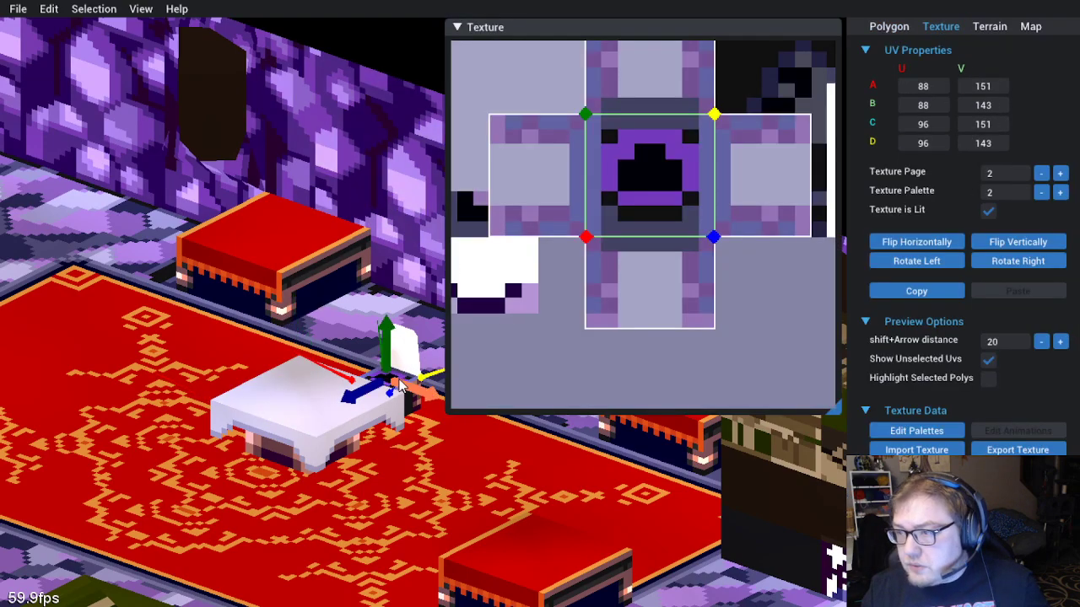
{"action": "left_click", "coordinate": [456, 27]}
{"action": "scroll", "coordinate": [463, 344], "scroll_direction": "up", "scroll_amount": 5}
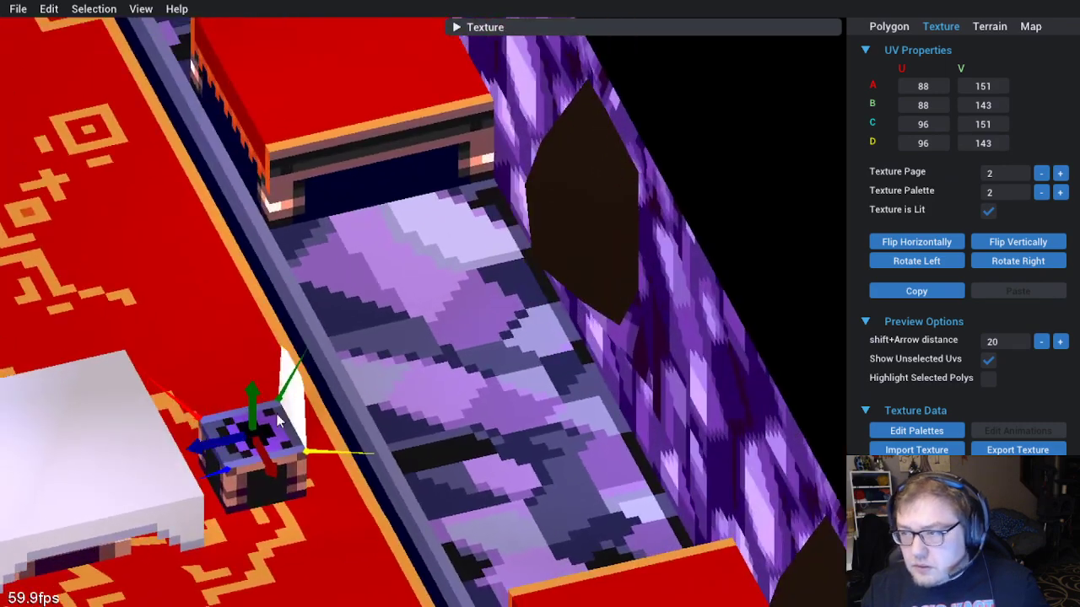
Turn off highlighting of selected polygons' plain view by enabling Highlight Selected Polys, and set the texture palette of all the stool's faces to 4
{"action": "left_click", "coordinate": [989, 379]}
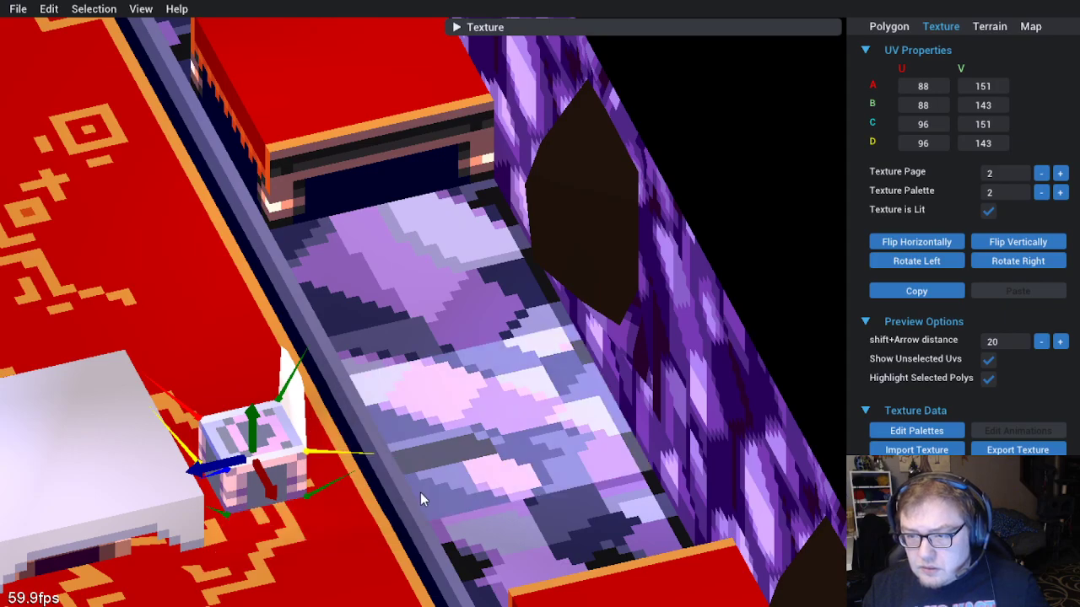
{"action": "left_click_drag", "start_coordinate": [500, 429], "coordinate": [368, 426]}
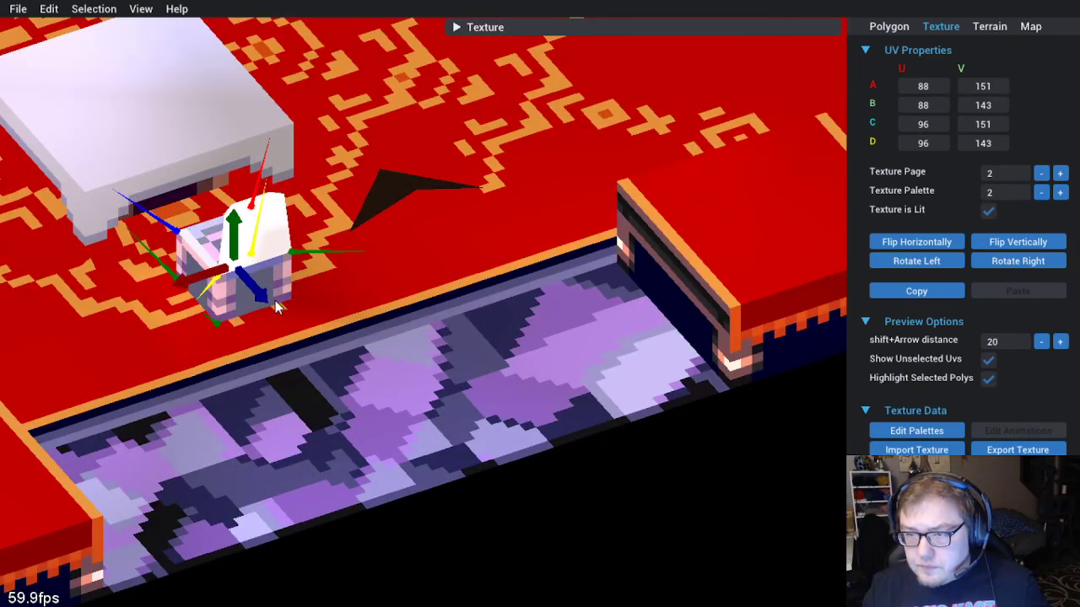
{"action": "left_click_drag", "start_coordinate": [544, 401], "coordinate": [325, 402]}
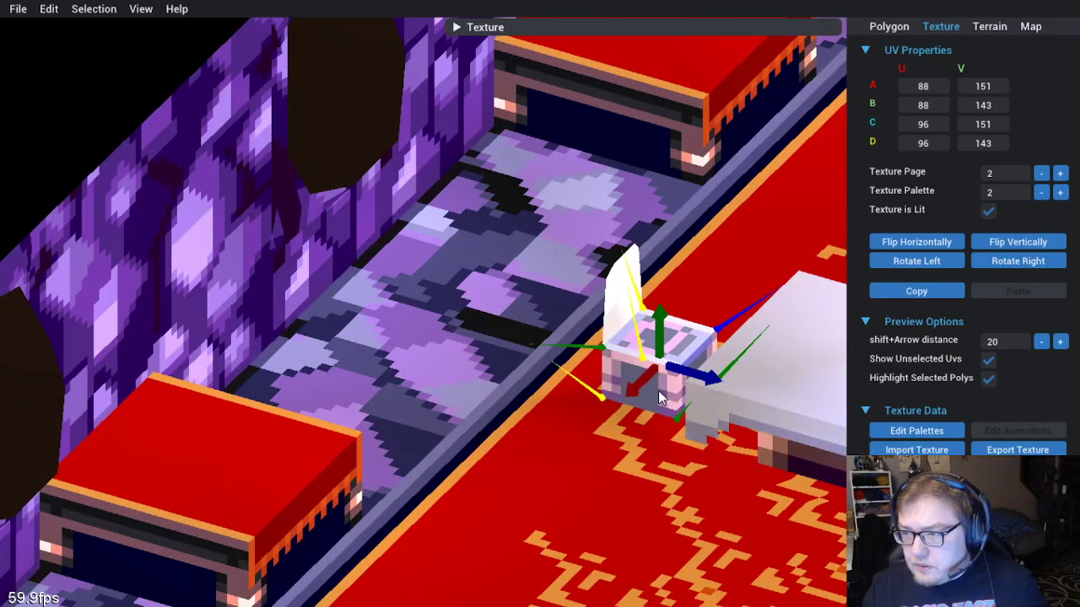
{"action": "left_click", "coordinate": [1059, 192]}
{"action": "left_click", "coordinate": [1060, 193]}
{"action": "left_click_drag", "start_coordinate": [691, 296], "coordinate": [420, 248]}
{"action": "scroll", "coordinate": [380, 173], "scroll_direction": "down", "scroll_amount": 5}
{"action": "key", "text": "Escape"}
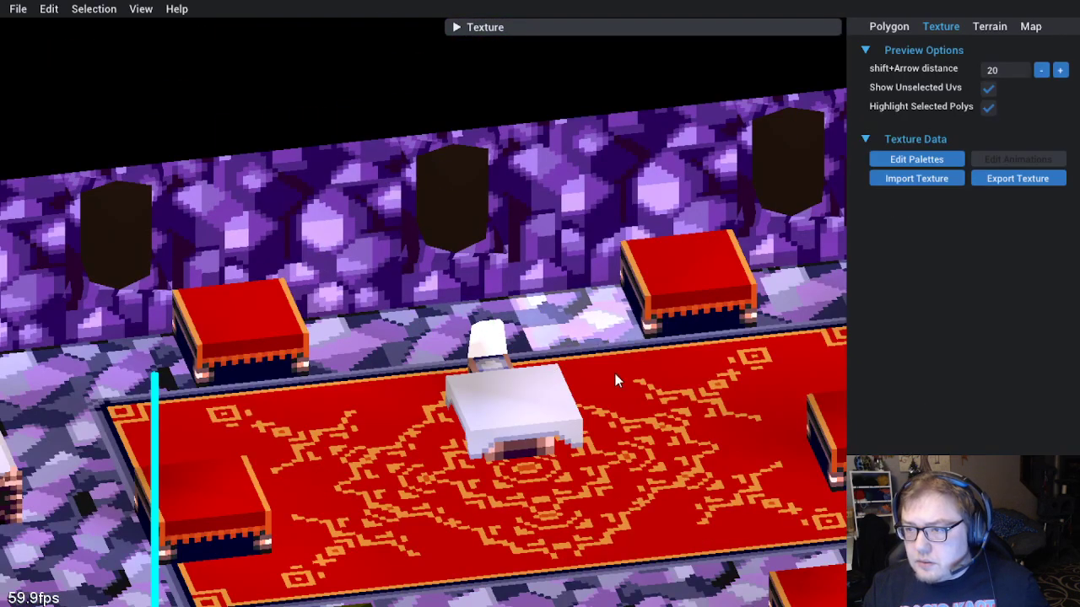
Examine the textured stool from several sides and distances, checking how its cushion and wooden legs look beside the table
{"action": "left_click_drag", "start_coordinate": [592, 348], "coordinate": [521, 415]}
{"action": "scroll", "coordinate": [520, 415], "scroll_direction": "up", "scroll_amount": 5}
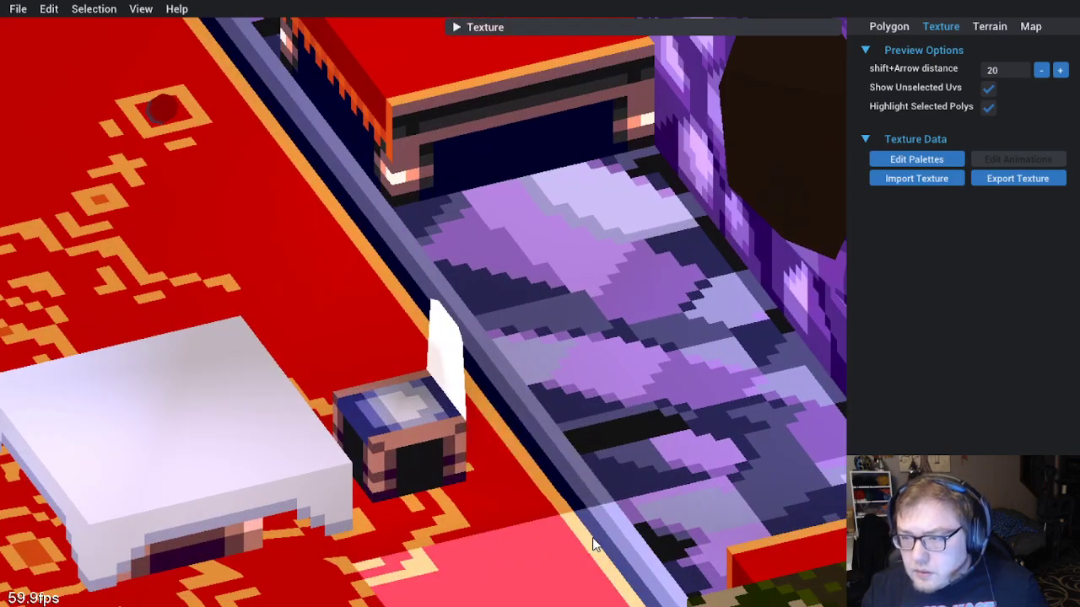
{"action": "left_click_drag", "start_coordinate": [593, 544], "coordinate": [399, 502]}
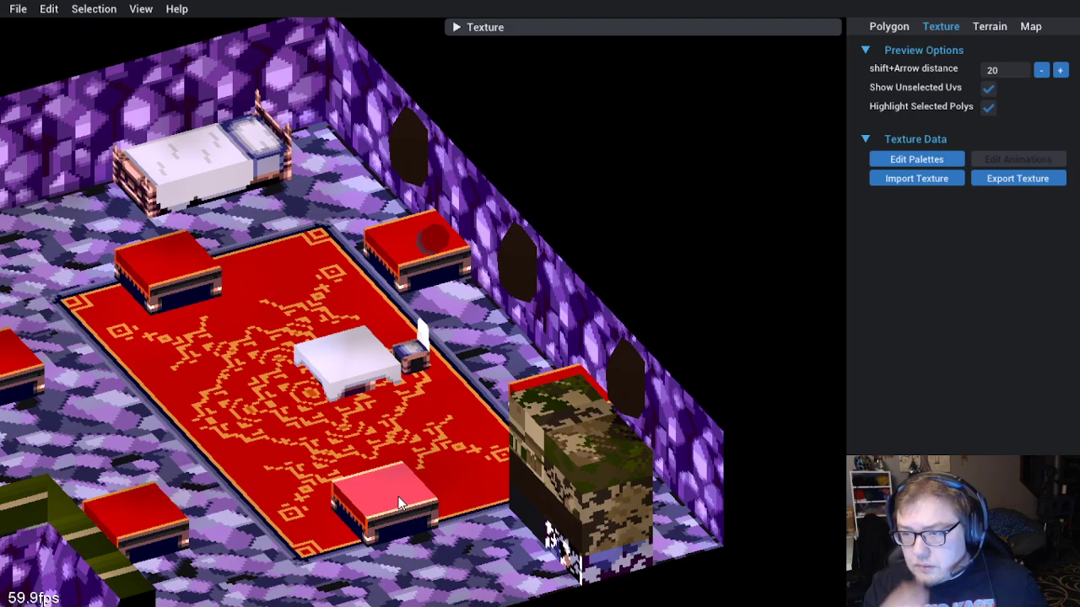
{"action": "left_click_drag", "start_coordinate": [400, 502], "coordinate": [366, 469]}
{"action": "scroll", "coordinate": [312, 472], "scroll_direction": "up", "scroll_amount": 2}
{"action": "scroll", "coordinate": [326, 476], "scroll_direction": "down", "scroll_amount": 2}
{"action": "scroll", "coordinate": [557, 462], "scroll_direction": "up", "scroll_amount": 2}
{"action": "scroll", "coordinate": [456, 483], "scroll_direction": "up", "scroll_amount": 2}
{"action": "left_click_drag", "start_coordinate": [470, 484], "coordinate": [428, 500]}
{"action": "scroll", "coordinate": [520, 522], "scroll_direction": "down", "scroll_amount": 1}
{"action": "left_click_drag", "start_coordinate": [519, 523], "coordinate": [494, 443]}
{"action": "scroll", "coordinate": [494, 443], "scroll_direction": "up", "scroll_amount": 2}
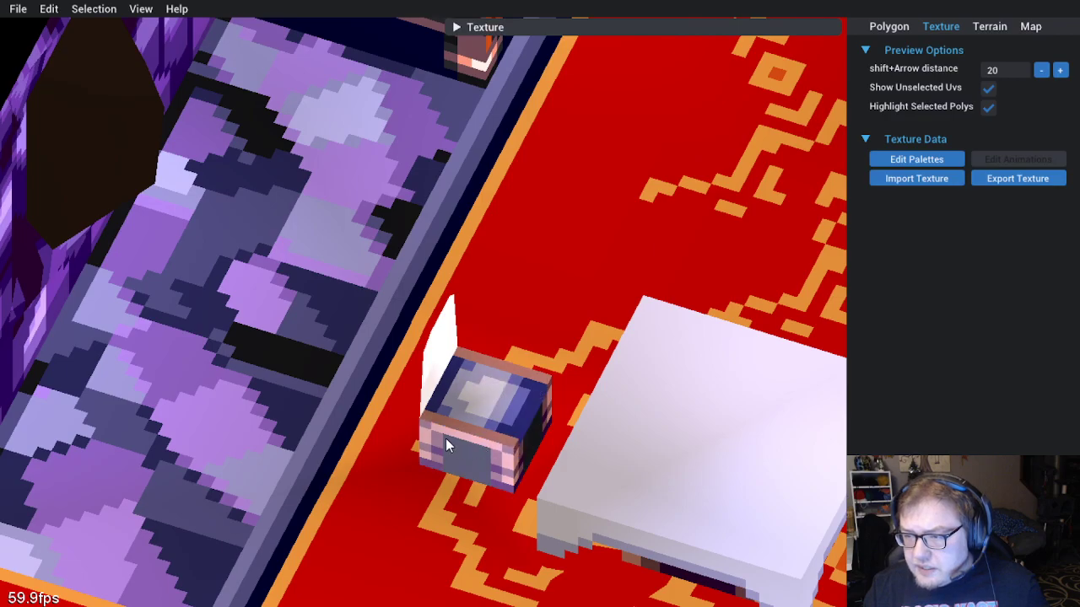
{"action": "left_click_drag", "start_coordinate": [536, 456], "coordinate": [342, 447]}
{"action": "left_click_drag", "start_coordinate": [395, 480], "coordinate": [541, 492]}
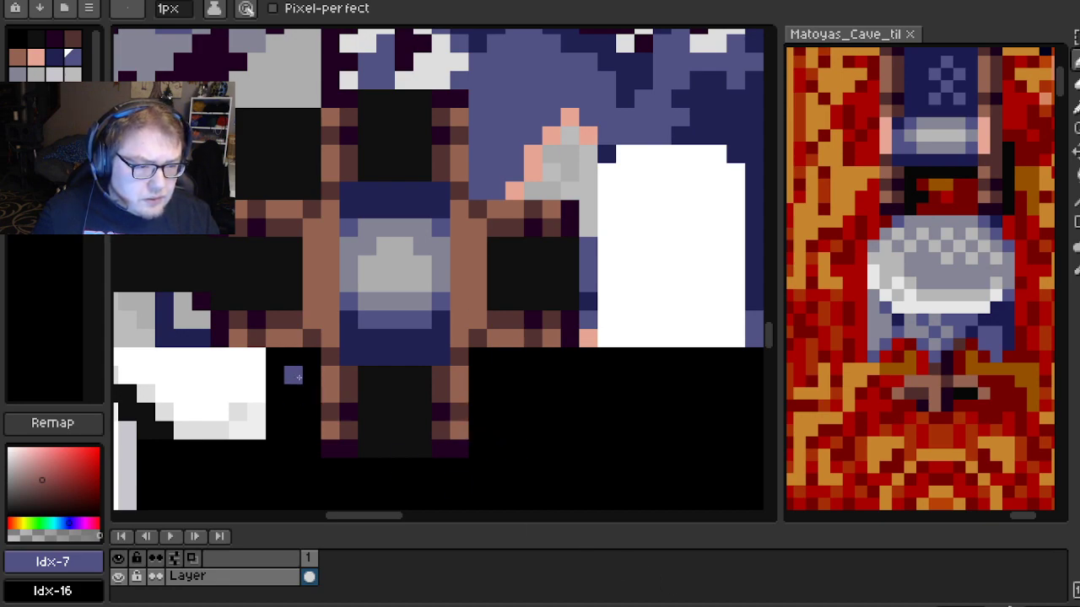
Switch back to the pixel editor and paint the cushion's two upper corner pixels one row higher in blue Idx-7
{"action": "key", "text": "ctrl+z"}
{"action": "left_click", "coordinate": [331, 340], "text": "alt"}
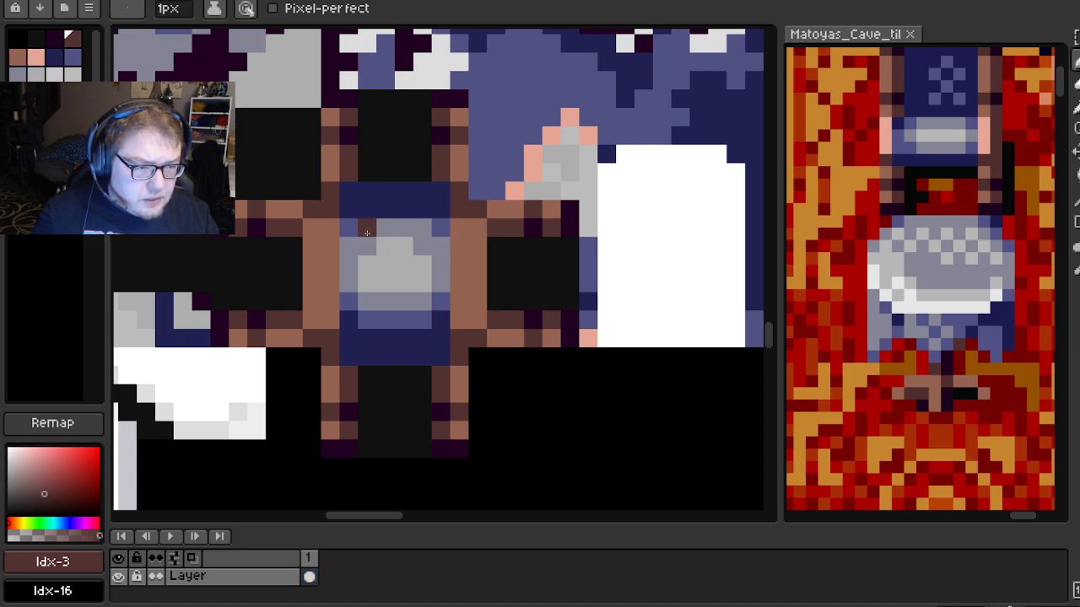
{"action": "scroll", "coordinate": [369, 233], "scroll_direction": "up", "scroll_amount": 2}
{"action": "left_click", "coordinate": [340, 228], "text": "alt"}
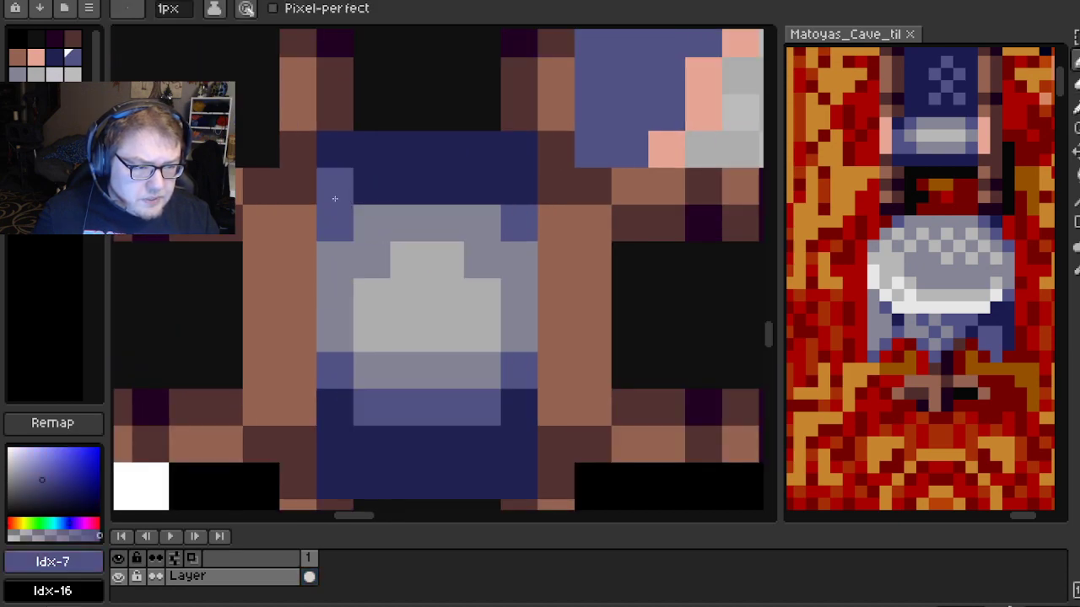
{"action": "left_click", "coordinate": [514, 188]}
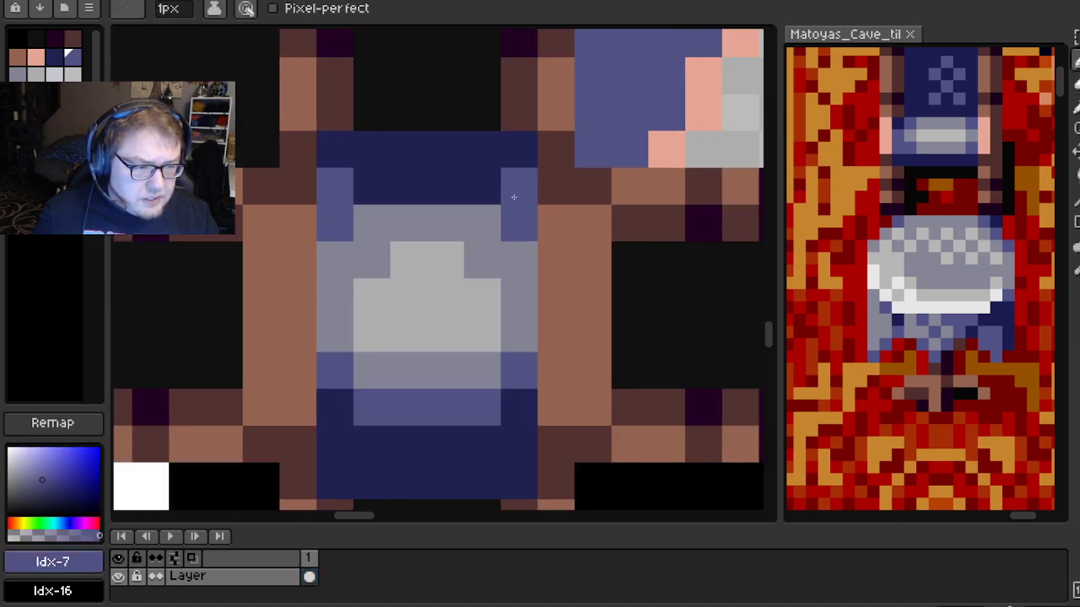
Fill the cushion's new upper row between the corners with grey Idx-8, and cover the two former corner pixels below with it
{"action": "left_click", "coordinate": [359, 250], "text": "alt"}
{"action": "left_click", "coordinate": [373, 187]}
{"action": "left_click", "coordinate": [475, 187], "text": "shift"}
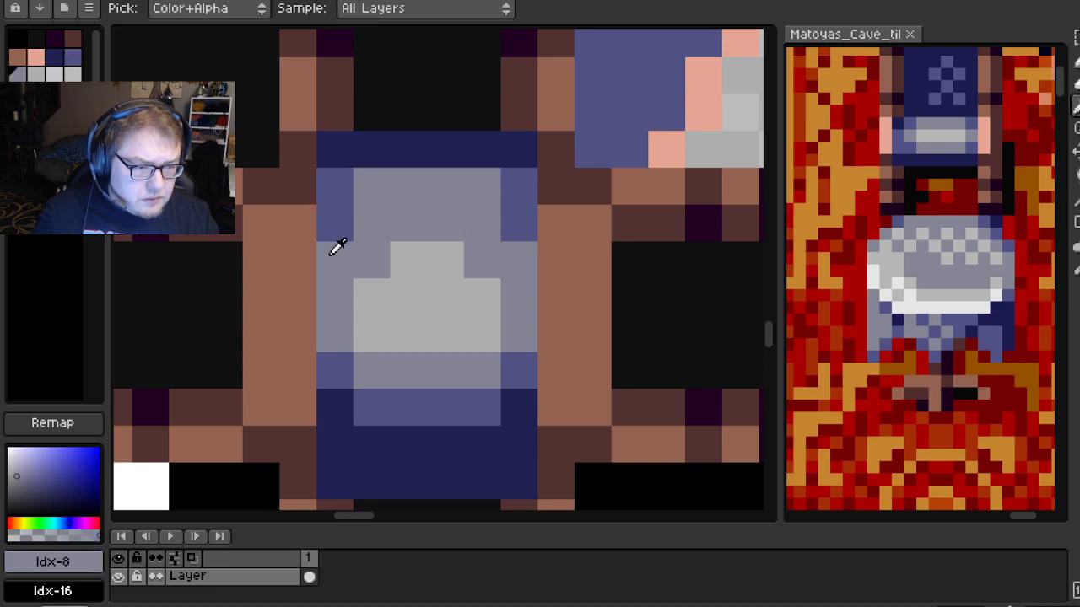
{"action": "left_click", "coordinate": [349, 222]}
{"action": "left_click", "coordinate": [503, 222]}
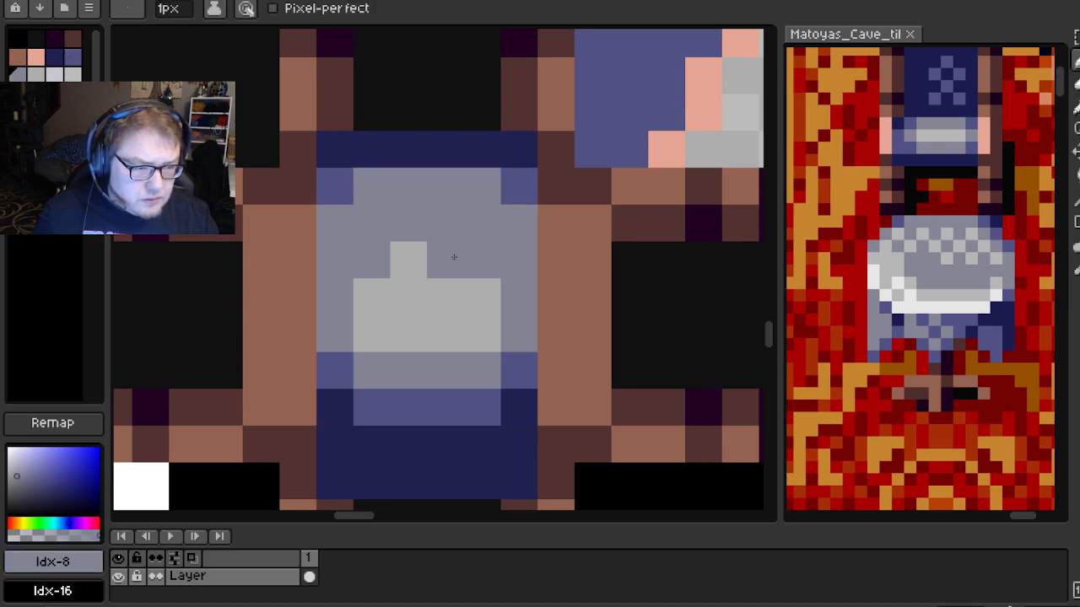
Extend the cushion's light grey Idx-9 highlight up one row, four pixels wide with a two-pixel row above it
{"action": "left_click", "coordinate": [373, 287], "text": "alt"}
{"action": "left_click", "coordinate": [373, 263]}
{"action": "left_click", "coordinate": [482, 267]}
{"action": "left_click", "coordinate": [405, 230]}
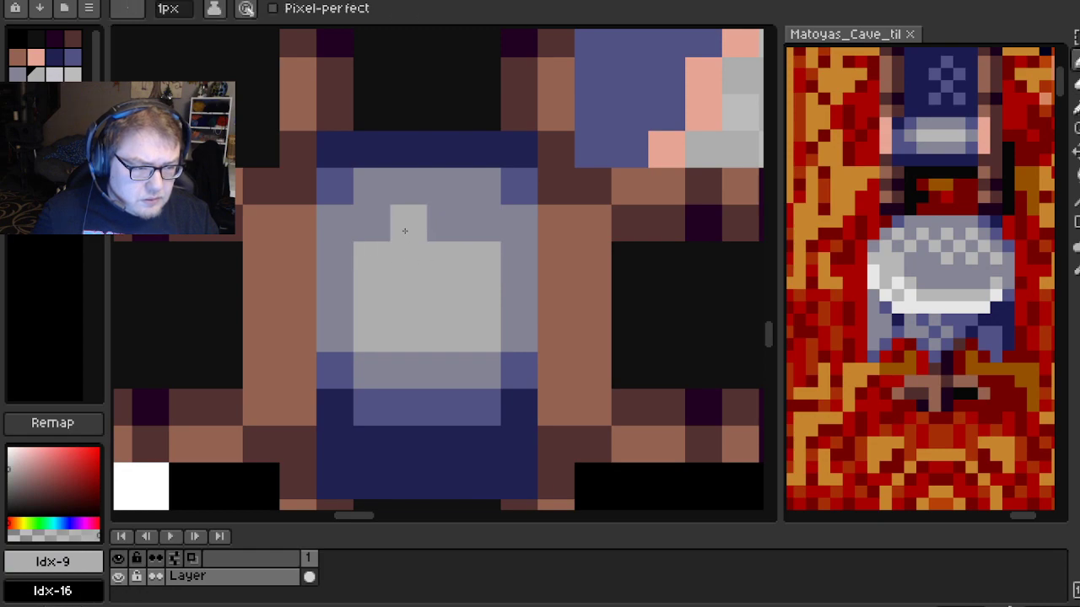
{"action": "left_click", "coordinate": [481, 223]}
{"action": "left_click", "coordinate": [446, 223]}
Load the default palette, save the texture sheet with the extended cushion, and undo the palette change
{"action": "scroll", "coordinate": [553, 297], "scroll_direction": "down", "scroll_amount": 6}
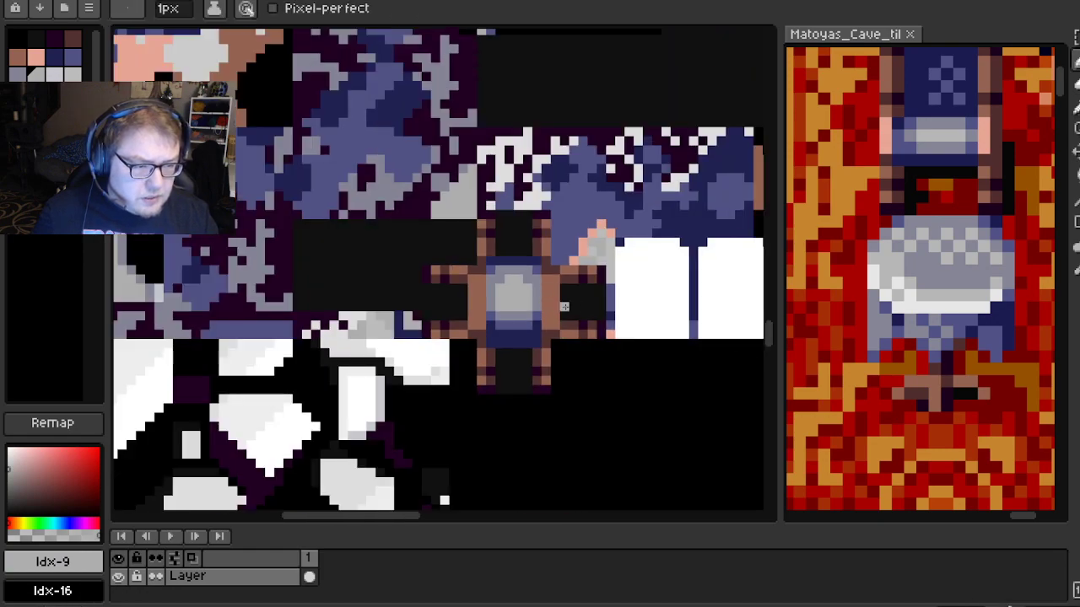
{"action": "scroll", "coordinate": [540, 307], "scroll_direction": "up", "scroll_amount": 3}
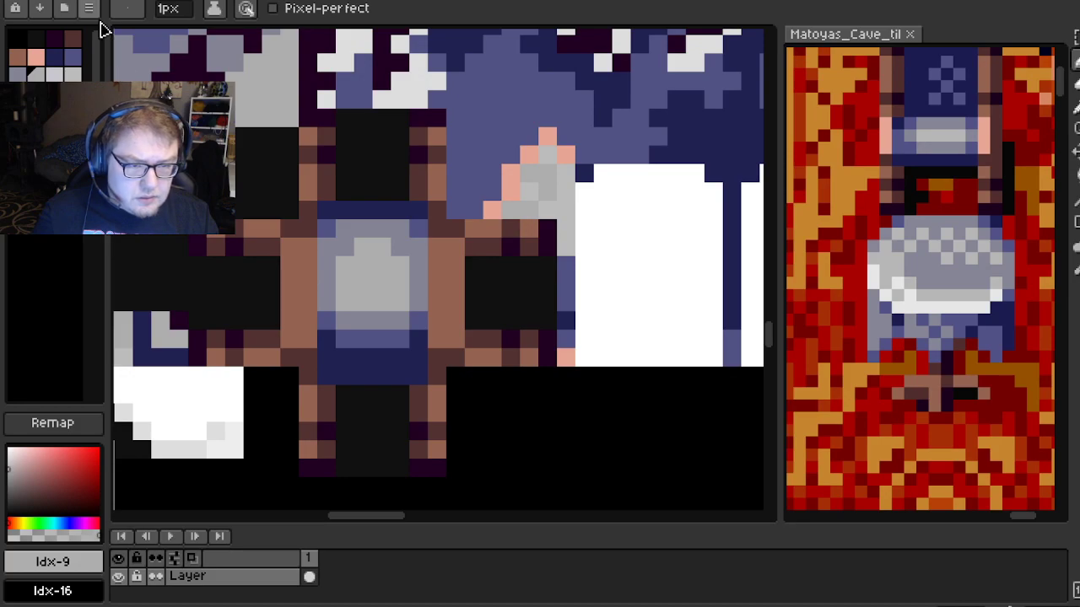
{"action": "left_click", "coordinate": [89, 9]}
{"action": "left_click", "coordinate": [143, 236]}
{"action": "key", "text": "ctrl+s"}
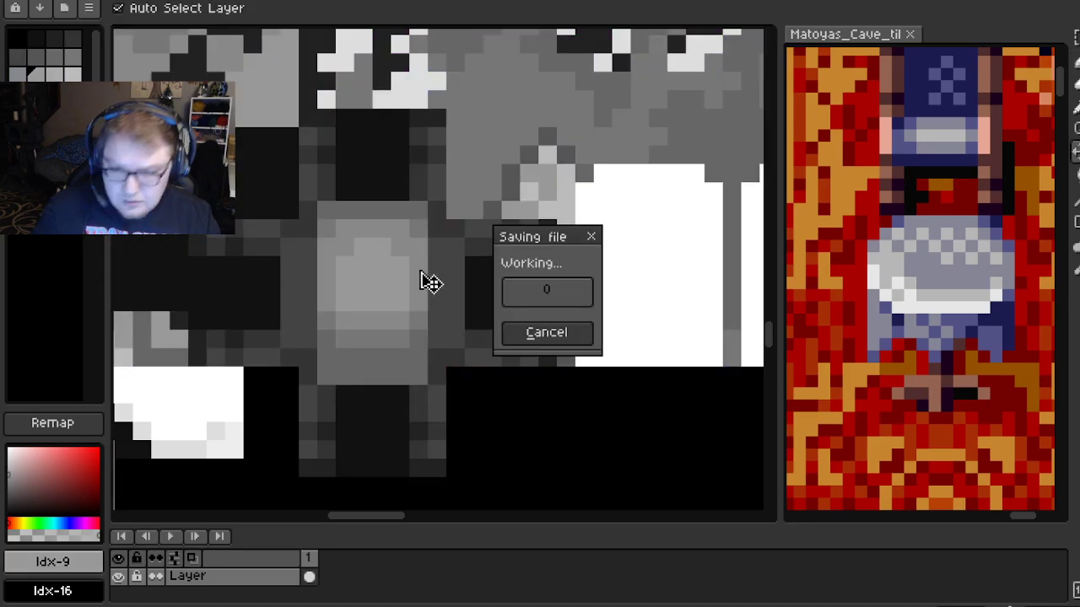
{"action": "key", "text": "ctrl+z"}
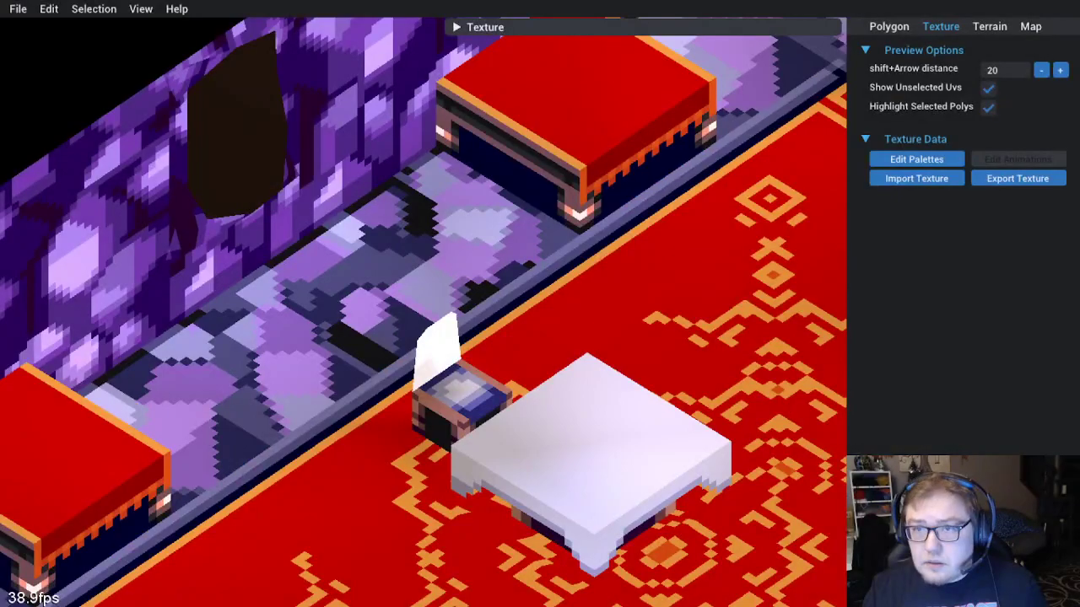
Switch to the map editor, re-import the edited texture and inspect the stool's cushion from several sides
{"action": "left_click", "coordinate": [49, 9]}
{"action": "left_click", "coordinate": [93, 113]}
{"action": "left_click_drag", "start_coordinate": [540, 583], "coordinate": [497, 518]}
{"action": "scroll", "coordinate": [504, 471], "scroll_direction": "up", "scroll_amount": 3}
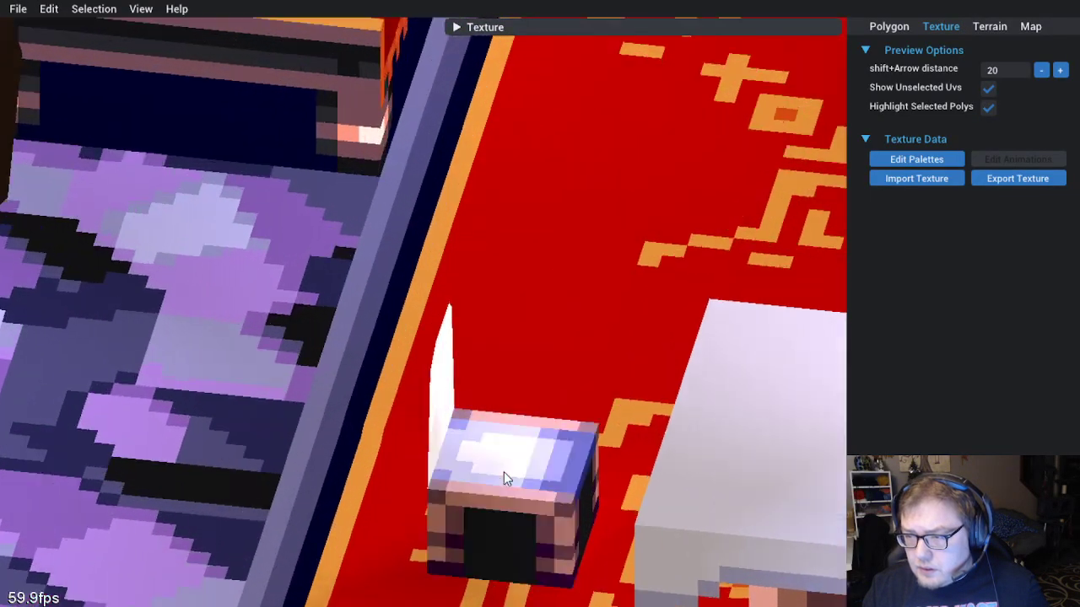
{"action": "left_click_drag", "start_coordinate": [504, 472], "coordinate": [463, 467]}
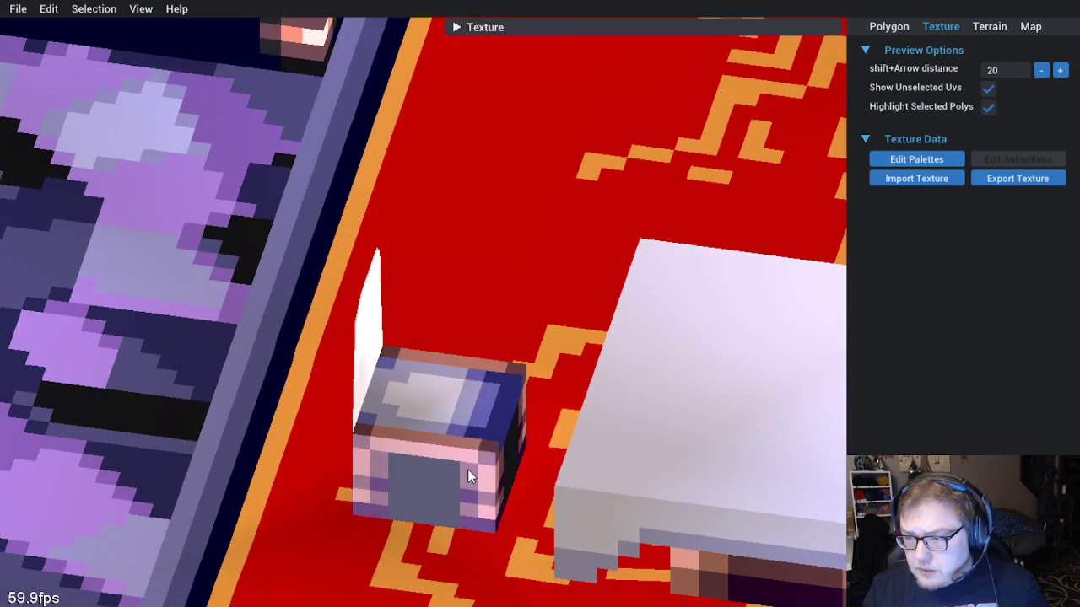
{"action": "left_click_drag", "start_coordinate": [535, 447], "coordinate": [520, 520]}
{"action": "scroll", "coordinate": [597, 544], "scroll_direction": "down", "scroll_amount": 6}
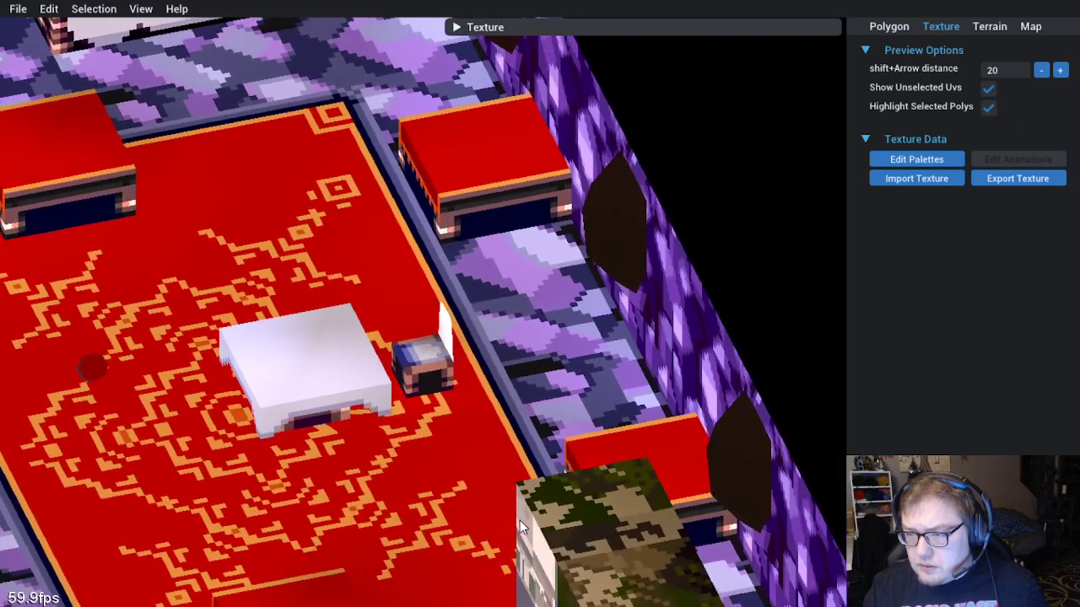
{"action": "scroll", "coordinate": [520, 520], "scroll_direction": "up", "scroll_amount": 3}
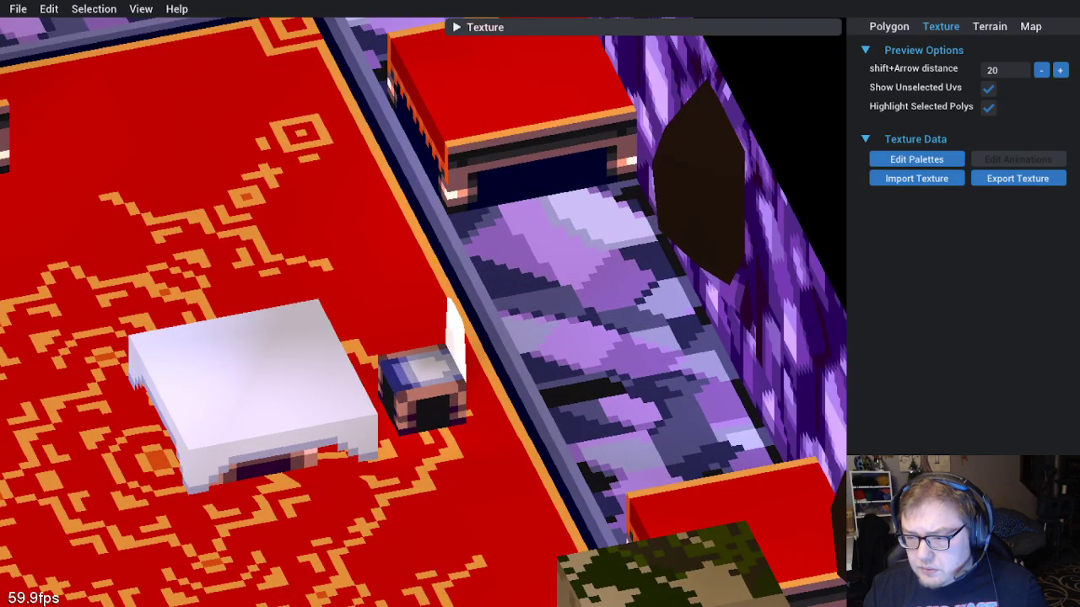
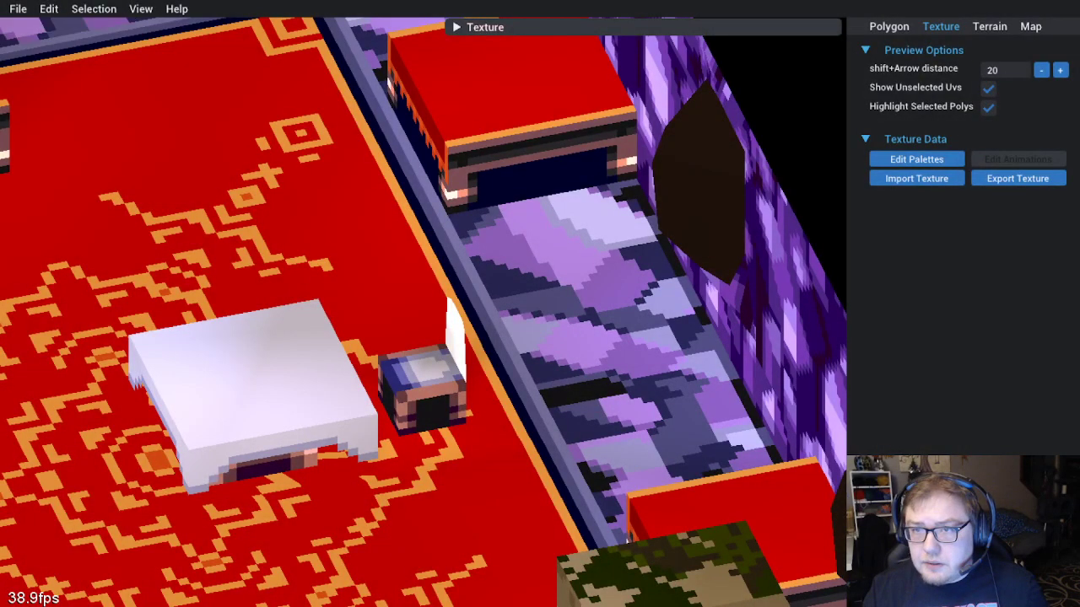
{"action": "left_click", "coordinate": [49, 8]}
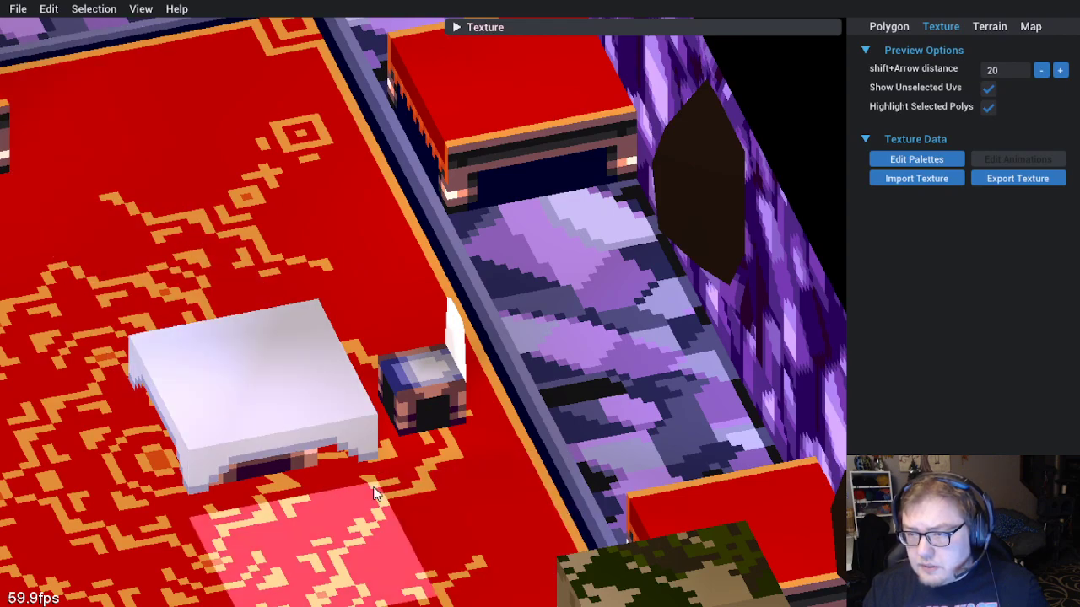
Switch to the pixel editor and fill the end pixels of the stool's two outer side columns with brown Idx-4
{"action": "left_click", "coordinate": [371, 515]}
{"action": "scroll", "coordinate": [243, 421], "scroll_direction": "down", "scroll_amount": 3}
{"action": "left_click_drag", "start_coordinate": [244, 422], "coordinate": [455, 421]}
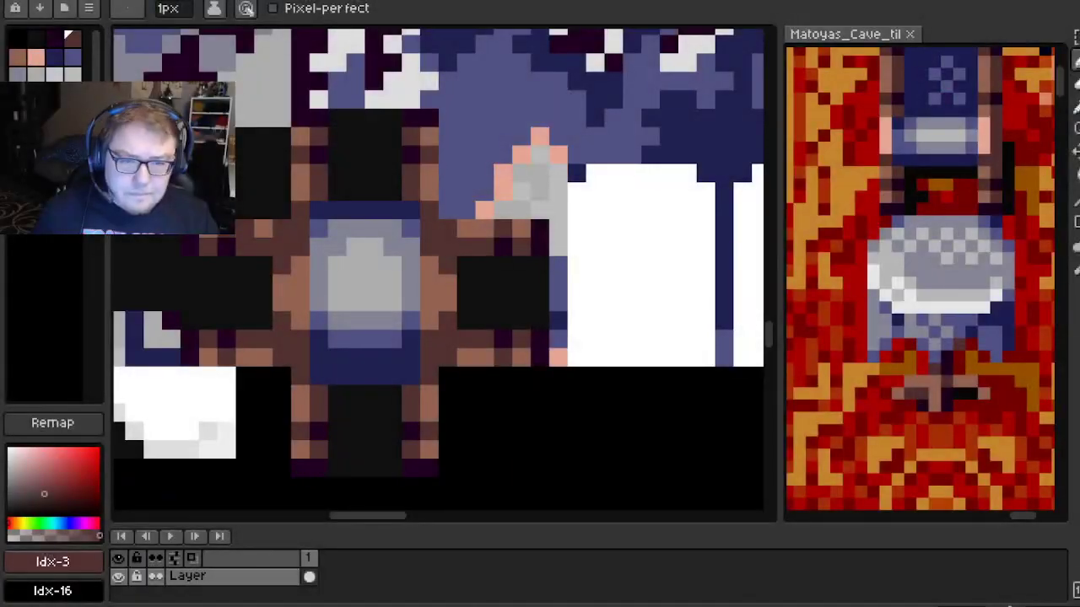
{"action": "left_click", "coordinate": [291, 299], "text": "alt"}
{"action": "left_click", "coordinate": [282, 321]}
{"action": "left_click", "coordinate": [282, 266]}
{"action": "left_click", "coordinate": [447, 267]}
{"action": "left_click", "coordinate": [446, 319]}
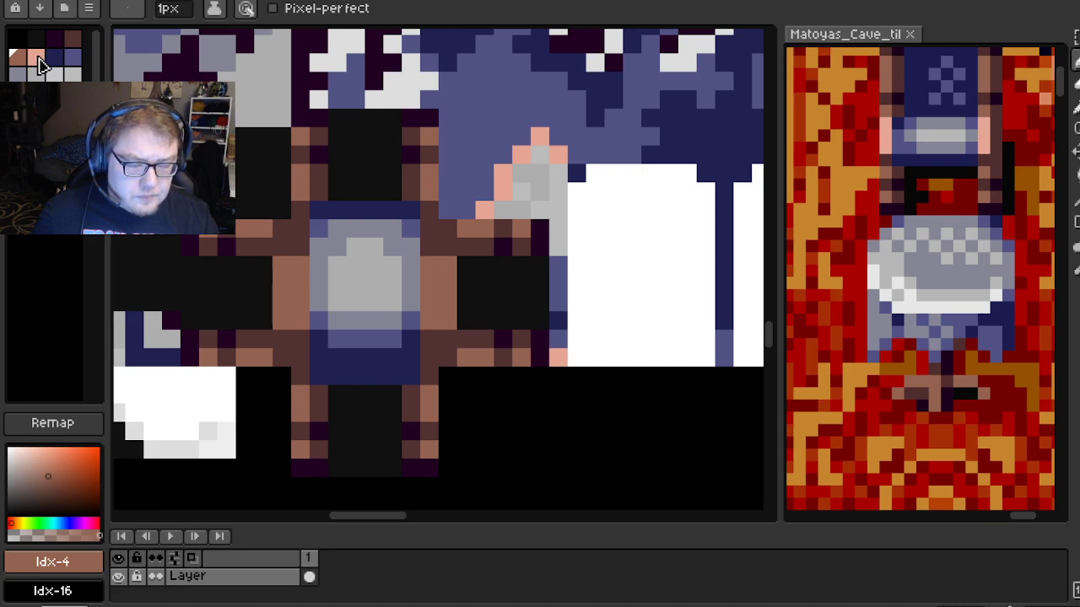
Darken the four-pixel inner columns on both sides of the cushion with dark brown Idx-3
{"action": "left_click", "coordinate": [37, 57]}
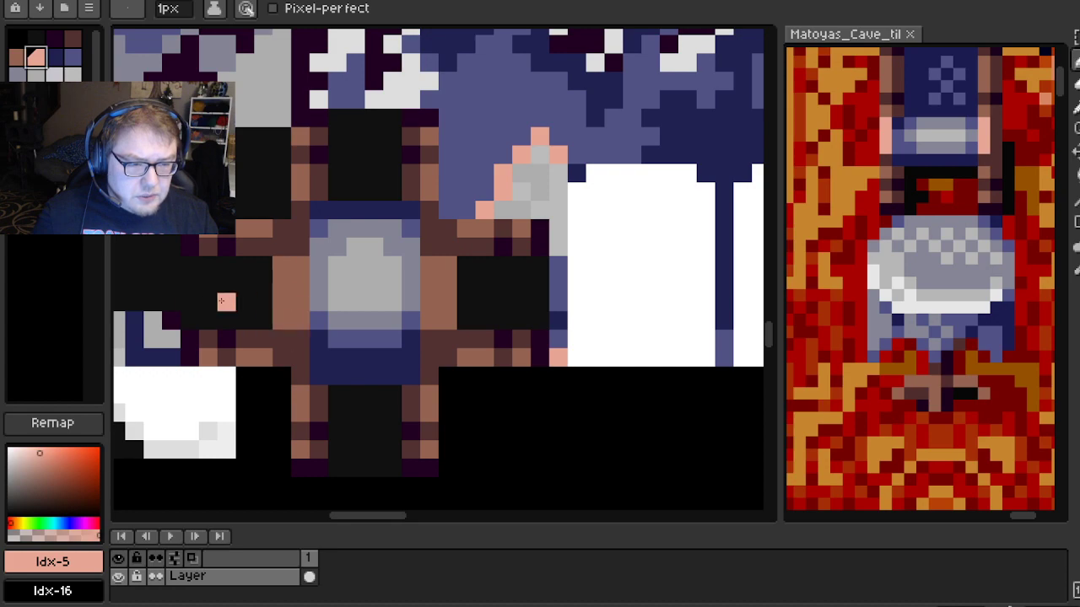
{"action": "left_click", "coordinate": [72, 37]}
{"action": "left_click_drag", "start_coordinate": [301, 267], "coordinate": [300, 321]}
{"action": "left_click_drag", "start_coordinate": [427, 310], "coordinate": [429, 258]}
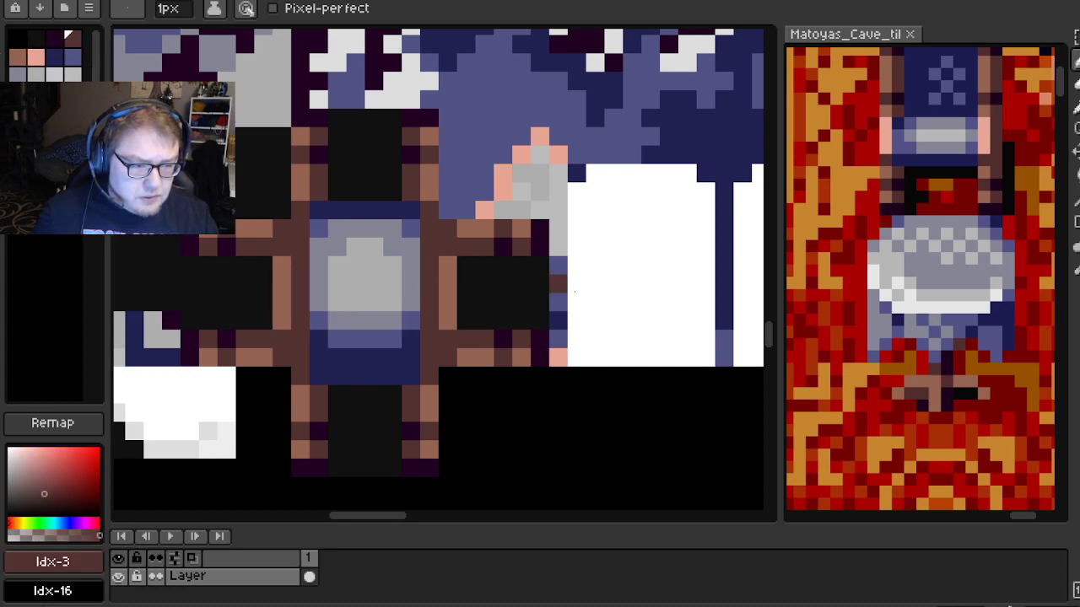
Load the default palette, save the texture sheet with the recoloured stool frame, and undo the palette change
{"action": "scroll", "coordinate": [582, 252], "scroll_direction": "down", "scroll_amount": 2}
{"action": "scroll", "coordinate": [582, 251], "scroll_direction": "down", "scroll_amount": 2}
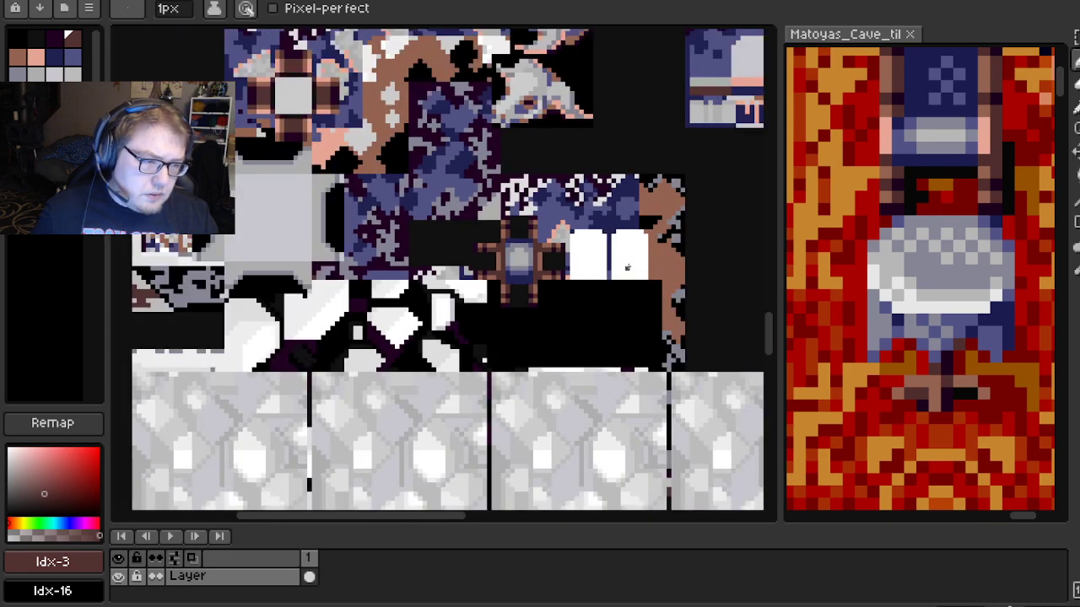
{"action": "scroll", "coordinate": [566, 276], "scroll_direction": "up", "scroll_amount": 3}
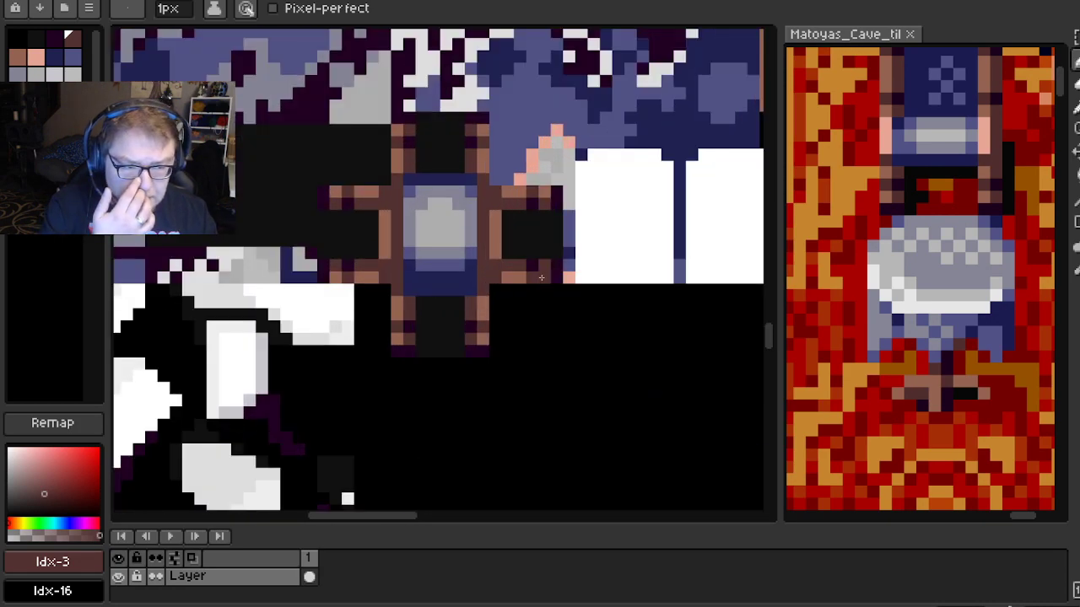
{"action": "scroll", "coordinate": [541, 276], "scroll_direction": "up", "scroll_amount": 1}
{"action": "left_click", "coordinate": [282, 273], "text": "alt"}
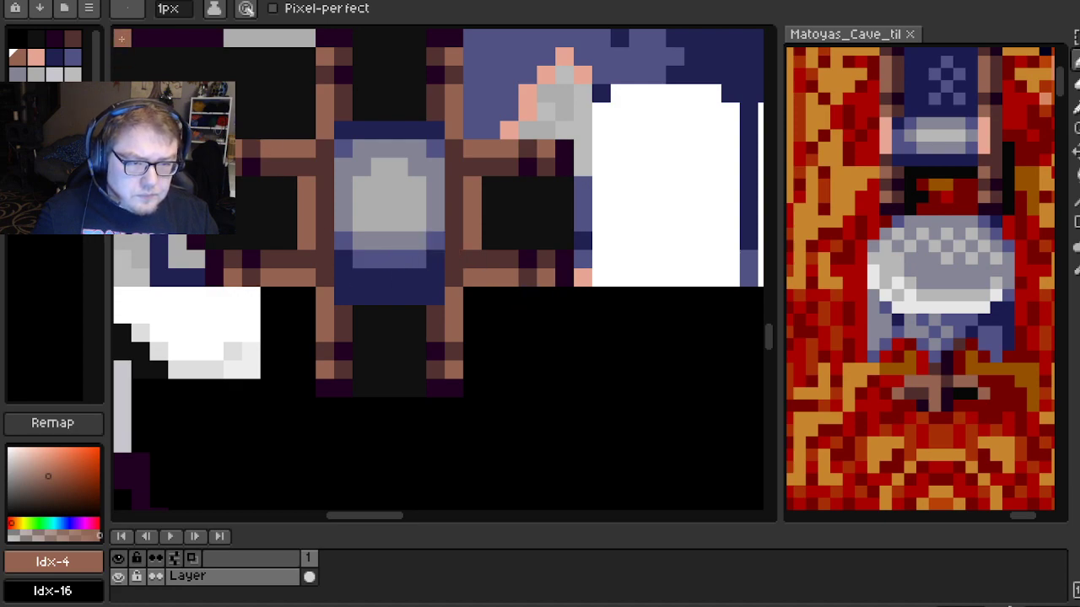
{"action": "left_click", "coordinate": [89, 7]}
{"action": "left_click", "coordinate": [135, 239]}
{"action": "key", "text": "v"}
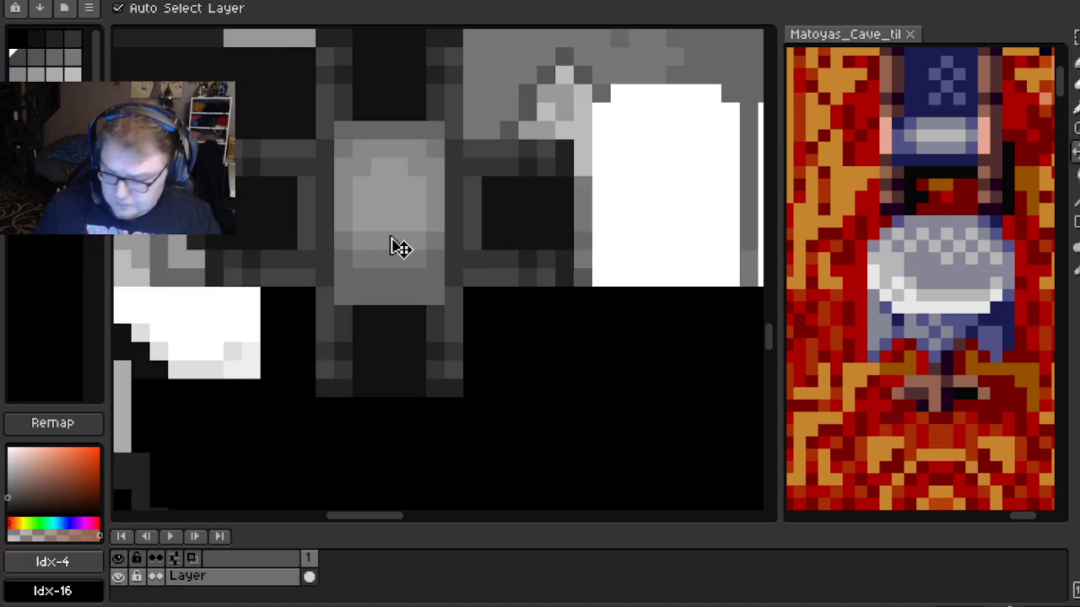
{"action": "key", "text": "ctrl+z"}
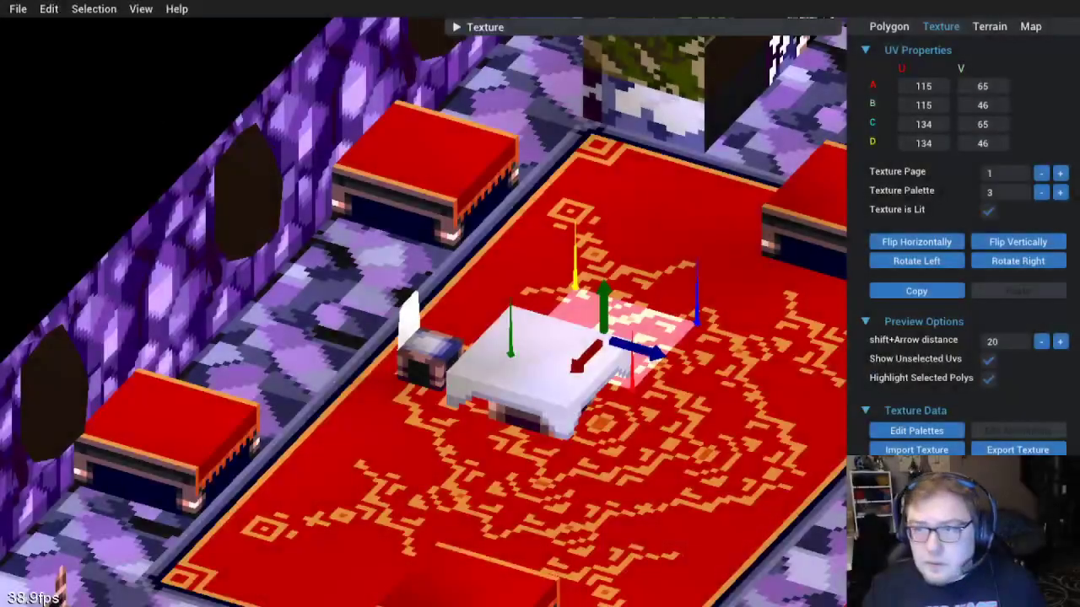
Switch to the map editor, re-import the edited texture and inspect the stool's frame and cushion from several sides
{"action": "left_click", "coordinate": [48, 9]}
{"action": "left_click", "coordinate": [76, 111]}
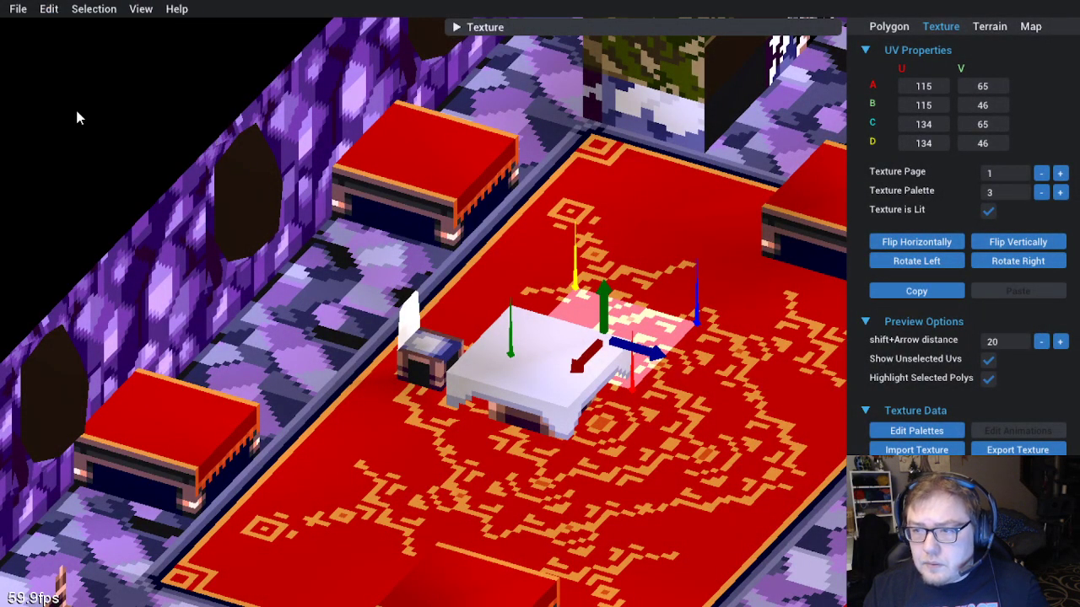
{"action": "left_click_drag", "start_coordinate": [577, 498], "coordinate": [454, 391]}
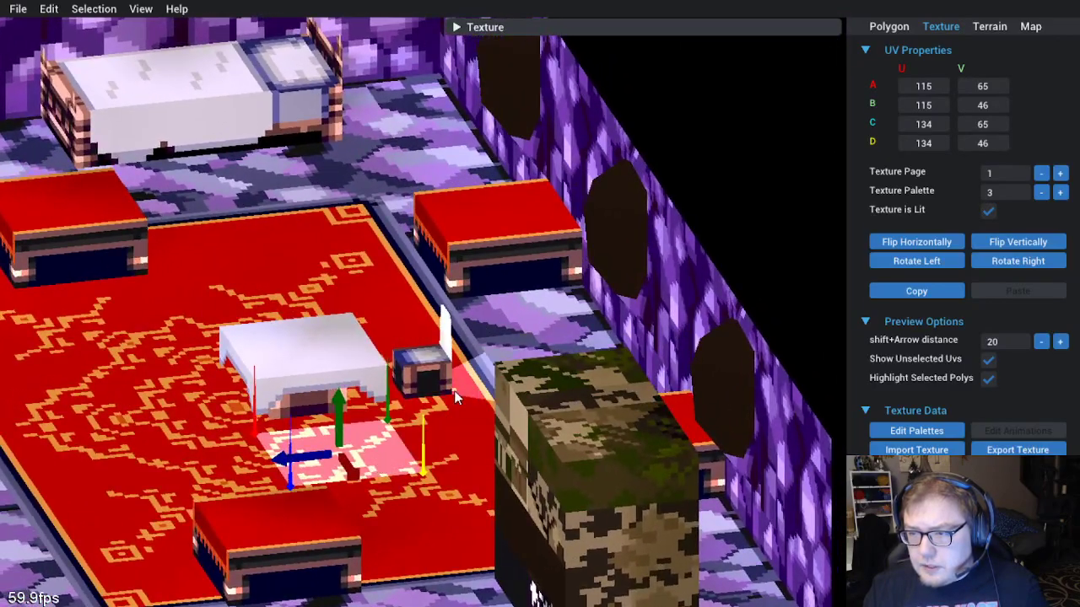
{"action": "scroll", "coordinate": [454, 390], "scroll_direction": "up", "scroll_amount": 3}
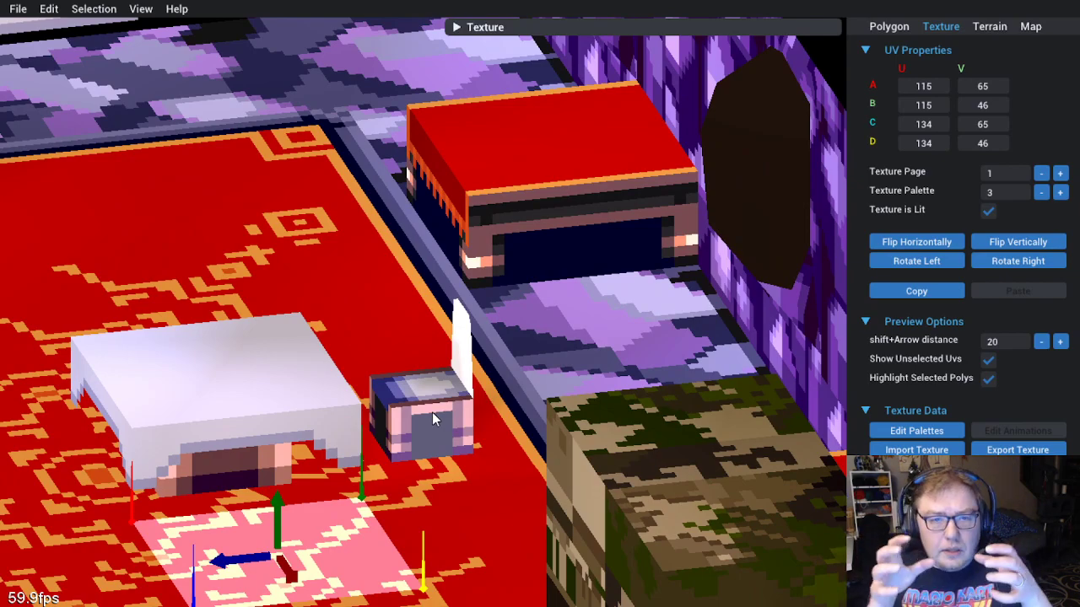
{"action": "left_click_drag", "start_coordinate": [431, 414], "coordinate": [500, 475]}
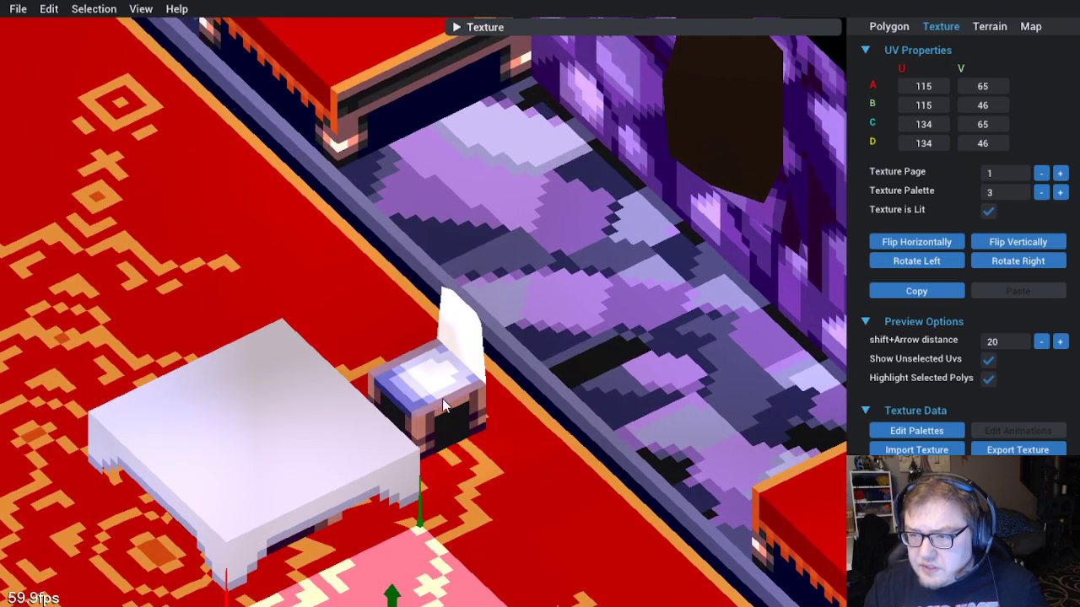
{"action": "scroll", "coordinate": [507, 473], "scroll_direction": "down", "scroll_amount": 5}
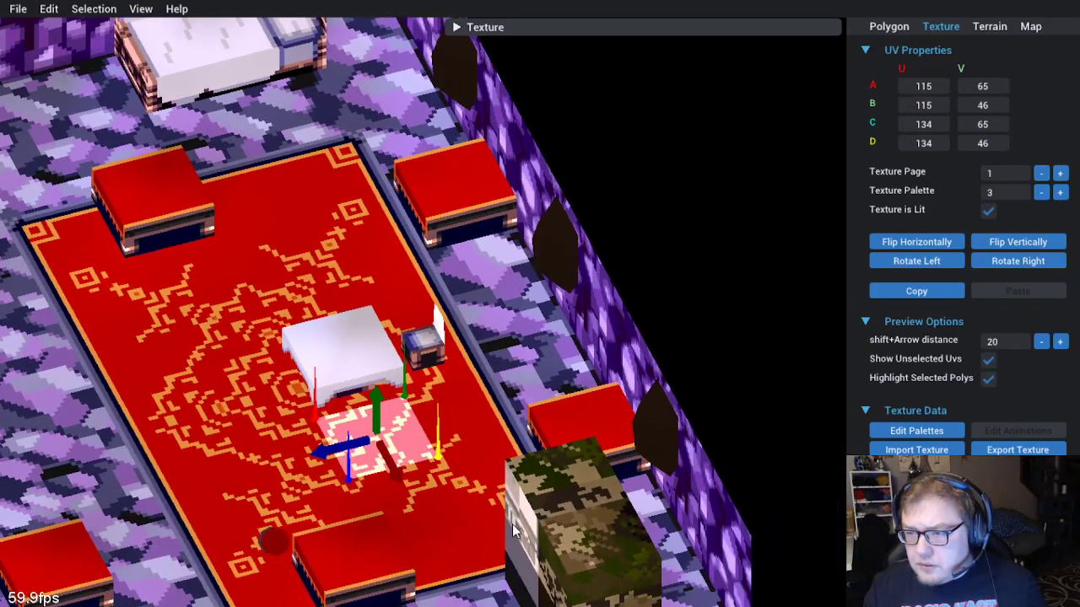
{"action": "scroll", "coordinate": [513, 524], "scroll_direction": "up", "scroll_amount": 1}
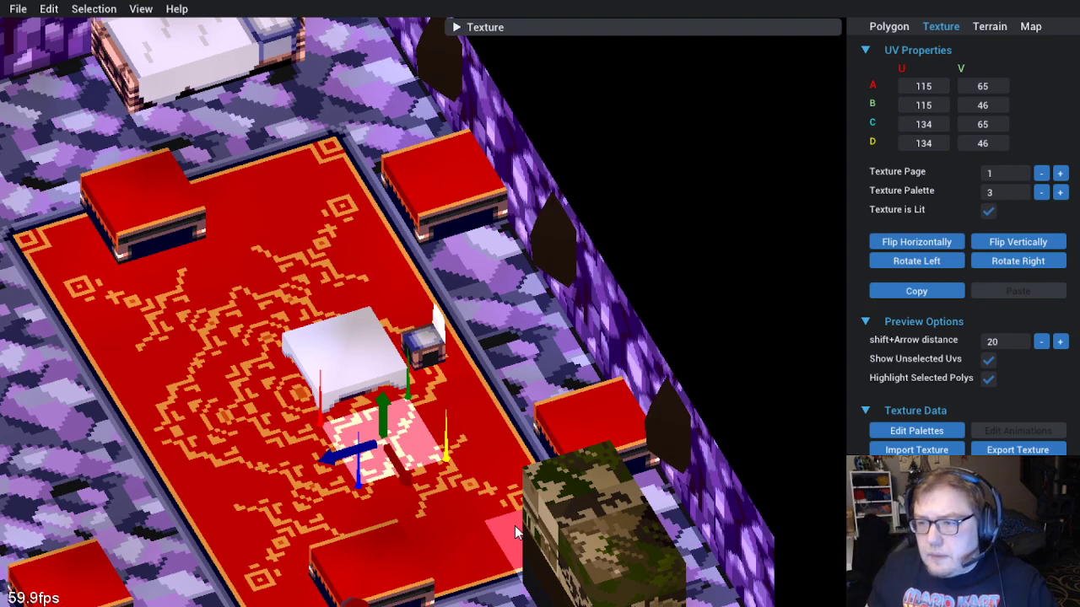
{"action": "left_click_drag", "start_coordinate": [538, 477], "coordinate": [641, 510]}
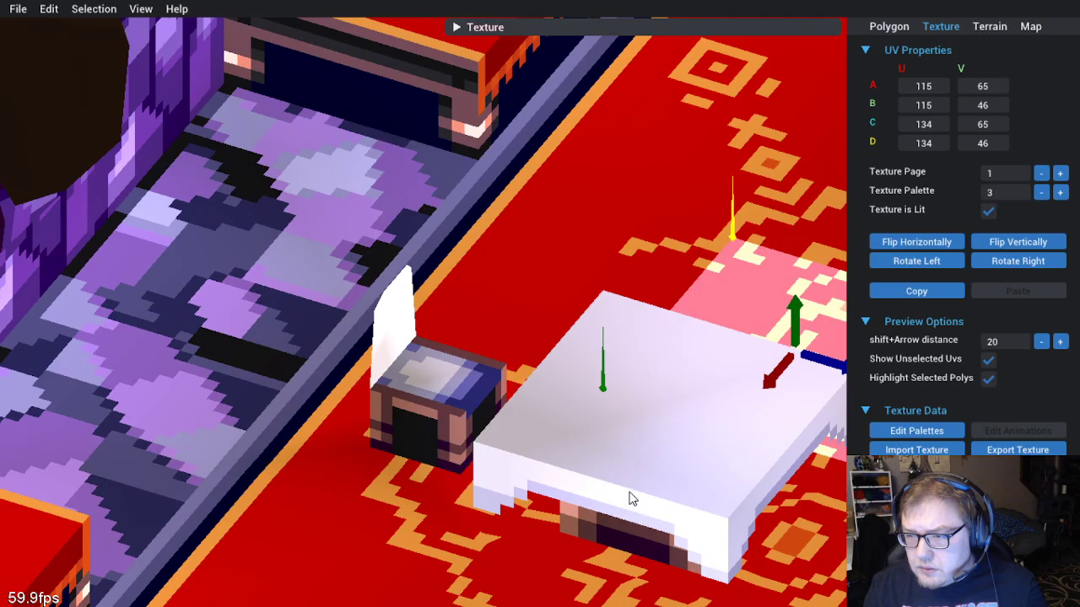
{"action": "left_click_drag", "start_coordinate": [609, 491], "coordinate": [414, 434]}
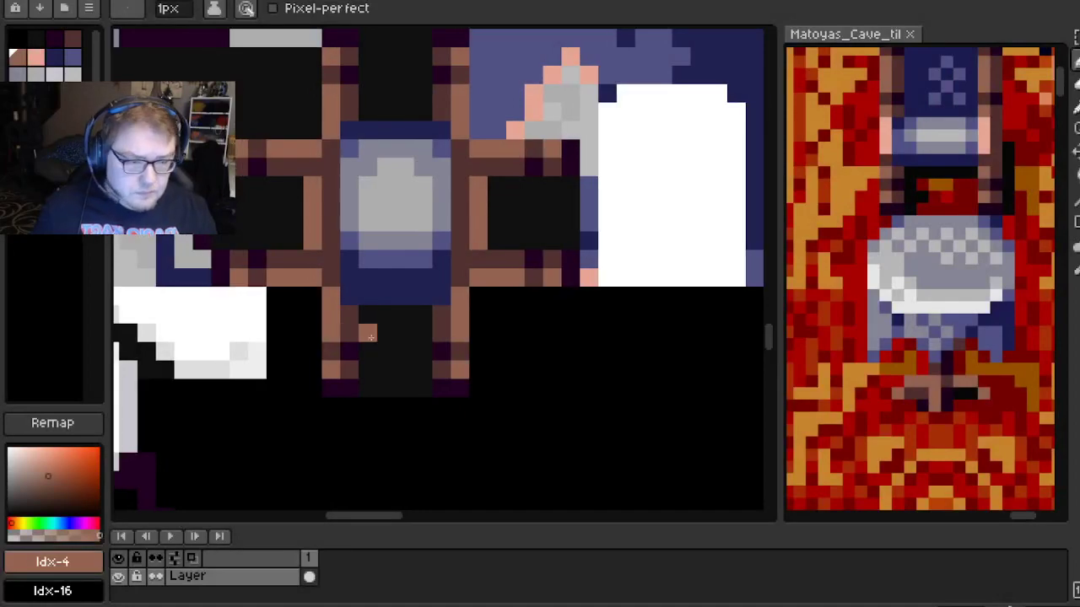
Switch back to the pixel editor and extend the cushion's navy Idx-6 edge by one six-pixel row above and one below
{"action": "left_click", "coordinate": [373, 282], "text": "alt"}
{"action": "left_click", "coordinate": [351, 312]}
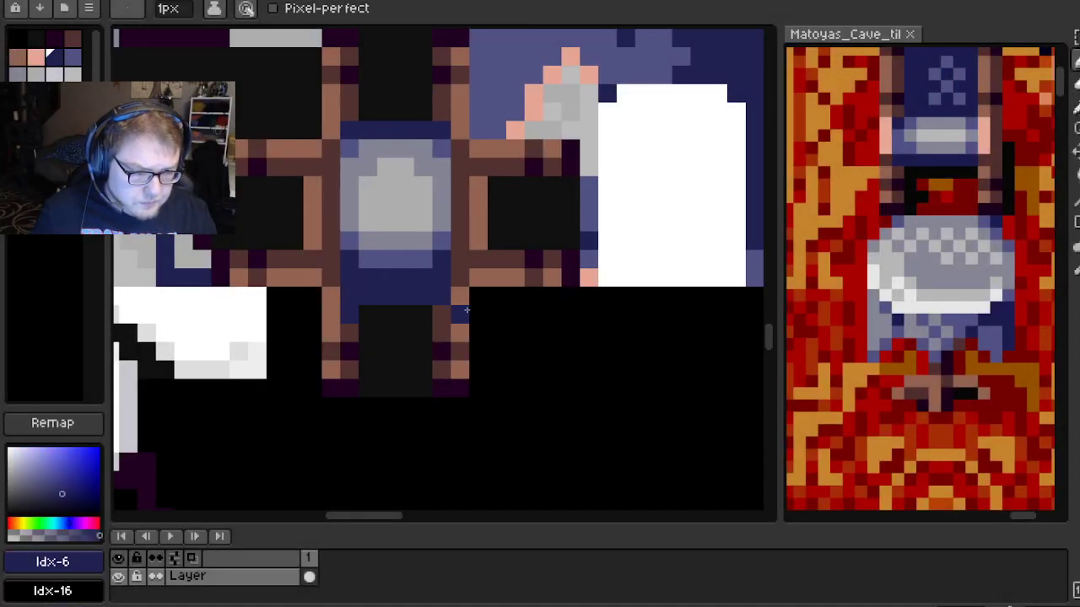
{"action": "left_click_drag", "start_coordinate": [368, 313], "coordinate": [439, 309]}
{"action": "left_click_drag", "start_coordinate": [405, 240], "coordinate": [410, 331]}
{"action": "left_click_drag", "start_coordinate": [354, 202], "coordinate": [447, 203]}
{"action": "left_click", "coordinate": [393, 258]}
{"action": "left_click_drag", "start_coordinate": [398, 266], "coordinate": [426, 210]}
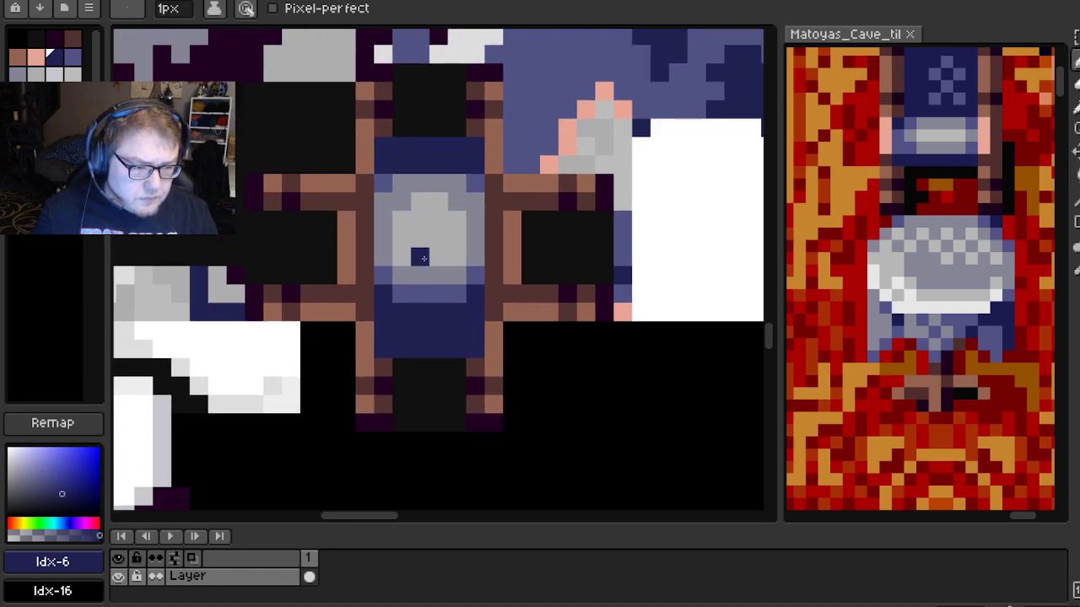
Repaint the frame columns beside the cushion with brown Idx-4 and cover the dark pixels at the four leg joints
{"action": "scroll", "coordinate": [434, 296], "scroll_direction": "up", "scroll_amount": 1}
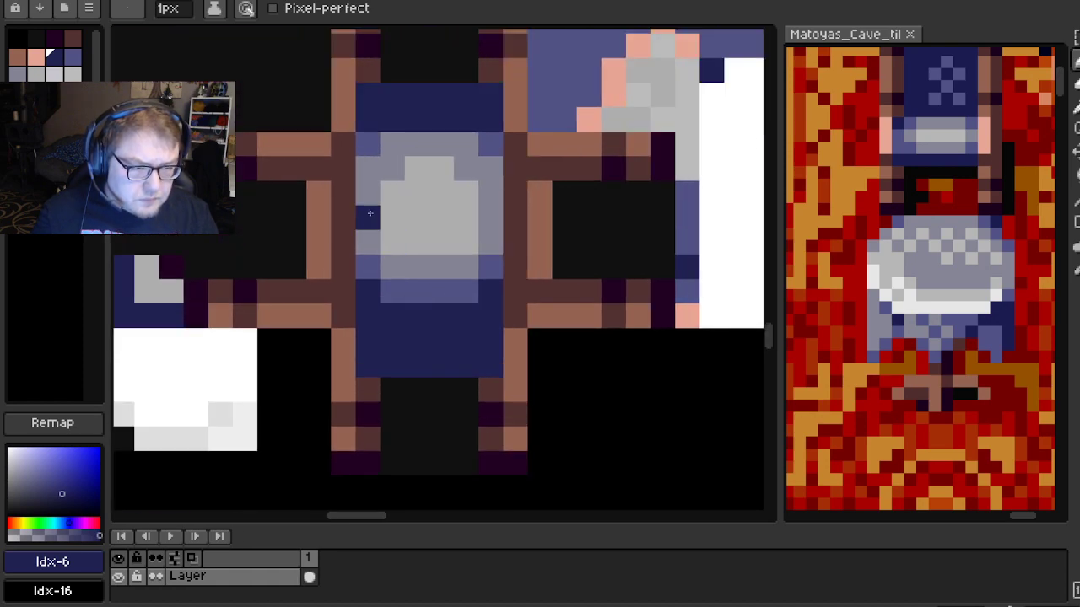
{"action": "left_click", "coordinate": [327, 204], "text": "alt"}
{"action": "left_click_drag", "start_coordinate": [344, 170], "coordinate": [346, 311]}
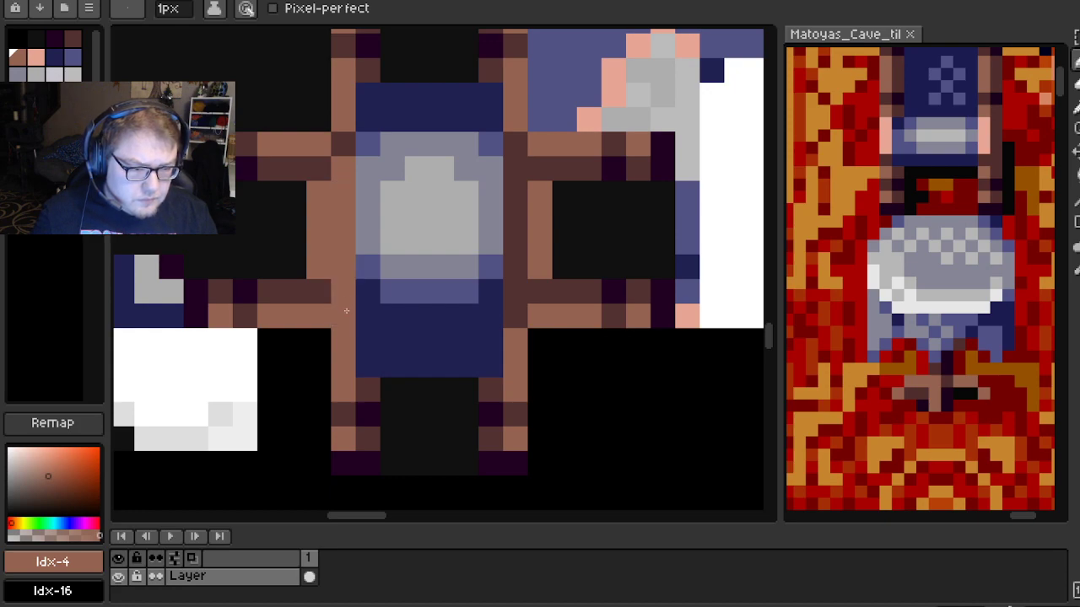
{"action": "left_click", "coordinate": [343, 145]}
{"action": "mouse_move", "coordinate": [489, 144]}
{"action": "left_mouse_down"}
{"action": "mouse_move", "coordinate": [513, 143]}
{"action": "mouse_move", "coordinate": [518, 306]}
{"action": "left_mouse_up"}
{"action": "left_click", "coordinate": [543, 166]}
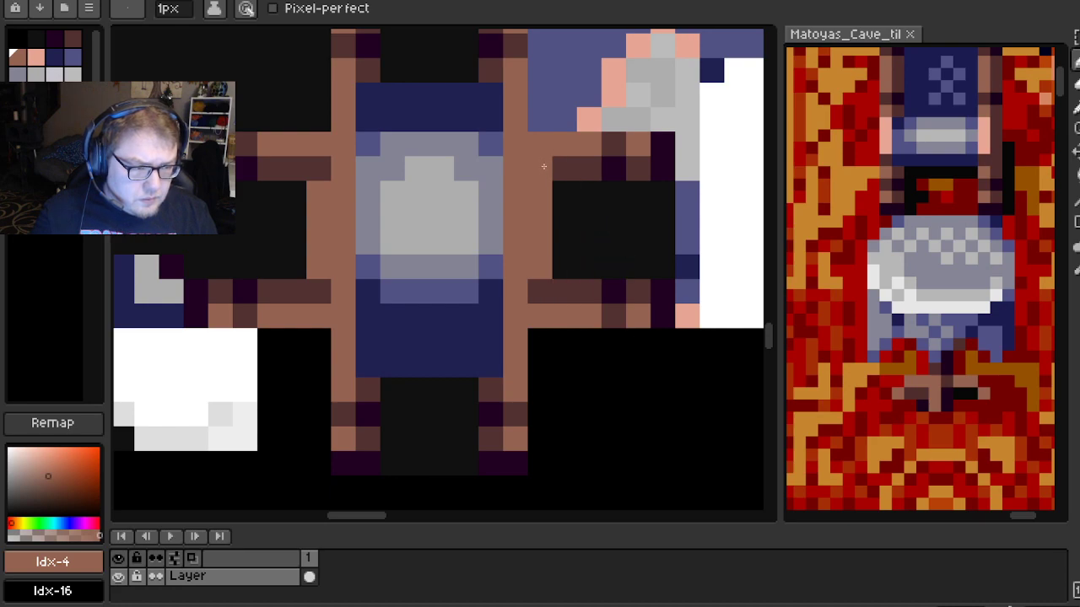
{"action": "left_click", "coordinate": [539, 291]}
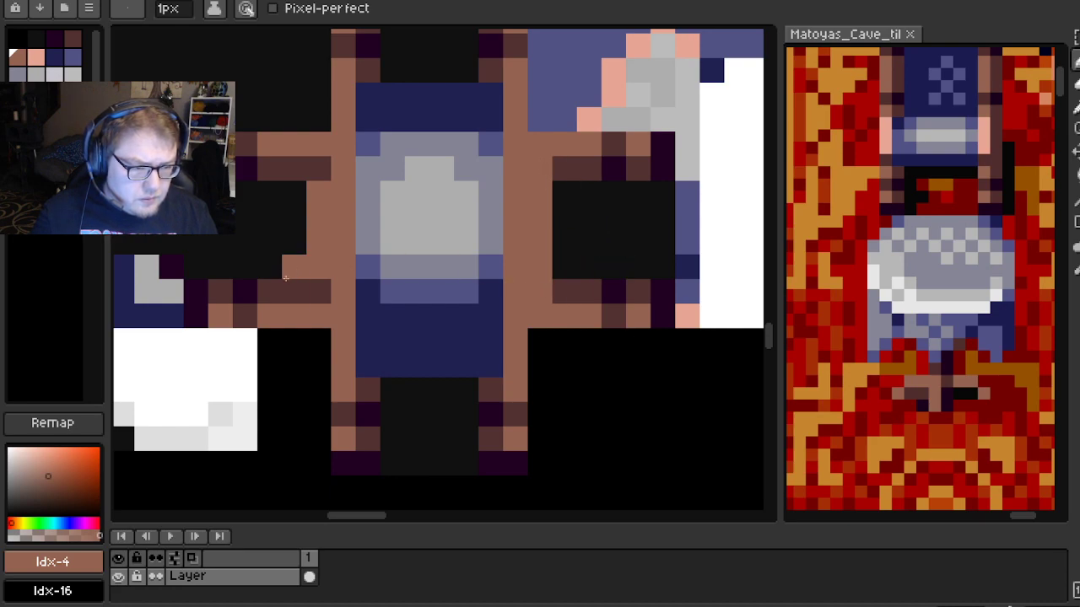
{"action": "left_click", "coordinate": [316, 289]}
{"action": "left_click", "coordinate": [321, 173]}
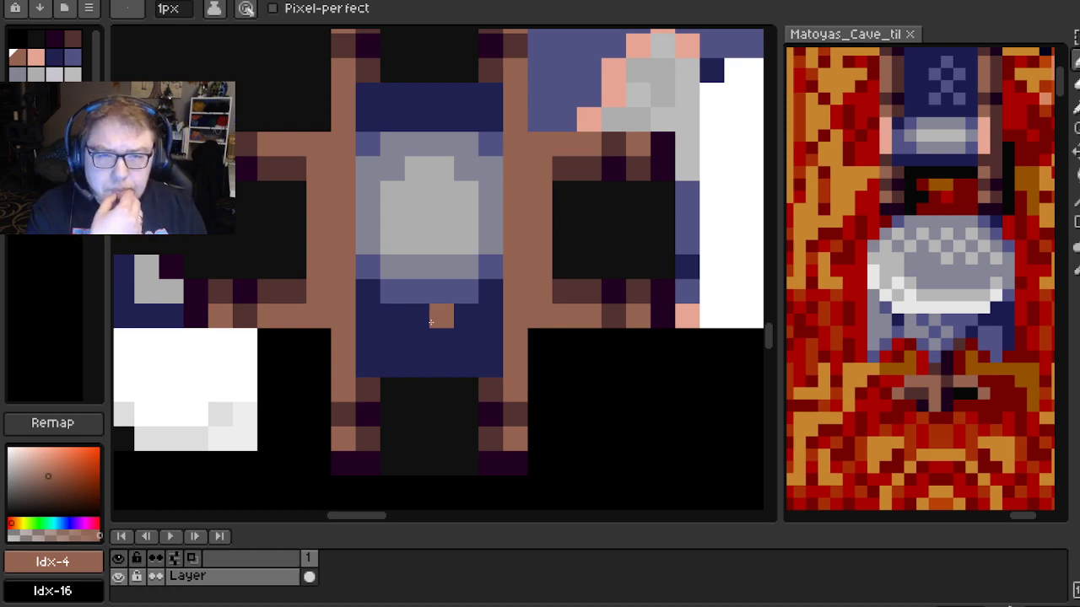
Examine the chair's seat and wooden frame shading in the Matoyas_Cave_til reference image
{"action": "scroll", "coordinate": [694, 238], "scroll_direction": "down", "scroll_amount": 2}
{"action": "scroll", "coordinate": [925, 208], "scroll_direction": "down", "scroll_amount": 1}
{"action": "left_click_drag", "start_coordinate": [929, 206], "coordinate": [912, 262]}
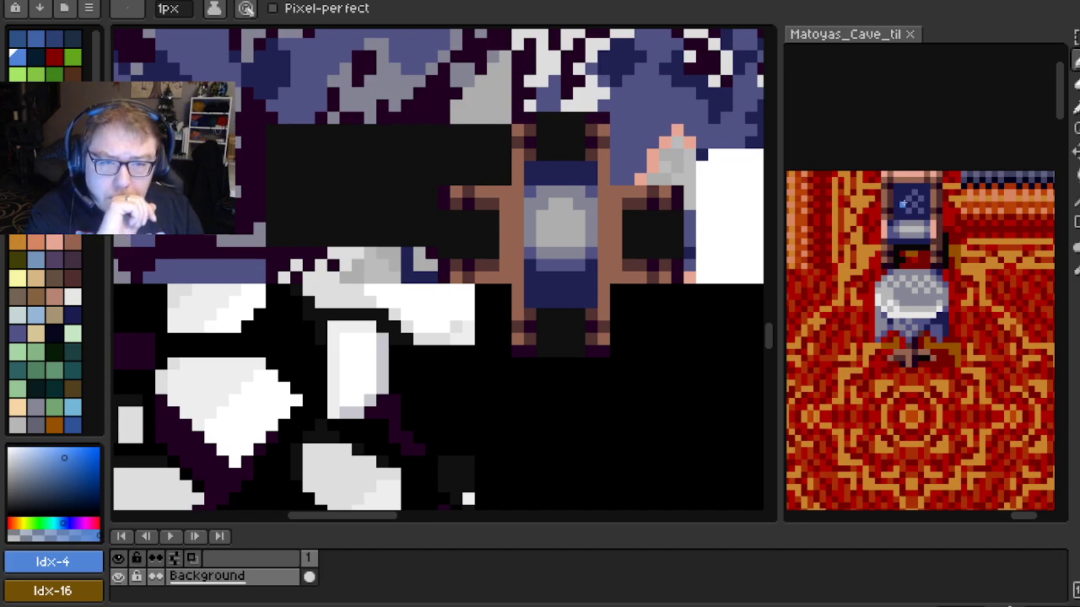
{"action": "left_click_drag", "start_coordinate": [945, 247], "coordinate": [960, 271]}
{"action": "scroll", "coordinate": [879, 257], "scroll_direction": "down", "scroll_amount": 1}
{"action": "scroll", "coordinate": [883, 258], "scroll_direction": "up", "scroll_amount": 1}
{"action": "scroll", "coordinate": [987, 265], "scroll_direction": "up", "scroll_amount": 2}
{"action": "scroll", "coordinate": [982, 265], "scroll_direction": "down", "scroll_amount": 1}
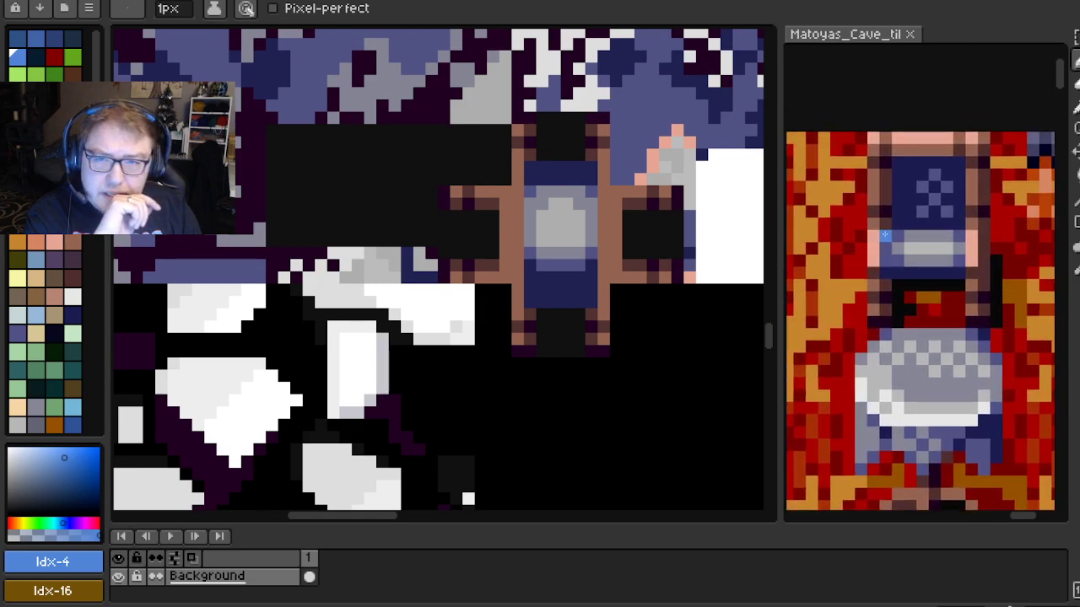
Return to the texture sheet and highlight the right outer side column of the stool with pink Idx-5, four pixels tall
{"action": "key", "text": "ctrl+Tab"}
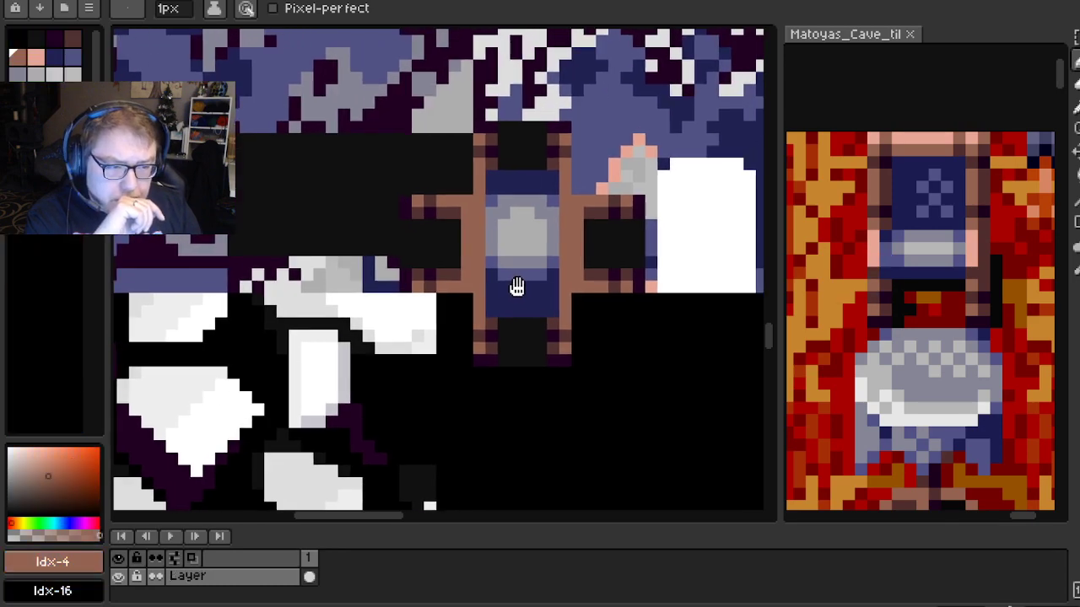
{"action": "scroll", "coordinate": [652, 289], "scroll_direction": "down", "scroll_amount": 1}
{"action": "scroll", "coordinate": [661, 287], "scroll_direction": "up", "scroll_amount": 1}
{"action": "scroll", "coordinate": [572, 241], "scroll_direction": "up", "scroll_amount": 1}
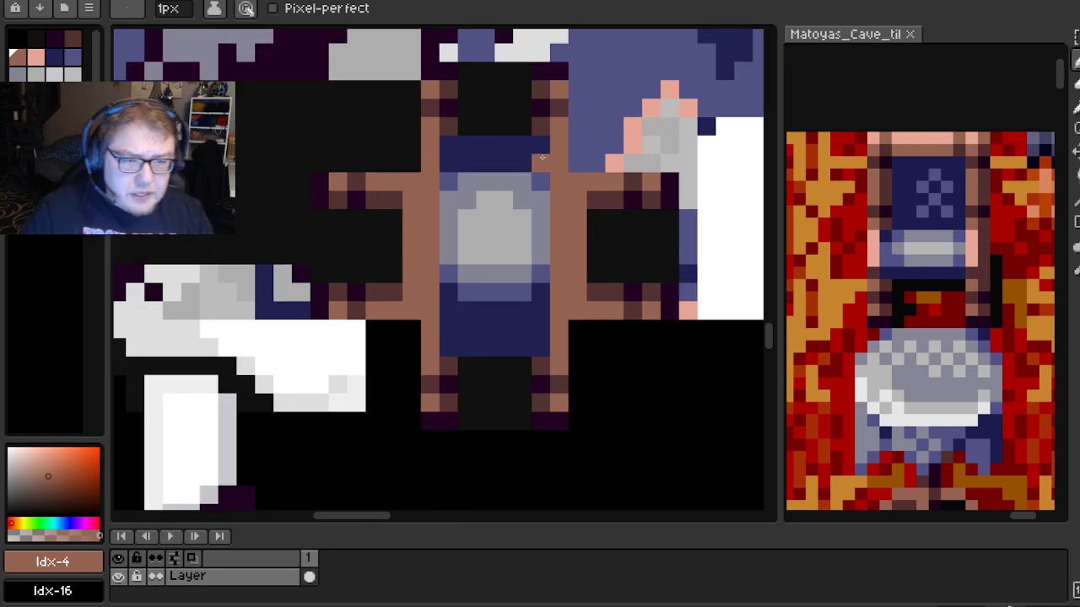
{"action": "left_click", "coordinate": [36, 56]}
{"action": "left_click", "coordinate": [575, 251]}
{"action": "scroll", "coordinate": [572, 246], "scroll_direction": "up", "scroll_amount": 1}
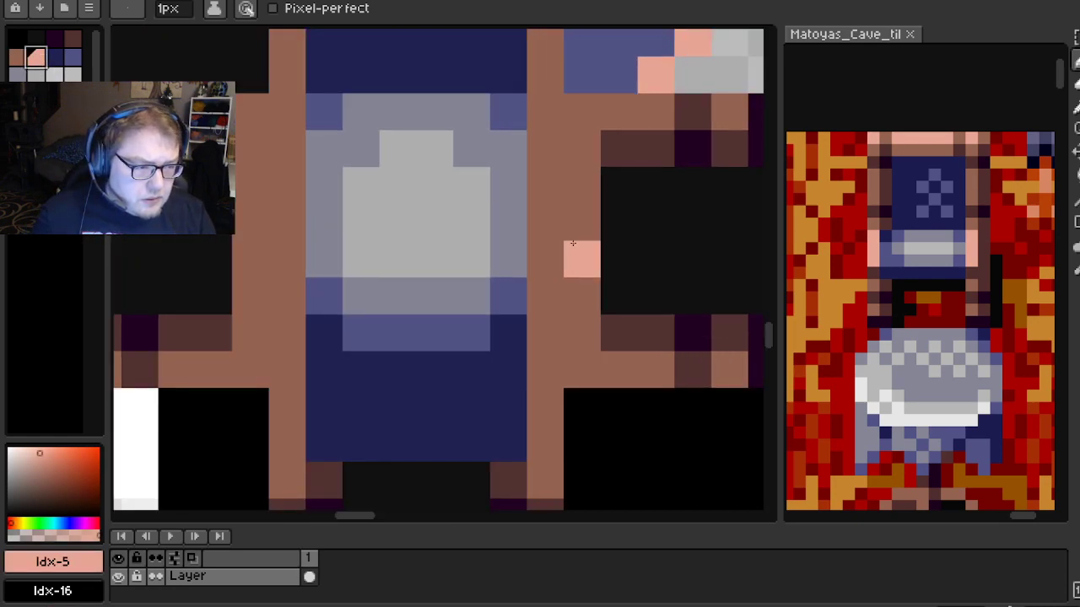
{"action": "mouse_move", "coordinate": [588, 194]}
{"action": "left_mouse_down"}
{"action": "mouse_move", "coordinate": [583, 301]}
{"action": "mouse_move", "coordinate": [619, 296]}
{"action": "mouse_move", "coordinate": [428, 244]}
{"action": "left_mouse_up"}
Highlight the stool's left outer side column with a matching four-pixel strip of pink Idx-5
{"action": "scroll", "coordinate": [618, 296], "scroll_direction": "down", "scroll_amount": 3}
{"action": "scroll", "coordinate": [678, 296], "scroll_direction": "down", "scroll_amount": 4}
{"action": "scroll", "coordinate": [635, 298], "scroll_direction": "up", "scroll_amount": 1}
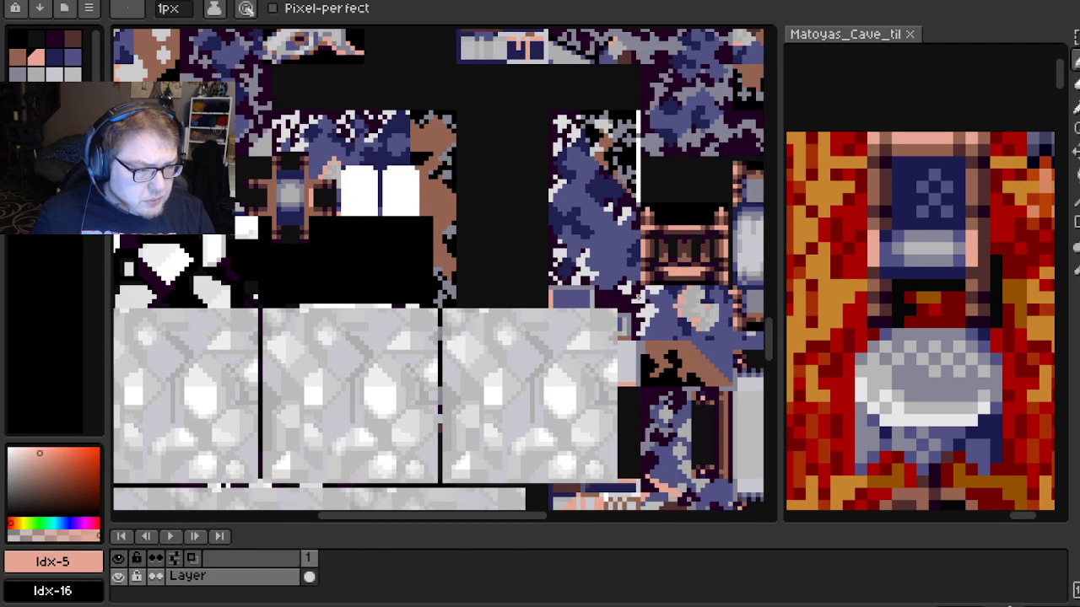
{"action": "scroll", "coordinate": [396, 245], "scroll_direction": "up", "scroll_amount": 1}
{"action": "scroll", "coordinate": [330, 225], "scroll_direction": "up", "scroll_amount": 3}
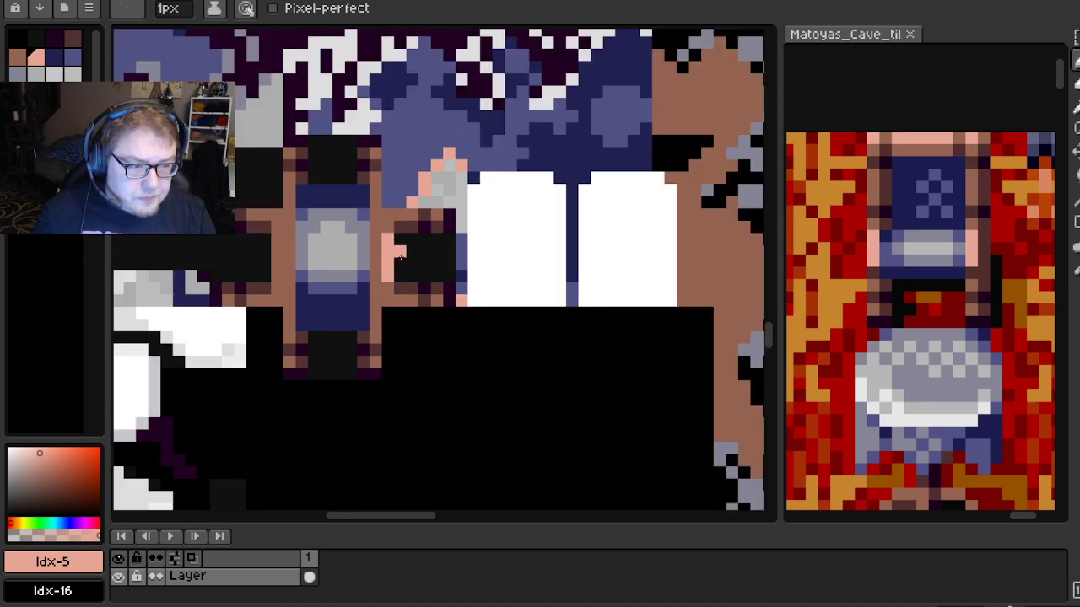
{"action": "left_click_drag", "start_coordinate": [230, 245], "coordinate": [355, 256]}
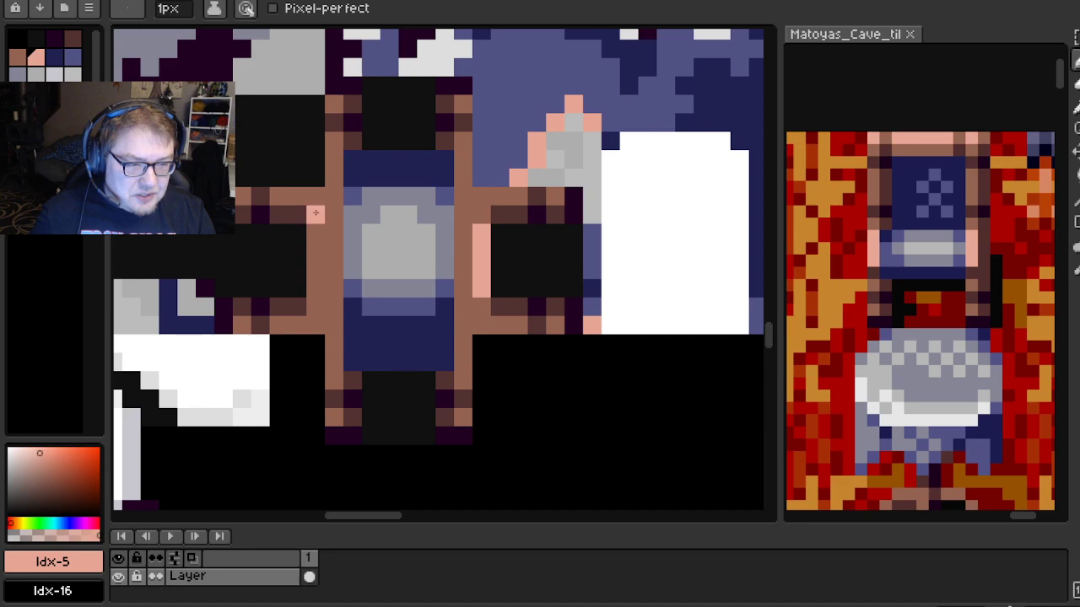
{"action": "left_click_drag", "start_coordinate": [316, 232], "coordinate": [316, 288]}
Examine the stool's frame and cushion shading on the texture sheet at several magnifications and compare browns Idx-3 and Idx-4
{"action": "scroll", "coordinate": [577, 300], "scroll_direction": "down", "scroll_amount": 5}
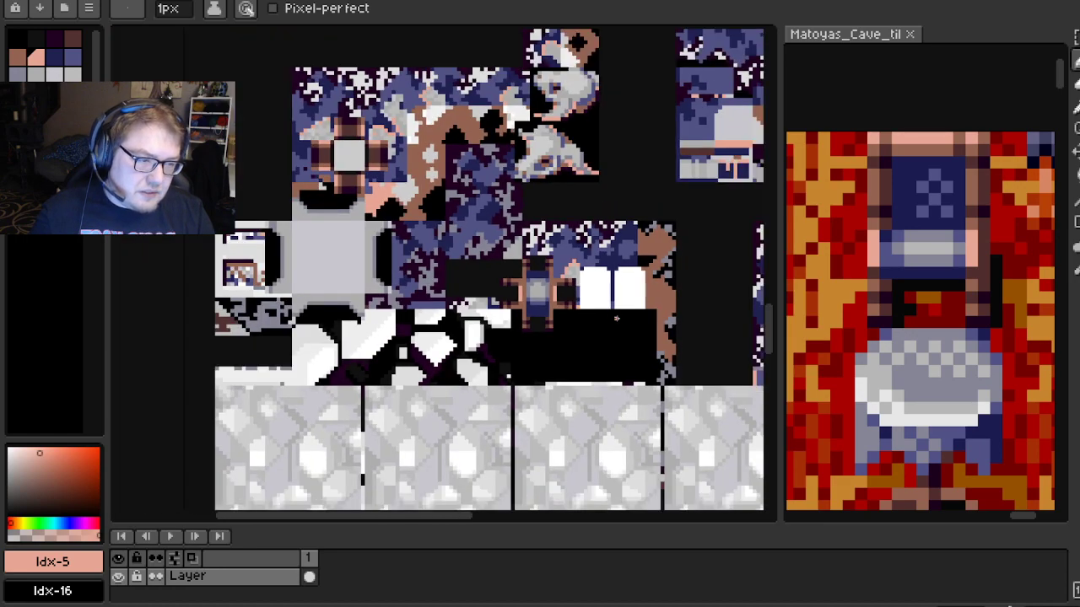
{"action": "scroll", "coordinate": [613, 317], "scroll_direction": "up", "scroll_amount": 4}
{"action": "left_click_drag", "start_coordinate": [424, 256], "coordinate": [475, 280]}
{"action": "scroll", "coordinate": [470, 269], "scroll_direction": "down", "scroll_amount": 2}
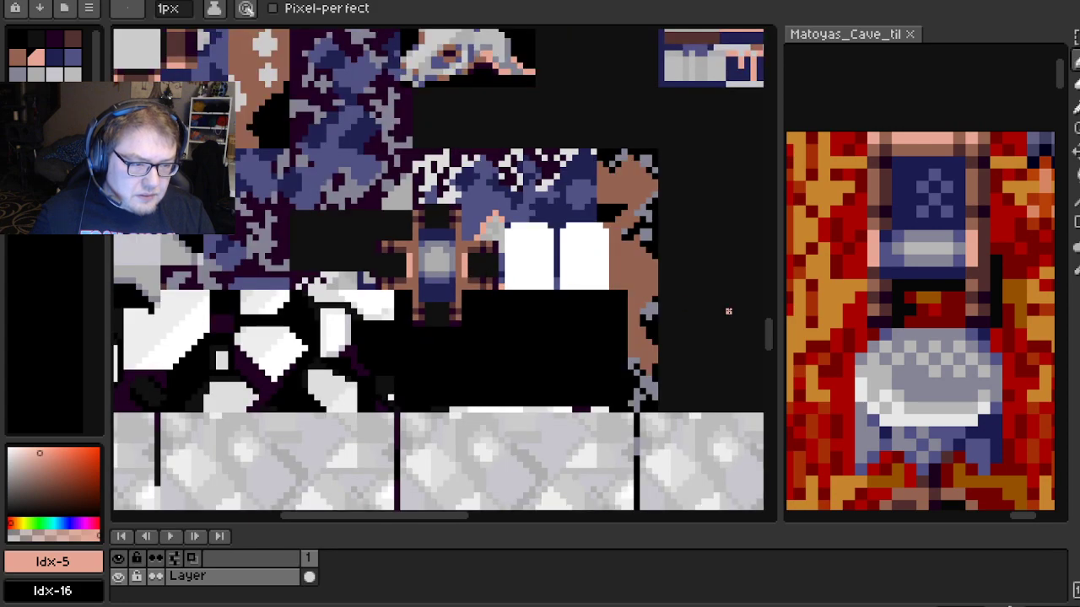
{"action": "scroll", "coordinate": [495, 298], "scroll_direction": "up", "scroll_amount": 4}
{"action": "left_click", "coordinate": [439, 194], "text": "alt"}
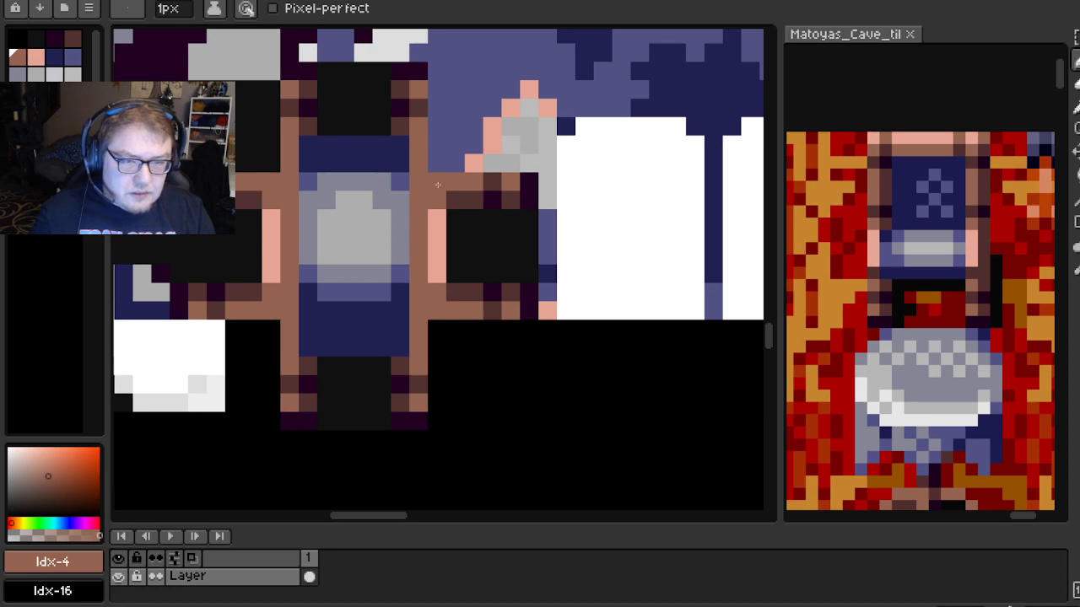
{"action": "left_click", "coordinate": [74, 40]}
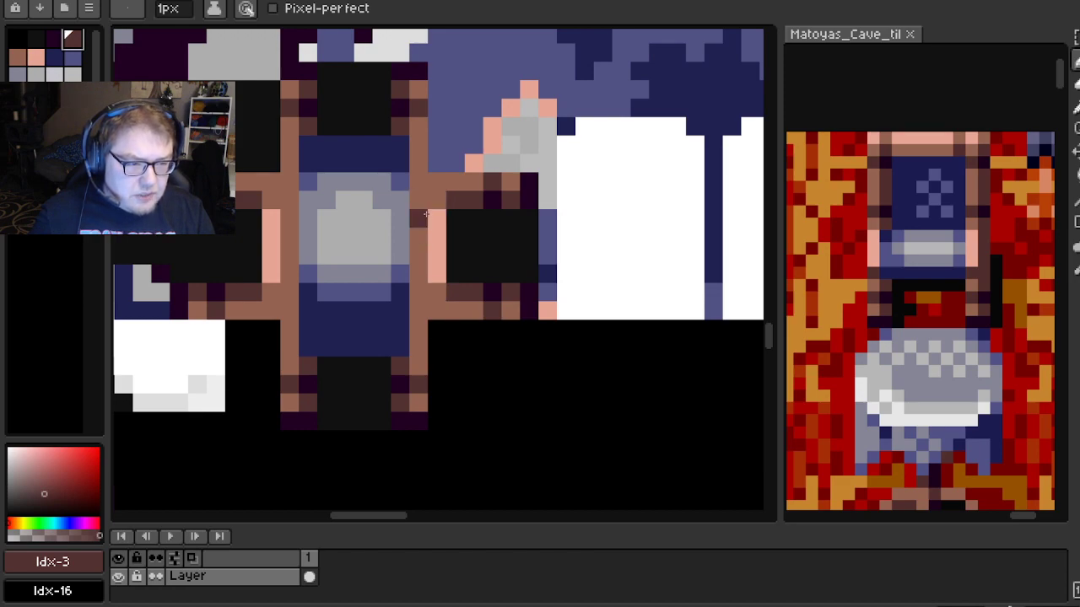
{"action": "left_click", "coordinate": [18, 57]}
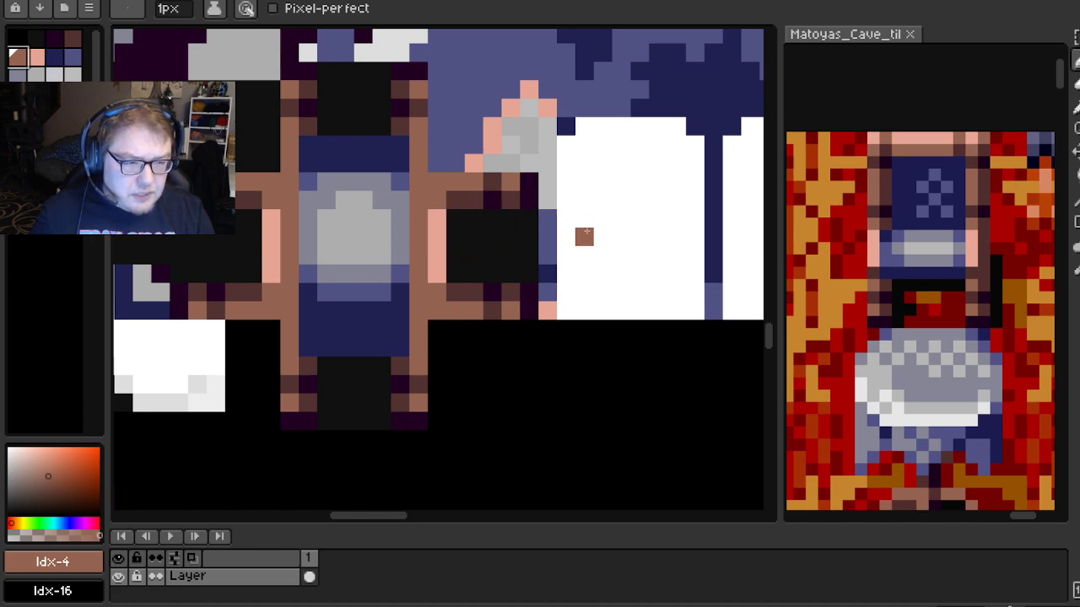
{"action": "scroll", "coordinate": [584, 236], "scroll_direction": "down", "scroll_amount": 3}
{"action": "scroll", "coordinate": [596, 265], "scroll_direction": "down", "scroll_amount": 1}
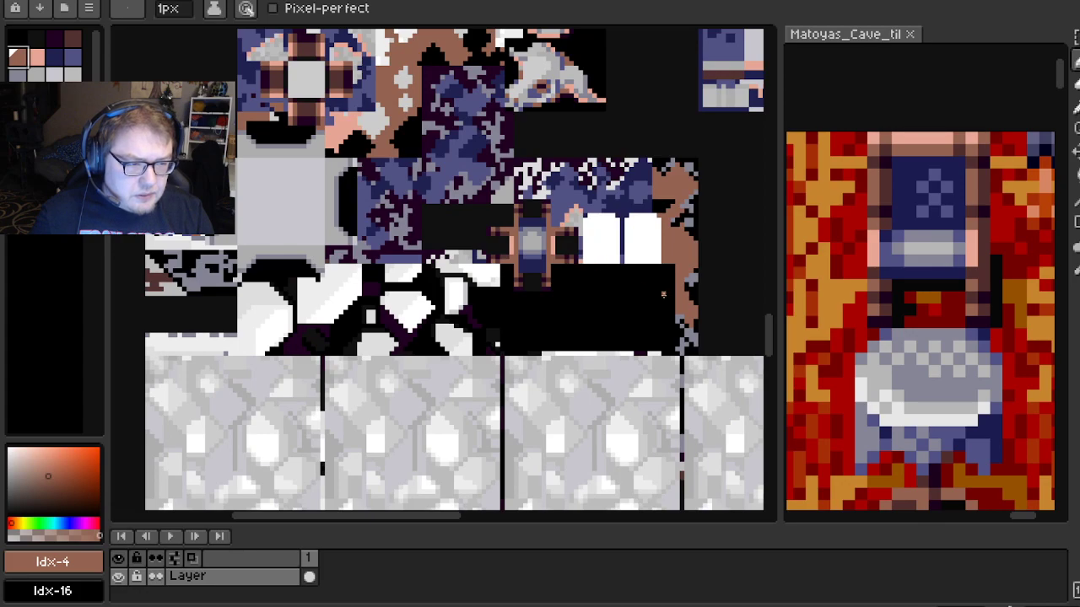
{"action": "scroll", "coordinate": [632, 270], "scroll_direction": "up", "scroll_amount": 3}
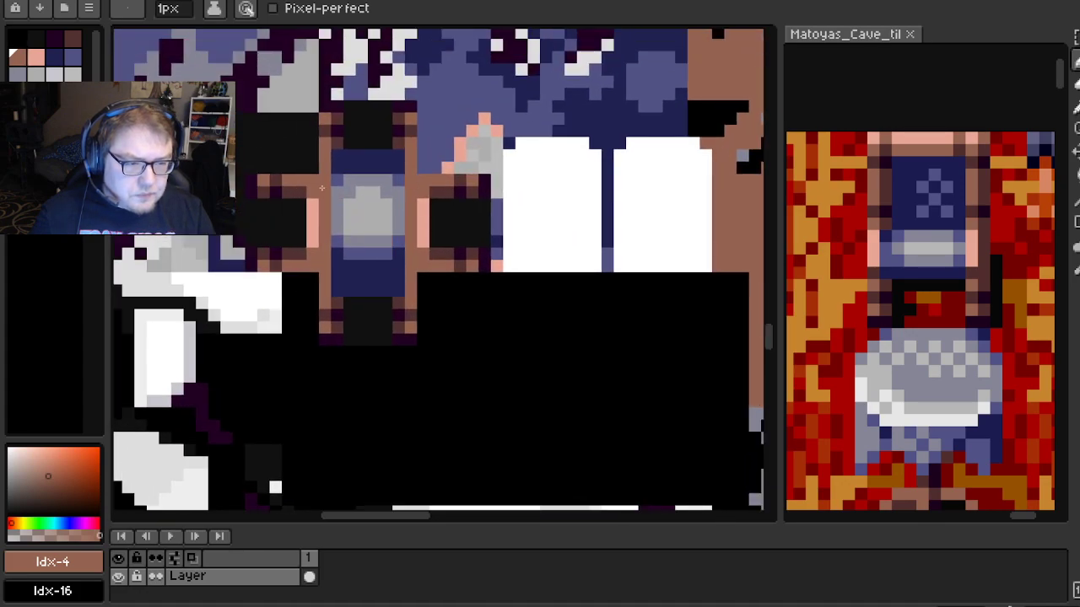
Save the texture sheet with the default greyscale palette loaded temporarily, and re-import the texture in the map editor
{"action": "left_click", "coordinate": [89, 8]}
{"action": "left_click", "coordinate": [189, 239]}
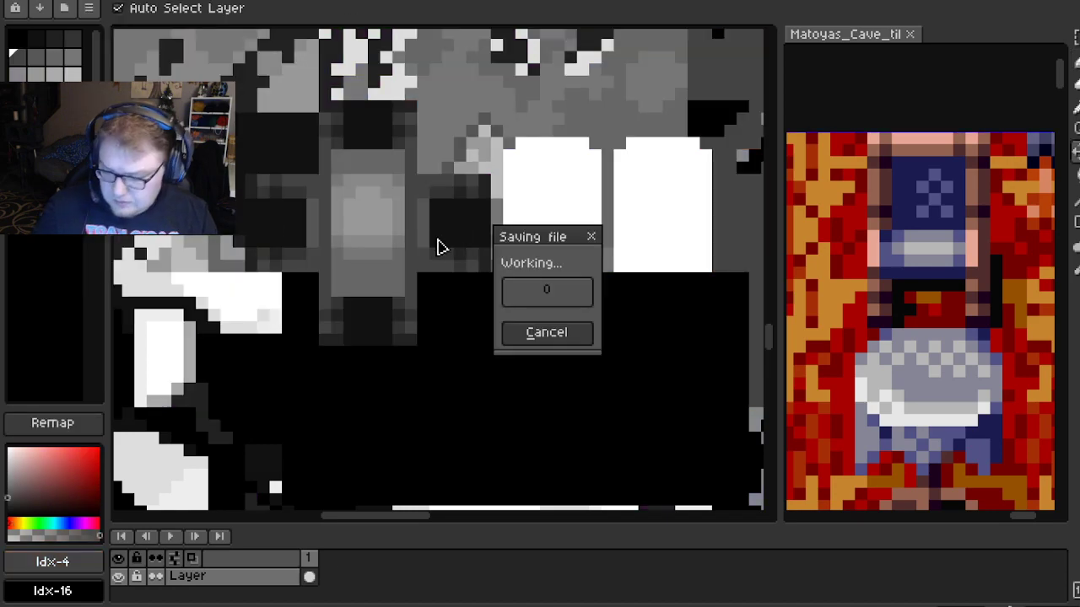
{"action": "key", "text": "ctrl+z"}
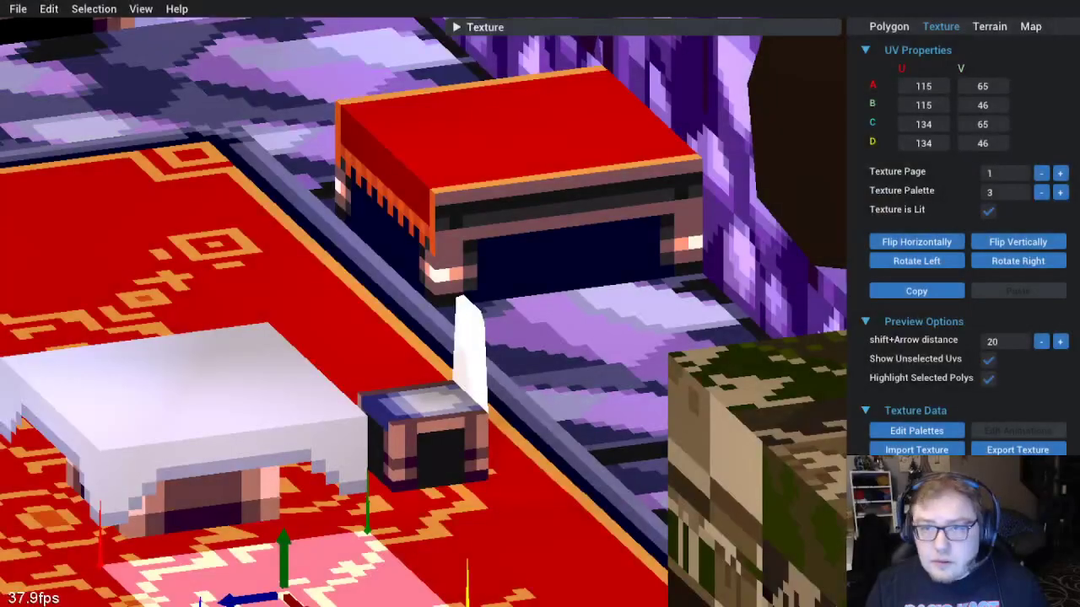
{"action": "left_click", "coordinate": [49, 10]}
{"action": "left_click", "coordinate": [80, 113]}
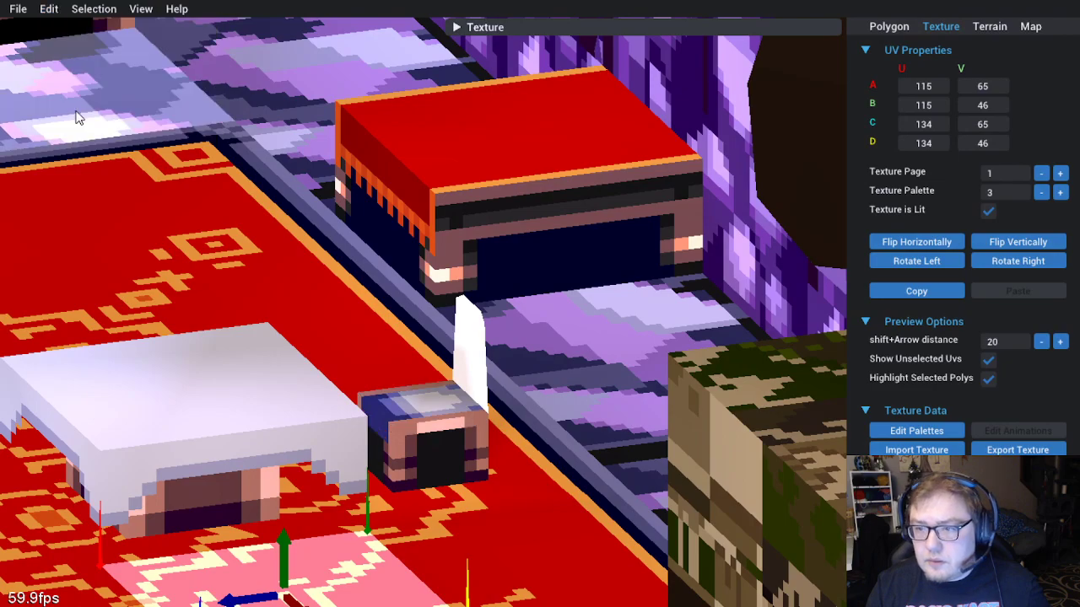
Inspect the highlighted stool beside the table in the map from several angles and distances
{"action": "left_click_drag", "start_coordinate": [458, 446], "coordinate": [414, 511]}
{"action": "scroll", "coordinate": [601, 494], "scroll_direction": "down", "scroll_amount": 3}
{"action": "scroll", "coordinate": [529, 488], "scroll_direction": "up", "scroll_amount": 3}
{"action": "scroll", "coordinate": [384, 482], "scroll_direction": "down", "scroll_amount": 3}
{"action": "scroll", "coordinate": [430, 478], "scroll_direction": "up", "scroll_amount": 3}
{"action": "scroll", "coordinate": [413, 510], "scroll_direction": "down", "scroll_amount": 2}
{"action": "left_click_drag", "start_coordinate": [403, 465], "coordinate": [642, 480]}
{"action": "scroll", "coordinate": [618, 468], "scroll_direction": "up", "scroll_amount": 2}
{"action": "scroll", "coordinate": [566, 459], "scroll_direction": "down", "scroll_amount": 2}
{"action": "scroll", "coordinate": [642, 480], "scroll_direction": "up", "scroll_amount": 2}
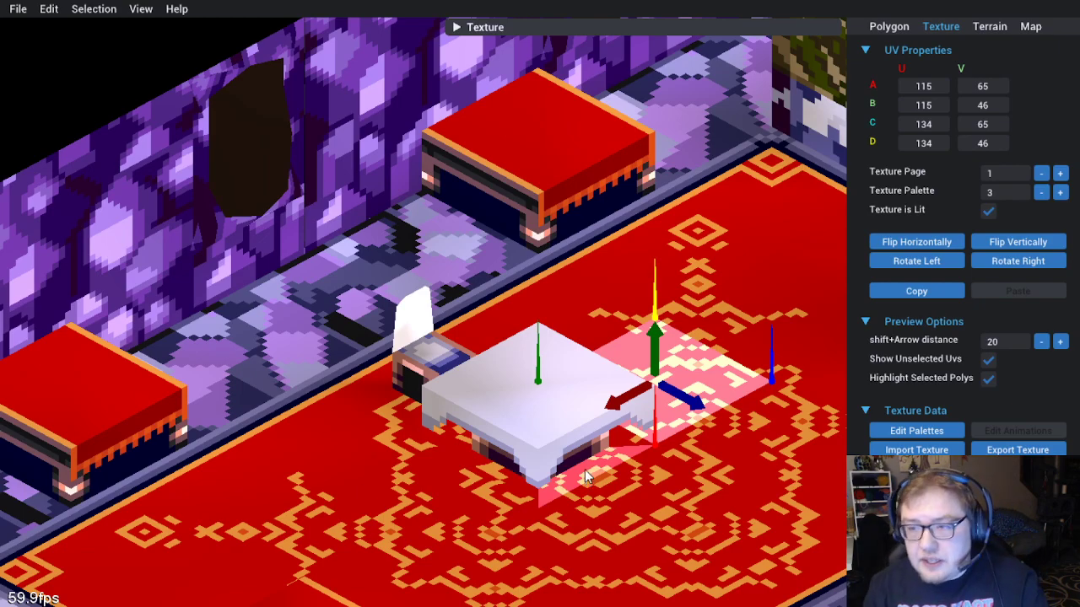
{"action": "key", "text": "e"}
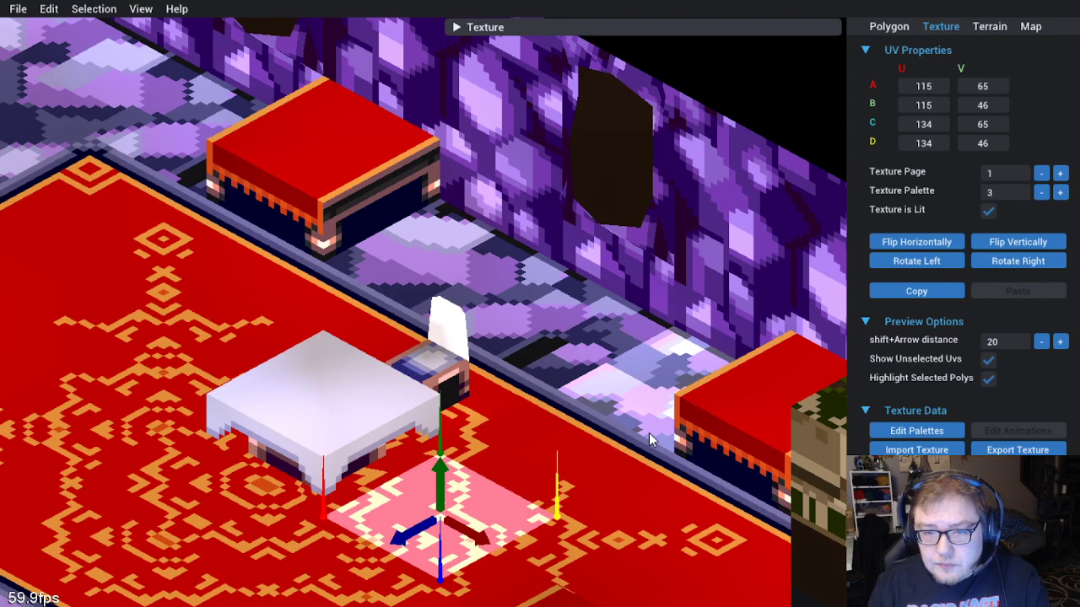
Save the map
{"action": "left_click", "coordinate": [17, 8]}
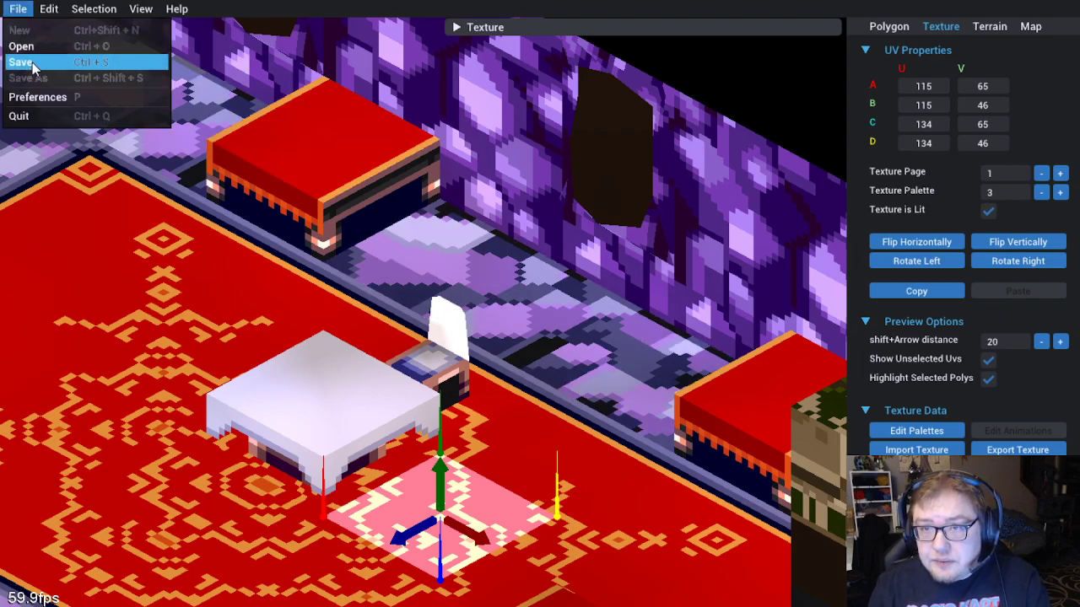
{"action": "left_click", "coordinate": [34, 62]}
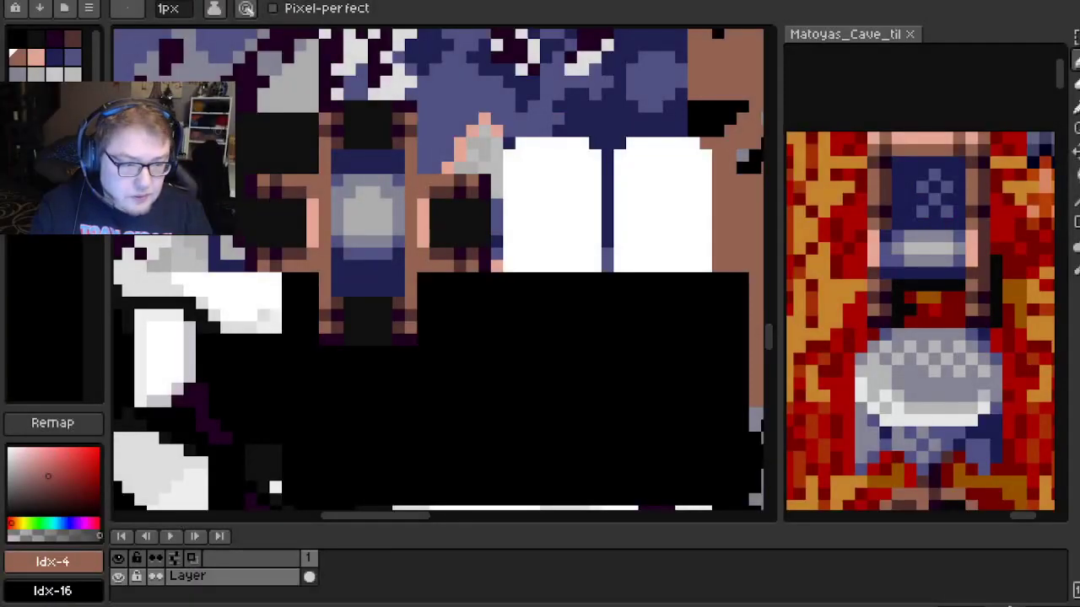
Return to the texture sheet and paint over the pink strips on both outer side columns of the stool with brown Idx-4
{"action": "scroll", "coordinate": [383, 218], "scroll_direction": "up", "scroll_amount": 1}
{"action": "left_click_drag", "start_coordinate": [278, 200], "coordinate": [277, 255]}
{"action": "left_click", "coordinate": [443, 217]}
{"action": "left_click", "coordinate": [443, 198]}
{"action": "left_click_drag", "start_coordinate": [443, 217], "coordinate": [443, 255]}
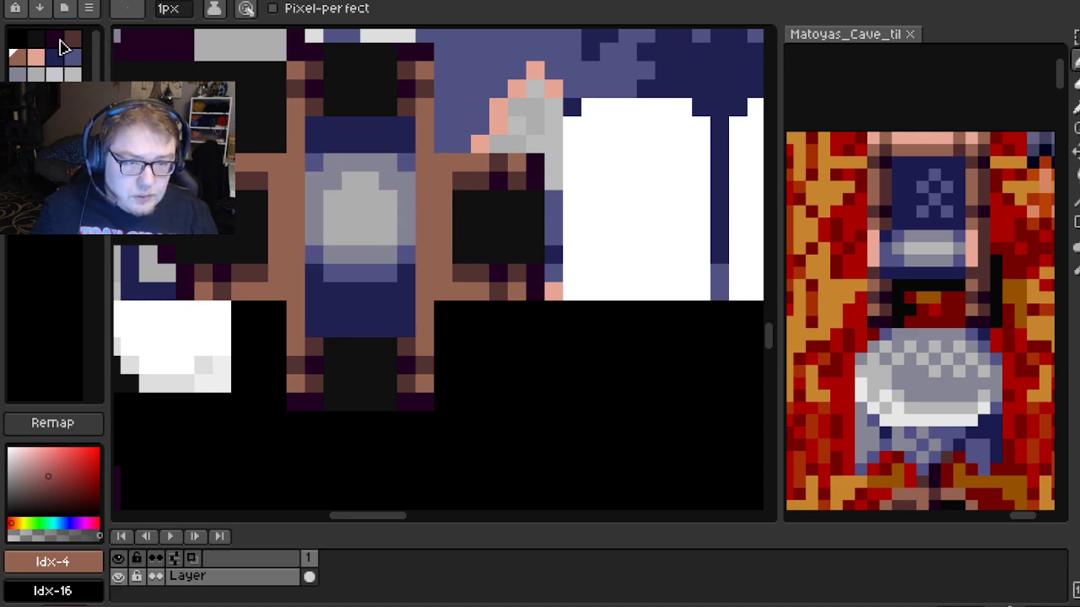
Try painting a short dark brown Idx-3 strip down the stool's left frame column, and undo it
{"action": "left_click", "coordinate": [73, 44]}
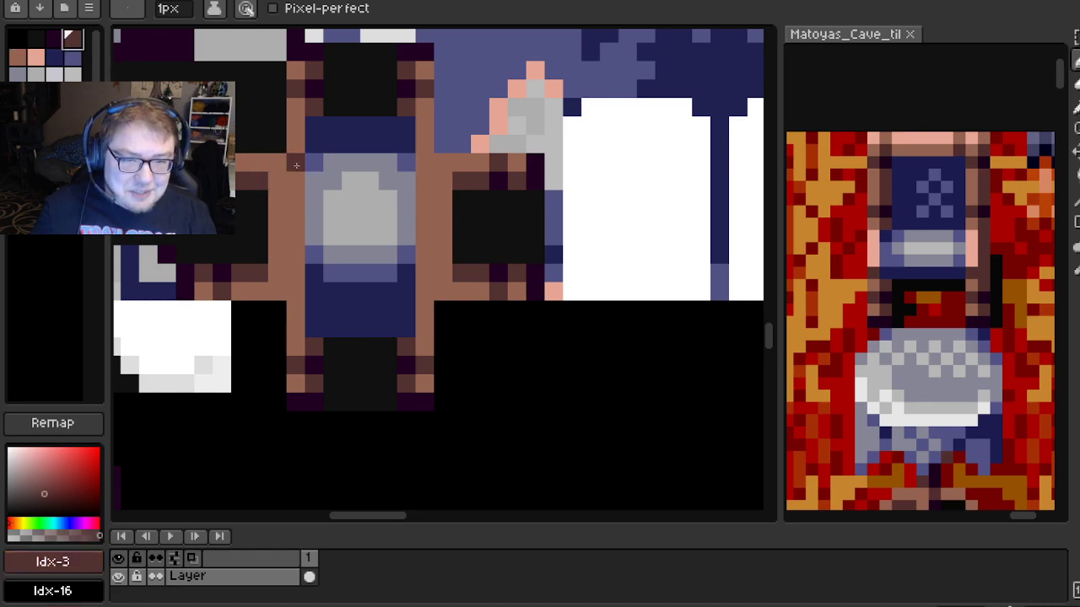
{"action": "left_click_drag", "start_coordinate": [291, 252], "coordinate": [293, 293]}
{"action": "key", "text": "ctrl+z"}
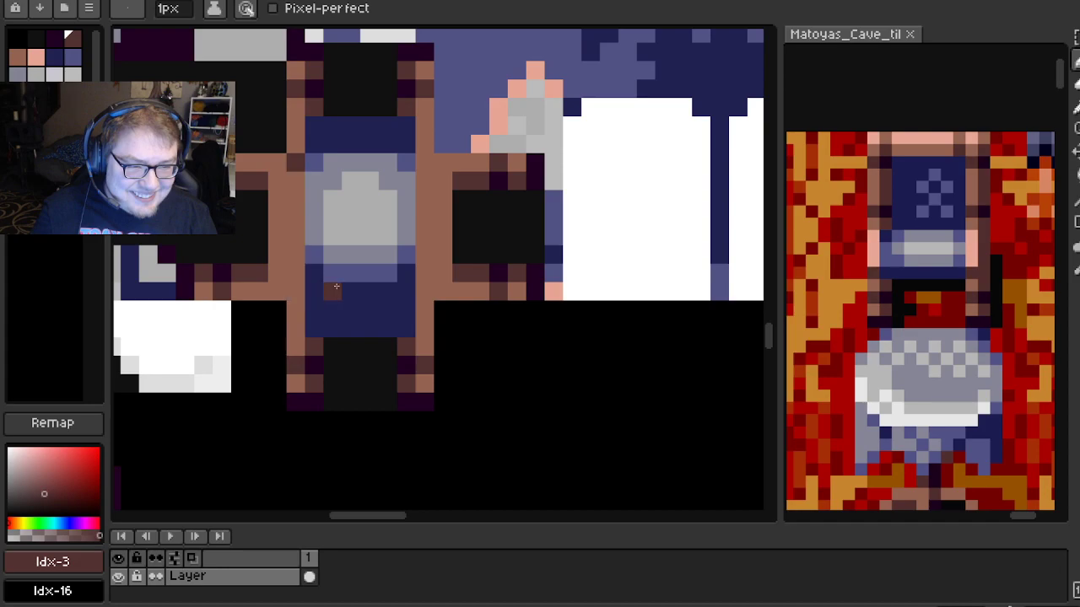
Look over the surrounding textures on the sheet and compare them with the plain brown stool frame
{"action": "scroll", "coordinate": [376, 285], "scroll_direction": "down", "scroll_amount": 5}
{"action": "scroll", "coordinate": [378, 276], "scroll_direction": "down", "scroll_amount": 3}
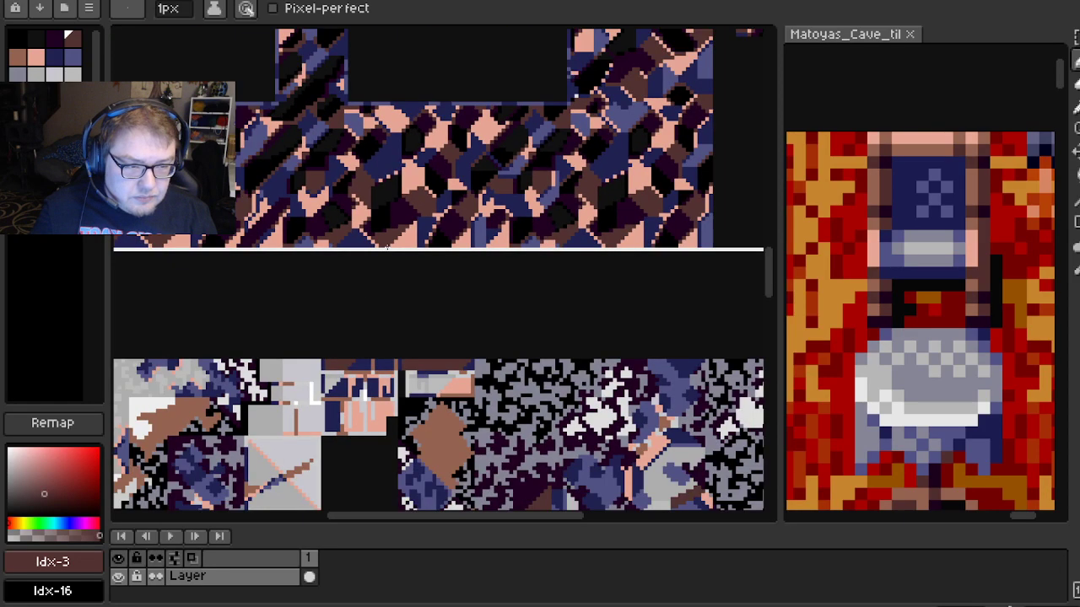
{"action": "scroll", "coordinate": [387, 247], "scroll_direction": "down", "scroll_amount": 2}
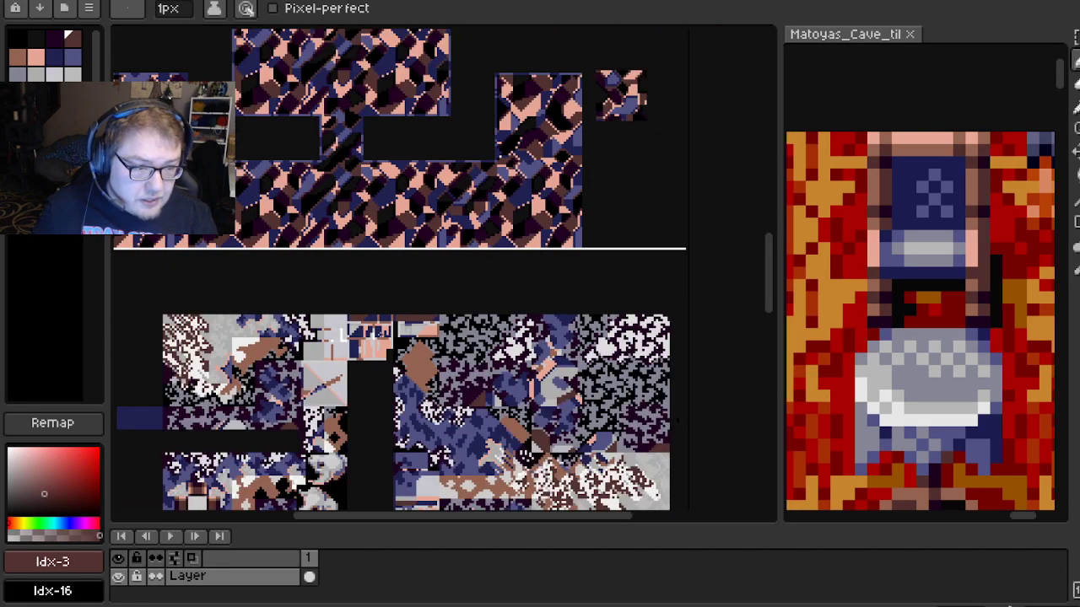
{"action": "scroll", "coordinate": [401, 414], "scroll_direction": "up", "scroll_amount": 5}
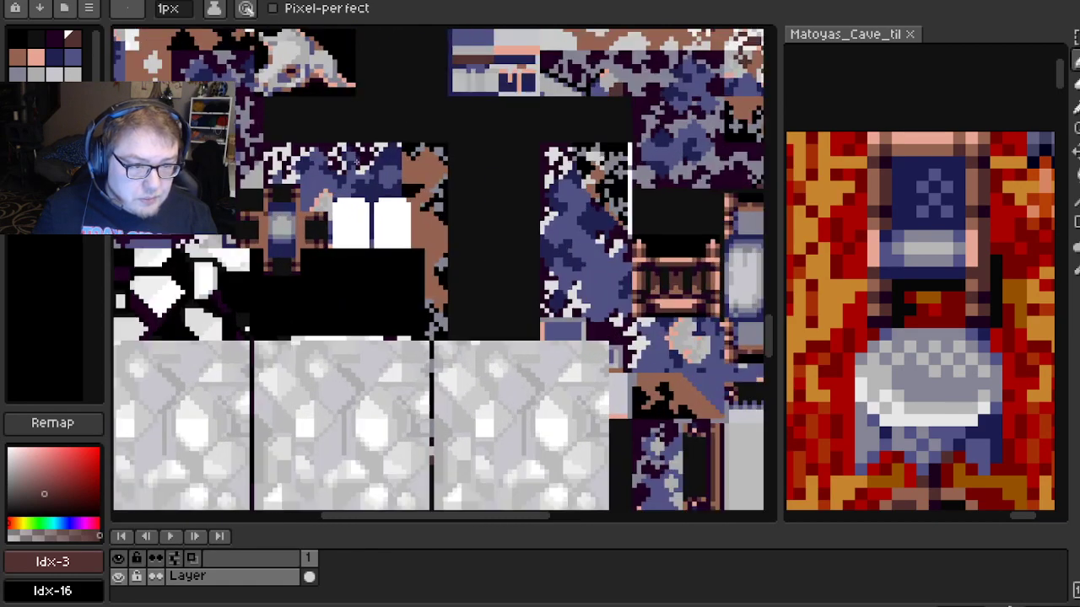
{"action": "scroll", "coordinate": [372, 236], "scroll_direction": "up", "scroll_amount": 4}
{"action": "scroll", "coordinate": [282, 234], "scroll_direction": "down", "scroll_amount": 1}
{"action": "key", "text": "ctrl+z"}
{"action": "key", "text": "b"}
{"action": "scroll", "coordinate": [390, 245], "scroll_direction": "up", "scroll_amount": 1}
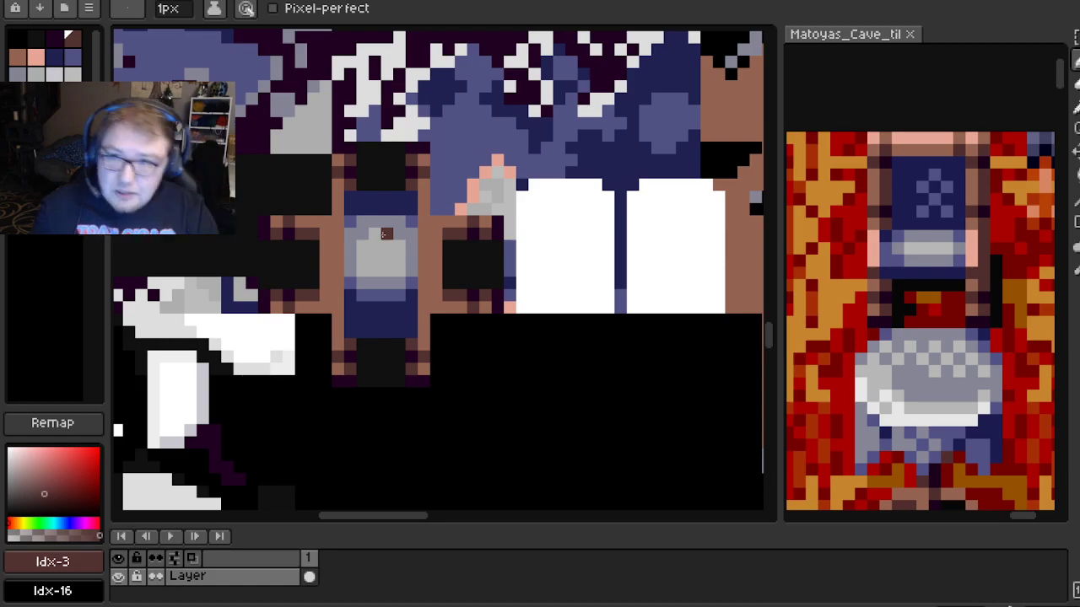
{"action": "scroll", "coordinate": [383, 233], "scroll_direction": "down", "scroll_amount": 5}
{"action": "scroll", "coordinate": [382, 234], "scroll_direction": "down", "scroll_amount": 5}
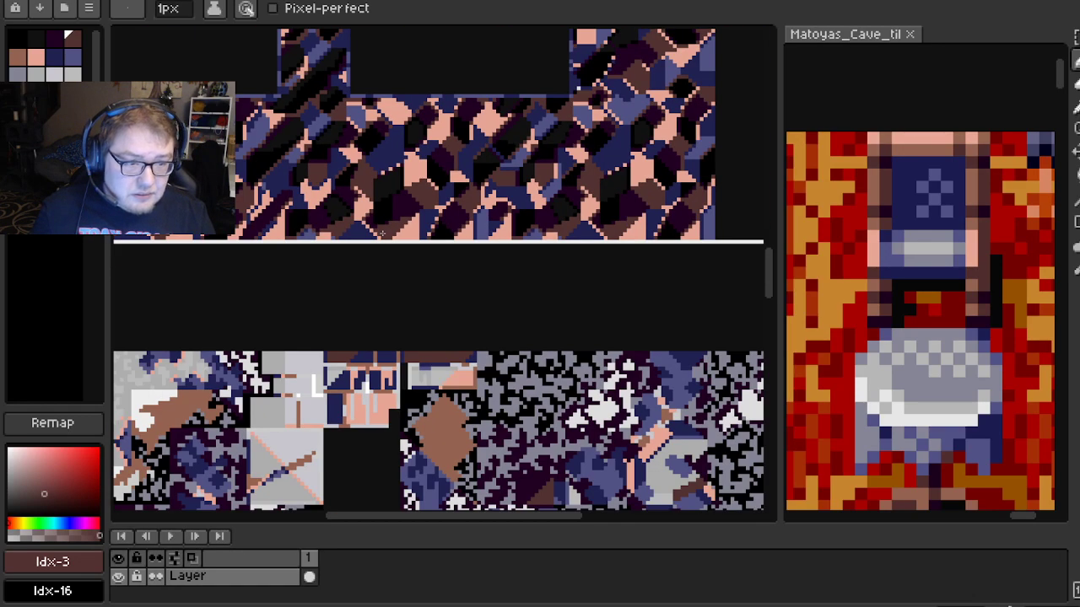
{"action": "left_click_drag", "start_coordinate": [418, 432], "coordinate": [383, 365]}
{"action": "scroll", "coordinate": [475, 228], "scroll_direction": "up", "scroll_amount": 5}
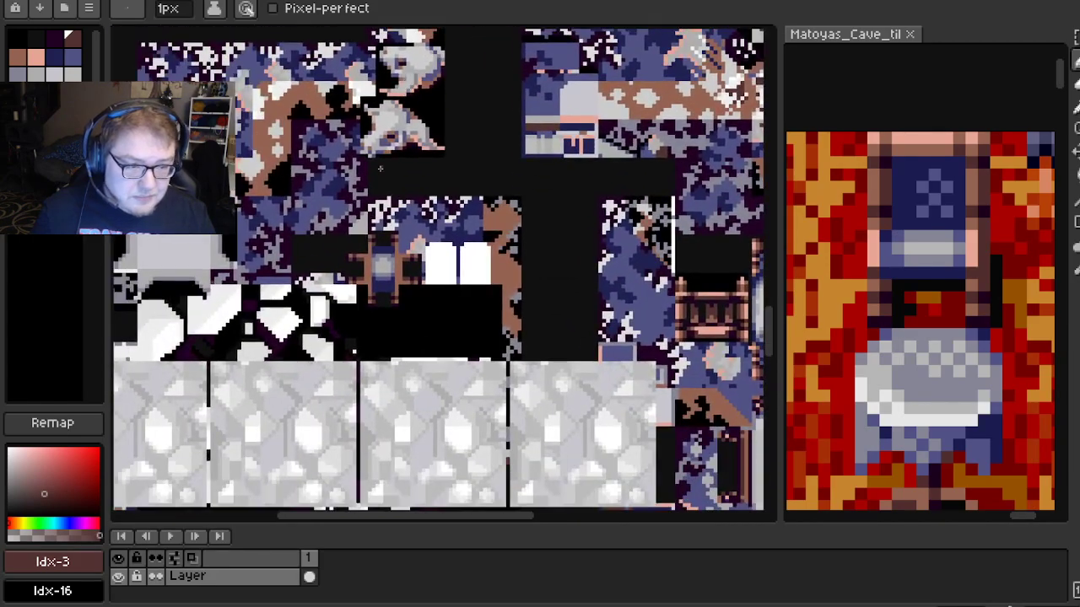
{"action": "scroll", "coordinate": [475, 228], "scroll_direction": "up", "scroll_amount": 2}
{"action": "scroll", "coordinate": [497, 188], "scroll_direction": "down", "scroll_amount": 2}
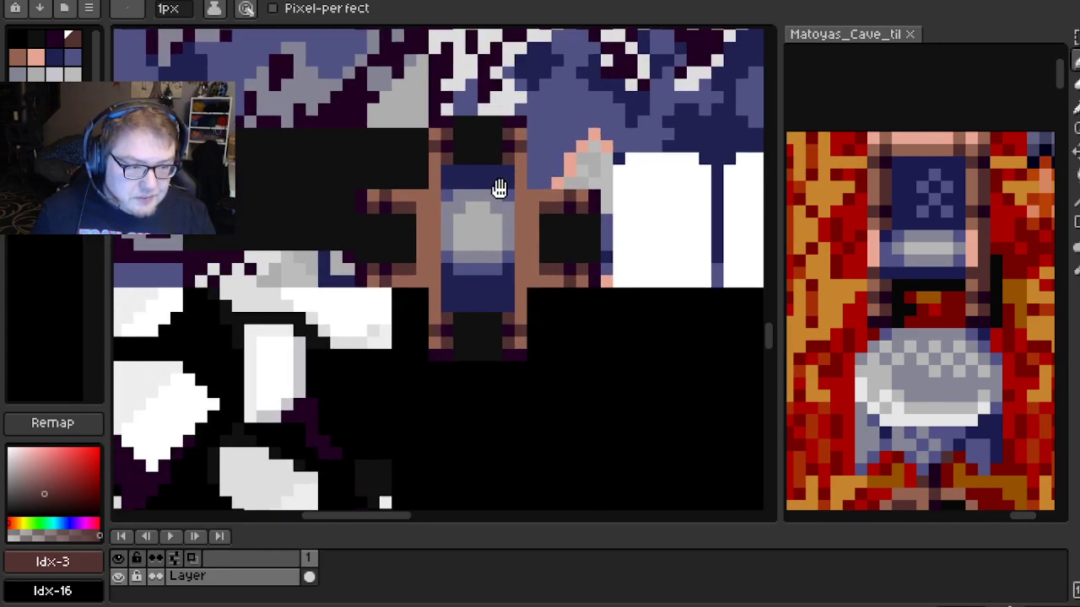
Save the repainted stool texture under the default greyscale palette, restore its colours, and re-import the texture in the map editor
{"action": "left_click", "coordinate": [89, 9]}
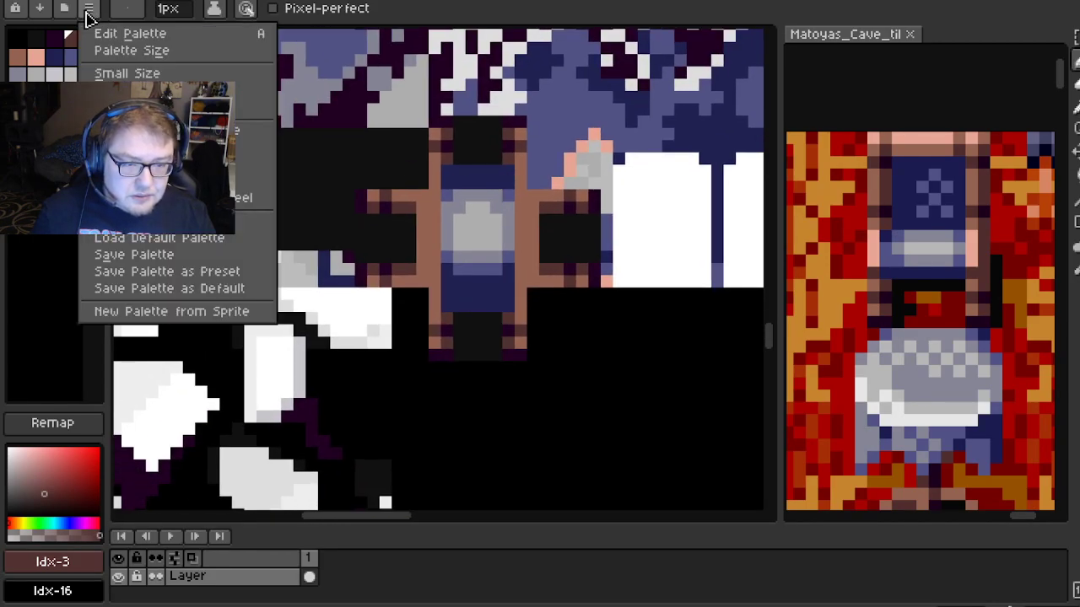
{"action": "left_click", "coordinate": [160, 238]}
{"action": "key", "text": "v"}
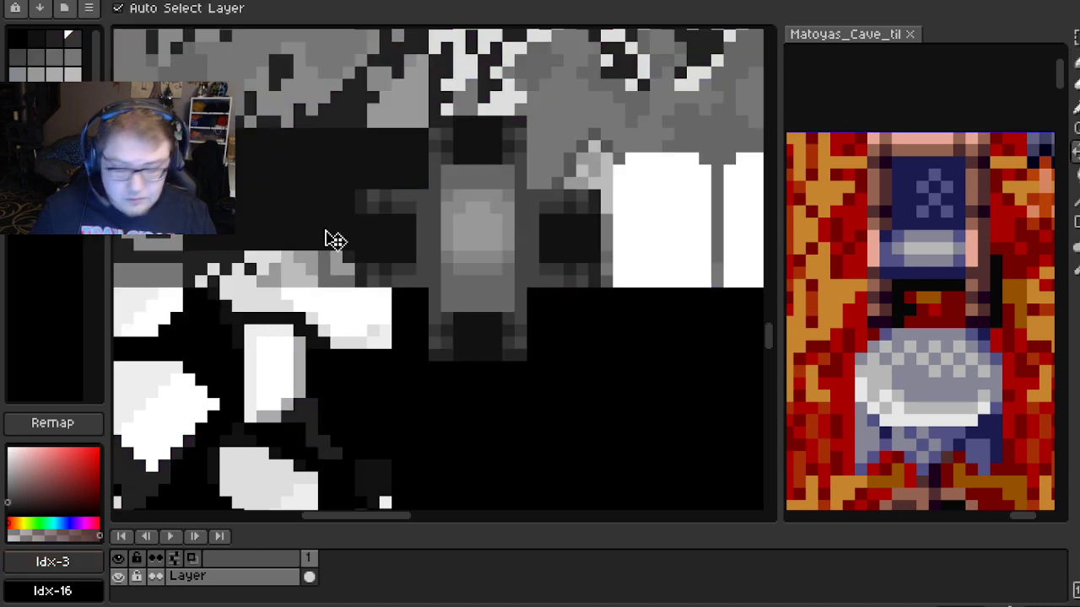
{"action": "key", "text": "ctrl+z"}
{"action": "key", "text": "b"}
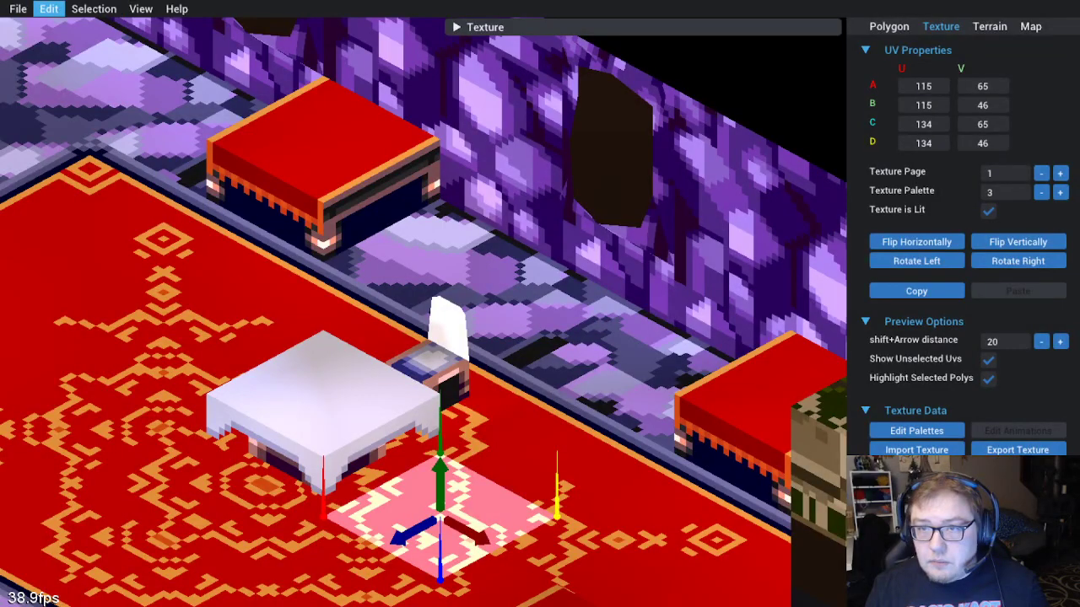
{"action": "left_click", "coordinate": [49, 8]}
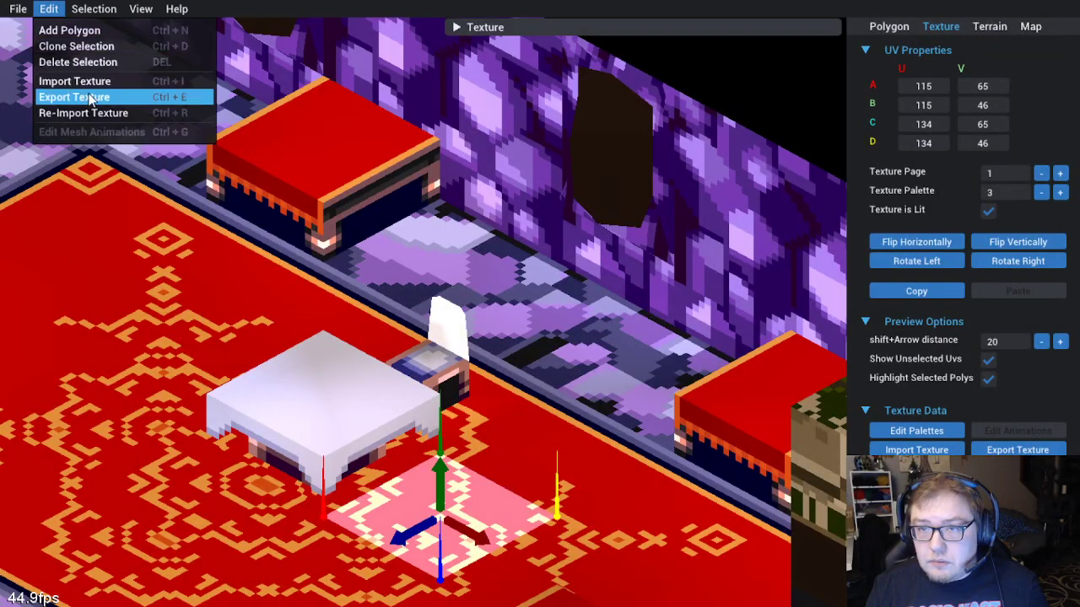
{"action": "left_click", "coordinate": [92, 113]}
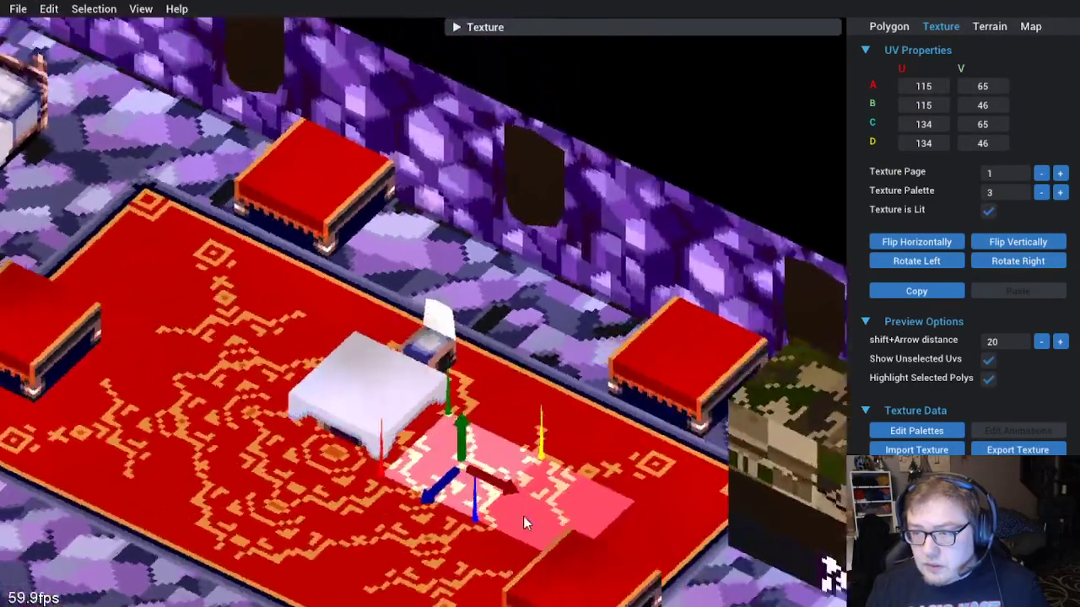
{"action": "left_click_drag", "start_coordinate": [523, 517], "coordinate": [576, 477]}
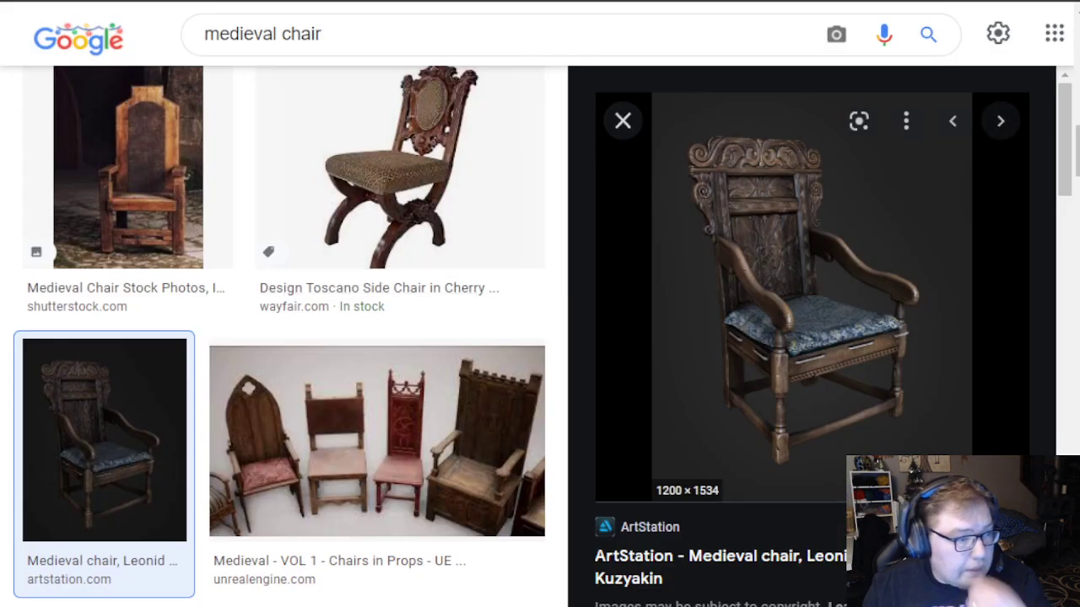
Switch to the browser and look through the "medieval chair" image results for chair design references
{"action": "scroll", "coordinate": [811, 338], "scroll_direction": "down", "scroll_amount": 1}
{"action": "scroll", "coordinate": [379, 287], "scroll_direction": "down", "scroll_amount": 1}
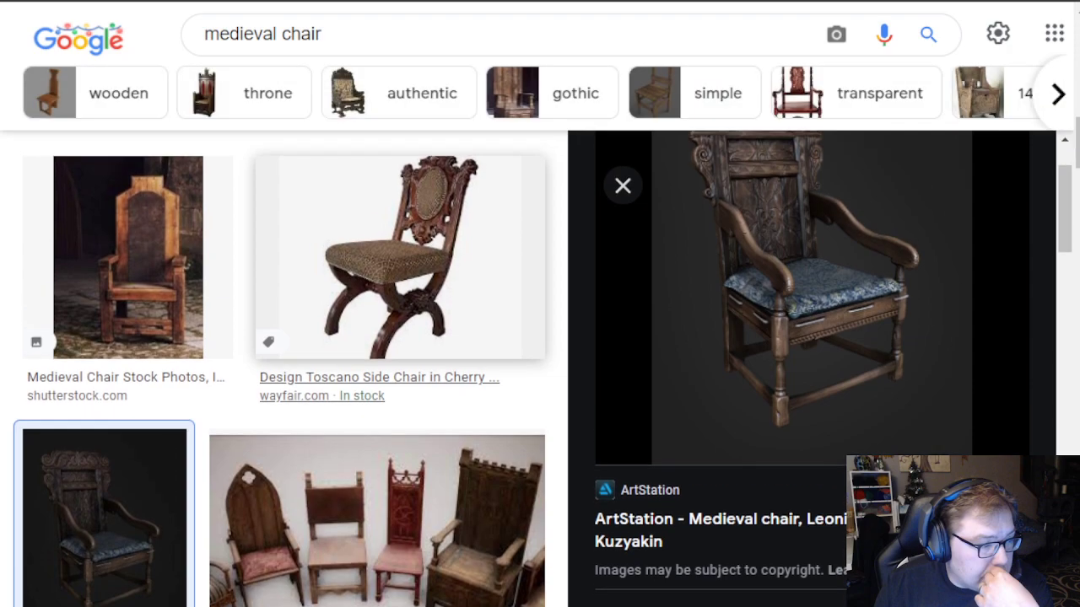
{"action": "scroll", "coordinate": [283, 369], "scroll_direction": "up", "scroll_amount": 4}
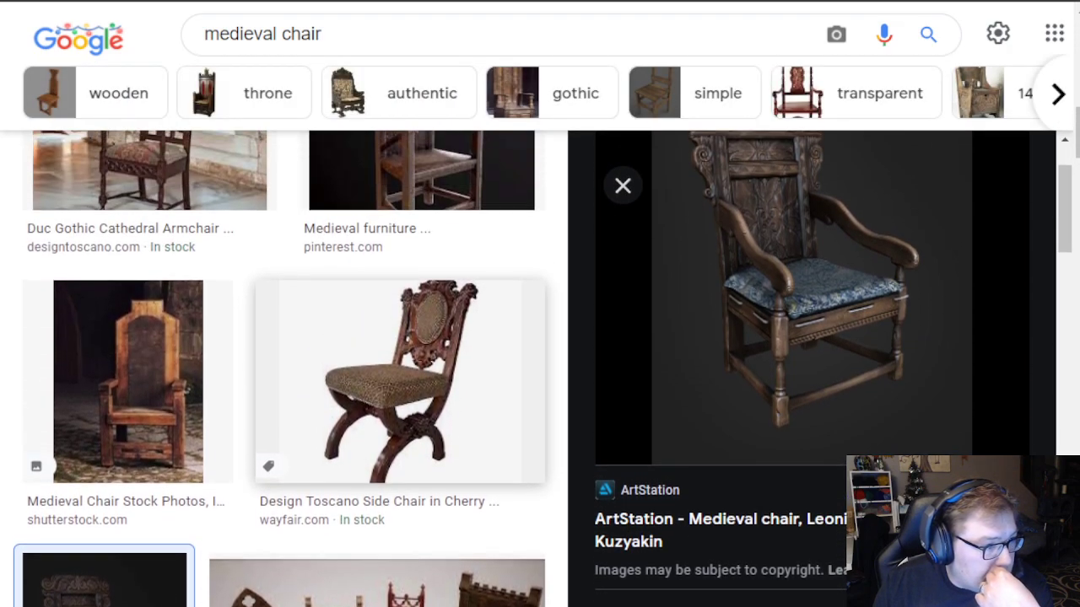
{"action": "scroll", "coordinate": [287, 369], "scroll_direction": "up", "scroll_amount": 5}
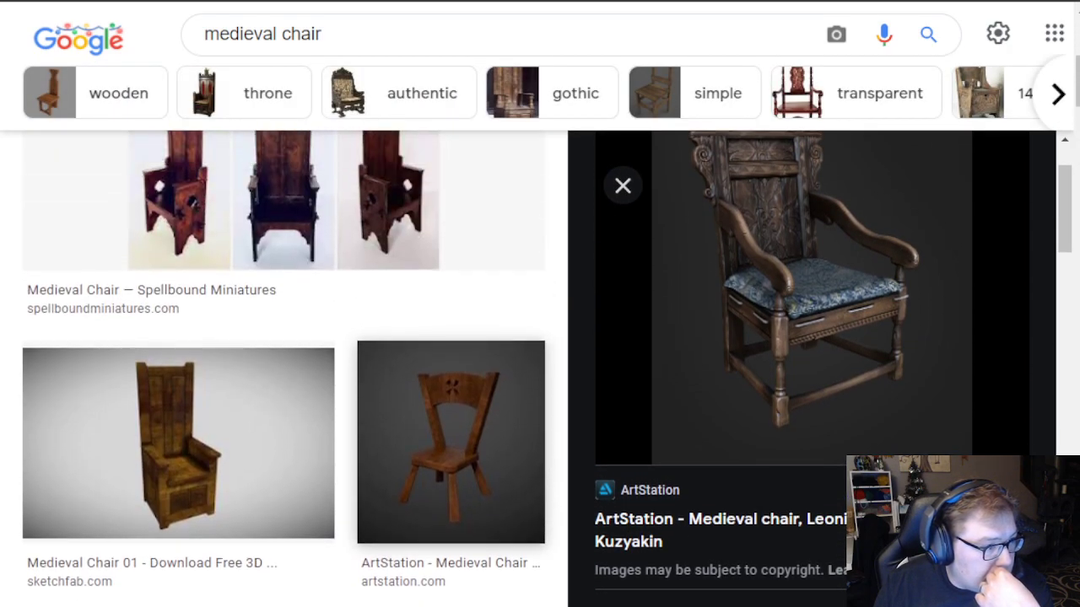
{"action": "scroll", "coordinate": [286, 369], "scroll_direction": "up", "scroll_amount": 3}
{"action": "scroll", "coordinate": [286, 369], "scroll_direction": "down", "scroll_amount": 5}
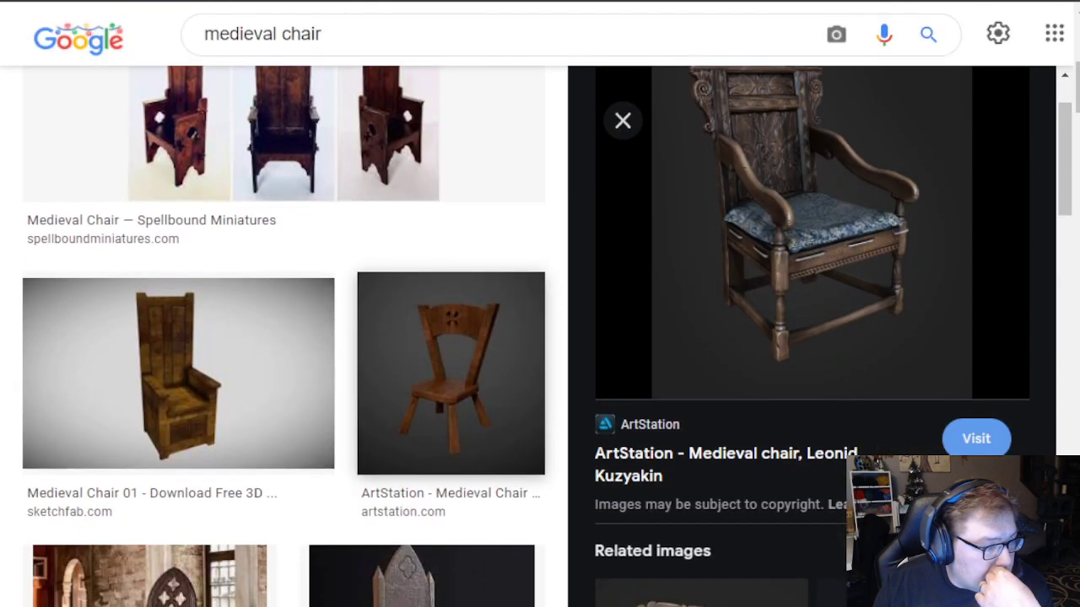
{"action": "scroll", "coordinate": [182, 221], "scroll_direction": "down", "scroll_amount": 5}
{"action": "scroll", "coordinate": [182, 221], "scroll_direction": "up", "scroll_amount": 1}
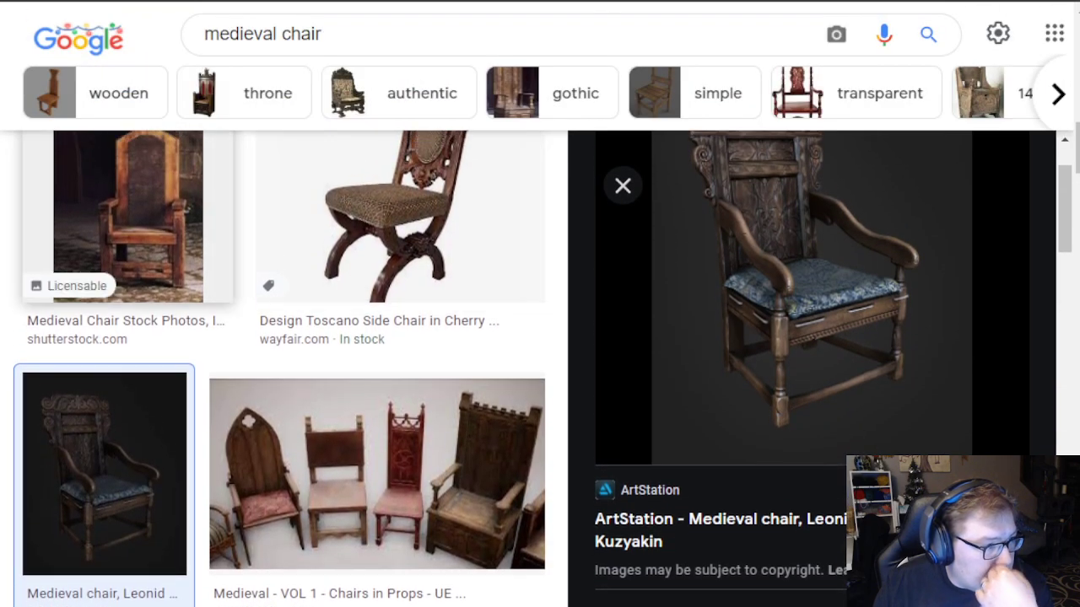
Preview the Shutterstock wooden armchair and the carved red King Ralph throne among the medieval chair image results
{"action": "left_click", "coordinate": [181, 221]}
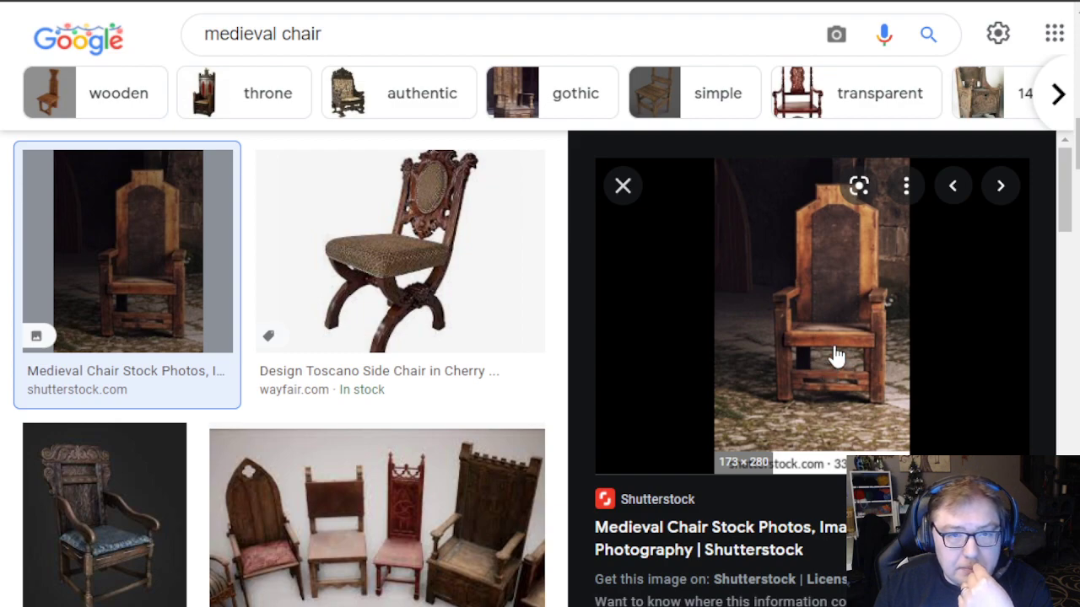
{"action": "scroll", "coordinate": [321, 313], "scroll_direction": "down", "scroll_amount": 5}
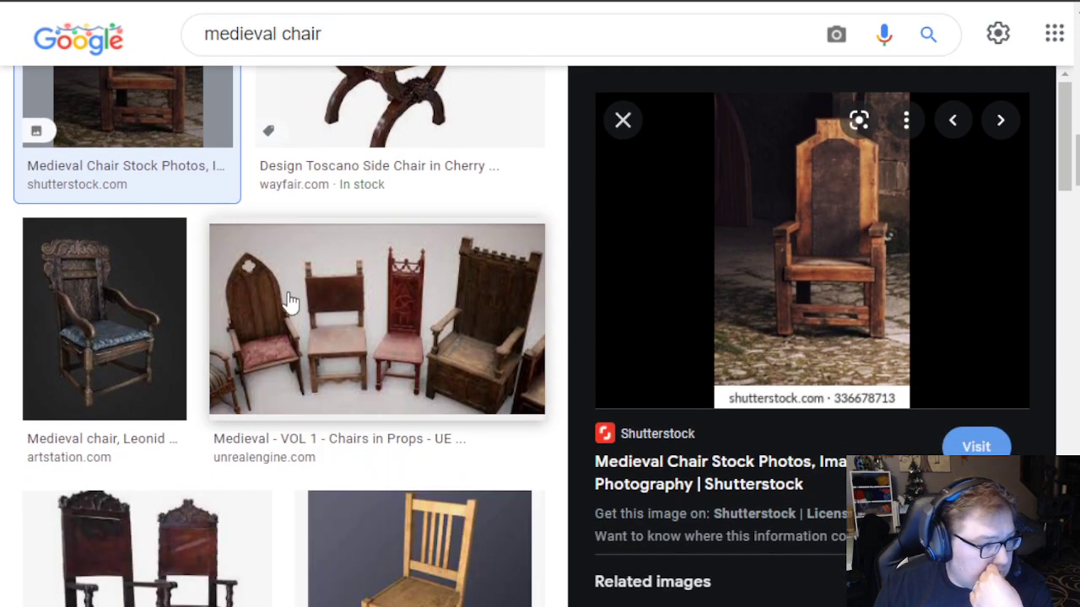
{"action": "scroll", "coordinate": [313, 317], "scroll_direction": "down", "scroll_amount": 6}
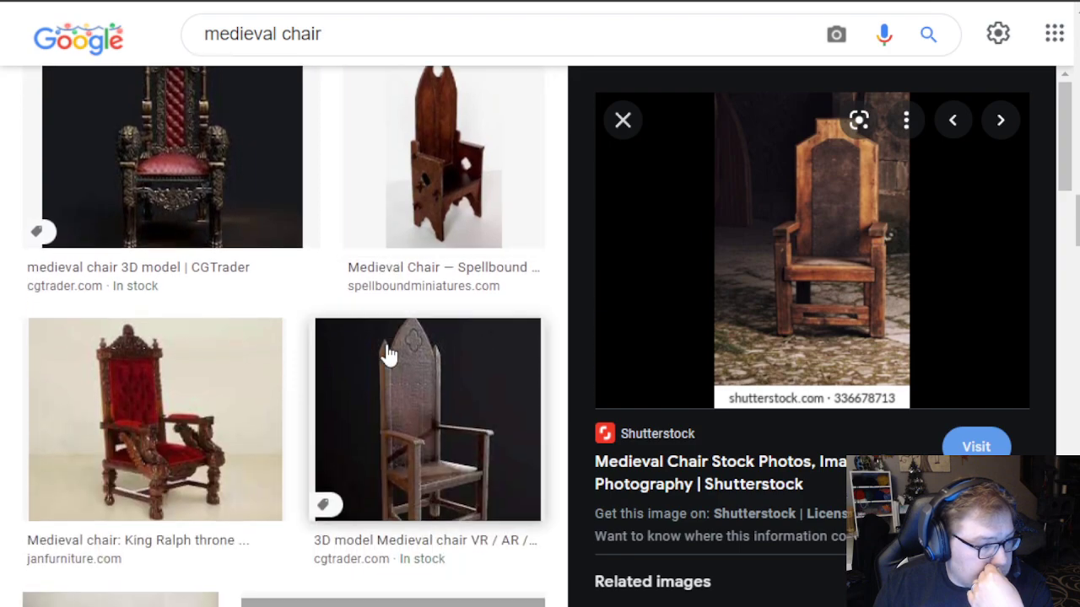
{"action": "left_click", "coordinate": [135, 447]}
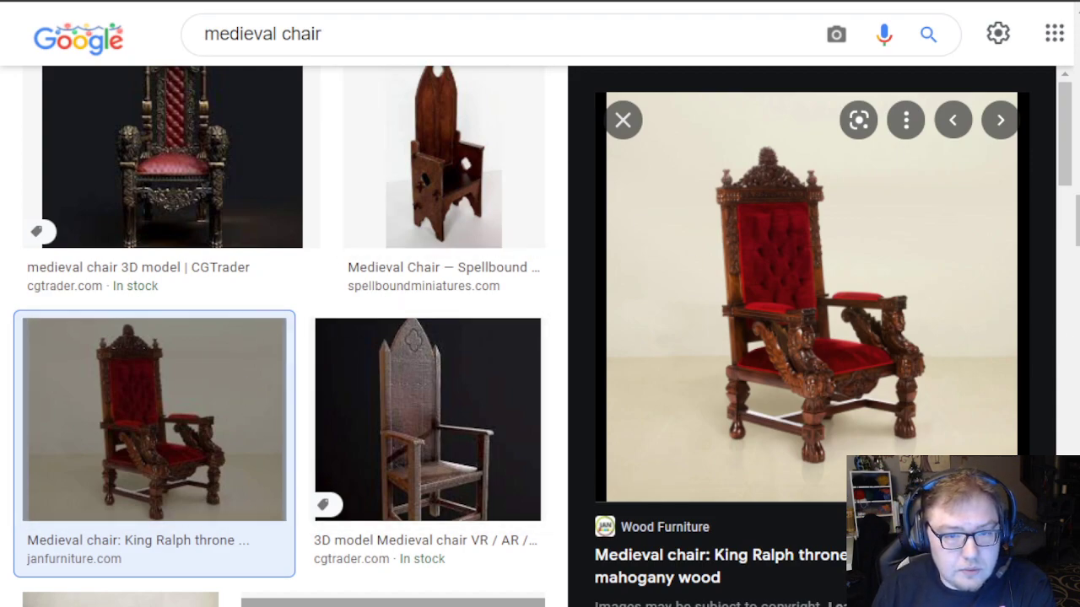
Switch back to Aseprite and compare the existing furniture textures on the sheet with the blank white chair panels
{"action": "key", "text": "alt+Tab"}
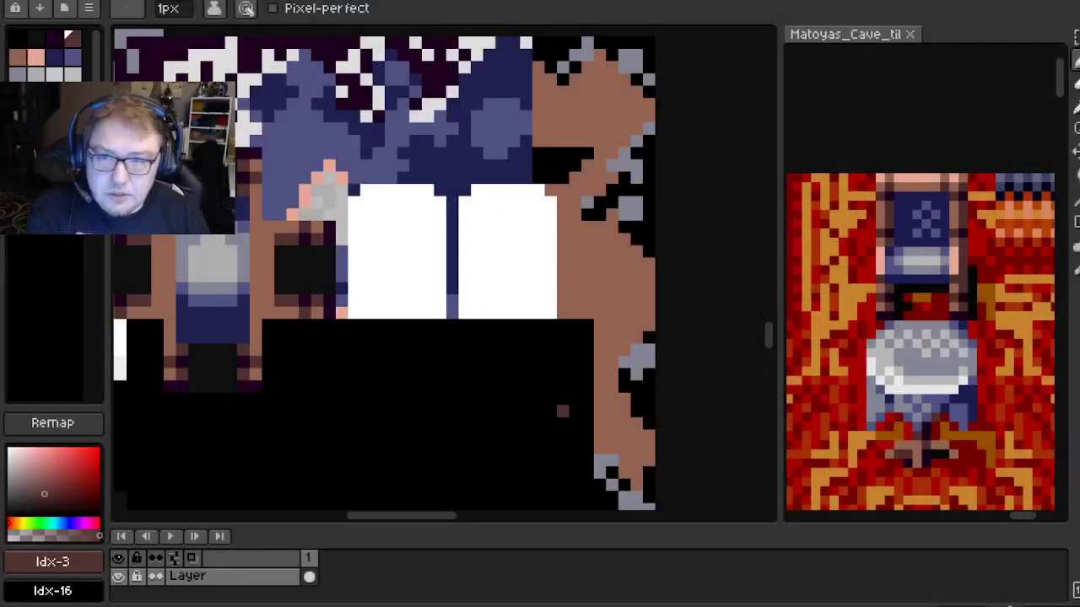
{"action": "left_click_drag", "start_coordinate": [328, 288], "coordinate": [346, 281]}
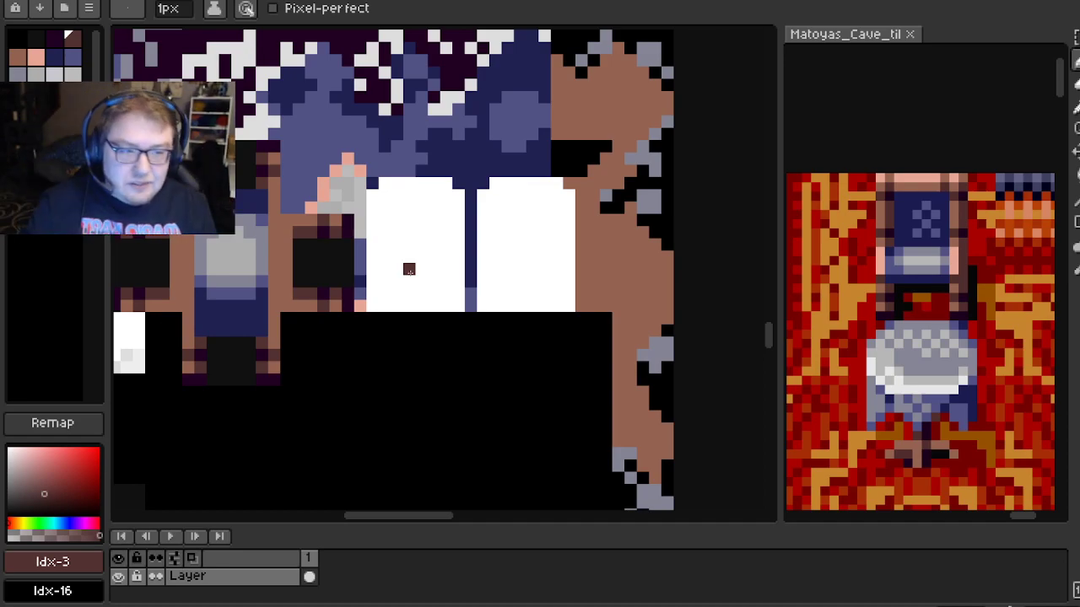
{"action": "scroll", "coordinate": [434, 289], "scroll_direction": "down", "scroll_amount": 3}
{"action": "left_click_drag", "start_coordinate": [435, 289], "coordinate": [281, 185]}
{"action": "scroll", "coordinate": [357, 241], "scroll_direction": "up", "scroll_amount": 4}
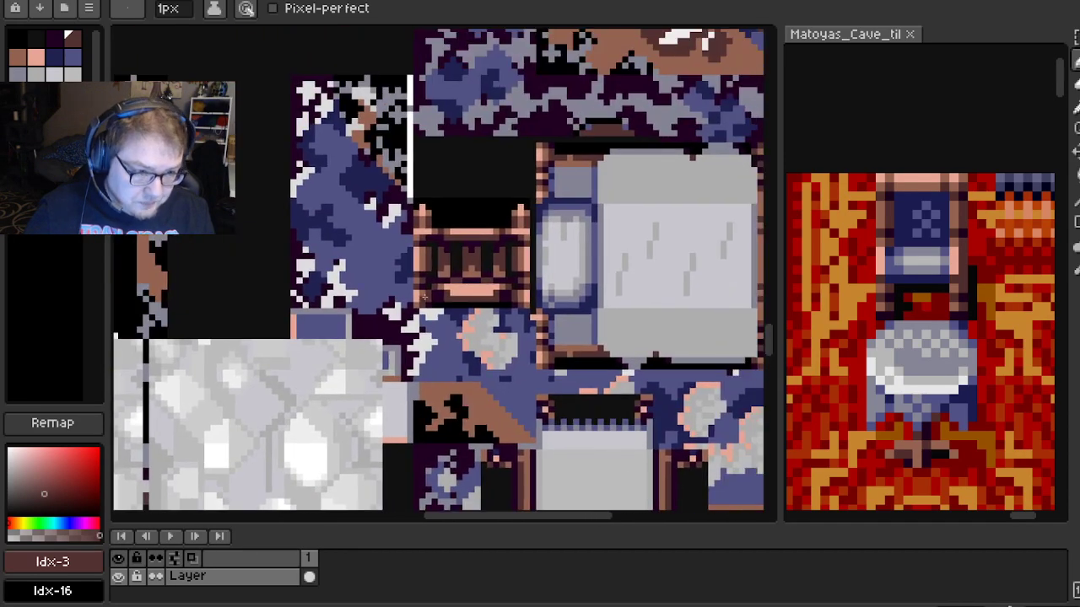
{"action": "scroll", "coordinate": [265, 241], "scroll_direction": "up", "scroll_amount": 3}
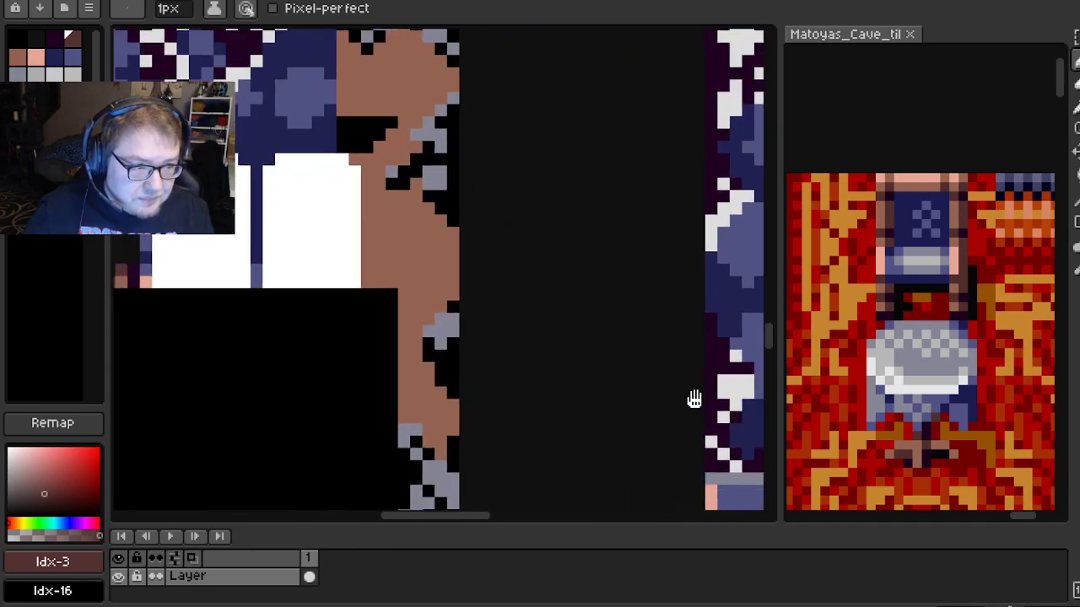
{"action": "scroll", "coordinate": [405, 302], "scroll_direction": "left", "scroll_amount": 3}
{"action": "scroll", "coordinate": [368, 276], "scroll_direction": "up", "scroll_amount": 1}
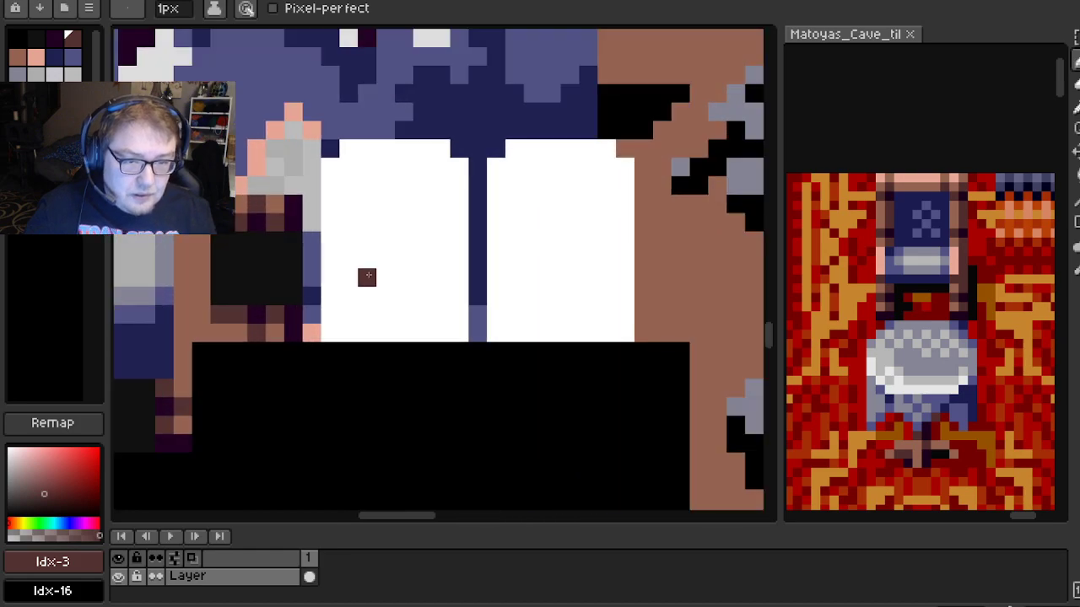
Paint two vertical dark brown Idx-3 columns inside the left white panel, one pixel in from each side
{"action": "left_click_drag", "start_coordinate": [367, 277], "coordinate": [501, 248]}
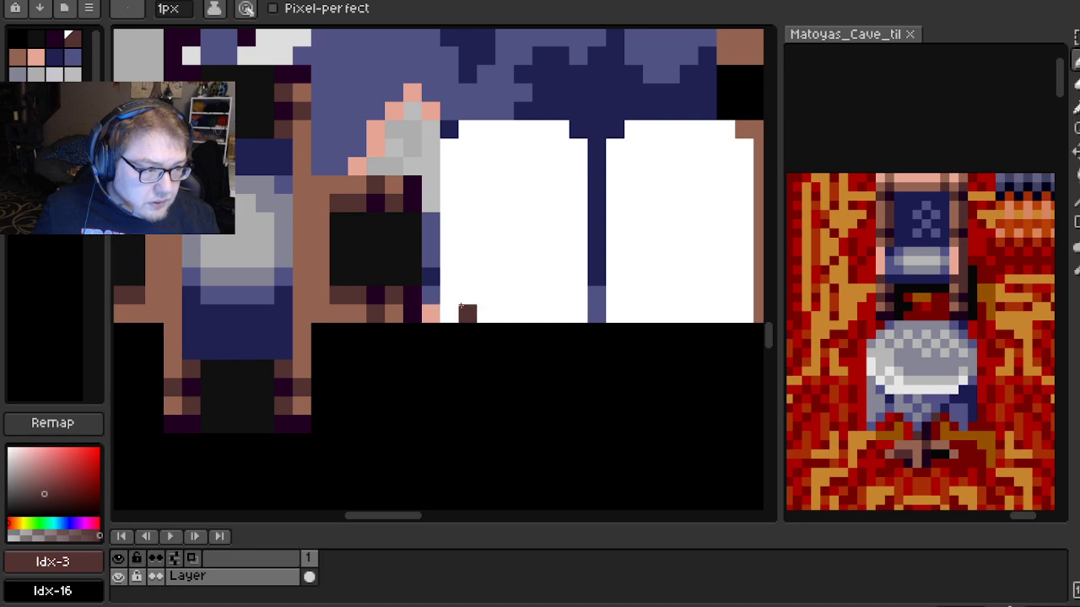
{"action": "left_click_drag", "start_coordinate": [458, 304], "coordinate": [470, 309]}
{"action": "left_click", "coordinate": [462, 314]}
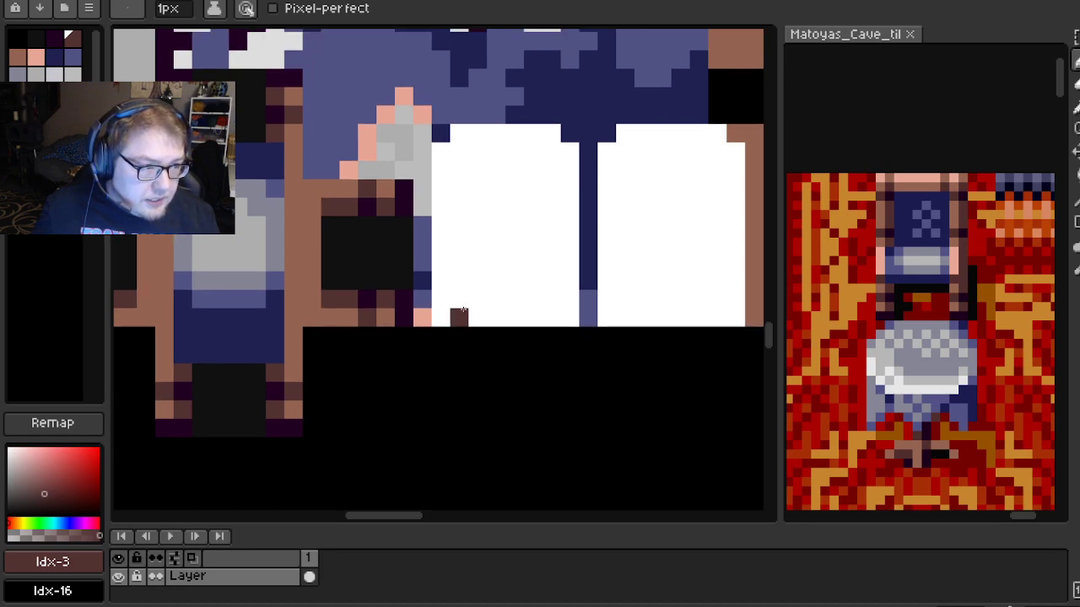
{"action": "left_click_drag", "start_coordinate": [460, 207], "coordinate": [462, 176]}
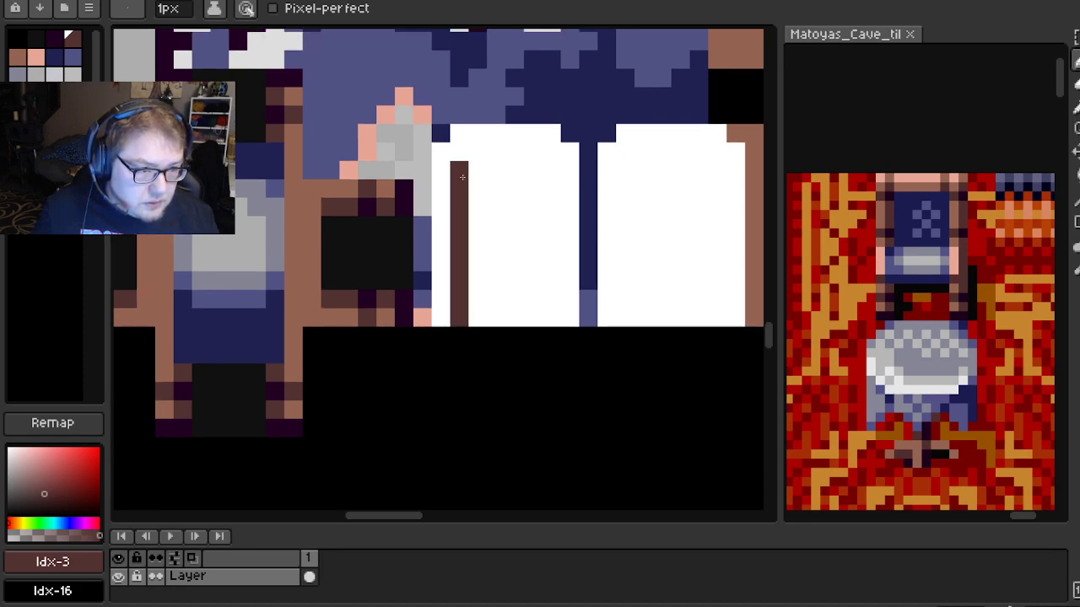
{"action": "left_click_drag", "start_coordinate": [550, 317], "coordinate": [546, 174]}
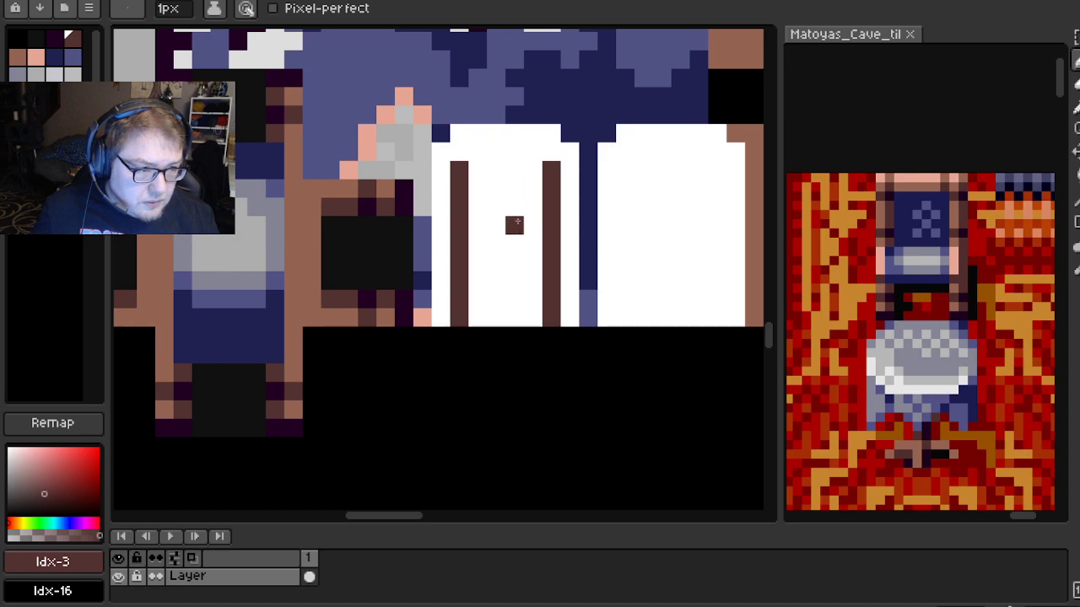
Paint lighter brown Idx-4 columns along the outer side of both dark brown chair posts
{"action": "left_click", "coordinate": [333, 313], "text": "alt"}
{"action": "mouse_move", "coordinate": [429, 317]}
{"action": "left_mouse_down"}
{"action": "mouse_move", "coordinate": [443, 228]}
{"action": "mouse_move", "coordinate": [441, 169]}
{"action": "left_mouse_up"}
{"action": "left_click", "coordinate": [570, 318]}
{"action": "mouse_move", "coordinate": [573, 315]}
{"action": "left_mouse_down"}
{"action": "mouse_move", "coordinate": [556, 216]}
{"action": "mouse_move", "coordinate": [569, 170]}
{"action": "left_mouse_up"}
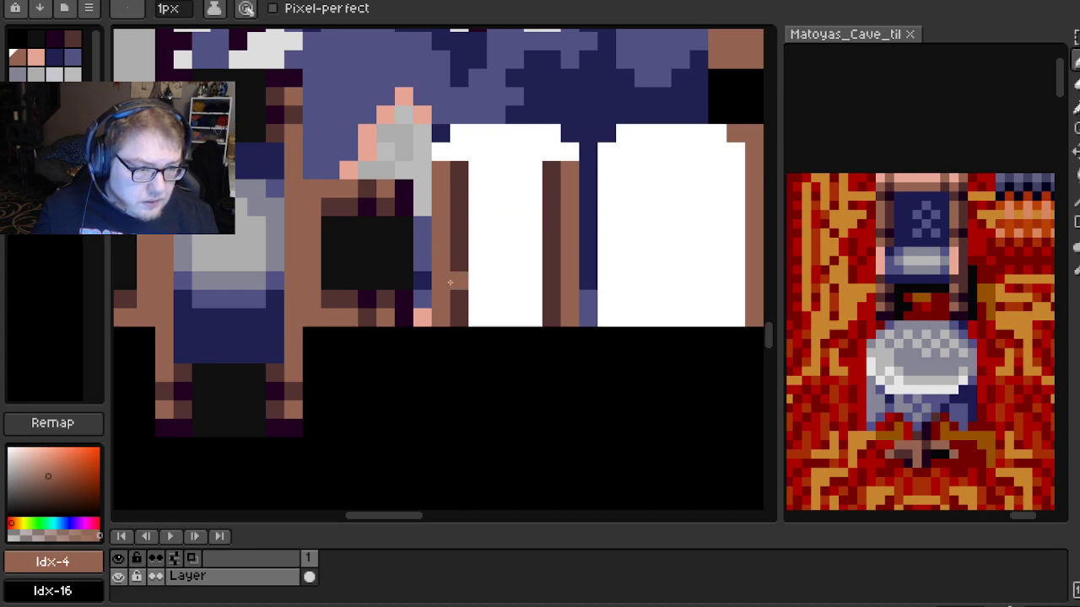
Shade the chair posts near their upper and lower ends with Idx-3 pixels outside and Idx-2 pixels inside
{"action": "key", "text": "alt"}
{"action": "key", "text": "alt"}
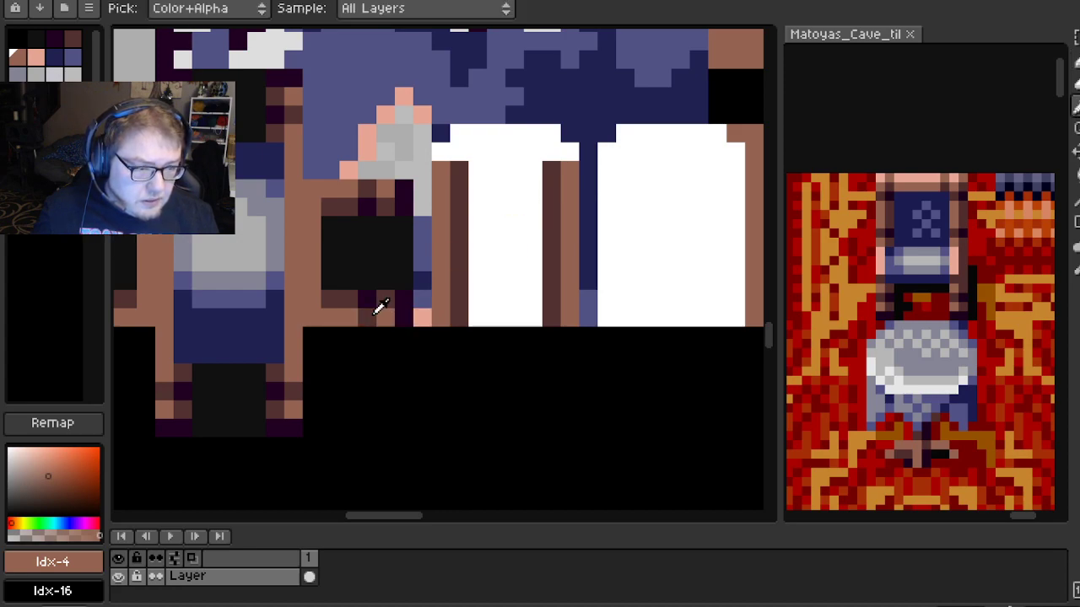
{"action": "left_click", "coordinate": [462, 317]}
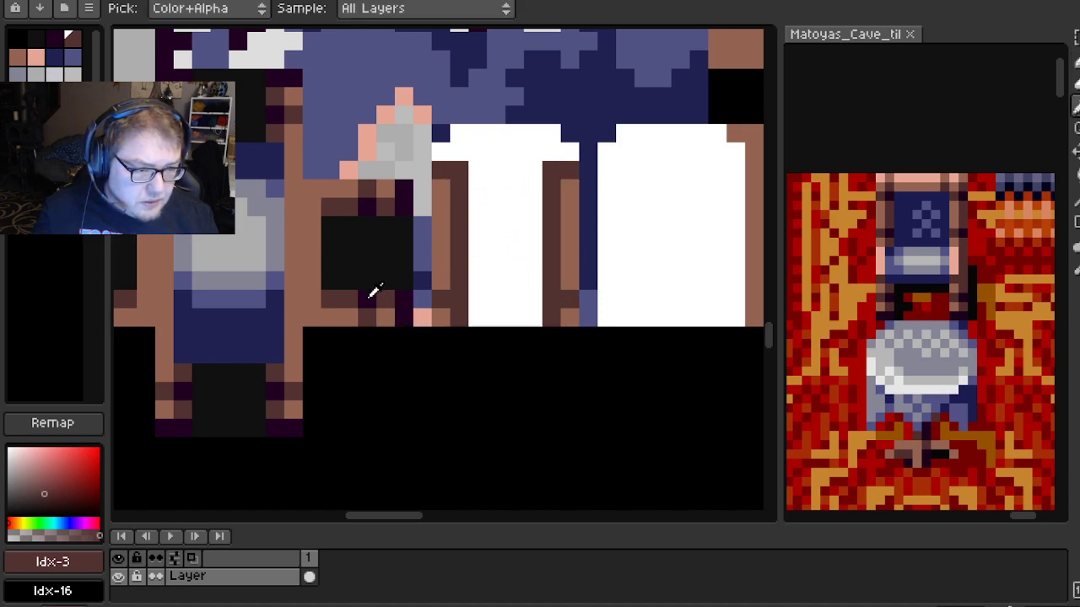
{"action": "left_click", "coordinate": [374, 292], "text": "alt"}
{"action": "left_click", "coordinate": [533, 185]}
{"action": "left_click", "coordinate": [551, 170]}
{"action": "left_click", "coordinate": [552, 299]}
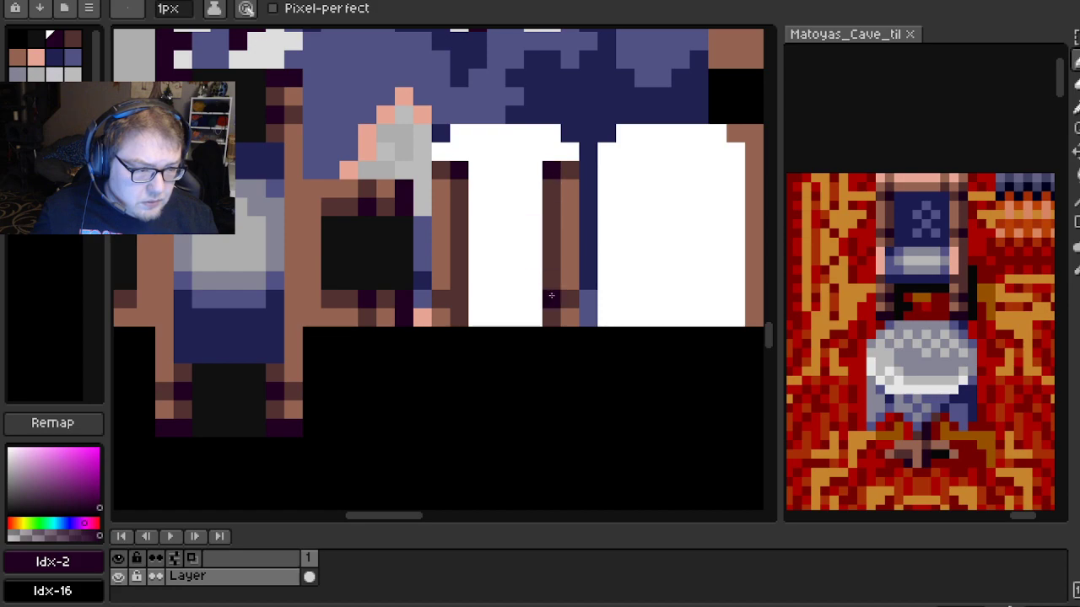
Paint the chair back's uppermost row as a rail, first in Idx-4 and then over it in light Idx-5
{"action": "scroll", "coordinate": [527, 256], "scroll_direction": "up", "scroll_amount": 1}
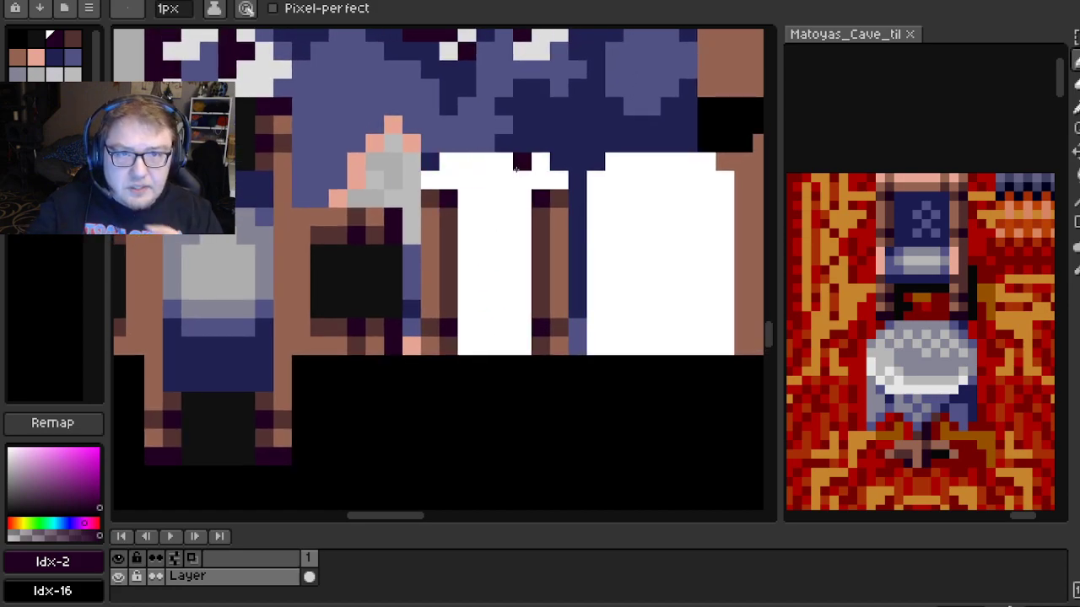
{"action": "left_click", "coordinate": [453, 212], "text": "alt"}
{"action": "left_click", "coordinate": [449, 161]}
{"action": "left_click", "coordinate": [541, 161], "text": "shift"}
{"action": "left_click", "coordinate": [467, 198]}
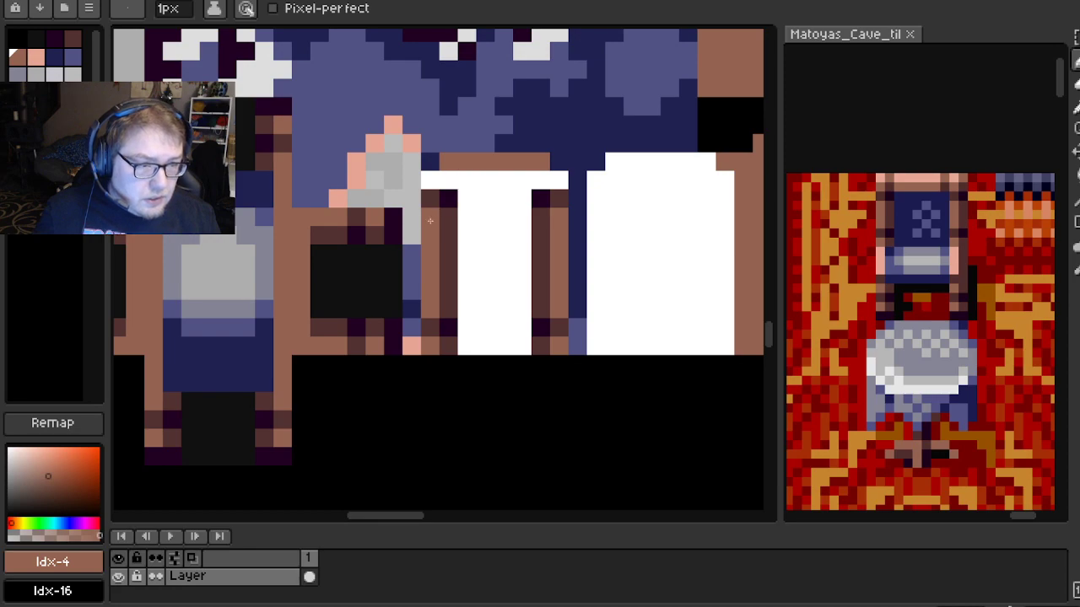
{"action": "key", "text": "]"}
{"action": "left_click", "coordinate": [516, 164]}
{"action": "left_click_drag", "start_coordinate": [480, 161], "coordinate": [542, 162]}
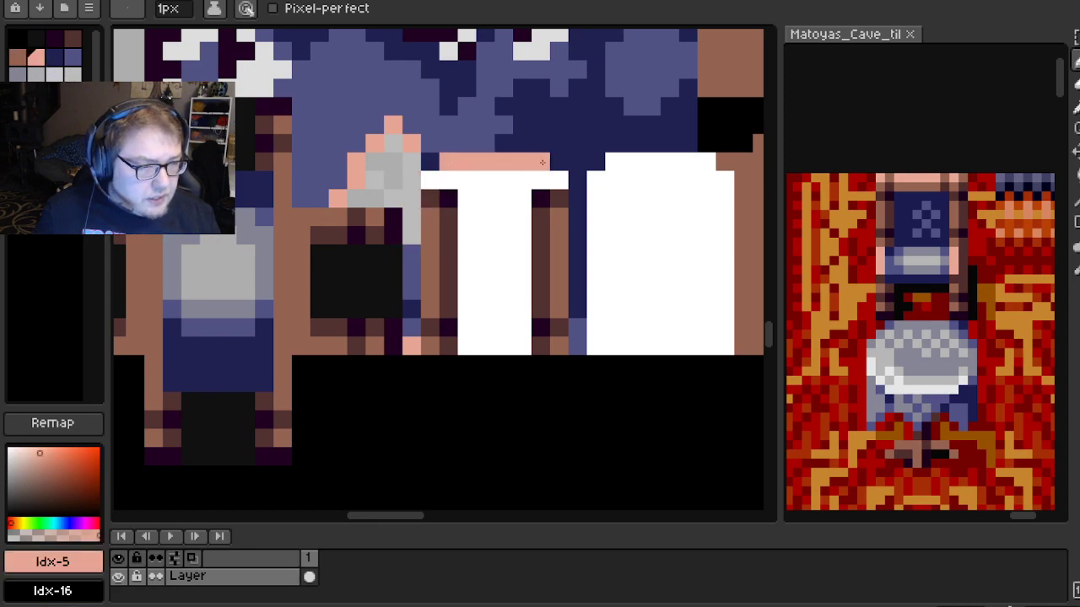
Add a full-width Idx-4 row beneath the light rail and recolour the rail's two end pixels in Idx-4
{"action": "left_click", "coordinate": [446, 214], "text": "alt"}
{"action": "left_click", "coordinate": [442, 182]}
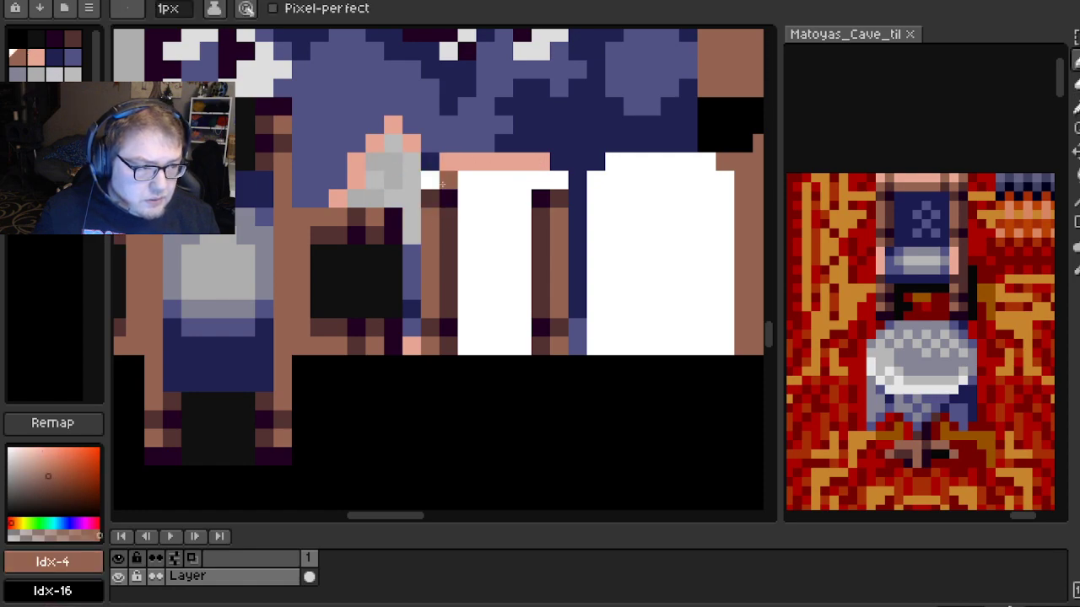
{"action": "left_click", "coordinate": [536, 176], "text": "shift"}
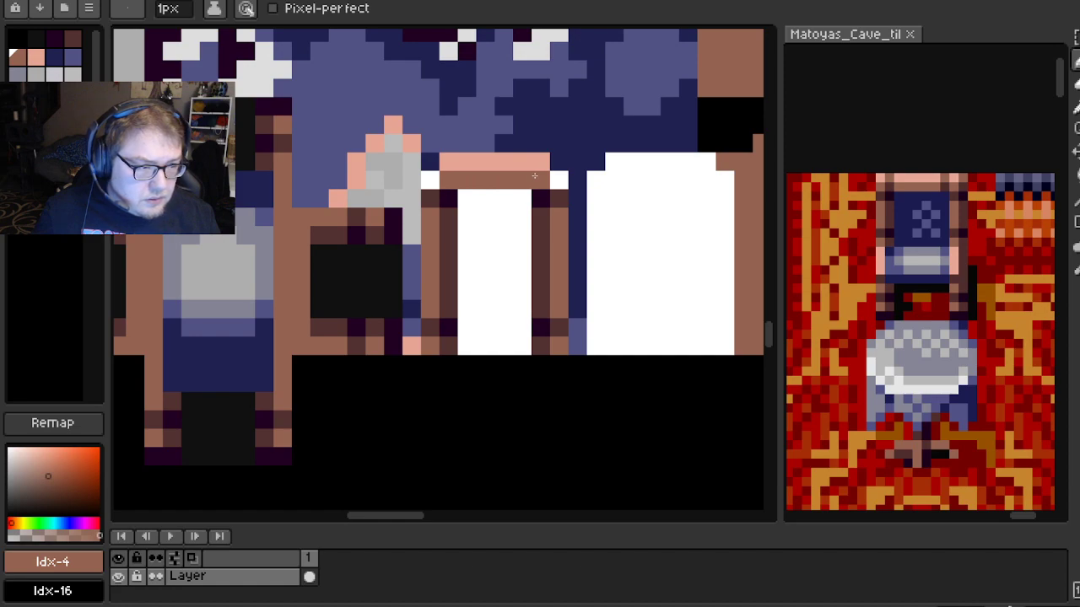
{"action": "left_click", "coordinate": [430, 180]}
{"action": "left_click", "coordinate": [557, 179]}
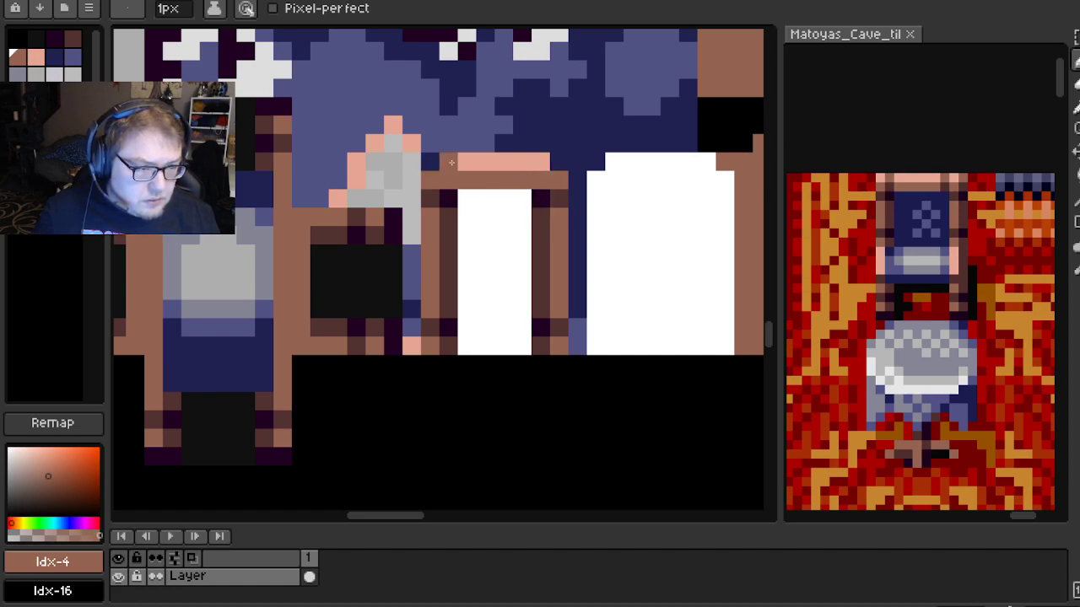
{"action": "left_click", "coordinate": [541, 161]}
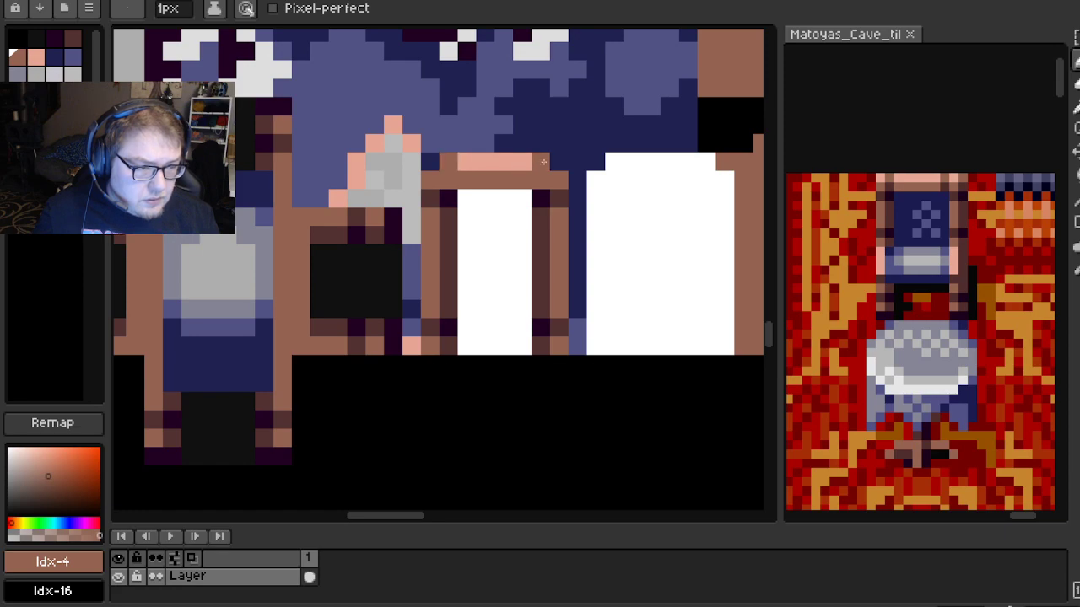
Darken the corners where the chair posts meet the brown rail with Idx-3 pixels
{"action": "left_click", "coordinate": [450, 184], "text": "alt"}
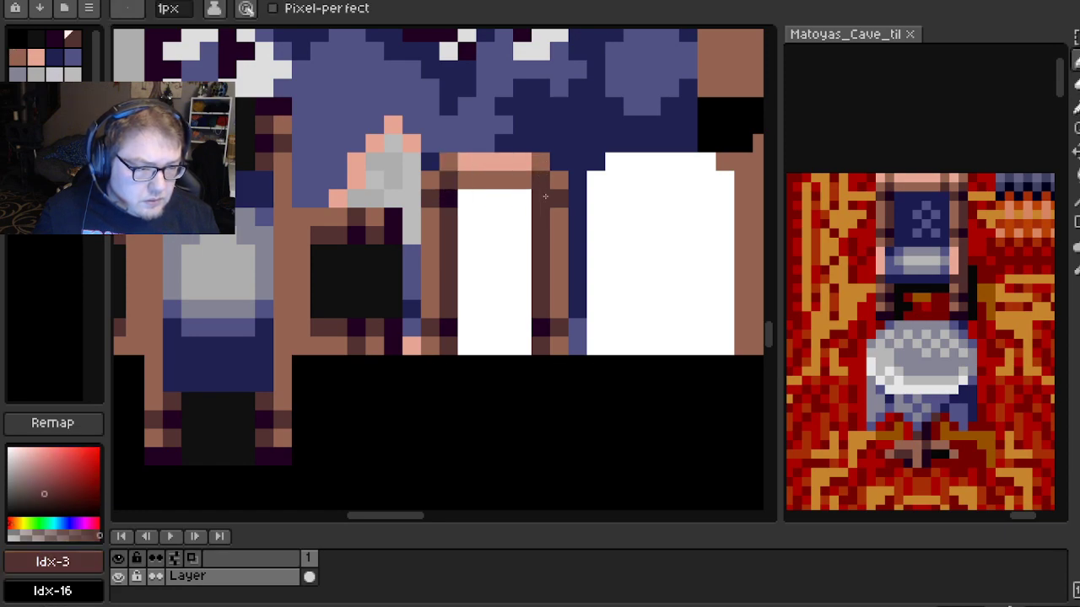
{"action": "scroll", "coordinate": [524, 313], "scroll_direction": "down", "scroll_amount": 2}
{"action": "scroll", "coordinate": [559, 312], "scroll_direction": "up", "scroll_amount": 2}
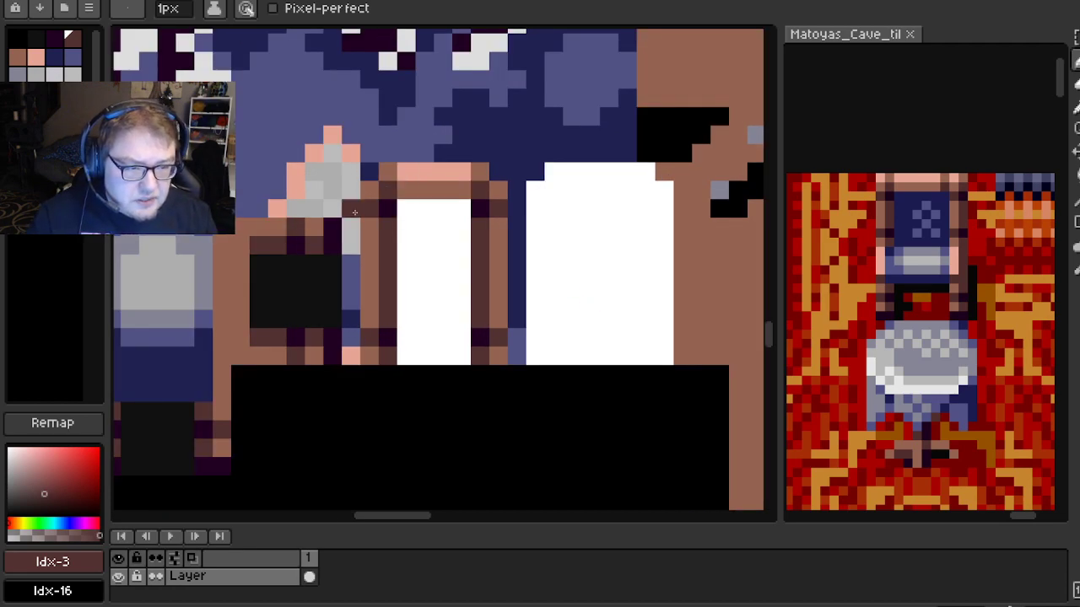
{"action": "scroll", "coordinate": [469, 244], "scroll_direction": "up", "scroll_amount": 1}
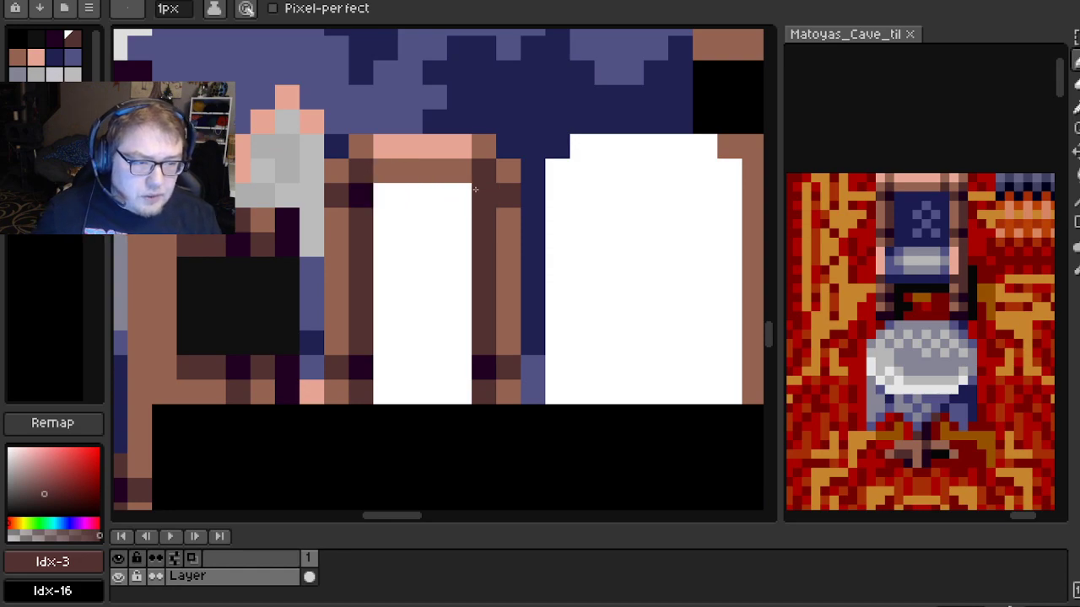
{"action": "scroll", "coordinate": [474, 204], "scroll_direction": "down", "scroll_amount": 2}
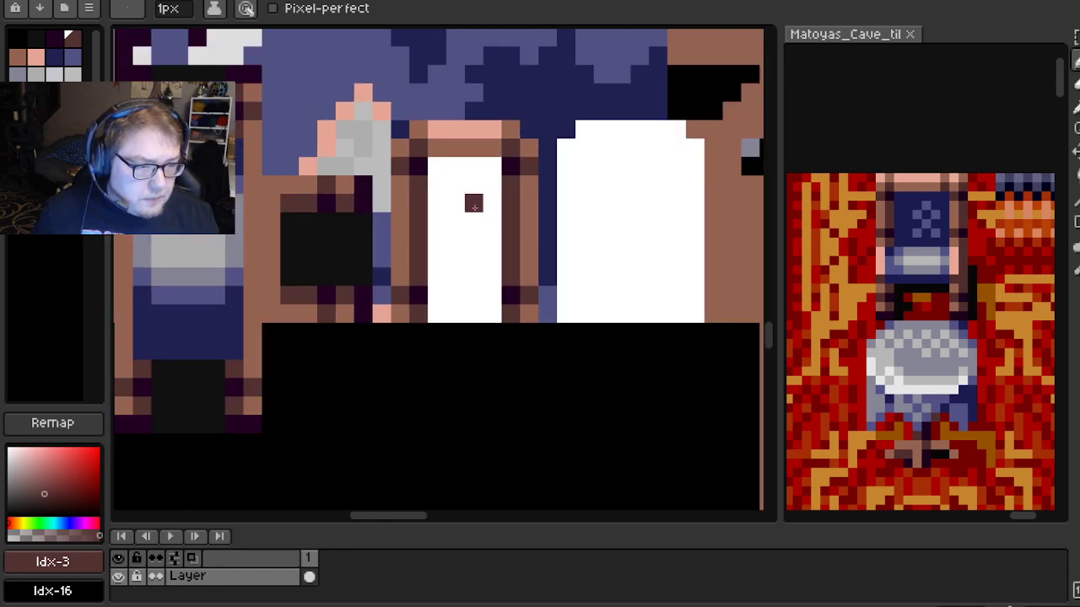
Select the white area enclosed by the chair frame, fill it with dark blue Idx-6, and clear the selection
{"action": "left_click", "coordinate": [200, 329], "text": "alt"}
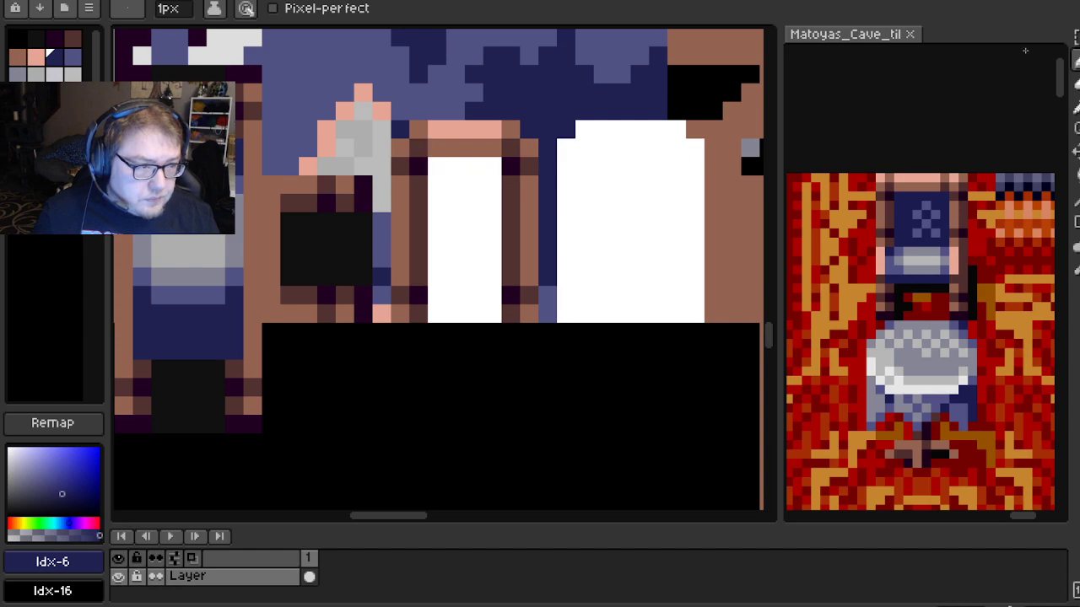
{"action": "left_click", "coordinate": [1075, 37]}
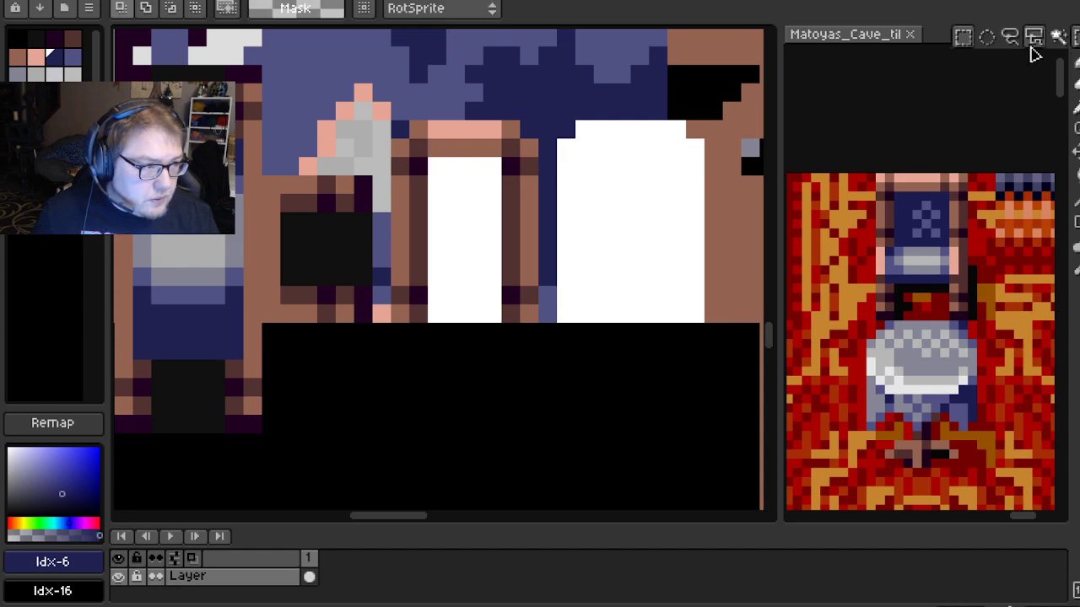
{"action": "left_click", "coordinate": [485, 251]}
{"action": "key", "text": "f"}
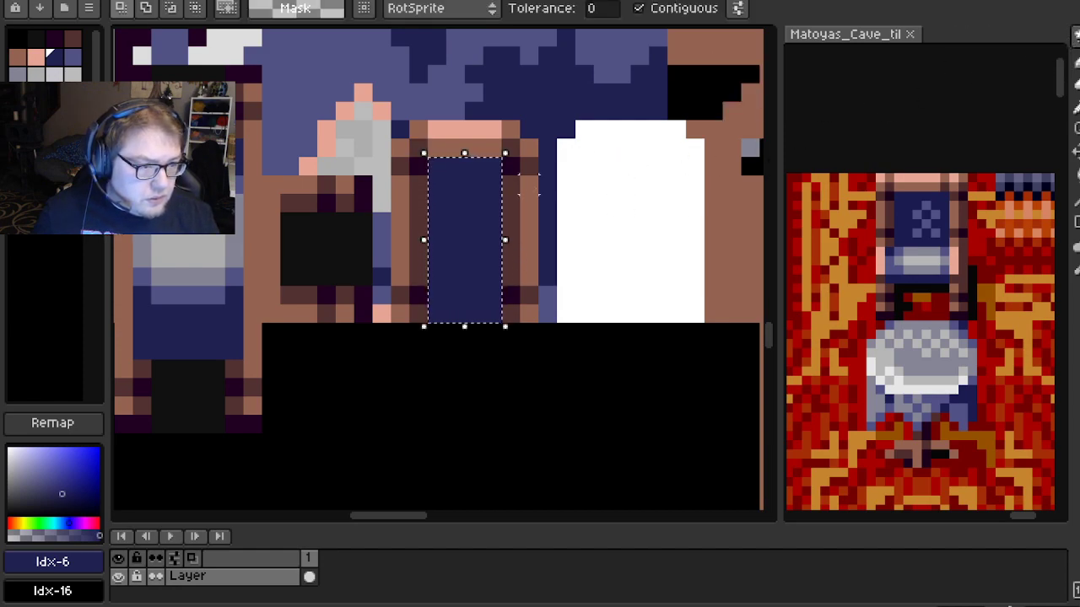
{"action": "key", "text": "m"}
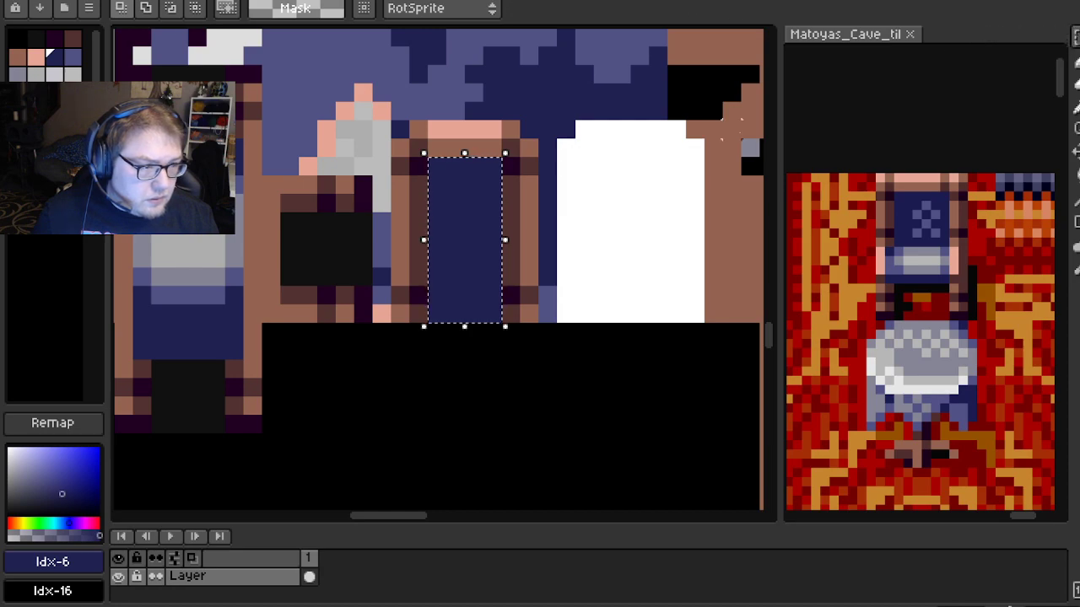
{"action": "left_click", "coordinate": [545, 218]}
{"action": "left_click_drag", "start_coordinate": [545, 218], "coordinate": [459, 244]}
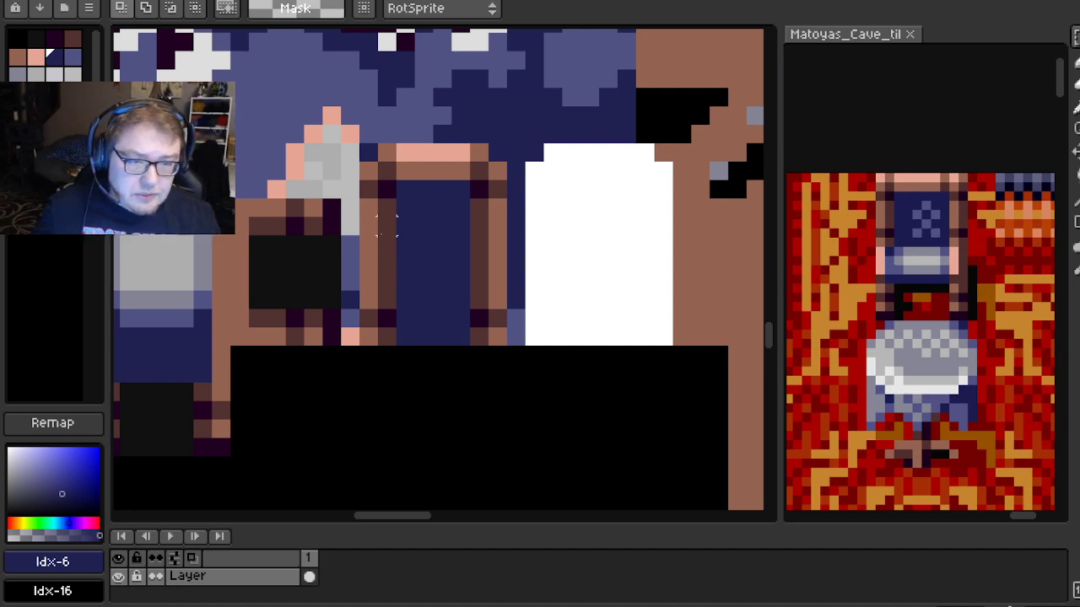
Dot a small checkered motif in Idx-7 onto the dark blue panel of the framed chair back
{"action": "left_click", "coordinate": [73, 55]}
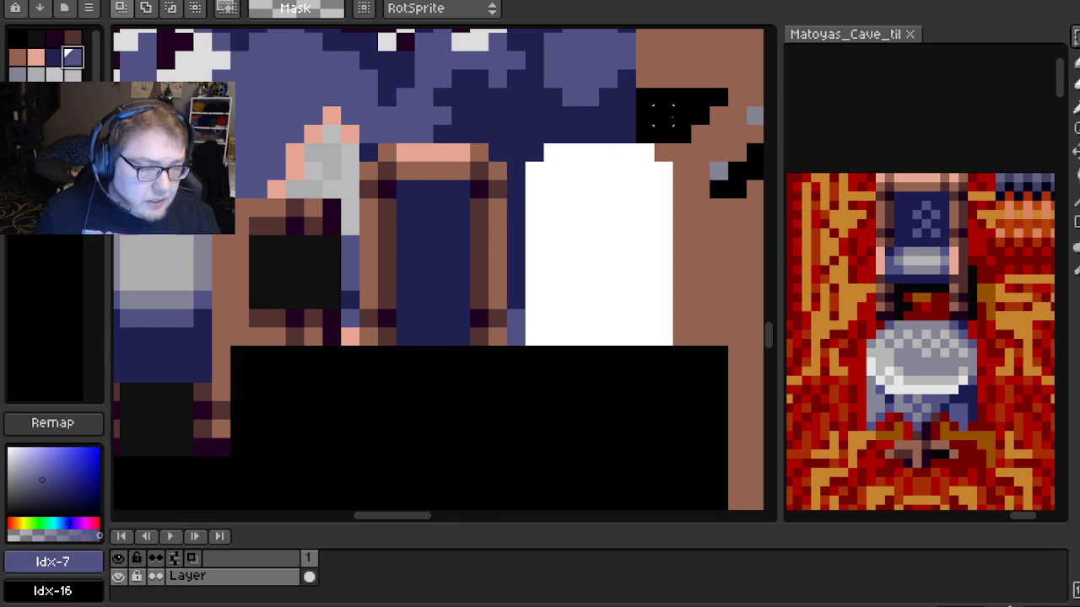
{"action": "left_click", "coordinate": [1073, 62]}
{"action": "left_click_drag", "start_coordinate": [424, 264], "coordinate": [413, 252]}
{"action": "left_click", "coordinate": [433, 213]}
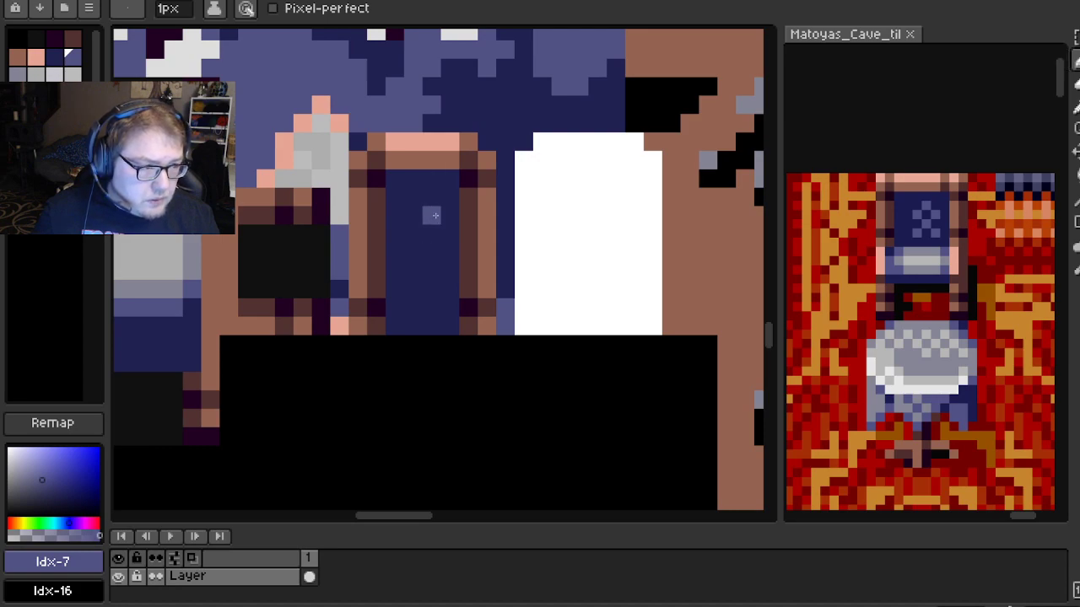
{"action": "left_click", "coordinate": [450, 232]}
{"action": "left_click", "coordinate": [431, 251]}
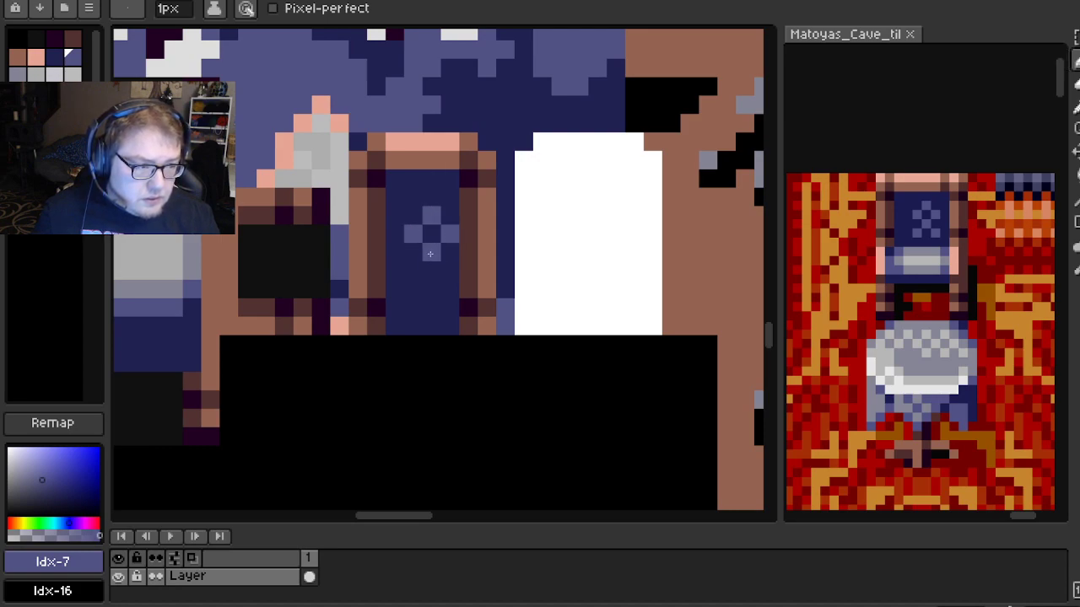
{"action": "left_click", "coordinate": [444, 277]}
{"action": "scroll", "coordinate": [560, 251], "scroll_direction": "down", "scroll_amount": 3}
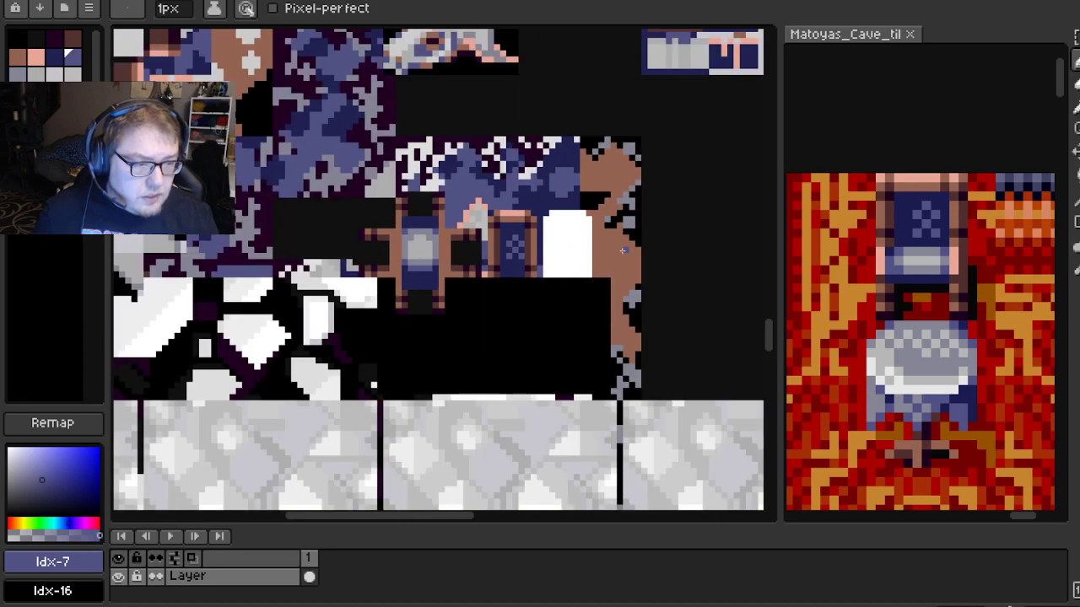
{"action": "scroll", "coordinate": [521, 245], "scroll_direction": "up", "scroll_amount": 2}
{"action": "scroll", "coordinate": [516, 255], "scroll_direction": "up", "scroll_amount": 1}
Copy the framed chair back below its light rail and paste it over the neighbouring white shape, leaving the white top row exposed
{"action": "left_click", "coordinate": [501, 270]}
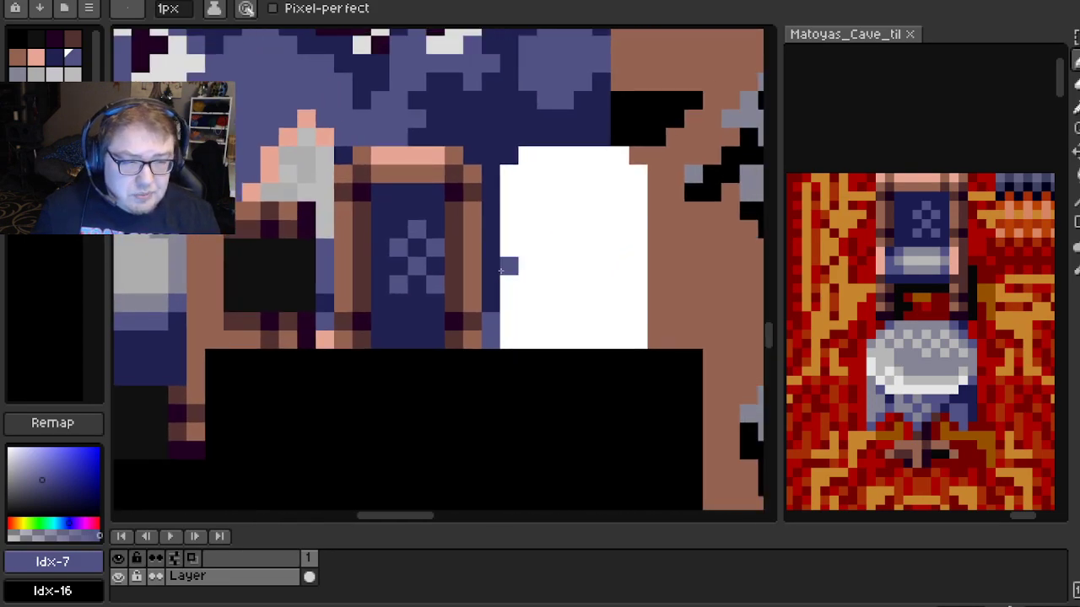
{"action": "left_click_drag", "start_coordinate": [489, 232], "coordinate": [436, 246]}
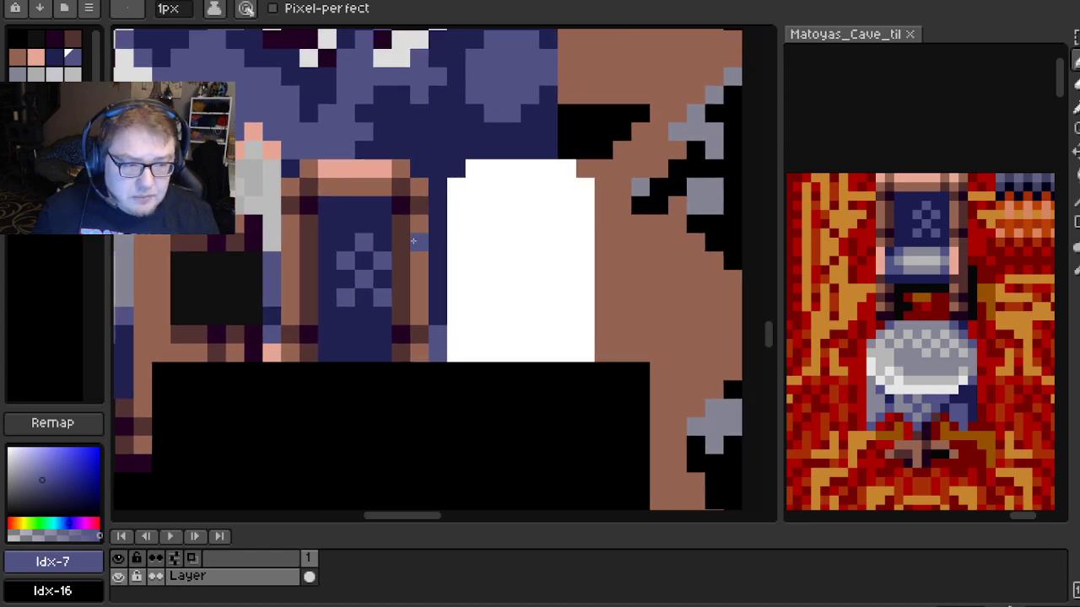
{"action": "left_click", "coordinate": [1076, 37]}
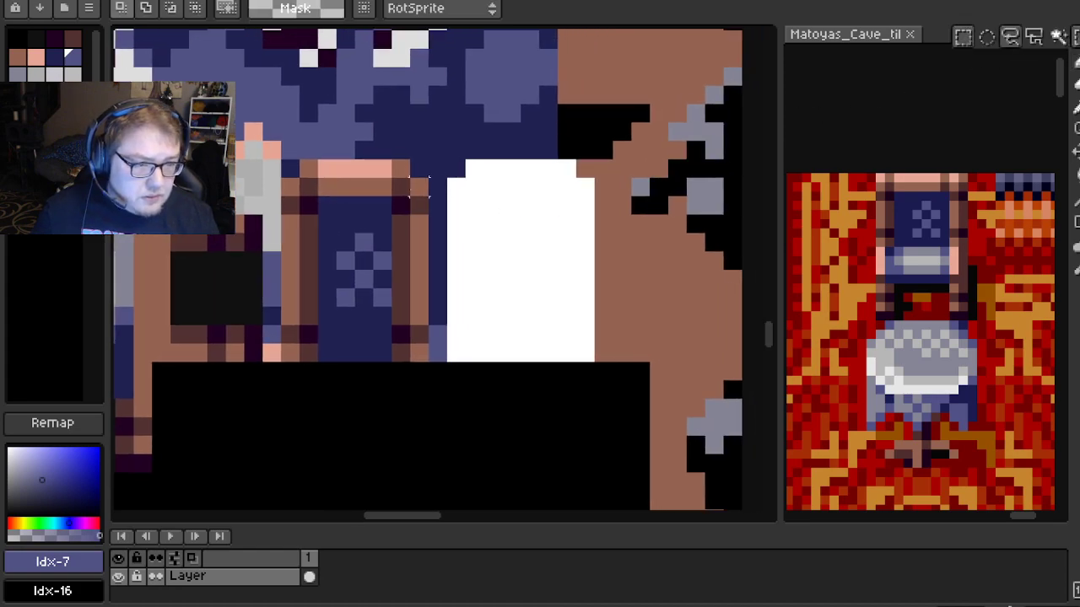
{"action": "left_click_drag", "start_coordinate": [393, 342], "coordinate": [432, 365]}
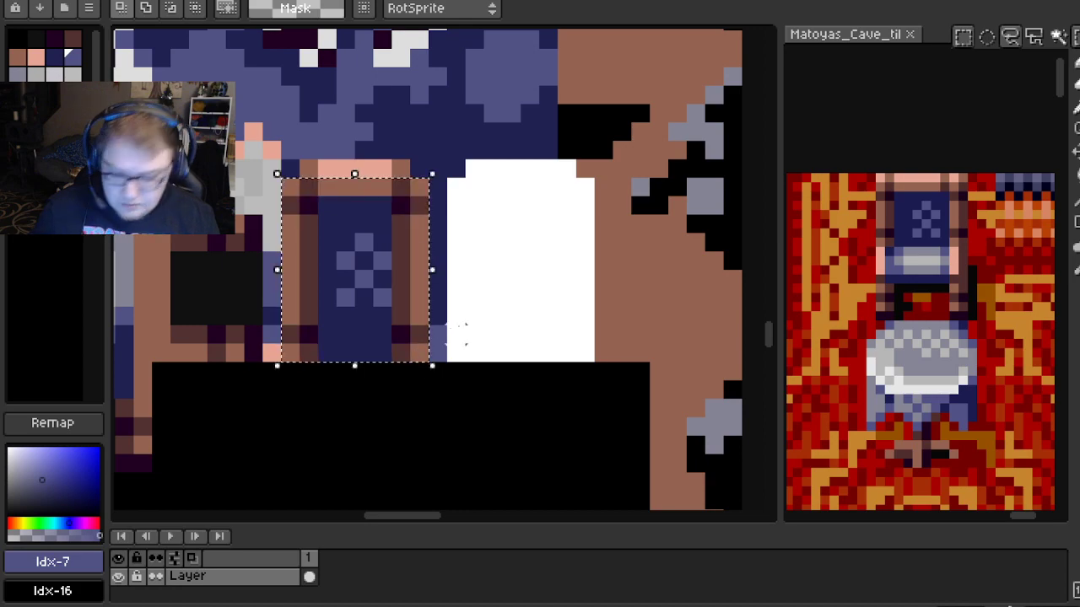
{"action": "key", "text": "ctrl+v"}
{"action": "left_click_drag", "start_coordinate": [345, 332], "coordinate": [506, 344]}
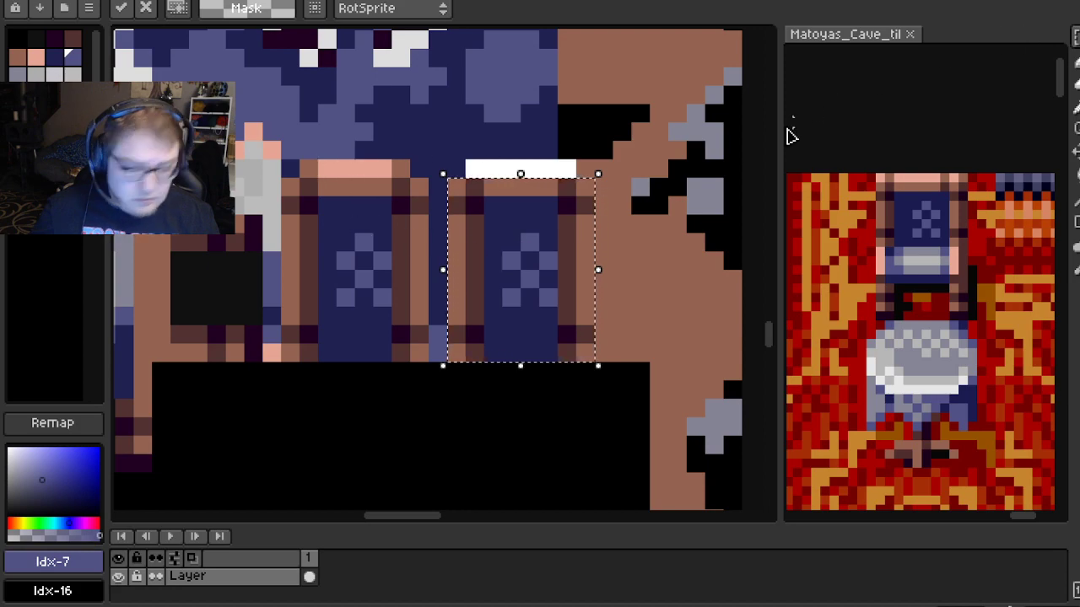
{"action": "key", "text": "Return"}
Start recolouring the white top row of the copied chair back from its left end with Idx-5
{"action": "left_click", "coordinate": [35, 58]}
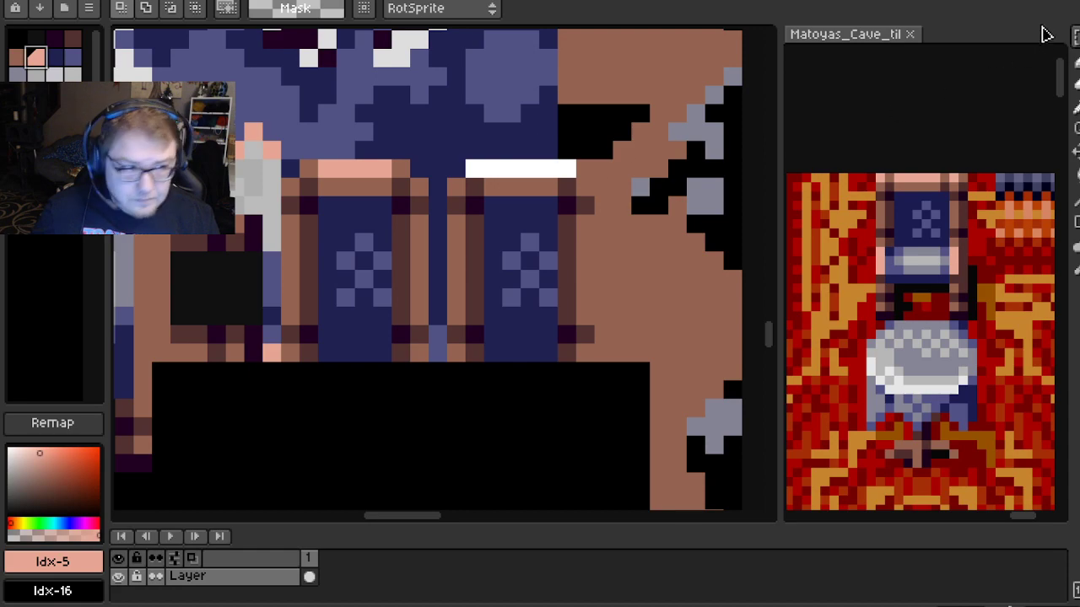
{"action": "left_click", "coordinate": [1074, 61]}
{"action": "left_click", "coordinate": [475, 168]}
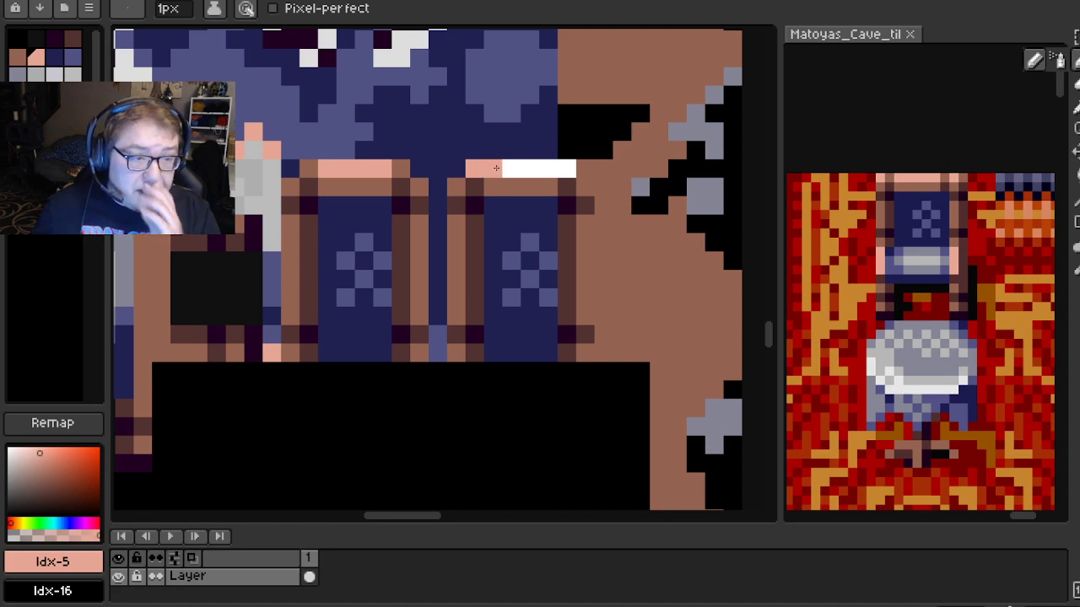
{"action": "scroll", "coordinate": [472, 232], "scroll_direction": "right", "scroll_amount": 3}
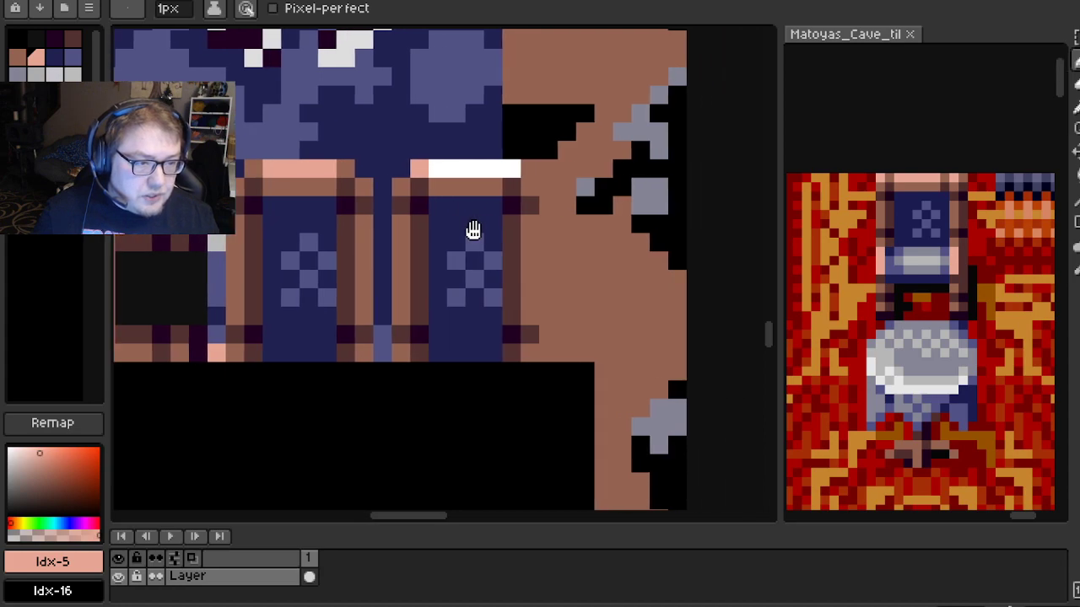
{"action": "scroll", "coordinate": [468, 234], "scroll_direction": "up", "scroll_amount": 1}
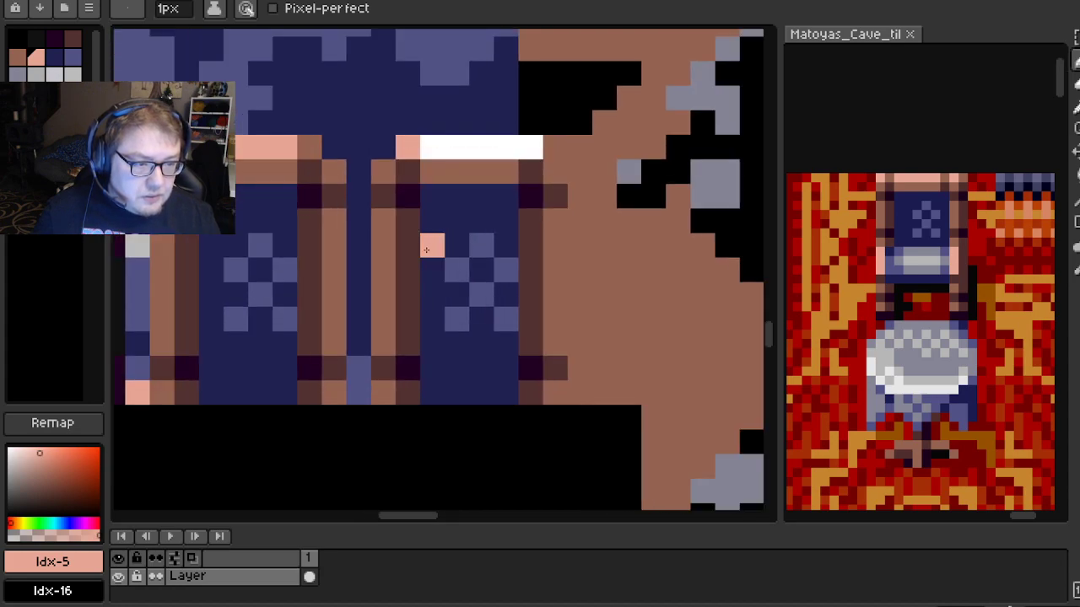
Cover the copied chair back's blue panel and checkered motif with dark brown Idx-3
{"action": "left_click", "coordinate": [414, 222], "text": "alt"}
{"action": "left_click_drag", "start_coordinate": [434, 189], "coordinate": [503, 190]}
{"action": "left_click_drag", "start_coordinate": [433, 368], "coordinate": [509, 360]}
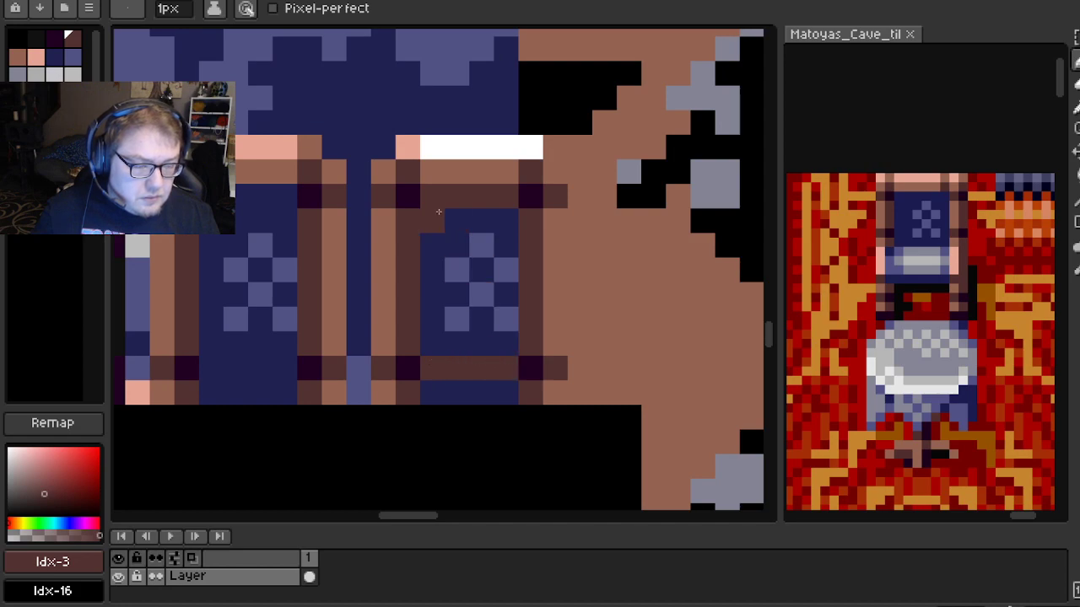
{"action": "left_click", "coordinate": [414, 198], "text": "alt"}
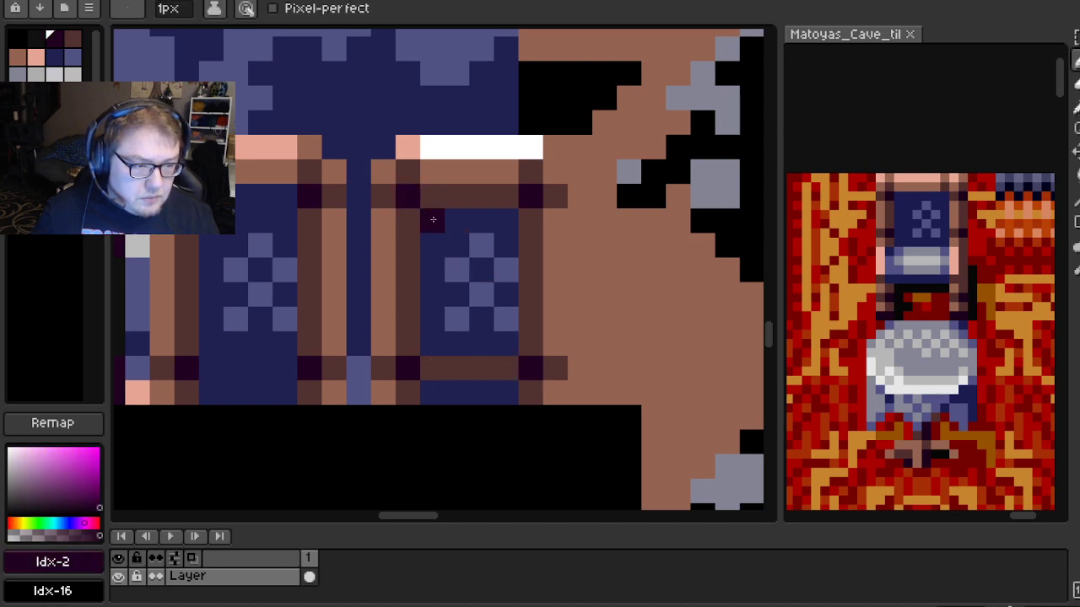
{"action": "left_click", "coordinate": [415, 212], "text": "alt"}
{"action": "mouse_move", "coordinate": [414, 212]}
{"action": "left_mouse_down"}
{"action": "mouse_move", "coordinate": [494, 219]}
{"action": "mouse_move", "coordinate": [513, 241]}
{"action": "mouse_move", "coordinate": [506, 351]}
{"action": "mouse_move", "coordinate": [435, 323]}
{"action": "mouse_move", "coordinate": [435, 243]}
{"action": "mouse_move", "coordinate": [489, 263]}
{"action": "mouse_move", "coordinate": [470, 311]}
{"action": "mouse_move", "coordinate": [459, 253]}
{"action": "mouse_move", "coordinate": [463, 327]}
{"action": "mouse_move", "coordinate": [437, 393]}
{"action": "mouse_move", "coordinate": [511, 389]}
{"action": "left_mouse_up"}
{"action": "scroll", "coordinate": [511, 295], "scroll_direction": "down", "scroll_amount": 1}
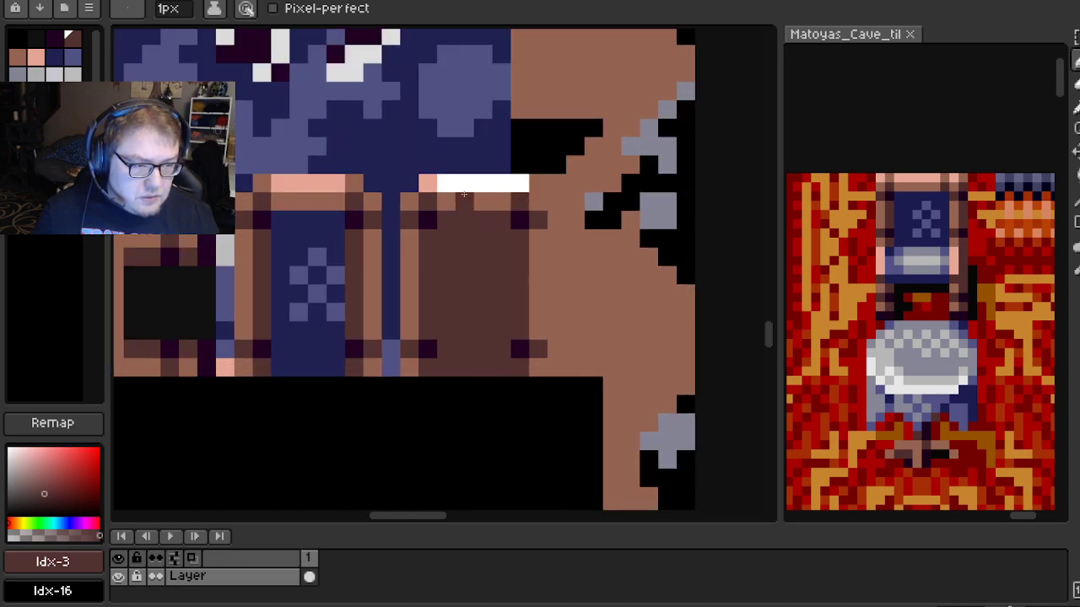
Colour the end pixels of the copied chair back's top row in Idx-4 and the white stretch between them in Idx-5
{"action": "key", "text": "alt"}
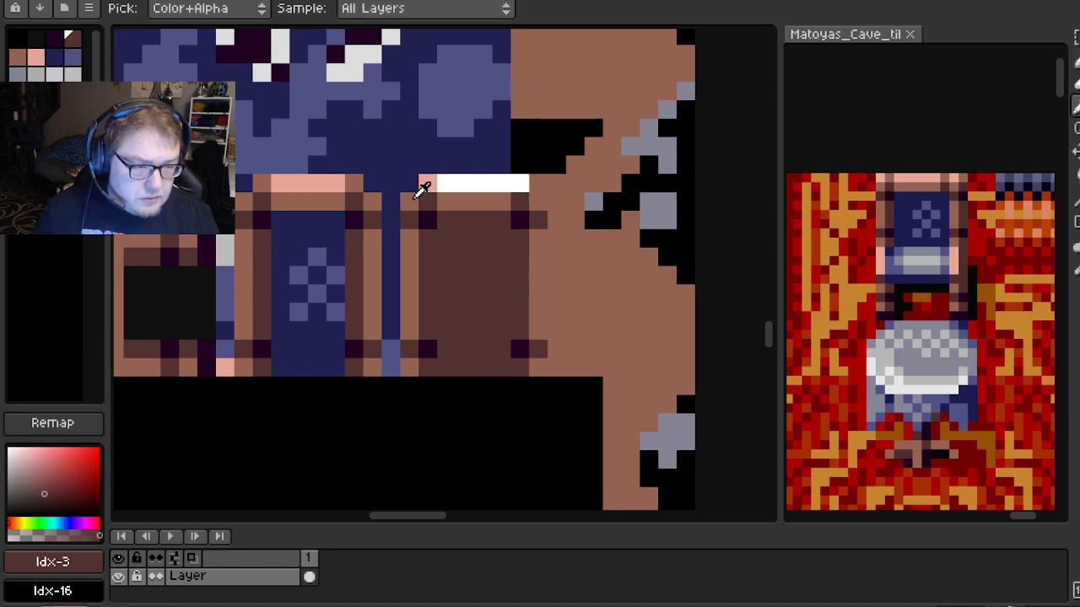
{"action": "left_click", "coordinate": [421, 187], "text": "alt"}
{"action": "left_click", "coordinate": [523, 177]}
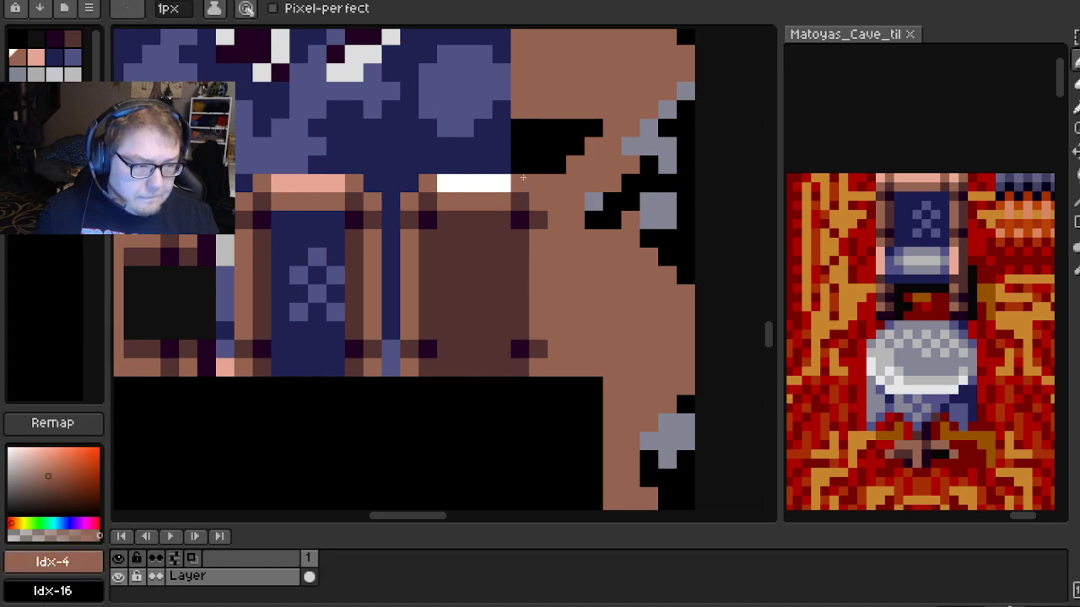
{"action": "left_click", "coordinate": [338, 182], "text": "alt"}
{"action": "mouse_move", "coordinate": [445, 183]}
{"action": "left_mouse_down"}
{"action": "mouse_move", "coordinate": [503, 184]}
{"action": "mouse_move", "coordinate": [455, 207]}
{"action": "left_mouse_up"}
{"action": "key", "text": "alt"}
{"action": "left_click", "coordinate": [492, 205]}
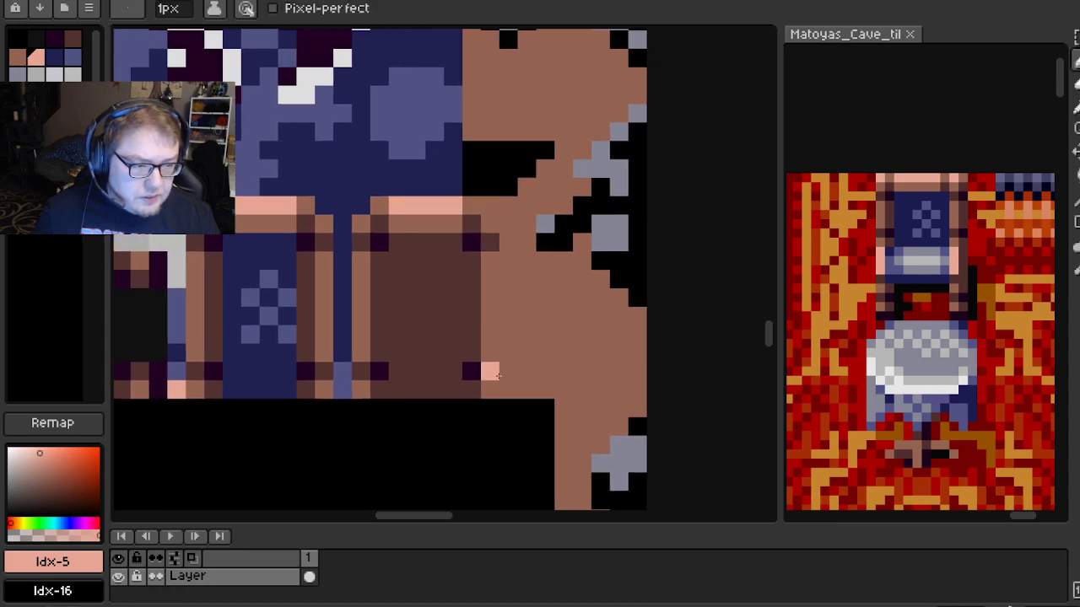
{"action": "scroll", "coordinate": [452, 280], "scroll_direction": "down", "scroll_amount": 2}
{"action": "left_click_drag", "start_coordinate": [452, 279], "coordinate": [458, 282]}
{"action": "scroll", "coordinate": [458, 282], "scroll_direction": "up", "scroll_amount": 1}
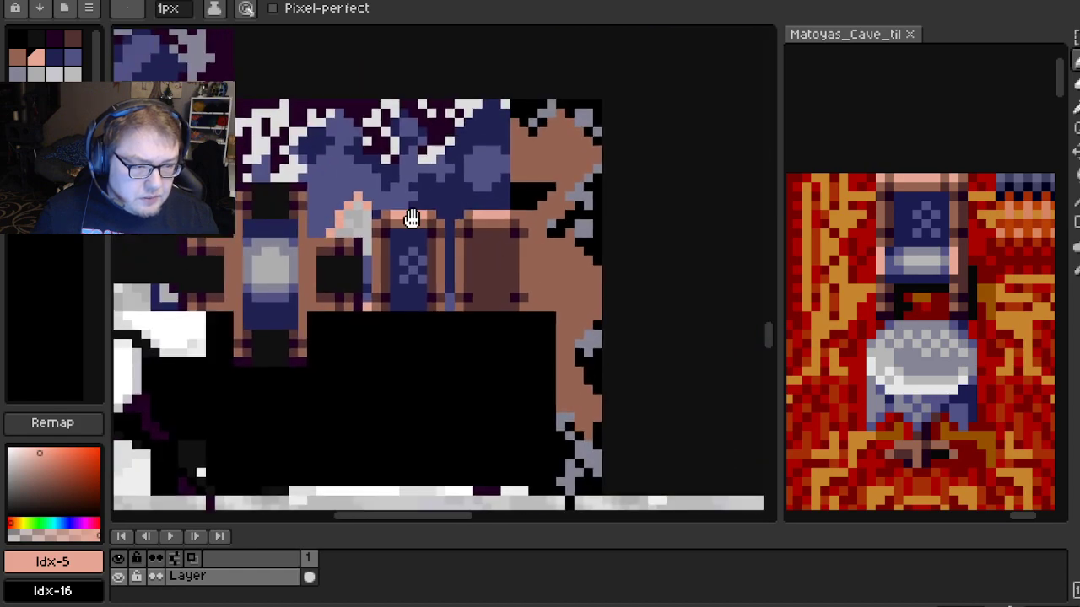
{"action": "scroll", "coordinate": [439, 239], "scroll_direction": "up", "scroll_amount": 1}
{"action": "scroll", "coordinate": [439, 239], "scroll_direction": "up", "scroll_amount": 2}
{"action": "scroll", "coordinate": [500, 279], "scroll_direction": "up", "scroll_amount": 3}
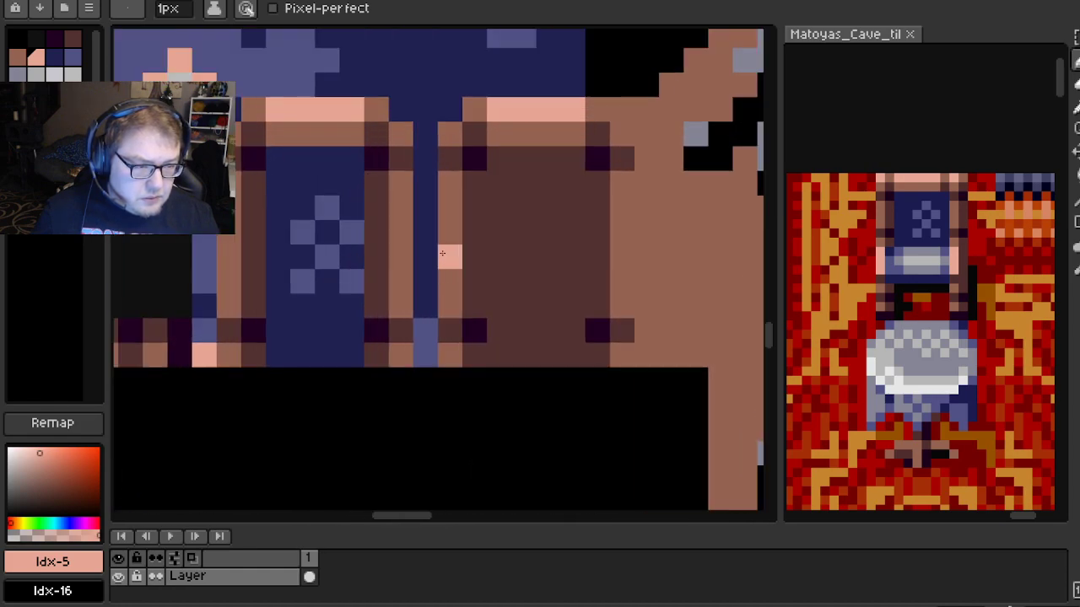
{"action": "left_click_drag", "start_coordinate": [495, 284], "coordinate": [464, 280]}
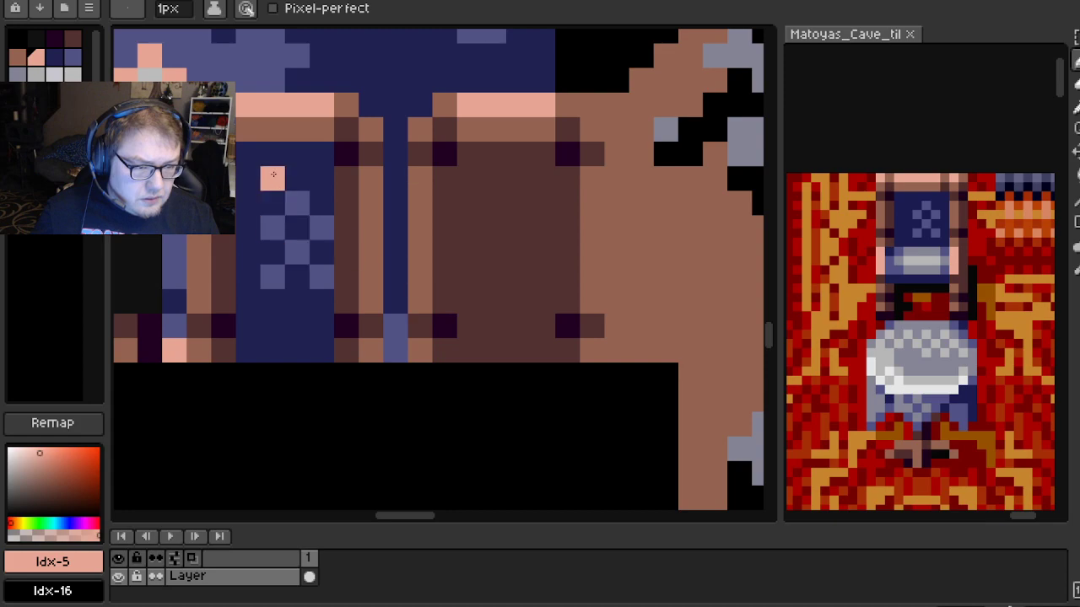
Try Idx-2 shading bands across the copied chair back's panel, between the upper and the lower dark post joints
{"action": "key", "text": "i"}
{"action": "left_click", "coordinate": [446, 155]}
{"action": "key", "text": "b"}
{"action": "left_click", "coordinate": [476, 344]}
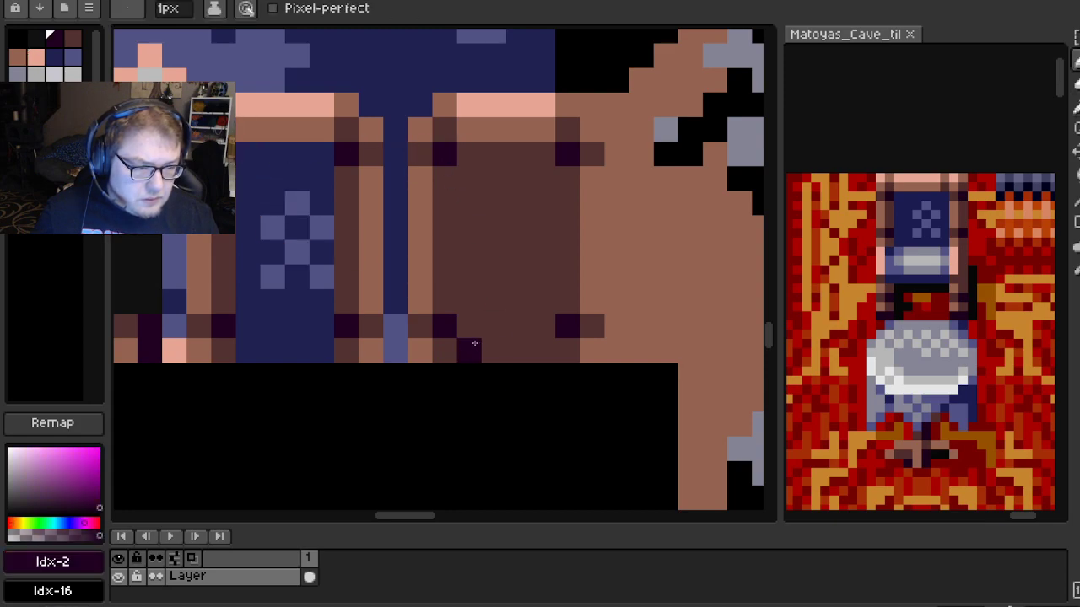
{"action": "key", "text": "ctrl+z"}
{"action": "left_click", "coordinate": [449, 353]}
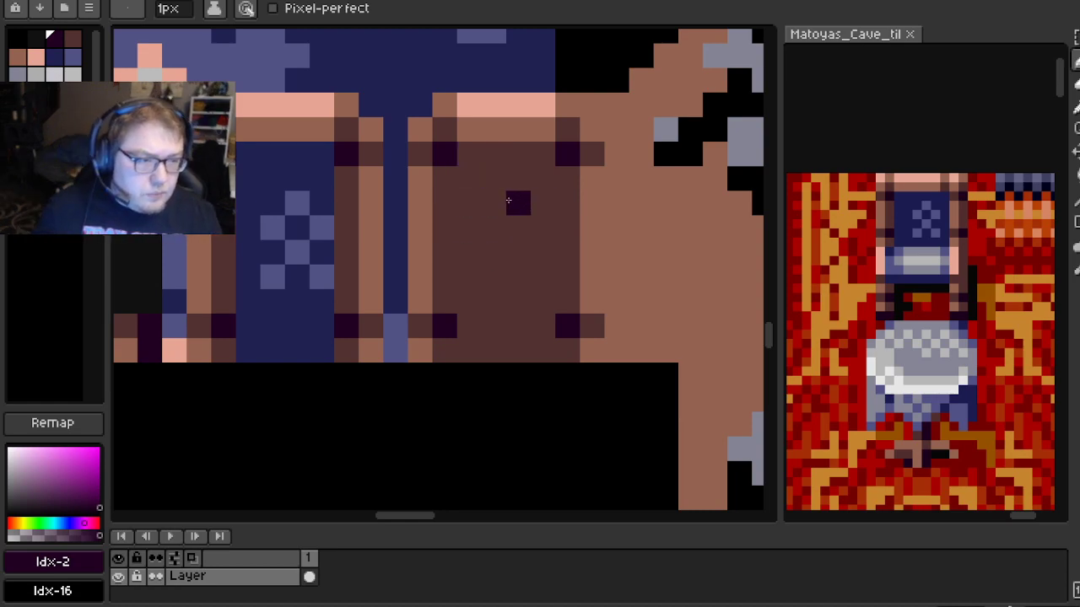
{"action": "key", "text": "i"}
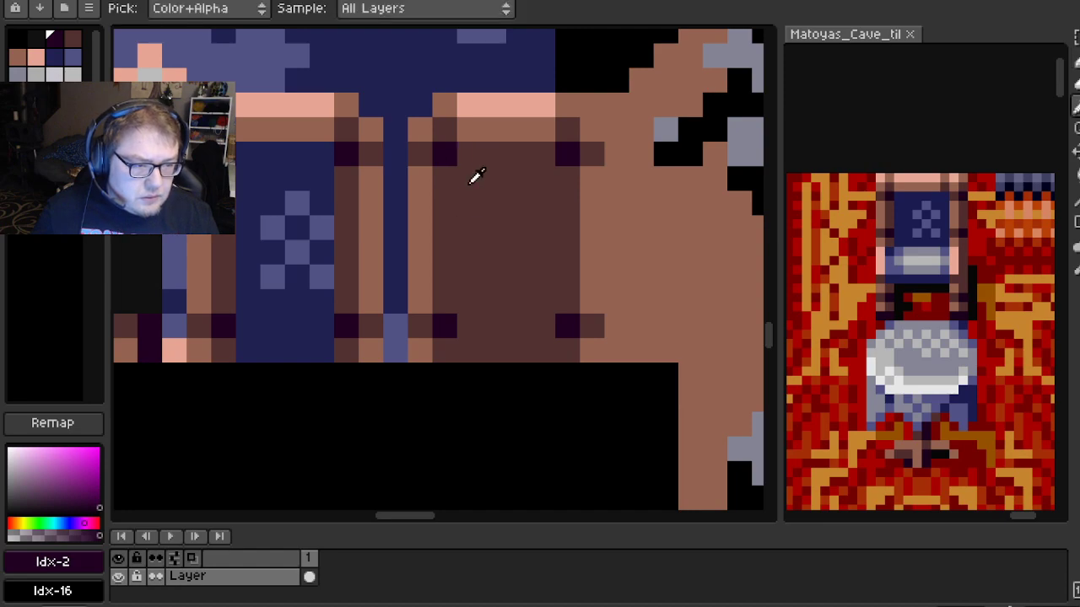
{"action": "key", "text": "b"}
{"action": "left_click_drag", "start_coordinate": [542, 154], "coordinate": [469, 154]}
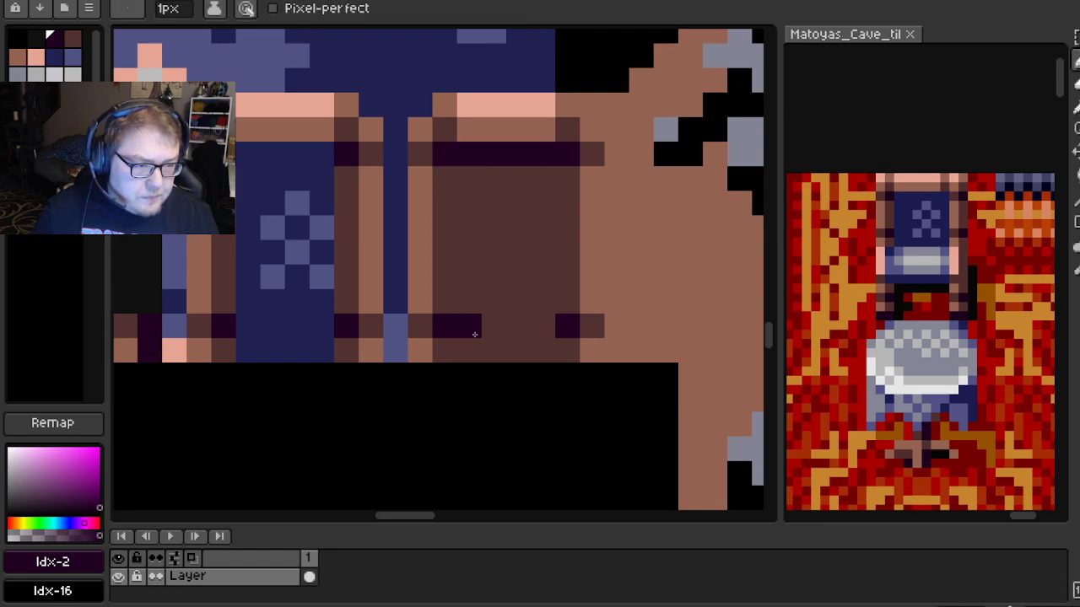
{"action": "scroll", "coordinate": [593, 263], "scroll_direction": "down", "scroll_amount": 3}
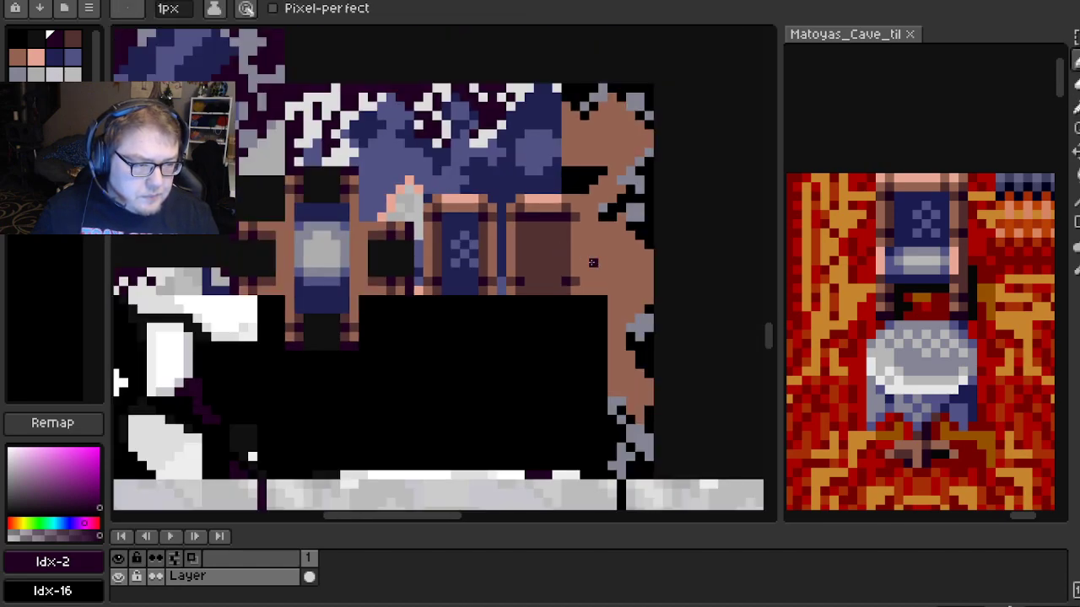
{"action": "scroll", "coordinate": [593, 263], "scroll_direction": "up", "scroll_amount": 2}
{"action": "left_click", "coordinate": [485, 298]}
{"action": "scroll", "coordinate": [484, 298], "scroll_direction": "up", "scroll_amount": 1}
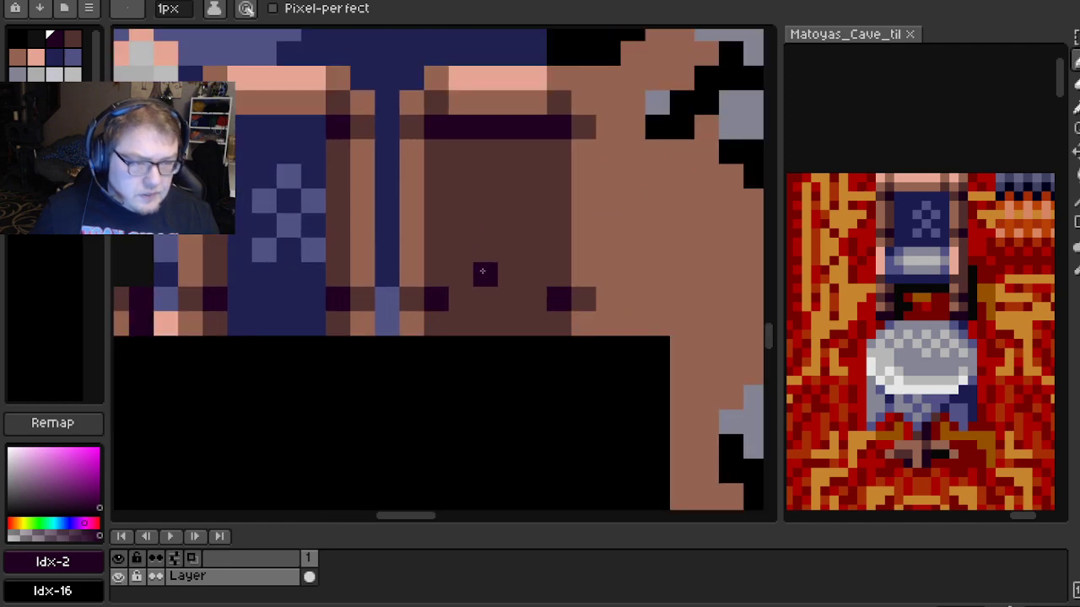
Fill the copied chair back's whole panel between the dark posts with brown Idx-4
{"action": "left_click", "coordinate": [18, 57]}
{"action": "left_click", "coordinate": [462, 127]}
{"action": "left_click", "coordinate": [472, 328], "text": "shift"}
{"action": "mouse_move", "coordinate": [471, 327]}
{"action": "left_mouse_down"}
{"action": "mouse_move", "coordinate": [541, 331]}
{"action": "mouse_move", "coordinate": [545, 159]}
{"action": "mouse_move", "coordinate": [532, 128]}
{"action": "mouse_move", "coordinate": [498, 131]}
{"action": "mouse_move", "coordinate": [473, 159]}
{"action": "mouse_move", "coordinate": [483, 294]}
{"action": "mouse_move", "coordinate": [499, 308]}
{"action": "mouse_move", "coordinate": [514, 275]}
{"action": "mouse_move", "coordinate": [509, 136]}
{"action": "left_mouse_up"}
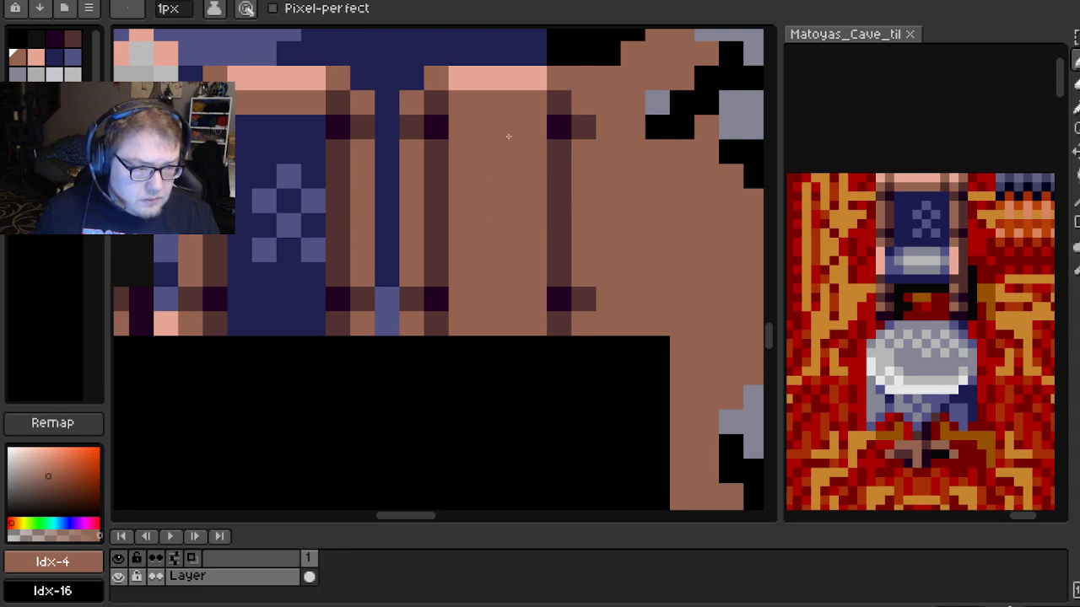
{"action": "scroll", "coordinate": [509, 136], "scroll_direction": "down", "scroll_amount": 4}
{"action": "scroll", "coordinate": [508, 136], "scroll_direction": "up", "scroll_amount": 3}
Paint the row directly beneath the copied chair back's light rail in Idx-3, from post to post
{"action": "left_click", "coordinate": [433, 80], "text": "alt"}
{"action": "left_click", "coordinate": [448, 78]}
{"action": "mouse_move", "coordinate": [448, 78]}
{"action": "left_mouse_down"}
{"action": "mouse_move", "coordinate": [541, 68]}
{"action": "mouse_move", "coordinate": [536, 85]}
{"action": "mouse_move", "coordinate": [551, 85]}
{"action": "mouse_move", "coordinate": [452, 84]}
{"action": "left_mouse_up"}
{"action": "key", "text": "ctrl+z"}
{"action": "scroll", "coordinate": [567, 264], "scroll_direction": "down", "scroll_amount": 3}
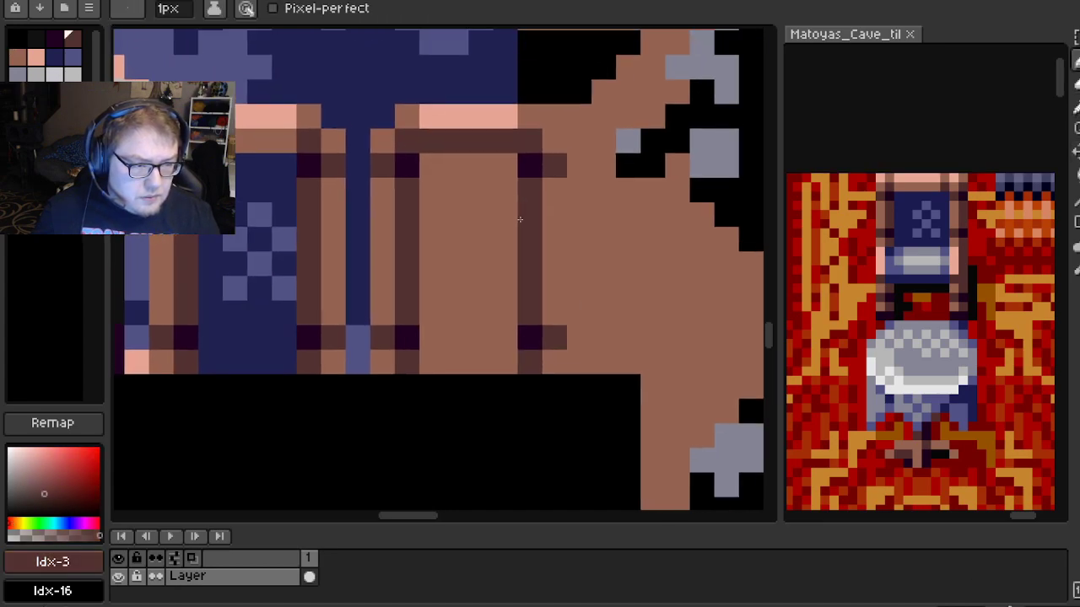
{"action": "scroll", "coordinate": [550, 264], "scroll_direction": "down", "scroll_amount": 1}
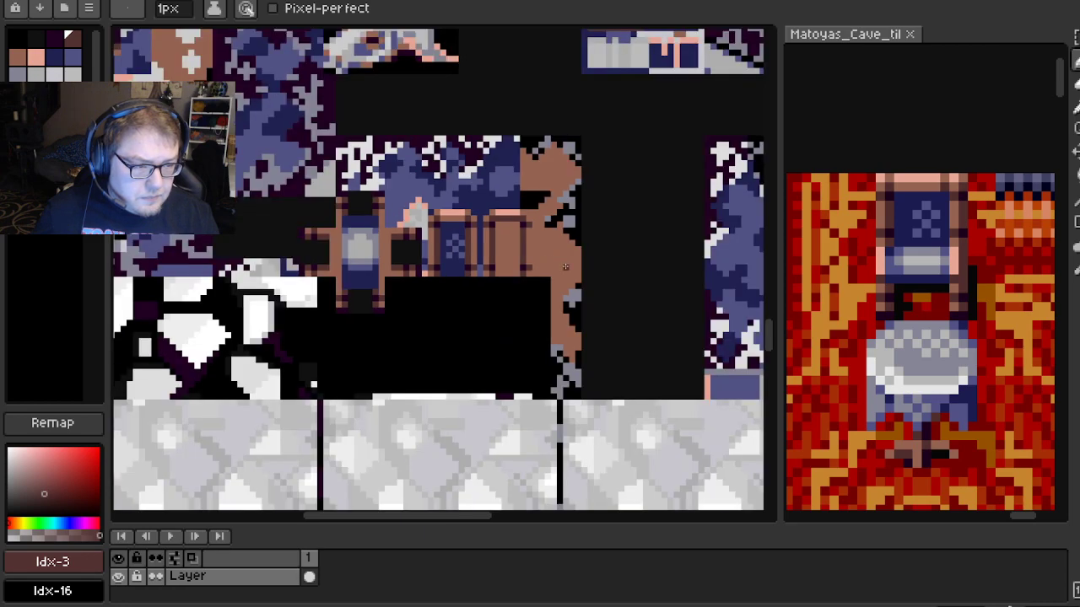
{"action": "scroll", "coordinate": [565, 267], "scroll_direction": "up", "scroll_amount": 4}
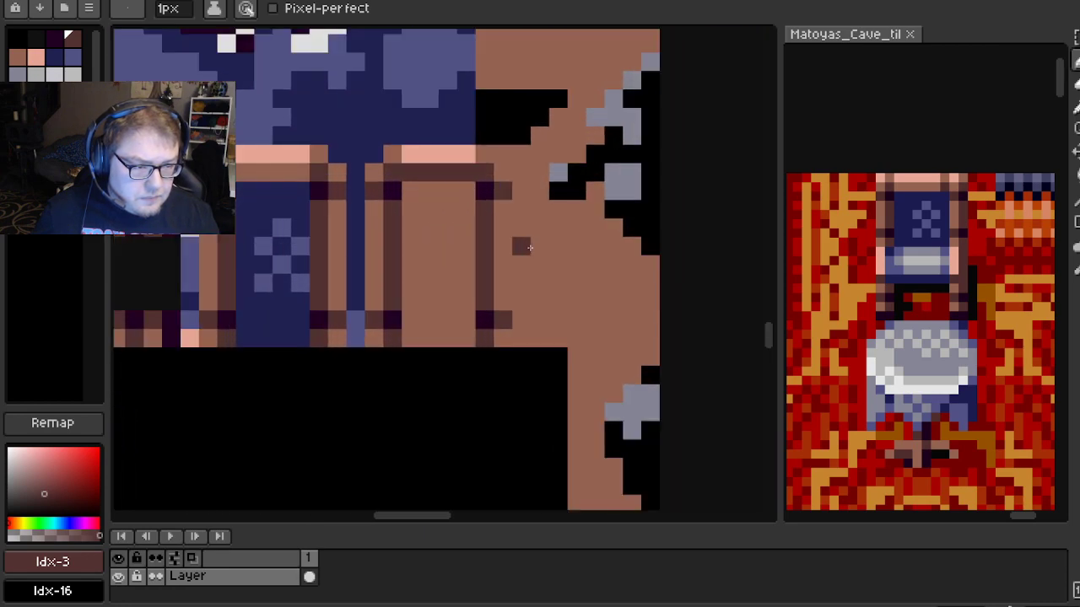
{"action": "left_click_drag", "start_coordinate": [503, 248], "coordinate": [526, 253]}
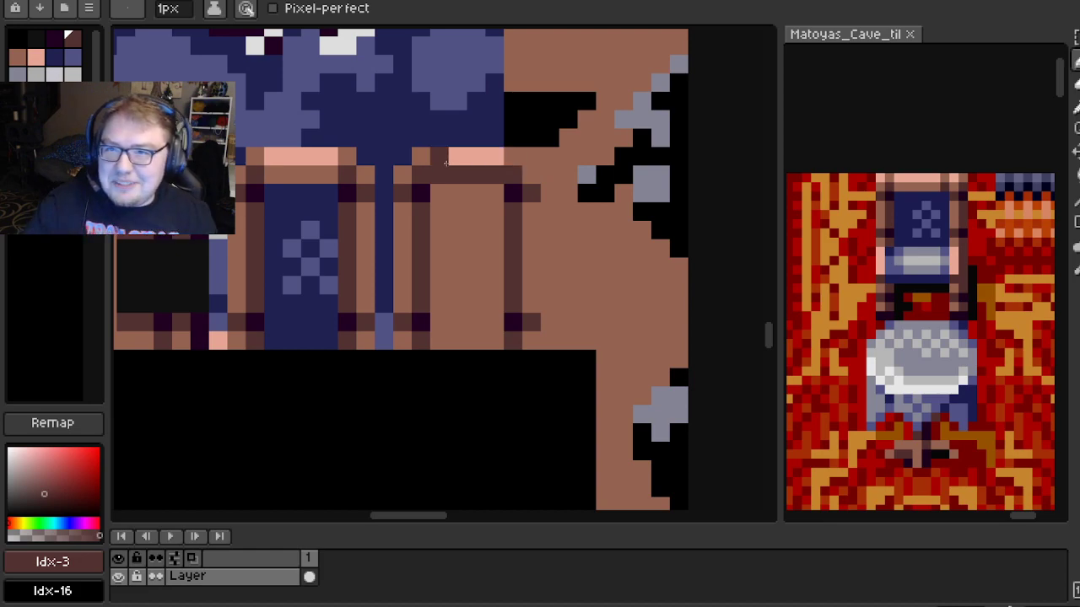
Load the default palette for the texture sprite
{"action": "left_click", "coordinate": [93, 8]}
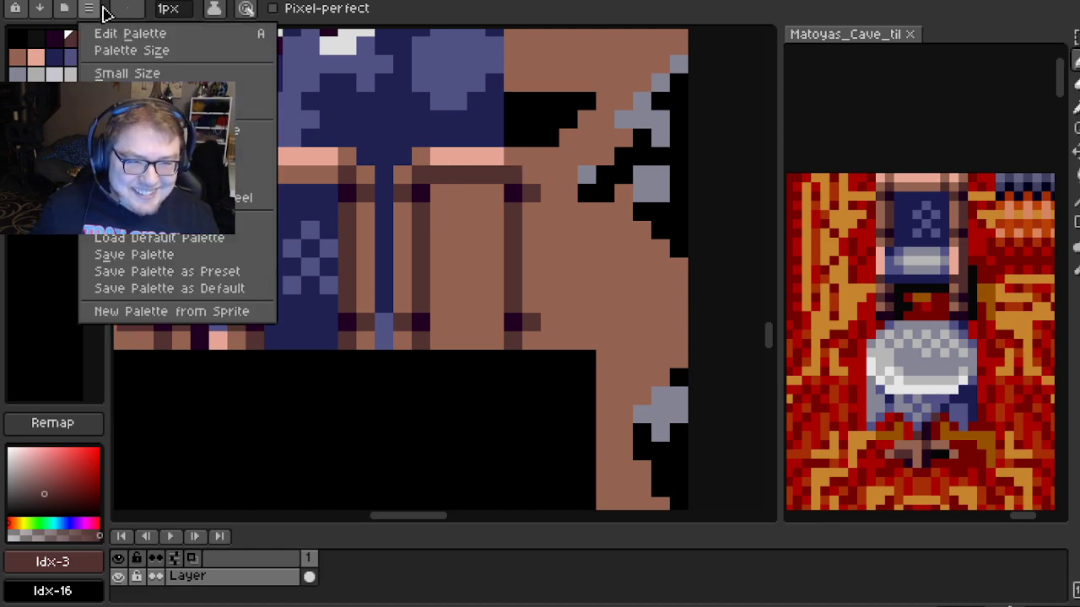
{"action": "left_click", "coordinate": [186, 240]}
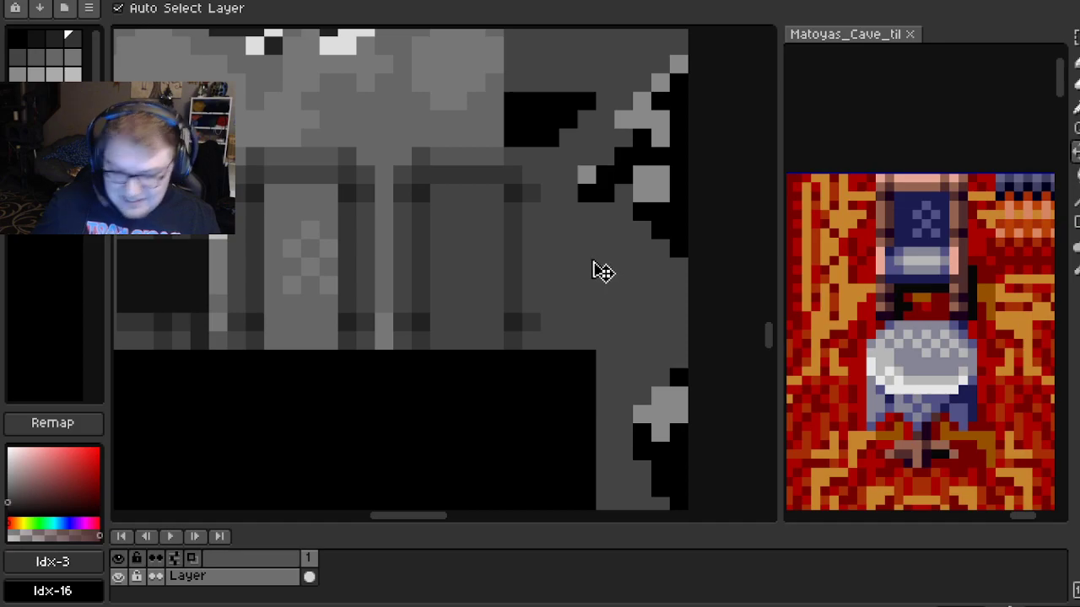
Undo the last change to the texture sprite and re-import the texture in the map editor
{"action": "key", "text": "ctrl+z"}
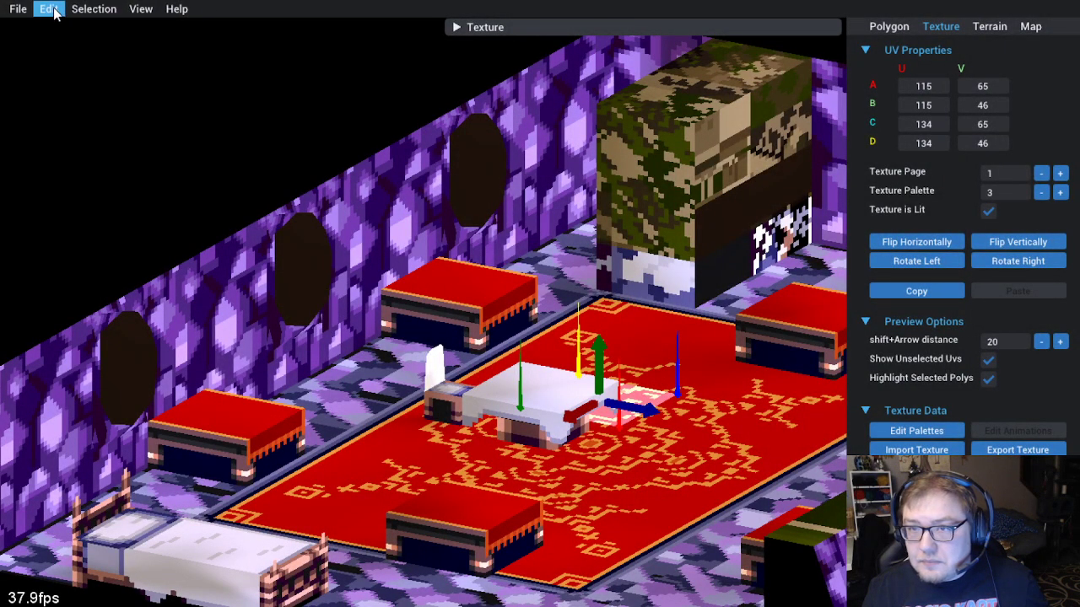
{"action": "left_click", "coordinate": [53, 12]}
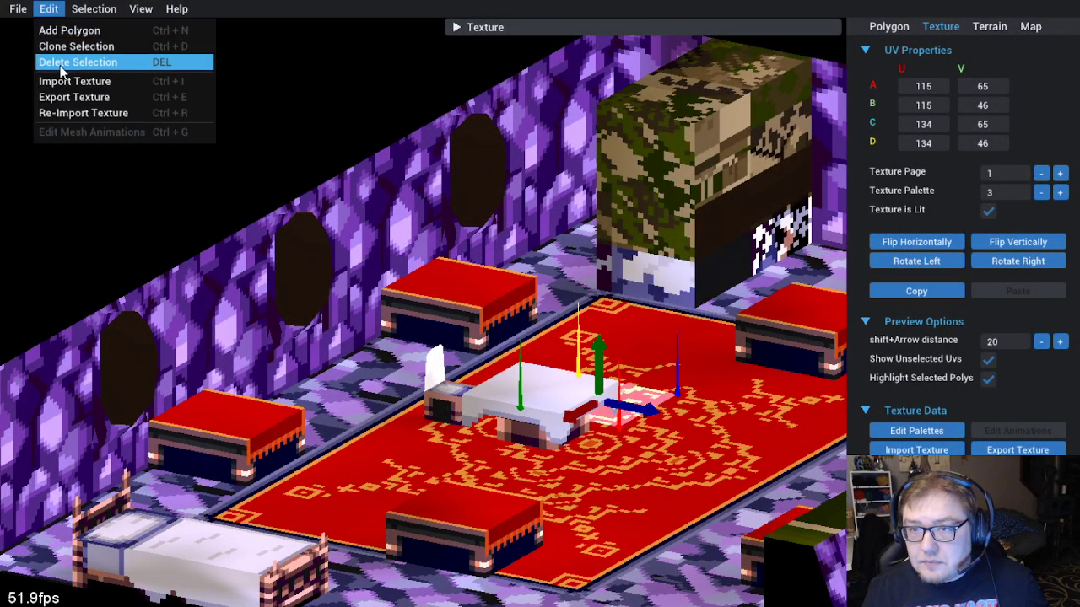
{"action": "left_click", "coordinate": [70, 110]}
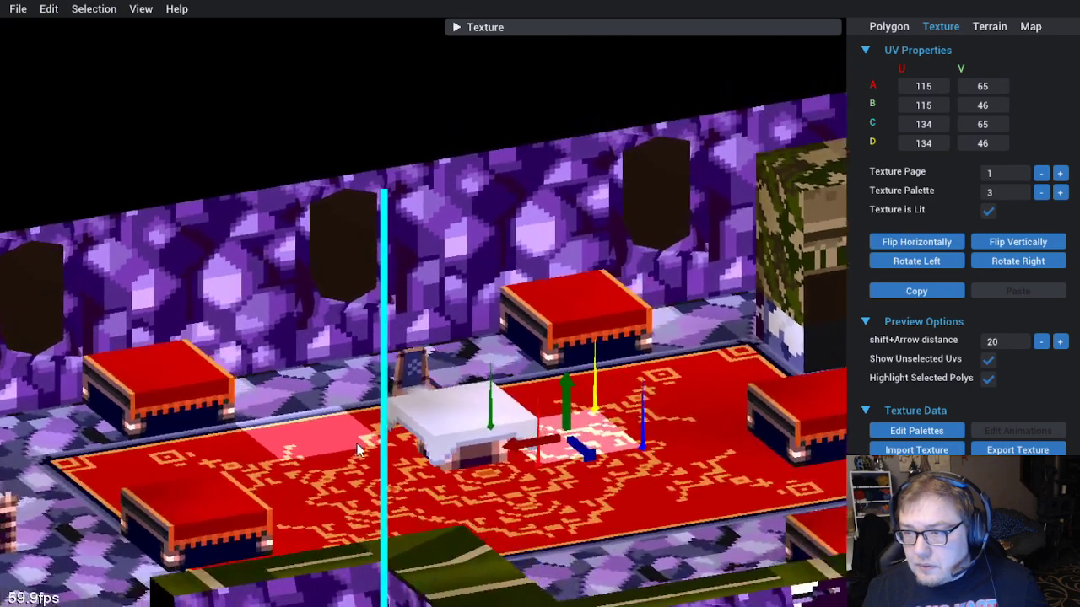
Examine the retextured chair from front and back, and show the rear polygon's UV outline enlarged in the texture preview
{"action": "scroll", "coordinate": [356, 443], "scroll_direction": "up", "scroll_amount": 5}
{"action": "scroll", "coordinate": [484, 519], "scroll_direction": "up", "scroll_amount": 3}
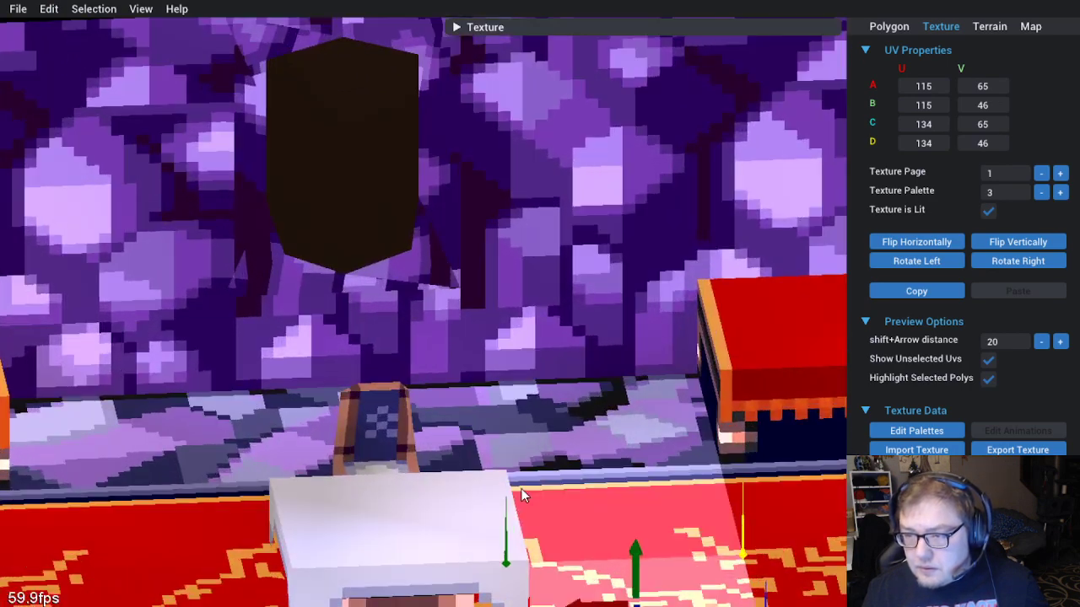
{"action": "scroll", "coordinate": [521, 489], "scroll_direction": "up", "scroll_amount": 5}
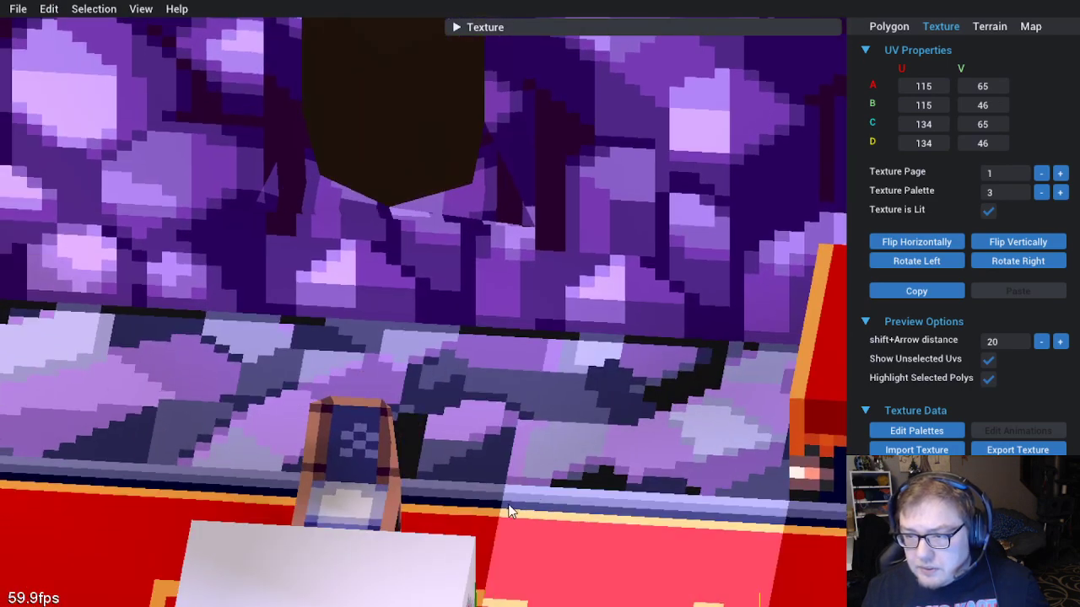
{"action": "left_click_drag", "start_coordinate": [509, 511], "coordinate": [482, 514]}
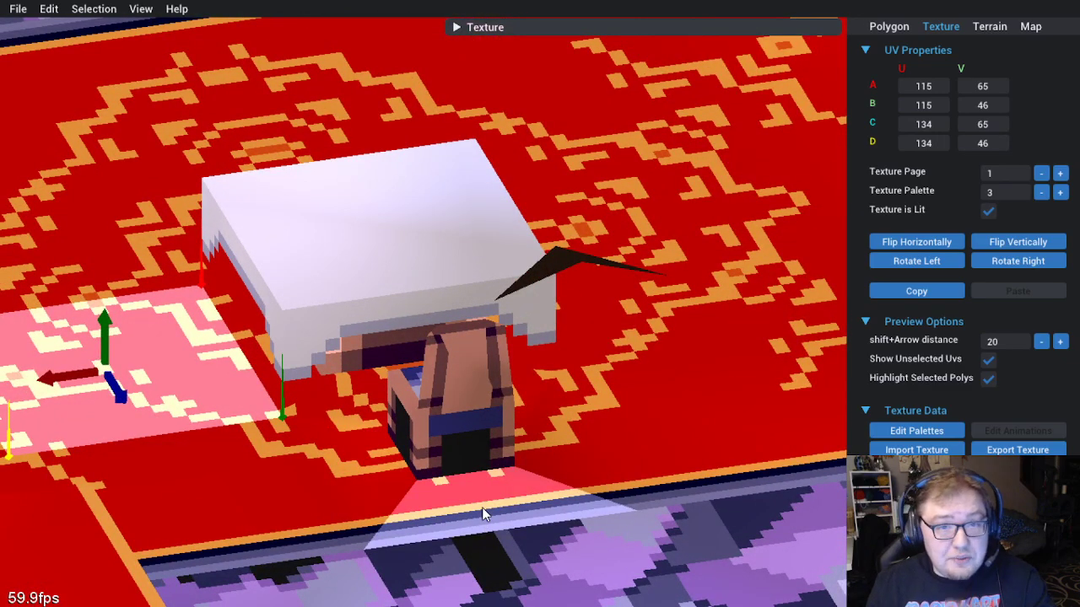
{"action": "left_click", "coordinate": [448, 403]}
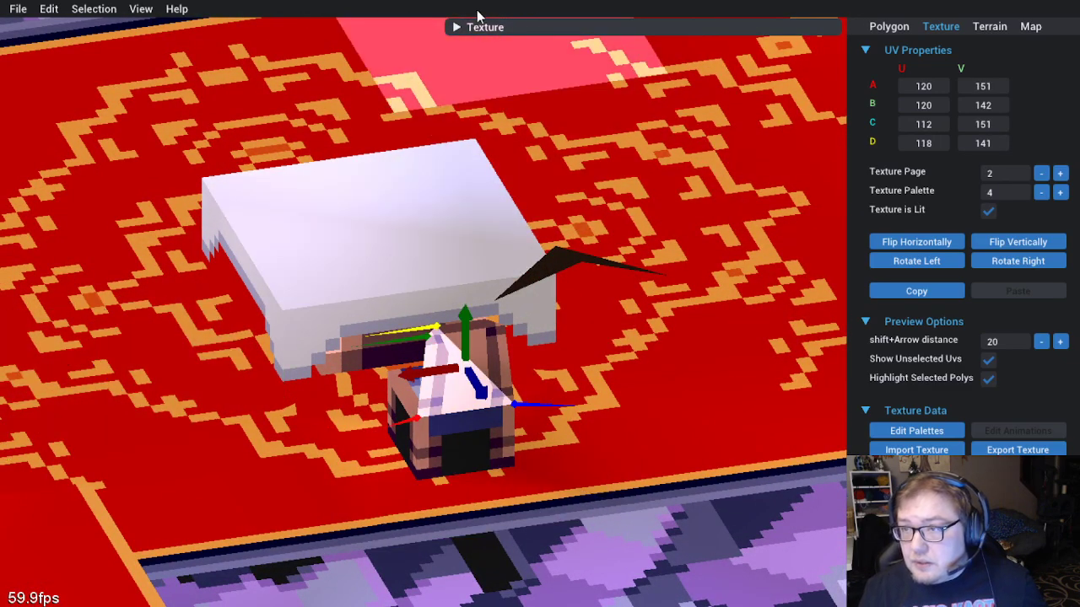
{"action": "left_click", "coordinate": [459, 30]}
{"action": "left_click_drag", "start_coordinate": [718, 239], "coordinate": [548, 287]}
{"action": "scroll", "coordinate": [199, 442], "scroll_direction": "up", "scroll_amount": 3}
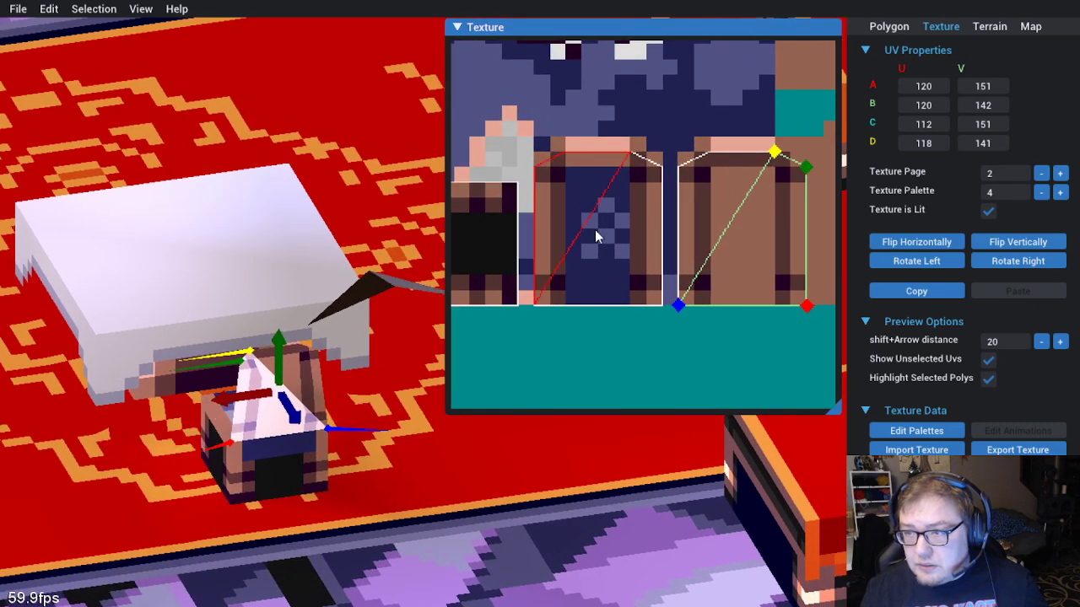
{"action": "scroll", "coordinate": [761, 202], "scroll_direction": "up", "scroll_amount": 3}
{"action": "left_click_drag", "start_coordinate": [764, 184], "coordinate": [661, 235]}
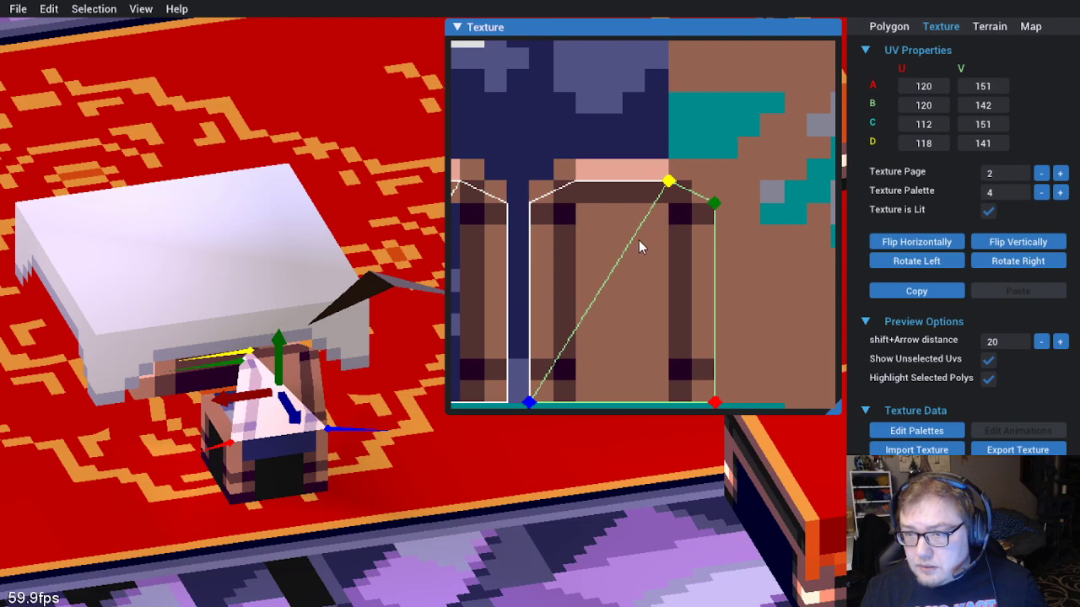
Move UV point B of the chair back's lower rear polygon to U 119, V 142, keeping point D at U 118, V 141
{"action": "left_click", "coordinate": [673, 178]}
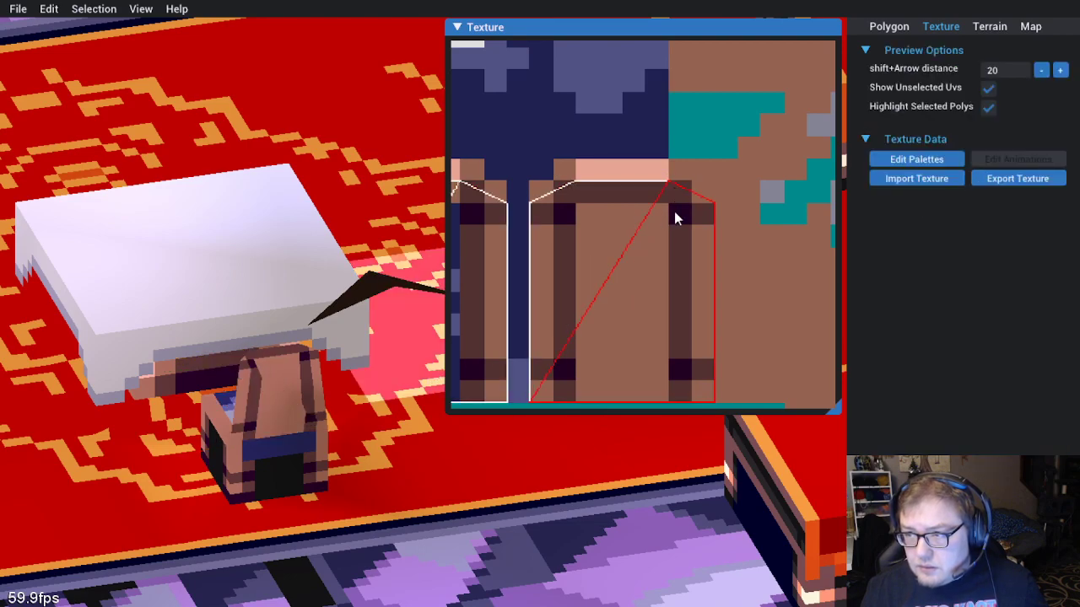
{"action": "left_click", "coordinate": [677, 214]}
{"action": "left_click_drag", "start_coordinate": [668, 180], "coordinate": [700, 218]}
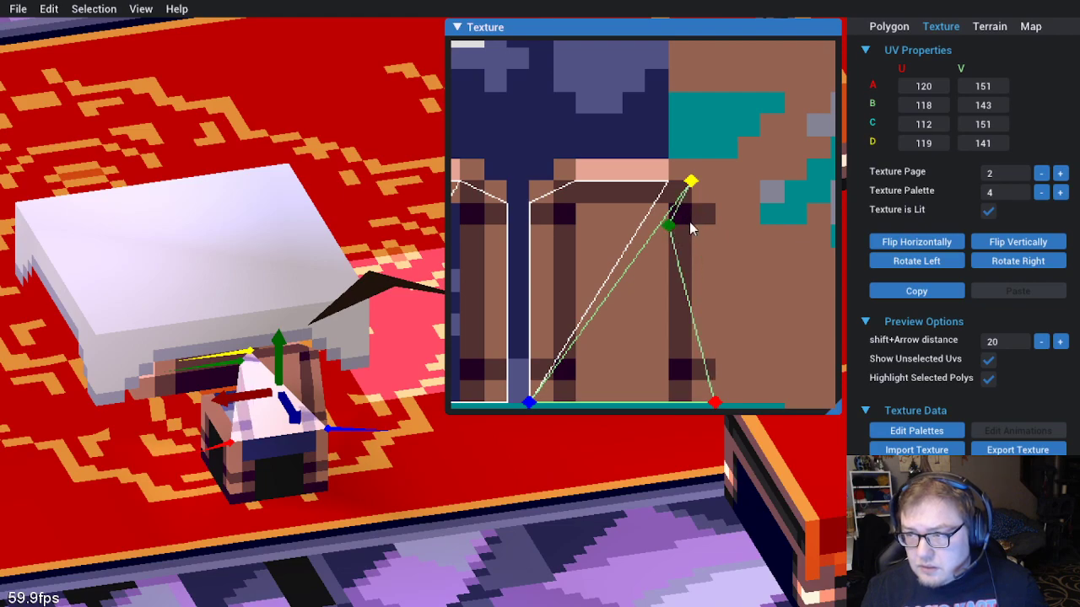
{"action": "left_click_drag", "start_coordinate": [692, 180], "coordinate": [668, 182]}
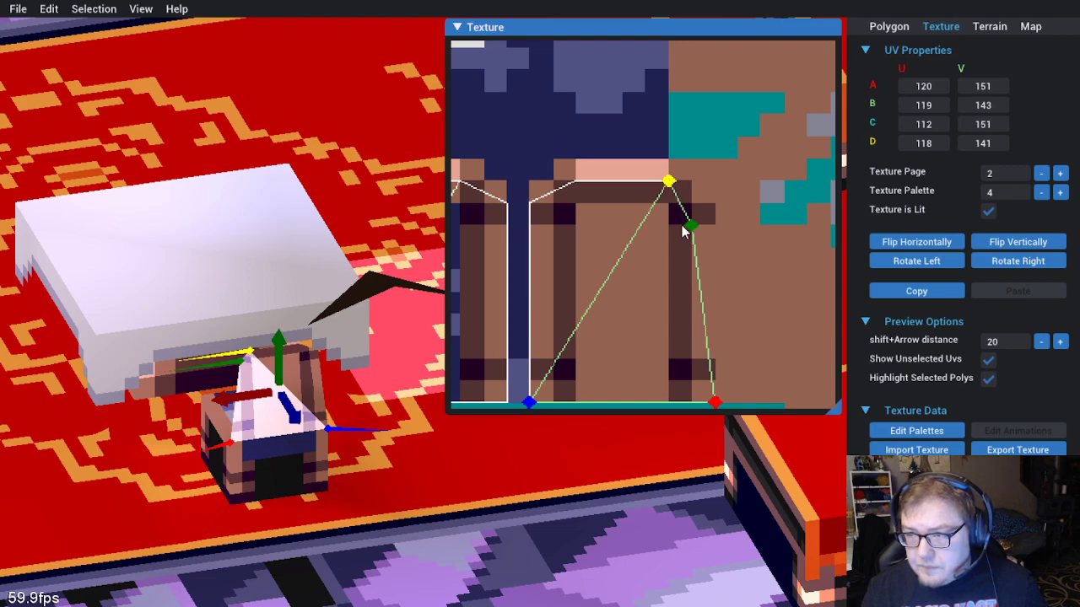
{"action": "left_click_drag", "start_coordinate": [691, 226], "coordinate": [689, 203]}
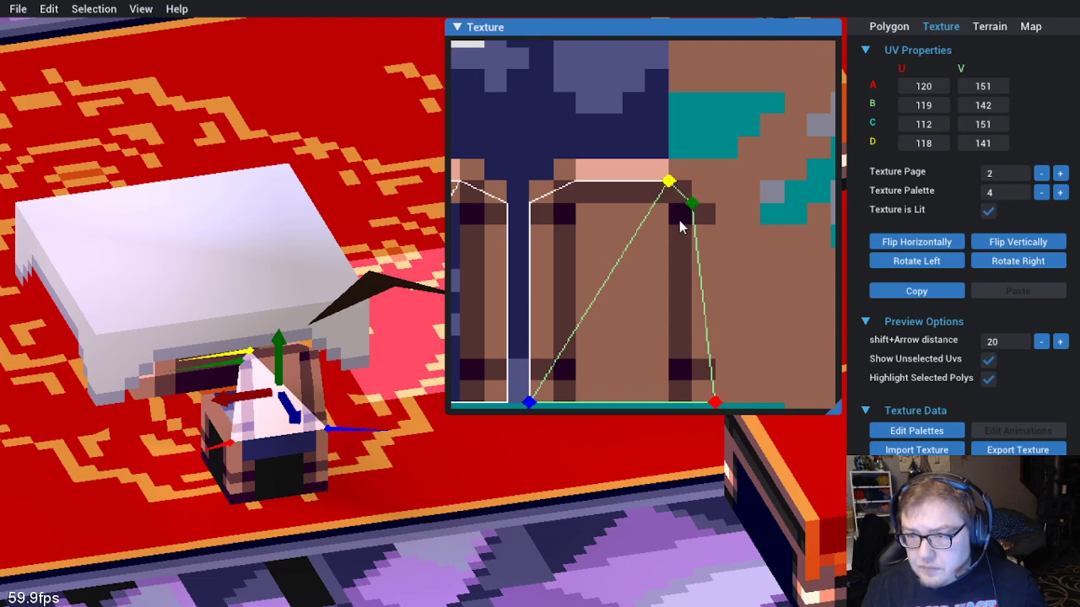
{"action": "left_click", "coordinate": [719, 266]}
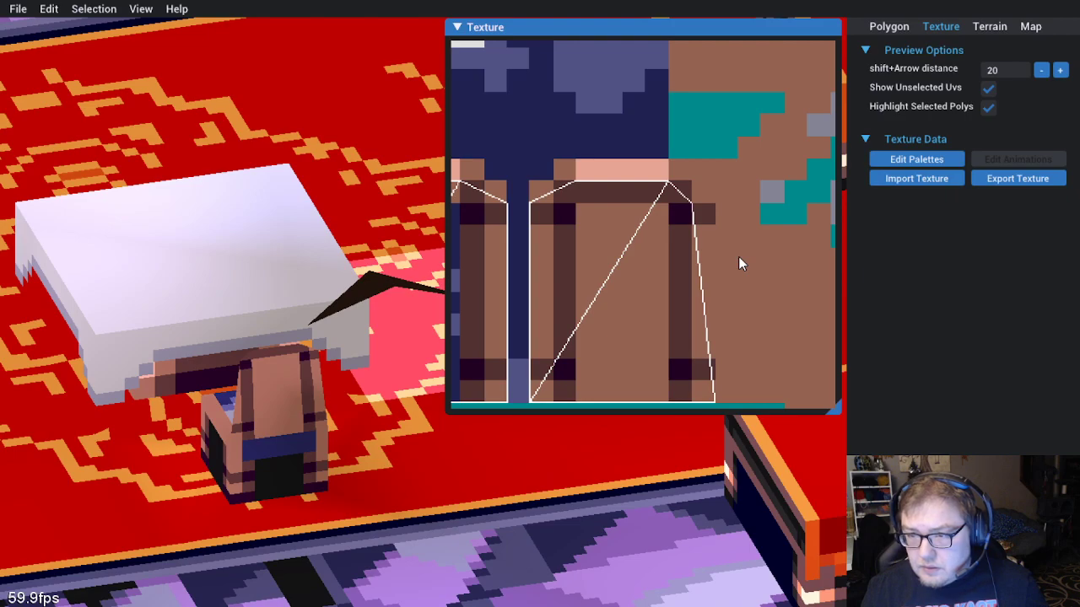
Try moving the rear face's left UV edge inward, with upper point D at U 113, V 142 and lower point C at U 113, V 151
{"action": "left_click", "coordinate": [538, 220]}
{"action": "left_click_drag", "start_coordinate": [530, 203], "coordinate": [565, 212]}
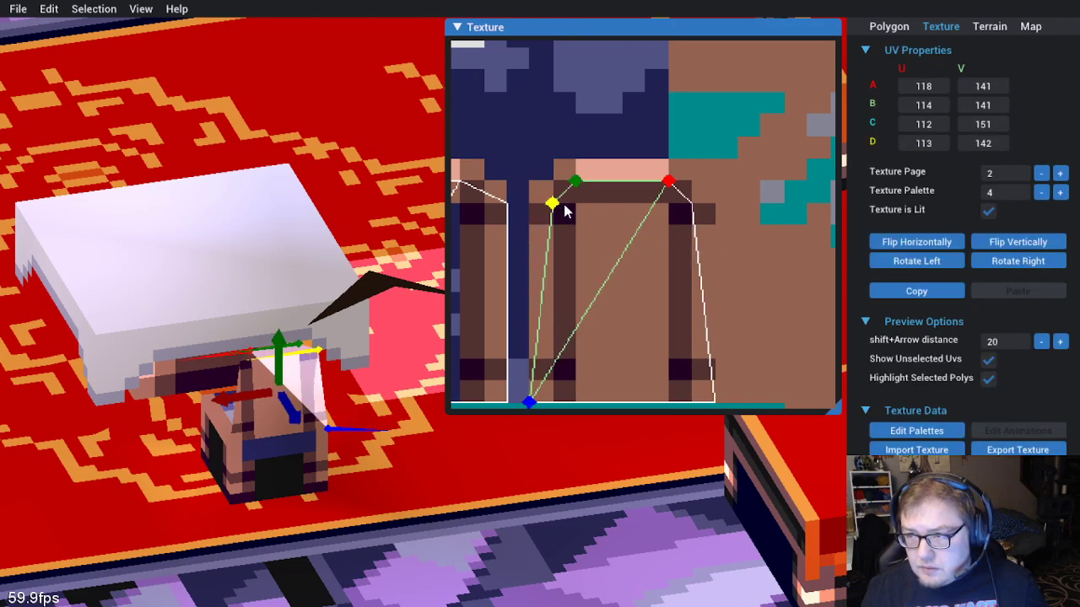
{"action": "left_click", "coordinate": [773, 295]}
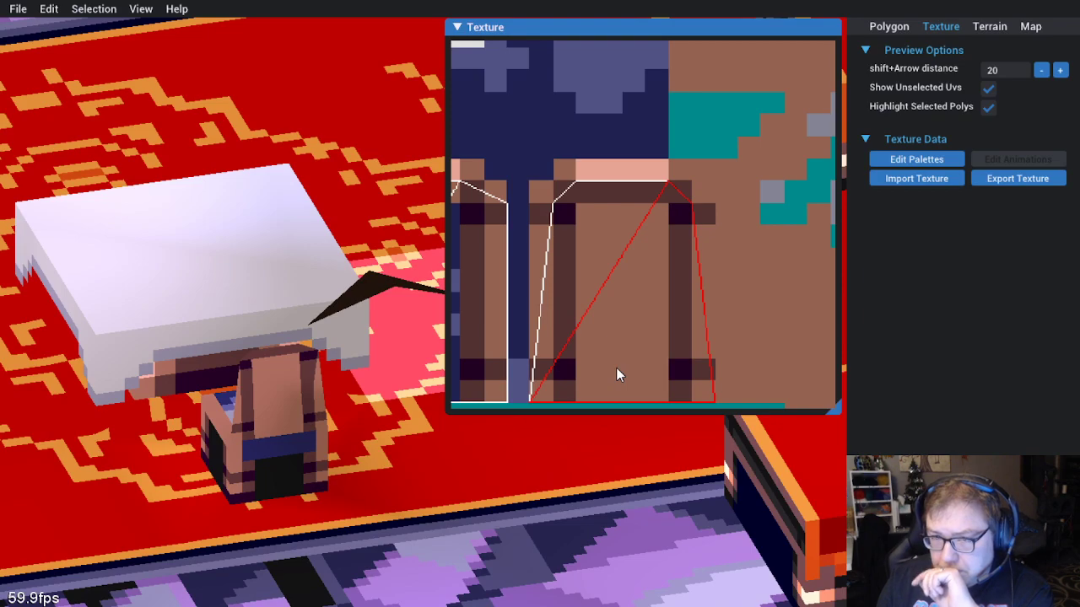
{"action": "left_click", "coordinate": [636, 320]}
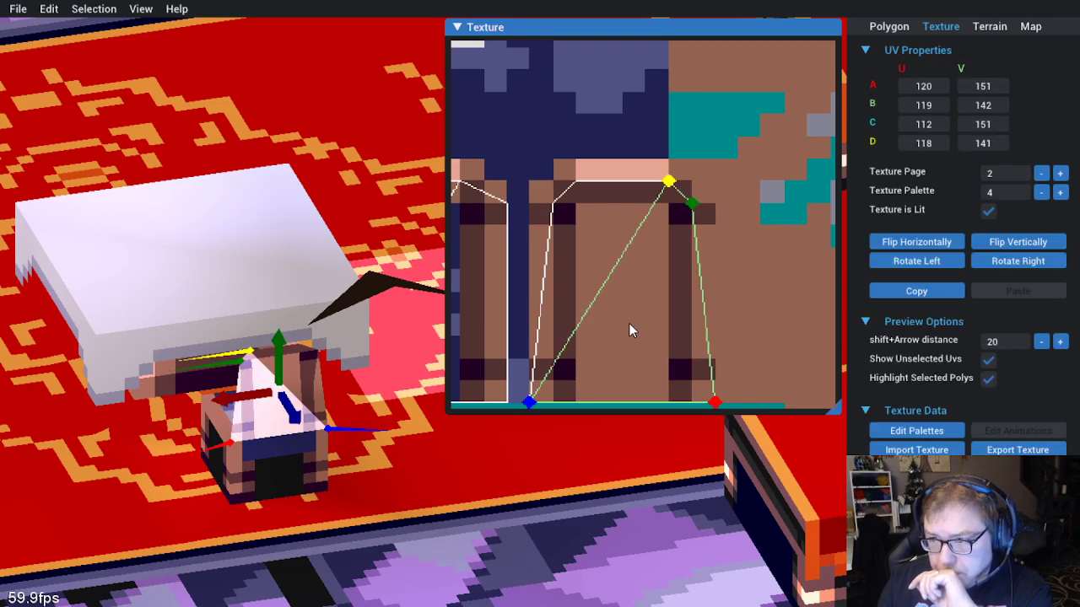
{"action": "left_click_drag", "start_coordinate": [532, 406], "coordinate": [555, 406]}
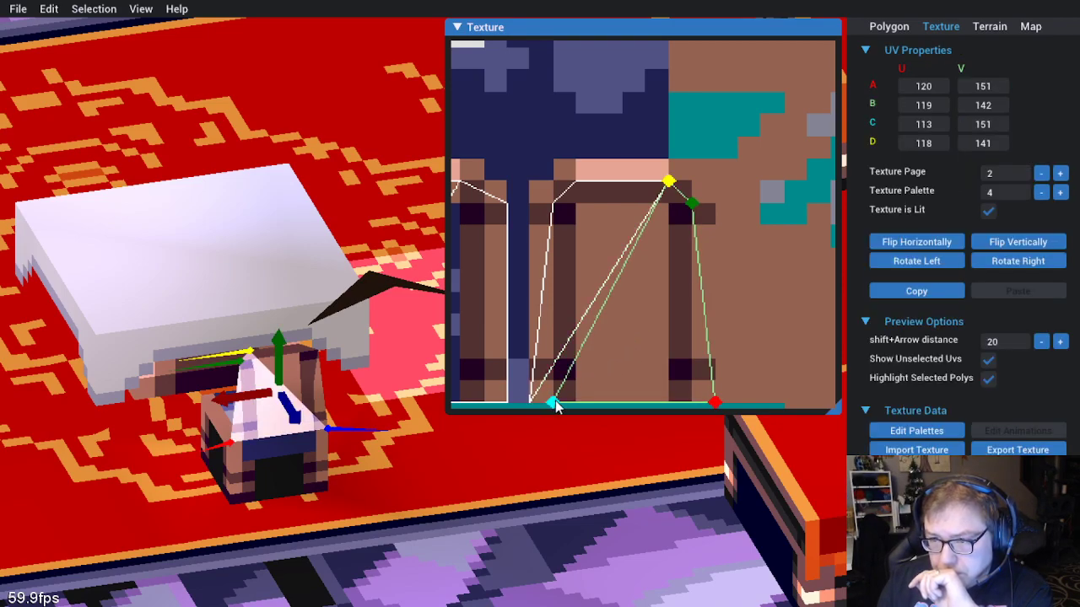
{"action": "left_click", "coordinate": [549, 371]}
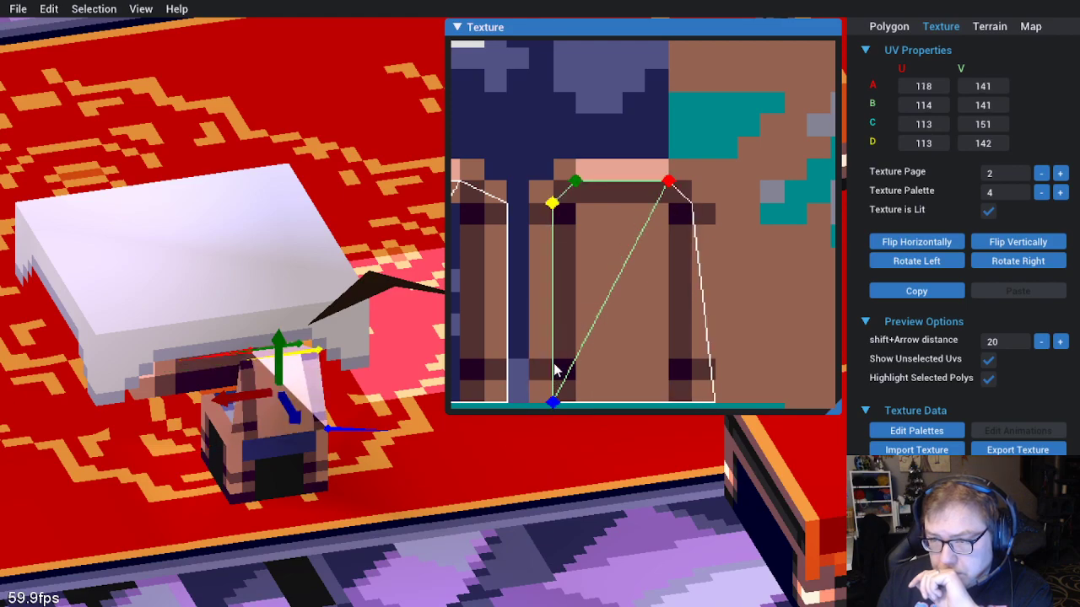
{"action": "left_click", "coordinate": [537, 338]}
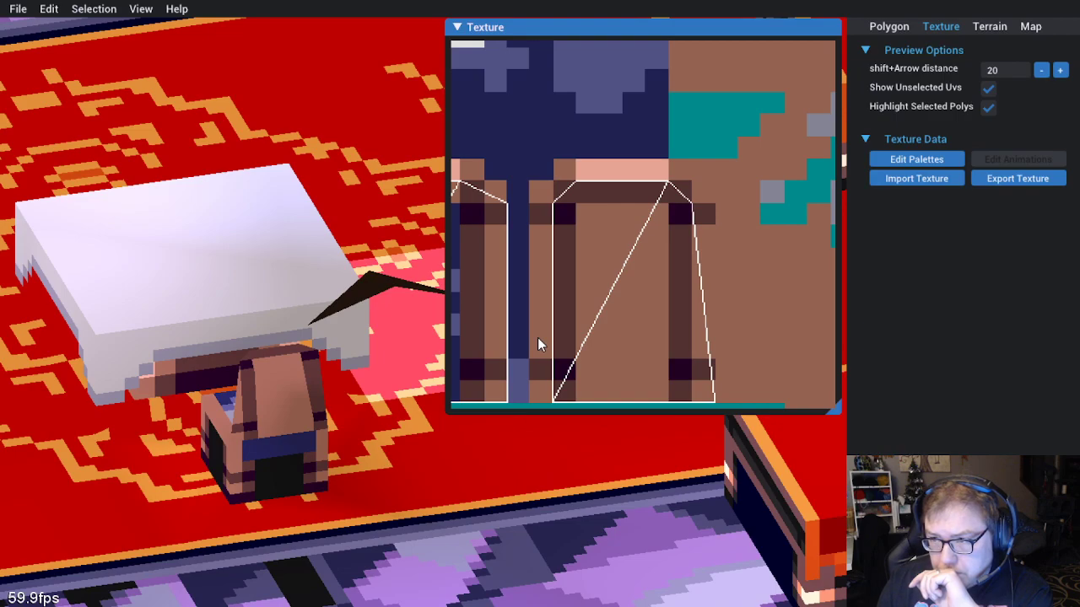
Move the rear face's left UV edge back outward, with point D at U 112, V 142 and both polygons' point C at U 112, V 151
{"action": "left_click", "coordinate": [557, 207]}
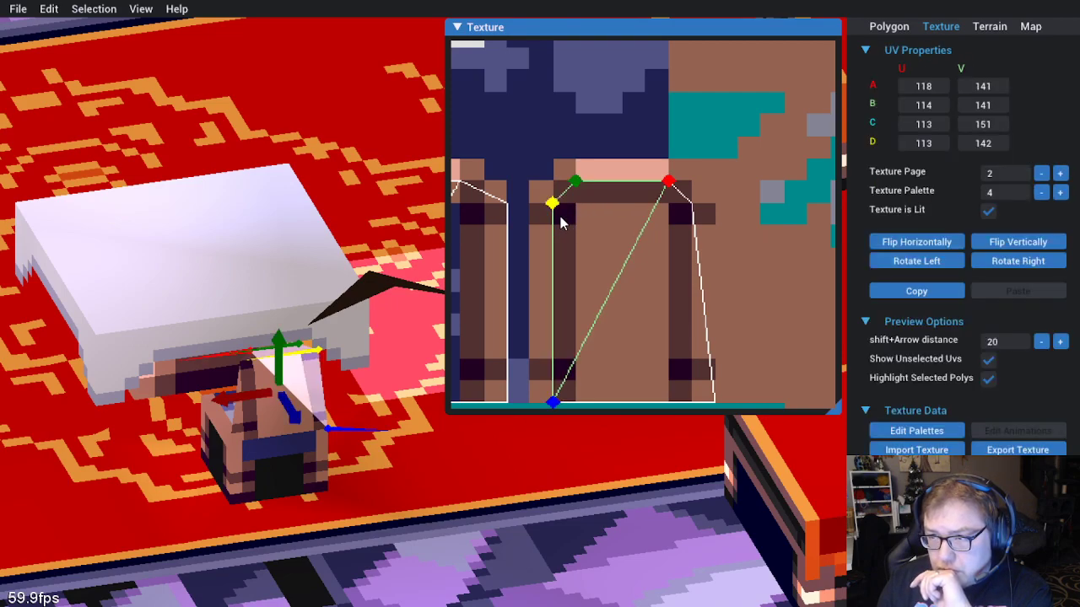
{"action": "left_click_drag", "start_coordinate": [552, 208], "coordinate": [544, 208]}
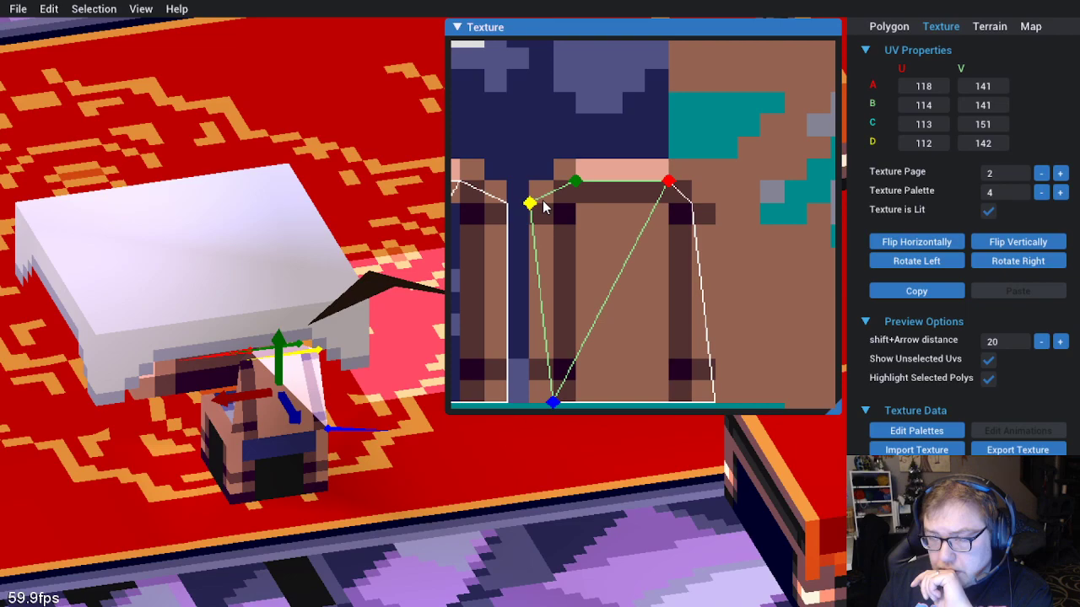
{"action": "left_click_drag", "start_coordinate": [552, 407], "coordinate": [549, 411]}
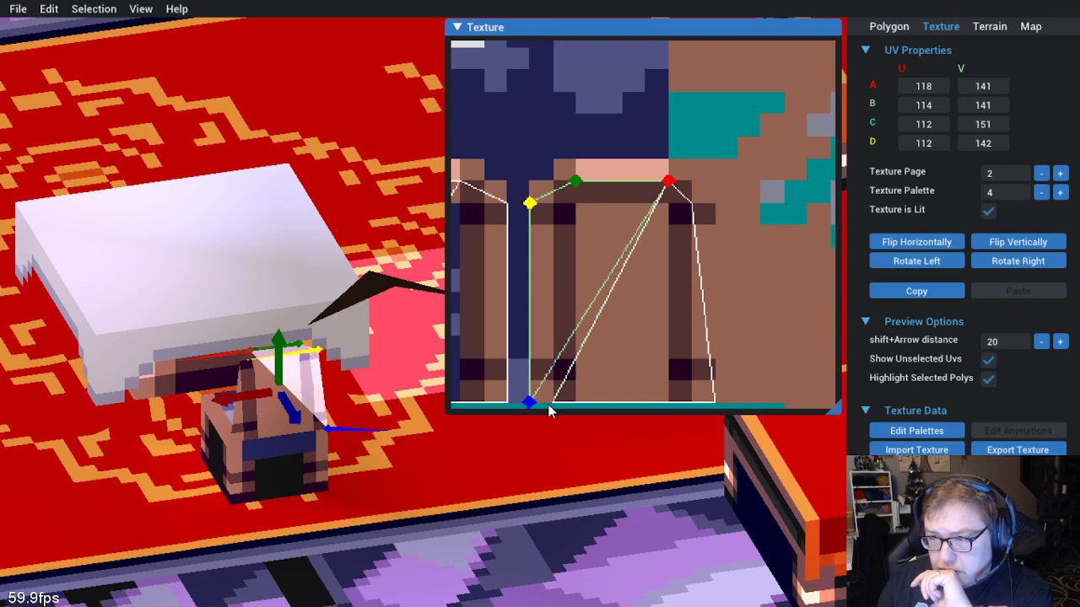
{"action": "left_click", "coordinate": [615, 363]}
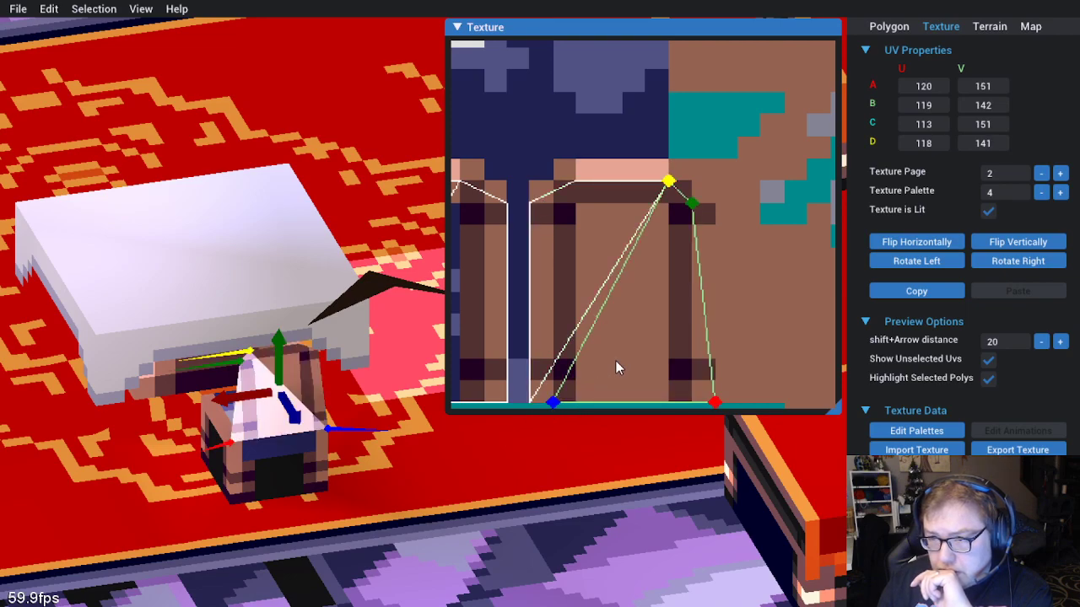
{"action": "left_click", "coordinate": [557, 401]}
{"action": "left_click", "coordinate": [554, 405]}
{"action": "left_click_drag", "start_coordinate": [554, 405], "coordinate": [530, 403]}
{"action": "left_click", "coordinate": [743, 344]}
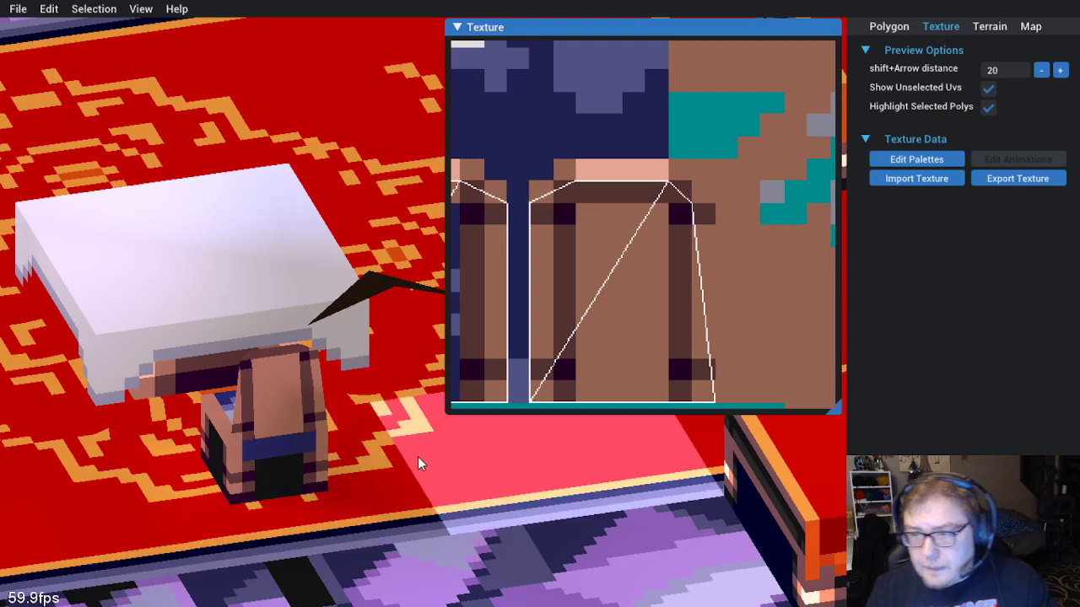
Examine the chair's rear face in a straight-on view, both close up and from farther away
{"action": "left_click", "coordinate": [442, 492]}
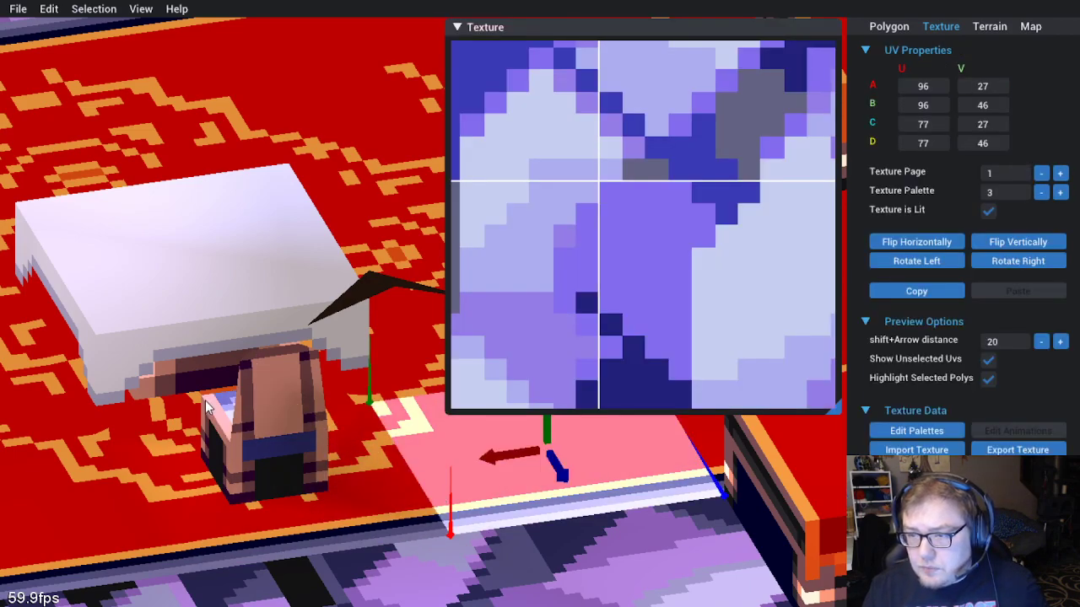
{"action": "left_click", "coordinate": [257, 388]}
{"action": "key", "text": "KP_2"}
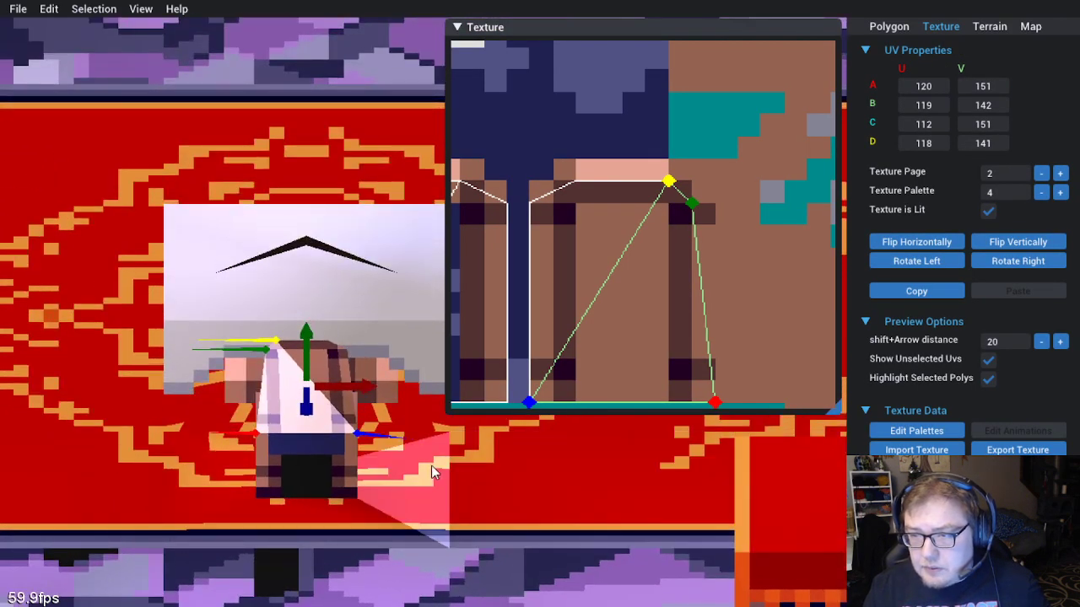
{"action": "scroll", "coordinate": [432, 465], "scroll_direction": "down", "scroll_amount": 4}
{"action": "scroll", "coordinate": [426, 493], "scroll_direction": "down", "scroll_amount": 1}
{"action": "left_click", "coordinate": [430, 527]}
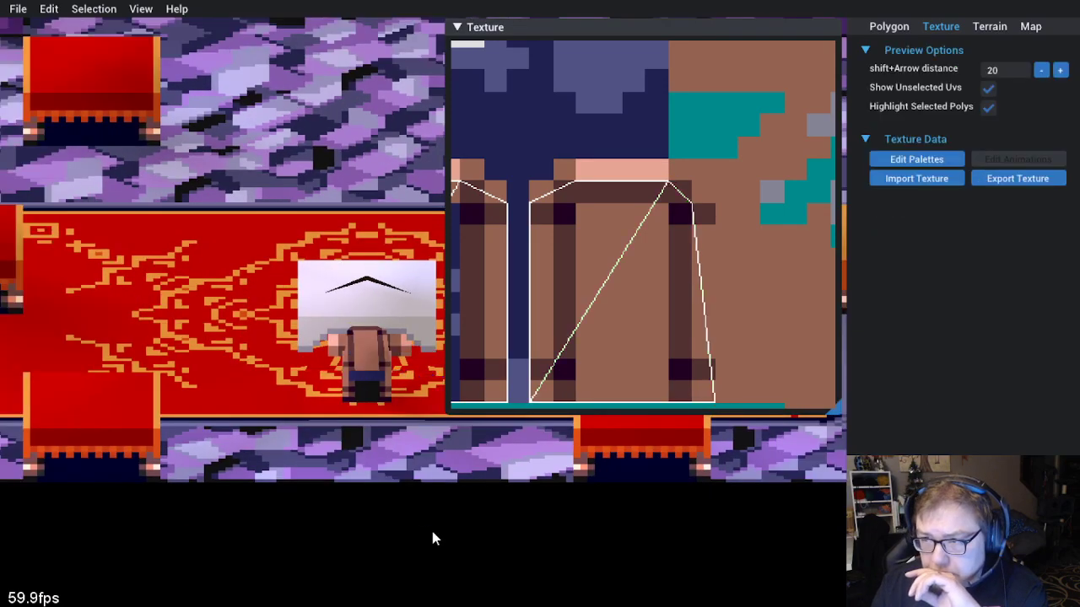
Align UV point A of the chair's lower rear polygon with the outer edge of the dark post, directly below point B
{"action": "scroll", "coordinate": [407, 417], "scroll_direction": "up", "scroll_amount": 4}
{"action": "left_click_drag", "start_coordinate": [413, 456], "coordinate": [571, 503]}
{"action": "left_click_drag", "start_coordinate": [596, 317], "coordinate": [700, 283]}
{"action": "scroll", "coordinate": [701, 283], "scroll_direction": "down", "scroll_amount": 2}
{"action": "left_click", "coordinate": [778, 340]}
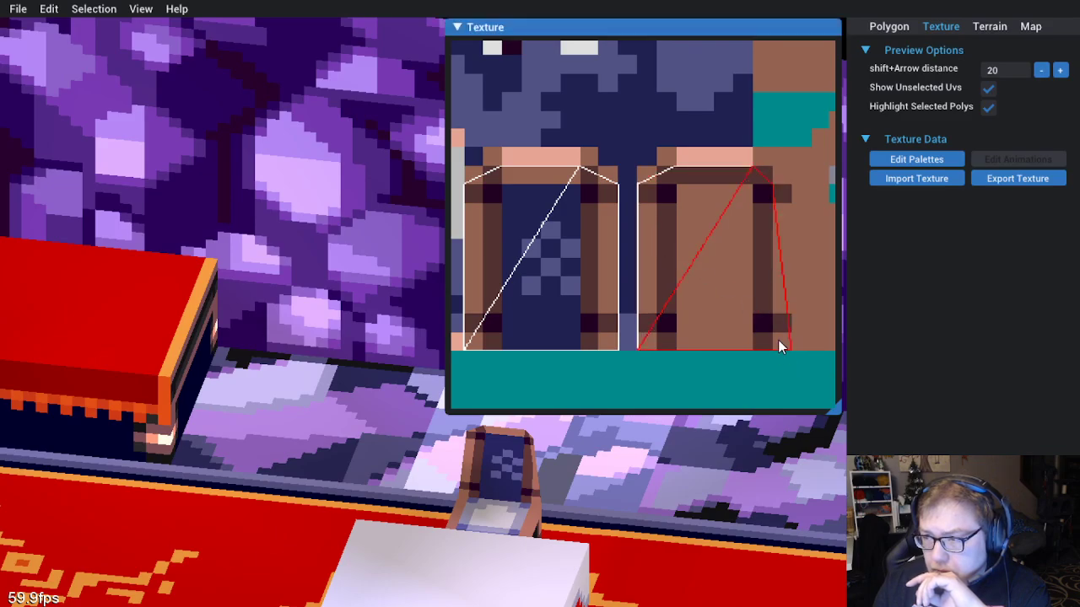
{"action": "left_click_drag", "start_coordinate": [792, 350], "coordinate": [781, 348]}
Check the adjusted rear texture on the chair back from an angle and in the straight-on view
{"action": "left_click_drag", "start_coordinate": [557, 491], "coordinate": [313, 489]}
{"action": "scroll", "coordinate": [400, 537], "scroll_direction": "down", "scroll_amount": 2}
{"action": "left_click", "coordinate": [408, 537]}
{"action": "left_click_drag", "start_coordinate": [424, 542], "coordinate": [416, 444]}
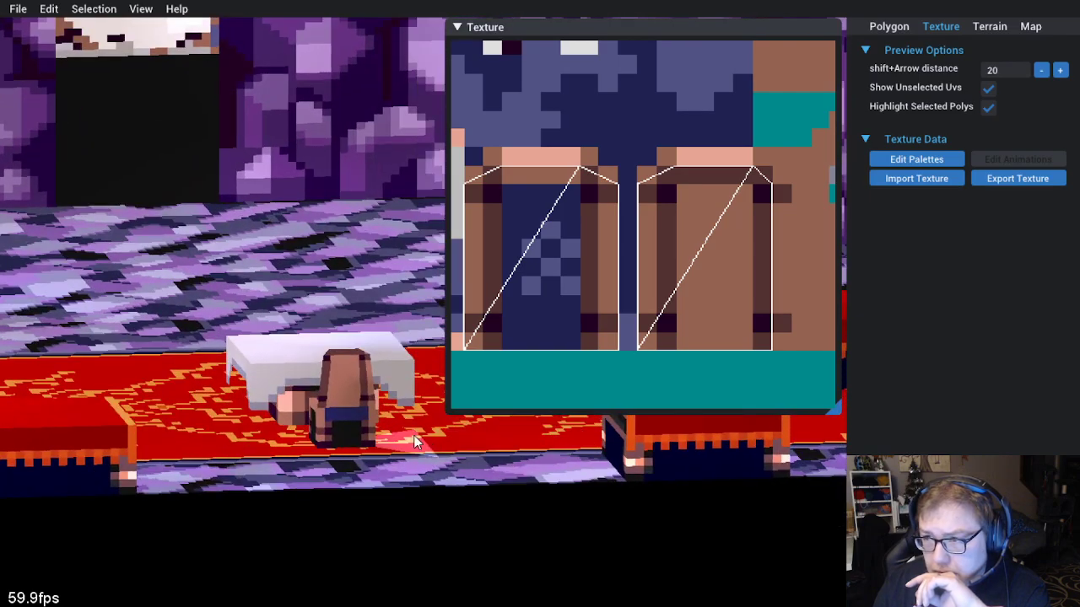
{"action": "key", "text": "KP_2"}
{"action": "scroll", "coordinate": [405, 436], "scroll_direction": "up", "scroll_amount": 5}
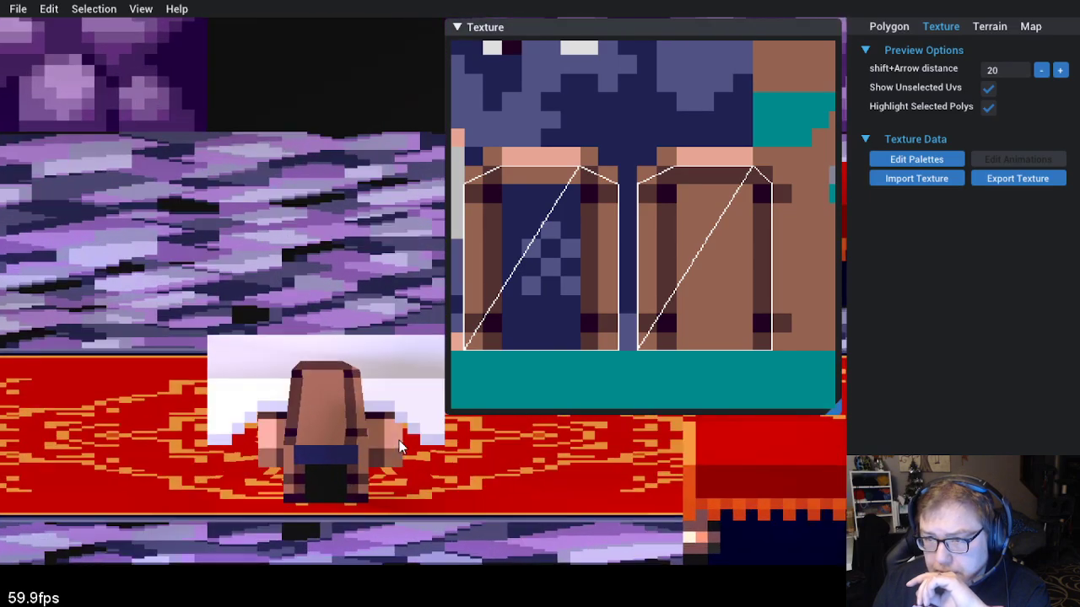
{"action": "left_click", "coordinate": [284, 405]}
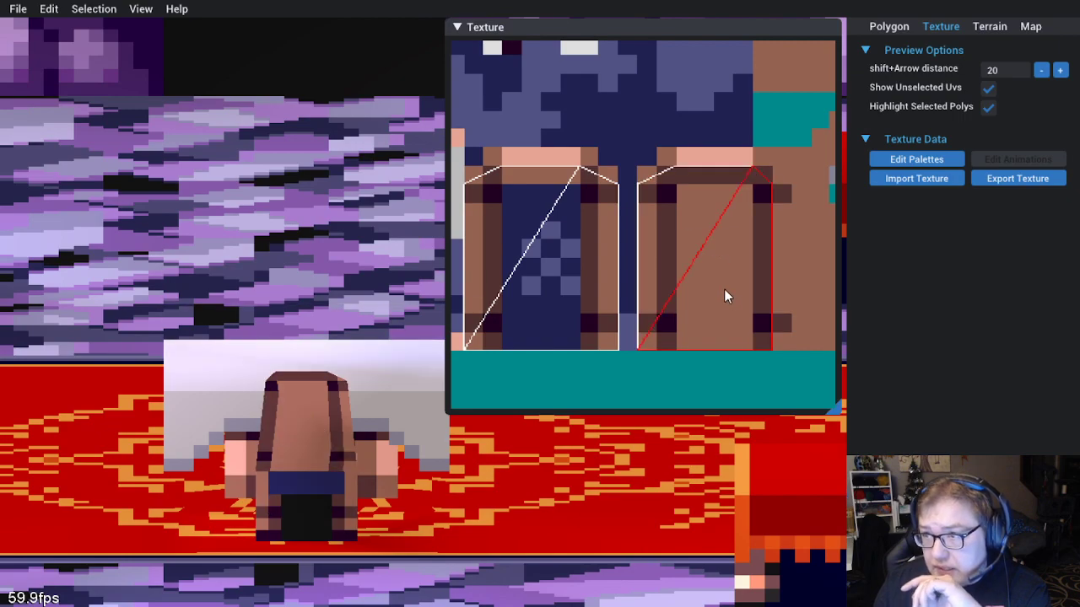
Widen the rear face's right UV edge: lower polygon's A to U 121, V 151, B to U 120, V 142, and the shared top corner to U 119, V 141
{"action": "left_click", "coordinate": [774, 346]}
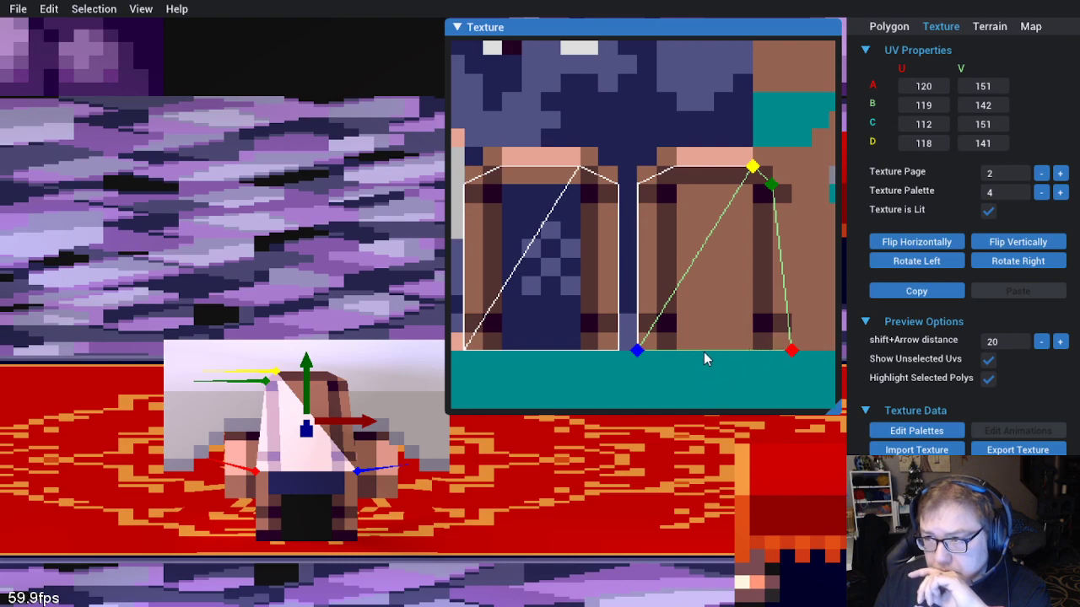
{"action": "left_click_drag", "start_coordinate": [637, 351], "coordinate": [647, 361]}
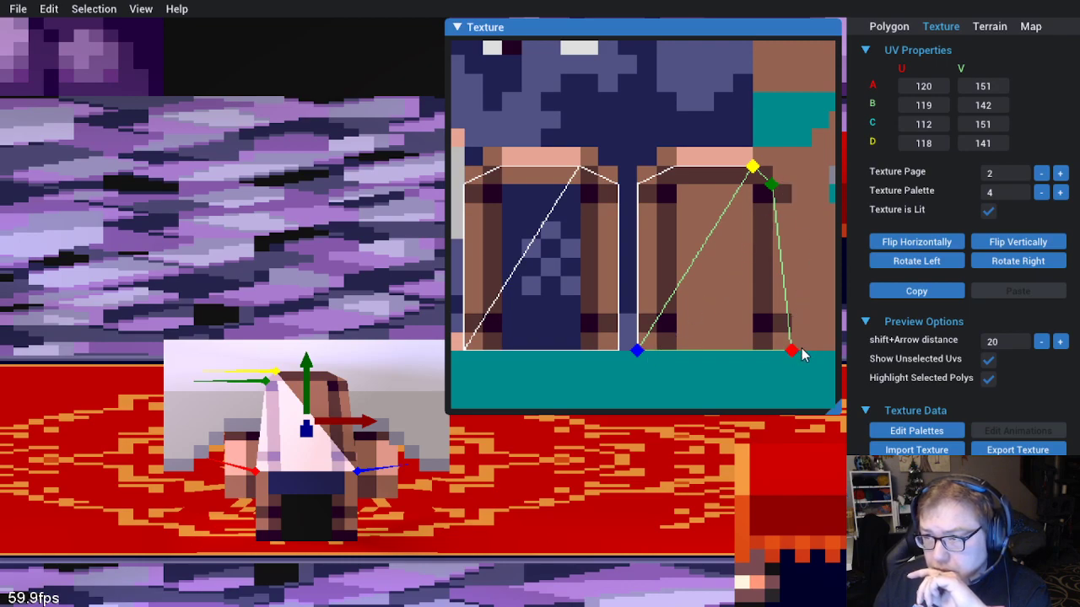
{"action": "left_click_drag", "start_coordinate": [798, 352], "coordinate": [812, 353]}
{"action": "mouse_move", "coordinate": [771, 187]}
{"action": "left_mouse_down"}
{"action": "mouse_move", "coordinate": [781, 192]}
{"action": "mouse_move", "coordinate": [772, 167]}
{"action": "left_mouse_up"}
{"action": "left_click", "coordinate": [730, 178]}
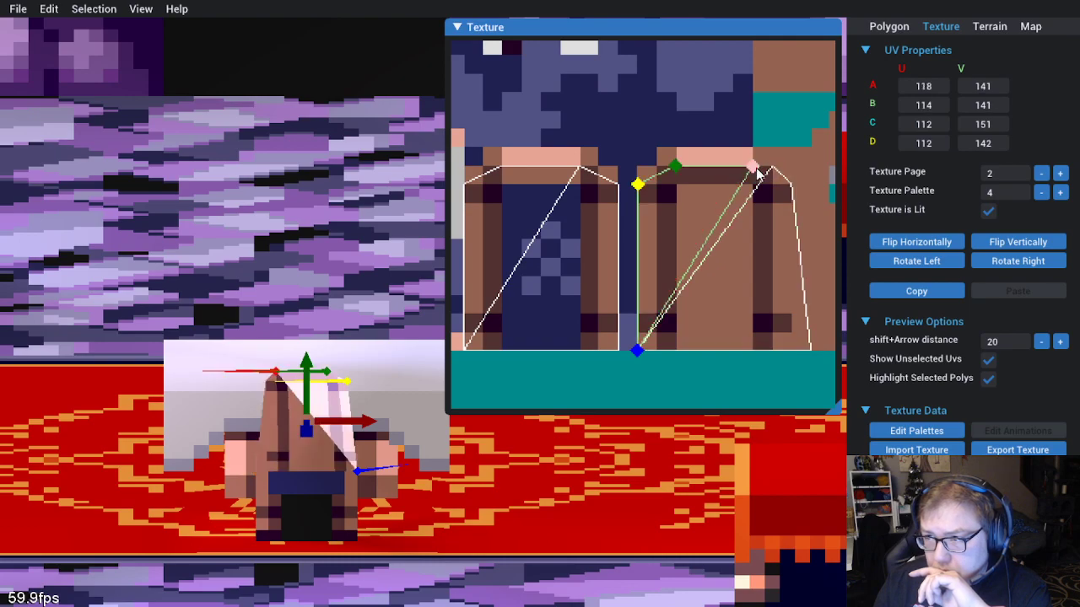
{"action": "left_click", "coordinate": [723, 373]}
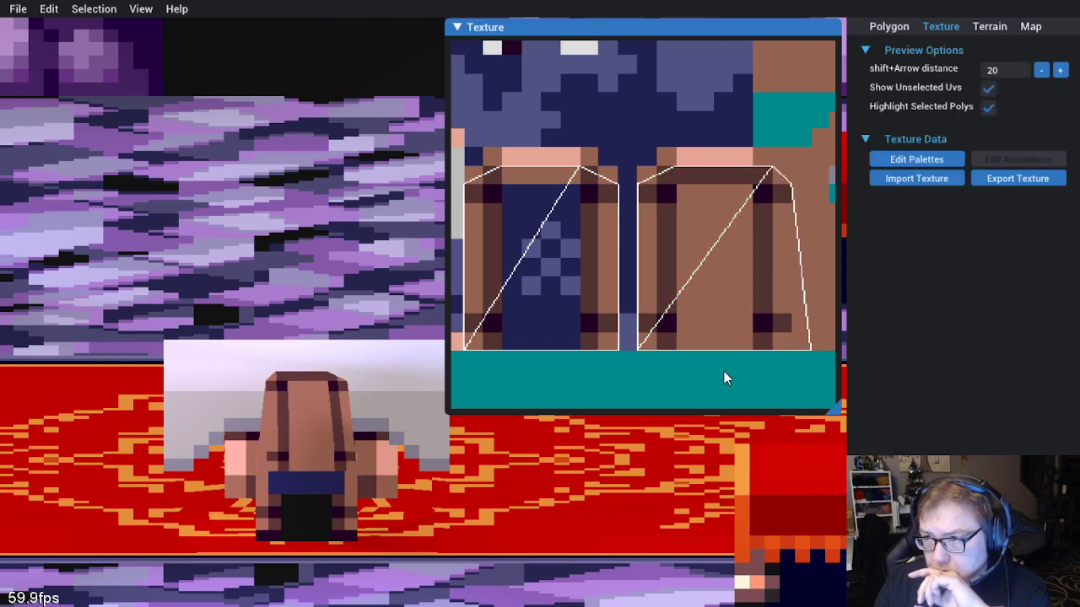
Move the upper rear polygon's UV point B to U 115, V 141 and point D to U 113, V 142
{"action": "scroll", "coordinate": [799, 298], "scroll_direction": "down", "scroll_amount": 4}
{"action": "scroll", "coordinate": [780, 302], "scroll_direction": "up", "scroll_amount": 1}
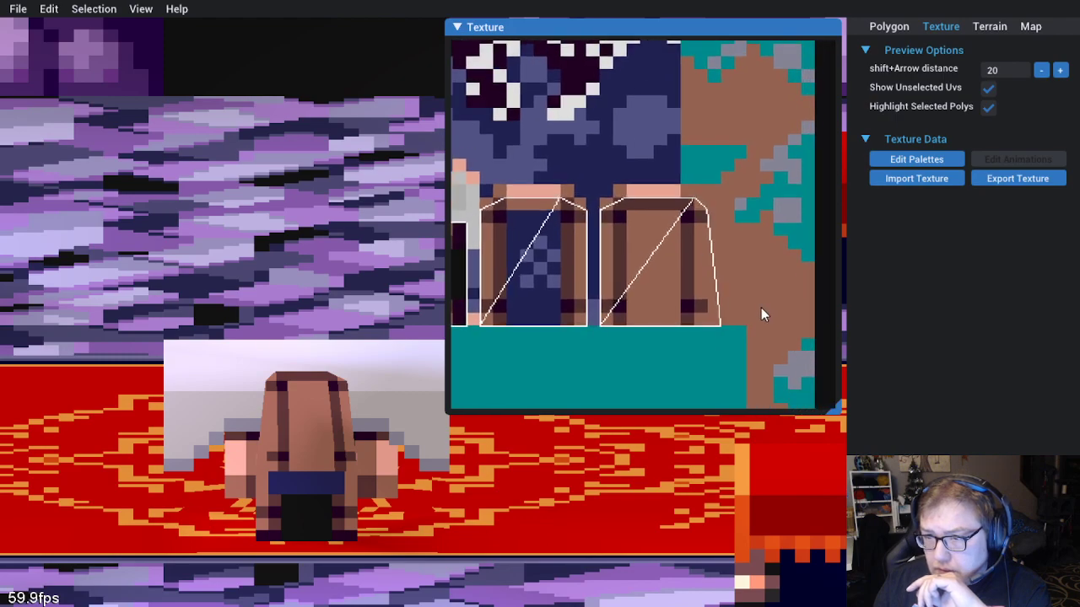
{"action": "left_click", "coordinate": [647, 301]}
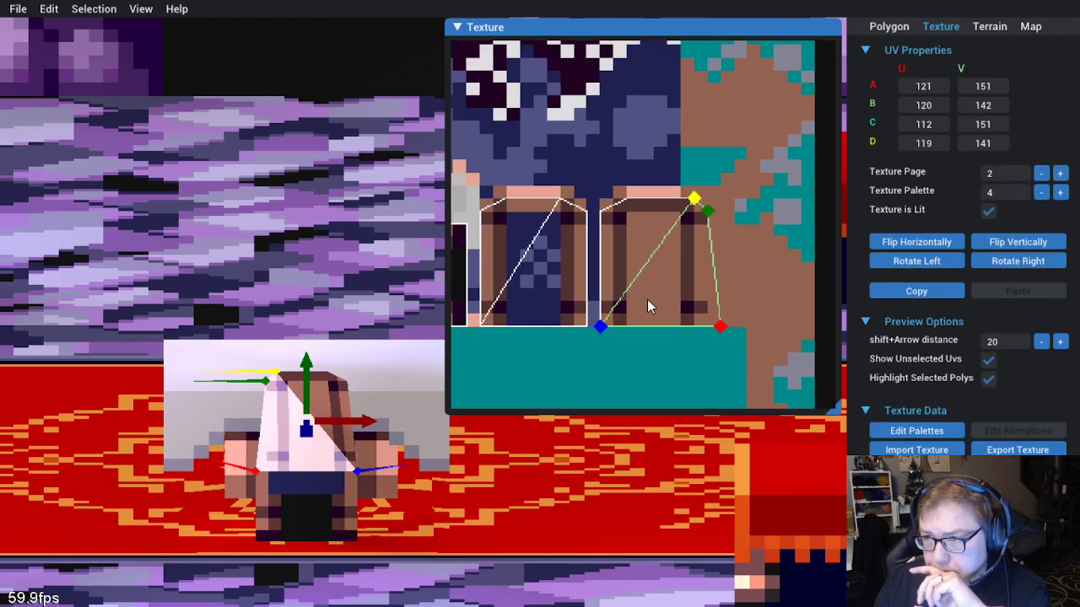
{"action": "key", "text": "ctrl+z"}
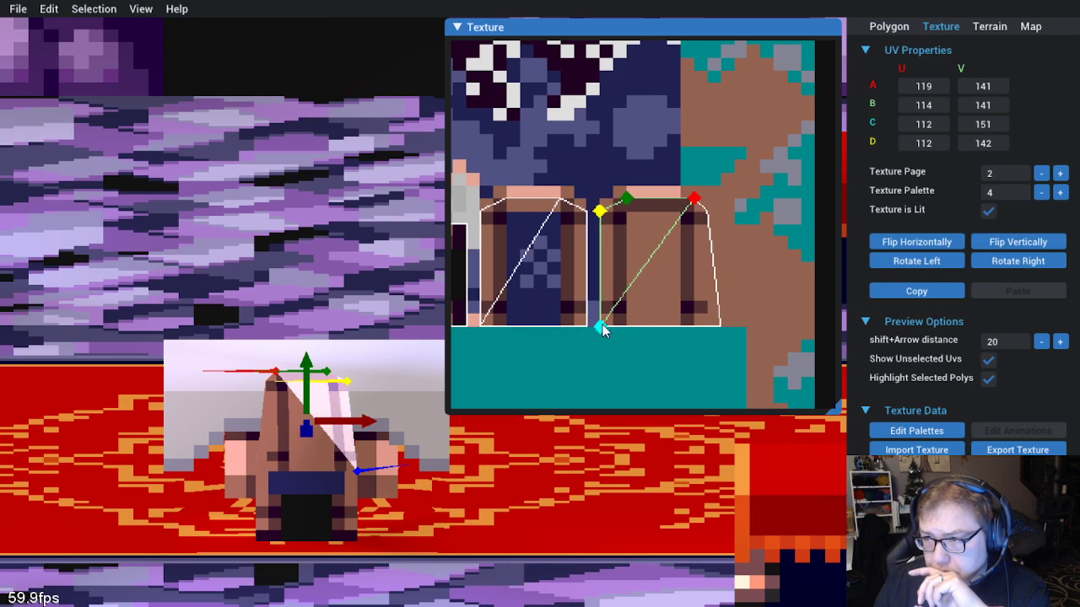
{"action": "left_click_drag", "start_coordinate": [628, 205], "coordinate": [615, 213]}
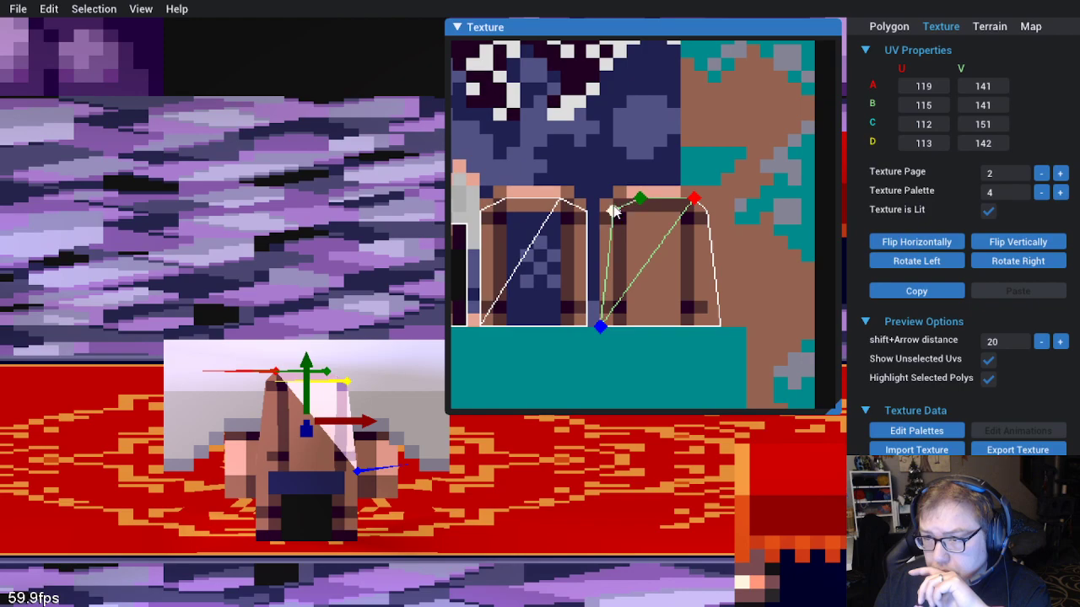
{"action": "left_click", "coordinate": [651, 391]}
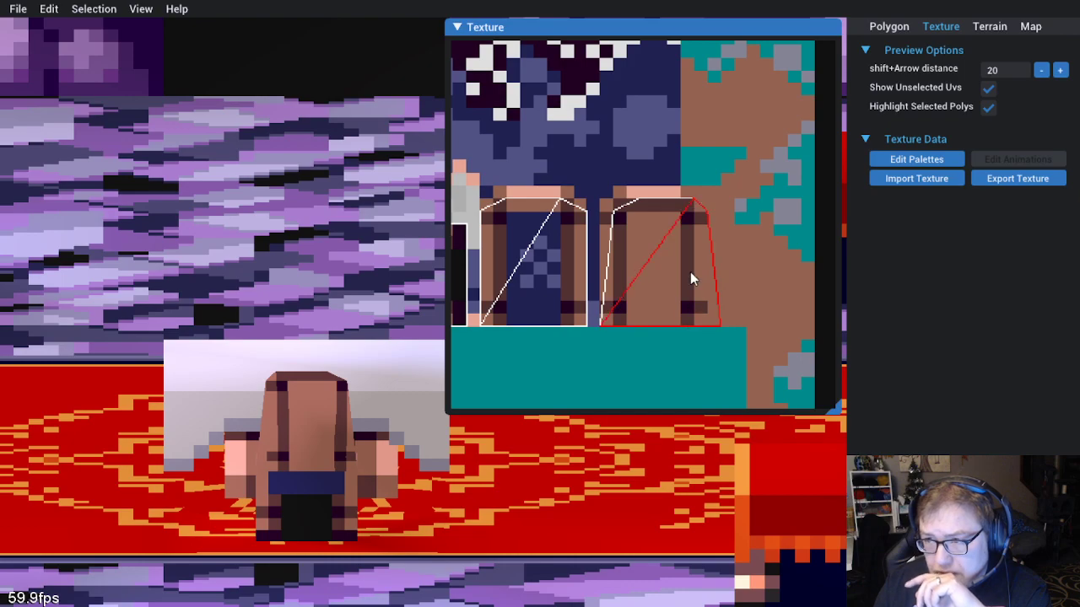
Lower both rear polygons' top UV points by one pixel, with the shared corner at U 119, V 142 and the lower polygon's B at U 120, V 143
{"action": "left_click", "coordinate": [618, 221]}
{"action": "left_click_drag", "start_coordinate": [640, 204], "coordinate": [639, 216]}
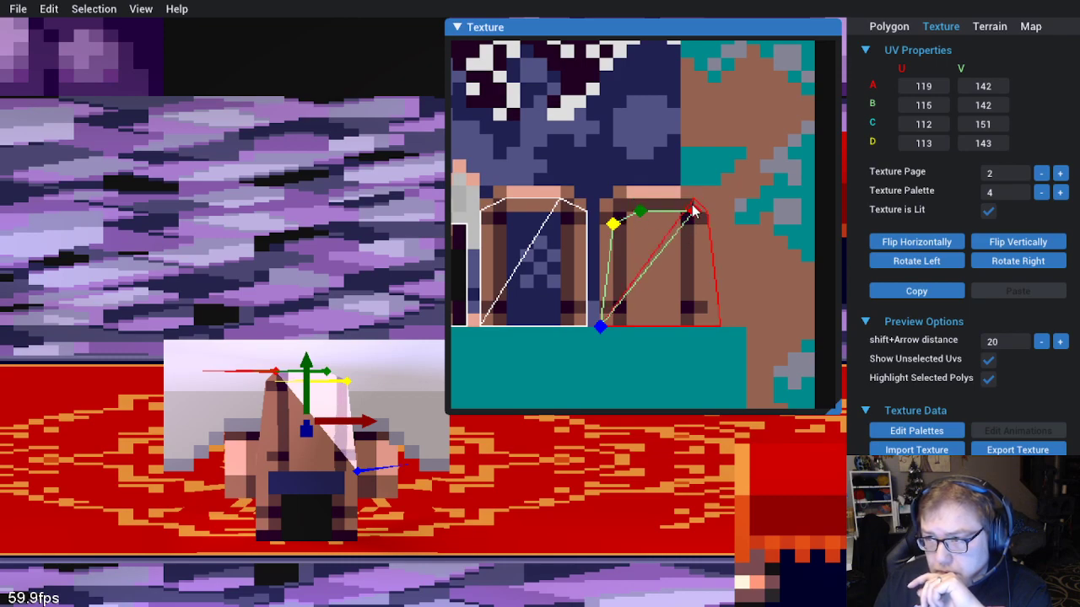
{"action": "left_click", "coordinate": [679, 274]}
{"action": "left_click_drag", "start_coordinate": [693, 199], "coordinate": [707, 226]}
{"action": "left_click", "coordinate": [637, 367]}
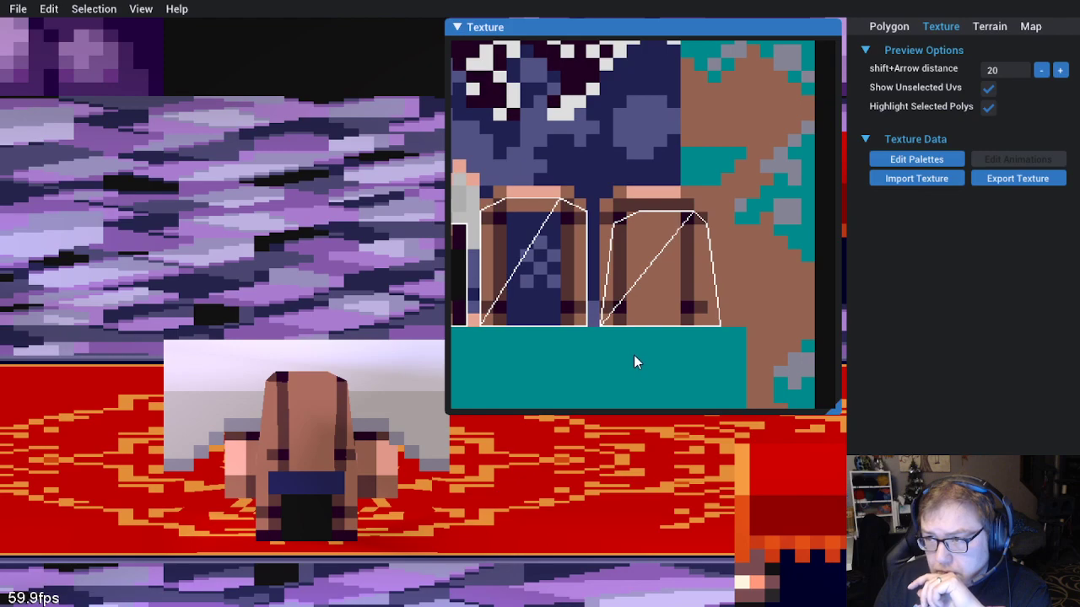
Try widening the lower rear polygon's outer UV edge, with point B at U 121, V 143 and point A at U 122, V 151
{"action": "scroll", "coordinate": [647, 212], "scroll_direction": "up", "scroll_amount": 2}
{"action": "left_click", "coordinate": [648, 211]}
{"action": "mouse_move", "coordinate": [647, 210]}
{"action": "left_mouse_down"}
{"action": "mouse_move", "coordinate": [616, 208]}
{"action": "mouse_move", "coordinate": [638, 209]}
{"action": "left_mouse_up"}
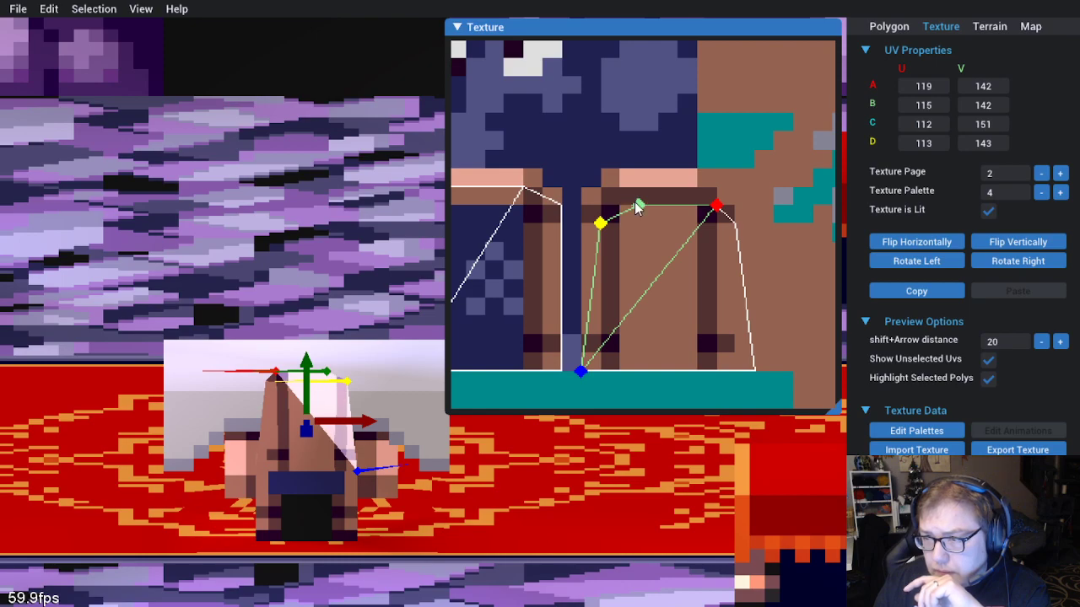
{"action": "left_click", "coordinate": [725, 245]}
{"action": "left_click_drag", "start_coordinate": [732, 232], "coordinate": [758, 234]}
{"action": "left_click_drag", "start_coordinate": [754, 371], "coordinate": [774, 371]}
{"action": "key", "text": "Left"}
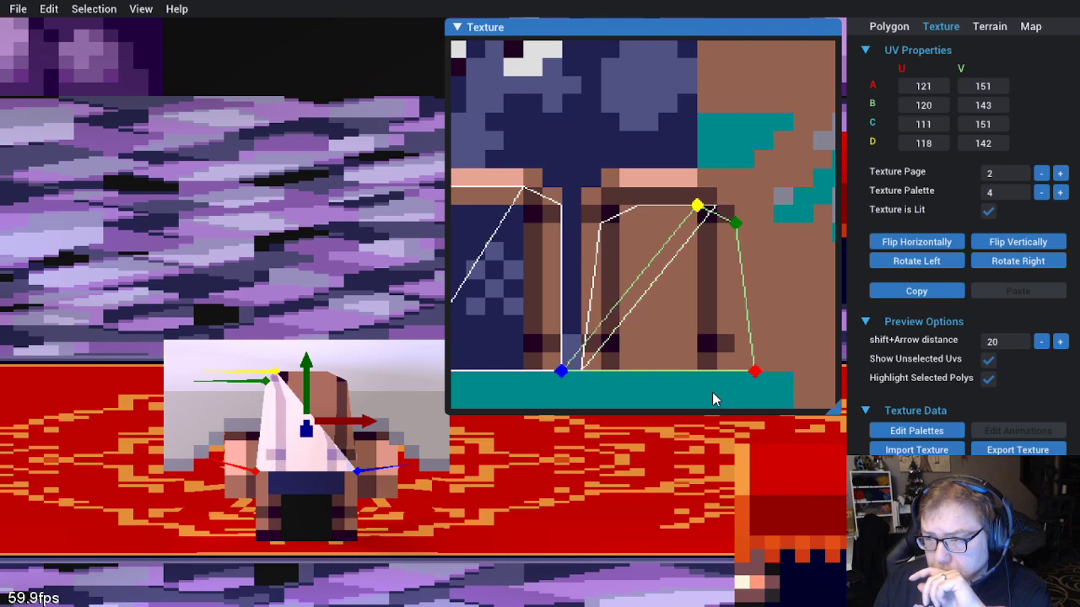
{"action": "key", "text": "Right"}
{"action": "left_click", "coordinate": [686, 401]}
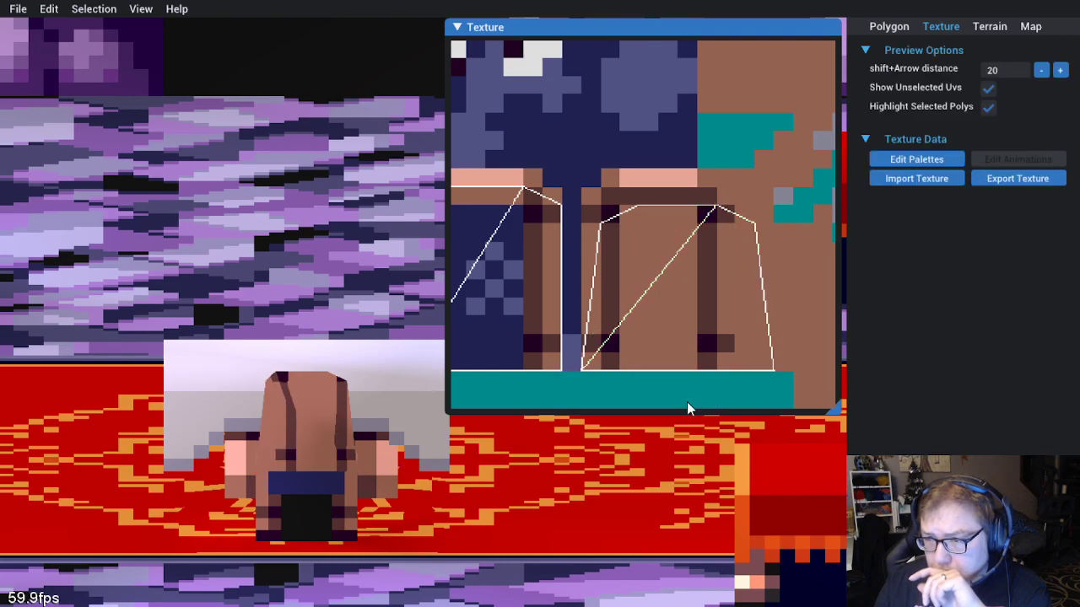
Return the lower rear polygon's UV point B to U 120, V 143 and point A to U 121, V 151
{"action": "left_click", "coordinate": [705, 290]}
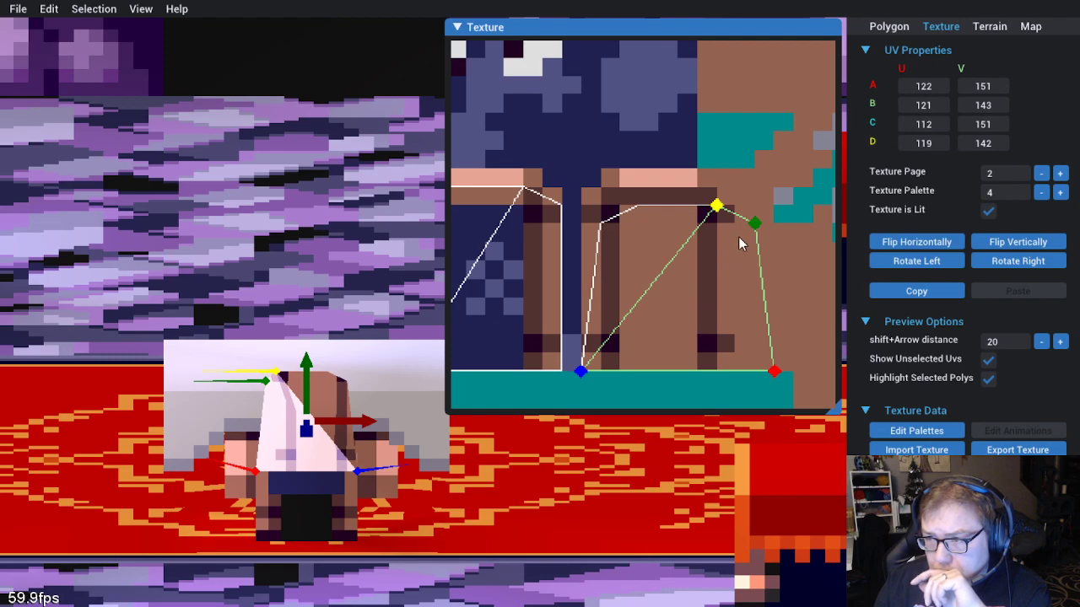
{"action": "left_click_drag", "start_coordinate": [748, 224], "coordinate": [734, 223]}
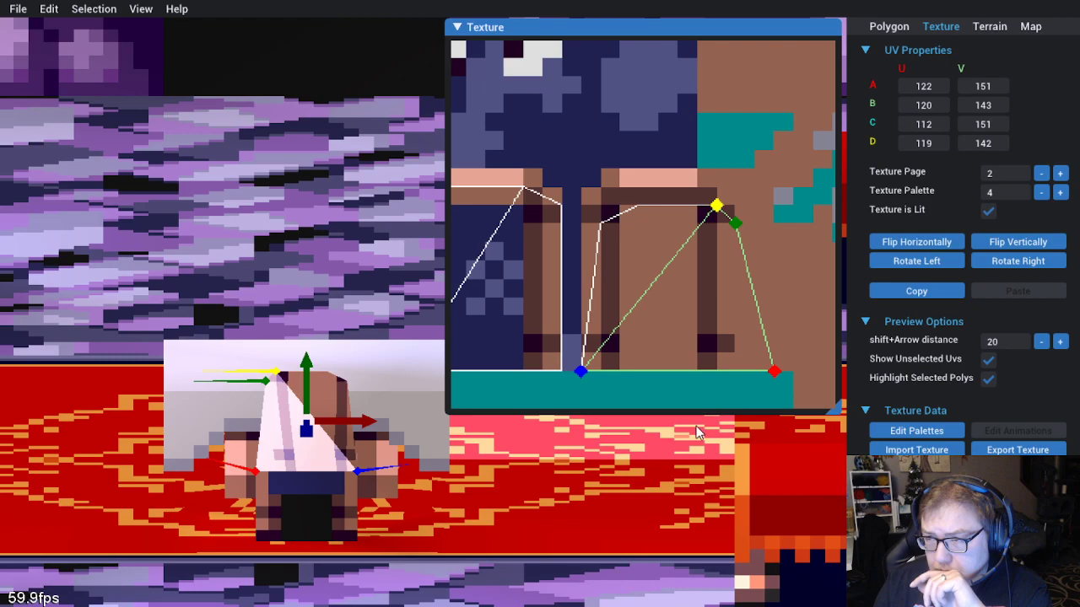
{"action": "left_click_drag", "start_coordinate": [775, 374], "coordinate": [755, 371]}
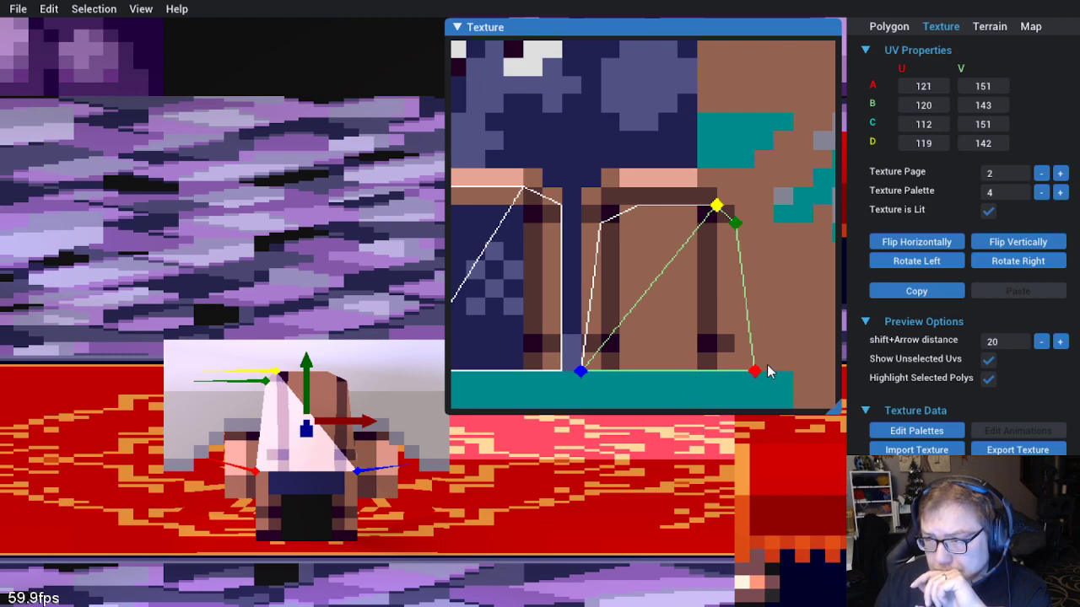
{"action": "left_click", "coordinate": [724, 357]}
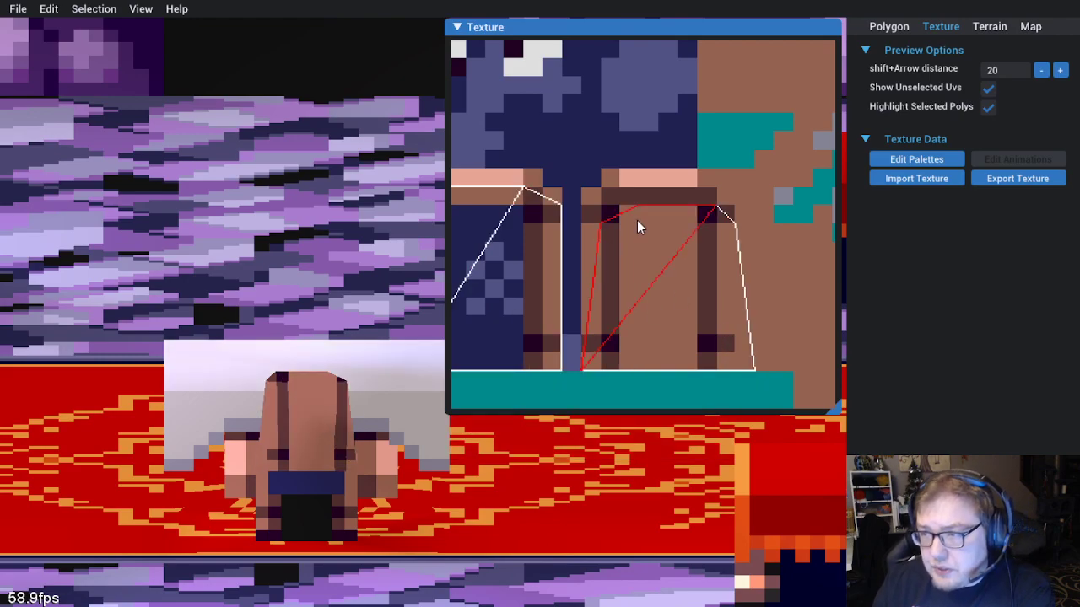
Raise both rear polygons' top UV points by two pixels to cover the light top rail, with the shared corner at U 119, V 140
{"action": "left_click", "coordinate": [600, 223]}
{"action": "left_click_drag", "start_coordinate": [600, 223], "coordinate": [660, 169]}
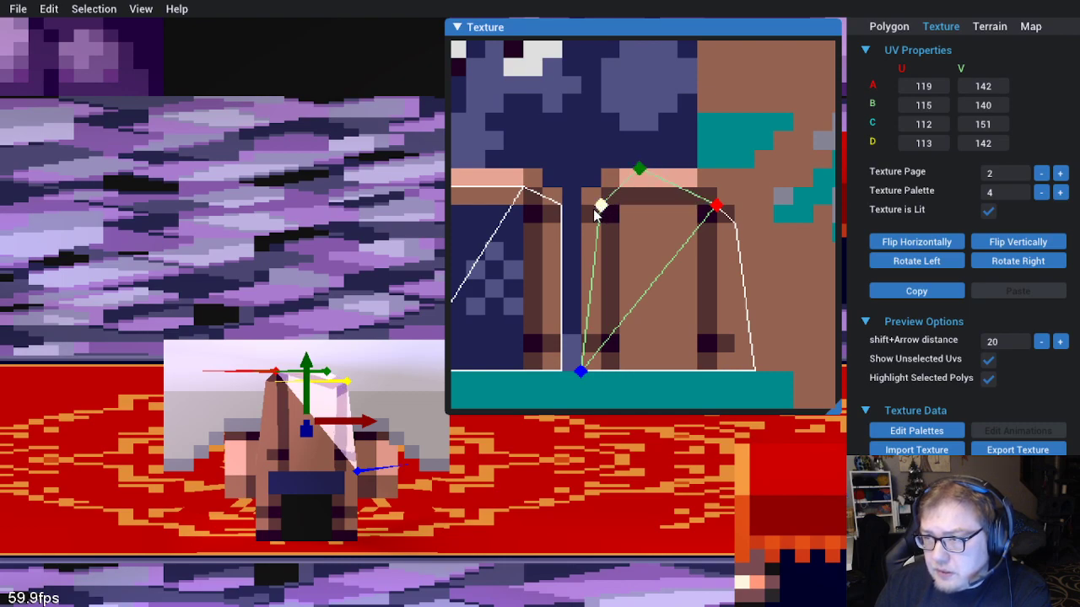
{"action": "left_click_drag", "start_coordinate": [602, 205], "coordinate": [599, 196]}
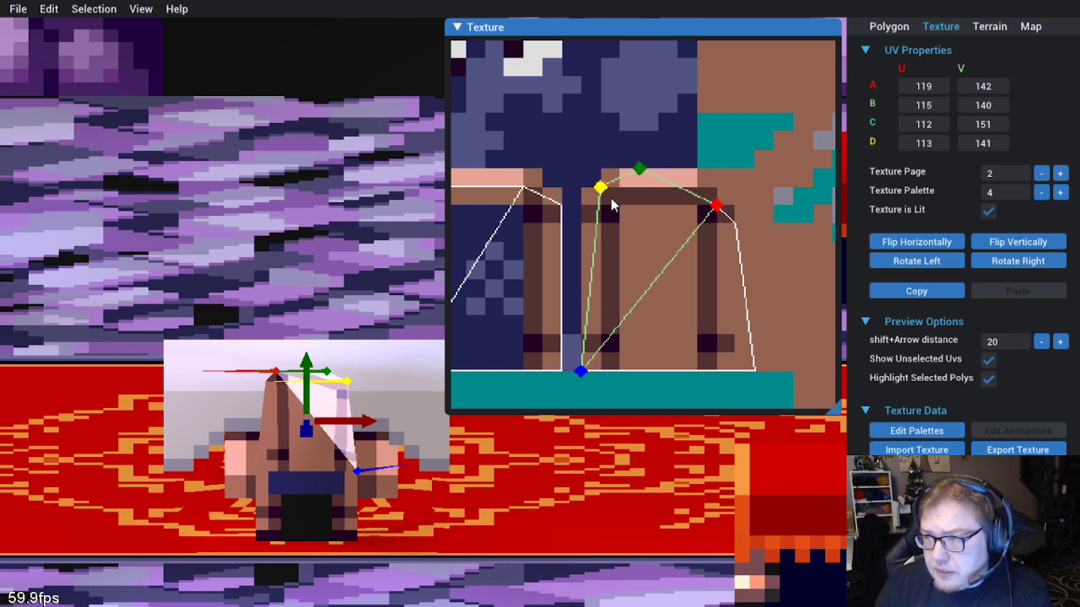
{"action": "left_click_drag", "start_coordinate": [716, 206], "coordinate": [715, 169]}
{"action": "left_click", "coordinate": [713, 207]}
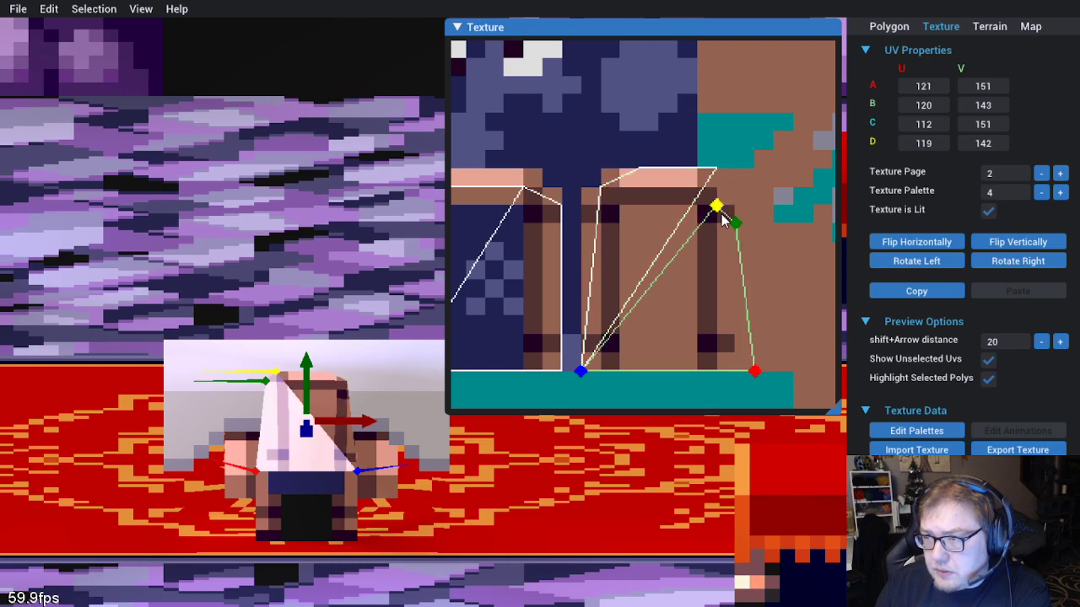
{"action": "left_click_drag", "start_coordinate": [715, 207], "coordinate": [717, 170]}
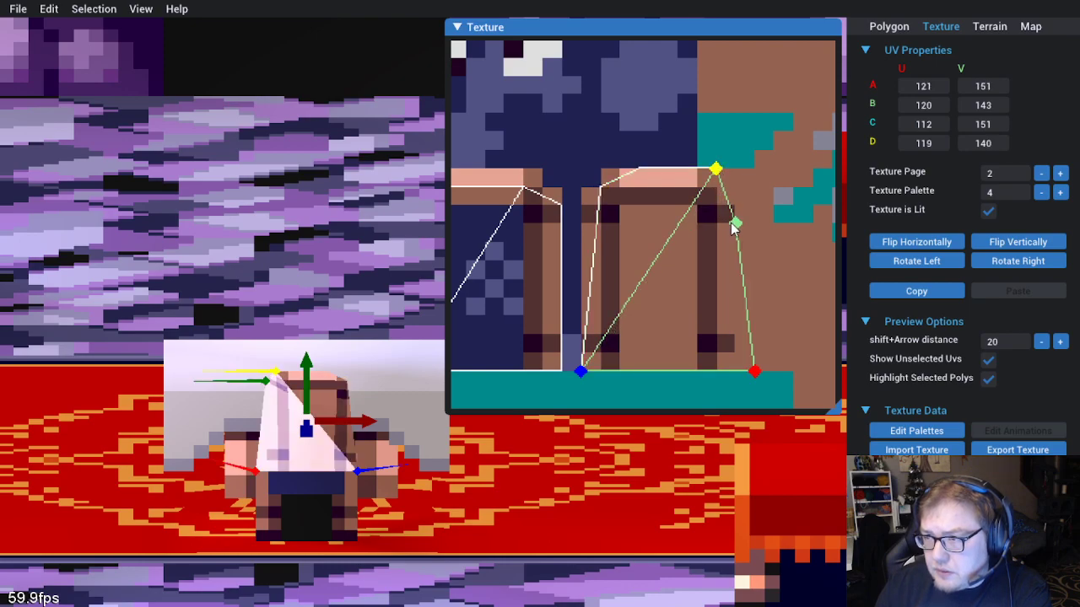
{"action": "left_click_drag", "start_coordinate": [736, 224], "coordinate": [735, 188]}
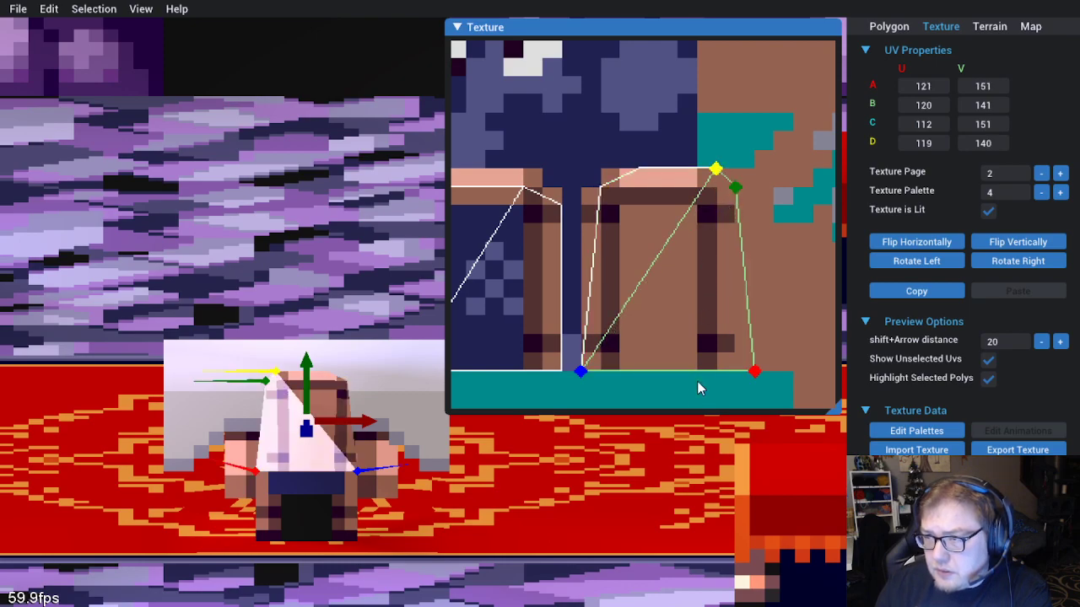
{"action": "key", "text": "Escape"}
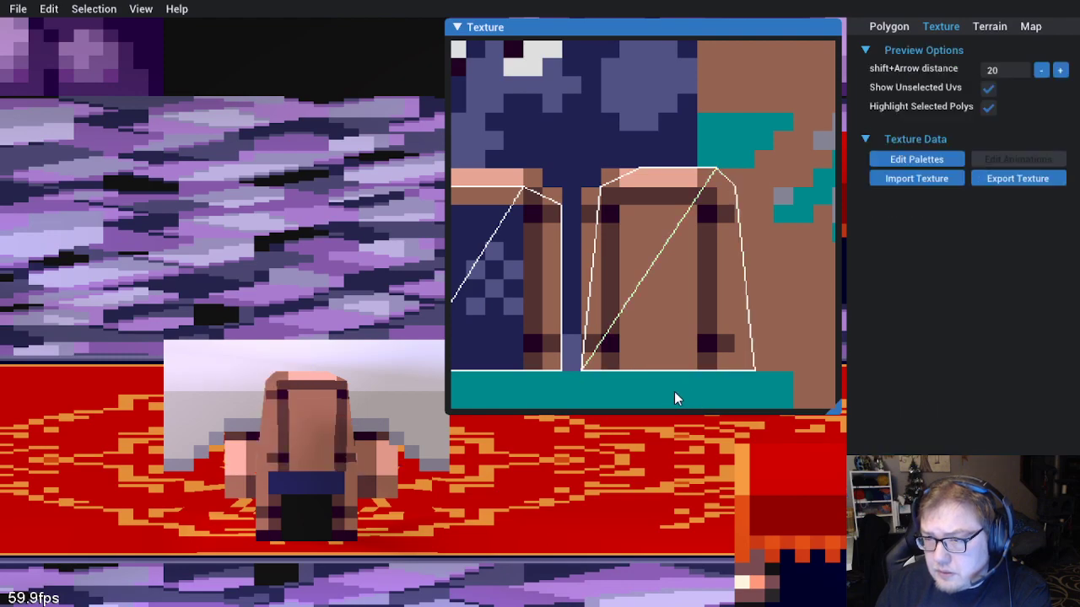
Try moving the rear polygons' shared top UV corner inward to U 118, V 140 on both polygons
{"action": "left_click", "coordinate": [699, 222]}
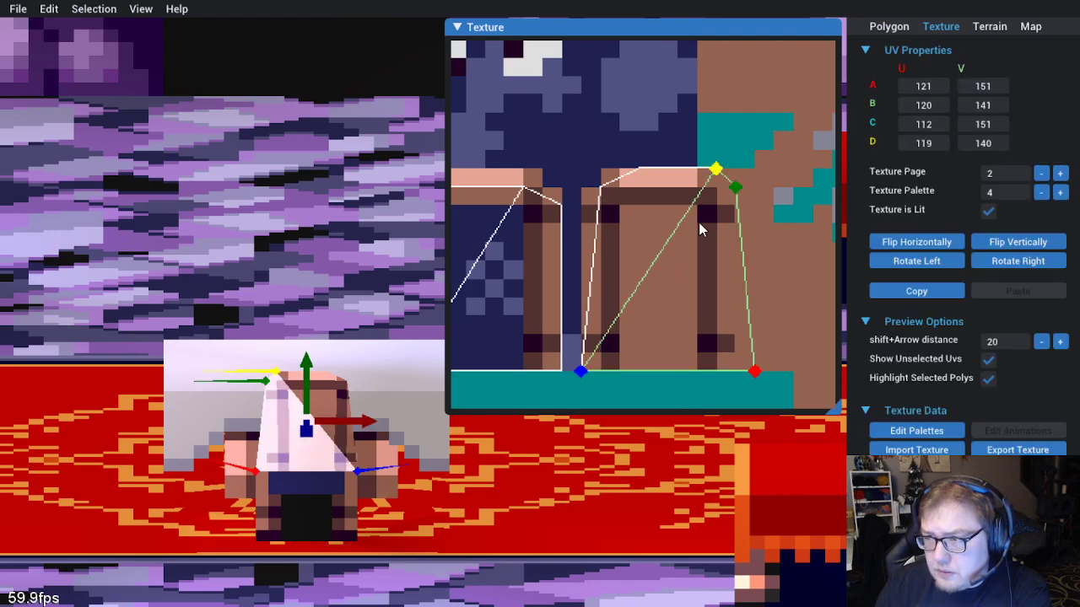
{"action": "left_click_drag", "start_coordinate": [712, 172], "coordinate": [707, 174]}
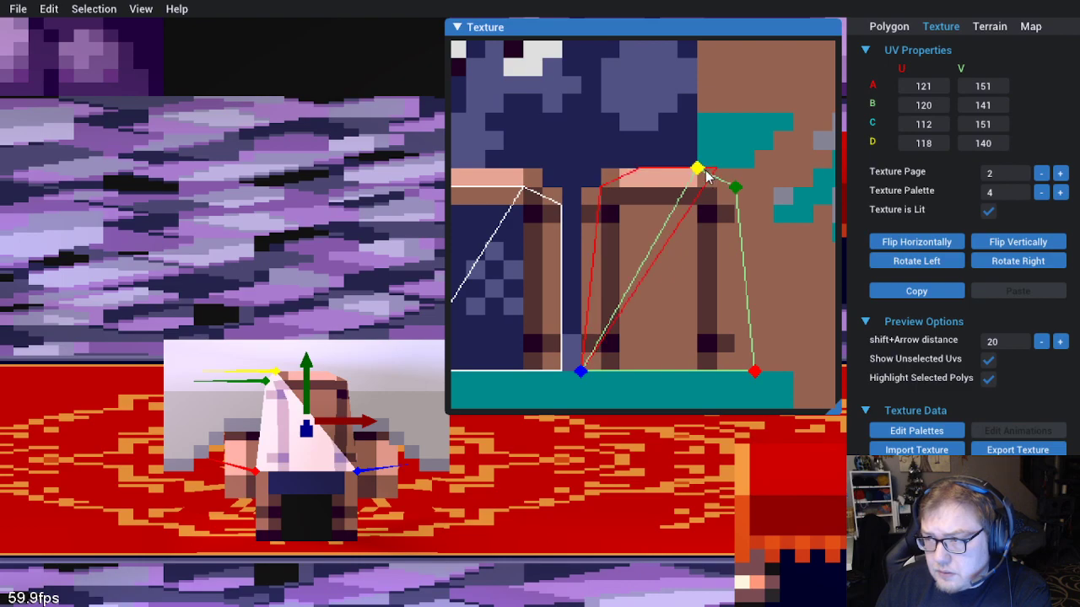
{"action": "left_click", "coordinate": [615, 233]}
{"action": "left_click_drag", "start_coordinate": [707, 179], "coordinate": [688, 179]}
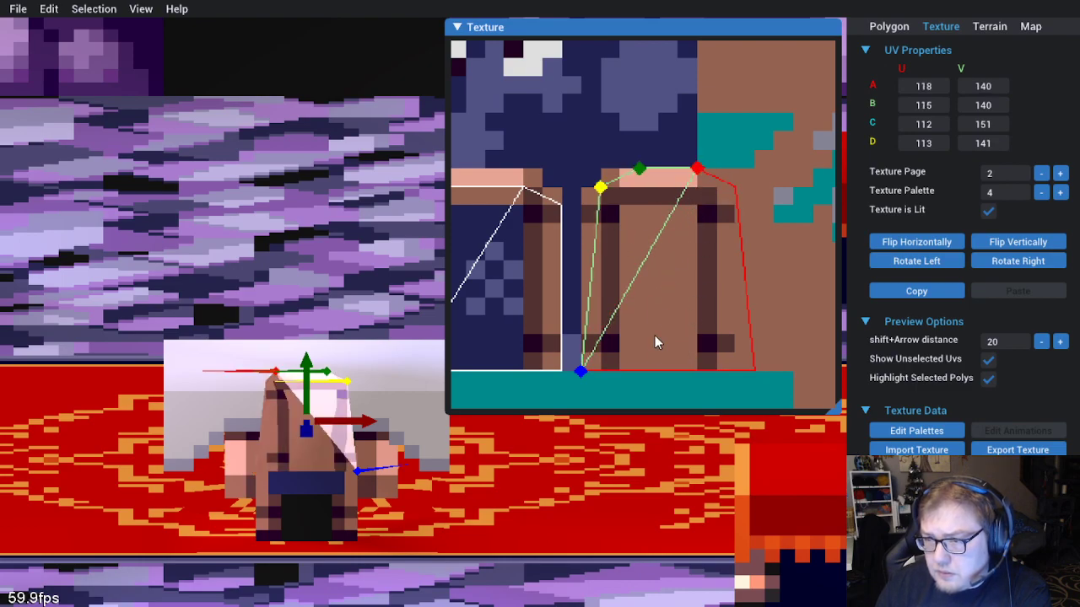
{"action": "left_click", "coordinate": [653, 373]}
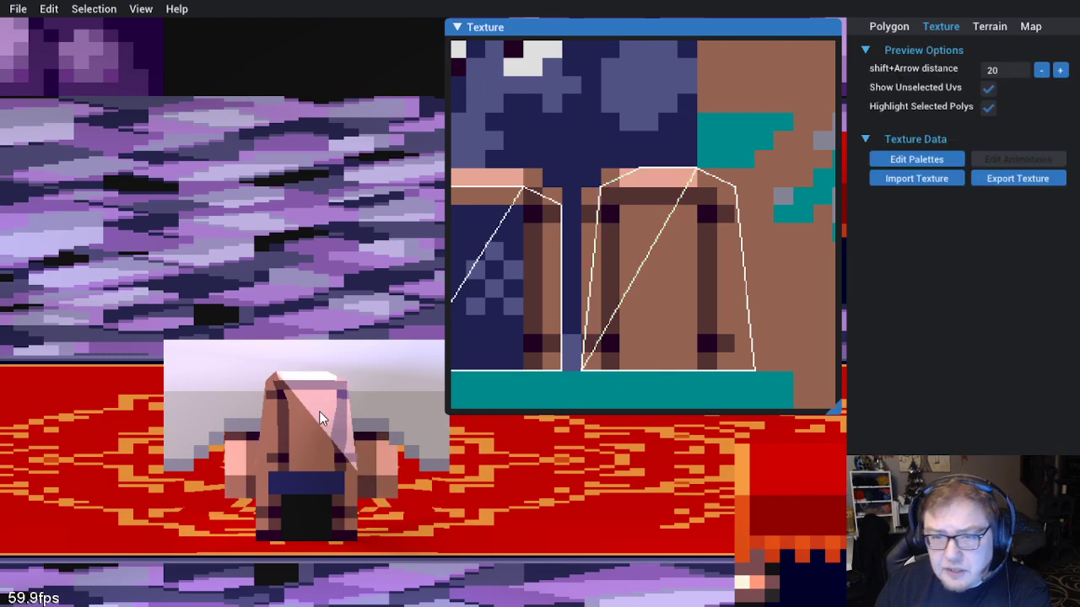
Set both rear polygons' shared top UV corner to U 119, V 140, and move the lower polygon's A to U 122 and B to U 121
{"action": "left_click", "coordinate": [617, 287]}
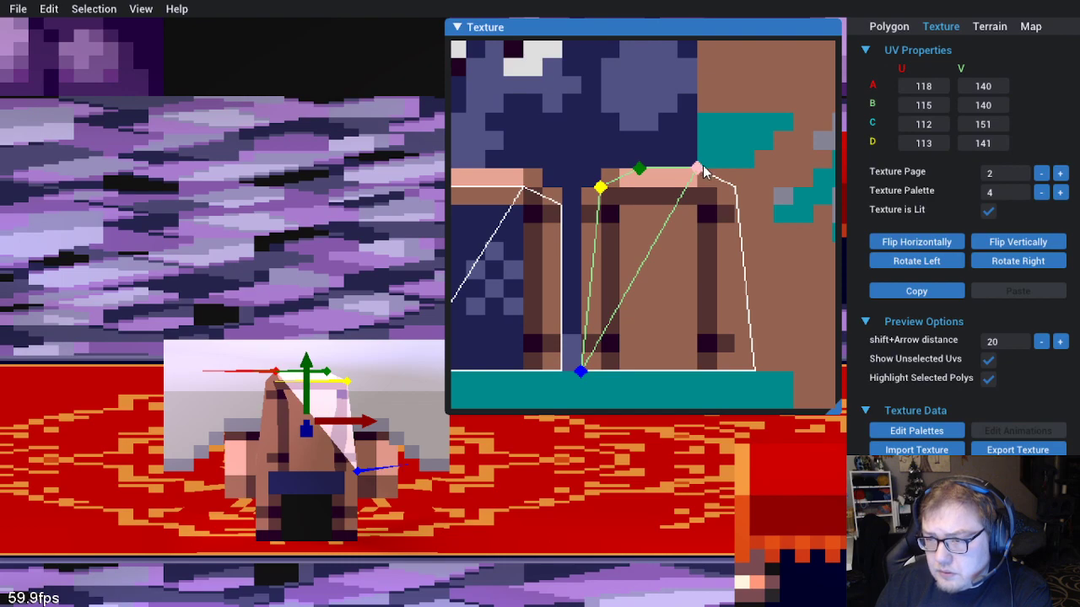
{"action": "left_click_drag", "start_coordinate": [713, 172], "coordinate": [720, 171]}
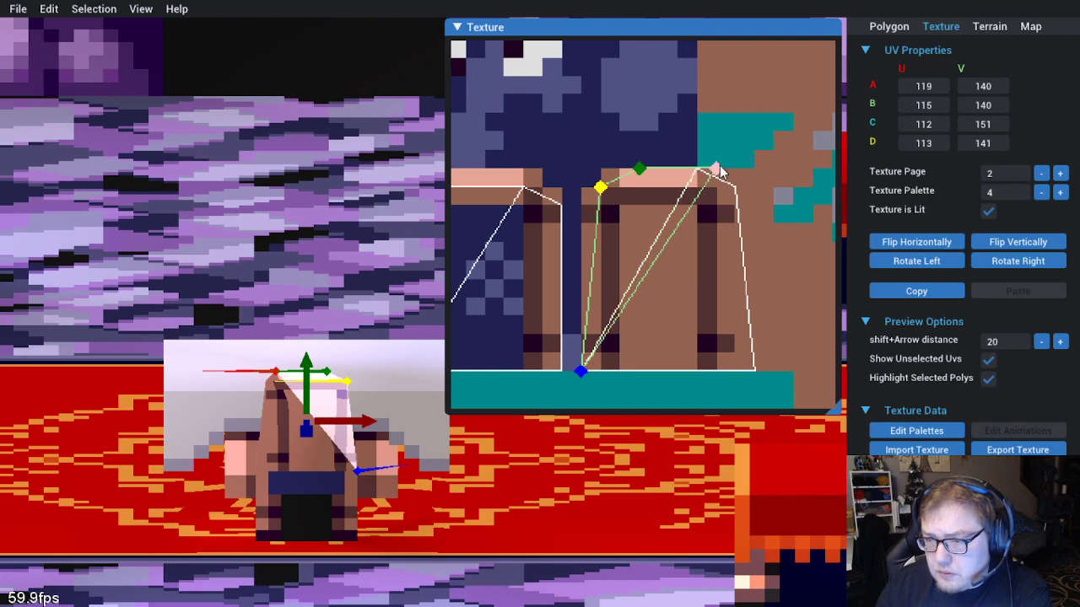
{"action": "left_click", "coordinate": [709, 265]}
{"action": "left_click_drag", "start_coordinate": [696, 319], "coordinate": [705, 319]}
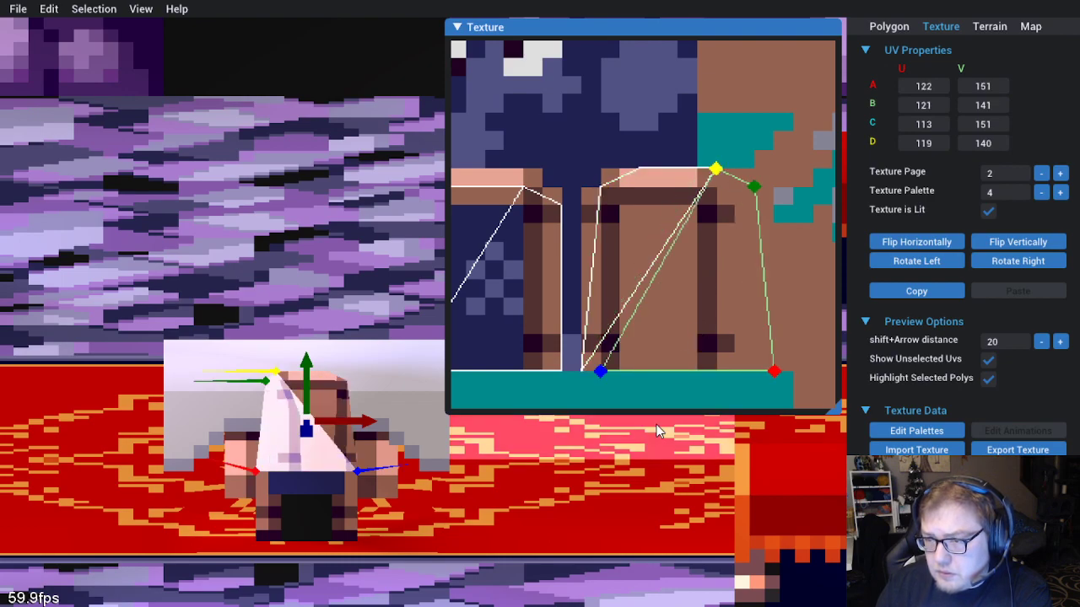
{"action": "left_click_drag", "start_coordinate": [601, 374], "coordinate": [580, 373]}
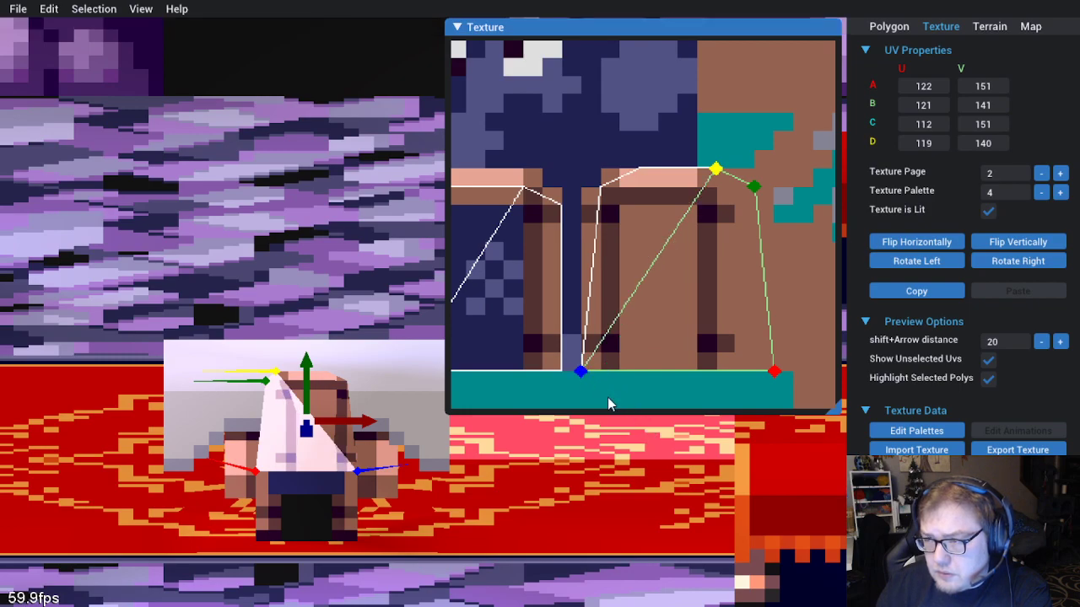
{"action": "left_click", "coordinate": [608, 399]}
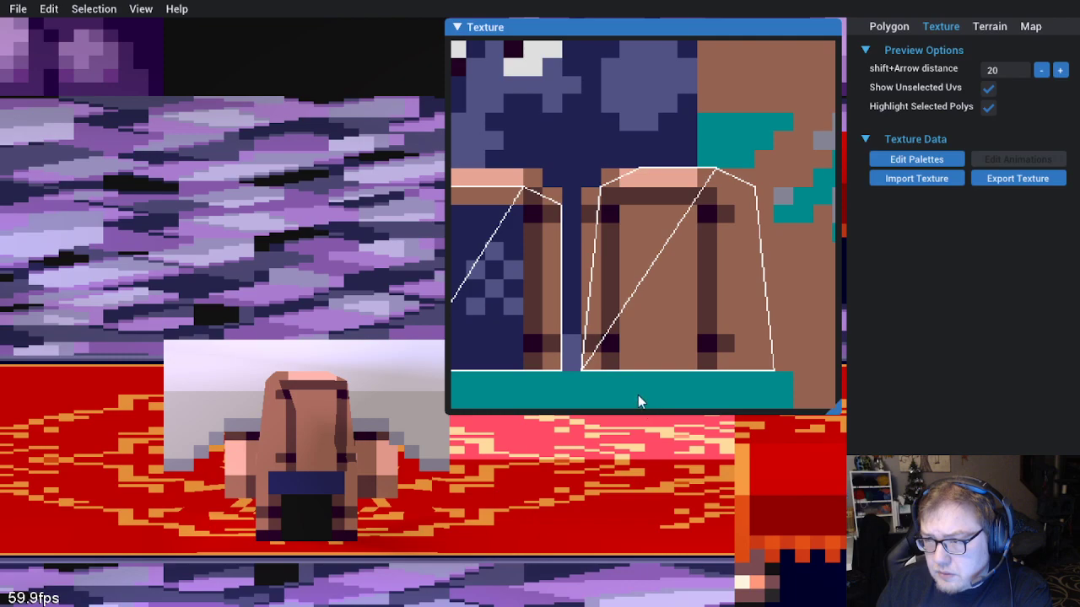
Bring the lower rear polygon's UV point B back to U 120, V 141 and point A to U 121, V 151
{"action": "left_click", "coordinate": [679, 335]}
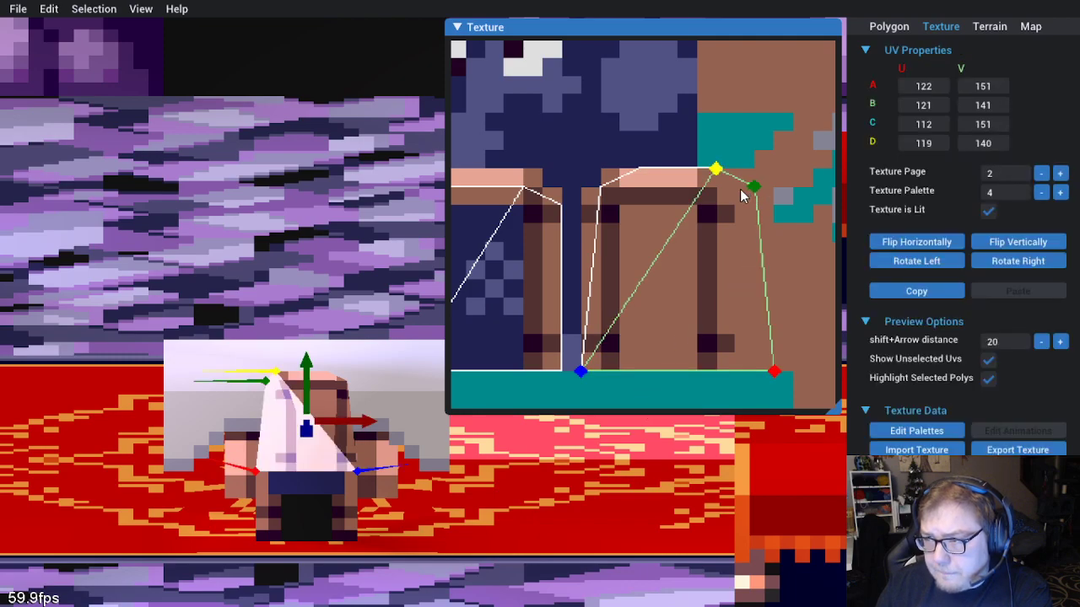
{"action": "left_click_drag", "start_coordinate": [751, 189], "coordinate": [735, 188]}
{"action": "left_click_drag", "start_coordinate": [774, 377], "coordinate": [755, 377]}
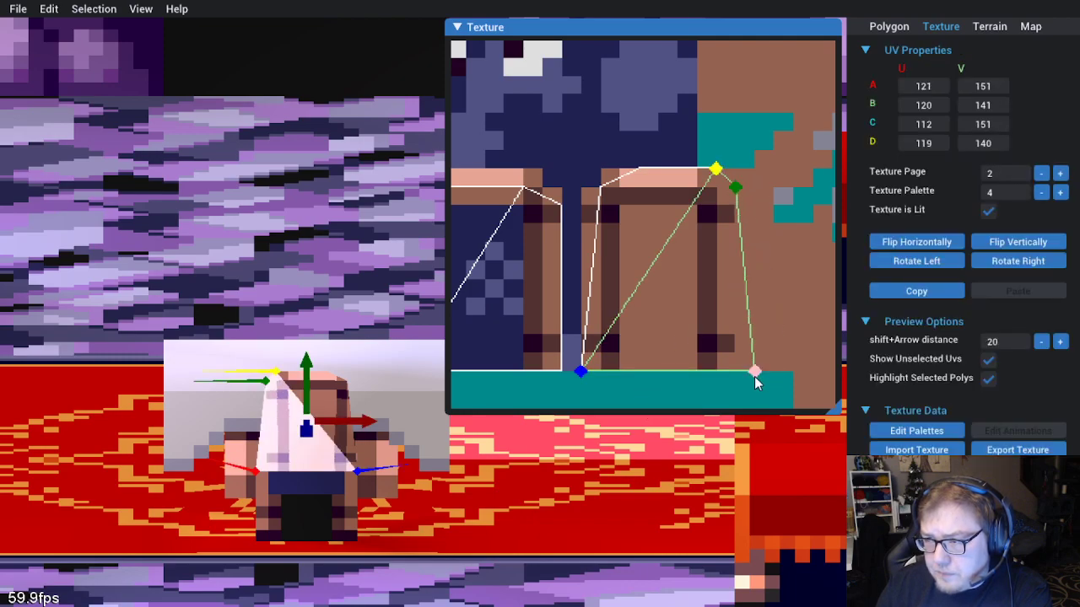
Examine the chair's back in the map from several angles and distances with the lower rear polygon selected
{"action": "left_click", "coordinate": [716, 394]}
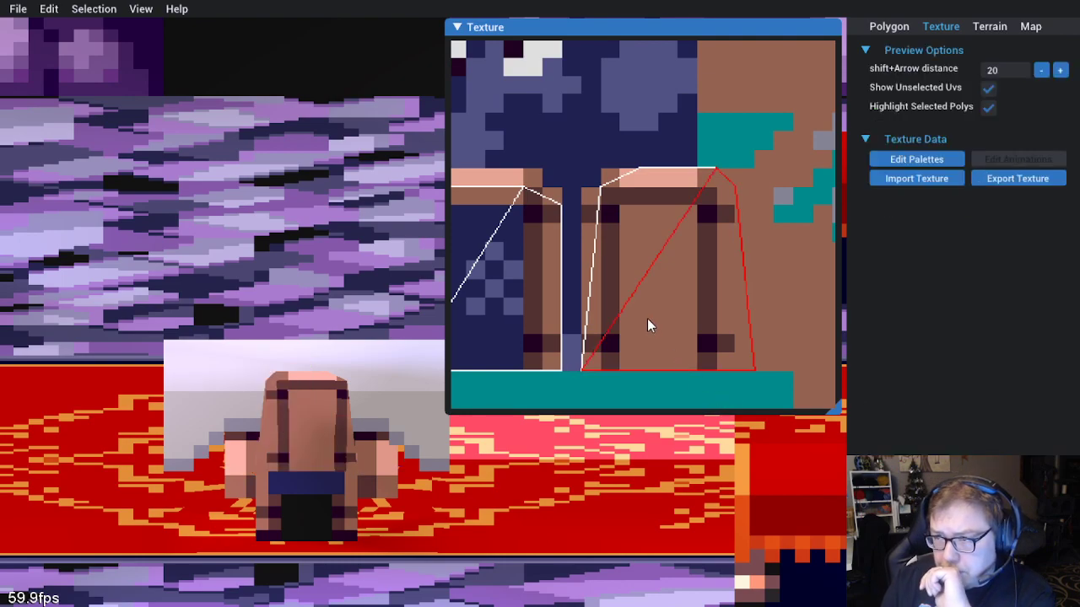
{"action": "left_click", "coordinate": [297, 441]}
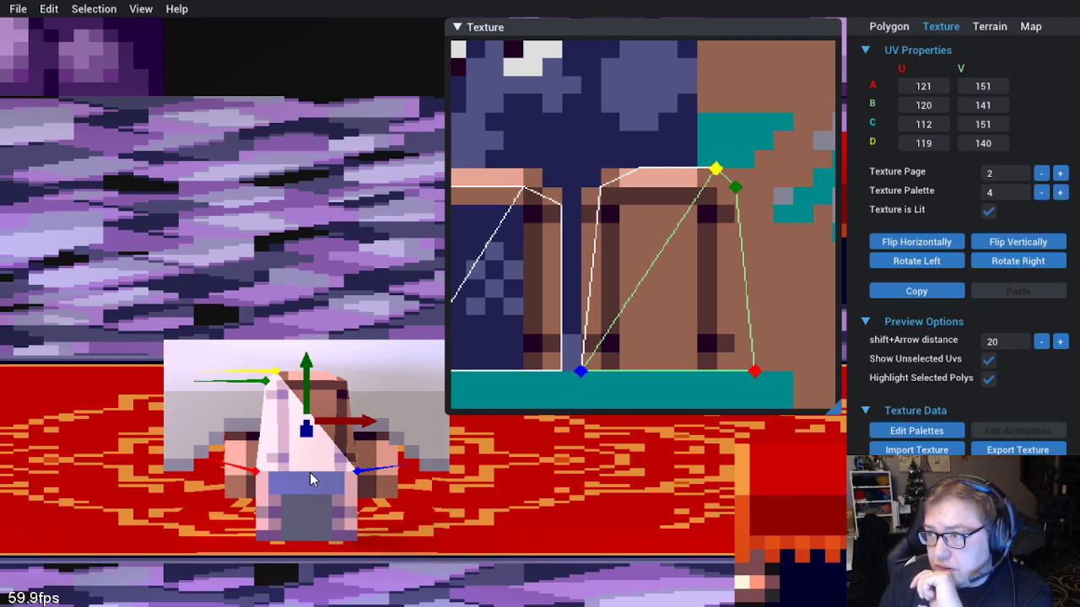
{"action": "left_click", "coordinate": [652, 315]}
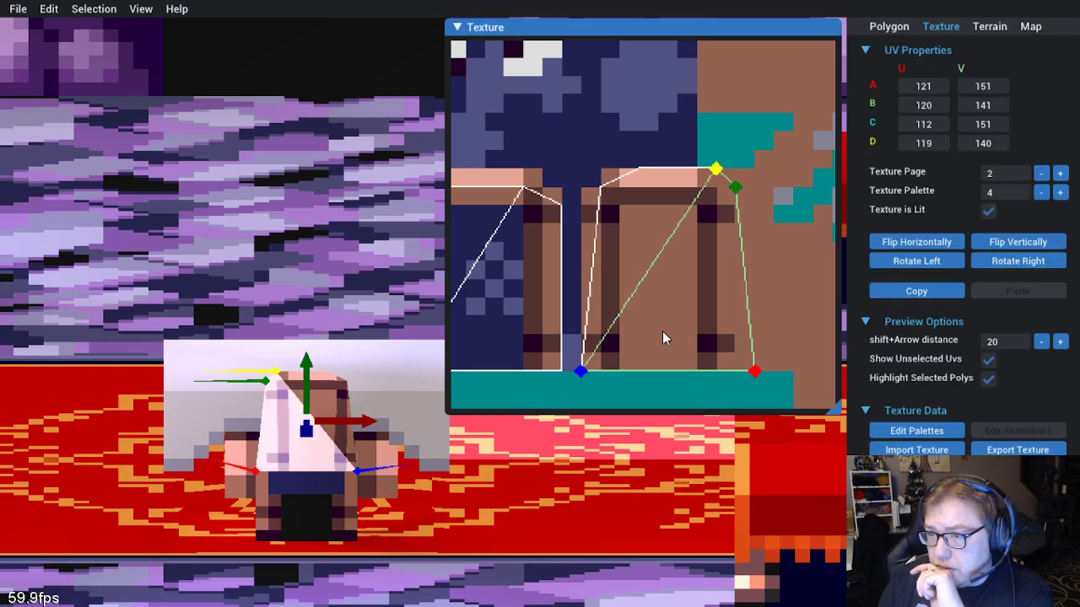
{"action": "left_click", "coordinate": [889, 30]}
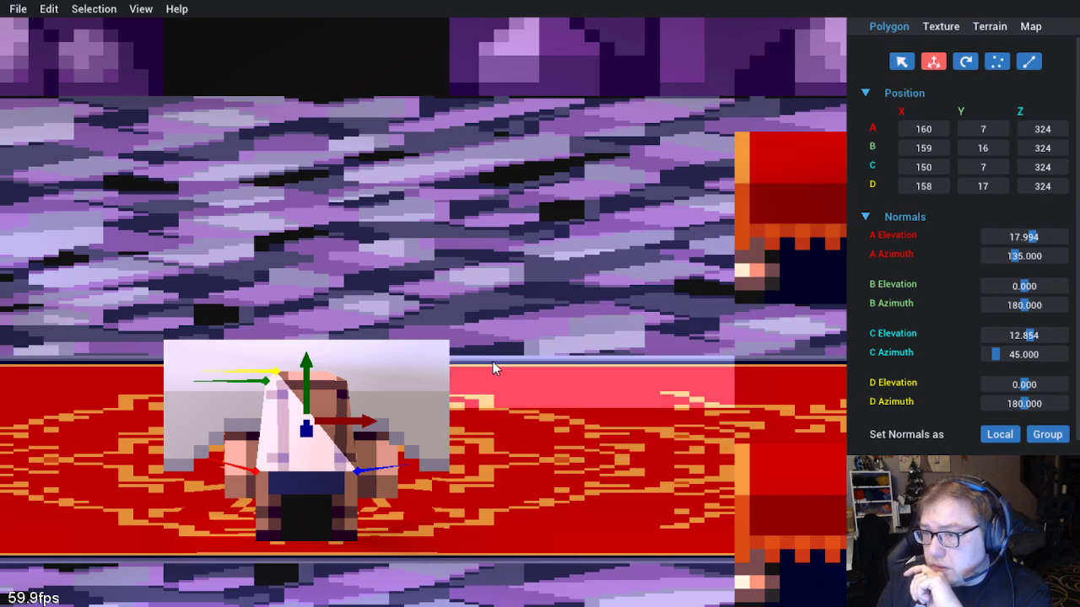
{"action": "scroll", "coordinate": [494, 360], "scroll_direction": "down", "scroll_amount": 5}
{"action": "scroll", "coordinate": [488, 360], "scroll_direction": "up", "scroll_amount": 10}
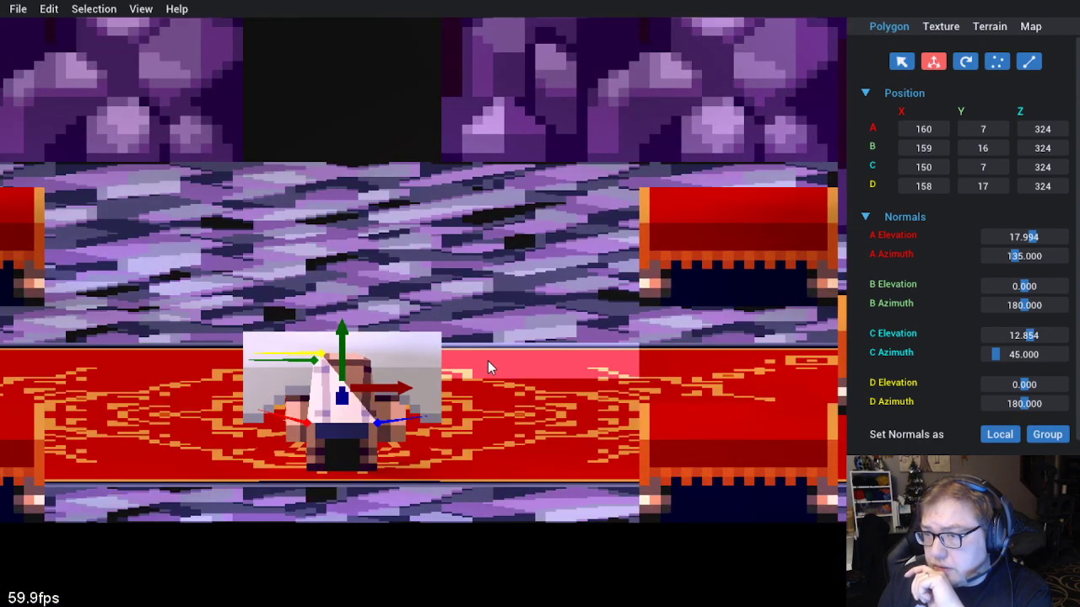
{"action": "scroll", "coordinate": [485, 378], "scroll_direction": "up", "scroll_amount": 3}
{"action": "scroll", "coordinate": [489, 375], "scroll_direction": "down", "scroll_amount": 5}
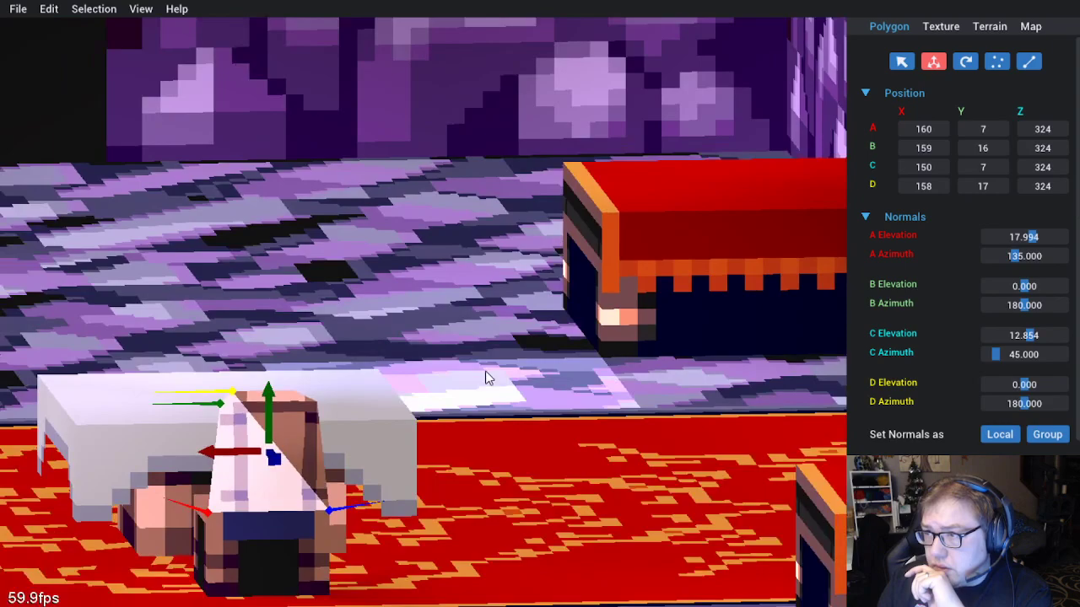
{"action": "scroll", "coordinate": [476, 380], "scroll_direction": "up", "scroll_amount": 3}
{"action": "scroll", "coordinate": [476, 375], "scroll_direction": "up", "scroll_amount": 3}
{"action": "scroll", "coordinate": [481, 368], "scroll_direction": "down", "scroll_amount": 4}
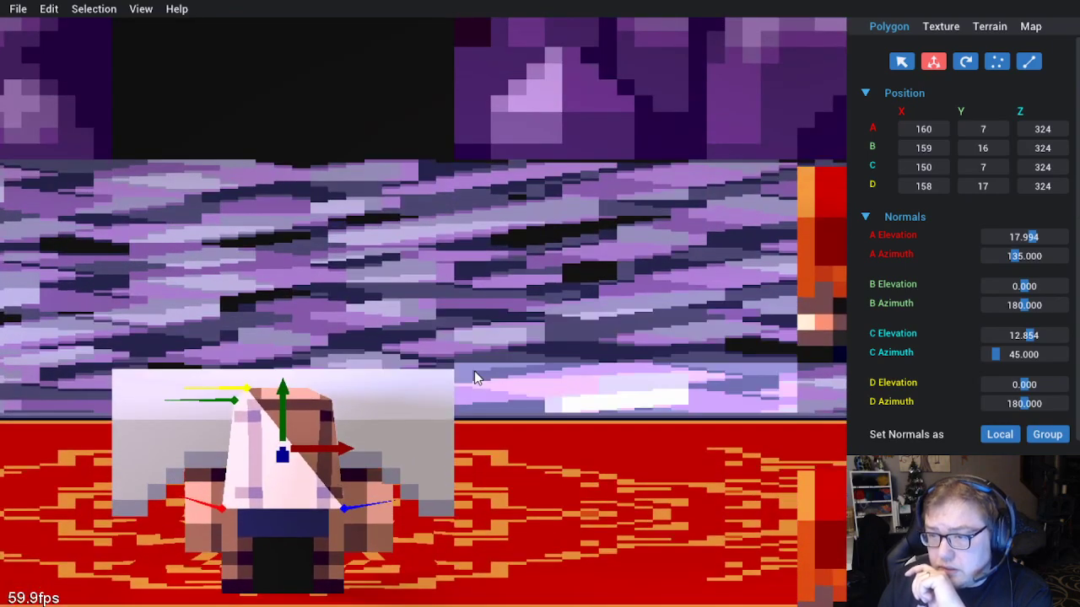
{"action": "scroll", "coordinate": [474, 371], "scroll_direction": "up", "scroll_amount": 1}
{"action": "left_click", "coordinate": [956, 36]}
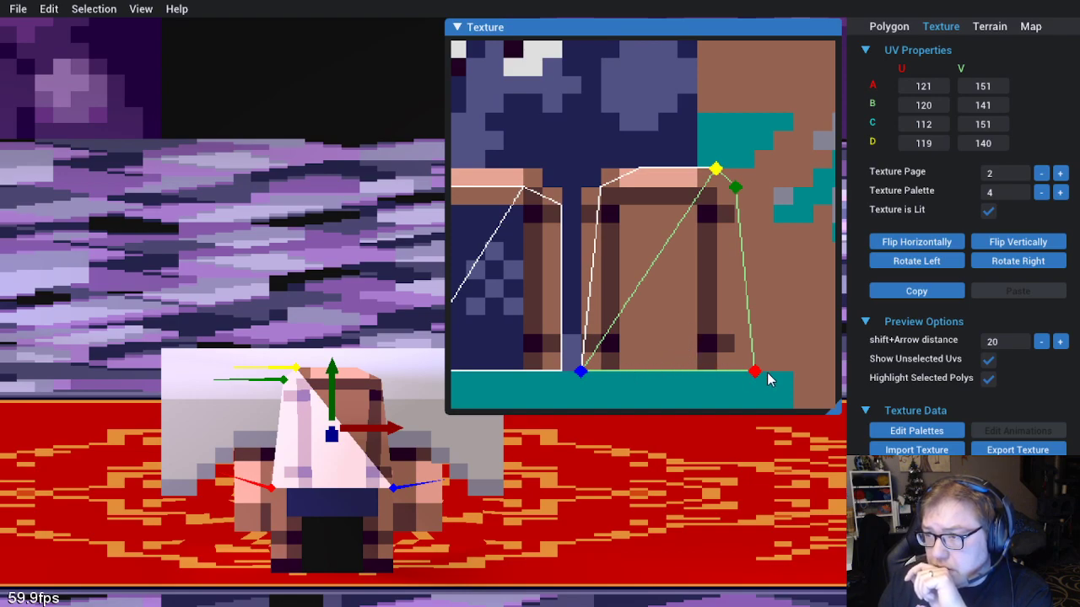
Widen the rear UV outline by setting the lower polygon's A to U 122, B to U 121, and the shared top corner to U 120, V 140
{"action": "mouse_move", "coordinate": [756, 372]}
{"action": "left_mouse_down"}
{"action": "mouse_move", "coordinate": [771, 379]}
{"action": "mouse_move", "coordinate": [769, 367]}
{"action": "mouse_move", "coordinate": [755, 371]}
{"action": "left_mouse_up"}
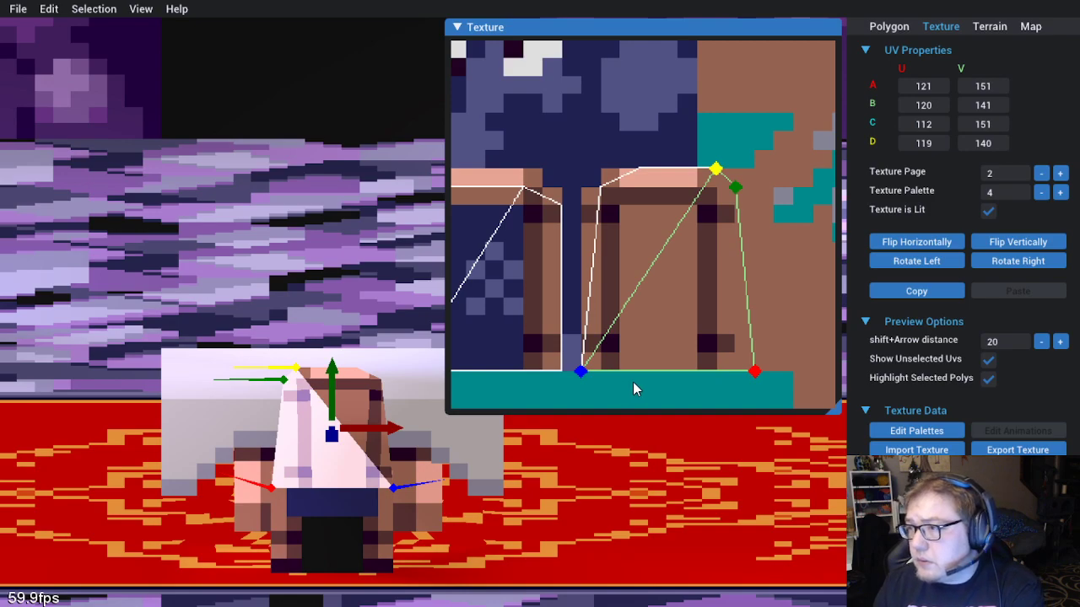
{"action": "mouse_move", "coordinate": [753, 370]}
{"action": "left_mouse_down"}
{"action": "mouse_move", "coordinate": [744, 370]}
{"action": "mouse_move", "coordinate": [765, 372]}
{"action": "mouse_move", "coordinate": [743, 375]}
{"action": "mouse_move", "coordinate": [763, 376]}
{"action": "left_mouse_up"}
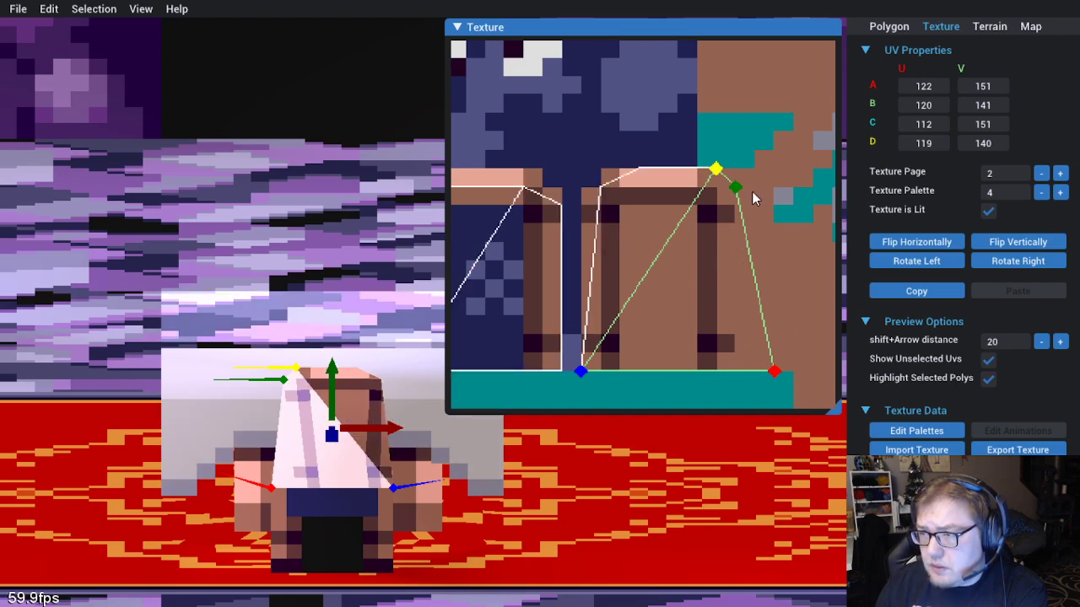
{"action": "left_click_drag", "start_coordinate": [736, 193], "coordinate": [734, 168]}
{"action": "left_click", "coordinate": [716, 171]}
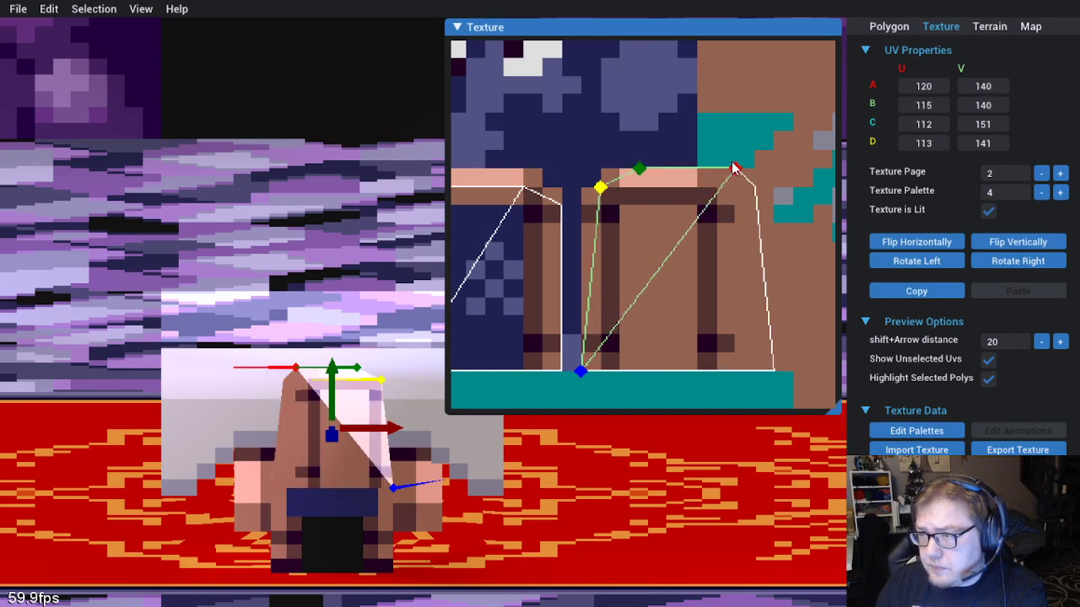
{"action": "left_click", "coordinate": [669, 383]}
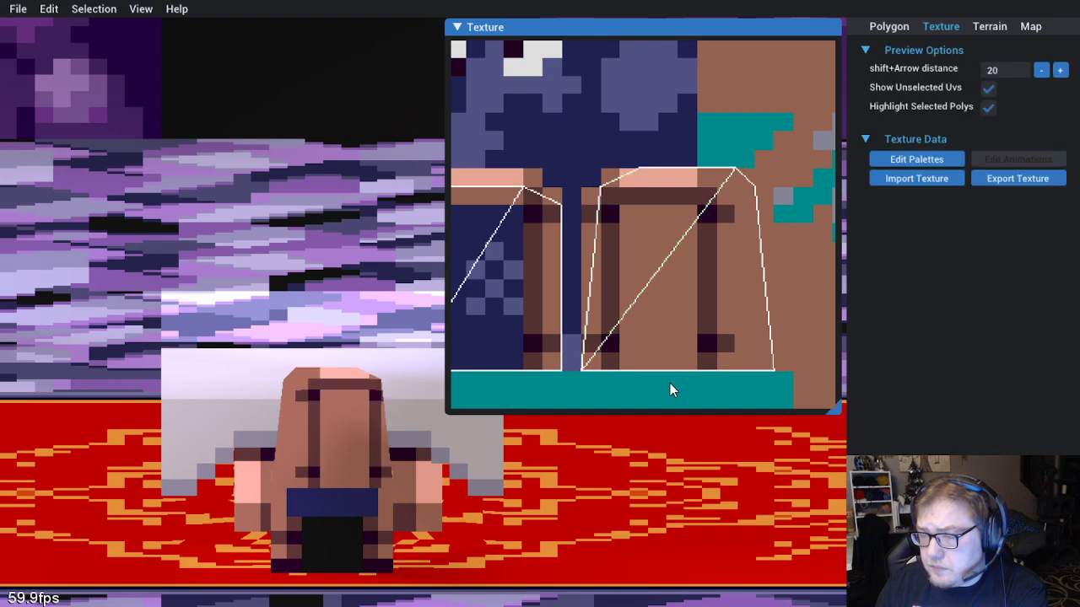
{"action": "left_click", "coordinate": [691, 338]}
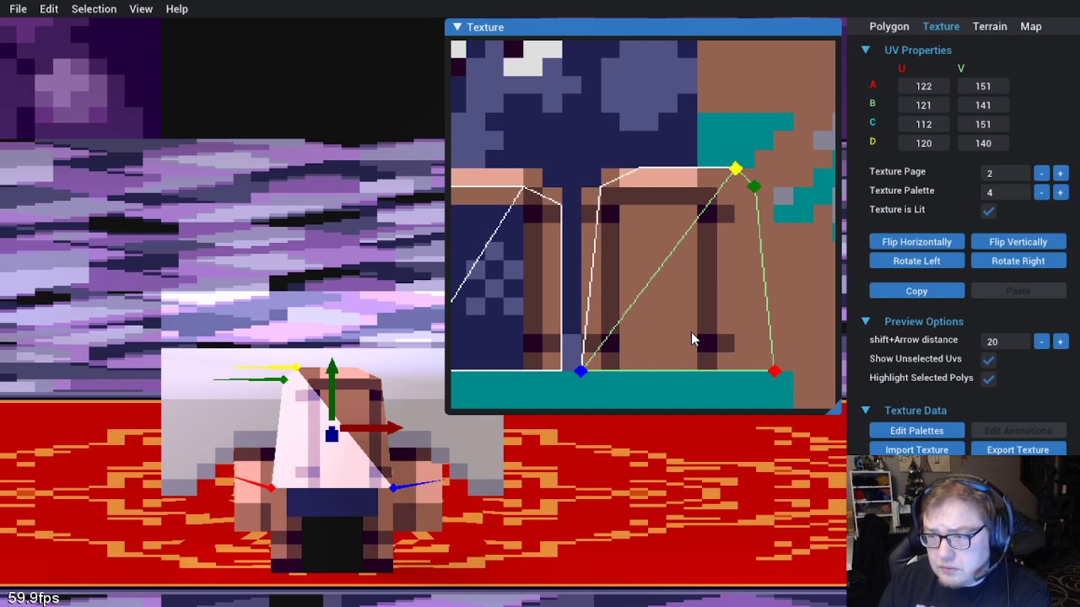
Try sliding both rear polygons' UVs sideways together, ending with their shared top corner at U 119, V 140
{"action": "scroll", "coordinate": [681, 340], "scroll_direction": "down", "scroll_amount": 3}
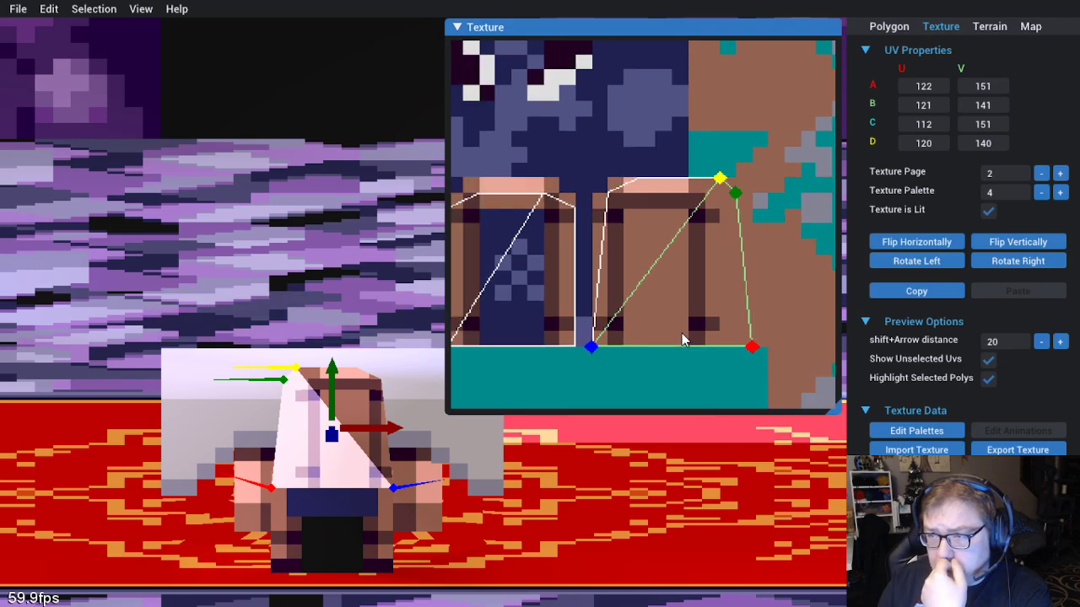
{"action": "scroll", "coordinate": [682, 340], "scroll_direction": "up", "scroll_amount": 2}
{"action": "left_click_drag", "start_coordinate": [579, 493], "coordinate": [474, 474]}
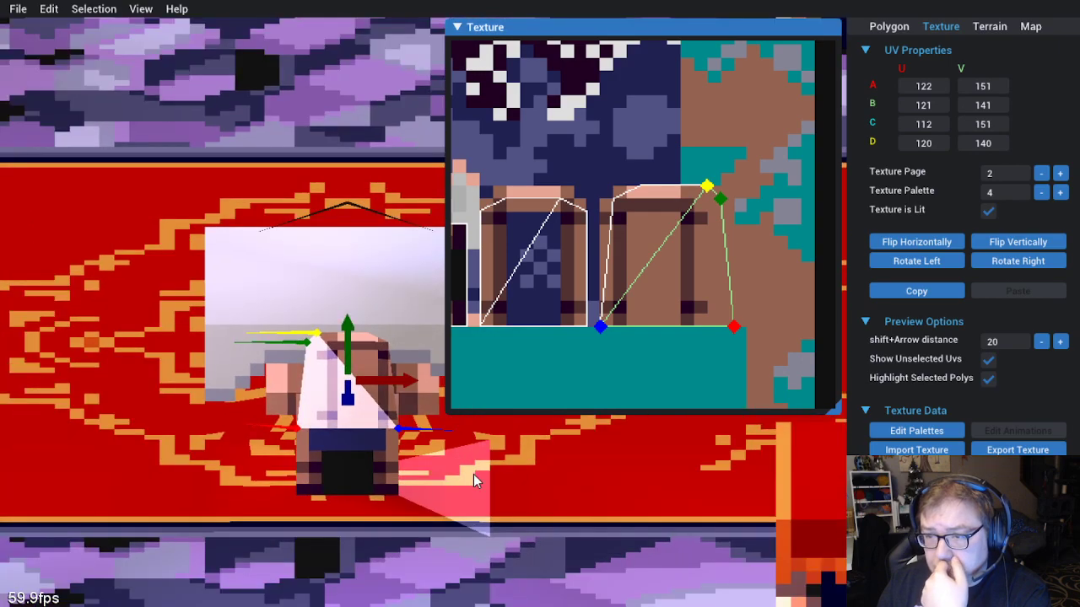
{"action": "scroll", "coordinate": [474, 474], "scroll_direction": "up", "scroll_amount": 3}
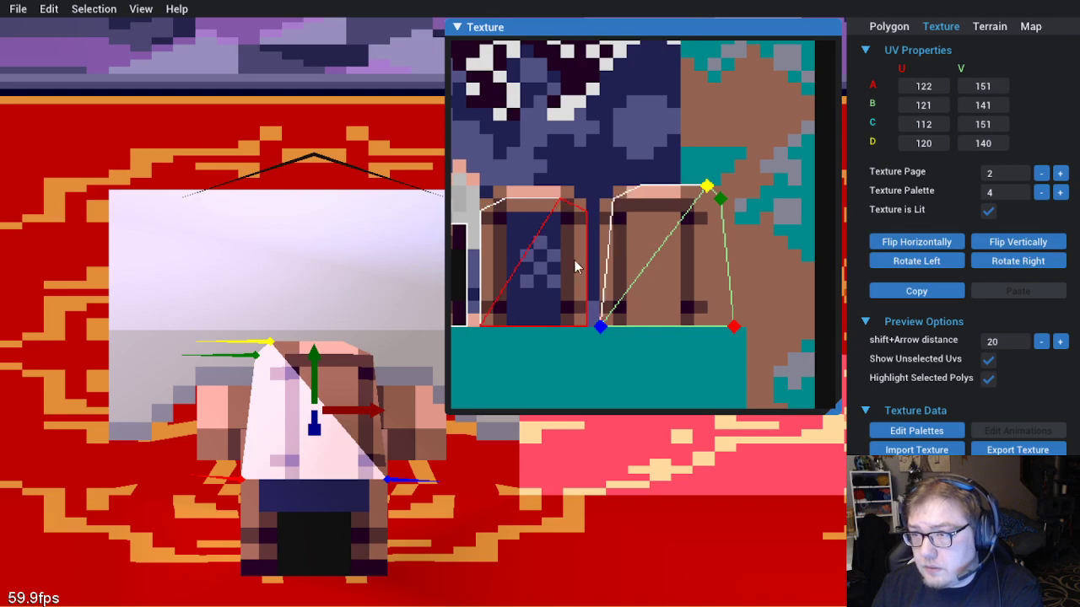
{"action": "left_click", "coordinate": [513, 239]}
{"action": "left_click", "coordinate": [631, 220]}
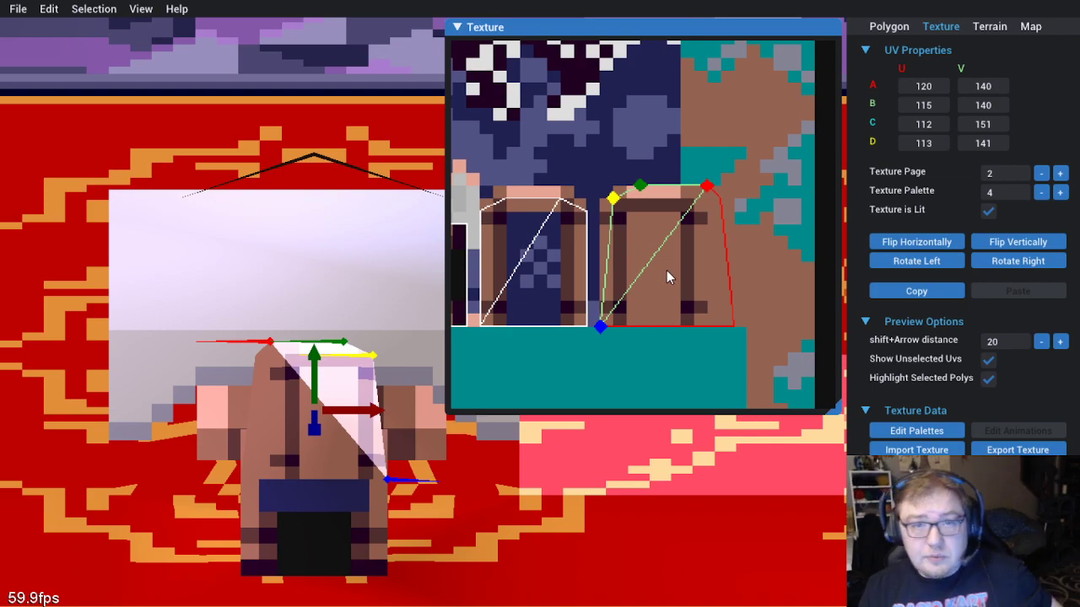
{"action": "left_click", "coordinate": [658, 294]}
{"action": "left_click", "coordinate": [657, 294]}
{"action": "left_click", "coordinate": [672, 293]}
{"action": "left_click", "coordinate": [691, 301]}
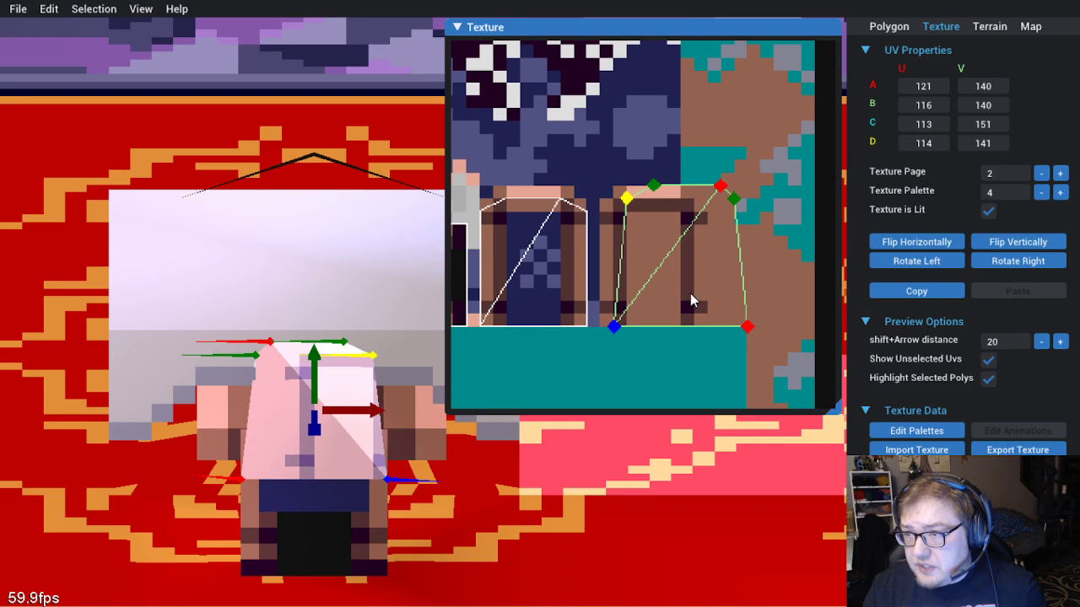
{"action": "left_click_drag", "start_coordinate": [690, 301], "coordinate": [698, 301]}
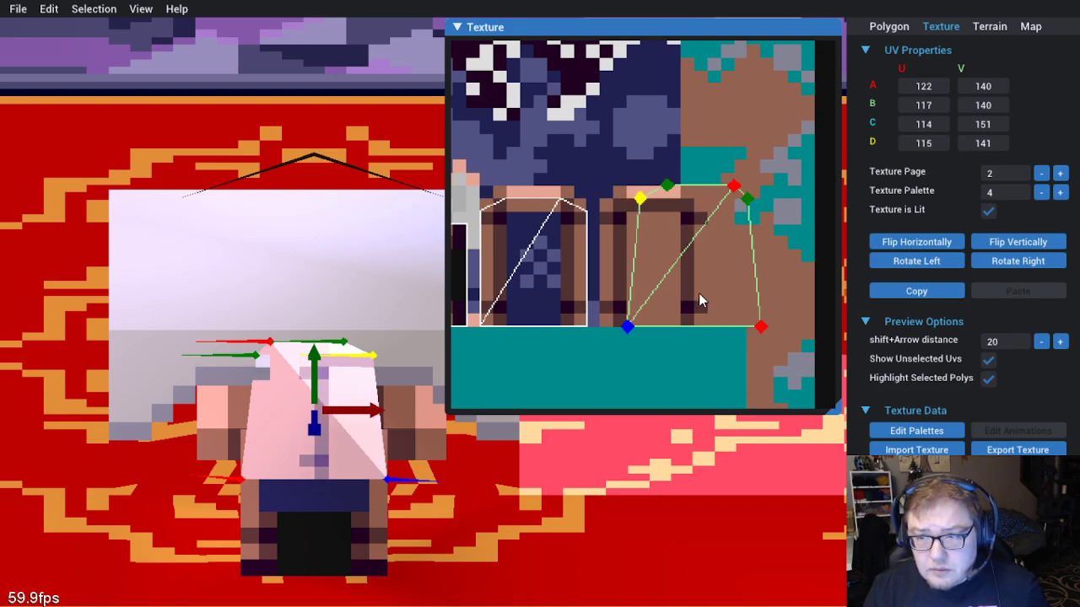
{"action": "left_click_drag", "start_coordinate": [733, 289], "coordinate": [687, 289]}
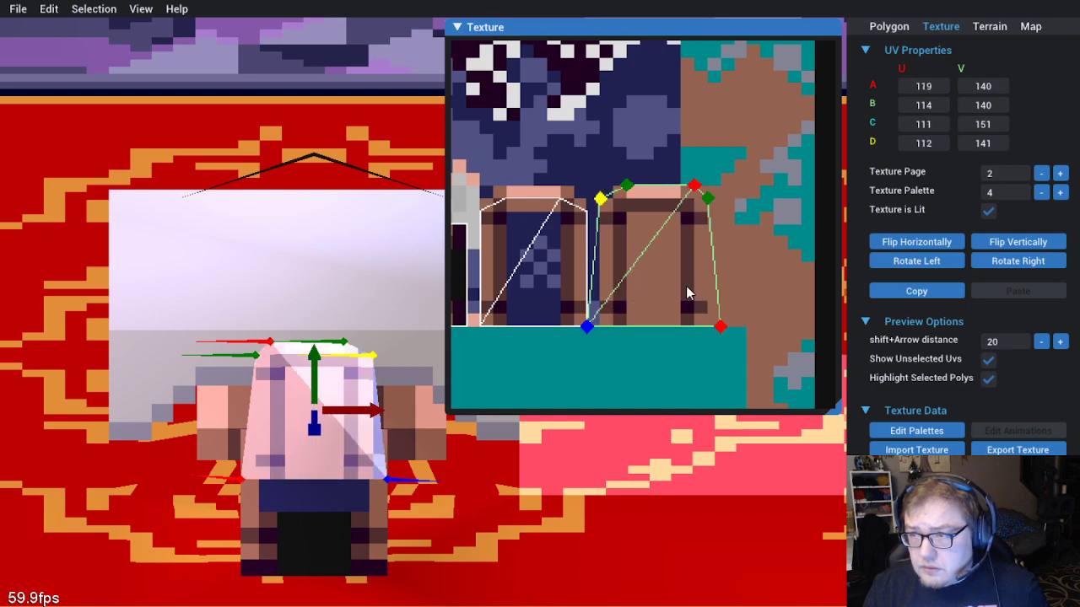
{"action": "left_click", "coordinate": [640, 367]}
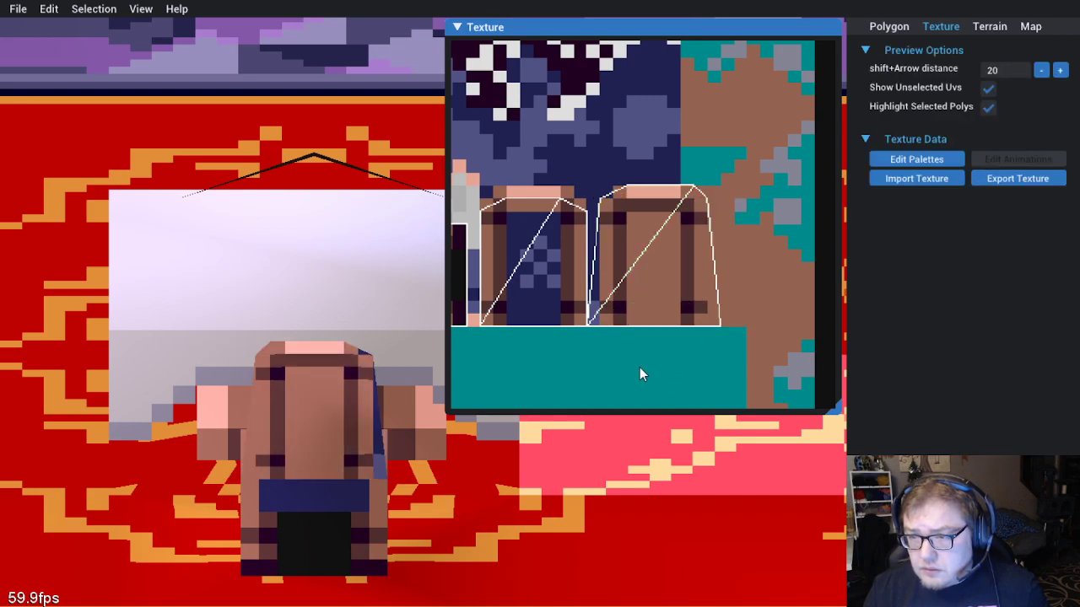
Examine the chair back's edges up close in the map, selecting the lower and upper rear polygons in turn
{"action": "left_click", "coordinate": [683, 280]}
{"action": "scroll", "coordinate": [670, 253], "scroll_direction": "up", "scroll_amount": 1}
{"action": "scroll", "coordinate": [342, 371], "scroll_direction": "up", "scroll_amount": 1}
{"action": "scroll", "coordinate": [339, 368], "scroll_direction": "up", "scroll_amount": 1}
{"action": "left_click_drag", "start_coordinate": [340, 422], "coordinate": [418, 467]}
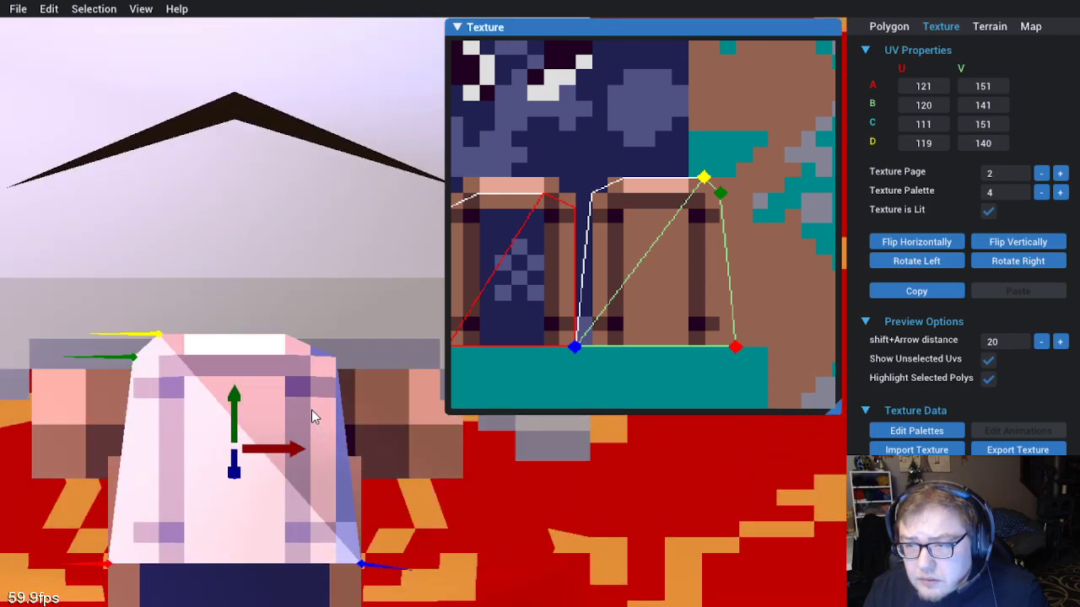
{"action": "left_click", "coordinate": [311, 410]}
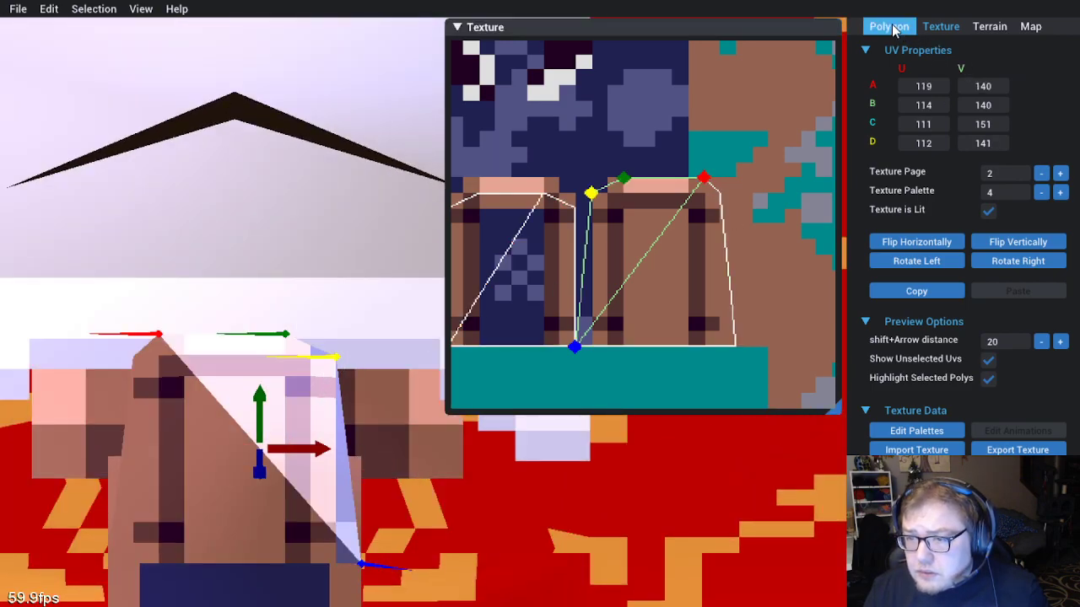
{"action": "scroll", "coordinate": [384, 406], "scroll_direction": "down", "scroll_amount": 3}
{"action": "mouse_move", "coordinate": [380, 412]}
{"action": "left_mouse_down"}
{"action": "mouse_move", "coordinate": [380, 385]}
{"action": "mouse_move", "coordinate": [379, 410]}
{"action": "left_mouse_up"}
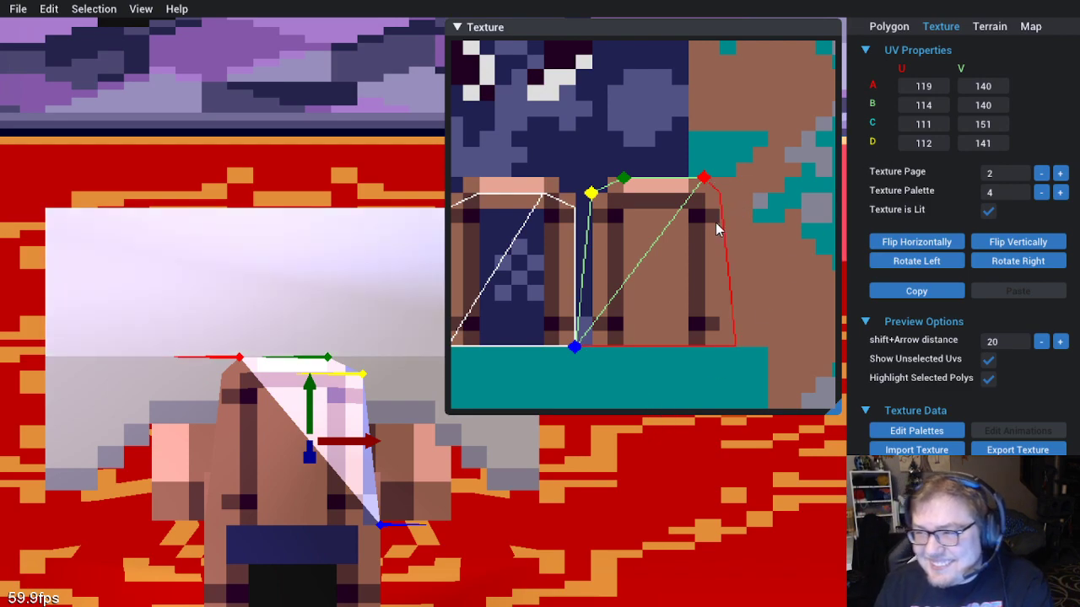
Shift both rear polygons' UVs together until their shared top corner is at U 121, V 140
{"action": "left_click", "coordinate": [684, 290]}
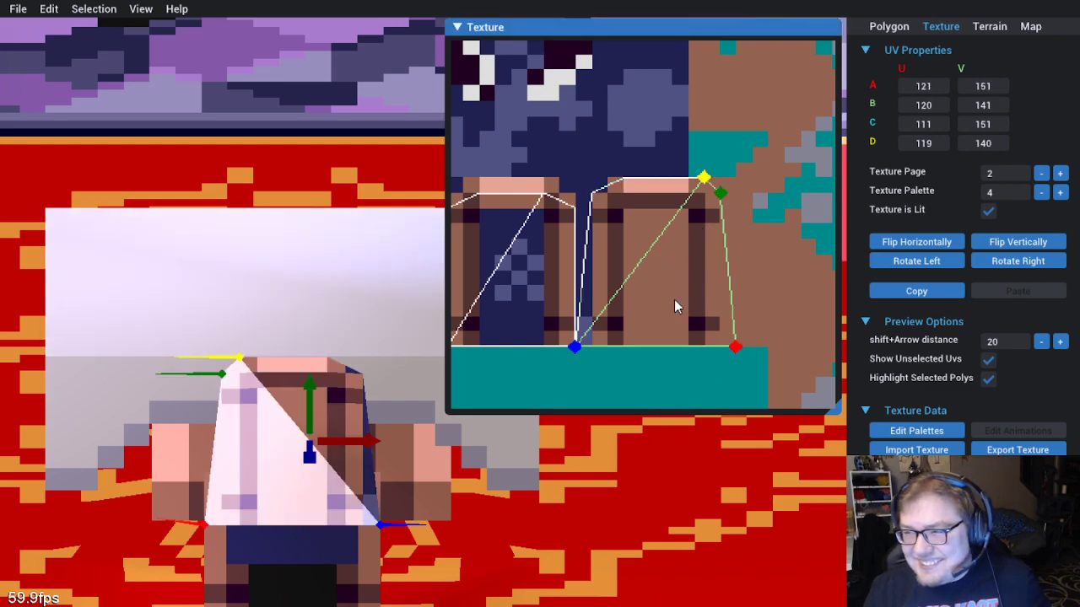
{"action": "left_click", "coordinate": [626, 235], "text": "shift"}
{"action": "key", "text": "Right"}
{"action": "key", "text": "Right"}
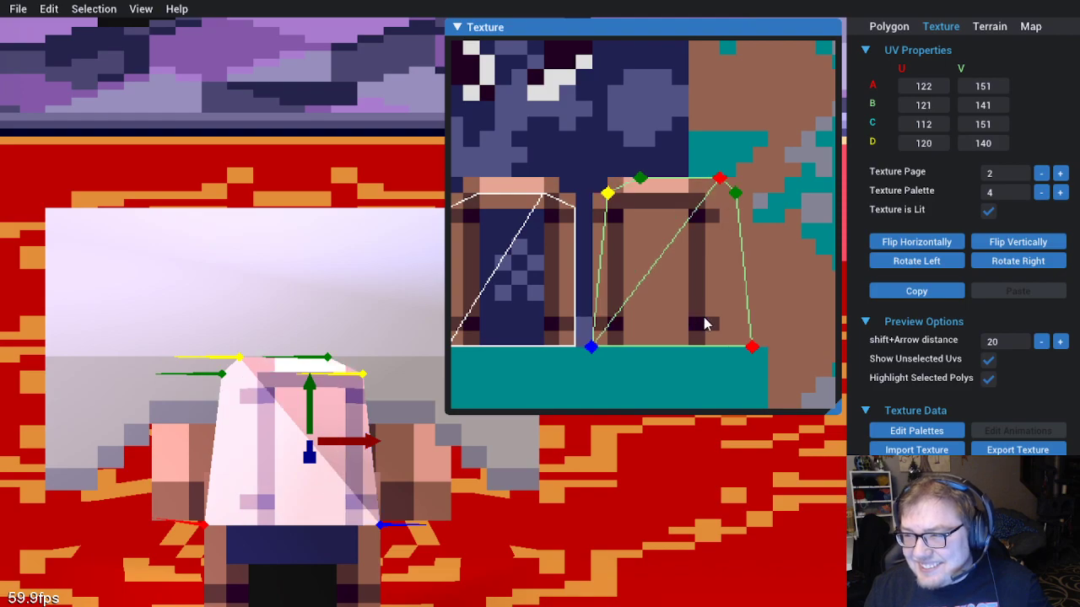
Match the upper front polygon's UVs to the rear outline and place it on the blue-cushioned texture at A 106,140, B 111,140, C 104,141, D 103,151
{"action": "left_click", "coordinate": [482, 211]}
{"action": "left_click_drag", "start_coordinate": [483, 211], "coordinate": [689, 222]}
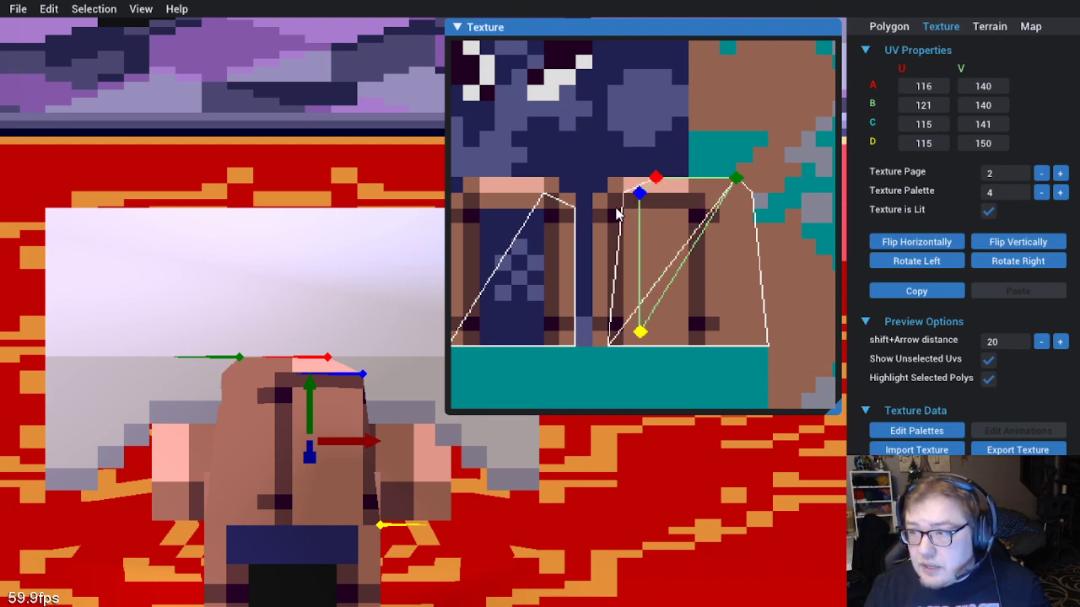
{"action": "left_click_drag", "start_coordinate": [637, 193], "coordinate": [628, 195]}
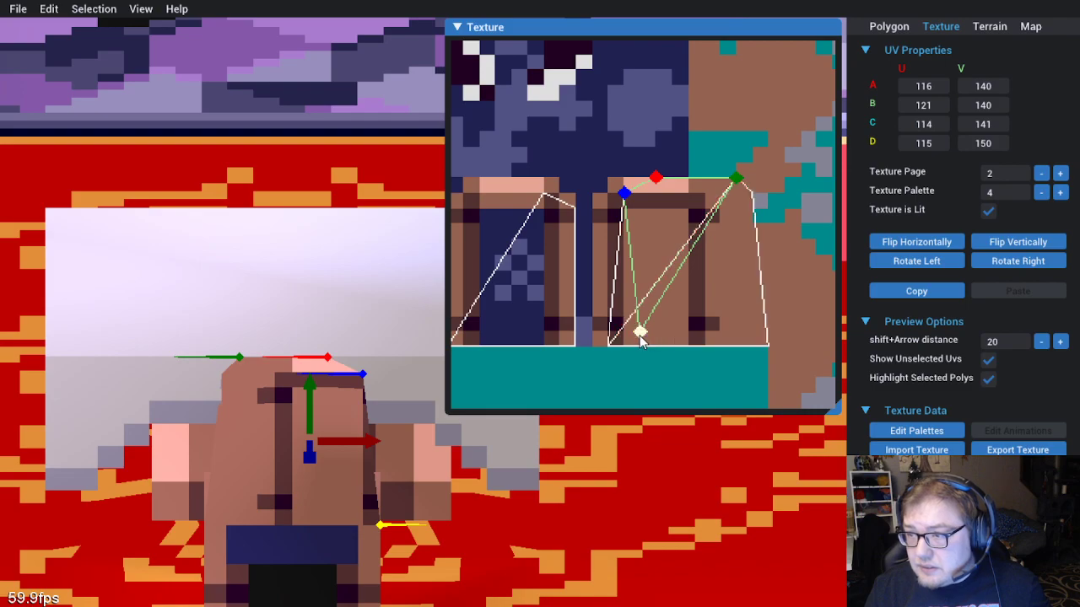
{"action": "left_click_drag", "start_coordinate": [641, 333], "coordinate": [609, 348]}
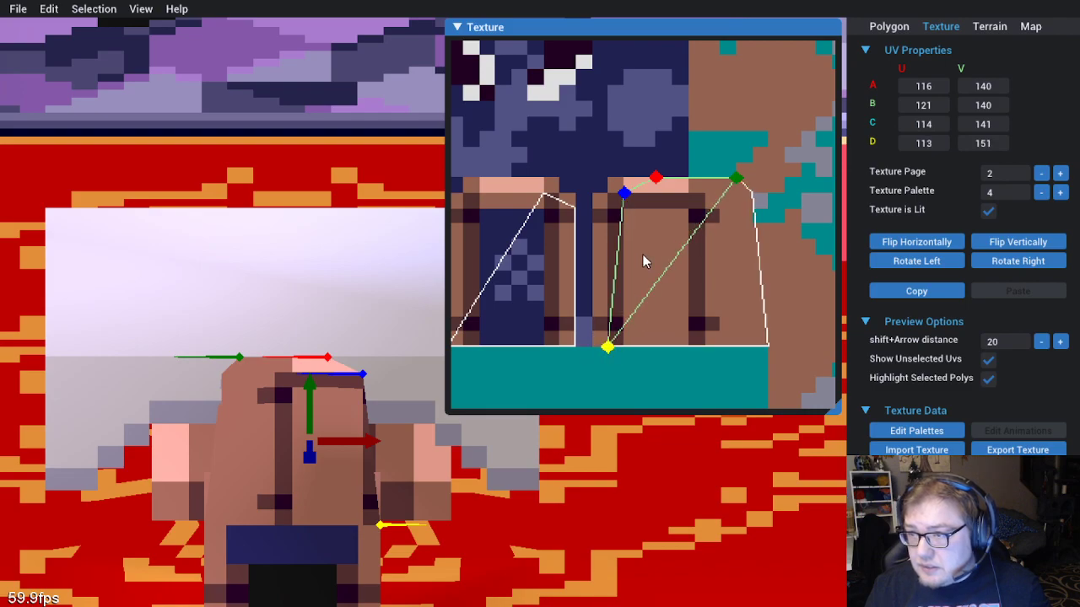
{"action": "scroll", "coordinate": [642, 253], "scroll_direction": "down", "scroll_amount": 1}
{"action": "left_click_drag", "start_coordinate": [651, 257], "coordinate": [527, 253]}
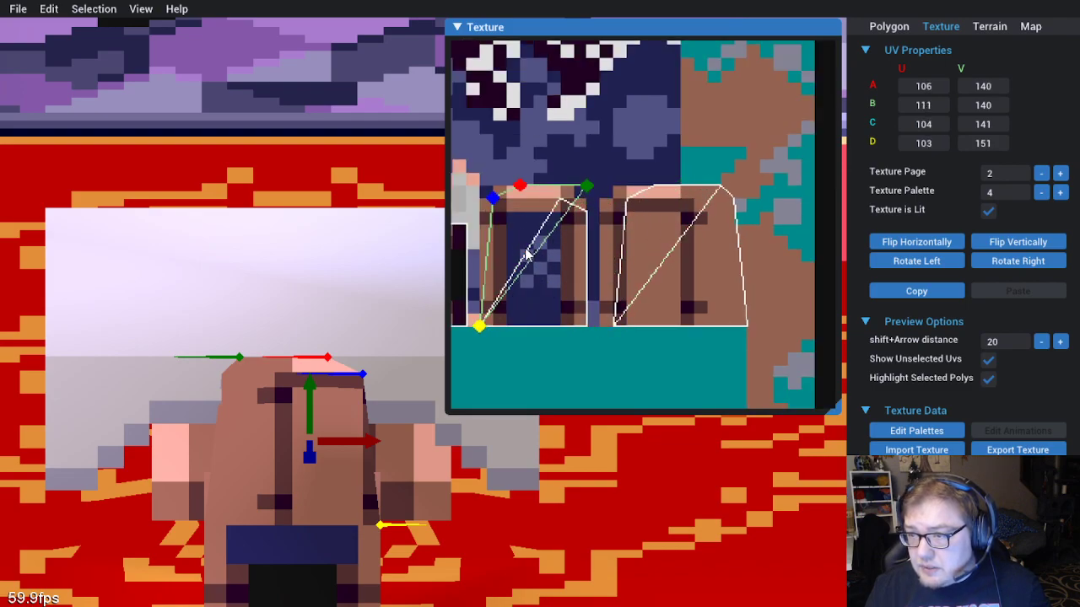
Match the lower front polygon's UVs to the rear outline with A 122,141, B 123,151, C 121,140 and D 113,151
{"action": "left_click", "coordinate": [579, 292]}
{"action": "left_click_drag", "start_coordinate": [567, 291], "coordinate": [692, 280]}
{"action": "left_click_drag", "start_coordinate": [716, 326], "coordinate": [746, 327]}
{"action": "left_click_drag", "start_coordinate": [720, 213], "coordinate": [716, 190]}
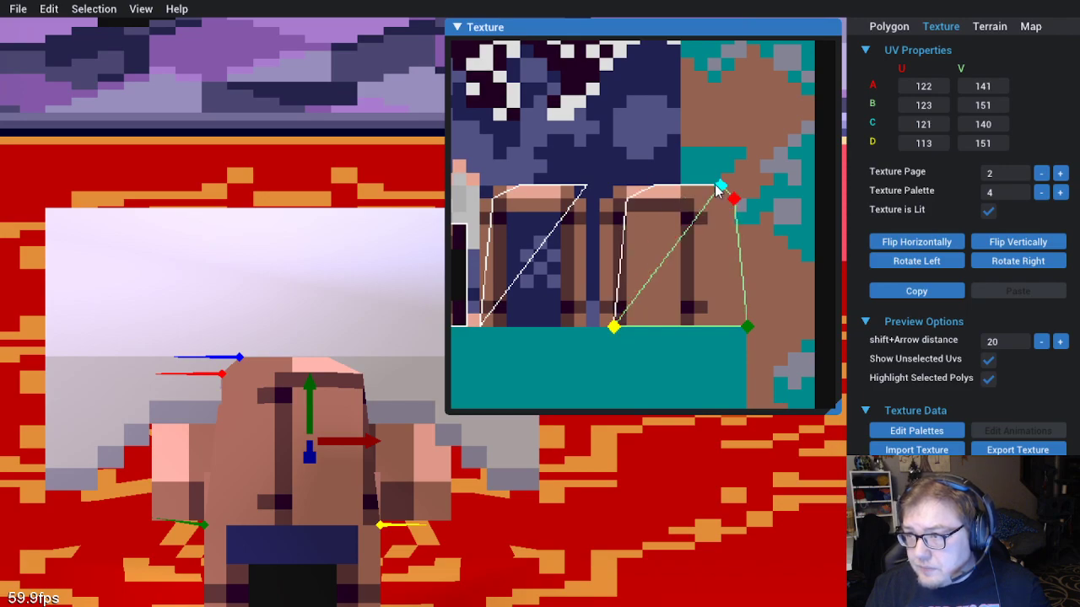
Shift both rear polygons' UVs one pixel over so their shared top corner is at U 122, V 140, and deselect them
{"action": "left_click", "coordinate": [658, 245]}
{"action": "left_click", "coordinate": [698, 303], "text": "shift"}
{"action": "key", "text": "Right"}
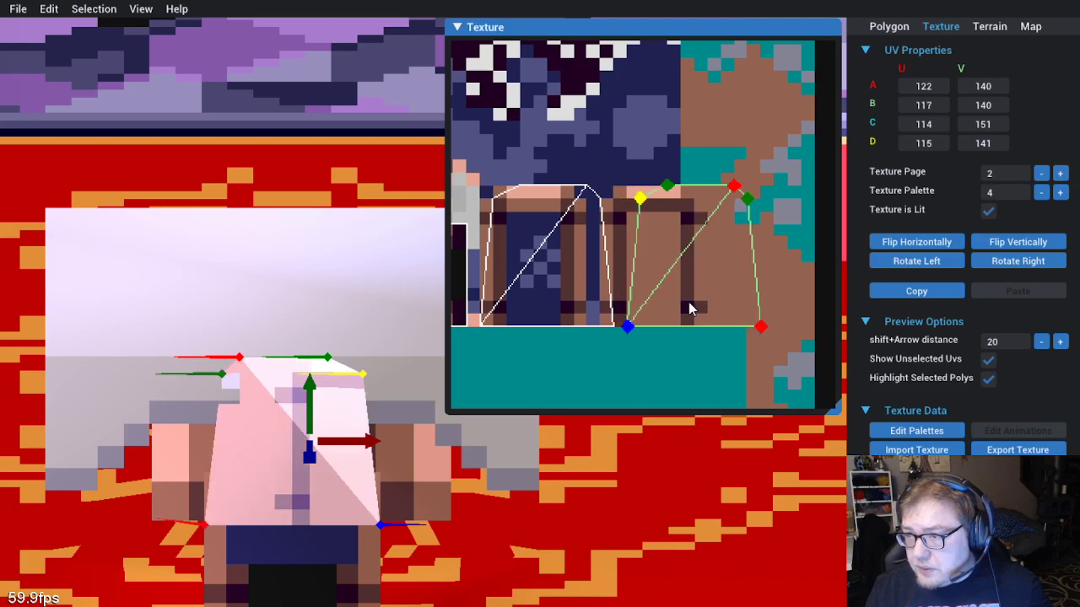
{"action": "left_click", "coordinate": [688, 351]}
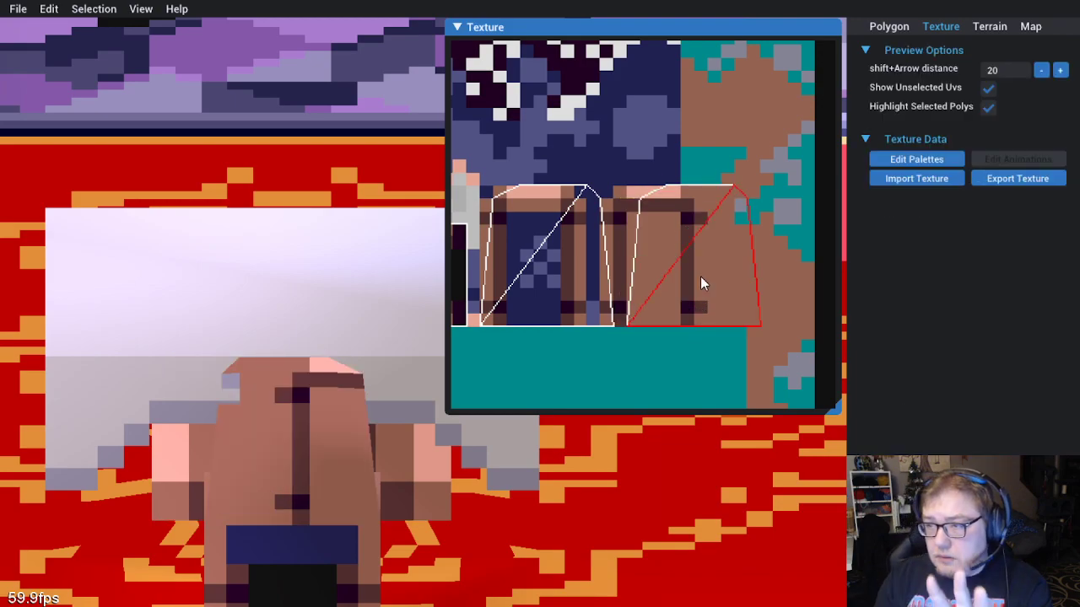
{"action": "scroll", "coordinate": [701, 284], "scroll_direction": "down", "scroll_amount": 2}
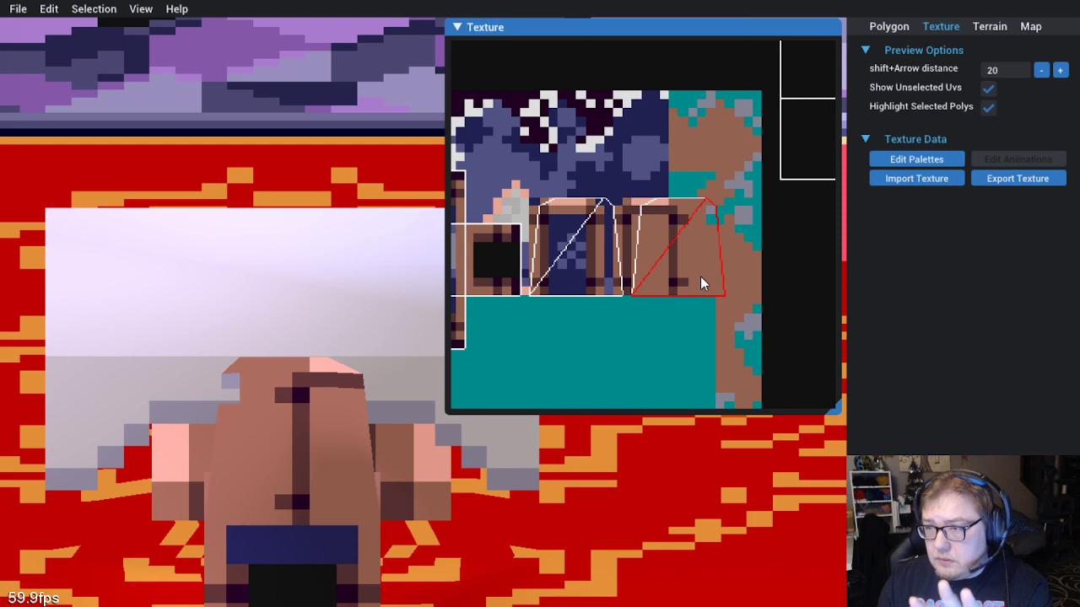
{"action": "scroll", "coordinate": [701, 284], "scroll_direction": "up", "scroll_amount": 1}
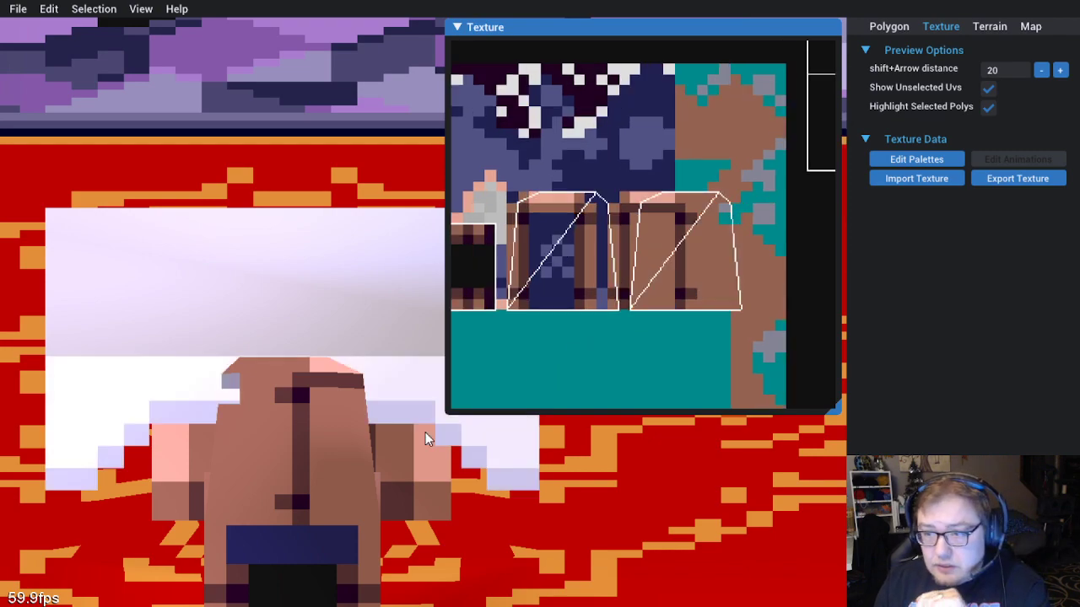
Save the map with the adjusted chair-back UVs
{"action": "scroll", "coordinate": [674, 246], "scroll_direction": "up", "scroll_amount": 1}
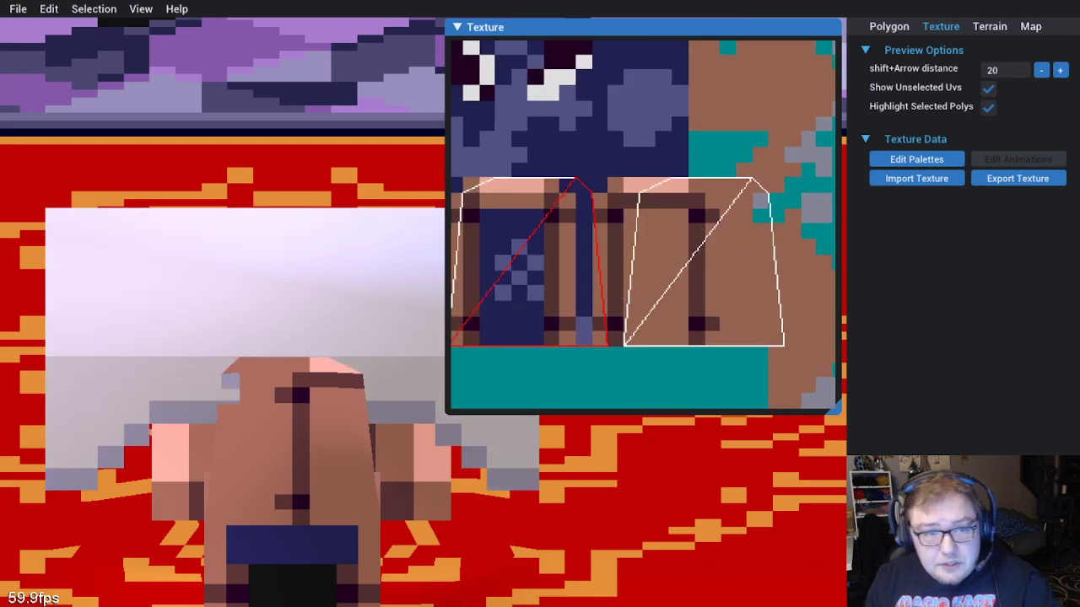
{"action": "left_click", "coordinate": [18, 9]}
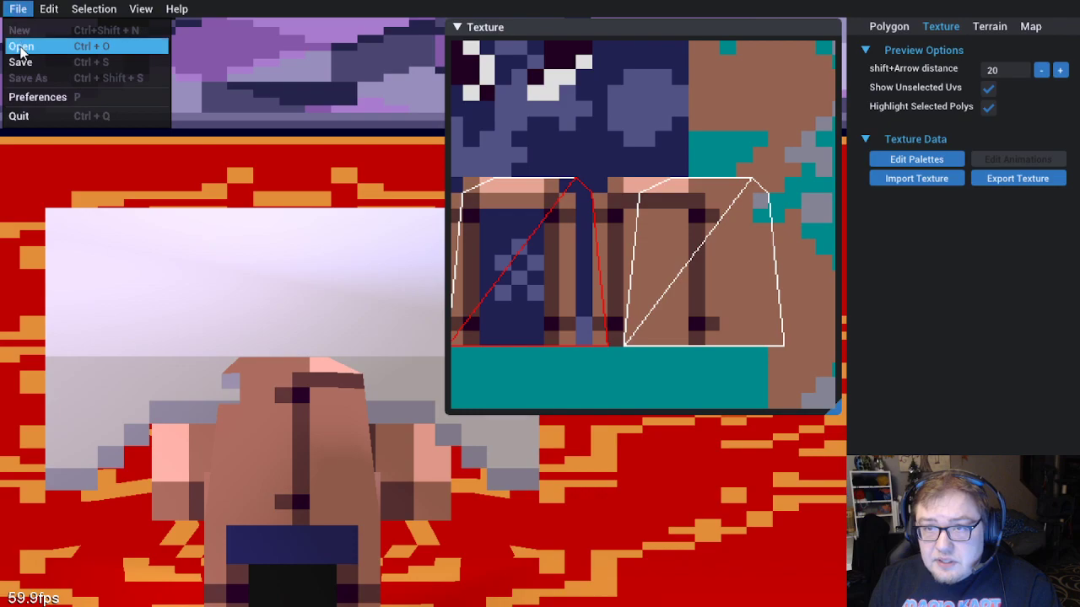
{"action": "left_click", "coordinate": [30, 68]}
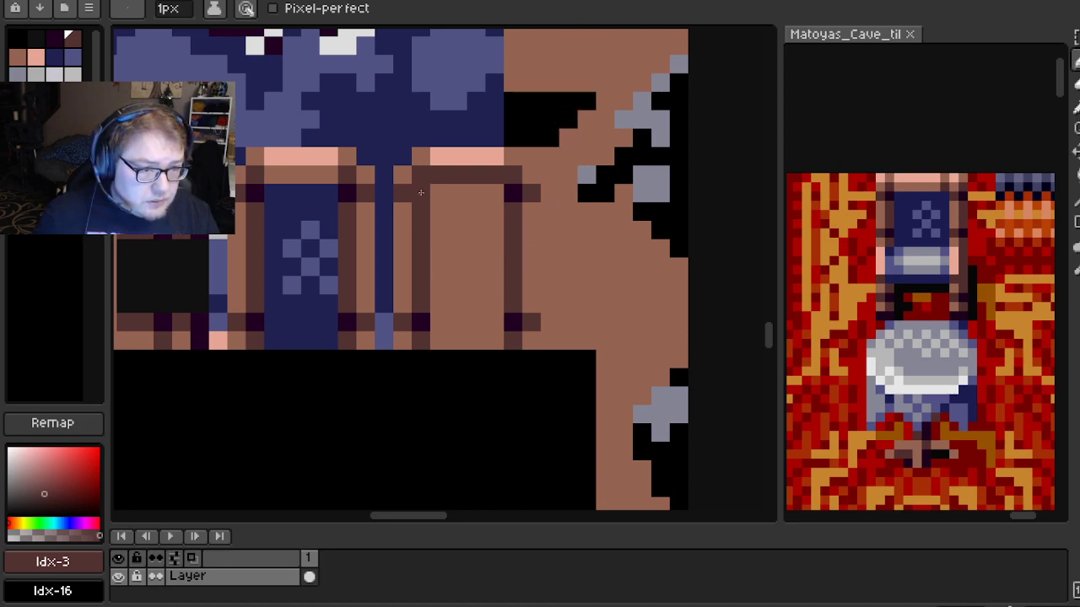
Switch to the texture in the pixel editor, move the plain brown chair back three pixels right, and clear the selection
{"action": "left_click", "coordinate": [1058, 36]}
{"action": "left_click_drag", "start_coordinate": [392, 148], "coordinate": [561, 351]}
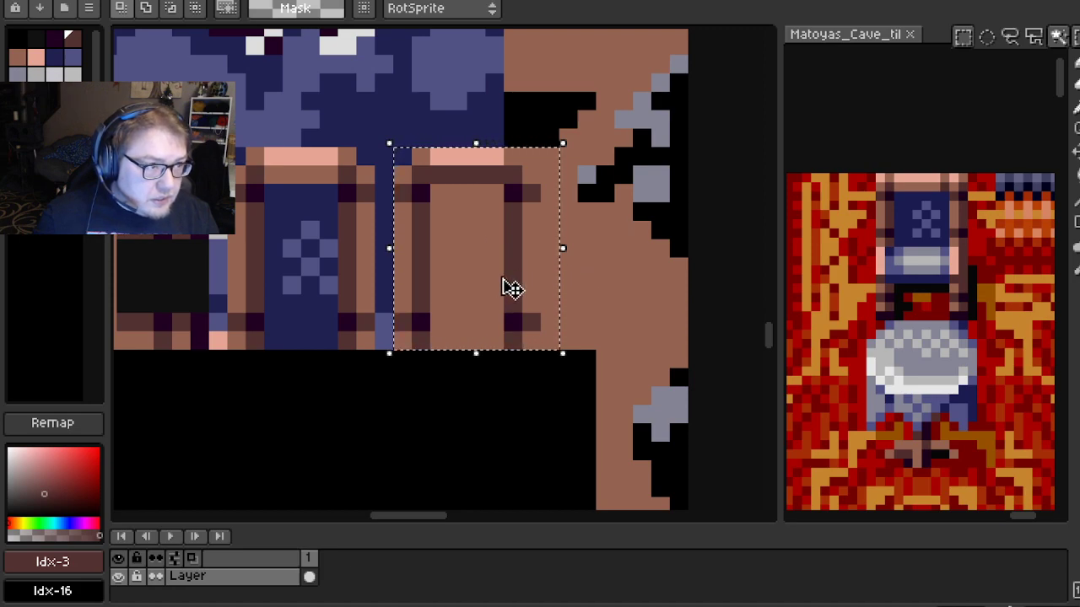
{"action": "left_click_drag", "start_coordinate": [525, 301], "coordinate": [571, 302]}
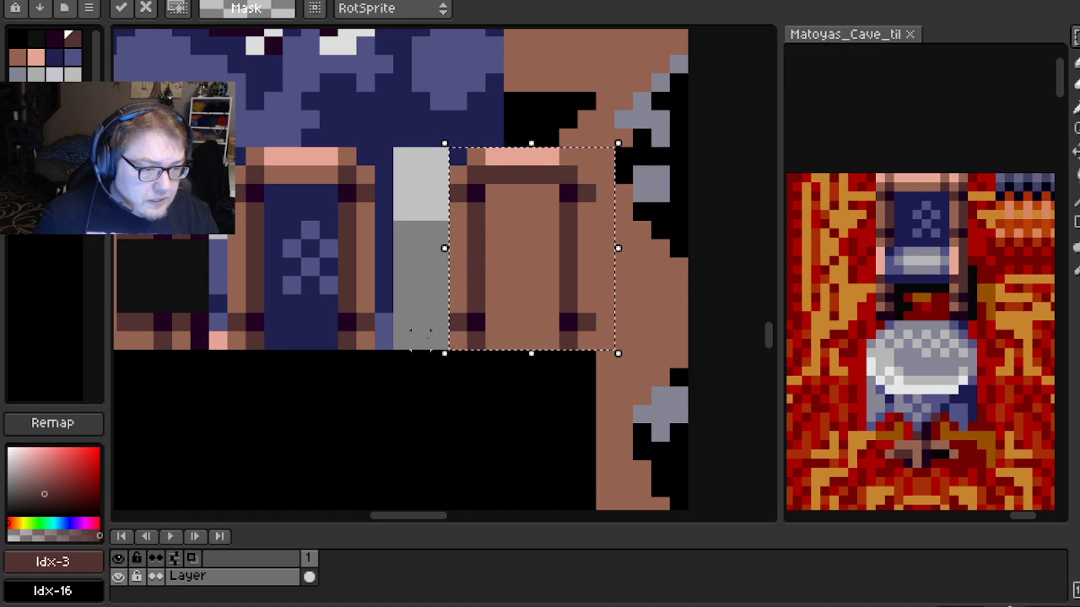
{"action": "left_click", "coordinate": [420, 336]}
{"action": "key", "text": "ctrl+z"}
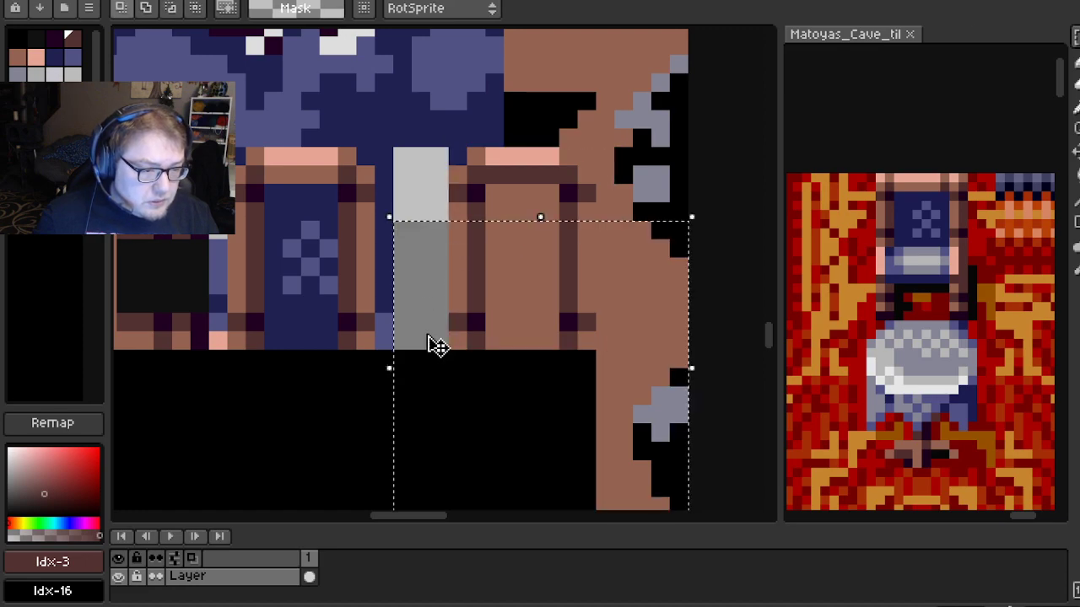
{"action": "left_click", "coordinate": [496, 194]}
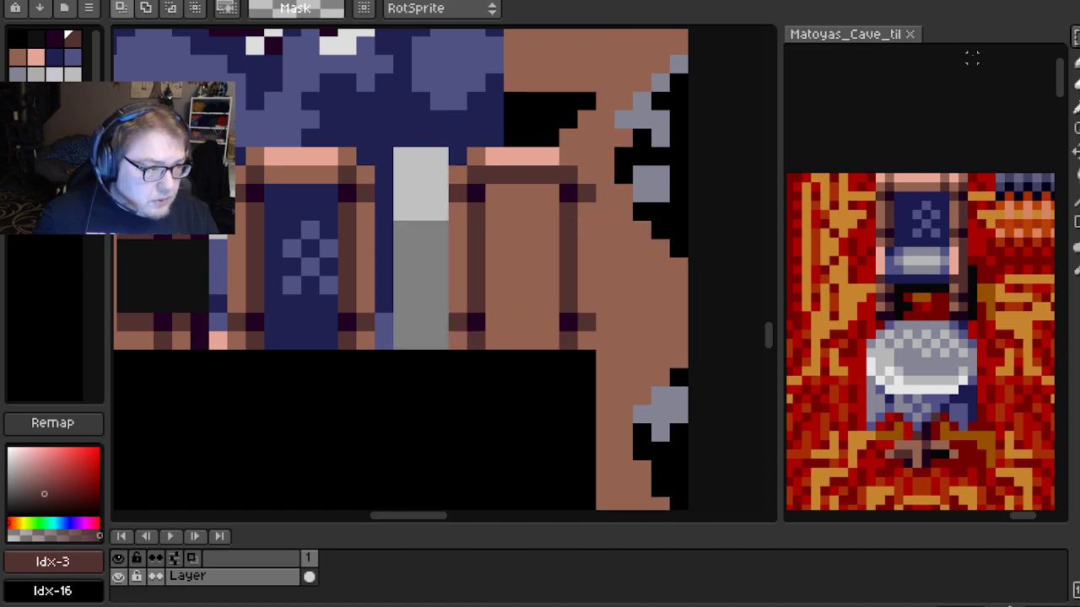
Paint a one-pixel dark-brown (Idx-3) vertical line through the gap and add a medium-brown (Idx-4) pixel at its foot
{"action": "key", "text": "b"}
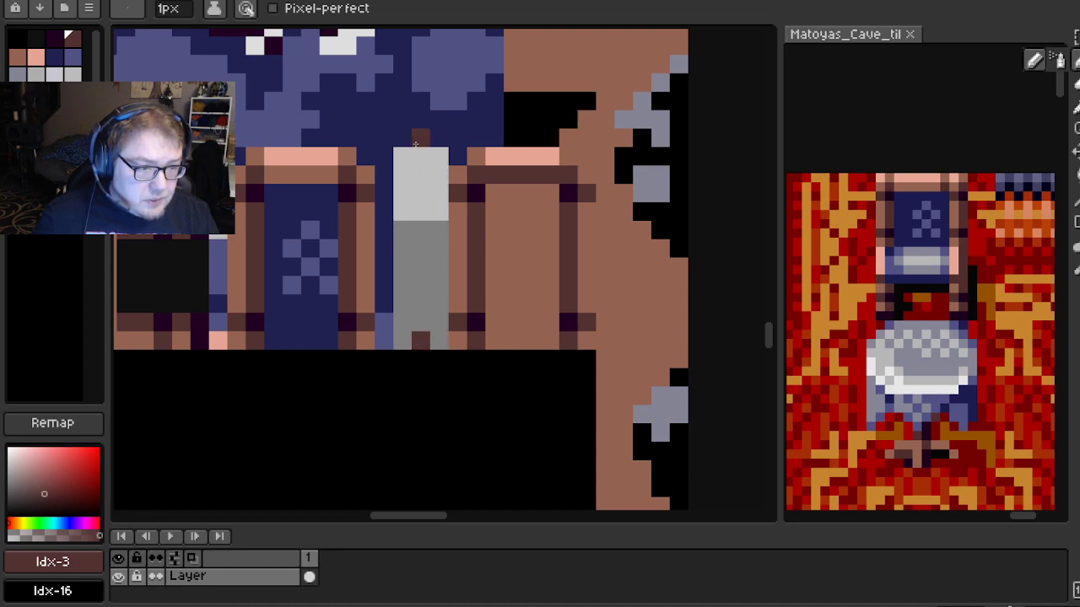
{"action": "left_click_drag", "start_coordinate": [422, 316], "coordinate": [424, 139]}
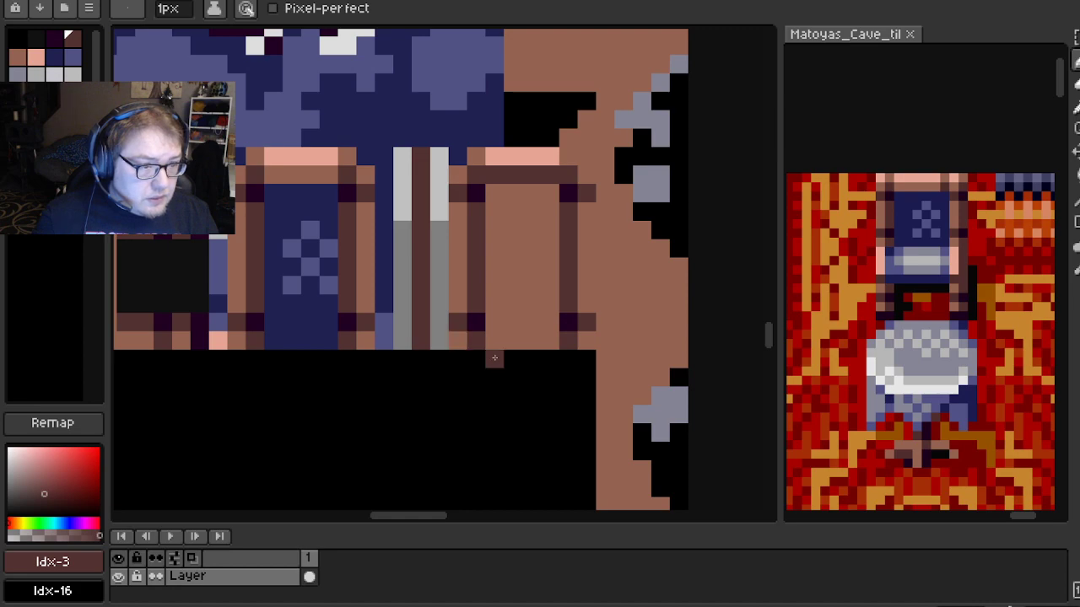
{"action": "key", "text": "alt"}
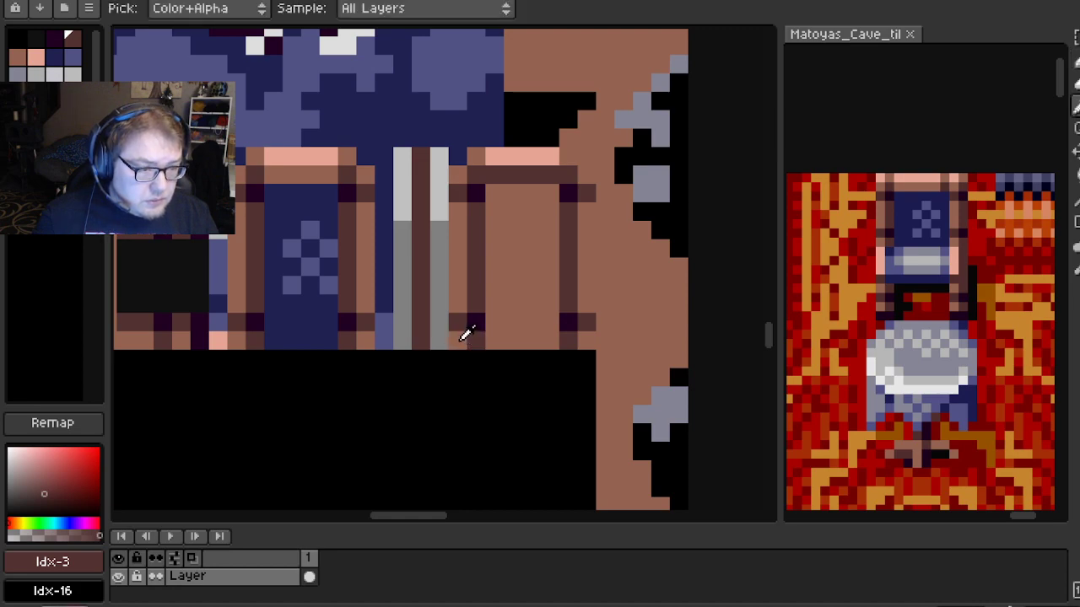
{"action": "left_click", "coordinate": [461, 338], "text": "alt"}
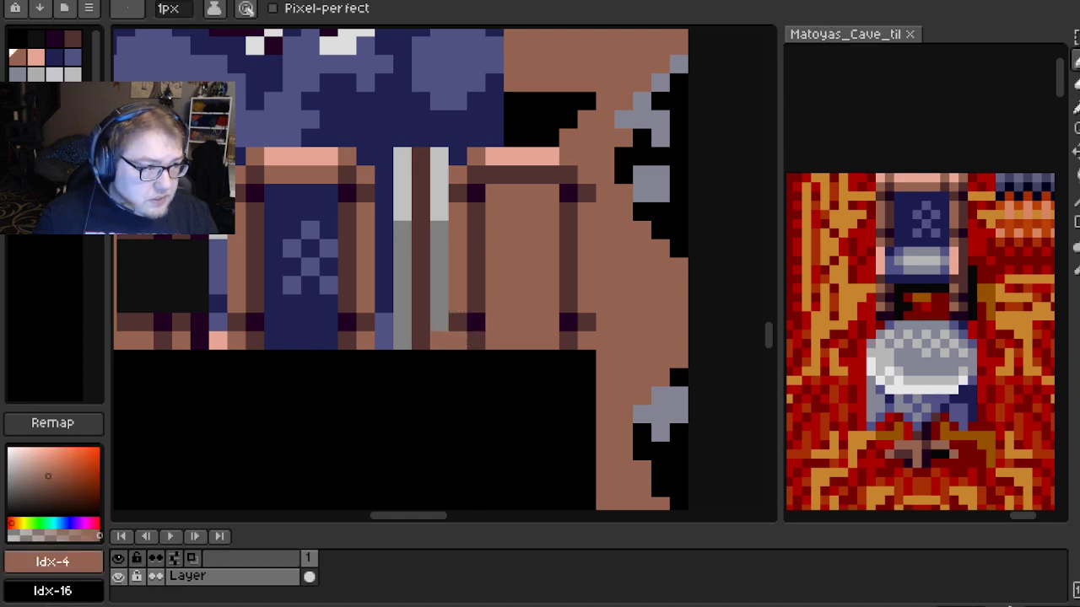
Select the outer left column of the plain chair back's frame and move it one pixel left
{"action": "key", "text": "w"}
{"action": "left_click_drag", "start_coordinate": [451, 166], "coordinate": [469, 351]}
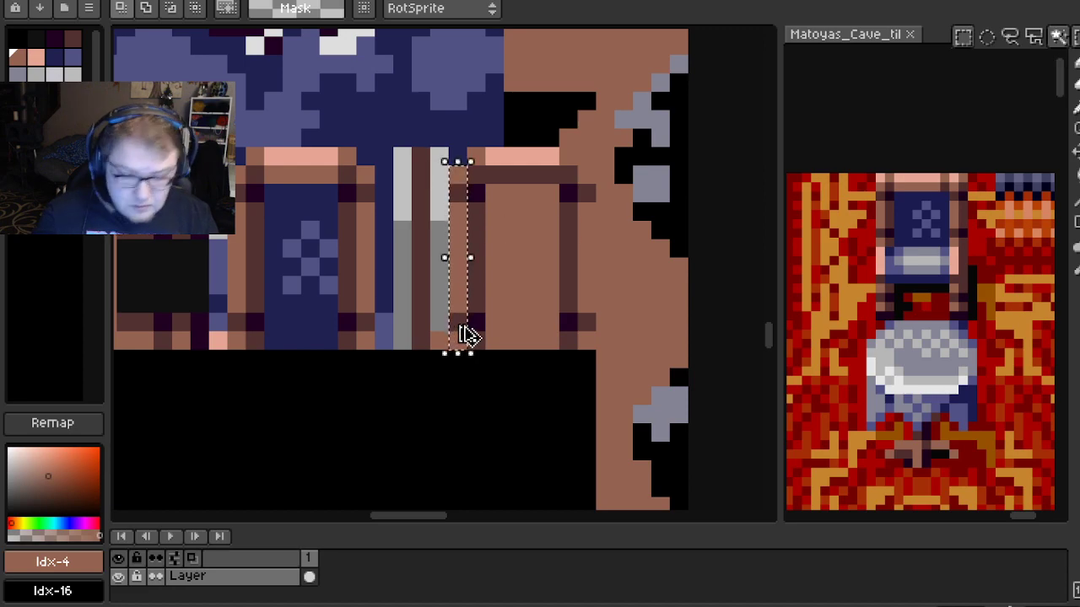
{"action": "left_click", "coordinate": [470, 338]}
{"action": "left_click_drag", "start_coordinate": [469, 338], "coordinate": [450, 338]}
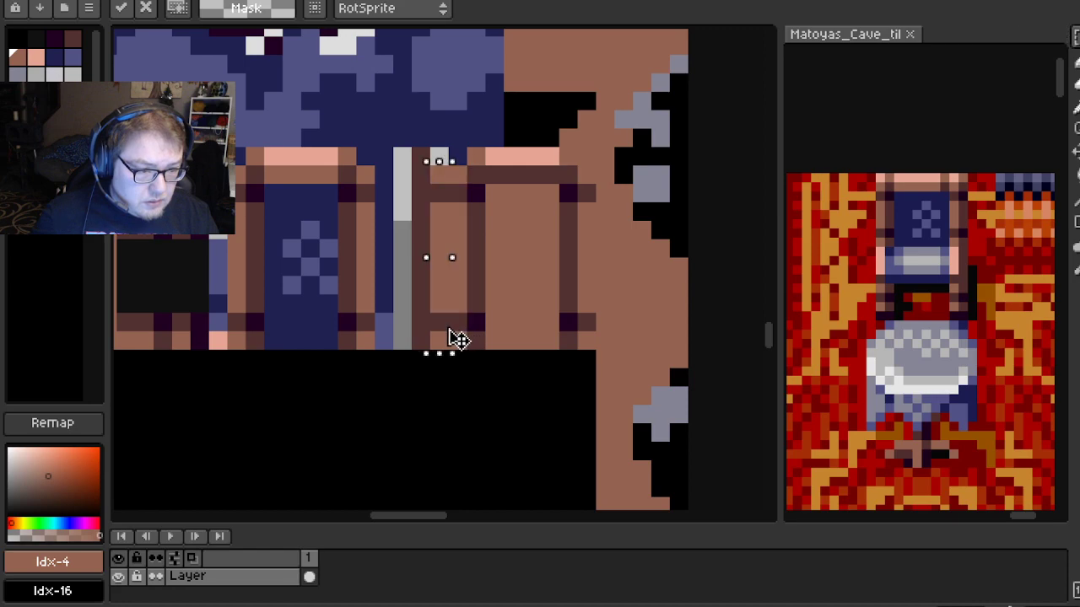
Move the dark left upright of the plain chair back and the top corner pixels above it one pixel left
{"action": "left_click", "coordinate": [477, 193]}
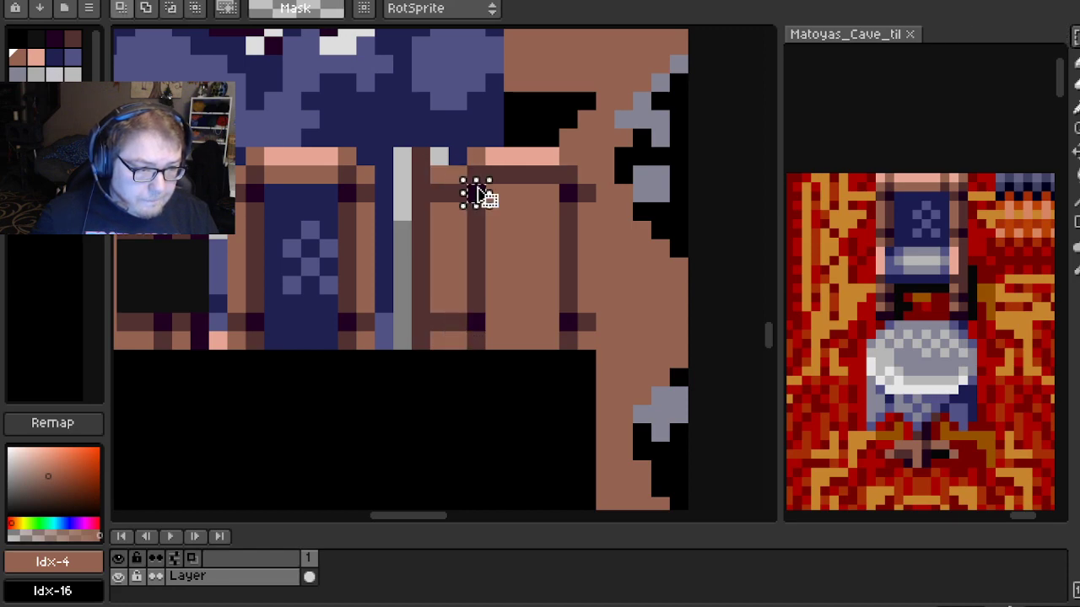
{"action": "left_click_drag", "start_coordinate": [475, 176], "coordinate": [477, 344]}
{"action": "left_click_drag", "start_coordinate": [481, 307], "coordinate": [475, 311]}
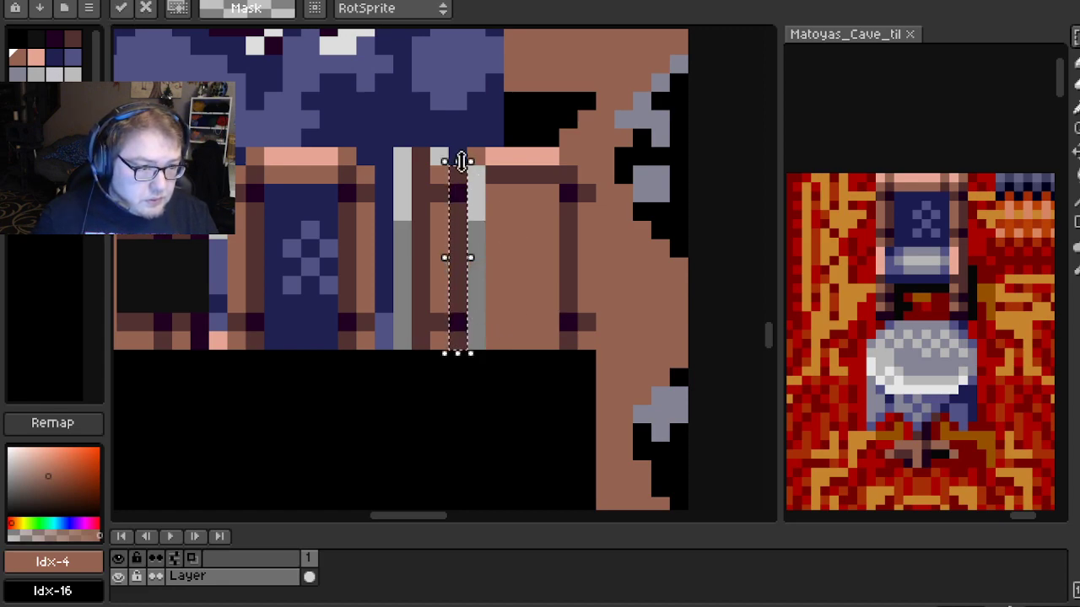
{"action": "mouse_move", "coordinate": [482, 154]}
{"action": "left_mouse_down"}
{"action": "mouse_move", "coordinate": [513, 156]}
{"action": "mouse_move", "coordinate": [486, 164]}
{"action": "left_mouse_up"}
{"action": "key", "text": "Escape"}
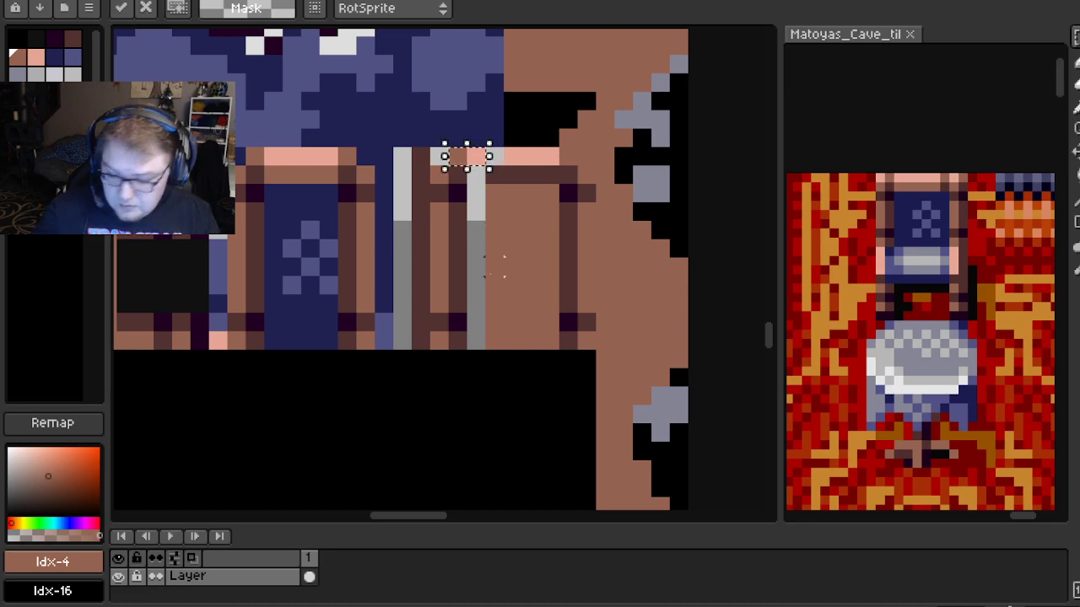
{"action": "key", "text": "Return"}
Fill the gaps beside the left upright with medium brown for the panel, dark brown for the rail and pink for the highlight
{"action": "key", "text": "b"}
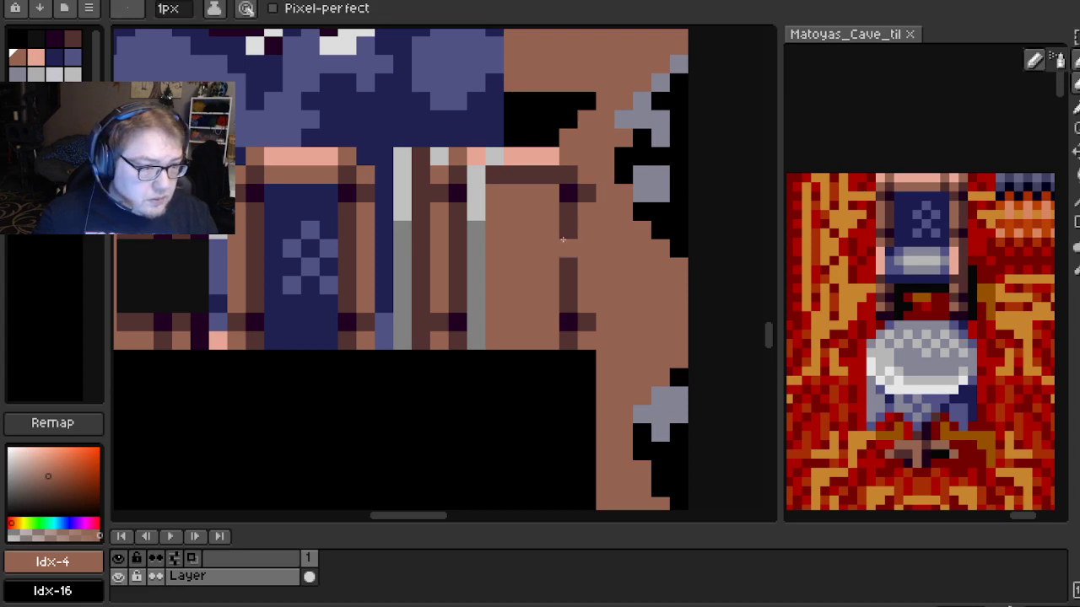
{"action": "scroll", "coordinate": [527, 227], "scroll_direction": "up", "scroll_amount": 1}
{"action": "key", "text": "alt"}
{"action": "left_click", "coordinate": [480, 159]}
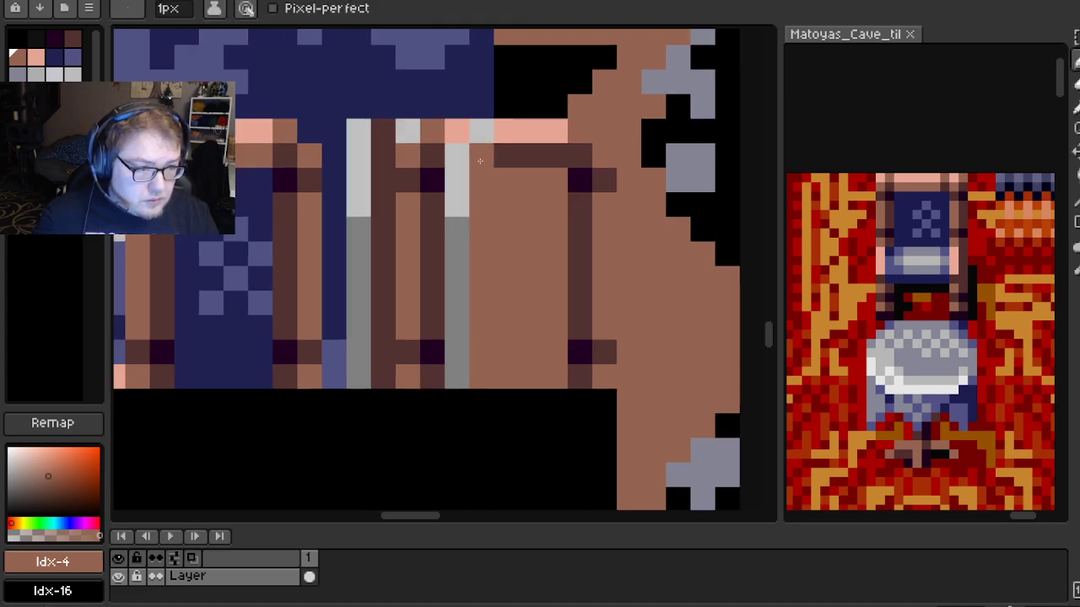
{"action": "left_click_drag", "start_coordinate": [466, 183], "coordinate": [458, 387]}
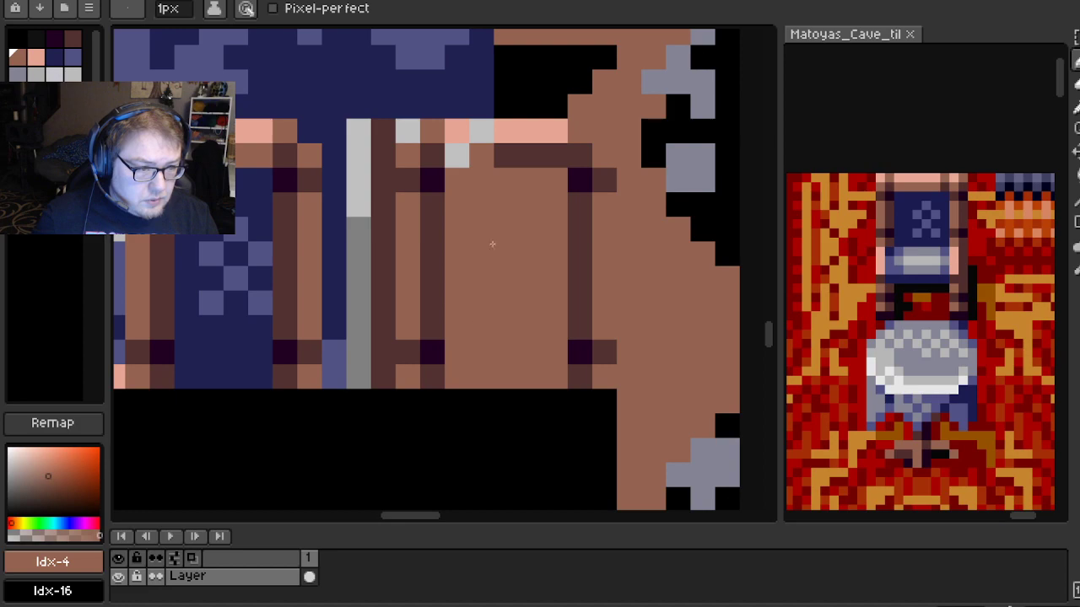
{"action": "left_click", "coordinate": [506, 154], "text": "alt"}
{"action": "left_click", "coordinate": [493, 161]}
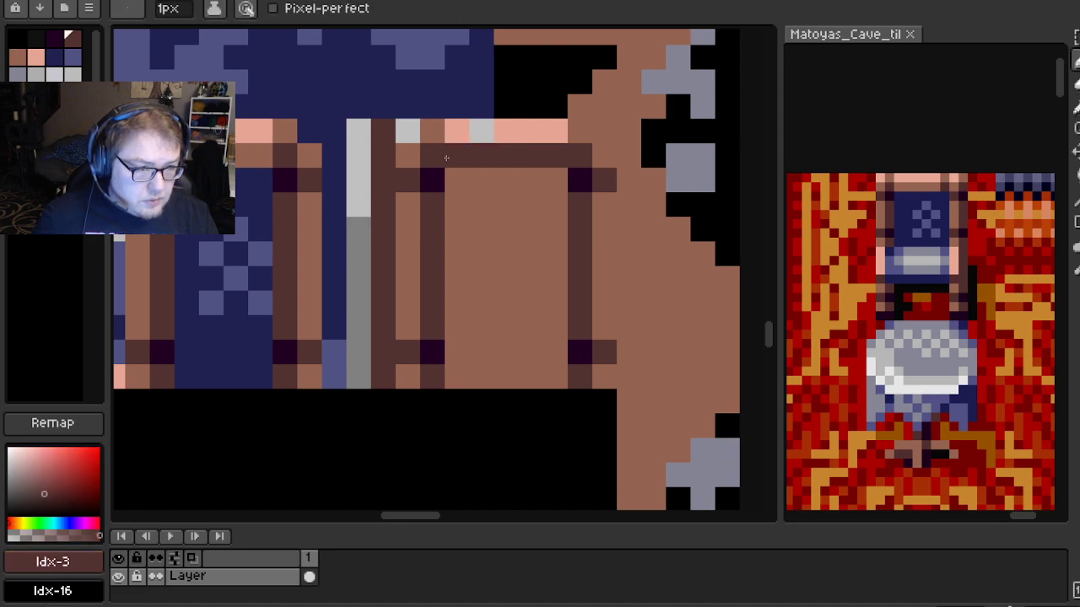
{"action": "left_click", "coordinate": [511, 129], "text": "alt"}
{"action": "left_click", "coordinate": [478, 132]}
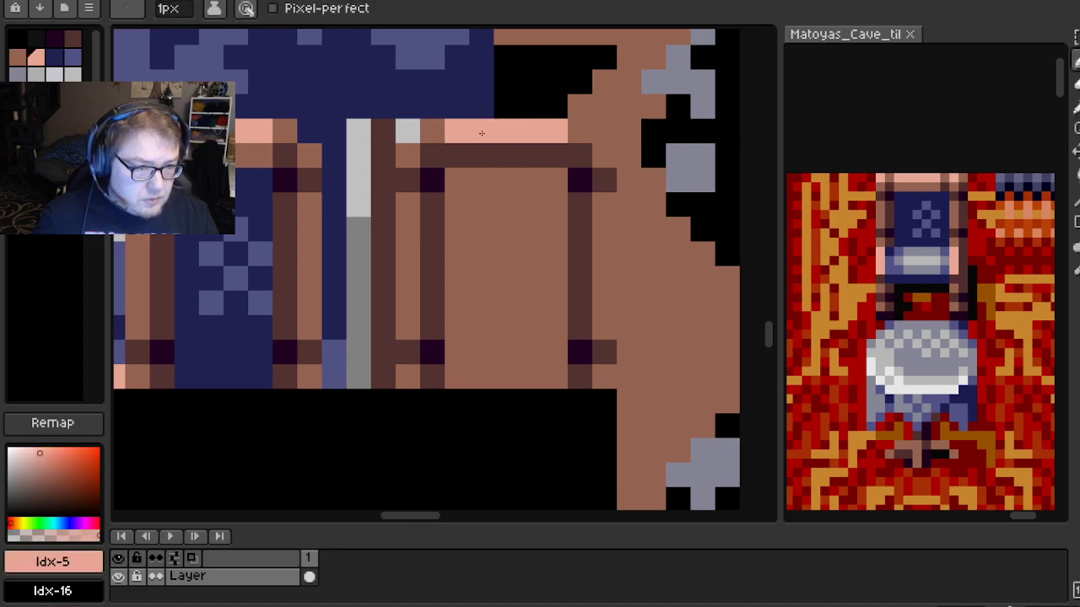
Select the dark right upright with its outer column on the plain chair back, move it one pixel right, and deselect
{"action": "scroll", "coordinate": [556, 179], "scroll_direction": "down", "scroll_amount": 1}
{"action": "left_click_drag", "start_coordinate": [605, 205], "coordinate": [574, 215]}
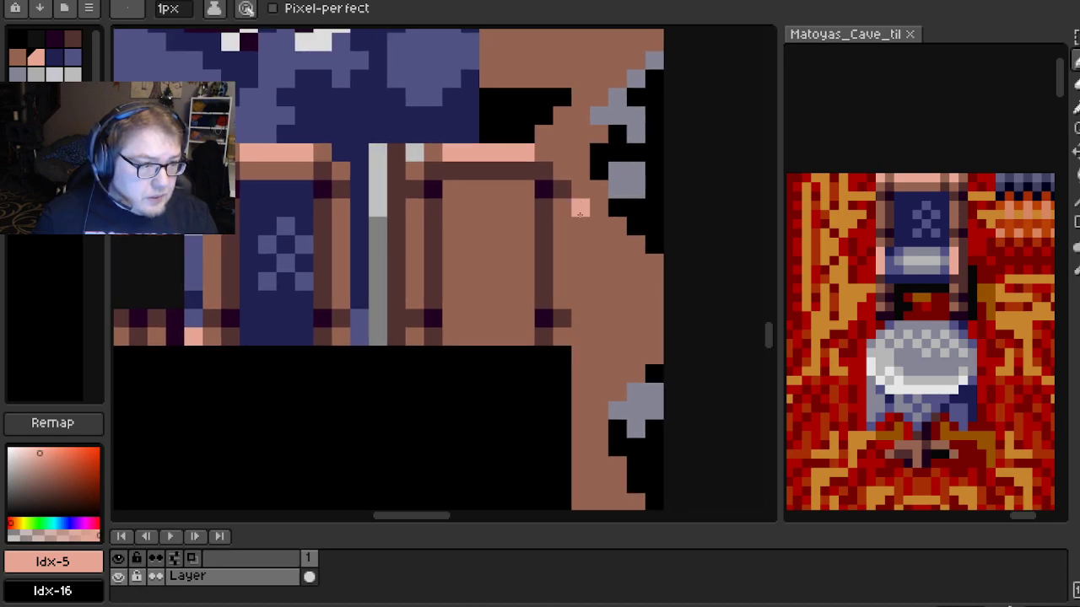
{"action": "left_click_drag", "start_coordinate": [618, 189], "coordinate": [560, 196]}
{"action": "left_click", "coordinate": [486, 178]}
{"action": "key", "text": "ctrl+z"}
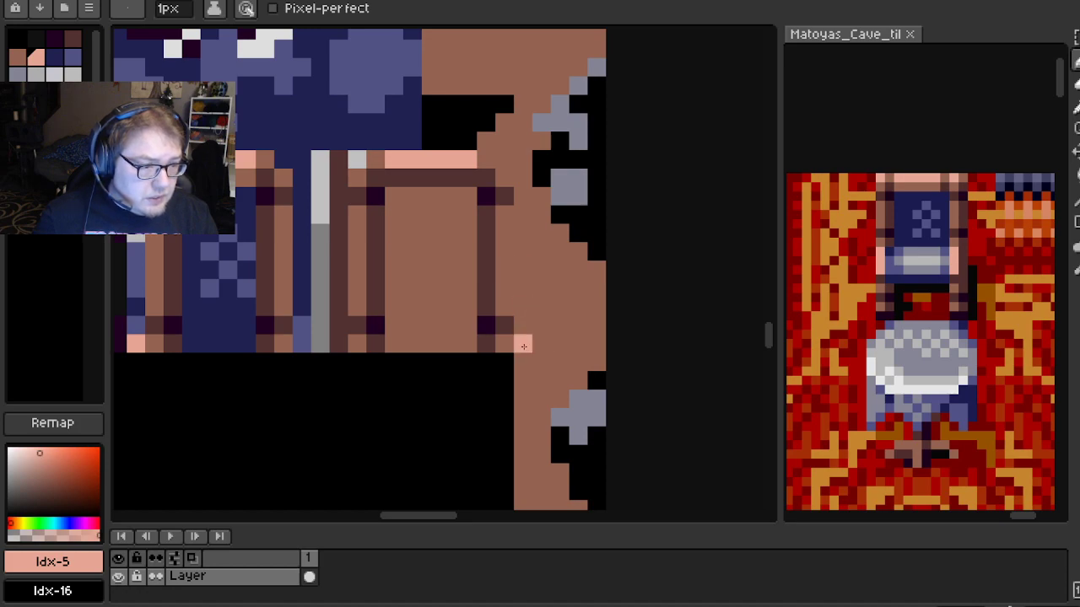
{"action": "left_click", "coordinate": [1076, 38]}
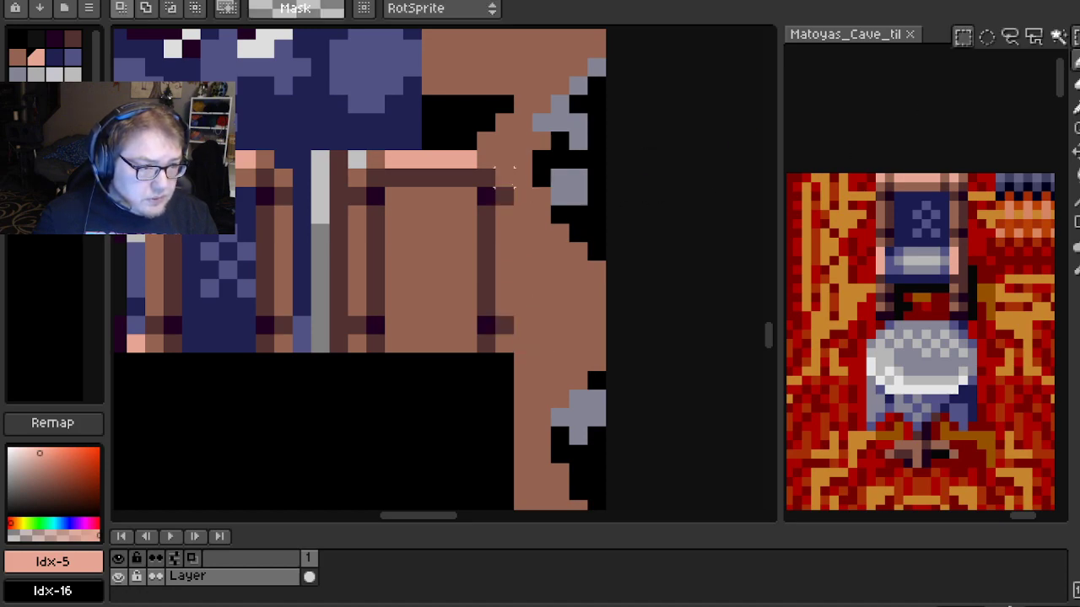
{"action": "left_click_drag", "start_coordinate": [485, 156], "coordinate": [519, 330]}
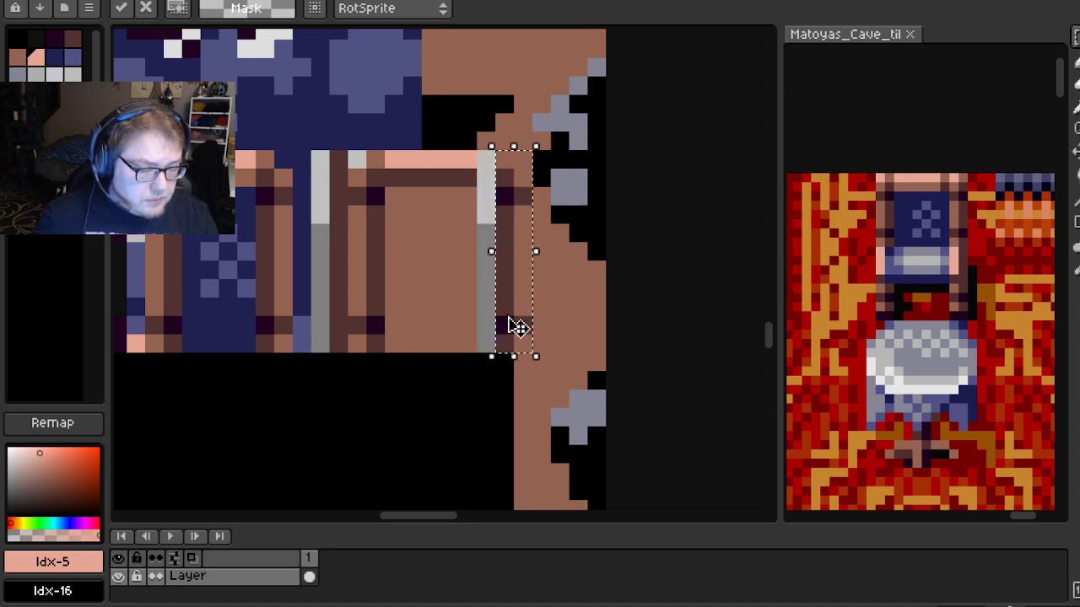
{"action": "key", "text": "ctrl+d"}
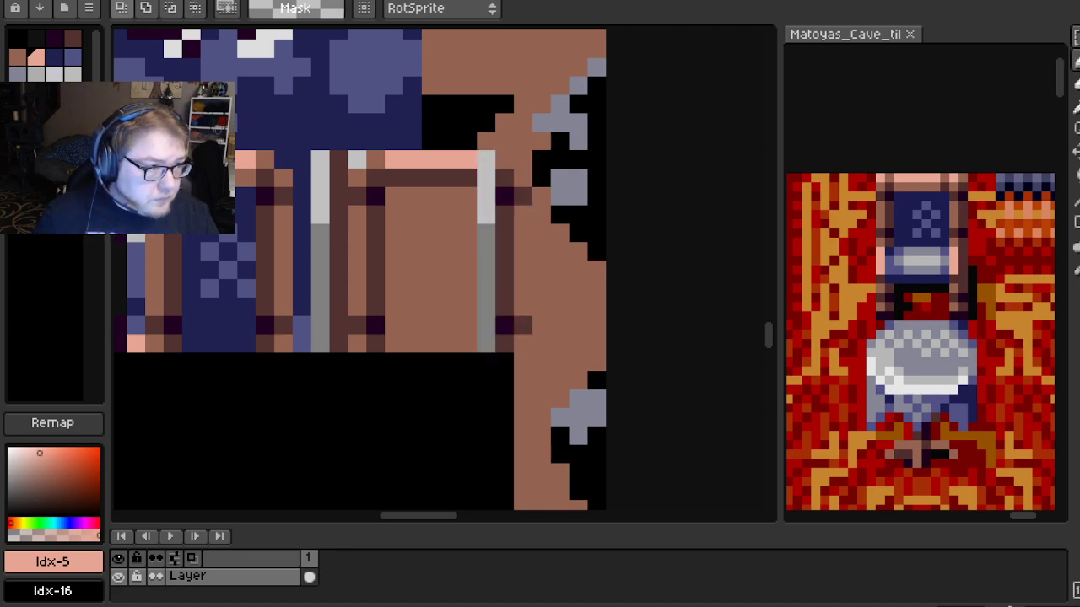
Fill the gap beside the right upright with medium brown for the corner and panel, and dark brown for the top rail
{"action": "left_click", "coordinate": [1075, 60]}
{"action": "scroll", "coordinate": [501, 215], "scroll_direction": "up", "scroll_amount": 1}
{"action": "key", "text": "alt"}
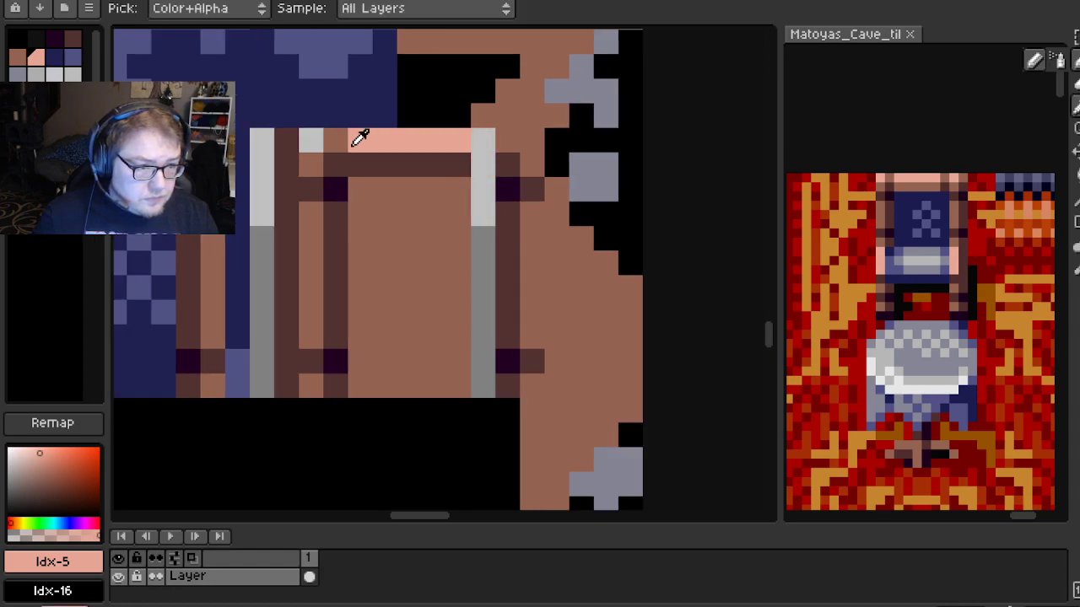
{"action": "left_click", "coordinate": [538, 126], "text": "alt"}
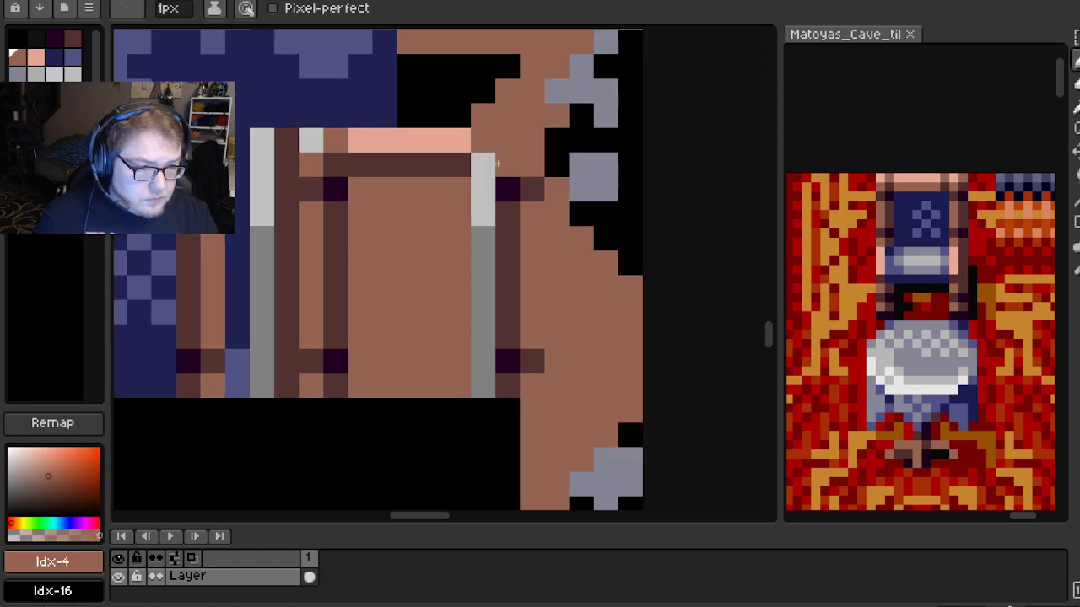
{"action": "left_click", "coordinate": [466, 164], "text": "alt"}
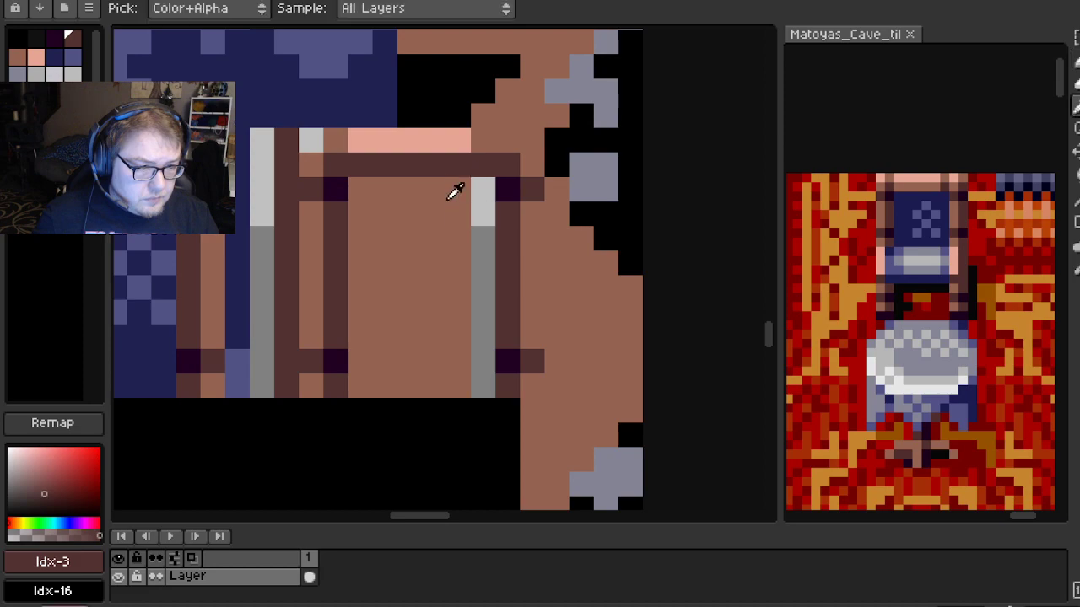
{"action": "left_click", "coordinate": [453, 193], "text": "alt"}
{"action": "mouse_move", "coordinate": [483, 181]}
{"action": "left_mouse_down"}
{"action": "mouse_move", "coordinate": [463, 361]}
{"action": "mouse_move", "coordinate": [490, 374]}
{"action": "left_mouse_up"}
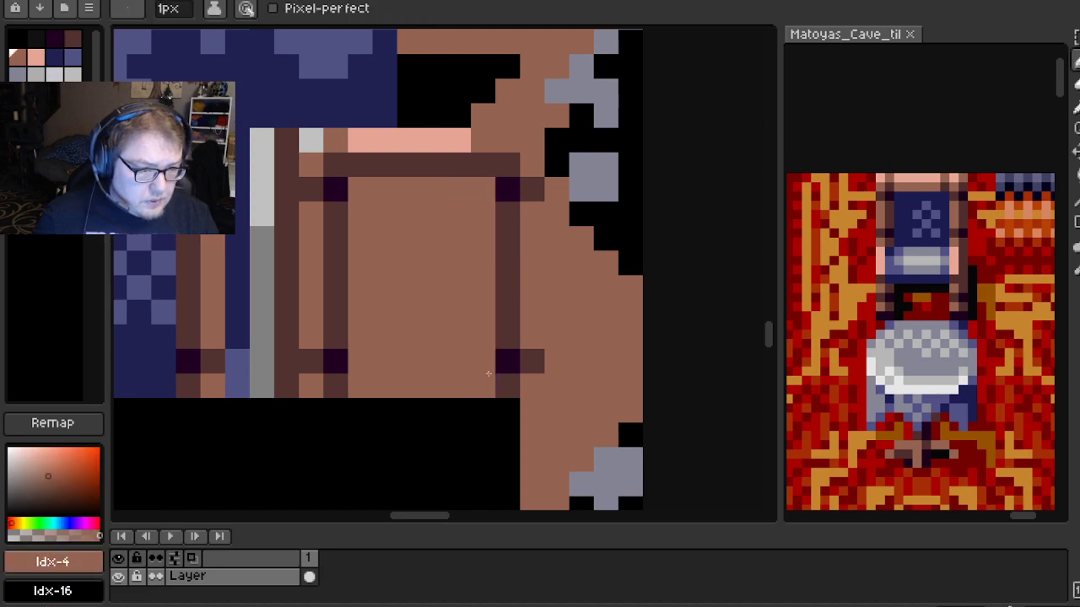
Paint the dark-brown column left of the plain chair back in dark blue (Idx-6)
{"action": "scroll", "coordinate": [497, 355], "scroll_direction": "down", "scroll_amount": 1}
{"action": "left_click_drag", "start_coordinate": [358, 259], "coordinate": [376, 266]}
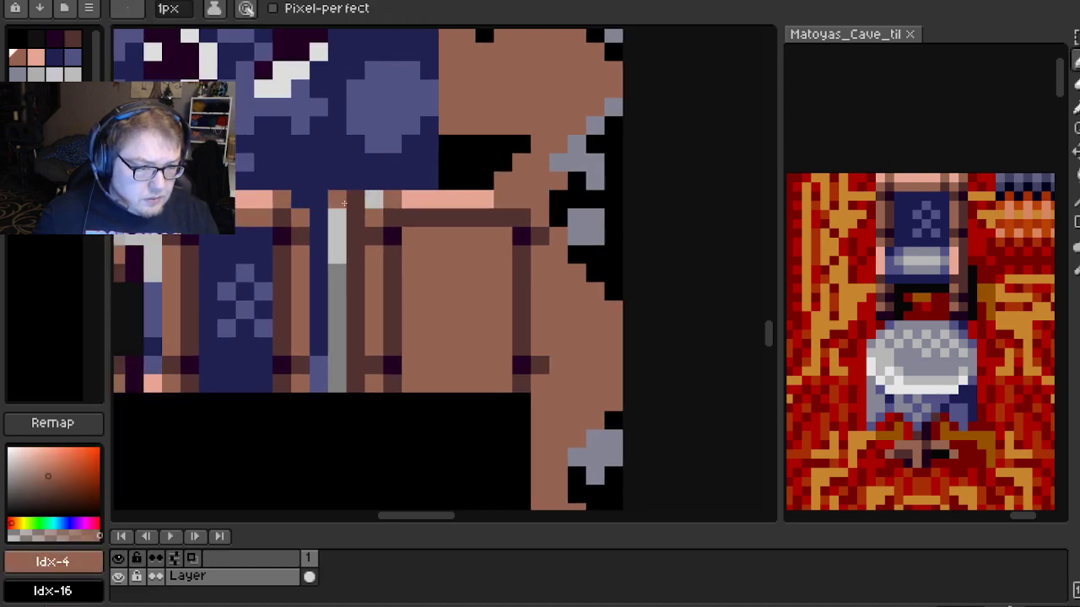
{"action": "left_click", "coordinate": [388, 162], "text": "alt"}
{"action": "left_click_drag", "start_coordinate": [355, 203], "coordinate": [353, 379]}
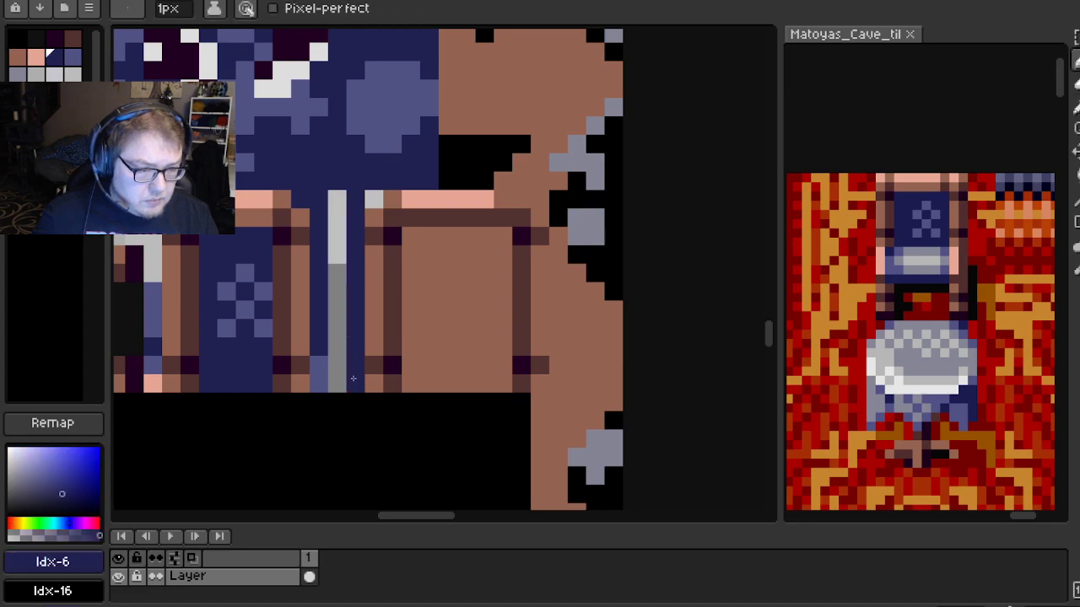
Paint the plain chair back's top-left corner gap, the row above its top edge and its top-right corner pixel dark blue
{"action": "scroll", "coordinate": [554, 309], "scroll_direction": "down", "scroll_amount": 1}
{"action": "scroll", "coordinate": [392, 219], "scroll_direction": "up", "scroll_amount": 1}
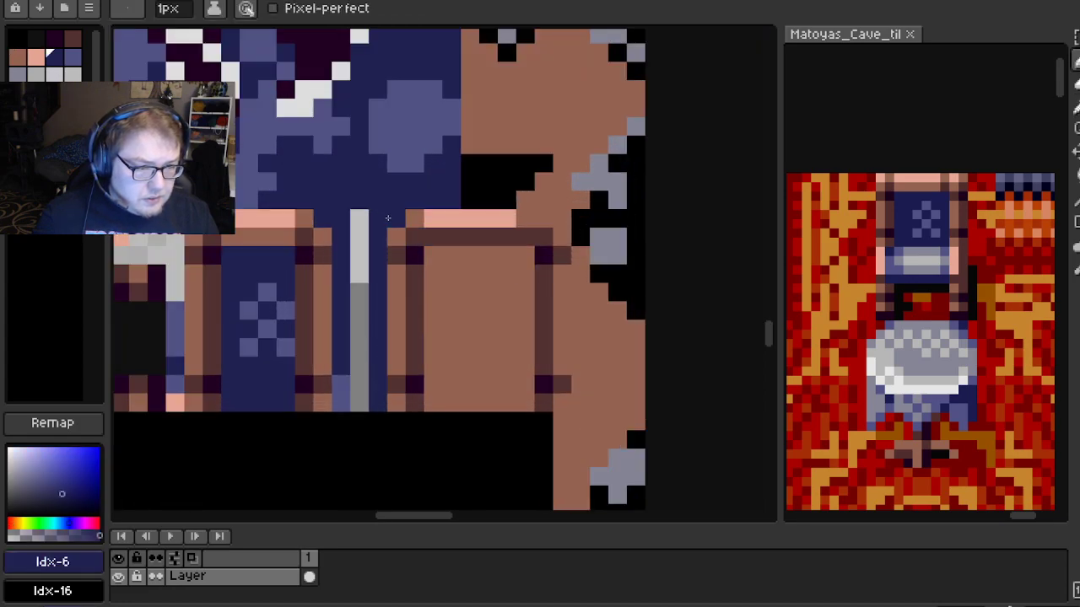
{"action": "scroll", "coordinate": [545, 216], "scroll_direction": "up", "scroll_amount": 1}
{"action": "mouse_move", "coordinate": [490, 182]}
{"action": "left_mouse_down"}
{"action": "mouse_move", "coordinate": [430, 182]}
{"action": "mouse_move", "coordinate": [501, 185]}
{"action": "left_mouse_up"}
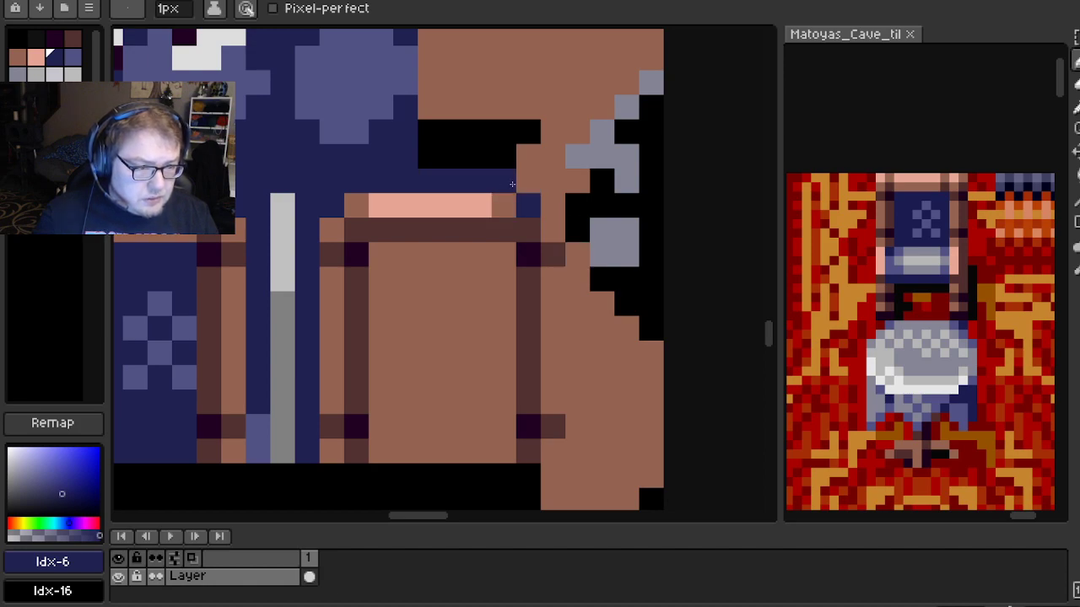
{"action": "scroll", "coordinate": [595, 231], "scroll_direction": "down", "scroll_amount": 1}
{"action": "scroll", "coordinate": [595, 231], "scroll_direction": "up", "scroll_amount": 3}
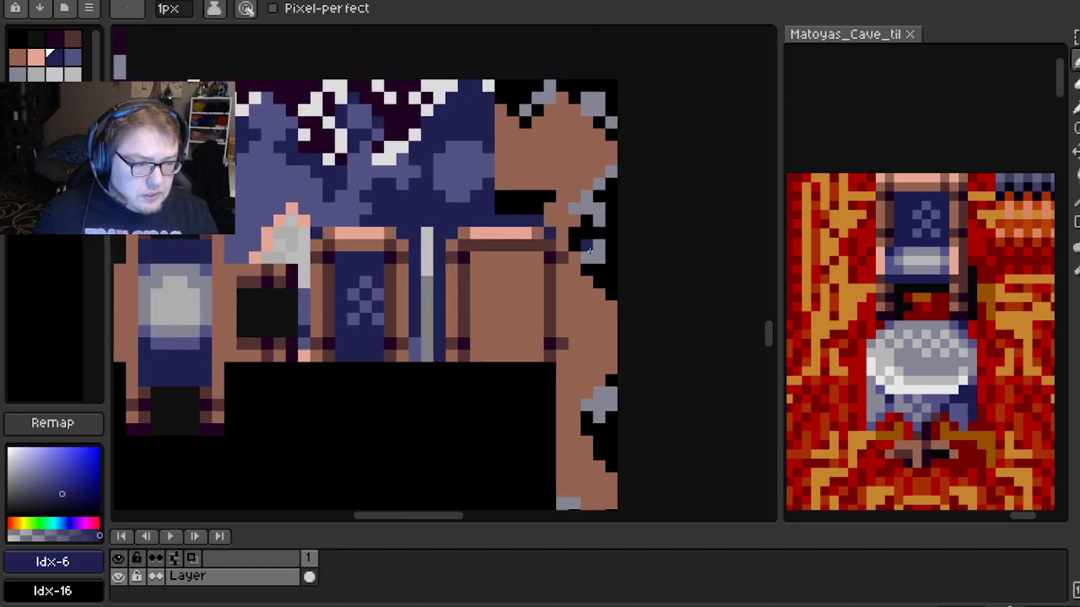
Outline the plain chair back's right side in dark blue (Idx-6), covering its top-right corner, side column and the pixel below the bottom-right corner
{"action": "left_click", "coordinate": [549, 225]}
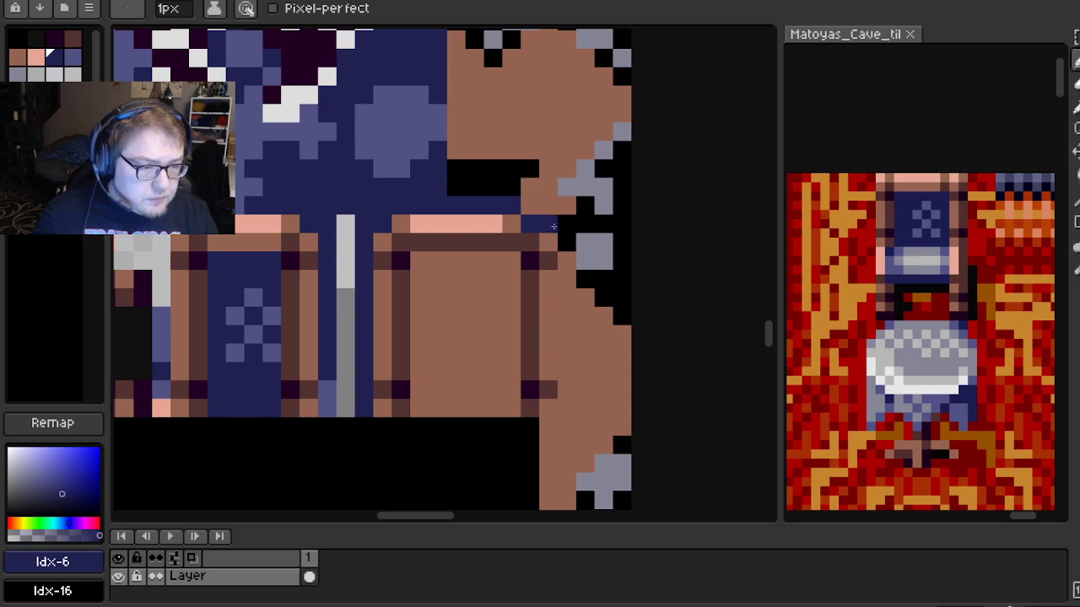
{"action": "left_click", "coordinate": [574, 255]}
{"action": "left_click", "coordinate": [569, 410], "text": "shift"}
{"action": "left_click", "coordinate": [548, 428]}
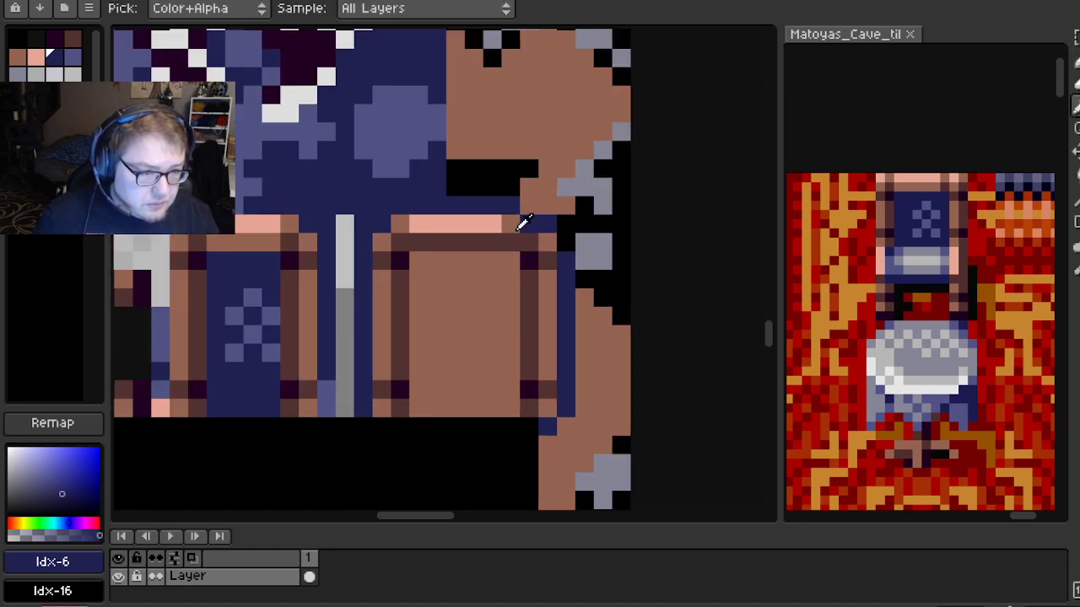
Extend the plain chair back's light-pink (Idx-5) top highlight one pixel right, followed by a medium-brown corner pixel with dark blue above it
{"action": "left_click", "coordinate": [516, 226], "text": "alt"}
{"action": "left_click", "coordinate": [494, 222], "text": "alt"}
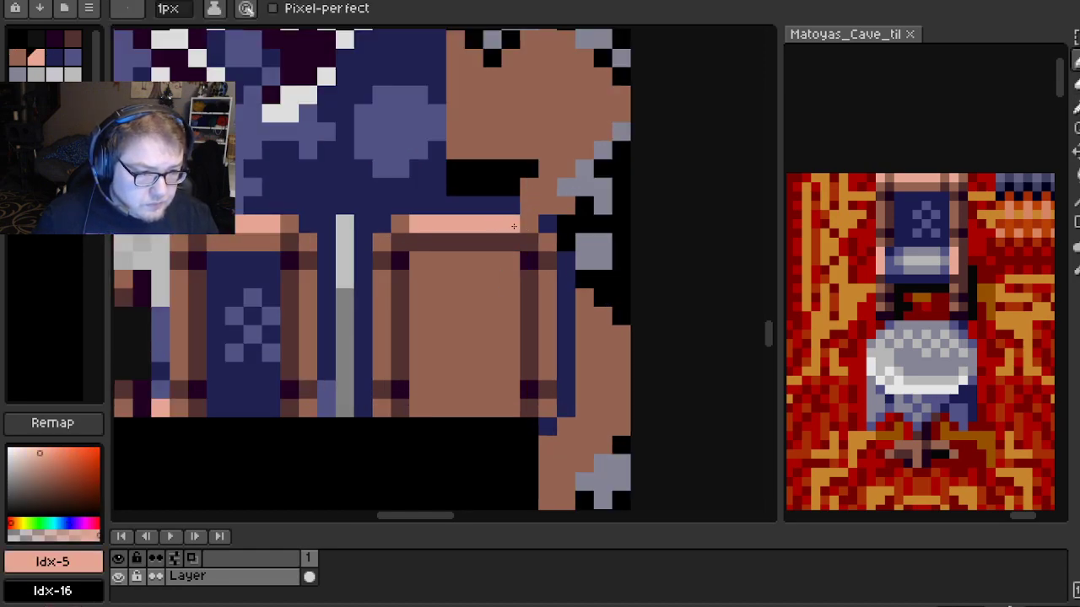
{"action": "left_click", "coordinate": [521, 210], "text": "alt"}
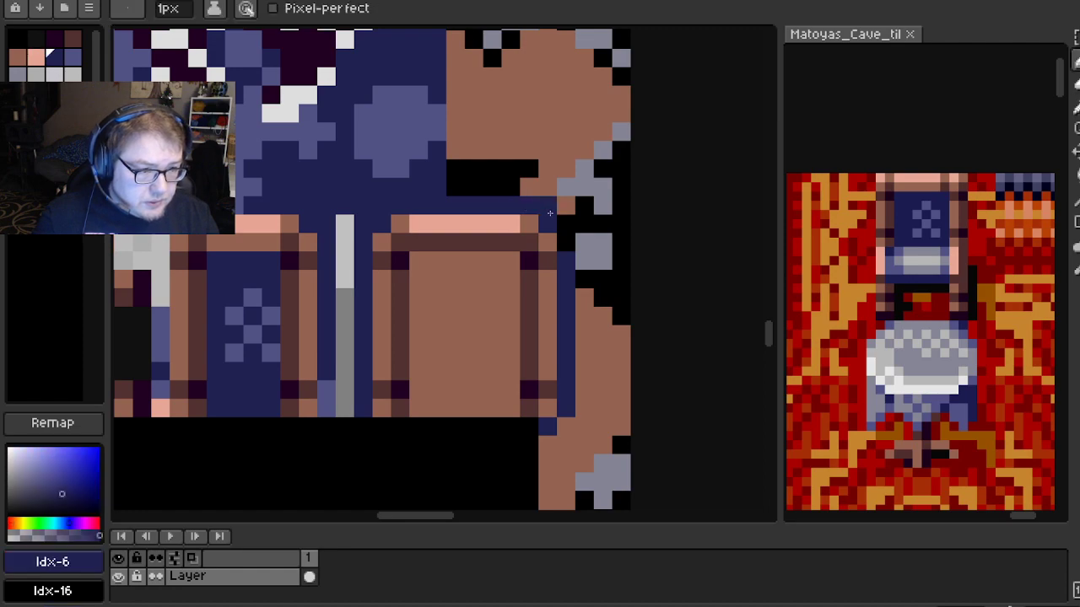
{"action": "scroll", "coordinate": [548, 213], "scroll_direction": "down", "scroll_amount": 2}
{"action": "scroll", "coordinate": [559, 262], "scroll_direction": "up", "scroll_amount": 2}
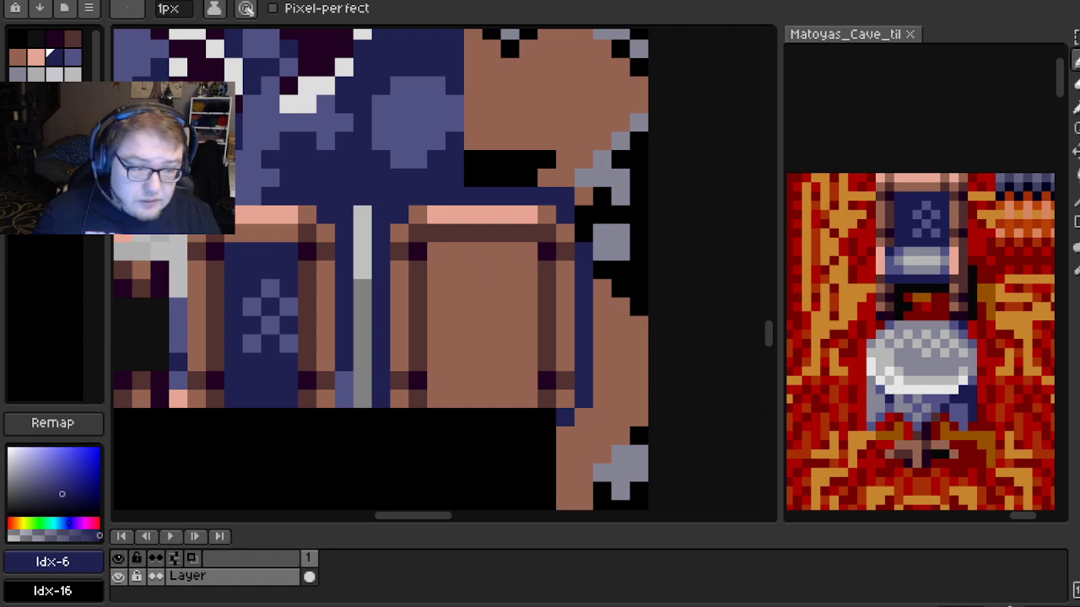
{"action": "left_click", "coordinate": [88, 8]}
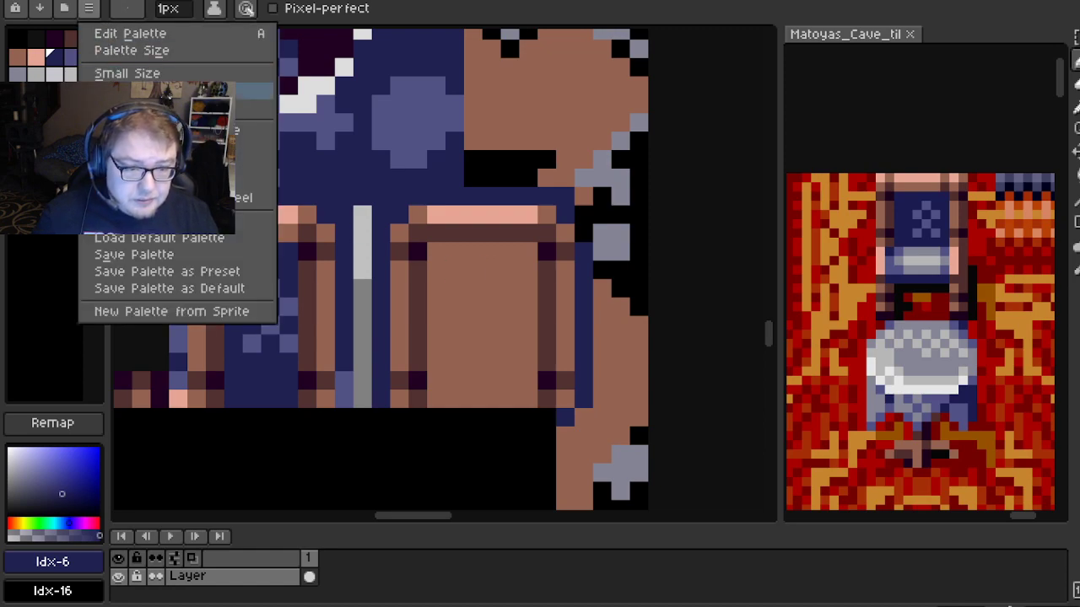
{"action": "left_click", "coordinate": [160, 239]}
{"action": "key", "text": "ctrl+z"}
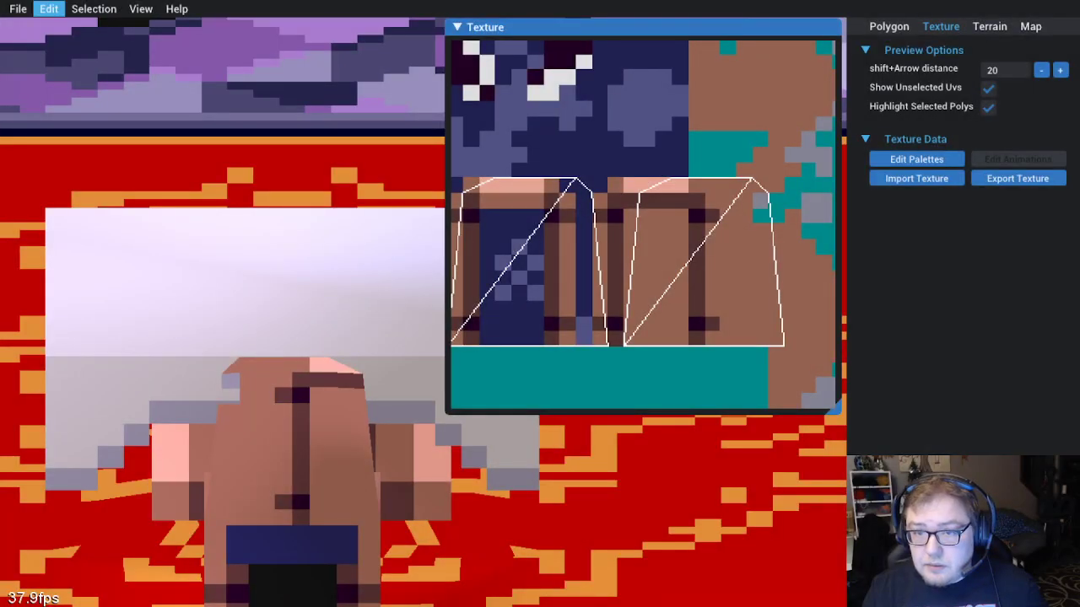
Switch to the map editor, refresh the chair texture with the edited version, and check its fit against the rear-face UV outline
{"action": "left_click", "coordinate": [49, 8]}
{"action": "left_click", "coordinate": [82, 113]}
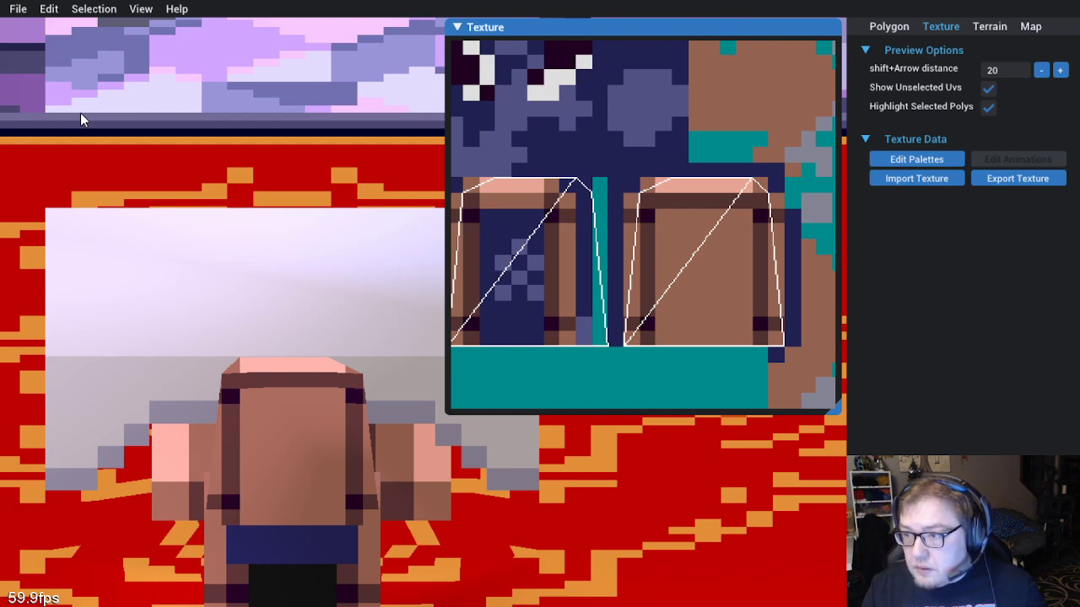
{"action": "left_click", "coordinate": [335, 507]}
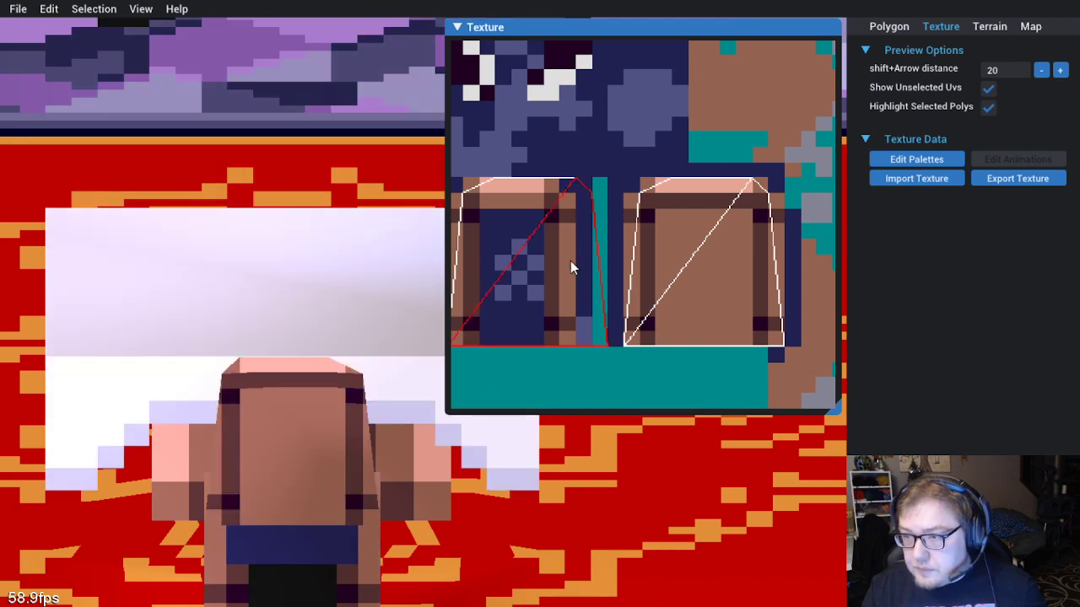
{"action": "scroll", "coordinate": [570, 261], "scroll_direction": "down", "scroll_amount": 1}
{"action": "left_click", "coordinate": [661, 319]}
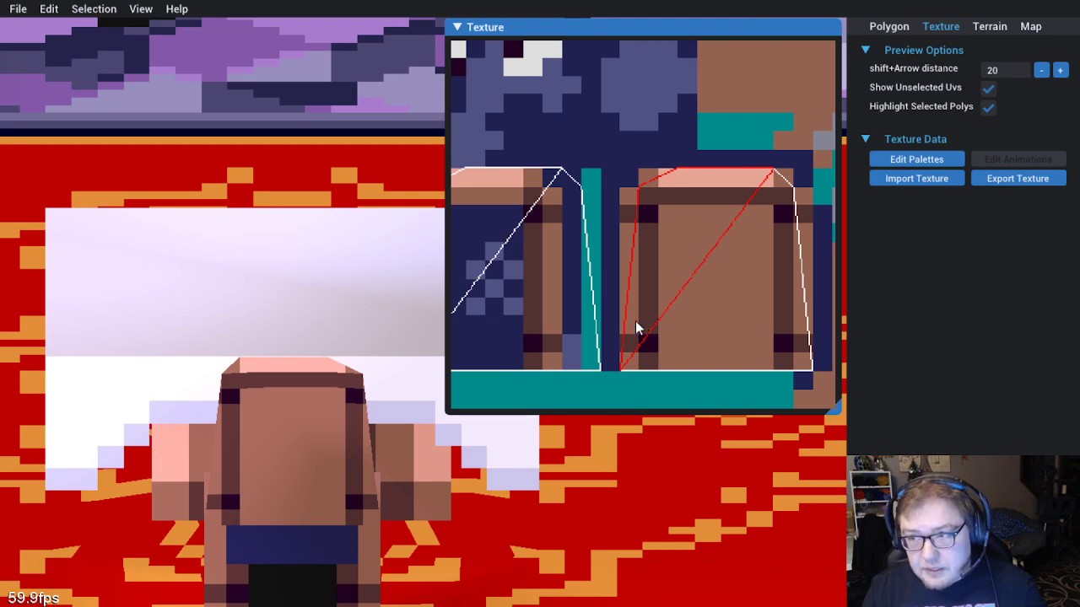
Try moving UV point A to U 125 and UV point B to U 124 on the chair's rear backrest polygon, then restore both
{"action": "left_click", "coordinate": [378, 549]}
{"action": "left_click_drag", "start_coordinate": [378, 550], "coordinate": [446, 490]}
{"action": "scroll", "coordinate": [383, 438], "scroll_direction": "up", "scroll_amount": 3}
{"action": "left_click", "coordinate": [443, 485]}
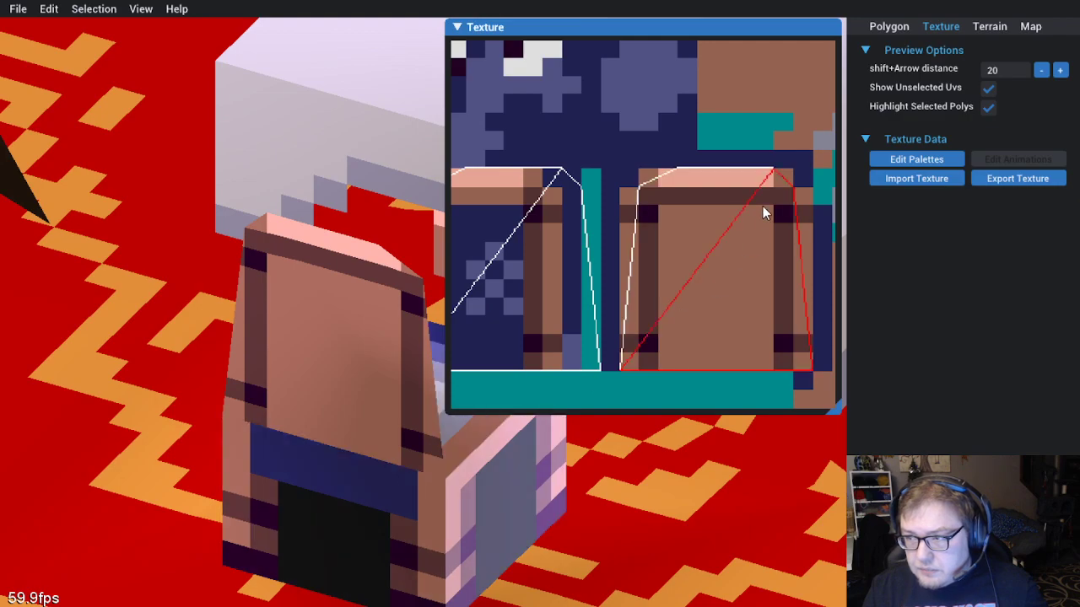
{"action": "scroll", "coordinate": [712, 314], "scroll_direction": "down", "scroll_amount": 2}
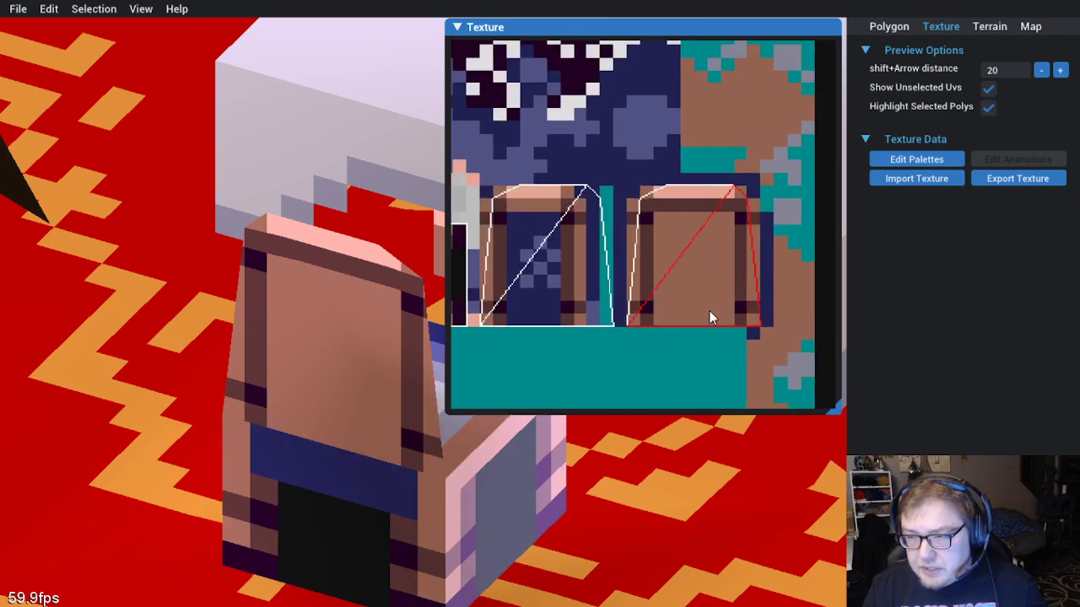
{"action": "left_click", "coordinate": [710, 314]}
{"action": "scroll", "coordinate": [776, 338], "scroll_direction": "up", "scroll_amount": 1}
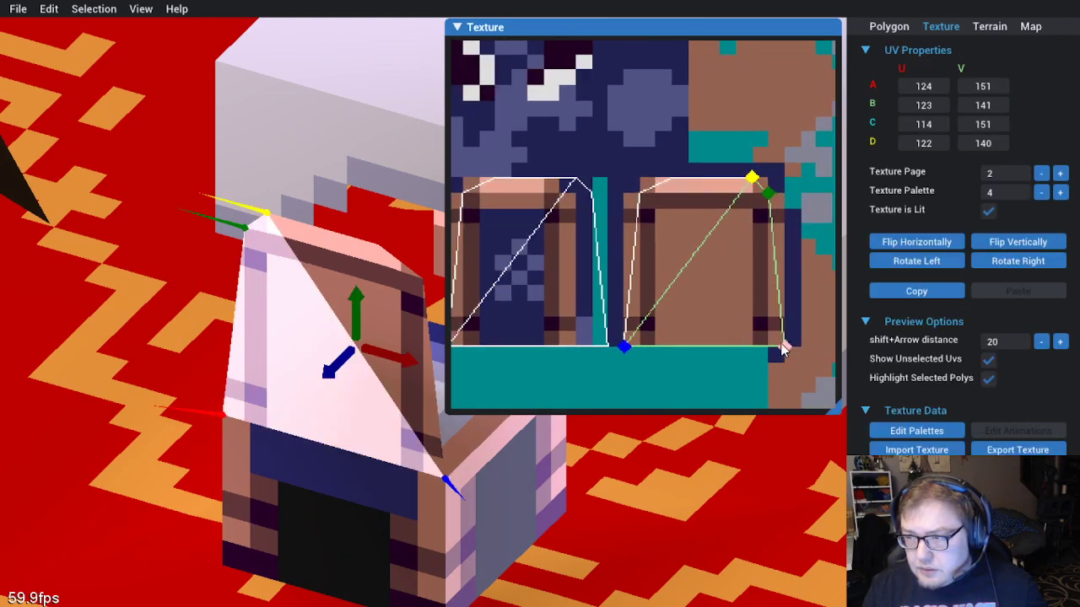
{"action": "left_click_drag", "start_coordinate": [782, 350], "coordinate": [807, 349]}
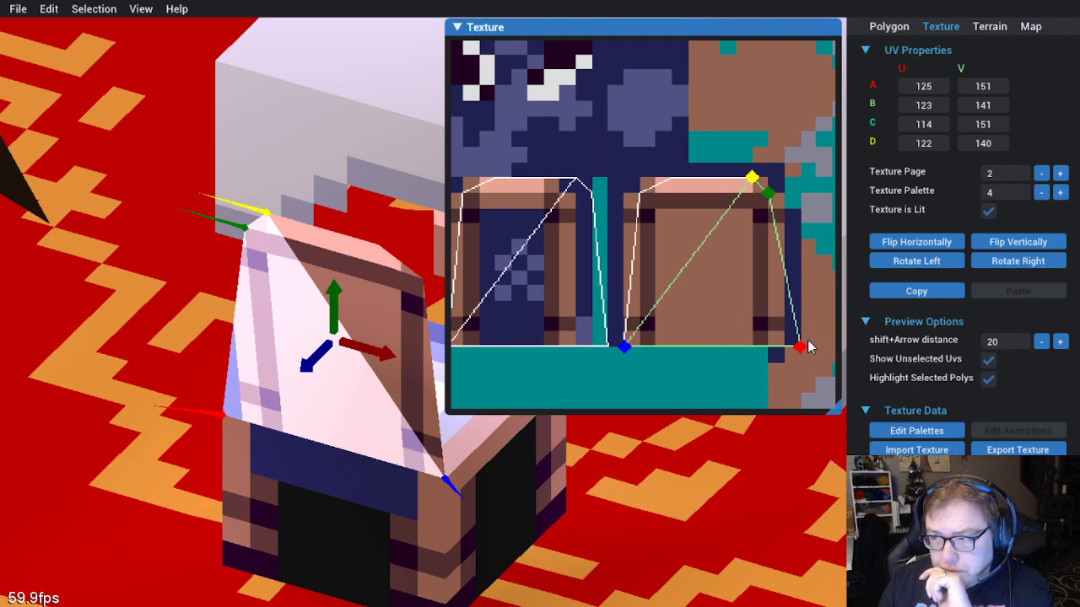
{"action": "left_click_drag", "start_coordinate": [801, 350], "coordinate": [785, 354]}
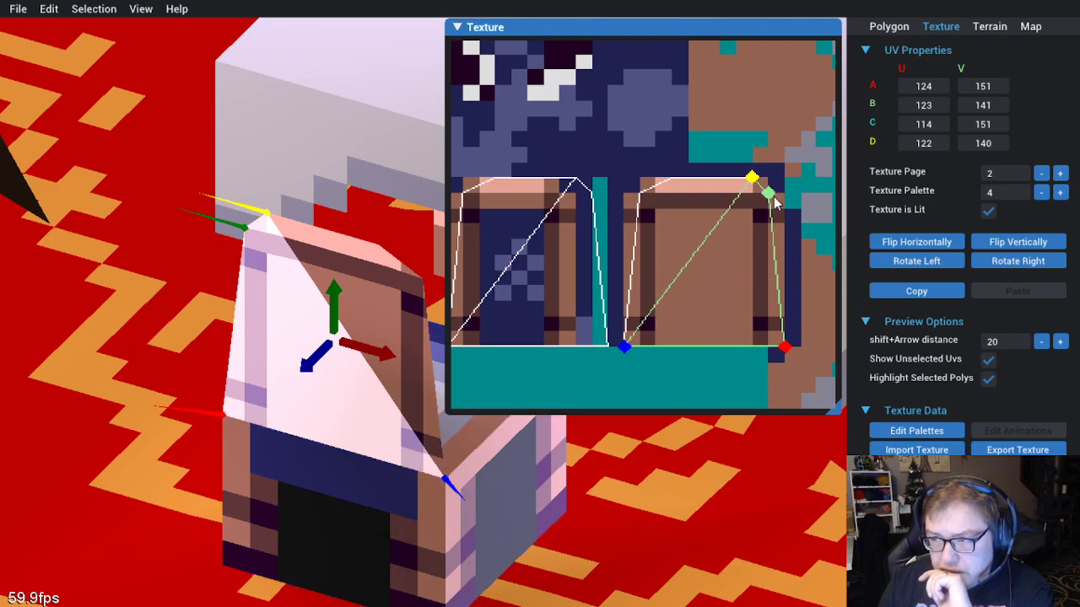
{"action": "left_click_drag", "start_coordinate": [776, 207], "coordinate": [786, 203]}
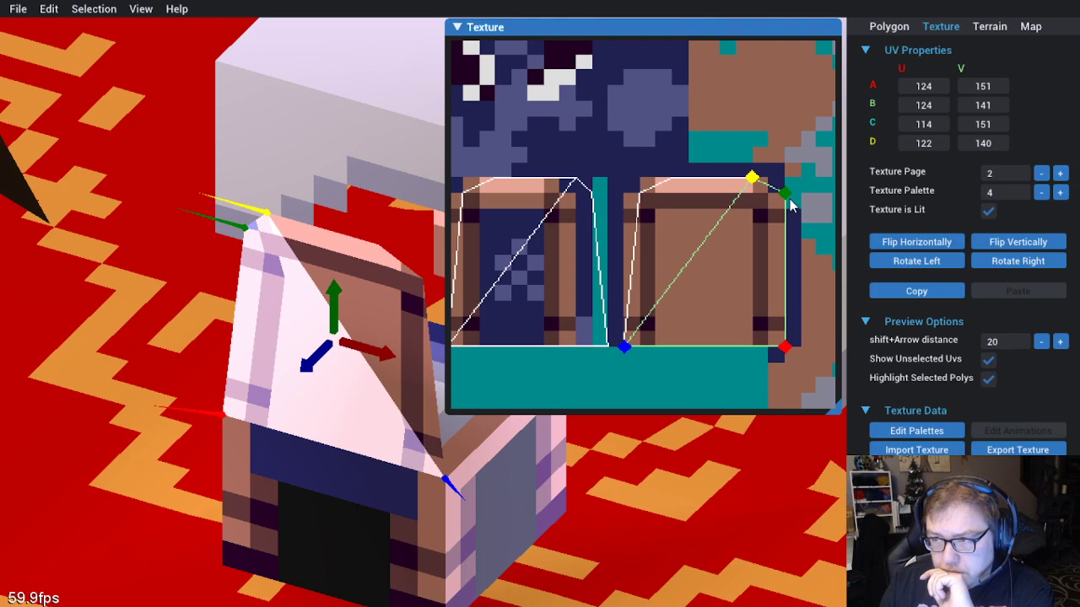
{"action": "key", "text": "Left"}
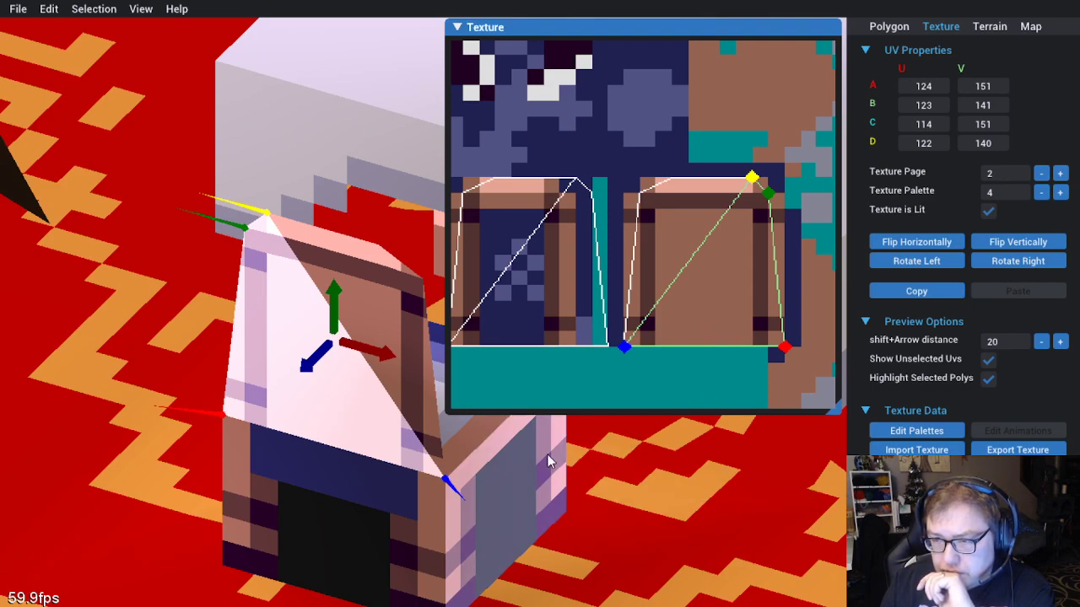
Bring the patterned front of the chair's backrest into view and re-import the map texture
{"action": "left_click", "coordinate": [511, 475]}
{"action": "left_click_drag", "start_coordinate": [668, 518], "coordinate": [630, 221]}
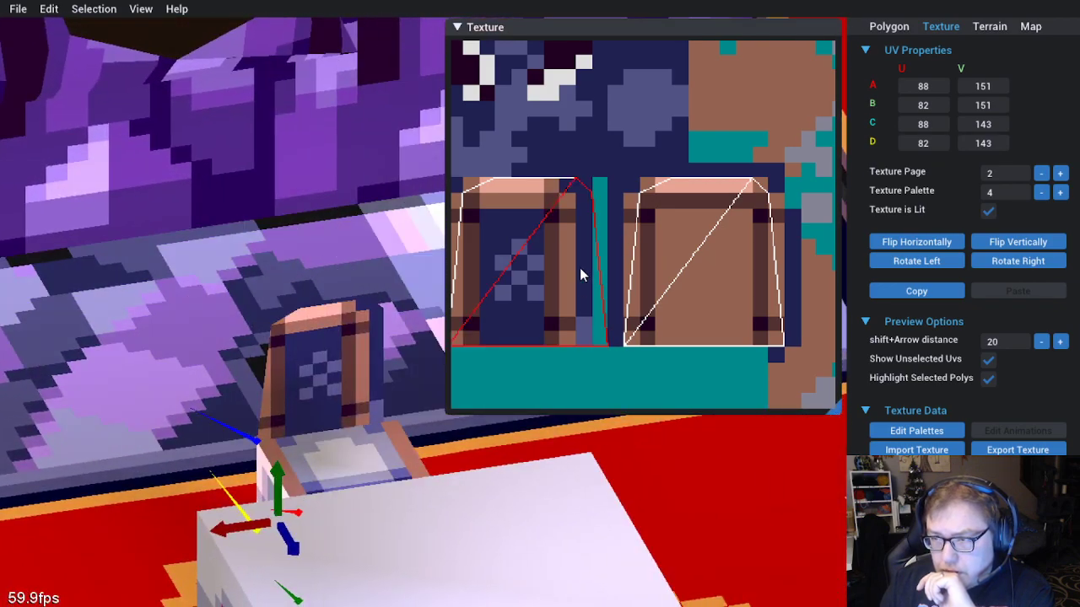
{"action": "left_click_drag", "start_coordinate": [575, 291], "coordinate": [643, 290]}
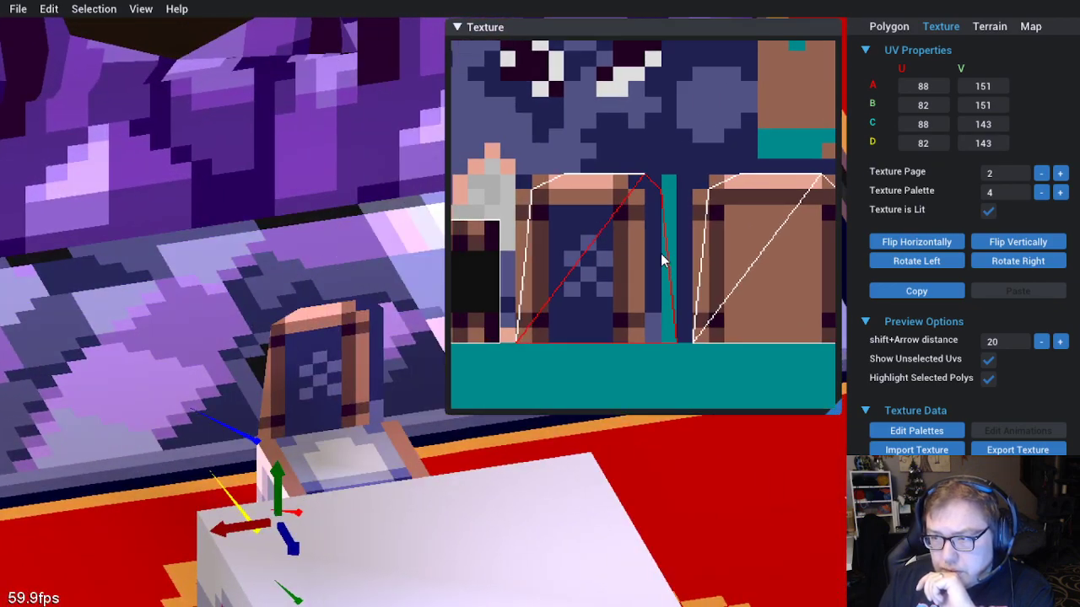
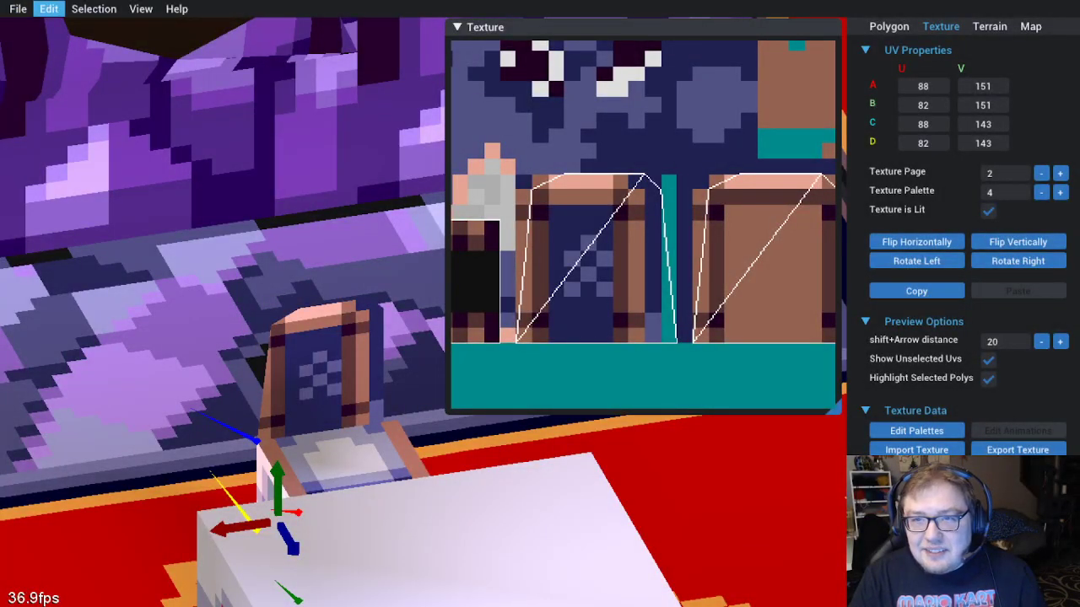
{"action": "left_click", "coordinate": [49, 9]}
{"action": "left_click", "coordinate": [73, 109]}
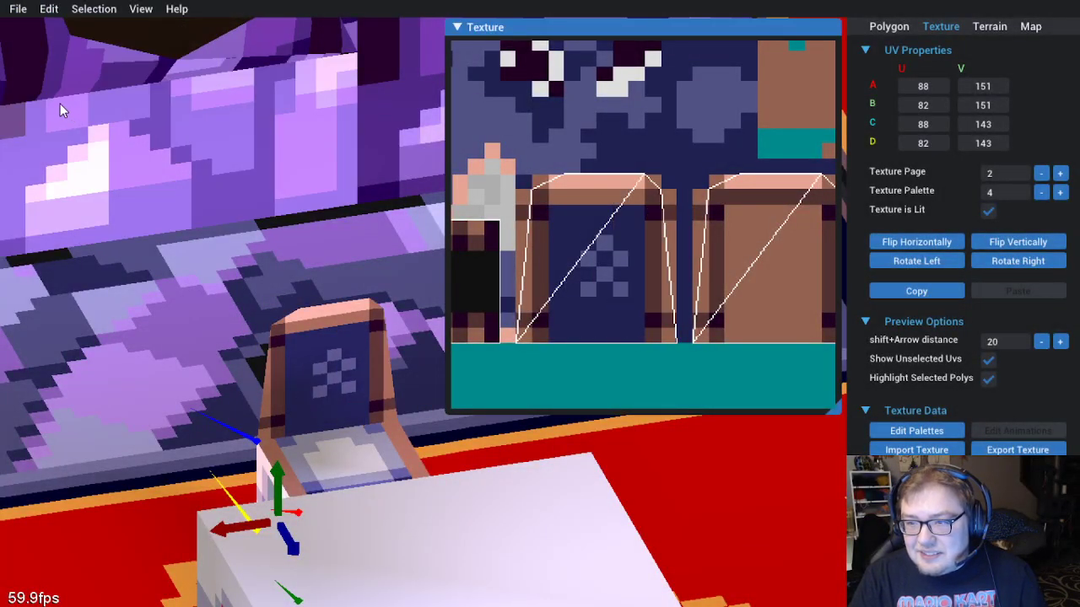
Clear the selection and examine the re-textured chair and table from several angles around the room
{"action": "left_click_drag", "start_coordinate": [494, 569], "coordinate": [366, 514]}
{"action": "left_click", "coordinate": [451, 511]}
{"action": "left_click_drag", "start_coordinate": [450, 511], "coordinate": [313, 535]}
{"action": "scroll", "coordinate": [313, 535], "scroll_direction": "up", "scroll_amount": 5}
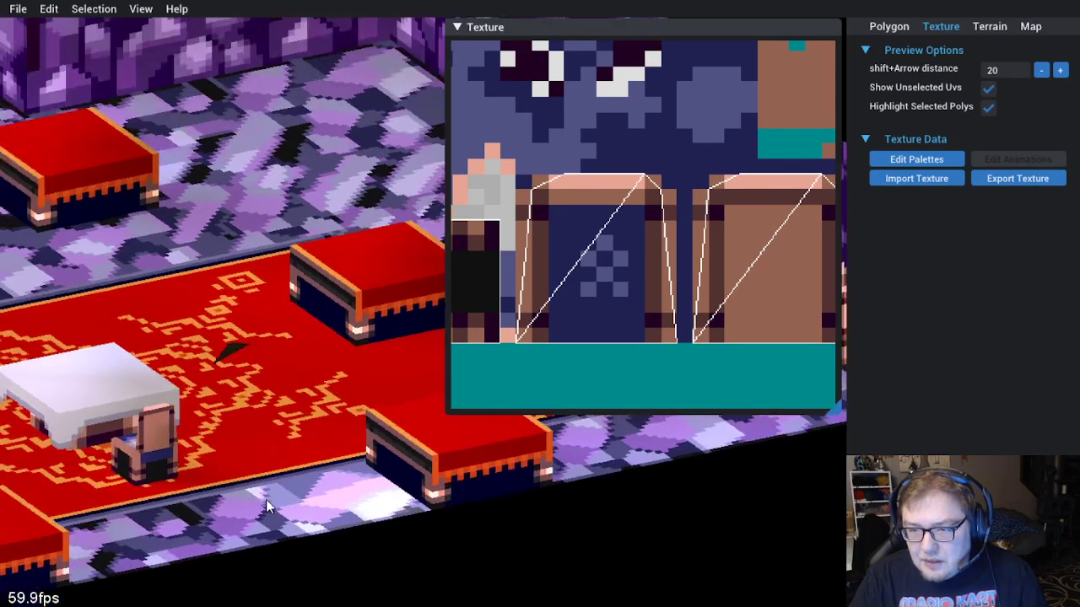
{"action": "left_click_drag", "start_coordinate": [266, 506], "coordinate": [218, 470]}
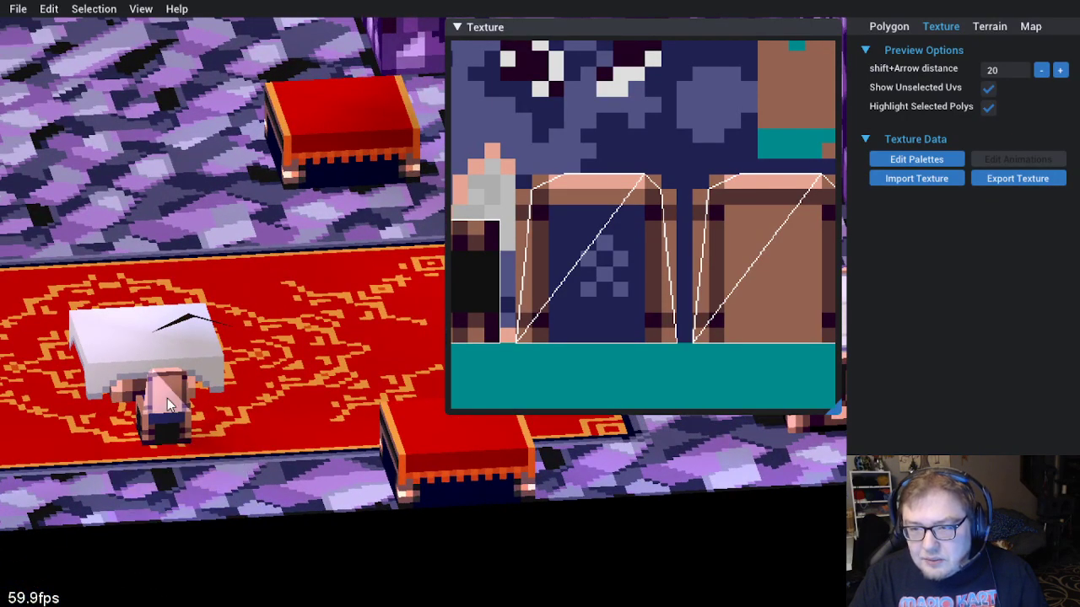
{"action": "left_click_drag", "start_coordinate": [174, 423], "coordinate": [335, 503]}
{"action": "scroll", "coordinate": [389, 461], "scroll_direction": "up", "scroll_amount": 4}
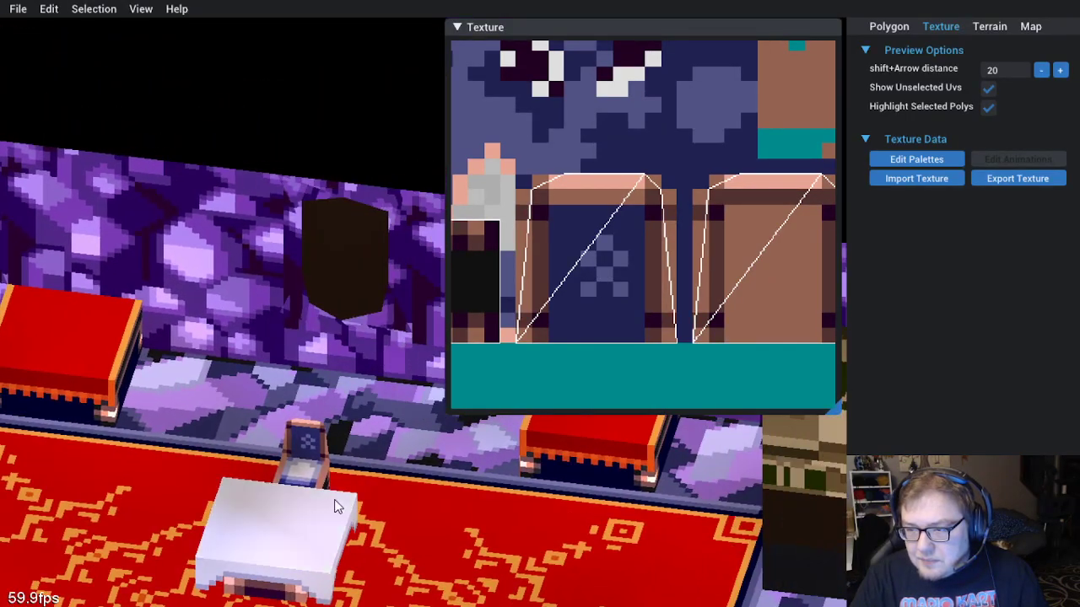
{"action": "left_click_drag", "start_coordinate": [416, 519], "coordinate": [227, 484]}
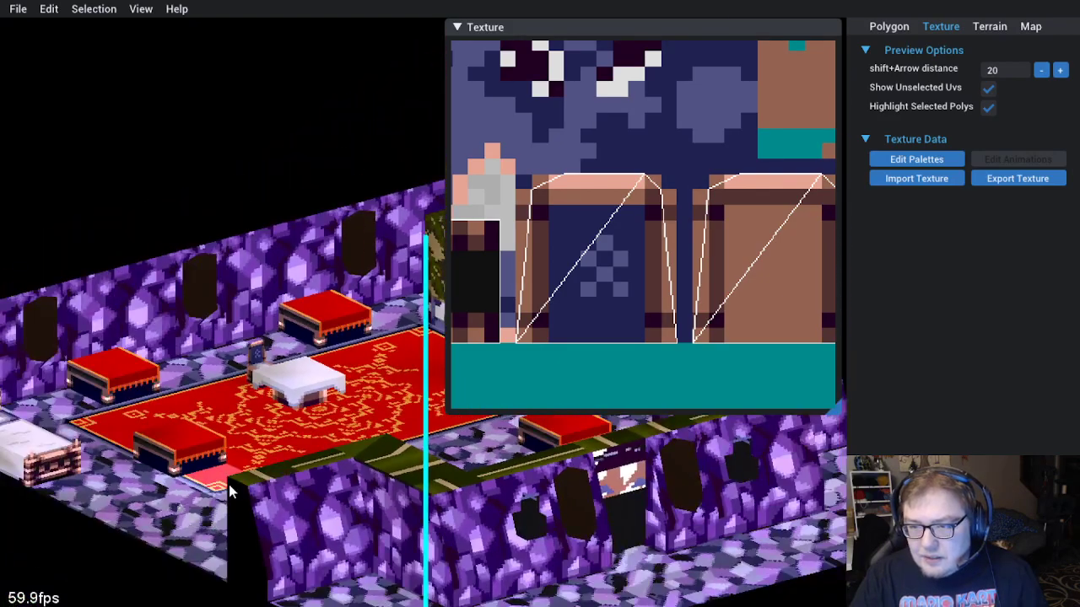
{"action": "scroll", "coordinate": [272, 523], "scroll_direction": "up", "scroll_amount": 3}
{"action": "left_click_drag", "start_coordinate": [272, 523], "coordinate": [428, 507]}
{"action": "scroll", "coordinate": [396, 516], "scroll_direction": "up", "scroll_amount": 2}
{"action": "scroll", "coordinate": [444, 506], "scroll_direction": "up", "scroll_amount": 2}
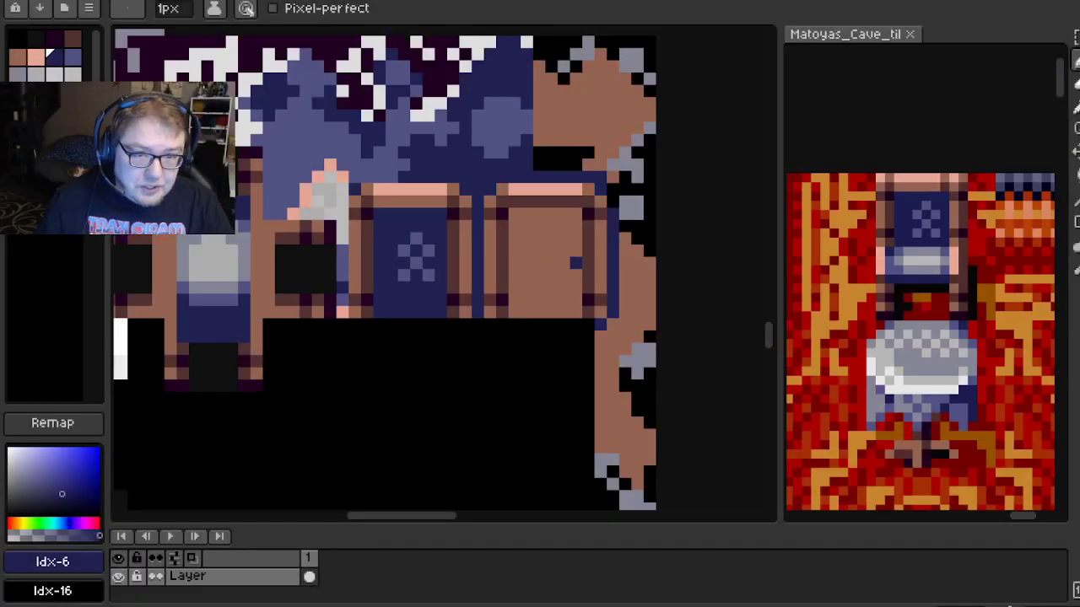
Switch to the pixel editor and fill the plain panel of the rear backrest texture with the frame's dark brown, Idx-3
{"action": "scroll", "coordinate": [455, 283], "scroll_direction": "up", "scroll_amount": 1}
{"action": "scroll", "coordinate": [456, 283], "scroll_direction": "up", "scroll_amount": 1}
{"action": "key", "text": "alt"}
{"action": "left_click", "coordinate": [456, 284], "text": "alt"}
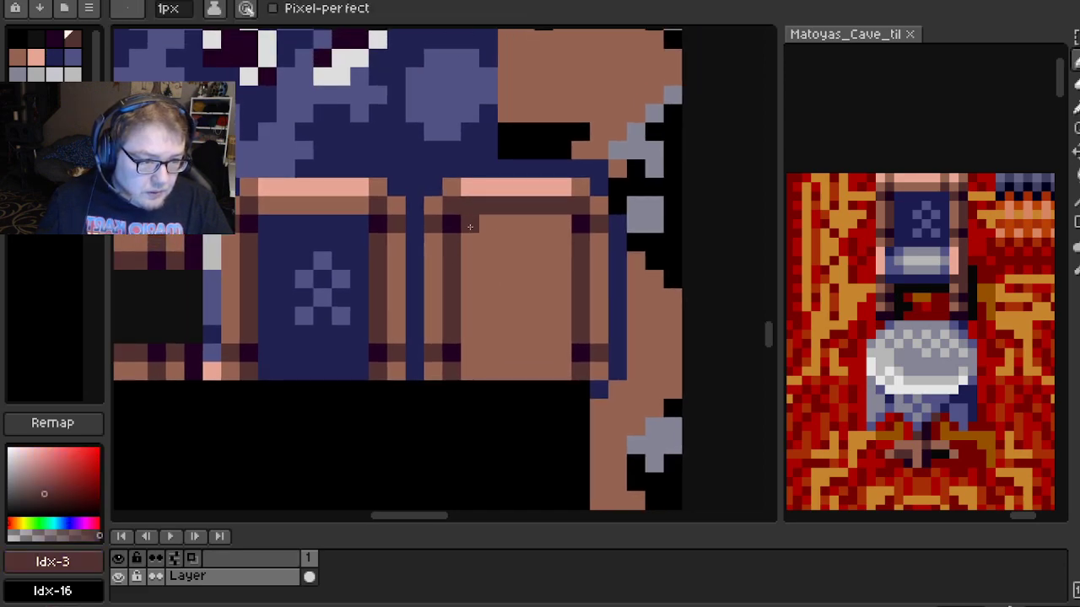
{"action": "left_click_drag", "start_coordinate": [560, 256], "coordinate": [563, 369]}
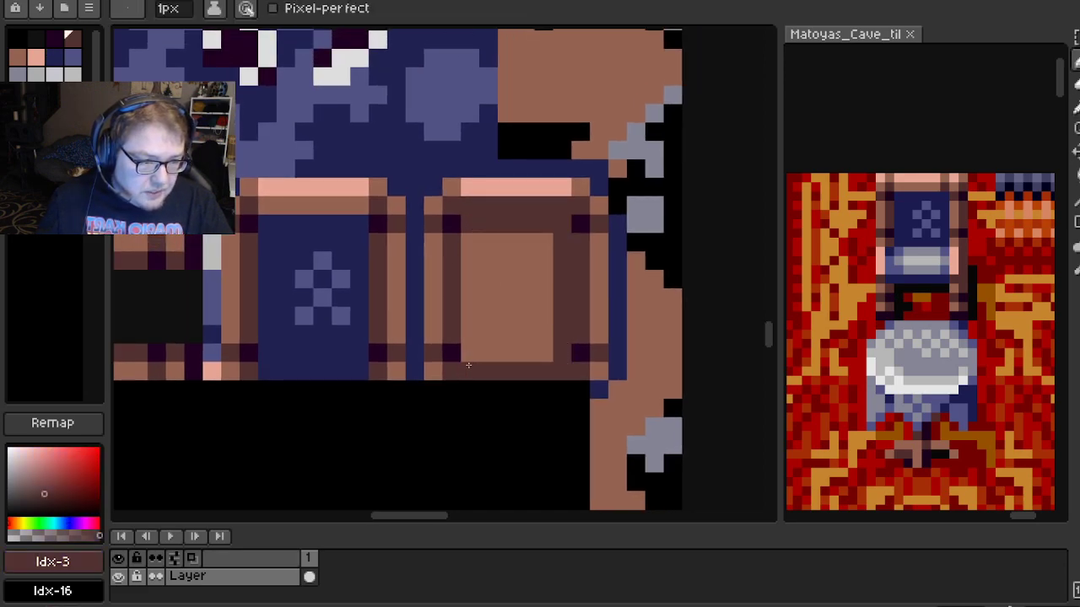
{"action": "left_click_drag", "start_coordinate": [470, 365], "coordinate": [466, 238]}
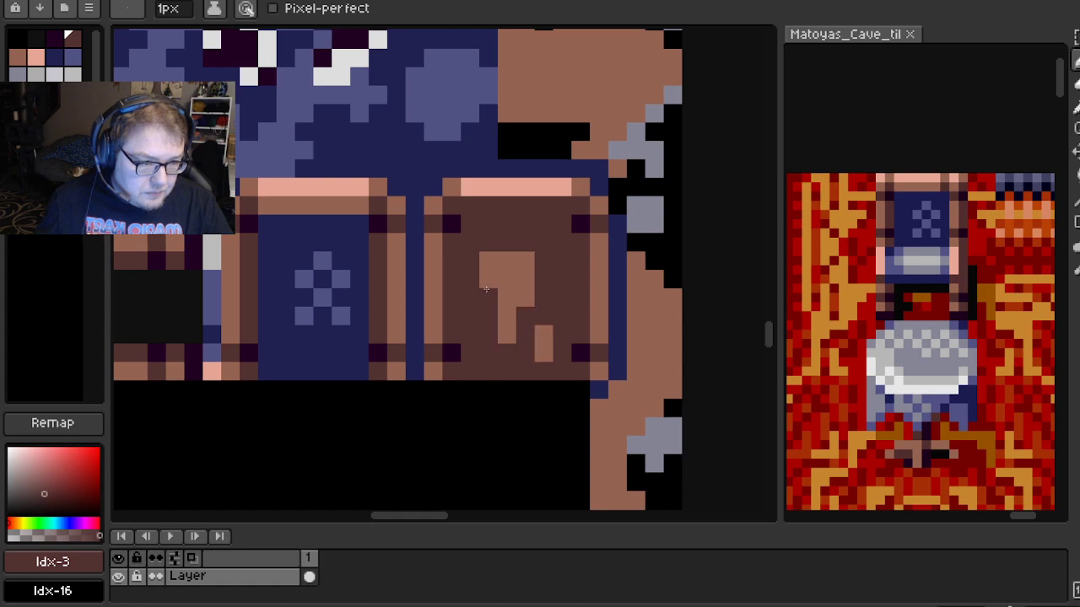
Repaint the two navy rows above the grey chair seat, the upper with black Idx-1 and the lower with brown Idx-4
{"action": "scroll", "coordinate": [417, 289], "scroll_direction": "left", "scroll_amount": 6}
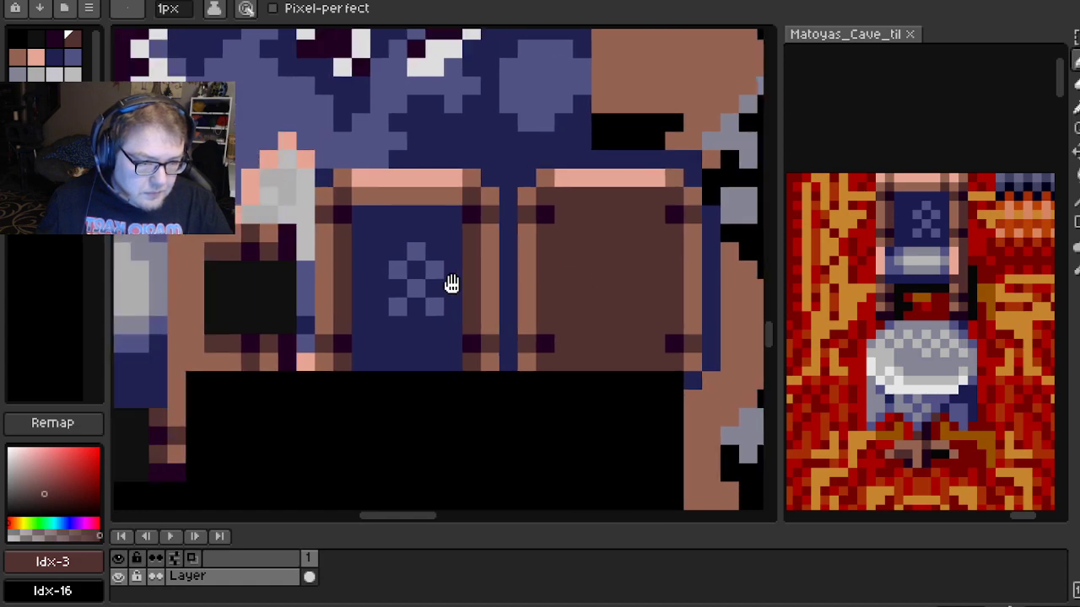
{"action": "scroll", "coordinate": [363, 144], "scroll_direction": "up", "scroll_amount": 1}
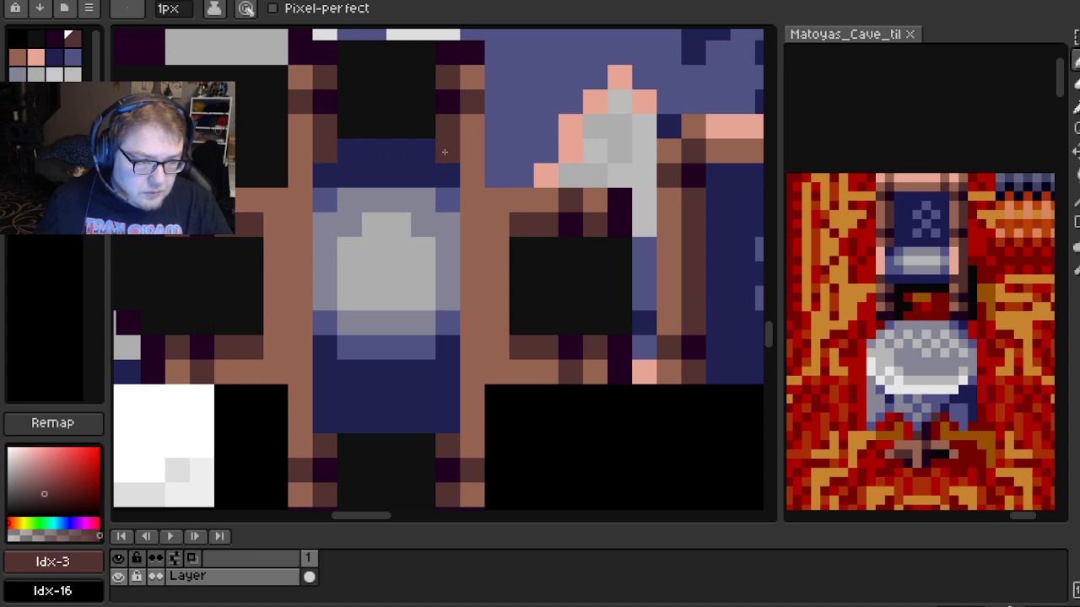
{"action": "left_click", "coordinate": [365, 125], "text": "alt"}
{"action": "left_click_drag", "start_coordinate": [357, 124], "coordinate": [358, 149]}
{"action": "left_click", "coordinate": [325, 175]}
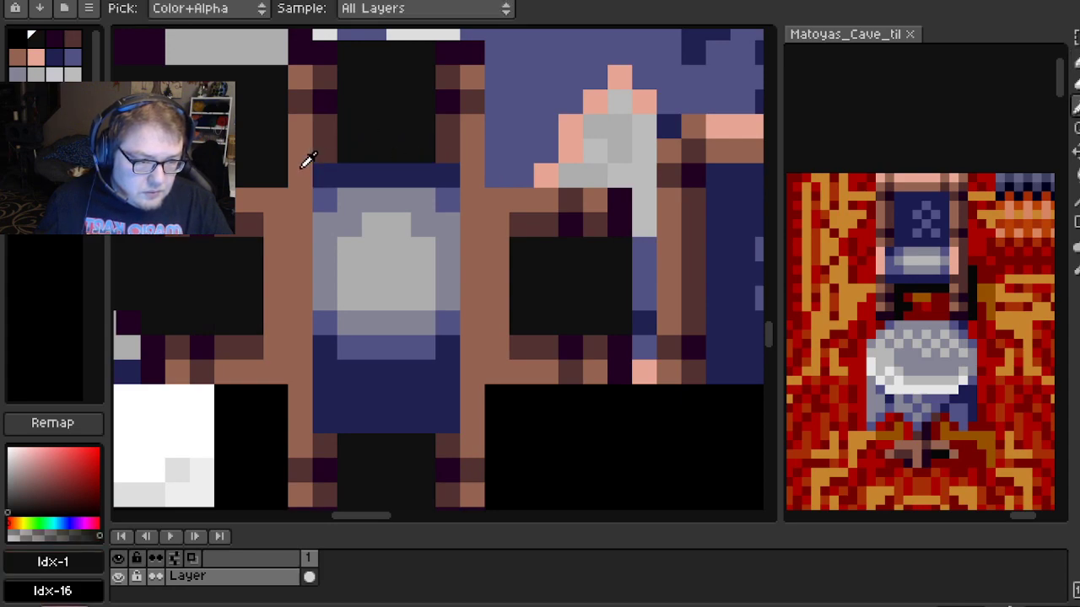
{"action": "left_click", "coordinate": [306, 164], "text": "alt"}
{"action": "left_click", "coordinate": [334, 174]}
{"action": "scroll", "coordinate": [463, 196], "scroll_direction": "down", "scroll_amount": 2}
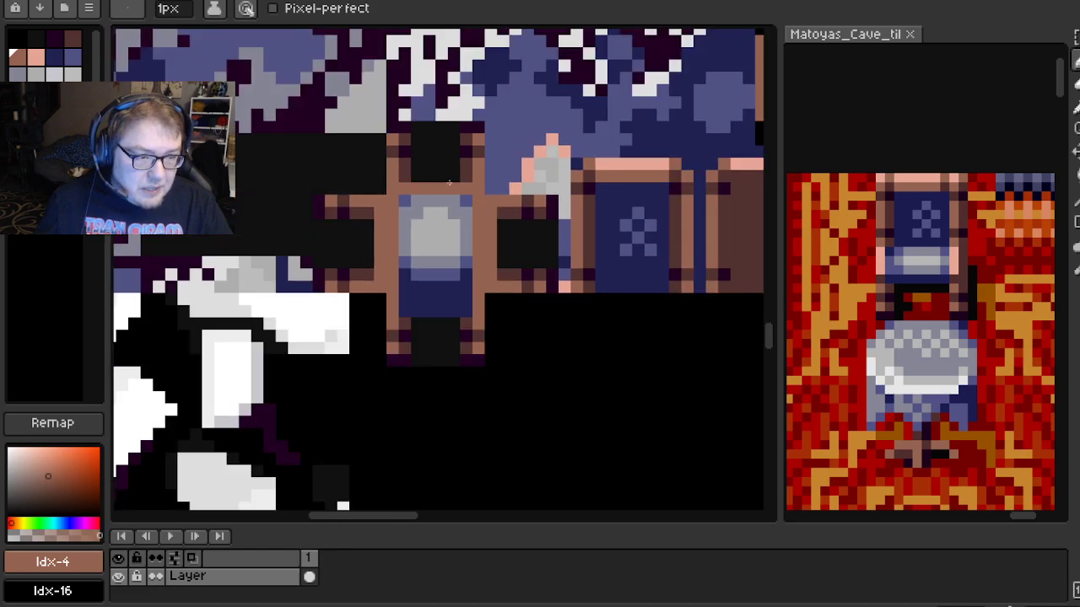
{"action": "left_click", "coordinate": [88, 9]}
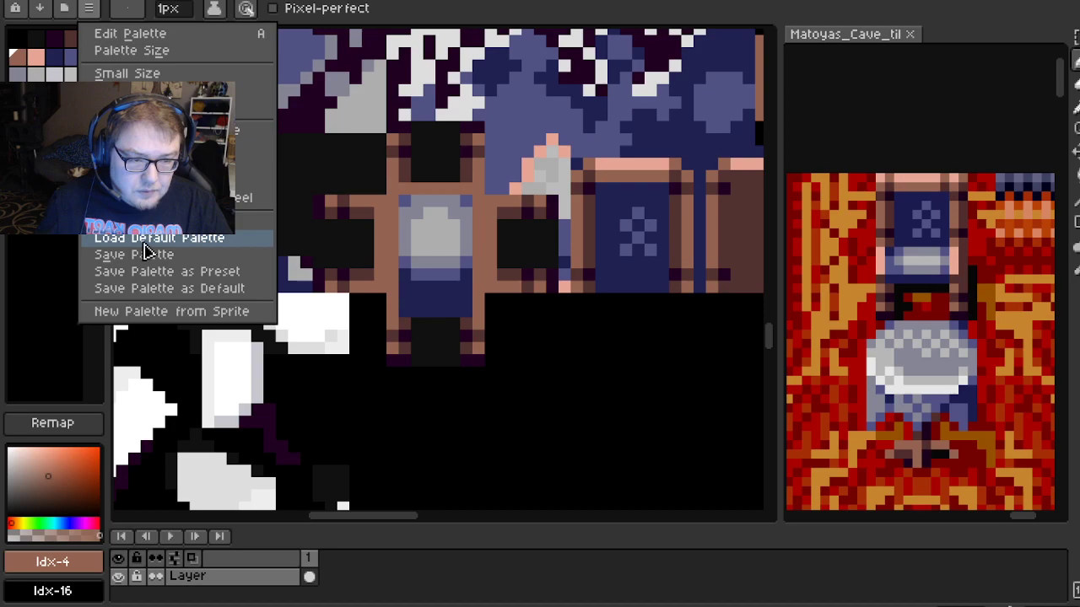
{"action": "left_click", "coordinate": [144, 245]}
{"action": "key", "text": "ctrl+z"}
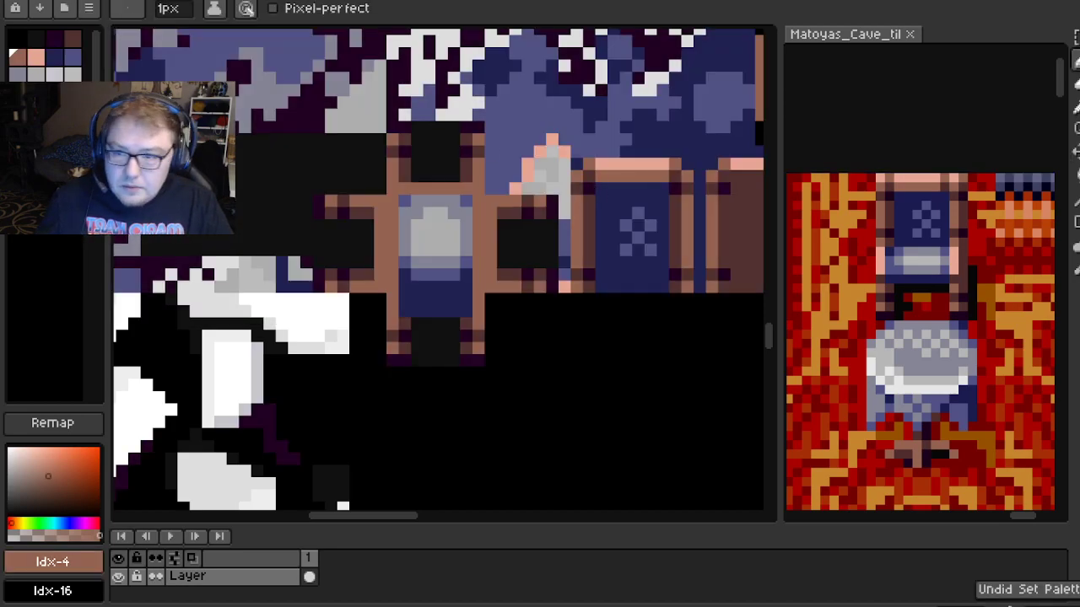
Switch back to the map editor, re-import the edited texture and check the chair from several sides
{"action": "key", "text": "alt+Tab"}
{"action": "left_click", "coordinate": [48, 9]}
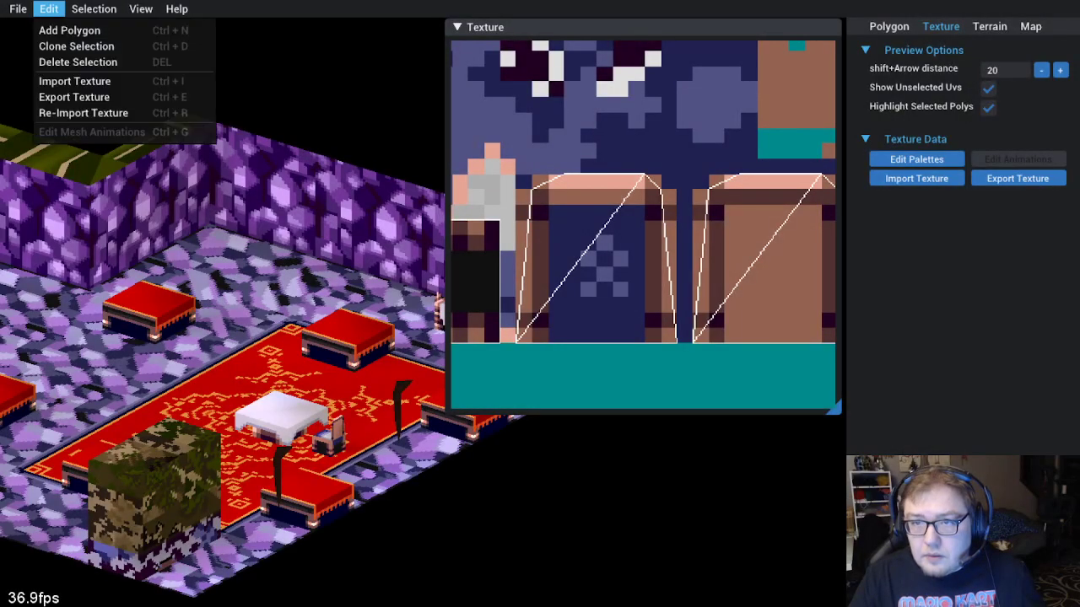
{"action": "left_click", "coordinate": [89, 120]}
{"action": "scroll", "coordinate": [389, 464], "scroll_direction": "up", "scroll_amount": 3}
{"action": "scroll", "coordinate": [311, 487], "scroll_direction": "down", "scroll_amount": 5}
{"action": "scroll", "coordinate": [338, 515], "scroll_direction": "up", "scroll_amount": 5}
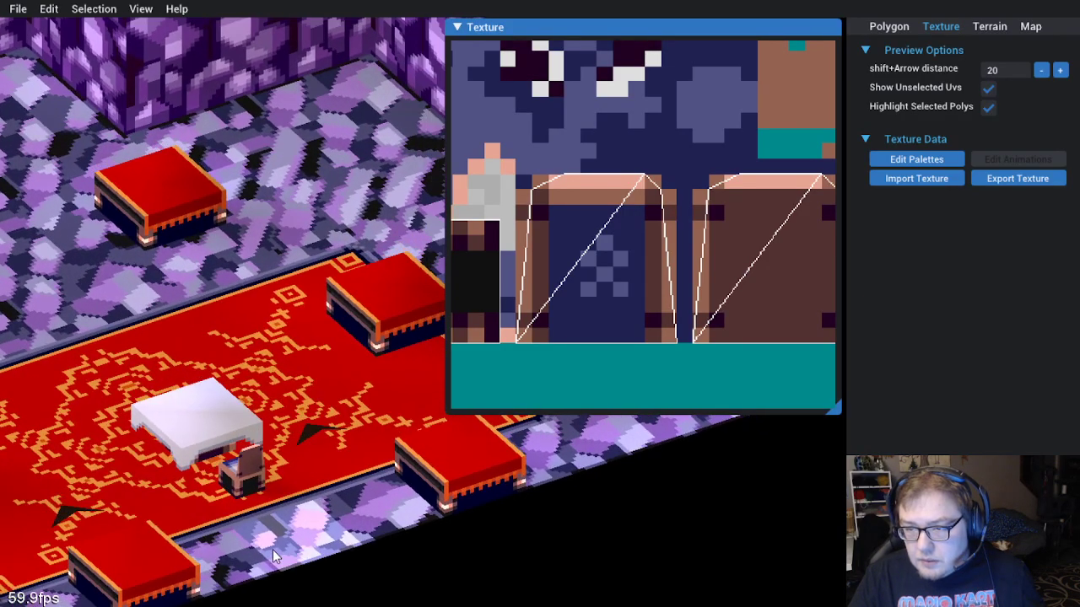
{"action": "left_click_drag", "start_coordinate": [240, 551], "coordinate": [363, 496]}
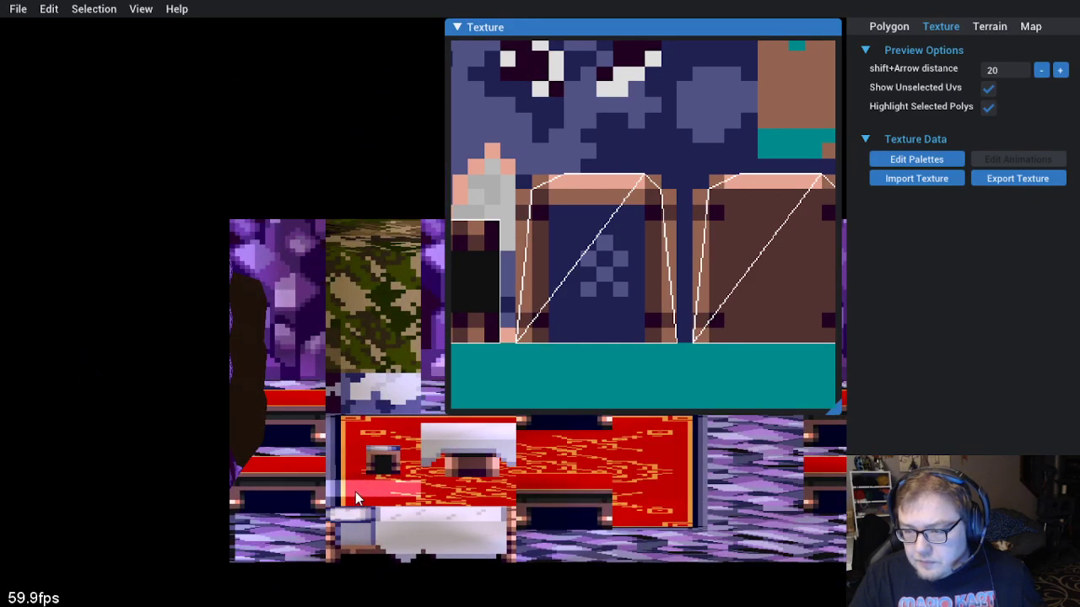
{"action": "left_click_drag", "start_coordinate": [355, 492], "coordinate": [369, 540]}
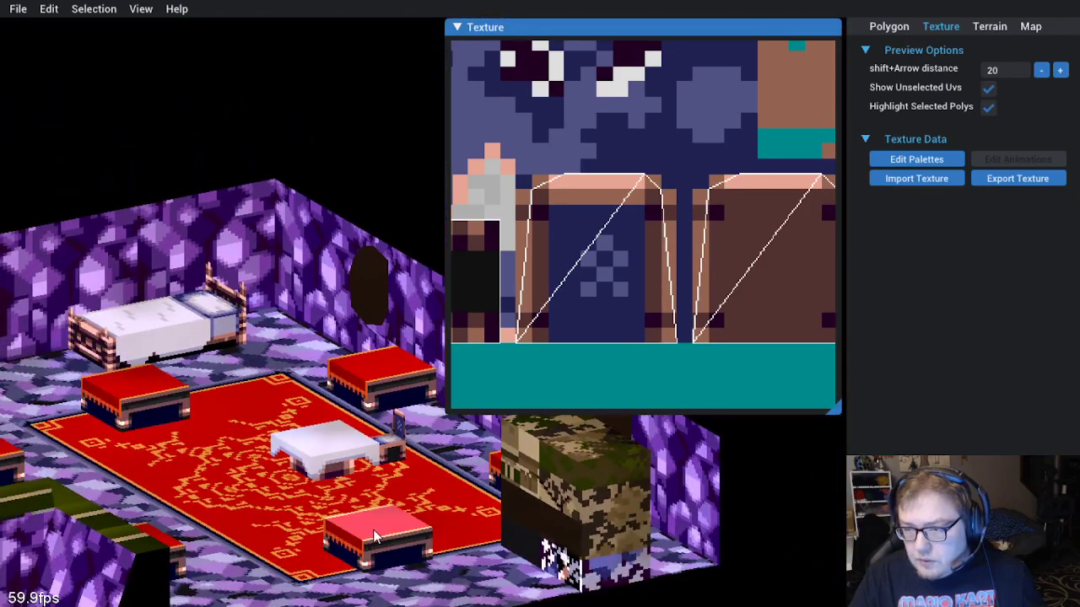
{"action": "left_click", "coordinate": [386, 529]}
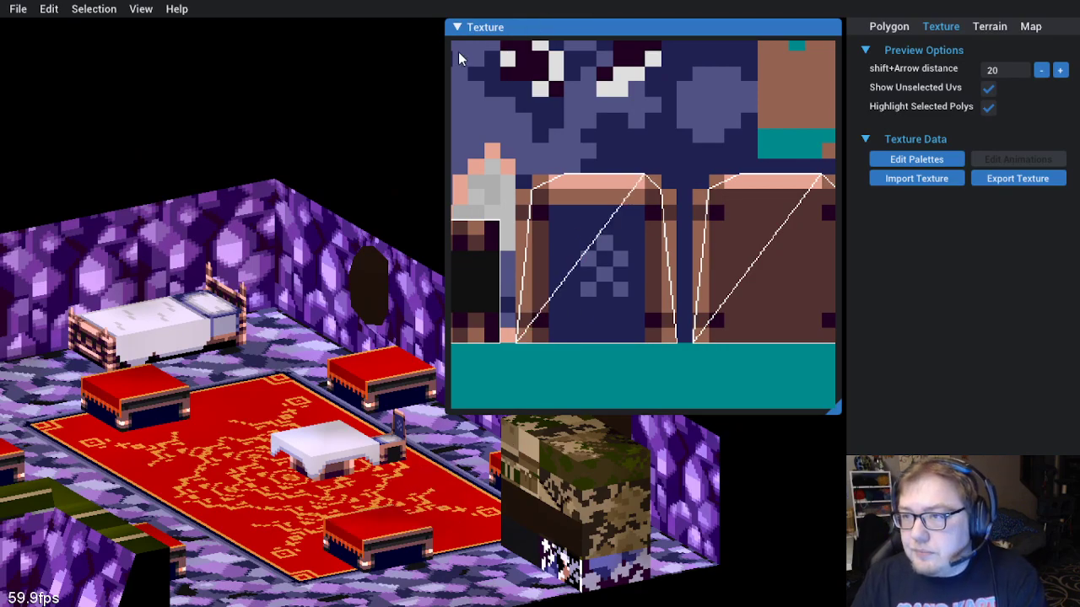
Collapse the Texture window and save the map
{"action": "left_click", "coordinate": [456, 28]}
{"action": "left_click_drag", "start_coordinate": [624, 351], "coordinate": [412, 449]}
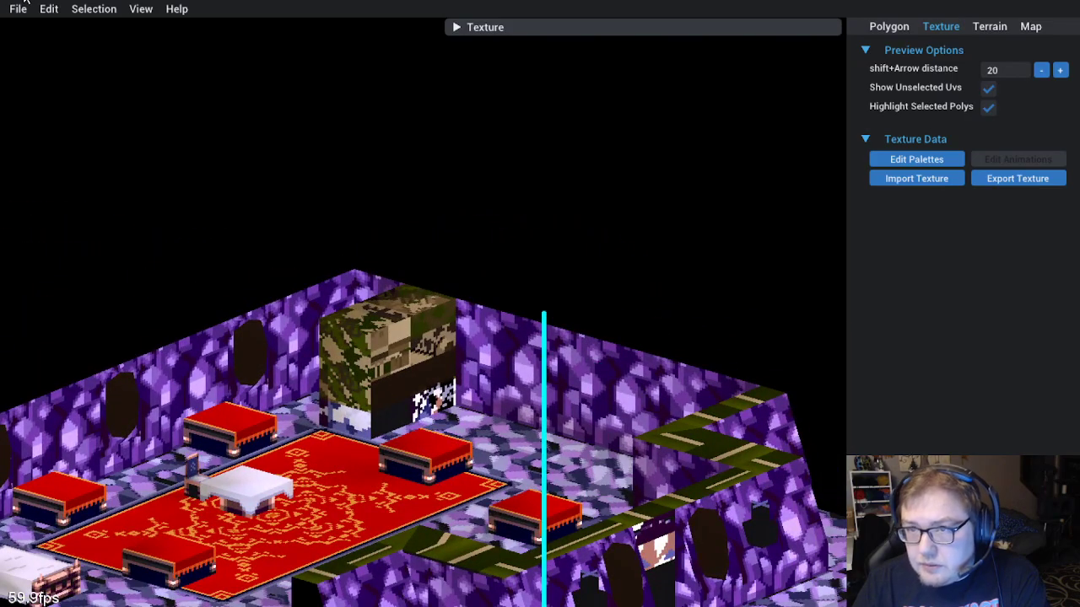
{"action": "left_click", "coordinate": [18, 9]}
{"action": "left_click", "coordinate": [30, 63]}
Examine the large block in the room's corner and look over the bookshelves in the Matoyas_Cave reference image
{"action": "left_click_drag", "start_coordinate": [363, 317], "coordinate": [395, 417]}
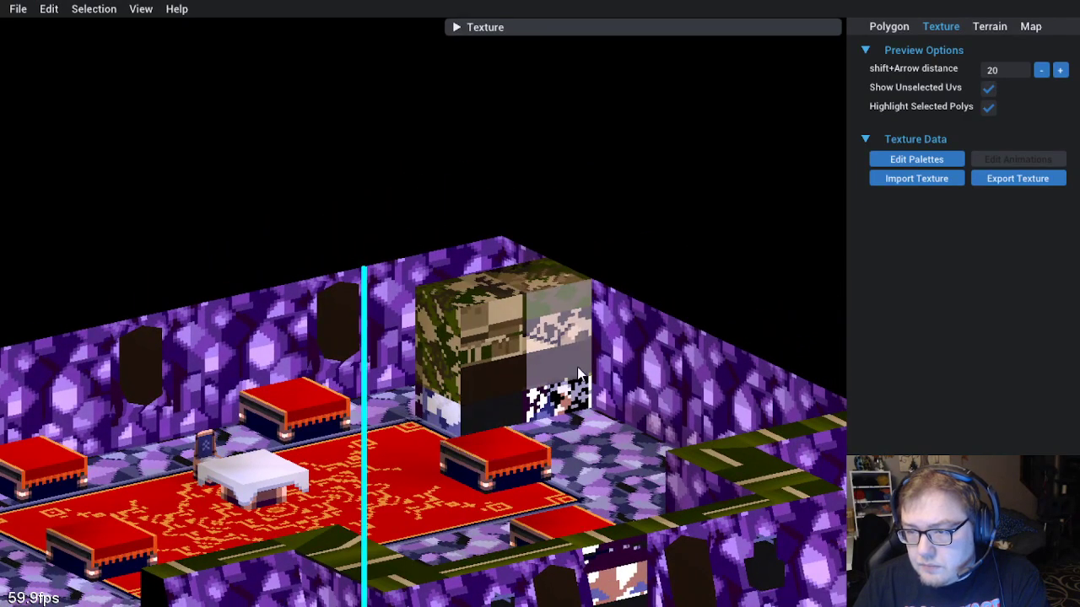
{"action": "left_click_drag", "start_coordinate": [577, 367], "coordinate": [407, 338]}
{"action": "left_click", "coordinate": [406, 339]}
{"action": "left_click", "coordinate": [625, 245]}
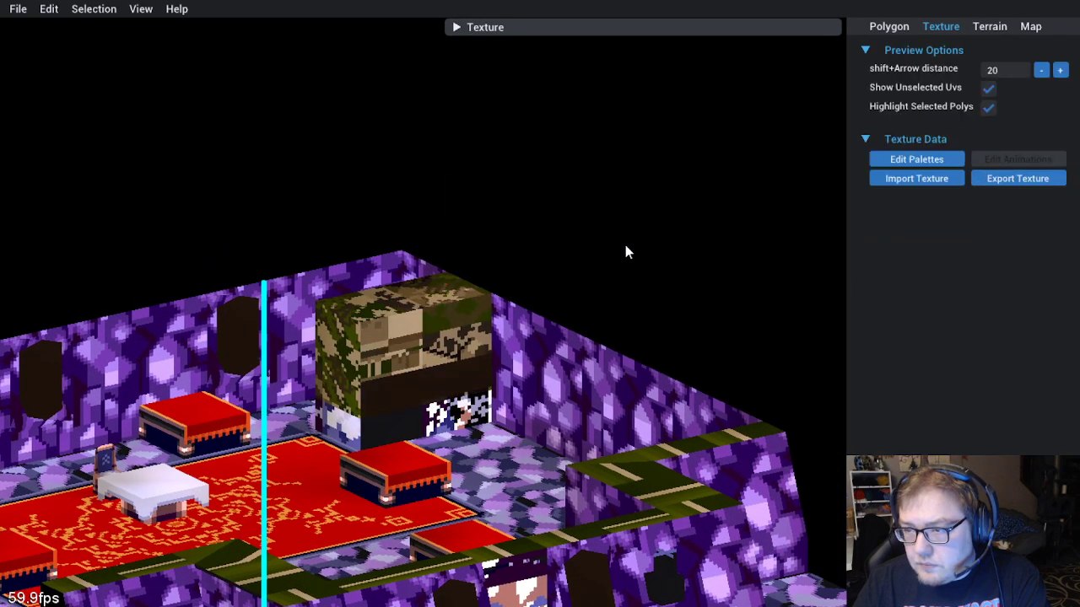
{"action": "scroll", "coordinate": [625, 244], "scroll_direction": "down", "scroll_amount": 2}
{"action": "scroll", "coordinate": [590, 271], "scroll_direction": "up", "scroll_amount": 1}
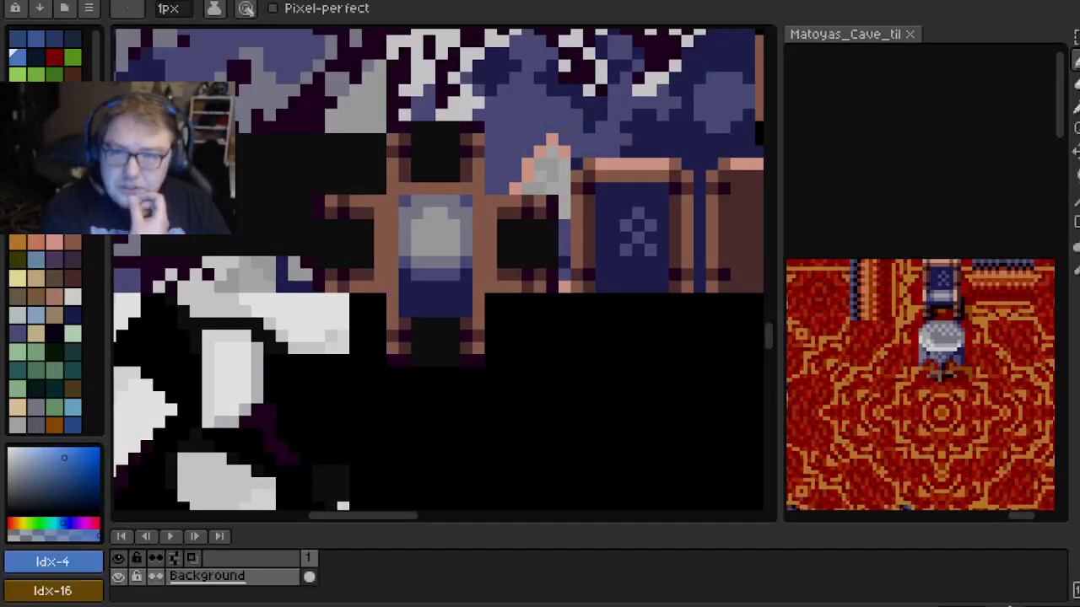
{"action": "scroll", "coordinate": [920, 282], "scroll_direction": "down", "scroll_amount": 4}
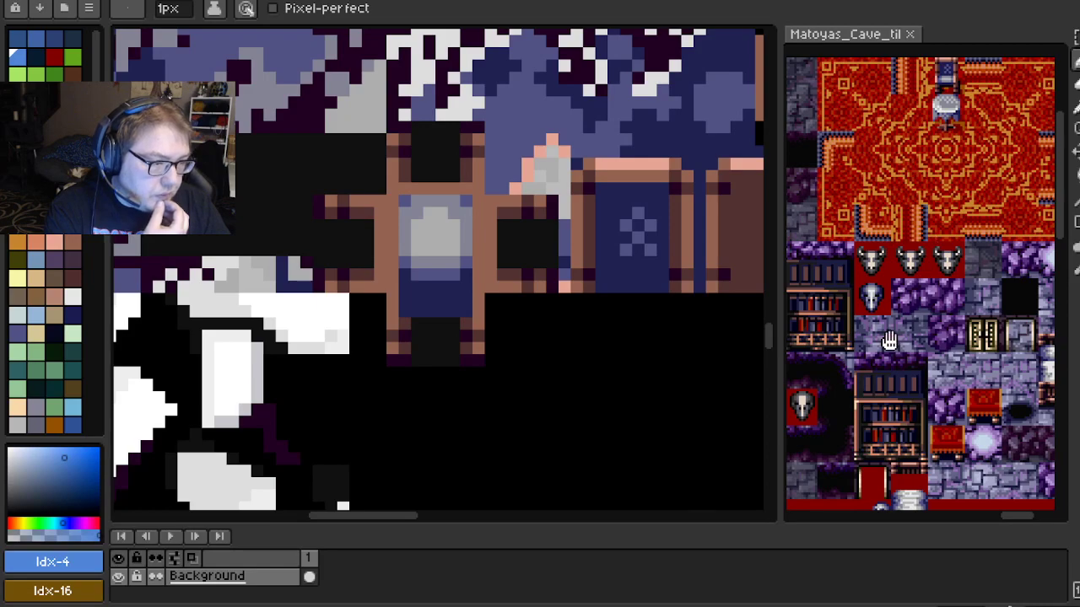
Examine the tall bookshelves near the skull tiles up close in the cave reference tileset
{"action": "scroll", "coordinate": [890, 340], "scroll_direction": "up", "scroll_amount": 3}
{"action": "left_click_drag", "start_coordinate": [897, 202], "coordinate": [925, 263]}
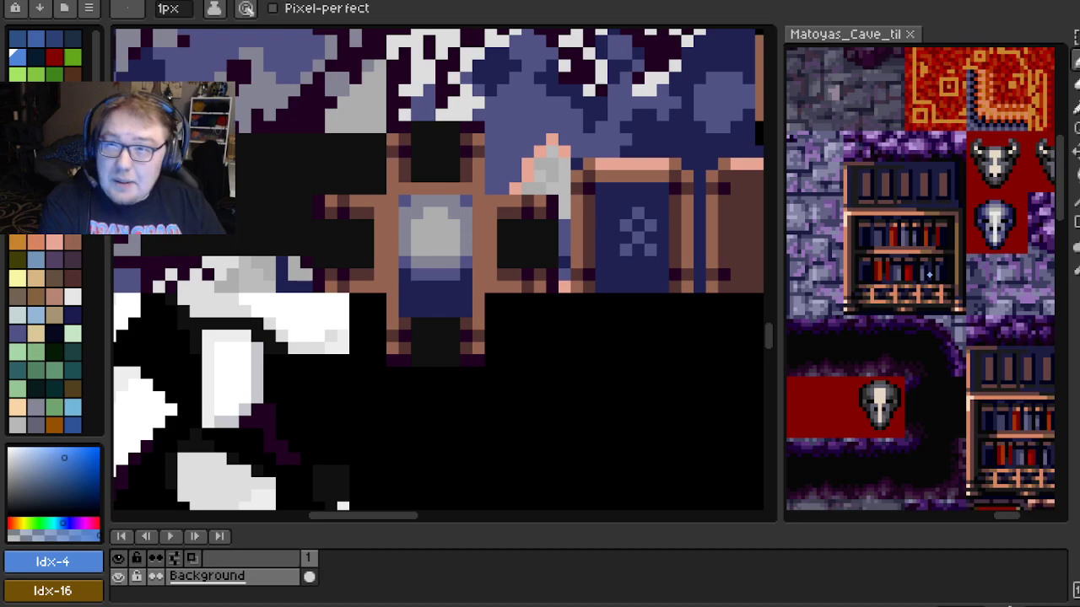
{"action": "left_click_drag", "start_coordinate": [887, 264], "coordinate": [855, 243]}
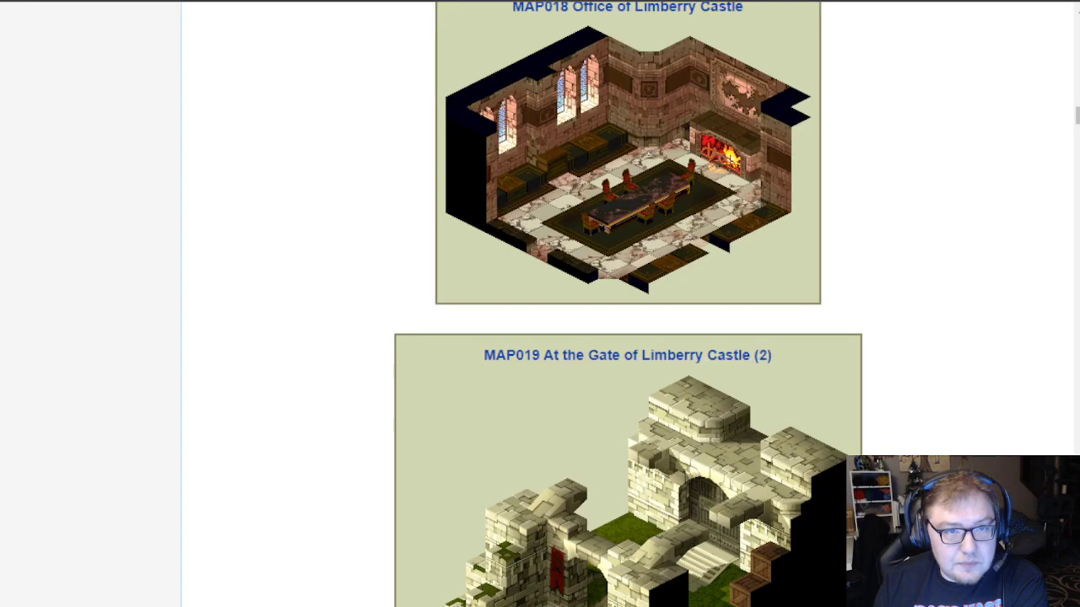
Switch to the web gallery of game maps and examine the Zeltennia Castle interiors, MAP020 and MAP021, up close
{"action": "scroll", "coordinate": [627, 304], "scroll_direction": "down", "scroll_amount": 15}
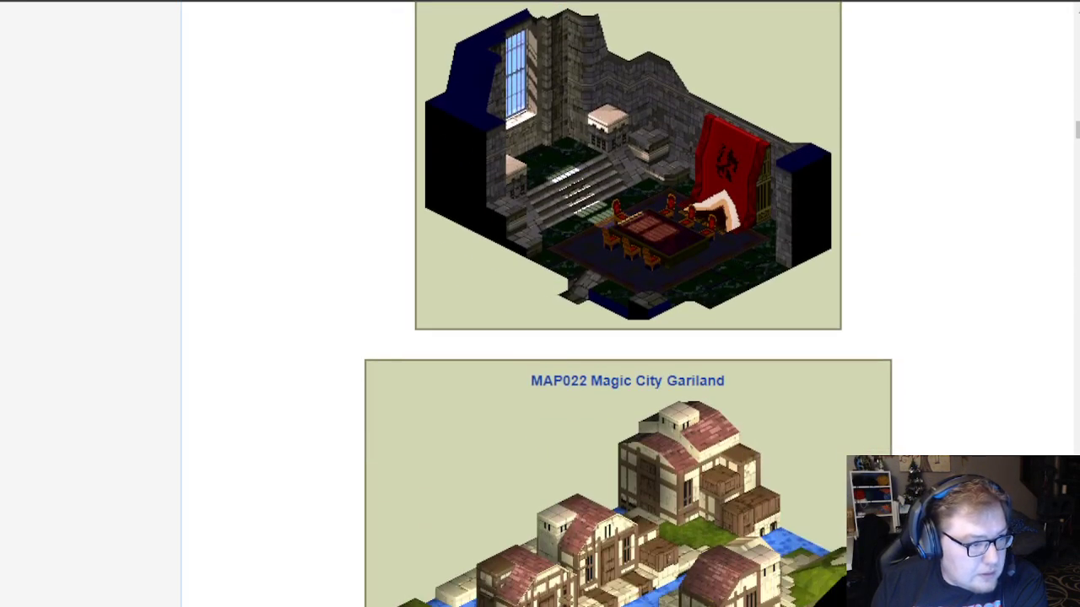
{"action": "scroll", "coordinate": [628, 303], "scroll_direction": "up", "scroll_amount": 2}
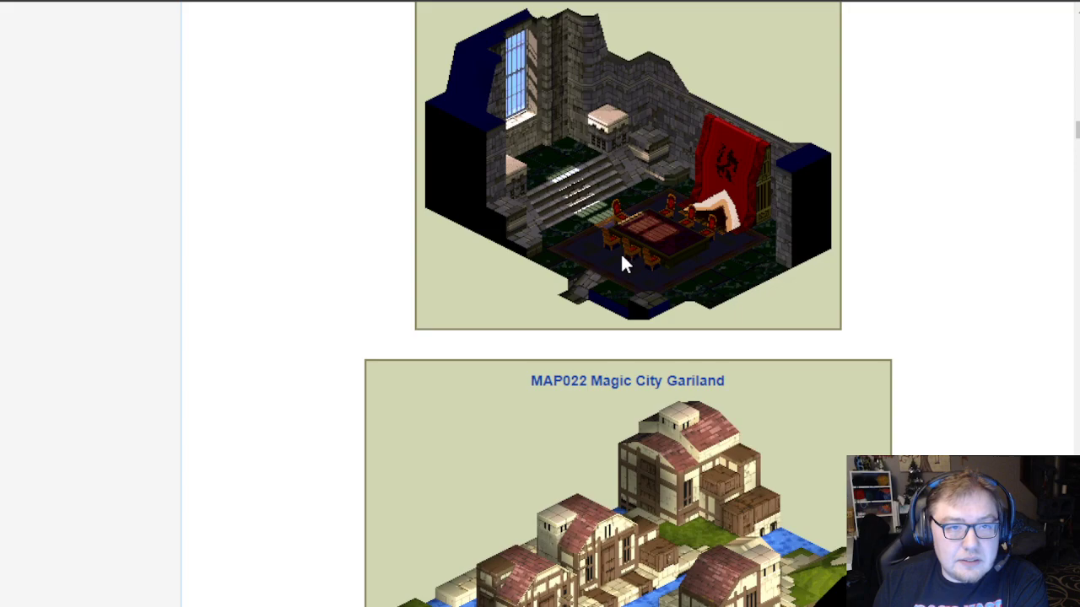
{"action": "scroll", "coordinate": [637, 165], "scroll_direction": "up", "scroll_amount": 3}
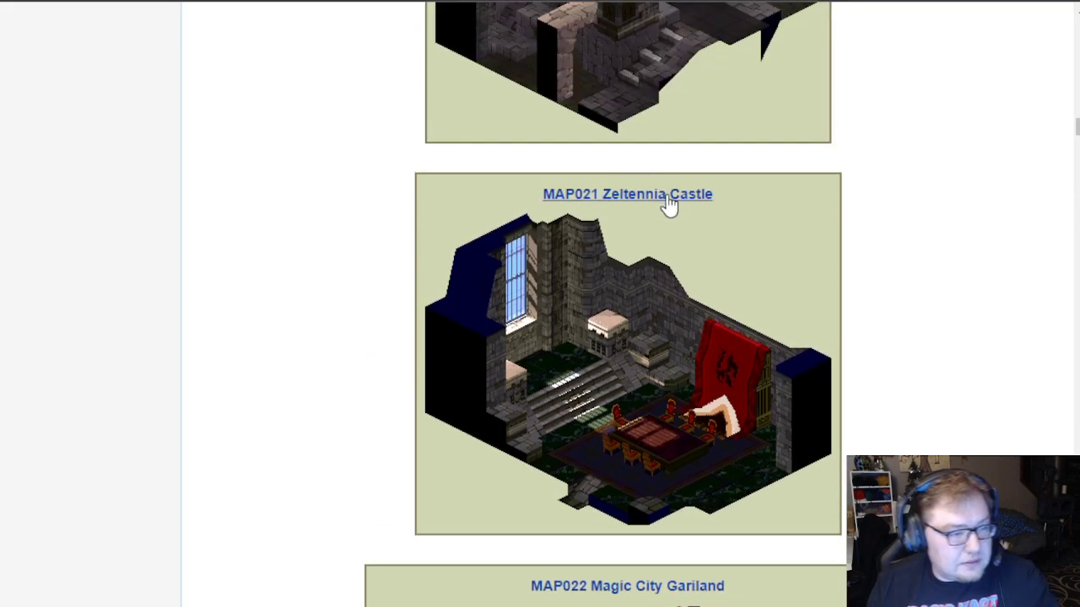
{"action": "scroll", "coordinate": [884, 368], "scroll_direction": "up", "scroll_amount": 6}
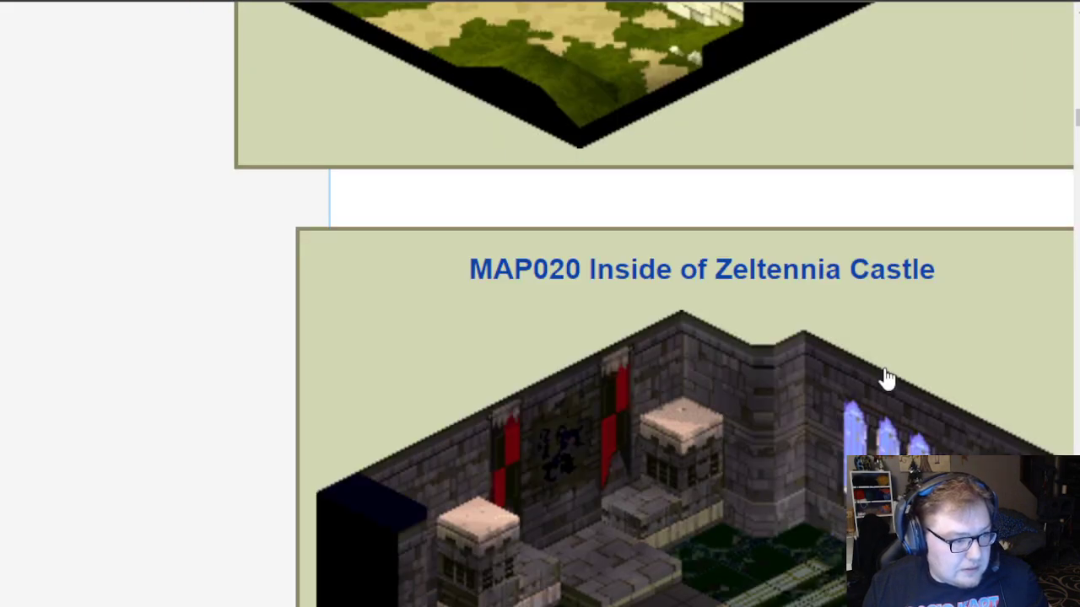
{"action": "scroll", "coordinate": [884, 368], "scroll_direction": "down", "scroll_amount": 9}
{"action": "scroll", "coordinate": [869, 384], "scroll_direction": "down", "scroll_amount": 8}
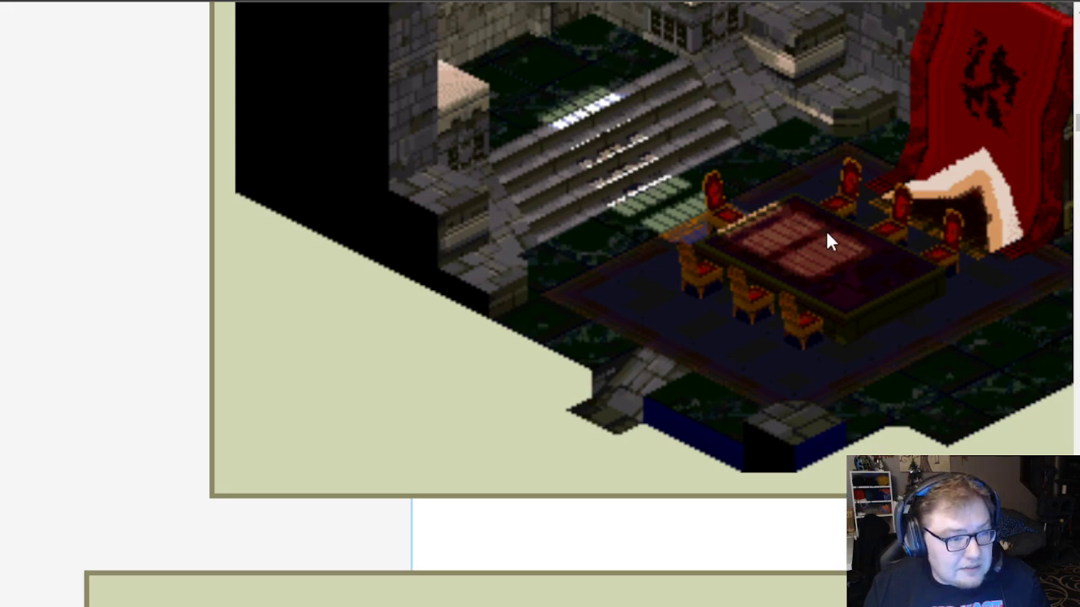
Browse further through the map gallery to MAP041 Besrodio's House and study its book-filled shelves
{"action": "scroll", "coordinate": [826, 232], "scroll_direction": "down", "scroll_amount": 5}
{"action": "scroll", "coordinate": [827, 232], "scroll_direction": "down", "scroll_amount": 4}
{"action": "scroll", "coordinate": [827, 232], "scroll_direction": "down", "scroll_amount": 3}
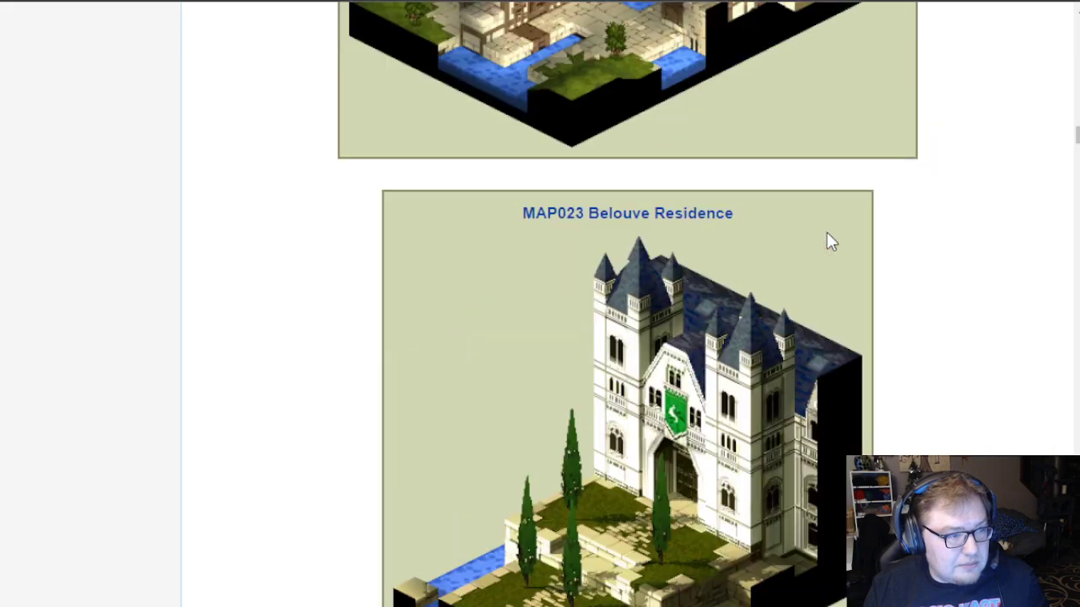
{"action": "scroll", "coordinate": [827, 232], "scroll_direction": "down", "scroll_amount": 3}
{"action": "scroll", "coordinate": [827, 236], "scroll_direction": "down", "scroll_amount": 5}
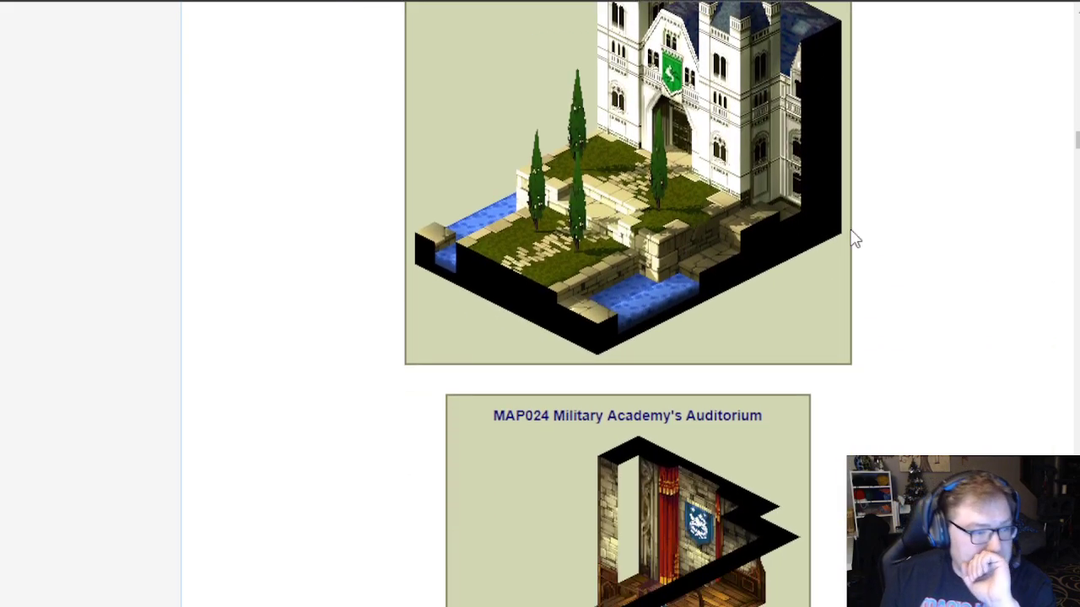
{"action": "scroll", "coordinate": [895, 266], "scroll_direction": "down", "scroll_amount": 15}
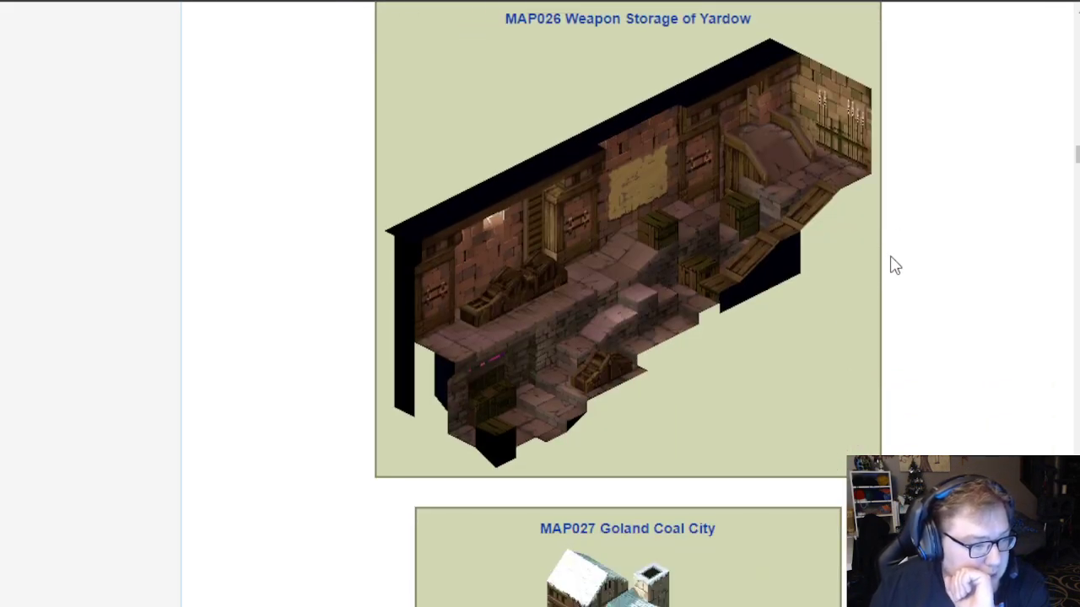
{"action": "scroll", "coordinate": [895, 266], "scroll_direction": "down", "scroll_amount": 15}
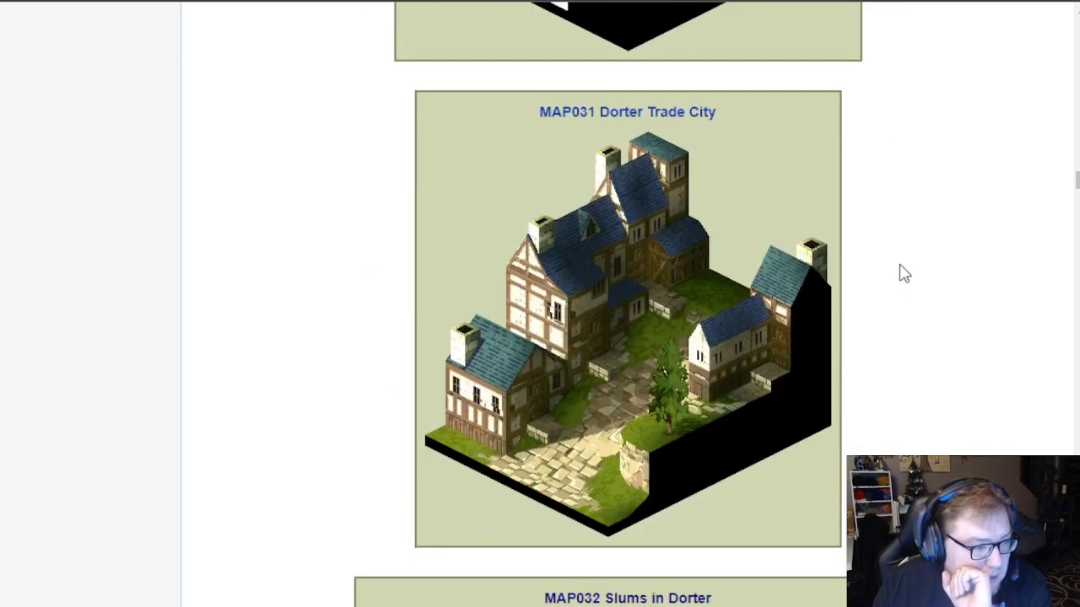
{"action": "scroll", "coordinate": [902, 272], "scroll_direction": "down", "scroll_amount": 6}
{"action": "scroll", "coordinate": [903, 272], "scroll_direction": "up", "scroll_amount": 5}
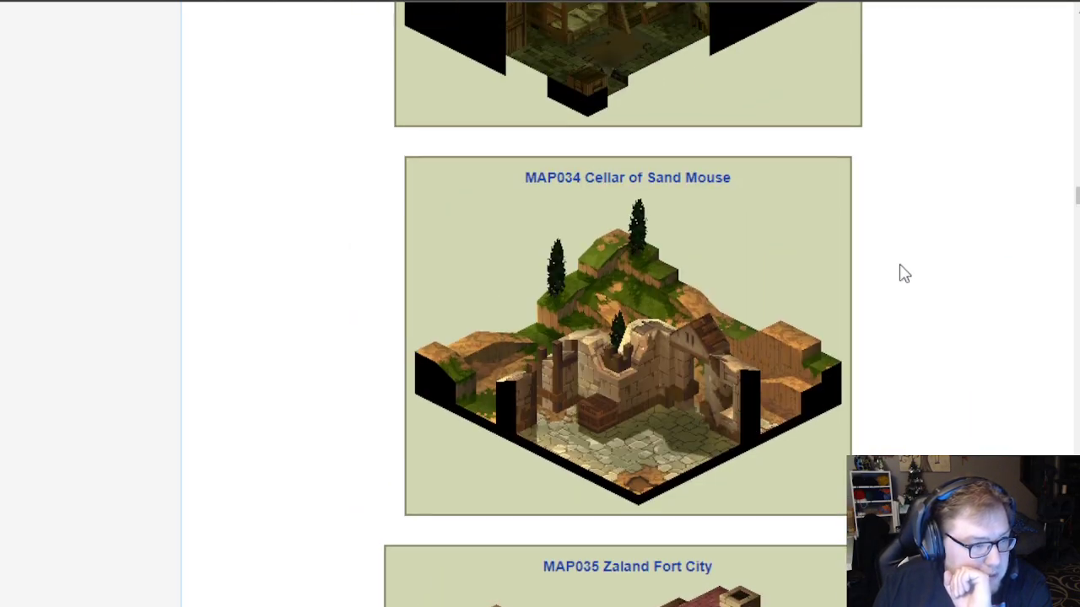
{"action": "scroll", "coordinate": [899, 273], "scroll_direction": "down", "scroll_amount": 7}
{"action": "scroll", "coordinate": [899, 272], "scroll_direction": "up", "scroll_amount": 6}
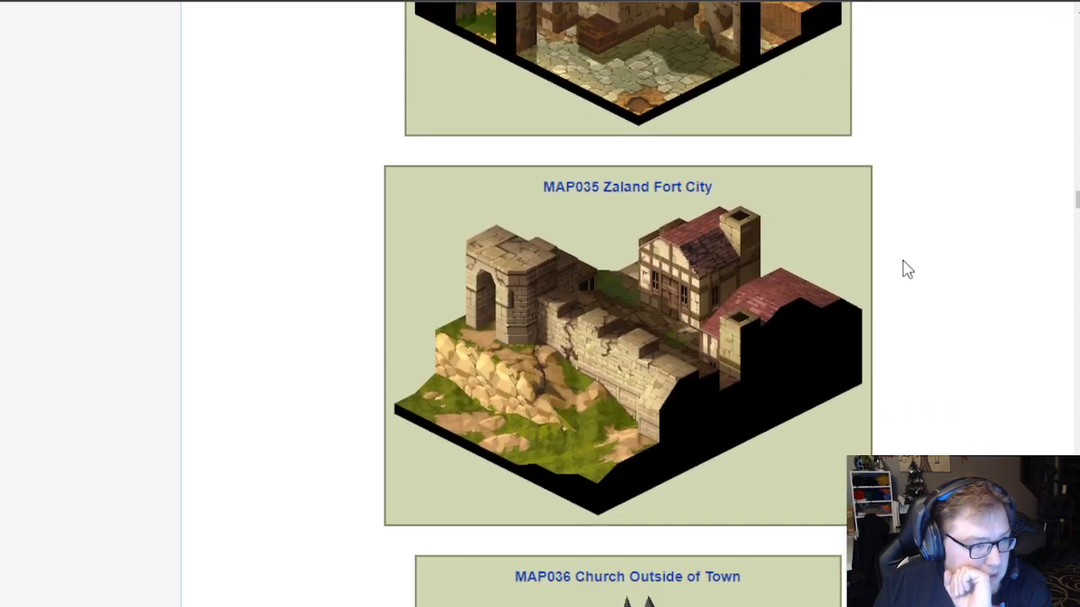
{"action": "scroll", "coordinate": [784, 258], "scroll_direction": "down", "scroll_amount": 14}
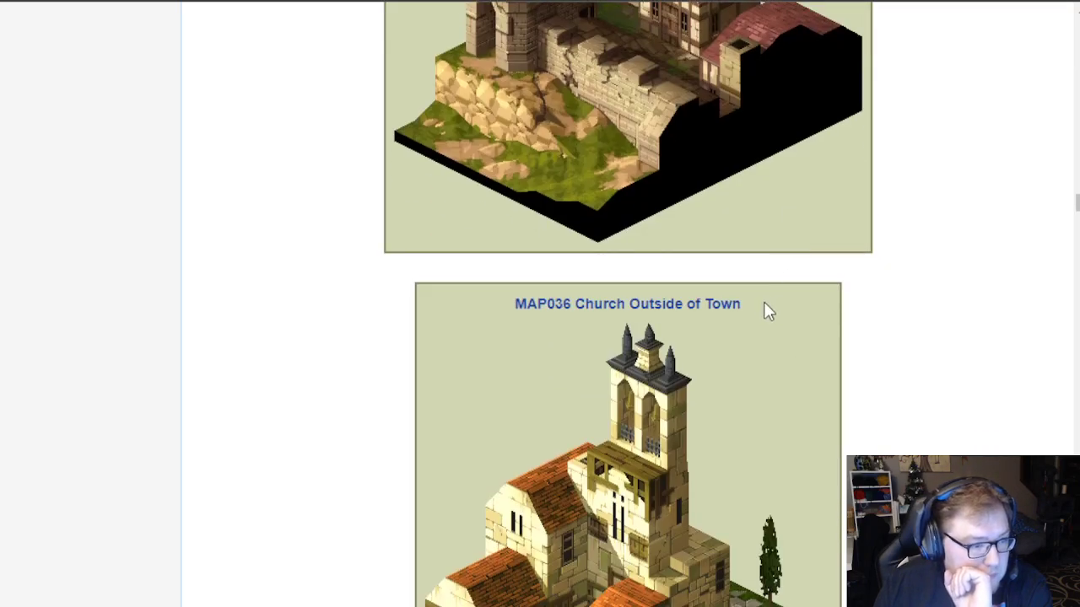
{"action": "scroll", "coordinate": [758, 321], "scroll_direction": "down", "scroll_amount": 10}
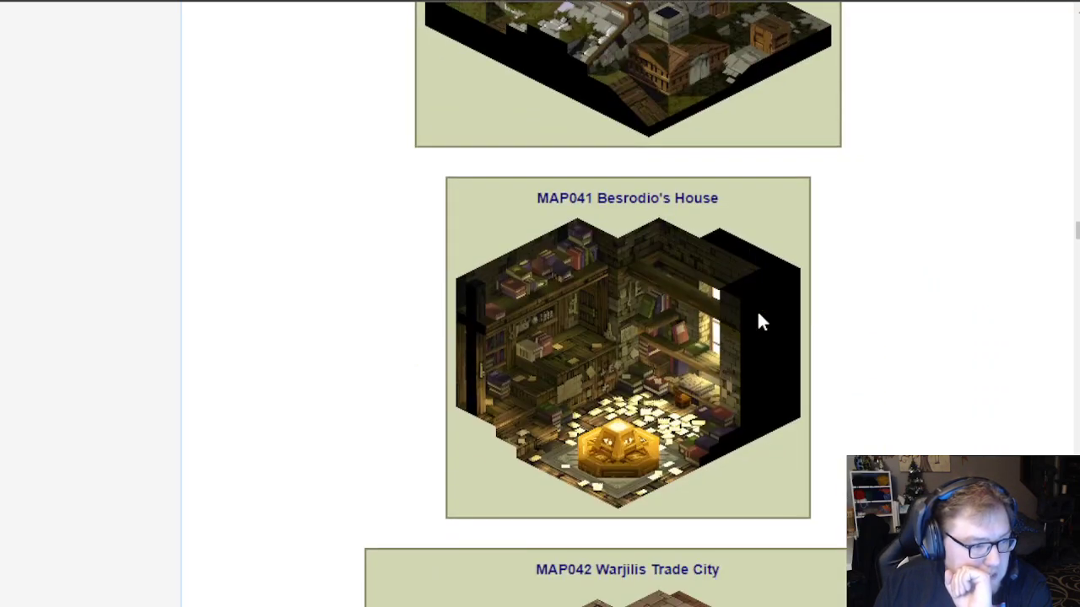
{"action": "scroll", "coordinate": [757, 321], "scroll_direction": "up", "scroll_amount": 5}
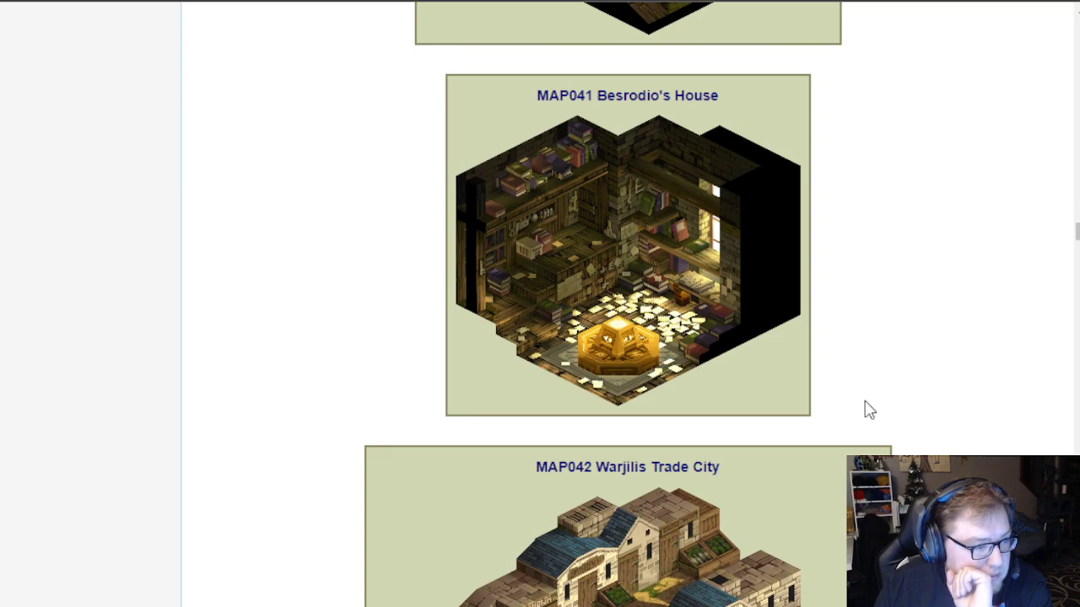
{"action": "scroll", "coordinate": [865, 410], "scroll_direction": "down", "scroll_amount": 5}
{"action": "scroll", "coordinate": [882, 388], "scroll_direction": "up", "scroll_amount": 5}
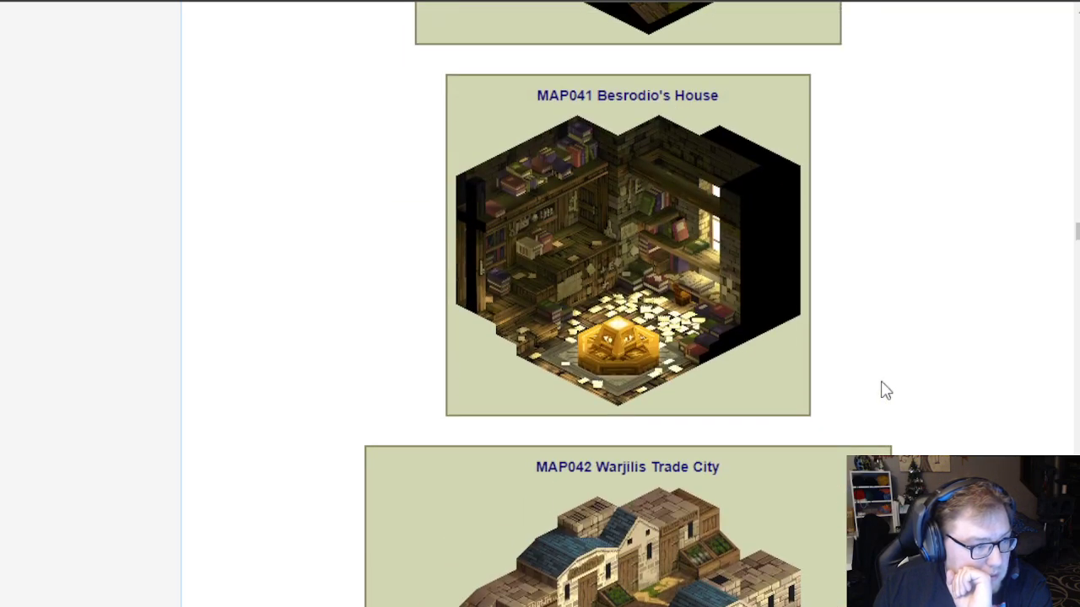
Browse on to the Underground Book Storage maps and compare the bookshelves of MAP057 First Floor and MAP058 Second Floor
{"action": "scroll", "coordinate": [886, 397], "scroll_direction": "down", "scroll_amount": 7}
{"action": "scroll", "coordinate": [885, 396], "scroll_direction": "down", "scroll_amount": 20}
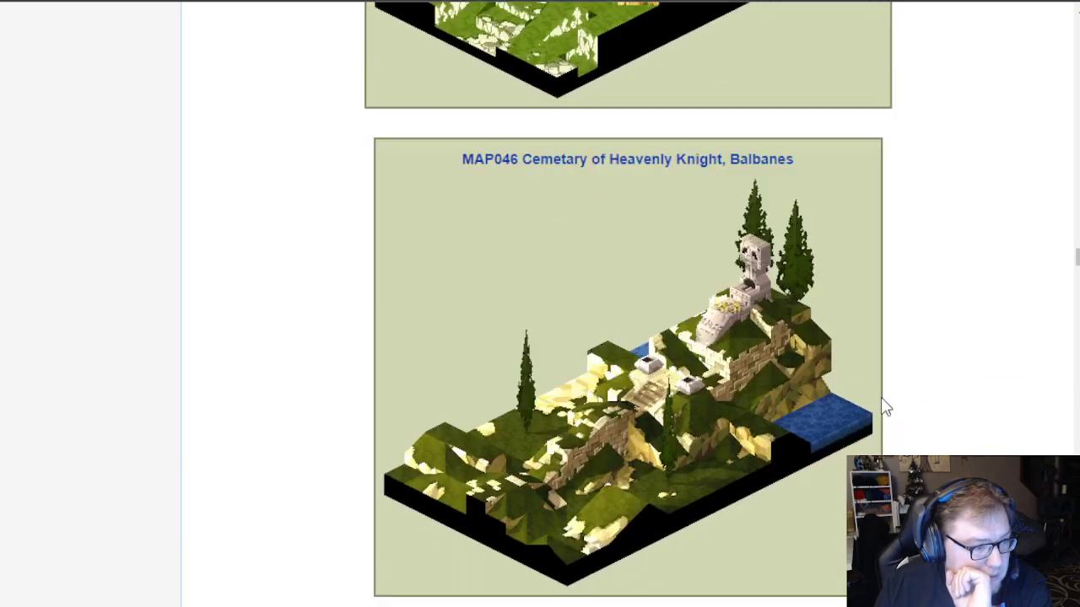
{"action": "scroll", "coordinate": [883, 407], "scroll_direction": "down", "scroll_amount": 20}
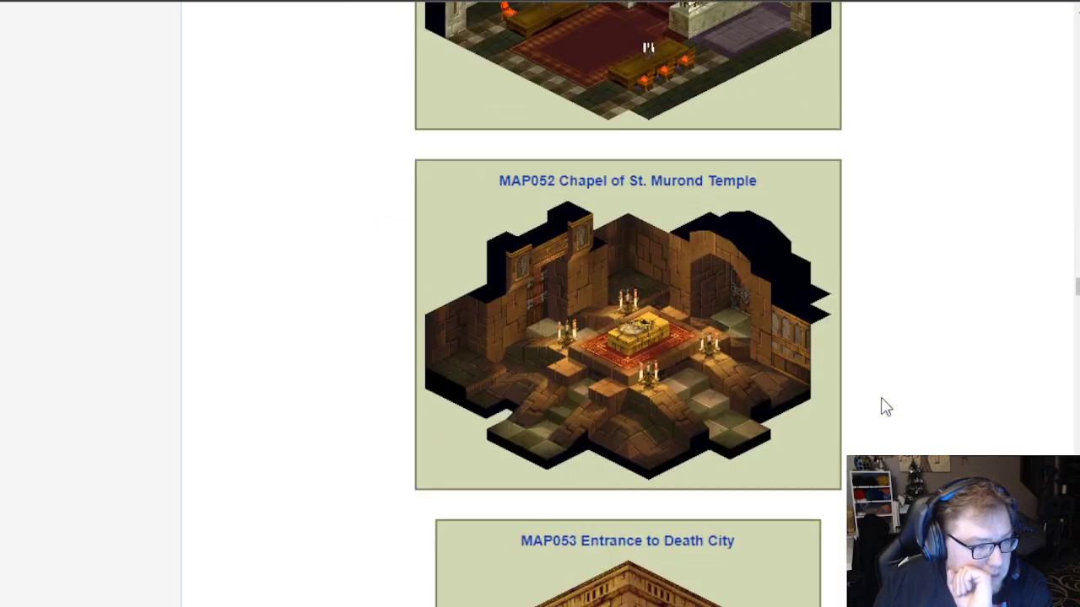
{"action": "scroll", "coordinate": [885, 407], "scroll_direction": "down", "scroll_amount": 20}
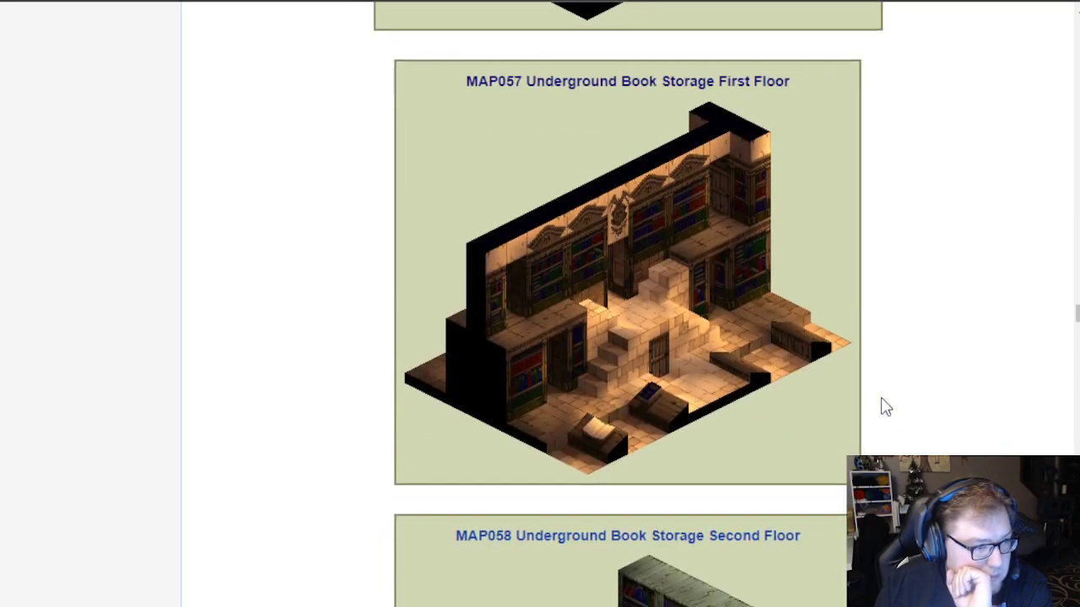
{"action": "scroll", "coordinate": [884, 405], "scroll_direction": "up", "scroll_amount": 1}
{"action": "scroll", "coordinate": [883, 405], "scroll_direction": "down", "scroll_amount": 4}
{"action": "scroll", "coordinate": [883, 405], "scroll_direction": "up", "scroll_amount": 5}
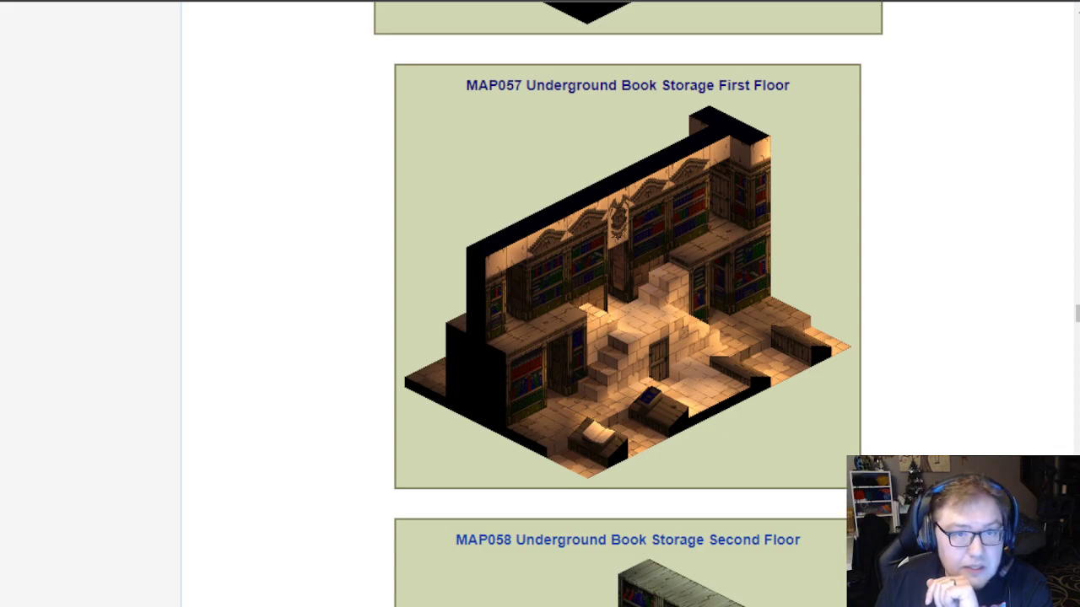
{"action": "scroll", "coordinate": [498, 396], "scroll_direction": "down", "scroll_amount": 4}
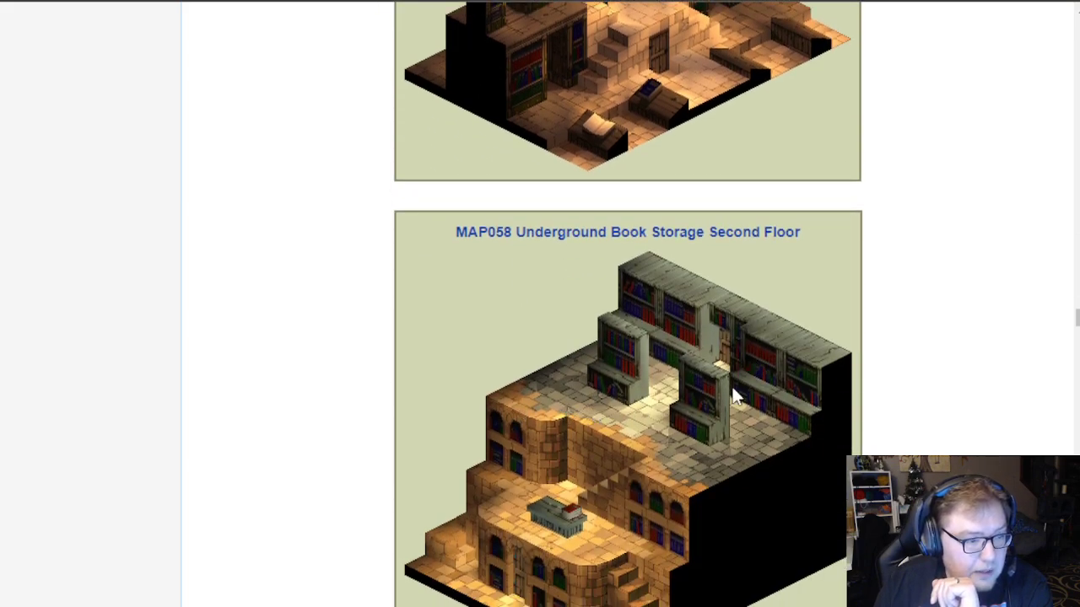
{"action": "scroll", "coordinate": [713, 380], "scroll_direction": "up", "scroll_amount": 1}
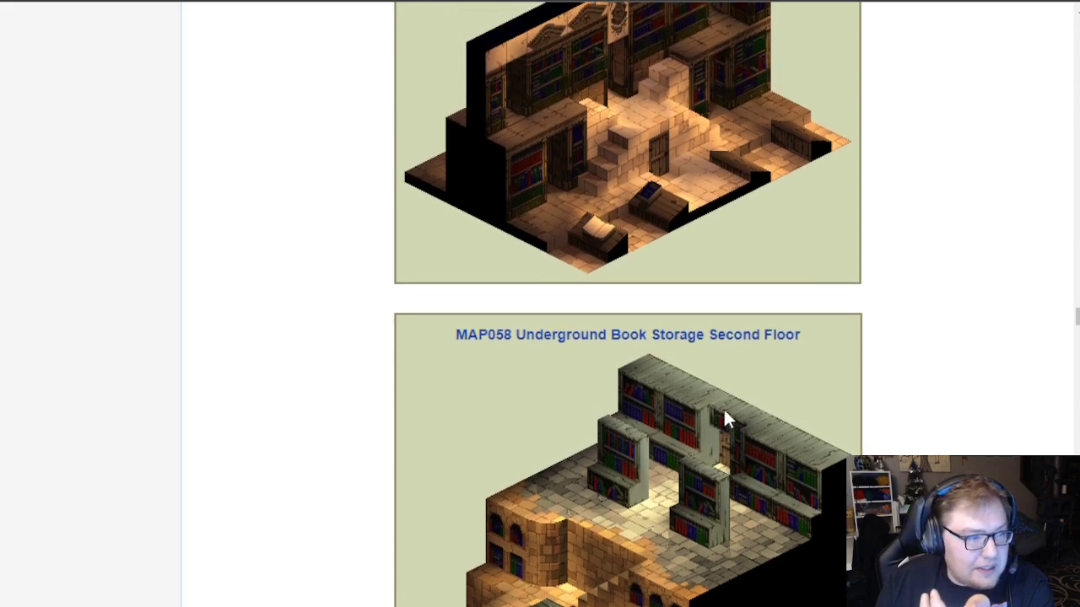
{"action": "scroll", "coordinate": [537, 173], "scroll_direction": "up", "scroll_amount": 2}
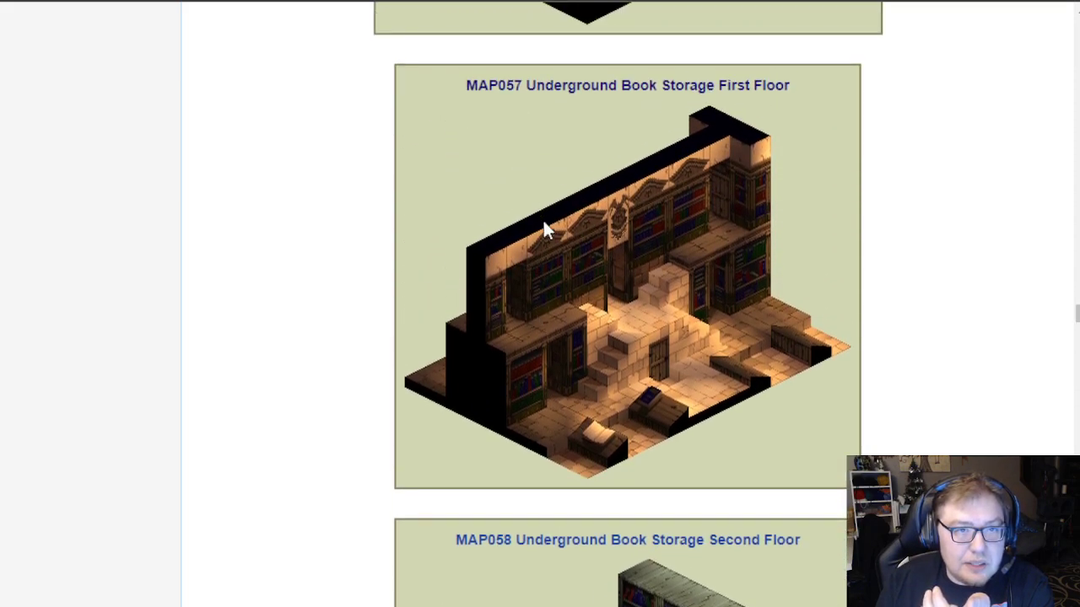
{"action": "scroll", "coordinate": [520, 386], "scroll_direction": "down", "scroll_amount": 1}
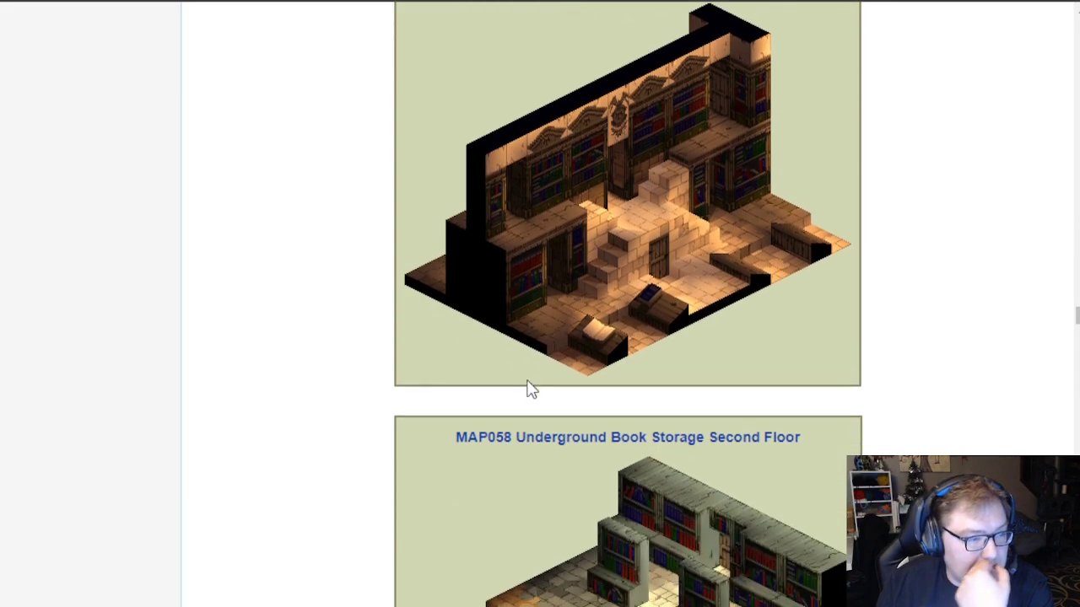
{"action": "scroll", "coordinate": [466, 387], "scroll_direction": "down", "scroll_amount": 7}
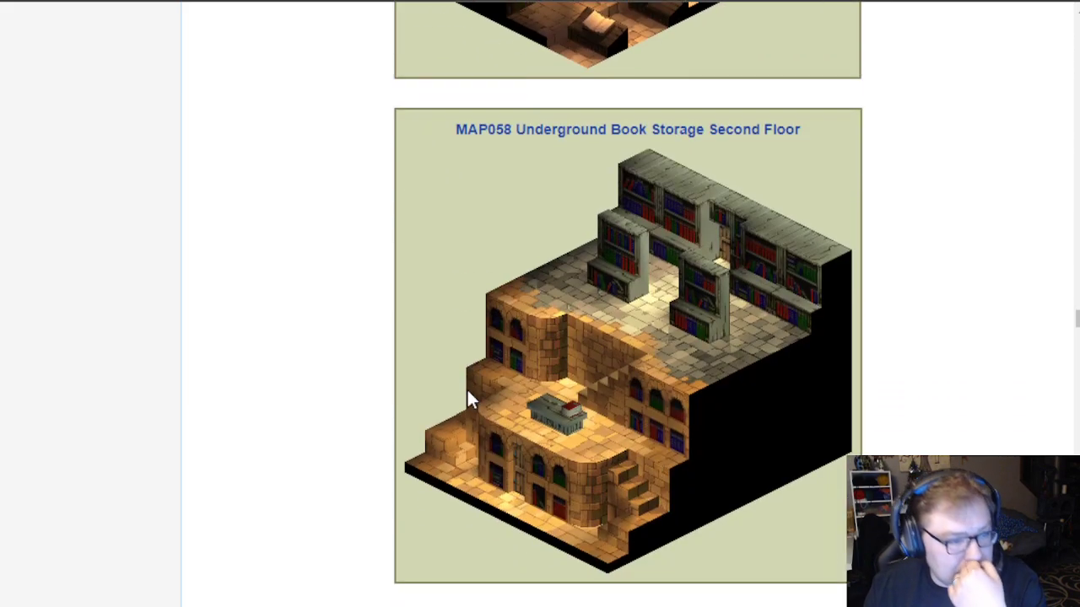
Examine the book piles on MAP060 and MAP061, and return to the shelves of MAP057 Underground Book Storage First Floor
{"action": "scroll", "coordinate": [468, 392], "scroll_direction": "down", "scroll_amount": 4}
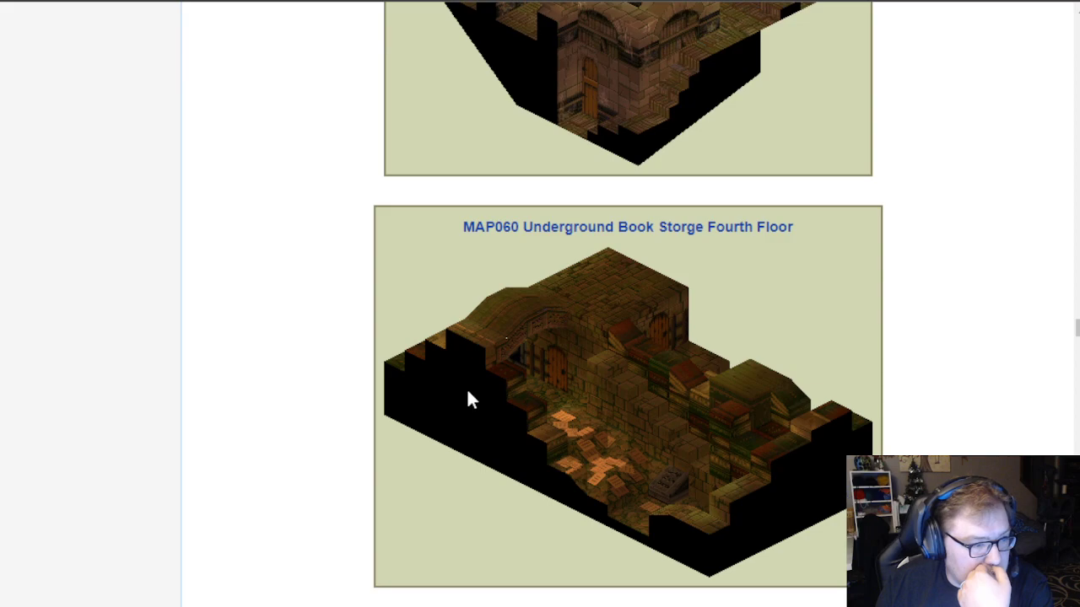
{"action": "scroll", "coordinate": [466, 387], "scroll_direction": "down", "scroll_amount": 2}
{"action": "scroll", "coordinate": [466, 387], "scroll_direction": "up", "scroll_amount": 2}
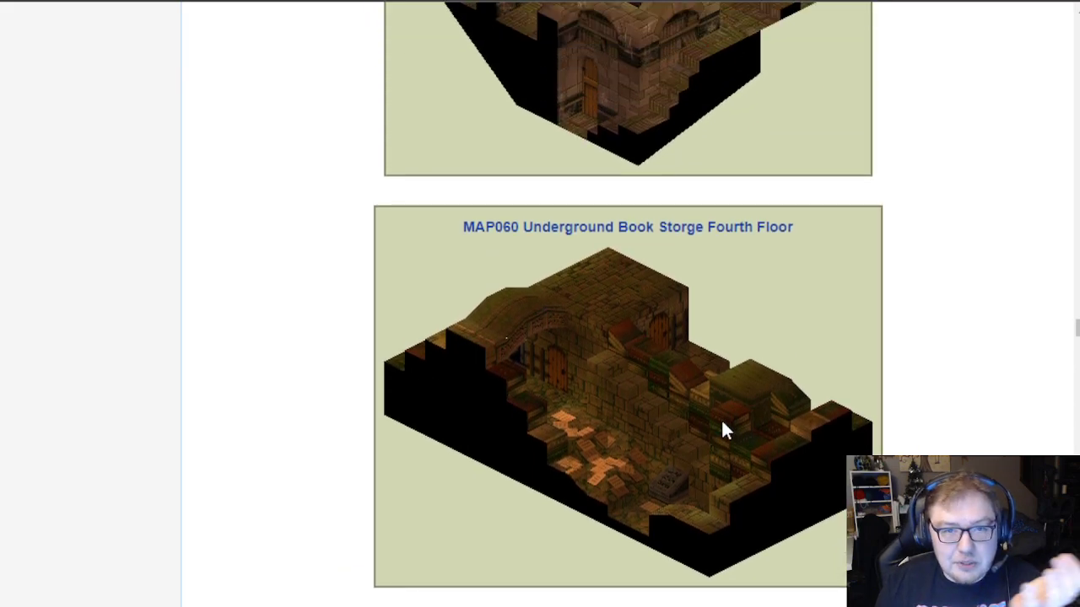
{"action": "scroll", "coordinate": [722, 426], "scroll_direction": "down", "scroll_amount": 4}
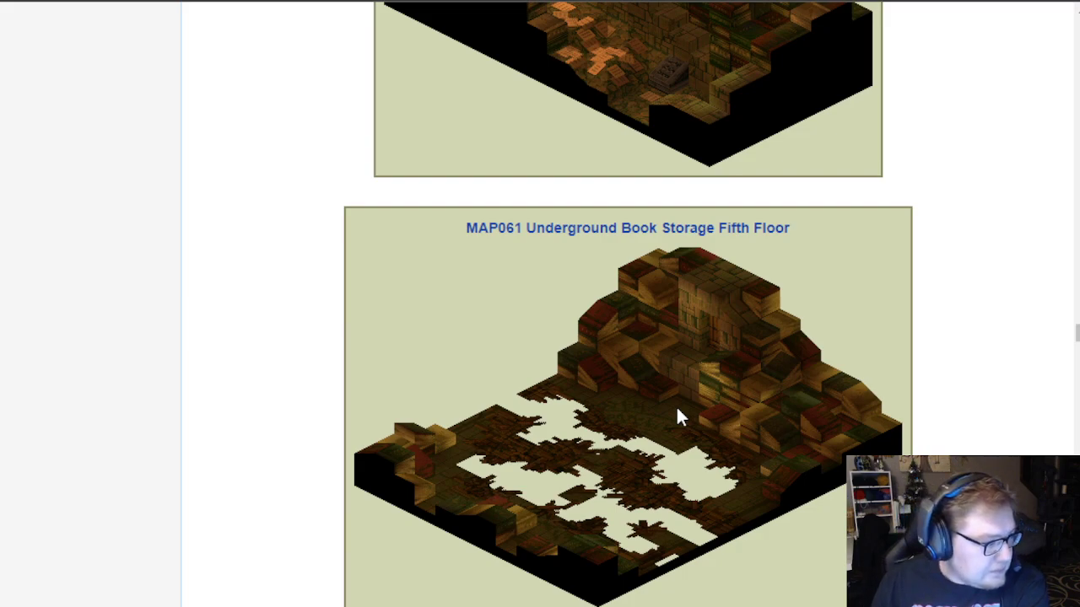
{"action": "scroll", "coordinate": [663, 379], "scroll_direction": "up", "scroll_amount": 2}
{"action": "scroll", "coordinate": [665, 380], "scroll_direction": "up", "scroll_amount": 1}
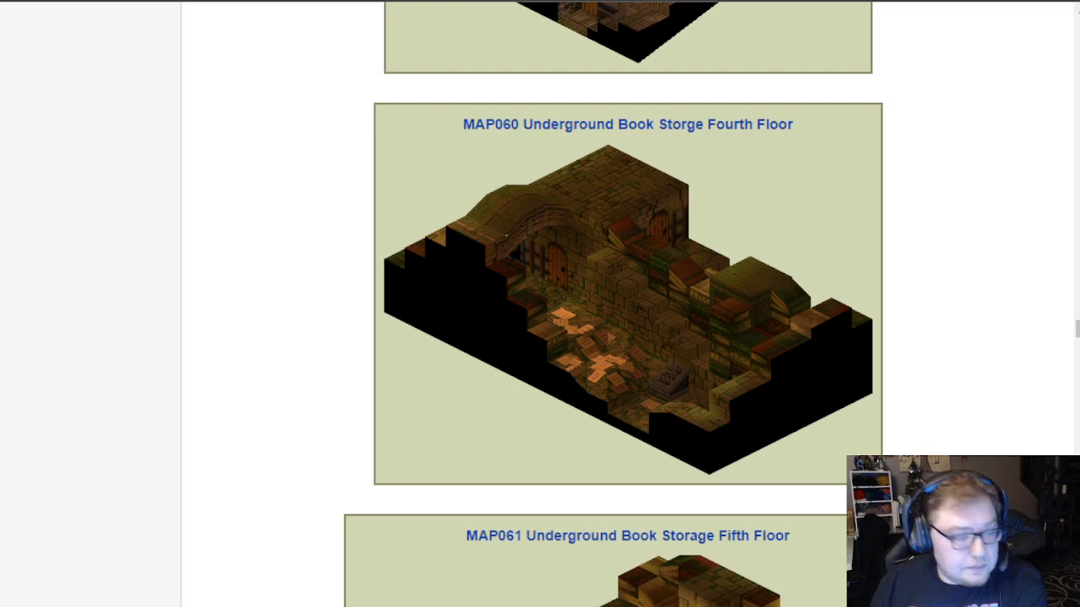
{"action": "scroll", "coordinate": [485, 372], "scroll_direction": "up", "scroll_amount": 12}
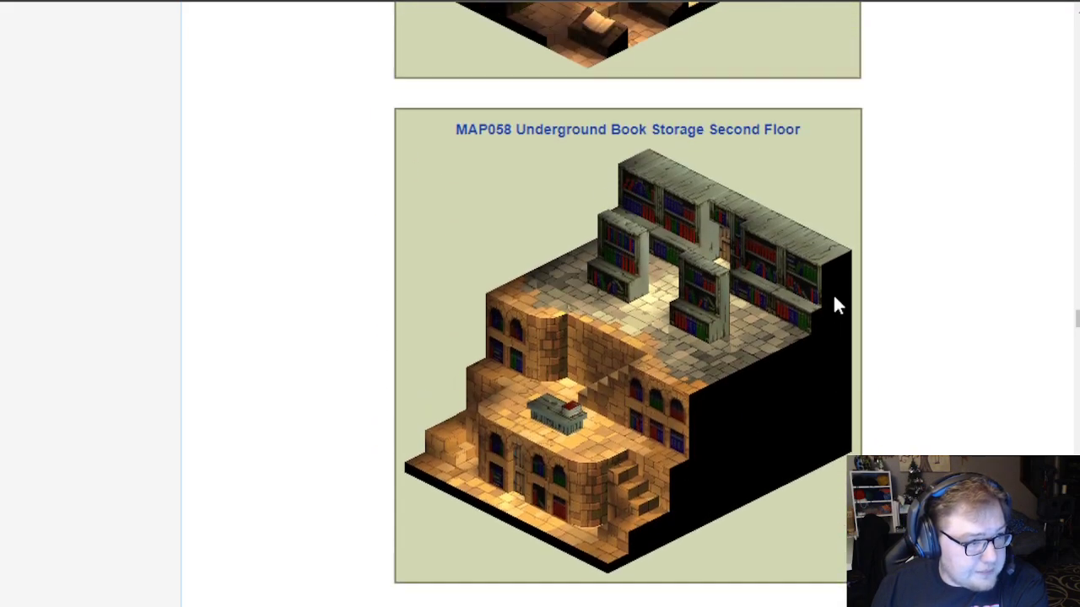
{"action": "scroll", "coordinate": [768, 291], "scroll_direction": "up", "scroll_amount": 1}
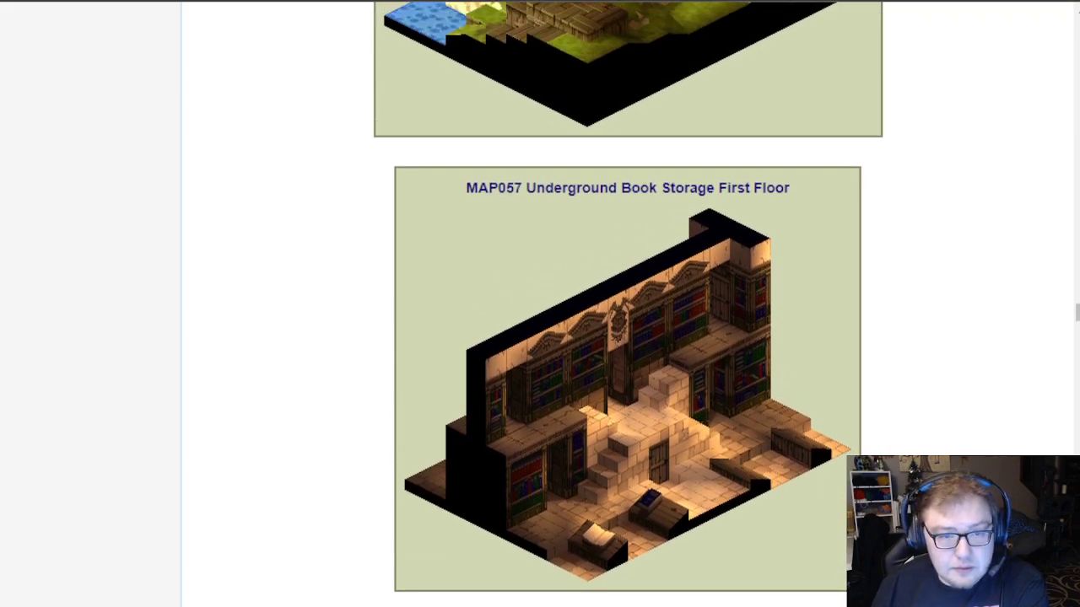
Switch back to the map editor and save the Matoya's Cave map
{"action": "key", "text": "alt+Tab"}
{"action": "left_click", "coordinate": [17, 8]}
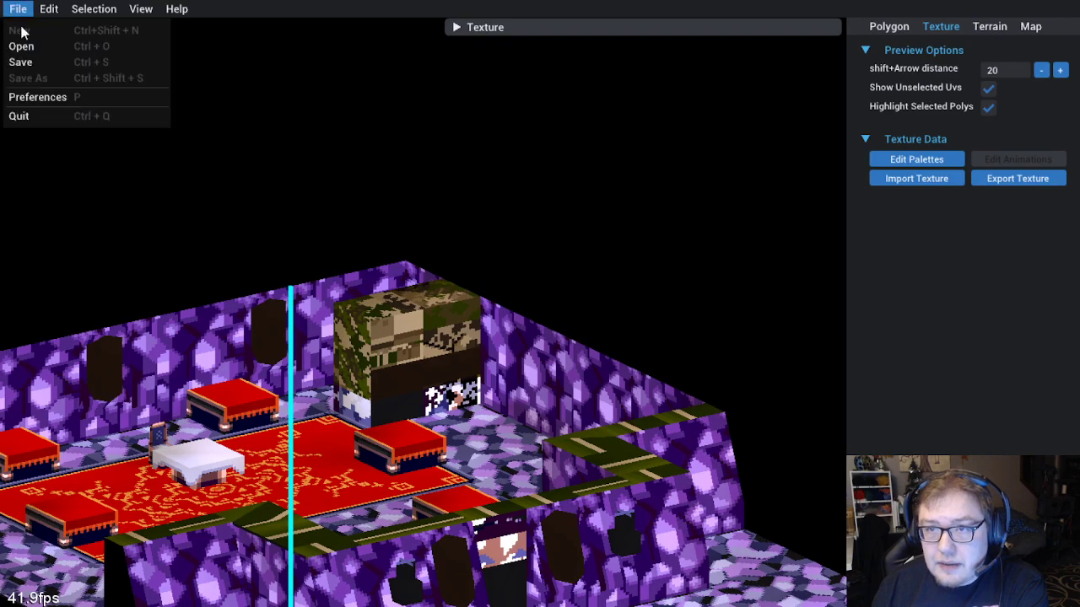
{"action": "left_click", "coordinate": [23, 67]}
Open MAP057.GNS from the Desktop\test folder
{"action": "left_click", "coordinate": [17, 9]}
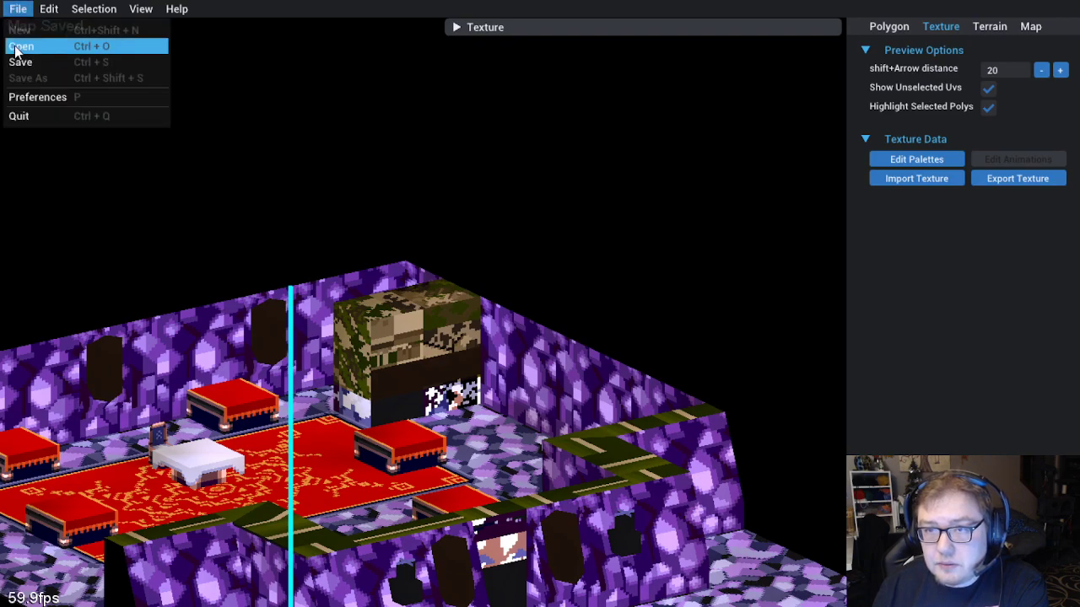
{"action": "left_click", "coordinate": [18, 44]}
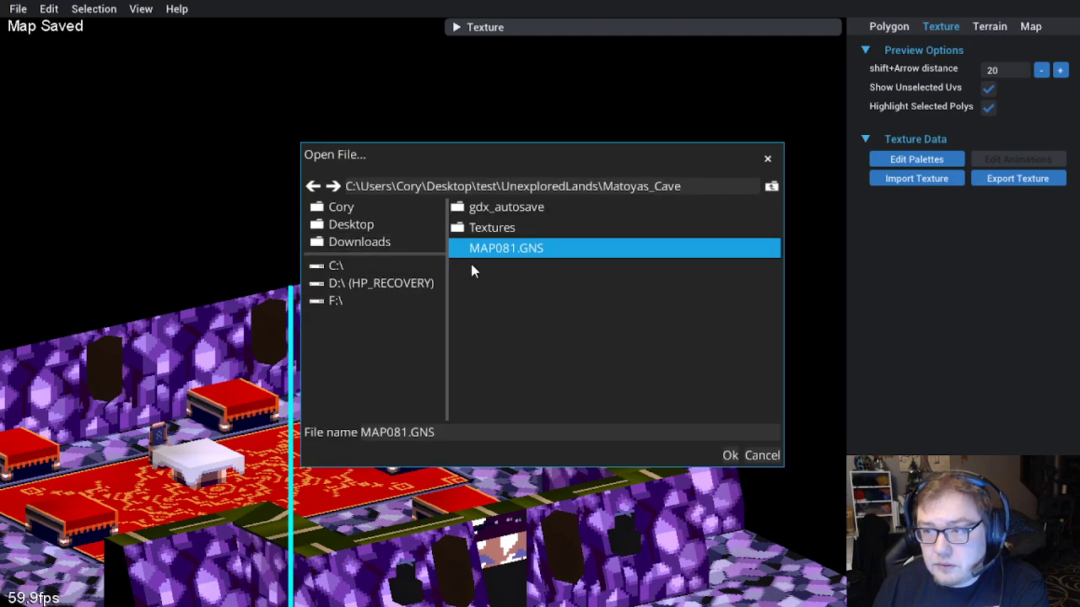
{"action": "left_click", "coordinate": [772, 187]}
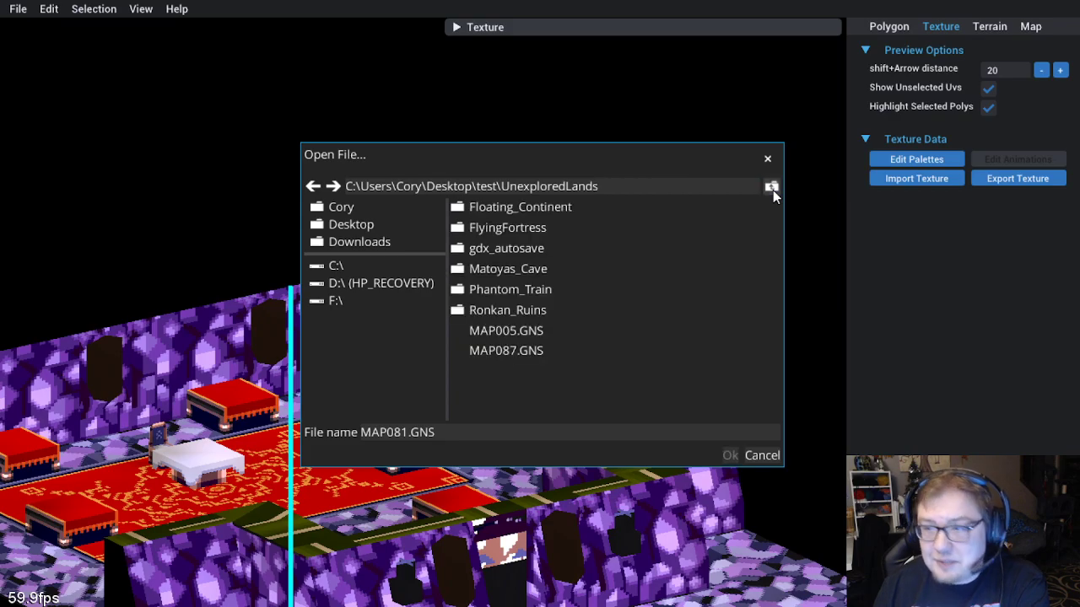
{"action": "left_click", "coordinate": [772, 187]}
{"action": "scroll", "coordinate": [575, 288], "scroll_direction": "down", "scroll_amount": 10}
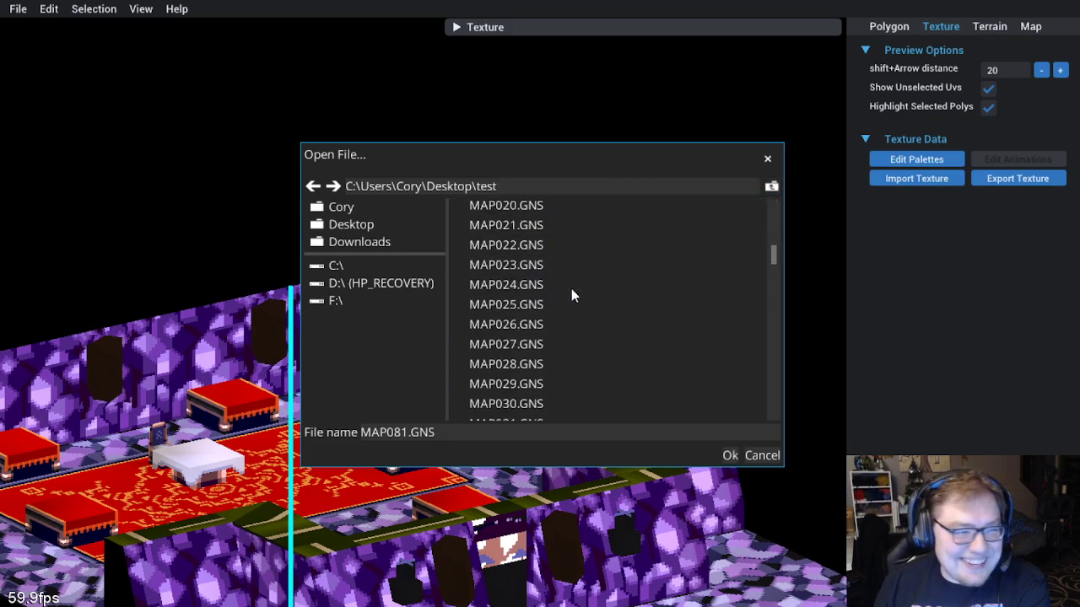
{"action": "scroll", "coordinate": [566, 291], "scroll_direction": "down", "scroll_amount": 4}
{"action": "left_click", "coordinate": [535, 306]}
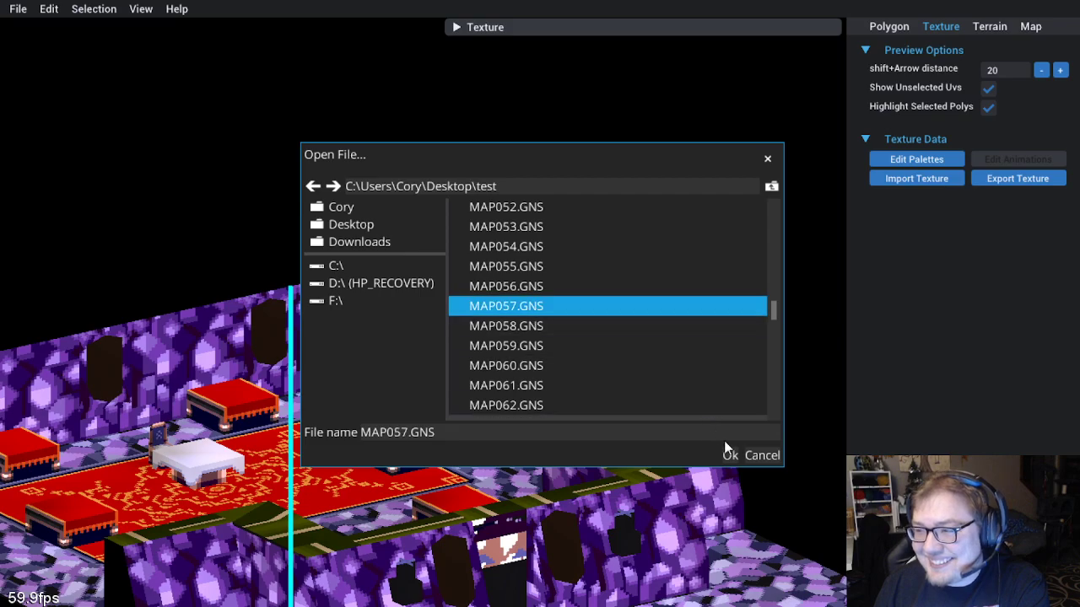
{"action": "left_click", "coordinate": [730, 455]}
Select the upper front polygon of the bookshelf beside the wall emblem and display its UV placement on the texture sheet
{"action": "left_click_drag", "start_coordinate": [313, 357], "coordinate": [518, 280]}
{"action": "left_click", "coordinate": [505, 253]}
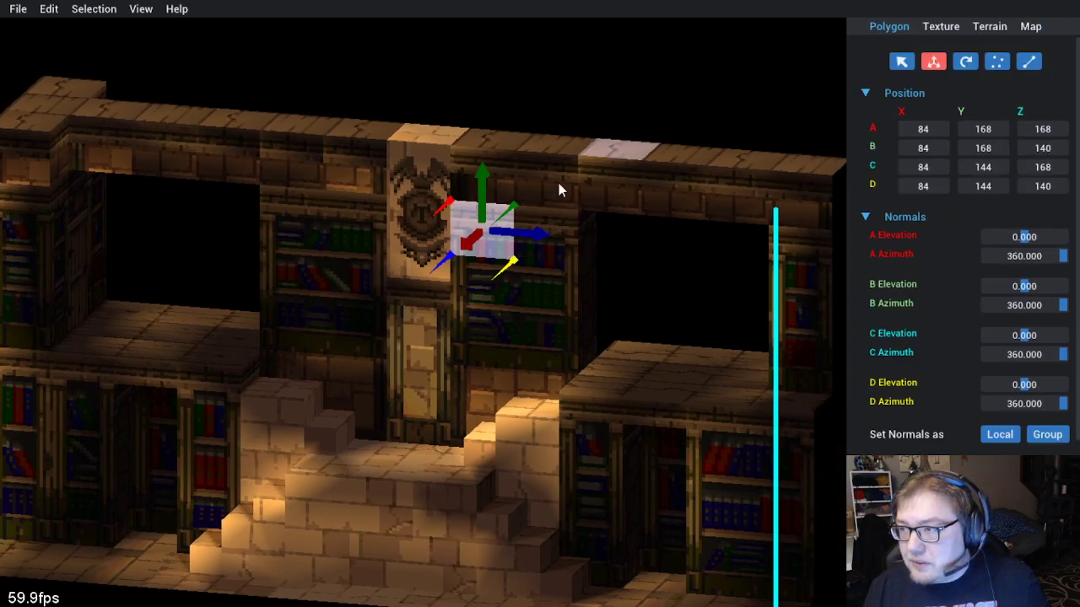
{"action": "left_click", "coordinate": [941, 27]}
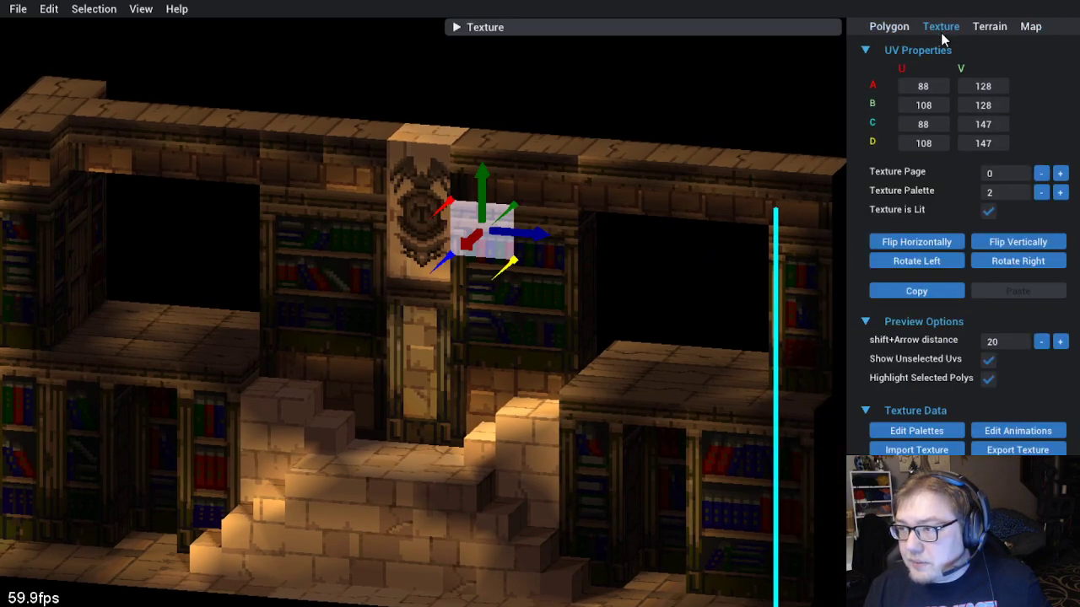
{"action": "left_click", "coordinate": [467, 27]}
{"action": "scroll", "coordinate": [603, 164], "scroll_direction": "down", "scroll_amount": 4}
{"action": "scroll", "coordinate": [641, 218], "scroll_direction": "up", "scroll_amount": 1}
{"action": "left_click_drag", "start_coordinate": [272, 249], "coordinate": [376, 322]}
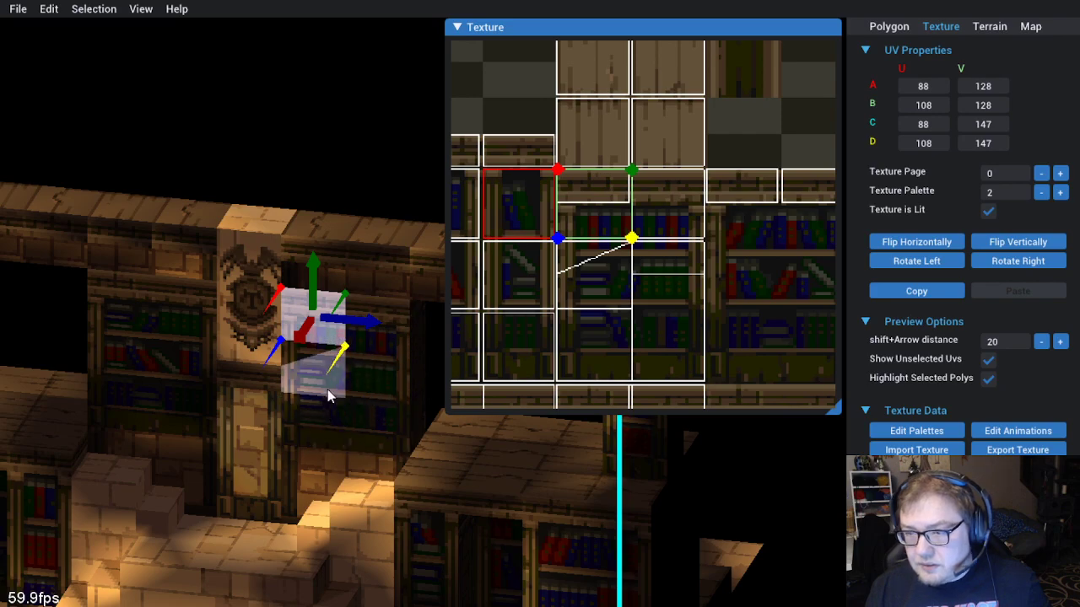
Select the top polygon on the bookshelf's side and examine the dark panel area it uses on the texture sheet
{"action": "left_click_drag", "start_coordinate": [355, 397], "coordinate": [439, 397]}
{"action": "left_click", "coordinate": [296, 292]}
{"action": "left_click_drag", "start_coordinate": [658, 304], "coordinate": [690, 245]}
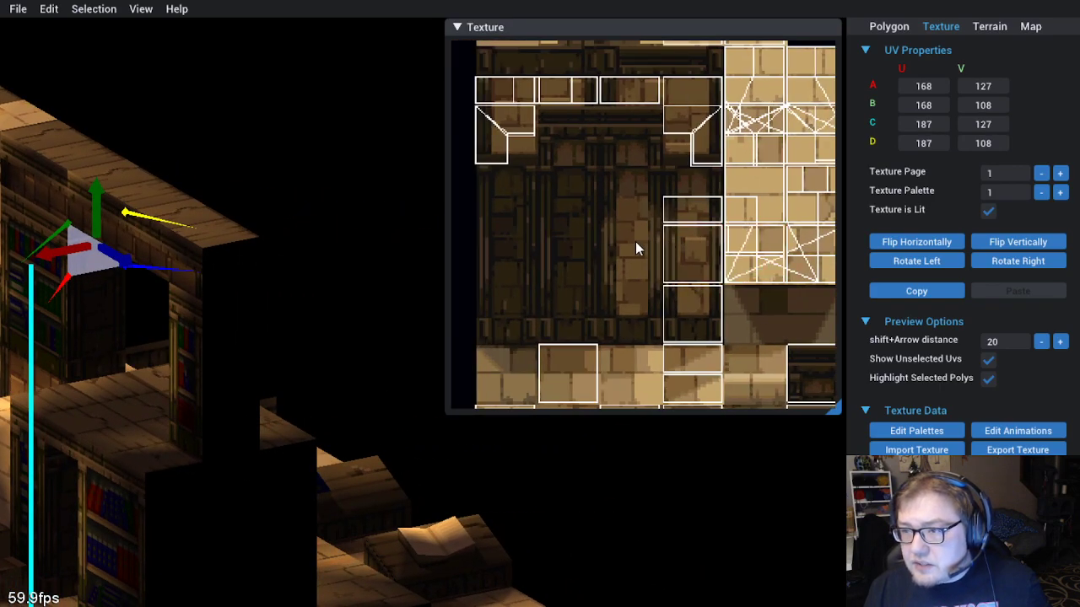
{"action": "scroll", "coordinate": [623, 249], "scroll_direction": "up", "scroll_amount": 4}
{"action": "scroll", "coordinate": [622, 249], "scroll_direction": "down", "scroll_amount": 6}
{"action": "left_click_drag", "start_coordinate": [717, 285], "coordinate": [529, 199]}
{"action": "left_click_drag", "start_coordinate": [739, 225], "coordinate": [645, 367]}
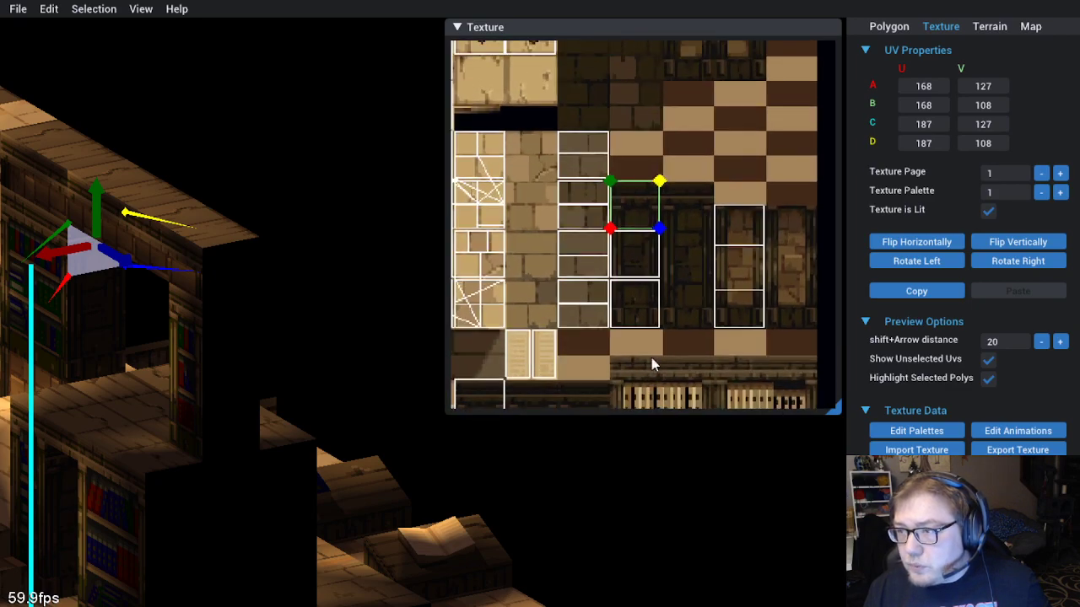
{"action": "scroll", "coordinate": [701, 309], "scroll_direction": "up", "scroll_amount": 4}
Look over the lower shelves and the surrounding stone and wood tiles of the texture sheet, returning to the dark side-panel texture
{"action": "left_click_drag", "start_coordinate": [191, 398], "coordinate": [360, 306]}
{"action": "left_click_drag", "start_coordinate": [295, 354], "coordinate": [272, 324]}
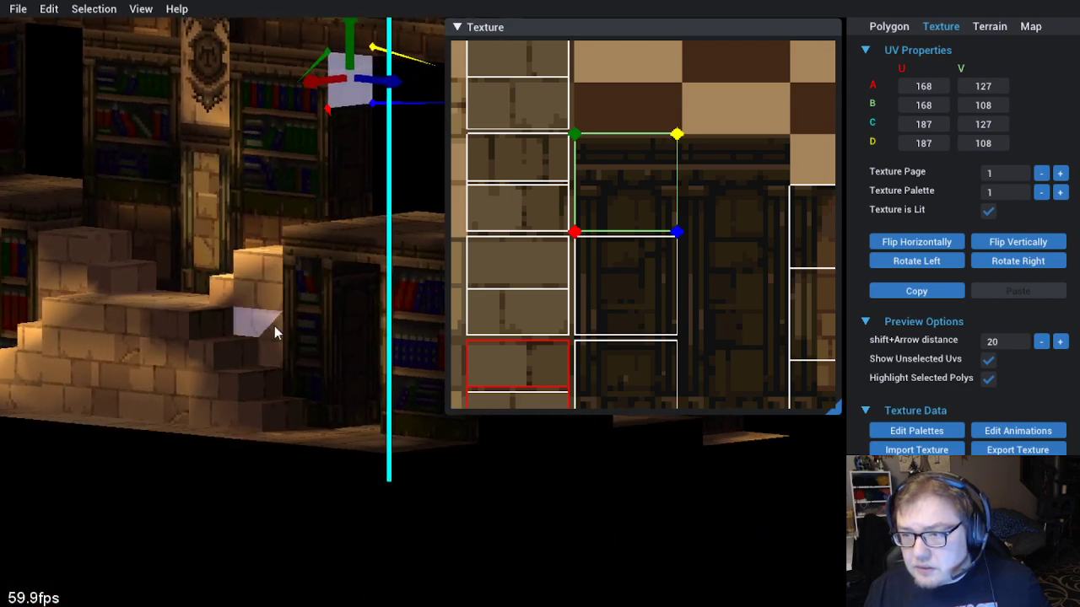
{"action": "scroll", "coordinate": [273, 324], "scroll_direction": "up", "scroll_amount": 4}
{"action": "scroll", "coordinate": [629, 232], "scroll_direction": "down", "scroll_amount": 3}
{"action": "left_click_drag", "start_coordinate": [658, 203], "coordinate": [668, 333]}
{"action": "left_click_drag", "start_coordinate": [580, 285], "coordinate": [717, 270]}
{"action": "left_click_drag", "start_coordinate": [503, 295], "coordinate": [739, 259]}
{"action": "left_click_drag", "start_coordinate": [631, 367], "coordinate": [628, 265]}
{"action": "left_click_drag", "start_coordinate": [703, 323], "coordinate": [605, 314]}
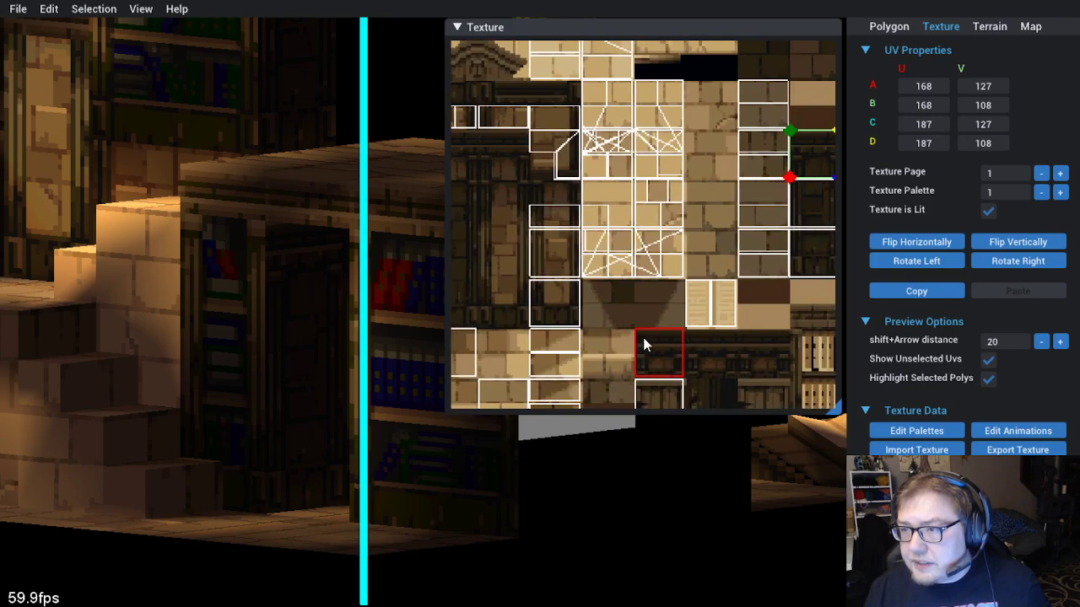
{"action": "left_click_drag", "start_coordinate": [289, 354], "coordinate": [228, 351]}
{"action": "left_click_drag", "start_coordinate": [639, 301], "coordinate": [564, 292]}
{"action": "left_click_drag", "start_coordinate": [707, 275], "coordinate": [599, 330]}
{"action": "scroll", "coordinate": [707, 287], "scroll_direction": "up", "scroll_amount": 4}
{"action": "scroll", "coordinate": [707, 287], "scroll_direction": "down", "scroll_amount": 1}
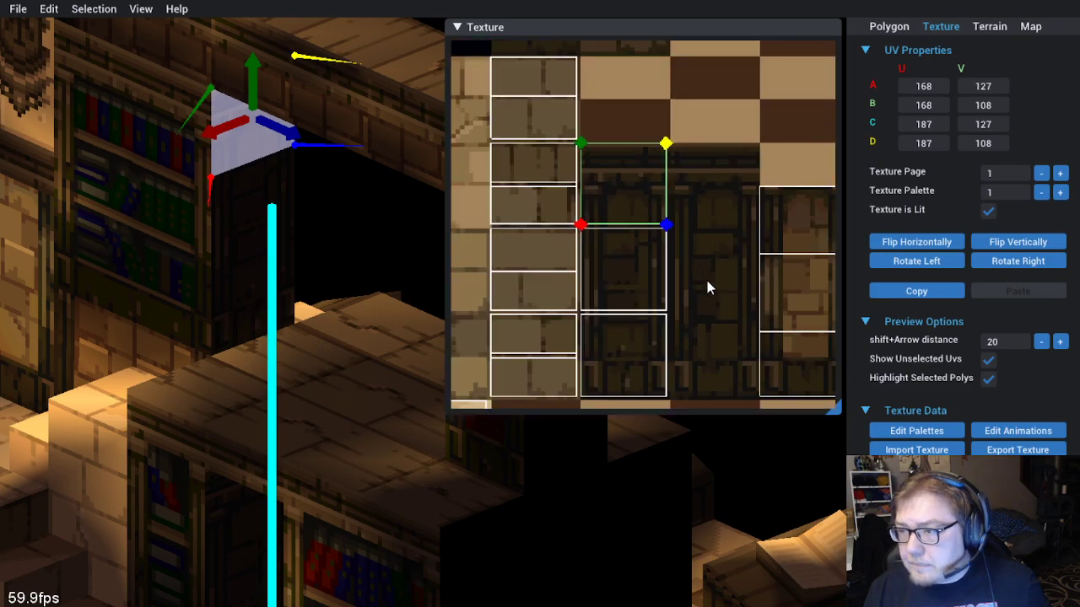
{"action": "scroll", "coordinate": [707, 288], "scroll_direction": "down", "scroll_amount": 2}
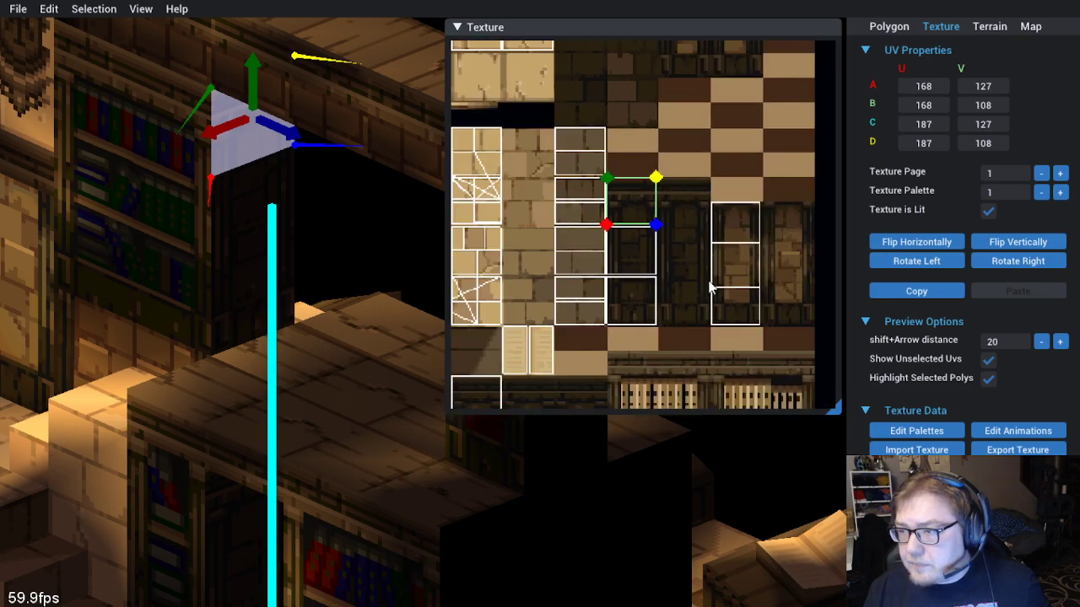
Select the bookshelf's two upper front polygons in turn and compare their mapped areas on the book-filled shelf textures
{"action": "left_click", "coordinate": [236, 219]}
{"action": "left_click", "coordinate": [173, 145]}
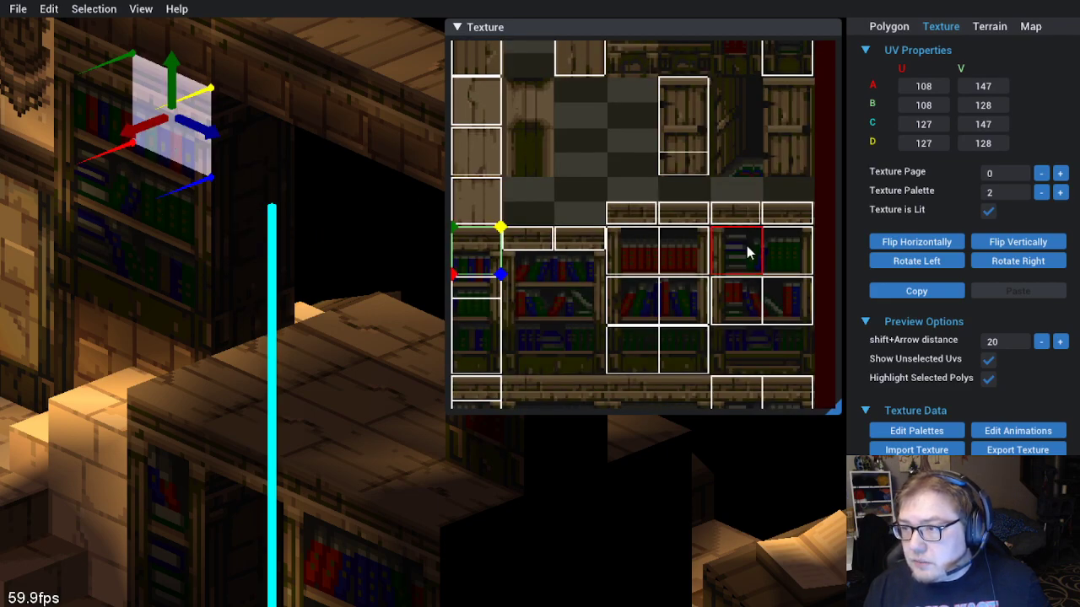
{"action": "left_click_drag", "start_coordinate": [680, 306], "coordinate": [745, 234]}
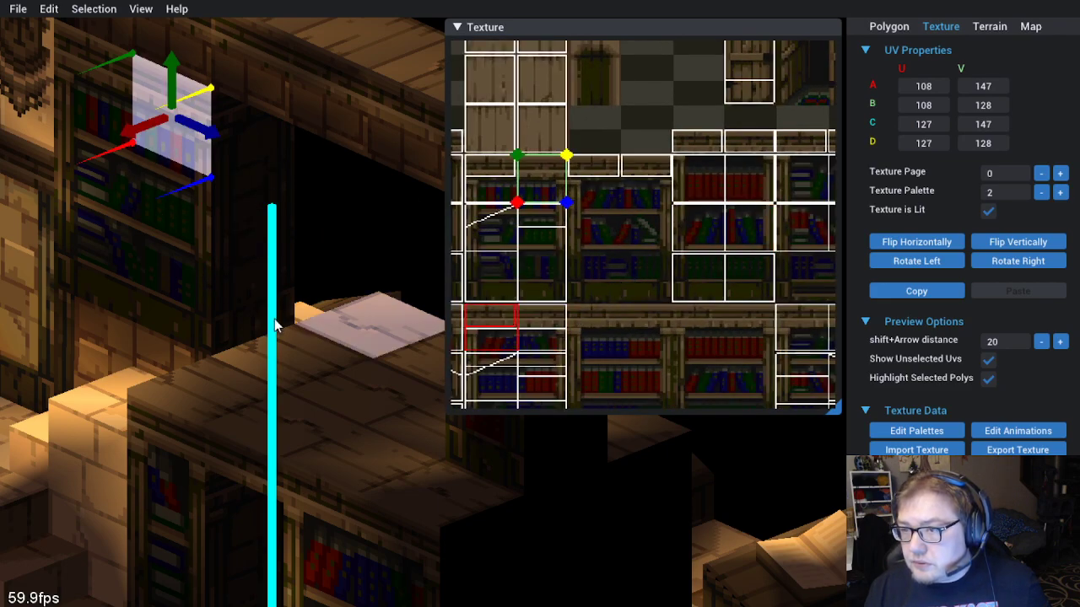
{"action": "left_click_drag", "start_coordinate": [597, 245], "coordinate": [616, 261]}
{"action": "scroll", "coordinate": [616, 266], "scroll_direction": "up", "scroll_amount": 3}
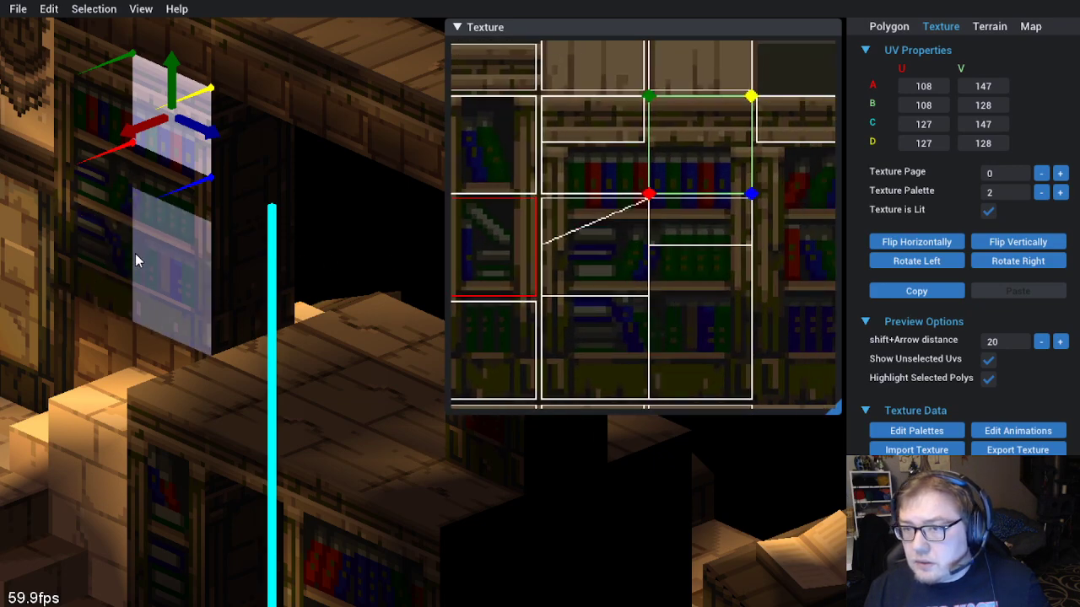
{"action": "left_click", "coordinate": [160, 263]}
{"action": "left_click", "coordinate": [173, 169]}
{"action": "left_click", "coordinate": [177, 126]}
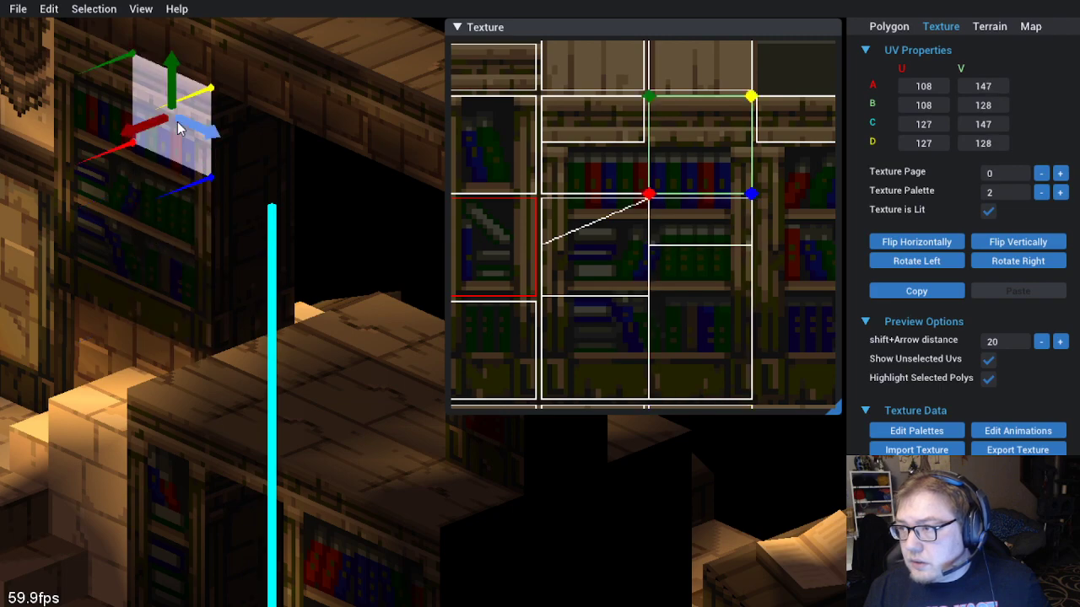
{"action": "left_click", "coordinate": [88, 99]}
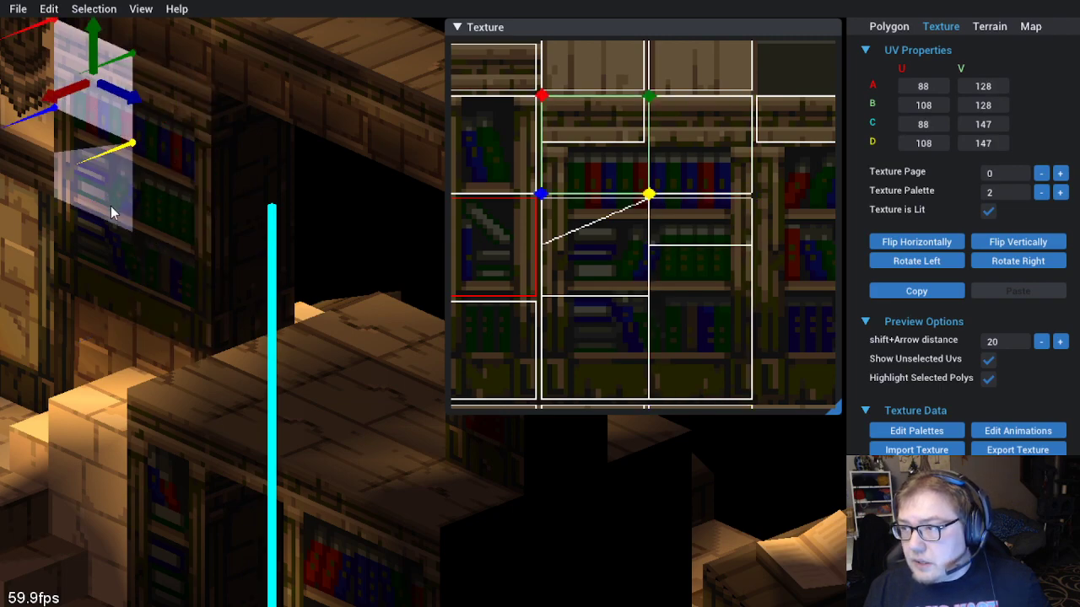
Export the map's texture as MAP057.Bookshelf.png into the UnexploredLands\Matoyas_Cave\Textures folder
{"action": "left_click", "coordinate": [1031, 449]}
{"action": "left_click_drag", "start_coordinate": [388, 161], "coordinate": [117, 254]}
{"action": "left_click", "coordinate": [236, 436]}
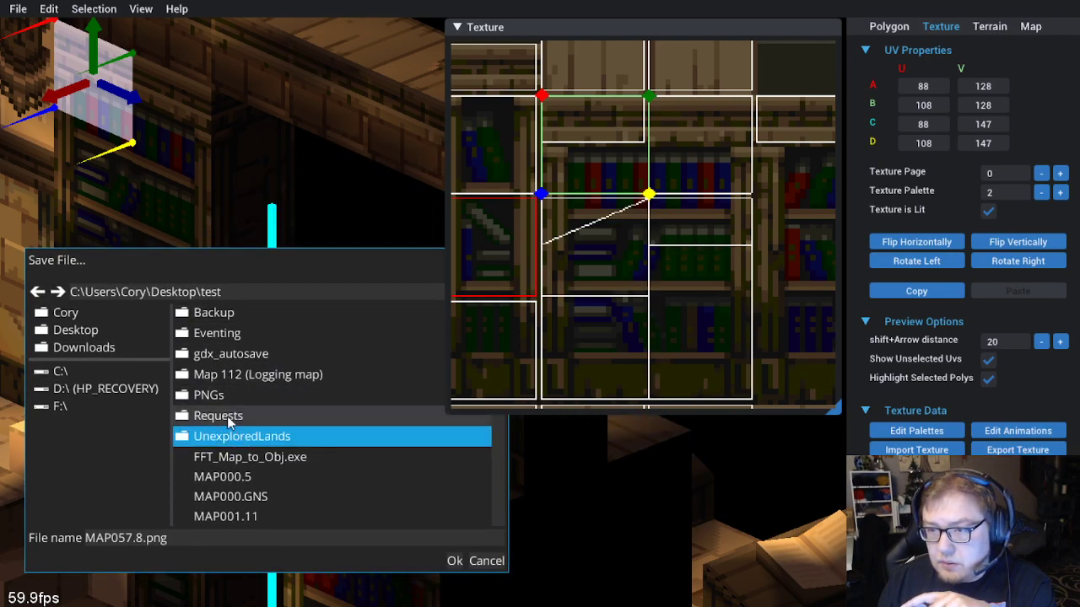
{"action": "double_click", "coordinate": [235, 444]}
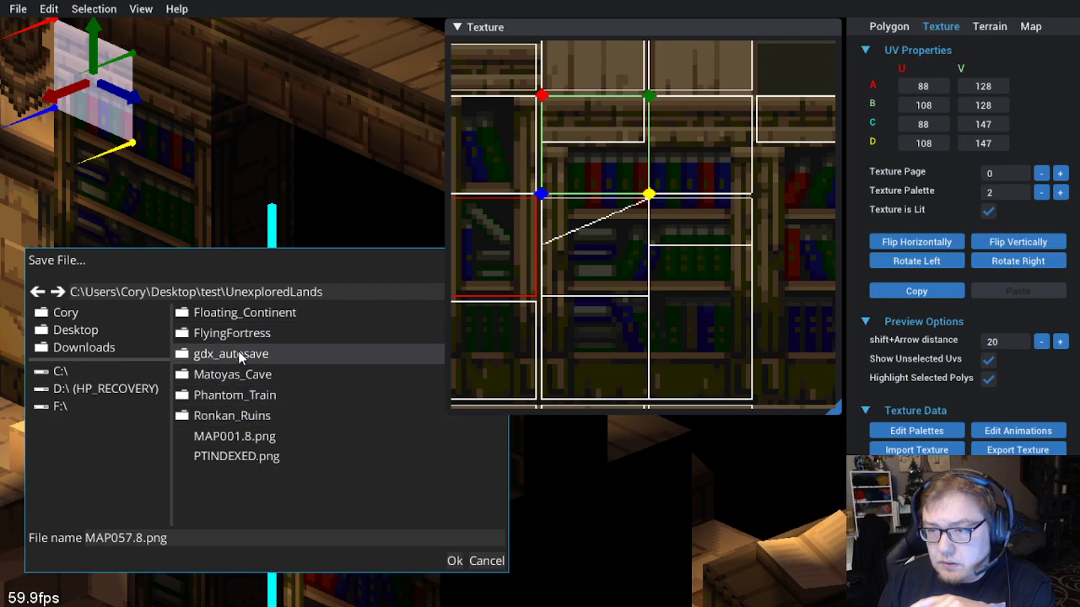
{"action": "left_click", "coordinate": [239, 382]}
{"action": "double_click", "coordinate": [240, 381]}
{"action": "double_click", "coordinate": [226, 334]}
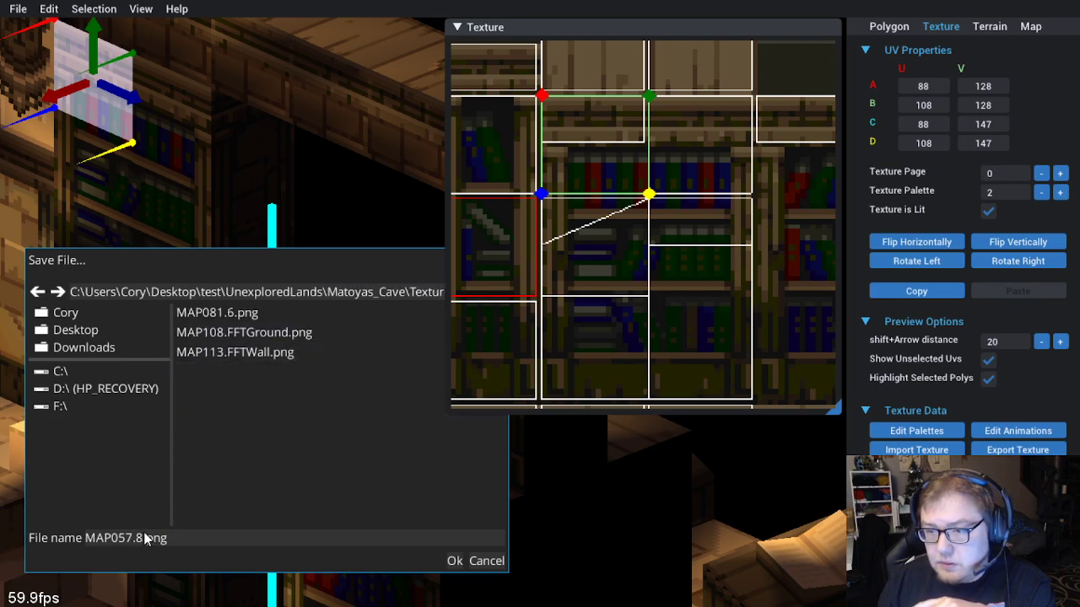
{"action": "key", "text": "BackSpace"}
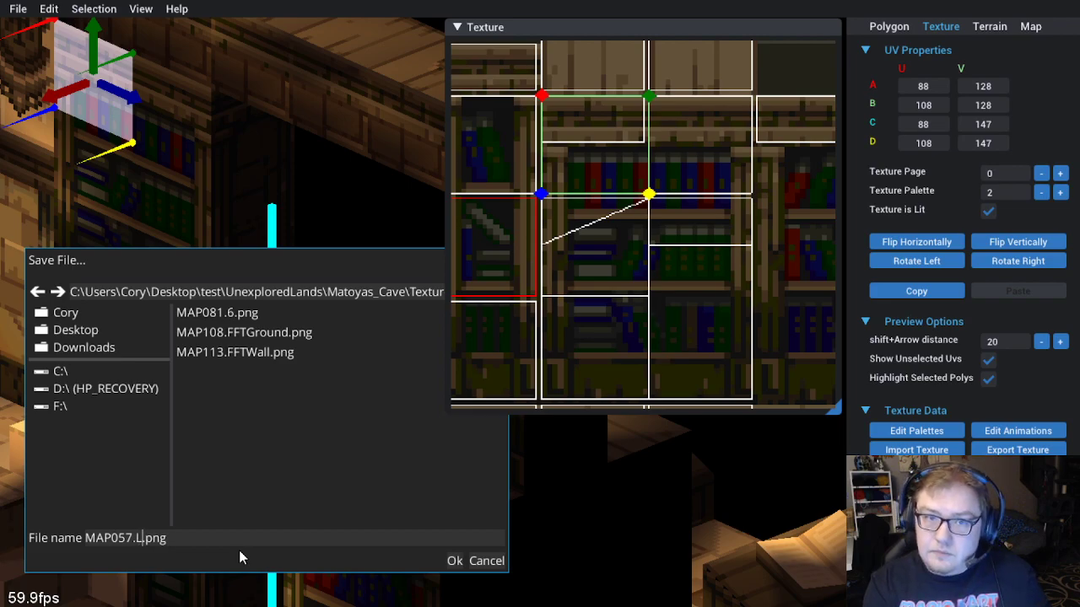
{"action": "type", "text": "Bookshelf"}
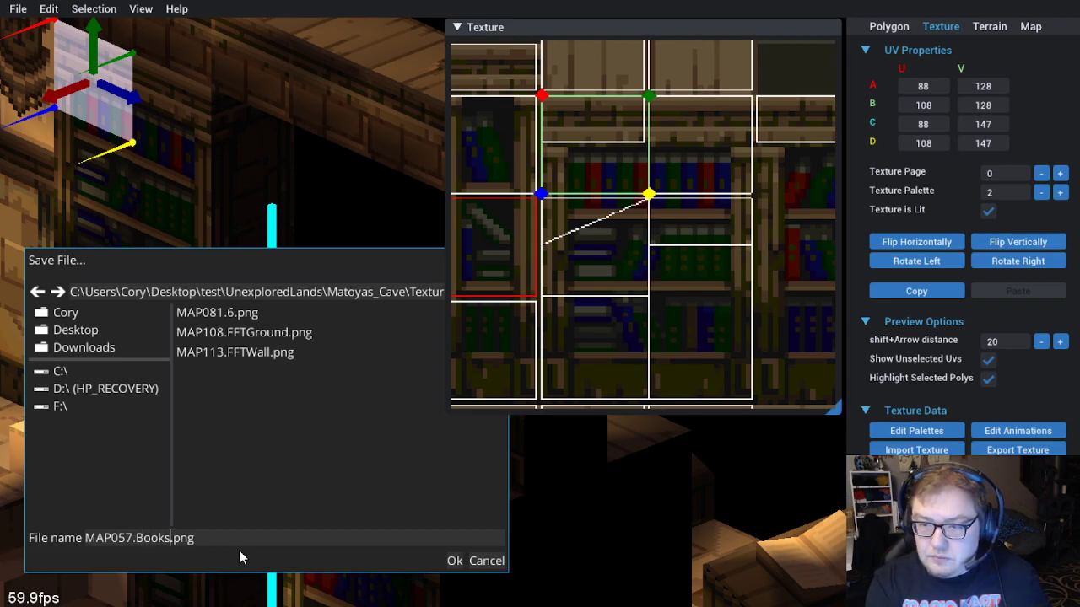
{"action": "left_click", "coordinate": [453, 565]}
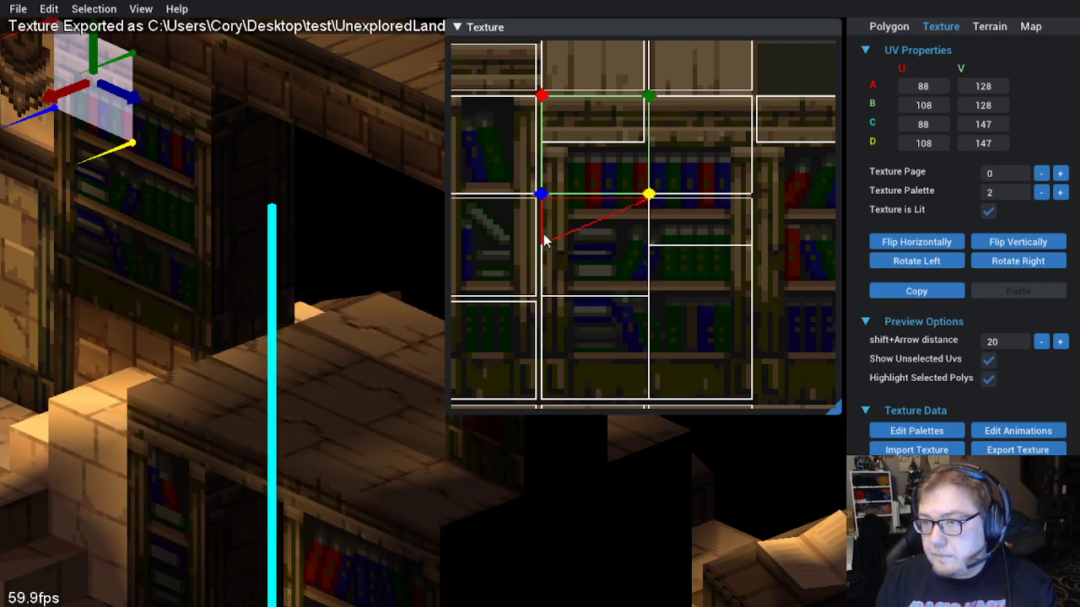
Export texture palette 2 as BookFront.act into the UnexploredLands\Matoyas_Cave\Textures folder
{"action": "left_click", "coordinate": [943, 431]}
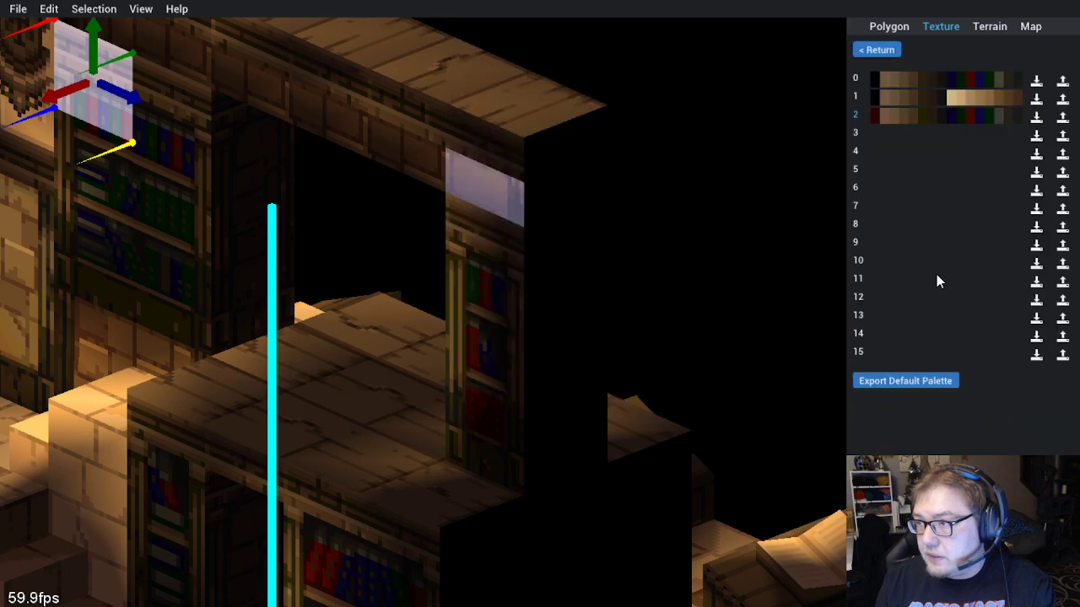
{"action": "left_click", "coordinate": [1046, 119]}
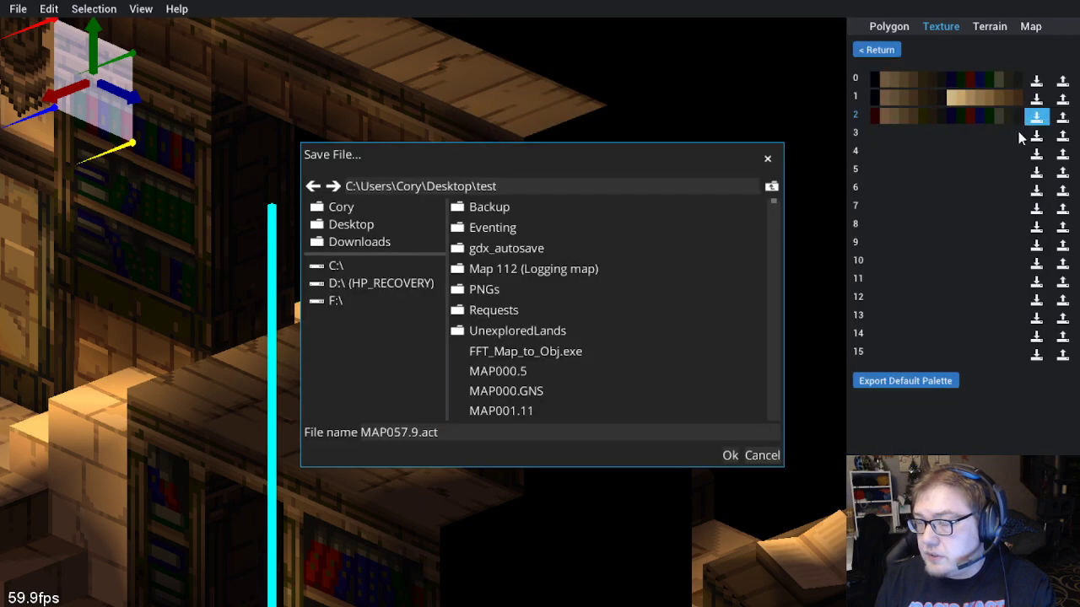
{"action": "double_click", "coordinate": [517, 329]}
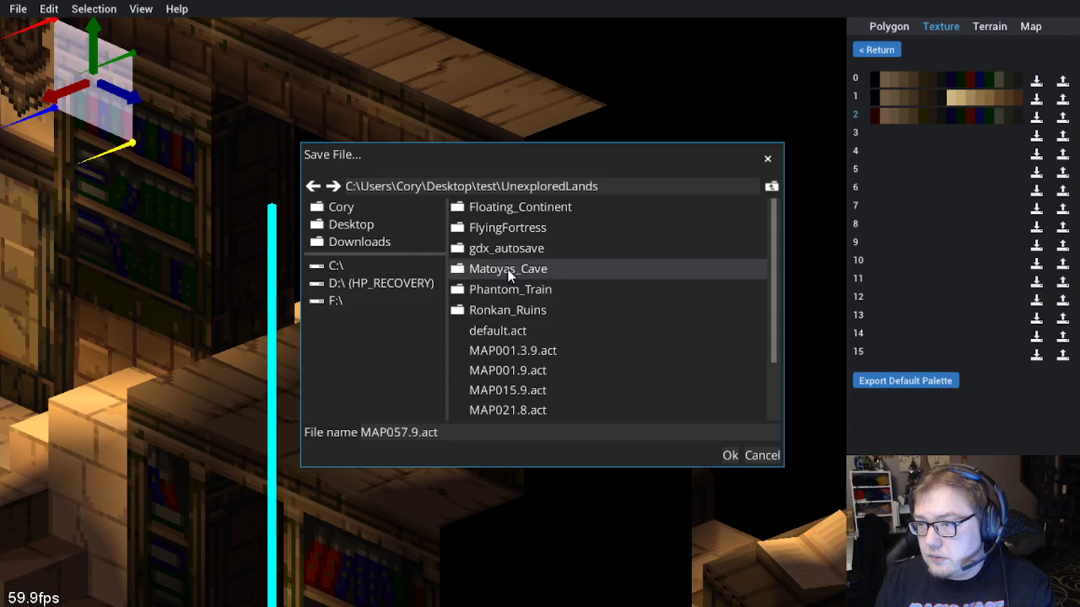
{"action": "double_click", "coordinate": [514, 270]}
{"action": "double_click", "coordinate": [516, 229]}
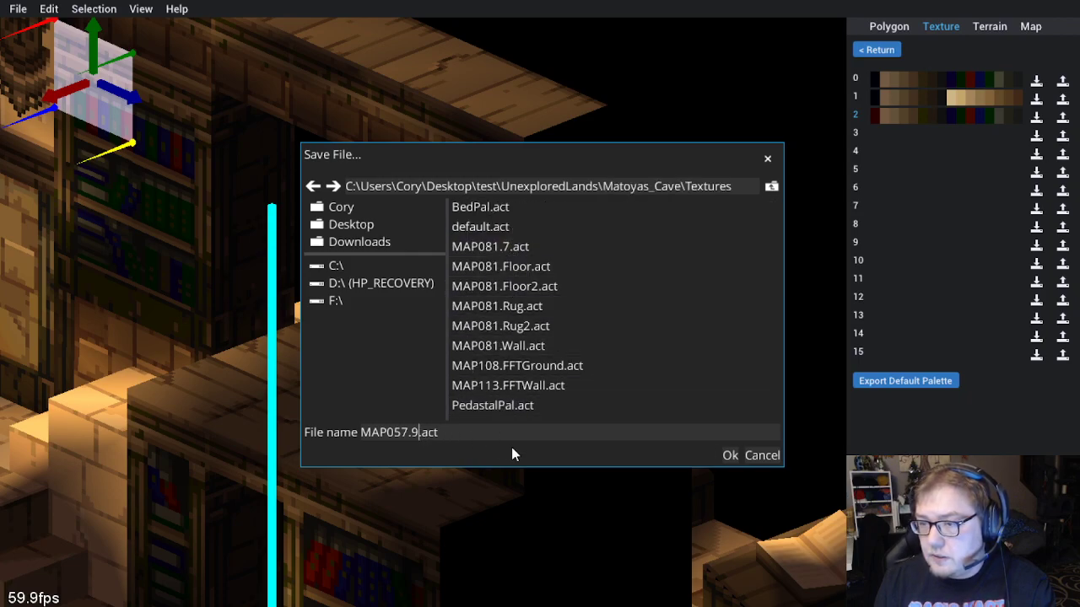
{"action": "key", "text": "BackSpace"}
{"action": "key", "text": "BackSpace"}
{"action": "key", "text": "BackSpace"}
{"action": "key", "text": "BackSpace"}
{"action": "key", "text": "BackSpace"}
{"action": "key", "text": "BackSpace"}
{"action": "key", "text": "BackSpace"}
{"action": "key", "text": "BackSpace"}
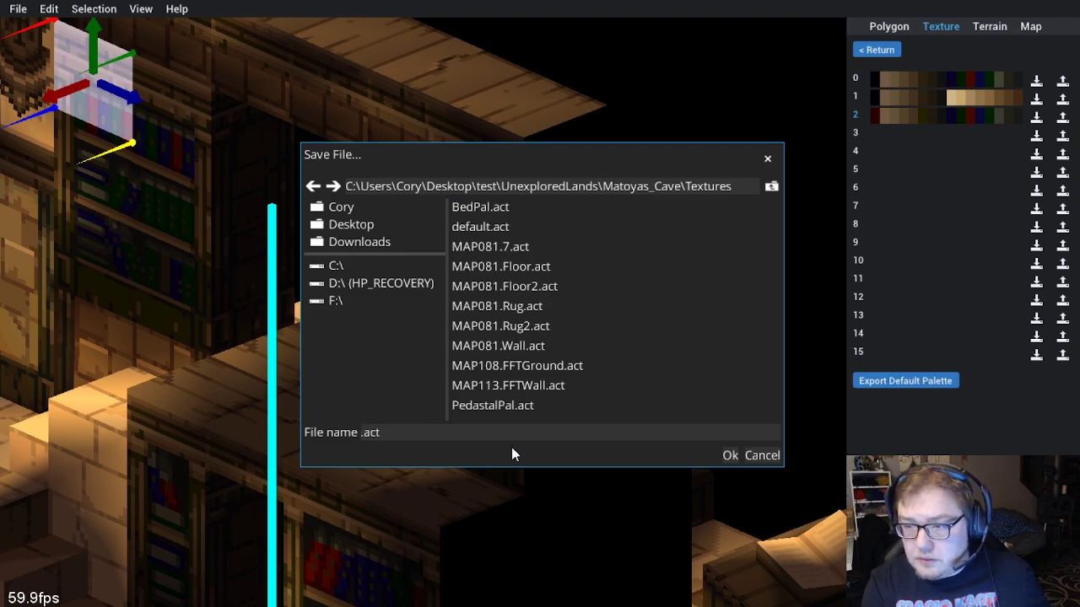
{"action": "type", "text": "BookFront"}
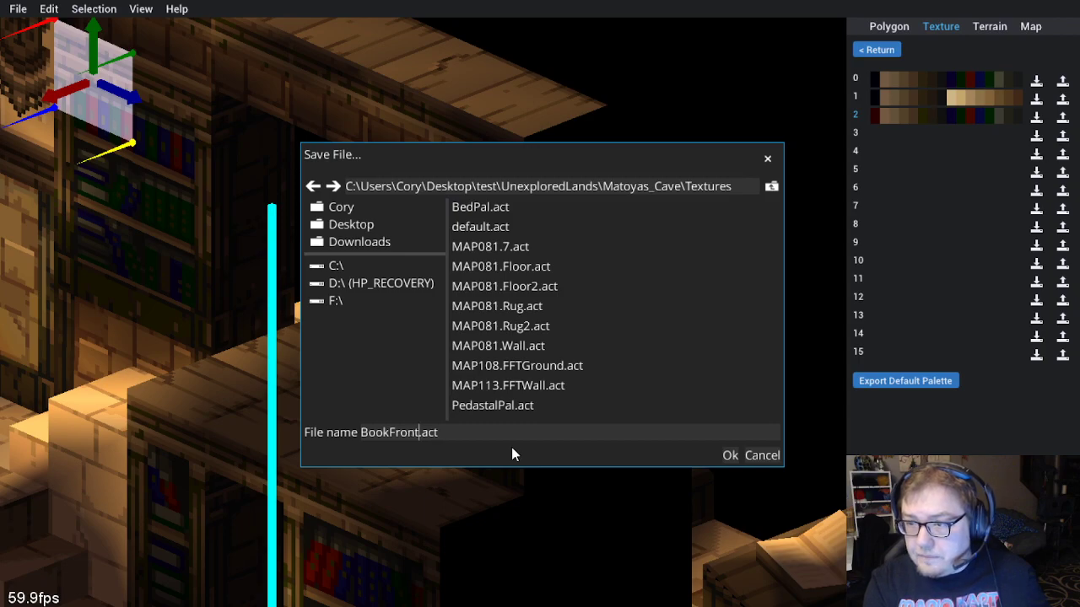
{"action": "left_click", "coordinate": [730, 457]}
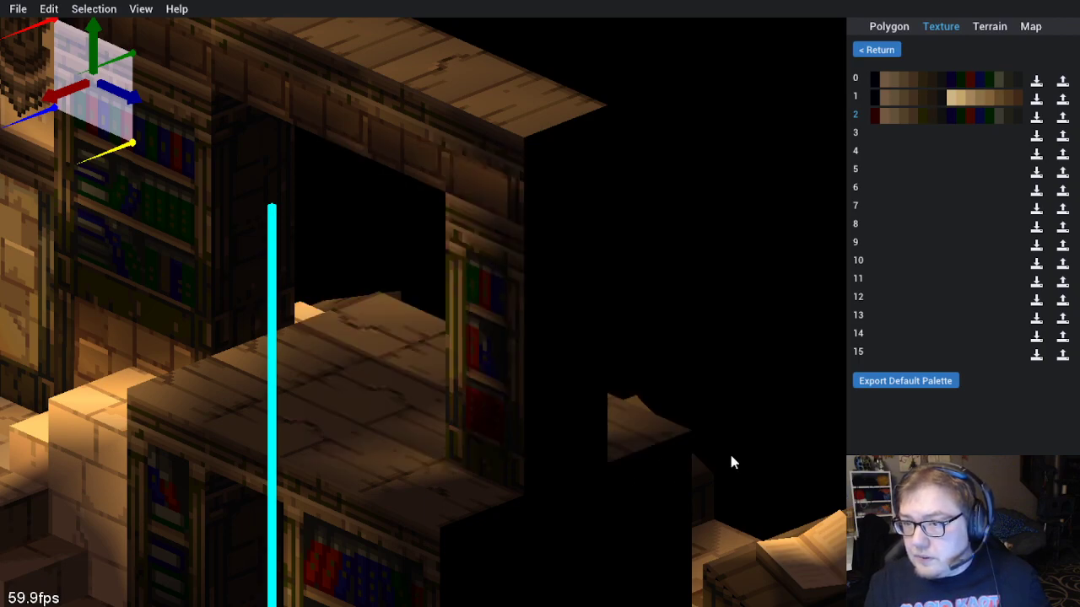
Select the walkway's top polygon and a bookshelf side polygon to identify the palette each one uses
{"action": "left_click", "coordinate": [255, 426]}
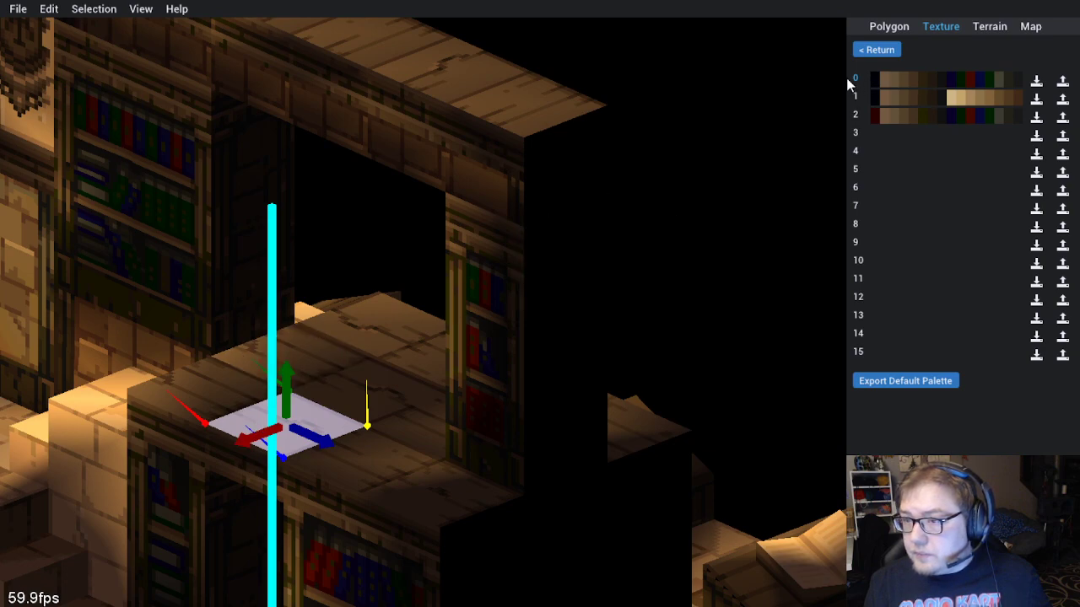
{"action": "left_click", "coordinate": [244, 187]}
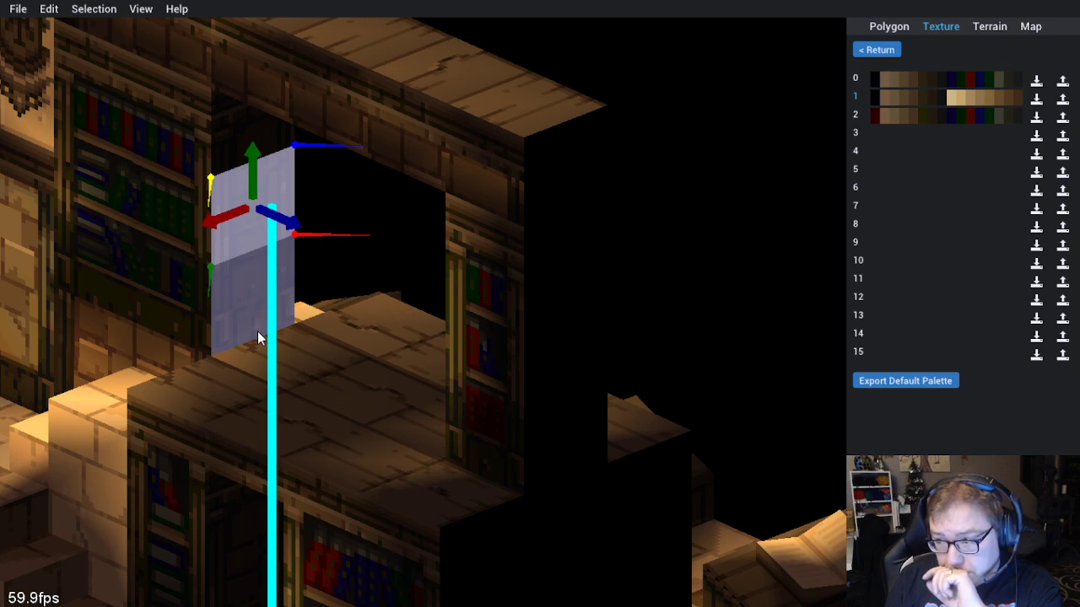
Select the walkway's top polygon and export its texture palette 0 as BookTop.act into the UnexploredLands\Matoyas_Cave\Textures folder
{"action": "left_click", "coordinate": [289, 427]}
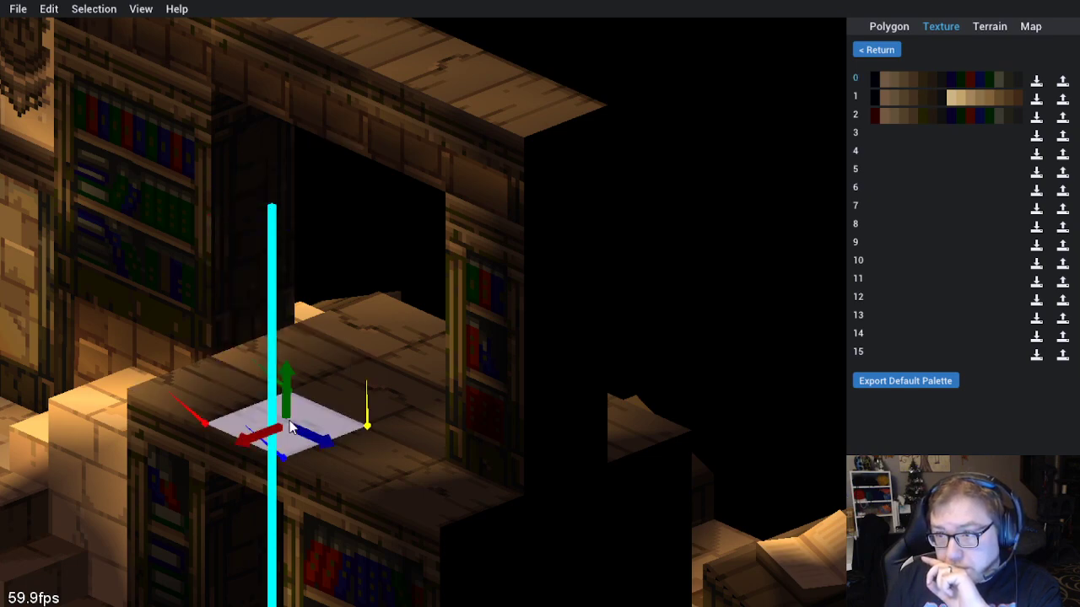
{"action": "left_click", "coordinate": [1061, 81]}
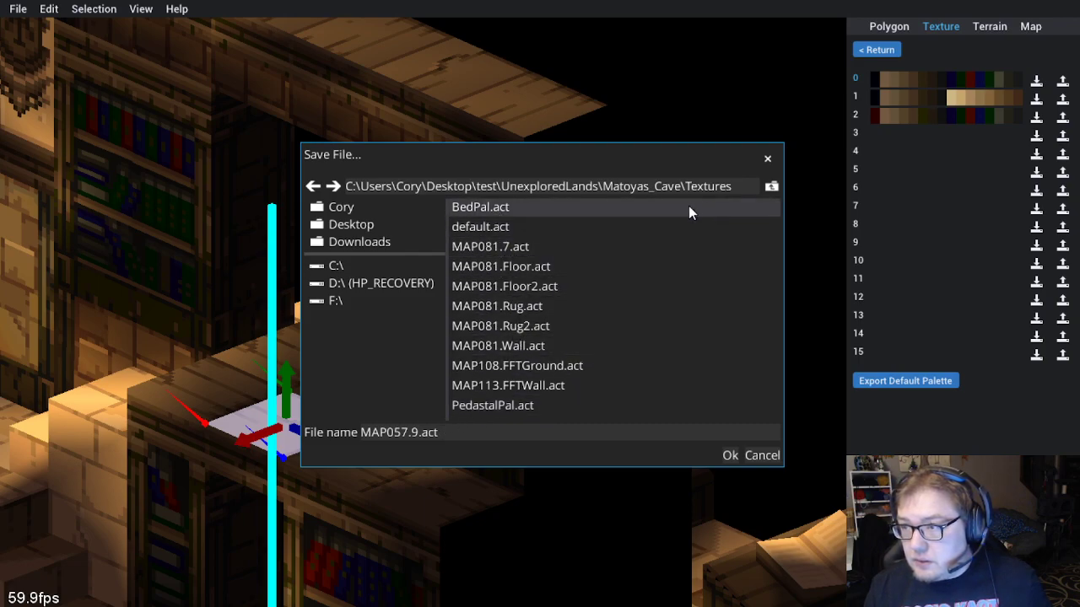
{"action": "left_click", "coordinate": [771, 185]}
{"action": "double_click", "coordinate": [522, 236]}
{"action": "left_click", "coordinate": [491, 224]}
{"action": "key", "text": "BackSpace"}
{"action": "key", "text": "BackSpace"}
{"action": "key", "text": "BackSpace"}
{"action": "key", "text": "BackSpace"}
{"action": "key", "text": "BackSpace"}
{"action": "type", "text": "Top"}
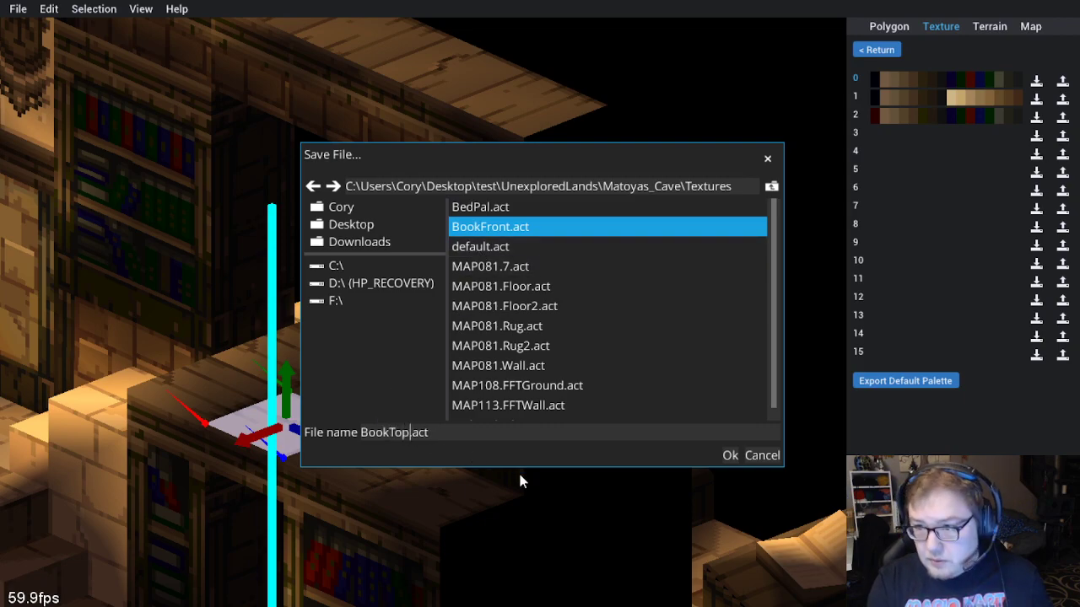
{"action": "left_click", "coordinate": [730, 455]}
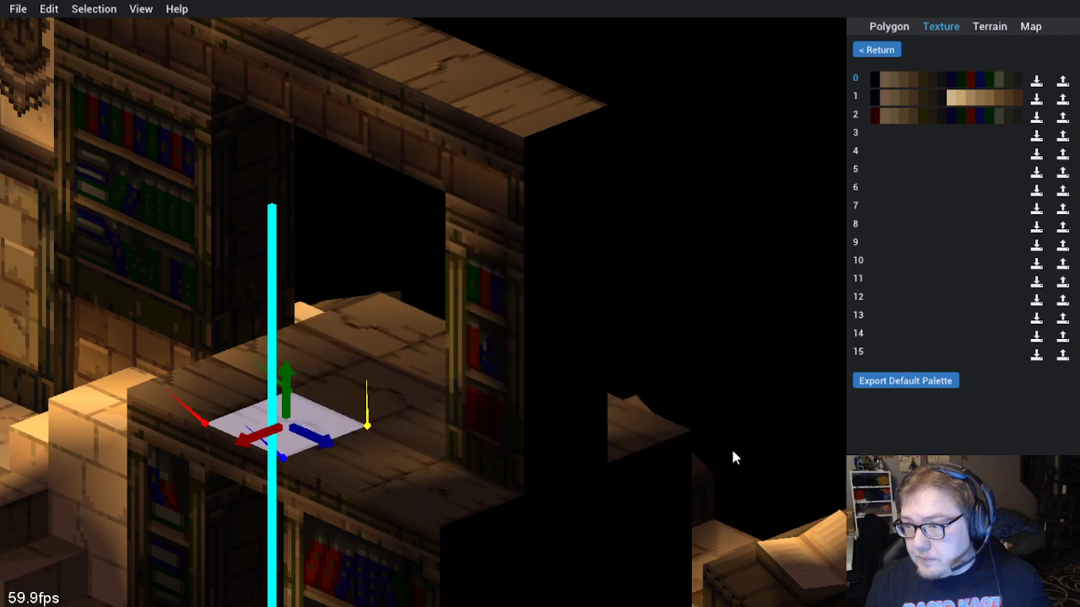
Select the bookshelf's upper side polygon and export its texture palette 1 as another Book palette file in the Matoyas_Cave\Textures folder
{"action": "left_click", "coordinate": [246, 152]}
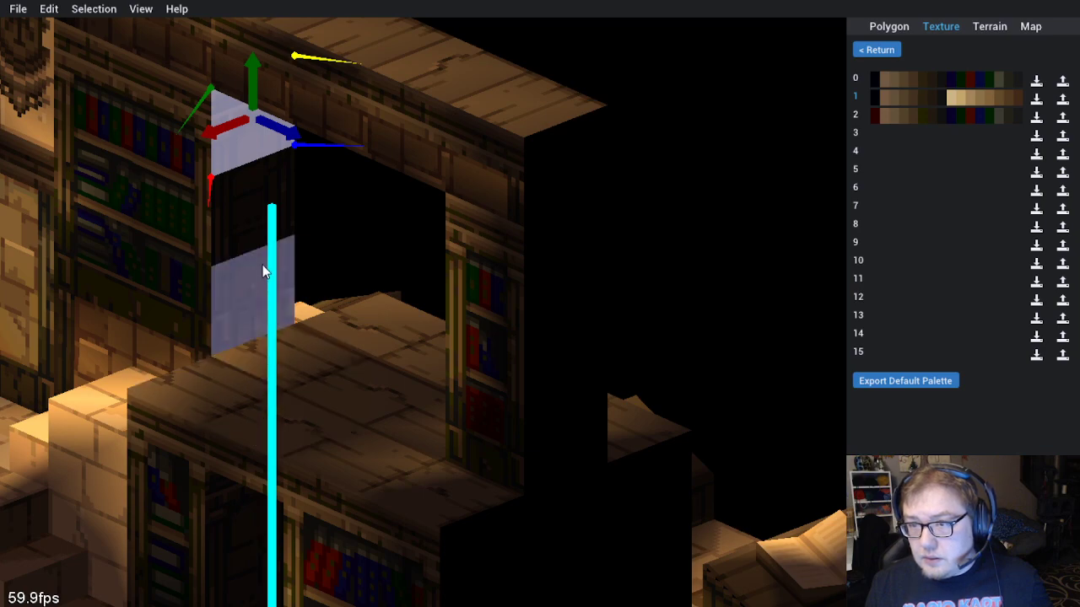
{"action": "left_click", "coordinate": [1062, 98]}
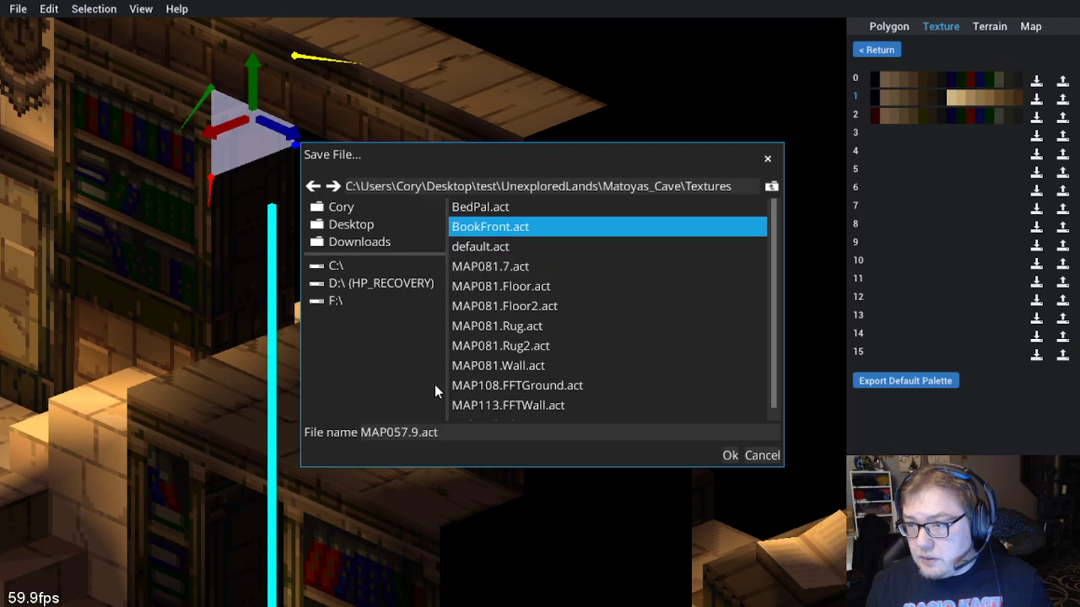
{"action": "left_click", "coordinate": [497, 226]}
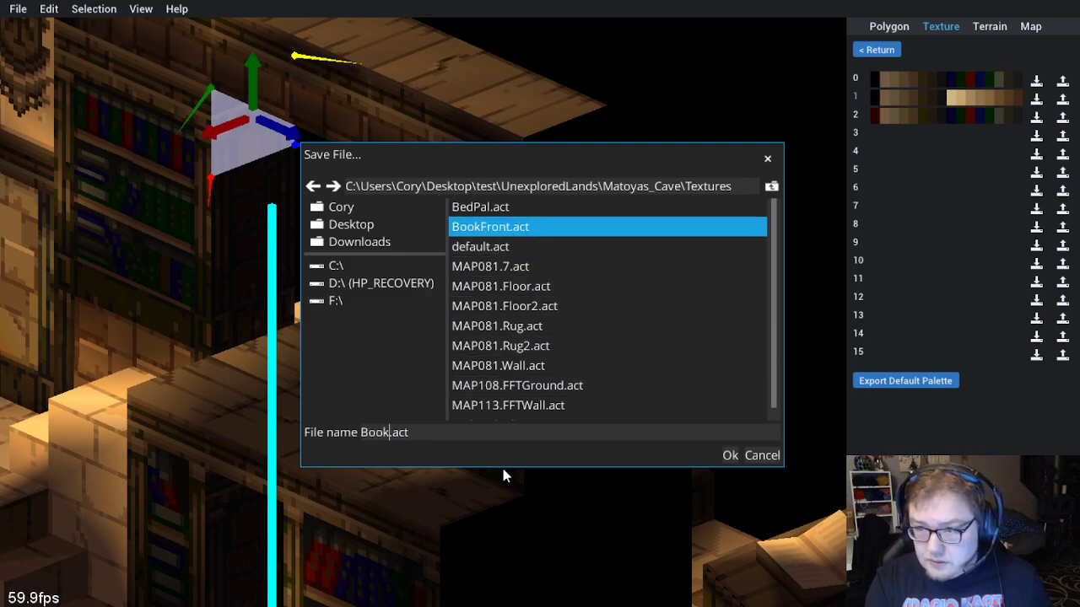
{"action": "left_click", "coordinate": [730, 456]}
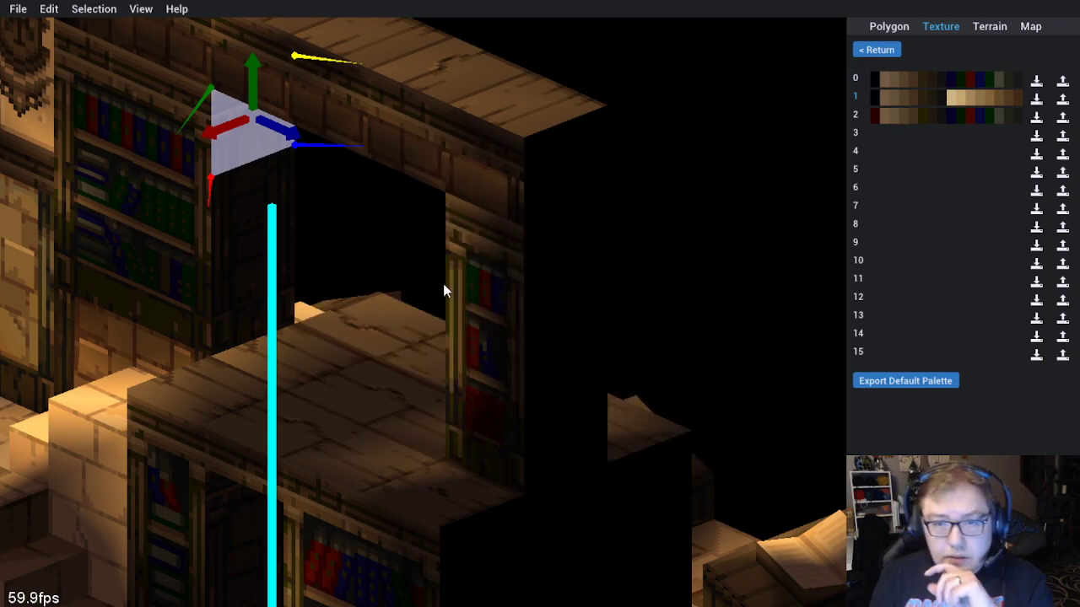
Clear the selection and examine the bookshelf walls, walkways and stairs of the library map from several angles
{"action": "left_click", "coordinate": [723, 127]}
{"action": "scroll", "coordinate": [624, 144], "scroll_direction": "down", "scroll_amount": 5}
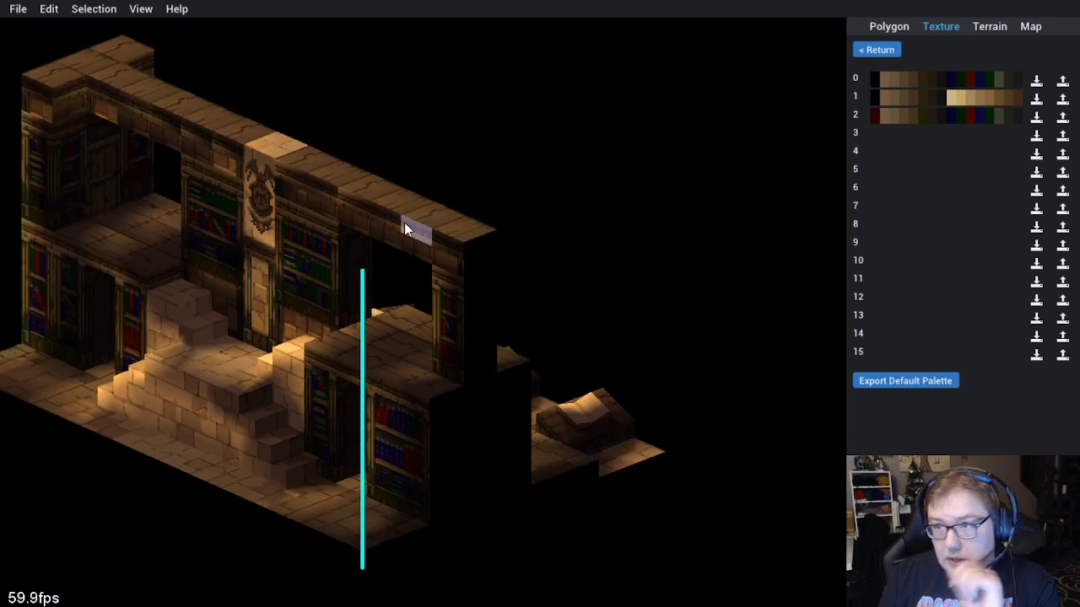
{"action": "key", "text": "Left"}
{"action": "key", "text": "Left"}
{"action": "key", "text": "Right"}
{"action": "key", "text": "Right"}
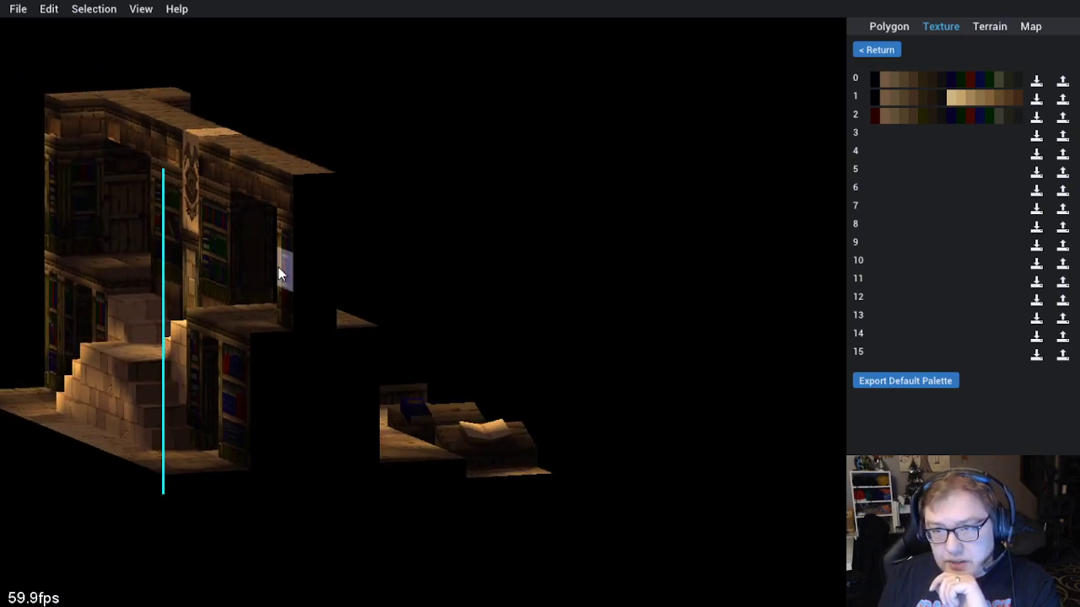
{"action": "key", "text": "Right"}
{"action": "key", "text": "Right"}
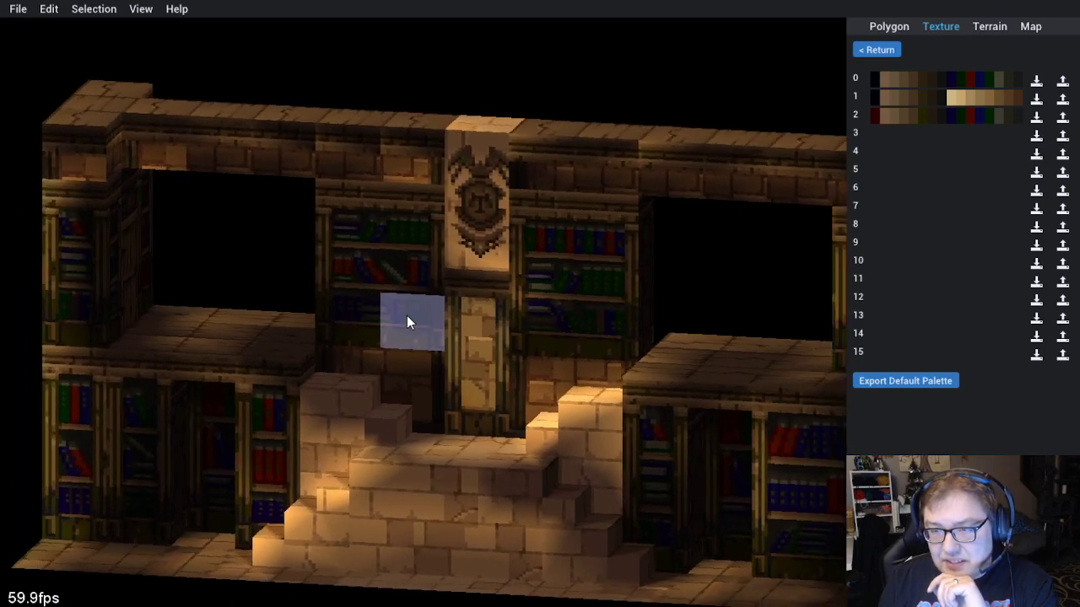
{"action": "key", "text": "Left"}
{"action": "key", "text": "Left"}
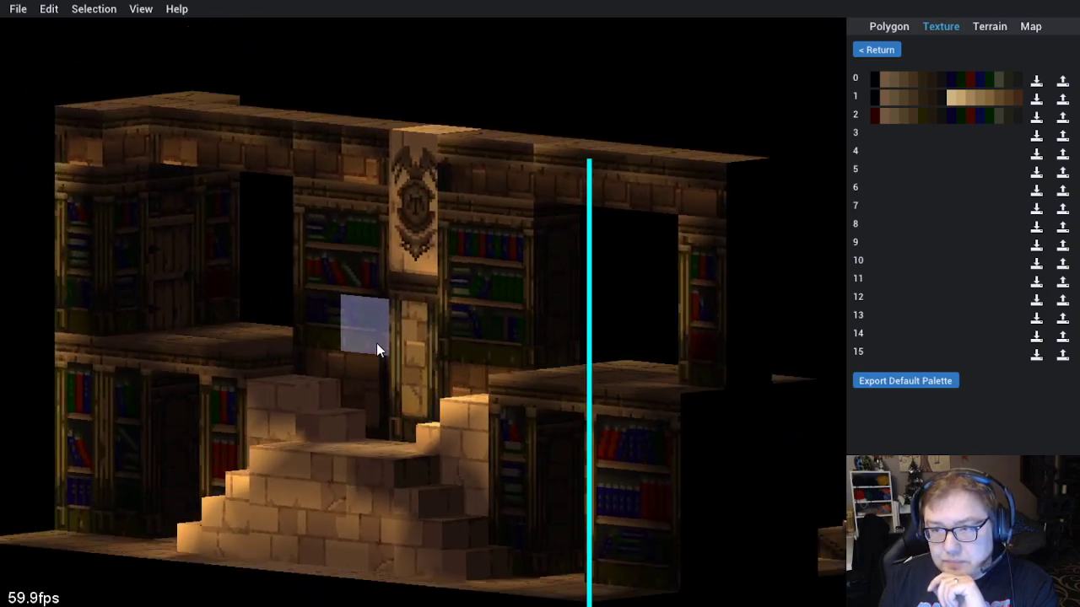
{"action": "key", "text": "Right"}
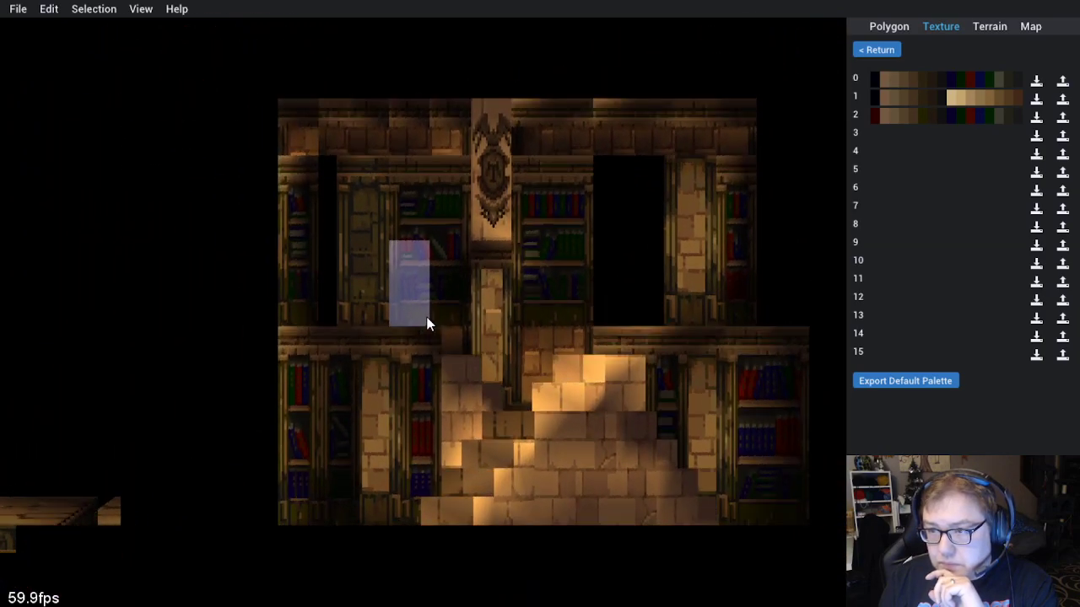
{"action": "key", "text": "Left"}
{"action": "key", "text": "Left"}
{"action": "key", "text": "Right"}
{"action": "key", "text": "Right"}
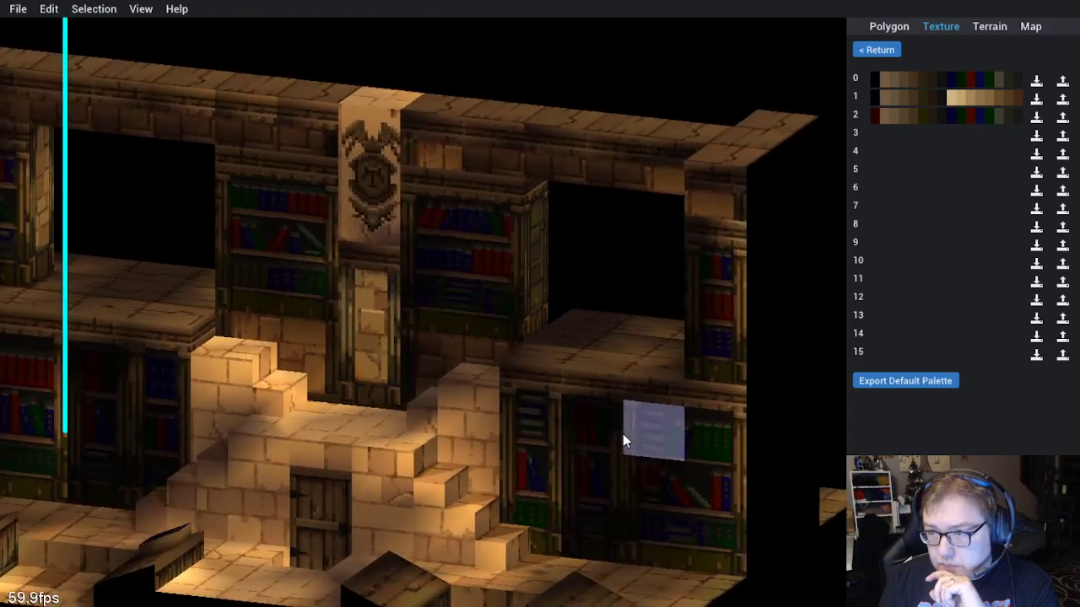
{"action": "key", "text": "Left"}
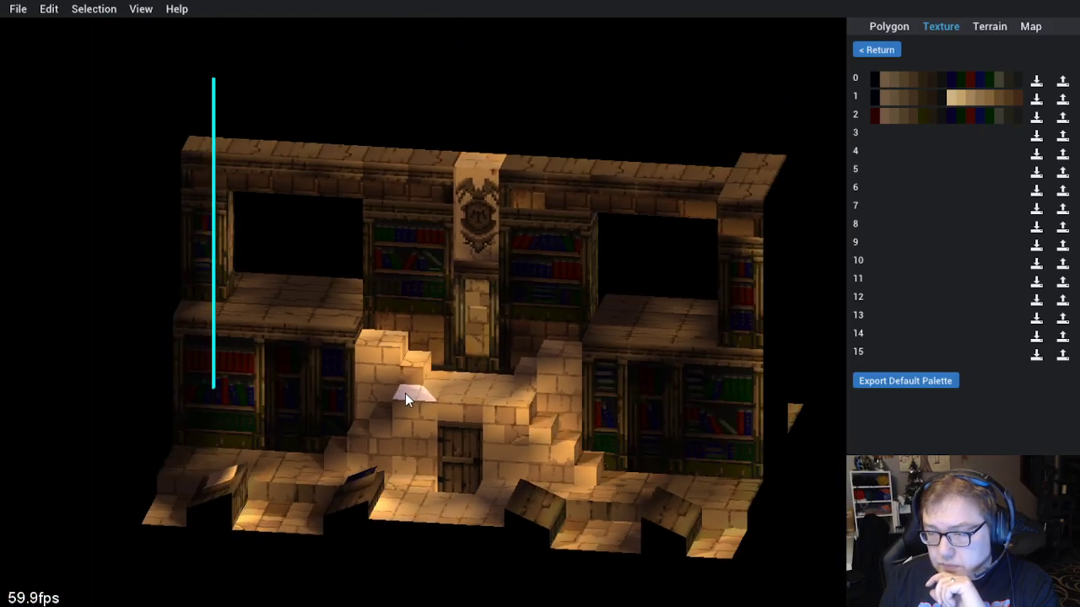
Select all polygons of the library map to inspect the whole mesh, and clear the selection
{"action": "left_click", "coordinate": [890, 27]}
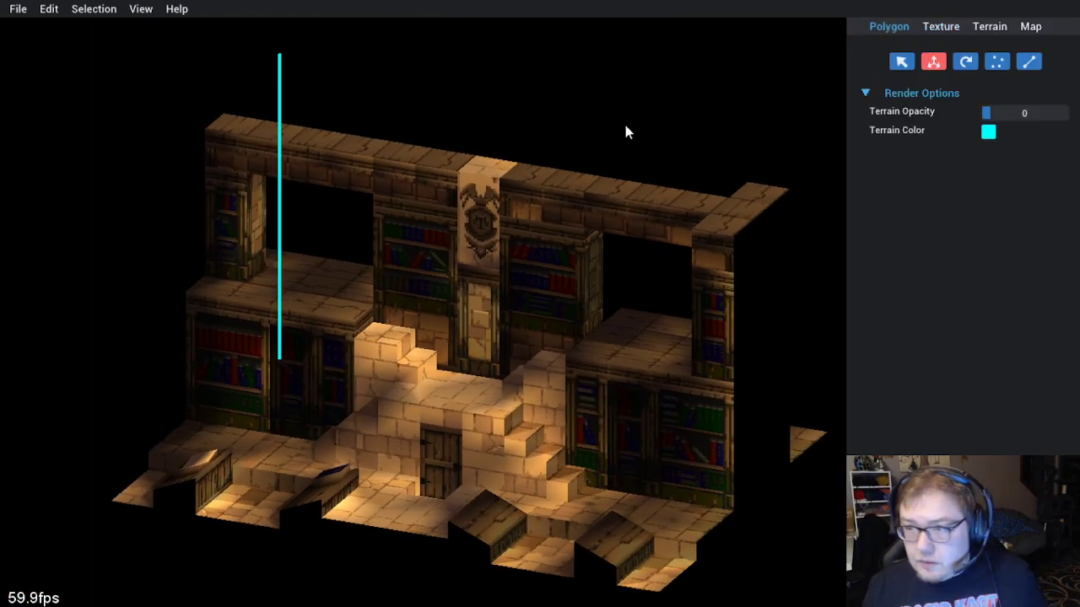
{"action": "key", "text": "ctrl+a"}
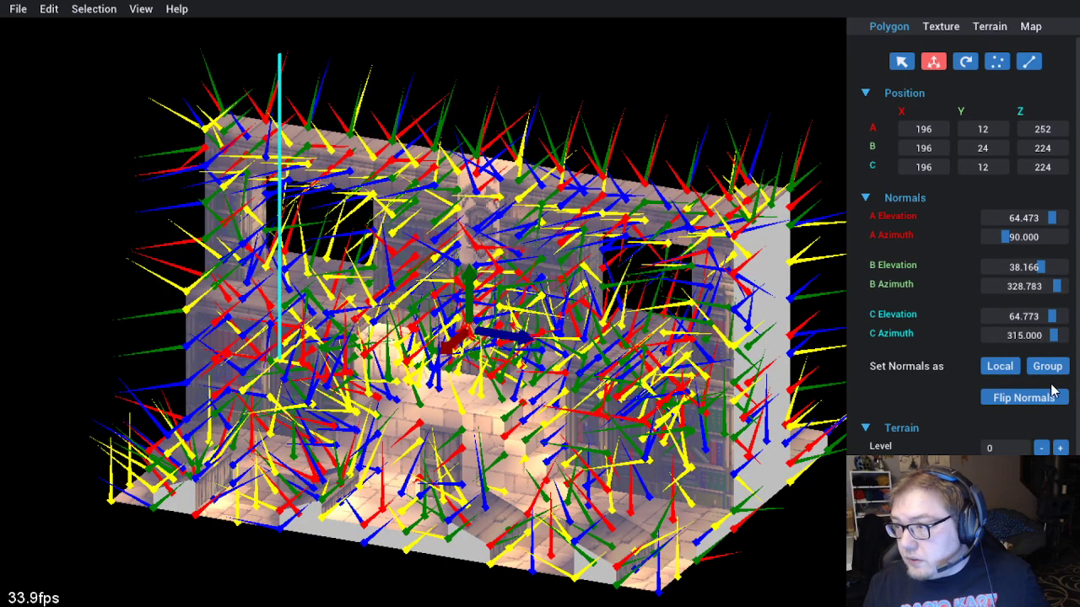
{"action": "left_click", "coordinate": [650, 80]}
{"action": "left_click_drag", "start_coordinate": [686, 222], "coordinate": [461, 292]}
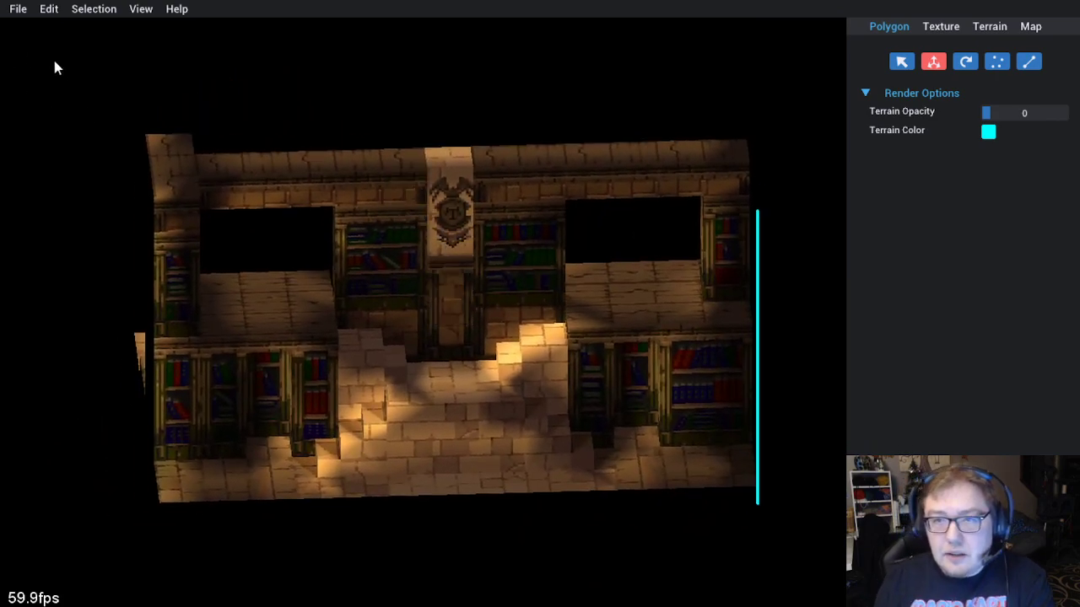
Open MAP081.GNS from the UnexploredLands\Matoyas_Cave folder
{"action": "left_click", "coordinate": [26, 8]}
{"action": "left_click", "coordinate": [20, 43]}
{"action": "scroll", "coordinate": [670, 251], "scroll_direction": "up", "scroll_amount": 3}
{"action": "scroll", "coordinate": [672, 236], "scroll_direction": "up", "scroll_amount": 10}
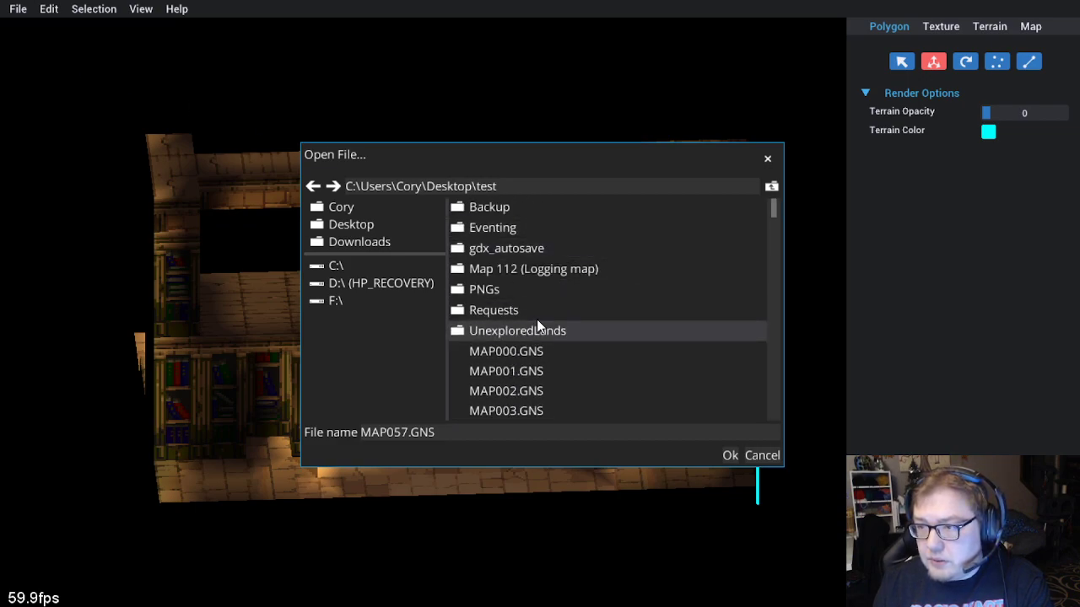
{"action": "double_click", "coordinate": [537, 318]}
{"action": "double_click", "coordinate": [510, 269]}
{"action": "double_click", "coordinate": [512, 248]}
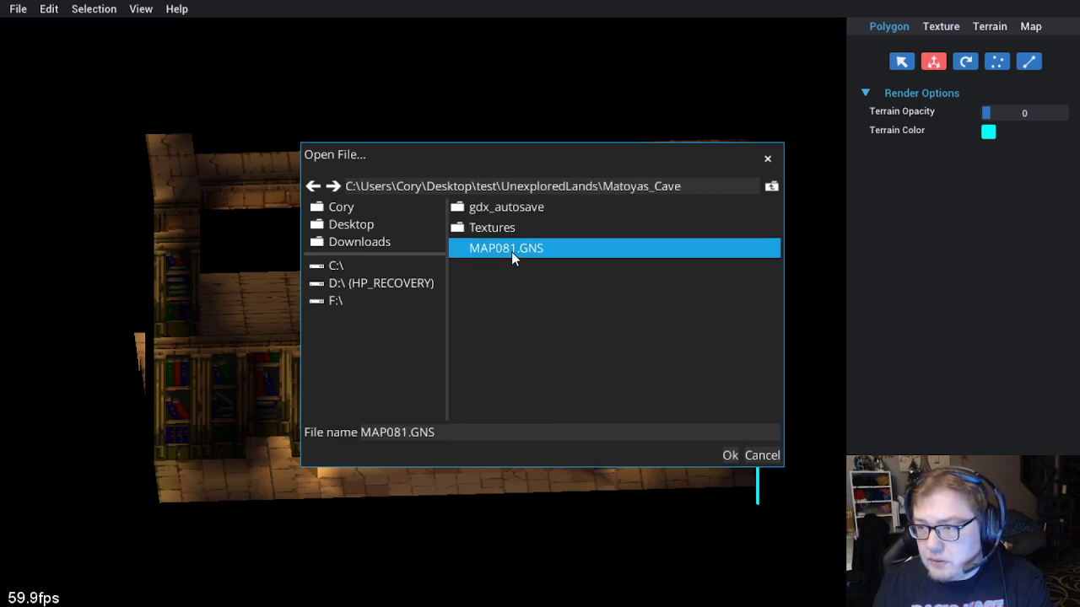
{"action": "left_click_drag", "start_coordinate": [511, 251], "coordinate": [688, 245]}
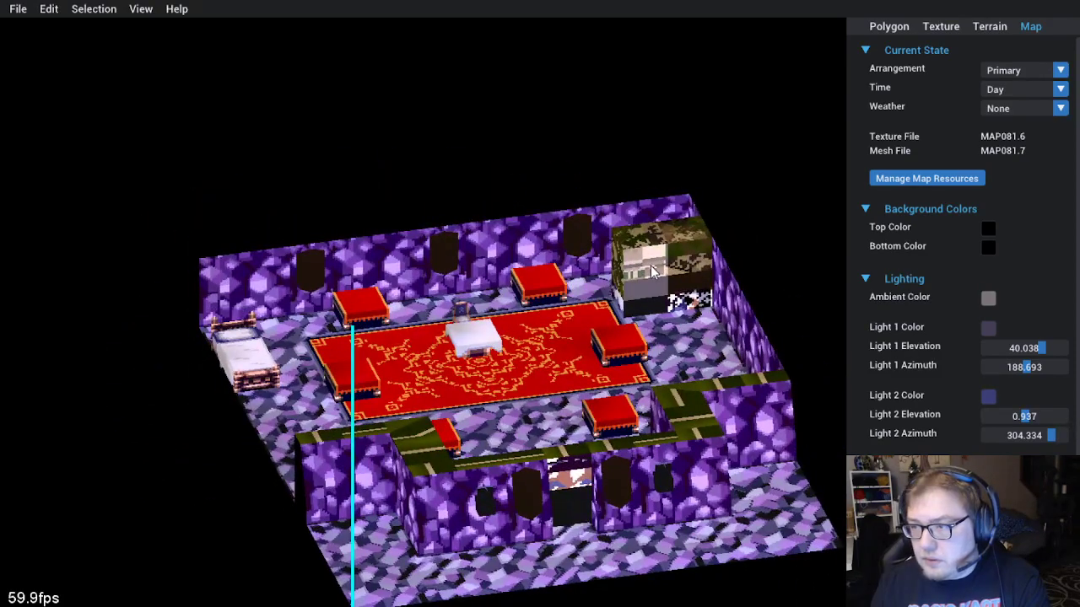
Select the corner block's upper front polygons in turn and compare their mapped areas on texture page 2
{"action": "left_click", "coordinate": [692, 241]}
{"action": "left_click", "coordinate": [940, 27]}
{"action": "scroll", "coordinate": [662, 164], "scroll_direction": "down", "scroll_amount": 4}
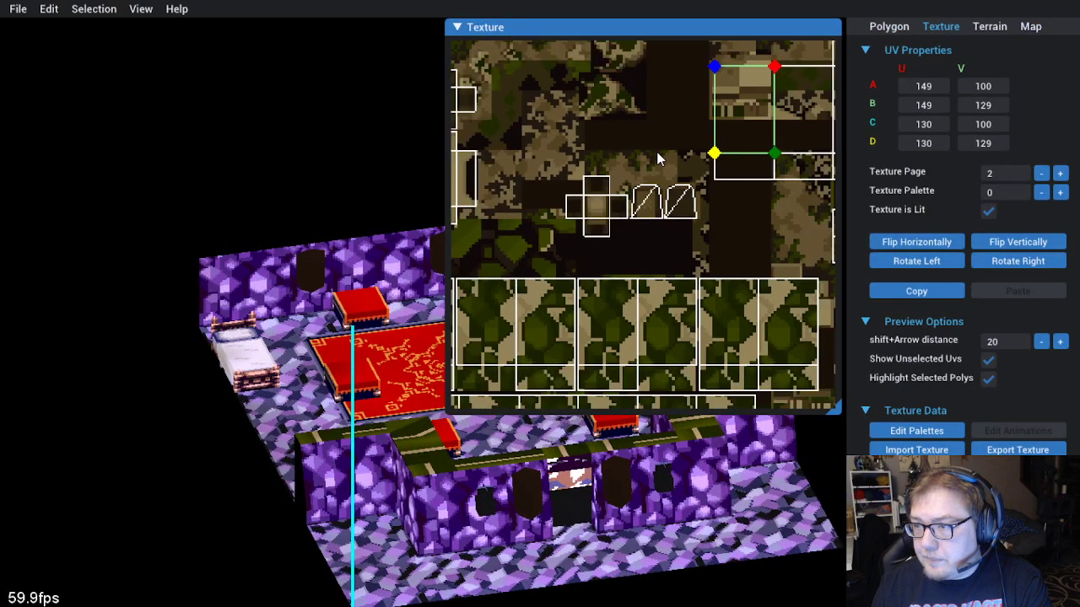
{"action": "scroll", "coordinate": [667, 172], "scroll_direction": "up", "scroll_amount": 3}
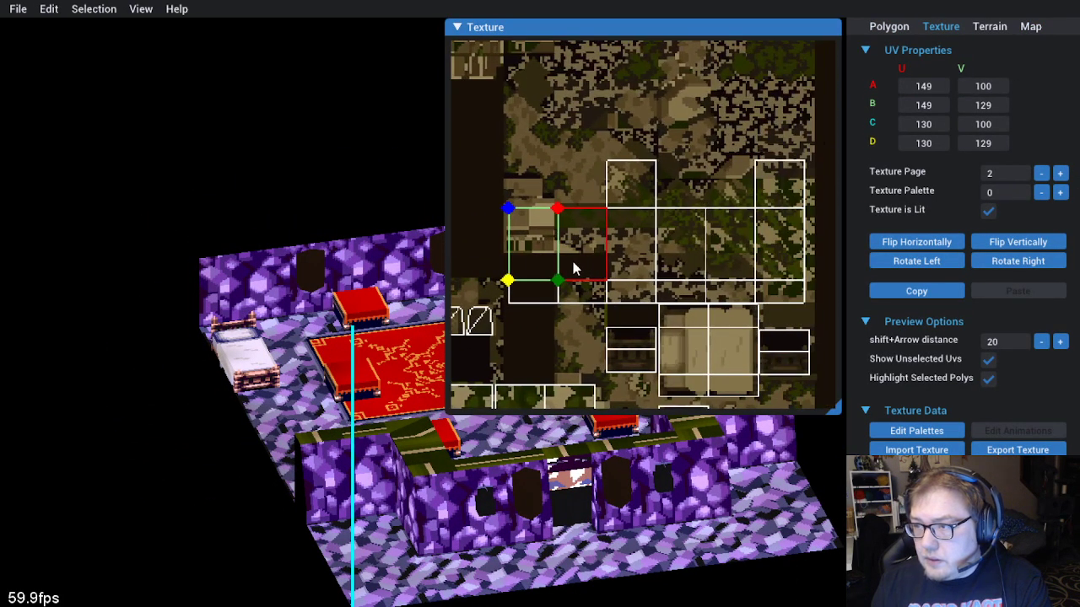
{"action": "scroll", "coordinate": [312, 353], "scroll_direction": "up", "scroll_amount": 5}
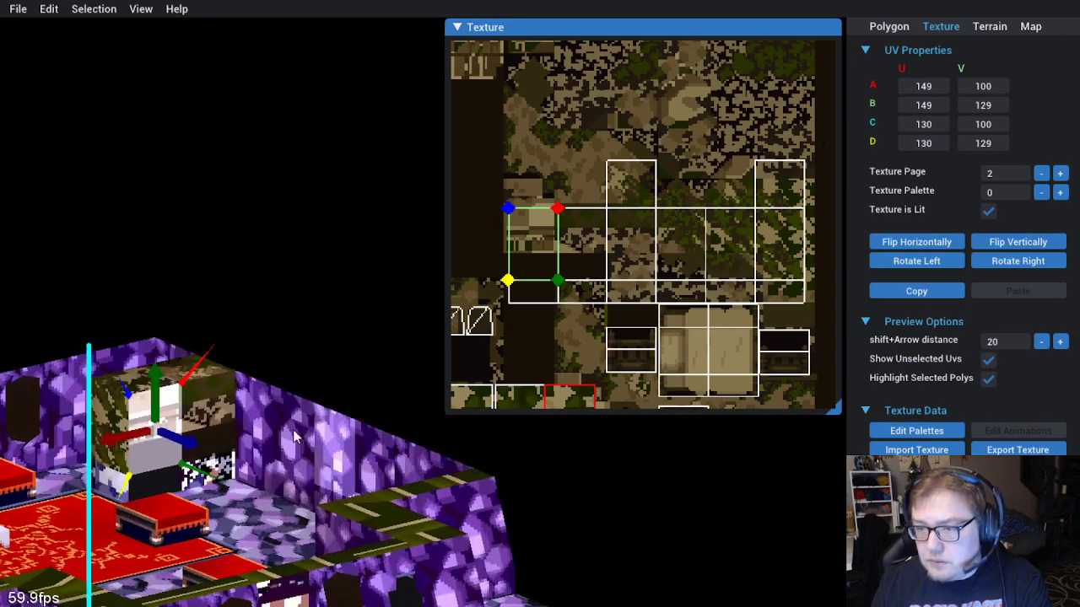
{"action": "key", "text": "shift+Right"}
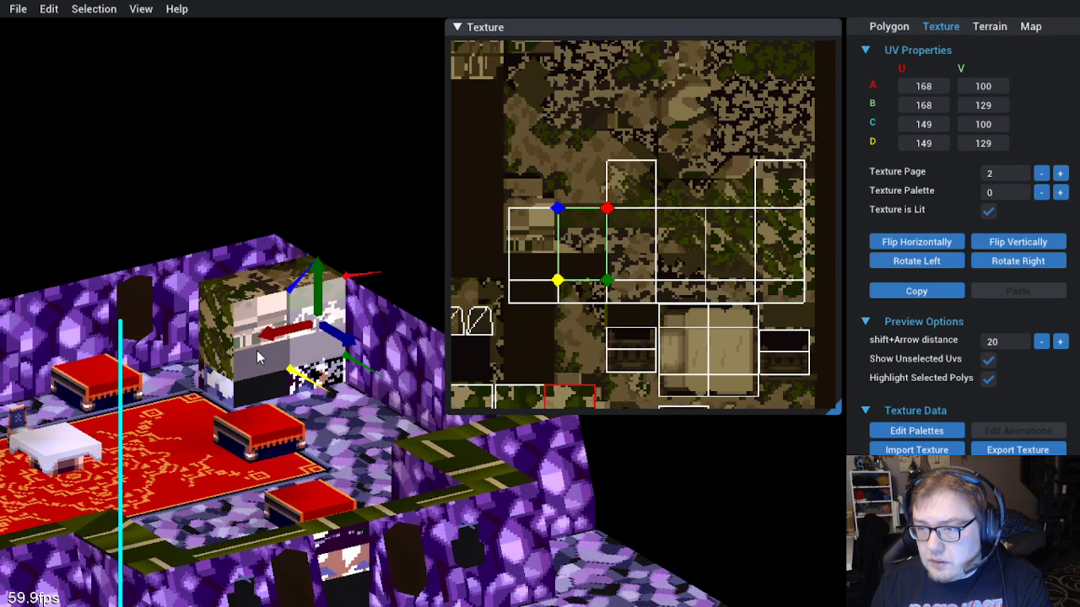
{"action": "key", "text": "shift+Left"}
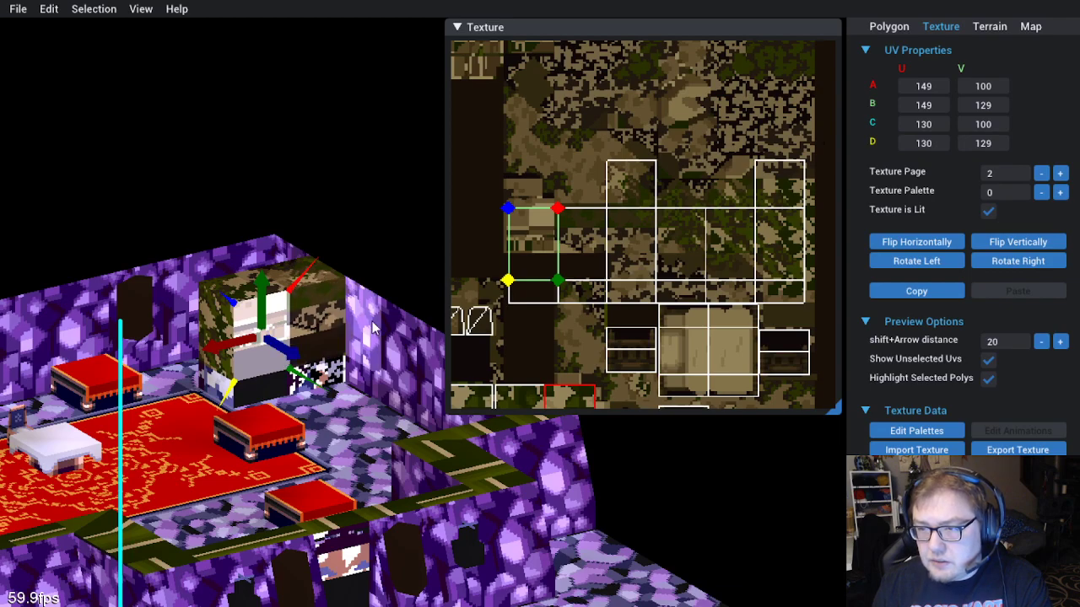
Check the mapping of the wall polygon beside the corner block and the vertex positions of the block's upper front polygon
{"action": "left_click", "coordinate": [350, 338]}
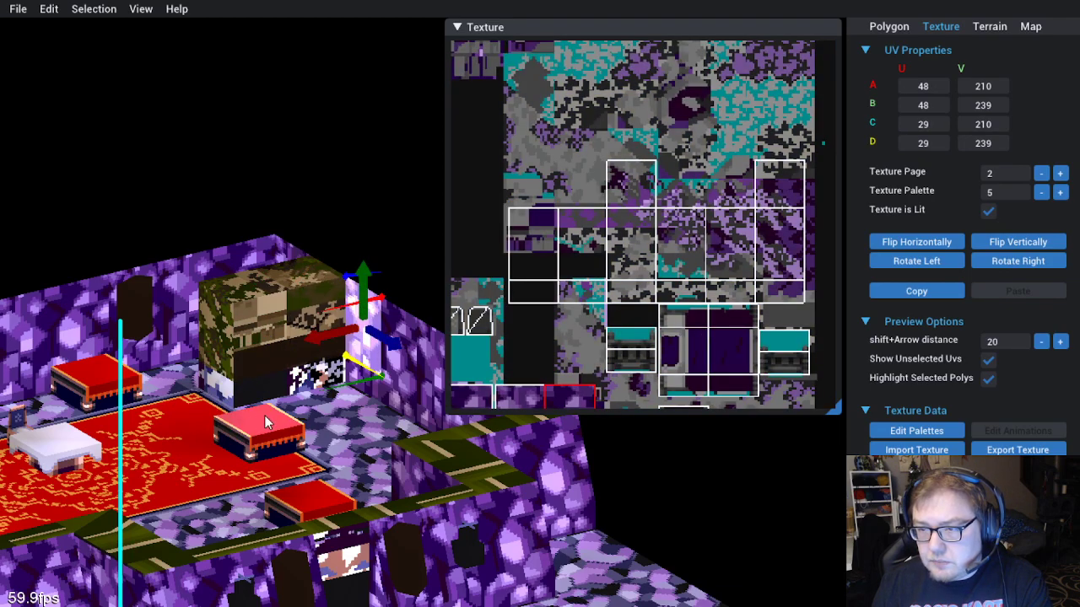
{"action": "left_click", "coordinate": [271, 332]}
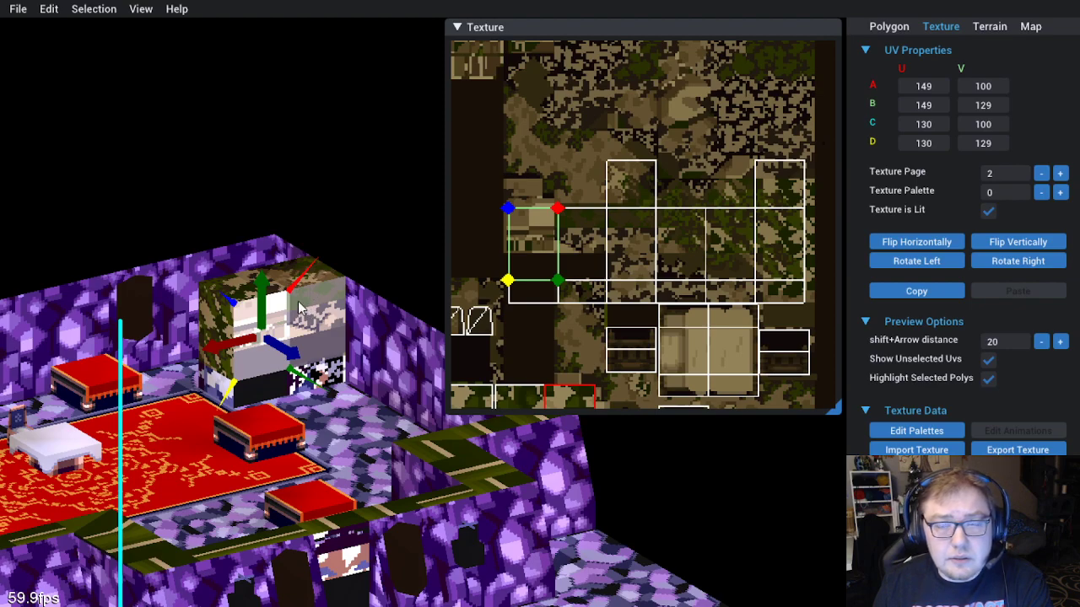
{"action": "left_click", "coordinate": [896, 26]}
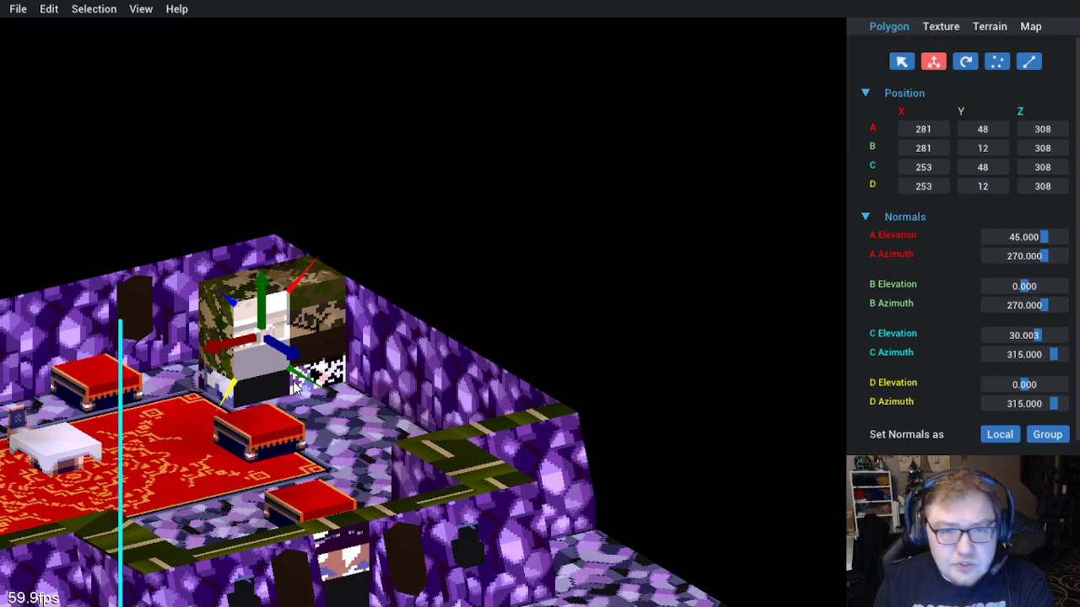
Open MAP057.GNS from the Desktop\test folder
{"action": "left_click", "coordinate": [17, 10]}
{"action": "left_click", "coordinate": [33, 43]}
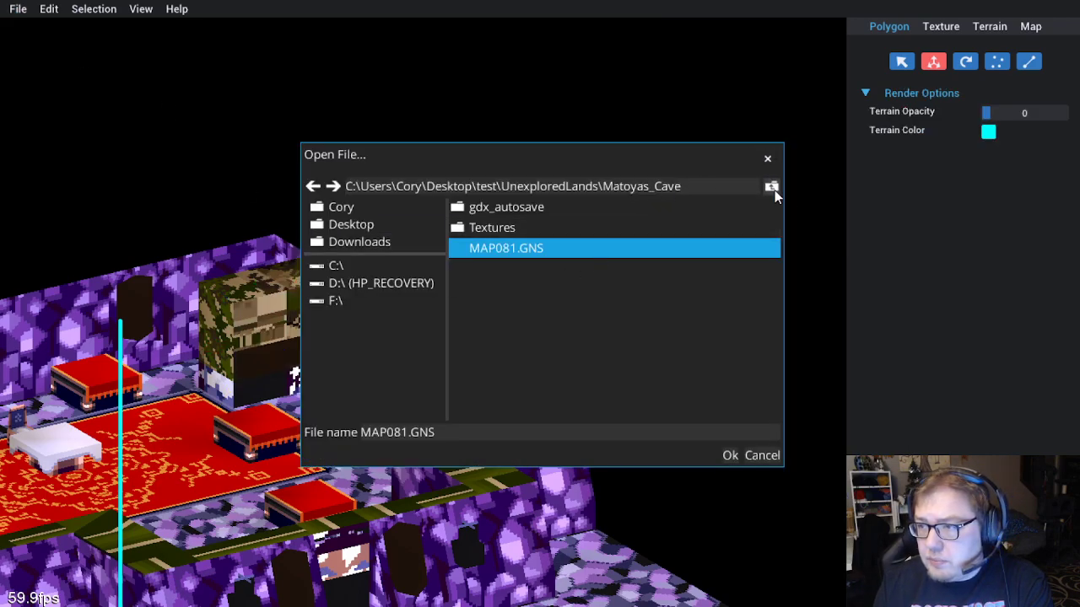
{"action": "left_click", "coordinate": [772, 188]}
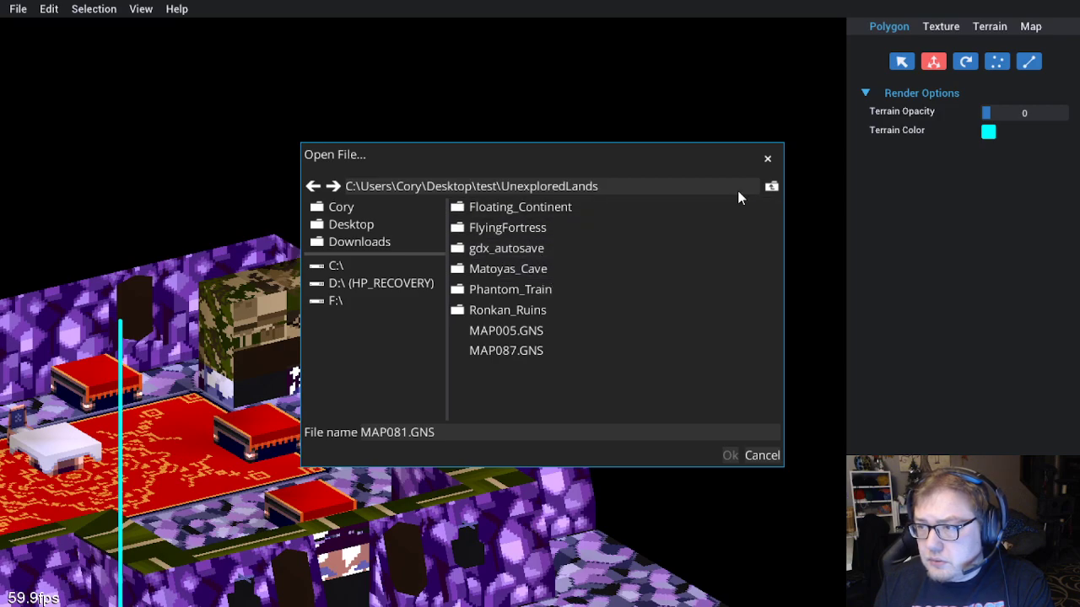
{"action": "left_click", "coordinate": [769, 187]}
{"action": "scroll", "coordinate": [560, 302], "scroll_direction": "down", "scroll_amount": 20}
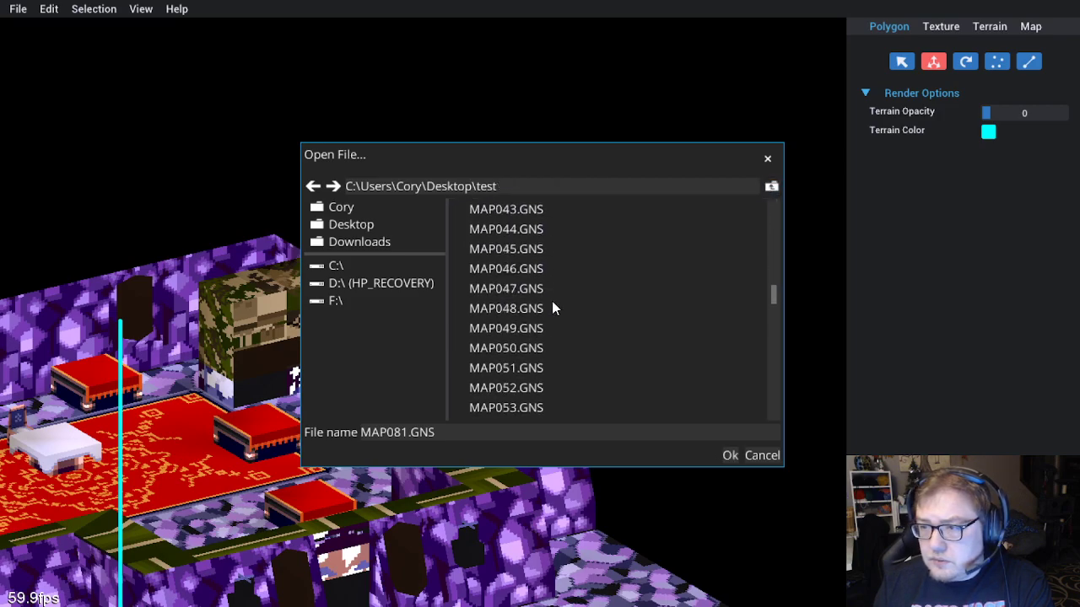
{"action": "scroll", "coordinate": [545, 313], "scroll_direction": "up", "scroll_amount": 4}
{"action": "scroll", "coordinate": [540, 313], "scroll_direction": "down", "scroll_amount": 2}
{"action": "left_click", "coordinate": [526, 307]}
{"action": "left_click", "coordinate": [730, 455]}
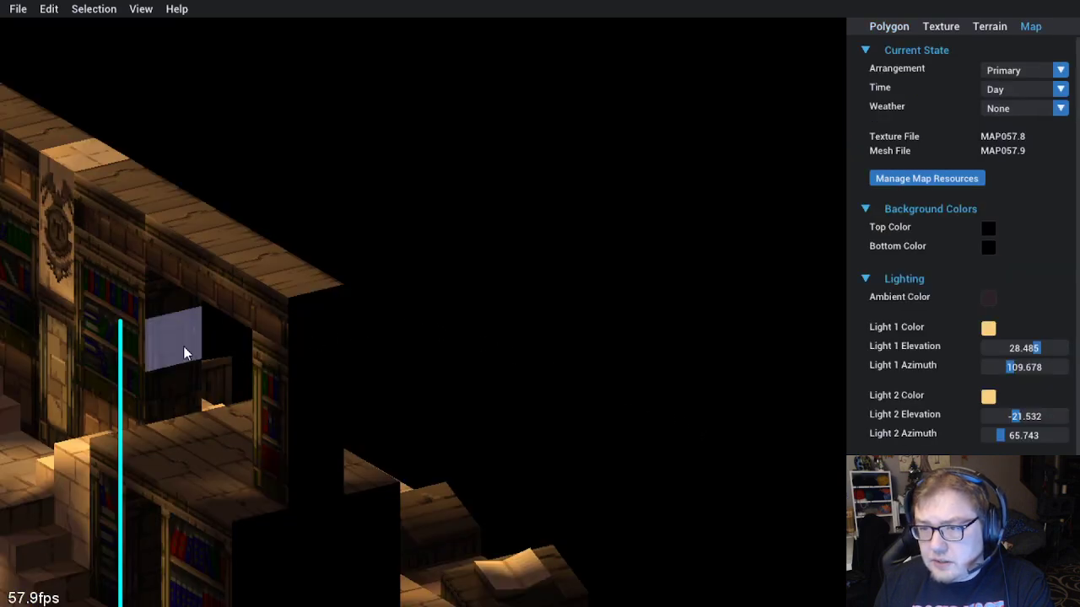
Check the vertex positions of the polygons making up the bookshelf beside the emblem pillar, in both of its columns
{"action": "left_click_drag", "start_coordinate": [184, 346], "coordinate": [275, 330]}
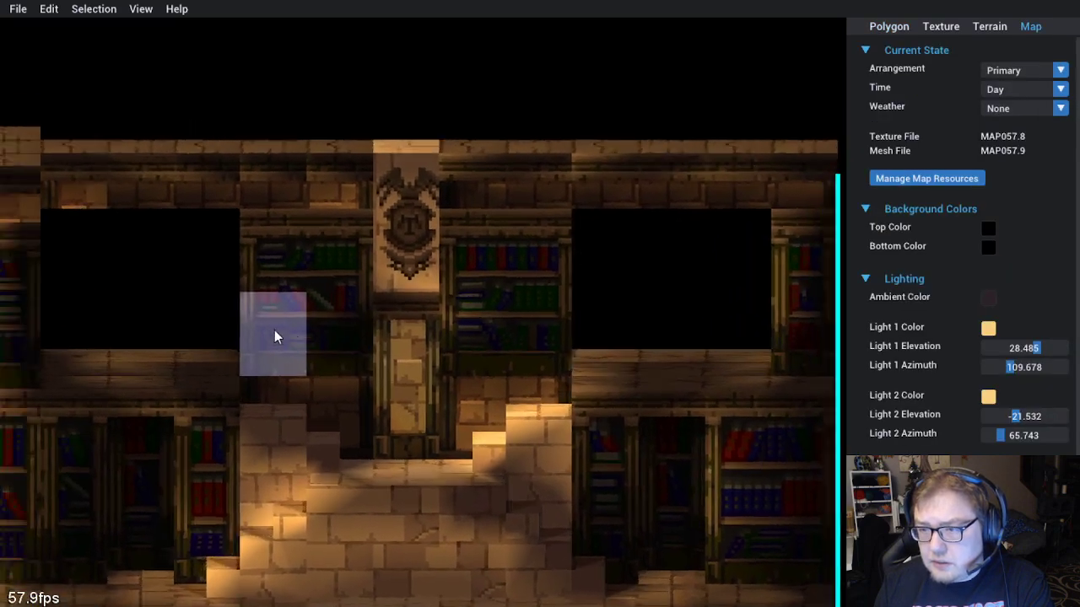
{"action": "left_click", "coordinate": [487, 242]}
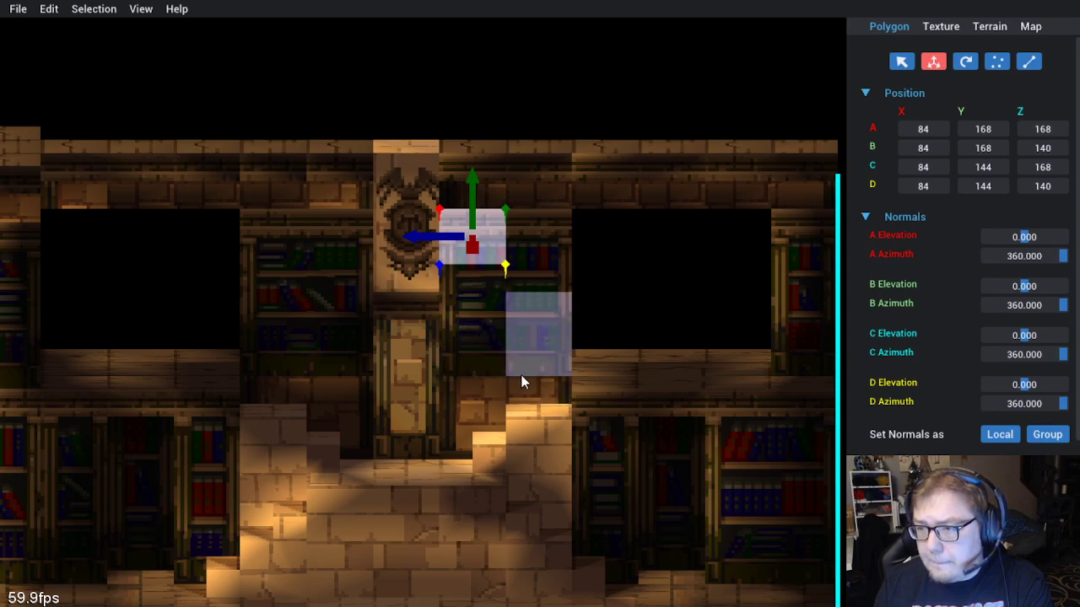
{"action": "scroll", "coordinate": [521, 374], "scroll_direction": "up", "scroll_amount": 2}
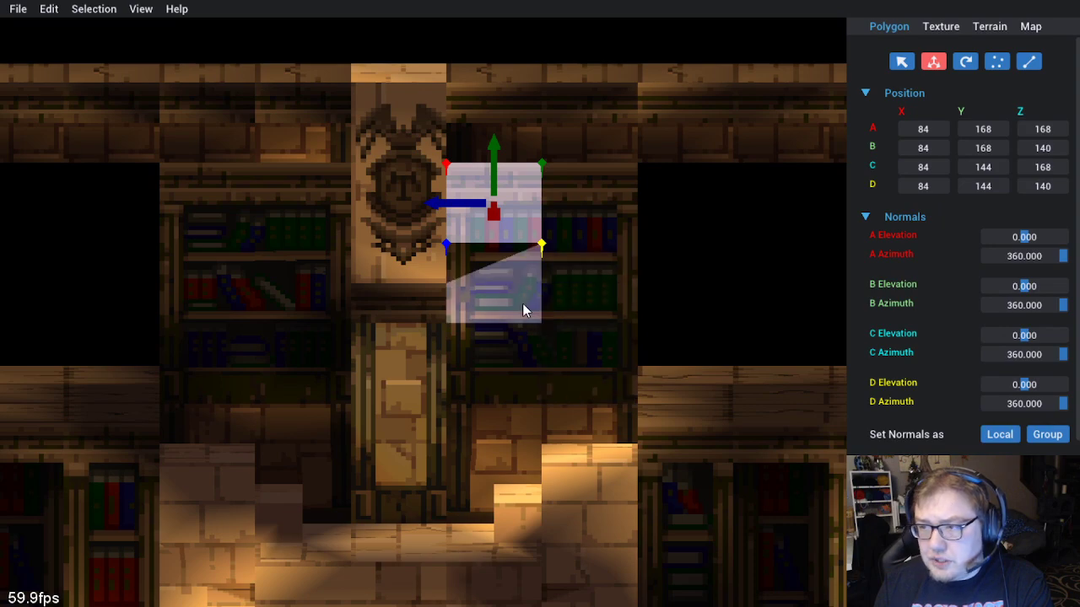
{"action": "left_click_drag", "start_coordinate": [734, 376], "coordinate": [596, 337]}
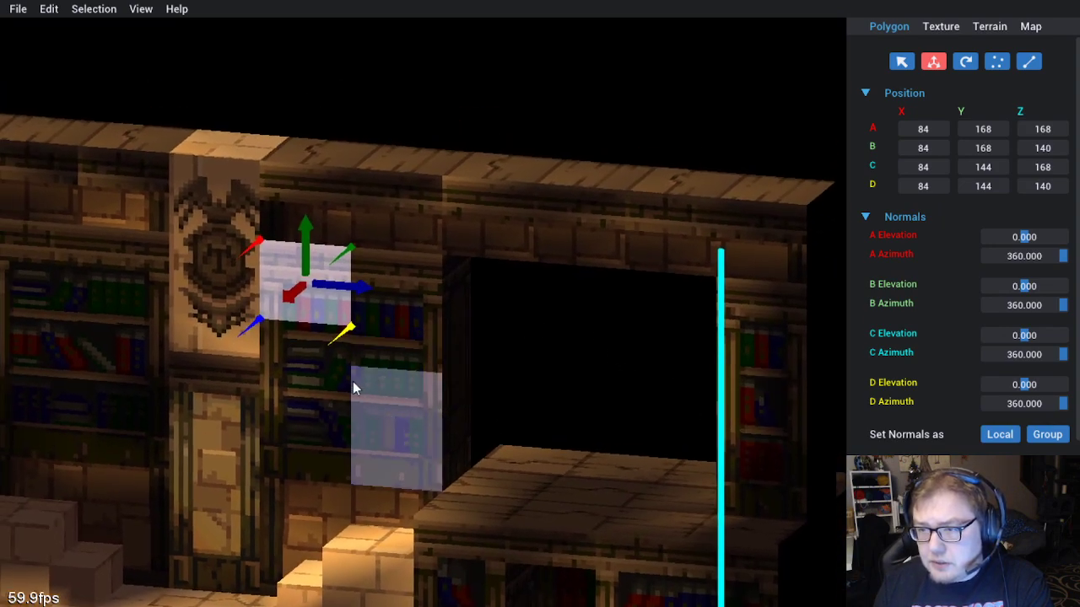
{"action": "left_click", "coordinate": [316, 382]}
{"action": "left_click", "coordinate": [304, 405]}
{"action": "left_click", "coordinate": [306, 447]}
{"action": "left_click", "coordinate": [396, 430]}
{"action": "left_click", "coordinate": [416, 327]}
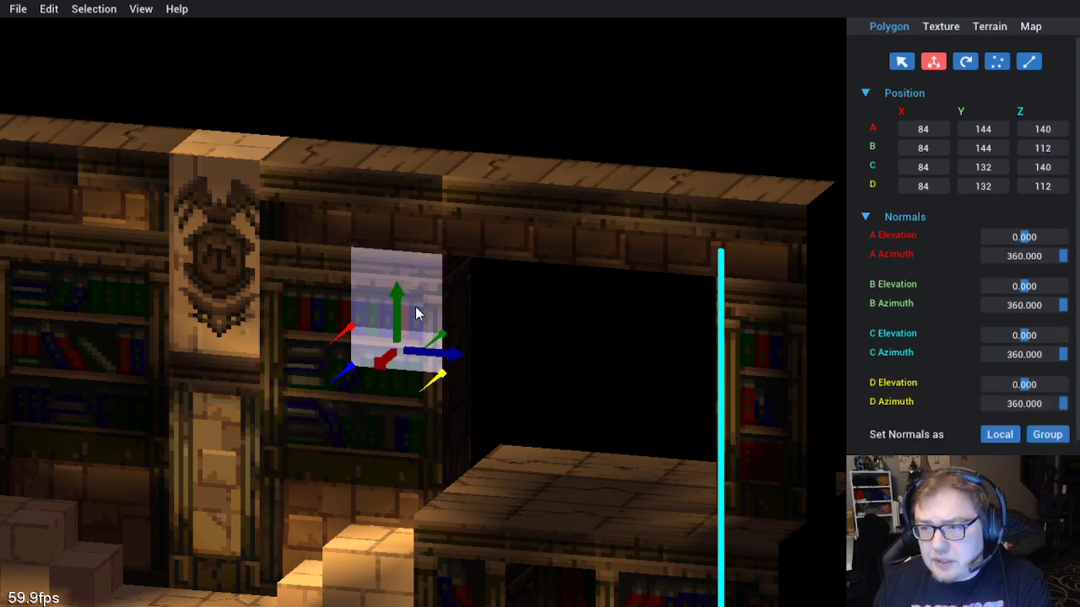
Compare the vertex heights of the bookshelf polygons next to the emblem pillar, from the top shelf down
{"action": "left_click", "coordinate": [321, 281]}
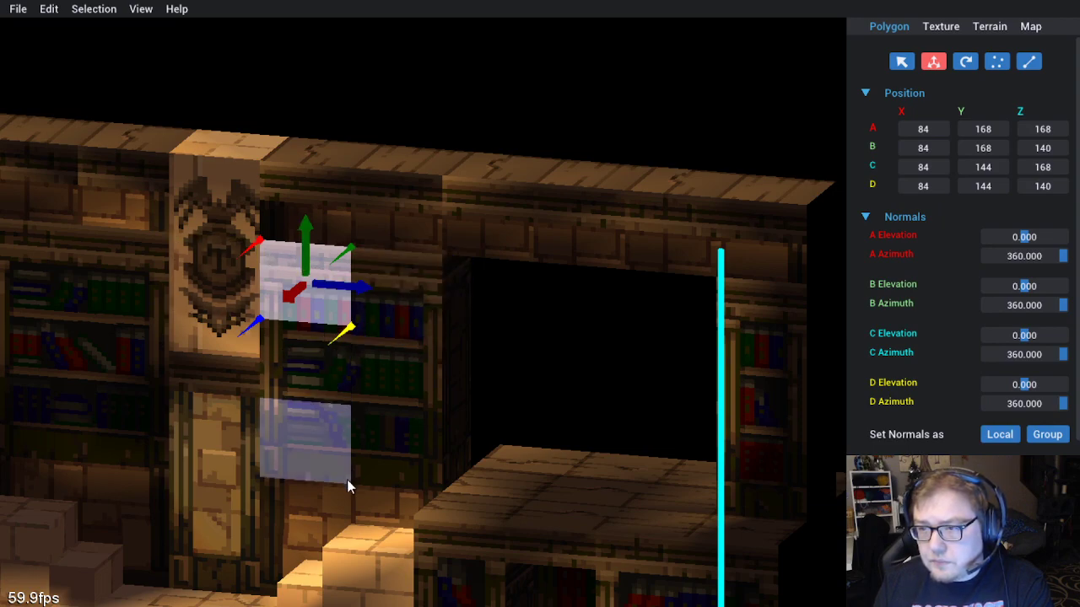
{"action": "left_click", "coordinate": [426, 463]}
{"action": "left_click", "coordinate": [466, 113]}
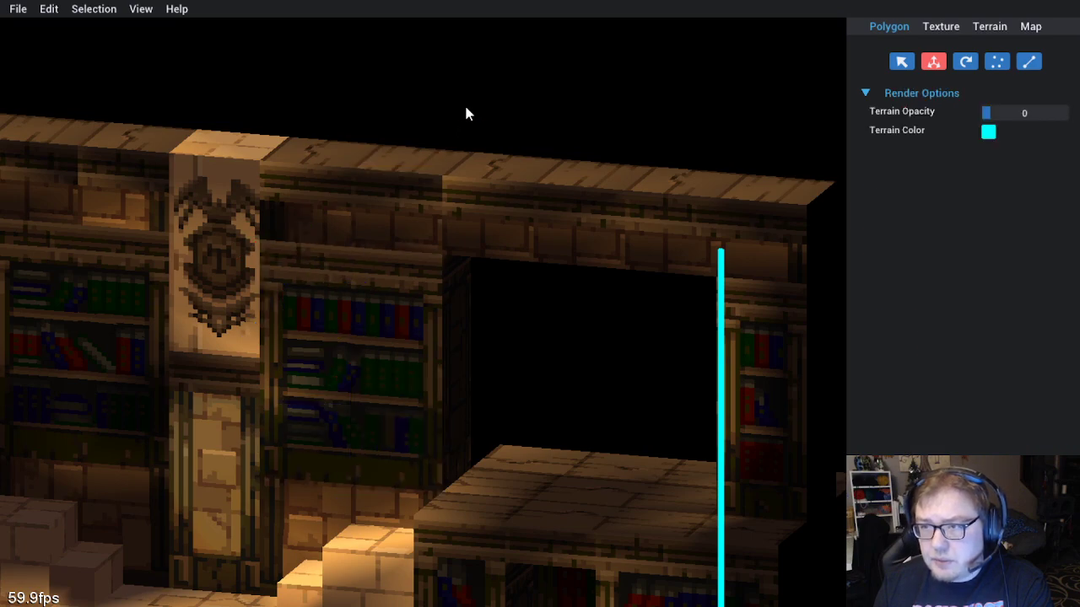
{"action": "left_click", "coordinate": [305, 299]}
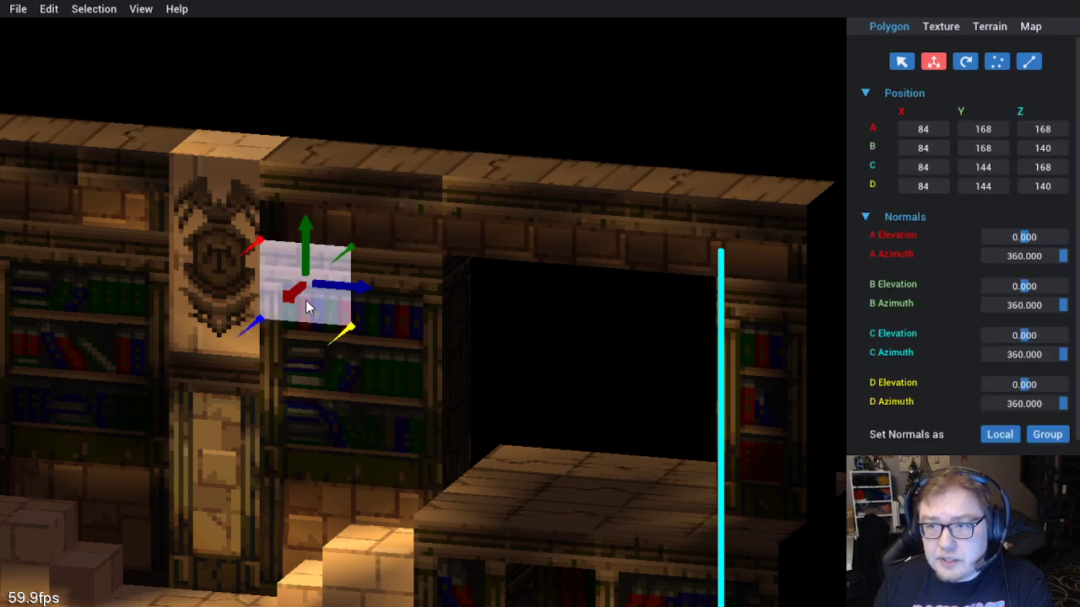
{"action": "left_click", "coordinate": [309, 346]}
{"action": "left_click", "coordinate": [296, 343]}
{"action": "left_click", "coordinate": [314, 385]}
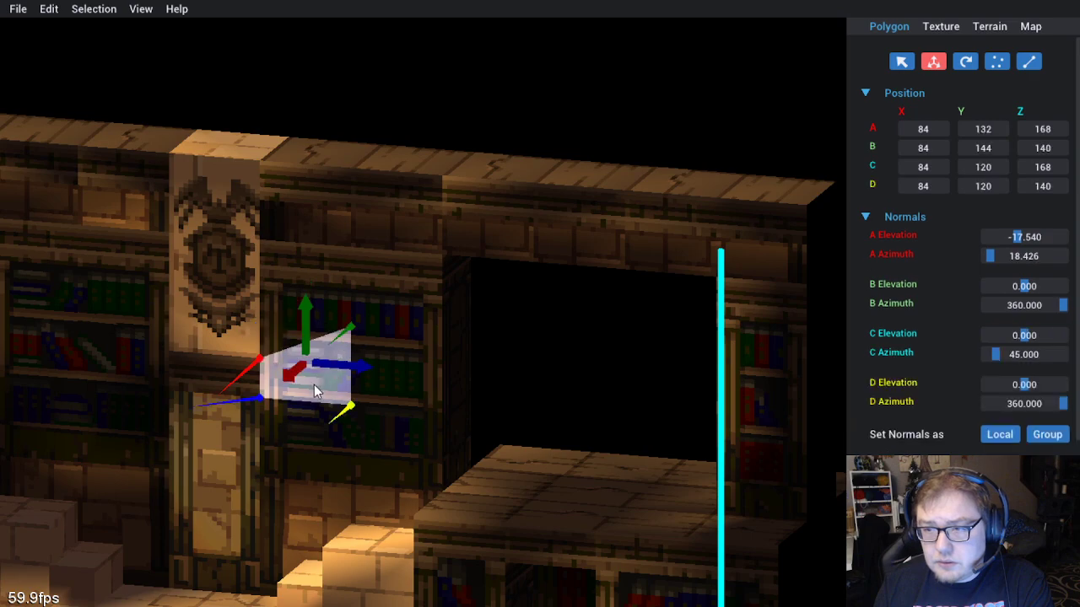
{"action": "left_click", "coordinate": [292, 420]}
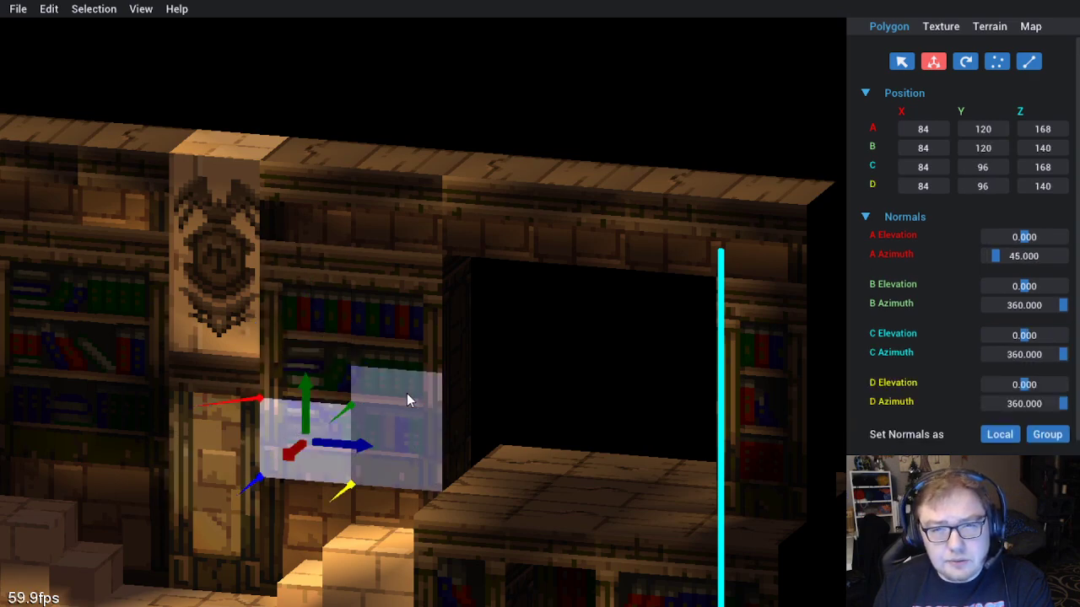
{"action": "scroll", "coordinate": [406, 397], "scroll_direction": "down", "scroll_amount": 2}
{"action": "scroll", "coordinate": [340, 278], "scroll_direction": "up", "scroll_amount": 1}
{"action": "left_click", "coordinate": [338, 277]}
{"action": "left_click_drag", "start_coordinate": [338, 277], "coordinate": [338, 409]}
Open MAP081.GNS from the UnexploredLands\Matoyas_Cave folder
{"action": "left_click", "coordinate": [17, 8]}
{"action": "left_click", "coordinate": [35, 40]}
{"action": "scroll", "coordinate": [548, 282], "scroll_direction": "up", "scroll_amount": 20}
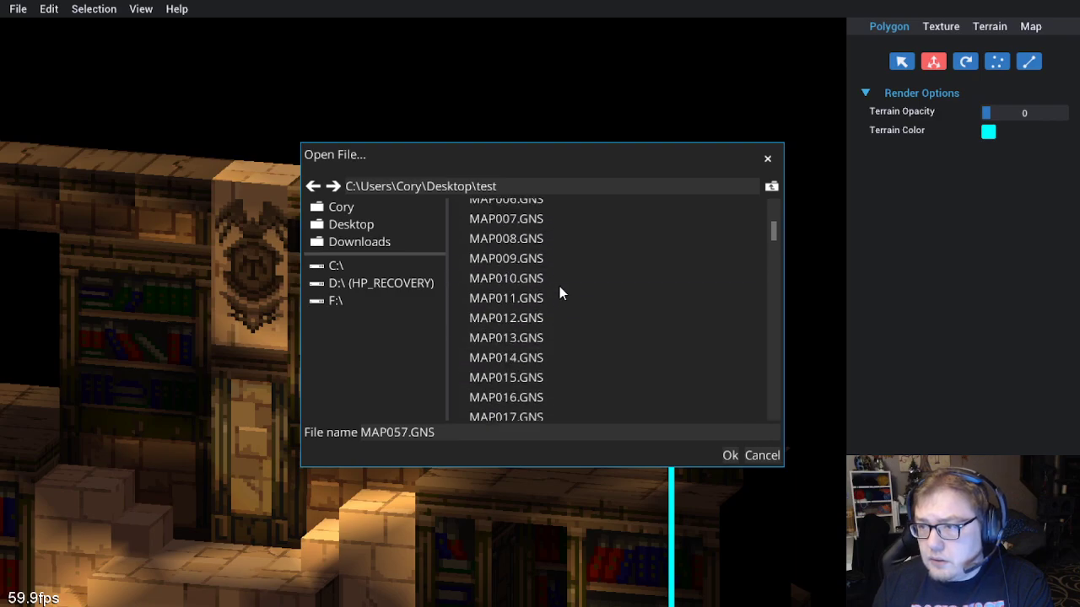
{"action": "double_click", "coordinate": [556, 330]}
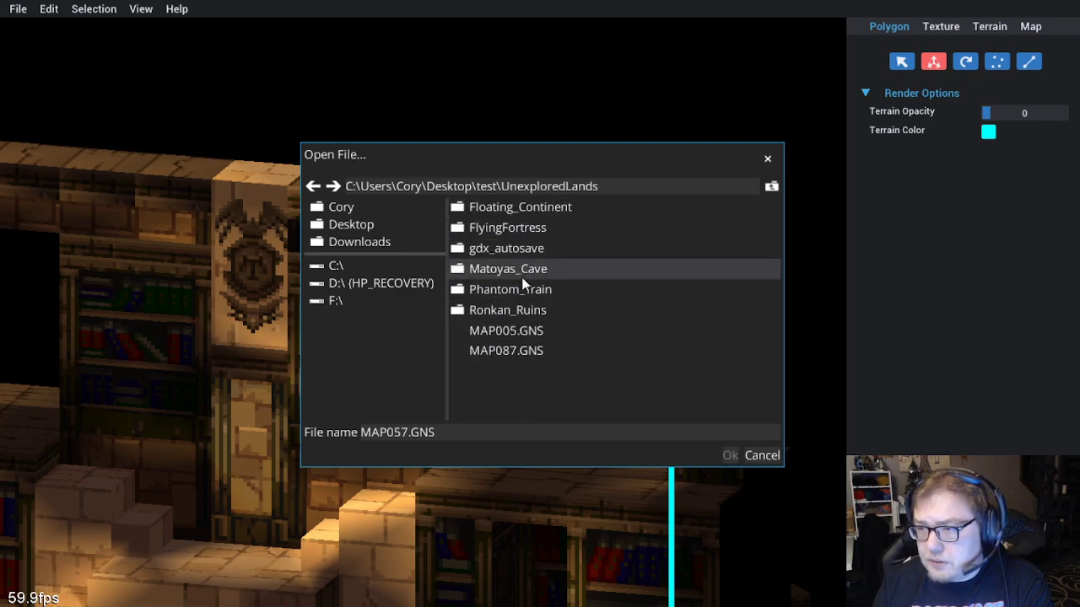
{"action": "double_click", "coordinate": [518, 275]}
{"action": "left_click", "coordinate": [518, 249]}
{"action": "double_click", "coordinate": [518, 252]}
Examine where the corner block's upper front polygon is mapped on texture page 2, down to its lower corners
{"action": "left_click_drag", "start_coordinate": [462, 287], "coordinate": [352, 301]}
{"action": "left_click", "coordinate": [352, 301]}
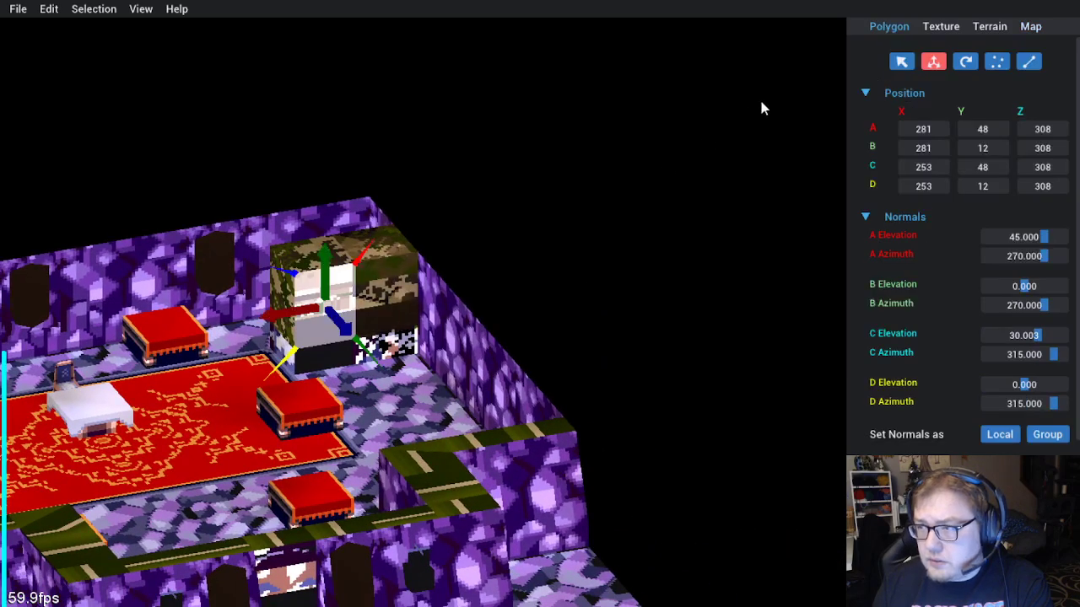
{"action": "left_click", "coordinate": [941, 26]}
{"action": "left_click_drag", "start_coordinate": [554, 228], "coordinate": [613, 157]}
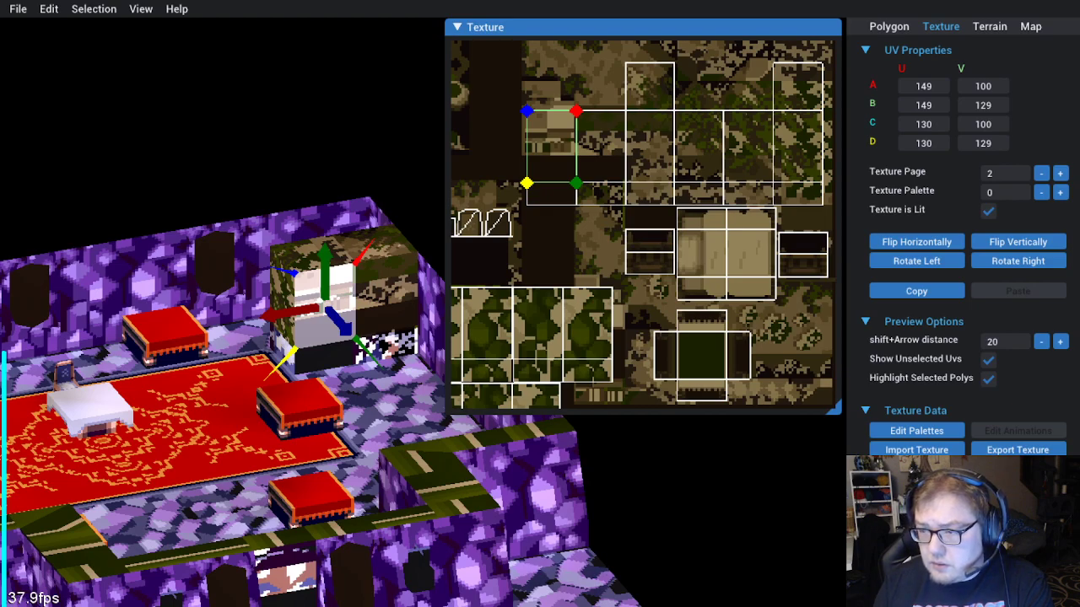
{"action": "scroll", "coordinate": [693, 241], "scroll_direction": "up", "scroll_amount": 8}
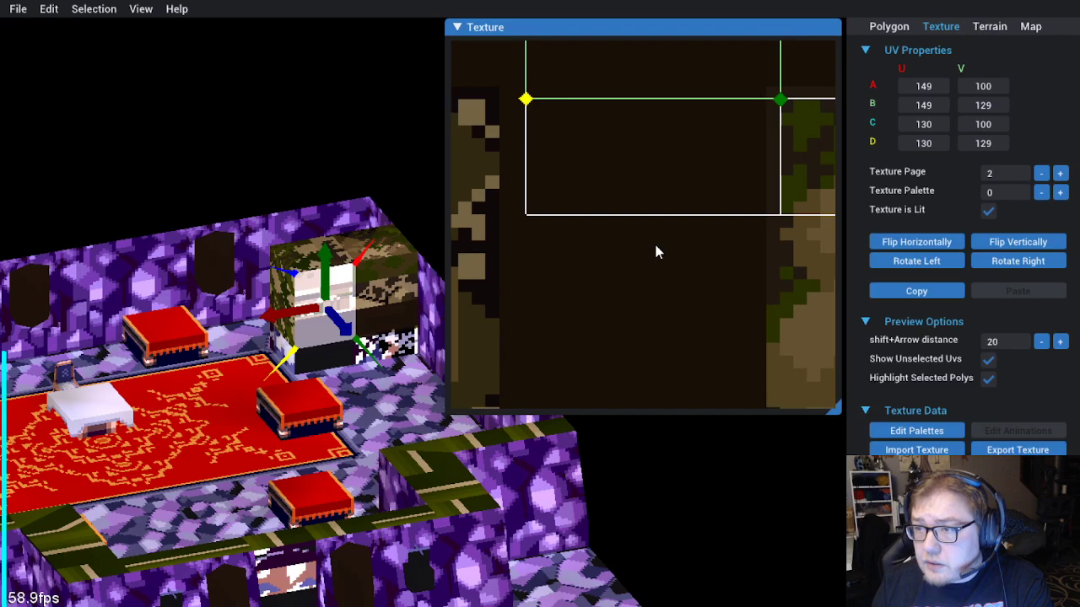
{"action": "scroll", "coordinate": [656, 251], "scroll_direction": "up", "scroll_amount": 2}
{"action": "left_click_drag", "start_coordinate": [557, 282], "coordinate": [608, 292]}
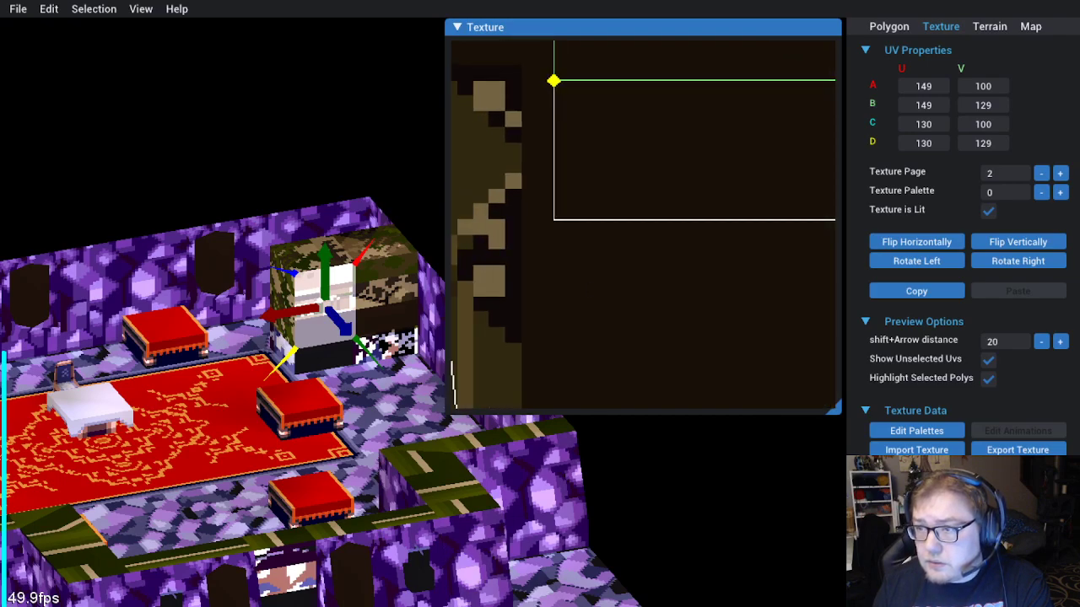
{"action": "scroll", "coordinate": [643, 225], "scroll_direction": "down", "scroll_amount": 2}
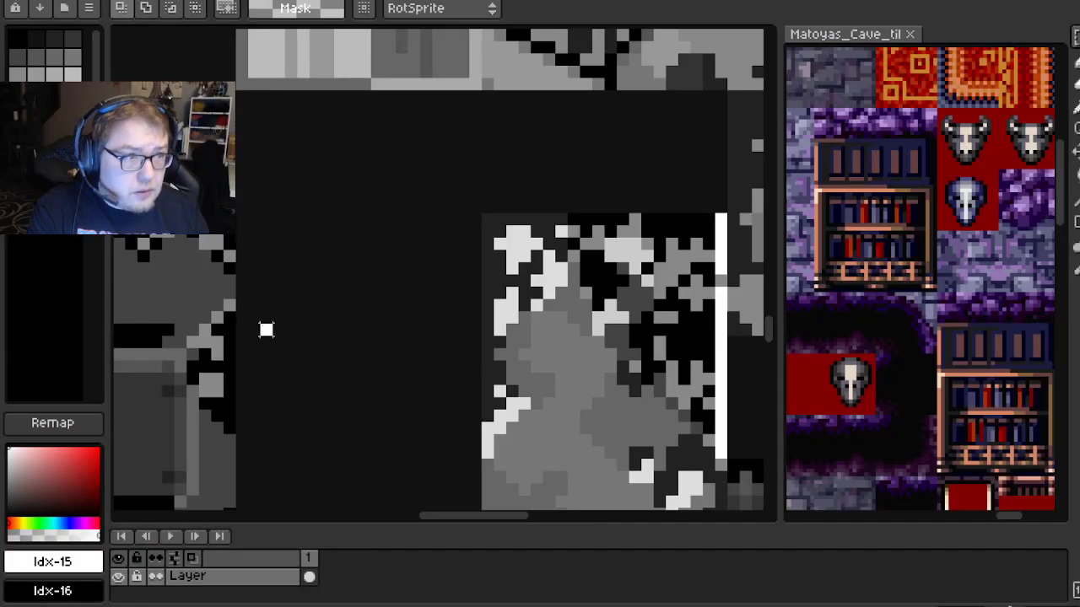
In Aseprite, select a narrow vertical strip covering the light shelf tile and the dark gap beneath it on the texture sheet
{"action": "scroll", "coordinate": [266, 330], "scroll_direction": "down", "scroll_amount": 3}
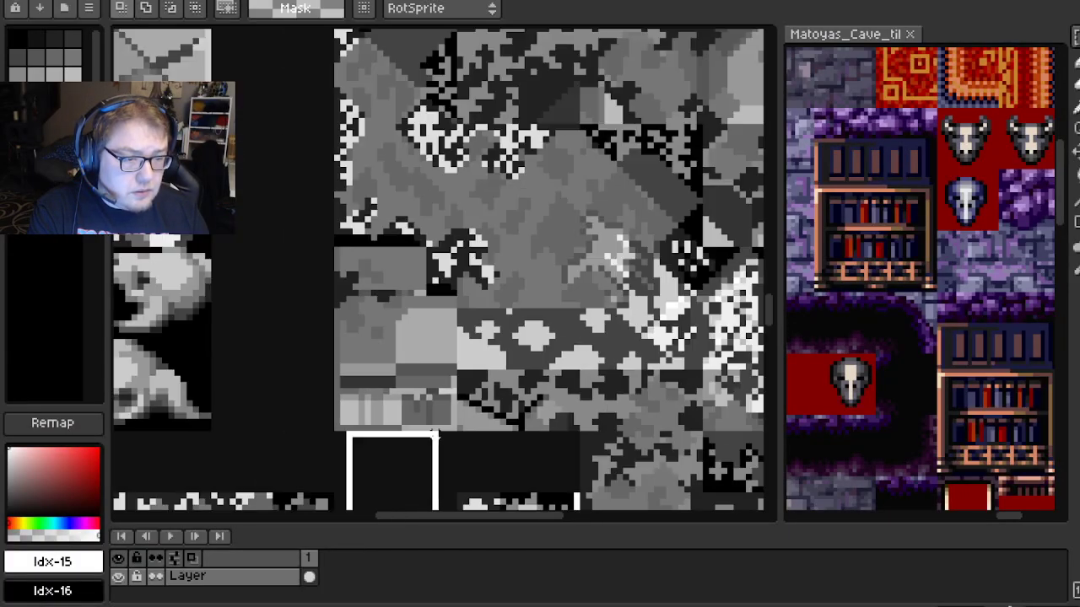
{"action": "scroll", "coordinate": [435, 435], "scroll_direction": "down", "scroll_amount": 3}
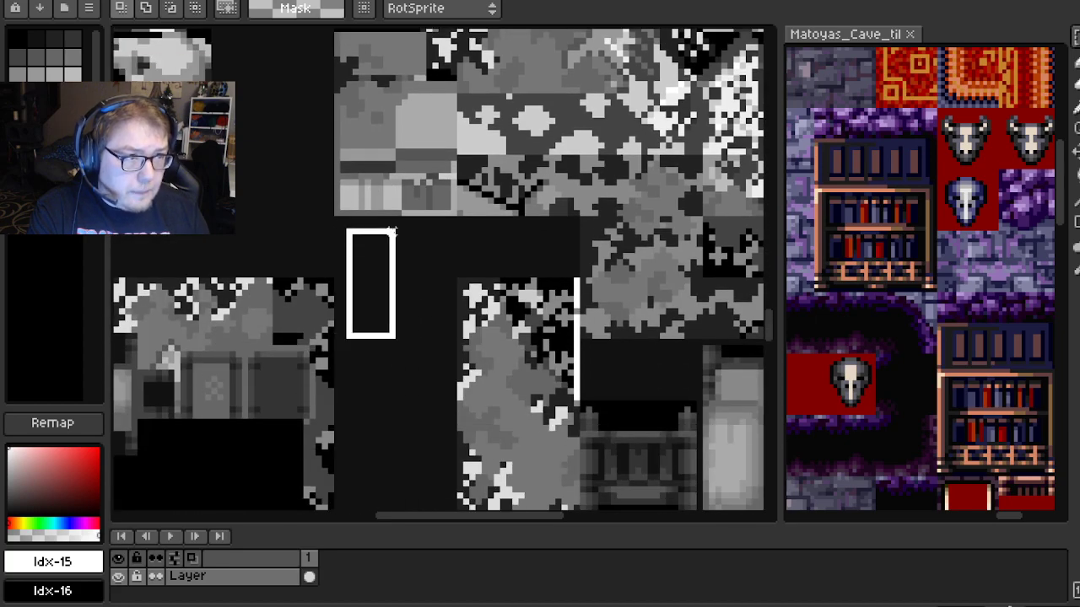
{"action": "left_click_drag", "start_coordinate": [393, 230], "coordinate": [384, 89]}
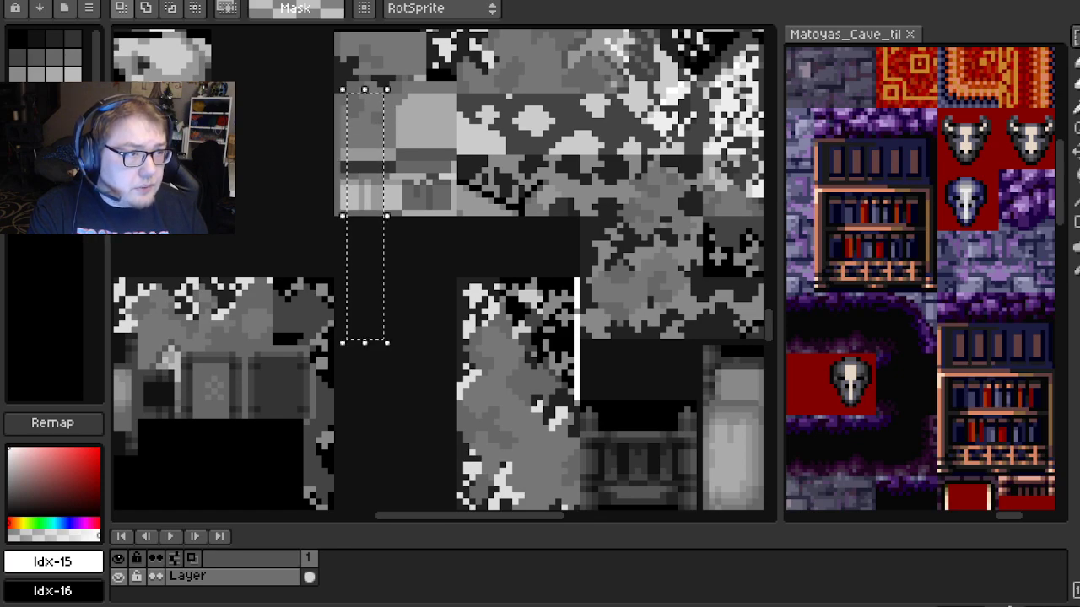
{"action": "left_click_drag", "start_coordinate": [426, 292], "coordinate": [426, 376]}
{"action": "scroll", "coordinate": [411, 212], "scroll_direction": "up", "scroll_amount": 1}
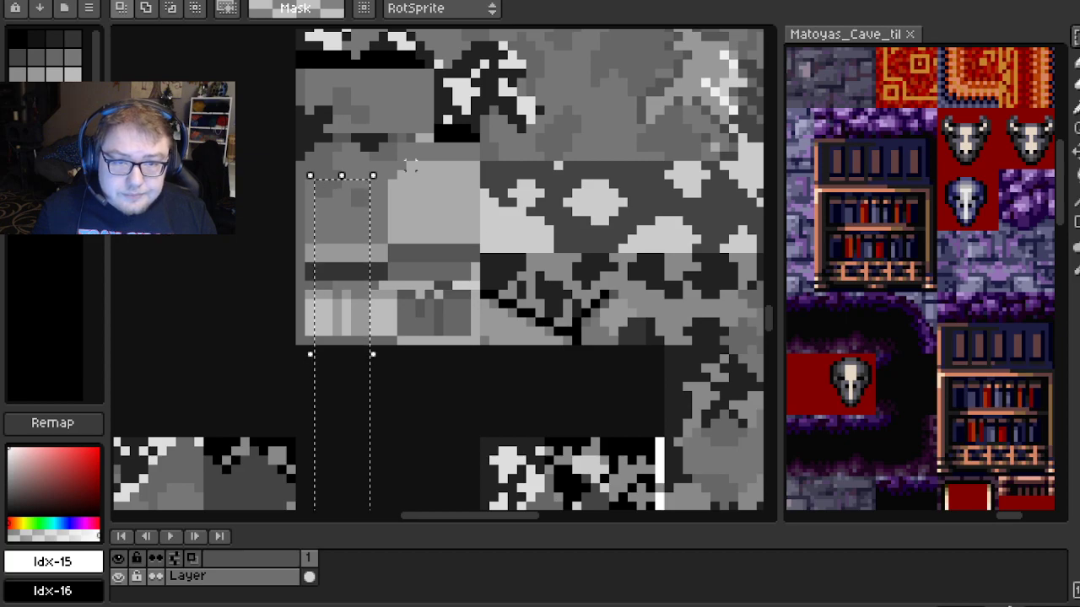
{"action": "scroll", "coordinate": [521, 270], "scroll_direction": "down", "scroll_amount": 1}
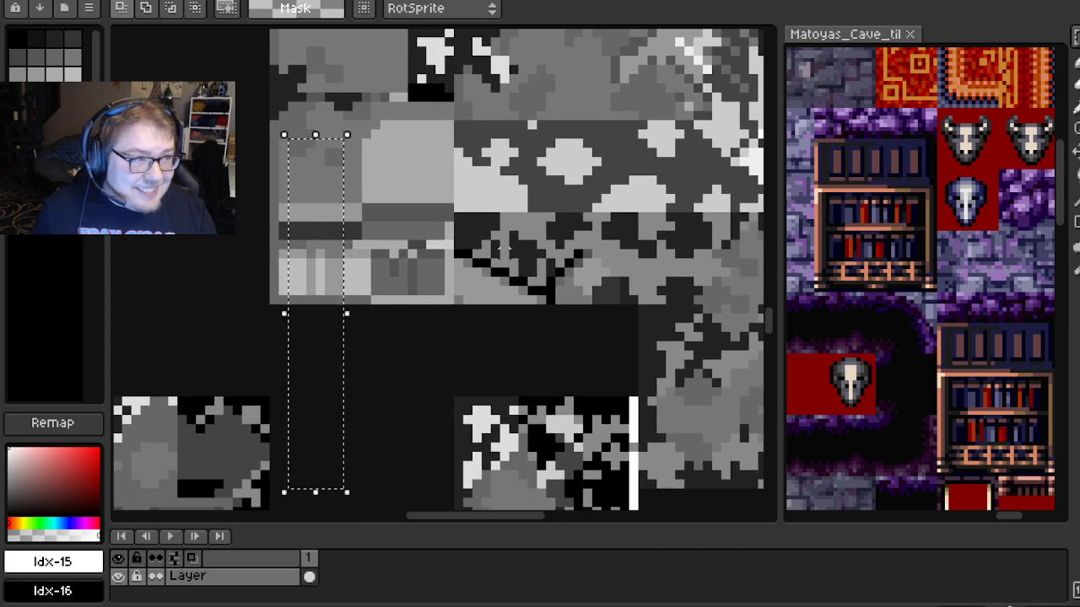
{"action": "left_click_drag", "start_coordinate": [445, 231], "coordinate": [500, 238]}
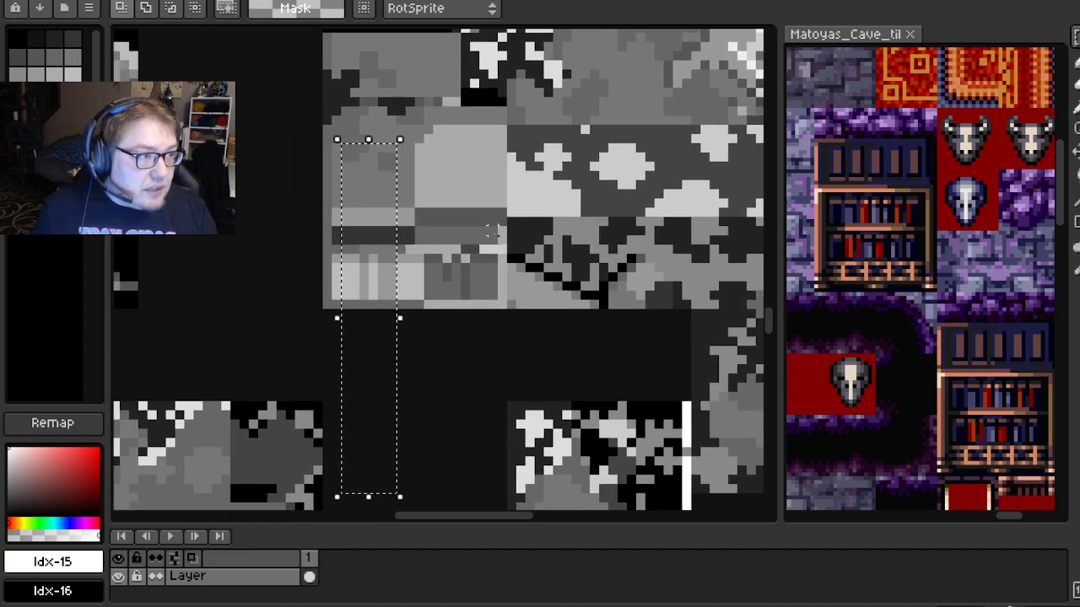
{"action": "scroll", "coordinate": [410, 236], "scroll_direction": "up", "scroll_amount": 1}
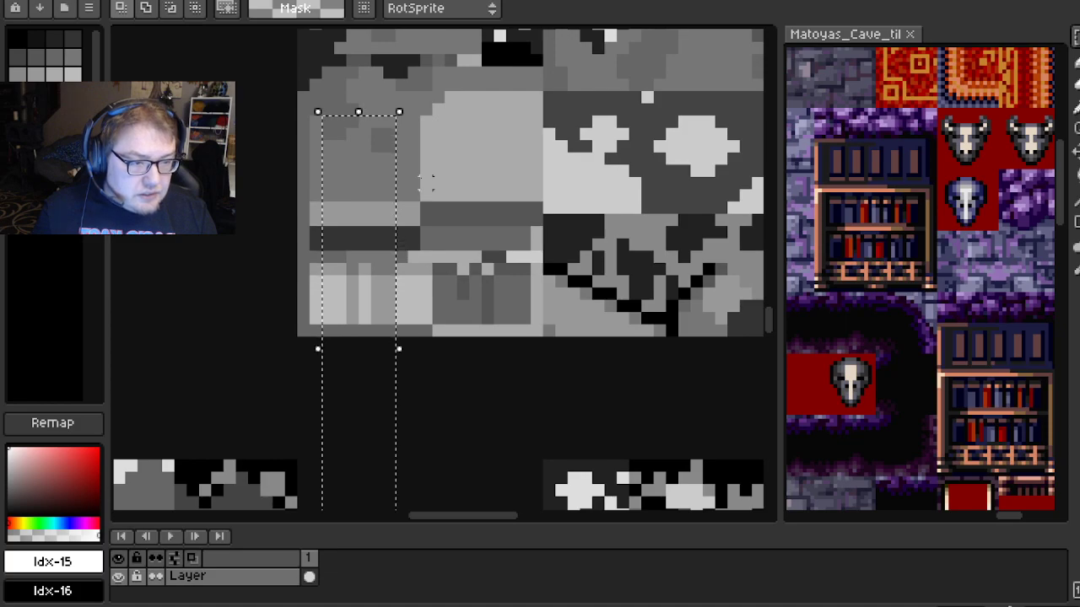
{"action": "scroll", "coordinate": [411, 228], "scroll_direction": "down", "scroll_amount": 2}
{"action": "scroll", "coordinate": [424, 179], "scroll_direction": "up", "scroll_amount": 1}
{"action": "scroll", "coordinate": [424, 180], "scroll_direction": "down", "scroll_amount": 1}
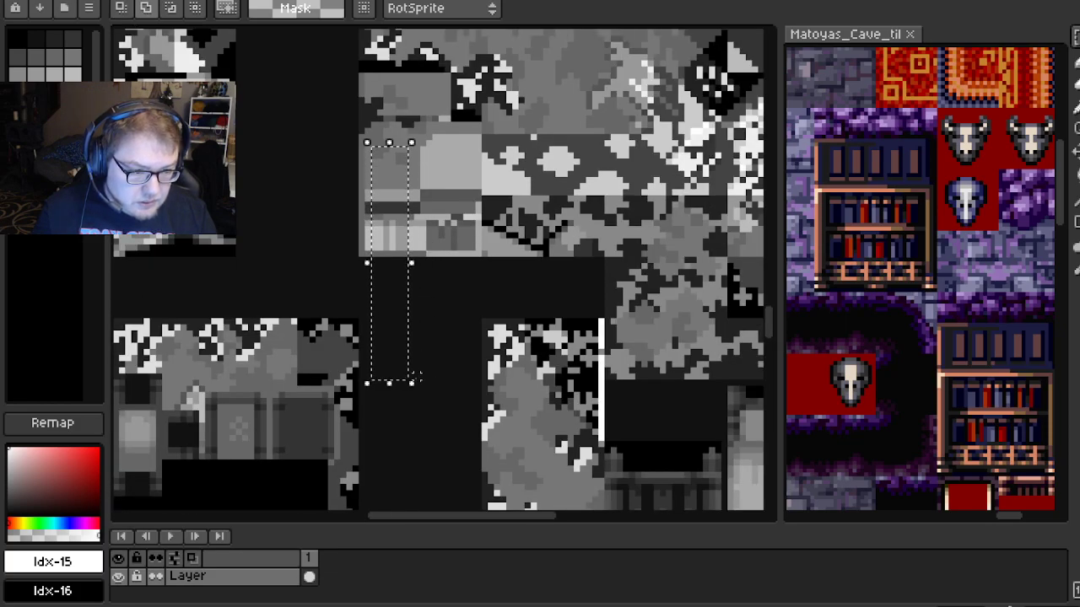
Widen the selection to the full block column across the light shelf tile and fill it with white Idx-15
{"action": "mouse_move", "coordinate": [411, 375]}
{"action": "left_mouse_down"}
{"action": "mouse_move", "coordinate": [481, 374]}
{"action": "mouse_move", "coordinate": [489, 363]}
{"action": "mouse_move", "coordinate": [488, 146]}
{"action": "left_mouse_up"}
{"action": "scroll", "coordinate": [645, 328], "scroll_direction": "down", "scroll_amount": 1}
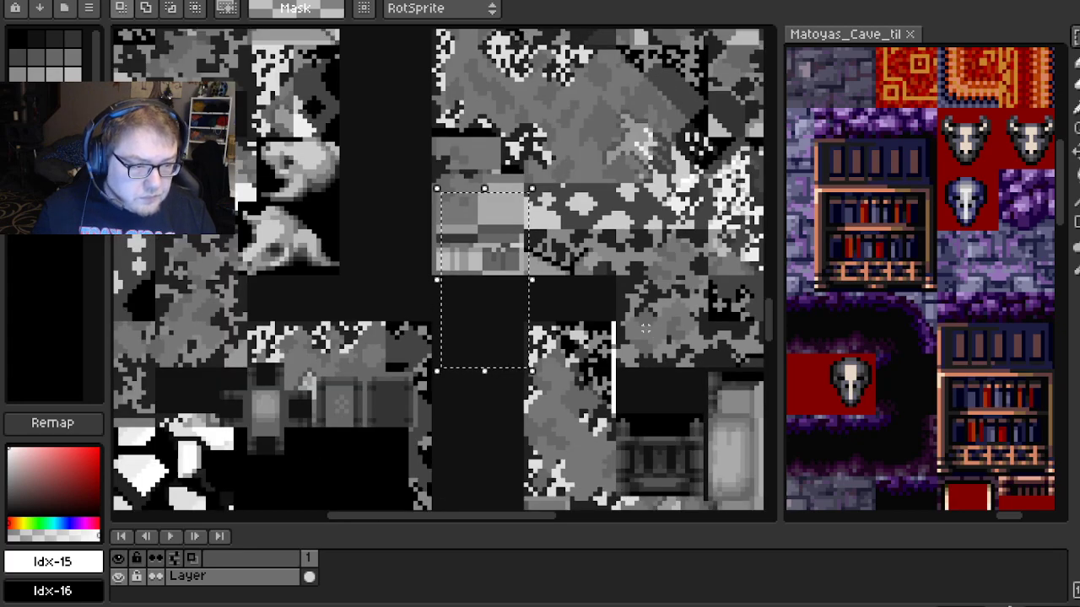
{"action": "left_click_drag", "start_coordinate": [646, 328], "coordinate": [603, 320]}
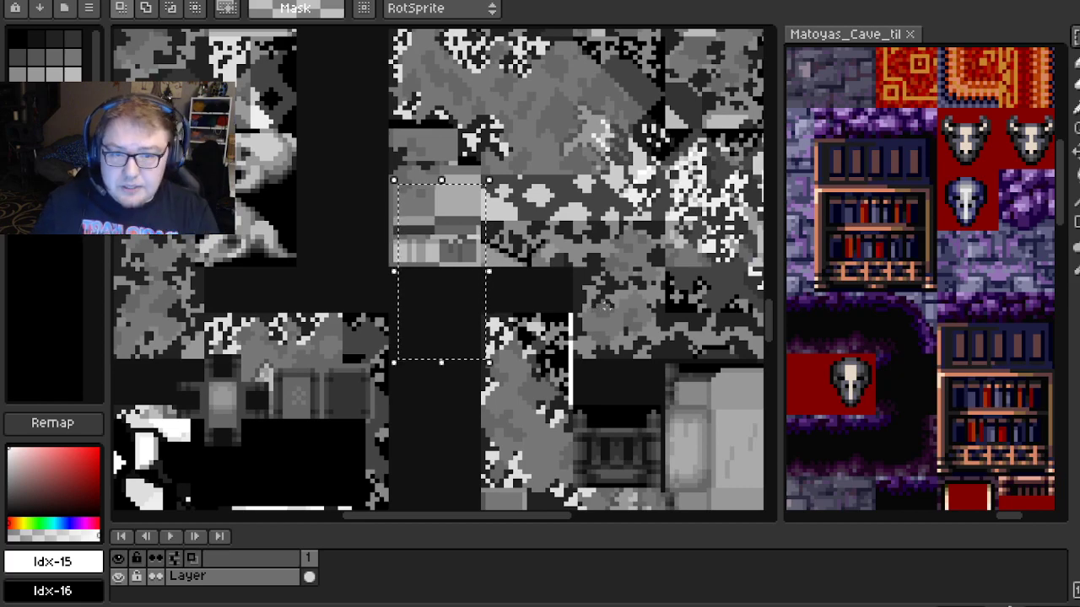
{"action": "key", "text": "f"}
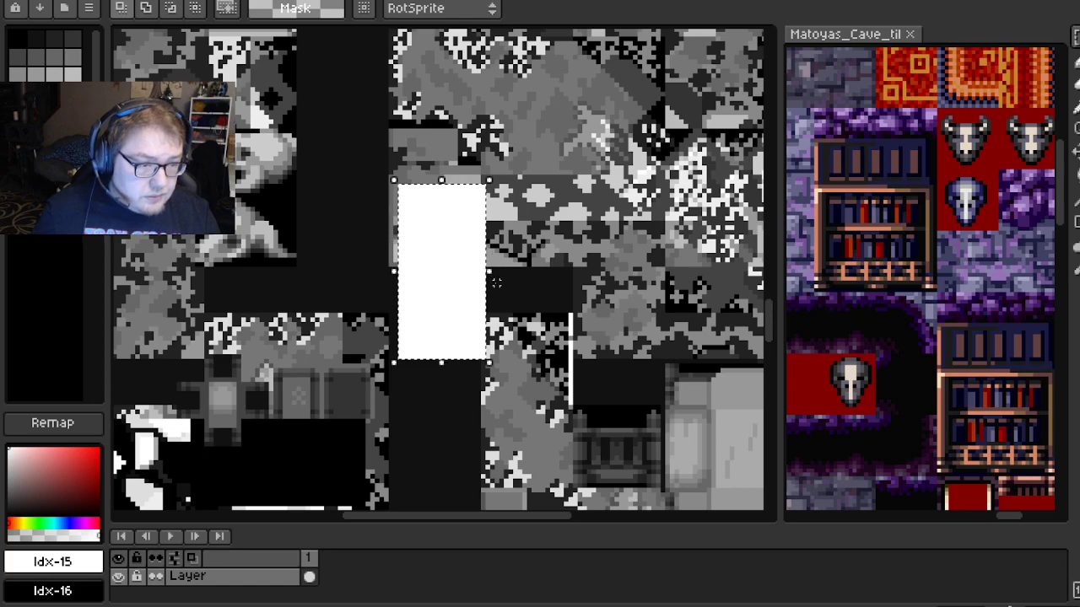
Fill the second column beside the white block with Idx-14 and the third column with Idx-15, keeping the same selection size
{"action": "left_click_drag", "start_coordinate": [496, 284], "coordinate": [389, 275]}
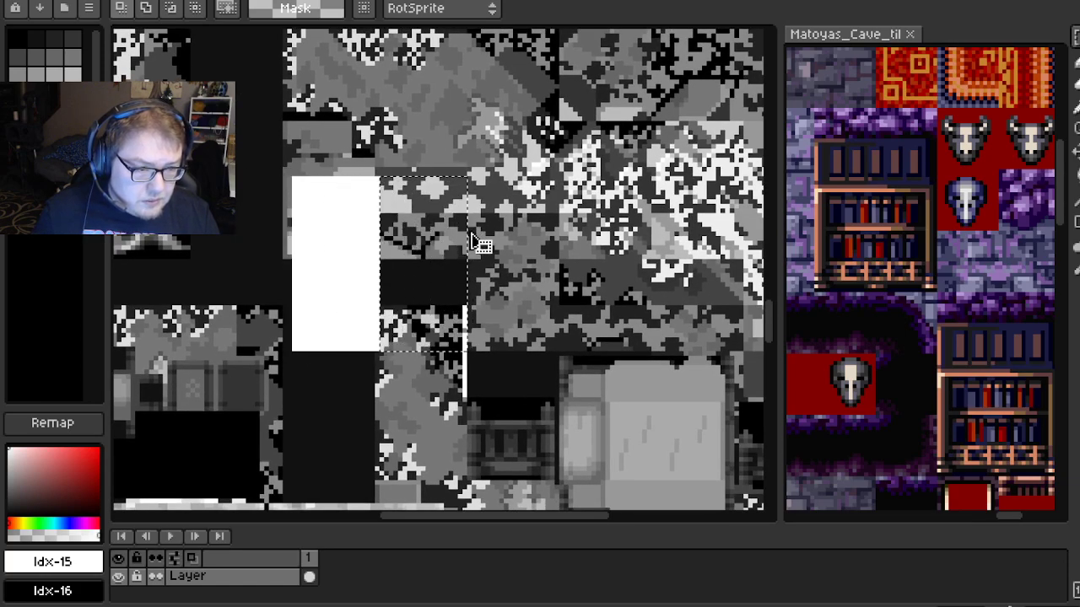
{"action": "key", "text": "["}
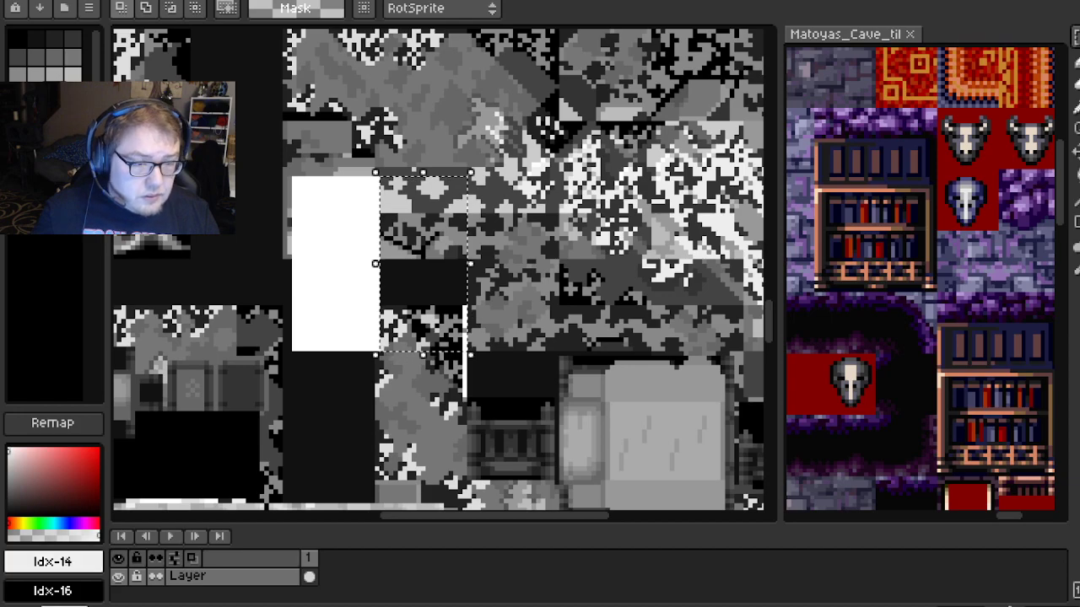
{"action": "key", "text": "f"}
{"action": "mouse_move", "coordinate": [505, 240]}
{"action": "left_mouse_down"}
{"action": "mouse_move", "coordinate": [451, 237]}
{"action": "mouse_move", "coordinate": [511, 228]}
{"action": "left_mouse_up"}
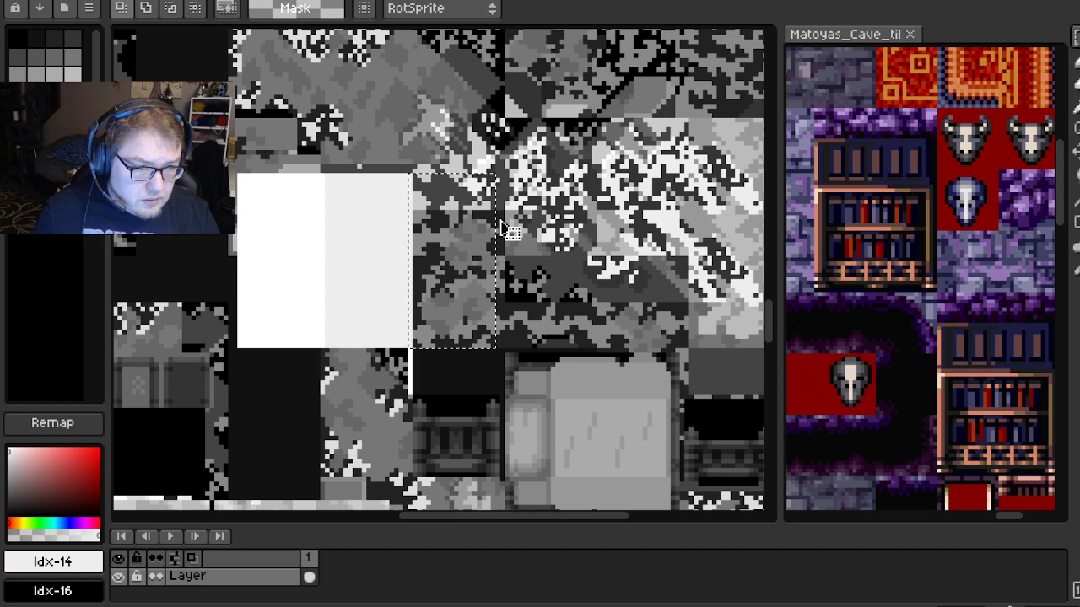
{"action": "key", "text": "]"}
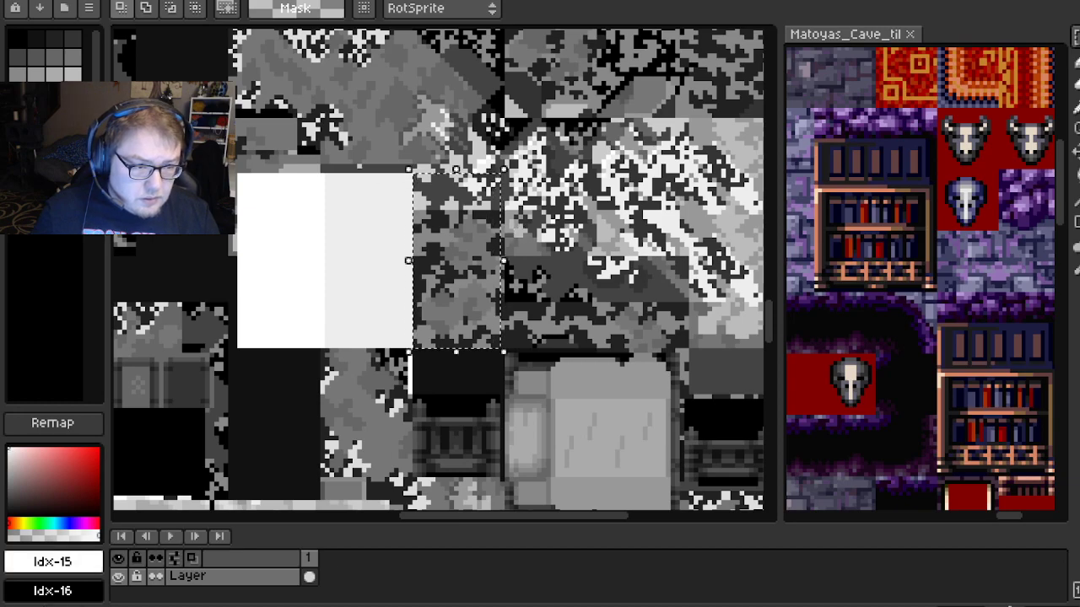
{"action": "key", "text": "f"}
Fill the fourth column with Idx-14 and the fifth with Idx-15, and place the selection over the sixth column
{"action": "left_click_drag", "start_coordinate": [584, 222], "coordinate": [456, 226]}
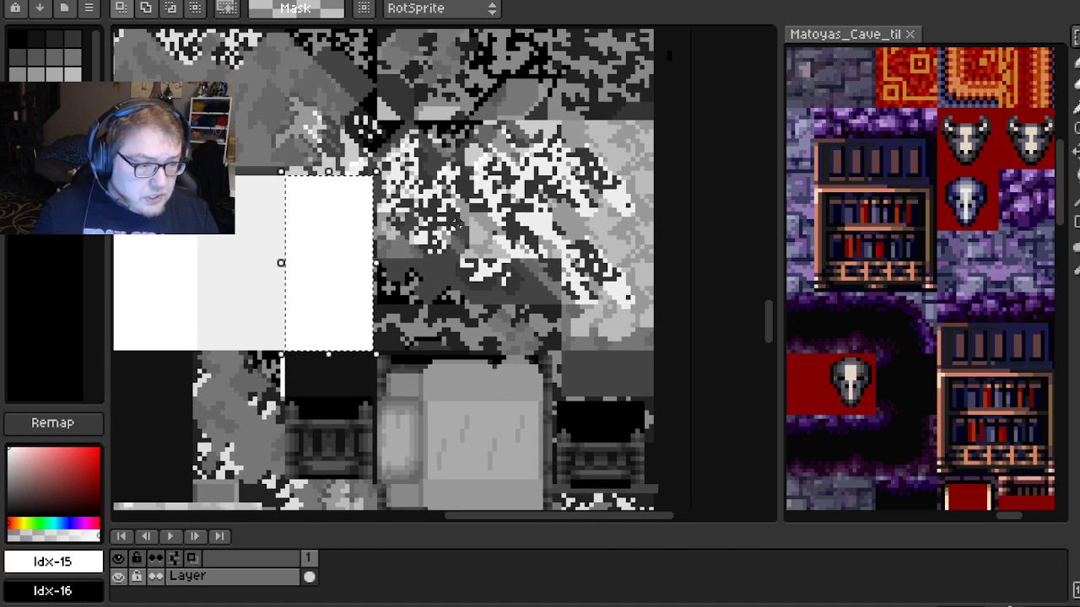
{"action": "left_click_drag", "start_coordinate": [382, 219], "coordinate": [448, 201]}
{"action": "left_click", "coordinate": [54, 92]}
{"action": "key", "text": "f"}
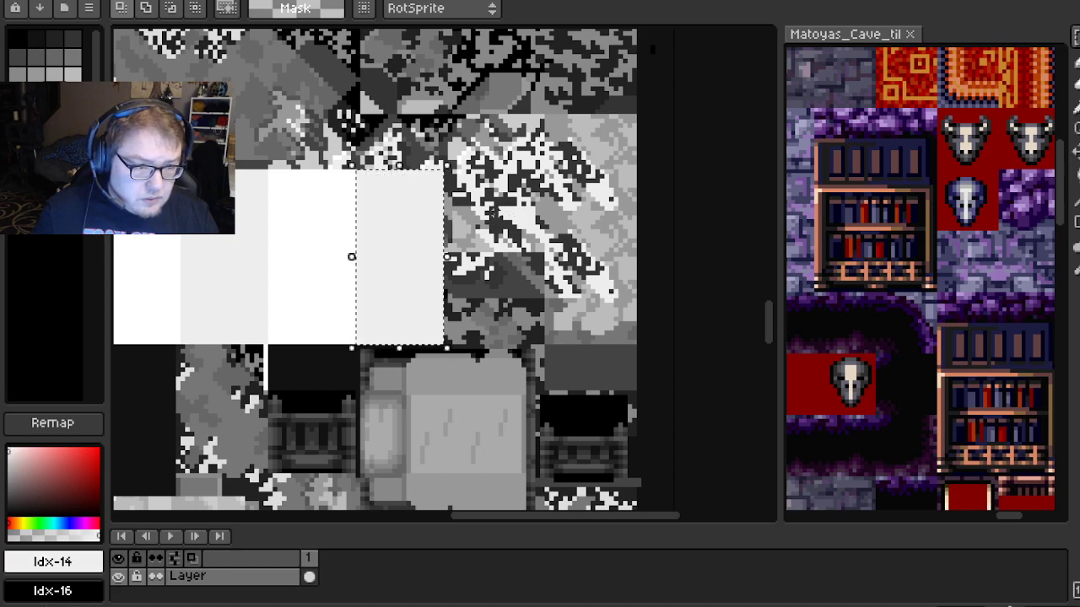
{"action": "left_click_drag", "start_coordinate": [452, 225], "coordinate": [619, 234]}
{"action": "left_click", "coordinate": [72, 91]}
{"action": "key", "text": "f"}
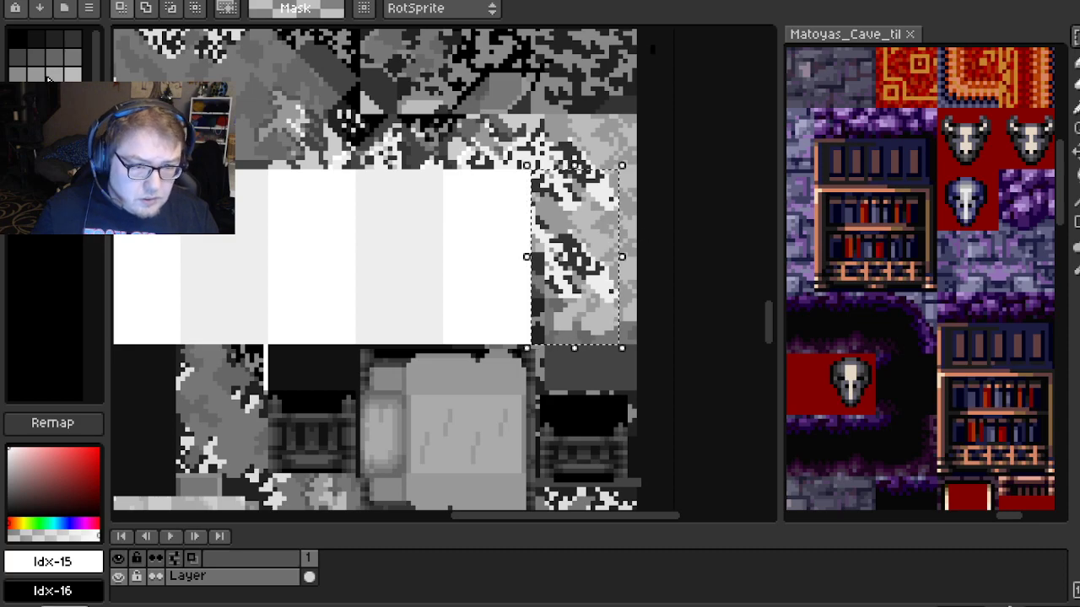
Fill the selected sixth column with Idx-14 and clear the selection
{"action": "key", "text": "bracketleft"}
{"action": "key", "text": "f"}
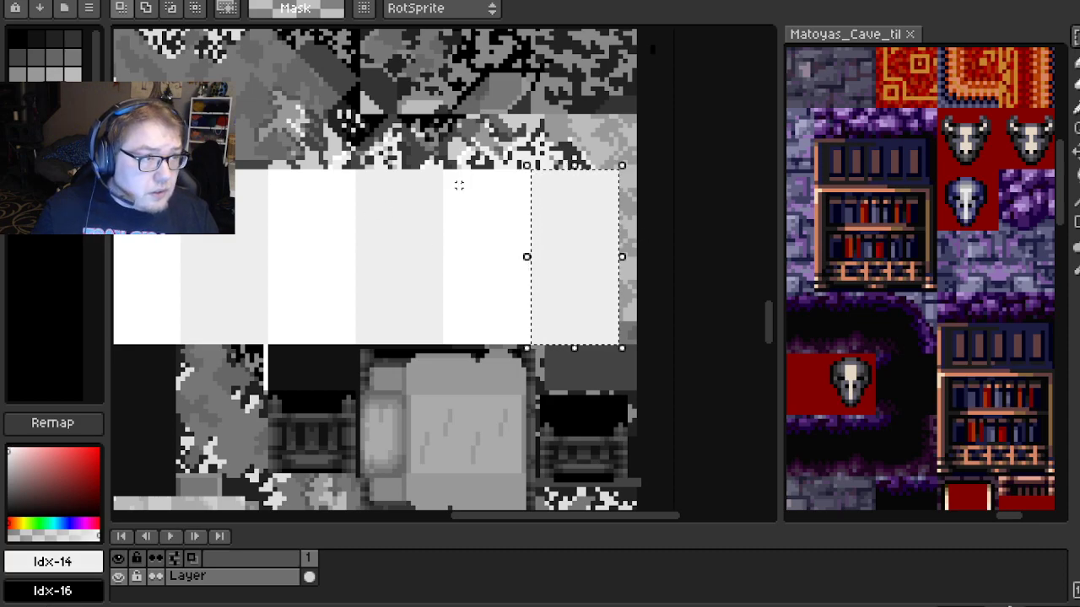
{"action": "left_click_drag", "start_coordinate": [564, 146], "coordinate": [458, 237]}
{"action": "key", "text": "ctrl+d"}
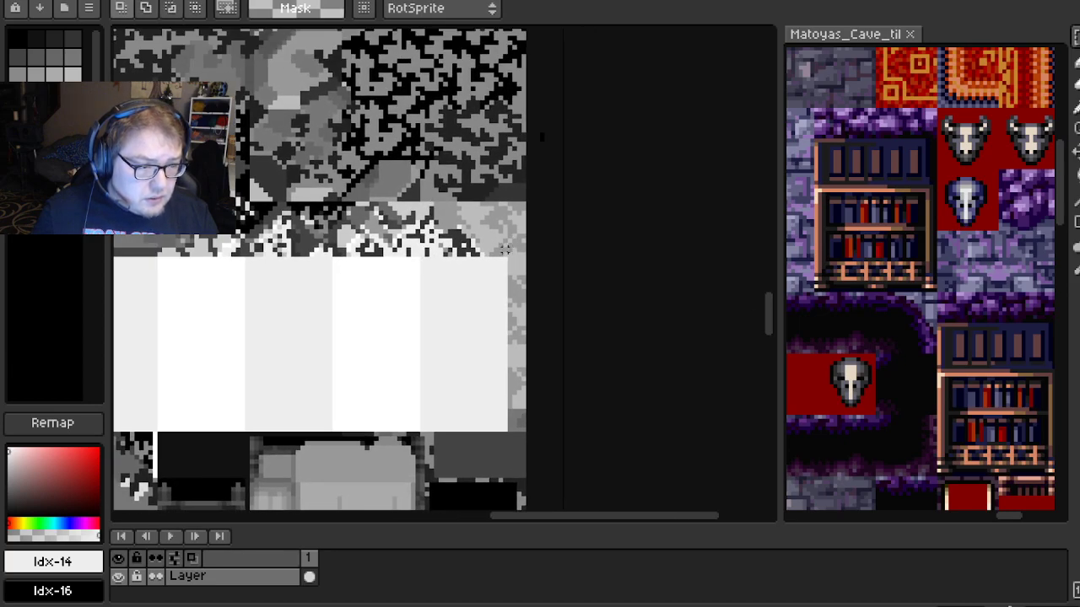
Select a square block directly above the sixth column, matching its width, and fill it with Idx-15
{"action": "left_click_drag", "start_coordinate": [505, 253], "coordinate": [421, 172]}
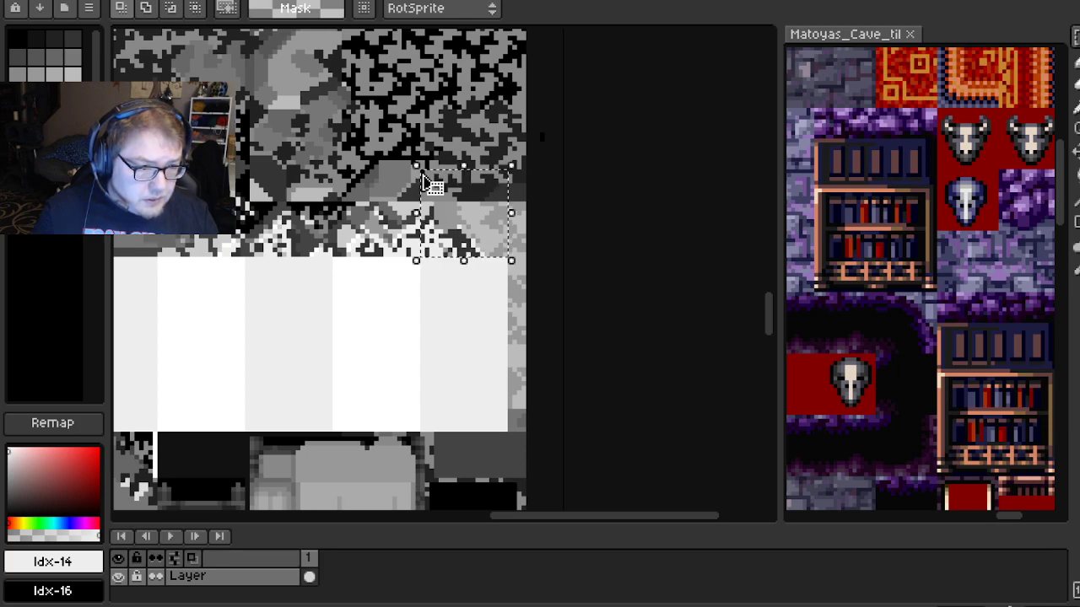
{"action": "key", "text": "]"}
{"action": "key", "text": "f"}
Select a matching square block directly above the third column and fill it with Idx-15
{"action": "left_click_drag", "start_coordinate": [297, 195], "coordinate": [381, 197]}
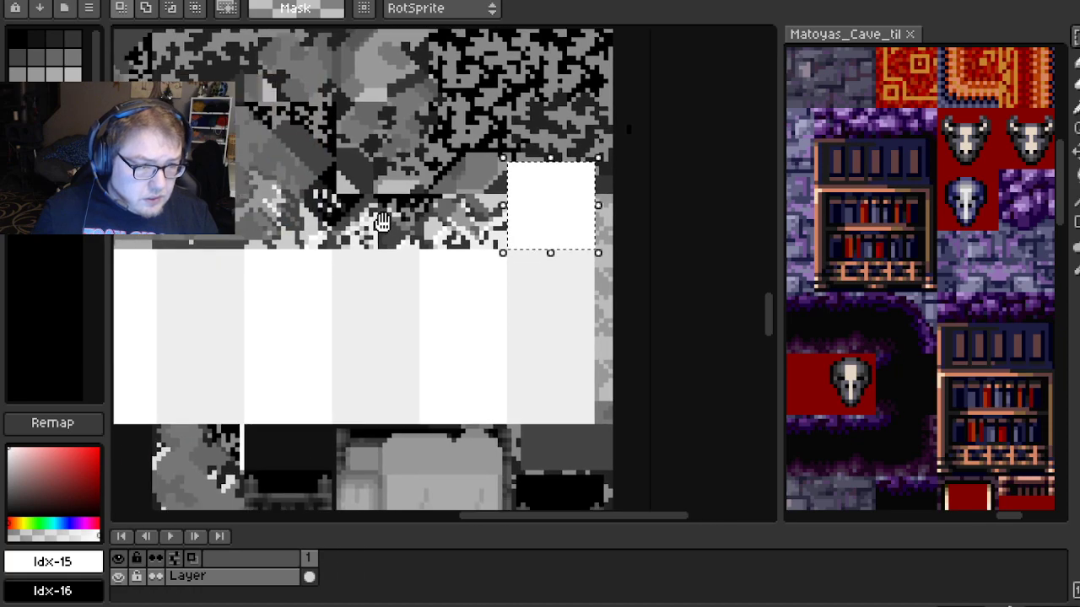
{"action": "left_click_drag", "start_coordinate": [277, 193], "coordinate": [325, 198]}
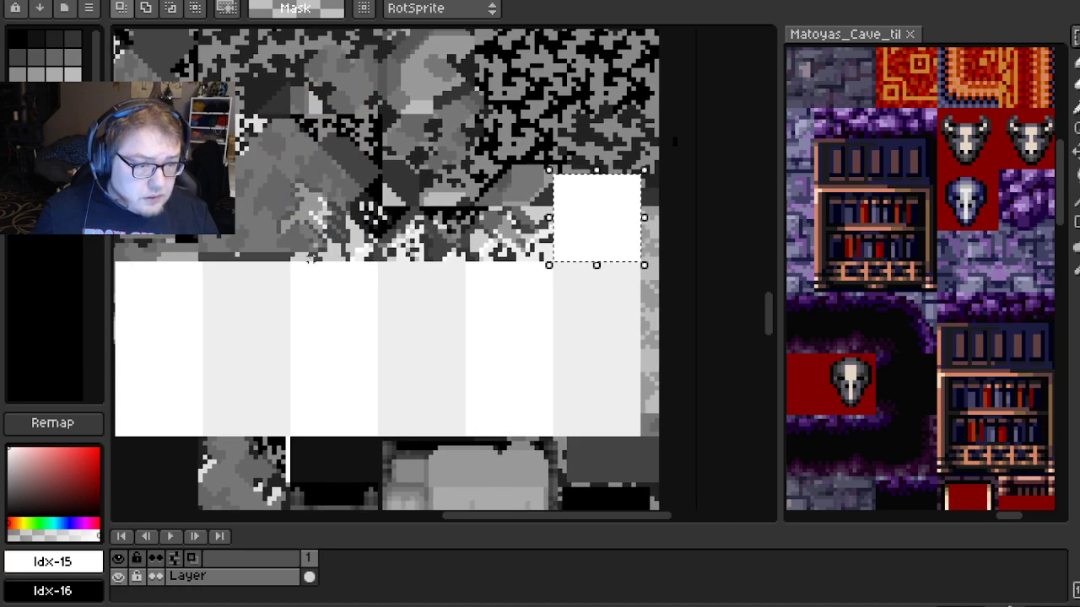
{"action": "left_click_drag", "start_coordinate": [292, 259], "coordinate": [377, 171]}
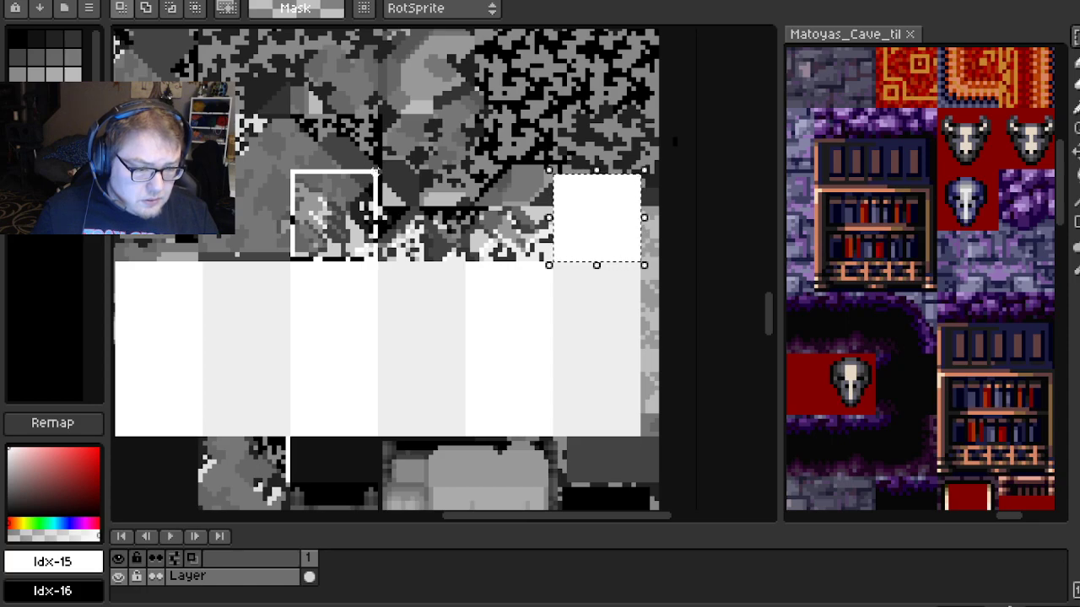
{"action": "left_click_drag", "start_coordinate": [376, 172], "coordinate": [376, 175]}
{"action": "key", "text": "f"}
Refill the square block above the third column with Idx-14 and clear the selection
{"action": "scroll", "coordinate": [481, 163], "scroll_direction": "down", "scroll_amount": 1}
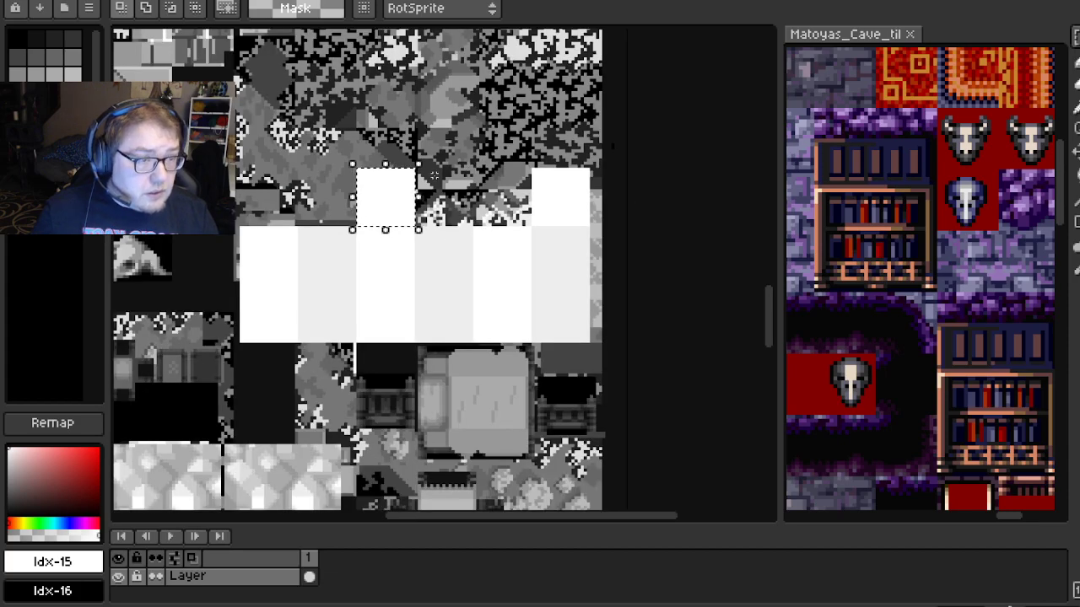
{"action": "scroll", "coordinate": [432, 174], "scroll_direction": "up", "scroll_amount": 1}
{"action": "key", "text": "bracketleft"}
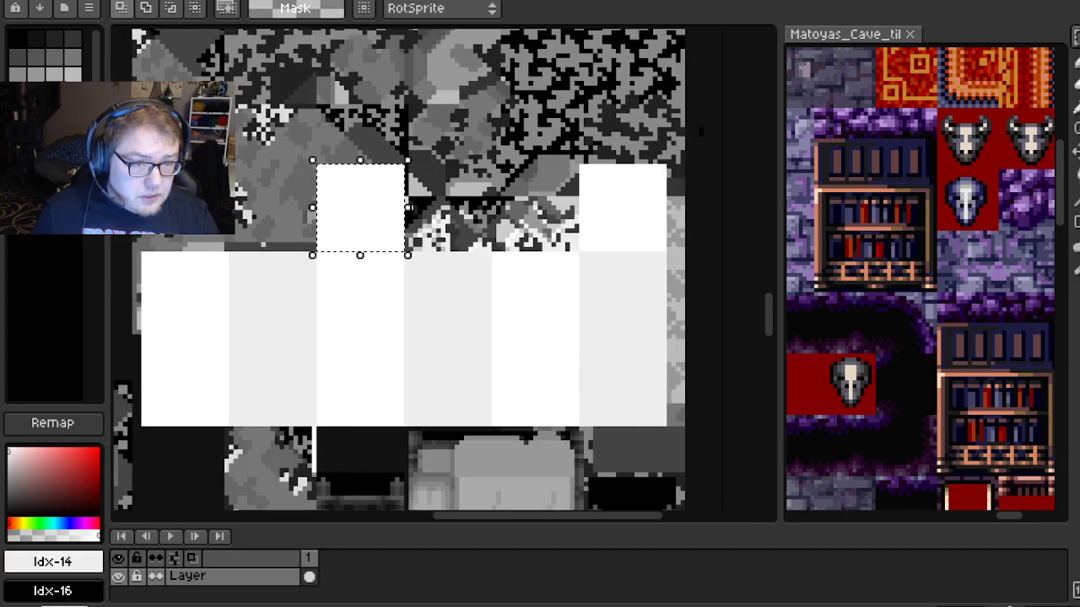
{"action": "key", "text": "f"}
{"action": "scroll", "coordinate": [554, 175], "scroll_direction": "down", "scroll_amount": 1}
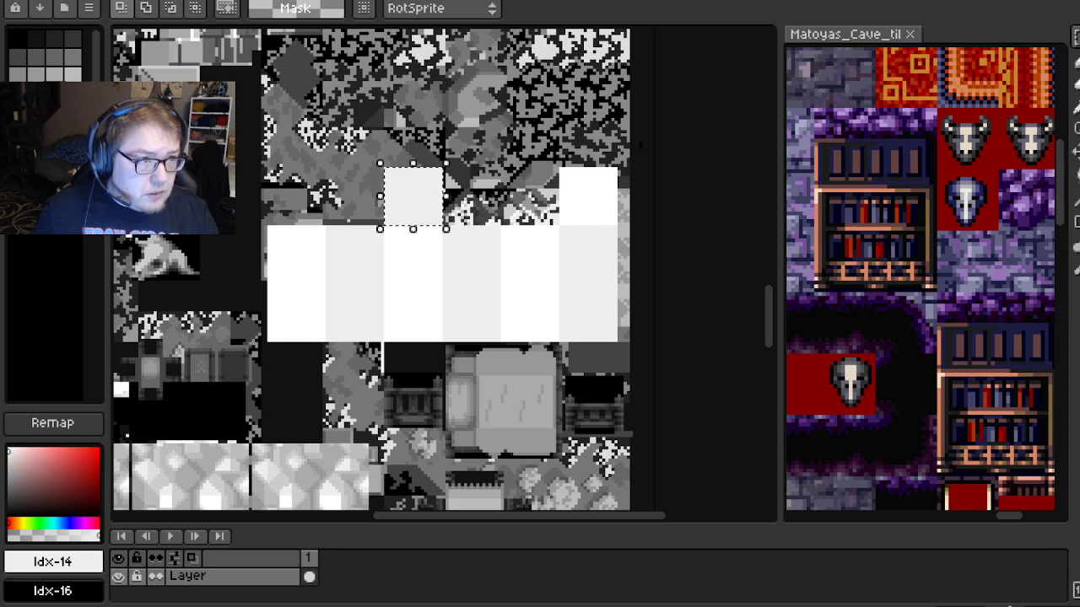
{"action": "scroll", "coordinate": [340, 299], "scroll_direction": "up", "scroll_amount": 1}
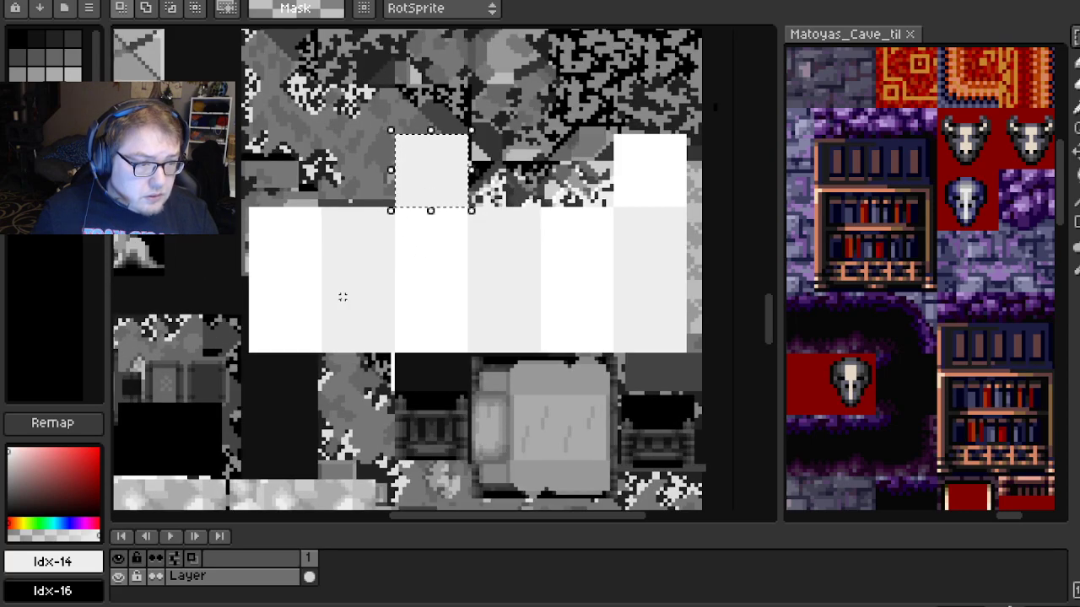
{"action": "left_click_drag", "start_coordinate": [349, 287], "coordinate": [358, 239]}
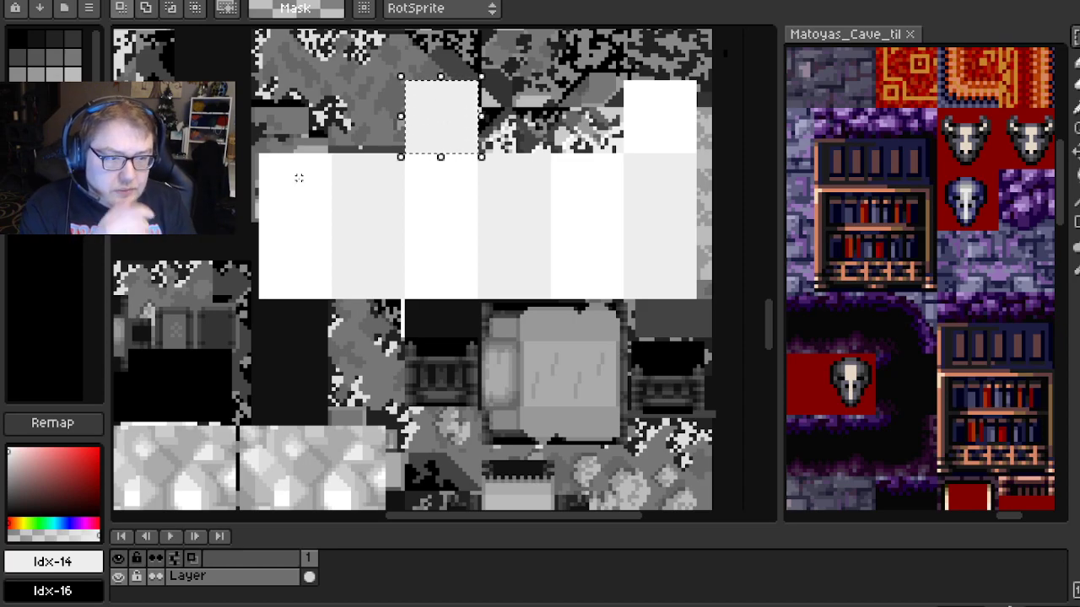
{"action": "left_click_drag", "start_coordinate": [314, 76], "coordinate": [296, 97]}
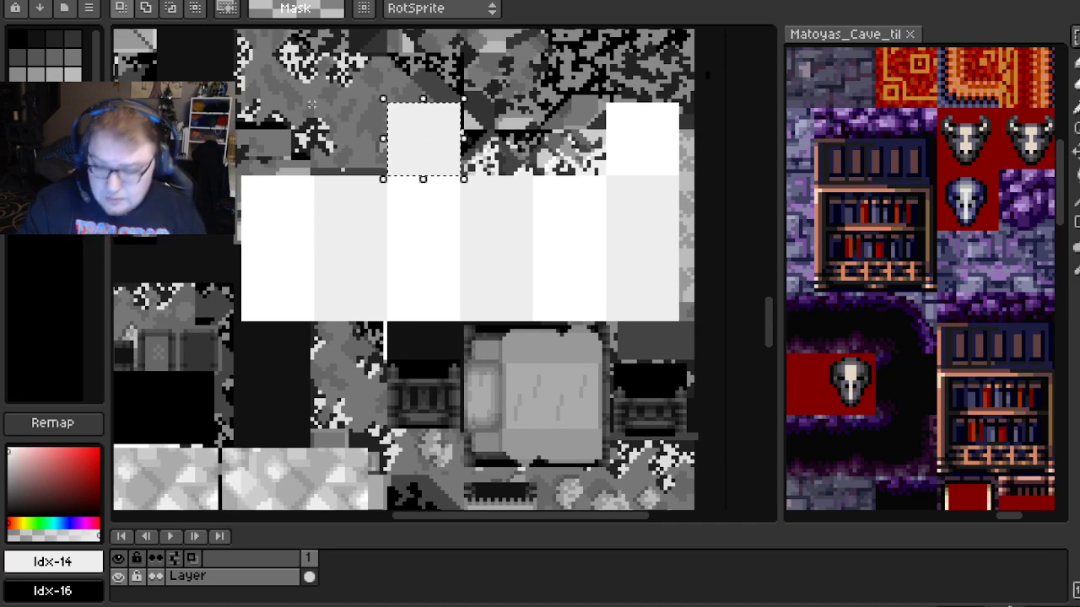
{"action": "key", "text": "ctrl+d"}
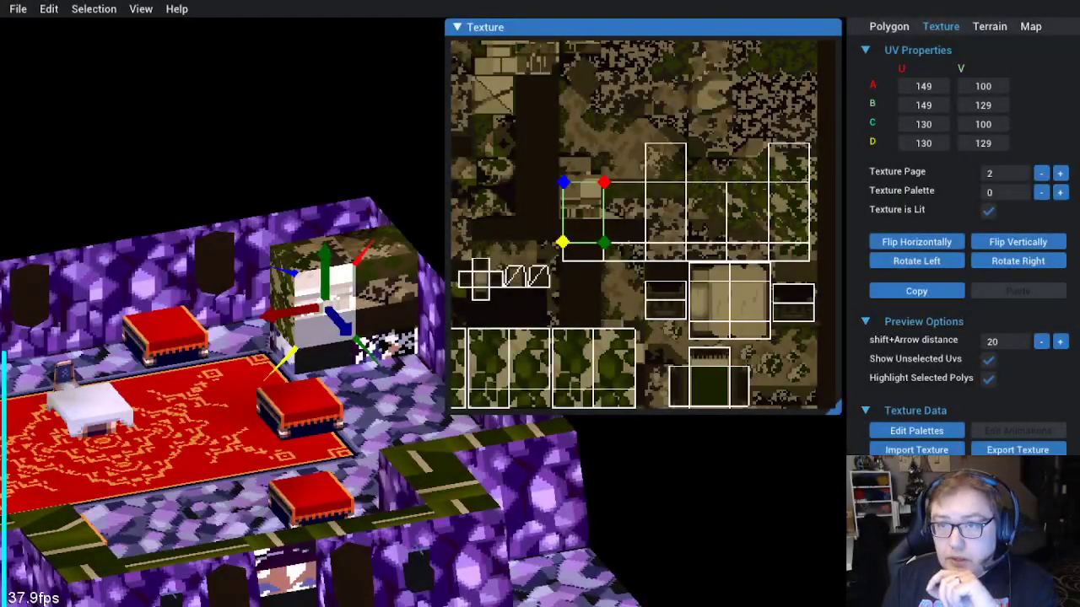
Switch to the map editor and re-import the texture sheet onto the room map
{"action": "left_click", "coordinate": [49, 9]}
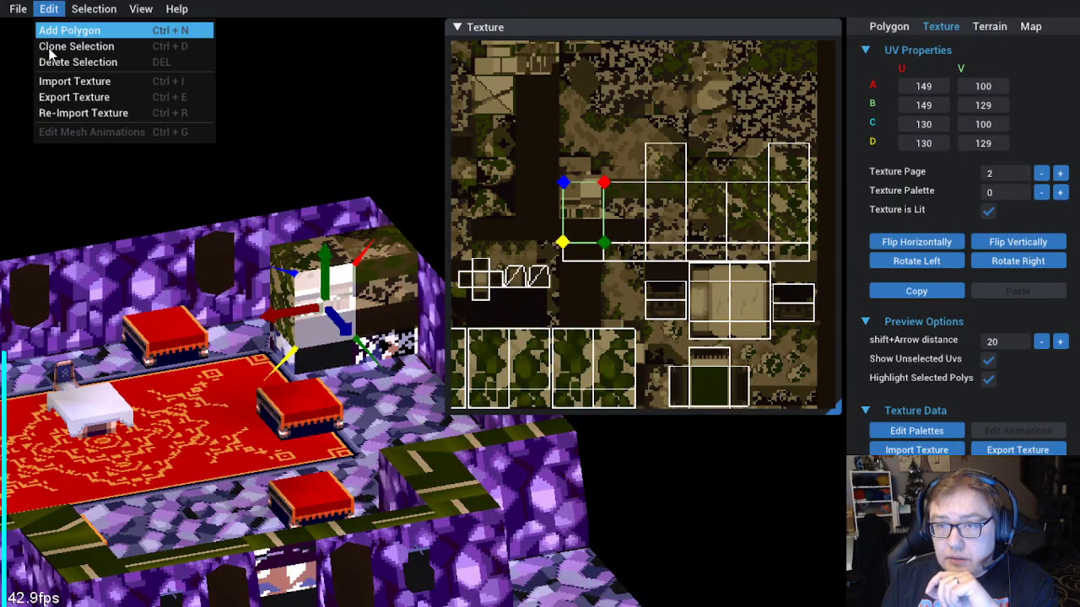
{"action": "left_click", "coordinate": [61, 118]}
{"action": "scroll", "coordinate": [738, 214], "scroll_direction": "up", "scroll_amount": 2}
{"action": "left_click_drag", "start_coordinate": [741, 212], "coordinate": [646, 242]}
{"action": "scroll", "coordinate": [599, 257], "scroll_direction": "up", "scroll_amount": 1}
{"action": "left_click", "coordinate": [624, 125]}
{"action": "scroll", "coordinate": [719, 227], "scroll_direction": "down", "scroll_amount": 1}
Examine the corner block's column shading and the surrounding room furniture from several angles
{"action": "left_click_drag", "start_coordinate": [422, 291], "coordinate": [287, 327]}
{"action": "left_click_drag", "start_coordinate": [119, 376], "coordinate": [302, 431]}
{"action": "left_click_drag", "start_coordinate": [284, 491], "coordinate": [332, 452]}
{"action": "scroll", "coordinate": [517, 490], "scroll_direction": "down", "scroll_amount": 2}
{"action": "scroll", "coordinate": [518, 485], "scroll_direction": "up", "scroll_amount": 1}
{"action": "left_click_drag", "start_coordinate": [519, 485], "coordinate": [377, 501]}
{"action": "left_click_drag", "start_coordinate": [284, 454], "coordinate": [340, 461]}
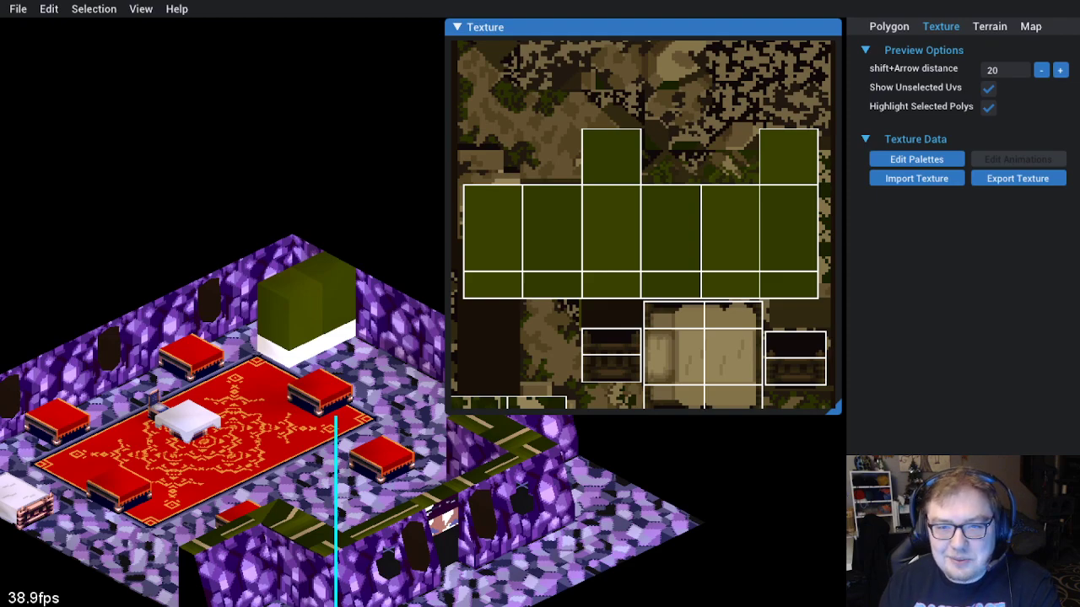
{"action": "left_click_drag", "start_coordinate": [193, 420], "coordinate": [277, 463]}
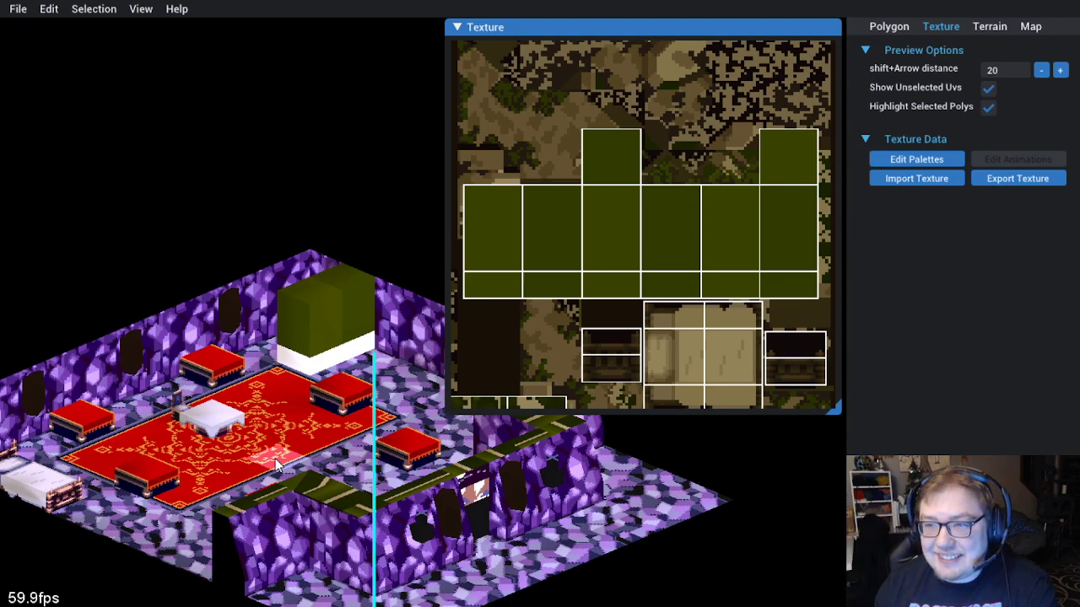
{"action": "left_click_drag", "start_coordinate": [276, 462], "coordinate": [257, 424]}
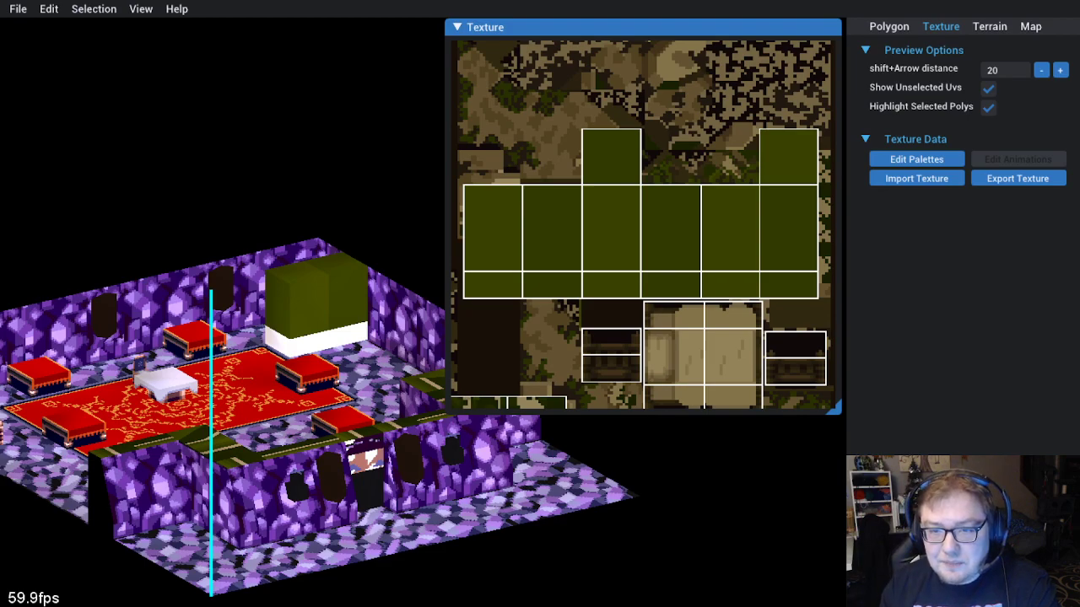
{"action": "left_click_drag", "start_coordinate": [126, 397], "coordinate": [338, 418]}
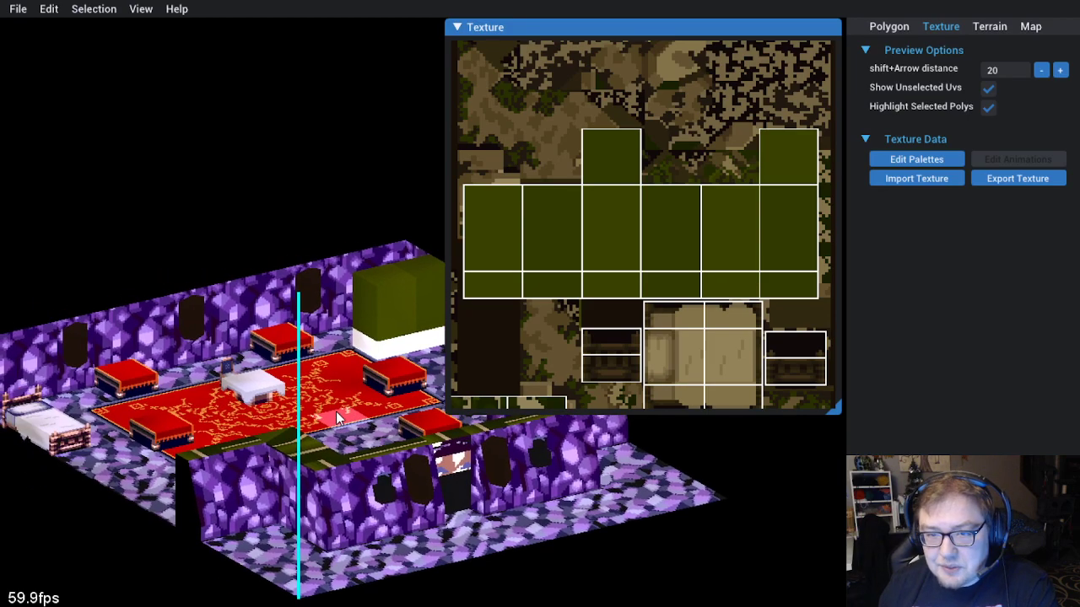
{"action": "left_click_drag", "start_coordinate": [336, 416], "coordinate": [270, 472]}
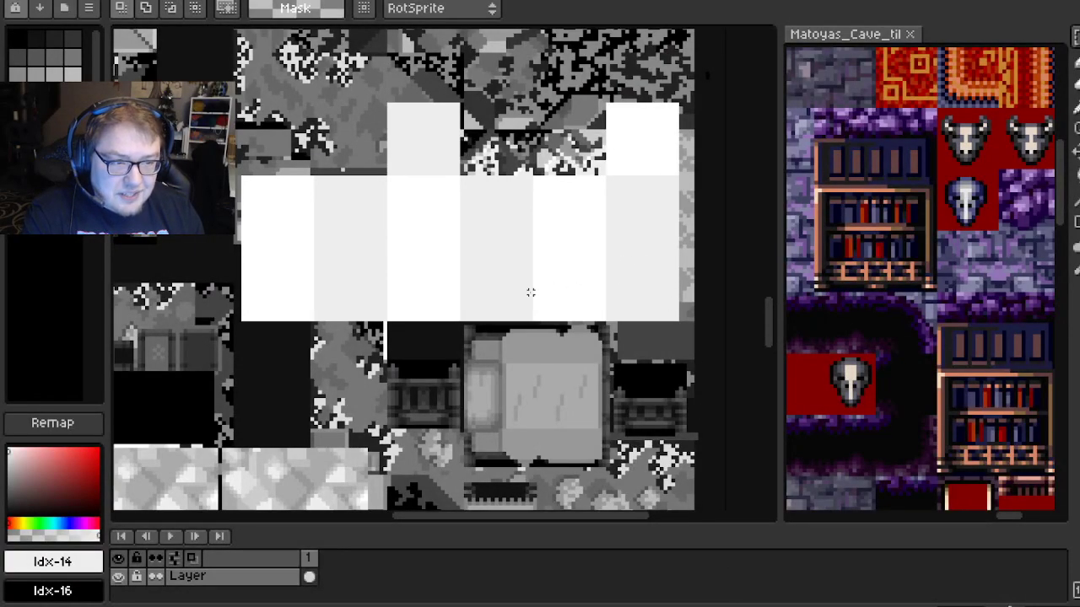
Switch to Aseprite, open MAP057.Bookshelf.png and dock it in the reference pane beside the Matoya's Cave tileset
{"action": "scroll", "coordinate": [552, 286], "scroll_direction": "down", "scroll_amount": 1}
{"action": "left_click_drag", "start_coordinate": [480, 259], "coordinate": [455, 298]}
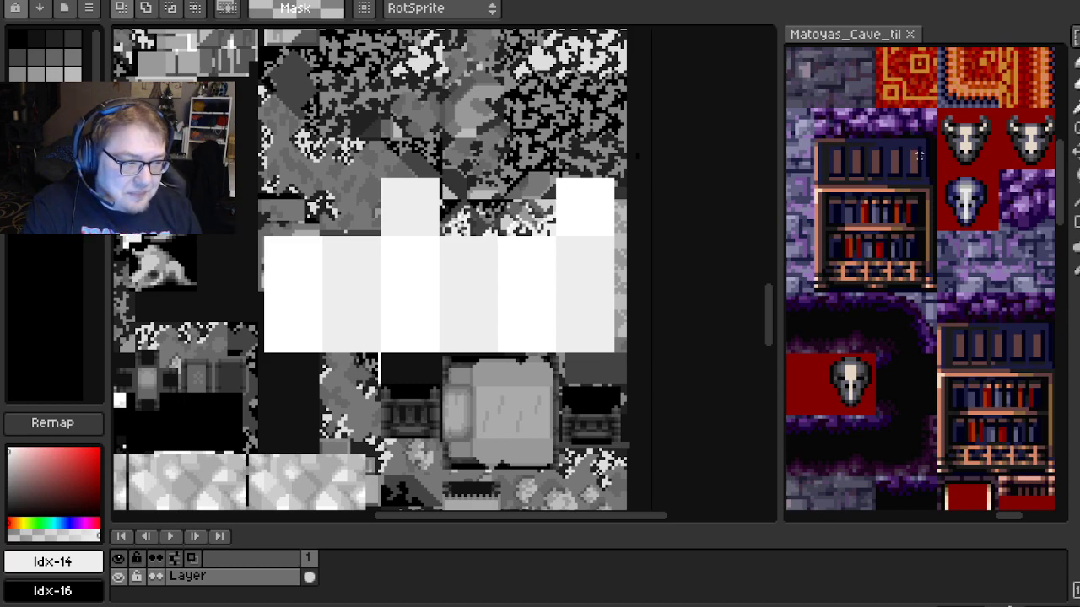
{"action": "scroll", "coordinate": [916, 156], "scroll_direction": "down", "scroll_amount": 1}
{"action": "left_click", "coordinate": [26, 1]}
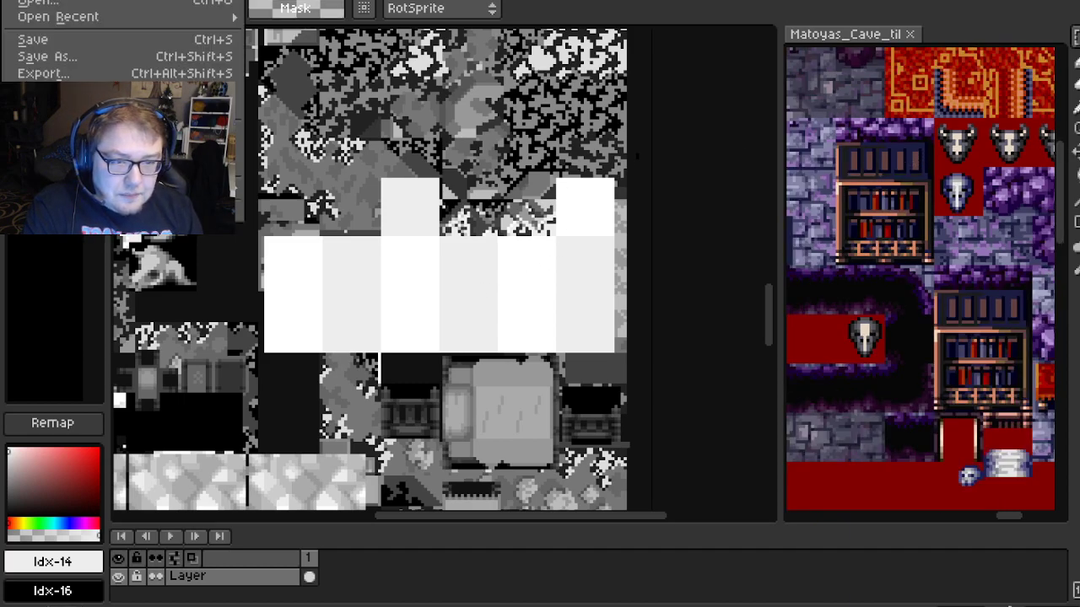
{"action": "left_click", "coordinate": [44, 3]}
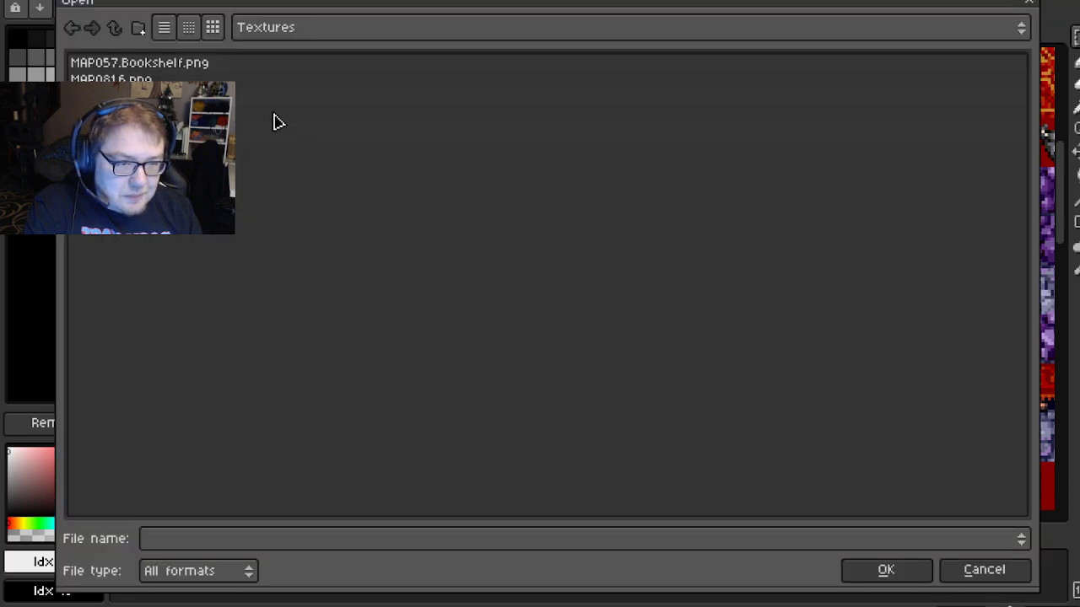
{"action": "left_click", "coordinate": [150, 63]}
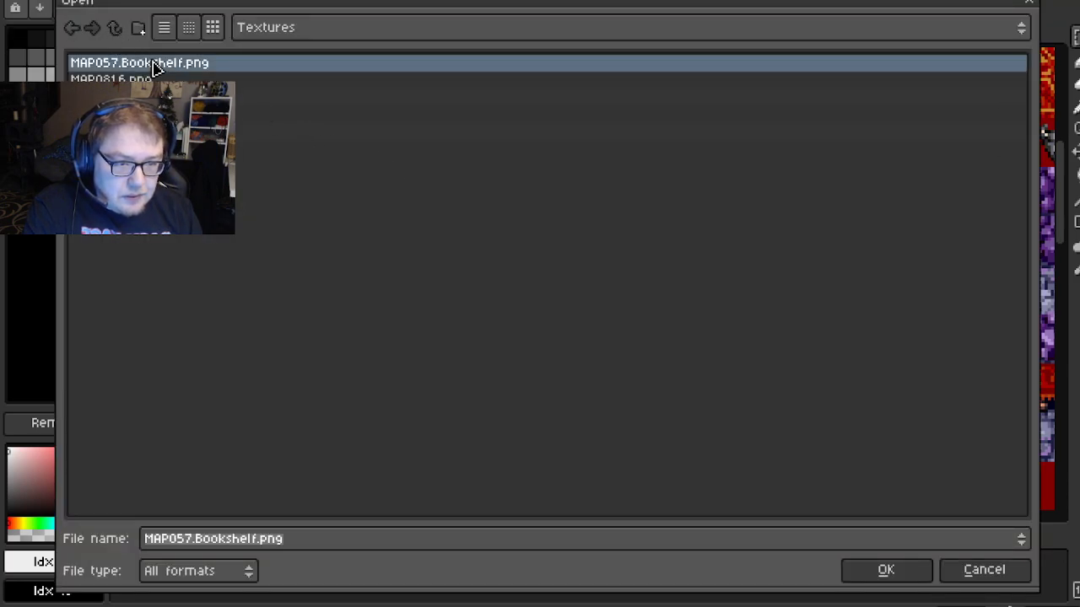
{"action": "left_click", "coordinate": [888, 571]}
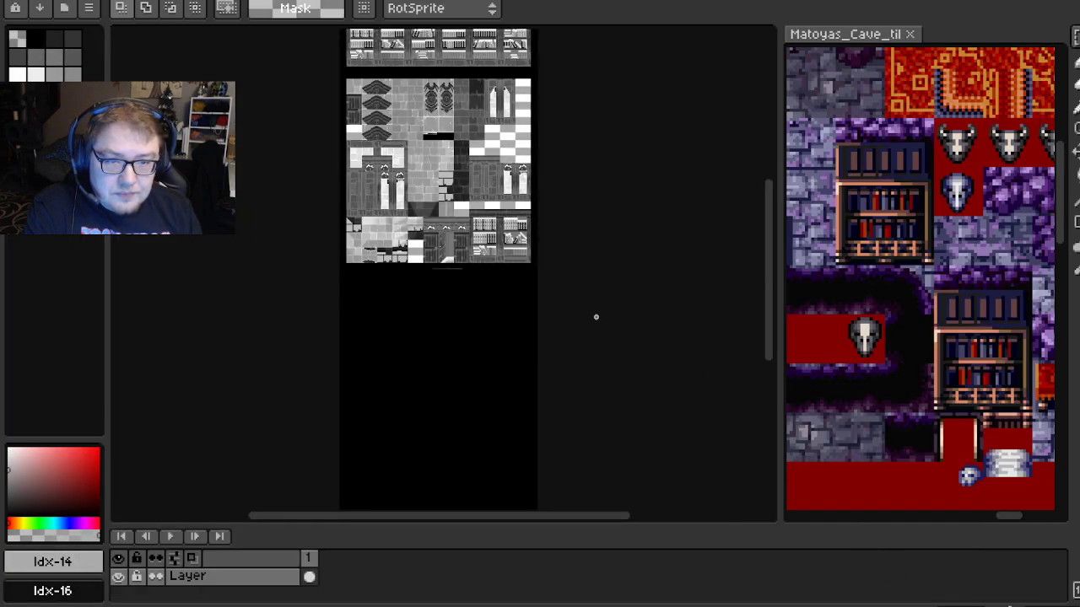
{"action": "left_click_drag", "start_coordinate": [363, 1], "coordinate": [841, 35]}
Examine the shelf sections of the MAP057 bookshelf texture for one that suits the marked columns
{"action": "scroll", "coordinate": [903, 185], "scroll_direction": "up", "scroll_amount": 2}
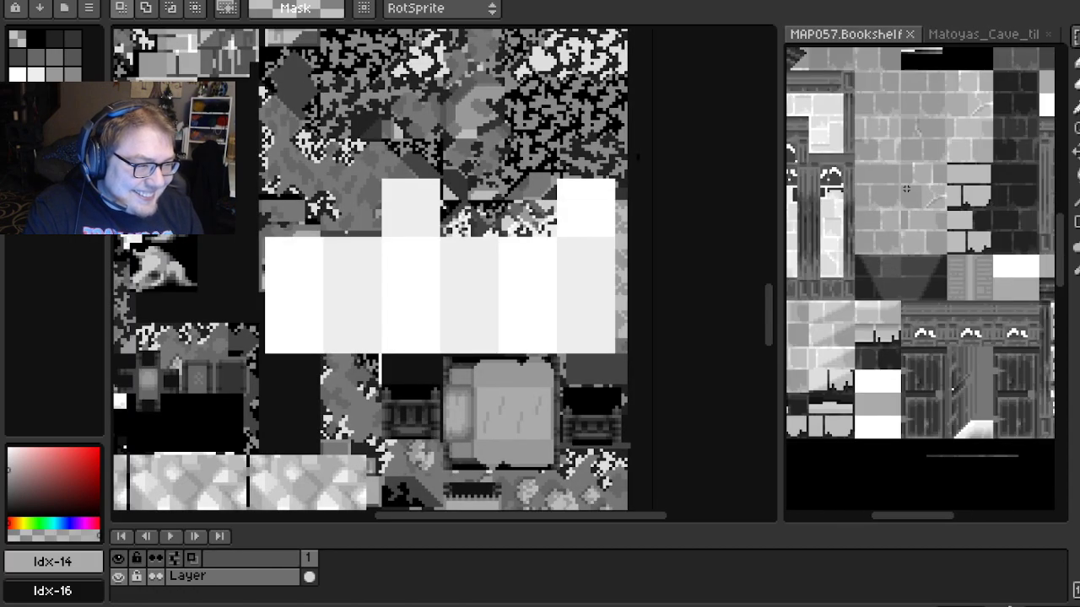
{"action": "scroll", "coordinate": [909, 257], "scroll_direction": "down", "scroll_amount": 4}
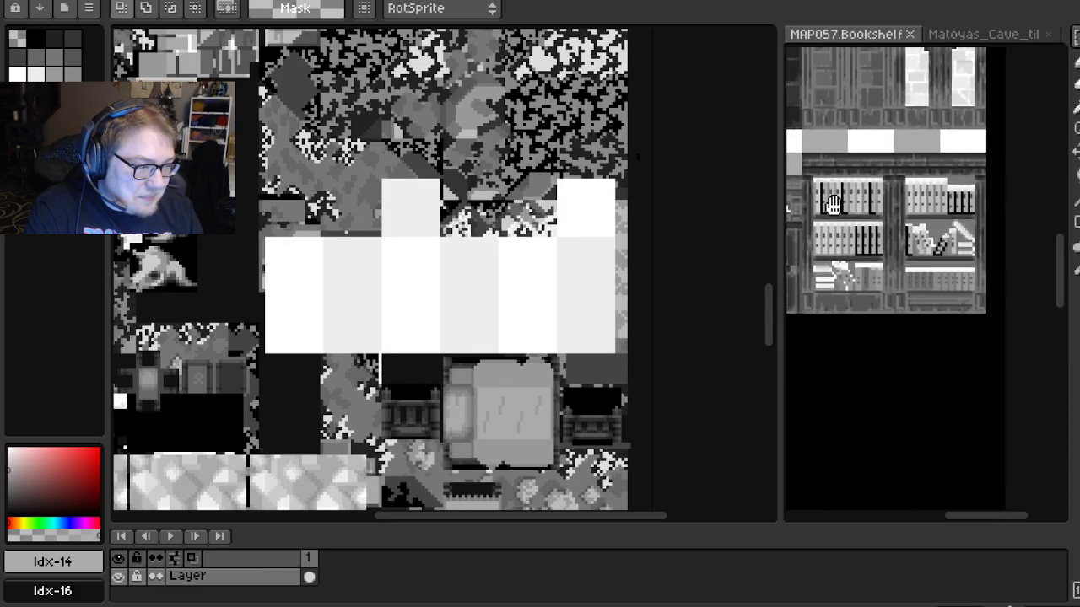
{"action": "scroll", "coordinate": [905, 348], "scroll_direction": "up", "scroll_amount": 4}
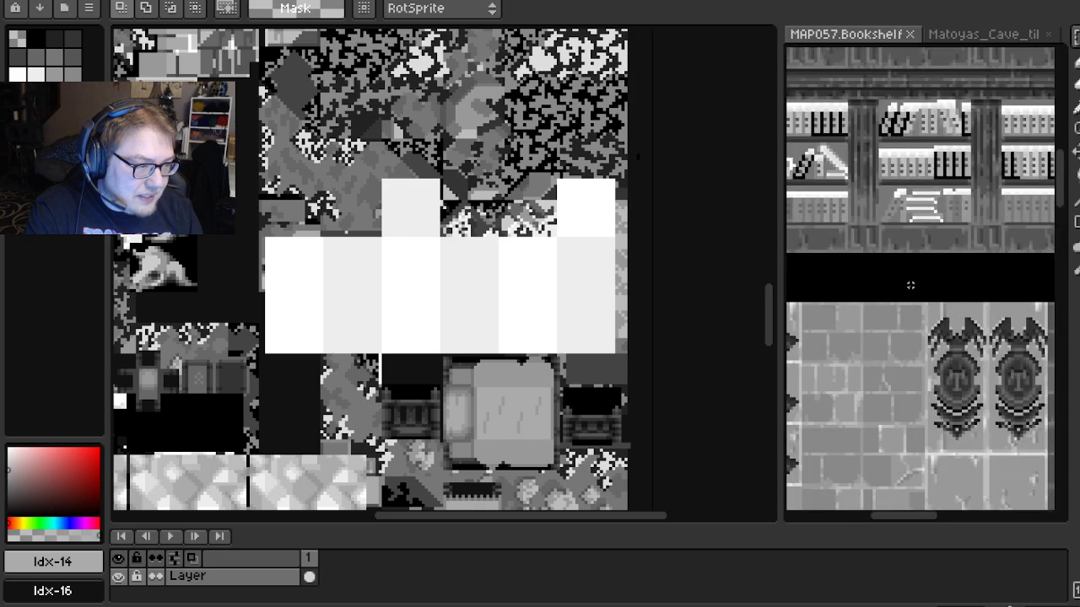
{"action": "scroll", "coordinate": [906, 349], "scroll_direction": "up", "scroll_amount": 1}
{"action": "scroll", "coordinate": [898, 271], "scroll_direction": "up", "scroll_amount": 1}
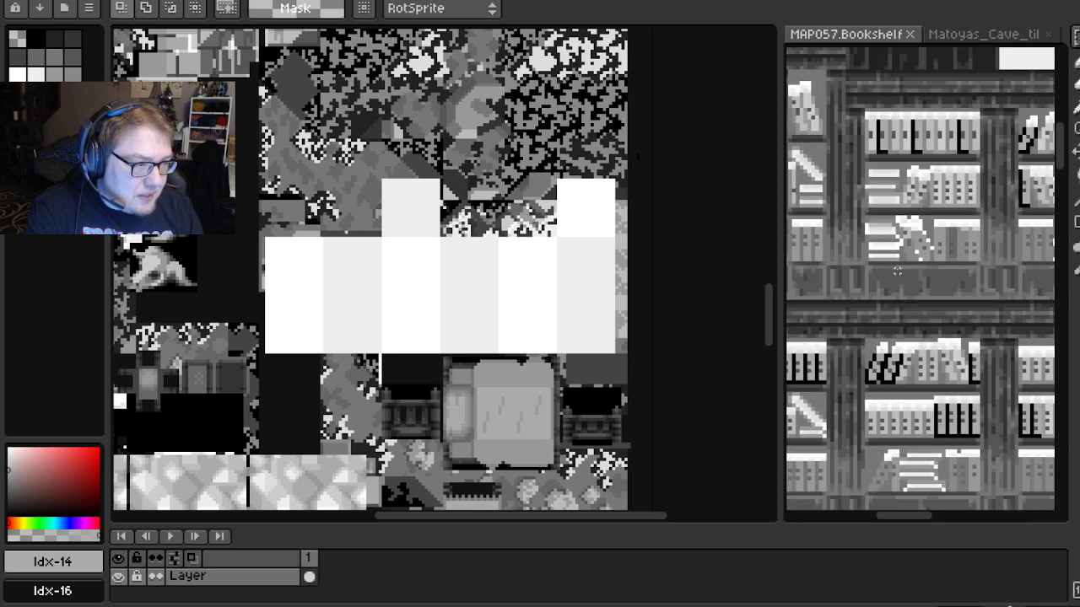
{"action": "left_click_drag", "start_coordinate": [884, 224], "coordinate": [878, 267]}
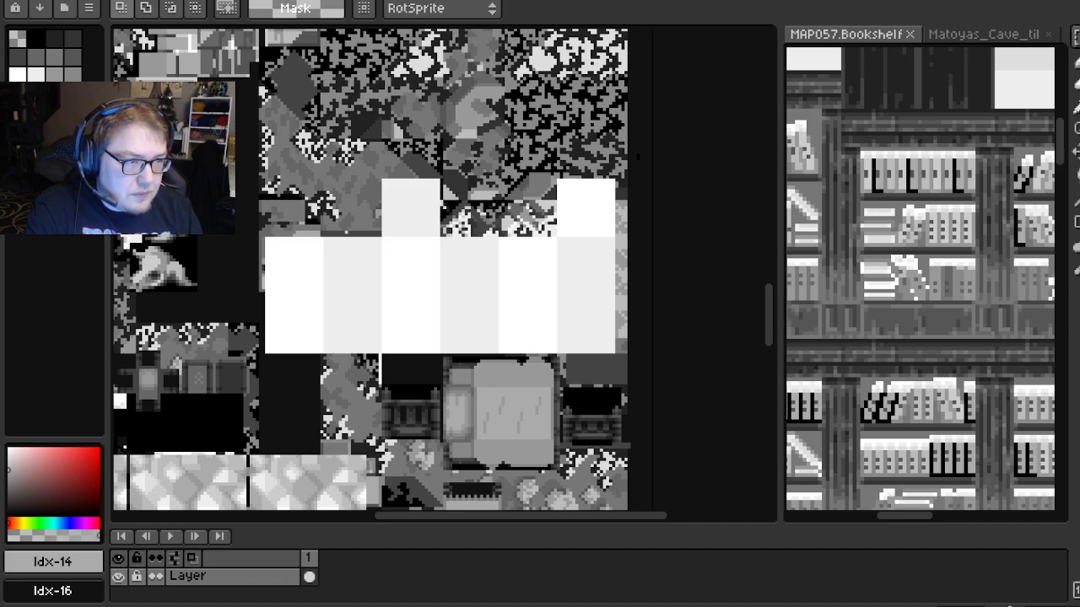
{"action": "left_click_drag", "start_coordinate": [490, 200], "coordinate": [464, 192]}
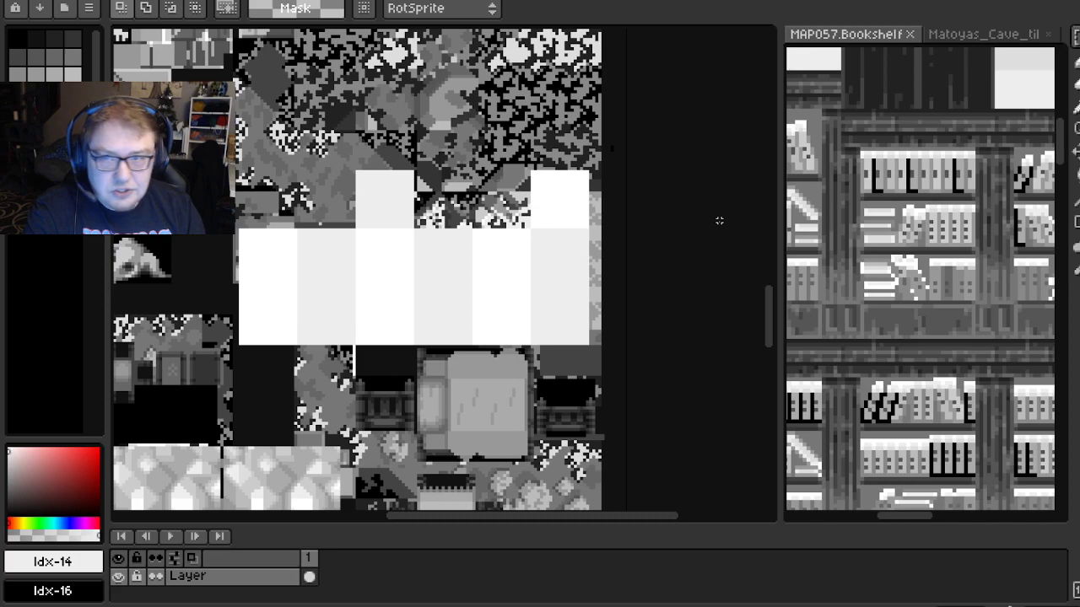
{"action": "scroll", "coordinate": [864, 184], "scroll_direction": "up", "scroll_amount": 2}
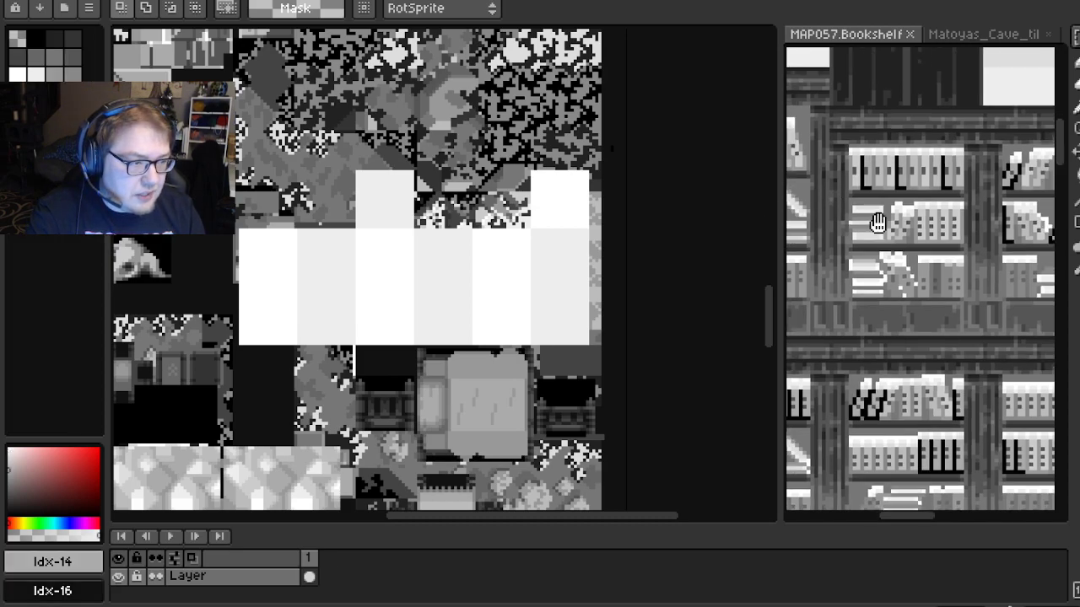
{"action": "scroll", "coordinate": [864, 183], "scroll_direction": "up", "scroll_amount": 1}
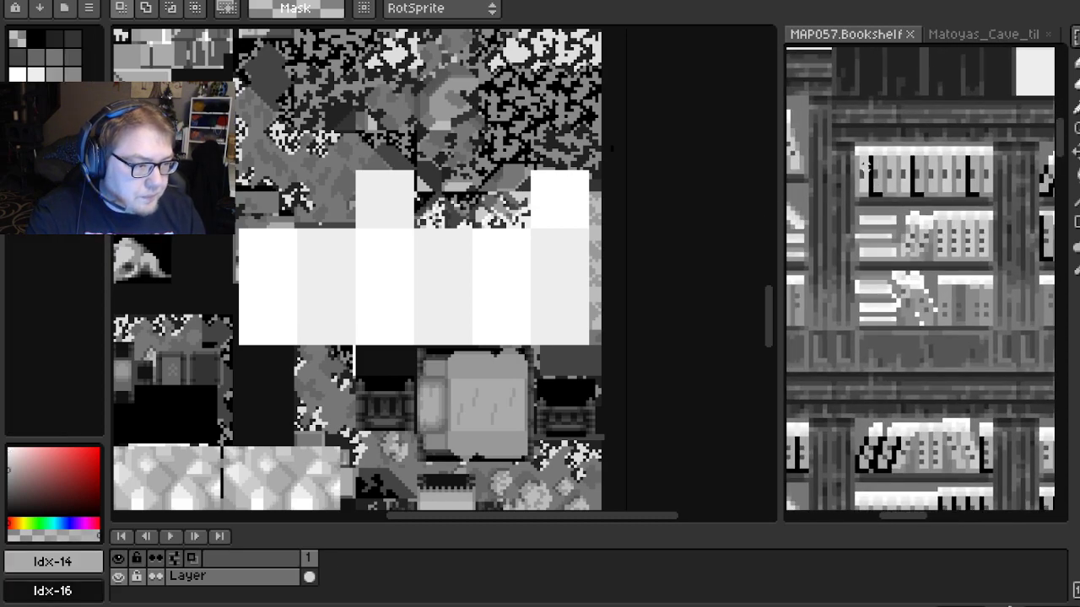
{"action": "scroll", "coordinate": [847, 140], "scroll_direction": "up", "scroll_amount": 2}
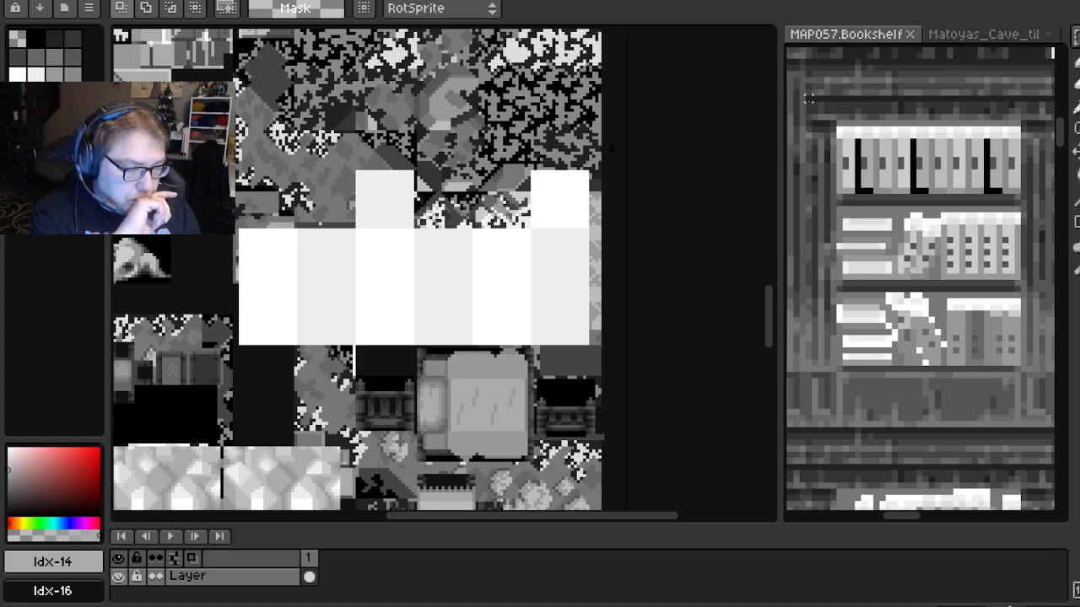
Select a shelf section with three rows of books on the bookshelf texture, and a narrow full-height strip in the sheet's first white column
{"action": "left_click_drag", "start_coordinate": [809, 98], "coordinate": [990, 402]}
{"action": "left_click_drag", "start_coordinate": [936, 342], "coordinate": [973, 299]}
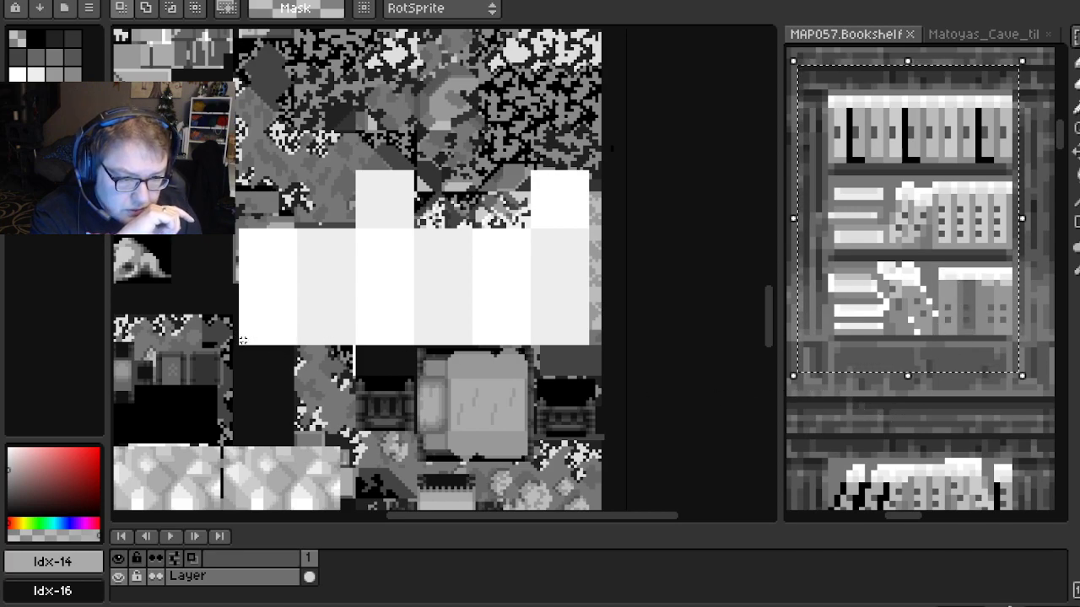
{"action": "left_click_drag", "start_coordinate": [243, 341], "coordinate": [253, 225]}
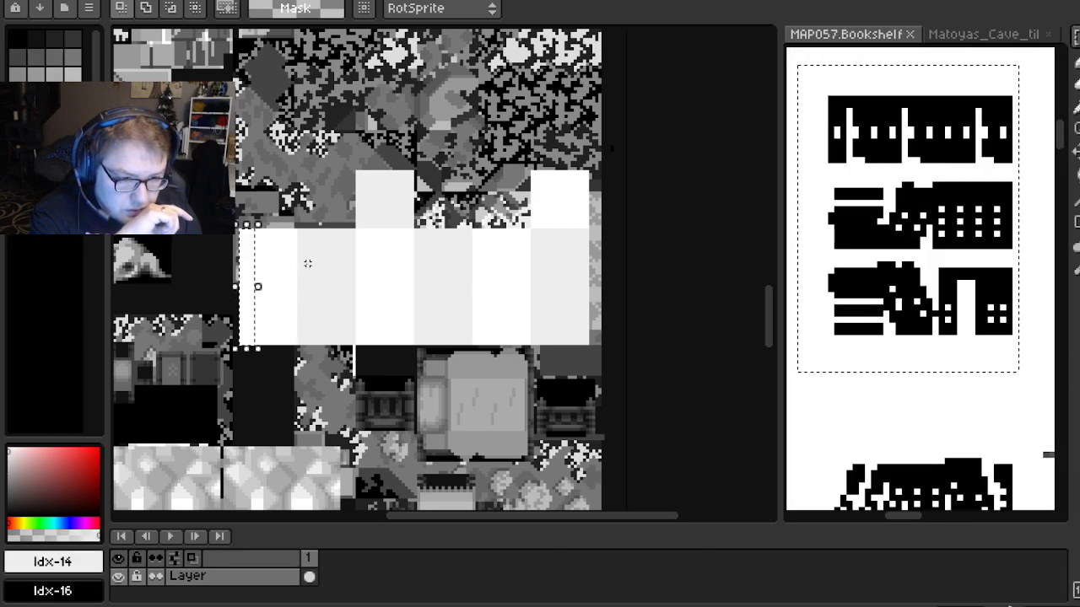
Select a block of the MAP057 bookshelf spanning one shelf unit from its top board down to the third row of books
{"action": "left_click", "coordinate": [894, 395]}
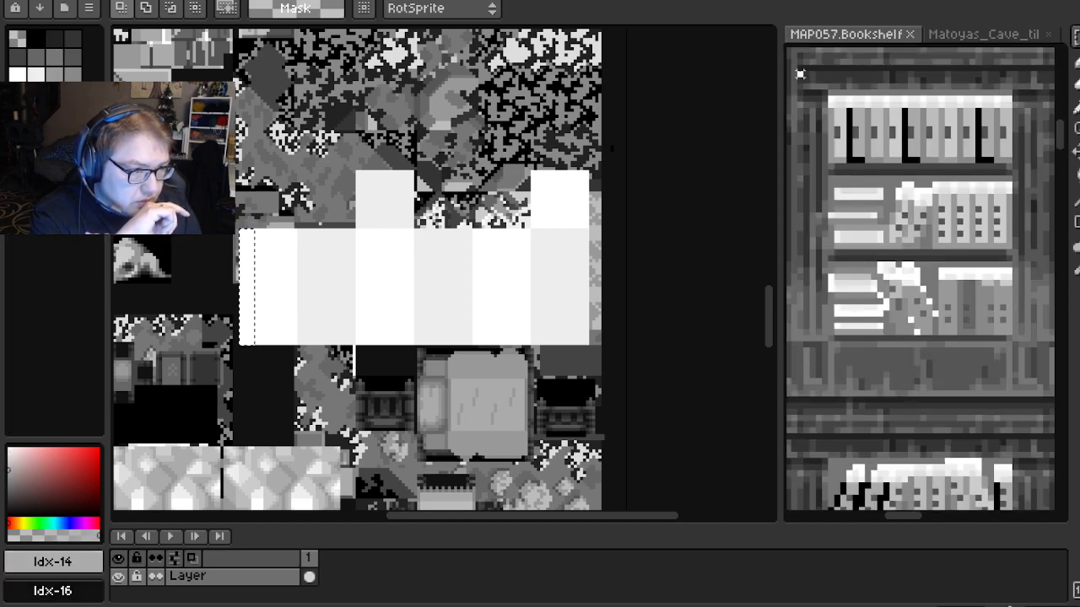
{"action": "left_click_drag", "start_coordinate": [903, 327], "coordinate": [1018, 302]}
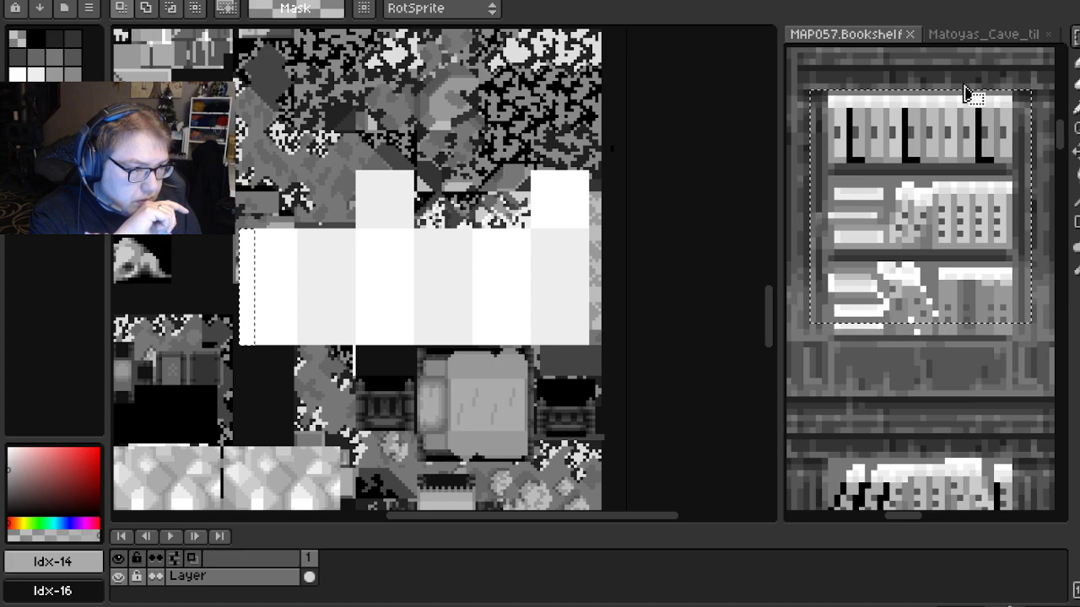
{"action": "left_click_drag", "start_coordinate": [968, 84], "coordinate": [974, 79]}
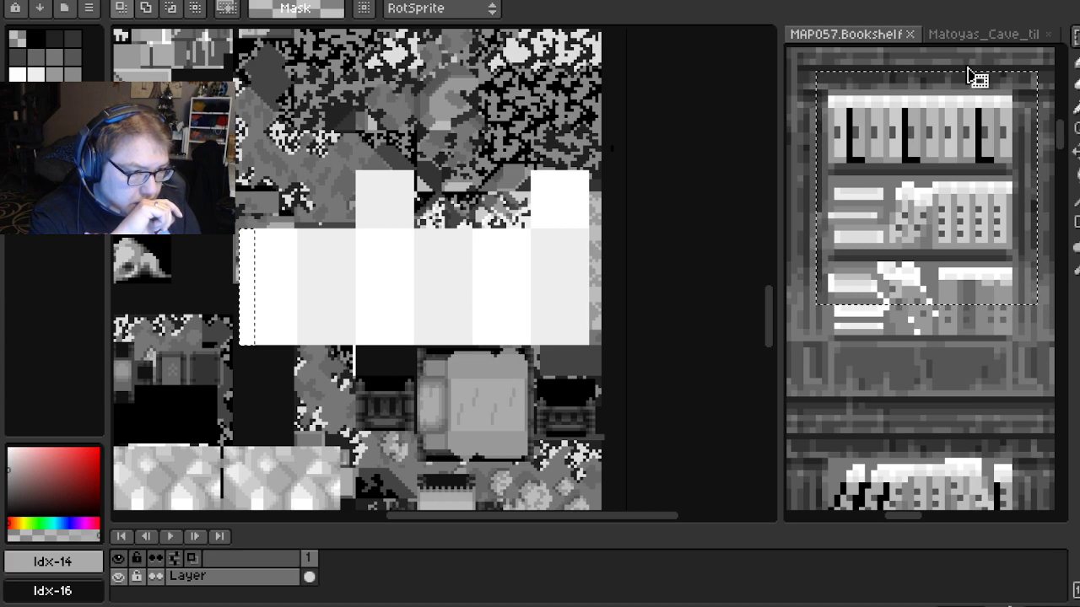
{"action": "key", "text": "Up"}
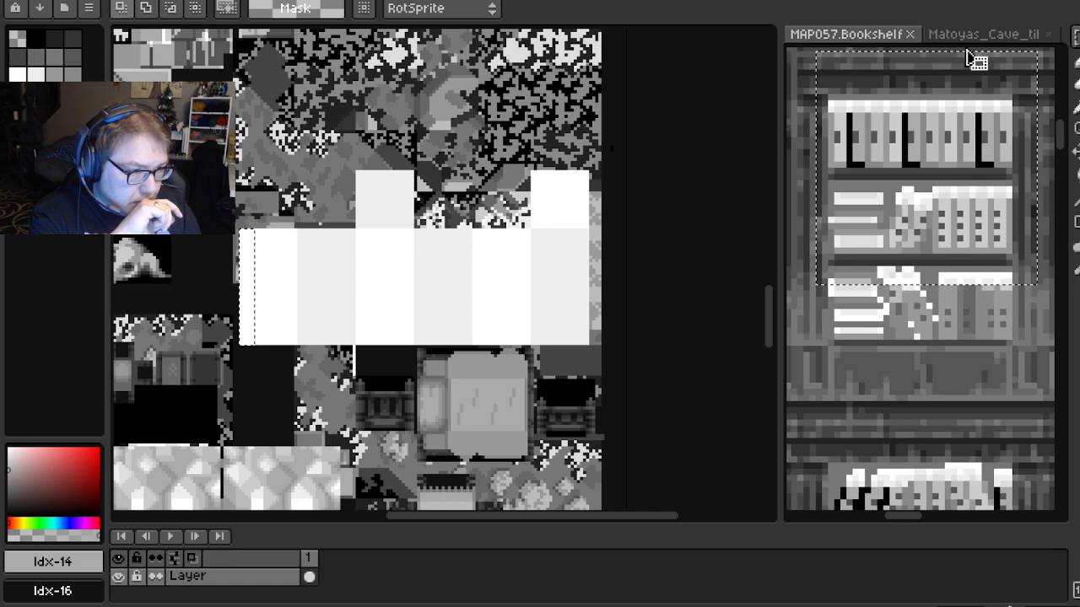
{"action": "scroll", "coordinate": [970, 58], "scroll_direction": "up", "scroll_amount": 2}
{"action": "left_click_drag", "start_coordinate": [972, 58], "coordinate": [963, 84]}
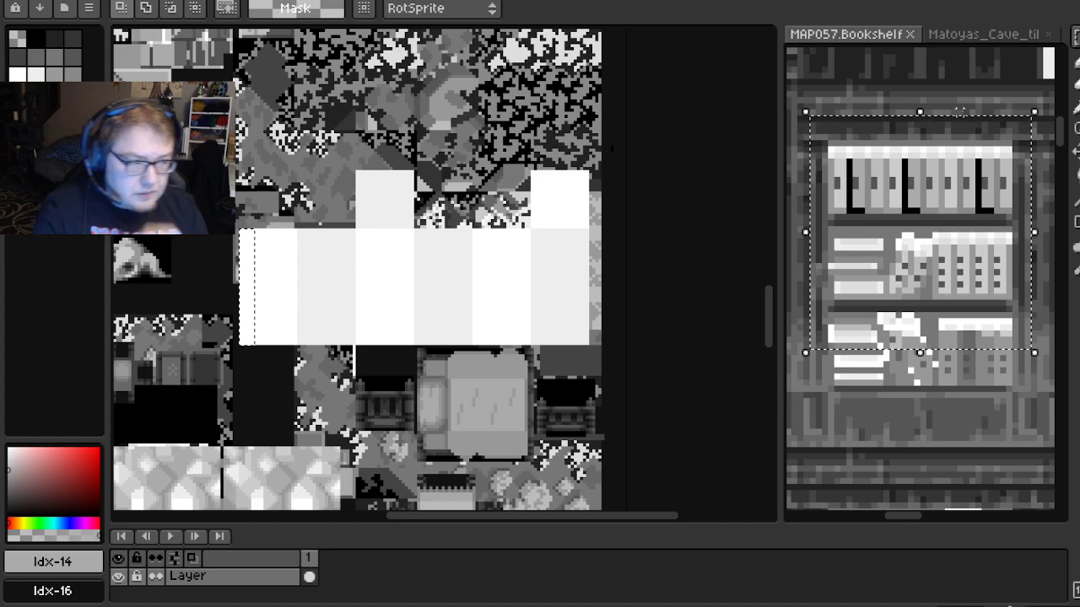
Try to place the copied shelf block over the first two blank columns of the tileset
{"action": "left_click_drag", "start_coordinate": [360, 284], "coordinate": [394, 250]}
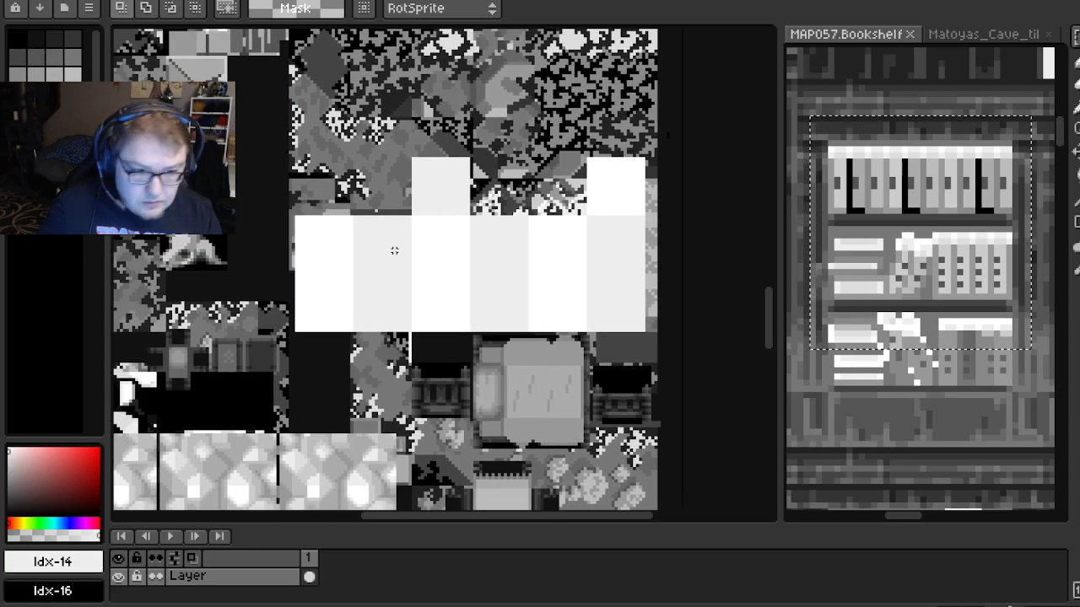
{"action": "key", "text": "ctrl+v"}
{"action": "scroll", "coordinate": [379, 248], "scroll_direction": "up", "scroll_amount": 1}
{"action": "scroll", "coordinate": [332, 258], "scroll_direction": "down", "scroll_amount": 1}
{"action": "left_click_drag", "start_coordinate": [197, 283], "coordinate": [352, 287]}
{"action": "scroll", "coordinate": [352, 288], "scroll_direction": "up", "scroll_amount": 2}
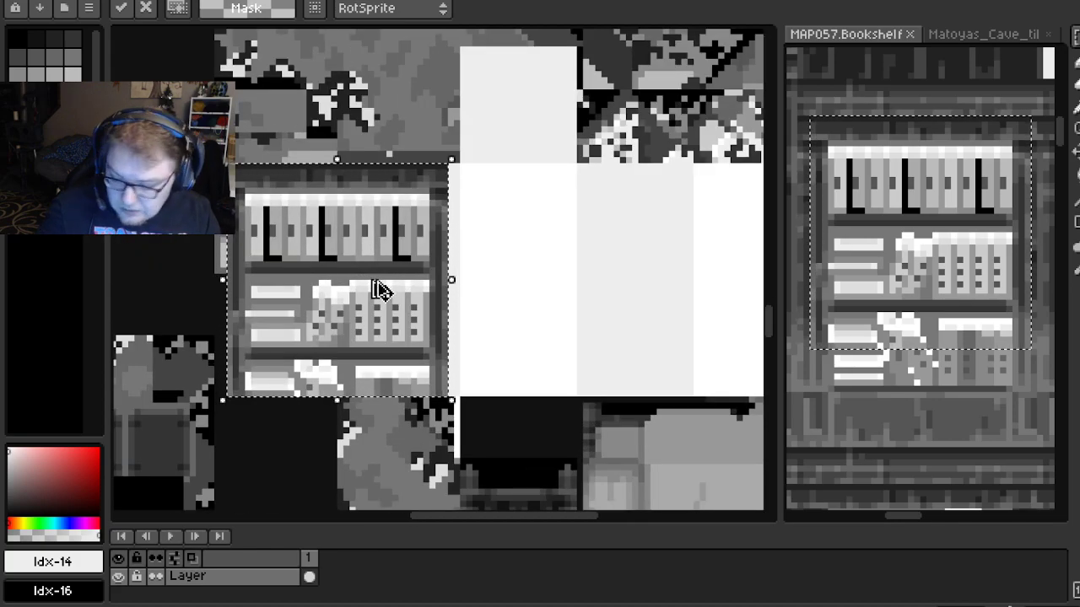
{"action": "key", "text": "Escape"}
Widen the shelf block's selection by a narrow full-height strip into the adjoining wooden upright
{"action": "scroll", "coordinate": [936, 229], "scroll_direction": "up", "scroll_amount": 3}
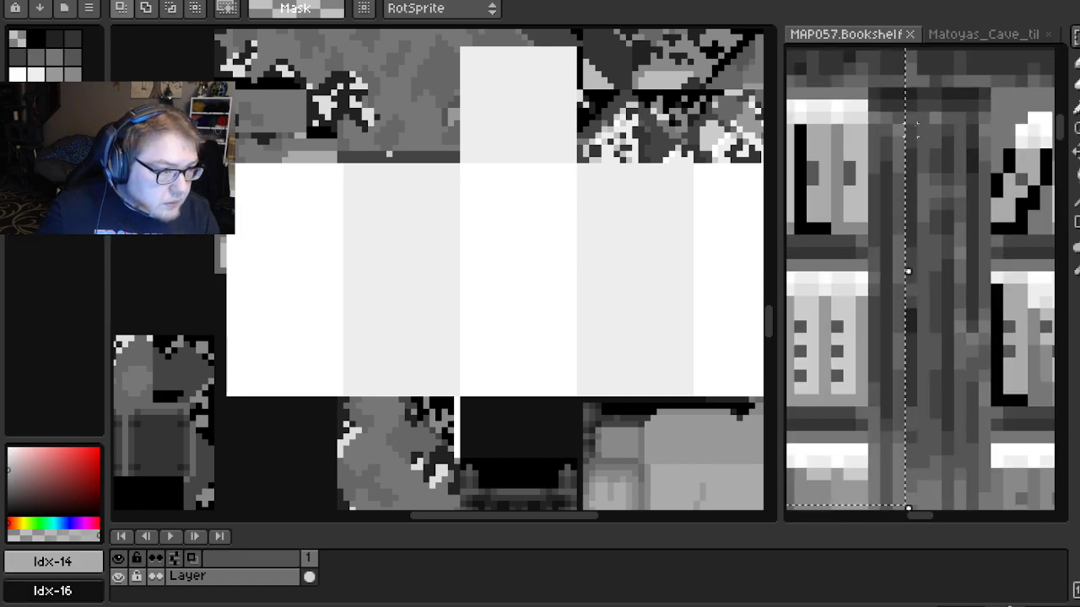
{"action": "scroll", "coordinate": [919, 139], "scroll_direction": "down", "scroll_amount": 1}
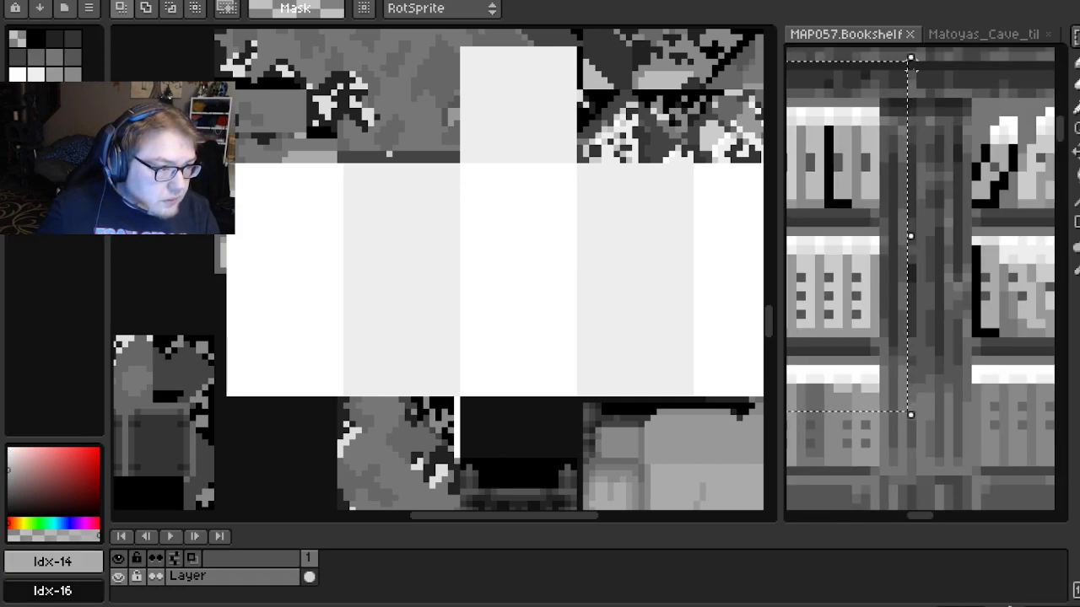
{"action": "left_click_drag", "start_coordinate": [911, 63], "coordinate": [911, 439]}
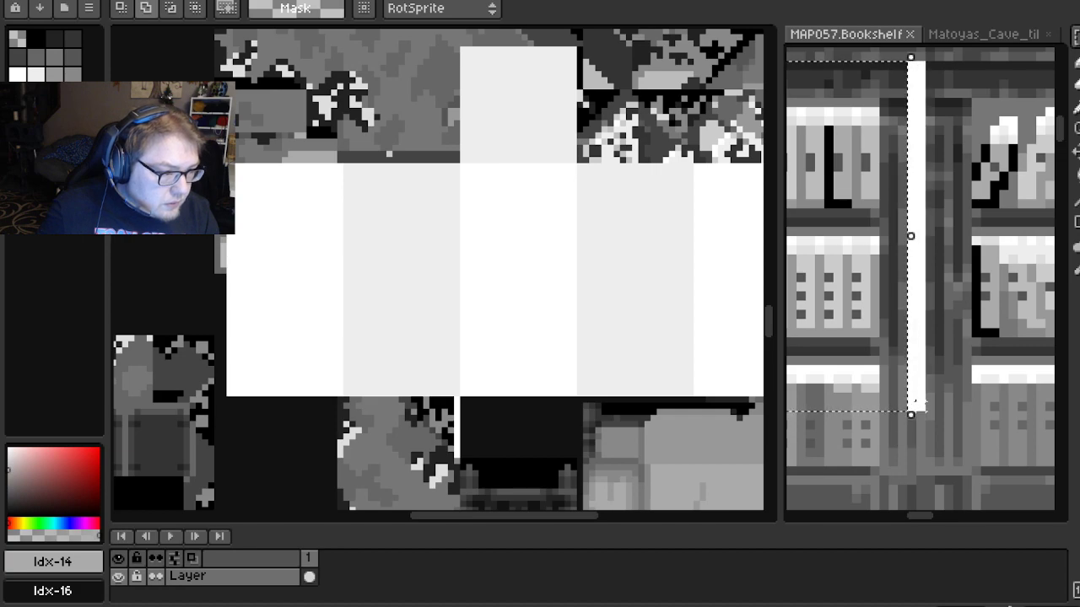
{"action": "key", "text": "ctrl+z"}
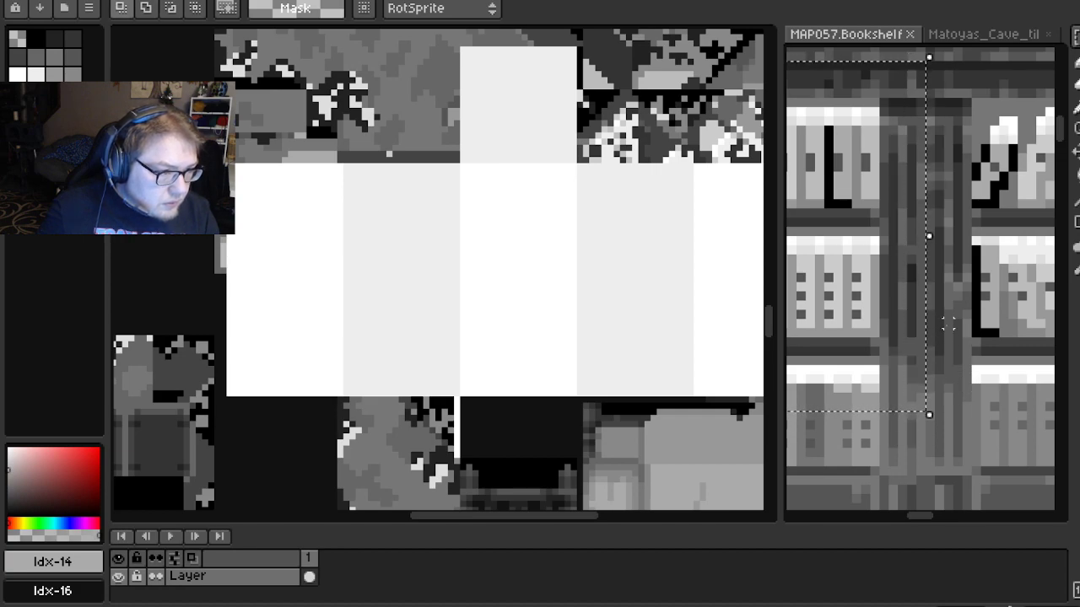
{"action": "scroll", "coordinate": [937, 312], "scroll_direction": "down", "scroll_amount": 2}
{"action": "scroll", "coordinate": [987, 261], "scroll_direction": "down", "scroll_amount": 1}
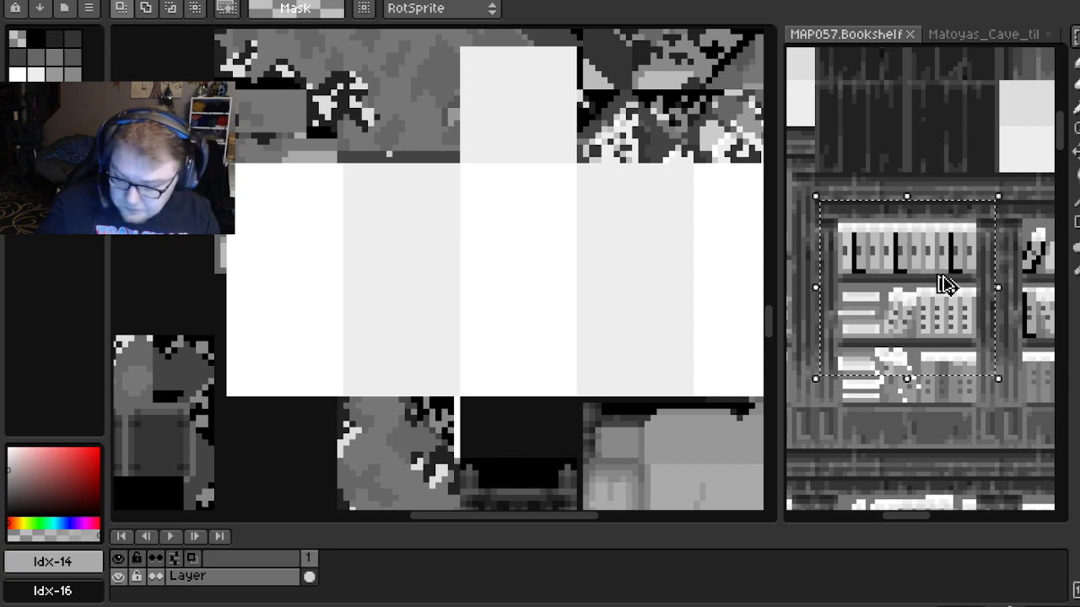
Paste the widened shelf block into the tileset, aligned to fill the first two blank columns
{"action": "key", "text": "ctrl+v"}
{"action": "mouse_move", "coordinate": [349, 303]}
{"action": "left_mouse_down"}
{"action": "mouse_move", "coordinate": [331, 328]}
{"action": "mouse_move", "coordinate": [345, 323]}
{"action": "left_mouse_up"}
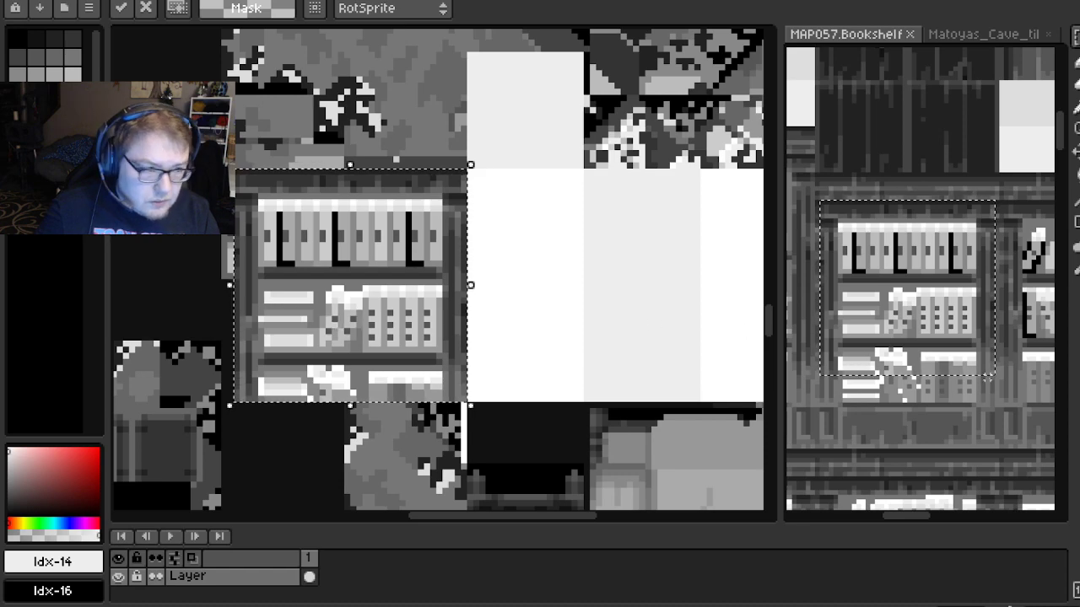
{"action": "left_click", "coordinate": [930, 361]}
Reduce the reference selection to a thin full-width strip on the plain base panel below the third row of books
{"action": "scroll", "coordinate": [930, 361], "scroll_direction": "up", "scroll_amount": 2}
{"action": "scroll", "coordinate": [935, 258], "scroll_direction": "down", "scroll_amount": 2}
{"action": "scroll", "coordinate": [896, 280], "scroll_direction": "up", "scroll_amount": 2}
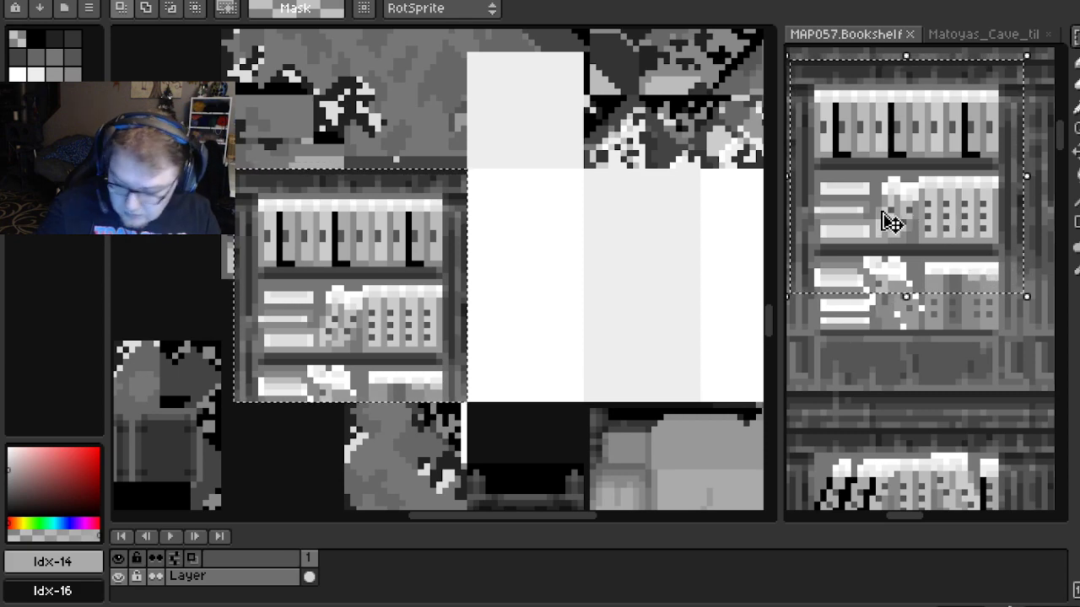
{"action": "left_click_drag", "start_coordinate": [885, 222], "coordinate": [908, 246]}
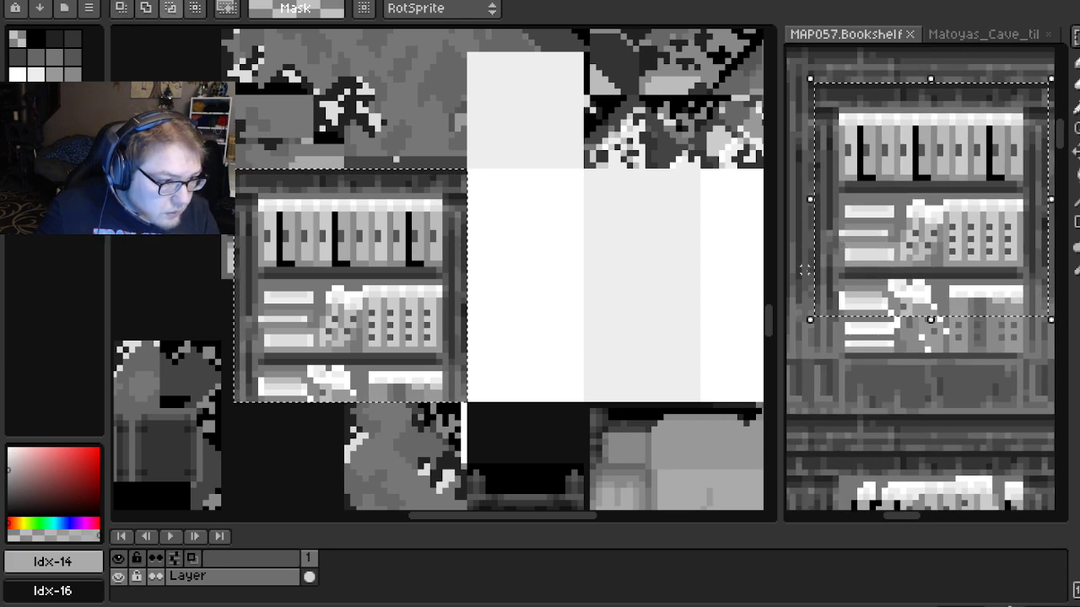
{"action": "left_click_drag", "start_coordinate": [803, 272], "coordinate": [1048, 82]}
{"action": "left_click_drag", "start_coordinate": [975, 315], "coordinate": [939, 253]}
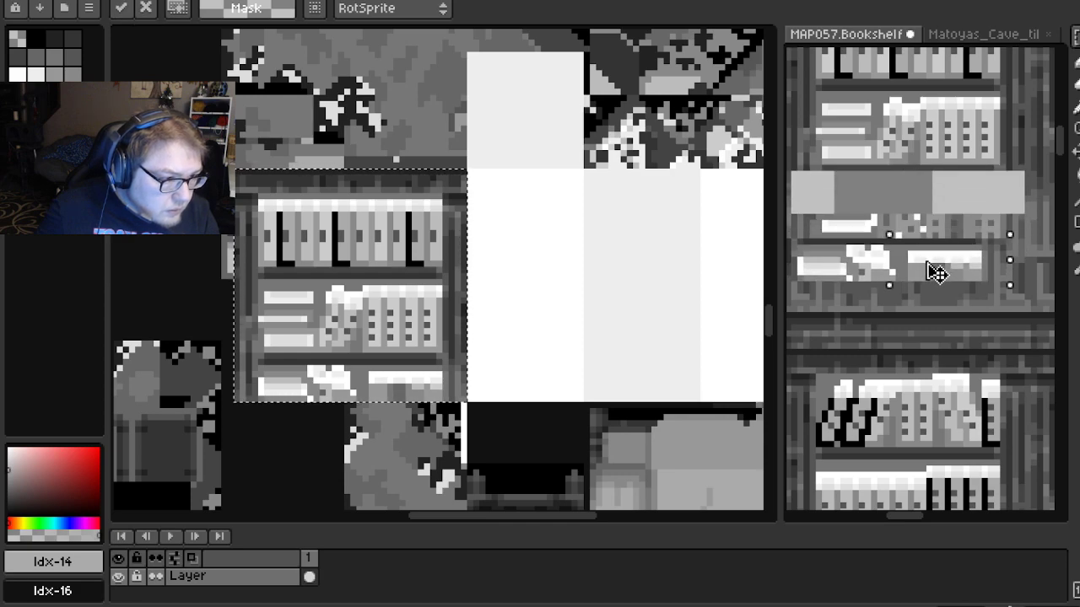
{"action": "key", "text": "ctrl+z"}
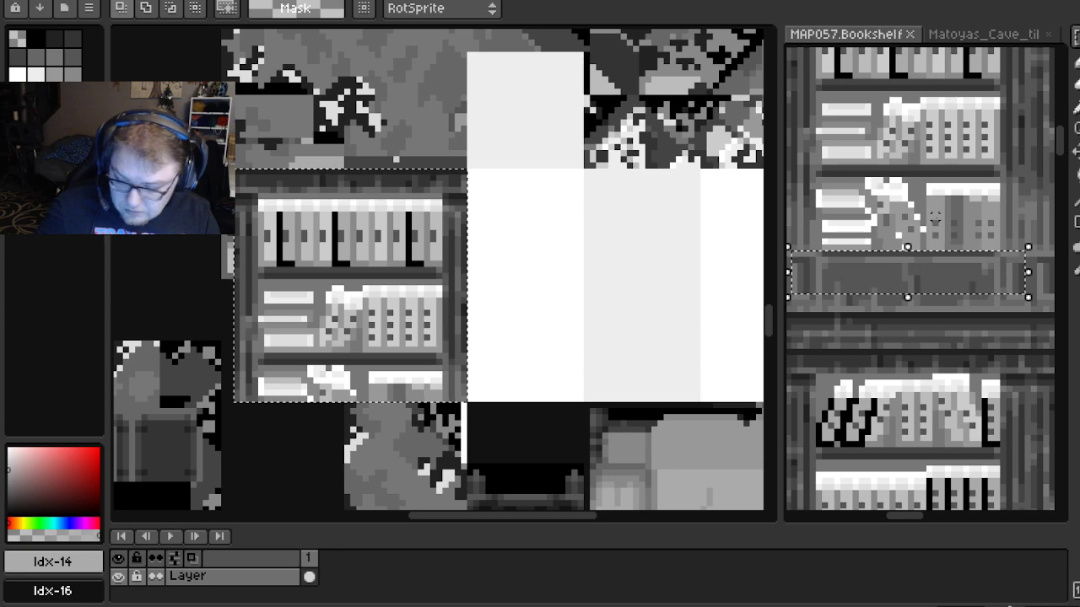
Try to place the copied base panel over the bottom of the pasted bookshelf
{"action": "left_click", "coordinate": [358, 376]}
{"action": "left_click_drag", "start_coordinate": [354, 354], "coordinate": [384, 309]}
{"action": "key", "text": "ctrl+v"}
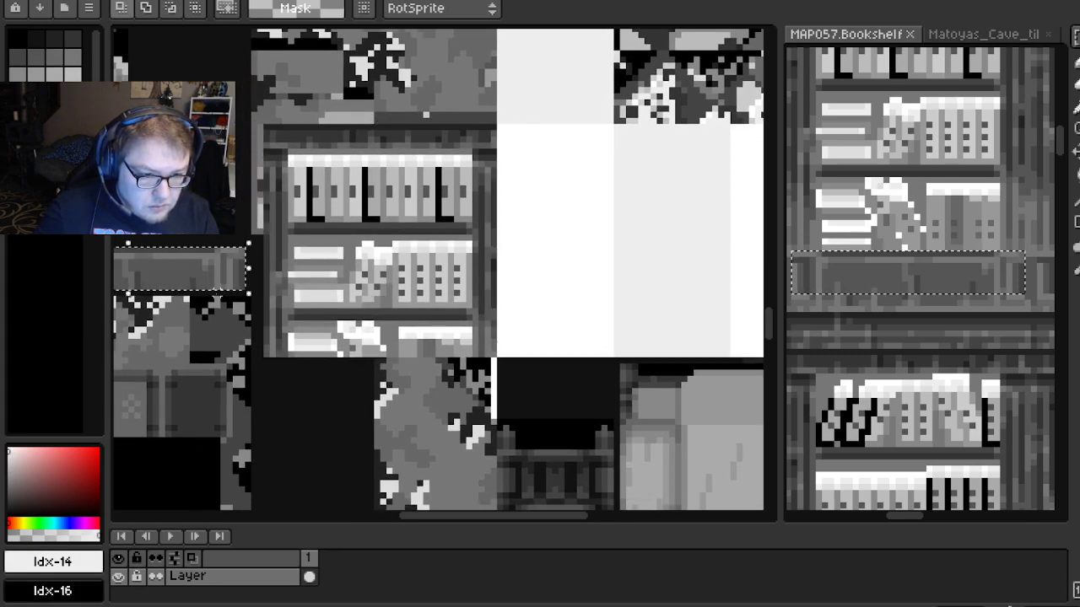
{"action": "left_click_drag", "start_coordinate": [194, 289], "coordinate": [454, 354]}
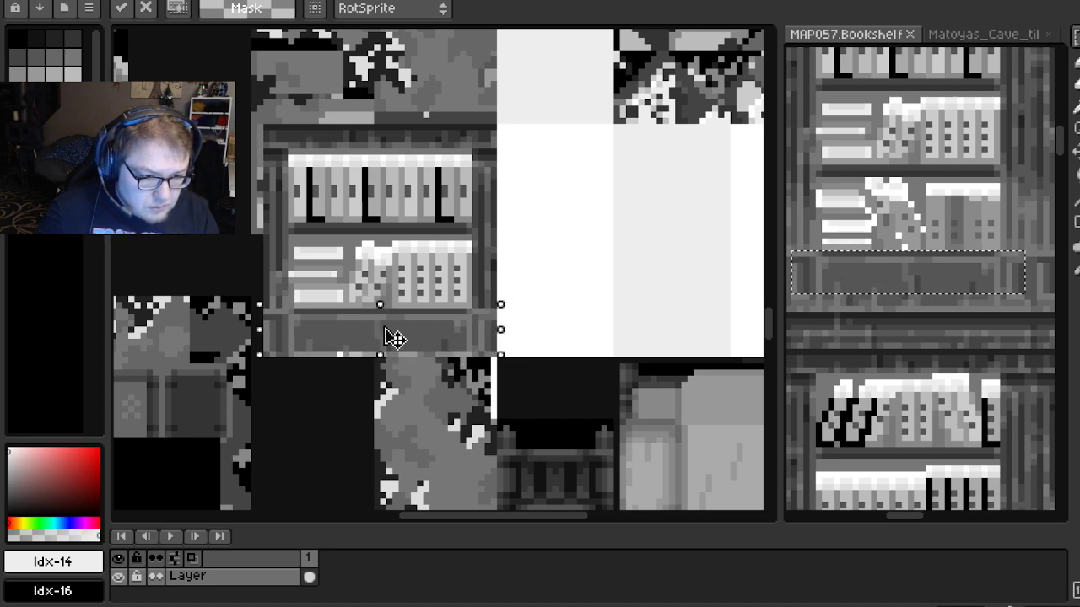
{"action": "key", "text": "Down"}
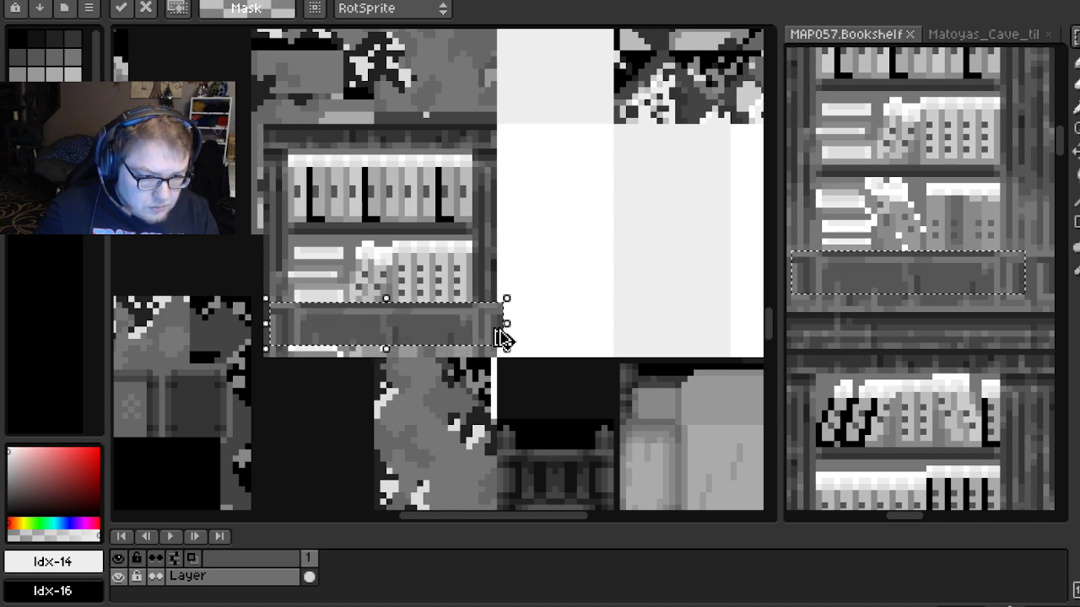
{"action": "key", "text": "ctrl+z"}
{"action": "key", "text": "ctrl+v"}
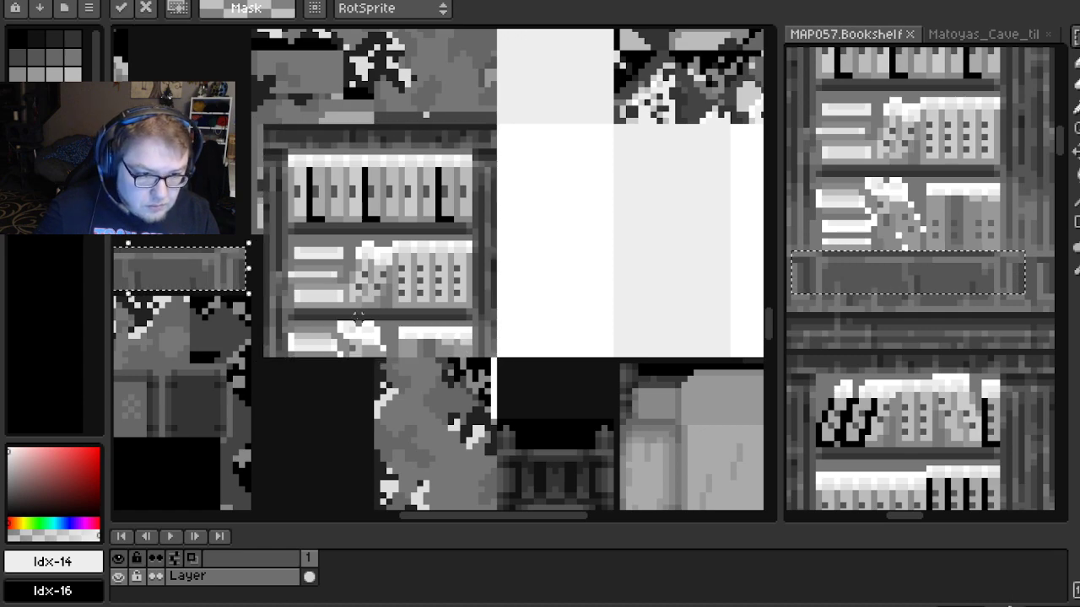
{"action": "left_click_drag", "start_coordinate": [221, 286], "coordinate": [473, 351]}
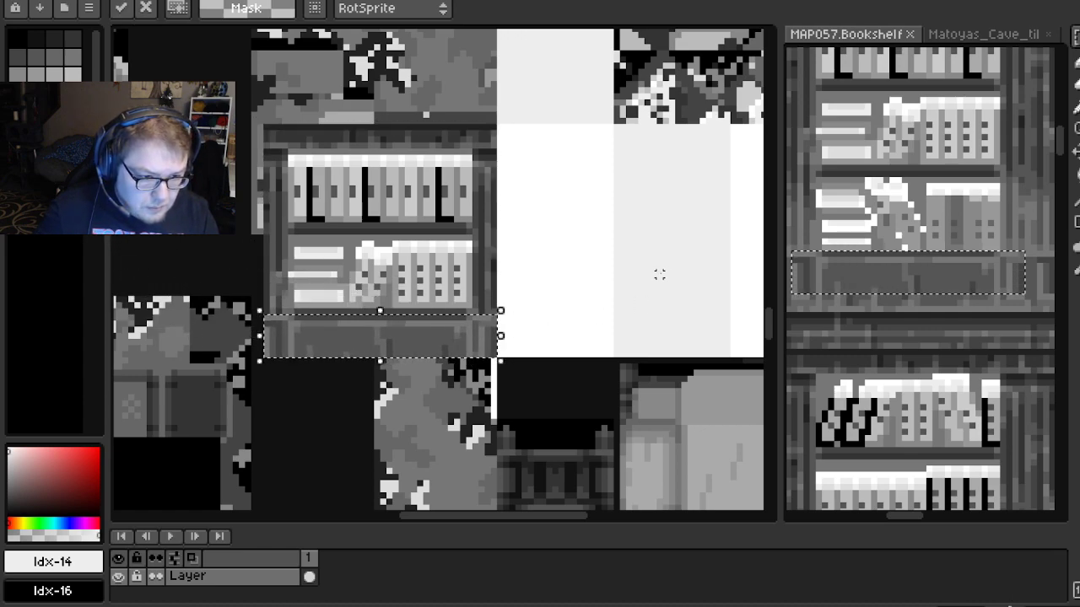
{"action": "left_click_drag", "start_coordinate": [576, 266], "coordinate": [573, 281]}
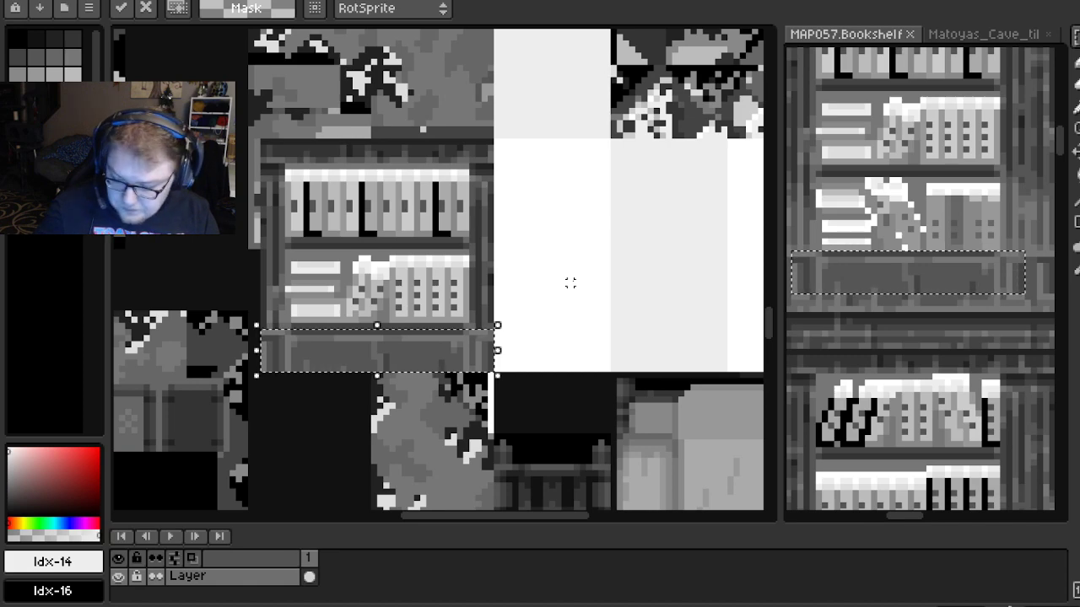
{"action": "key", "text": "Escape"}
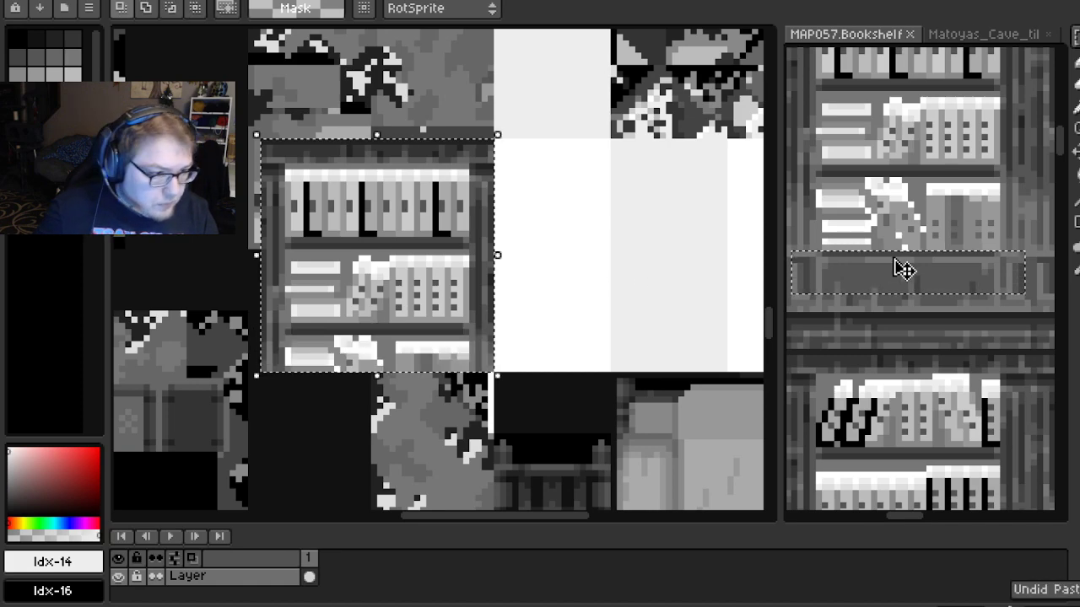
Shift the base panel's selection slightly lower on the MAP057 reference texture
{"action": "left_click", "coordinate": [934, 300]}
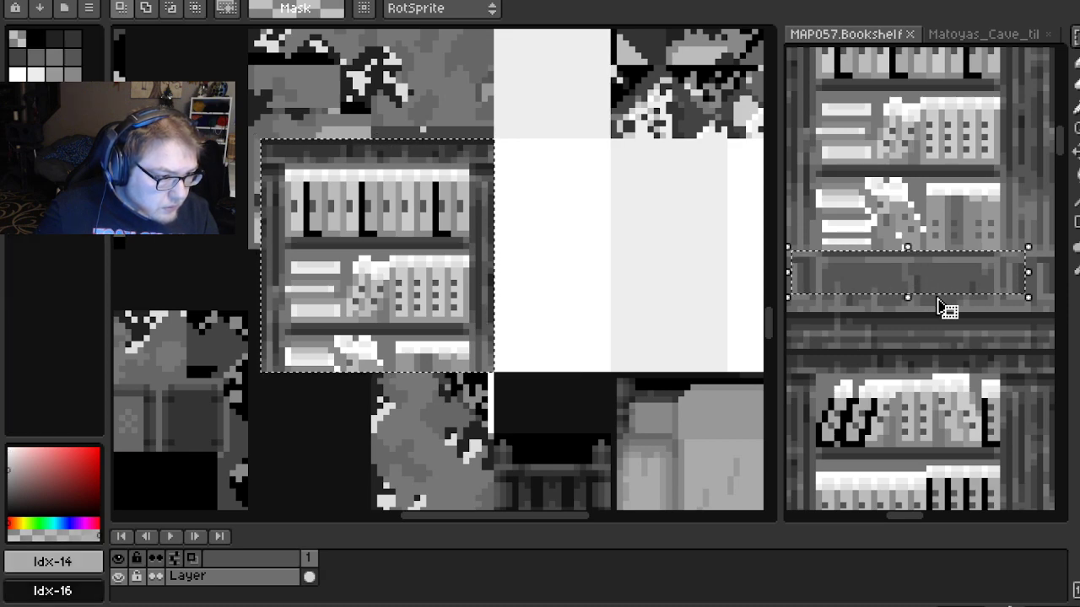
{"action": "key", "text": "ctrl+z"}
{"action": "left_click", "coordinate": [943, 312]}
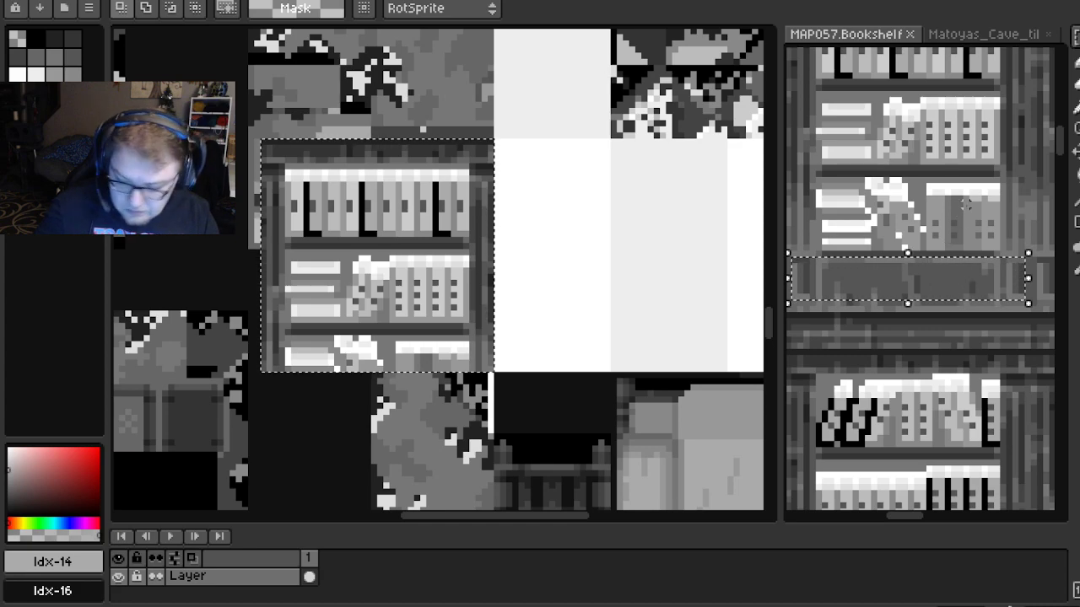
Paste the reselected base panel over the cut-off third row of books, flush with the pasted bookshelf's lower edge
{"action": "left_click", "coordinate": [405, 289]}
{"action": "key", "text": "ctrl+v"}
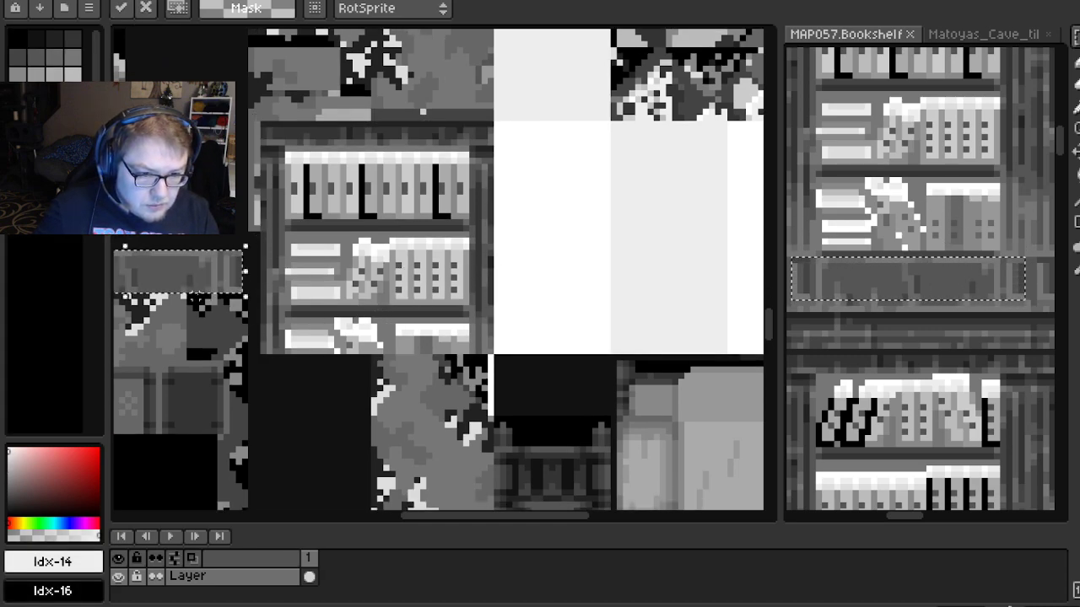
{"action": "left_click_drag", "start_coordinate": [200, 287], "coordinate": [448, 343]}
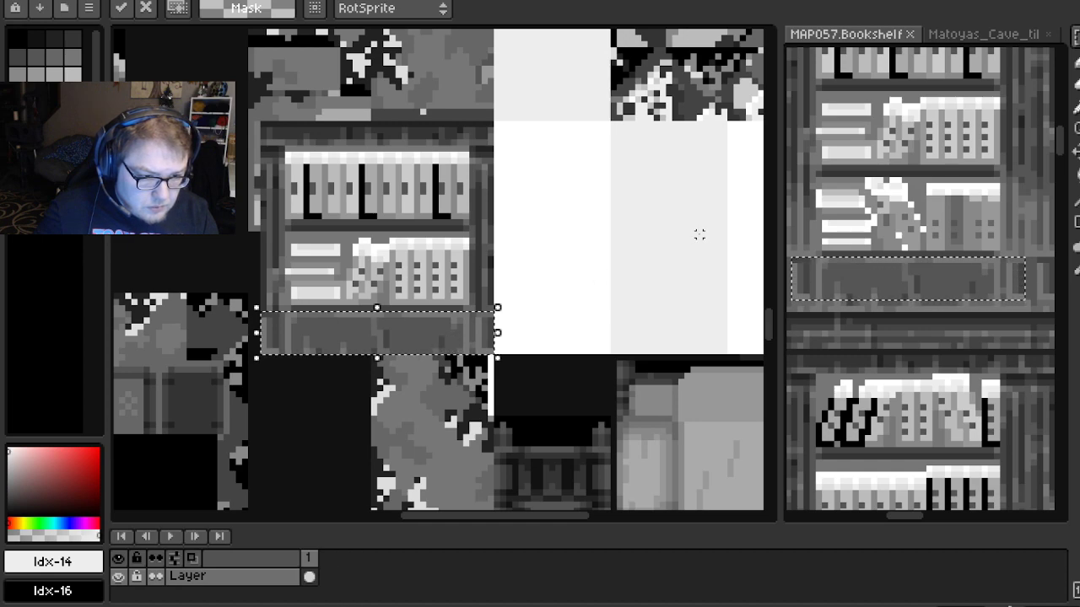
{"action": "left_click", "coordinate": [601, 259]}
Examine the pasted two-row bookshelf and compare its shelves and base with the MAP057 reference
{"action": "scroll", "coordinate": [509, 265], "scroll_direction": "down", "scroll_amount": 2}
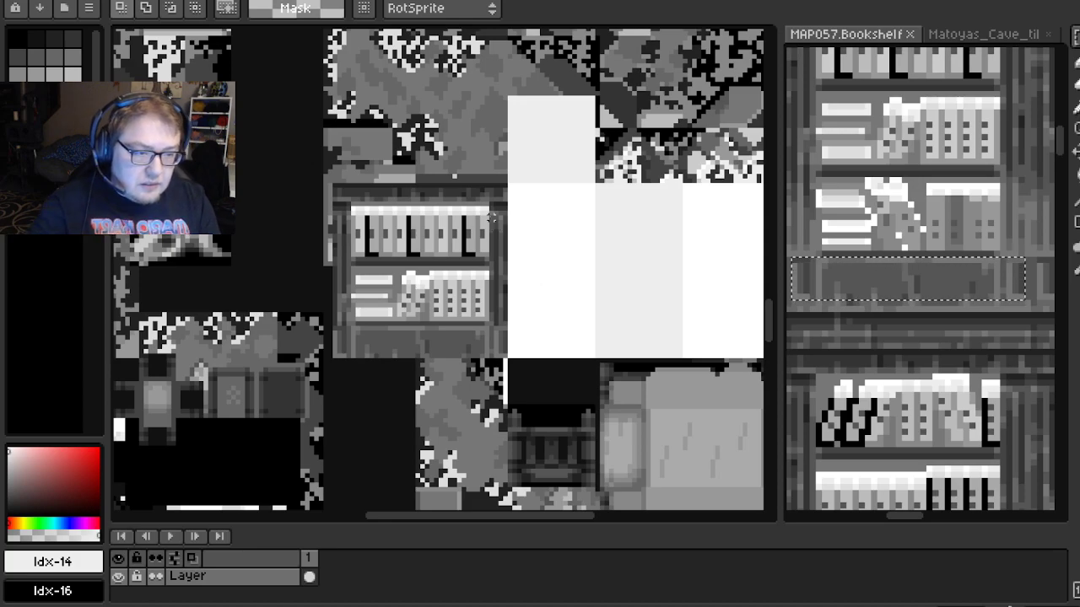
{"action": "scroll", "coordinate": [498, 227], "scroll_direction": "up", "scroll_amount": 2}
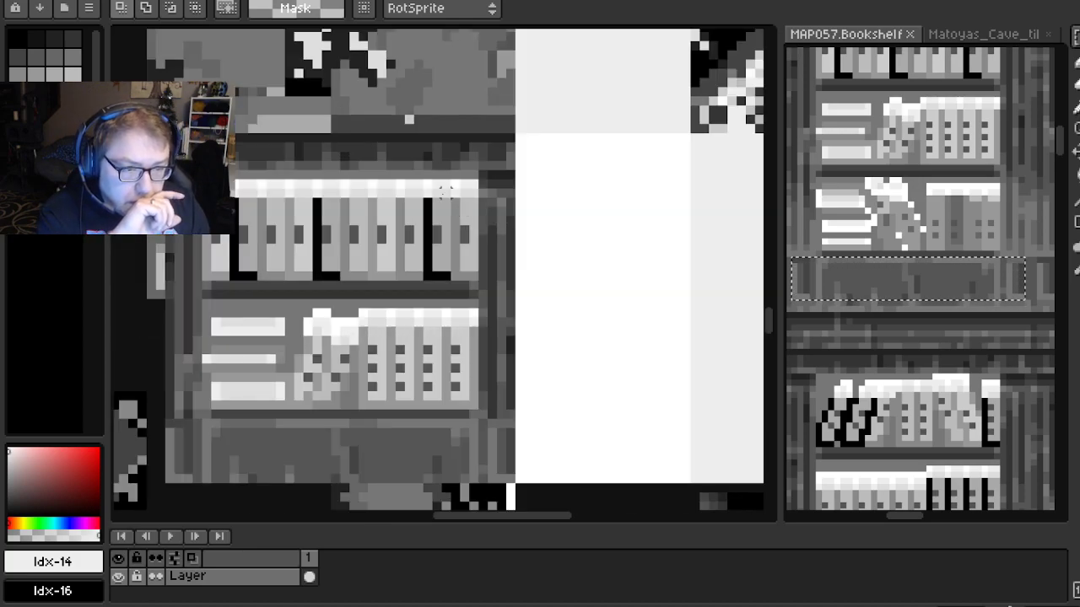
{"action": "scroll", "coordinate": [444, 193], "scroll_direction": "down", "scroll_amount": 2}
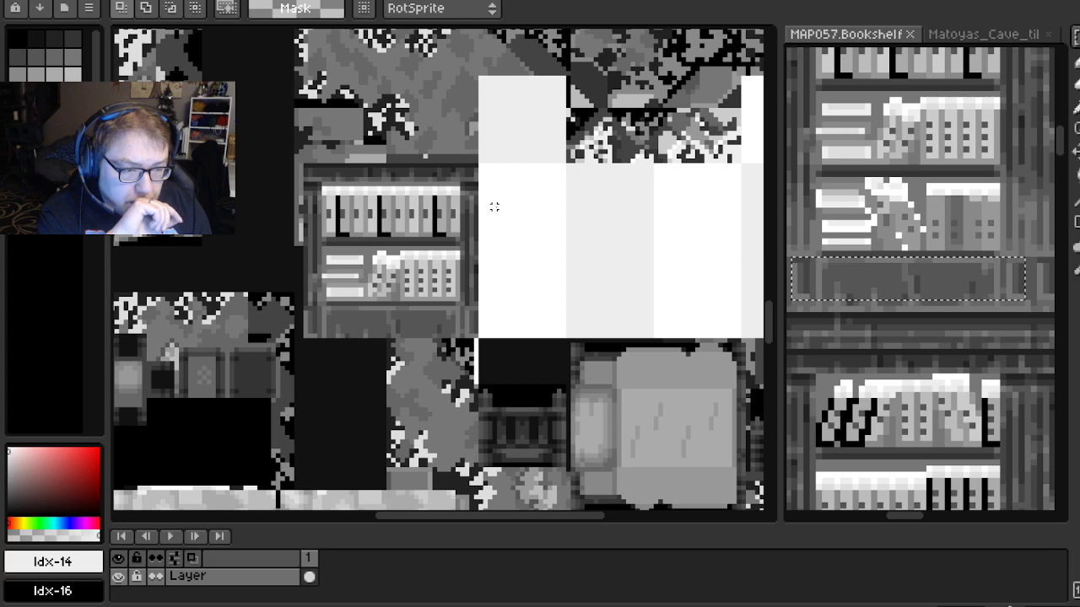
{"action": "scroll", "coordinate": [495, 206], "scroll_direction": "up", "scroll_amount": 1}
{"action": "scroll", "coordinate": [848, 181], "scroll_direction": "down", "scroll_amount": 2}
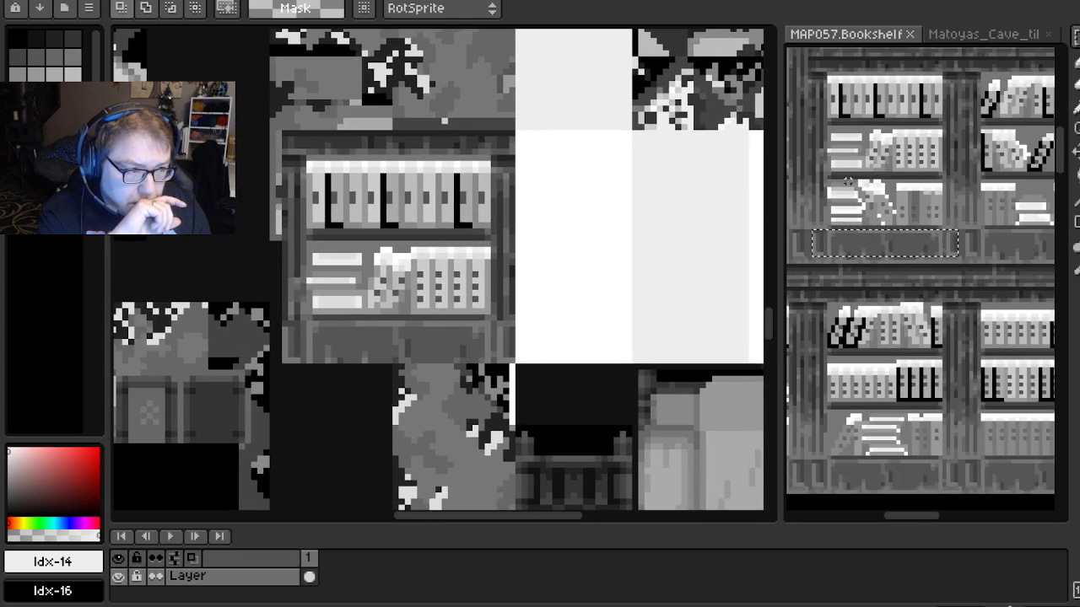
{"action": "left_click_drag", "start_coordinate": [898, 161], "coordinate": [915, 182]}
{"action": "left_click_drag", "start_coordinate": [420, 220], "coordinate": [436, 234]}
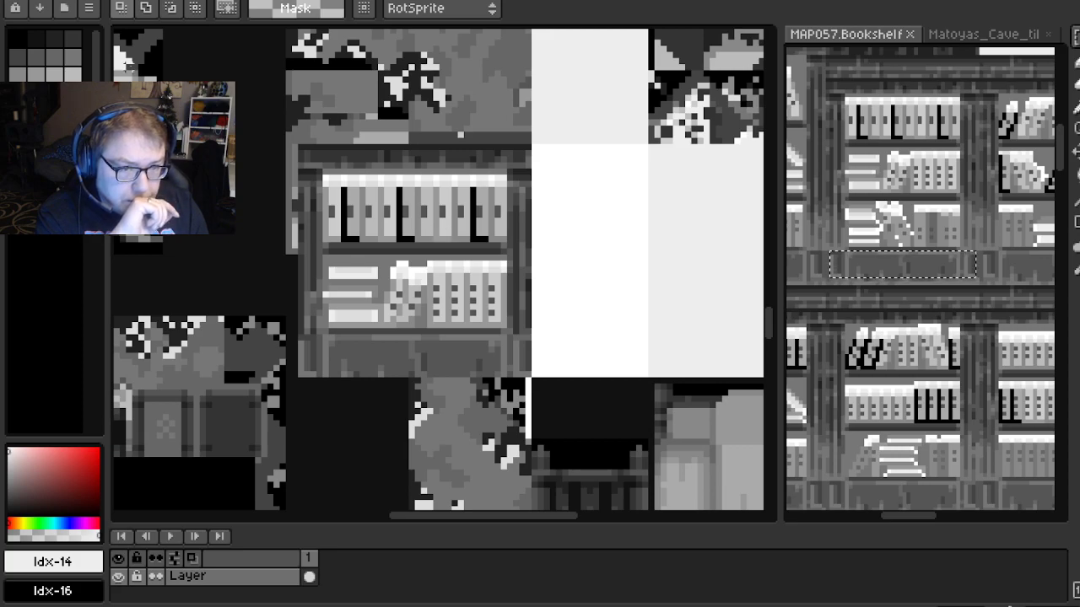
{"action": "left_click_drag", "start_coordinate": [528, 198], "coordinate": [444, 215]}
{"action": "scroll", "coordinate": [935, 213], "scroll_direction": "down", "scroll_amount": 2}
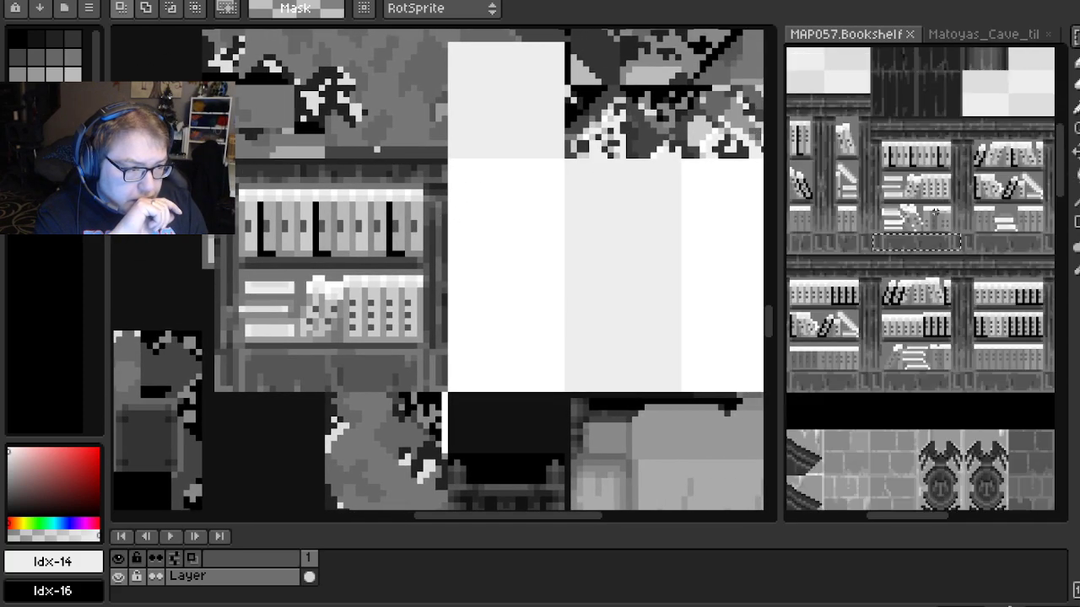
Browse the MAP057 reference texture for a piece that suits the blank column beside the pasted bookshelf, examining the panelled wall section
{"action": "scroll", "coordinate": [920, 246], "scroll_direction": "down", "scroll_amount": 2}
{"action": "left_click_drag", "start_coordinate": [919, 250], "coordinate": [908, 108]}
{"action": "scroll", "coordinate": [923, 342], "scroll_direction": "up", "scroll_amount": 2}
{"action": "left_click_drag", "start_coordinate": [981, 304], "coordinate": [945, 330]}
{"action": "scroll", "coordinate": [945, 330], "scroll_direction": "up", "scroll_amount": 1}
{"action": "left_click_drag", "start_coordinate": [969, 247], "coordinate": [884, 323]}
{"action": "left_click_drag", "start_coordinate": [925, 248], "coordinate": [846, 320]}
{"action": "scroll", "coordinate": [901, 284], "scroll_direction": "down", "scroll_amount": 1}
{"action": "left_click_drag", "start_coordinate": [956, 281], "coordinate": [945, 255]}
{"action": "left_click_drag", "start_coordinate": [876, 319], "coordinate": [956, 329]}
{"action": "left_click_drag", "start_coordinate": [981, 193], "coordinate": [856, 449]}
{"action": "left_click_drag", "start_coordinate": [939, 296], "coordinate": [923, 323]}
{"action": "left_click_drag", "start_coordinate": [878, 380], "coordinate": [908, 233]}
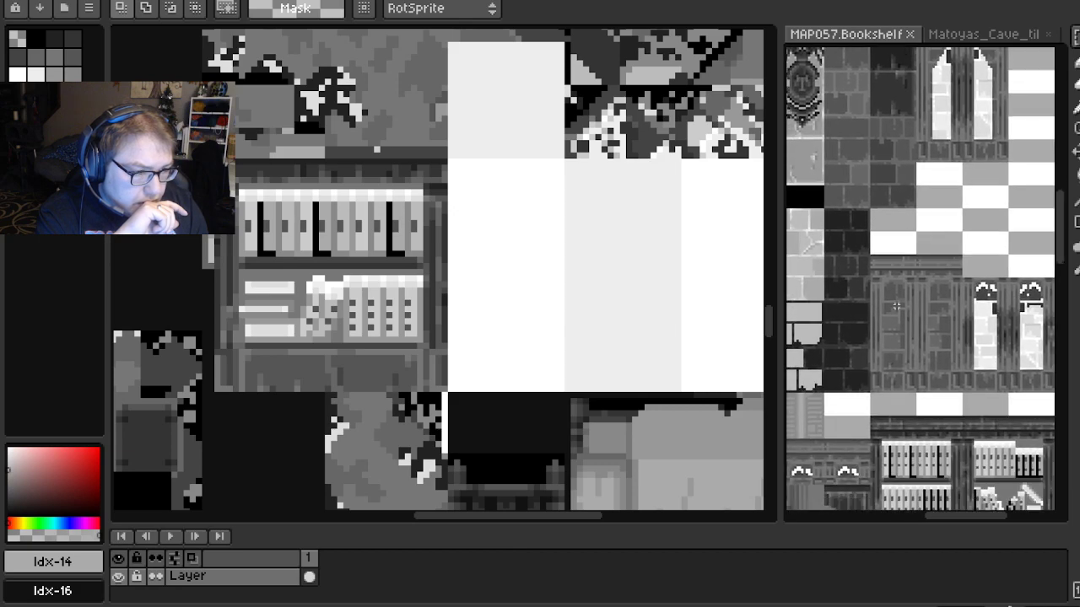
{"action": "scroll", "coordinate": [923, 327], "scroll_direction": "up", "scroll_amount": 1}
{"action": "scroll", "coordinate": [923, 326], "scroll_direction": "up", "scroll_amount": 1}
{"action": "scroll", "coordinate": [923, 332], "scroll_direction": "down", "scroll_amount": 2}
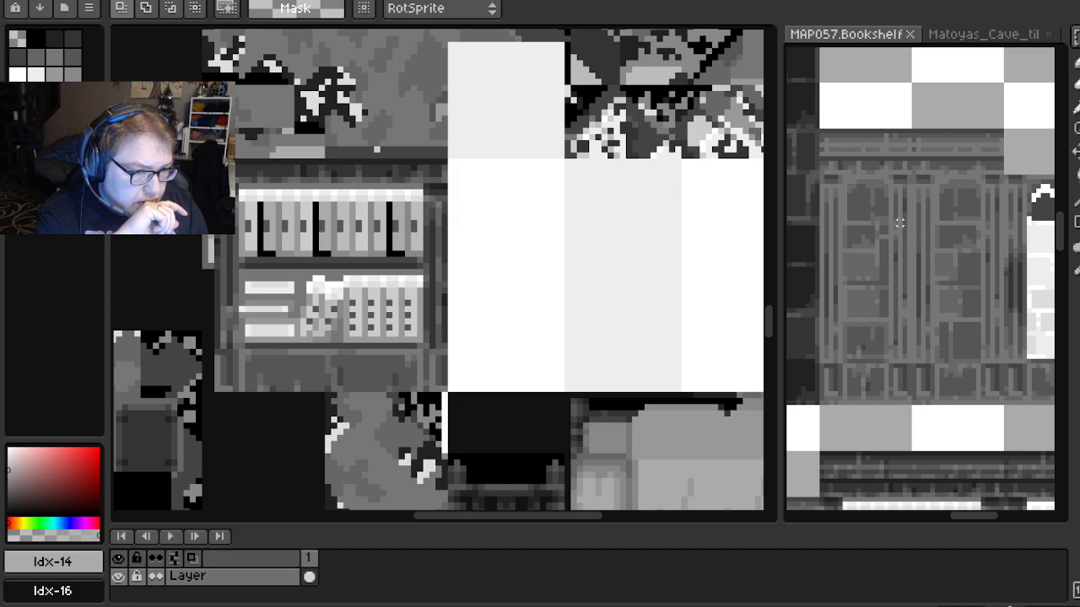
Mark the blank column beside the bookshelf, then select an equally sized piece of the MAP057 panelled wall below its top trim and copy it
{"action": "left_click_drag", "start_coordinate": [530, 242], "coordinate": [448, 254]}
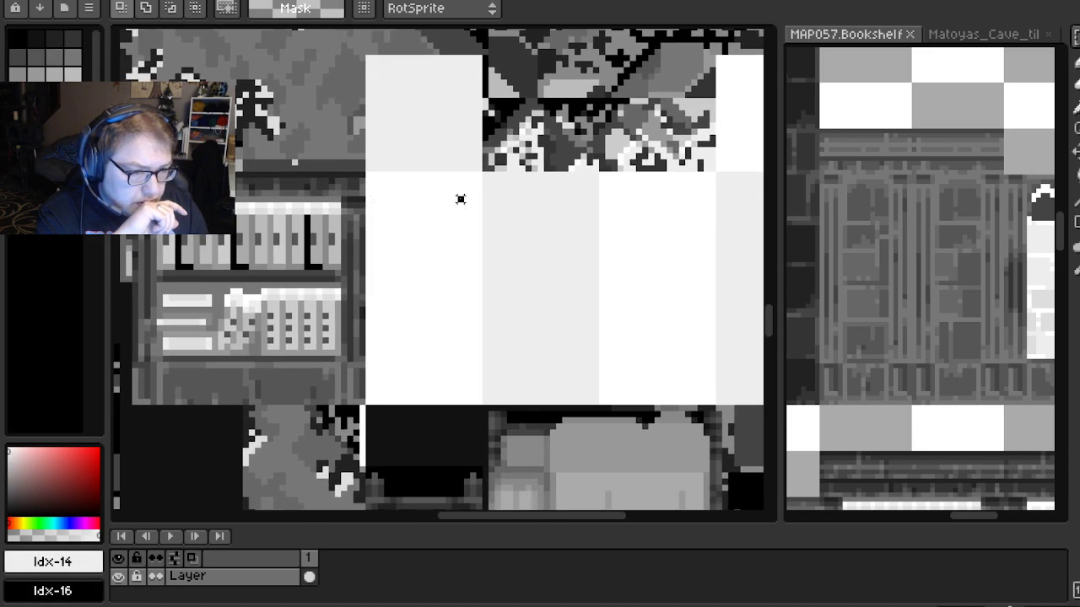
{"action": "left_click_drag", "start_coordinate": [478, 175], "coordinate": [368, 405]}
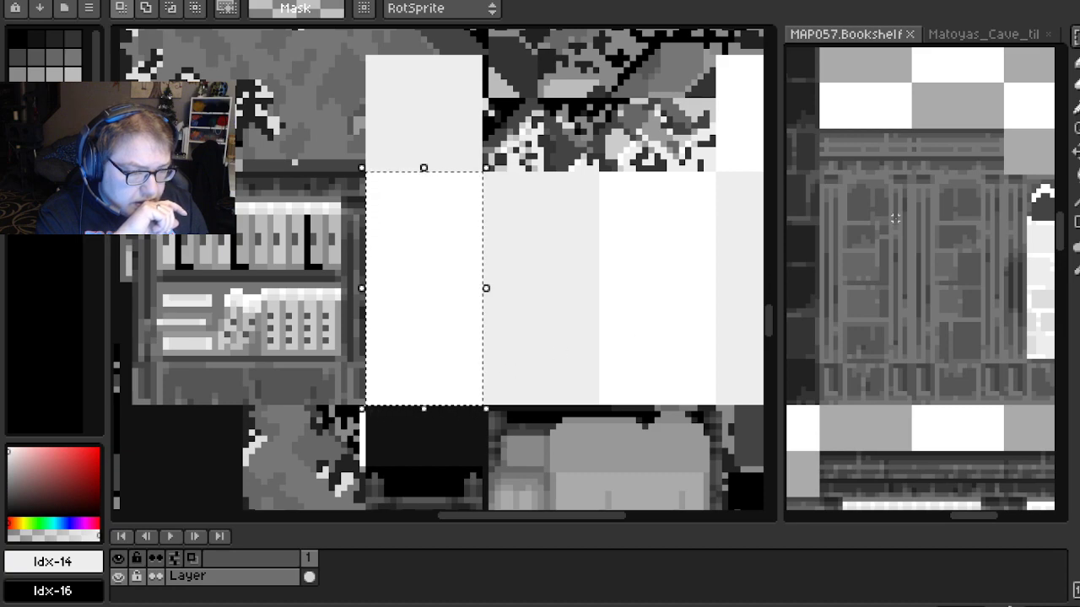
{"action": "mouse_move", "coordinate": [941, 223]}
{"action": "left_mouse_down"}
{"action": "mouse_move", "coordinate": [883, 221]}
{"action": "mouse_move", "coordinate": [948, 214]}
{"action": "left_mouse_up"}
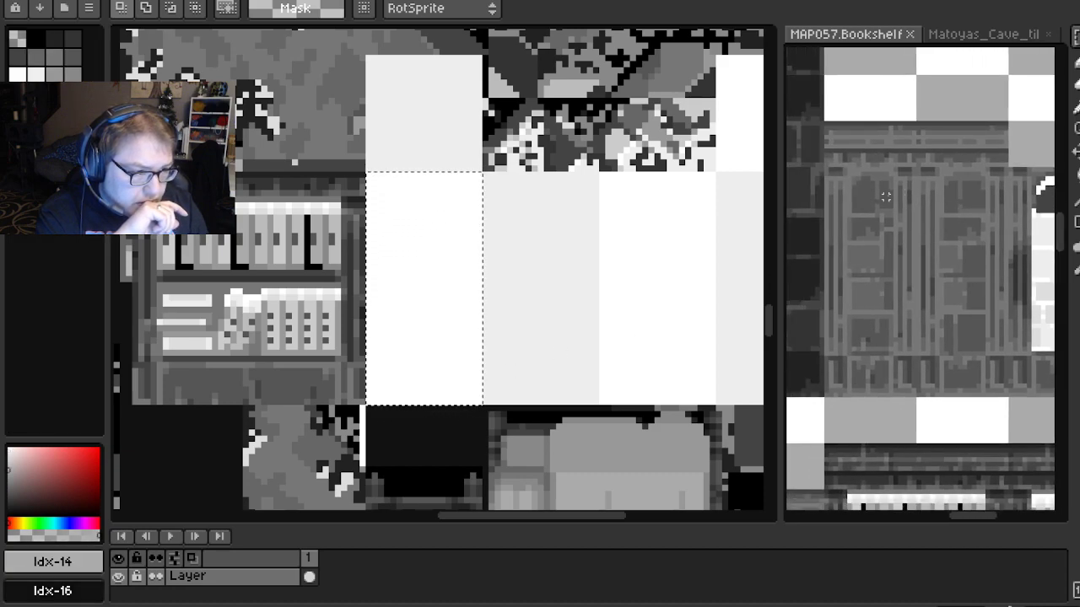
{"action": "left_click_drag", "start_coordinate": [824, 396], "coordinate": [928, 220]}
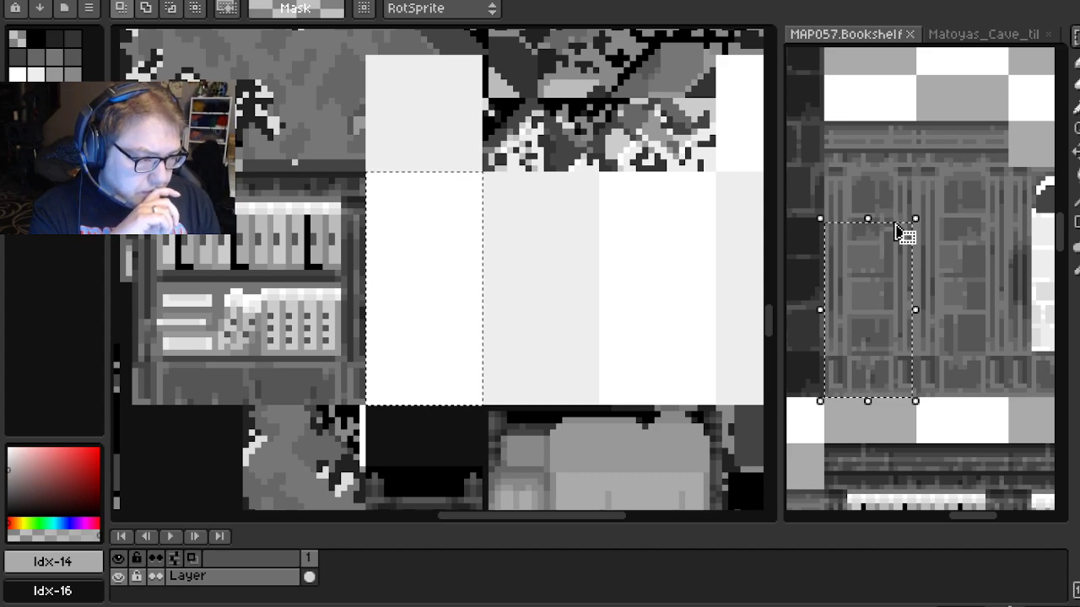
{"action": "left_click_drag", "start_coordinate": [899, 229], "coordinate": [899, 124]}
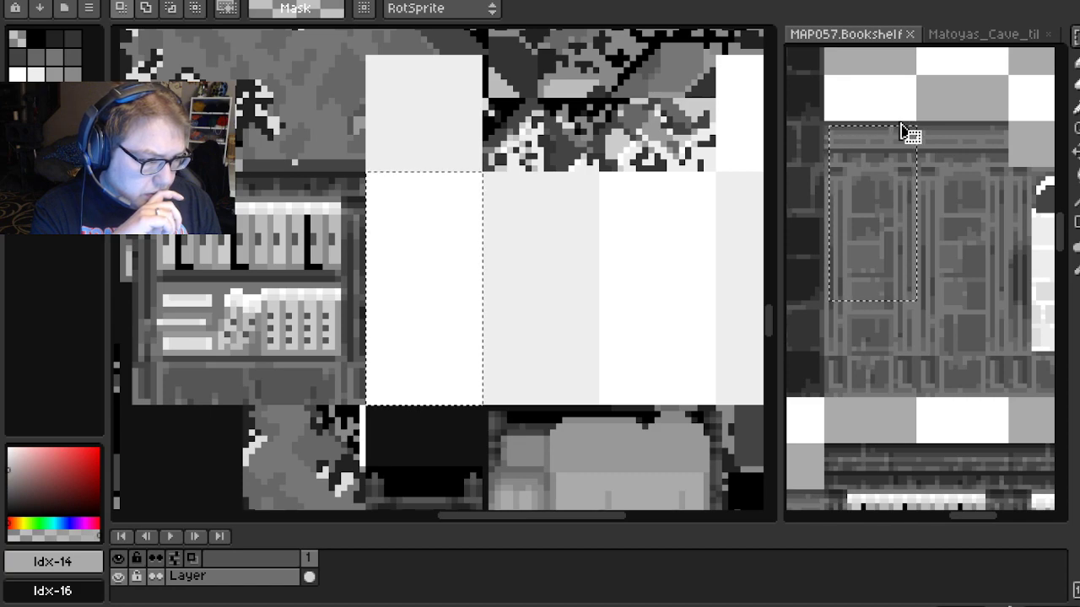
{"action": "mouse_move", "coordinate": [901, 143]}
{"action": "left_mouse_down"}
{"action": "mouse_move", "coordinate": [1003, 154]}
{"action": "mouse_move", "coordinate": [894, 151]}
{"action": "left_mouse_up"}
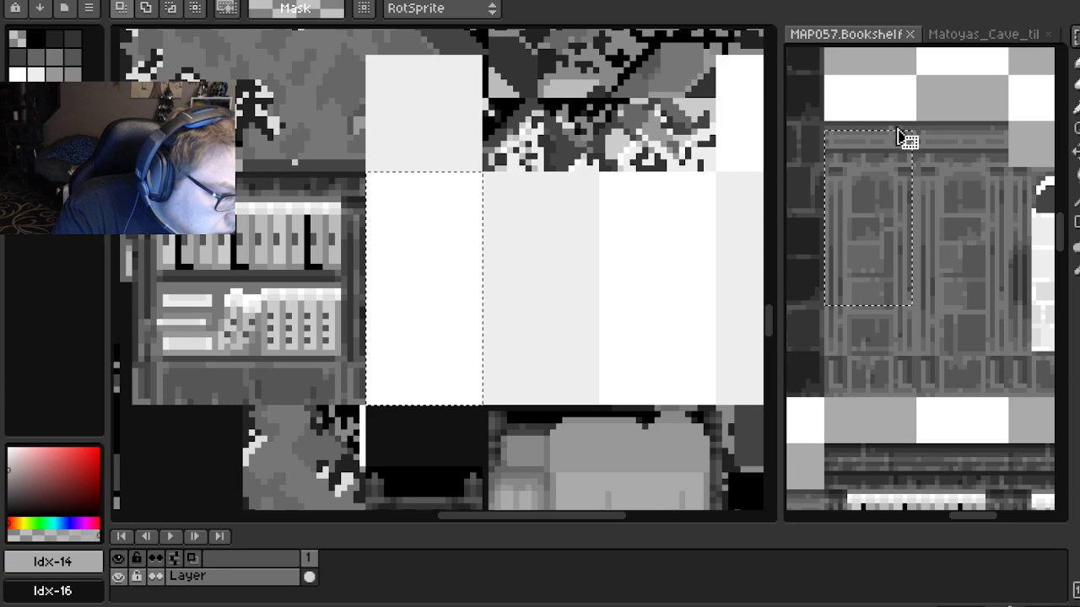
{"action": "left_click_drag", "start_coordinate": [901, 124], "coordinate": [900, 154]}
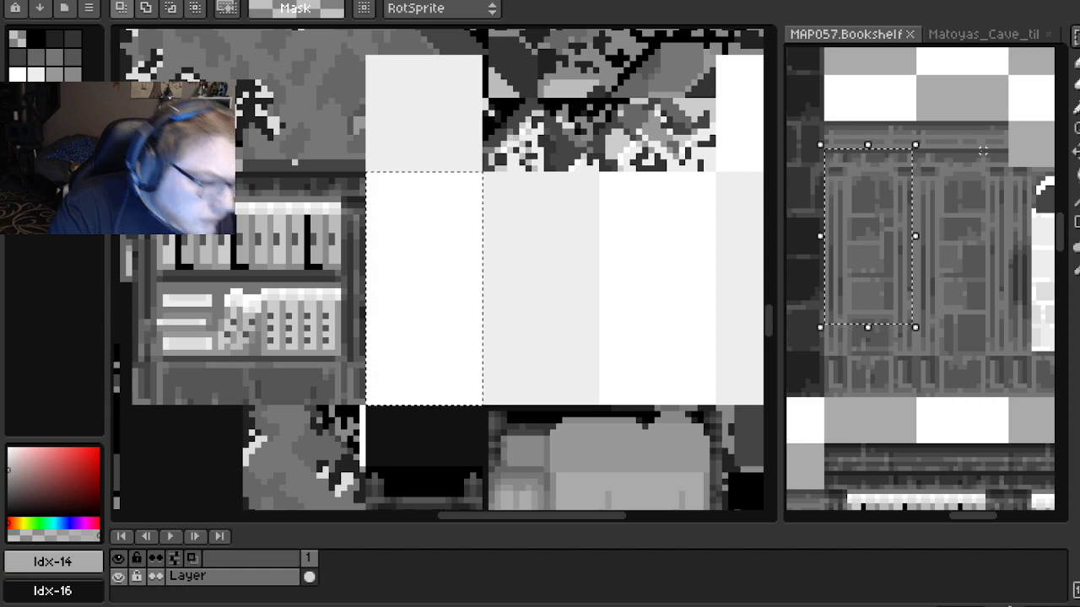
{"action": "key", "text": "ctrl+c"}
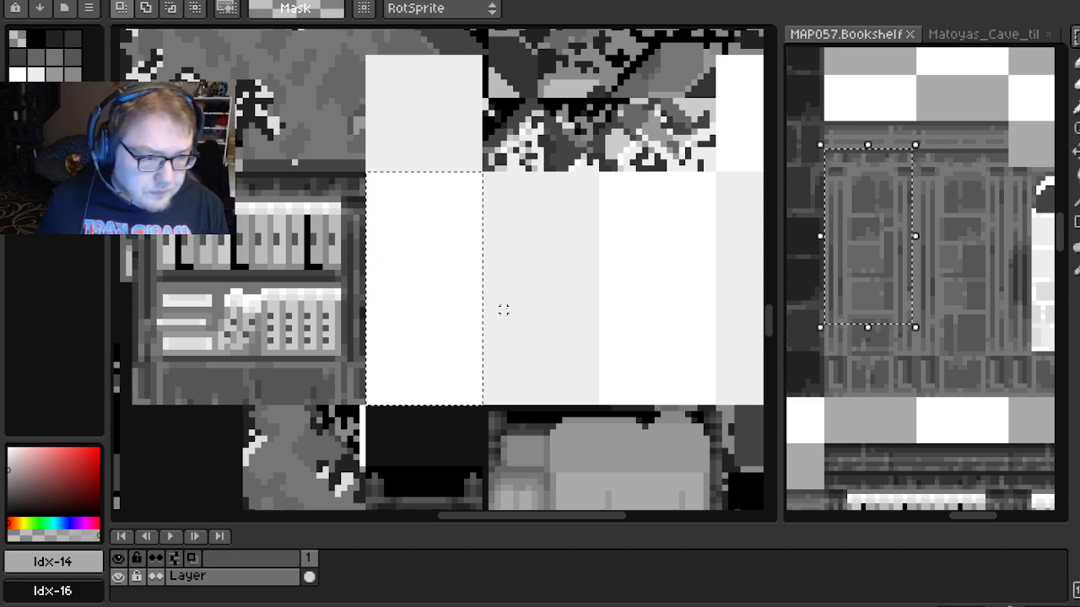
Paste the copied wall panel into the blank column directly beside the bookshelf, filling it from top to bottom
{"action": "scroll", "coordinate": [448, 229], "scroll_direction": "down", "scroll_amount": 1}
{"action": "key", "text": "ctrl+v"}
{"action": "left_click_drag", "start_coordinate": [423, 282], "coordinate": [431, 262]}
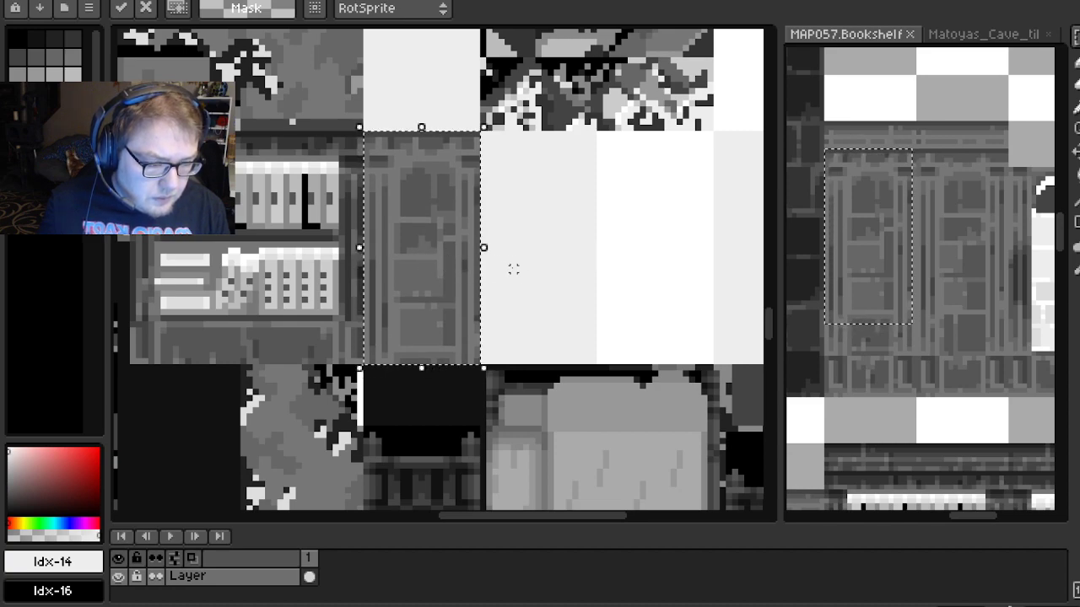
Select the lower strip of the pasted wall panel, matching the height of the bookshelf's base
{"action": "left_click_drag", "start_coordinate": [916, 319], "coordinate": [902, 265]}
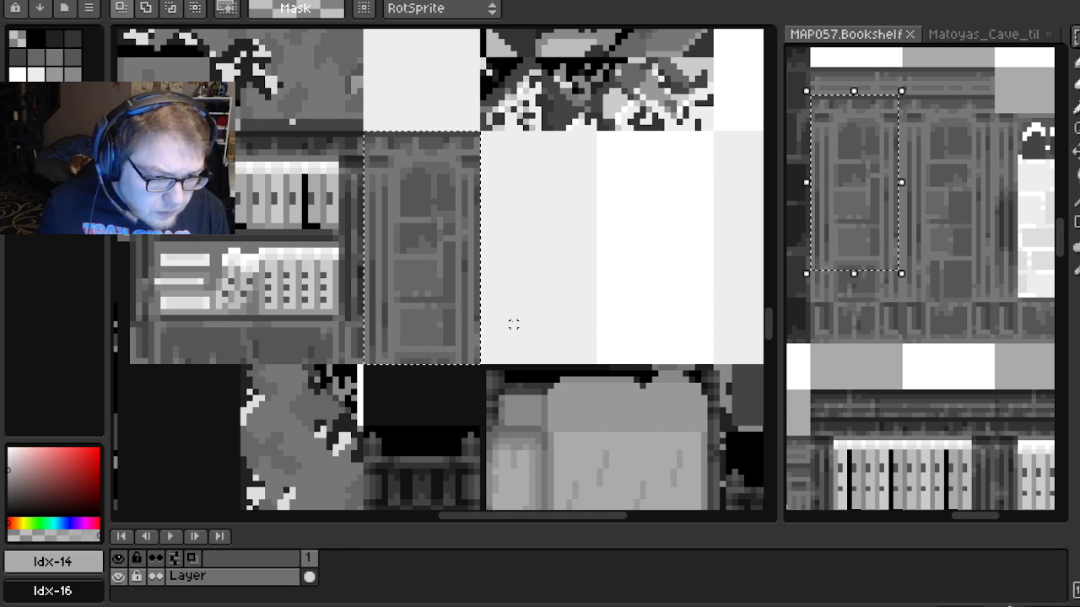
{"action": "key", "text": "m"}
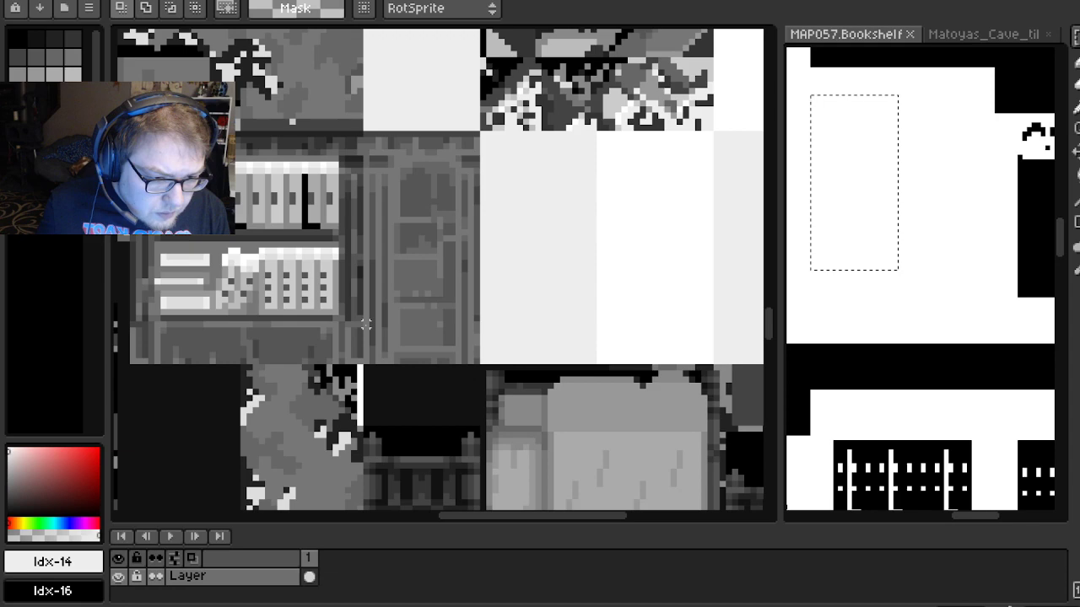
{"action": "left_click_drag", "start_coordinate": [365, 321], "coordinate": [479, 368]}
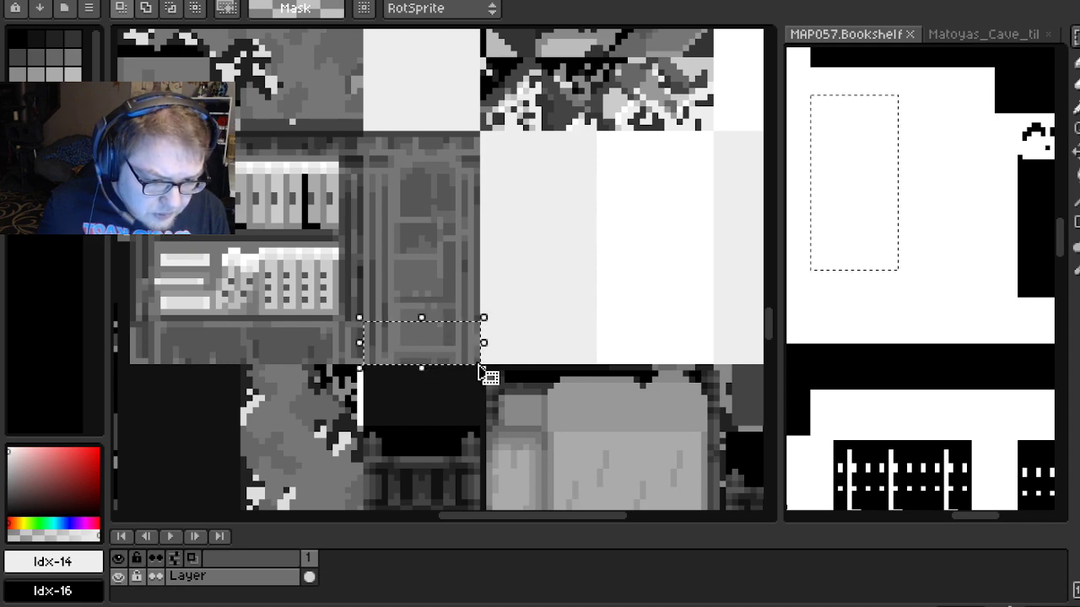
Try to select a short strip of the panelled wall's base on the MAP057 reference and shift it slightly upward
{"action": "left_click", "coordinate": [884, 228]}
{"action": "scroll", "coordinate": [825, 276], "scroll_direction": "up", "scroll_amount": 1}
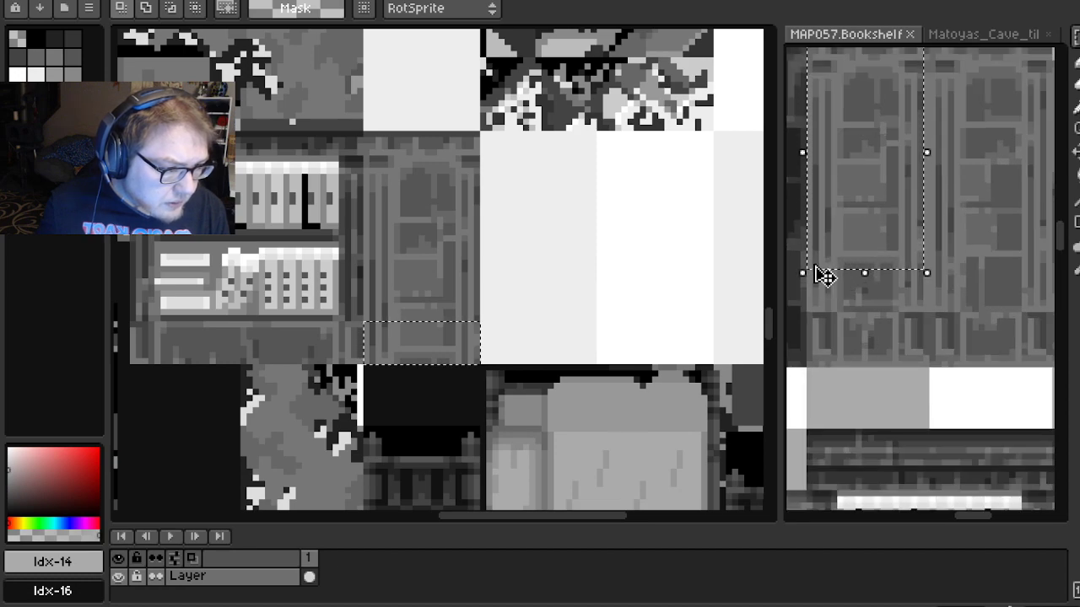
{"action": "scroll", "coordinate": [831, 248], "scroll_direction": "up", "scroll_amount": 1}
{"action": "left_click", "coordinate": [856, 333]}
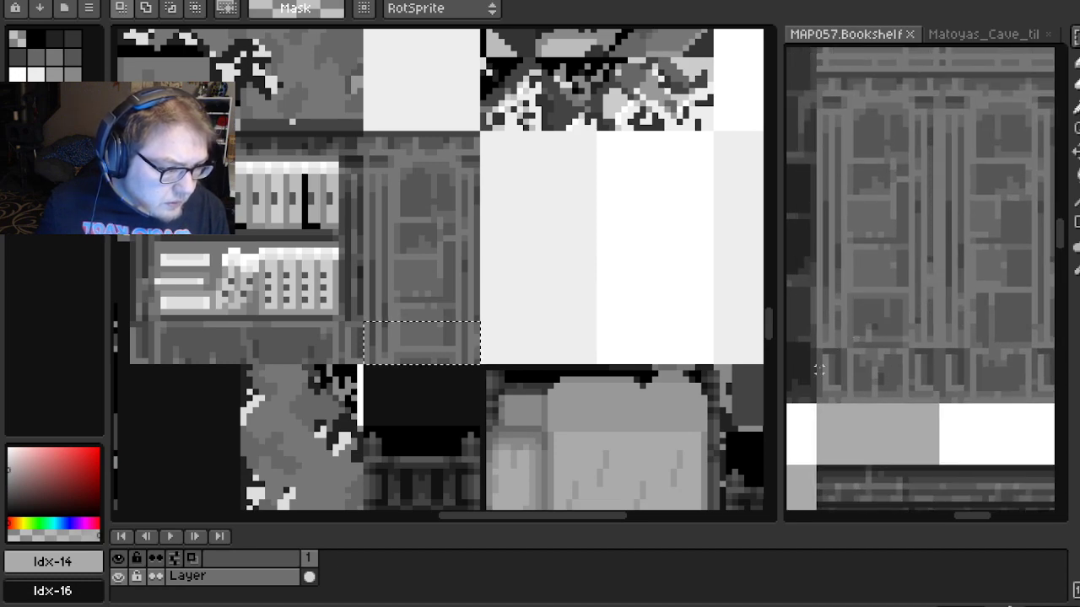
{"action": "left_click_drag", "start_coordinate": [818, 407], "coordinate": [926, 363]}
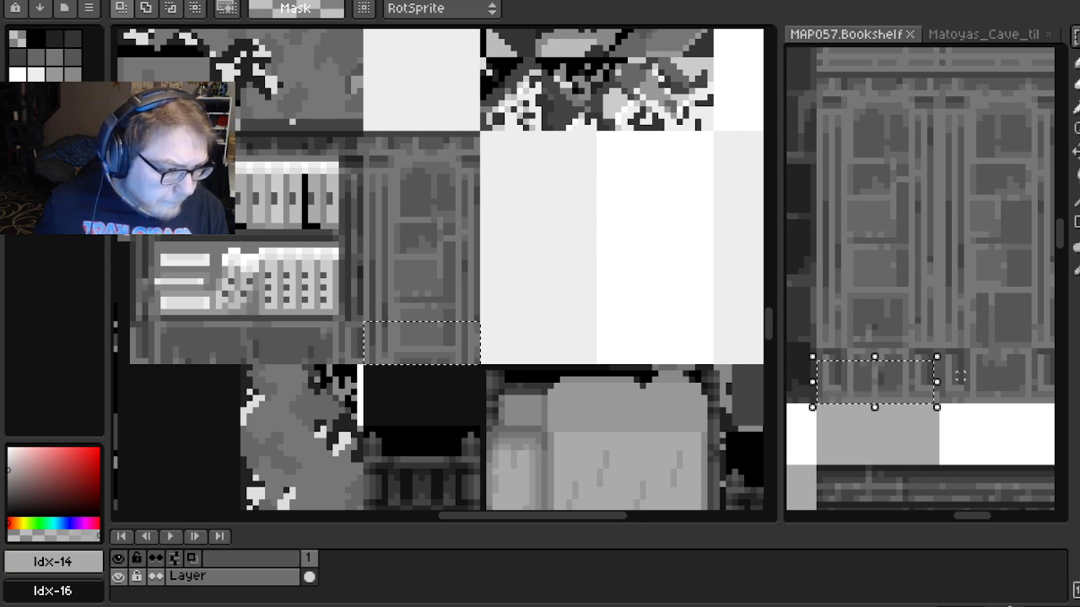
{"action": "key", "text": "Up"}
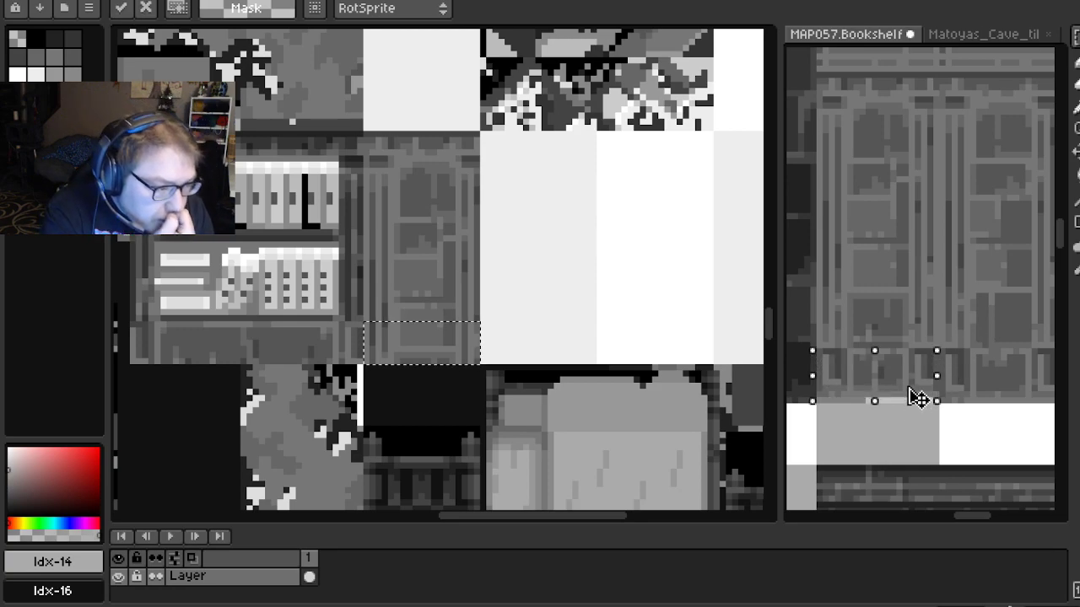
{"action": "key", "text": "ctrl+z"}
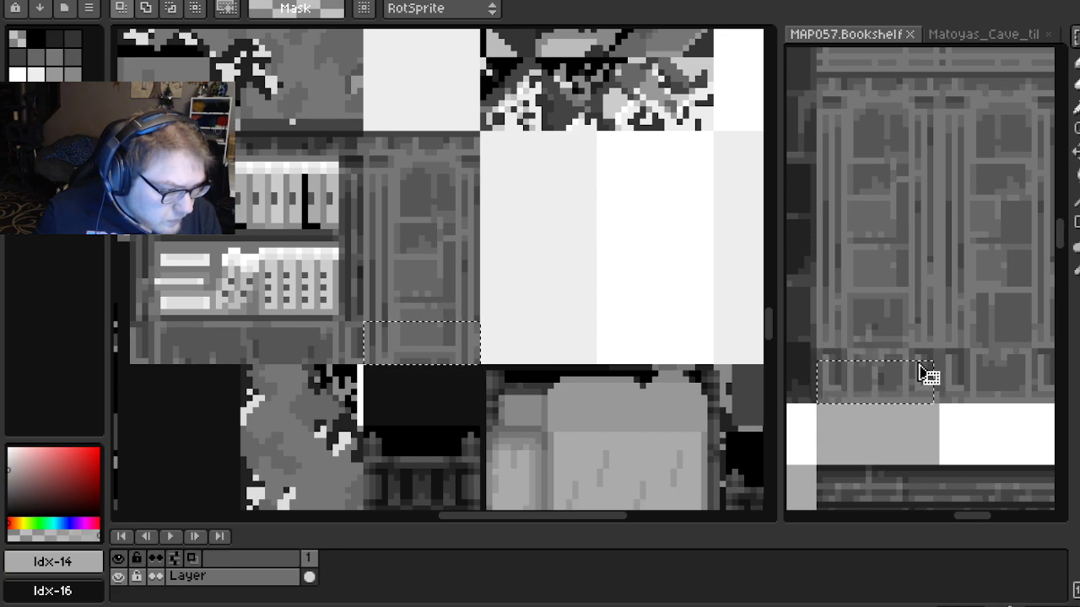
{"action": "left_click", "coordinate": [927, 374]}
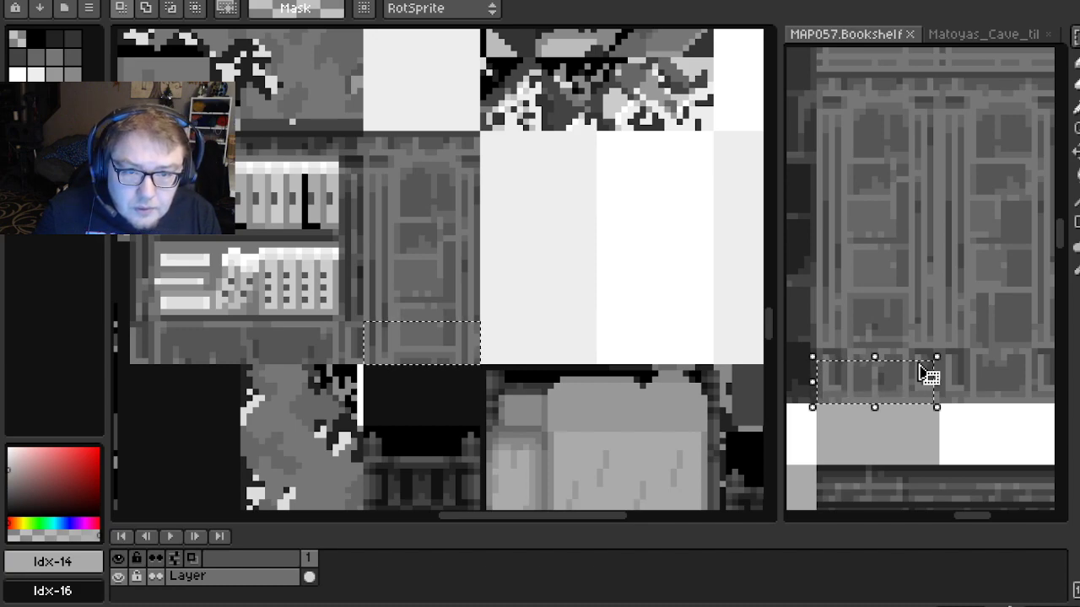
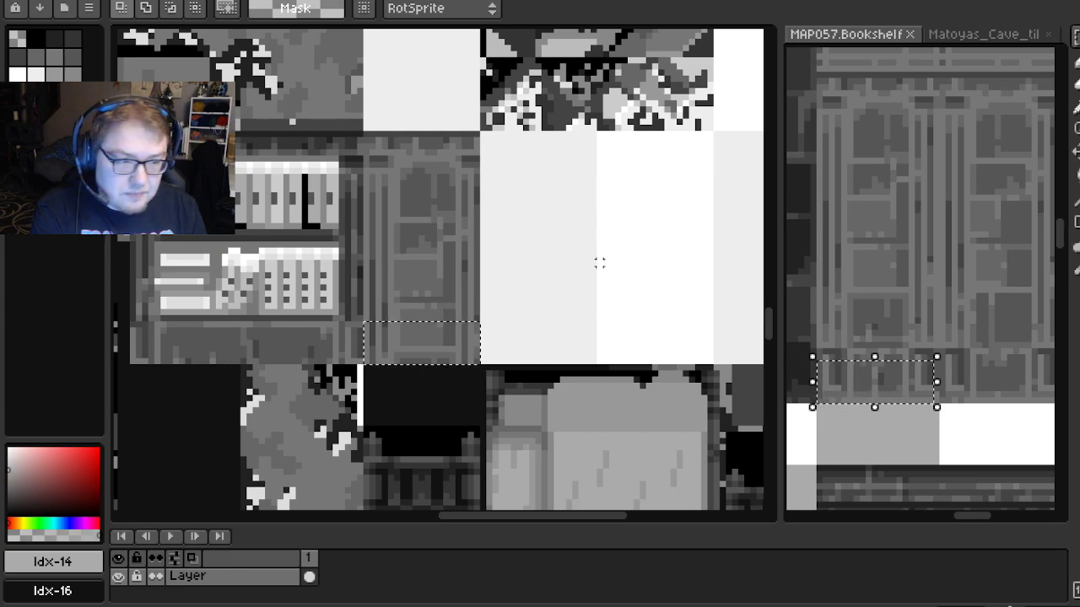
Reselect the panelled wall's full-height base on the MAP057 reference, narrowed to the width of the tileset column
{"action": "scroll", "coordinate": [574, 237], "scroll_direction": "down", "scroll_amount": 1}
{"action": "scroll", "coordinate": [559, 212], "scroll_direction": "up", "scroll_amount": 1}
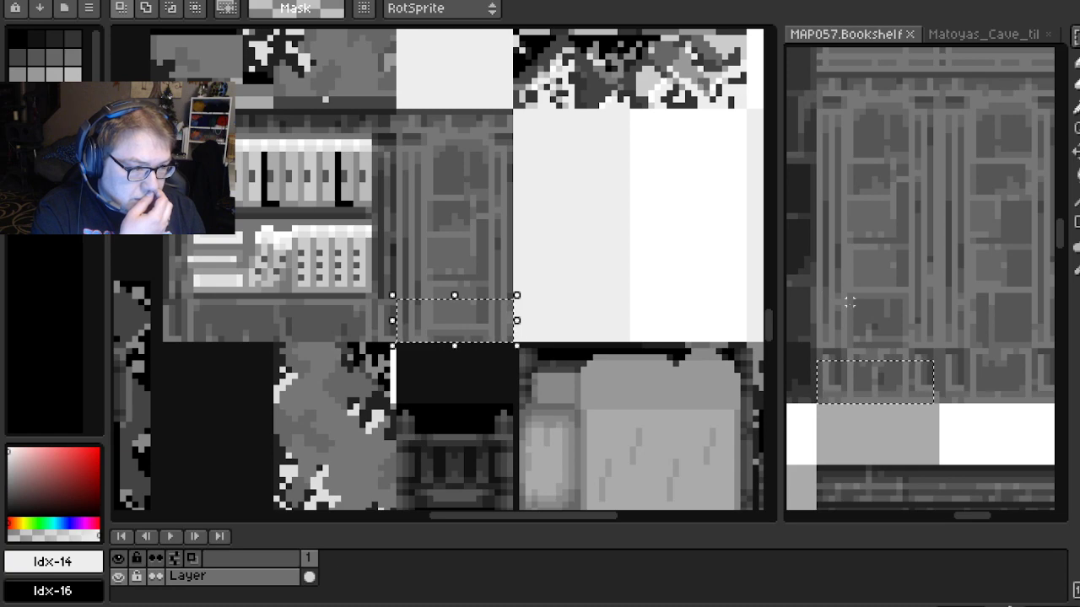
{"action": "scroll", "coordinate": [905, 321], "scroll_direction": "up", "scroll_amount": 2}
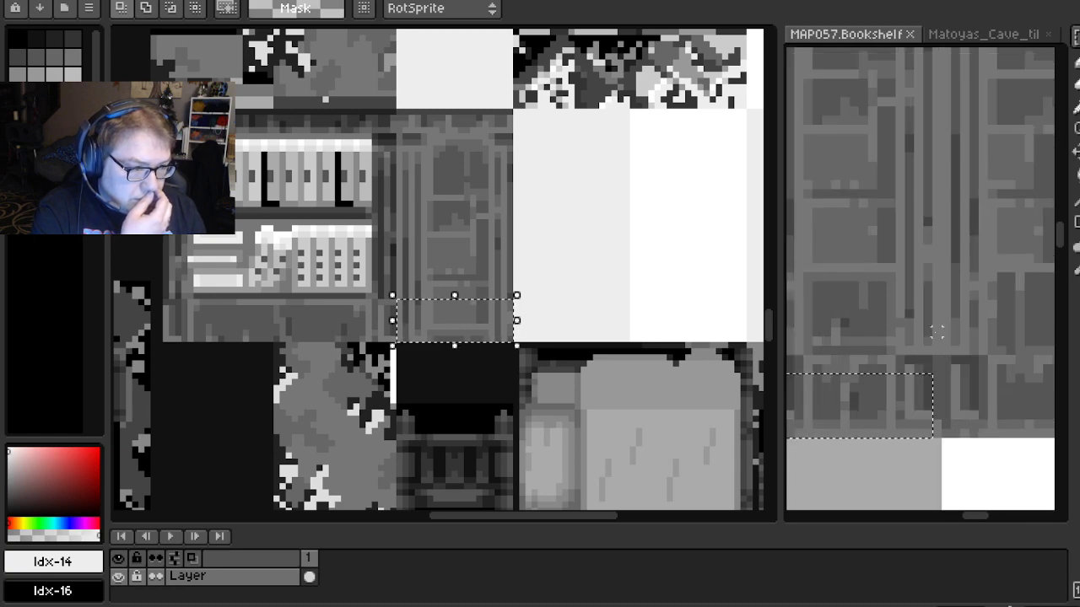
{"action": "scroll", "coordinate": [885, 313], "scroll_direction": "up", "scroll_amount": 1}
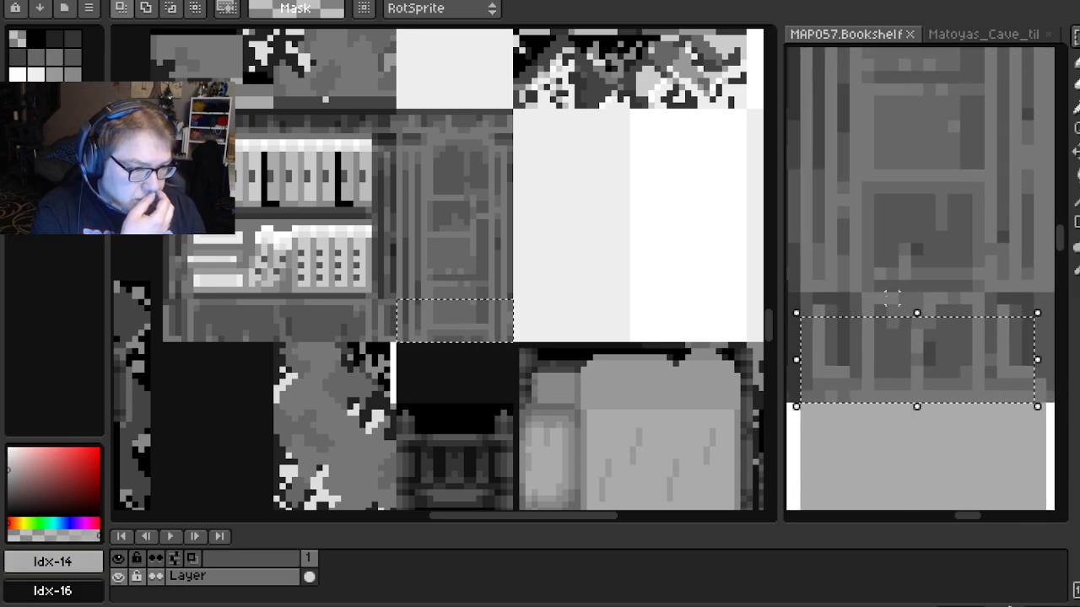
{"action": "scroll", "coordinate": [885, 303], "scroll_direction": "down", "scroll_amount": 1}
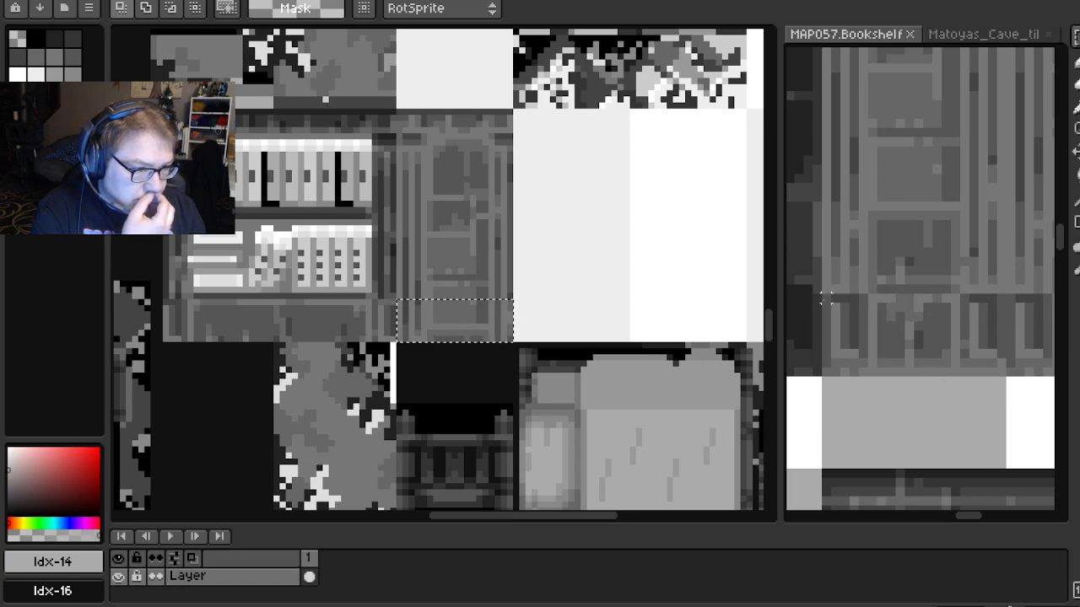
{"action": "left_click_drag", "start_coordinate": [826, 297], "coordinate": [968, 357]}
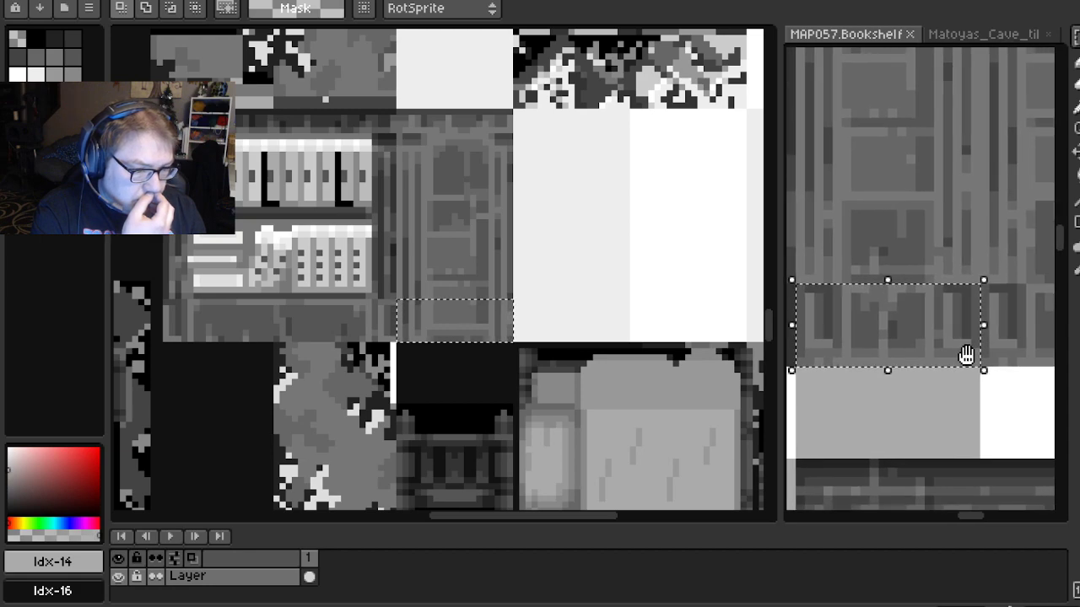
{"action": "left_click", "coordinate": [1003, 343]}
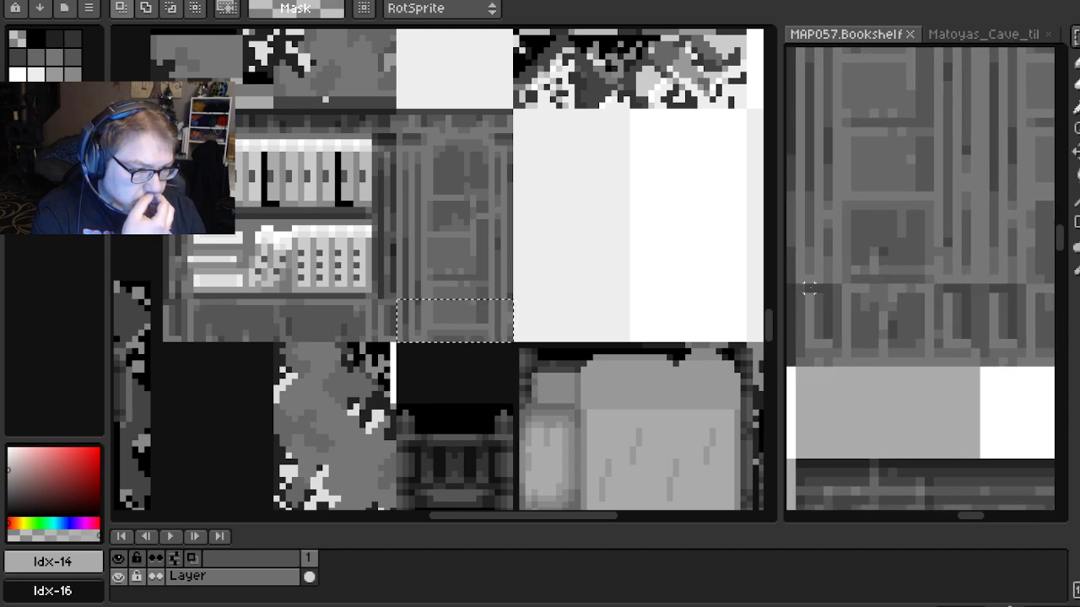
{"action": "left_click_drag", "start_coordinate": [808, 288], "coordinate": [975, 369]}
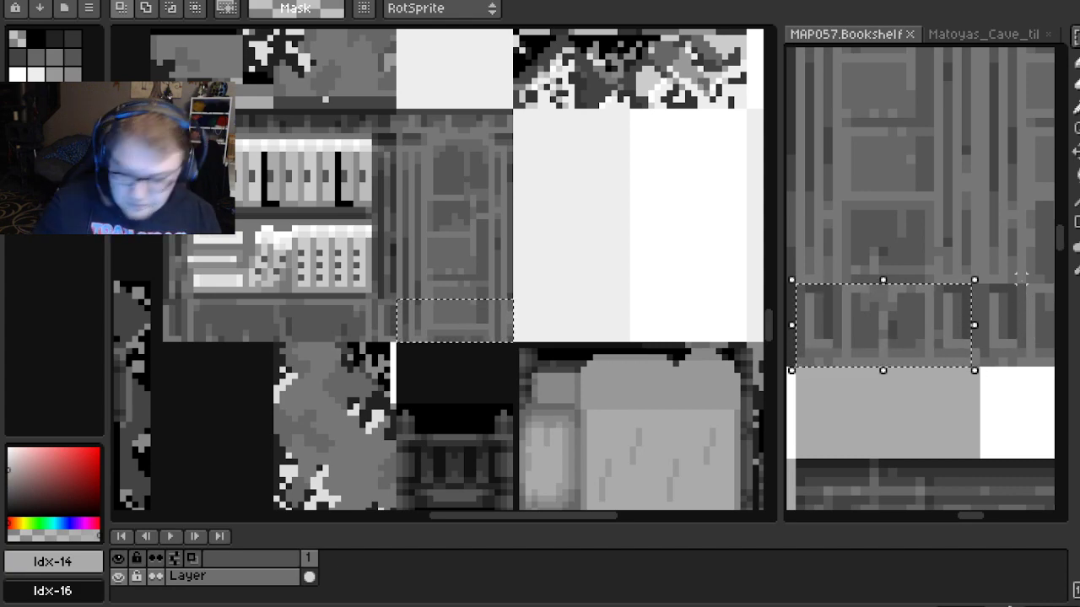
Paste the wall base over the bottom of the panel column, flush with the column's lower edge
{"action": "middle_click", "coordinate": [468, 243]}
{"action": "scroll", "coordinate": [463, 267], "scroll_direction": "up", "scroll_amount": 1}
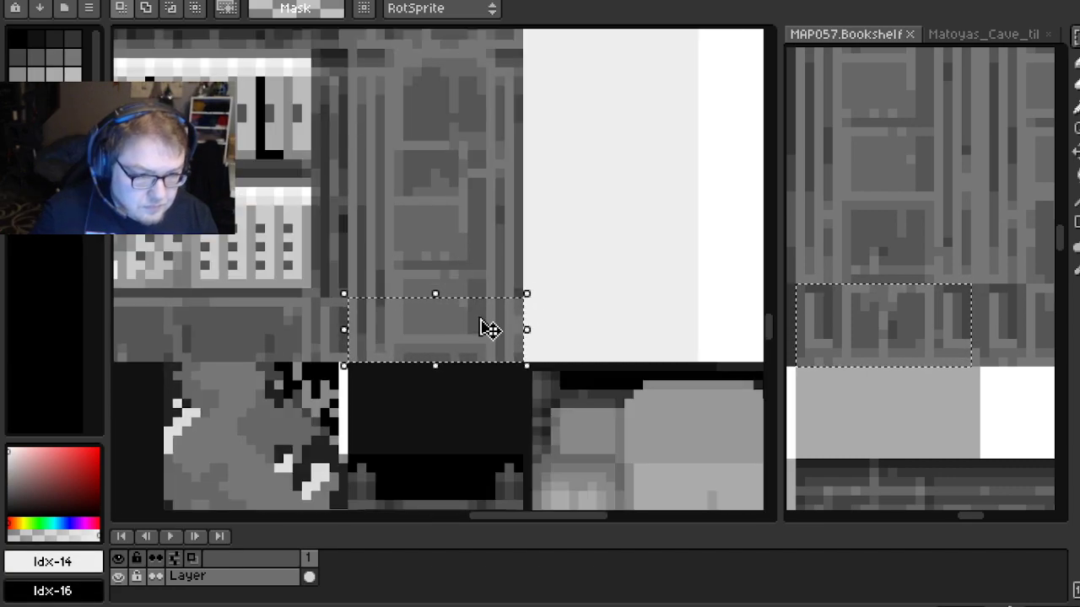
{"action": "left_click_drag", "start_coordinate": [480, 284], "coordinate": [436, 321]}
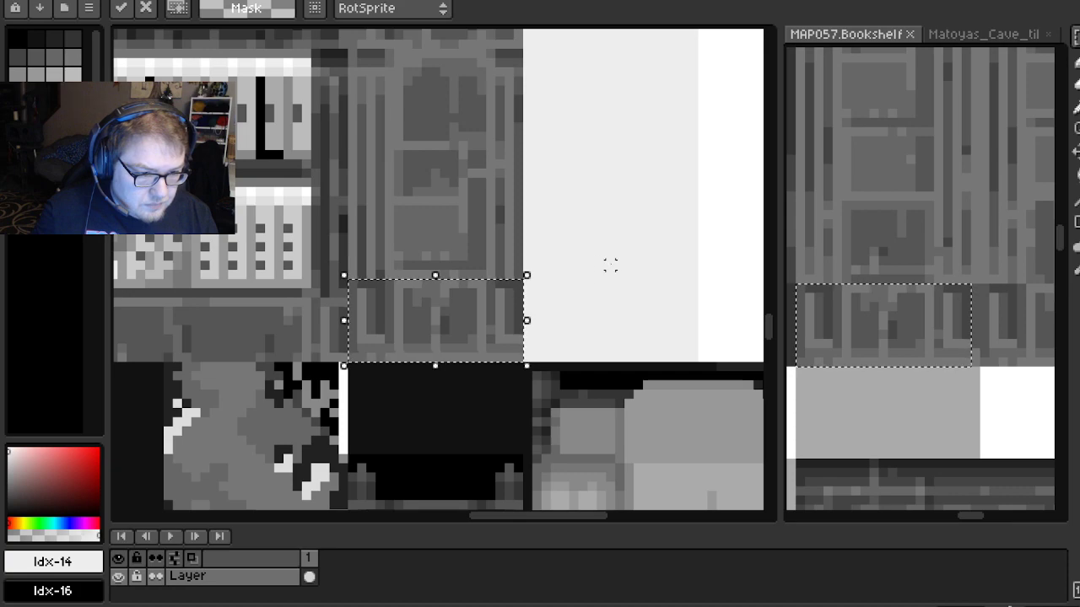
{"action": "scroll", "coordinate": [611, 265], "scroll_direction": "down", "scroll_amount": 1}
{"action": "left_click_drag", "start_coordinate": [603, 258], "coordinate": [601, 312]}
{"action": "key", "text": "Return"}
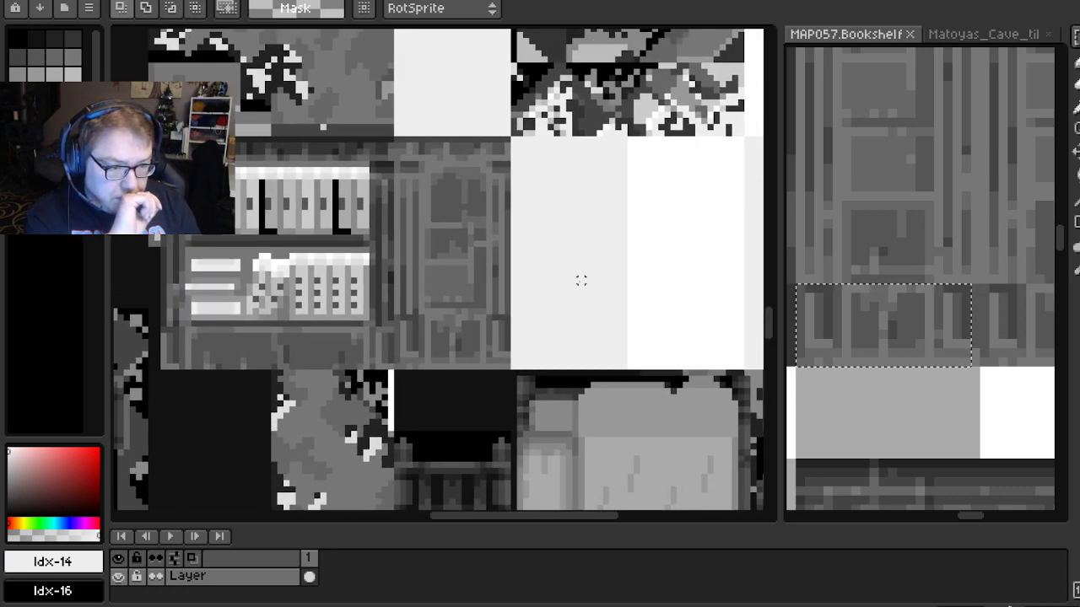
Try moving the pasted wall base slightly lower, then undo its placement on the panel column
{"action": "scroll", "coordinate": [438, 325], "scroll_direction": "up", "scroll_amount": 1}
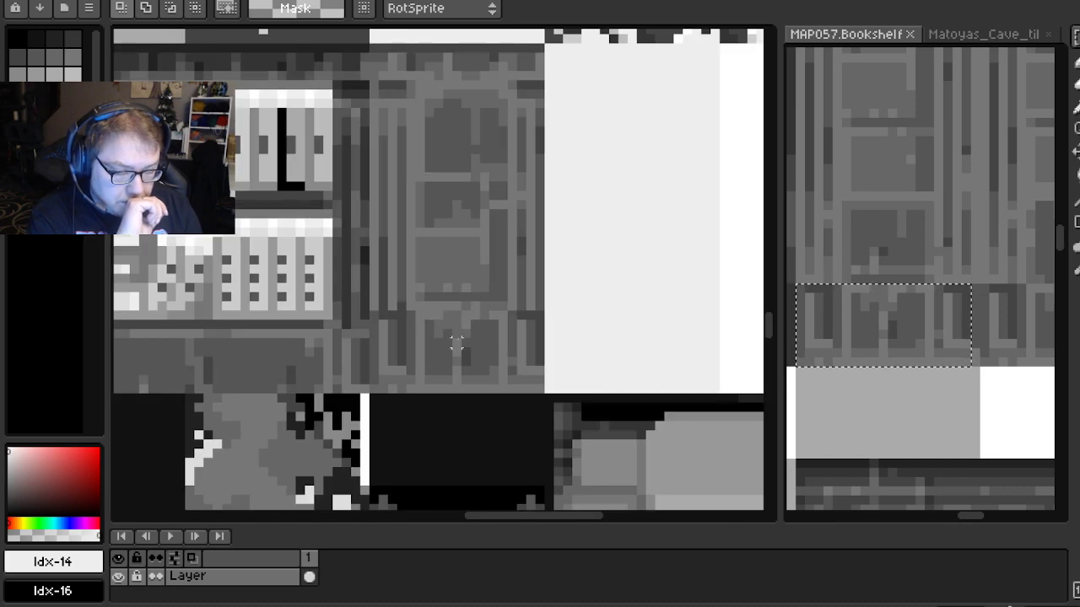
{"action": "left_click_drag", "start_coordinate": [503, 333], "coordinate": [506, 340]}
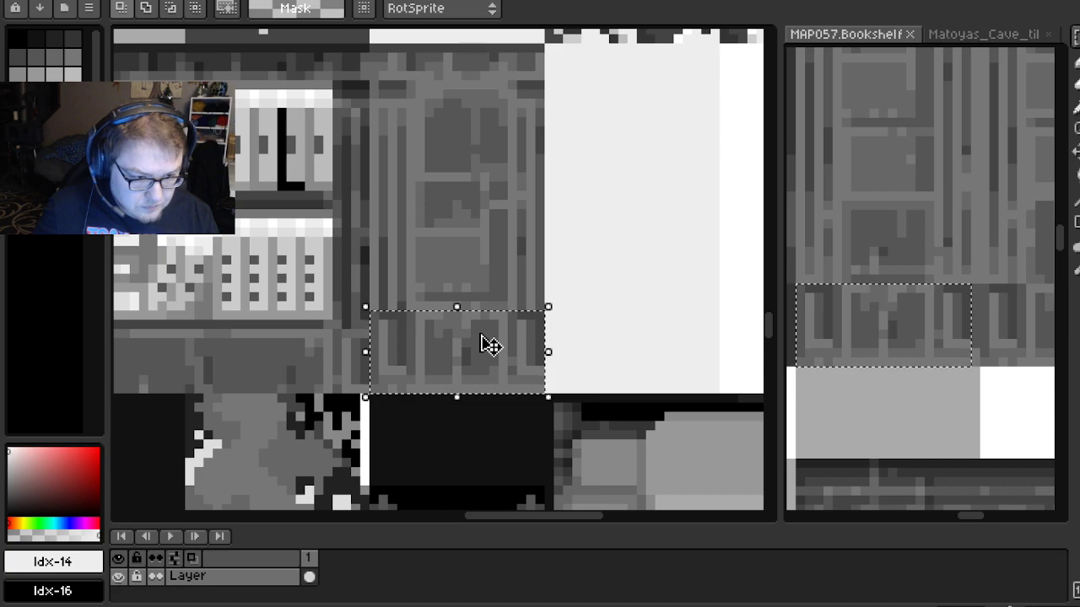
{"action": "left_click_drag", "start_coordinate": [469, 354], "coordinate": [466, 376]}
{"action": "key", "text": "ctrl+z"}
{"action": "key", "text": "ctrl+z"}
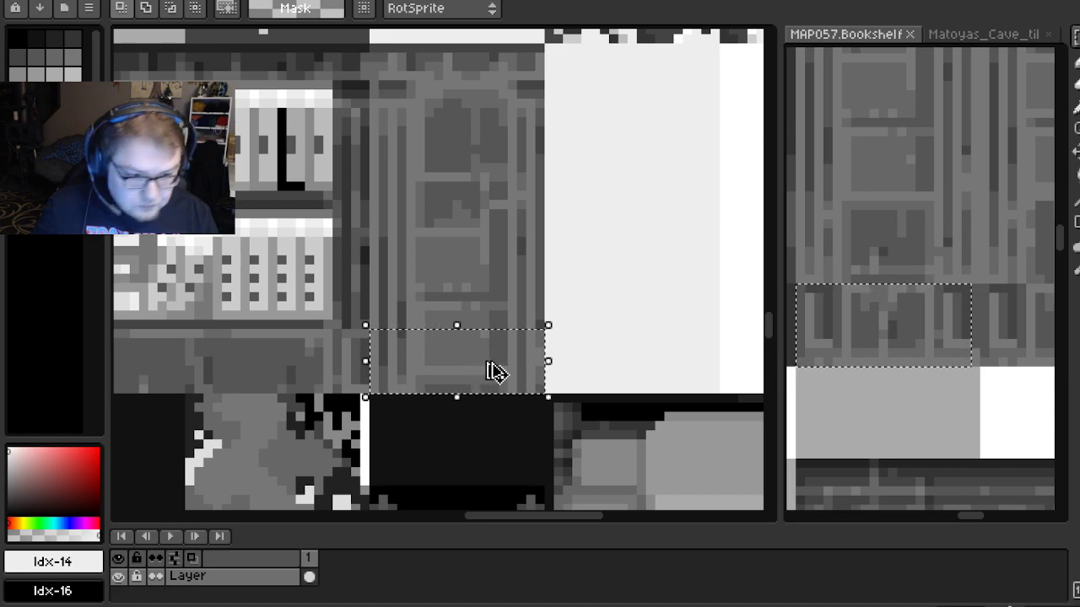
Paste the wall base over the bottom of the panel column so that it slightly overhangs the column's lower edge
{"action": "key", "text": "ctrl+v"}
{"action": "left_click_drag", "start_coordinate": [474, 277], "coordinate": [477, 388]}
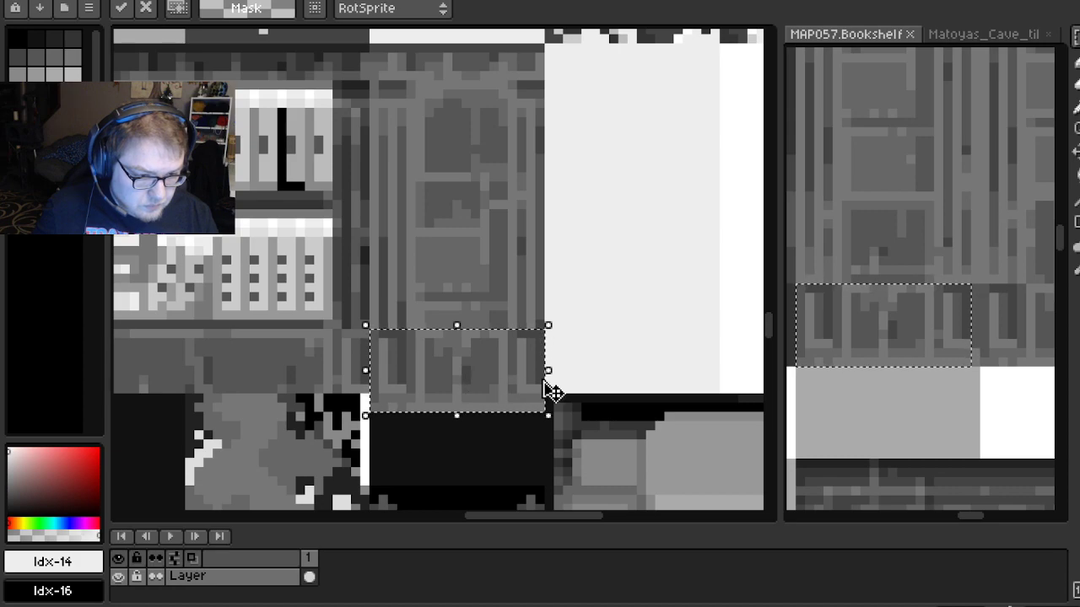
{"action": "left_click", "coordinate": [651, 352]}
{"action": "scroll", "coordinate": [635, 399], "scroll_direction": "down", "scroll_amount": 1}
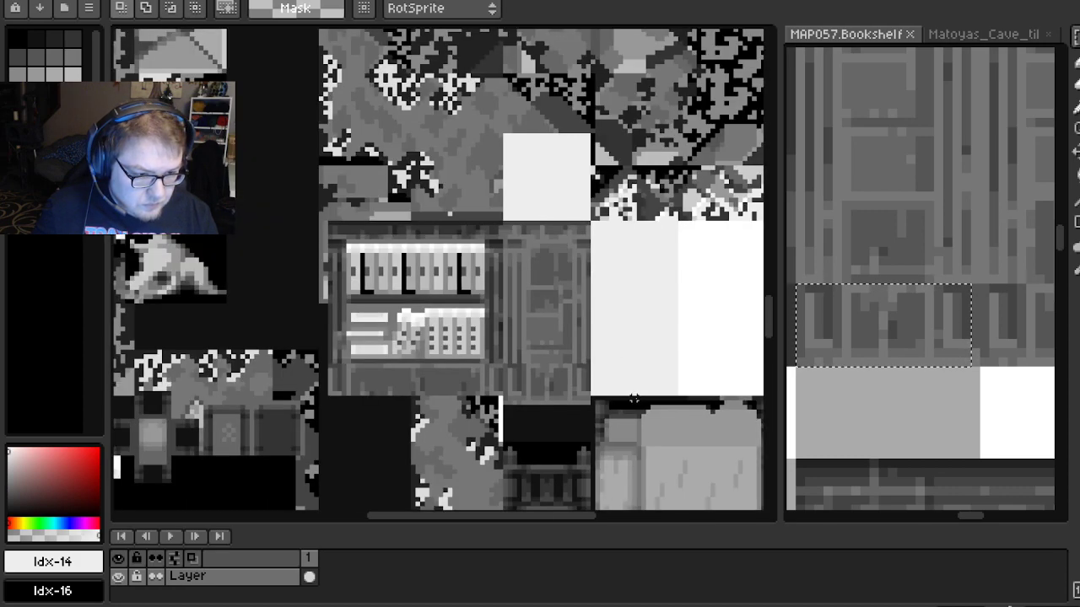
Examine the placed wall base beside its neighbouring tiles and the bookcase variants on the MAP057 reference
{"action": "scroll", "coordinate": [634, 408], "scroll_direction": "up", "scroll_amount": 2}
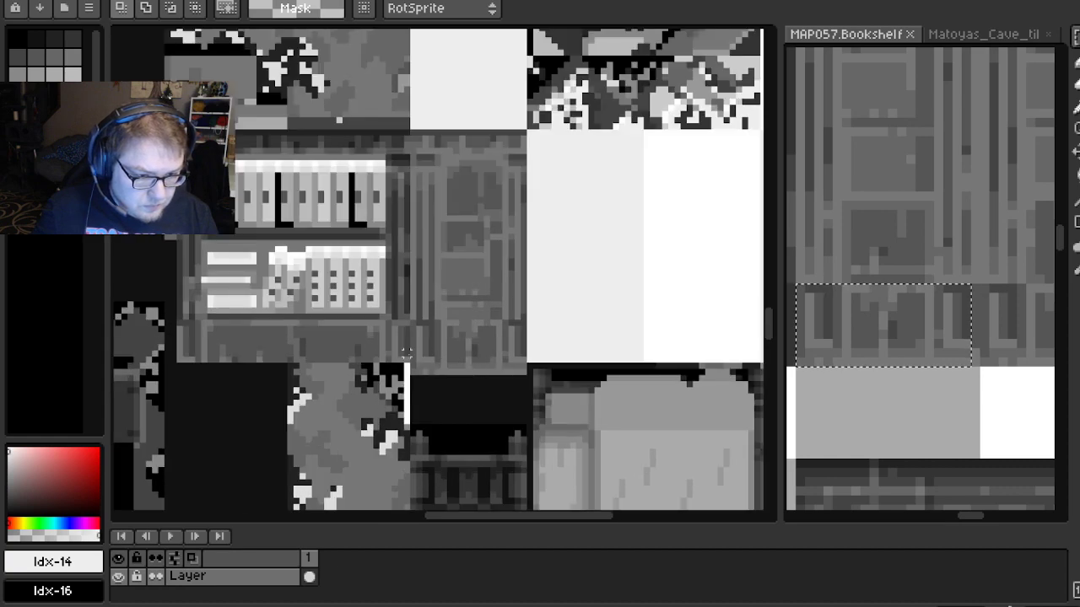
{"action": "scroll", "coordinate": [406, 353], "scroll_direction": "up", "scroll_amount": 2}
{"action": "scroll", "coordinate": [507, 330], "scroll_direction": "down", "scroll_amount": 3}
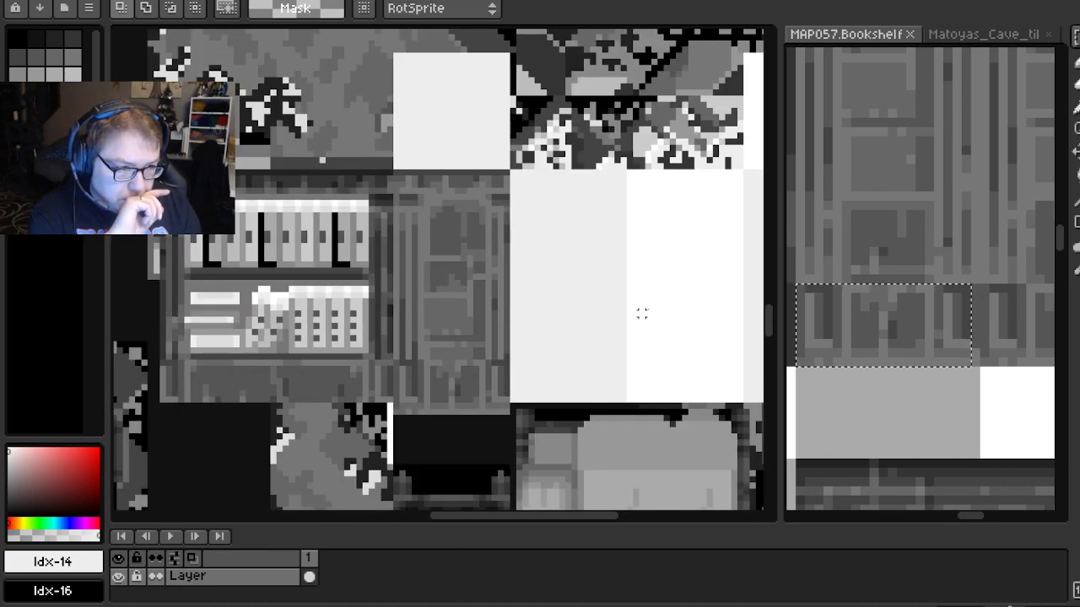
{"action": "scroll", "coordinate": [914, 271], "scroll_direction": "down", "scroll_amount": 3}
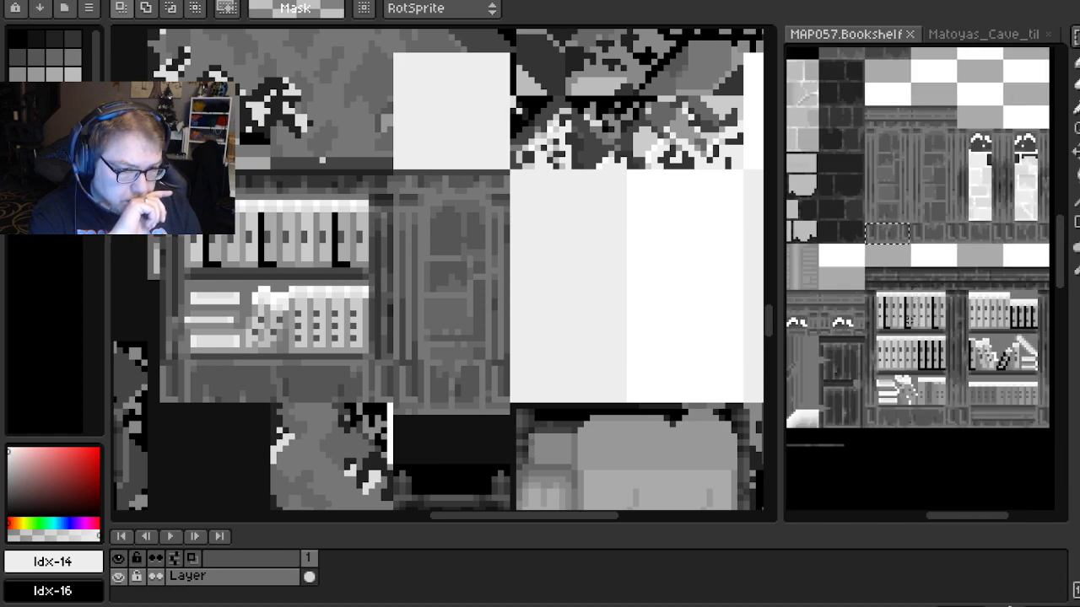
{"action": "scroll", "coordinate": [908, 321], "scroll_direction": "up", "scroll_amount": 2}
{"action": "scroll", "coordinate": [903, 340], "scroll_direction": "down", "scroll_amount": 2}
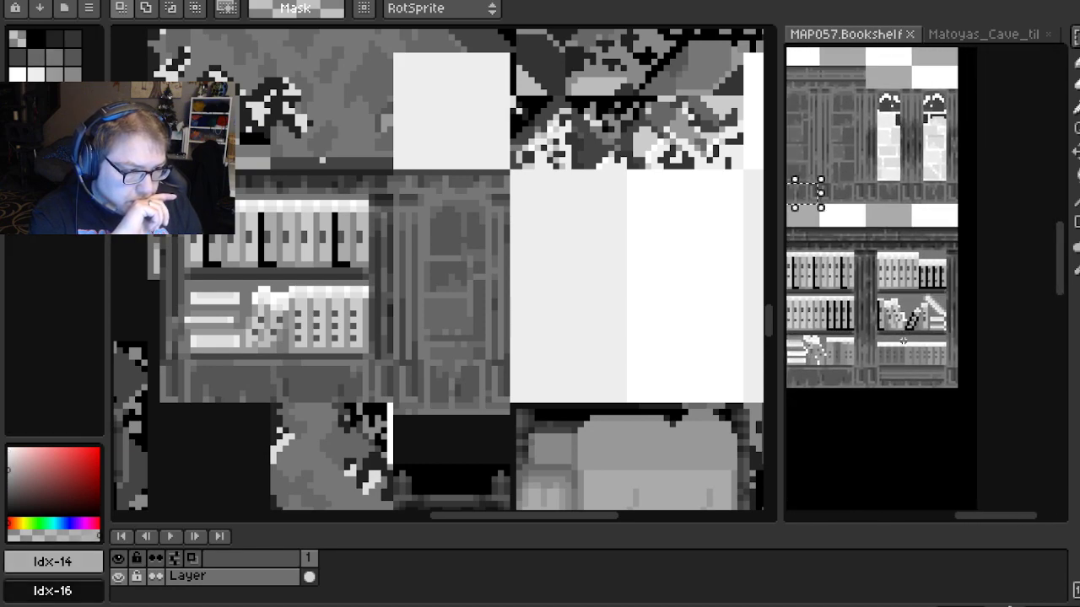
{"action": "scroll", "coordinate": [905, 341], "scroll_direction": "up", "scroll_amount": 1}
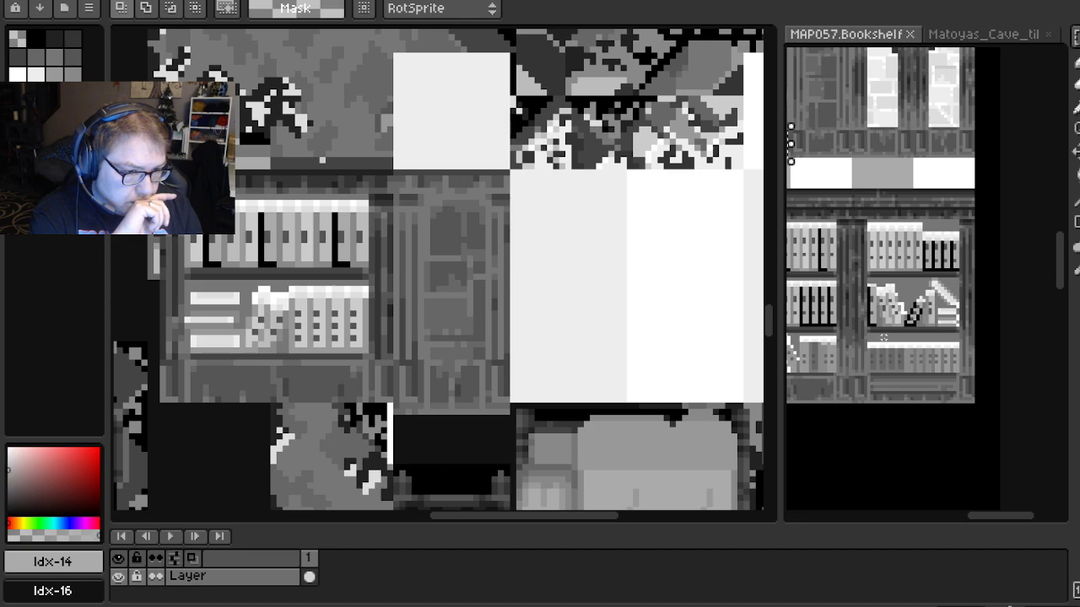
{"action": "scroll", "coordinate": [954, 329], "scroll_direction": "up", "scroll_amount": 1}
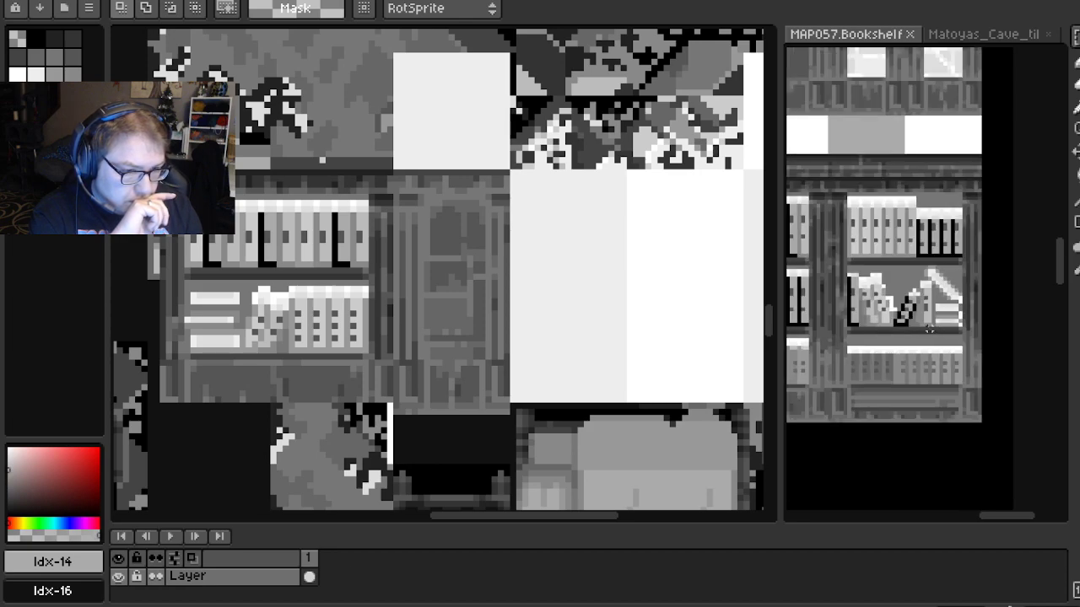
{"action": "scroll", "coordinate": [929, 324], "scroll_direction": "up", "scroll_amount": 1}
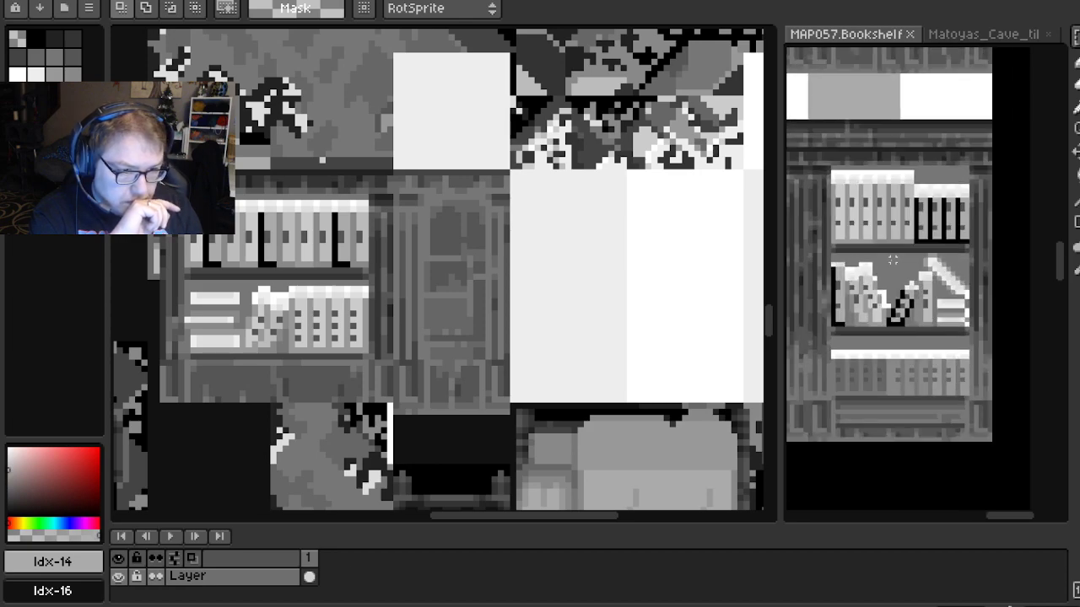
{"action": "scroll", "coordinate": [888, 223], "scroll_direction": "down", "scroll_amount": 1}
{"action": "left_click_drag", "start_coordinate": [538, 270], "coordinate": [410, 264]}
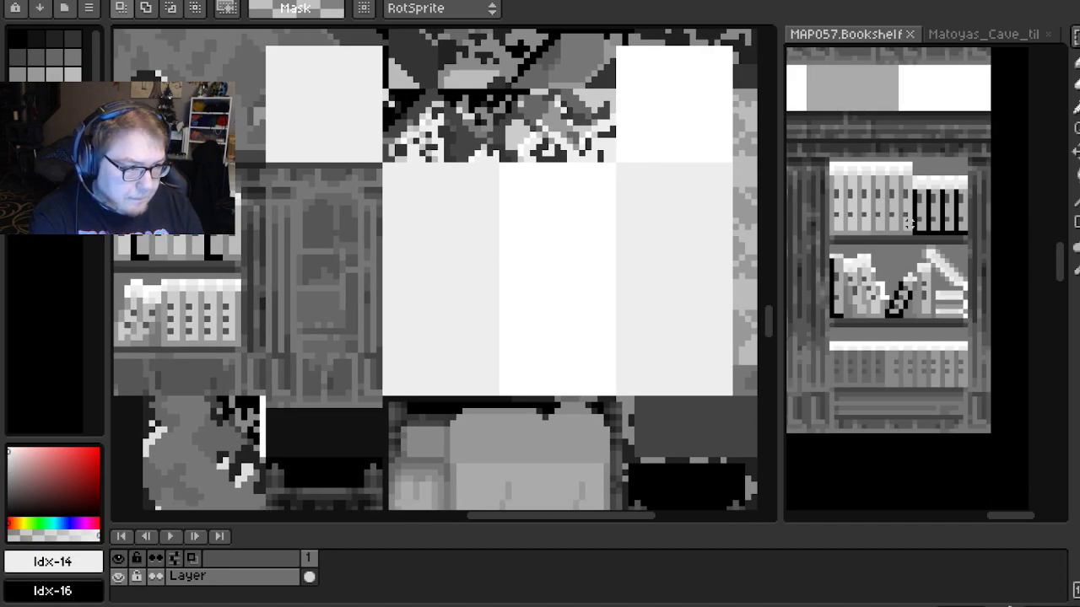
{"action": "scroll", "coordinate": [908, 221], "scroll_direction": "up", "scroll_amount": 1}
{"action": "left_click_drag", "start_coordinate": [848, 176], "coordinate": [866, 193]}
{"action": "left_click_drag", "start_coordinate": [340, 239], "coordinate": [533, 227]}
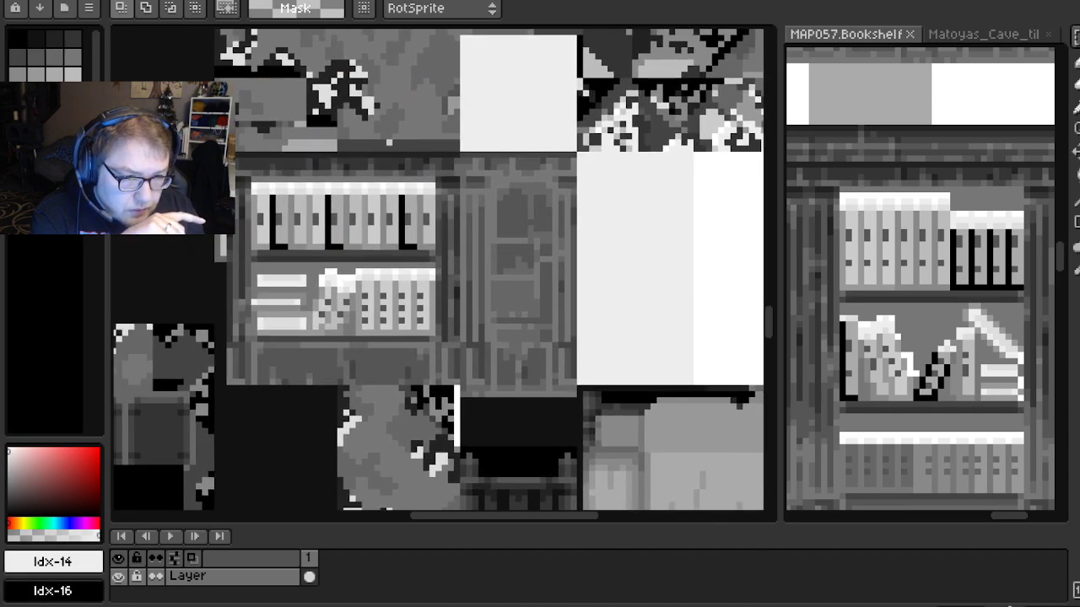
Select the placed bookshelf's top half as a size guide, then try framing the top shelf of the MAP057 end bookcase
{"action": "left_click_drag", "start_coordinate": [235, 158], "coordinate": [457, 253]}
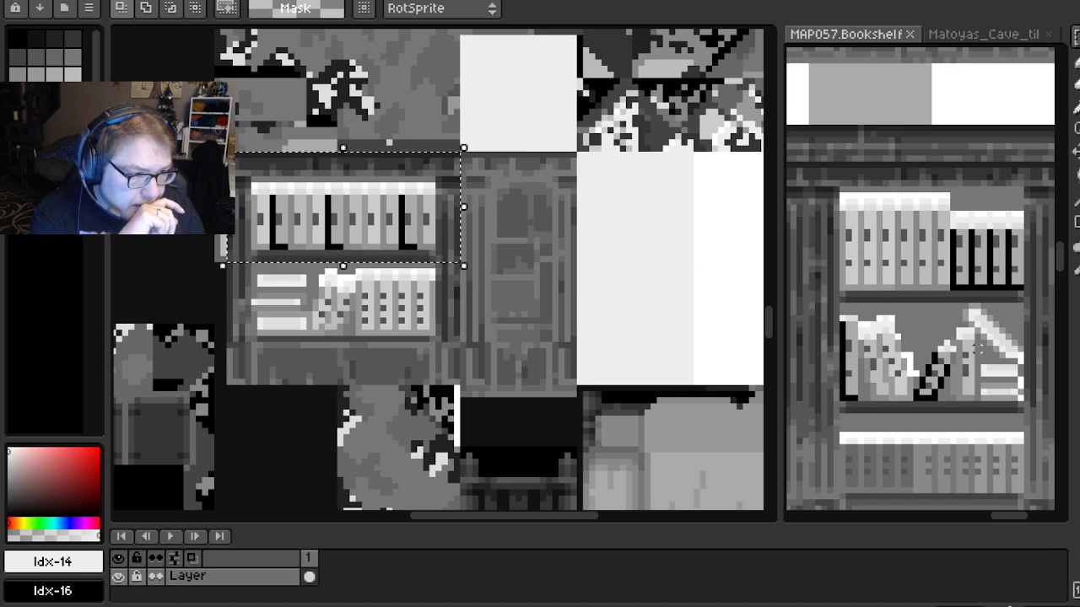
{"action": "scroll", "coordinate": [979, 348], "scroll_direction": "down", "scroll_amount": 2}
{"action": "scroll", "coordinate": [846, 310], "scroll_direction": "up", "scroll_amount": 4}
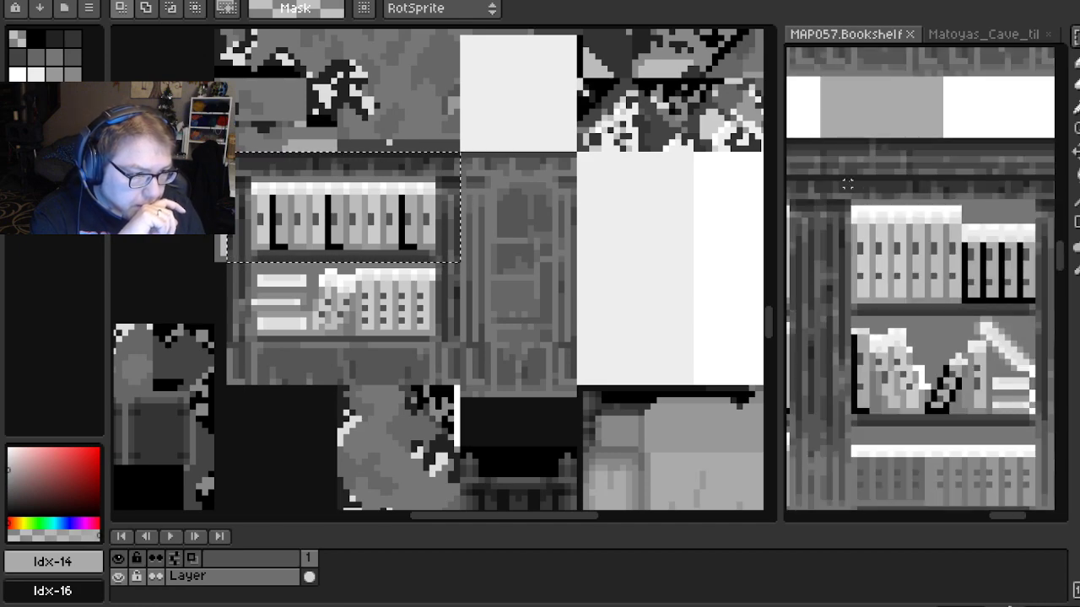
{"action": "scroll", "coordinate": [835, 203], "scroll_direction": "up", "scroll_amount": 1}
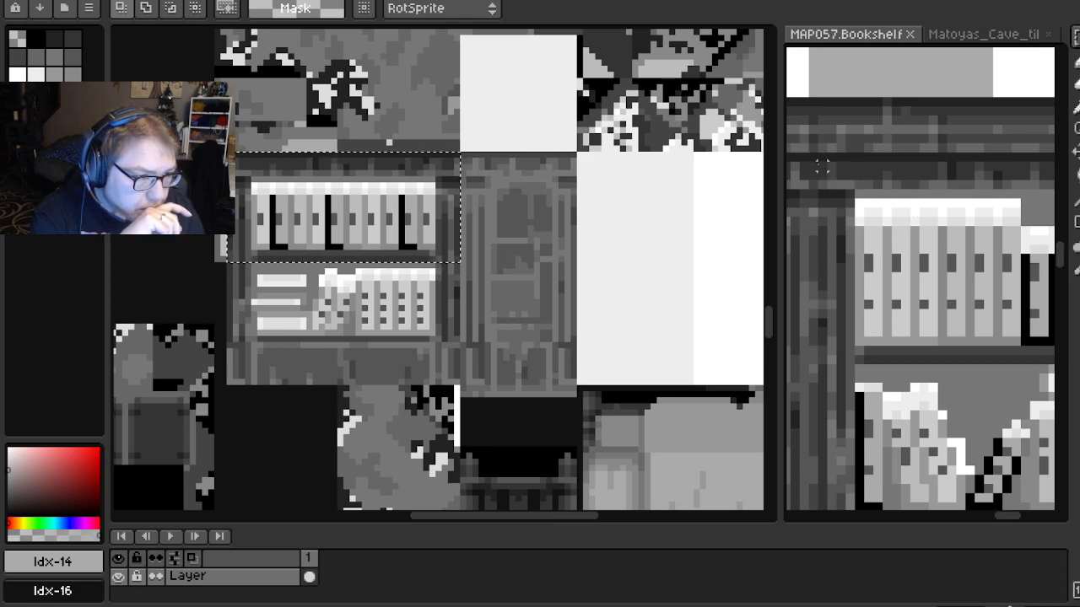
{"action": "left_click_drag", "start_coordinate": [822, 157], "coordinate": [1029, 314]}
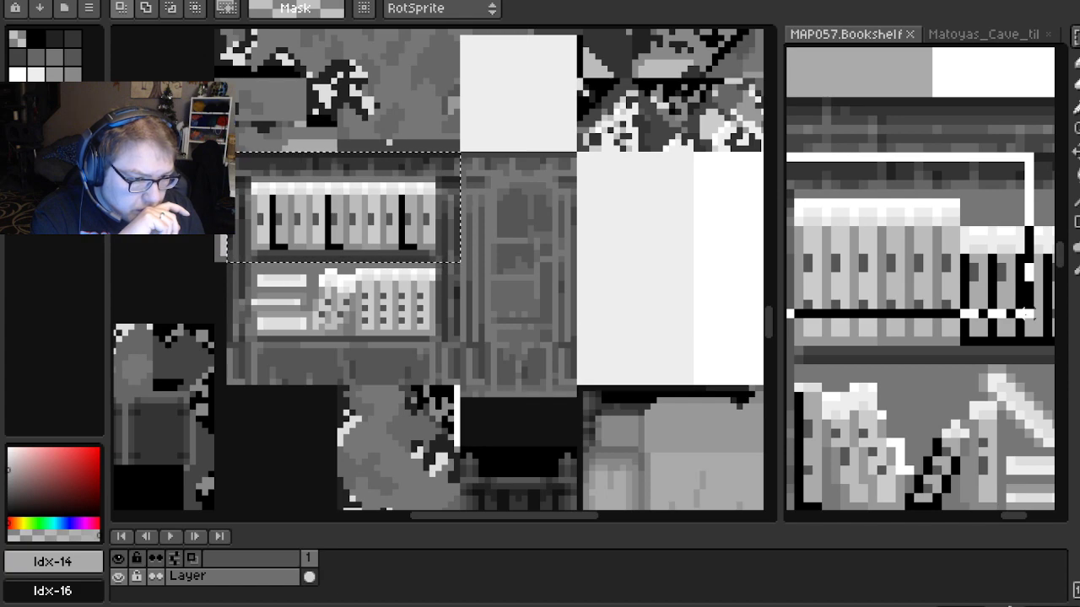
{"action": "left_click_drag", "start_coordinate": [1023, 314], "coordinate": [1017, 347]}
{"action": "scroll", "coordinate": [1017, 347], "scroll_direction": "down", "scroll_amount": 1}
{"action": "scroll", "coordinate": [1013, 343], "scroll_direction": "down", "scroll_amount": 1}
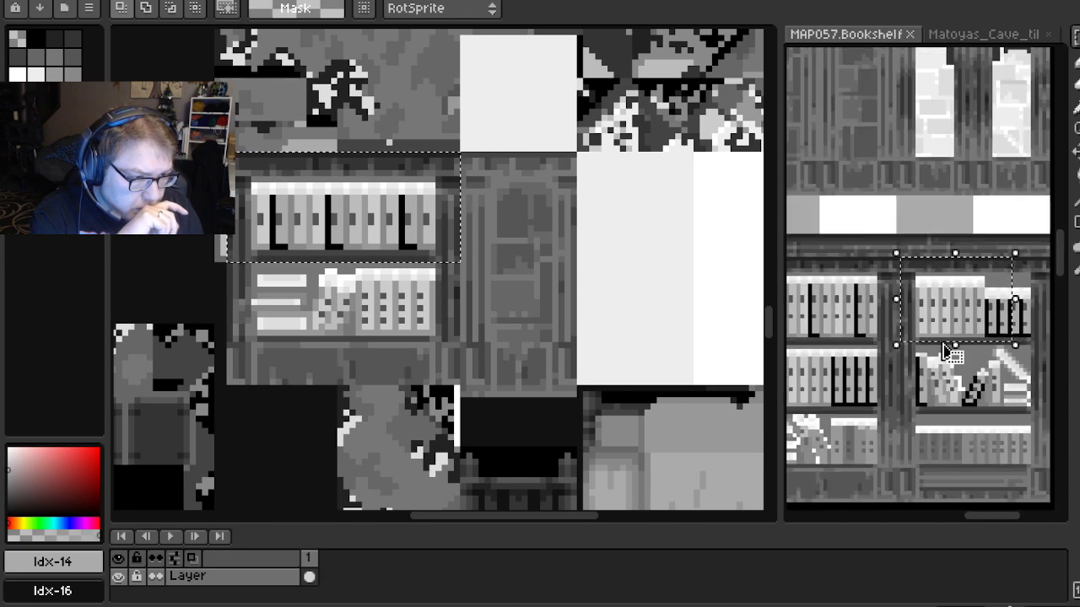
Search the MAP057 reference for a different bookcase to fill the two blank columns beside the panel column
{"action": "left_click_drag", "start_coordinate": [954, 362], "coordinate": [901, 335]}
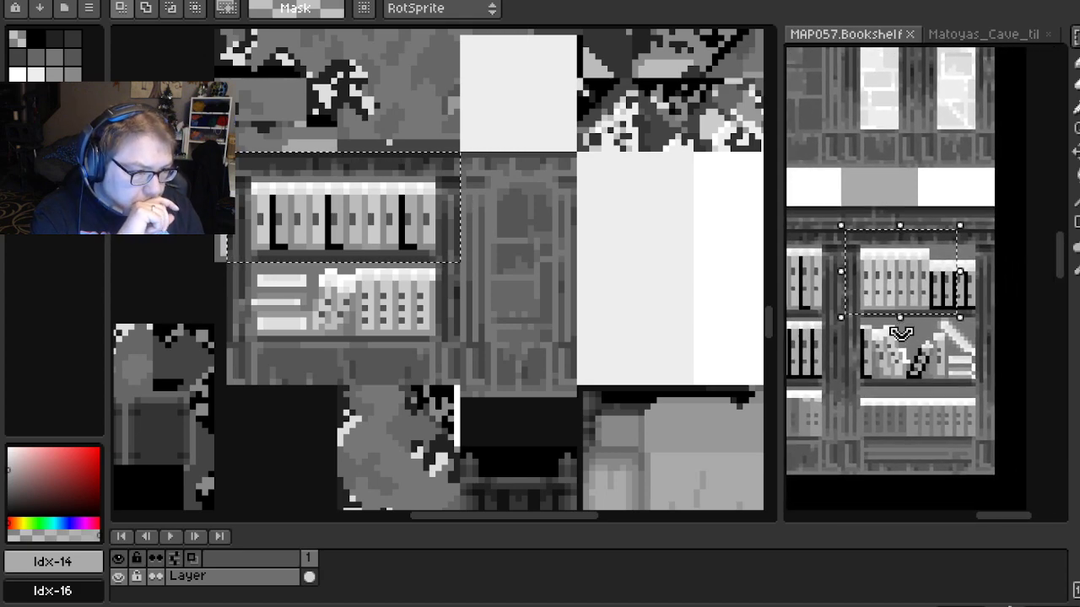
{"action": "scroll", "coordinate": [903, 333], "scroll_direction": "up", "scroll_amount": 2}
{"action": "scroll", "coordinate": [945, 325], "scroll_direction": "down", "scroll_amount": 1}
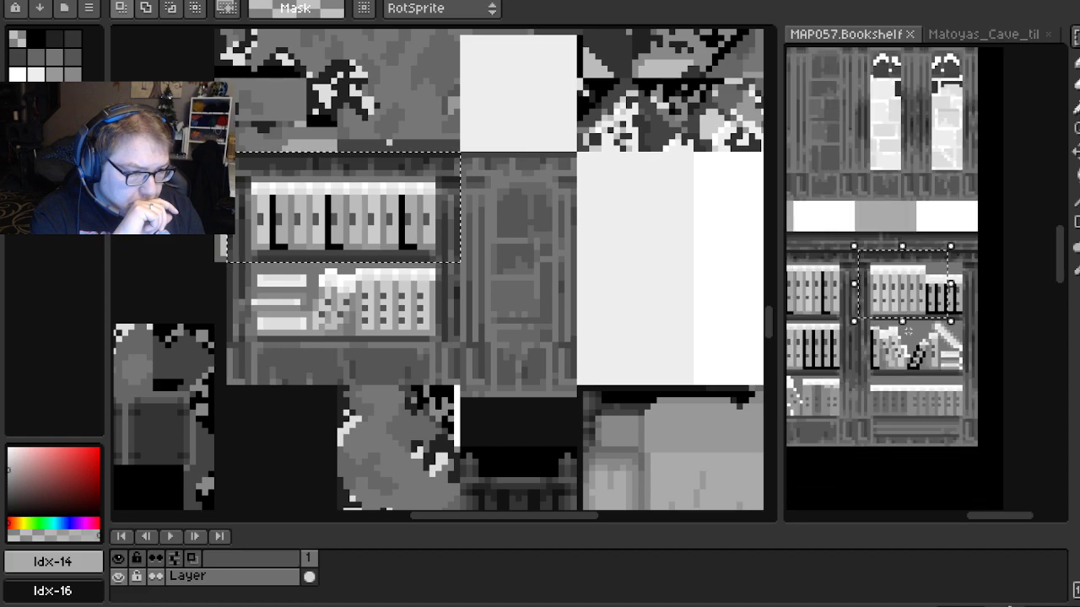
{"action": "scroll", "coordinate": [974, 314], "scroll_direction": "up", "scroll_amount": 1}
{"action": "scroll", "coordinate": [975, 315], "scroll_direction": "down", "scroll_amount": 2}
{"action": "scroll", "coordinate": [945, 278], "scroll_direction": "up", "scroll_amount": 2}
{"action": "scroll", "coordinate": [987, 286], "scroll_direction": "down", "scroll_amount": 2}
{"action": "scroll", "coordinate": [970, 379], "scroll_direction": "up", "scroll_amount": 3}
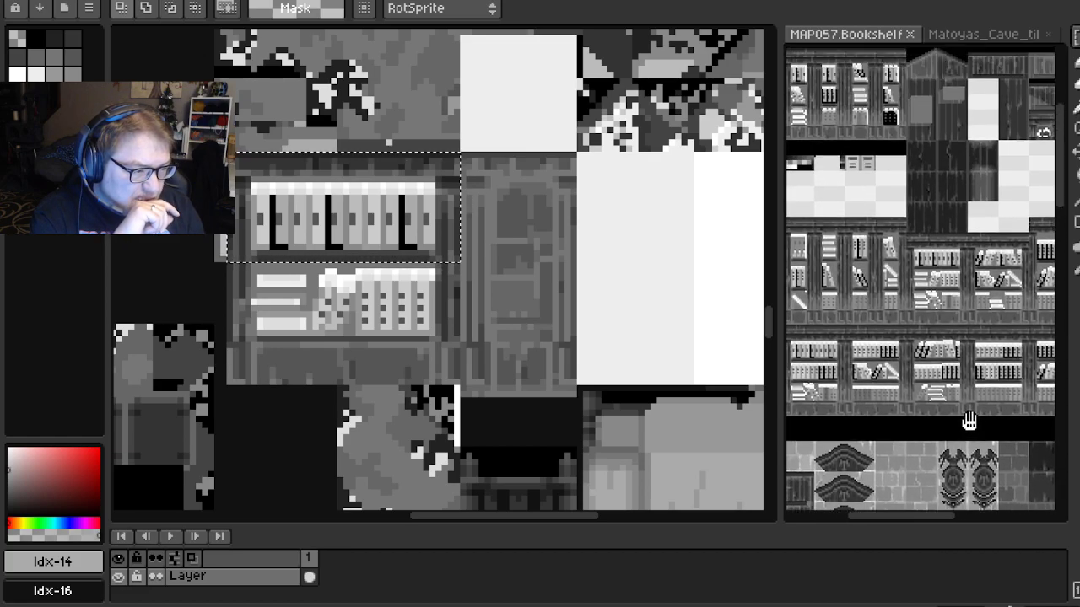
{"action": "scroll", "coordinate": [962, 333], "scroll_direction": "up", "scroll_amount": 4}
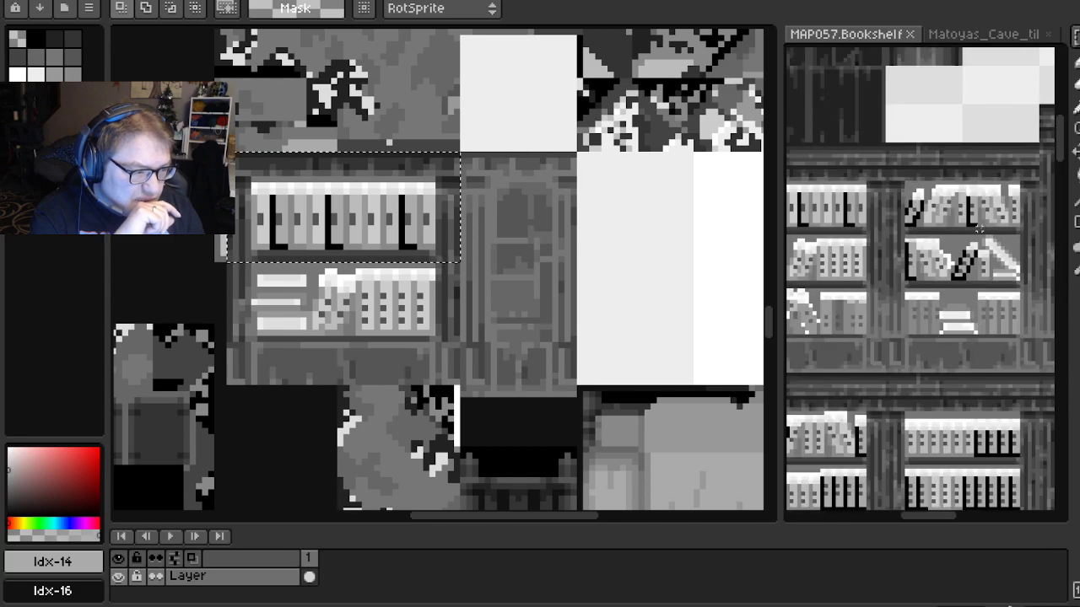
Select the top shelf with the leaning black book on a MAP057 bookcase, including its upper trim and side posts
{"action": "left_click_drag", "start_coordinate": [865, 276], "coordinate": [992, 259]}
{"action": "scroll", "coordinate": [843, 221], "scroll_direction": "up", "scroll_amount": 3}
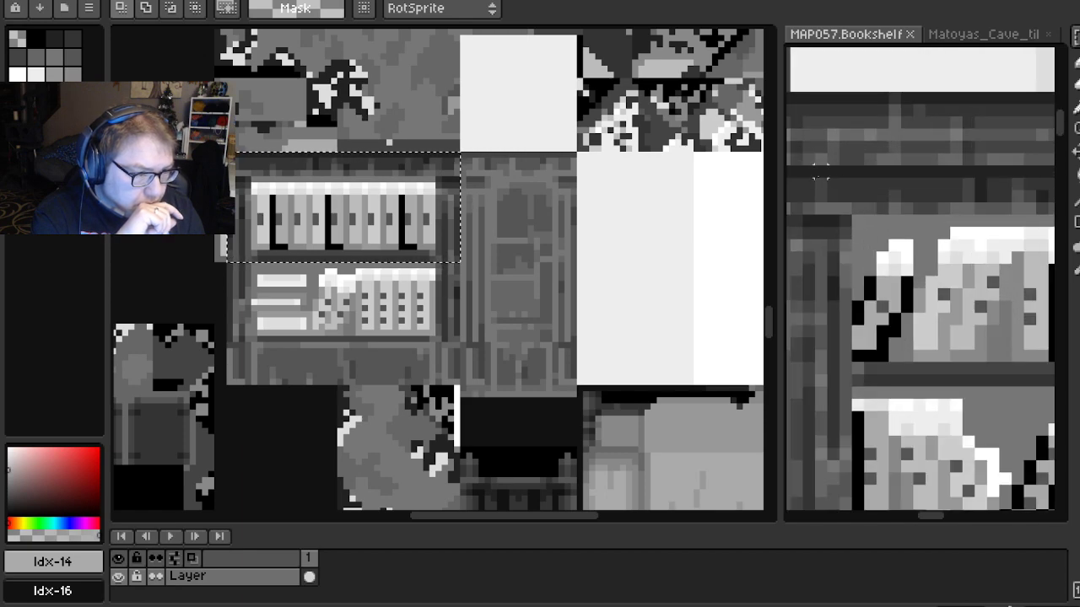
{"action": "left_click_drag", "start_coordinate": [808, 171], "coordinate": [1002, 369]}
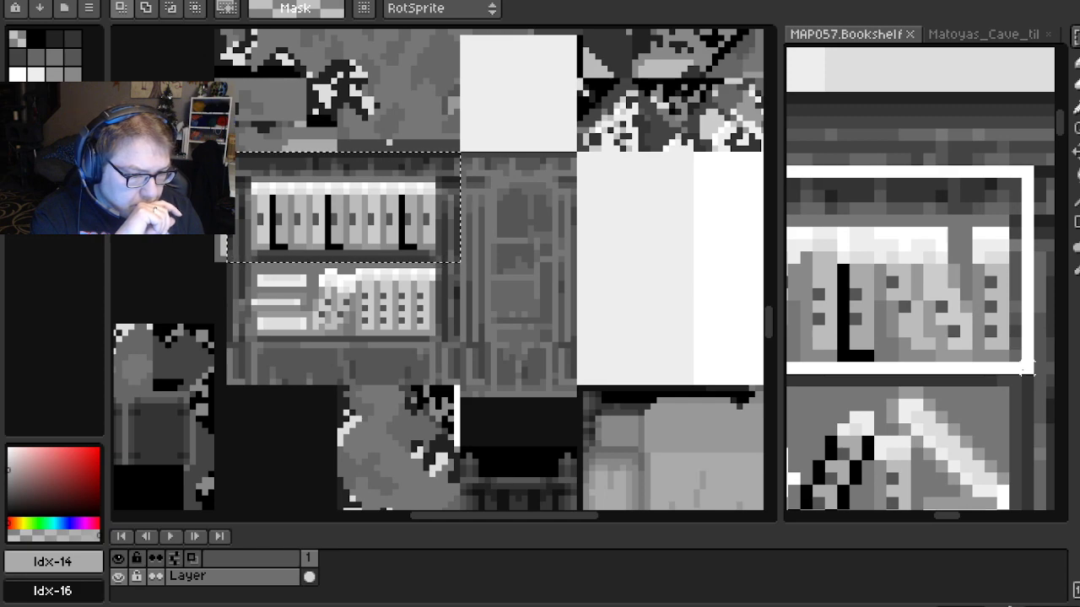
{"action": "left_click_drag", "start_coordinate": [1026, 368], "coordinate": [1046, 386]}
{"action": "scroll", "coordinate": [983, 330], "scroll_direction": "down", "scroll_amount": 1}
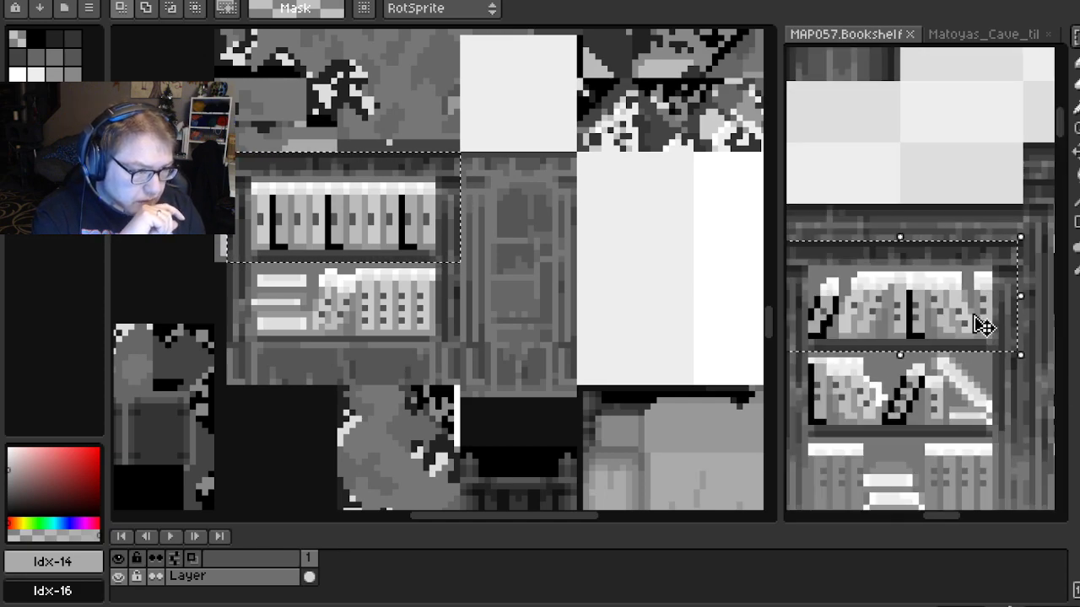
{"action": "left_click_drag", "start_coordinate": [983, 330], "coordinate": [959, 309]}
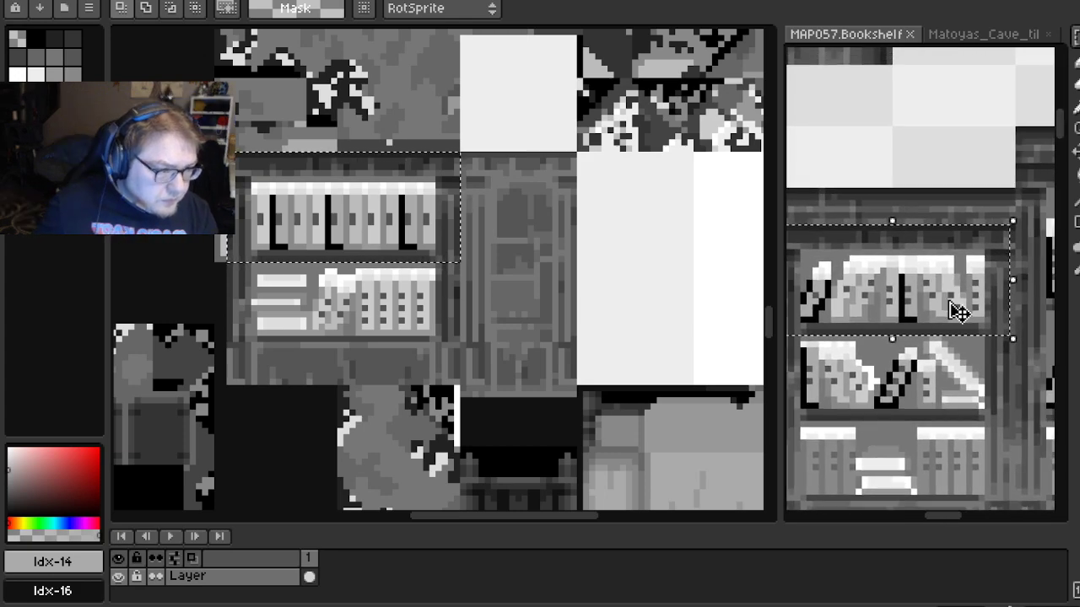
Paste the copied top shelf into the two blank columns beside the panel column, flush with their upper edge
{"action": "scroll", "coordinate": [416, 256], "scroll_direction": "right", "scroll_amount": 3}
{"action": "key", "text": "ctrl+v"}
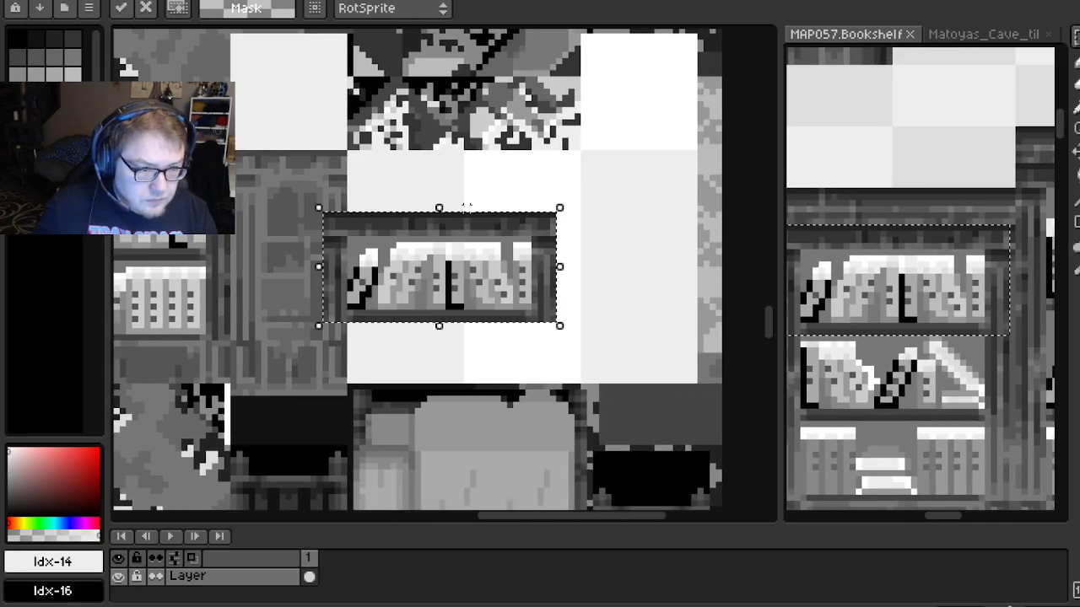
{"action": "left_click_drag", "start_coordinate": [430, 273], "coordinate": [451, 215]}
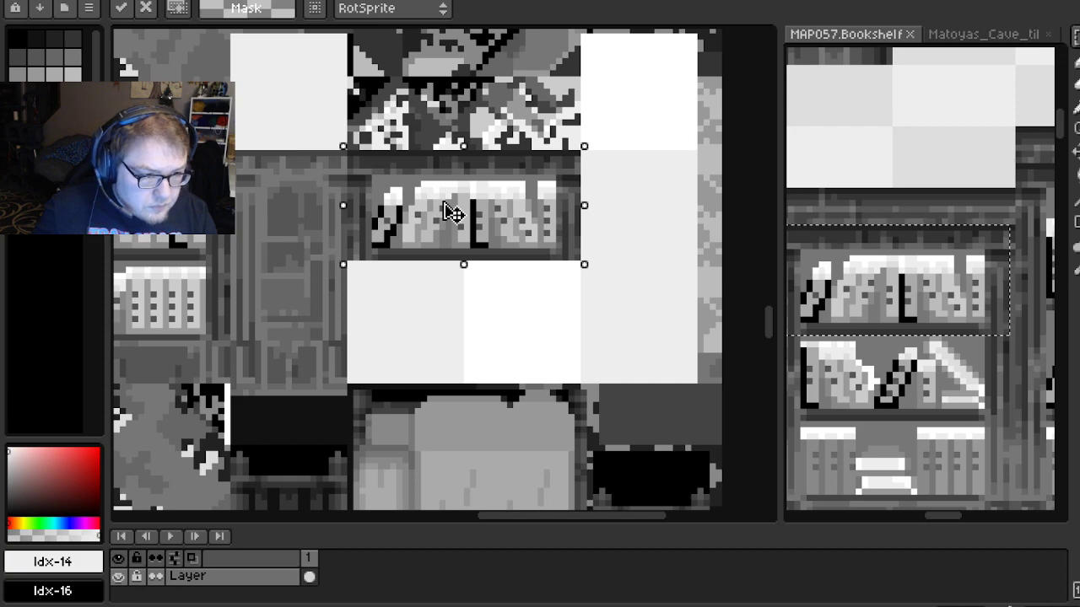
Copy the same MAP057 bookcase's bottom shelf with the stacked white books, including its base and side posts
{"action": "left_click_drag", "start_coordinate": [518, 288], "coordinate": [584, 257]}
{"action": "left_click_drag", "start_coordinate": [869, 392], "coordinate": [884, 247]}
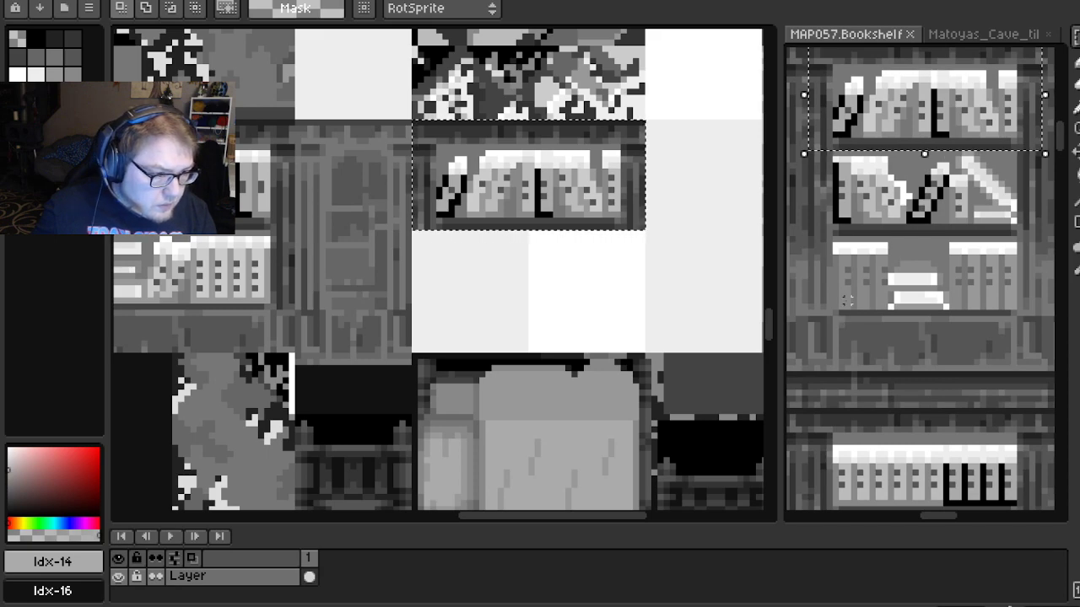
{"action": "left_click_drag", "start_coordinate": [295, 244], "coordinate": [385, 231]}
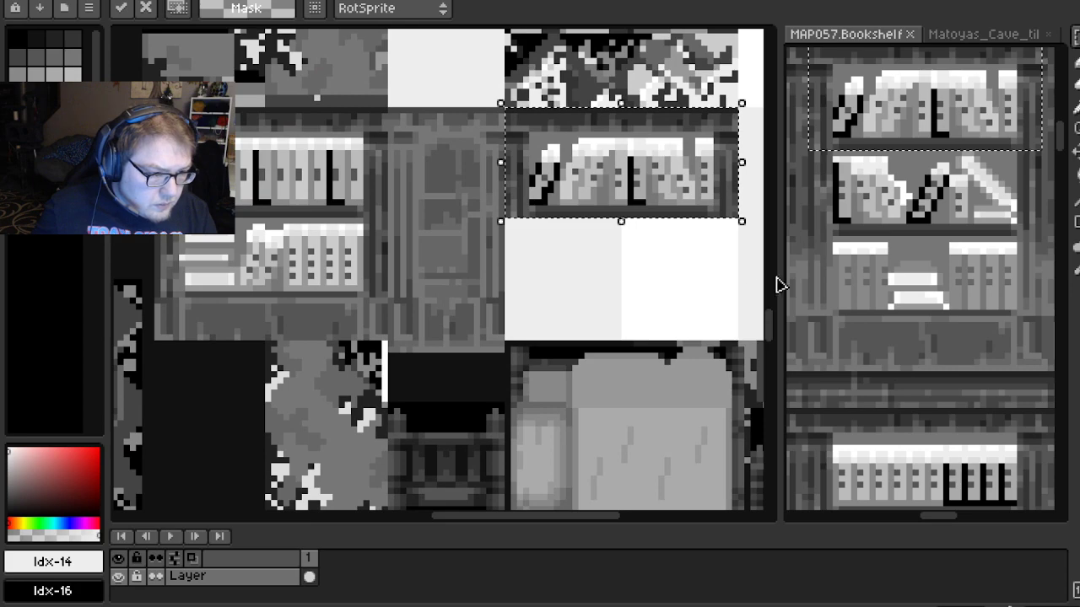
{"action": "left_click", "coordinate": [809, 356]}
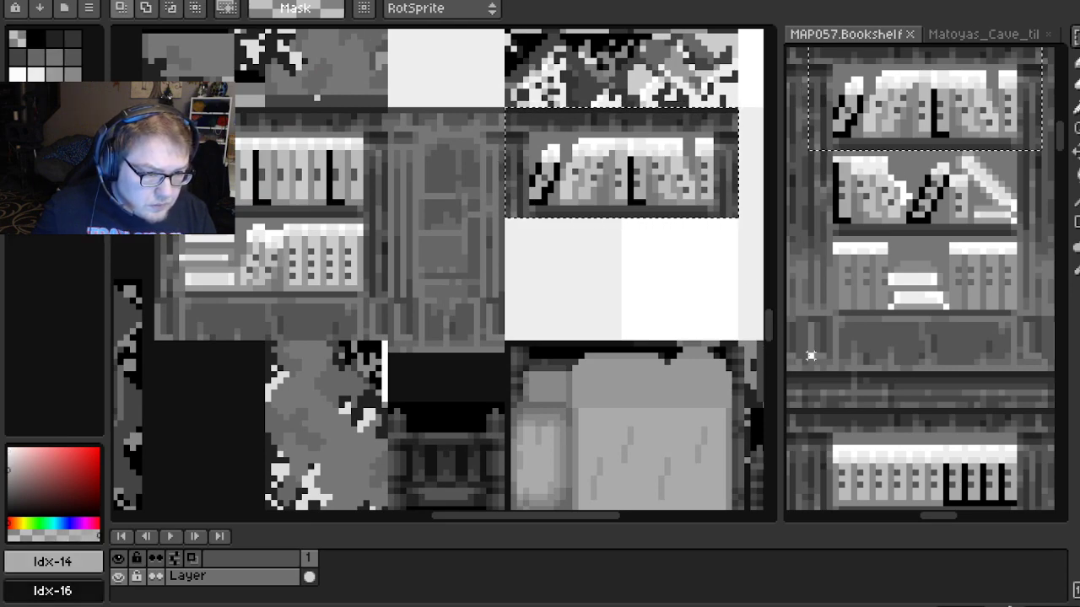
{"action": "left_click_drag", "start_coordinate": [810, 356], "coordinate": [1039, 240]}
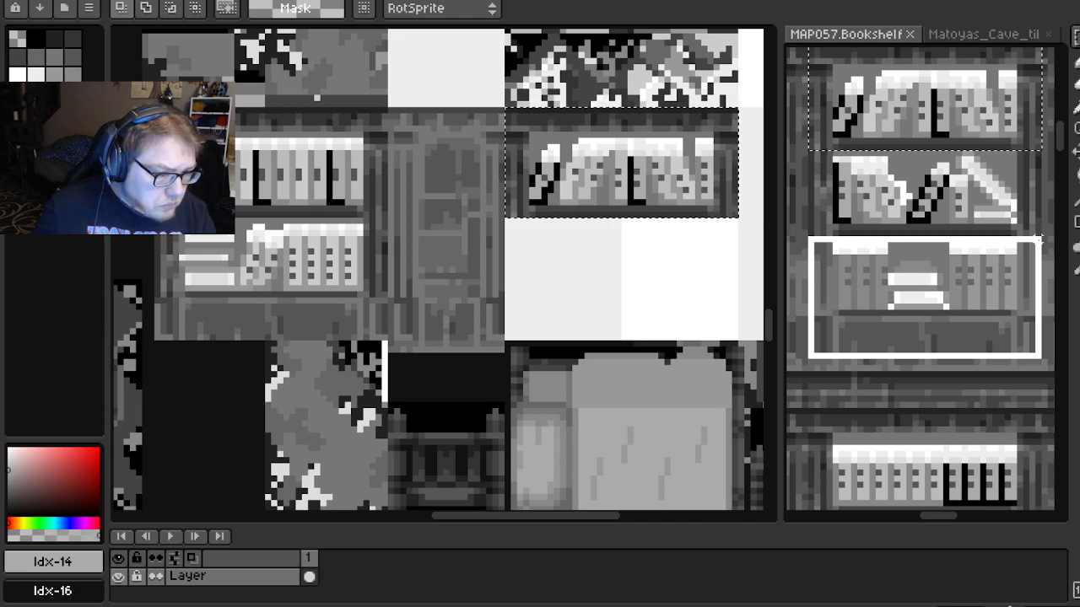
{"action": "left_click_drag", "start_coordinate": [1038, 238], "coordinate": [1040, 242]}
{"action": "scroll", "coordinate": [1007, 241], "scroll_direction": "right", "scroll_amount": 1}
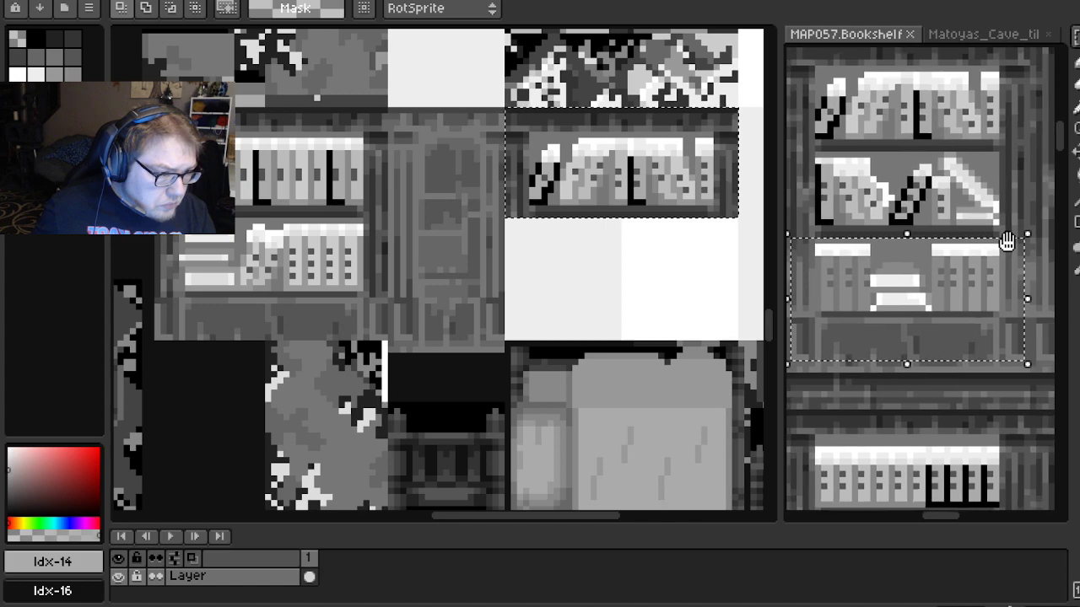
{"action": "key", "text": "ctrl+c"}
Paste the bottom shelf directly below the placed top shelf, filling the rest of the two blank columns
{"action": "left_click_drag", "start_coordinate": [575, 226], "coordinate": [434, 183]}
{"action": "key", "text": "ctrl+v"}
{"action": "left_click_drag", "start_coordinate": [270, 284], "coordinate": [544, 253]}
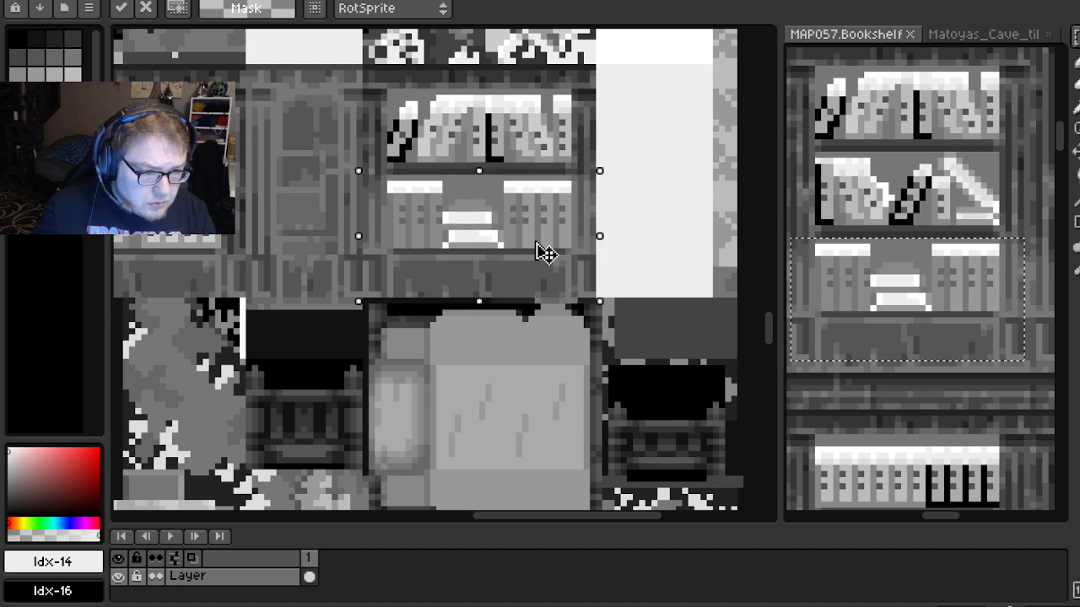
Look over the MAP057 bookcases and compare them with the tileset's panel column and its remaining blank column
{"action": "scroll", "coordinate": [846, 265], "scroll_direction": "down", "scroll_amount": 1}
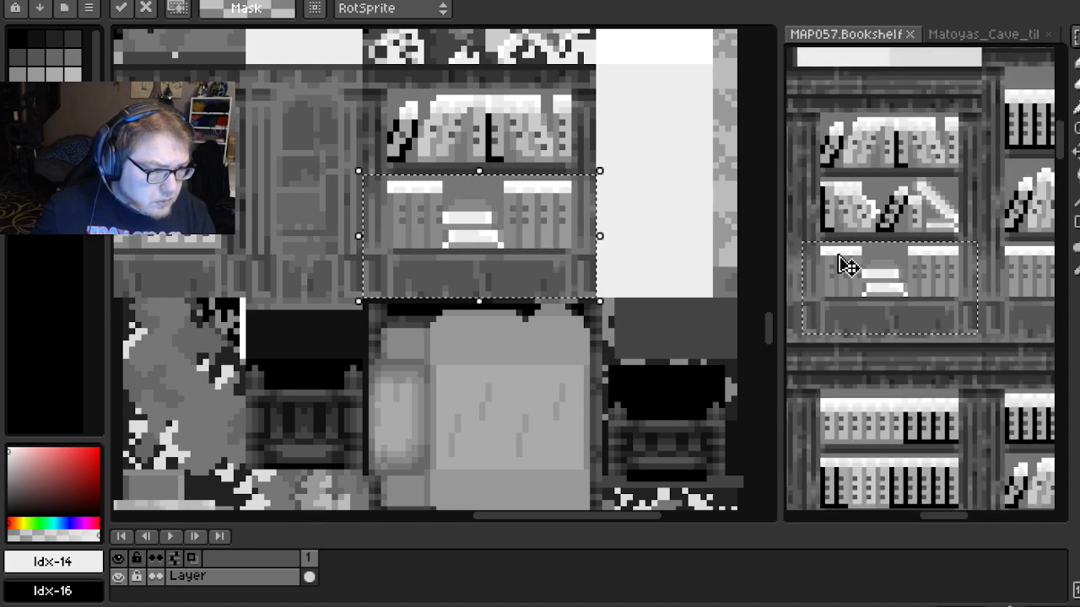
{"action": "scroll", "coordinate": [909, 279], "scroll_direction": "down", "scroll_amount": 1}
{"action": "scroll", "coordinate": [900, 258], "scroll_direction": "down", "scroll_amount": 2}
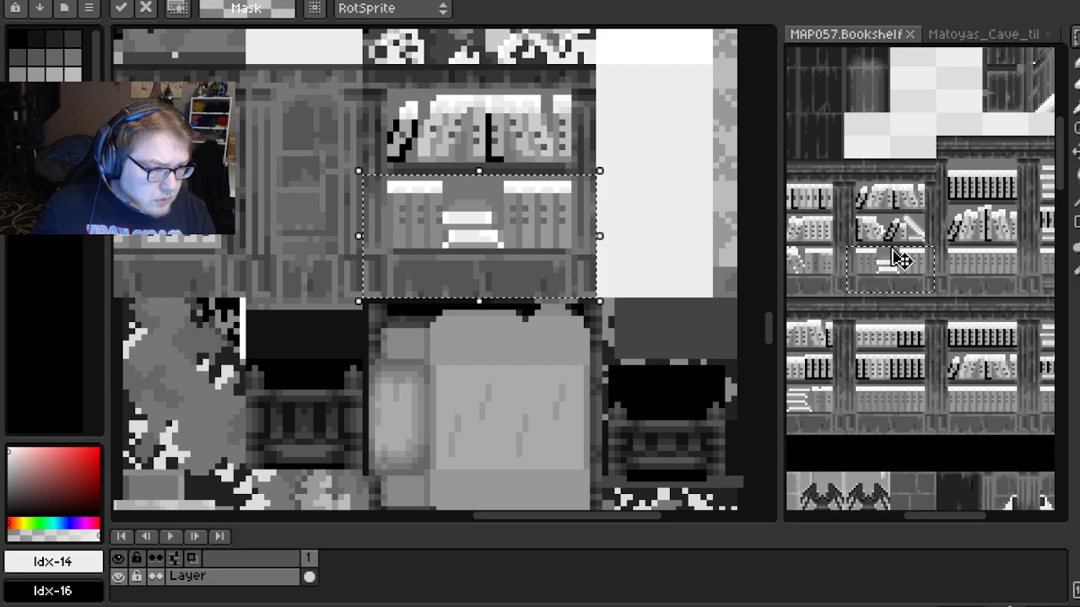
{"action": "left_click_drag", "start_coordinate": [876, 257], "coordinate": [982, 257]}
{"action": "scroll", "coordinate": [982, 257], "scroll_direction": "up", "scroll_amount": 3}
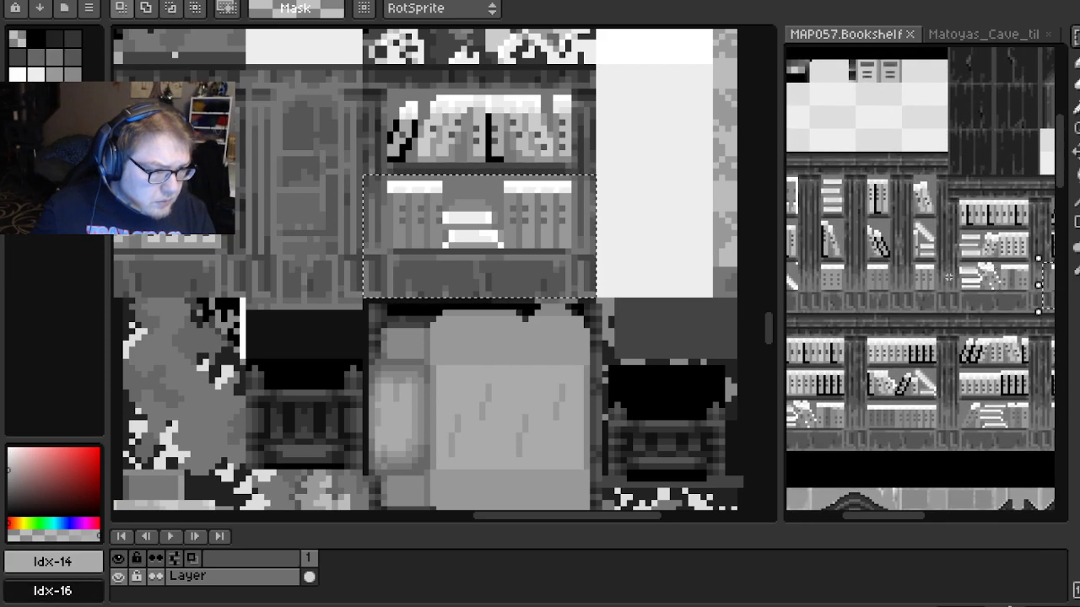
{"action": "scroll", "coordinate": [496, 253], "scroll_direction": "up", "scroll_amount": 3}
{"action": "scroll", "coordinate": [582, 296], "scroll_direction": "right", "scroll_amount": 2}
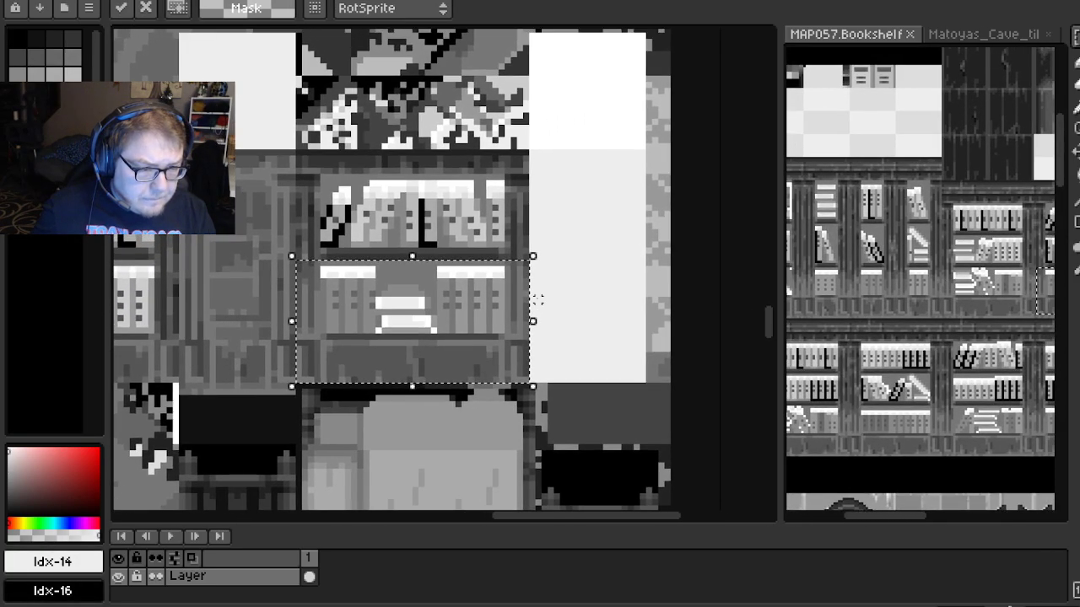
{"action": "scroll", "coordinate": [258, 200], "scroll_direction": "left", "scroll_amount": 2}
{"action": "scroll", "coordinate": [281, 333], "scroll_direction": "up", "scroll_amount": 1}
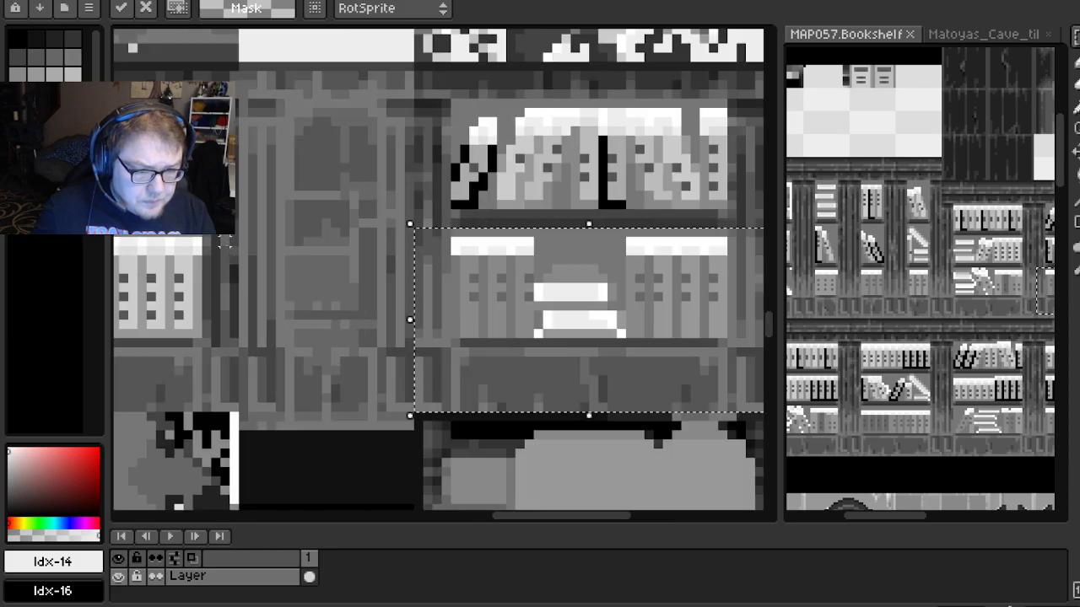
{"action": "scroll", "coordinate": [281, 333], "scroll_direction": "down", "scroll_amount": 1}
{"action": "scroll", "coordinate": [309, 321], "scroll_direction": "right", "scroll_amount": 1}
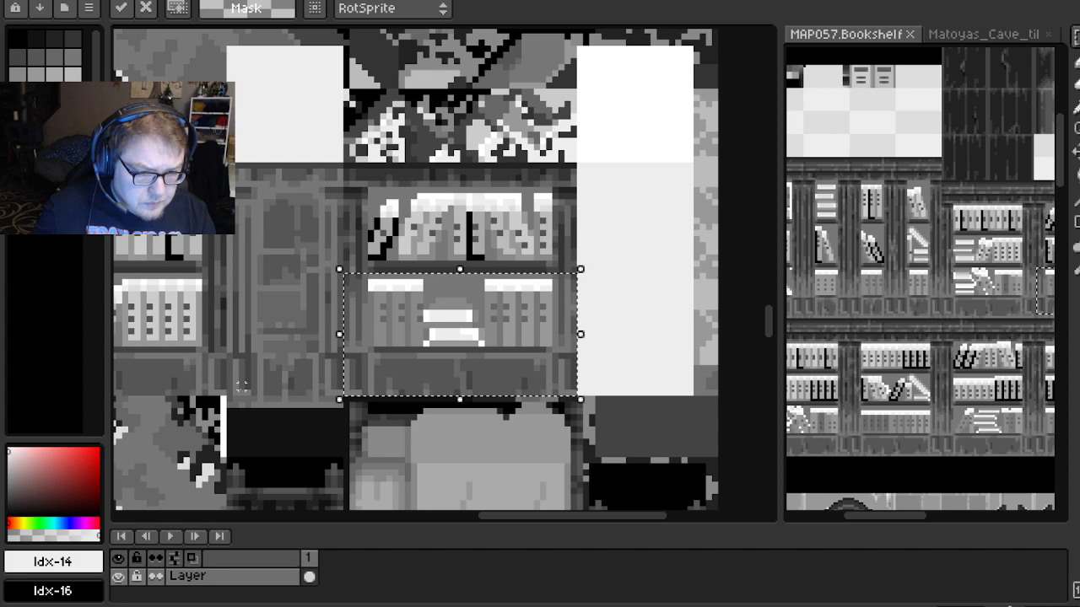
Copy the wall-panel column between the two bookcases and place it in the blank column beside the second bookcase
{"action": "key", "text": "ctrl+d"}
{"action": "left_click_drag", "start_coordinate": [228, 164], "coordinate": [346, 397]}
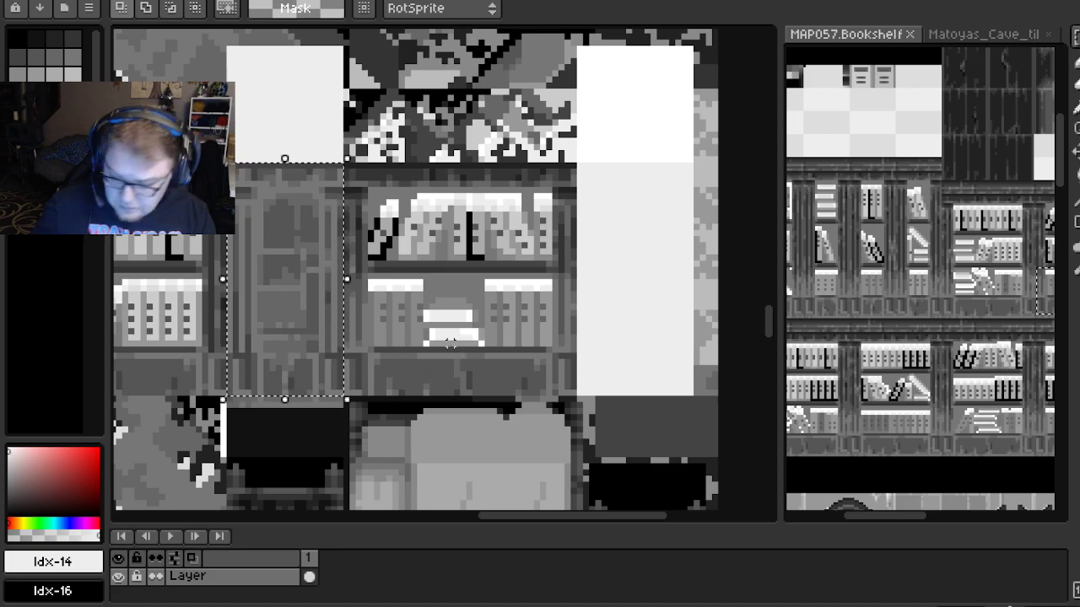
{"action": "left_click_drag", "start_coordinate": [280, 335], "coordinate": [624, 331]}
{"action": "scroll", "coordinate": [624, 326], "scroll_direction": "down", "scroll_amount": 1}
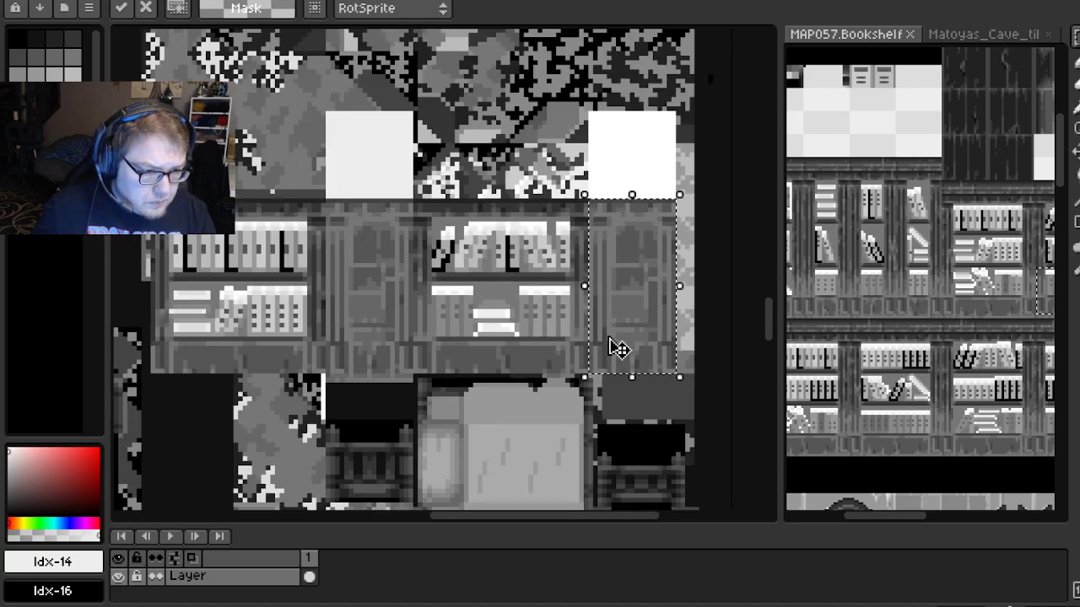
{"action": "left_click", "coordinate": [553, 399]}
{"action": "left_click_drag", "start_coordinate": [576, 402], "coordinate": [558, 373]}
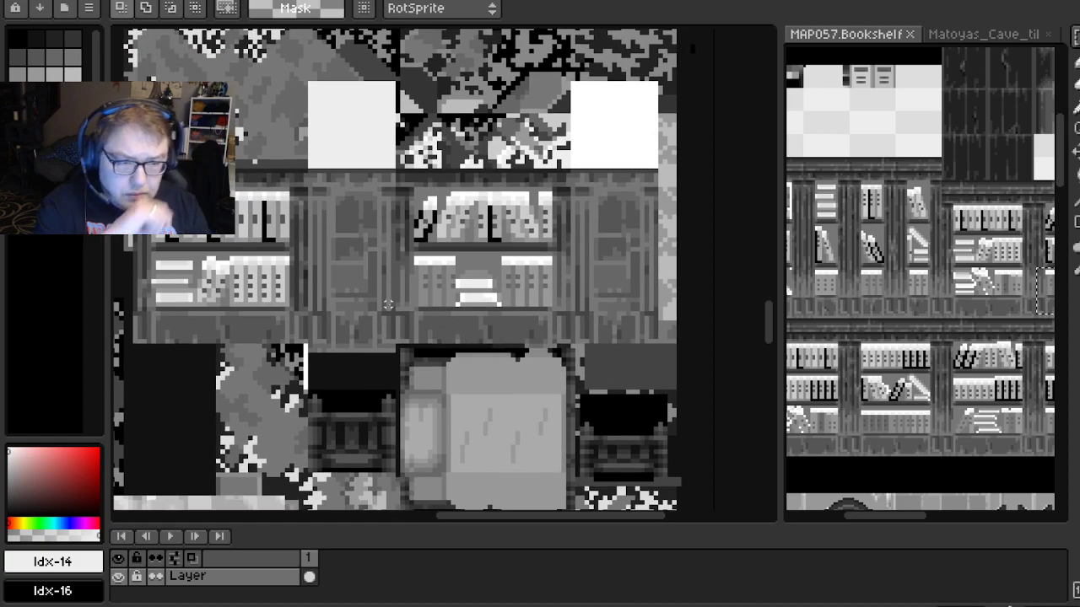
Examine the MAP057 texture's bookcases and wood panels against the filled furniture strip in the tileset
{"action": "scroll", "coordinate": [919, 258], "scroll_direction": "down", "scroll_amount": 2}
{"action": "scroll", "coordinate": [918, 260], "scroll_direction": "up", "scroll_amount": 1}
{"action": "left_click_drag", "start_coordinate": [1012, 181], "coordinate": [892, 202]}
{"action": "scroll", "coordinate": [913, 229], "scroll_direction": "up", "scroll_amount": 2}
{"action": "scroll", "coordinate": [892, 211], "scroll_direction": "down", "scroll_amount": 2}
{"action": "scroll", "coordinate": [892, 227], "scroll_direction": "up", "scroll_amount": 2}
{"action": "scroll", "coordinate": [890, 245], "scroll_direction": "down", "scroll_amount": 1}
{"action": "scroll", "coordinate": [889, 261], "scroll_direction": "up", "scroll_amount": 1}
{"action": "scroll", "coordinate": [890, 260], "scroll_direction": "up", "scroll_amount": 1}
{"action": "scroll", "coordinate": [894, 260], "scroll_direction": "down", "scroll_amount": 2}
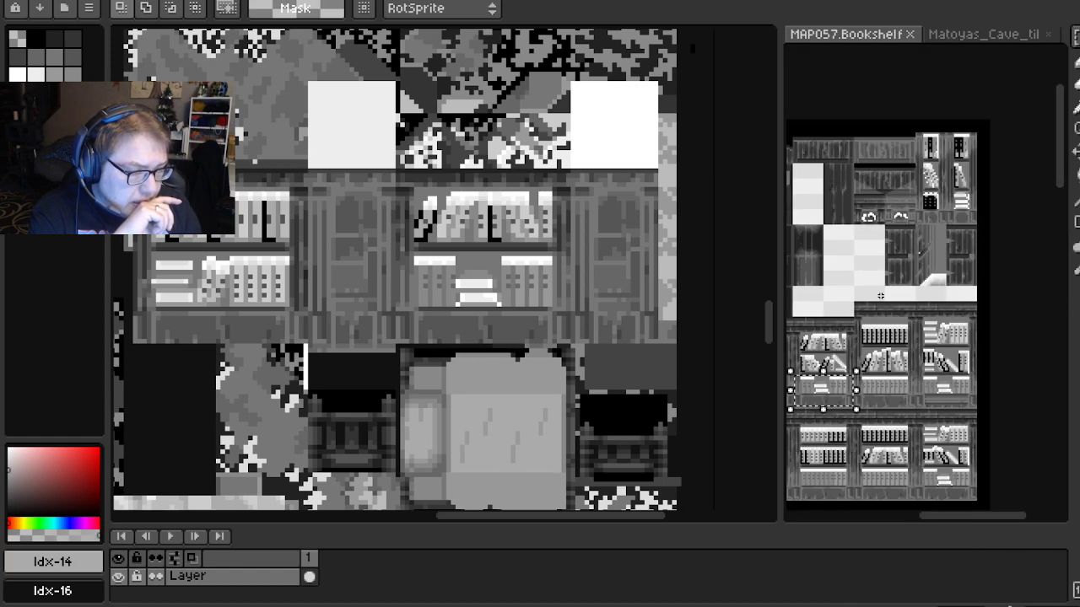
{"action": "scroll", "coordinate": [941, 262], "scroll_direction": "up", "scroll_amount": 1}
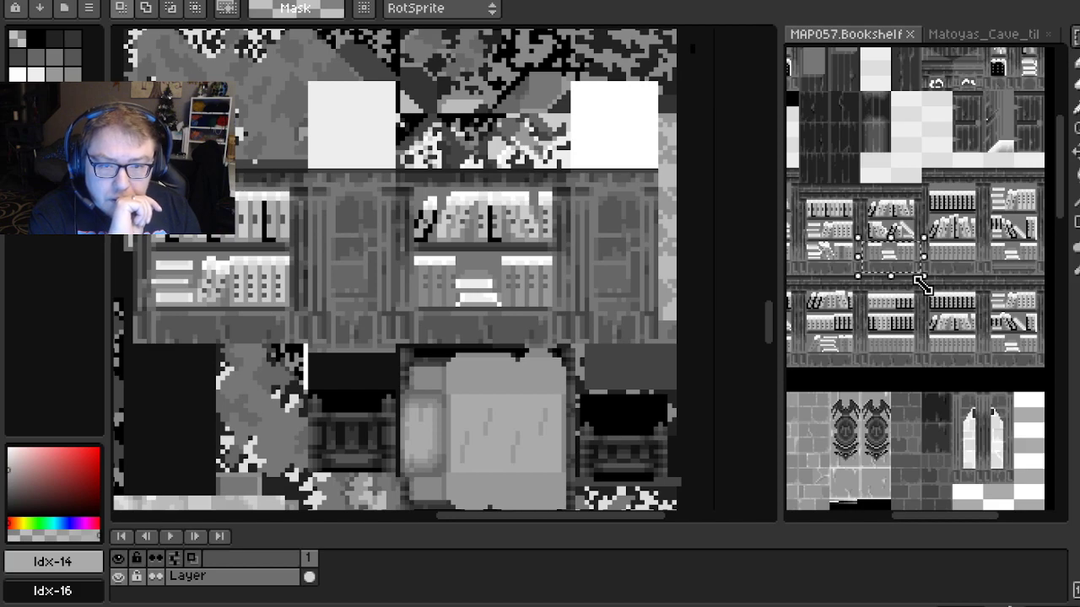
Save the tileset, switch to the map editor and re-import the map's texture
{"action": "left_click_drag", "start_coordinate": [297, 187], "coordinate": [365, 176]}
{"action": "key", "text": "ctrl+s"}
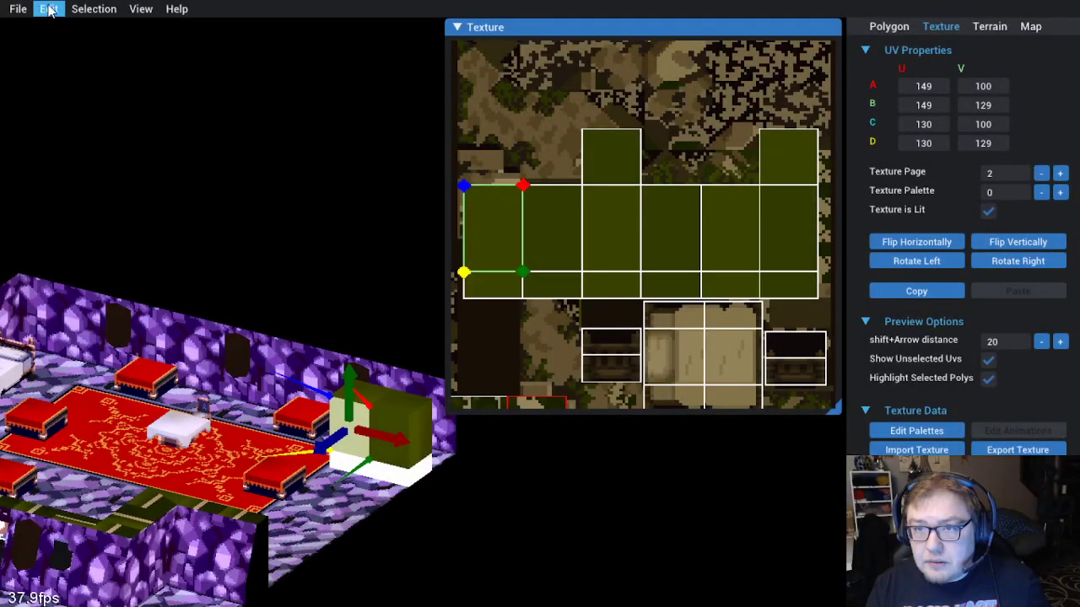
{"action": "left_click", "coordinate": [49, 10]}
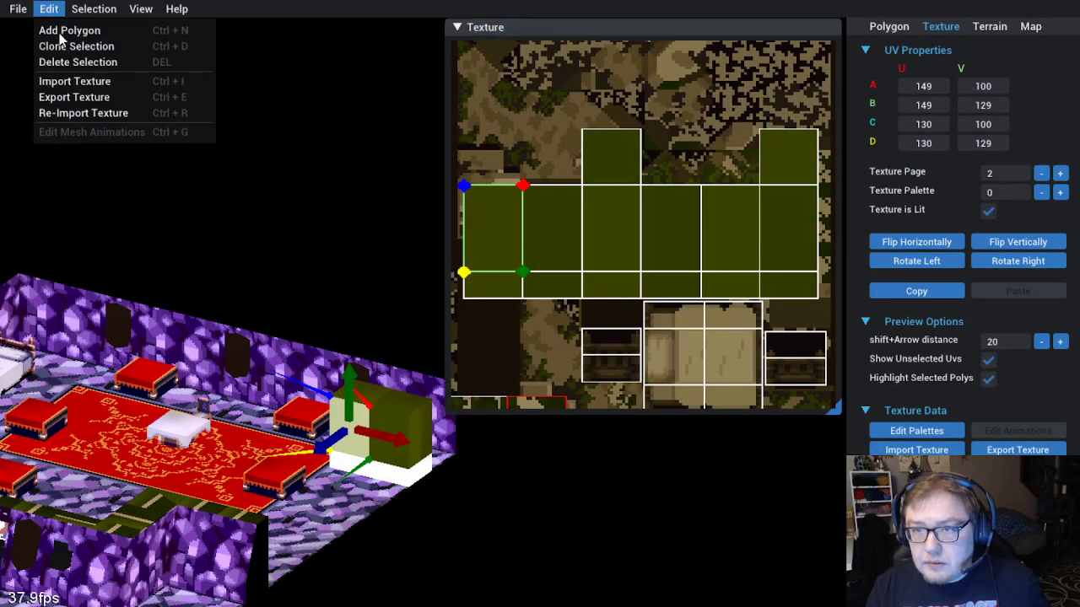
{"action": "left_click", "coordinate": [84, 113]}
{"action": "left_click", "coordinate": [451, 532]}
{"action": "scroll", "coordinate": [450, 528], "scroll_direction": "up", "scroll_amount": 3}
{"action": "mouse_move", "coordinate": [299, 537]}
{"action": "left_mouse_down"}
{"action": "mouse_move", "coordinate": [288, 506]}
{"action": "mouse_move", "coordinate": [309, 530]}
{"action": "left_mouse_up"}
{"action": "left_click_drag", "start_coordinate": [333, 559], "coordinate": [287, 435]}
Check the texture mapping and palettes of the bookcase's side, base and front polygons in the 3D room
{"action": "left_click", "coordinate": [282, 432]}
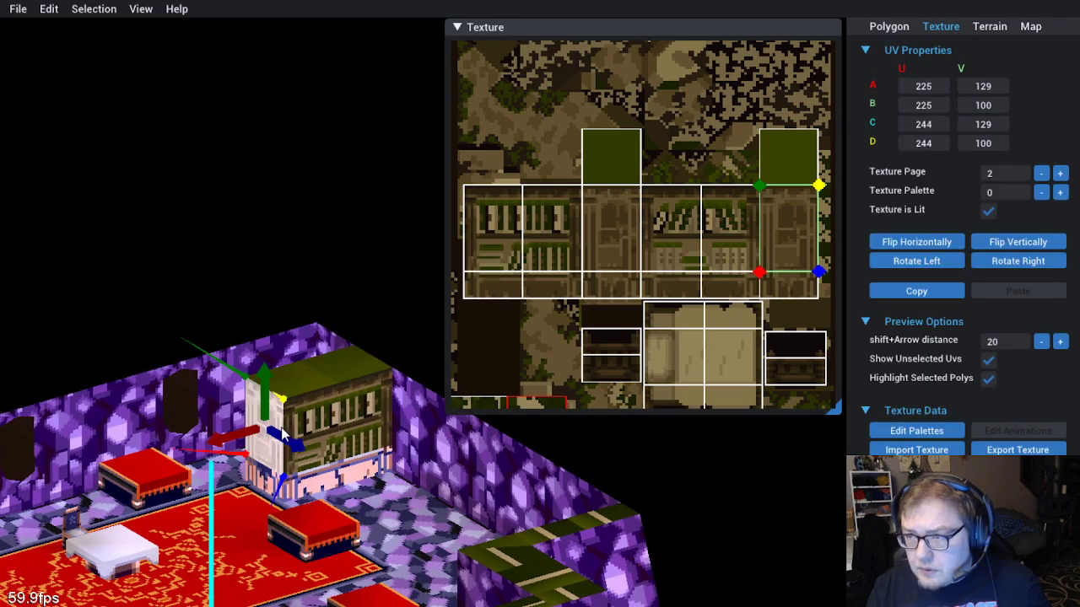
{"action": "left_click", "coordinate": [280, 488]}
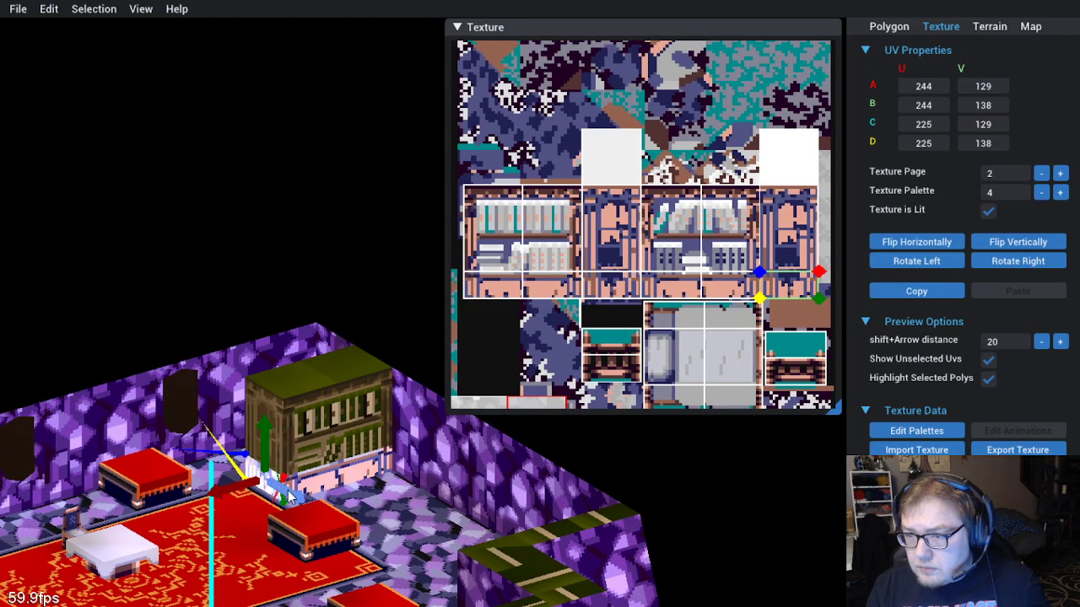
{"action": "left_click", "coordinate": [327, 443]}
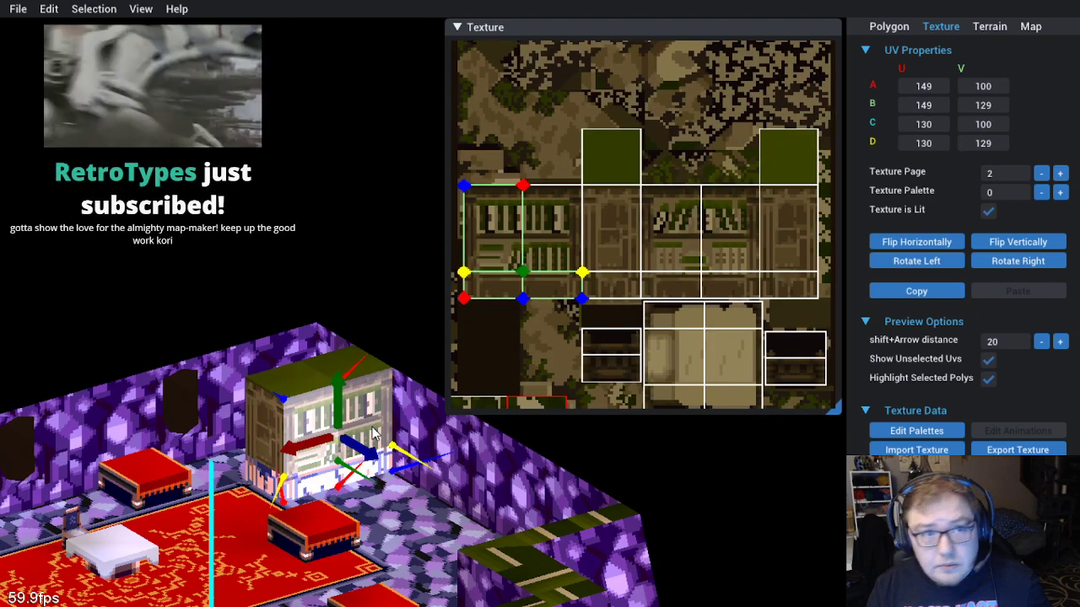
{"action": "left_click", "coordinate": [375, 433]}
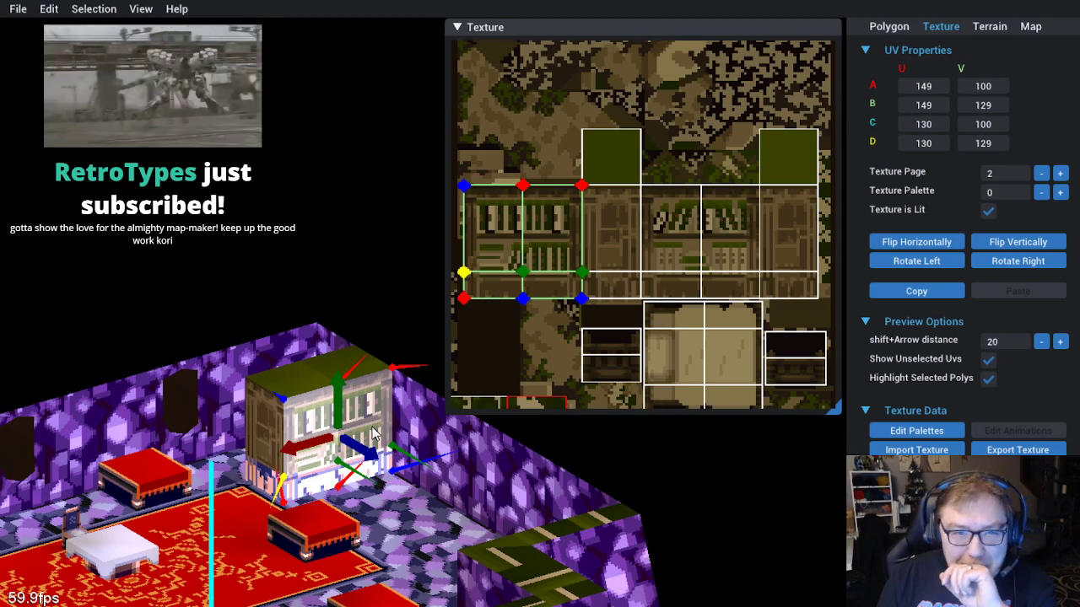
{"action": "left_click_drag", "start_coordinate": [390, 474], "coordinate": [365, 419]}
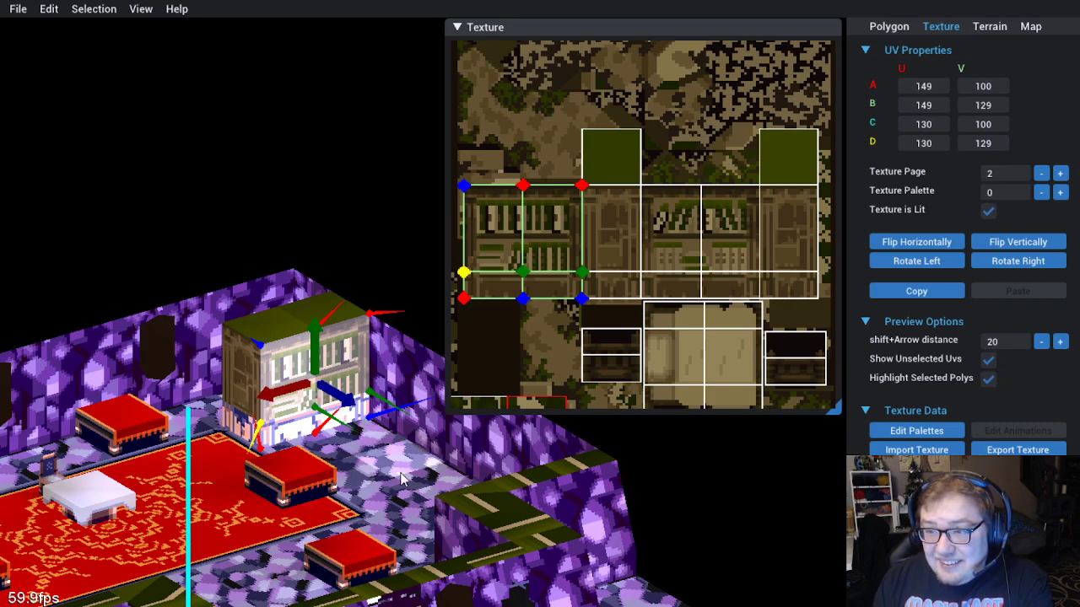
{"action": "left_click", "coordinate": [332, 226]}
{"action": "mouse_move", "coordinate": [260, 482]}
{"action": "left_mouse_down"}
{"action": "mouse_move", "coordinate": [597, 540]}
{"action": "mouse_move", "coordinate": [206, 501]}
{"action": "mouse_move", "coordinate": [312, 463]}
{"action": "mouse_move", "coordinate": [285, 501]}
{"action": "mouse_move", "coordinate": [302, 475]}
{"action": "mouse_move", "coordinate": [415, 507]}
{"action": "mouse_move", "coordinate": [343, 497]}
{"action": "mouse_move", "coordinate": [386, 472]}
{"action": "mouse_move", "coordinate": [359, 469]}
{"action": "left_mouse_up"}
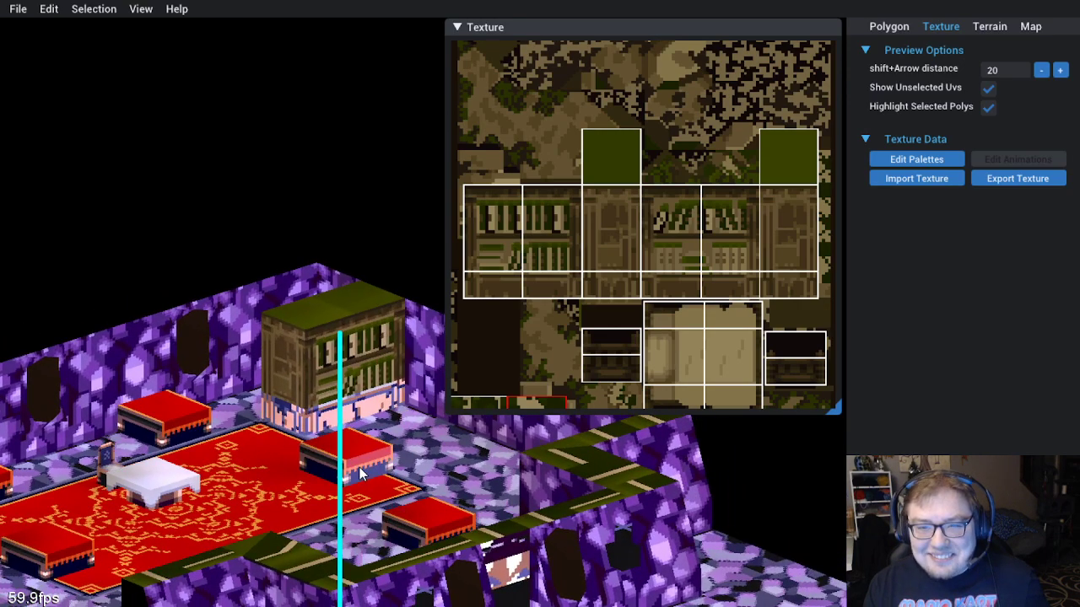
{"action": "scroll", "coordinate": [359, 467], "scroll_direction": "up", "scroll_amount": 1}
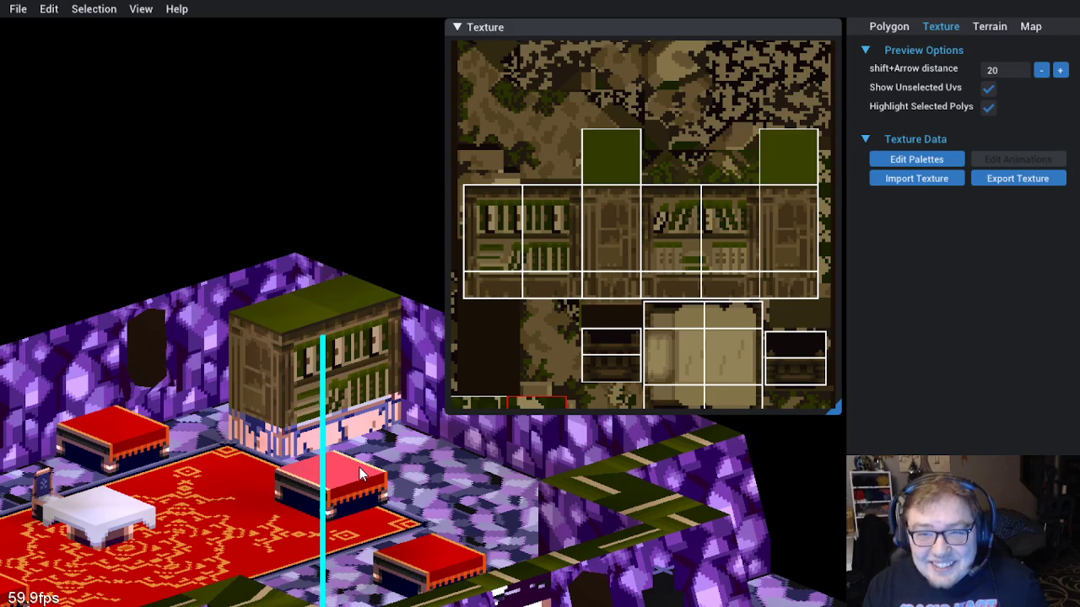
{"action": "left_click_drag", "start_coordinate": [383, 471], "coordinate": [253, 409]}
{"action": "scroll", "coordinate": [376, 482], "scroll_direction": "down", "scroll_amount": 2}
{"action": "scroll", "coordinate": [362, 455], "scroll_direction": "up", "scroll_amount": 2}
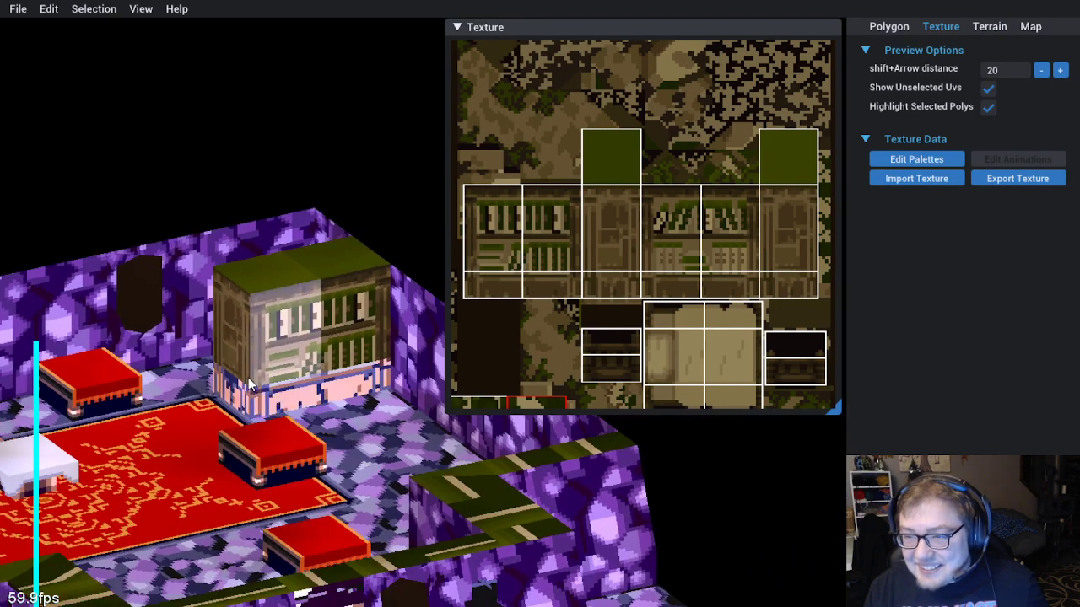
{"action": "left_click", "coordinate": [225, 395]}
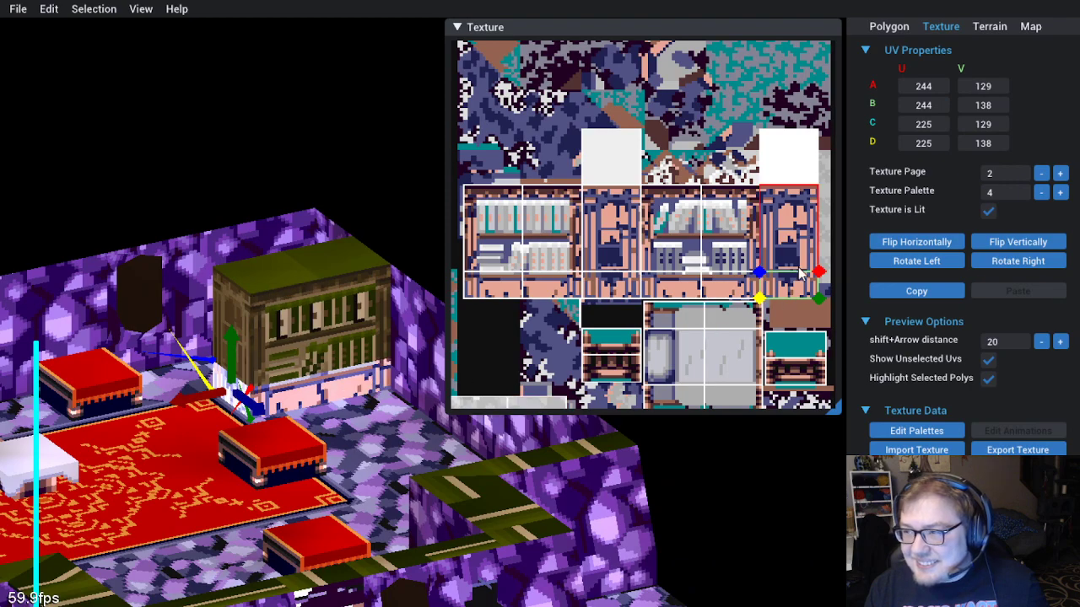
{"action": "left_click", "coordinate": [354, 346]}
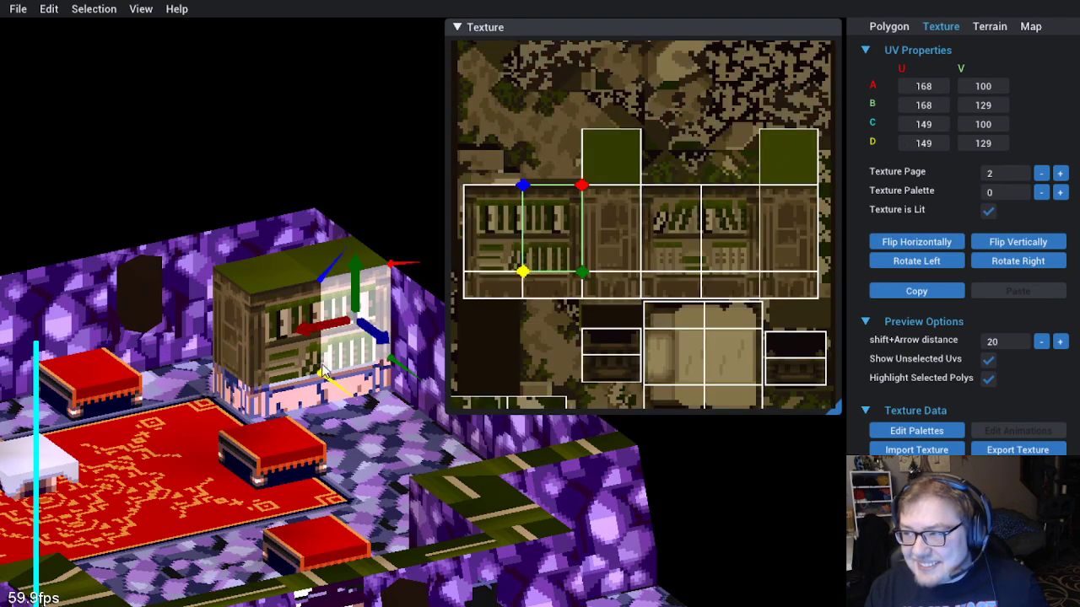
{"action": "left_click_drag", "start_coordinate": [310, 361], "coordinate": [301, 394]}
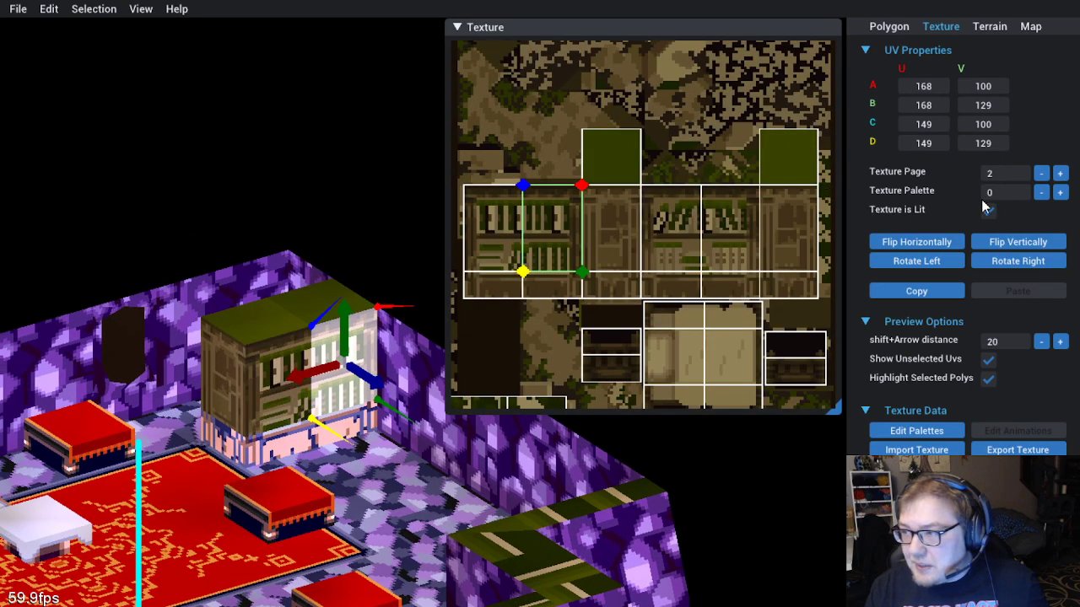
Import BookFront.act from the Matoyas_Cave Textures folder into texture palette 0
{"action": "left_click", "coordinate": [934, 431]}
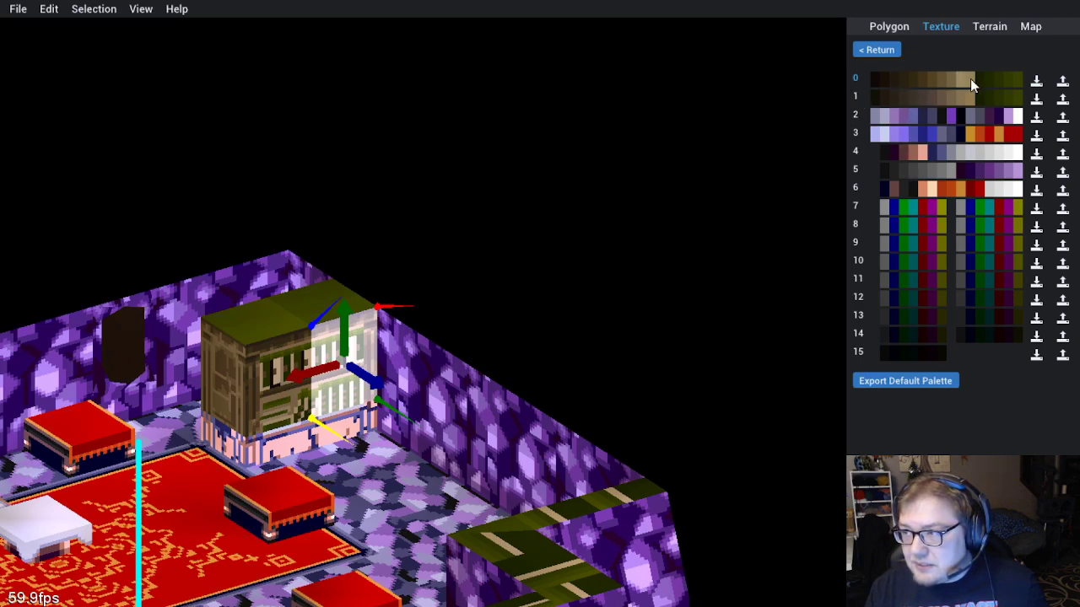
{"action": "left_click", "coordinate": [1036, 80]}
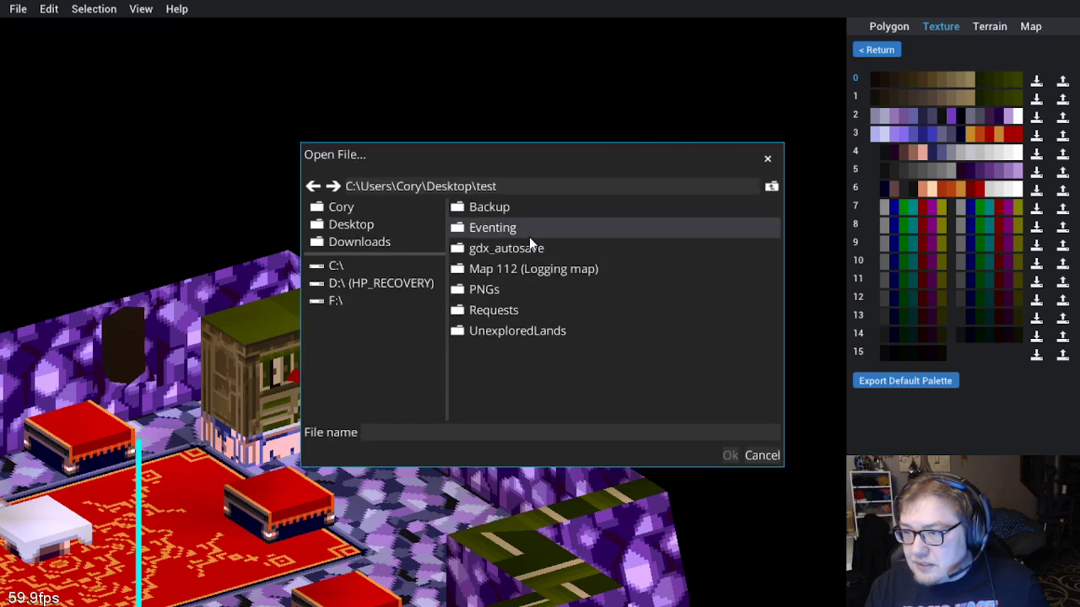
{"action": "double_click", "coordinate": [504, 331]}
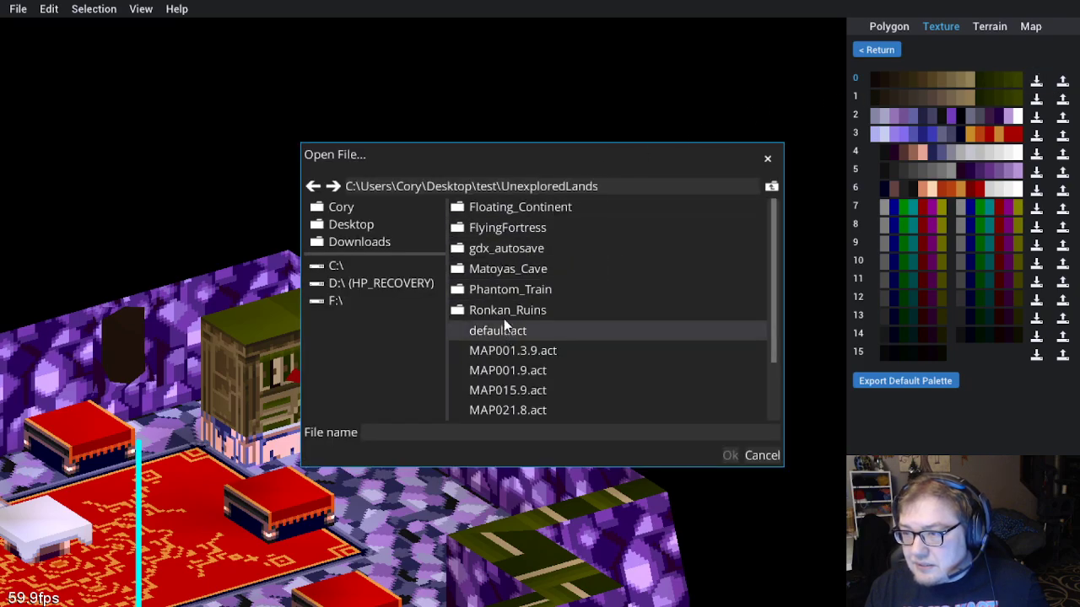
{"action": "double_click", "coordinate": [516, 271]}
{"action": "double_click", "coordinate": [506, 228]}
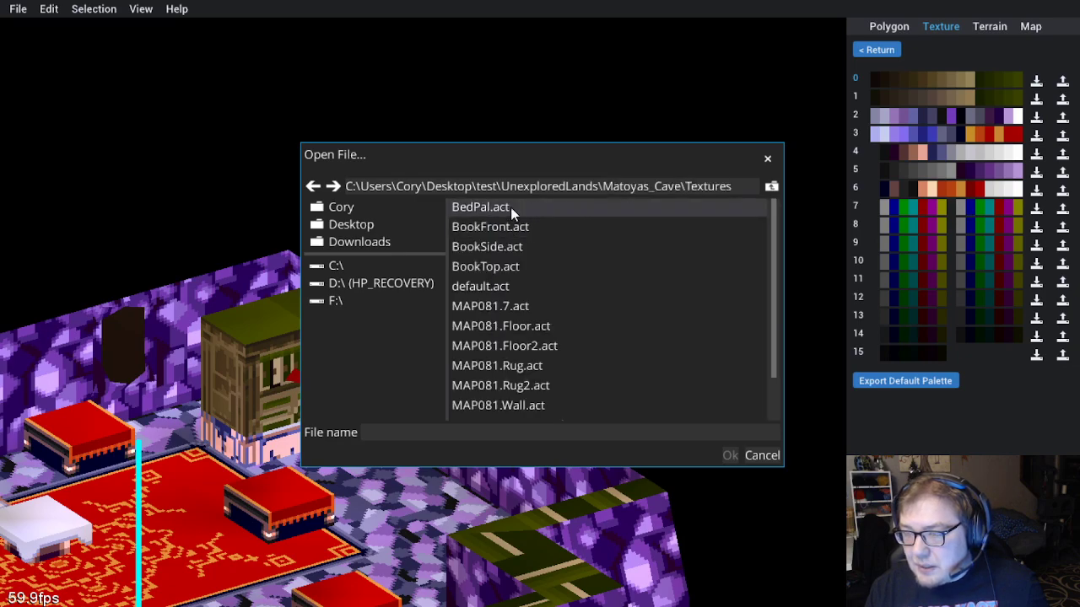
{"action": "left_click", "coordinate": [522, 229]}
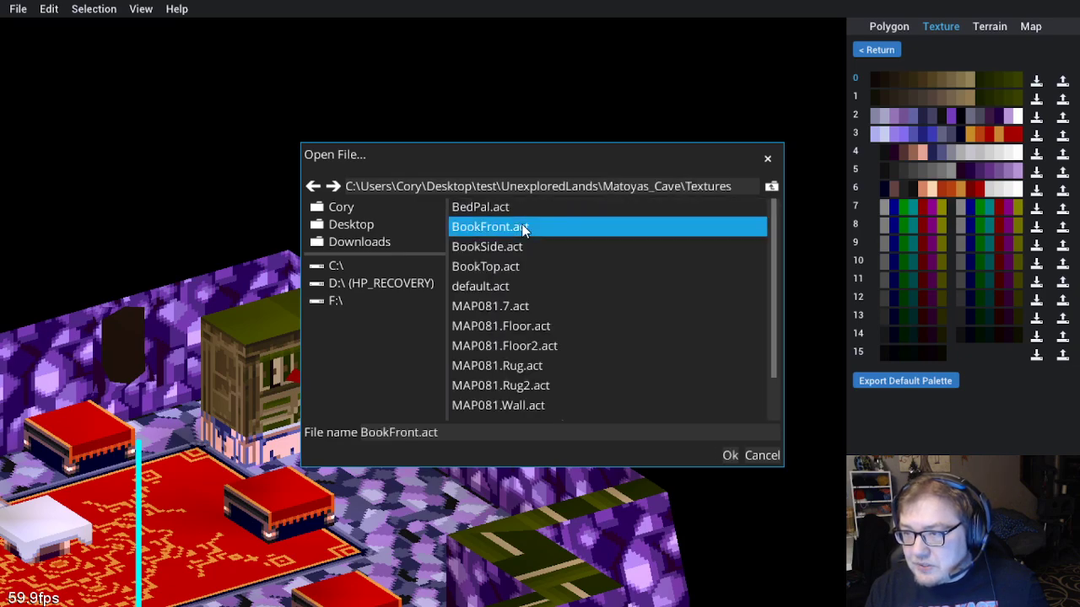
{"action": "left_click", "coordinate": [729, 455]}
Examine the recoloured bookcase in the room from the front and from the corner
{"action": "scroll", "coordinate": [624, 383], "scroll_direction": "down", "scroll_amount": 3}
{"action": "scroll", "coordinate": [576, 388], "scroll_direction": "up", "scroll_amount": 3}
{"action": "left_click", "coordinate": [576, 386]}
{"action": "scroll", "coordinate": [604, 387], "scroll_direction": "up", "scroll_amount": 4}
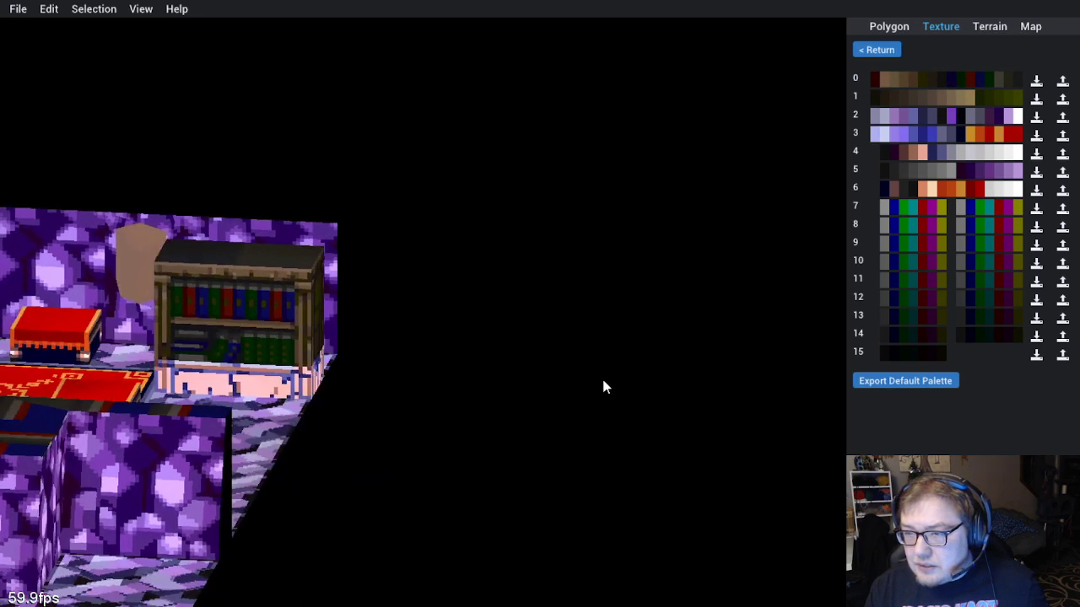
{"action": "scroll", "coordinate": [369, 373], "scroll_direction": "down", "scroll_amount": 5}
{"action": "scroll", "coordinate": [369, 397], "scroll_direction": "up", "scroll_amount": 5}
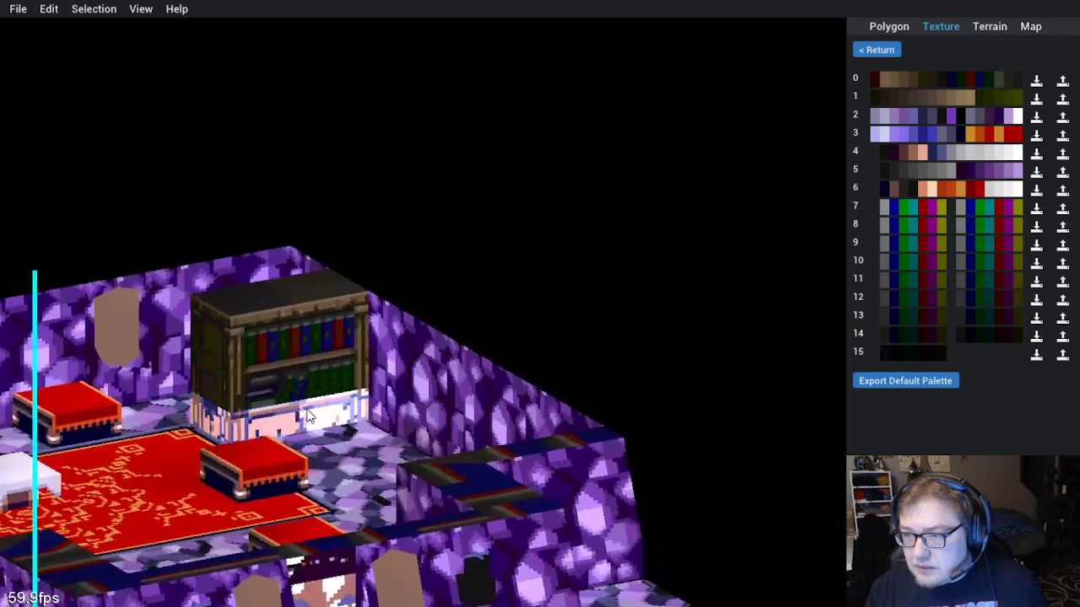
{"action": "scroll", "coordinate": [379, 409], "scroll_direction": "down", "scroll_amount": 3}
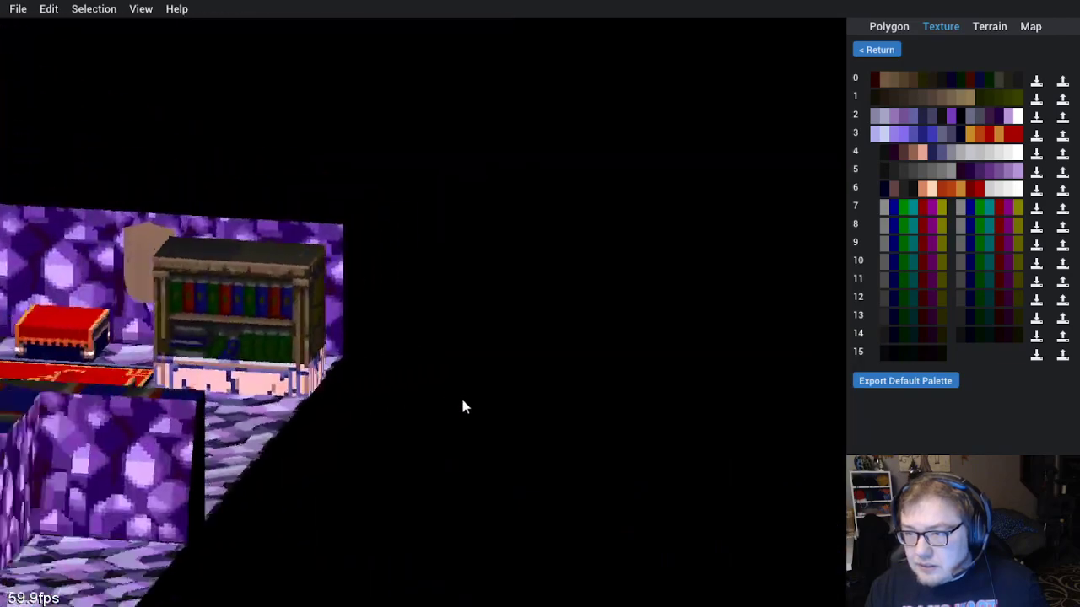
{"action": "scroll", "coordinate": [447, 398], "scroll_direction": "up", "scroll_amount": 3}
{"action": "left_click_drag", "start_coordinate": [427, 411], "coordinate": [371, 424]}
Set the texture palette of the bookcase's two lower front polygons to 0
{"action": "left_click", "coordinate": [308, 428]}
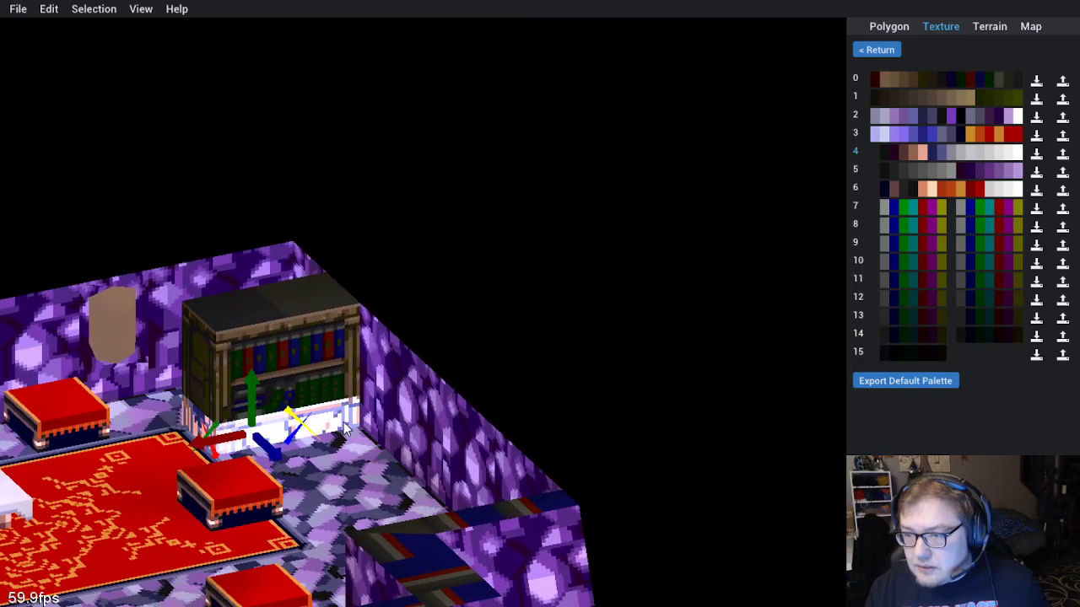
{"action": "left_click", "coordinate": [344, 429]}
{"action": "left_click", "coordinate": [864, 51]}
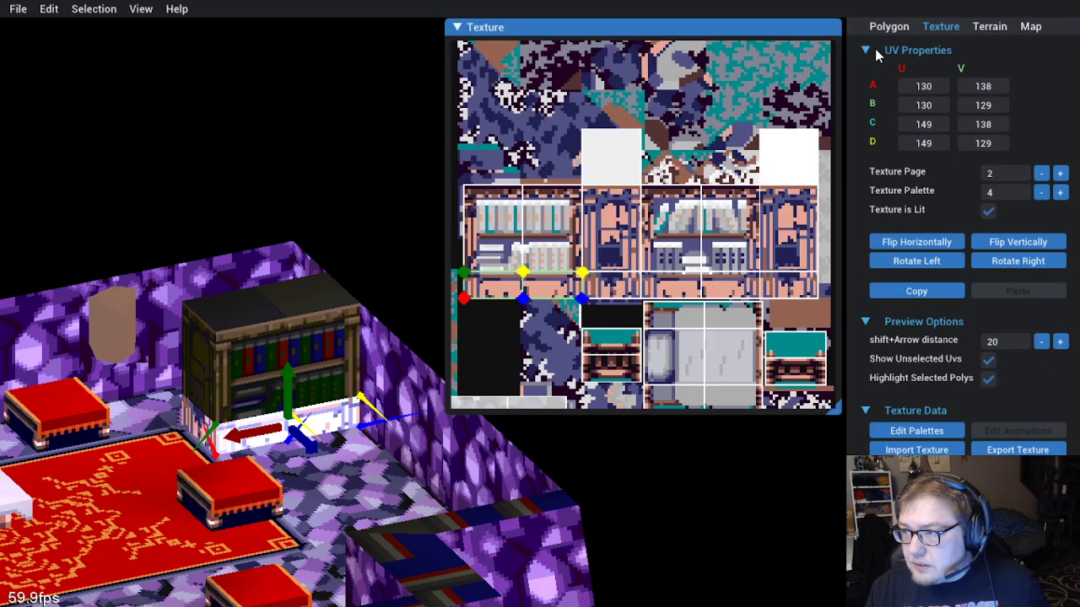
{"action": "left_click", "coordinate": [1041, 193]}
{"action": "left_click", "coordinate": [1041, 193]}
{"action": "left_click", "coordinate": [1041, 192]}
{"action": "left_click", "coordinate": [1041, 193]}
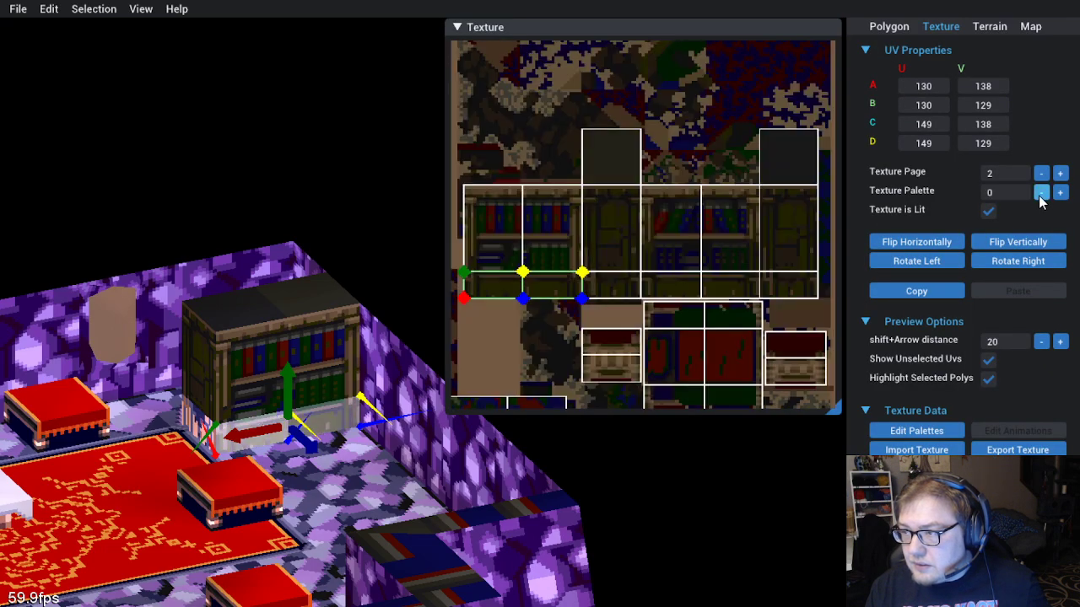
Set the texture palette of the two lower polygons on the bookcase's back face to 0
{"action": "left_click", "coordinate": [721, 469]}
{"action": "mouse_move", "coordinate": [311, 452]}
{"action": "left_mouse_down"}
{"action": "mouse_move", "coordinate": [478, 467]}
{"action": "mouse_move", "coordinate": [596, 457]}
{"action": "mouse_move", "coordinate": [295, 440]}
{"action": "left_mouse_up"}
{"action": "left_click", "coordinate": [295, 440]}
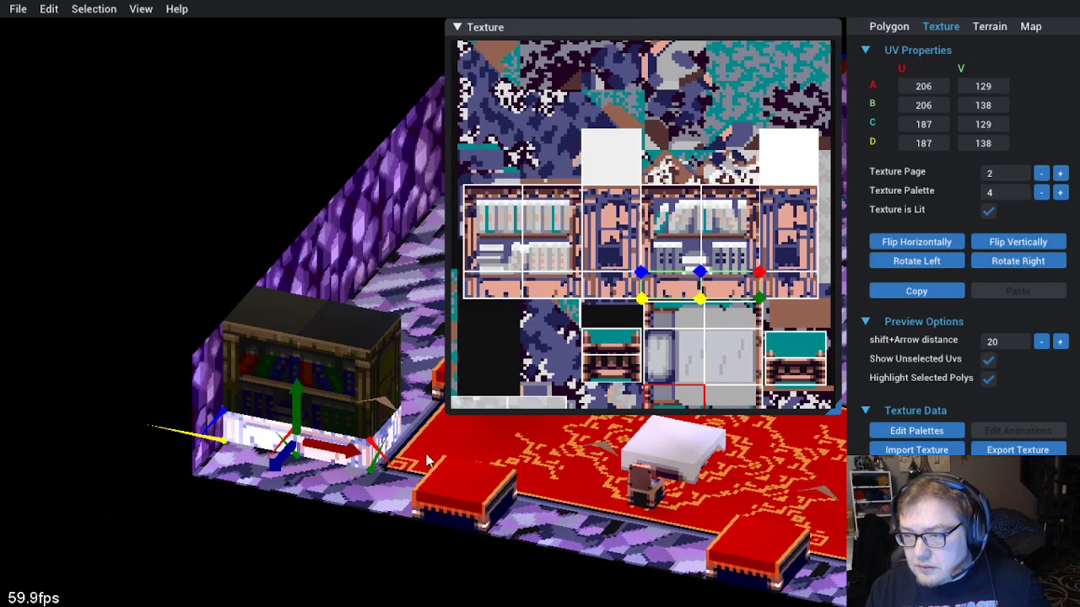
{"action": "left_click", "coordinate": [1041, 192]}
{"action": "left_click", "coordinate": [1041, 192]}
{"action": "left_click", "coordinate": [1041, 192]}
{"action": "left_click", "coordinate": [1041, 192]}
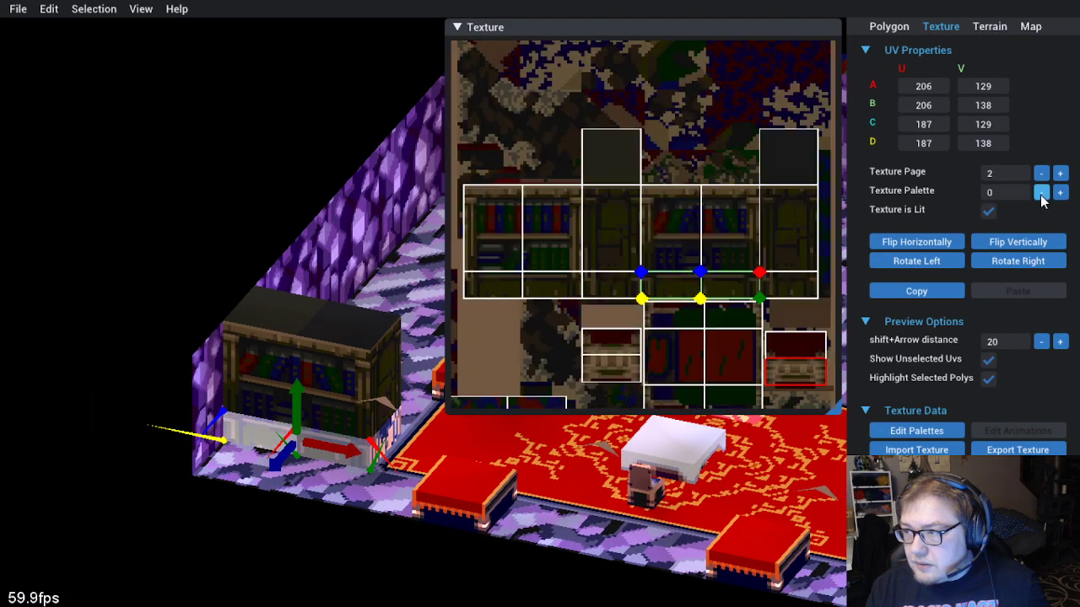
{"action": "left_click", "coordinate": [210, 202]}
Set the texture palette of the lower polygon on the bookcase's side facing the red carpet to 0
{"action": "left_click_drag", "start_coordinate": [298, 333], "coordinate": [132, 328]}
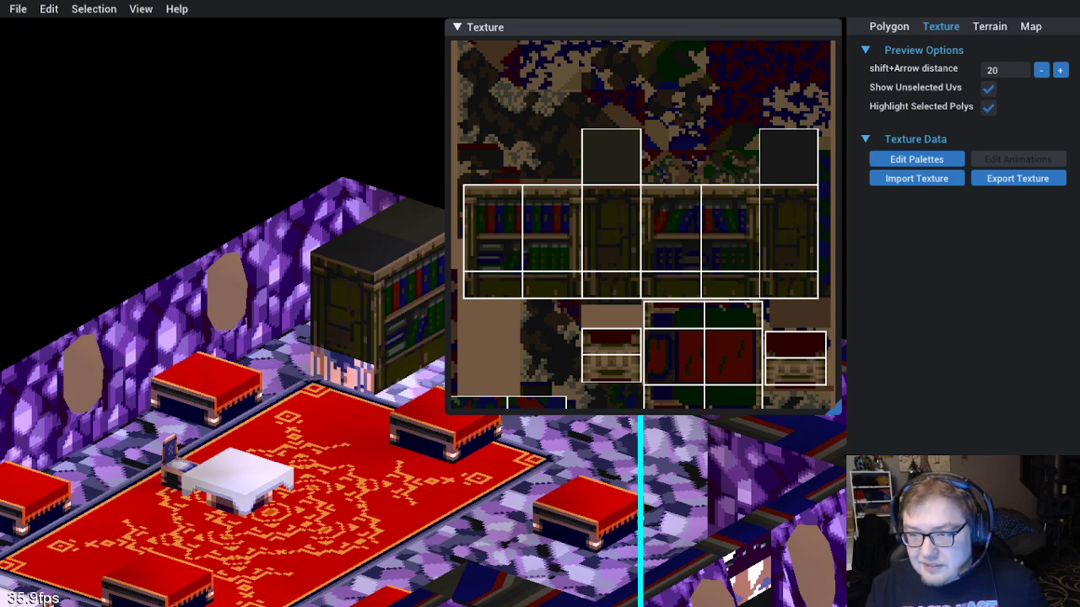
{"action": "key", "text": "Left"}
{"action": "left_click", "coordinate": [323, 397]}
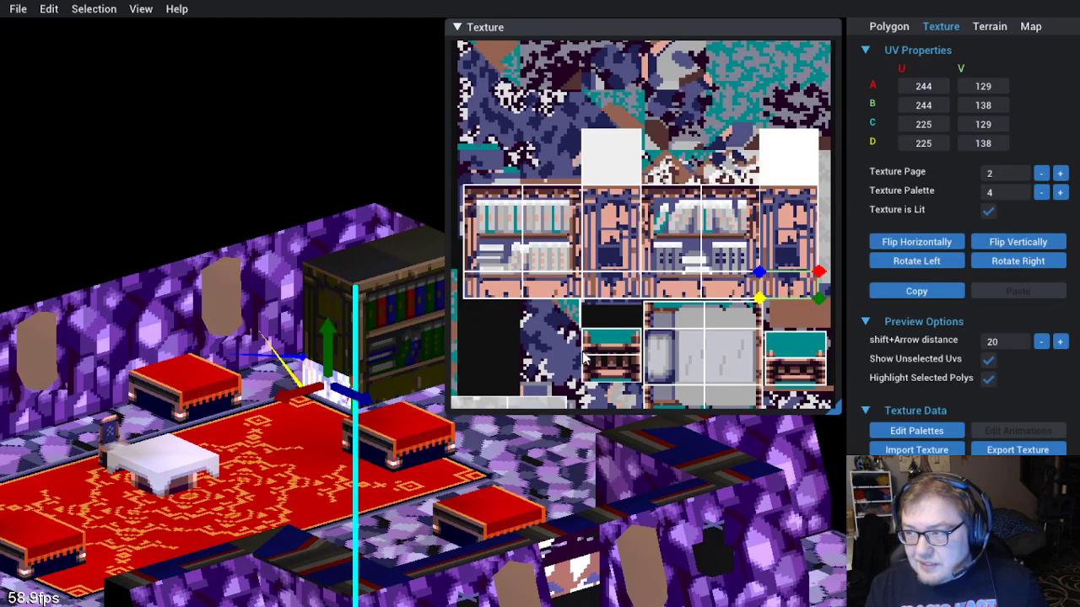
{"action": "left_click", "coordinate": [1041, 193]}
{"action": "left_click", "coordinate": [1041, 193]}
{"action": "left_click", "coordinate": [1041, 192]}
{"action": "left_click", "coordinate": [1041, 192]}
Set the texture palette of the lower polygon on the bookcase's opposite side, facing the outer edge, to 0
{"action": "left_click_drag", "start_coordinate": [538, 507], "coordinate": [372, 474]}
{"action": "left_click", "coordinate": [352, 425]}
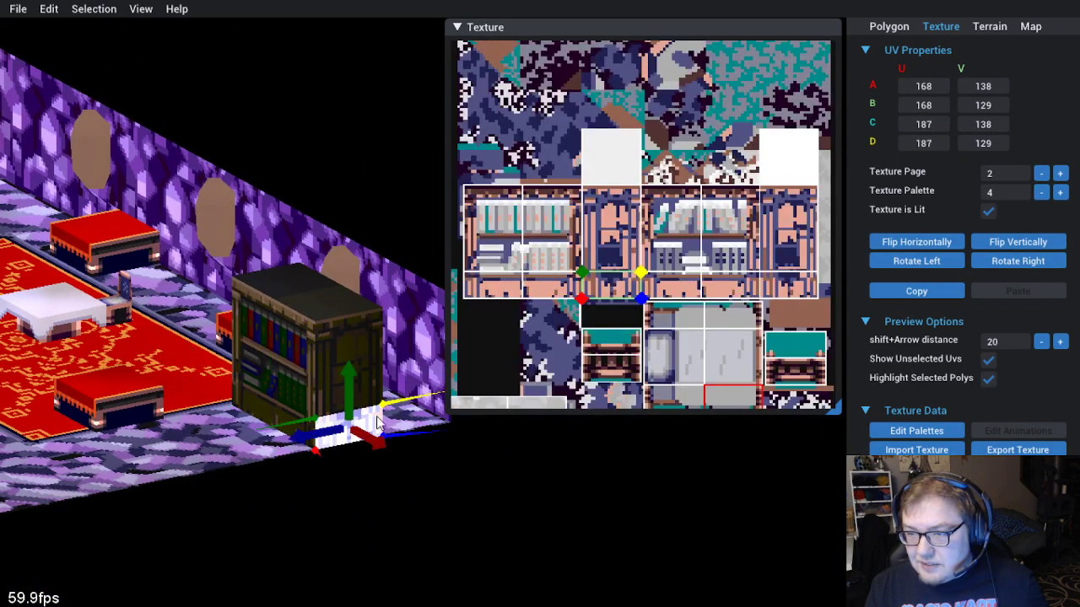
{"action": "left_click", "coordinate": [1041, 192]}
{"action": "left_click", "coordinate": [1041, 192]}
{"action": "left_click", "coordinate": [1041, 192]}
{"action": "left_click", "coordinate": [1041, 192]}
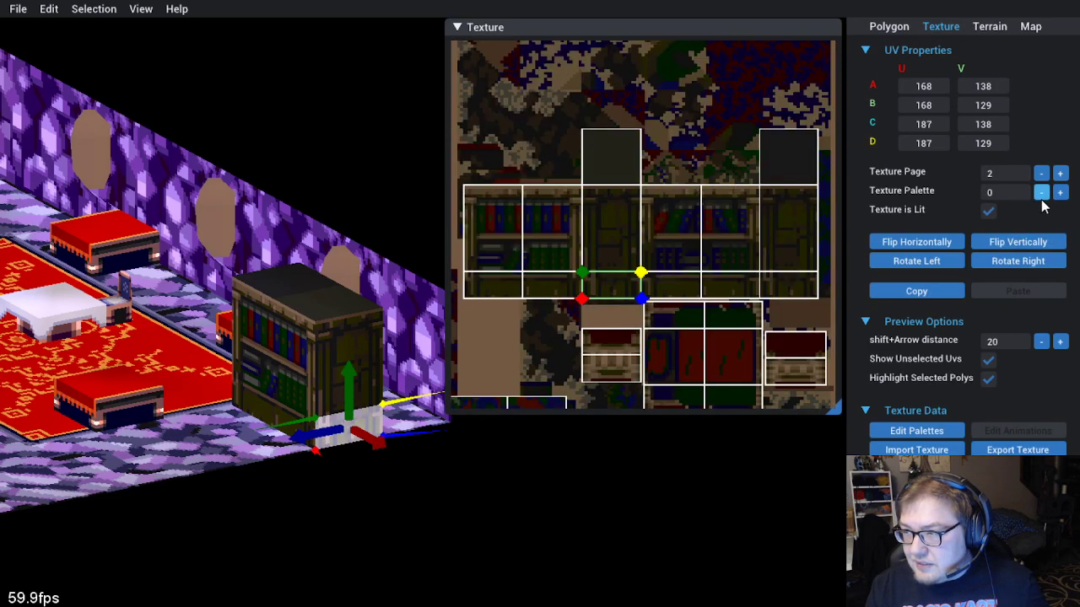
{"action": "left_click", "coordinate": [579, 479]}
{"action": "left_click_drag", "start_coordinate": [439, 501], "coordinate": [384, 503]}
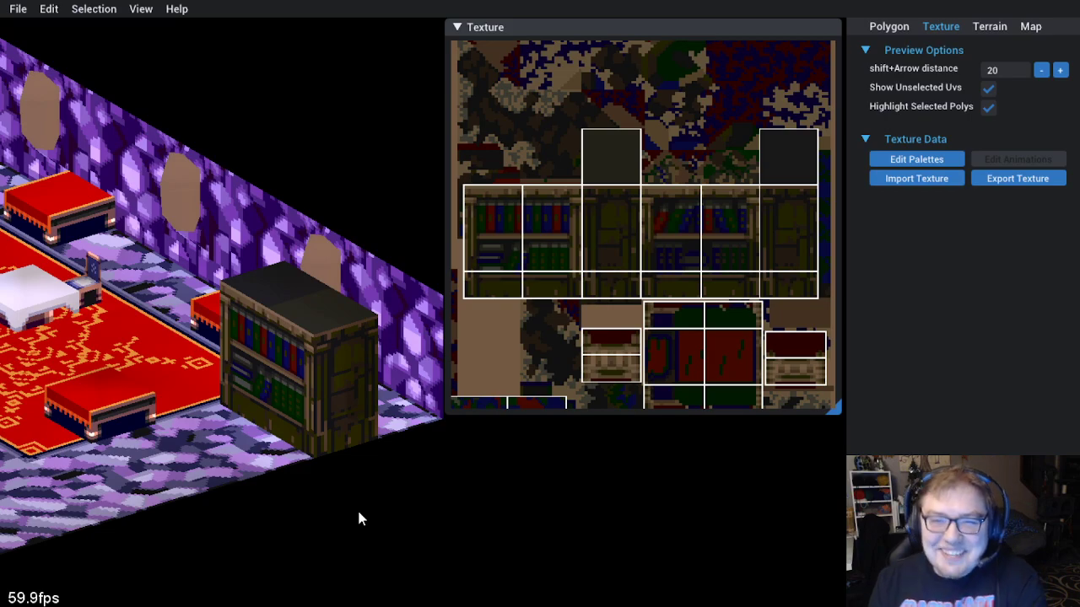
Examine the fully recoloured bookcase in the room from the front, sides, back and above
{"action": "left_click_drag", "start_coordinate": [359, 517], "coordinate": [379, 465]}
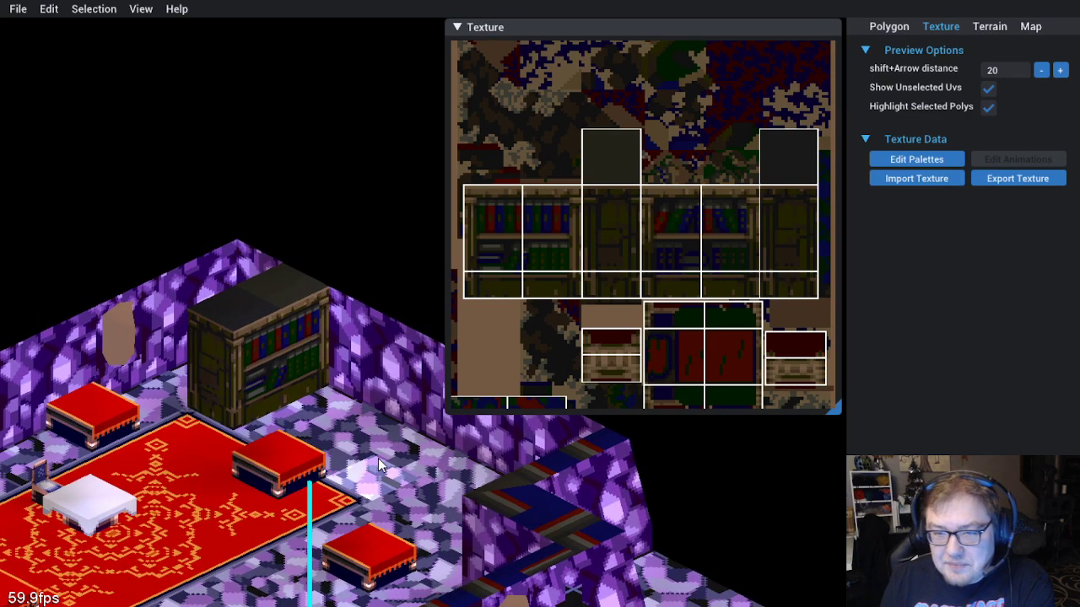
{"action": "left_click_drag", "start_coordinate": [380, 458], "coordinate": [315, 450]}
{"action": "left_click_drag", "start_coordinate": [403, 572], "coordinate": [291, 479]}
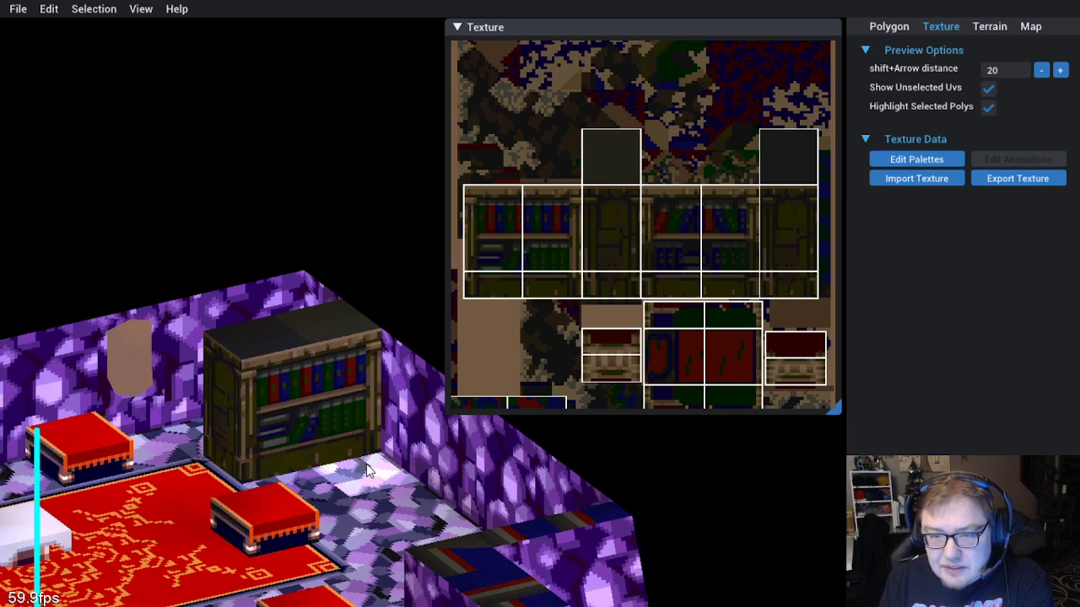
{"action": "scroll", "coordinate": [449, 494], "scroll_direction": "down", "scroll_amount": 2}
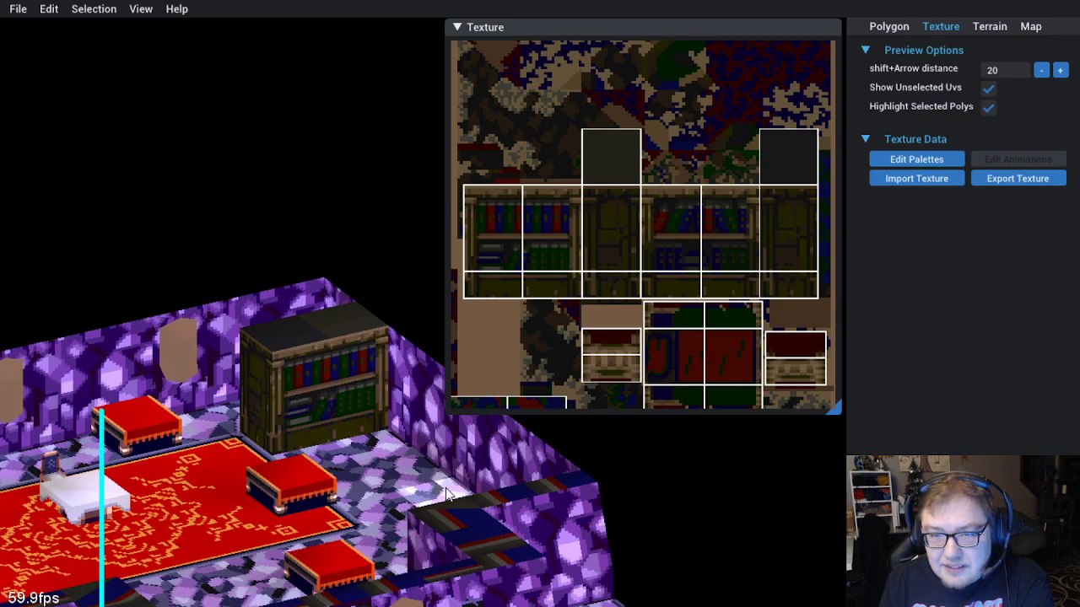
{"action": "left_click_drag", "start_coordinate": [447, 488], "coordinate": [423, 476]}
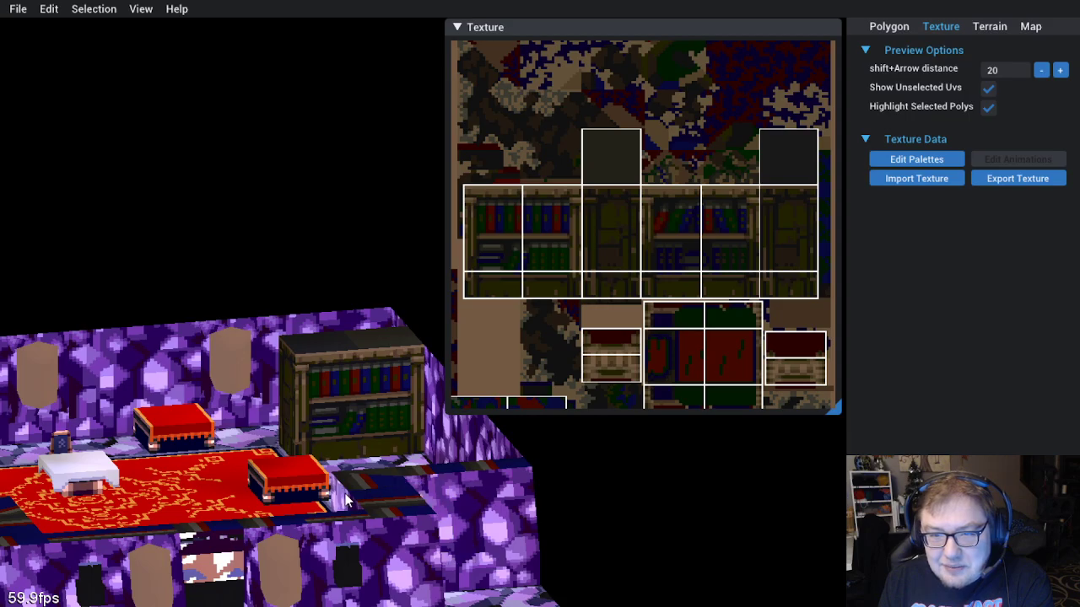
{"action": "left_click_drag", "start_coordinate": [299, 391], "coordinate": [387, 510]}
{"action": "scroll", "coordinate": [329, 505], "scroll_direction": "up", "scroll_amount": 4}
{"action": "left_click_drag", "start_coordinate": [320, 532], "coordinate": [391, 466]}
{"action": "scroll", "coordinate": [389, 515], "scroll_direction": "down", "scroll_amount": 2}
{"action": "left_click_drag", "start_coordinate": [216, 498], "coordinate": [305, 449]}
{"action": "scroll", "coordinate": [258, 447], "scroll_direction": "up", "scroll_amount": 2}
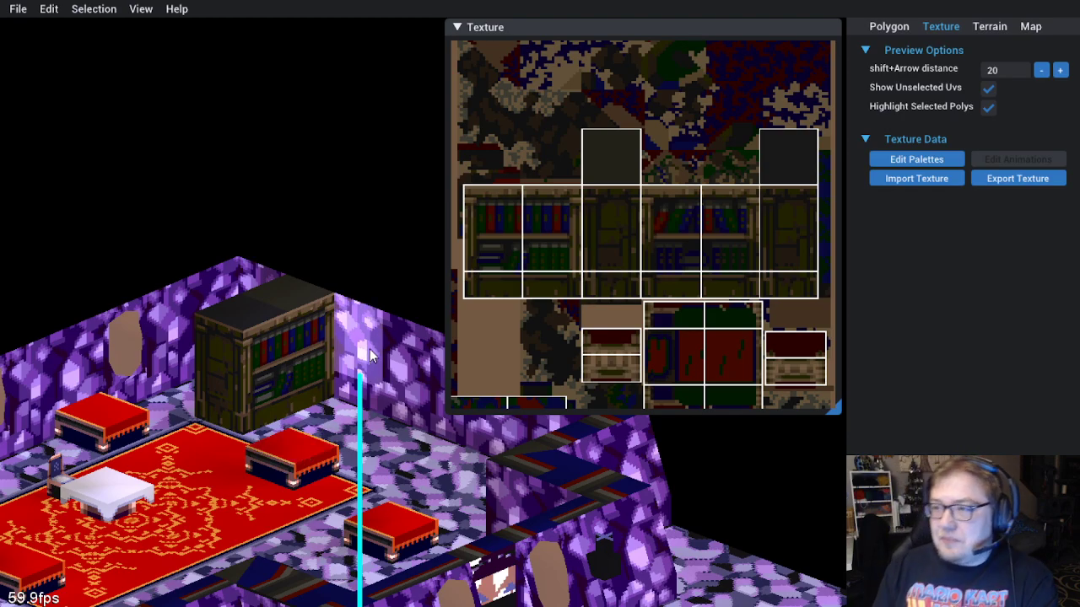
{"action": "left_click_drag", "start_coordinate": [323, 350], "coordinate": [337, 460]}
{"action": "scroll", "coordinate": [324, 465], "scroll_direction": "up", "scroll_amount": 3}
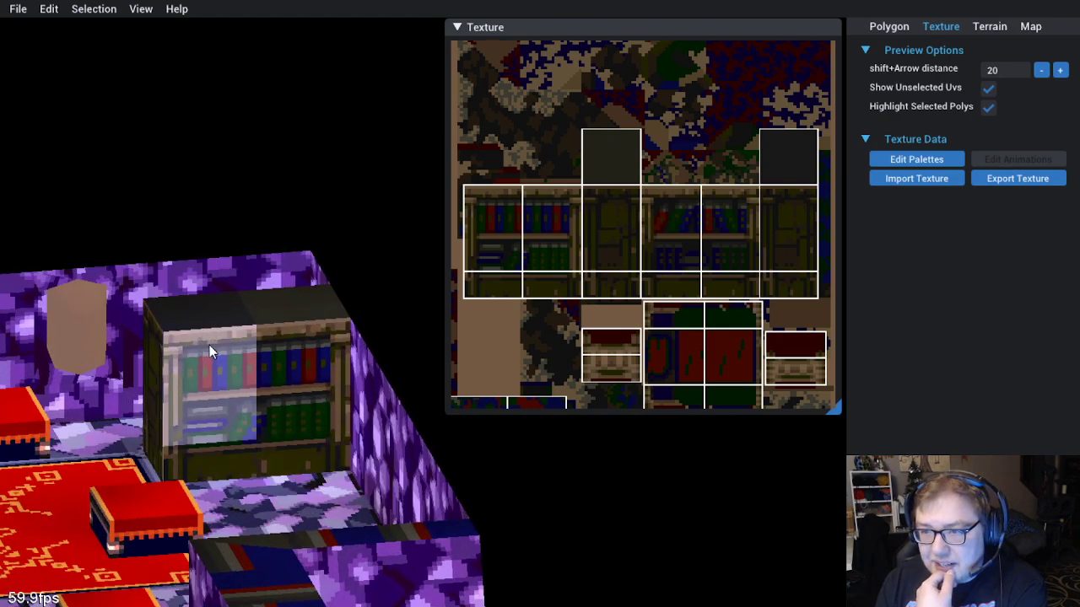
{"action": "left_click_drag", "start_coordinate": [301, 504], "coordinate": [294, 480]}
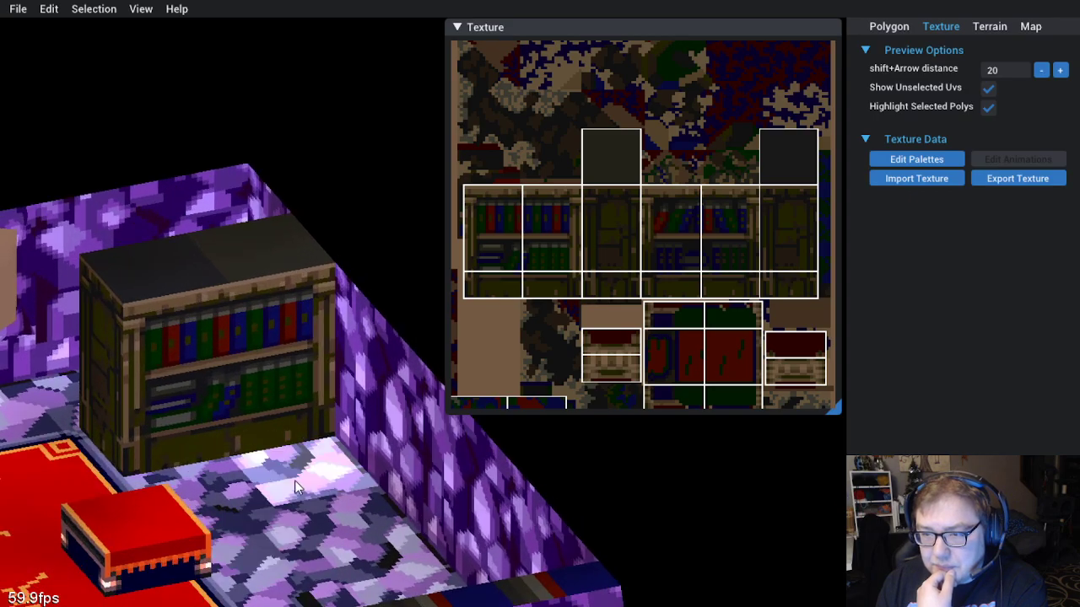
{"action": "left_click_drag", "start_coordinate": [188, 427], "coordinate": [303, 514]}
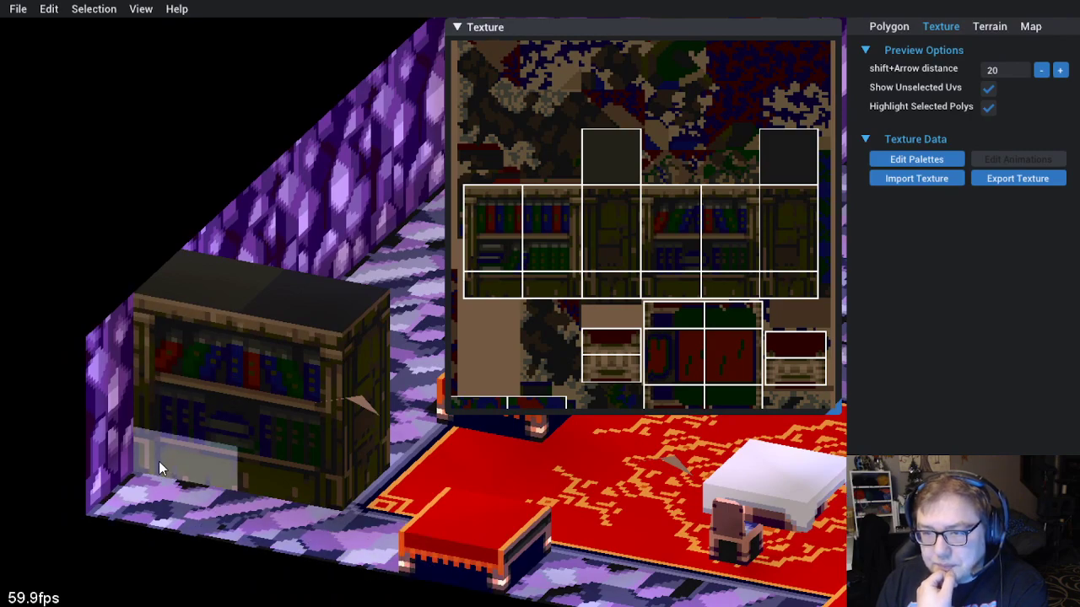
{"action": "left_click_drag", "start_coordinate": [396, 505], "coordinate": [308, 474]}
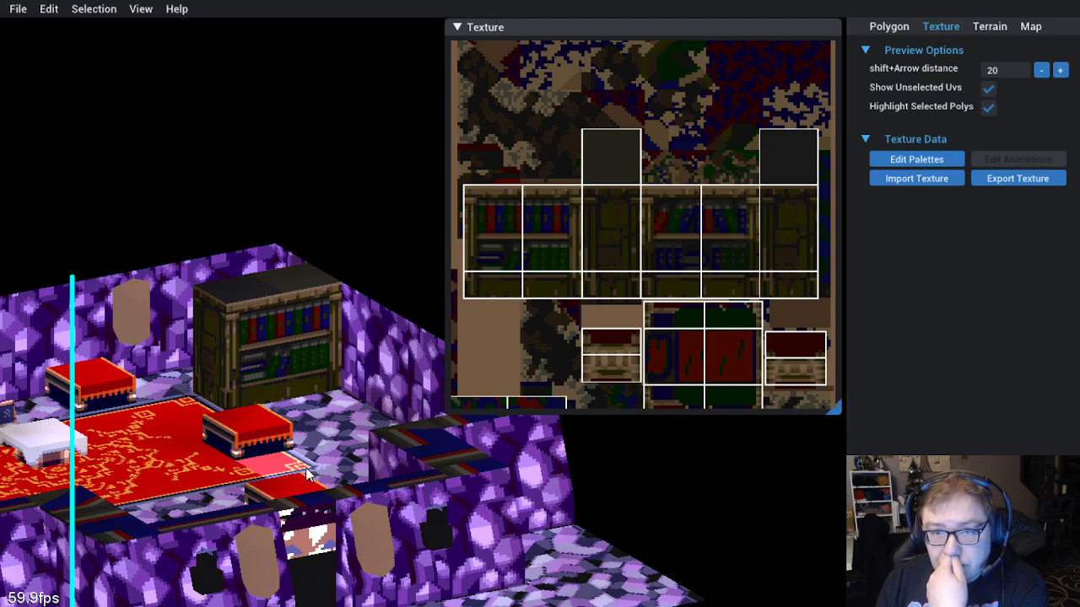
Check the texture mapping and palette of the purple wall polygon beside the bookcase
{"action": "left_click", "coordinate": [306, 478]}
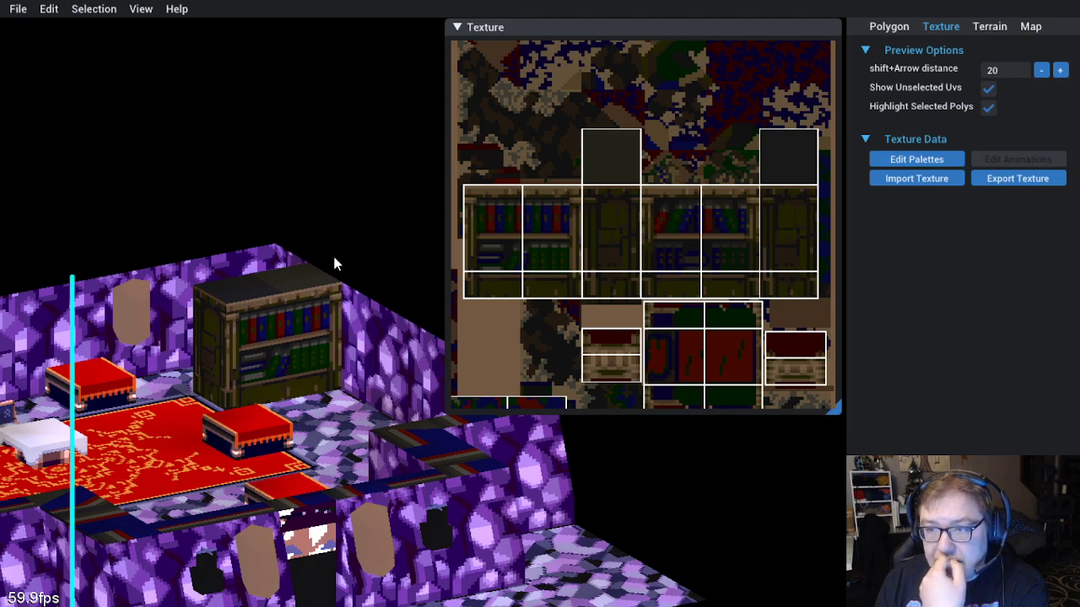
{"action": "left_click", "coordinate": [358, 253]}
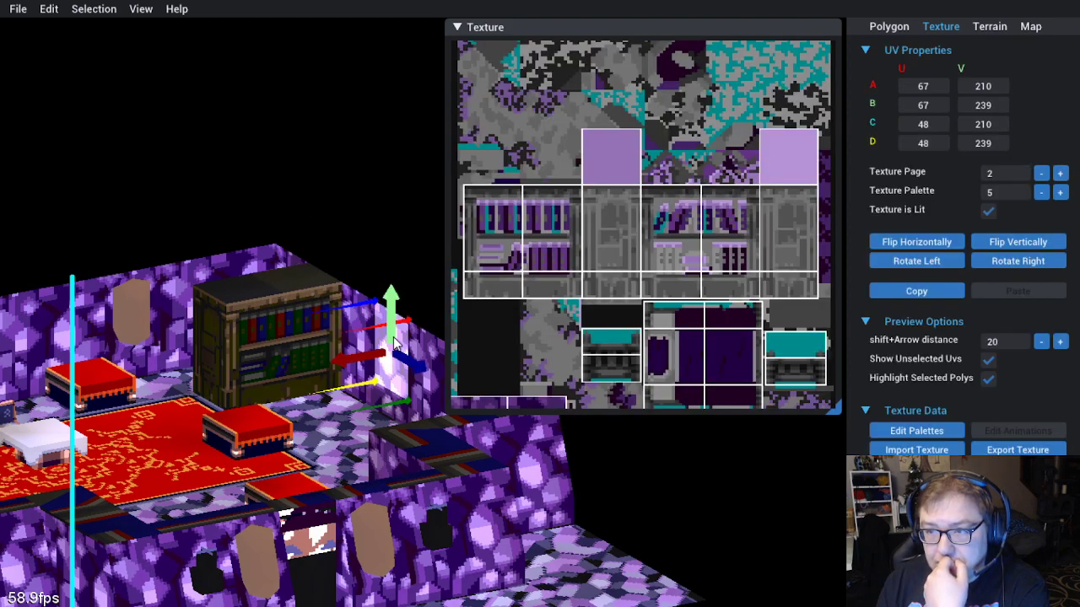
{"action": "left_click", "coordinate": [378, 242]}
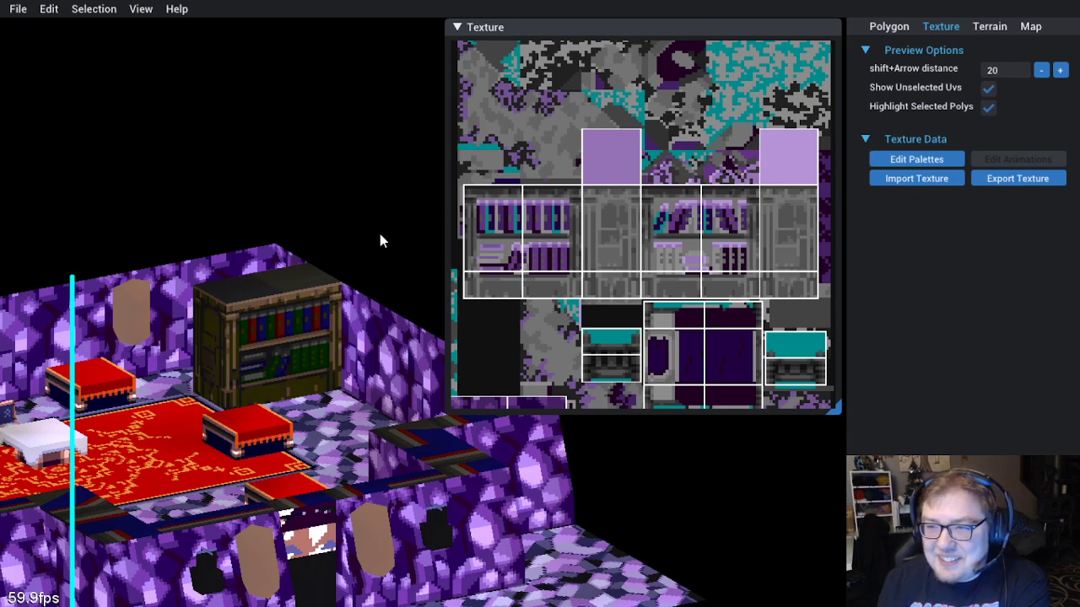
{"action": "scroll", "coordinate": [377, 312], "scroll_direction": "down", "scroll_amount": 2}
{"action": "left_click_drag", "start_coordinate": [377, 312], "coordinate": [271, 321]}
{"action": "scroll", "coordinate": [287, 346], "scroll_direction": "up", "scroll_amount": 5}
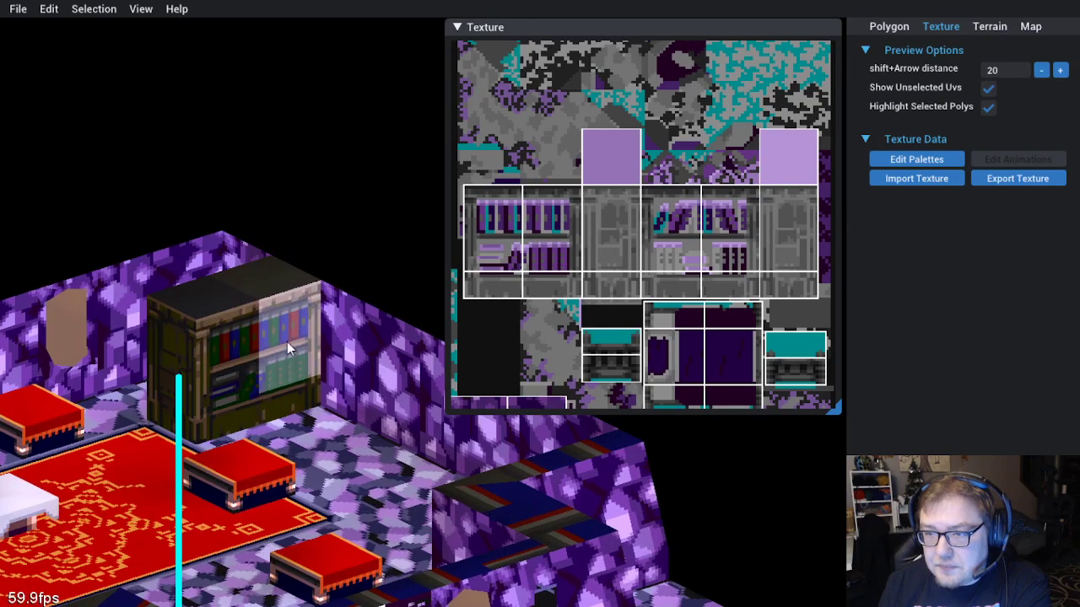
Switch to Aseprite and look through the MAP057.Bookshelf tileset for a plain wood texture for the bookcase top
{"action": "left_click", "coordinate": [286, 347]}
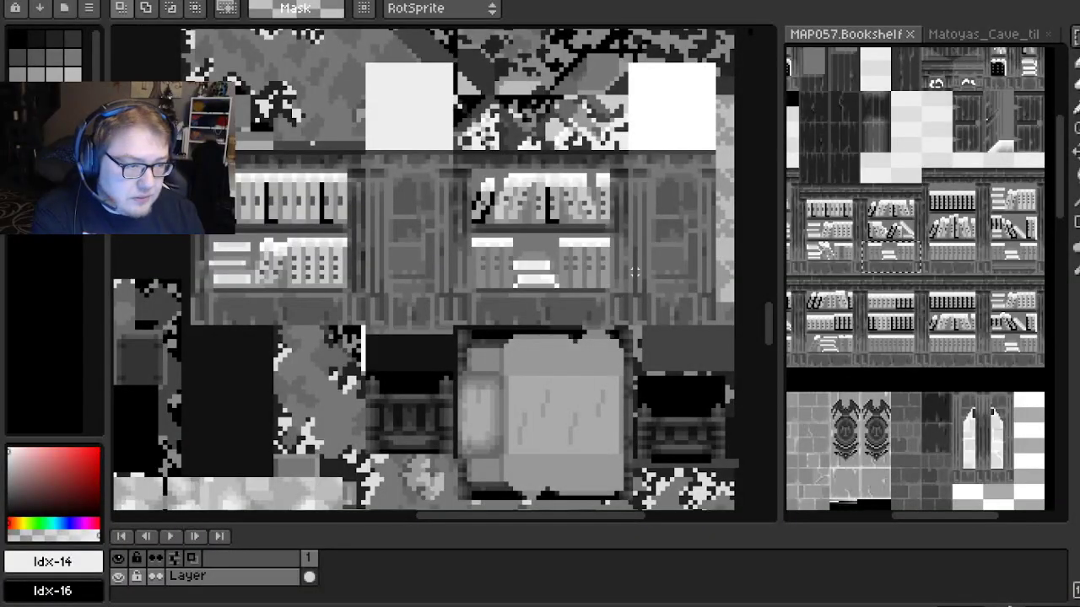
{"action": "scroll", "coordinate": [921, 226], "scroll_direction": "up", "scroll_amount": 5}
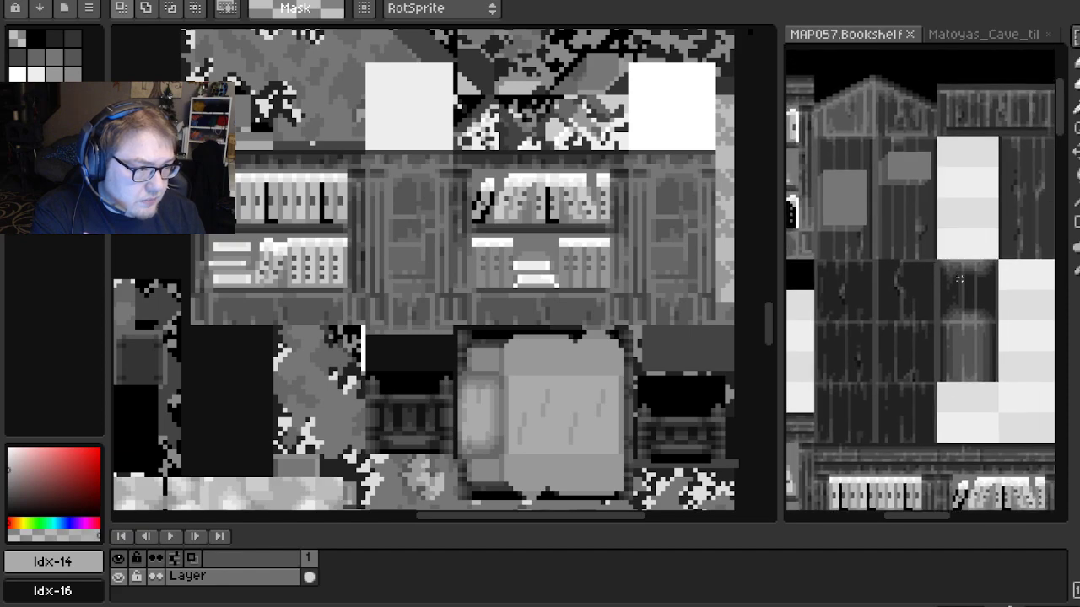
{"action": "scroll", "coordinate": [925, 267], "scroll_direction": "down", "scroll_amount": 2}
{"action": "scroll", "coordinate": [949, 203], "scroll_direction": "up", "scroll_amount": 3}
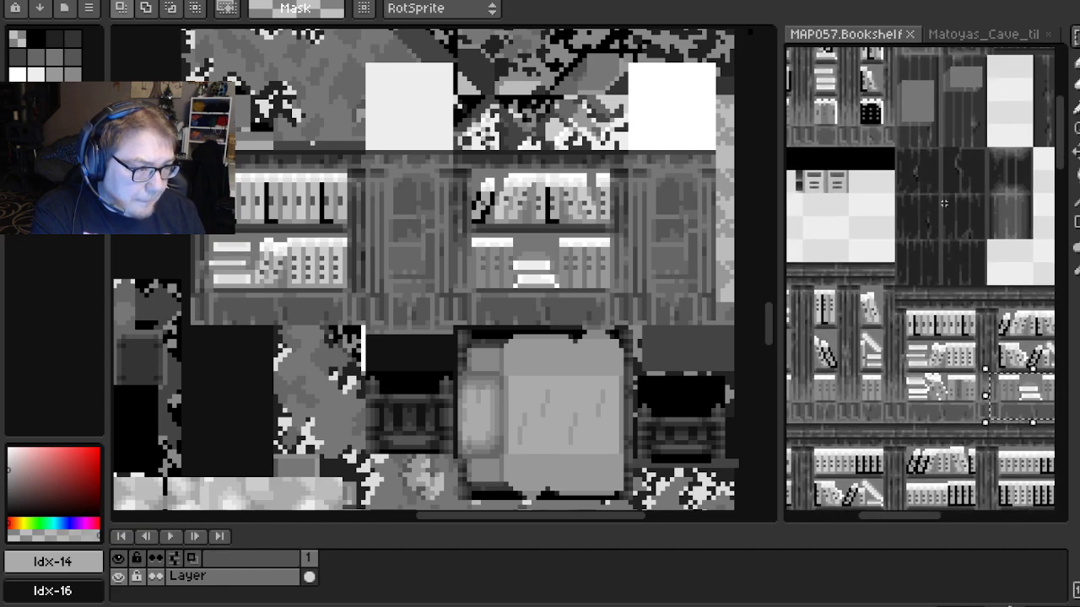
{"action": "scroll", "coordinate": [933, 220], "scroll_direction": "up", "scroll_amount": 2}
{"action": "scroll", "coordinate": [923, 231], "scroll_direction": "down", "scroll_amount": 2}
{"action": "scroll", "coordinate": [963, 249], "scroll_direction": "up", "scroll_amount": 2}
{"action": "scroll", "coordinate": [954, 304], "scroll_direction": "down", "scroll_amount": 2}
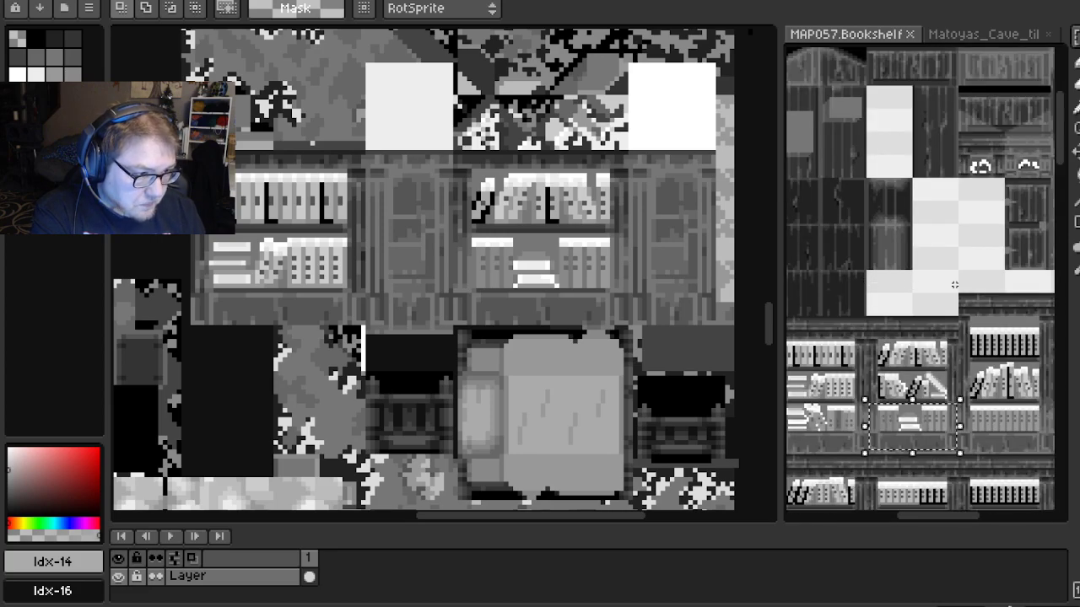
{"action": "scroll", "coordinate": [945, 354], "scroll_direction": "up", "scroll_amount": 2}
{"action": "scroll", "coordinate": [945, 355], "scroll_direction": "up", "scroll_amount": 3}
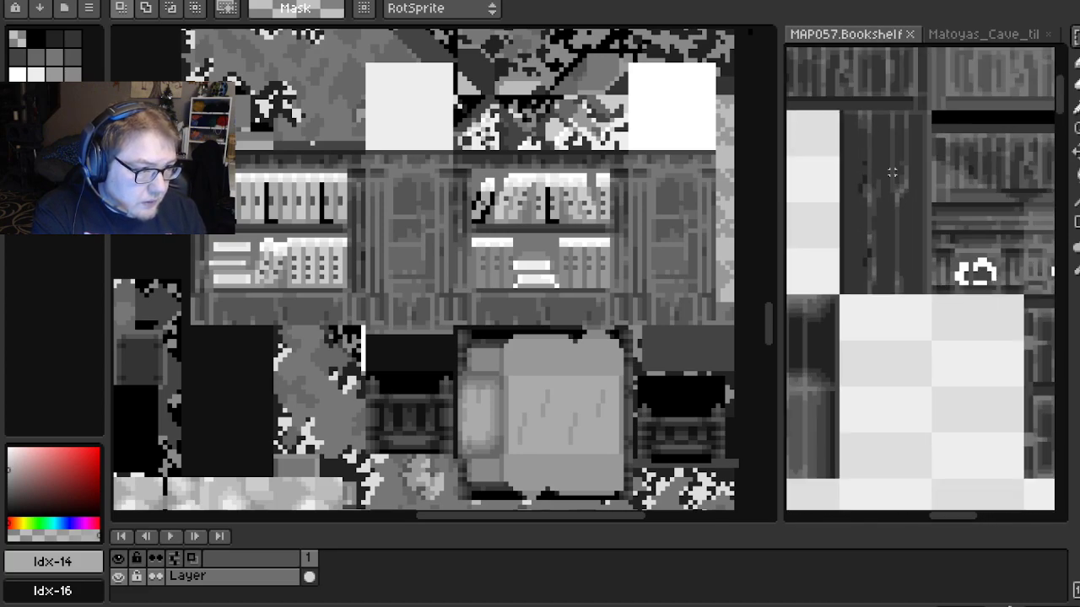
Try to paste the tall dark wood plank block from MAP057.Bookshelf into the cave tileset
{"action": "left_click_drag", "start_coordinate": [831, 91], "coordinate": [933, 327]}
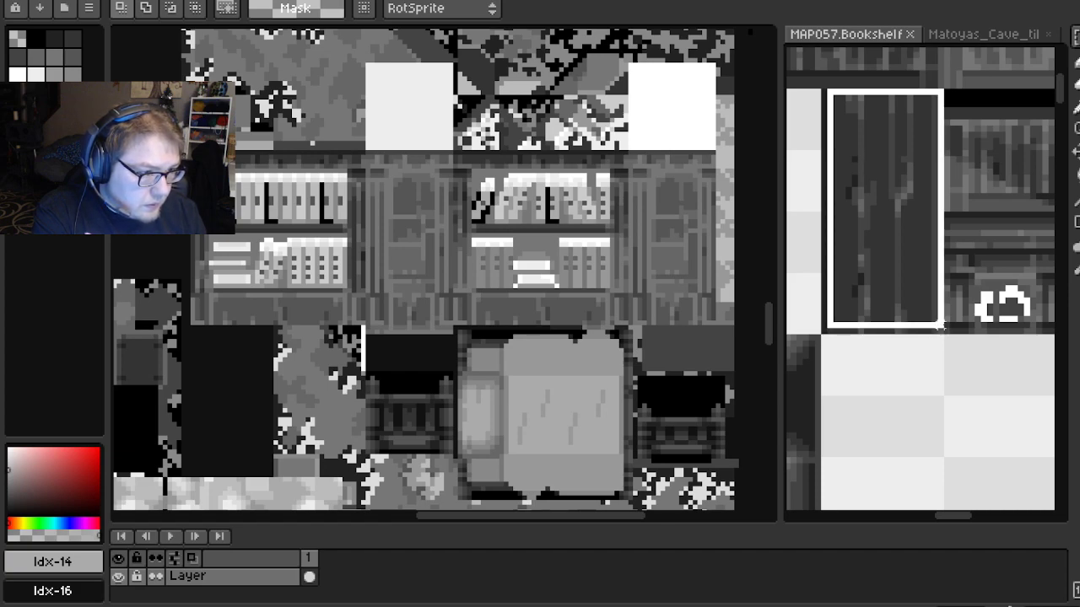
{"action": "mouse_move", "coordinate": [939, 326]}
{"action": "left_mouse_down"}
{"action": "mouse_move", "coordinate": [933, 319]}
{"action": "mouse_move", "coordinate": [943, 324]}
{"action": "left_mouse_up"}
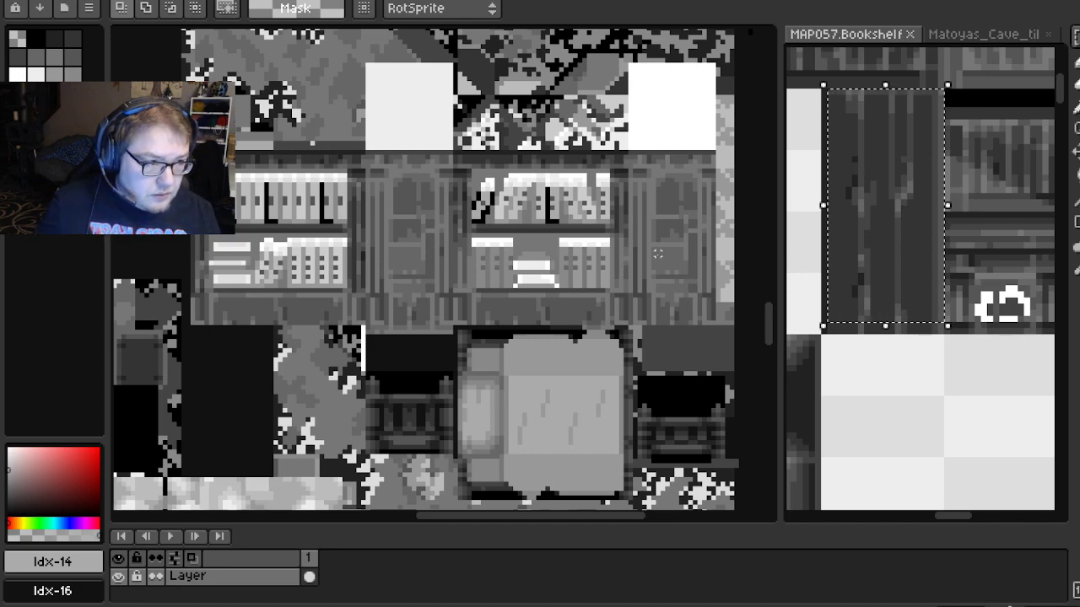
{"action": "left_click_drag", "start_coordinate": [632, 234], "coordinate": [543, 309]}
{"action": "key", "text": "ctrl+v"}
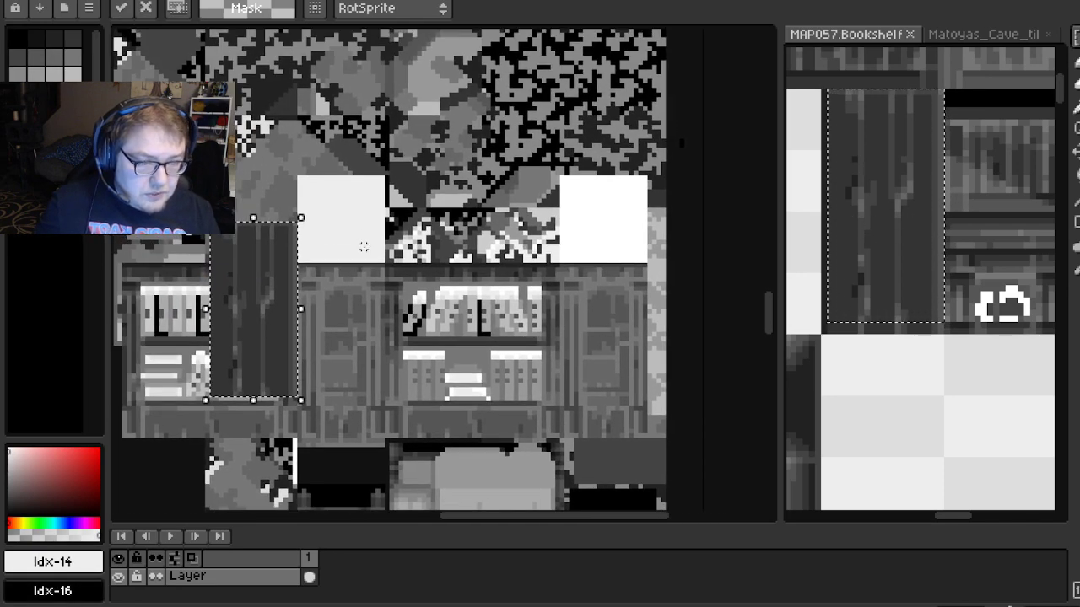
{"action": "key", "text": "Escape"}
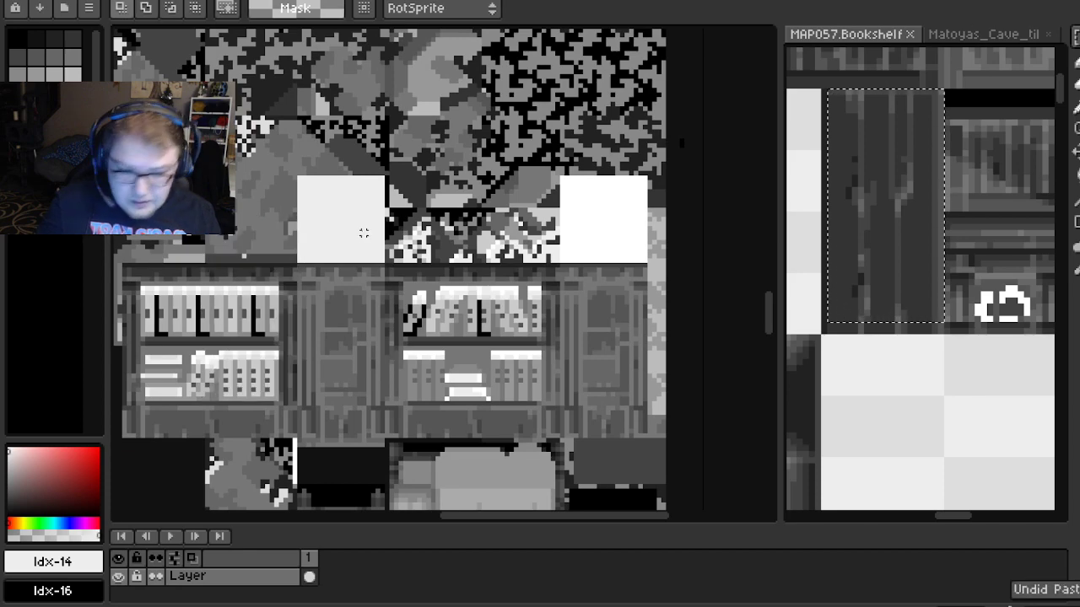
{"action": "scroll", "coordinate": [885, 194], "scroll_direction": "up", "scroll_amount": 1}
{"action": "scroll", "coordinate": [874, 149], "scroll_direction": "down", "scroll_amount": 1}
{"action": "left_click", "coordinate": [872, 144]}
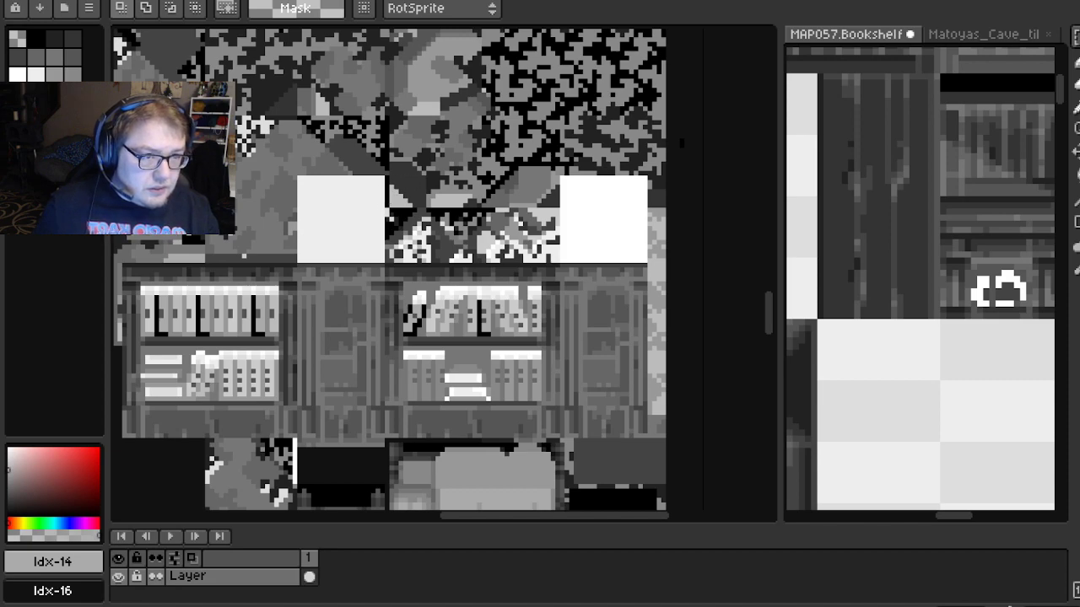
Copy the lower square half of the dark wood plank block from MAP057.Bookshelf onto the blank square above the first cabinet door
{"action": "left_click_drag", "start_coordinate": [395, 206], "coordinate": [400, 229]}
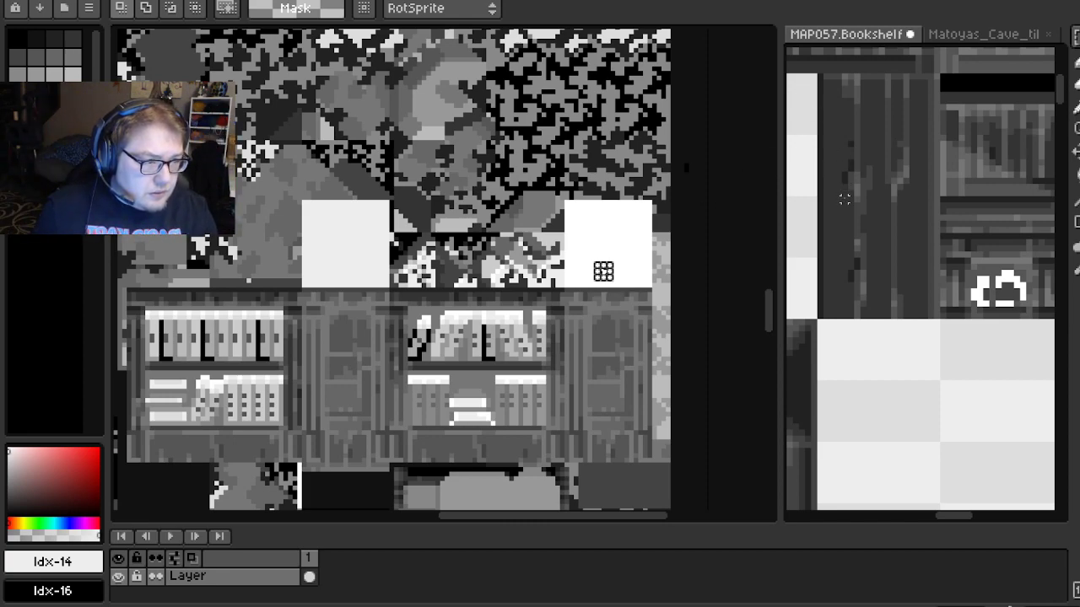
{"action": "left_click_drag", "start_coordinate": [825, 316], "coordinate": [930, 236]}
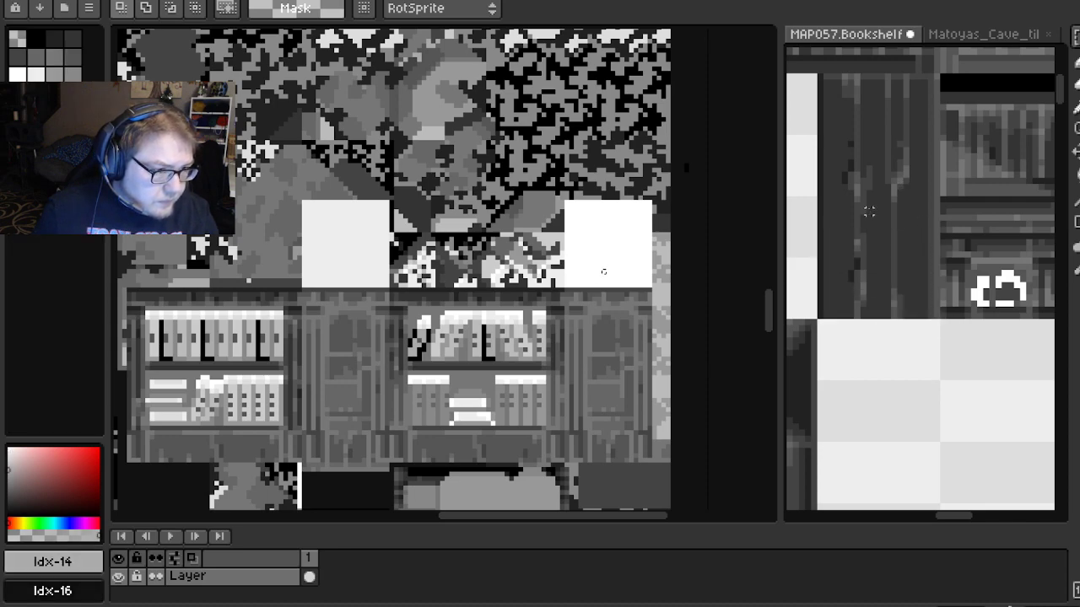
{"action": "scroll", "coordinate": [840, 260], "scroll_direction": "up", "scroll_amount": 1}
{"action": "left_click_drag", "start_coordinate": [801, 368], "coordinate": [999, 231]}
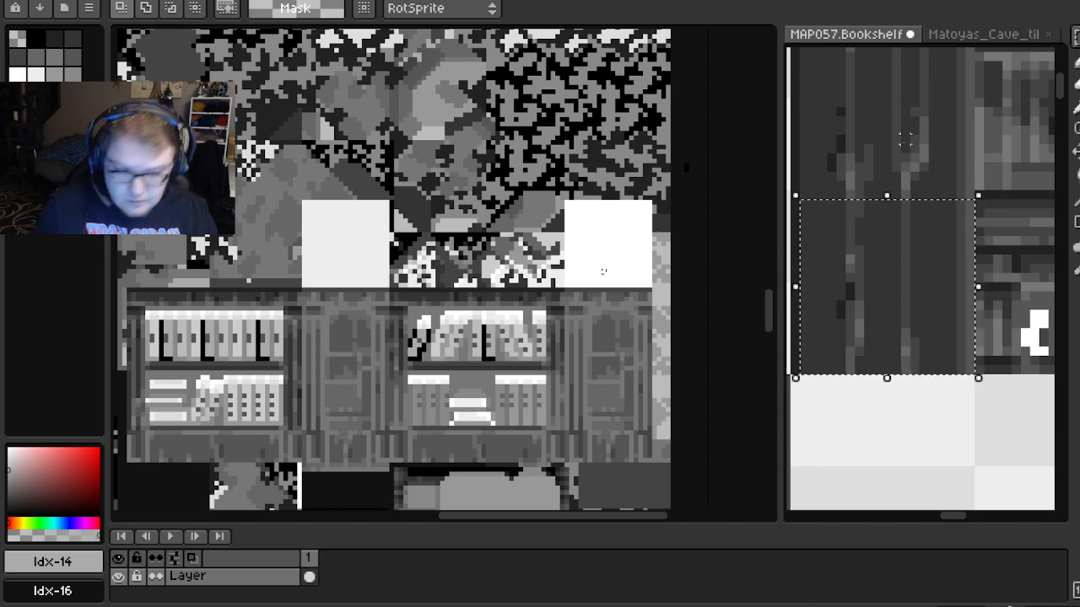
{"action": "left_click_drag", "start_coordinate": [345, 235], "coordinate": [368, 221]}
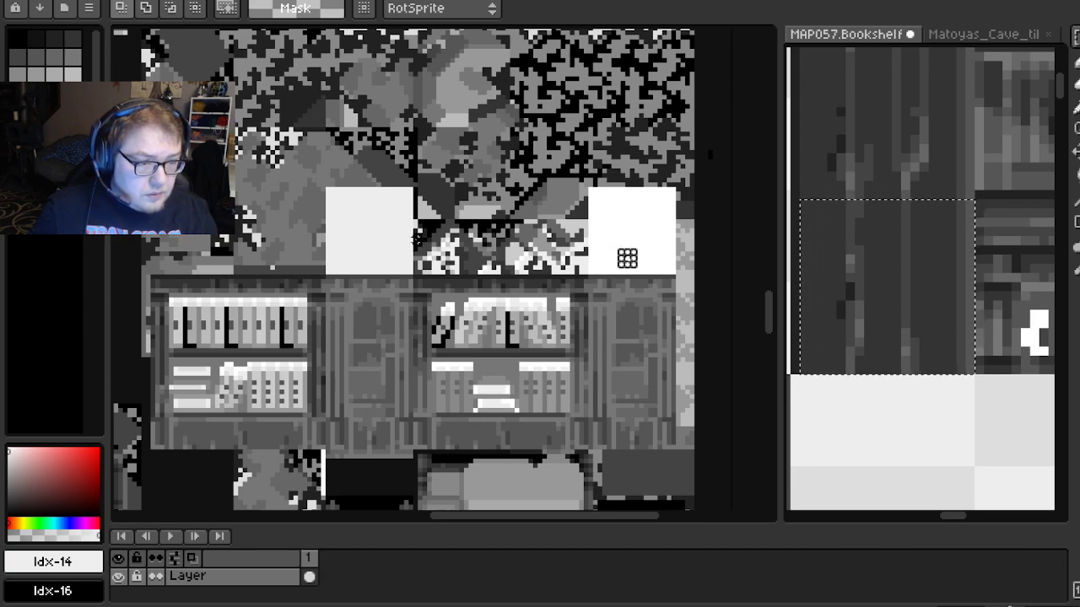
{"action": "key", "text": "ctrl+v"}
{"action": "left_click_drag", "start_coordinate": [330, 301], "coordinate": [367, 255]}
{"action": "scroll", "coordinate": [382, 241], "scroll_direction": "up", "scroll_amount": 3}
{"action": "scroll", "coordinate": [558, 236], "scroll_direction": "down", "scroll_amount": 1}
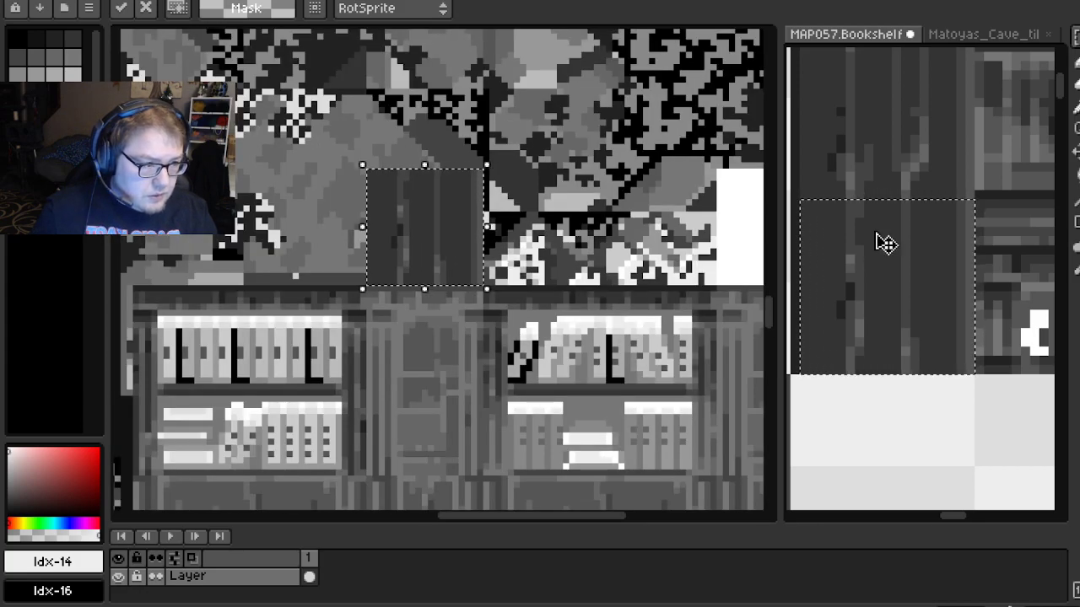
Select and copy the upper square half of the dark wood plank block in MAP057.Bookshelf
{"action": "left_click_drag", "start_coordinate": [914, 236], "coordinate": [893, 299]}
{"action": "scroll", "coordinate": [814, 263], "scroll_direction": "up", "scroll_amount": 1}
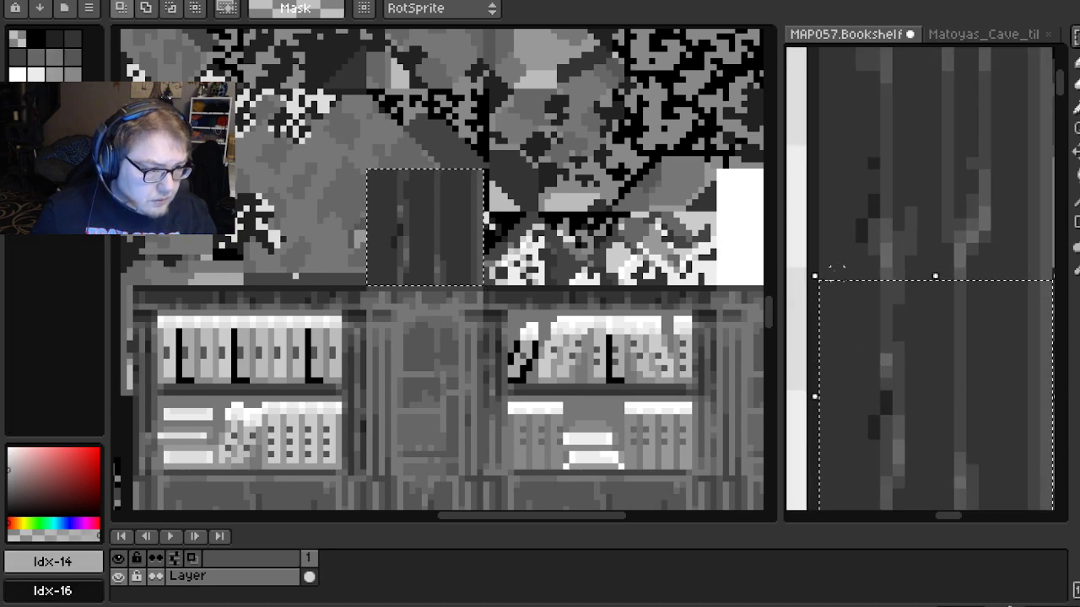
{"action": "left_click_drag", "start_coordinate": [819, 279], "coordinate": [1021, 54]}
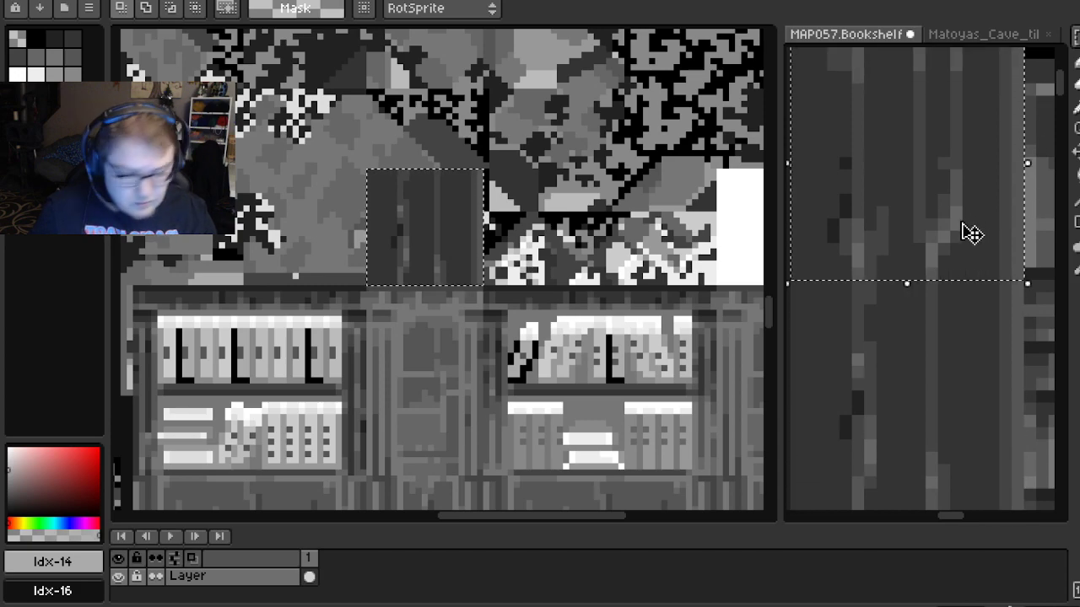
{"action": "scroll", "coordinate": [964, 230], "scroll_direction": "down", "scroll_amount": 1}
{"action": "left_click_drag", "start_coordinate": [953, 213], "coordinate": [952, 244]}
Try the upper plank half rotated 180 degrees on the white square above the second cabinet door, and undo the placement
{"action": "left_click_drag", "start_coordinate": [536, 134], "coordinate": [469, 148]}
{"action": "left_click_drag", "start_coordinate": [644, 212], "coordinate": [424, 212]}
{"action": "key", "text": "ctrl+v"}
{"action": "left_click_drag", "start_coordinate": [438, 285], "coordinate": [486, 257]}
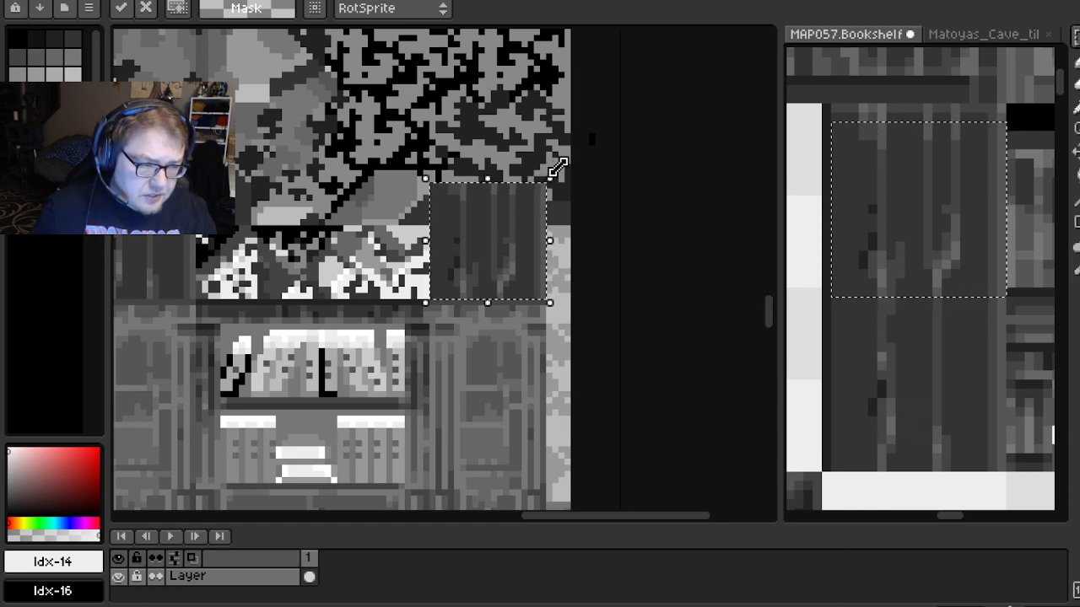
{"action": "mouse_move", "coordinate": [557, 162]}
{"action": "left_mouse_down"}
{"action": "mouse_move", "coordinate": [596, 277]}
{"action": "mouse_move", "coordinate": [451, 374]}
{"action": "mouse_move", "coordinate": [379, 375]}
{"action": "left_mouse_up"}
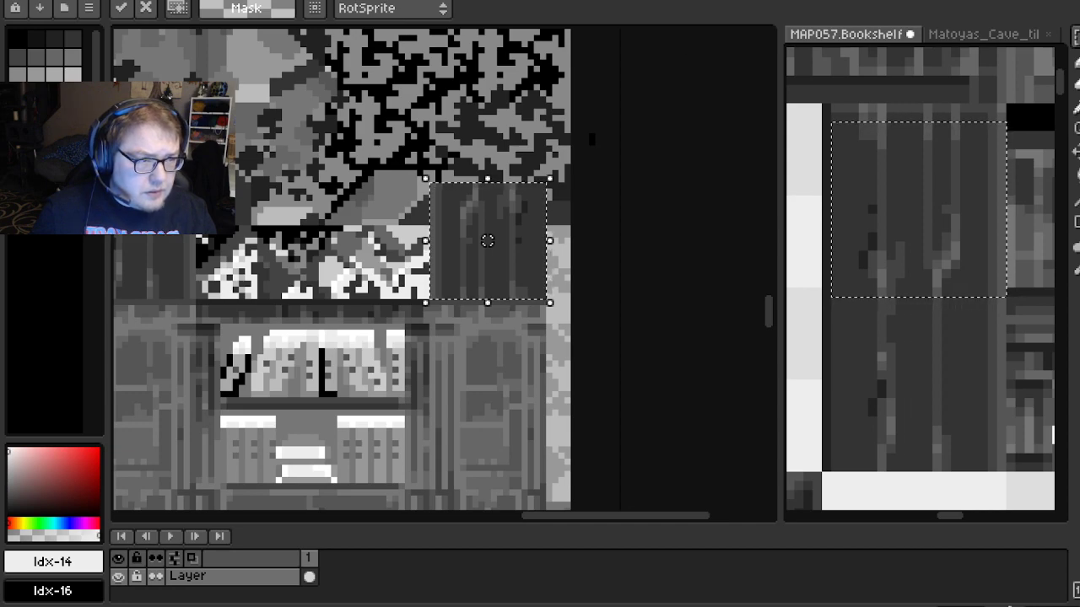
{"action": "left_click_drag", "start_coordinate": [191, 182], "coordinate": [262, 181]}
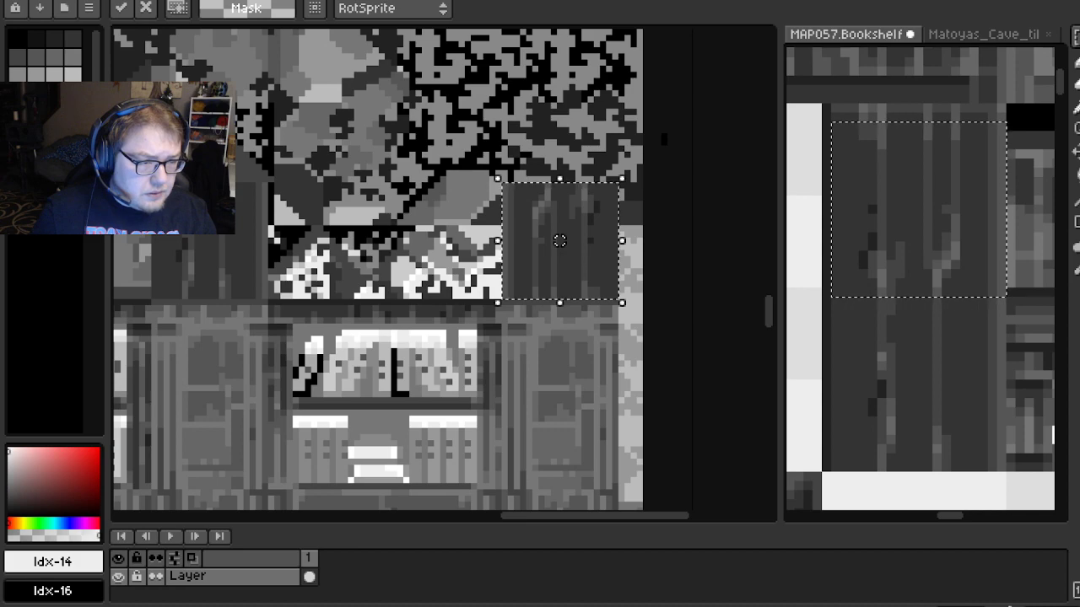
{"action": "left_click_drag", "start_coordinate": [559, 239], "coordinate": [542, 260]}
{"action": "key", "text": "ctrl+z"}
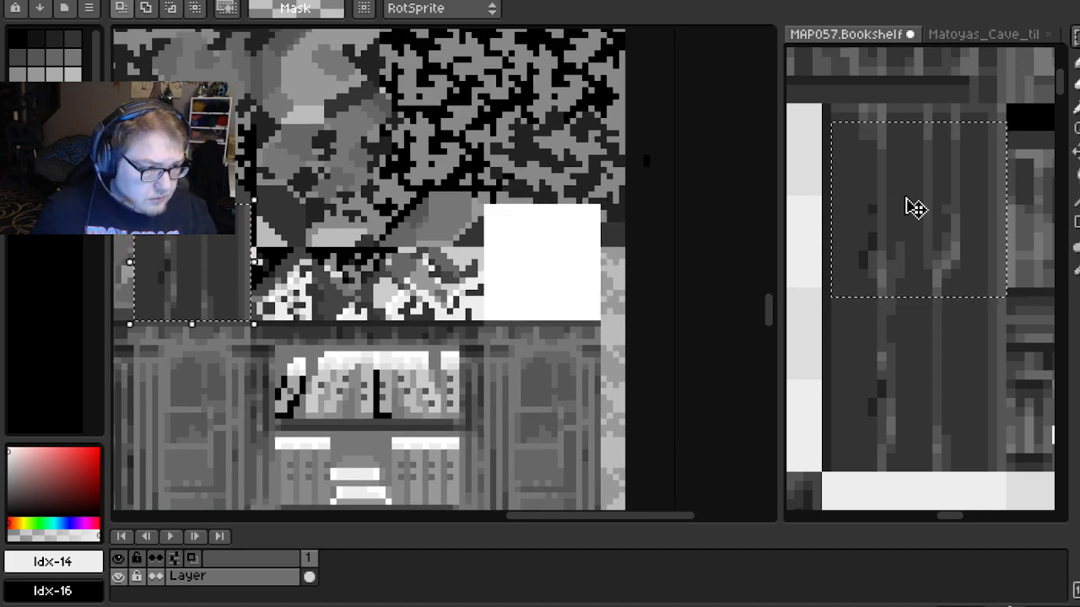
Copy the upper plank half again and paste it unrotated over the white square above the second cabinet door
{"action": "left_click_drag", "start_coordinate": [907, 200], "coordinate": [899, 196]}
{"action": "key", "text": "ctrl+c"}
{"action": "left_click_drag", "start_coordinate": [525, 276], "coordinate": [489, 246]}
{"action": "key", "text": "ctrl+v"}
{"action": "left_click_drag", "start_coordinate": [446, 283], "coordinate": [513, 253]}
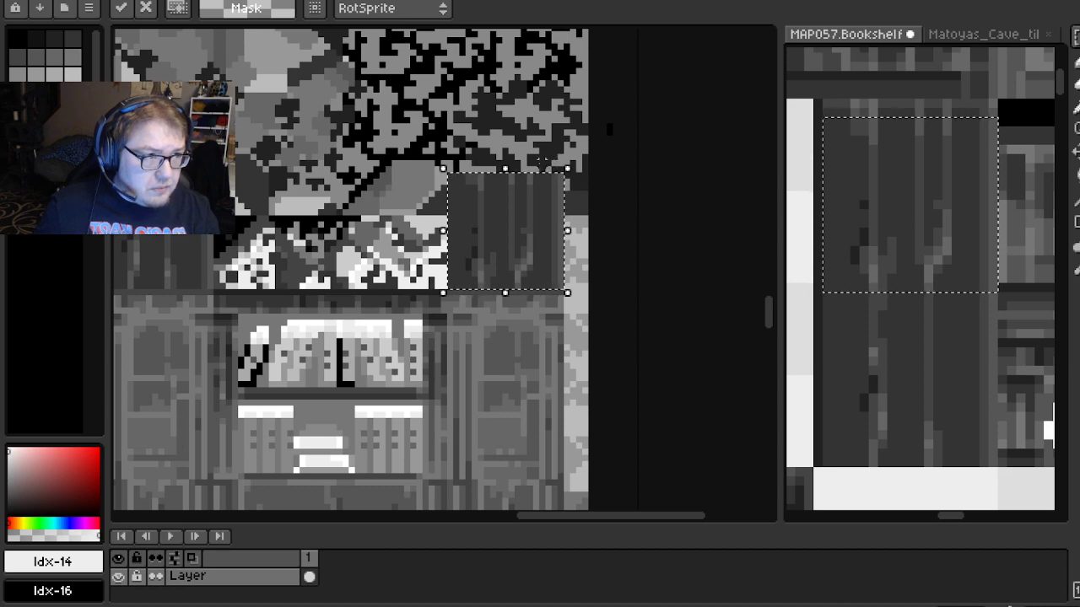
{"action": "left_click", "coordinate": [238, 188]}
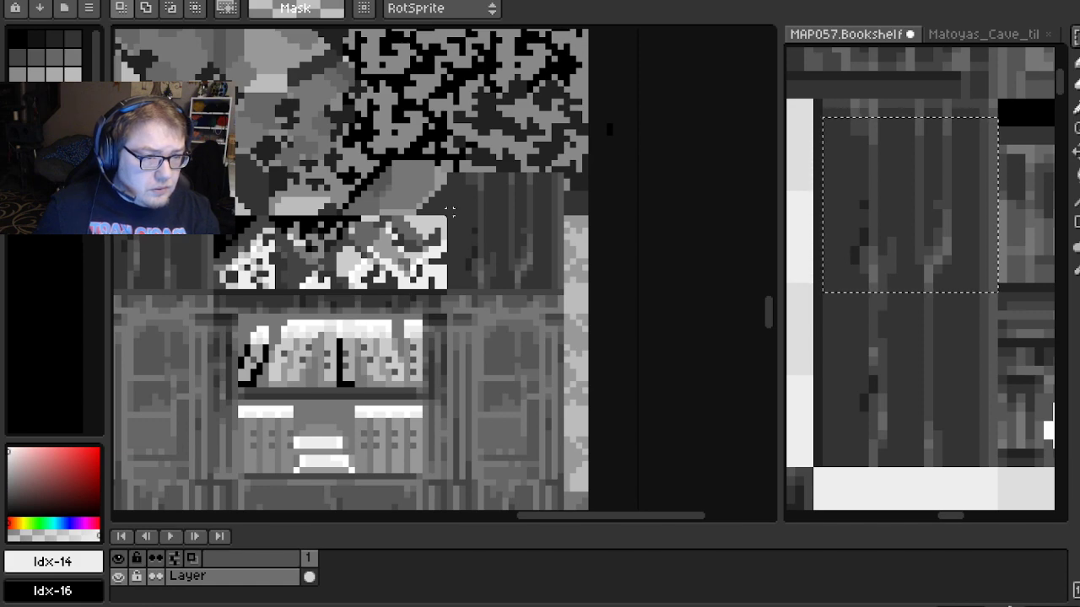
{"action": "scroll", "coordinate": [450, 210], "scroll_direction": "up", "scroll_amount": 1}
{"action": "scroll", "coordinate": [523, 220], "scroll_direction": "down", "scroll_amount": 1}
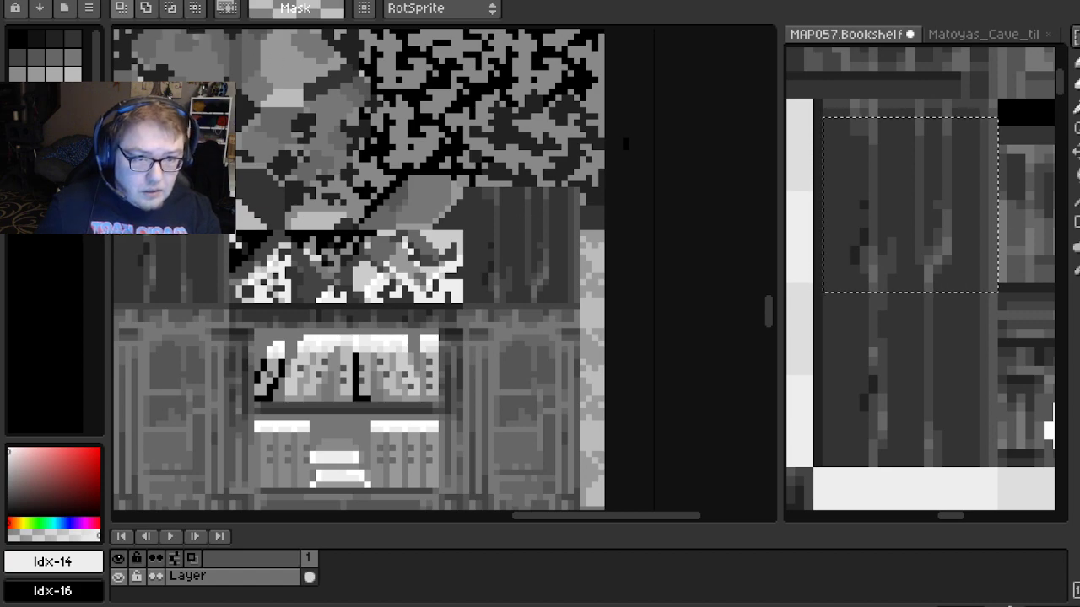
Undo the placement of the wood plank tile above the right cabinet side
{"action": "key", "text": "alt+e"}
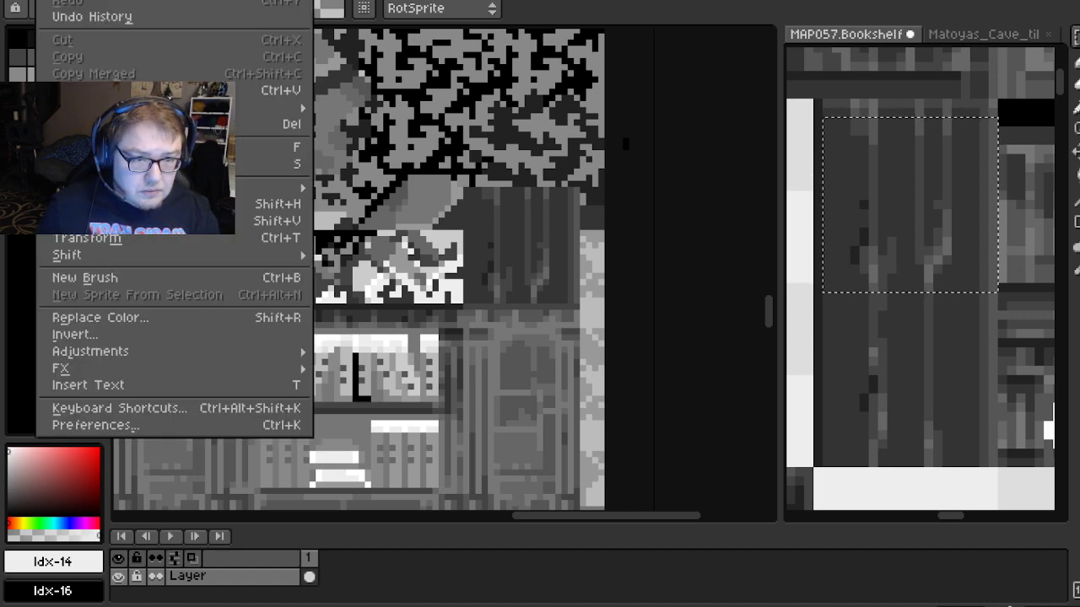
{"action": "key", "text": "Escape"}
{"action": "left_click_drag", "start_coordinate": [371, 249], "coordinate": [364, 245]}
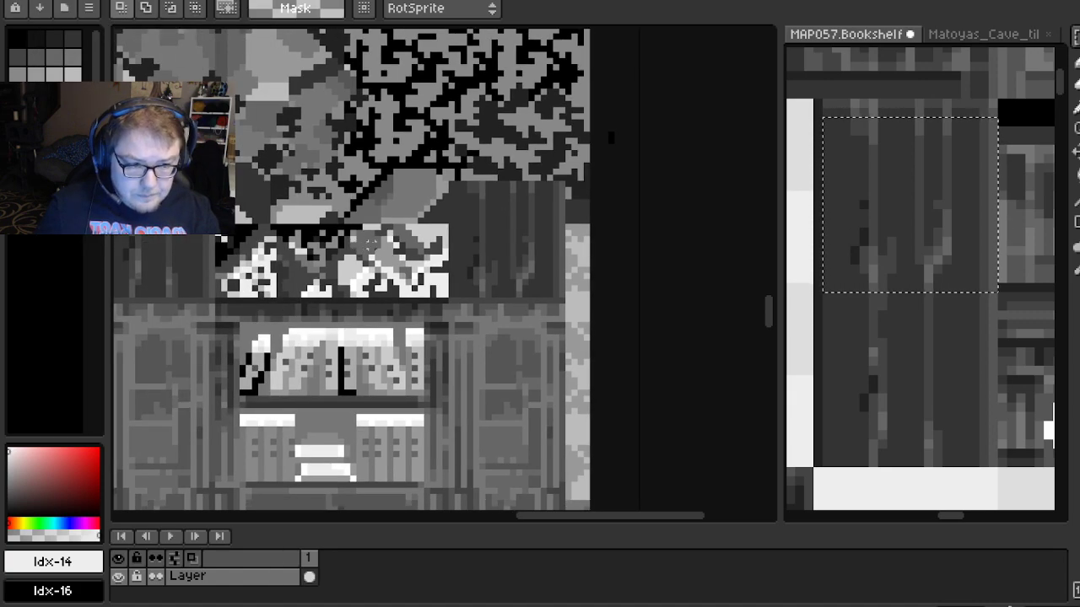
{"action": "key", "text": "ctrl+z"}
{"action": "key", "text": "ctrl+z"}
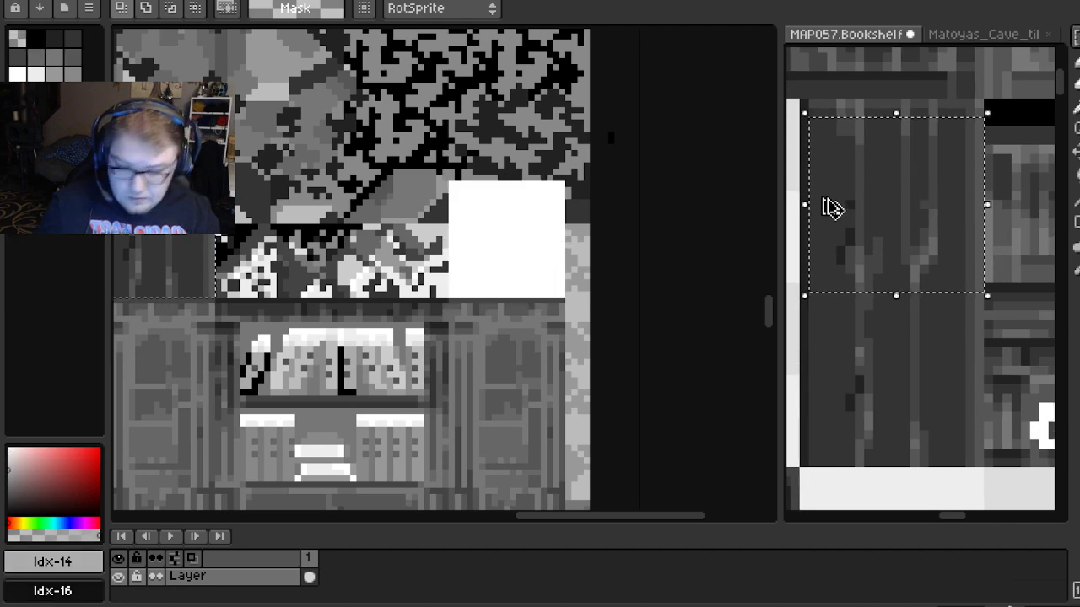
{"action": "key", "text": "ctrl+z"}
Paste the wood plank tile into the empty square above the right cabinet side and rotate it by half a turn
{"action": "key", "text": "ctrl+v"}
{"action": "left_click_drag", "start_coordinate": [447, 278], "coordinate": [563, 240]}
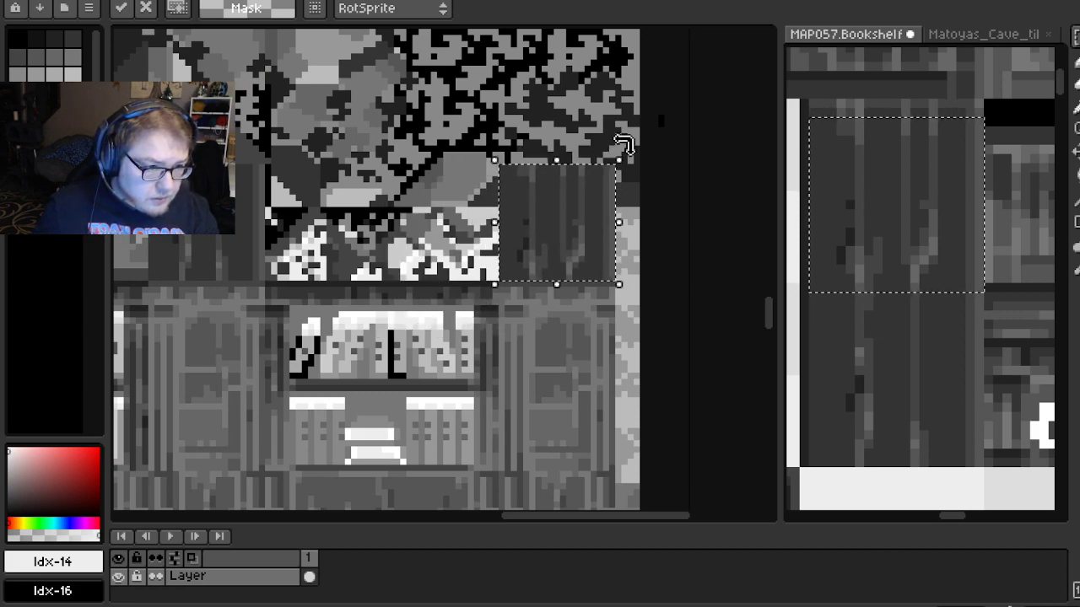
{"action": "left_click_drag", "start_coordinate": [628, 148], "coordinate": [439, 357]}
{"action": "left_click", "coordinate": [579, 315]}
{"action": "scroll", "coordinate": [535, 205], "scroll_direction": "up", "scroll_amount": 1}
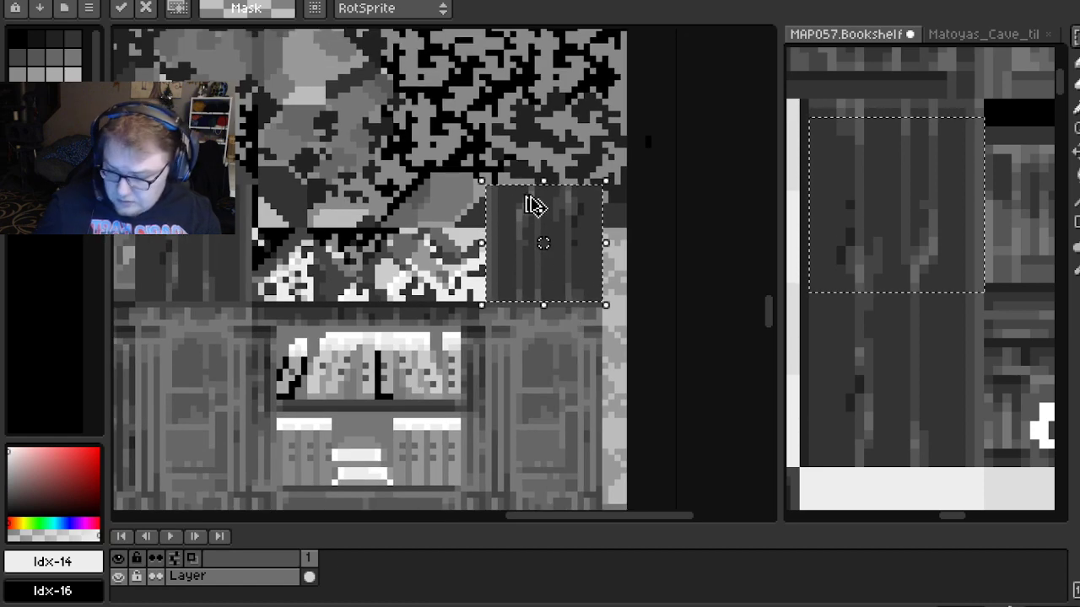
{"action": "scroll", "coordinate": [405, 168], "scroll_direction": "down", "scroll_amount": 2}
{"action": "scroll", "coordinate": [308, 143], "scroll_direction": "up", "scroll_amount": 1}
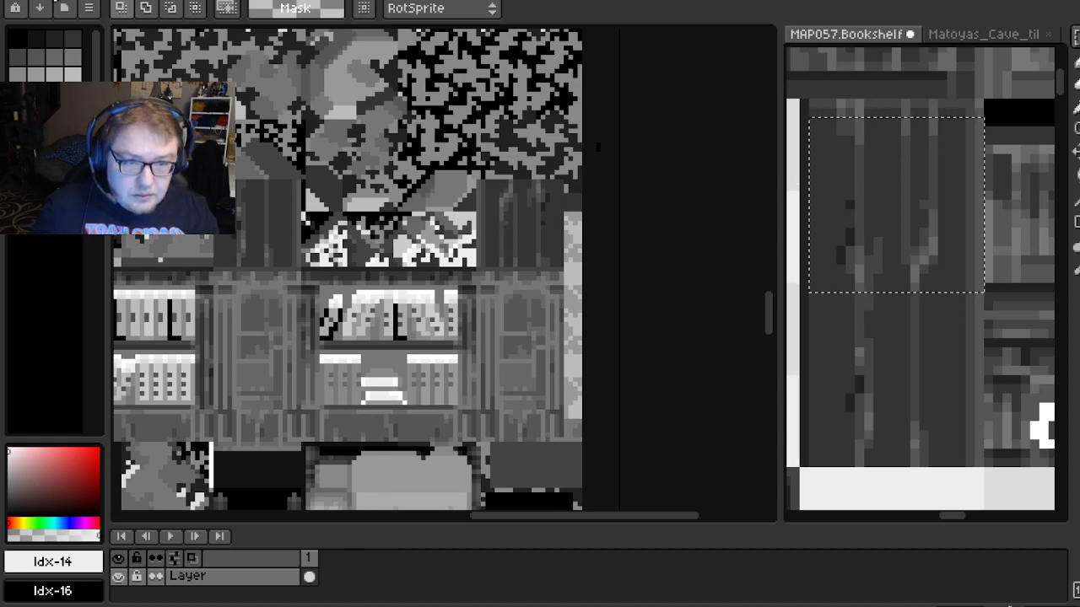
Switch to the map editor, re-import the edited texture and view the bookshelf in the room with its top deselected
{"action": "key", "text": "alt+f"}
{"action": "key", "text": "Escape"}
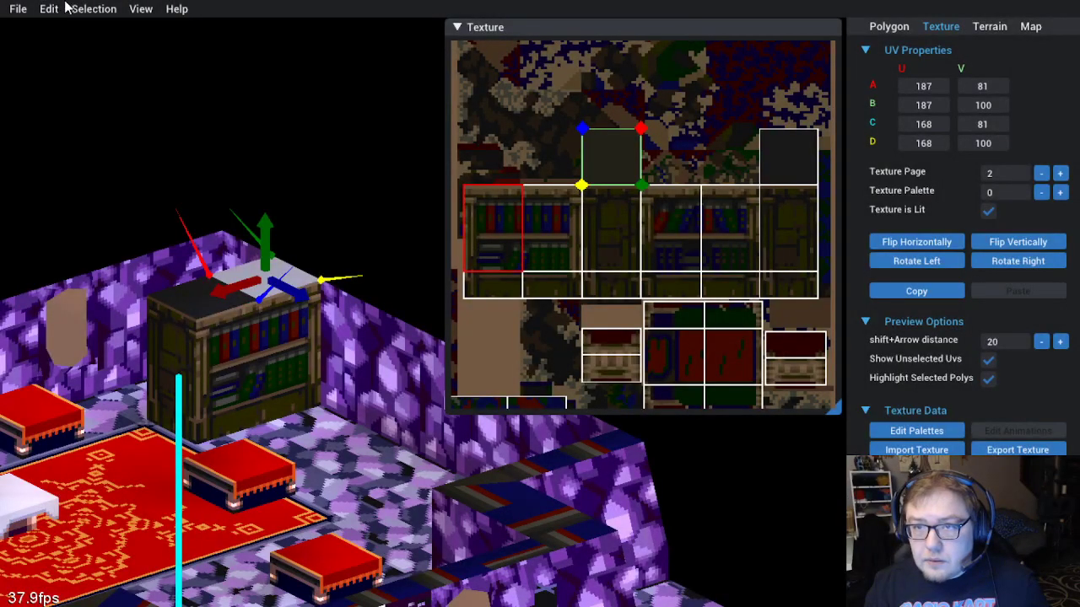
{"action": "left_click", "coordinate": [51, 8]}
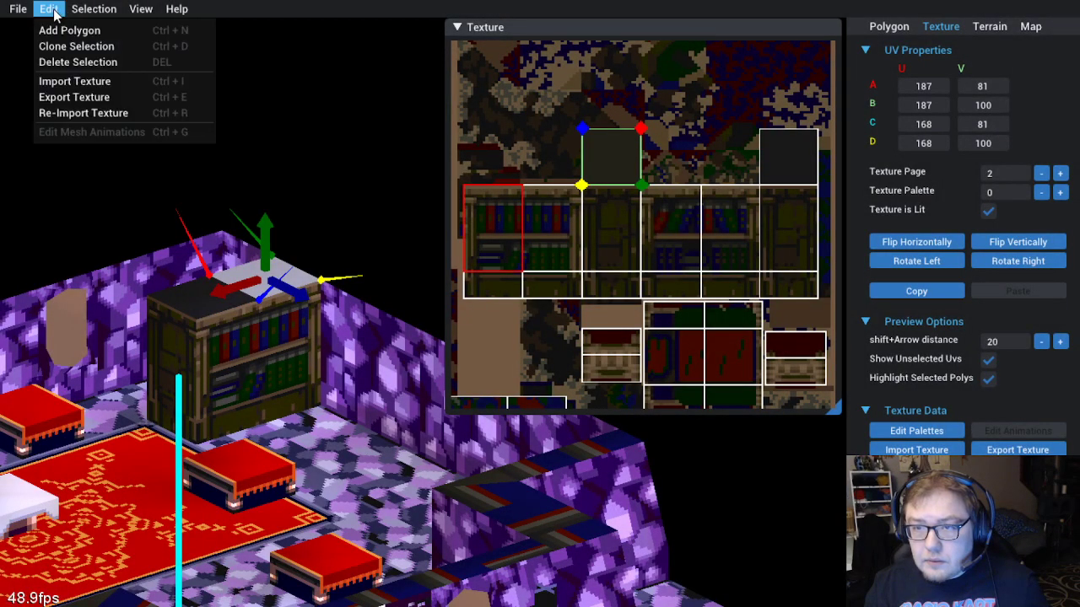
{"action": "left_click", "coordinate": [66, 116]}
{"action": "left_click", "coordinate": [371, 221]}
{"action": "left_click_drag", "start_coordinate": [372, 221], "coordinate": [281, 435]}
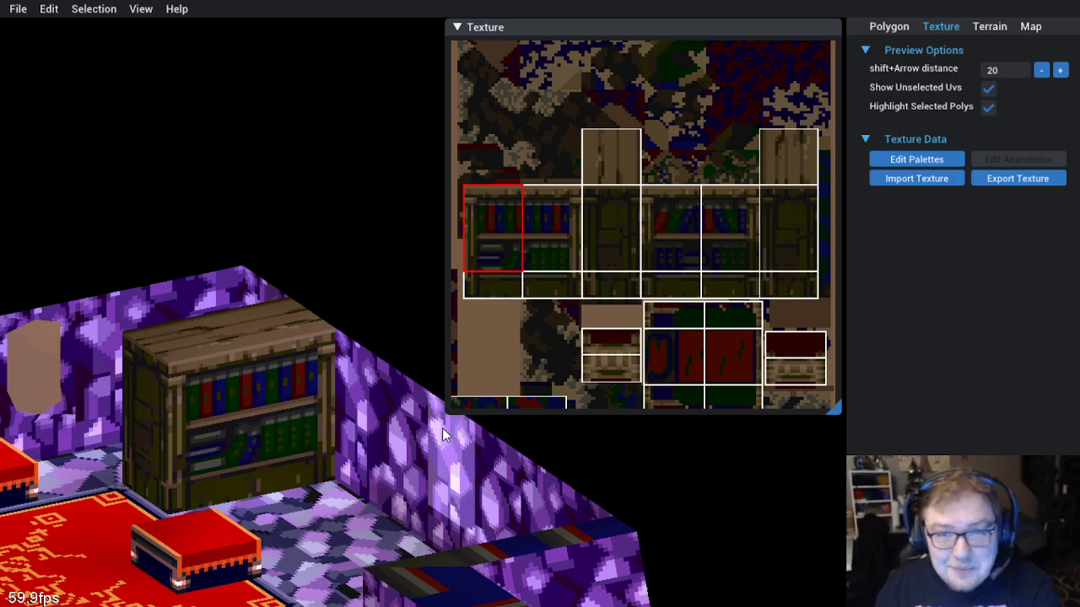
{"action": "left_click_drag", "start_coordinate": [367, 464], "coordinate": [352, 503]}
{"action": "scroll", "coordinate": [273, 482], "scroll_direction": "down", "scroll_amount": 3}
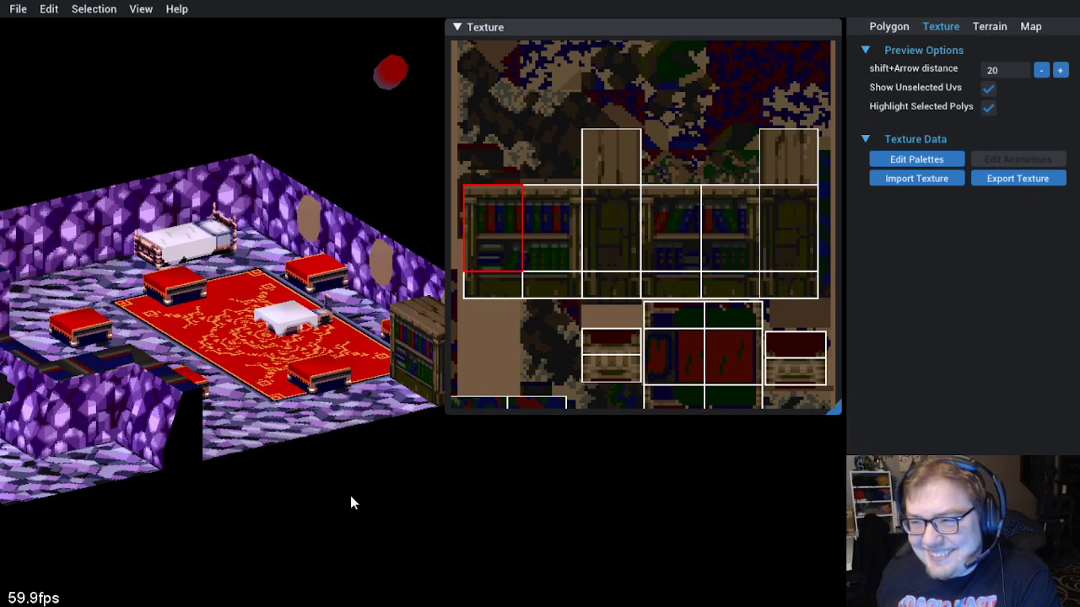
{"action": "left_click_drag", "start_coordinate": [352, 504], "coordinate": [308, 371]}
Examine the cabinet side, shelves and base panels of the two bookshelves in the coloured texture sheet
{"action": "scroll", "coordinate": [307, 365], "scroll_direction": "up", "scroll_amount": 5}
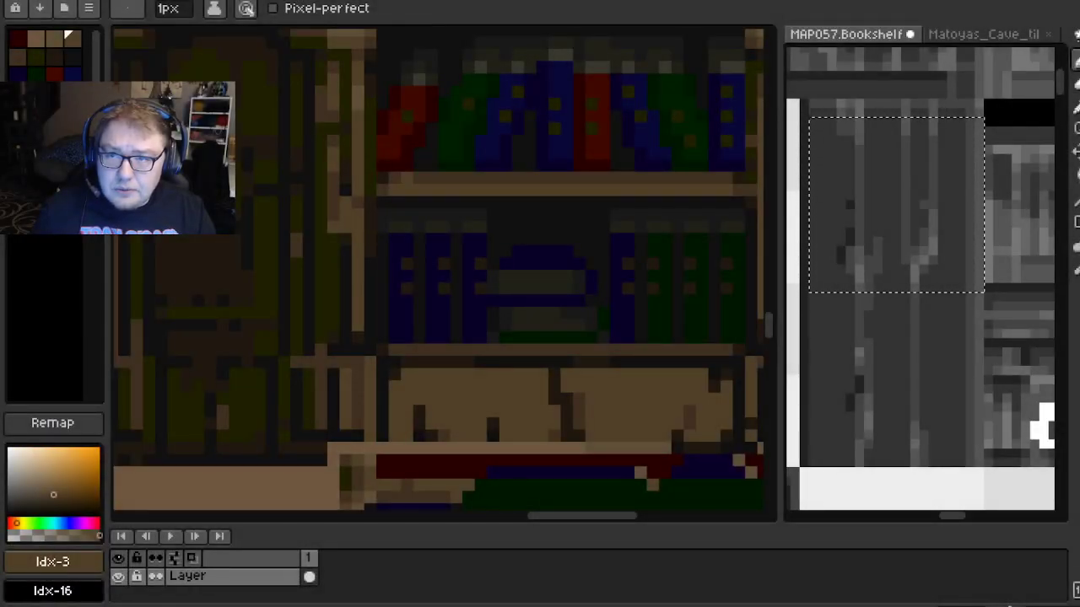
{"action": "scroll", "coordinate": [472, 249], "scroll_direction": "down", "scroll_amount": 3}
{"action": "scroll", "coordinate": [470, 244], "scroll_direction": "up", "scroll_amount": 1}
{"action": "left_click_drag", "start_coordinate": [470, 244], "coordinate": [502, 267]}
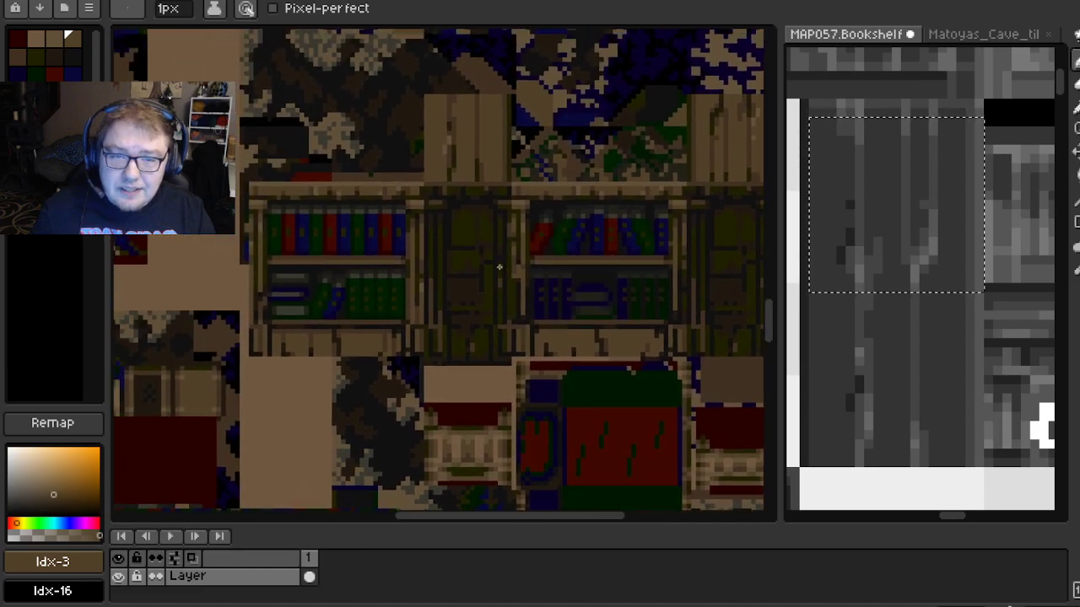
{"action": "scroll", "coordinate": [450, 254], "scroll_direction": "up", "scroll_amount": 2}
{"action": "scroll", "coordinate": [476, 282], "scroll_direction": "down", "scroll_amount": 1}
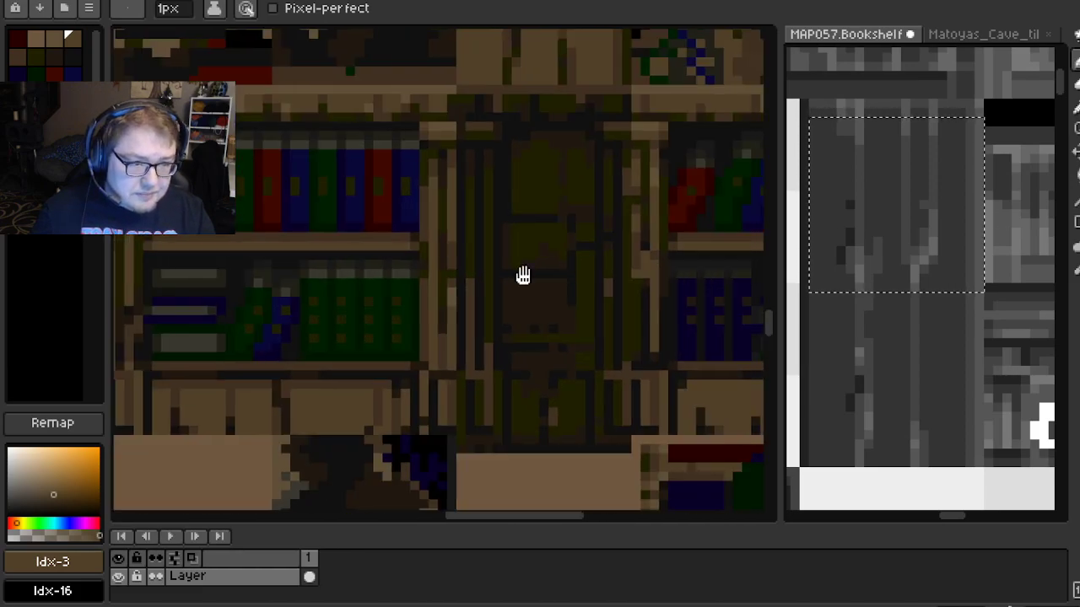
{"action": "left_click_drag", "start_coordinate": [527, 276], "coordinate": [414, 279]}
{"action": "scroll", "coordinate": [422, 281], "scroll_direction": "up", "scroll_amount": 2}
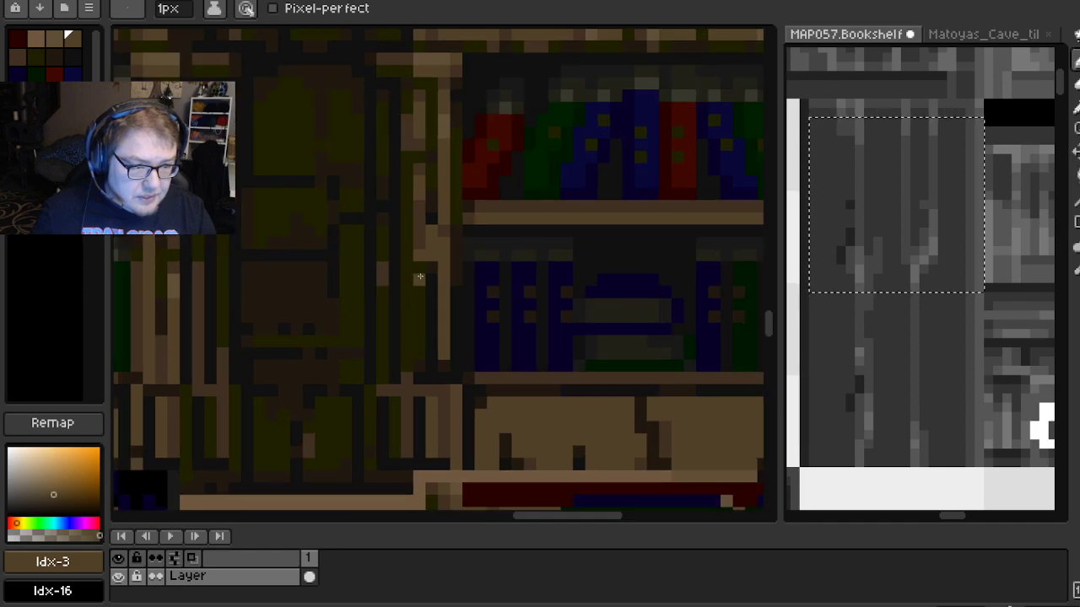
{"action": "scroll", "coordinate": [490, 342], "scroll_direction": "down", "scroll_amount": 1}
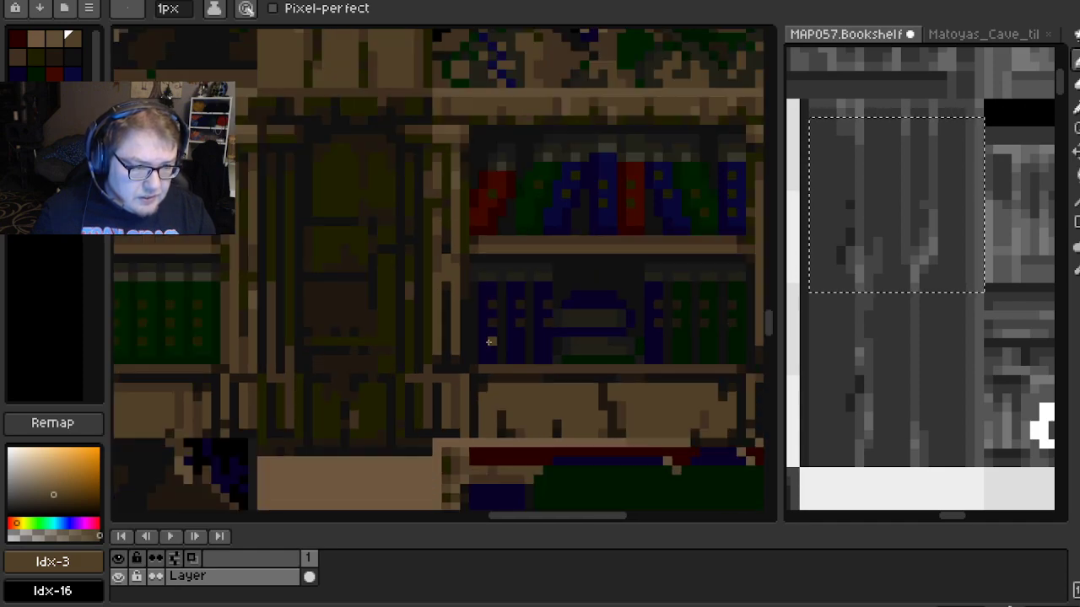
{"action": "scroll", "coordinate": [490, 342], "scroll_direction": "down", "scroll_amount": 1}
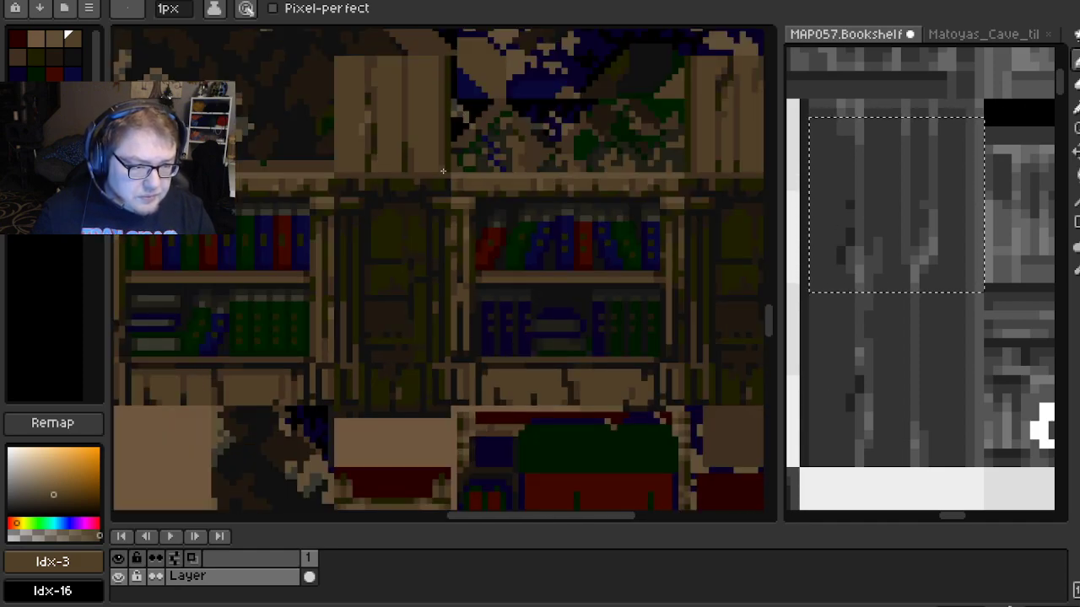
{"action": "left_click_drag", "start_coordinate": [517, 373], "coordinate": [520, 370]}
{"action": "scroll", "coordinate": [520, 371], "scroll_direction": "up", "scroll_amount": 1}
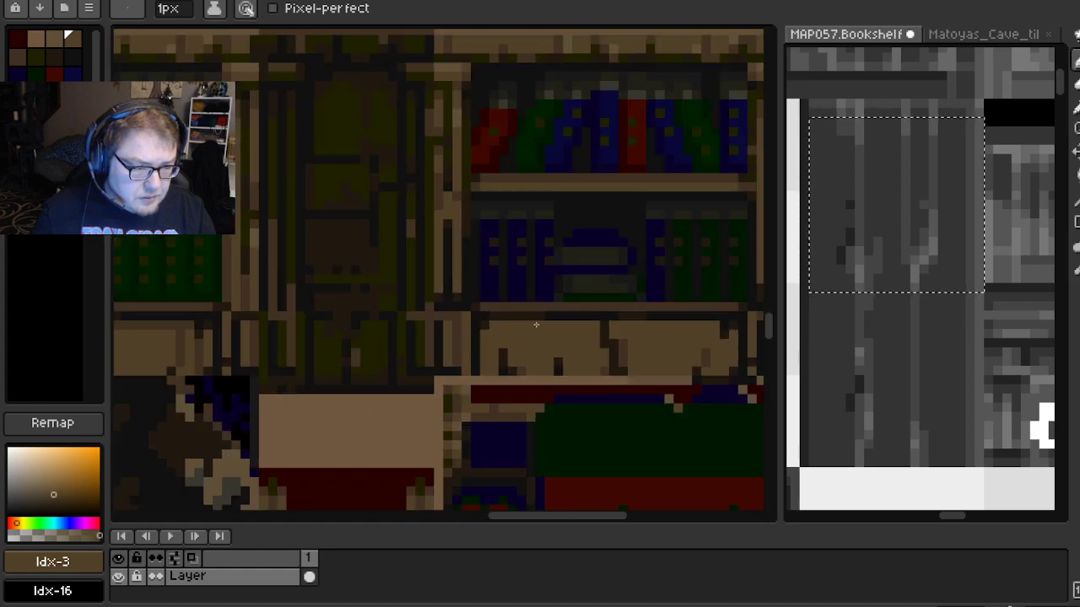
Shade the upper edge of the right bookshelf's base panel with a one-pixel line in brown Idx-4
{"action": "left_click_drag", "start_coordinate": [545, 332], "coordinate": [381, 267]}
{"action": "left_click_drag", "start_coordinate": [659, 315], "coordinate": [417, 309]}
{"action": "left_click_drag", "start_coordinate": [549, 309], "coordinate": [467, 261]}
{"action": "mouse_move", "coordinate": [439, 333]}
{"action": "left_mouse_down"}
{"action": "mouse_move", "coordinate": [542, 305]}
{"action": "mouse_move", "coordinate": [578, 322]}
{"action": "mouse_move", "coordinate": [498, 291]}
{"action": "left_mouse_up"}
{"action": "key", "text": "i"}
{"action": "left_click", "coordinate": [294, 280]}
{"action": "key", "text": "b"}
{"action": "scroll", "coordinate": [575, 293], "scroll_direction": "up", "scroll_amount": 2}
{"action": "left_click", "coordinate": [574, 293]}
{"action": "mouse_move", "coordinate": [646, 258]}
{"action": "left_mouse_down"}
{"action": "mouse_move", "coordinate": [433, 292]}
{"action": "mouse_move", "coordinate": [637, 280]}
{"action": "left_mouse_up"}
{"action": "left_click", "coordinate": [447, 295]}
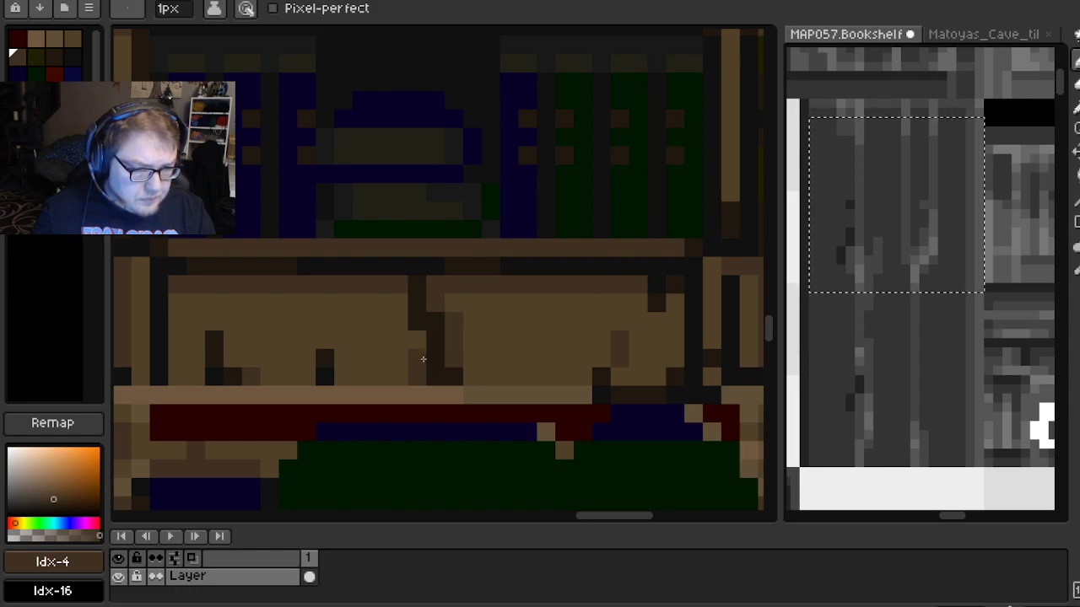
Lighten a pixel beside the base panel's central crack with Idx-3 and extend the plank seams up to the shaded edge with Idx-4
{"action": "left_click", "coordinate": [494, 330], "text": "alt"}
{"action": "left_click", "coordinate": [456, 341]}
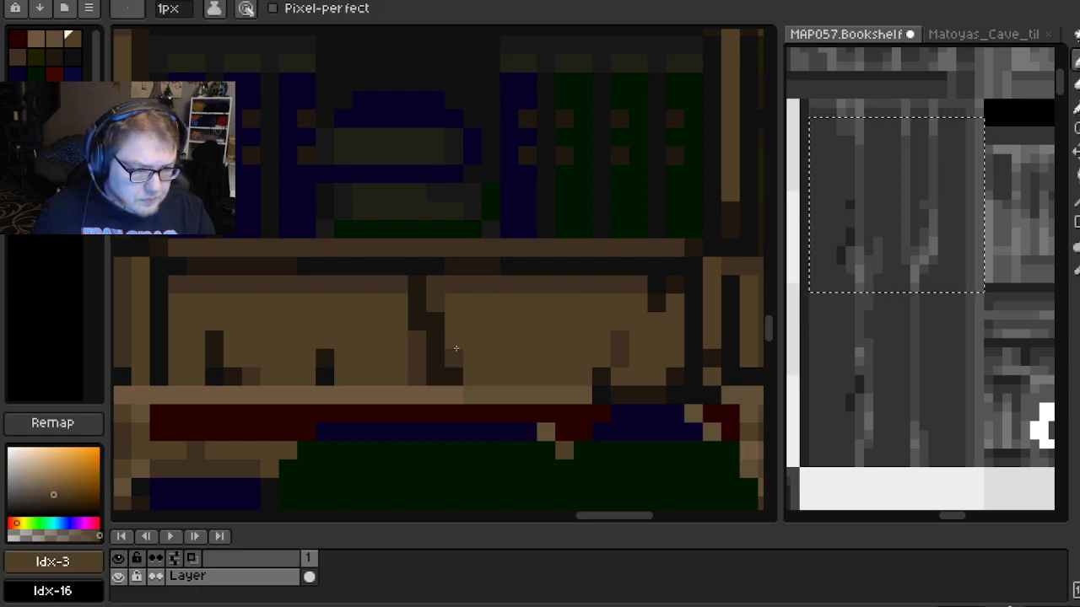
{"action": "left_click", "coordinate": [622, 341], "text": "alt"}
{"action": "left_click", "coordinate": [620, 302]}
{"action": "left_click_drag", "start_coordinate": [325, 341], "coordinate": [325, 303]}
{"action": "left_click_drag", "start_coordinate": [214, 321], "coordinate": [216, 304]}
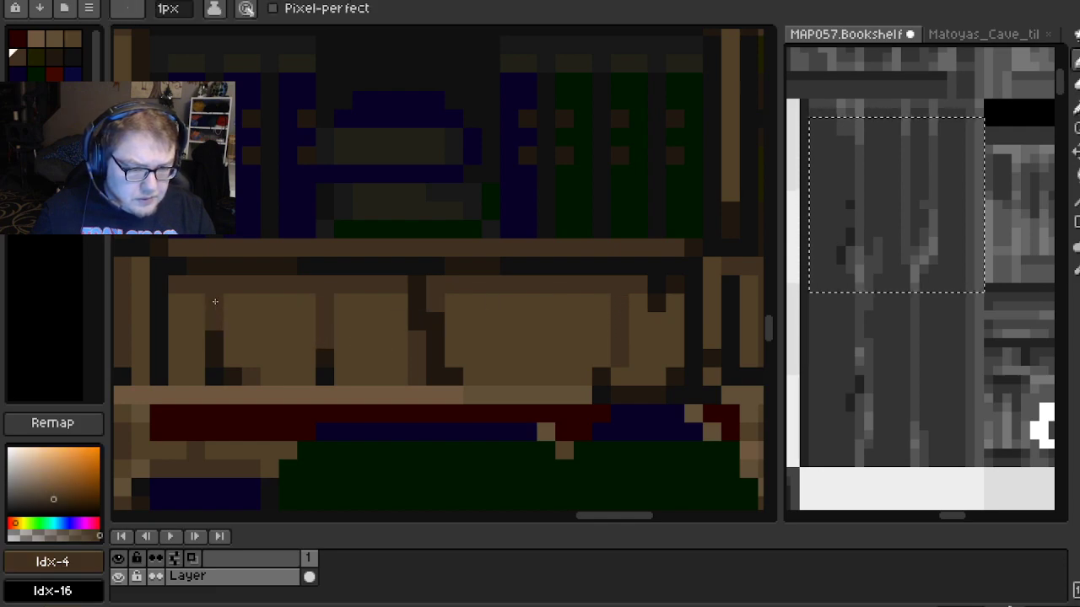
Review the reworked base panel against the rest of the bookshelf texture and the plank tiles above it
{"action": "scroll", "coordinate": [426, 277], "scroll_direction": "down", "scroll_amount": 3}
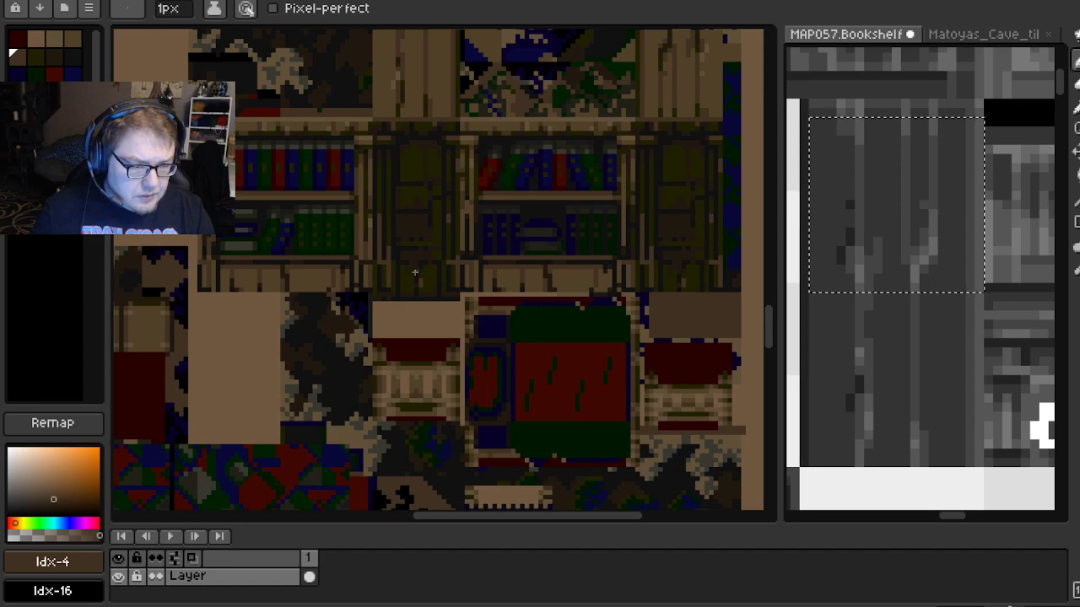
{"action": "scroll", "coordinate": [426, 276], "scroll_direction": "up", "scroll_amount": 1}
{"action": "scroll", "coordinate": [529, 278], "scroll_direction": "up", "scroll_amount": 1}
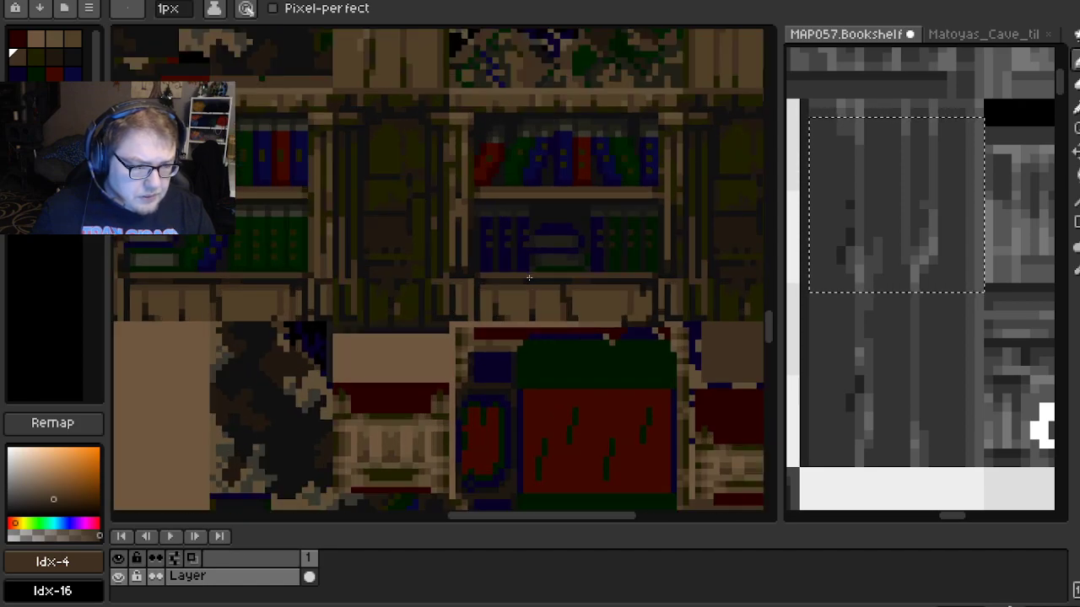
{"action": "scroll", "coordinate": [529, 277], "scroll_direction": "up", "scroll_amount": 1}
{"action": "scroll", "coordinate": [529, 278], "scroll_direction": "down", "scroll_amount": 2}
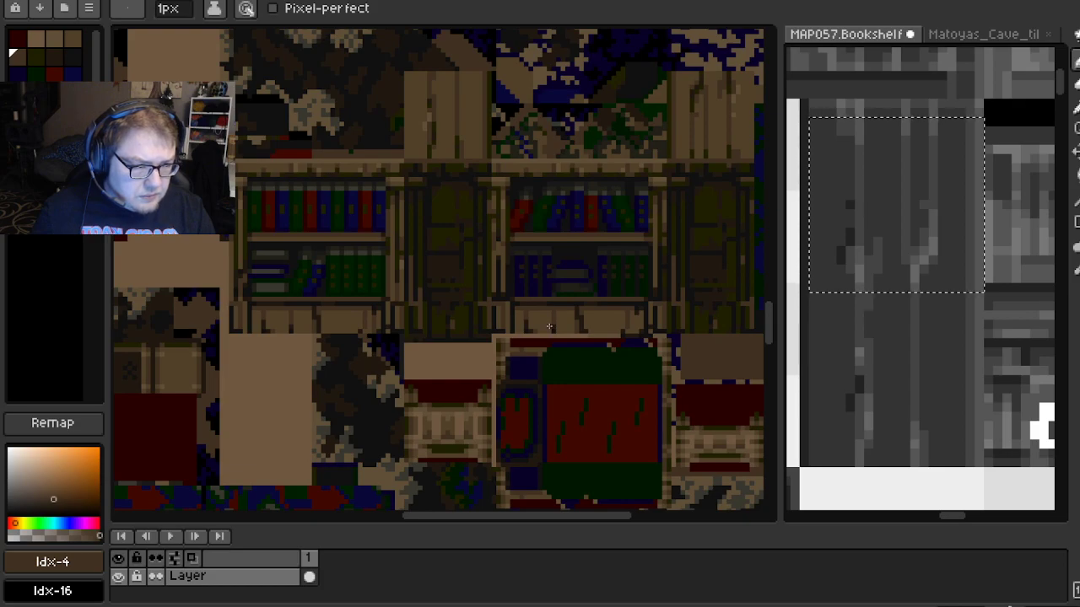
{"action": "scroll", "coordinate": [504, 337], "scroll_direction": "right", "scroll_amount": 4}
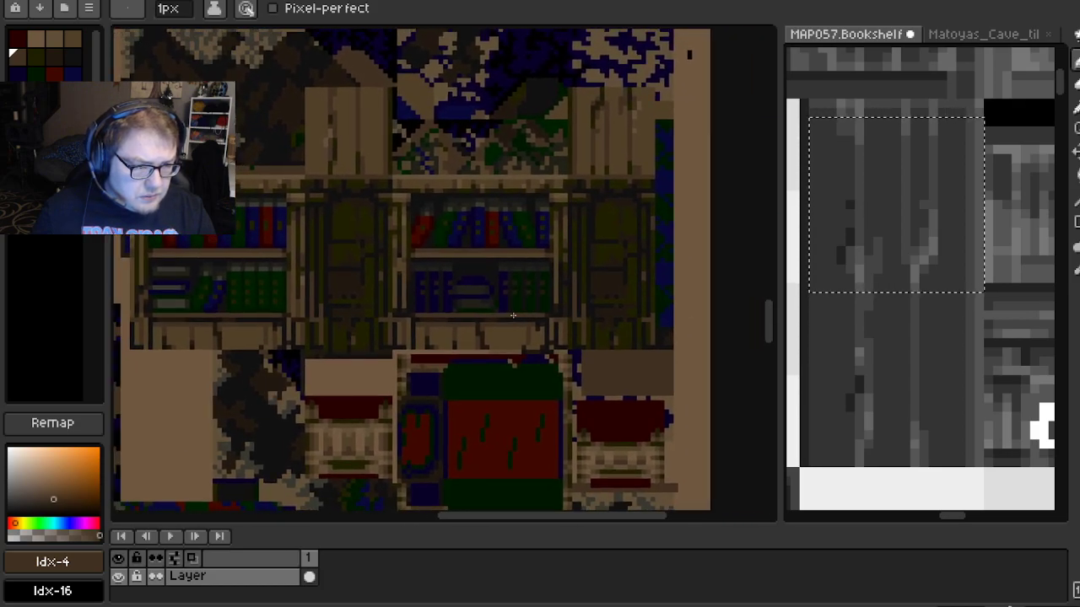
{"action": "left_click_drag", "start_coordinate": [470, 284], "coordinate": [476, 313]}
{"action": "scroll", "coordinate": [410, 234], "scroll_direction": "up", "scroll_amount": 2}
{"action": "left_click_drag", "start_coordinate": [346, 127], "coordinate": [361, 240]}
{"action": "scroll", "coordinate": [338, 304], "scroll_direction": "up", "scroll_amount": 1}
{"action": "scroll", "coordinate": [328, 338], "scroll_direction": "down", "scroll_amount": 1}
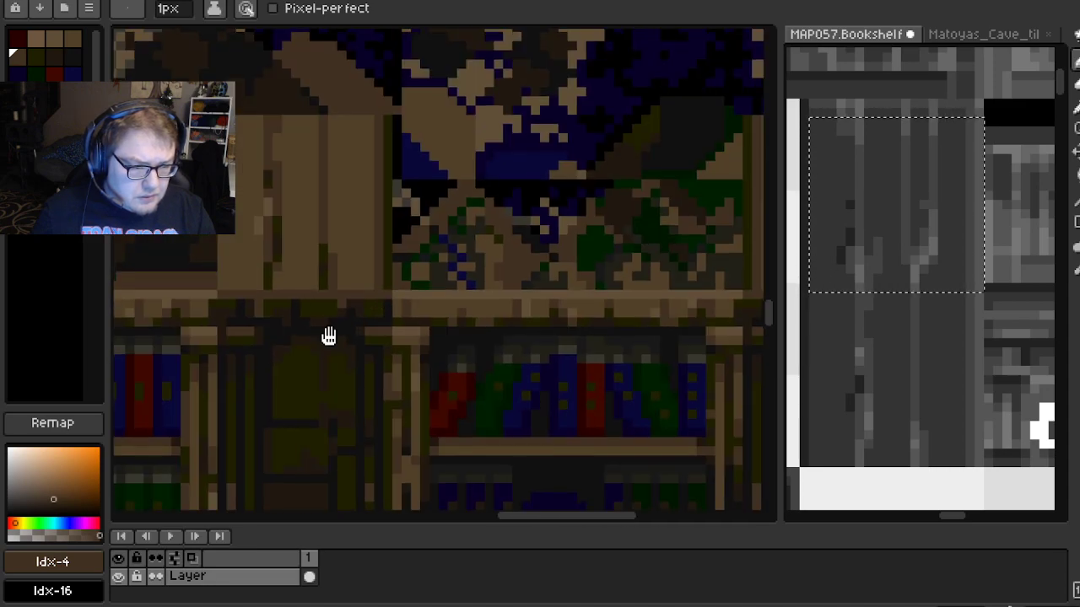
Recolour the olive right edge of the left wood plank tile with a straight vertical line in dark brown Idx-6
{"action": "scroll", "coordinate": [295, 353], "scroll_direction": "up", "scroll_amount": 1}
{"action": "left_click_drag", "start_coordinate": [296, 353], "coordinate": [333, 335]}
{"action": "scroll", "coordinate": [338, 329], "scroll_direction": "up", "scroll_amount": 1}
{"action": "left_click", "coordinate": [351, 306], "text": "alt"}
{"action": "left_click_drag", "start_coordinate": [499, 167], "coordinate": [476, 308]}
{"action": "left_click", "coordinate": [531, 326]}
{"action": "left_click_drag", "start_coordinate": [514, 226], "coordinate": [498, 399]}
{"action": "left_click", "coordinate": [516, 178], "text": "shift"}
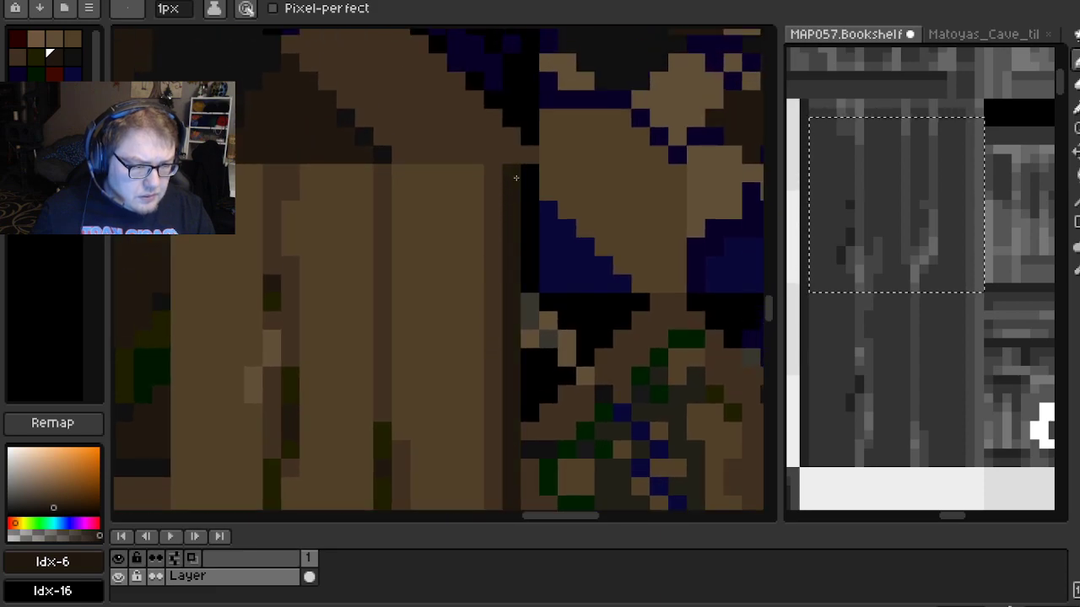
Repaint the olive crack pixels in the left wood plank tile with dark brown Idx-6
{"action": "left_click_drag", "start_coordinate": [352, 357], "coordinate": [406, 186]}
{"action": "scroll", "coordinate": [438, 275], "scroll_direction": "up", "scroll_amount": 1}
{"action": "left_click_drag", "start_coordinate": [442, 279], "coordinate": [438, 357]}
{"action": "left_click", "coordinate": [313, 196]}
{"action": "left_click", "coordinate": [310, 280]}
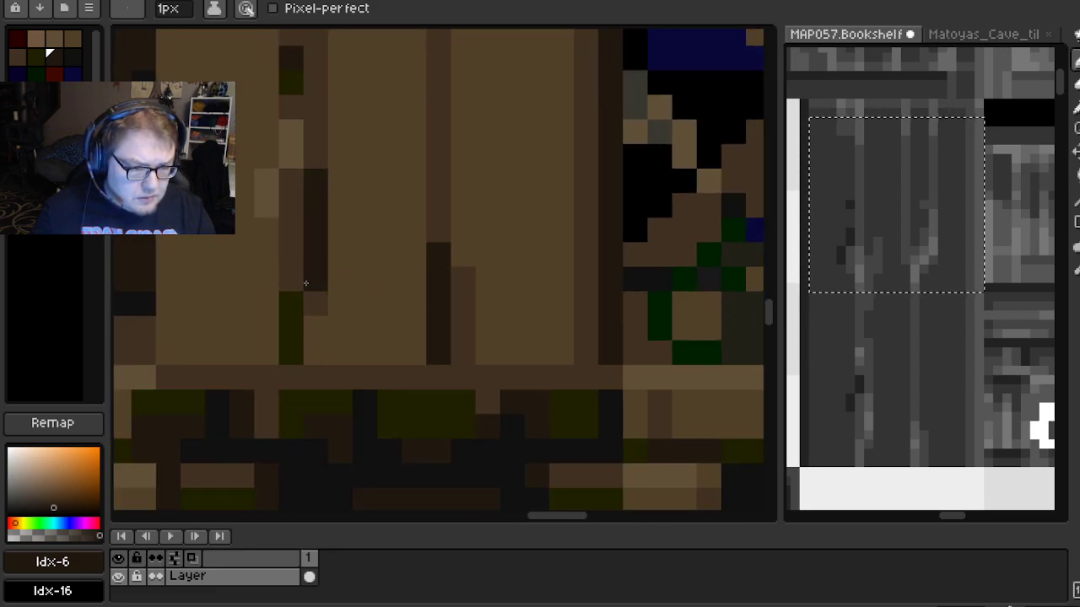
{"action": "scroll", "coordinate": [295, 318], "scroll_direction": "down", "scroll_amount": 1}
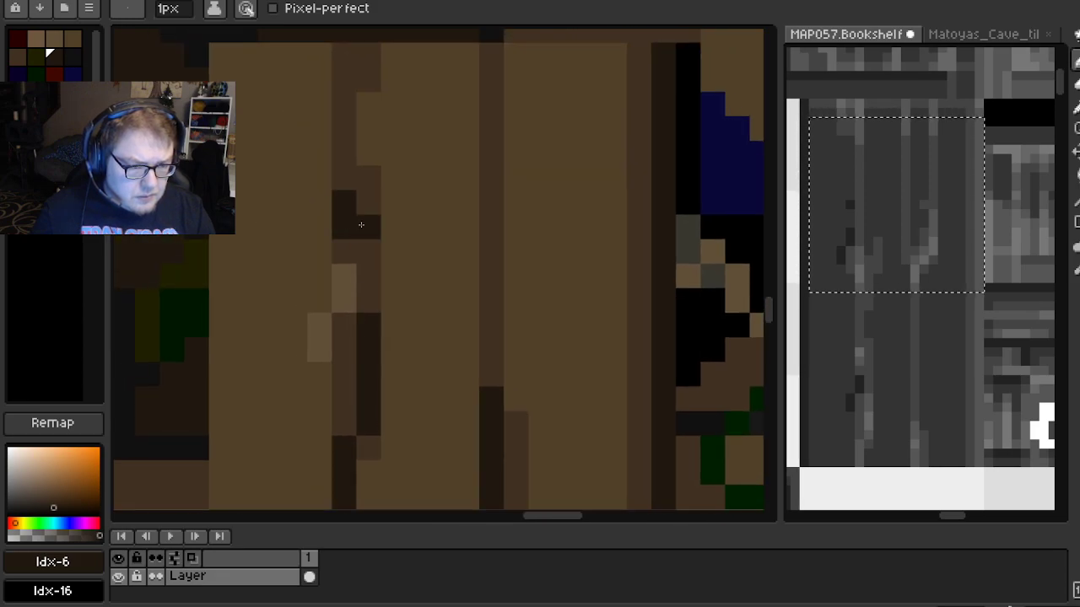
Paint over olive pixels in the groove of the left bookshelf's right post with near-black Idx-7
{"action": "scroll", "coordinate": [525, 316], "scroll_direction": "down", "scroll_amount": 3}
{"action": "scroll", "coordinate": [548, 372], "scroll_direction": "down", "scroll_amount": 3}
{"action": "scroll", "coordinate": [464, 338], "scroll_direction": "up", "scroll_amount": 3}
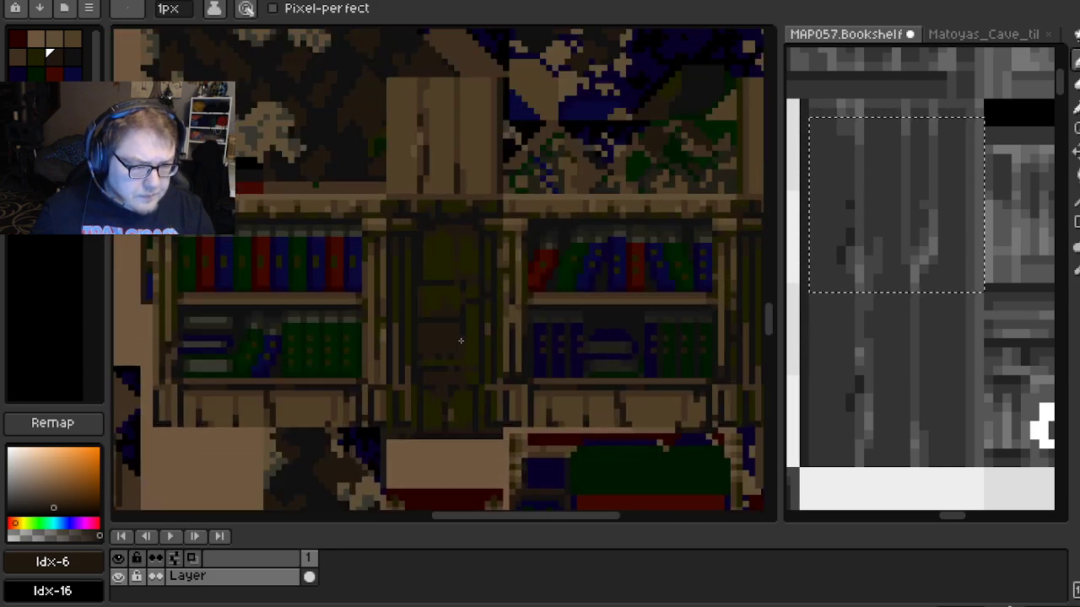
{"action": "scroll", "coordinate": [464, 337], "scroll_direction": "up", "scroll_amount": 1}
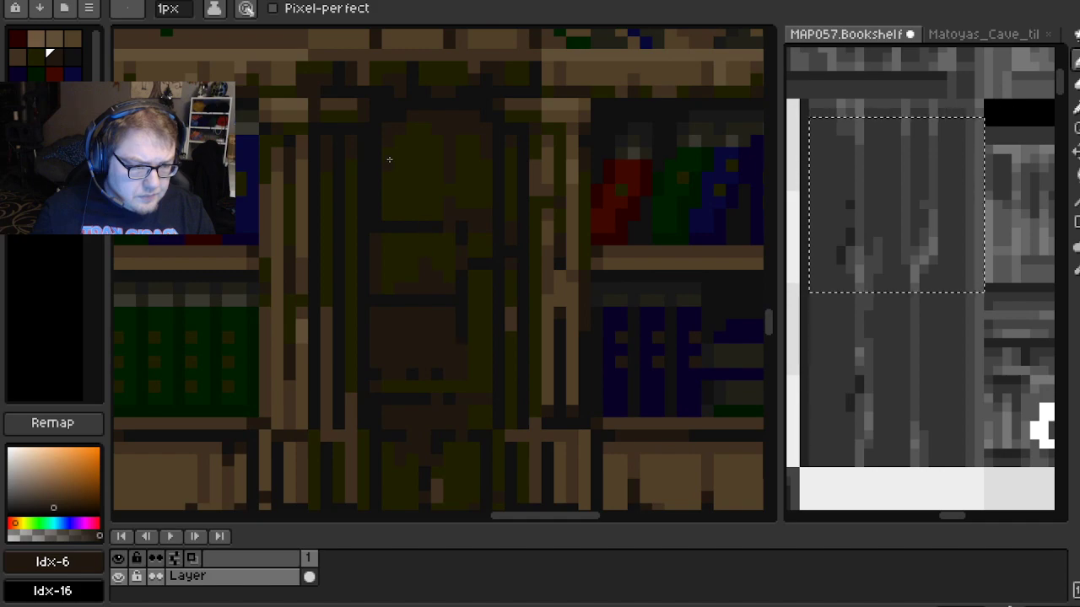
{"action": "scroll", "coordinate": [467, 233], "scroll_direction": "down", "scroll_amount": 2}
{"action": "left_click_drag", "start_coordinate": [441, 282], "coordinate": [422, 260]}
{"action": "scroll", "coordinate": [452, 311], "scroll_direction": "up", "scroll_amount": 4}
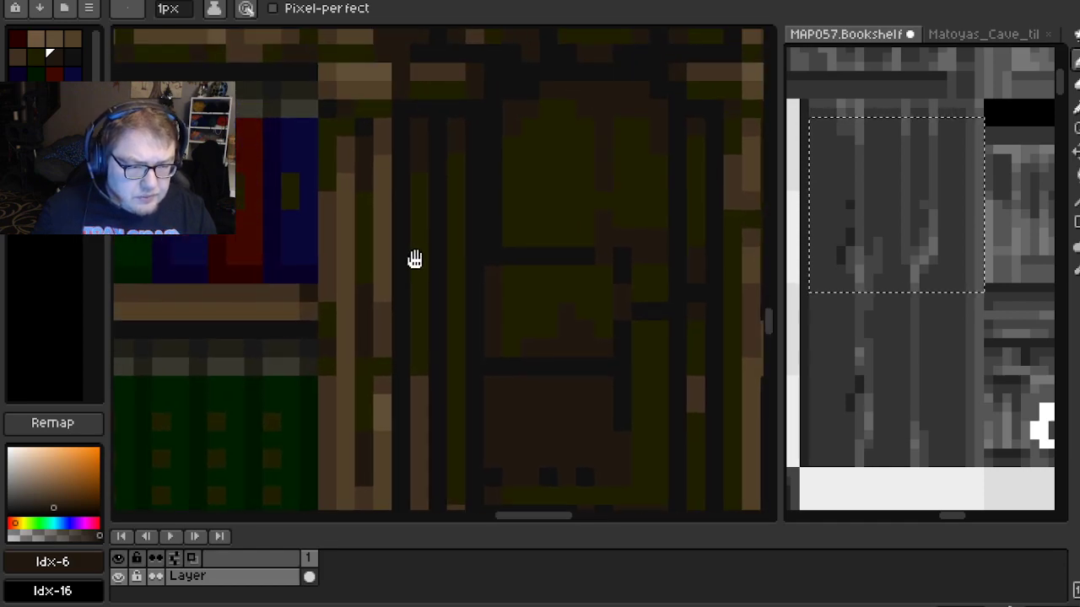
{"action": "left_click_drag", "start_coordinate": [415, 259], "coordinate": [416, 259]}
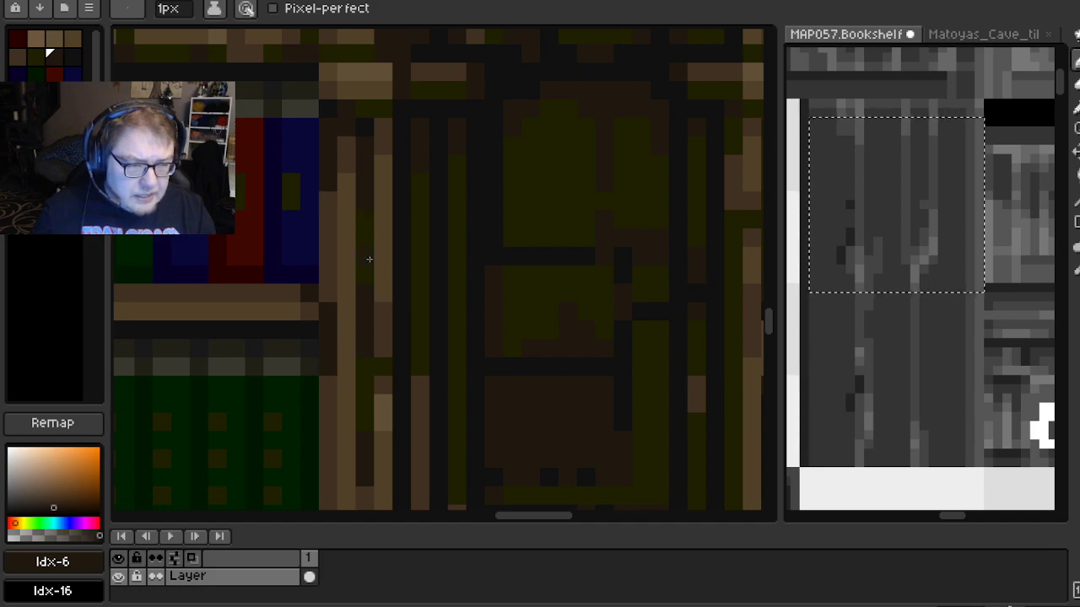
{"action": "left_click", "coordinate": [68, 53]}
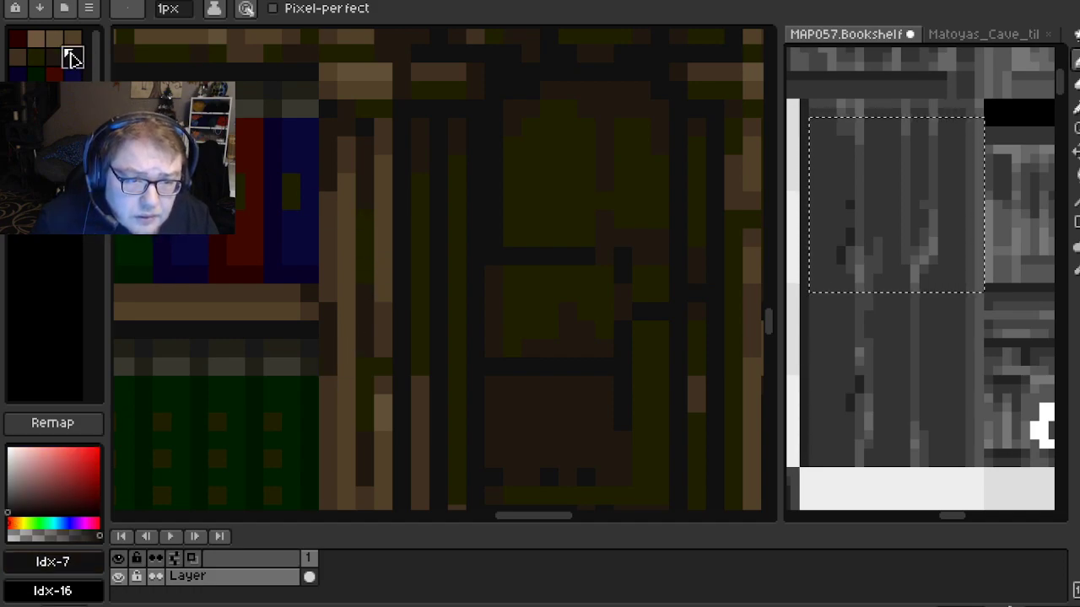
{"action": "left_click_drag", "start_coordinate": [363, 218], "coordinate": [356, 259]}
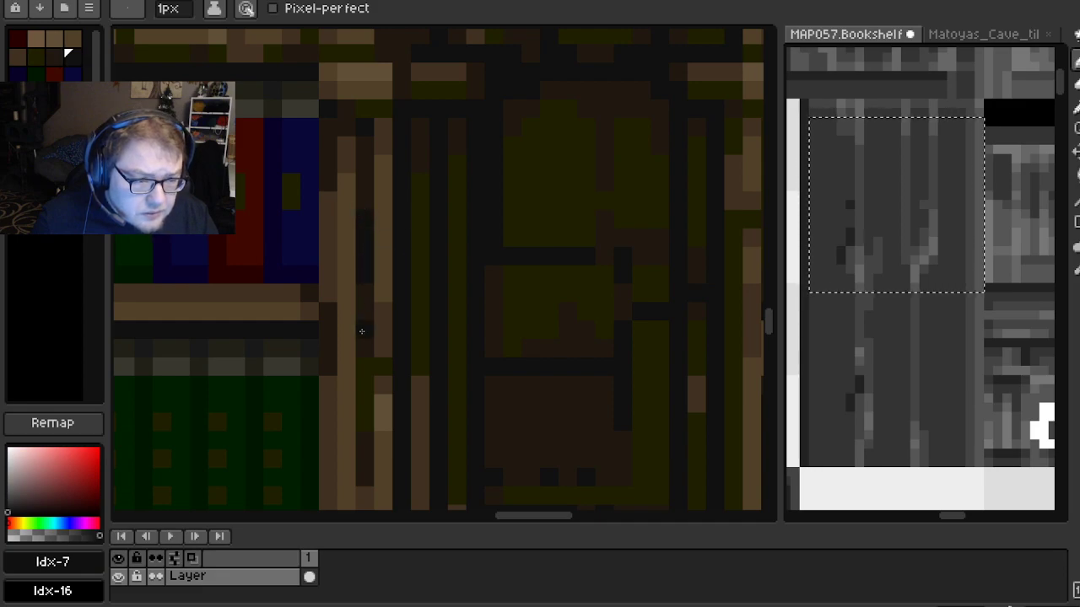
{"action": "scroll", "coordinate": [362, 314], "scroll_direction": "down", "scroll_amount": 3}
{"action": "scroll", "coordinate": [362, 314], "scroll_direction": "left", "scroll_amount": 1}
{"action": "left_click_drag", "start_coordinate": [400, 296], "coordinate": [397, 258]}
{"action": "scroll", "coordinate": [415, 257], "scroll_direction": "down", "scroll_amount": 3}
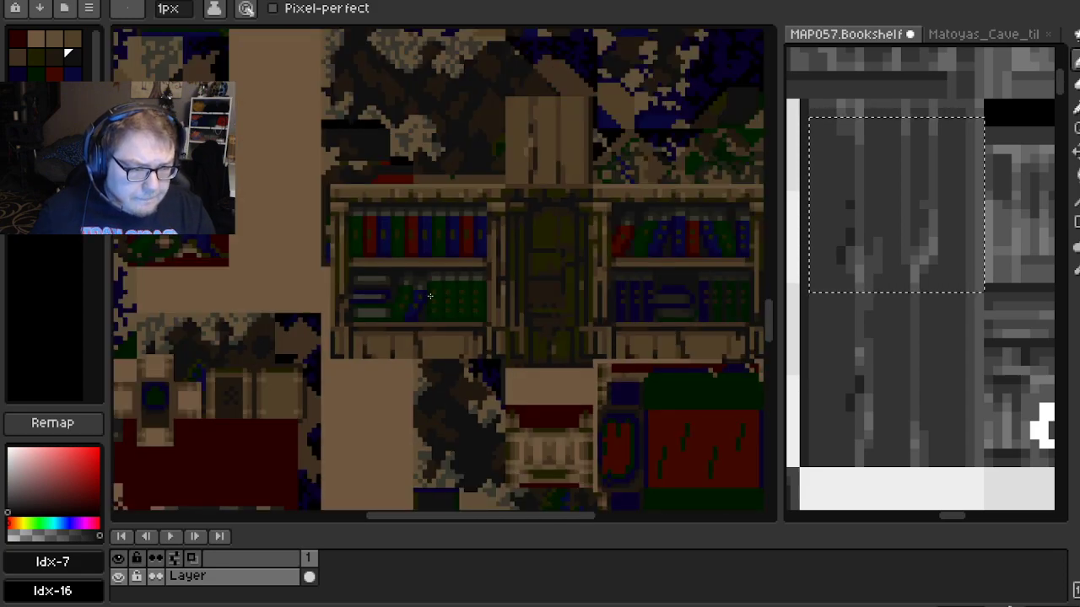
Paint over the olive pixels along the lower edge of the left bookshelf's top board with near-black Idx-7
{"action": "scroll", "coordinate": [429, 296], "scroll_direction": "up", "scroll_amount": 4}
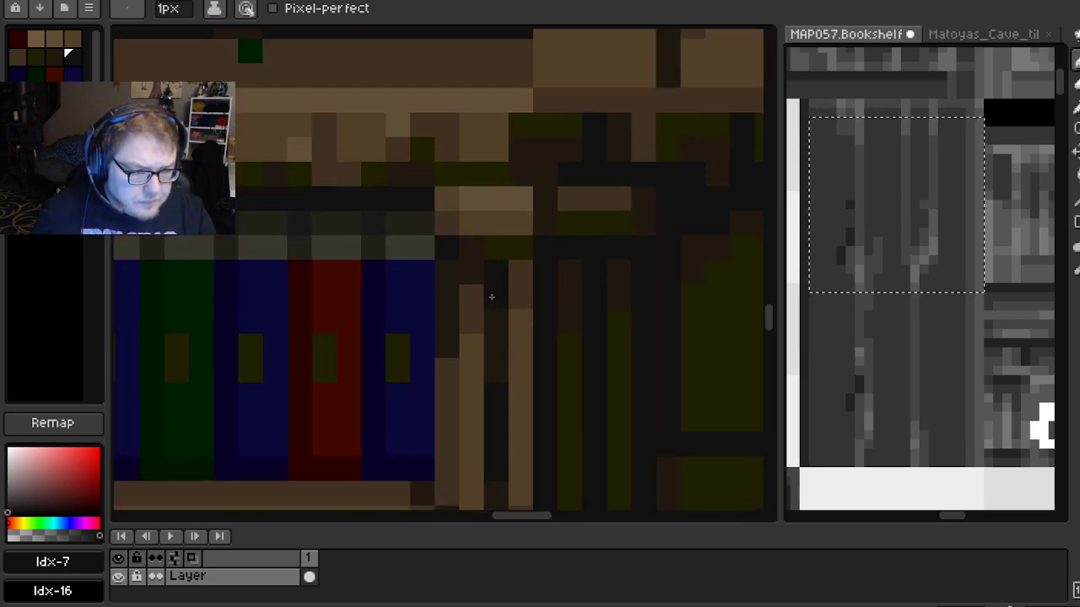
{"action": "mouse_move", "coordinate": [495, 174]}
{"action": "left_mouse_down"}
{"action": "mouse_move", "coordinate": [444, 175]}
{"action": "mouse_move", "coordinate": [430, 155]}
{"action": "mouse_move", "coordinate": [377, 170]}
{"action": "left_mouse_up"}
{"action": "left_click_drag", "start_coordinate": [568, 121], "coordinate": [531, 118]}
{"action": "left_click", "coordinate": [472, 149]}
{"action": "scroll", "coordinate": [454, 168], "scroll_direction": "down", "scroll_amount": 1}
{"action": "left_click_drag", "start_coordinate": [365, 201], "coordinate": [502, 234]}
{"action": "scroll", "coordinate": [502, 234], "scroll_direction": "up", "scroll_amount": 1}
{"action": "left_click", "coordinate": [514, 186]}
{"action": "left_click_drag", "start_coordinate": [483, 188], "coordinate": [439, 189]}
{"action": "left_click", "coordinate": [427, 171]}
{"action": "left_click", "coordinate": [370, 187]}
{"action": "left_click", "coordinate": [315, 171]}
{"action": "mouse_move", "coordinate": [277, 192]}
{"action": "left_mouse_down"}
{"action": "mouse_move", "coordinate": [411, 209]}
{"action": "mouse_move", "coordinate": [394, 205]}
{"action": "left_mouse_up"}
{"action": "left_click", "coordinate": [334, 206]}
{"action": "left_click_drag", "start_coordinate": [240, 209], "coordinate": [364, 232]}
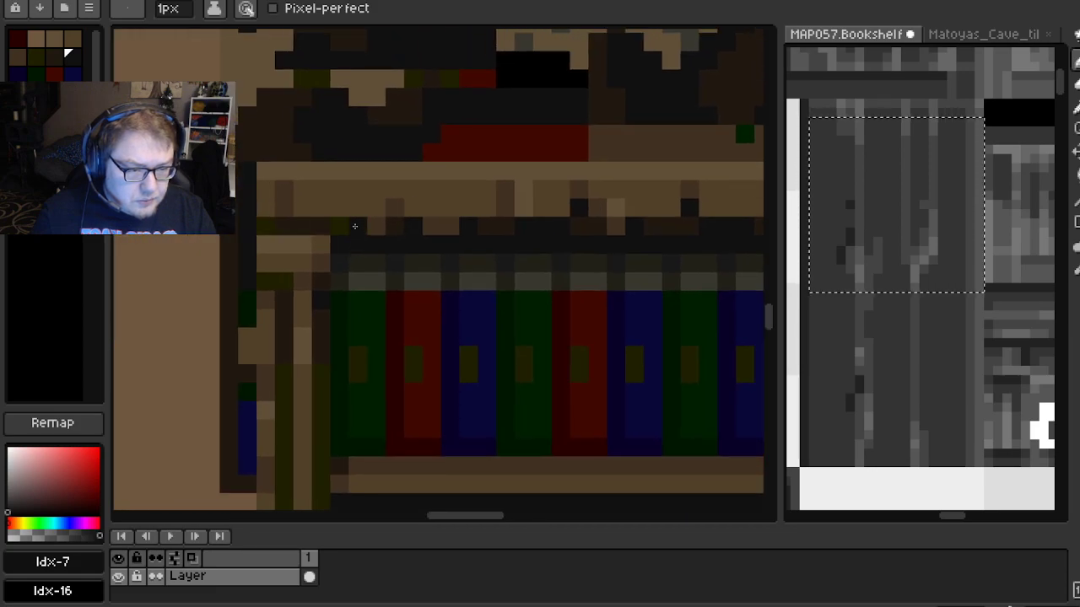
Paint over the olive pixels beneath the cap and along the grooves of the left bookshelf's left post with near-black Idx-7
{"action": "left_click", "coordinate": [267, 226]}
{"action": "left_click_drag", "start_coordinate": [270, 280], "coordinate": [277, 280]}
{"action": "left_click_drag", "start_coordinate": [281, 329], "coordinate": [287, 196]}
{"action": "left_click", "coordinate": [289, 242]}
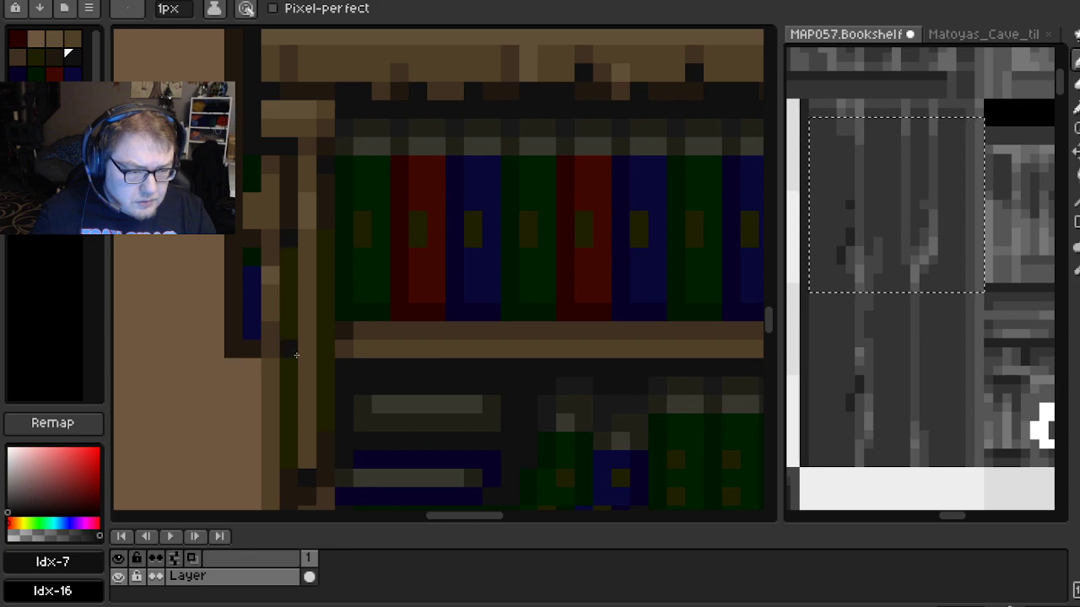
{"action": "left_click_drag", "start_coordinate": [296, 341], "coordinate": [324, 181]}
{"action": "left_click", "coordinate": [311, 305], "text": "shift"}
{"action": "left_click", "coordinate": [348, 262]}
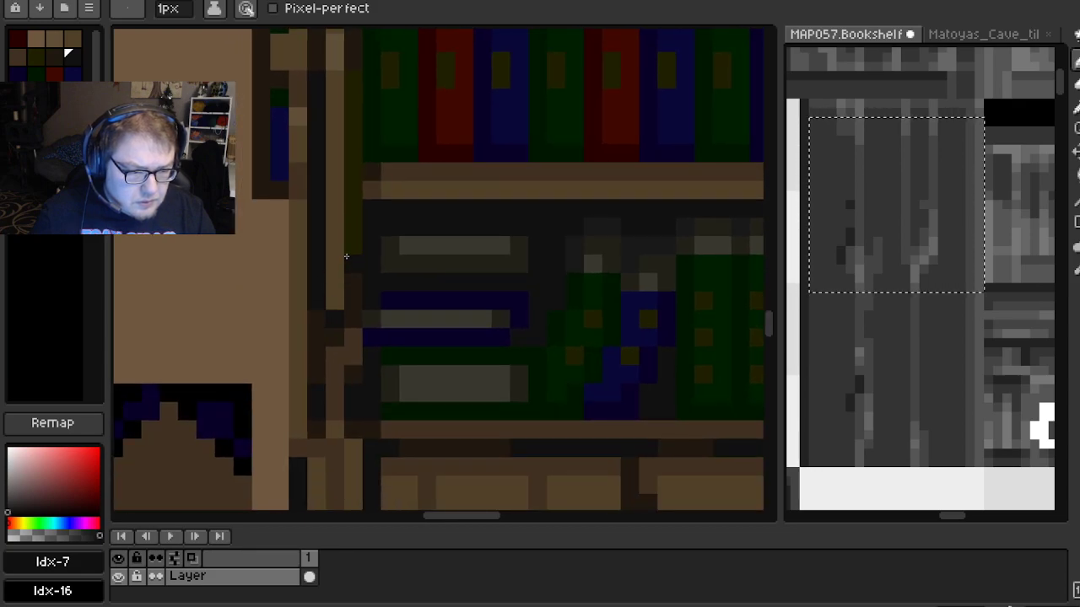
{"action": "left_click_drag", "start_coordinate": [446, 190], "coordinate": [435, 294]}
{"action": "left_click", "coordinate": [345, 201], "text": "shift"}
{"action": "left_click", "coordinate": [343, 191]}
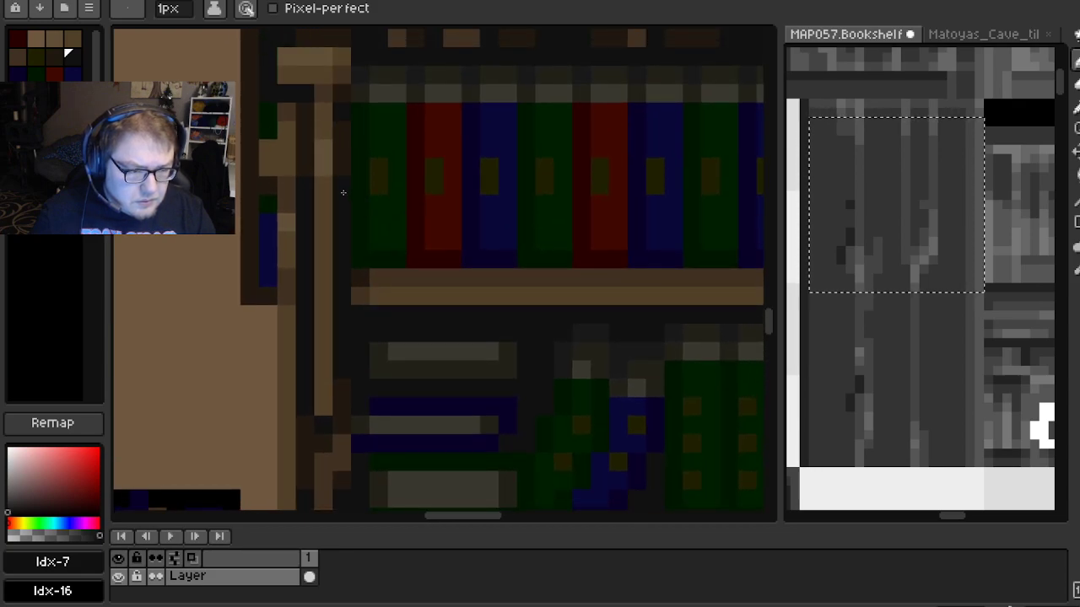
Select the olive strip beneath the cap of the left bookshelf's right post by colour and fill it with near-black Idx-7
{"action": "scroll", "coordinate": [466, 216], "scroll_direction": "down", "scroll_amount": 2}
{"action": "scroll", "coordinate": [503, 266], "scroll_direction": "down", "scroll_amount": 1}
{"action": "left_click_drag", "start_coordinate": [586, 295], "coordinate": [415, 282]}
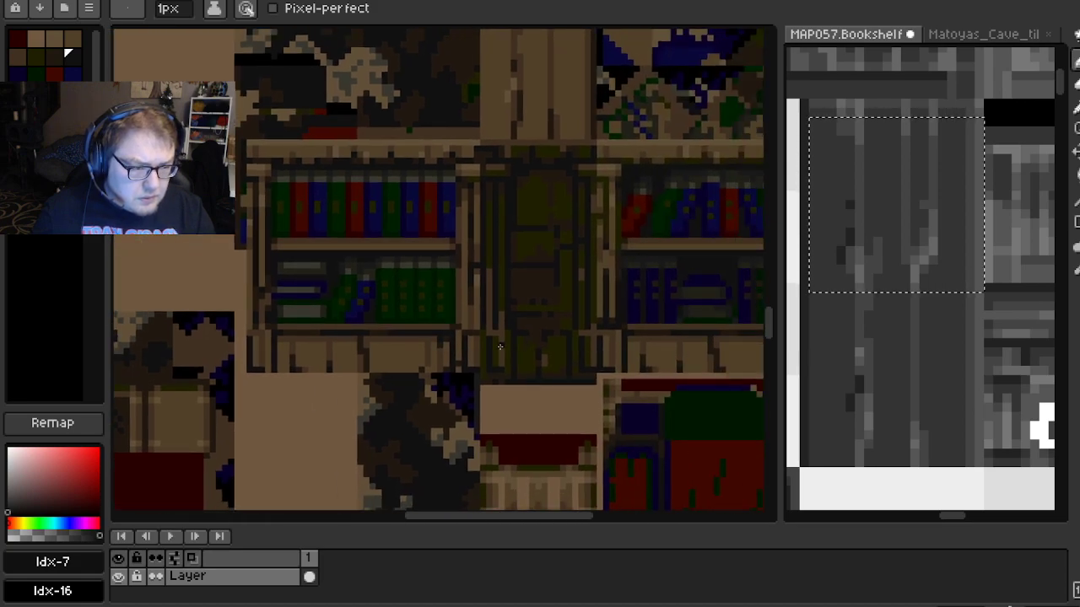
{"action": "scroll", "coordinate": [464, 347], "scroll_direction": "up", "scroll_amount": 2}
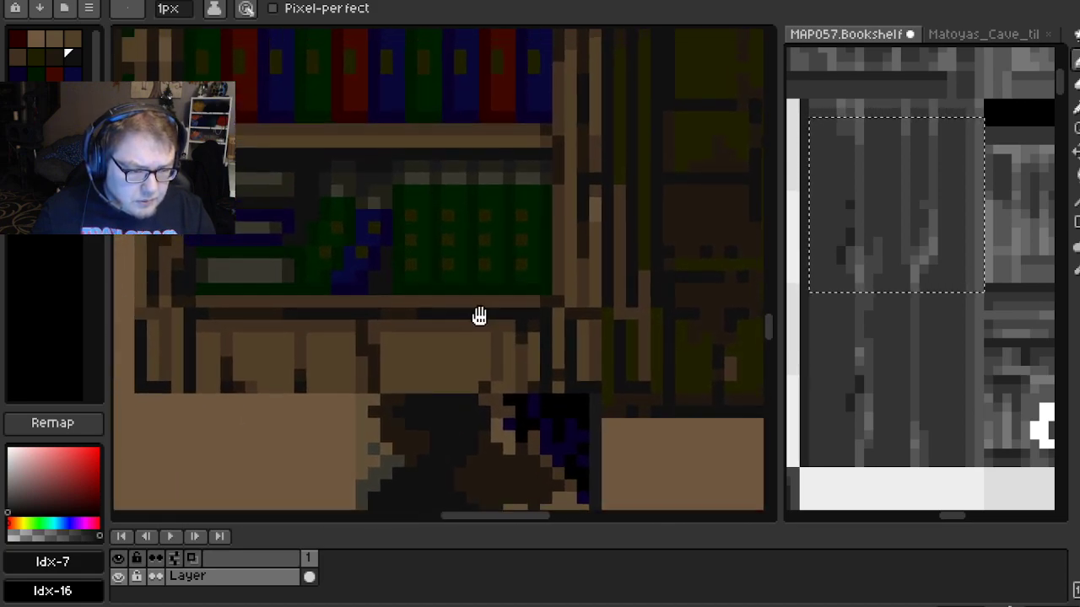
{"action": "scroll", "coordinate": [479, 312], "scroll_direction": "up", "scroll_amount": 3}
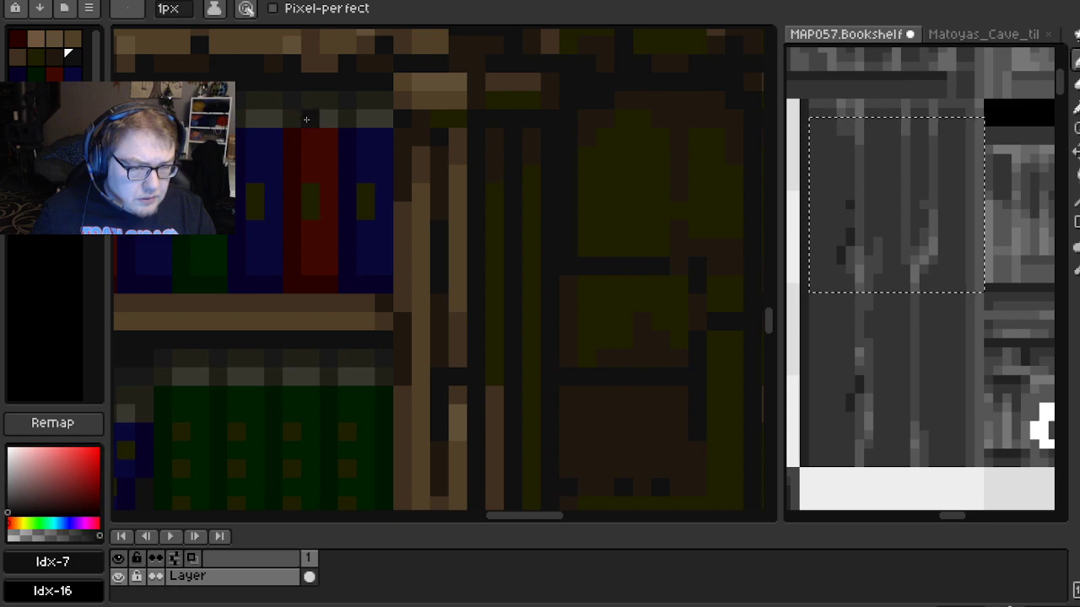
{"action": "key", "text": "w"}
{"action": "left_click_drag", "start_coordinate": [641, 190], "coordinate": [493, 228]}
{"action": "left_click", "coordinate": [272, 160]}
Fill the olive groove and edge areas of the right bookshelf's left post with near-black Idx-7 using Magic Wand selections
{"action": "scroll", "coordinate": [540, 318], "scroll_direction": "down", "scroll_amount": 2}
{"action": "scroll", "coordinate": [405, 279], "scroll_direction": "up", "scroll_amount": 2}
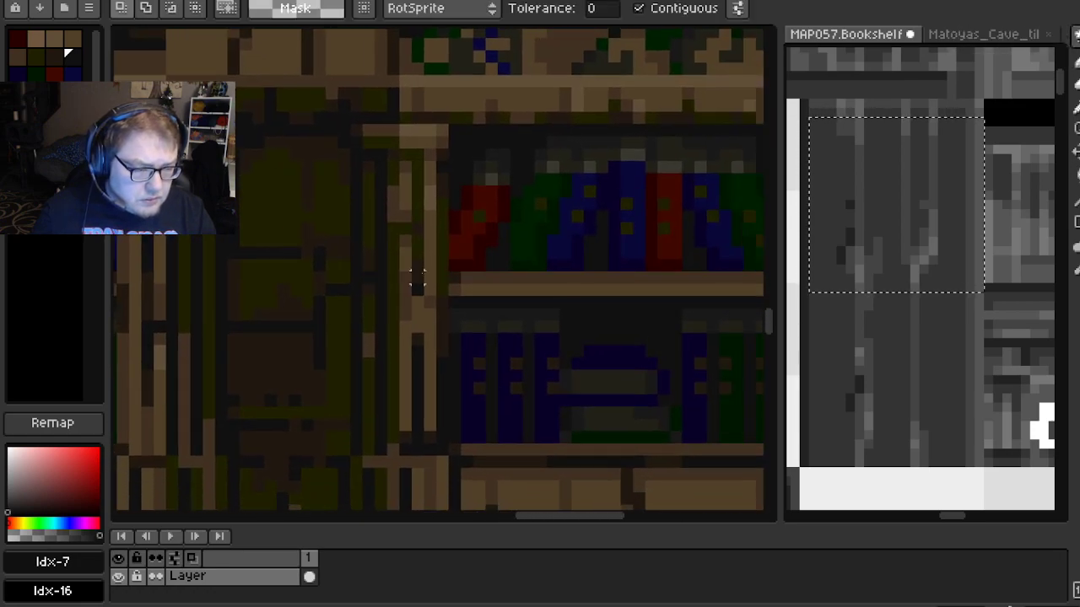
{"action": "left_click", "coordinate": [417, 204]}
{"action": "scroll", "coordinate": [417, 204], "scroll_direction": "up", "scroll_amount": 2}
{"action": "left_click", "coordinate": [443, 232]}
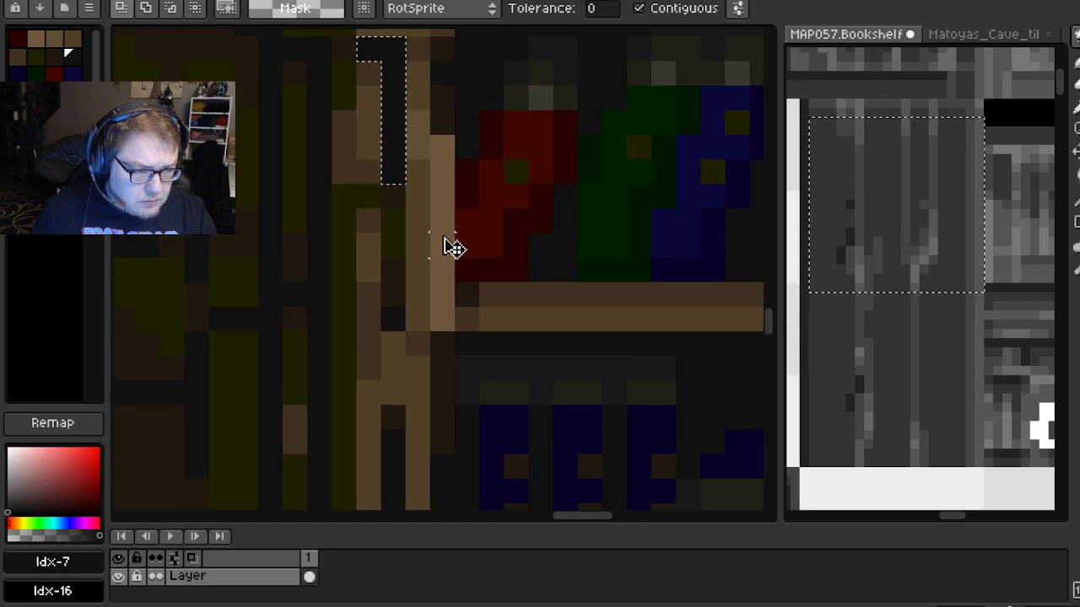
{"action": "left_click", "coordinate": [394, 221]}
{"action": "scroll", "coordinate": [515, 297], "scroll_direction": "down", "scroll_amount": 2}
{"action": "scroll", "coordinate": [477, 329], "scroll_direction": "down", "scroll_amount": 2}
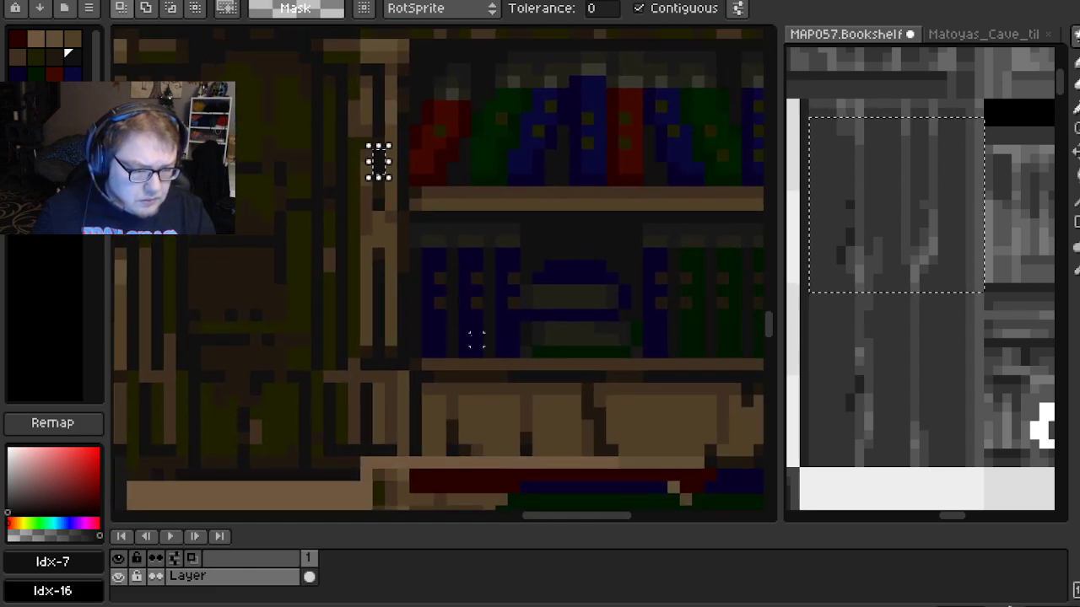
{"action": "left_click", "coordinate": [354, 327]}
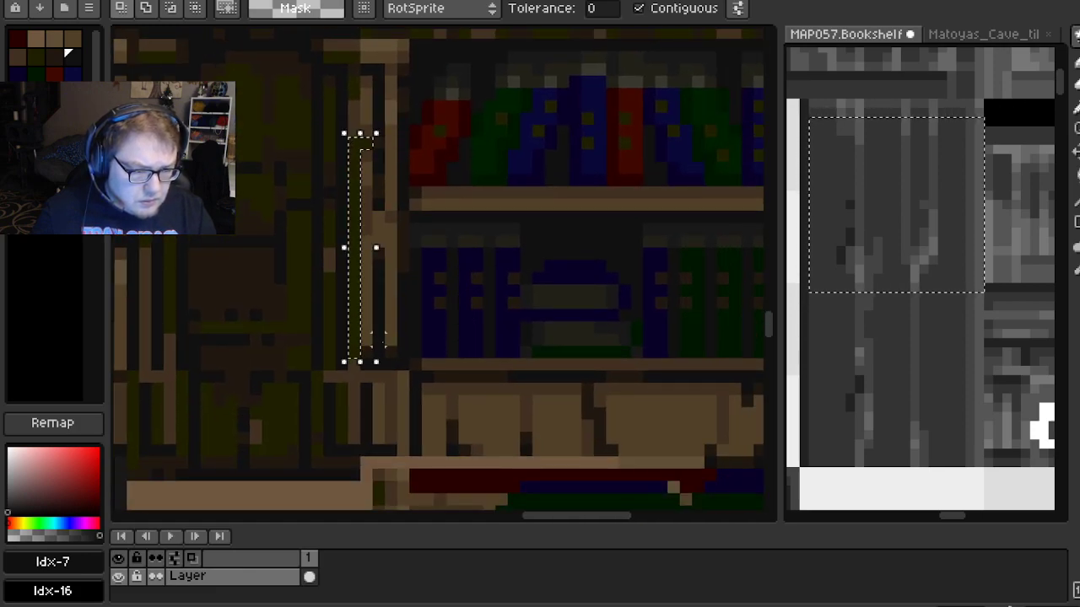
Try filling the olive segments in the lower groove of the right bookshelf's right post with near-black, and undo the fills
{"action": "scroll", "coordinate": [498, 320], "scroll_direction": "right", "scroll_amount": 5}
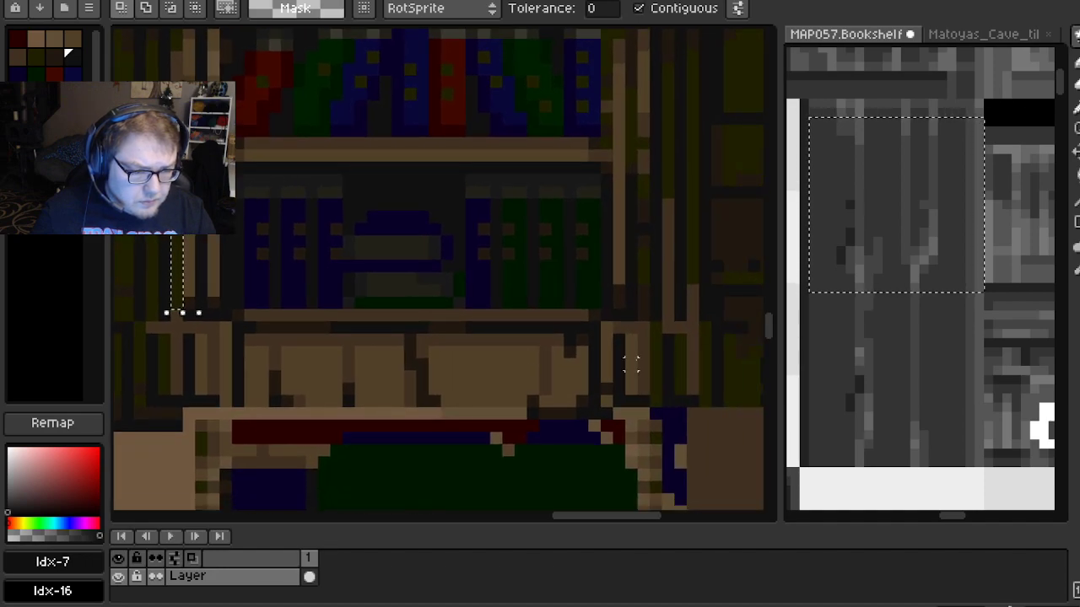
{"action": "scroll", "coordinate": [453, 357], "scroll_direction": "up", "scroll_amount": 2}
{"action": "left_click", "coordinate": [471, 203]}
{"action": "left_click_drag", "start_coordinate": [471, 180], "coordinate": [471, 283]}
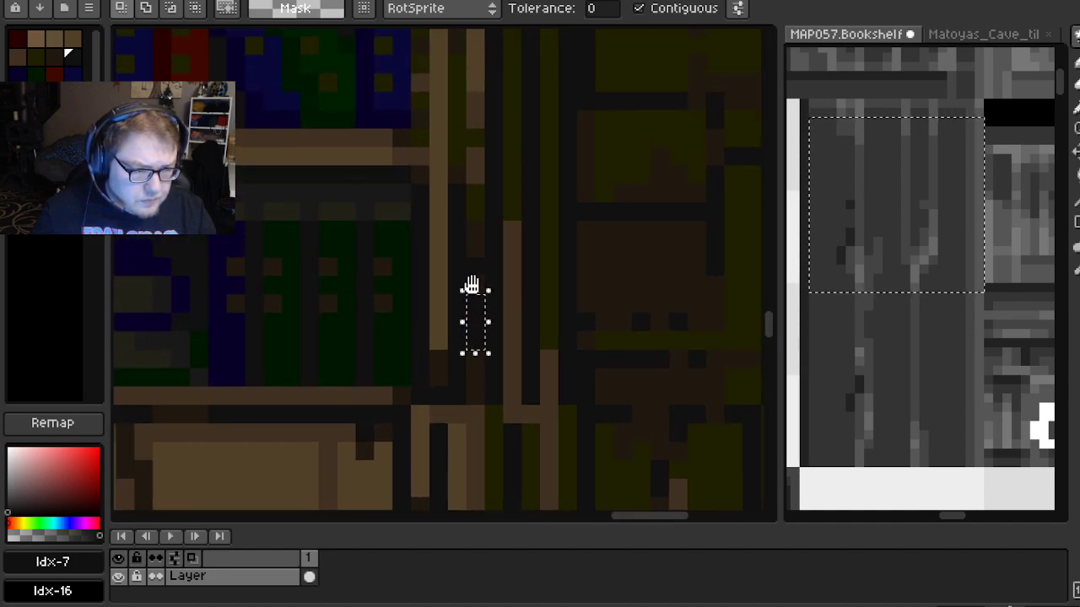
{"action": "left_click", "coordinate": [476, 202]}
{"action": "scroll", "coordinate": [498, 212], "scroll_direction": "down", "scroll_amount": 2}
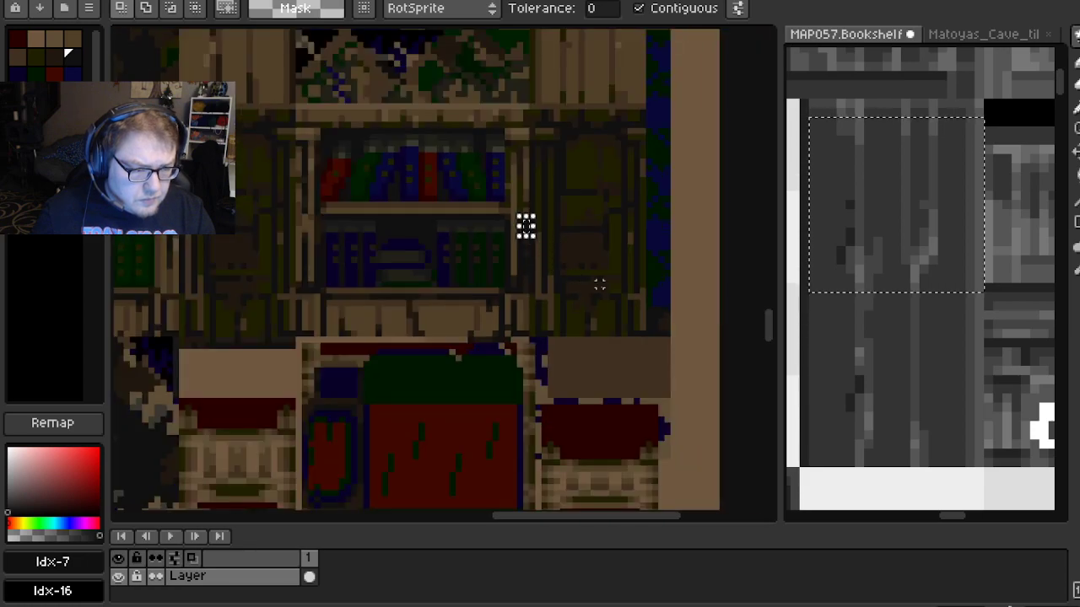
{"action": "key", "text": "ctrl+z"}
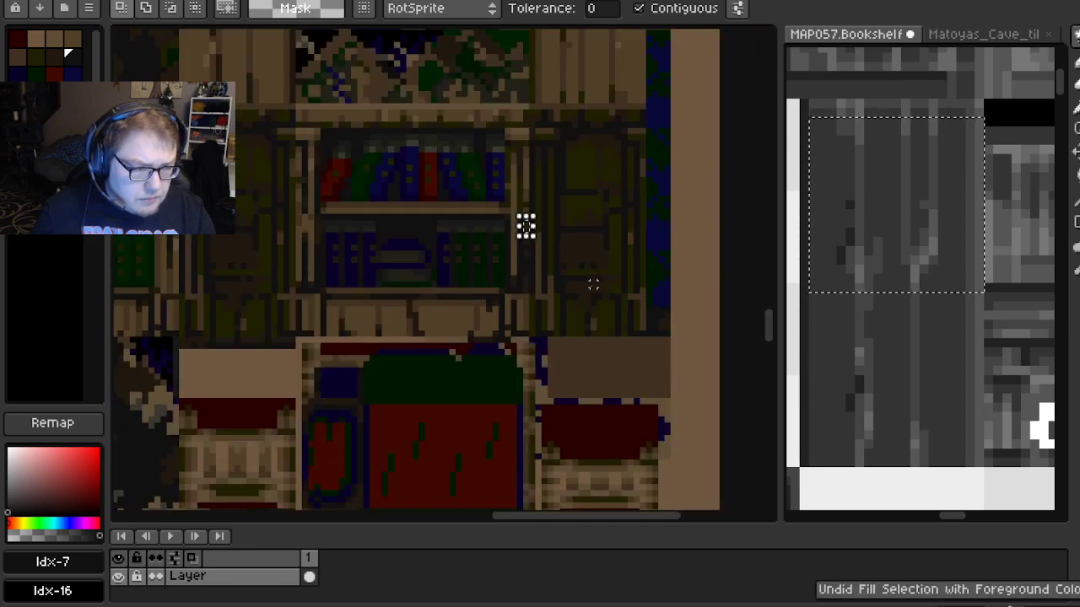
{"action": "key", "text": "ctrl+z"}
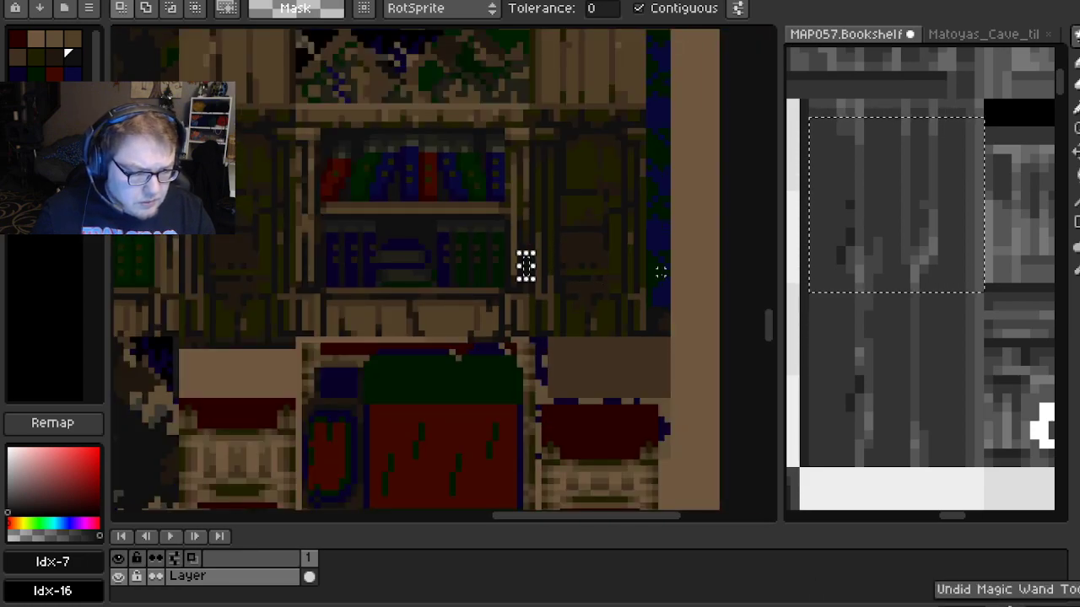
{"action": "scroll", "coordinate": [582, 287], "scroll_direction": "up", "scroll_amount": 1}
{"action": "key", "text": "ctrl+z"}
Fill the olive areas in the upper groove and beneath the cap of the right bookshelf's right post with near-black Idx-7
{"action": "left_click_drag", "start_coordinate": [539, 169], "coordinate": [566, 298]}
{"action": "left_click", "coordinate": [479, 216]}
{"action": "scroll", "coordinate": [549, 244], "scroll_direction": "up", "scroll_amount": 2}
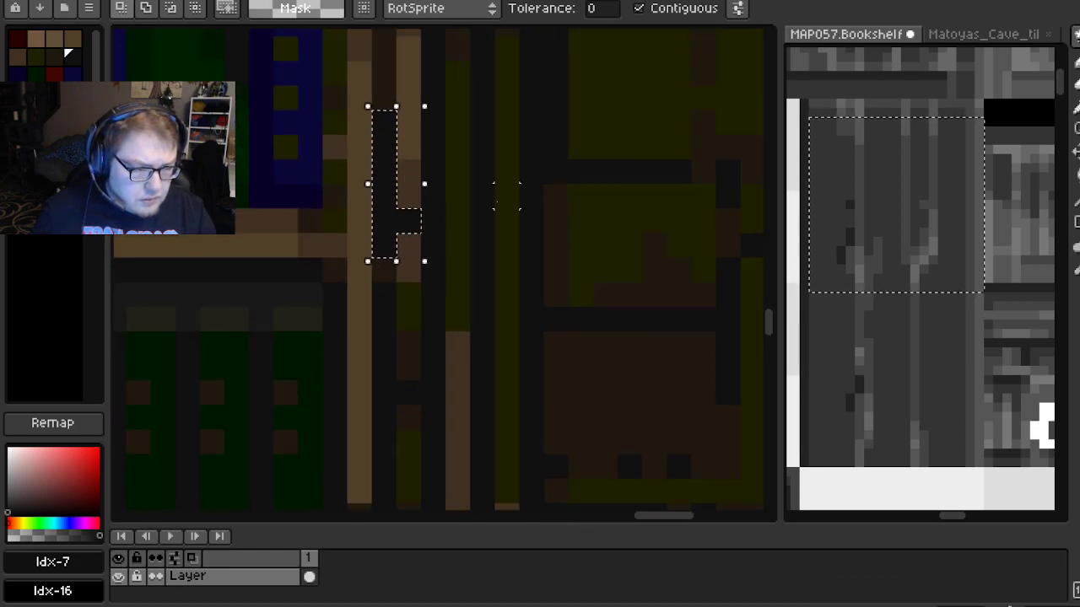
{"action": "scroll", "coordinate": [375, 147], "scroll_direction": "down", "scroll_amount": 1}
{"action": "left_click_drag", "start_coordinate": [380, 160], "coordinate": [418, 271]}
{"action": "key", "text": "ctrl+z"}
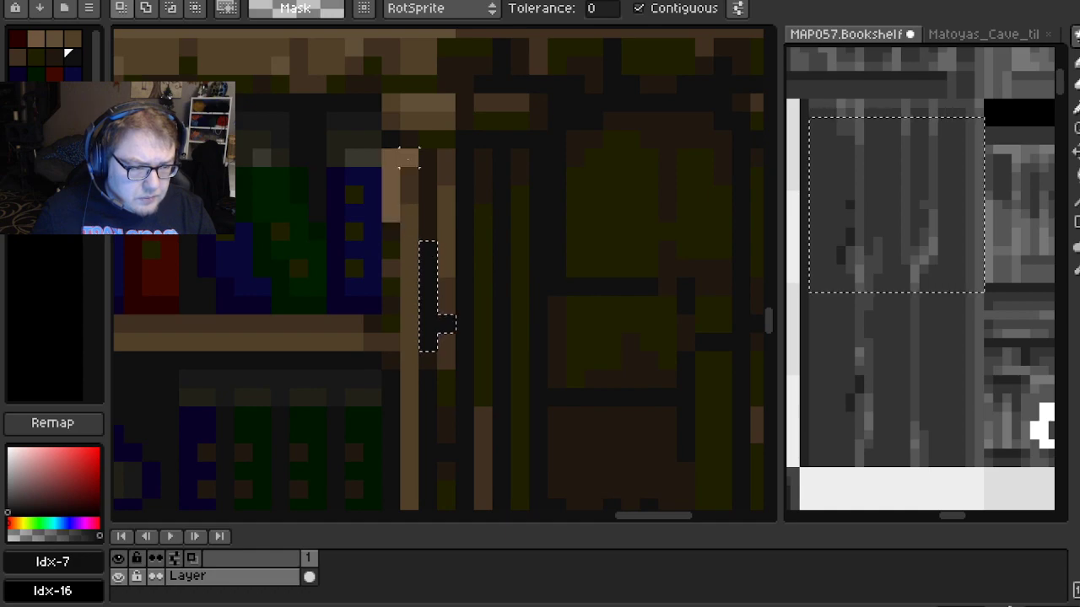
{"action": "left_click", "coordinate": [437, 137]}
Fill the olive patches along the lower edge of the right bookshelf's top board with near-black Idx-7
{"action": "left_click_drag", "start_coordinate": [437, 139], "coordinate": [410, 87]}
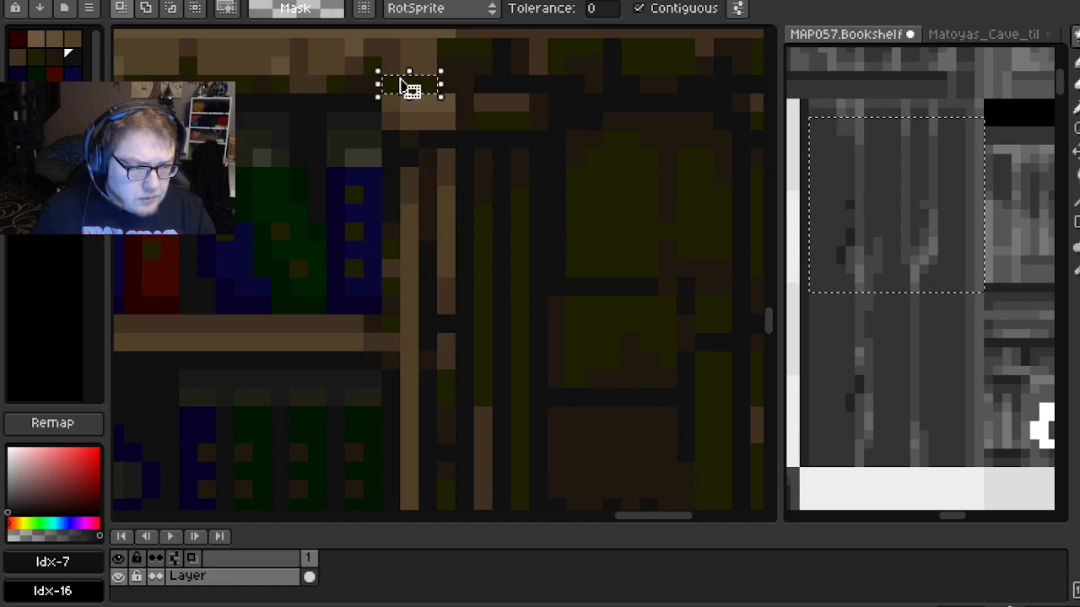
{"action": "left_click", "coordinate": [335, 82]}
{"action": "left_click_drag", "start_coordinate": [335, 81], "coordinate": [371, 62]}
{"action": "left_click_drag", "start_coordinate": [261, 81], "coordinate": [392, 135]}
{"action": "left_click", "coordinate": [411, 135]}
{"action": "left_click", "coordinate": [361, 139]}
{"action": "left_click", "coordinate": [317, 118]}
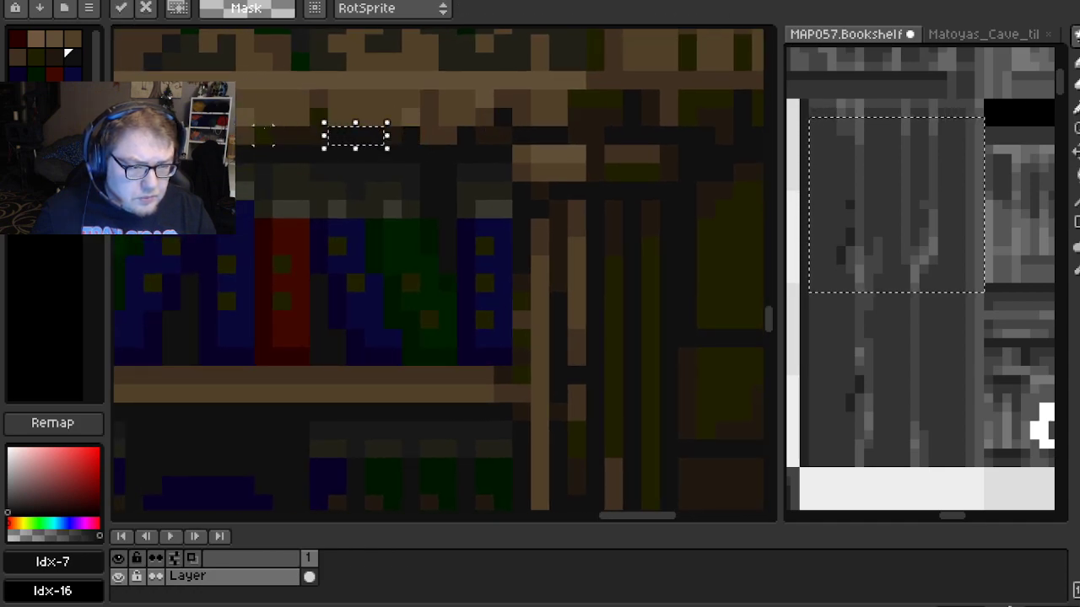
{"action": "left_click", "coordinate": [265, 137]}
{"action": "left_click_drag", "start_coordinate": [265, 137], "coordinate": [422, 148]}
{"action": "left_click", "coordinate": [300, 161]}
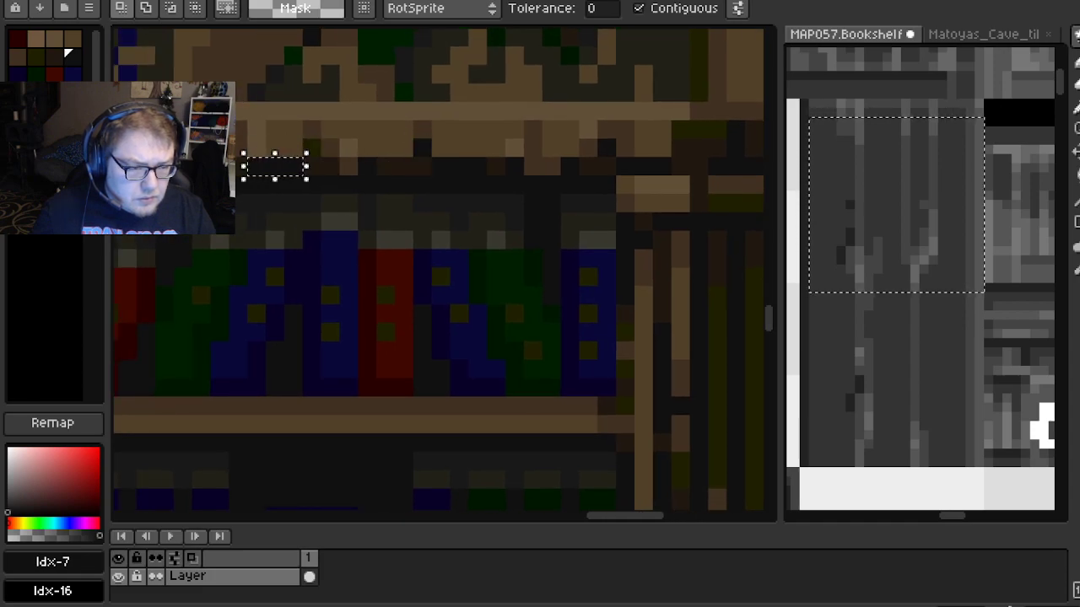
{"action": "left_click", "coordinate": [312, 148]}
{"action": "left_click_drag", "start_coordinate": [247, 173], "coordinate": [395, 183]}
{"action": "left_click", "coordinate": [295, 173]}
{"action": "left_click", "coordinate": [258, 174]}
Sample dark brown Idx-6 and pencil over the olive pixels in the lower groove of the right bookshelf's right post
{"action": "scroll", "coordinate": [445, 245], "scroll_direction": "down", "scroll_amount": 3}
{"action": "scroll", "coordinate": [421, 289], "scroll_direction": "up", "scroll_amount": 2}
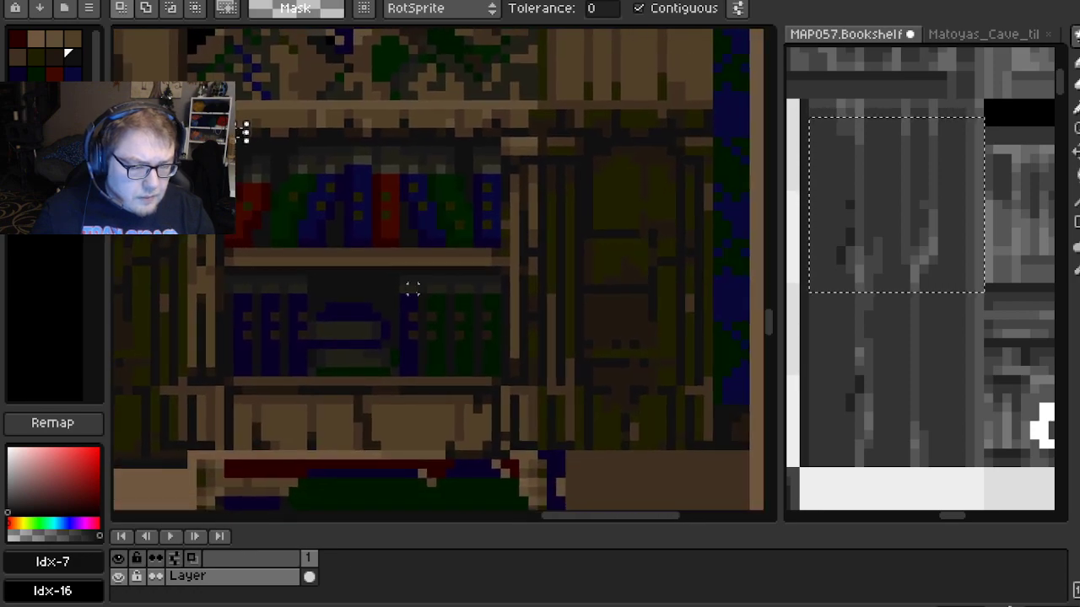
{"action": "scroll", "coordinate": [421, 288], "scroll_direction": "down", "scroll_amount": 2}
{"action": "left_click_drag", "start_coordinate": [477, 342], "coordinate": [495, 297]}
{"action": "scroll", "coordinate": [495, 296], "scroll_direction": "up", "scroll_amount": 4}
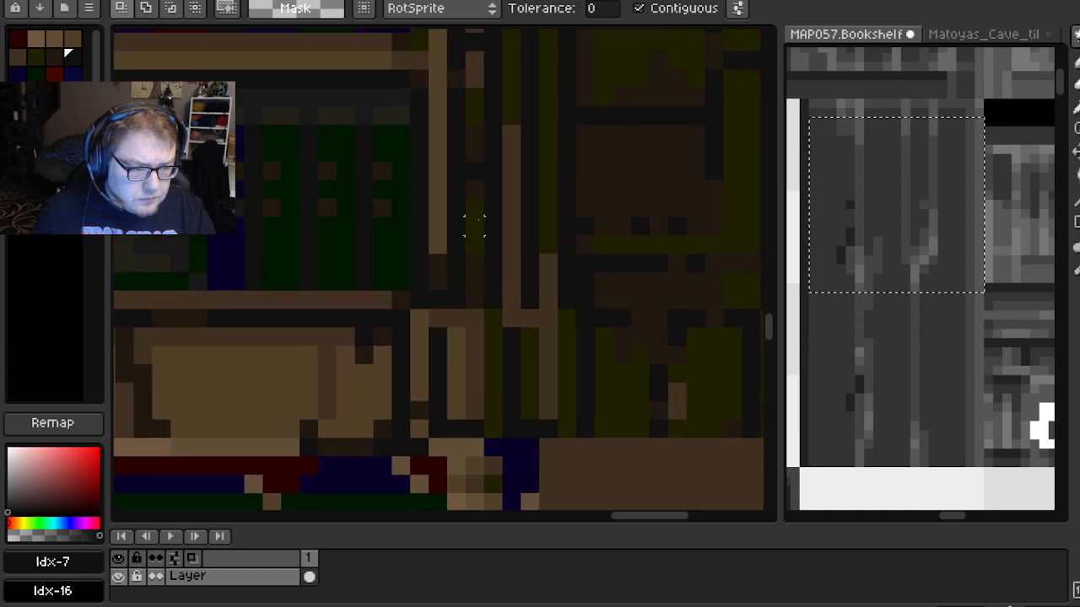
{"action": "scroll", "coordinate": [455, 97], "scroll_direction": "down", "scroll_amount": 4}
{"action": "left_click_drag", "start_coordinate": [338, 229], "coordinate": [358, 290]}
{"action": "scroll", "coordinate": [480, 250], "scroll_direction": "up", "scroll_amount": 3}
{"action": "key", "text": "i"}
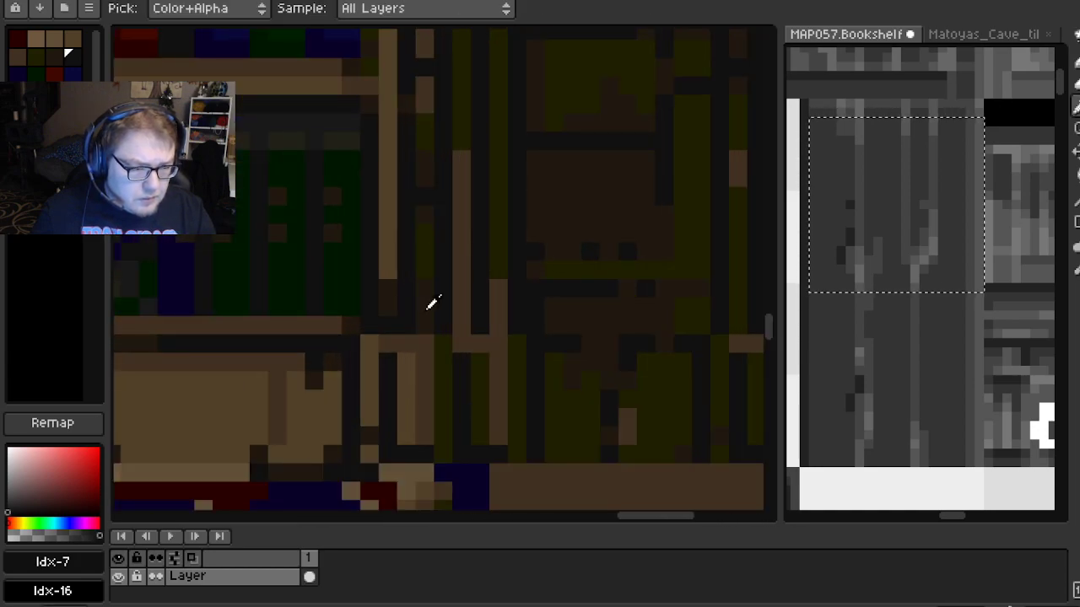
{"action": "left_click", "coordinate": [435, 301]}
{"action": "key", "text": "w"}
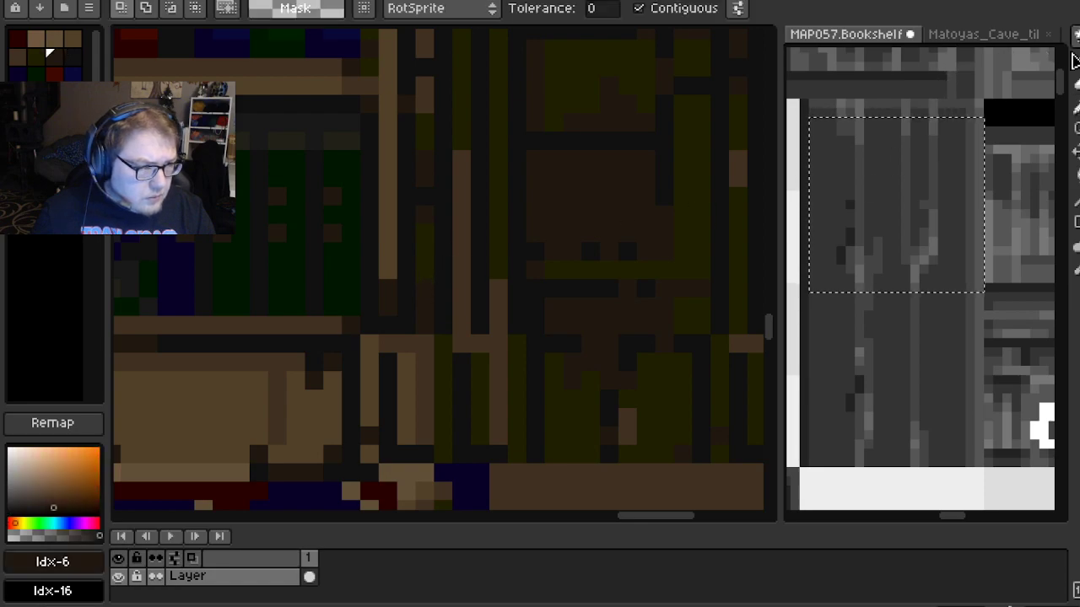
{"action": "left_click", "coordinate": [1077, 104]}
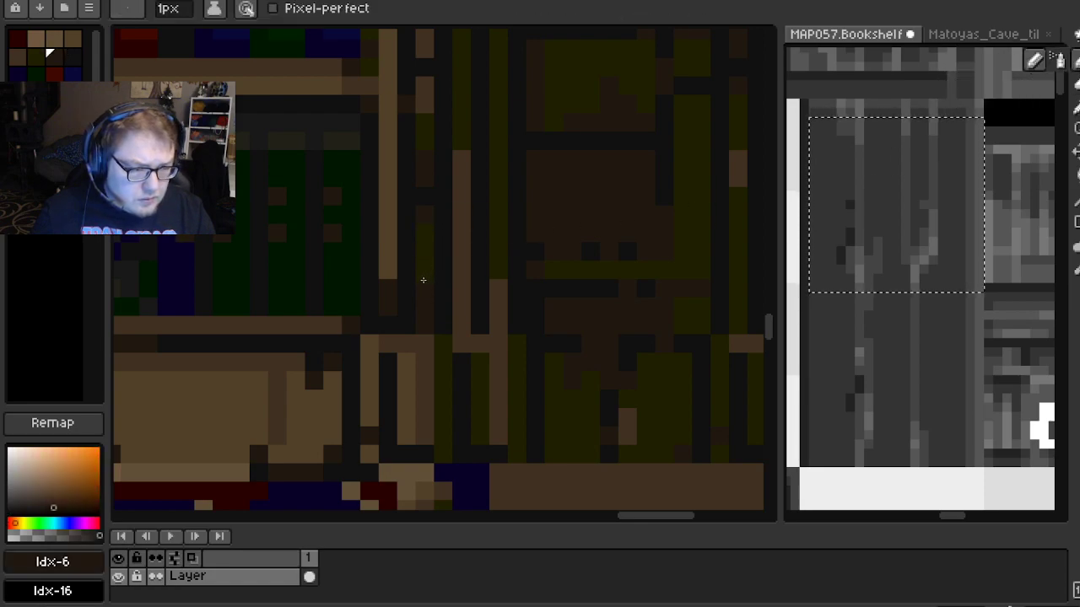
{"action": "key", "text": "ctrl"}
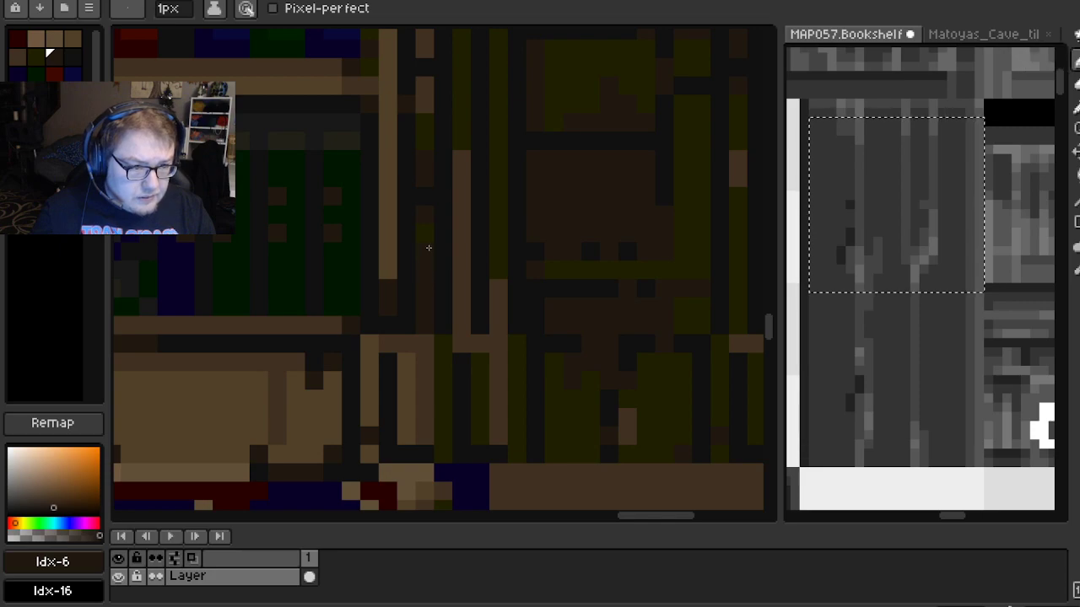
{"action": "scroll", "coordinate": [427, 234], "scroll_direction": "up", "scroll_amount": 3}
{"action": "scroll", "coordinate": [454, 255], "scroll_direction": "down", "scroll_amount": 3}
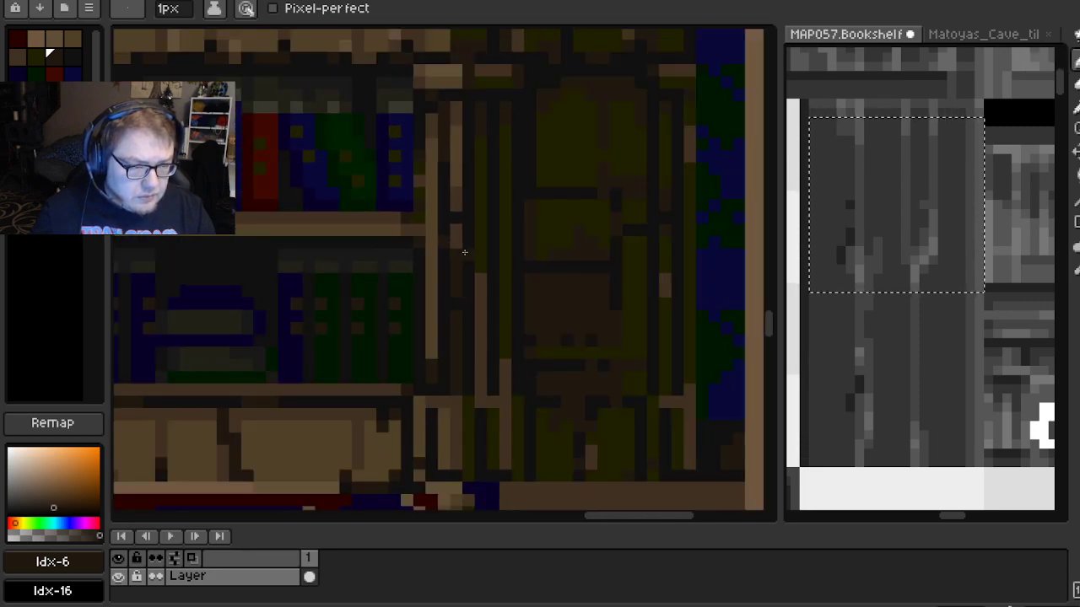
Review the posts, shelves and top boards of both bookshelves for remaining olive pixels
{"action": "scroll", "coordinate": [464, 288], "scroll_direction": "up", "scroll_amount": 3}
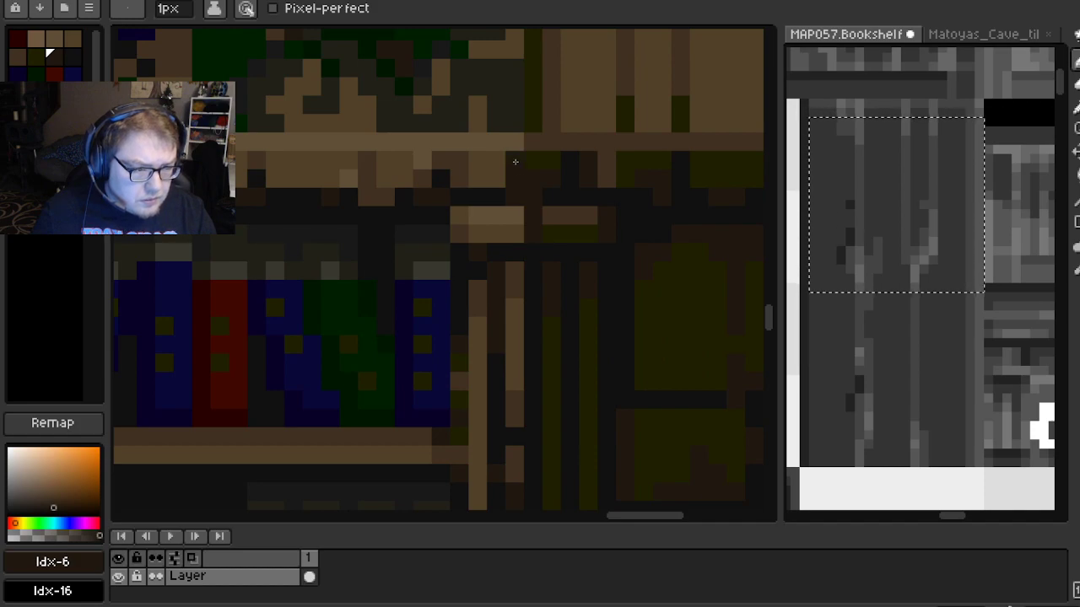
{"action": "scroll", "coordinate": [514, 161], "scroll_direction": "down", "scroll_amount": 2}
{"action": "scroll", "coordinate": [277, 128], "scroll_direction": "up", "scroll_amount": 3}
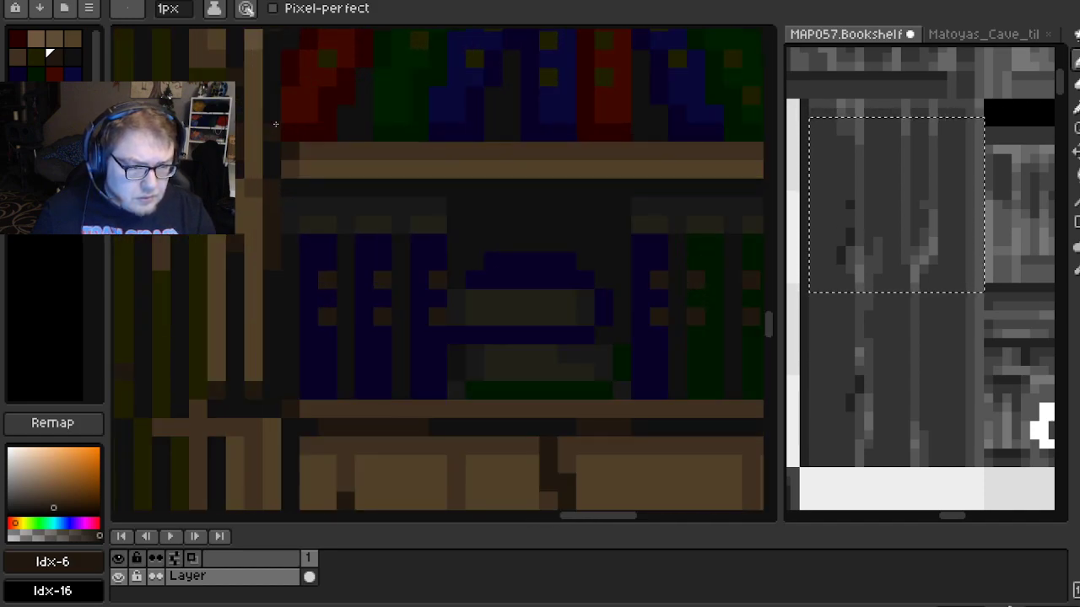
{"action": "scroll", "coordinate": [277, 128], "scroll_direction": "down", "scroll_amount": 1}
{"action": "scroll", "coordinate": [444, 320], "scroll_direction": "down", "scroll_amount": 2}
{"action": "scroll", "coordinate": [444, 320], "scroll_direction": "up", "scroll_amount": 1}
{"action": "scroll", "coordinate": [464, 337], "scroll_direction": "down", "scroll_amount": 1}
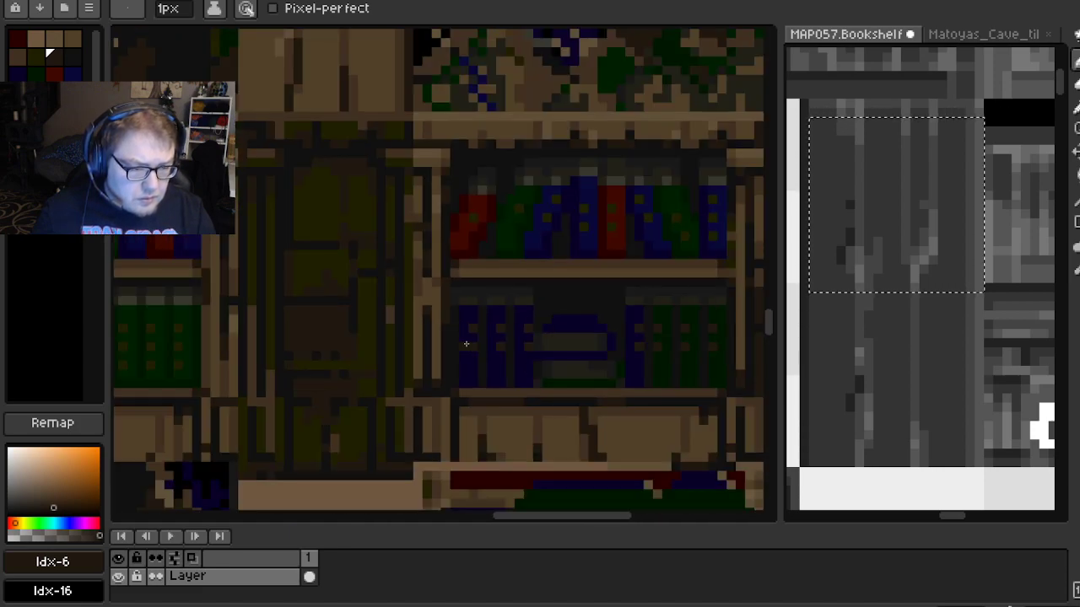
{"action": "scroll", "coordinate": [465, 340], "scroll_direction": "down", "scroll_amount": 1}
{"action": "scroll", "coordinate": [523, 339], "scroll_direction": "up", "scroll_amount": 1}
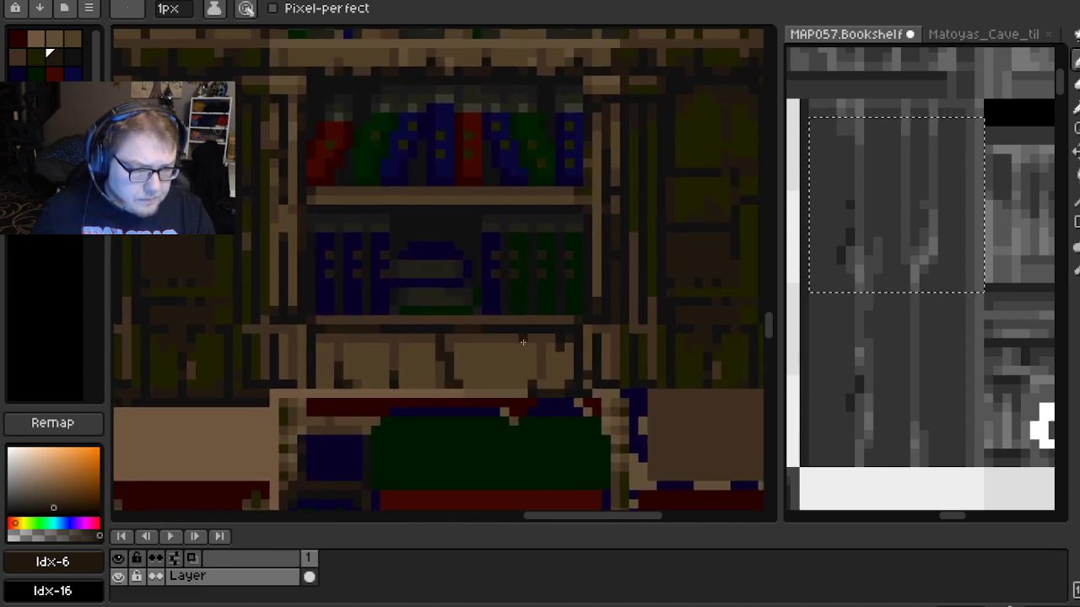
{"action": "scroll", "coordinate": [658, 337], "scroll_direction": "down", "scroll_amount": 1}
{"action": "left_click_drag", "start_coordinate": [588, 297], "coordinate": [638, 301]}
{"action": "scroll", "coordinate": [638, 302], "scroll_direction": "down", "scroll_amount": 1}
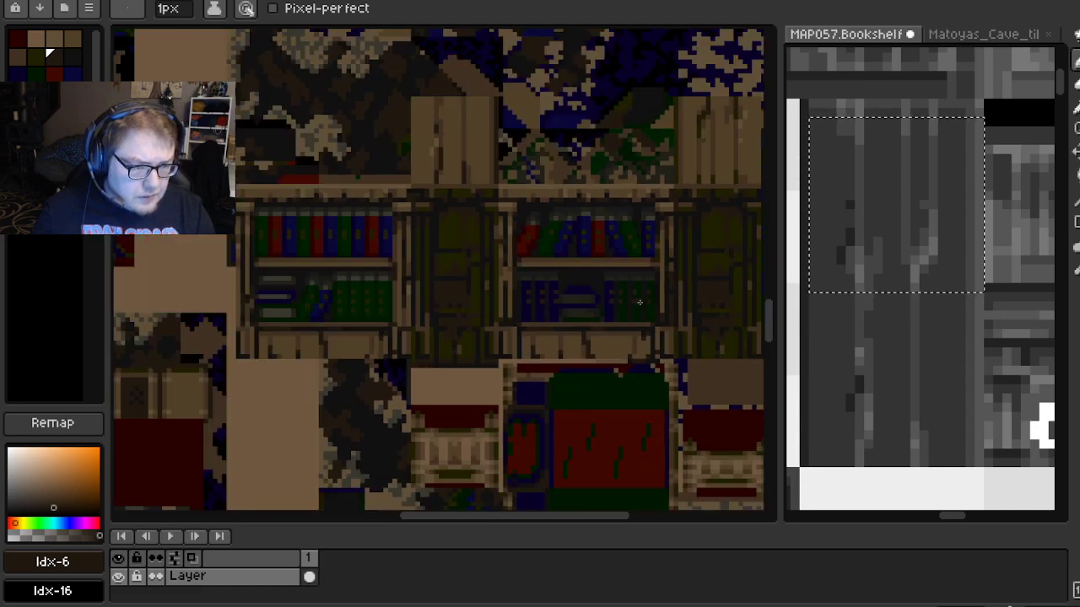
Switch the bookshelf texture from the colour palette to the greyscale palette
{"action": "left_click", "coordinate": [127, 15]}
{"action": "left_click", "coordinate": [161, 238]}
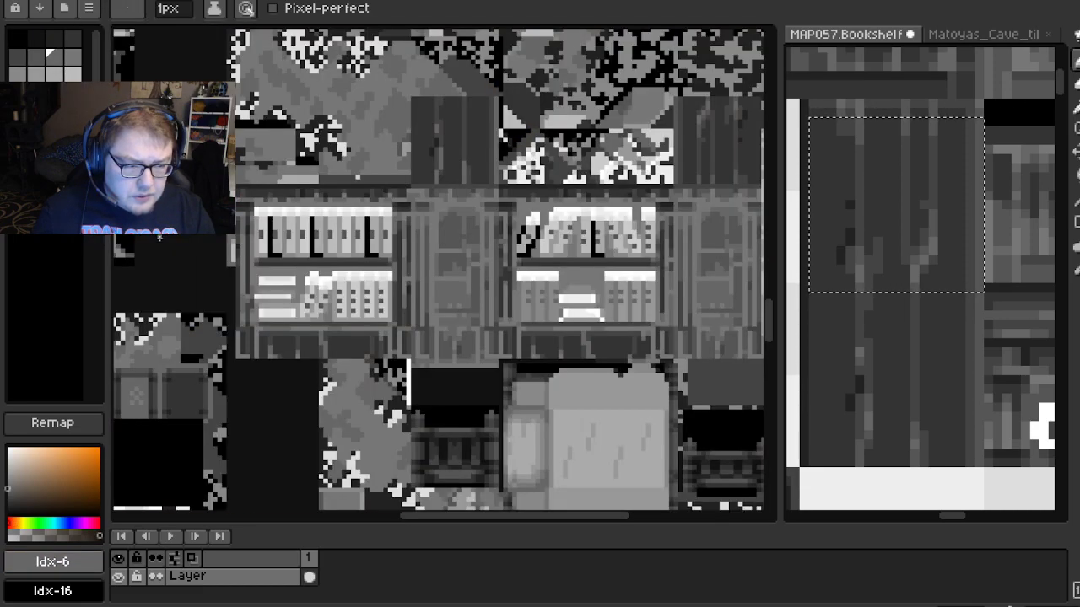
Save the texture in its greyscale palette, and undo the palette change to bring back the working colours
{"action": "key", "text": "ctrl+s"}
{"action": "key", "text": "ctrl+z"}
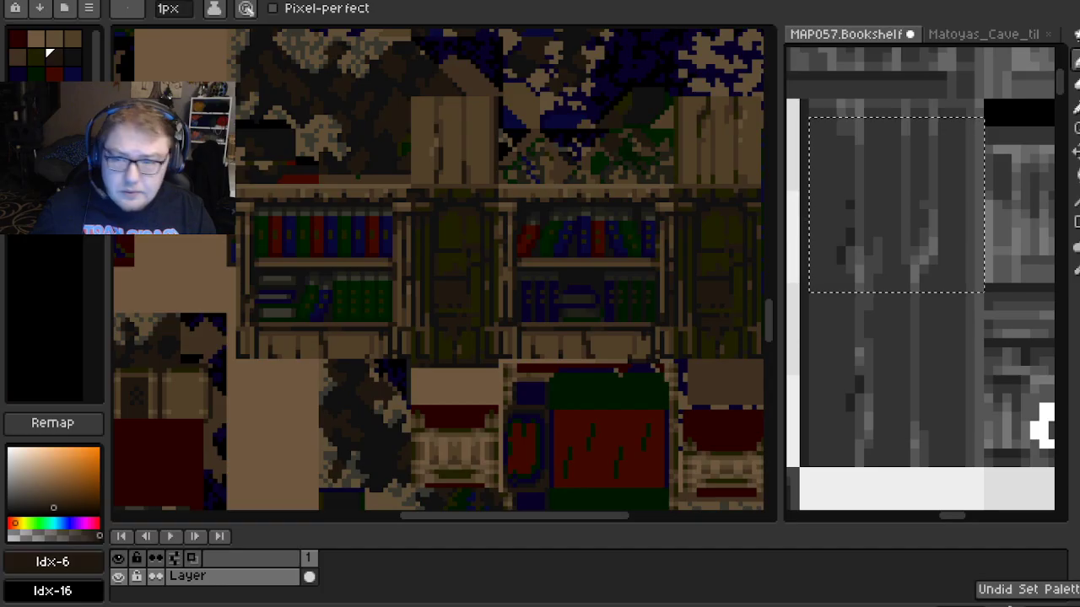
Switch to the map editor, re-import the texture and check the bookshelf's front and side in the room
{"action": "key", "text": "alt+Tab"}
{"action": "left_click", "coordinate": [49, 10]}
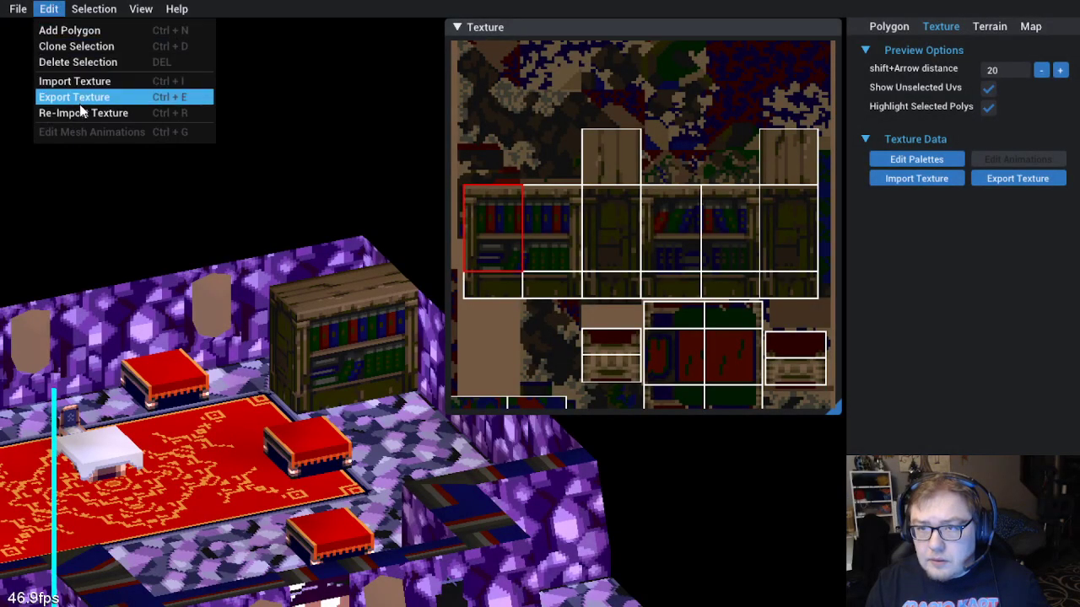
{"action": "left_click", "coordinate": [82, 116]}
{"action": "left_click_drag", "start_coordinate": [211, 382], "coordinate": [317, 550]}
{"action": "left_click_drag", "start_coordinate": [251, 553], "coordinate": [404, 552]}
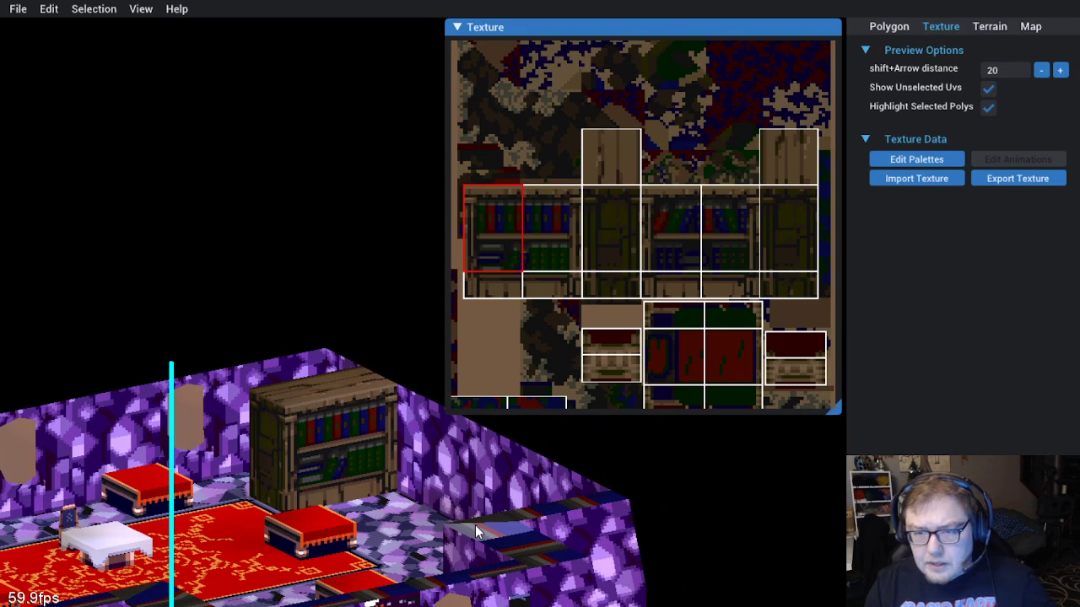
{"action": "scroll", "coordinate": [475, 525], "scroll_direction": "down", "scroll_amount": 5}
{"action": "scroll", "coordinate": [509, 532], "scroll_direction": "up", "scroll_amount": 5}
{"action": "left_click_drag", "start_coordinate": [469, 527], "coordinate": [497, 493]}
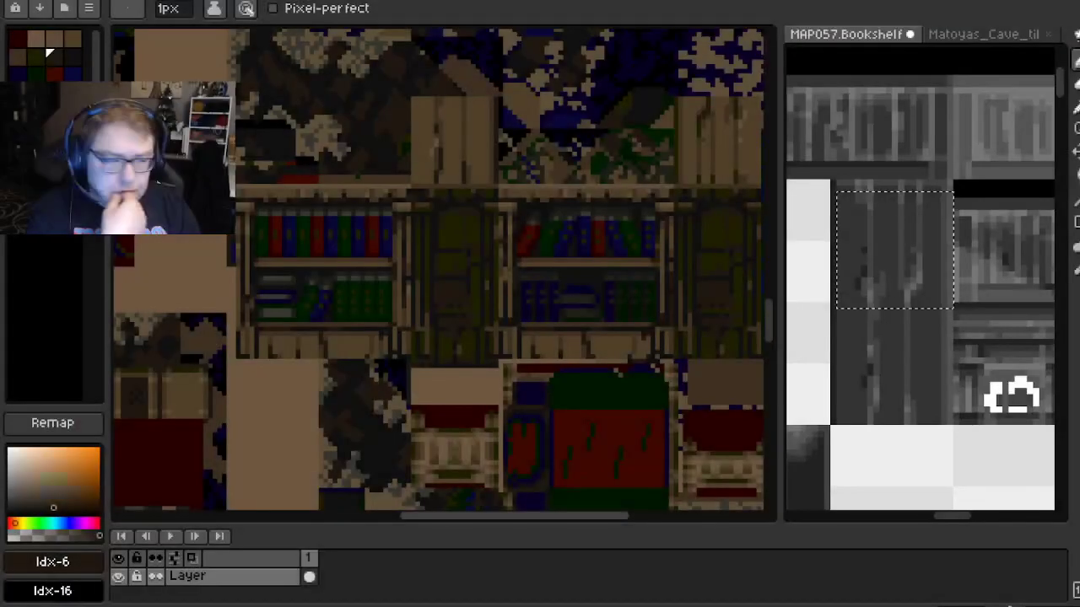
Bring up the Matoyas_Cave tileset as reference and inspect the room's floor and walls in the map editor
{"action": "left_click", "coordinate": [971, 34]}
{"action": "scroll", "coordinate": [944, 224], "scroll_direction": "up", "scroll_amount": 2}
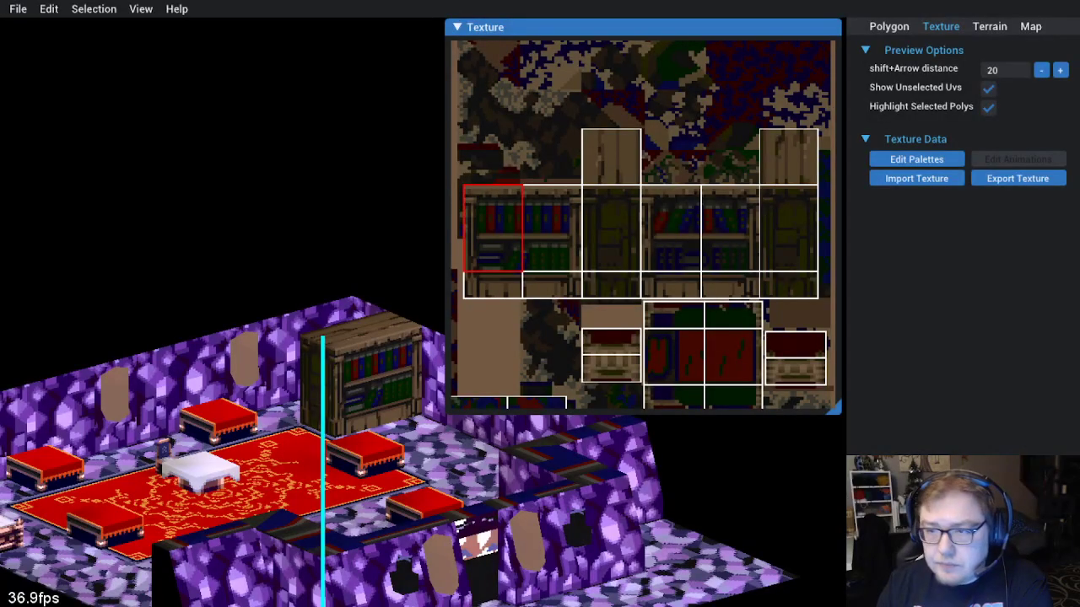
{"action": "mouse_move", "coordinate": [287, 396]}
{"action": "left_mouse_down"}
{"action": "mouse_move", "coordinate": [307, 377]}
{"action": "mouse_move", "coordinate": [292, 402]}
{"action": "mouse_move", "coordinate": [167, 384]}
{"action": "mouse_move", "coordinate": [369, 372]}
{"action": "left_mouse_up"}
{"action": "scroll", "coordinate": [174, 389], "scroll_direction": "up", "scroll_amount": 2}
{"action": "left_click_drag", "start_coordinate": [184, 470], "coordinate": [254, 495]}
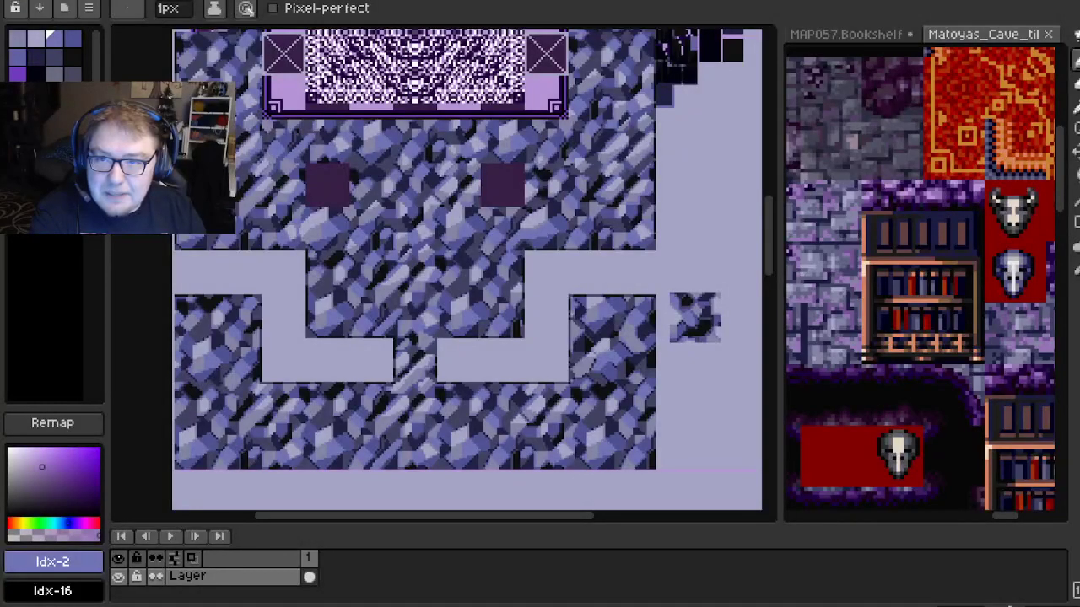
Compare the lavender and grey stone bricks of the Matoyas_Cave tileset with the colours of the map's floor texture
{"action": "scroll", "coordinate": [461, 168], "scroll_direction": "up", "scroll_amount": 2}
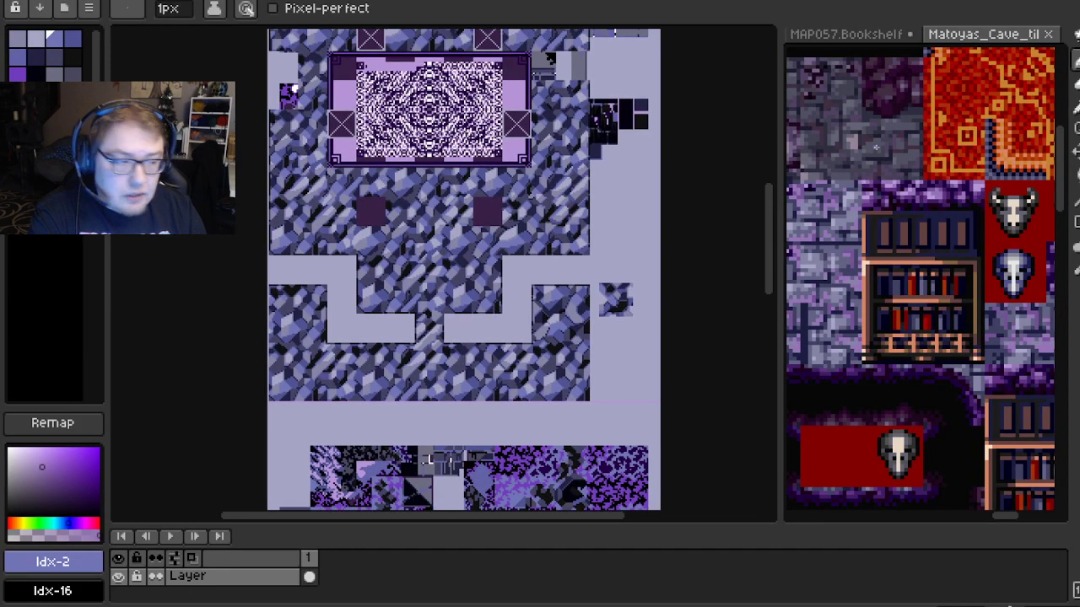
{"action": "scroll", "coordinate": [843, 226], "scroll_direction": "up", "scroll_amount": 1}
{"action": "left_click_drag", "start_coordinate": [892, 382], "coordinate": [898, 390]}
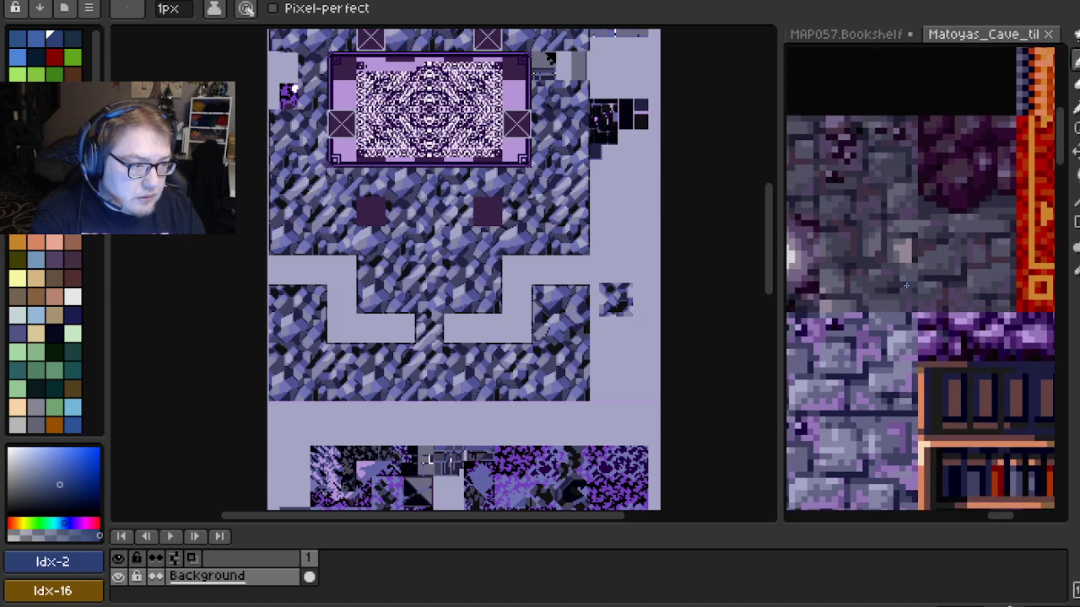
{"action": "scroll", "coordinate": [841, 302], "scroll_direction": "down", "scroll_amount": 3}
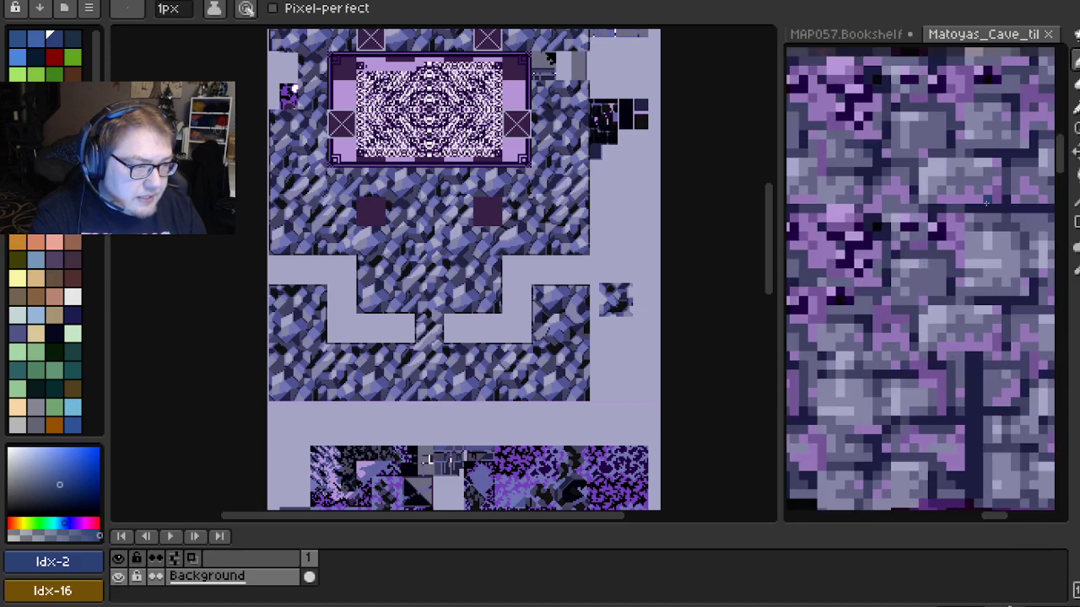
{"action": "scroll", "coordinate": [876, 227], "scroll_direction": "down", "scroll_amount": 2}
{"action": "scroll", "coordinate": [876, 227], "scroll_direction": "up", "scroll_amount": 2}
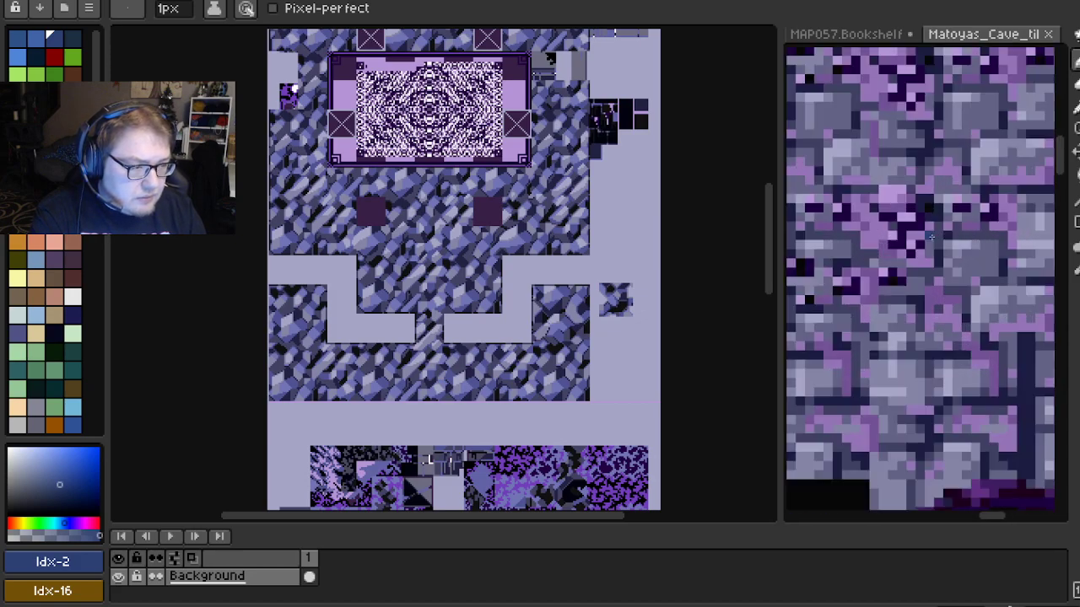
{"action": "scroll", "coordinate": [935, 241], "scroll_direction": "down", "scroll_amount": 4}
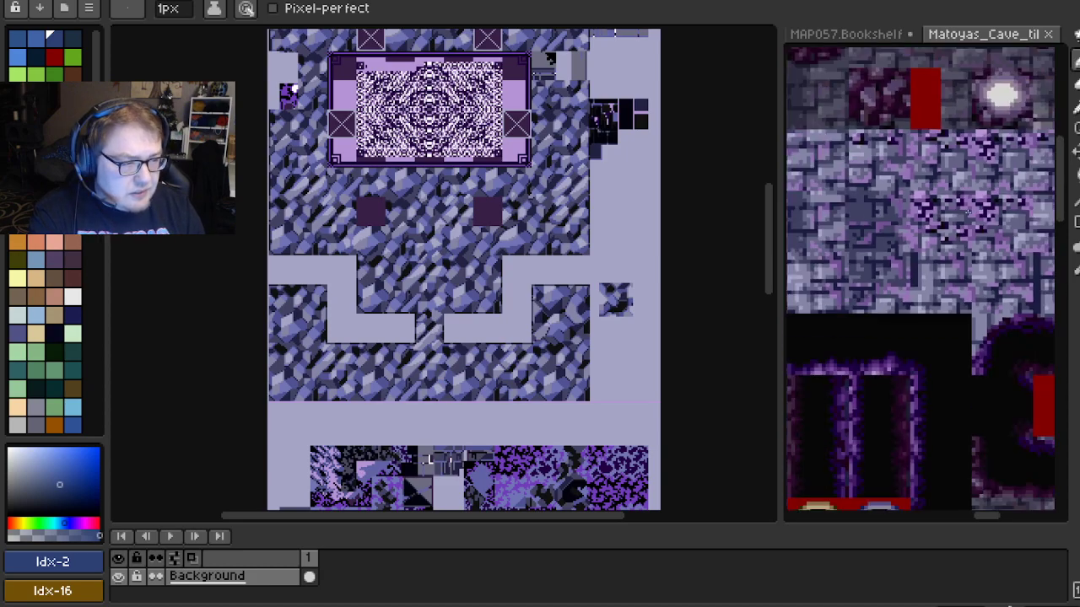
{"action": "scroll", "coordinate": [913, 269], "scroll_direction": "down", "scroll_amount": 1}
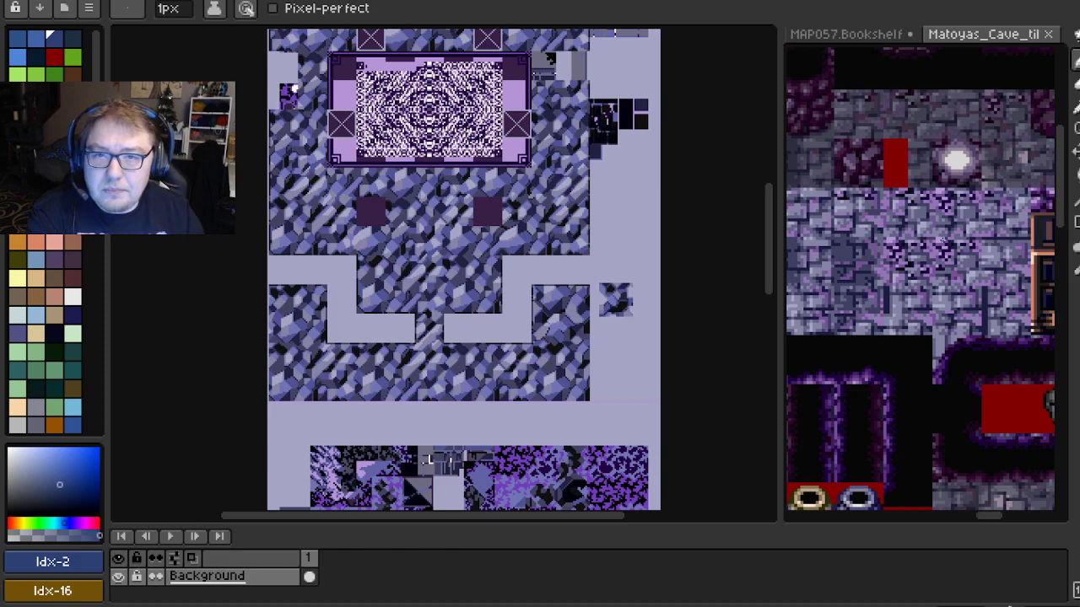
{"action": "scroll", "coordinate": [941, 241], "scroll_direction": "up", "scroll_amount": 1}
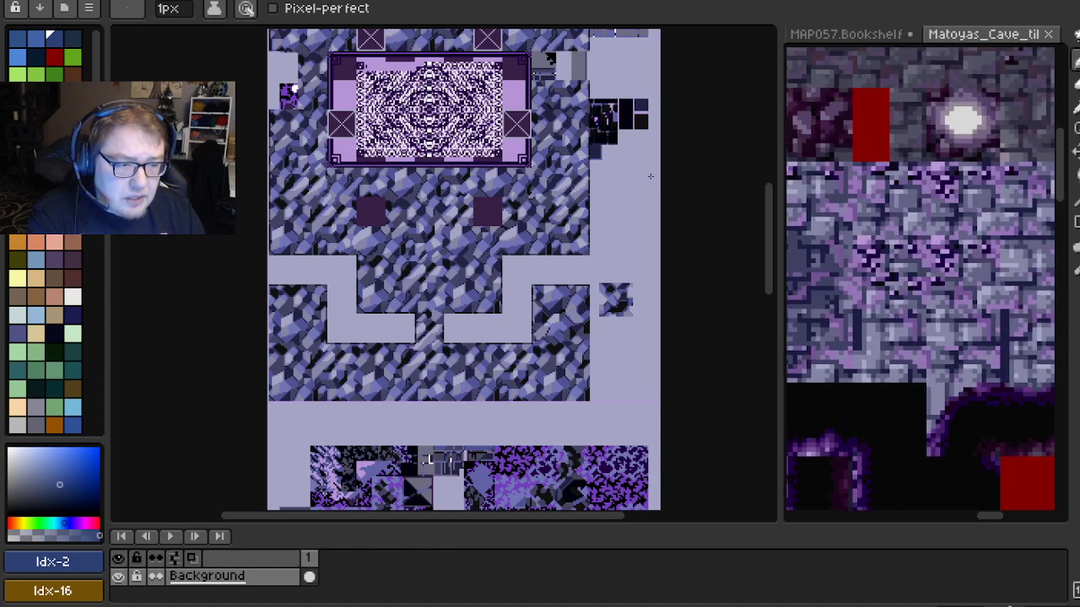
{"action": "key", "text": "ctrl+Tab"}
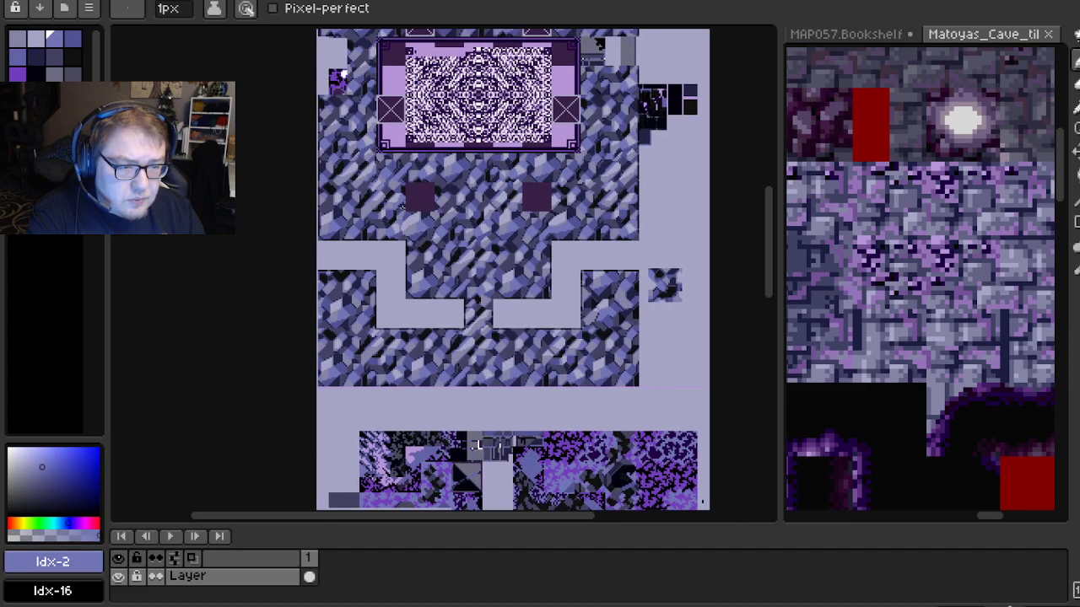
{"action": "scroll", "coordinate": [405, 199], "scroll_direction": "up", "scroll_amount": 1}
{"action": "scroll", "coordinate": [517, 207], "scroll_direction": "down", "scroll_amount": 3}
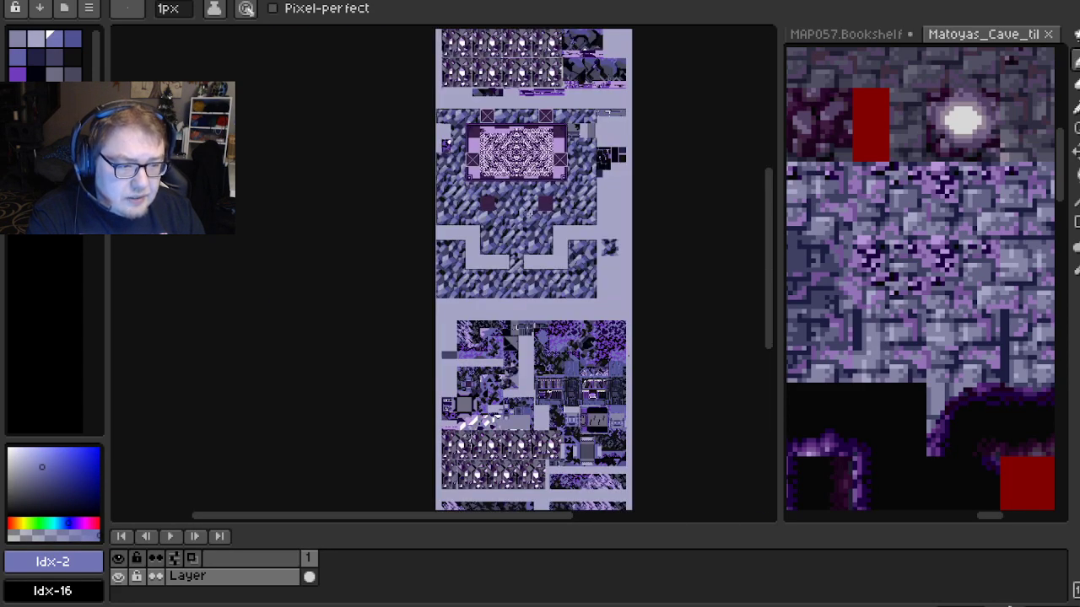
{"action": "scroll", "coordinate": [527, 213], "scroll_direction": "up", "scroll_amount": 2}
{"action": "left_click_drag", "start_coordinate": [532, 273], "coordinate": [492, 253]}
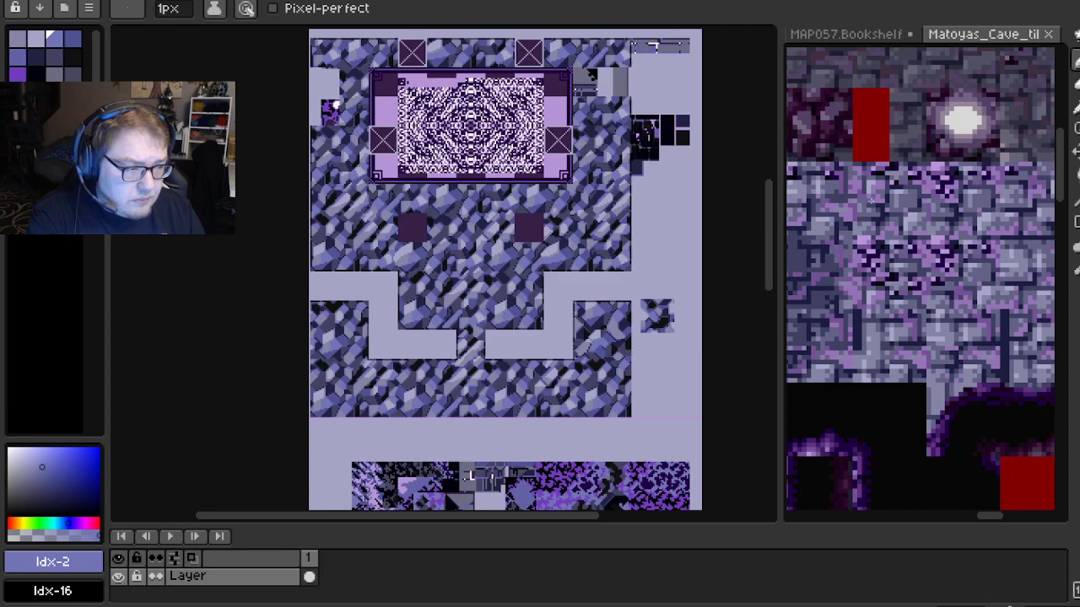
{"action": "scroll", "coordinate": [871, 215], "scroll_direction": "right", "scroll_amount": 3}
{"action": "scroll", "coordinate": [918, 220], "scroll_direction": "up", "scroll_amount": 2}
{"action": "scroll", "coordinate": [918, 221], "scroll_direction": "down", "scroll_amount": 2}
{"action": "scroll", "coordinate": [882, 211], "scroll_direction": "left", "scroll_amount": 5}
{"action": "mouse_move", "coordinate": [887, 218]}
{"action": "left_mouse_down"}
{"action": "mouse_move", "coordinate": [926, 248]}
{"action": "mouse_move", "coordinate": [959, 251]}
{"action": "left_mouse_up"}
{"action": "left_click_drag", "start_coordinate": [872, 244], "coordinate": [939, 242]}
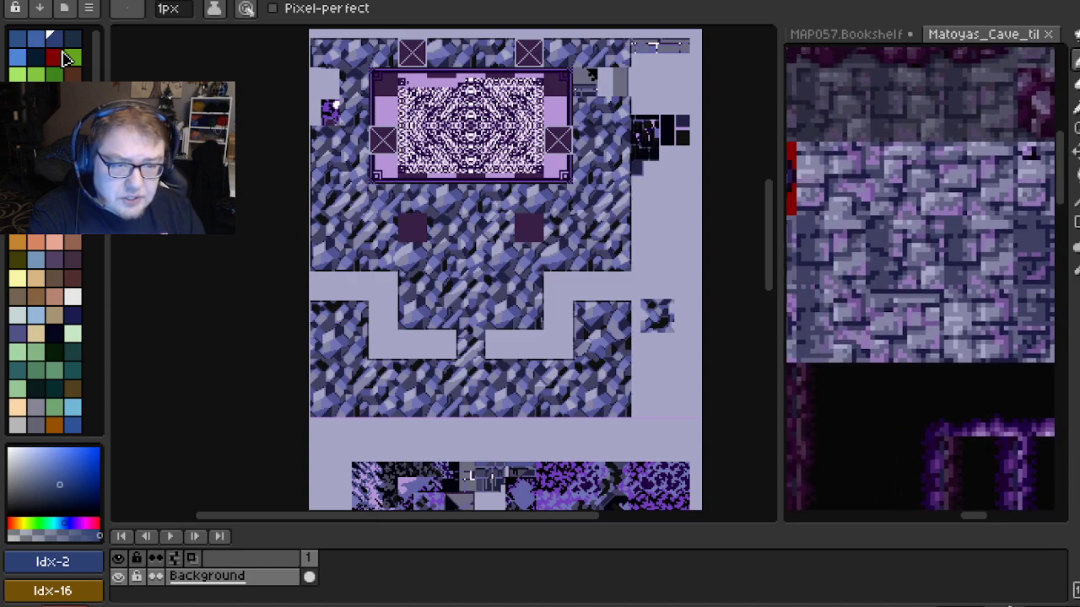
Save the floor texture's current palette as MAP081.Floor3.act in the Textures folder, overwriting the existing file
{"action": "key", "text": "ctrl+Tab"}
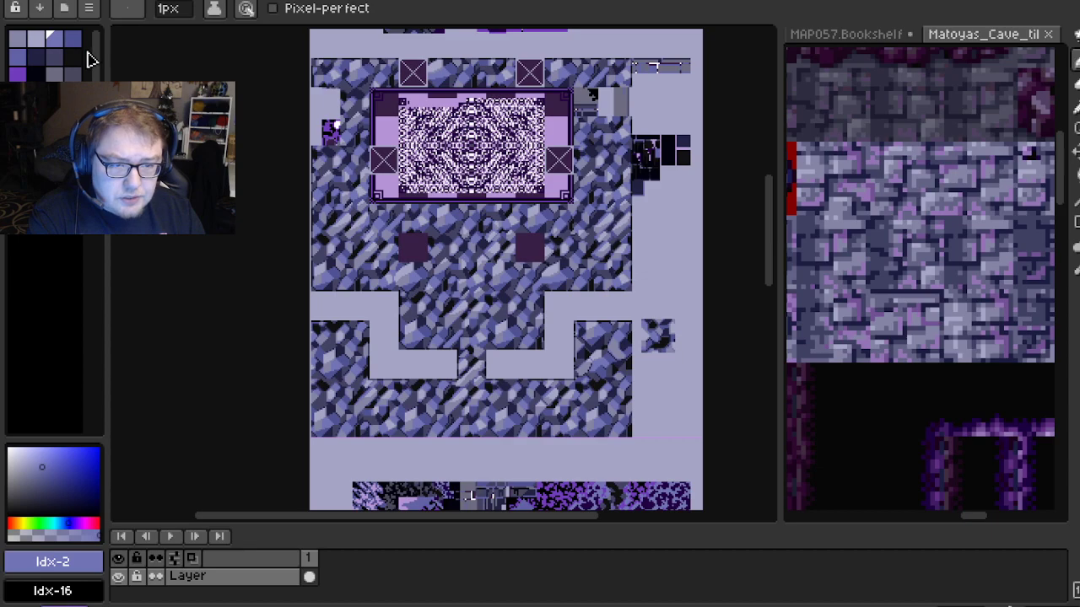
{"action": "scroll", "coordinate": [448, 233], "scroll_direction": "down", "scroll_amount": 2}
{"action": "left_click_drag", "start_coordinate": [448, 234], "coordinate": [546, 350]}
{"action": "scroll", "coordinate": [415, 190], "scroll_direction": "up", "scroll_amount": 1}
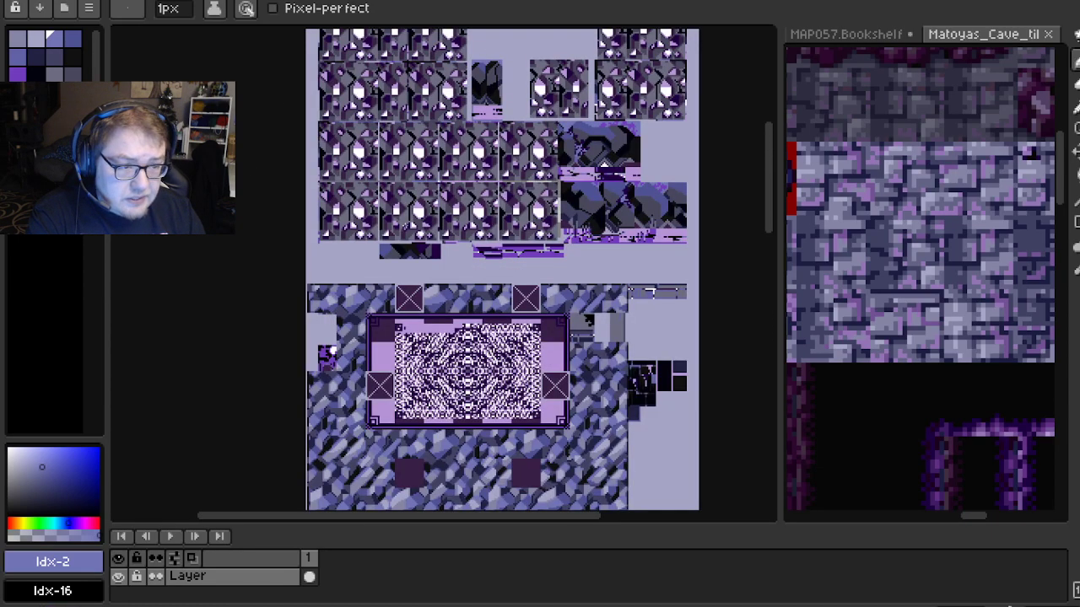
{"action": "left_click", "coordinate": [88, 8]}
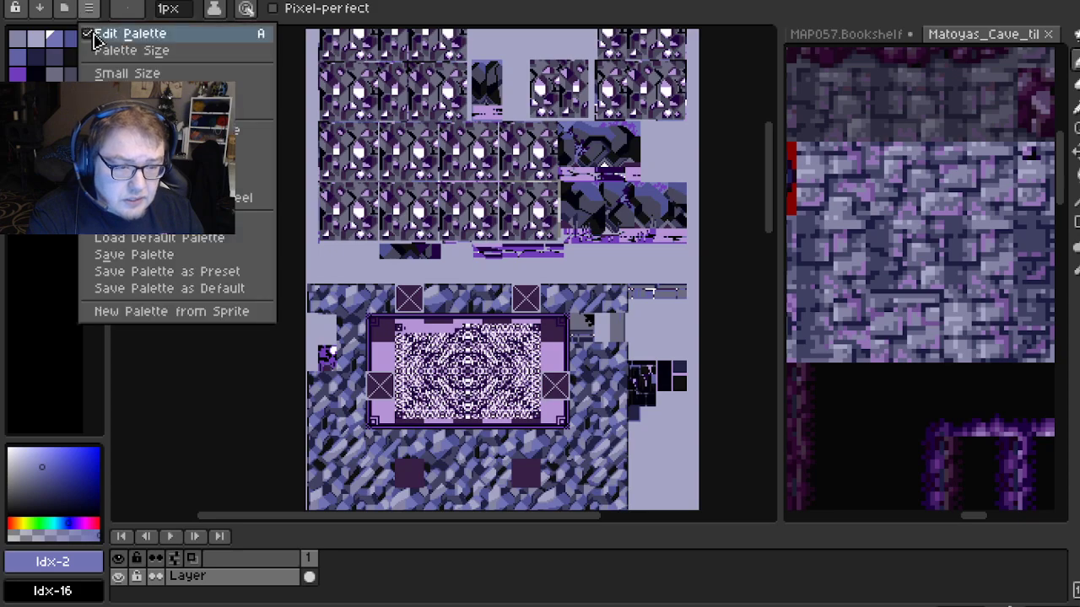
{"action": "left_click", "coordinate": [141, 255]}
{"action": "left_click", "coordinate": [160, 233]}
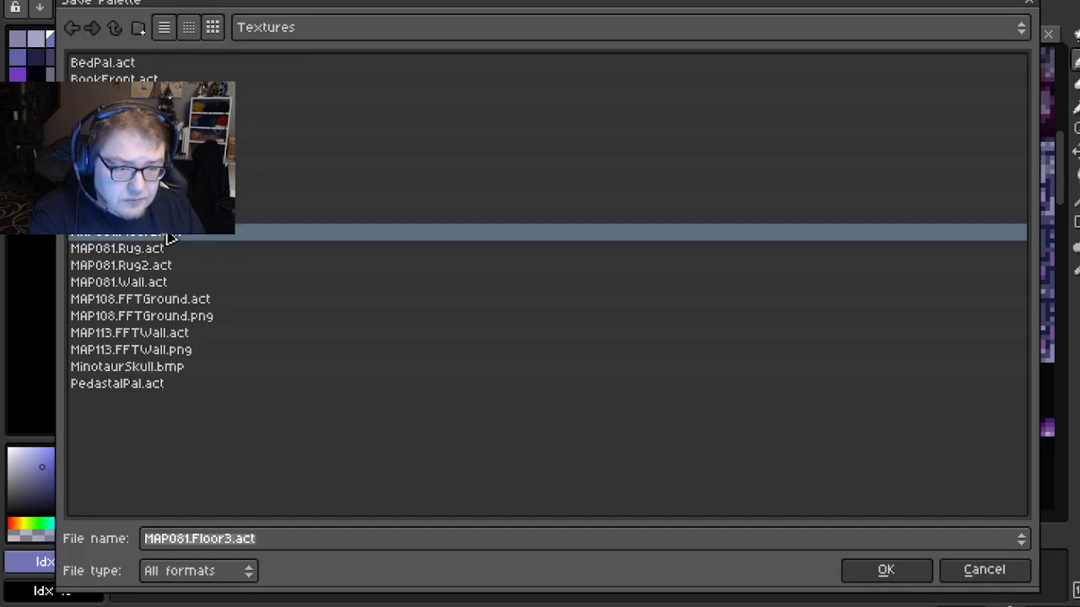
{"action": "left_click", "coordinate": [889, 581]}
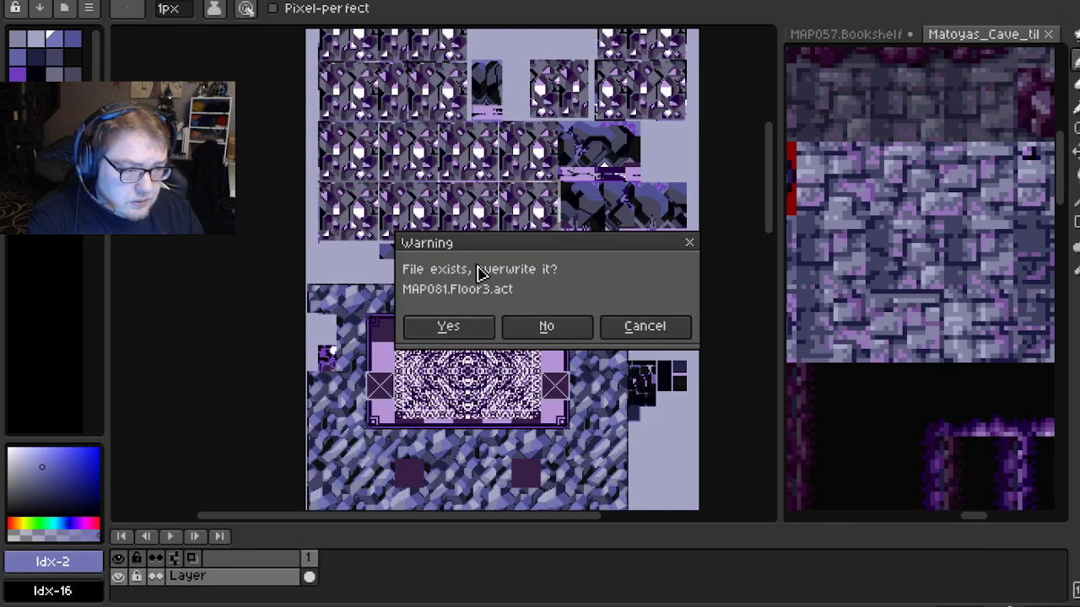
{"action": "left_click", "coordinate": [448, 325]}
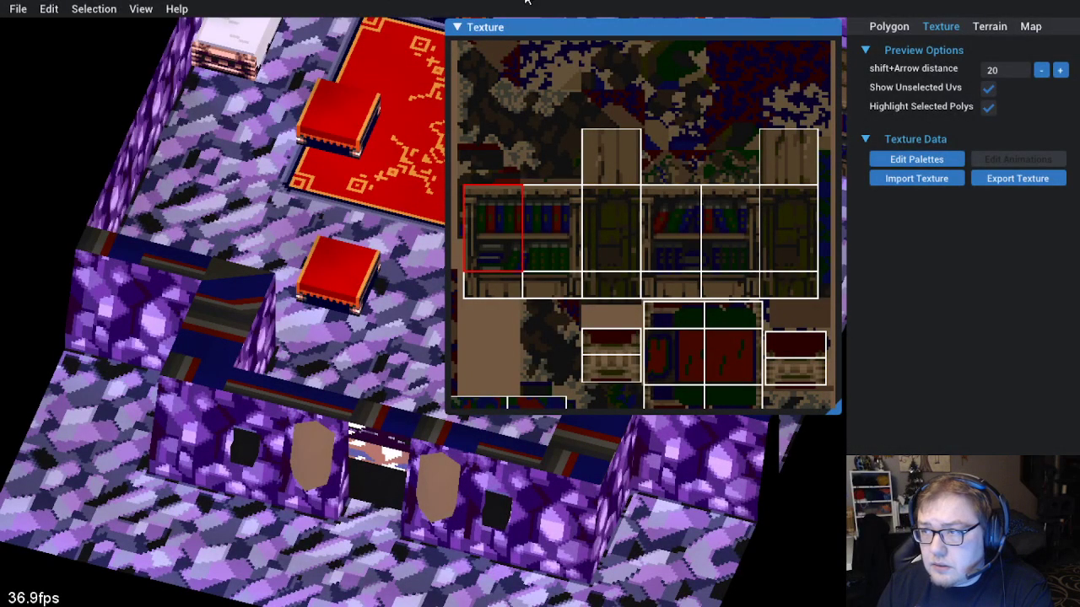
Import MAP081.Floor3.act from the refreshed Textures folder into the map's palette 2
{"action": "left_click", "coordinate": [928, 162]}
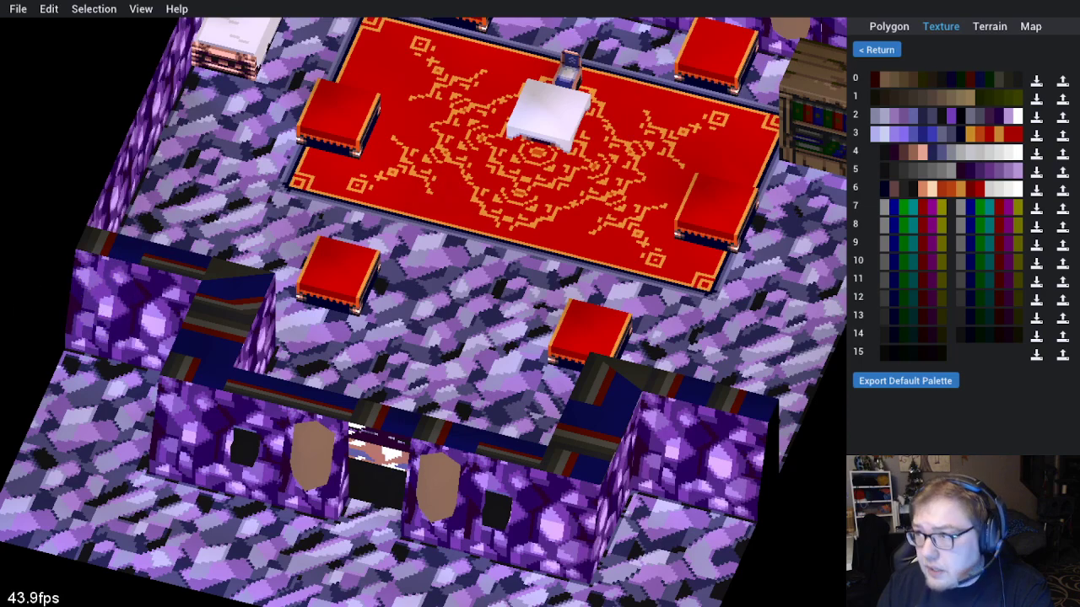
{"action": "left_click", "coordinate": [1036, 116]}
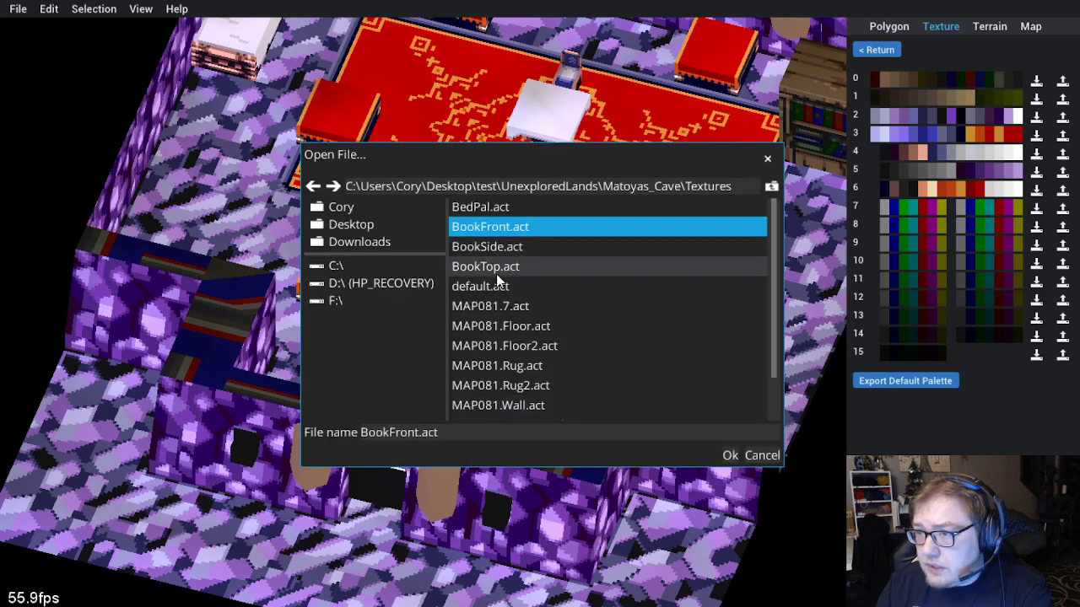
{"action": "left_click", "coordinate": [769, 186]}
{"action": "double_click", "coordinate": [521, 233]}
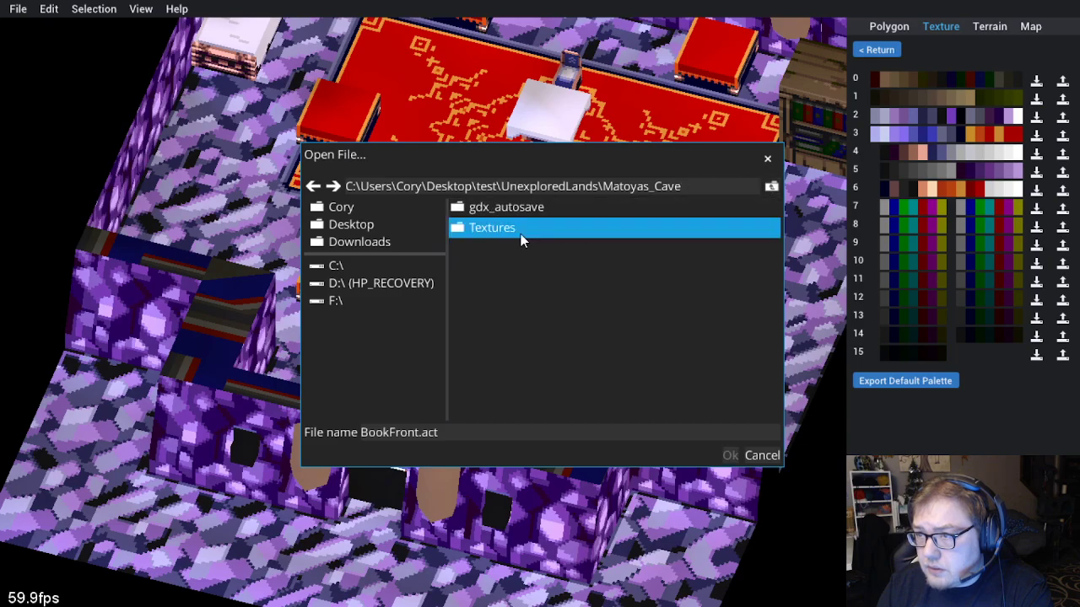
{"action": "left_click", "coordinate": [528, 365]}
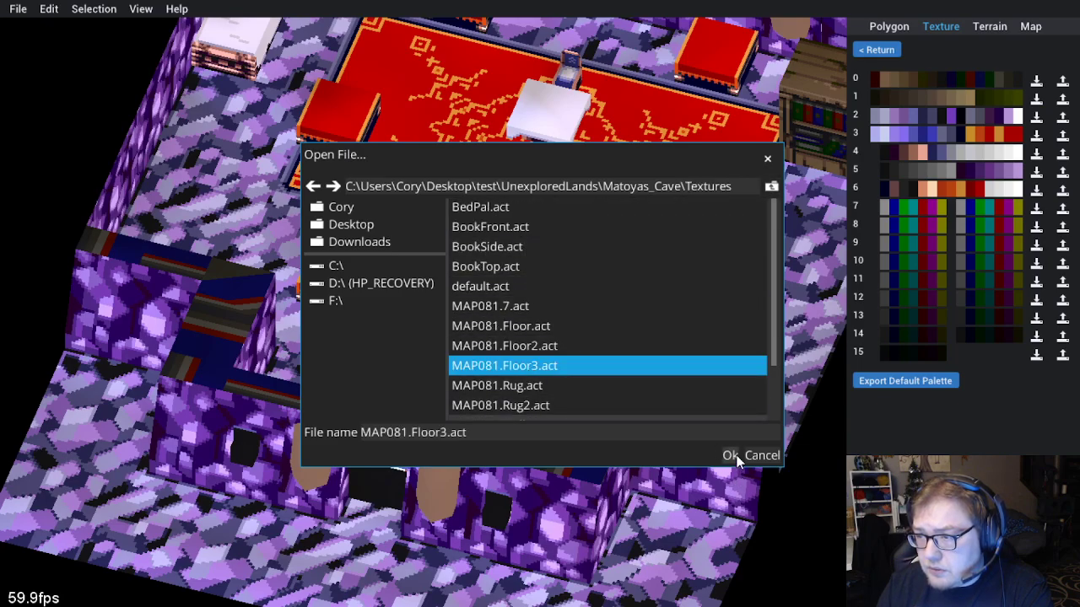
{"action": "left_click", "coordinate": [729, 455]}
Review the recoloured floor across the whole room, with the palette list closed and the Texture preview collapsed
{"action": "scroll", "coordinate": [587, 392], "scroll_direction": "down", "scroll_amount": 5}
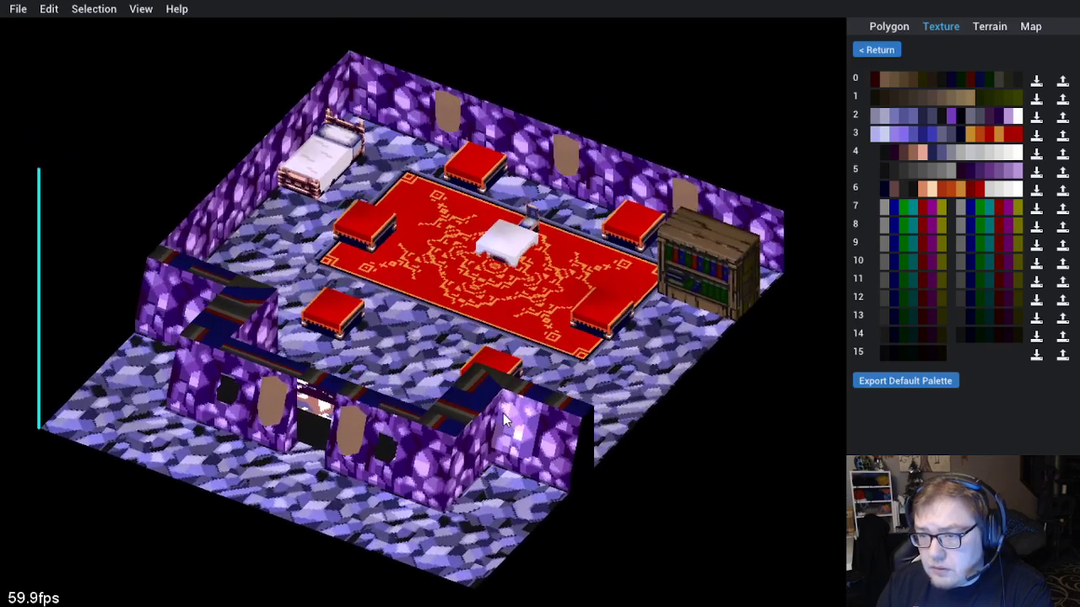
{"action": "left_click_drag", "start_coordinate": [637, 456], "coordinate": [455, 441]}
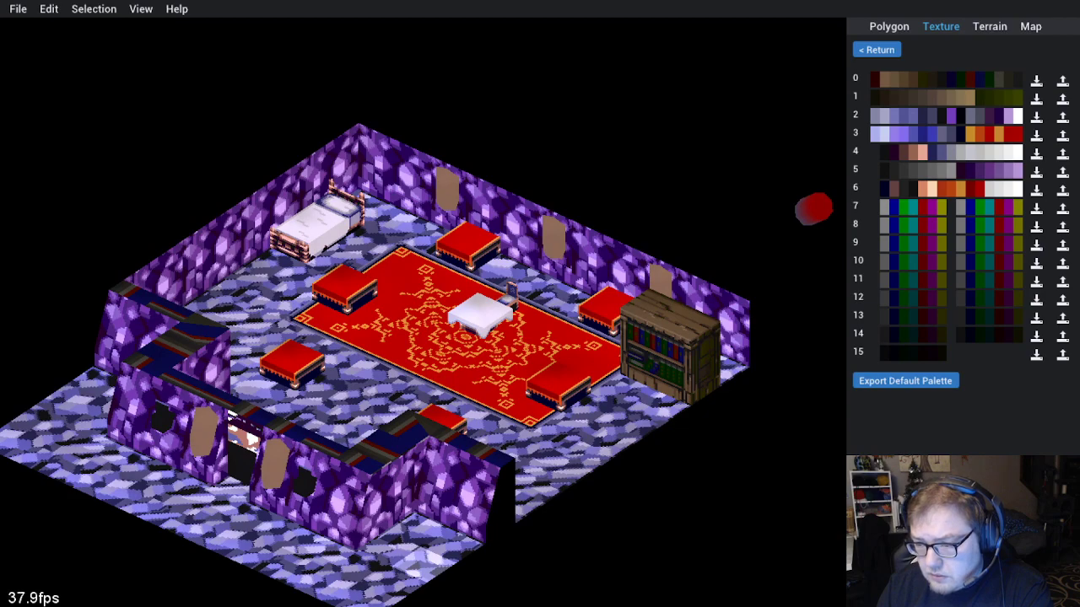
{"action": "left_click_drag", "start_coordinate": [454, 441], "coordinate": [358, 411]}
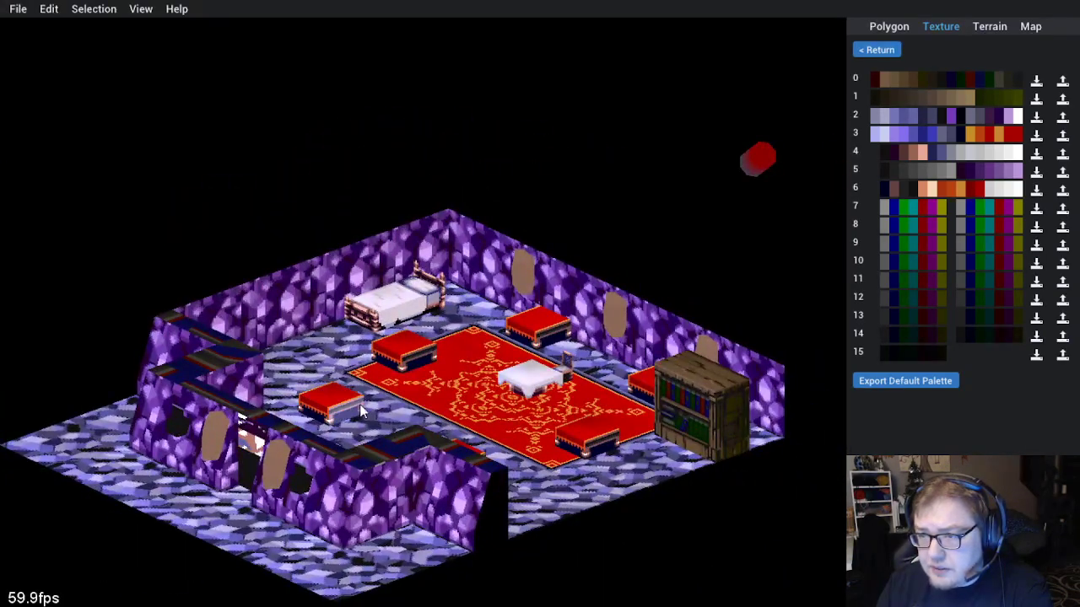
{"action": "left_click", "coordinate": [869, 52]}
{"action": "left_click_drag", "start_coordinate": [306, 297], "coordinate": [254, 211]}
{"action": "left_click", "coordinate": [457, 27]}
{"action": "left_click_drag", "start_coordinate": [511, 270], "coordinate": [428, 353]}
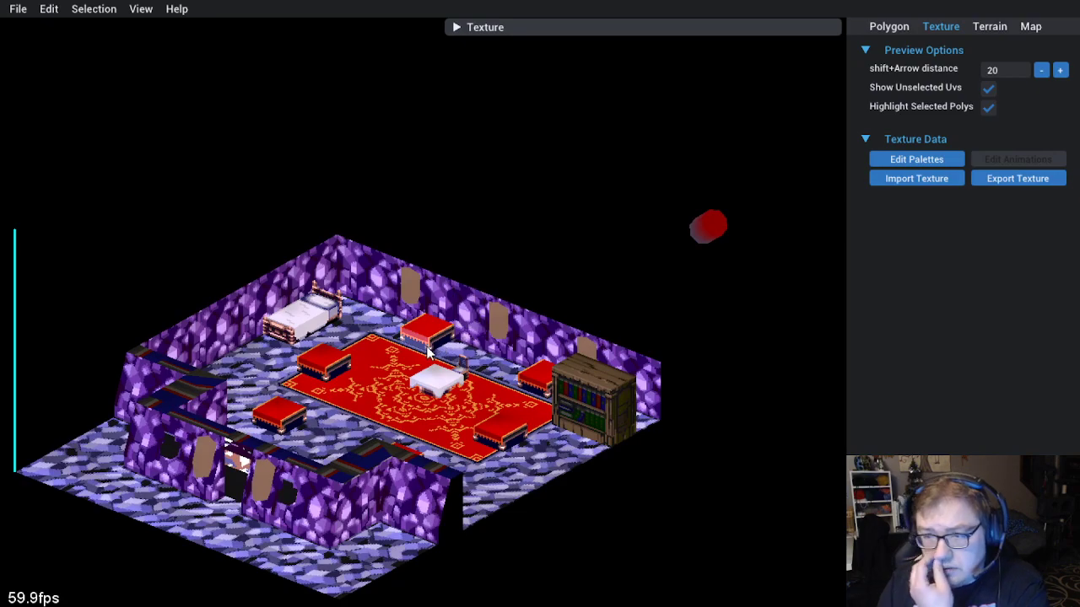
Change the map's ambient lighting colour to a more neutral grey
{"action": "left_click", "coordinate": [1029, 27]}
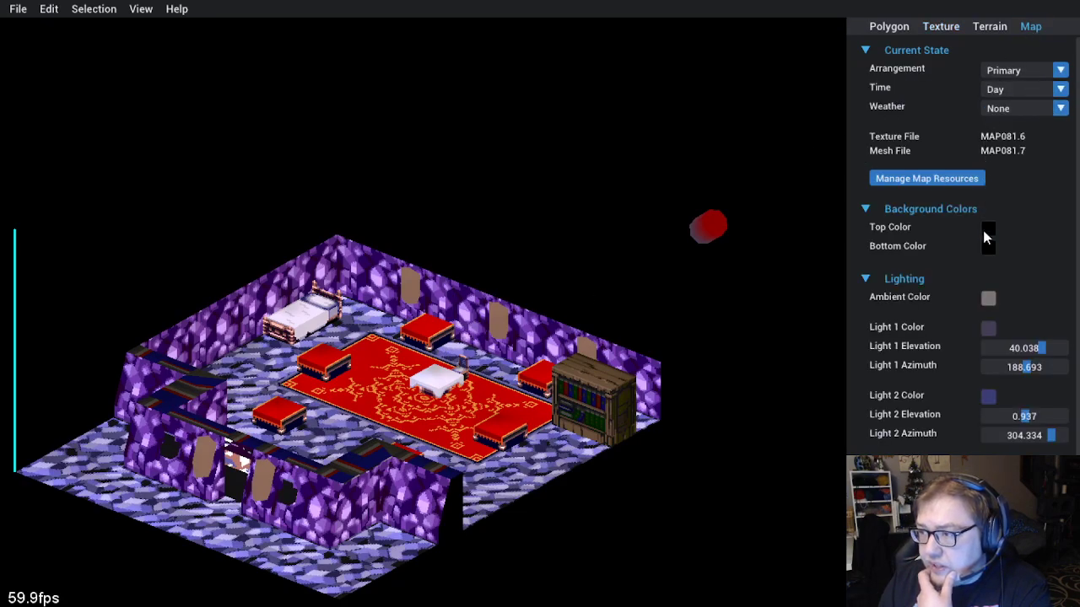
{"action": "left_click", "coordinate": [988, 300]}
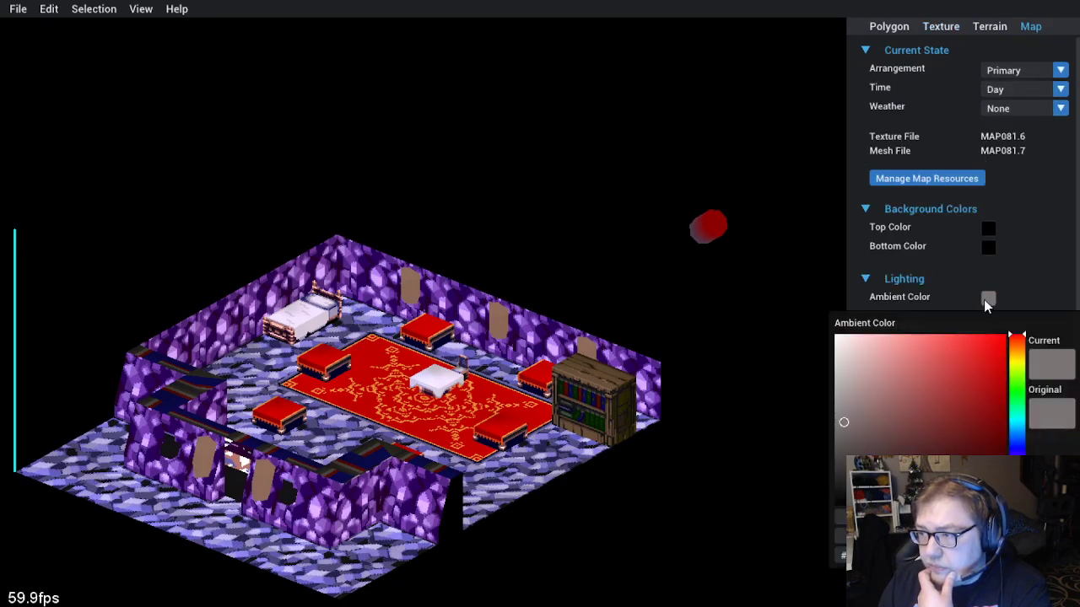
{"action": "left_click", "coordinate": [843, 433]}
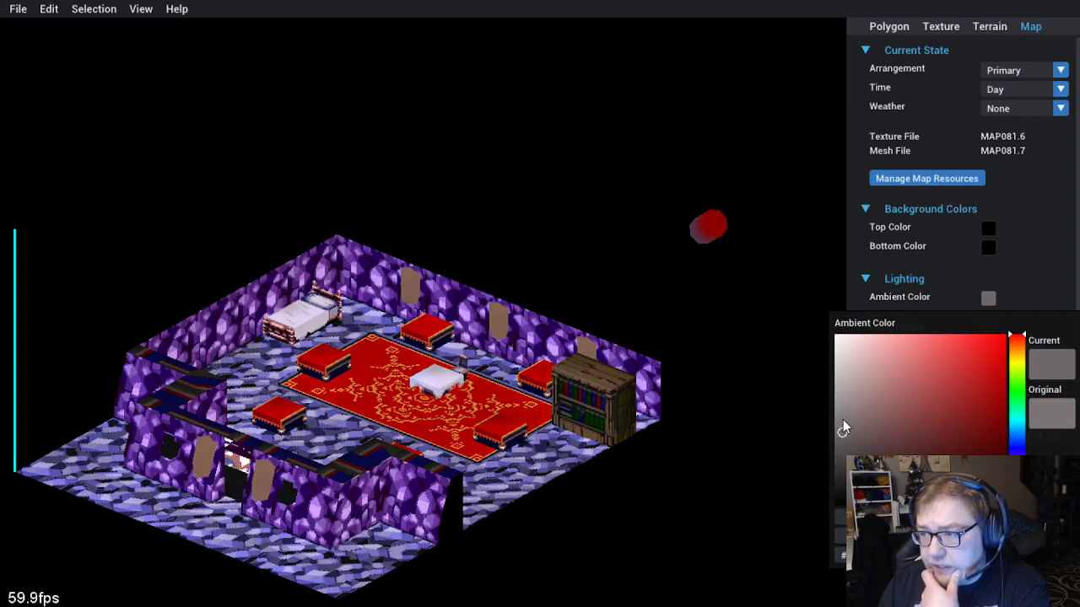
{"action": "left_click_drag", "start_coordinate": [842, 420], "coordinate": [837, 415]}
{"action": "left_click", "coordinate": [839, 422]}
{"action": "left_click", "coordinate": [775, 435]}
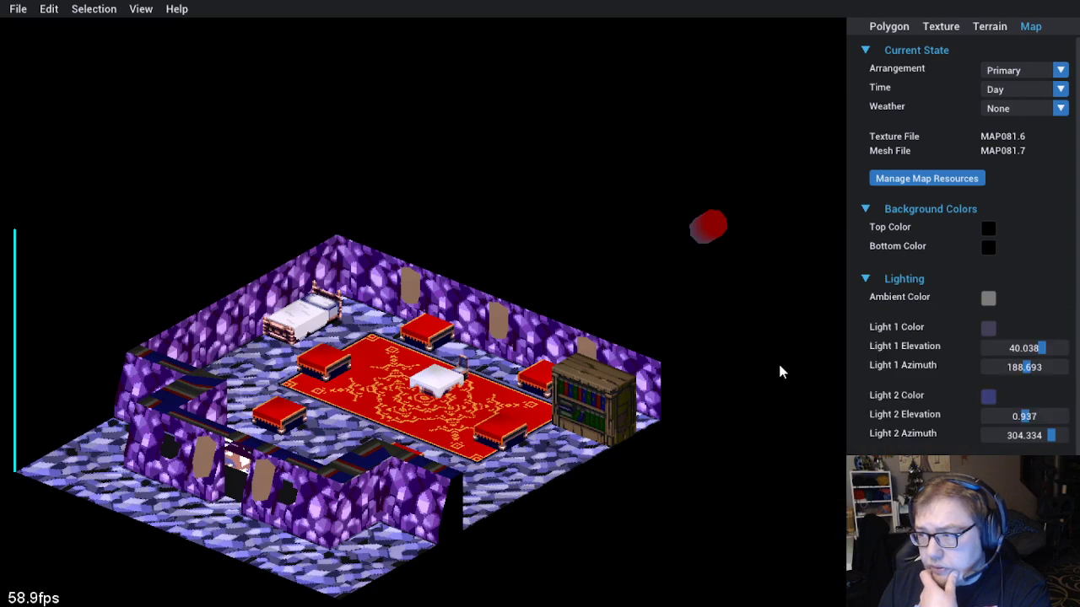
Change the map's Light 1 colour to a dark, muted reddish tone
{"action": "left_click", "coordinate": [990, 329]}
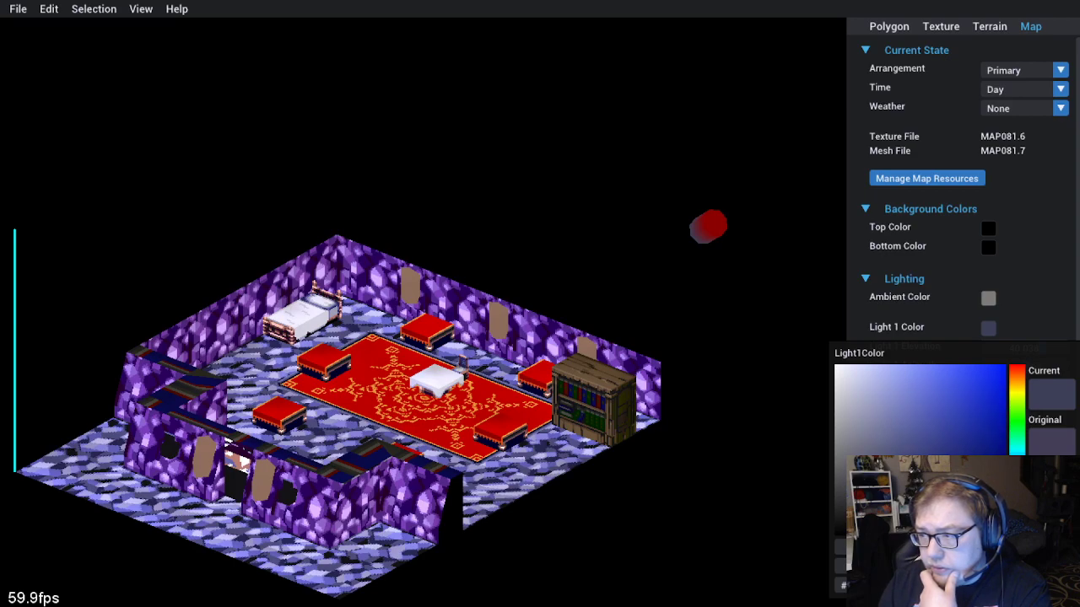
{"action": "mouse_move", "coordinate": [1017, 487]}
{"action": "left_mouse_down"}
{"action": "mouse_move", "coordinate": [1018, 503]}
{"action": "mouse_move", "coordinate": [1017, 456]}
{"action": "mouse_move", "coordinate": [1017, 502]}
{"action": "left_mouse_up"}
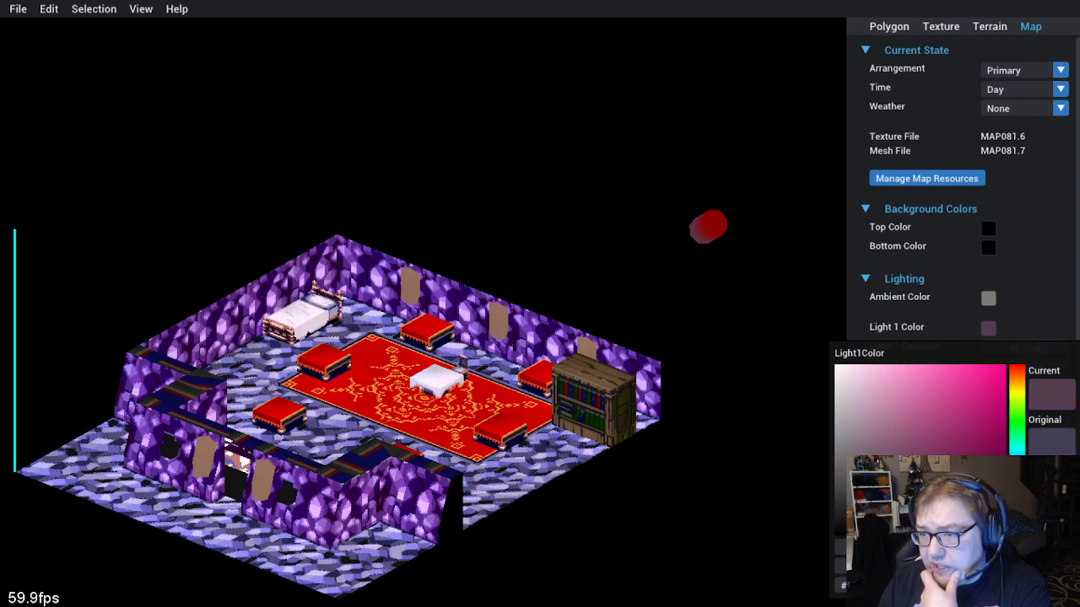
{"action": "left_click", "coordinate": [635, 483]}
Examine the relit room from above and from several angles, checking walls, floor and furniture under the adjusted lighting
{"action": "mouse_move", "coordinate": [635, 483]}
{"action": "left_mouse_down"}
{"action": "mouse_move", "coordinate": [583, 468]}
{"action": "mouse_move", "coordinate": [537, 478]}
{"action": "mouse_move", "coordinate": [554, 470]}
{"action": "mouse_move", "coordinate": [548, 432]}
{"action": "mouse_move", "coordinate": [574, 445]}
{"action": "mouse_move", "coordinate": [569, 493]}
{"action": "mouse_move", "coordinate": [512, 435]}
{"action": "left_mouse_up"}
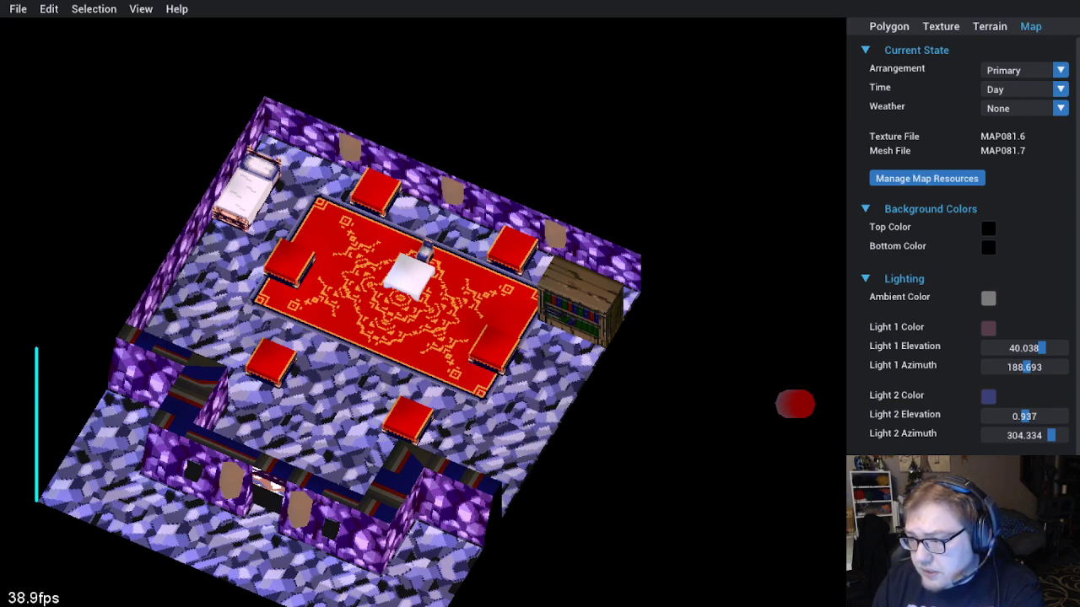
{"action": "left_click_drag", "start_coordinate": [496, 277], "coordinate": [510, 286]}
{"action": "left_click_drag", "start_coordinate": [444, 363], "coordinate": [379, 339]}
{"action": "scroll", "coordinate": [366, 348], "scroll_direction": "up", "scroll_amount": 3}
{"action": "left_click_drag", "start_coordinate": [309, 411], "coordinate": [329, 379]}
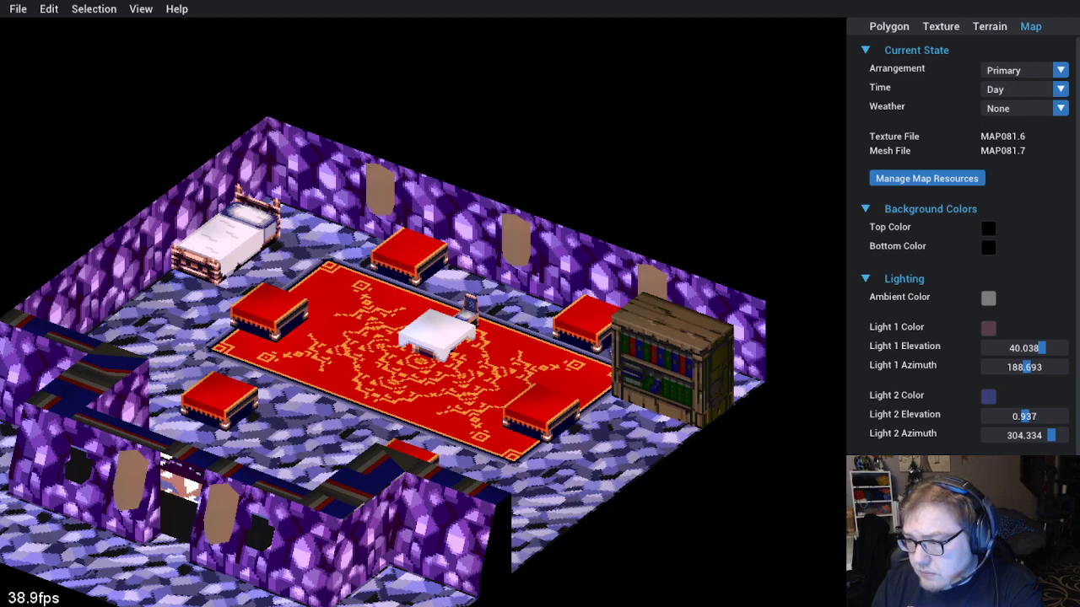
{"action": "left_click_drag", "start_coordinate": [511, 339], "coordinate": [494, 361]}
{"action": "left_click_drag", "start_coordinate": [482, 432], "coordinate": [518, 373]}
{"action": "scroll", "coordinate": [485, 415], "scroll_direction": "down", "scroll_amount": 2}
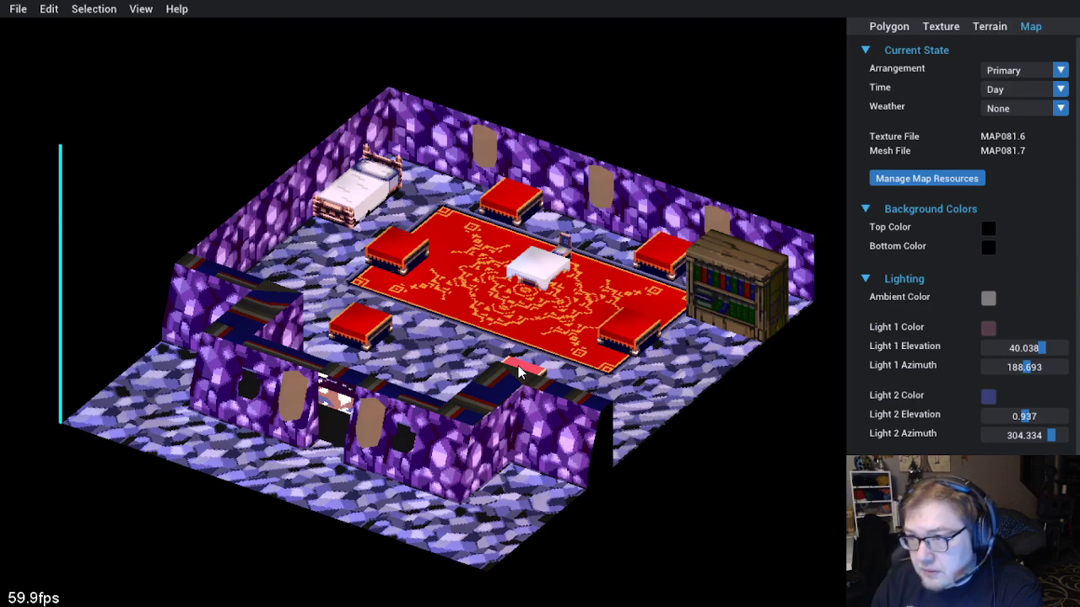
{"action": "left_click_drag", "start_coordinate": [409, 291], "coordinate": [426, 316]}
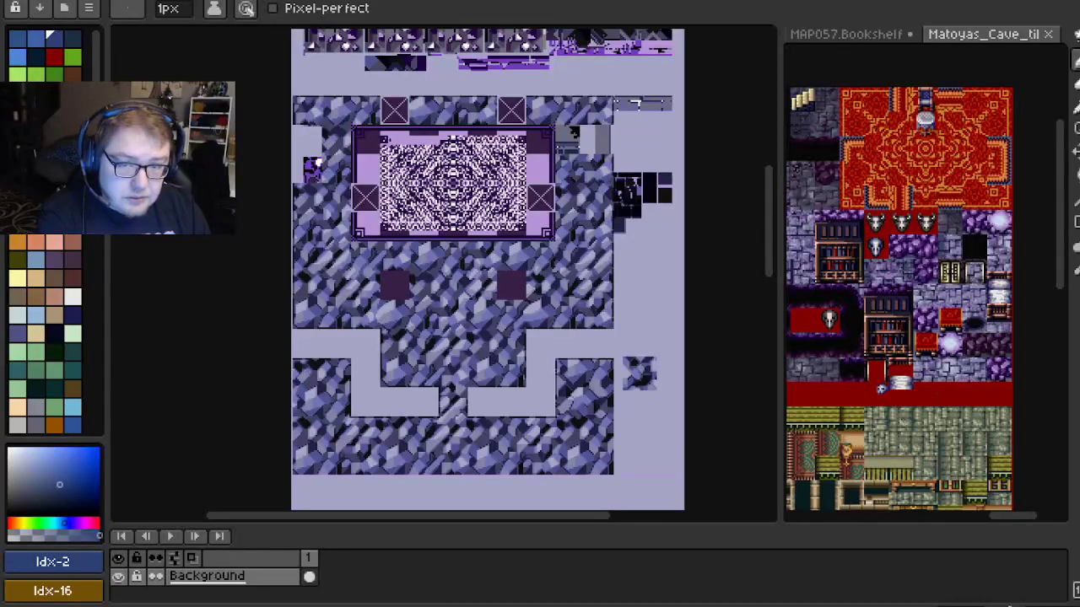
Switch to Aseprite, check the skull and bookshelf tiles in the reference tileset, and open the recent file Matoyas_Cave_map.png
{"action": "scroll", "coordinate": [881, 253], "scroll_direction": "up", "scroll_amount": 5}
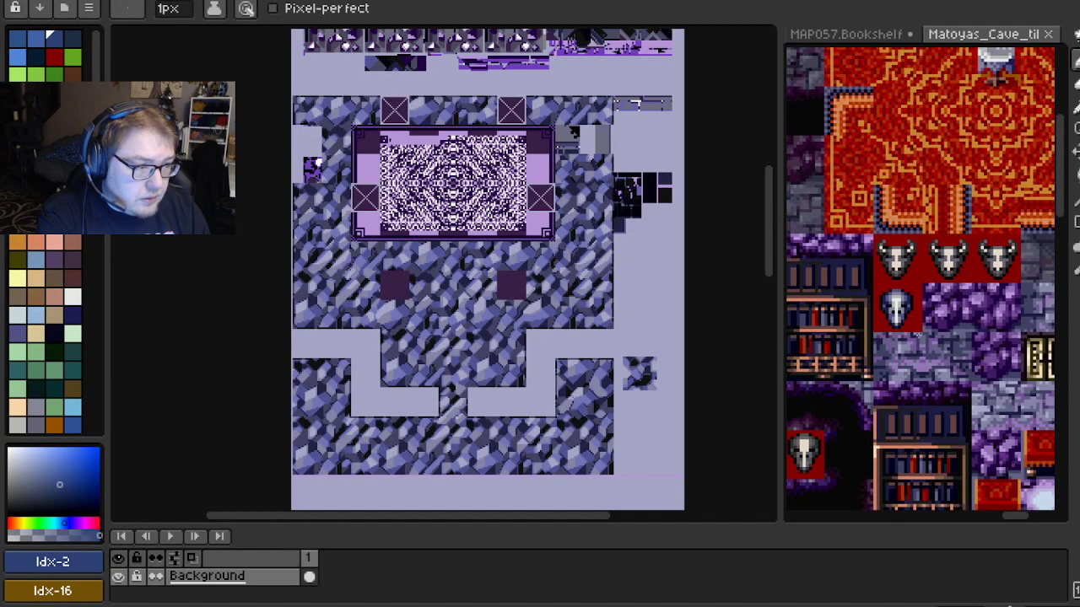
{"action": "scroll", "coordinate": [884, 285], "scroll_direction": "down", "scroll_amount": 3}
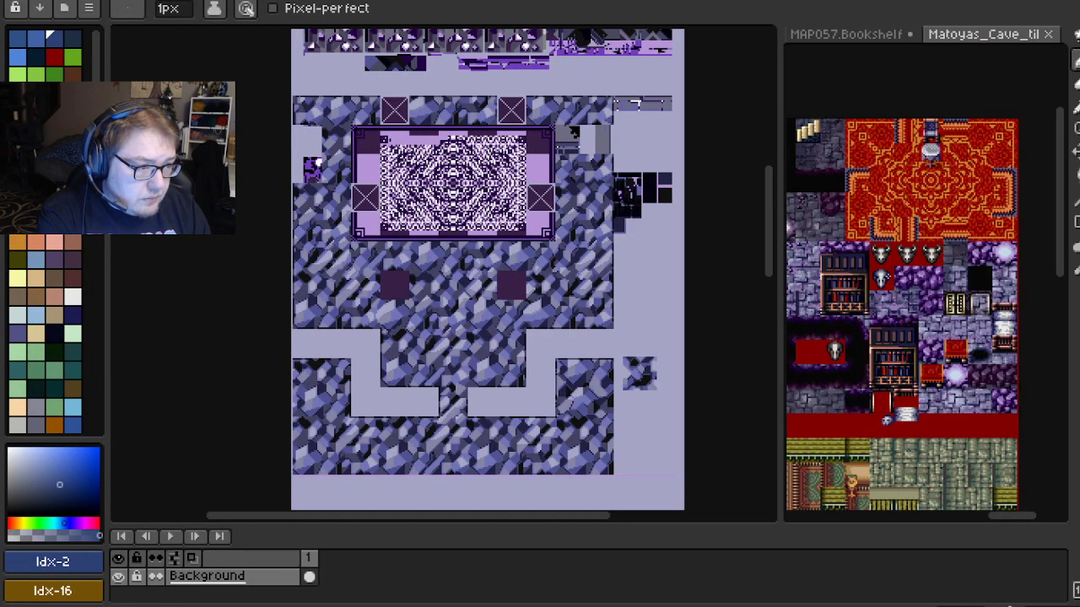
{"action": "scroll", "coordinate": [895, 274], "scroll_direction": "up", "scroll_amount": 3}
{"action": "left_click", "coordinate": [38, 1]}
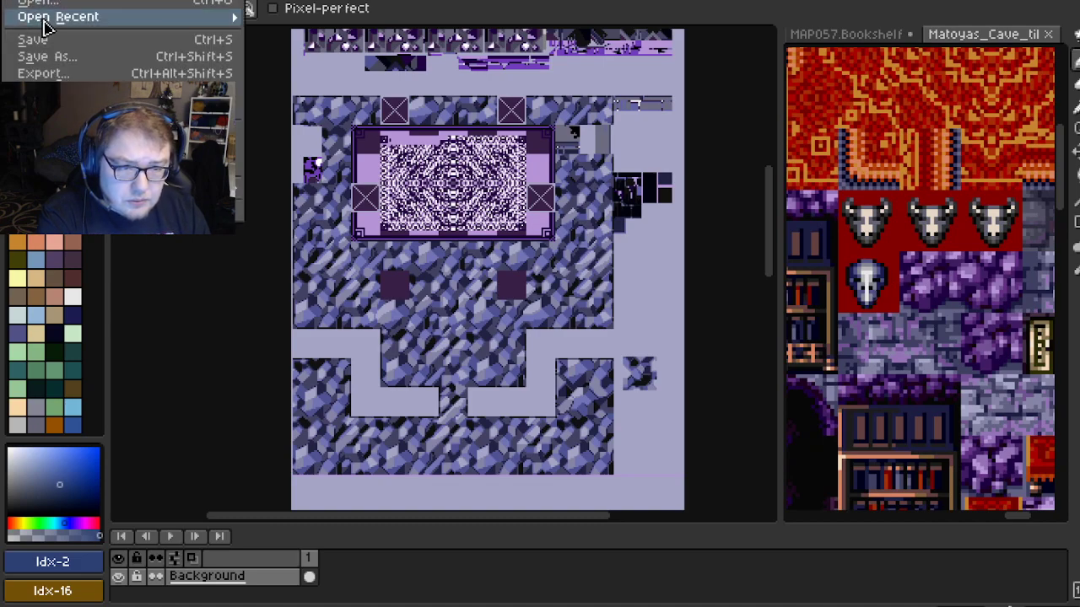
{"action": "mouse_move", "coordinate": [45, 24]}
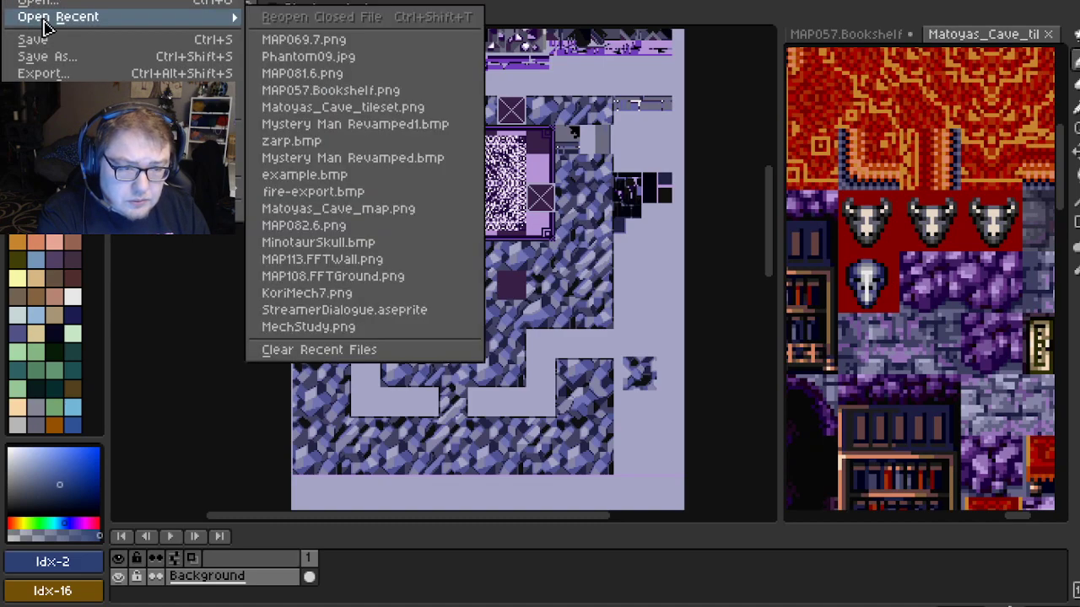
{"action": "left_click", "coordinate": [358, 215]}
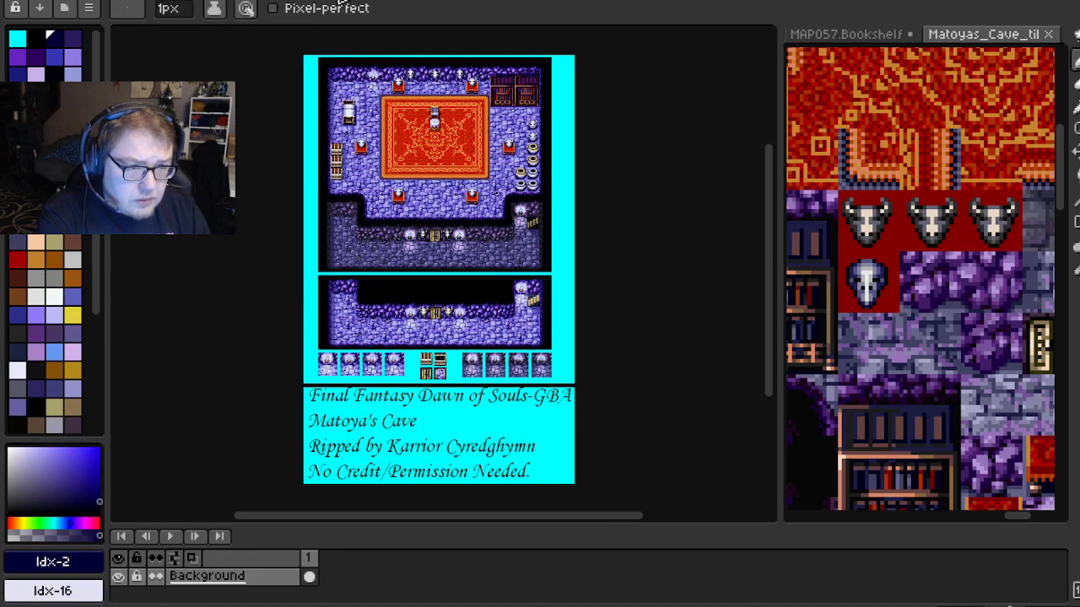
{"action": "left_click_drag", "start_coordinate": [340, 0], "coordinate": [489, 1]}
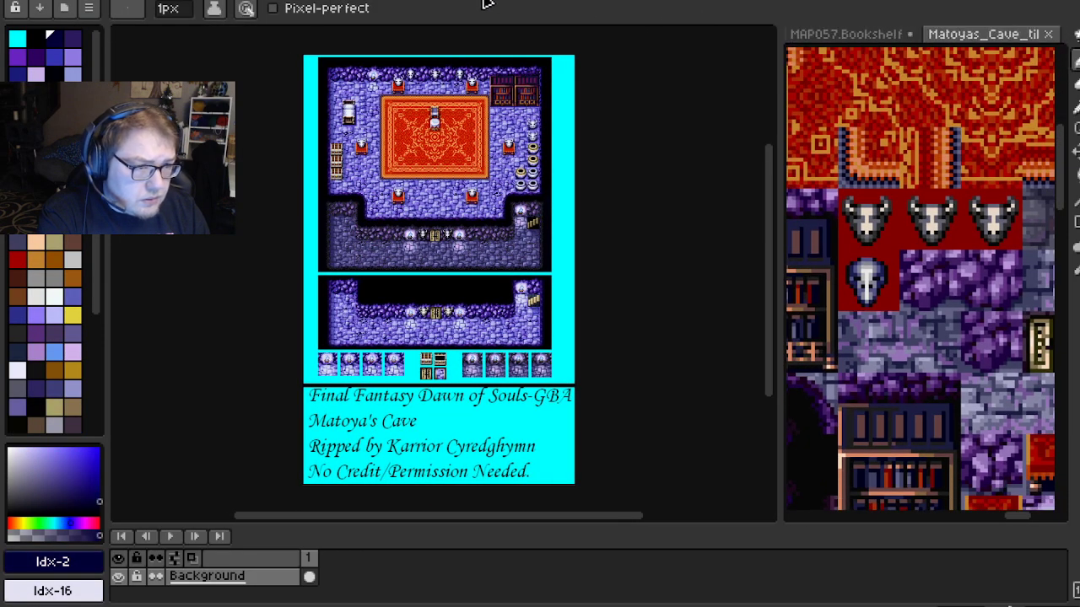
Examine the back wall of the reference cave map, including its skulls, stools, rug and bookshelf
{"action": "scroll", "coordinate": [476, 206], "scroll_direction": "up", "scroll_amount": 3}
{"action": "scroll", "coordinate": [472, 206], "scroll_direction": "down", "scroll_amount": 1}
{"action": "left_click_drag", "start_coordinate": [410, 178], "coordinate": [512, 361]}
{"action": "left_click_drag", "start_coordinate": [426, 203], "coordinate": [500, 280]}
{"action": "scroll", "coordinate": [502, 281], "scroll_direction": "up", "scroll_amount": 2}
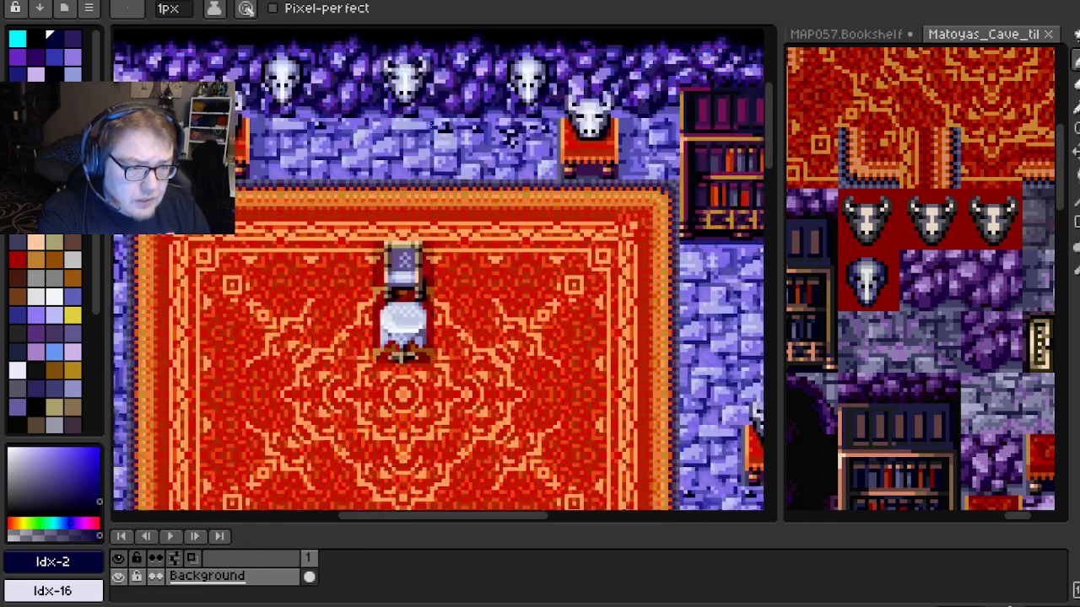
{"action": "left_click_drag", "start_coordinate": [422, 119], "coordinate": [458, 208]}
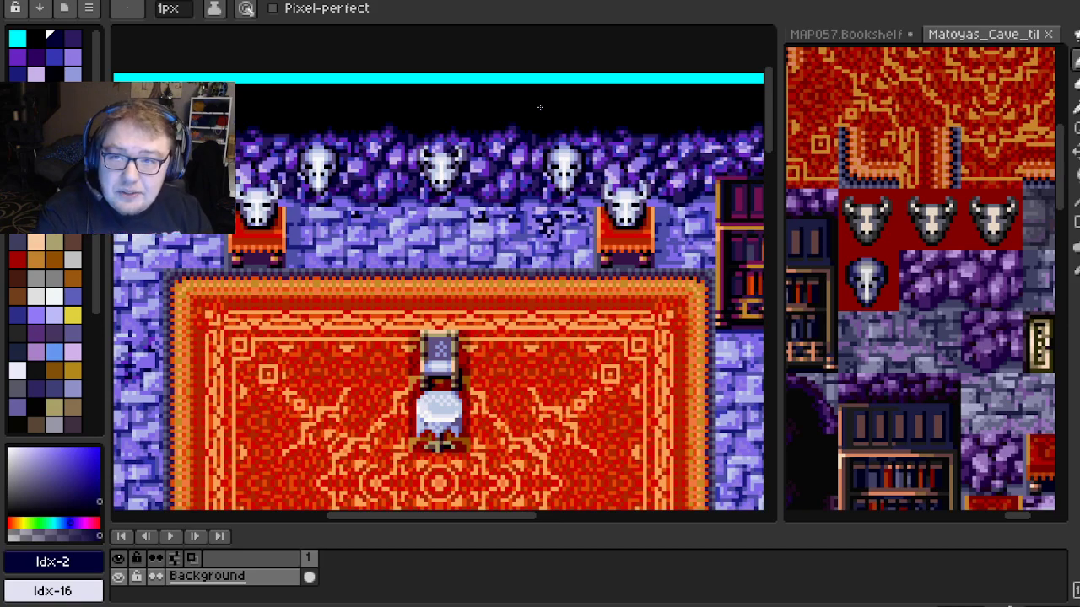
{"action": "left_click_drag", "start_coordinate": [264, 301], "coordinate": [330, 353]}
{"action": "left_click_drag", "start_coordinate": [534, 246], "coordinate": [490, 234]}
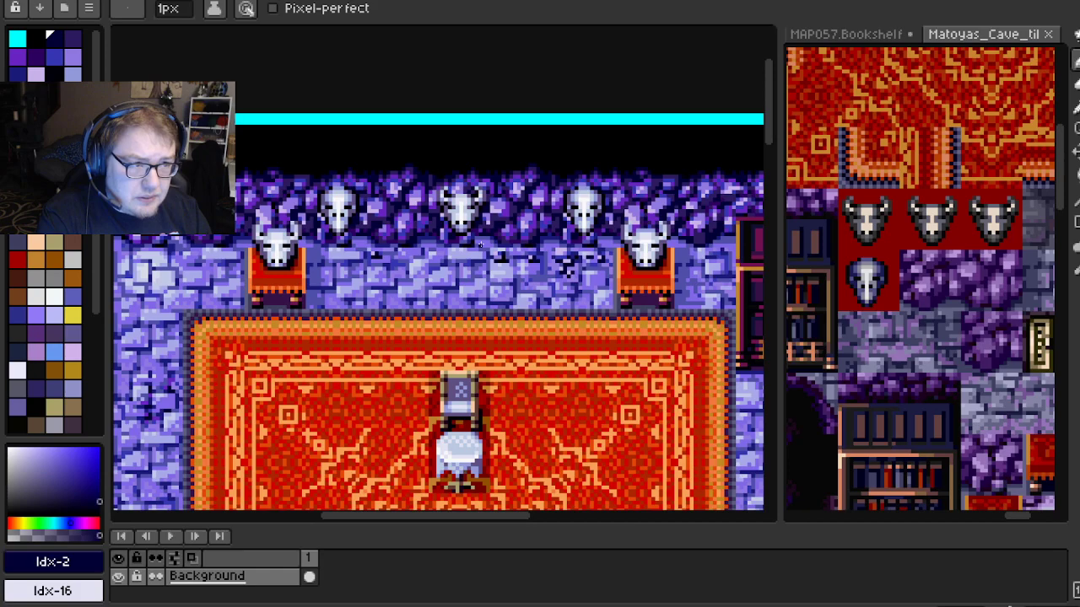
{"action": "scroll", "coordinate": [480, 245], "scroll_direction": "down", "scroll_amount": 2}
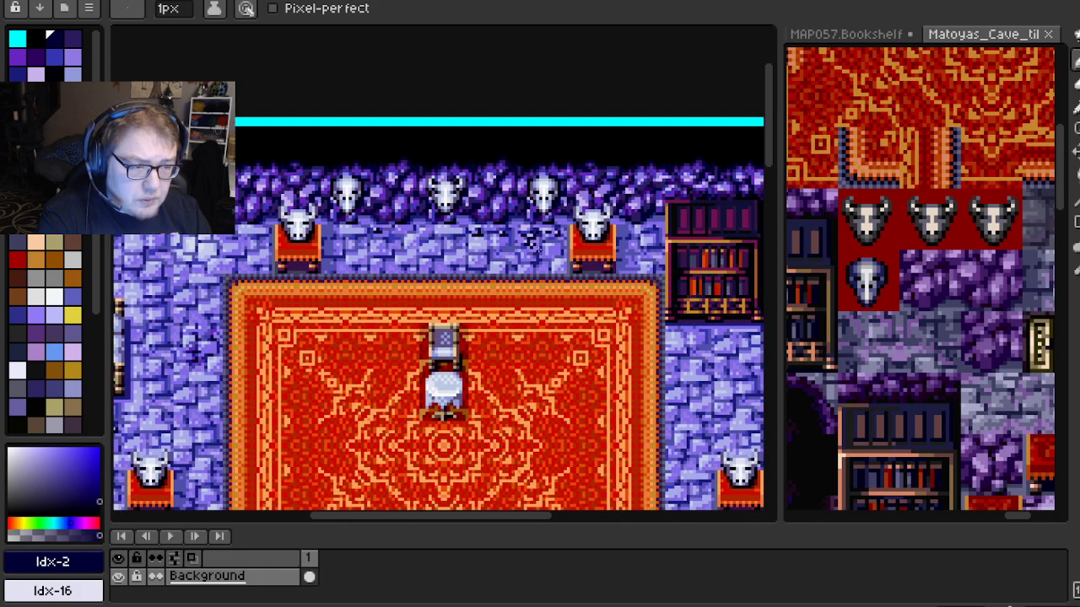
Compare the skull tiles in the tileset with the skulls on the reference map's entrance and back walls
{"action": "left_click_drag", "start_coordinate": [867, 290], "coordinate": [938, 211]}
{"action": "left_click_drag", "start_coordinate": [957, 278], "coordinate": [1008, 257]}
{"action": "scroll", "coordinate": [955, 327], "scroll_direction": "down", "scroll_amount": 1}
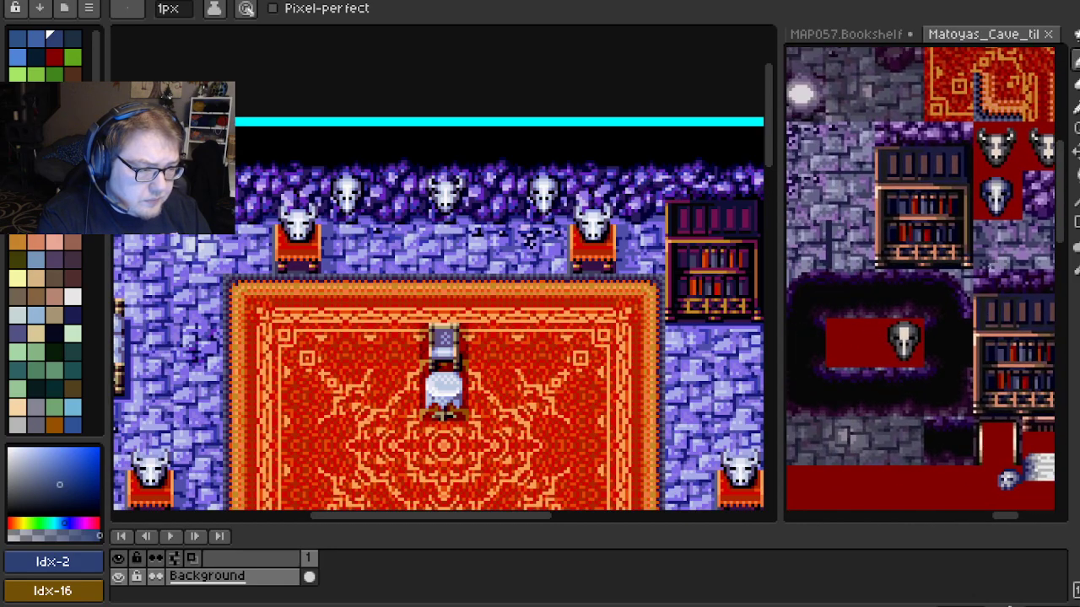
{"action": "left_click_drag", "start_coordinate": [444, 354], "coordinate": [395, 210]}
{"action": "scroll", "coordinate": [381, 263], "scroll_direction": "down", "scroll_amount": 1}
{"action": "left_click_drag", "start_coordinate": [379, 363], "coordinate": [374, 251]}
{"action": "mouse_move", "coordinate": [371, 312]}
{"action": "left_mouse_down"}
{"action": "mouse_move", "coordinate": [376, 228]}
{"action": "mouse_move", "coordinate": [387, 215]}
{"action": "left_mouse_up"}
{"action": "scroll", "coordinate": [387, 215], "scroll_direction": "up", "scroll_amount": 1}
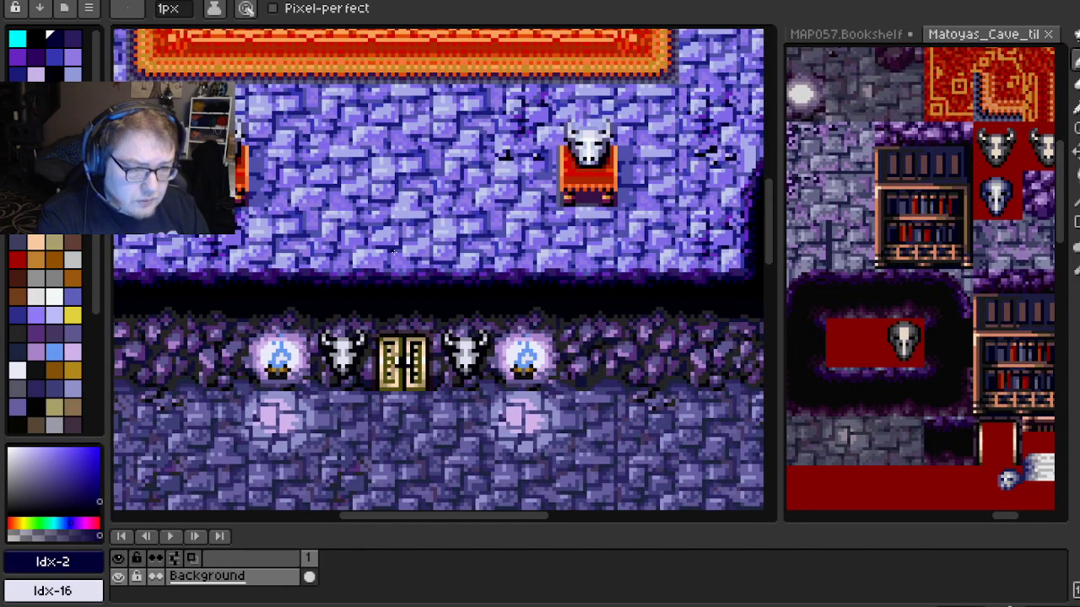
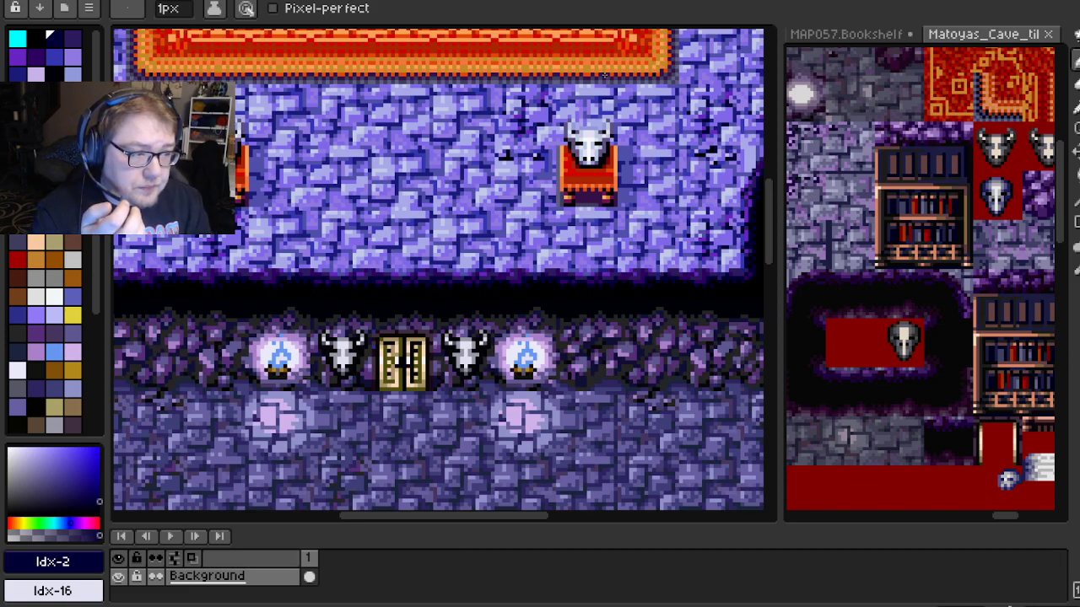
{"action": "scroll", "coordinate": [607, 72], "scroll_direction": "up", "scroll_amount": 10}
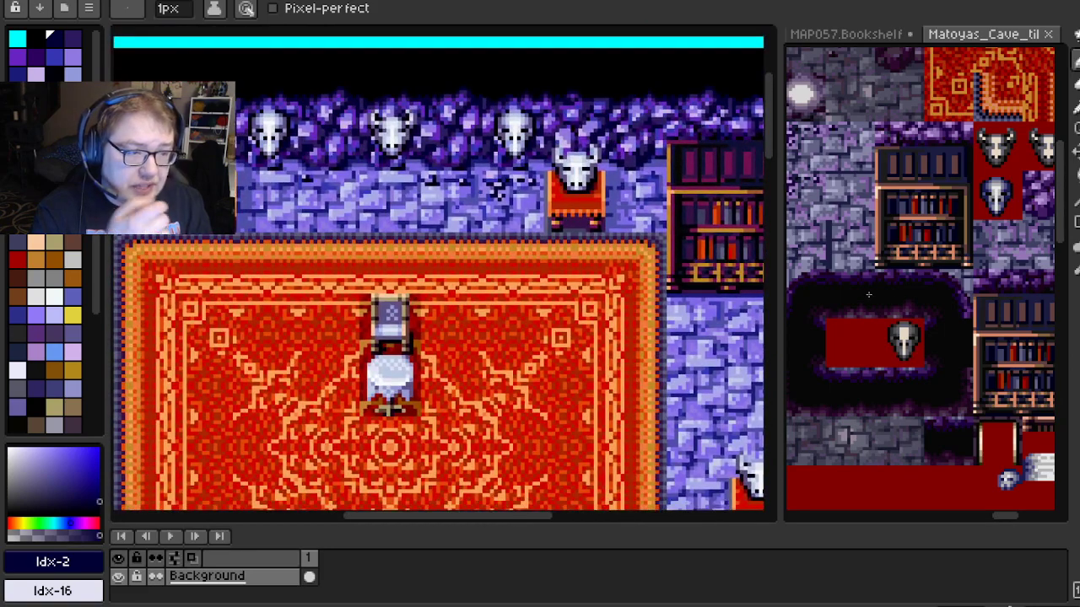
{"action": "scroll", "coordinate": [857, 288], "scroll_direction": "up", "scroll_amount": 4}
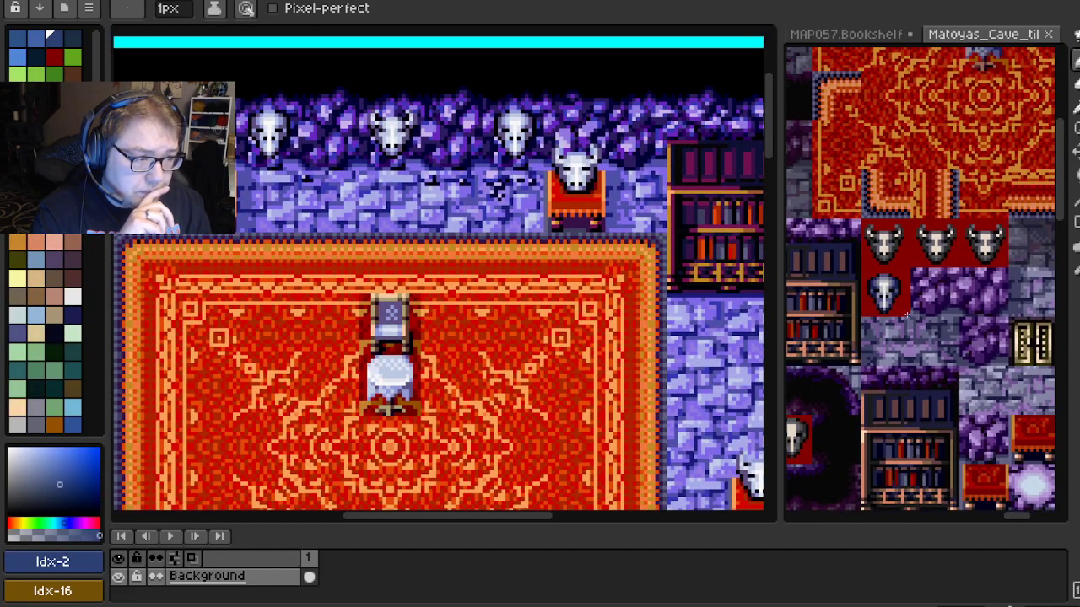
Bring the map's exported texture sheet into view in place of the reference cave map
{"action": "left_click", "coordinate": [587, 244]}
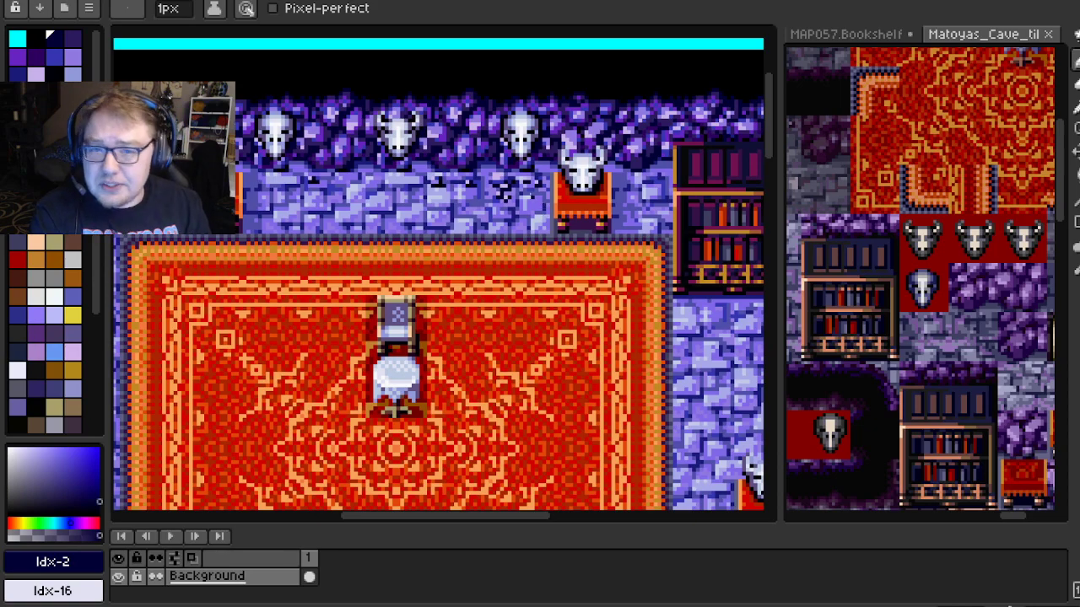
{"action": "key", "text": "ctrl+Tab"}
{"action": "left_click_drag", "start_coordinate": [437, 68], "coordinate": [373, 142]}
{"action": "scroll", "coordinate": [460, 150], "scroll_direction": "down", "scroll_amount": 10}
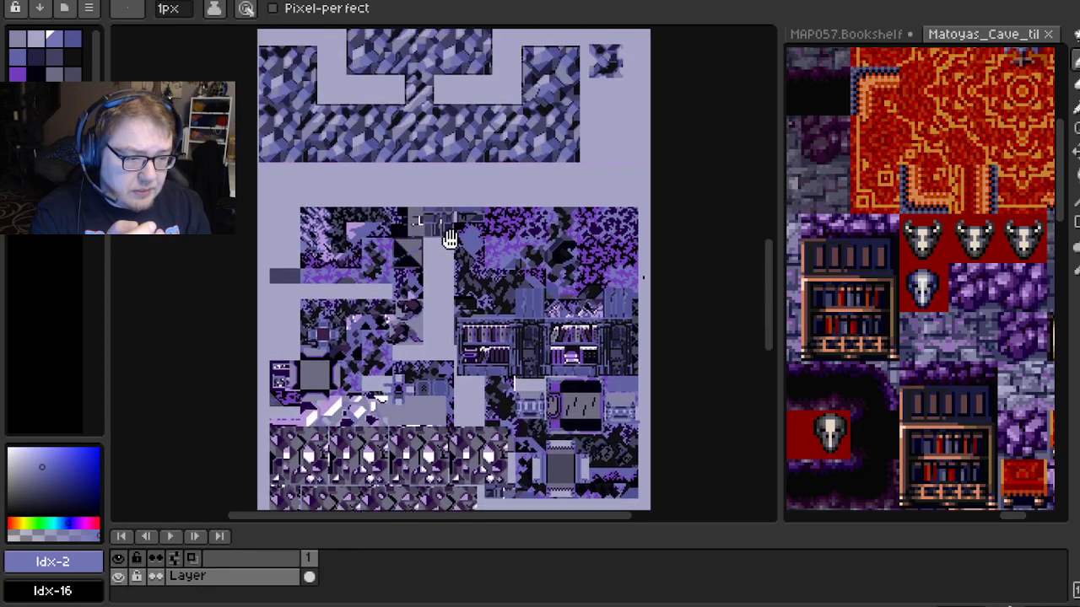
Switch to the map editor and locate the shield-shaped UV layout within the blank area of the texture preview
{"action": "scroll", "coordinate": [447, 270], "scroll_direction": "down", "scroll_amount": 3}
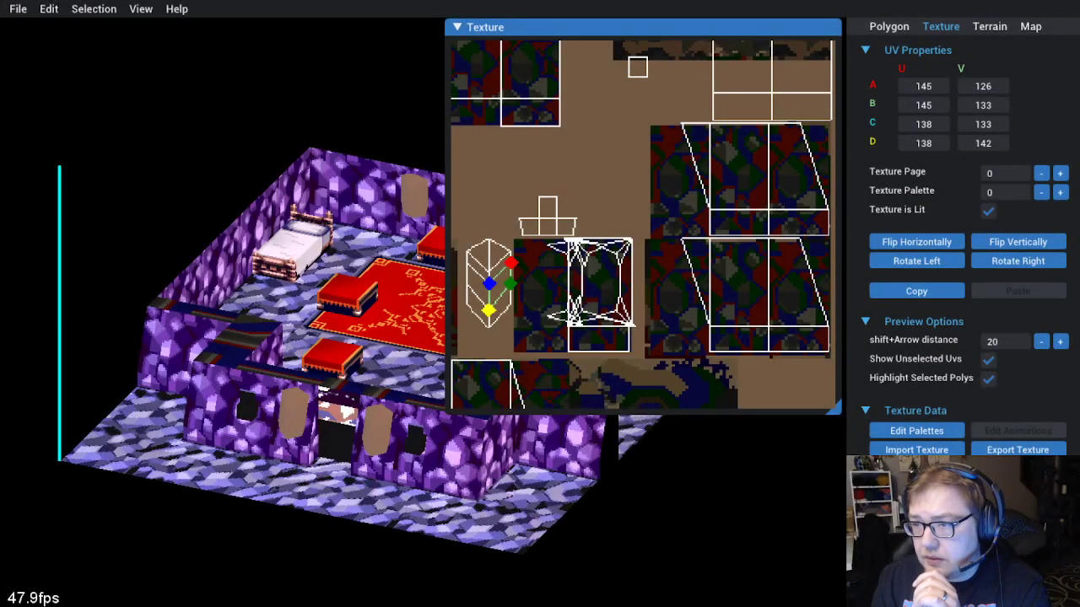
{"action": "scroll", "coordinate": [678, 250], "scroll_direction": "down", "scroll_amount": 3}
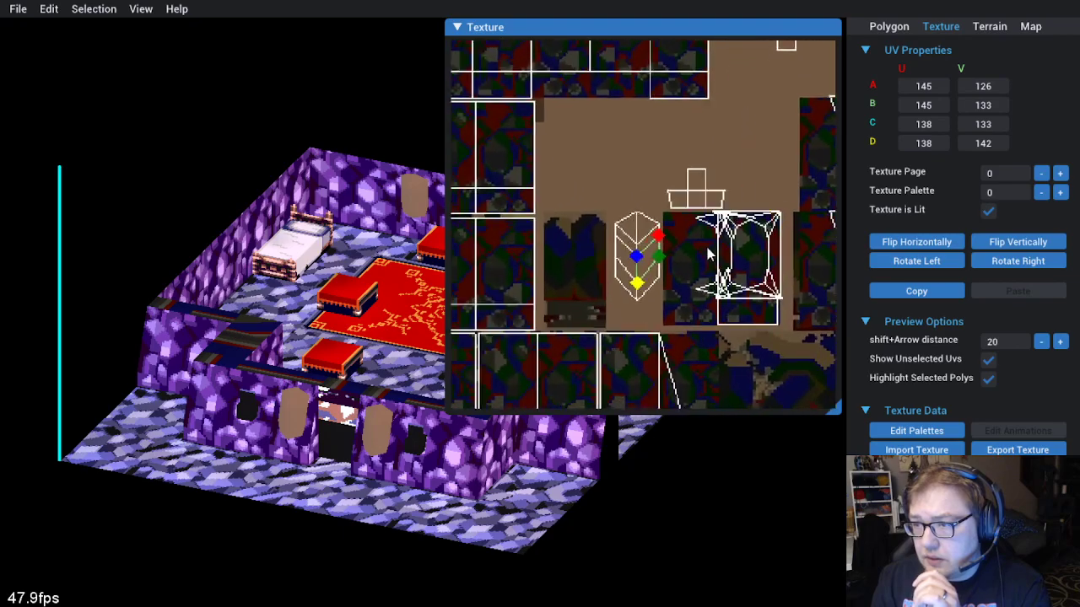
{"action": "scroll", "coordinate": [659, 297], "scroll_direction": "down", "scroll_amount": 4}
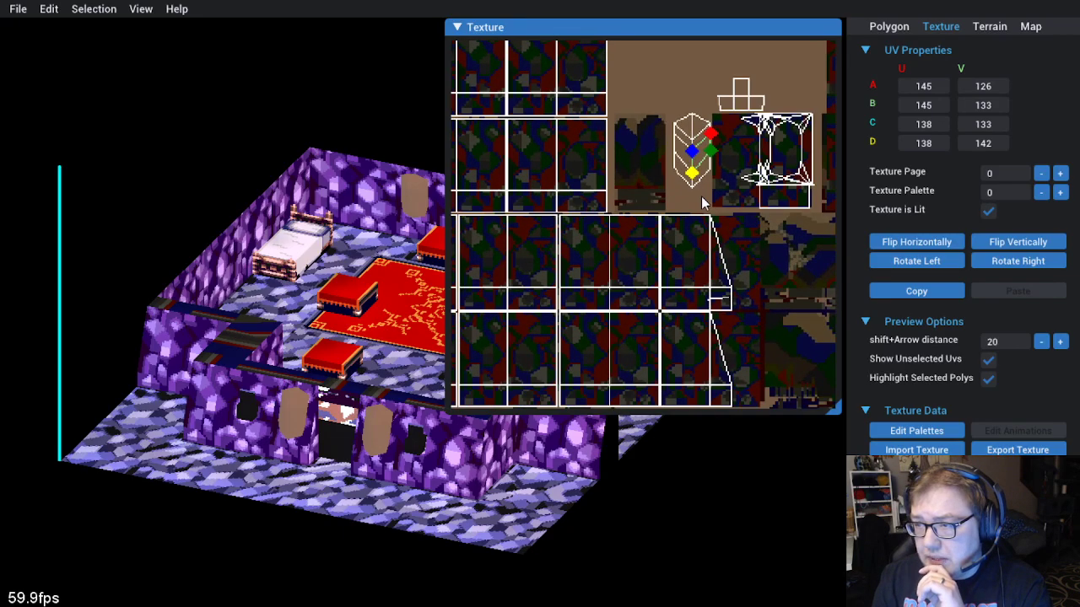
{"action": "scroll", "coordinate": [687, 270], "scroll_direction": "up", "scroll_amount": 1}
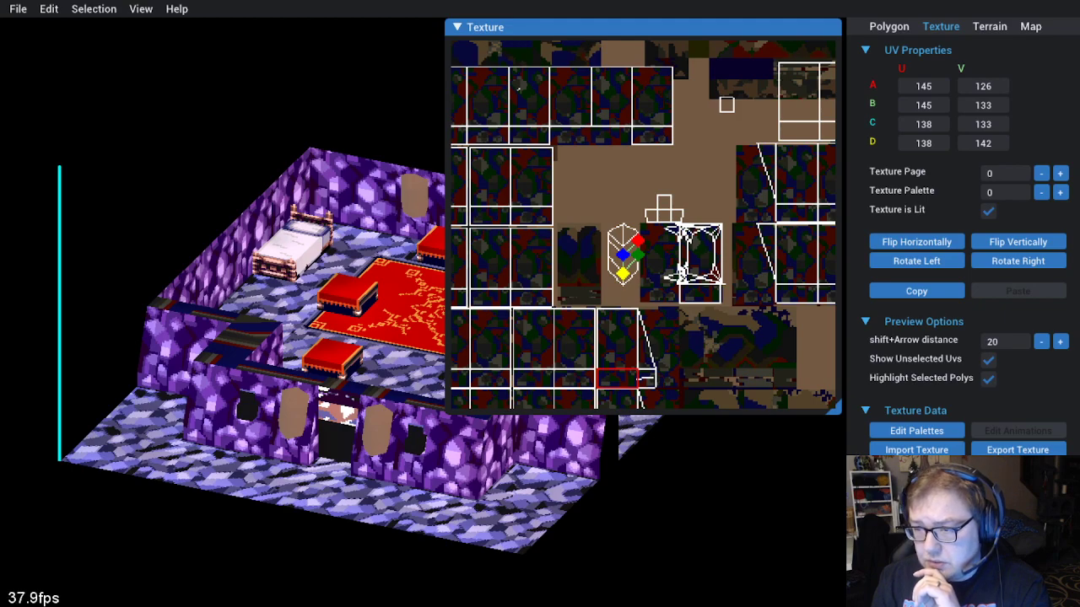
{"action": "left_click_drag", "start_coordinate": [584, 259], "coordinate": [599, 223]}
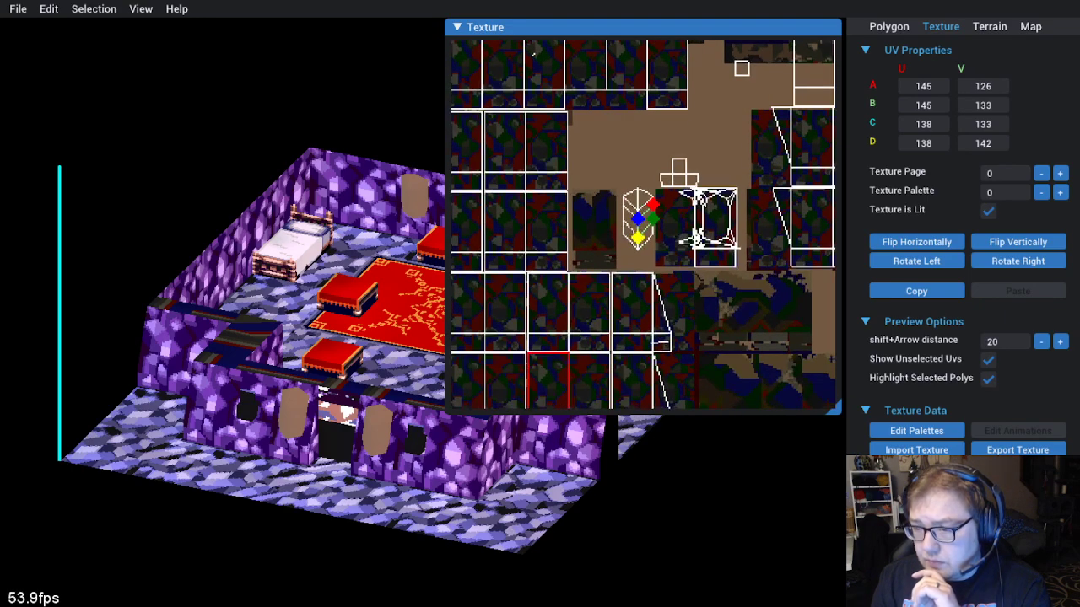
{"action": "scroll", "coordinate": [649, 216], "scroll_direction": "up", "scroll_amount": 4}
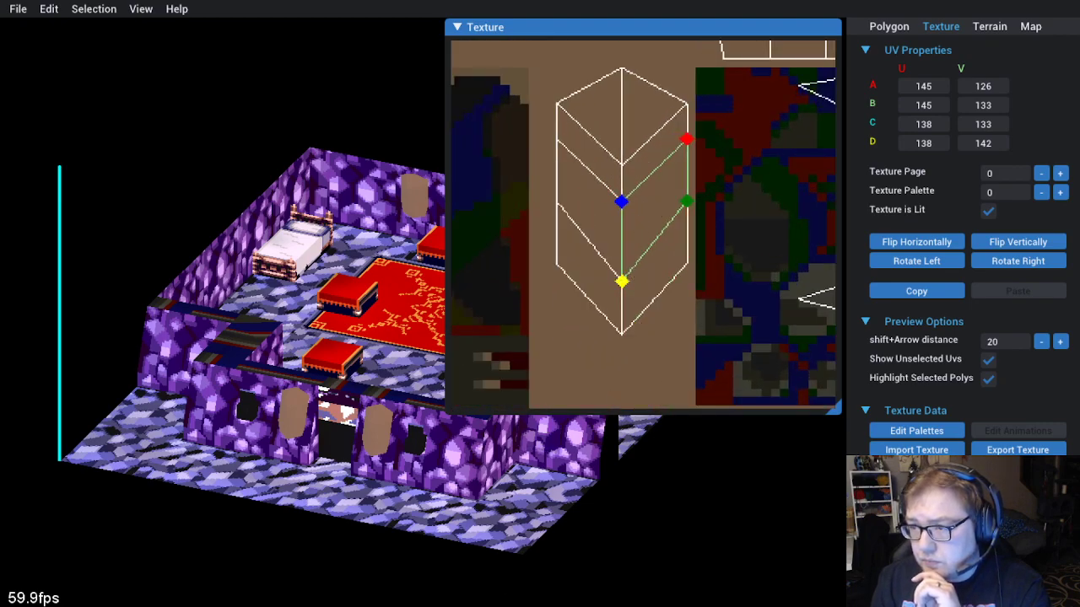
Back in Aseprite, select a tall rectangle in the texture sheet's blank gap between the dark tile and the crystal-wall tile
{"action": "key", "text": "alt+Tab"}
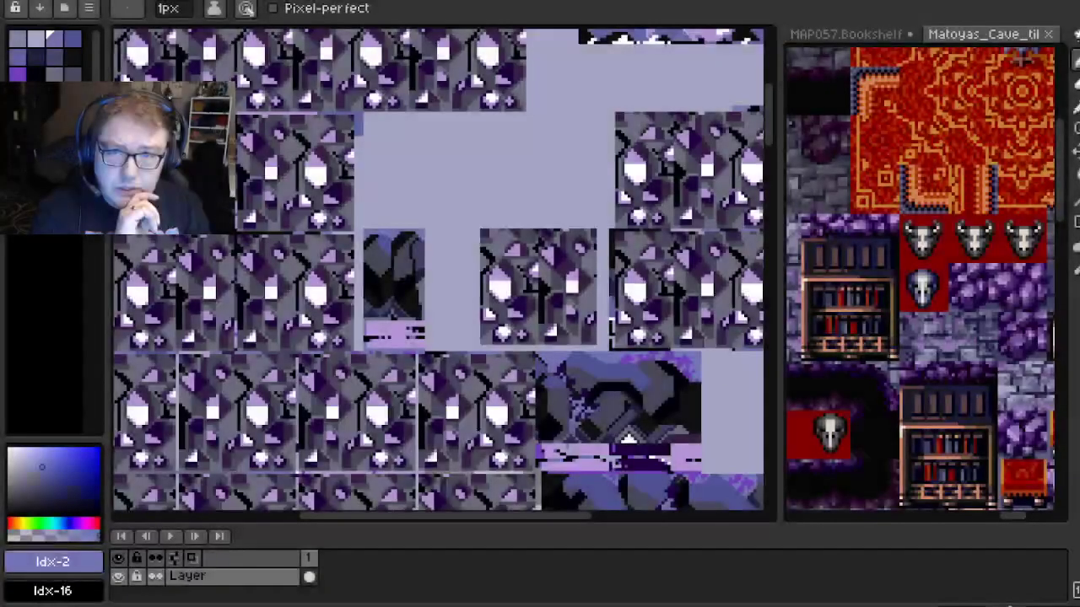
{"action": "scroll", "coordinate": [481, 141], "scroll_direction": "up", "scroll_amount": 1}
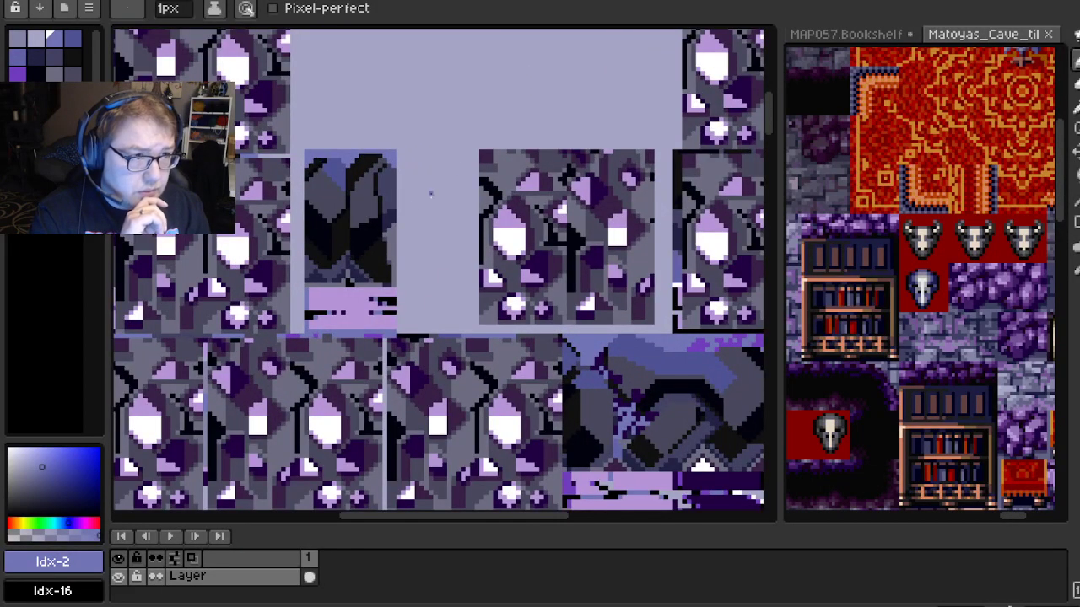
{"action": "scroll", "coordinate": [413, 193], "scroll_direction": "down", "scroll_amount": 1}
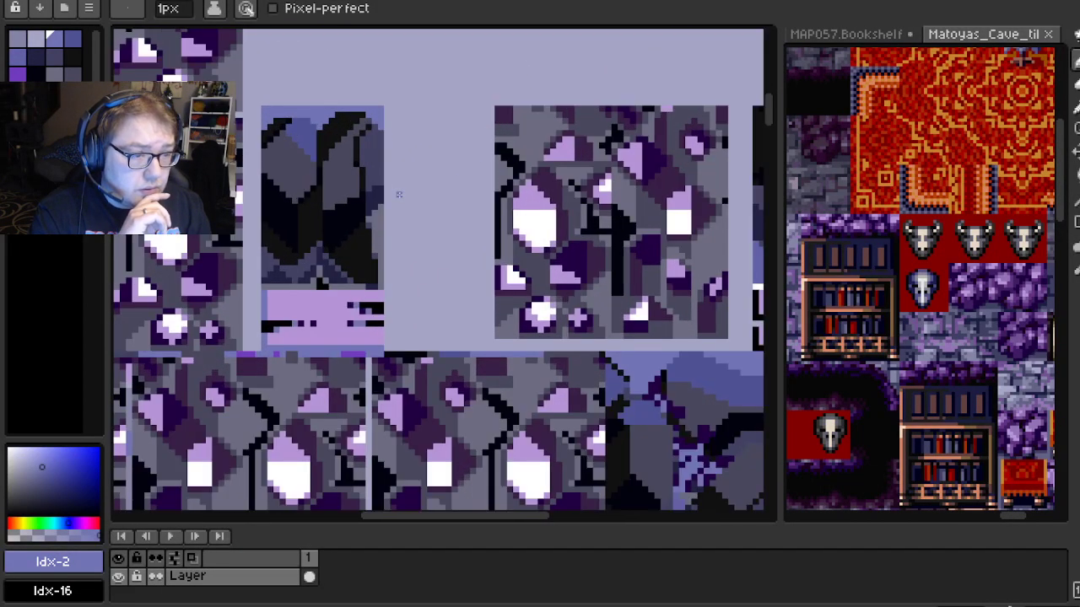
{"action": "scroll", "coordinate": [430, 177], "scroll_direction": "up", "scroll_amount": 2}
{"action": "key", "text": "w"}
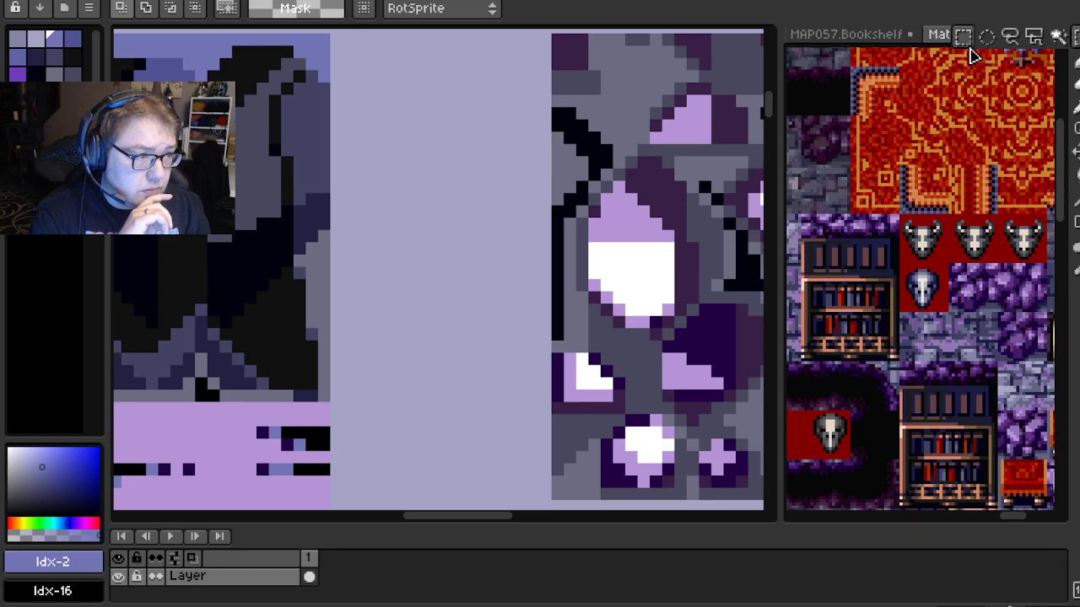
{"action": "left_click_drag", "start_coordinate": [425, 293], "coordinate": [387, 344]}
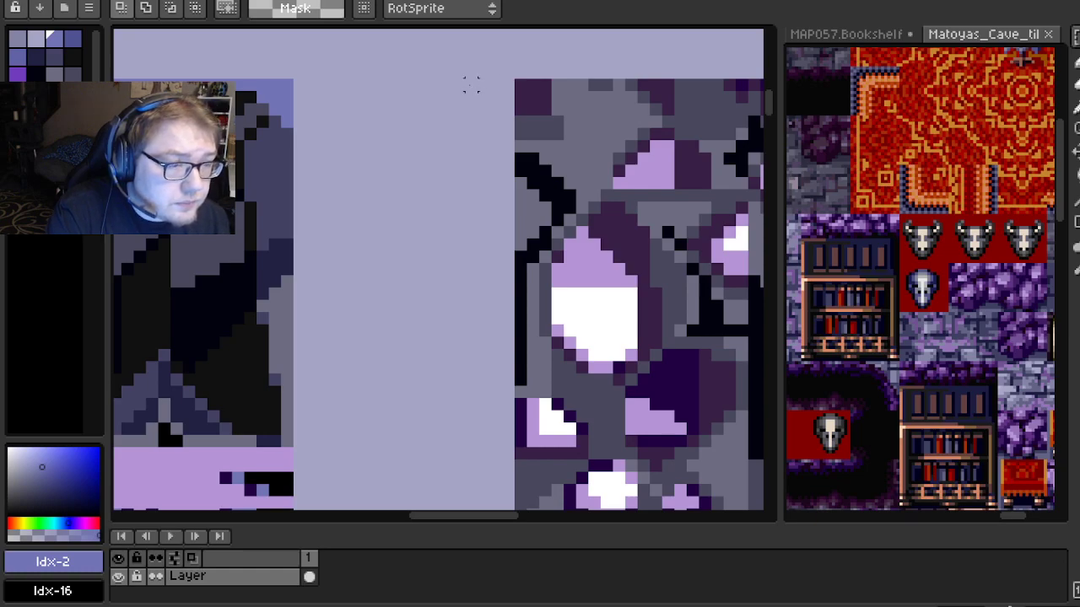
{"action": "mouse_move", "coordinate": [409, 85]}
{"action": "left_mouse_down"}
{"action": "mouse_move", "coordinate": [476, 174]}
{"action": "mouse_move", "coordinate": [507, 187]}
{"action": "mouse_move", "coordinate": [496, 184]}
{"action": "mouse_move", "coordinate": [505, 462]}
{"action": "left_mouse_up"}
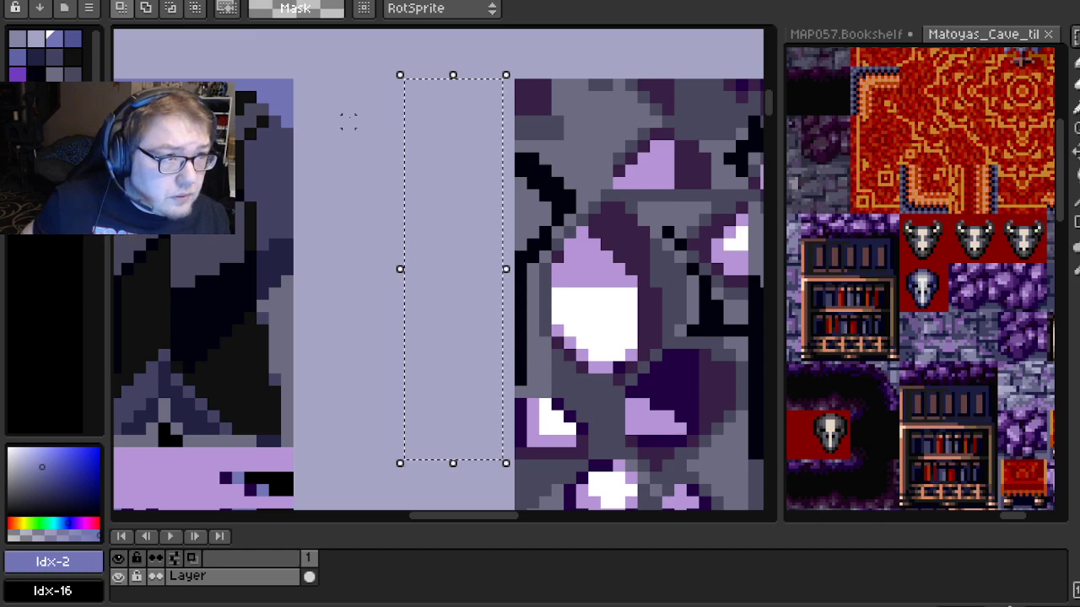
Fill the selected rectangle with light grey Idx-14 from the default palette and save the texture sheet
{"action": "left_click", "coordinate": [88, 8]}
{"action": "left_click", "coordinate": [160, 237]}
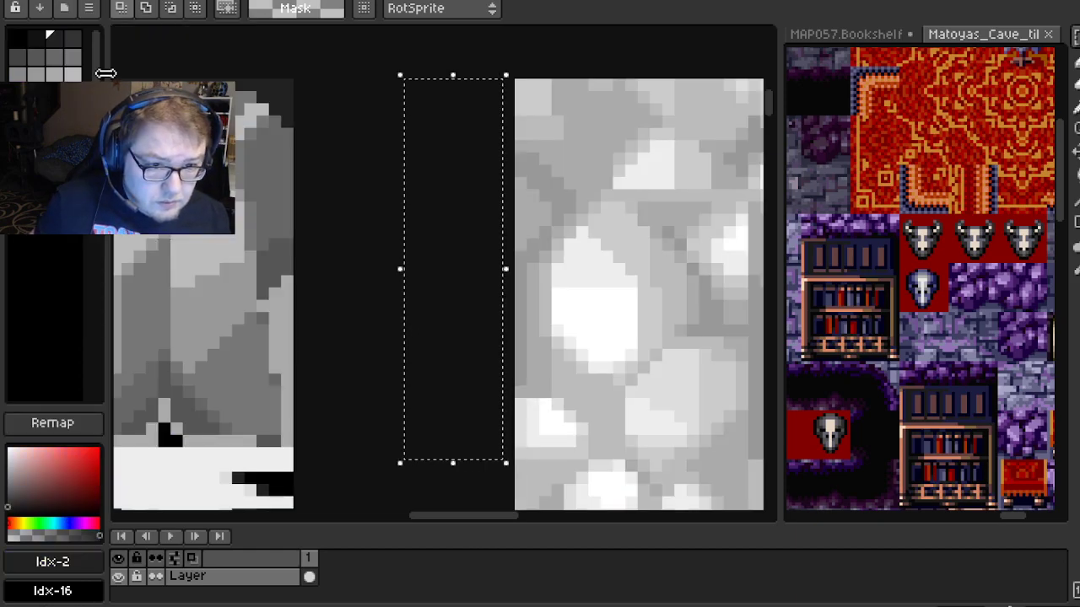
{"action": "left_click", "coordinate": [53, 92]}
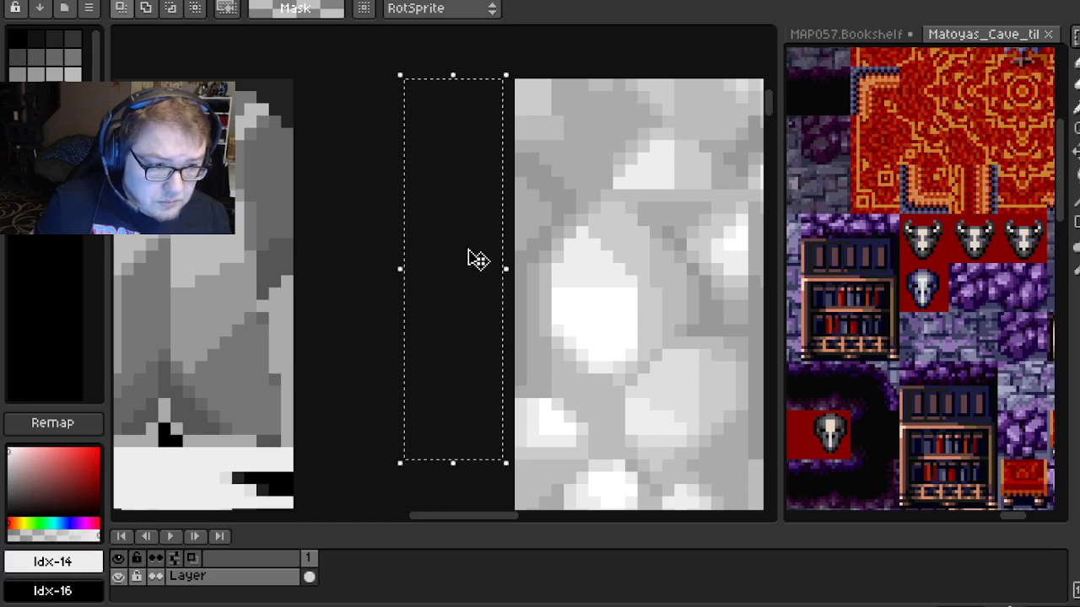
{"action": "key", "text": "f"}
{"action": "left_click_drag", "start_coordinate": [479, 214], "coordinate": [465, 229]}
{"action": "key", "text": "ctrl+s"}
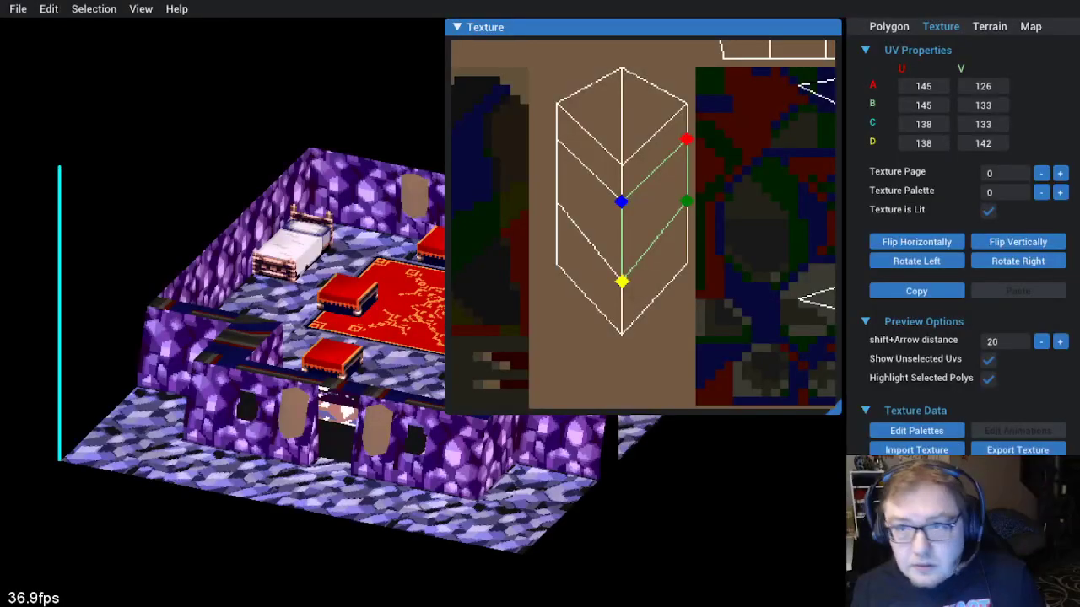
Switch to the map editor, reload the texture, and compare the filled strip's edges with the shield-shaped UV outline
{"action": "left_click", "coordinate": [49, 9]}
{"action": "left_click", "coordinate": [95, 117]}
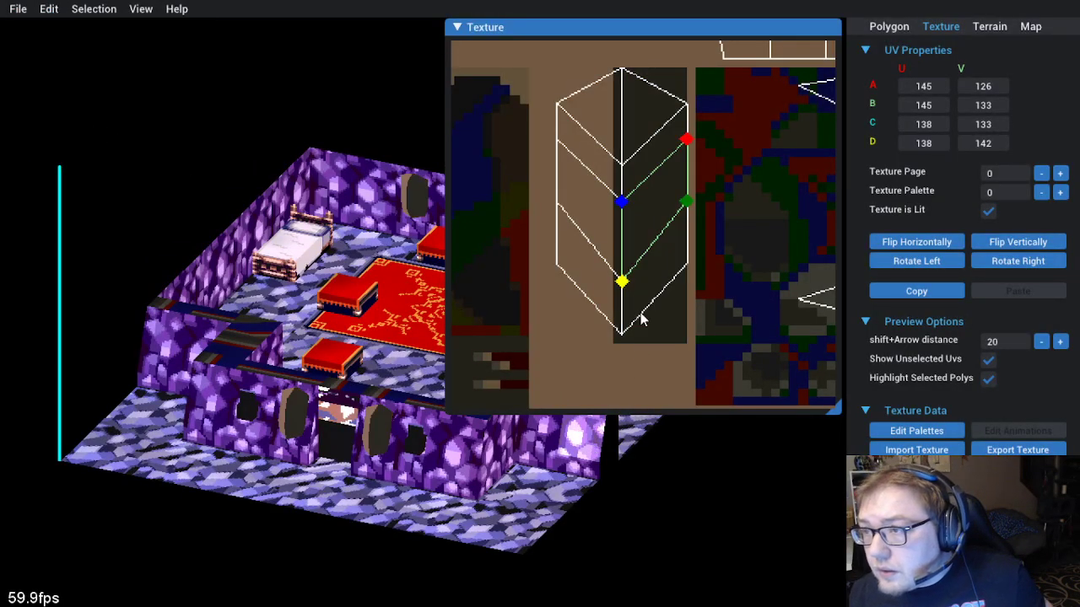
{"action": "scroll", "coordinate": [641, 325], "scroll_direction": "up", "scroll_amount": 6}
{"action": "scroll", "coordinate": [651, 310], "scroll_direction": "up", "scroll_amount": 3}
{"action": "left_click", "coordinate": [628, 347]}
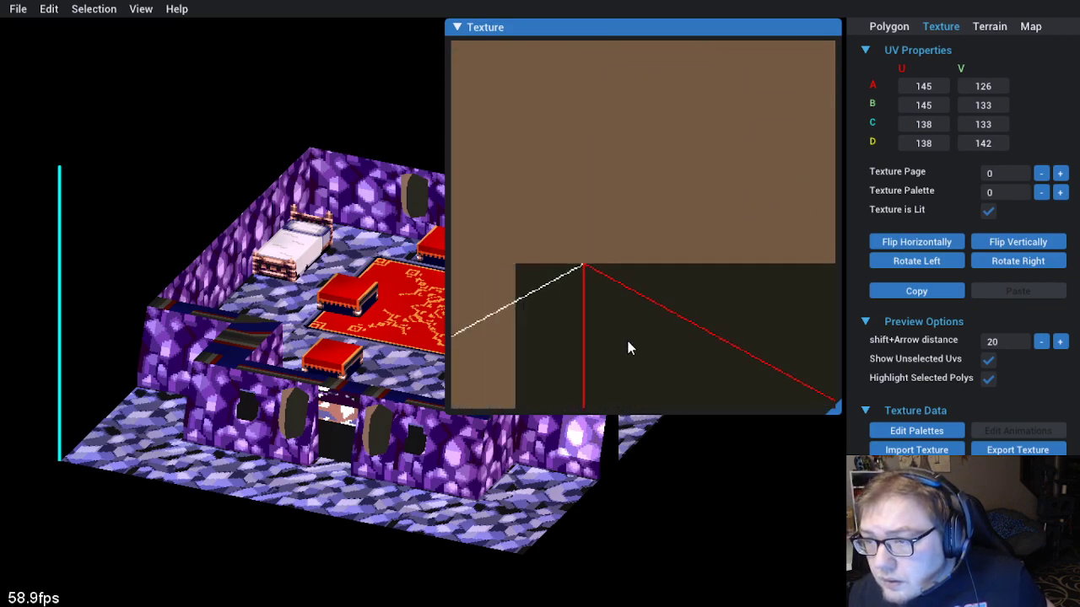
{"action": "scroll", "coordinate": [627, 347], "scroll_direction": "down", "scroll_amount": 5}
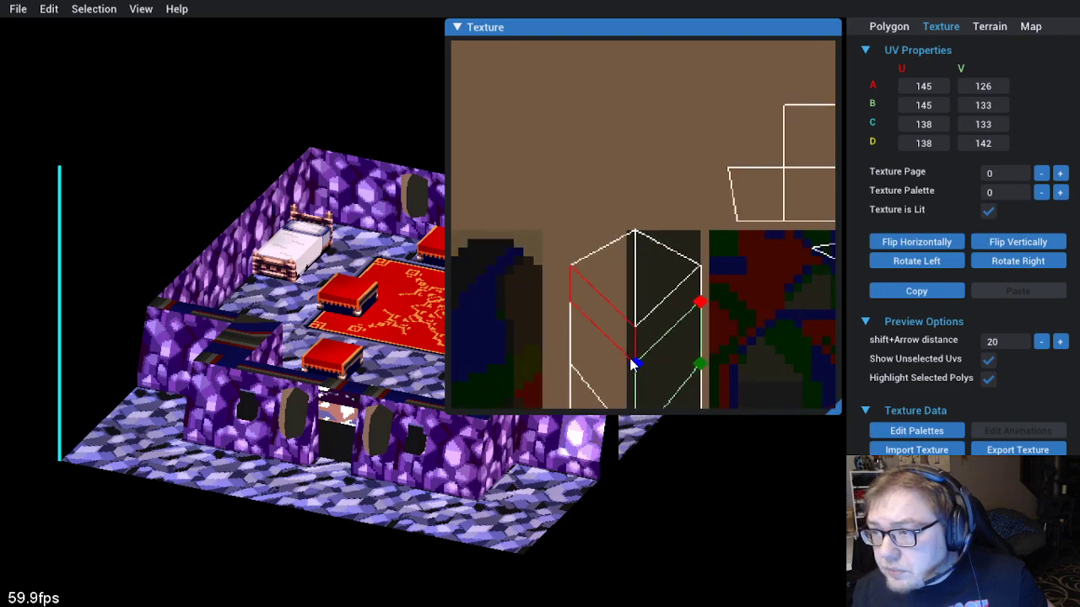
{"action": "scroll", "coordinate": [634, 362], "scroll_direction": "up", "scroll_amount": 3}
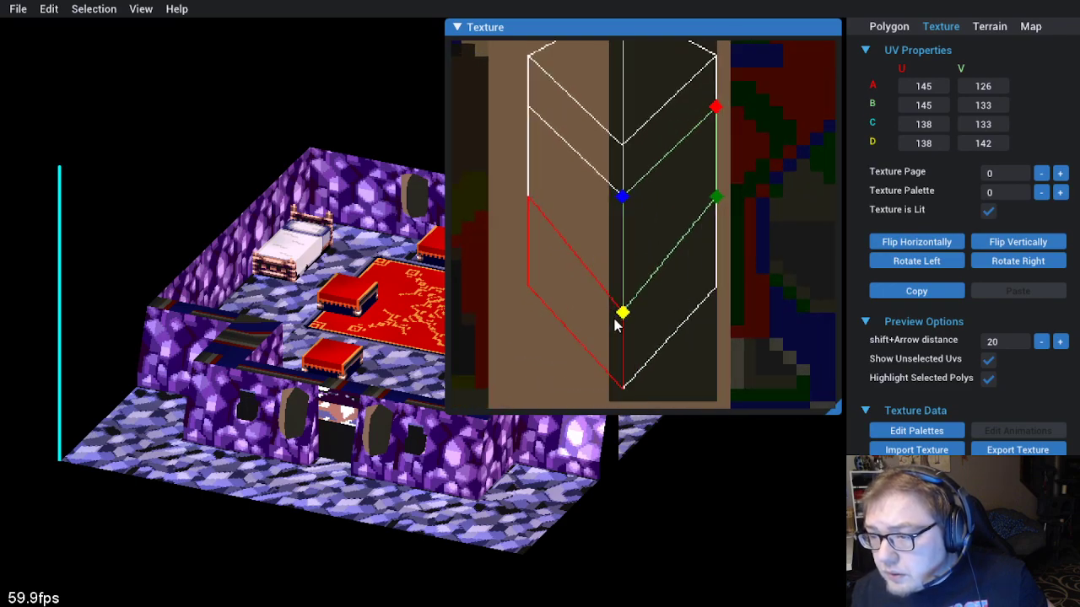
{"action": "left_click_drag", "start_coordinate": [614, 346], "coordinate": [673, 351]}
{"action": "left_click", "coordinate": [650, 326]}
{"action": "scroll", "coordinate": [658, 349], "scroll_direction": "up", "scroll_amount": 1}
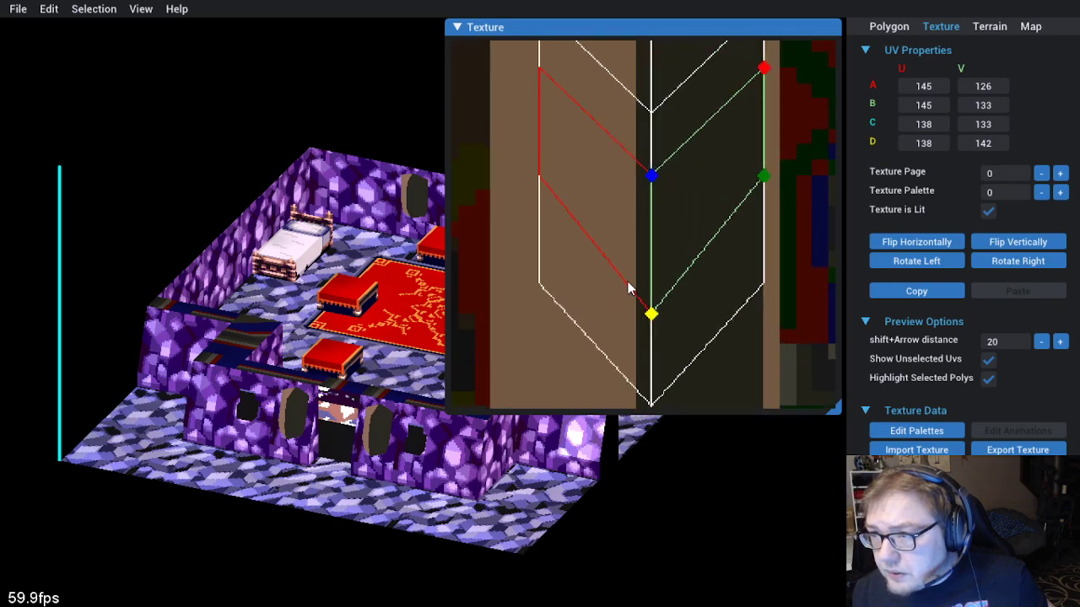
{"action": "scroll", "coordinate": [608, 287], "scroll_direction": "up", "scroll_amount": 1}
{"action": "scroll", "coordinate": [549, 289], "scroll_direction": "down", "scroll_amount": 2}
{"action": "scroll", "coordinate": [549, 290], "scroll_direction": "up", "scroll_amount": 2}
{"action": "left_click_drag", "start_coordinate": [549, 289], "coordinate": [646, 275]}
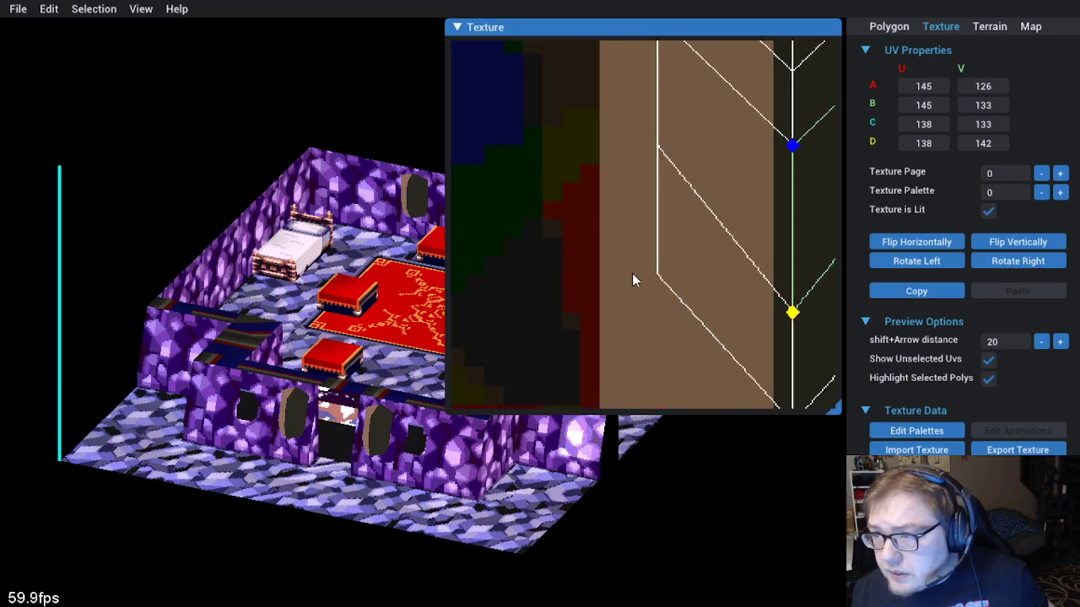
{"action": "scroll", "coordinate": [599, 290], "scroll_direction": "up", "scroll_amount": 1}
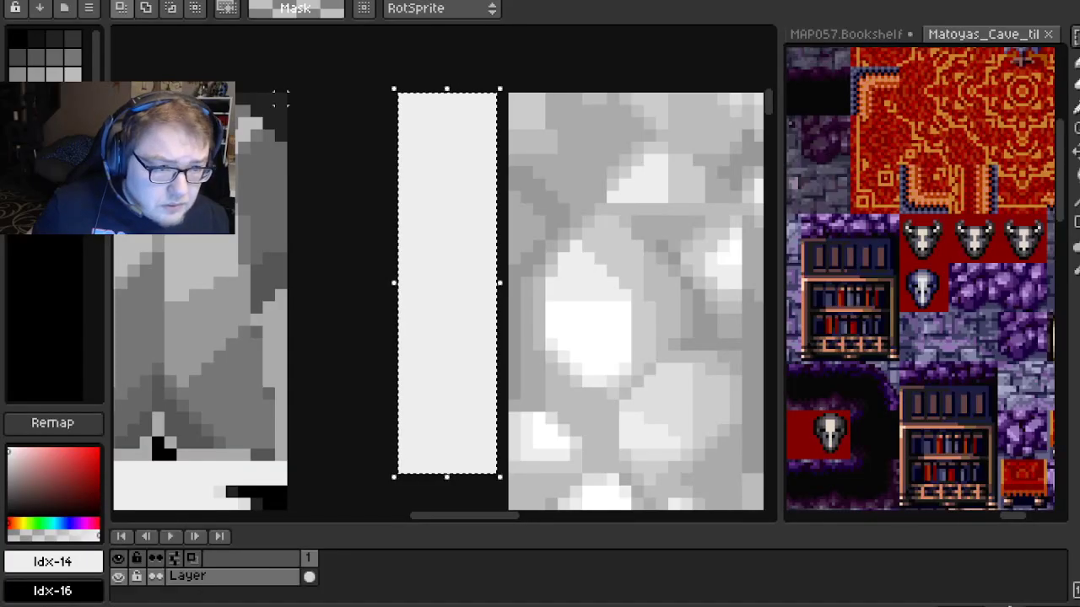
In Aseprite, extend the light grey block over the uncovered half of the shield's area and reload the texture in the map editor
{"action": "mouse_move", "coordinate": [326, 95]}
{"action": "left_mouse_down"}
{"action": "mouse_move", "coordinate": [364, 429]}
{"action": "mouse_move", "coordinate": [380, 467]}
{"action": "mouse_move", "coordinate": [392, 468]}
{"action": "left_mouse_up"}
{"action": "key", "text": "f"}
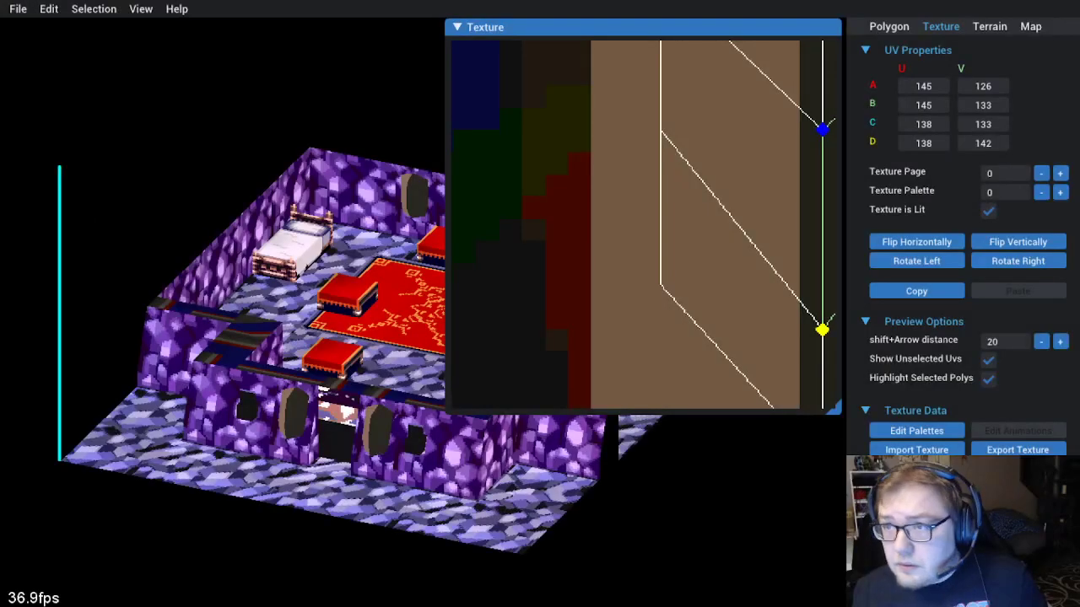
{"action": "left_click", "coordinate": [49, 9]}
{"action": "left_click", "coordinate": [85, 113]}
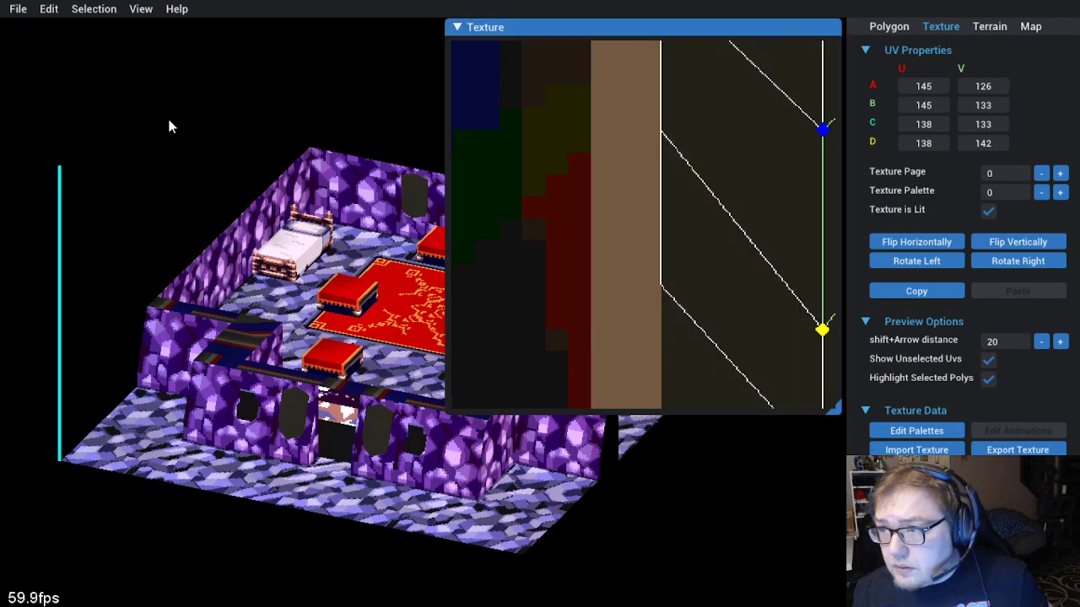
Examine how the widened block lines up with the sides, peak and lower tip of the shield-shaped UV outline
{"action": "scroll", "coordinate": [678, 180], "scroll_direction": "down", "scroll_amount": 3}
{"action": "scroll", "coordinate": [704, 217], "scroll_direction": "up", "scroll_amount": 6}
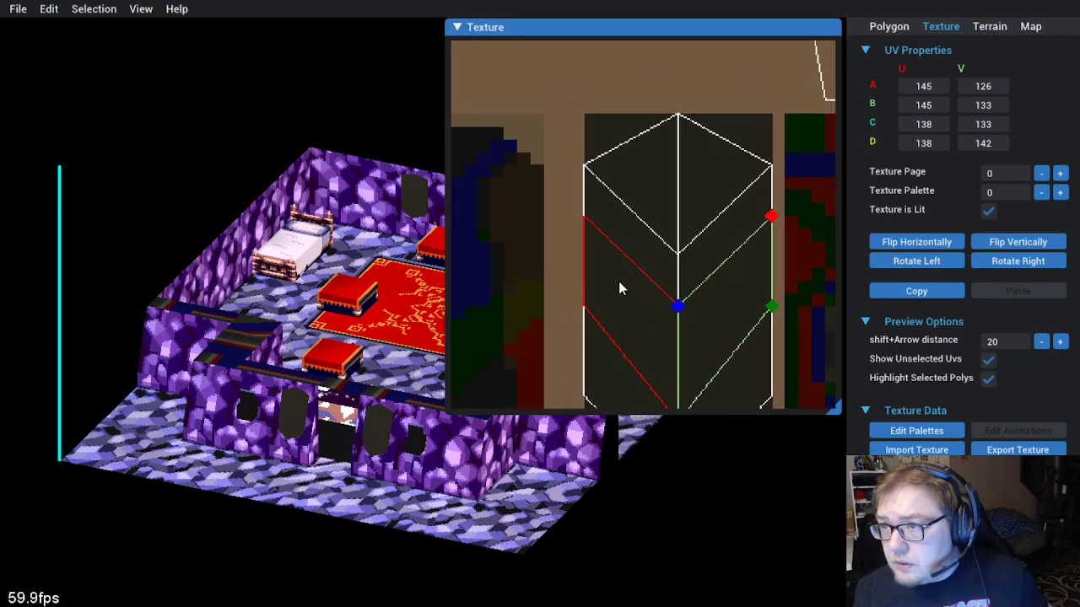
{"action": "left_click_drag", "start_coordinate": [684, 334], "coordinate": [718, 325]}
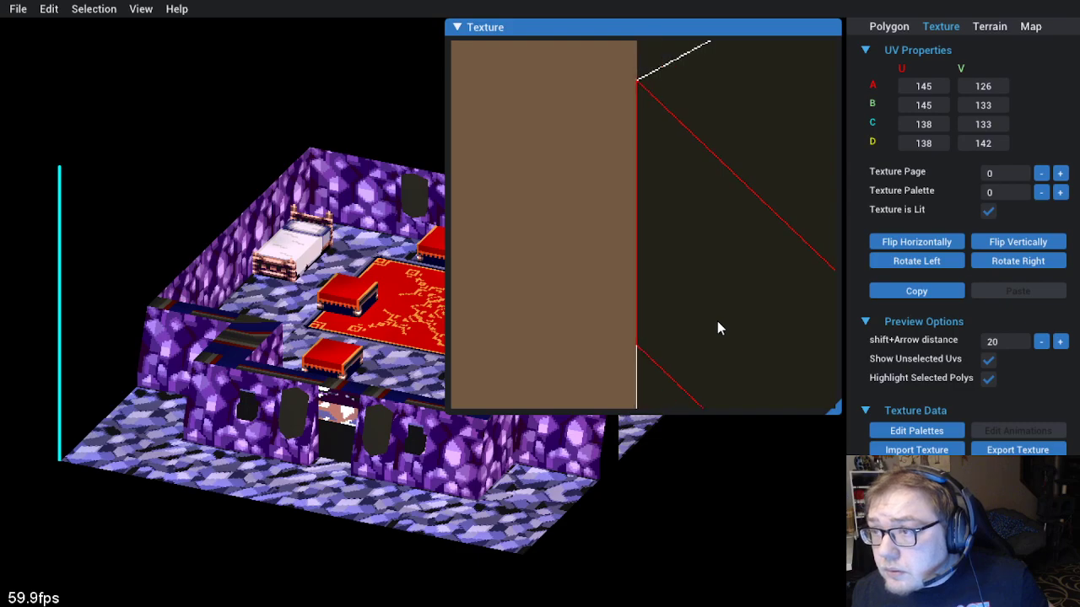
{"action": "left_click_drag", "start_coordinate": [291, 512], "coordinate": [438, 540]}
{"action": "scroll", "coordinate": [732, 236], "scroll_direction": "down", "scroll_amount": 2}
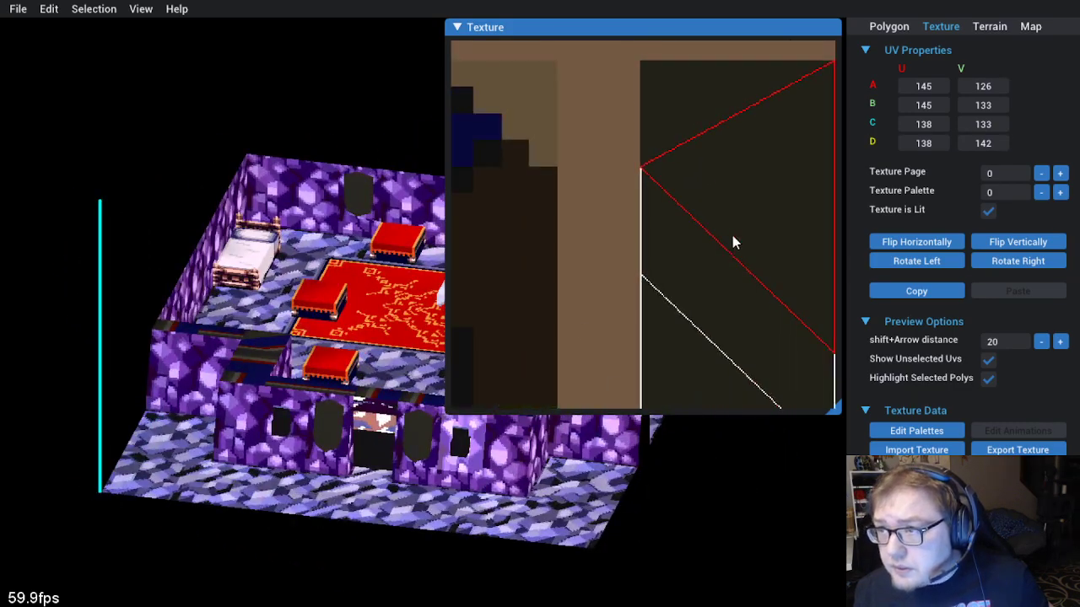
{"action": "left_click_drag", "start_coordinate": [761, 289], "coordinate": [619, 232]}
{"action": "scroll", "coordinate": [618, 227], "scroll_direction": "down", "scroll_amount": 1}
{"action": "left_click_drag", "start_coordinate": [591, 295], "coordinate": [614, 155]}
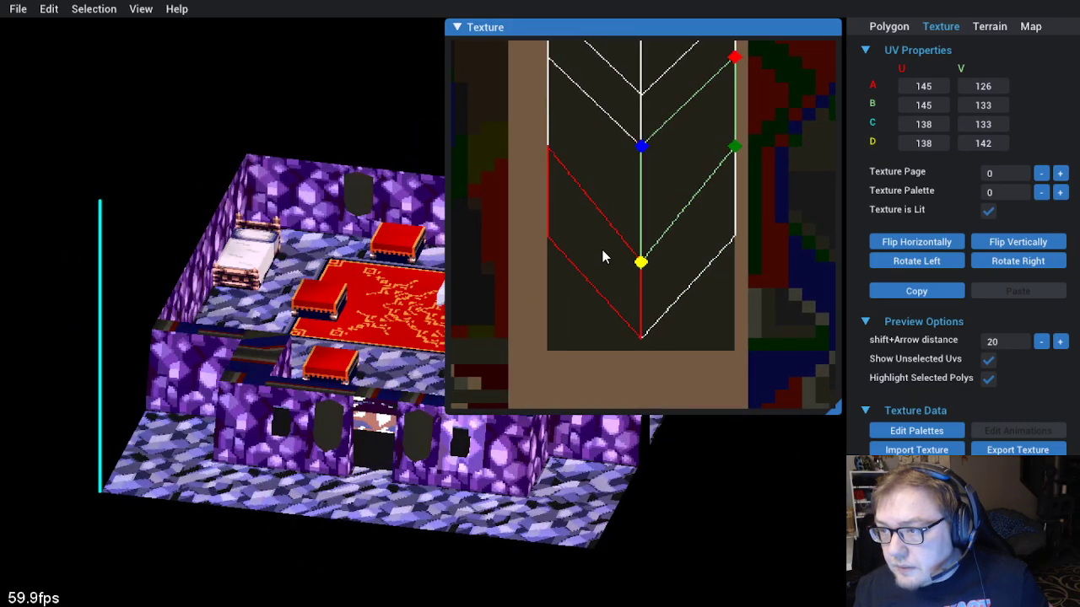
{"action": "left_click_drag", "start_coordinate": [603, 248], "coordinate": [600, 284]}
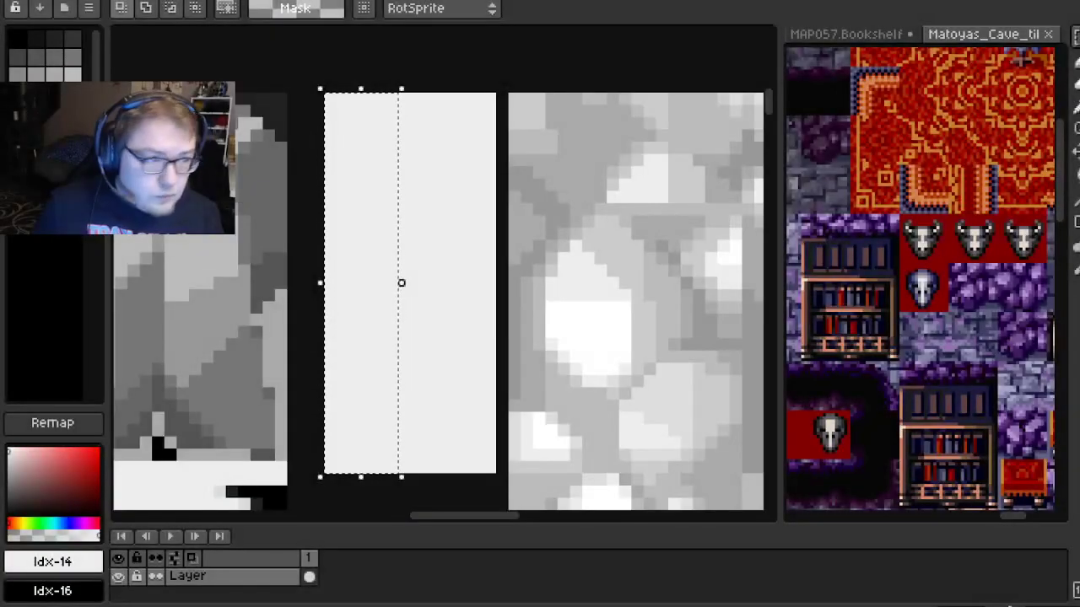
Back in Aseprite, trim one pixel row off the light grey block's lower edge with the dark background colour Idx-1
{"action": "scroll", "coordinate": [397, 282], "scroll_direction": "down", "scroll_amount": 2}
{"action": "left_click", "coordinate": [490, 376]}
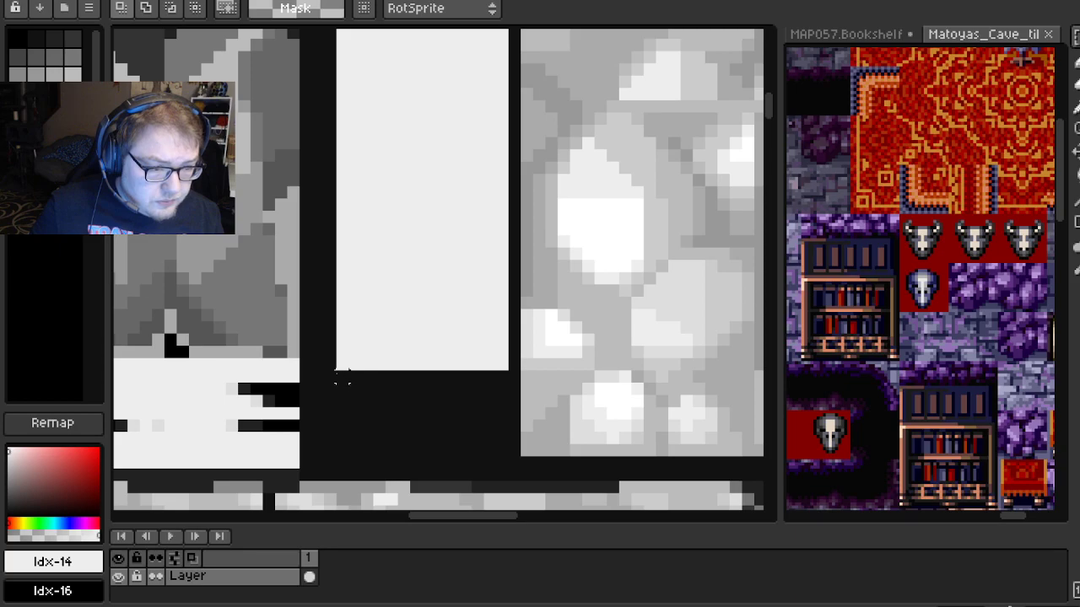
{"action": "left_click", "coordinate": [1076, 64]}
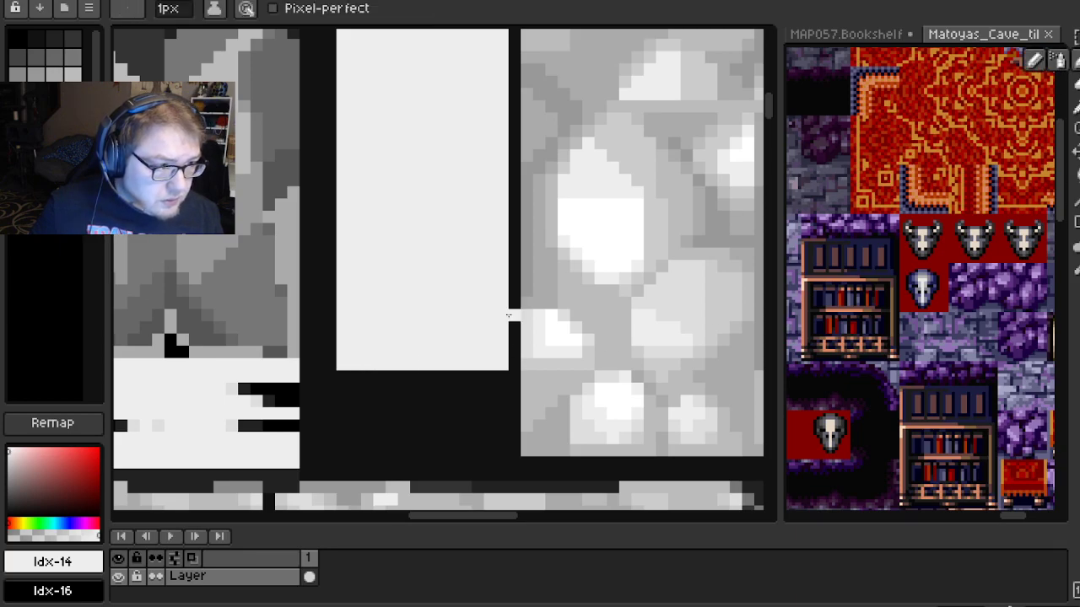
{"action": "left_click_drag", "start_coordinate": [431, 327], "coordinate": [431, 337]}
{"action": "left_click", "coordinate": [390, 425], "text": "alt"}
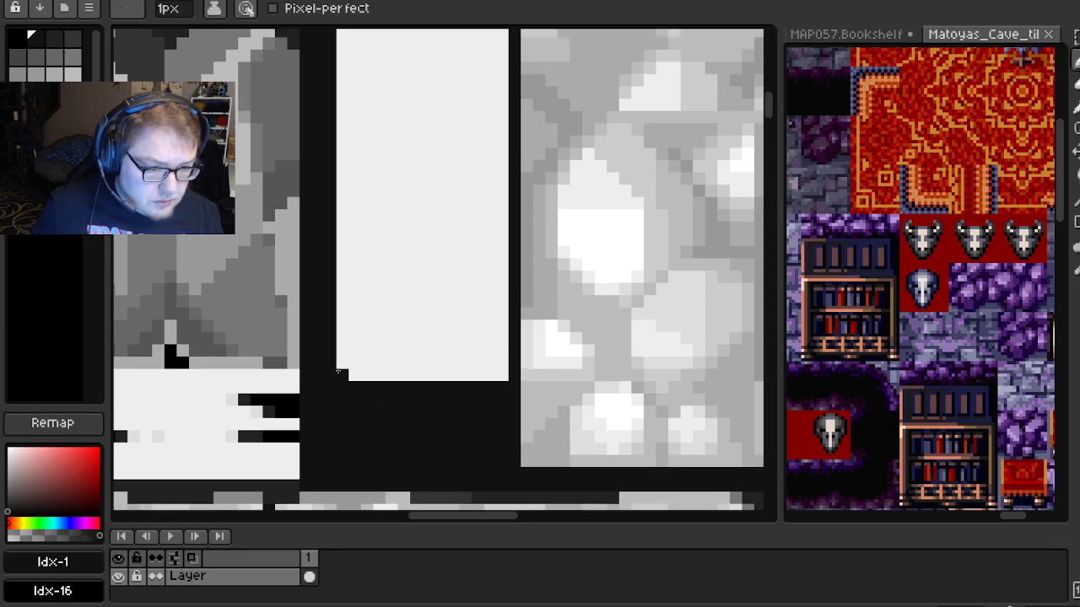
{"action": "left_click_drag", "start_coordinate": [337, 372], "coordinate": [493, 373]}
{"action": "scroll", "coordinate": [497, 376], "scroll_direction": "down", "scroll_amount": 2}
{"action": "left_click_drag", "start_coordinate": [498, 265], "coordinate": [492, 293]}
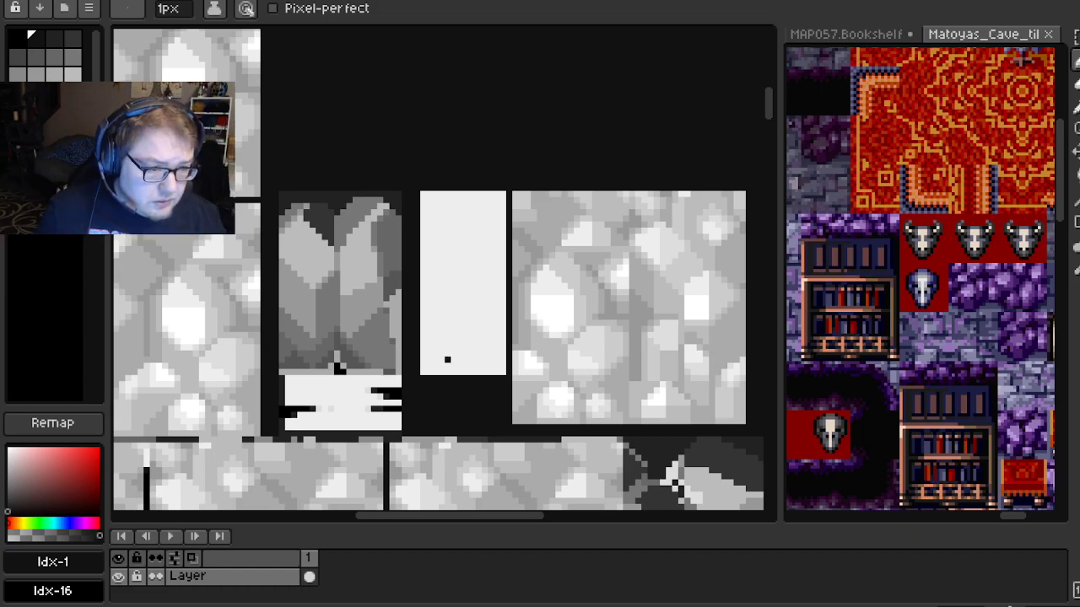
Bring the tileset's skulls into close view and load the BedPal.act palette for the texture sheet
{"action": "scroll", "coordinate": [448, 360], "scroll_direction": "up", "scroll_amount": 1}
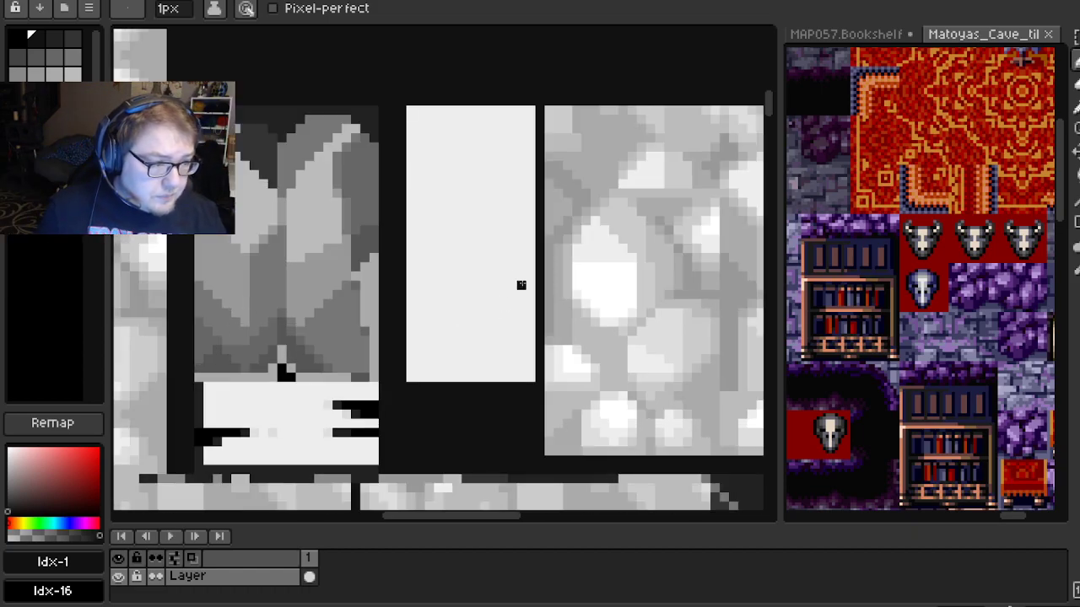
{"action": "scroll", "coordinate": [926, 269], "scroll_direction": "up", "scroll_amount": 1}
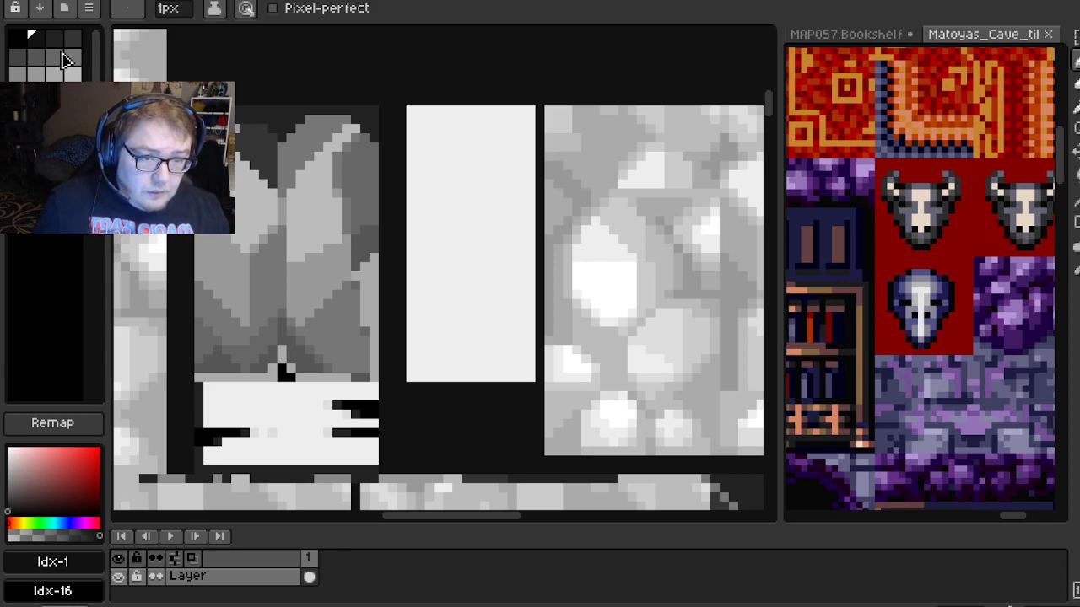
{"action": "left_click_drag", "start_coordinate": [530, 211], "coordinate": [495, 195]}
{"action": "scroll", "coordinate": [962, 278], "scroll_direction": "up", "scroll_amount": 2}
{"action": "scroll", "coordinate": [924, 276], "scroll_direction": "down", "scroll_amount": 1}
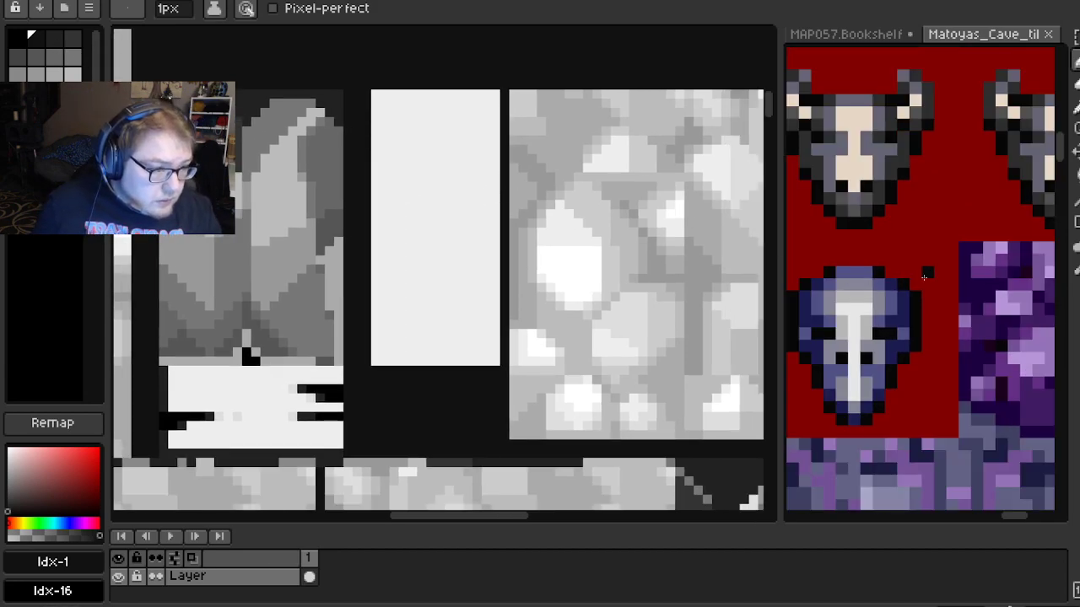
{"action": "left_click", "coordinate": [97, 7]}
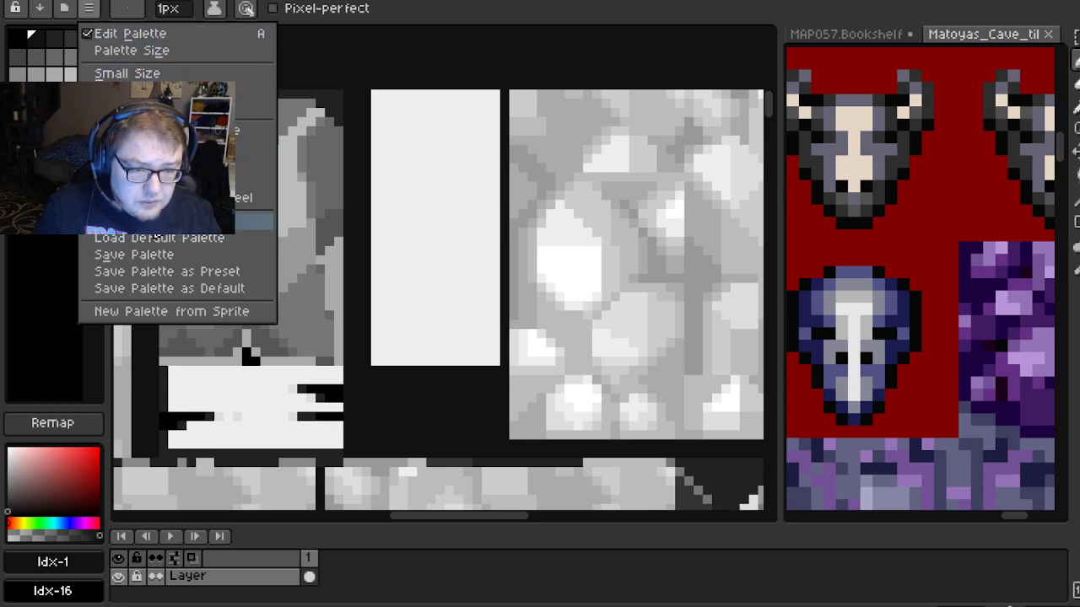
{"action": "left_click", "coordinate": [152, 221]}
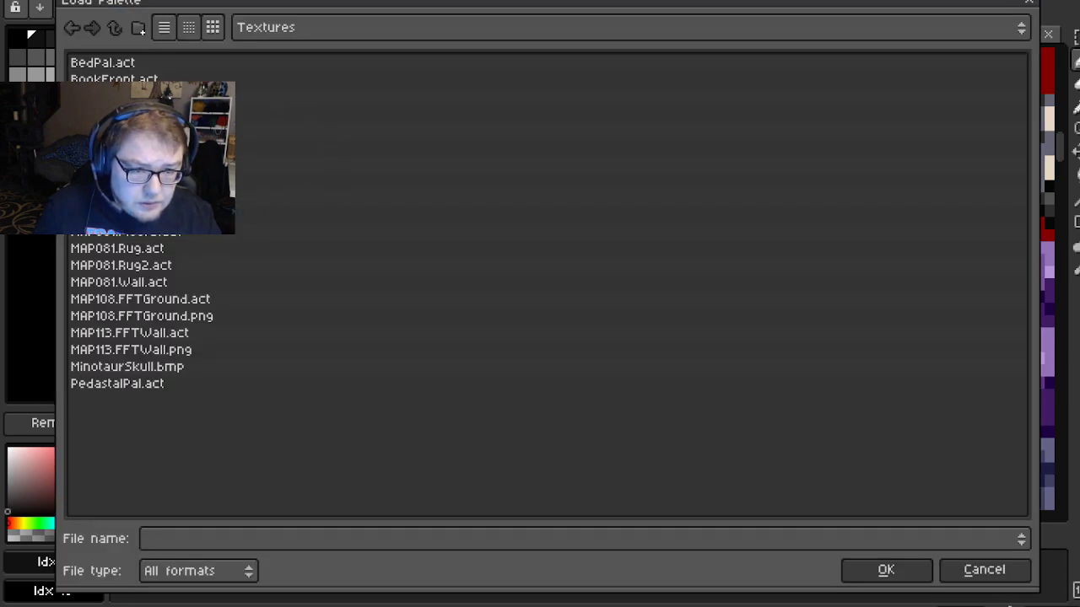
{"action": "left_click", "coordinate": [108, 68]}
{"action": "left_click", "coordinate": [894, 570]}
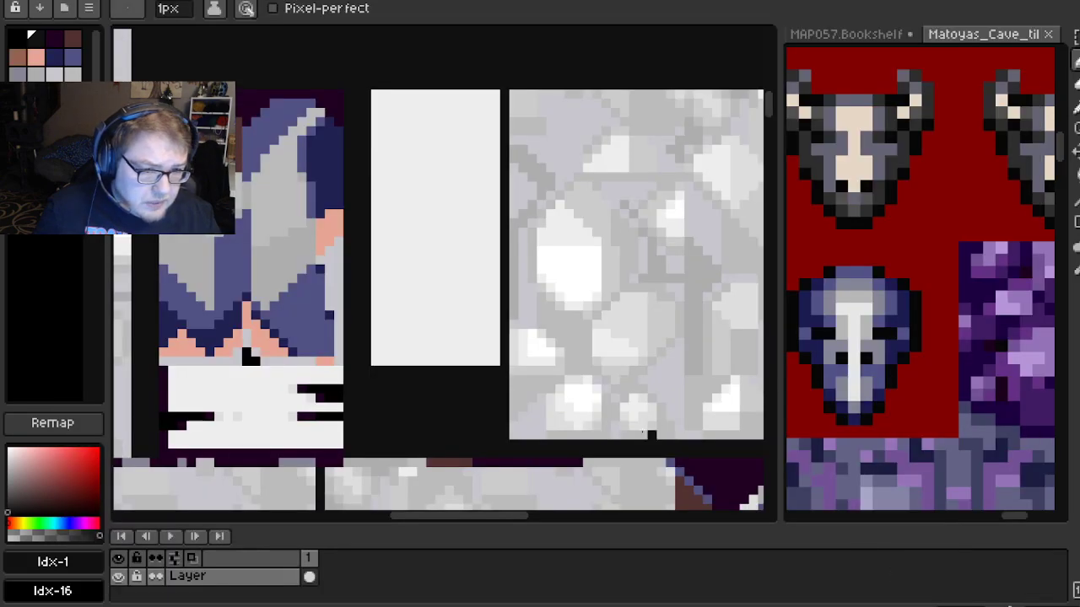
Sample the blue skull's greys, blue and outline colour from the tileset to compare them with the loaded palette
{"action": "key", "text": "i"}
{"action": "left_click", "coordinate": [863, 299]}
{"action": "key", "text": "b"}
{"action": "mouse_move", "coordinate": [441, 211]}
{"action": "left_mouse_down"}
{"action": "mouse_move", "coordinate": [433, 219]}
{"action": "mouse_move", "coordinate": [435, 192]}
{"action": "left_mouse_up"}
{"action": "left_click", "coordinate": [861, 310], "text": "alt"}
{"action": "left_click_drag", "start_coordinate": [423, 243], "coordinate": [472, 246]}
{"action": "left_click", "coordinate": [878, 319], "text": "alt"}
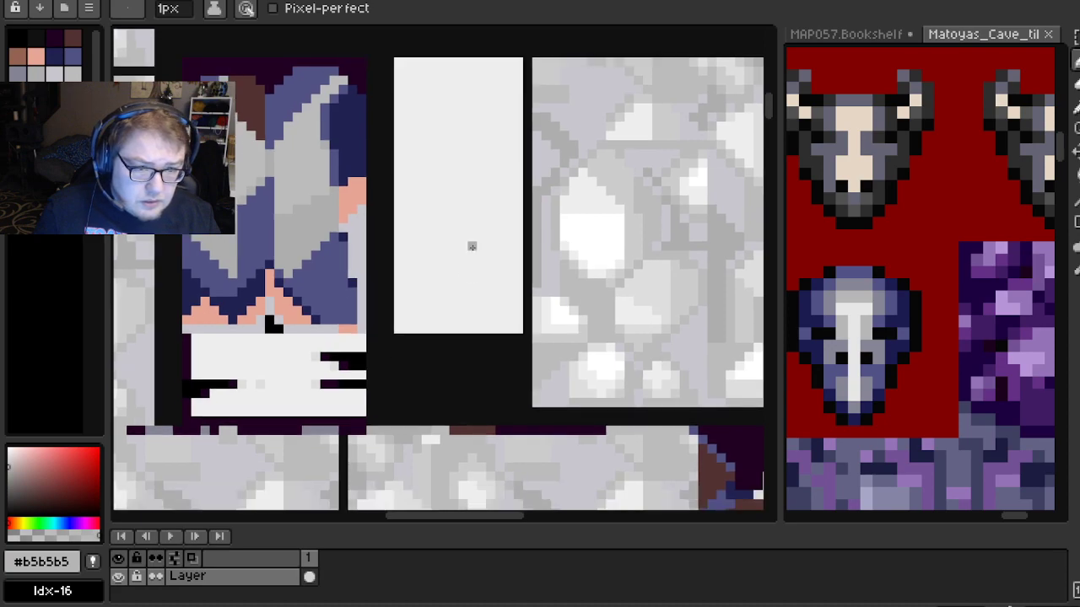
{"action": "left_click", "coordinate": [885, 310], "text": "alt"}
{"action": "left_click_drag", "start_coordinate": [470, 315], "coordinate": [495, 307]}
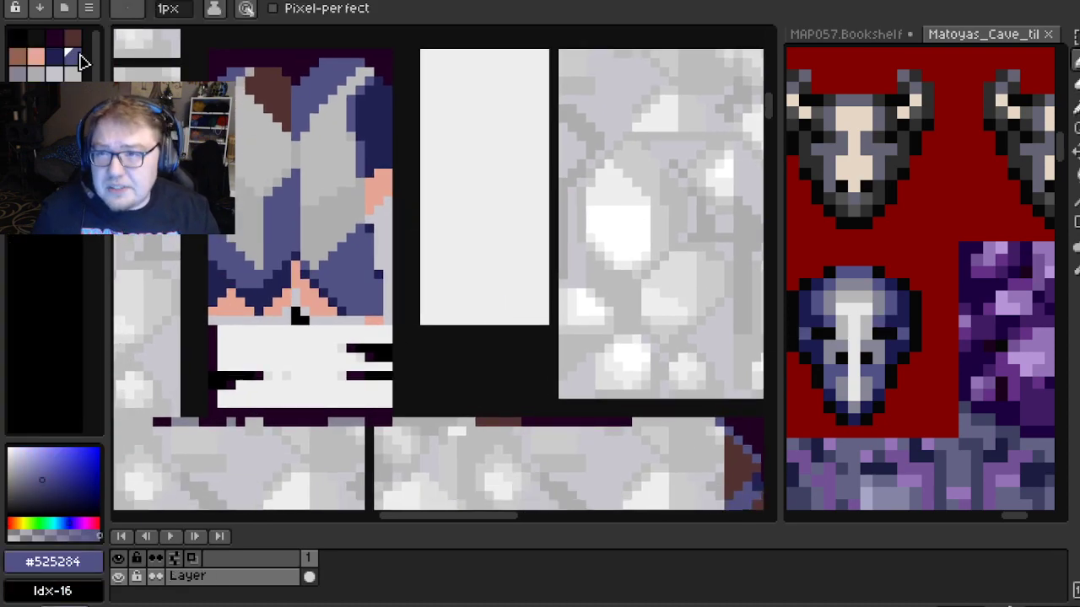
{"action": "left_click", "coordinate": [917, 310], "text": "alt"}
{"action": "left_click_drag", "start_coordinate": [526, 268], "coordinate": [530, 250]}
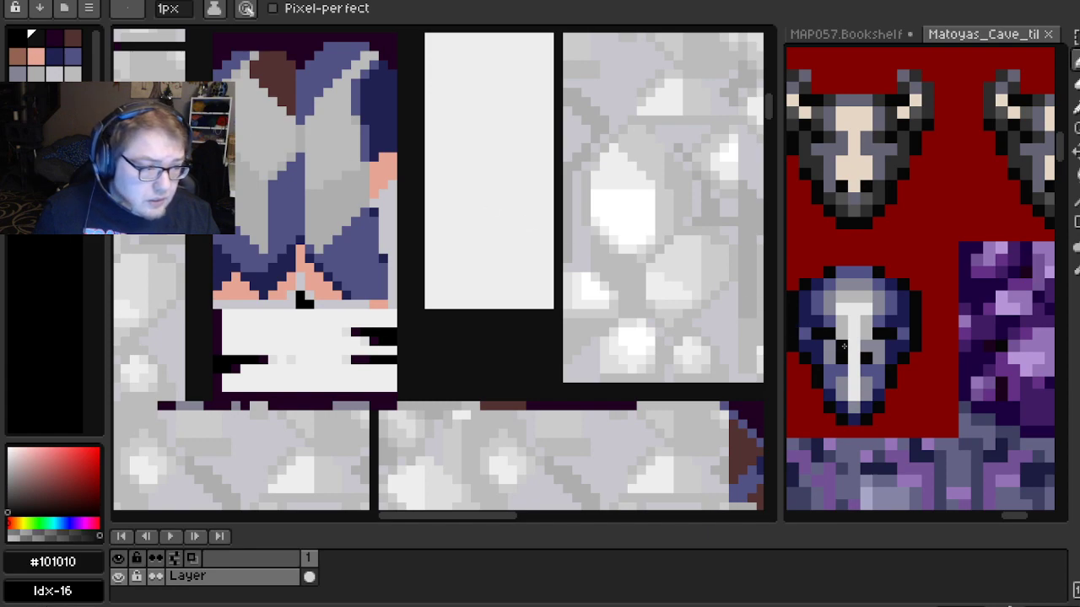
Sample the blue skull's lightest highlight colour from the tileset and copy its hex value e6e6e6
{"action": "scroll", "coordinate": [875, 314], "scroll_direction": "up", "scroll_amount": 1}
{"action": "left_click", "coordinate": [849, 315]}
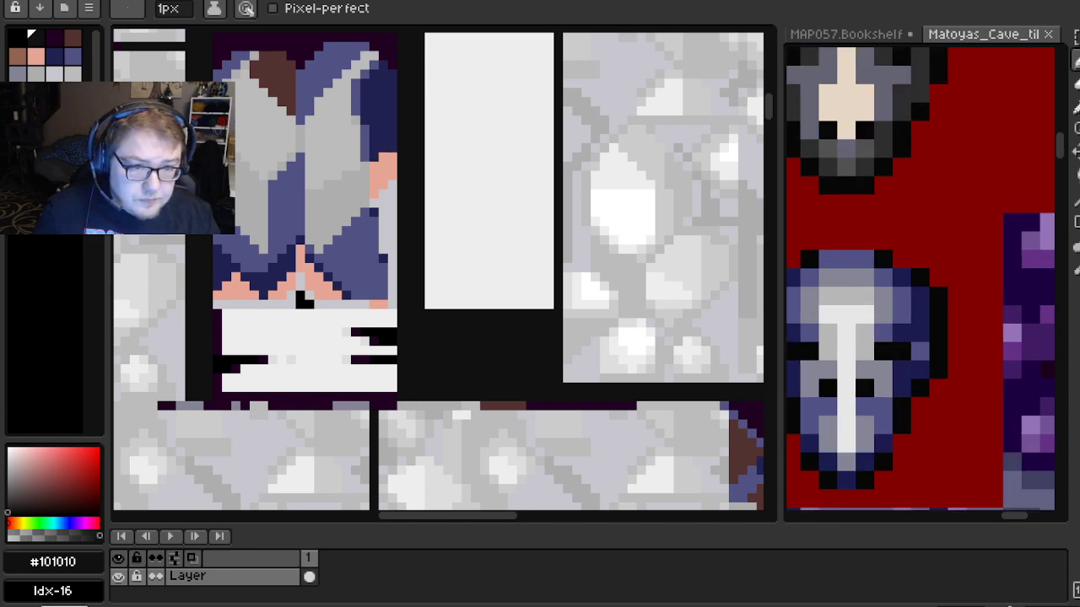
{"action": "left_click", "coordinate": [73, 92]}
{"action": "left_click_drag", "start_coordinate": [894, 324], "coordinate": [902, 293]}
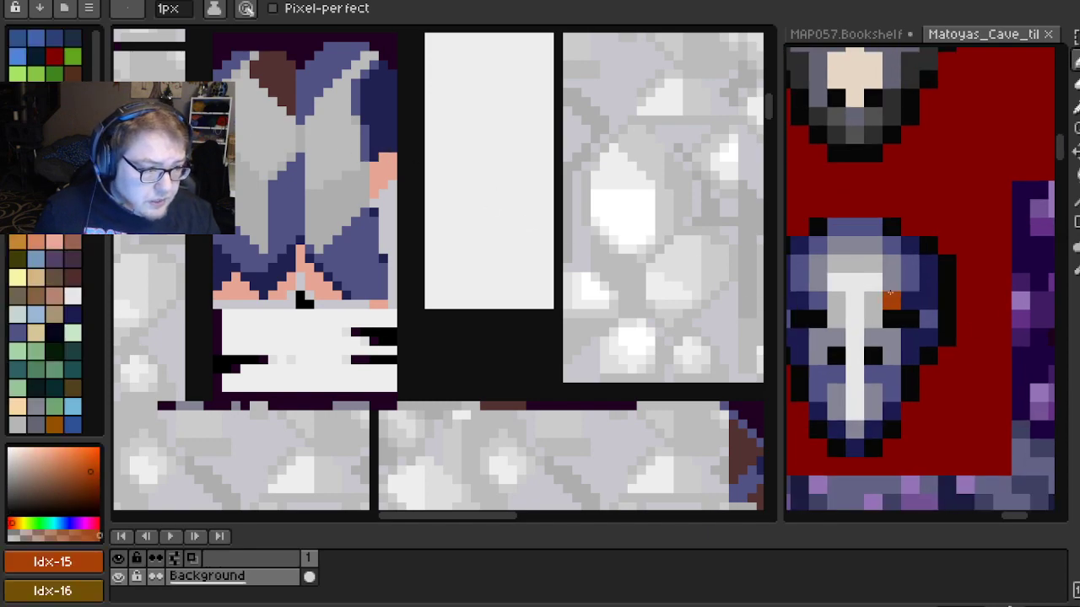
{"action": "left_click", "coordinate": [862, 279], "text": "alt"}
{"action": "left_click", "coordinate": [80, 575]}
{"action": "left_click", "coordinate": [71, 564]}
{"action": "left_click", "coordinate": [267, 420]}
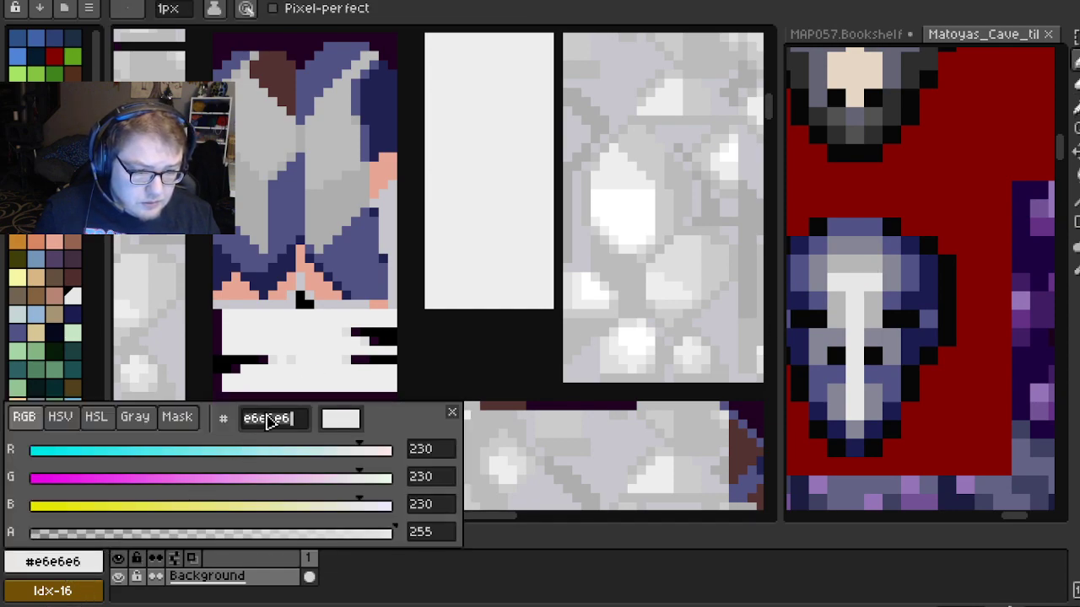
{"action": "right_click", "coordinate": [268, 419]}
{"action": "left_click", "coordinate": [296, 442]}
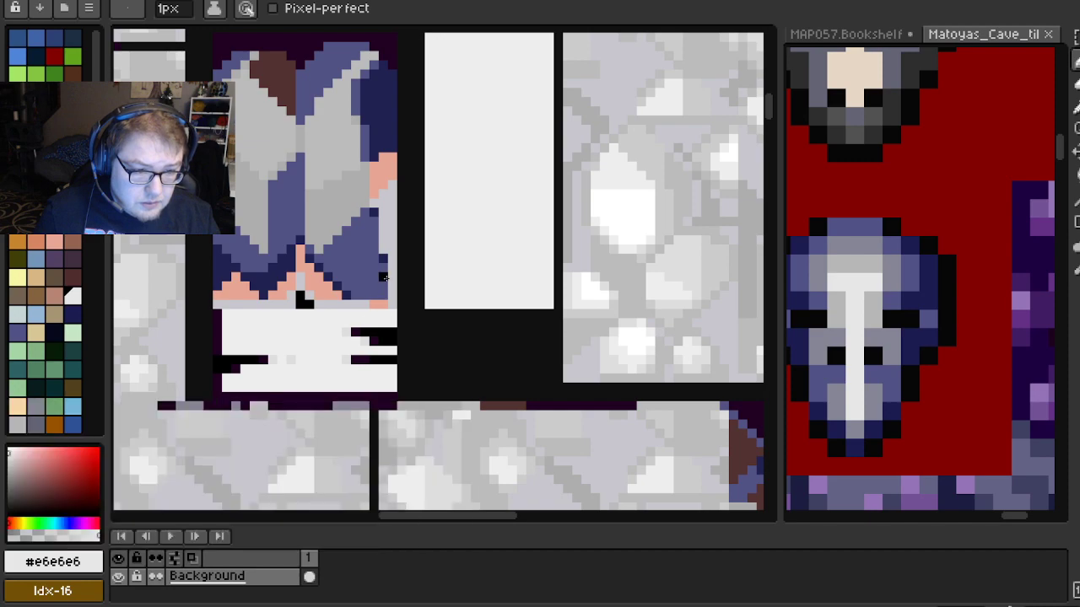
Set the texture sheet's white palette entry Idx-15 to the copied hex colour e6e6e6
{"action": "left_click", "coordinate": [9, 452]}
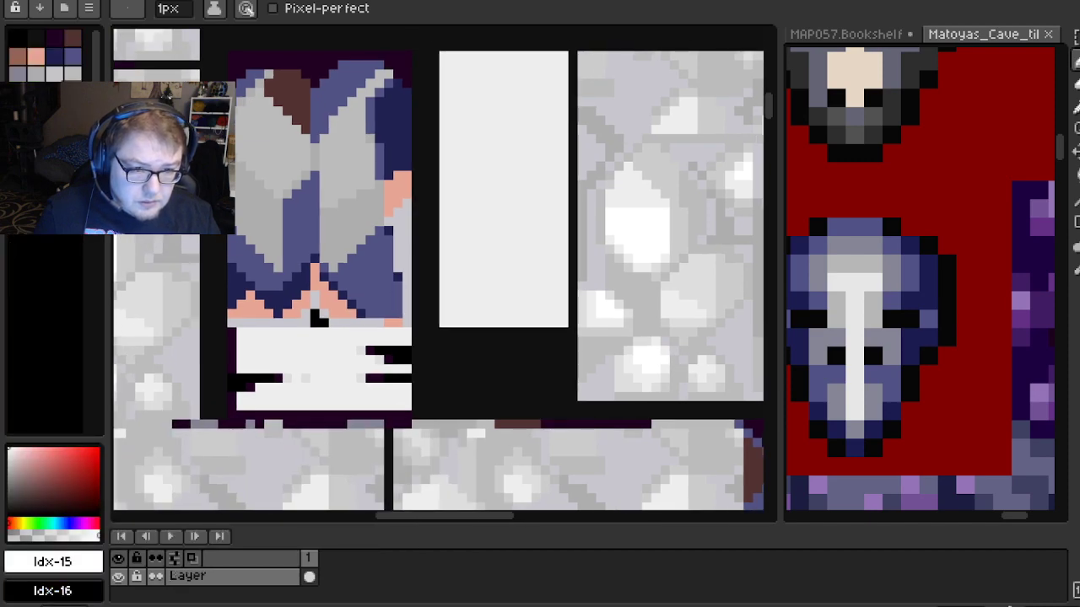
{"action": "left_click", "coordinate": [84, 570]}
{"action": "right_click", "coordinate": [257, 430]}
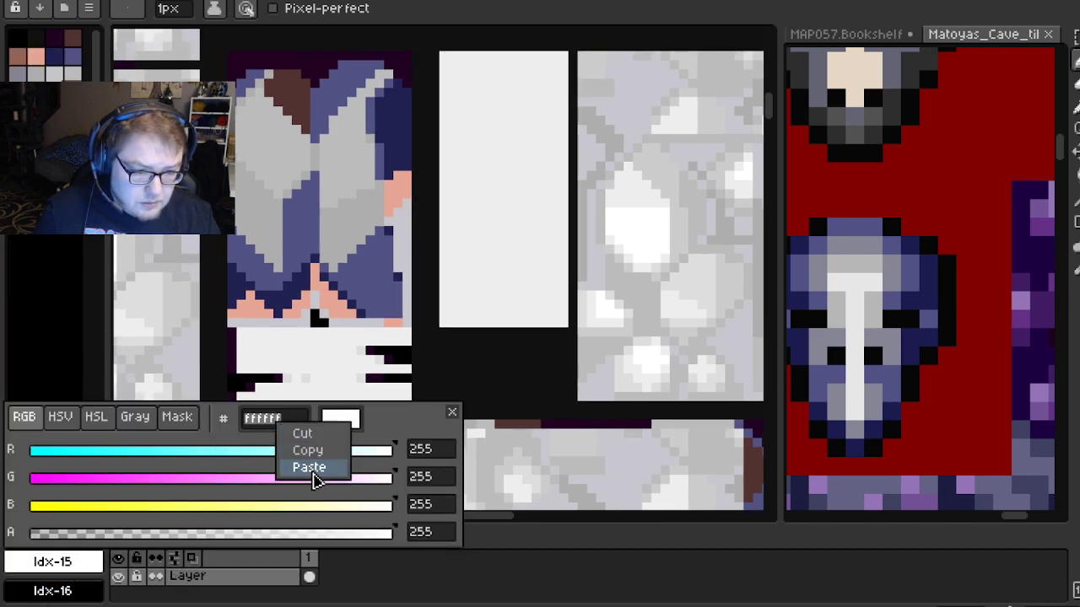
{"action": "left_click", "coordinate": [313, 466]}
Sample the blue skull's light grey from the tileset and copy its hex value b5b5b5
{"action": "mouse_move", "coordinate": [507, 262]}
{"action": "left_mouse_down"}
{"action": "mouse_move", "coordinate": [473, 297]}
{"action": "mouse_move", "coordinate": [514, 278]}
{"action": "left_mouse_up"}
{"action": "left_click", "coordinate": [886, 295], "text": "alt"}
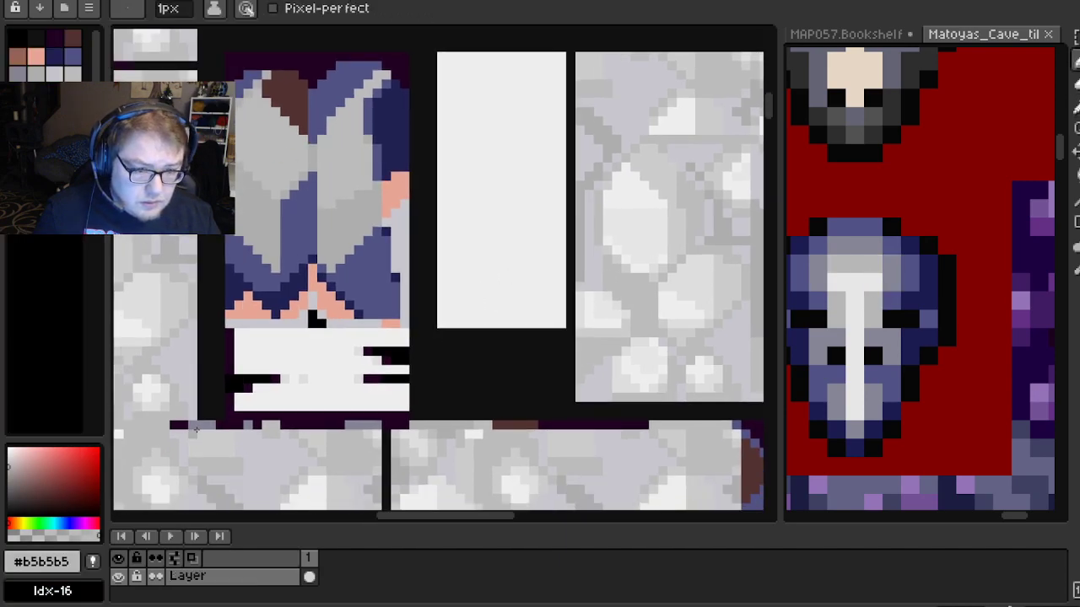
{"action": "left_click", "coordinate": [57, 567]}
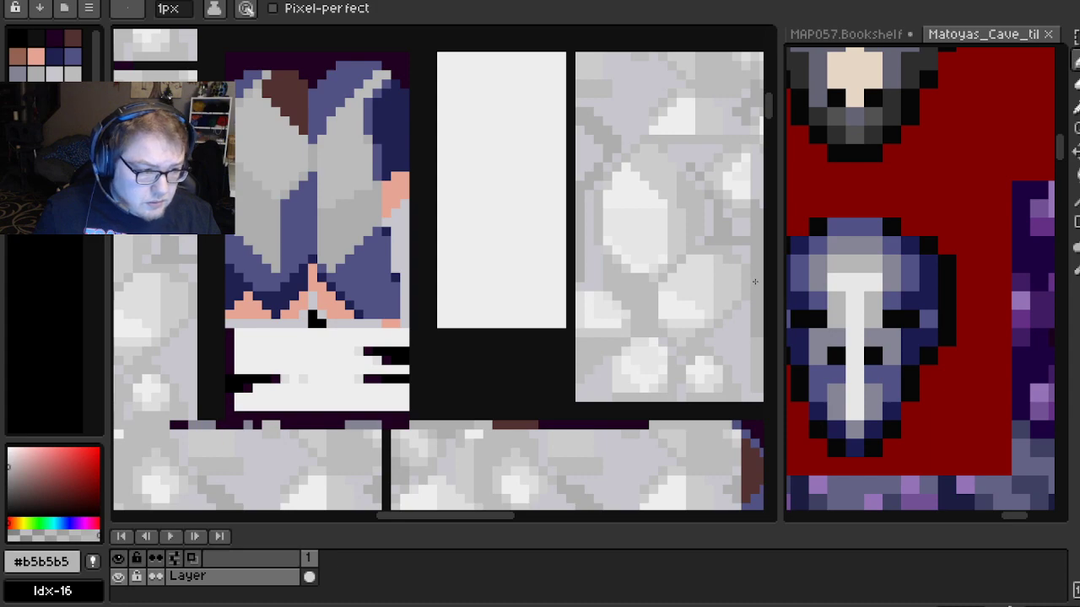
{"action": "left_click", "coordinate": [872, 315], "text": "alt"}
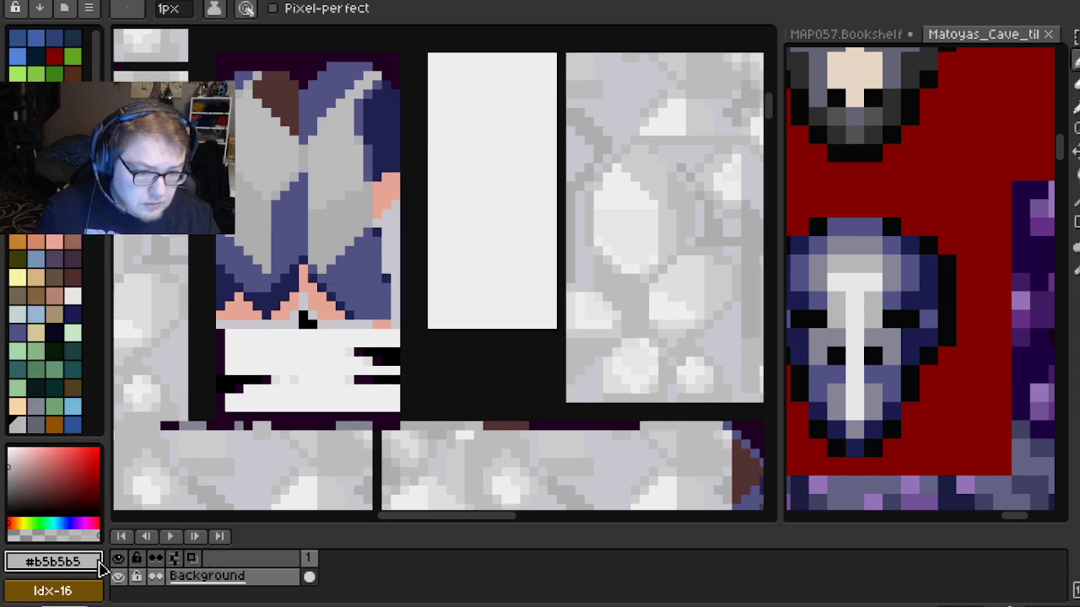
{"action": "left_click", "coordinate": [52, 561]}
{"action": "right_click", "coordinate": [272, 426]}
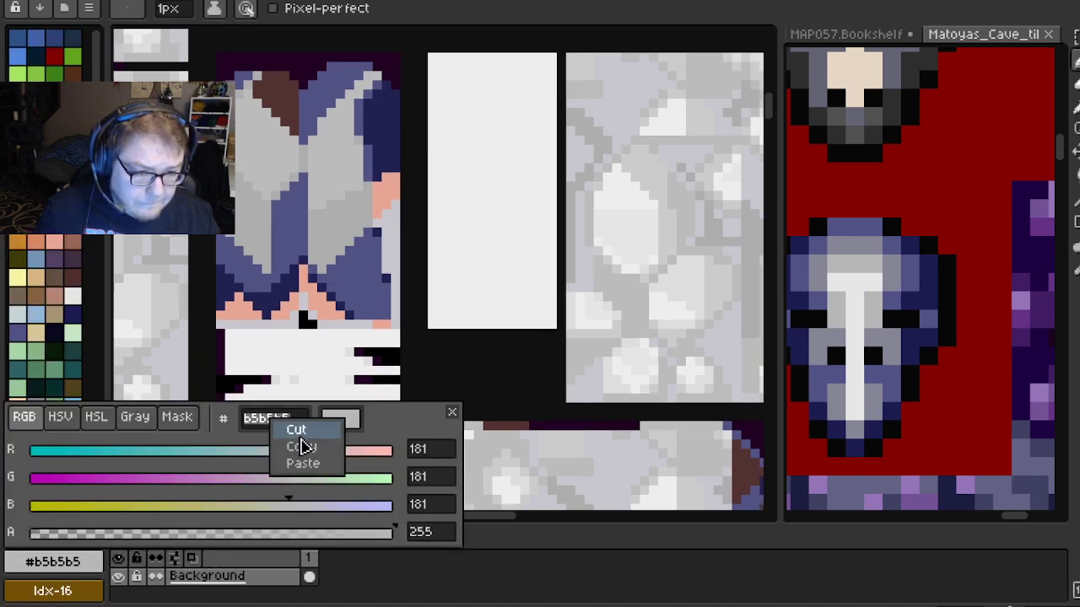
{"action": "left_click", "coordinate": [301, 444]}
{"action": "left_click", "coordinate": [378, 374]}
Replace the texture sheet's palette entry Idx-14 with the copied hex colour b5b5b5
{"action": "left_click", "coordinate": [55, 73]}
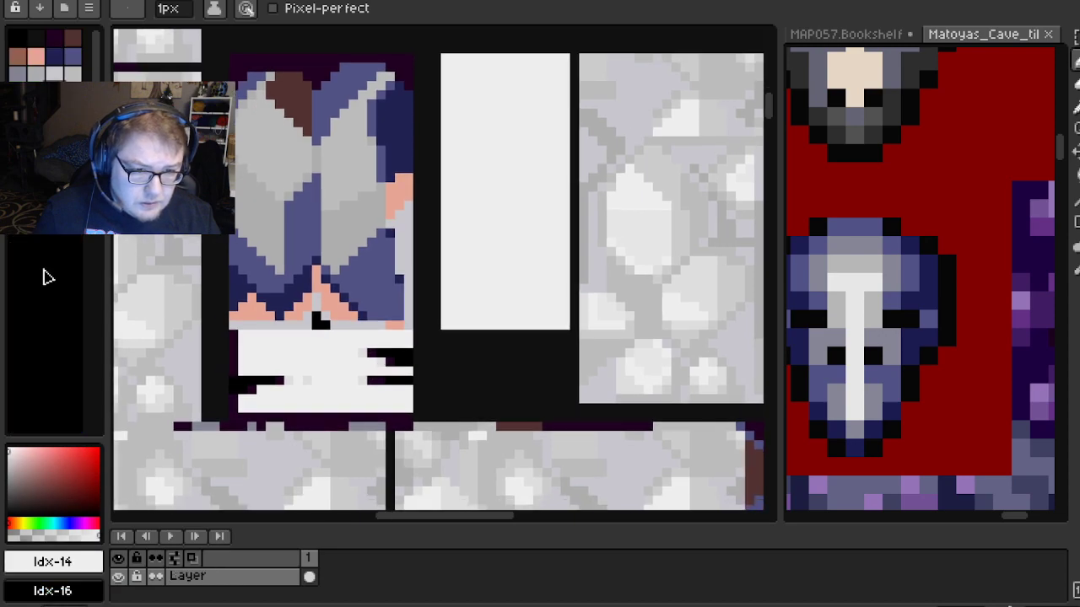
{"action": "left_click", "coordinate": [76, 563]}
{"action": "right_click", "coordinate": [287, 430]}
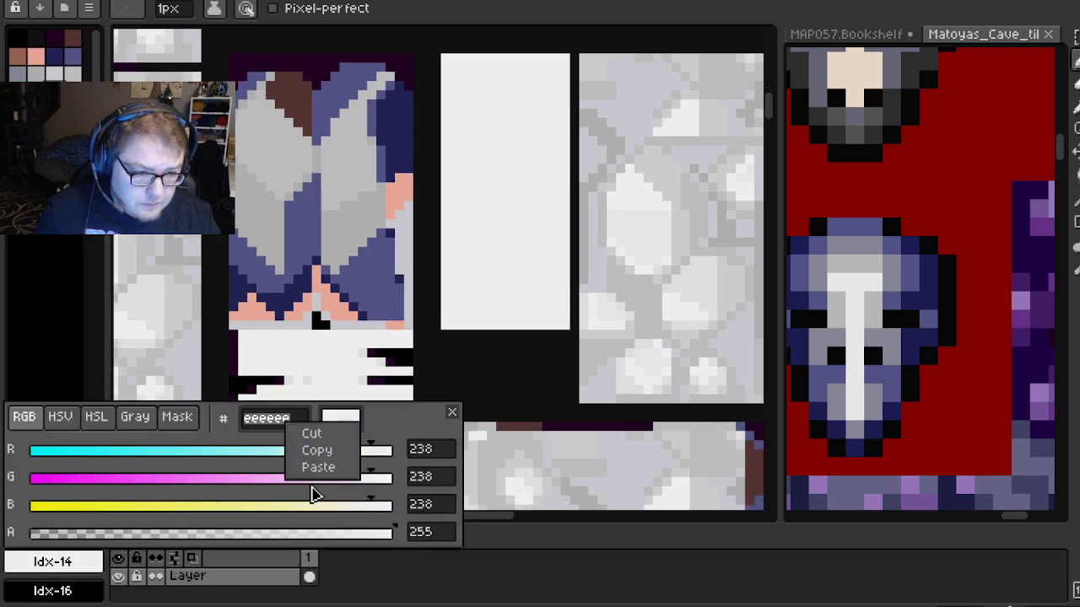
{"action": "left_click", "coordinate": [314, 465]}
Sample the skull's bluish grey #848494 from the tileset and compare it with the texture sheet's palette
{"action": "left_click_drag", "start_coordinate": [491, 334], "coordinate": [459, 337]}
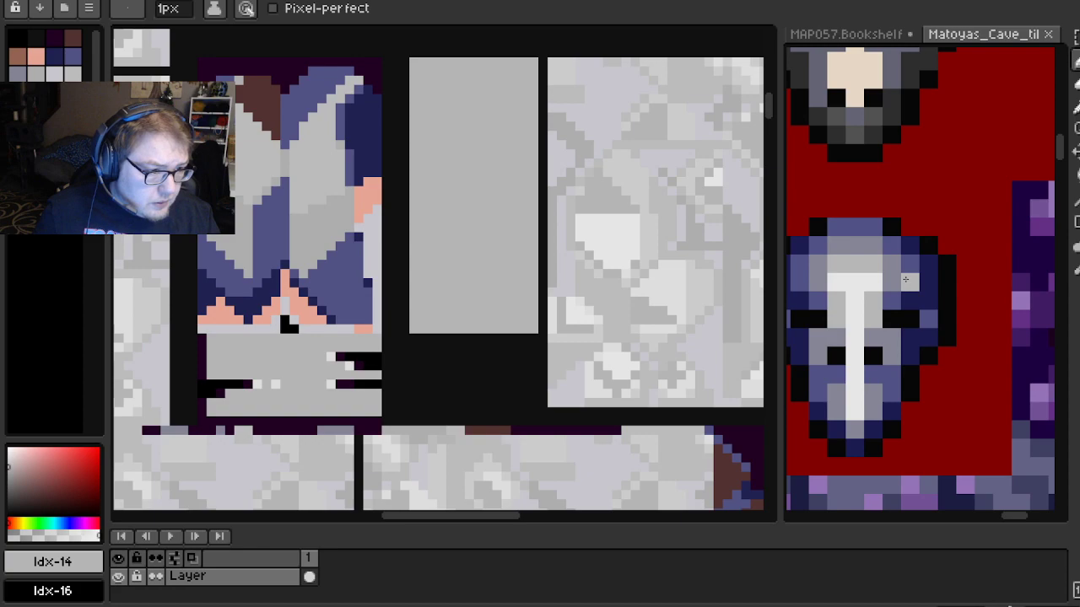
{"action": "left_click", "coordinate": [898, 262]}
{"action": "scroll", "coordinate": [919, 283], "scroll_direction": "up", "scroll_amount": 1}
{"action": "key", "text": "alt"}
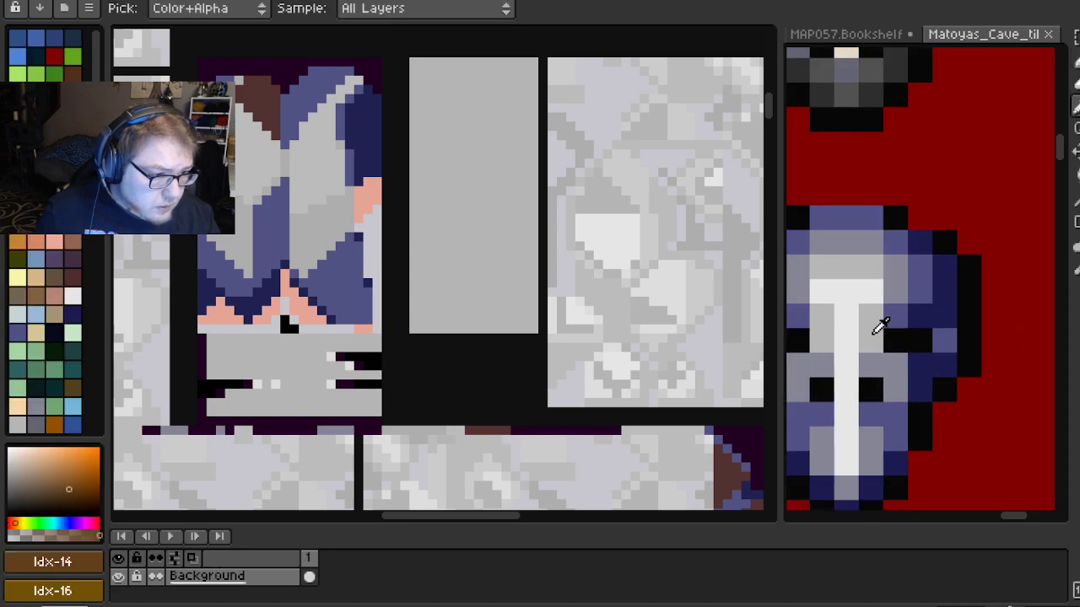
{"action": "left_click", "coordinate": [872, 334]}
{"action": "left_click", "coordinate": [900, 275], "text": "alt"}
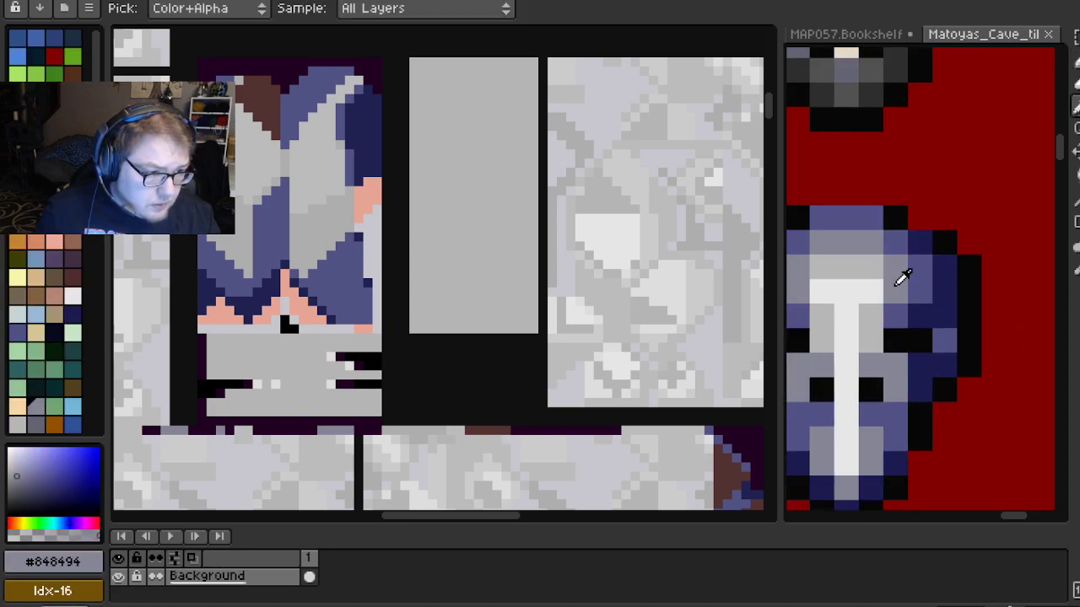
{"action": "key", "text": "ctrl+Tab"}
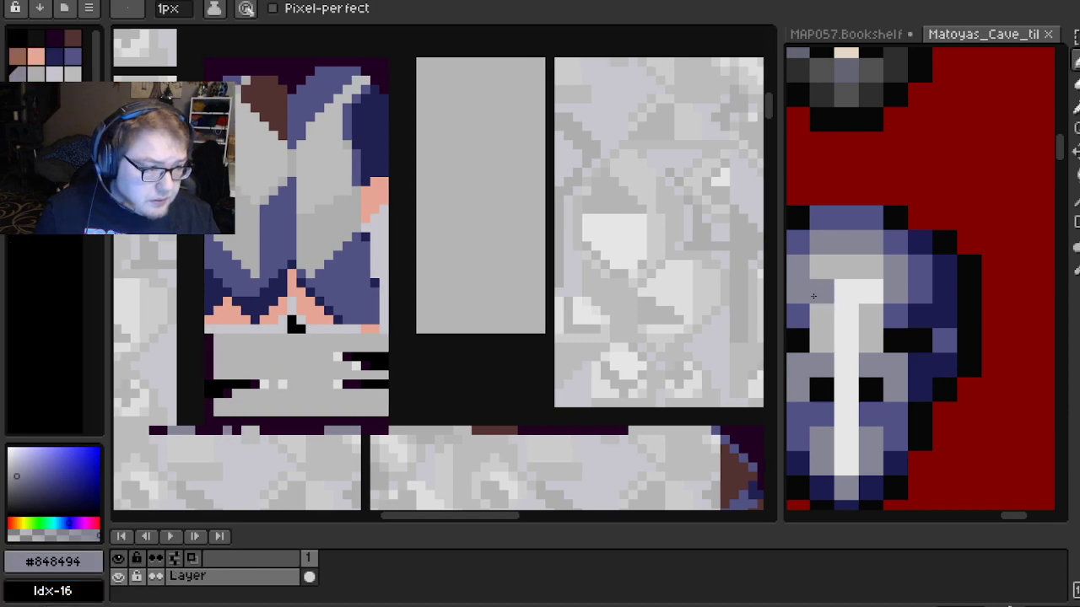
Sample the skull's mid blue #525284, dark blue #212152 and outline #101010 and compare them with the texture palette
{"action": "left_click_drag", "start_coordinate": [921, 267], "coordinate": [987, 233]}
{"action": "left_click", "coordinate": [991, 212], "text": "alt"}
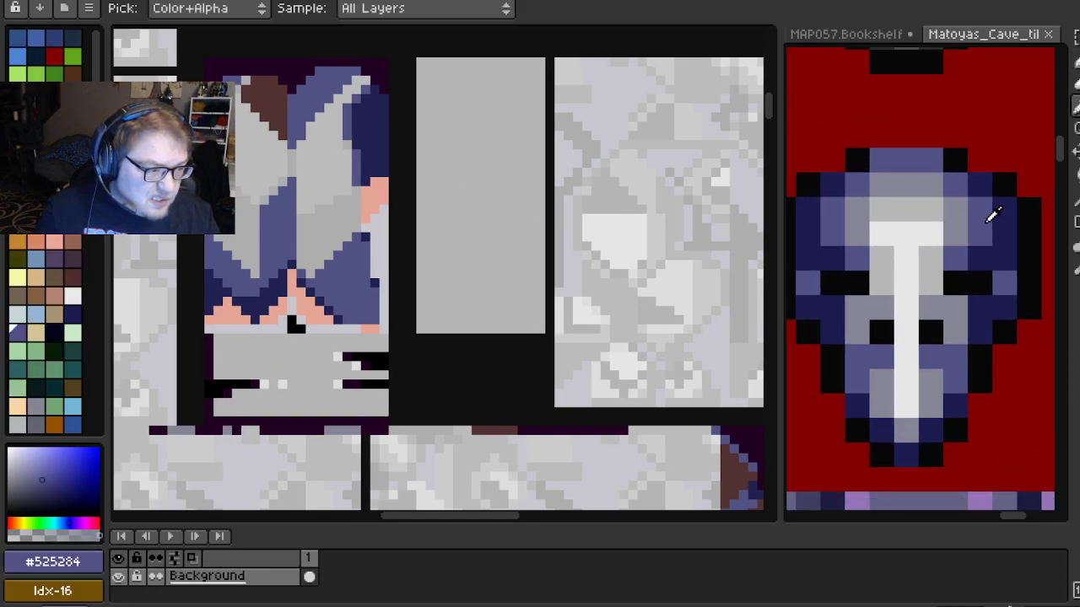
{"action": "left_click_drag", "start_coordinate": [474, 221], "coordinate": [473, 229]}
{"action": "left_click", "coordinate": [1011, 235], "text": "alt"}
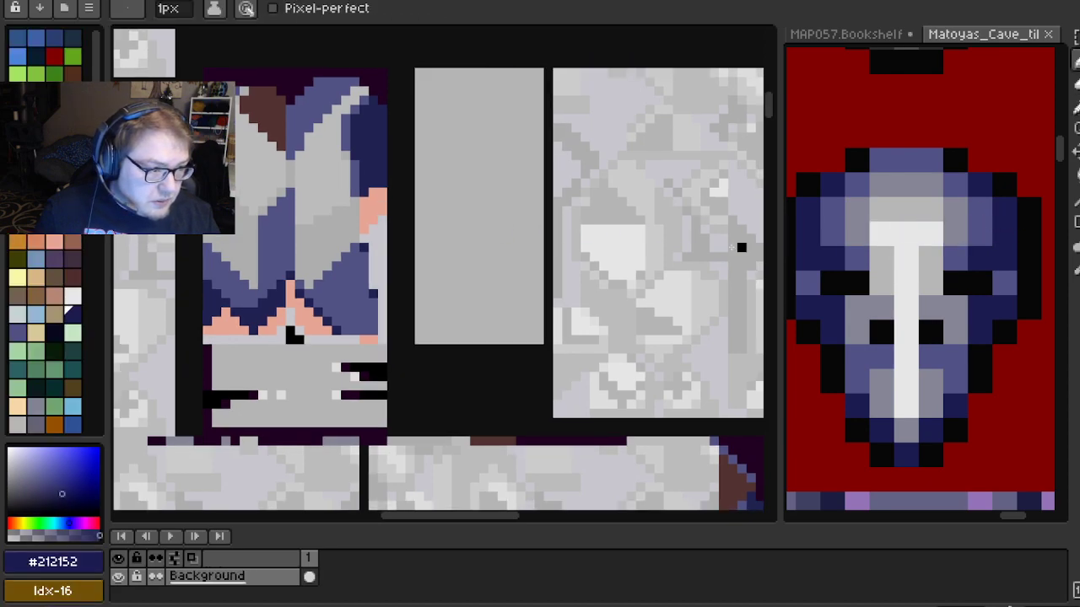
{"action": "left_click_drag", "start_coordinate": [591, 244], "coordinate": [562, 266]}
{"action": "left_click", "coordinate": [1040, 242], "text": "alt"}
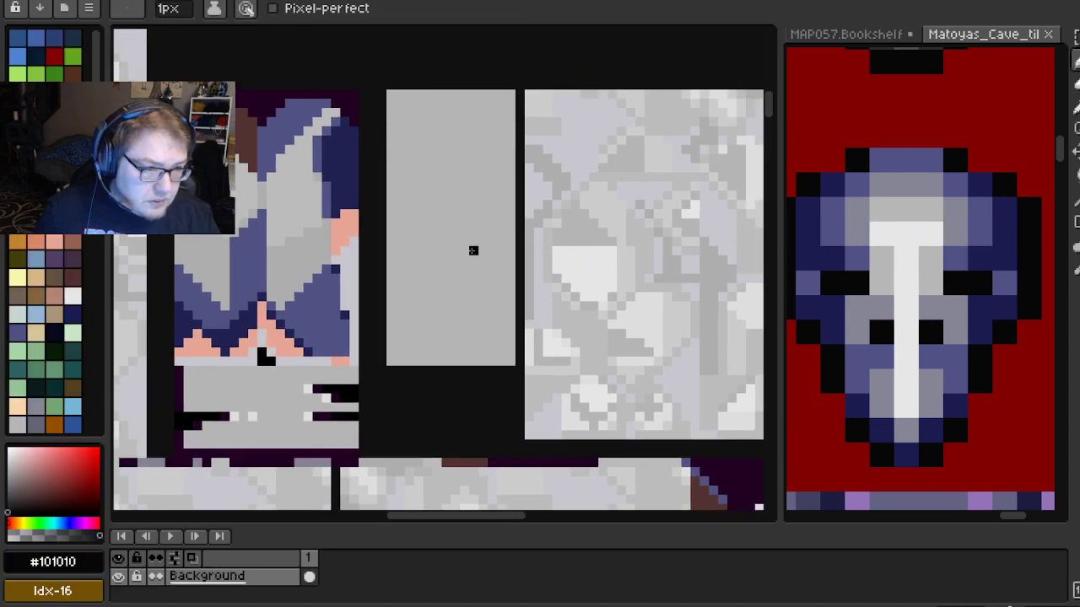
{"action": "left_click_drag", "start_coordinate": [473, 245], "coordinate": [473, 265]}
Pick the skull's highlight colour #e6e6e6 and marquee-select the grey block's lowest pixel row across its full width
{"action": "scroll", "coordinate": [877, 294], "scroll_direction": "down", "scroll_amount": 2}
{"action": "scroll", "coordinate": [878, 294], "scroll_direction": "up", "scroll_amount": 1}
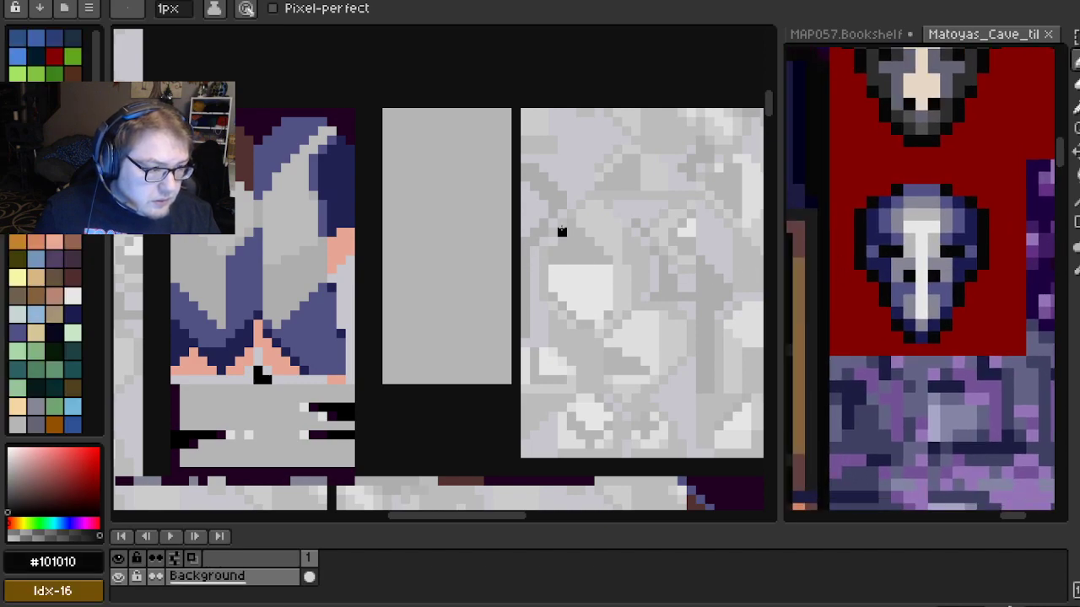
{"action": "scroll", "coordinate": [861, 300], "scroll_direction": "up", "scroll_amount": 1}
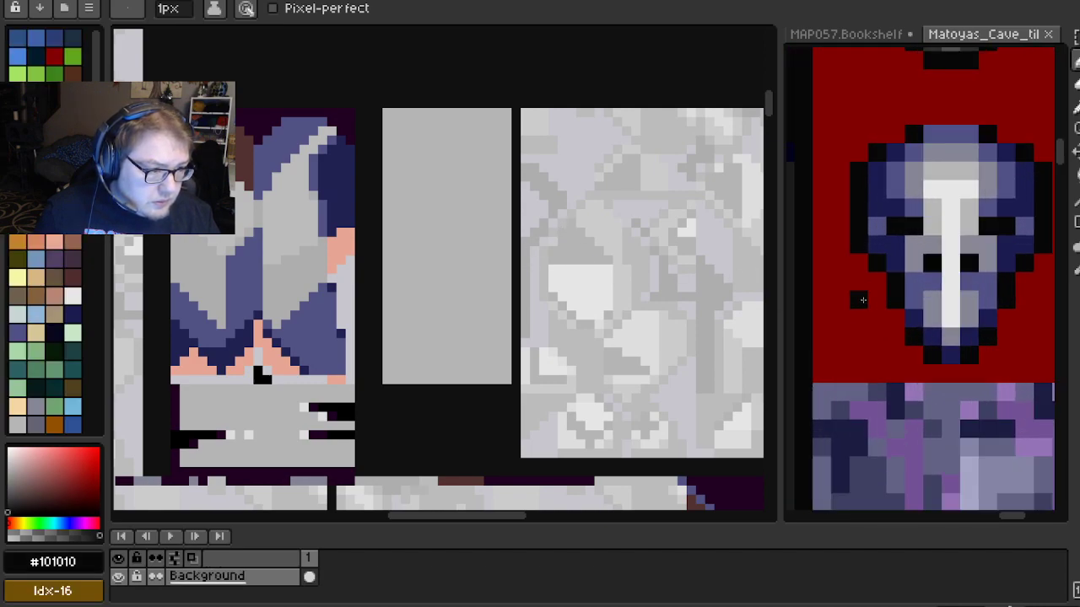
{"action": "left_click", "coordinate": [958, 218], "text": "alt"}
{"action": "left_click_drag", "start_coordinate": [451, 250], "coordinate": [423, 267]}
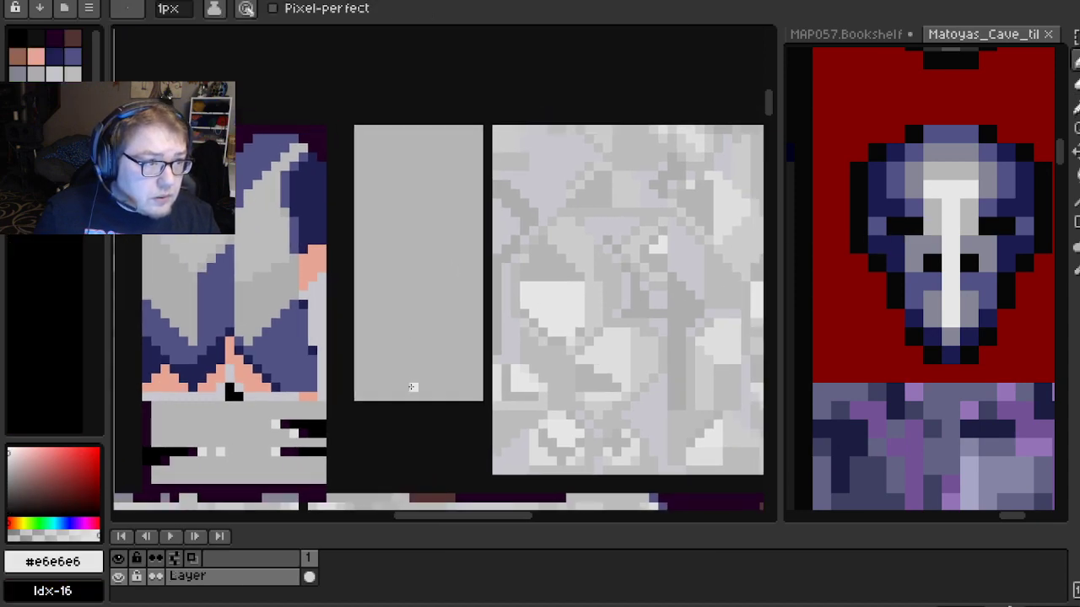
{"action": "scroll", "coordinate": [412, 388], "scroll_direction": "up", "scroll_amount": 1}
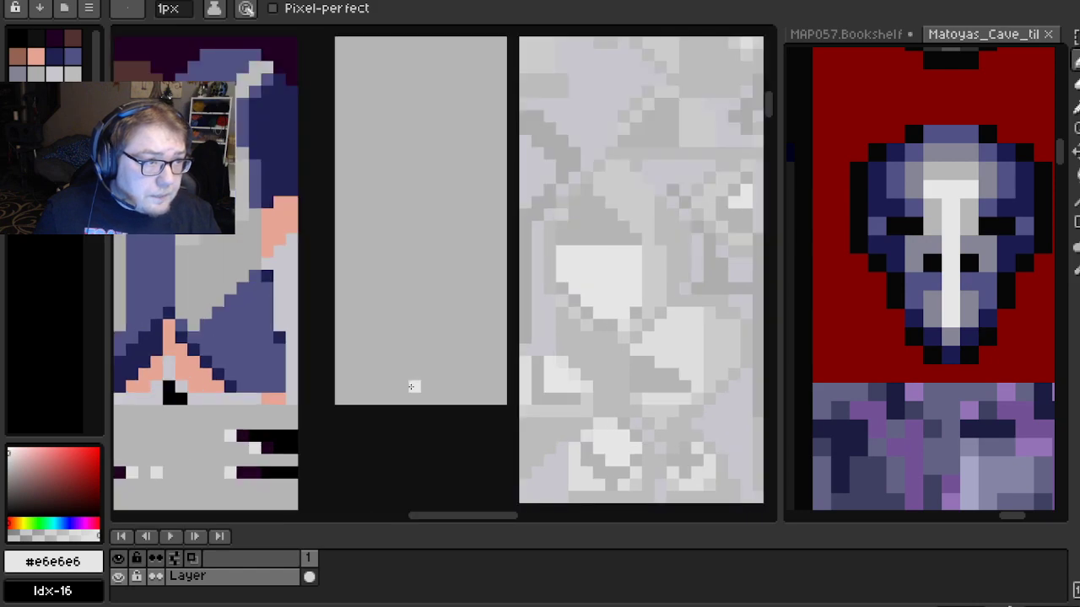
{"action": "scroll", "coordinate": [411, 388], "scroll_direction": "up", "scroll_amount": 1}
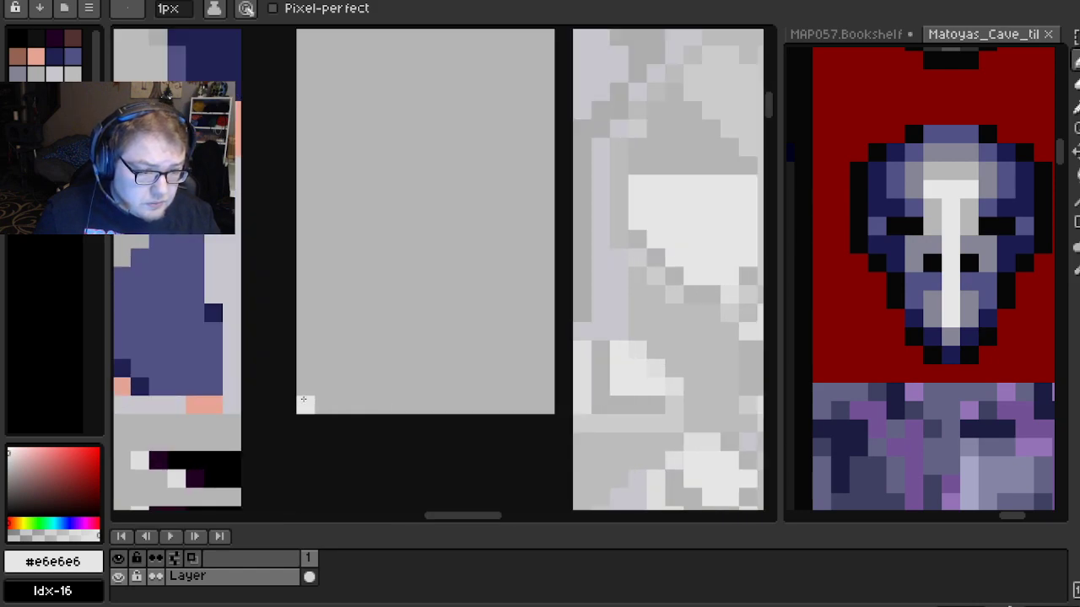
{"action": "left_click", "coordinate": [1076, 38]}
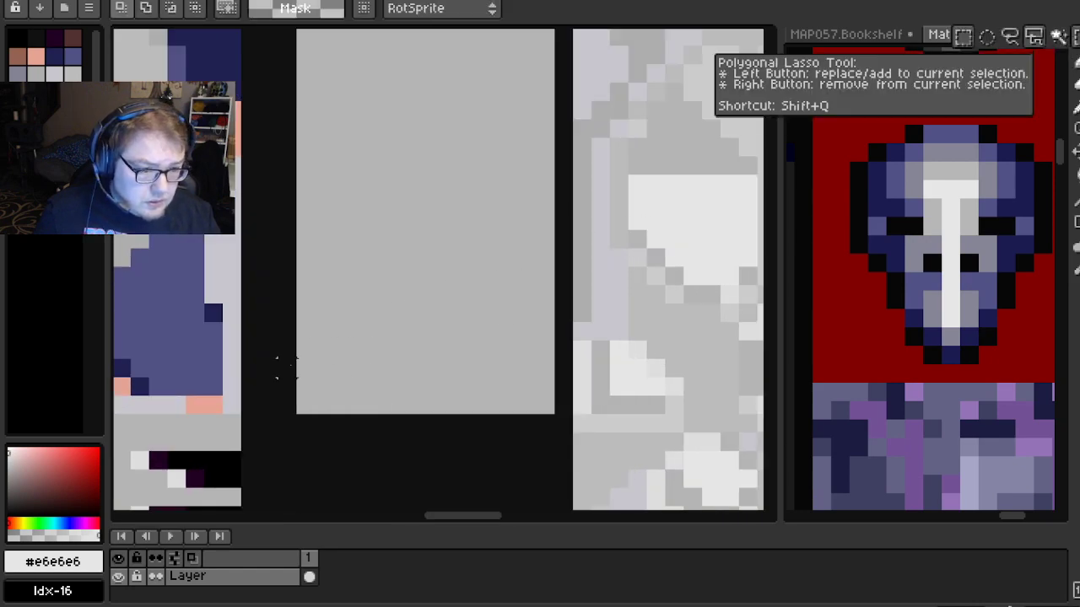
{"action": "left_click_drag", "start_coordinate": [306, 404], "coordinate": [506, 405]}
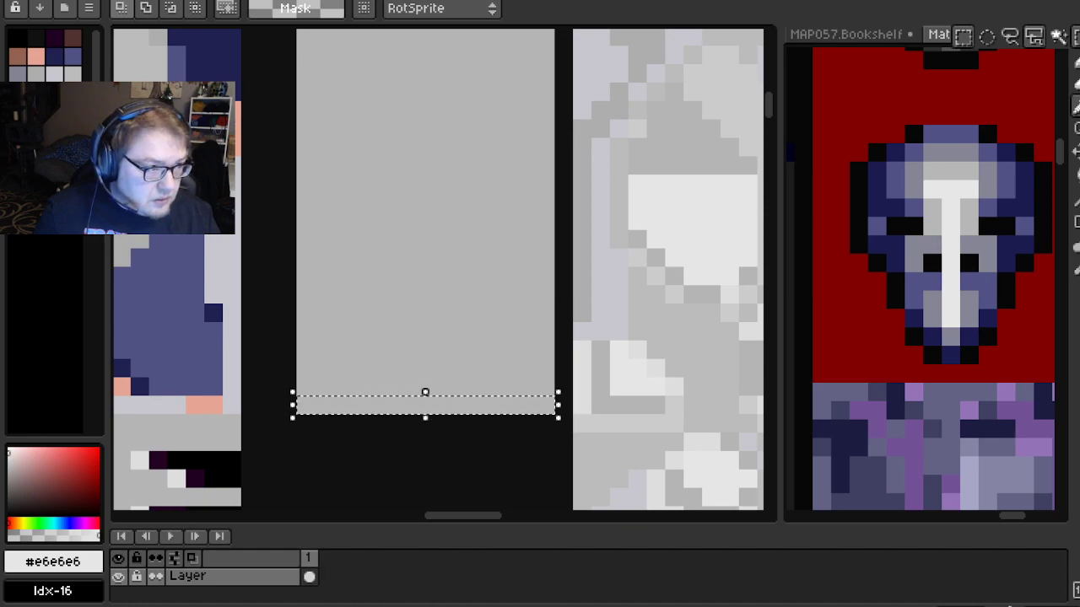
{"action": "key", "text": "b"}
{"action": "scroll", "coordinate": [380, 354], "scroll_direction": "up", "scroll_amount": 1}
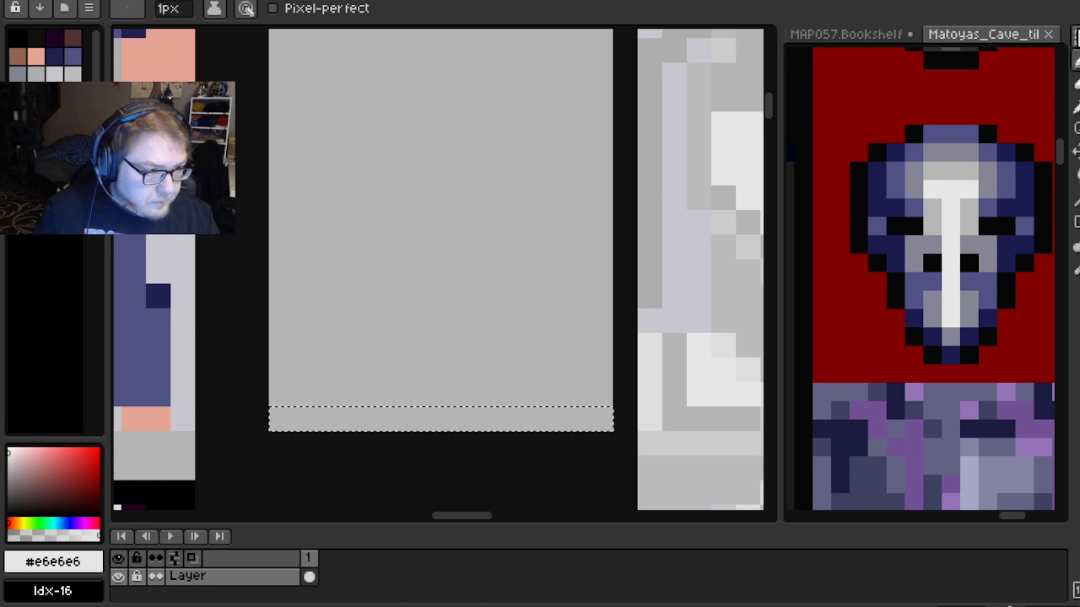
Select half of the grey block's lowest row to find its middle, and mark the two centre pixels in #e6e6e6
{"action": "left_click", "coordinate": [1075, 37]}
{"action": "key", "text": "ctrl+d"}
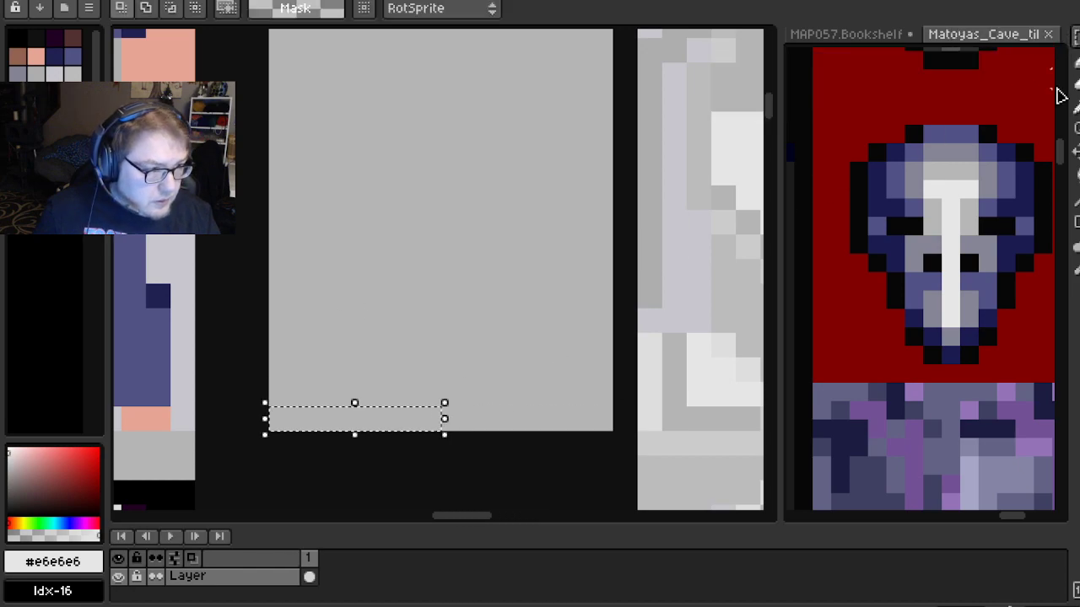
{"action": "left_click", "coordinate": [1075, 59]}
{"action": "left_click", "coordinate": [429, 419]}
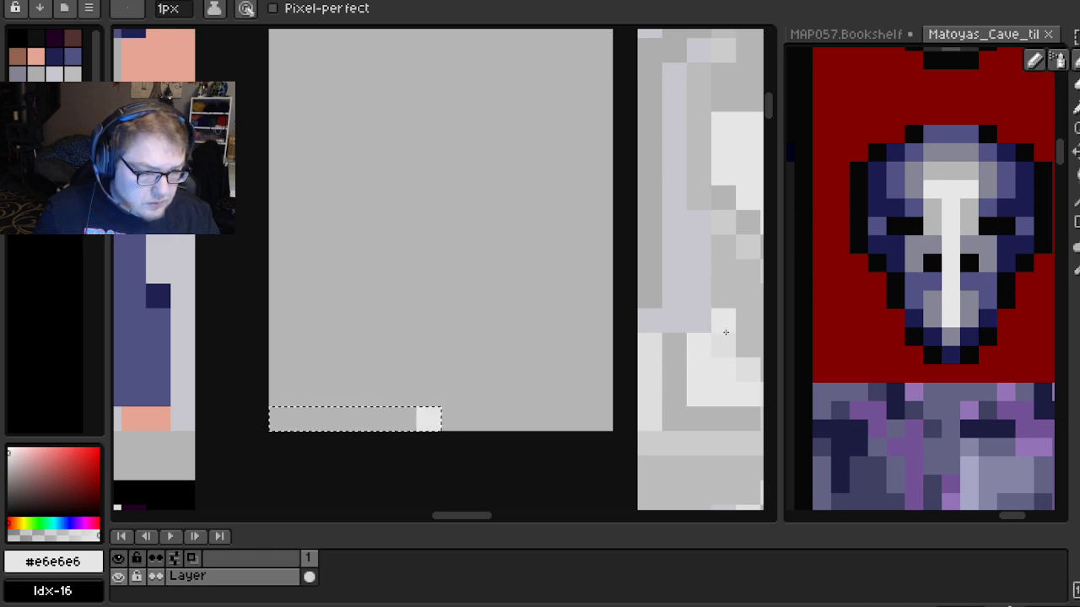
{"action": "key", "text": "ctrl+d"}
{"action": "left_click", "coordinate": [453, 419]}
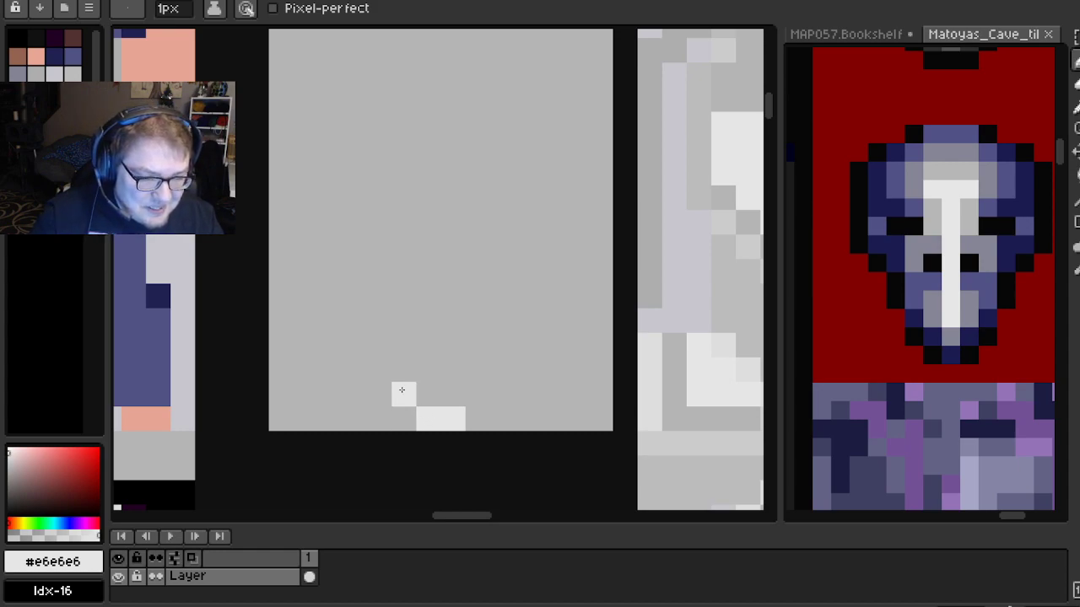
Draw #e6e6e6 diagonal pixel lines from the two centre pixels up to both side edges of the grey block, forming a V
{"action": "mouse_move", "coordinate": [429, 417]}
{"action": "left_mouse_down"}
{"action": "mouse_move", "coordinate": [323, 303]}
{"action": "mouse_move", "coordinate": [277, 273]}
{"action": "left_mouse_up"}
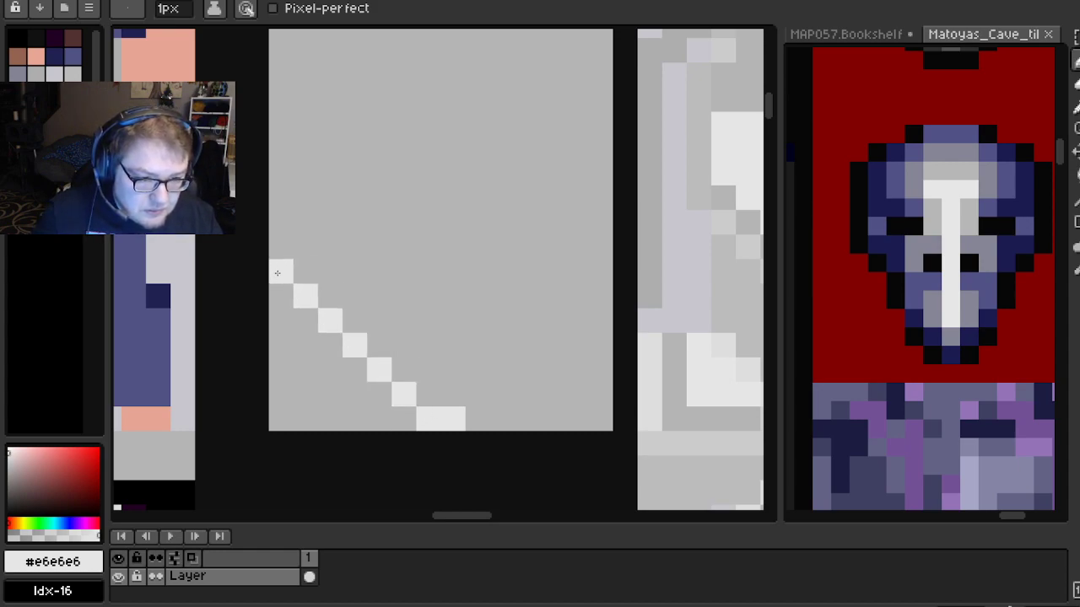
{"action": "left_click_drag", "start_coordinate": [449, 418], "coordinate": [599, 274]}
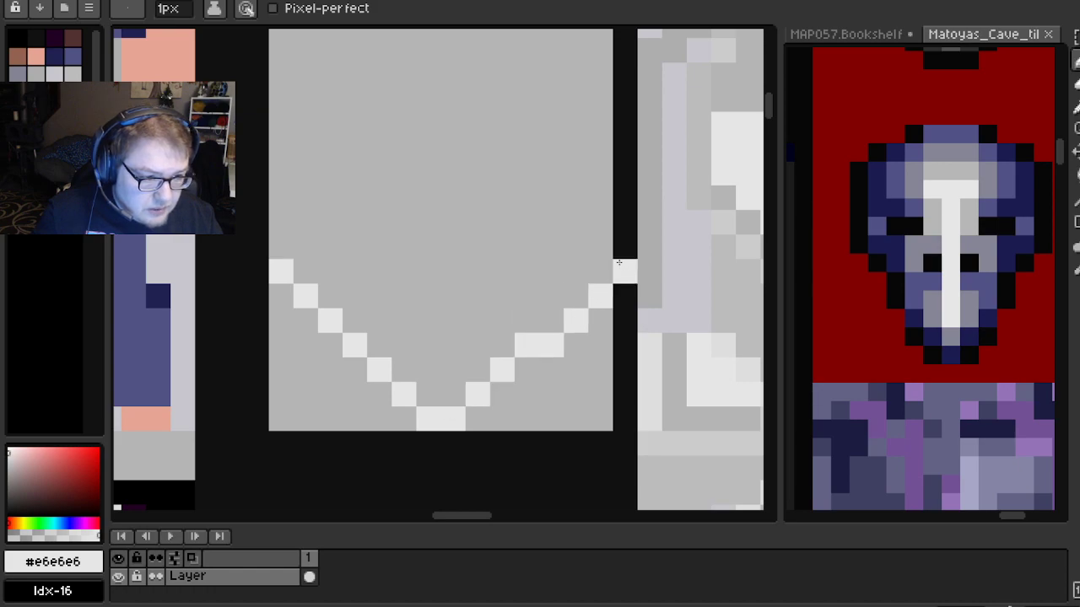
{"action": "scroll", "coordinate": [599, 264], "scroll_direction": "down", "scroll_amount": 2}
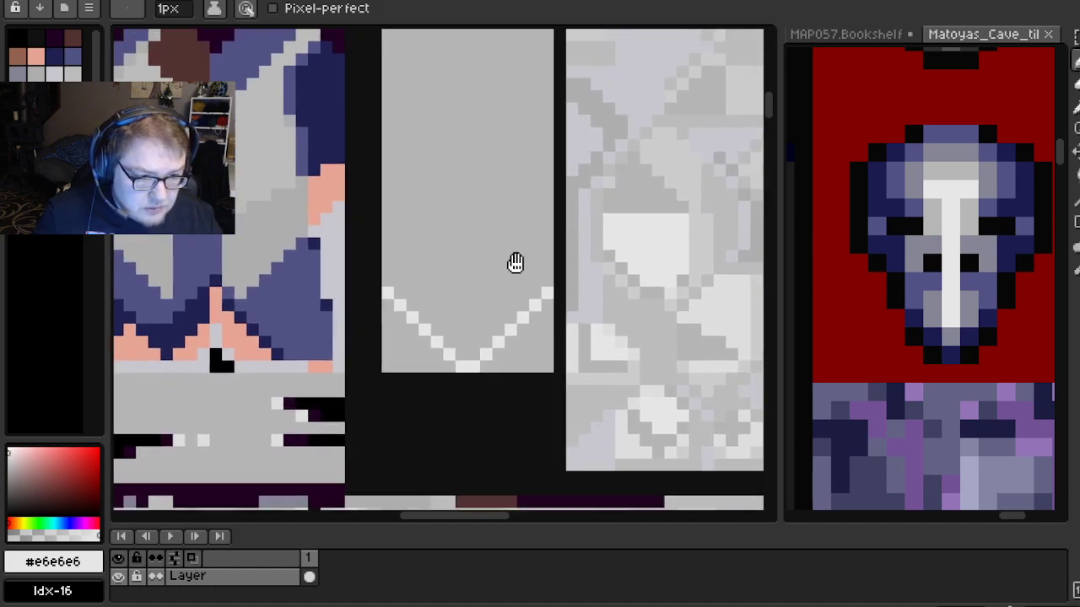
Save the adjusted palette in the Textures folder as a Skull palette file
{"action": "left_click", "coordinate": [89, 12]}
{"action": "left_click", "coordinate": [125, 257]}
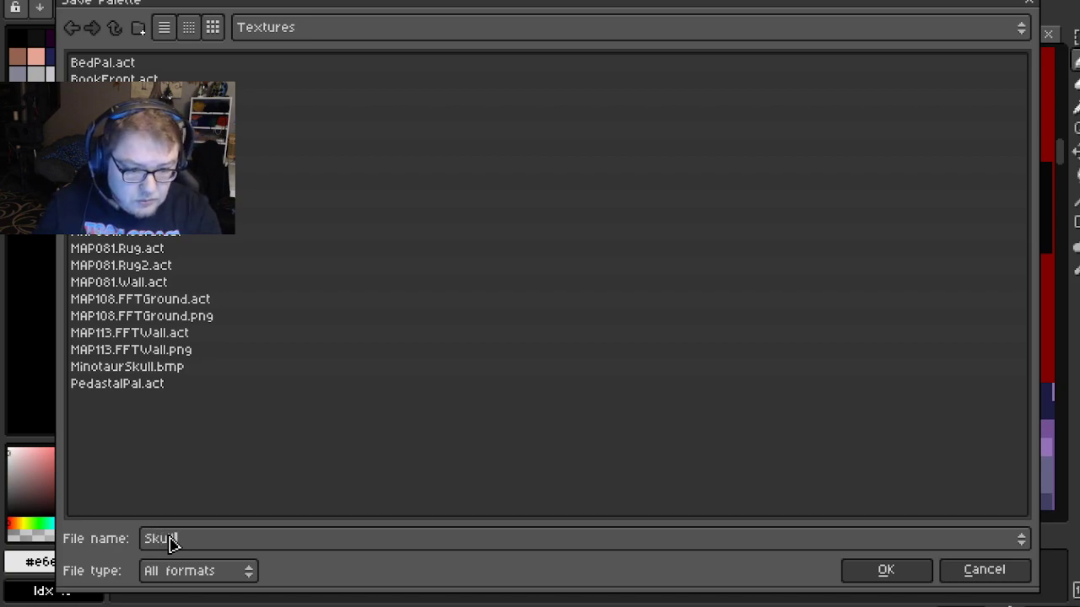
{"action": "left_click", "coordinate": [883, 571]}
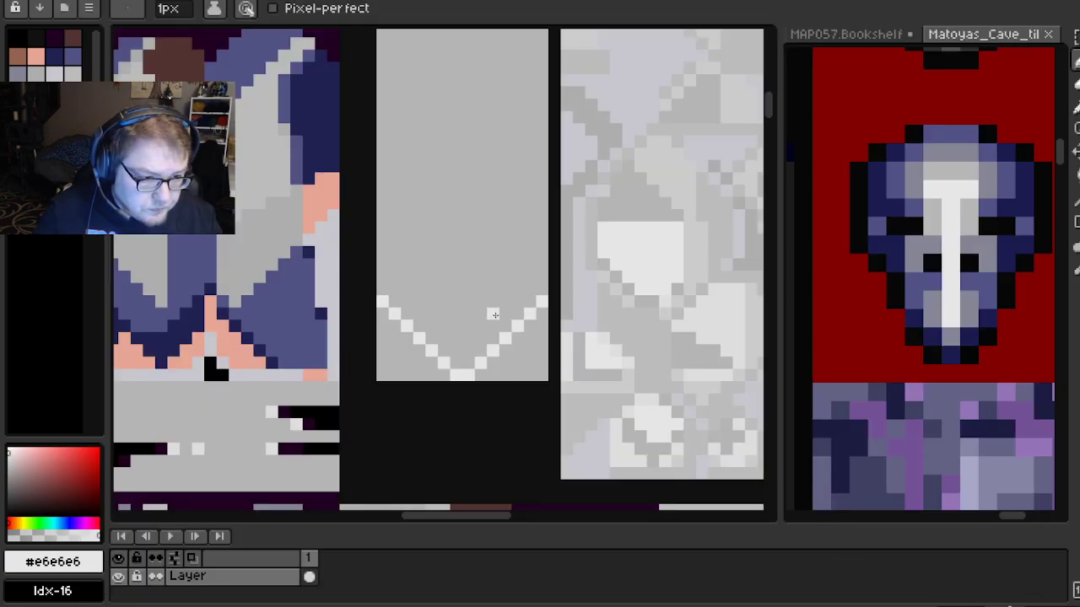
Save the texture sheet with the default palette loaded, undo the palette change, and switch to the map editor's palette editing
{"action": "scroll", "coordinate": [493, 312], "scroll_direction": "up", "scroll_amount": 1}
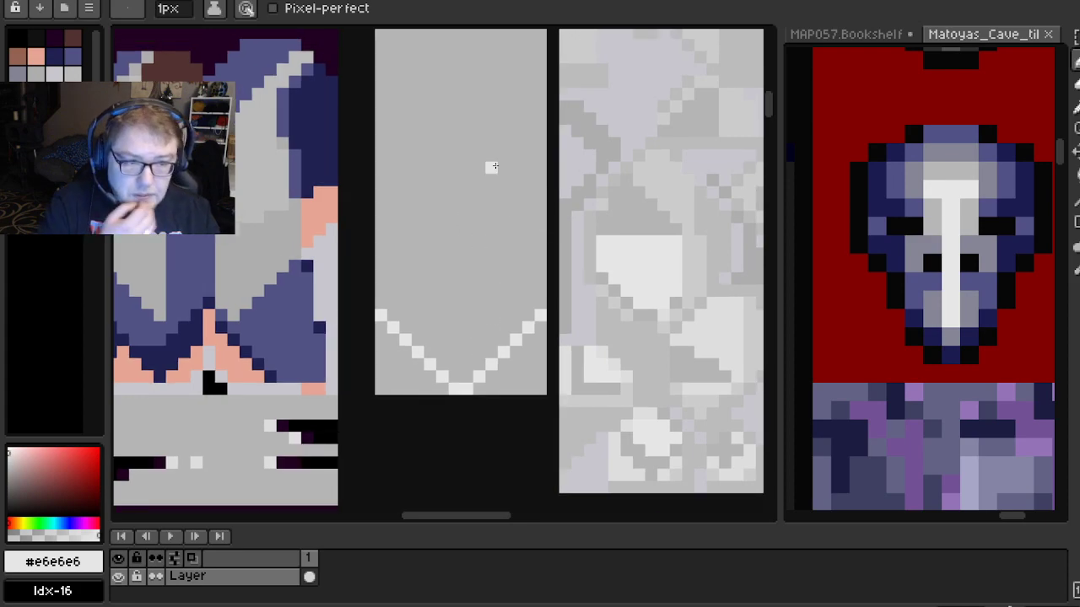
{"action": "left_click", "coordinate": [88, 8]}
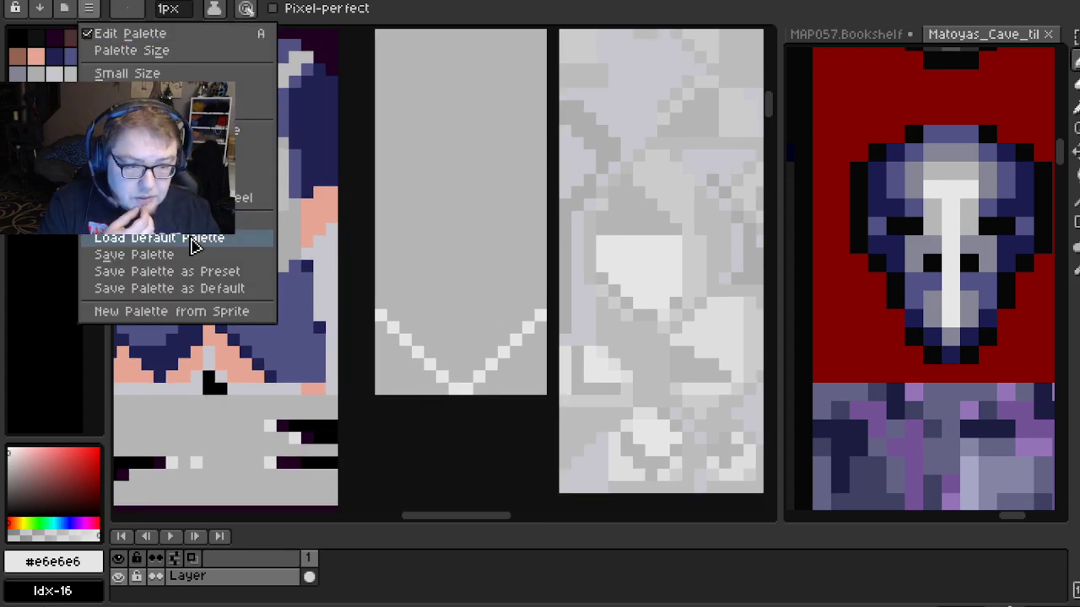
{"action": "left_click", "coordinate": [193, 240]}
{"action": "key", "text": "ctrl+s"}
{"action": "key", "text": "ctrl+z"}
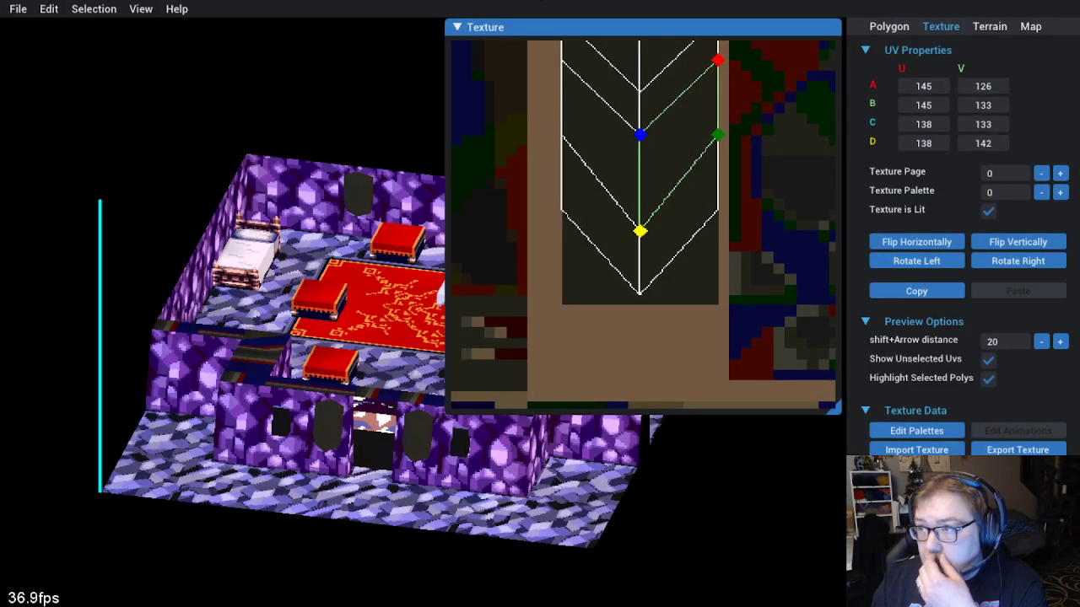
{"action": "left_click", "coordinate": [954, 427]}
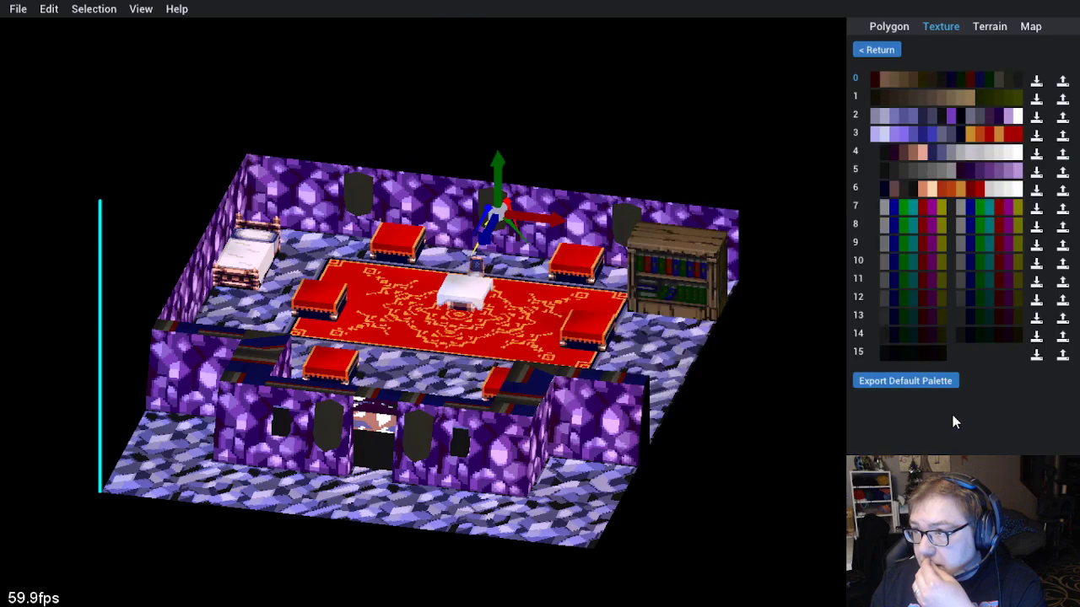
{"action": "left_click", "coordinate": [1038, 99]}
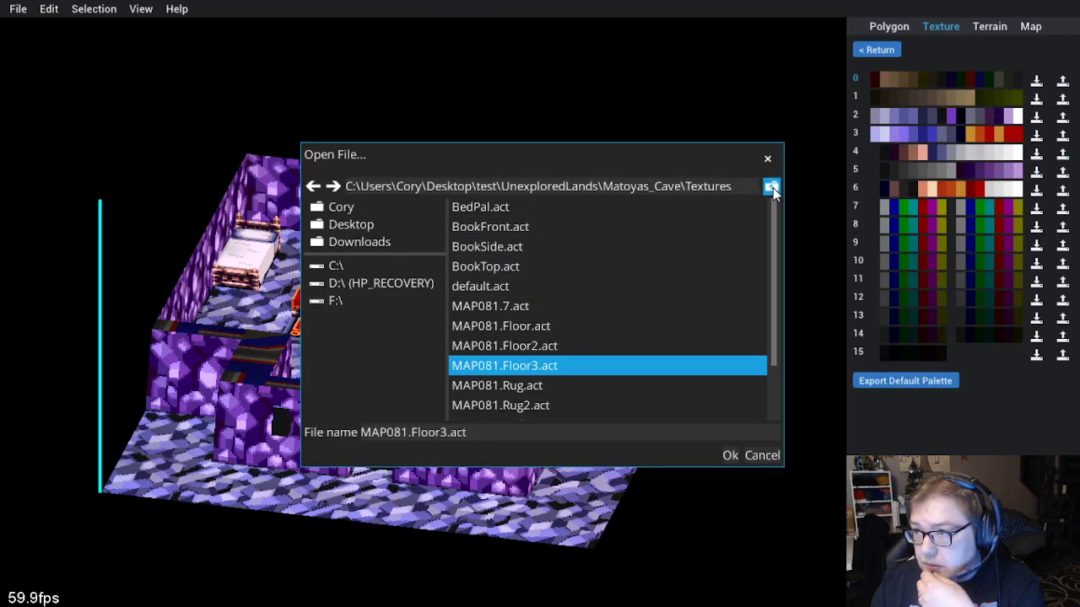
{"action": "left_click", "coordinate": [773, 188]}
{"action": "double_click", "coordinate": [520, 228]}
{"action": "scroll", "coordinate": [554, 315], "scroll_direction": "down", "scroll_amount": 1}
{"action": "scroll", "coordinate": [553, 308], "scroll_direction": "down", "scroll_amount": 1}
{"action": "scroll", "coordinate": [549, 308], "scroll_direction": "up", "scroll_amount": 3}
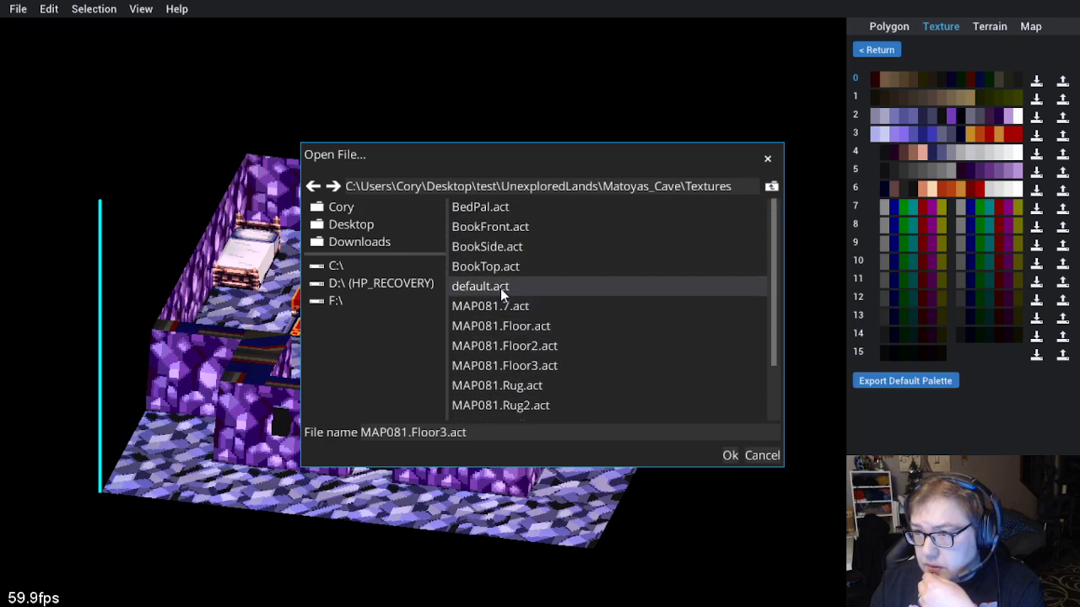
{"action": "scroll", "coordinate": [509, 302], "scroll_direction": "down", "scroll_amount": 3}
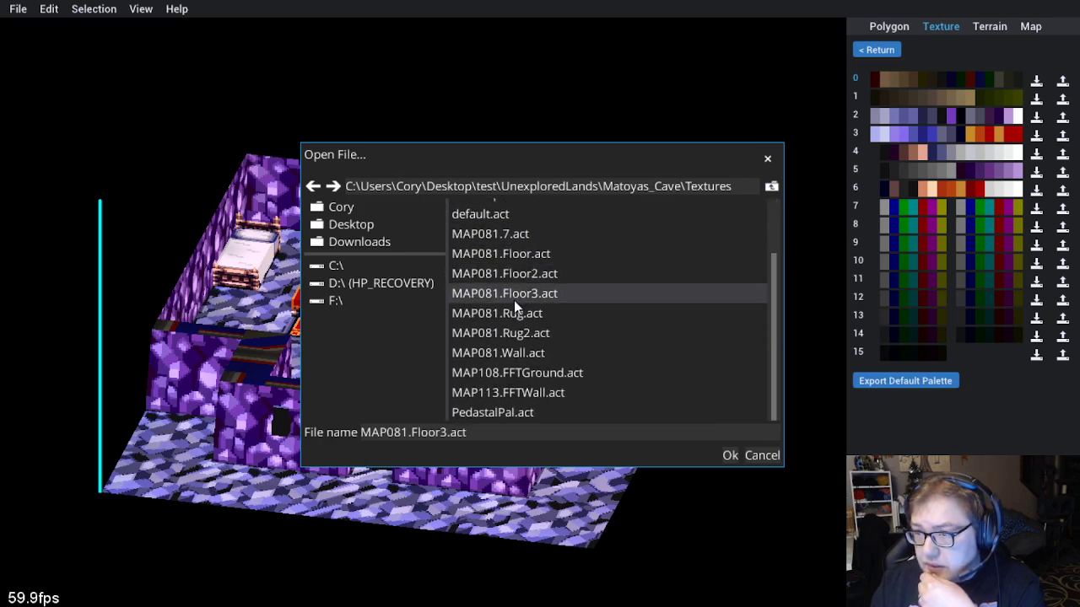
{"action": "left_click", "coordinate": [774, 184]}
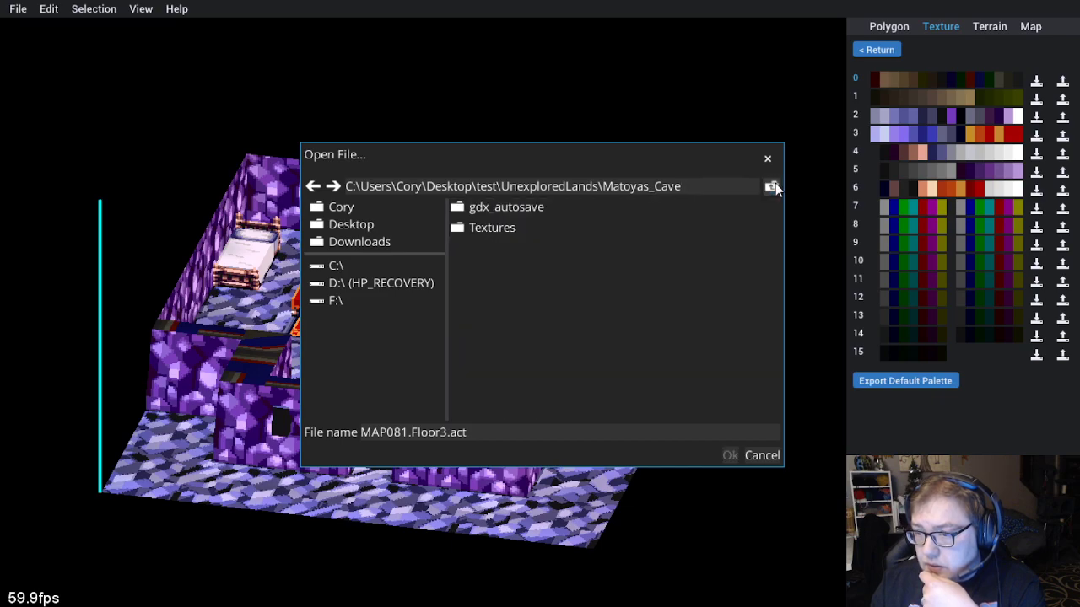
{"action": "double_click", "coordinate": [512, 234]}
{"action": "scroll", "coordinate": [552, 269], "scroll_direction": "down", "scroll_amount": 1}
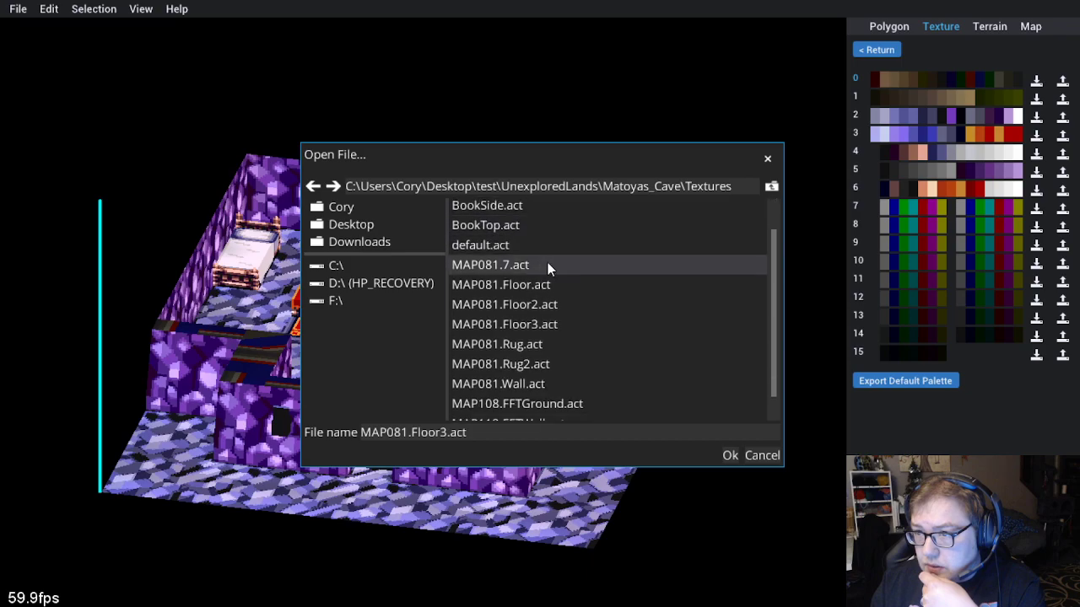
{"action": "scroll", "coordinate": [539, 278], "scroll_direction": "down", "scroll_amount": 1}
{"action": "scroll", "coordinate": [552, 342], "scroll_direction": "up", "scroll_amount": 2}
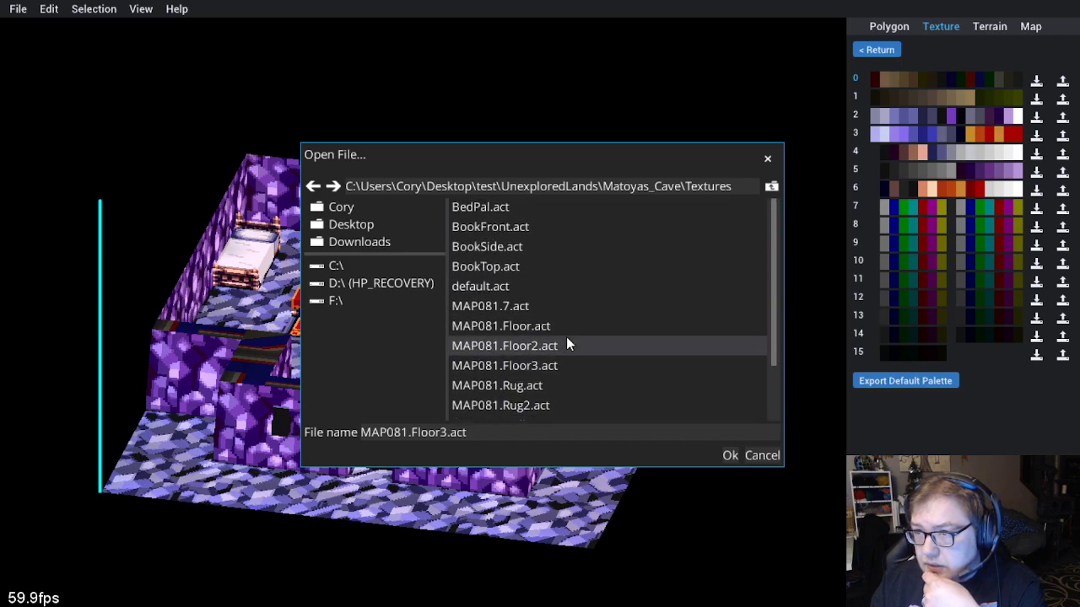
{"action": "left_click", "coordinate": [760, 455]}
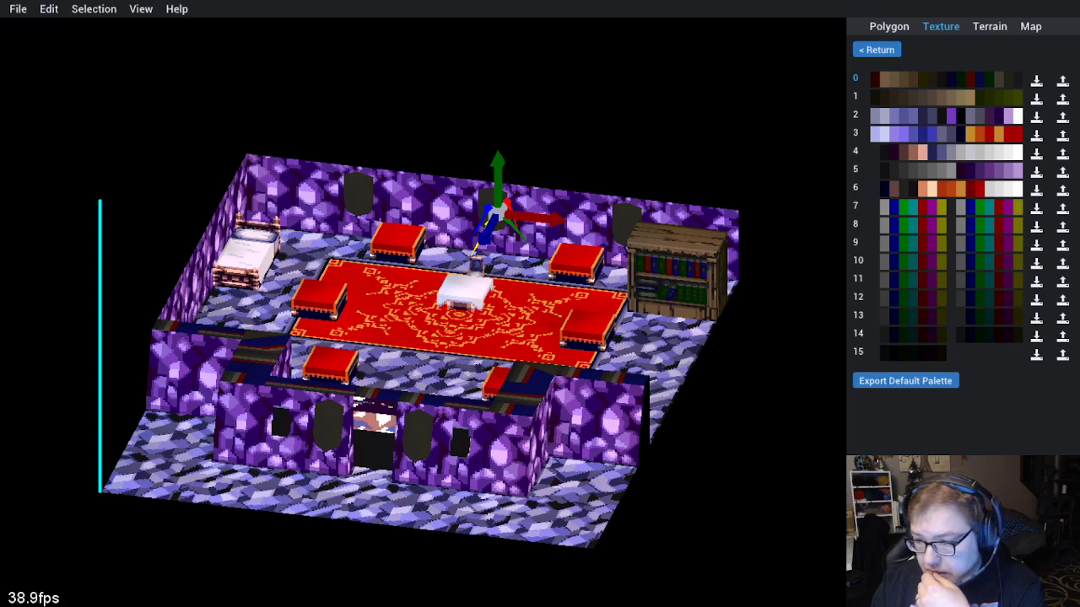
Import the Skull palette file from the Matoyas_Cave Textures folder into palette 1
{"action": "left_click_drag", "start_coordinate": [554, 147], "coordinate": [565, 154]}
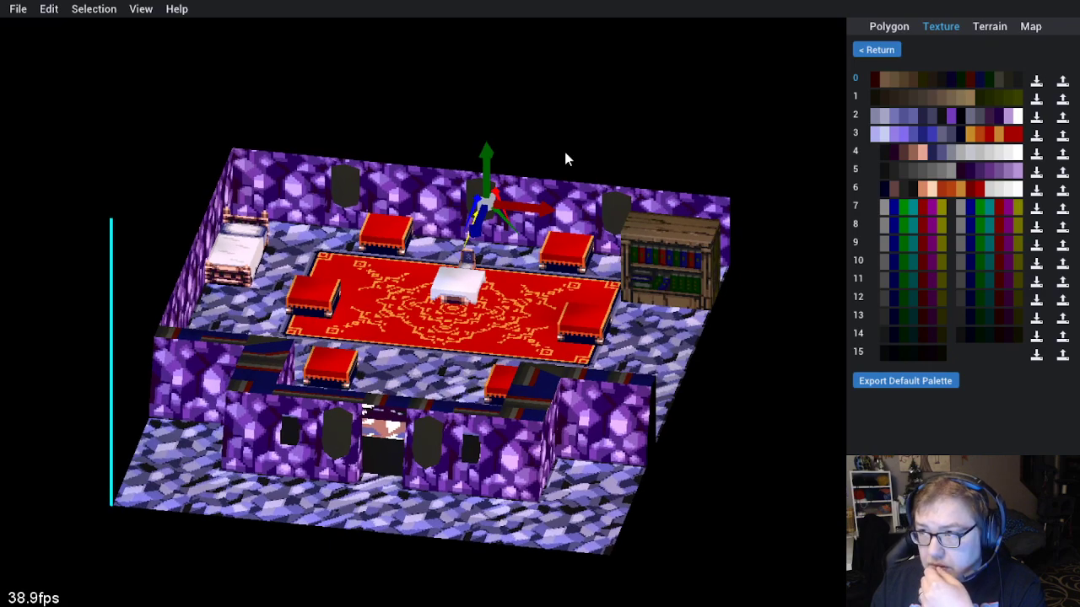
{"action": "left_click", "coordinate": [1036, 98]}
{"action": "left_click", "coordinate": [771, 186]}
{"action": "double_click", "coordinate": [498, 231]}
{"action": "scroll", "coordinate": [494, 316], "scroll_direction": "down", "scroll_amount": 3}
{"action": "left_click", "coordinate": [477, 412]}
{"action": "left_click", "coordinate": [730, 455]}
{"action": "left_click_drag", "start_coordinate": [673, 446], "coordinate": [651, 434]}
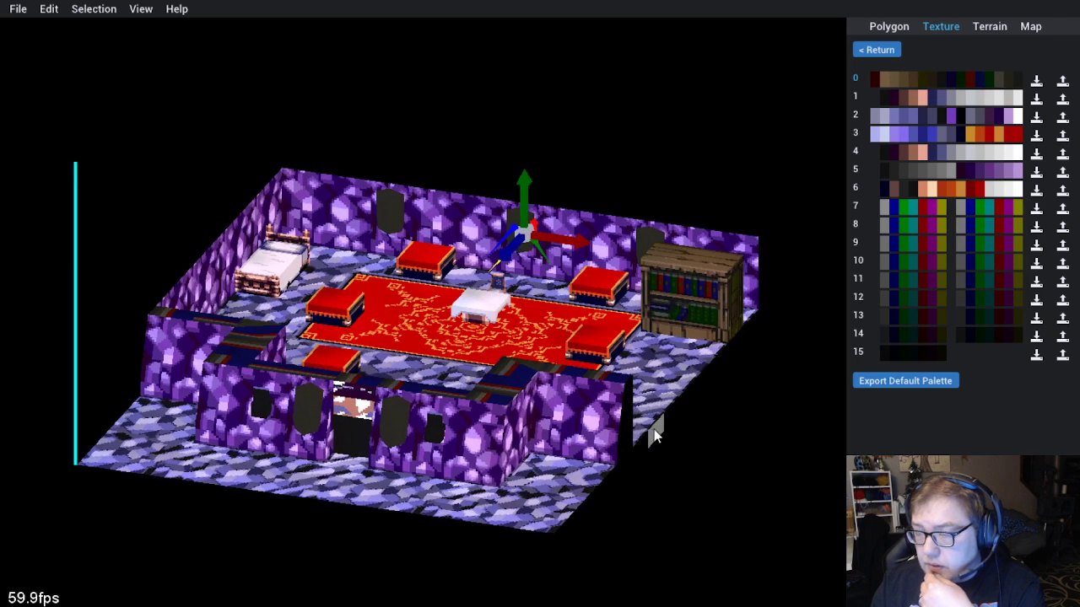
Leave the palette list and select all the front polygons of the middle skull decoration on the back wall
{"action": "left_click", "coordinate": [877, 50]}
{"action": "left_click_drag", "start_coordinate": [401, 261], "coordinate": [314, 326]}
{"action": "scroll", "coordinate": [417, 252], "scroll_direction": "up", "scroll_amount": 2}
{"action": "scroll", "coordinate": [353, 306], "scroll_direction": "up", "scroll_amount": 3}
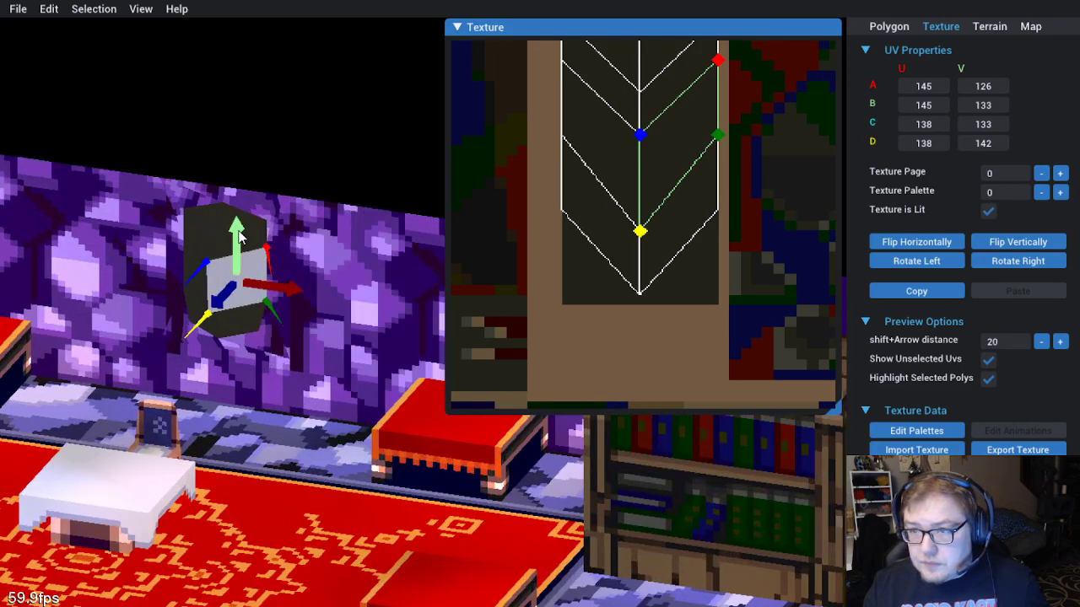
{"action": "left_click", "coordinate": [251, 258]}
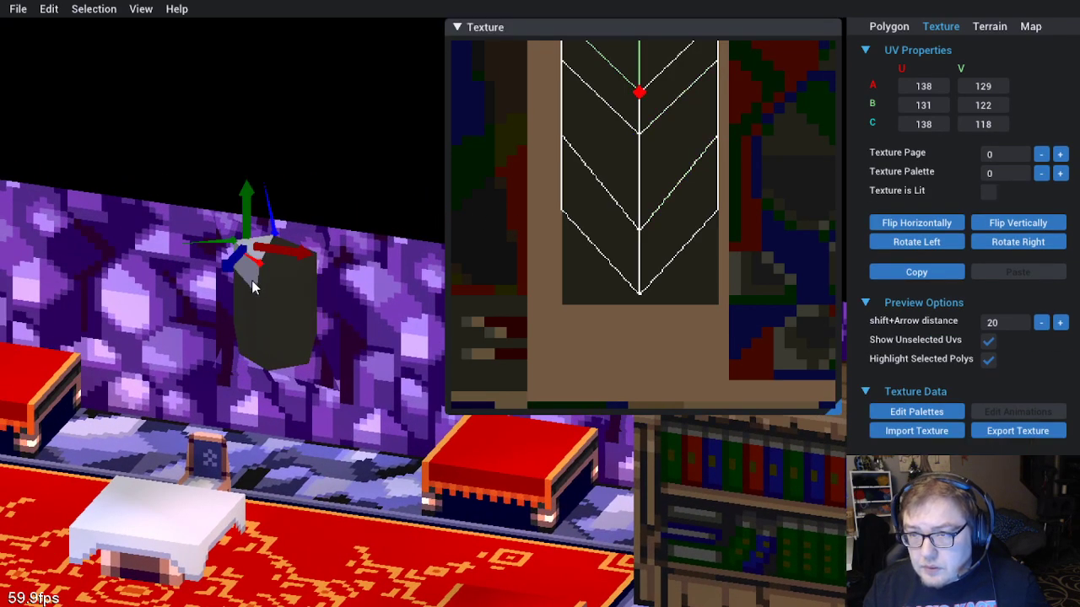
{"action": "left_click", "coordinate": [253, 281], "text": "shift"}
{"action": "left_click", "coordinate": [244, 302], "text": "shift"}
{"action": "left_click", "coordinate": [253, 341], "text": "shift"}
{"action": "left_click", "coordinate": [275, 355], "text": "shift"}
{"action": "left_click", "coordinate": [282, 331], "text": "shift"}
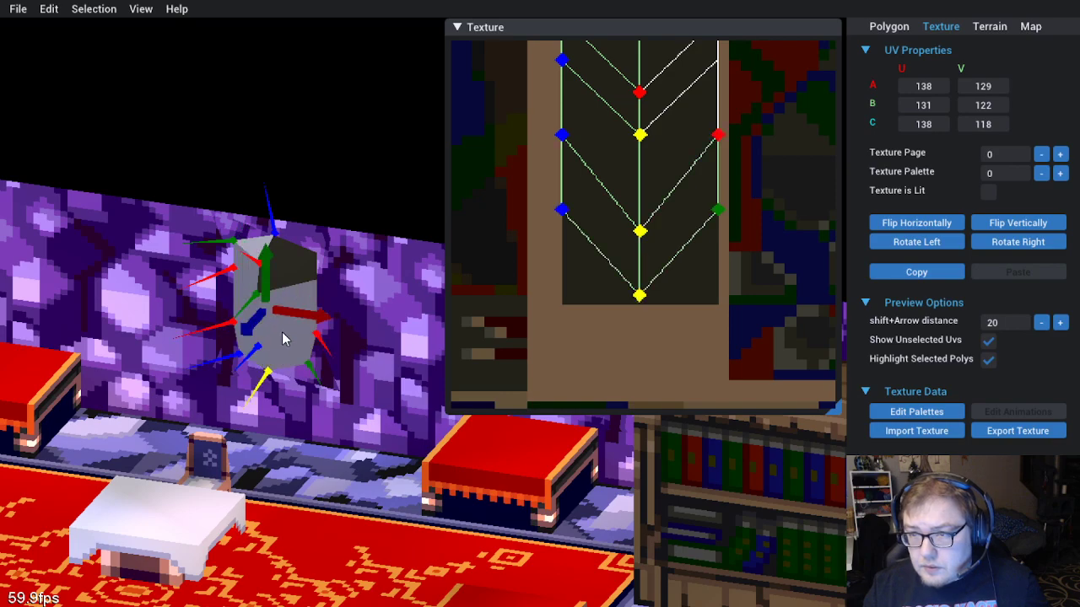
{"action": "left_click", "coordinate": [290, 289], "text": "shift"}
{"action": "left_click", "coordinate": [289, 255], "text": "shift"}
Re-import the texture, set the selected skull polygons' texture palette to 1, and deselect them
{"action": "left_click", "coordinate": [48, 9]}
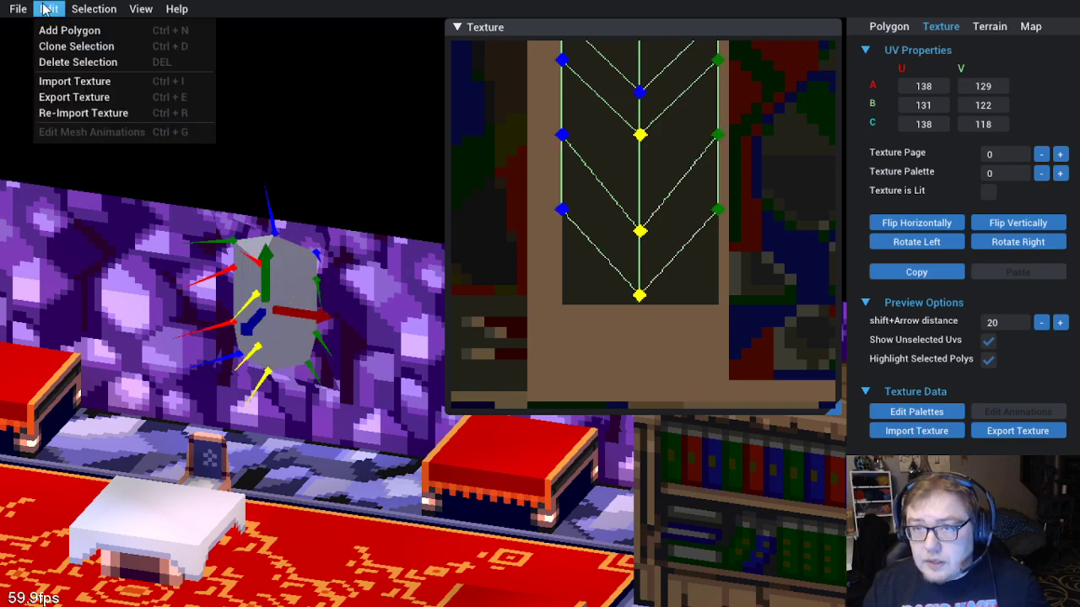
{"action": "left_click", "coordinate": [74, 112]}
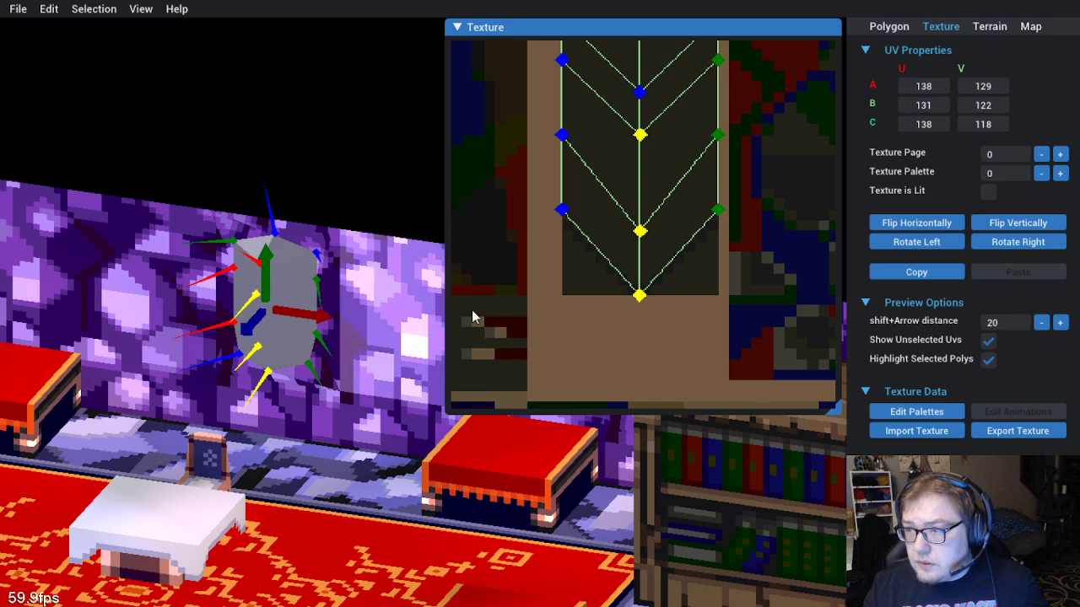
{"action": "scroll", "coordinate": [663, 329], "scroll_direction": "up", "scroll_amount": 5}
{"action": "scroll", "coordinate": [663, 325], "scroll_direction": "down", "scroll_amount": 3}
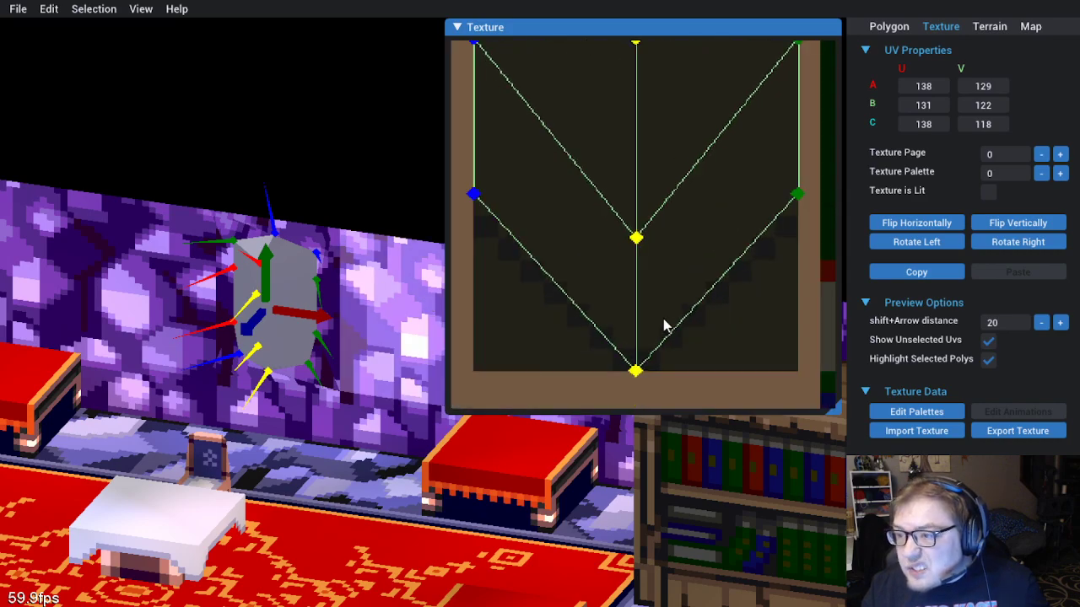
{"action": "scroll", "coordinate": [663, 326], "scroll_direction": "down", "scroll_amount": 2}
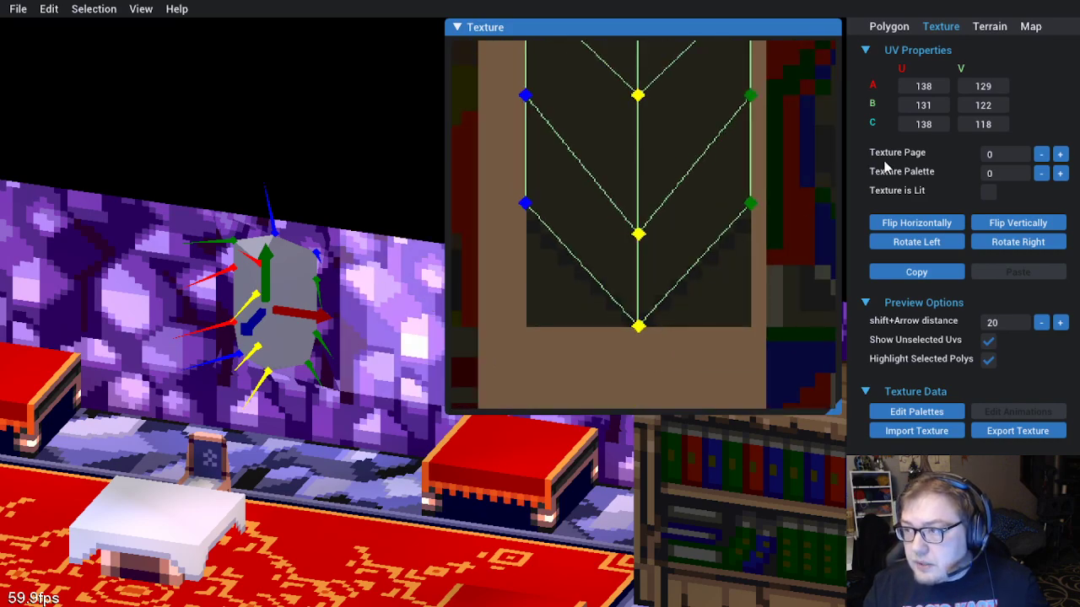
{"action": "left_click", "coordinate": [1059, 173]}
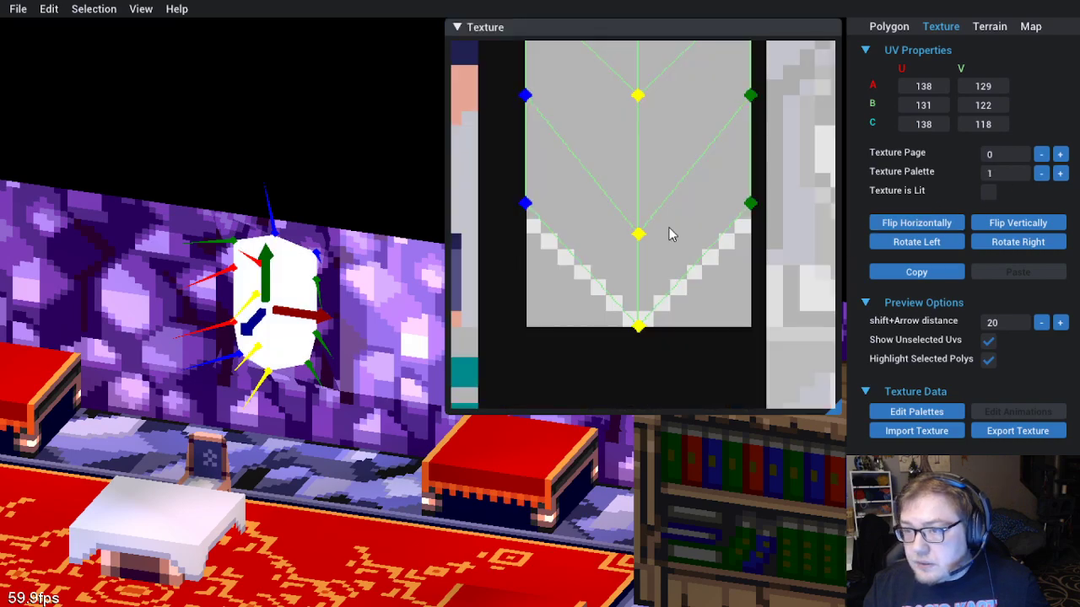
{"action": "left_click", "coordinate": [309, 136]}
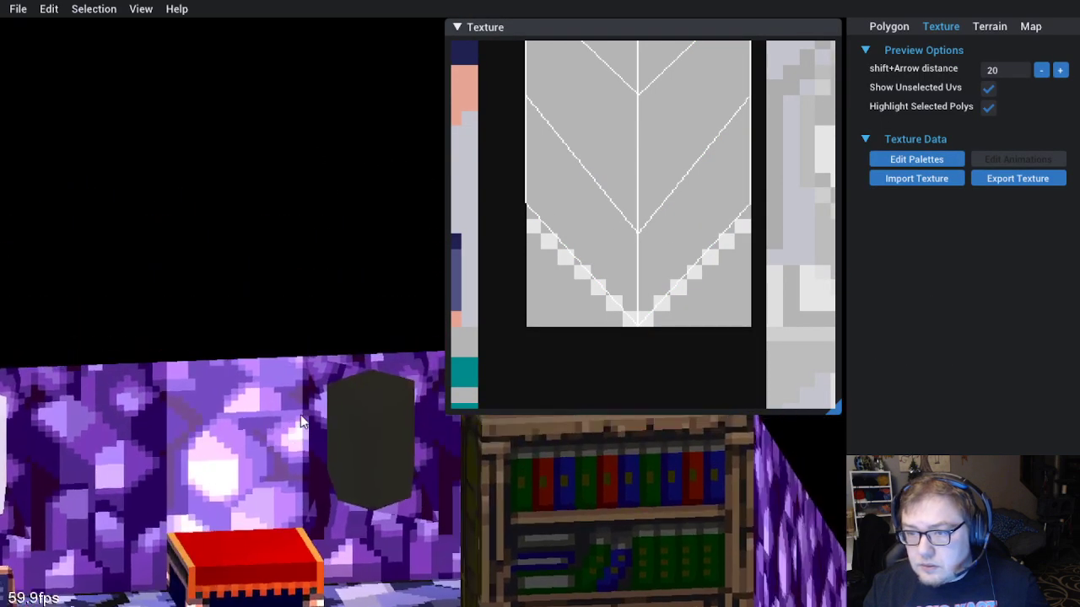
Examine the recoloured skull decoration on the back wall from several angles and distances
{"action": "left_click_drag", "start_coordinate": [433, 409], "coordinate": [420, 400]}
{"action": "scroll", "coordinate": [348, 443], "scroll_direction": "down", "scroll_amount": 5}
{"action": "left_click_drag", "start_coordinate": [557, 468], "coordinate": [360, 452]}
{"action": "left_click_drag", "start_coordinate": [386, 245], "coordinate": [253, 312]}
{"action": "scroll", "coordinate": [324, 385], "scroll_direction": "up", "scroll_amount": 5}
{"action": "left_click_drag", "start_coordinate": [212, 504], "coordinate": [305, 413]}
{"action": "left_click_drag", "start_coordinate": [190, 564], "coordinate": [465, 428]}
{"action": "scroll", "coordinate": [657, 257], "scroll_direction": "down", "scroll_amount": 2}
{"action": "scroll", "coordinate": [656, 257], "scroll_direction": "up", "scroll_amount": 2}
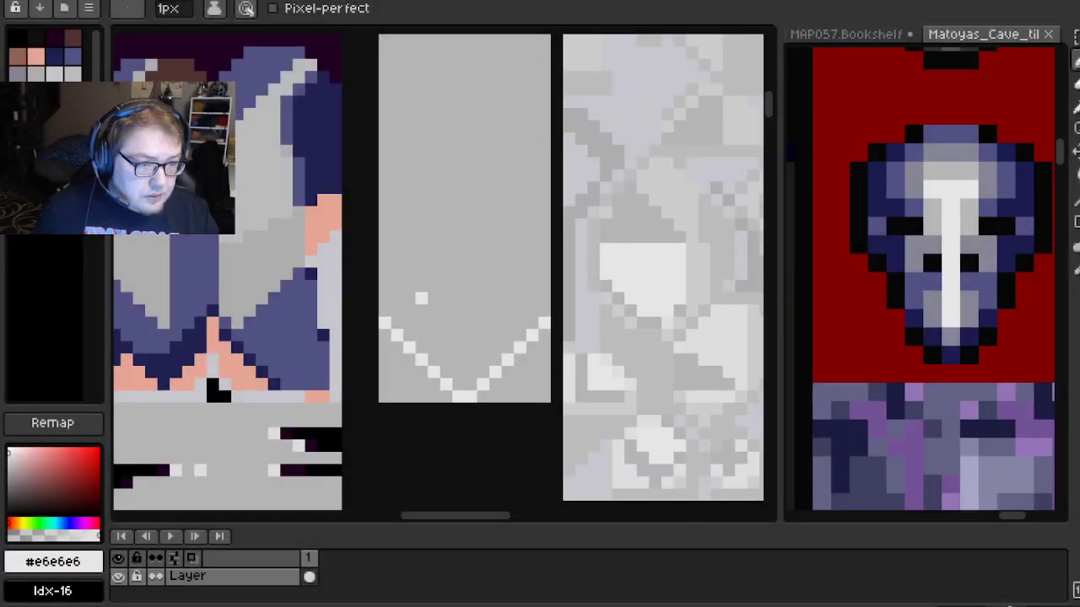
Thicken the V on the grey block with a second #e6e6e6 diagonal line directly above each arm, and save the sheet
{"action": "left_click", "coordinate": [462, 386], "text": "shift"}
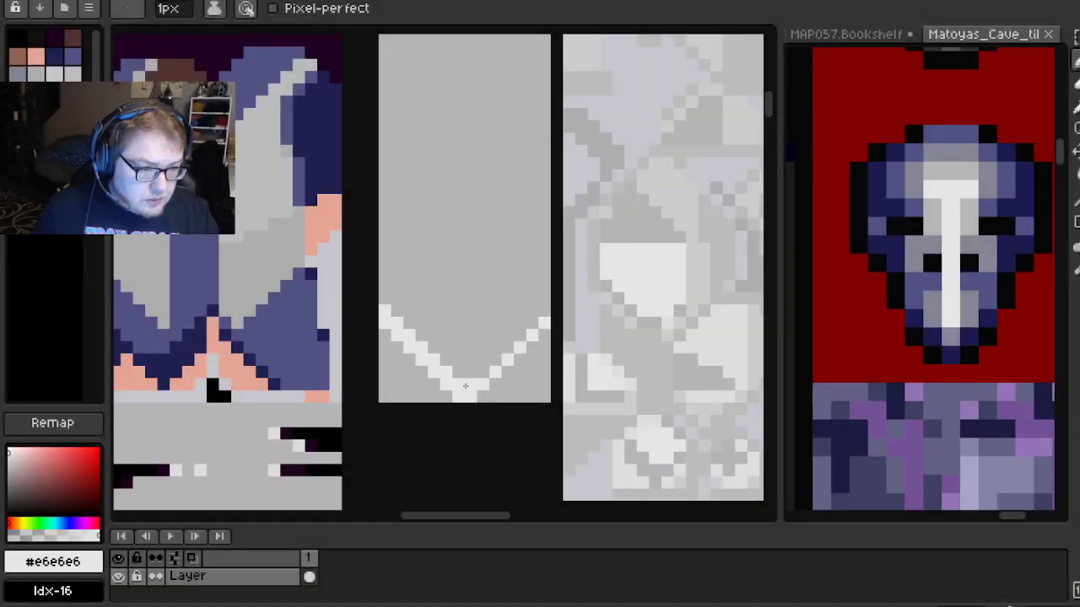
{"action": "left_click", "coordinate": [544, 312], "text": "shift"}
{"action": "key", "text": "ctrl+s"}
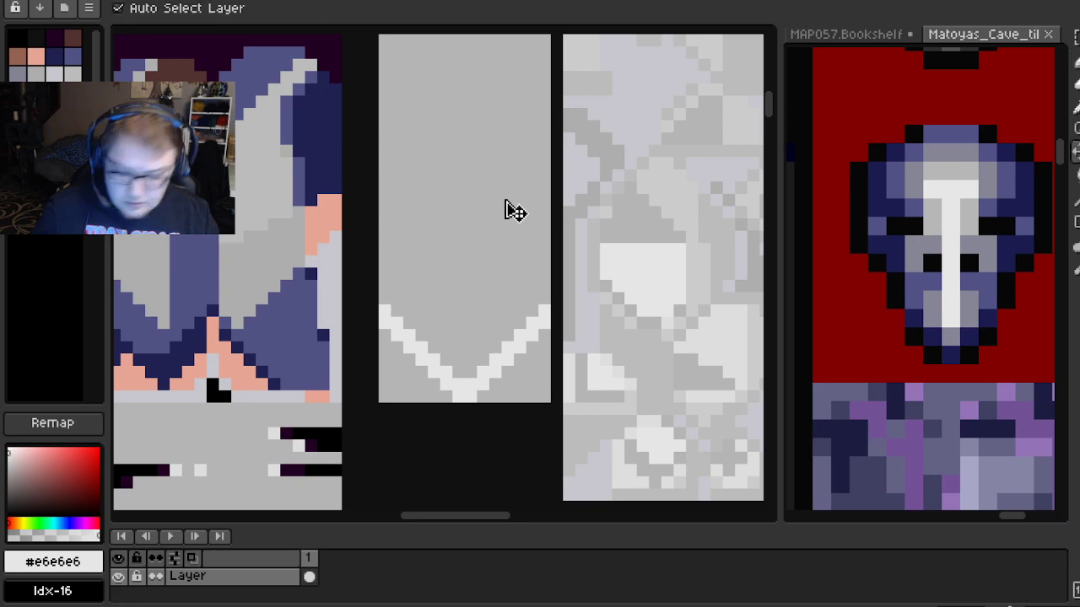
Save the texture sheet with the default palette, undo the palette change, and re-import the texture in the map editor
{"action": "left_click", "coordinate": [90, 10]}
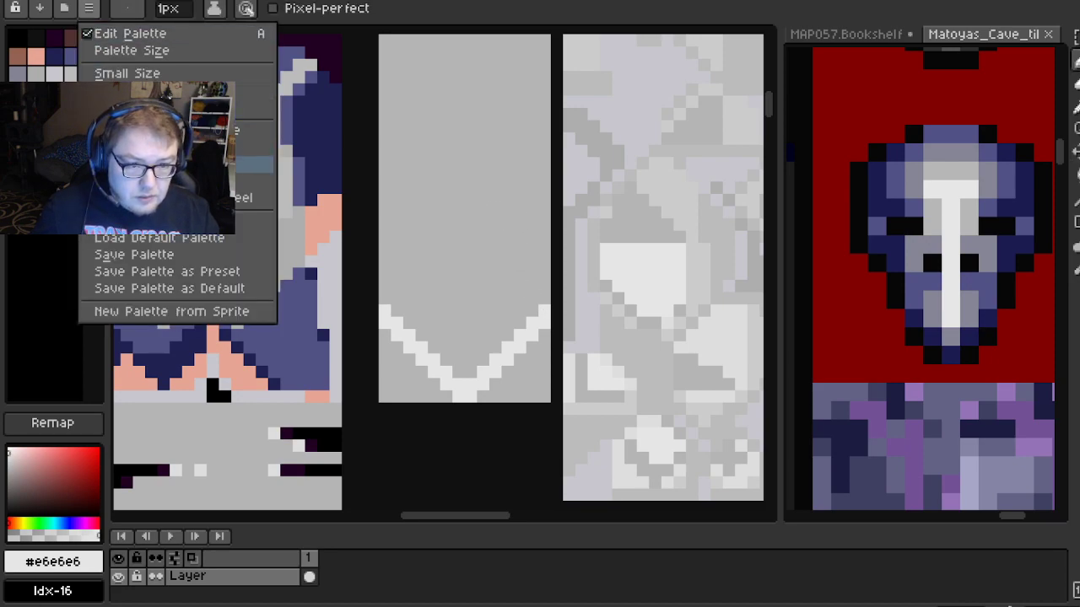
{"action": "left_click", "coordinate": [156, 238]}
{"action": "key", "text": "ctrl+s"}
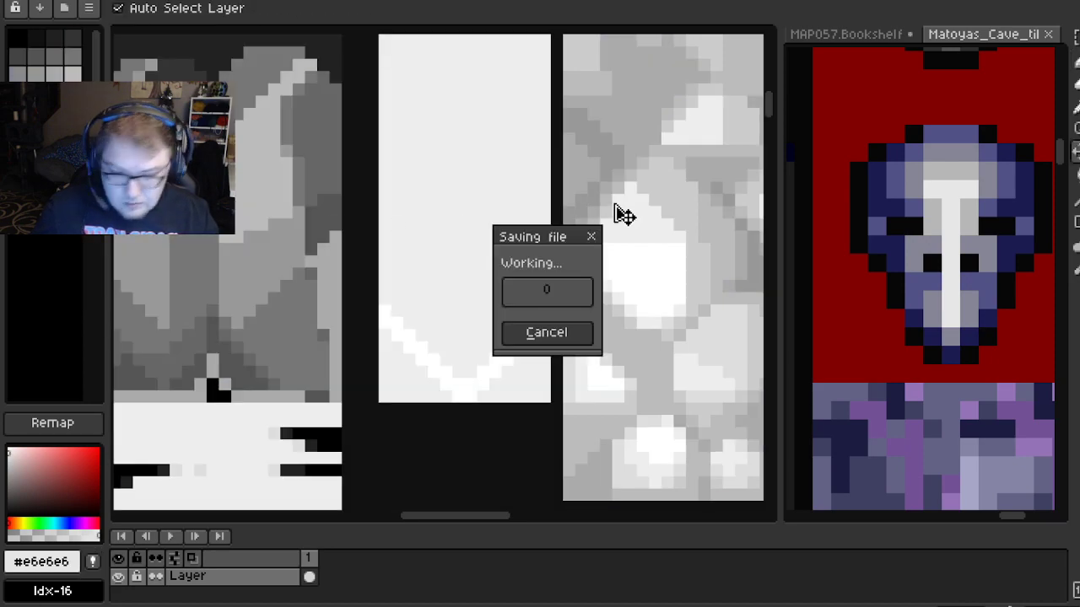
{"action": "key", "text": "ctrl+z"}
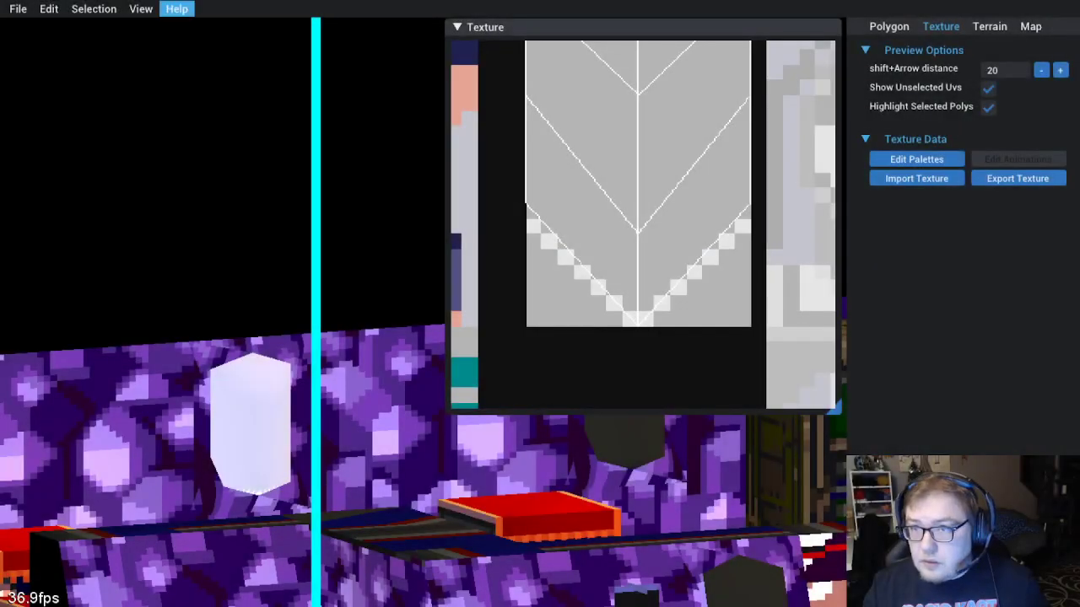
{"action": "left_click", "coordinate": [48, 8]}
{"action": "left_click", "coordinate": [83, 112]}
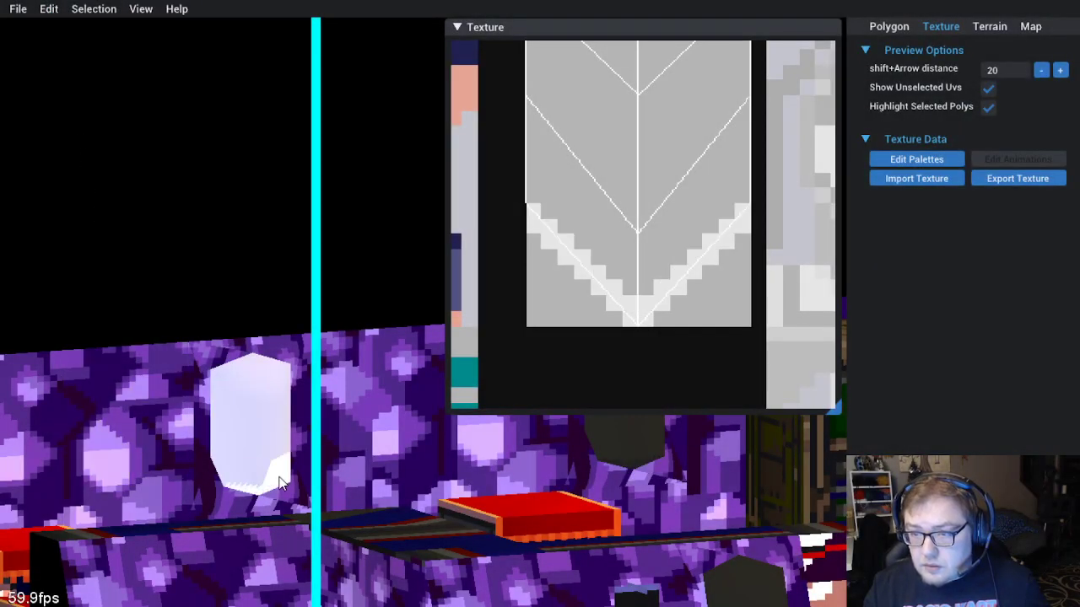
Compare the thickened V with the UV lines and inspect how it shows on the skull decoration's lower edge
{"action": "left_click", "coordinate": [615, 248]}
{"action": "left_click", "coordinate": [668, 273]}
{"action": "key", "text": "d"}
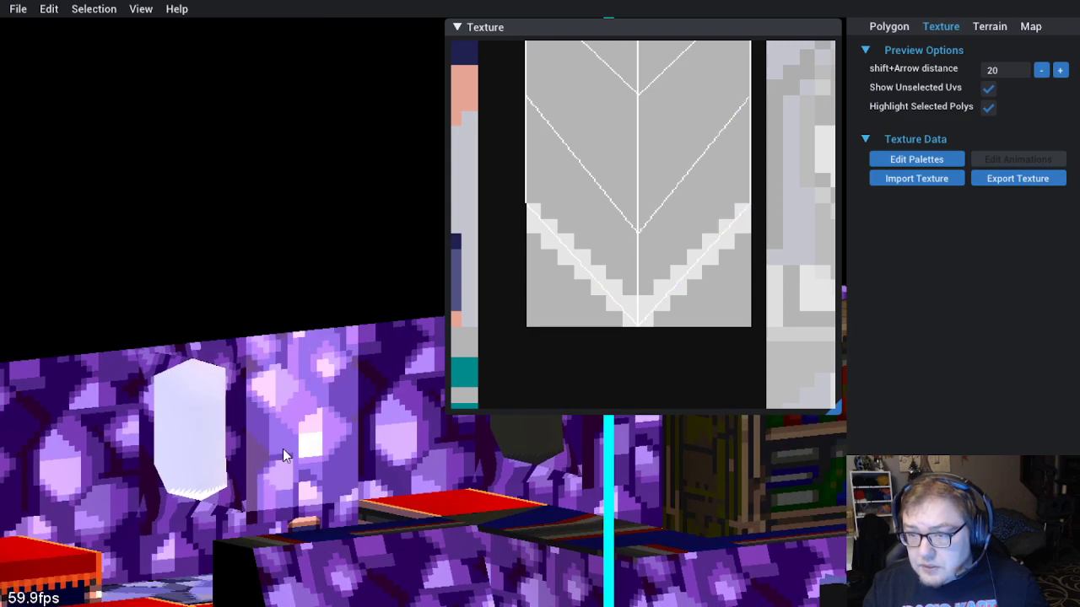
{"action": "key", "text": "s"}
{"action": "scroll", "coordinate": [280, 453], "scroll_direction": "down", "scroll_amount": 5}
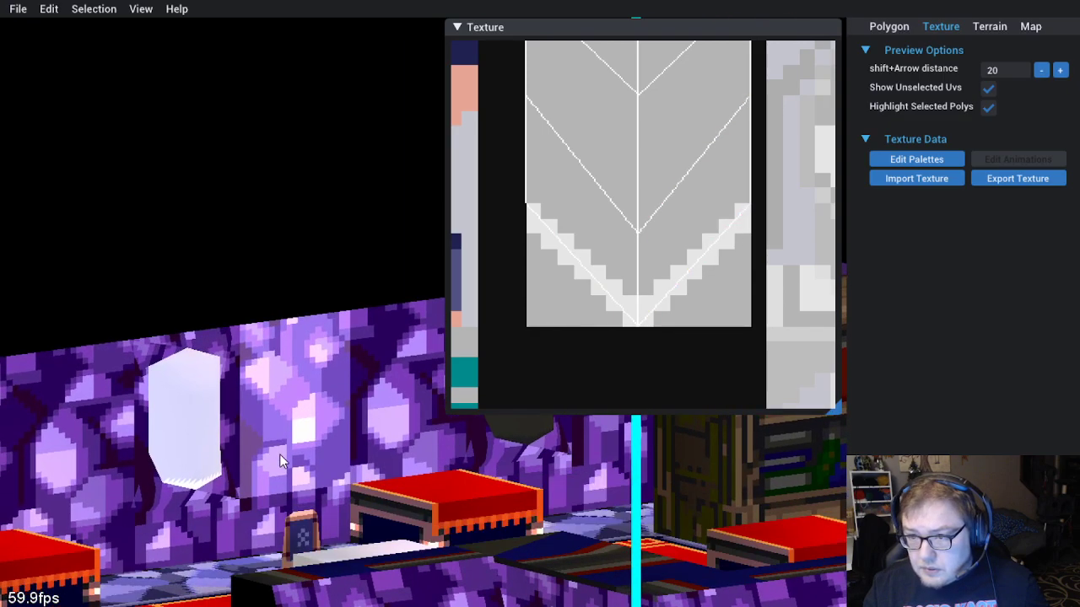
{"action": "scroll", "coordinate": [756, 280], "scroll_direction": "up", "scroll_amount": 2}
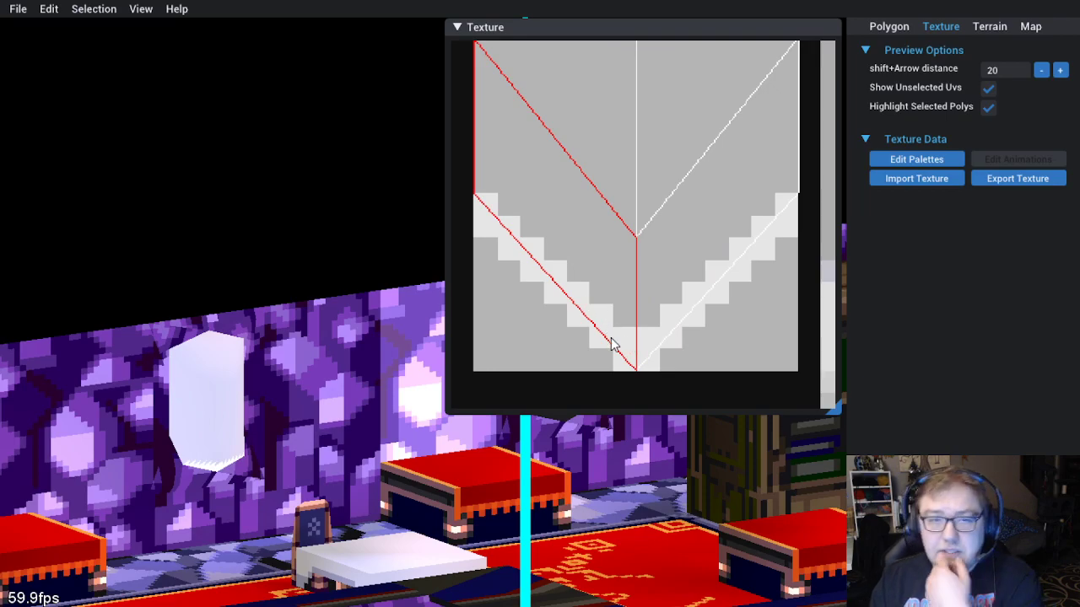
{"action": "scroll", "coordinate": [621, 323], "scroll_direction": "down", "scroll_amount": 3}
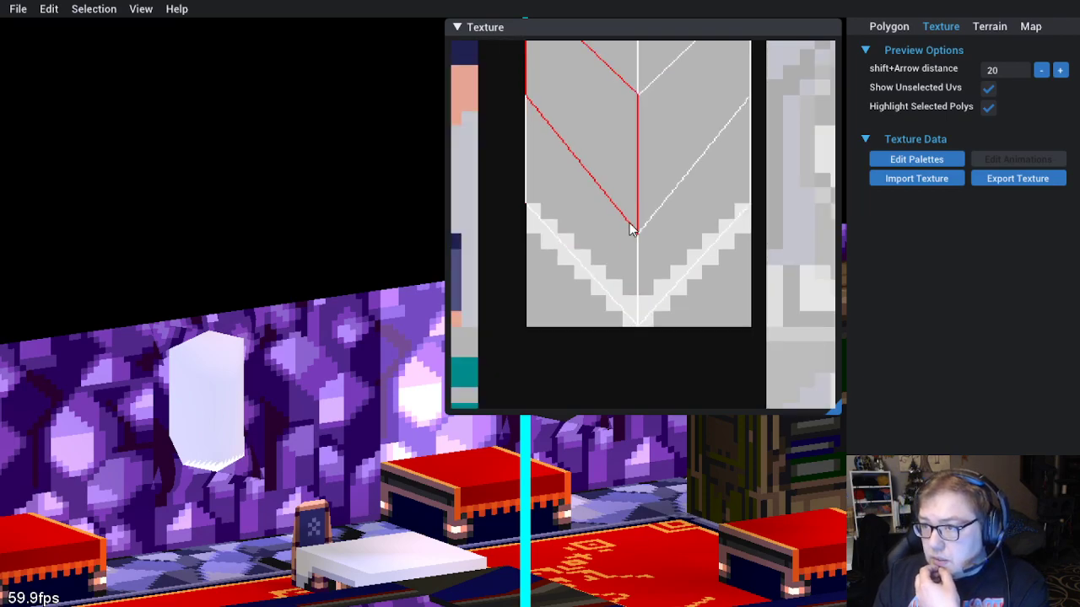
Draw an inverted V in #e6e6e6 from the top centre of the grey block down to both of its sides
{"action": "key", "text": "Escape"}
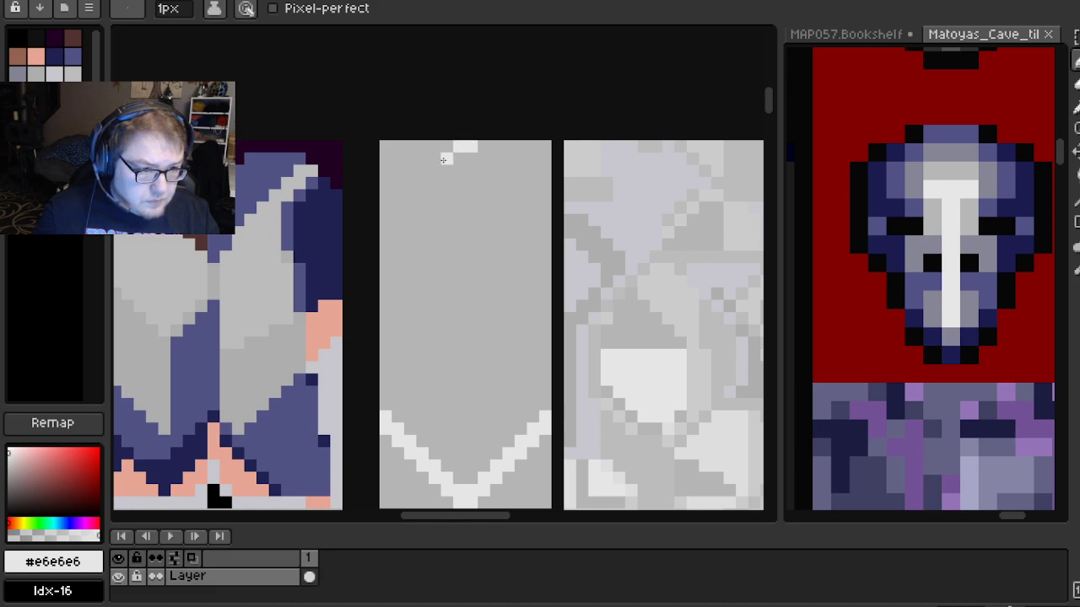
{"action": "left_click_drag", "start_coordinate": [442, 159], "coordinate": [384, 216]}
{"action": "left_click", "coordinate": [384, 220]}
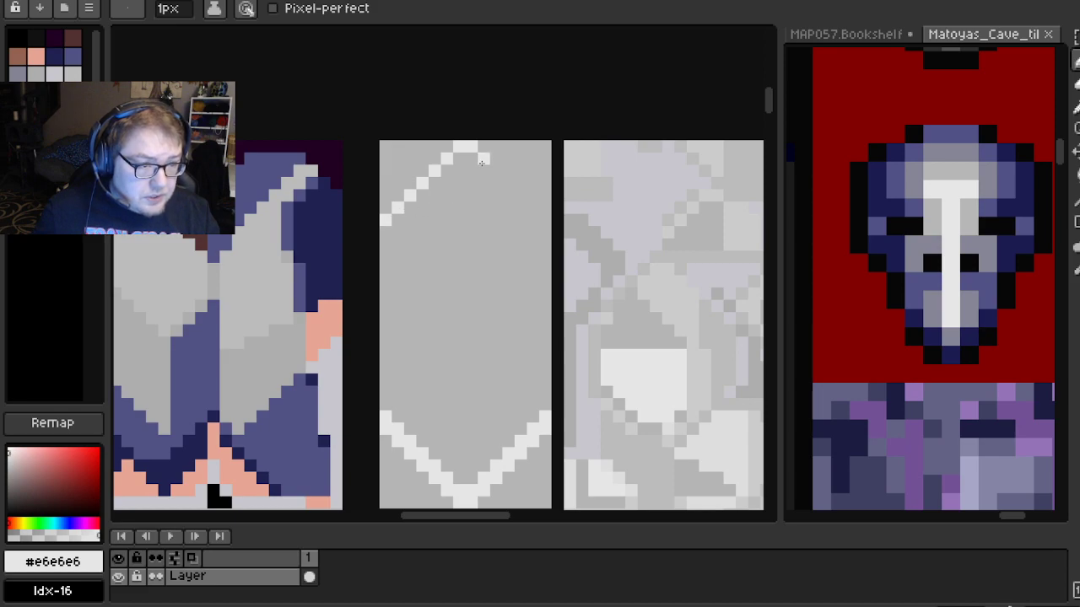
{"action": "left_click_drag", "start_coordinate": [483, 159], "coordinate": [545, 219]}
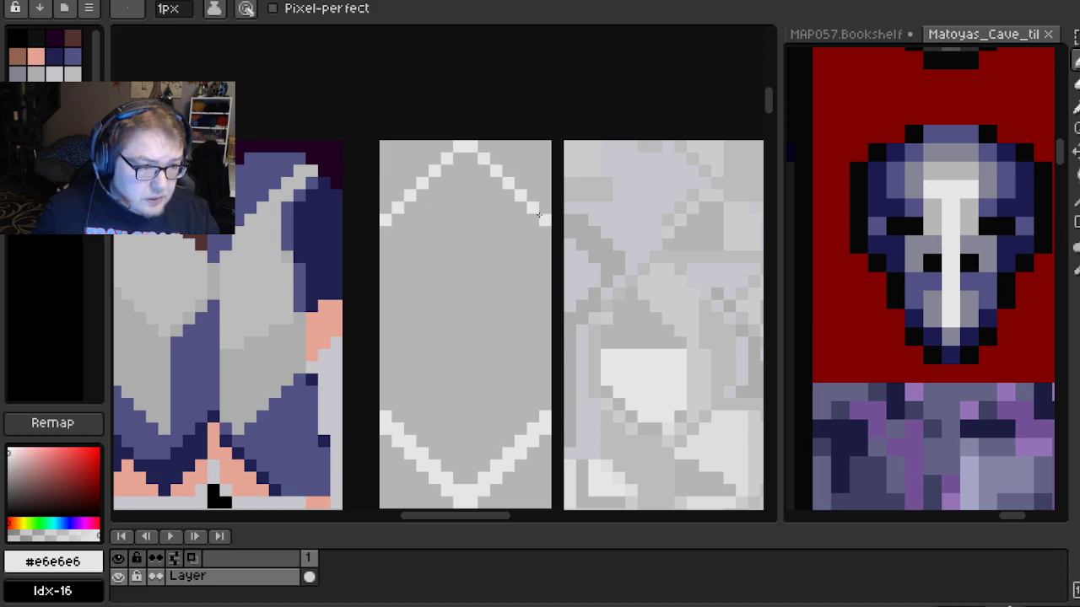
Save the sheet with the default palette, restore the coloured palette, and re-import the texture showing the inverted V
{"action": "left_click", "coordinate": [88, 8]}
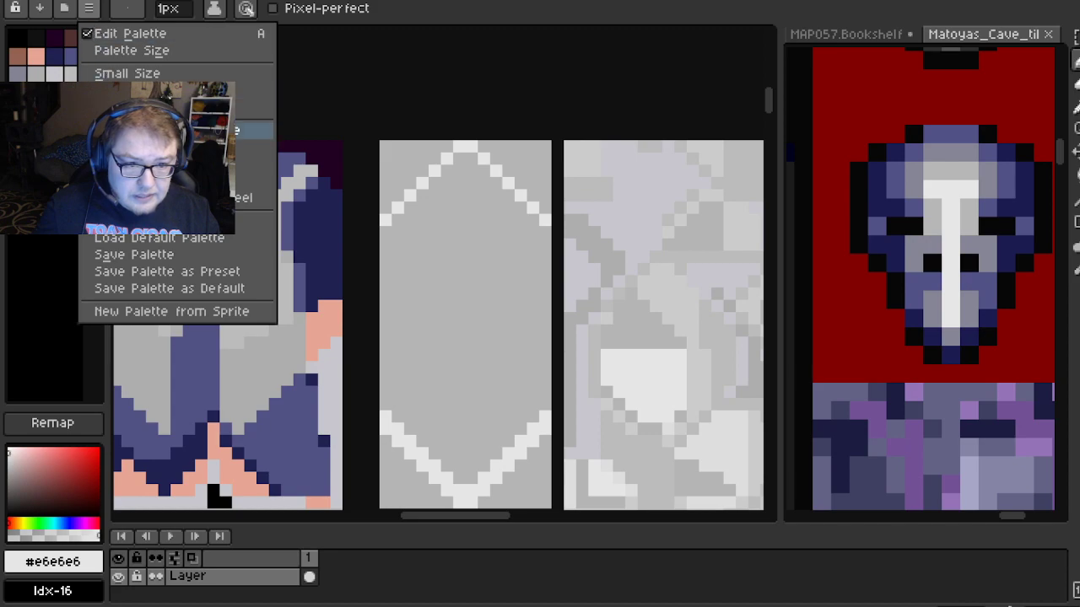
{"action": "left_click", "coordinate": [160, 238]}
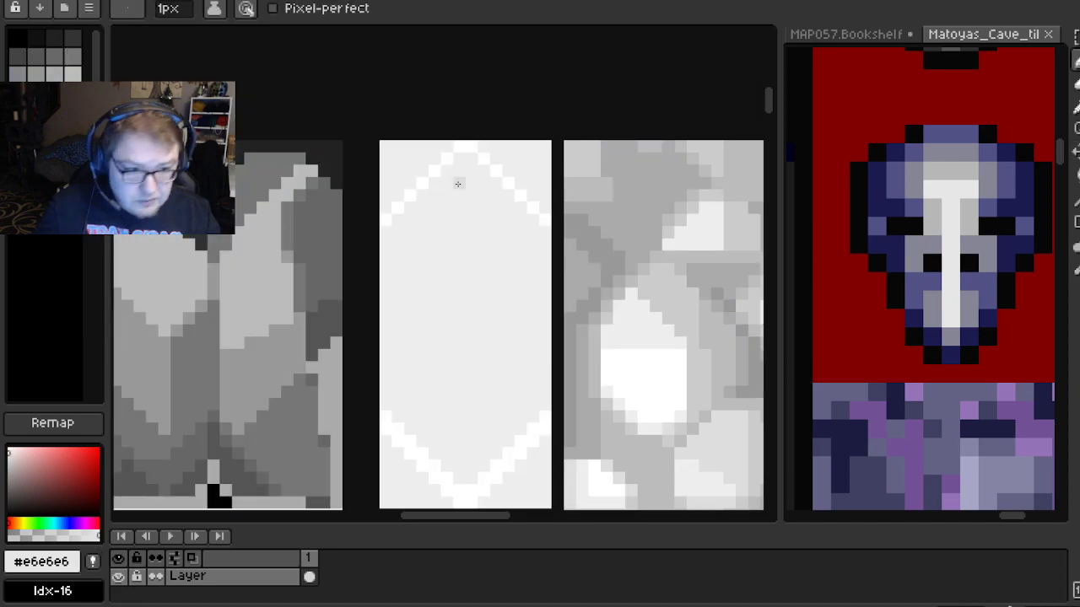
{"action": "key", "text": "ctrl+z"}
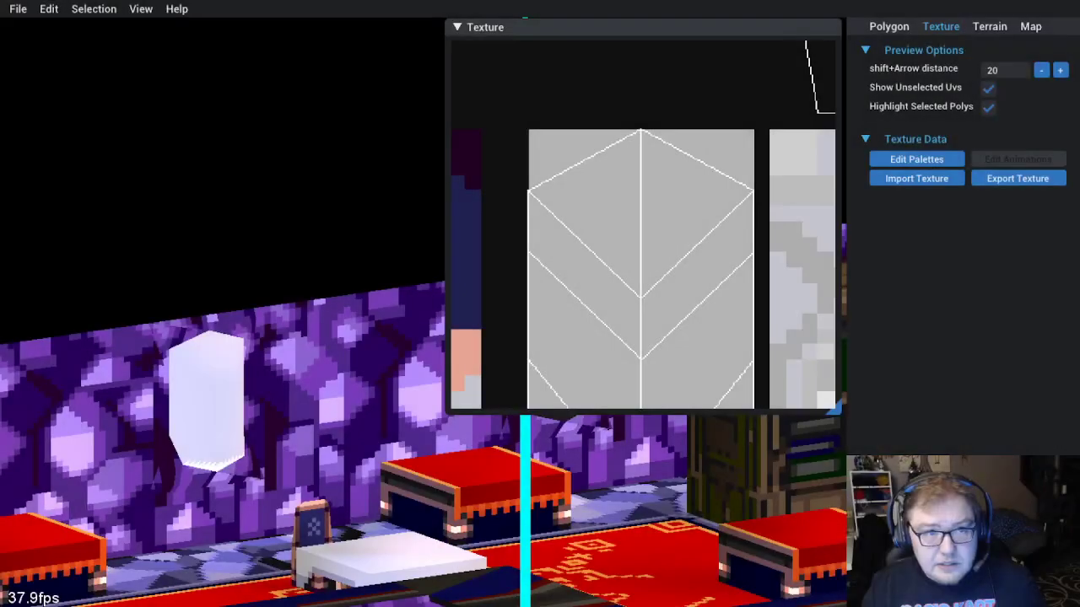
{"action": "left_click", "coordinate": [49, 8]}
{"action": "left_click", "coordinate": [77, 110]}
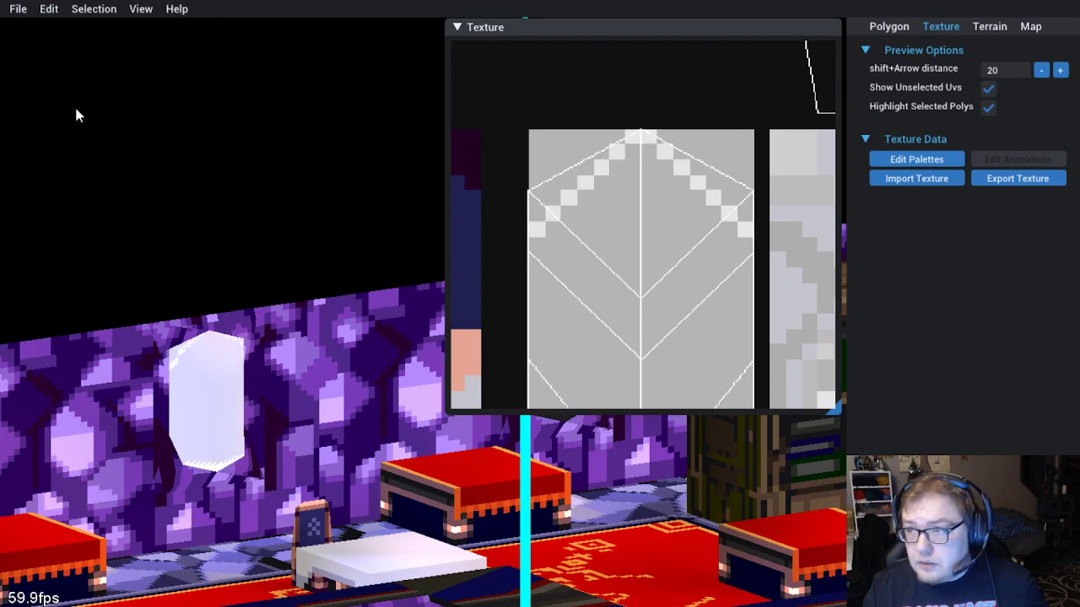
Check the inverted V against the UV lines and thicken it with a second #e6e6e6 line directly above each arm
{"action": "left_click", "coordinate": [638, 138]}
{"action": "left_click", "coordinate": [545, 218]}
{"action": "left_click", "coordinate": [534, 200]}
{"action": "left_click", "coordinate": [518, 303]}
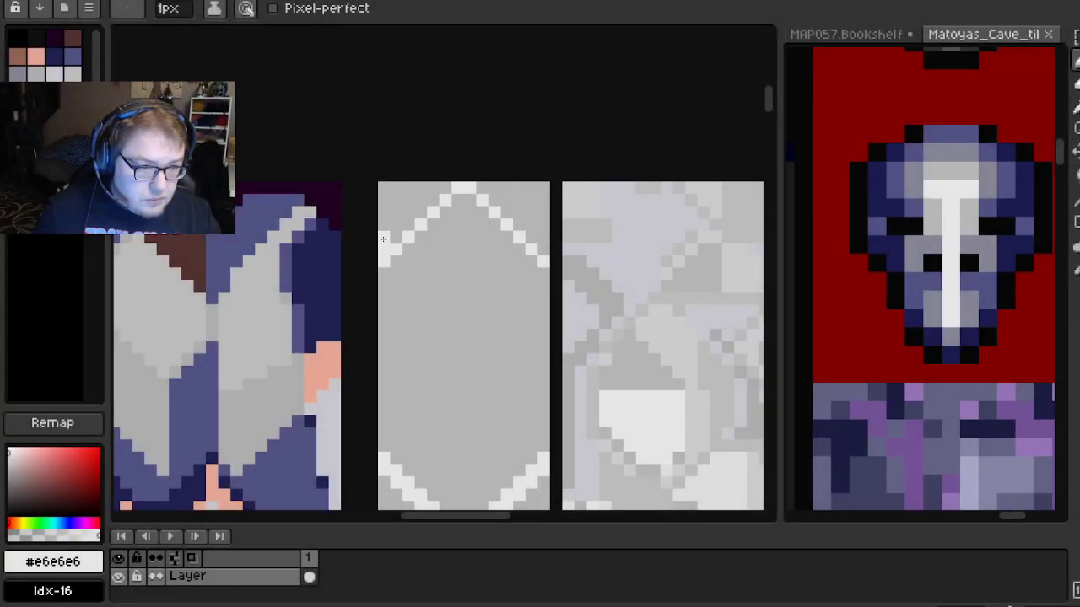
{"action": "left_click_drag", "start_coordinate": [441, 212], "coordinate": [457, 191]}
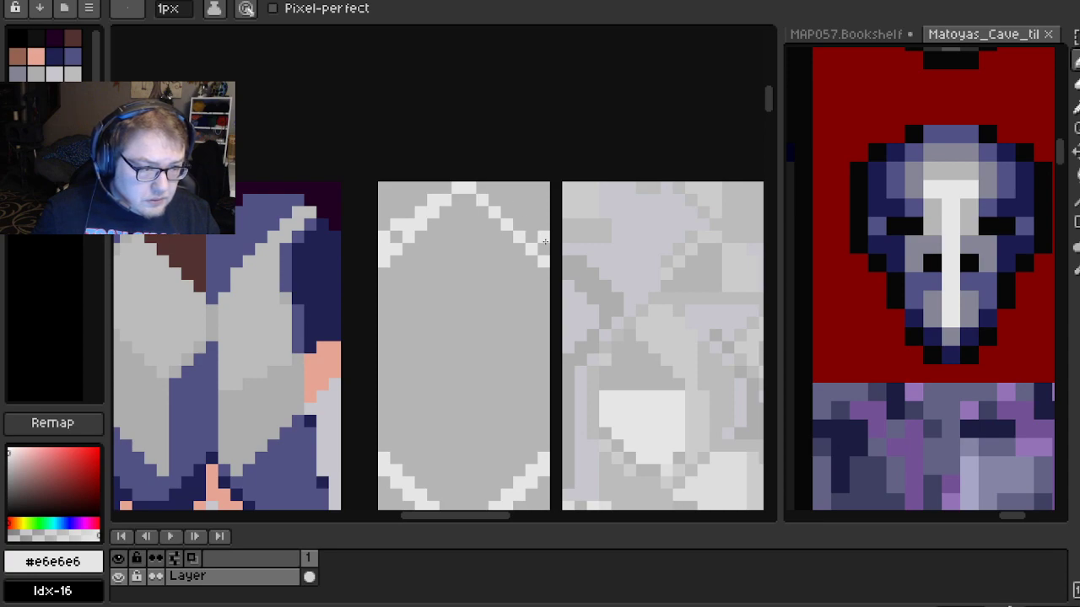
{"action": "left_click_drag", "start_coordinate": [537, 233], "coordinate": [498, 197]}
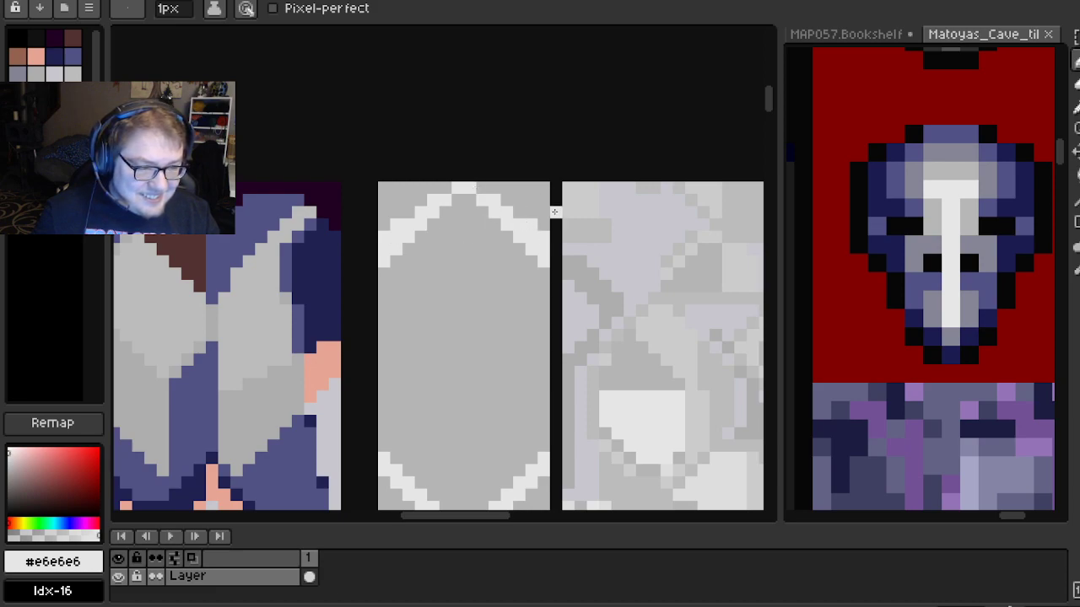
{"action": "scroll", "coordinate": [507, 266], "scroll_direction": "up", "scroll_amount": 1}
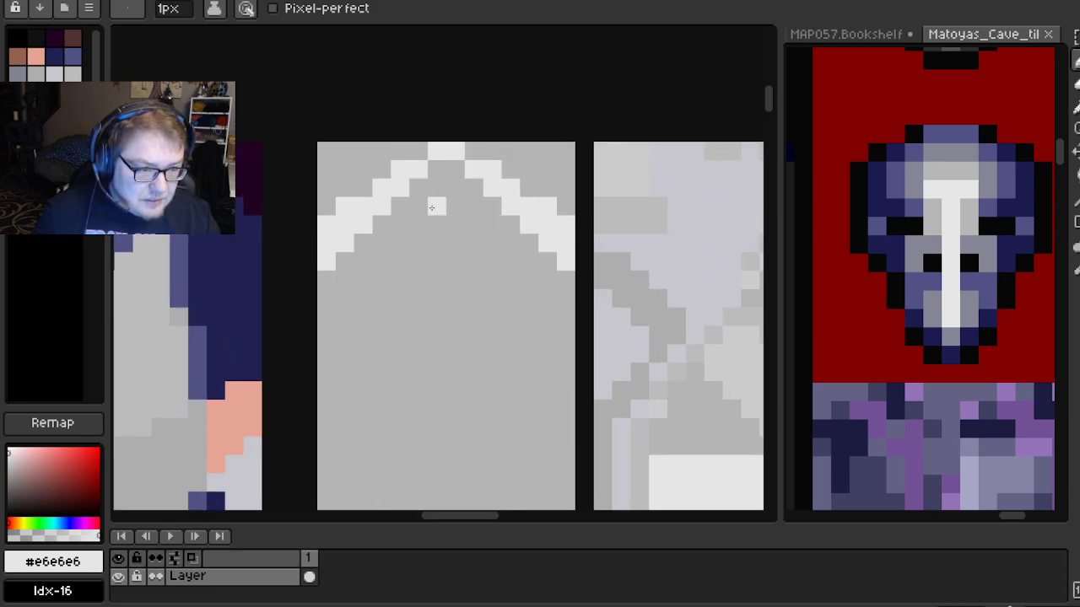
Save the thickened inverted V with the default palette, undo the palette change, and re-import the texture into the map
{"action": "left_click", "coordinate": [86, 11]}
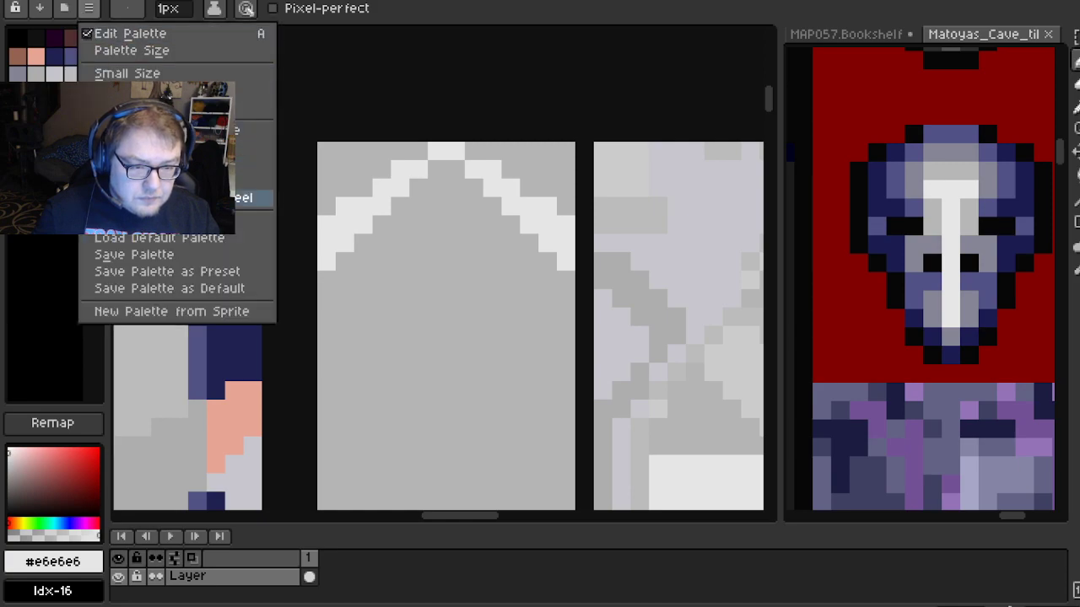
{"action": "left_click", "coordinate": [156, 239]}
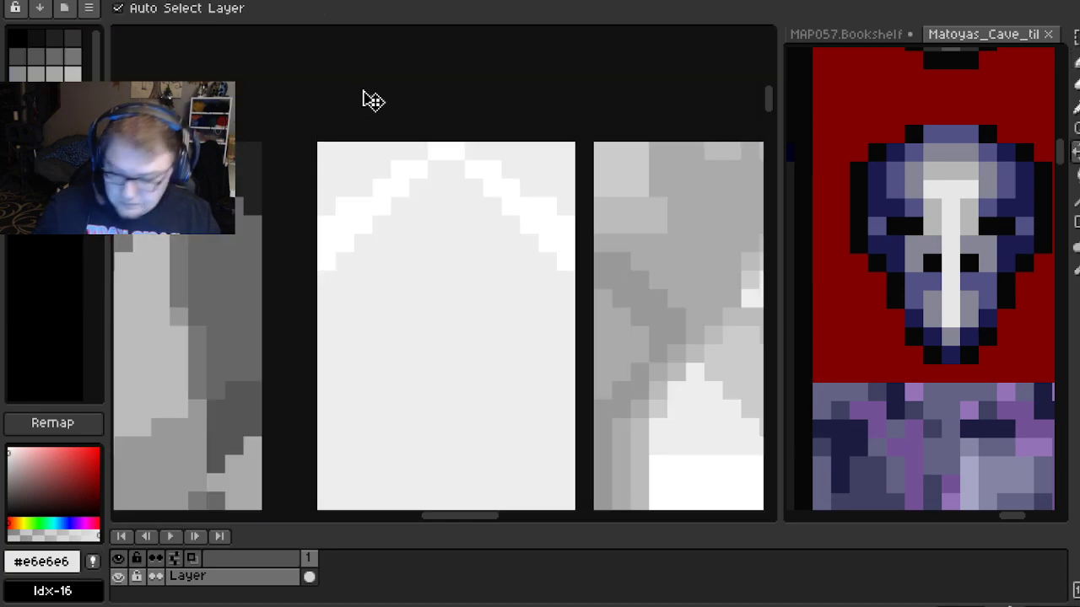
{"action": "key", "text": "ctrl+z"}
{"action": "key", "text": "b"}
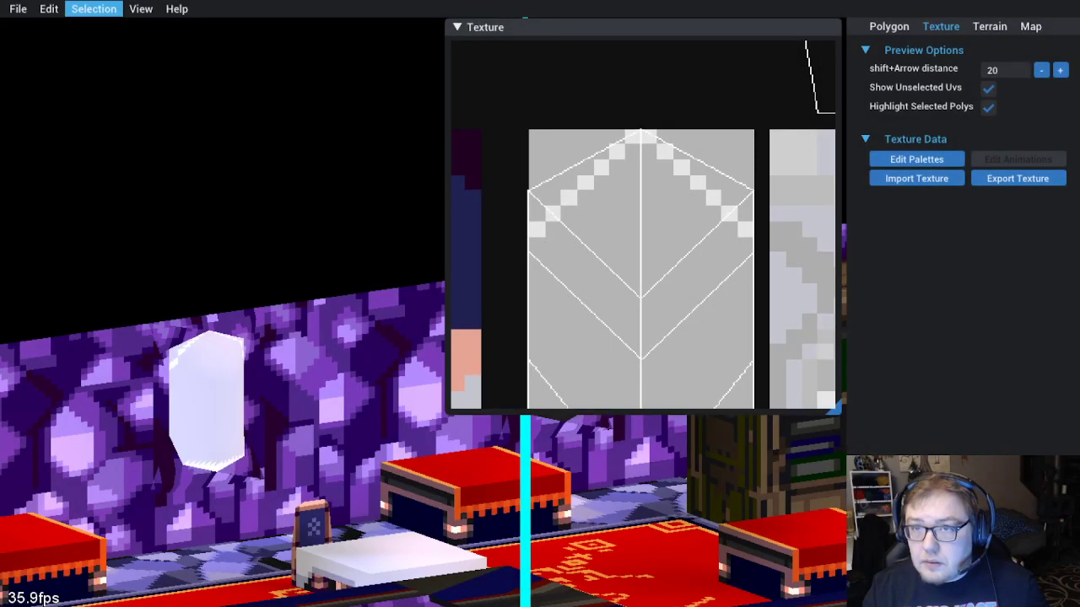
{"action": "left_click", "coordinate": [49, 8]}
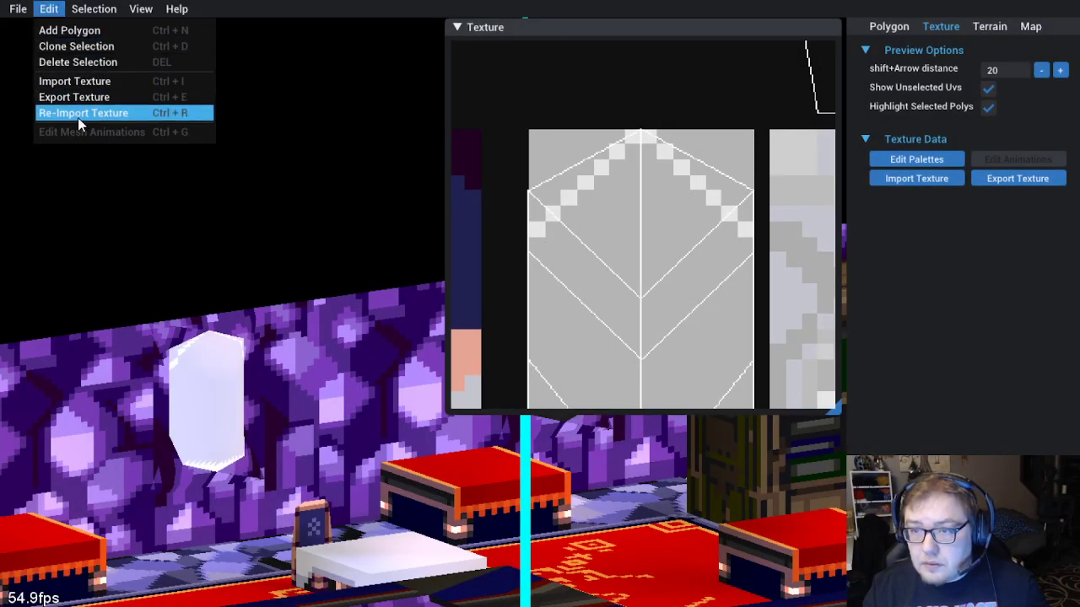
{"action": "left_click", "coordinate": [77, 118]}
Compare the thickened inverted V with the UV lines and examine the skull decoration's upper edge in the 3D view
{"action": "scroll", "coordinate": [658, 207], "scroll_direction": "up", "scroll_amount": 2}
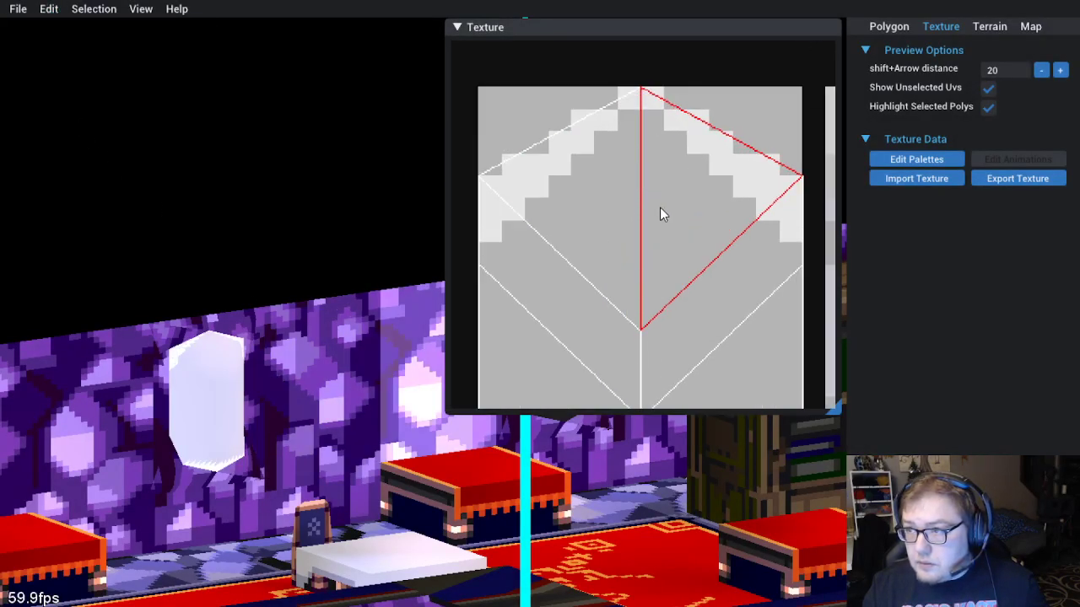
{"action": "scroll", "coordinate": [719, 152], "scroll_direction": "up", "scroll_amount": 2}
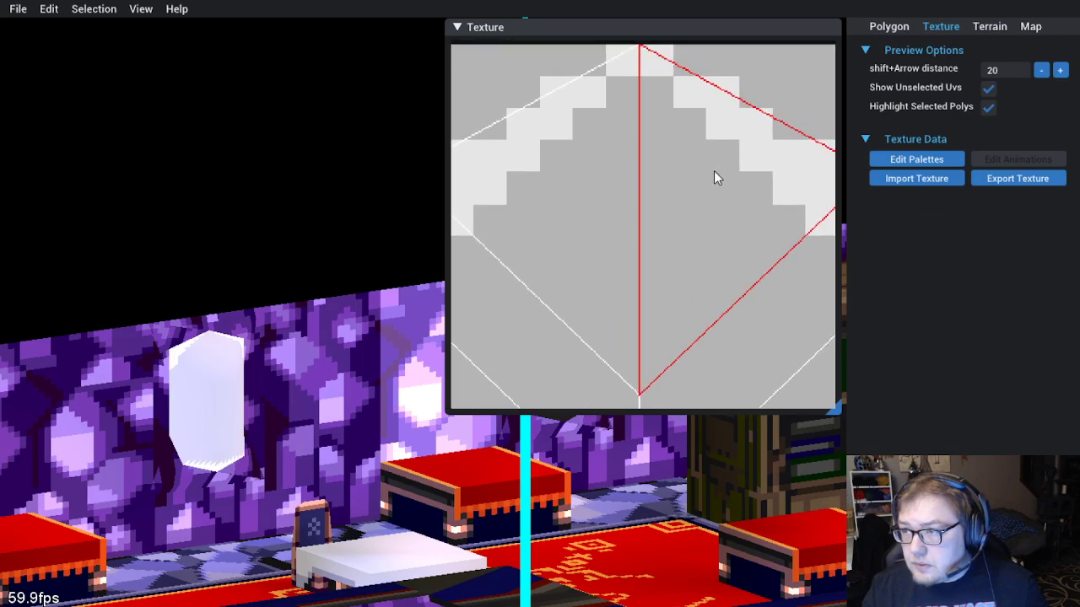
{"action": "left_click", "coordinate": [326, 345]}
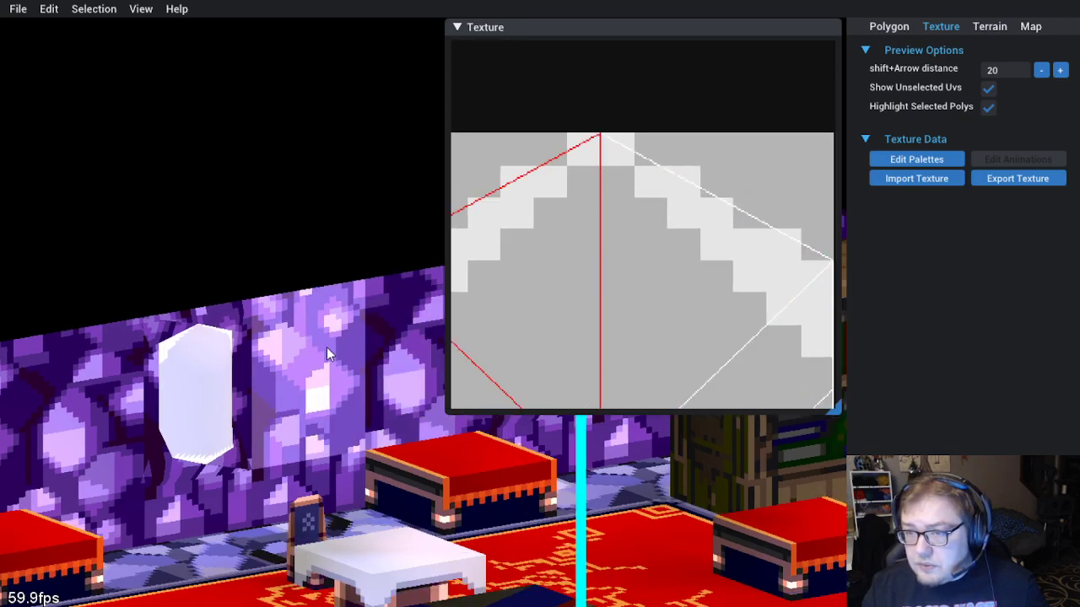
{"action": "scroll", "coordinate": [263, 396], "scroll_direction": "up", "scroll_amount": 6}
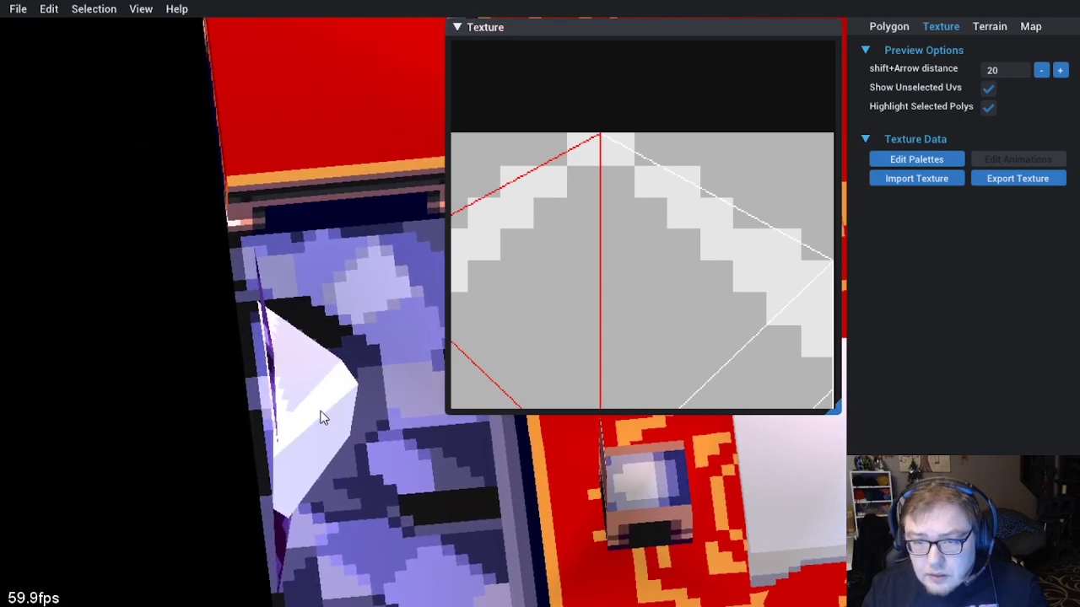
{"action": "left_click_drag", "start_coordinate": [320, 418], "coordinate": [307, 482]}
{"action": "scroll", "coordinate": [295, 408], "scroll_direction": "up", "scroll_amount": 2}
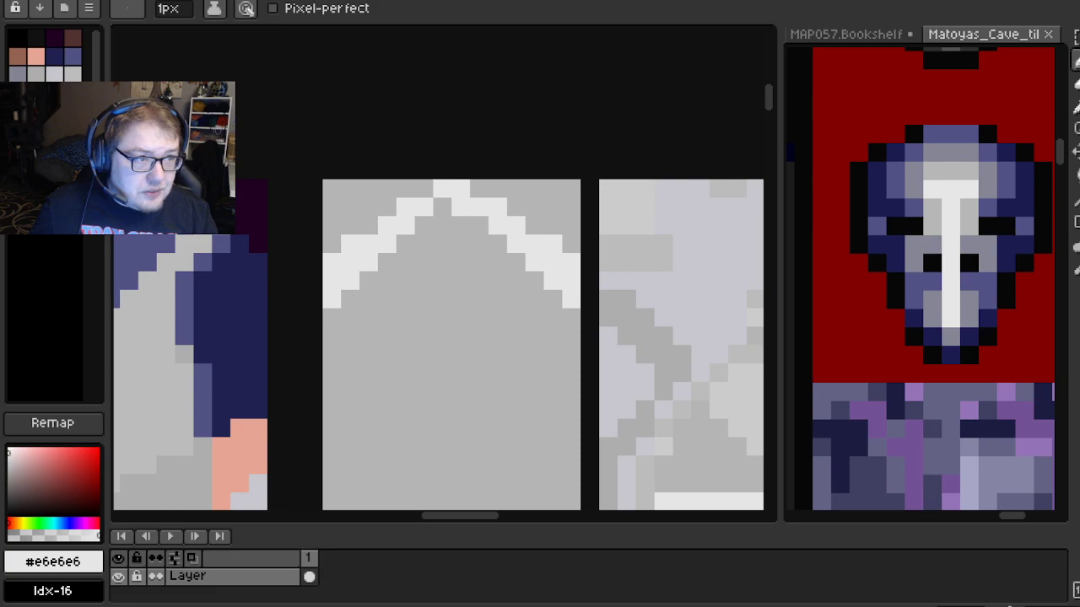
Widen the tip of the inverted V with one #e6e6e6 pixel on each side along the block's top row
{"action": "scroll", "coordinate": [469, 215], "scroll_direction": "up", "scroll_amount": 1}
{"action": "right_click", "coordinate": [460, 207]}
{"action": "left_click", "coordinate": [425, 189]}
{"action": "left_click", "coordinate": [483, 188]}
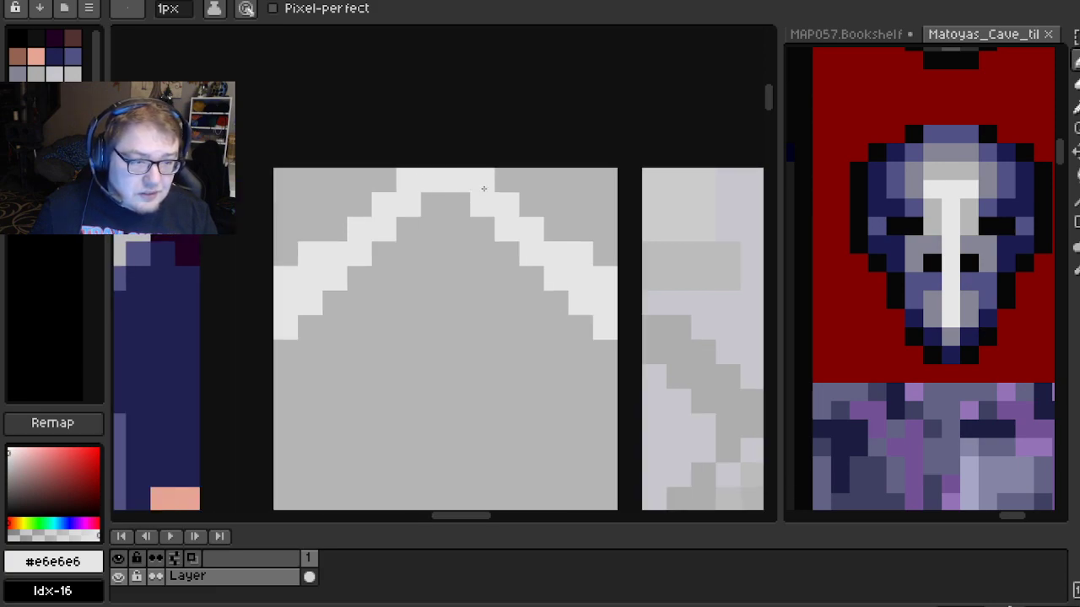
{"action": "mouse_move", "coordinate": [483, 325]}
{"action": "left_mouse_down"}
{"action": "mouse_move", "coordinate": [516, 311]}
{"action": "mouse_move", "coordinate": [516, 295]}
{"action": "left_mouse_up"}
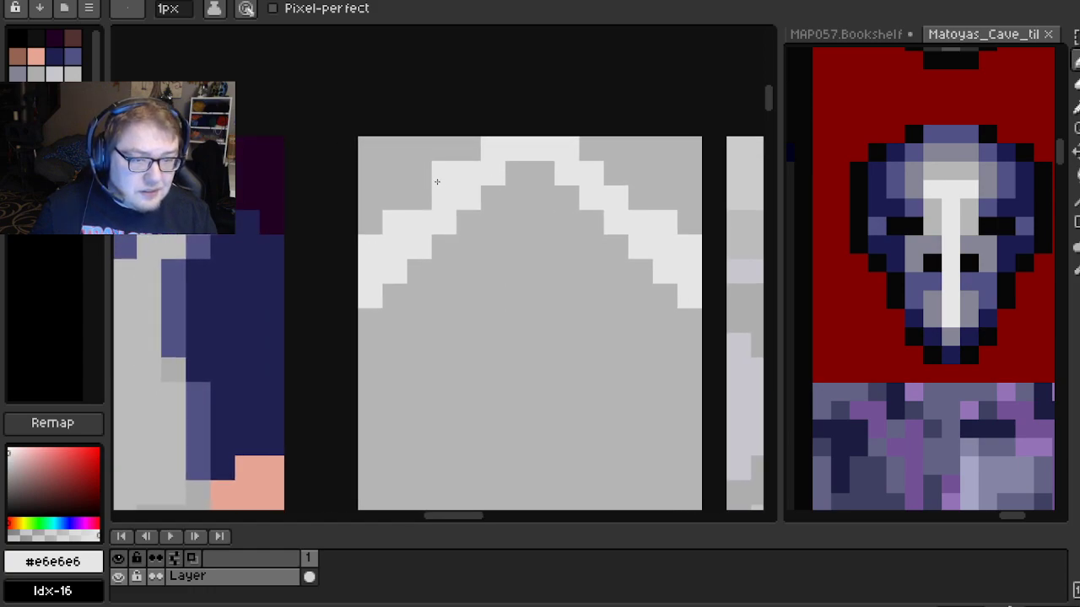
Fill in the outer edges of both arms of the inverted V with #e6e6e6 pixels out to the block's sides
{"action": "left_click", "coordinate": [446, 177]}
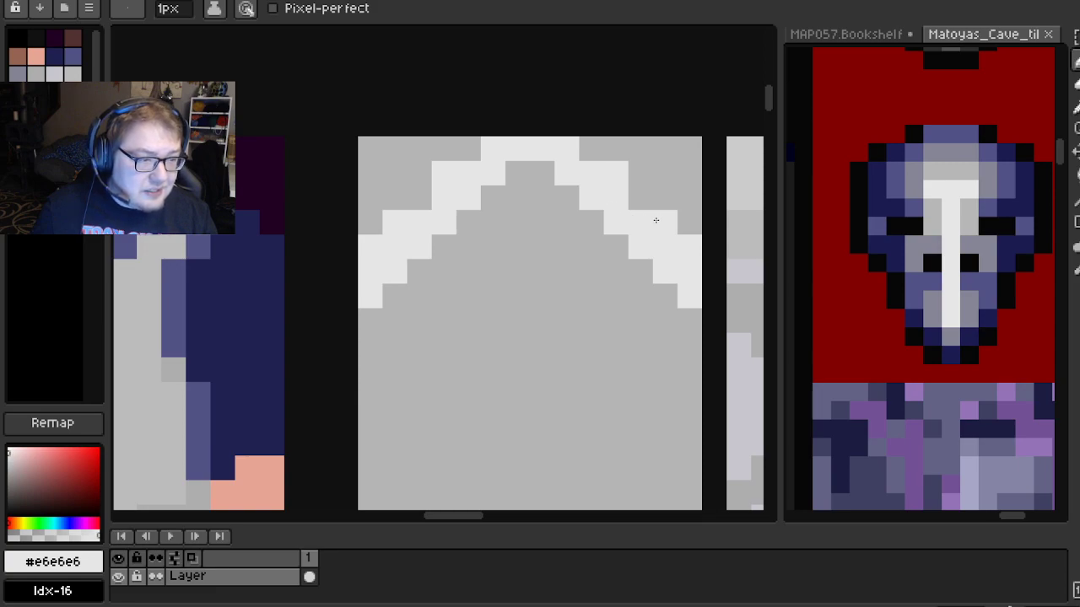
{"action": "left_click", "coordinate": [640, 272]}
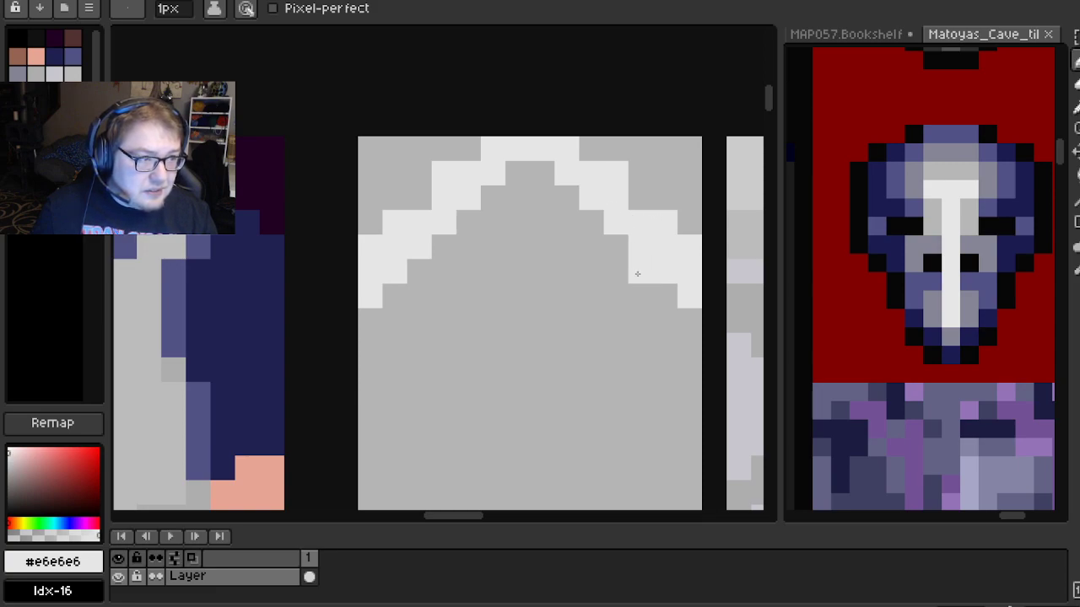
{"action": "key", "text": "ctrl+z"}
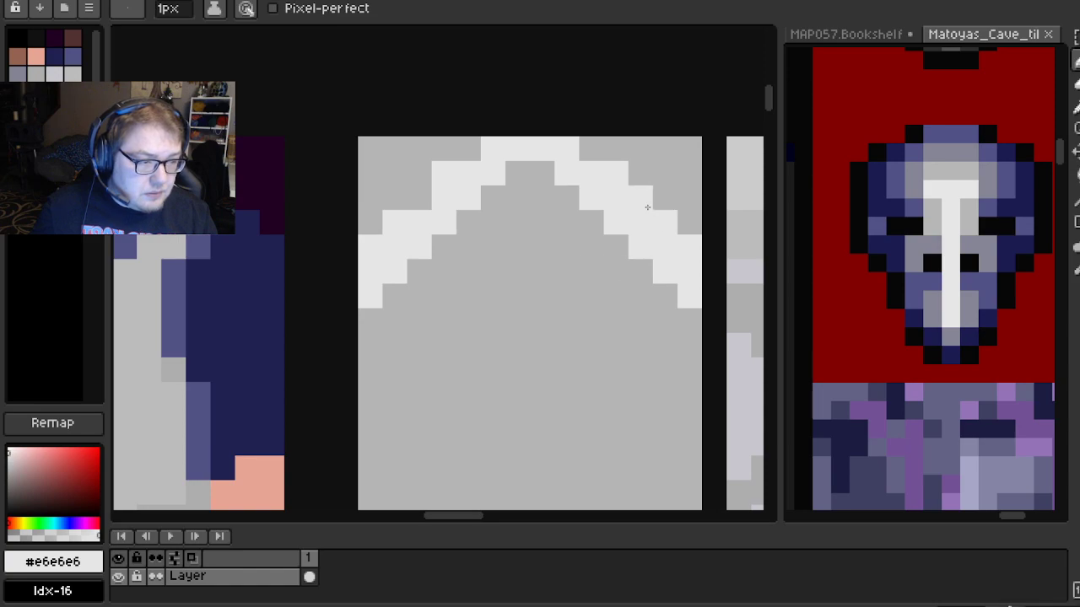
{"action": "left_click", "coordinate": [426, 197]}
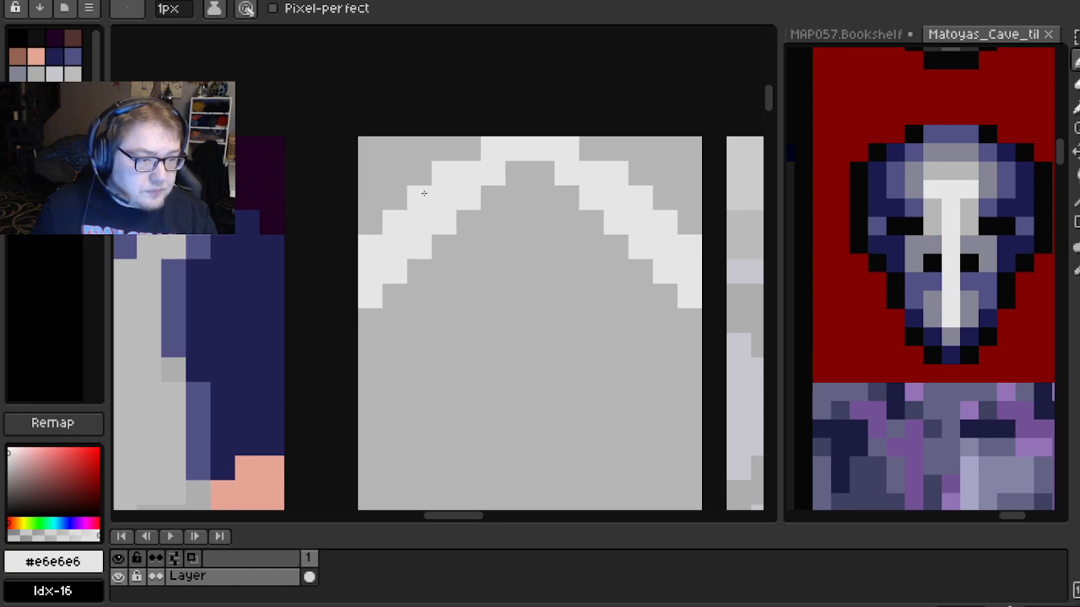
{"action": "left_click", "coordinate": [694, 223]}
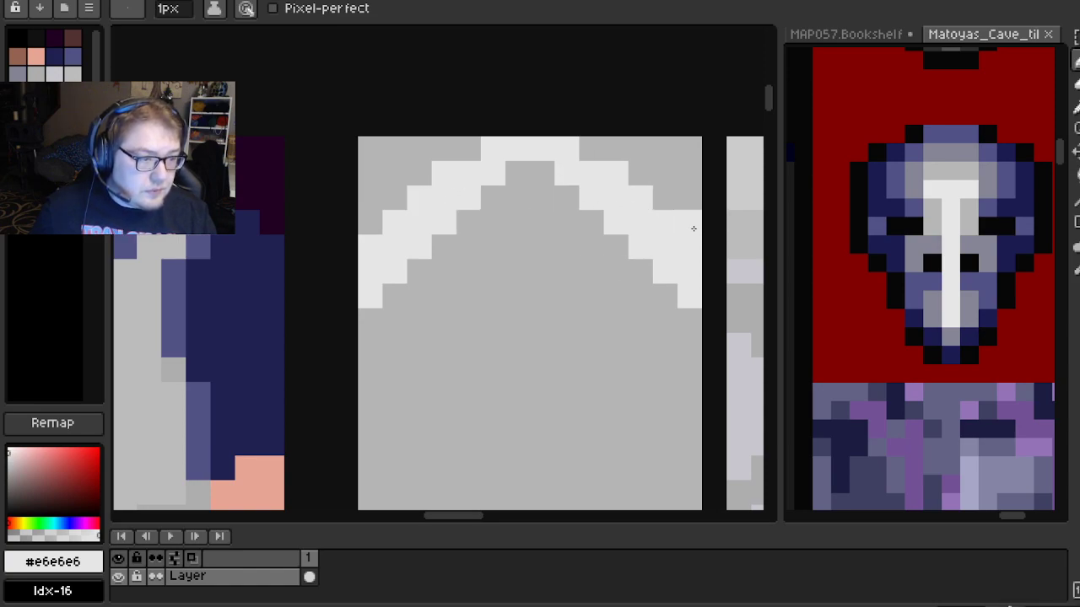
{"action": "left_click", "coordinate": [371, 221]}
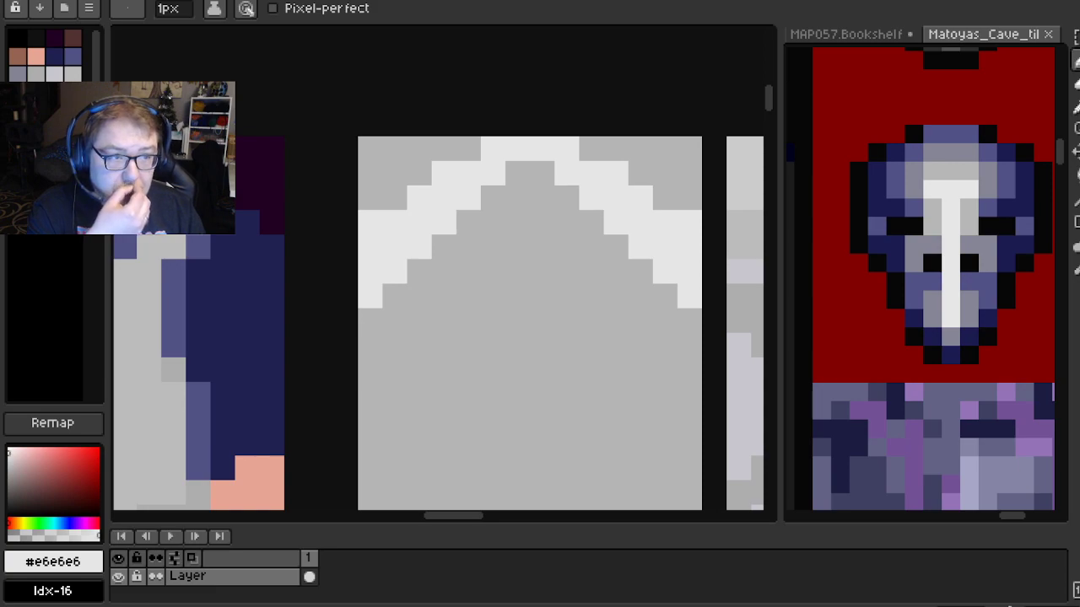
Trim one pixel off the inner edge of both arms of the inverted V with the block's grey (index 14)
{"action": "left_click", "coordinate": [414, 315], "text": "alt"}
{"action": "left_click", "coordinate": [375, 295]}
{"action": "left_click_drag", "start_coordinate": [395, 272], "coordinate": [497, 182]}
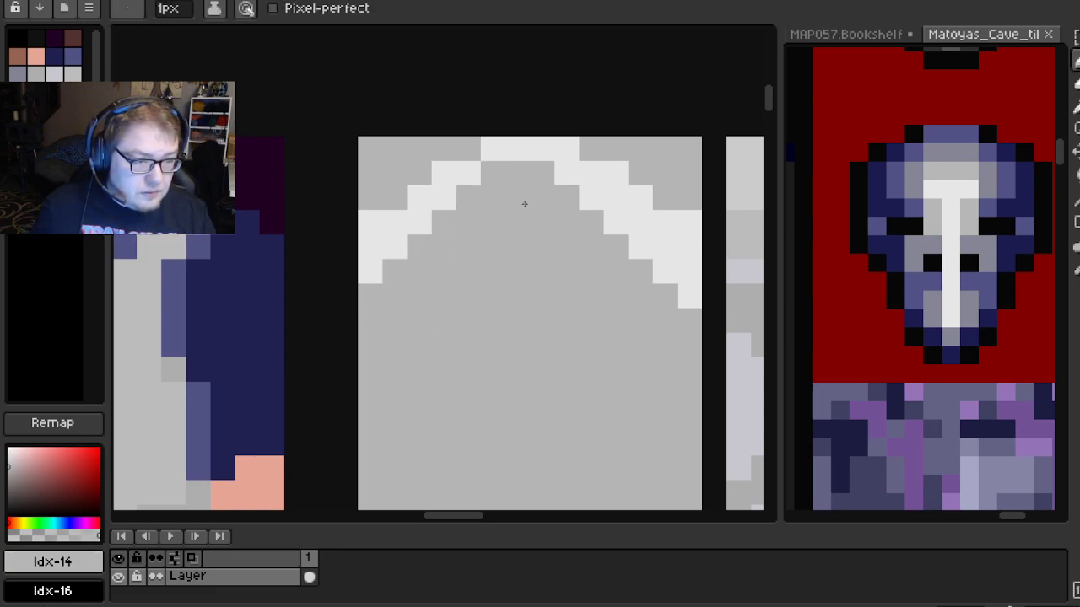
{"action": "mouse_move", "coordinate": [664, 299]}
{"action": "left_mouse_down"}
{"action": "mouse_move", "coordinate": [632, 247]}
{"action": "mouse_move", "coordinate": [565, 184]}
{"action": "left_mouse_up"}
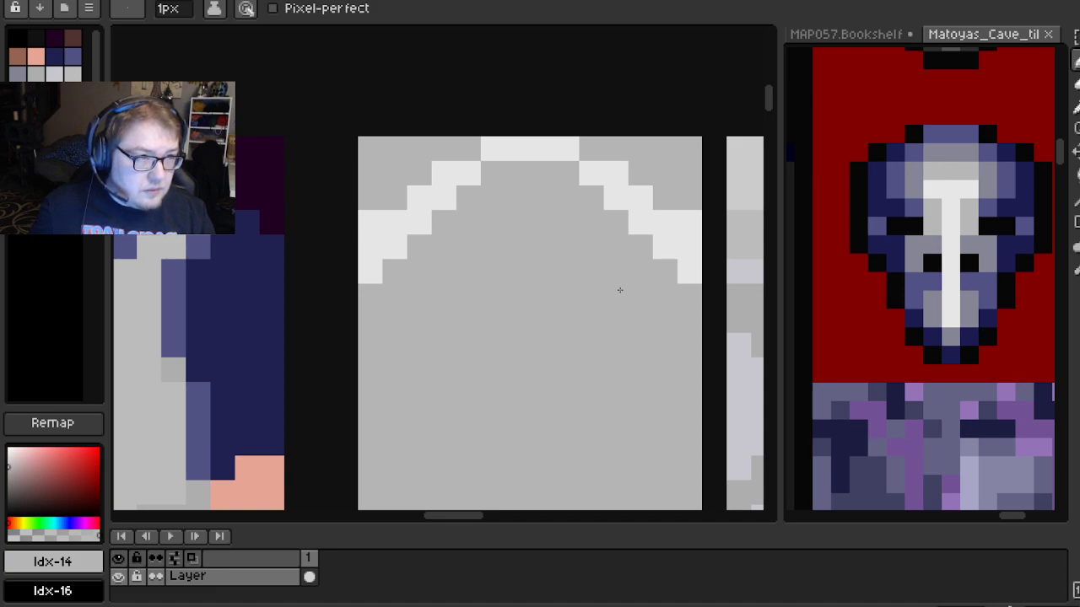
Reconnect the tip to both arms of the inverted V with one light pixel (index 15) on each side beneath it
{"action": "left_click", "coordinate": [619, 177], "text": "alt"}
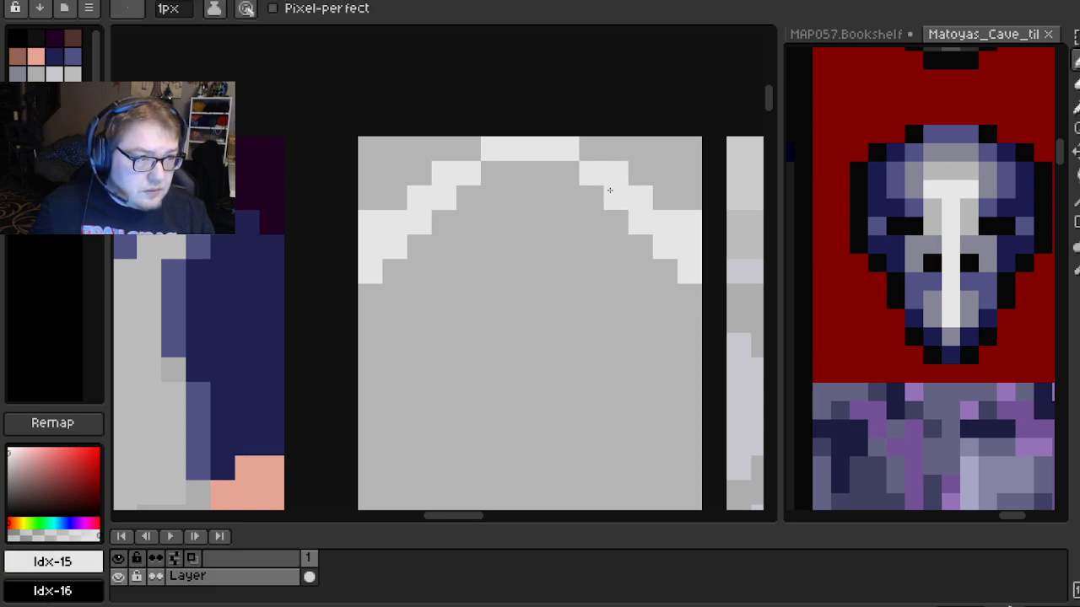
{"action": "left_click", "coordinate": [560, 171]}
{"action": "left_click", "coordinate": [494, 173]}
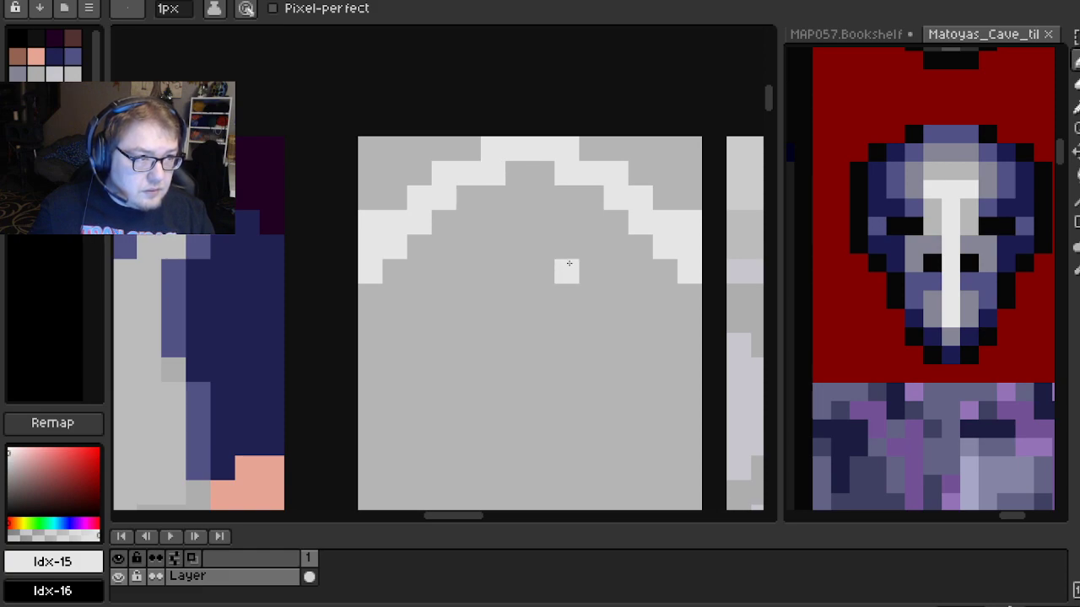
Trim the lower outer ends of both arms of the inverted V with the block's grey (index 14)
{"action": "scroll", "coordinate": [568, 270], "scroll_direction": "down", "scroll_amount": 1}
{"action": "scroll", "coordinate": [567, 267], "scroll_direction": "up", "scroll_amount": 1}
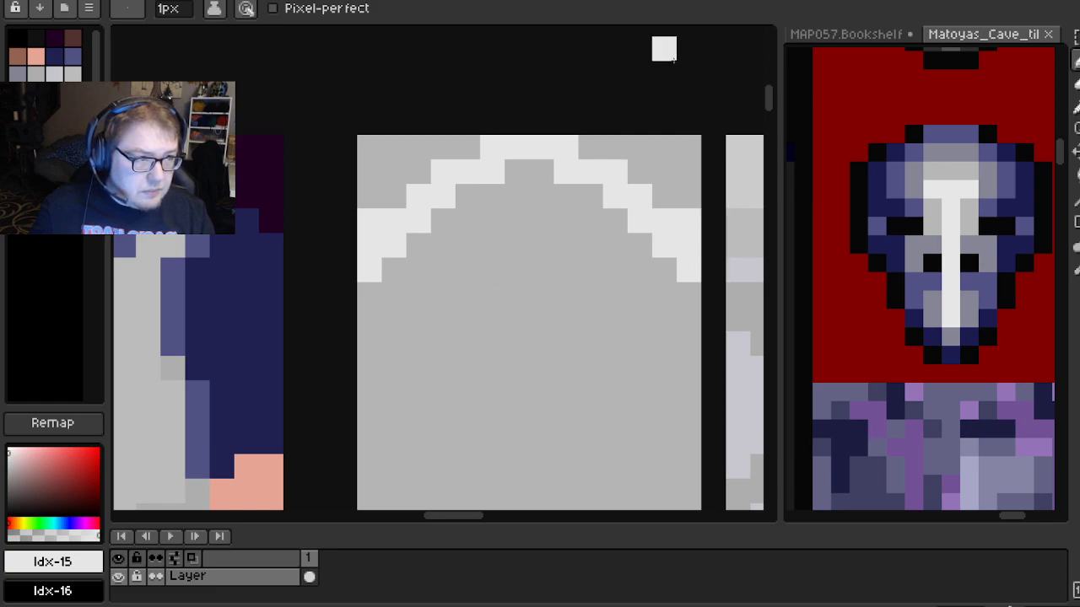
{"action": "left_click", "coordinate": [672, 272], "text": "alt"}
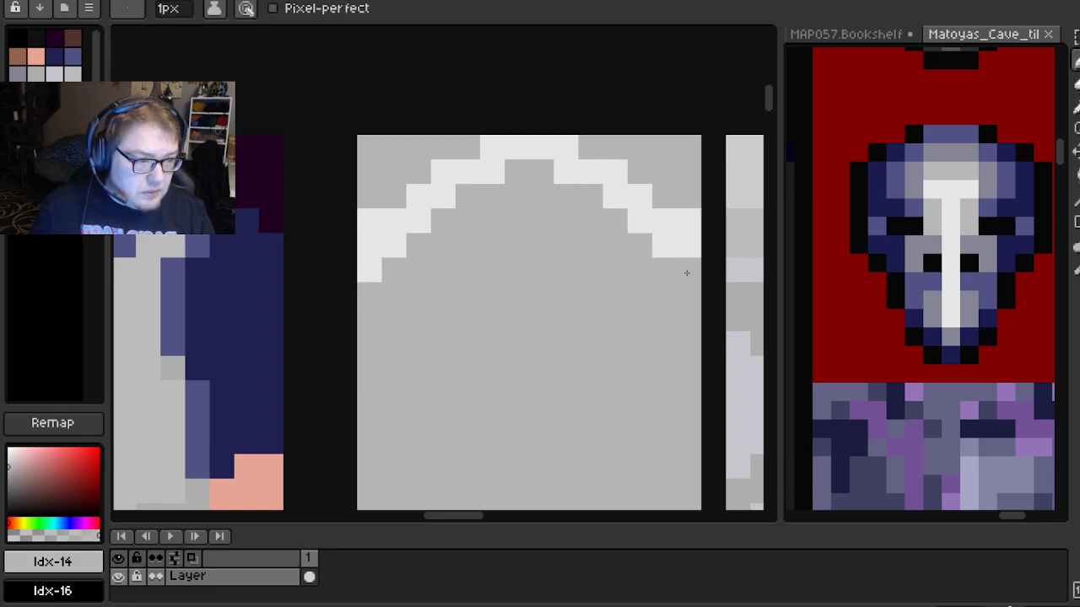
{"action": "left_click", "coordinate": [664, 246]}
{"action": "left_click", "coordinate": [370, 270]}
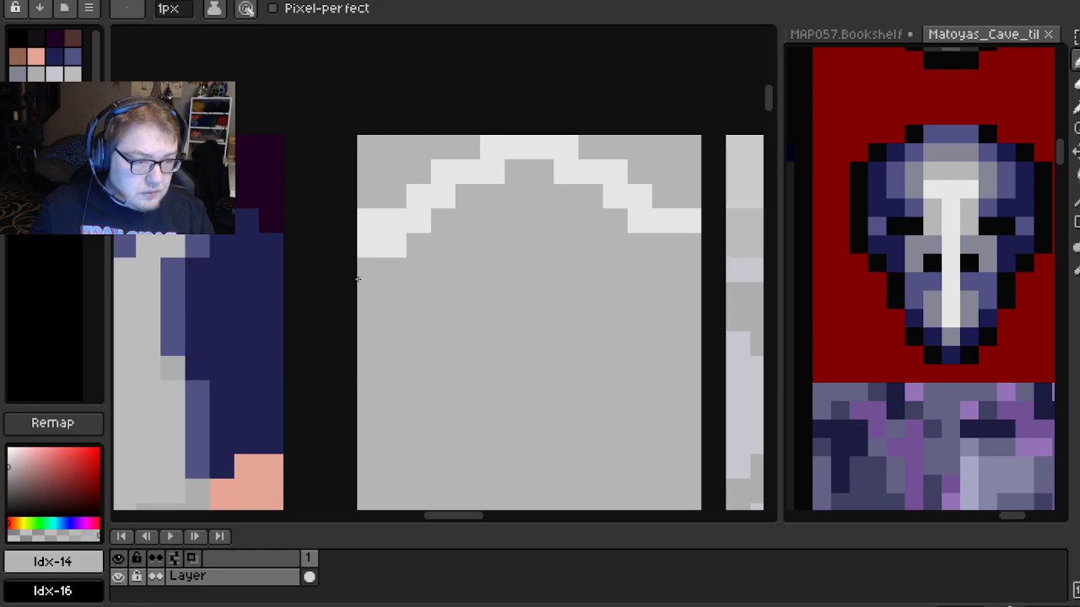
{"action": "left_click_drag", "start_coordinate": [370, 246], "coordinate": [383, 249]}
{"action": "scroll", "coordinate": [486, 273], "scroll_direction": "down", "scroll_amount": 2}
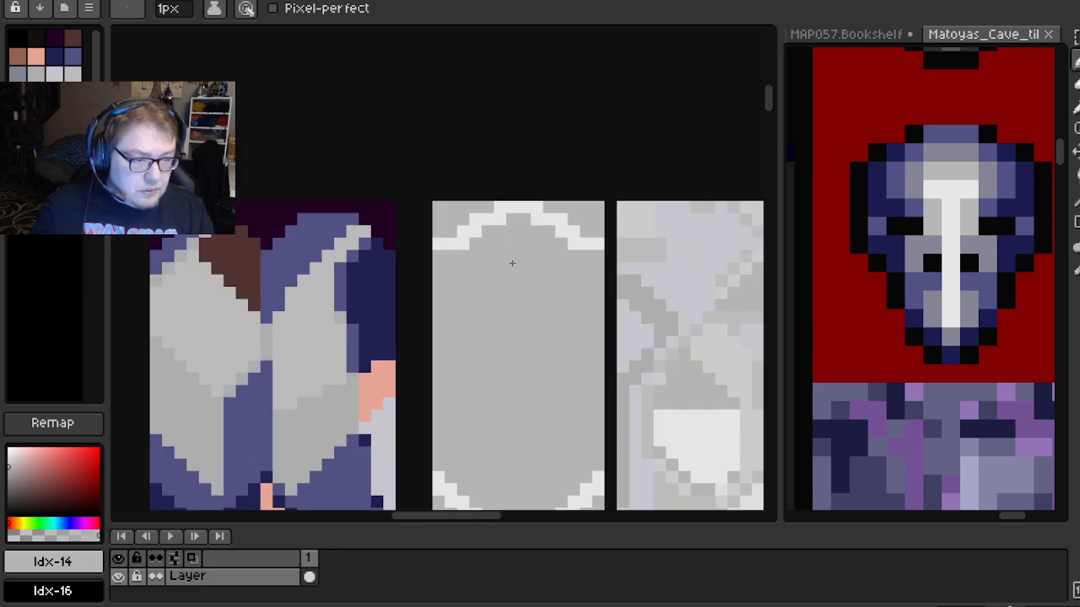
{"action": "scroll", "coordinate": [511, 263], "scroll_direction": "up", "scroll_amount": 1}
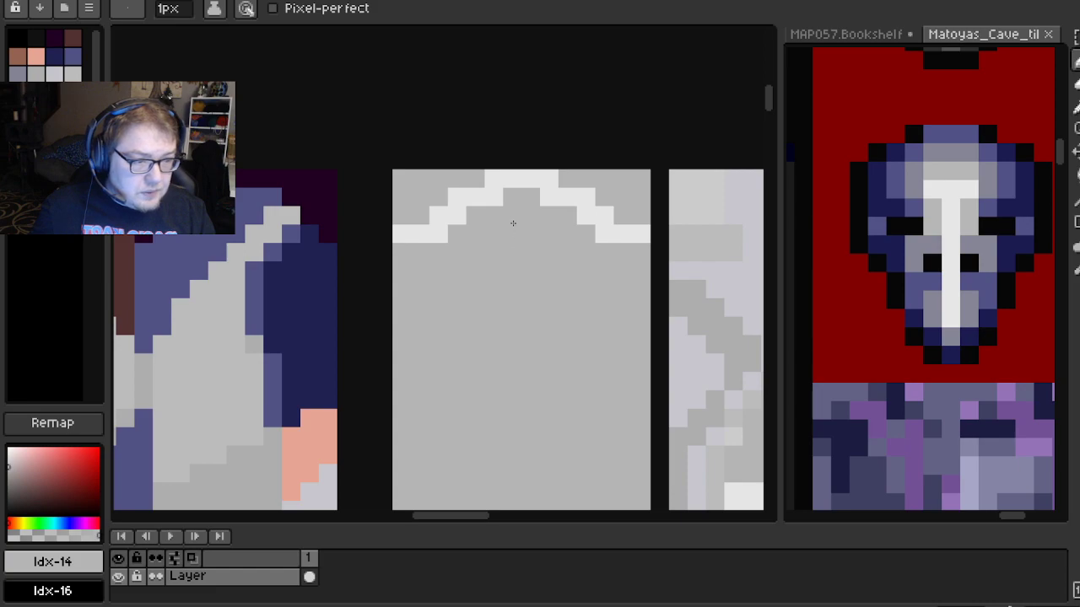
{"action": "left_click_drag", "start_coordinate": [512, 217], "coordinate": [509, 235]}
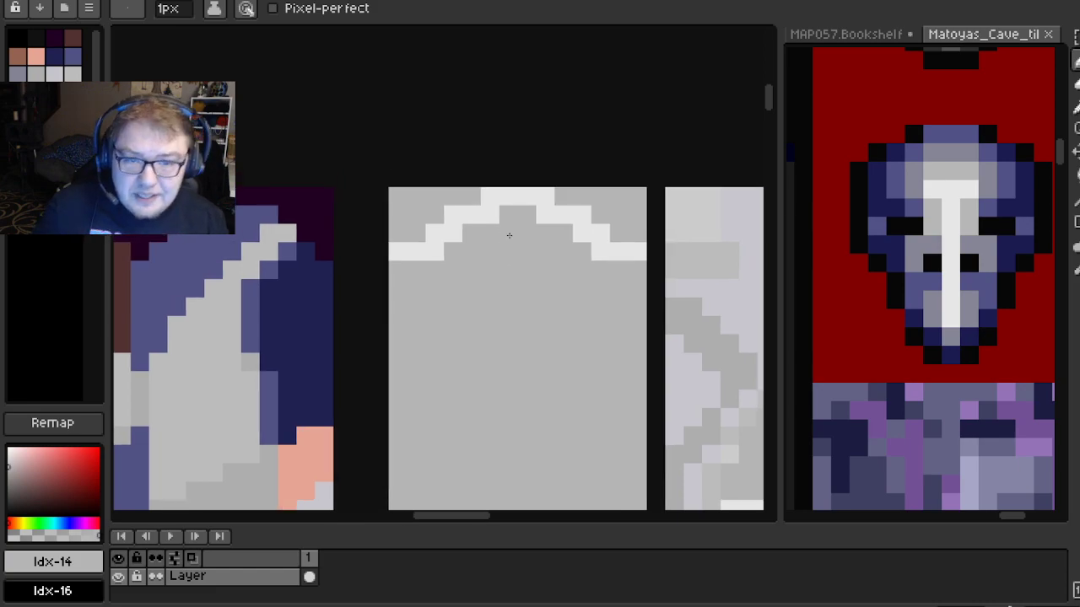
{"action": "left_click", "coordinate": [88, 7]}
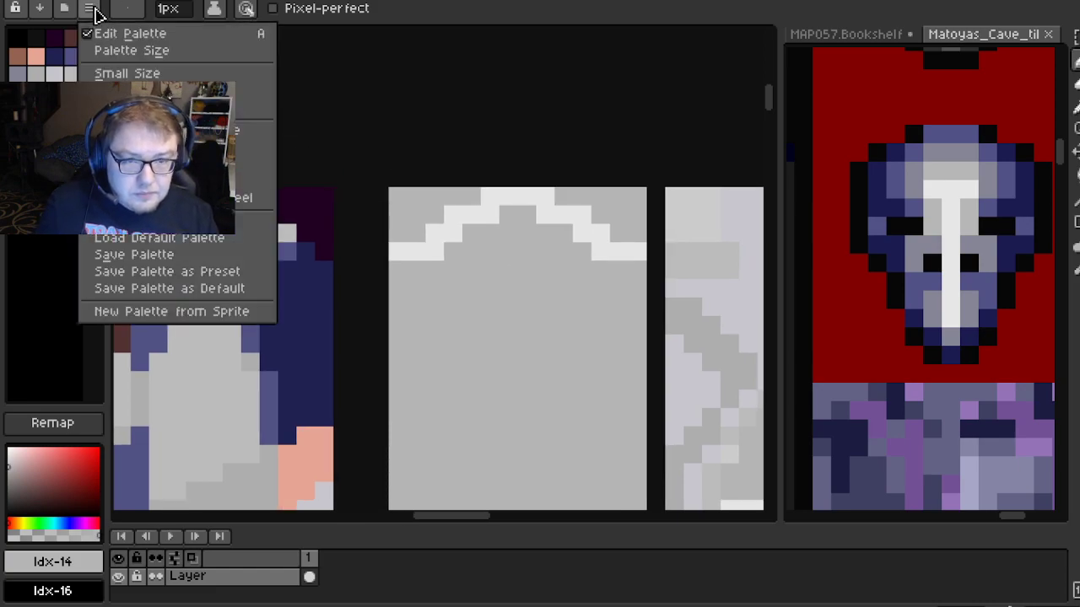
{"action": "left_click", "coordinate": [178, 239]}
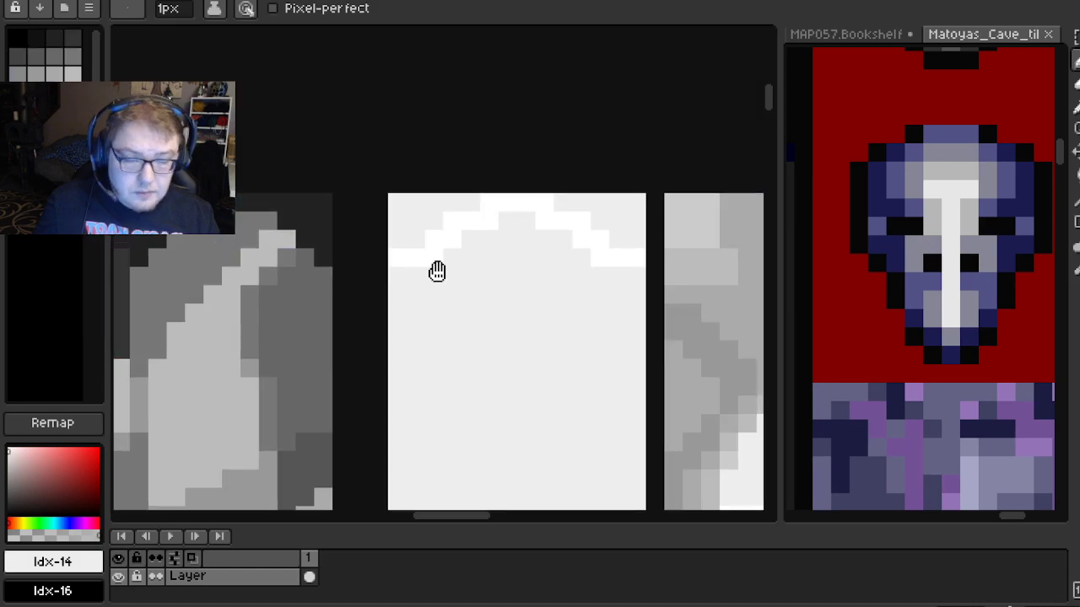
{"action": "key", "text": "ctrl+z"}
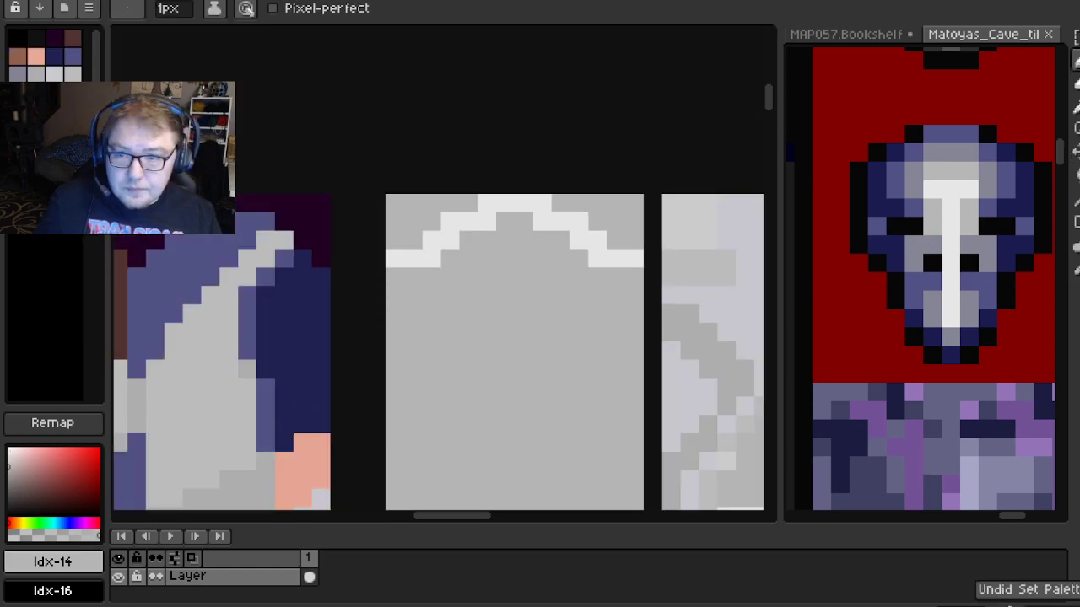
Switch to the map editor, re-import the texture, and compare the trimmed outline with the polygon's upper UV edges
{"action": "key", "text": "alt+Tab"}
{"action": "left_click", "coordinate": [49, 8]}
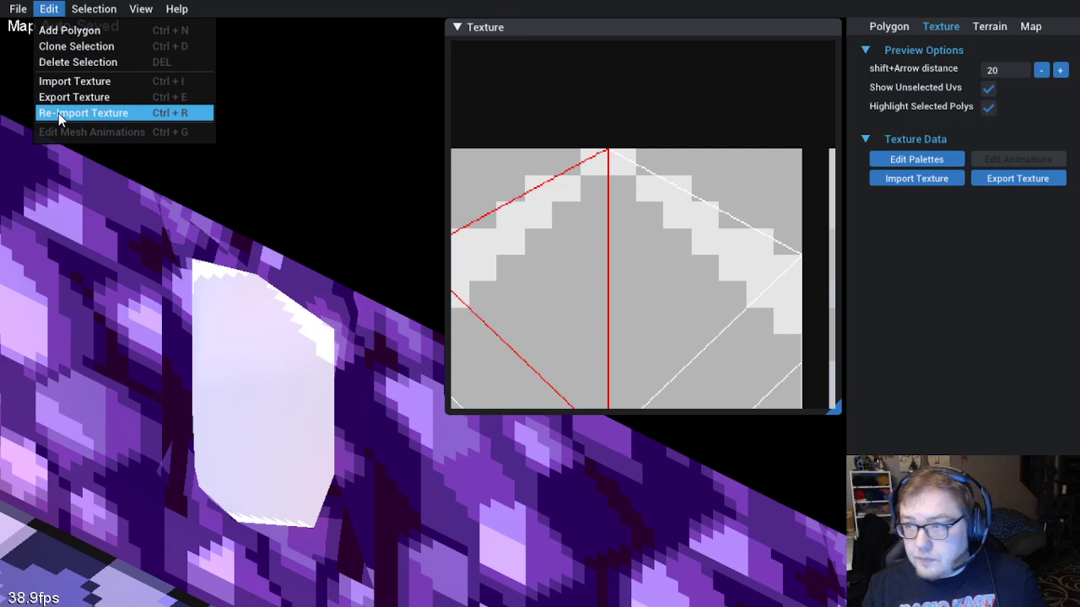
{"action": "left_click", "coordinate": [58, 113]}
{"action": "scroll", "coordinate": [799, 221], "scroll_direction": "up", "scroll_amount": 4}
{"action": "left_click_drag", "start_coordinate": [793, 255], "coordinate": [758, 316]}
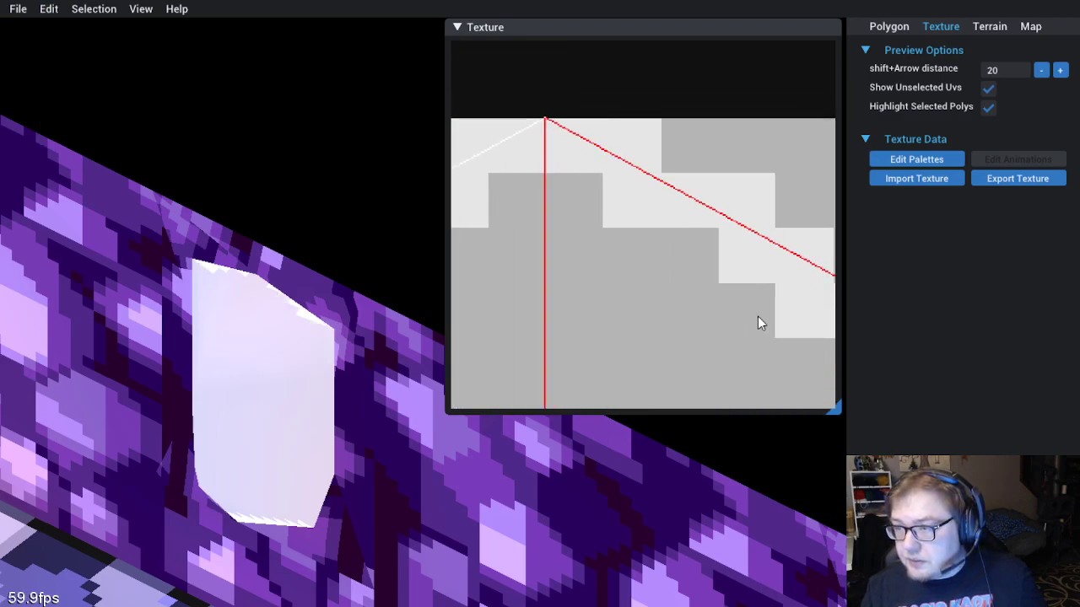
{"action": "scroll", "coordinate": [755, 317], "scroll_direction": "down", "scroll_amount": 1}
{"action": "left_click_drag", "start_coordinate": [582, 326], "coordinate": [659, 282]}
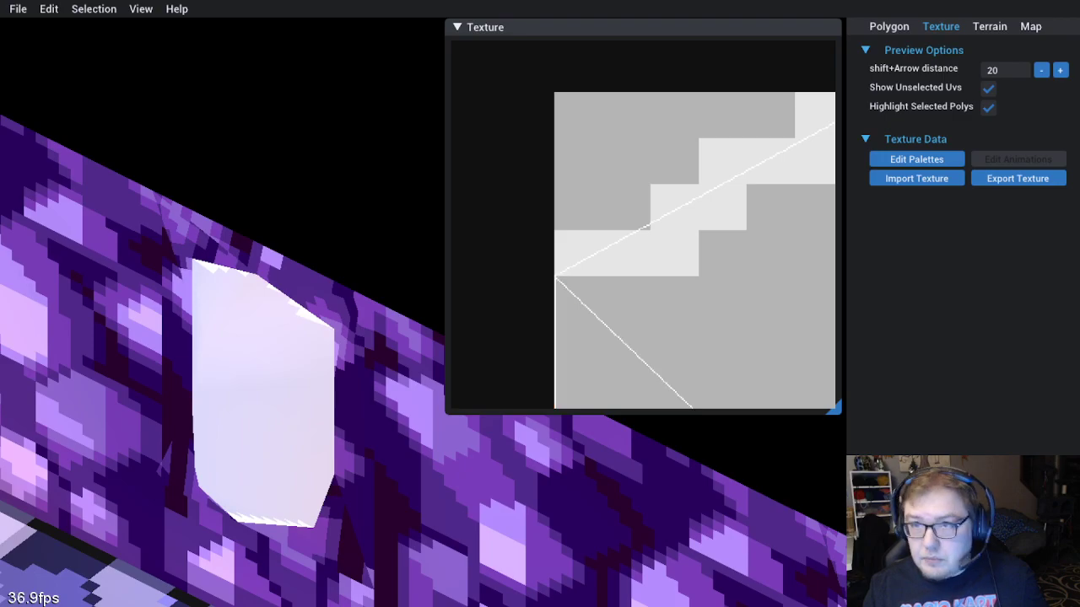
Re-import the texture again and check the skull polygons from the front against the updated outline
{"action": "left_click", "coordinate": [49, 9]}
{"action": "left_click", "coordinate": [71, 112]}
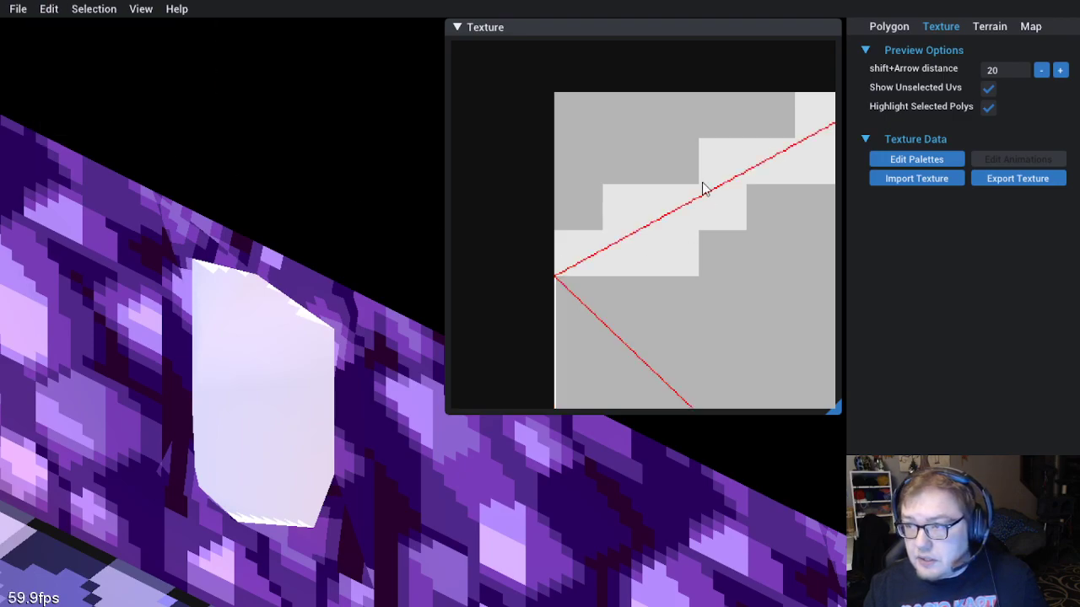
{"action": "left_click_drag", "start_coordinate": [280, 355], "coordinate": [295, 337]}
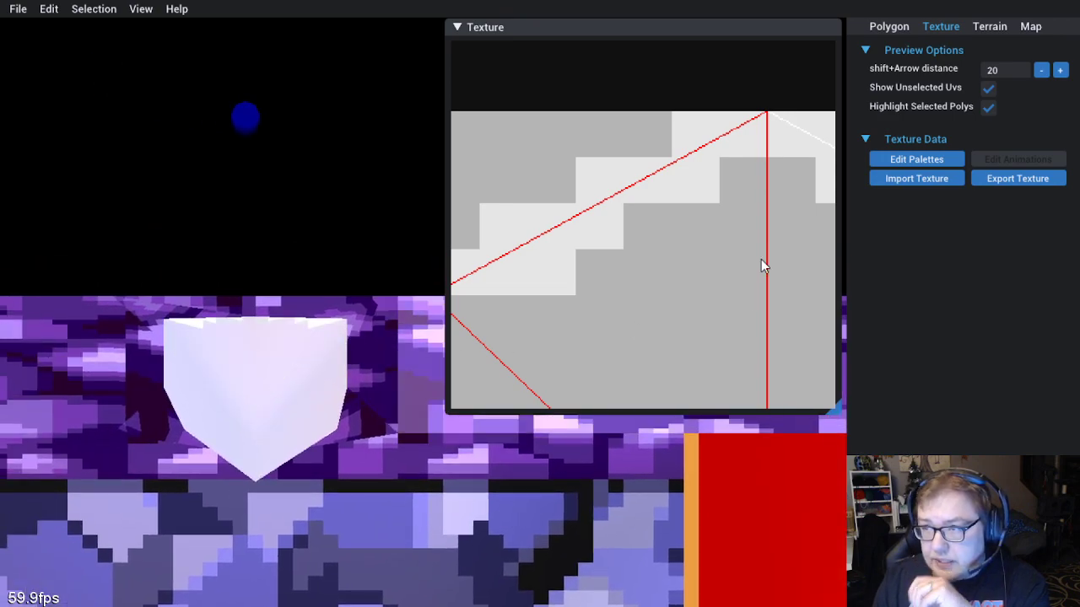
{"action": "left_click_drag", "start_coordinate": [761, 267], "coordinate": [634, 253]}
{"action": "scroll", "coordinate": [646, 247], "scroll_direction": "down", "scroll_amount": 4}
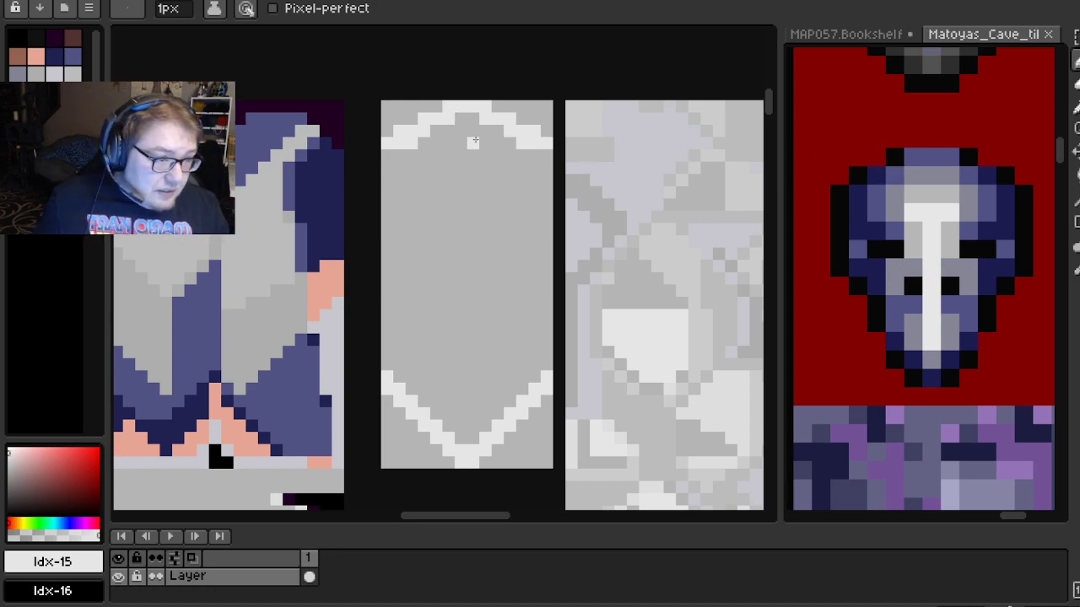
Switch to Aseprite and paint two #525284 pixels at the centre of the block's top row, flanked by one #101010 pixel on each side
{"action": "left_click_drag", "start_coordinate": [474, 141], "coordinate": [474, 159]}
{"action": "left_click", "coordinate": [935, 148], "text": "alt"}
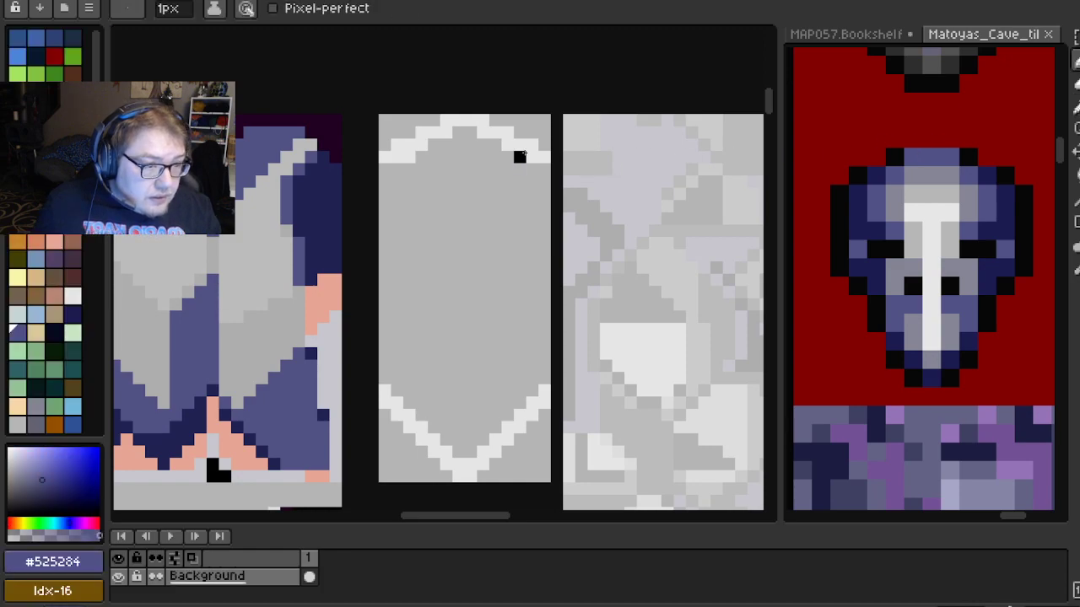
{"action": "scroll", "coordinate": [514, 154], "scroll_direction": "up", "scroll_amount": 1}
{"action": "left_click_drag", "start_coordinate": [405, 120], "coordinate": [410, 166]}
{"action": "scroll", "coordinate": [411, 166], "scroll_direction": "up", "scroll_amount": 1}
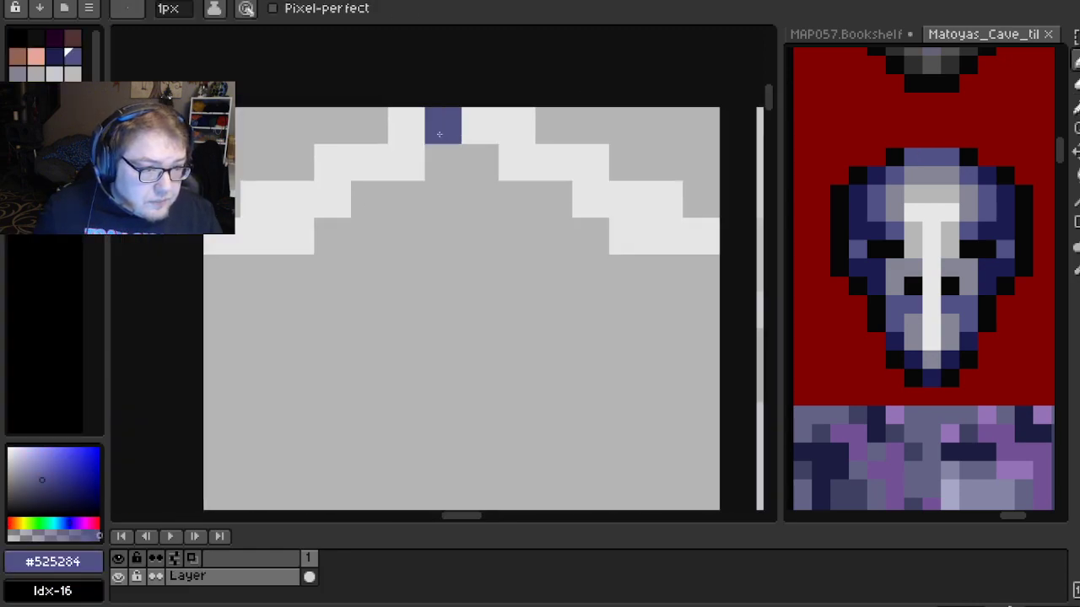
{"action": "left_click_drag", "start_coordinate": [444, 125], "coordinate": [466, 132]}
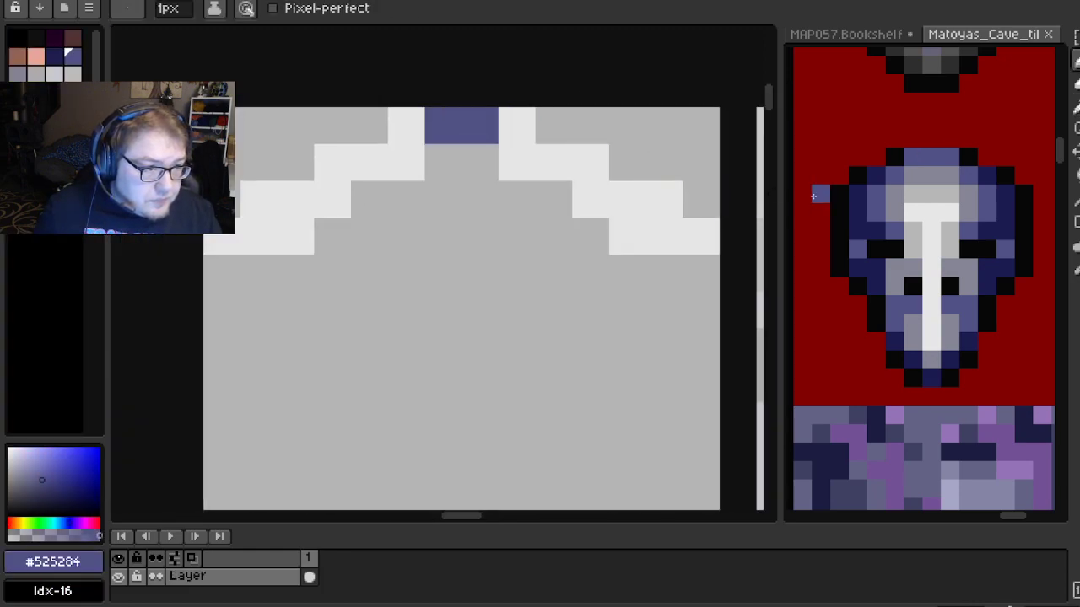
{"action": "left_click", "coordinate": [897, 152], "text": "alt"}
{"action": "left_click", "coordinate": [405, 125]}
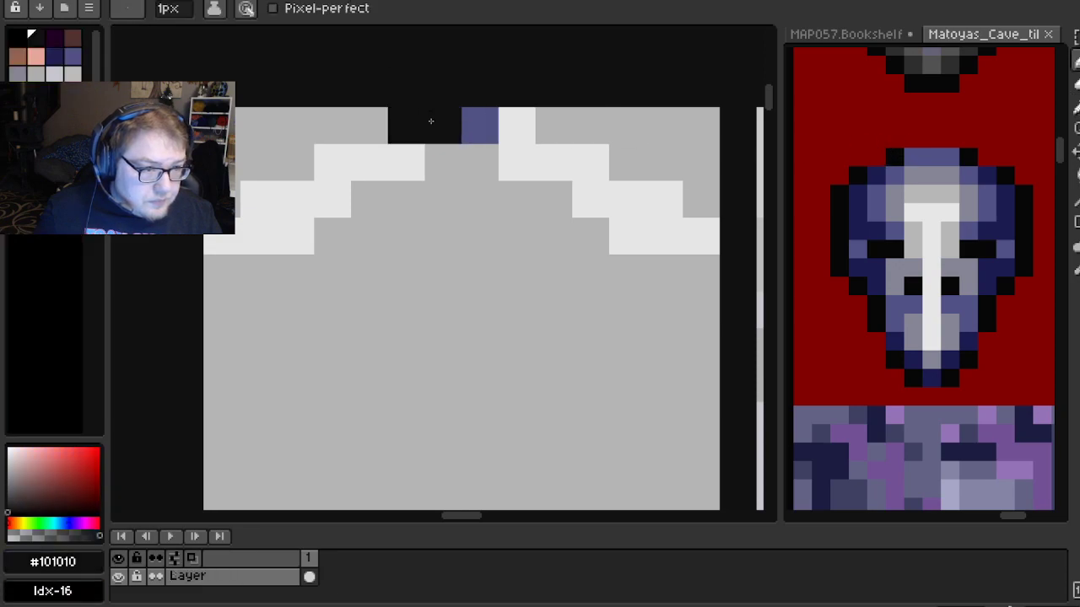
{"action": "left_click", "coordinate": [515, 126]}
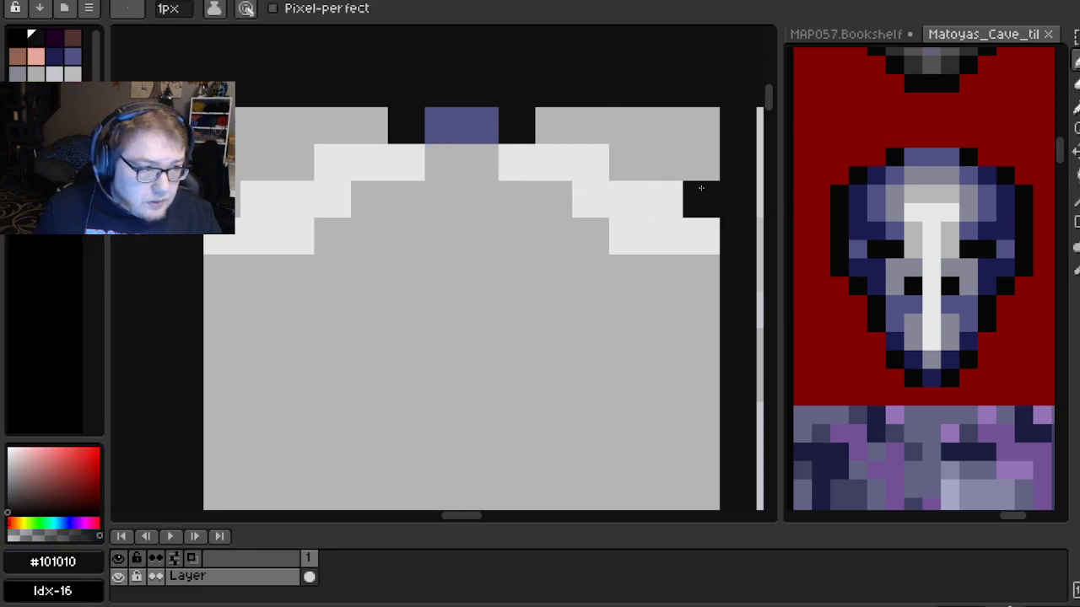
Paint two purple pixels (index 7) on each side of the centre in the skull's second row
{"action": "key", "text": "alt"}
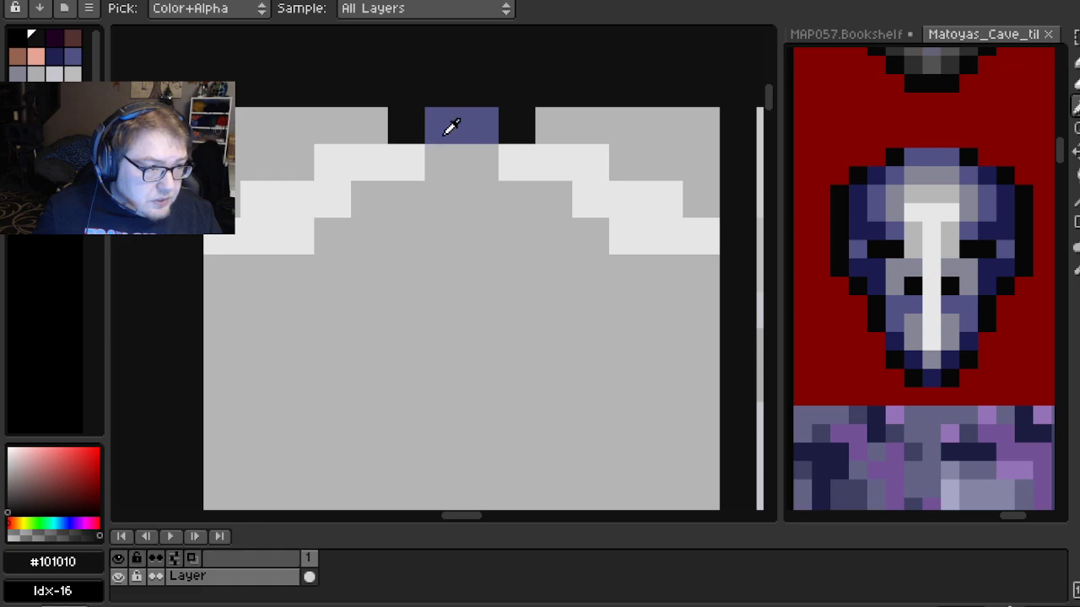
{"action": "left_click", "coordinate": [451, 126], "text": "alt"}
{"action": "left_click", "coordinate": [420, 163]}
{"action": "left_click", "coordinate": [519, 164]}
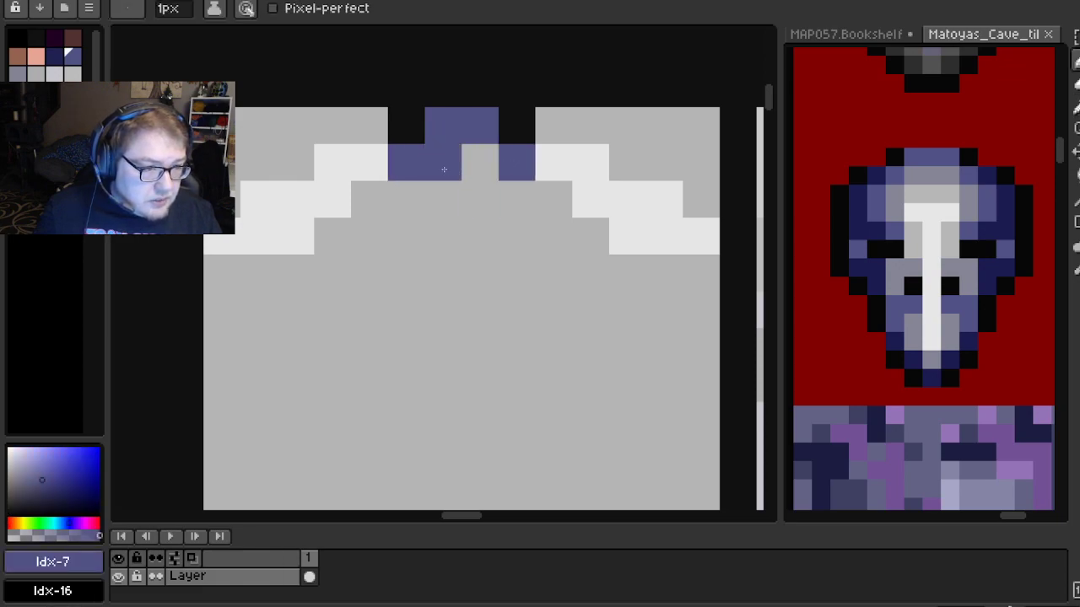
{"action": "left_click", "coordinate": [545, 168]}
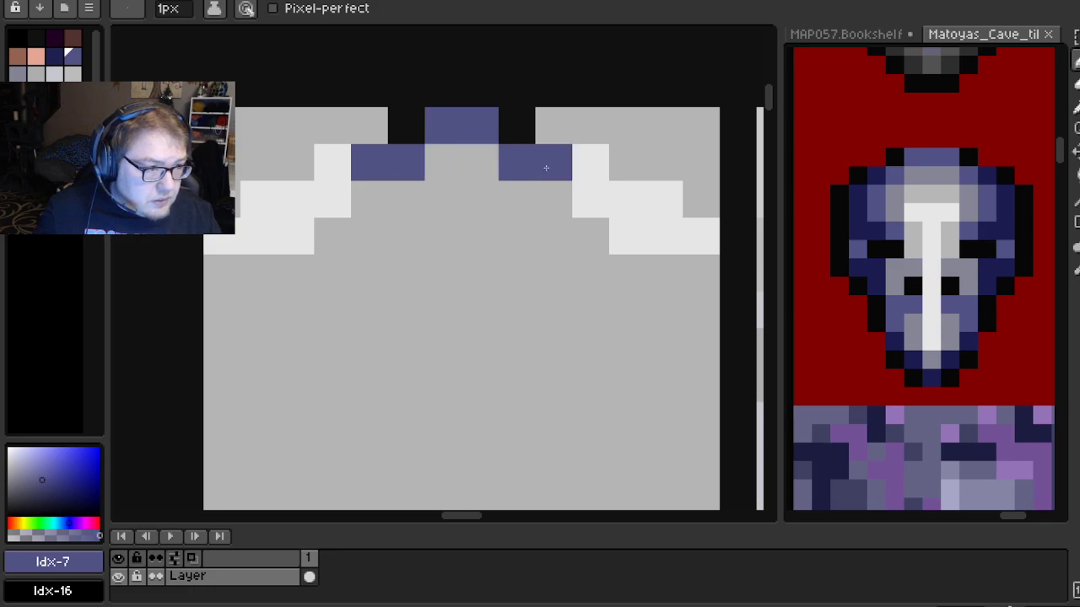
Recolour the outer purple pixel on each side of the second row to #212152 and cap both ends with #101010
{"action": "key", "text": "i"}
{"action": "left_click", "coordinate": [877, 165], "text": "alt"}
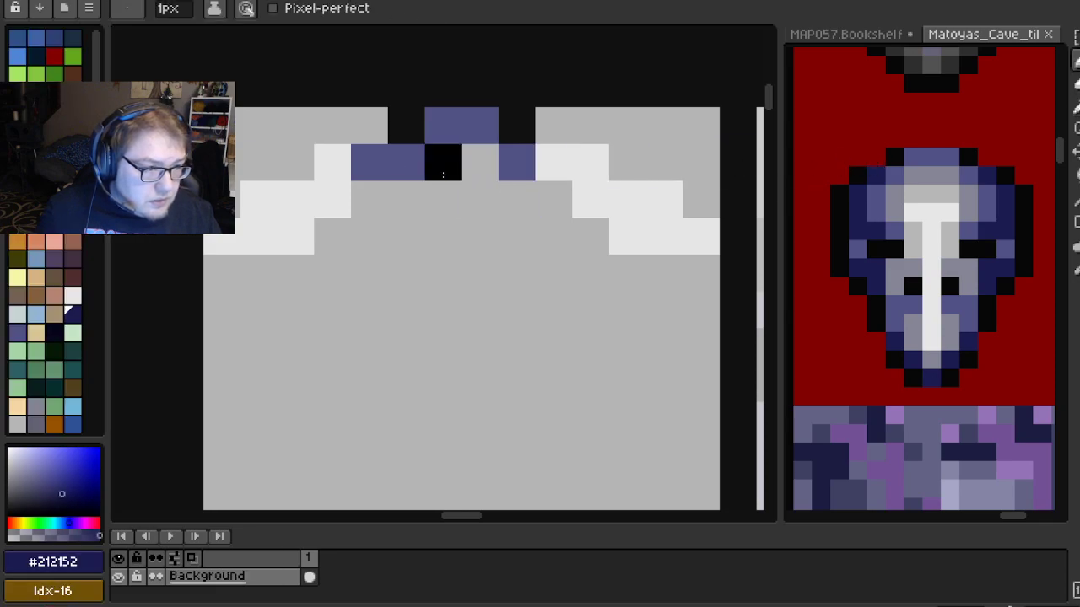
{"action": "left_click", "coordinate": [363, 168]}
{"action": "left_click", "coordinate": [560, 169]}
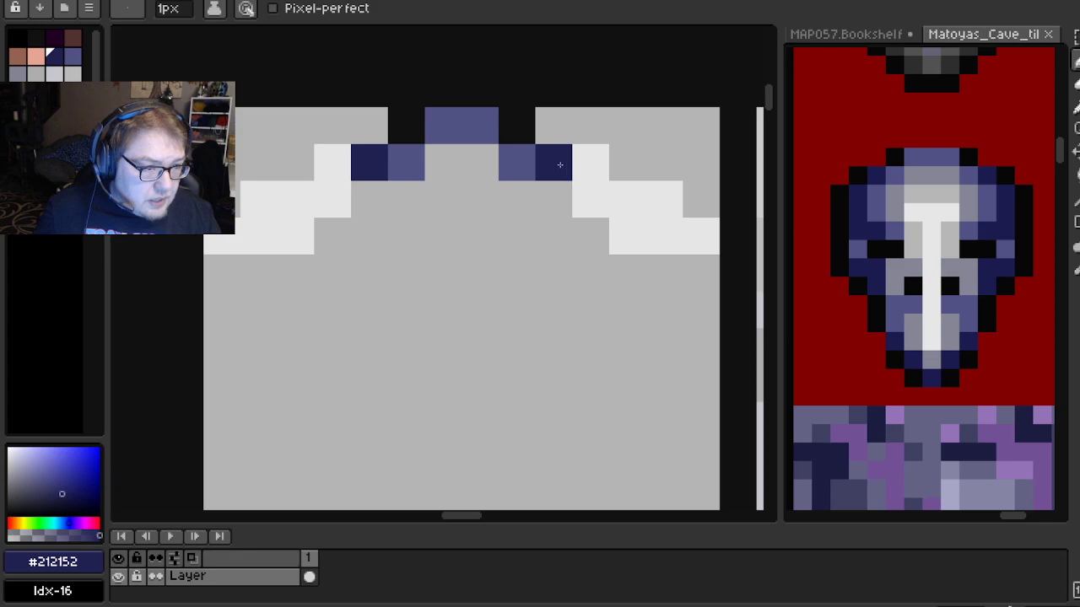
{"action": "left_click", "coordinate": [860, 168], "text": "alt"}
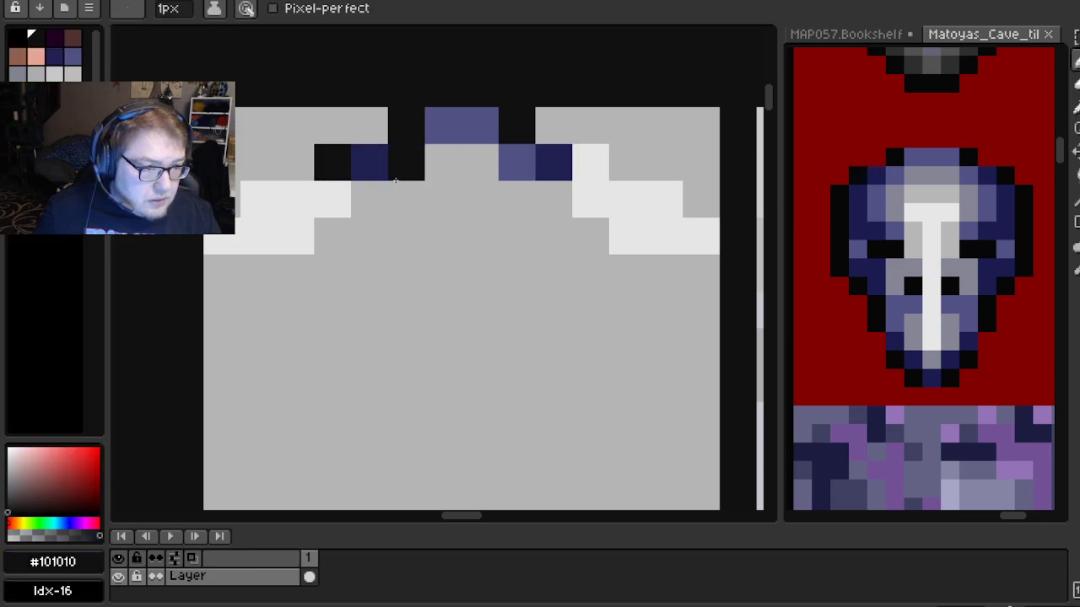
{"action": "left_click", "coordinate": [590, 169]}
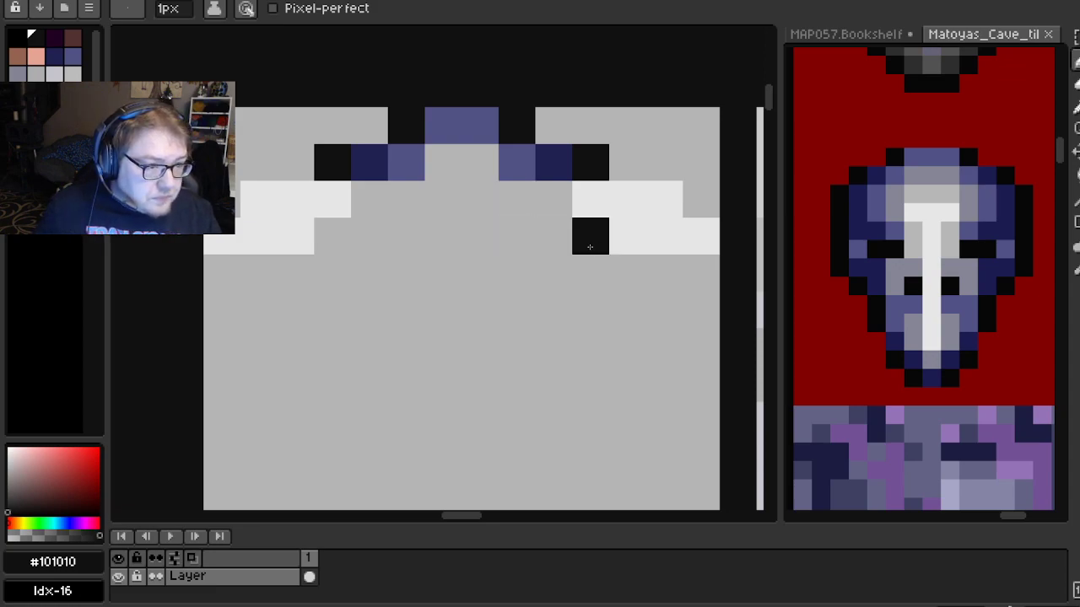
Fill the two centre pixels of the skull's second row with #848494, matching the reference sprite
{"action": "left_click", "coordinate": [896, 169], "text": "alt"}
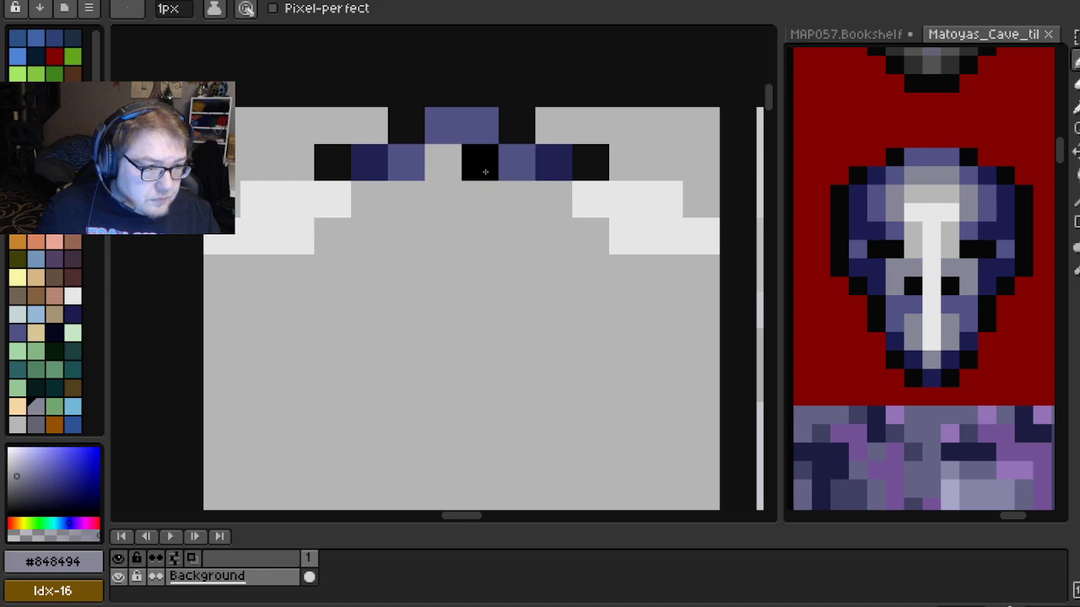
{"action": "left_click_drag", "start_coordinate": [446, 231], "coordinate": [440, 226]}
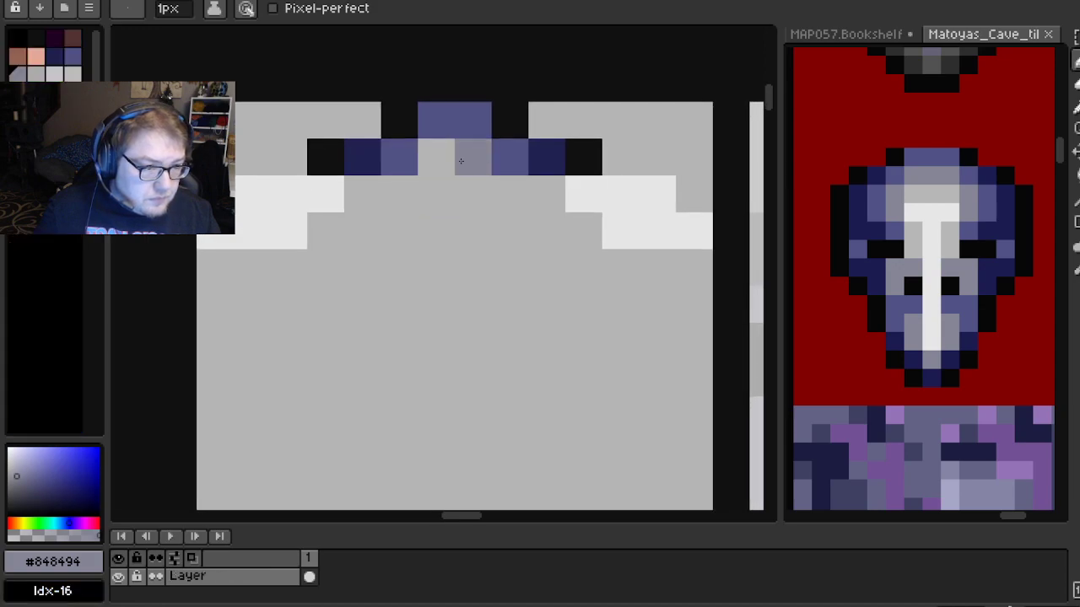
{"action": "left_click", "coordinate": [448, 159]}
{"action": "left_click", "coordinate": [935, 180], "text": "alt"}
{"action": "left_click_drag", "start_coordinate": [513, 194], "coordinate": [507, 186]}
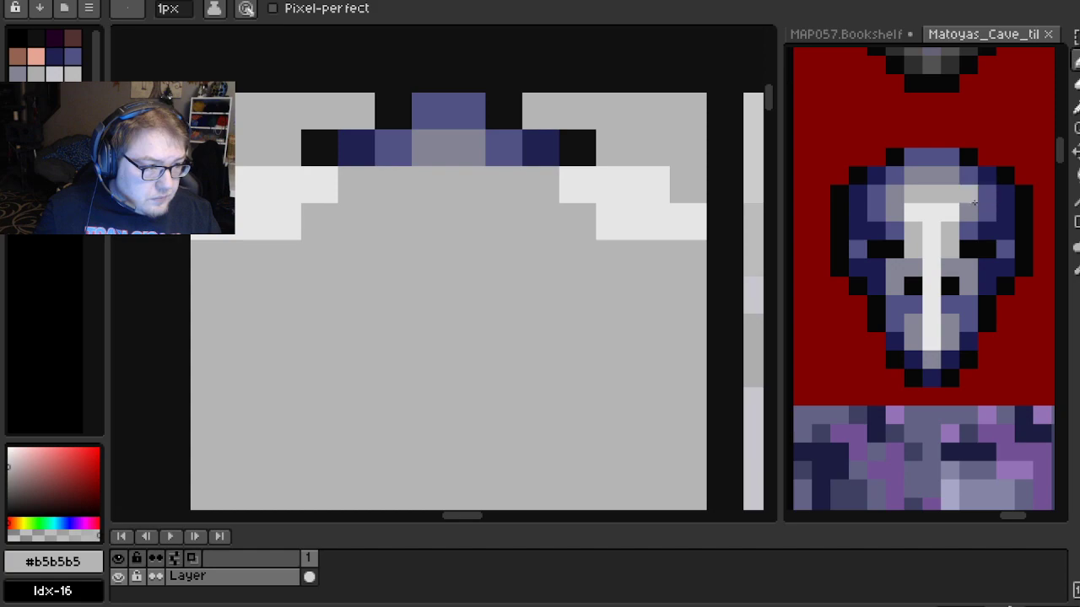
Paint a two-pixel-tall grey (index 8) column on each side of the forehead and two light pixels (index 15) between their lower ends
{"action": "left_click", "coordinate": [448, 140], "text": "alt"}
{"action": "left_click", "coordinate": [500, 168]}
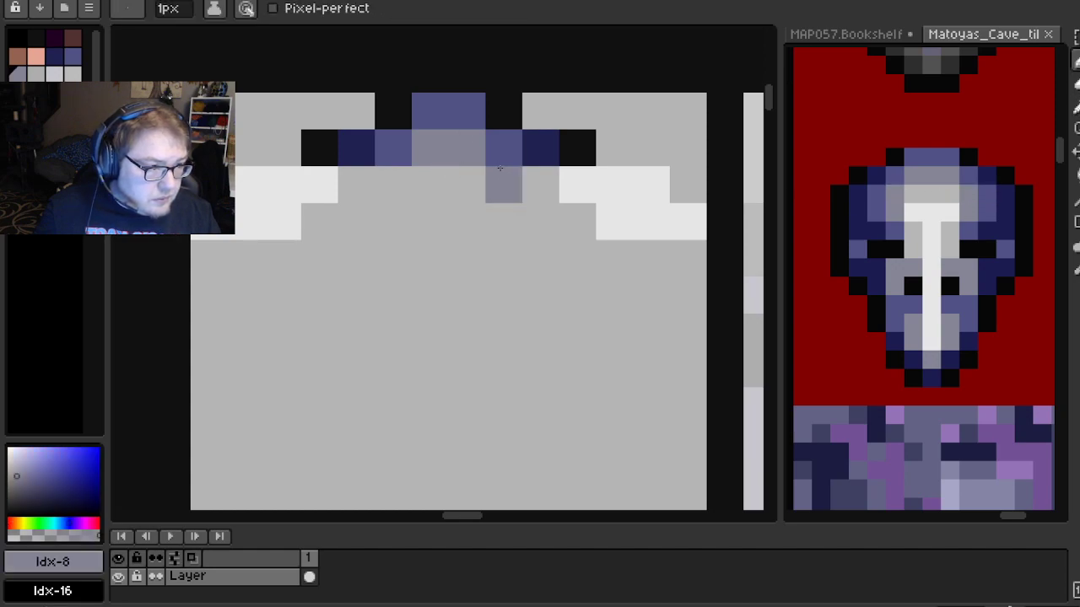
{"action": "left_click", "coordinate": [504, 221]}
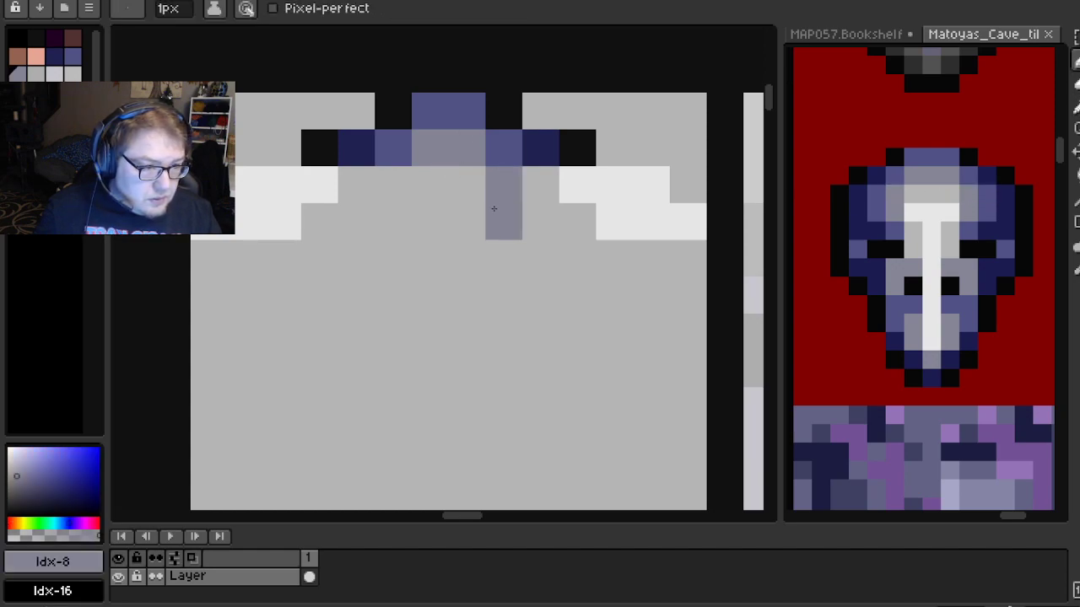
{"action": "left_click", "coordinate": [393, 185]}
{"action": "left_click", "coordinate": [393, 222]}
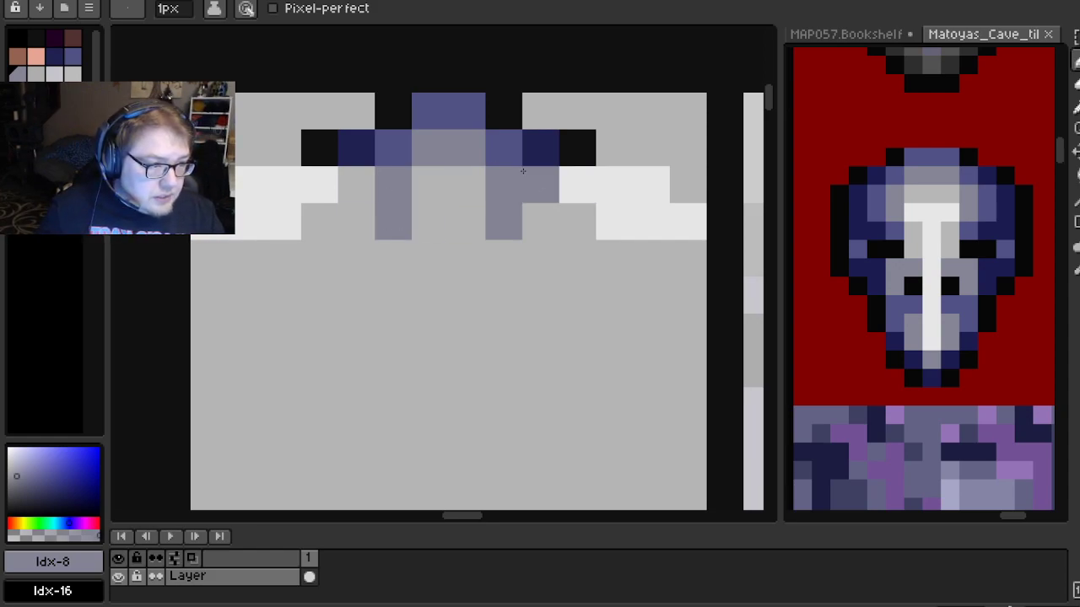
{"action": "left_click", "coordinate": [627, 212], "text": "alt"}
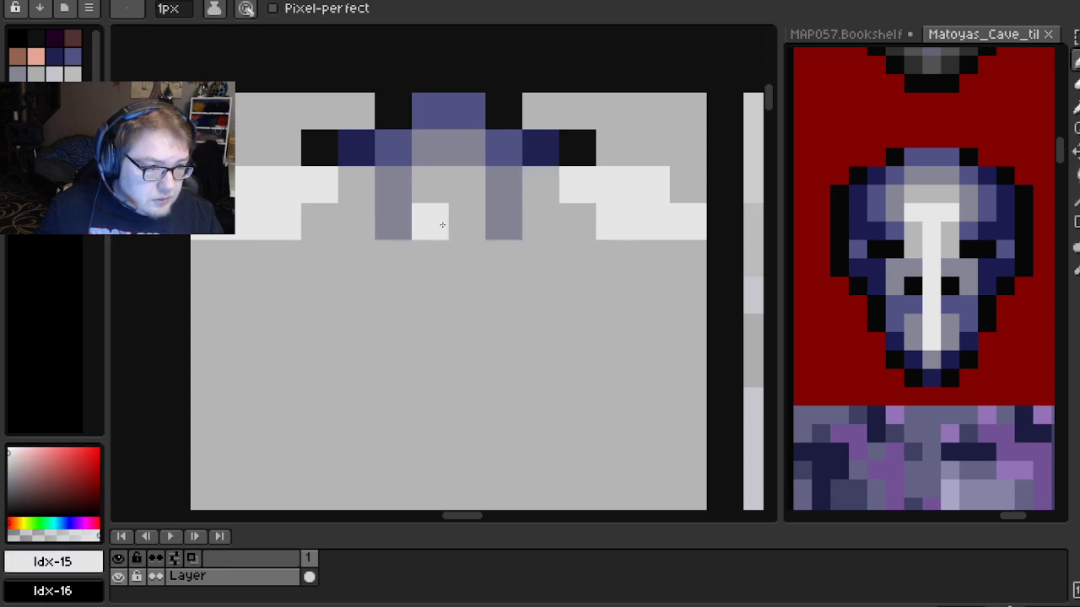
{"action": "left_click", "coordinate": [470, 222]}
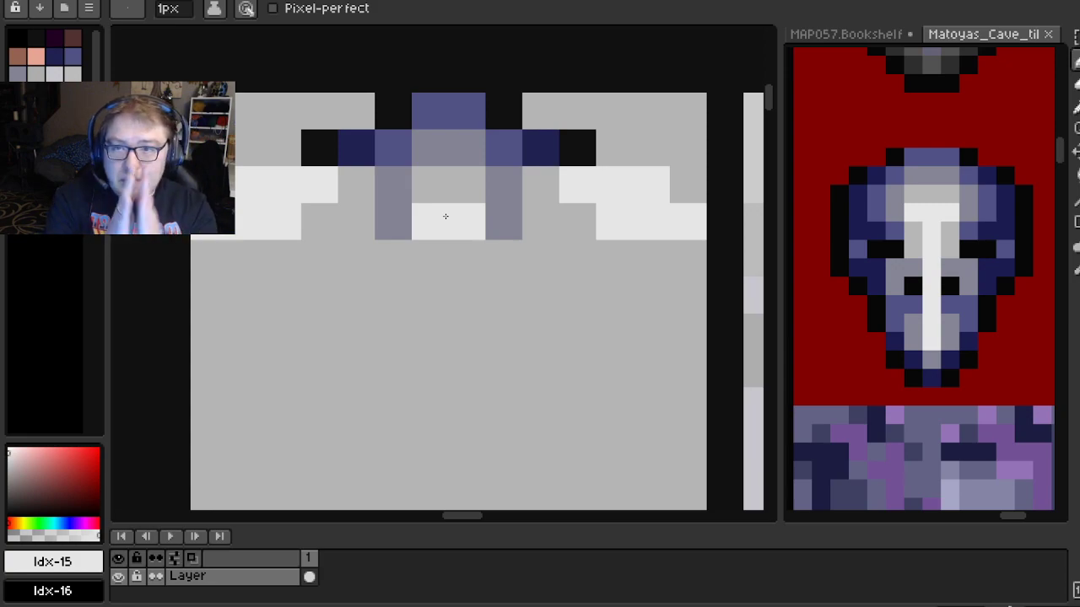
Examine the full height of the skull's texture block against the reference sprite
{"action": "scroll", "coordinate": [446, 217], "scroll_direction": "down", "scroll_amount": 1}
{"action": "left_click_drag", "start_coordinate": [462, 329], "coordinate": [442, 197]}
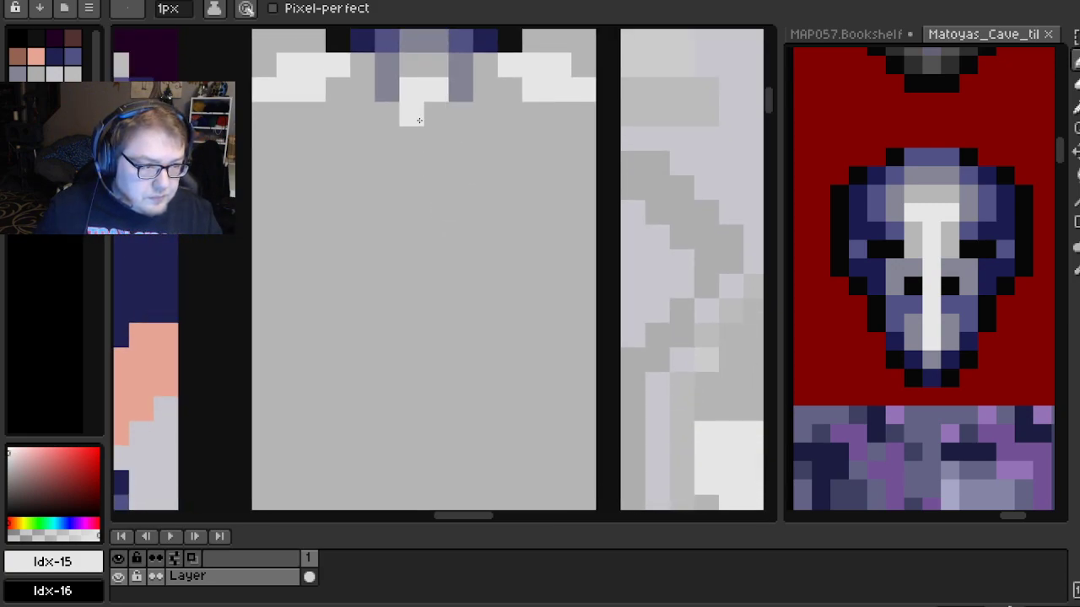
{"action": "scroll", "coordinate": [420, 120], "scroll_direction": "down", "scroll_amount": 3}
{"action": "scroll", "coordinate": [421, 133], "scroll_direction": "down", "scroll_amount": 1}
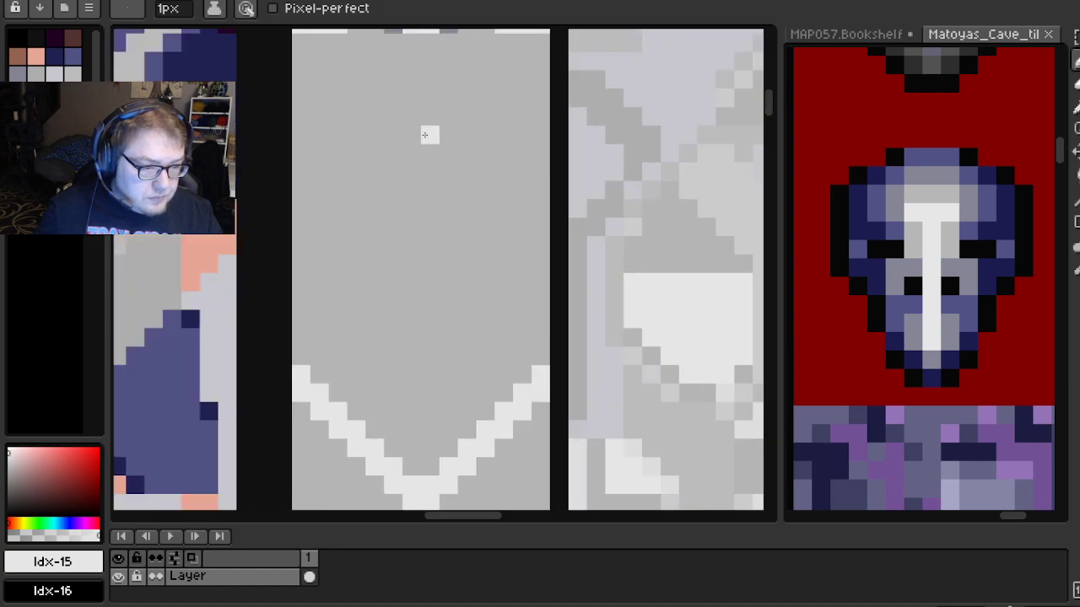
{"action": "scroll", "coordinate": [422, 137], "scroll_direction": "down", "scroll_amount": 1}
{"action": "left_click_drag", "start_coordinate": [417, 166], "coordinate": [431, 245]}
{"action": "scroll", "coordinate": [410, 185], "scroll_direction": "up", "scroll_amount": 1}
{"action": "scroll", "coordinate": [431, 244], "scroll_direction": "up", "scroll_amount": 2}
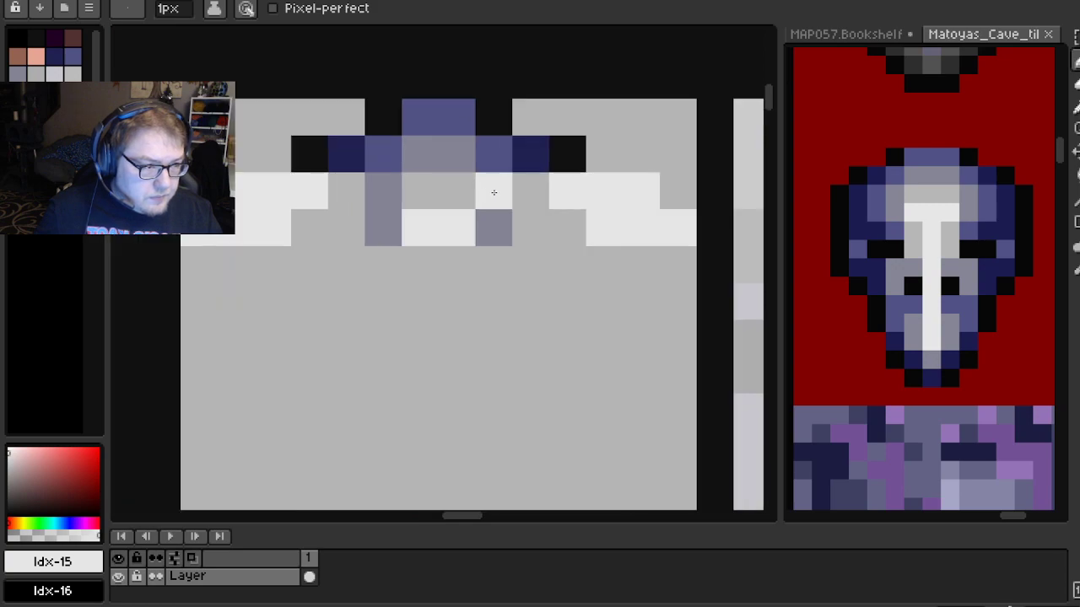
{"action": "left_click_drag", "start_coordinate": [431, 200], "coordinate": [398, 235]}
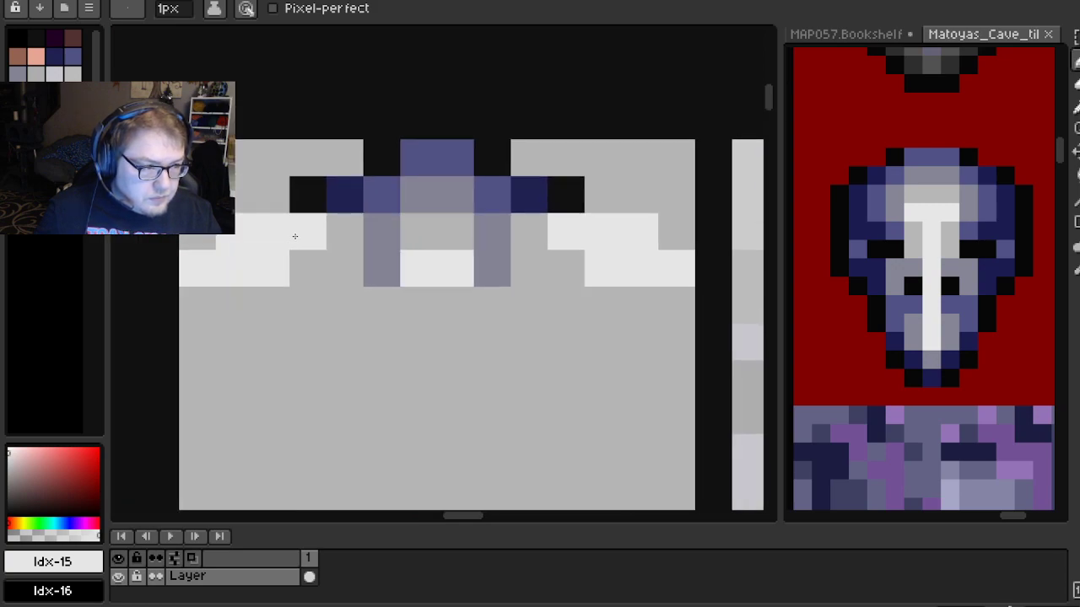
Paint three navy pixels (index 6) on each side of the skull, stepping outward across its third and fourth rows
{"action": "left_click", "coordinate": [351, 191], "text": "alt"}
{"action": "left_click", "coordinate": [314, 225]}
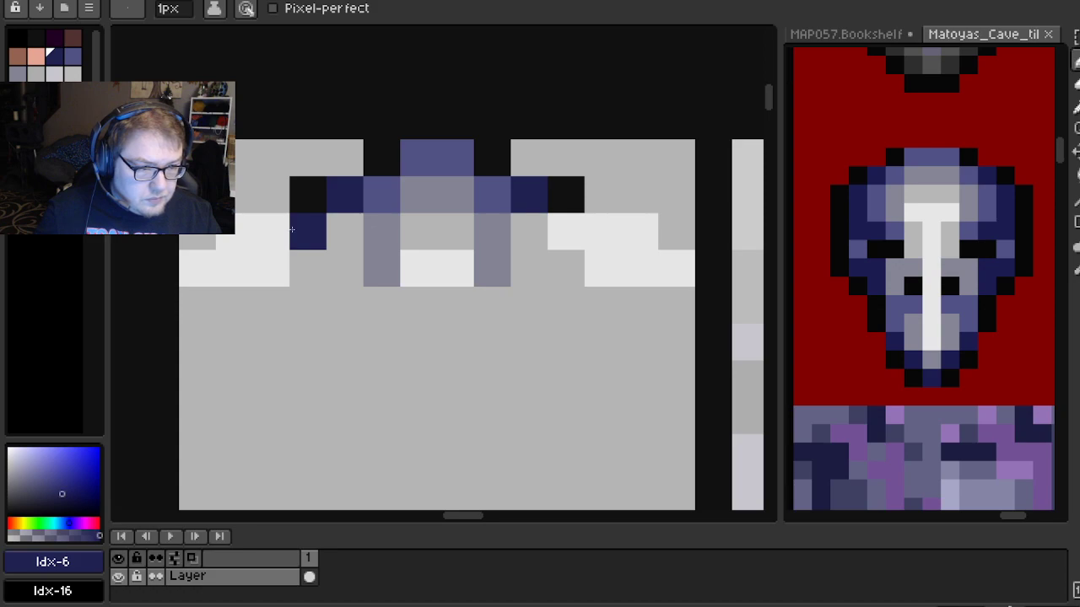
{"action": "left_click", "coordinate": [283, 234]}
{"action": "left_click", "coordinate": [270, 266]}
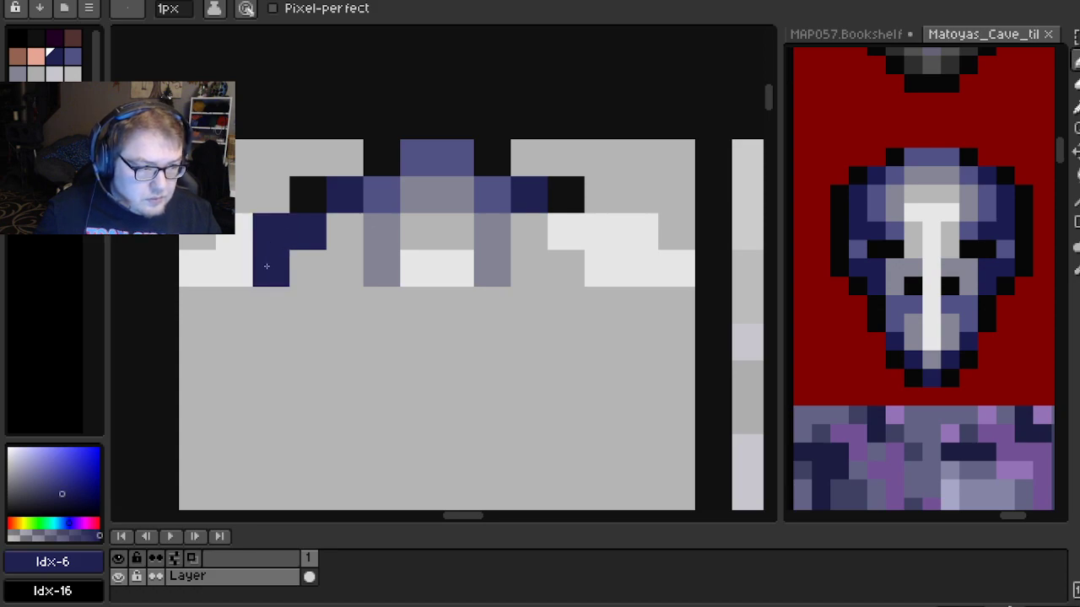
{"action": "left_click", "coordinate": [581, 244]}
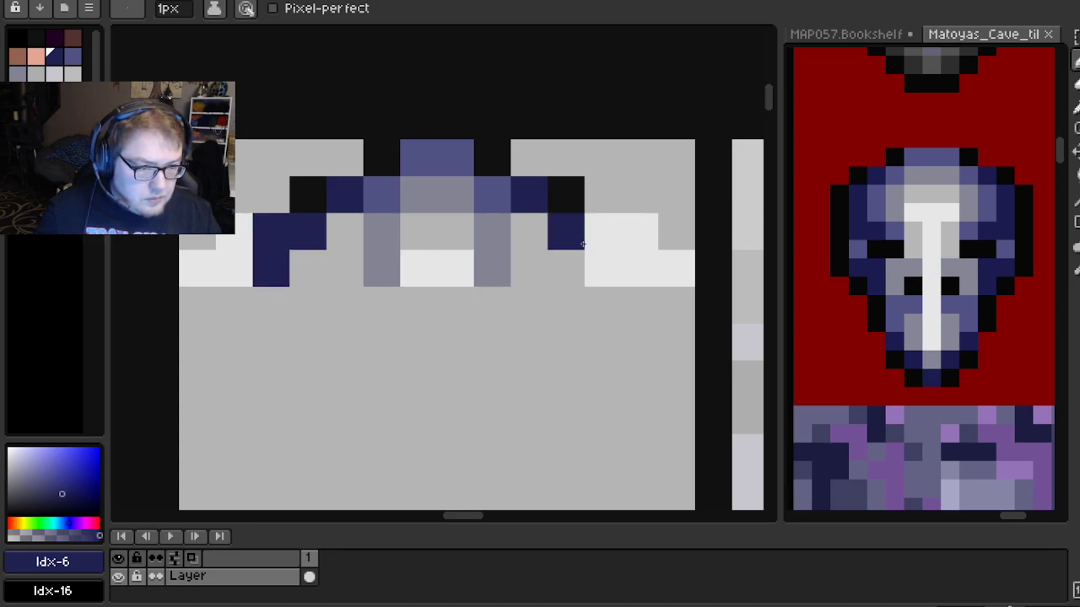
{"action": "left_click", "coordinate": [602, 231]}
{"action": "left_click", "coordinate": [603, 268]}
Outline the outer ends of the third and fourth rows in black (index 1) and fill their remaining light side pixels with navy (index 6)
{"action": "left_click", "coordinate": [309, 194], "text": "alt"}
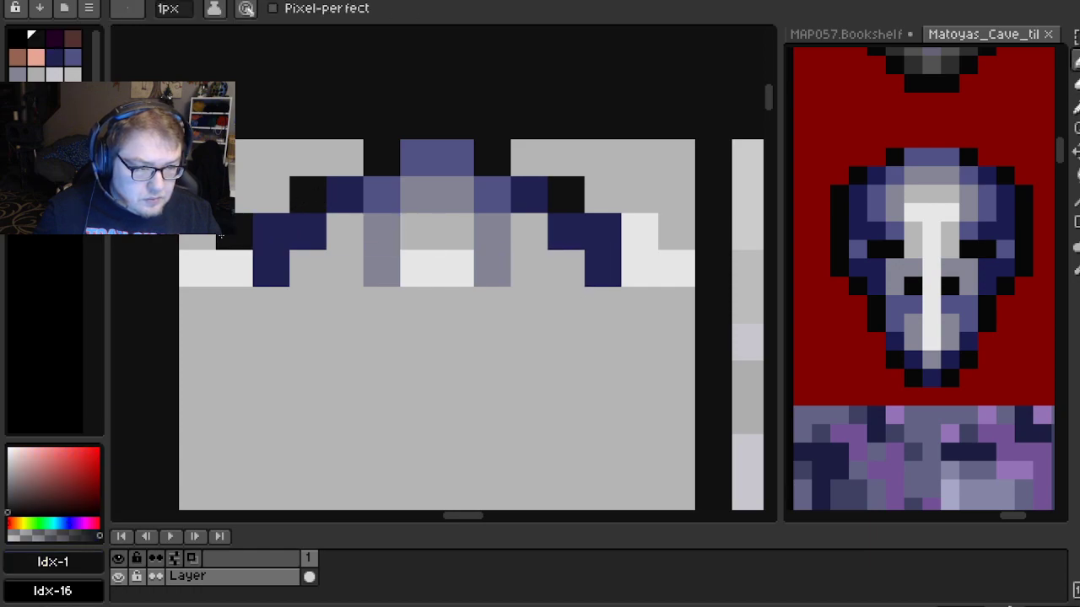
{"action": "left_click", "coordinate": [198, 268]}
{"action": "left_click", "coordinate": [641, 242]}
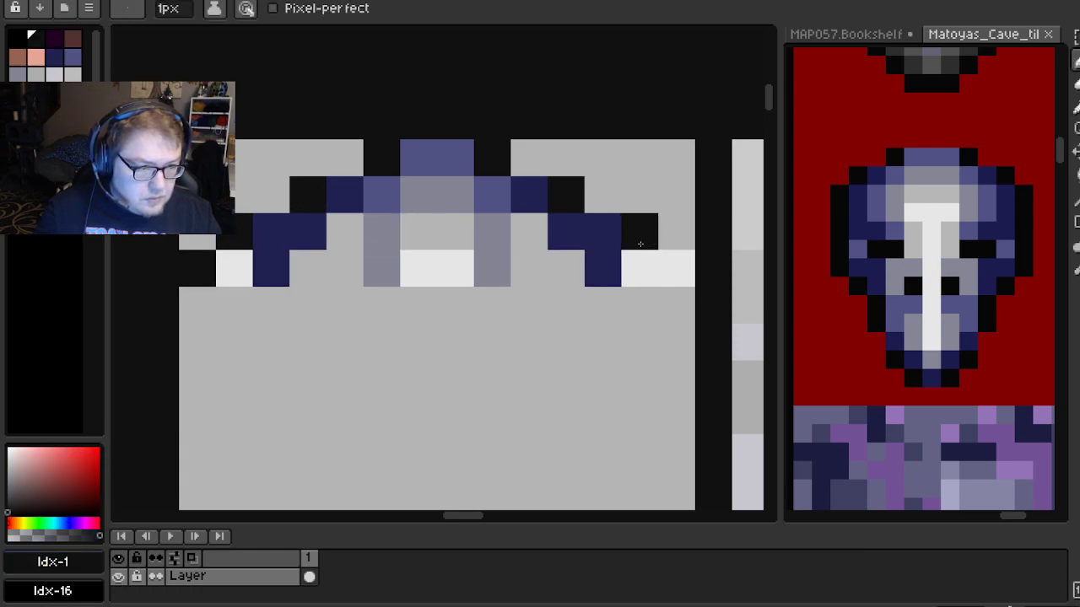
{"action": "left_click", "coordinate": [671, 273]}
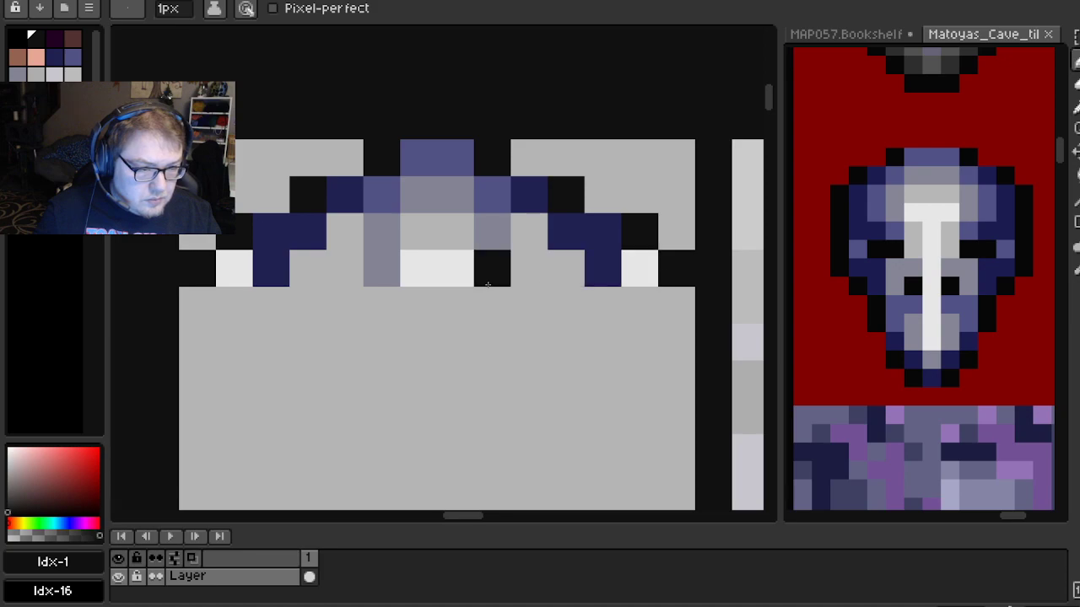
{"action": "left_click", "coordinate": [285, 272], "text": "alt"}
{"action": "left_click", "coordinate": [646, 253]}
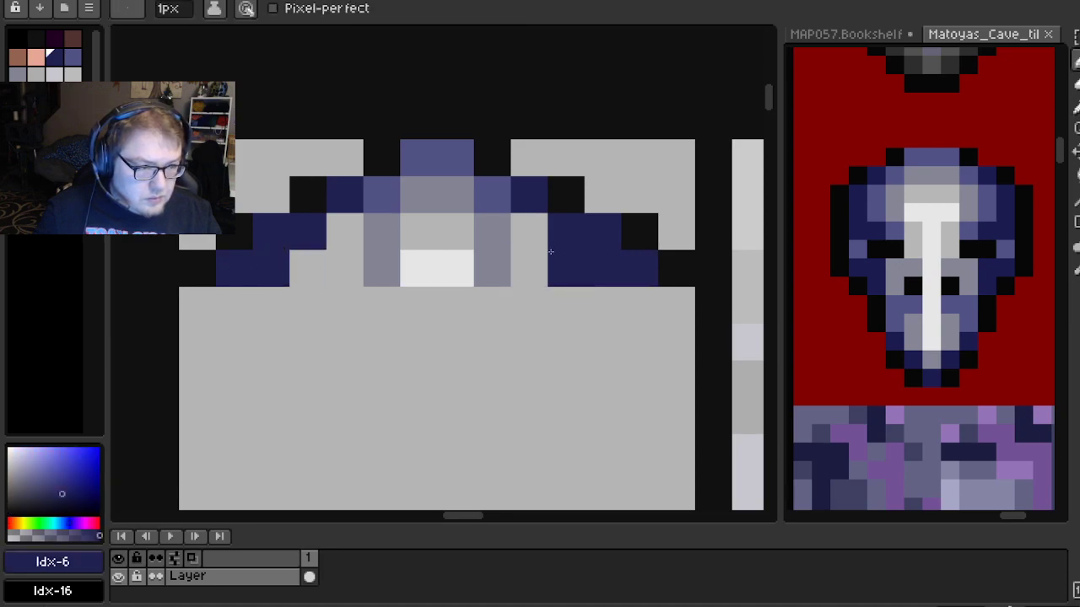
Fill the gaps on both sides of the third and fourth rows with purple (index 7), plus grey (index 8) toward the centre of the fourth
{"action": "scroll", "coordinate": [396, 243], "scroll_direction": "down", "scroll_amount": 1}
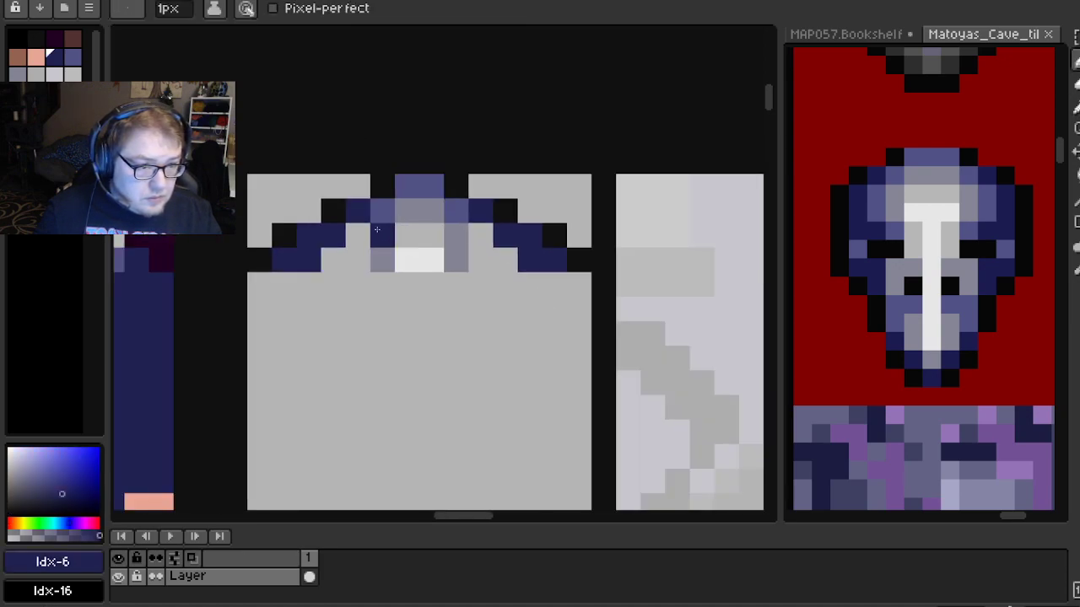
{"action": "left_click", "coordinate": [386, 212], "text": "alt"}
{"action": "left_click", "coordinate": [359, 242]}
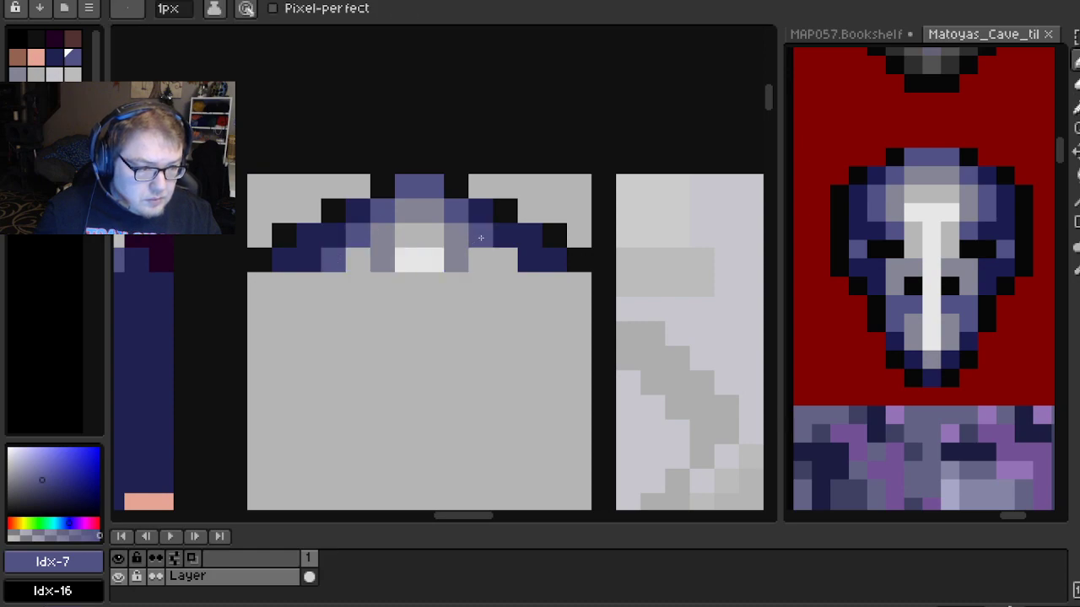
{"action": "left_click", "coordinate": [379, 262], "text": "alt"}
{"action": "scroll", "coordinate": [444, 269], "scroll_direction": "down", "scroll_amount": 2}
{"action": "scroll", "coordinate": [498, 287], "scroll_direction": "down", "scroll_amount": 1}
{"action": "scroll", "coordinate": [473, 300], "scroll_direction": "up", "scroll_amount": 2}
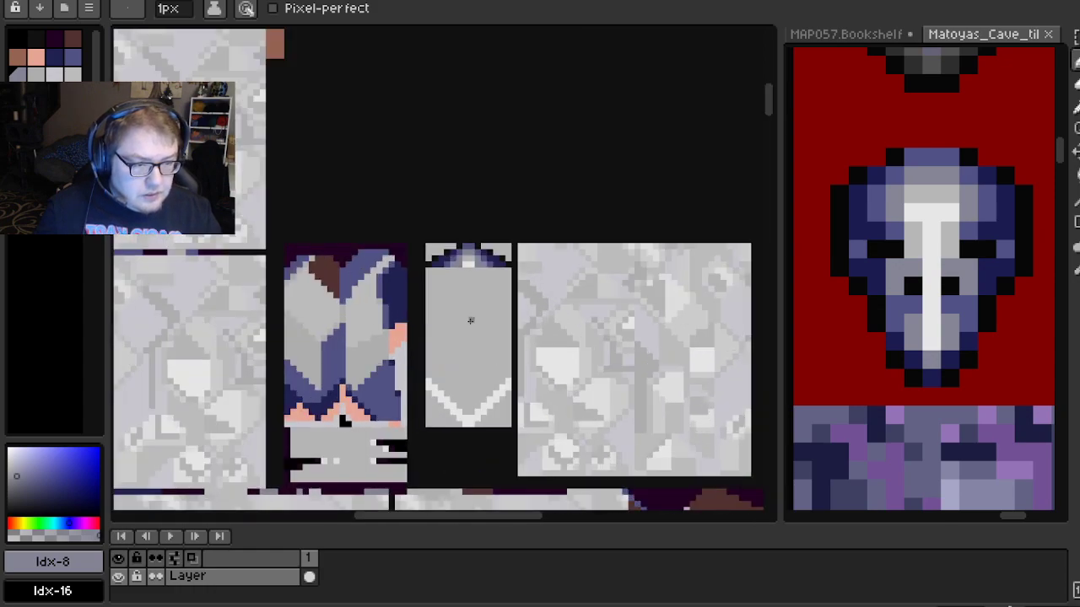
{"action": "left_click_drag", "start_coordinate": [463, 313], "coordinate": [454, 334]}
{"action": "scroll", "coordinate": [444, 284], "scroll_direction": "up", "scroll_amount": 1}
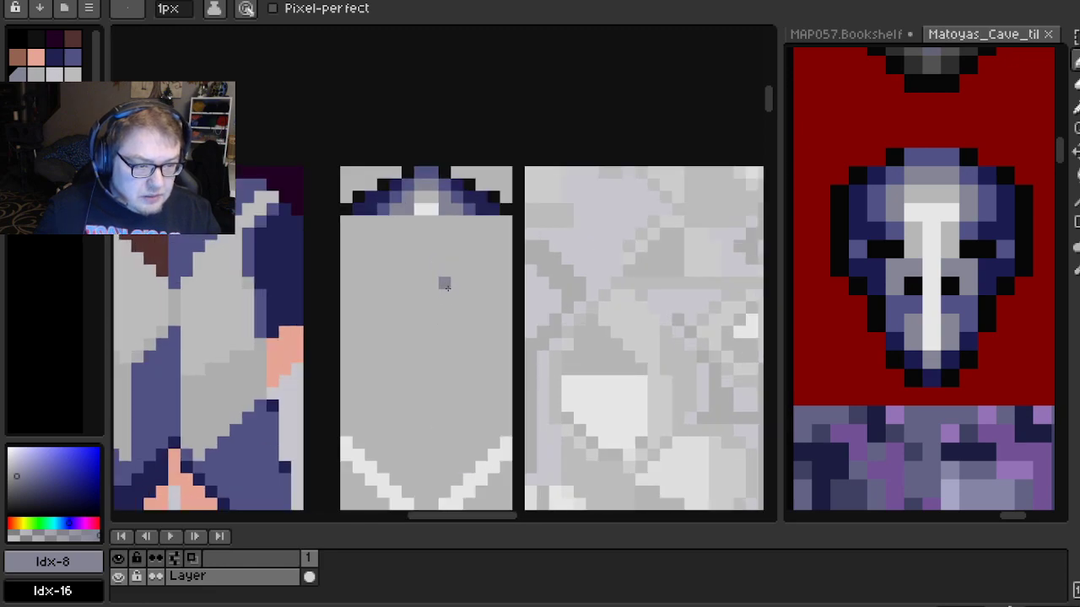
{"action": "left_click", "coordinate": [88, 9]}
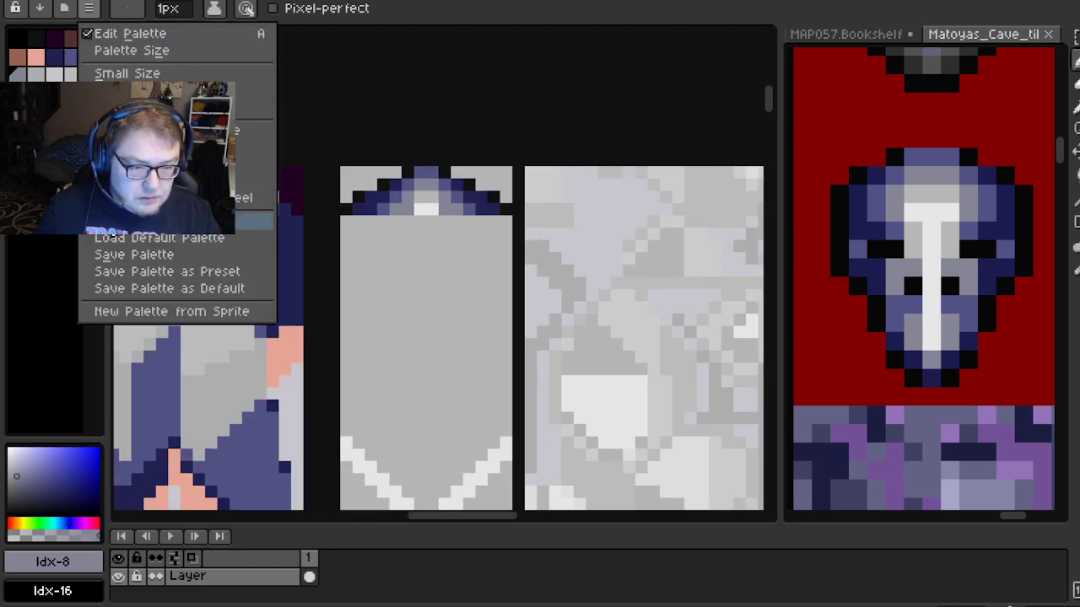
{"action": "left_click", "coordinate": [133, 243]}
{"action": "key", "text": "v"}
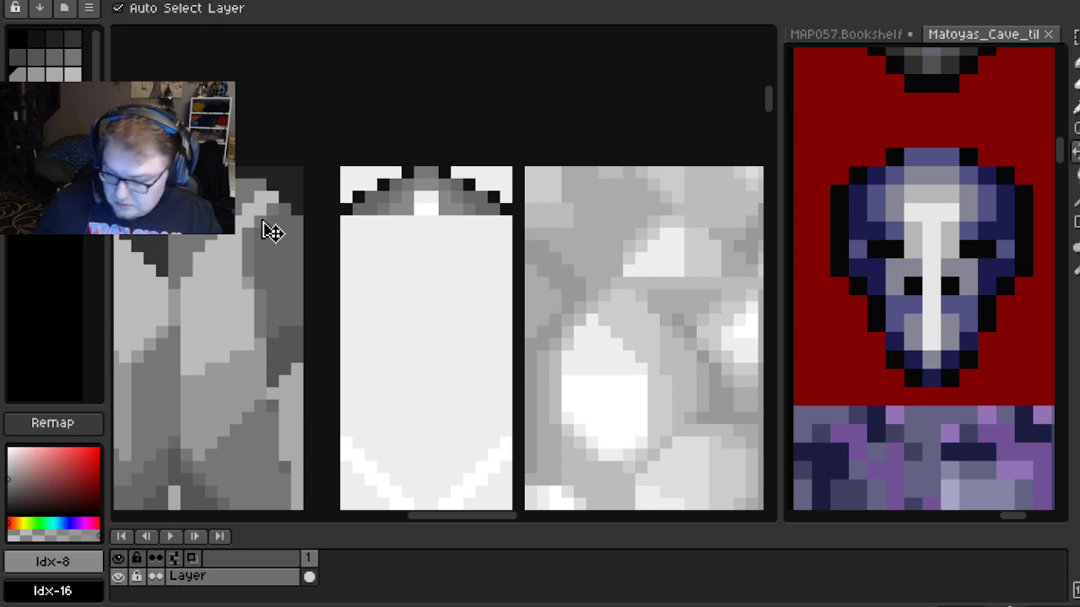
{"action": "key", "text": "ctrl+z"}
{"action": "key", "text": "b"}
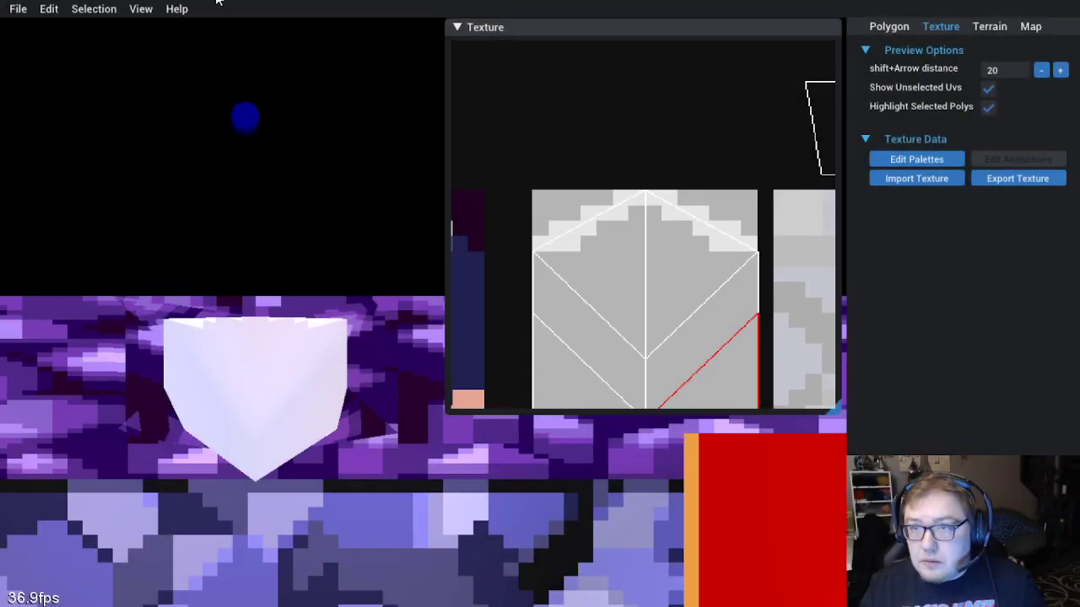
Switch to the map editor, re-import the texture, and inspect the skull mesh on the cave wall from several angles
{"action": "left_click", "coordinate": [49, 8]}
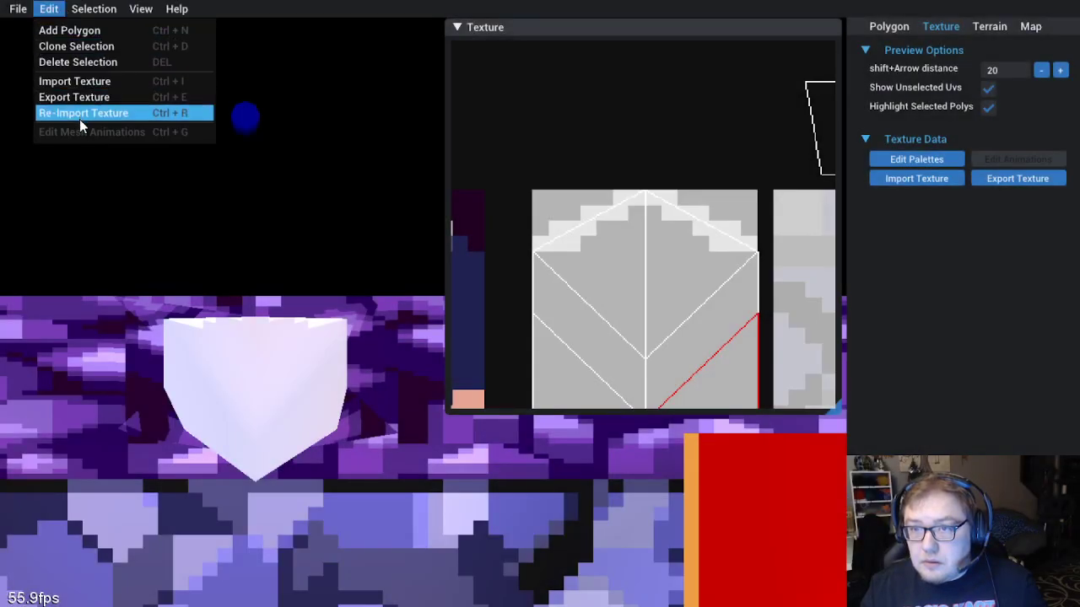
{"action": "left_click", "coordinate": [72, 117]}
{"action": "mouse_move", "coordinate": [287, 379]}
{"action": "left_mouse_down"}
{"action": "mouse_move", "coordinate": [365, 464]}
{"action": "mouse_move", "coordinate": [347, 441]}
{"action": "mouse_move", "coordinate": [363, 493]}
{"action": "mouse_move", "coordinate": [435, 461]}
{"action": "mouse_move", "coordinate": [312, 482]}
{"action": "mouse_move", "coordinate": [332, 439]}
{"action": "mouse_move", "coordinate": [354, 458]}
{"action": "mouse_move", "coordinate": [304, 379]}
{"action": "left_mouse_up"}
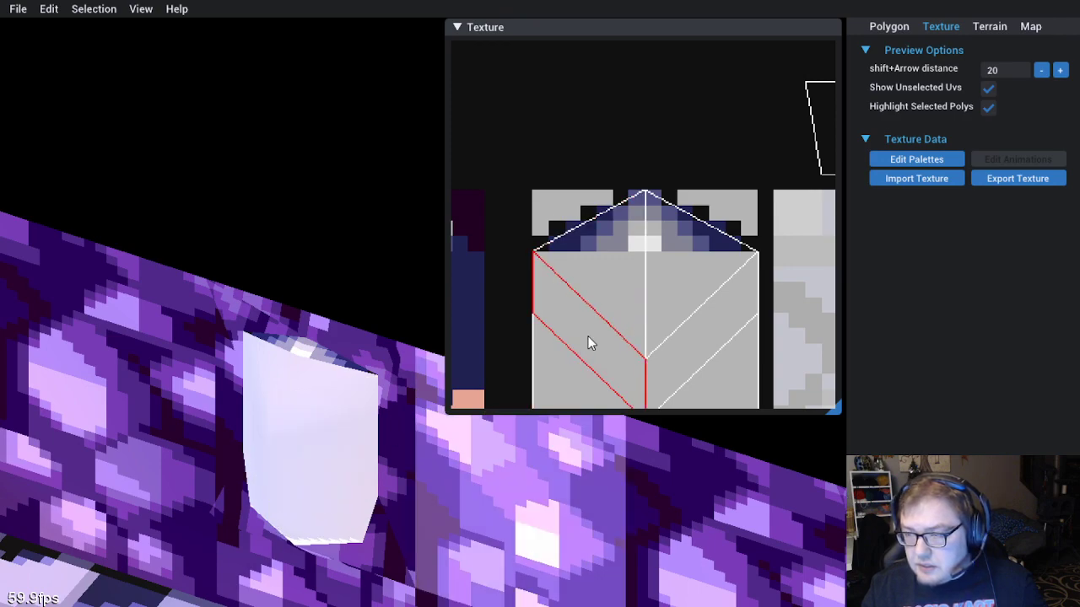
{"action": "scroll", "coordinate": [588, 336], "scroll_direction": "down", "scroll_amount": 3}
{"action": "left_click_drag", "start_coordinate": [335, 470], "coordinate": [358, 456]}
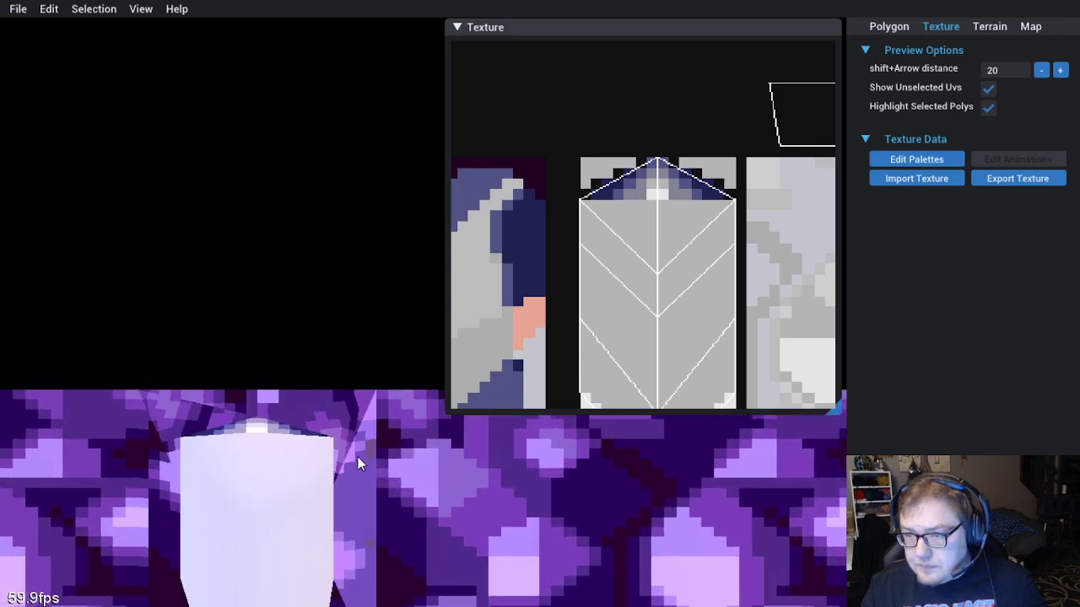
{"action": "scroll", "coordinate": [292, 498], "scroll_direction": "down", "scroll_amount": 3}
{"action": "left_click_drag", "start_coordinate": [292, 499], "coordinate": [327, 477]}
{"action": "left_click_drag", "start_coordinate": [312, 556], "coordinate": [348, 550]}
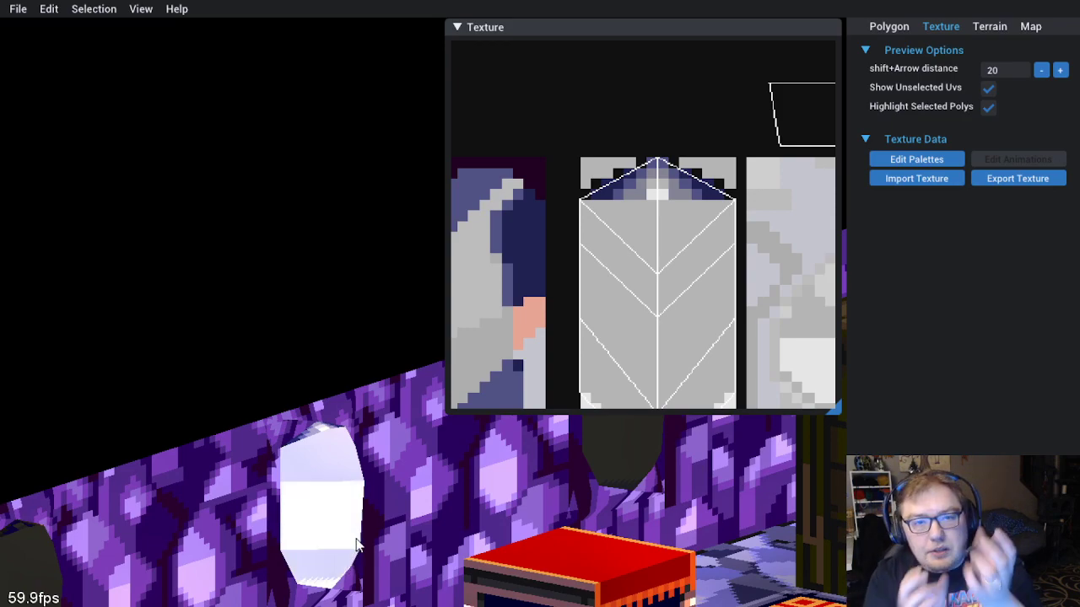
{"action": "left_click_drag", "start_coordinate": [358, 545], "coordinate": [363, 565]}
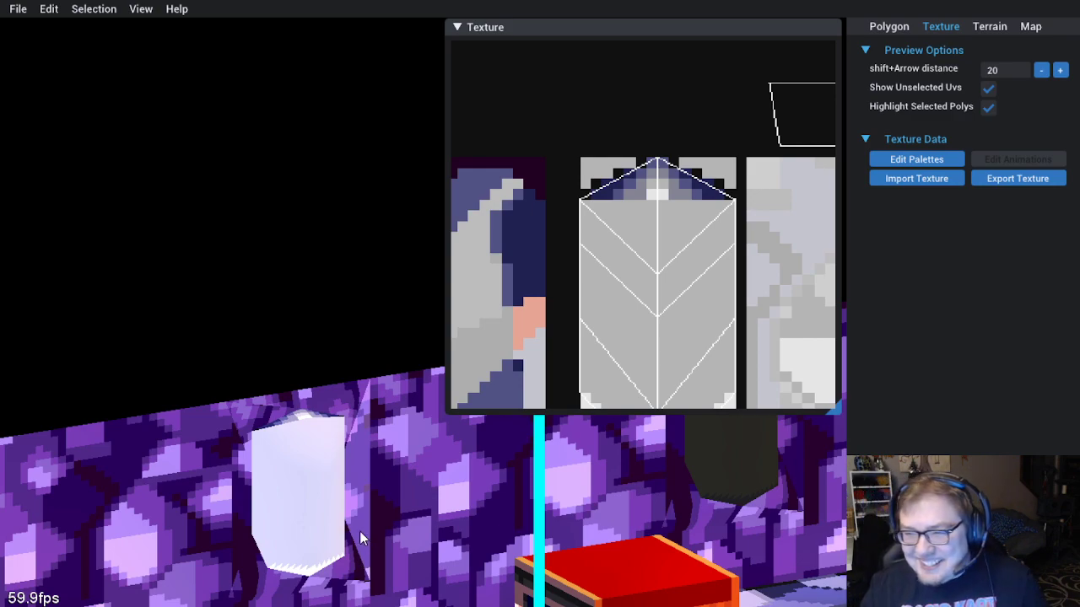
{"action": "left_click_drag", "start_coordinate": [359, 510], "coordinate": [321, 501]}
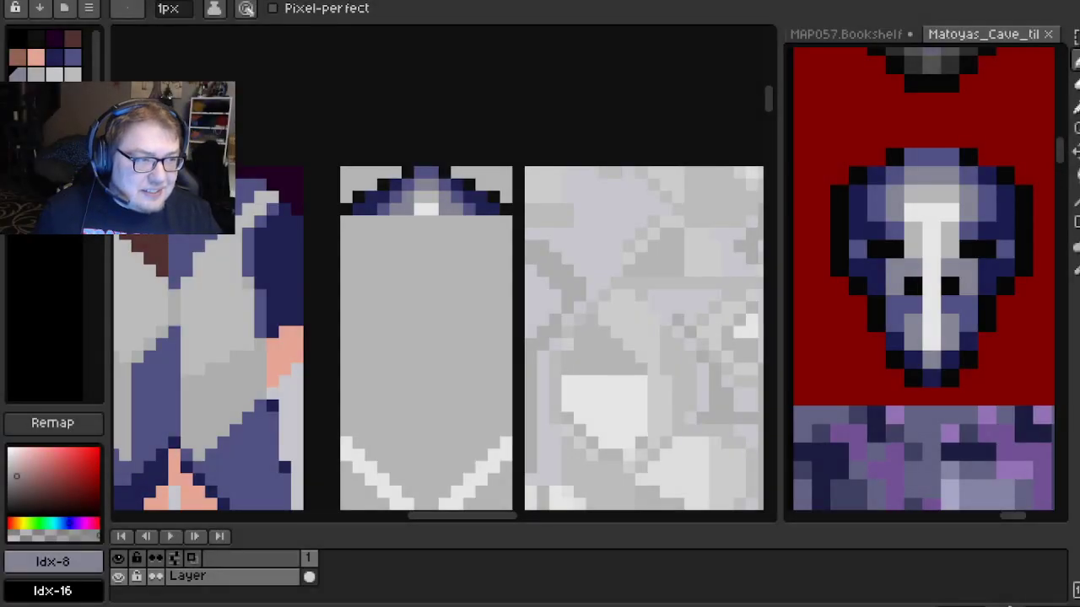
Return to the pixel editor and paint four light pixels (index 15) across the centre of the skull's fifth row
{"action": "scroll", "coordinate": [414, 161], "scroll_direction": "up", "scroll_amount": 3}
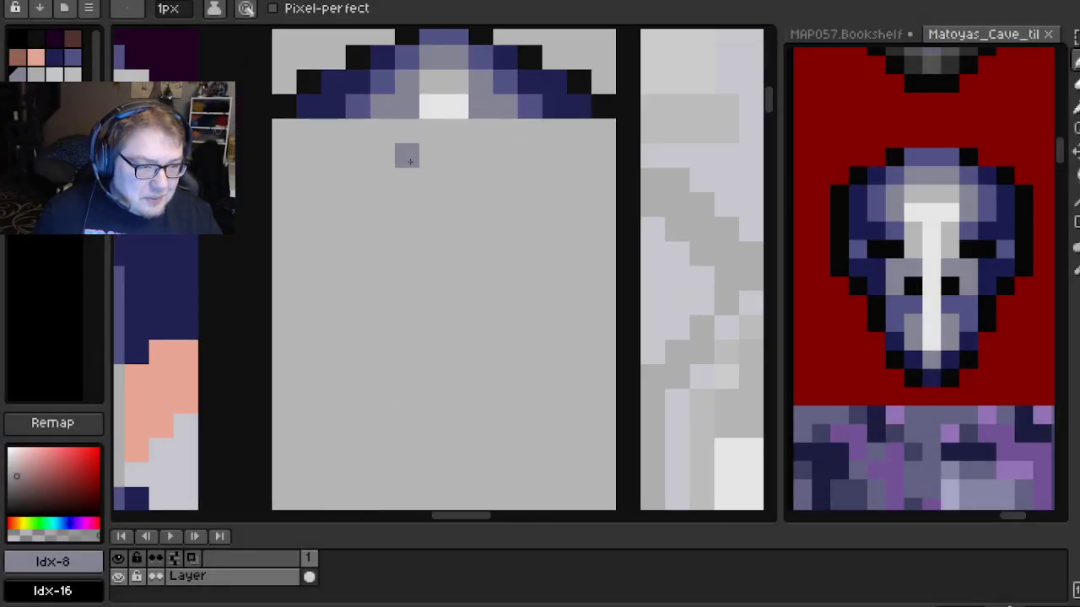
{"action": "scroll", "coordinate": [411, 159], "scroll_direction": "down", "scroll_amount": 1}
{"action": "scroll", "coordinate": [413, 159], "scroll_direction": "up", "scroll_amount": 1}
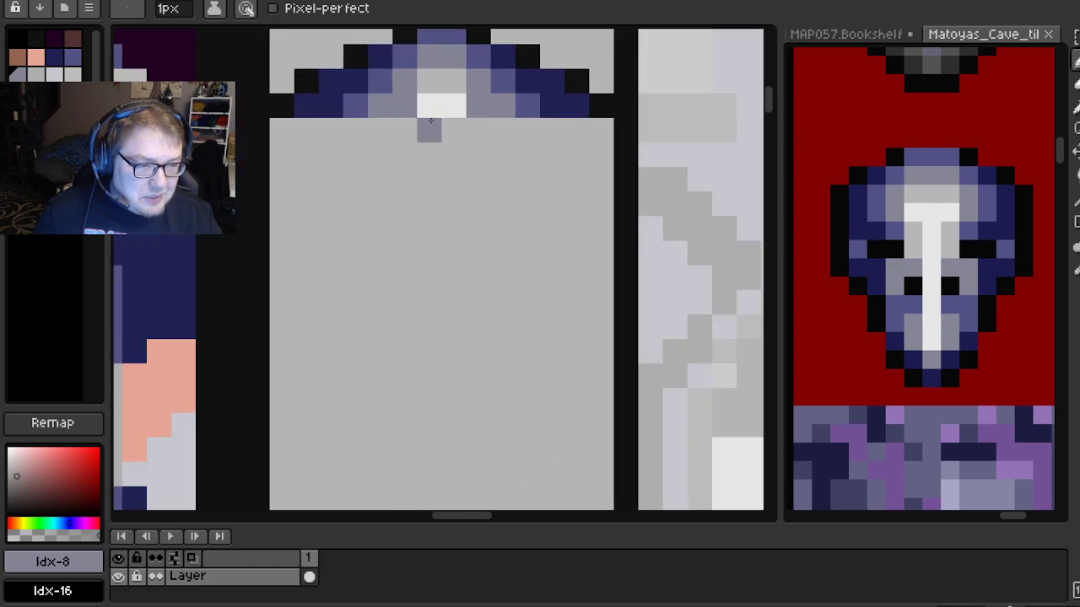
{"action": "left_click", "coordinate": [428, 111], "text": "alt"}
{"action": "left_click_drag", "start_coordinate": [401, 131], "coordinate": [449, 138]}
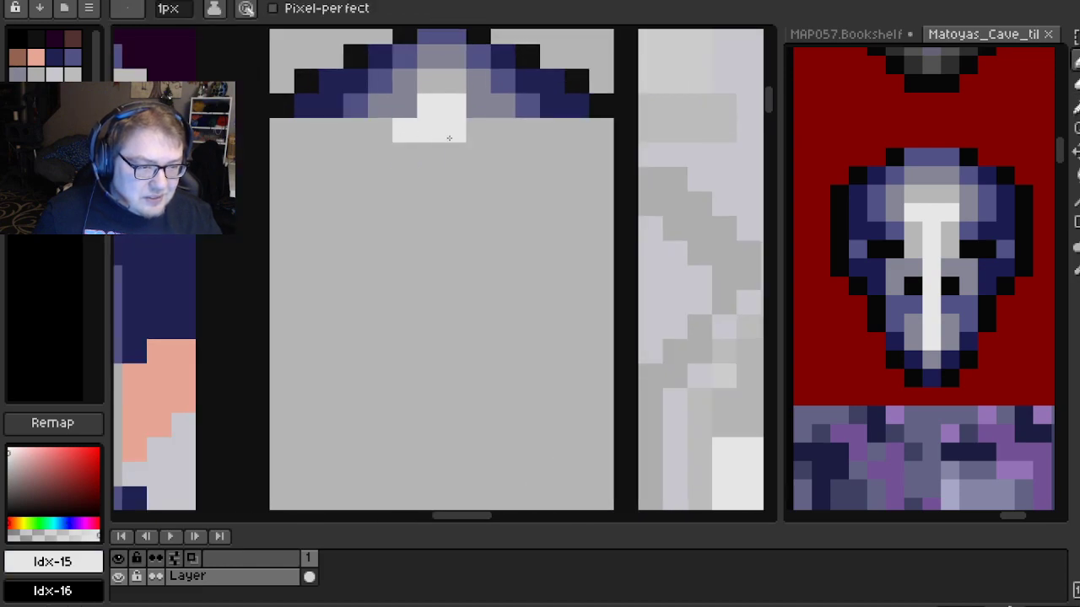
Extend both sides of the fifth and sixth rows with grey (index 8) pixels, followed outward by one purple (index 7) pixel
{"action": "left_click", "coordinate": [402, 101], "text": "alt"}
{"action": "left_click", "coordinate": [380, 128]}
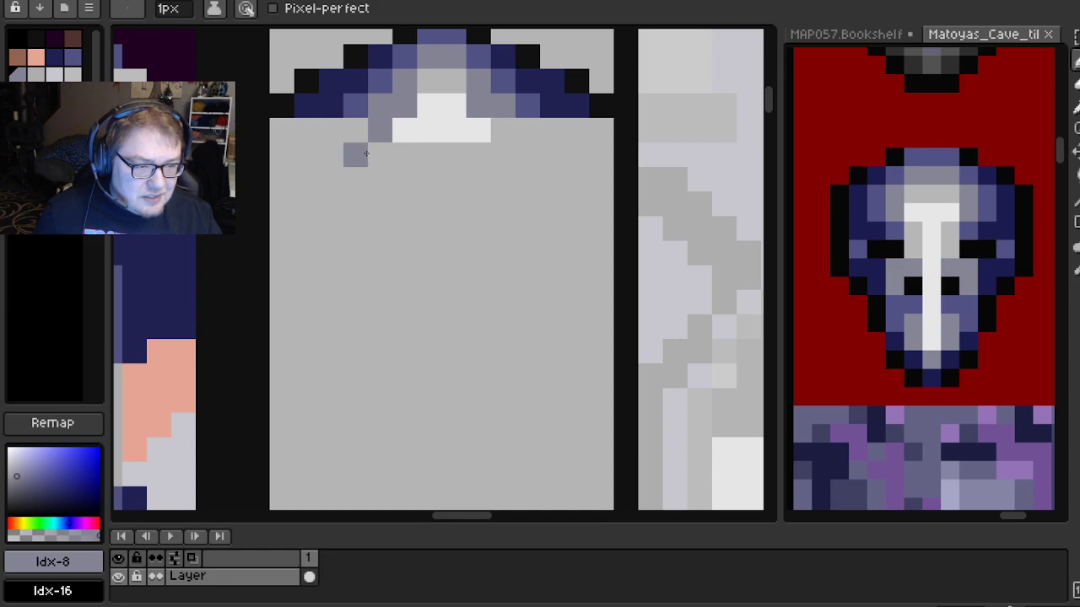
{"action": "left_click", "coordinate": [504, 130]}
{"action": "left_click", "coordinate": [356, 108], "text": "alt"}
{"action": "left_click", "coordinate": [360, 126]}
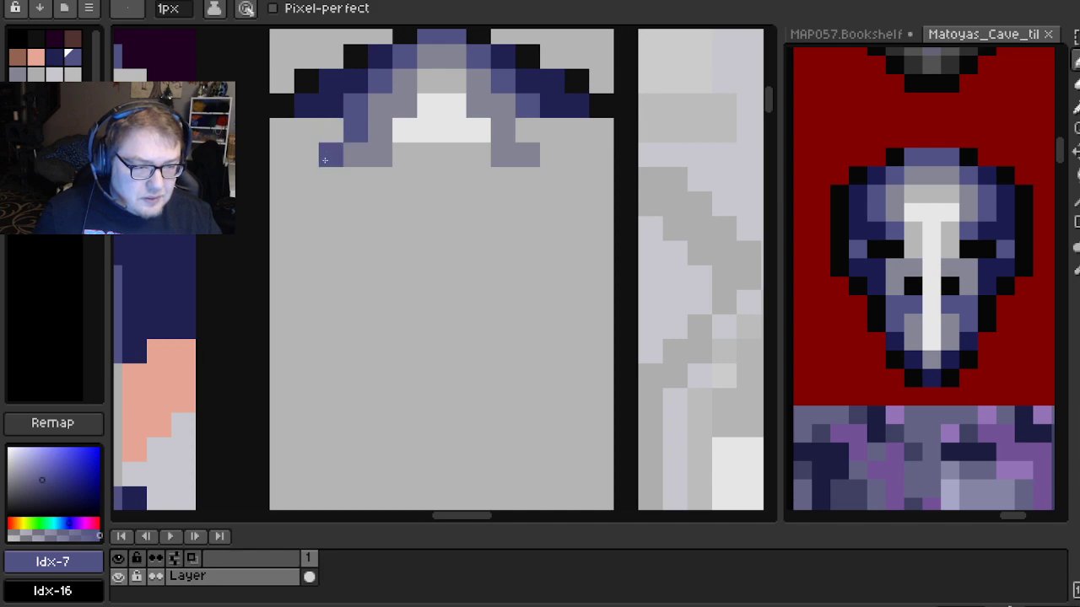
{"action": "left_click", "coordinate": [553, 154]}
{"action": "left_click", "coordinate": [527, 130]}
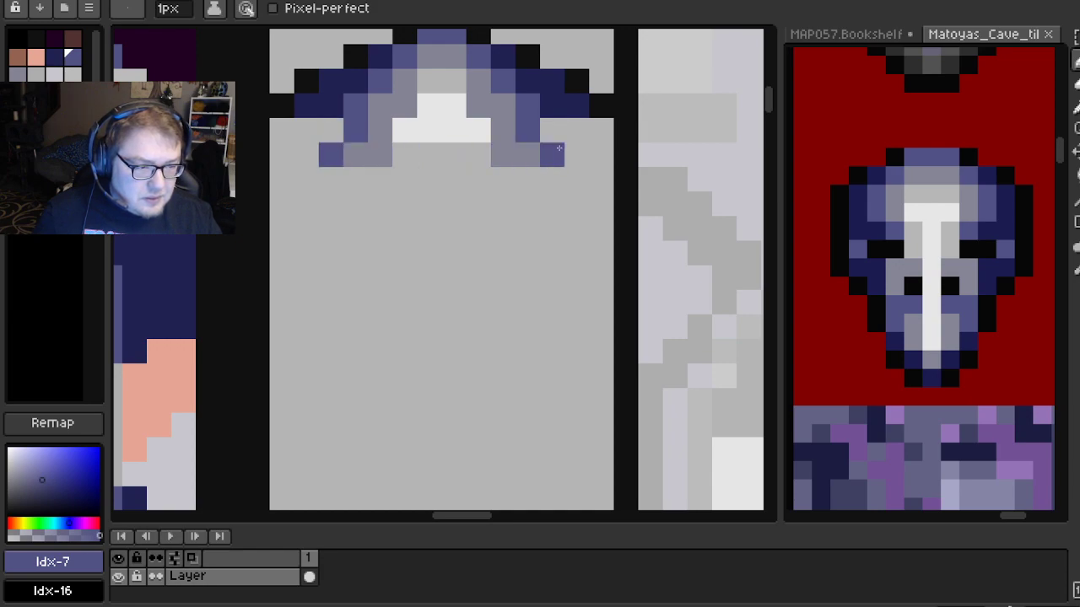
Finish both sides of the fifth and sixth rows with navy (index 6) pixels and a black (index 1) outline at the block's edges
{"action": "left_click", "coordinate": [324, 133], "text": "alt"}
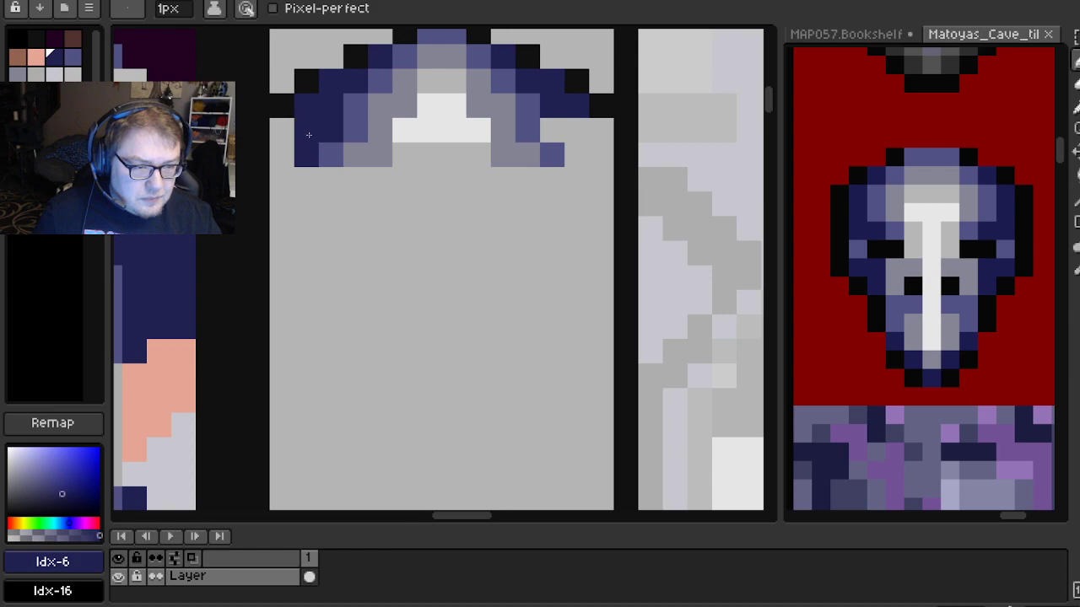
{"action": "left_click", "coordinate": [291, 105], "text": "alt"}
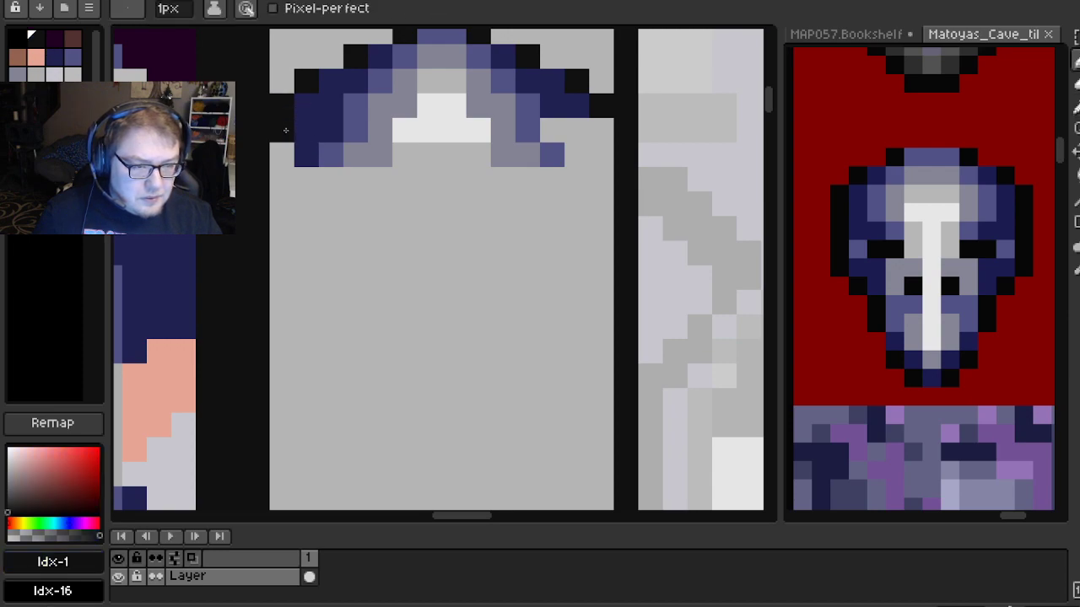
{"action": "left_click", "coordinate": [281, 155]}
{"action": "left_click", "coordinate": [602, 131]}
{"action": "left_click", "coordinate": [601, 156]}
{"action": "key", "text": "alt"}
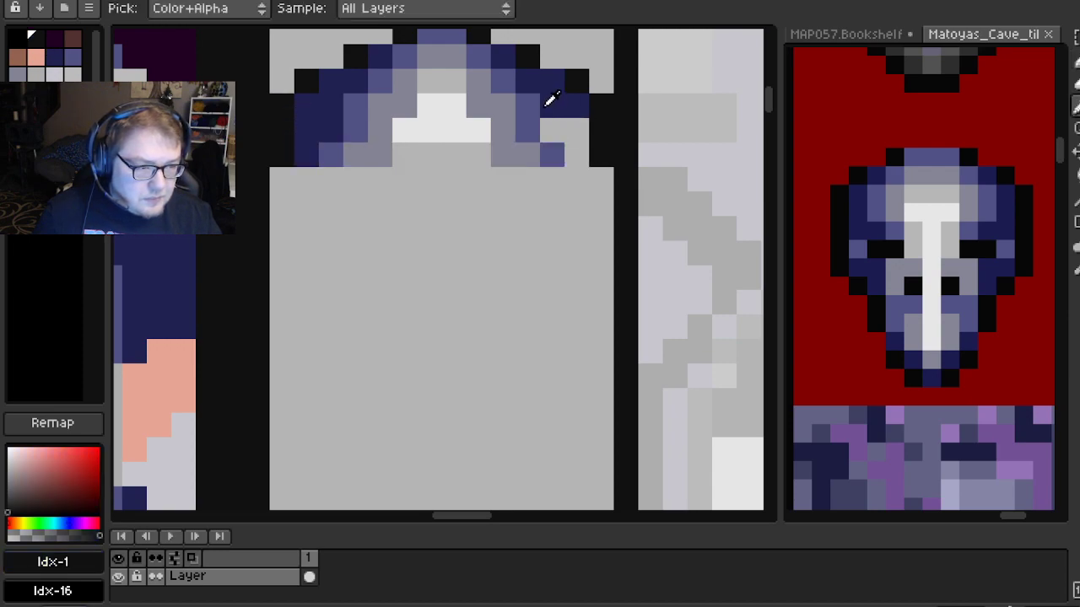
{"action": "left_click", "coordinate": [550, 98], "text": "alt"}
{"action": "left_click", "coordinate": [577, 131]}
{"action": "left_click", "coordinate": [577, 155]}
Fill the four centre pixels of the skull's sixth row with the light colour (index 15)
{"action": "scroll", "coordinate": [556, 164], "scroll_direction": "down", "scroll_amount": 3}
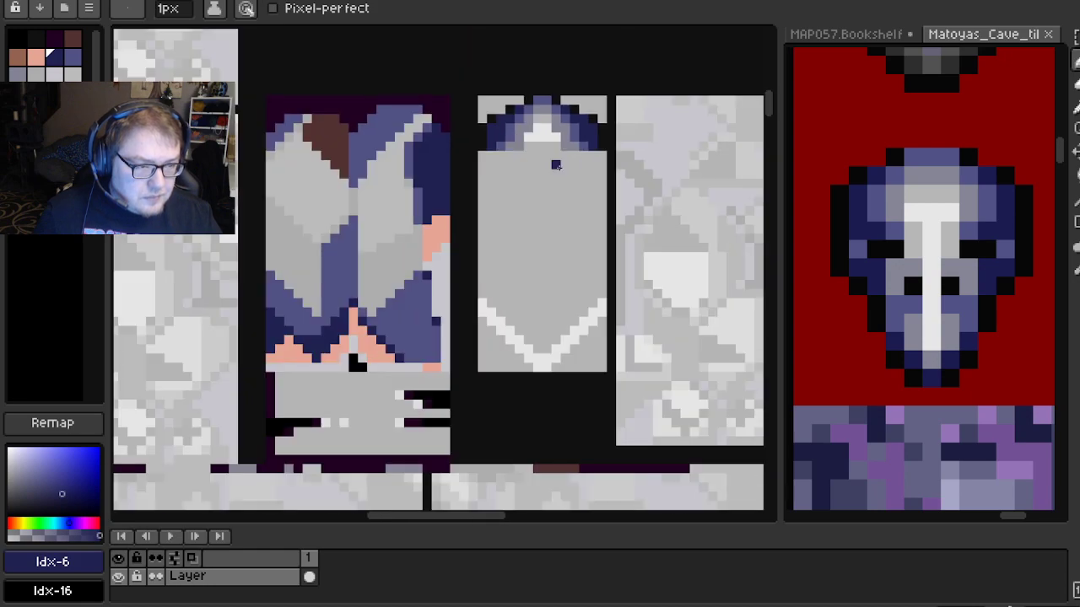
{"action": "scroll", "coordinate": [531, 248], "scroll_direction": "up", "scroll_amount": 3}
{"action": "left_click", "coordinate": [458, 212], "text": "alt"}
{"action": "left_click", "coordinate": [420, 263]}
{"action": "mouse_move", "coordinate": [420, 264]}
{"action": "left_mouse_down"}
{"action": "mouse_move", "coordinate": [512, 266]}
{"action": "mouse_move", "coordinate": [493, 285]}
{"action": "mouse_move", "coordinate": [449, 200]}
{"action": "left_mouse_up"}
{"action": "left_click", "coordinate": [512, 265]}
{"action": "scroll", "coordinate": [510, 262], "scroll_direction": "down", "scroll_amount": 4}
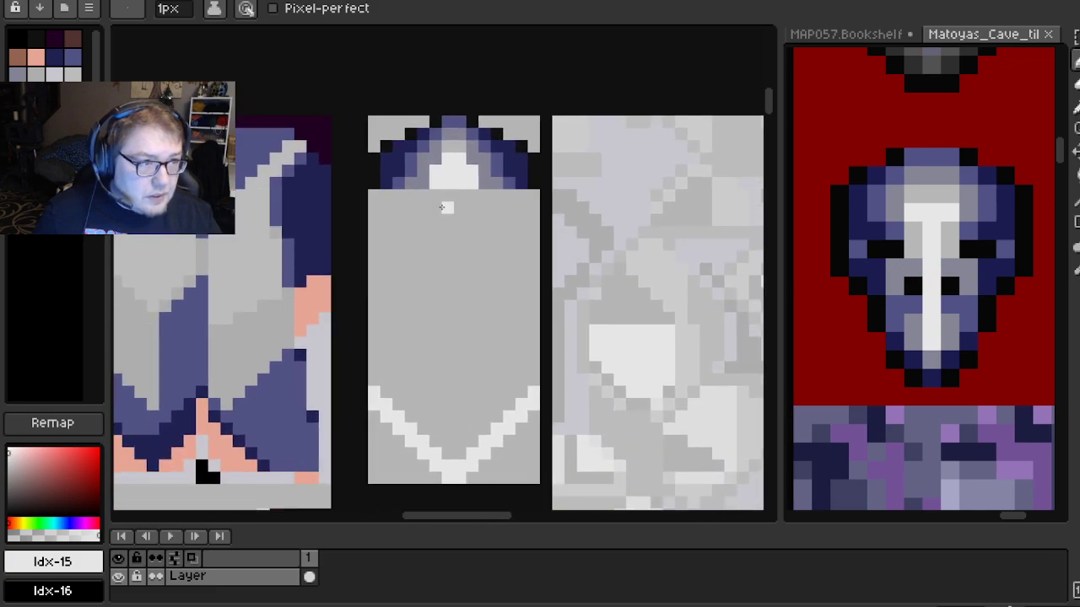
Extend the skull's light centre (index 15) downward, narrowing it to a column two pixels wide
{"action": "scroll", "coordinate": [447, 245], "scroll_direction": "up", "scroll_amount": 2}
{"action": "mouse_move", "coordinate": [416, 159]}
{"action": "left_mouse_down"}
{"action": "mouse_move", "coordinate": [435, 231]}
{"action": "mouse_move", "coordinate": [425, 229]}
{"action": "mouse_move", "coordinate": [463, 240]}
{"action": "mouse_move", "coordinate": [463, 183]}
{"action": "mouse_move", "coordinate": [486, 181]}
{"action": "mouse_move", "coordinate": [487, 168]}
{"action": "mouse_move", "coordinate": [390, 151]}
{"action": "mouse_move", "coordinate": [413, 198]}
{"action": "left_mouse_up"}
{"action": "key", "text": "ctrl+z"}
{"action": "left_click", "coordinate": [434, 231]}
{"action": "left_click", "coordinate": [462, 228]}
Line both sides of the extended light centre with grey (index 8) pixels, stepping inward beside the narrow column
{"action": "left_click", "coordinate": [397, 138], "text": "alt"}
{"action": "key", "text": "ctrl+z"}
{"action": "left_click", "coordinate": [386, 244], "text": "alt"}
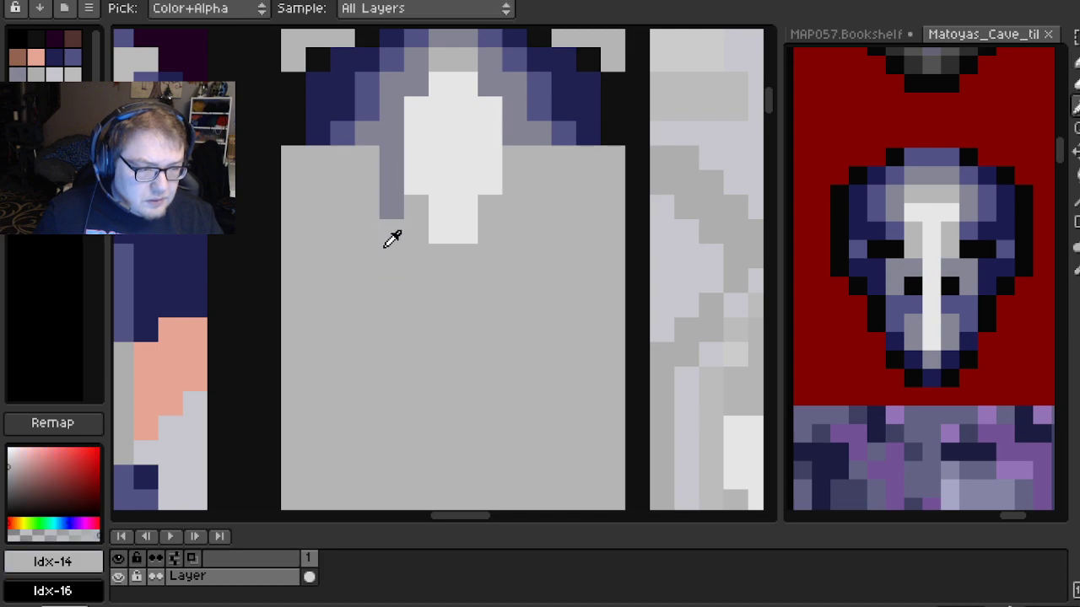
{"action": "left_click", "coordinate": [387, 178], "text": "alt"}
{"action": "left_click_drag", "start_coordinate": [416, 207], "coordinate": [416, 231]}
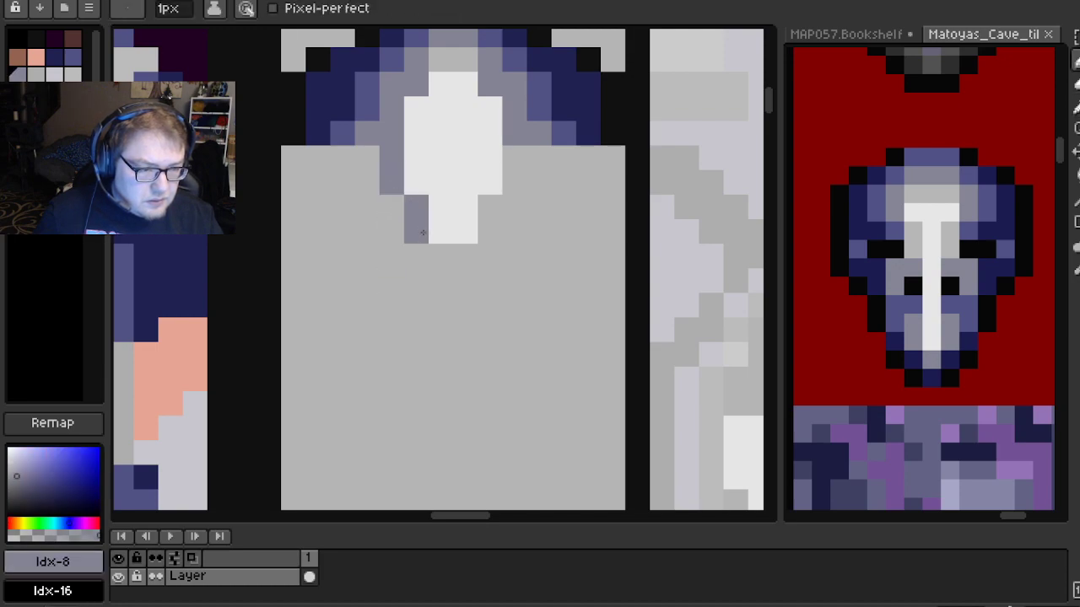
{"action": "left_click", "coordinate": [491, 207]}
{"action": "left_click", "coordinate": [491, 232]}
{"action": "left_click_drag", "start_coordinate": [515, 183], "coordinate": [515, 158]}
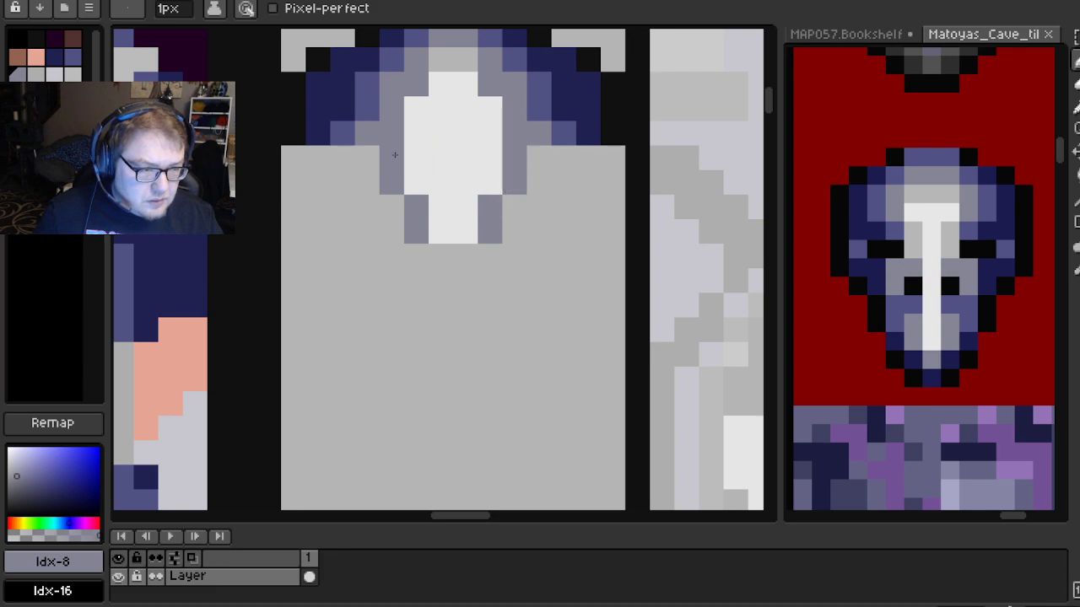
{"action": "left_click", "coordinate": [343, 136], "text": "alt"}
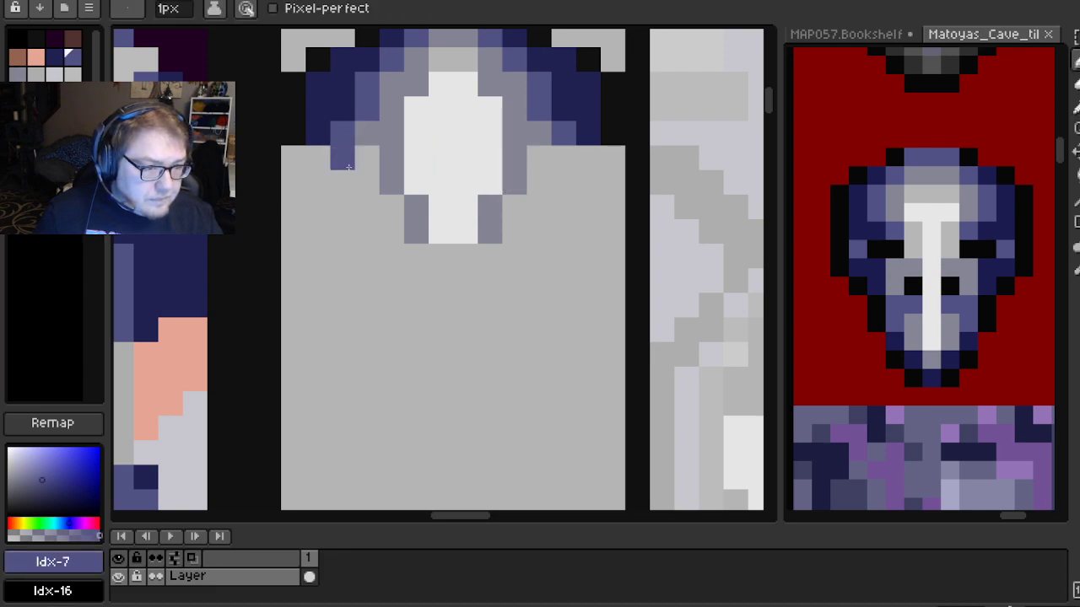
{"action": "left_click", "coordinate": [368, 141], "text": "alt"}
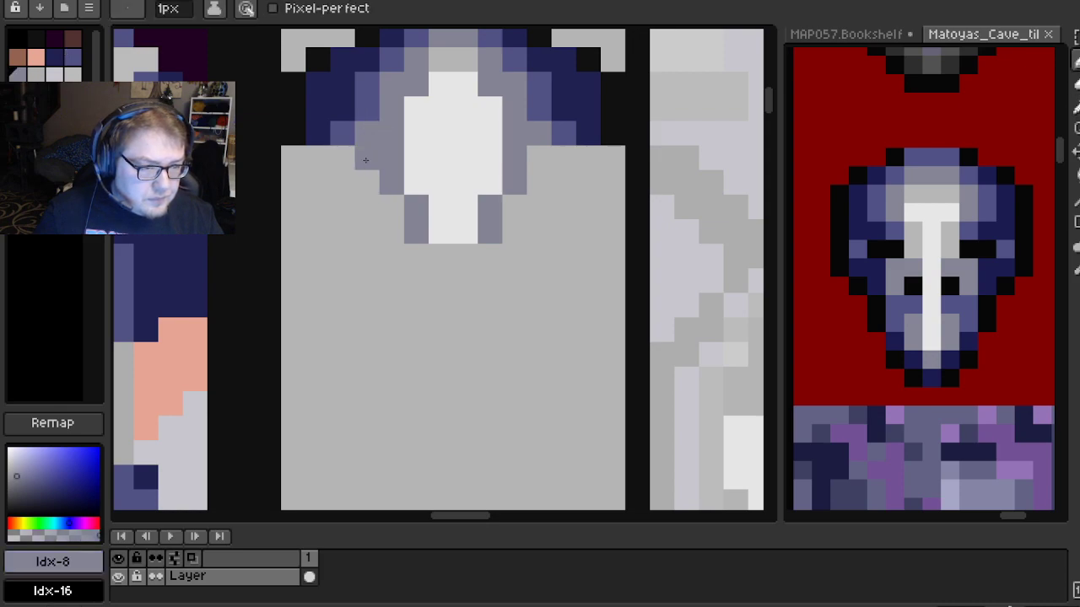
{"action": "left_click", "coordinate": [539, 158]}
{"action": "left_click", "coordinate": [367, 157]}
Edge the grey shading on both sides of the skull with purple (index 7) pixels, stepping inward toward the nose column
{"action": "left_click", "coordinate": [347, 135], "text": "alt"}
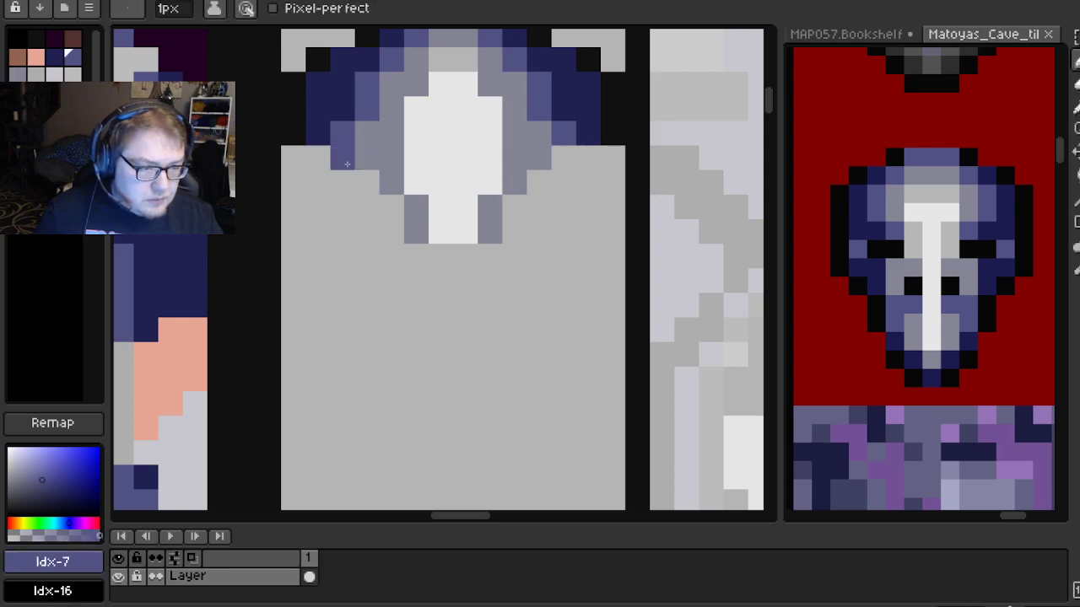
{"action": "left_click", "coordinate": [367, 183]}
{"action": "left_click", "coordinate": [392, 207]}
{"action": "left_click", "coordinate": [391, 232]}
{"action": "left_click", "coordinate": [490, 232]}
{"action": "key", "text": "ctrl+z"}
{"action": "left_click", "coordinate": [515, 232]}
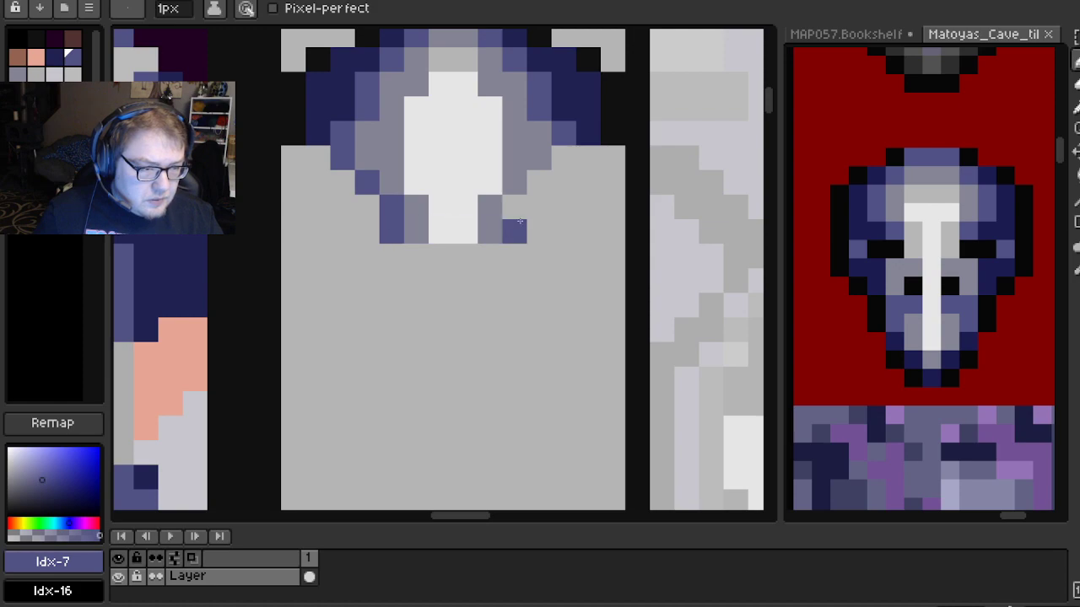
{"action": "left_click", "coordinate": [514, 207]}
{"action": "left_click", "coordinate": [539, 183]}
{"action": "left_click", "coordinate": [564, 158]}
{"action": "left_click", "coordinate": [557, 178]}
{"action": "key", "text": "ctrl+z"}
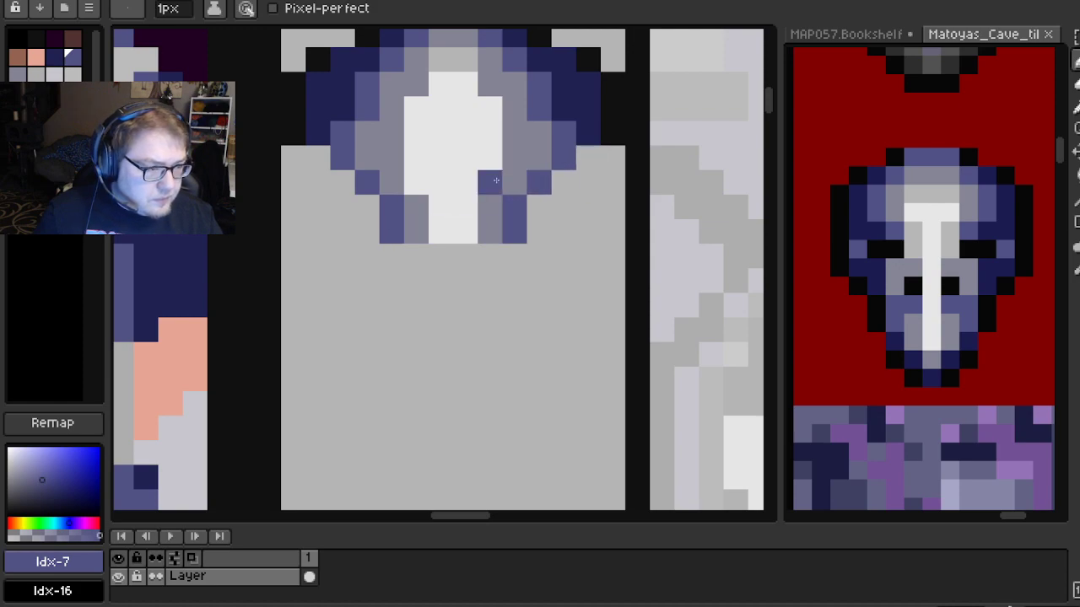
{"action": "left_click", "coordinate": [344, 180]}
{"action": "scroll", "coordinate": [345, 176], "scroll_direction": "down", "scroll_amount": 2}
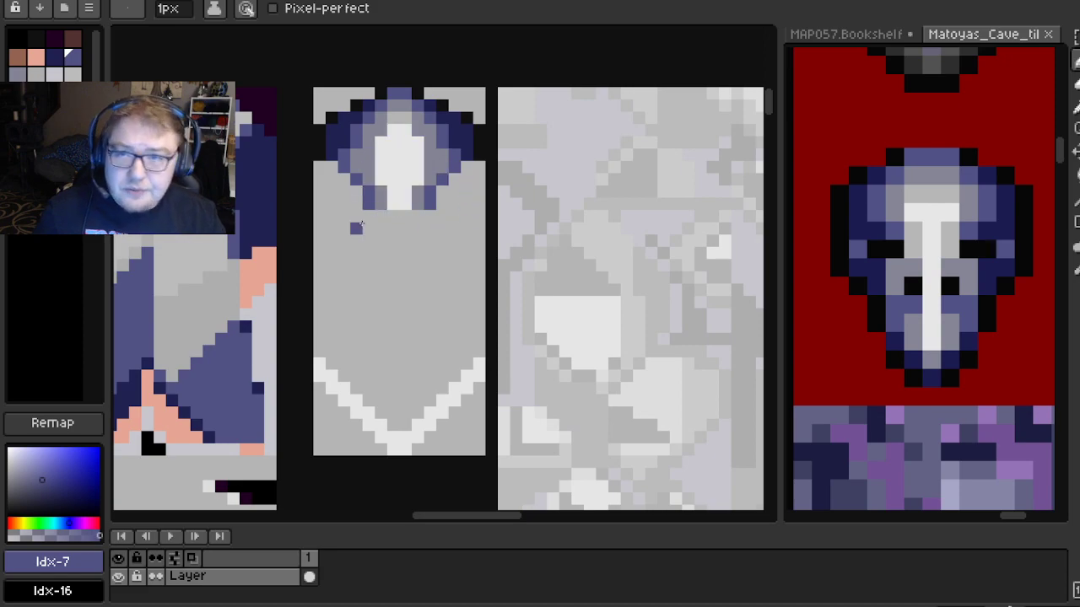
{"action": "scroll", "coordinate": [426, 169], "scroll_direction": "up", "scroll_amount": 3}
Fill the areas outside the purple edging on both sides of the skull with navy (index 6)
{"action": "key", "text": "alt"}
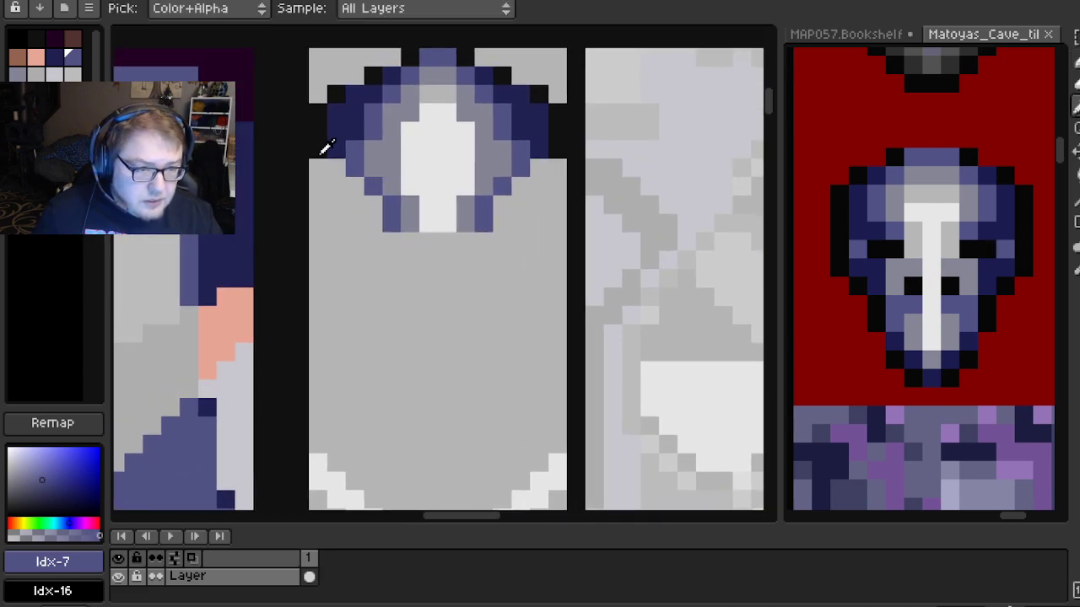
{"action": "left_click", "coordinate": [336, 155], "text": "alt"}
{"action": "scroll", "coordinate": [338, 135], "scroll_direction": "up", "scroll_amount": 2}
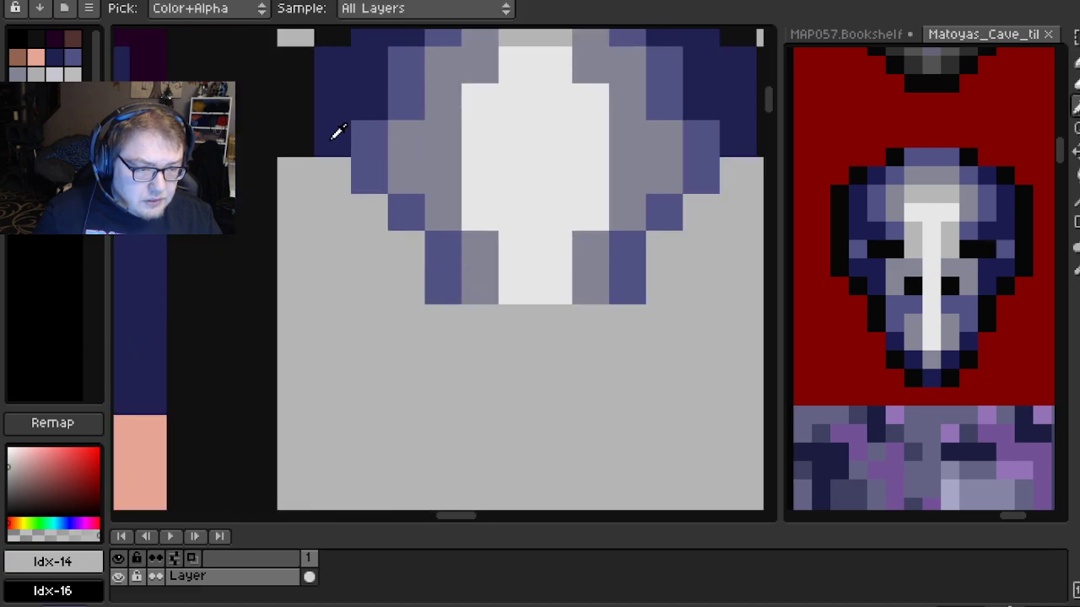
{"action": "left_click", "coordinate": [337, 133], "text": "alt"}
{"action": "mouse_move", "coordinate": [369, 212]}
{"action": "left_mouse_down"}
{"action": "mouse_move", "coordinate": [355, 284]}
{"action": "mouse_move", "coordinate": [381, 281]}
{"action": "mouse_move", "coordinate": [403, 250]}
{"action": "left_mouse_up"}
{"action": "left_click", "coordinate": [333, 287]}
{"action": "left_click", "coordinate": [443, 248]}
{"action": "scroll", "coordinate": [443, 249], "scroll_direction": "down", "scroll_amount": 2}
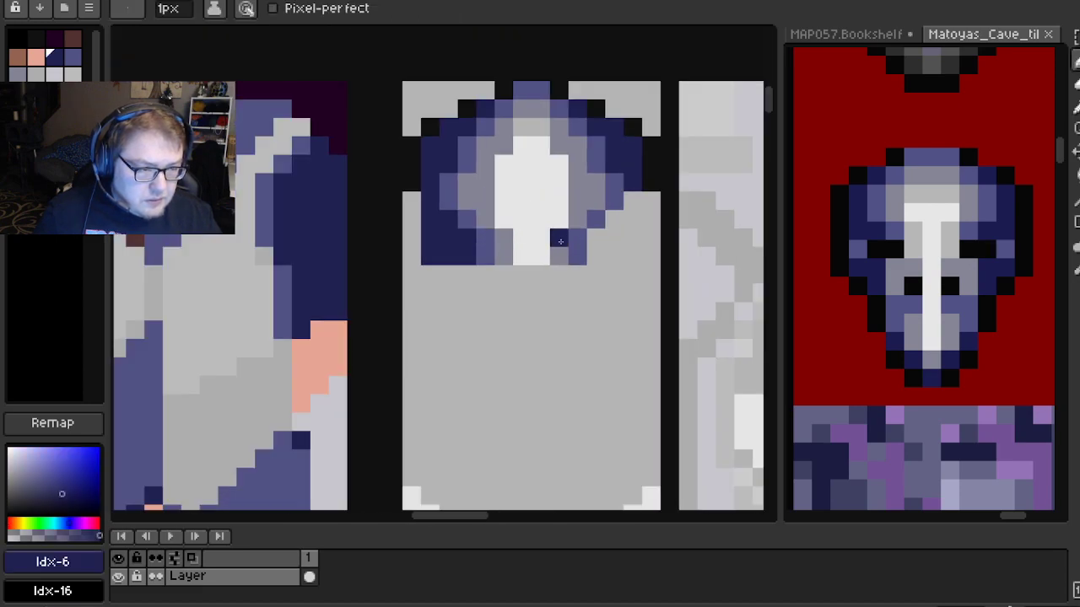
{"action": "left_click", "coordinate": [506, 243]}
{"action": "mouse_move", "coordinate": [531, 247]}
{"action": "left_mouse_down"}
{"action": "mouse_move", "coordinate": [550, 205]}
{"action": "mouse_move", "coordinate": [550, 254]}
{"action": "left_mouse_up"}
Extend the black outline (index 1) down both edges of the block to the bottom of the painted navy rows
{"action": "left_click", "coordinate": [338, 174], "text": "alt"}
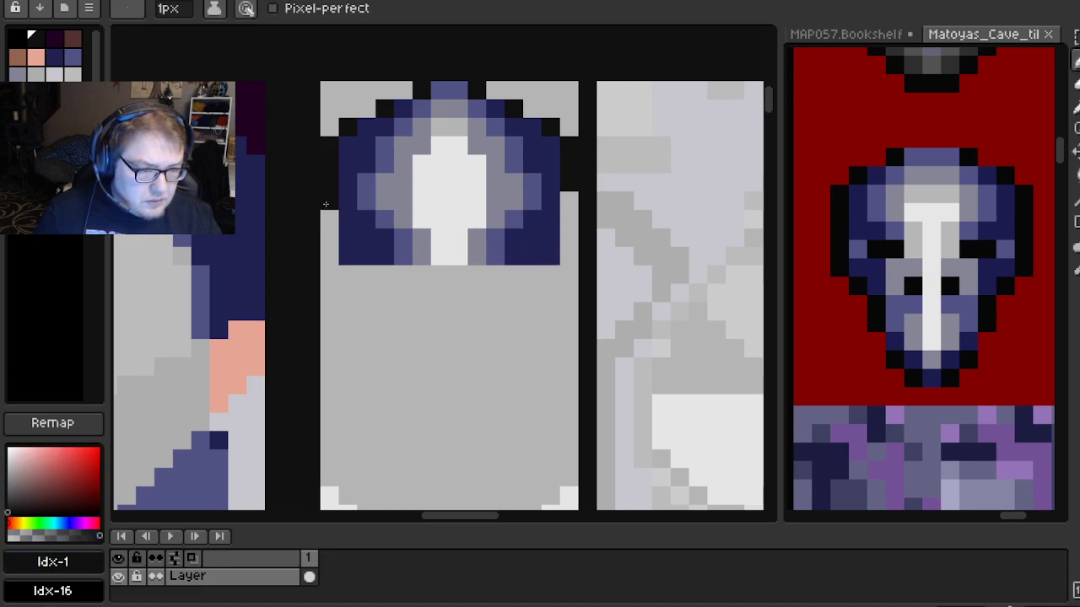
{"action": "left_click_drag", "start_coordinate": [330, 207], "coordinate": [331, 252]}
{"action": "left_click_drag", "start_coordinate": [564, 189], "coordinate": [569, 253]}
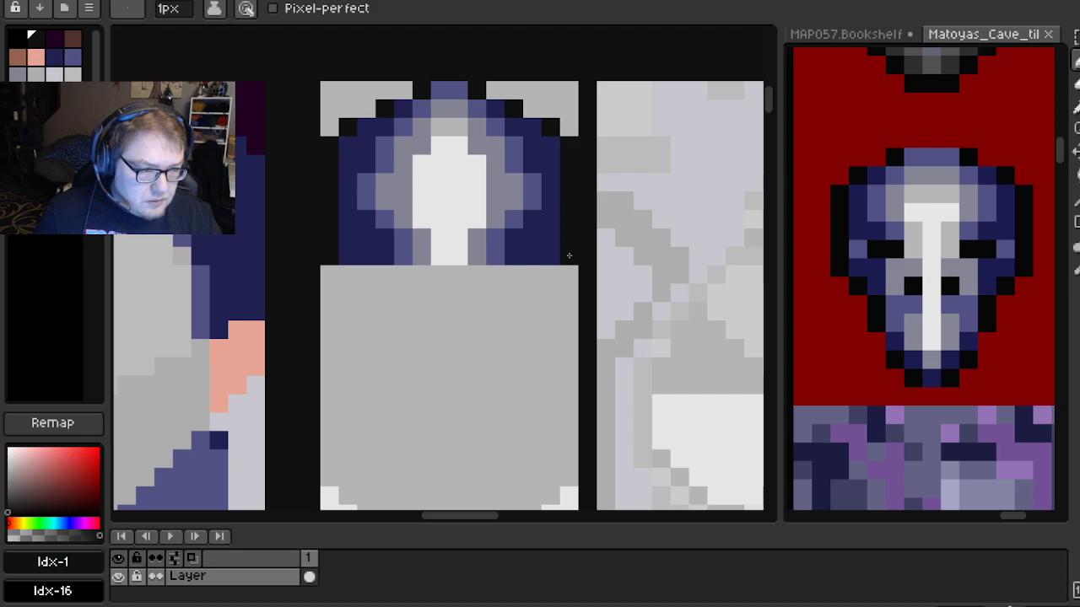
{"action": "scroll", "coordinate": [514, 247], "scroll_direction": "down", "scroll_amount": 2}
{"action": "scroll", "coordinate": [514, 247], "scroll_direction": "up", "scroll_amount": 2}
{"action": "scroll", "coordinate": [494, 226], "scroll_direction": "down", "scroll_amount": 2}
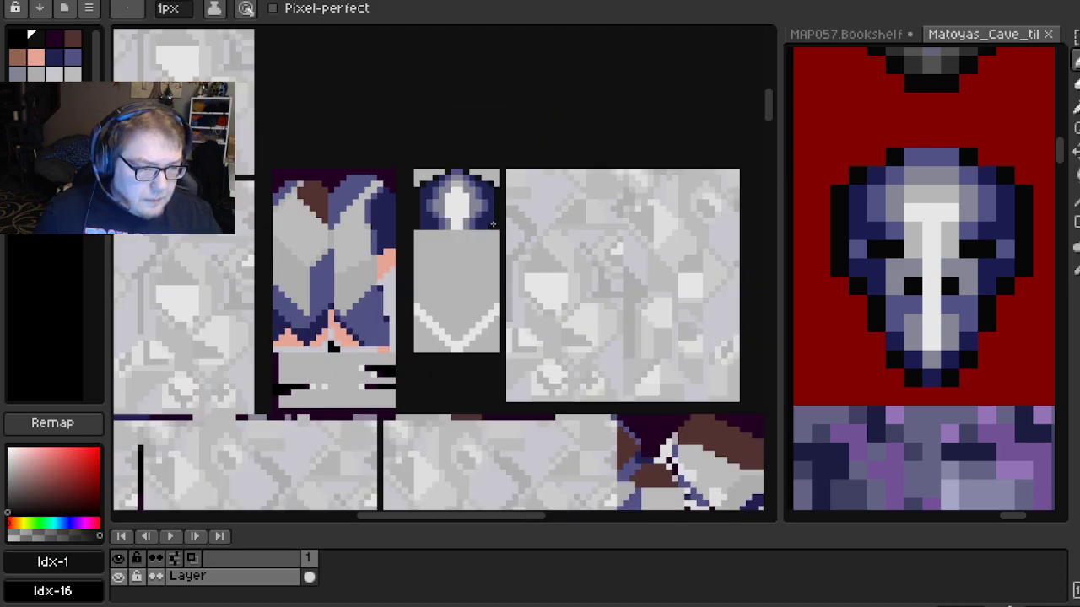
{"action": "scroll", "coordinate": [448, 207], "scroll_direction": "up", "scroll_amount": 3}
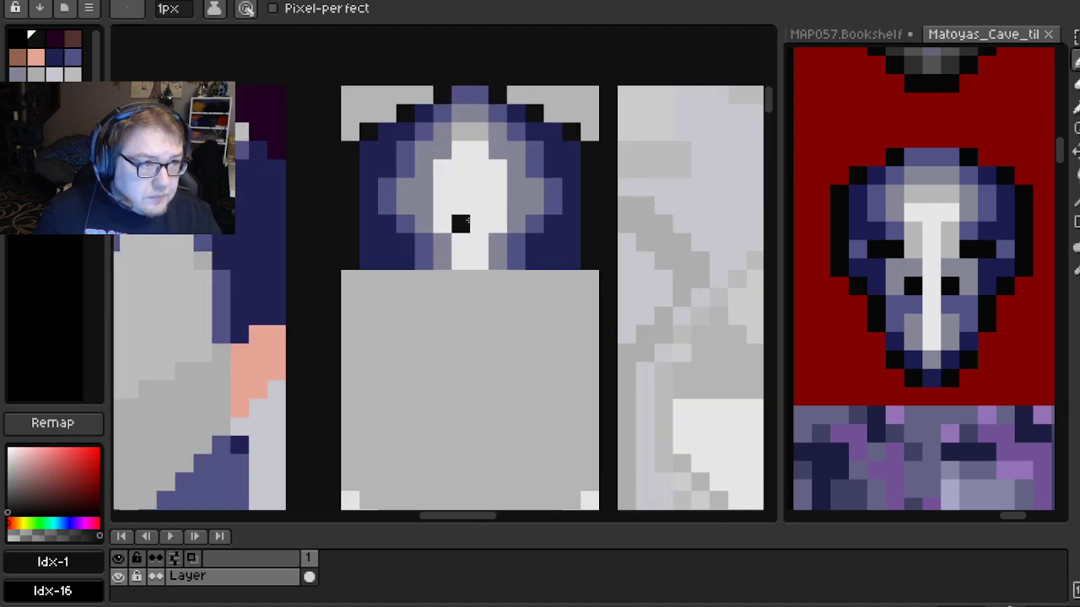
Lengthen the two-pixel-wide light nose column (index 15) by two rows
{"action": "left_click_drag", "start_coordinate": [458, 228], "coordinate": [427, 156]}
{"action": "scroll", "coordinate": [426, 157], "scroll_direction": "up", "scroll_amount": 1}
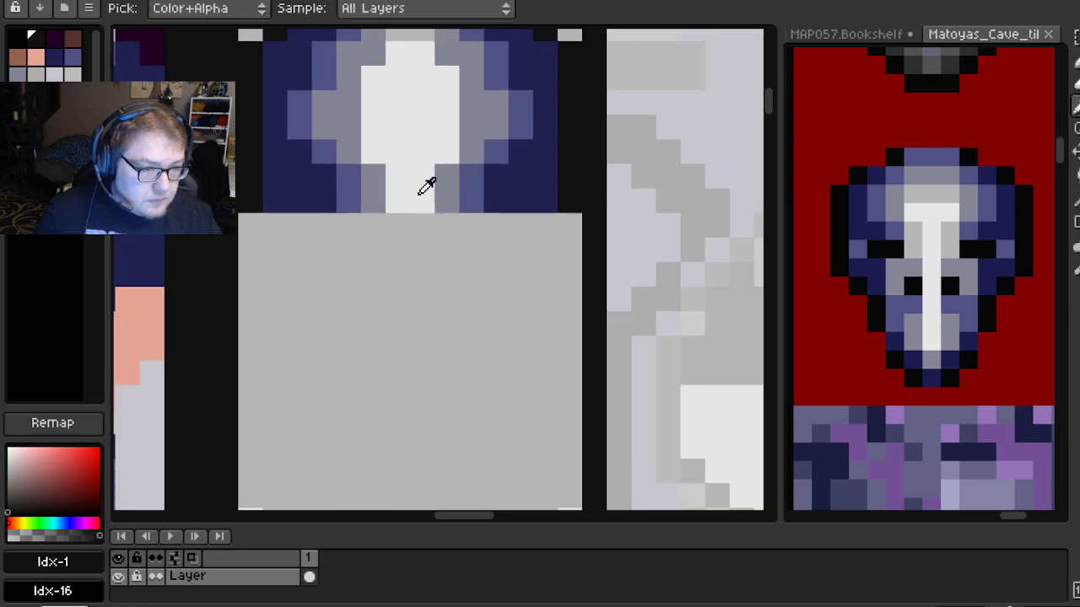
{"action": "left_click", "coordinate": [418, 199], "text": "alt"}
{"action": "left_click", "coordinate": [422, 225]}
{"action": "left_click", "coordinate": [422, 274]}
{"action": "key", "text": "ctrl+z"}
{"action": "left_click", "coordinate": [398, 251]}
{"action": "left_click", "coordinate": [418, 252]}
{"action": "scroll", "coordinate": [412, 224], "scroll_direction": "down", "scroll_amount": 1}
{"action": "scroll", "coordinate": [410, 222], "scroll_direction": "up", "scroll_amount": 1}
{"action": "left_click", "coordinate": [389, 179], "text": "alt"}
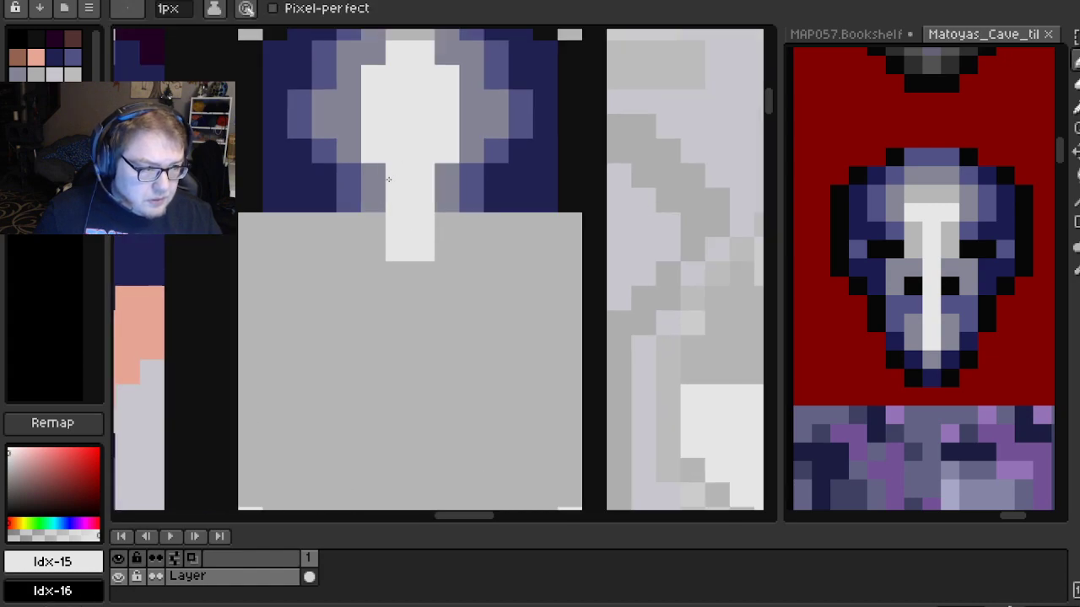
{"action": "scroll", "coordinate": [389, 179], "scroll_direction": "down", "scroll_amount": 1}
{"action": "left_click", "coordinate": [410, 96], "text": "alt"}
{"action": "scroll", "coordinate": [398, 253], "scroll_direction": "up", "scroll_amount": 1}
{"action": "left_click", "coordinate": [397, 253]}
{"action": "key", "text": "ctrl+z"}
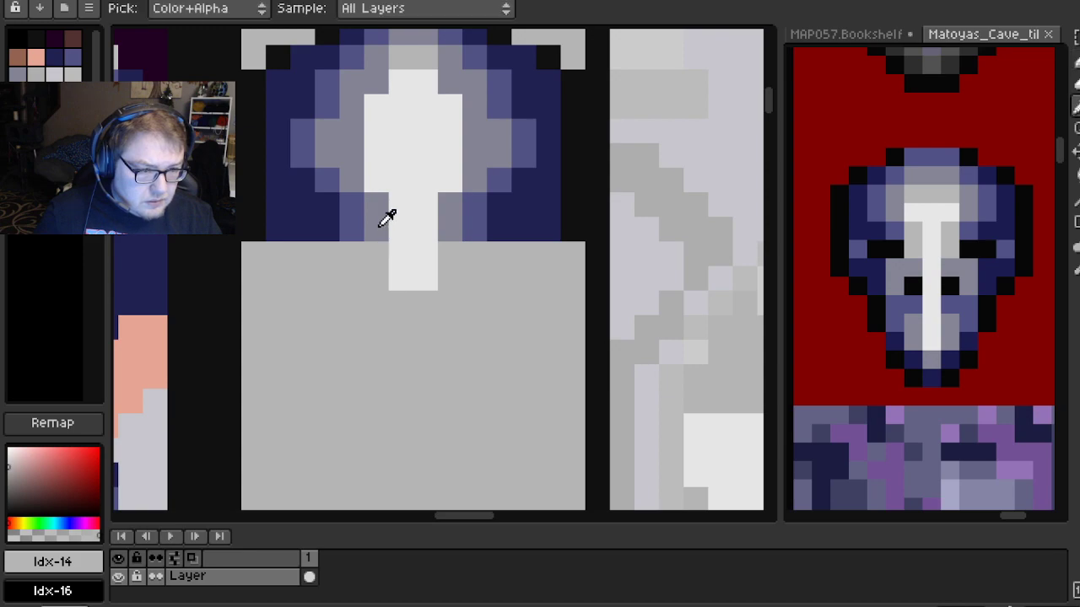
Paint a six-pixel grey (index 8) bar below the nose column, with a two-pixel leg down from each end
{"action": "left_click", "coordinate": [380, 213], "text": "alt"}
{"action": "left_click", "coordinate": [381, 305]}
{"action": "left_click", "coordinate": [351, 303]}
{"action": "left_click", "coordinate": [472, 302], "text": "shift"}
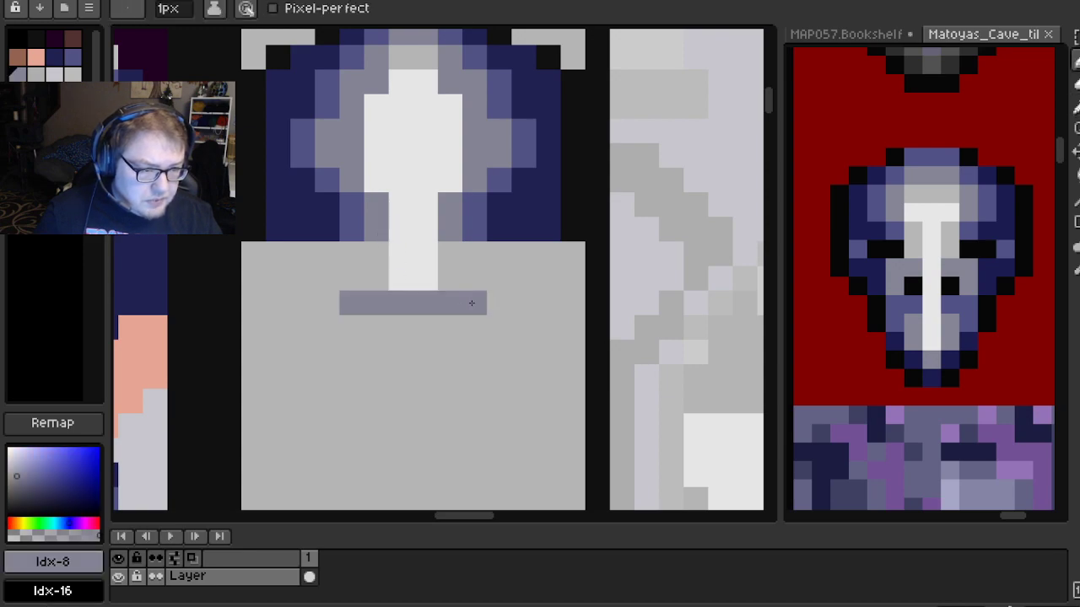
{"action": "scroll", "coordinate": [468, 303], "scroll_direction": "down", "scroll_amount": 1}
{"action": "scroll", "coordinate": [444, 309], "scroll_direction": "down", "scroll_amount": 3}
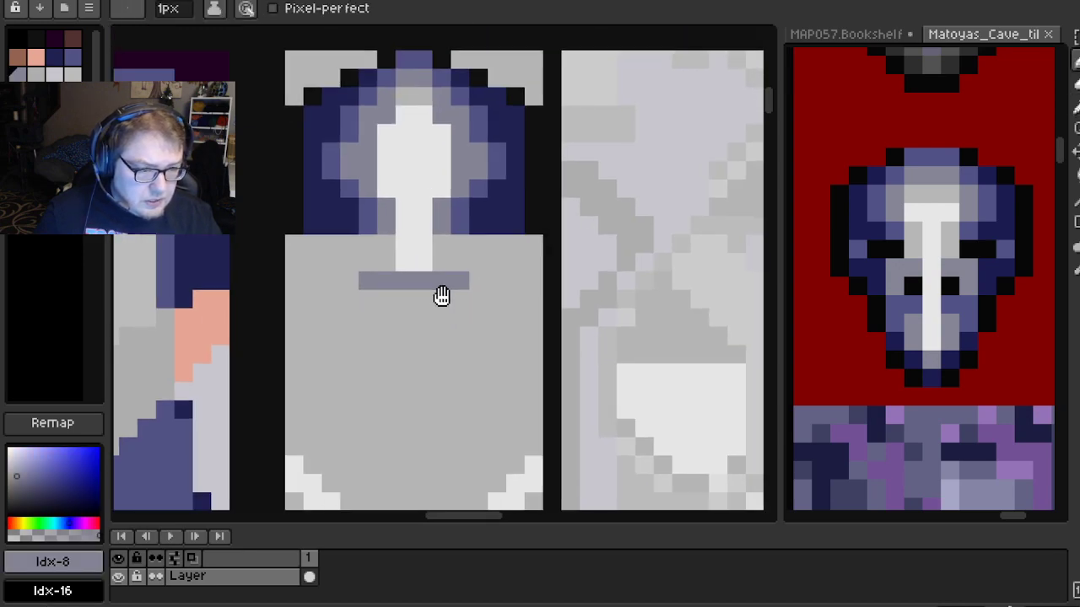
{"action": "scroll", "coordinate": [357, 236], "scroll_direction": "up", "scroll_amount": 1}
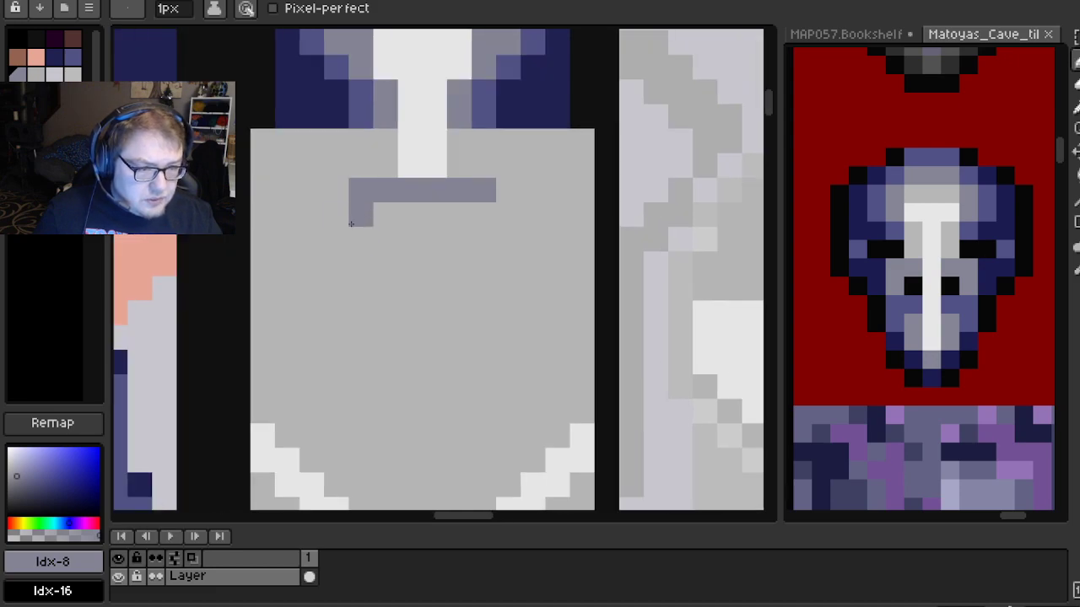
{"action": "left_click", "coordinate": [359, 215]}
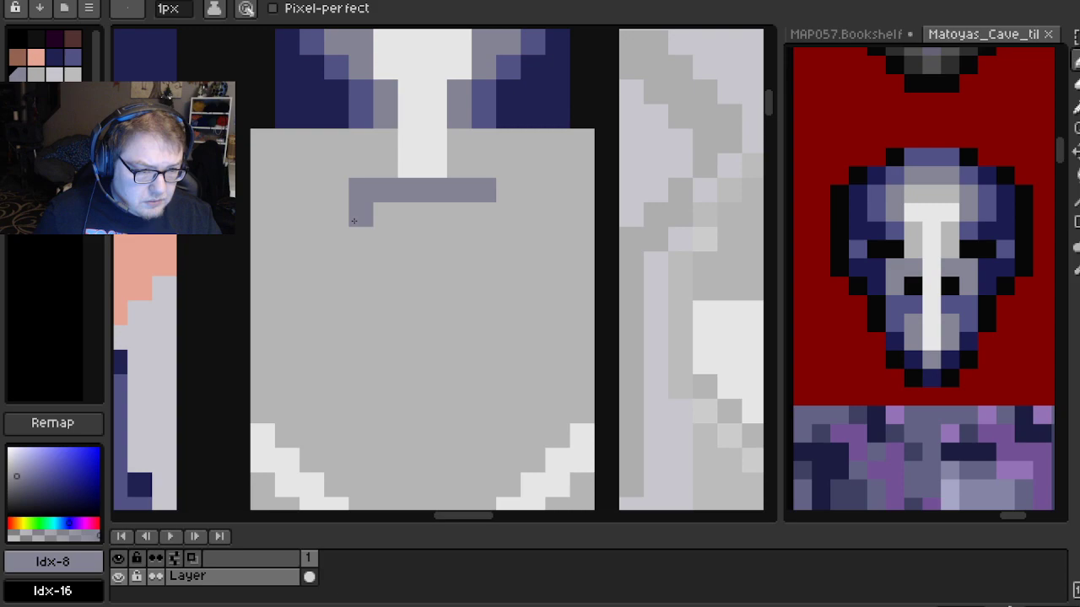
{"action": "left_click", "coordinate": [360, 239]}
{"action": "left_click", "coordinate": [483, 215]}
{"action": "left_click", "coordinate": [483, 239]}
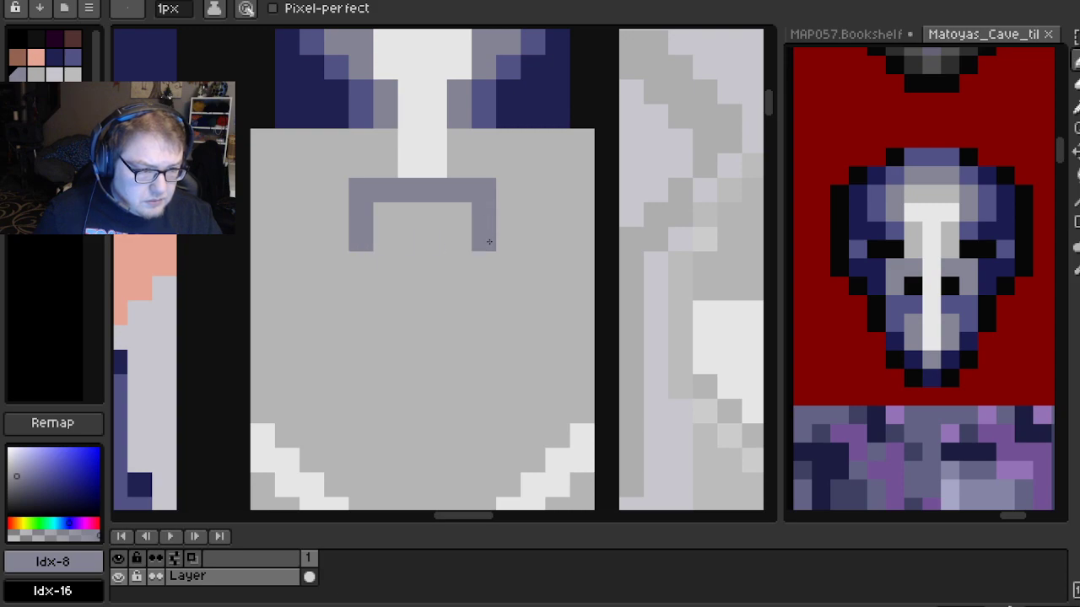
{"action": "scroll", "coordinate": [460, 221], "scroll_direction": "down", "scroll_amount": 1}
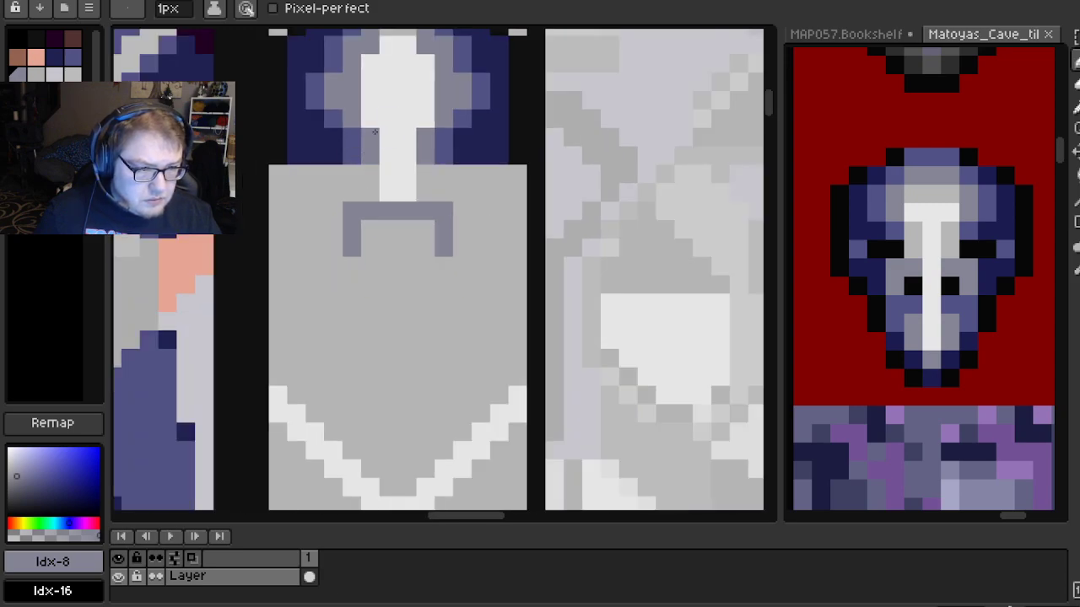
Paint two black (index 1) nostrils, each two pixels tall, just inside the grey legs
{"action": "scroll", "coordinate": [348, 206], "scroll_direction": "up", "scroll_amount": 1}
{"action": "left_click", "coordinate": [292, 172], "text": "alt"}
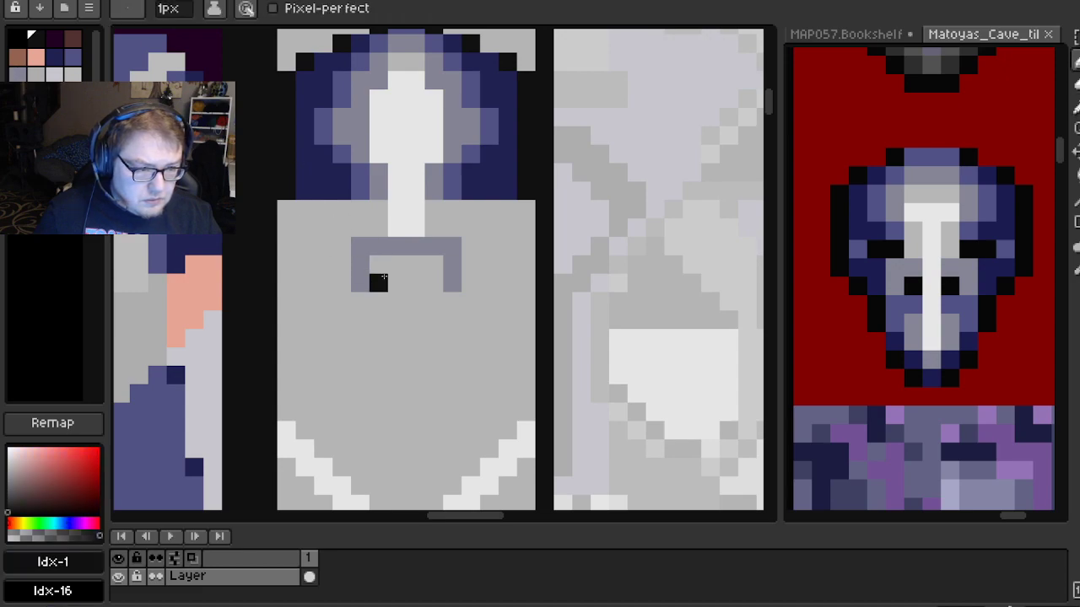
{"action": "left_click_drag", "start_coordinate": [378, 279], "coordinate": [379, 264]}
{"action": "left_click", "coordinate": [433, 264]}
{"action": "left_click", "coordinate": [433, 283]}
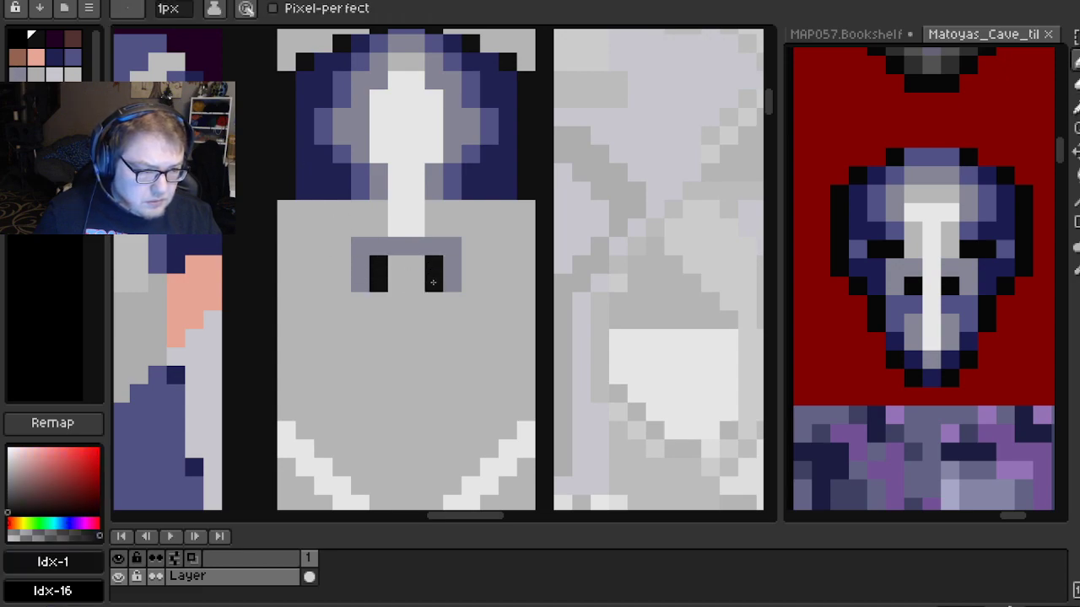
Continue the light nose column (index 15) through the grey bar and down between the two nostrils
{"action": "scroll", "coordinate": [428, 278], "scroll_direction": "up", "scroll_amount": 1}
{"action": "left_click", "coordinate": [397, 193], "text": "alt"}
{"action": "left_click", "coordinate": [385, 260]}
{"action": "mouse_move", "coordinate": [391, 263]}
{"action": "left_mouse_down"}
{"action": "mouse_move", "coordinate": [386, 241]}
{"action": "mouse_move", "coordinate": [385, 277]}
{"action": "mouse_move", "coordinate": [410, 245]}
{"action": "mouse_move", "coordinate": [446, 235]}
{"action": "left_mouse_up"}
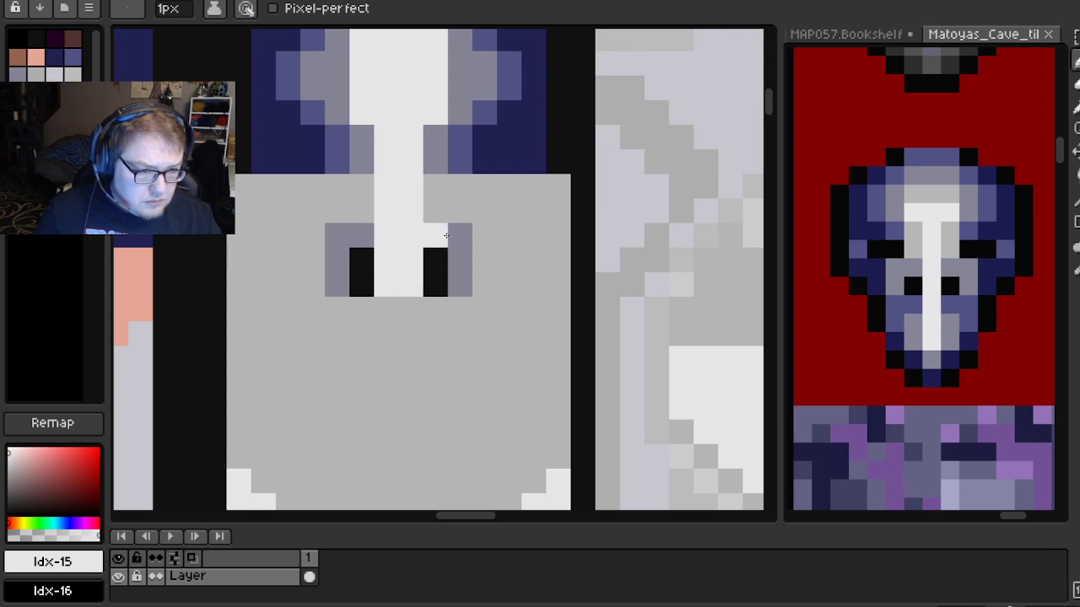
{"action": "scroll", "coordinate": [446, 235], "scroll_direction": "down", "scroll_amount": 2}
{"action": "scroll", "coordinate": [420, 236], "scroll_direction": "up", "scroll_amount": 1}
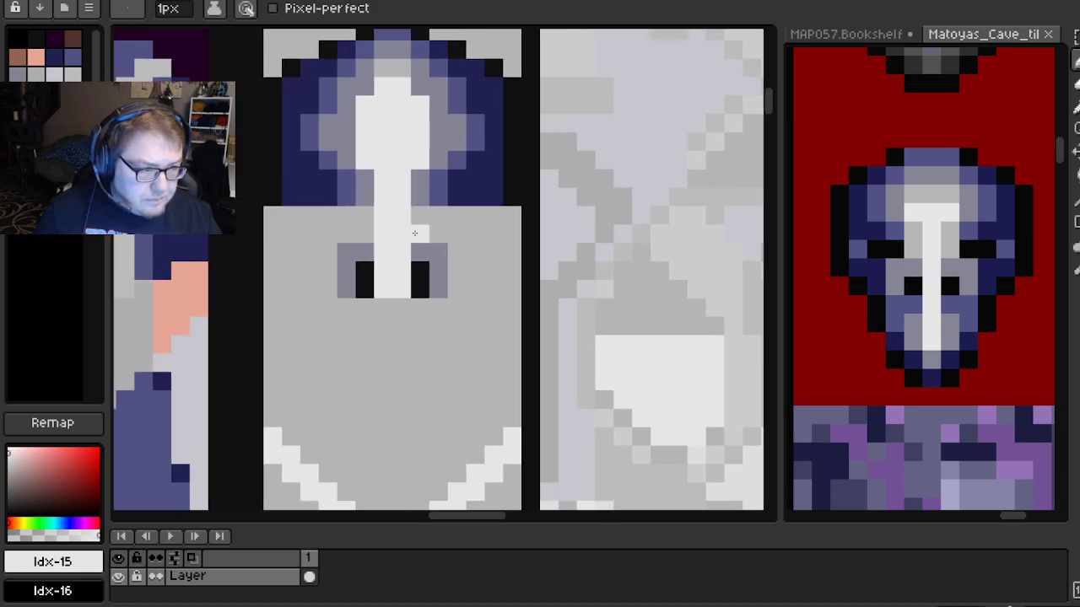
{"action": "left_click_drag", "start_coordinate": [389, 253], "coordinate": [398, 231]}
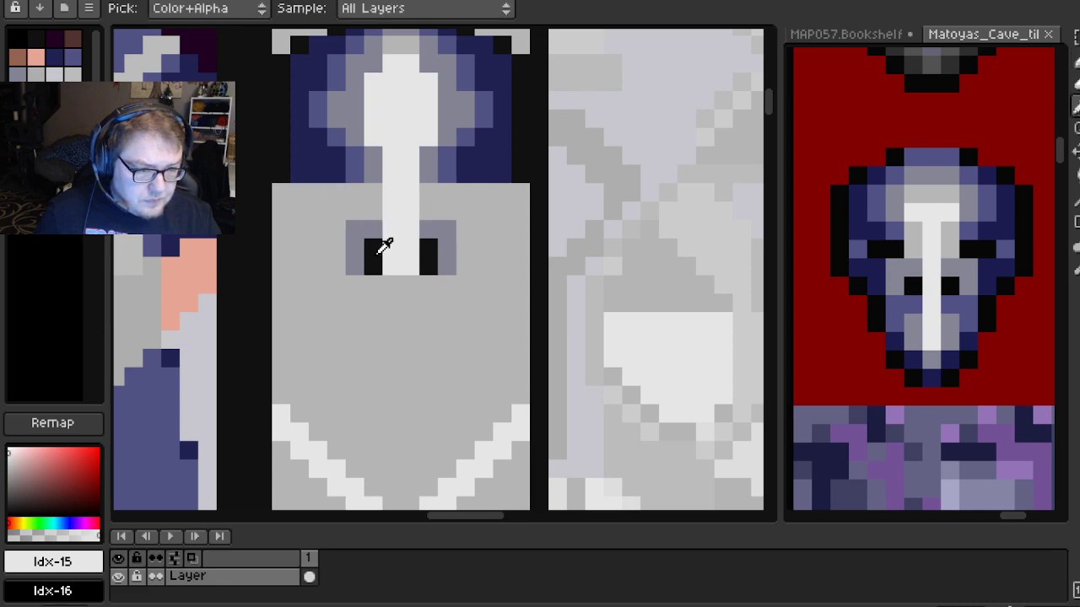
Paint a black (index 1) two-by-two-pixel eye socket on each side of the nose column
{"action": "left_click", "coordinate": [377, 246], "text": "alt"}
{"action": "left_click", "coordinate": [319, 229]}
{"action": "key", "text": "ctrl+z"}
{"action": "left_click_drag", "start_coordinate": [336, 211], "coordinate": [321, 197]}
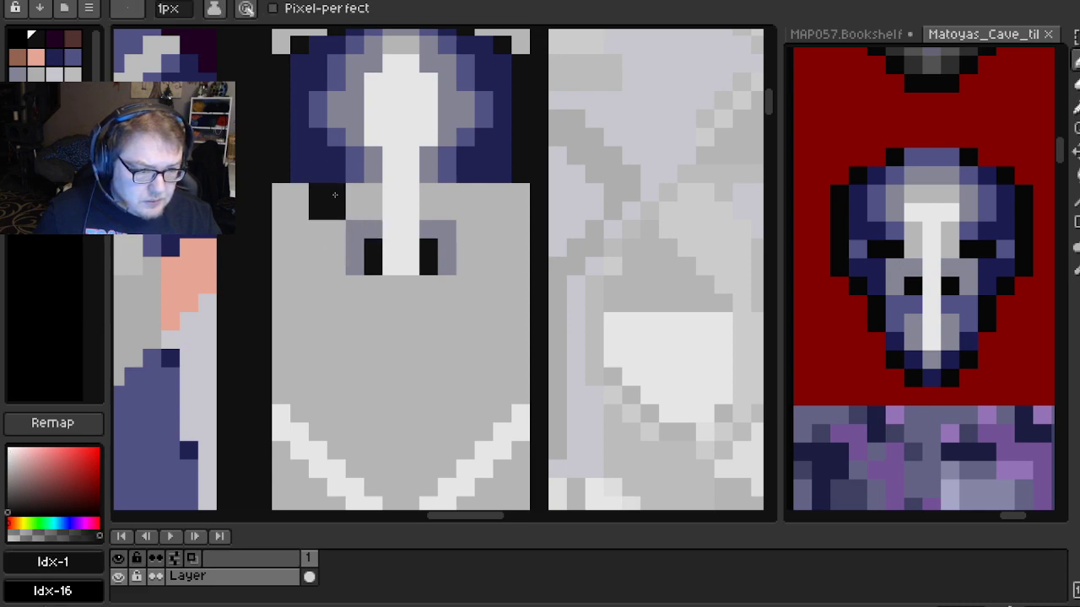
{"action": "mouse_move", "coordinate": [462, 212]}
{"action": "left_mouse_down"}
{"action": "mouse_move", "coordinate": [485, 193]}
{"action": "mouse_move", "coordinate": [487, 213]}
{"action": "left_mouse_up"}
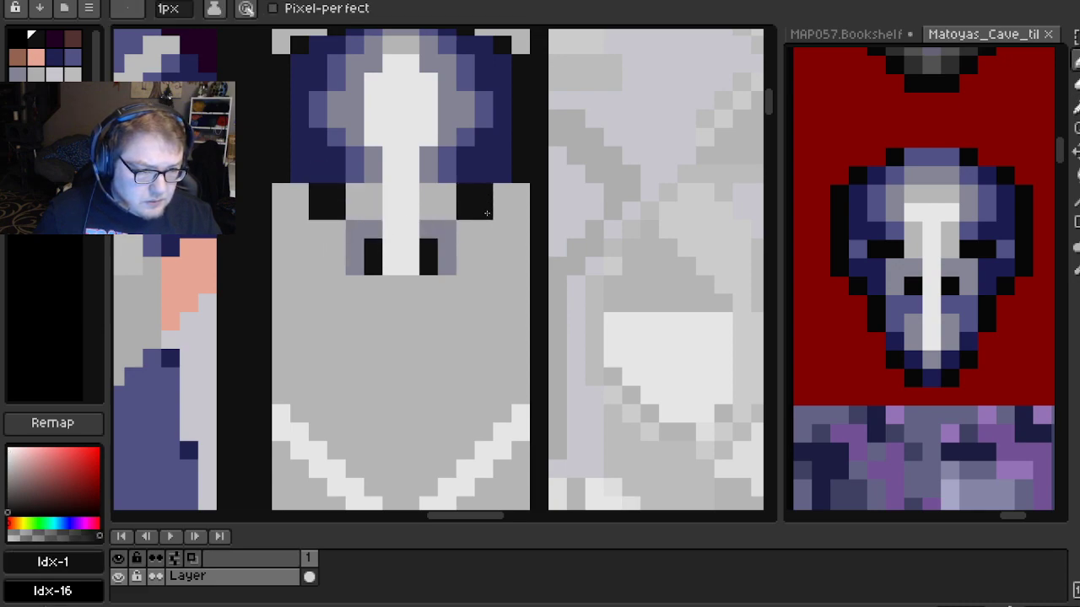
Paint a two-pixel-tall purple (index 7) strip along the outer side of the skull's left eye socket
{"action": "left_click", "coordinate": [331, 165], "text": "alt"}
{"action": "scroll", "coordinate": [311, 172], "scroll_direction": "up", "scroll_amount": 1}
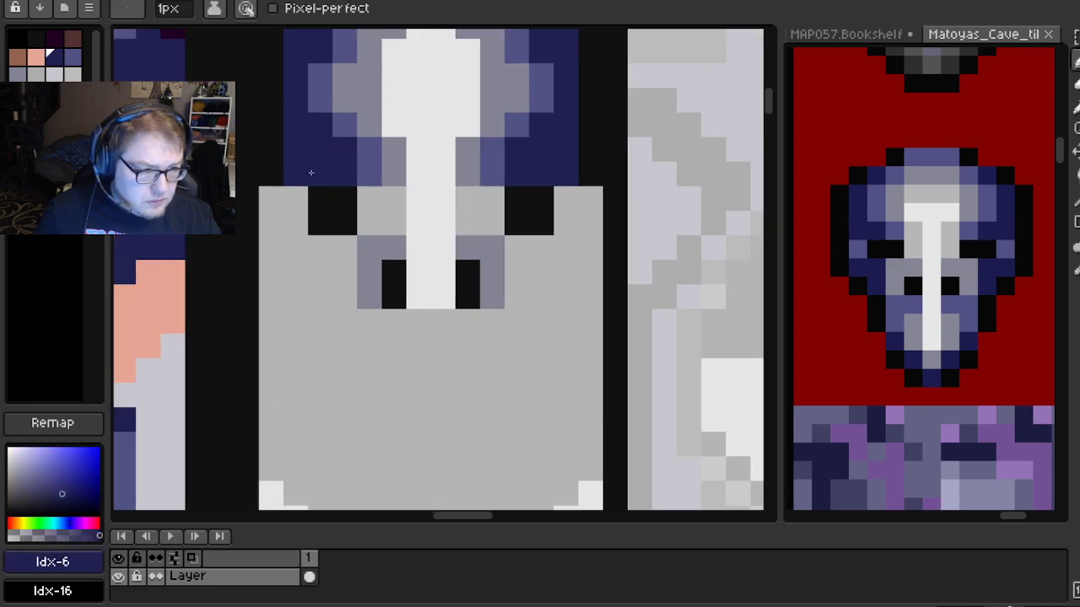
{"action": "scroll", "coordinate": [311, 172], "scroll_direction": "up", "scroll_amount": 1}
{"action": "left_click", "coordinate": [410, 168], "text": "alt"}
{"action": "mouse_move", "coordinate": [290, 211]}
{"action": "left_mouse_down"}
{"action": "mouse_move", "coordinate": [304, 223]}
{"action": "mouse_move", "coordinate": [302, 244]}
{"action": "left_mouse_up"}
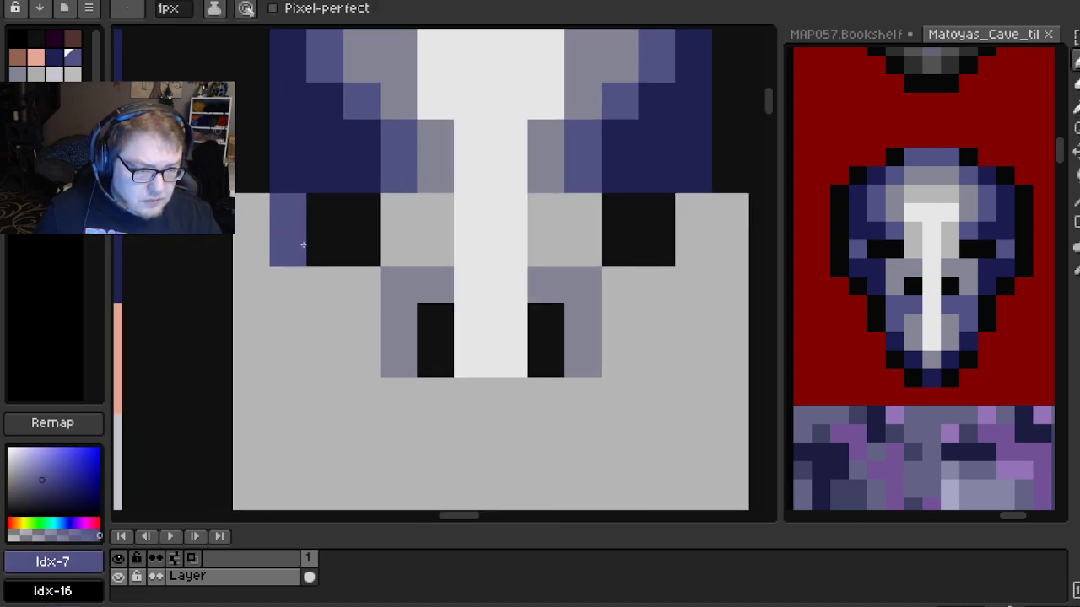
Paint a two-pixel-wide dark blue (index 6) strip beneath the purple strip and the outer half of the skull's left eye socket
{"action": "scroll", "coordinate": [330, 208], "scroll_direction": "down", "scroll_amount": 1}
{"action": "left_click", "coordinate": [333, 159], "text": "alt"}
{"action": "left_click", "coordinate": [343, 259]}
{"action": "key", "text": "ctrl+z"}
{"action": "left_click", "coordinate": [334, 261]}
{"action": "left_click", "coordinate": [302, 260]}
{"action": "left_click", "coordinate": [379, 235]}
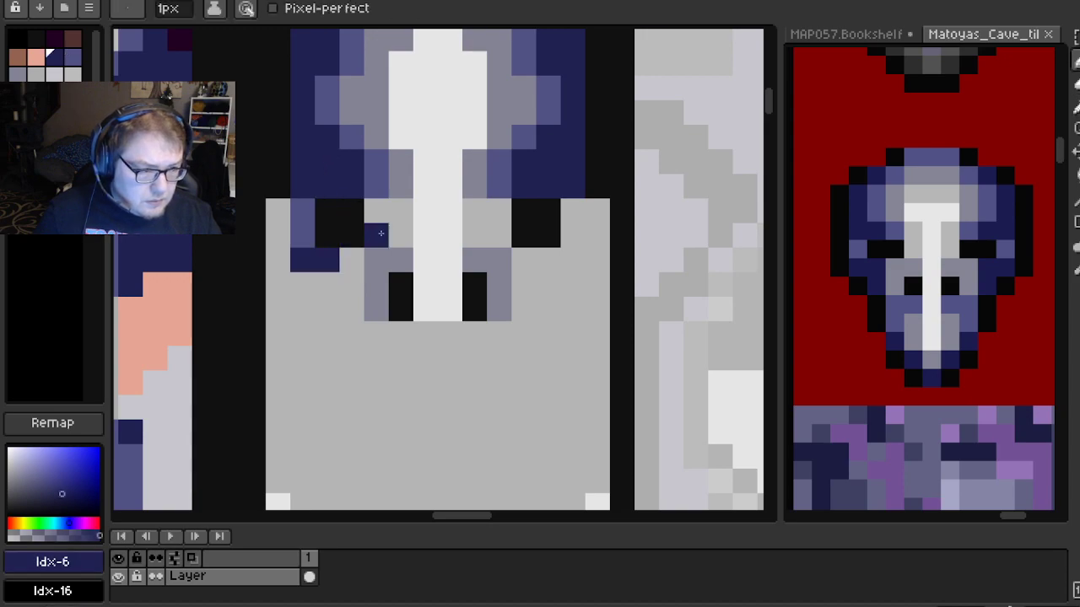
Extend the grey (index 8) bar below the skull's eye sockets outward by one pixel on each side
{"action": "left_click", "coordinate": [394, 256], "text": "alt"}
{"action": "left_click", "coordinate": [351, 256]}
{"action": "mouse_move", "coordinate": [573, 276]}
{"action": "left_mouse_down"}
{"action": "mouse_move", "coordinate": [554, 286]}
{"action": "mouse_move", "coordinate": [461, 244]}
{"action": "left_mouse_up"}
{"action": "left_click", "coordinate": [504, 269]}
Paint a two-pixel-tall purple (index 7) strip outside the right eye socket and a two-pixel-wide dark blue (index 6) strip beneath
{"action": "left_click", "coordinate": [244, 210], "text": "alt"}
{"action": "left_click", "coordinate": [503, 219]}
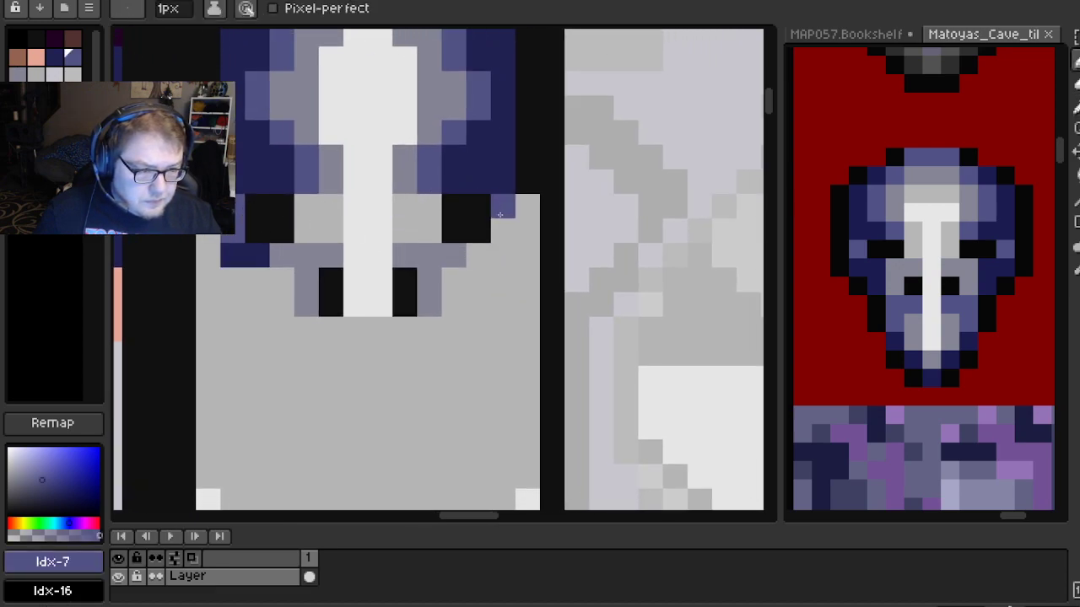
{"action": "left_click", "coordinate": [263, 253], "text": "alt"}
{"action": "left_click", "coordinate": [477, 255]}
{"action": "left_click", "coordinate": [503, 255]}
{"action": "left_click", "coordinate": [259, 197]}
{"action": "scroll", "coordinate": [259, 198], "scroll_direction": "down", "scroll_amount": 1}
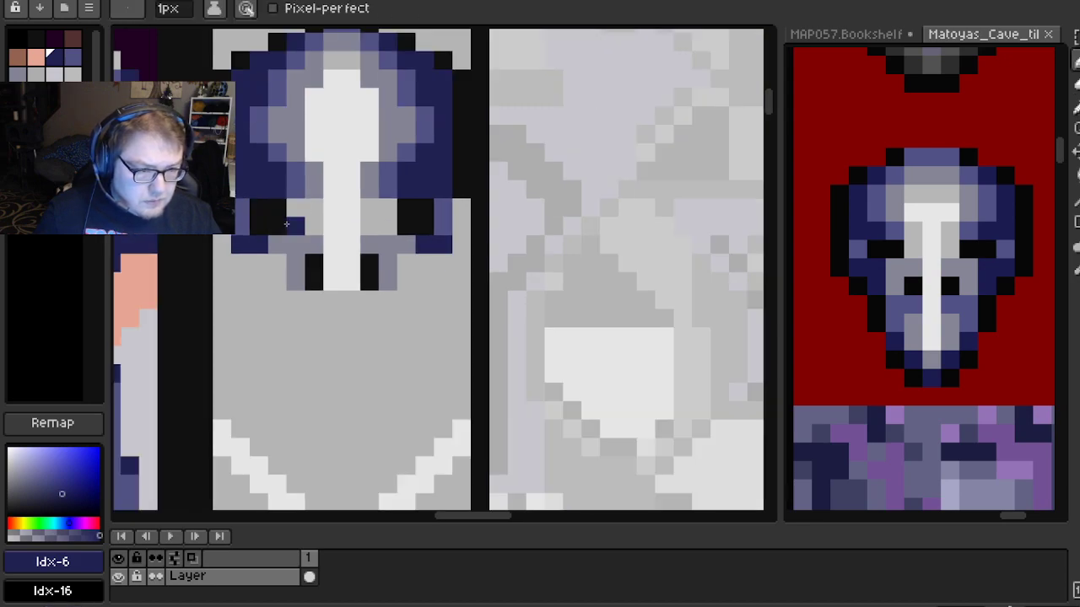
Continue the black (index 1) border down both outer sides of the skull to the row below the eye sockets
{"action": "left_click", "coordinate": [260, 215], "text": "alt"}
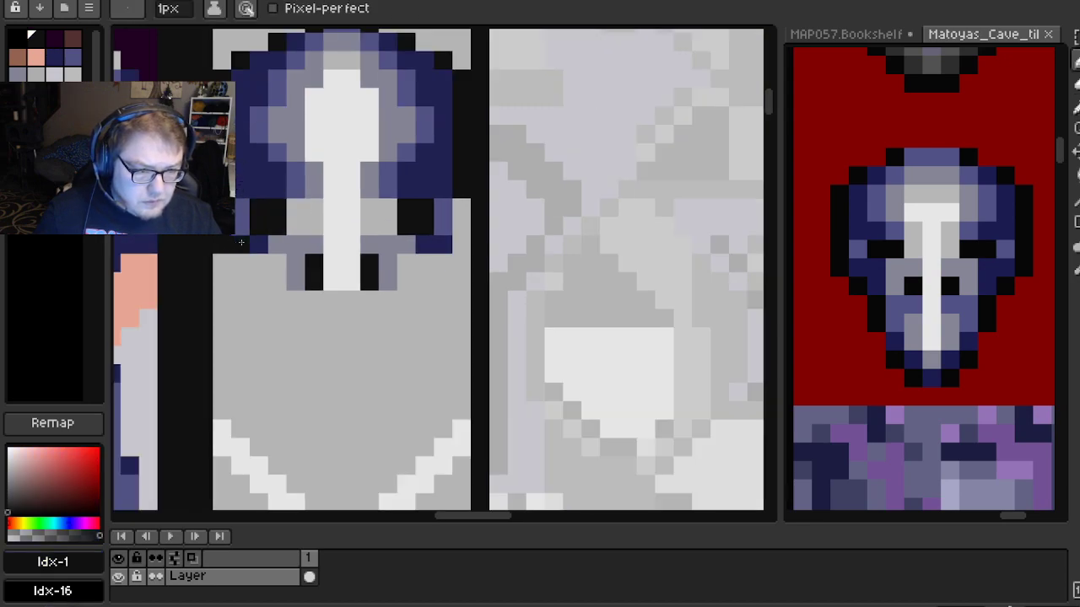
{"action": "scroll", "coordinate": [422, 237], "scroll_direction": "down", "scroll_amount": 1}
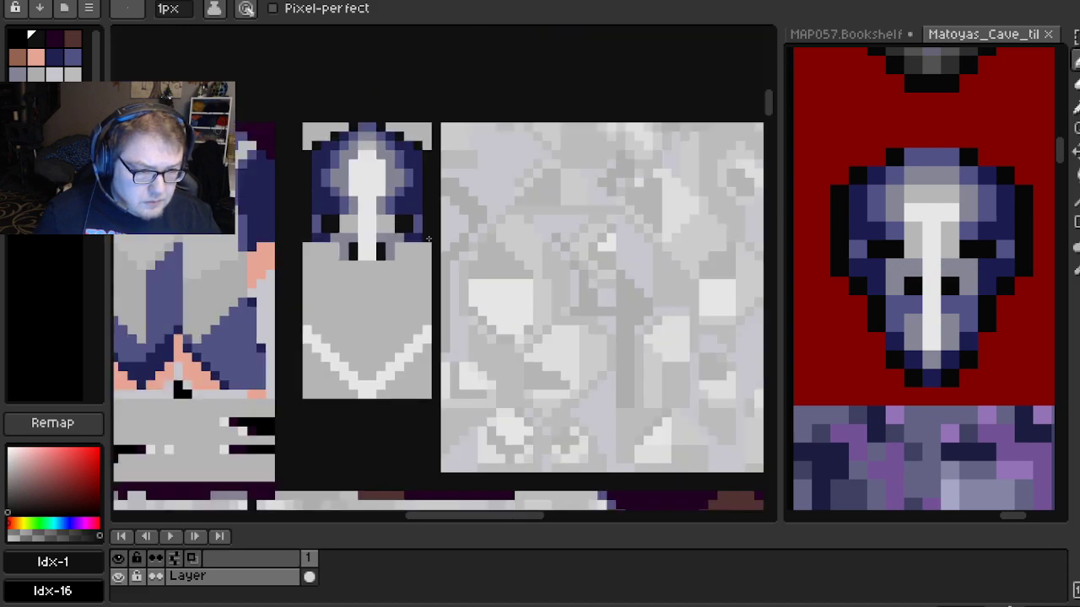
{"action": "scroll", "coordinate": [381, 217], "scroll_direction": "up", "scroll_amount": 2}
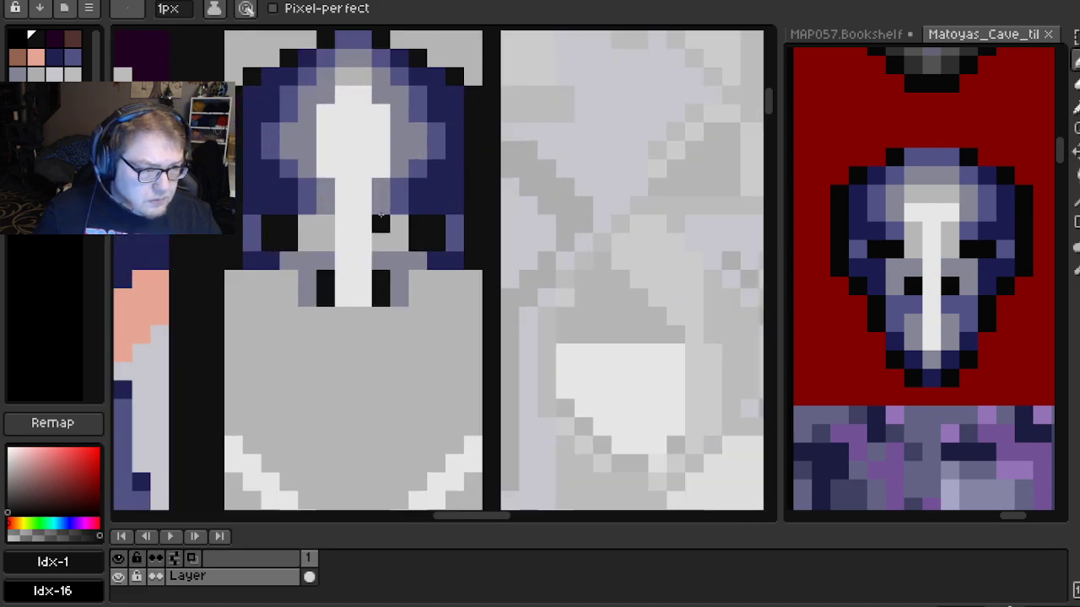
{"action": "scroll", "coordinate": [341, 207], "scroll_direction": "up", "scroll_amount": 1}
{"action": "left_click", "coordinate": [331, 189], "text": "alt"}
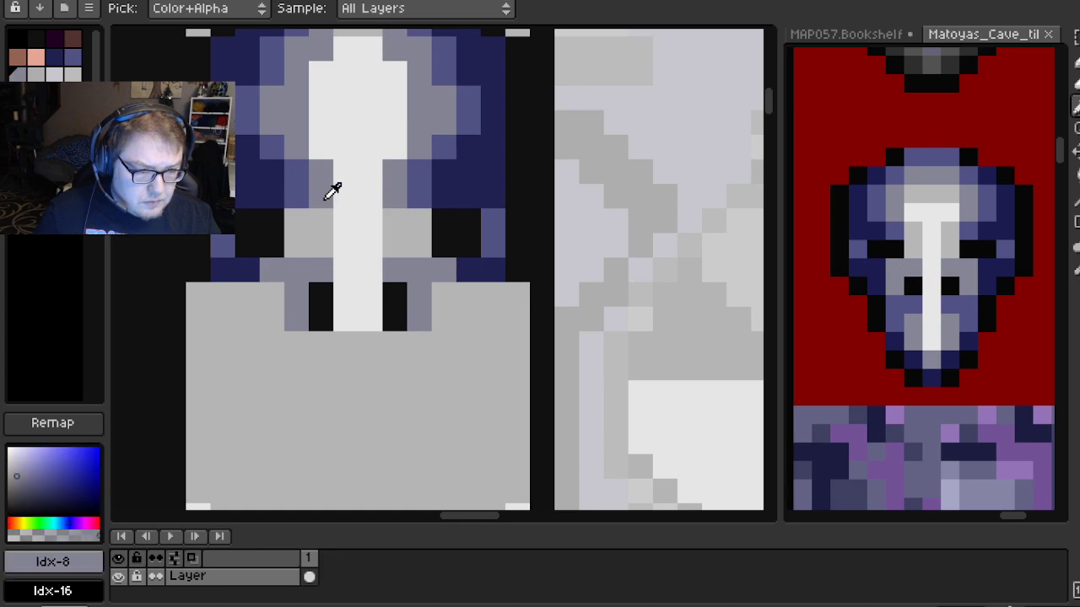
{"action": "left_click", "coordinate": [372, 221]}
{"action": "scroll", "coordinate": [460, 208], "scroll_direction": "down", "scroll_amount": 5}
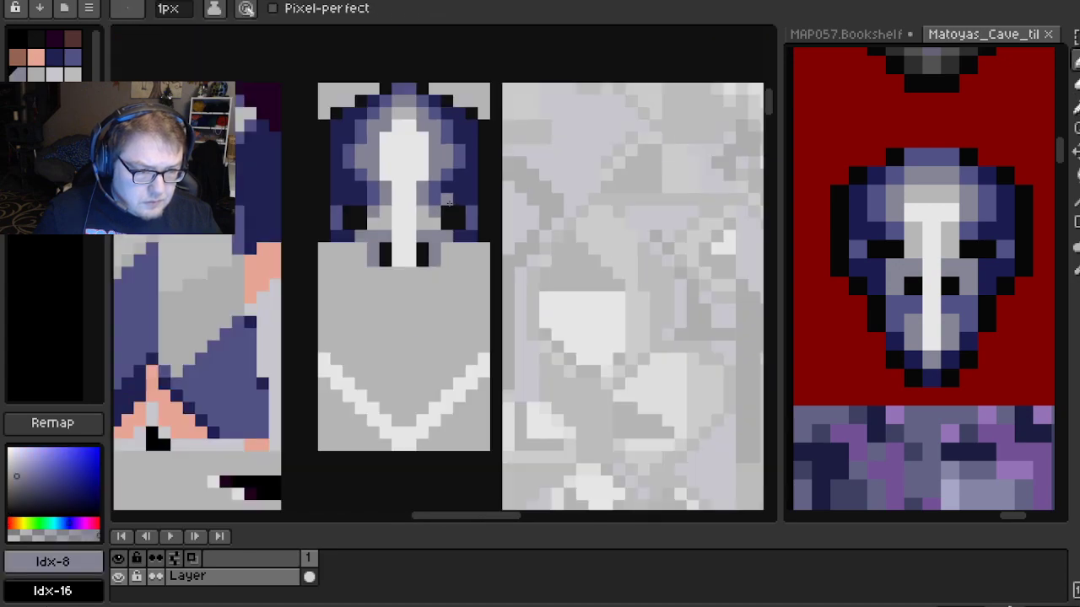
{"action": "scroll", "coordinate": [462, 218], "scroll_direction": "up", "scroll_amount": 2}
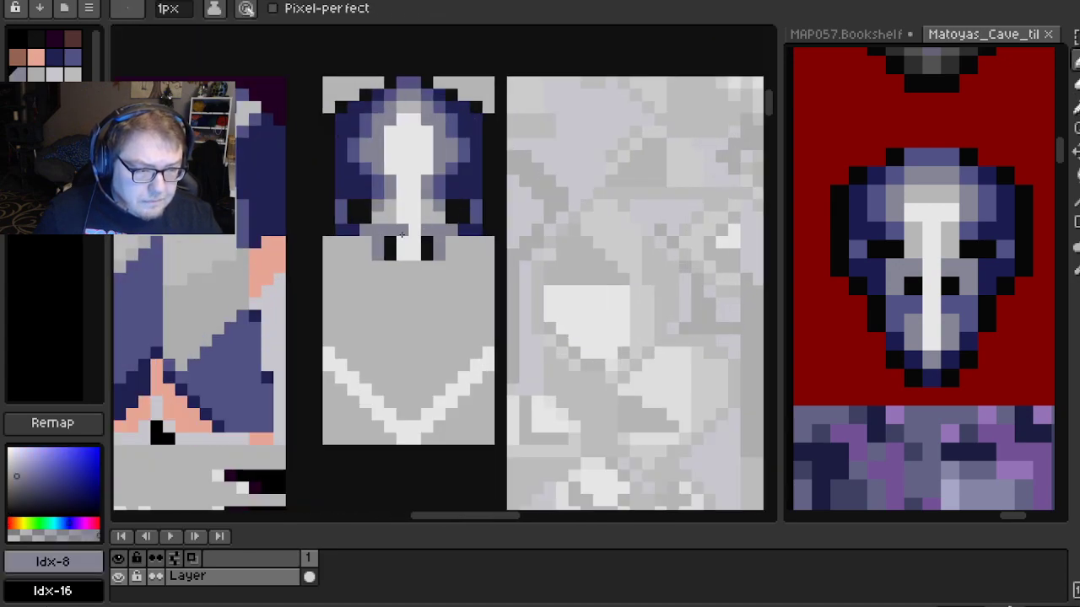
{"action": "scroll", "coordinate": [402, 235], "scroll_direction": "down", "scroll_amount": 2}
{"action": "scroll", "coordinate": [449, 233], "scroll_direction": "up", "scroll_amount": 2}
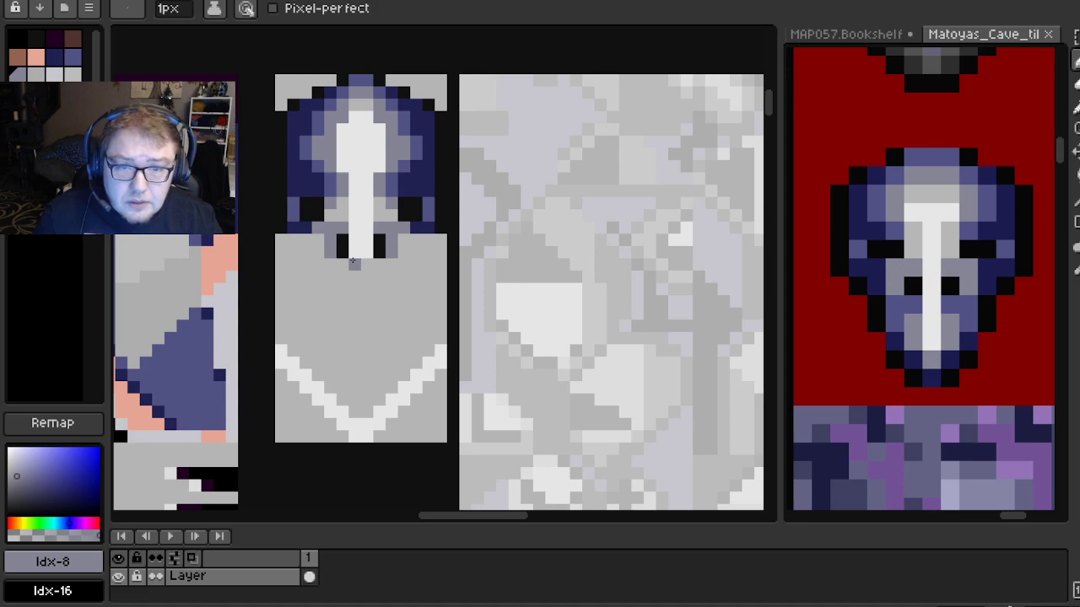
Paint a medium-blue (Idx-7) upper-jaw band below the skull's nostrils, with a short vertical leg at each end
{"action": "left_click_drag", "start_coordinate": [354, 284], "coordinate": [306, 235]}
{"action": "scroll", "coordinate": [295, 227], "scroll_direction": "up", "scroll_amount": 1}
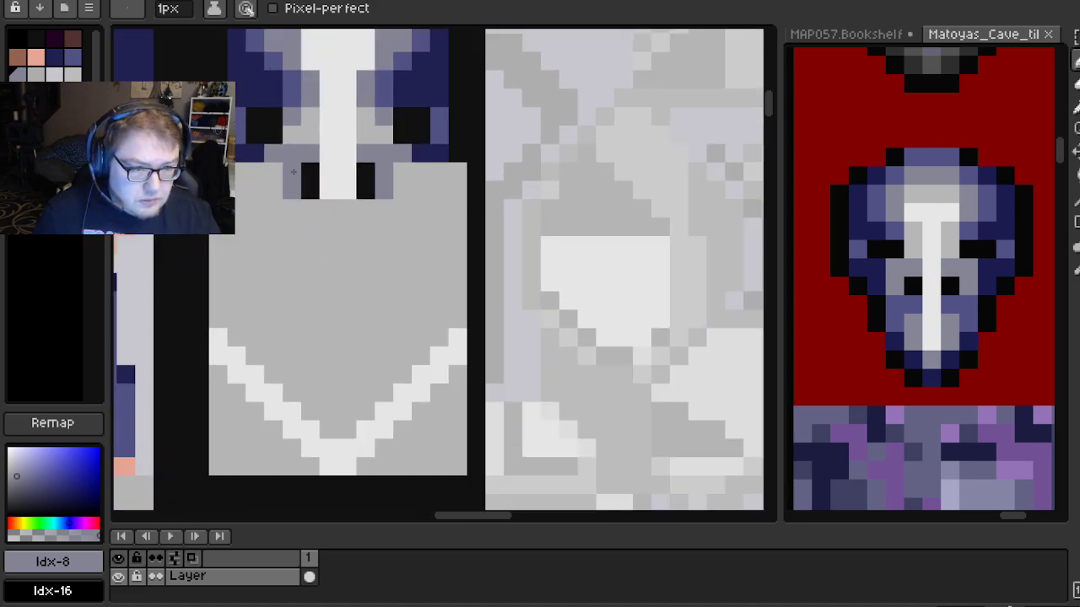
{"action": "key", "text": "i"}
{"action": "left_click", "coordinate": [241, 125]}
{"action": "key", "text": "b"}
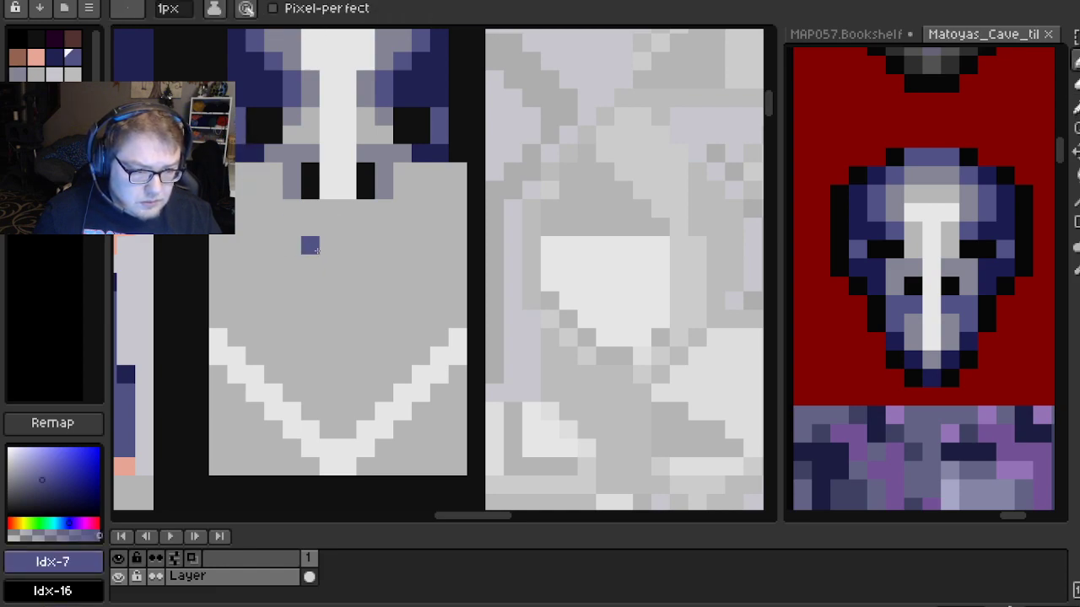
{"action": "left_click_drag", "start_coordinate": [328, 245], "coordinate": [327, 215]}
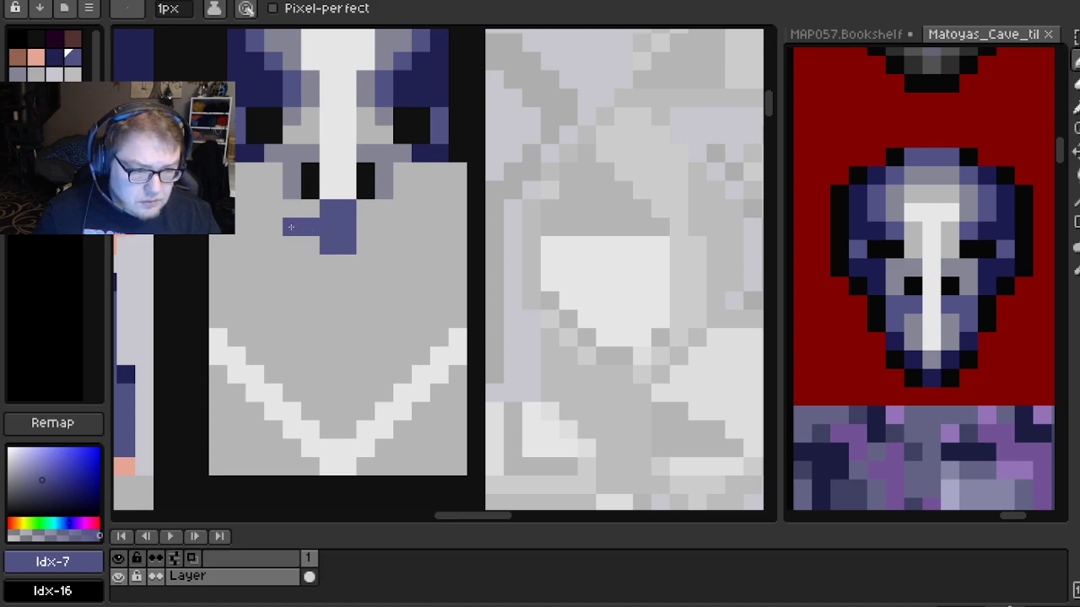
{"action": "left_click_drag", "start_coordinate": [311, 245], "coordinate": [293, 250]}
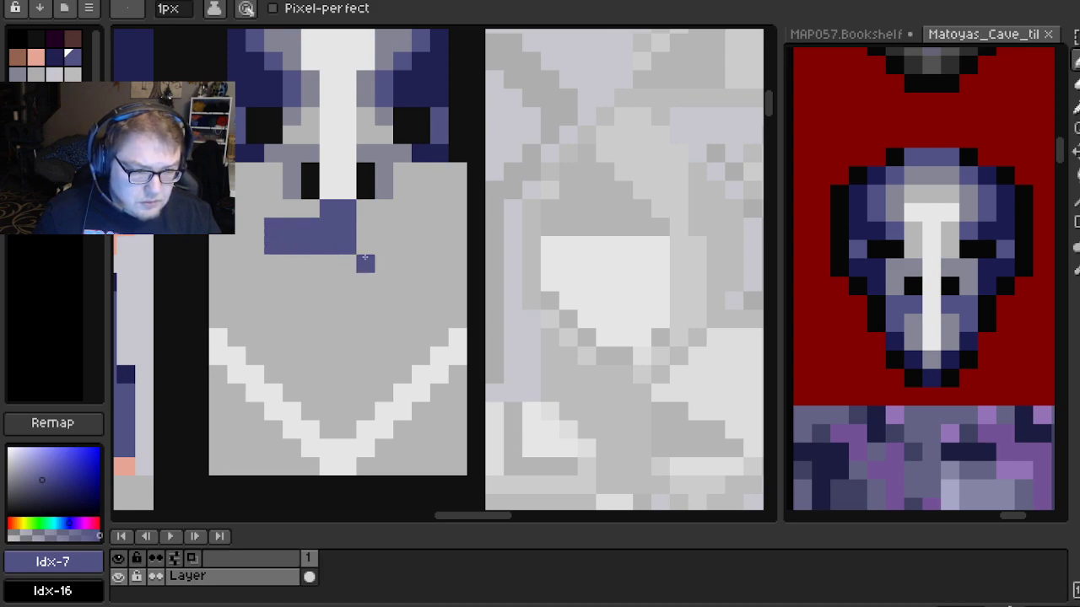
{"action": "left_click_drag", "start_coordinate": [363, 246], "coordinate": [402, 246]}
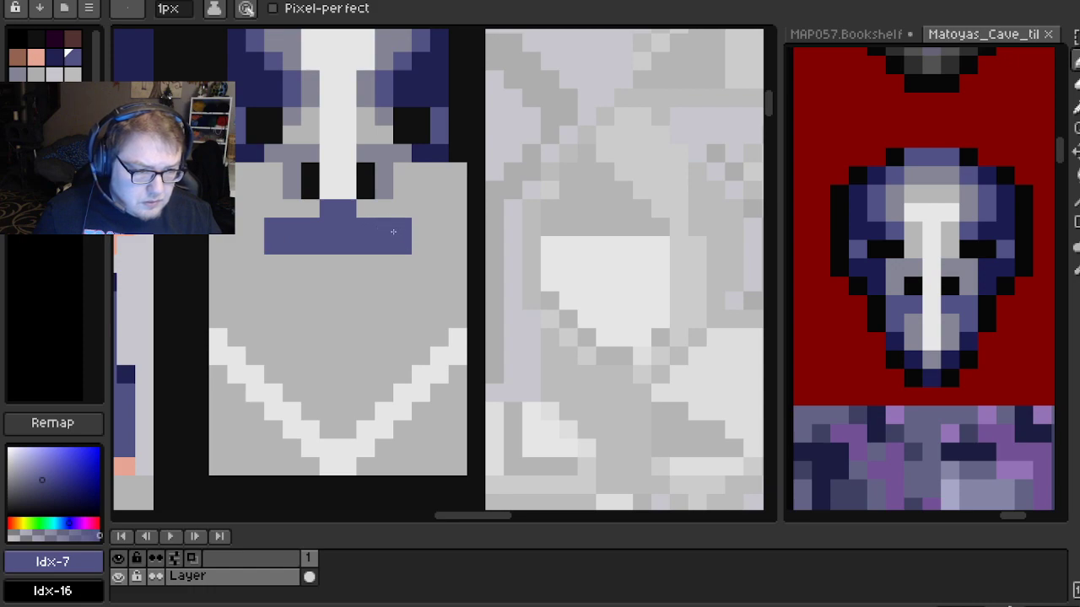
{"action": "left_click_drag", "start_coordinate": [273, 264], "coordinate": [273, 284]}
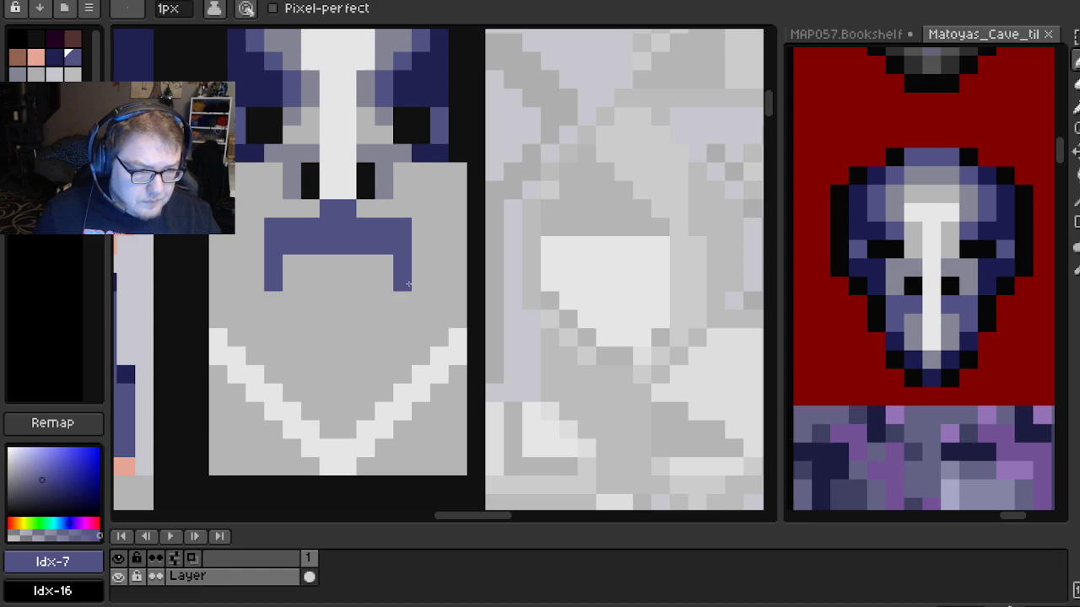
Extend the skull's two-pixel-wide white (Idx-15) centre stripe down through the blue band toward the V shape
{"action": "left_click", "coordinate": [294, 189], "text": "alt"}
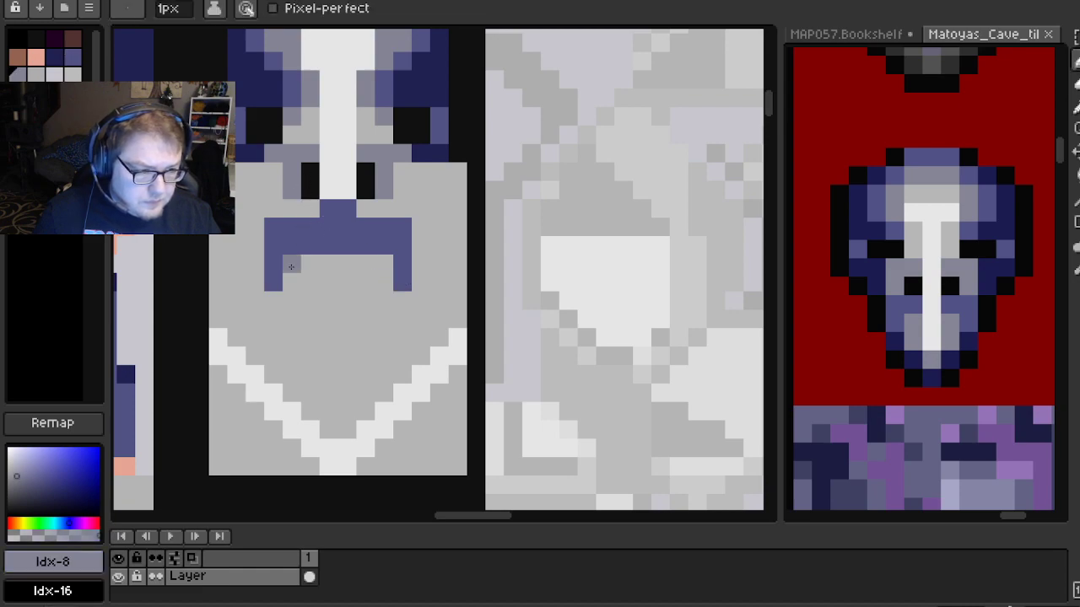
{"action": "left_click", "coordinate": [341, 178], "text": "alt"}
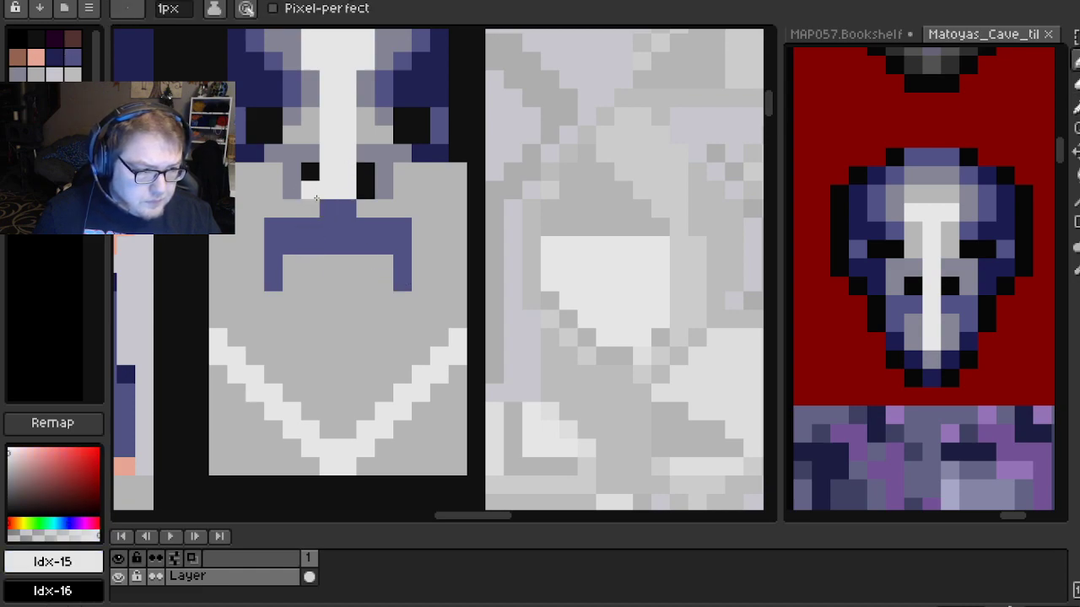
{"action": "left_click_drag", "start_coordinate": [328, 209], "coordinate": [329, 241]}
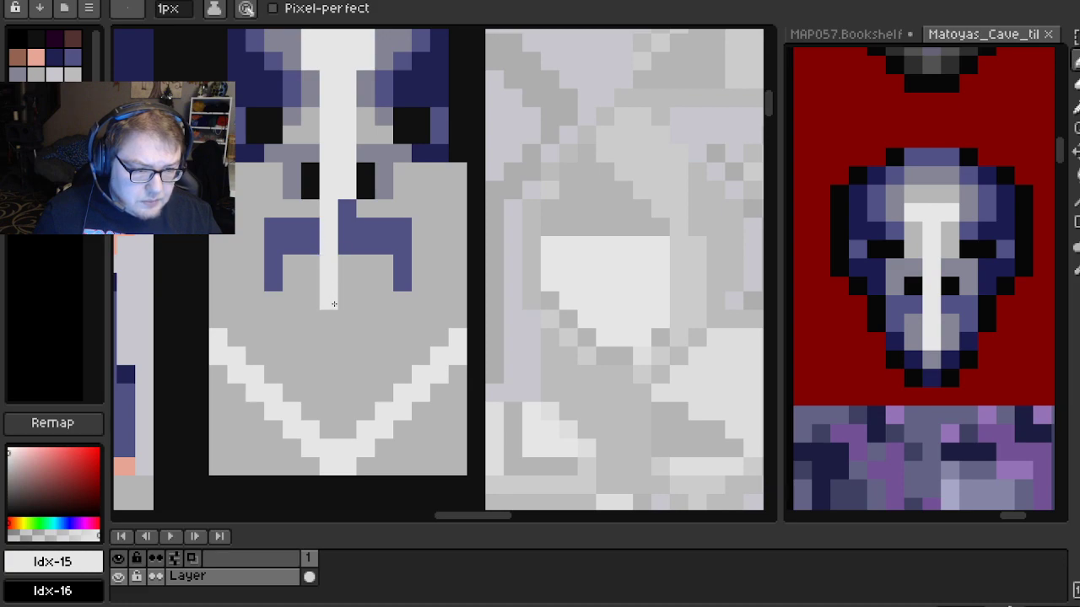
{"action": "left_click", "coordinate": [347, 209]}
{"action": "left_click_drag", "start_coordinate": [345, 218], "coordinate": [343, 347]}
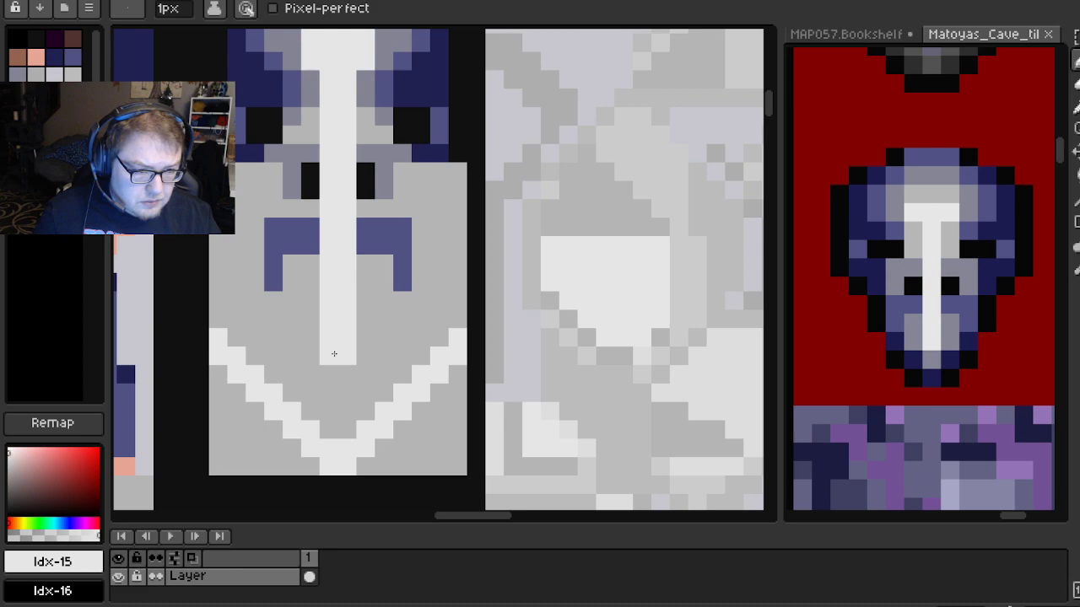
Shade both sides of the lower white stripe with grey (Idx-8), tapering the muzzle beneath the blue band
{"action": "key", "text": "alt"}
{"action": "left_click", "coordinate": [297, 168], "text": "alt"}
{"action": "left_click_drag", "start_coordinate": [310, 263], "coordinate": [318, 331]}
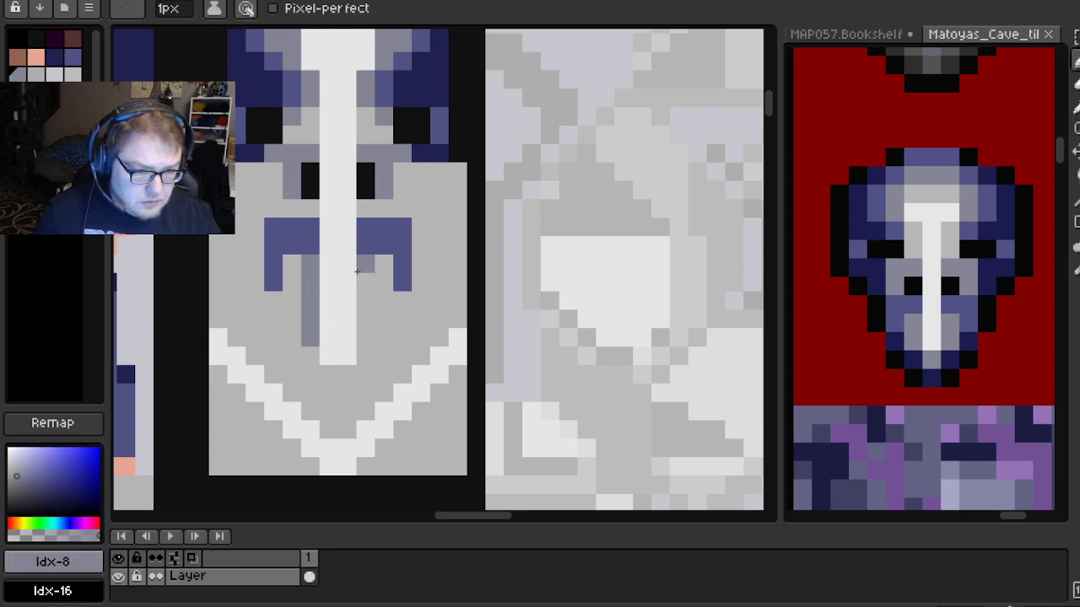
{"action": "left_click_drag", "start_coordinate": [356, 271], "coordinate": [361, 314]}
{"action": "left_click_drag", "start_coordinate": [297, 302], "coordinate": [296, 266]}
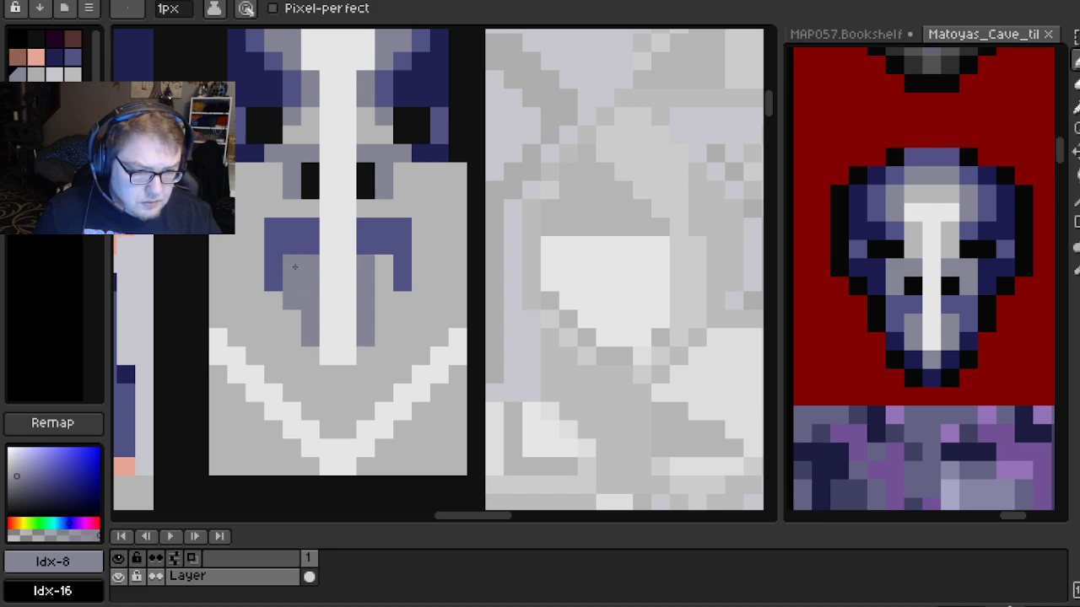
{"action": "left_click_drag", "start_coordinate": [389, 302], "coordinate": [389, 291]}
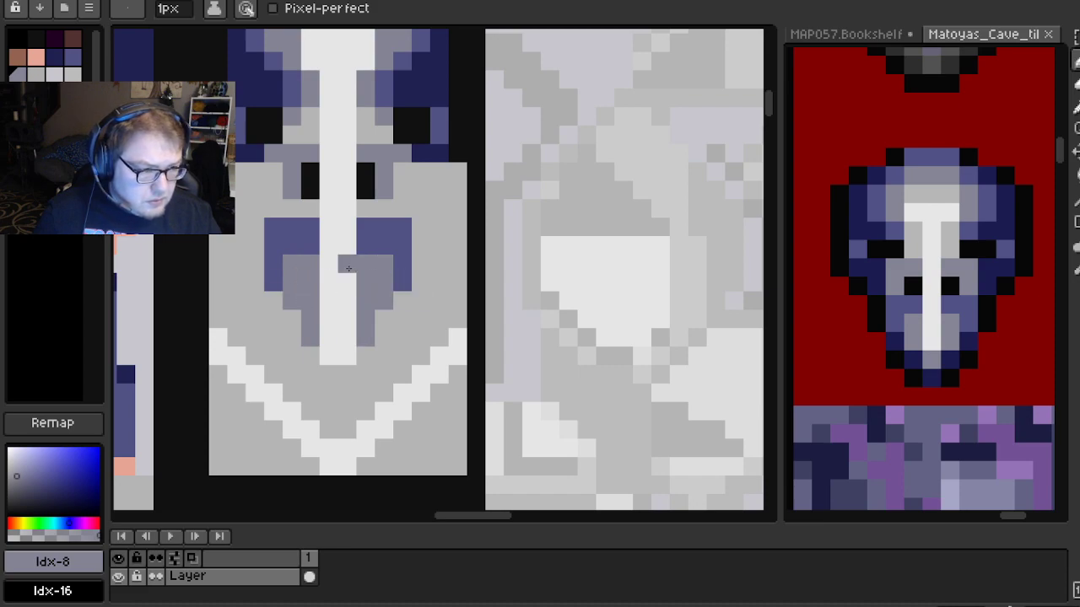
{"action": "left_click", "coordinate": [243, 245]}
{"action": "key", "text": "ctrl+z"}
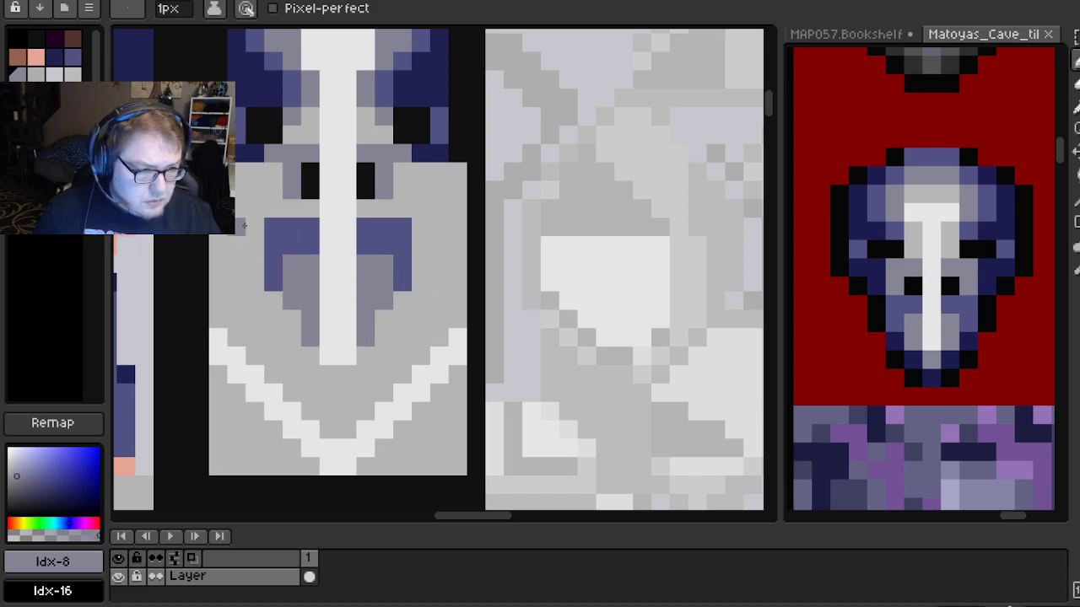
{"action": "left_click", "coordinate": [253, 145], "text": "alt"}
{"action": "left_click", "coordinate": [291, 212]}
{"action": "key", "text": "ctrl+z"}
{"action": "left_click", "coordinate": [307, 212]}
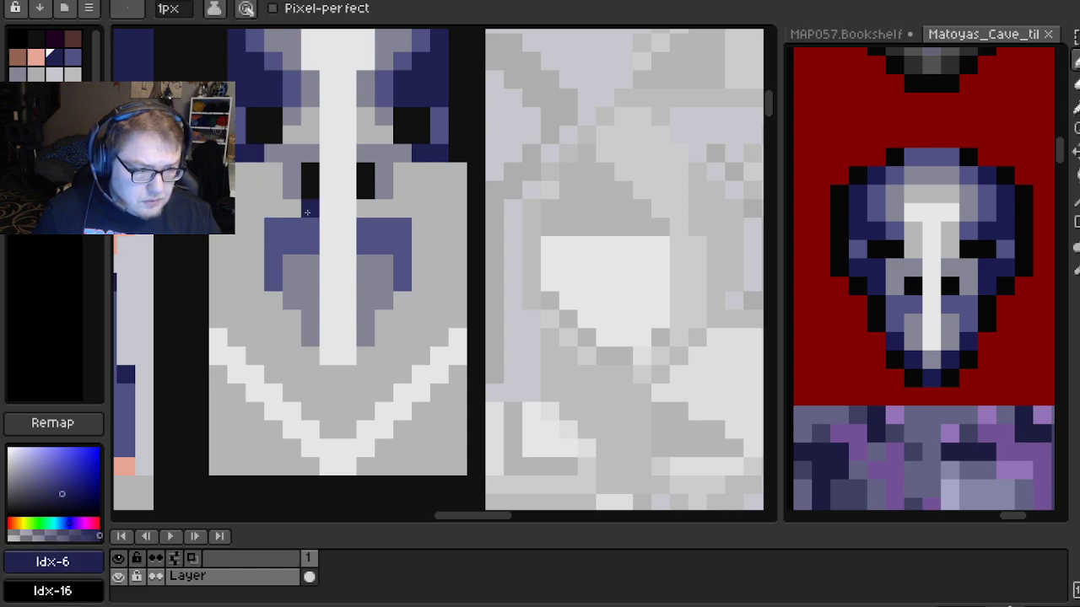
{"action": "key", "text": "ctrl+z"}
{"action": "left_click", "coordinate": [292, 245], "text": "alt"}
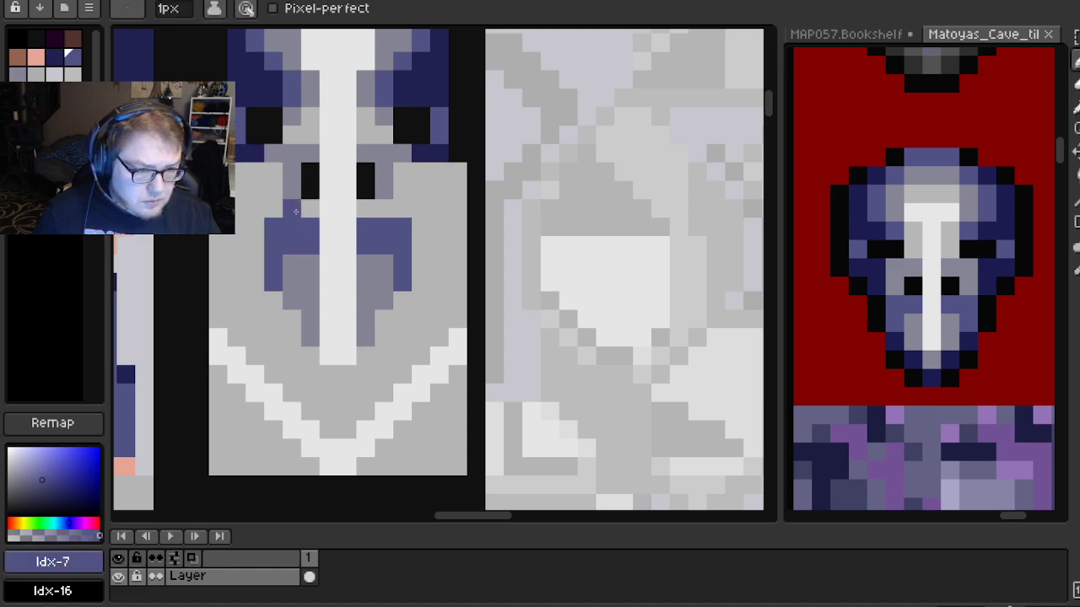
{"action": "left_click", "coordinate": [347, 211]}
{"action": "key", "text": "ctrl+z"}
{"action": "key", "text": "ctrl+z"}
Add dark-blue (Idx-6) pixels beside and below the nostrils and fill the cheek under the left eye
{"action": "left_click", "coordinate": [258, 151], "text": "alt"}
{"action": "left_click", "coordinate": [275, 191]}
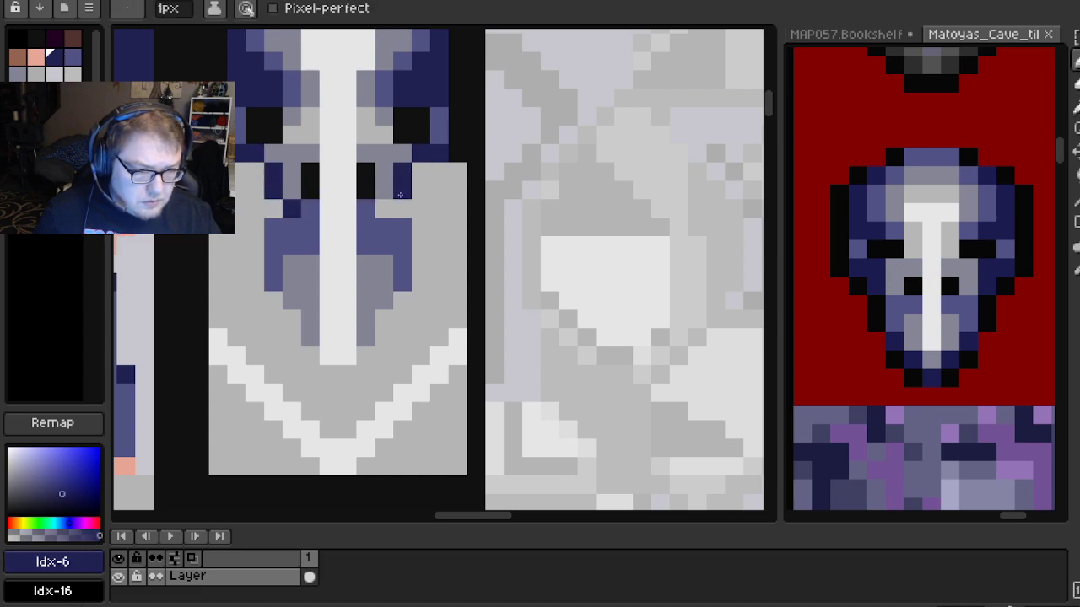
{"action": "scroll", "coordinate": [390, 205], "scroll_direction": "down", "scroll_amount": 1}
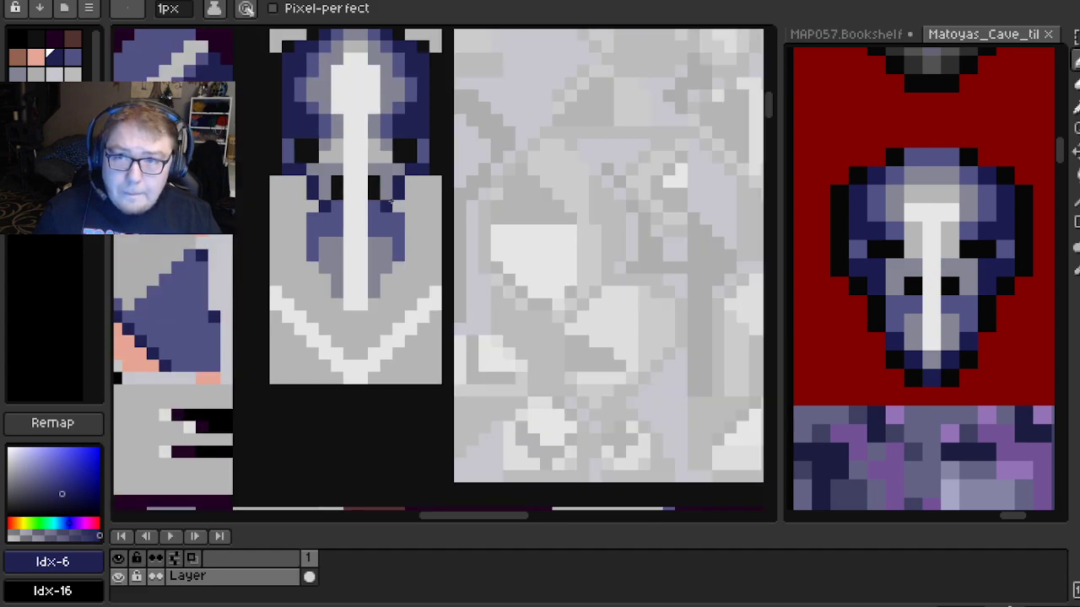
{"action": "scroll", "coordinate": [357, 193], "scroll_direction": "up", "scroll_amount": 1}
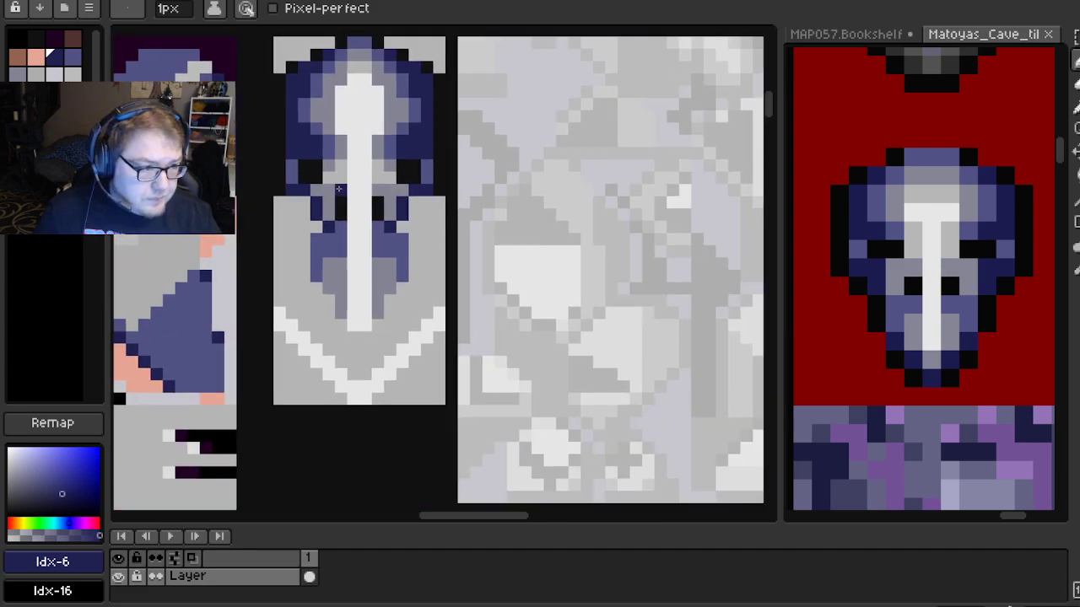
{"action": "scroll", "coordinate": [340, 185], "scroll_direction": "up", "scroll_amount": 1}
{"action": "left_click_drag", "start_coordinate": [290, 204], "coordinate": [290, 224]}
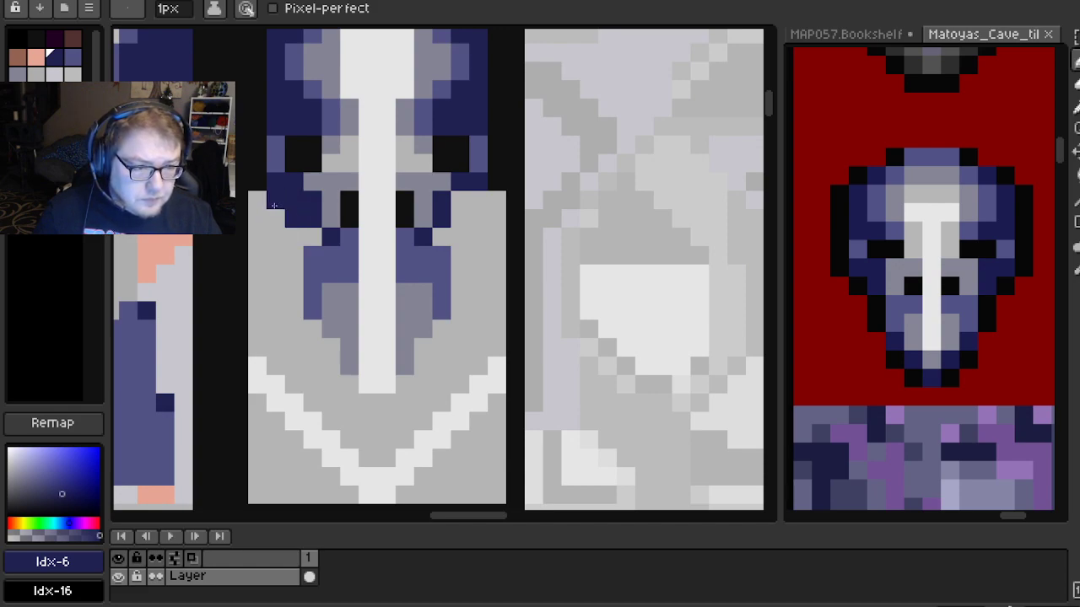
Paint a dark-blue (Idx-6) corner and outer edge on the left side of the skull's upper jaw
{"action": "left_click", "coordinate": [327, 250], "text": "alt"}
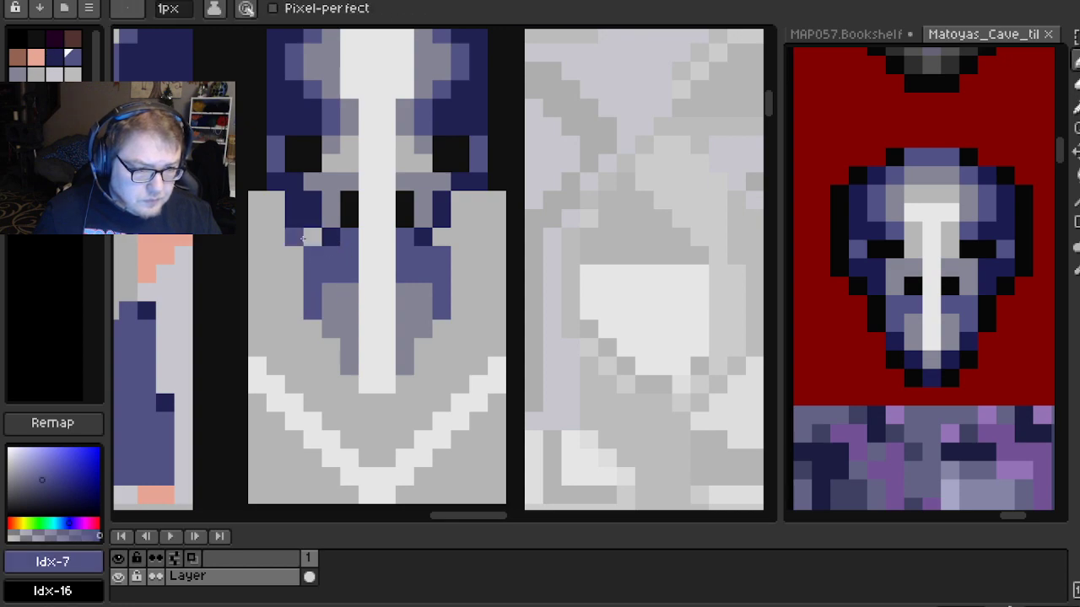
{"action": "left_click", "coordinate": [302, 206], "text": "alt"}
{"action": "left_click", "coordinate": [293, 255]}
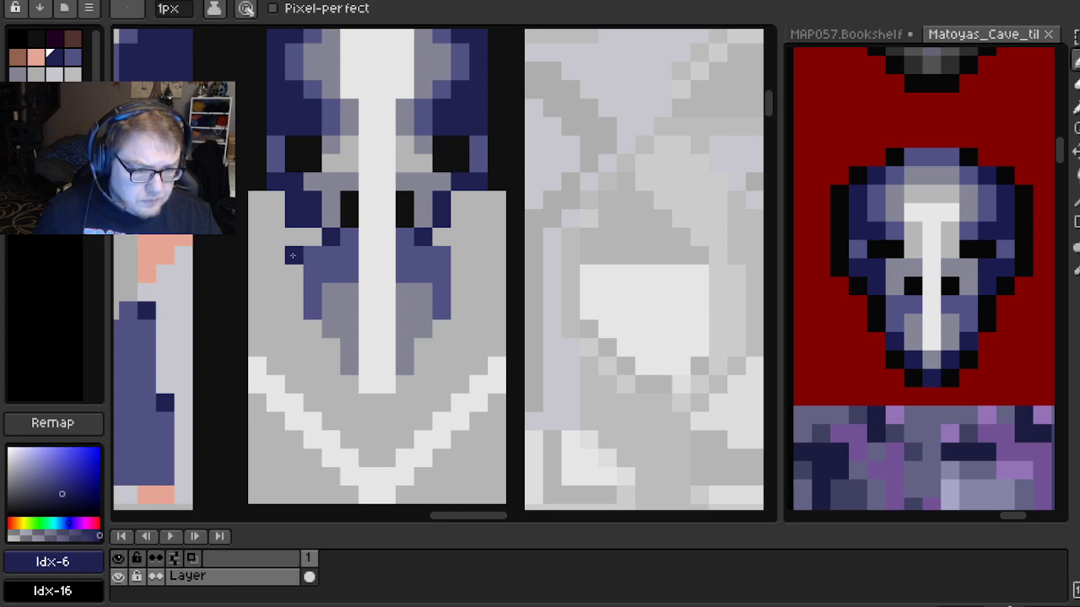
{"action": "left_click", "coordinate": [276, 254]}
{"action": "left_click", "coordinate": [294, 292]}
{"action": "left_click", "coordinate": [295, 273]}
Mirror the dark-blue edge and corner onto the jaw's right side and fill the cheek under the right eye
{"action": "left_click", "coordinate": [442, 292]}
{"action": "left_click", "coordinate": [460, 292]}
{"action": "left_click", "coordinate": [460, 273]}
{"action": "left_click", "coordinate": [459, 255]}
{"action": "left_click", "coordinate": [479, 255]}
{"action": "left_click", "coordinate": [460, 218]}
{"action": "left_click", "coordinate": [459, 200]}
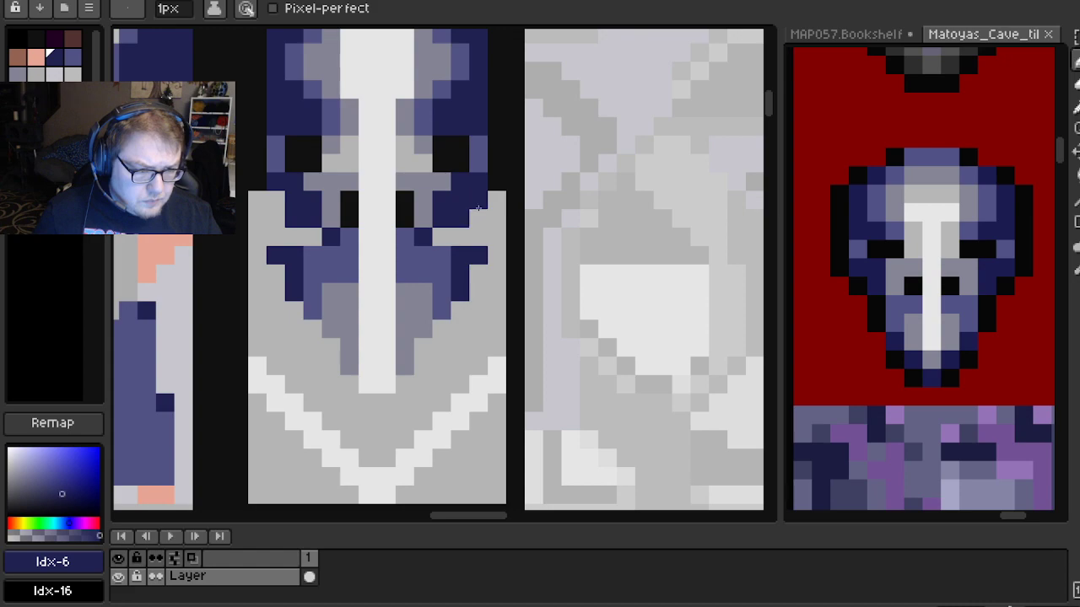
Outline the right cheek and jaw in black (Idx-1), covering the light background beside them
{"action": "left_click", "coordinate": [504, 179], "text": "alt"}
{"action": "left_click", "coordinate": [486, 201]}
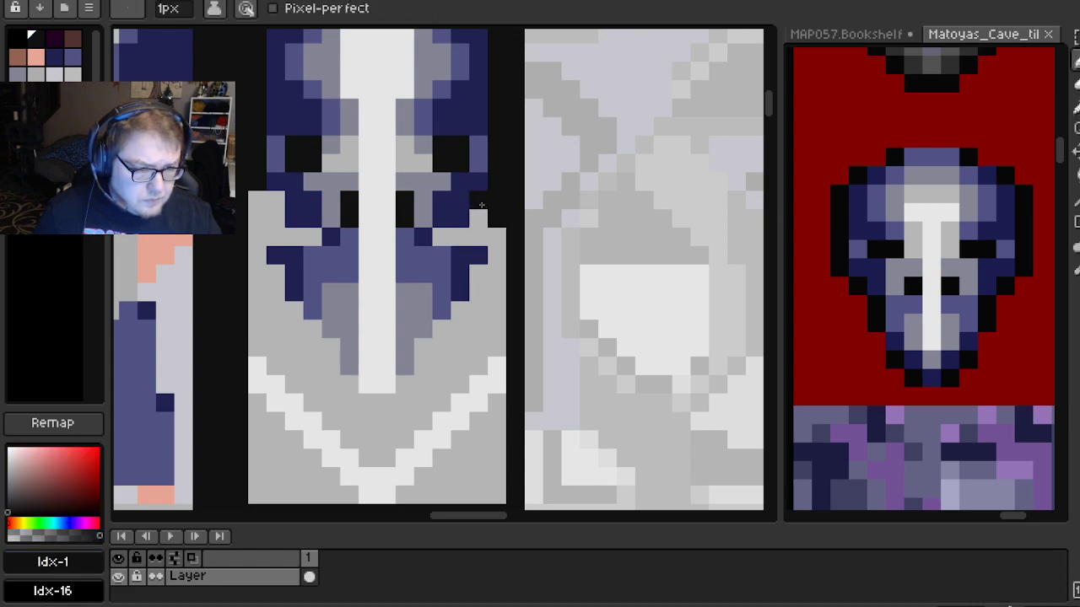
{"action": "left_click", "coordinate": [478, 218]}
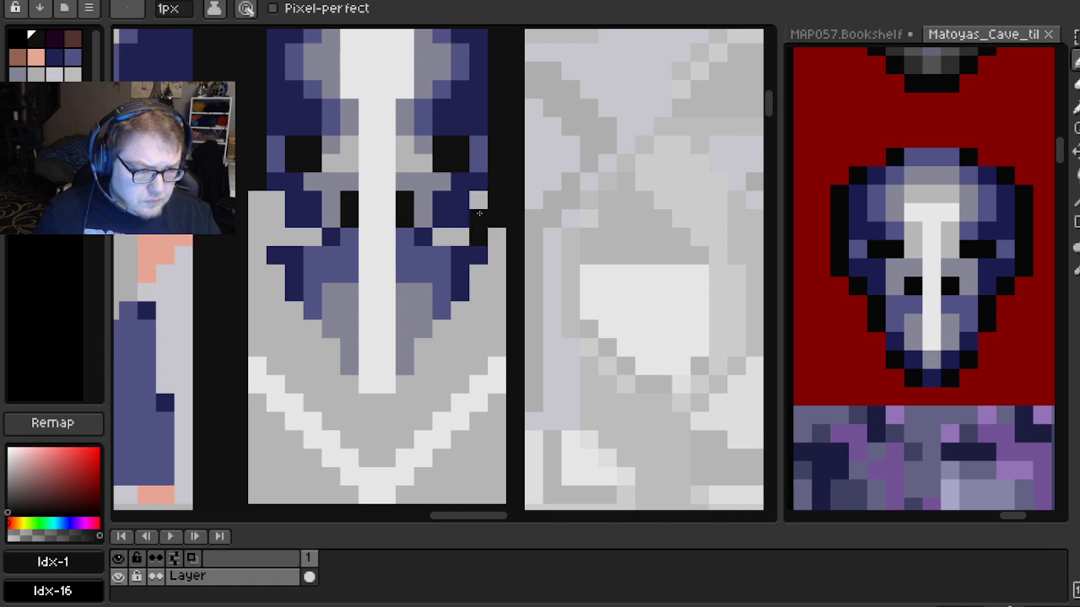
{"action": "left_click", "coordinate": [497, 237]}
{"action": "left_click", "coordinate": [478, 273]}
{"action": "left_click", "coordinate": [478, 292]}
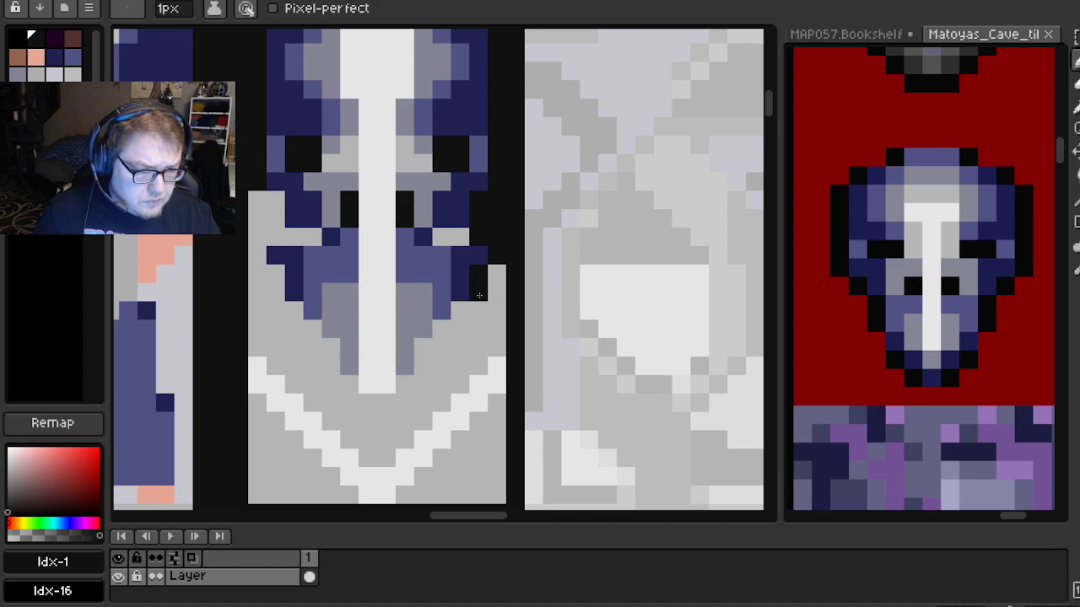
Outline the left cheek and jaw in black (Idx-1) to match the right side
{"action": "left_click", "coordinate": [276, 292]}
{"action": "left_click", "coordinate": [276, 274]}
{"action": "left_click", "coordinate": [257, 256]}
{"action": "left_click", "coordinate": [276, 219]}
{"action": "left_click", "coordinate": [276, 200]}
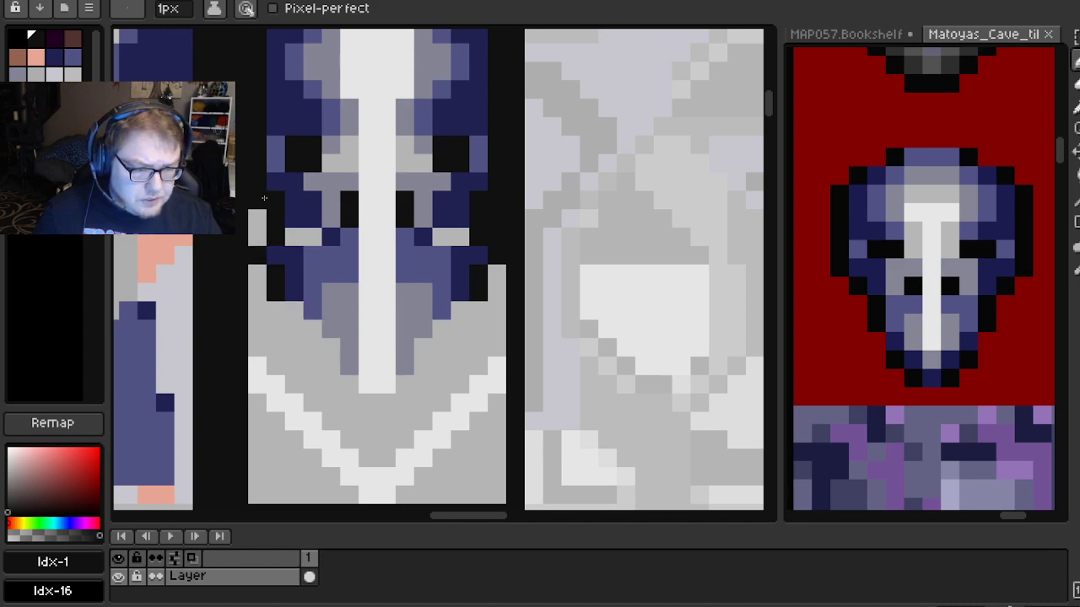
{"action": "left_click", "coordinate": [260, 233]}
Extend the grey (Idx-8) shading down to the white stripe's end and cap the tip with two grey pixels
{"action": "scroll", "coordinate": [422, 209], "scroll_direction": "down", "scroll_amount": 4}
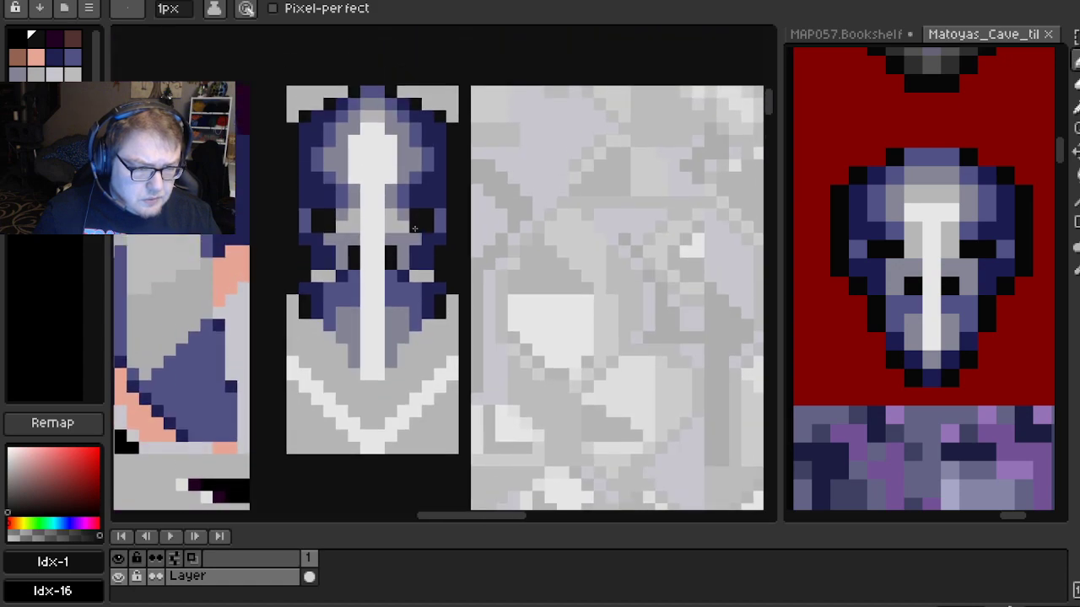
{"action": "scroll", "coordinate": [446, 202], "scroll_direction": "up", "scroll_amount": 2}
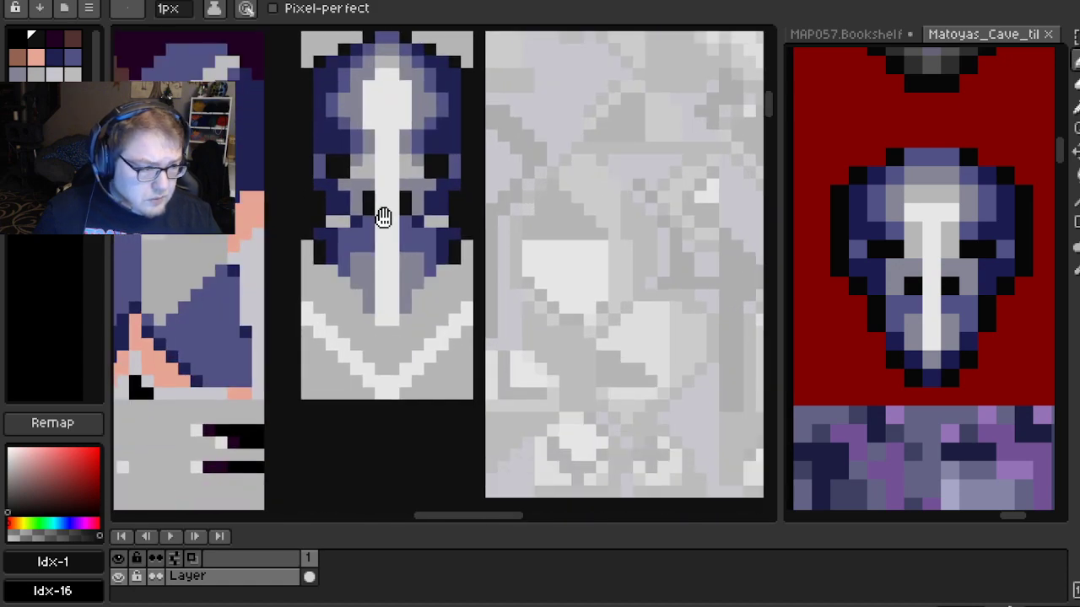
{"action": "scroll", "coordinate": [382, 237], "scroll_direction": "up", "scroll_amount": 1}
{"action": "scroll", "coordinate": [386, 320], "scroll_direction": "down", "scroll_amount": 3}
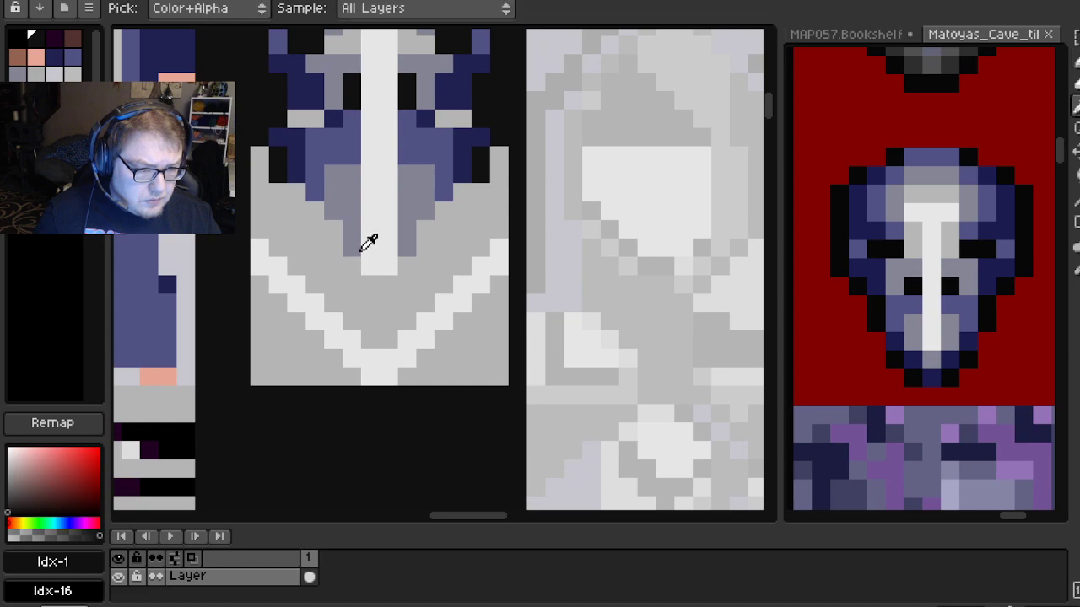
{"action": "left_click", "coordinate": [359, 268], "text": "alt"}
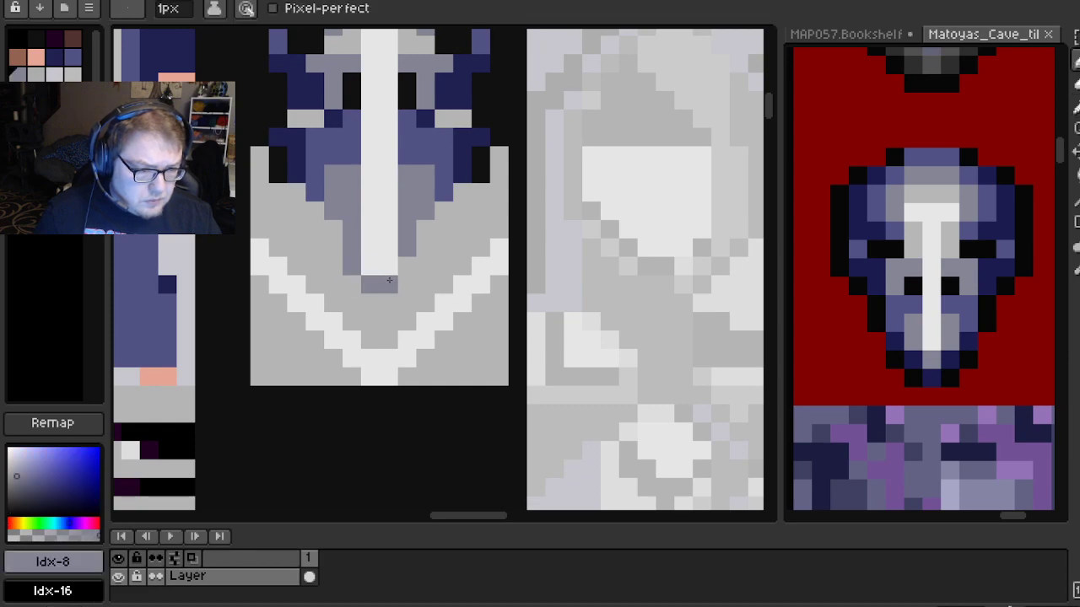
{"action": "left_click_drag", "start_coordinate": [401, 238], "coordinate": [406, 259]}
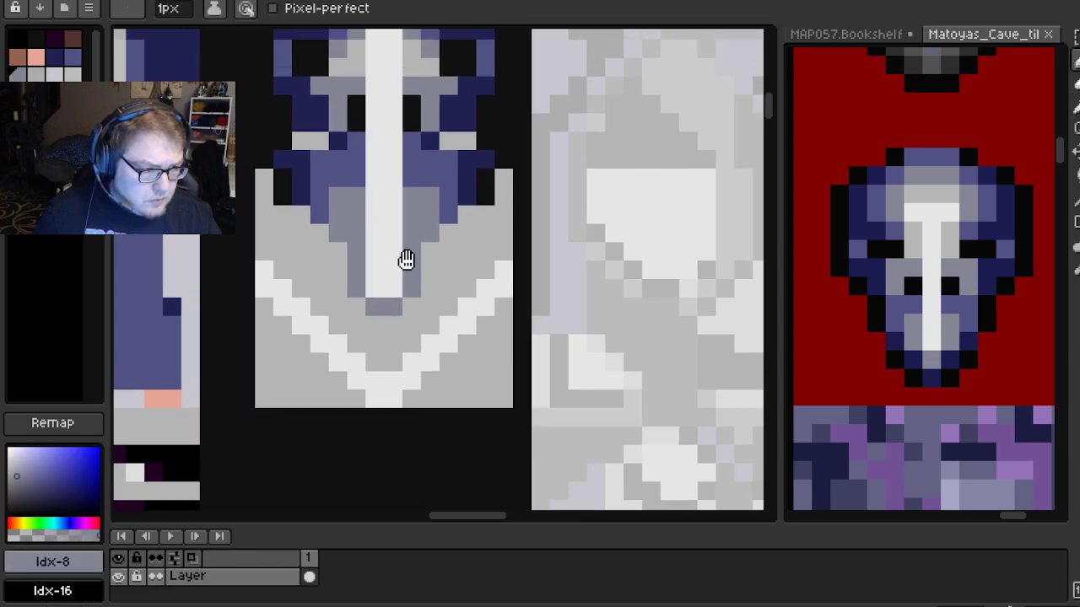
Draw dark-blue (Idx-6) diagonal lines along the upper edges of the white V, meeting at its centre
{"action": "left_click", "coordinate": [306, 183], "text": "alt"}
{"action": "left_click", "coordinate": [353, 314]}
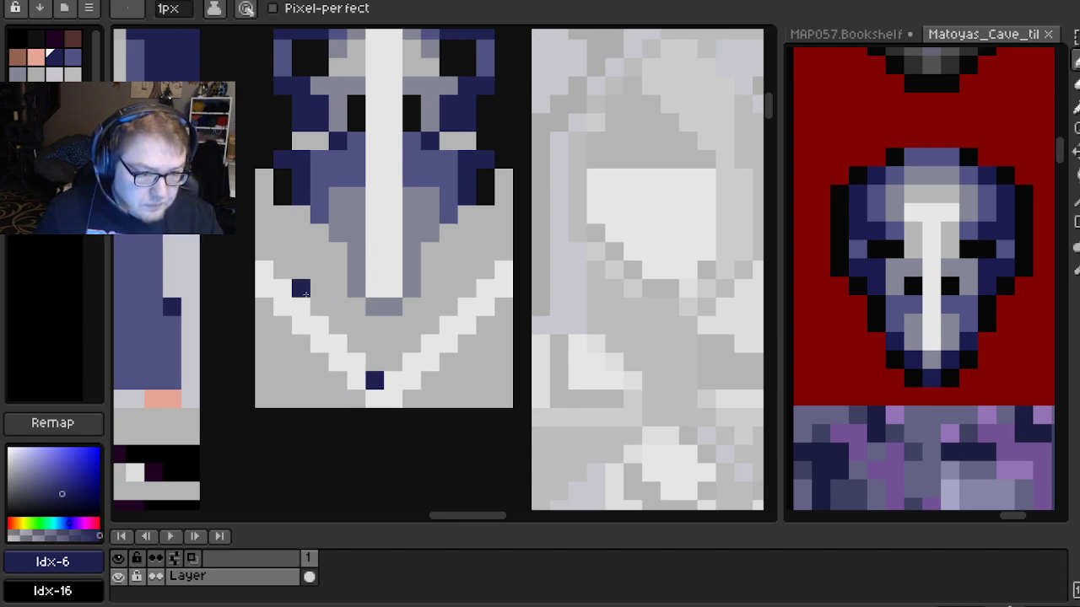
{"action": "left_click", "coordinate": [264, 269], "text": "shift"}
{"action": "left_click", "coordinate": [392, 377]}
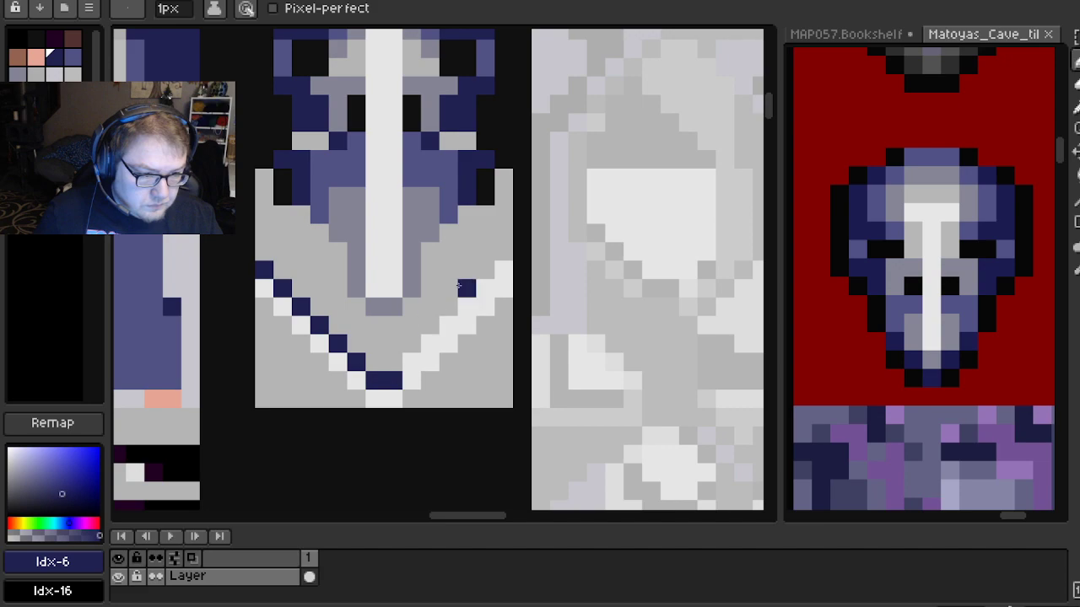
{"action": "left_click", "coordinate": [504, 269], "text": "shift"}
Repaint the white V below the dark-blue lines in black (Idx-1) to form the chin outline on both sides
{"action": "key", "text": "alt"}
{"action": "left_click", "coordinate": [283, 186], "text": "alt"}
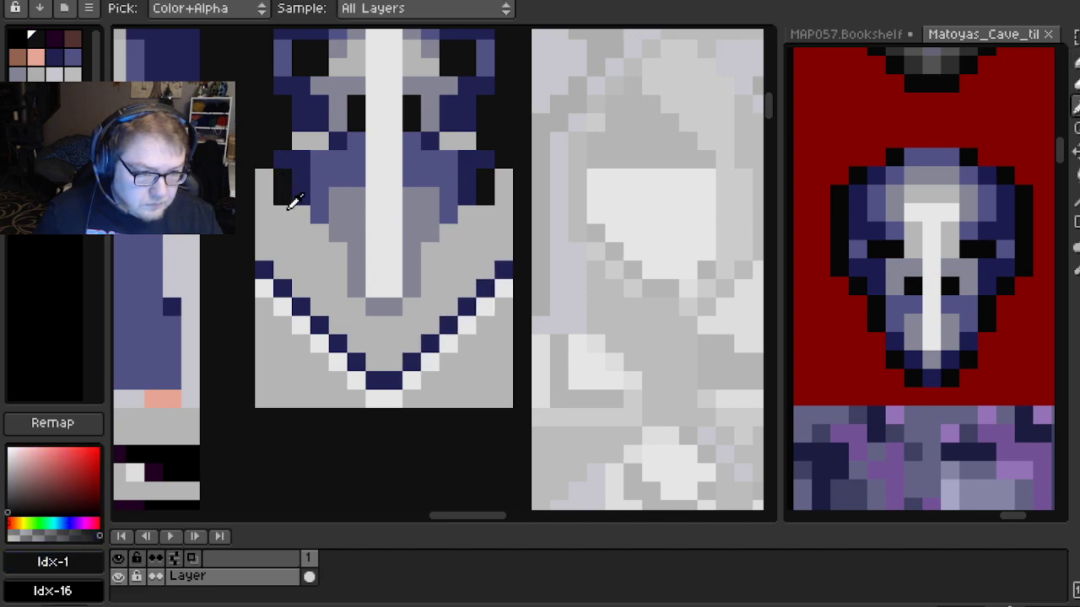
{"action": "left_click", "coordinate": [375, 399]}
{"action": "left_click", "coordinate": [266, 294], "text": "shift"}
{"action": "left_click", "coordinate": [393, 399]}
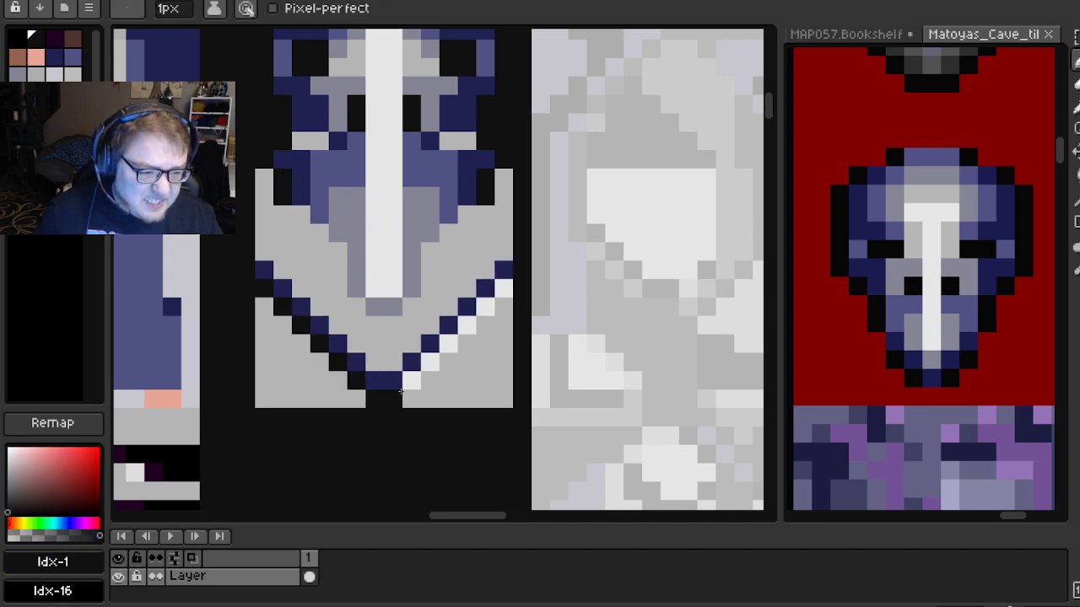
{"action": "left_click", "coordinate": [508, 293], "text": "shift"}
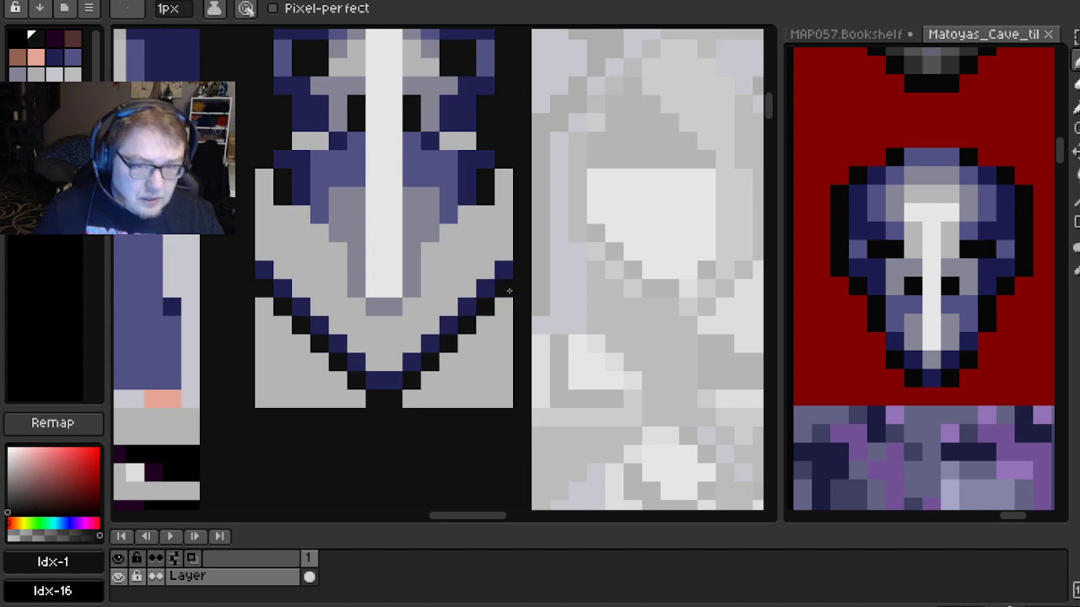
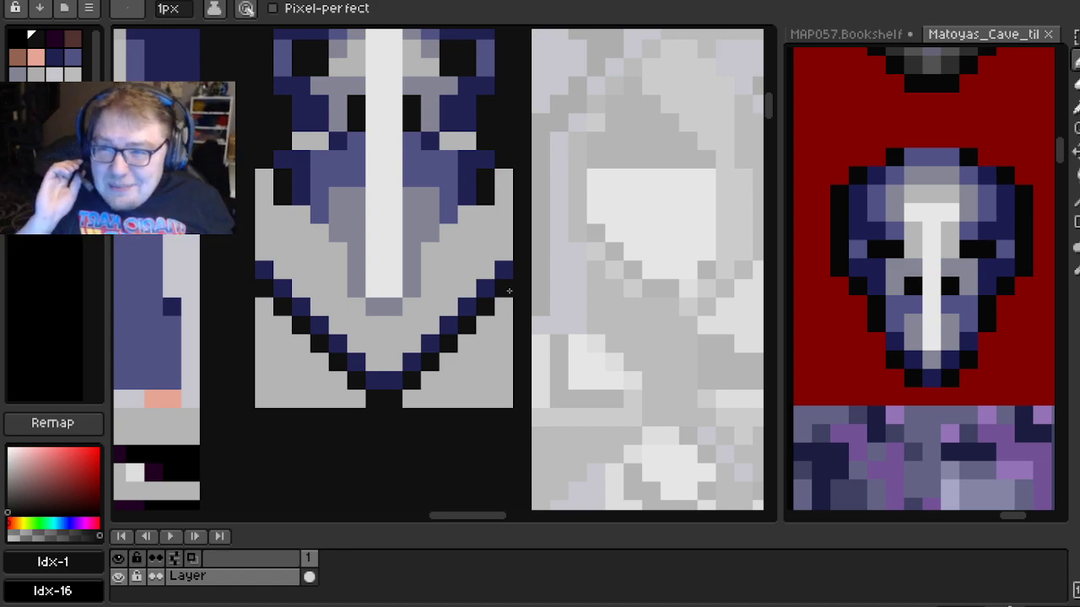
Add mid-blue (Idx-7) pixels on both sides of the grey tip and short columns beside the grey shading above it
{"action": "scroll", "coordinate": [379, 212], "scroll_direction": "down", "scroll_amount": 3}
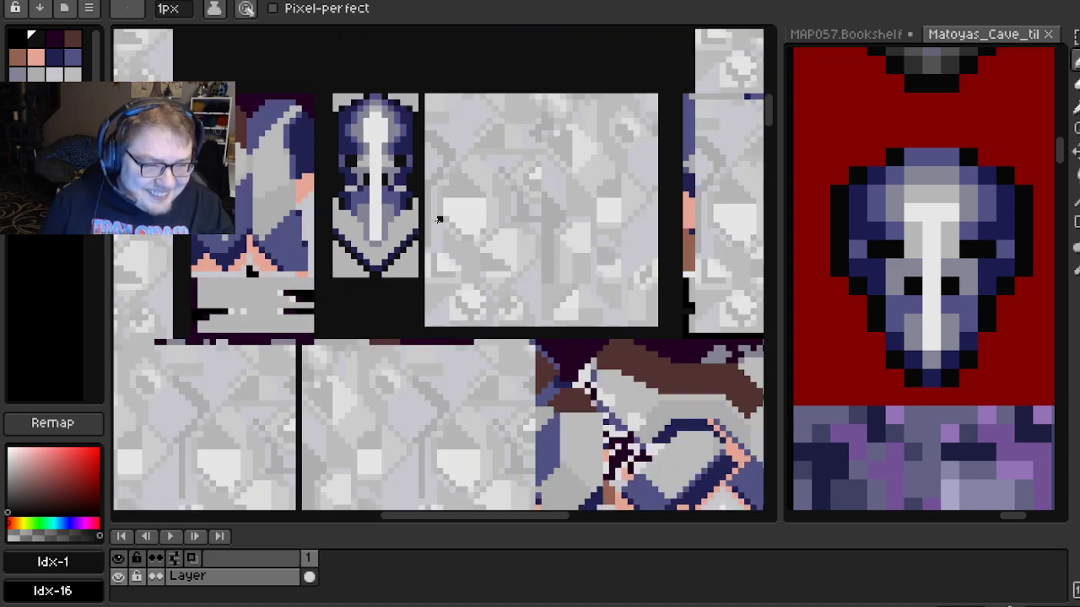
{"action": "left_click_drag", "start_coordinate": [406, 209], "coordinate": [417, 225]}
{"action": "scroll", "coordinate": [400, 181], "scroll_direction": "up", "scroll_amount": 2}
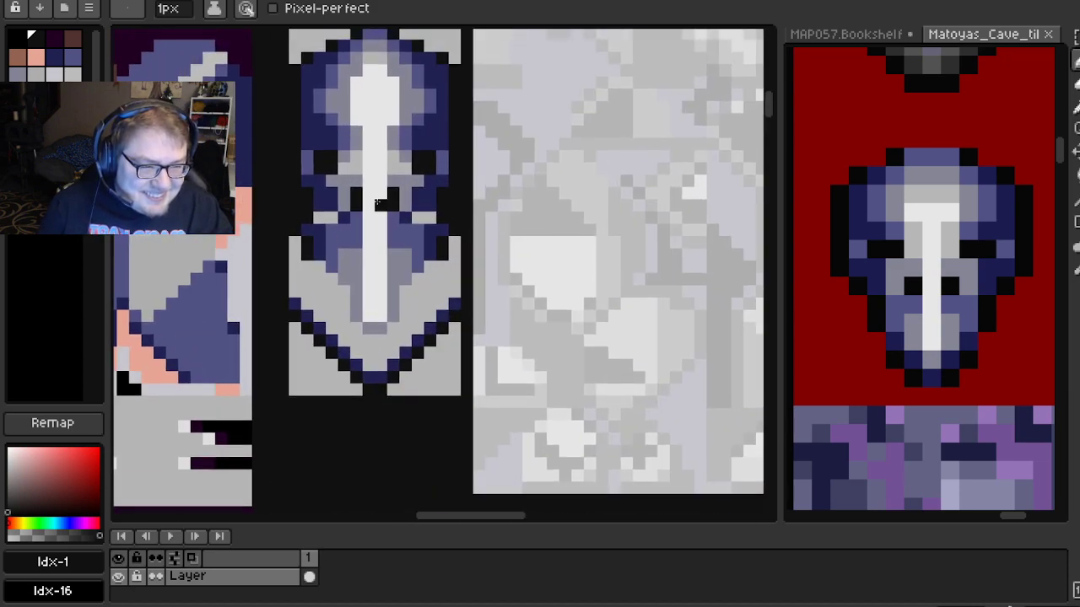
{"action": "left_click_drag", "start_coordinate": [344, 143], "coordinate": [349, 190]}
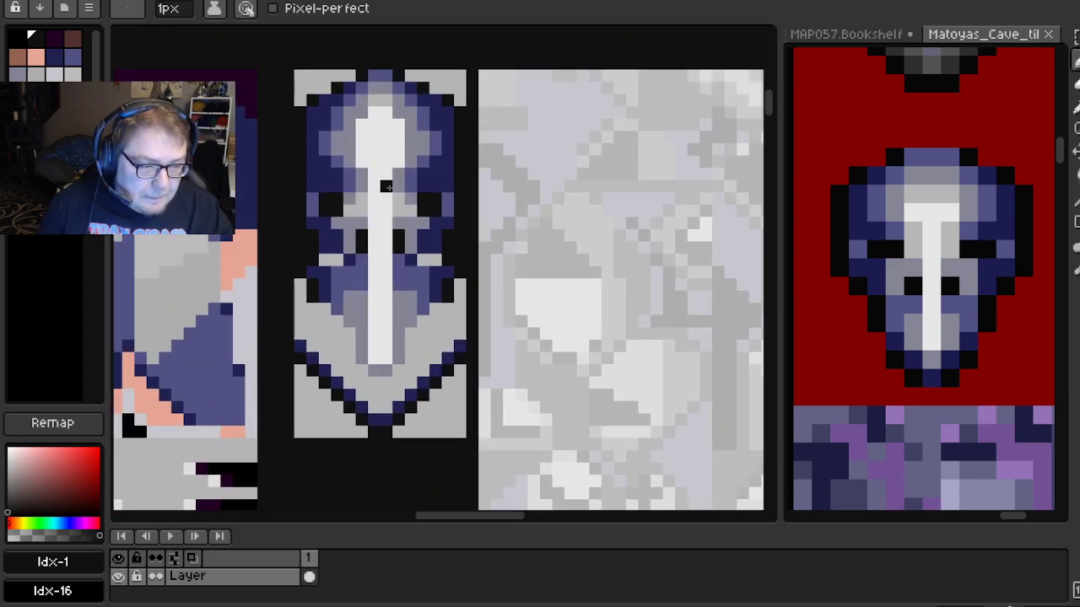
{"action": "scroll", "coordinate": [386, 186], "scroll_direction": "up", "scroll_amount": 1}
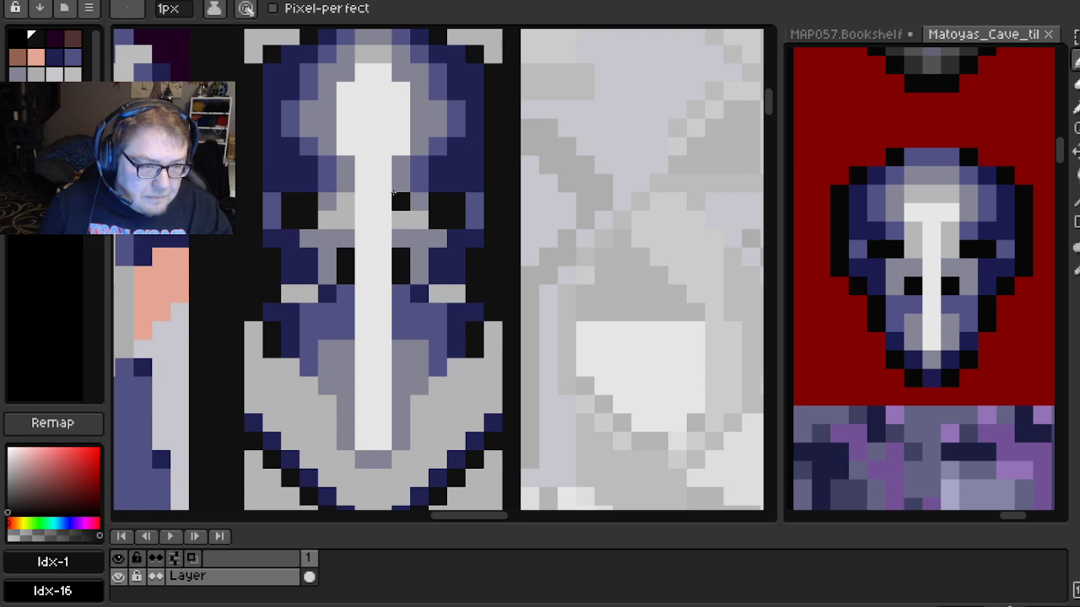
{"action": "left_click", "coordinate": [321, 143], "text": "alt"}
{"action": "scroll", "coordinate": [317, 236], "scroll_direction": "down", "scroll_amount": 2}
{"action": "left_click", "coordinate": [334, 386]}
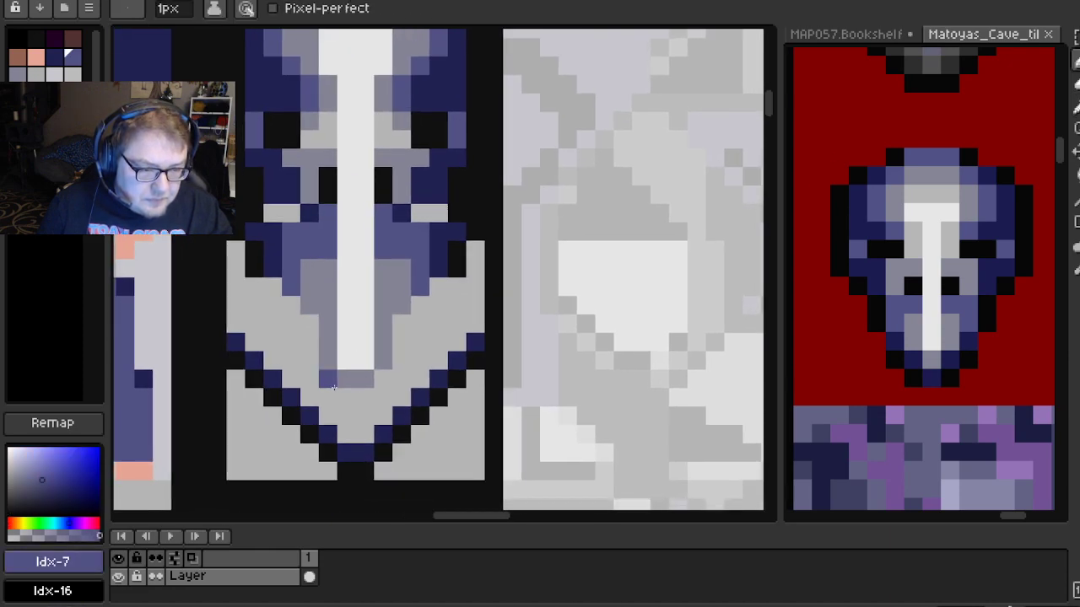
{"action": "left_click", "coordinate": [383, 380]}
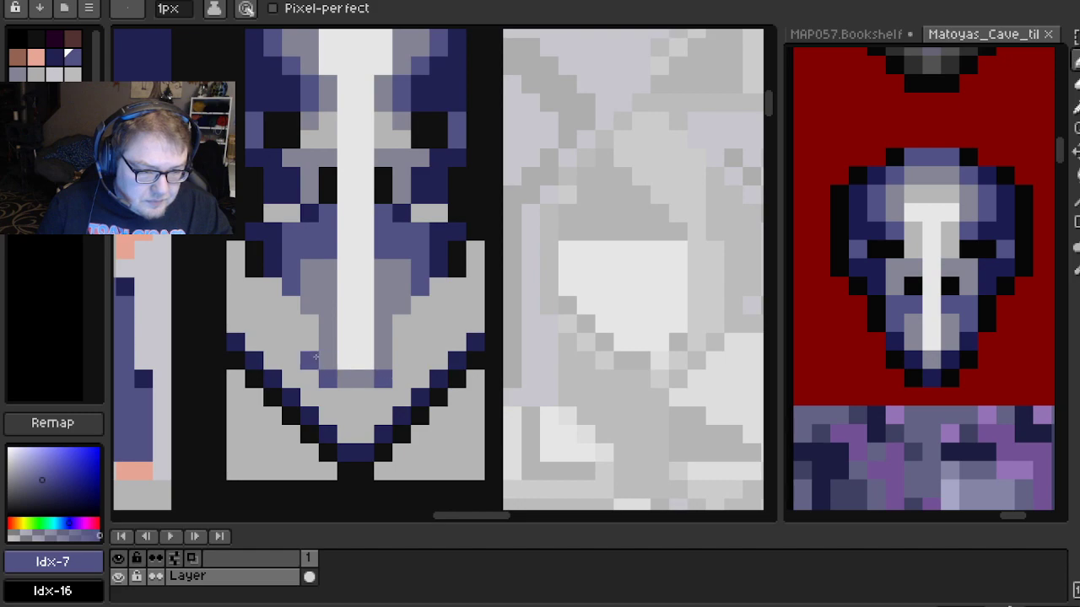
{"action": "left_click_drag", "start_coordinate": [310, 361], "coordinate": [309, 331]}
{"action": "left_click_drag", "start_coordinate": [401, 361], "coordinate": [402, 323]}
Fill the chin beneath the white stripe's grey tip with dark blue (Idx-6), down to the V outline
{"action": "scroll", "coordinate": [305, 314], "scroll_direction": "down", "scroll_amount": 1}
{"action": "scroll", "coordinate": [253, 267], "scroll_direction": "up", "scroll_amount": 1}
{"action": "key", "text": "alt"}
{"action": "left_click", "coordinate": [253, 266]}
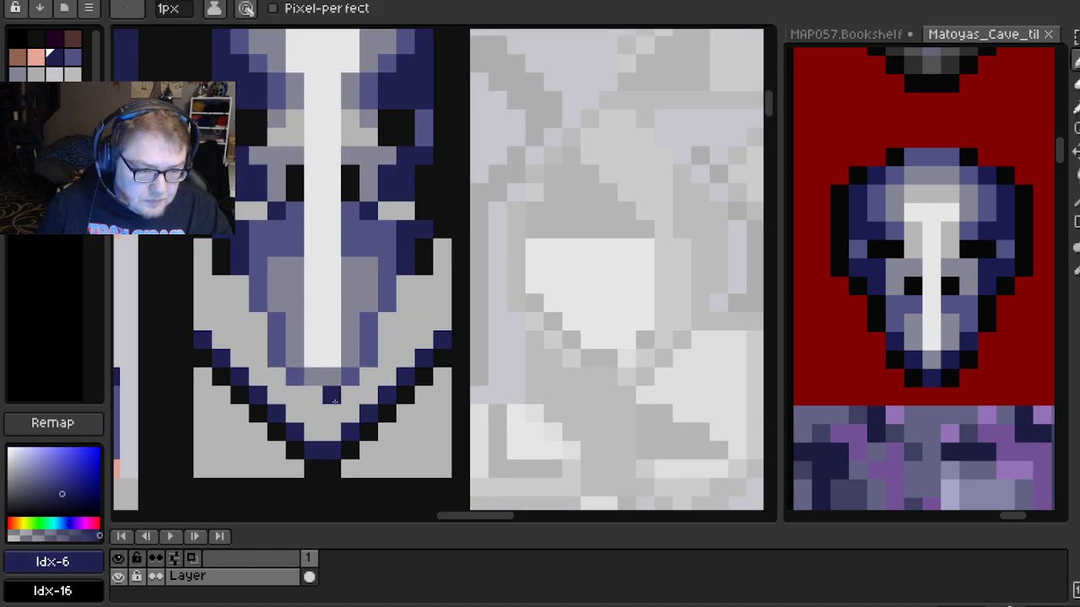
{"action": "left_click_drag", "start_coordinate": [283, 392], "coordinate": [375, 395]}
{"action": "mouse_move", "coordinate": [313, 413]}
{"action": "left_mouse_down"}
{"action": "mouse_move", "coordinate": [291, 413]}
{"action": "mouse_move", "coordinate": [356, 416]}
{"action": "left_mouse_up"}
{"action": "left_click", "coordinate": [332, 430]}
{"action": "left_click", "coordinate": [313, 428]}
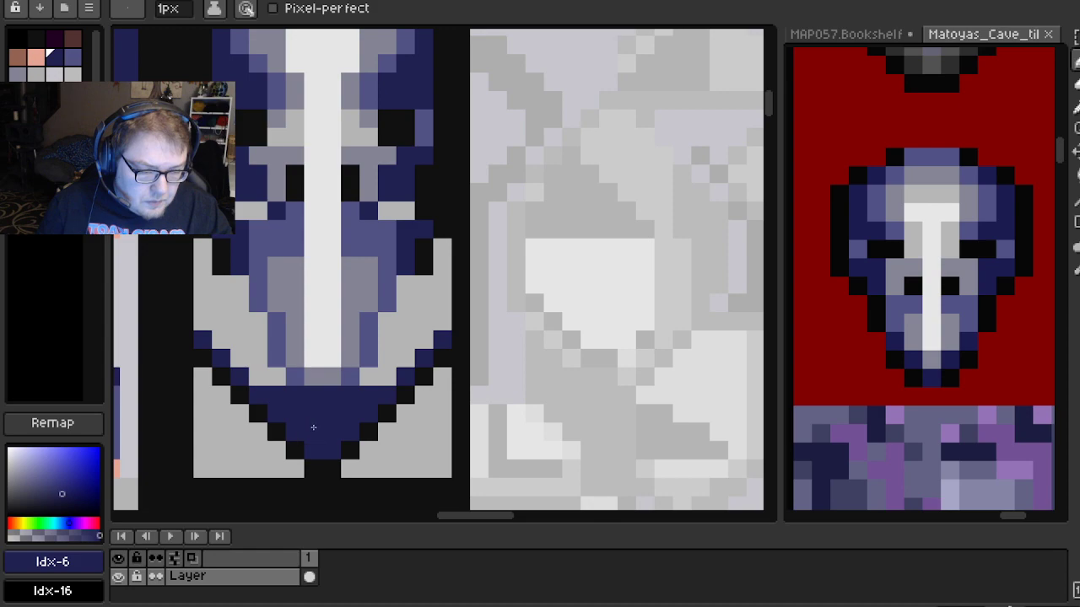
{"action": "left_click_drag", "start_coordinate": [277, 377], "coordinate": [258, 377]}
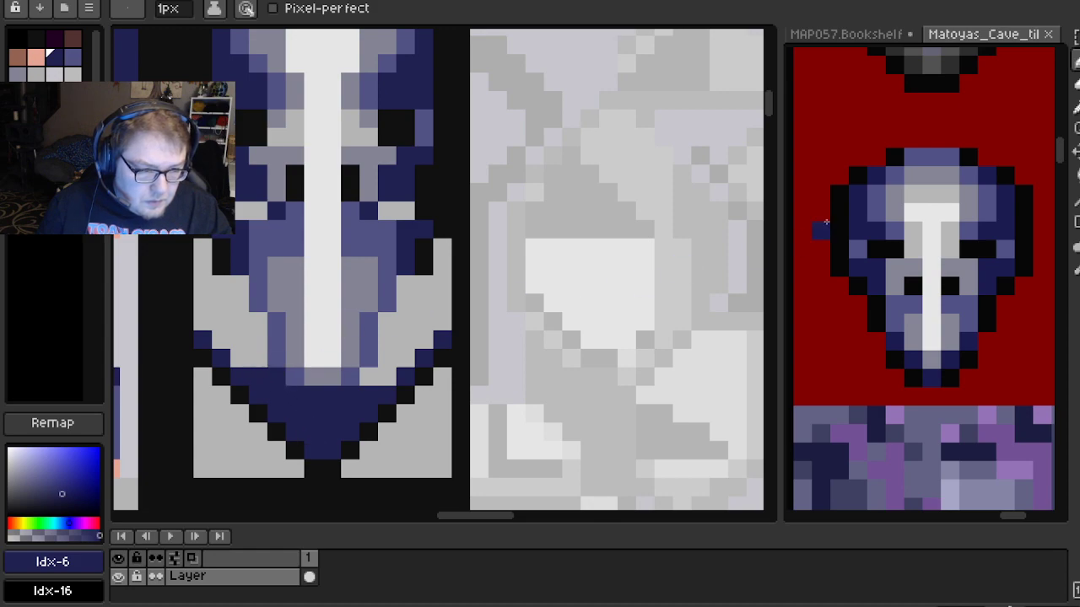
Fill the remaining light-grey areas on both sides of the jaw, above the black V, with dark blue (Idx-6)
{"action": "key", "text": "w"}
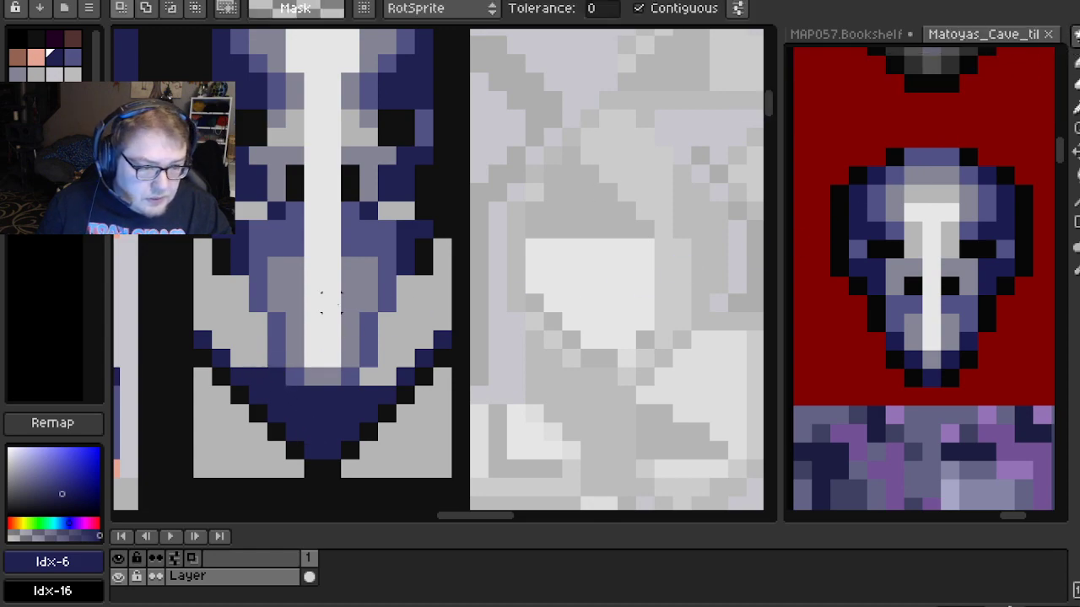
{"action": "left_click", "coordinate": [244, 333]}
{"action": "left_click", "coordinate": [410, 345]}
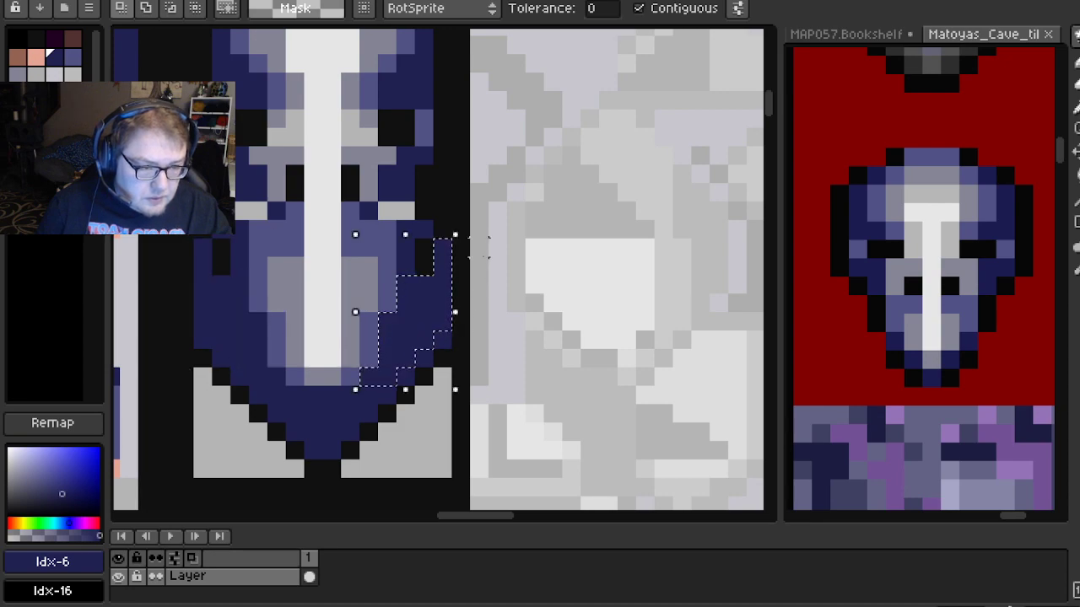
{"action": "scroll", "coordinate": [399, 267], "scroll_direction": "down", "scroll_amount": 3}
{"action": "scroll", "coordinate": [398, 267], "scroll_direction": "up", "scroll_amount": 2}
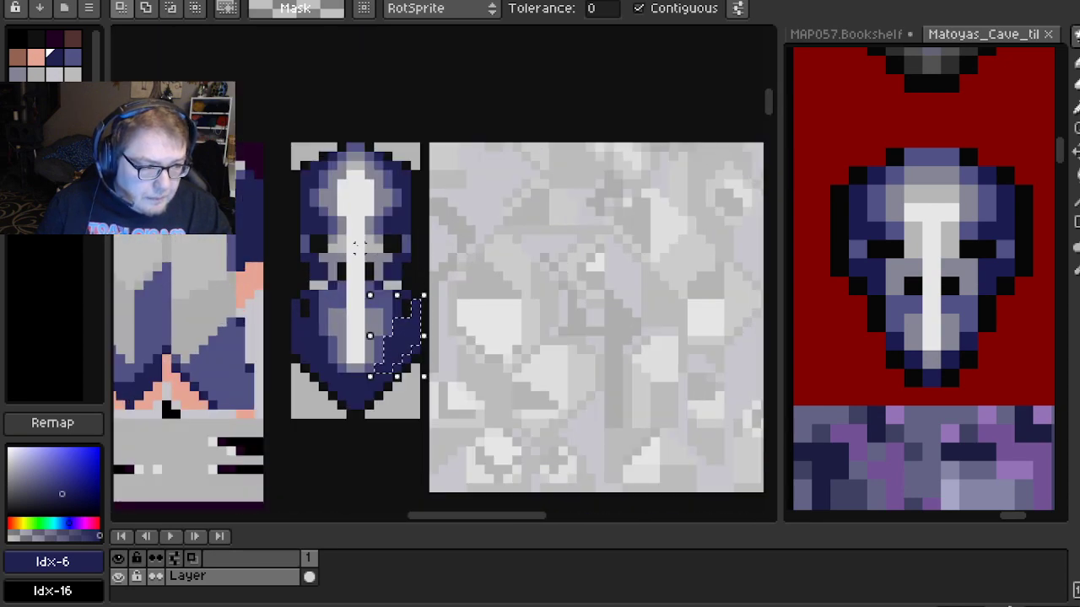
{"action": "scroll", "coordinate": [361, 251], "scroll_direction": "up", "scroll_amount": 1}
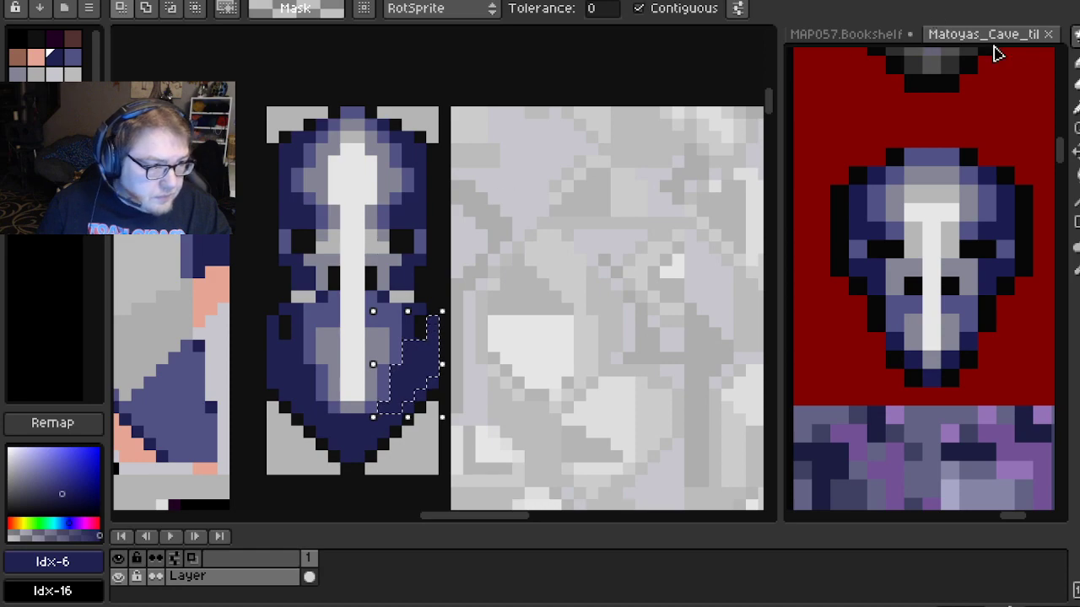
Extend the stripe's grey (Idx-8) tip down one row and edge it with mid-blue (Idx-7) beside and beneath
{"action": "left_click_drag", "start_coordinate": [1074, 42], "coordinate": [964, 48]}
{"action": "left_click_drag", "start_coordinate": [348, 367], "coordinate": [327, 290]}
{"action": "left_click", "coordinate": [329, 325]}
{"action": "scroll", "coordinate": [328, 289], "scroll_direction": "up", "scroll_amount": 2}
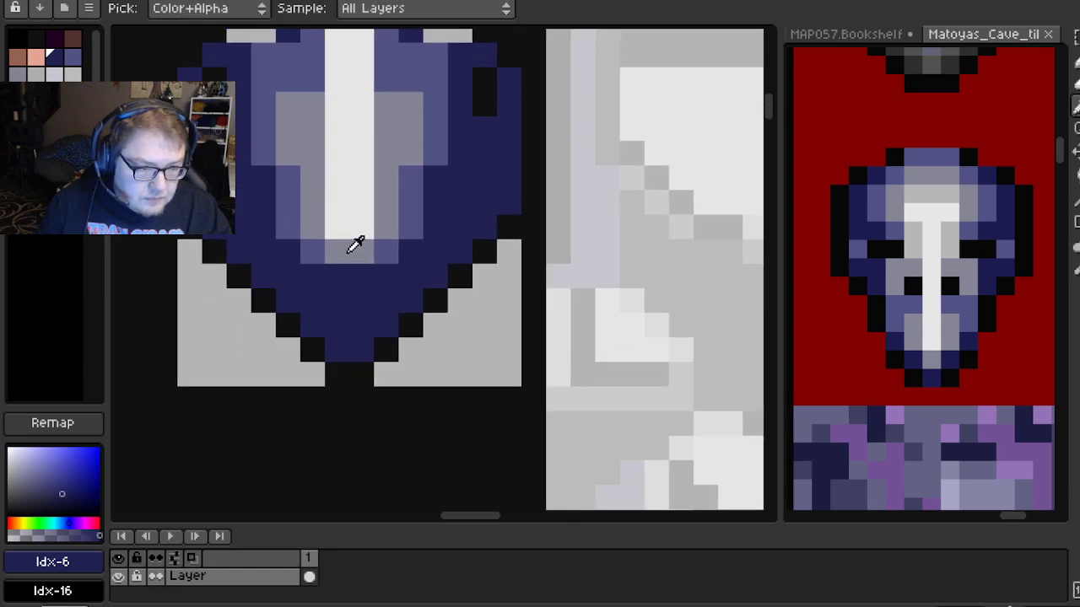
{"action": "left_click", "coordinate": [356, 244], "text": "alt"}
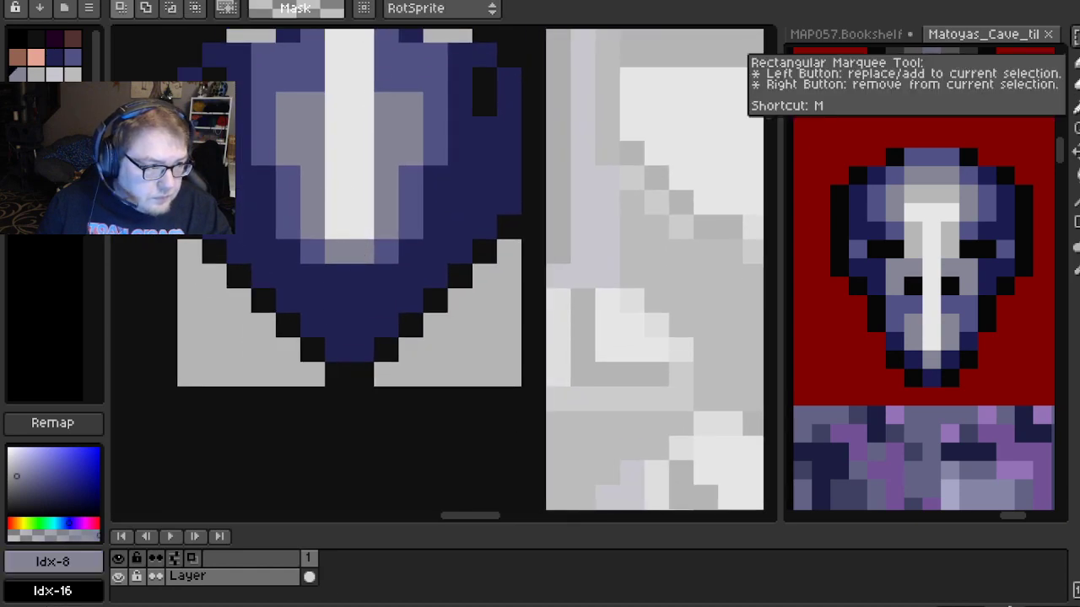
{"action": "left_click", "coordinate": [1073, 59]}
{"action": "left_click", "coordinate": [359, 277]}
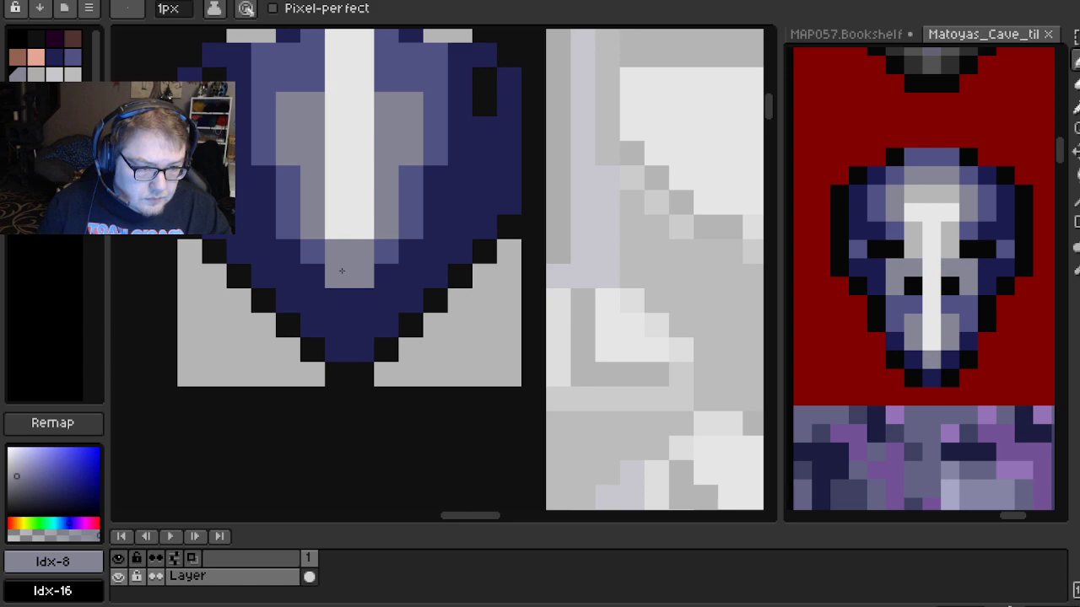
{"action": "left_click", "coordinate": [325, 241], "text": "alt"}
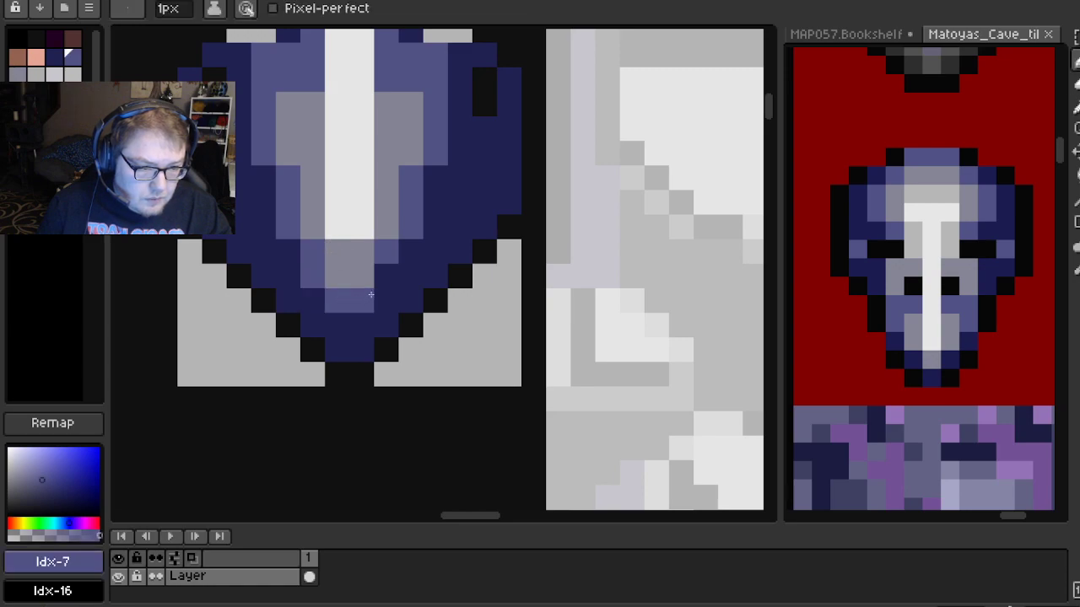
Cover the leftover black pixels inside the upper cheeks of the jaw with dark blue (Idx-6)
{"action": "scroll", "coordinate": [435, 227], "scroll_direction": "down", "scroll_amount": 3}
{"action": "left_click_drag", "start_coordinate": [451, 200], "coordinate": [445, 229]}
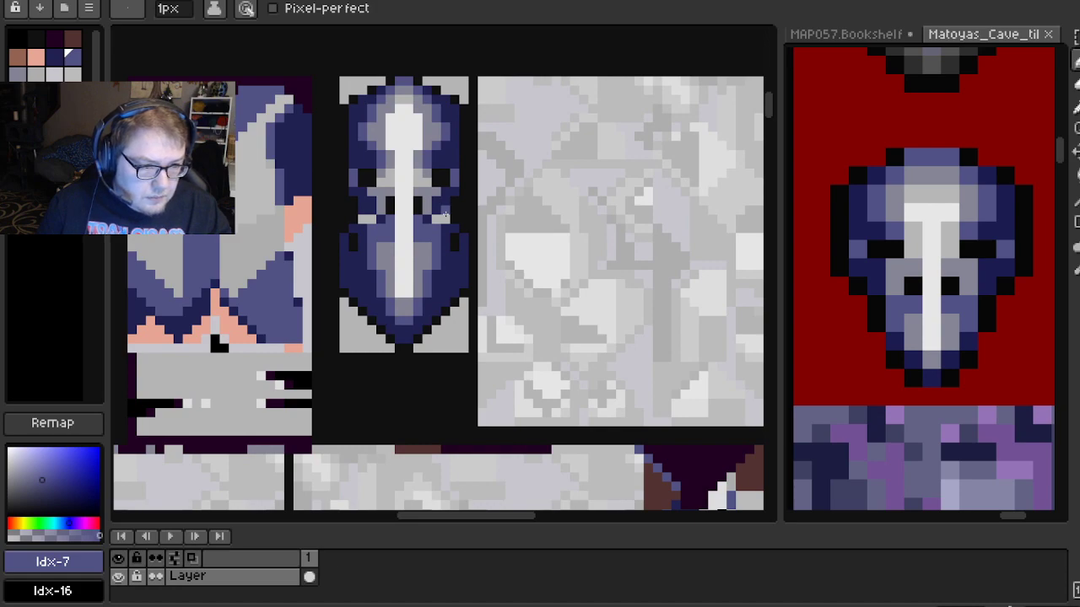
{"action": "scroll", "coordinate": [446, 215], "scroll_direction": "up", "scroll_amount": 1}
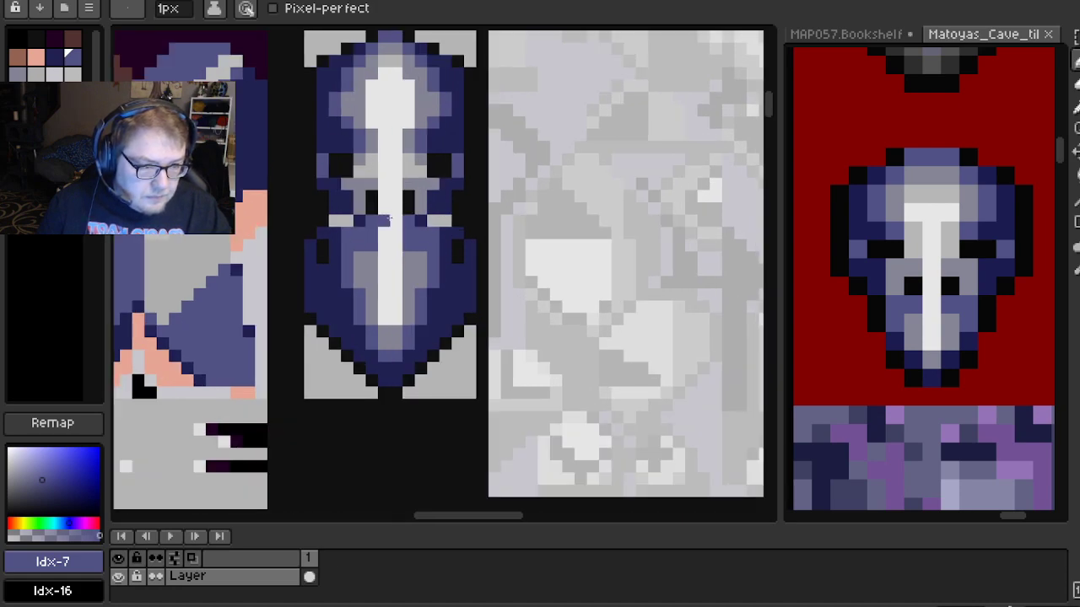
{"action": "scroll", "coordinate": [389, 218], "scroll_direction": "up", "scroll_amount": 1}
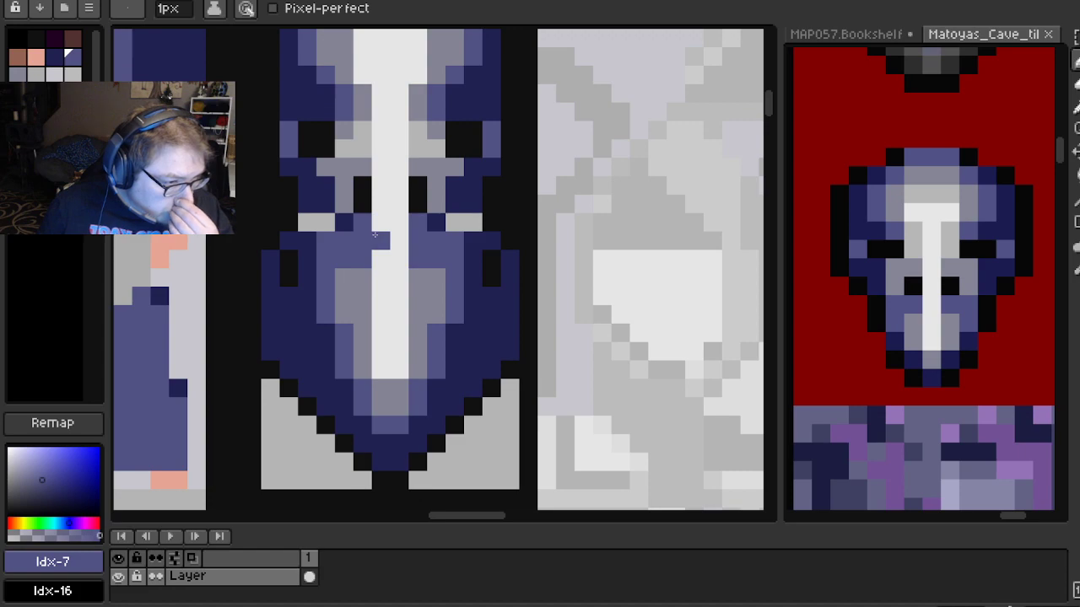
{"action": "left_click", "coordinate": [291, 359], "text": "alt"}
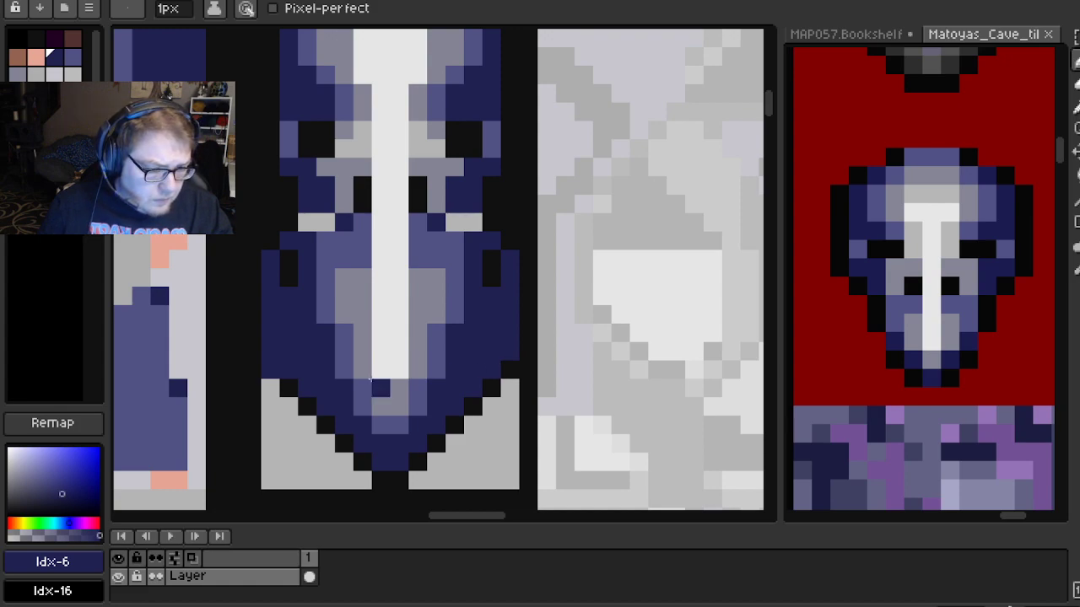
{"action": "left_click", "coordinate": [294, 384], "text": "alt"}
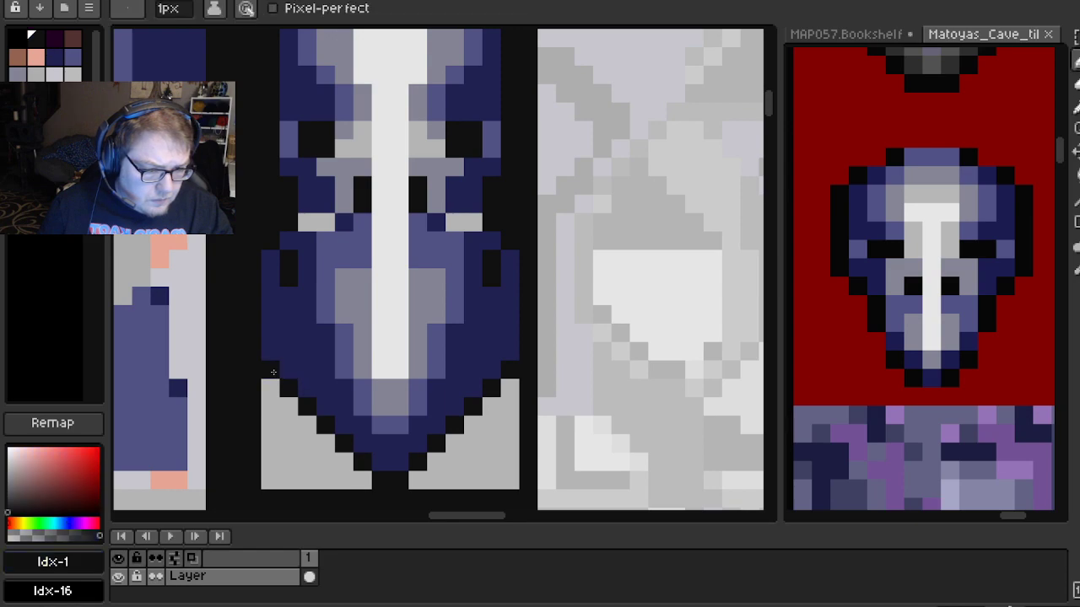
{"action": "left_click", "coordinate": [291, 293], "text": "alt"}
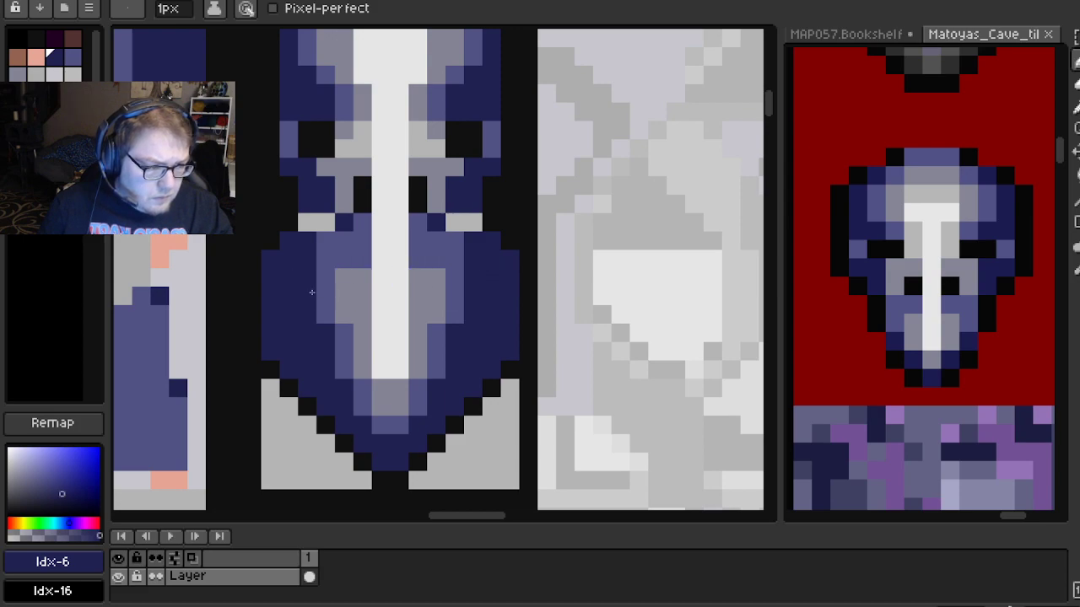
Narrow the jaw by painting its outermost pixel column on each side black (Idx-1)
{"action": "left_click", "coordinate": [270, 254], "text": "alt"}
{"action": "left_click_drag", "start_coordinate": [270, 274], "coordinate": [272, 342]}
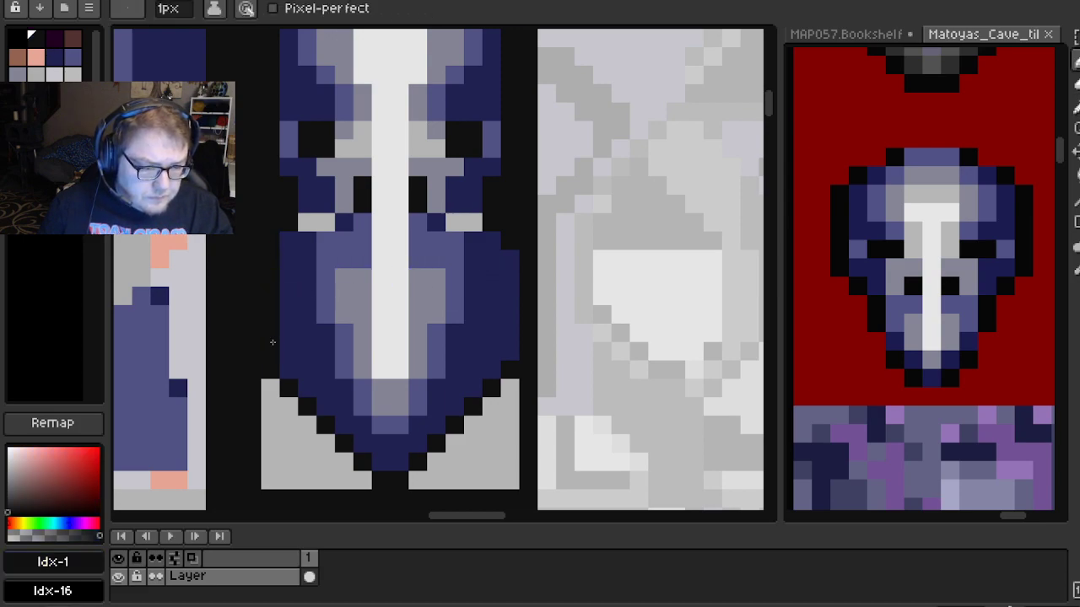
{"action": "left_click_drag", "start_coordinate": [511, 259], "coordinate": [505, 355]}
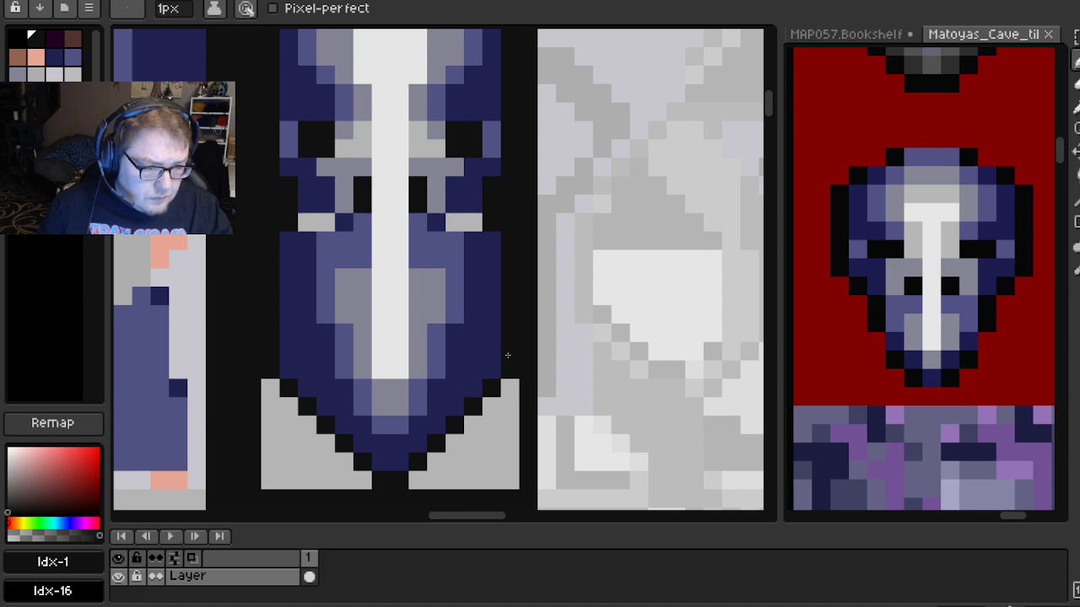
Lengthen both nostrils by one black (Idx-1) pixel and place a dark-blue (Idx-6) pixel beneath each
{"action": "scroll", "coordinate": [503, 355], "scroll_direction": "down", "scroll_amount": 3}
{"action": "scroll", "coordinate": [484, 322], "scroll_direction": "up", "scroll_amount": 2}
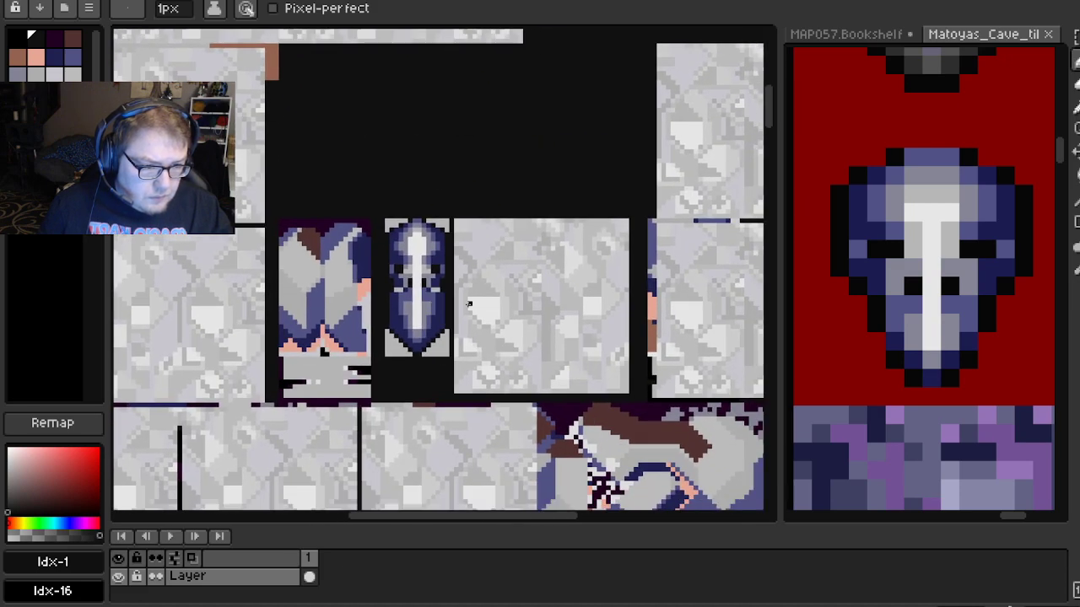
{"action": "scroll", "coordinate": [392, 321], "scroll_direction": "up", "scroll_amount": 1}
{"action": "scroll", "coordinate": [398, 262], "scroll_direction": "up", "scroll_amount": 4}
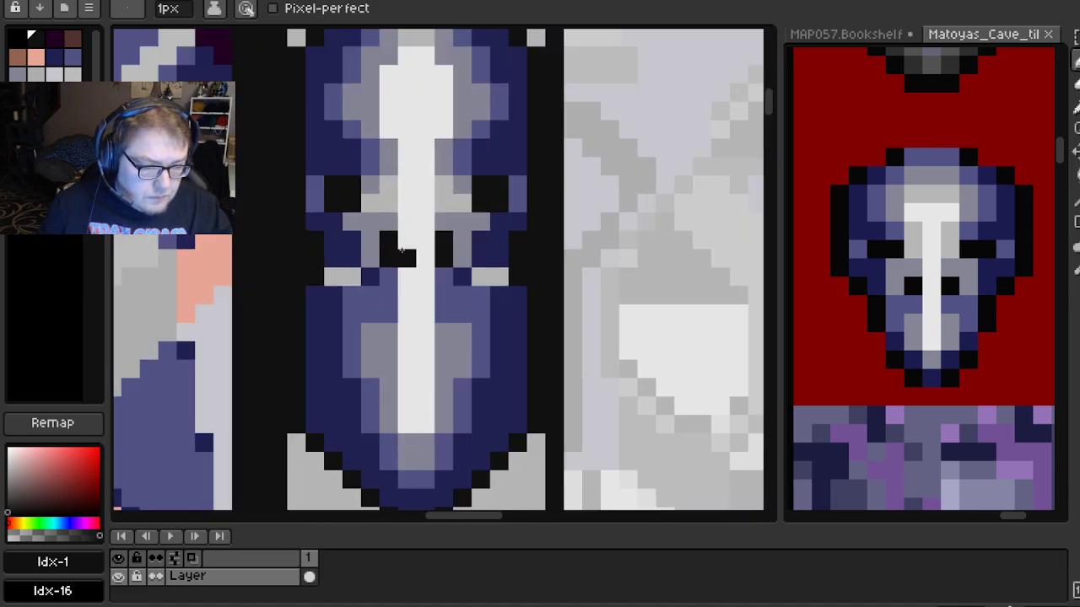
{"action": "left_click", "coordinate": [384, 285]}
{"action": "left_click", "coordinate": [458, 285]}
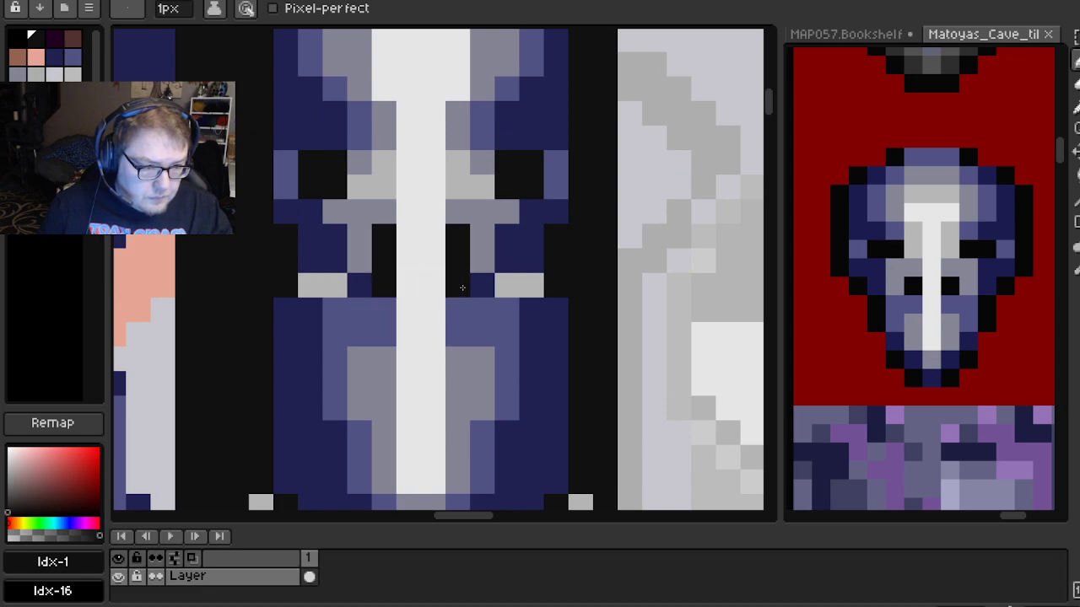
{"action": "left_click", "coordinate": [366, 286], "text": "alt"}
{"action": "left_click", "coordinate": [384, 309]}
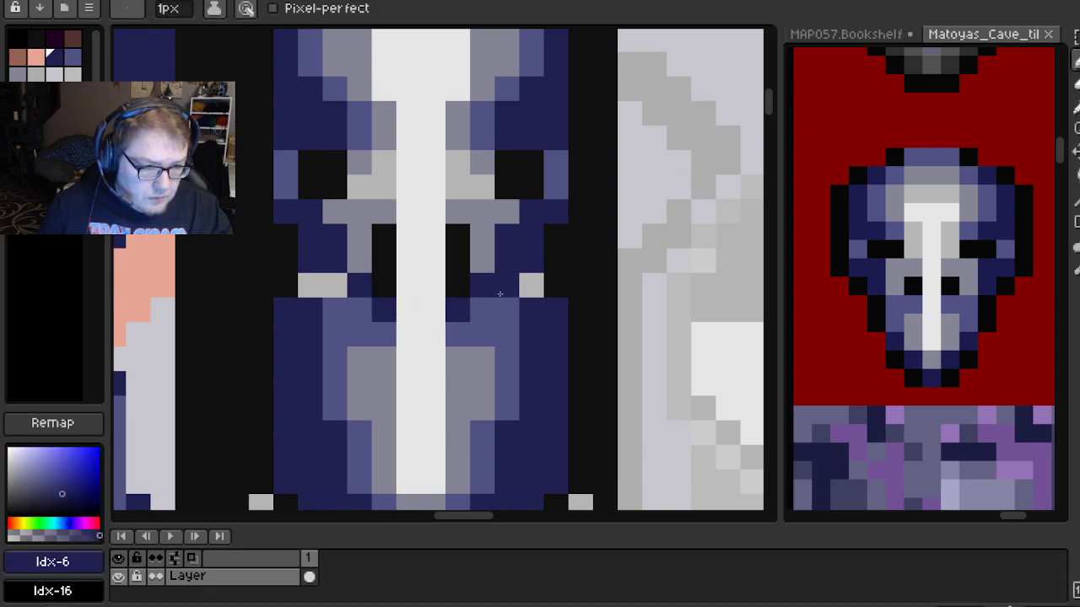
Paint a light-grey (Idx-14) column and lower inner pixel around the left nostril's grey shading, with a mid-blue (Idx-7) pixel diagonally below the column
{"action": "scroll", "coordinate": [515, 295], "scroll_direction": "down", "scroll_amount": 3}
{"action": "scroll", "coordinate": [520, 304], "scroll_direction": "up", "scroll_amount": 2}
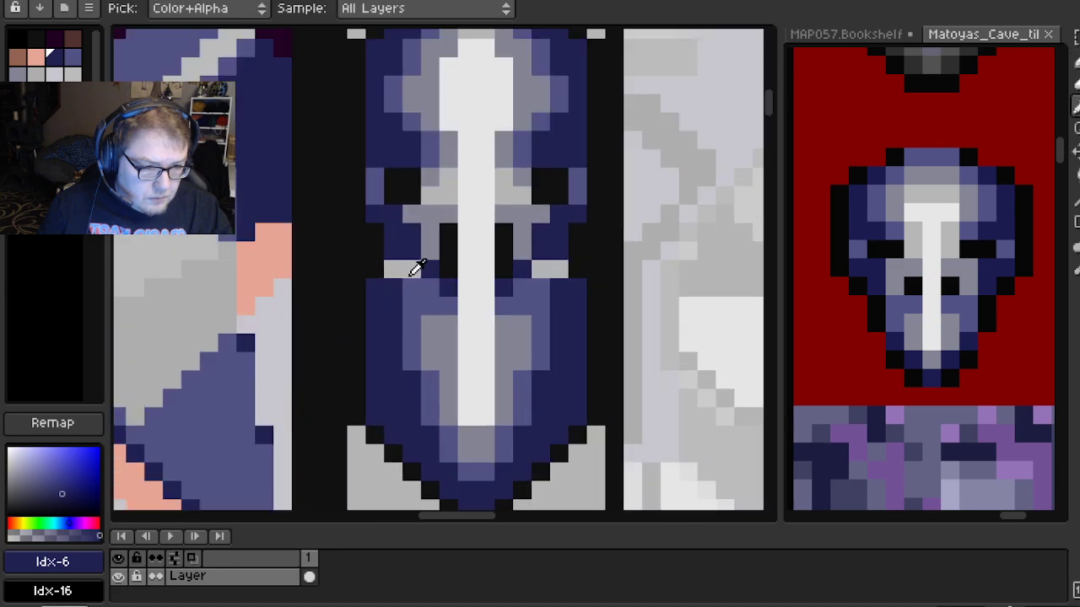
{"action": "left_click", "coordinate": [415, 270], "text": "alt"}
{"action": "left_click", "coordinate": [409, 230]}
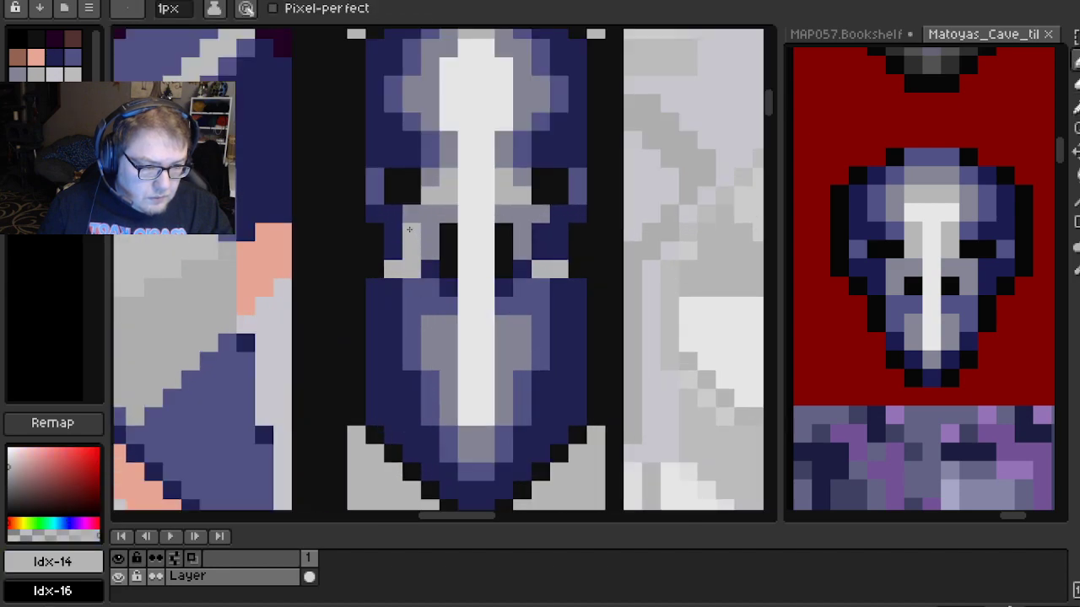
{"action": "key", "text": "ctrl+z"}
{"action": "left_click", "coordinate": [437, 277]}
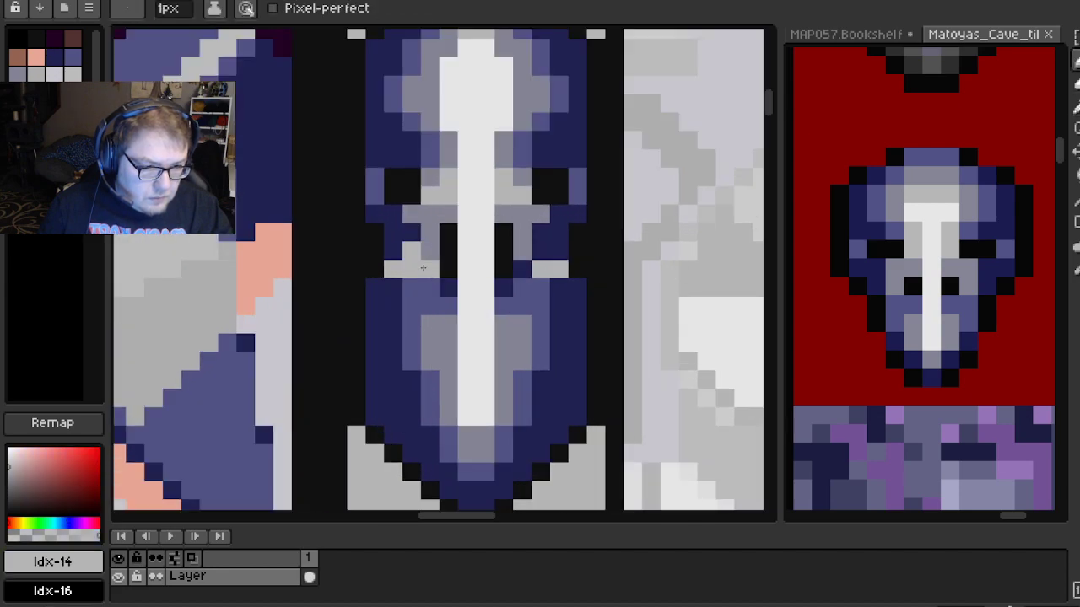
{"action": "key", "text": "ctrl+z"}
{"action": "left_click", "coordinate": [421, 288], "text": "alt"}
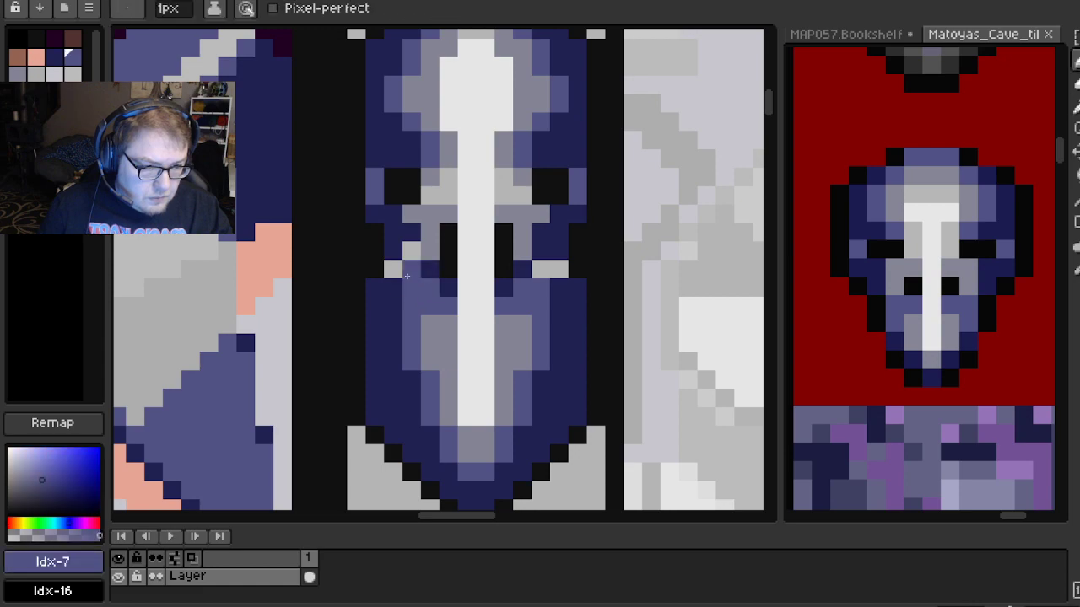
{"action": "left_click", "coordinate": [414, 245], "text": "alt"}
{"action": "left_click", "coordinate": [430, 288]}
{"action": "key", "text": "ctrl+z"}
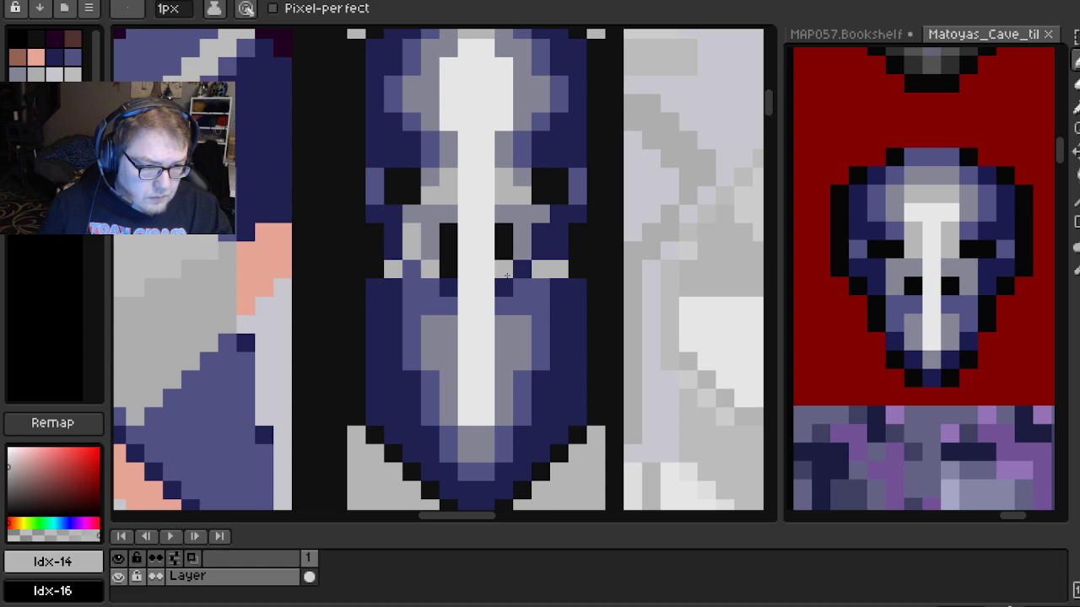
Add the matching light-grey (Idx-14) column on the right cheek and repaint the outer pixels below both cheeks mid-blue (Idx-7)
{"action": "left_click", "coordinate": [541, 251]}
{"action": "left_click", "coordinate": [540, 235]}
{"action": "left_click", "coordinate": [534, 311], "text": "alt"}
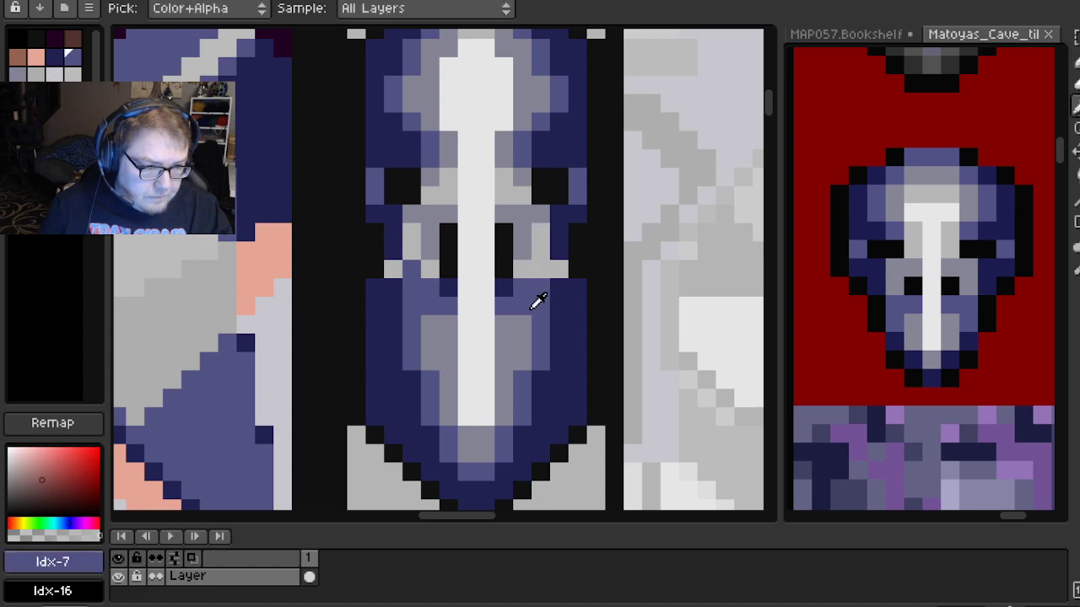
{"action": "left_click", "coordinate": [557, 268]}
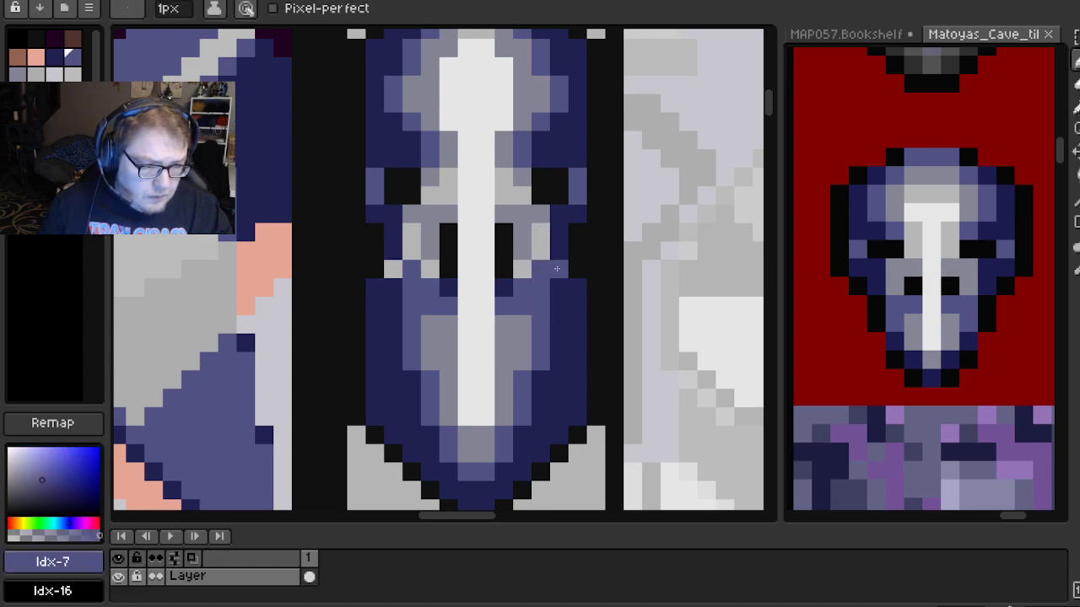
{"action": "left_click", "coordinate": [393, 269]}
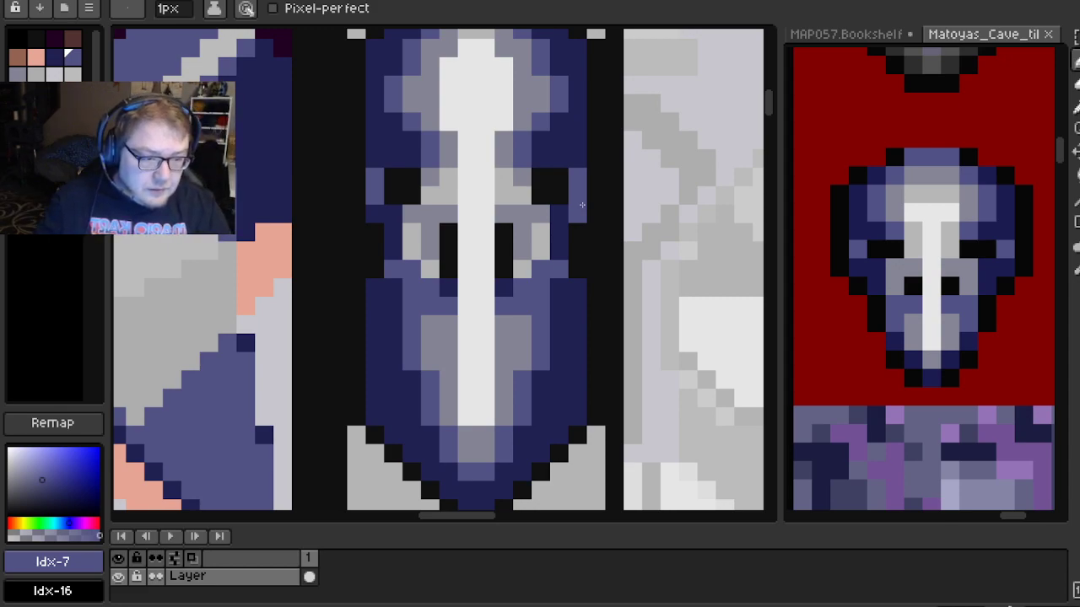
Widen the jaw by one dark-blue (Idx-6) pixel column on each side, between its upper and lower corners
{"action": "scroll", "coordinate": [436, 268], "scroll_direction": "down", "scroll_amount": 1}
{"action": "scroll", "coordinate": [436, 268], "scroll_direction": "up", "scroll_amount": 3}
{"action": "scroll", "coordinate": [385, 261], "scroll_direction": "down", "scroll_amount": 1}
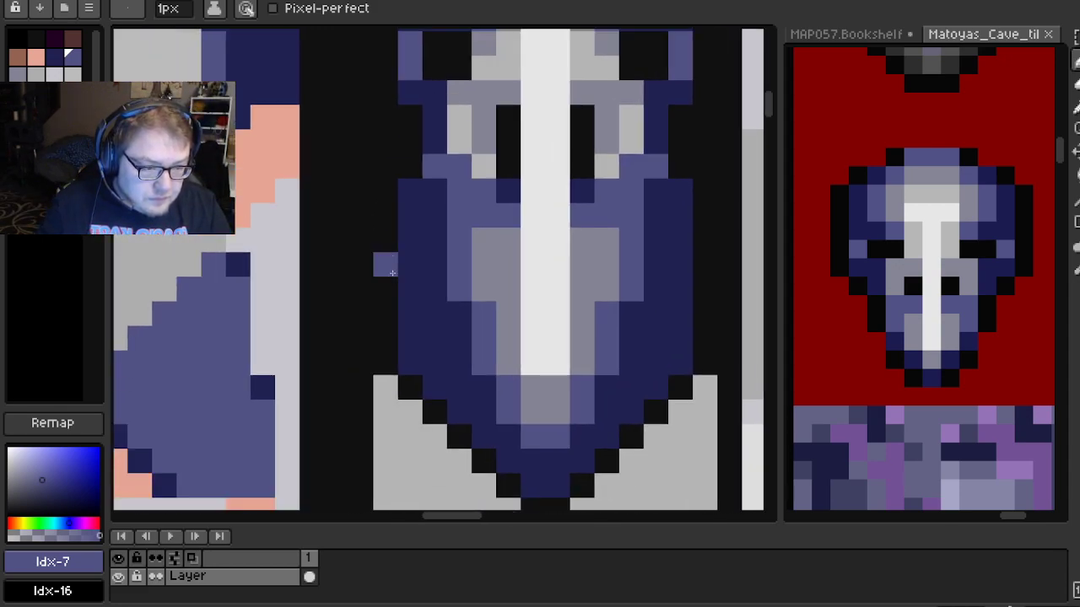
{"action": "left_click", "coordinate": [391, 335], "text": "alt"}
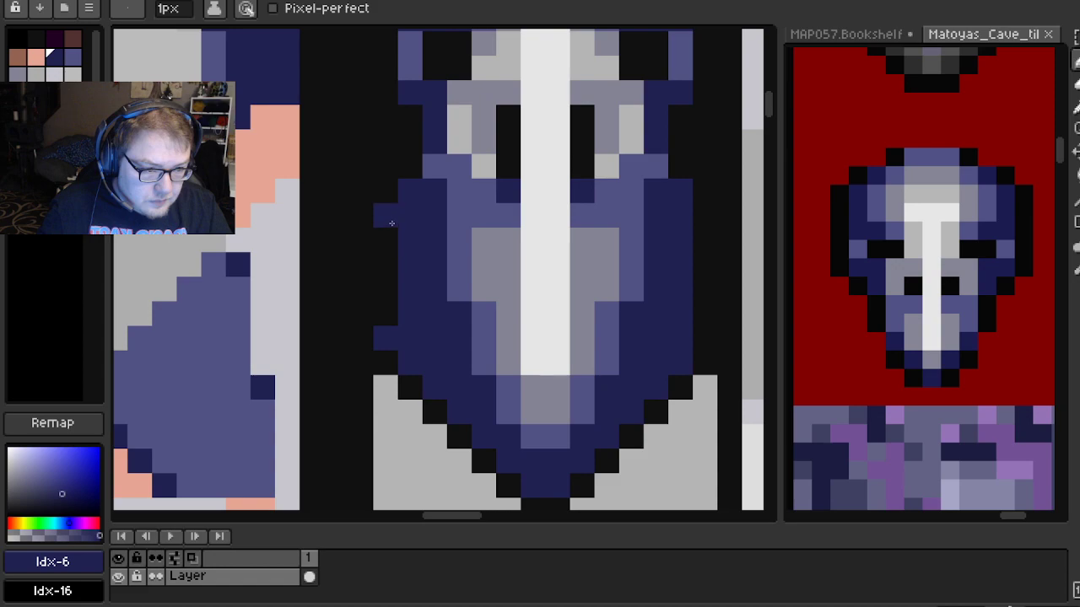
{"action": "left_click", "coordinate": [386, 215], "text": "shift"}
{"action": "left_click", "coordinate": [700, 342]}
{"action": "left_click", "coordinate": [698, 222], "text": "shift"}
Widen the left side of the cranium by one dark-blue (Idx-6) pixel column, ending just above the eye row
{"action": "scroll", "coordinate": [623, 220], "scroll_direction": "down", "scroll_amount": 2}
{"action": "left_click_drag", "start_coordinate": [586, 192], "coordinate": [550, 329]}
{"action": "scroll", "coordinate": [506, 293], "scroll_direction": "up", "scroll_amount": 1}
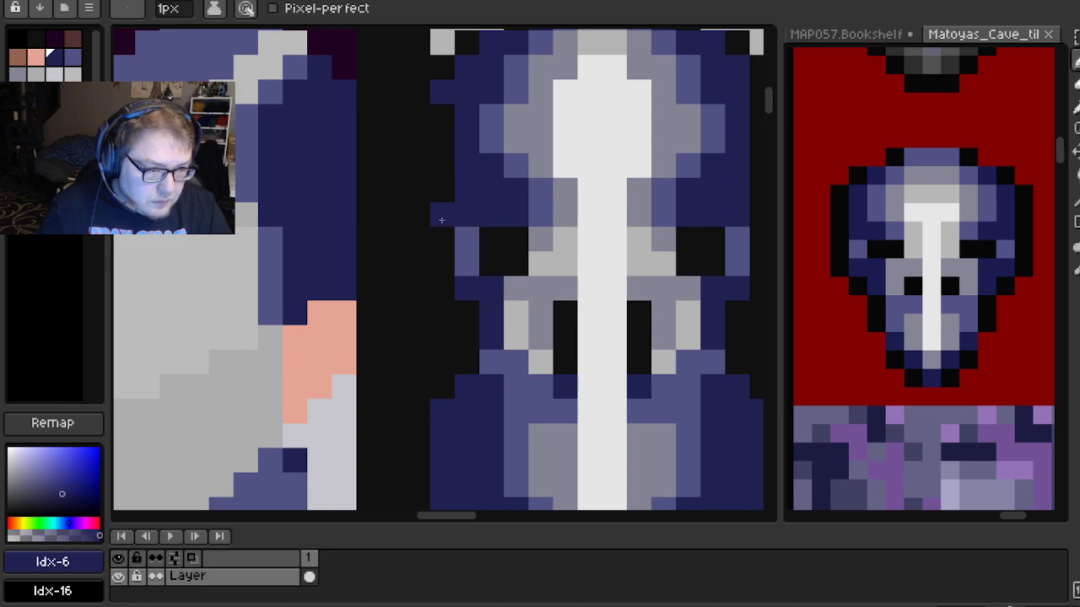
{"action": "left_click", "coordinate": [444, 229], "text": "shift"}
{"action": "key", "text": "ctrl+z"}
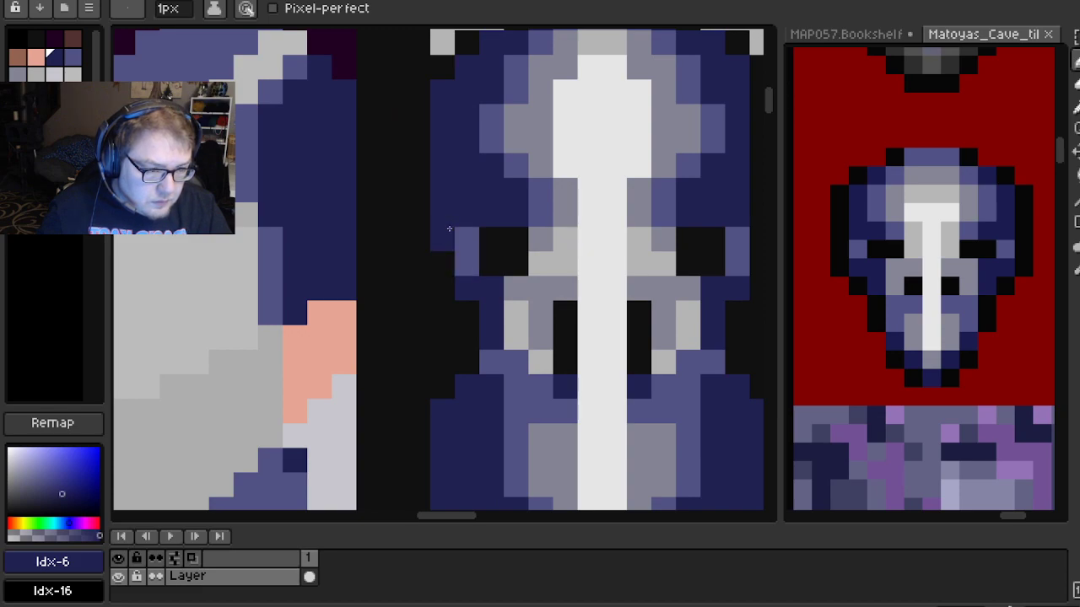
{"action": "left_click_drag", "start_coordinate": [469, 288], "coordinate": [451, 279]}
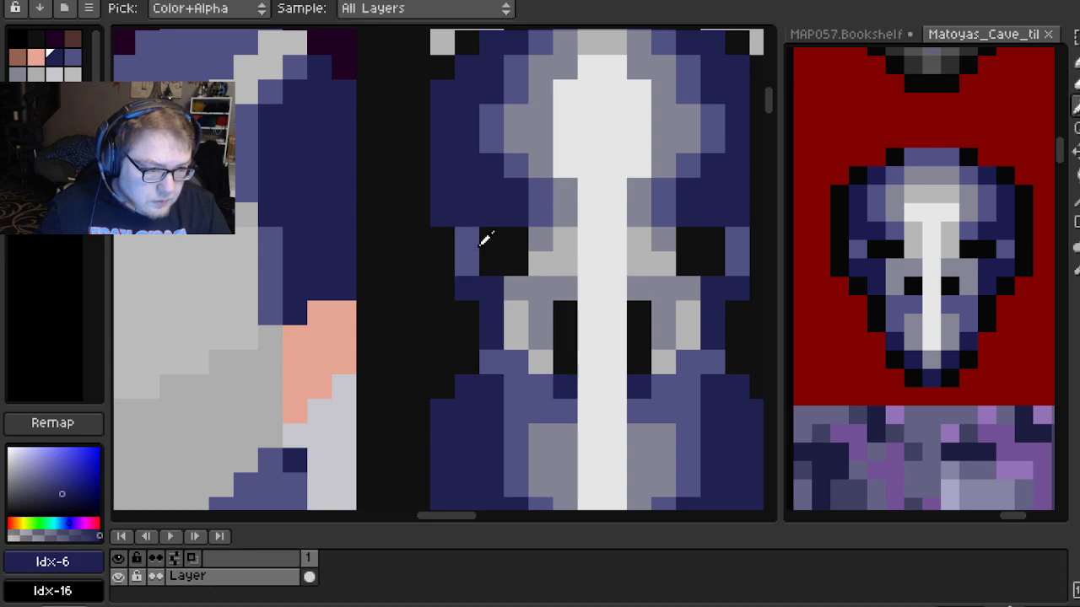
Extend the mid-blue (Idx-7) patches outside both eyes outward by a two-pixel-high column
{"action": "left_click", "coordinate": [480, 236], "text": "alt"}
{"action": "left_click_drag", "start_coordinate": [444, 239], "coordinate": [449, 256]}
{"action": "scroll", "coordinate": [448, 265], "scroll_direction": "right", "scroll_amount": 5}
{"action": "left_click", "coordinate": [625, 270]}
{"action": "left_click", "coordinate": [625, 245]}
{"action": "left_click", "coordinate": [599, 221]}
Widen the right side of the cranium with a dark-blue (Idx-6) pixel column matching the left side
{"action": "left_click", "coordinate": [608, 221], "text": "alt"}
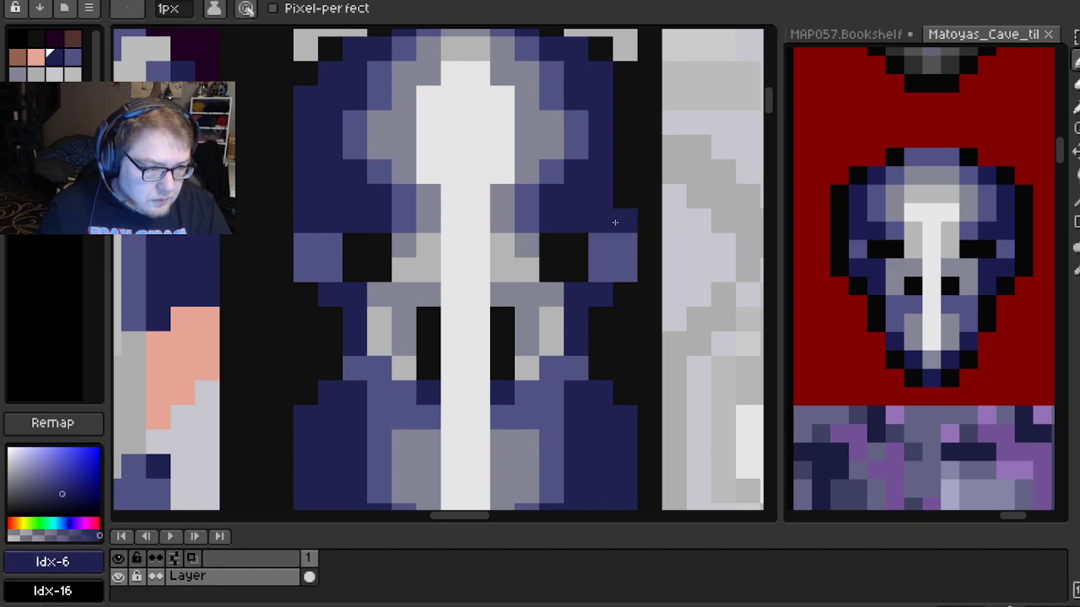
{"action": "left_click", "coordinate": [625, 122]}
{"action": "left_click_drag", "start_coordinate": [625, 148], "coordinate": [625, 197]}
{"action": "left_click", "coordinate": [625, 99]}
{"action": "left_click", "coordinate": [576, 148]}
{"action": "scroll", "coordinate": [584, 192], "scroll_direction": "down", "scroll_amount": 3}
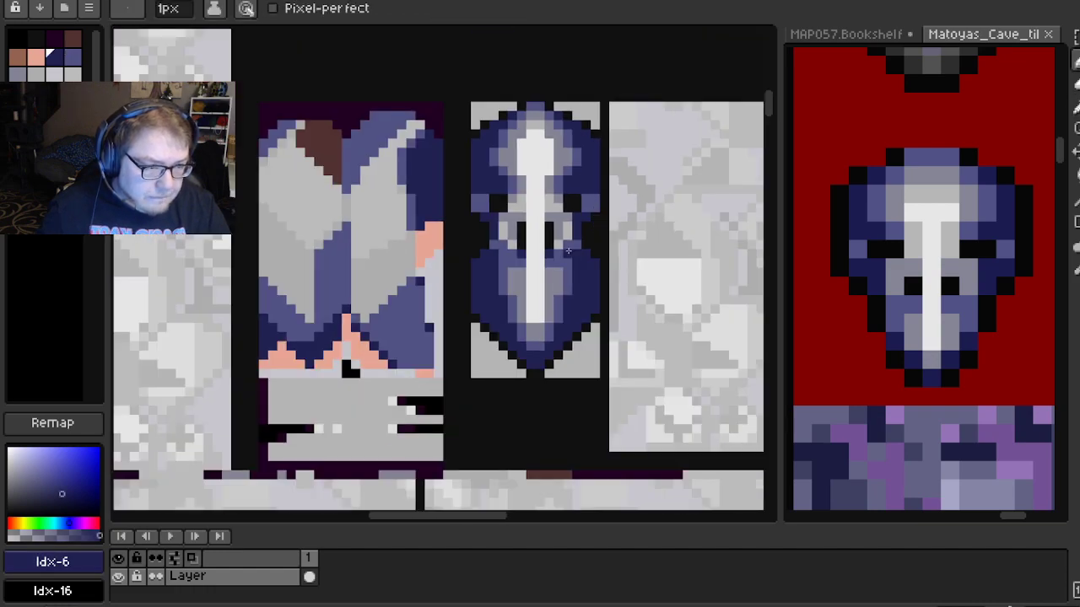
Paint a two-pixel-high mid-blue (Idx-7) column just outside the dark-blue edge of each cheek
{"action": "scroll", "coordinate": [570, 251], "scroll_direction": "up", "scroll_amount": 4}
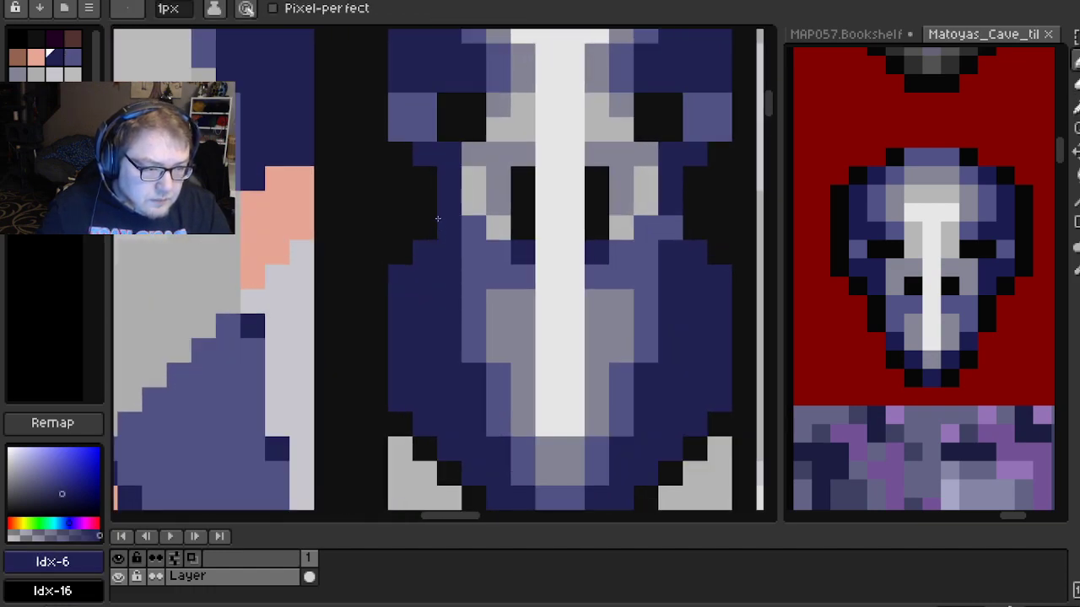
{"action": "left_click", "coordinate": [424, 126], "text": "alt"}
{"action": "left_click_drag", "start_coordinate": [425, 174], "coordinate": [432, 206]}
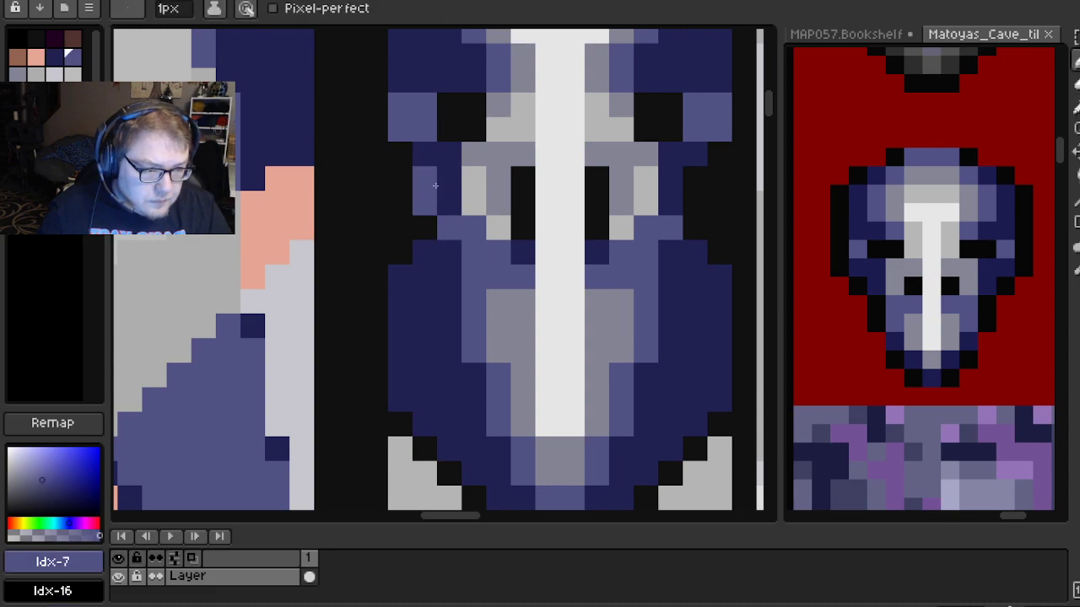
{"action": "left_click", "coordinate": [694, 203]}
{"action": "left_click", "coordinate": [694, 178]}
{"action": "scroll", "coordinate": [694, 178], "scroll_direction": "down", "scroll_amount": 1}
{"action": "scroll", "coordinate": [524, 241], "scroll_direction": "up", "scroll_amount": 1}
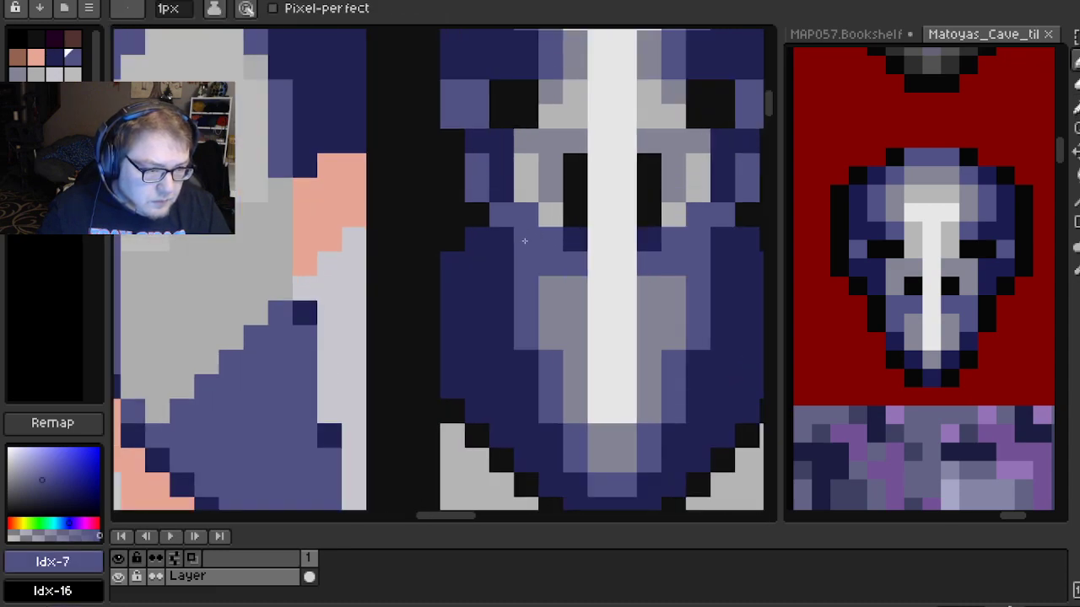
Place one light-grey (Idx-14) pixel beneath the outer mid-blue column of each cheek
{"action": "left_click", "coordinate": [529, 178], "text": "alt"}
{"action": "left_click", "coordinate": [457, 234]}
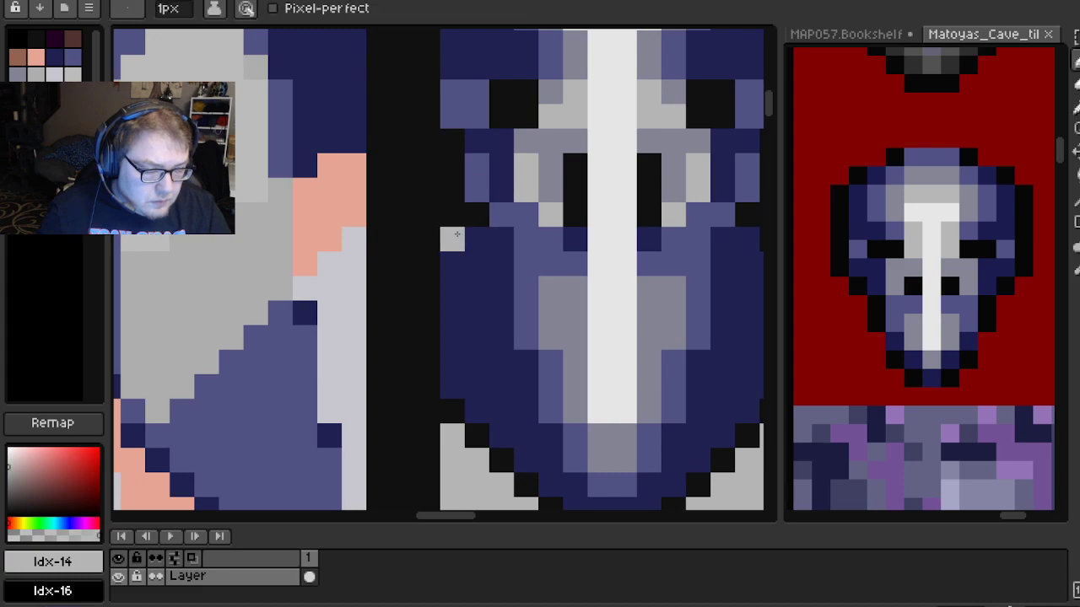
{"action": "left_click", "coordinate": [477, 215]}
{"action": "left_click", "coordinate": [747, 215]}
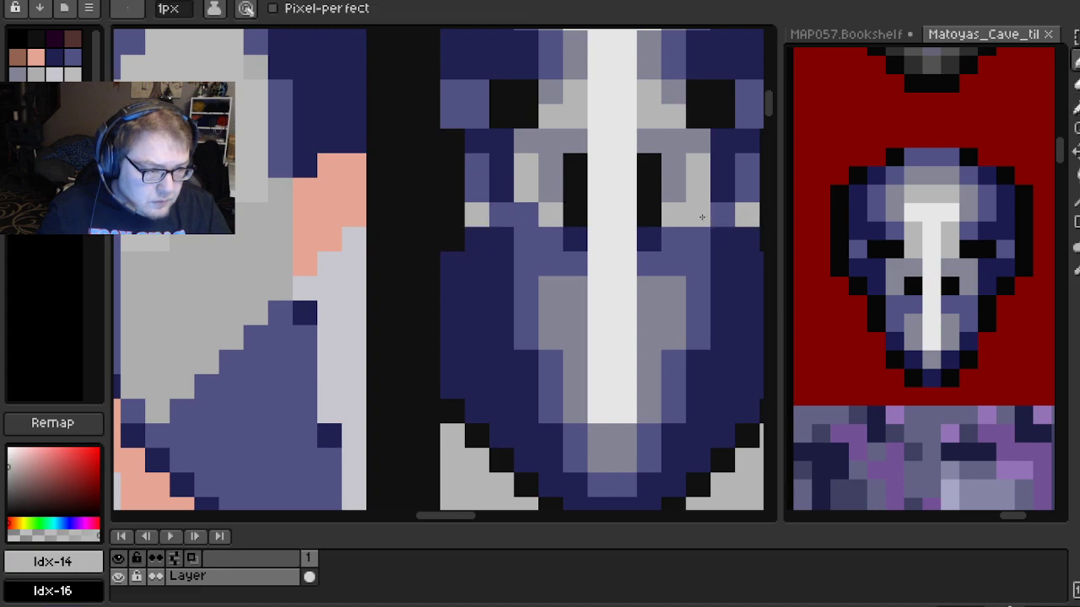
{"action": "scroll", "coordinate": [705, 218], "scroll_direction": "down", "scroll_amount": 1}
{"action": "scroll", "coordinate": [591, 228], "scroll_direction": "right", "scroll_amount": 2}
{"action": "scroll", "coordinate": [482, 230], "scroll_direction": "up", "scroll_amount": 1}
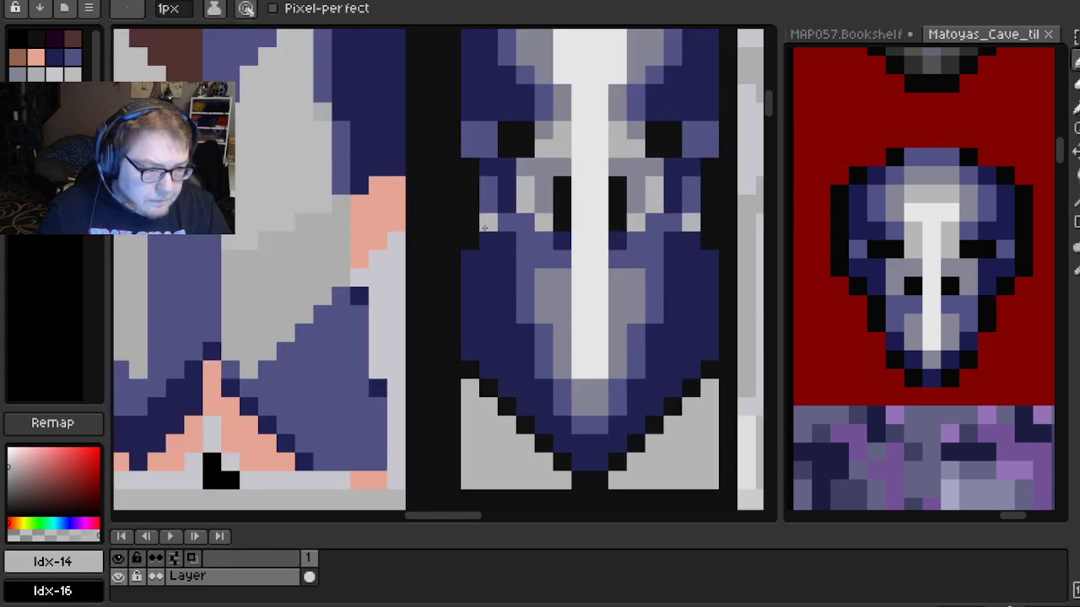
Fill each cheek's outermost edge with a four-pixel mid-blue (Idx-7) column and top the left one with a light-grey (Idx-14) pixel
{"action": "left_click", "coordinate": [491, 194], "text": "alt"}
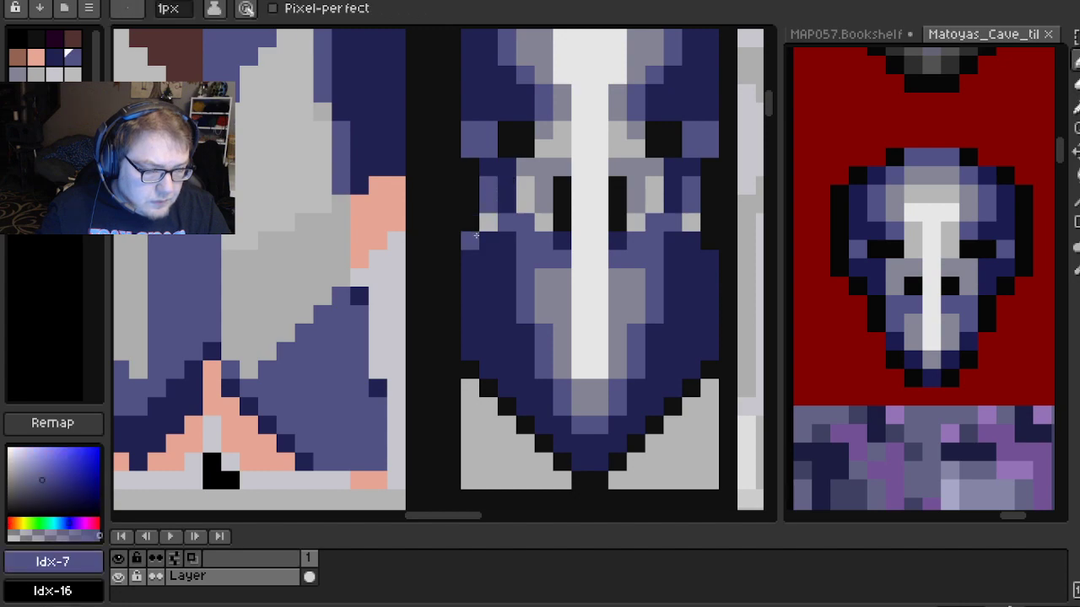
{"action": "left_click", "coordinate": [494, 215], "text": "alt"}
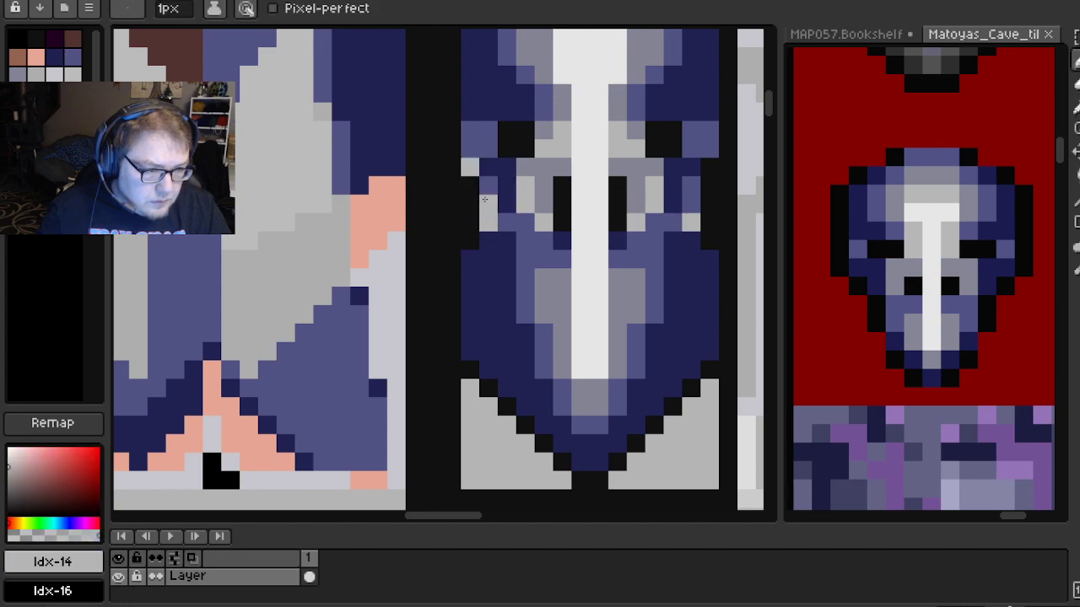
{"action": "left_click", "coordinate": [488, 196], "text": "alt"}
{"action": "left_click", "coordinate": [470, 221]}
{"action": "left_click", "coordinate": [471, 203]}
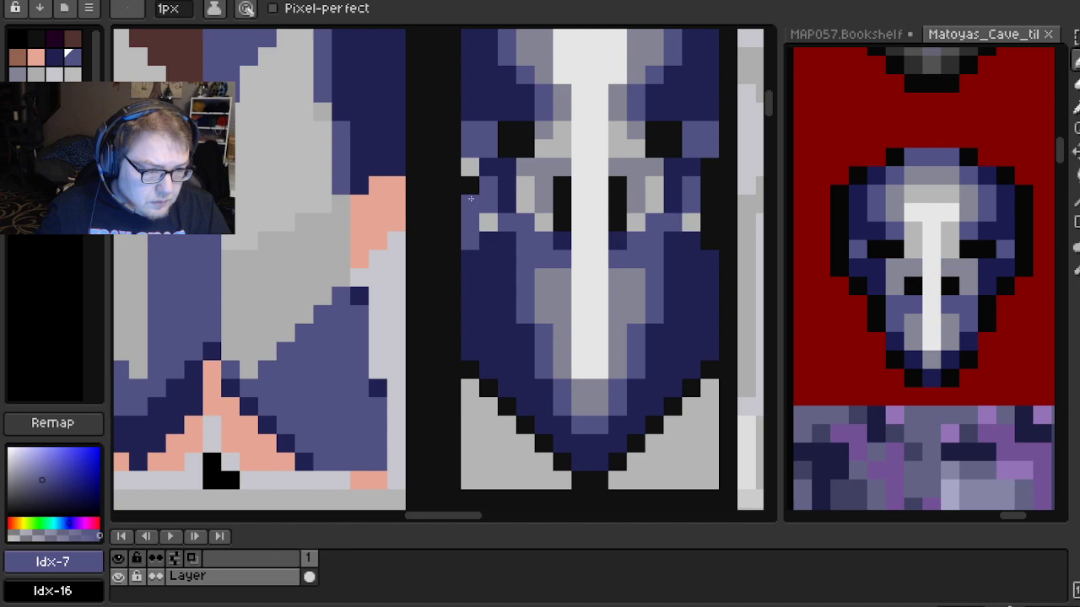
{"action": "scroll", "coordinate": [485, 224], "scroll_direction": "down", "scroll_amount": 2}
{"action": "left_click_drag", "start_coordinate": [519, 233], "coordinate": [493, 258]}
{"action": "scroll", "coordinate": [540, 263], "scroll_direction": "up", "scroll_amount": 2}
{"action": "left_click_drag", "start_coordinate": [584, 268], "coordinate": [586, 222]}
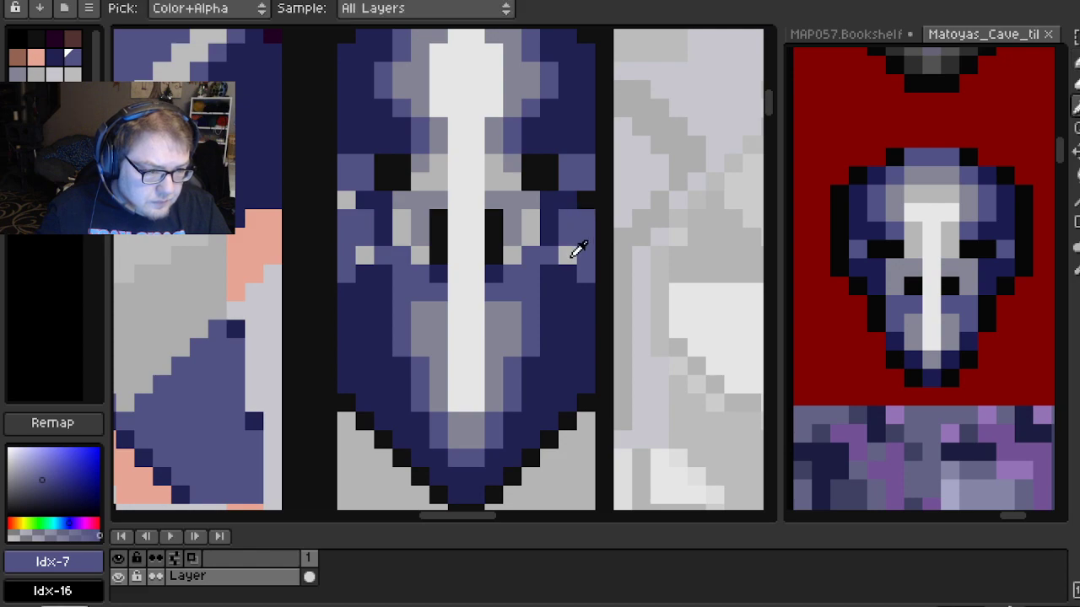
Top the right cheek's outer mid-blue column with a matching light-grey (Idx-14) pixel
{"action": "left_click", "coordinate": [571, 250], "text": "alt"}
{"action": "scroll", "coordinate": [573, 288], "scroll_direction": "down", "scroll_amount": 3}
{"action": "scroll", "coordinate": [574, 288], "scroll_direction": "up", "scroll_amount": 4}
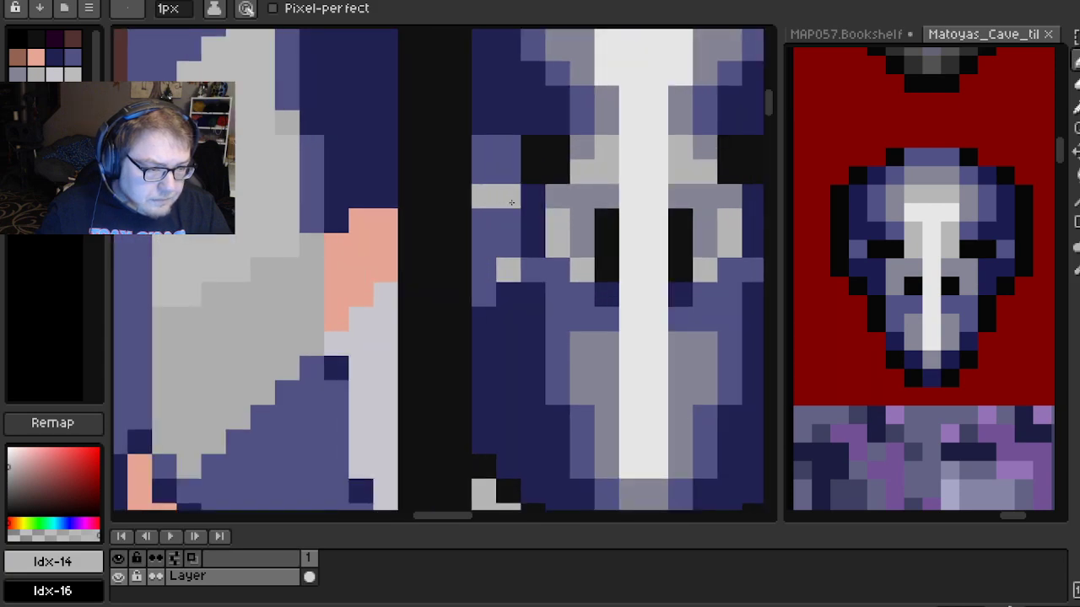
{"action": "mouse_move", "coordinate": [504, 242]}
{"action": "left_mouse_down"}
{"action": "mouse_move", "coordinate": [435, 244]}
{"action": "mouse_move", "coordinate": [447, 253]}
{"action": "mouse_move", "coordinate": [430, 265]}
{"action": "left_mouse_up"}
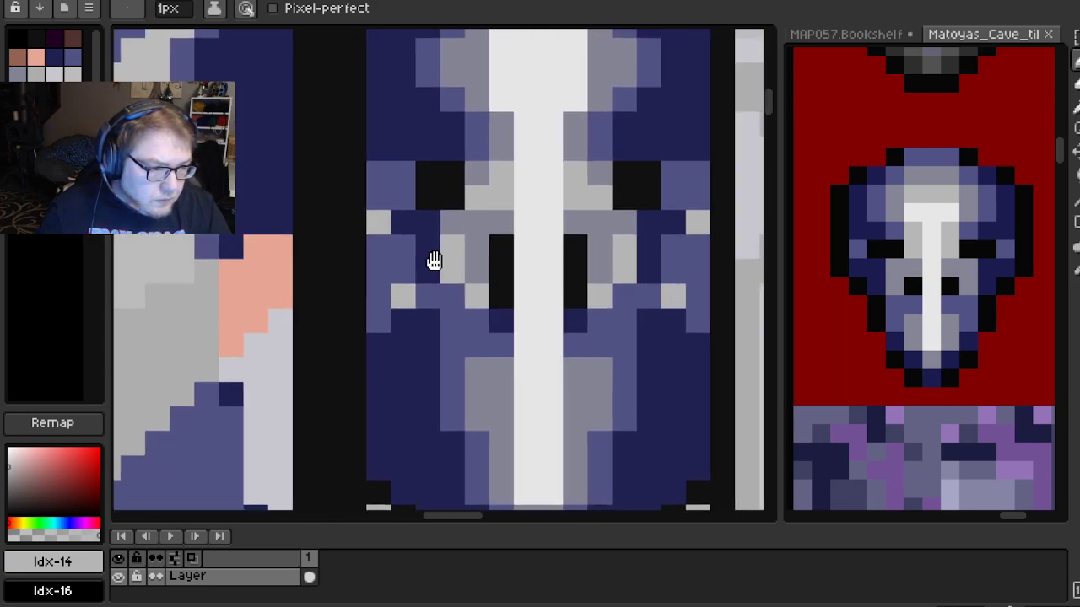
{"action": "right_click", "coordinate": [424, 275]}
{"action": "left_click", "coordinate": [422, 229]}
{"action": "key", "text": "ctrl+z"}
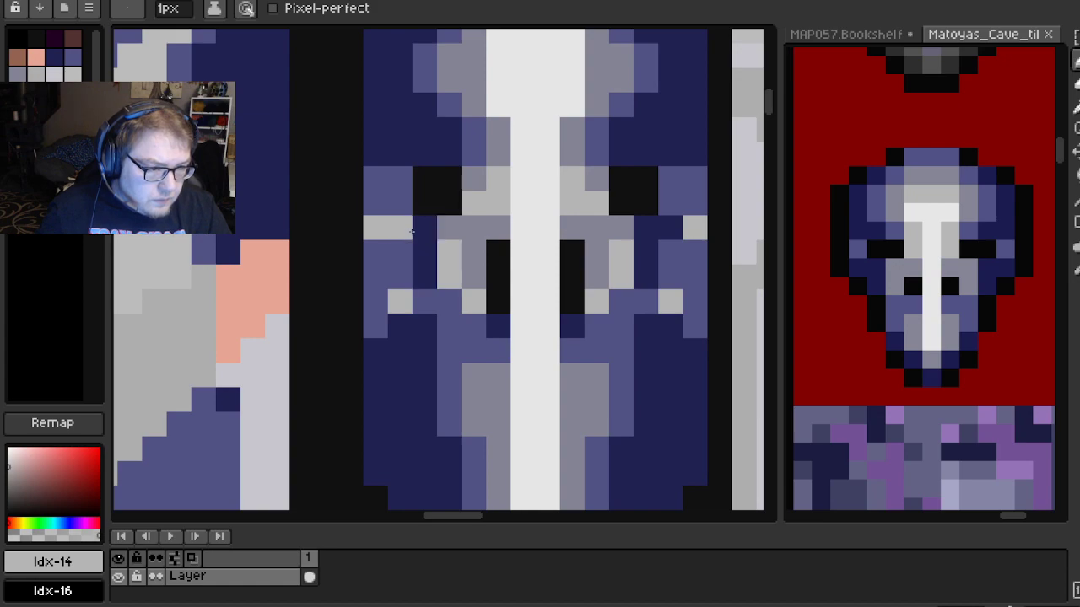
Darken the lower pixel directly outside each eye with dark blue (Idx-6) and extend the outermost light-grey (Idx-14) pixels up by one
{"action": "left_click", "coordinate": [432, 225], "text": "alt"}
{"action": "left_click", "coordinate": [401, 207]}
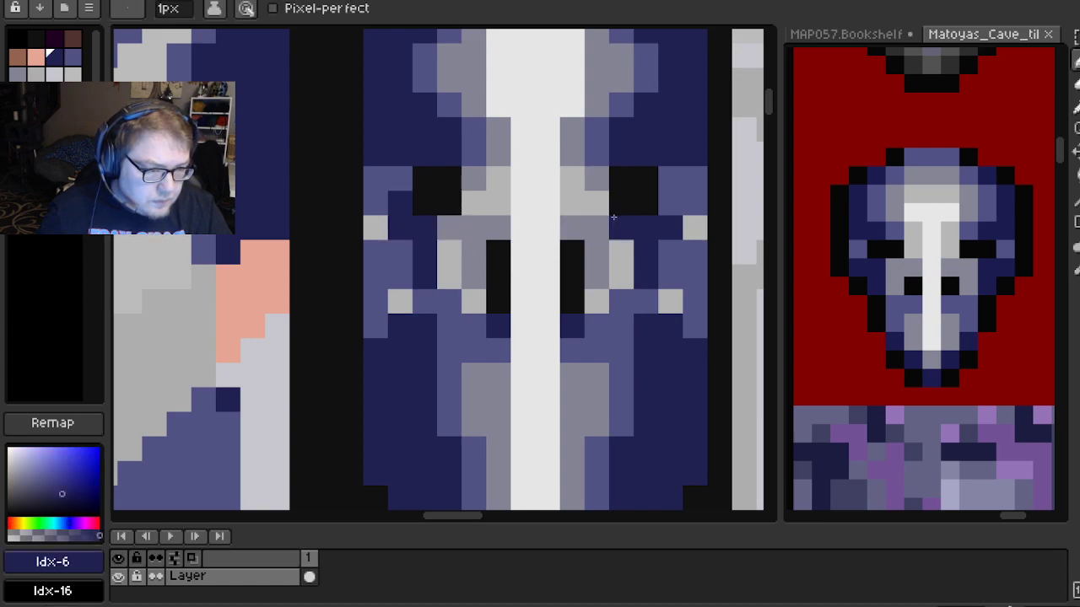
{"action": "scroll", "coordinate": [641, 263], "scroll_direction": "down", "scroll_amount": 3}
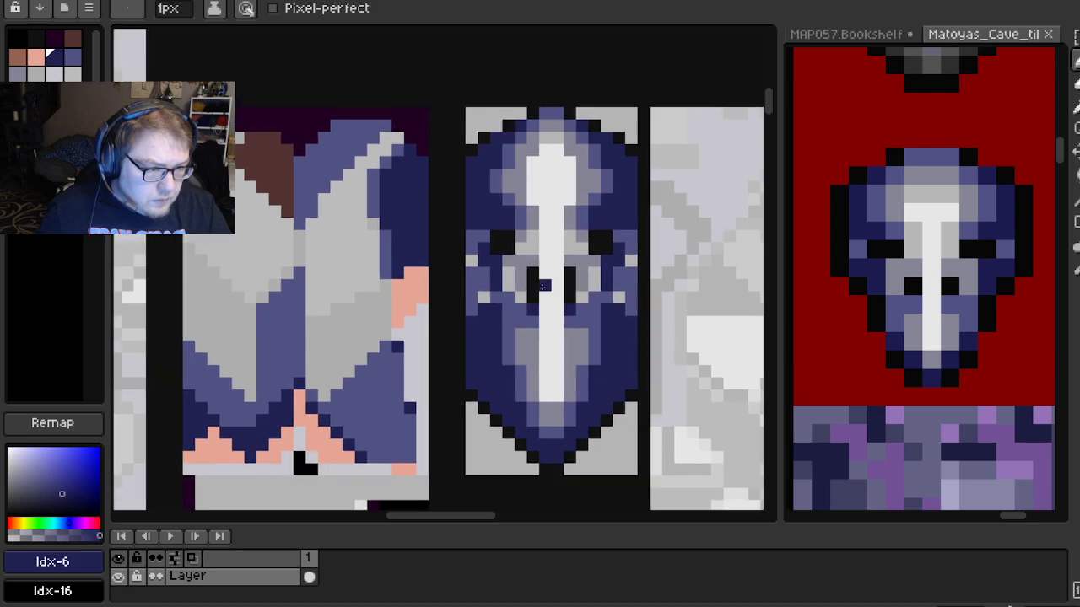
{"action": "scroll", "coordinate": [641, 262], "scroll_direction": "up", "scroll_amount": 2}
{"action": "left_click", "coordinate": [440, 233], "text": "alt"}
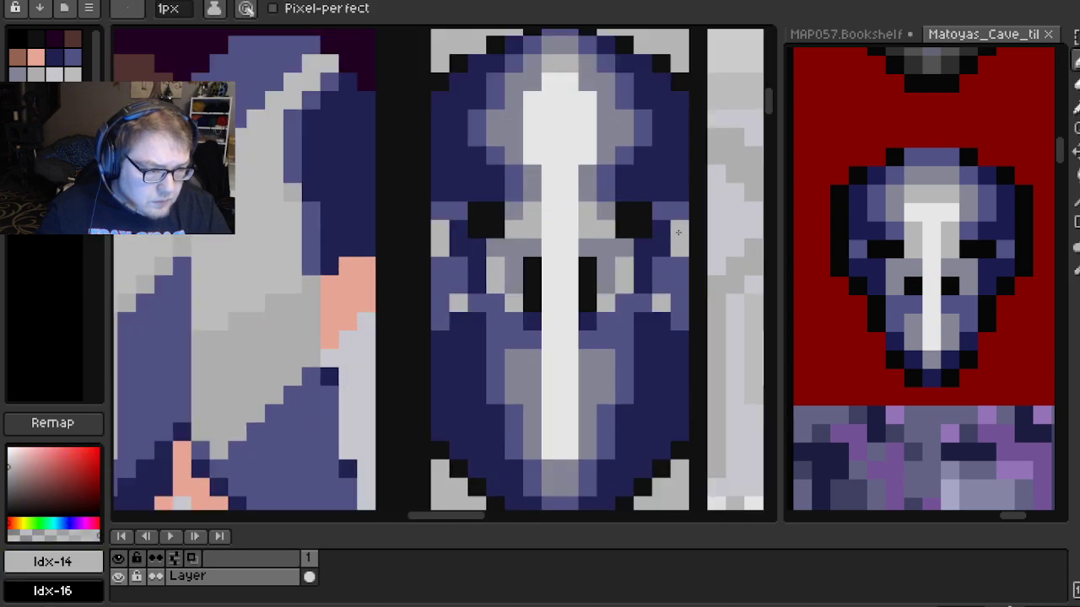
{"action": "scroll", "coordinate": [624, 299], "scroll_direction": "down", "scroll_amount": 2}
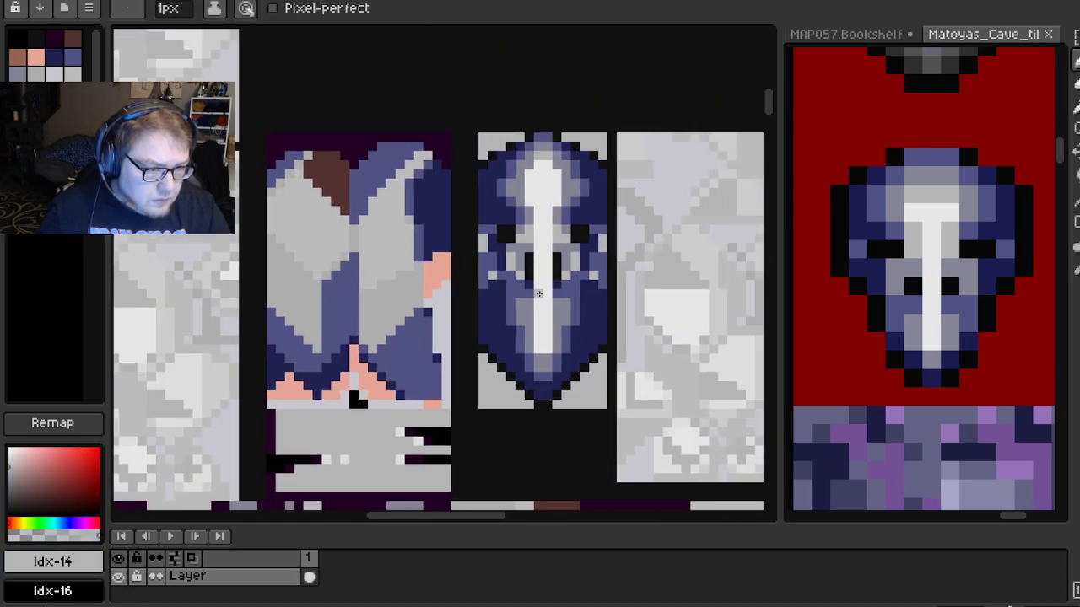
Extend the left eye socket down by one row of black (Idx-1) pixels
{"action": "scroll", "coordinate": [616, 299], "scroll_direction": "up", "scroll_amount": 3}
{"action": "left_click", "coordinate": [462, 166], "text": "alt"}
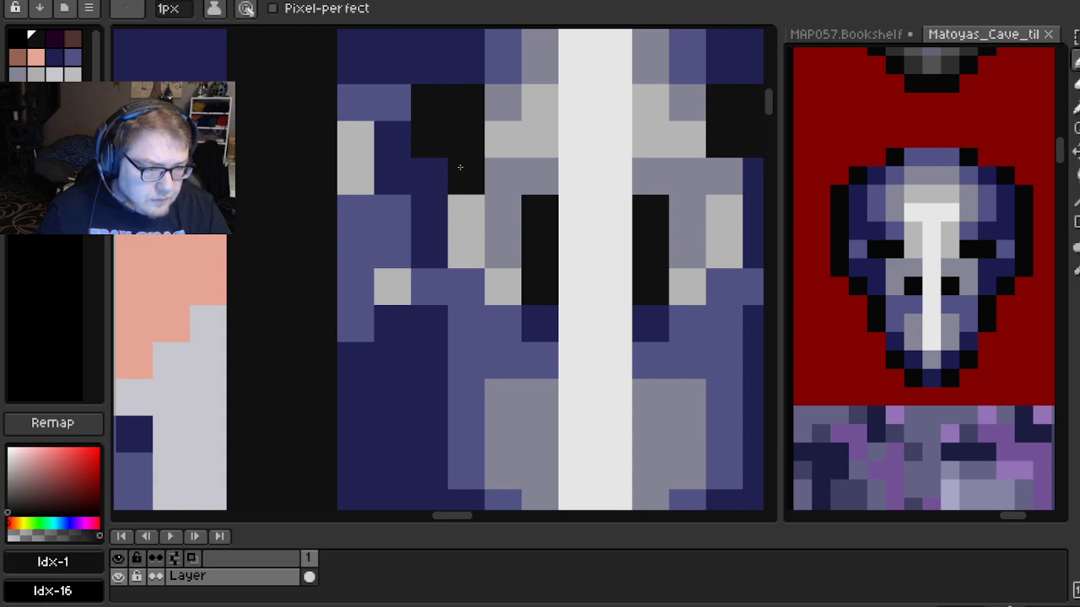
{"action": "left_click", "coordinate": [430, 169]}
Repaint the top pixel of the light-grey column beside each nostril in grey (Idx-8)
{"action": "left_click", "coordinate": [515, 166], "text": "alt"}
{"action": "left_click", "coordinate": [465, 201]}
{"action": "left_click_drag", "start_coordinate": [693, 203], "coordinate": [622, 208]}
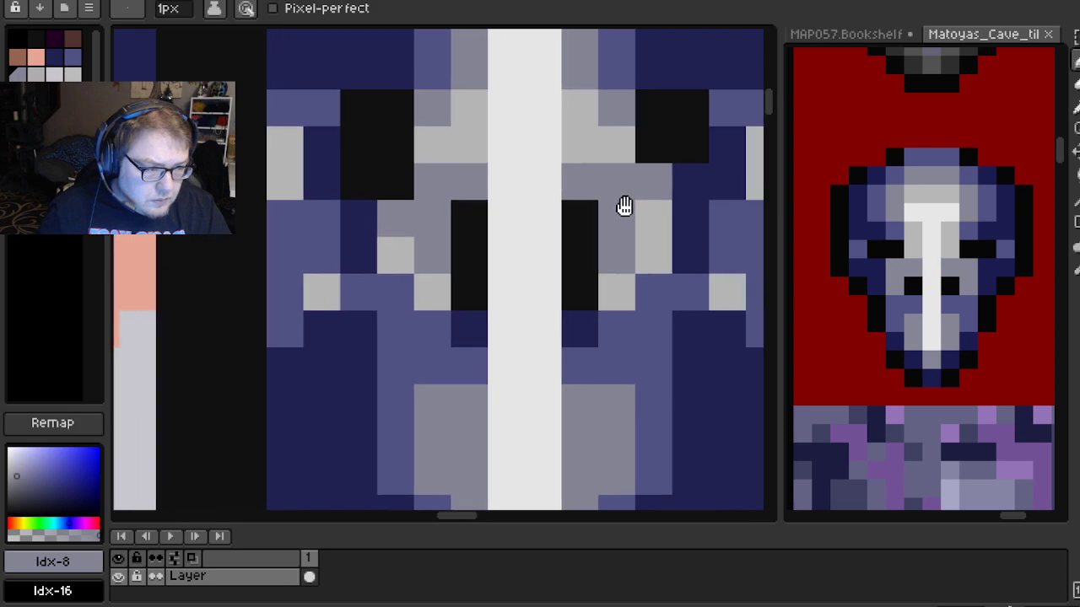
Extend the right eye socket down by one row of black (Idx-1) pixels to match the left
{"action": "left_click", "coordinate": [657, 135], "text": "alt"}
{"action": "left_click", "coordinate": [656, 176]}
{"action": "left_click", "coordinate": [693, 178]}
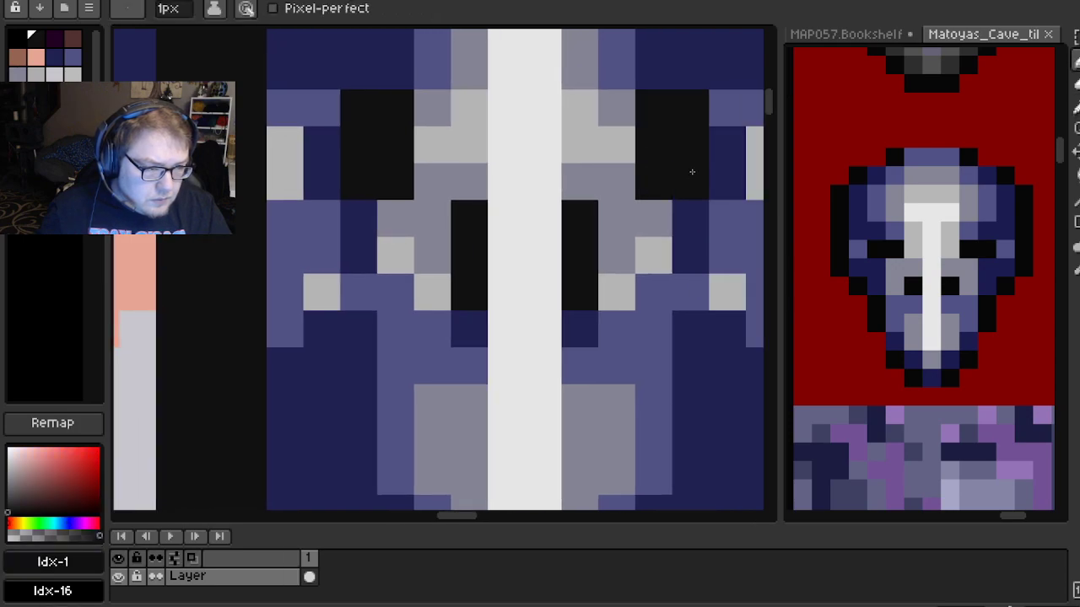
Extend the black (Idx-1) jaw outline up by one pixel at each outer side of the large skull
{"action": "scroll", "coordinate": [694, 174], "scroll_direction": "down", "scroll_amount": 3}
{"action": "left_click_drag", "start_coordinate": [667, 256], "coordinate": [549, 266]}
{"action": "scroll", "coordinate": [547, 264], "scroll_direction": "up", "scroll_amount": 3}
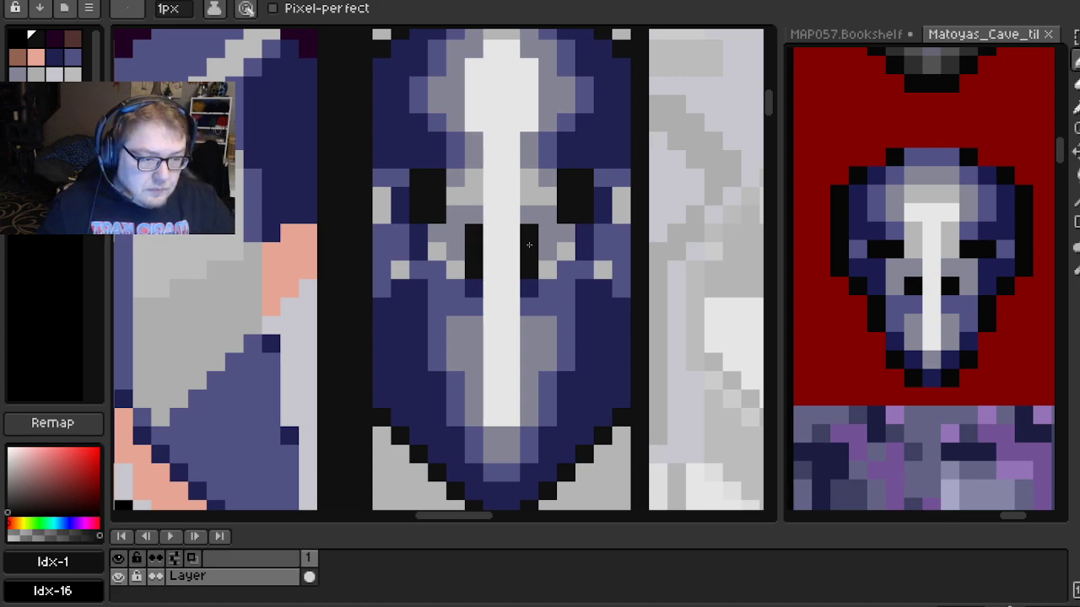
{"action": "scroll", "coordinate": [528, 244], "scroll_direction": "down", "scroll_amount": 4}
{"action": "left_click_drag", "start_coordinate": [533, 258], "coordinate": [501, 275]}
{"action": "scroll", "coordinate": [526, 285], "scroll_direction": "up", "scroll_amount": 2}
{"action": "scroll", "coordinate": [501, 275], "scroll_direction": "up", "scroll_amount": 1}
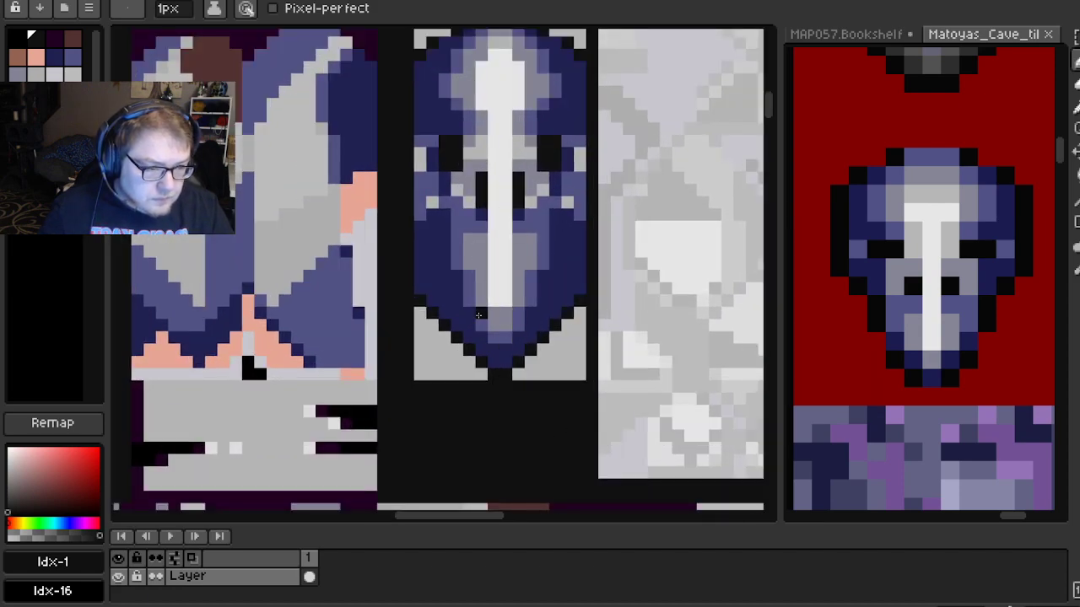
{"action": "scroll", "coordinate": [469, 312], "scroll_direction": "up", "scroll_amount": 1}
{"action": "key", "text": "alt"}
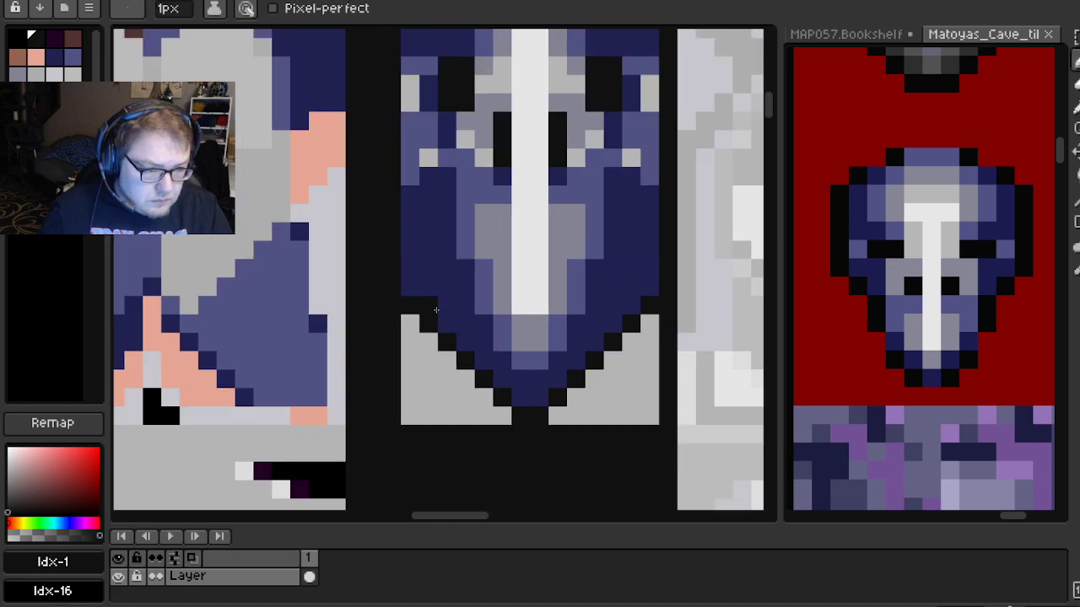
{"action": "left_click", "coordinate": [410, 288]}
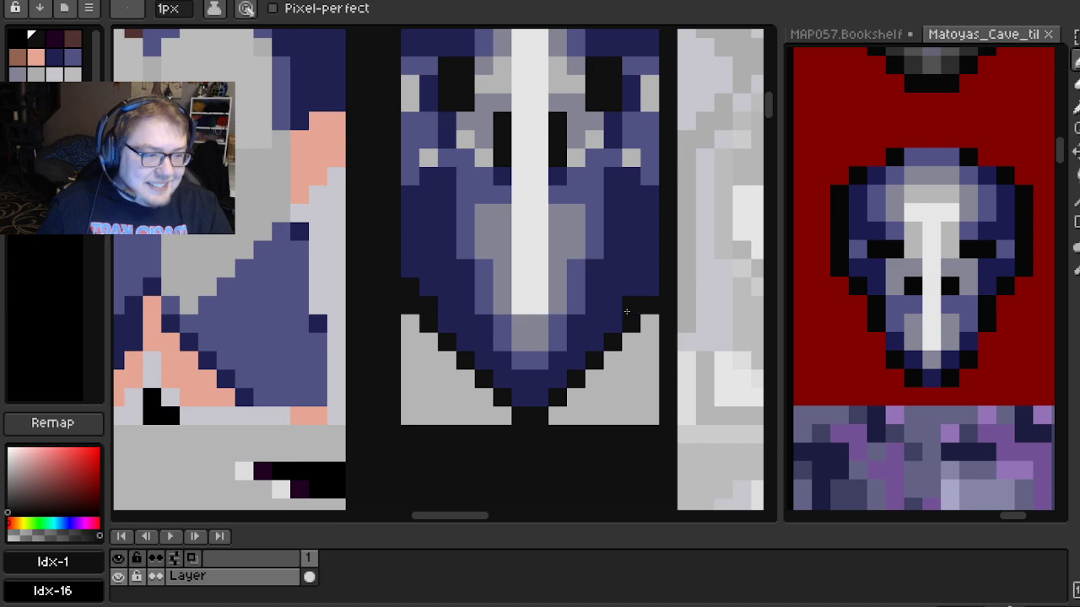
{"action": "left_click", "coordinate": [650, 291]}
Widen the mid-blue (Idx-7) area of both lower cheeks outward by one column, over four rows of dark blue
{"action": "scroll", "coordinate": [650, 289], "scroll_direction": "down", "scroll_amount": 4}
{"action": "left_click_drag", "start_coordinate": [650, 289], "coordinate": [528, 287]}
{"action": "scroll", "coordinate": [591, 278], "scroll_direction": "up", "scroll_amount": 1}
{"action": "scroll", "coordinate": [527, 287], "scroll_direction": "up", "scroll_amount": 2}
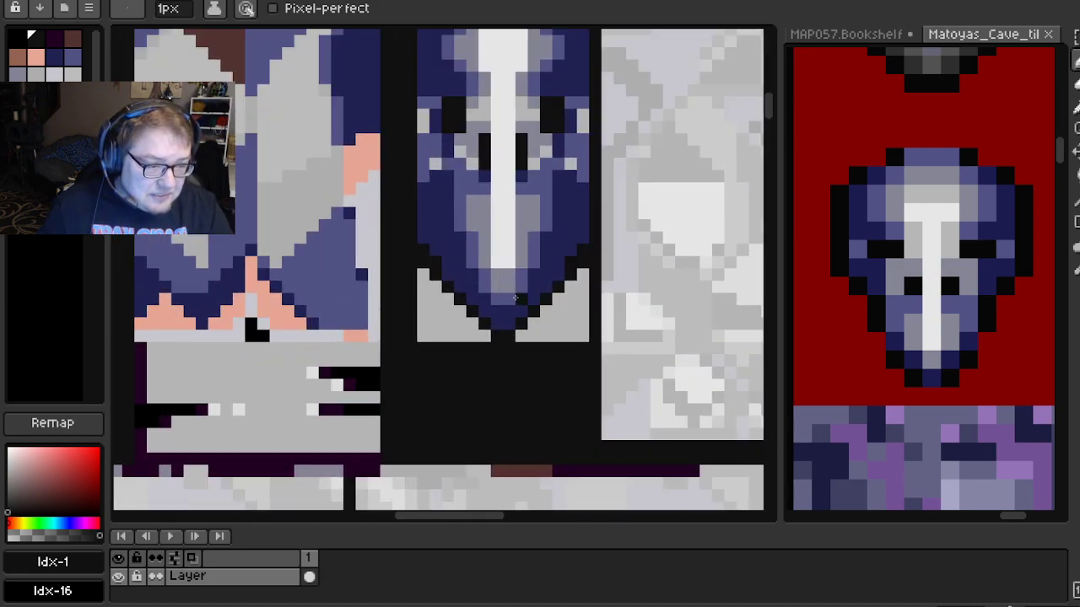
{"action": "scroll", "coordinate": [527, 288], "scroll_direction": "up", "scroll_amount": 1}
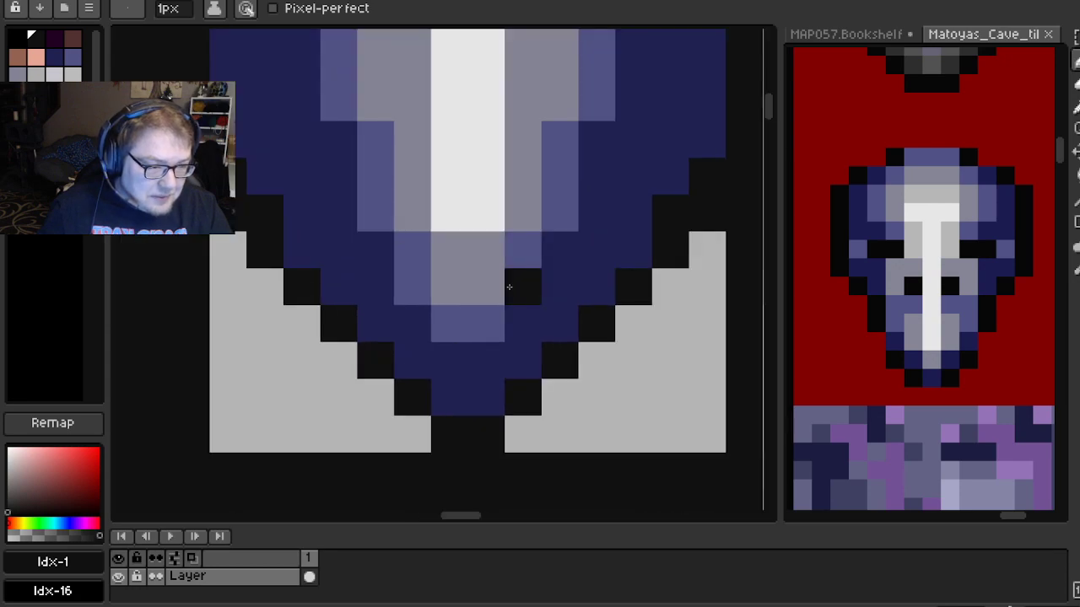
{"action": "scroll", "coordinate": [521, 287], "scroll_direction": "down", "scroll_amount": 2}
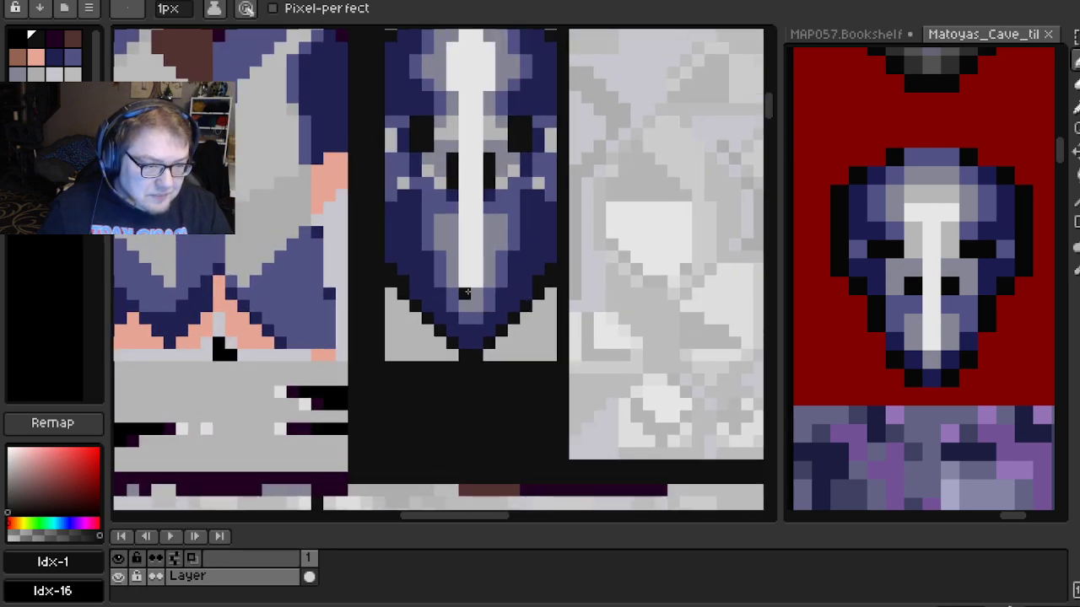
{"action": "scroll", "coordinate": [440, 241], "scroll_direction": "up", "scroll_amount": 1}
{"action": "left_click", "coordinate": [417, 245], "text": "alt"}
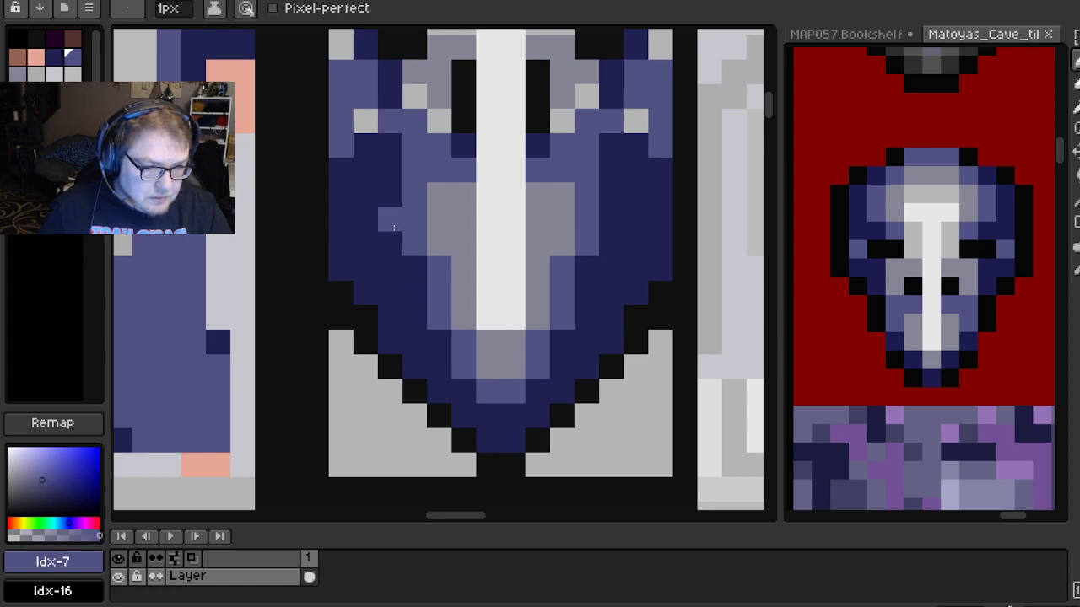
{"action": "left_click", "coordinate": [392, 142], "text": "shift"}
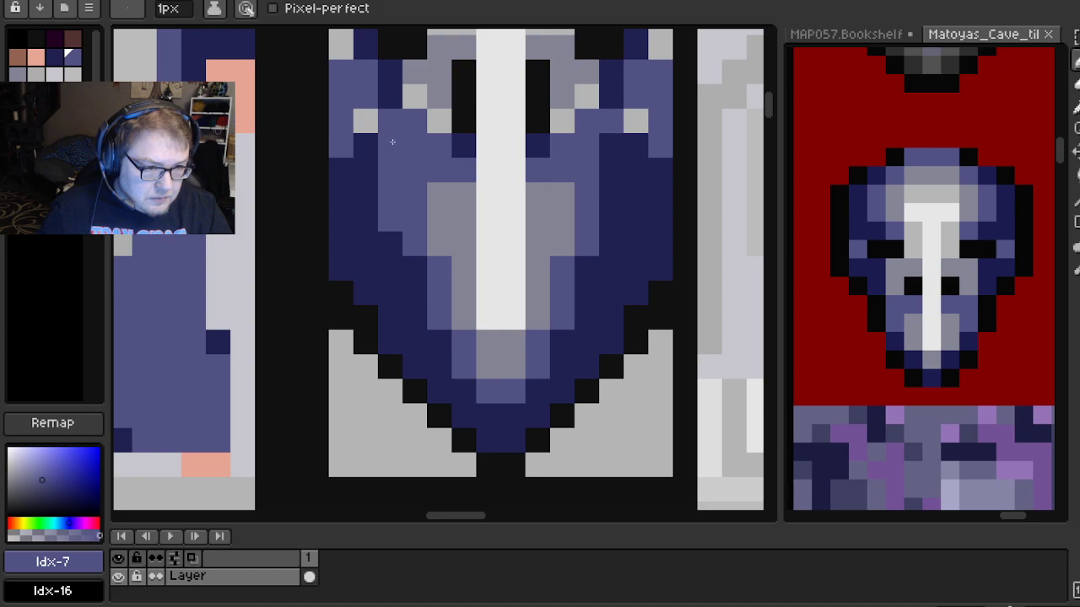
{"action": "left_click_drag", "start_coordinate": [611, 222], "coordinate": [612, 146]}
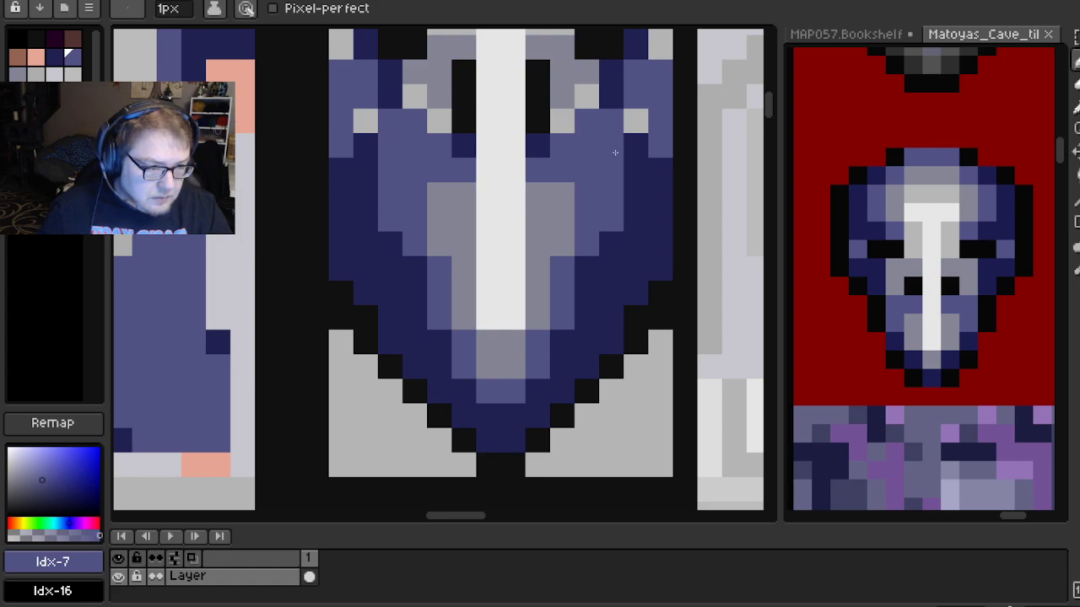
Extend the mid-blue (Idx-7) cheeks in steps toward the outer edges and paint over the outer light-grey pixel on each cheek
{"action": "scroll", "coordinate": [585, 258], "scroll_direction": "down", "scroll_amount": 3}
{"action": "scroll", "coordinate": [585, 257], "scroll_direction": "up", "scroll_amount": 1}
{"action": "scroll", "coordinate": [523, 252], "scroll_direction": "down", "scroll_amount": 2}
{"action": "scroll", "coordinate": [463, 244], "scroll_direction": "up", "scroll_amount": 2}
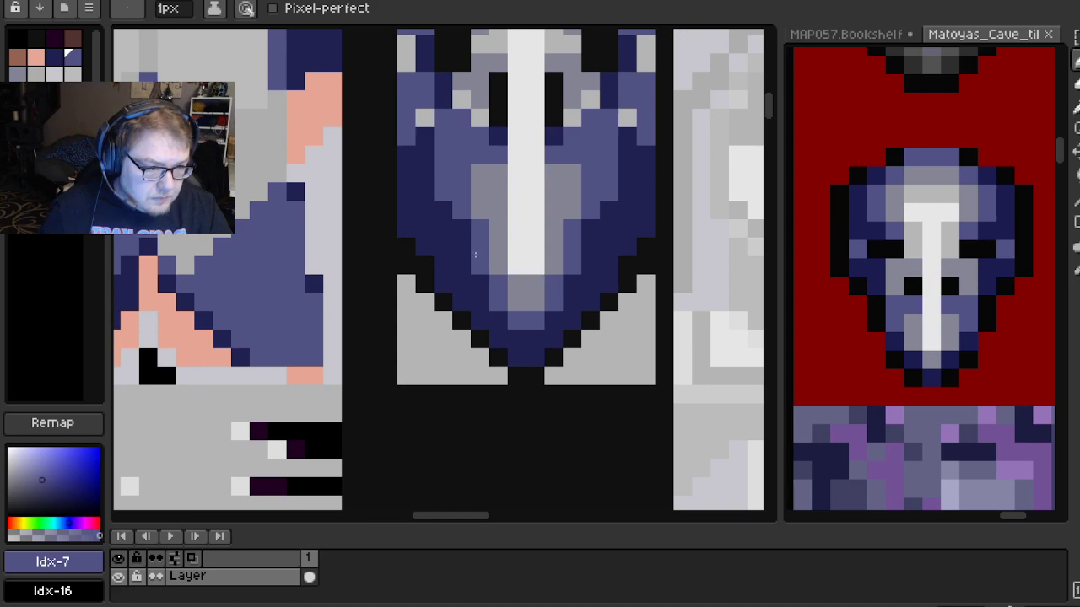
{"action": "scroll", "coordinate": [614, 321], "scroll_direction": "down", "scroll_amount": 1}
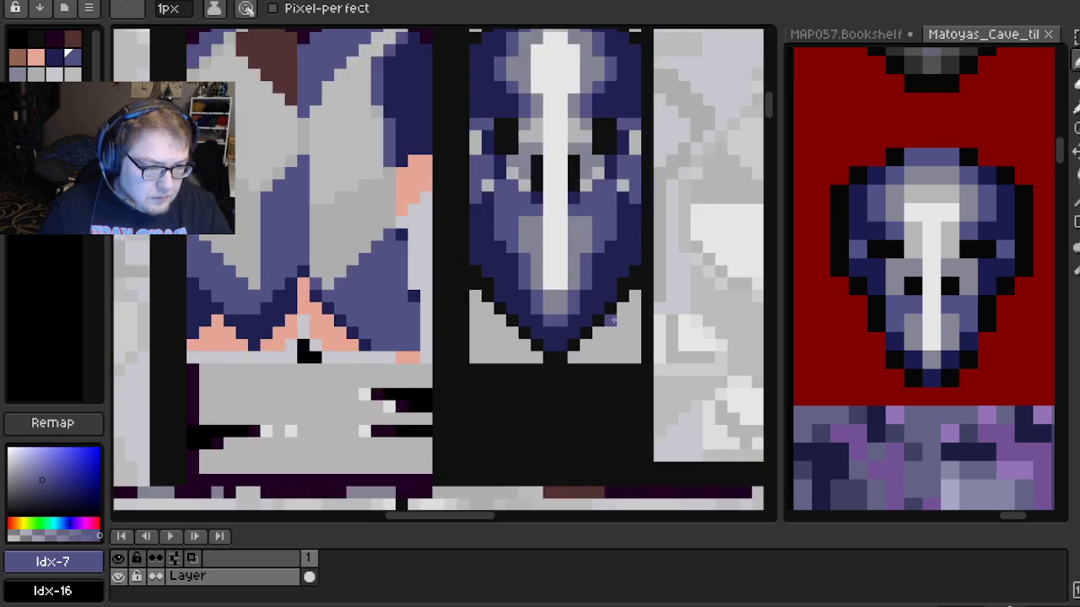
{"action": "scroll", "coordinate": [515, 314], "scroll_direction": "down", "scroll_amount": 1}
{"action": "scroll", "coordinate": [478, 316], "scroll_direction": "up", "scroll_amount": 1}
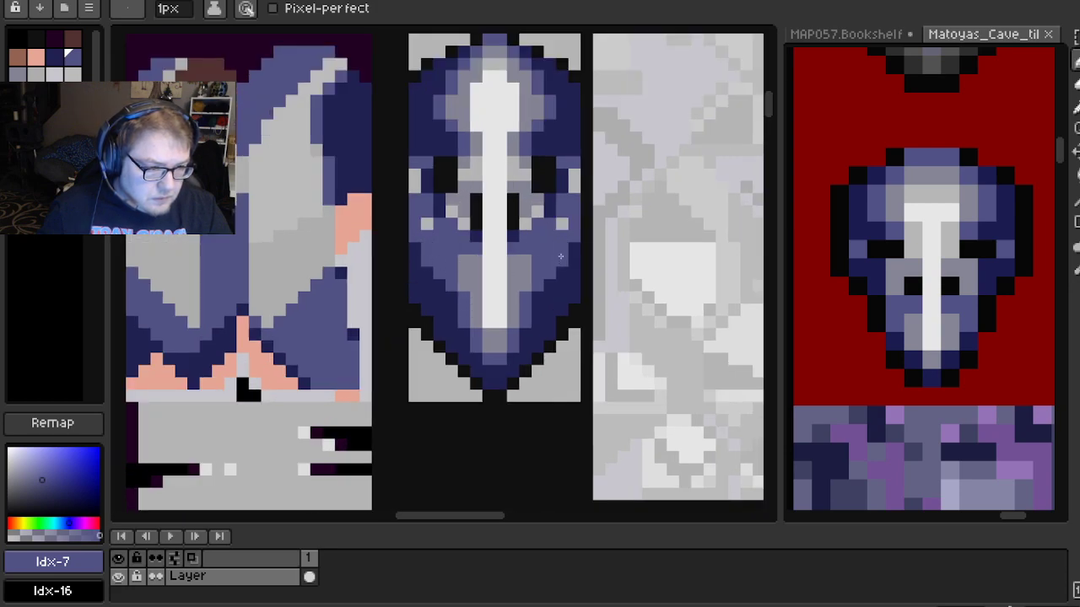
{"action": "scroll", "coordinate": [550, 291], "scroll_direction": "down", "scroll_amount": 1}
{"action": "scroll", "coordinate": [561, 300], "scroll_direction": "up", "scroll_amount": 2}
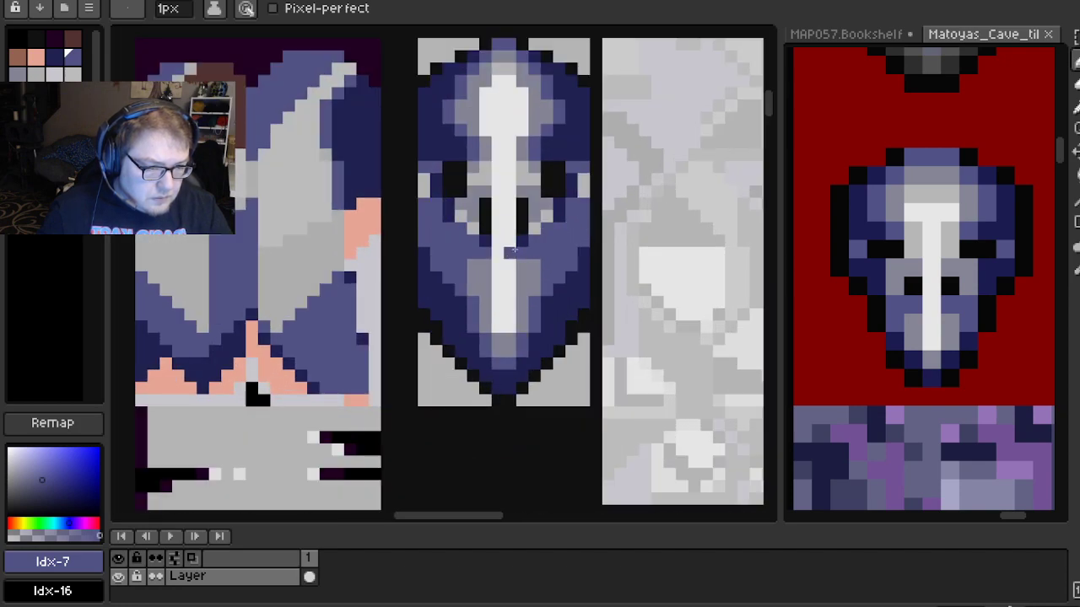
{"action": "scroll", "coordinate": [512, 250], "scroll_direction": "down", "scroll_amount": 1}
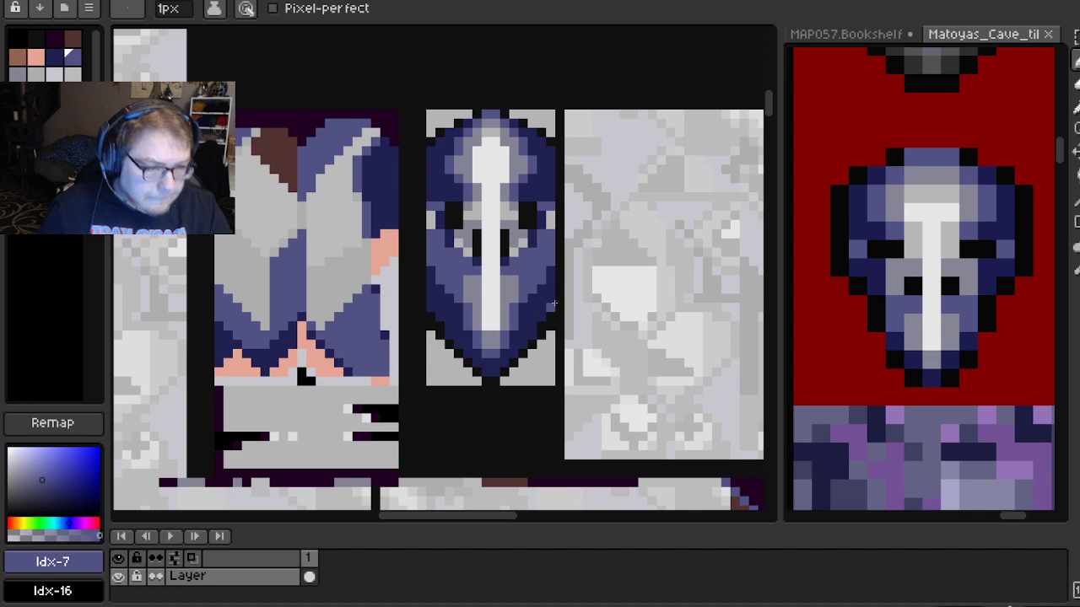
{"action": "scroll", "coordinate": [554, 303], "scroll_direction": "up", "scroll_amount": 2}
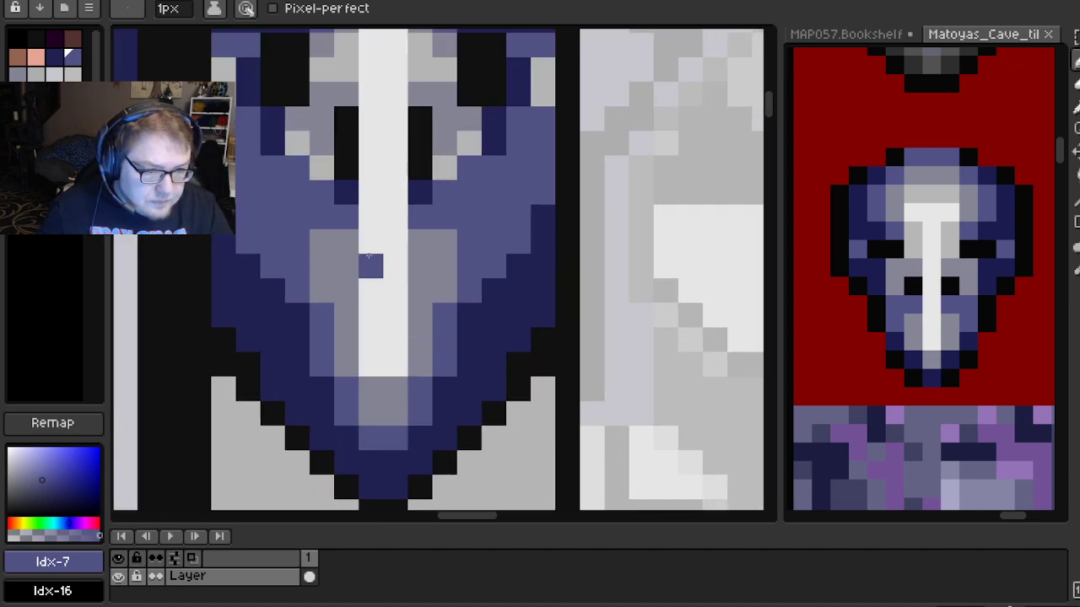
Fill the mid-blue gap beside and below each nostril with grey (Idx-8), joining it to the grey jaw area
{"action": "left_click", "coordinate": [357, 242], "text": "alt"}
{"action": "left_click", "coordinate": [322, 193]}
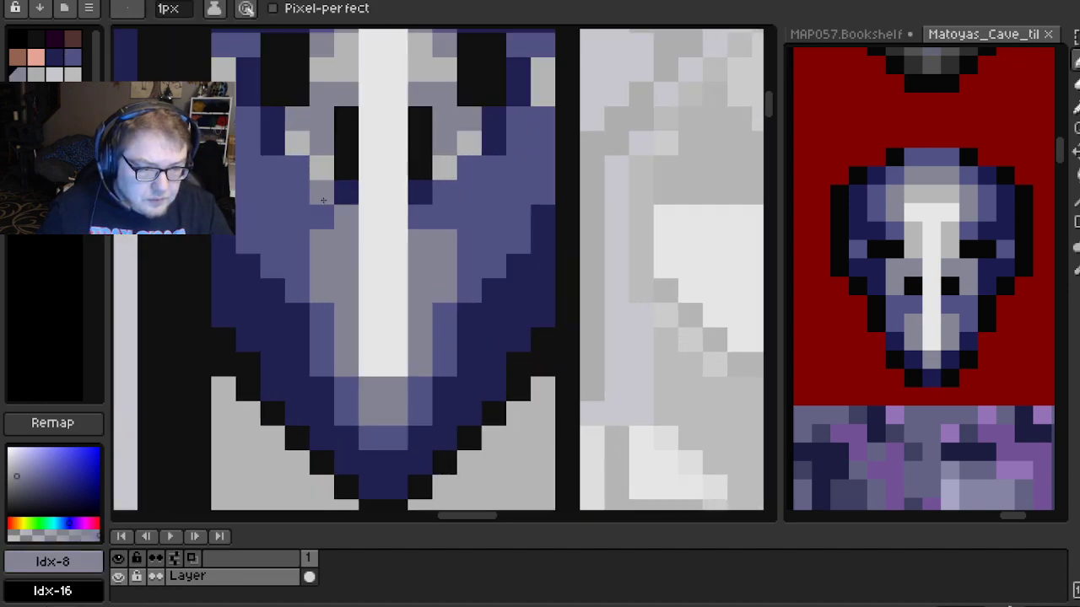
{"action": "left_click", "coordinate": [322, 218]}
{"action": "left_click", "coordinate": [421, 194]}
{"action": "left_click", "coordinate": [445, 193]}
{"action": "left_click", "coordinate": [445, 218]}
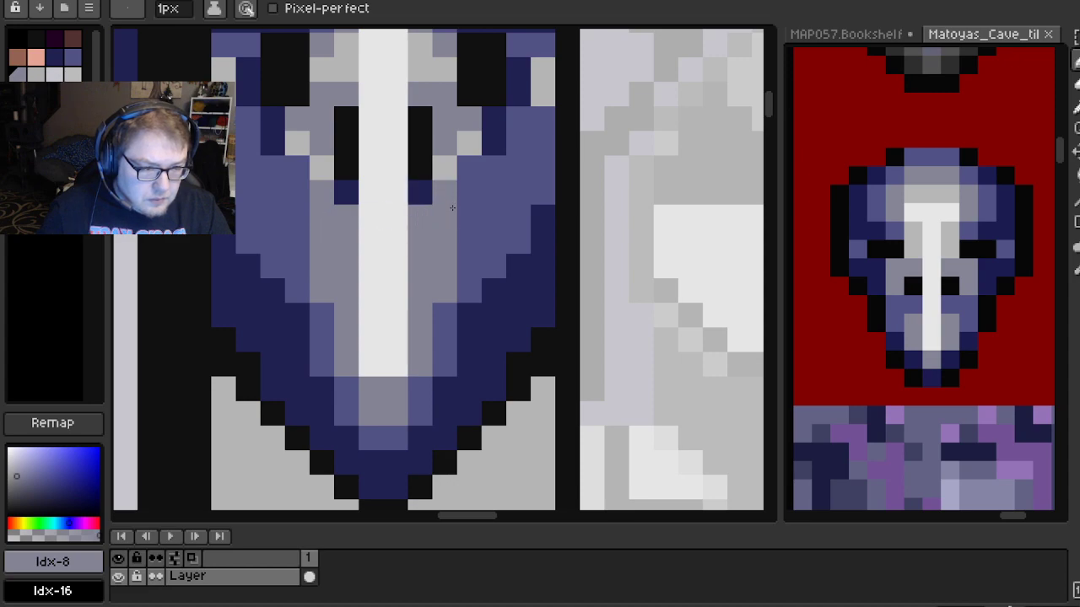
Widen the upper two rows of both eye sockets outward by one black (Idx-1) pixel
{"action": "scroll", "coordinate": [506, 253], "scroll_direction": "down", "scroll_amount": 2}
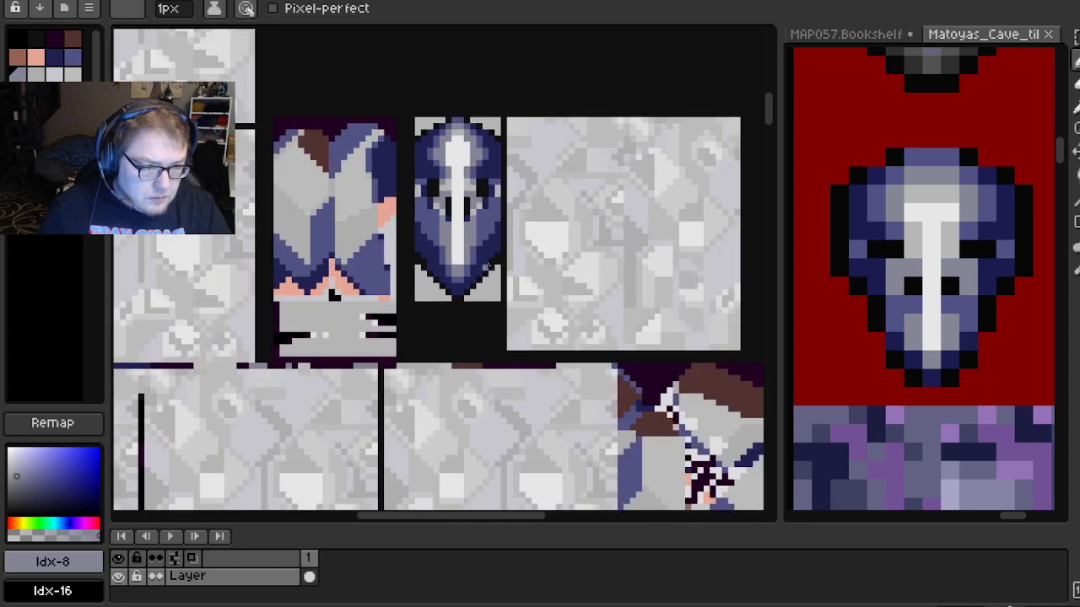
{"action": "left_click_drag", "start_coordinate": [461, 243], "coordinate": [473, 251]}
{"action": "scroll", "coordinate": [477, 251], "scroll_direction": "up", "scroll_amount": 1}
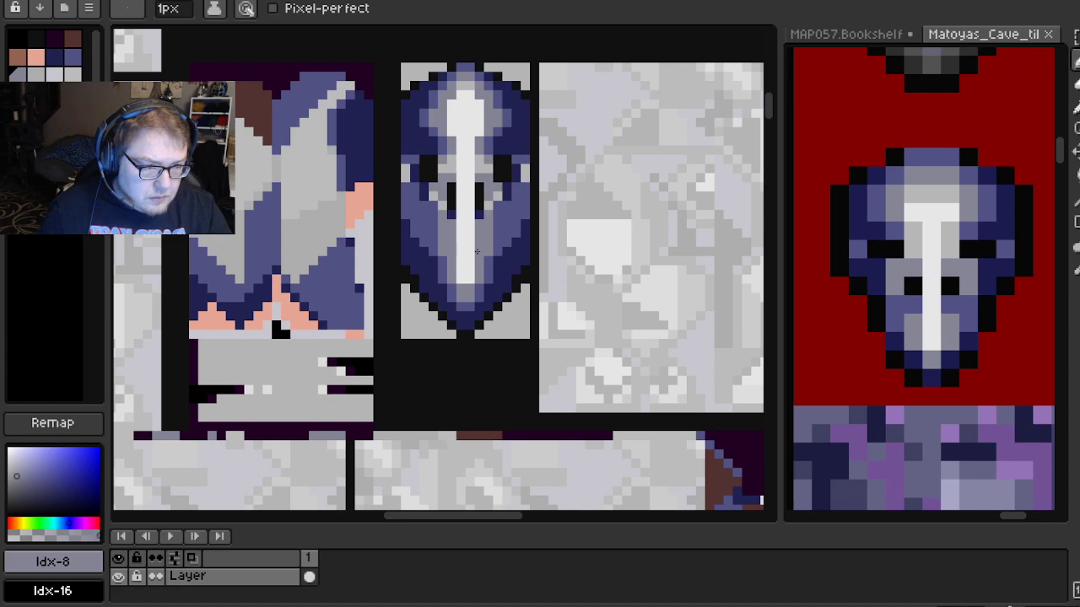
{"action": "scroll", "coordinate": [453, 247], "scroll_direction": "up", "scroll_amount": 3}
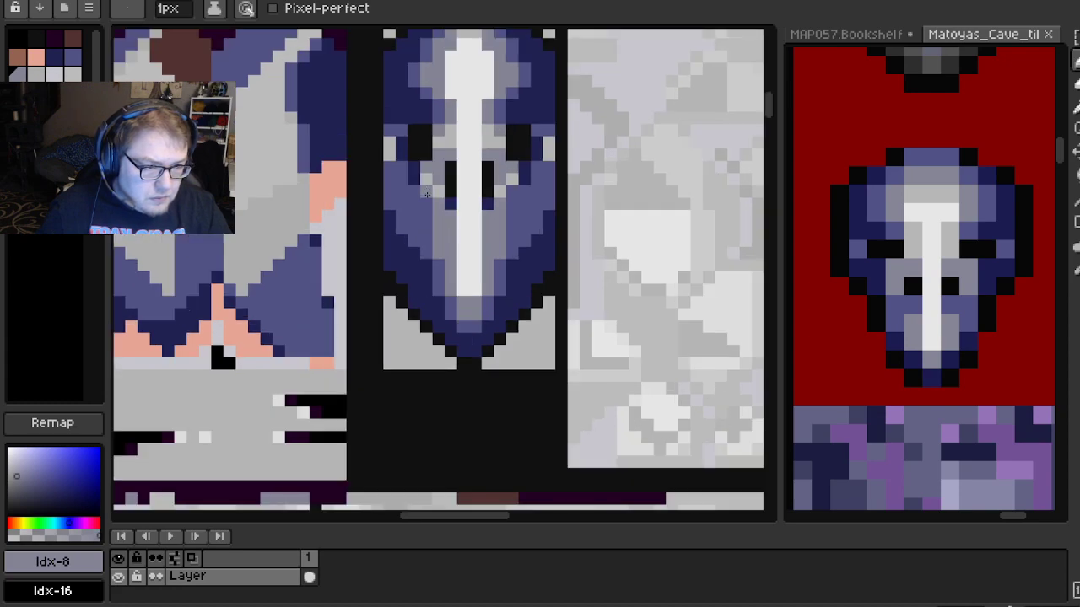
{"action": "left_click", "coordinate": [385, 150], "text": "alt"}
{"action": "left_click", "coordinate": [345, 104]}
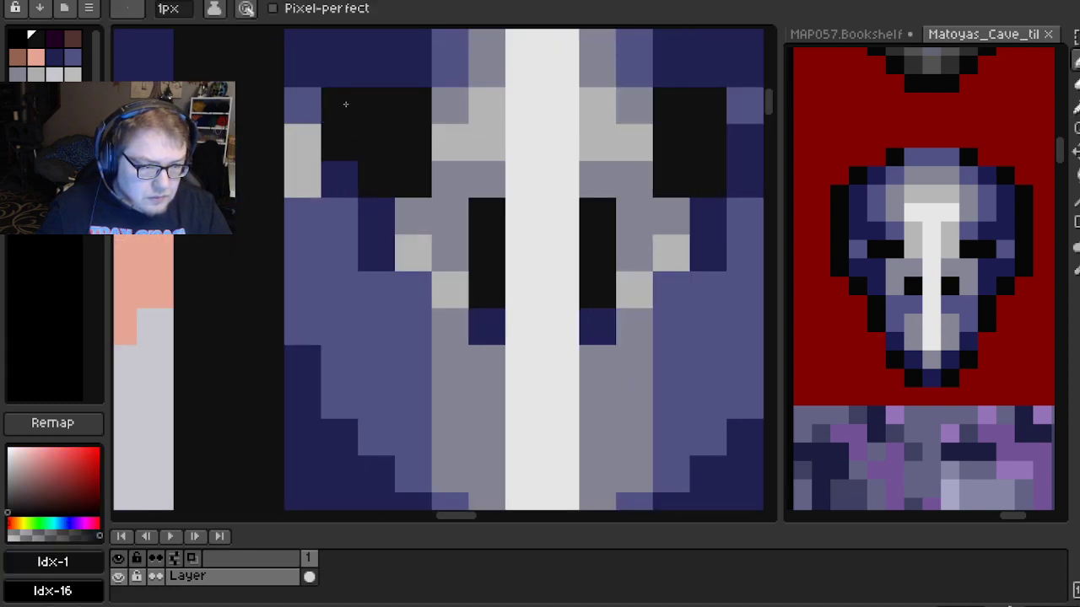
{"action": "scroll", "coordinate": [717, 116], "scroll_direction": "down", "scroll_amount": 2}
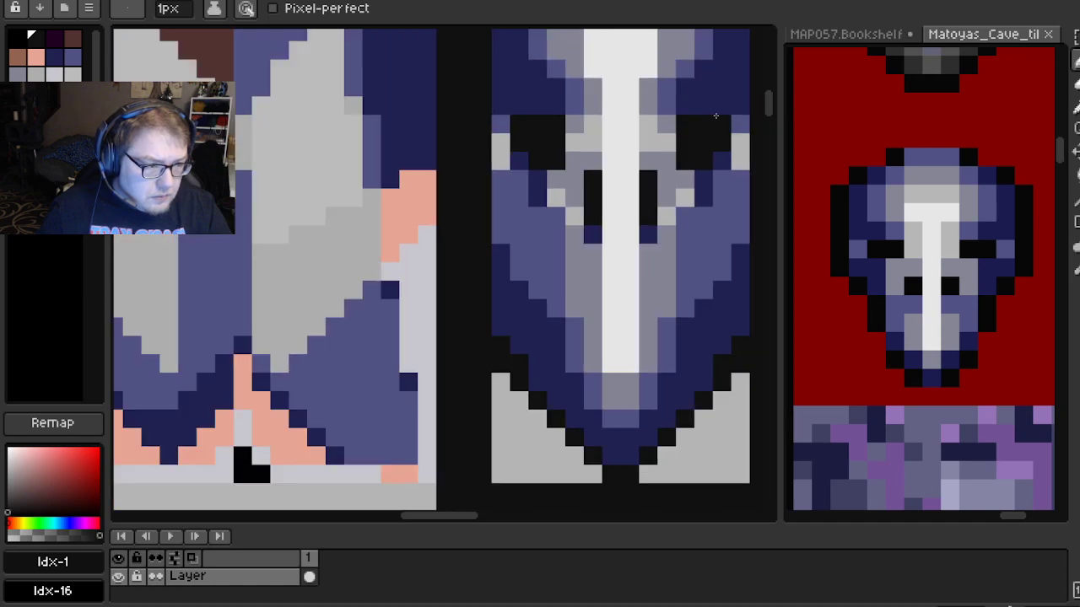
Repaint the dark-blue pixel beside the outer light-grey cheek pixel in mid-blue (Idx-7) on both sides
{"action": "scroll", "coordinate": [675, 161], "scroll_direction": "down", "scroll_amount": 3}
{"action": "left_click_drag", "start_coordinate": [661, 258], "coordinate": [545, 284]}
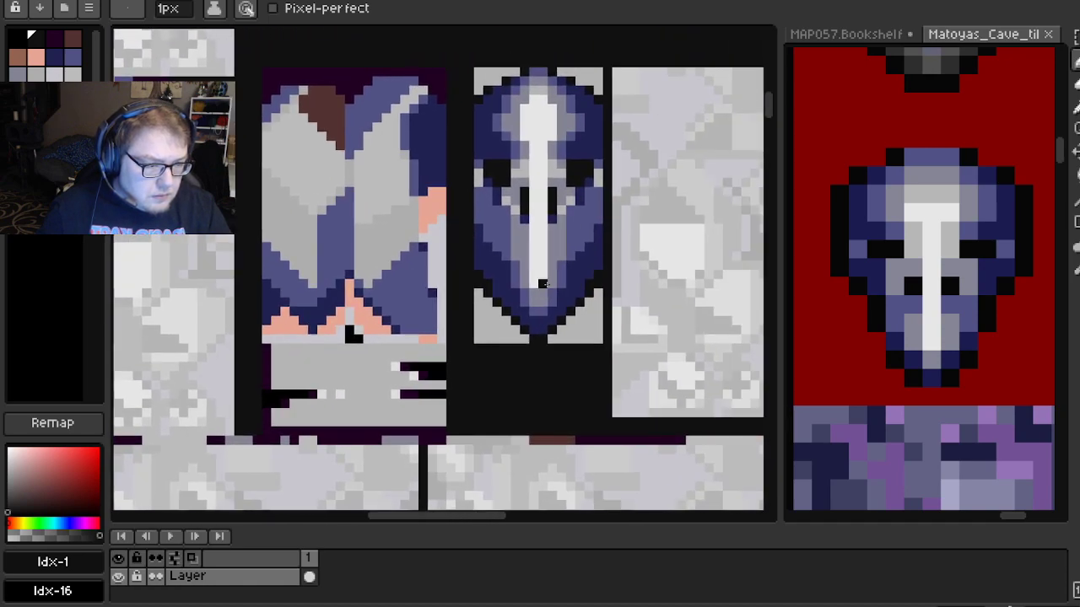
{"action": "scroll", "coordinate": [517, 231], "scroll_direction": "up", "scroll_amount": 1}
{"action": "left_click_drag", "start_coordinate": [513, 226], "coordinate": [510, 251]}
{"action": "scroll", "coordinate": [509, 251], "scroll_direction": "up", "scroll_amount": 1}
{"action": "left_click", "coordinate": [460, 193], "text": "alt"}
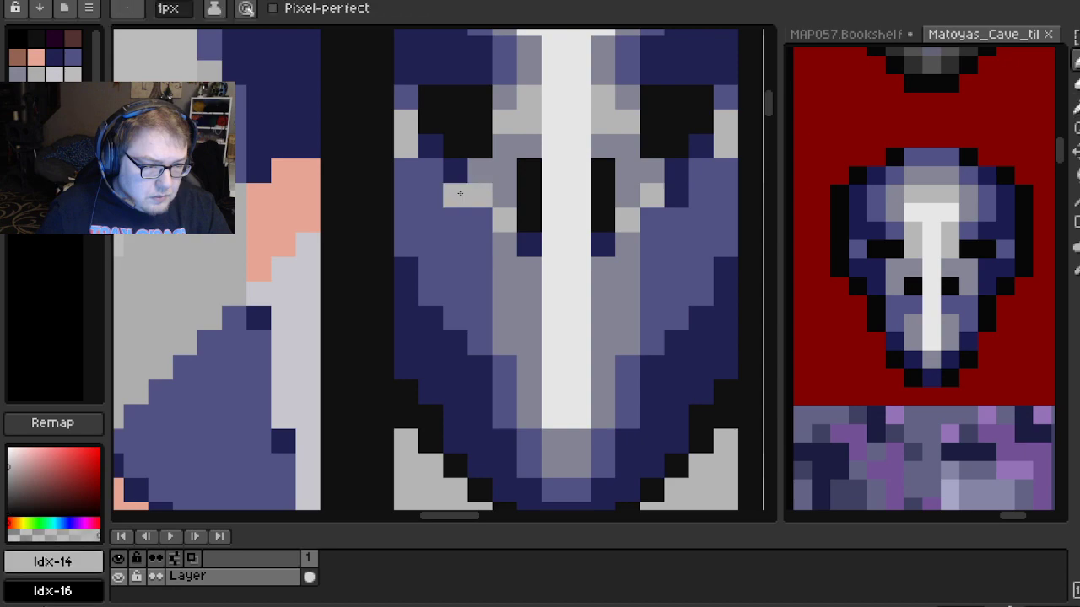
{"action": "left_click", "coordinate": [457, 194], "text": "alt"}
{"action": "left_click", "coordinate": [681, 194]}
{"action": "scroll", "coordinate": [686, 194], "scroll_direction": "down", "scroll_amount": 1}
{"action": "left_click_drag", "start_coordinate": [686, 194], "coordinate": [556, 233]}
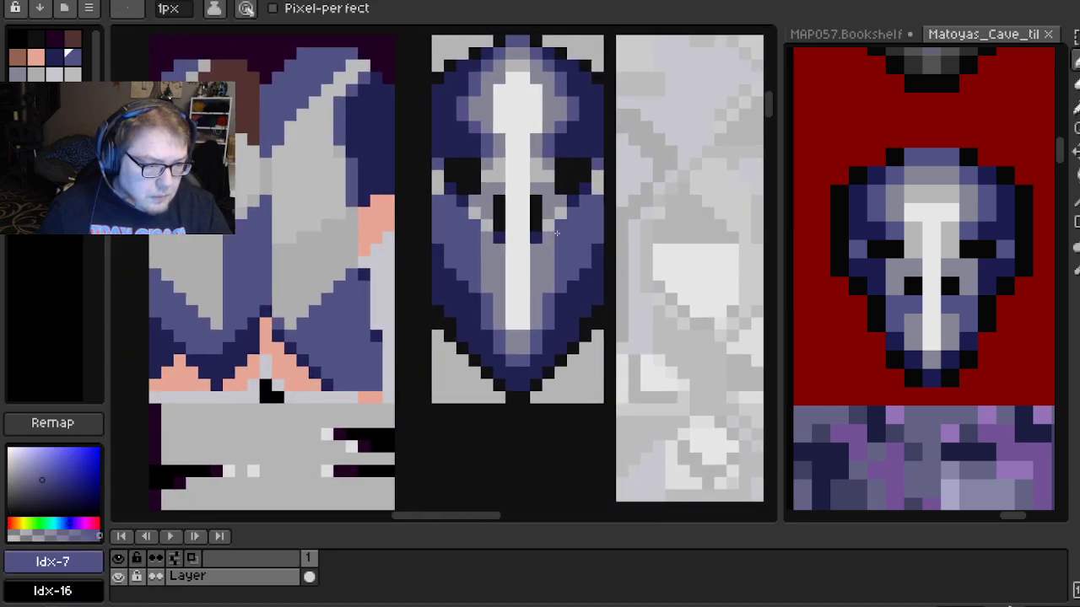
Extend the grey (Idx-8) shading outward from the nostrils in stepped columns beneath the eyes on both cheeks
{"action": "scroll", "coordinate": [556, 233], "scroll_direction": "down", "scroll_amount": 1}
{"action": "scroll", "coordinate": [588, 255], "scroll_direction": "down", "scroll_amount": 1}
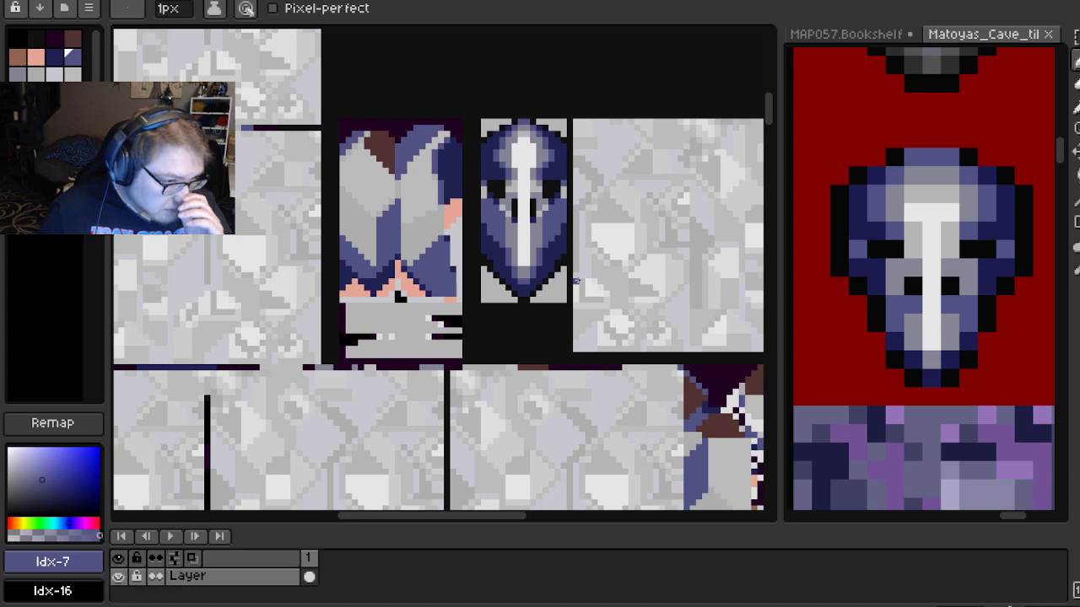
{"action": "scroll", "coordinate": [577, 280], "scroll_direction": "up", "scroll_amount": 2}
{"action": "left_click_drag", "start_coordinate": [422, 145], "coordinate": [465, 260]}
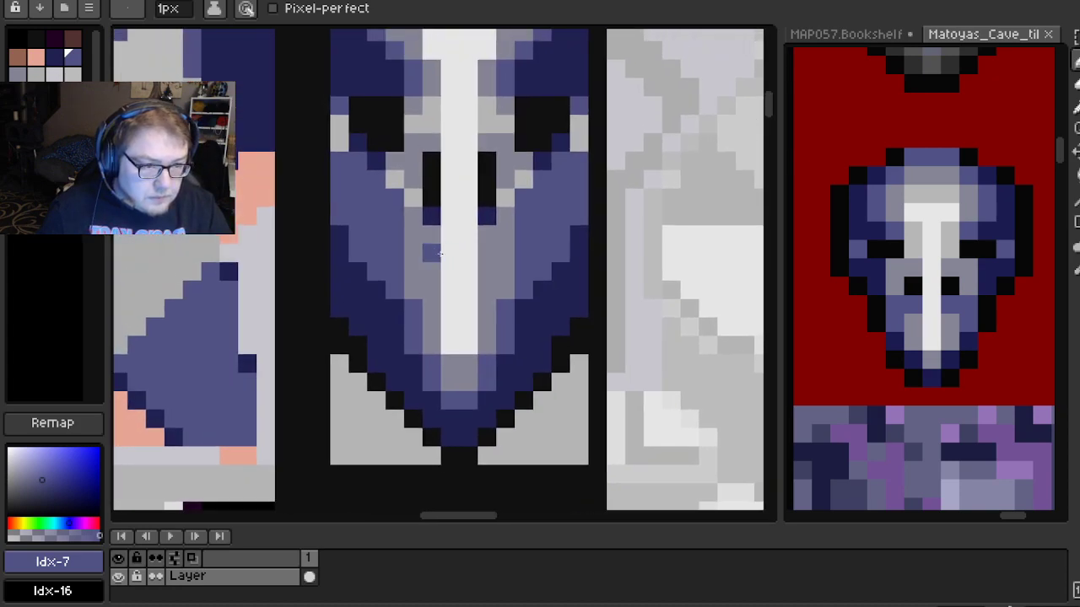
{"action": "left_click", "coordinate": [410, 233], "text": "alt"}
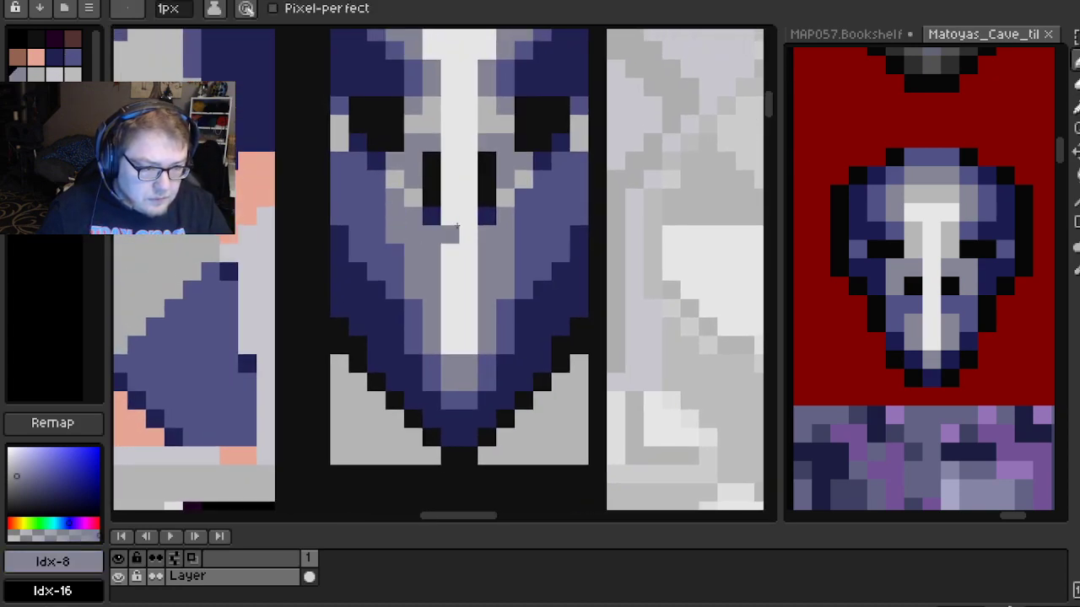
{"action": "left_click", "coordinate": [523, 197]}
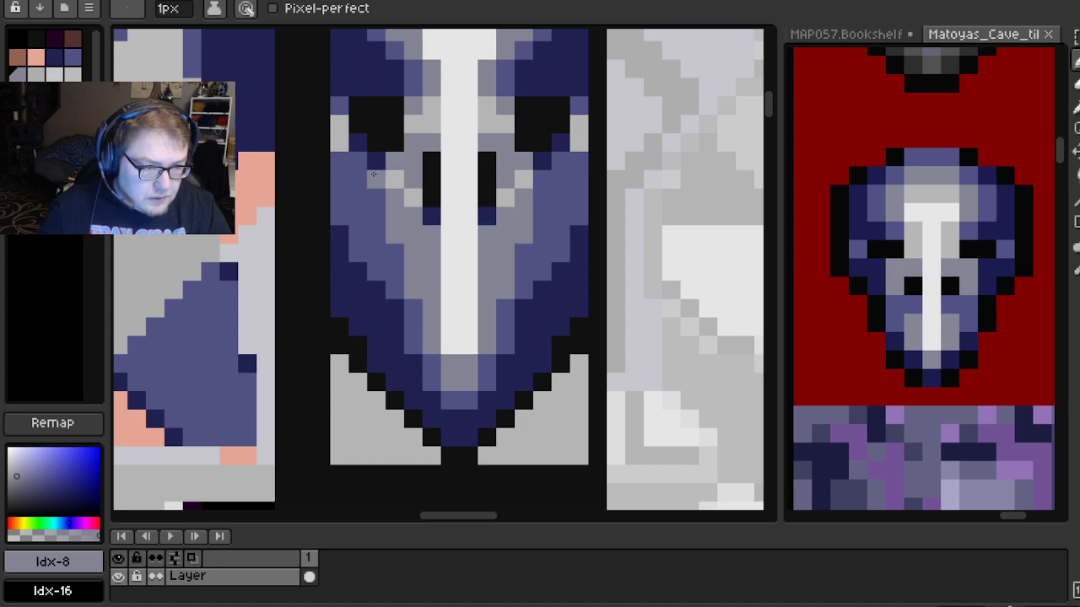
{"action": "left_click_drag", "start_coordinate": [376, 179], "coordinate": [374, 209]}
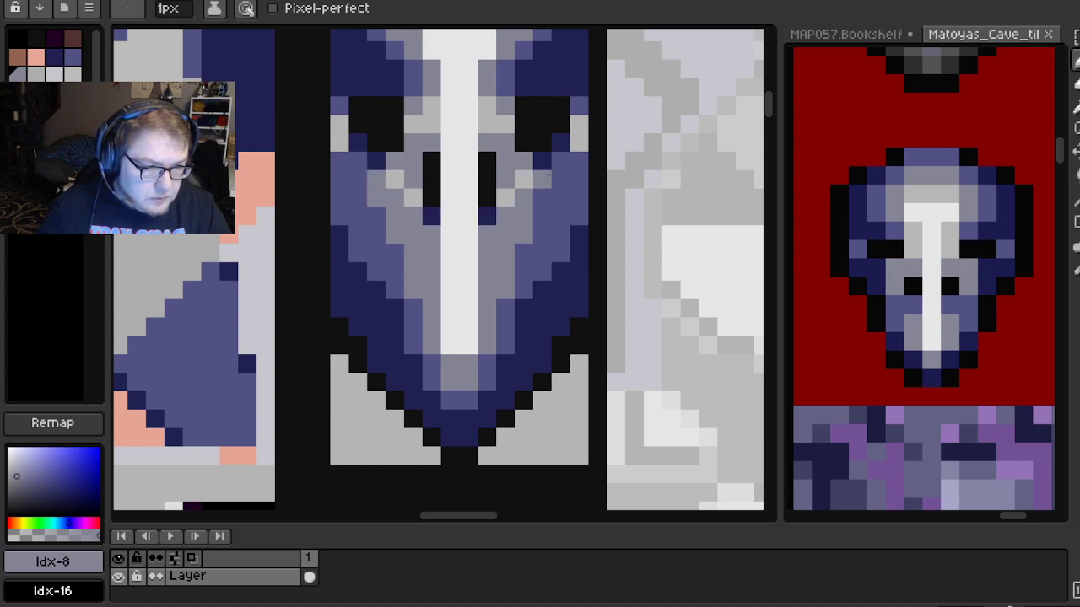
{"action": "scroll", "coordinate": [544, 201], "scroll_direction": "down", "scroll_amount": 2}
{"action": "scroll", "coordinate": [552, 208], "scroll_direction": "up", "scroll_amount": 1}
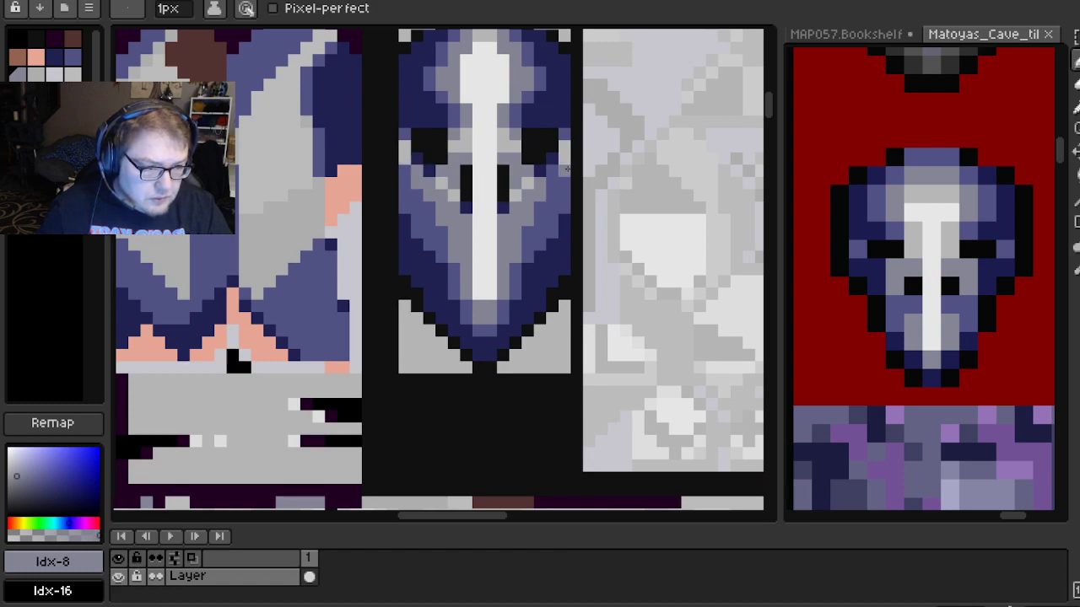
{"action": "scroll", "coordinate": [565, 193], "scroll_direction": "down", "scroll_amount": 2}
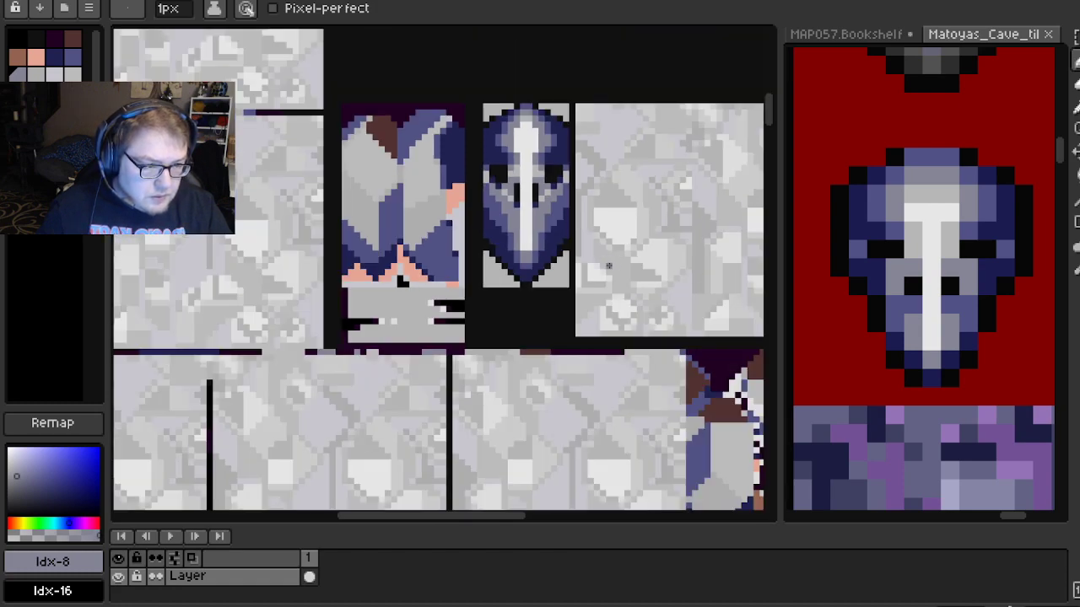
{"action": "scroll", "coordinate": [533, 259], "scroll_direction": "up", "scroll_amount": 1}
{"action": "scroll", "coordinate": [527, 232], "scroll_direction": "down", "scroll_amount": 1}
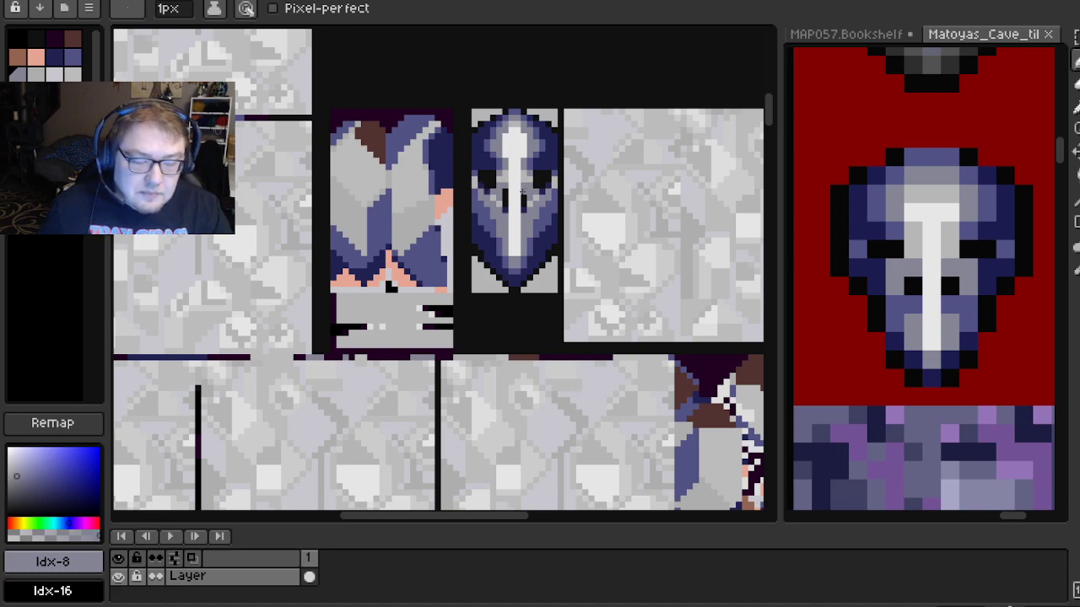
{"action": "scroll", "coordinate": [522, 191], "scroll_direction": "up", "scroll_amount": 1}
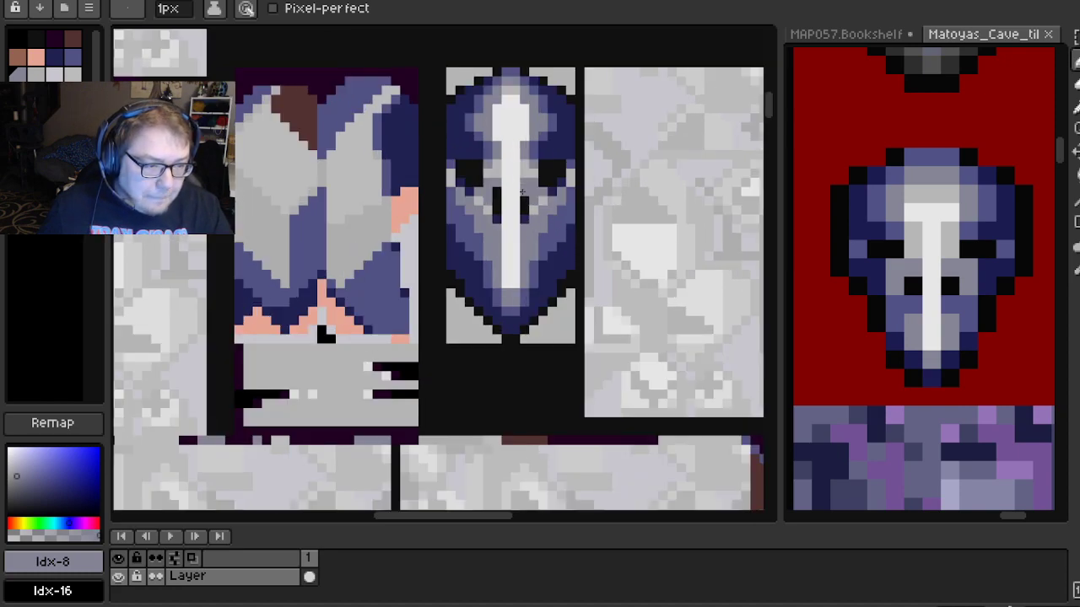
{"action": "scroll", "coordinate": [521, 192], "scroll_direction": "down", "scroll_amount": 1}
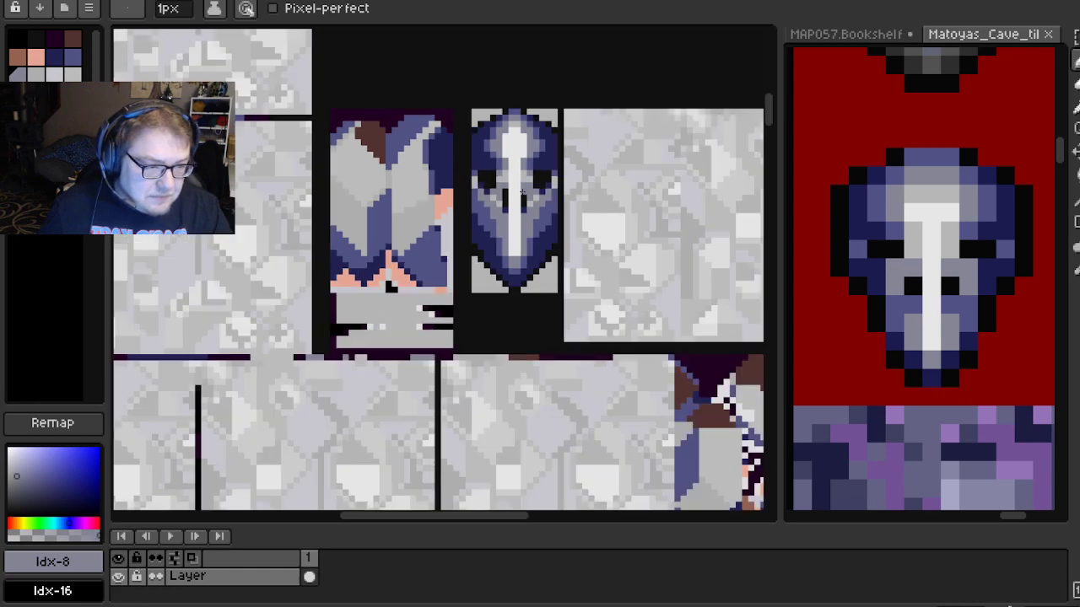
{"action": "scroll", "coordinate": [522, 192], "scroll_direction": "up", "scroll_amount": 4}
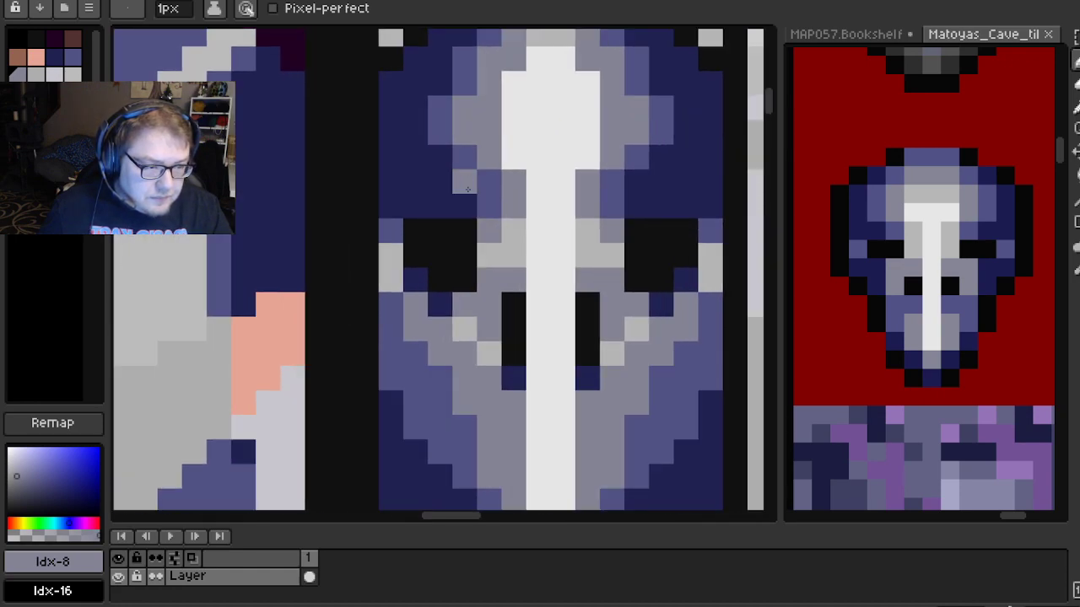
{"action": "left_click_drag", "start_coordinate": [478, 171], "coordinate": [478, 176]}
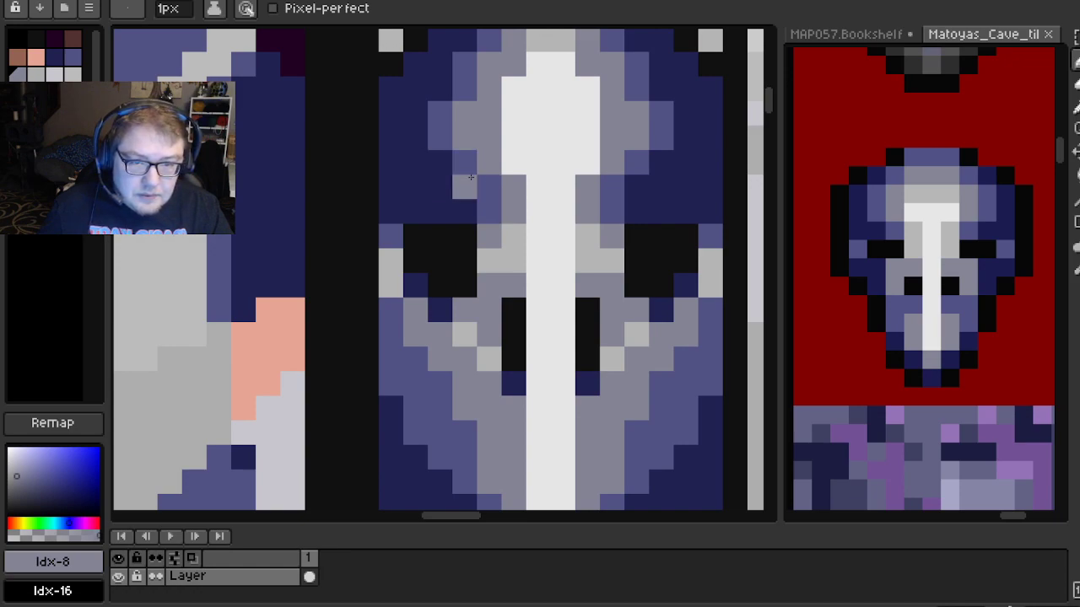
{"action": "left_click_drag", "start_coordinate": [473, 170], "coordinate": [451, 185]}
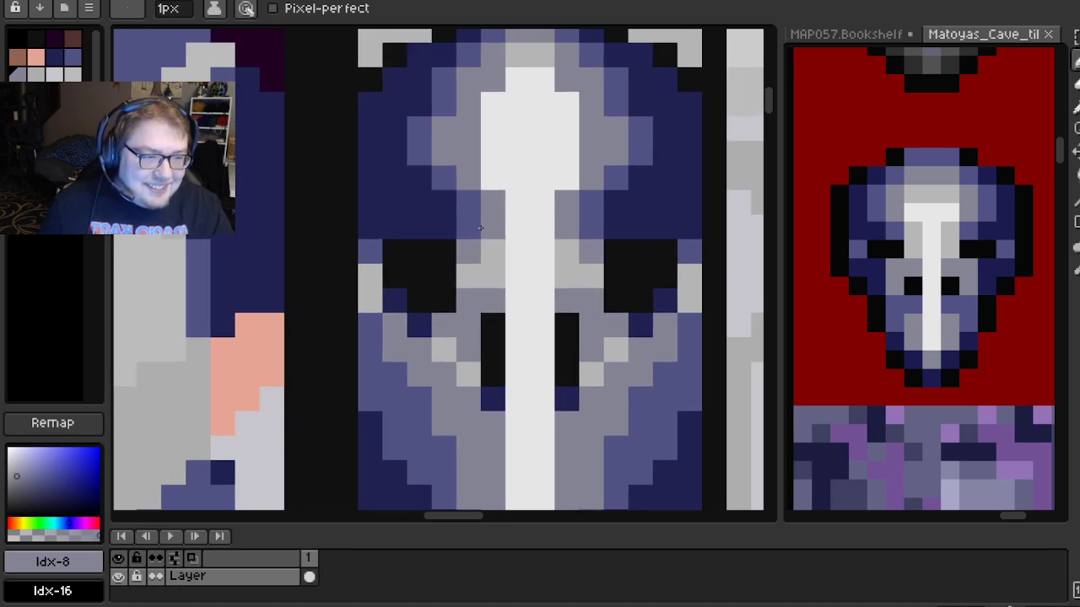
{"action": "scroll", "coordinate": [458, 202], "scroll_direction": "down", "scroll_amount": 3}
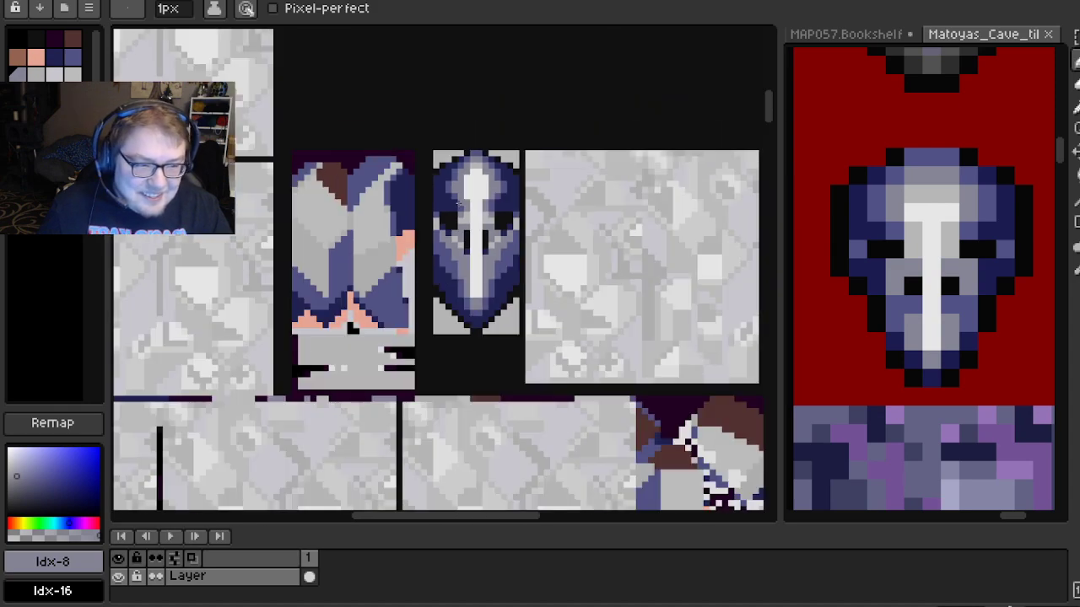
{"action": "scroll", "coordinate": [448, 210], "scroll_direction": "up", "scroll_amount": 1}
{"action": "left_click", "coordinate": [89, 8]}
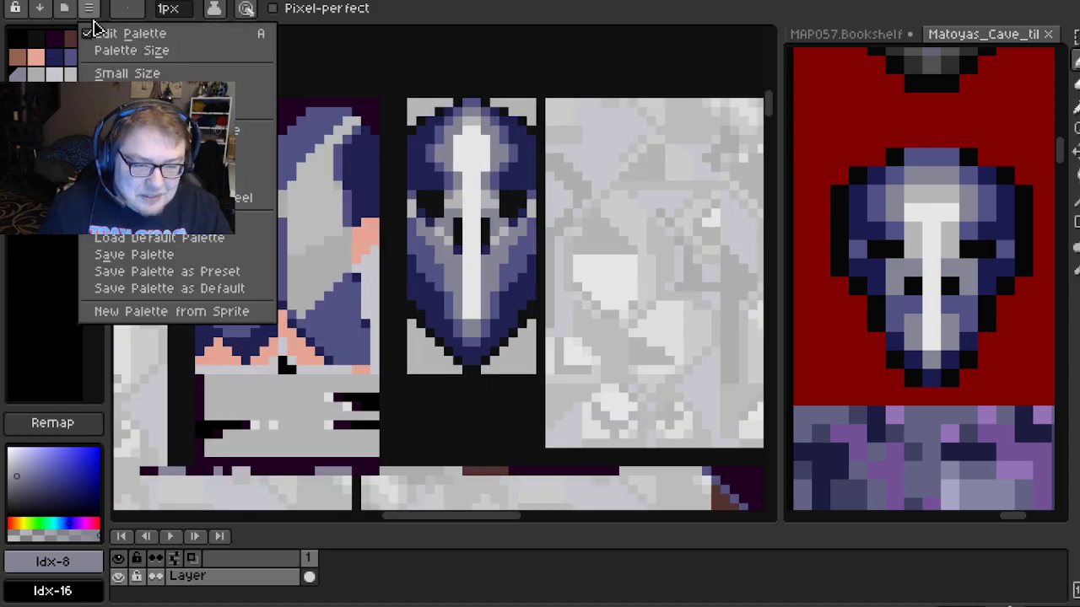
{"action": "left_click", "coordinate": [153, 239]}
{"action": "key", "text": "ctrl+z"}
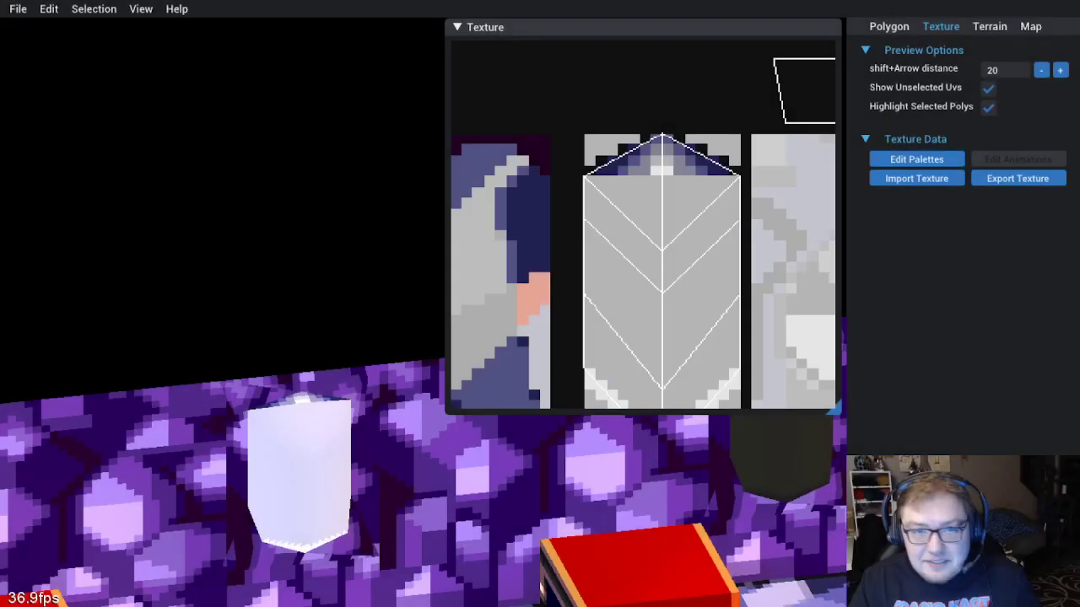
Re-import the texture in the map editor and inspect the blue-and-white skull on the cave wall from several angles
{"action": "left_click", "coordinate": [48, 9]}
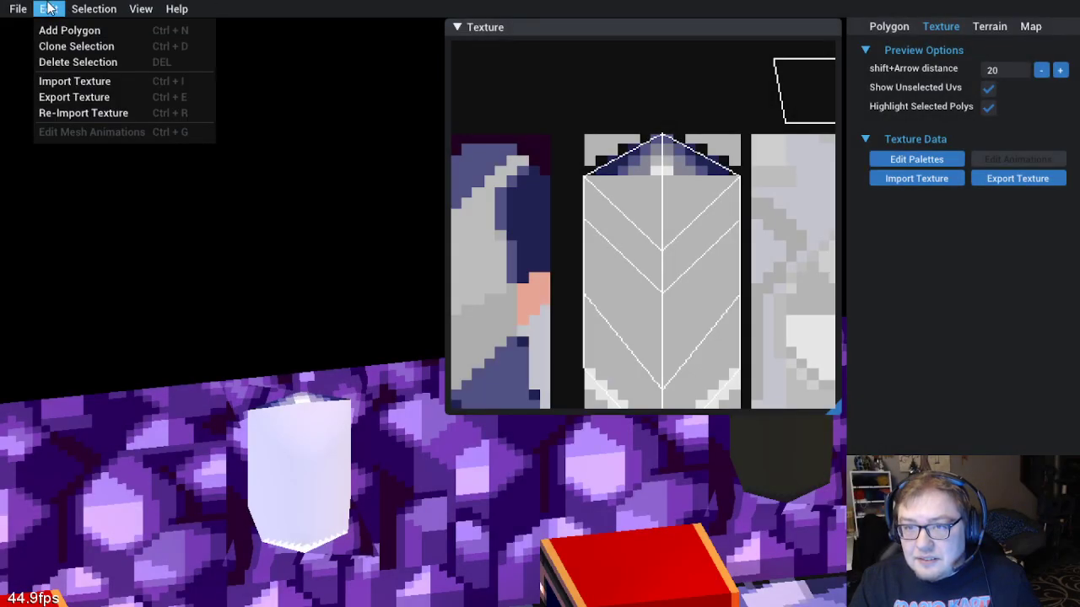
{"action": "left_click", "coordinate": [84, 114]}
{"action": "scroll", "coordinate": [260, 356], "scroll_direction": "down", "scroll_amount": 2}
{"action": "scroll", "coordinate": [339, 431], "scroll_direction": "down", "scroll_amount": 3}
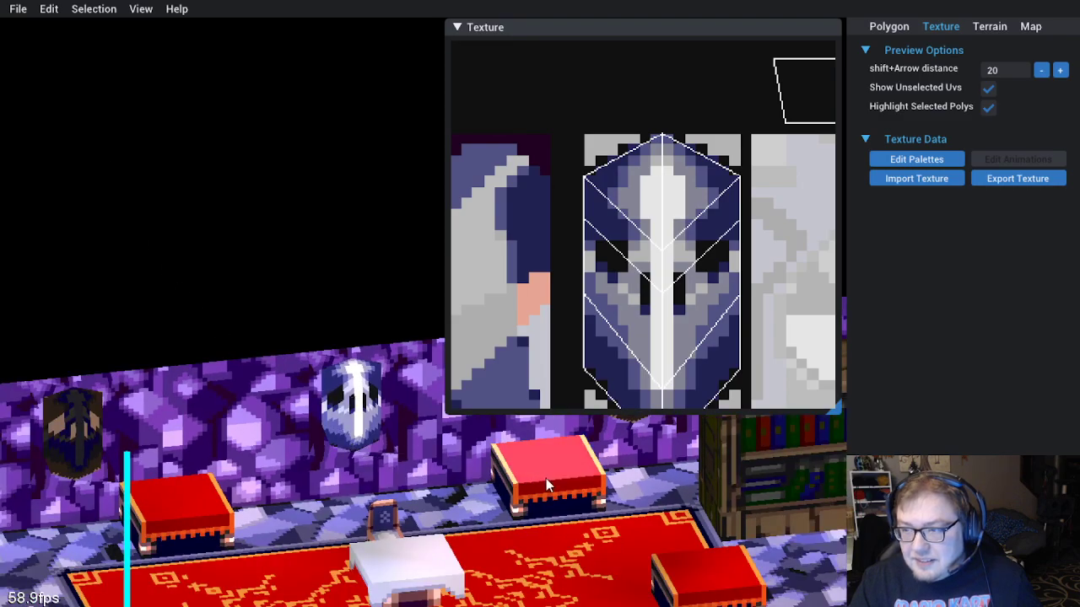
{"action": "scroll", "coordinate": [548, 479], "scroll_direction": "down", "scroll_amount": 1}
{"action": "left_click_drag", "start_coordinate": [594, 493], "coordinate": [393, 449]}
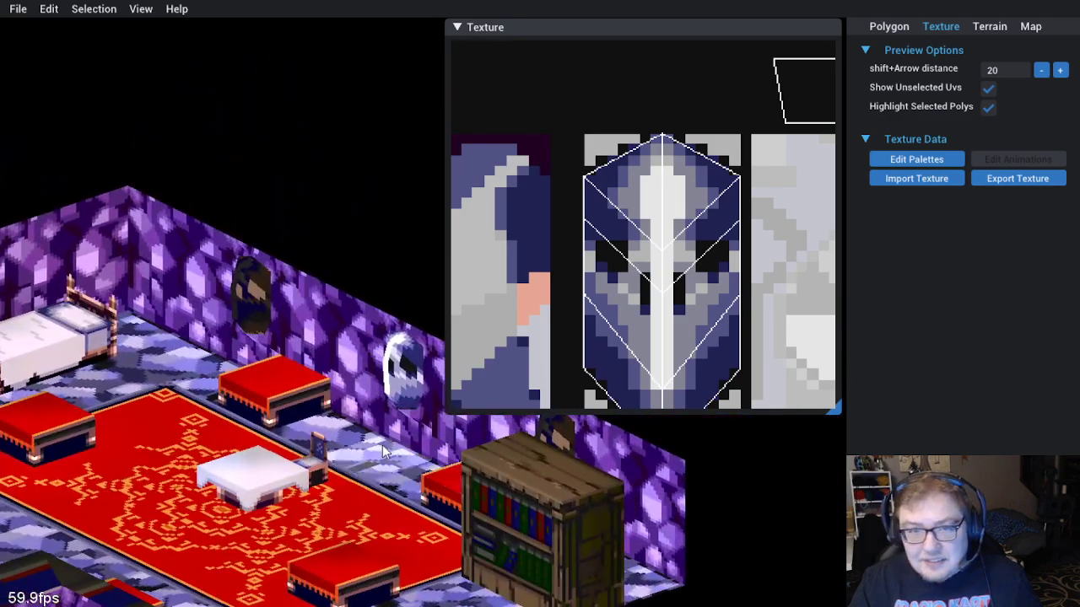
{"action": "left_click_drag", "start_coordinate": [523, 447], "coordinate": [402, 435]}
{"action": "scroll", "coordinate": [384, 449], "scroll_direction": "up", "scroll_amount": 2}
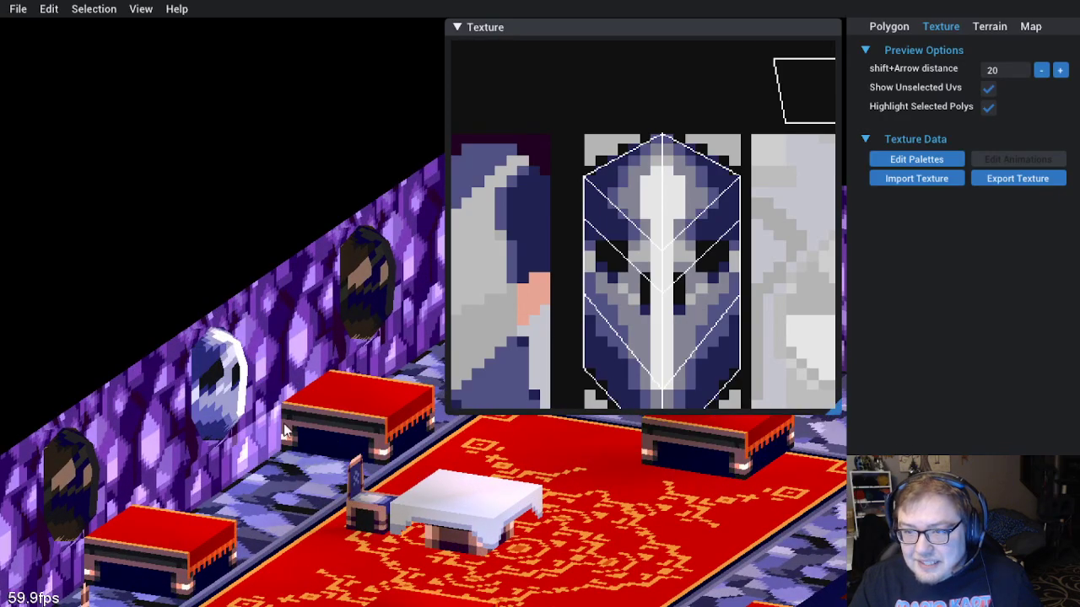
{"action": "key", "text": "e"}
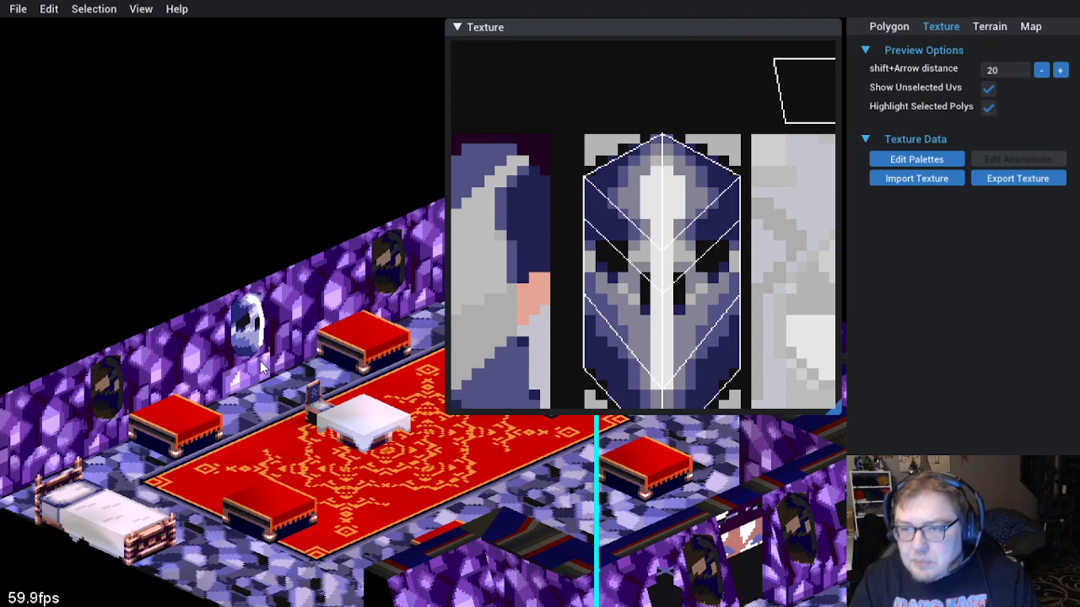
Select the quad across the left brow of the light-coloured wall skull and lower its UV point C to V 128
{"action": "left_click", "coordinate": [246, 325]}
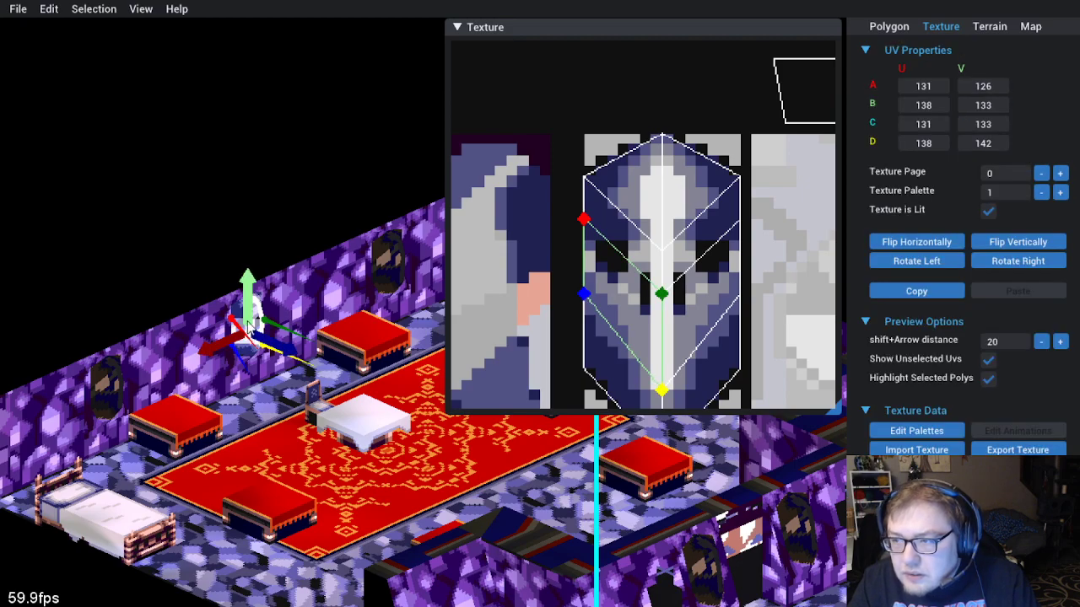
{"action": "left_click", "coordinate": [246, 238]}
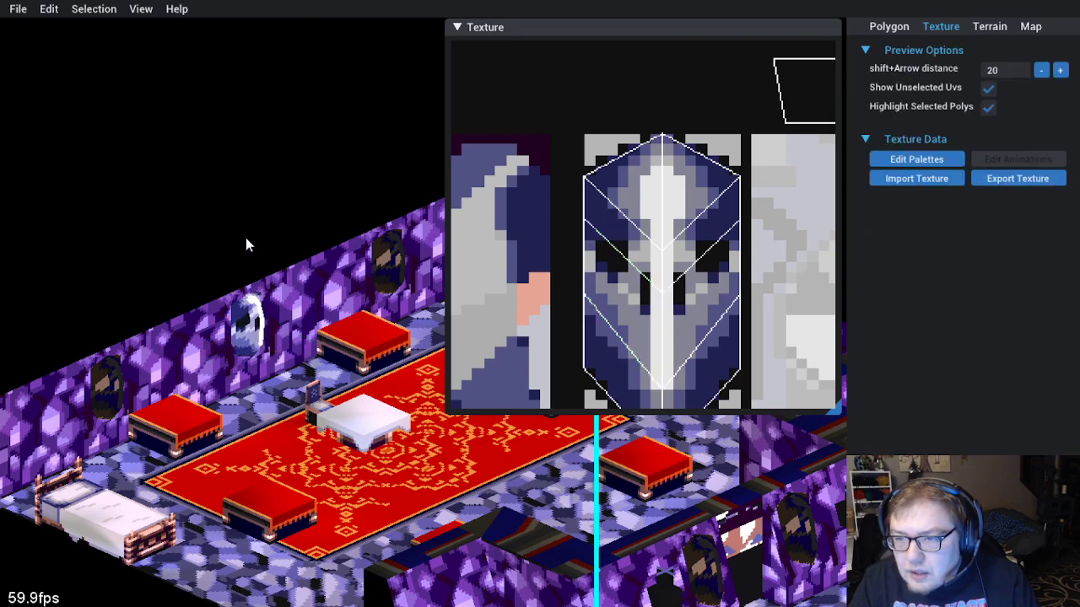
{"action": "left_click", "coordinate": [254, 336]}
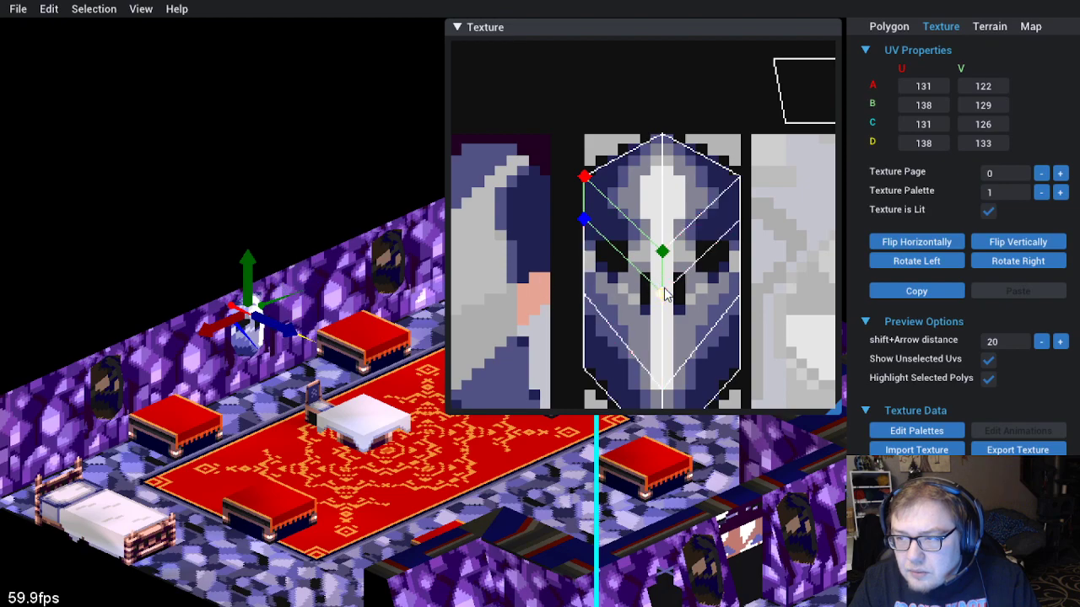
{"action": "left_click", "coordinate": [322, 199]}
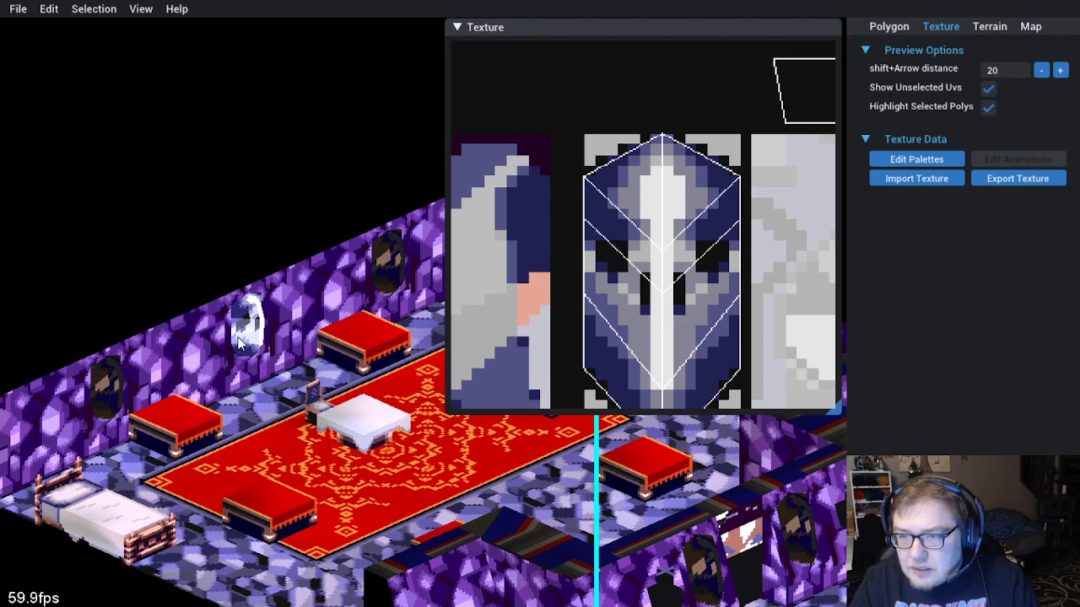
{"action": "left_click", "coordinate": [593, 232]}
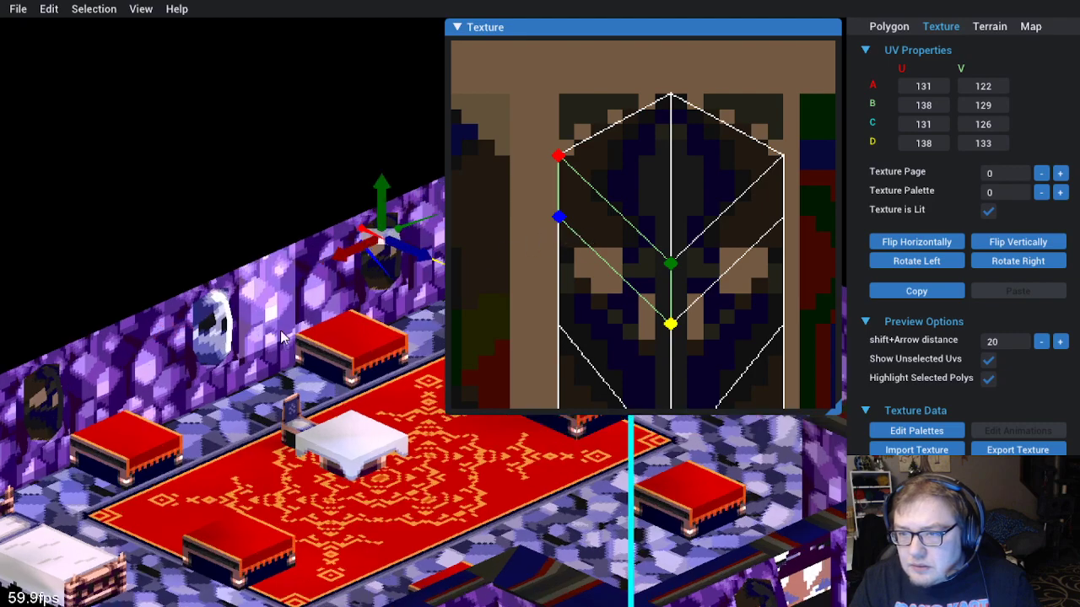
{"action": "left_click", "coordinate": [1060, 192]}
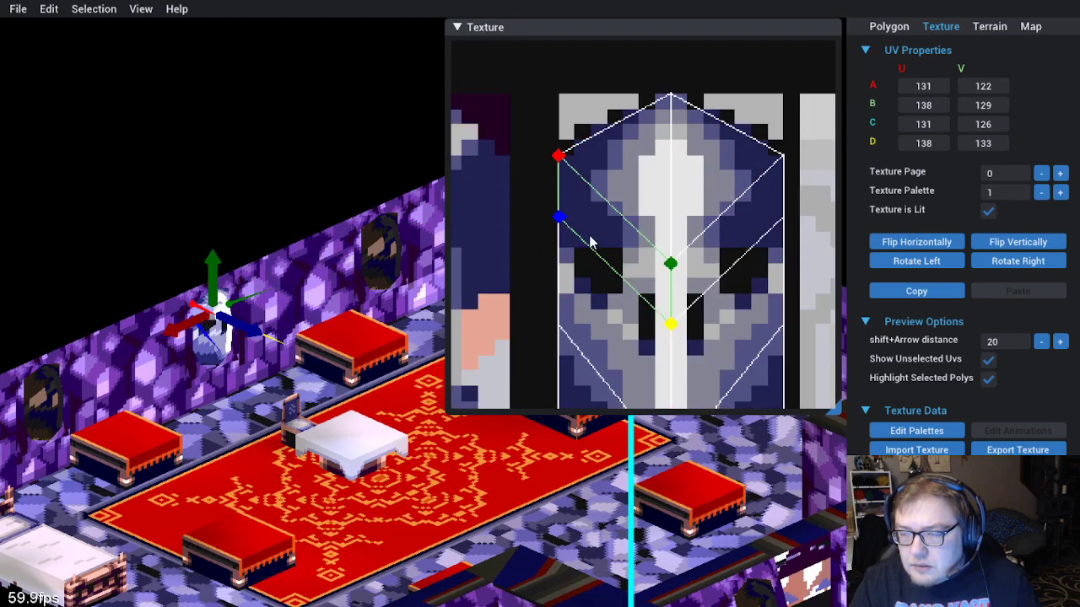
{"action": "left_click_drag", "start_coordinate": [560, 217], "coordinate": [570, 264]}
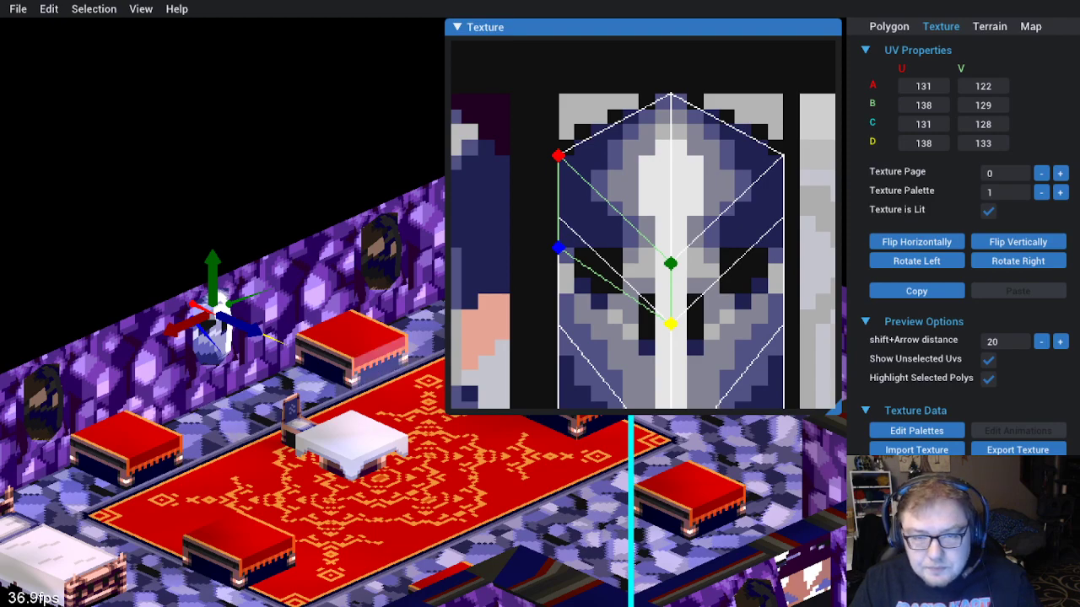
Select the left cheek quad below the brow and set its UV point A to V 128 and point C to V 136
{"action": "left_click_drag", "start_coordinate": [253, 442], "coordinate": [288, 353]}
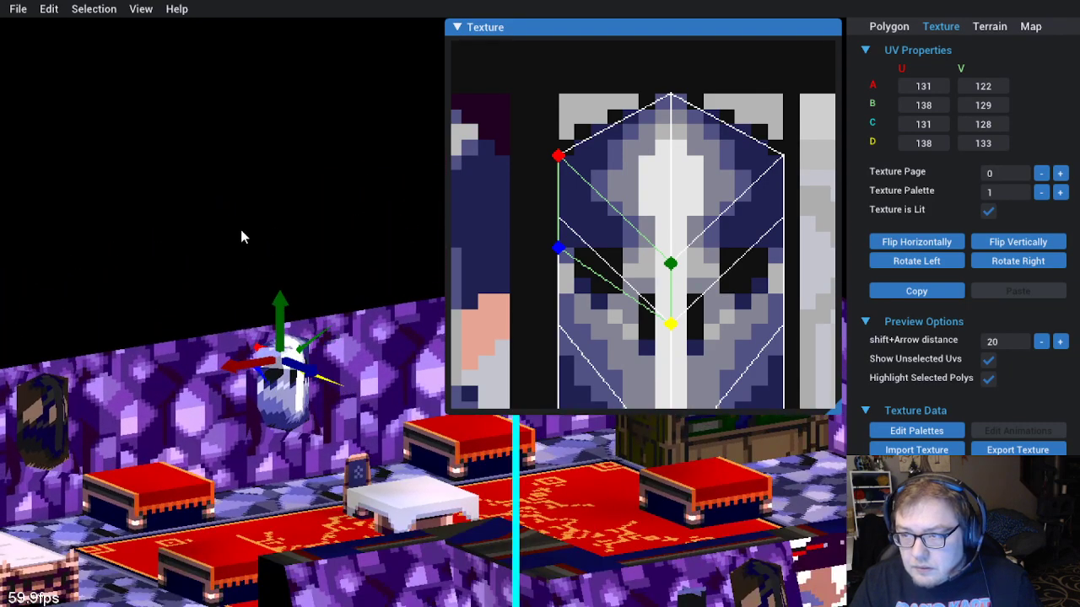
{"action": "left_click", "coordinate": [240, 229]}
{"action": "left_click_drag", "start_coordinate": [240, 230], "coordinate": [315, 363]}
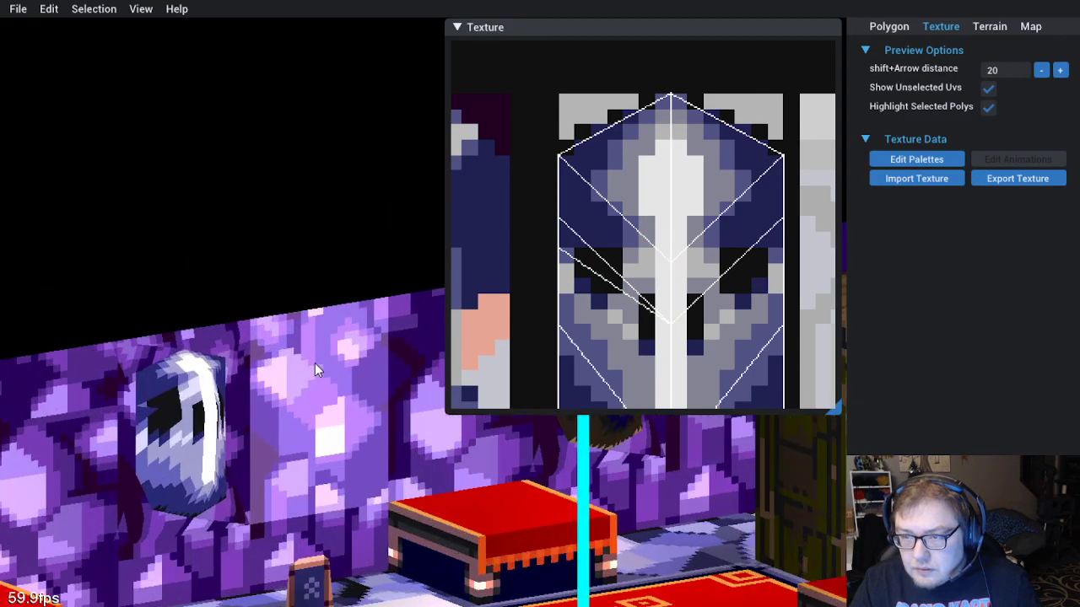
{"action": "left_click", "coordinate": [152, 415]}
{"action": "left_click_drag", "start_coordinate": [561, 220], "coordinate": [563, 255]}
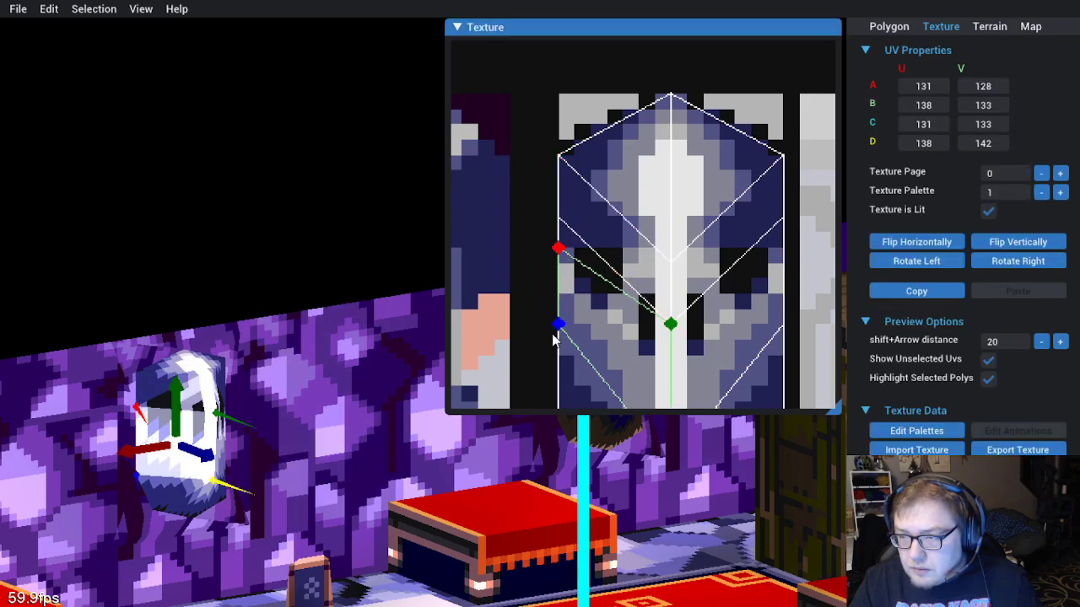
{"action": "left_click_drag", "start_coordinate": [559, 328], "coordinate": [559, 384]}
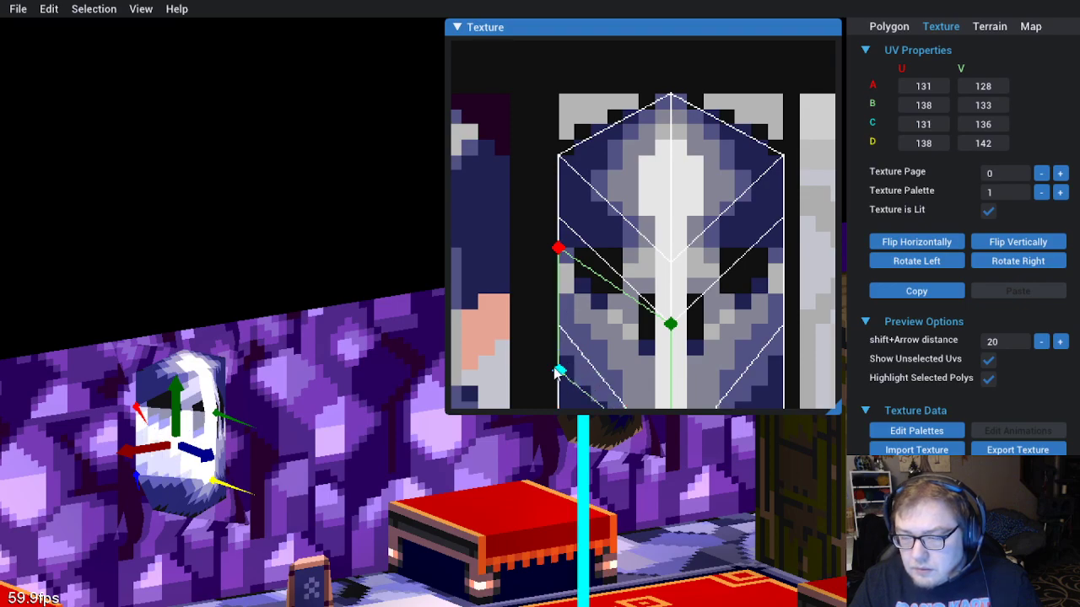
Reselect the skull's left brow quad and raise its centre-line UV points B to V 126 and D to V 130
{"action": "left_click", "coordinate": [142, 395]}
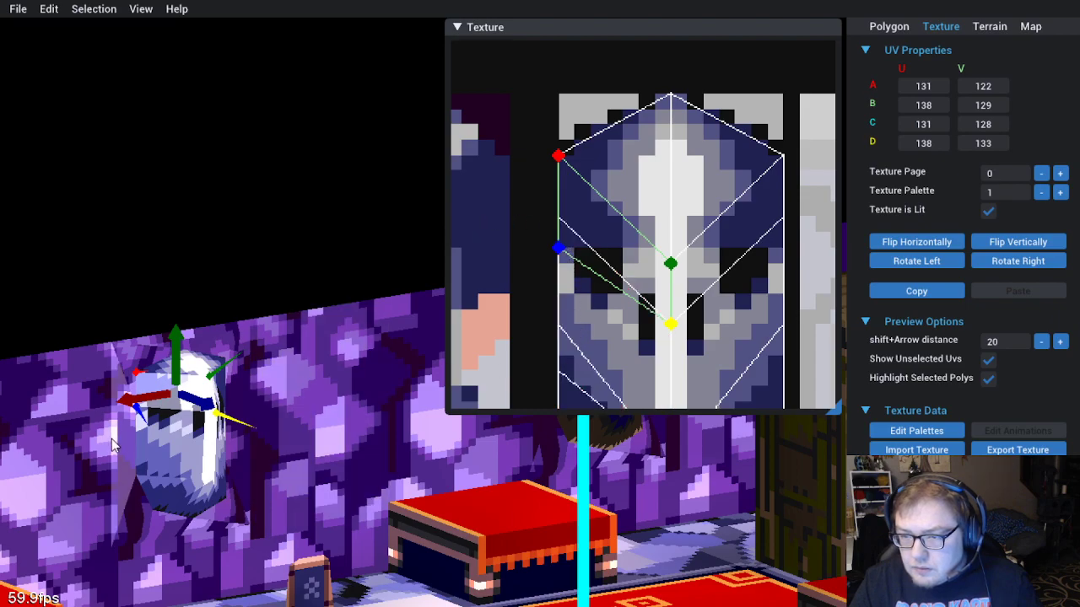
{"action": "left_click", "coordinate": [166, 451]}
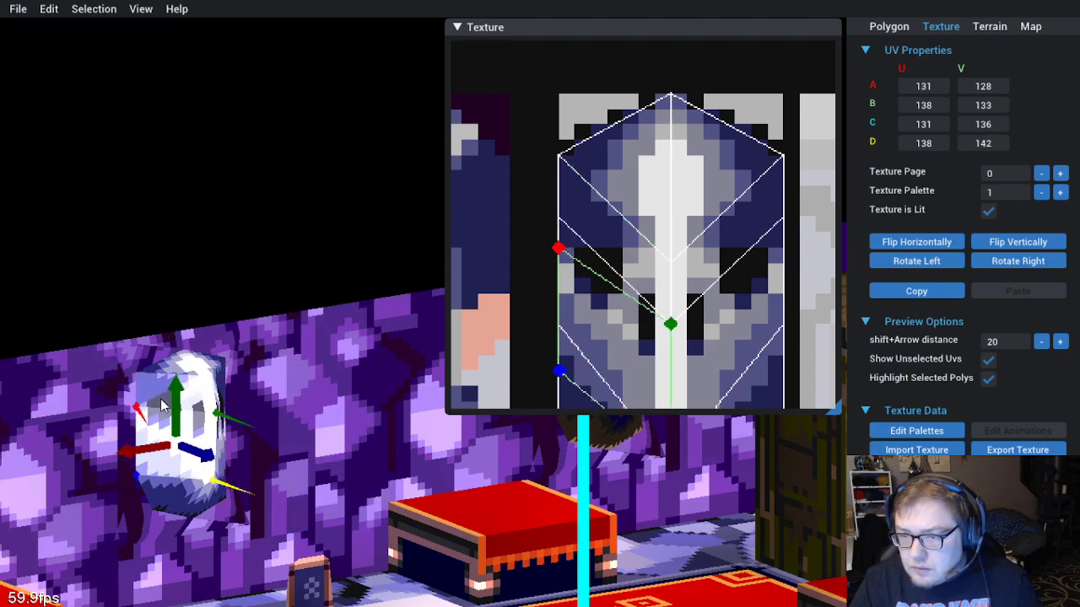
{"action": "left_click", "coordinate": [154, 406]}
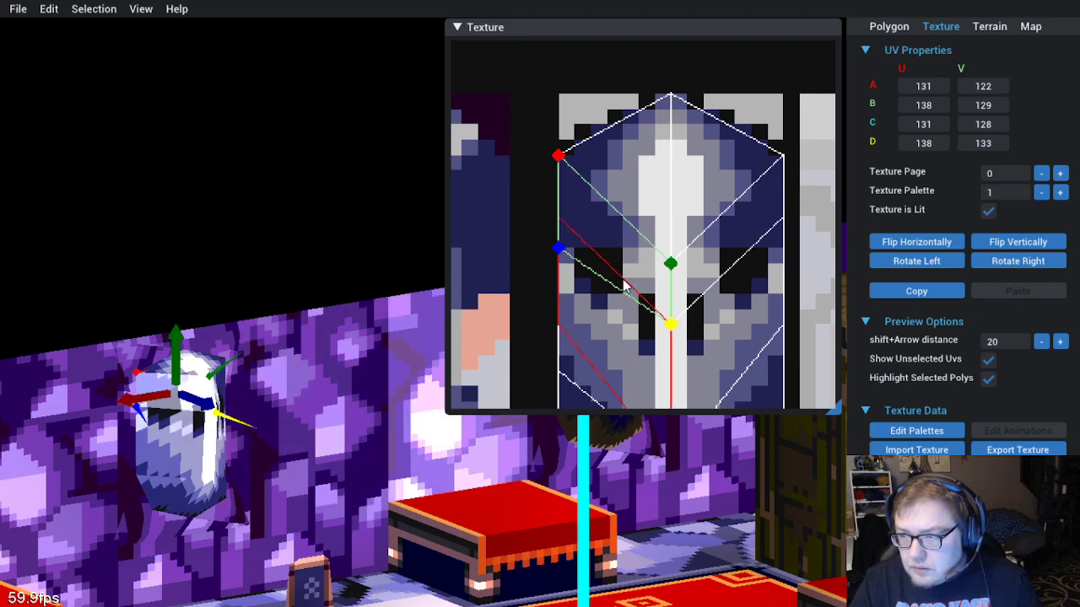
{"action": "left_click_drag", "start_coordinate": [672, 267], "coordinate": [686, 214]}
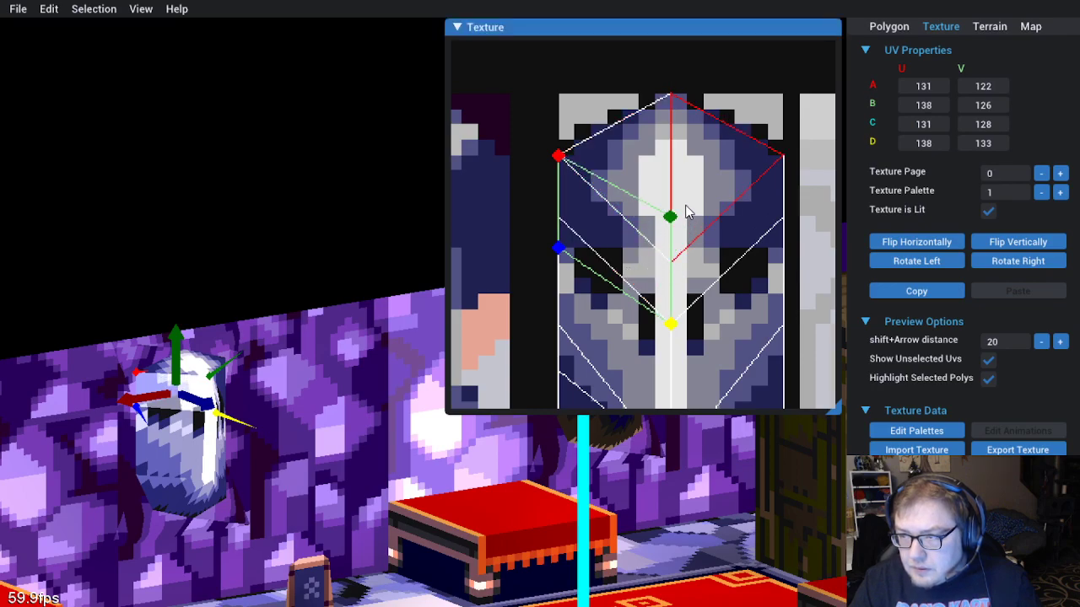
{"action": "left_click_drag", "start_coordinate": [670, 324], "coordinate": [667, 276]}
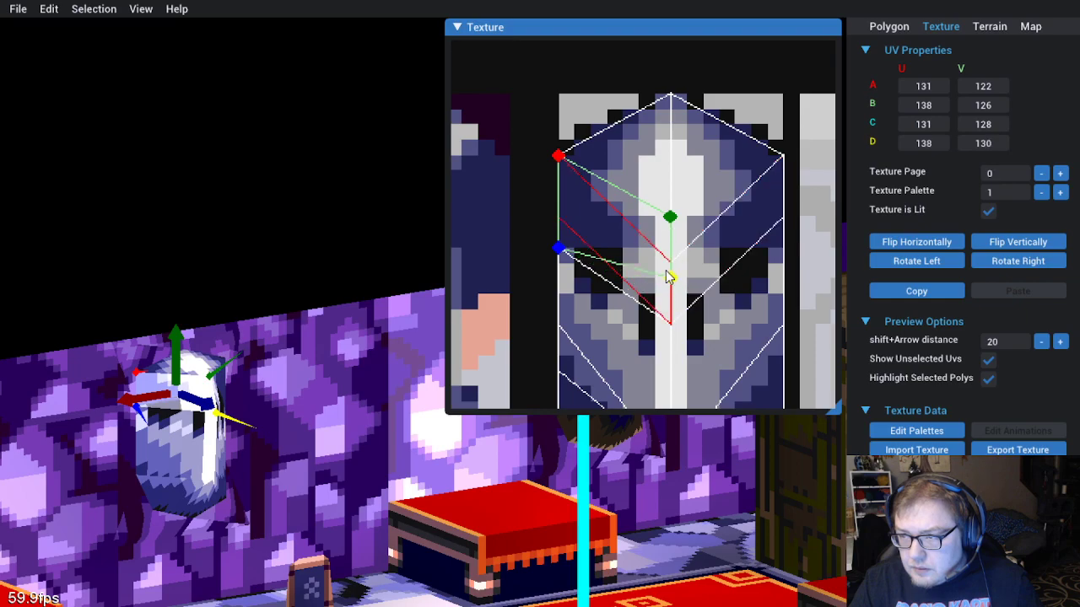
Raise the left cheek quad's centre-line UV points B to V 130 and D to V 138
{"action": "left_click", "coordinate": [181, 437]}
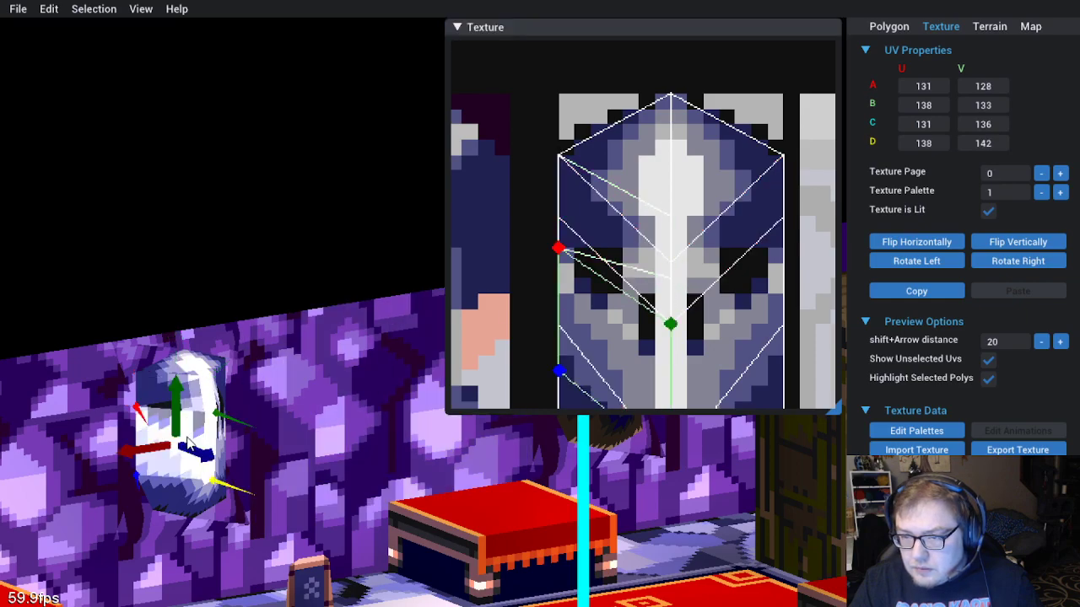
{"action": "left_click_drag", "start_coordinate": [662, 327], "coordinate": [670, 278]}
{"action": "scroll", "coordinate": [657, 314], "scroll_direction": "down", "scroll_amount": 3}
{"action": "left_click_drag", "start_coordinate": [670, 390], "coordinate": [668, 330]}
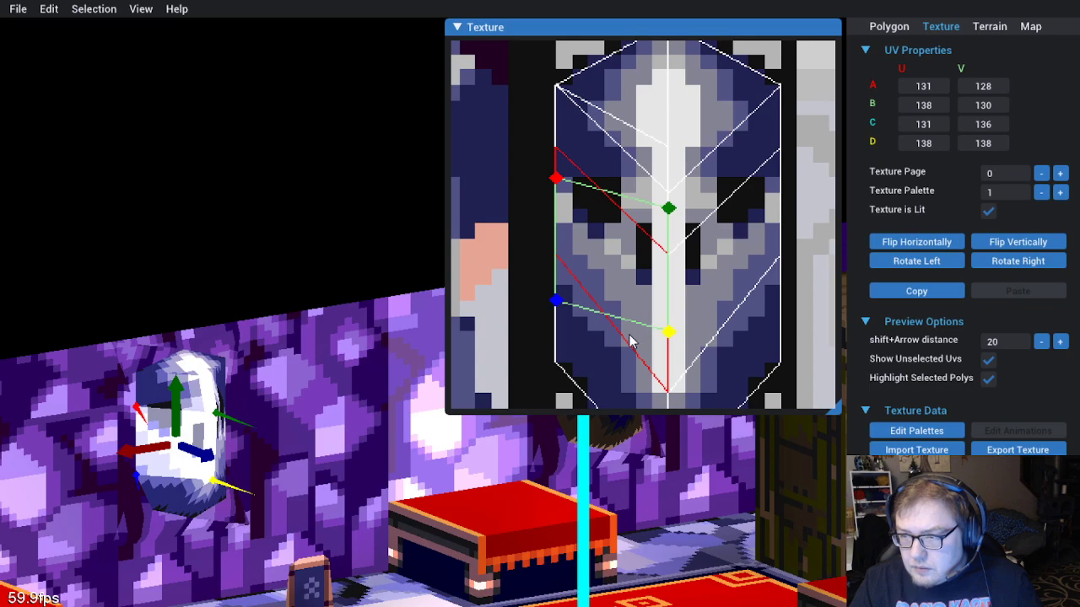
Set the left jaw quad's UV point B to V 138 and point A to V 136, and deselect it
{"action": "scroll", "coordinate": [631, 340], "scroll_direction": "down", "scroll_amount": 3}
{"action": "left_click", "coordinate": [186, 493]}
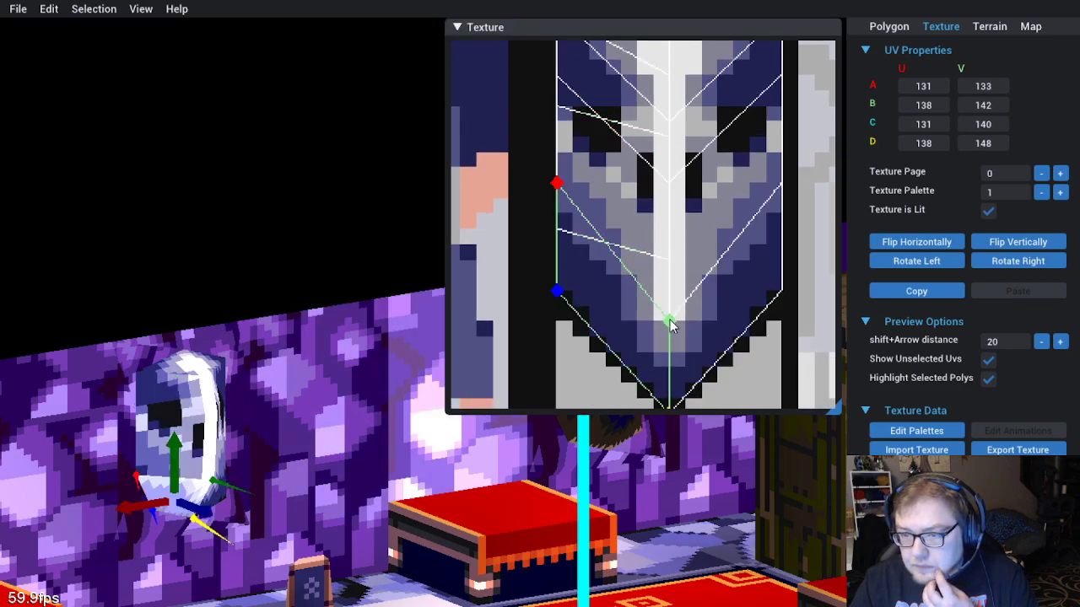
{"action": "left_click_drag", "start_coordinate": [670, 326], "coordinate": [669, 261]}
{"action": "left_click_drag", "start_coordinate": [560, 188], "coordinate": [563, 227]}
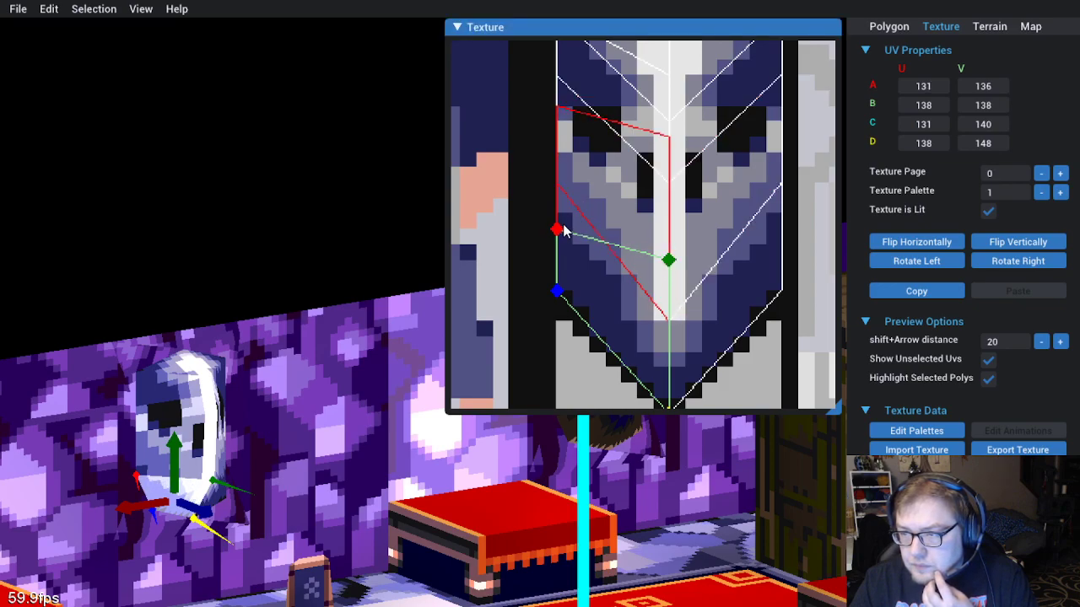
{"action": "left_click", "coordinate": [125, 280]}
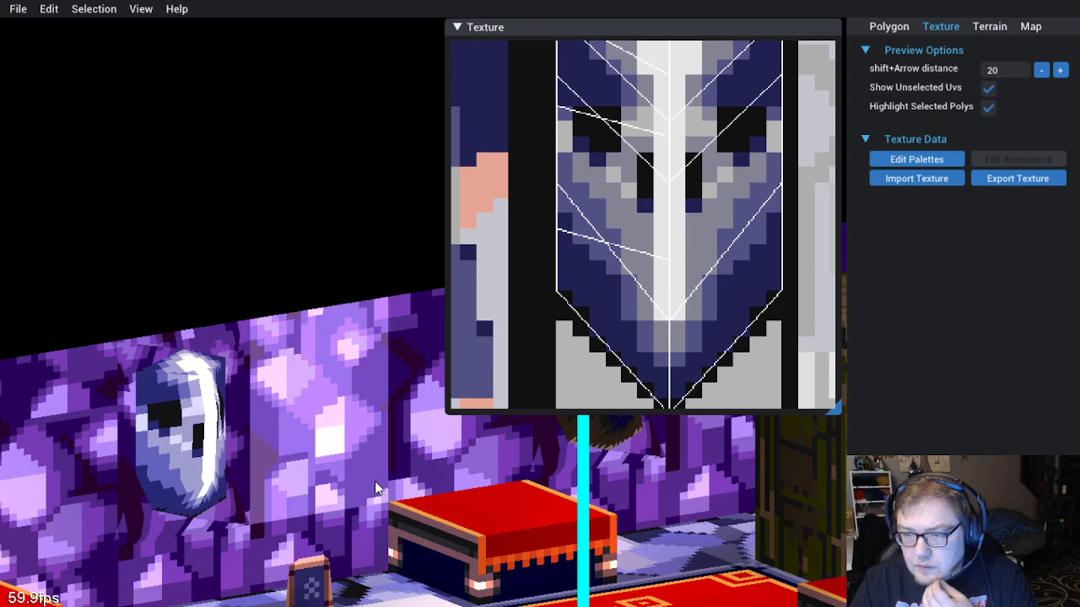
Select the left forehead triangle of the wall skull, raise its centre-line UV point A to V 126, and deselect it
{"action": "scroll", "coordinate": [316, 479], "scroll_direction": "up", "scroll_amount": 3}
{"action": "scroll", "coordinate": [305, 472], "scroll_direction": "down", "scroll_amount": 3}
{"action": "mouse_move", "coordinate": [303, 471]}
{"action": "left_mouse_down"}
{"action": "mouse_move", "coordinate": [329, 452]}
{"action": "mouse_move", "coordinate": [352, 459]}
{"action": "mouse_move", "coordinate": [318, 488]}
{"action": "left_mouse_up"}
{"action": "left_click", "coordinate": [218, 380]}
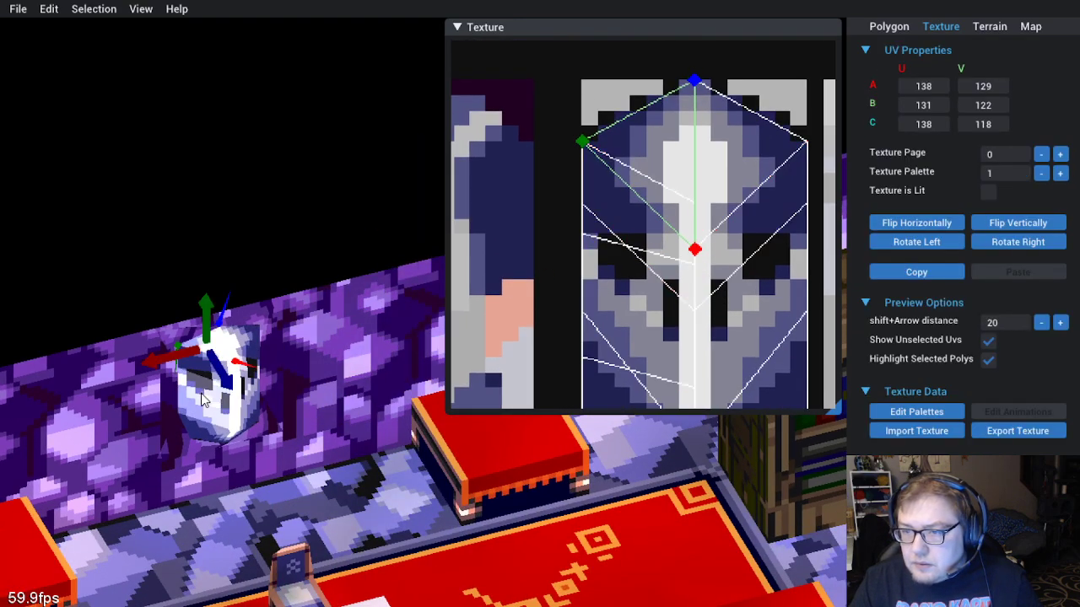
{"action": "left_click", "coordinate": [197, 371]}
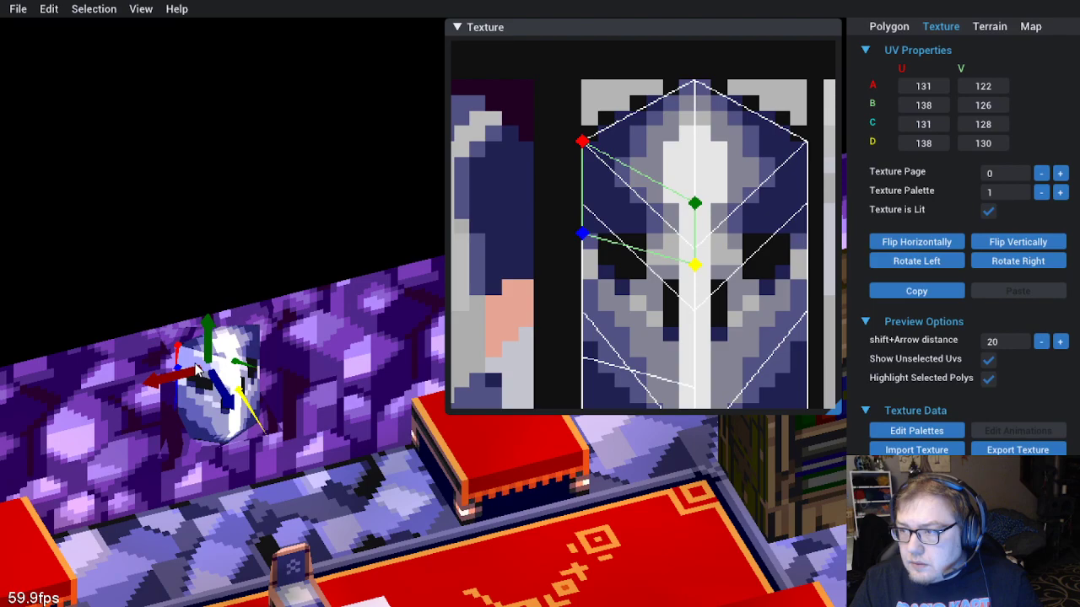
{"action": "left_click", "coordinate": [200, 347]}
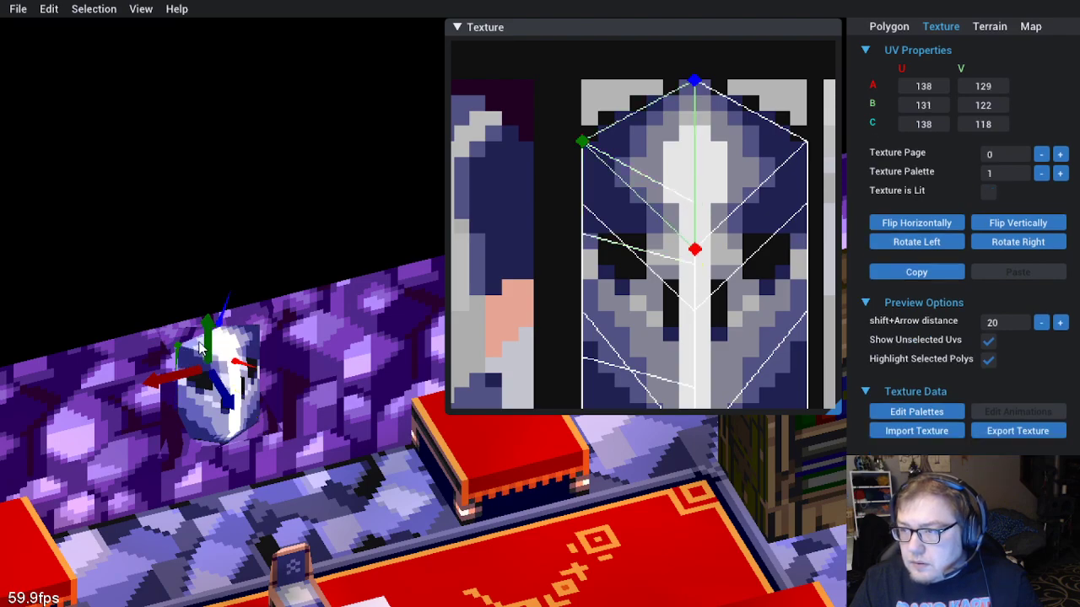
{"action": "left_click_drag", "start_coordinate": [683, 248], "coordinate": [698, 203]}
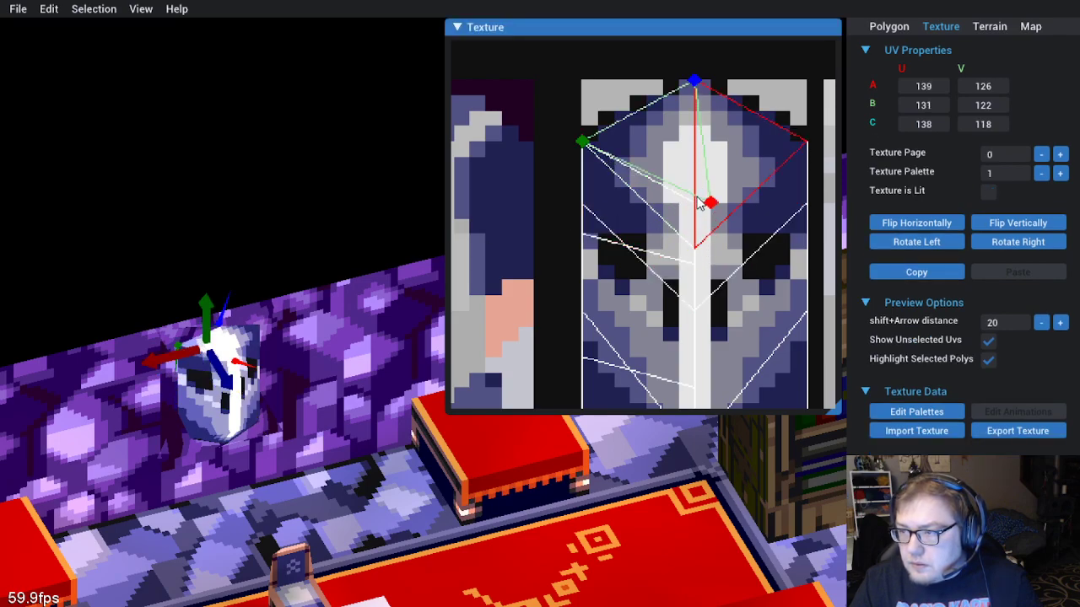
{"action": "left_click", "coordinate": [210, 232]}
{"action": "mouse_move", "coordinate": [321, 439]}
{"action": "left_mouse_down"}
{"action": "mouse_move", "coordinate": [309, 411]}
{"action": "mouse_move", "coordinate": [353, 413]}
{"action": "mouse_move", "coordinate": [309, 436]}
{"action": "mouse_move", "coordinate": [313, 426]}
{"action": "mouse_move", "coordinate": [326, 432]}
{"action": "left_mouse_up"}
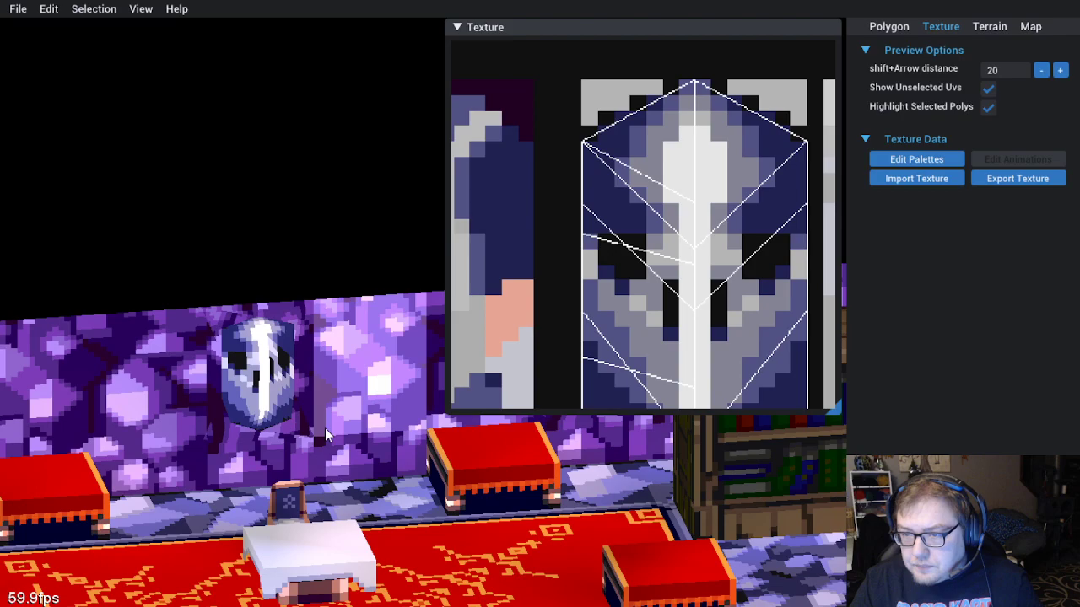
Select the skull's right brow quad and set its UV points B to V 128, C to V 126 and D to V 130
{"action": "scroll", "coordinate": [324, 427], "scroll_direction": "up", "scroll_amount": 2}
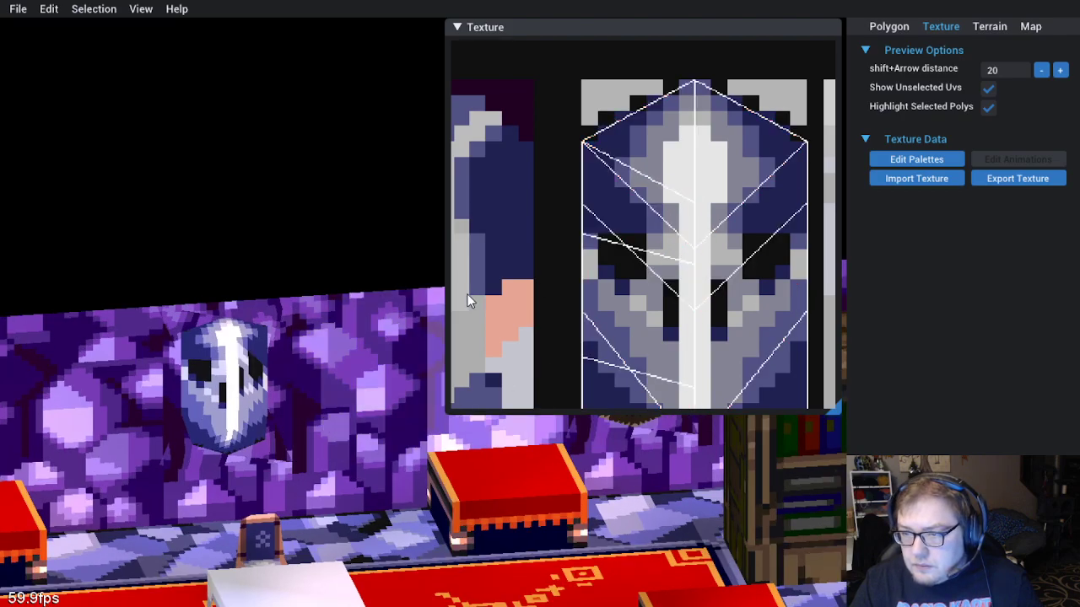
{"action": "left_click", "coordinate": [251, 364]}
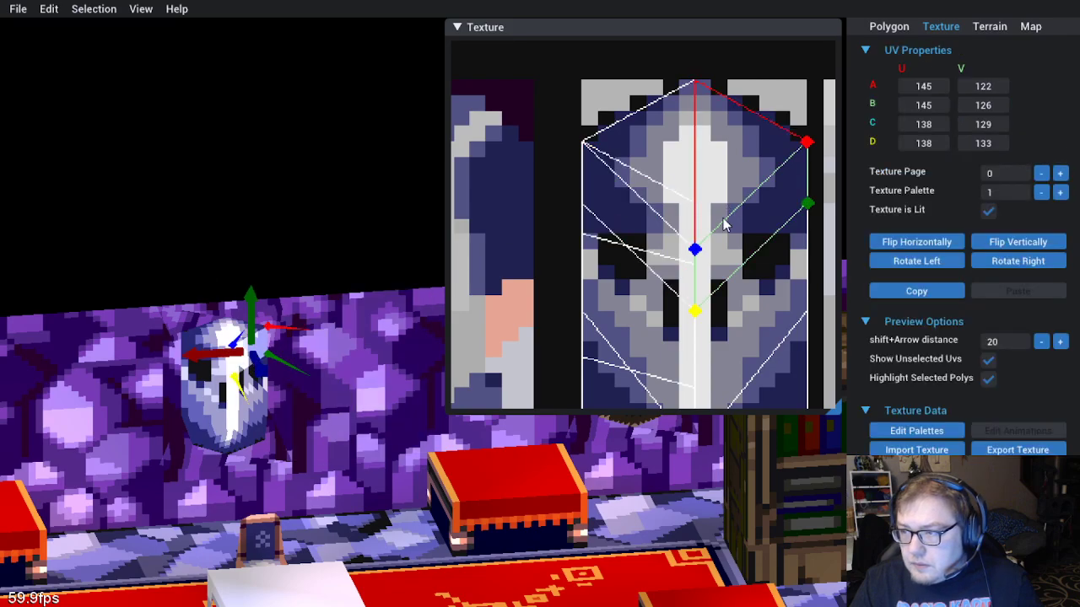
{"action": "left_click_drag", "start_coordinate": [697, 248], "coordinate": [702, 199]}
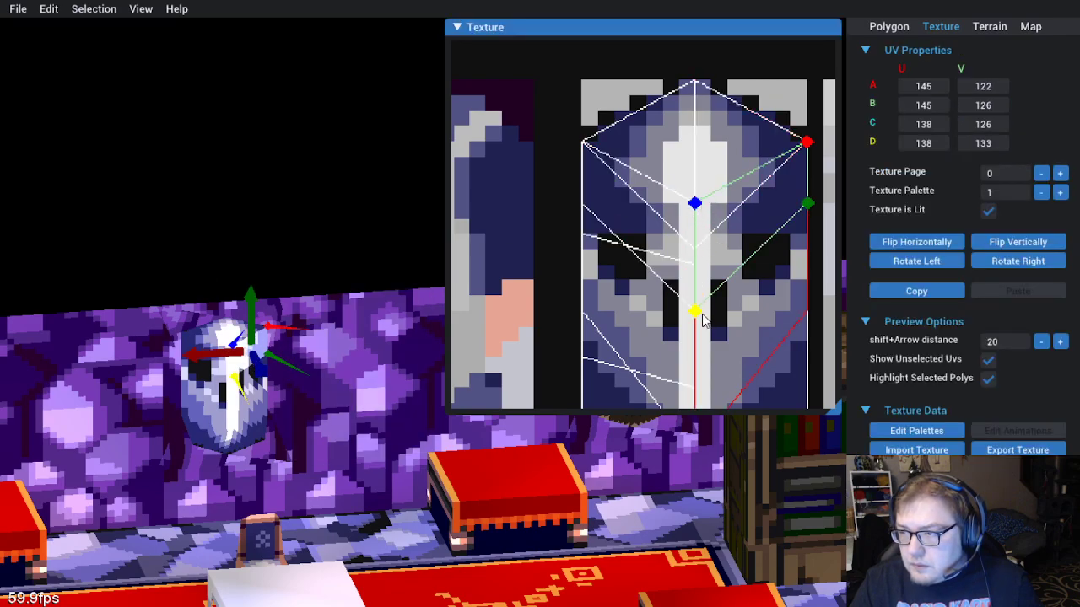
{"action": "left_click_drag", "start_coordinate": [694, 311], "coordinate": [702, 265]}
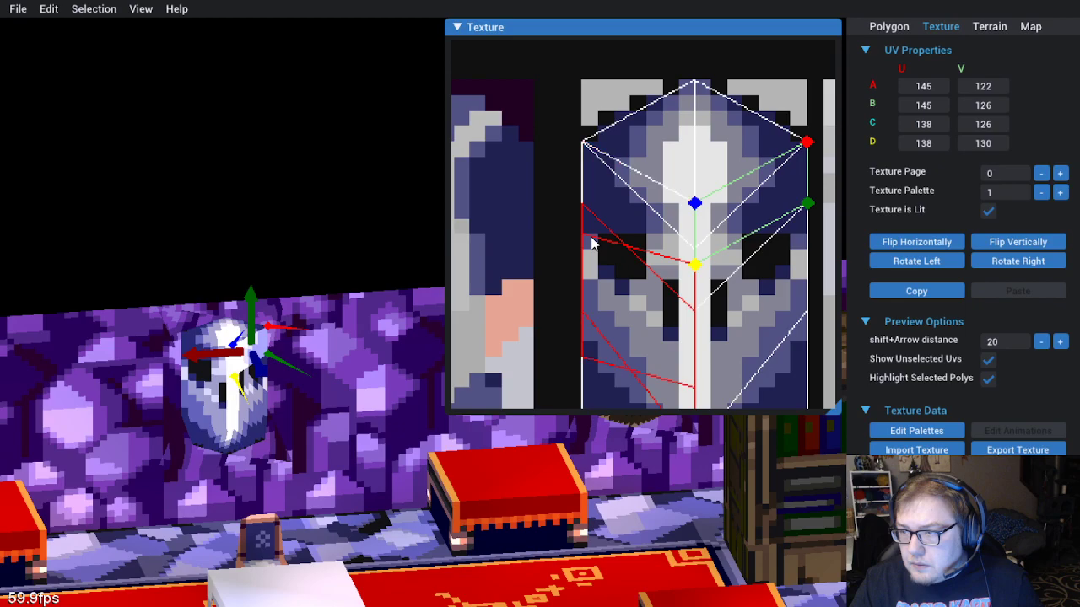
{"action": "left_click", "coordinate": [192, 349]}
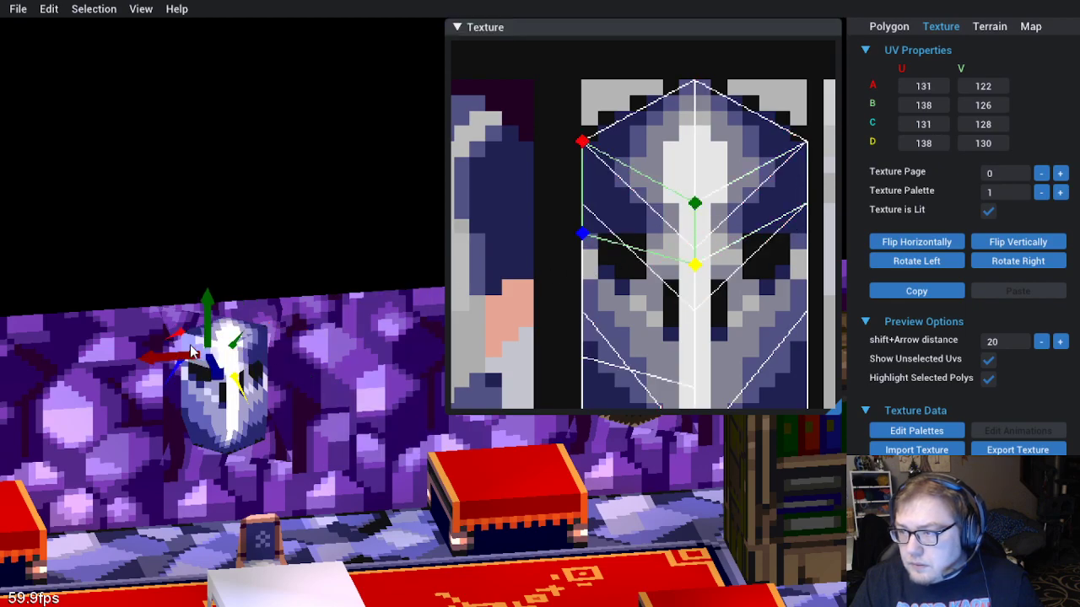
{"action": "left_click", "coordinate": [249, 358]}
{"action": "left_click_drag", "start_coordinate": [807, 205], "coordinate": [807, 239]}
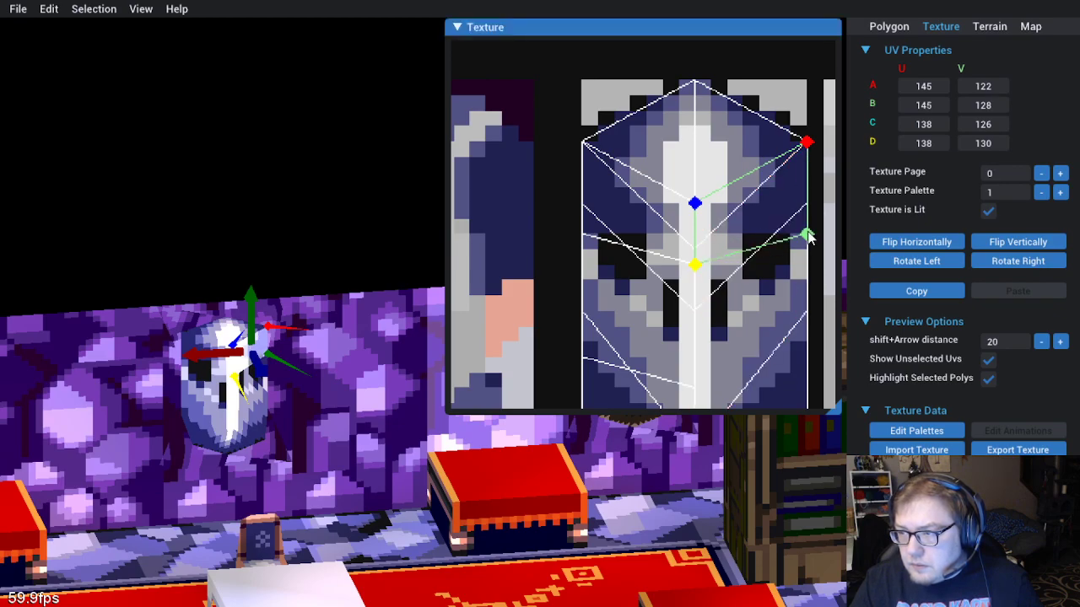
Select the right cheek quad and set its UV points A to V 128, B to V 136, C to V 130 and D to V 138
{"action": "left_click", "coordinate": [257, 399]}
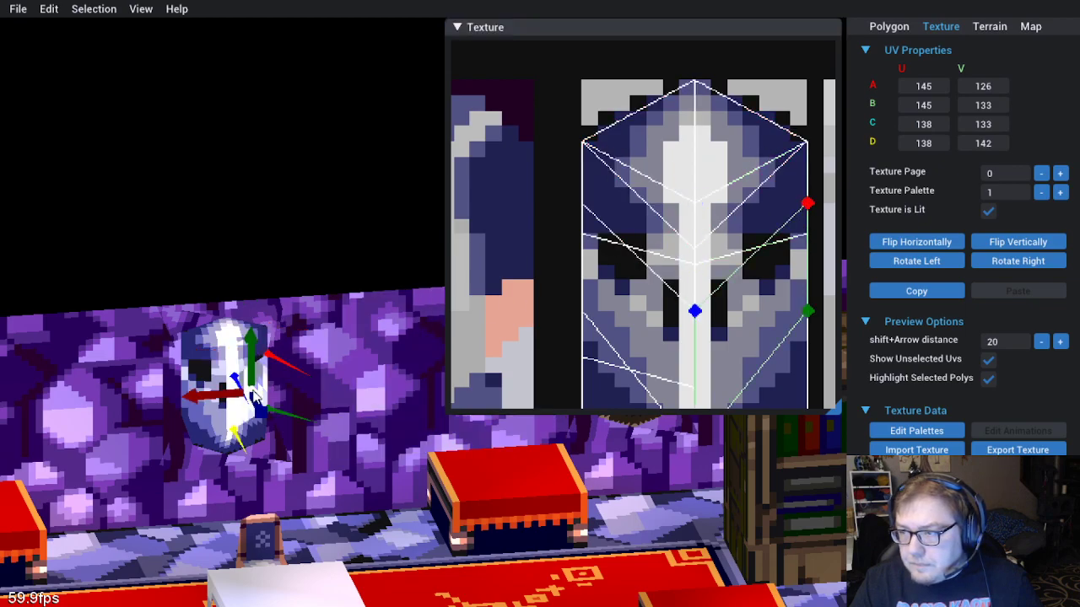
{"action": "left_click", "coordinate": [807, 219]}
{"action": "left_click_drag", "start_coordinate": [807, 218], "coordinate": [793, 303]}
{"action": "scroll", "coordinate": [801, 219], "scroll_direction": "down", "scroll_amount": 1}
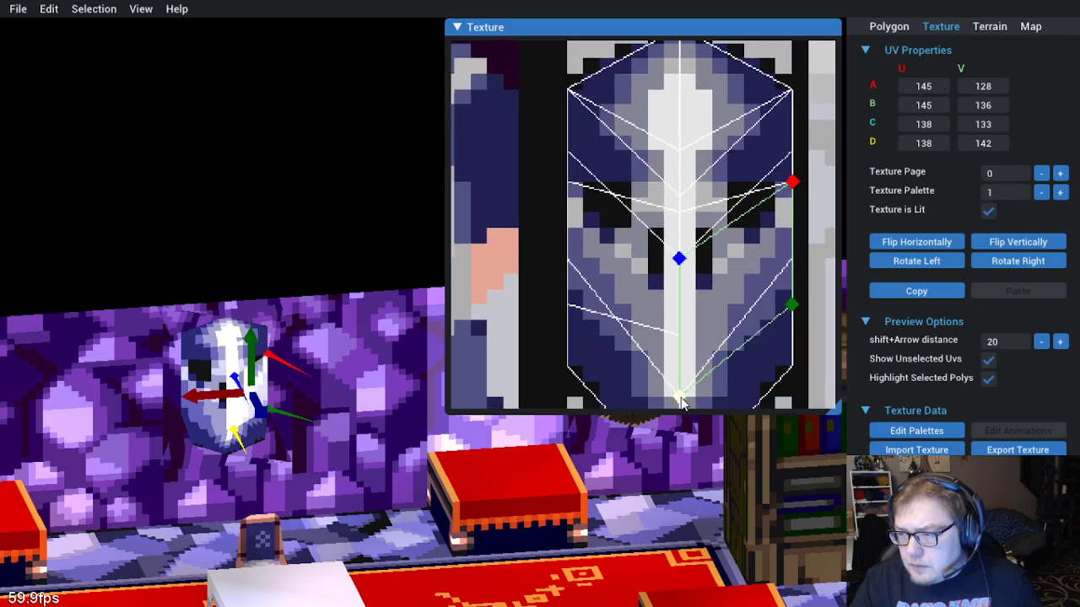
{"action": "left_click_drag", "start_coordinate": [685, 401], "coordinate": [683, 334]}
{"action": "key", "text": "Up"}
{"action": "key", "text": "Up"}
{"action": "key", "text": "Up"}
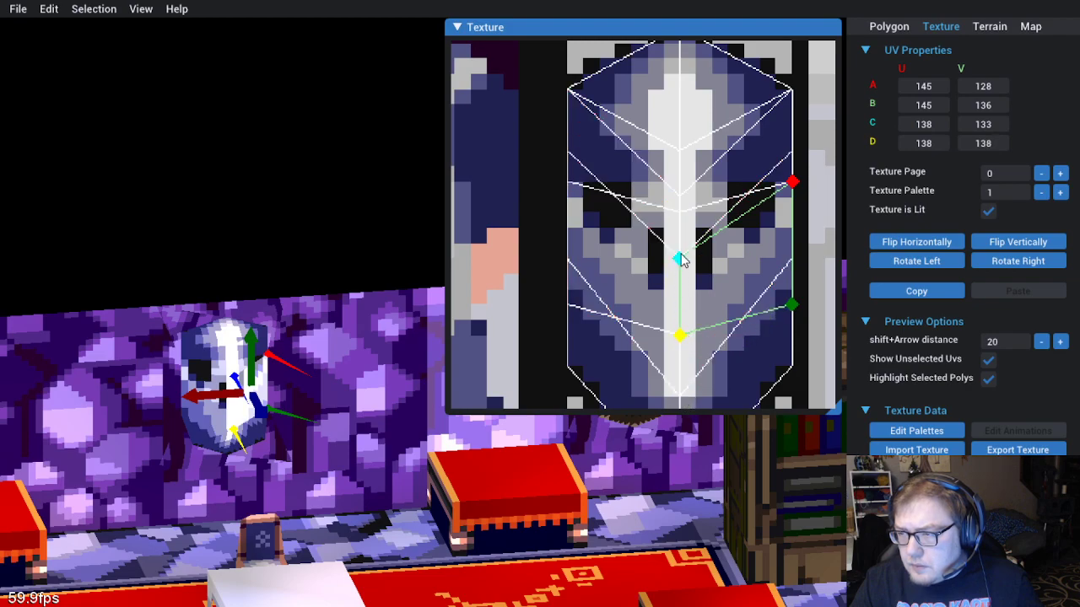
Select the right jaw quad, set its UV point C to V 138 and point A to V 136, and deselect it
{"action": "left_click", "coordinate": [241, 440]}
{"action": "scroll", "coordinate": [604, 273], "scroll_direction": "down", "scroll_amount": 1}
{"action": "scroll", "coordinate": [603, 273], "scroll_direction": "down", "scroll_amount": 1}
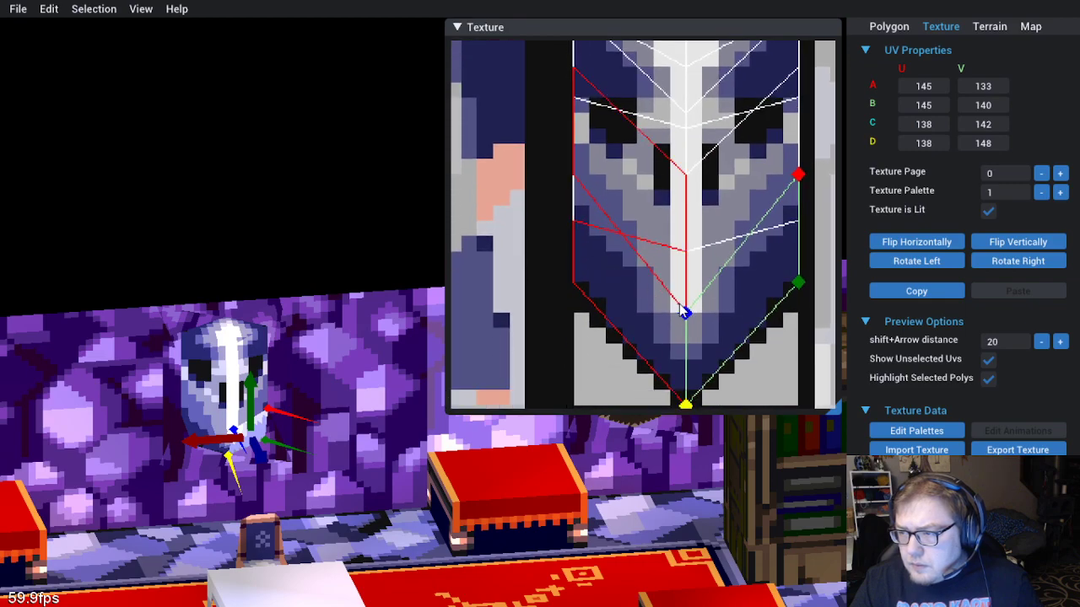
{"action": "left_click_drag", "start_coordinate": [685, 313], "coordinate": [686, 251]}
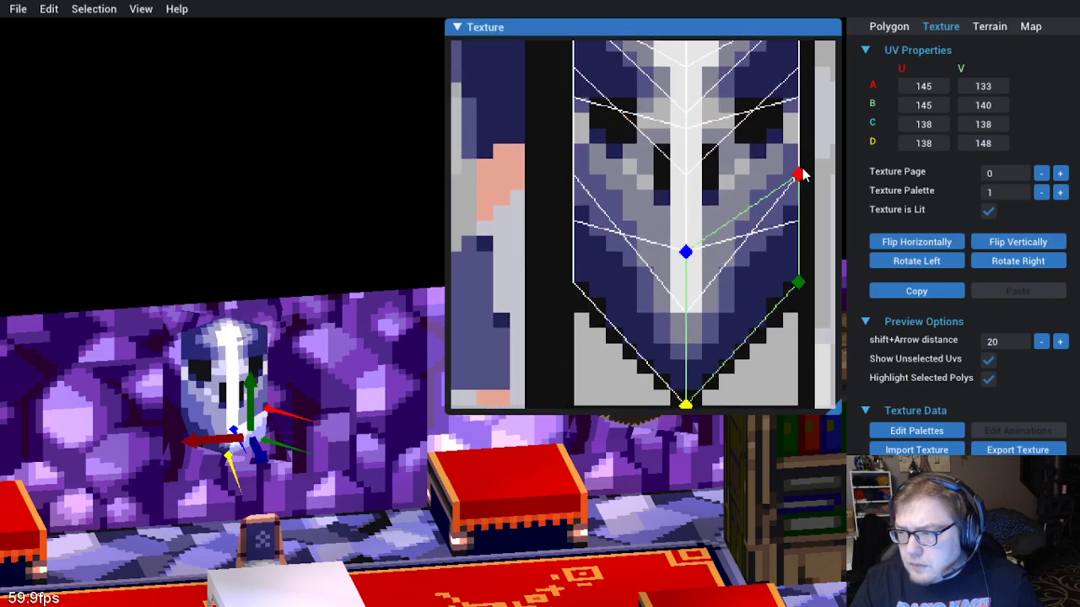
{"action": "left_click_drag", "start_coordinate": [798, 175], "coordinate": [798, 221]}
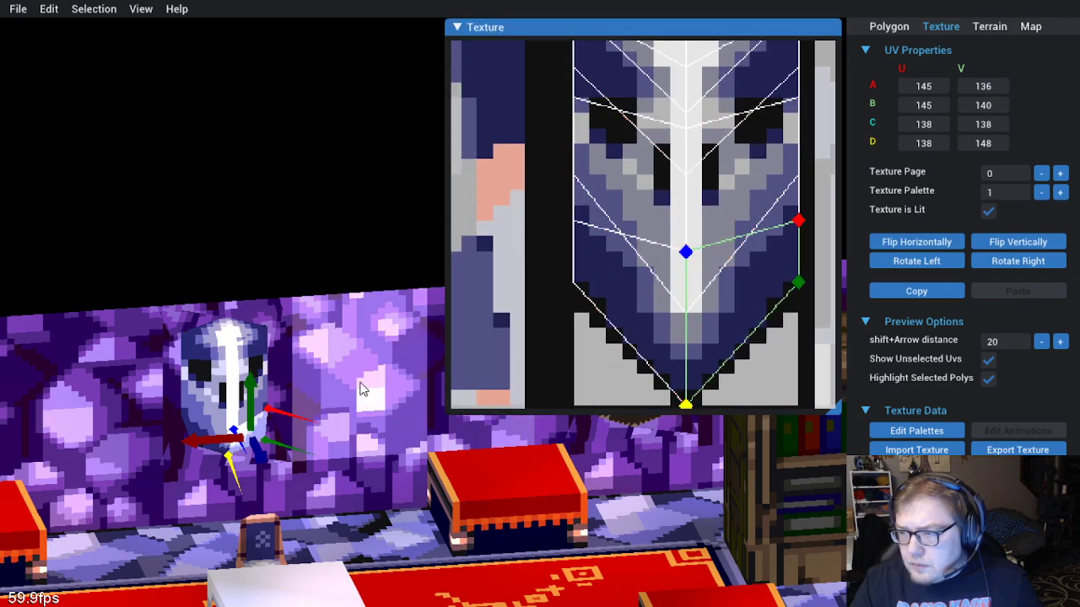
{"action": "left_click", "coordinate": [222, 244]}
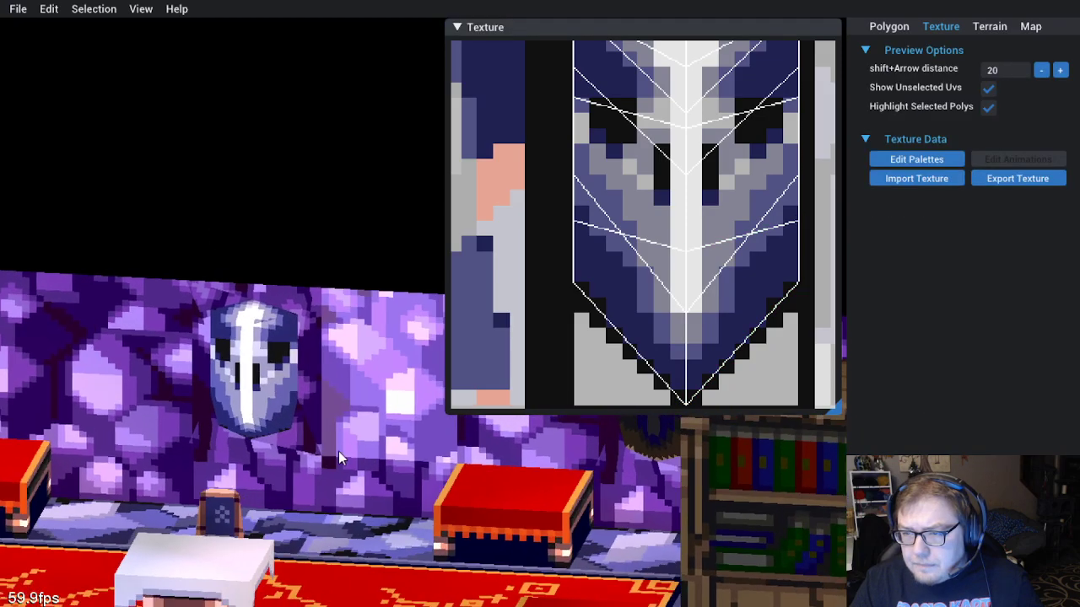
Examine the remapped skull on the cave wall from several angles and distances
{"action": "left_click_drag", "start_coordinate": [329, 462], "coordinate": [321, 437]}
{"action": "left_click", "coordinate": [321, 437]}
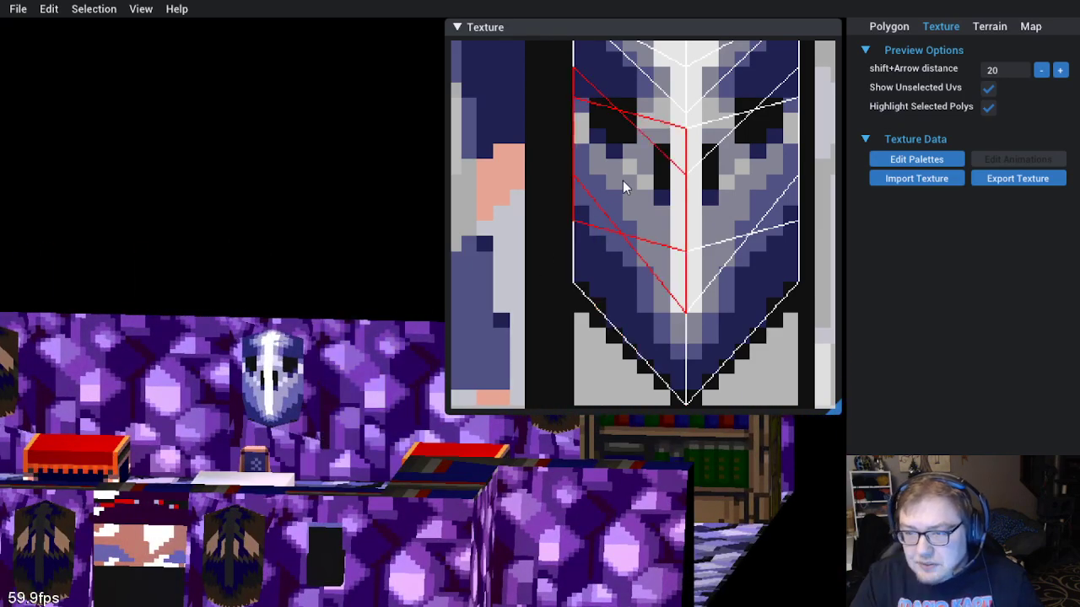
{"action": "left_click", "coordinate": [424, 215]}
{"action": "left_click_drag", "start_coordinate": [138, 320], "coordinate": [341, 488]}
{"action": "left_click_drag", "start_coordinate": [320, 420], "coordinate": [284, 413]}
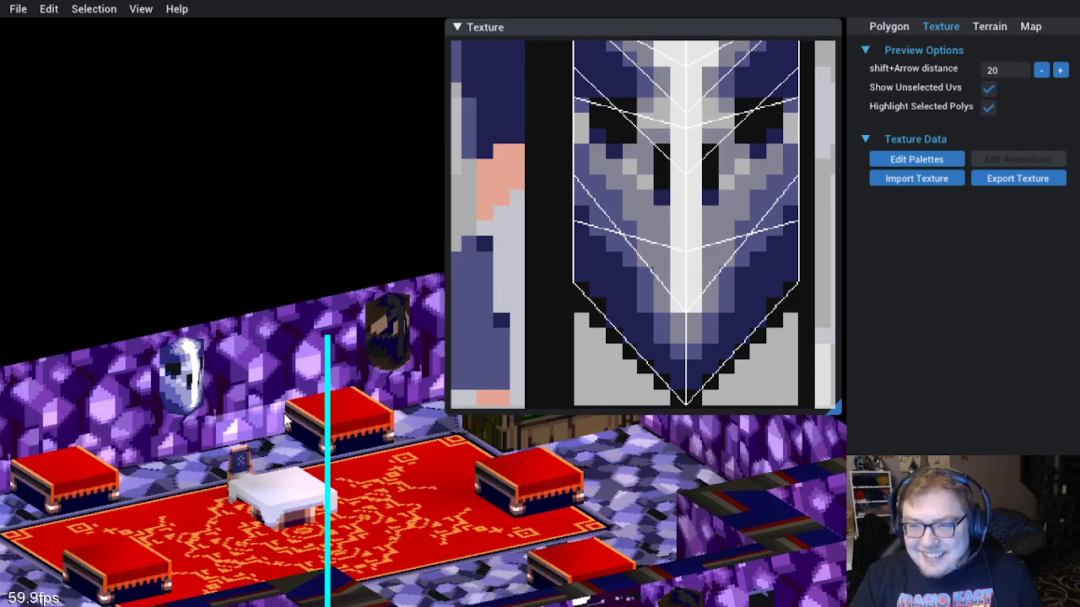
{"action": "scroll", "coordinate": [253, 435], "scroll_direction": "up", "scroll_amount": 3}
{"action": "scroll", "coordinate": [219, 442], "scroll_direction": "down", "scroll_amount": 3}
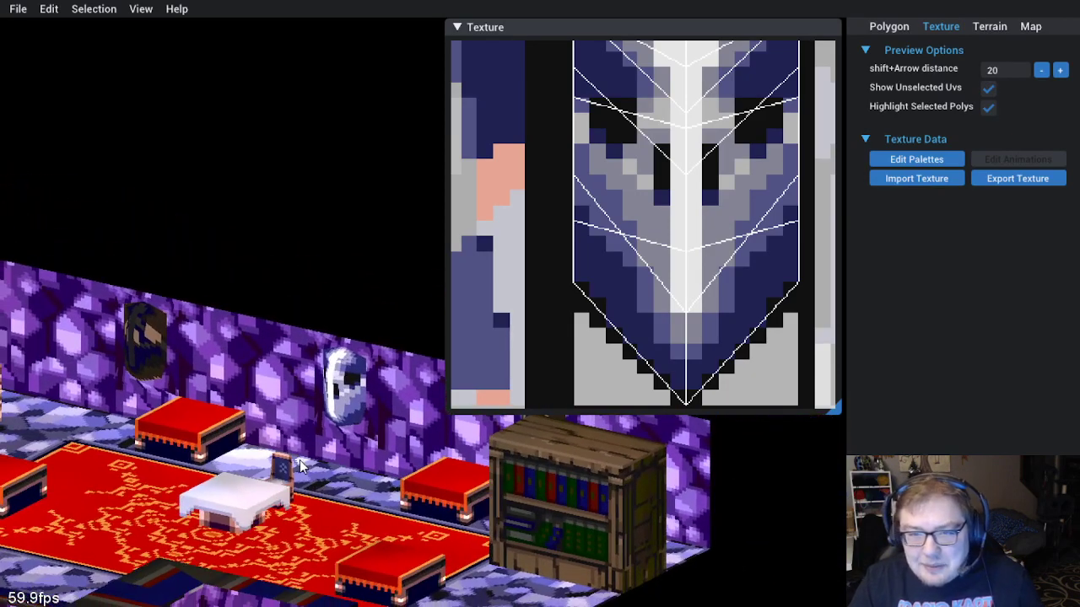
{"action": "left_click_drag", "start_coordinate": [308, 456], "coordinate": [371, 435]}
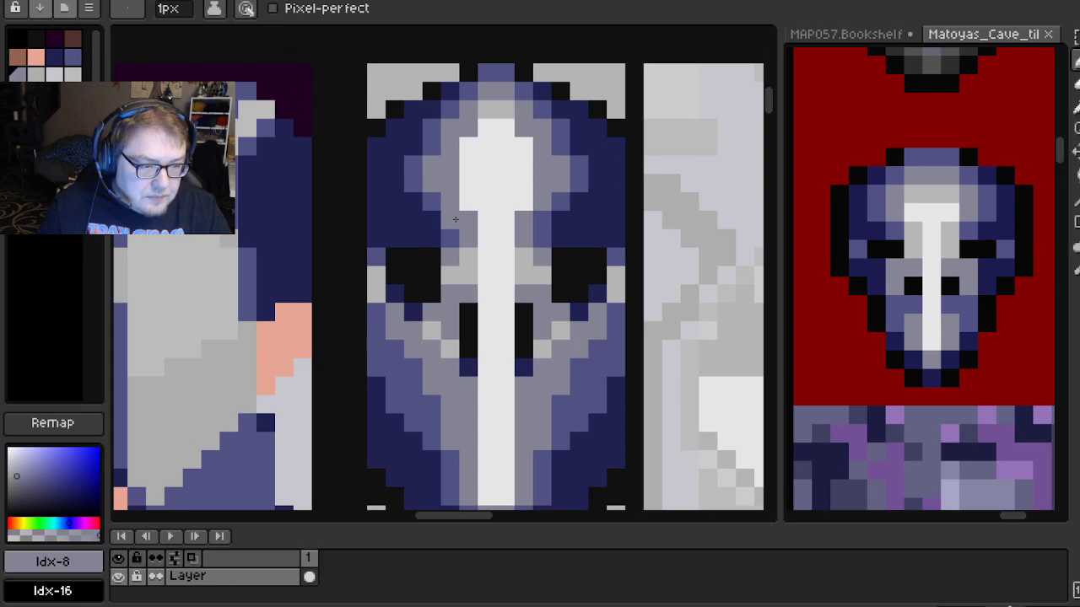
Switch to Aseprite, paint the skull's left brow above the eye socket grey with Idx-8, and undo the lowest outer pixel
{"action": "scroll", "coordinate": [455, 254], "scroll_direction": "up", "scroll_amount": 2}
{"action": "left_click", "coordinate": [449, 234]}
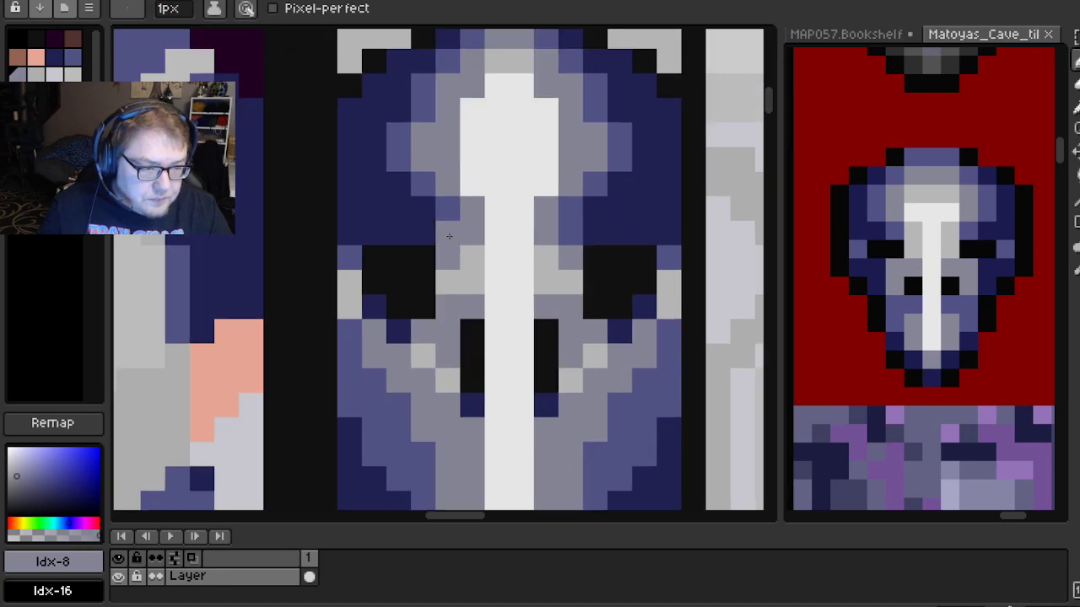
{"action": "left_click", "coordinate": [447, 211]}
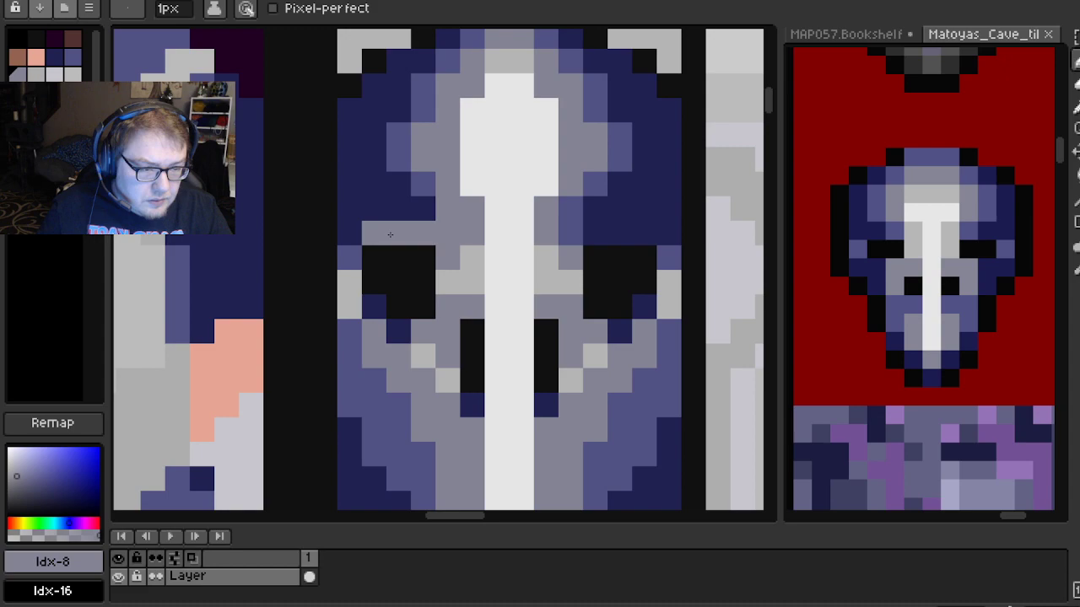
{"action": "left_click", "coordinate": [405, 209]}
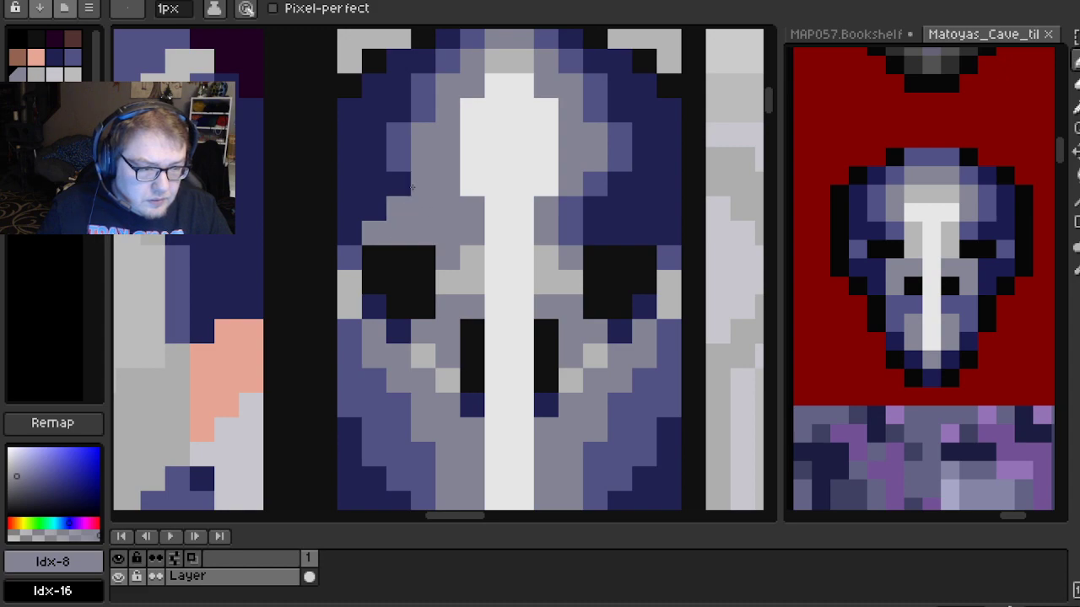
{"action": "left_click", "coordinate": [410, 185]}
{"action": "left_click", "coordinate": [399, 160]}
{"action": "left_click_drag", "start_coordinate": [374, 160], "coordinate": [379, 185]}
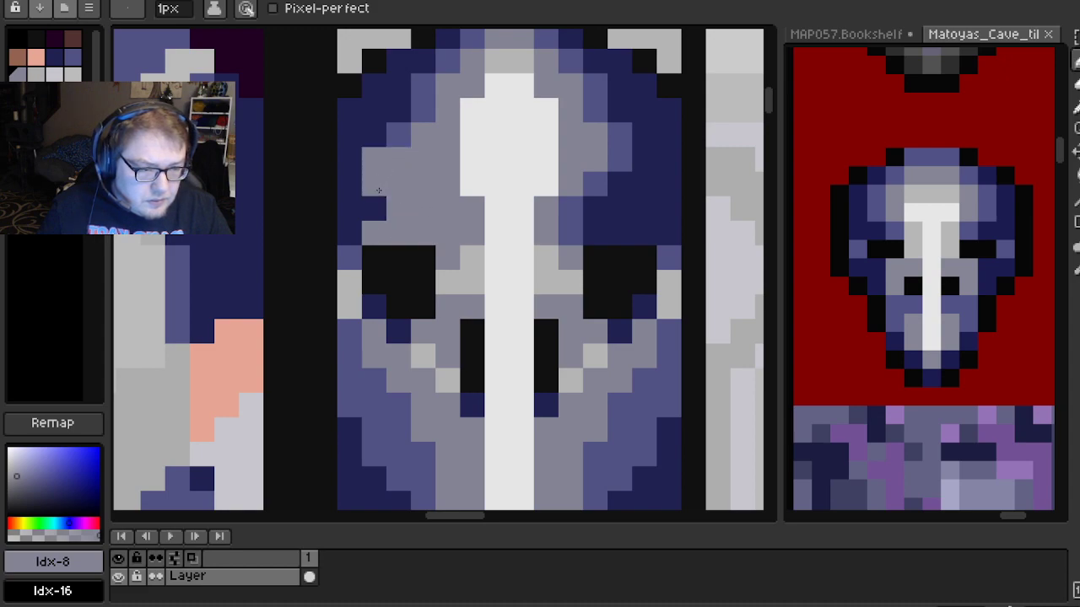
{"action": "key", "text": "ctrl+z"}
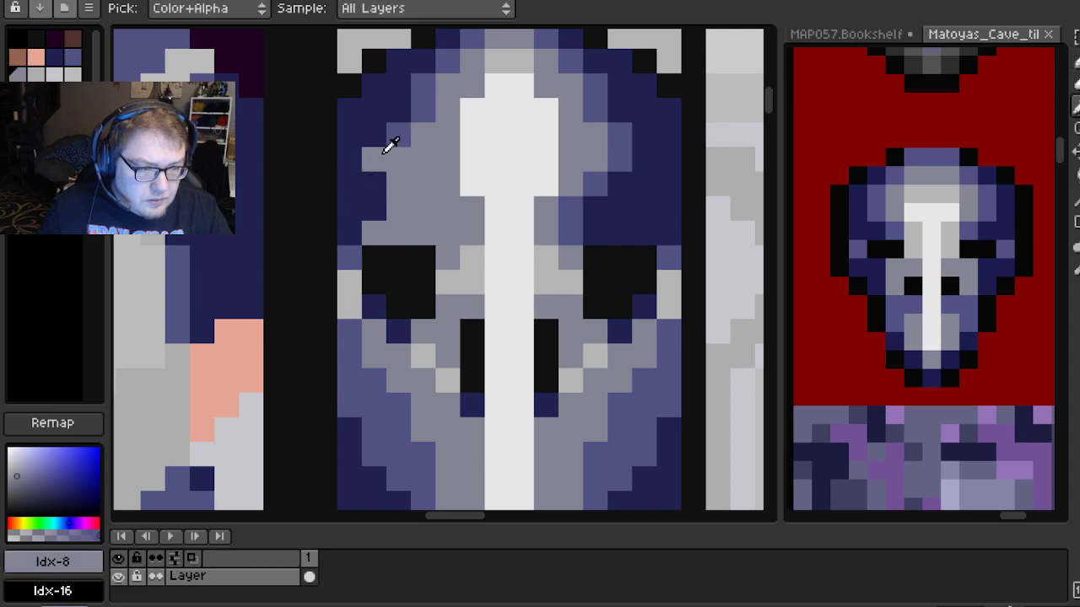
Pick blue Idx-7 and paint a blue edge along the outer side of the left brow's grey area
{"action": "left_click", "coordinate": [397, 127], "text": "alt"}
{"action": "left_click", "coordinate": [379, 170]}
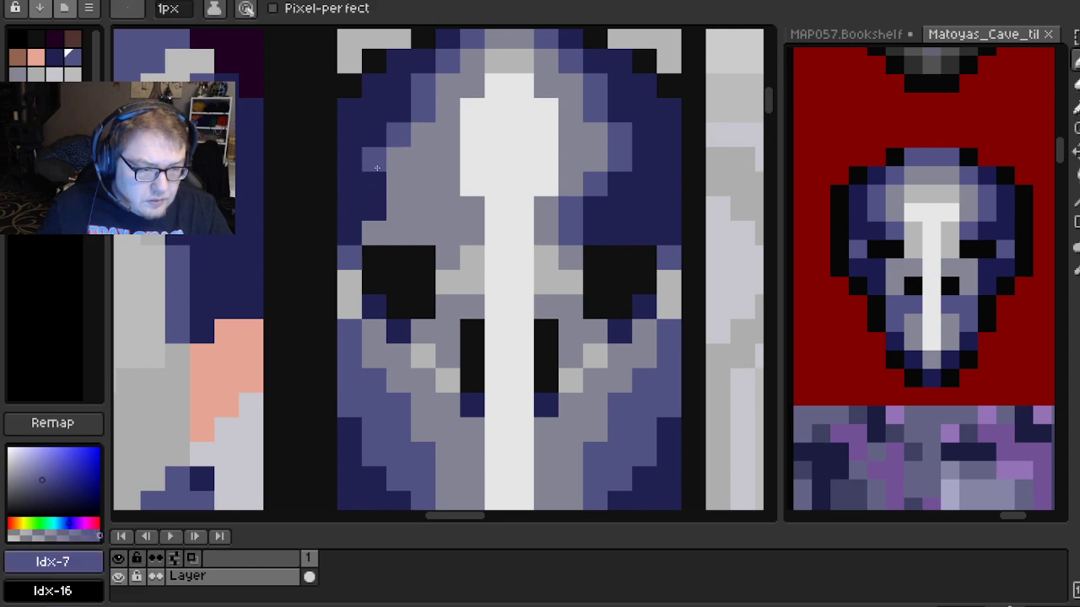
{"action": "left_click", "coordinate": [374, 208]}
{"action": "left_click", "coordinate": [349, 184]}
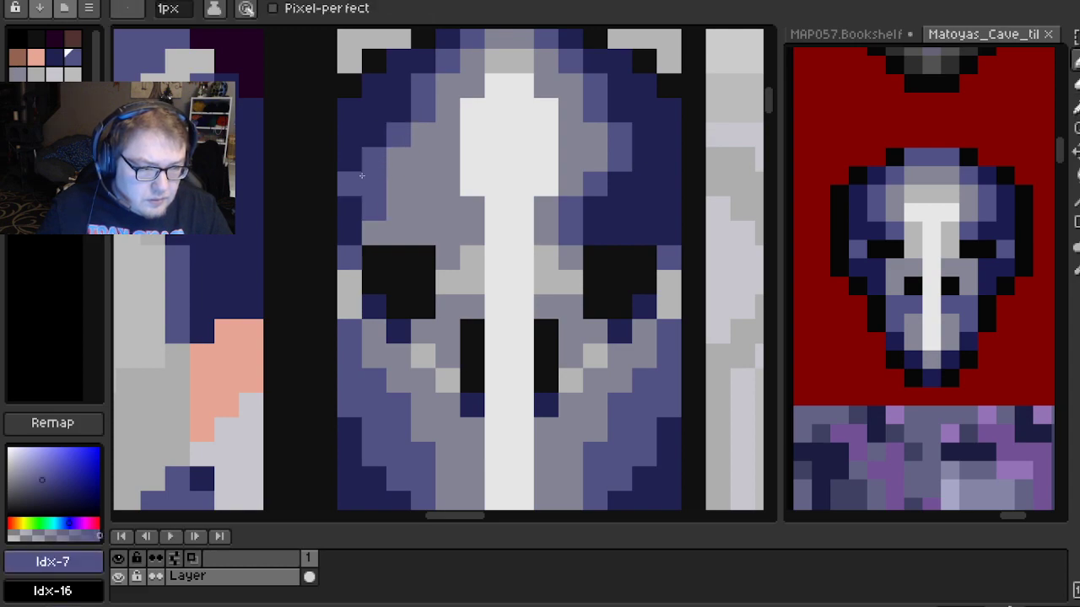
{"action": "key", "text": "v"}
{"action": "key", "text": "b"}
{"action": "left_click_drag", "start_coordinate": [448, 222], "coordinate": [396, 234]}
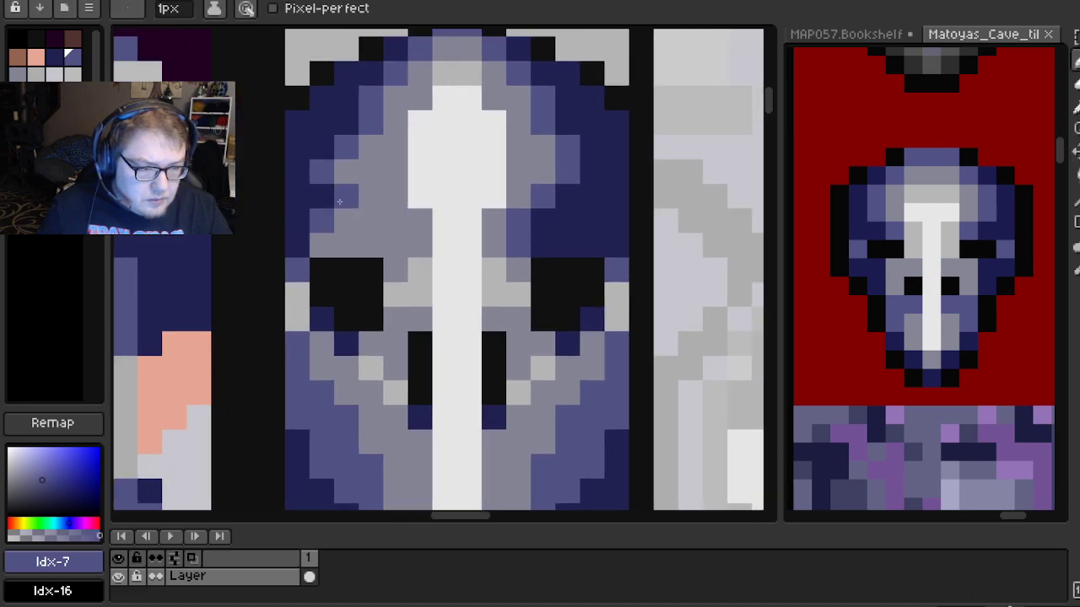
Extend the left brow's grey Idx-8 by its outer lower pixel and colour the skull's edge beside it blue Idx-7
{"action": "left_click", "coordinate": [369, 244]}
{"action": "left_click", "coordinate": [356, 217], "text": "alt"}
{"action": "key", "text": "ctrl+z"}
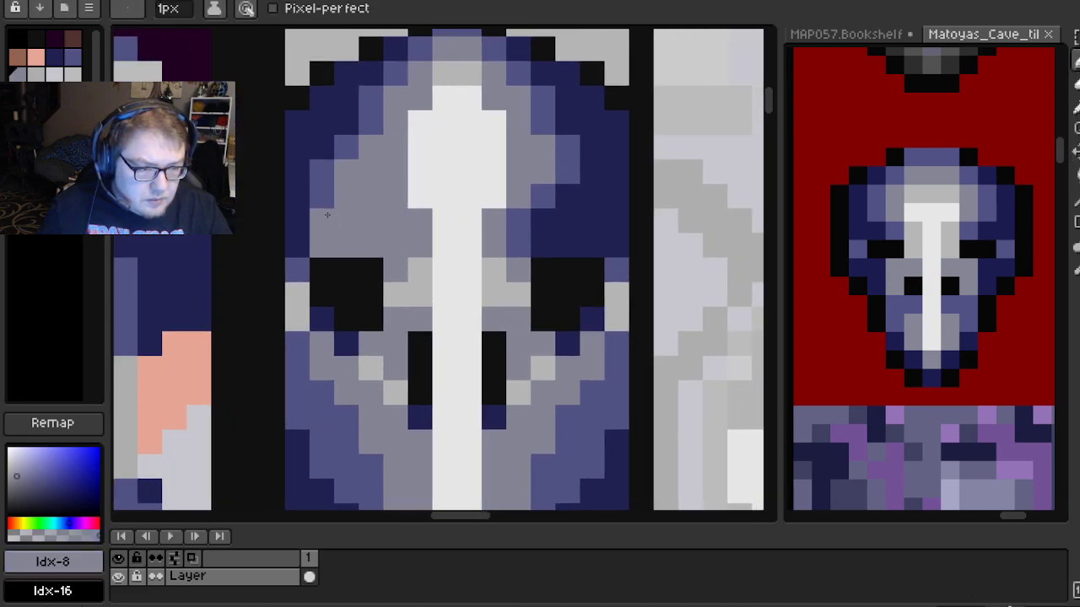
{"action": "left_click", "coordinate": [337, 175], "text": "alt"}
{"action": "left_click", "coordinate": [297, 242]}
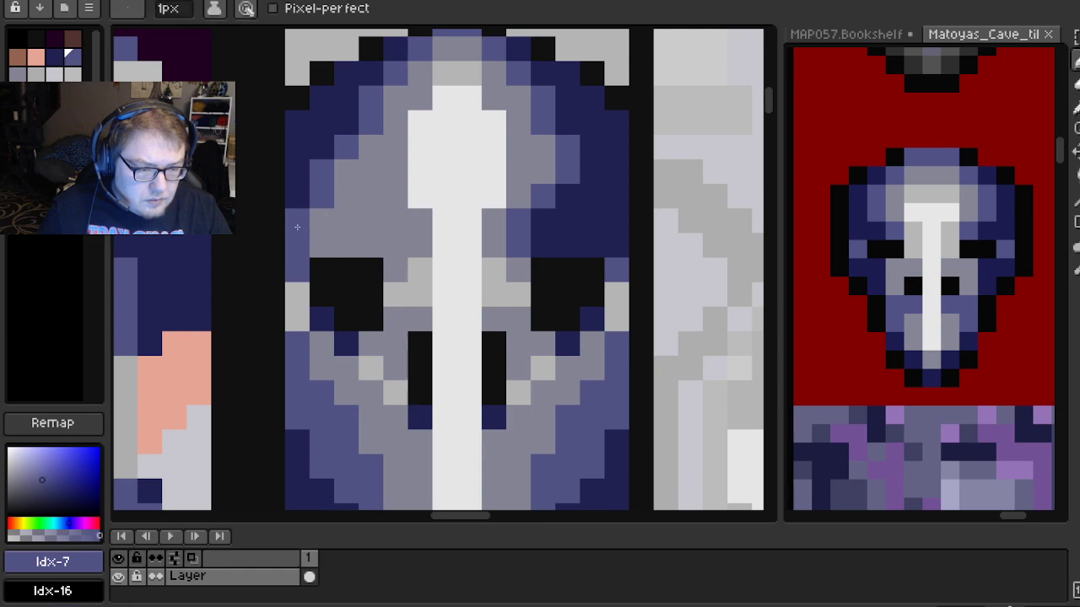
Paint the right brow above the eye socket grey with Idx-8 and colour the skull's edge beside it blue Idx-7
{"action": "scroll", "coordinate": [297, 227], "scroll_direction": "down", "scroll_amount": 1}
{"action": "left_click", "coordinate": [507, 219]}
{"action": "scroll", "coordinate": [522, 211], "scroll_direction": "up", "scroll_amount": 1}
{"action": "key", "text": "ctrl+z"}
{"action": "left_click", "coordinate": [321, 212], "text": "alt"}
{"action": "left_click", "coordinate": [510, 227]}
{"action": "mouse_move", "coordinate": [511, 228]}
{"action": "left_mouse_down"}
{"action": "mouse_move", "coordinate": [425, 239]}
{"action": "mouse_move", "coordinate": [422, 221]}
{"action": "mouse_move", "coordinate": [492, 243]}
{"action": "left_mouse_up"}
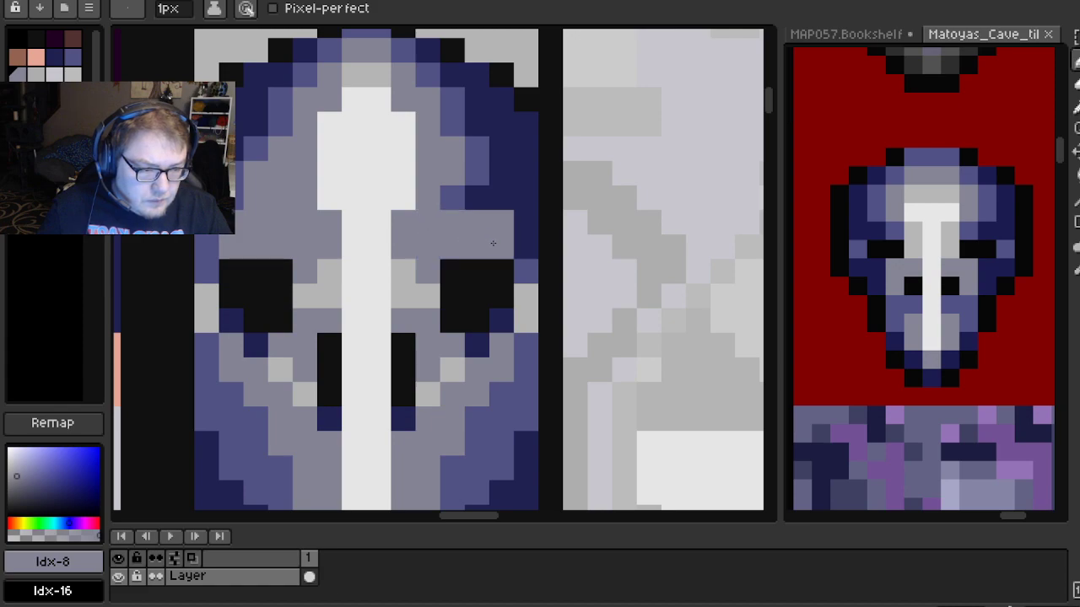
{"action": "left_click", "coordinate": [525, 267], "text": "alt"}
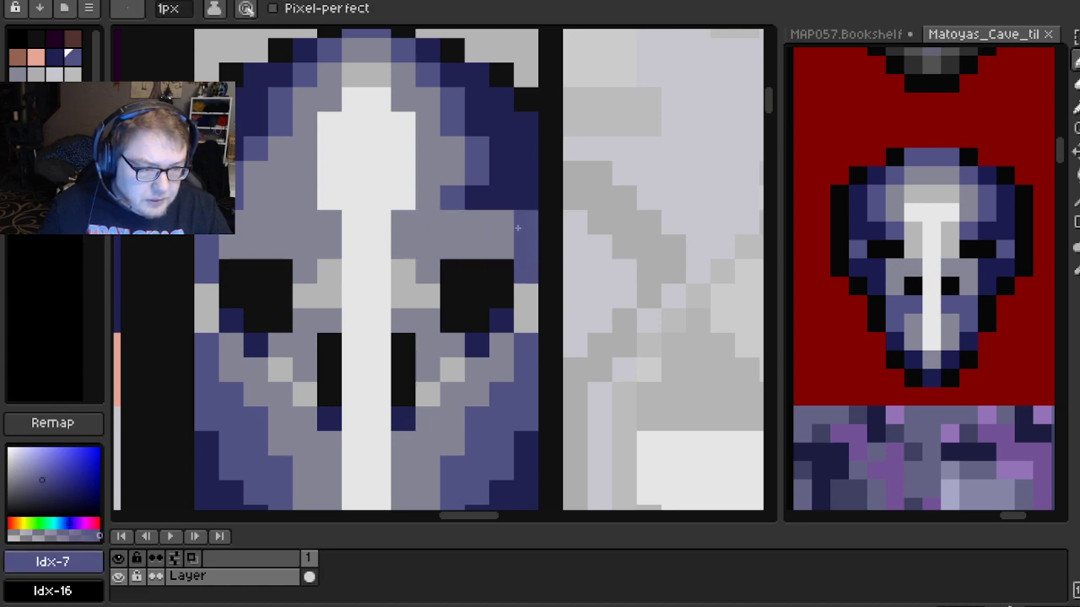
Extend the right brow's grey Idx-8 up into the forehead and add a blue Idx-7 edge along its outer side
{"action": "scroll", "coordinate": [507, 240], "scroll_direction": "up", "scroll_amount": 2}
{"action": "left_click", "coordinate": [473, 278], "text": "alt"}
{"action": "left_click", "coordinate": [481, 242]}
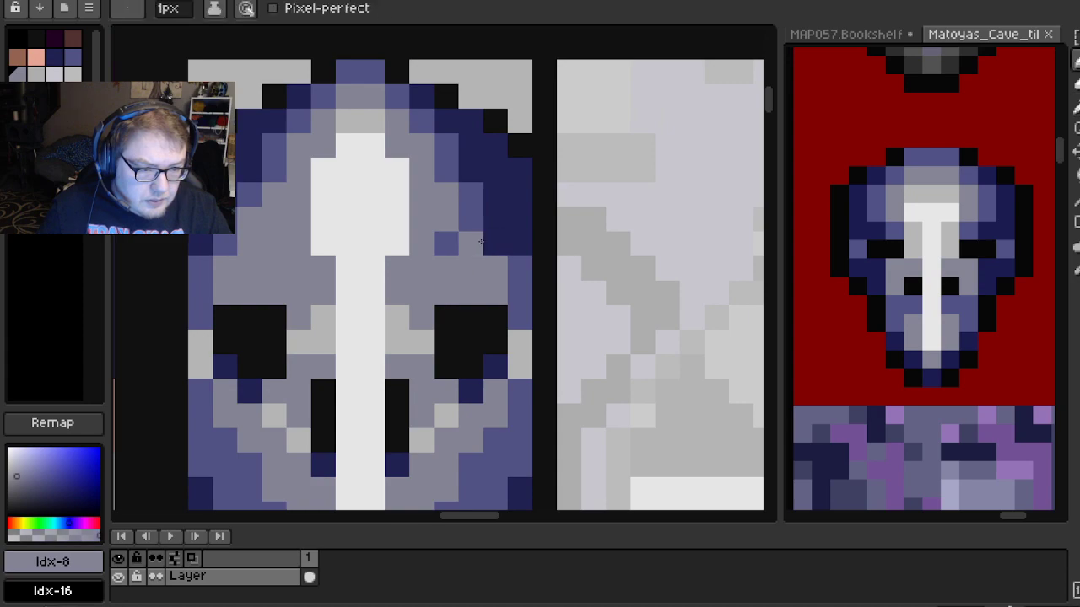
{"action": "left_click", "coordinate": [475, 222]}
{"action": "left_click", "coordinate": [454, 244]}
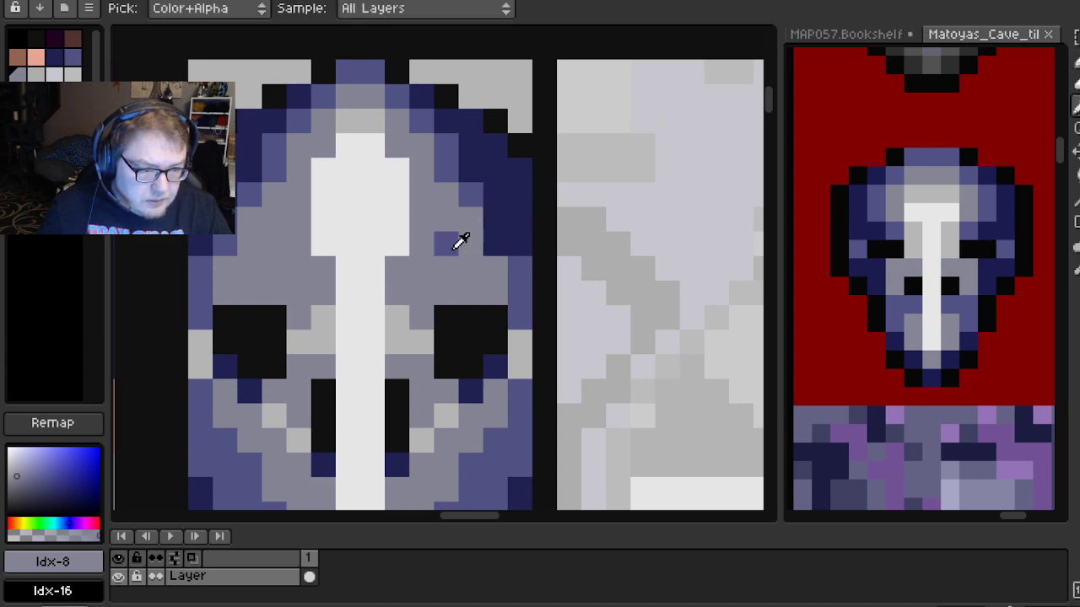
{"action": "scroll", "coordinate": [473, 245], "scroll_direction": "down", "scroll_amount": 2}
{"action": "scroll", "coordinate": [442, 236], "scroll_direction": "up", "scroll_amount": 2}
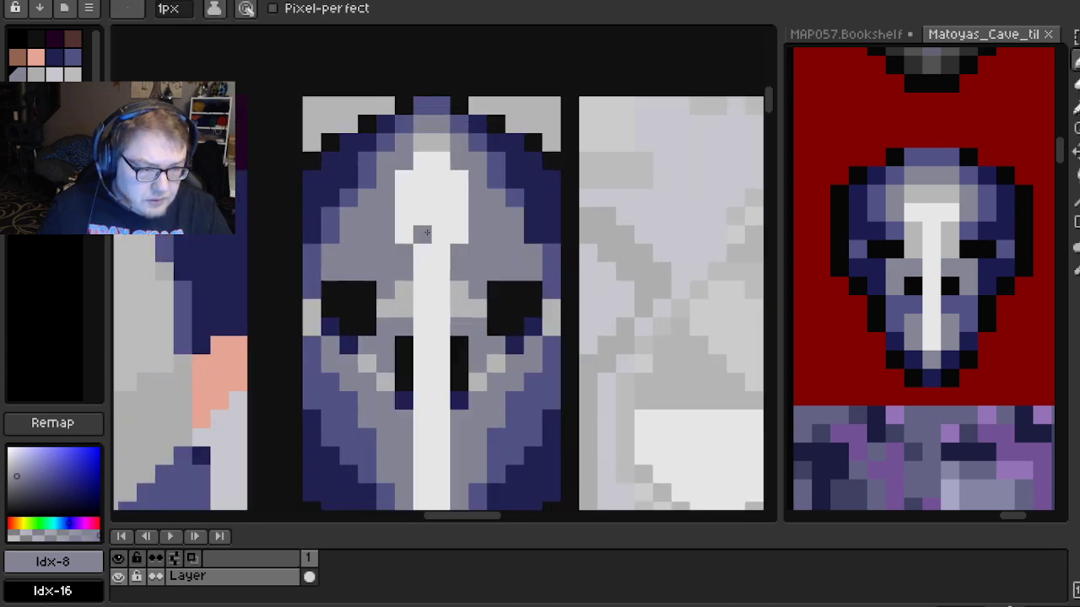
{"action": "left_click", "coordinate": [517, 188], "text": "alt"}
{"action": "left_click", "coordinate": [533, 237]}
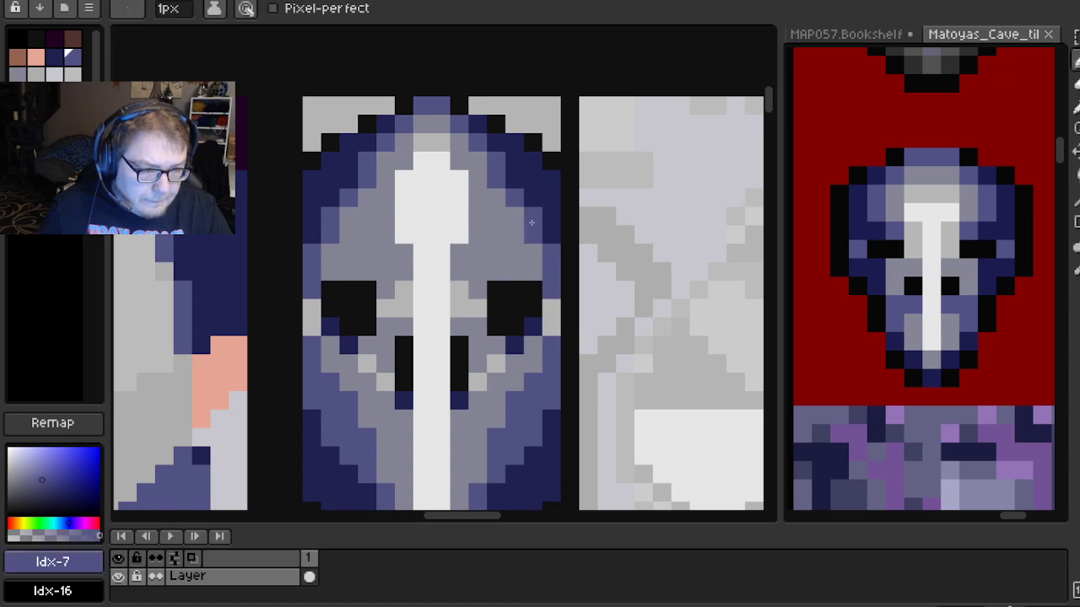
Lengthen both nostrils downward by two pixels with black Idx-1
{"action": "scroll", "coordinate": [531, 222], "scroll_direction": "down", "scroll_amount": 3}
{"action": "scroll", "coordinate": [506, 230], "scroll_direction": "up", "scroll_amount": 3}
{"action": "scroll", "coordinate": [487, 237], "scroll_direction": "down", "scroll_amount": 4}
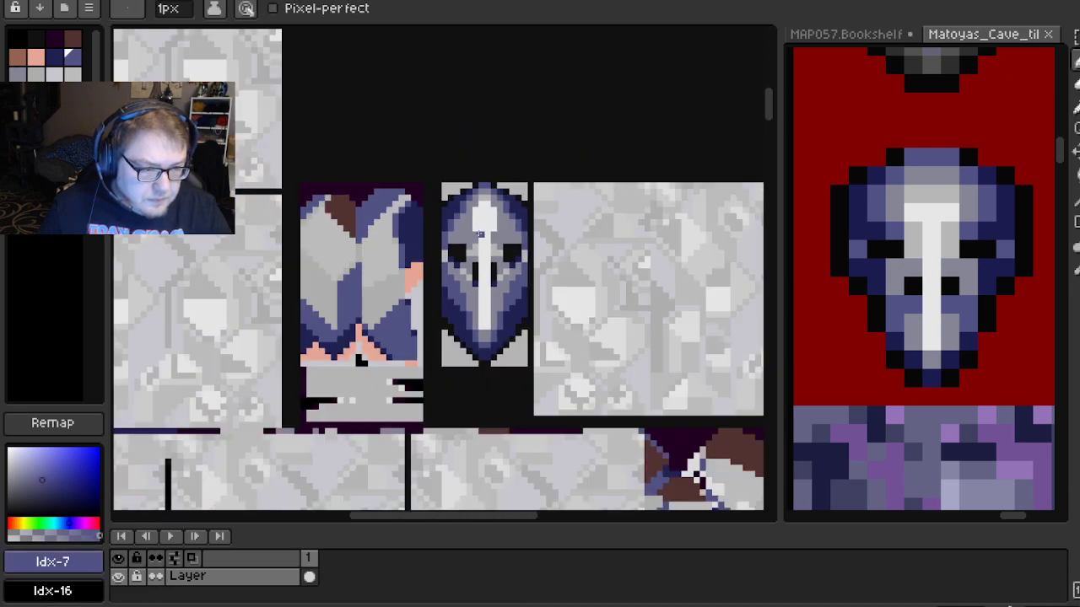
{"action": "scroll", "coordinate": [480, 235], "scroll_direction": "up", "scroll_amount": 4}
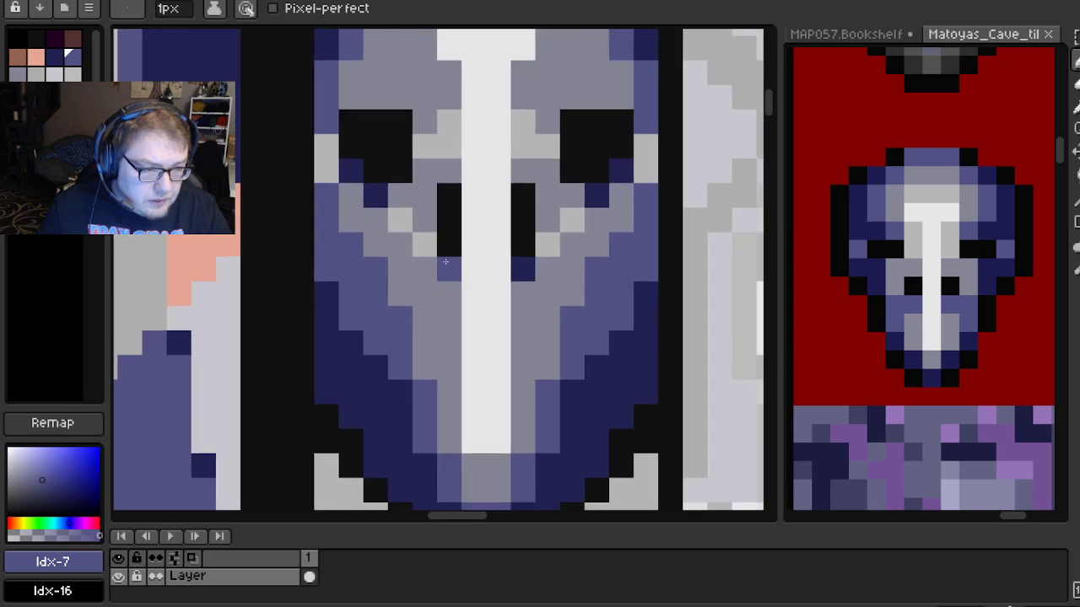
{"action": "scroll", "coordinate": [446, 263], "scroll_direction": "up", "scroll_amount": 1}
{"action": "left_click", "coordinate": [451, 237], "text": "alt"}
{"action": "left_click", "coordinate": [454, 275]}
{"action": "left_click", "coordinate": [449, 318]}
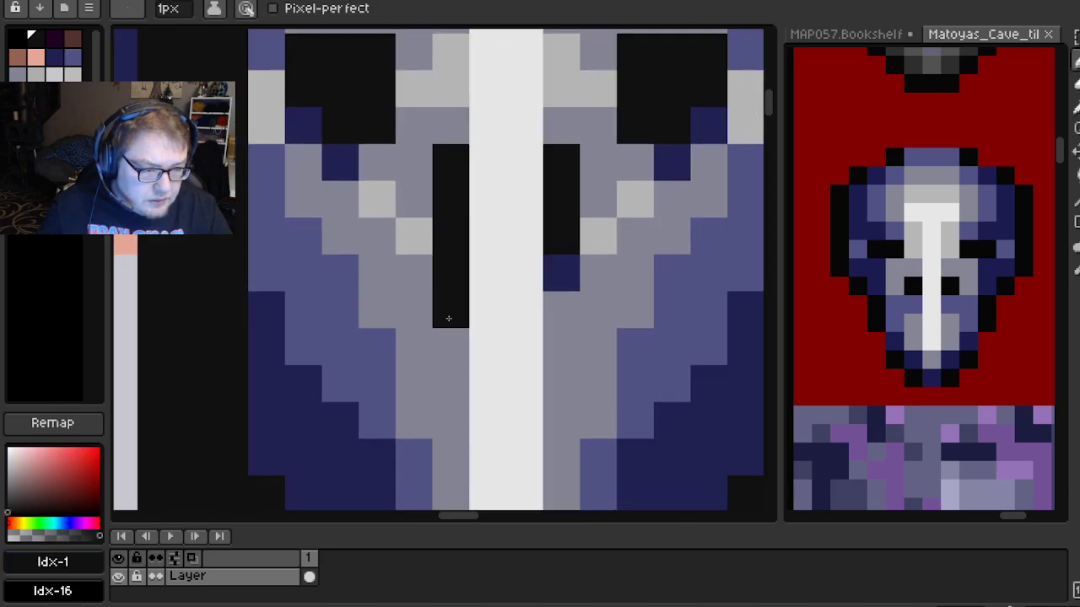
{"action": "left_click", "coordinate": [554, 306]}
{"action": "left_click", "coordinate": [559, 280]}
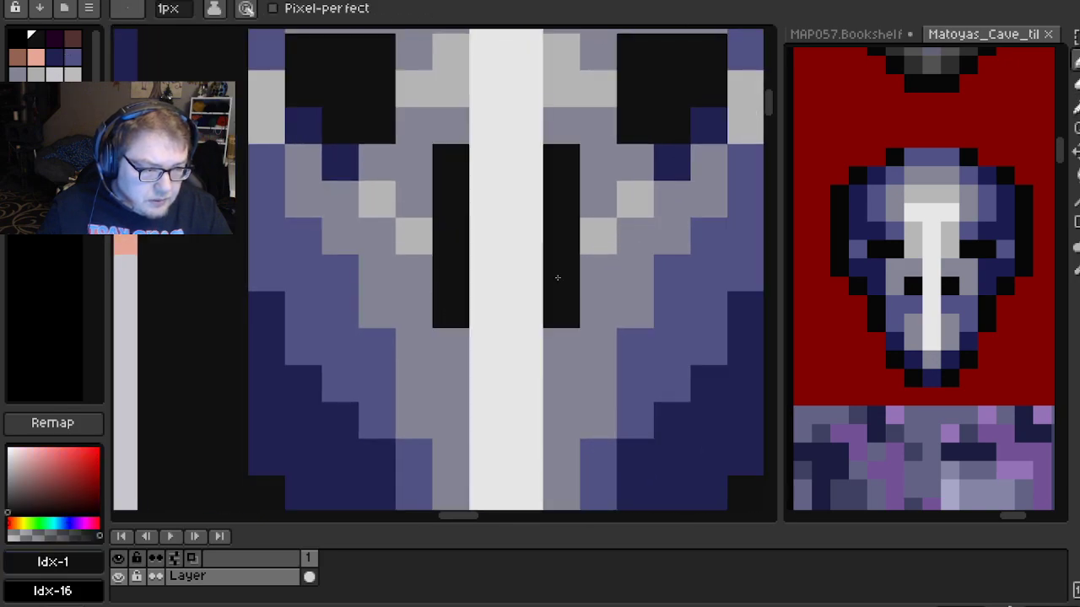
Paint a dark blue Idx-6 pixel directly beneath each nostril
{"action": "left_click", "coordinate": [356, 159], "text": "alt"}
{"action": "left_click", "coordinate": [449, 344]}
{"action": "left_click", "coordinate": [561, 346]}
Shorten both nostrils from above by painting their two upper pixels grey Idx-8
{"action": "left_click", "coordinate": [598, 272]}
{"action": "left_click", "coordinate": [598, 273], "text": "alt"}
{"action": "left_click", "coordinate": [561, 162]}
{"action": "left_click", "coordinate": [568, 187]}
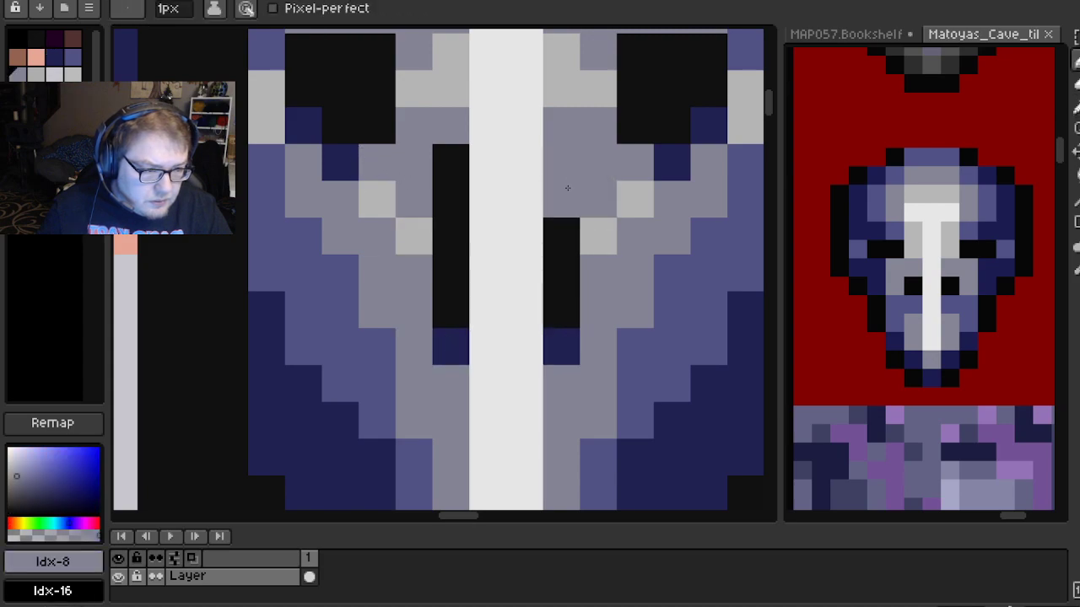
{"action": "left_click", "coordinate": [450, 163]}
{"action": "left_click", "coordinate": [451, 199]}
Paint light grey Idx-14 highlights above both nostrils and up to the inner undersides of the eye sockets
{"action": "left_click", "coordinate": [414, 237], "text": "alt"}
{"action": "left_click", "coordinate": [451, 236]}
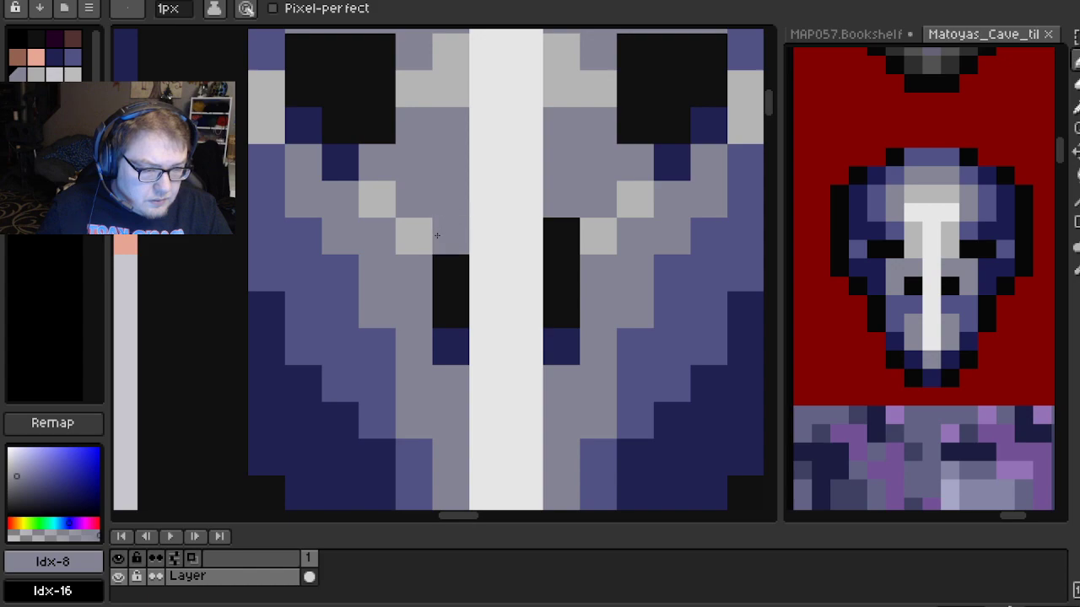
{"action": "right_click", "coordinate": [458, 221]}
{"action": "left_click", "coordinate": [452, 199]}
{"action": "left_click", "coordinate": [366, 169]}
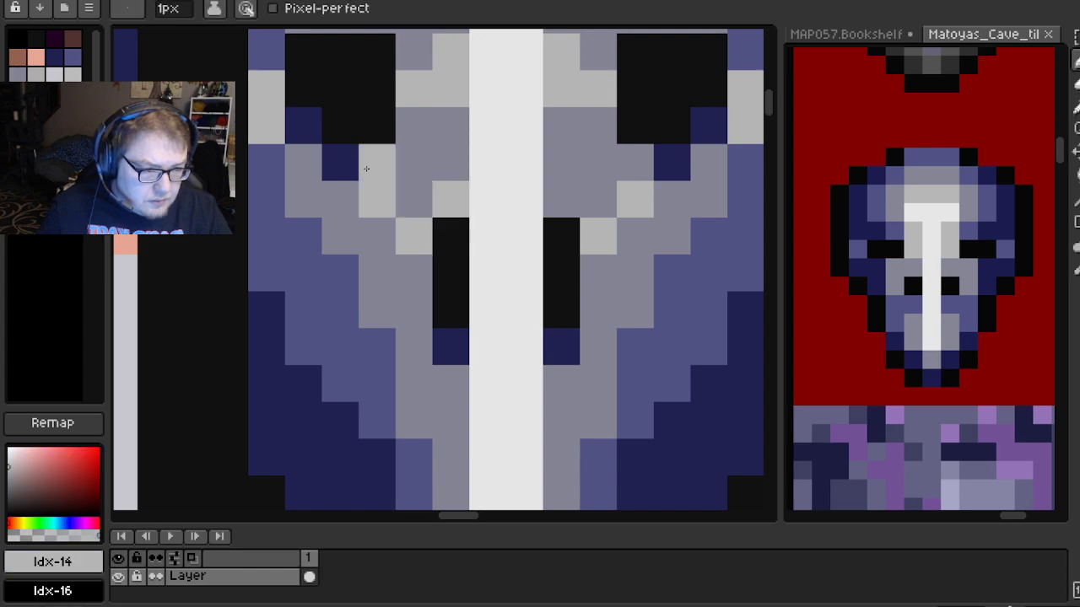
{"action": "left_click", "coordinate": [407, 197]}
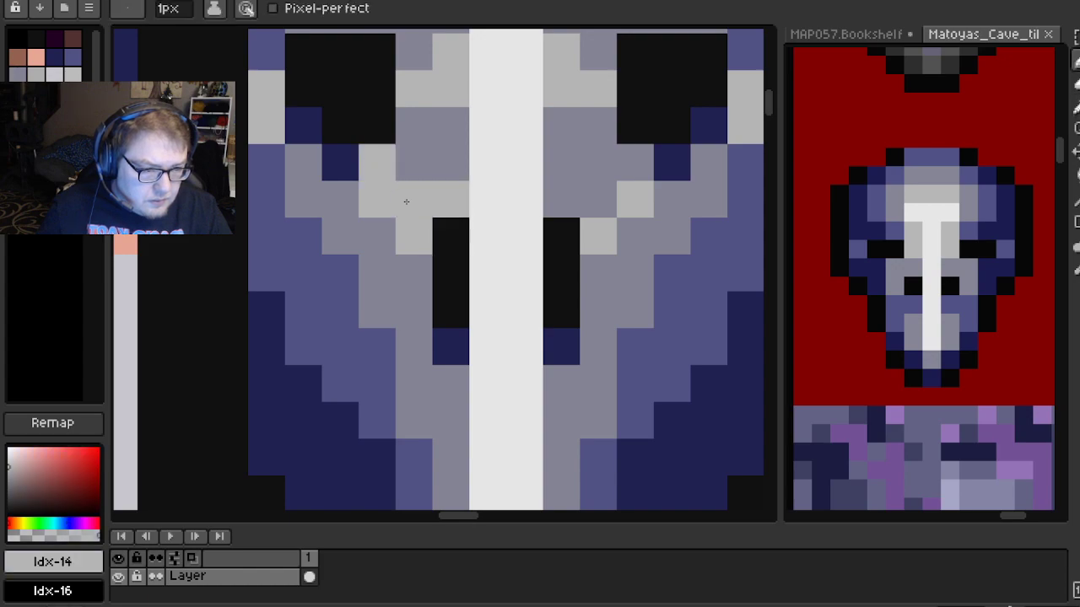
{"action": "left_click", "coordinate": [553, 199]}
{"action": "left_click", "coordinate": [595, 202]}
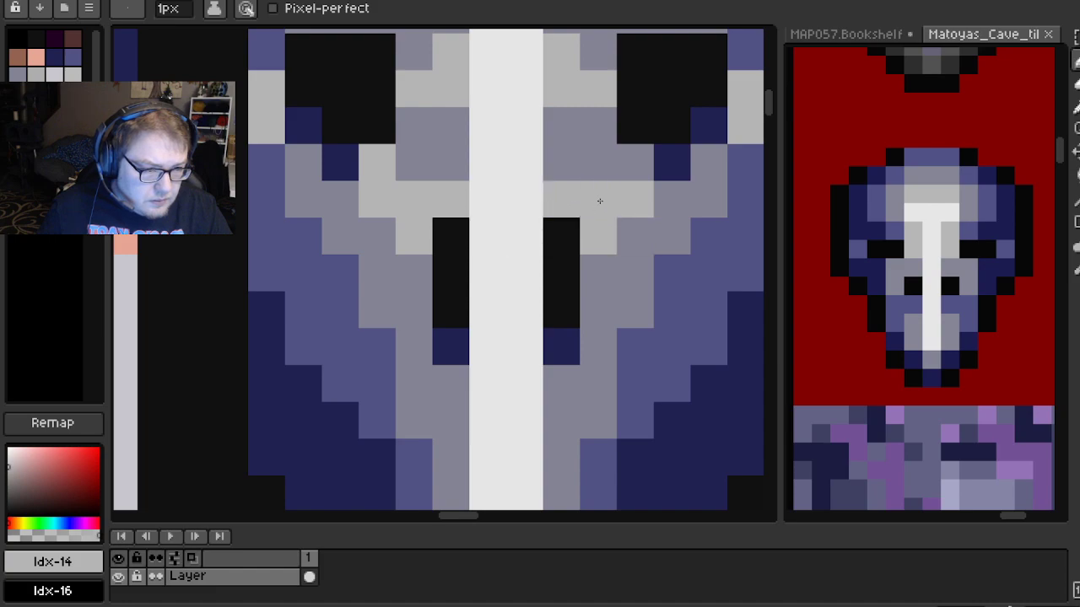
{"action": "left_click", "coordinate": [671, 199]}
{"action": "scroll", "coordinate": [678, 209], "scroll_direction": "down", "scroll_amount": 3}
{"action": "scroll", "coordinate": [669, 217], "scroll_direction": "up", "scroll_amount": 2}
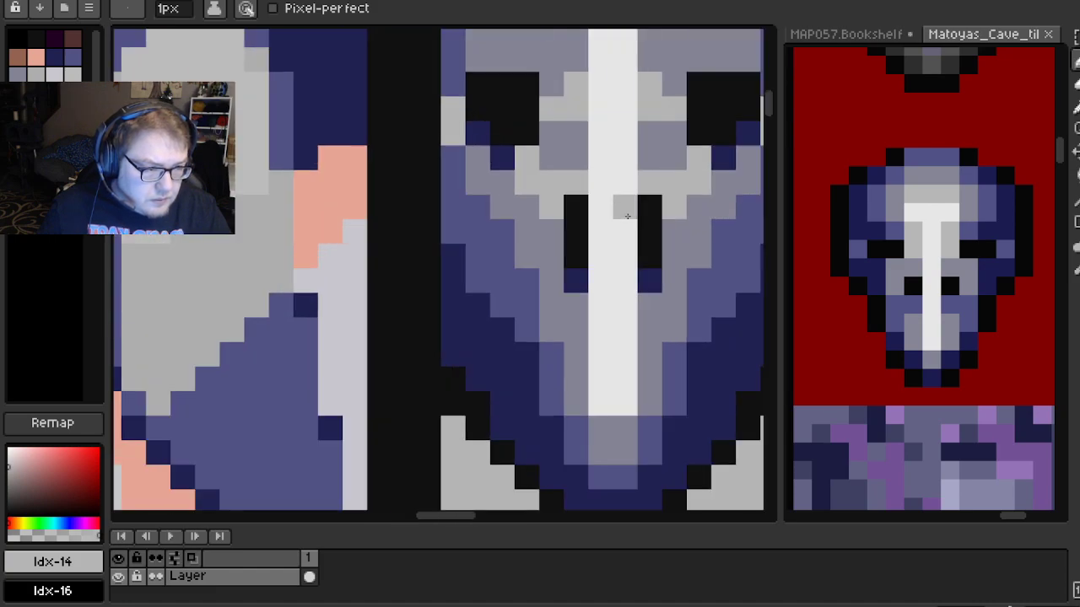
Paint the pixel between the nostril highlight and the cheek highlight back to grey Idx-8 on both sides
{"action": "left_click", "coordinate": [665, 151], "text": "alt"}
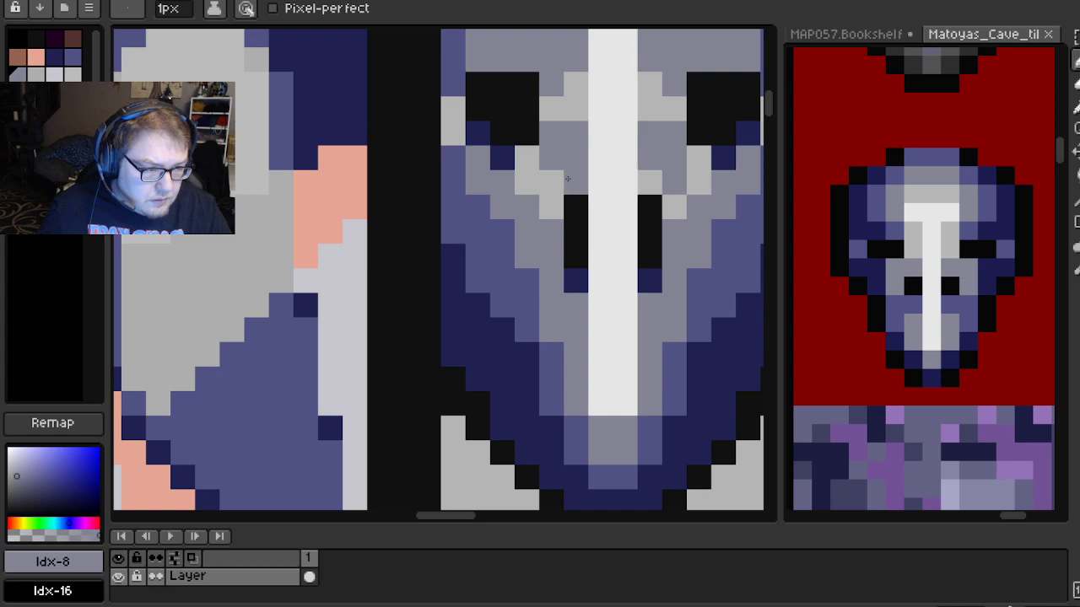
{"action": "scroll", "coordinate": [577, 178], "scroll_direction": "down", "scroll_amount": 3}
{"action": "scroll", "coordinate": [438, 211], "scroll_direction": "up", "scroll_amount": 2}
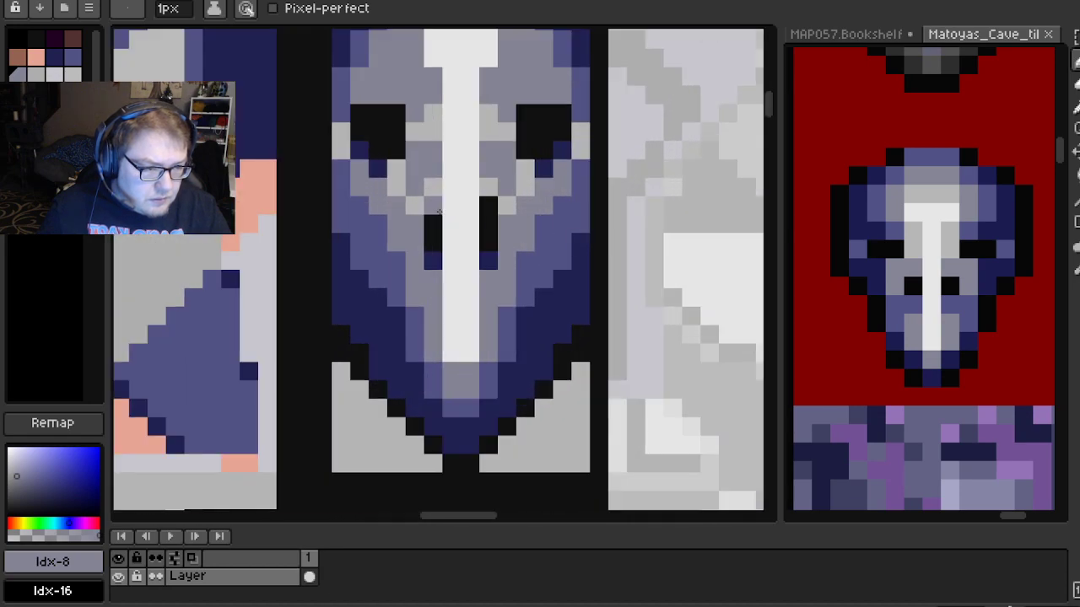
{"action": "scroll", "coordinate": [439, 212], "scroll_direction": "up", "scroll_amount": 4}
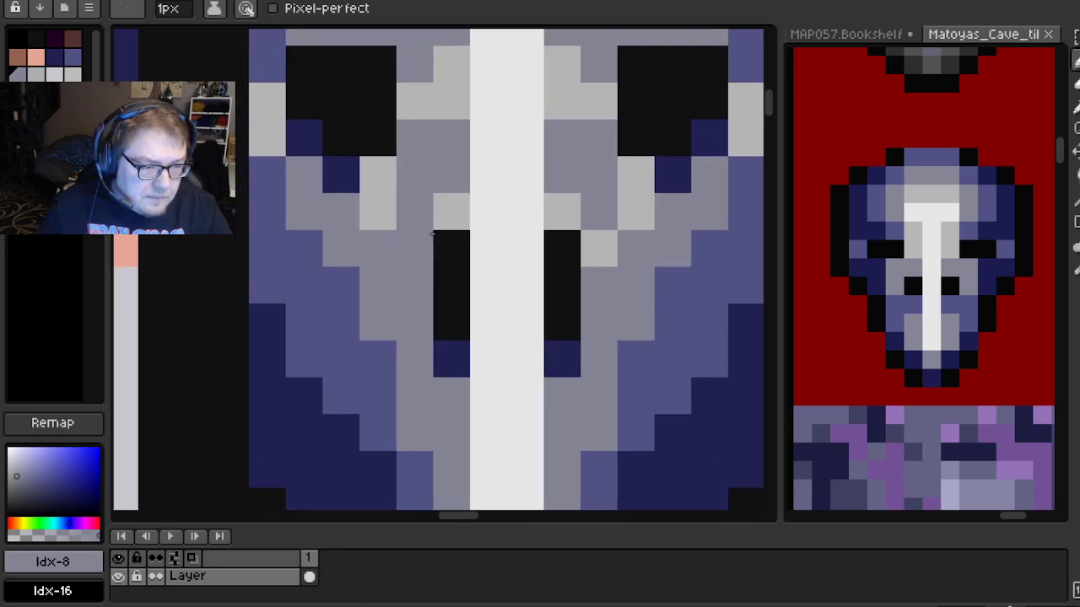
{"action": "scroll", "coordinate": [432, 234], "scroll_direction": "down", "scroll_amount": 1}
{"action": "scroll", "coordinate": [417, 253], "scroll_direction": "up", "scroll_amount": 1}
{"action": "left_click", "coordinate": [409, 268]}
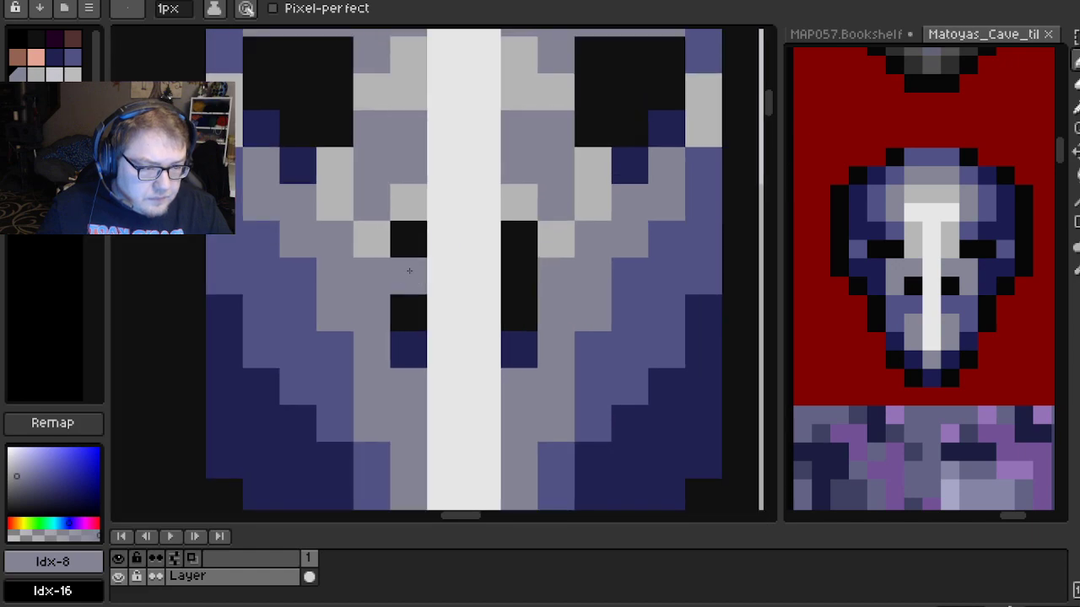
Try a dark blue Idx-6 pixel on the outer side of each nostril's lower end
{"action": "left_click", "coordinate": [409, 349], "text": "alt"}
{"action": "key", "text": "alt"}
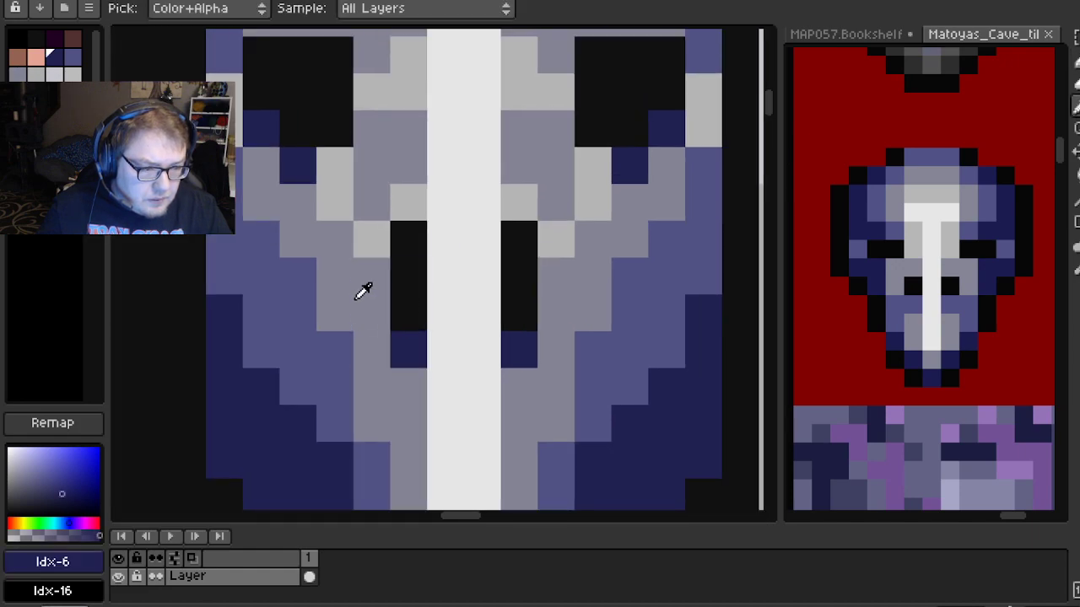
{"action": "left_click", "coordinate": [364, 304]}
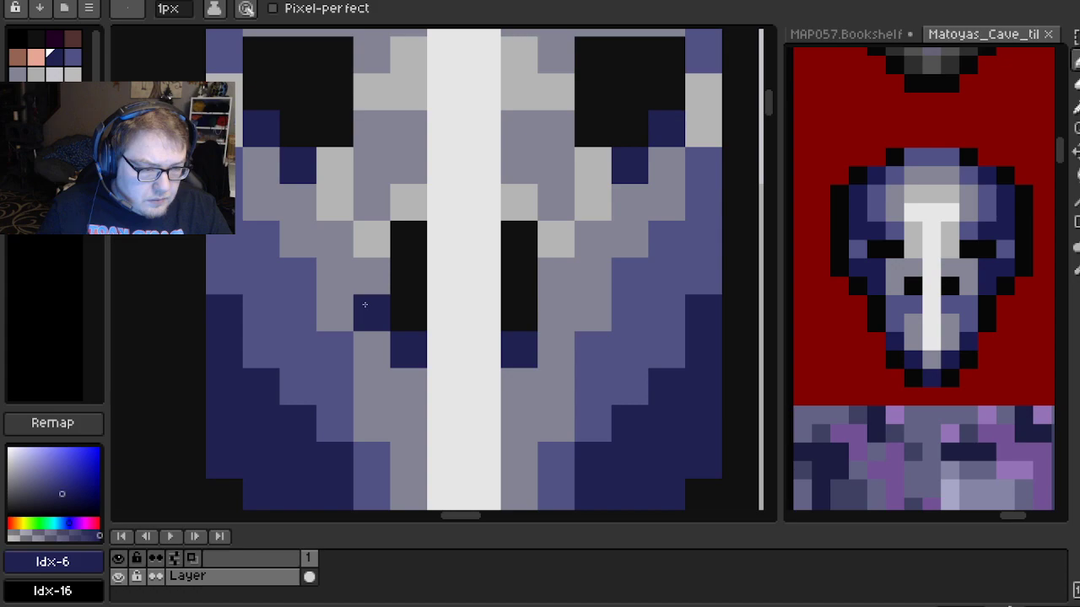
{"action": "left_click", "coordinate": [557, 310]}
{"action": "left_click", "coordinate": [580, 302]}
{"action": "scroll", "coordinate": [608, 282], "scroll_direction": "down", "scroll_amount": 3}
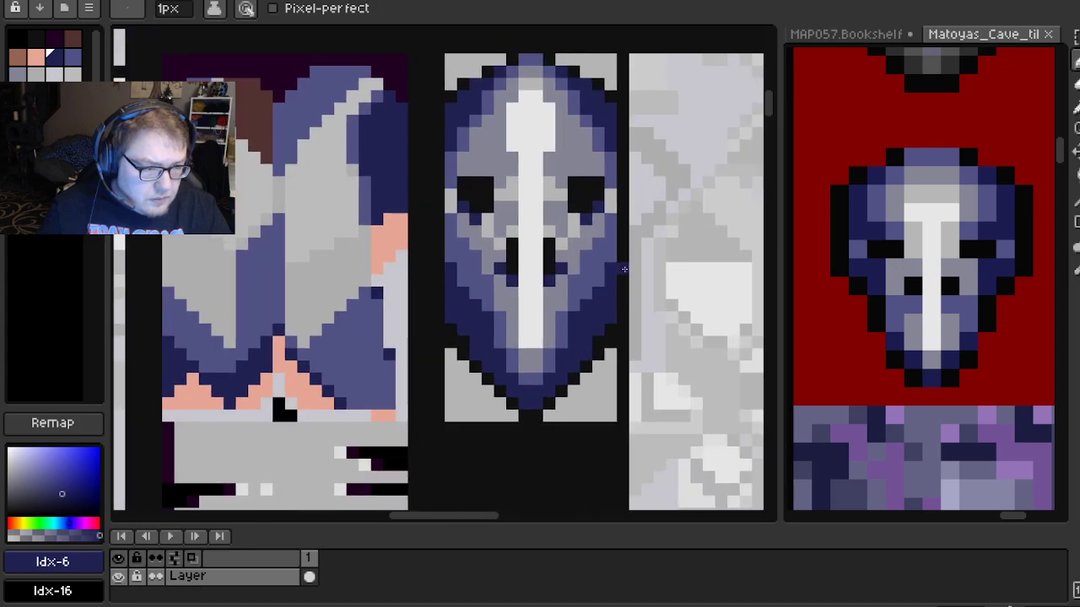
{"action": "scroll", "coordinate": [535, 268], "scroll_direction": "up", "scroll_amount": 1}
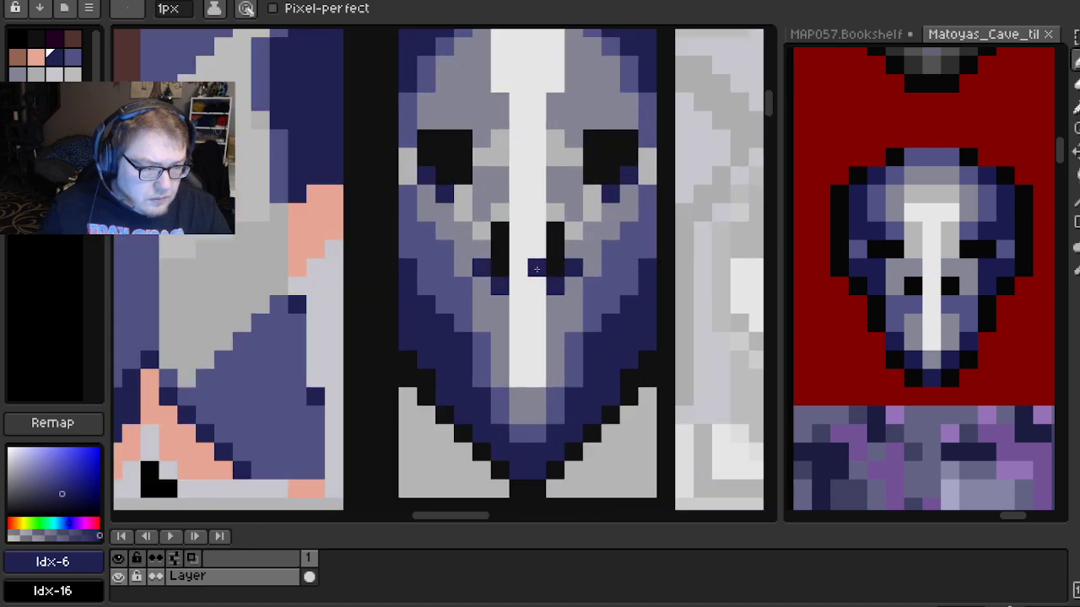
Try blue Idx-7 for the shading pixels beside the nostrils, and restore them to grey Idx-8
{"action": "left_click", "coordinate": [616, 294], "text": "alt"}
{"action": "left_click_drag", "start_coordinate": [506, 285], "coordinate": [497, 306]}
{"action": "scroll", "coordinate": [494, 311], "scroll_direction": "up", "scroll_amount": 1}
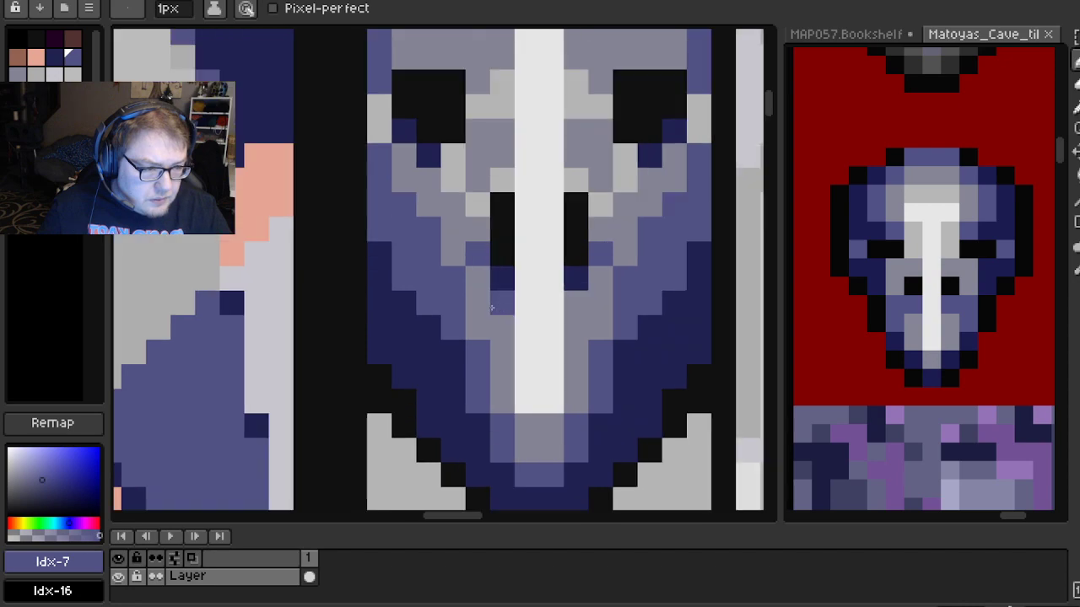
{"action": "left_click", "coordinate": [458, 249], "text": "alt"}
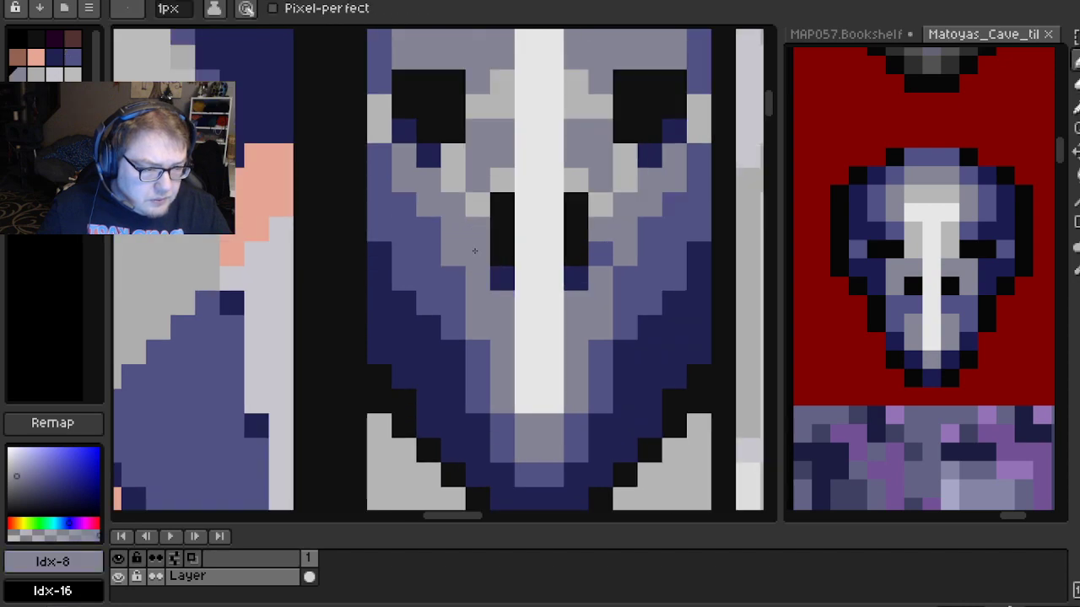
{"action": "scroll", "coordinate": [596, 254], "scroll_direction": "down", "scroll_amount": 2}
{"action": "scroll", "coordinate": [543, 228], "scroll_direction": "up", "scroll_amount": 2}
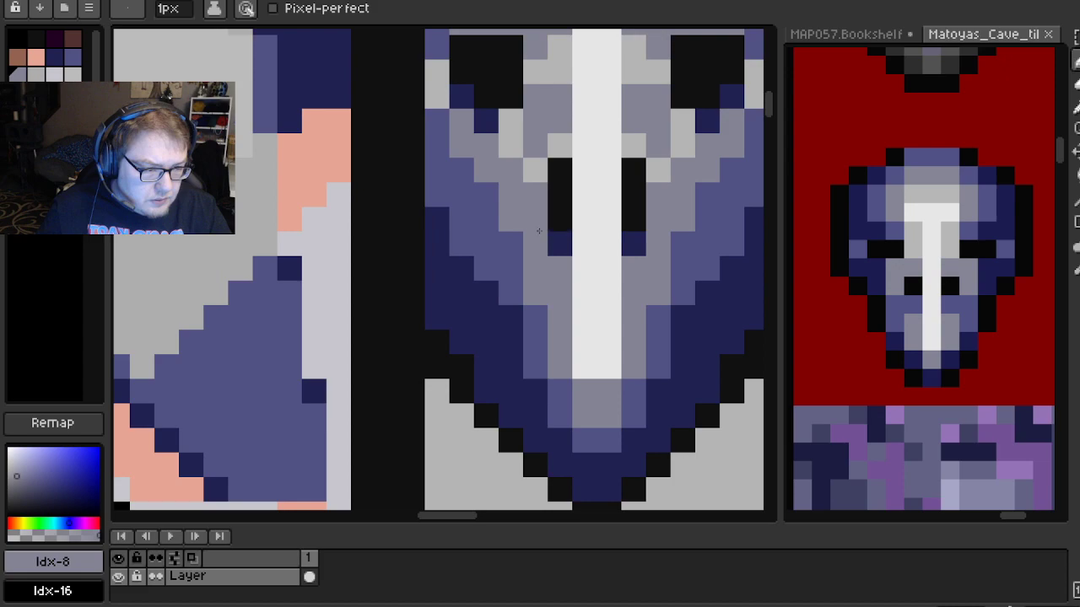
Widen the grey Idx-8 cheek shading diagonally outward by a pixel on both sides, up to below the eye sockets
{"action": "left_click_drag", "start_coordinate": [511, 239], "coordinate": [485, 194]}
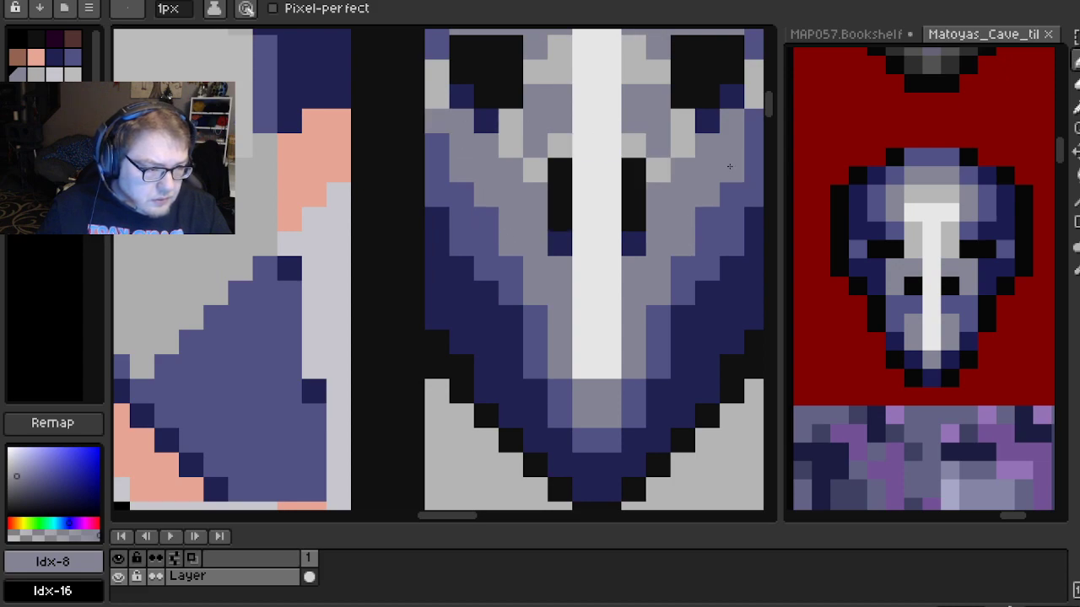
{"action": "scroll", "coordinate": [752, 119], "scroll_direction": "down", "scroll_amount": 2}
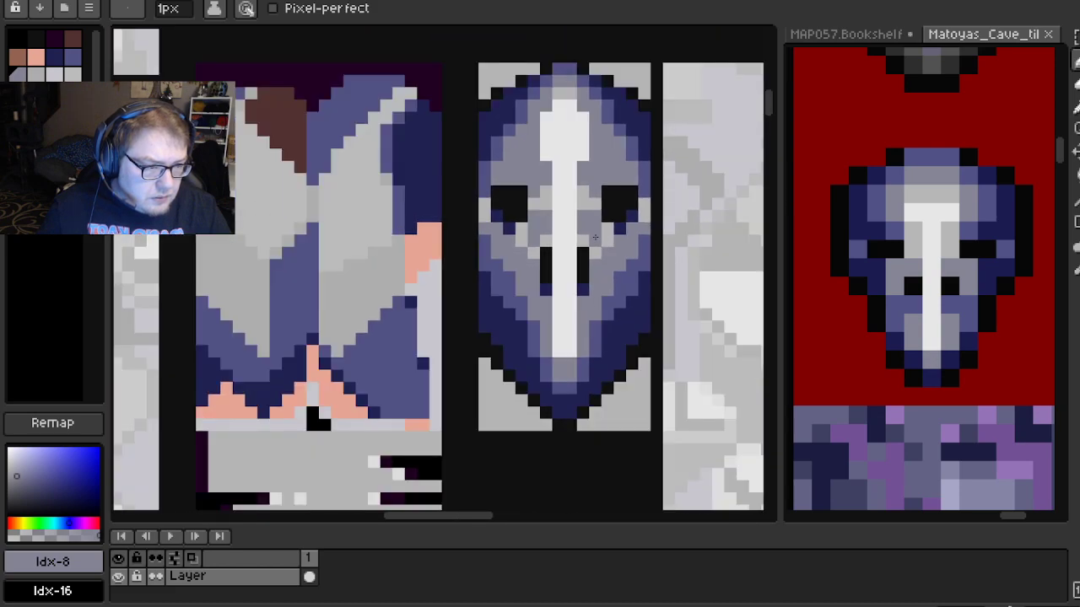
{"action": "scroll", "coordinate": [595, 238], "scroll_direction": "up", "scroll_amount": 1}
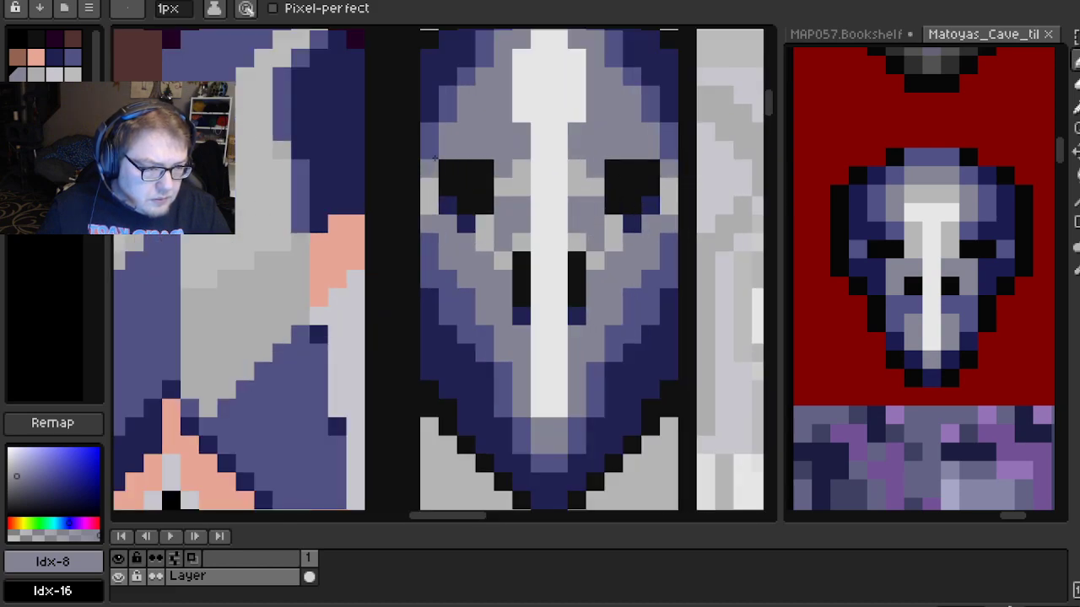
{"action": "scroll", "coordinate": [666, 142], "scroll_direction": "down", "scroll_amount": 2}
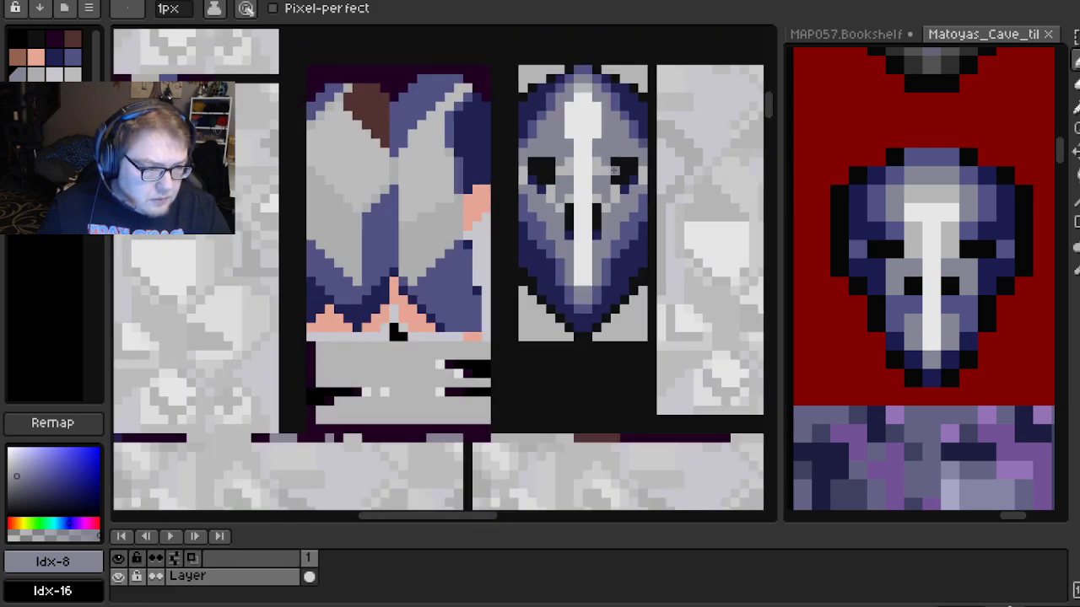
{"action": "scroll", "coordinate": [554, 180], "scroll_direction": "right", "scroll_amount": 1}
{"action": "scroll", "coordinate": [492, 186], "scroll_direction": "up", "scroll_amount": 1}
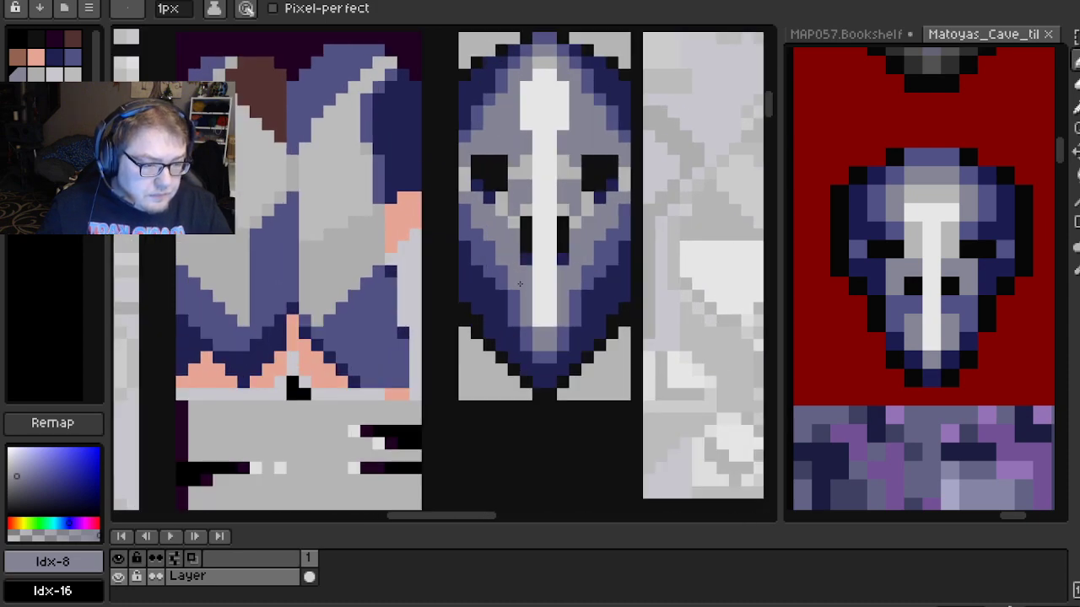
Try blue Idx-7 shading beside the lower end of the white centre stripe, and undo it
{"action": "scroll", "coordinate": [518, 280], "scroll_direction": "up", "scroll_amount": 2}
{"action": "left_click", "coordinate": [506, 307], "text": "alt"}
{"action": "left_click", "coordinate": [580, 311]}
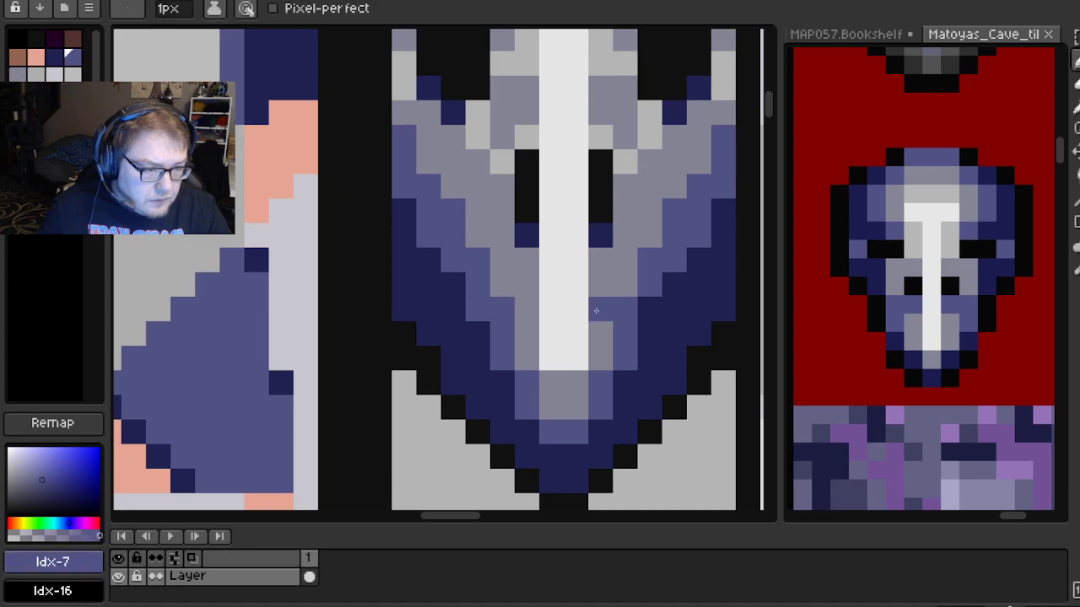
{"action": "scroll", "coordinate": [674, 304], "scroll_direction": "down", "scroll_amount": 2}
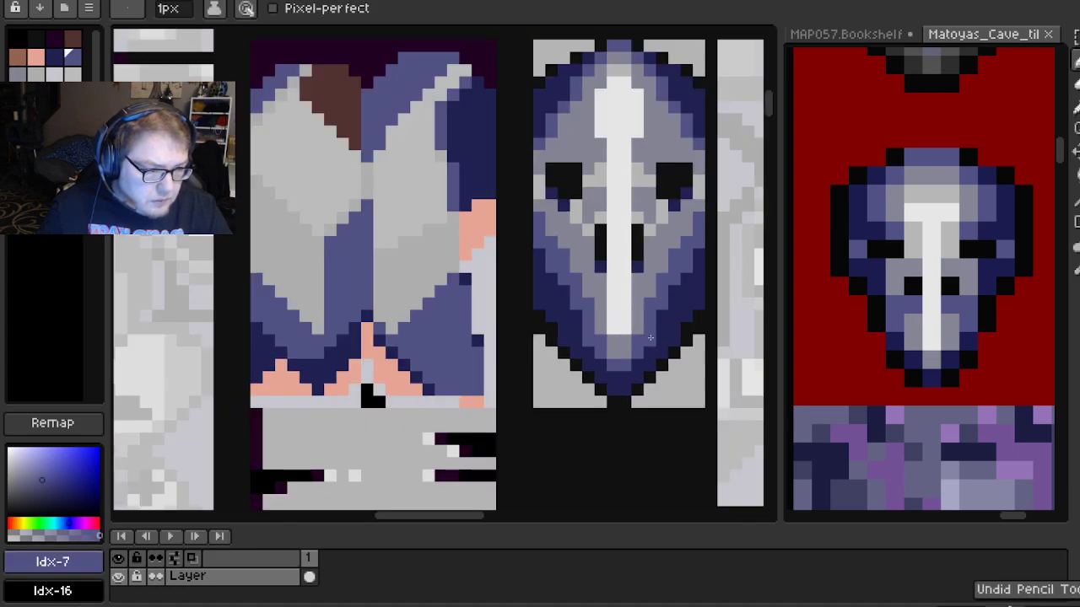
{"action": "scroll", "coordinate": [659, 341], "scroll_direction": "down", "scroll_amount": 3}
{"action": "scroll", "coordinate": [612, 318], "scroll_direction": "up", "scroll_amount": 3}
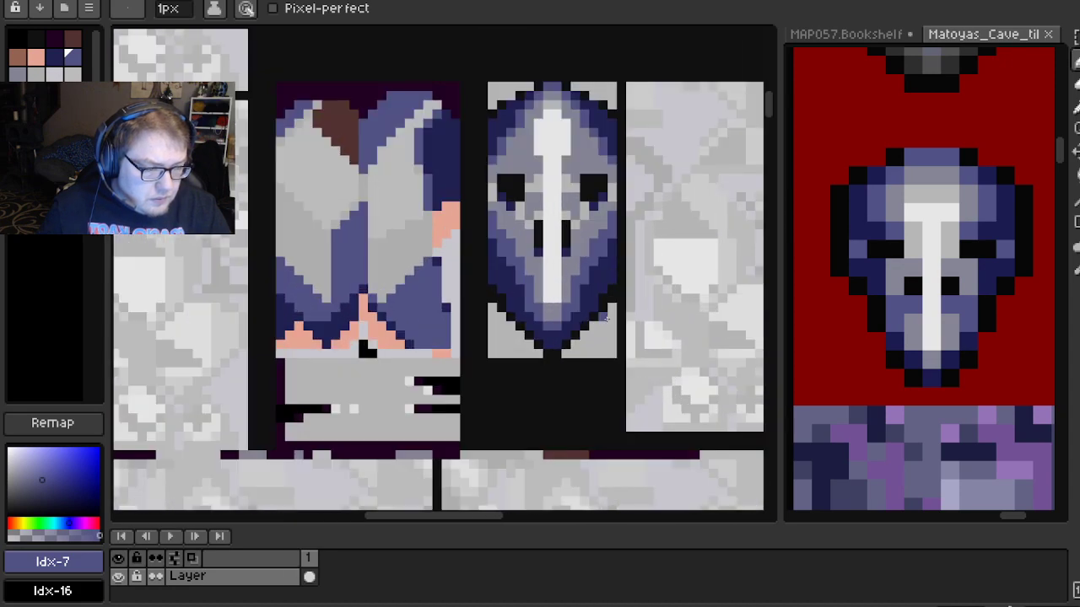
Widen the upper two rows of both nostrils outward by one pixel in black Idx-1
{"action": "scroll", "coordinate": [514, 267], "scroll_direction": "up", "scroll_amount": 1}
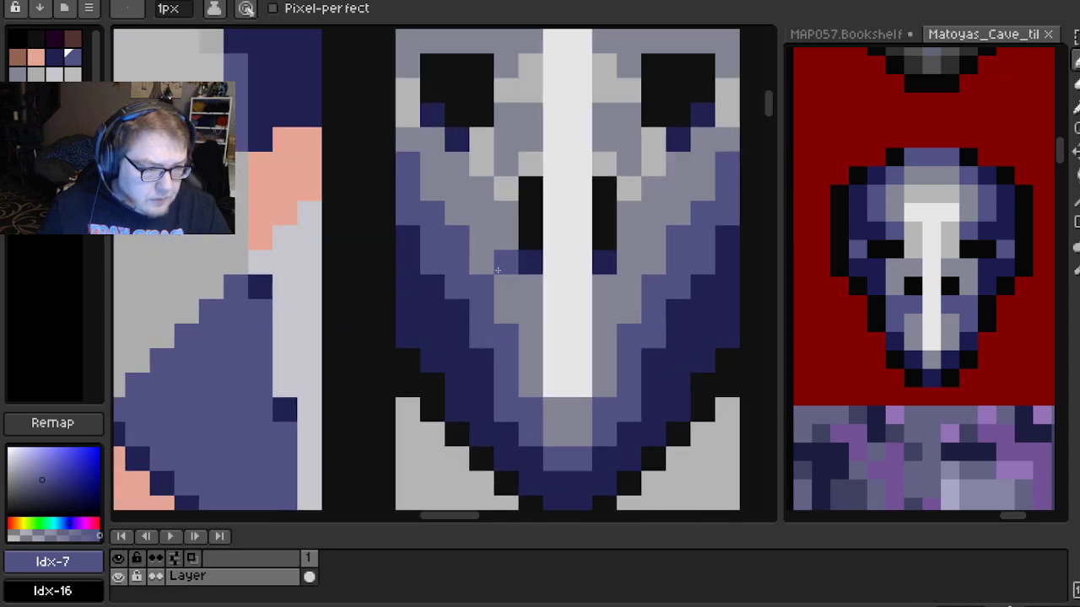
{"action": "scroll", "coordinate": [523, 237], "scroll_direction": "up", "scroll_amount": 1}
{"action": "key", "text": "alt"}
{"action": "left_click", "coordinate": [530, 221], "text": "alt"}
{"action": "left_click", "coordinate": [510, 192]}
{"action": "left_click", "coordinate": [506, 213]}
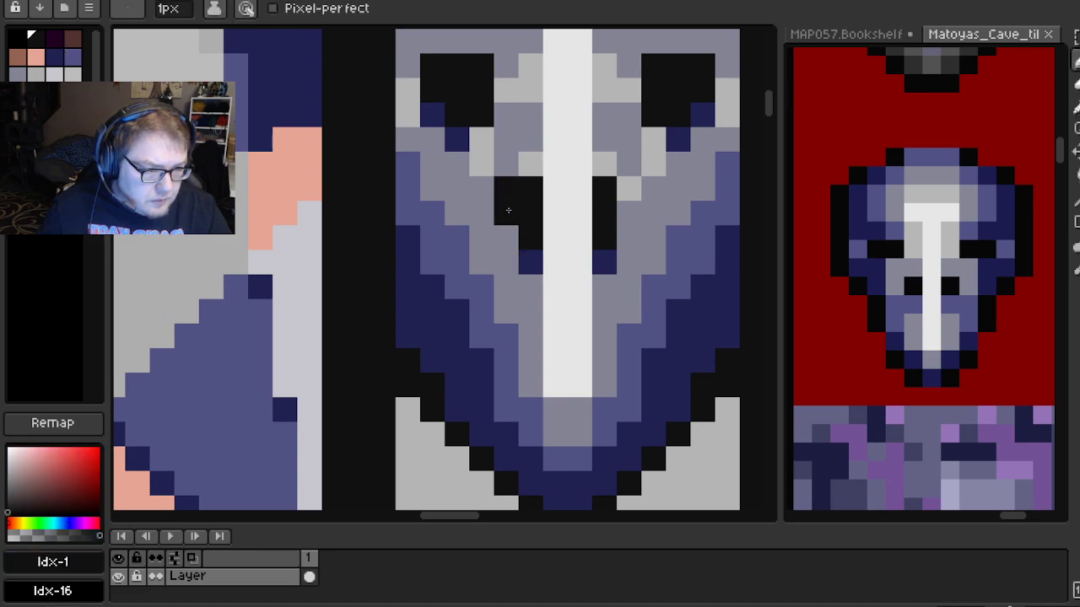
Place light grey Idx-14 highlights along the outer sides of the widened nostrils, and repaint the highlight pixels above them in grey Idx-8
{"action": "left_click", "coordinate": [481, 164], "text": "alt"}
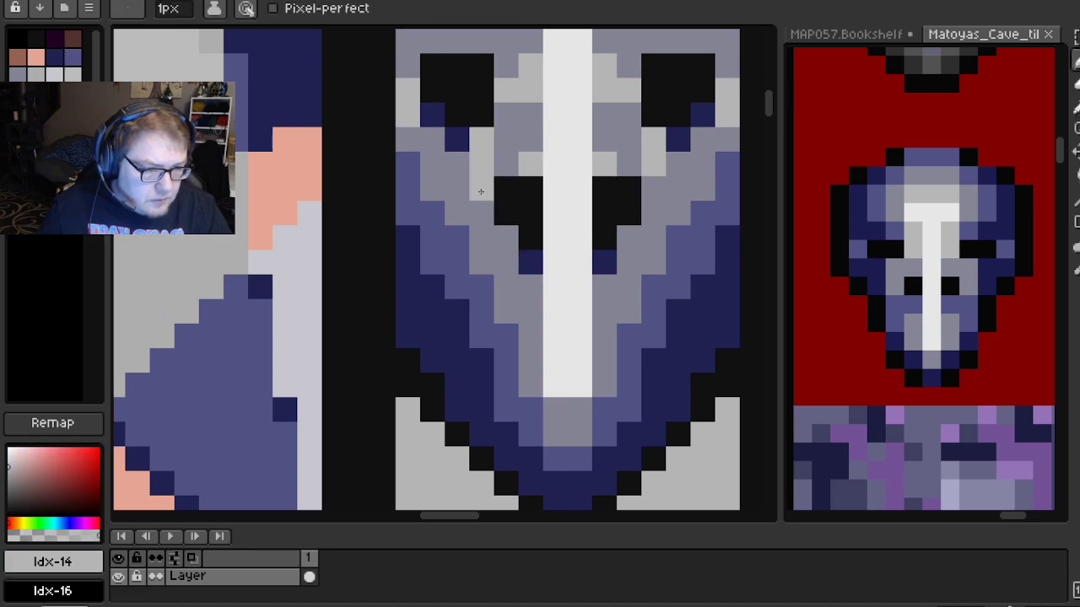
{"action": "left_click_drag", "start_coordinate": [482, 189], "coordinate": [482, 214]}
{"action": "left_click", "coordinate": [653, 189]}
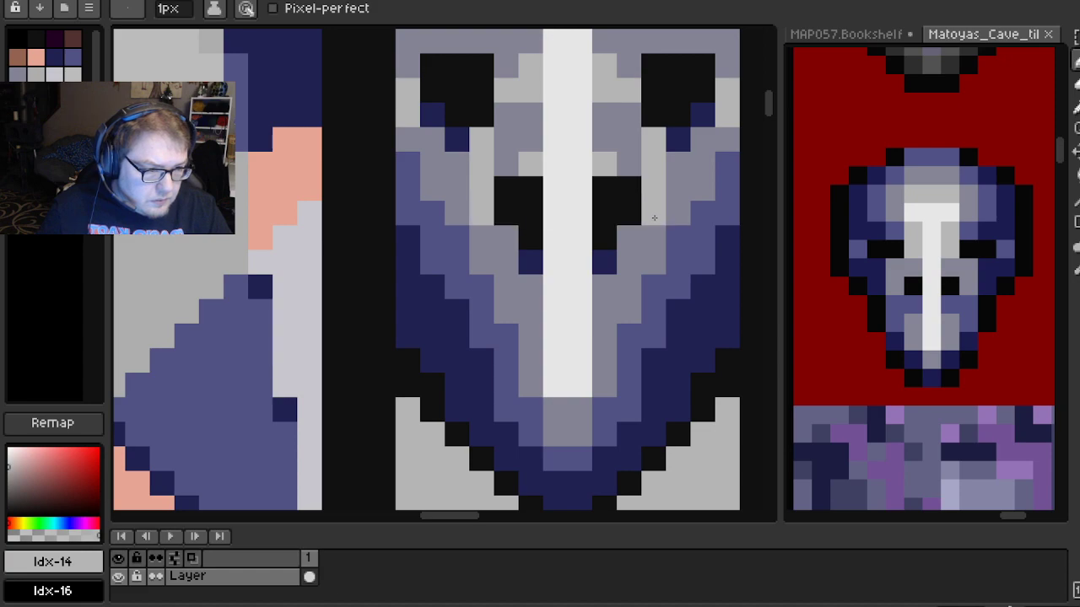
{"action": "left_click", "coordinate": [508, 137], "text": "alt"}
{"action": "left_click", "coordinate": [486, 136]}
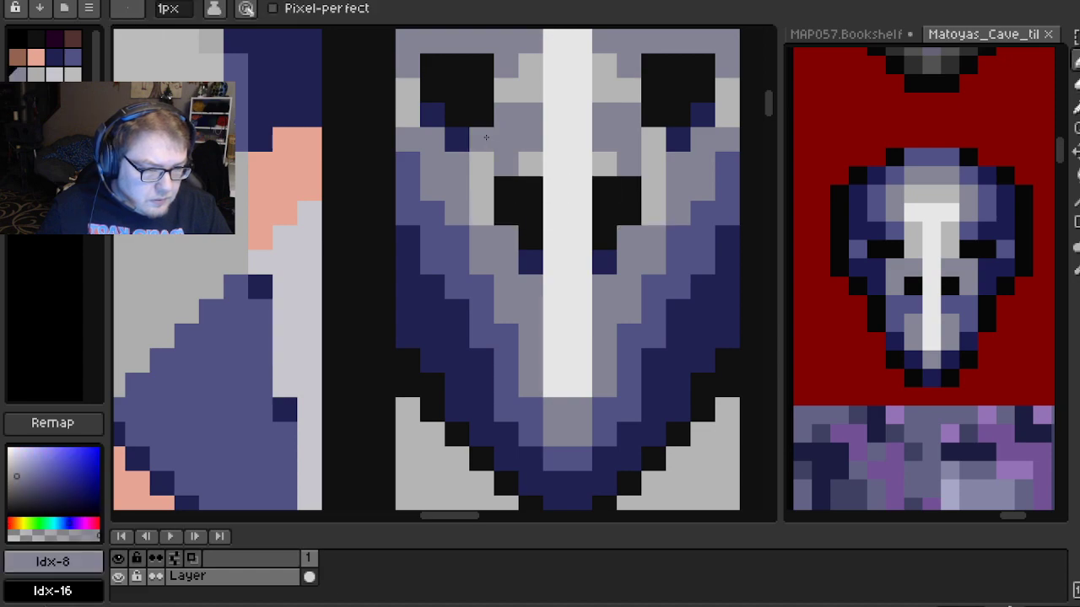
{"action": "left_click", "coordinate": [651, 137]}
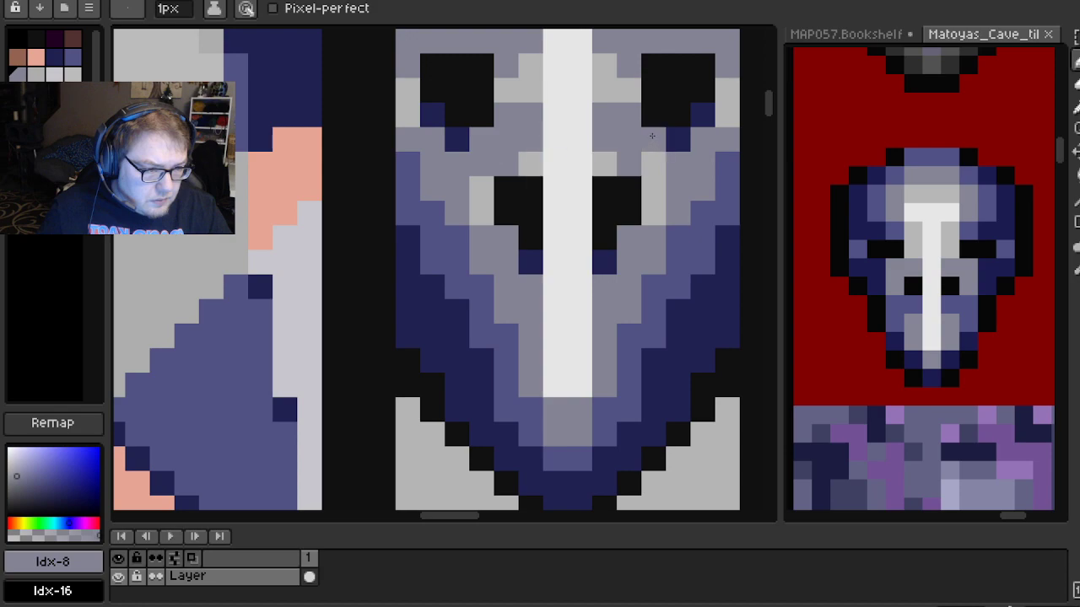
{"action": "scroll", "coordinate": [650, 157], "scroll_direction": "down", "scroll_amount": 2}
{"action": "scroll", "coordinate": [540, 211], "scroll_direction": "up", "scroll_amount": 1}
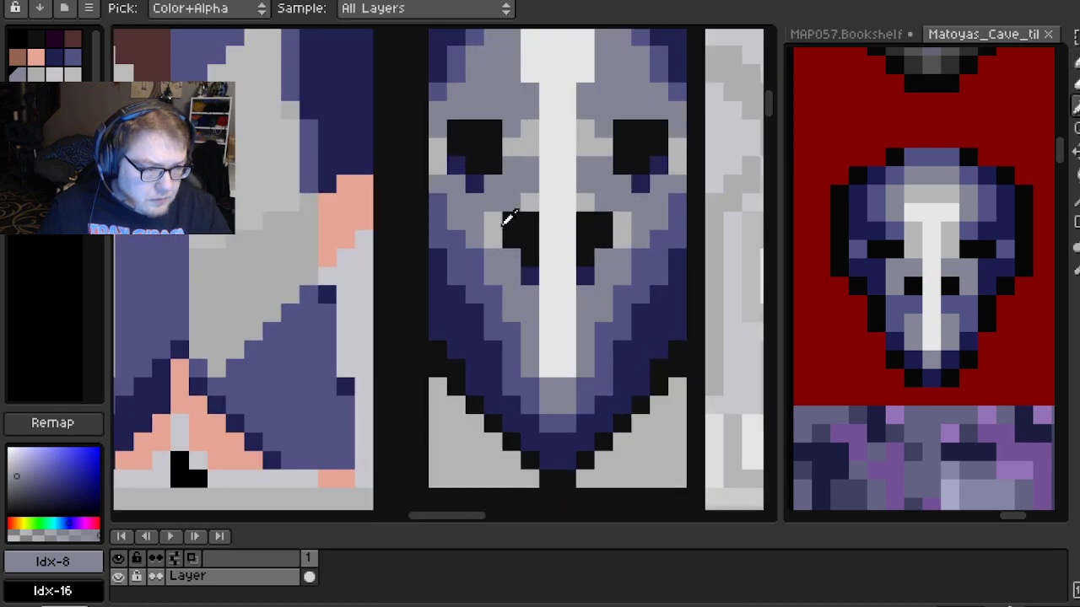
Add a light grey Idx-14 pixel under the outer corner of each widened nostril
{"action": "left_click", "coordinate": [498, 244], "text": "alt"}
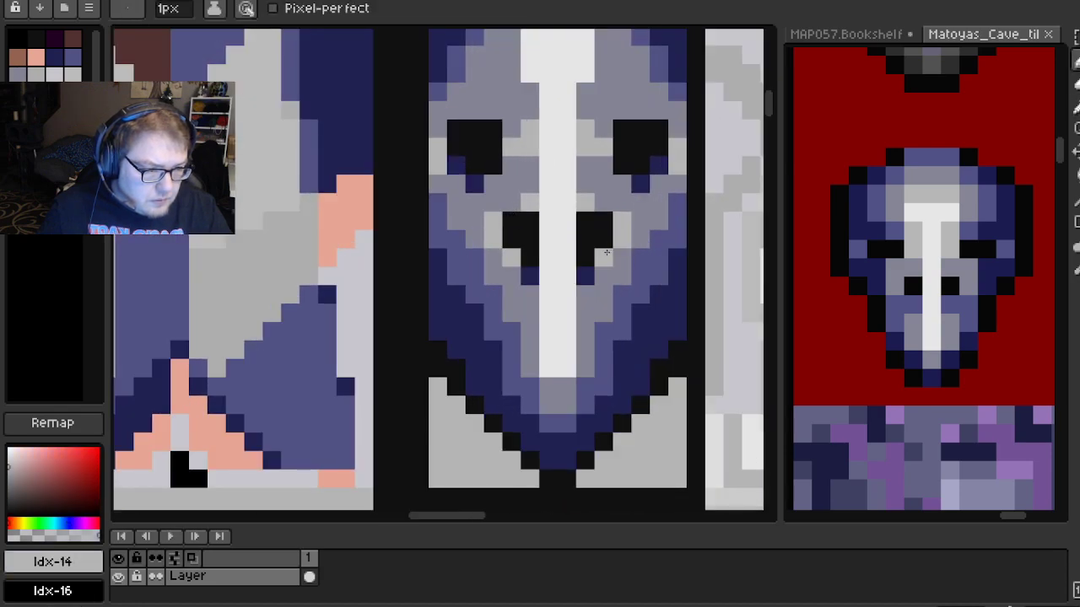
{"action": "scroll", "coordinate": [647, 241], "scroll_direction": "down", "scroll_amount": 2}
{"action": "scroll", "coordinate": [647, 240], "scroll_direction": "up", "scroll_amount": 2}
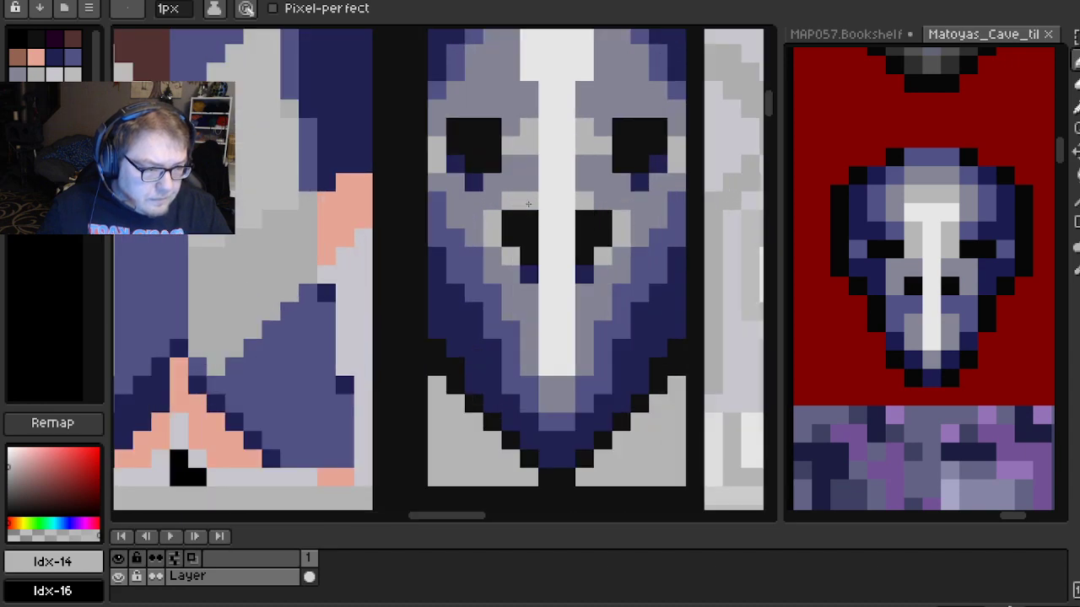
{"action": "scroll", "coordinate": [605, 205], "scroll_direction": "down", "scroll_amount": 3}
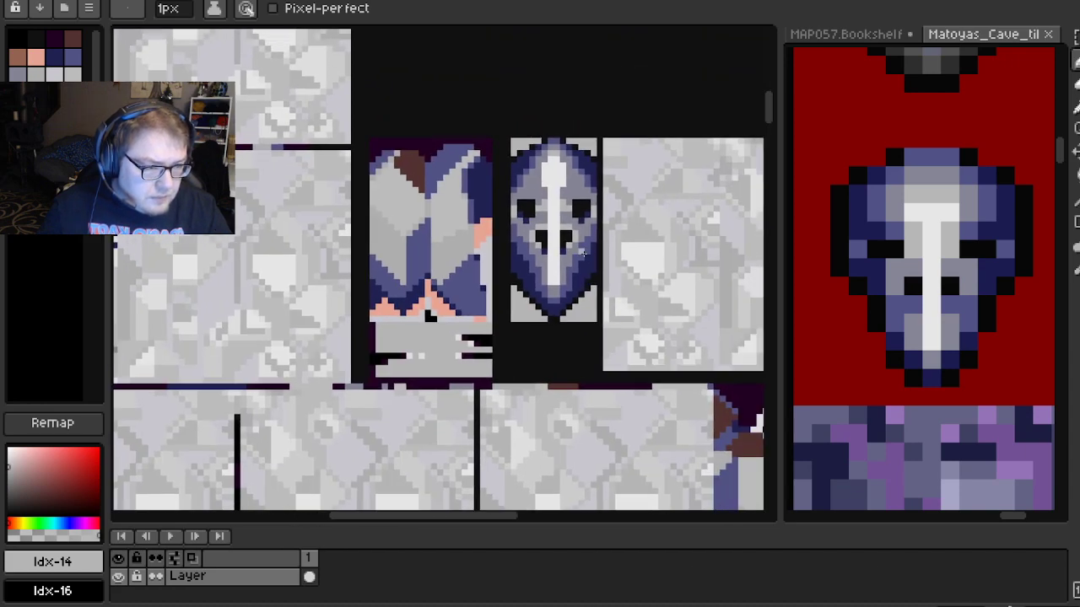
{"action": "scroll", "coordinate": [581, 258], "scroll_direction": "up", "scroll_amount": 1}
{"action": "scroll", "coordinate": [580, 258], "scroll_direction": "up", "scroll_amount": 1}
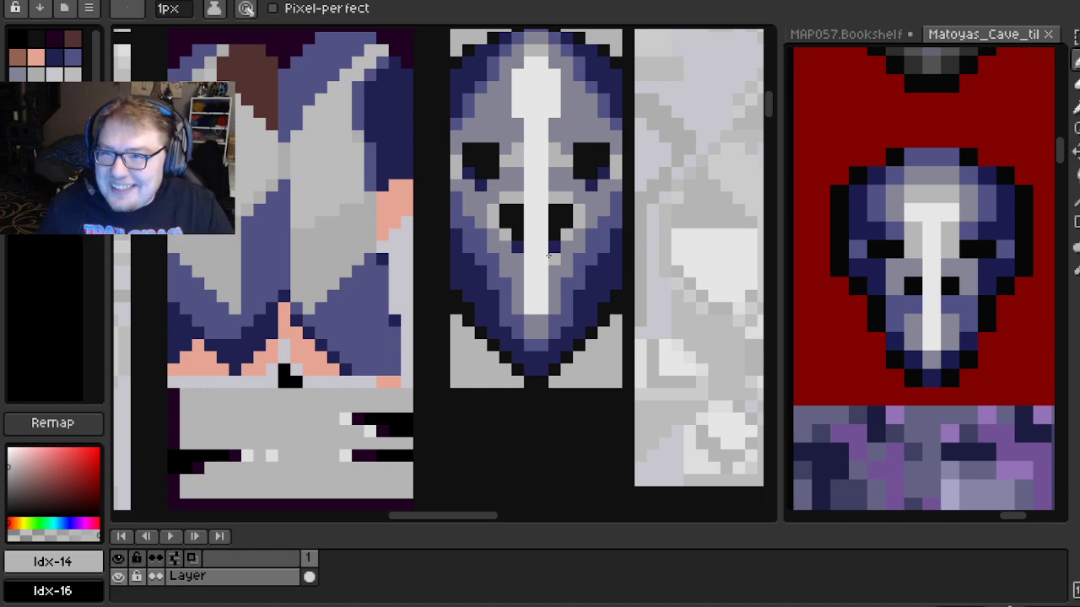
Try a black Idx-1 mouth under the white centre stripe, four pixels wide in the upper row and two in the lower
{"action": "scroll", "coordinate": [548, 254], "scroll_direction": "up", "scroll_amount": 2}
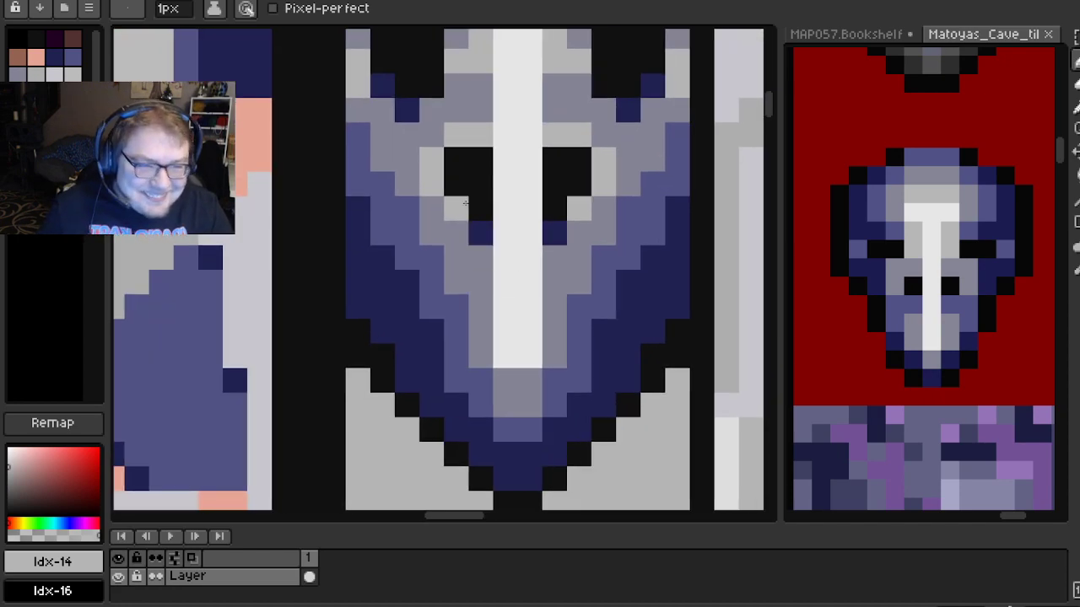
{"action": "left_click", "coordinate": [481, 176], "text": "alt"}
{"action": "left_click", "coordinate": [480, 384]}
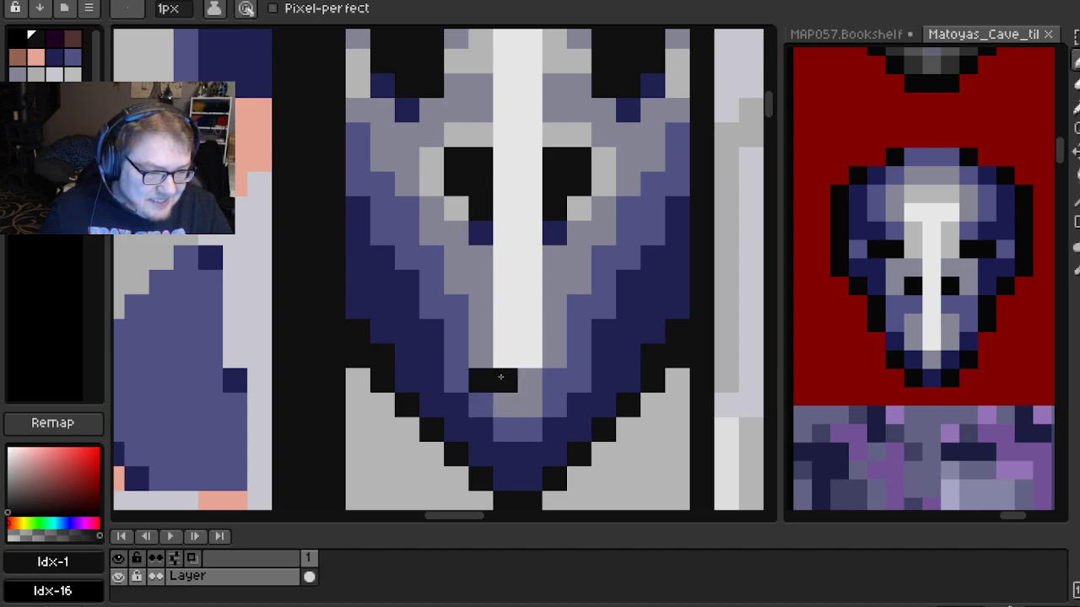
{"action": "left_click_drag", "start_coordinate": [501, 379], "coordinate": [552, 376]}
{"action": "mouse_move", "coordinate": [484, 395]}
{"action": "left_mouse_down"}
{"action": "mouse_move", "coordinate": [543, 398]}
{"action": "mouse_move", "coordinate": [530, 405]}
{"action": "left_mouse_up"}
{"action": "key", "text": "ctrl+z"}
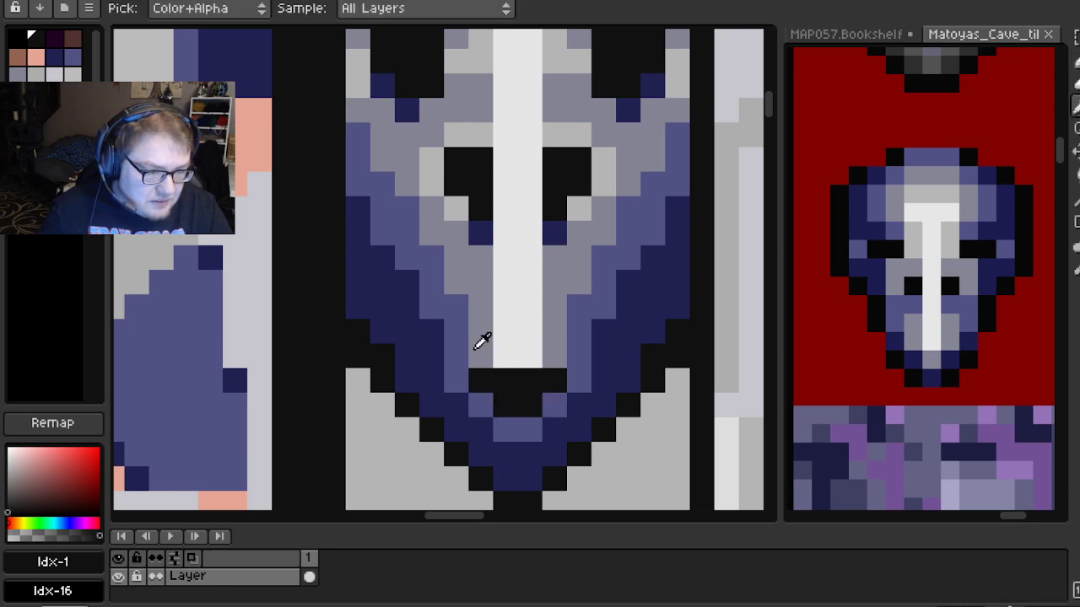
Try a grey Idx-8 pixel on each side of the mouth's lower row
{"action": "left_click", "coordinate": [475, 349], "text": "alt"}
{"action": "left_click", "coordinate": [482, 408]}
{"action": "left_click", "coordinate": [552, 406]}
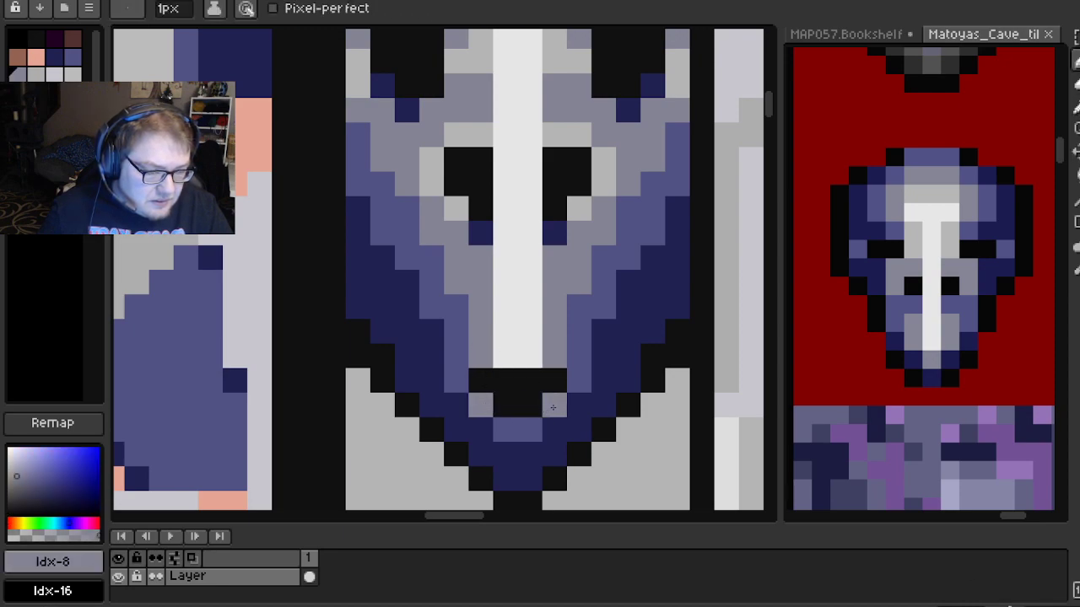
{"action": "left_click", "coordinate": [509, 355], "text": "alt"}
{"action": "scroll", "coordinate": [513, 381], "scroll_direction": "down", "scroll_amount": 1}
{"action": "left_click_drag", "start_coordinate": [522, 356], "coordinate": [522, 371]}
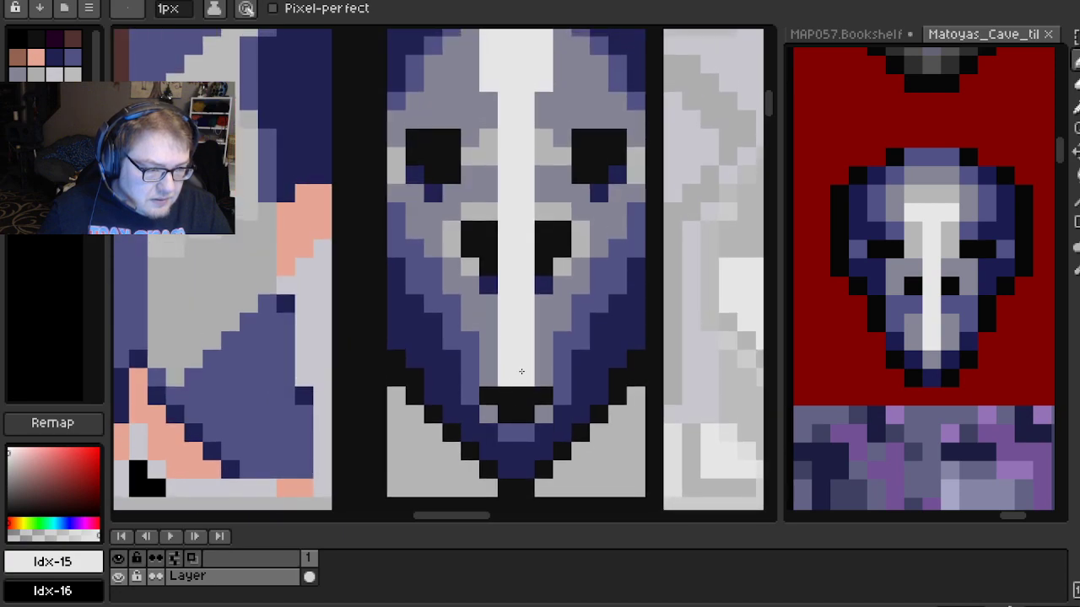
Examine the skull tile with the trial mouth from close up and from a distance
{"action": "scroll", "coordinate": [521, 372], "scroll_direction": "up", "scroll_amount": 1}
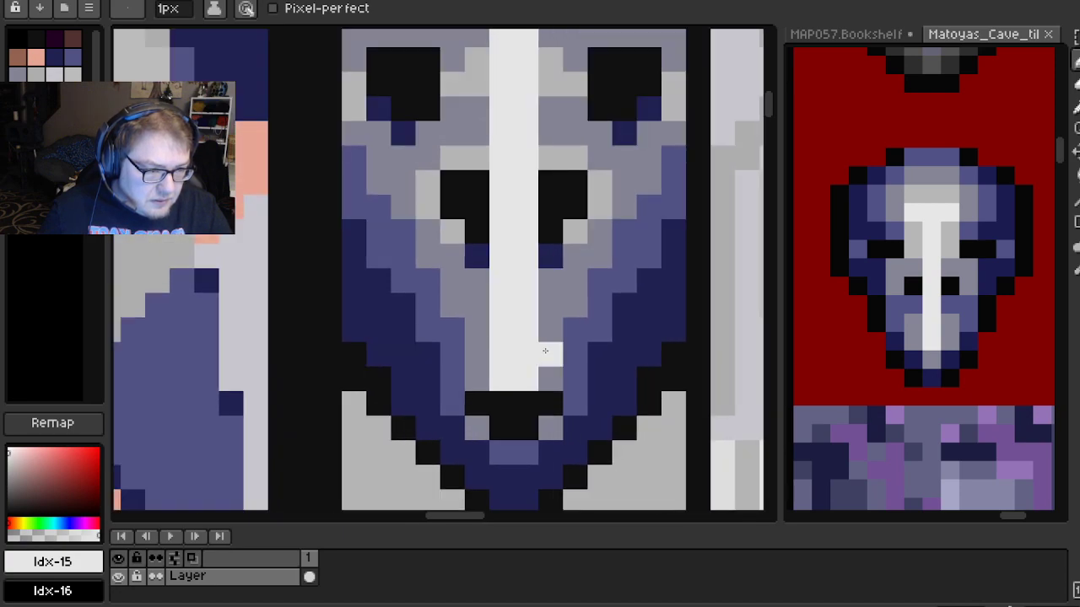
{"action": "scroll", "coordinate": [545, 350], "scroll_direction": "down", "scroll_amount": 3}
{"action": "scroll", "coordinate": [577, 360], "scroll_direction": "up", "scroll_amount": 3}
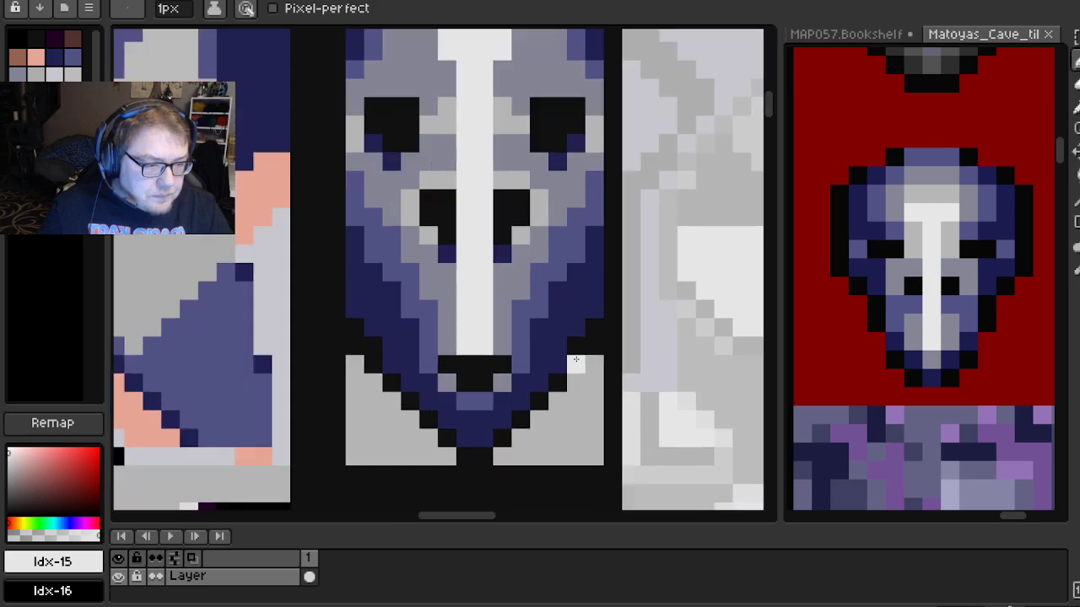
{"action": "scroll", "coordinate": [487, 324], "scroll_direction": "down", "scroll_amount": 2}
{"action": "left_click_drag", "start_coordinate": [487, 327], "coordinate": [495, 340]}
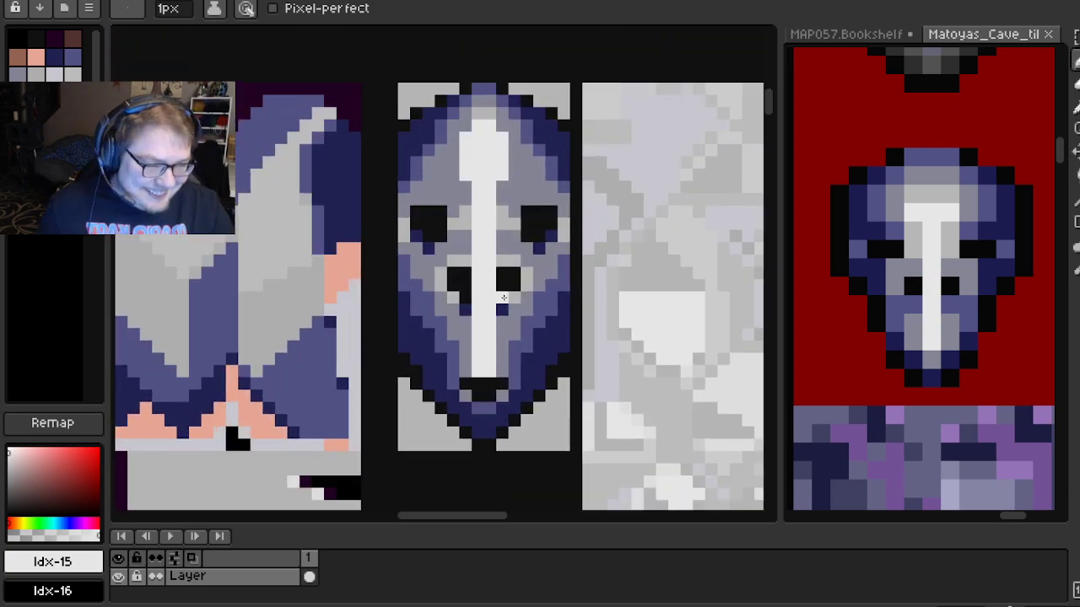
{"action": "scroll", "coordinate": [503, 298], "scroll_direction": "up", "scroll_amount": 1}
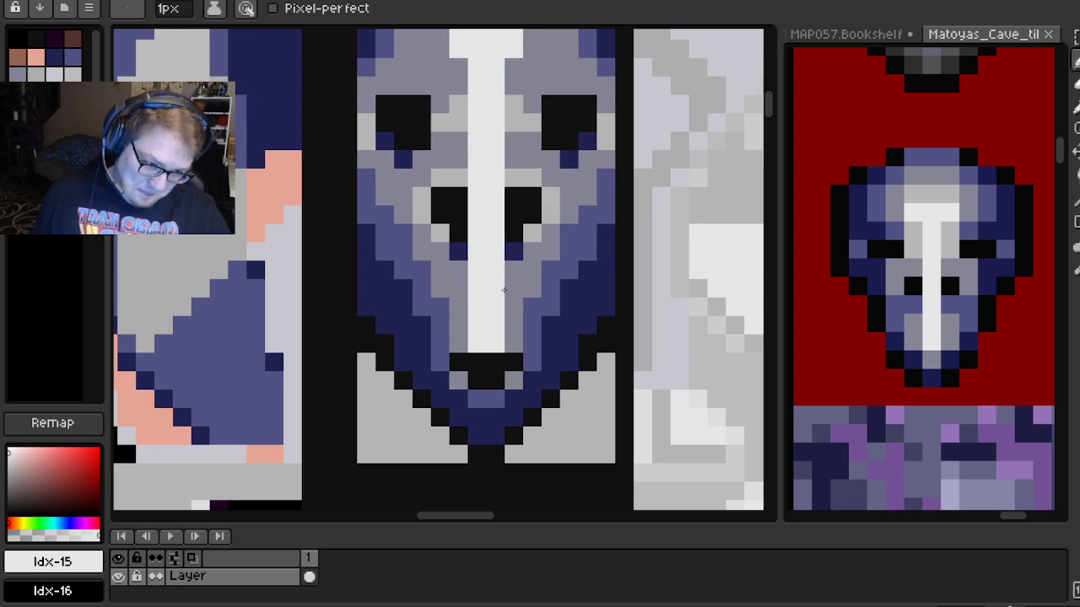
{"action": "scroll", "coordinate": [496, 283], "scroll_direction": "up", "scroll_amount": 1}
{"action": "left_click_drag", "start_coordinate": [494, 248], "coordinate": [482, 270]}
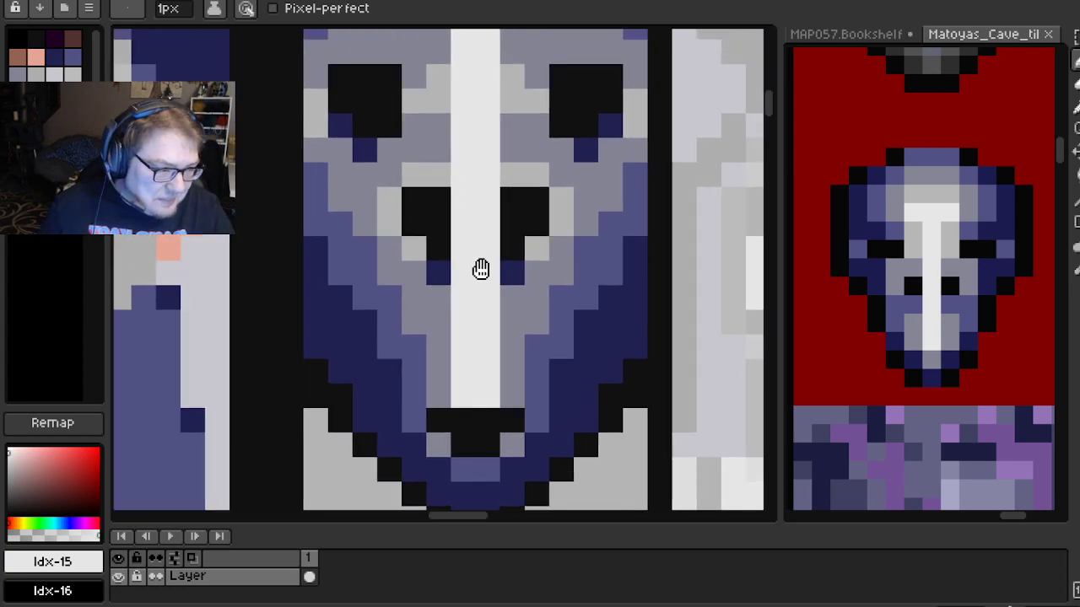
{"action": "scroll", "coordinate": [479, 269], "scroll_direction": "down", "scroll_amount": 1}
{"action": "scroll", "coordinate": [457, 244], "scroll_direction": "up", "scroll_amount": 1}
{"action": "scroll", "coordinate": [468, 245], "scroll_direction": "down", "scroll_amount": 1}
{"action": "left_click_drag", "start_coordinate": [470, 245], "coordinate": [460, 268]}
{"action": "scroll", "coordinate": [462, 260], "scroll_direction": "down", "scroll_amount": 1}
{"action": "scroll", "coordinate": [461, 260], "scroll_direction": "down", "scroll_amount": 1}
{"action": "scroll", "coordinate": [461, 260], "scroll_direction": "up", "scroll_amount": 1}
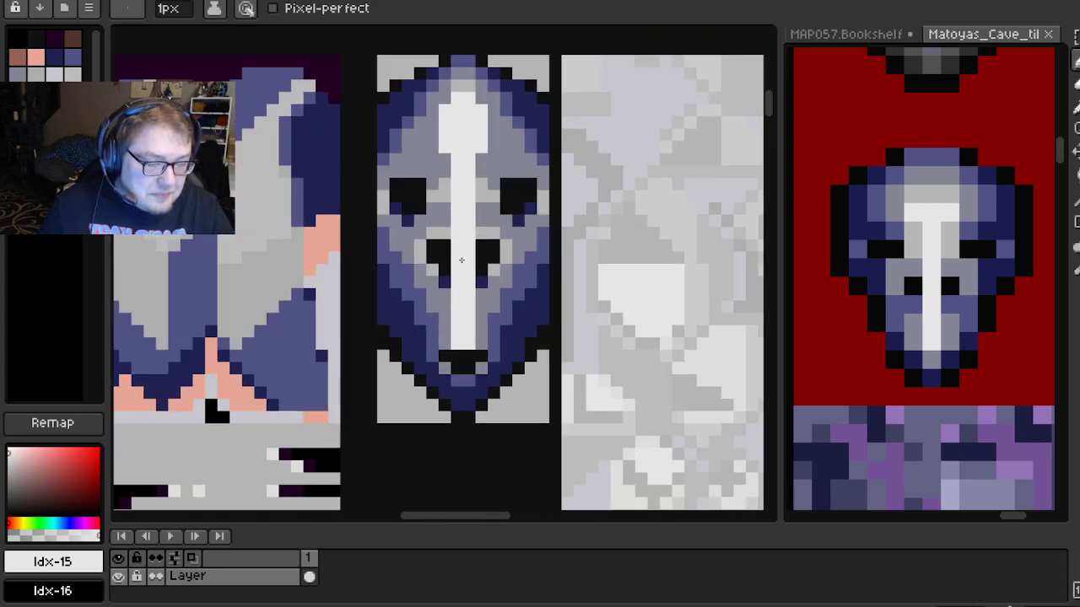
Try narrowing the black mouth to the centre stripe's width, with grey Idx-8 on both sides
{"action": "scroll", "coordinate": [430, 294], "scroll_direction": "up", "scroll_amount": 2}
{"action": "scroll", "coordinate": [430, 295], "scroll_direction": "down", "scroll_amount": 1}
{"action": "left_click", "coordinate": [428, 285], "text": "alt"}
{"action": "scroll", "coordinate": [482, 309], "scroll_direction": "up", "scroll_amount": 1}
{"action": "left_click", "coordinate": [441, 261], "text": "alt"}
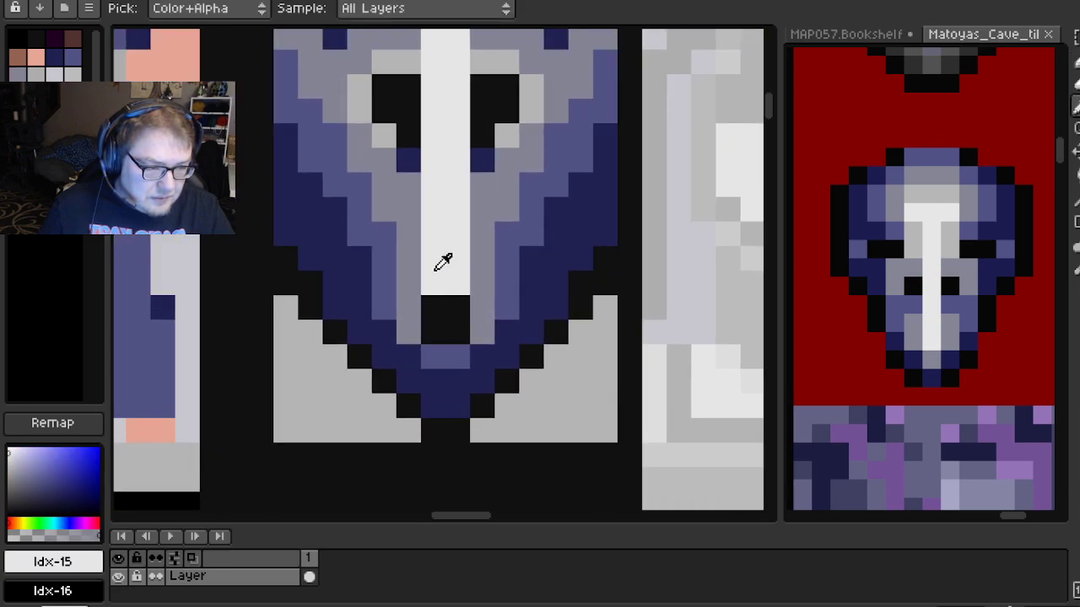
Undo all the trial mouth pixels below the white centre stripe
{"action": "key", "text": "ctrl+z"}
{"action": "key", "text": "ctrl+z"}
{"action": "key", "text": "ctrl+z"}
{"action": "key", "text": "ctrl+z"}
{"action": "key", "text": "ctrl+z"}
{"action": "key", "text": "ctrl+z"}
{"action": "key", "text": "ctrl+z"}
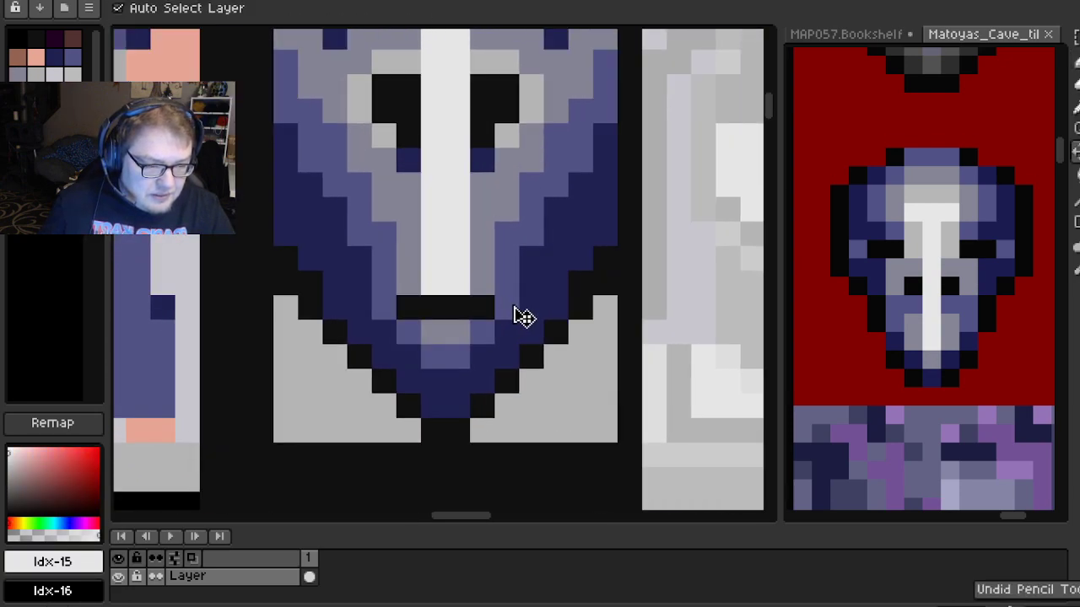
Widen the grey Idx-8 row directly below the white centre stripe by one pixel on each side
{"action": "scroll", "coordinate": [523, 317], "scroll_direction": "down", "scroll_amount": 1}
{"action": "scroll", "coordinate": [472, 312], "scroll_direction": "up", "scroll_amount": 1}
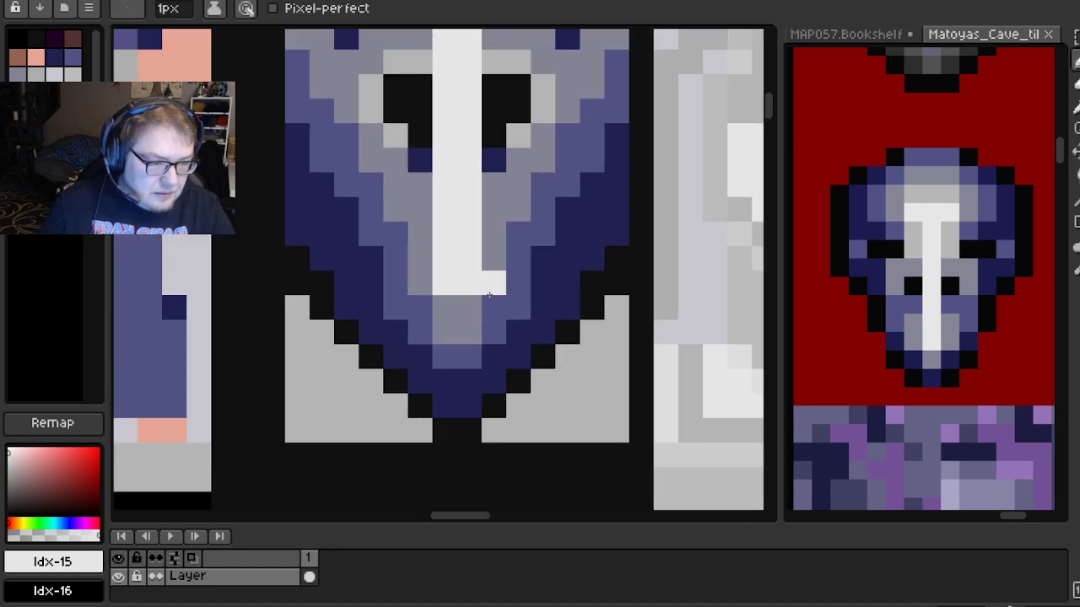
{"action": "left_click", "coordinate": [419, 310], "text": "alt"}
{"action": "scroll", "coordinate": [519, 283], "scroll_direction": "down", "scroll_amount": 4}
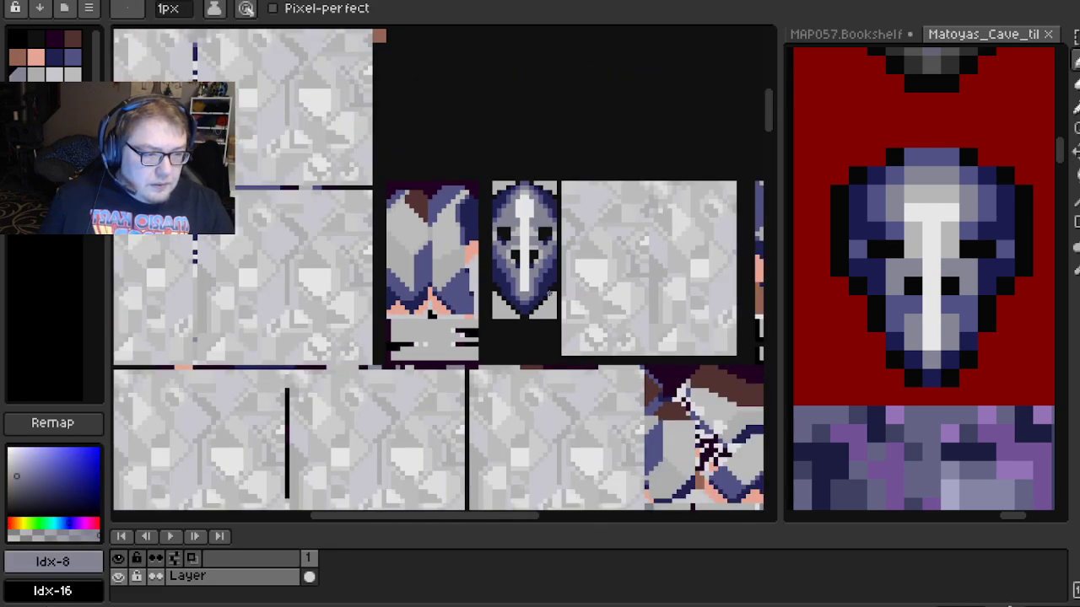
{"action": "scroll", "coordinate": [550, 294], "scroll_direction": "up", "scroll_amount": 3}
{"action": "scroll", "coordinate": [540, 291], "scroll_direction": "up", "scroll_amount": 2}
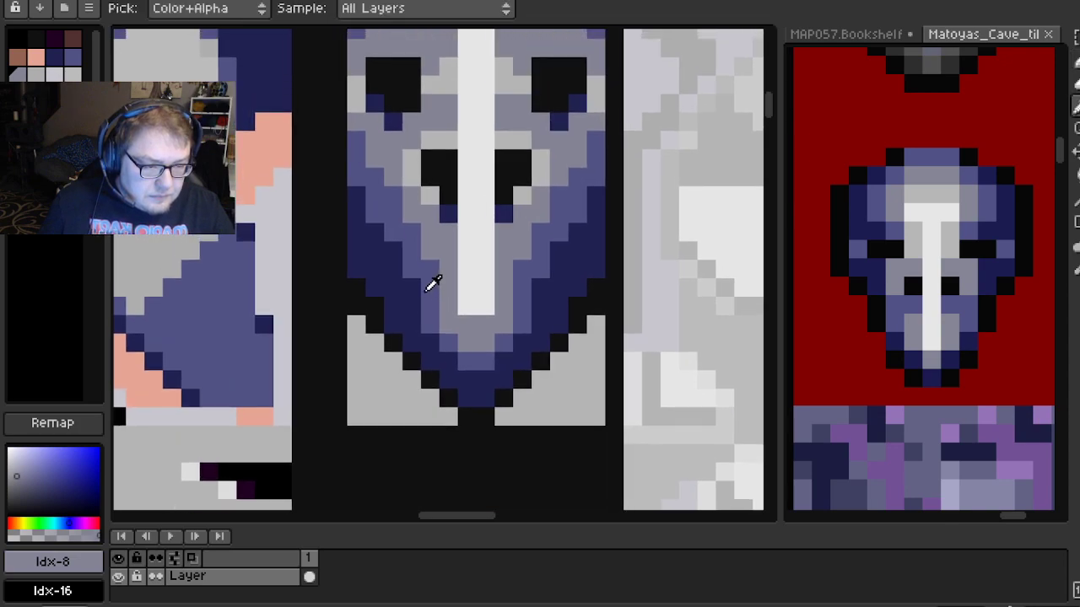
Widen the blue Idx-7 shading by one pixel into the dark blue along both sides of the lower face
{"action": "left_click", "coordinate": [415, 289], "text": "alt"}
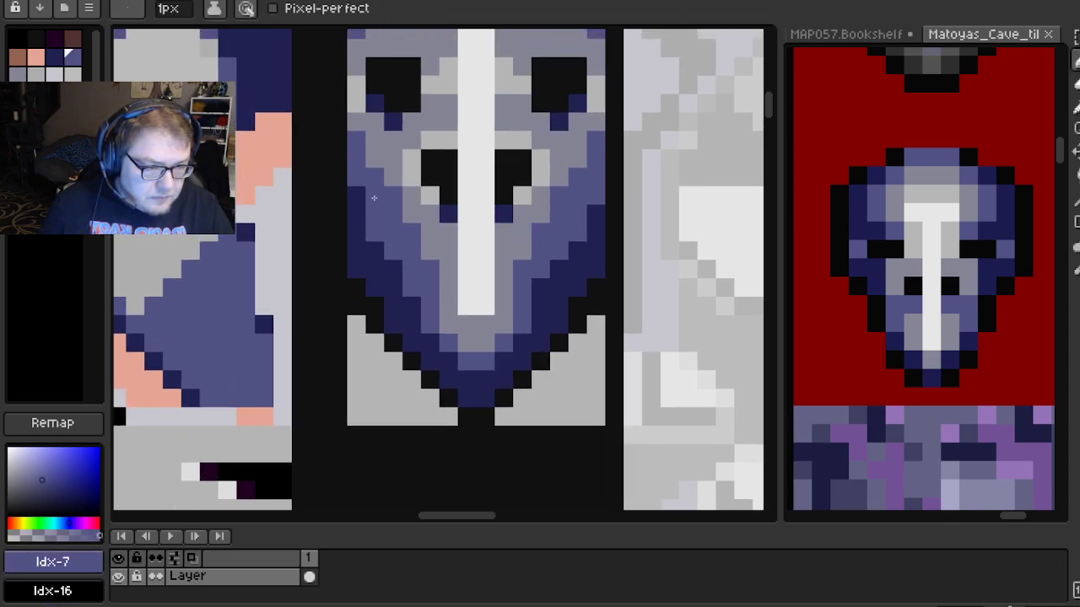
{"action": "scroll", "coordinate": [364, 198], "scroll_direction": "down", "scroll_amount": 3}
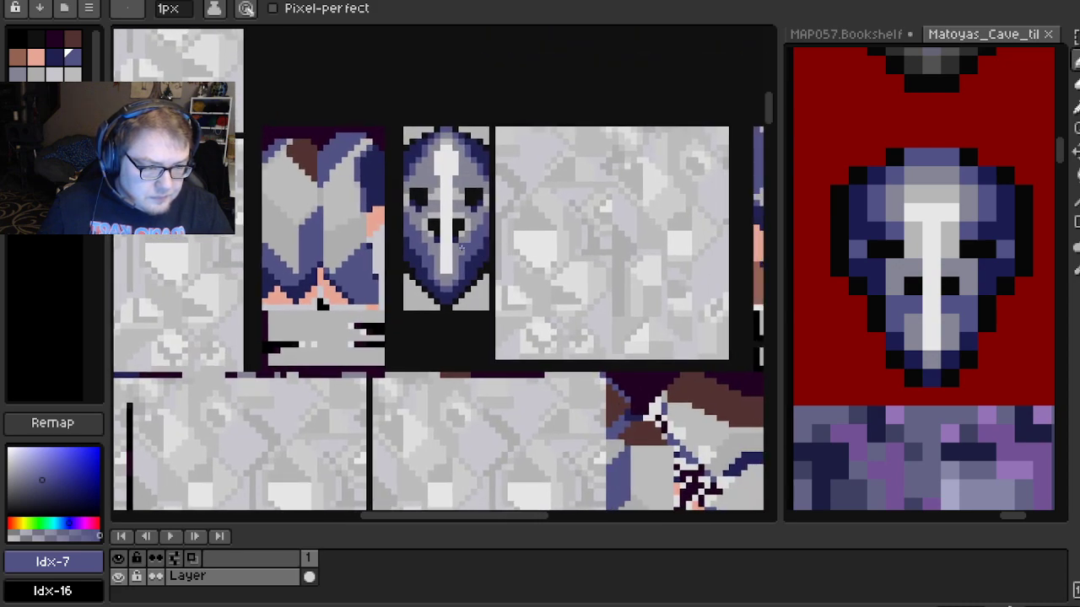
Extend the grey Idx-8 cheek shading by a pixel along both stepped edges from the nostrils toward the chin
{"action": "scroll", "coordinate": [454, 245], "scroll_direction": "up", "scroll_amount": 2}
{"action": "left_click", "coordinate": [416, 291], "text": "alt"}
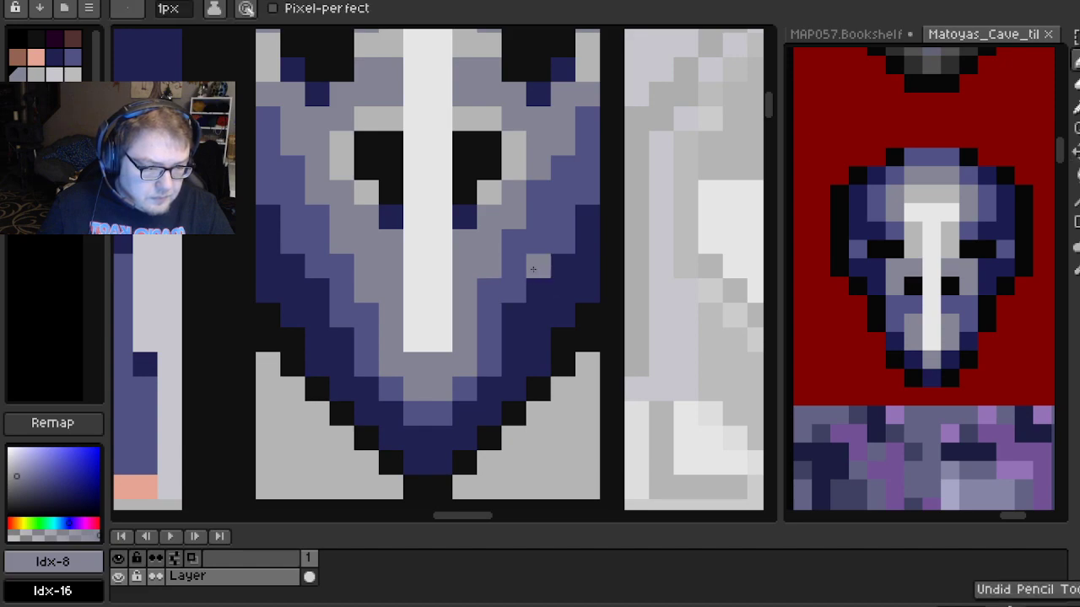
{"action": "left_click", "coordinate": [504, 335], "text": "alt"}
{"action": "left_click", "coordinate": [495, 282]}
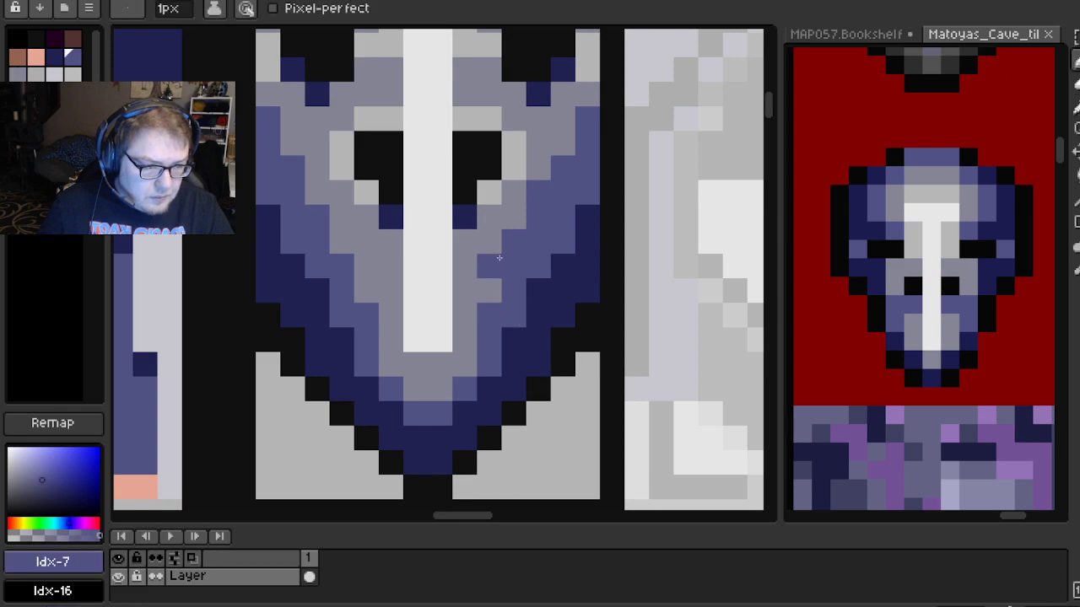
{"action": "left_click", "coordinate": [498, 265], "text": "alt"}
{"action": "left_click", "coordinate": [541, 197]}
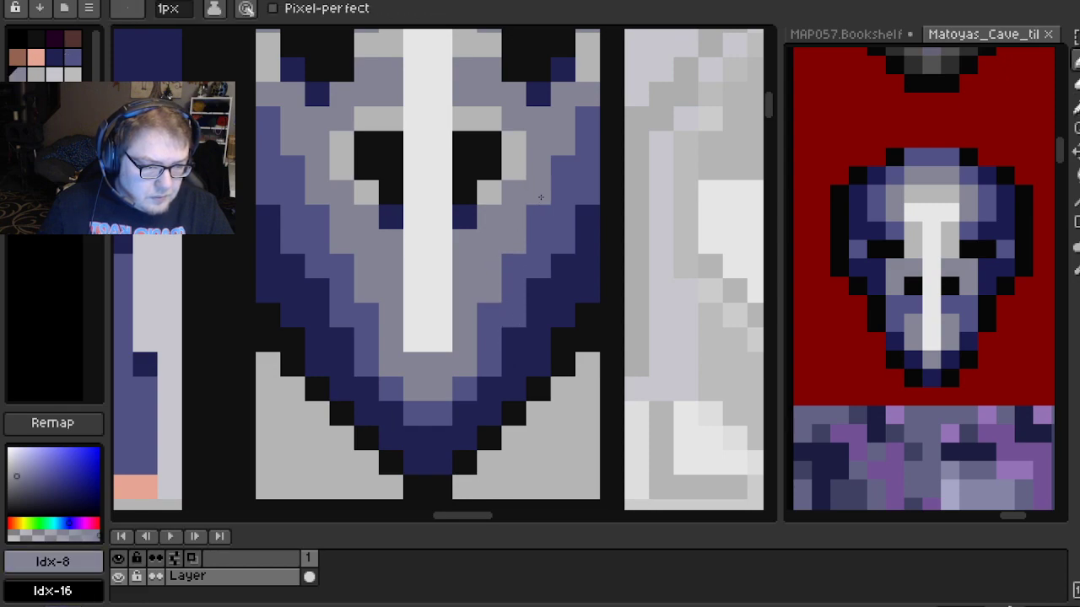
{"action": "scroll", "coordinate": [583, 235], "scroll_direction": "down", "scroll_amount": 1}
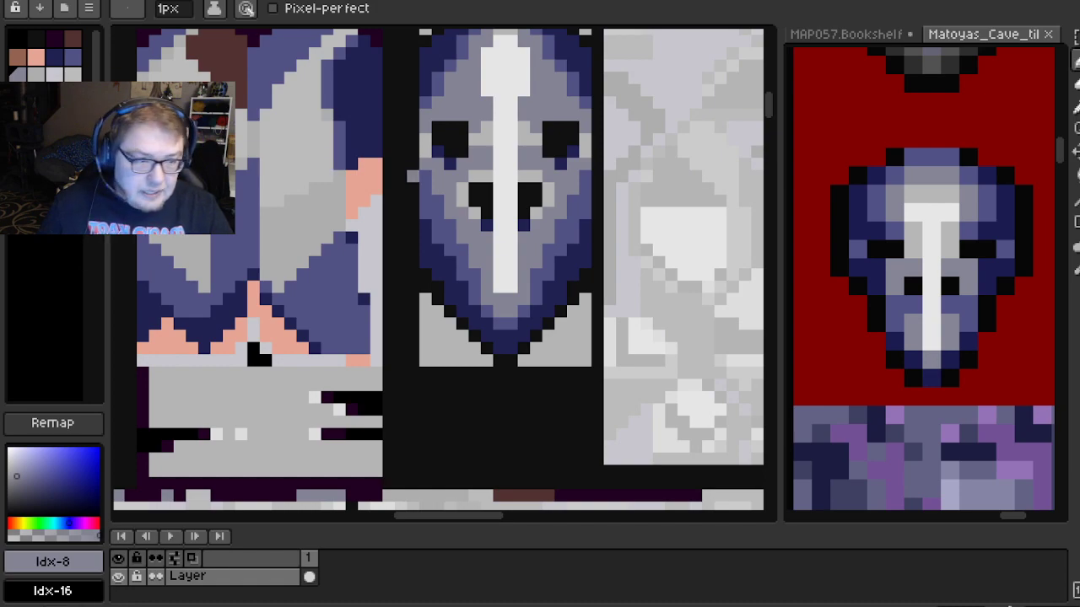
{"action": "scroll", "coordinate": [300, 33], "scroll_direction": "down", "scroll_amount": 1}
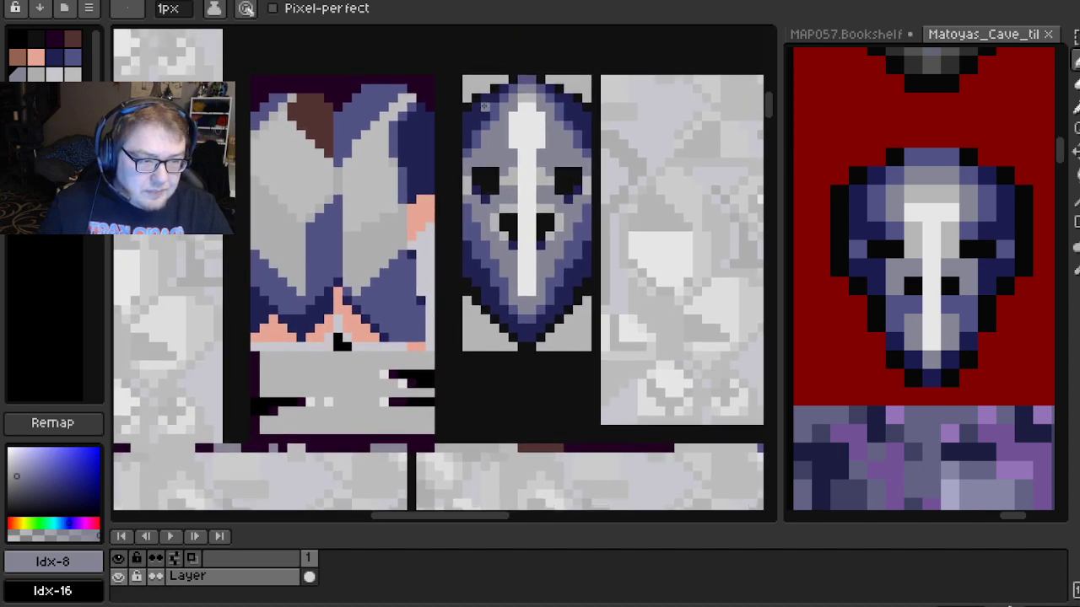
{"action": "scroll", "coordinate": [474, 106], "scroll_direction": "up", "scroll_amount": 4}
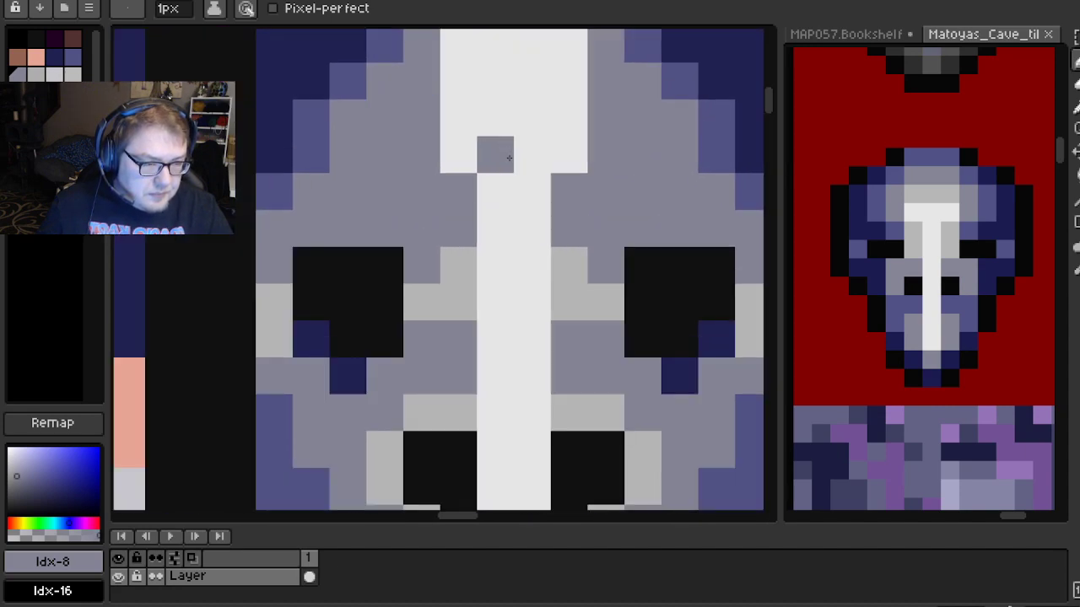
Extend the white Idx-15 forehead highlight down toward the eyes and widen it by one pixel on each side
{"action": "left_click", "coordinate": [535, 207], "text": "alt"}
{"action": "left_click", "coordinate": [461, 225]}
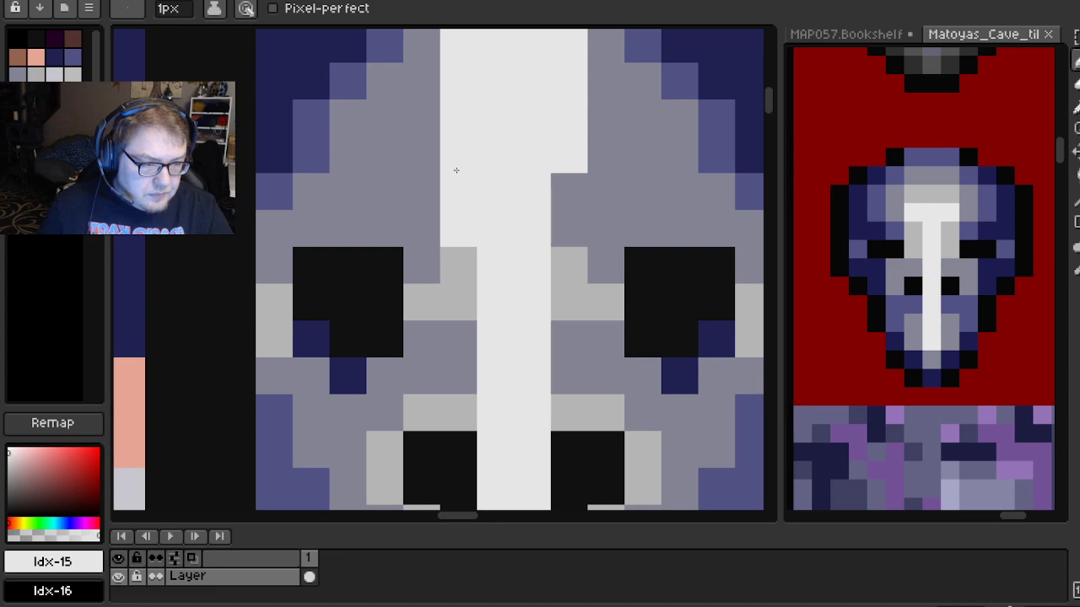
{"action": "scroll", "coordinate": [457, 177], "scroll_direction": "up", "scroll_amount": 2}
{"action": "left_click_drag", "start_coordinate": [574, 279], "coordinate": [576, 251]}
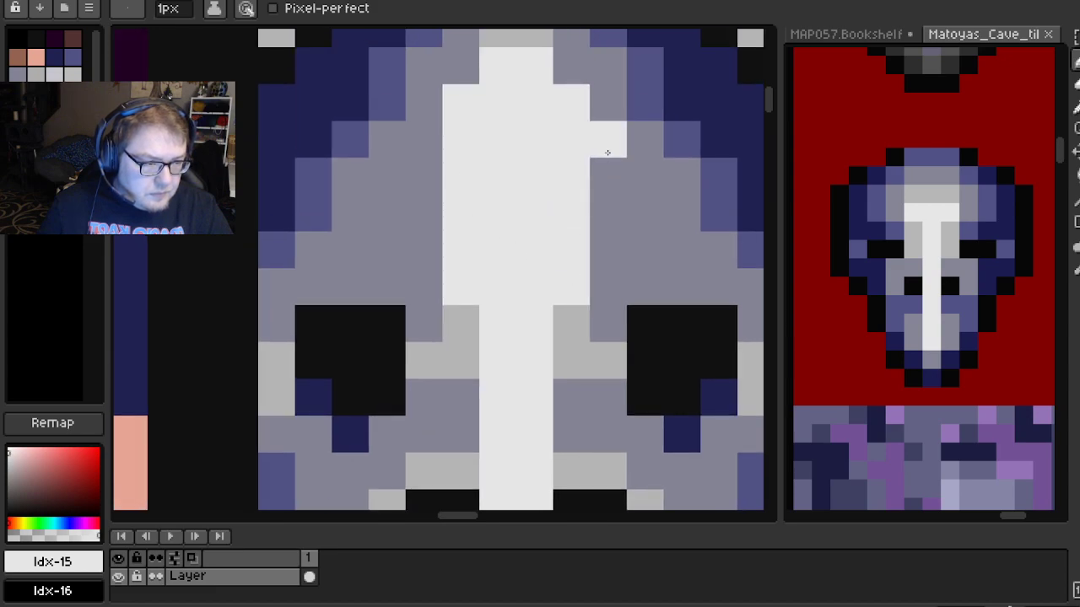
{"action": "left_click_drag", "start_coordinate": [610, 166], "coordinate": [598, 237]}
{"action": "left_click_drag", "start_coordinate": [430, 173], "coordinate": [429, 241]}
{"action": "scroll", "coordinate": [545, 223], "scroll_direction": "down", "scroll_amount": 3}
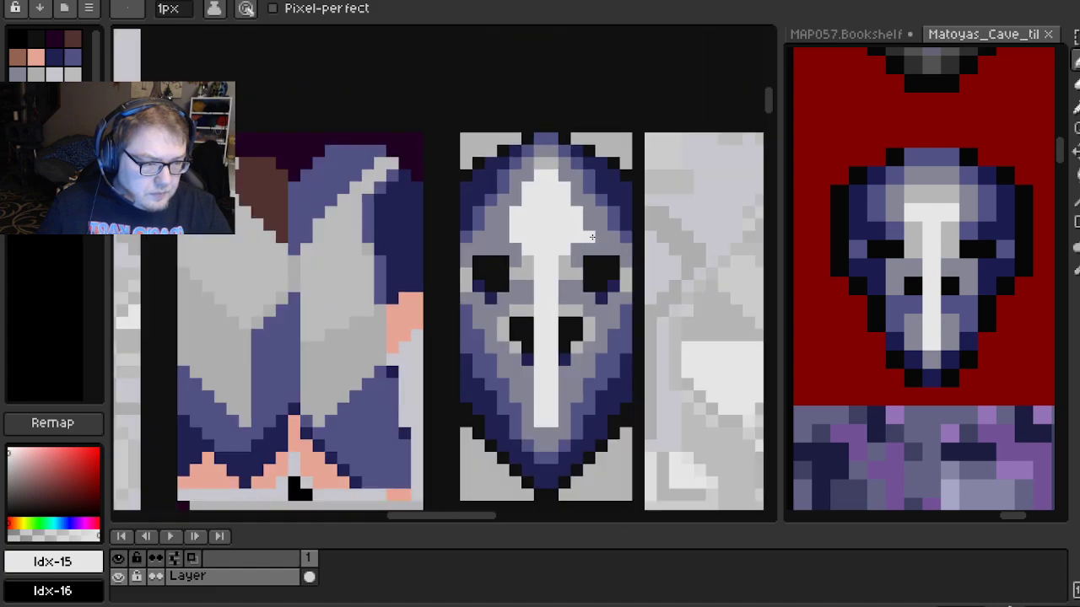
Shorten the white centre stripe by one pixel row at the chin end with grey Idx-8
{"action": "scroll", "coordinate": [514, 319], "scroll_direction": "up", "scroll_amount": 2}
{"action": "scroll", "coordinate": [511, 368], "scroll_direction": "up", "scroll_amount": 1}
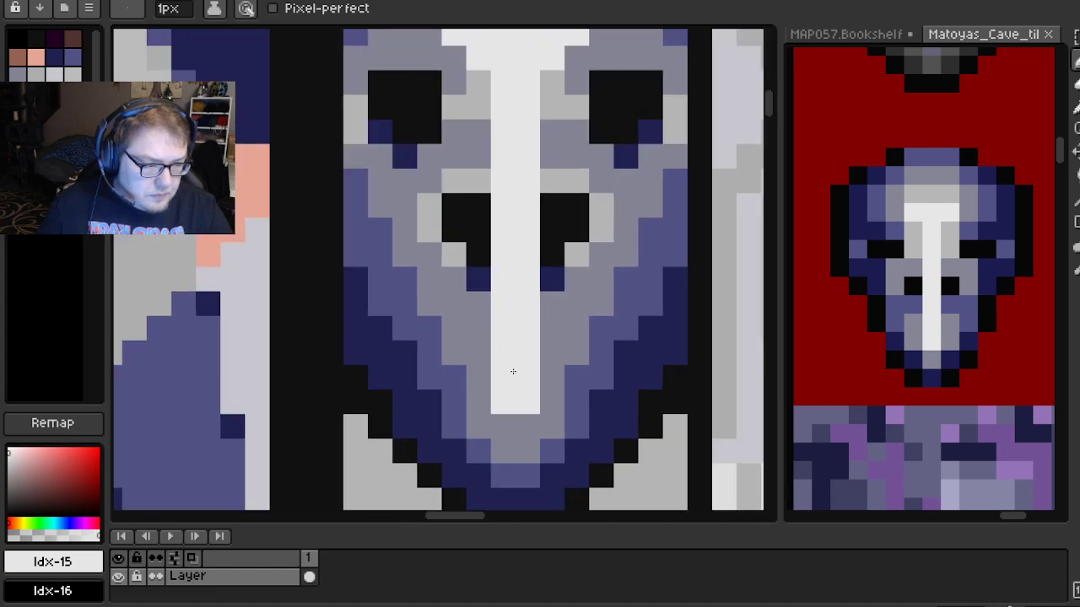
{"action": "scroll", "coordinate": [492, 332], "scroll_direction": "down", "scroll_amount": 1}
{"action": "left_click", "coordinate": [473, 311], "text": "alt"}
{"action": "left_click", "coordinate": [482, 314]}
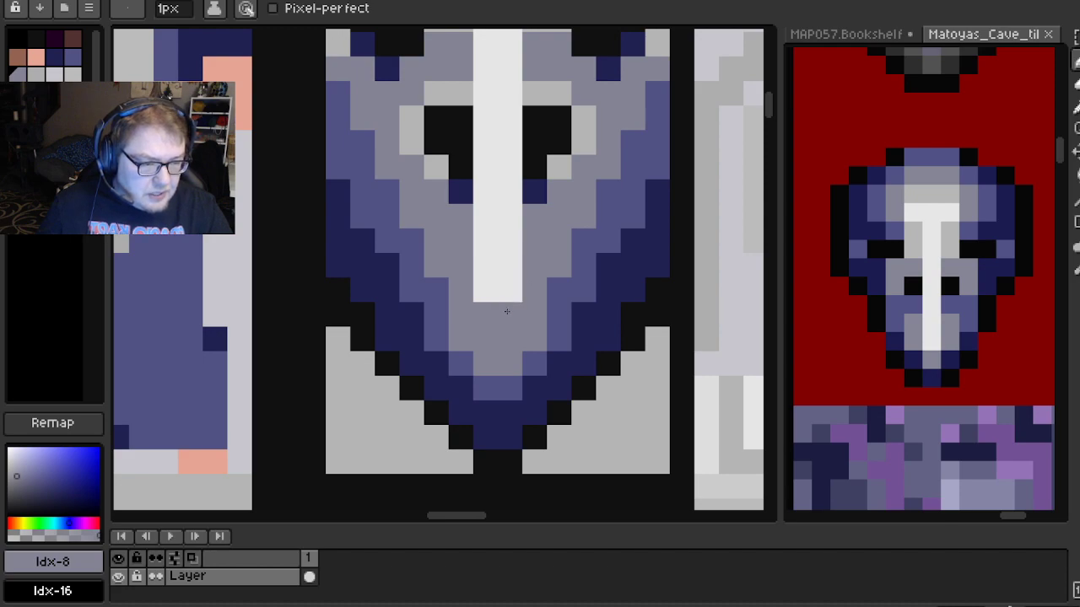
{"action": "scroll", "coordinate": [506, 311], "scroll_direction": "down", "scroll_amount": 2}
{"action": "scroll", "coordinate": [493, 307], "scroll_direction": "up", "scroll_amount": 2}
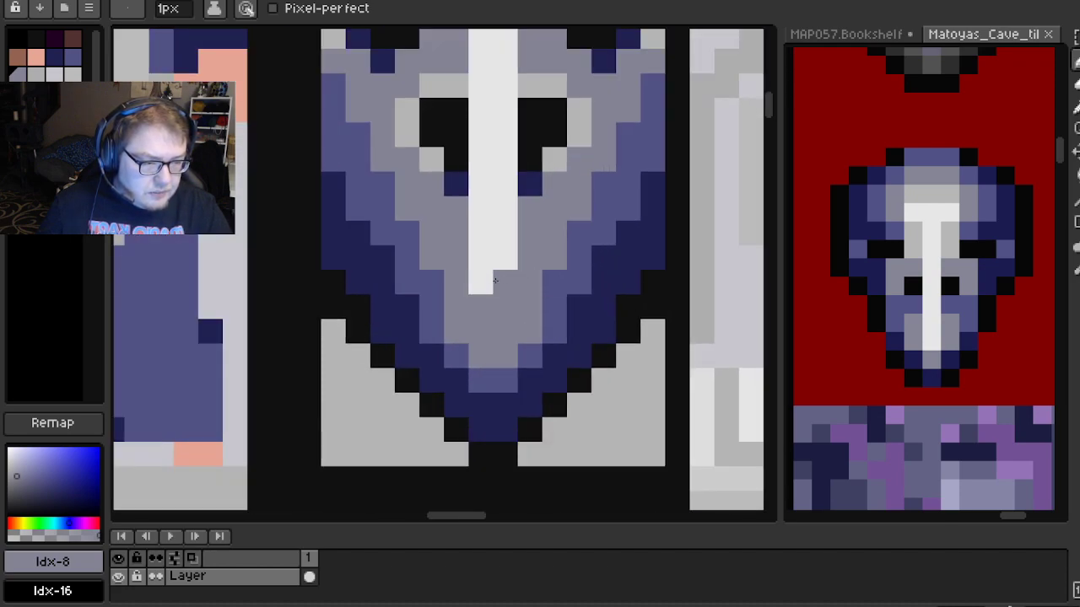
Add a light grey Idx-14 pixel row directly below the end of the white centre stripe
{"action": "left_click", "coordinate": [432, 161], "text": "alt"}
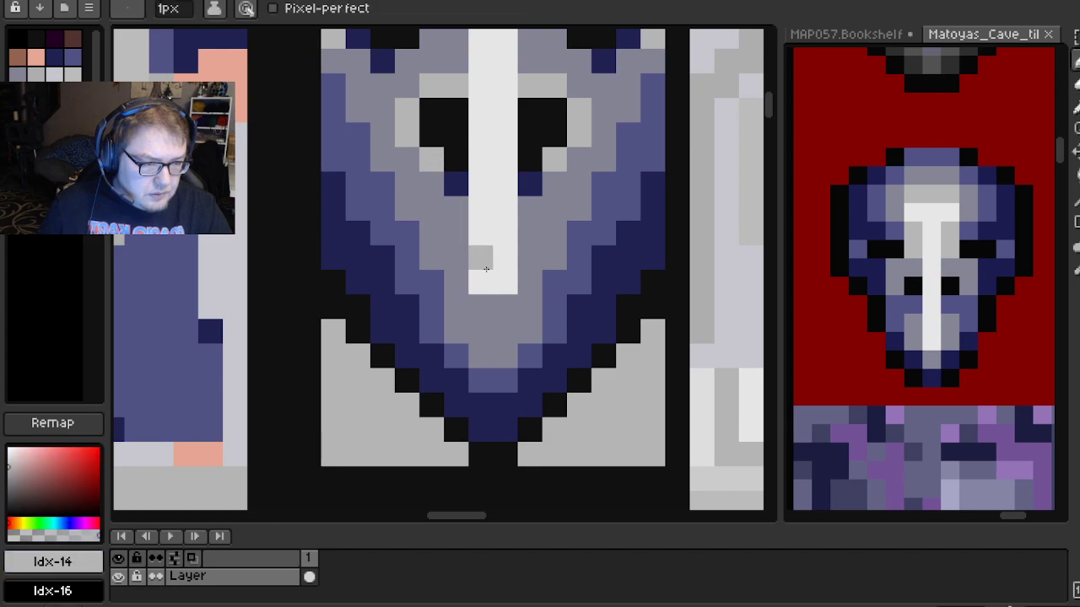
{"action": "left_click", "coordinate": [481, 307]}
{"action": "left_click", "coordinate": [505, 307]}
{"action": "left_click", "coordinate": [554, 307]}
{"action": "scroll", "coordinate": [626, 285], "scroll_direction": "down", "scroll_amount": 3}
{"action": "scroll", "coordinate": [605, 210], "scroll_direction": "down", "scroll_amount": 2}
{"action": "scroll", "coordinate": [545, 240], "scroll_direction": "up", "scroll_amount": 3}
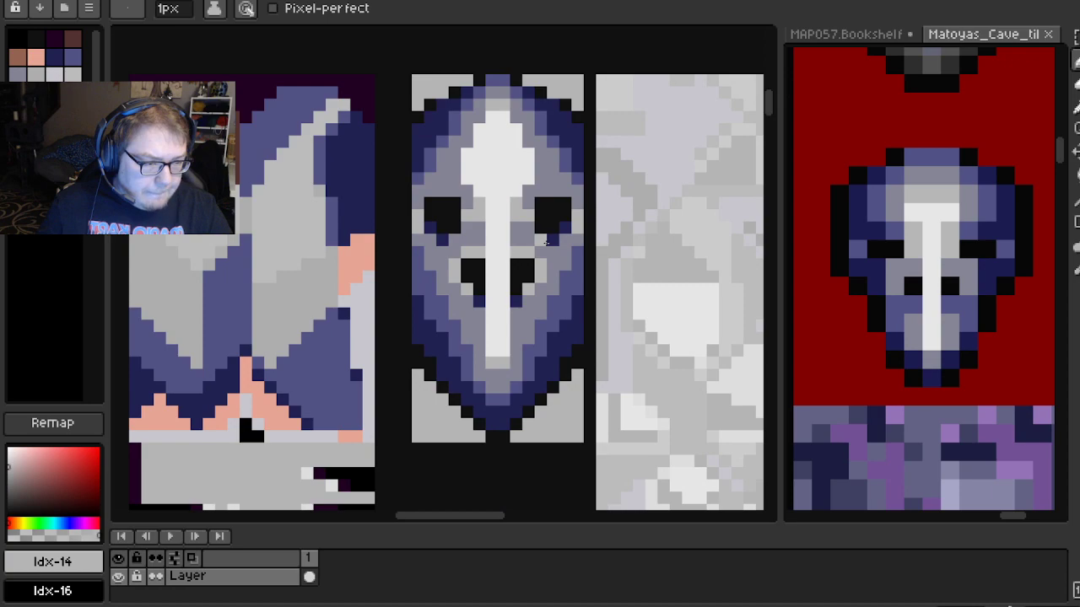
{"action": "scroll", "coordinate": [519, 294], "scroll_direction": "down", "scroll_amount": 2}
{"action": "scroll", "coordinate": [476, 209], "scroll_direction": "down", "scroll_amount": 1}
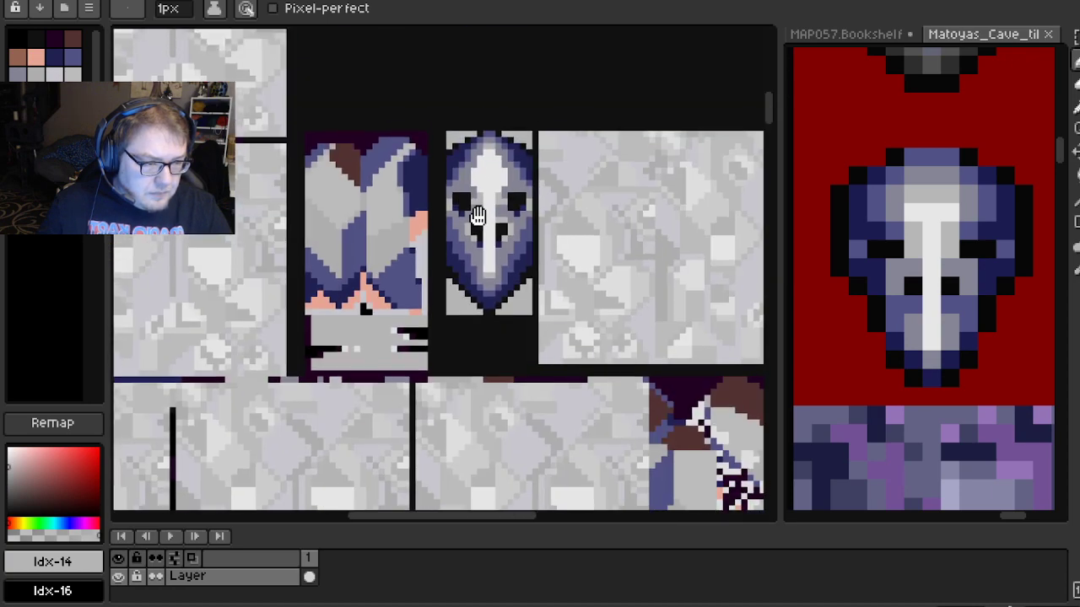
Fill both sides of the nose bridge between the eyes with Idx-14 and replace the white stripe's last row with the same grey
{"action": "scroll", "coordinate": [478, 210], "scroll_direction": "up", "scroll_amount": 2}
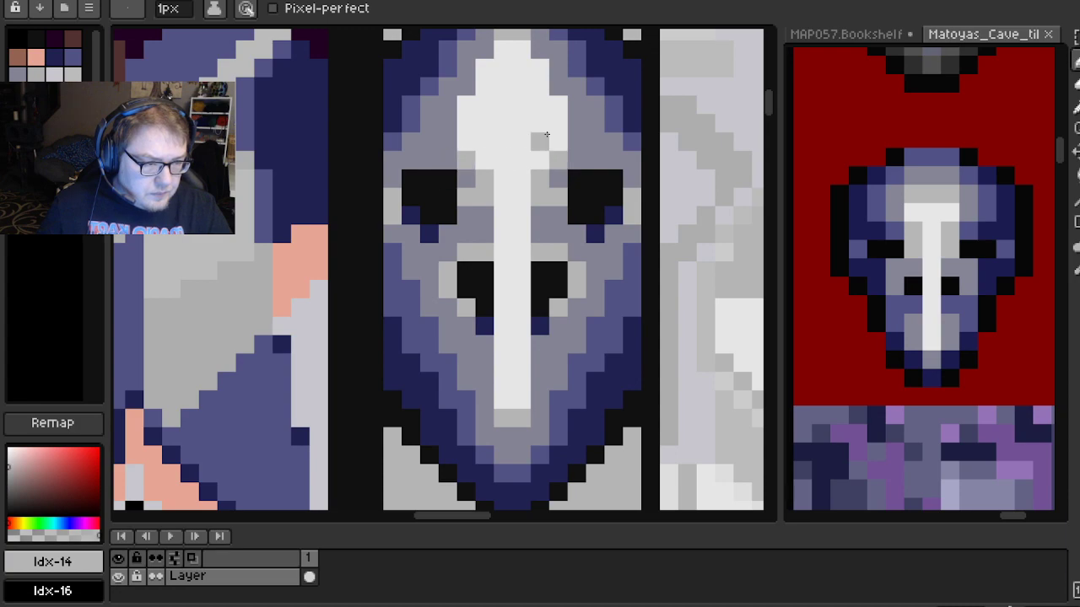
{"action": "scroll", "coordinate": [550, 137], "scroll_direction": "down", "scroll_amount": 3}
{"action": "scroll", "coordinate": [494, 149], "scroll_direction": "up", "scroll_amount": 2}
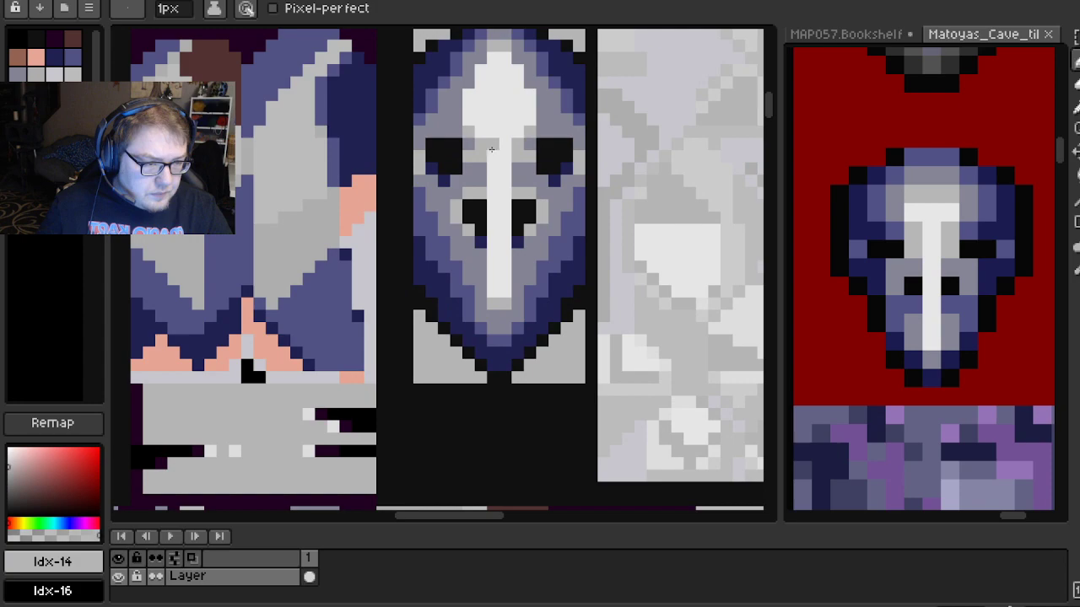
{"action": "scroll", "coordinate": [577, 181], "scroll_direction": "down", "scroll_amount": 2}
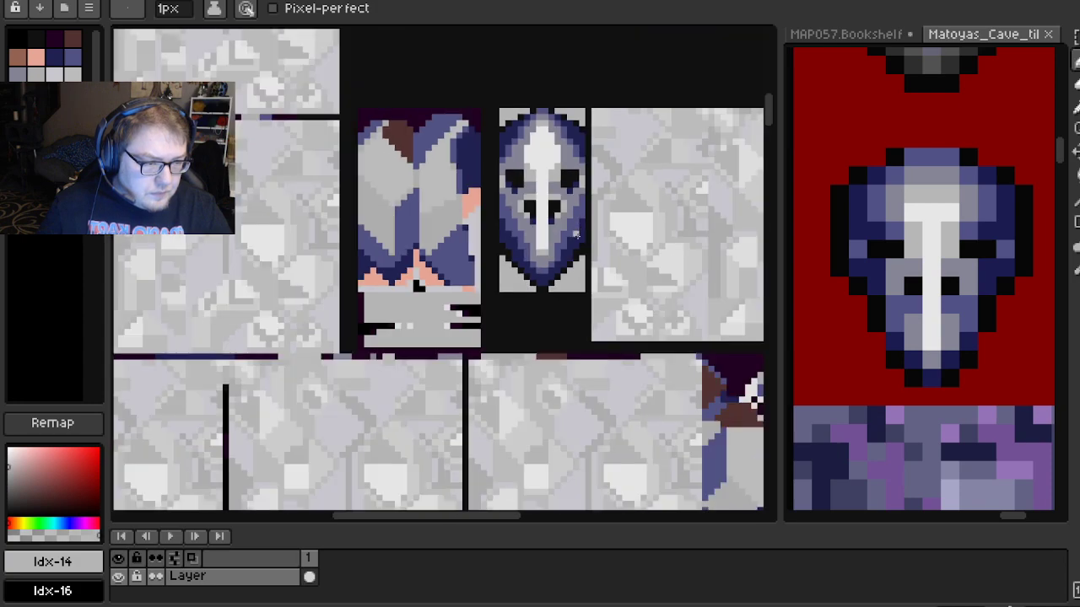
{"action": "scroll", "coordinate": [564, 220], "scroll_direction": "up", "scroll_amount": 2}
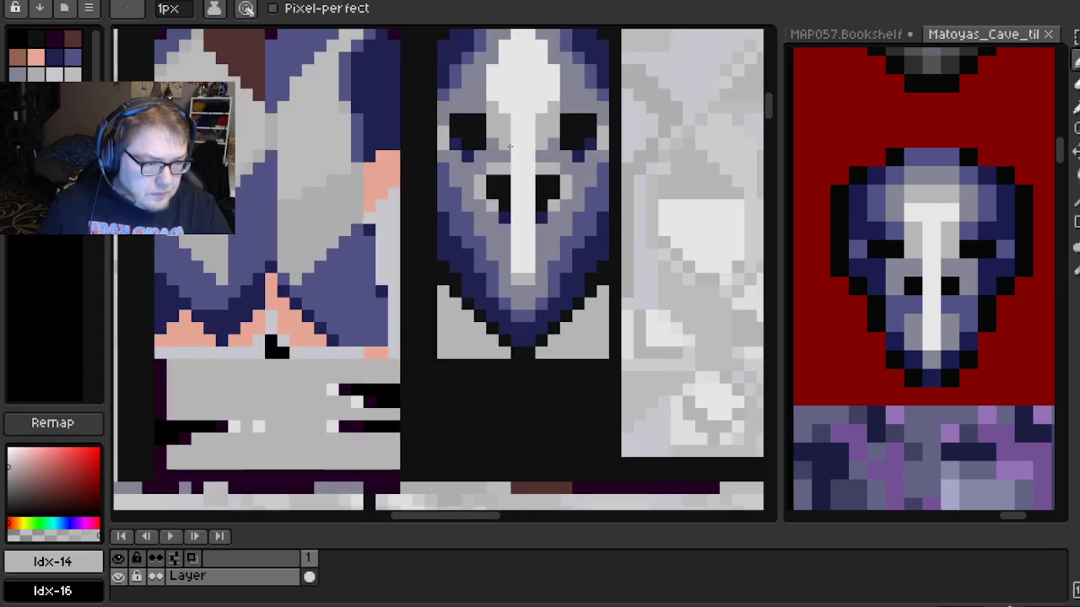
{"action": "scroll", "coordinate": [561, 162], "scroll_direction": "down", "scroll_amount": 2}
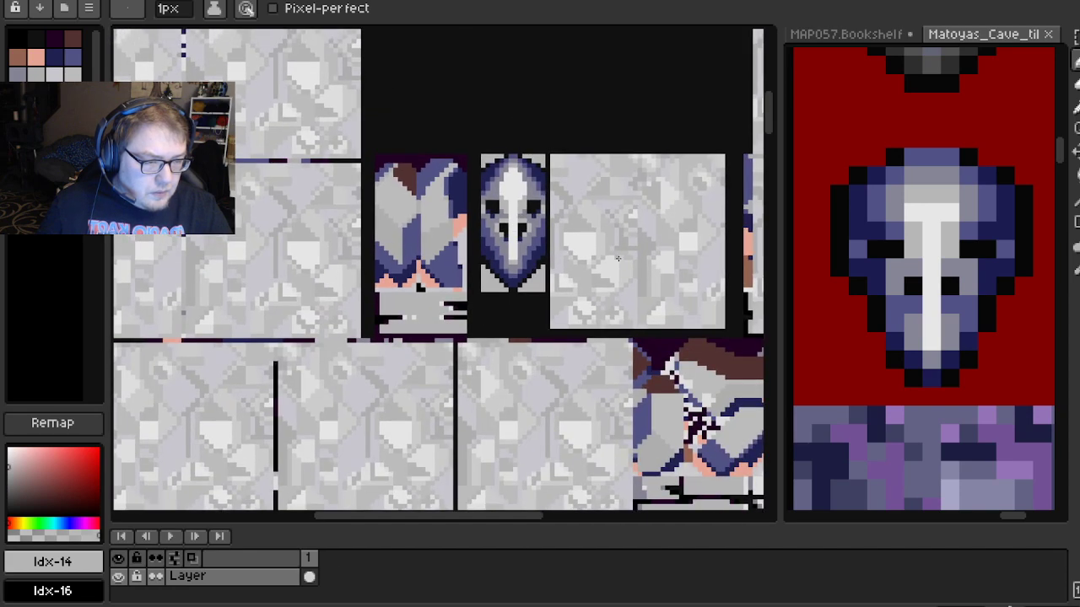
{"action": "scroll", "coordinate": [564, 255], "scroll_direction": "up", "scroll_amount": 3}
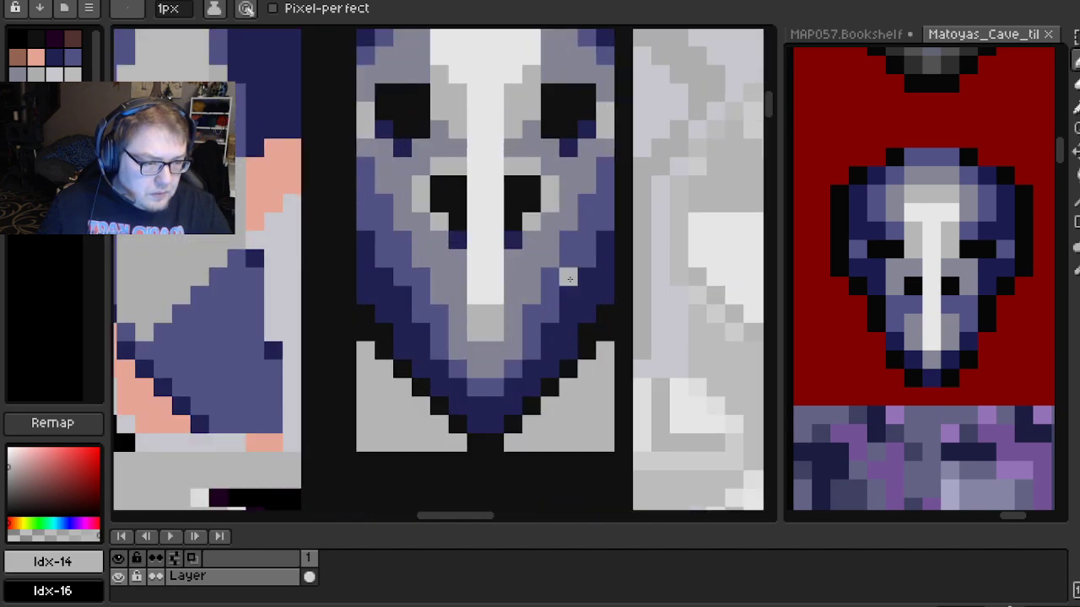
Add light grey Idx-14 pixels directly beneath the dark blue pixels of both nostrils
{"action": "scroll", "coordinate": [568, 278], "scroll_direction": "down", "scroll_amount": 3}
{"action": "scroll", "coordinate": [501, 264], "scroll_direction": "up", "scroll_amount": 2}
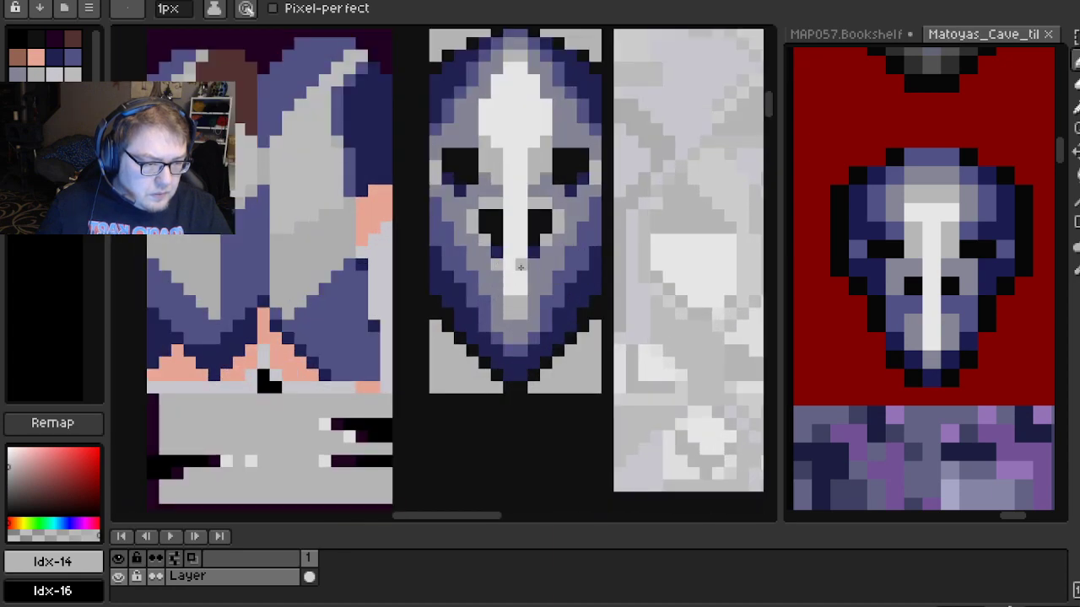
{"action": "scroll", "coordinate": [607, 267], "scroll_direction": "down", "scroll_amount": 2}
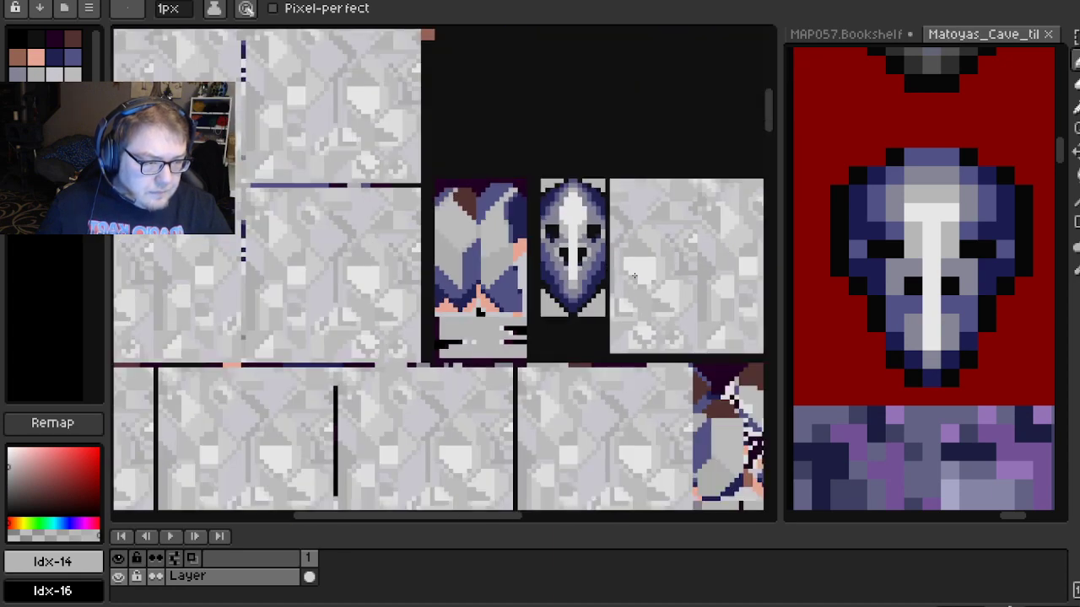
{"action": "scroll", "coordinate": [568, 240], "scroll_direction": "up", "scroll_amount": 4}
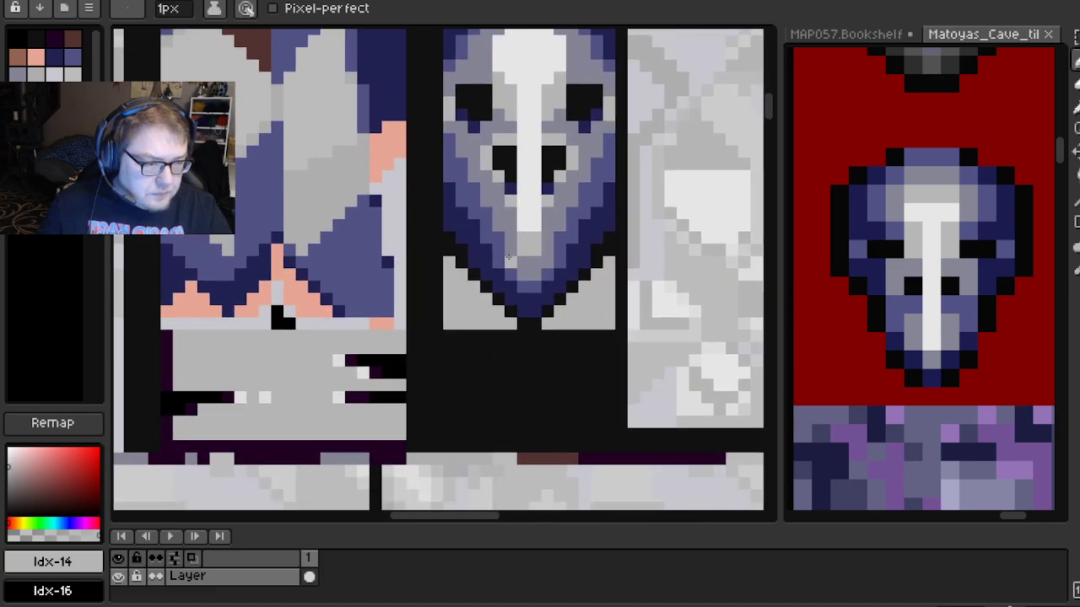
Widen the blue Idx-7 shading into the dark blue along both sides of the lower face and down the chin tip
{"action": "left_click", "coordinate": [503, 246], "text": "alt"}
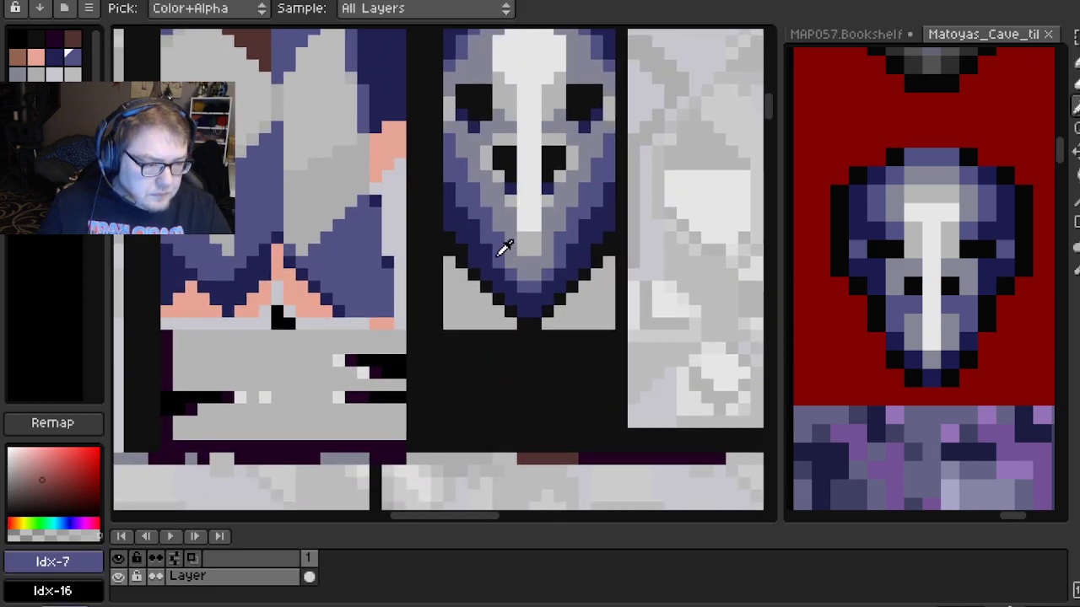
{"action": "scroll", "coordinate": [496, 244], "scroll_direction": "up", "scroll_amount": 1}
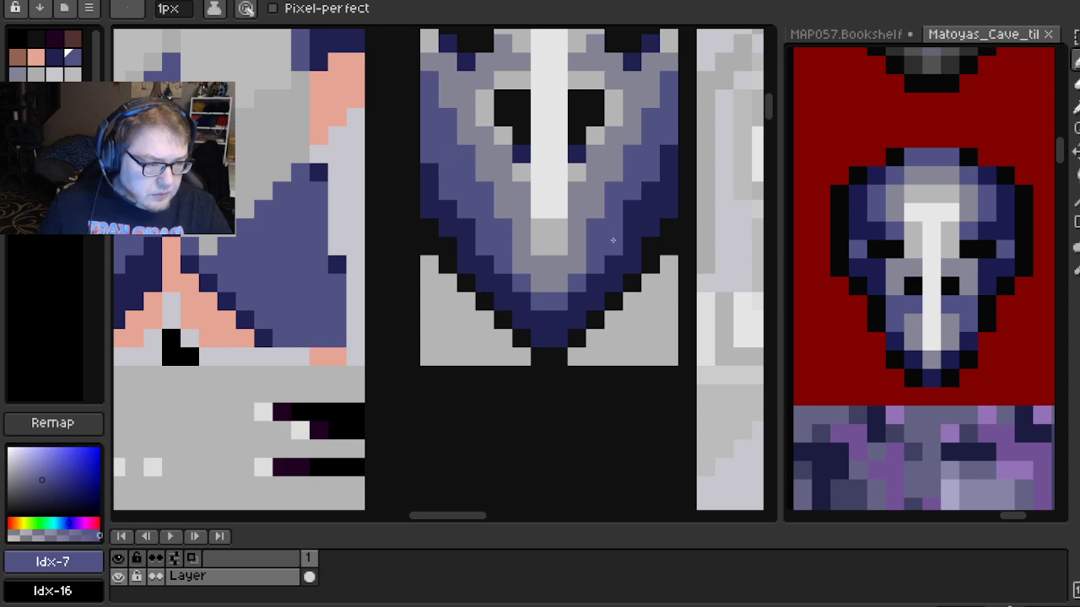
{"action": "scroll", "coordinate": [663, 154], "scroll_direction": "down", "scroll_amount": 3}
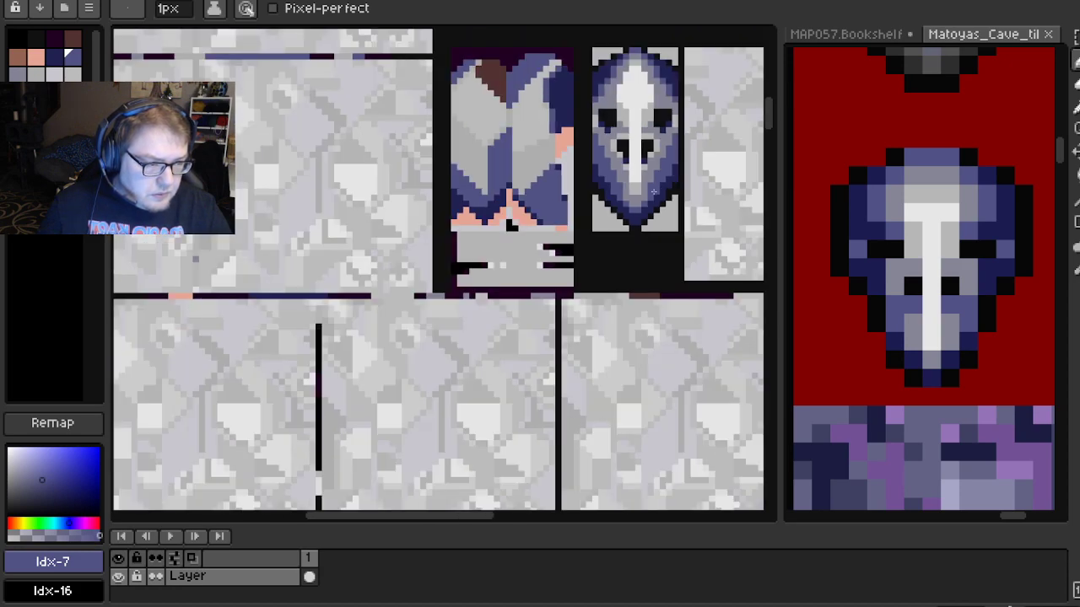
{"action": "scroll", "coordinate": [579, 253], "scroll_direction": "up", "scroll_amount": 4}
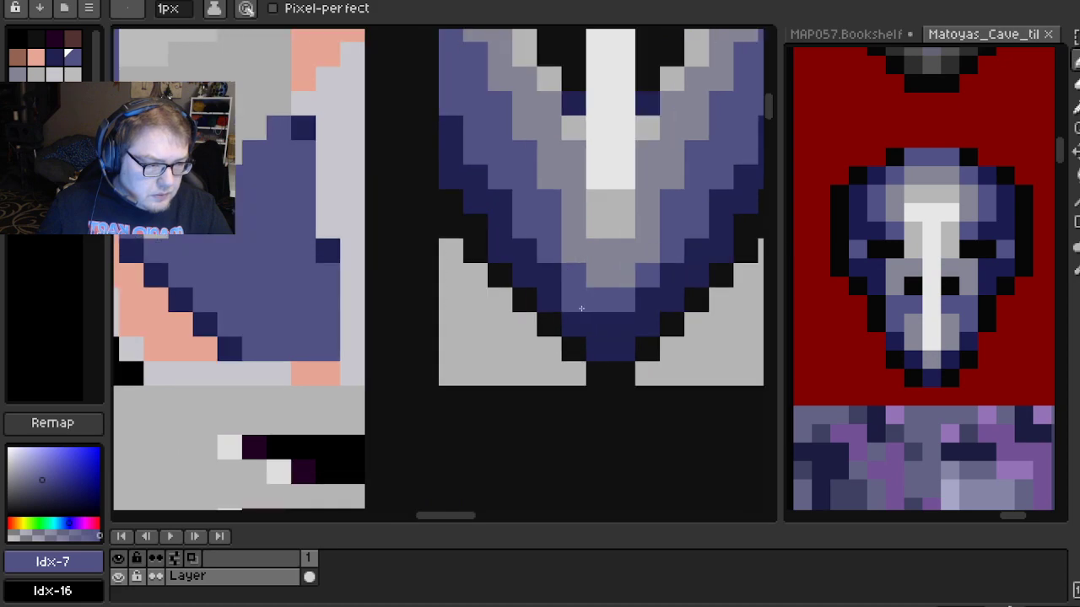
{"action": "mouse_move", "coordinate": [572, 296]}
{"action": "left_mouse_down"}
{"action": "mouse_move", "coordinate": [625, 317]}
{"action": "mouse_move", "coordinate": [647, 299]}
{"action": "left_mouse_up"}
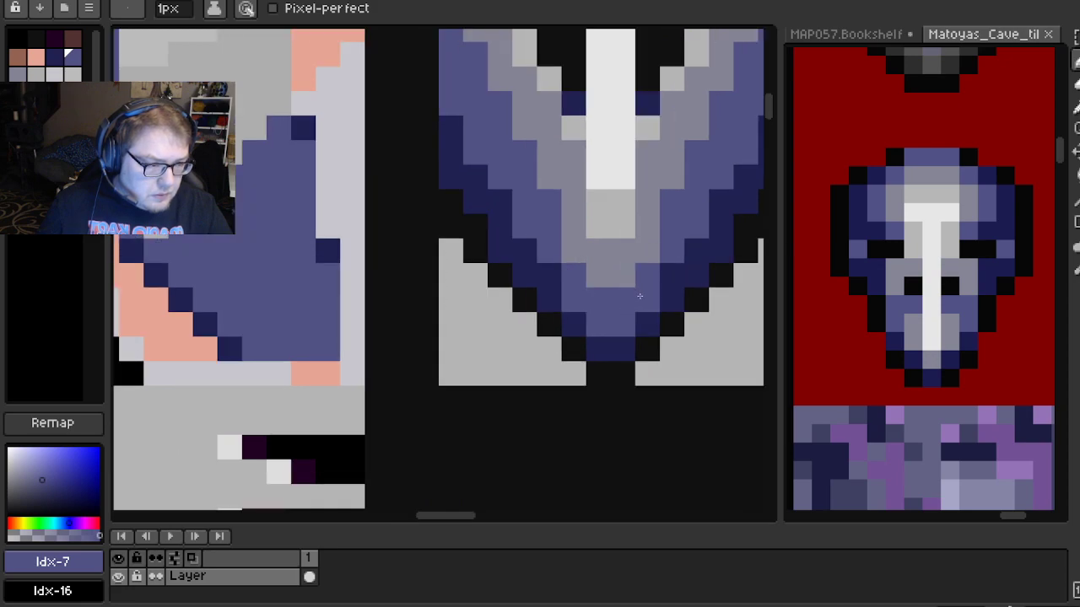
{"action": "scroll", "coordinate": [679, 270], "scroll_direction": "down", "scroll_amount": 3}
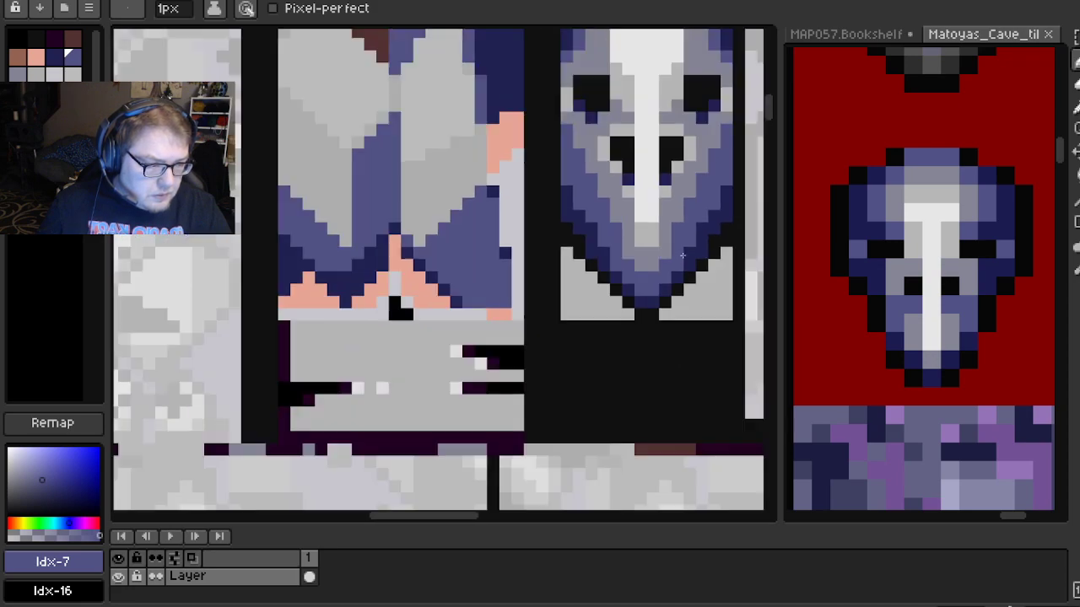
{"action": "scroll", "coordinate": [706, 227], "scroll_direction": "down", "scroll_amount": 2}
{"action": "left_click_drag", "start_coordinate": [659, 186], "coordinate": [561, 207]}
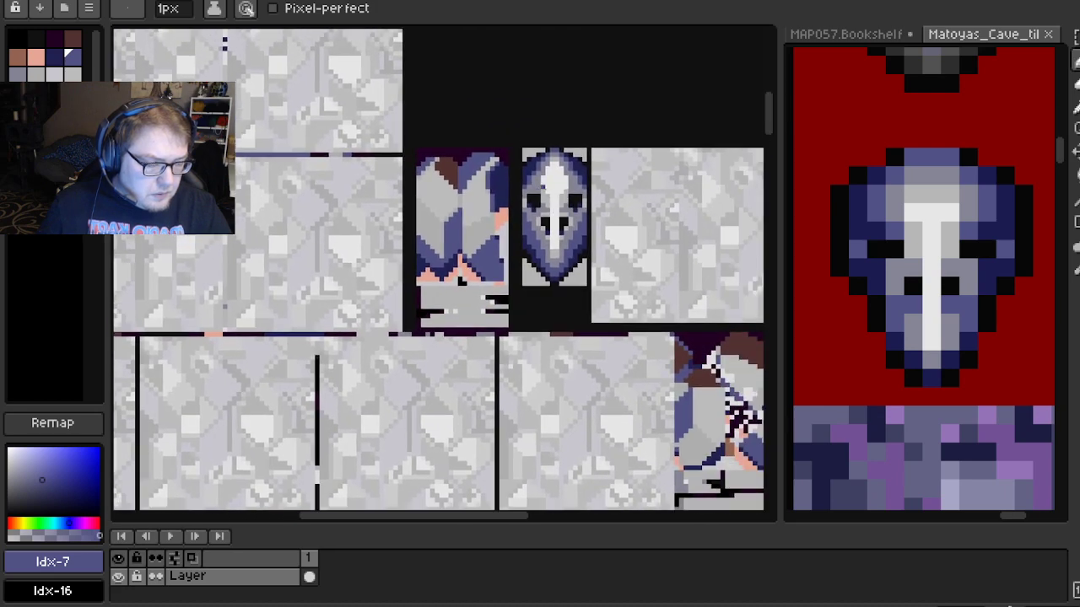
Widen the blue Idx-7 shading into the dark blue along both upper sides of the forehead
{"action": "scroll", "coordinate": [540, 187], "scroll_direction": "up", "scroll_amount": 4}
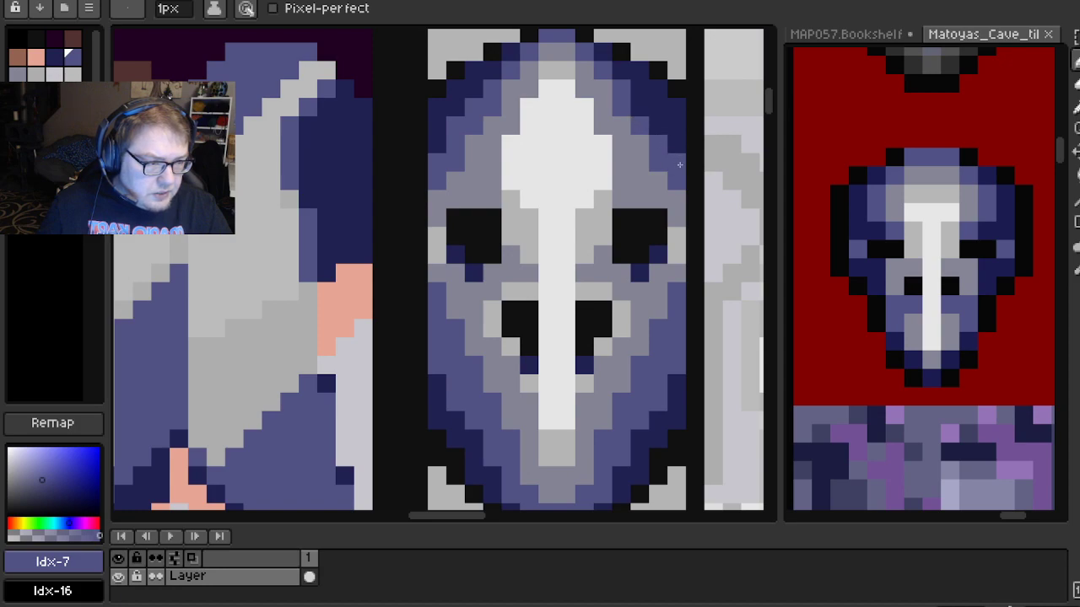
{"action": "left_click_drag", "start_coordinate": [493, 141], "coordinate": [493, 191]}
{"action": "scroll", "coordinate": [504, 161], "scroll_direction": "down", "scroll_amount": 1}
{"action": "scroll", "coordinate": [529, 187], "scroll_direction": "down", "scroll_amount": 2}
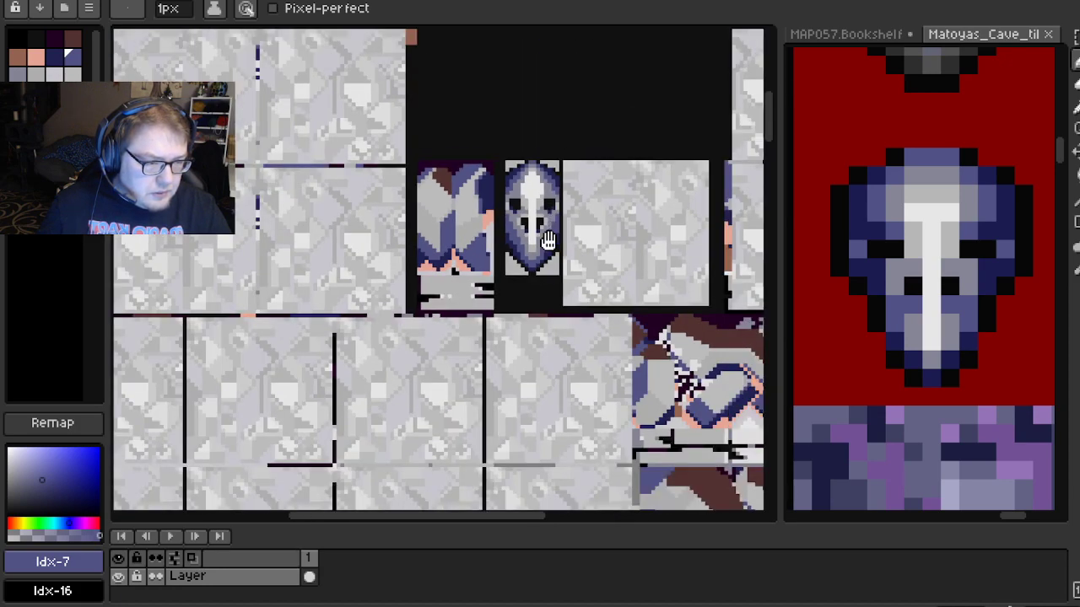
Widen the grey Idx-8 cheek shading by a pixel into the blue along both stepped sides of the lower face
{"action": "scroll", "coordinate": [547, 241], "scroll_direction": "up", "scroll_amount": 2}
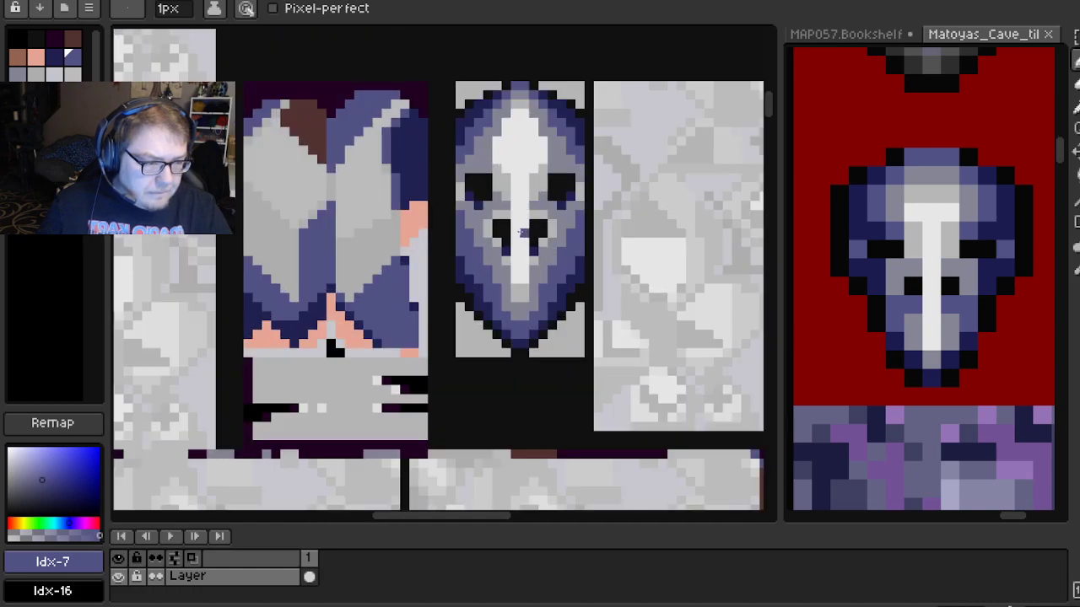
{"action": "scroll", "coordinate": [523, 232], "scroll_direction": "up", "scroll_amount": 3}
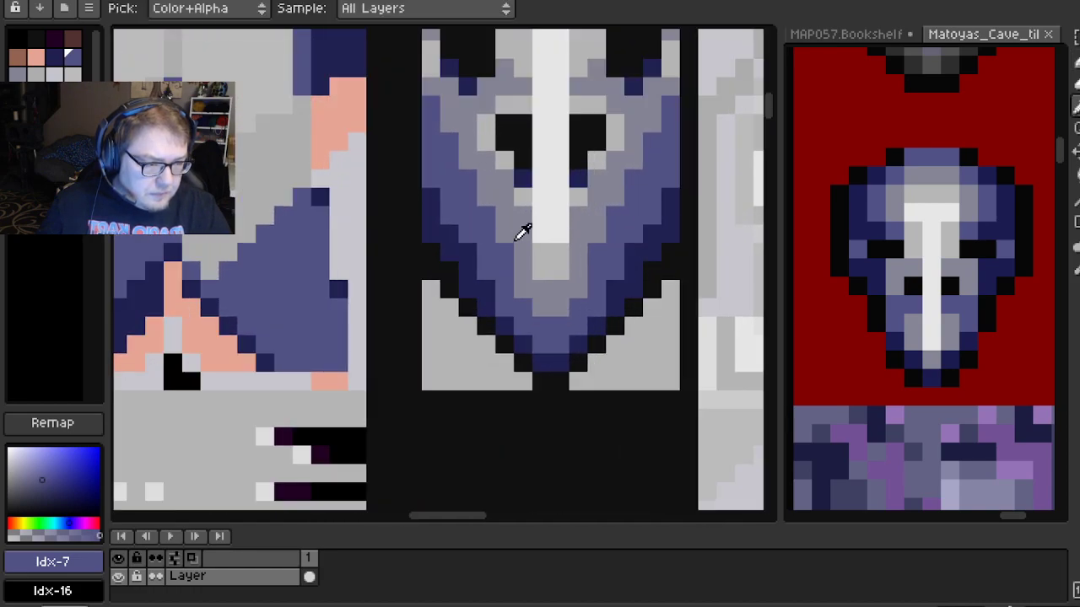
{"action": "left_click", "coordinate": [507, 253], "text": "alt"}
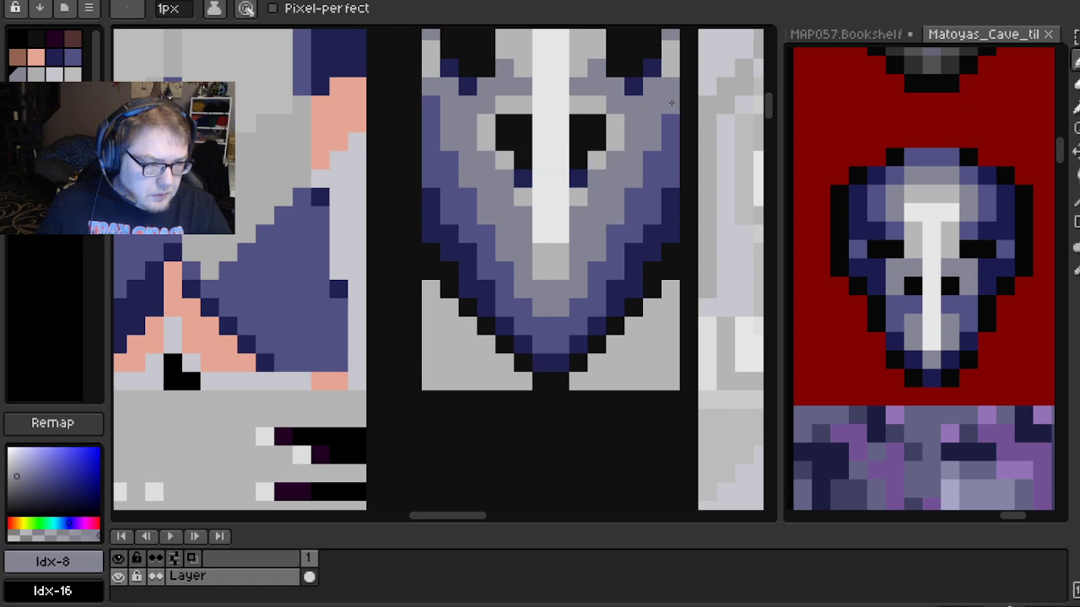
{"action": "scroll", "coordinate": [595, 216], "scroll_direction": "down", "scroll_amount": 3}
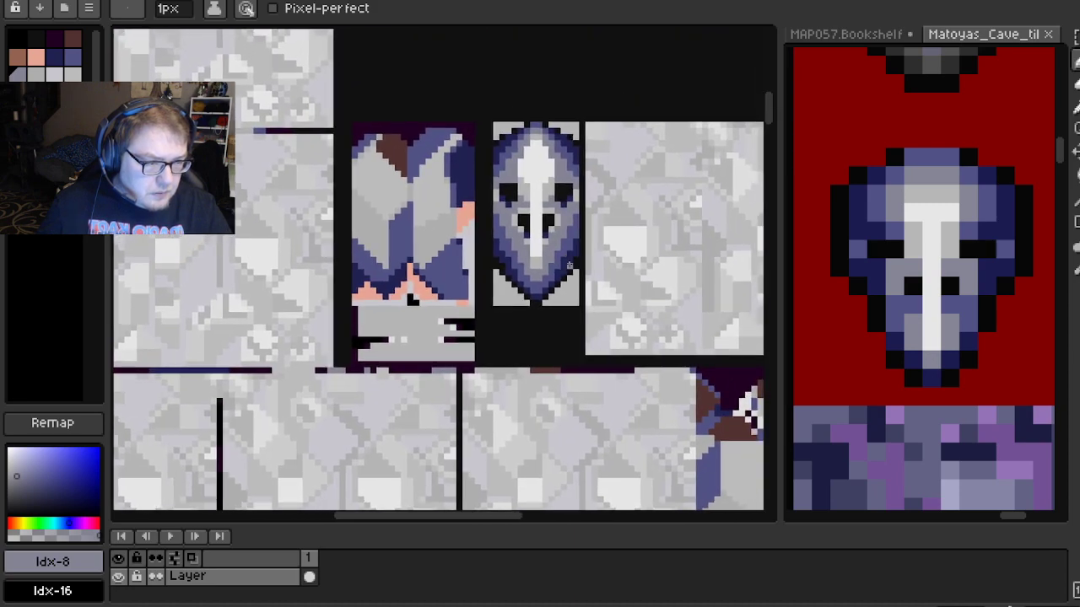
Extend the grey Idx-8 shading outward and one row farther down the chin
{"action": "scroll", "coordinate": [532, 248], "scroll_direction": "up", "scroll_amount": 3}
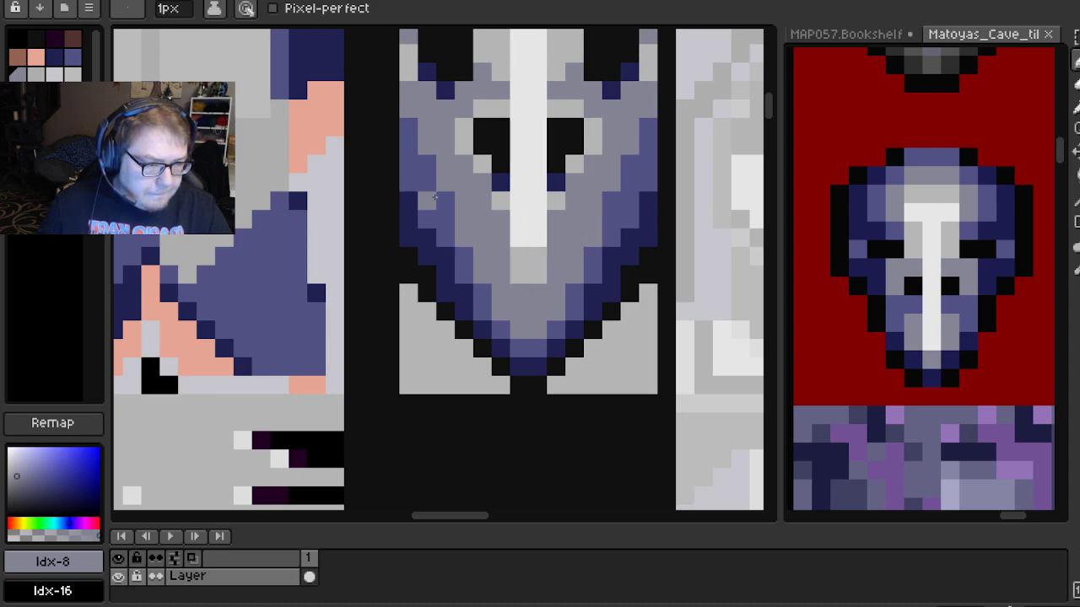
{"action": "scroll", "coordinate": [600, 204], "scroll_direction": "down", "scroll_amount": 3}
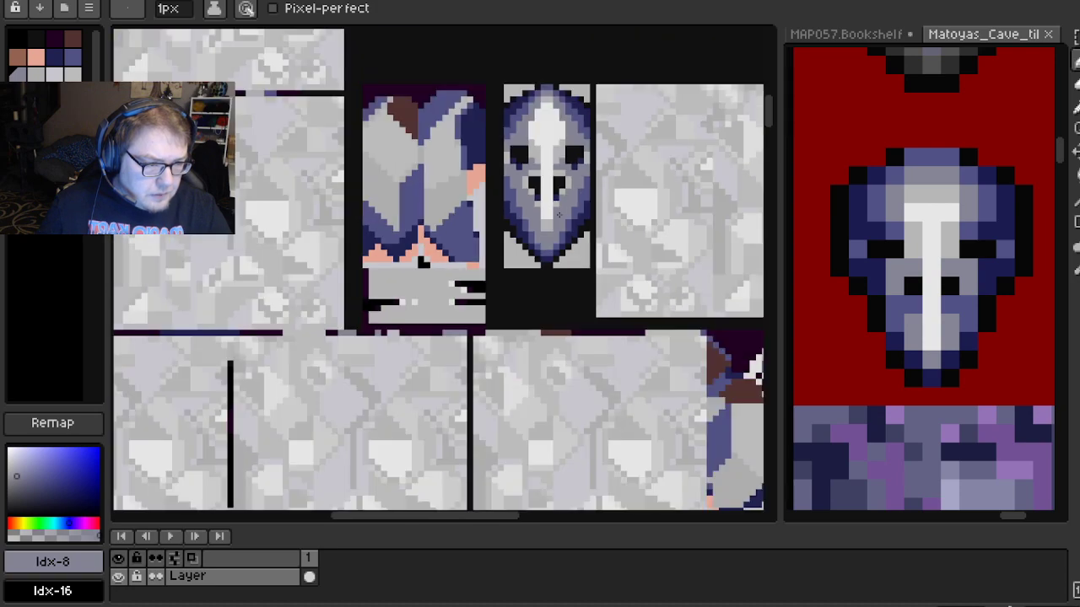
{"action": "scroll", "coordinate": [508, 232], "scroll_direction": "up", "scroll_amount": 2}
{"action": "scroll", "coordinate": [475, 224], "scroll_direction": "up", "scroll_amount": 2}
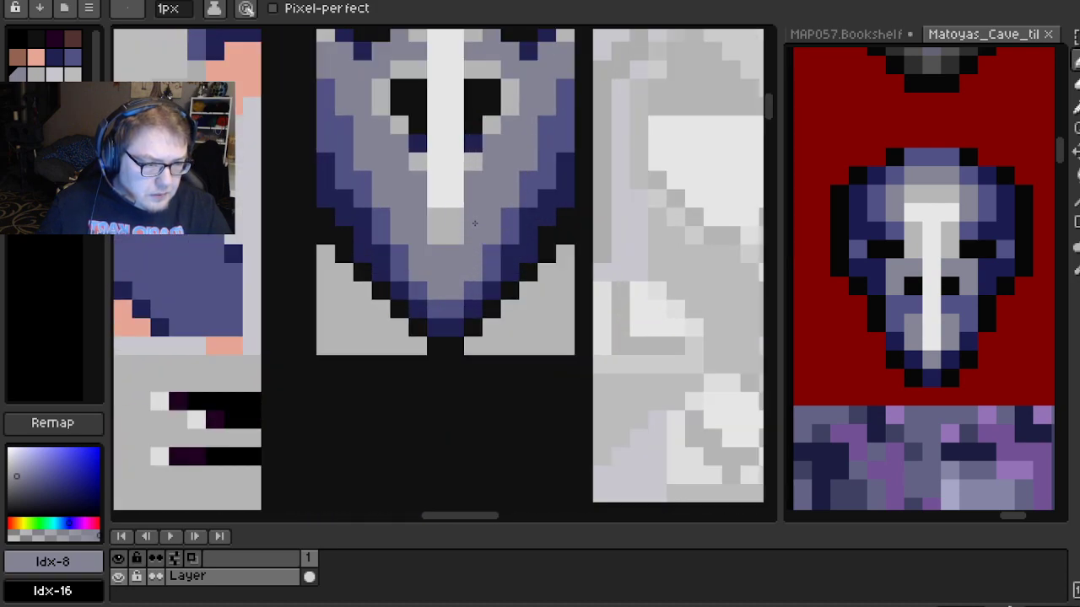
{"action": "scroll", "coordinate": [430, 250], "scroll_direction": "down", "scroll_amount": 3}
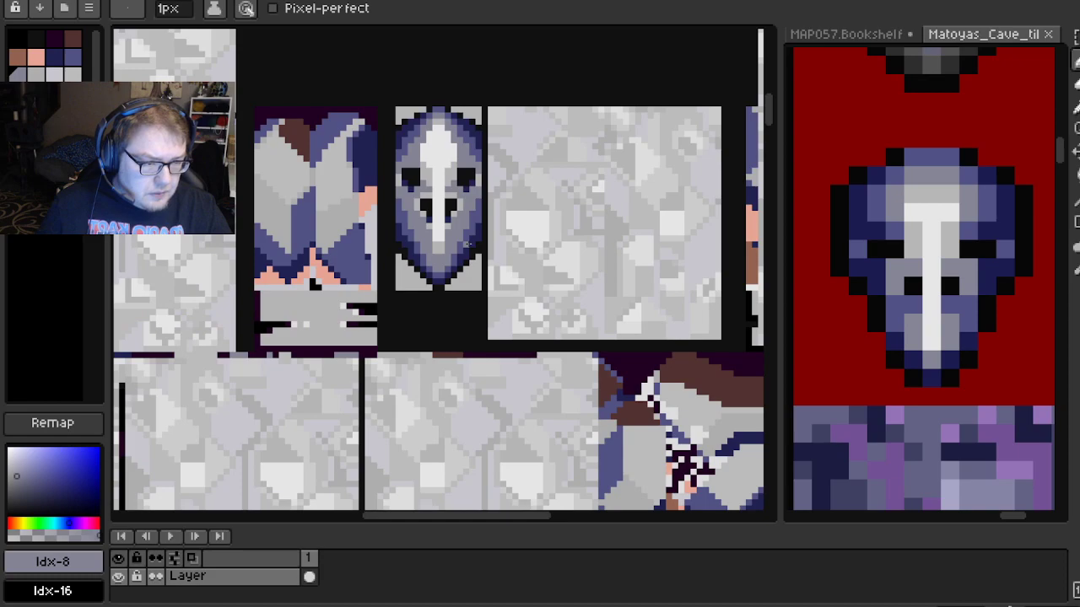
Temporarily load the default greyscale palette on the sheet, restore its colours, and reload the skull texture in the map editor
{"action": "scroll", "coordinate": [466, 243], "scroll_direction": "down", "scroll_amount": 1}
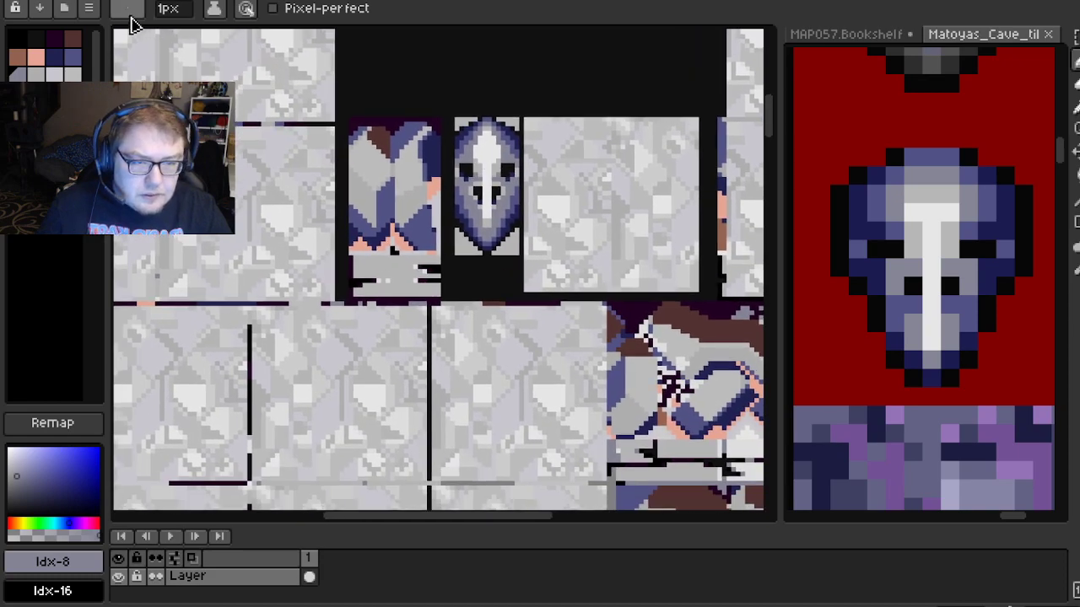
{"action": "left_click", "coordinate": [89, 9]}
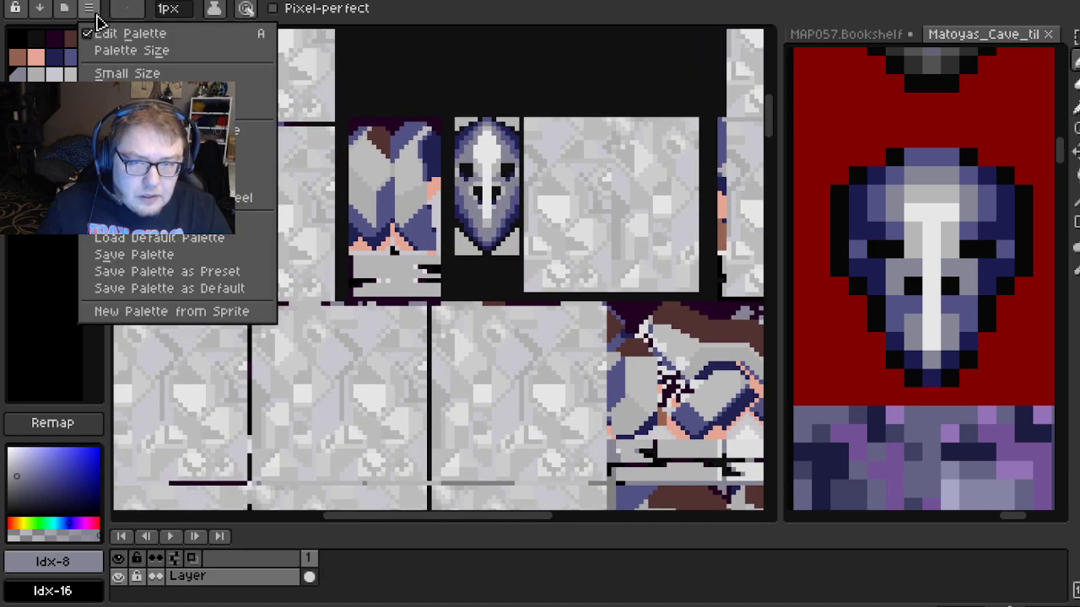
{"action": "left_click", "coordinate": [177, 239]}
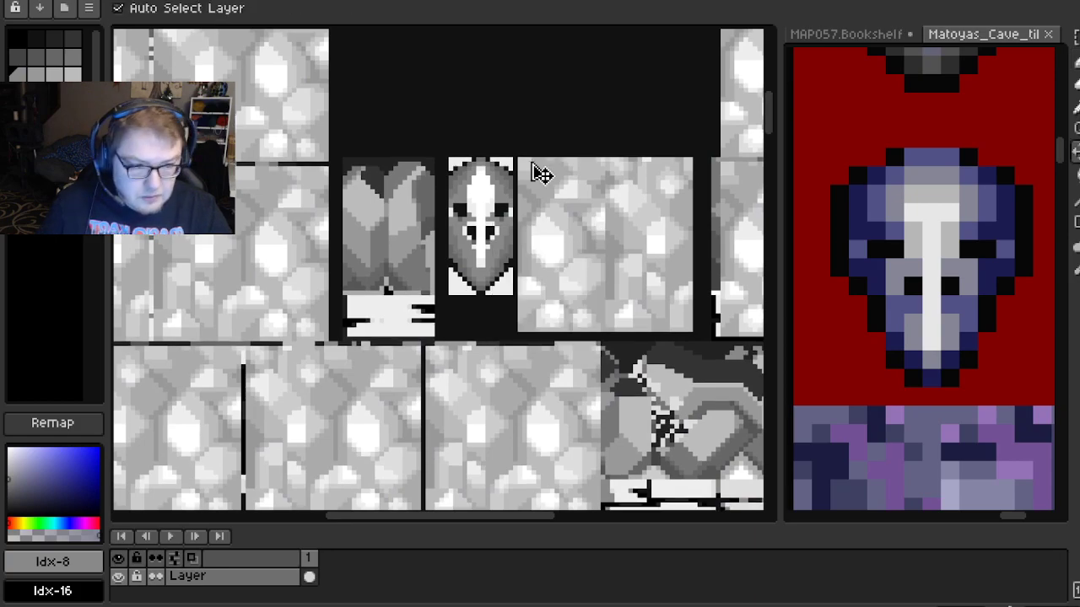
{"action": "key", "text": "ctrl+z"}
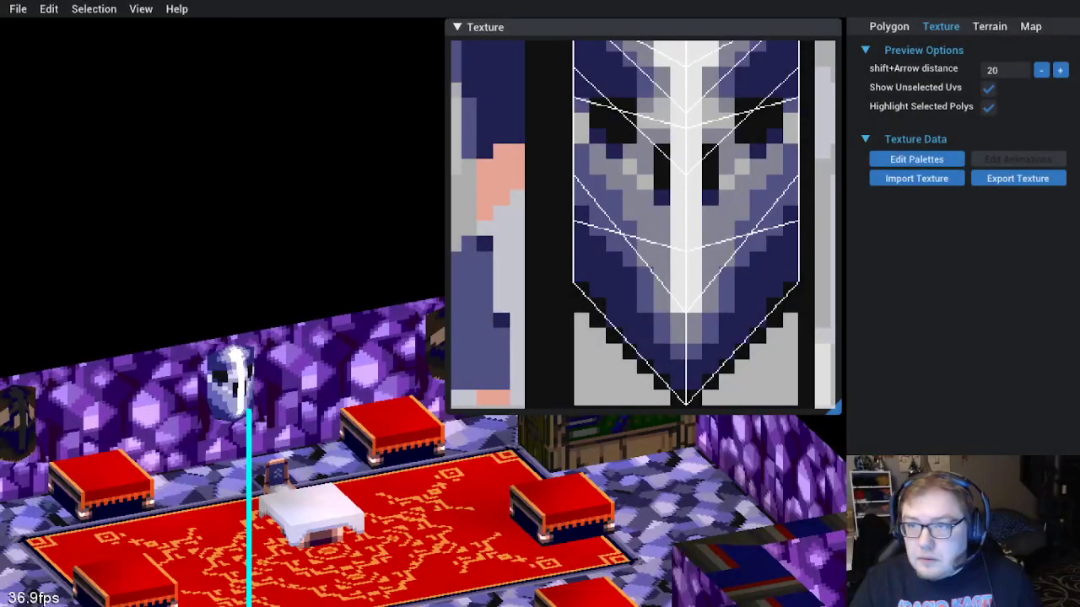
{"action": "left_click", "coordinate": [50, 11]}
{"action": "left_click", "coordinate": [69, 114]}
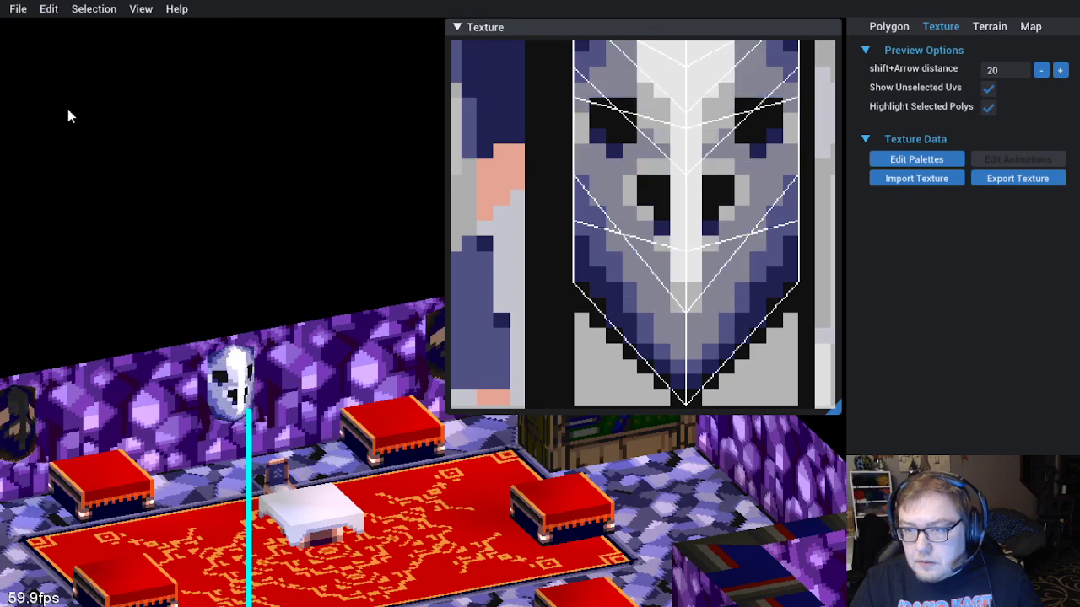
Inspect the retextured skull on the purple cave wall from several angles and close up
{"action": "left_click_drag", "start_coordinate": [328, 417], "coordinate": [435, 459]}
{"action": "scroll", "coordinate": [315, 434], "scroll_direction": "up", "scroll_amount": 2}
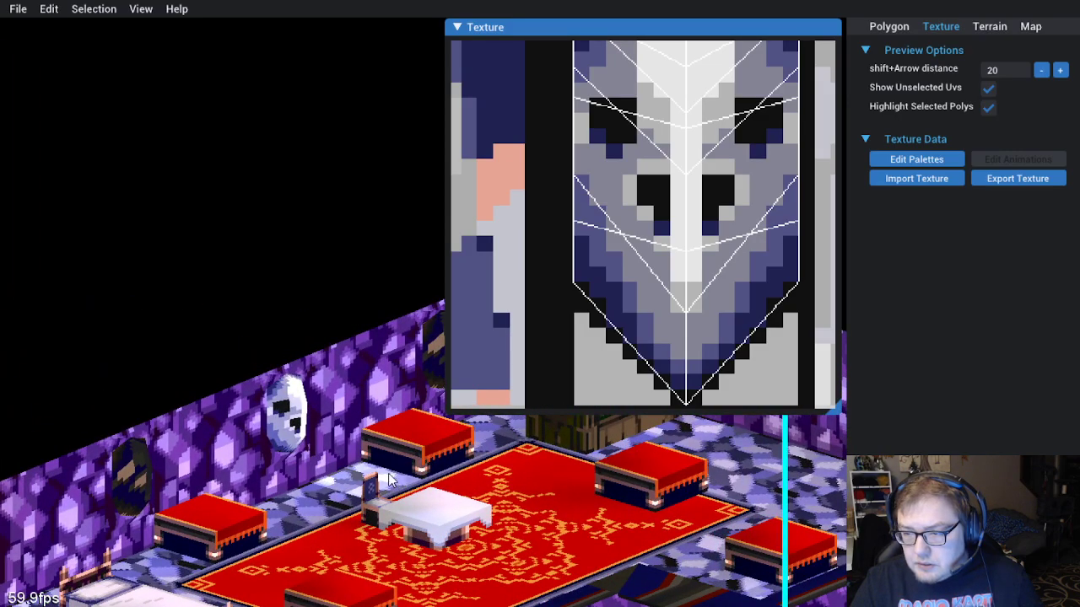
{"action": "left_click_drag", "start_coordinate": [333, 457], "coordinate": [260, 456]}
{"action": "scroll", "coordinate": [261, 454], "scroll_direction": "up", "scroll_amount": 3}
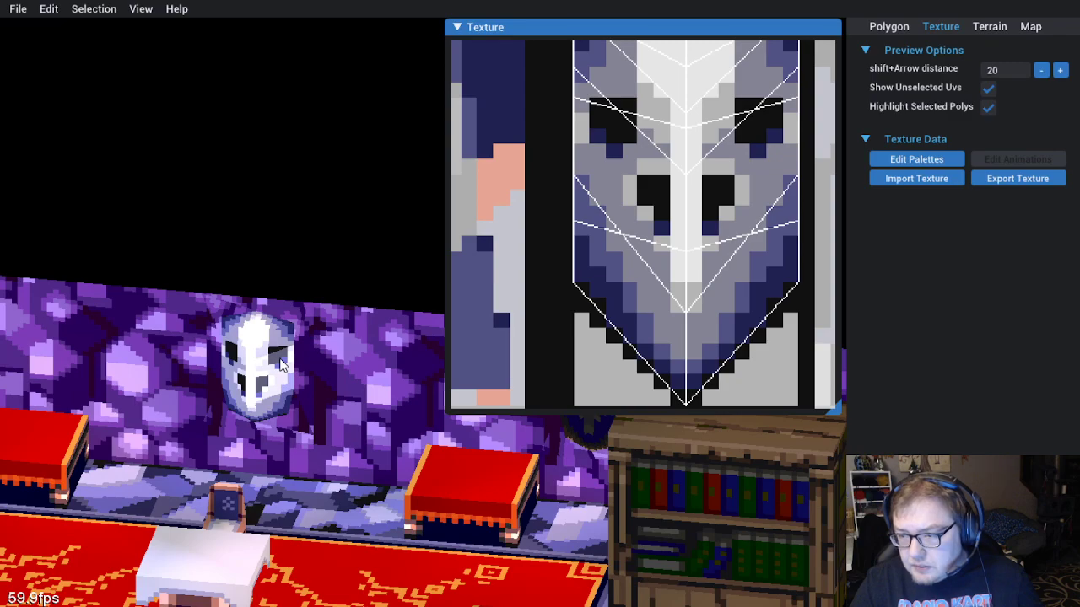
{"action": "left_click", "coordinate": [284, 379]}
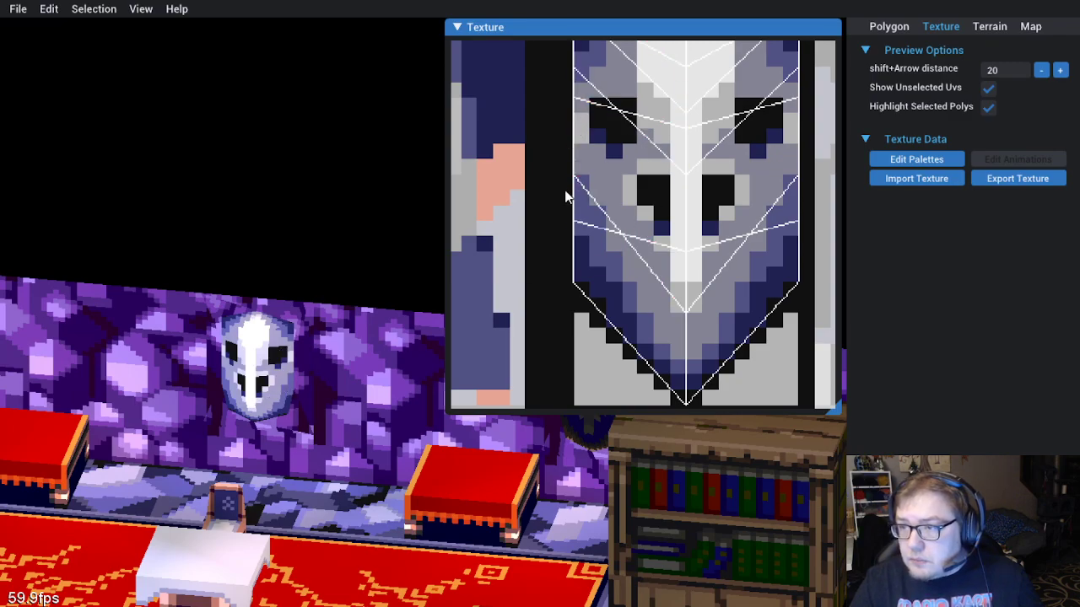
{"action": "left_click", "coordinate": [776, 97]}
{"action": "left_click", "coordinate": [803, 135]}
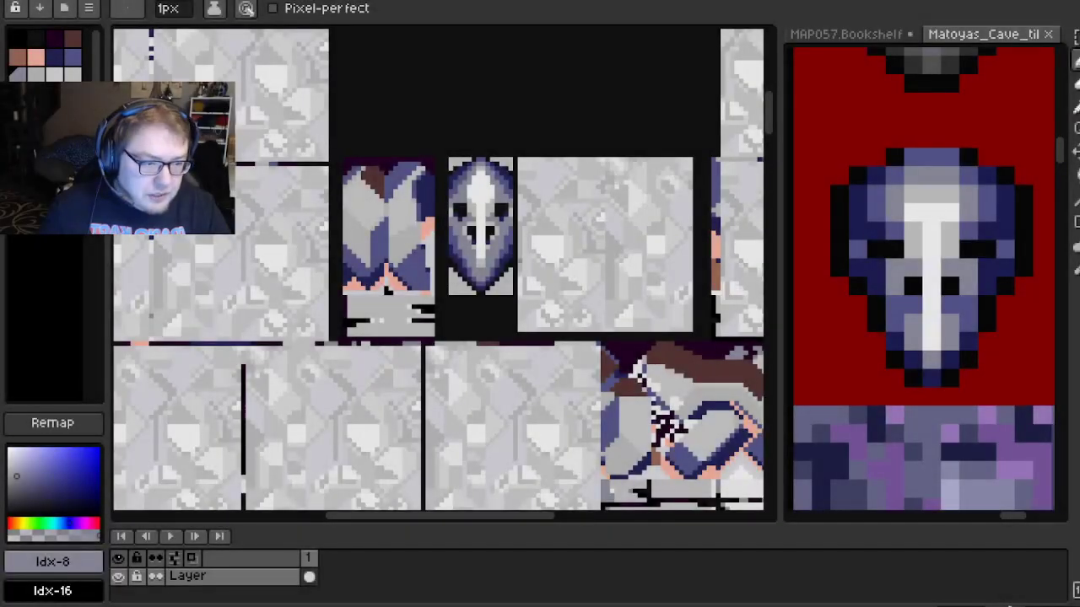
Narrow and shorten both nostrils by painting their outer columns and lower pixels grey with Idx-8
{"action": "scroll", "coordinate": [501, 240], "scroll_direction": "up", "scroll_amount": 3}
{"action": "scroll", "coordinate": [501, 240], "scroll_direction": "up", "scroll_amount": 2}
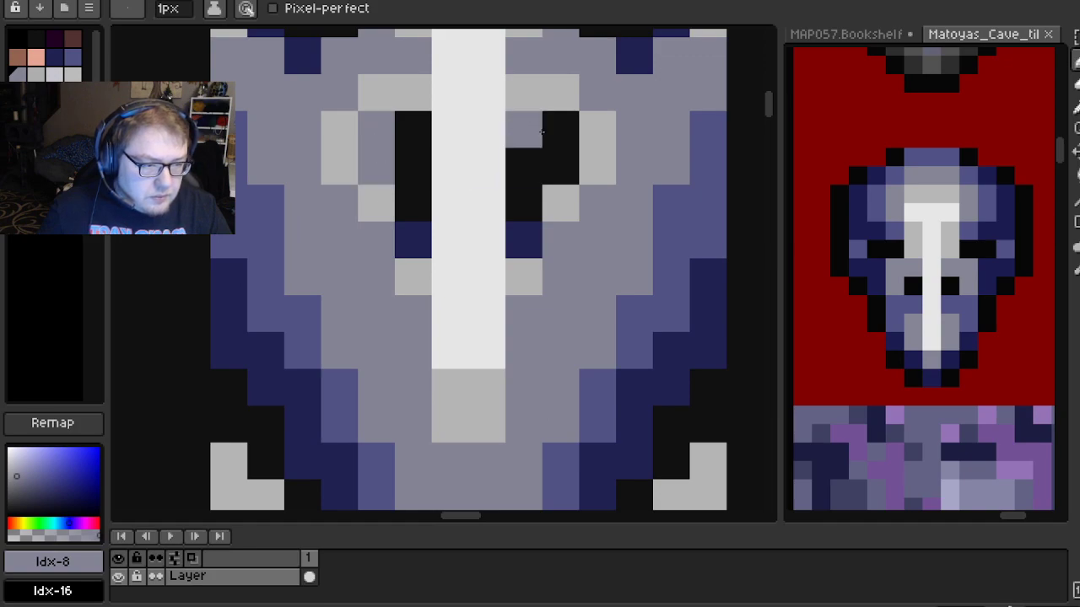
{"action": "left_click_drag", "start_coordinate": [561, 129], "coordinate": [560, 165]}
{"action": "left_click", "coordinate": [523, 202]}
{"action": "left_click", "coordinate": [412, 203]}
{"action": "left_click", "coordinate": [443, 203]}
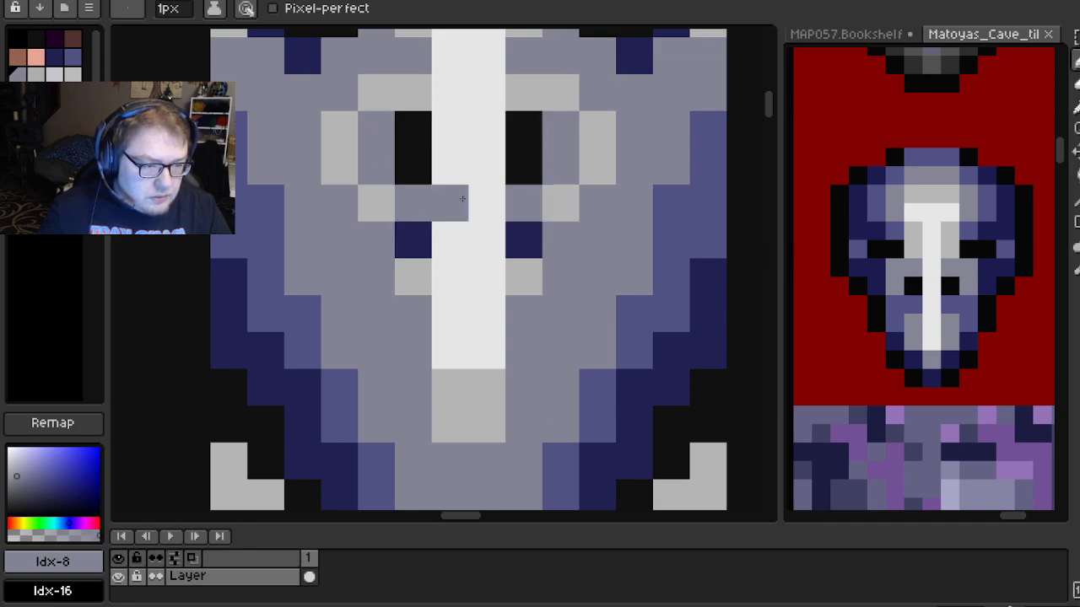
{"action": "scroll", "coordinate": [443, 202], "scroll_direction": "down", "scroll_amount": 2}
{"action": "scroll", "coordinate": [498, 238], "scroll_direction": "up", "scroll_amount": 2}
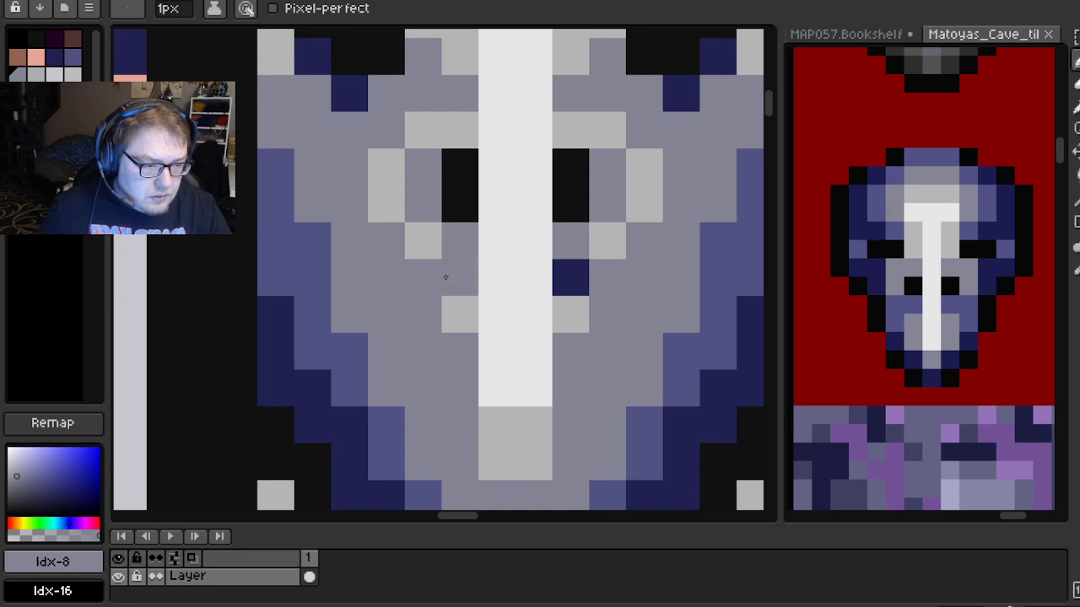
Paint one light grey Idx-14 pixel beneath each nostril, alongside the white nose bridge
{"action": "left_click", "coordinate": [459, 308], "text": "alt"}
{"action": "left_click", "coordinate": [460, 279]}
{"action": "left_click", "coordinate": [570, 278]}
{"action": "scroll", "coordinate": [604, 264], "scroll_direction": "down", "scroll_amount": 3}
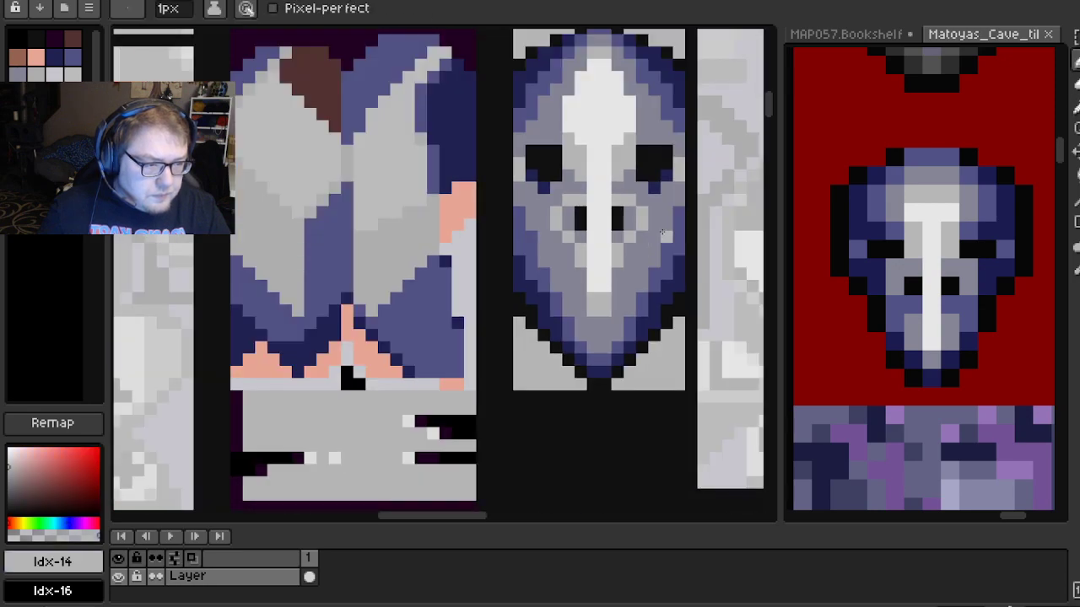
Extend the blue Idx-7 shading down both side edges of the face beside the eyes
{"action": "scroll", "coordinate": [511, 241], "scroll_direction": "up", "scroll_amount": 2}
{"action": "left_click", "coordinate": [362, 98], "text": "alt"}
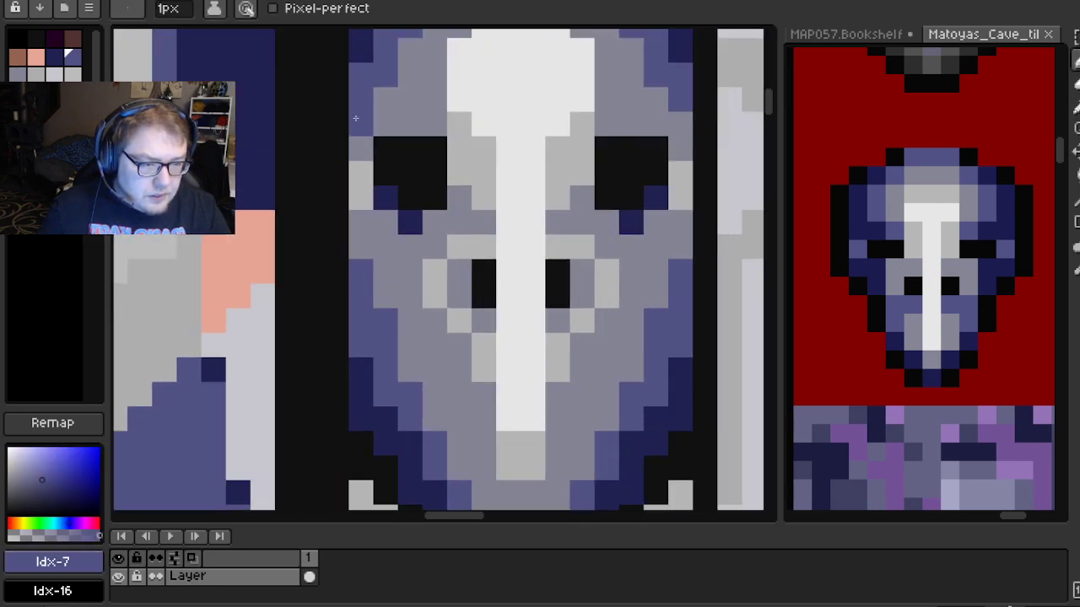
{"action": "scroll", "coordinate": [523, 213], "scroll_direction": "down", "scroll_amount": 2}
{"action": "scroll", "coordinate": [584, 187], "scroll_direction": "up", "scroll_amount": 2}
{"action": "right_click", "coordinate": [585, 188]}
{"action": "left_click_drag", "start_coordinate": [618, 145], "coordinate": [609, 262]}
{"action": "scroll", "coordinate": [613, 258], "scroll_direction": "down", "scroll_amount": 1}
{"action": "scroll", "coordinate": [506, 245], "scroll_direction": "up", "scroll_amount": 1}
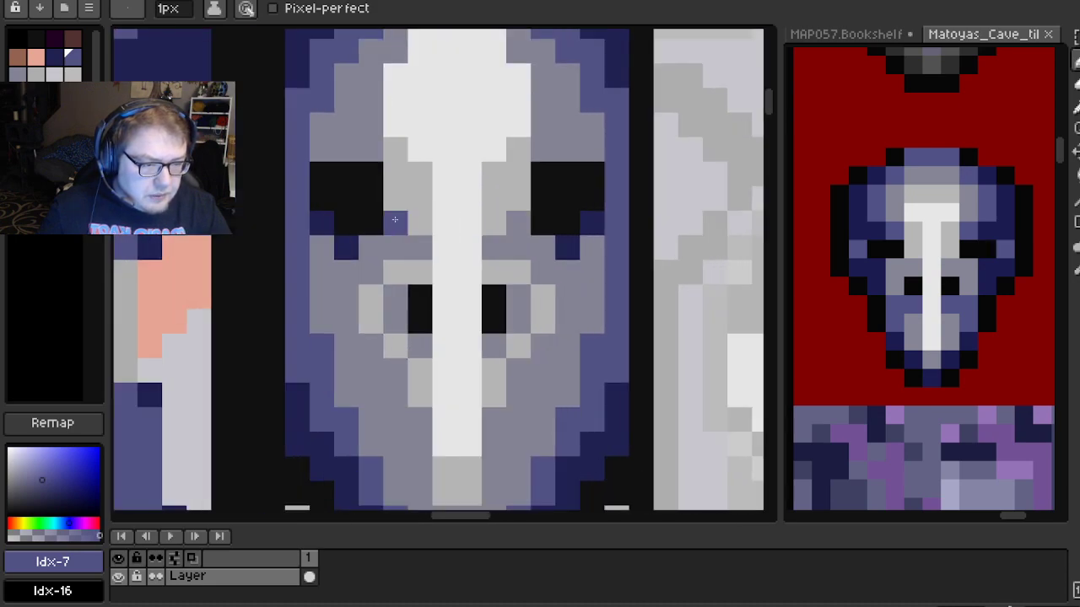
Recolour the outer column of both eye sockets with dark blue Idx-6
{"action": "scroll", "coordinate": [394, 223], "scroll_direction": "up", "scroll_amount": 1}
{"action": "left_click", "coordinate": [302, 227]}
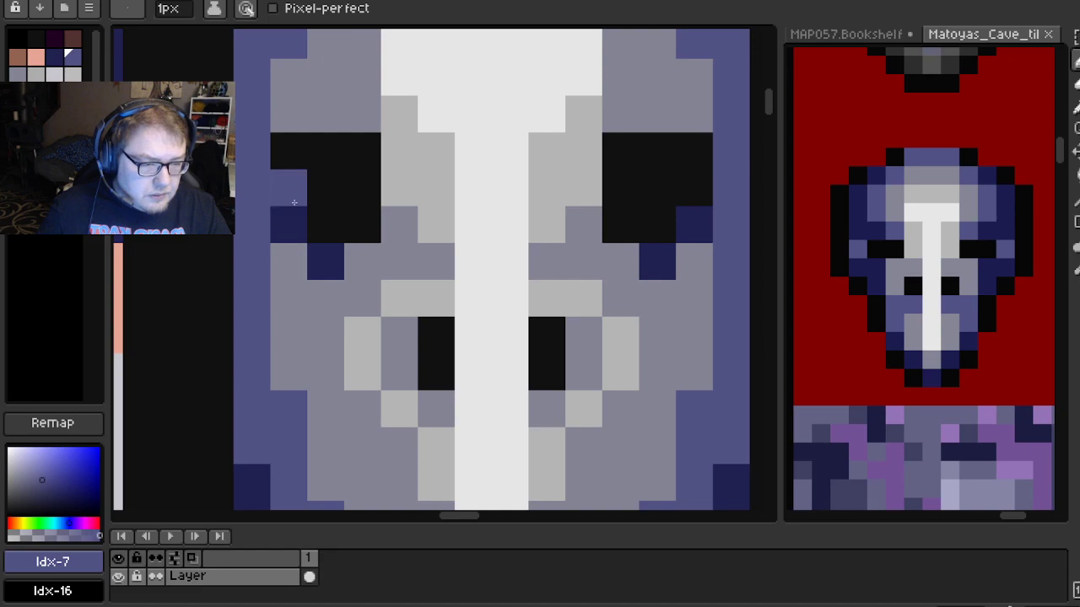
{"action": "left_click", "coordinate": [304, 219], "text": "alt"}
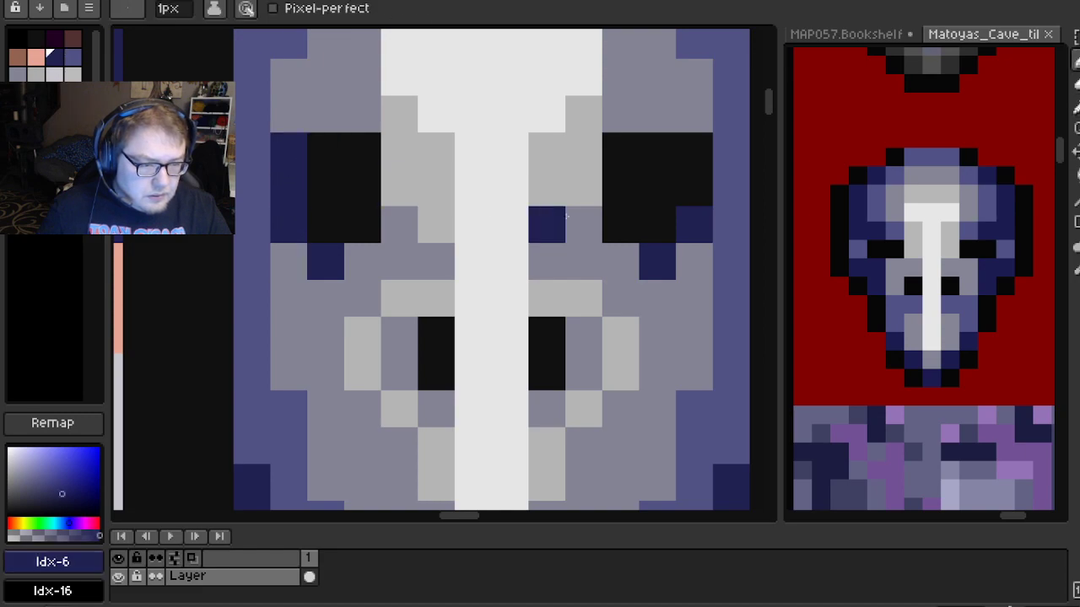
{"action": "scroll", "coordinate": [716, 175], "scroll_direction": "down", "scroll_amount": 5}
{"action": "scroll", "coordinate": [674, 195], "scroll_direction": "up", "scroll_amount": 3}
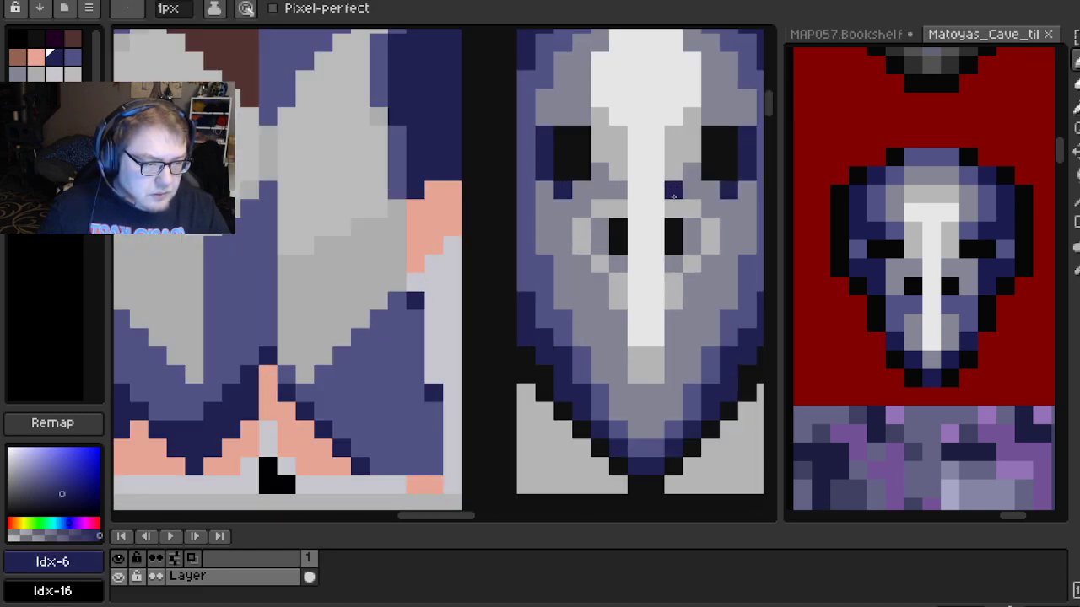
Add a dark blue Idx-6 row along the lower edge of both eye sockets
{"action": "scroll", "coordinate": [667, 194], "scroll_direction": "down", "scroll_amount": 2}
{"action": "scroll", "coordinate": [549, 196], "scroll_direction": "up", "scroll_amount": 2}
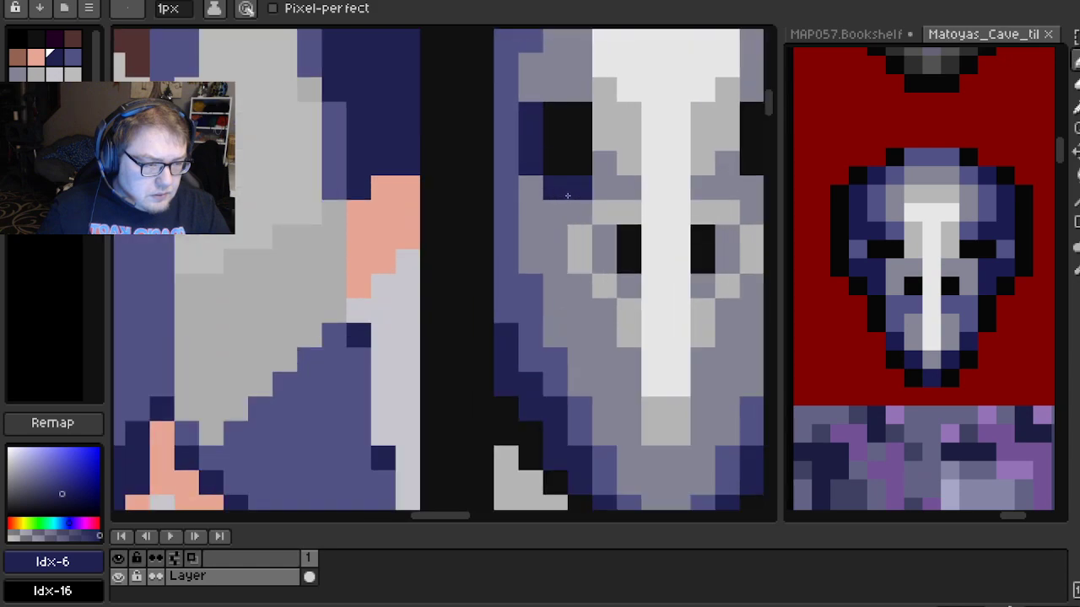
{"action": "scroll", "coordinate": [665, 189], "scroll_direction": "right", "scroll_amount": 3}
{"action": "scroll", "coordinate": [596, 187], "scroll_direction": "down", "scroll_amount": 4}
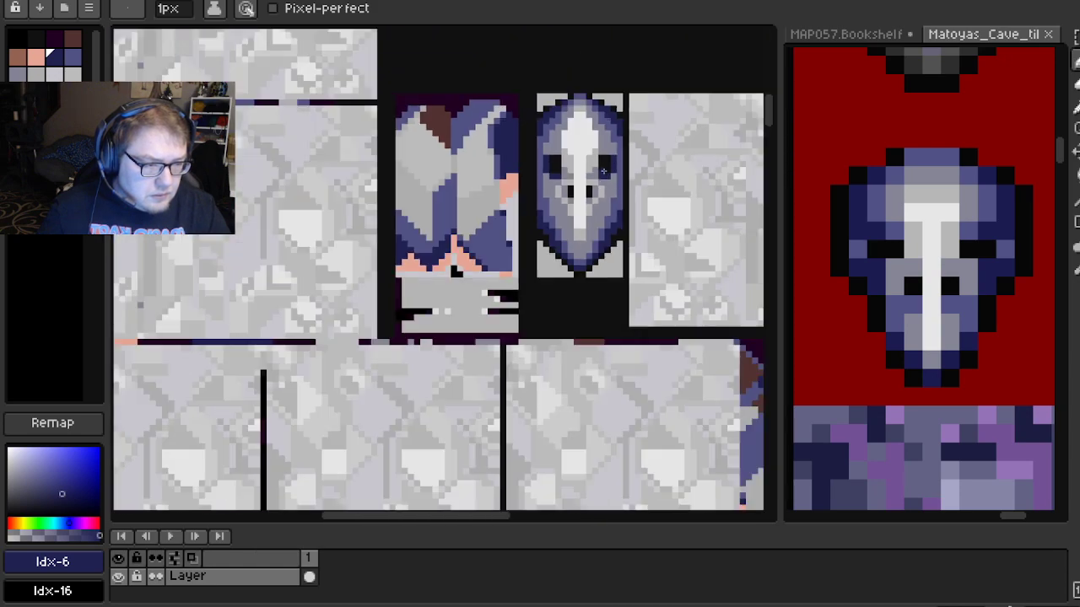
{"action": "scroll", "coordinate": [501, 223], "scroll_direction": "up", "scroll_amount": 3}
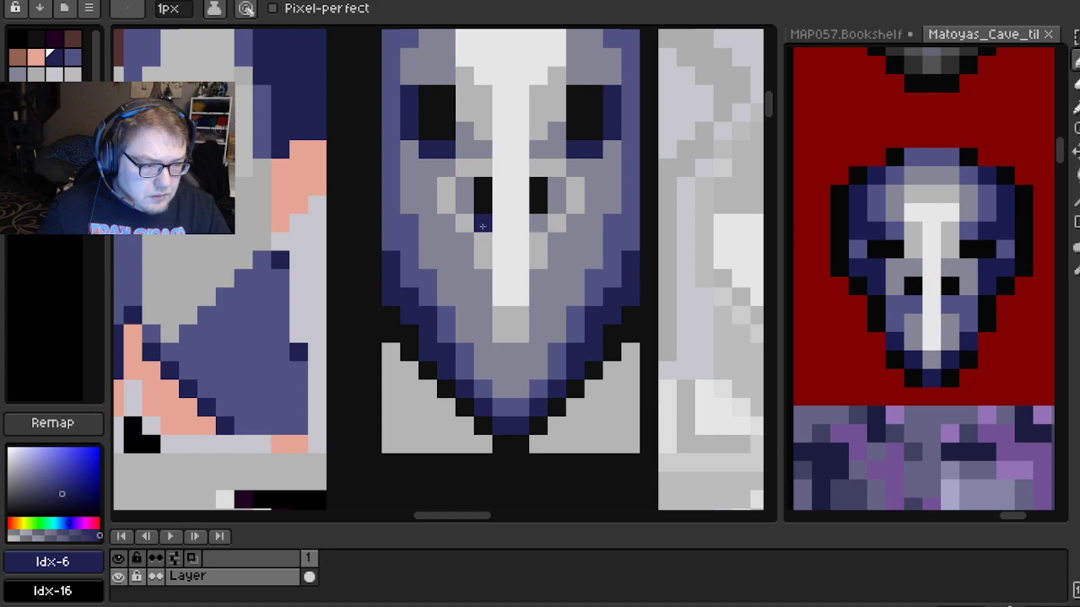
Place a dark blue Idx-6 pixel at the lower end of each nostril
{"action": "scroll", "coordinate": [540, 226], "scroll_direction": "up", "scroll_amount": 1}
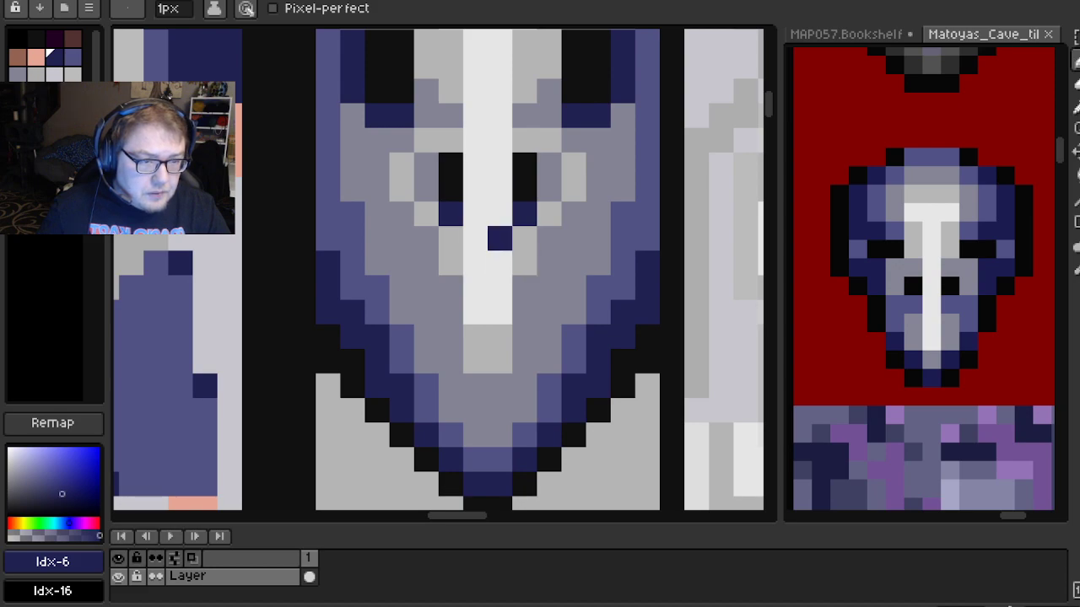
{"action": "scroll", "coordinate": [499, 238], "scroll_direction": "down", "scroll_amount": 1}
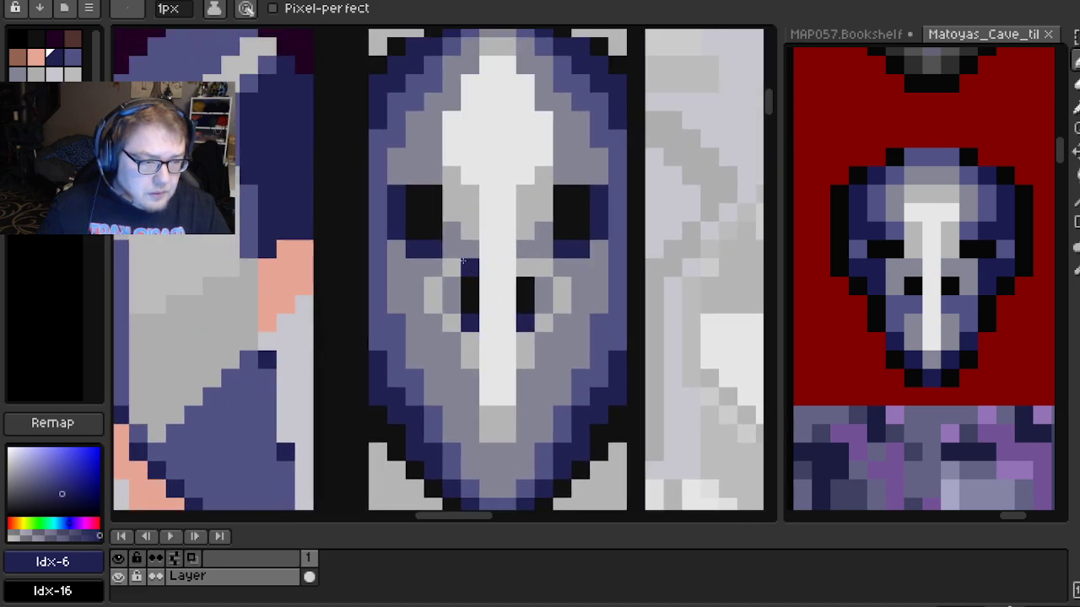
{"action": "scroll", "coordinate": [518, 246], "scroll_direction": "down", "scroll_amount": 3}
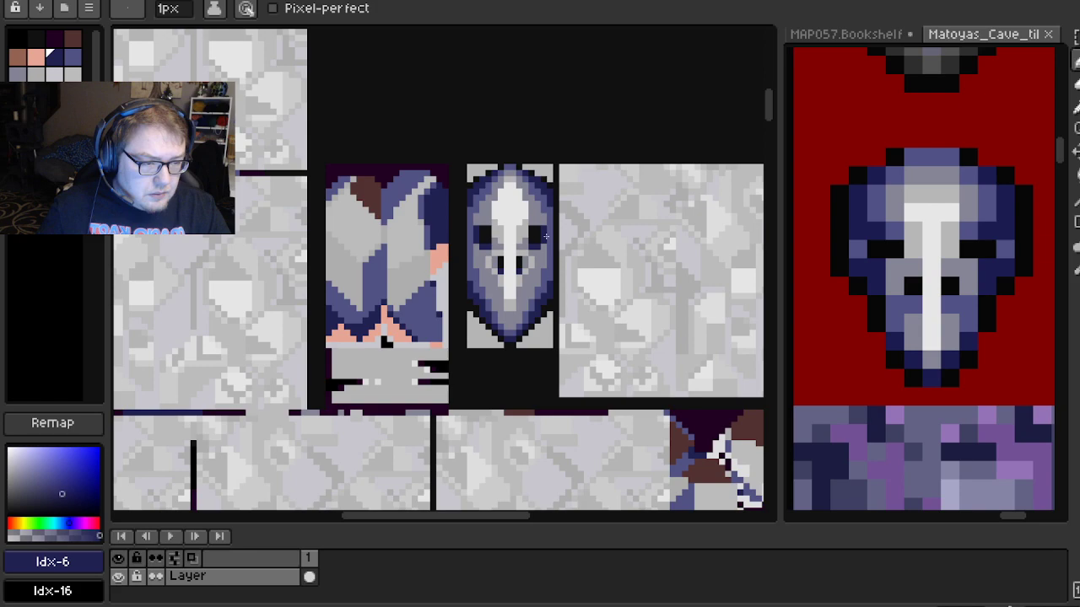
{"action": "scroll", "coordinate": [545, 237], "scroll_direction": "up", "scroll_amount": 2}
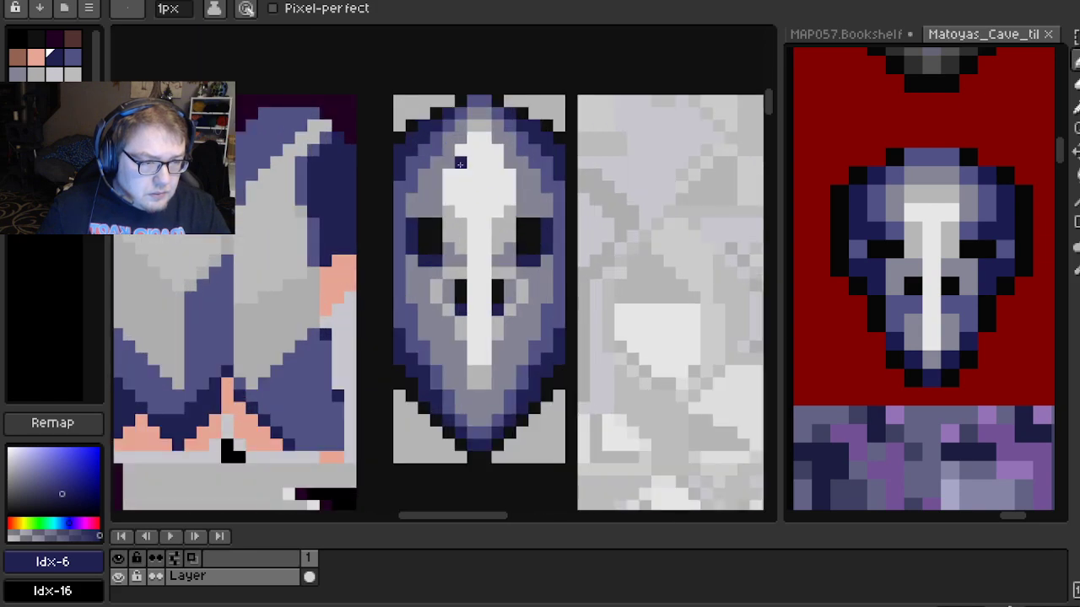
Load the default palette briefly, restore the colours, then reload the texture in the map editor and check the skull's eyes and nostrils
{"action": "left_click", "coordinate": [89, 9]}
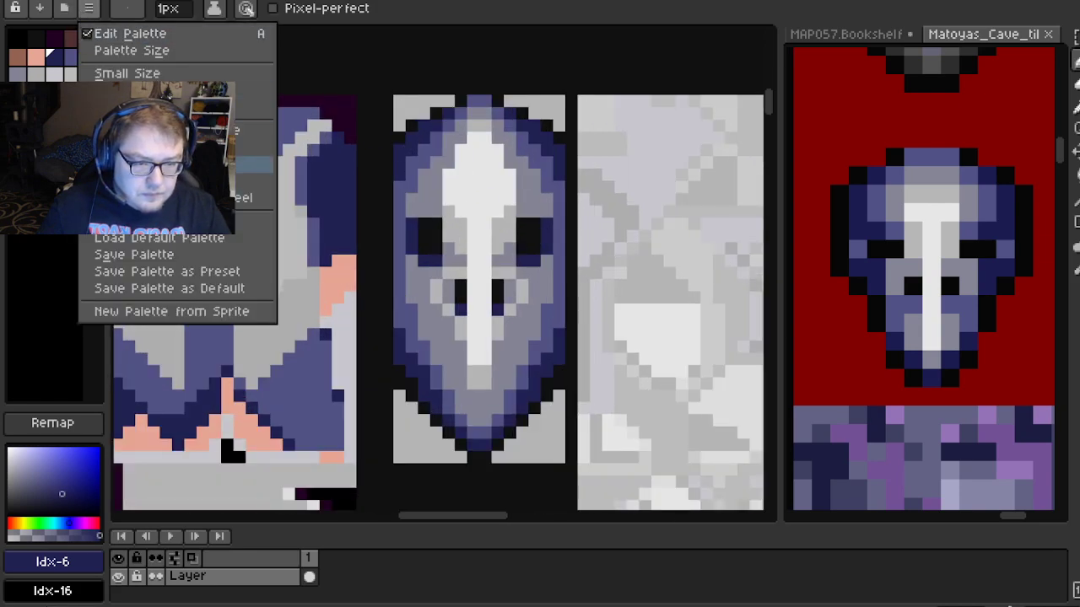
{"action": "left_click", "coordinate": [163, 242]}
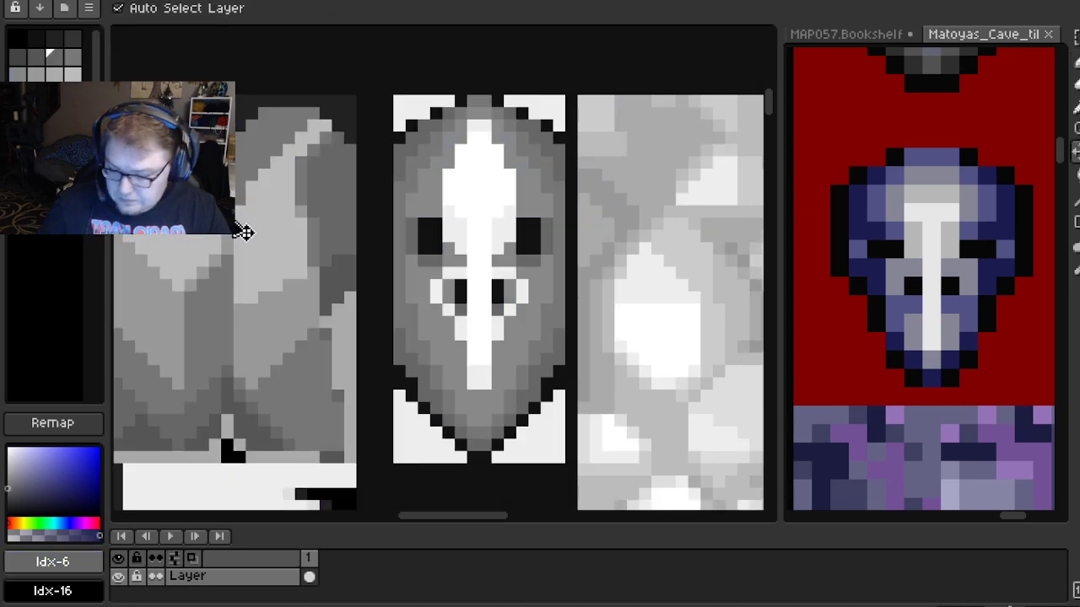
{"action": "key", "text": "ctrl+z"}
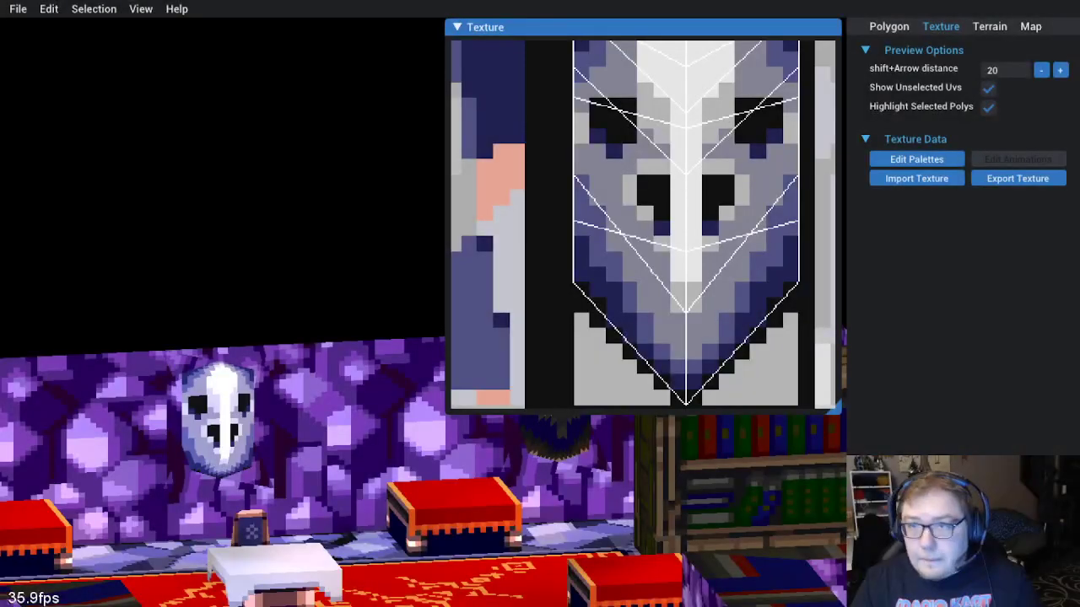
{"action": "left_click", "coordinate": [49, 8]}
{"action": "left_click", "coordinate": [72, 116]}
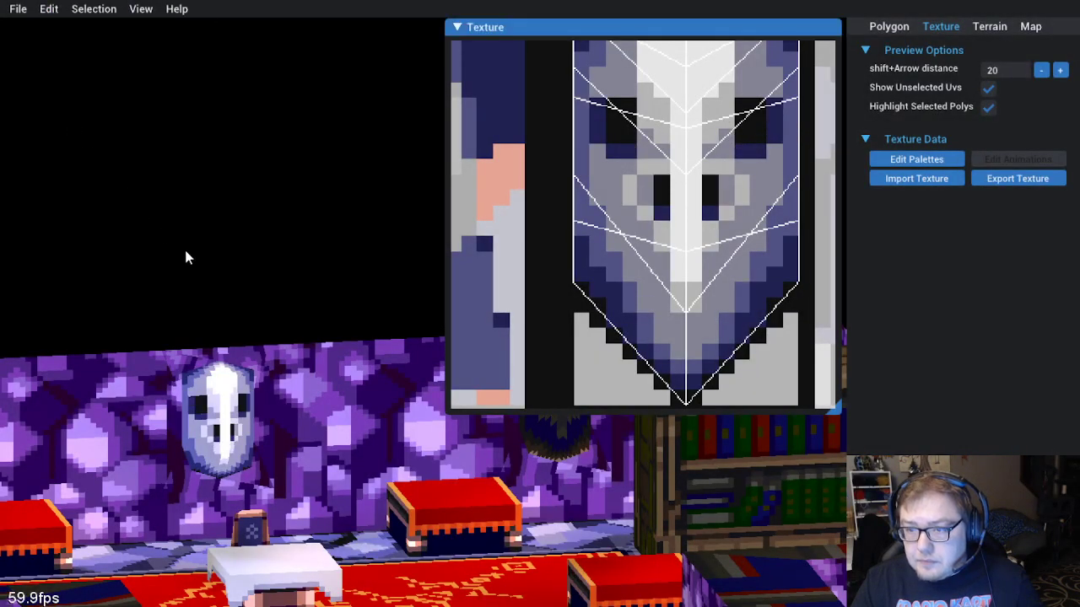
{"action": "left_click_drag", "start_coordinate": [361, 459], "coordinate": [327, 440]}
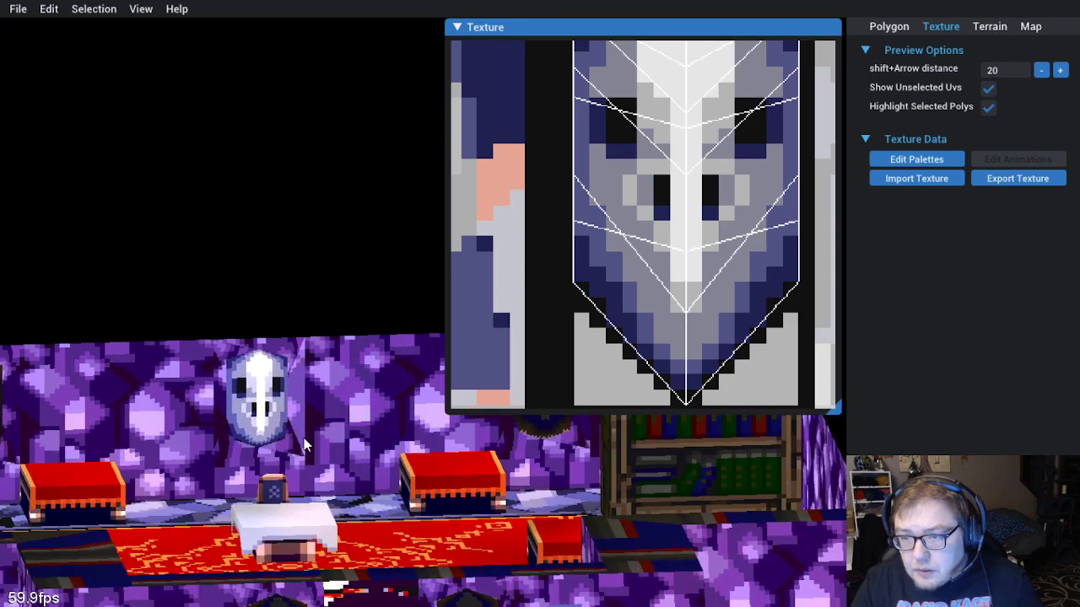
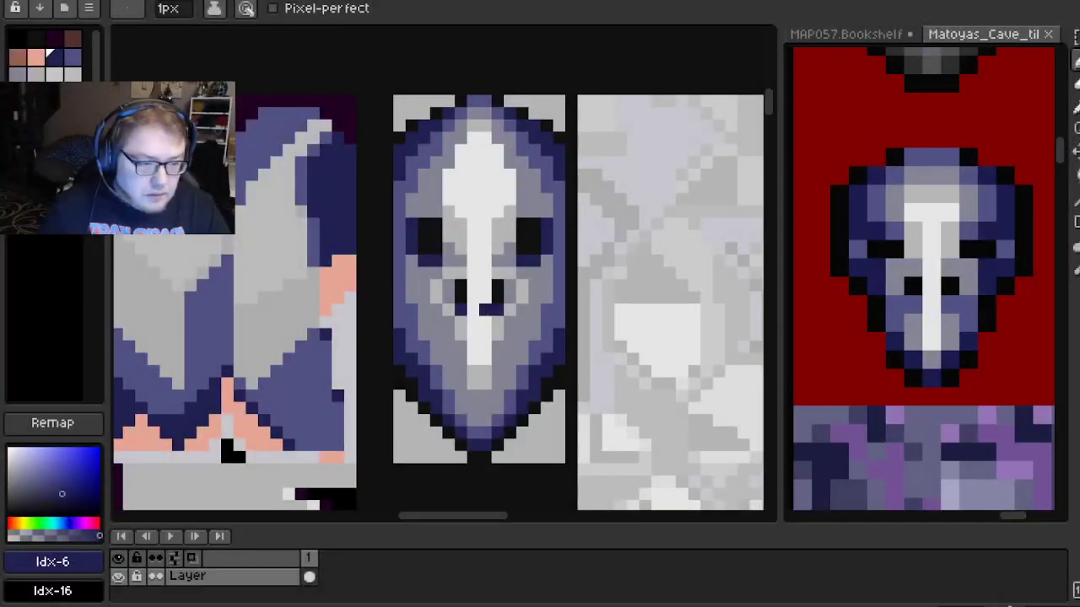
Replace the darker grey pixels between the eyes with light grey Idx-14 on both sides of the nose bridge
{"action": "left_click", "coordinate": [459, 230], "text": "alt"}
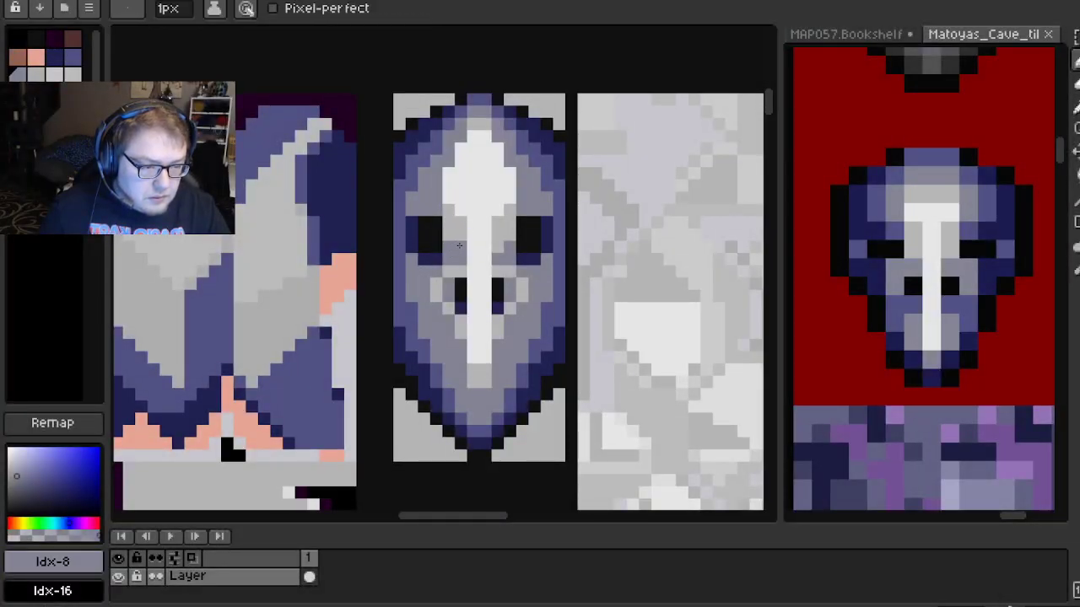
{"action": "scroll", "coordinate": [458, 244], "scroll_direction": "up", "scroll_amount": 1}
{"action": "left_click", "coordinate": [455, 236], "text": "alt"}
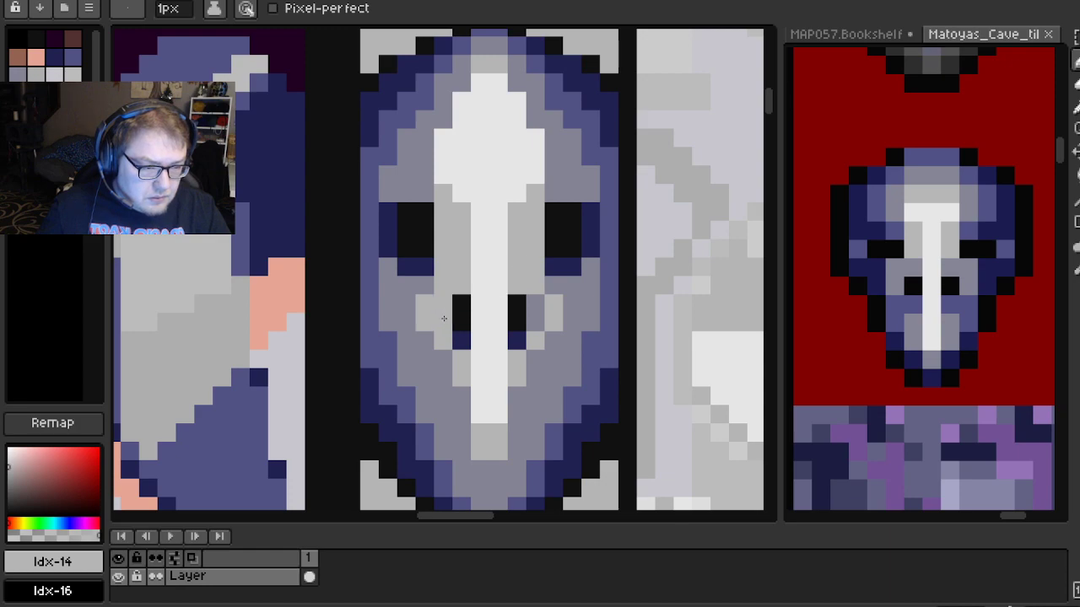
Fill the grey shading around both nostrils with light grey Idx-14 and extend it down beside the lower nose bridge
{"action": "scroll", "coordinate": [539, 319], "scroll_direction": "down", "scroll_amount": 2}
{"action": "scroll", "coordinate": [548, 304], "scroll_direction": "up", "scroll_amount": 1}
{"action": "scroll", "coordinate": [557, 293], "scroll_direction": "down", "scroll_amount": 1}
{"action": "scroll", "coordinate": [557, 294], "scroll_direction": "up", "scroll_amount": 2}
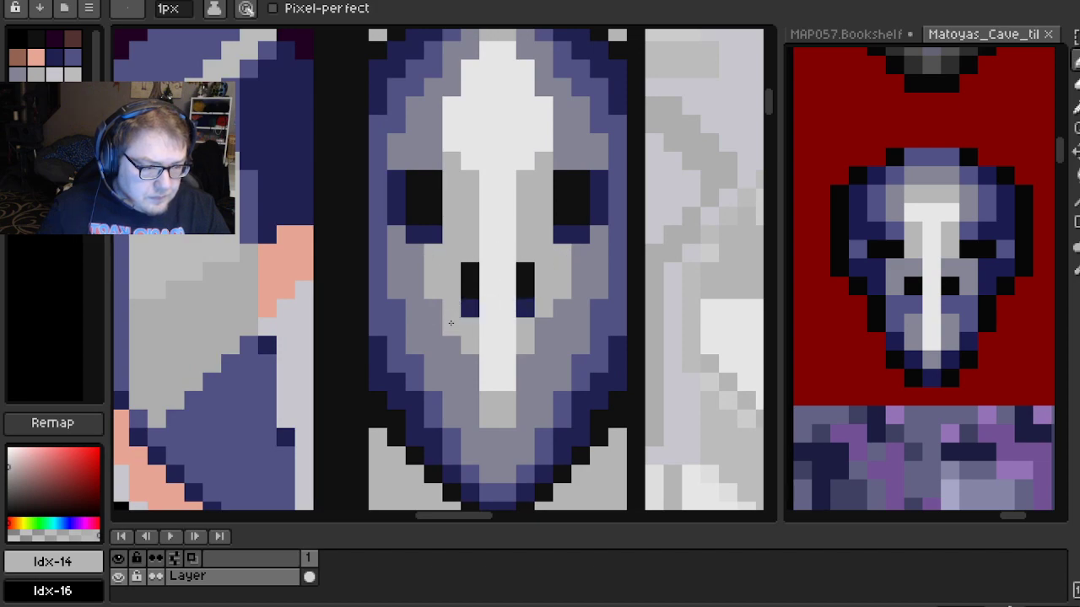
{"action": "scroll", "coordinate": [588, 278], "scroll_direction": "down", "scroll_amount": 2}
{"action": "scroll", "coordinate": [555, 266], "scroll_direction": "up", "scroll_amount": 1}
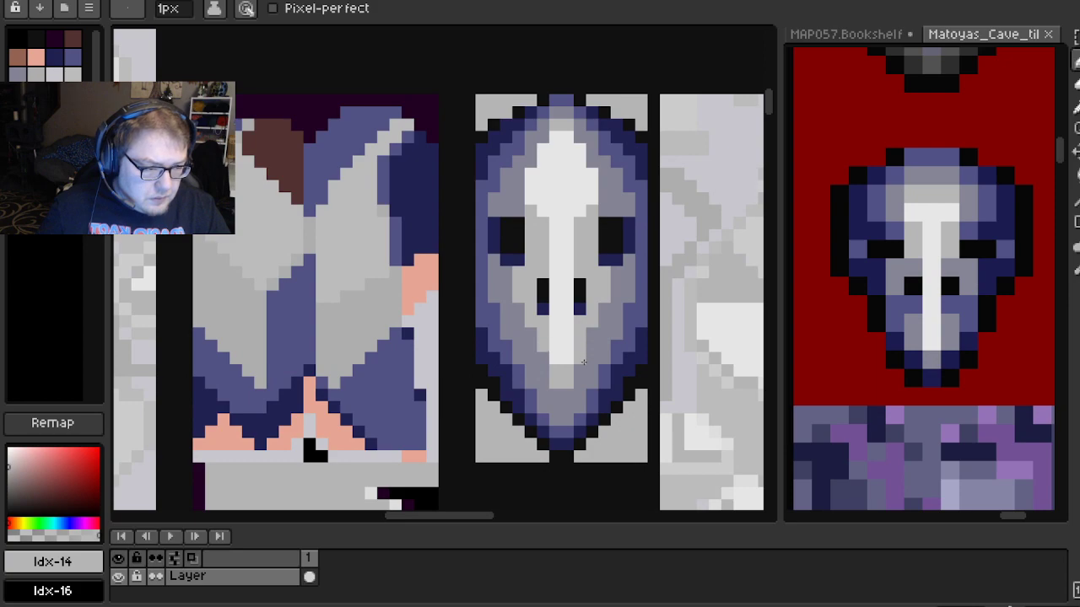
Replace the dark blue pixels along the outer sides of both skull eyes with grey Idx-8
{"action": "scroll", "coordinate": [585, 308], "scroll_direction": "down", "scroll_amount": 2}
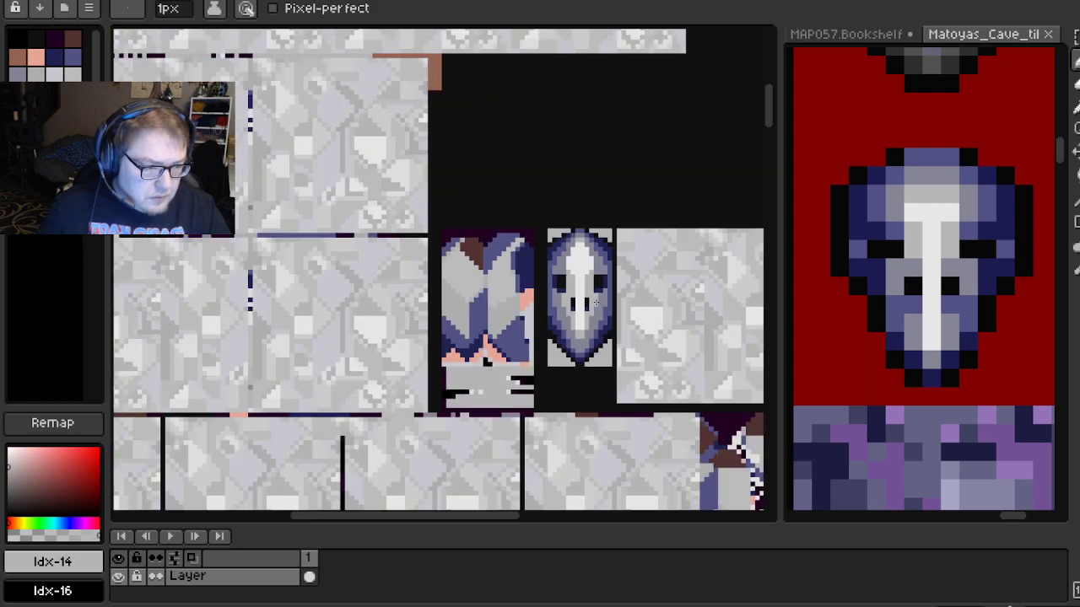
{"action": "scroll", "coordinate": [548, 270], "scroll_direction": "up", "scroll_amount": 3}
{"action": "scroll", "coordinate": [543, 264], "scroll_direction": "up", "scroll_amount": 1}
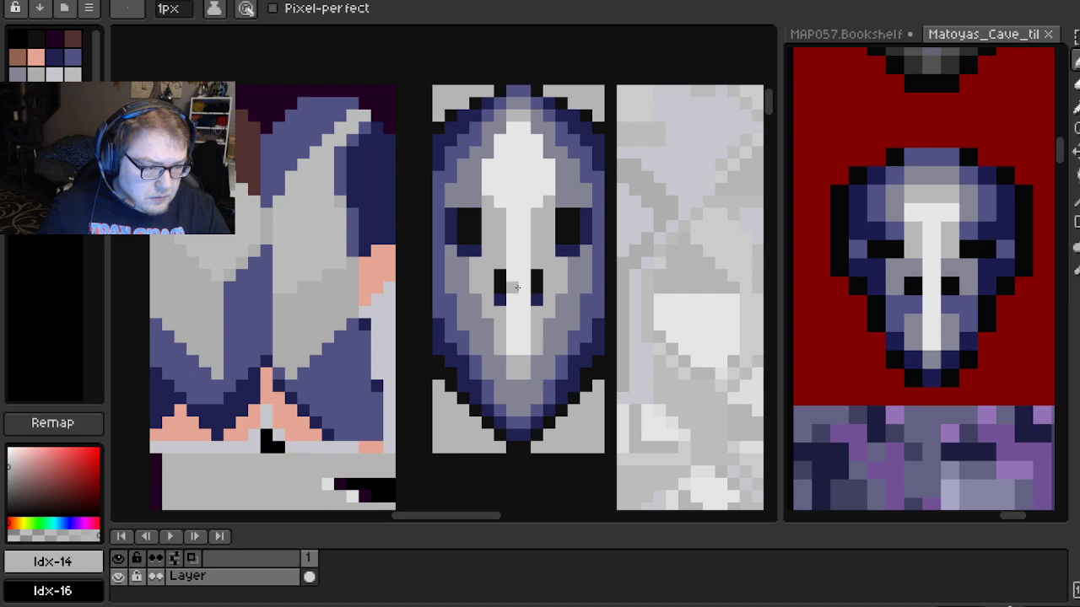
{"action": "scroll", "coordinate": [535, 261], "scroll_direction": "down", "scroll_amount": 1}
{"action": "scroll", "coordinate": [579, 268], "scroll_direction": "up", "scroll_amount": 1}
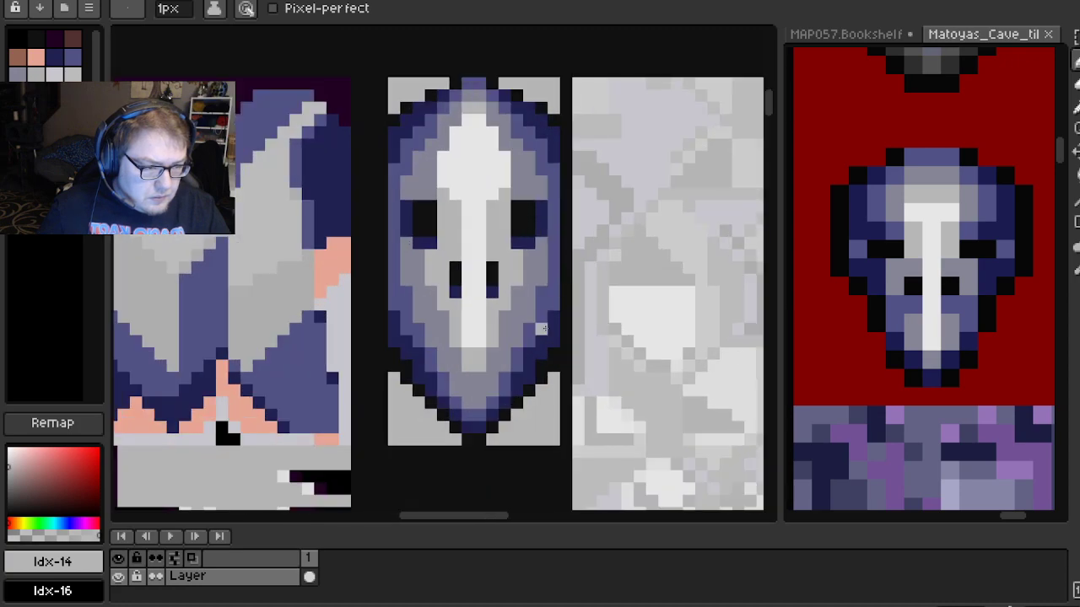
{"action": "left_click", "coordinate": [472, 395], "text": "alt"}
{"action": "scroll", "coordinate": [547, 297], "scroll_direction": "down", "scroll_amount": 3}
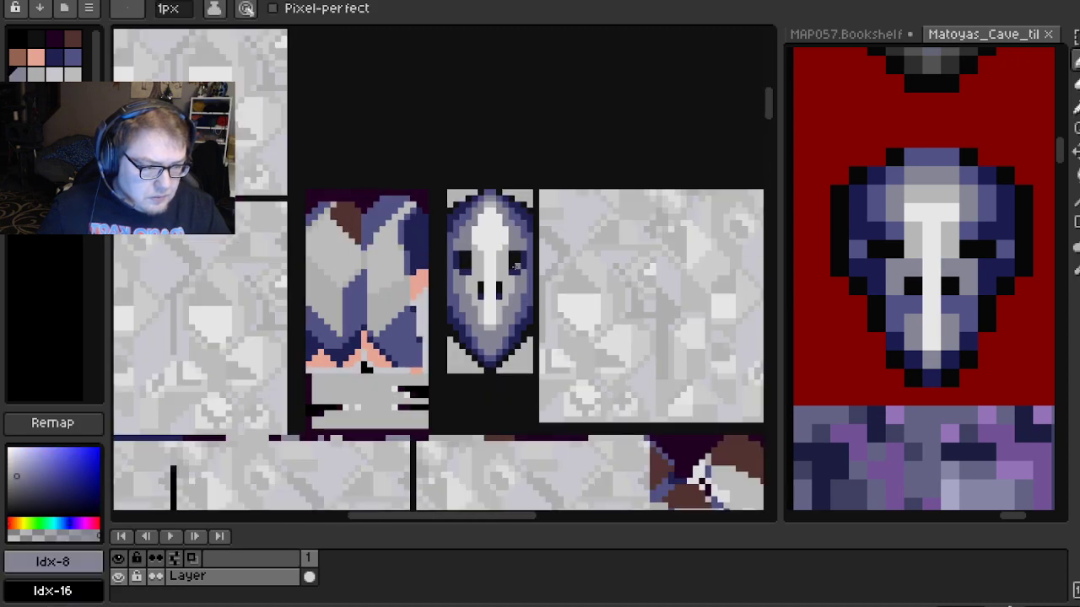
{"action": "scroll", "coordinate": [479, 249], "scroll_direction": "up", "scroll_amount": 1}
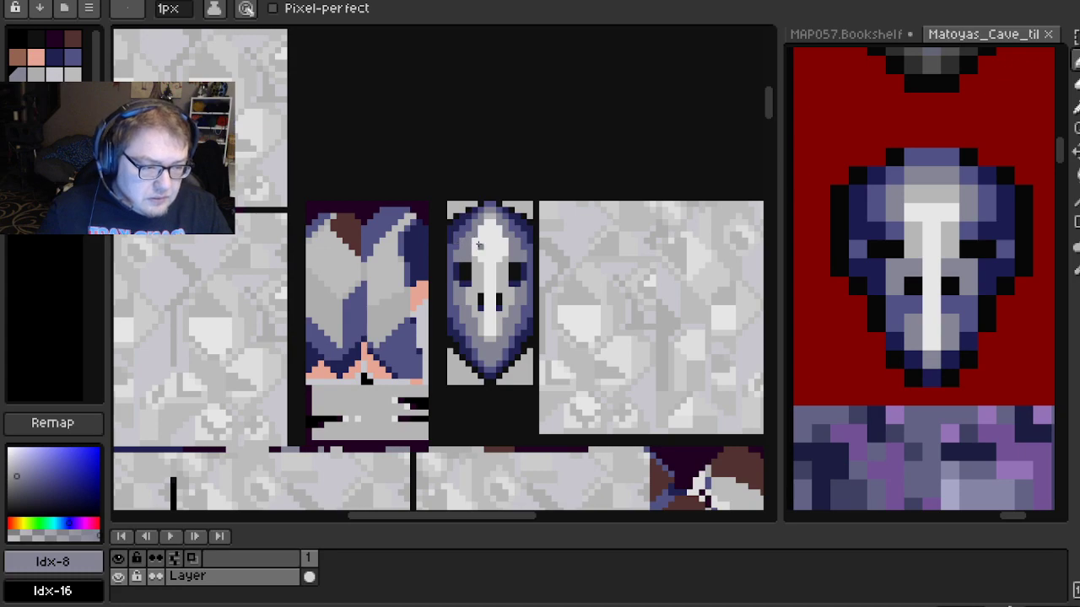
{"action": "scroll", "coordinate": [515, 255], "scroll_direction": "up", "scroll_amount": 2}
{"action": "scroll", "coordinate": [517, 254], "scroll_direction": "down", "scroll_amount": 1}
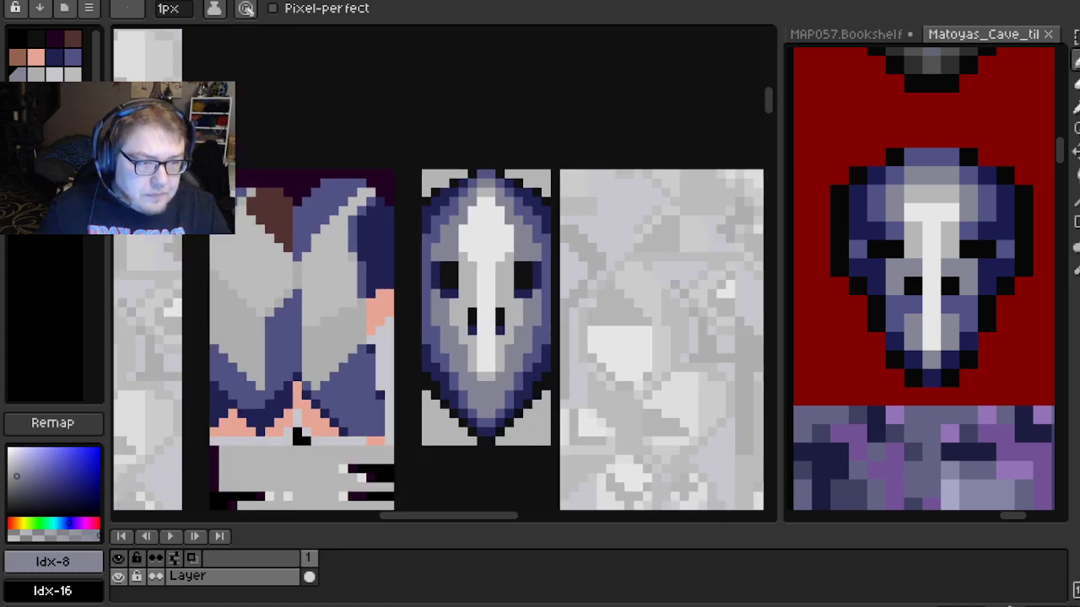
{"action": "scroll", "coordinate": [502, 280], "scroll_direction": "up", "scroll_amount": 2}
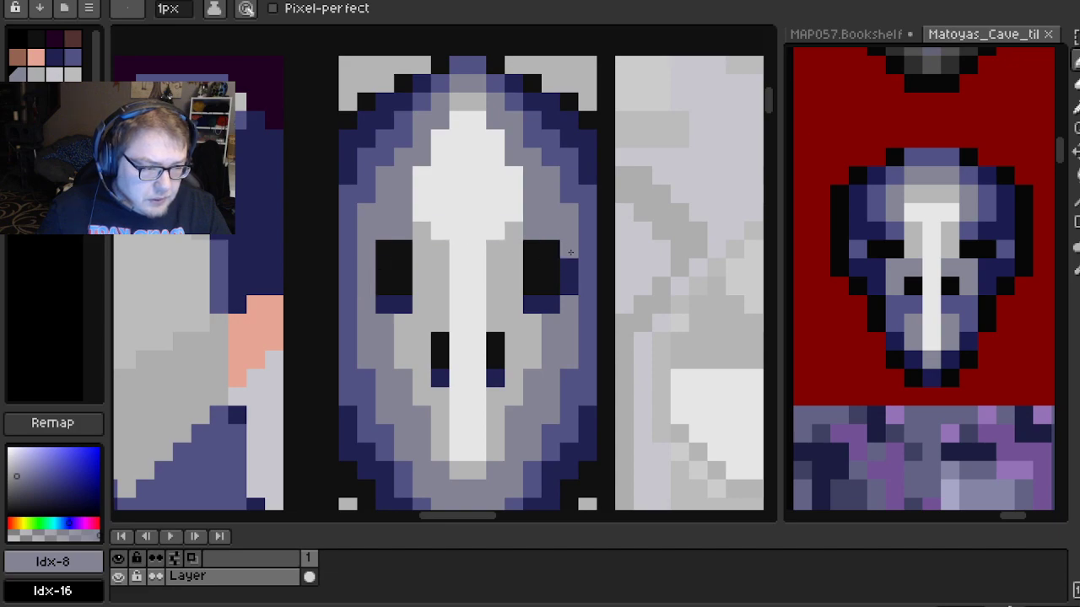
{"action": "scroll", "coordinate": [573, 283], "scroll_direction": "down", "scroll_amount": 3}
{"action": "scroll", "coordinate": [537, 251], "scroll_direction": "up", "scroll_amount": 3}
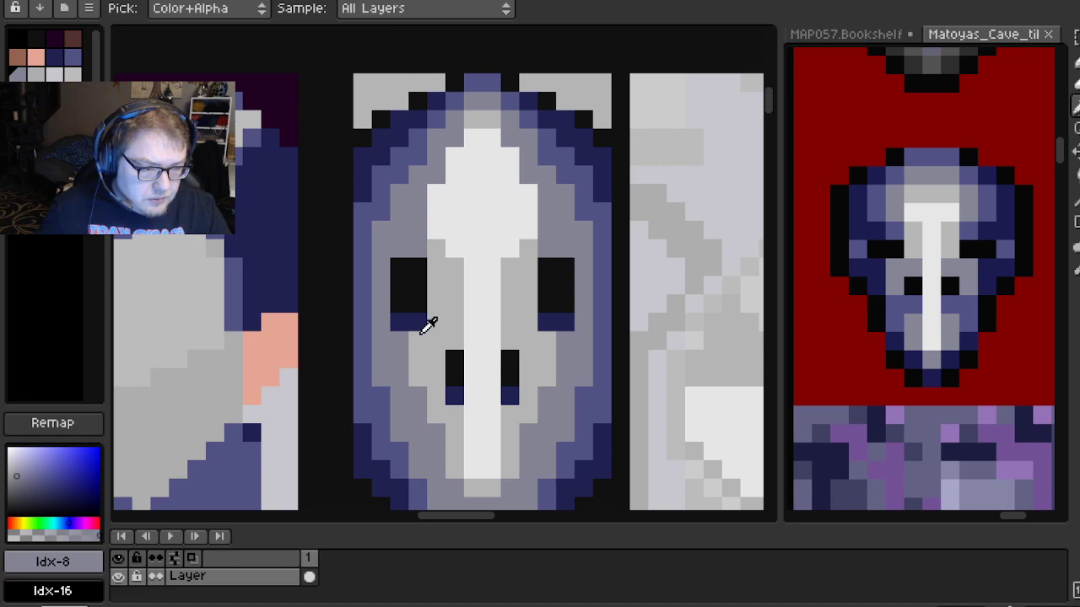
Replace the dark blue pixels beneath both eyes and at the lower end of both nostrils with grey Idx-8
{"action": "left_click", "coordinate": [429, 331], "text": "alt"}
{"action": "left_click", "coordinate": [417, 325]}
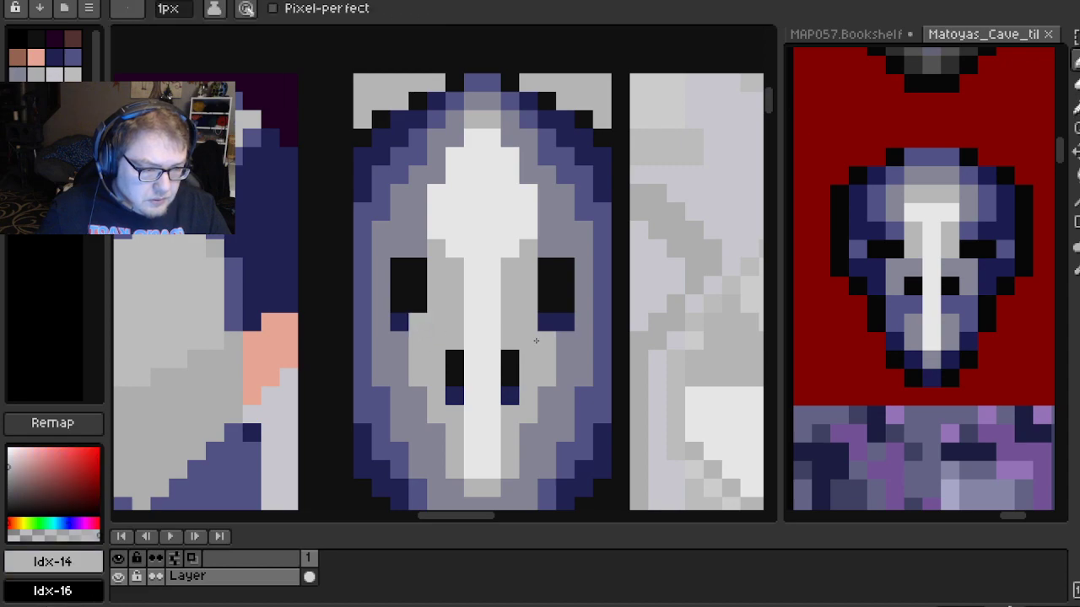
{"action": "left_click", "coordinate": [403, 334], "text": "alt"}
{"action": "left_click", "coordinate": [398, 326]}
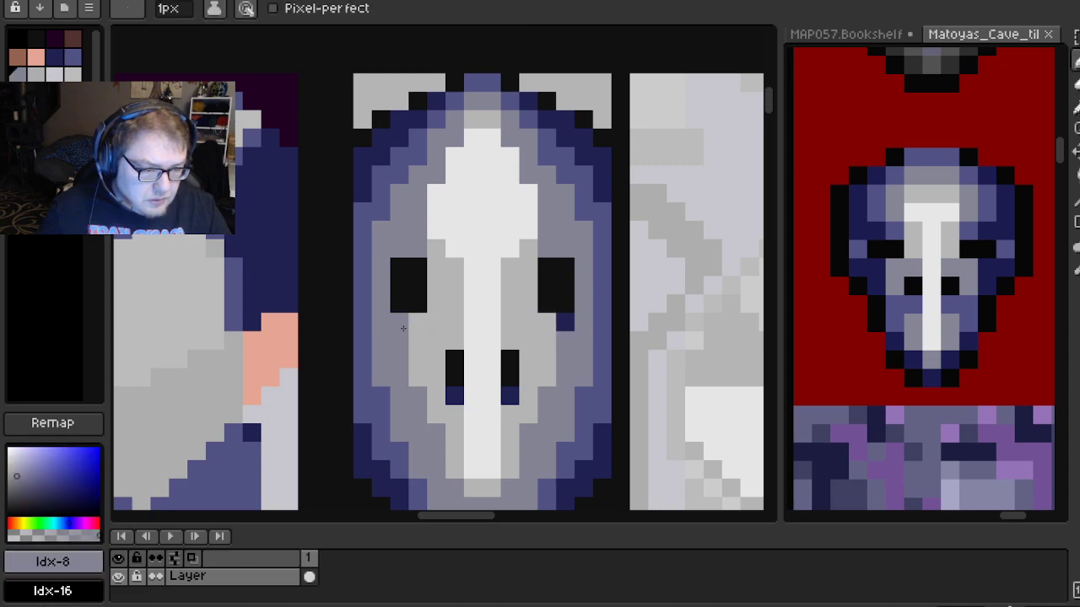
{"action": "left_click", "coordinate": [453, 397]}
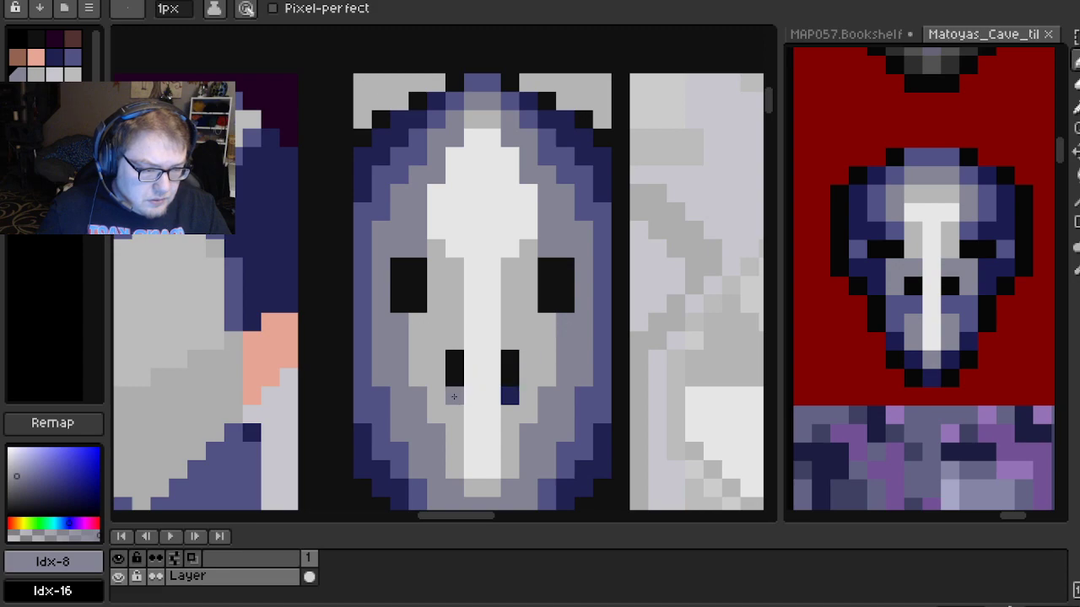
{"action": "left_click", "coordinate": [514, 397]}
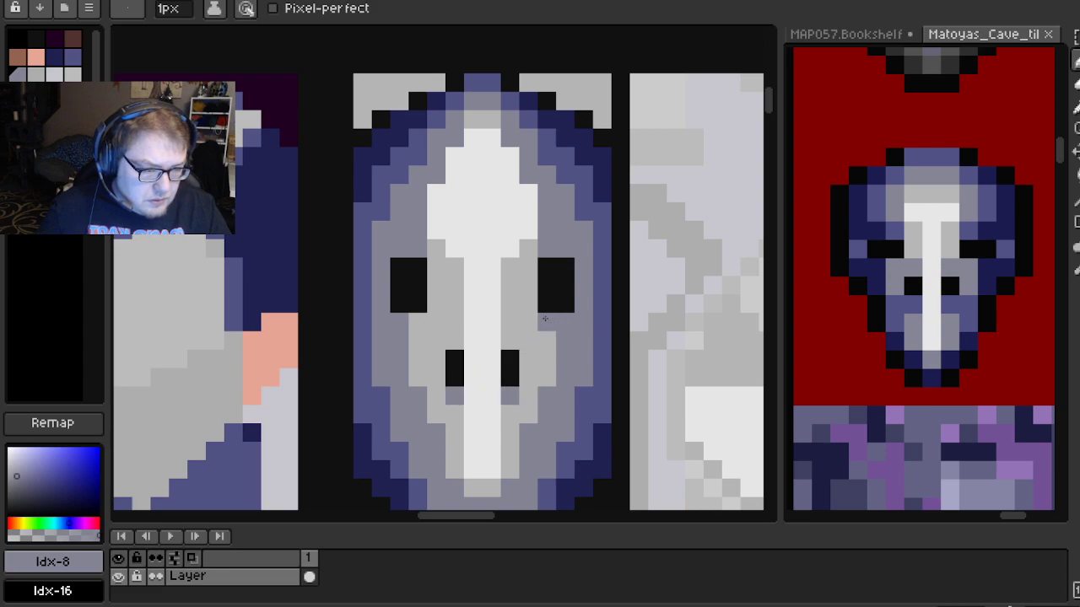
{"action": "scroll", "coordinate": [416, 321], "scroll_direction": "down", "scroll_amount": 4}
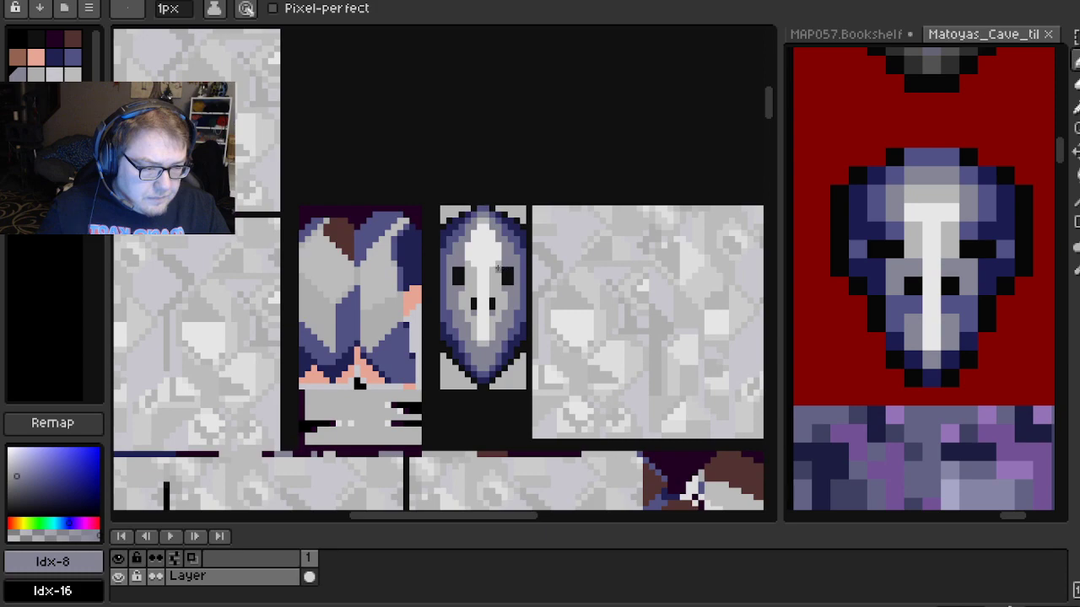
{"action": "scroll", "coordinate": [491, 264], "scroll_direction": "up", "scroll_amount": 2}
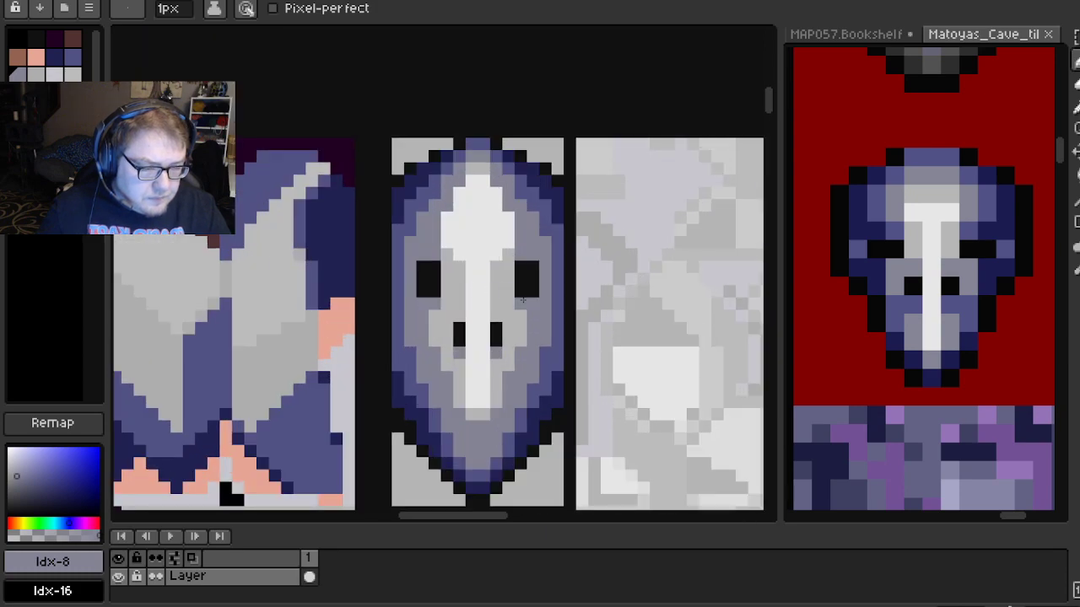
Load the default palette temporarily, restore the colours, and reload the skull texture in the map editor
{"action": "left_click", "coordinate": [89, 8]}
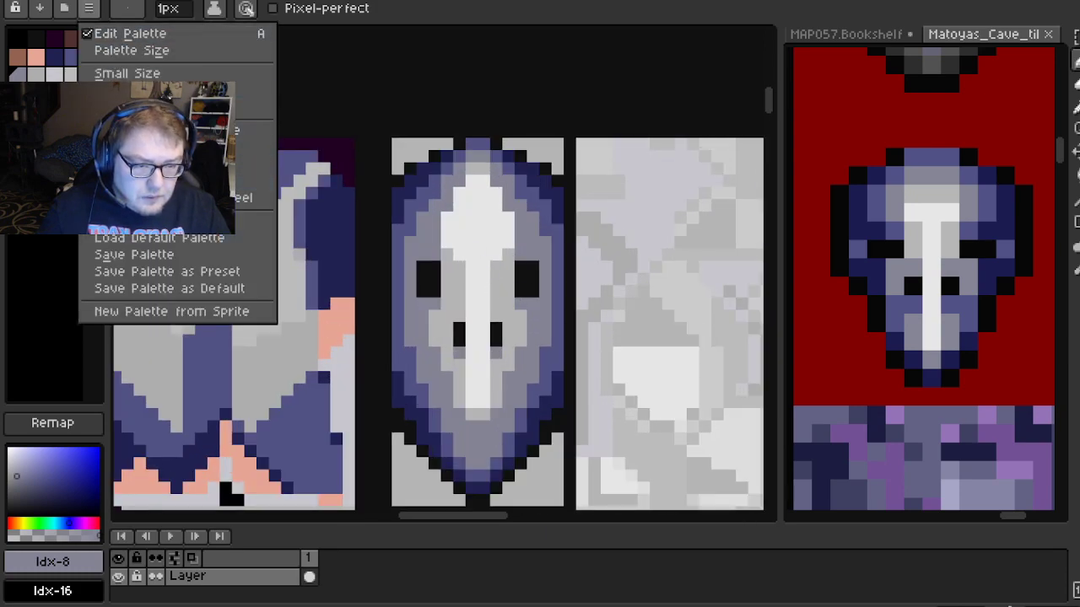
{"action": "left_click", "coordinate": [174, 240]}
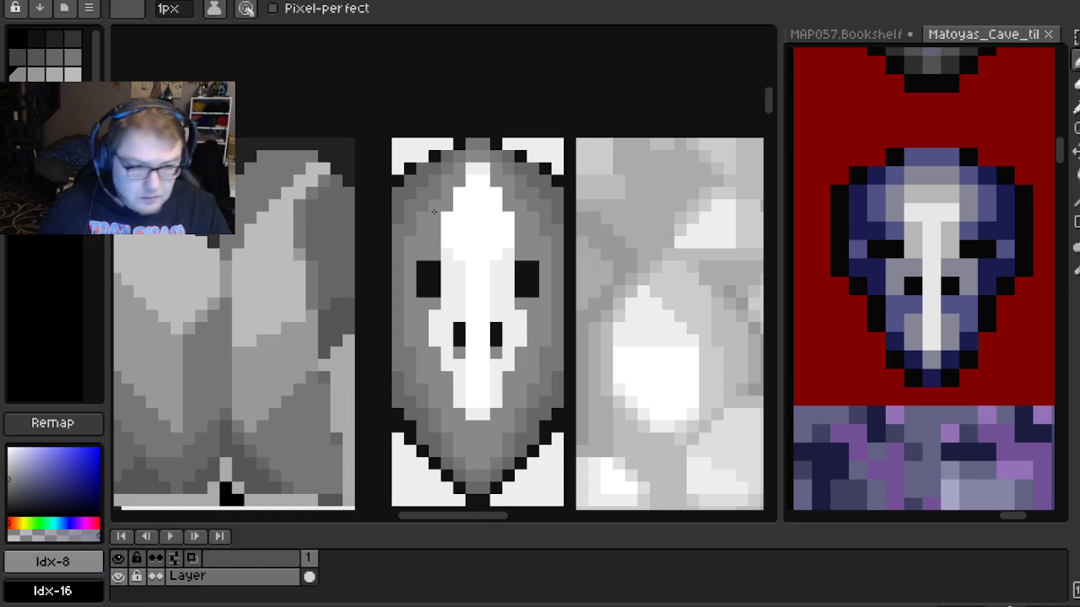
{"action": "key", "text": "ctrl+z"}
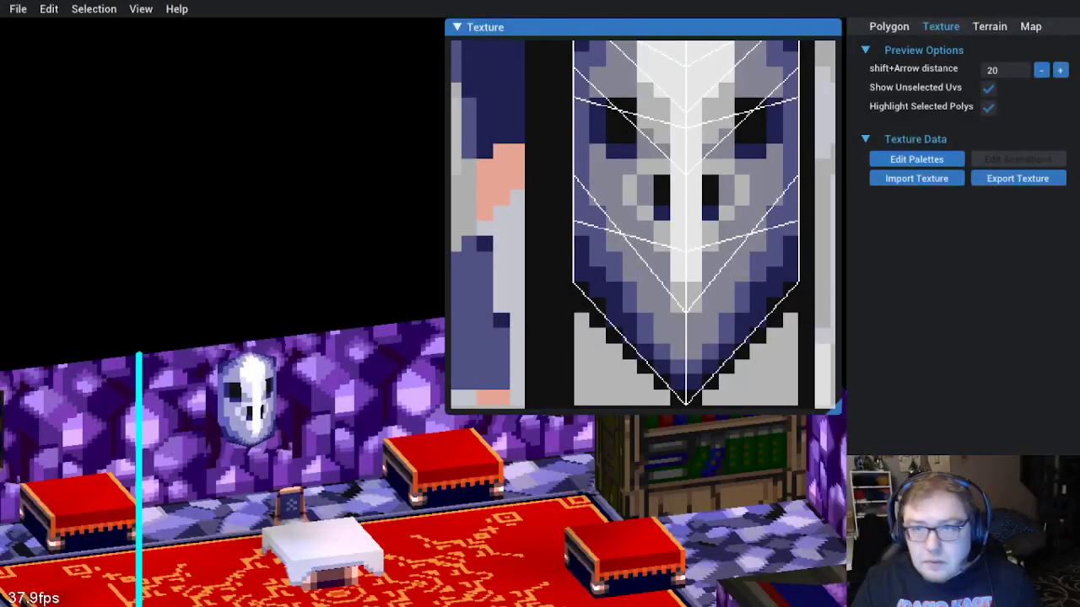
{"action": "left_click", "coordinate": [49, 8]}
{"action": "left_click", "coordinate": [92, 116]}
Inspect the reloaded skull on the purple wall up close and from a distance, checking its eyes and nostrils
{"action": "left_click_drag", "start_coordinate": [321, 442], "coordinate": [271, 466]}
{"action": "scroll", "coordinate": [278, 468], "scroll_direction": "down", "scroll_amount": 4}
{"action": "scroll", "coordinate": [337, 470], "scroll_direction": "up", "scroll_amount": 4}
{"action": "left_click_drag", "start_coordinate": [372, 474], "coordinate": [419, 456]}
{"action": "mouse_move", "coordinate": [262, 455]}
{"action": "left_mouse_down"}
{"action": "mouse_move", "coordinate": [289, 459]}
{"action": "mouse_move", "coordinate": [255, 458]}
{"action": "left_mouse_up"}
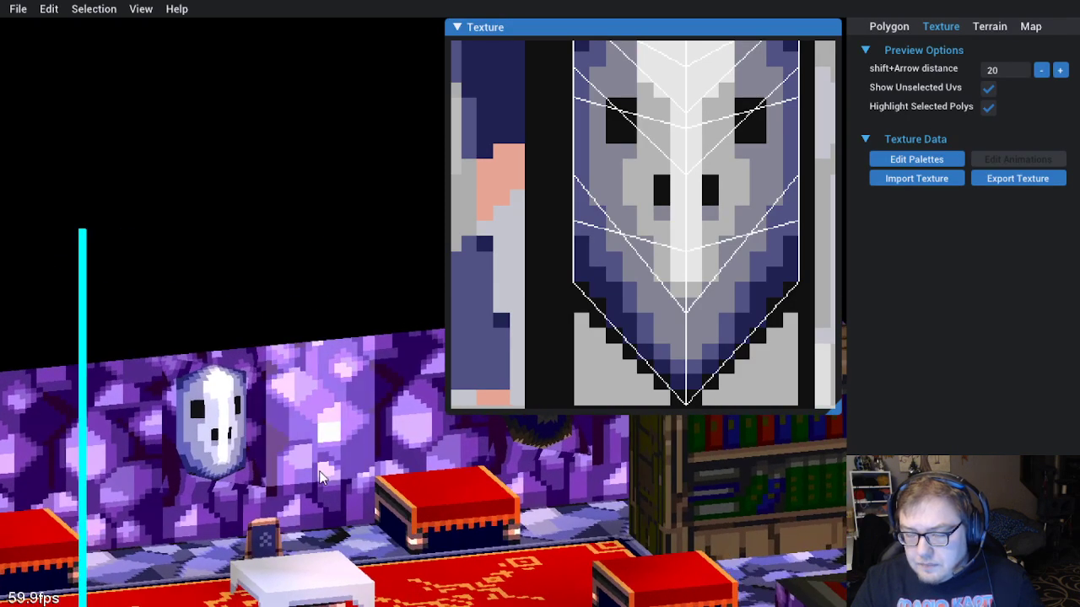
{"action": "scroll", "coordinate": [361, 478], "scroll_direction": "down", "scroll_amount": 4}
{"action": "scroll", "coordinate": [363, 480], "scroll_direction": "down", "scroll_amount": 2}
{"action": "left_click_drag", "start_coordinate": [489, 487], "coordinate": [330, 474]}
{"action": "scroll", "coordinate": [438, 494], "scroll_direction": "down", "scroll_amount": 4}
Compare how the wall skull reads from alternating isometric views of the whole cave room
{"action": "key", "text": "Left"}
{"action": "key", "text": "Right"}
{"action": "key", "text": "Up"}
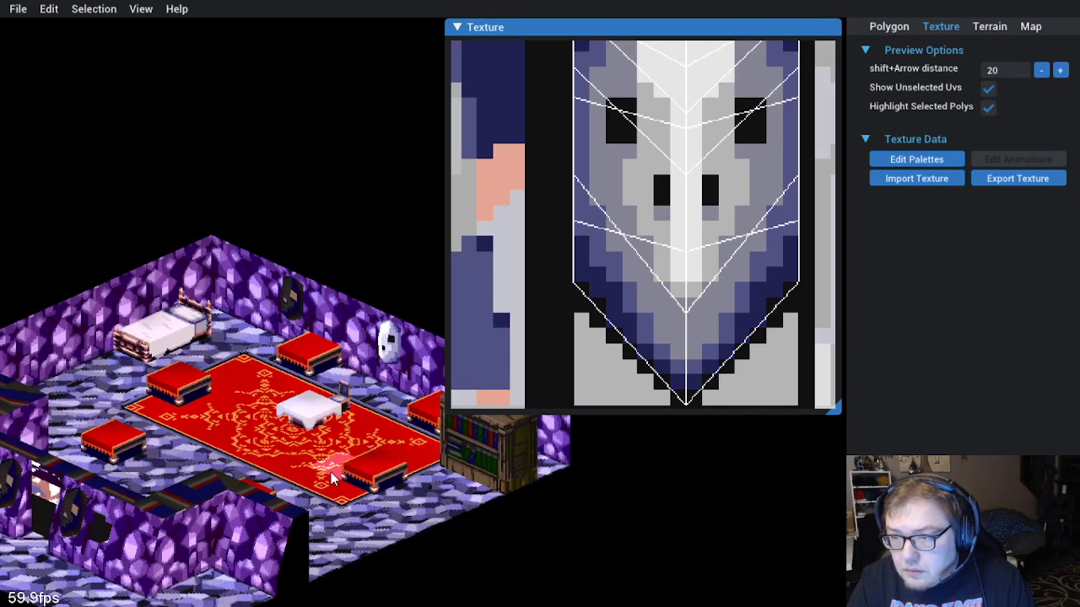
{"action": "key", "text": "Left"}
{"action": "key", "text": "Right"}
{"action": "key", "text": "Right"}
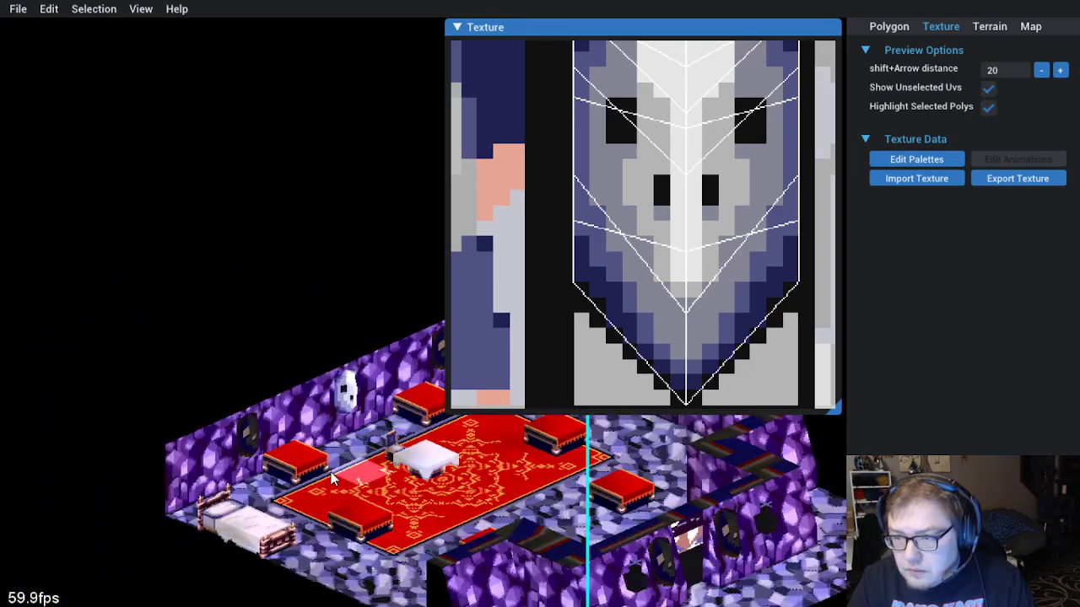
{"action": "key", "text": "Left"}
{"action": "key", "text": "Right"}
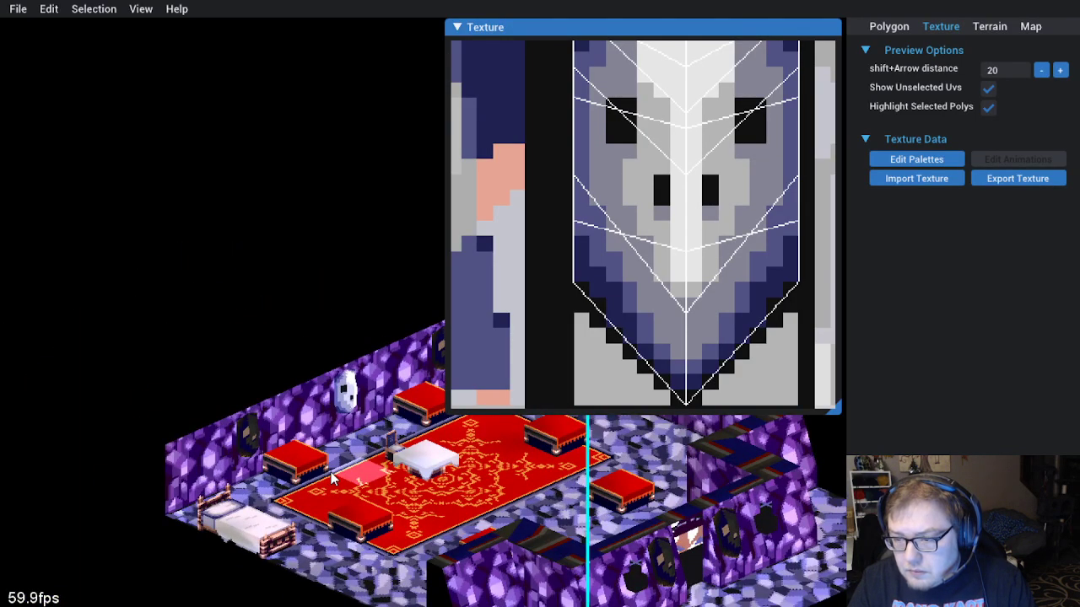
{"action": "key", "text": "Left"}
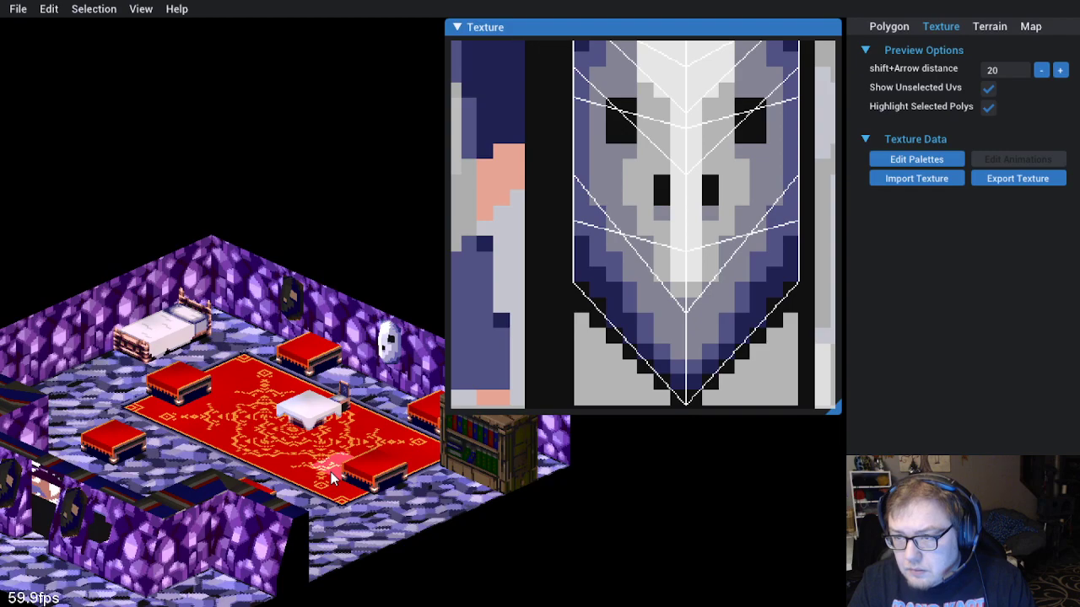
{"action": "key", "text": "Right"}
{"action": "key", "text": "Left"}
{"action": "key", "text": "Right"}
Examine the skull's shading and protruding shape at closer range from the front, below and the side
{"action": "left_click_drag", "start_coordinate": [362, 505], "coordinate": [348, 419]}
{"action": "scroll", "coordinate": [354, 418], "scroll_direction": "up", "scroll_amount": 3}
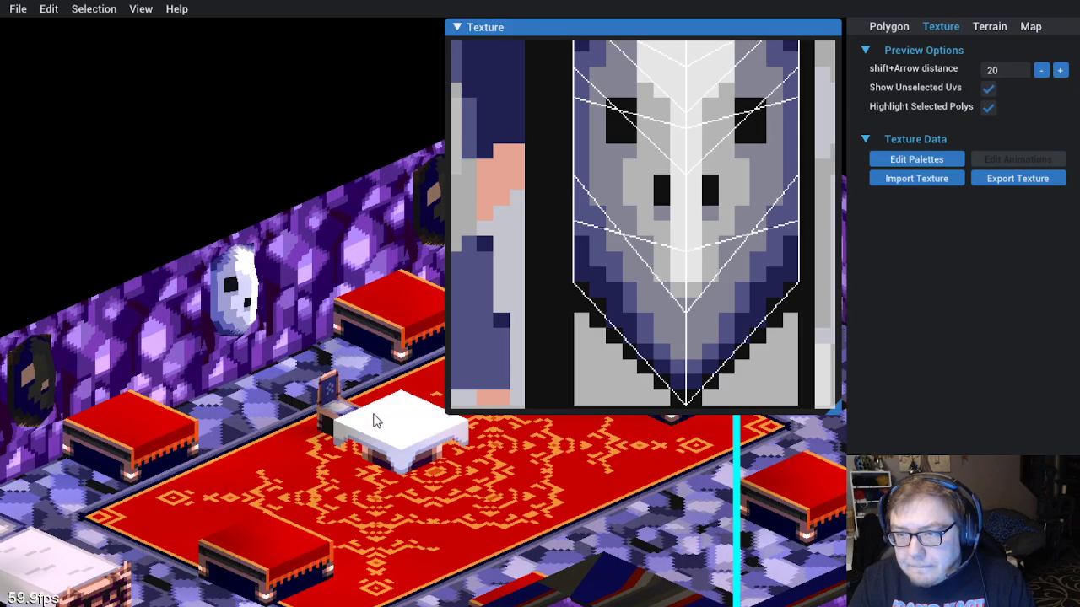
{"action": "scroll", "coordinate": [379, 426], "scroll_direction": "up", "scroll_amount": 2}
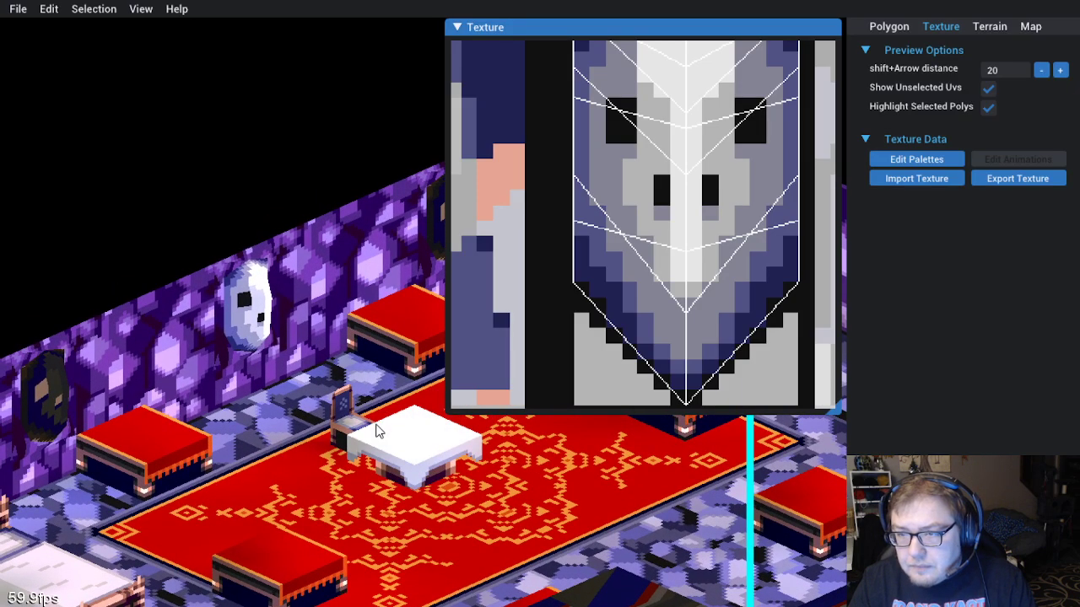
{"action": "key", "text": "Left"}
{"action": "scroll", "coordinate": [319, 503], "scroll_direction": "up", "scroll_amount": 3}
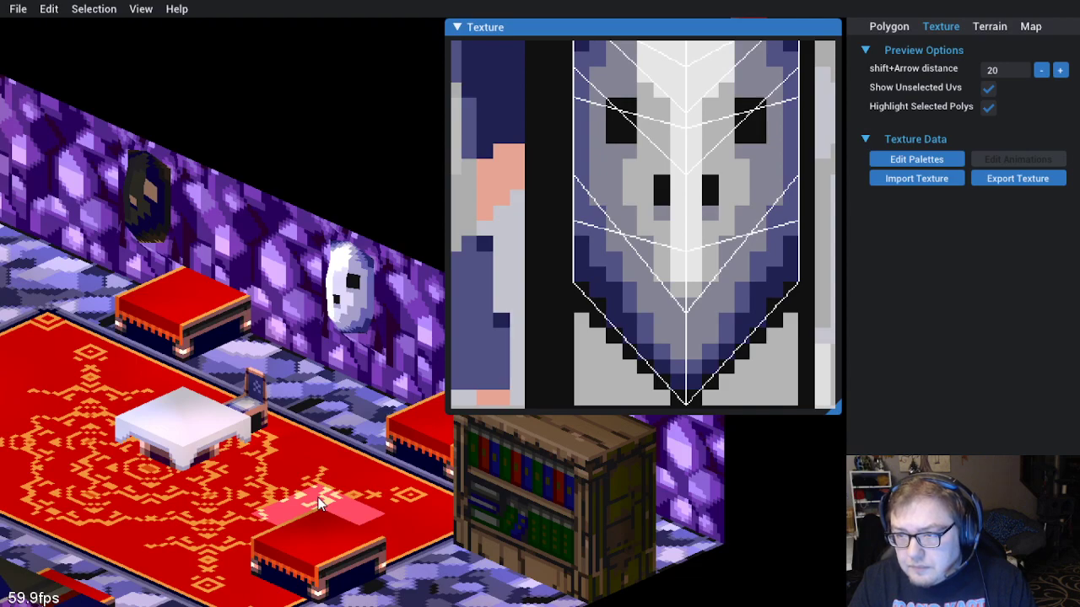
{"action": "scroll", "coordinate": [284, 446], "scroll_direction": "down", "scroll_amount": 1}
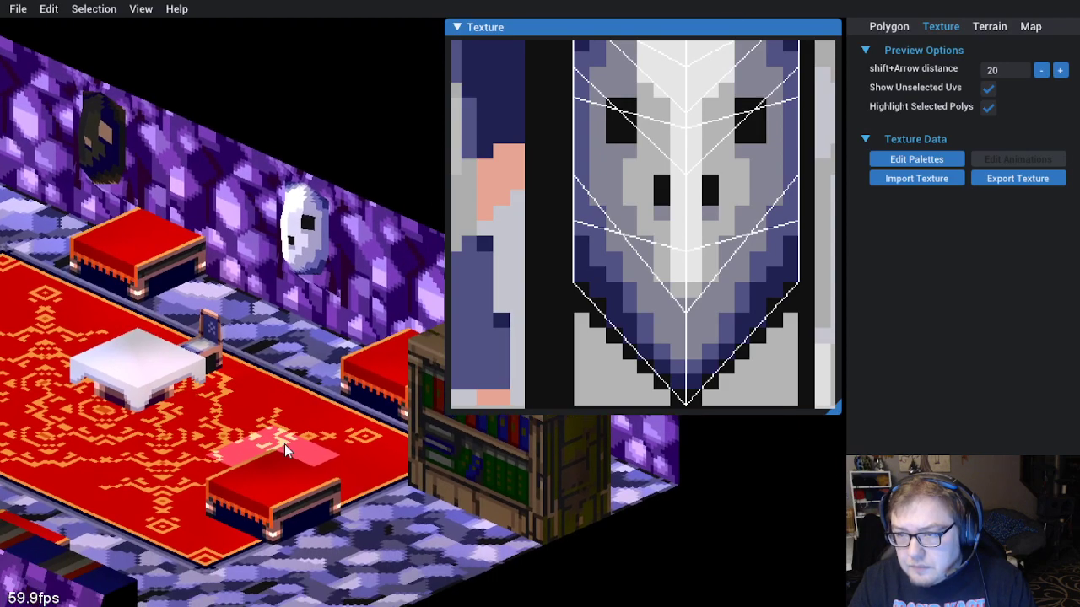
{"action": "scroll", "coordinate": [311, 409], "scroll_direction": "up", "scroll_amount": 5}
{"action": "scroll", "coordinate": [312, 409], "scroll_direction": "down", "scroll_amount": 3}
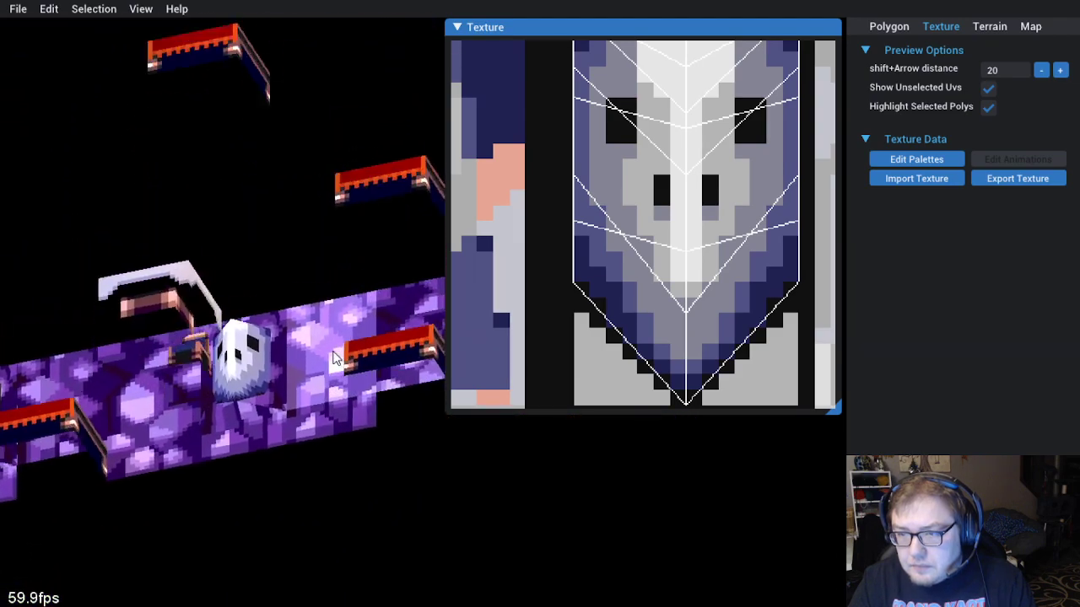
{"action": "left_click_drag", "start_coordinate": [311, 409], "coordinate": [143, 416]}
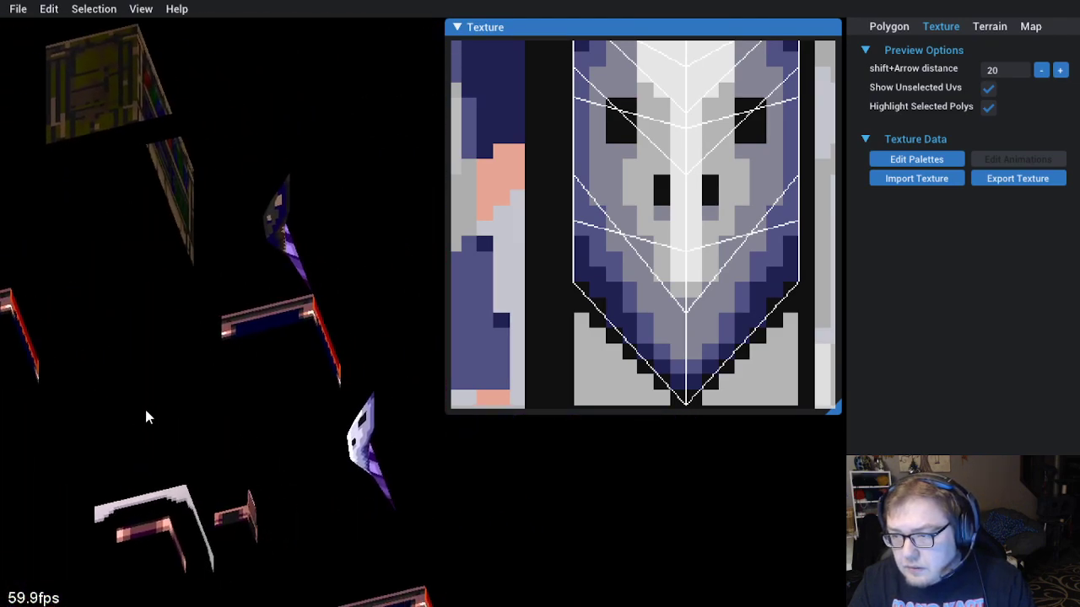
{"action": "left_click_drag", "start_coordinate": [335, 506], "coordinate": [340, 478]}
{"action": "scroll", "coordinate": [293, 482], "scroll_direction": "down", "scroll_amount": 6}
{"action": "scroll", "coordinate": [340, 478], "scroll_direction": "up", "scroll_amount": 3}
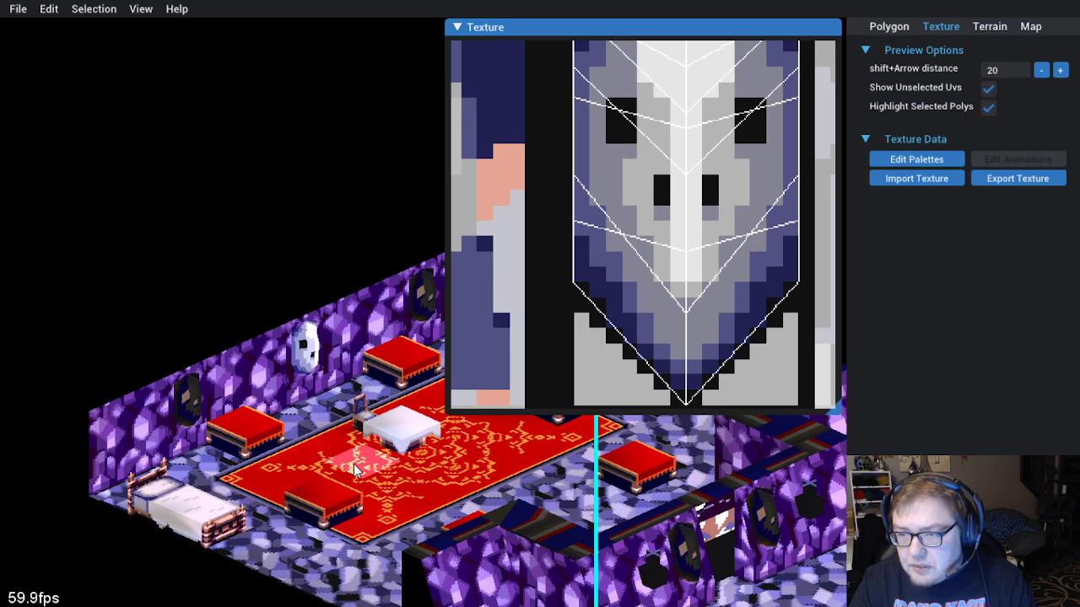
Check the skull beside the dark wall masks while switching between higher and lower isometric viewing angles
{"action": "key", "text": "e"}
{"action": "key", "text": "q"}
{"action": "key", "text": "e"}
{"action": "key", "text": "q"}
{"action": "key", "text": "e"}
{"action": "key", "text": "q"}
{"action": "left_click_drag", "start_coordinate": [367, 552], "coordinate": [323, 469]}
{"action": "key", "text": "q"}
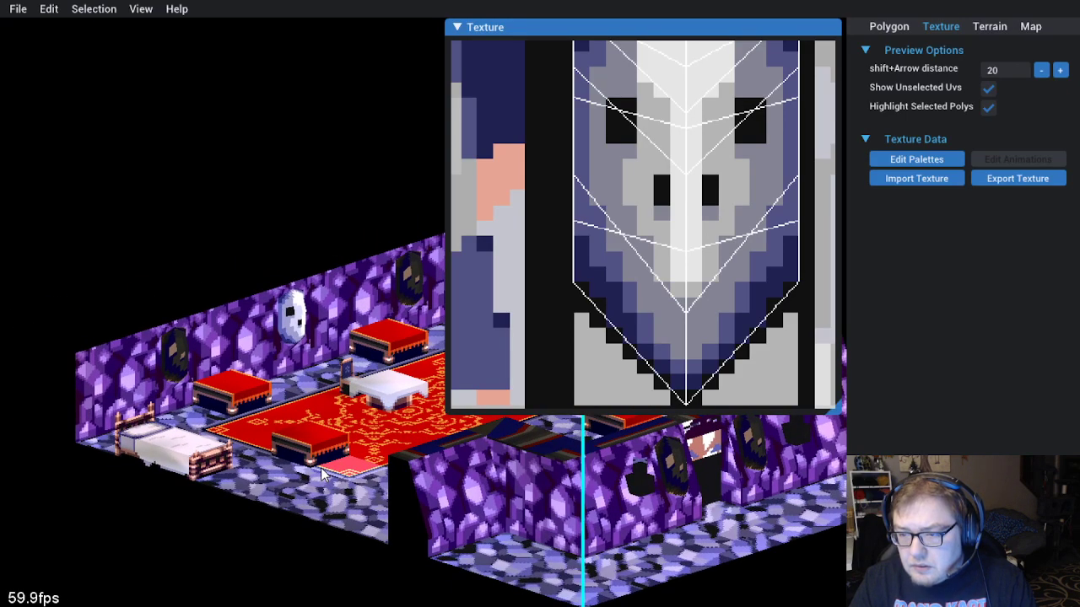
{"action": "scroll", "coordinate": [341, 359], "scroll_direction": "up", "scroll_amount": 1}
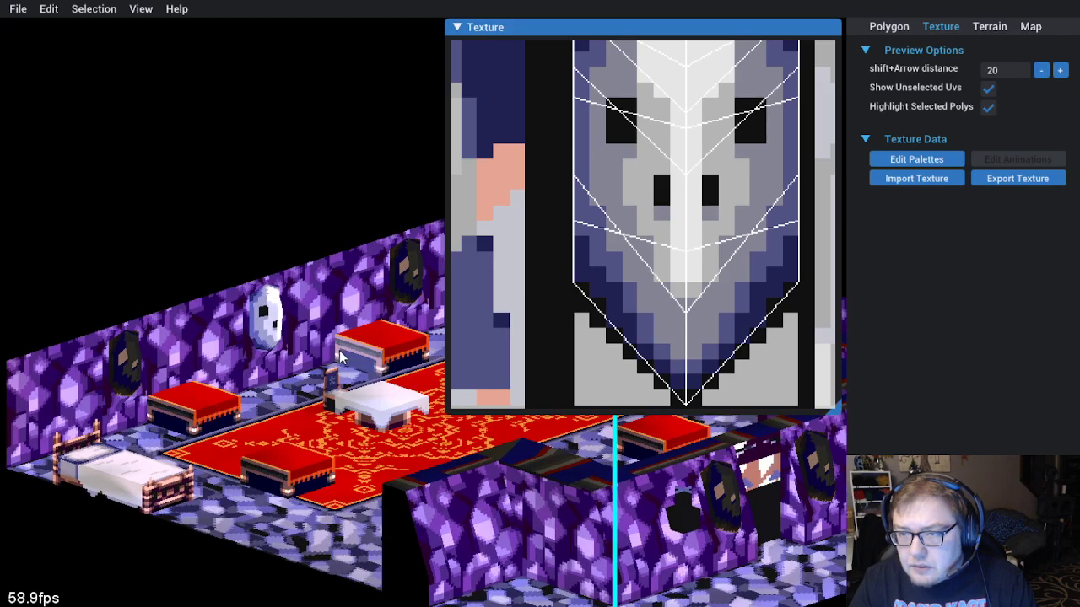
{"action": "key", "text": "e"}
{"action": "key", "text": "e"}
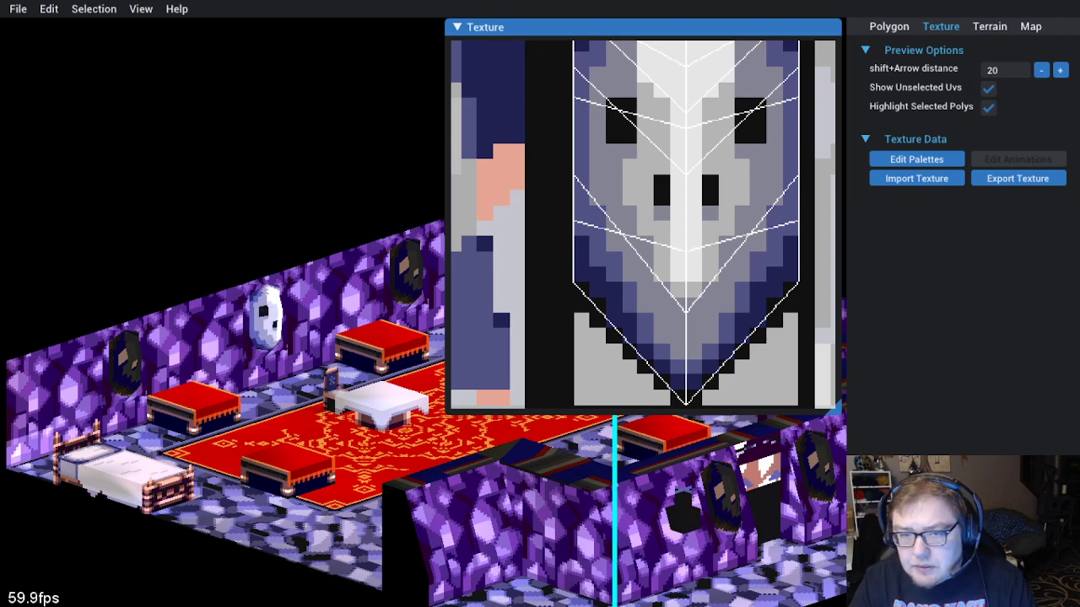
Switch to Aseprite and extend the black outline upward over the dark blue edge pixels on both lower sides of the skull
{"action": "key", "text": "alt+Tab"}
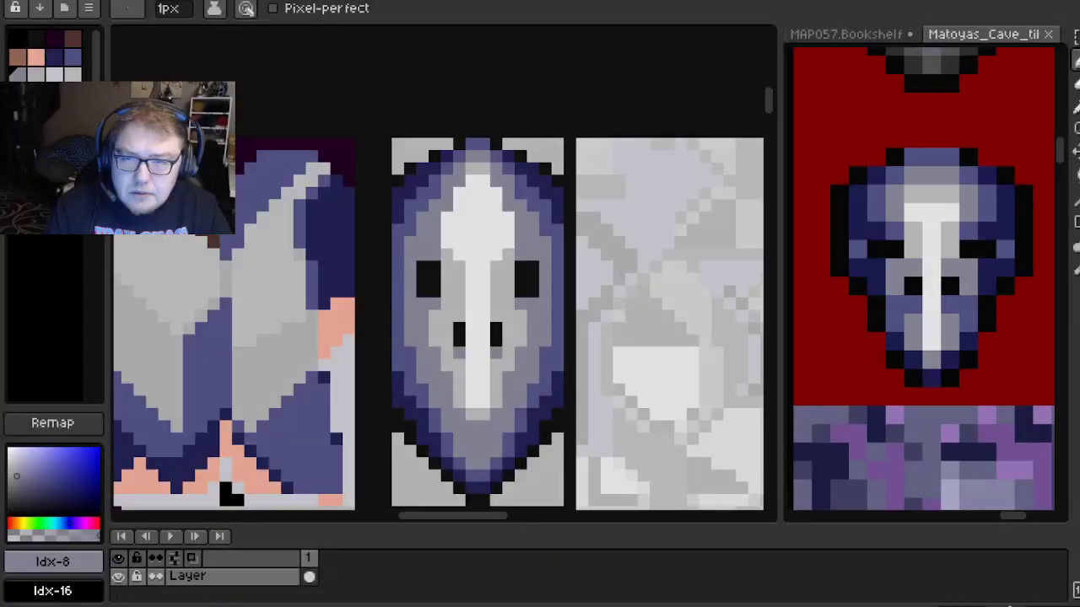
{"action": "scroll", "coordinate": [441, 330], "scroll_direction": "up", "scroll_amount": 2}
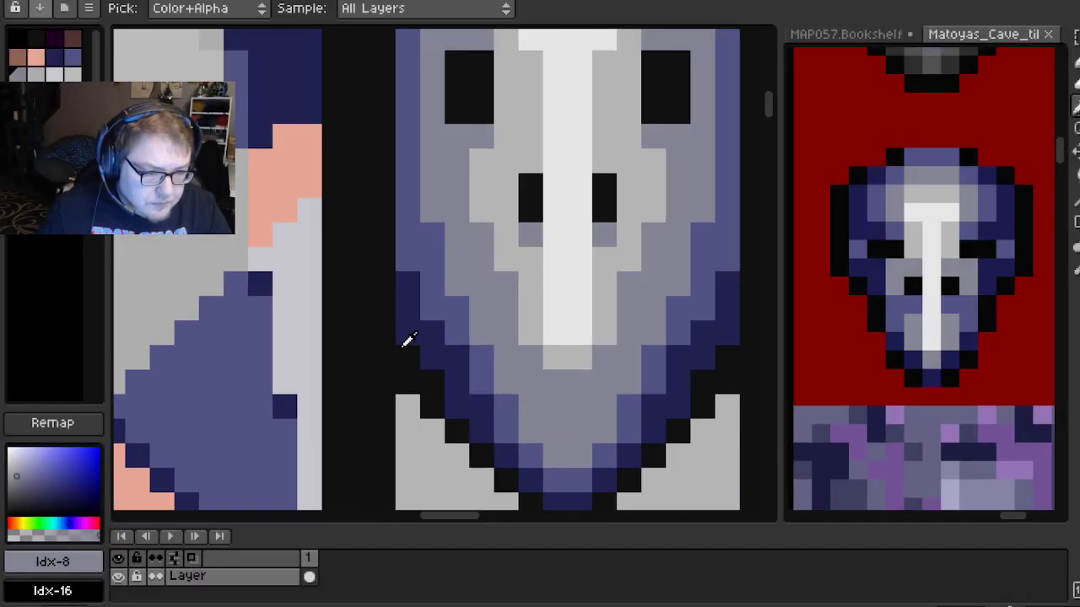
{"action": "left_click", "coordinate": [408, 350], "text": "alt"}
{"action": "left_click_drag", "start_coordinate": [408, 333], "coordinate": [407, 309]}
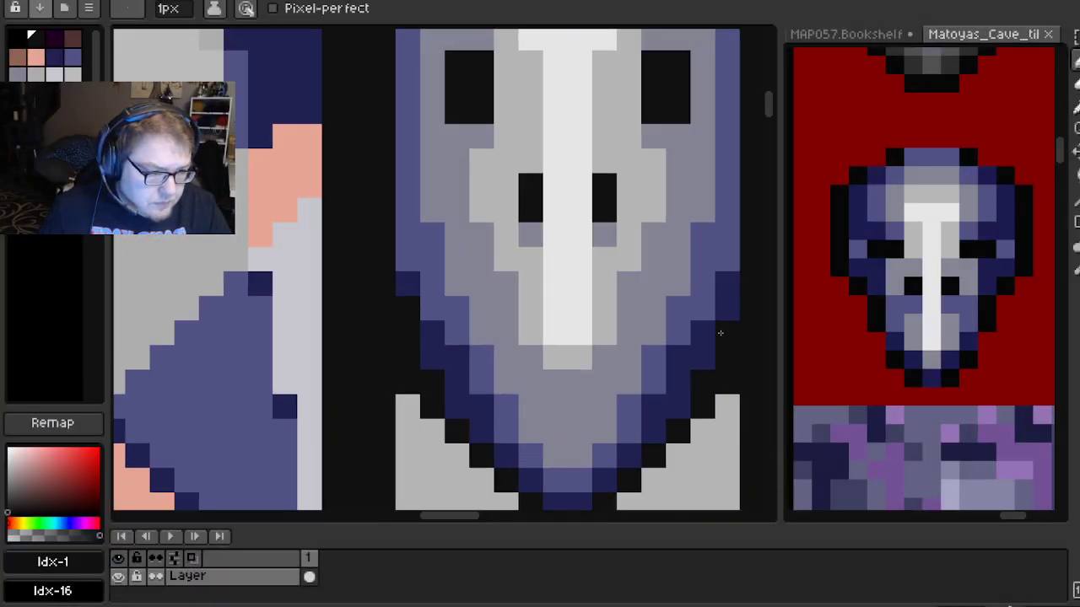
{"action": "left_click_drag", "start_coordinate": [728, 333], "coordinate": [728, 308]}
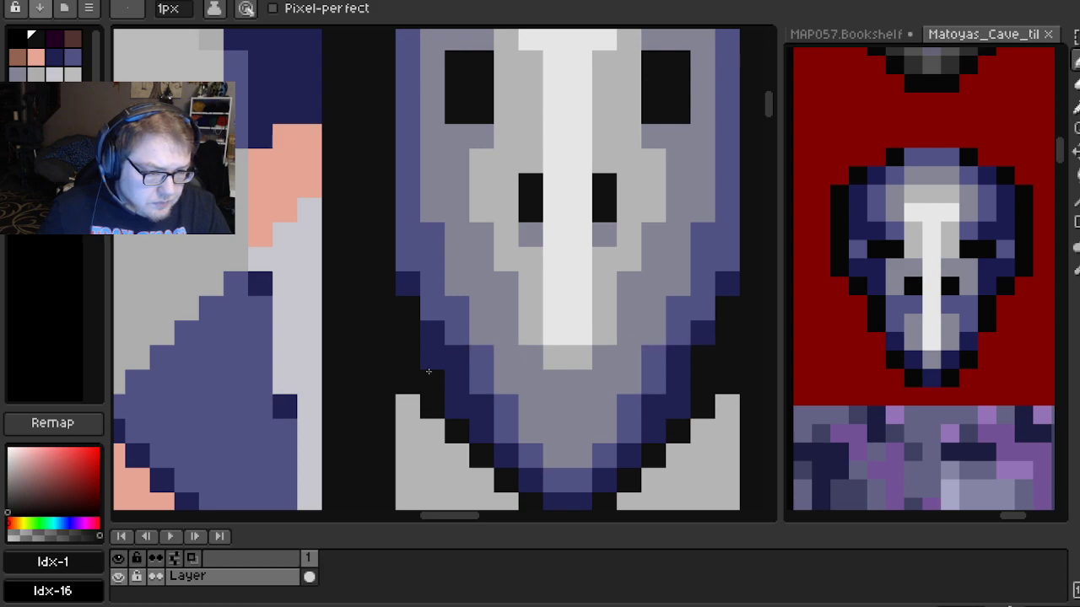
Darken the outermost pixel columns on both sides of the skull with dark blue Idx-6, from the forehead down to the jaw
{"action": "scroll", "coordinate": [555, 357], "scroll_direction": "down", "scroll_amount": 2}
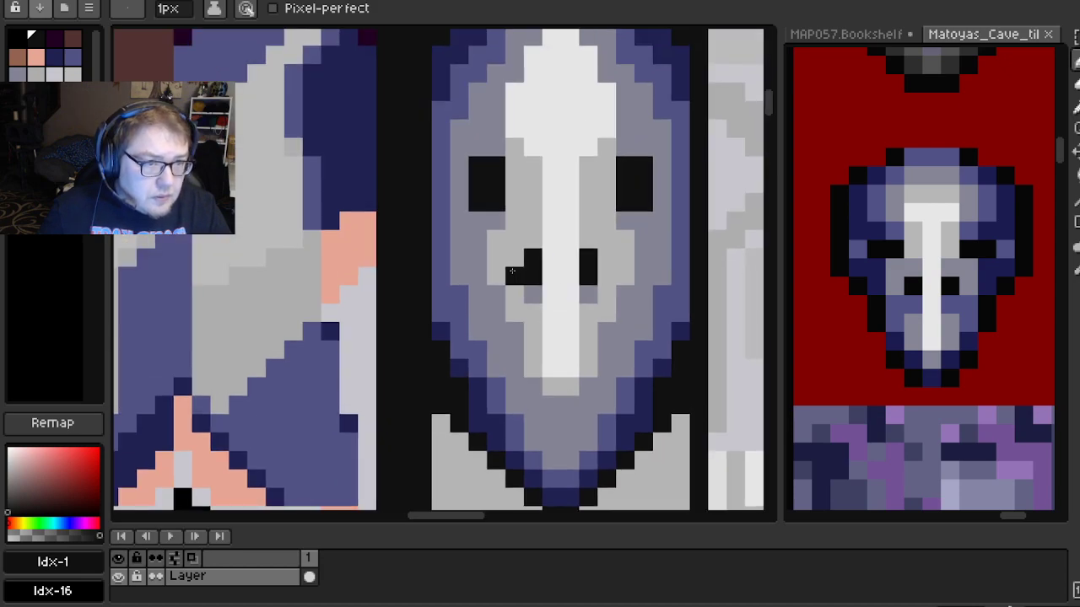
{"action": "left_click_drag", "start_coordinate": [441, 202], "coordinate": [448, 229]}
{"action": "left_click", "coordinate": [447, 97], "text": "alt"}
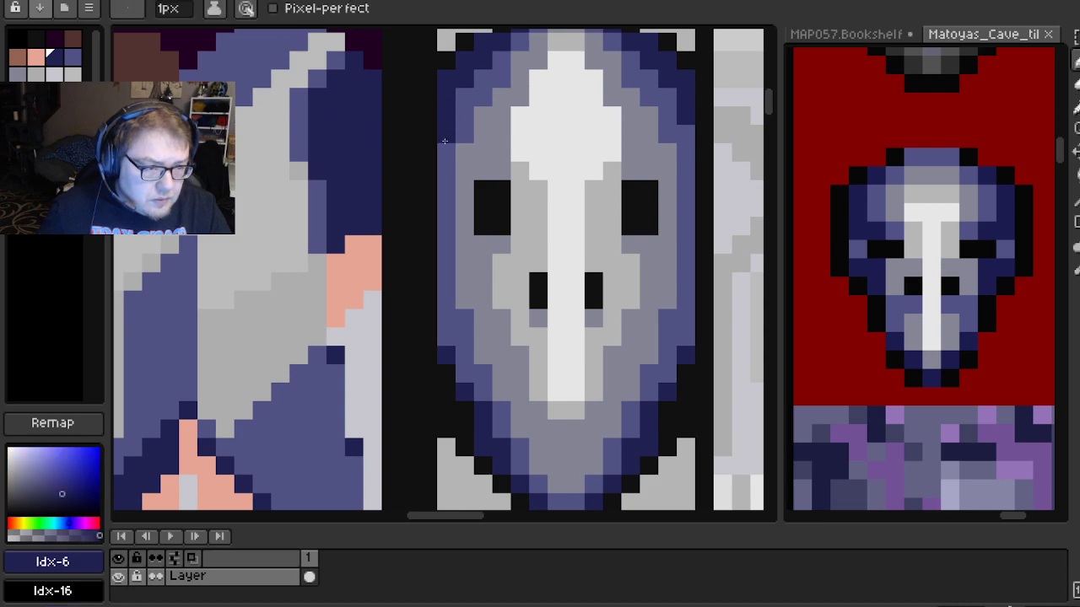
{"action": "left_click_drag", "start_coordinate": [448, 184], "coordinate": [448, 217]}
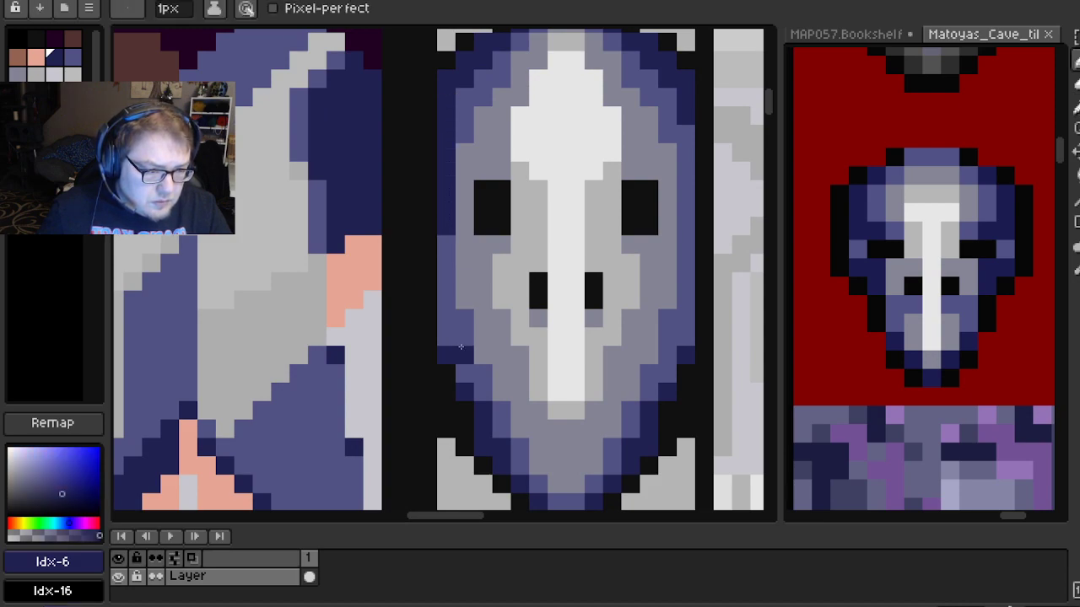
{"action": "left_click", "coordinate": [464, 355], "text": "shift"}
{"action": "left_click_drag", "start_coordinate": [678, 192], "coordinate": [679, 347]}
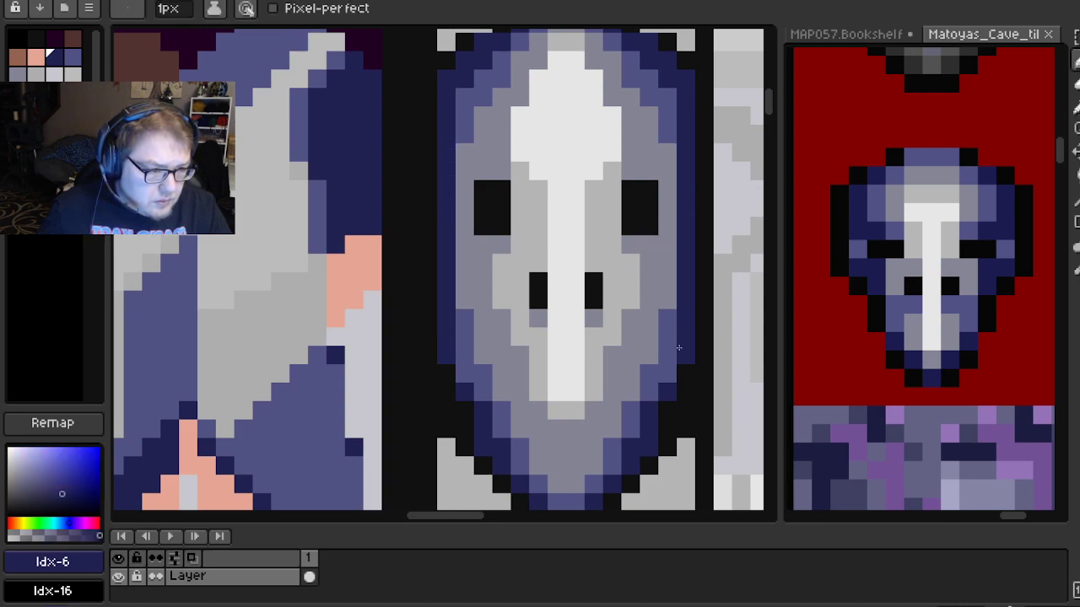
{"action": "scroll", "coordinate": [677, 339], "scroll_direction": "down", "scroll_amount": 2}
{"action": "scroll", "coordinate": [557, 289], "scroll_direction": "up", "scroll_amount": 1}
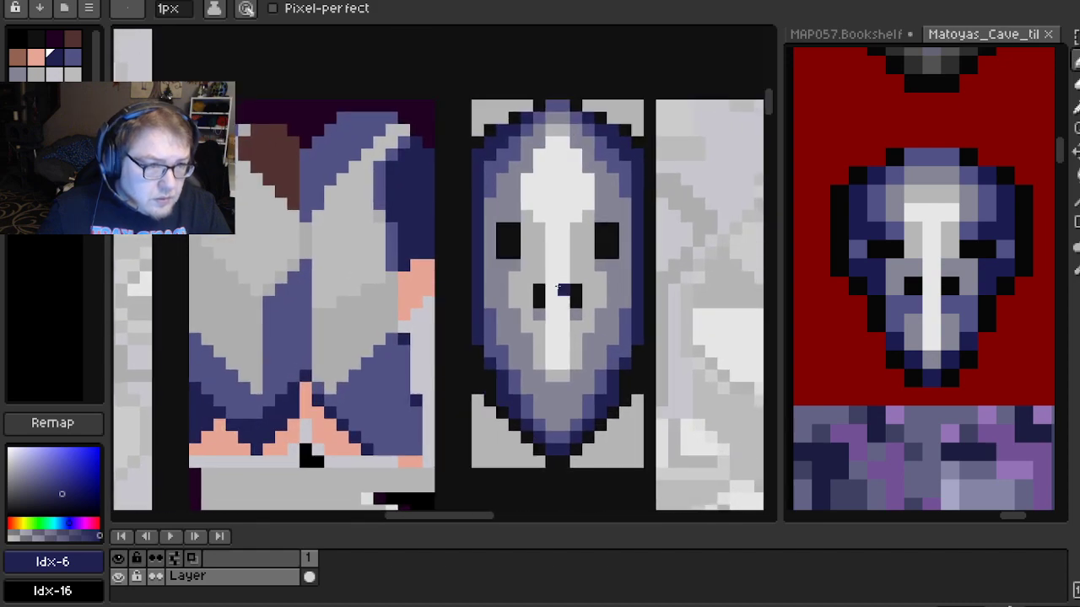
{"action": "scroll", "coordinate": [557, 288], "scroll_direction": "up", "scroll_amount": 1}
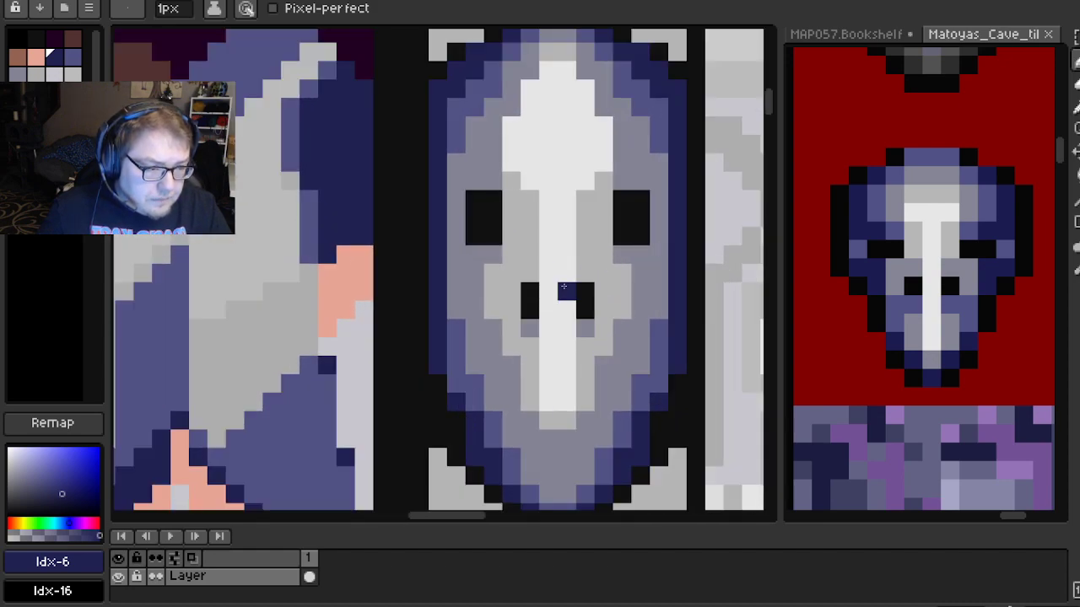
Try to join the skull's two nostrils with a black (Idx-1) bar across the nose bridge
{"action": "scroll", "coordinate": [583, 282], "scroll_direction": "up", "scroll_amount": 1}
{"action": "left_click", "coordinate": [588, 291], "text": "alt"}
{"action": "left_click_drag", "start_coordinate": [564, 295], "coordinate": [540, 295]}
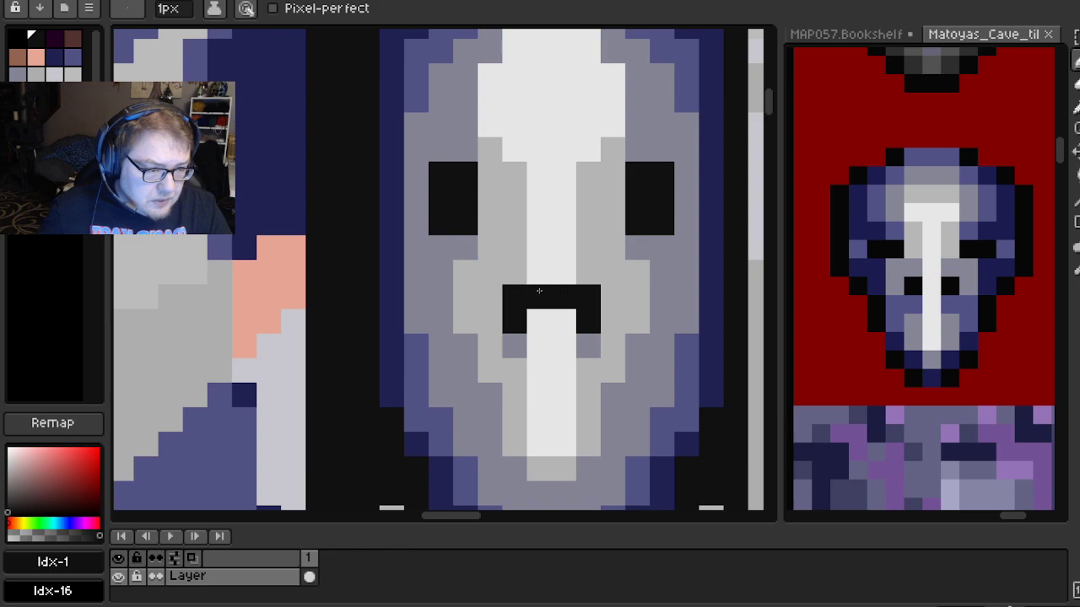
{"action": "scroll", "coordinate": [666, 278], "scroll_direction": "down", "scroll_amount": 2}
{"action": "left_click_drag", "start_coordinate": [675, 285], "coordinate": [599, 286]}
{"action": "key", "text": "ctrl+z"}
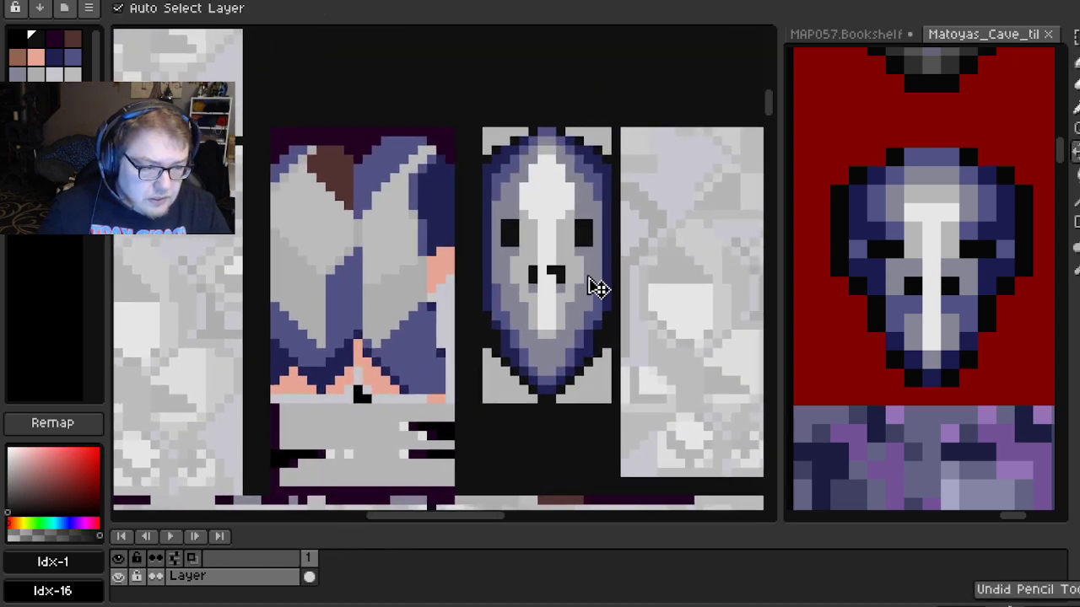
Extend the top of each nostril outward by one black pixel
{"action": "scroll", "coordinate": [554, 280], "scroll_direction": "up", "scroll_amount": 2}
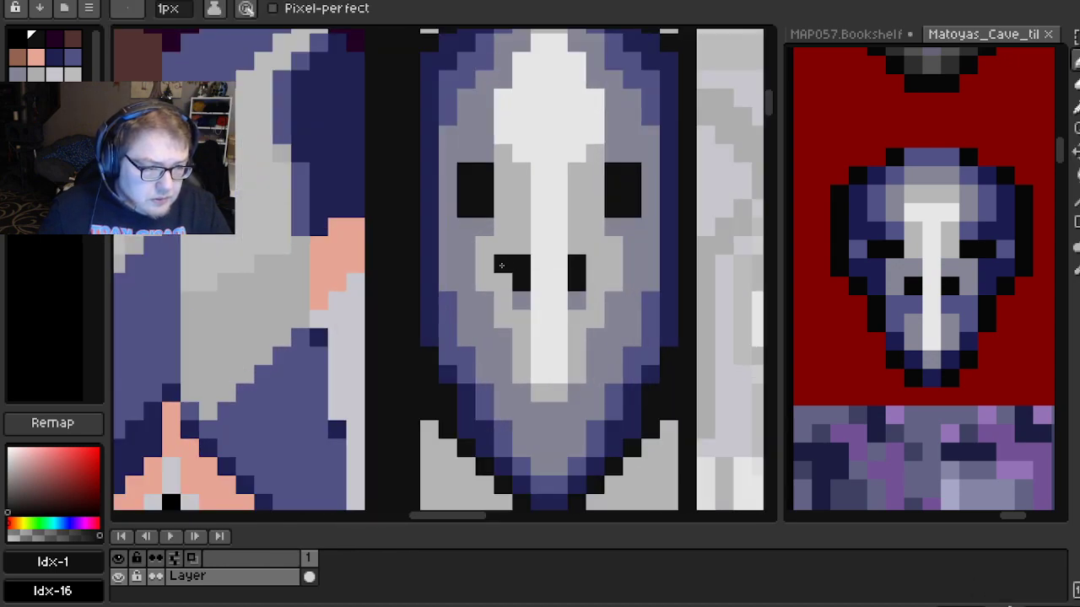
{"action": "scroll", "coordinate": [599, 286], "scroll_direction": "down", "scroll_amount": 3}
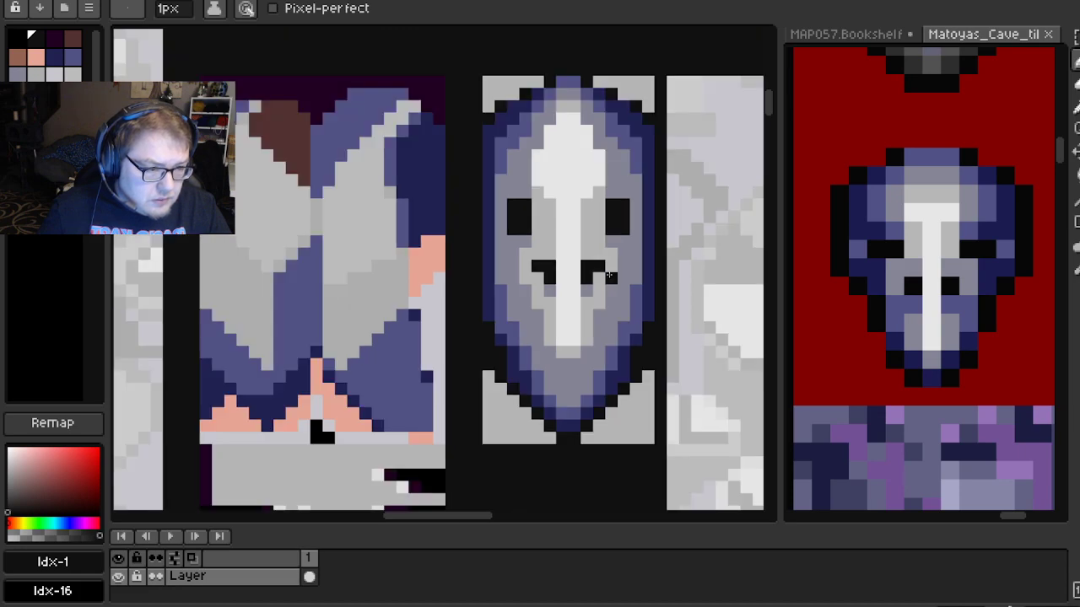
{"action": "scroll", "coordinate": [603, 294], "scroll_direction": "up", "scroll_amount": 1}
{"action": "scroll", "coordinate": [603, 293], "scroll_direction": "up", "scroll_amount": 3}
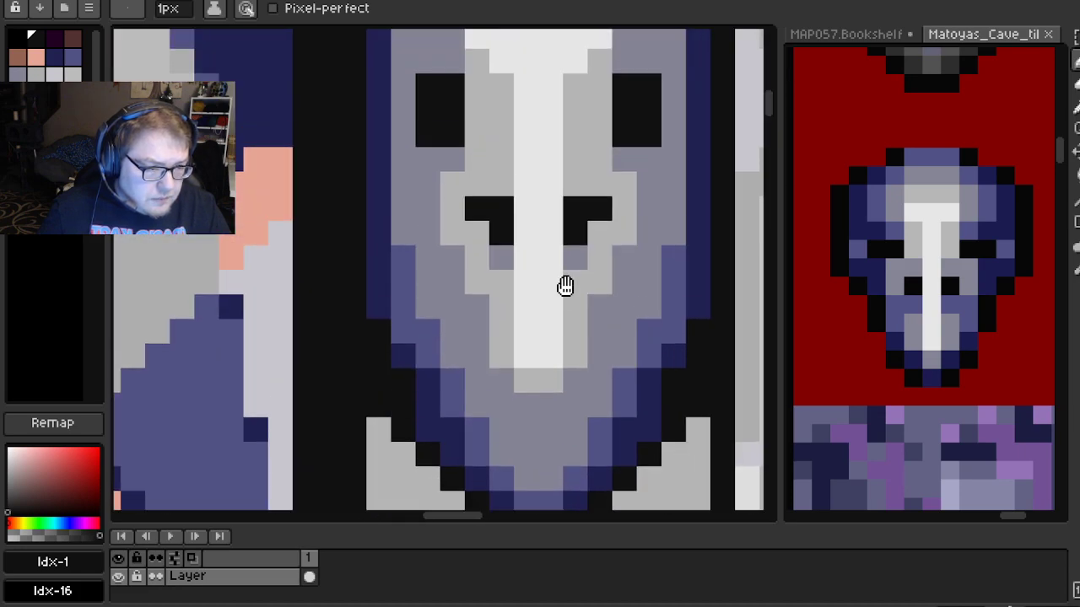
Shade the pixel beneath each nostril's outer extension with the purplish grey Idx-8
{"action": "left_click", "coordinate": [488, 260], "text": "alt"}
{"action": "left_click", "coordinate": [488, 260]}
{"action": "left_click", "coordinate": [599, 247]}
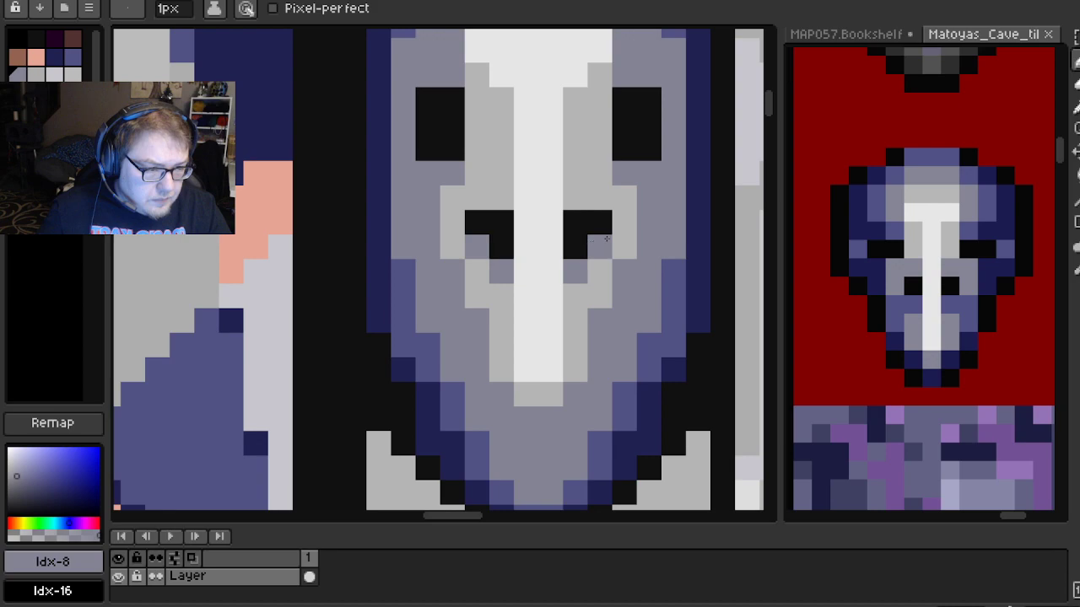
{"action": "scroll", "coordinate": [599, 247], "scroll_direction": "down", "scroll_amount": 3}
{"action": "scroll", "coordinate": [614, 250], "scroll_direction": "up", "scroll_amount": 3}
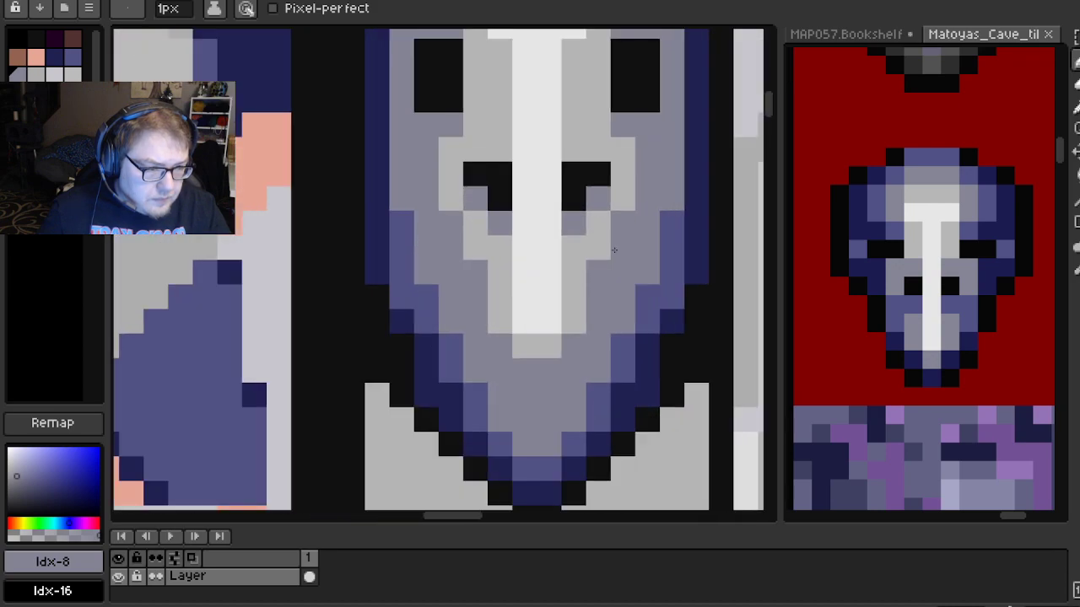
Widen the light grey (Idx-14) cheek areas outward beside and below the nostrils on both sides
{"action": "left_click", "coordinate": [490, 245], "text": "alt"}
{"action": "left_click", "coordinate": [452, 247]}
{"action": "left_click", "coordinate": [646, 223]}
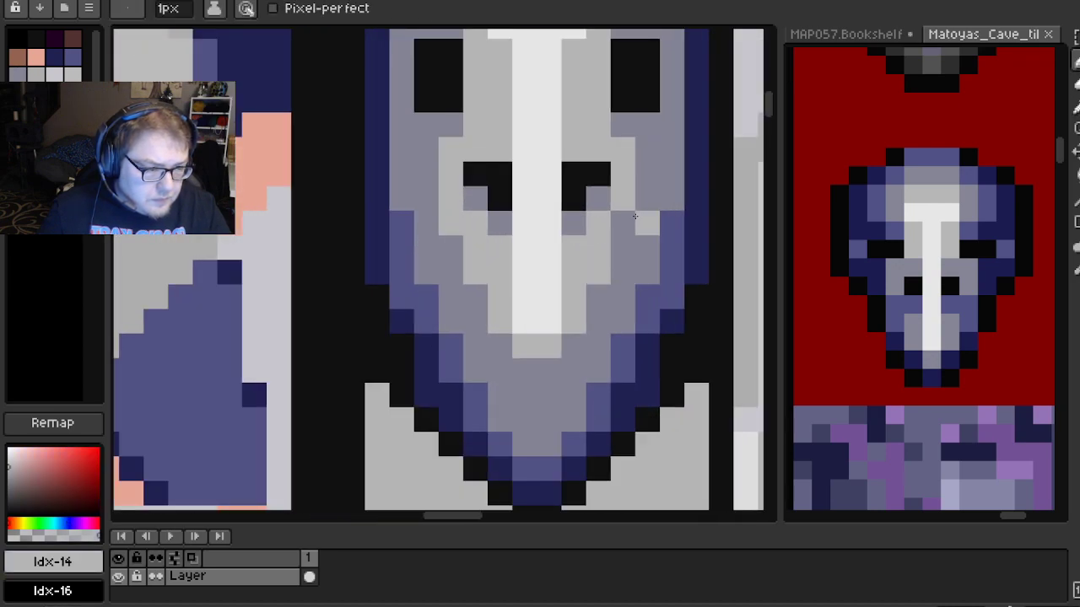
{"action": "key", "text": "ctrl+z"}
{"action": "scroll", "coordinate": [627, 218], "scroll_direction": "down", "scroll_amount": 3}
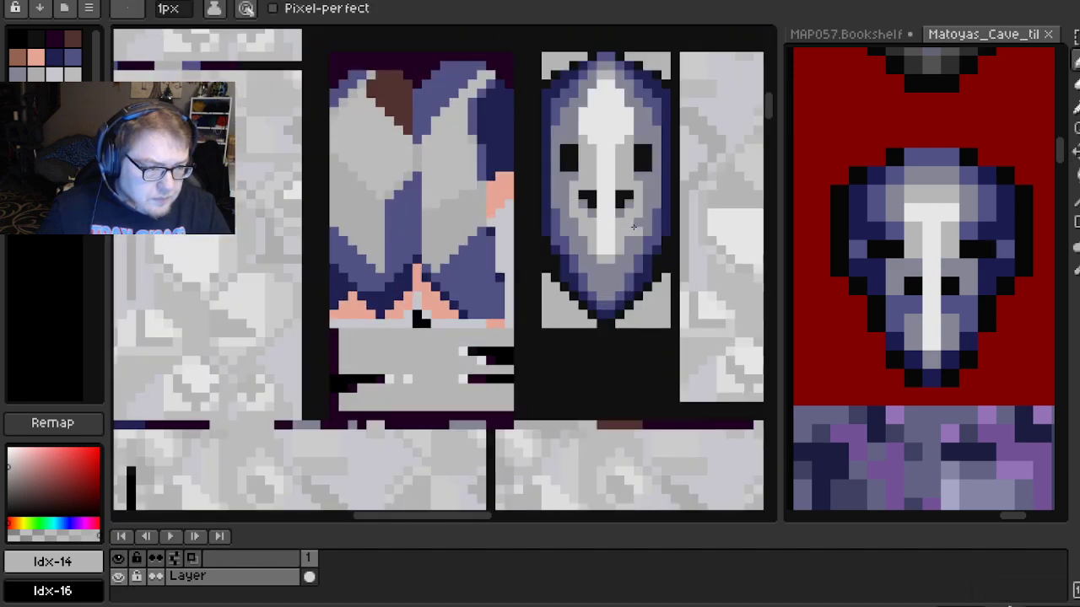
{"action": "scroll", "coordinate": [600, 244], "scroll_direction": "up", "scroll_amount": 2}
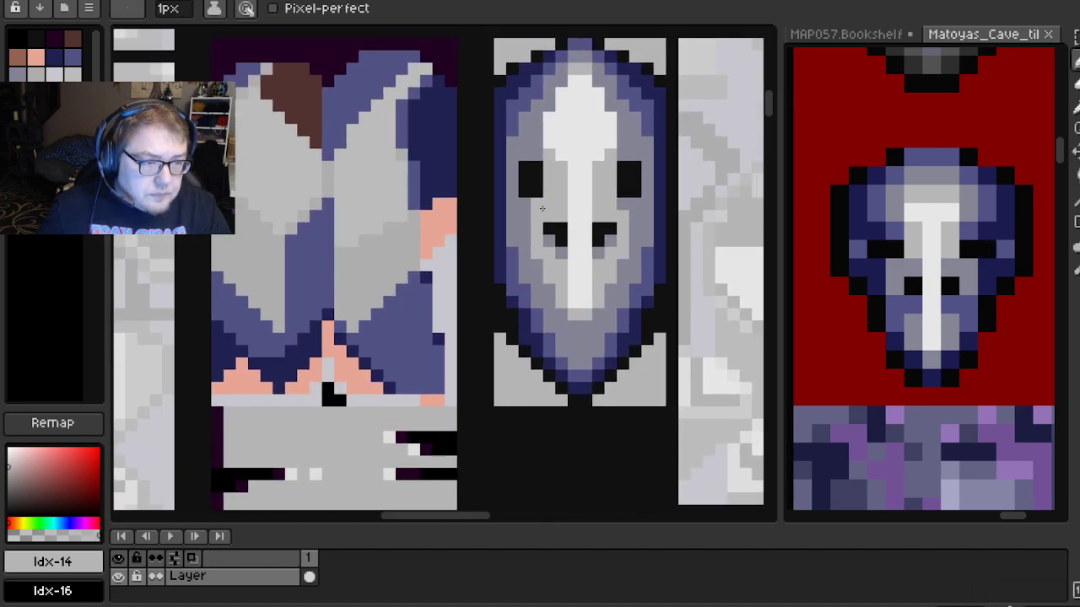
Extend the light grey up beneath the eyes and widen it by one pixel on each side below the nose stripe
{"action": "scroll", "coordinate": [542, 208], "scroll_direction": "up", "scroll_amount": 1}
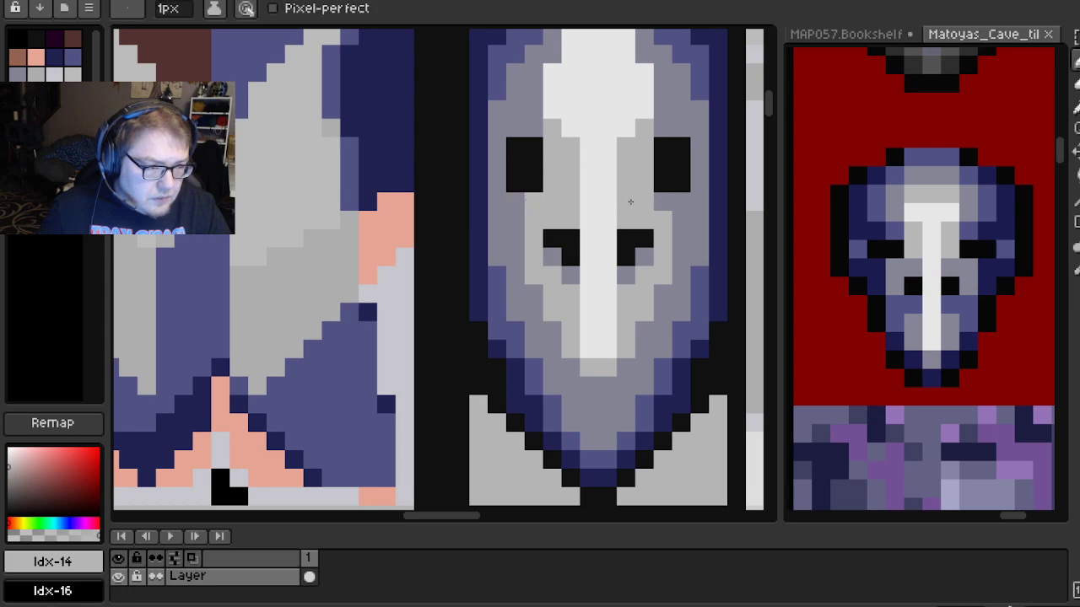
{"action": "scroll", "coordinate": [661, 196], "scroll_direction": "down", "scroll_amount": 2}
{"action": "scroll", "coordinate": [627, 212], "scroll_direction": "up", "scroll_amount": 2}
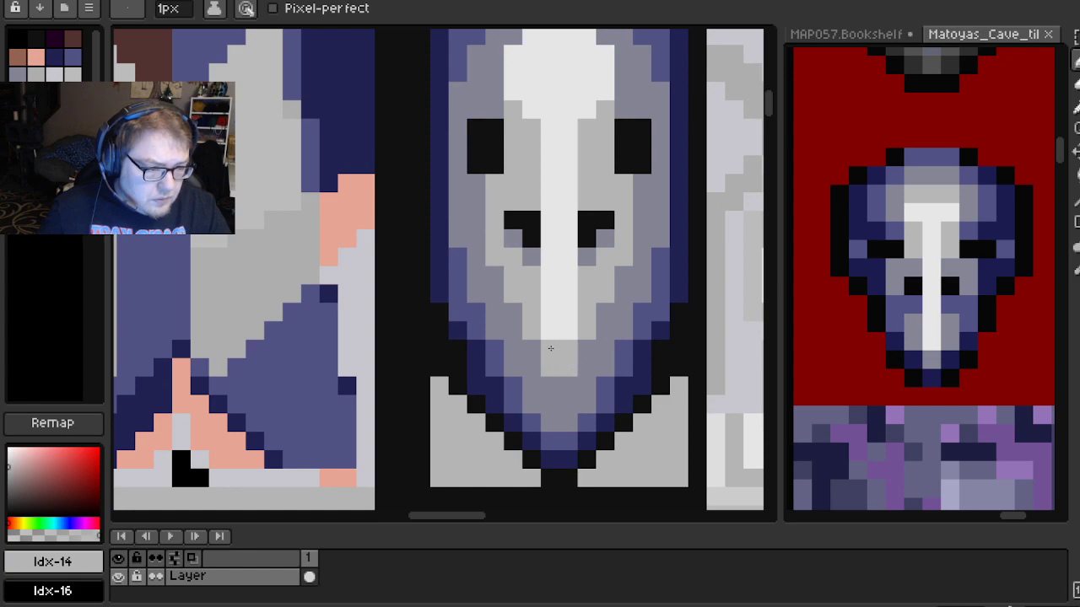
{"action": "left_click", "coordinate": [587, 349]}
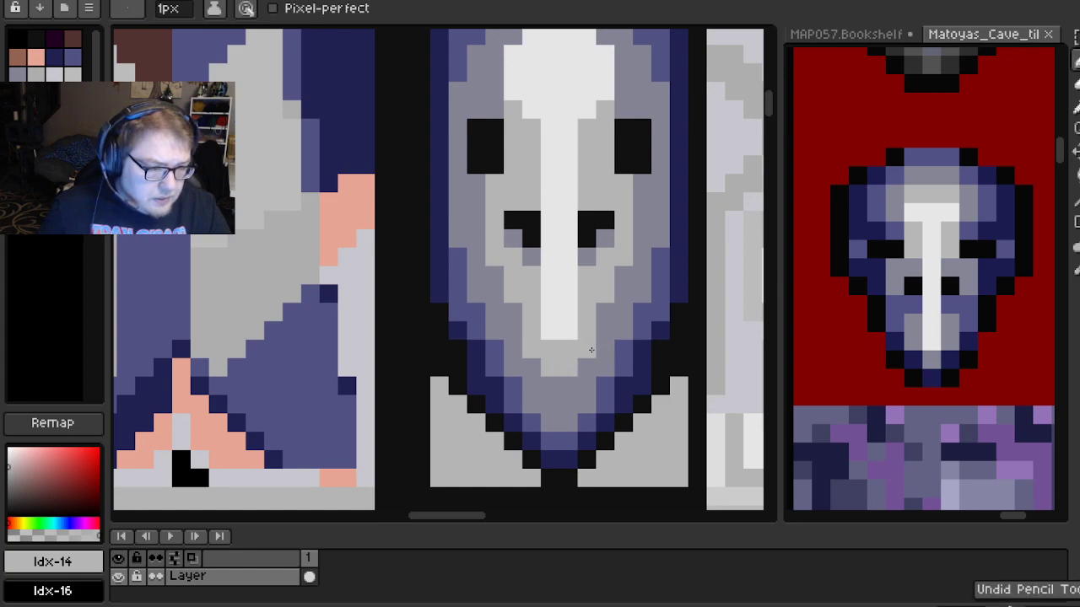
{"action": "scroll", "coordinate": [593, 348], "scroll_direction": "down", "scroll_amount": 3}
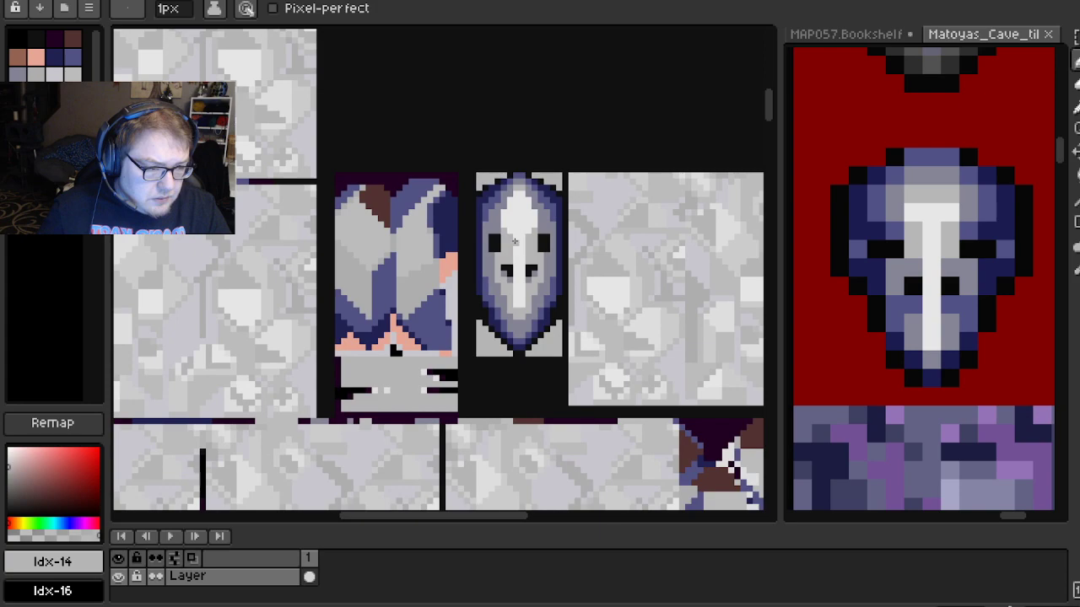
Widen the forehead highlight on both sides and fill its lower corners beside the nose stripe with near-white Idx-15
{"action": "scroll", "coordinate": [529, 286], "scroll_direction": "up", "scroll_amount": 2}
{"action": "left_click", "coordinate": [530, 198], "text": "alt"}
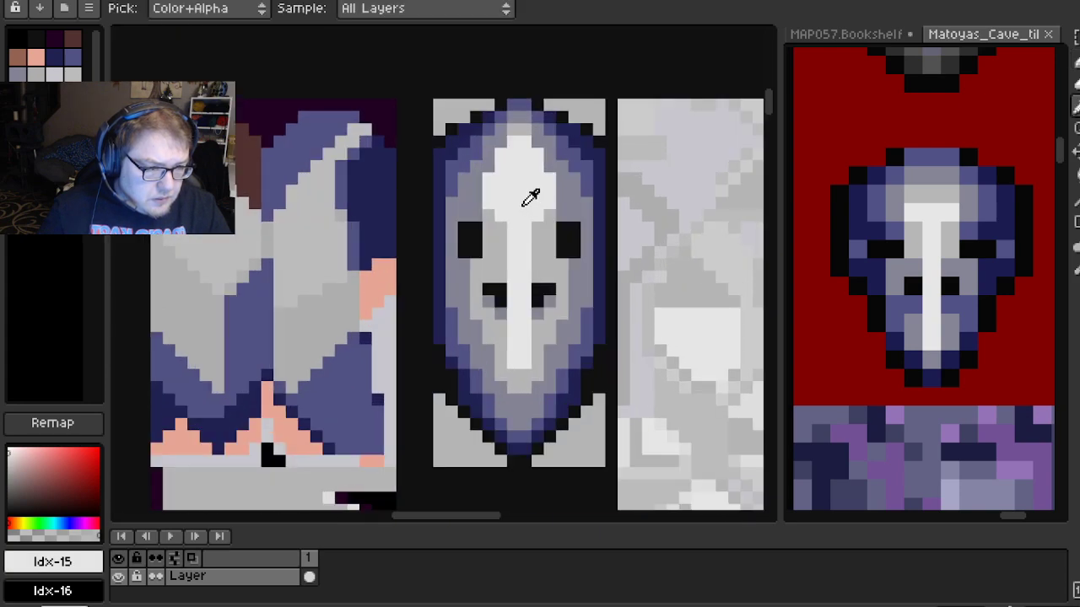
{"action": "scroll", "coordinate": [485, 185], "scroll_direction": "up", "scroll_amount": 1}
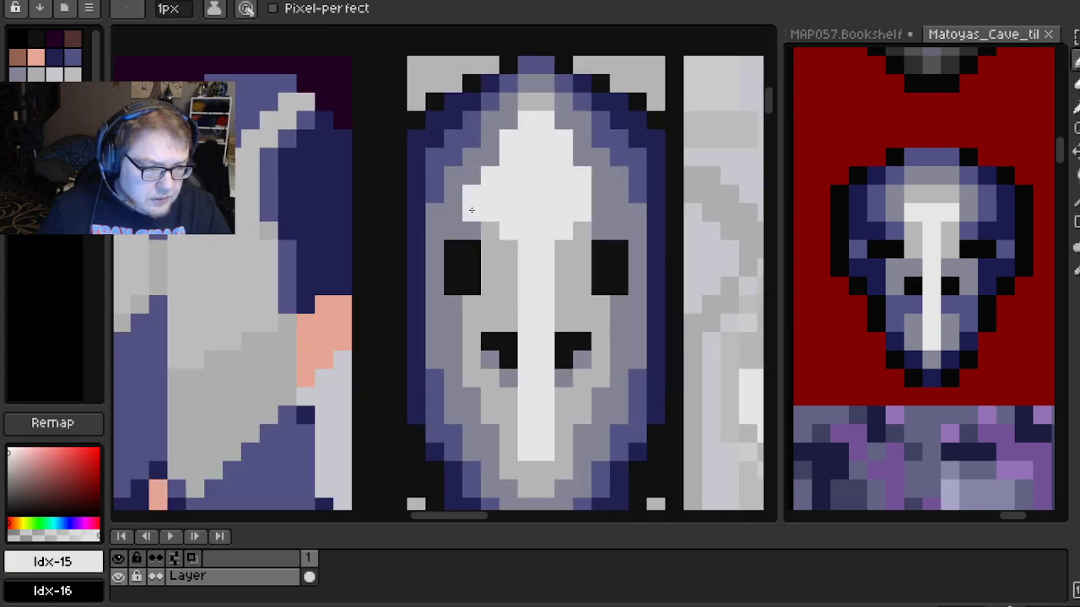
{"action": "left_click", "coordinate": [514, 247]}
{"action": "left_click", "coordinate": [562, 253]}
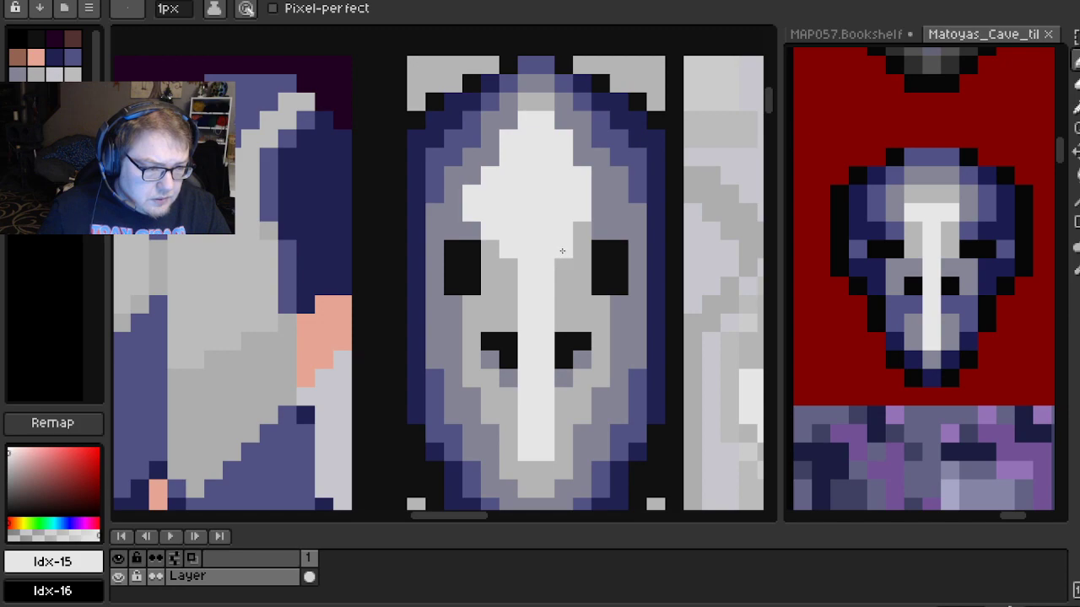
{"action": "left_click", "coordinate": [602, 210]}
{"action": "left_click", "coordinate": [600, 194]}
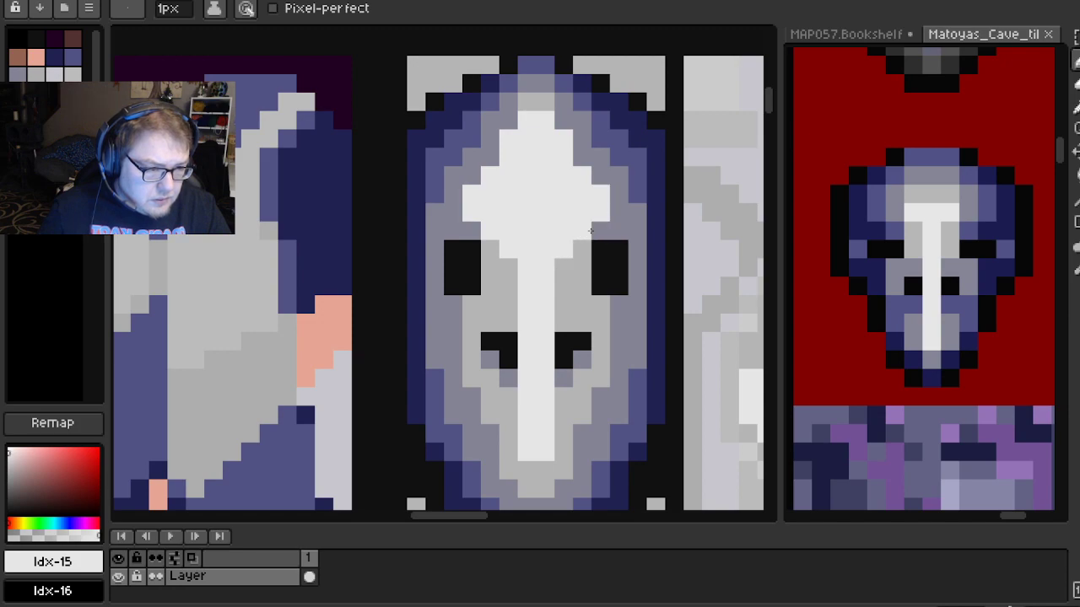
Place light grey Idx-14 pixels at the forehead highlight's lower outer corners, just above each eye
{"action": "left_click", "coordinate": [600, 231], "text": "alt"}
{"action": "left_click", "coordinate": [581, 231]}
{"action": "left_click", "coordinate": [490, 230]}
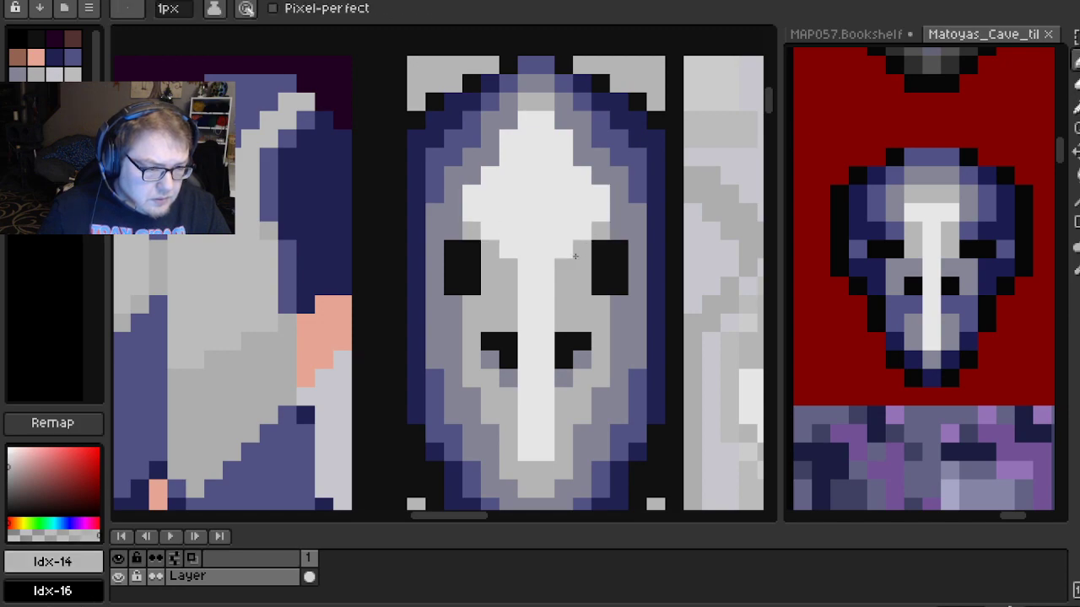
{"action": "scroll", "coordinate": [575, 255], "scroll_direction": "down", "scroll_amount": 2}
{"action": "scroll", "coordinate": [557, 228], "scroll_direction": "up", "scroll_amount": 3}
Widen the white nose bridge by one Idx-15 pixel on each side, from between the eyes to above the nostrils
{"action": "key", "text": "alt"}
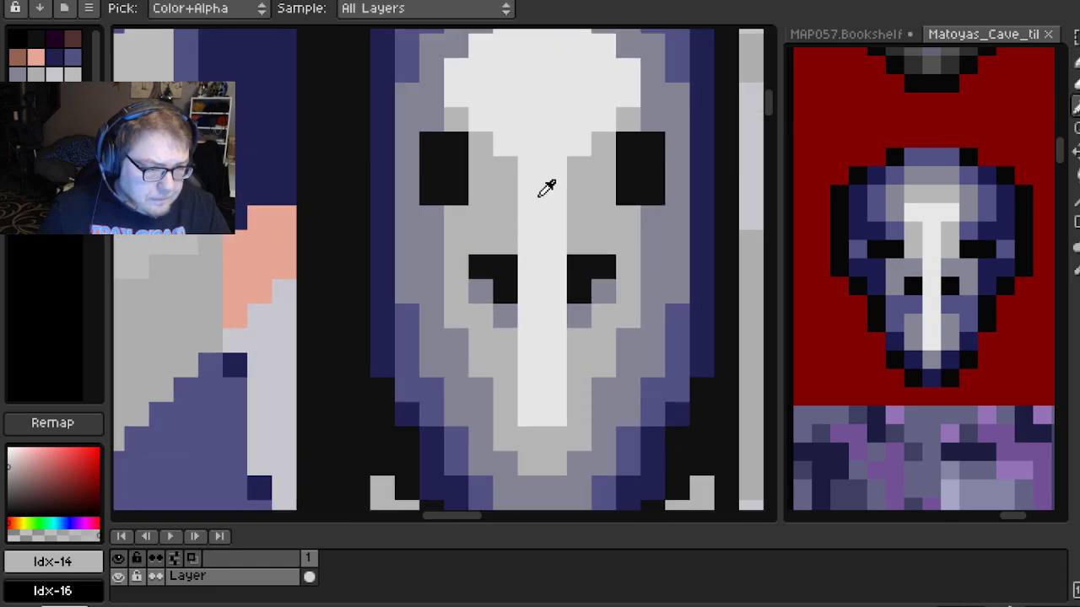
{"action": "left_click", "coordinate": [539, 196], "text": "alt"}
{"action": "left_click", "coordinate": [514, 166]}
{"action": "left_click", "coordinate": [513, 185]}
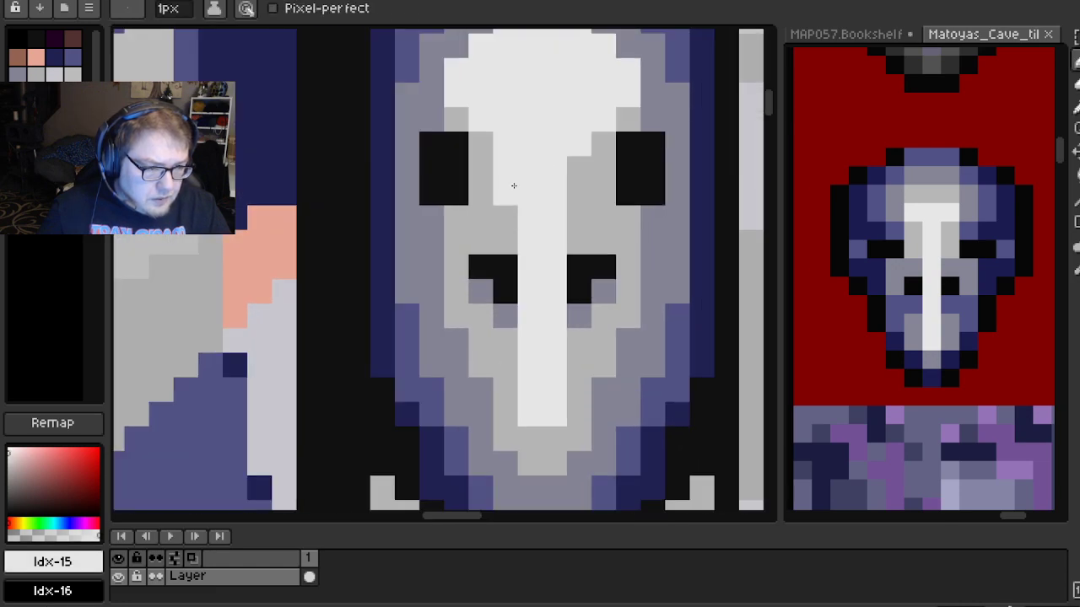
{"action": "left_click", "coordinate": [580, 169]}
{"action": "left_click", "coordinate": [579, 193]}
{"action": "left_click", "coordinate": [579, 218]}
{"action": "left_click", "coordinate": [512, 213]}
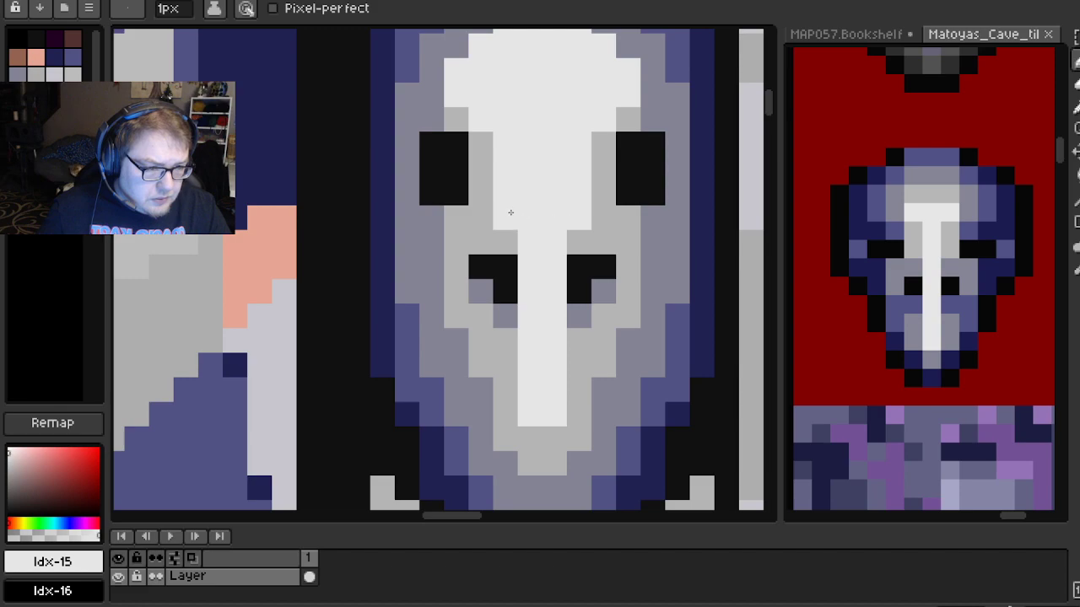
Extend the near-white highlight outward to the inner edges of both eyes
{"action": "scroll", "coordinate": [542, 210], "scroll_direction": "down", "scroll_amount": 1}
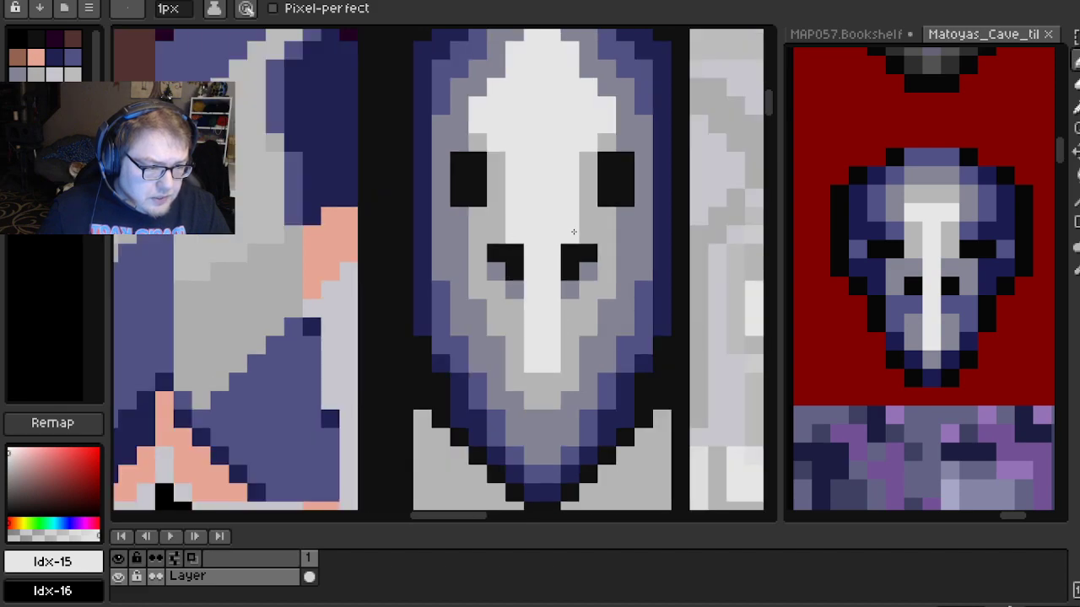
{"action": "scroll", "coordinate": [612, 217], "scroll_direction": "down", "scroll_amount": 2}
{"action": "scroll", "coordinate": [611, 217], "scroll_direction": "down", "scroll_amount": 3}
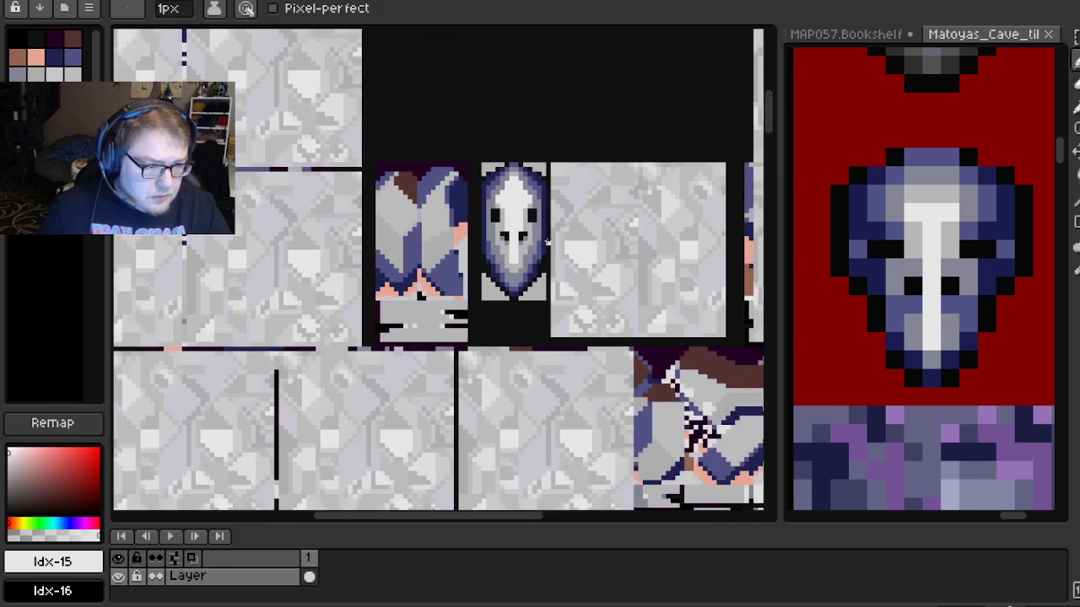
{"action": "scroll", "coordinate": [492, 256], "scroll_direction": "up", "scroll_amount": 2}
{"action": "scroll", "coordinate": [493, 256], "scroll_direction": "up", "scroll_amount": 1}
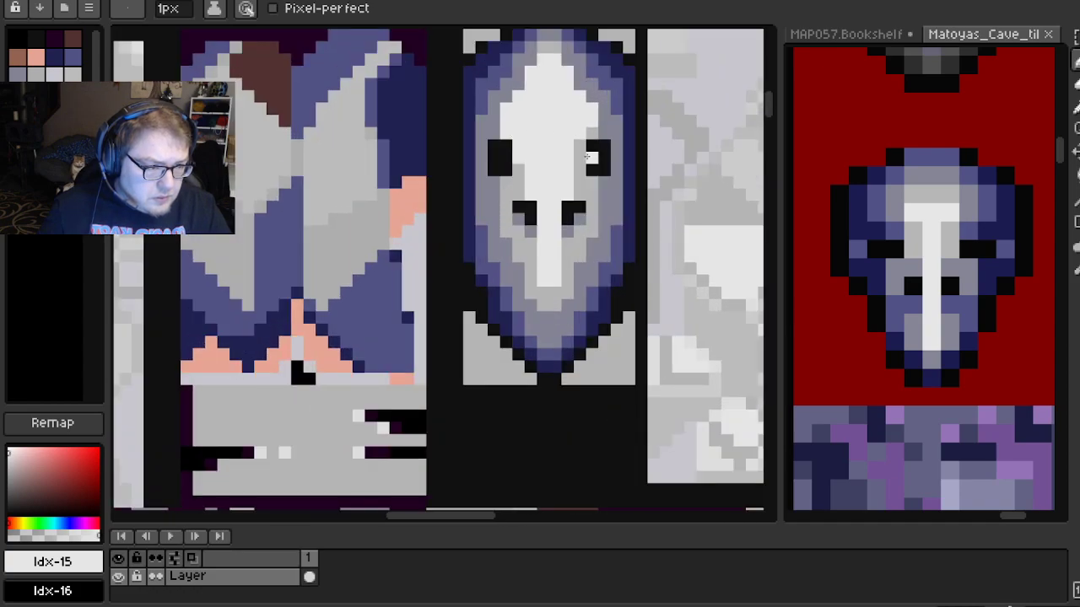
{"action": "scroll", "coordinate": [589, 135], "scroll_direction": "down", "scroll_amount": 3}
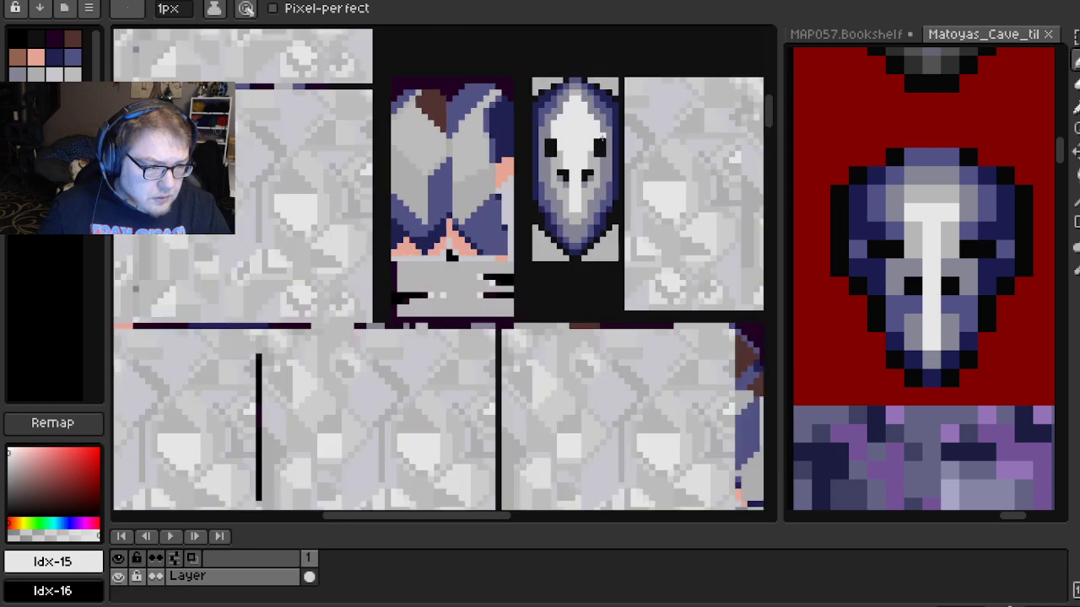
Add light grey Idx-14 pixels along both outer edges of the forehead highlight above the eyes
{"action": "scroll", "coordinate": [510, 211], "scroll_direction": "up", "scroll_amount": 3}
{"action": "key", "text": "i"}
{"action": "left_click", "coordinate": [510, 211]}
{"action": "key", "text": "b"}
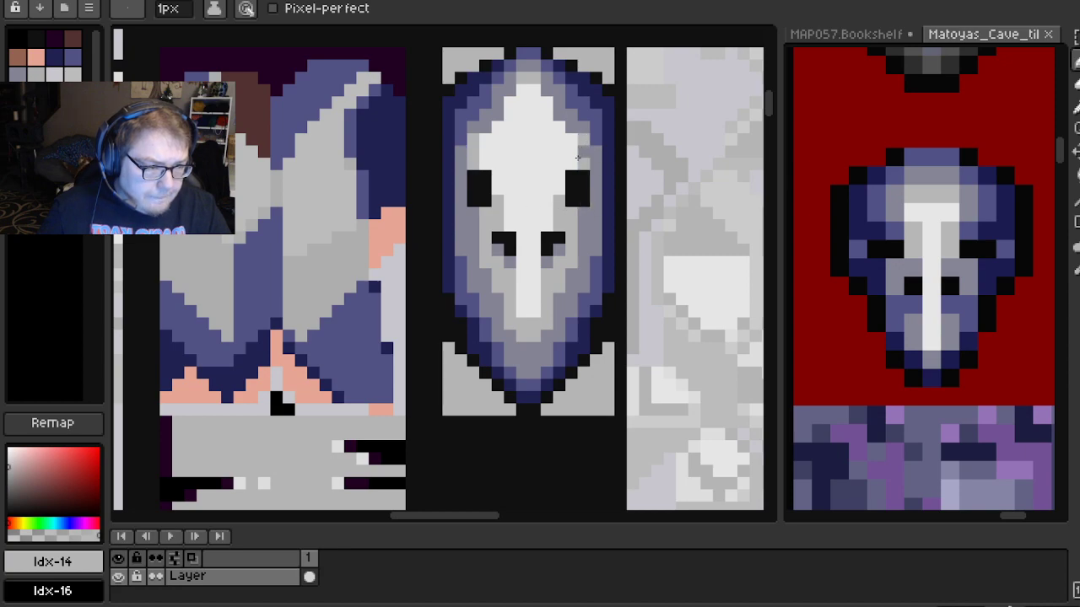
{"action": "scroll", "coordinate": [571, 174], "scroll_direction": "down", "scroll_amount": 3}
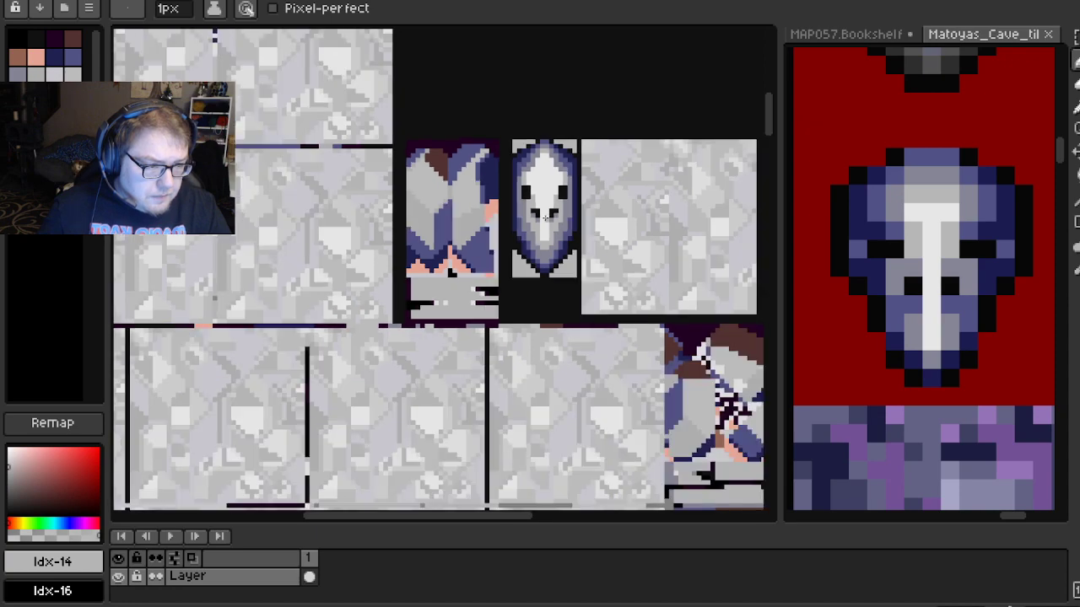
{"action": "scroll", "coordinate": [545, 243], "scroll_direction": "up", "scroll_amount": 2}
{"action": "scroll", "coordinate": [546, 244], "scroll_direction": "up", "scroll_amount": 2}
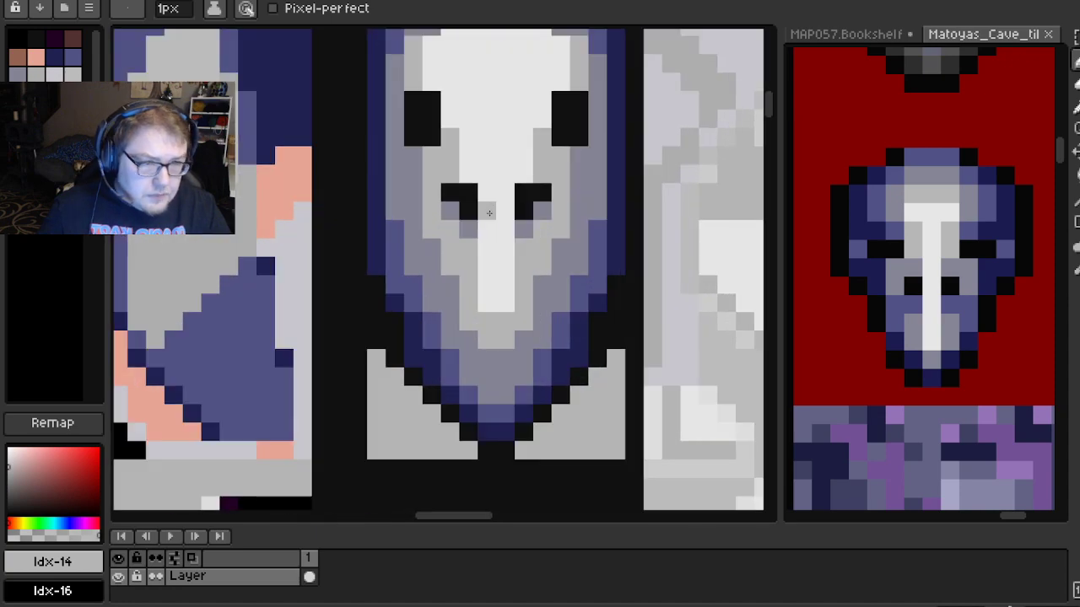
{"action": "right_click", "coordinate": [495, 217]}
{"action": "left_click", "coordinate": [504, 218]}
{"action": "scroll", "coordinate": [504, 218], "scroll_direction": "down", "scroll_amount": 2}
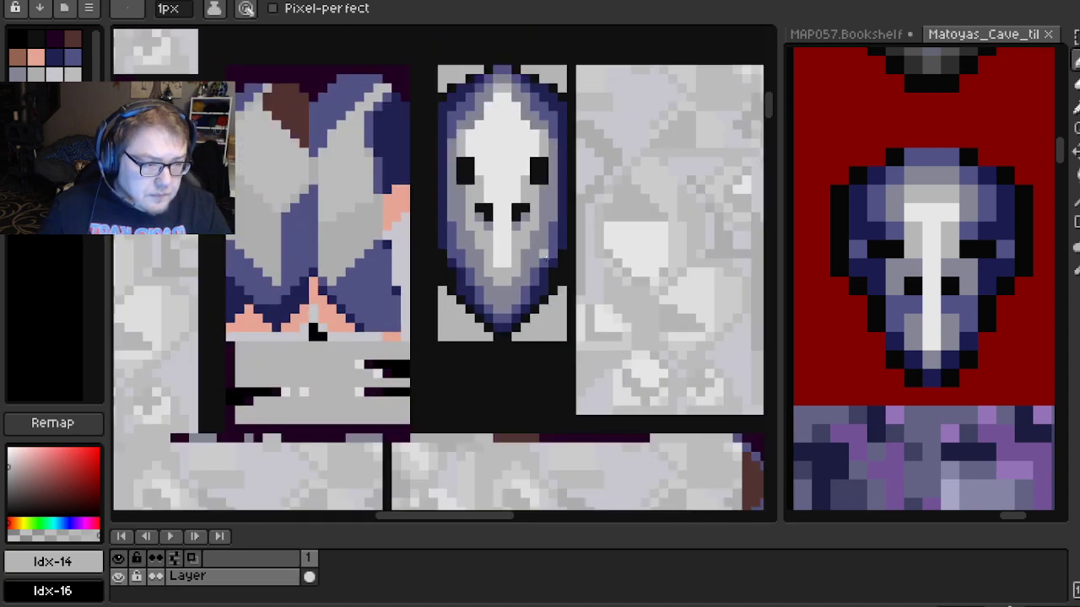
{"action": "scroll", "coordinate": [520, 243], "scroll_direction": "up", "scroll_amount": 2}
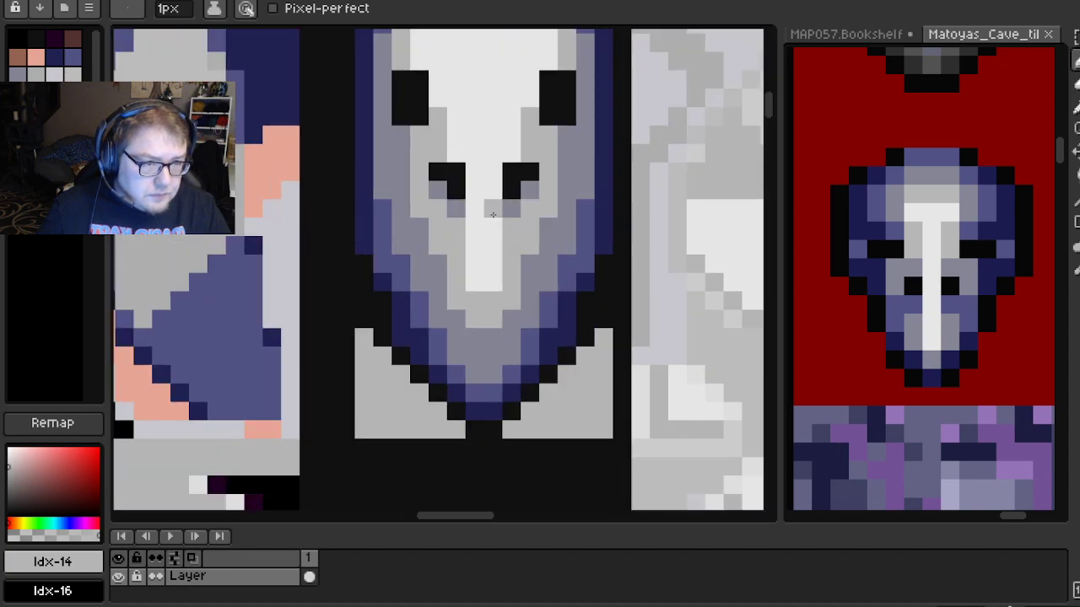
{"action": "scroll", "coordinate": [492, 214], "scroll_direction": "up", "scroll_amount": 1}
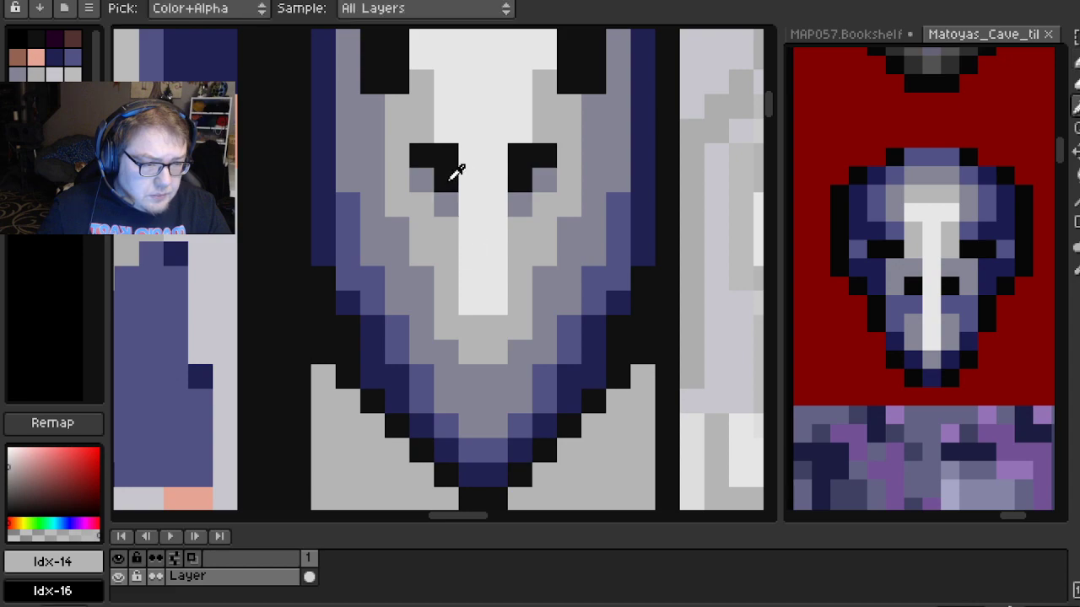
Replace the purplish grey shading under both nostrils with black Idx-1 pixels, enlarging the nostril holes
{"action": "left_click", "coordinate": [449, 177], "text": "alt"}
{"action": "key", "text": "ctrl+z"}
{"action": "key", "text": "ctrl+y"}
{"action": "key", "text": "ctrl+z"}
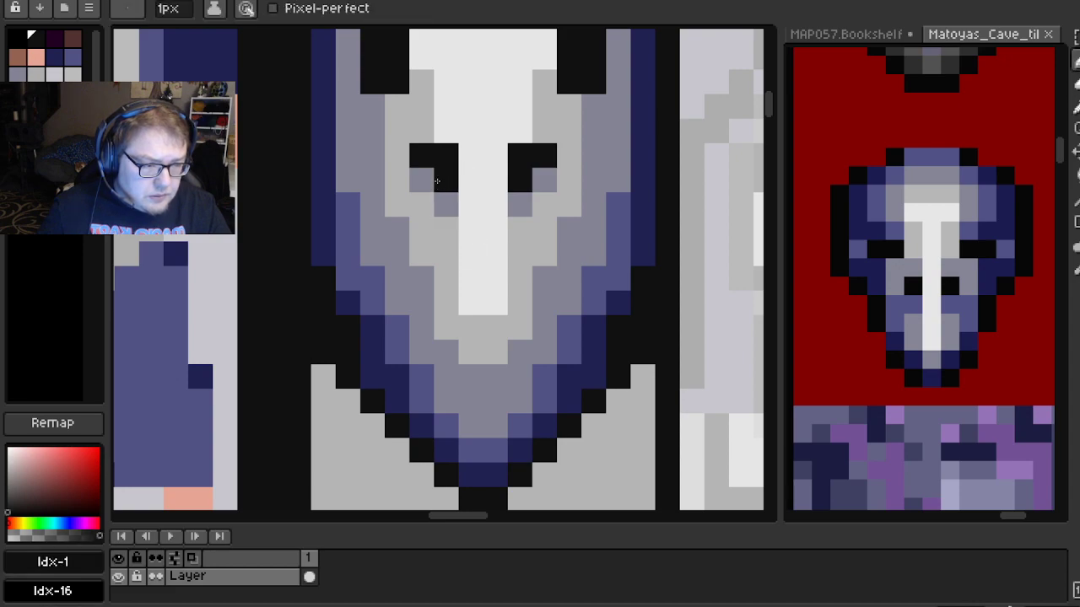
{"action": "left_click", "coordinate": [426, 187]}
{"action": "left_click", "coordinate": [446, 205]}
{"action": "left_click", "coordinate": [519, 205]}
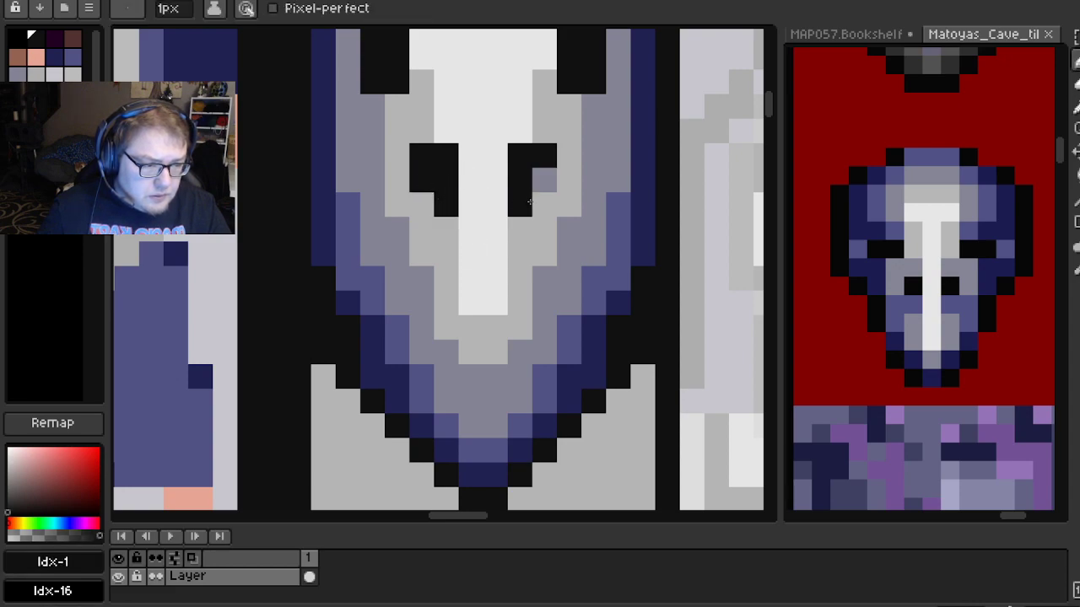
{"action": "left_click", "coordinate": [545, 186]}
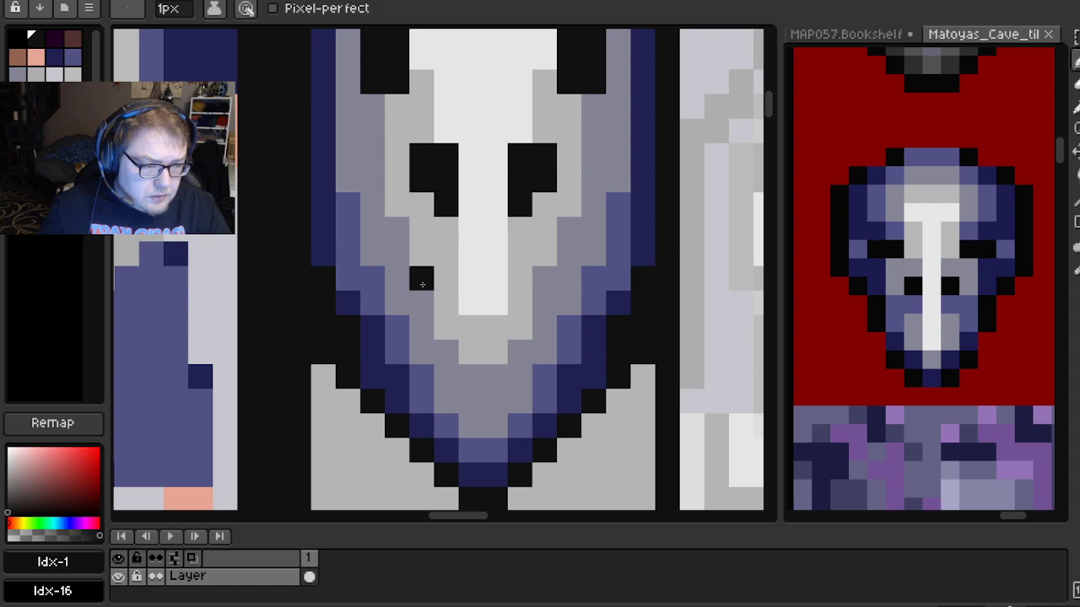
Shade the left nostril's lower outer edge and underside with grey Idx-8, and trim both nostrils' top row with Idx-15 and Idx-14
{"action": "left_click", "coordinate": [391, 236], "text": "alt"}
{"action": "left_click", "coordinate": [447, 225]}
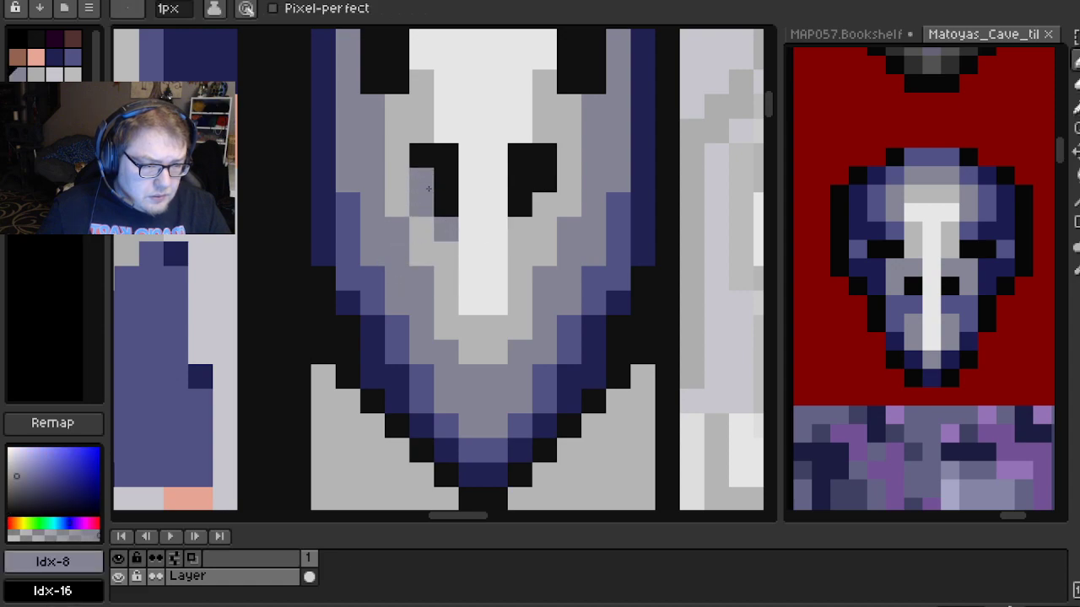
{"action": "left_click", "coordinate": [443, 135], "text": "alt"}
{"action": "left_click", "coordinate": [445, 156]}
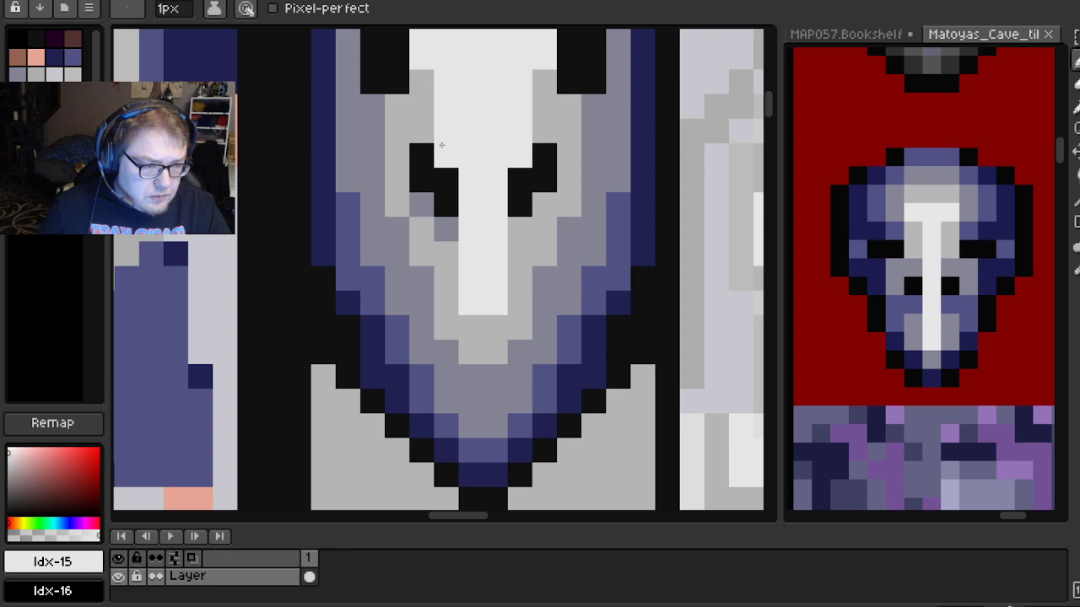
{"action": "left_click", "coordinate": [421, 133], "text": "alt"}
{"action": "left_click", "coordinate": [422, 156]}
{"action": "left_click", "coordinate": [544, 156]}
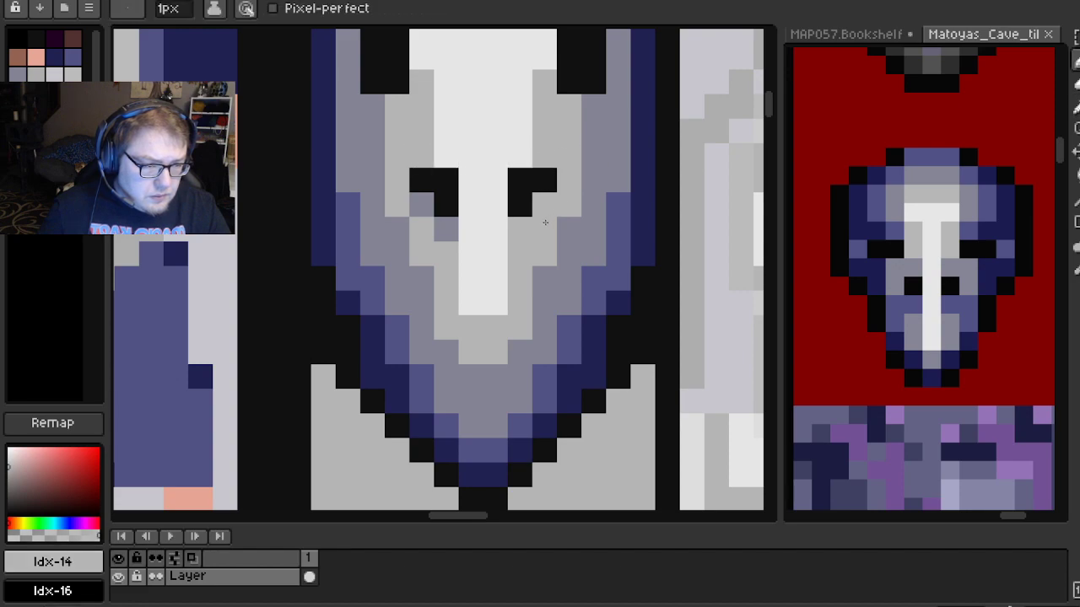
Add matching grey Idx-8 pixels beneath the right nostril and at its lower outer corner
{"action": "left_click", "coordinate": [451, 224], "text": "alt"}
{"action": "left_click", "coordinate": [520, 228]}
{"action": "left_click", "coordinate": [544, 205]}
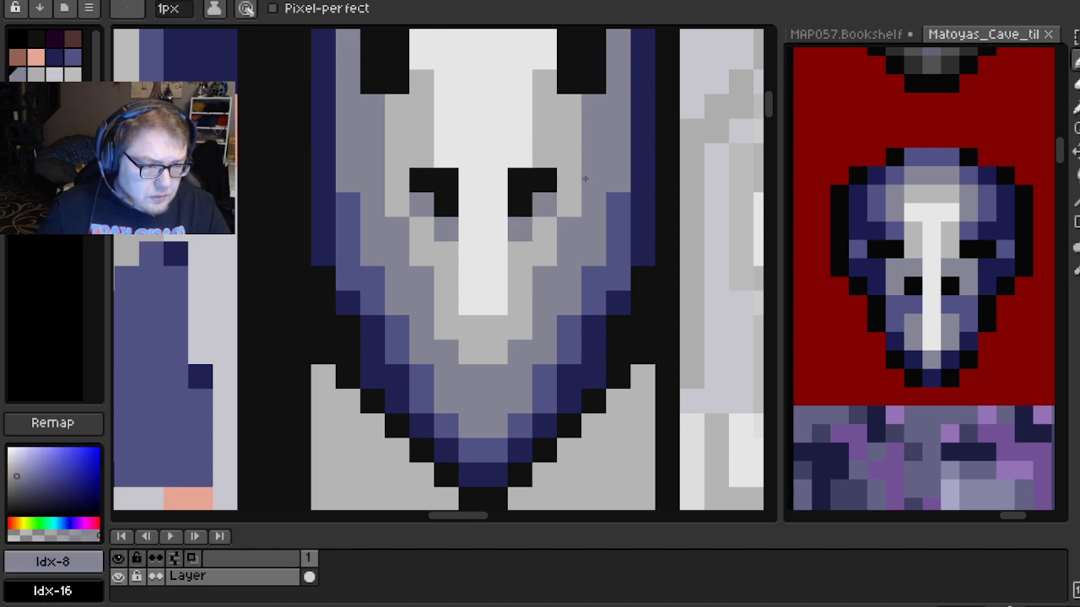
Load the default greyscale palette, save the tileset image, and undo the palette change to return to the working colours
{"action": "scroll", "coordinate": [585, 179], "scroll_direction": "down", "scroll_amount": 4}
{"action": "scroll", "coordinate": [545, 210], "scroll_direction": "up", "scroll_amount": 2}
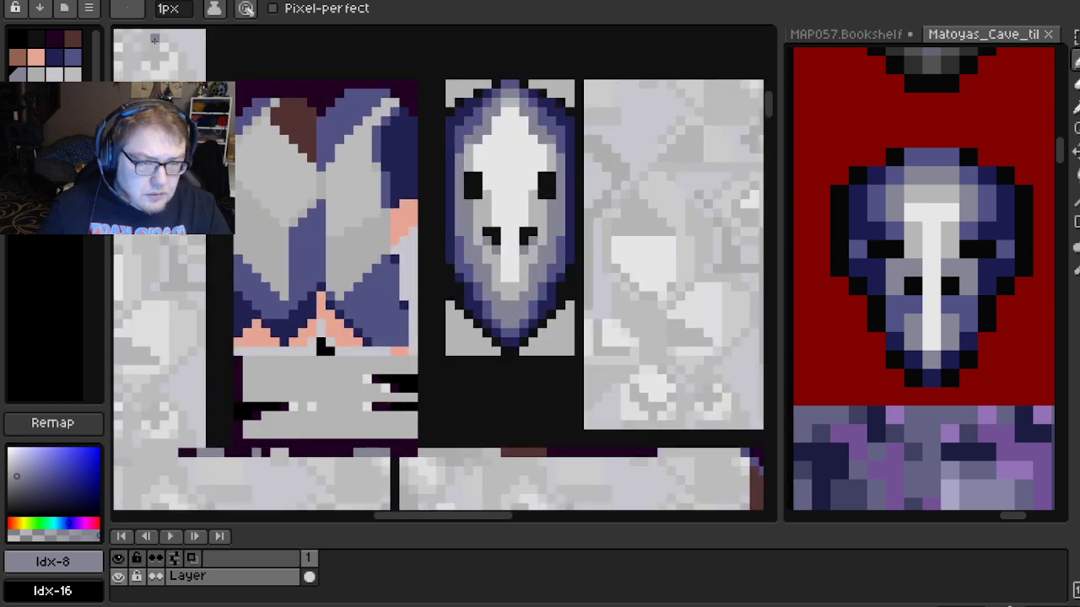
{"action": "left_click", "coordinate": [89, 7]}
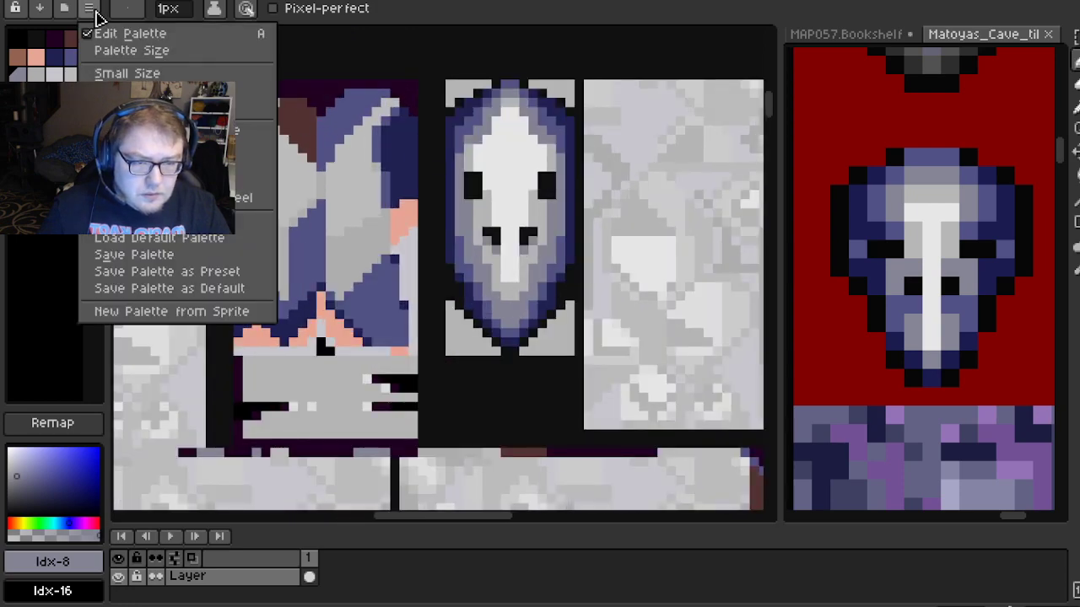
{"action": "left_click", "coordinate": [163, 239]}
{"action": "key", "text": "ctrl+s"}
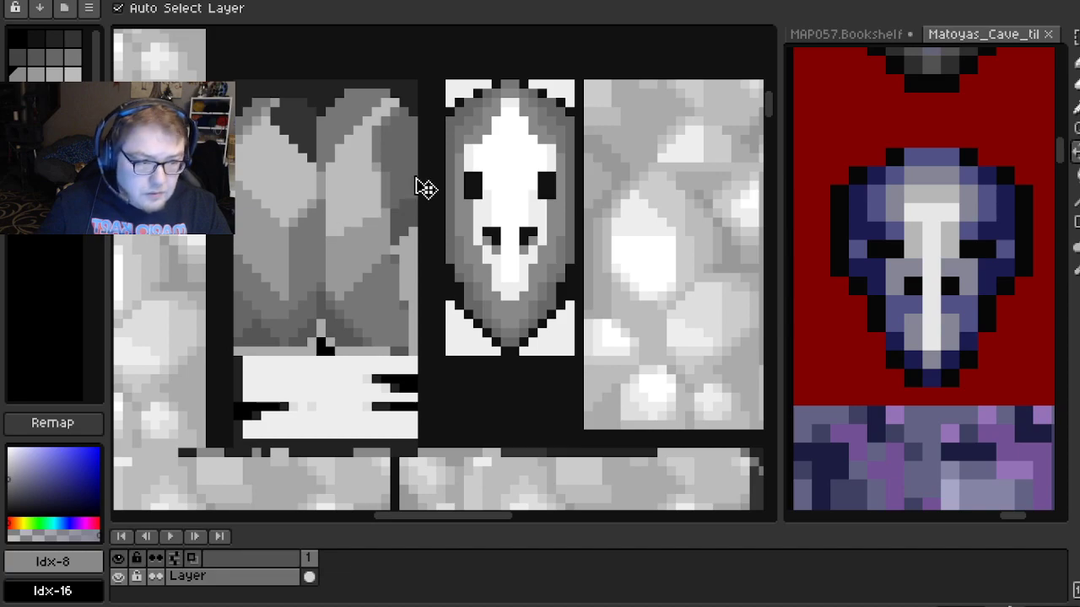
{"action": "key", "text": "ctrl+z"}
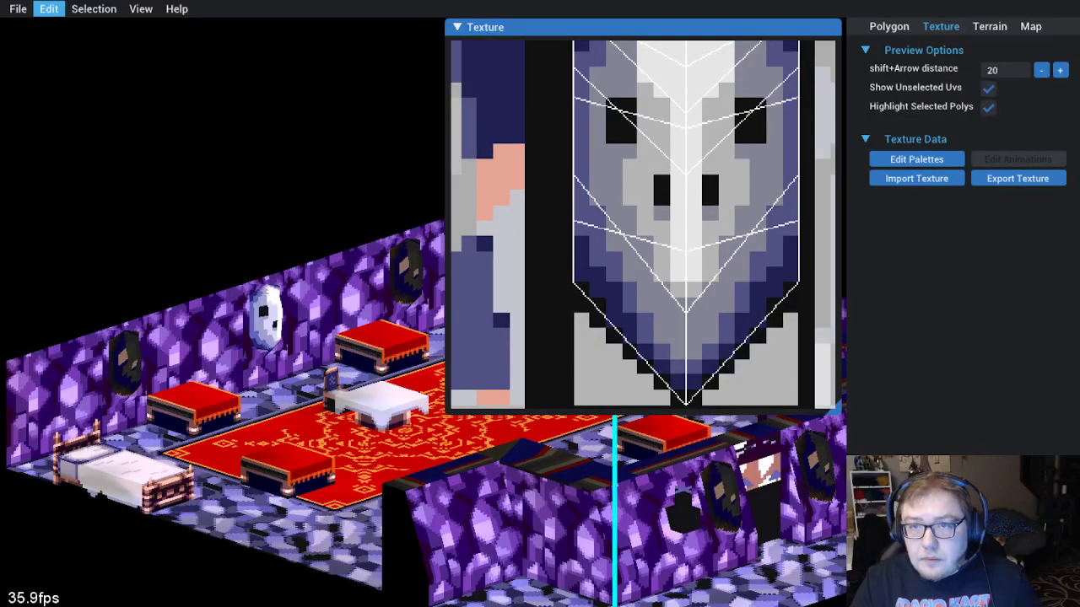
Switch to the map editor, re-import the texture, and view the reshaped nostrils on the wall-mounted skull
{"action": "left_click", "coordinate": [48, 8]}
{"action": "left_click", "coordinate": [74, 112]}
{"action": "left_click_drag", "start_coordinate": [421, 458], "coordinate": [413, 491]}
{"action": "left_click_drag", "start_coordinate": [345, 441], "coordinate": [291, 393]}
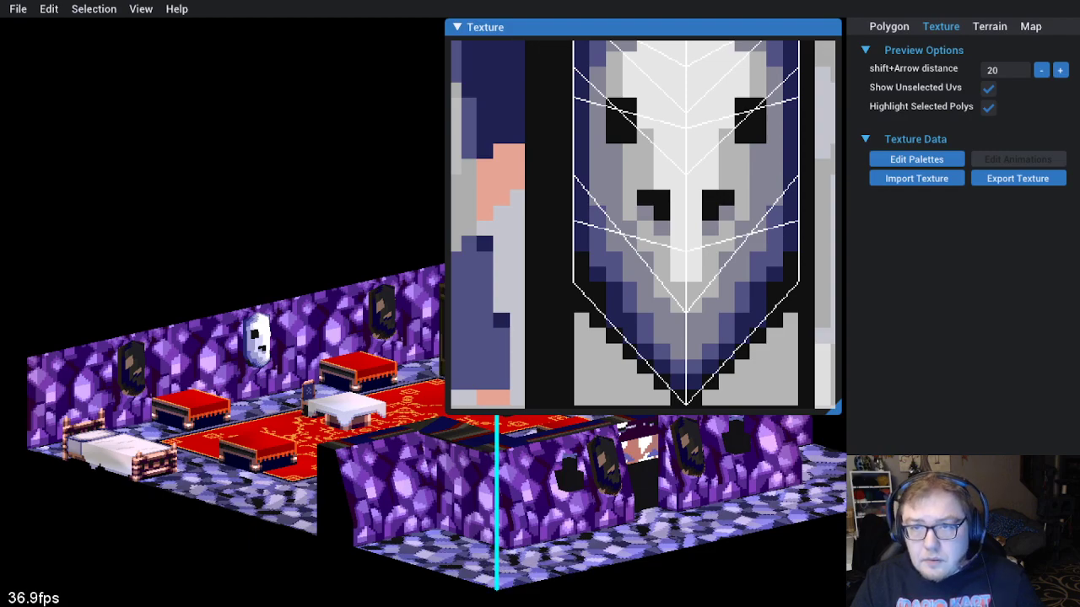
{"action": "left_click", "coordinate": [49, 8]}
{"action": "left_click", "coordinate": [84, 100]}
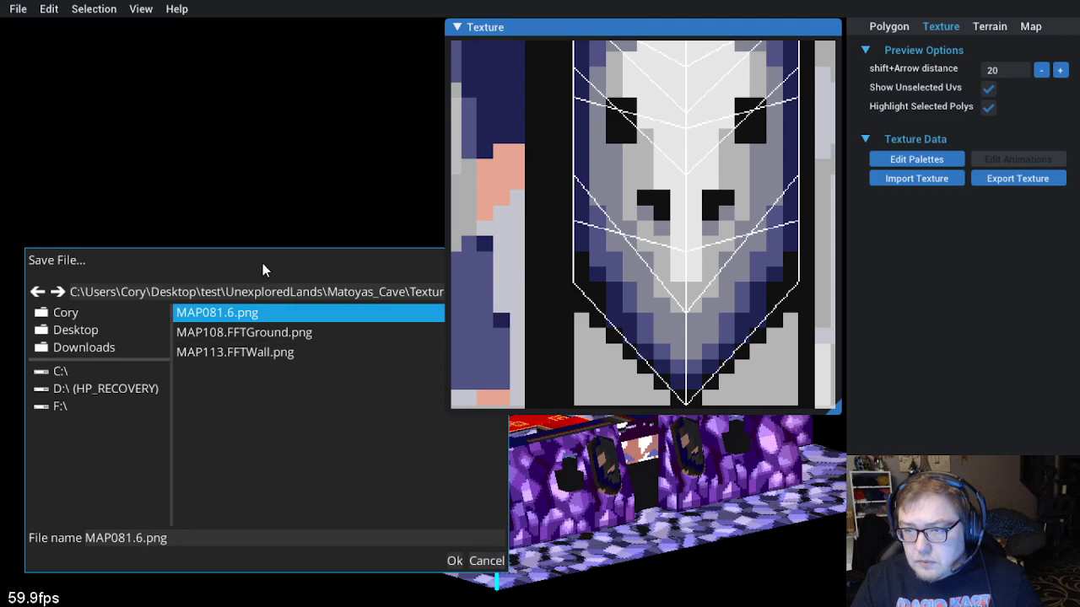
{"action": "left_click", "coordinate": [455, 561]}
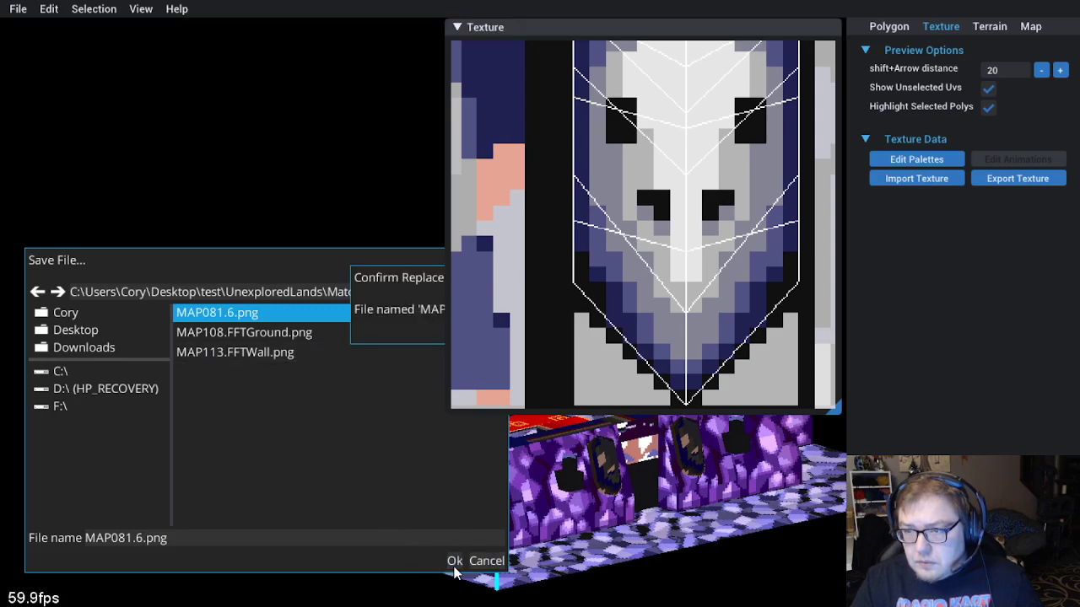
{"action": "left_click_drag", "start_coordinate": [429, 283], "coordinate": [93, 188]}
{"action": "left_click", "coordinate": [362, 228]}
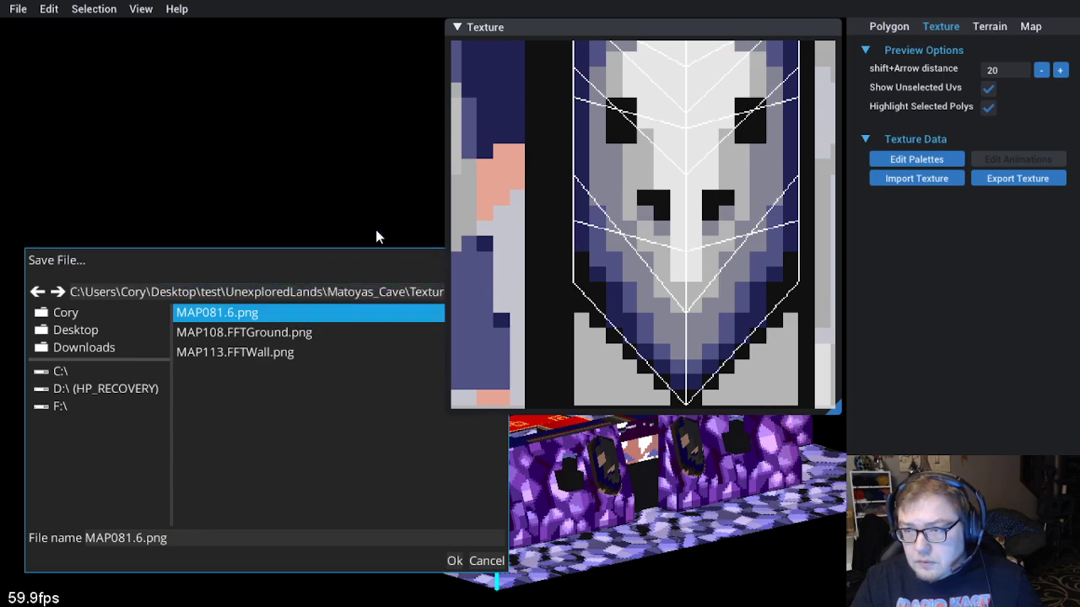
{"action": "left_click", "coordinate": [486, 561]}
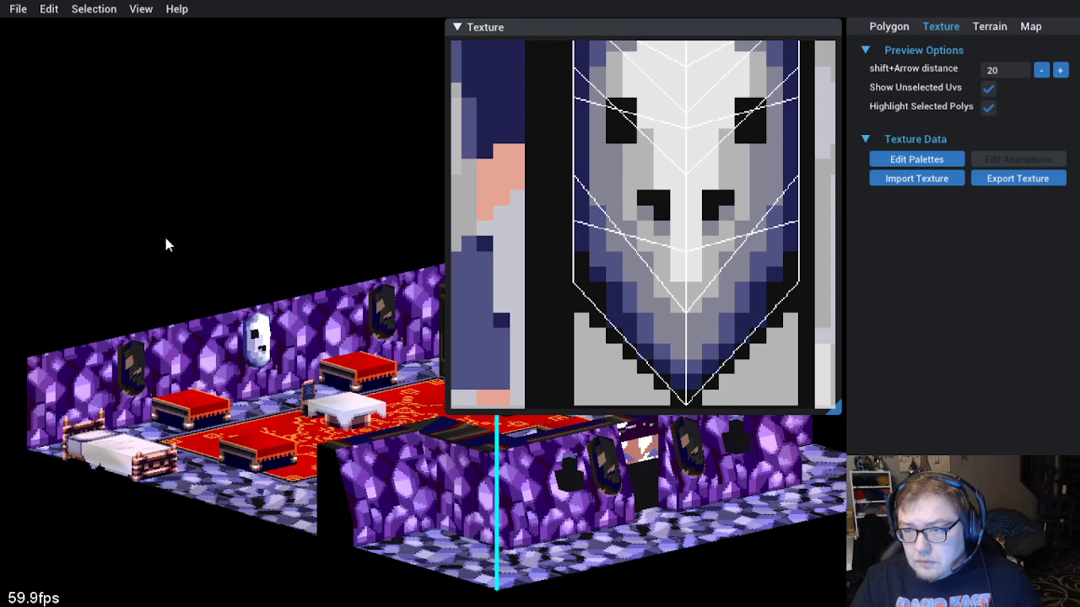
Re-import the saved texture and check the skull on the cave wall from another angle
{"action": "left_click", "coordinate": [49, 9]}
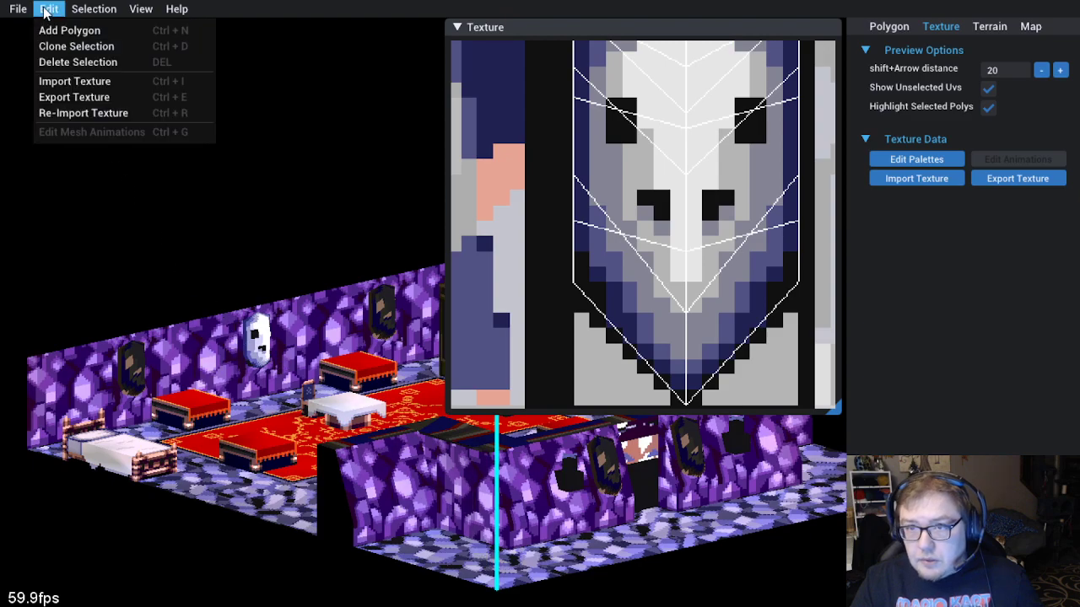
{"action": "left_click", "coordinate": [102, 112]}
{"action": "left_click_drag", "start_coordinate": [341, 415], "coordinate": [333, 466]}
{"action": "scroll", "coordinate": [311, 424], "scroll_direction": "up", "scroll_amount": 2}
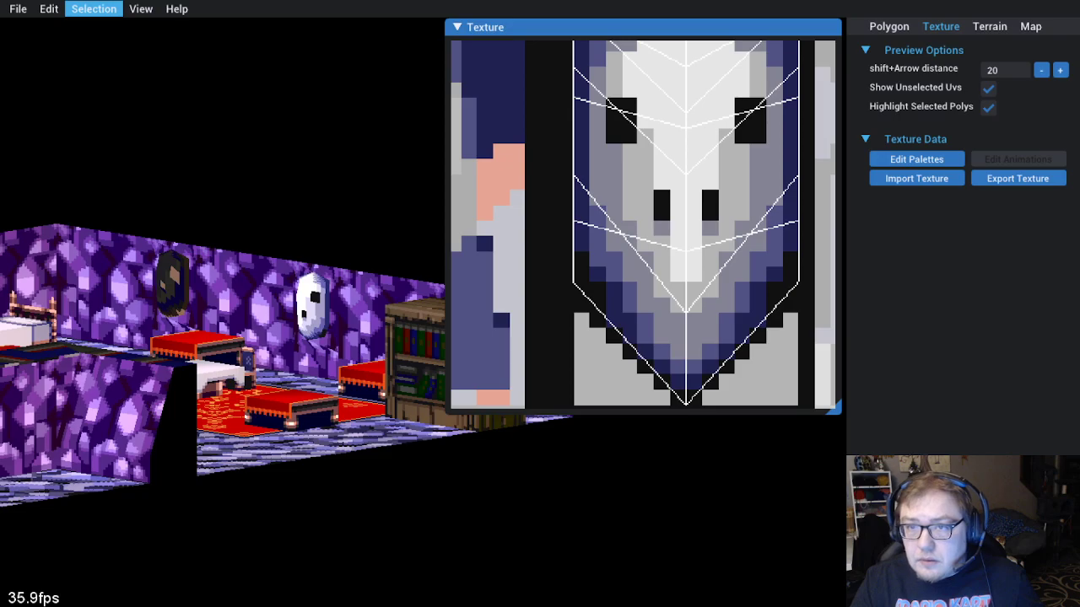
Re-import the texture for each further revision of the highlights around the skull's nostrils
{"action": "left_click", "coordinate": [49, 8]}
{"action": "left_click", "coordinate": [64, 118]}
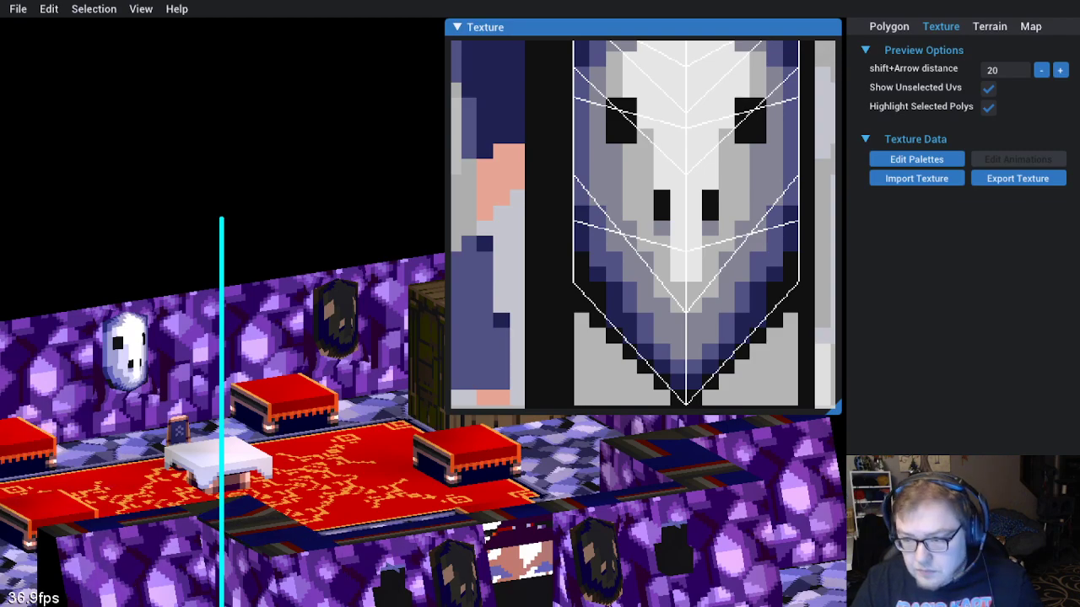
{"action": "left_click", "coordinate": [49, 8]}
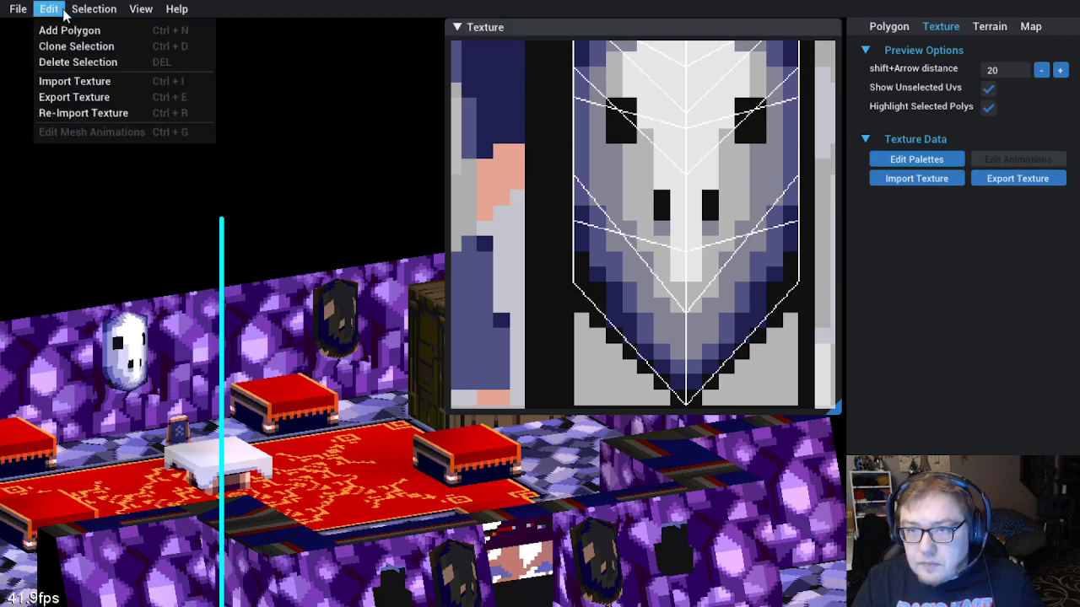
{"action": "left_click", "coordinate": [79, 115]}
Examine the wall-mounted skull in the room from the front and from both sides
{"action": "key", "text": "d"}
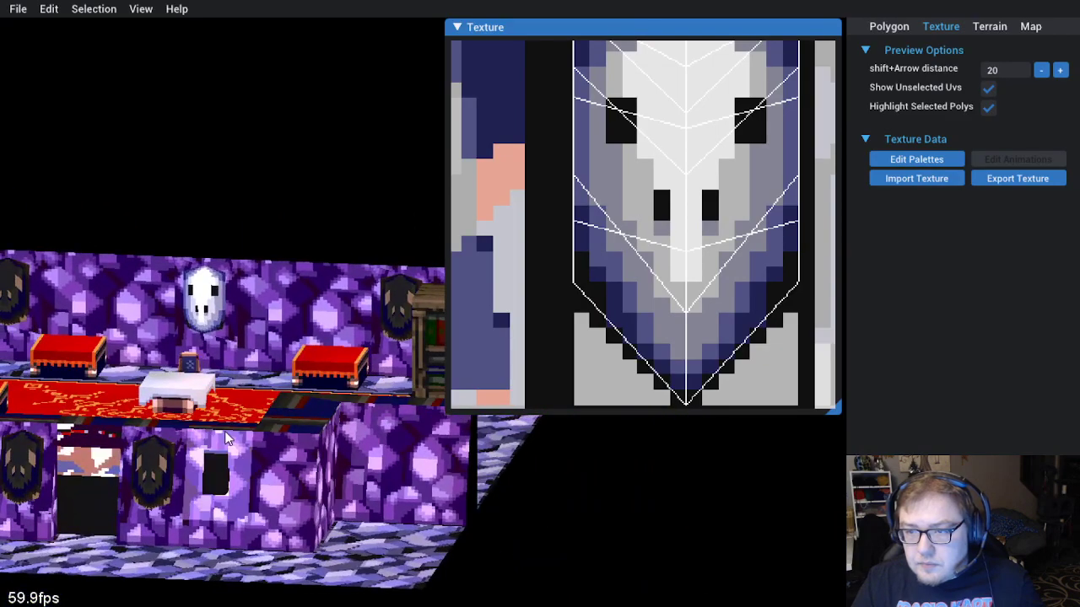
{"action": "key", "text": "a"}
{"action": "key", "text": "a"}
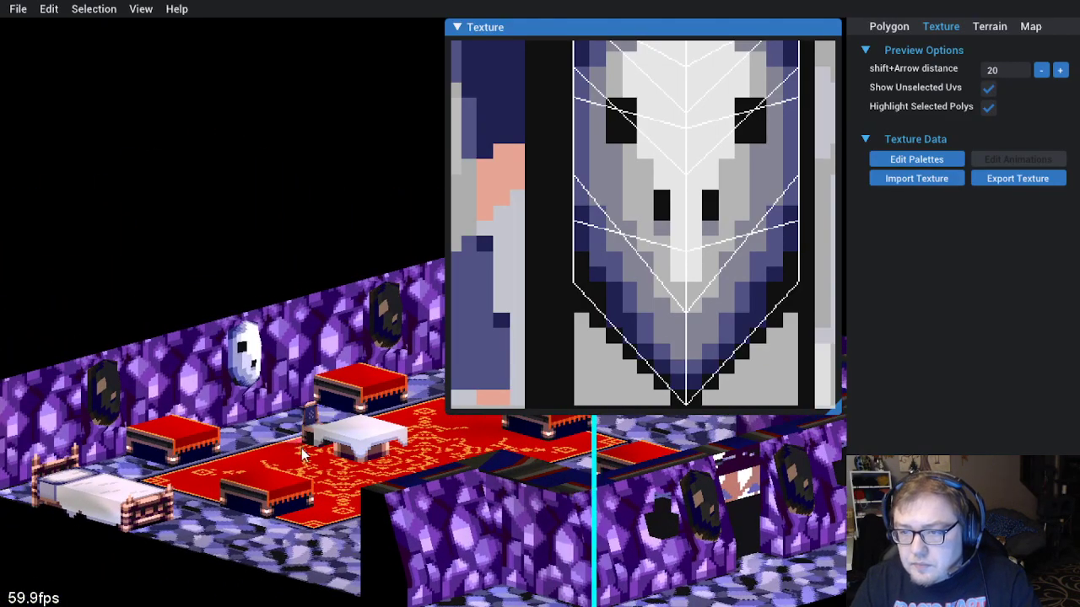
{"action": "key", "text": "d"}
{"action": "key", "text": "a"}
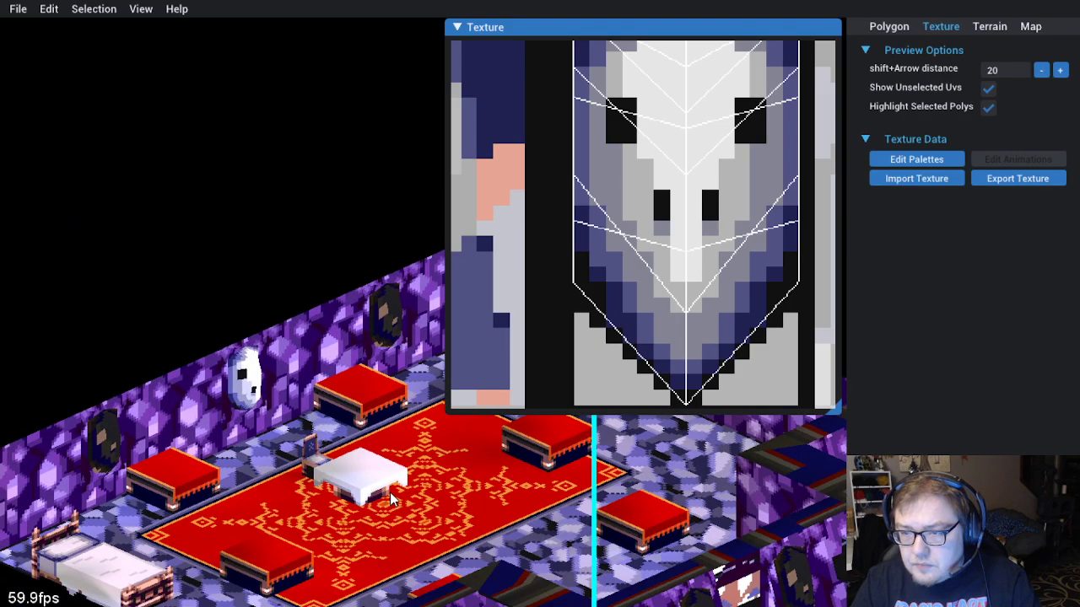
{"action": "key", "text": "a"}
{"action": "left_click_drag", "start_coordinate": [390, 500], "coordinate": [382, 372]}
{"action": "key", "text": "a"}
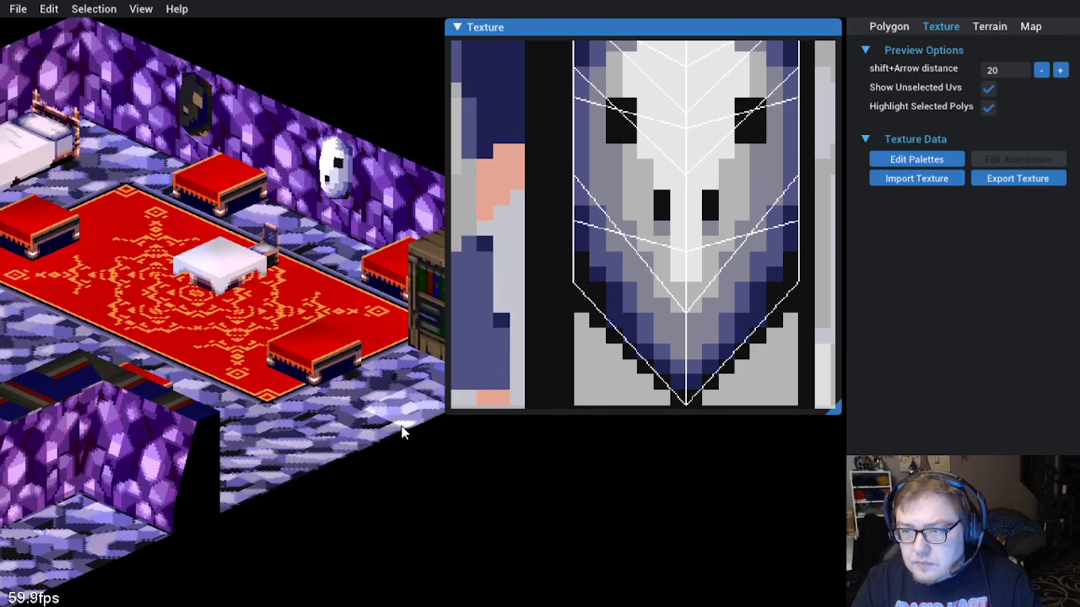
{"action": "key", "text": "a"}
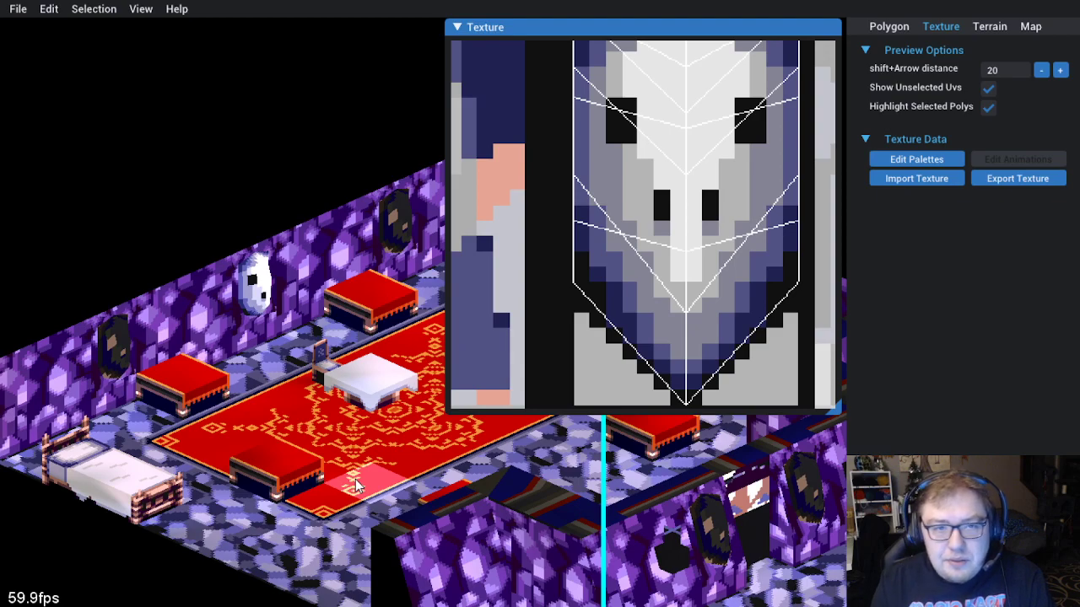
Compare the whole skull texture with the wall-mounted skull seen straight on and from an isometric angle
{"action": "scroll", "coordinate": [743, 192], "scroll_direction": "down", "scroll_amount": 3}
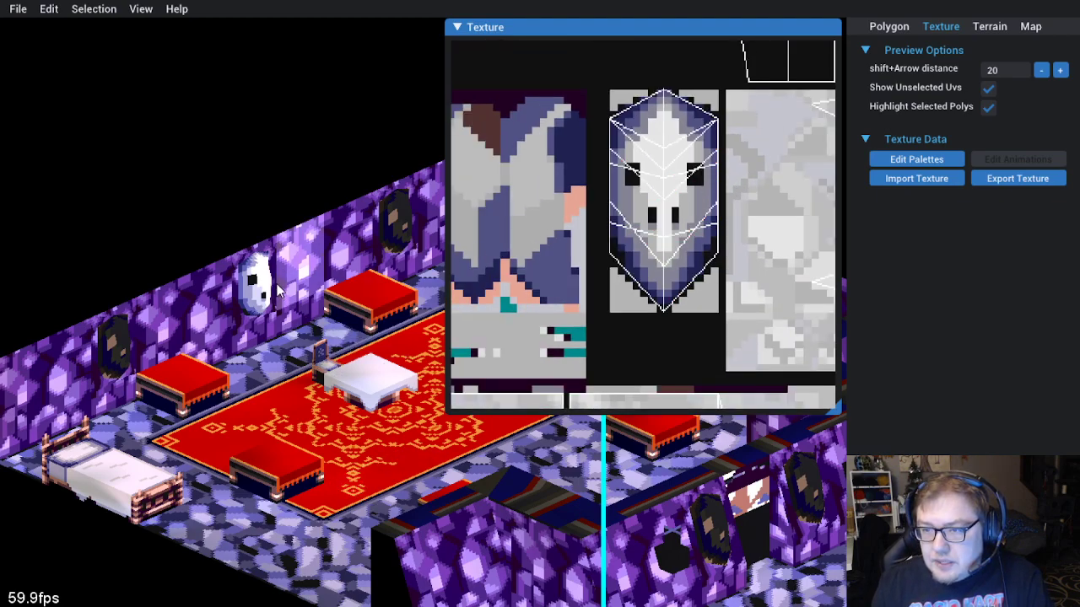
{"action": "key", "text": "Right"}
{"action": "key", "text": "Down"}
{"action": "left_click_drag", "start_coordinate": [350, 317], "coordinate": [232, 360]}
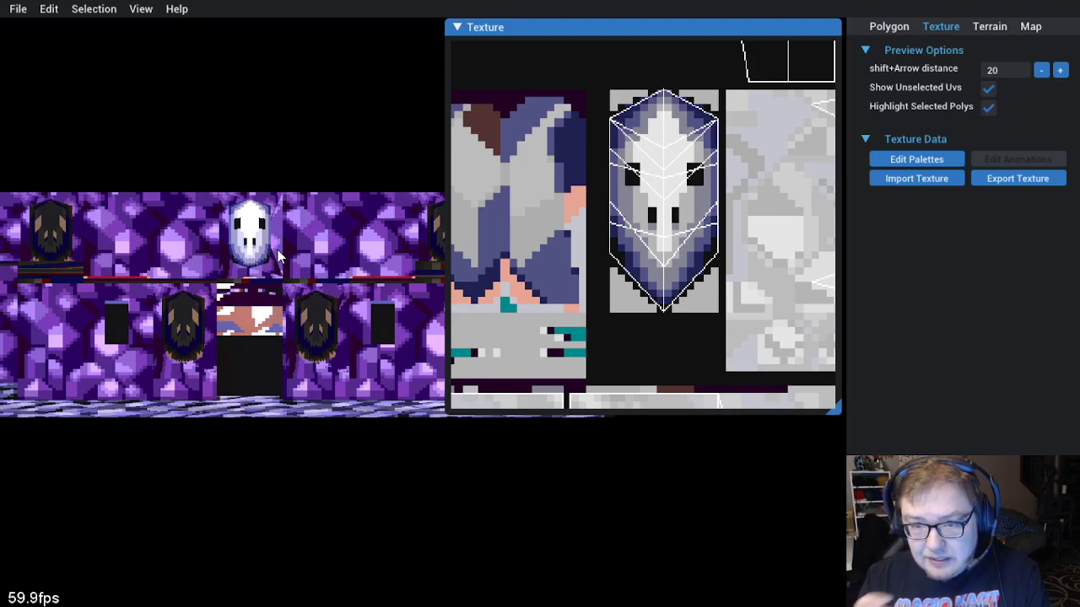
{"action": "left_click_drag", "start_coordinate": [279, 259], "coordinate": [270, 336]}
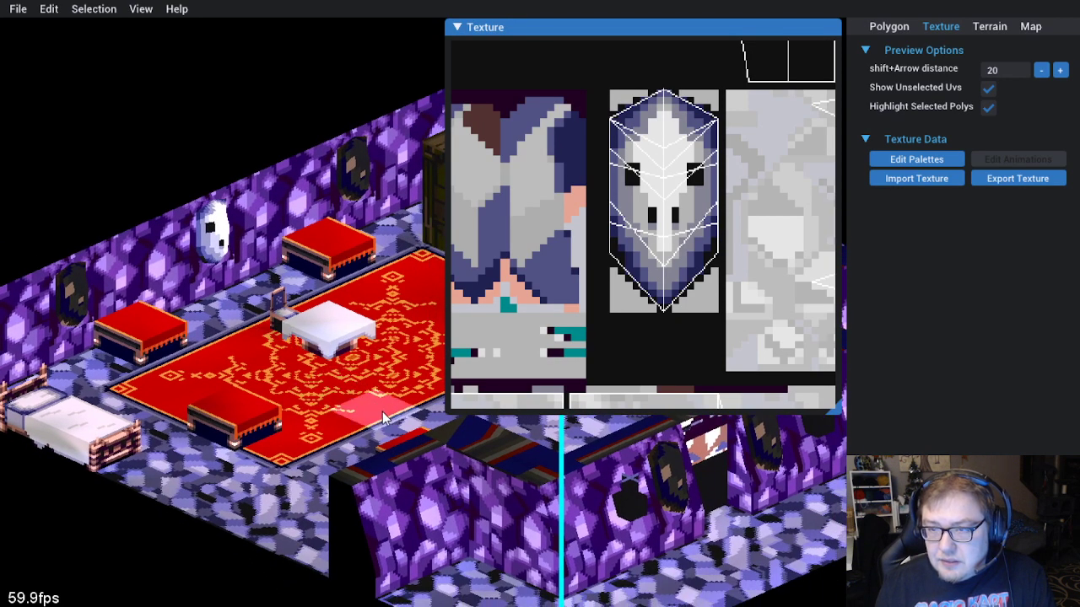
{"action": "left_click_drag", "start_coordinate": [386, 414], "coordinate": [377, 393]}
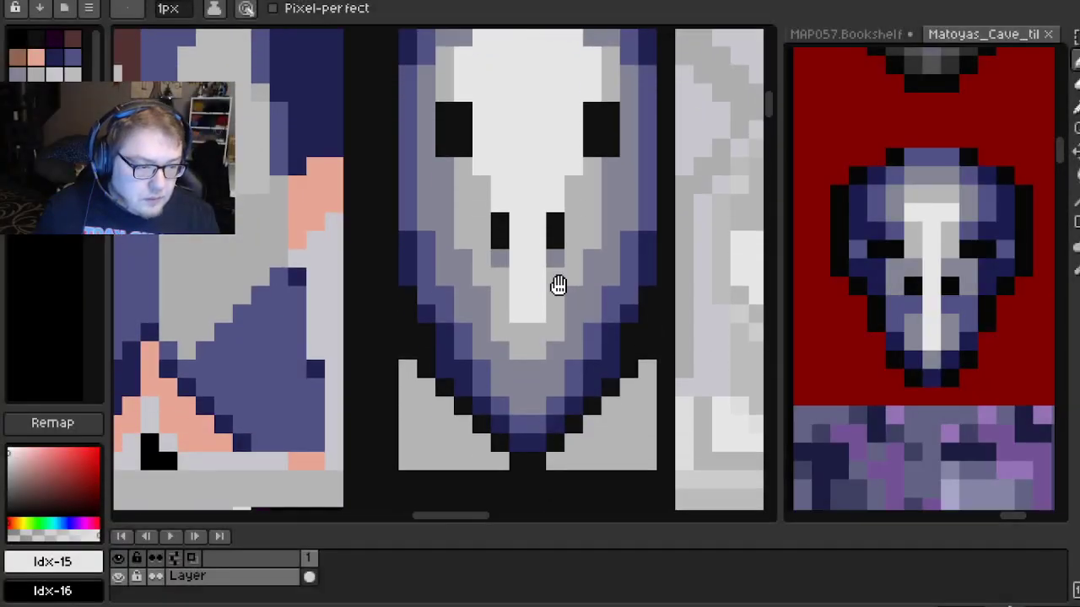
Switch back to Aseprite and paint a two-pixel-wide black Idx-1 mouth on the chin just below the light grey shading
{"action": "left_click", "coordinate": [501, 223], "text": "alt"}
{"action": "left_click", "coordinate": [532, 369]}
{"action": "scroll", "coordinate": [611, 238], "scroll_direction": "down", "scroll_amount": 2}
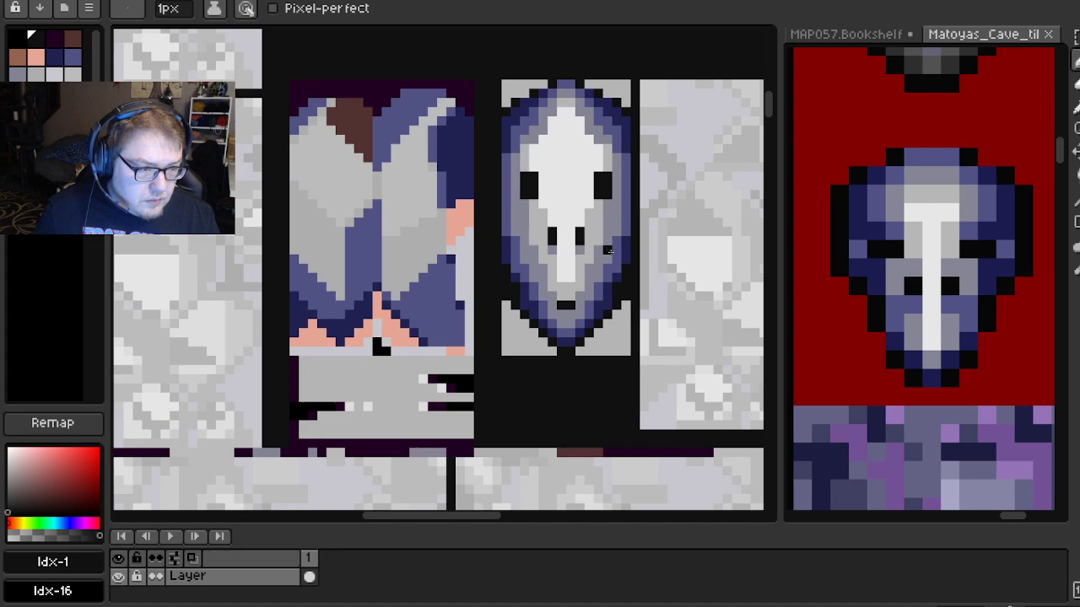
{"action": "scroll", "coordinate": [608, 245], "scroll_direction": "up", "scroll_amount": 2}
{"action": "scroll", "coordinate": [564, 194], "scroll_direction": "down", "scroll_amount": 1}
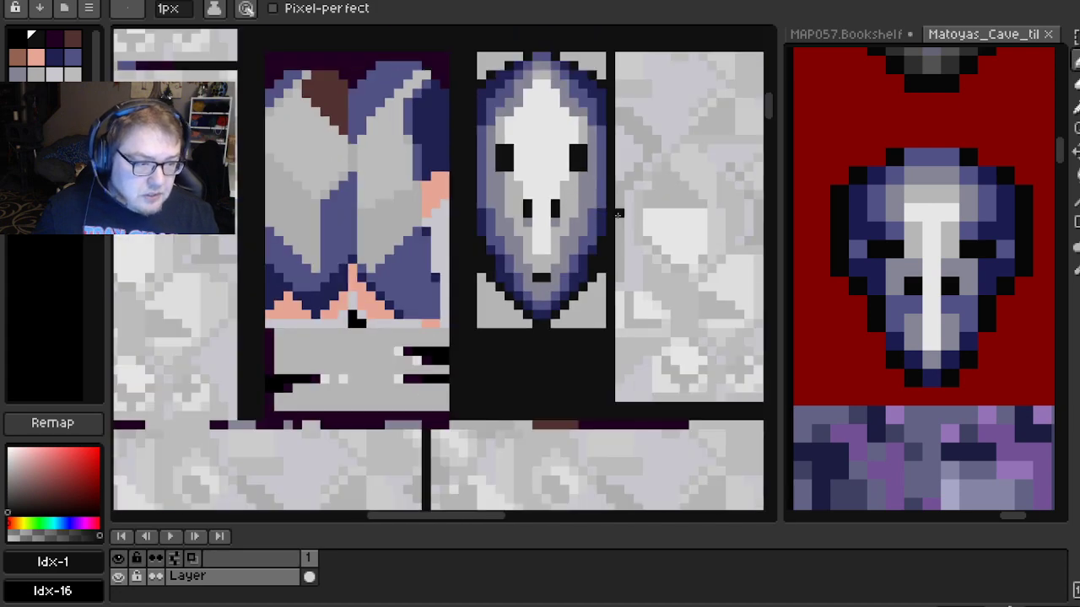
Enlarge the mouth with black Idx-1 pixels into a four-pixel upper row over a two-pixel lower row
{"action": "scroll", "coordinate": [555, 223], "scroll_direction": "up", "scroll_amount": 2}
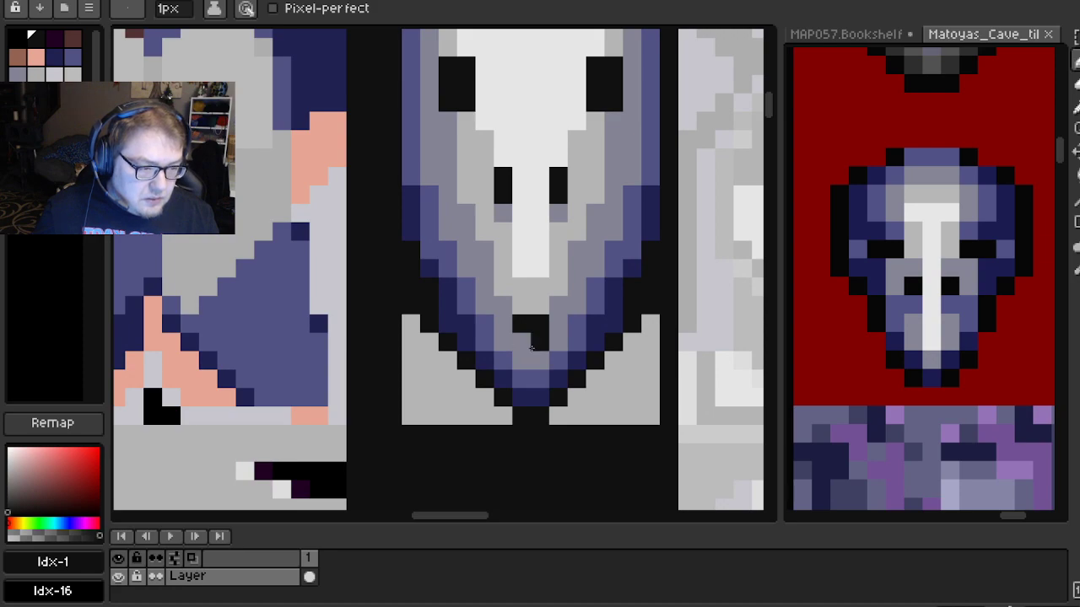
{"action": "left_click", "coordinate": [539, 342]}
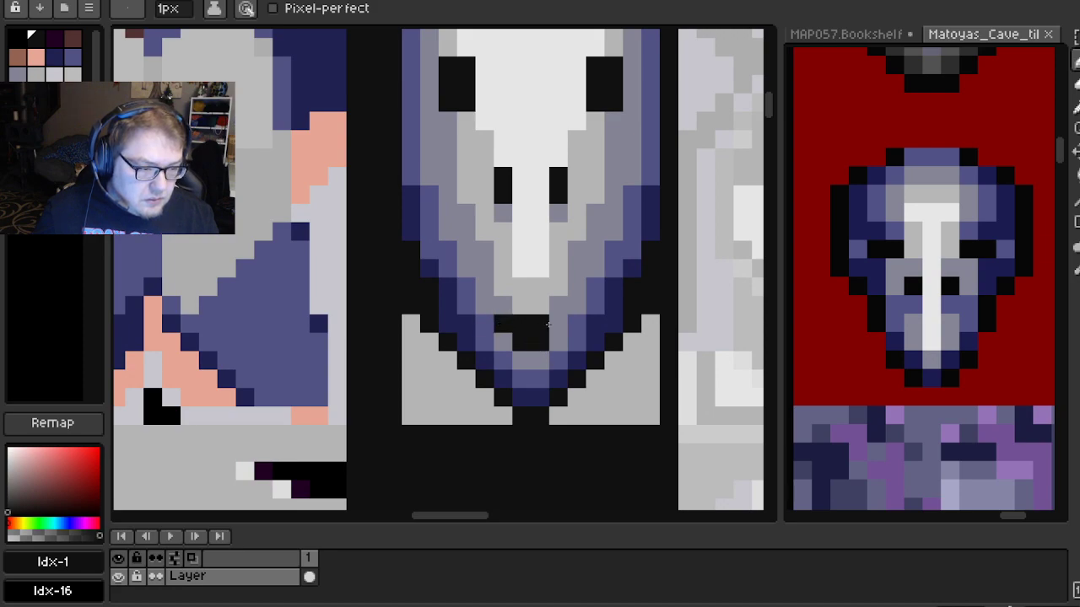
{"action": "scroll", "coordinate": [607, 291], "scroll_direction": "down", "scroll_amount": 2}
{"action": "scroll", "coordinate": [608, 264], "scroll_direction": "up", "scroll_amount": 1}
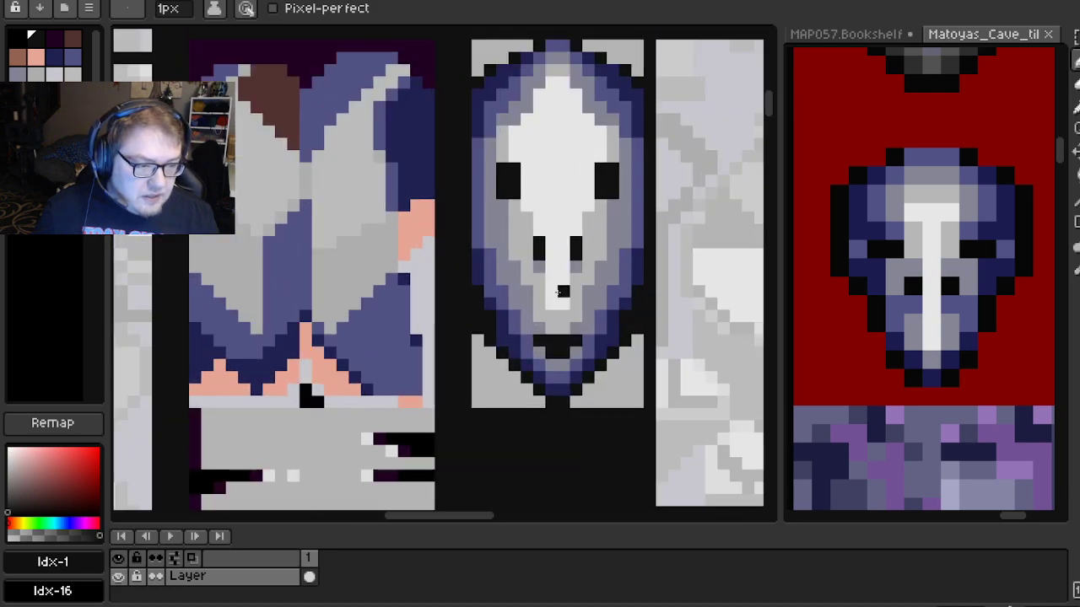
{"action": "scroll", "coordinate": [554, 313], "scroll_direction": "up", "scroll_amount": 1}
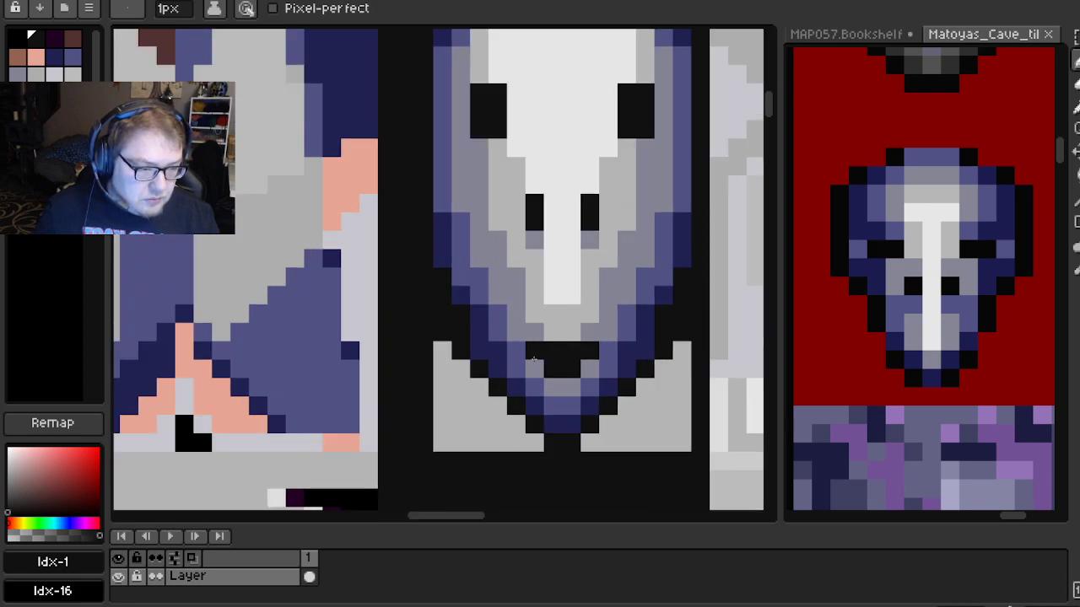
Undo the outer pixels of the mouth's upper row and widen its lower row by one black pixel on each side
{"action": "key", "text": "ctrl+z"}
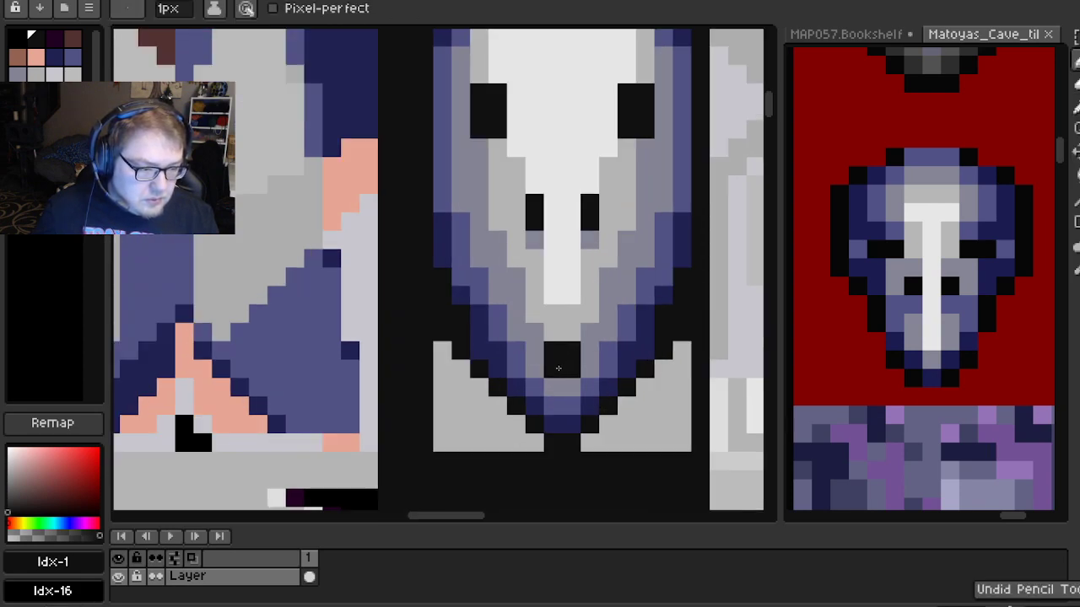
{"action": "scroll", "coordinate": [646, 308], "scroll_direction": "down", "scroll_amount": 1}
{"action": "scroll", "coordinate": [640, 282], "scroll_direction": "down", "scroll_amount": 2}
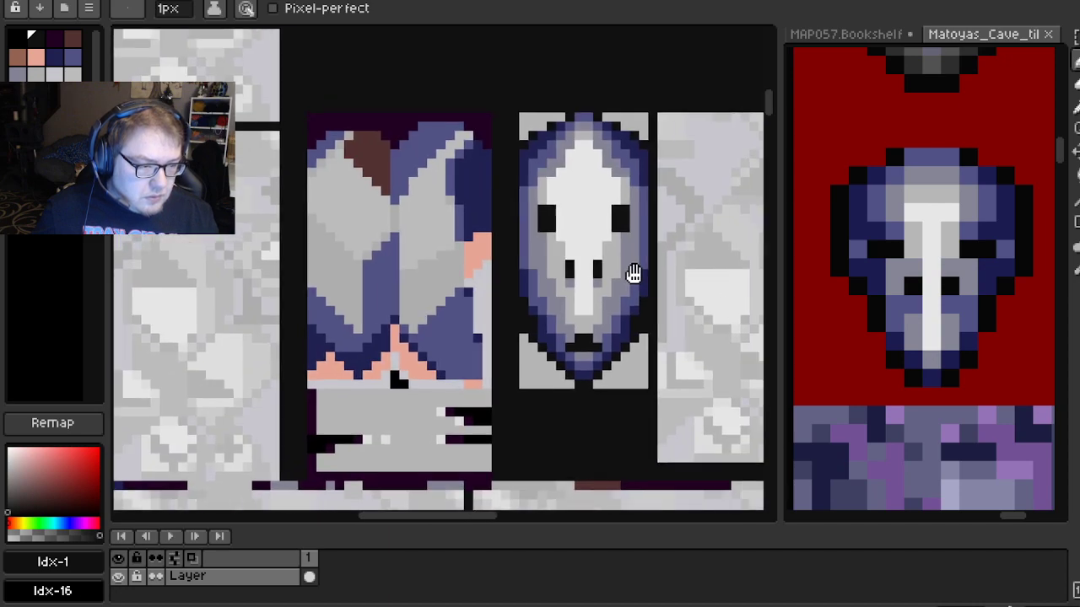
{"action": "scroll", "coordinate": [597, 278], "scroll_direction": "down", "scroll_amount": 1}
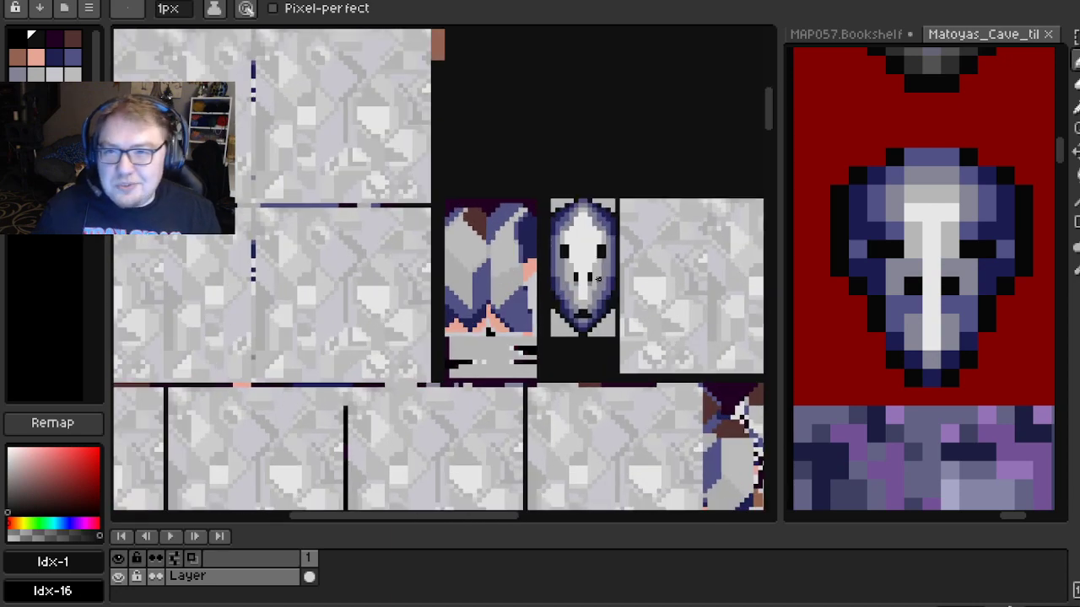
Try a wider black Idx-1 mouth on the skull's chin, undo the widening and check the face from near and far
{"action": "left_click_drag", "start_coordinate": [598, 278], "coordinate": [562, 282]}
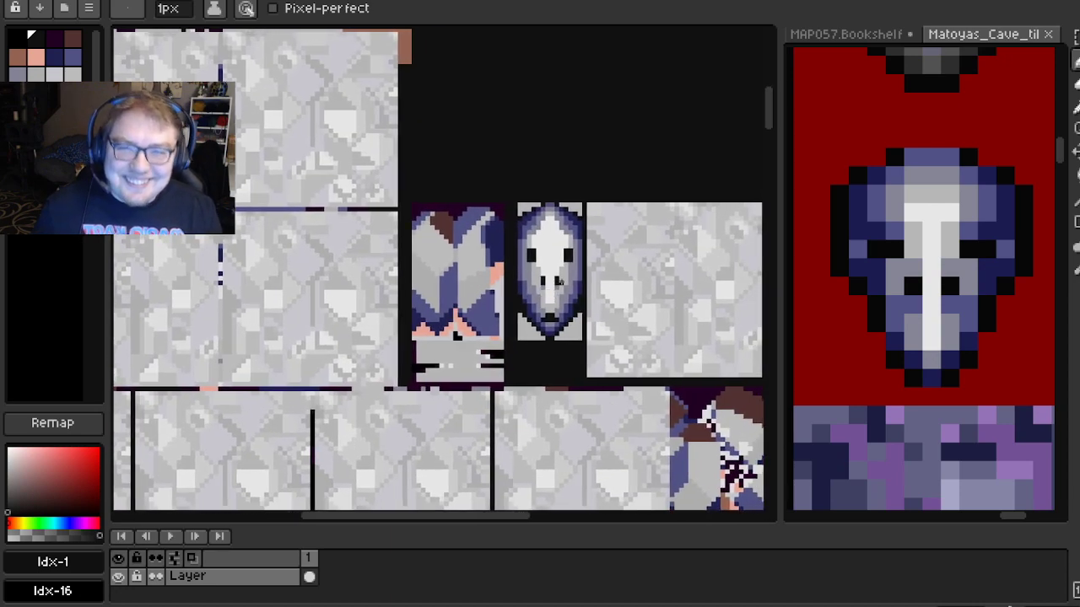
{"action": "scroll", "coordinate": [560, 283], "scroll_direction": "up", "scroll_amount": 1}
{"action": "scroll", "coordinate": [548, 301], "scroll_direction": "up", "scroll_amount": 1}
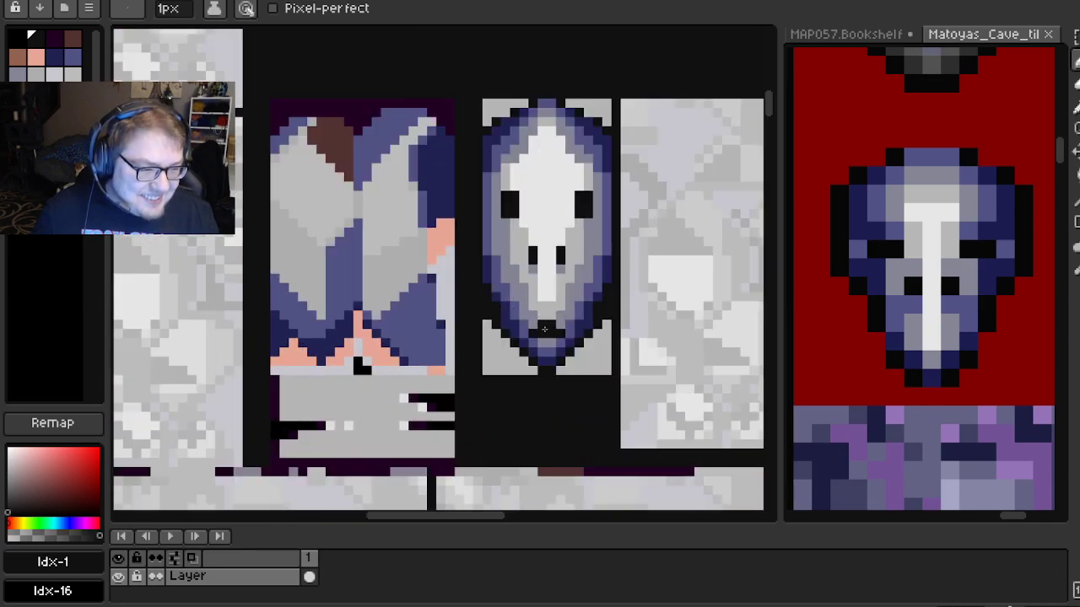
{"action": "scroll", "coordinate": [602, 294], "scroll_direction": "down", "scroll_amount": 1}
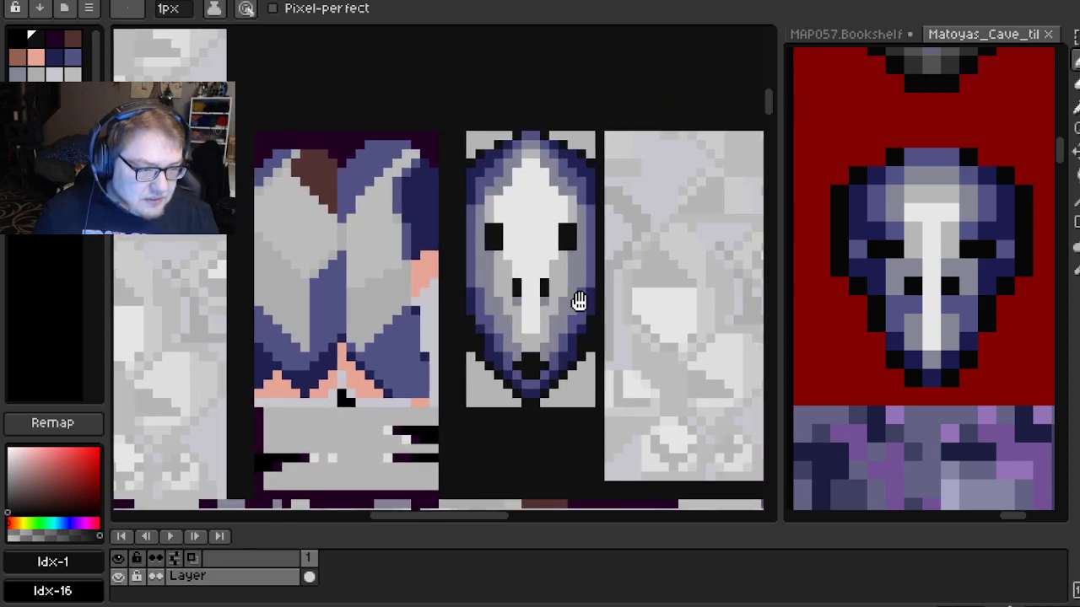
{"action": "scroll", "coordinate": [580, 302], "scroll_direction": "down", "scroll_amount": 1}
{"action": "scroll", "coordinate": [579, 301], "scroll_direction": "up", "scroll_amount": 1}
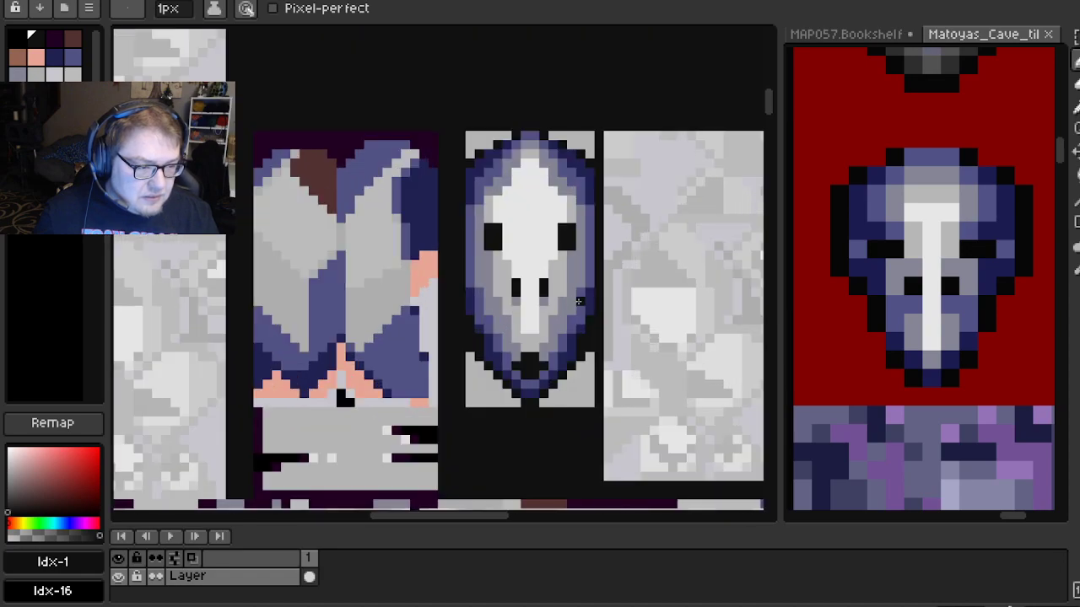
{"action": "scroll", "coordinate": [578, 302], "scroll_direction": "up", "scroll_amount": 1}
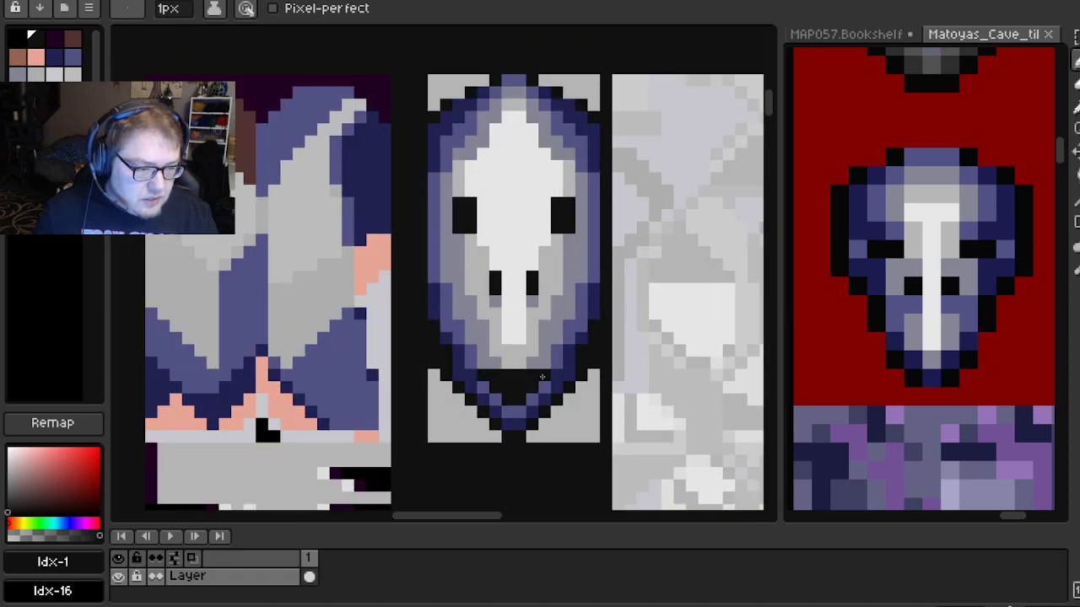
{"action": "scroll", "coordinate": [564, 351], "scroll_direction": "down", "scroll_amount": 2}
{"action": "key", "text": "ctrl+z"}
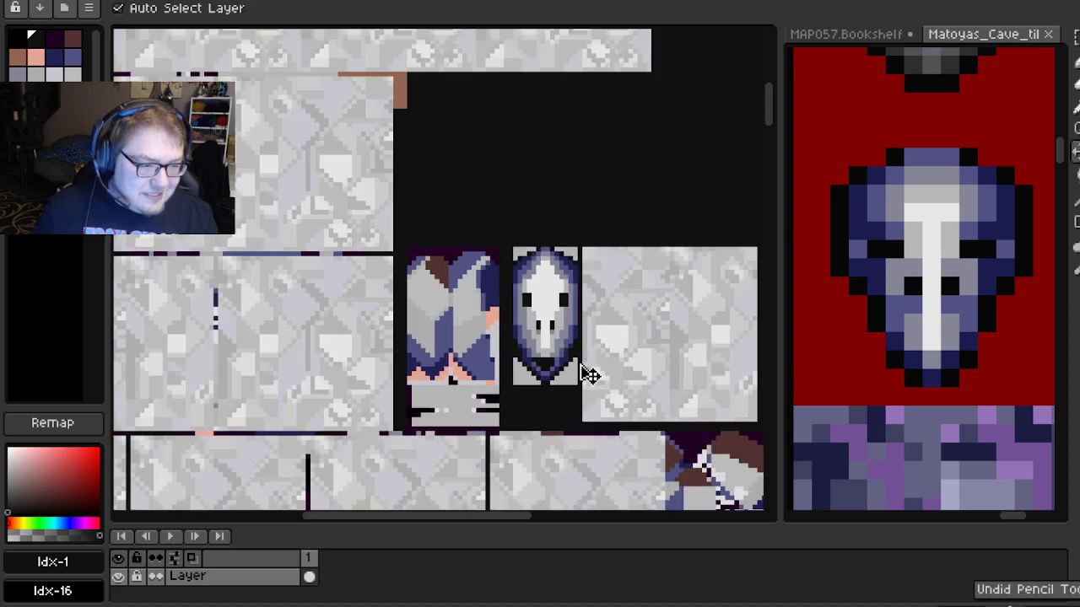
{"action": "scroll", "coordinate": [554, 346], "scroll_direction": "up", "scroll_amount": 2}
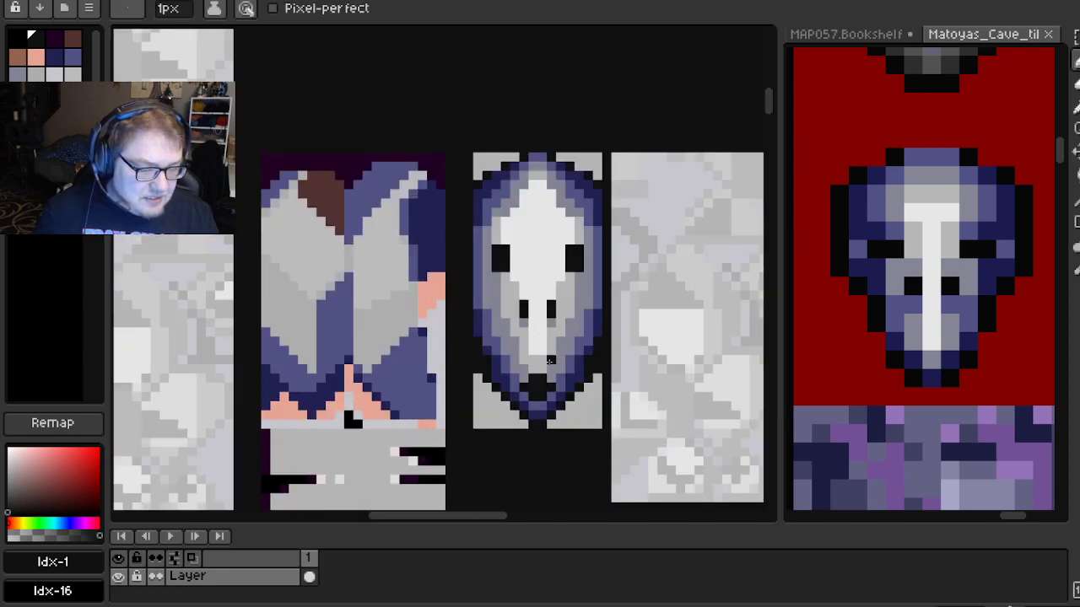
{"action": "scroll", "coordinate": [557, 349], "scroll_direction": "down", "scroll_amount": 2}
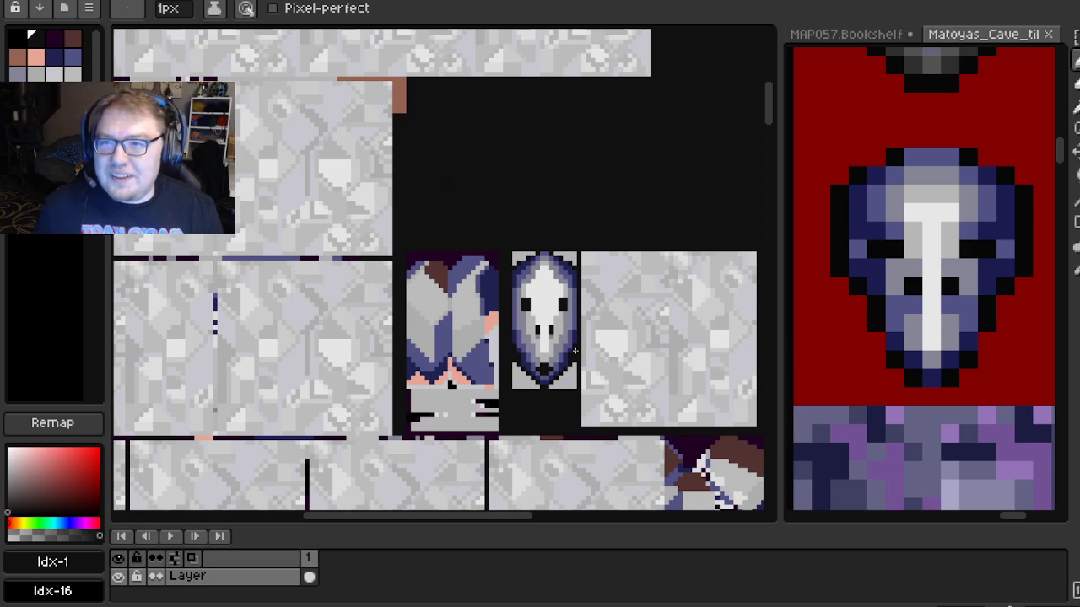
{"action": "scroll", "coordinate": [559, 350], "scroll_direction": "up", "scroll_amount": 3}
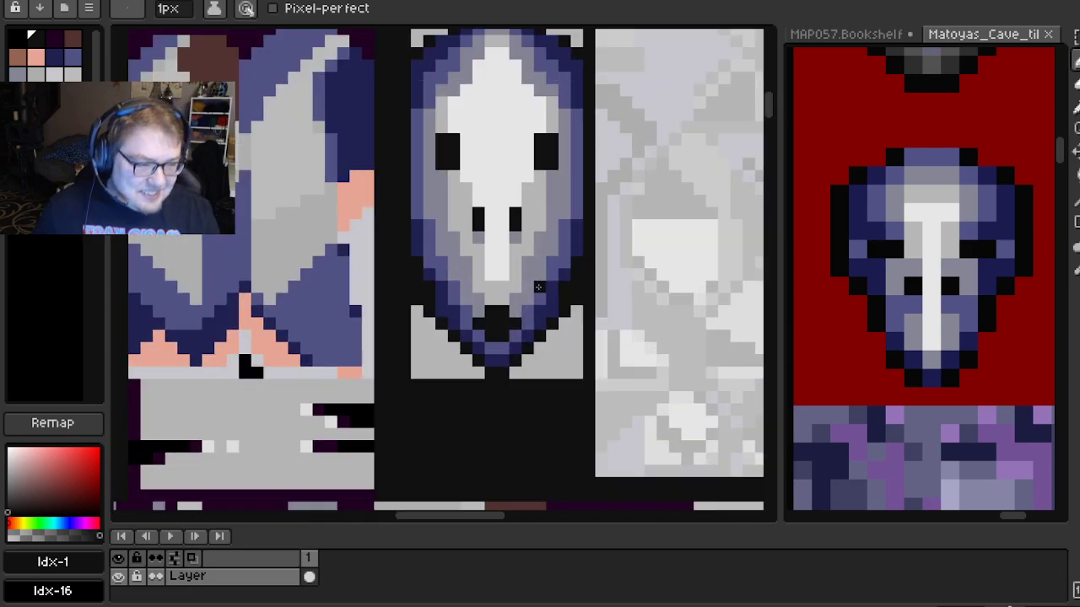
Switch the tileset's palette from colour to greyscale
{"action": "scroll", "coordinate": [494, 278], "scroll_direction": "down", "scroll_amount": 4}
{"action": "left_click_drag", "start_coordinate": [476, 312], "coordinate": [448, 85]}
{"action": "left_click_drag", "start_coordinate": [466, 445], "coordinate": [494, 284]}
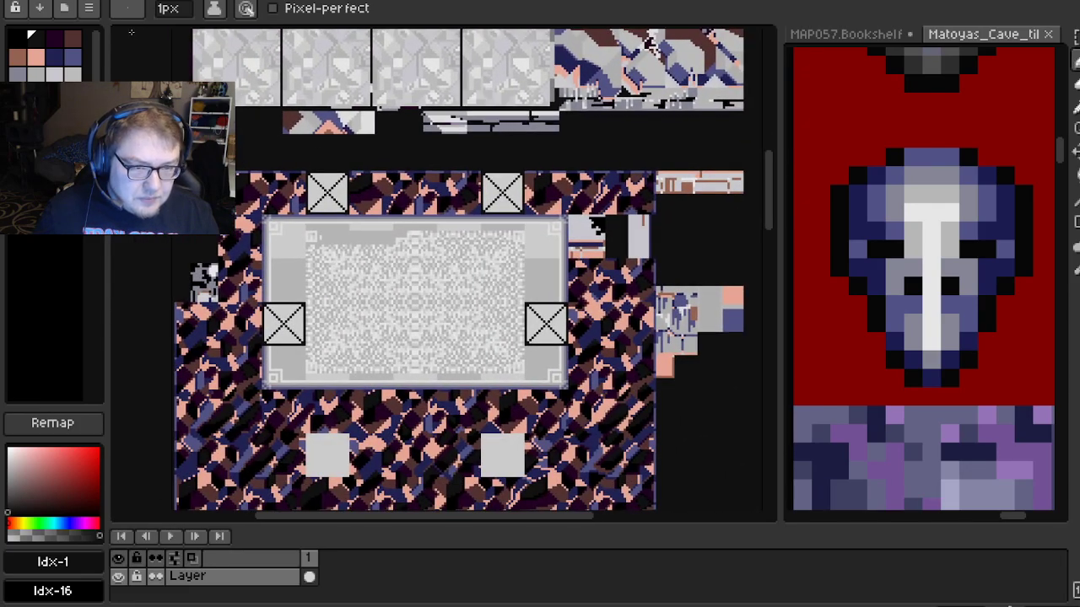
{"action": "left_click", "coordinate": [91, 12]}
{"action": "left_click", "coordinate": [159, 237]}
Examine the animal skull tiles and the bookshelf and rock tiles around them in the greyscale tileset
{"action": "scroll", "coordinate": [366, 362], "scroll_direction": "down", "scroll_amount": 5}
{"action": "left_click_drag", "start_coordinate": [371, 422], "coordinate": [377, 174]}
{"action": "scroll", "coordinate": [372, 124], "scroll_direction": "up", "scroll_amount": 2}
{"action": "left_click_drag", "start_coordinate": [360, 318], "coordinate": [369, 205]}
{"action": "scroll", "coordinate": [369, 205], "scroll_direction": "up", "scroll_amount": 1}
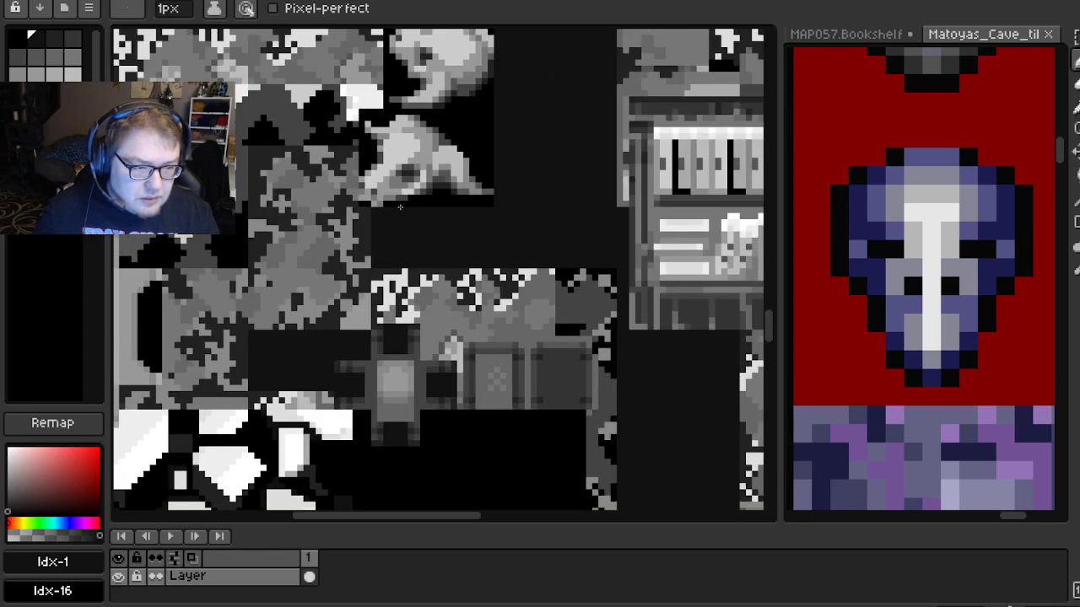
{"action": "left_click_drag", "start_coordinate": [448, 209], "coordinate": [450, 245]}
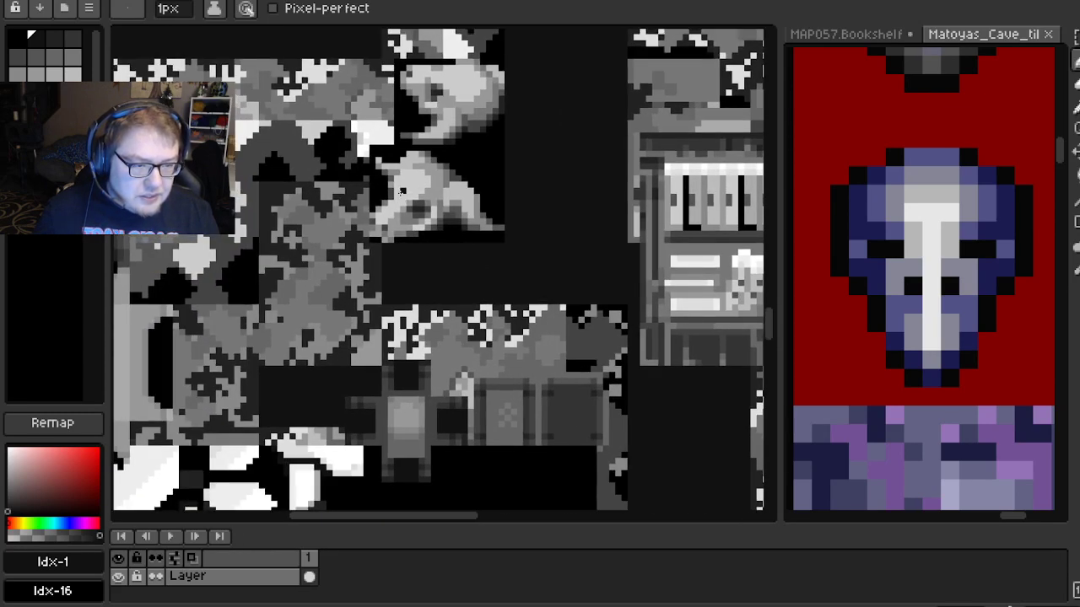
{"action": "scroll", "coordinate": [413, 215], "scroll_direction": "down", "scroll_amount": 3}
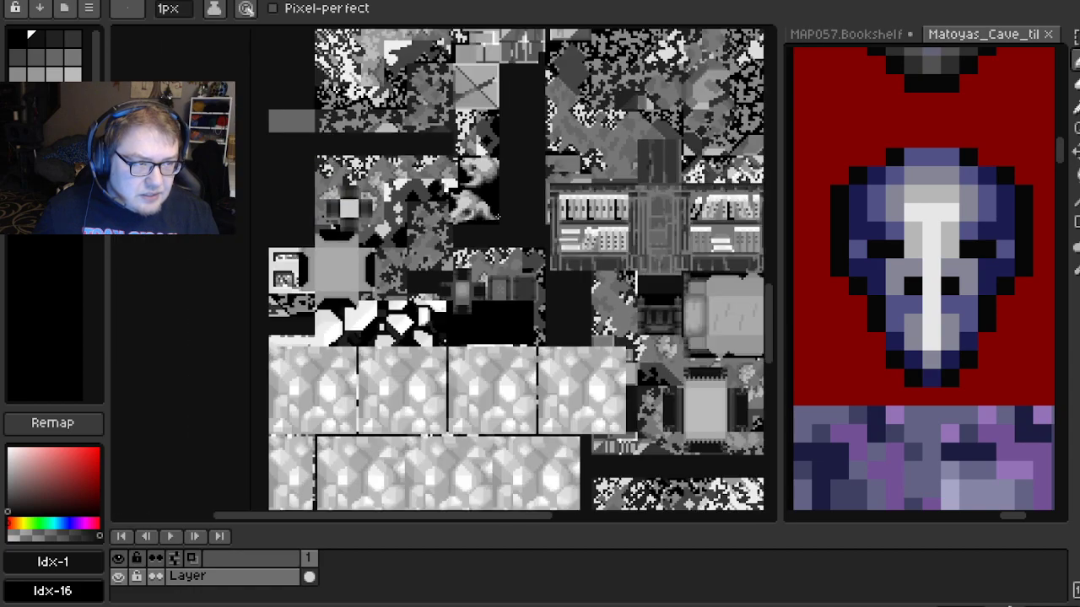
{"action": "left_click_drag", "start_coordinate": [413, 215], "coordinate": [413, 264]}
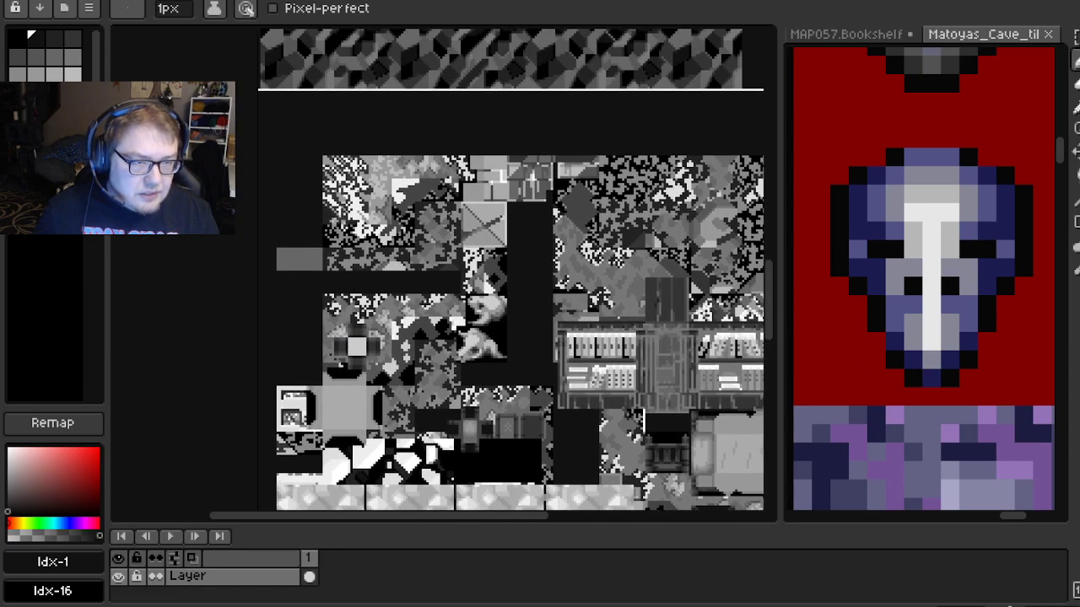
Return to the elongated skull and widen both eyes inward with black Idx-1 pixels into three-by-three squares
{"action": "scroll", "coordinate": [499, 188], "scroll_direction": "up", "scroll_amount": 10}
{"action": "scroll", "coordinate": [499, 188], "scroll_direction": "up", "scroll_amount": 5}
{"action": "scroll", "coordinate": [485, 229], "scroll_direction": "up", "scroll_amount": 3}
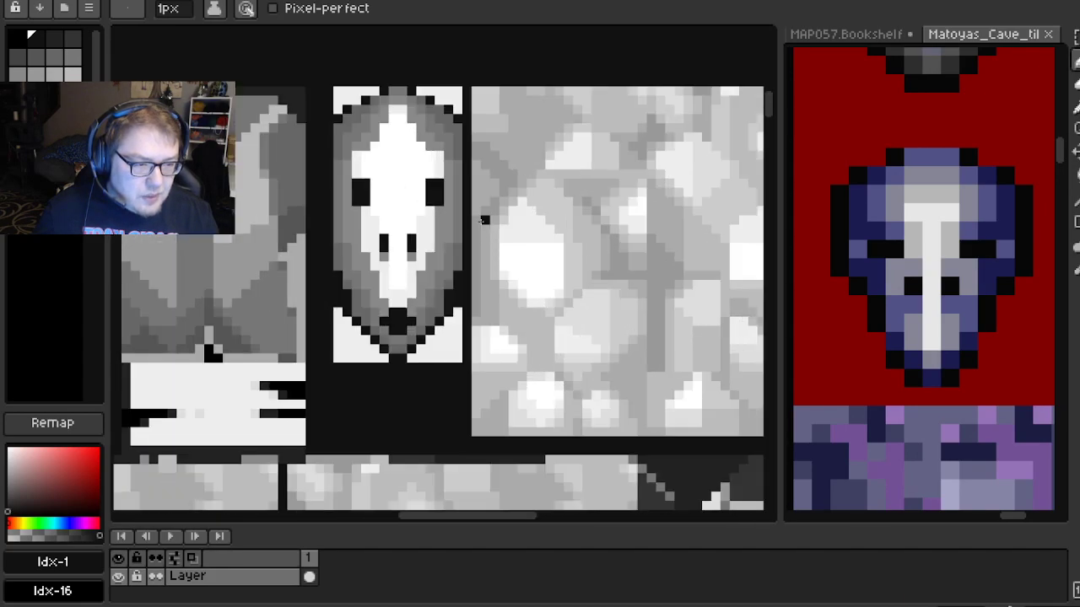
{"action": "scroll", "coordinate": [432, 177], "scroll_direction": "up", "scroll_amount": 1}
{"action": "left_click", "coordinate": [357, 209]}
{"action": "left_click_drag", "start_coordinate": [415, 199], "coordinate": [413, 189]}
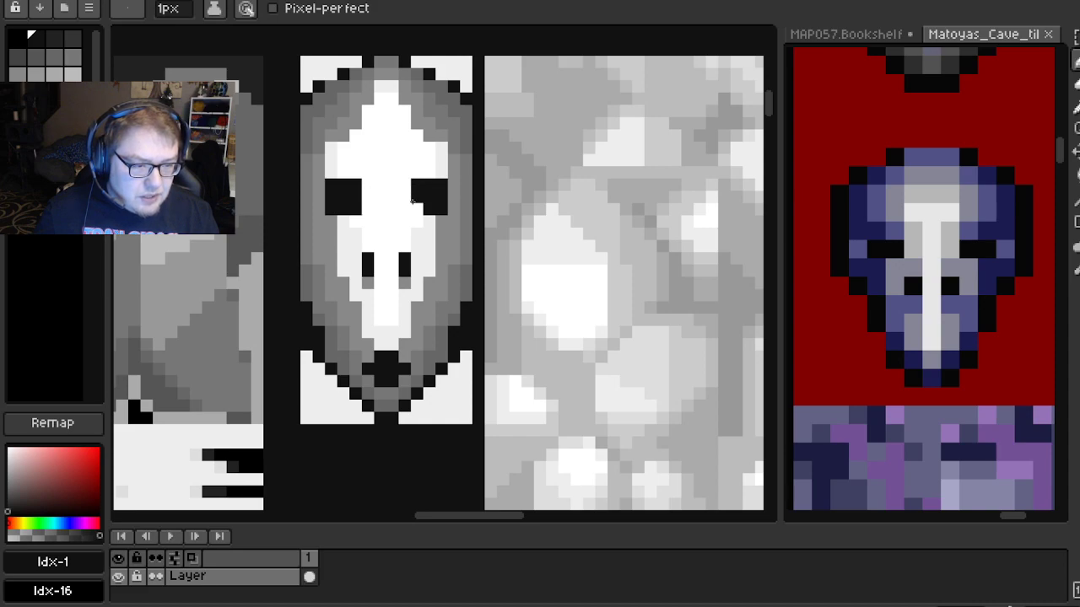
Trim the square eyes into crosses, using white Idx-15 on the inner corners and light grey Idx-14 on the outer ones
{"action": "scroll", "coordinate": [478, 262], "scroll_direction": "down", "scroll_amount": 3}
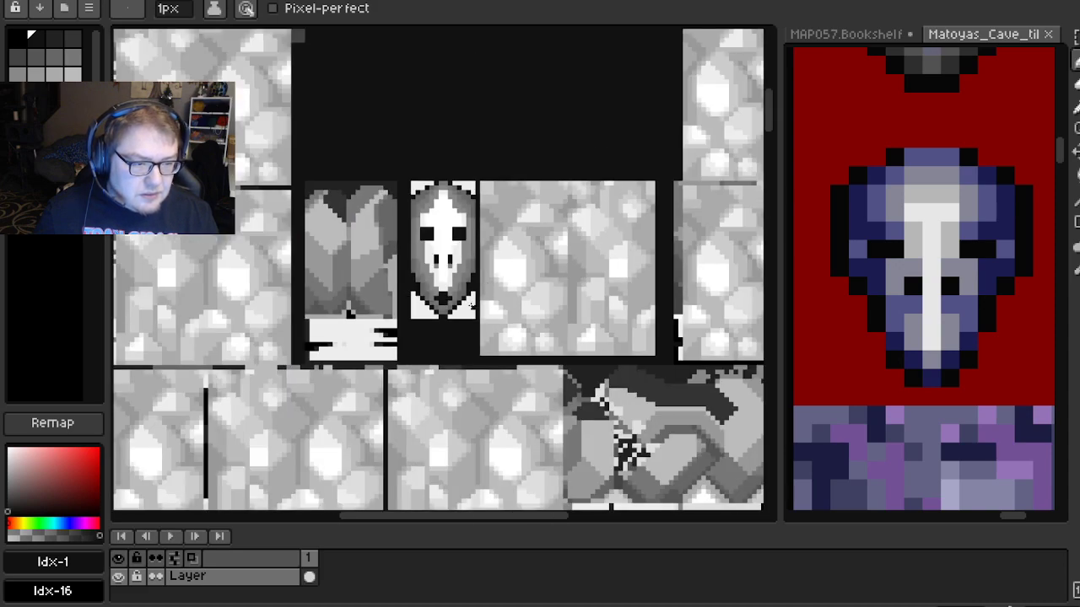
{"action": "scroll", "coordinate": [422, 234], "scroll_direction": "up", "scroll_amount": 5}
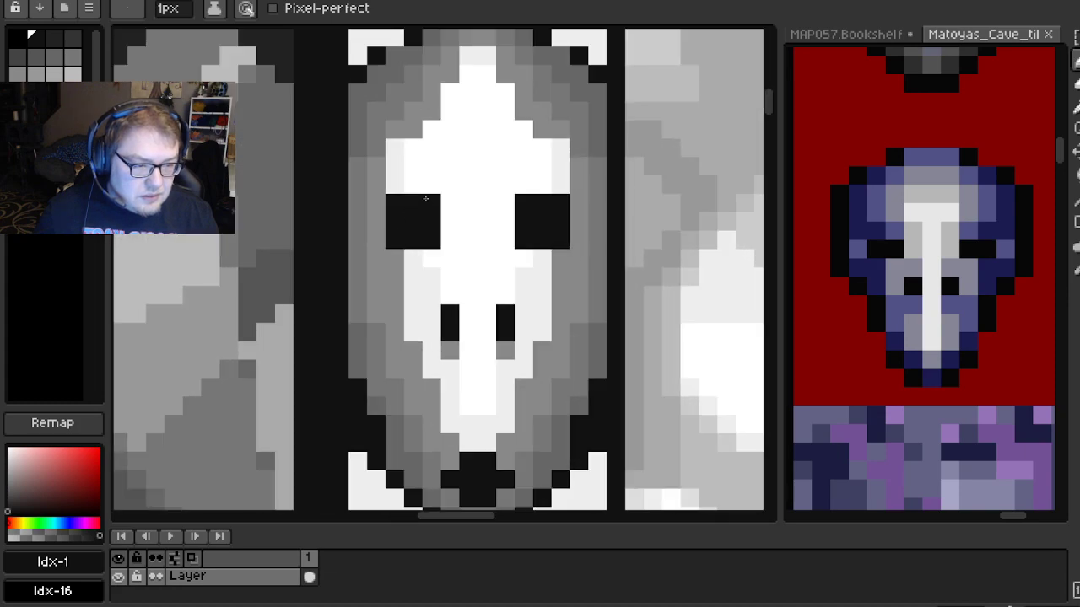
{"action": "left_click", "coordinate": [465, 174], "text": "alt"}
{"action": "left_click", "coordinate": [431, 241]}
{"action": "left_click", "coordinate": [524, 203]}
{"action": "left_click", "coordinate": [529, 239]}
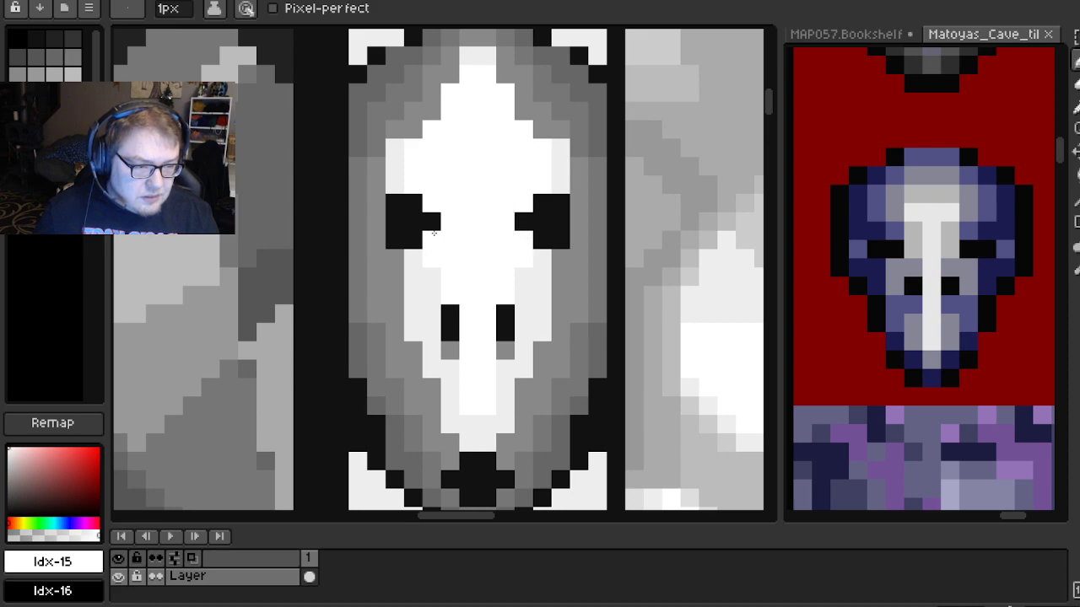
{"action": "key", "text": "alt"}
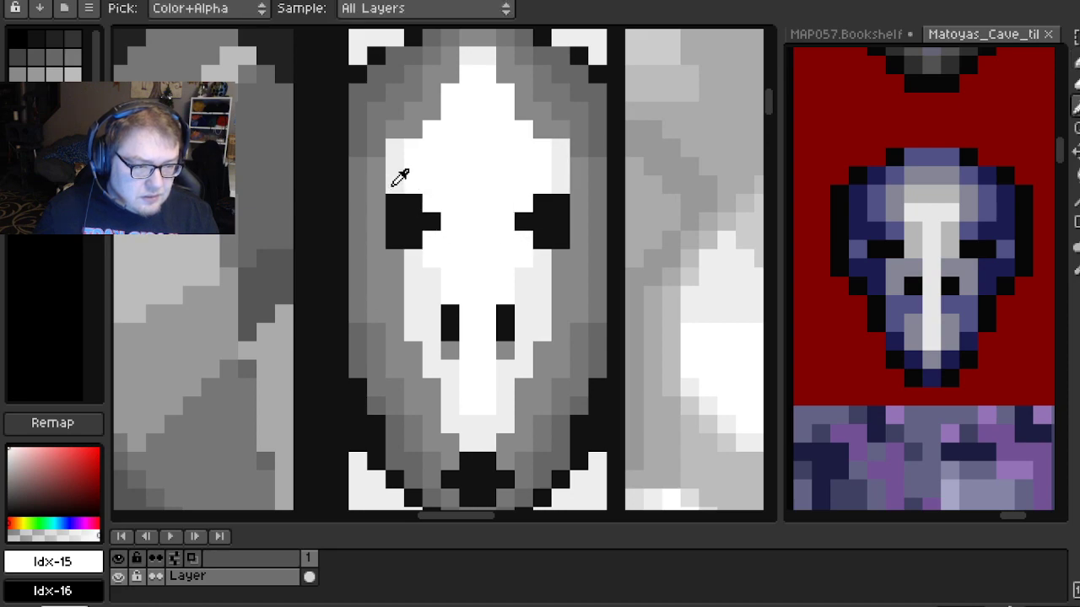
{"action": "left_click", "coordinate": [392, 186], "text": "alt"}
{"action": "left_click", "coordinate": [395, 240]}
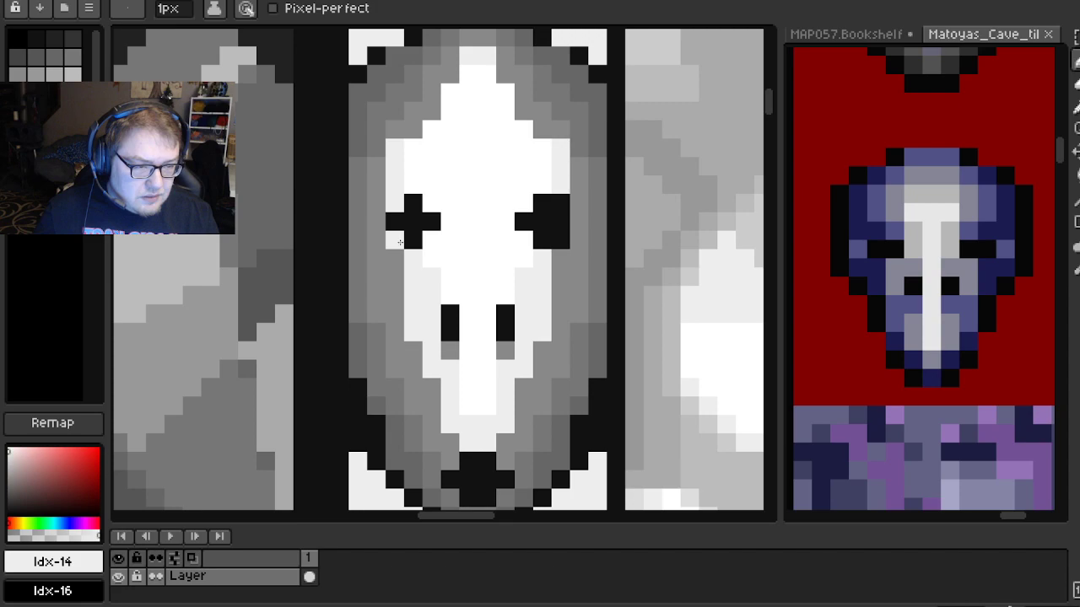
{"action": "left_click", "coordinate": [560, 241]}
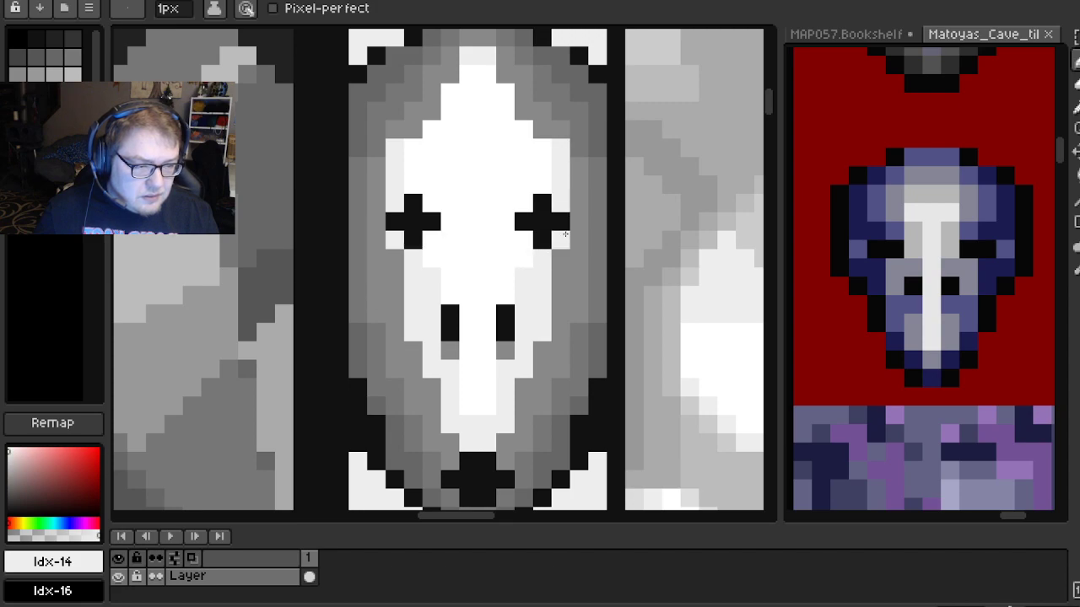
Undo the eye edits, the greyscale palette and the black mouth
{"action": "scroll", "coordinate": [473, 248], "scroll_direction": "down", "scroll_amount": 2}
{"action": "scroll", "coordinate": [496, 260], "scroll_direction": "up", "scroll_amount": 2}
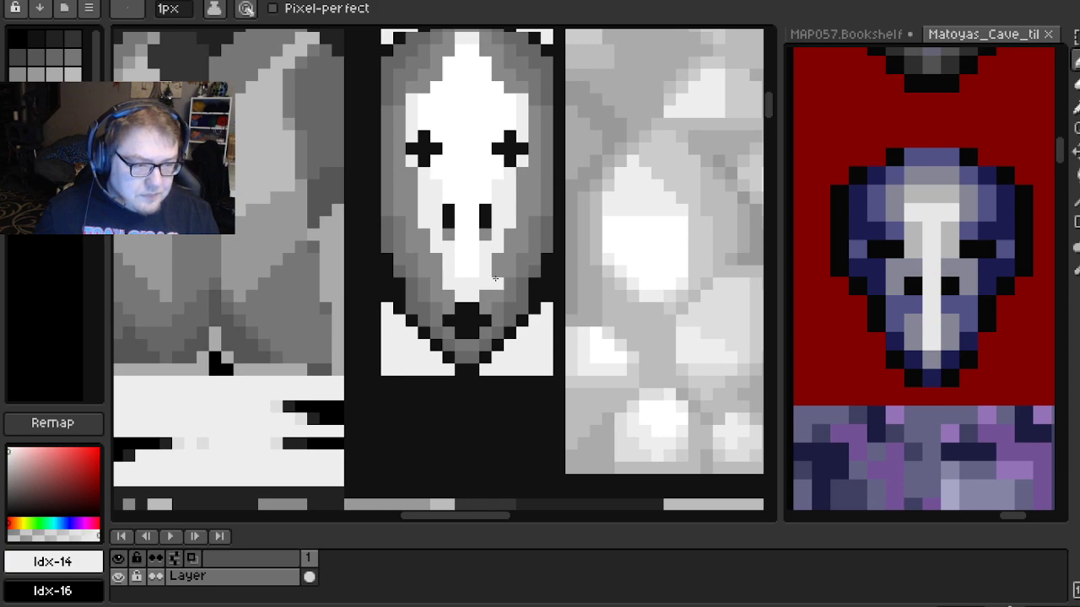
{"action": "key", "text": "ctrl+z"}
{"action": "key", "text": "ctrl+z"}
{"action": "key", "text": "ctrl+z"}
{"action": "key", "text": "ctrl+z"}
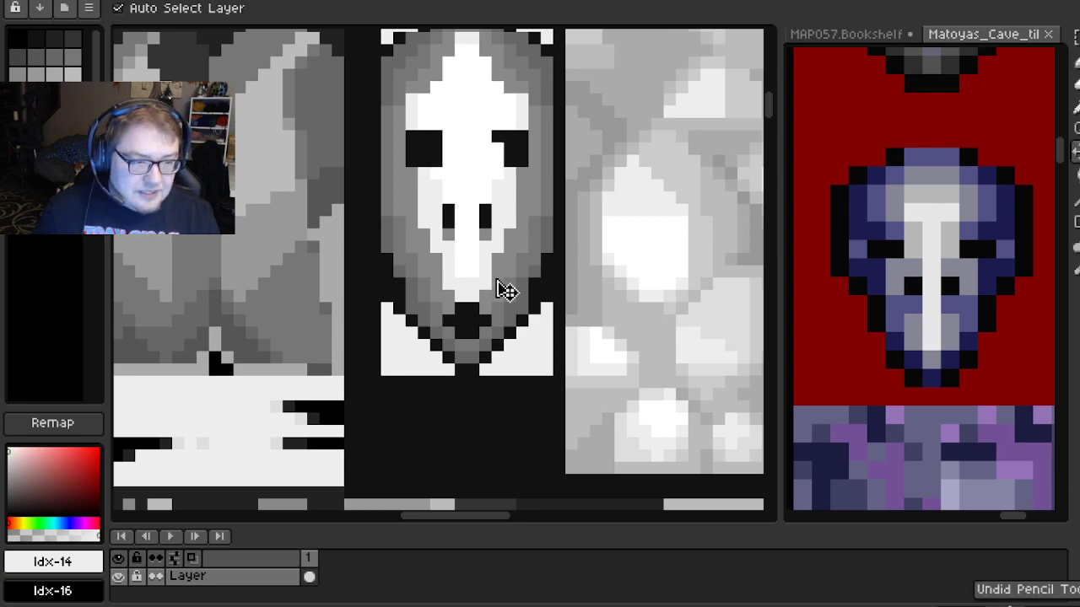
{"action": "key", "text": "ctrl+z"}
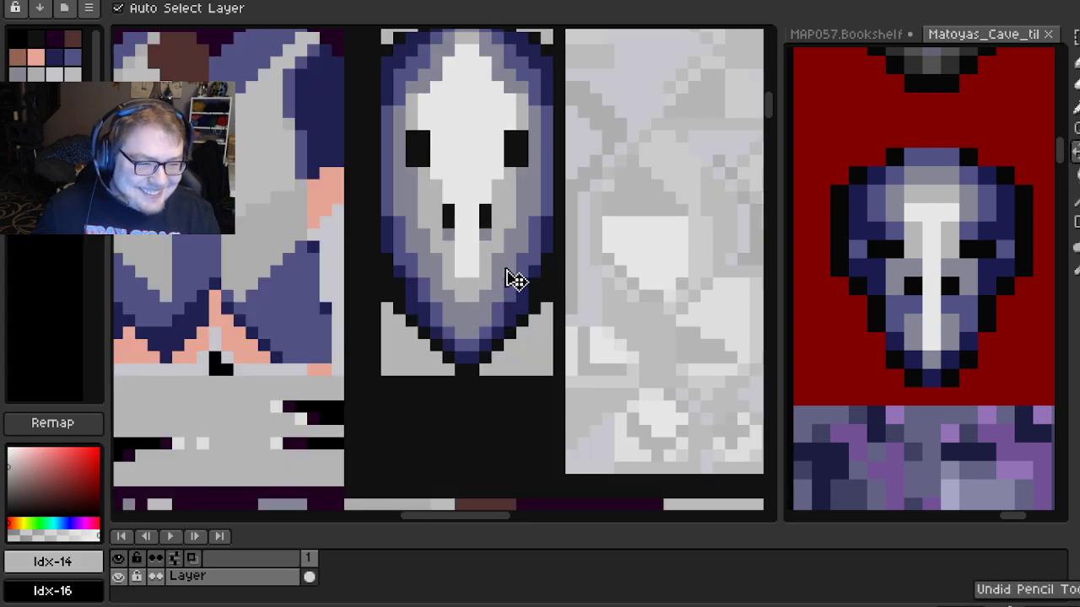
Extend the middle row of both eyes one pixel inward with black Idx-1 in the colour palette
{"action": "scroll", "coordinate": [516, 280], "scroll_direction": "down", "scroll_amount": 2}
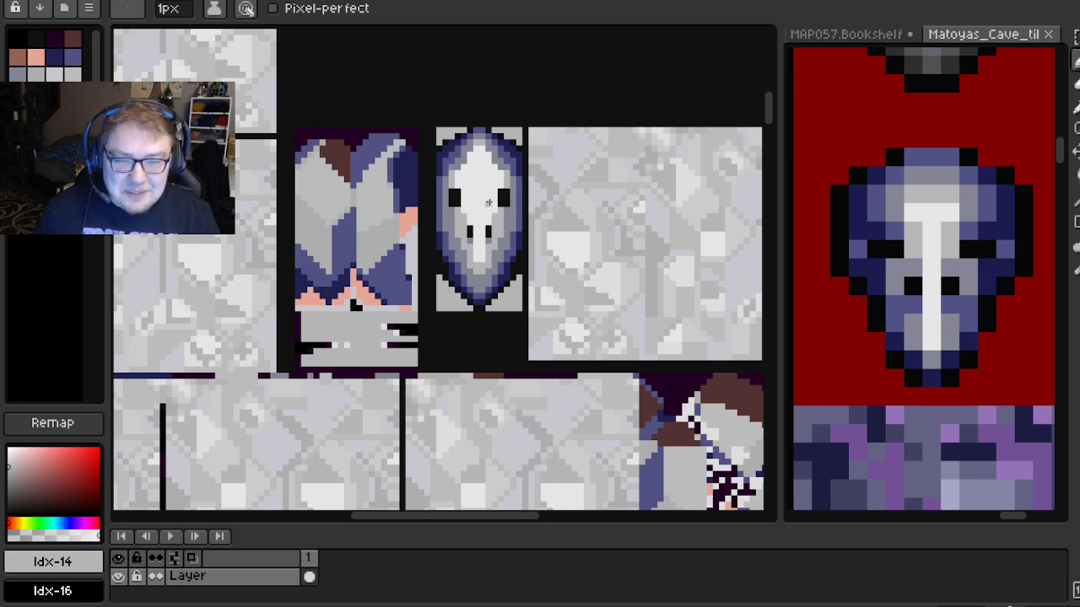
{"action": "scroll", "coordinate": [488, 202], "scroll_direction": "up", "scroll_amount": 2}
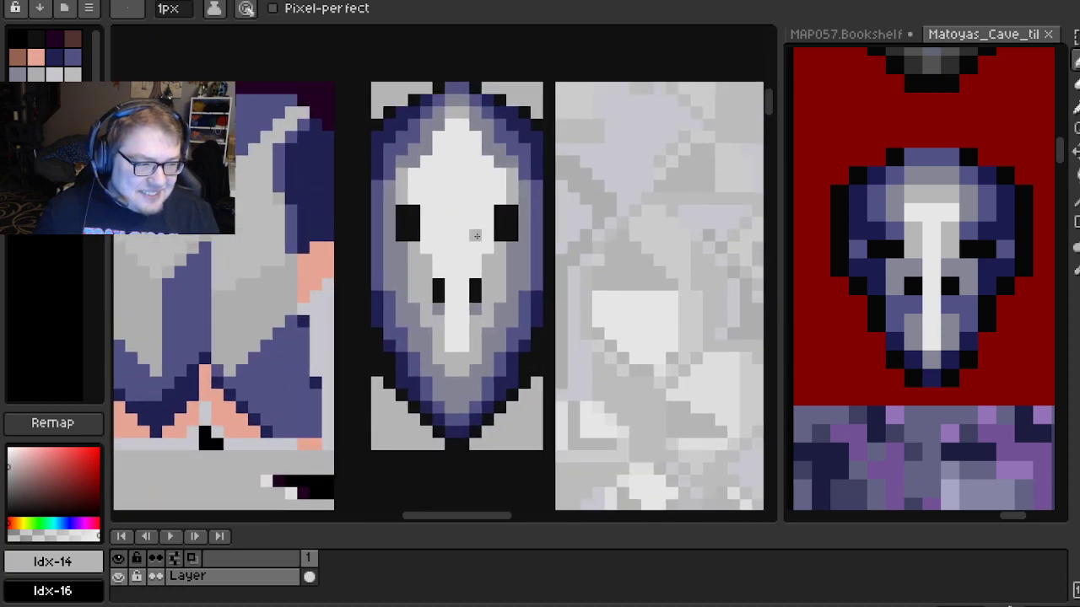
{"action": "scroll", "coordinate": [476, 235], "scroll_direction": "up", "scroll_amount": 2}
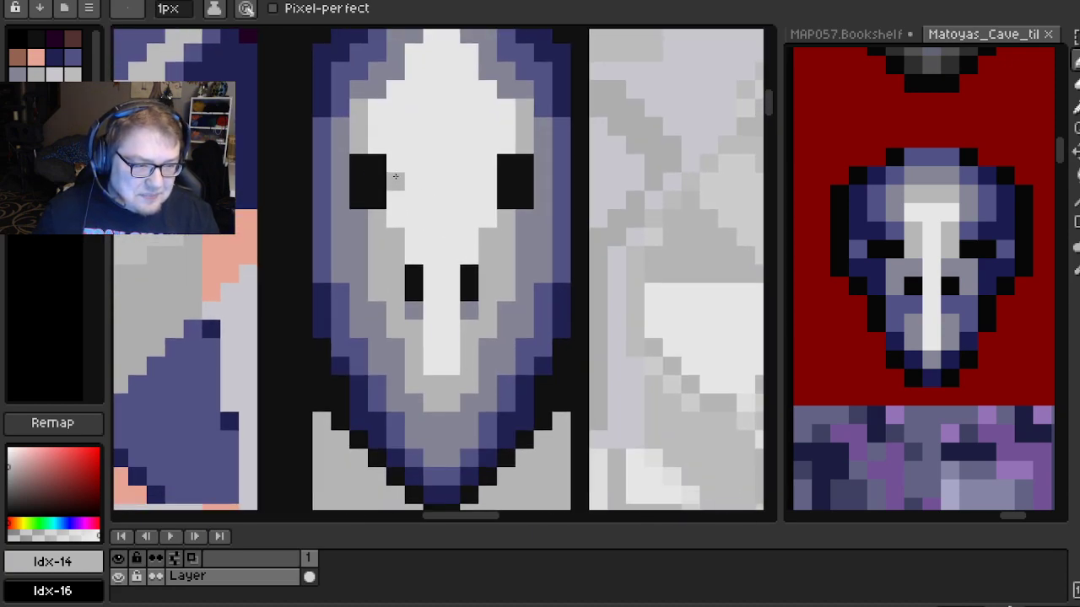
{"action": "left_click", "coordinate": [380, 169], "text": "alt"}
{"action": "left_click", "coordinate": [396, 181]}
{"action": "left_click", "coordinate": [488, 182]}
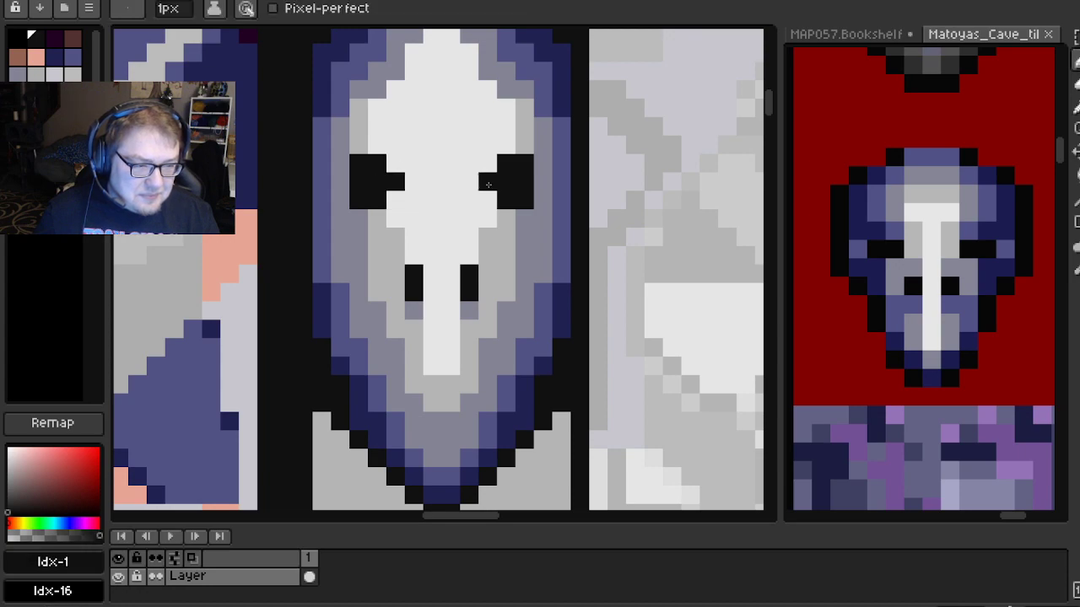
Paint over the outer corner pixels of both eyes with the surrounding light tones, including Idx-14, to form black crosses
{"action": "left_click", "coordinate": [397, 137], "text": "alt"}
{"action": "left_click", "coordinate": [359, 162]}
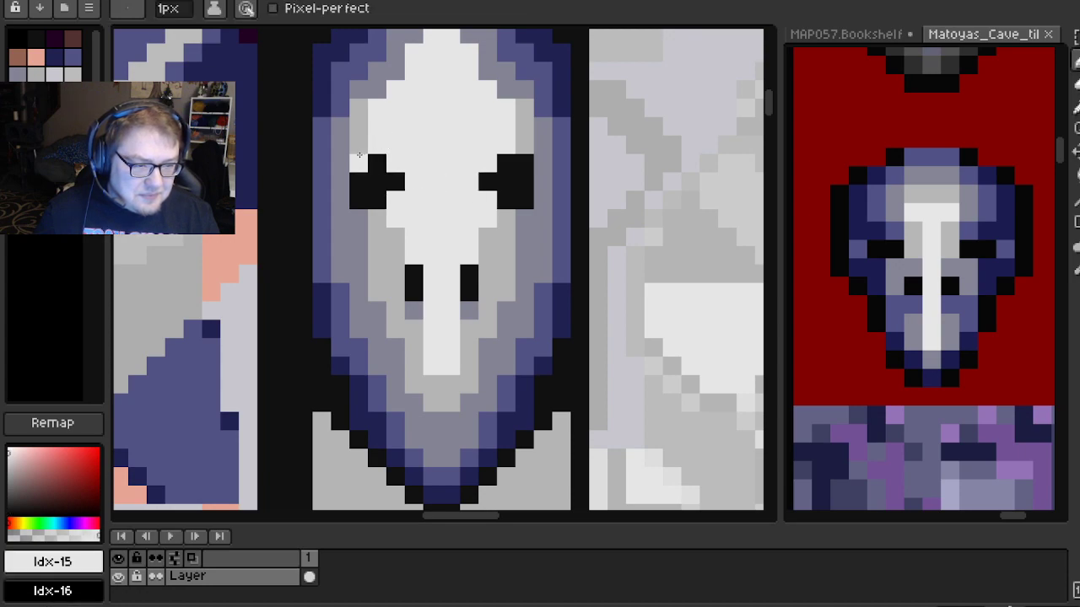
{"action": "left_click", "coordinate": [366, 137], "text": "alt"}
{"action": "left_click", "coordinate": [359, 199]}
{"action": "left_click", "coordinate": [525, 200]}
{"action": "left_click", "coordinate": [525, 163]}
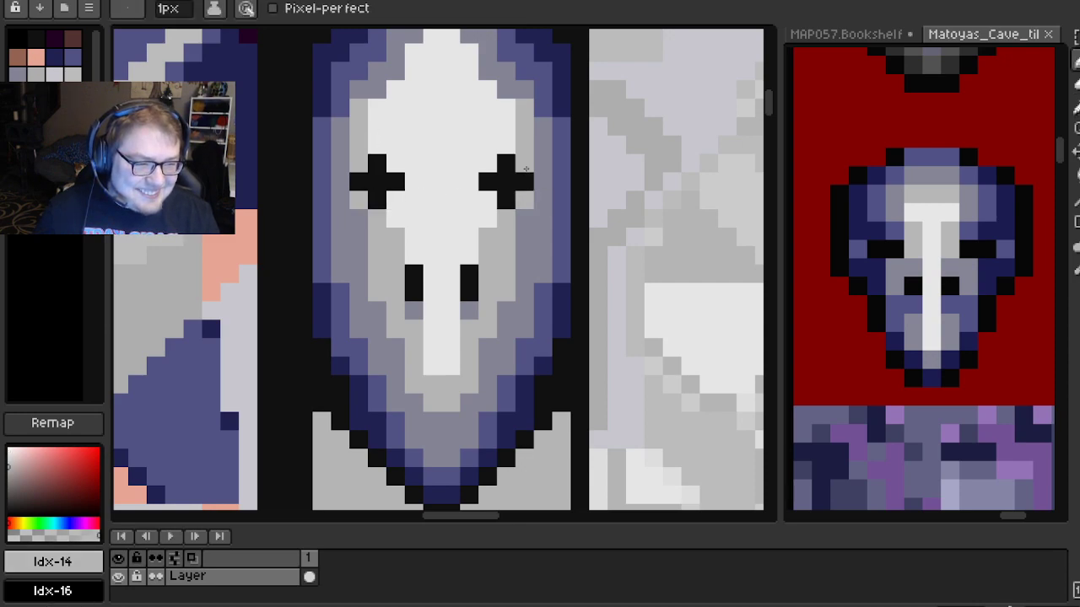
Inspect the cross-eyed skull from a distance and close up beside the neighbouring tile
{"action": "scroll", "coordinate": [546, 183], "scroll_direction": "down", "scroll_amount": 5}
{"action": "left_click_drag", "start_coordinate": [527, 255], "coordinate": [467, 265]}
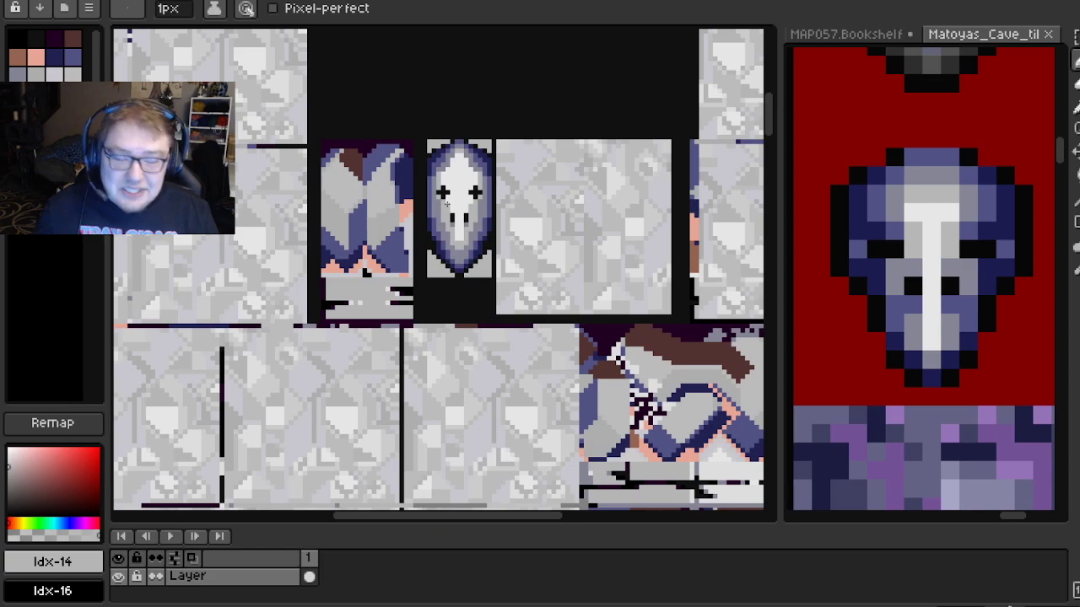
{"action": "scroll", "coordinate": [446, 204], "scroll_direction": "up", "scroll_amount": 5}
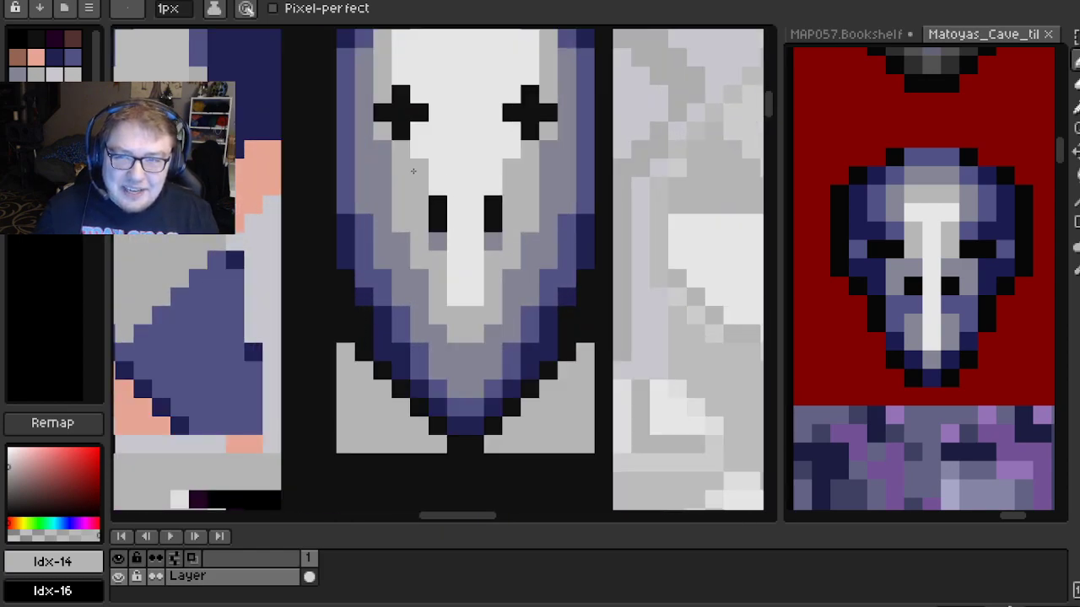
{"action": "scroll", "coordinate": [458, 205], "scroll_direction": "up", "scroll_amount": 5}
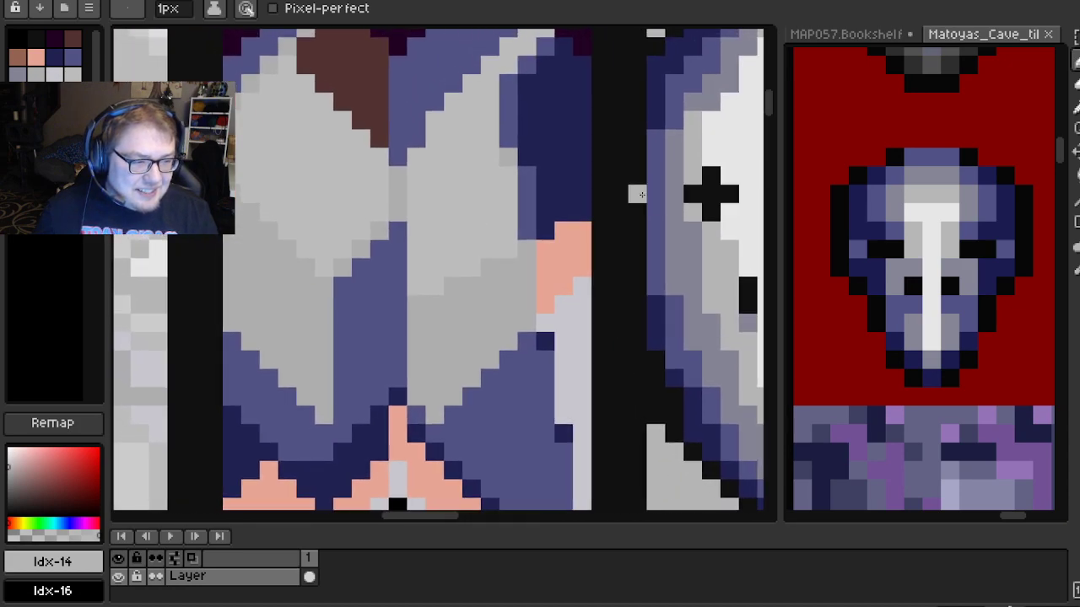
{"action": "left_click_drag", "start_coordinate": [641, 194], "coordinate": [598, 194]}
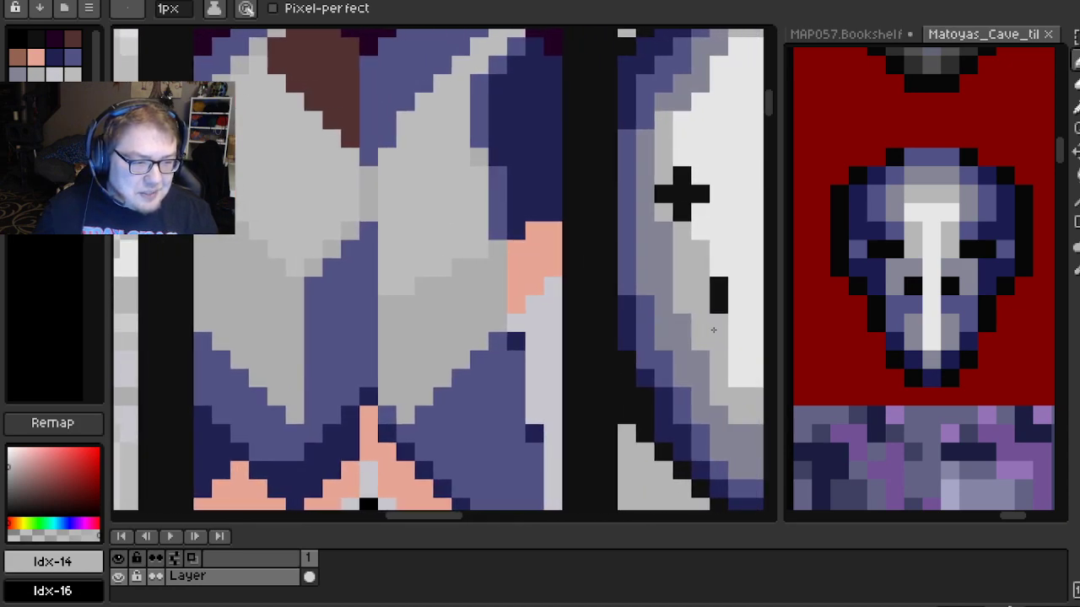
Extend the skull's white central stripe down by one row of two pixels with Idx-15
{"action": "left_click_drag", "start_coordinate": [608, 270], "coordinate": [485, 123]}
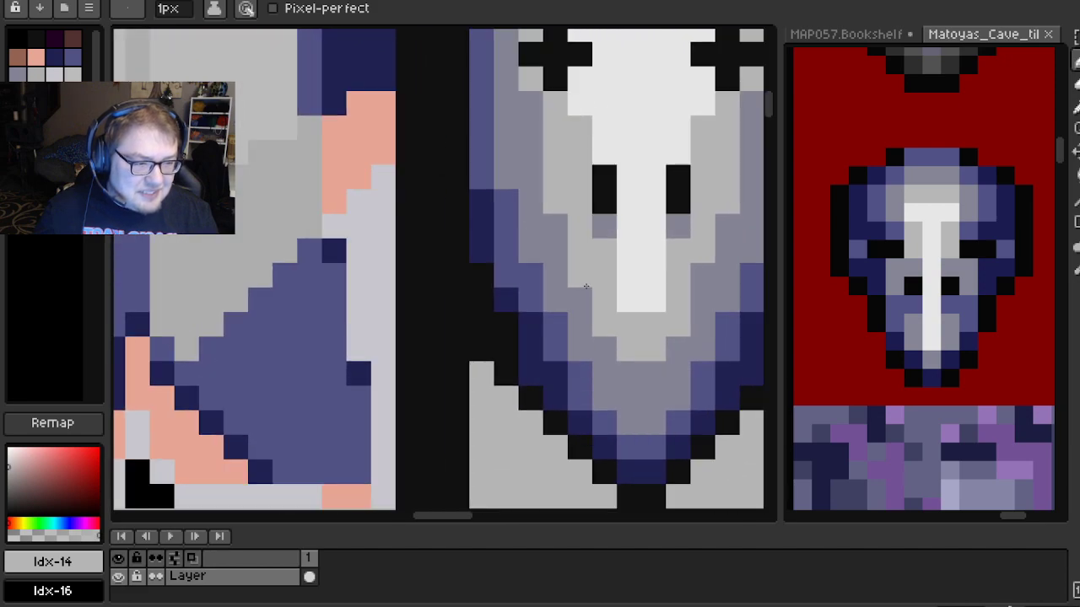
{"action": "left_click", "coordinate": [650, 272], "text": "alt"}
{"action": "left_click", "coordinate": [628, 325]}
{"action": "left_click", "coordinate": [651, 325]}
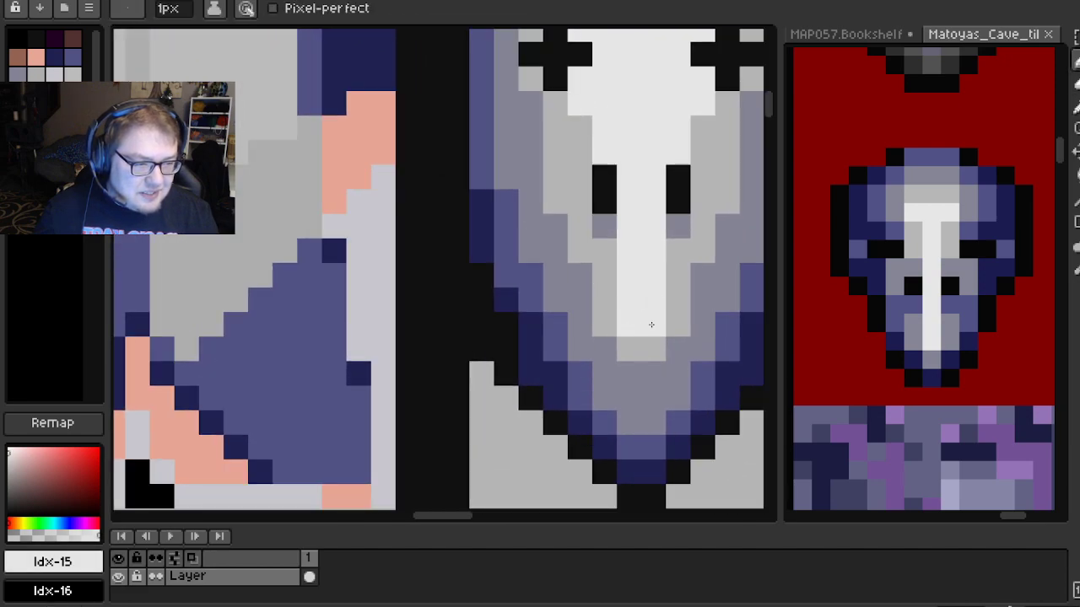
Examine the skull's eyes, nostrils and lengthened stripe from a distance and close up, comparing it with the neighbouring tiles
{"action": "scroll", "coordinate": [646, 260], "scroll_direction": "down", "scroll_amount": 4}
{"action": "left_click_drag", "start_coordinate": [490, 261], "coordinate": [401, 205]}
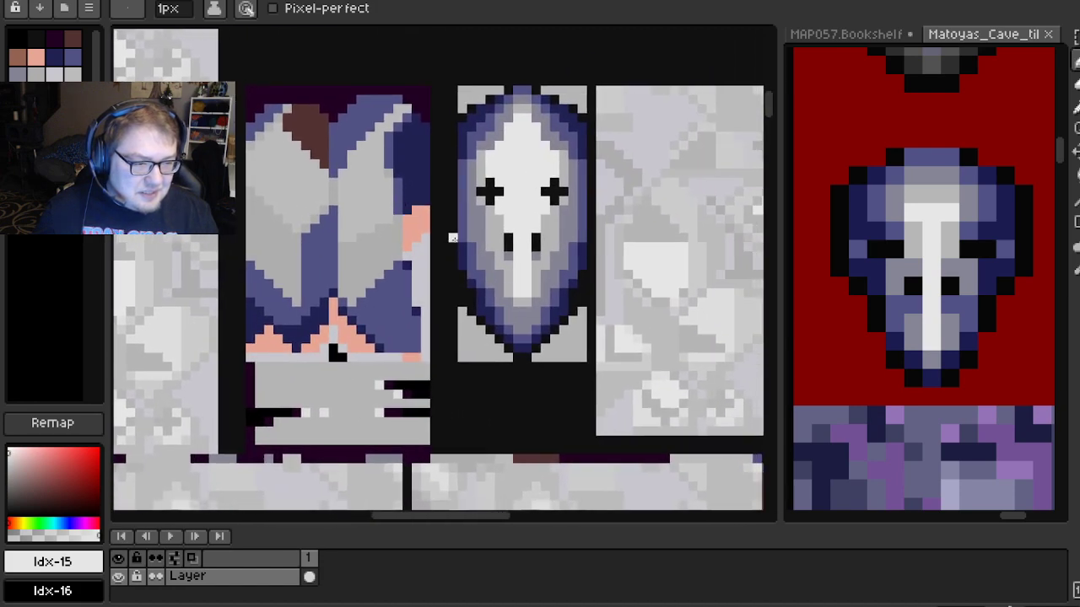
{"action": "scroll", "coordinate": [452, 239], "scroll_direction": "up", "scroll_amount": 4}
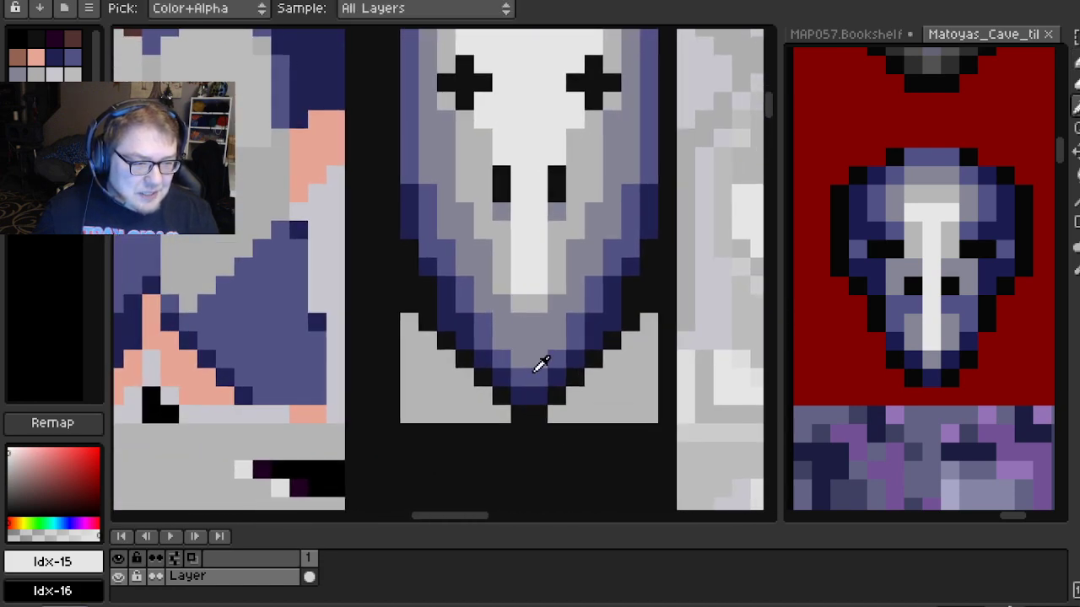
{"action": "left_click", "coordinate": [519, 362], "text": "alt"}
{"action": "scroll", "coordinate": [559, 302], "scroll_direction": "down", "scroll_amount": 3}
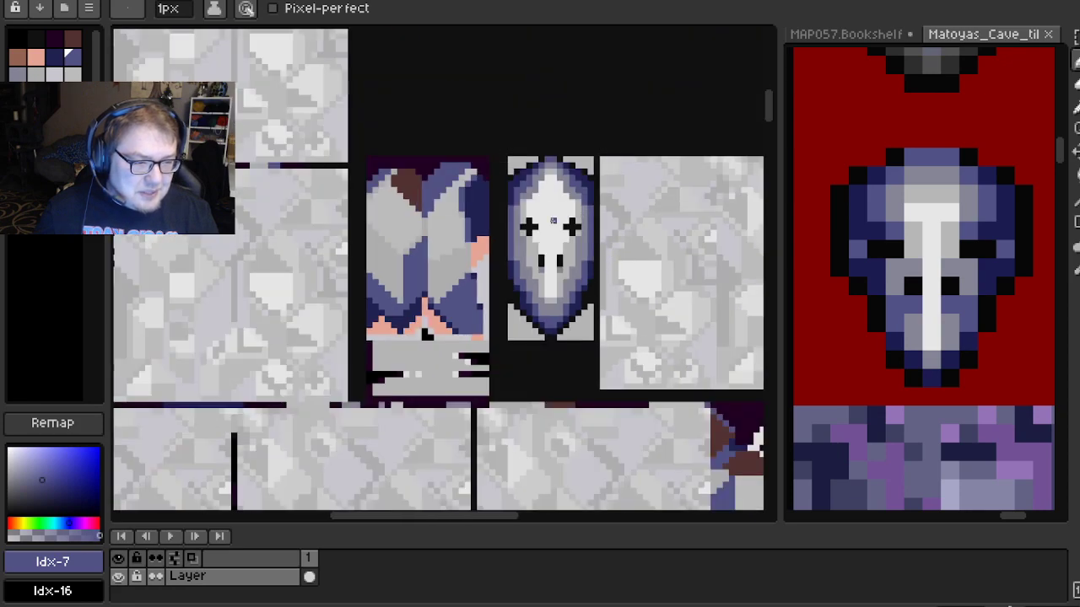
{"action": "left_click_drag", "start_coordinate": [552, 220], "coordinate": [549, 237]}
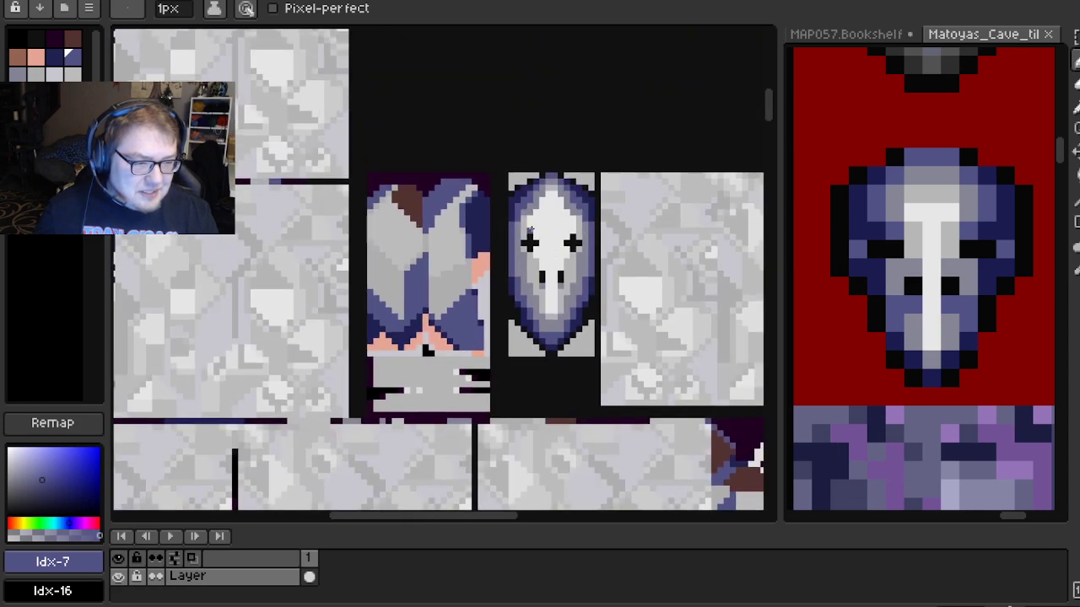
{"action": "left_click_drag", "start_coordinate": [530, 230], "coordinate": [428, 223]}
{"action": "scroll", "coordinate": [427, 236], "scroll_direction": "up", "scroll_amount": 2}
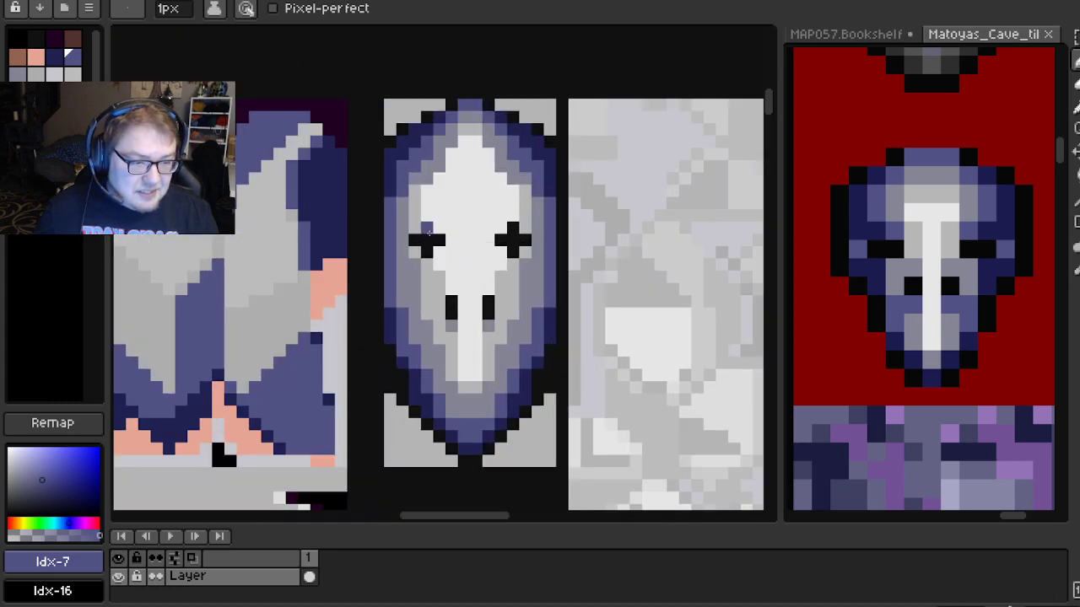
{"action": "left_click_drag", "start_coordinate": [437, 300], "coordinate": [447, 270]}
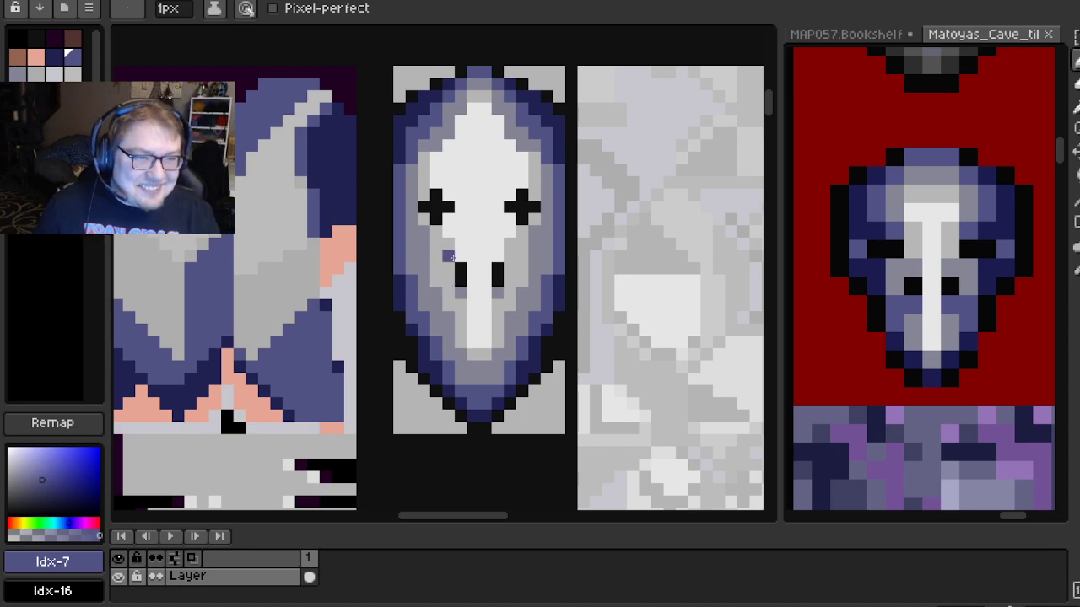
{"action": "scroll", "coordinate": [485, 194], "scroll_direction": "down", "scroll_amount": 1}
{"action": "scroll", "coordinate": [484, 195], "scroll_direction": "up", "scroll_amount": 1}
{"action": "scroll", "coordinate": [486, 193], "scroll_direction": "up", "scroll_amount": 3}
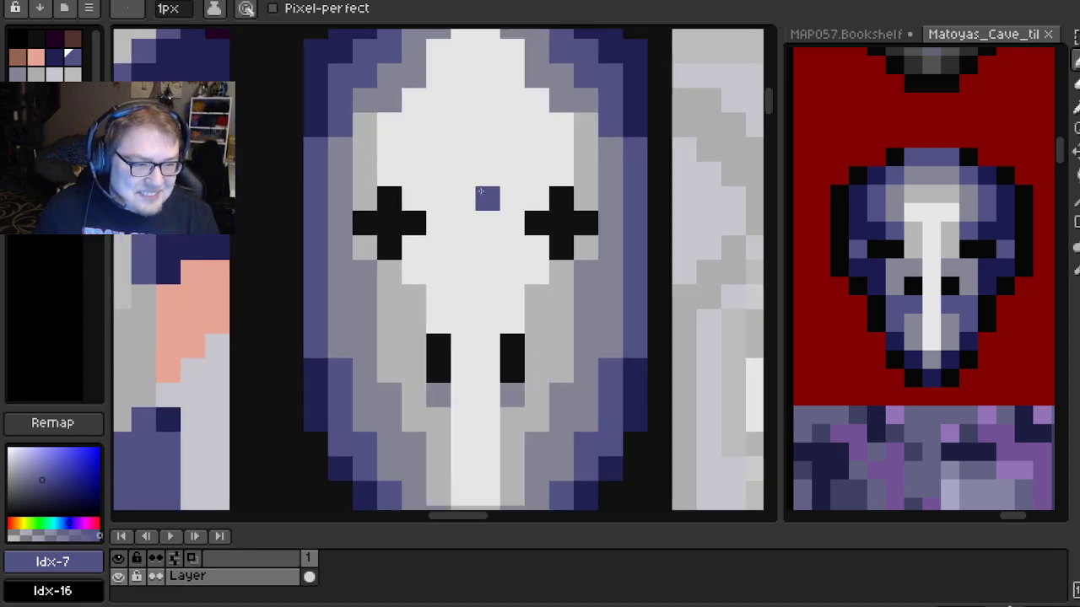
{"action": "scroll", "coordinate": [444, 207], "scroll_direction": "down", "scroll_amount": 1}
{"action": "scroll", "coordinate": [445, 206], "scroll_direction": "up", "scroll_amount": 1}
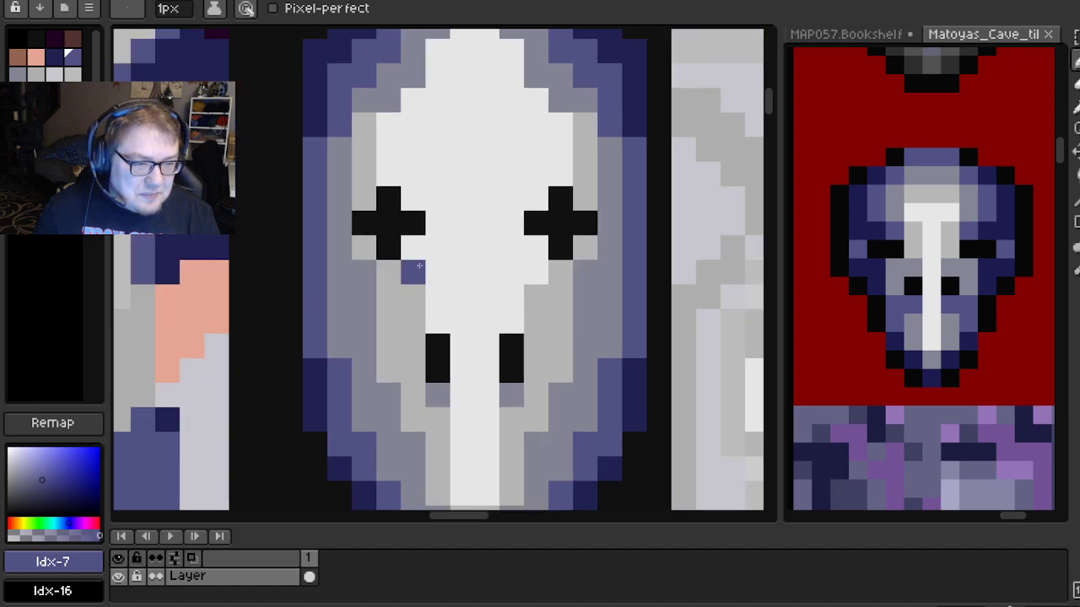
Paint over the lower arm of both black eye crosses with Idx-15
{"action": "key", "text": "alt"}
{"action": "left_click", "coordinate": [427, 246], "text": "alt"}
{"action": "left_click", "coordinate": [392, 246]}
{"action": "left_click", "coordinate": [561, 248]}
{"action": "scroll", "coordinate": [538, 236], "scroll_direction": "down", "scroll_amount": 1}
{"action": "scroll", "coordinate": [536, 237], "scroll_direction": "down", "scroll_amount": 3}
{"action": "scroll", "coordinate": [511, 297], "scroll_direction": "up", "scroll_amount": 4}
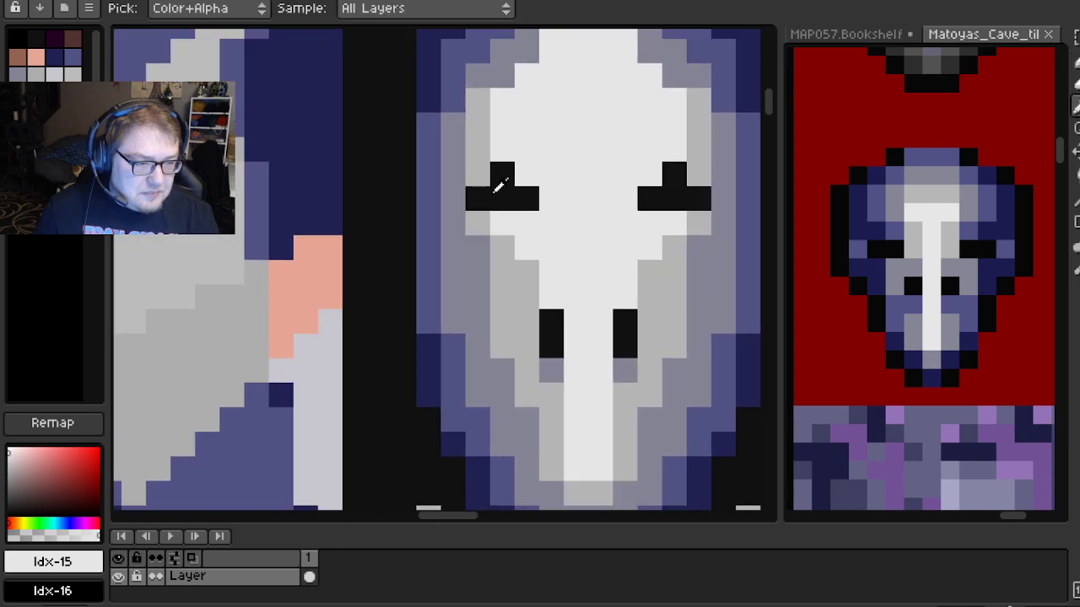
Add a black Idx-1 pixel at the upper outer corner of both eyes
{"action": "left_click", "coordinate": [485, 174], "text": "alt"}
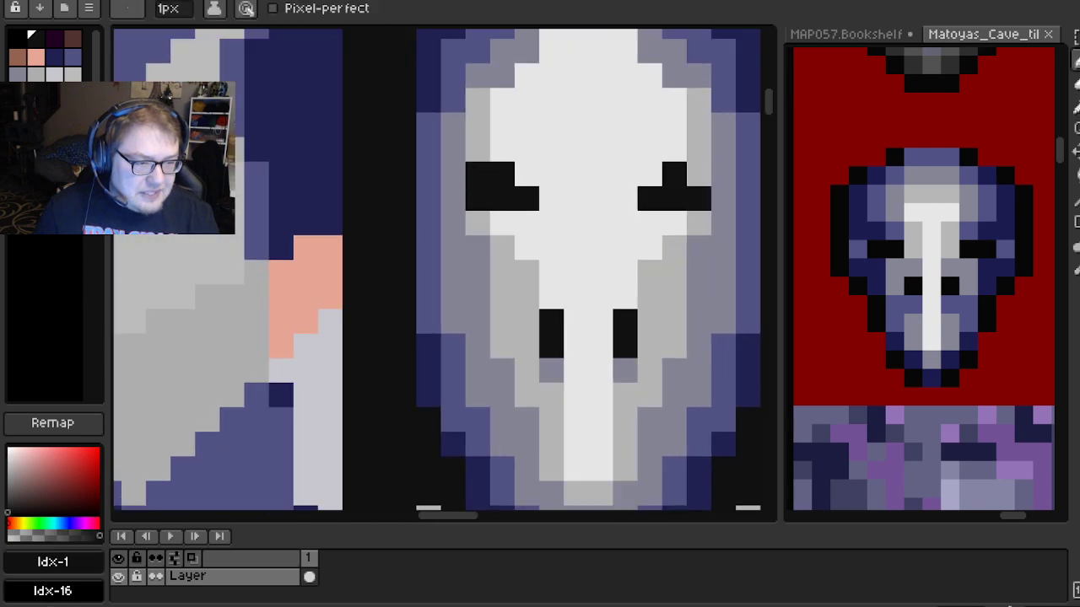
{"action": "left_click", "coordinate": [699, 172]}
{"action": "scroll", "coordinate": [558, 279], "scroll_direction": "down", "scroll_amount": 3}
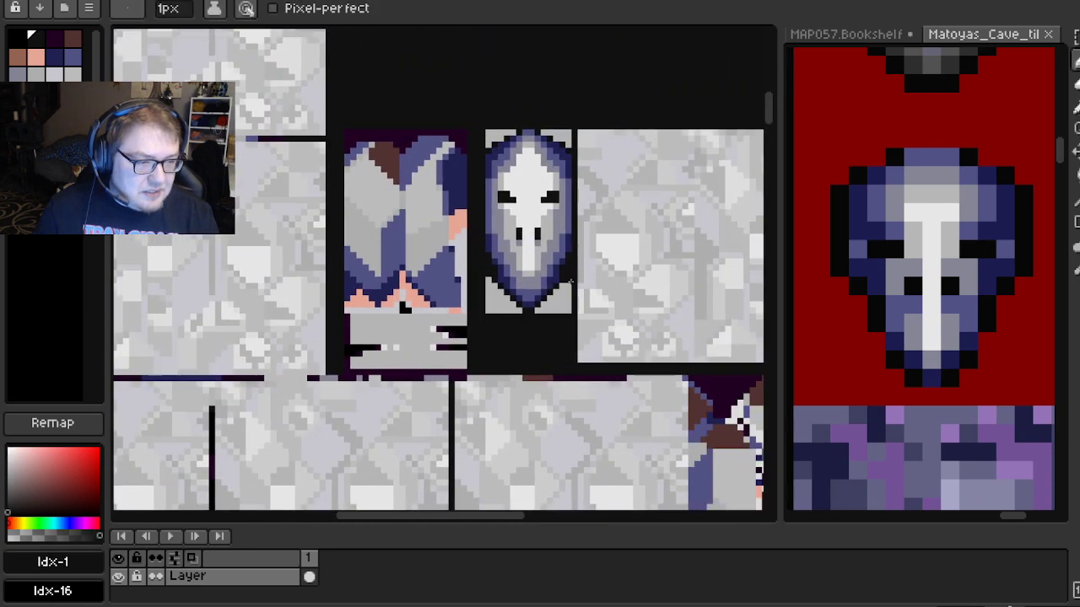
Try joining the two nostrils with black Idx-1 pixels across the white central stripe
{"action": "scroll", "coordinate": [524, 267], "scroll_direction": "up", "scroll_amount": 2}
{"action": "scroll", "coordinate": [498, 243], "scroll_direction": "up", "scroll_amount": 1}
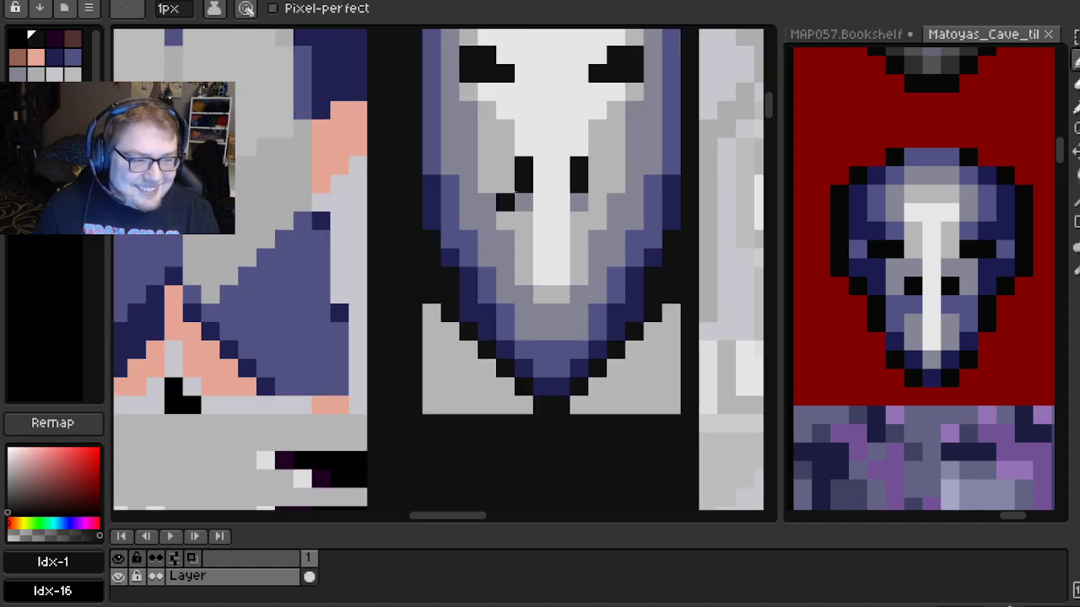
{"action": "right_click", "coordinate": [511, 188]}
{"action": "left_click", "coordinate": [545, 187]}
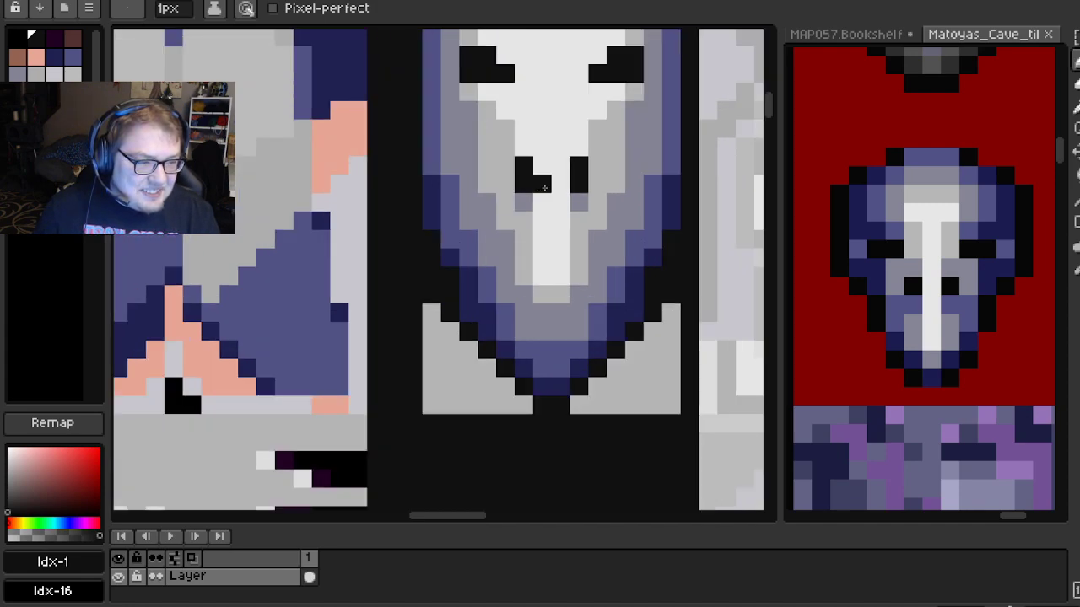
{"action": "scroll", "coordinate": [567, 187], "scroll_direction": "down", "scroll_amount": 3}
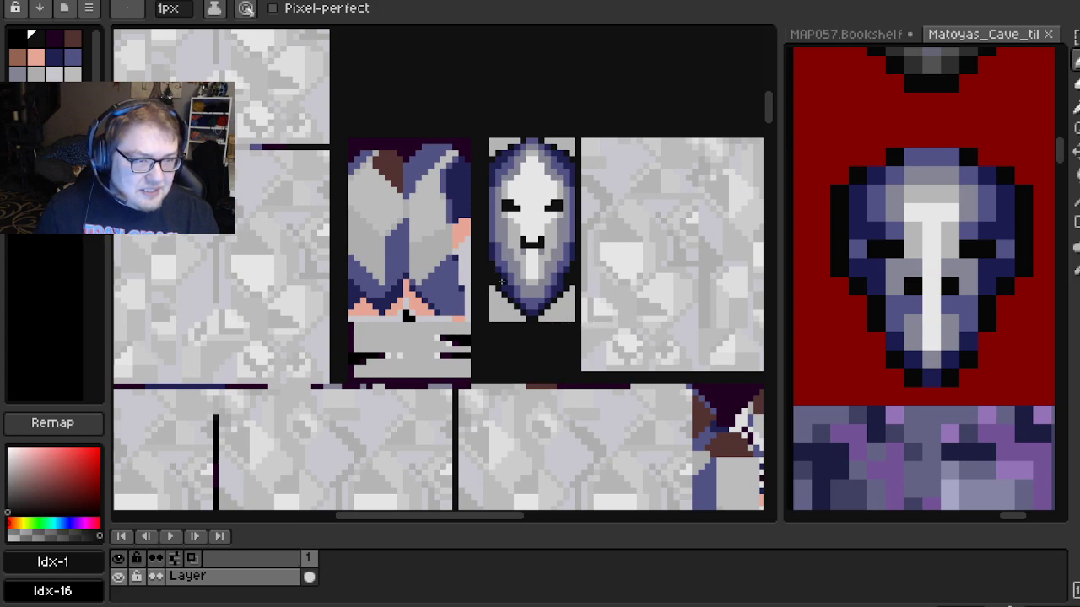
Trim the lower row of both eyes to one pixel, covering the outer pixels with Idx-8 and the inner ones with Idx-15
{"action": "scroll", "coordinate": [501, 281], "scroll_direction": "up", "scroll_amount": 2}
{"action": "left_click", "coordinate": [547, 215], "text": "alt"}
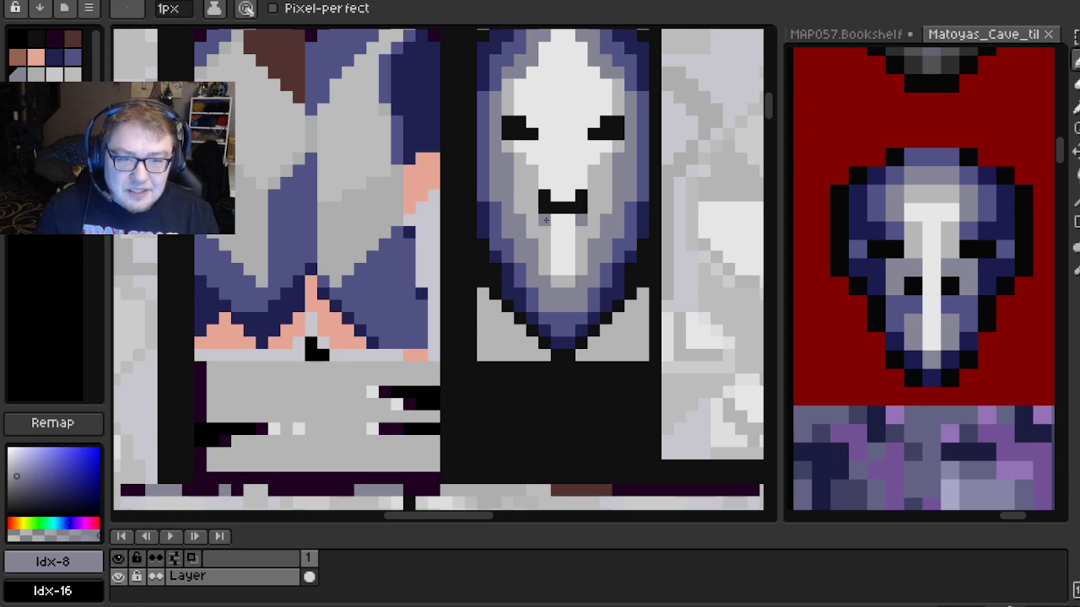
{"action": "left_click_drag", "start_coordinate": [546, 220], "coordinate": [470, 260]}
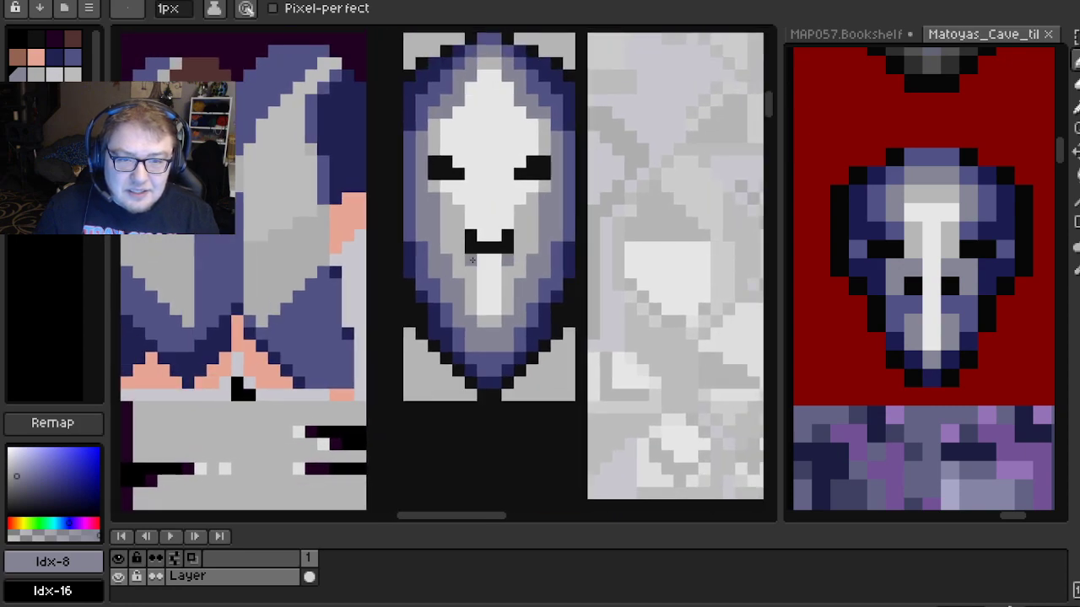
{"action": "scroll", "coordinate": [448, 212], "scroll_direction": "up", "scroll_amount": 2}
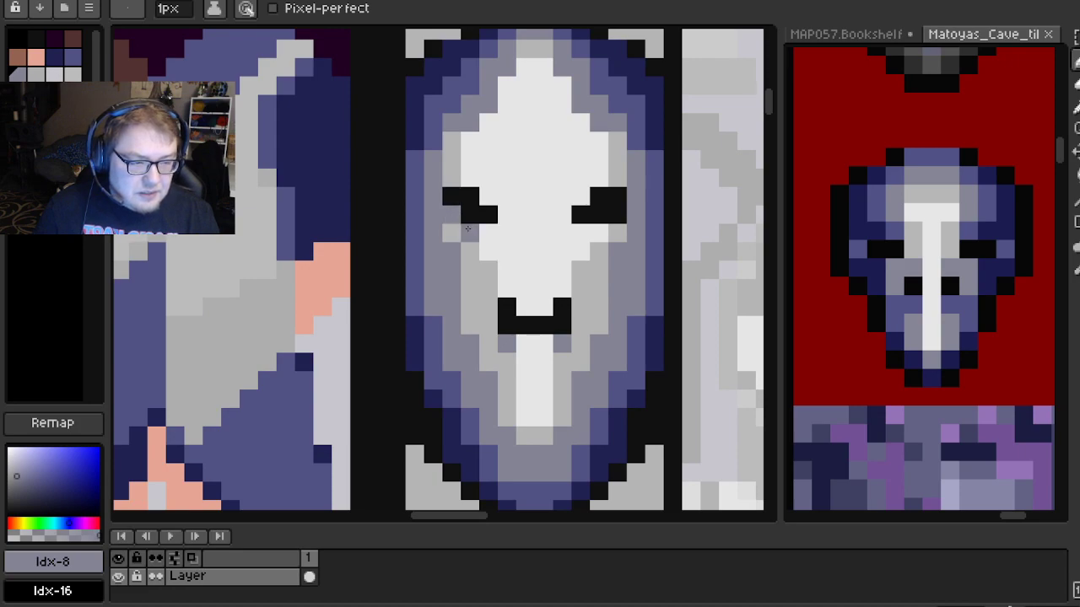
{"action": "left_click", "coordinate": [501, 236], "text": "alt"}
{"action": "left_click", "coordinate": [581, 214]}
{"action": "left_click", "coordinate": [633, 221], "text": "alt"}
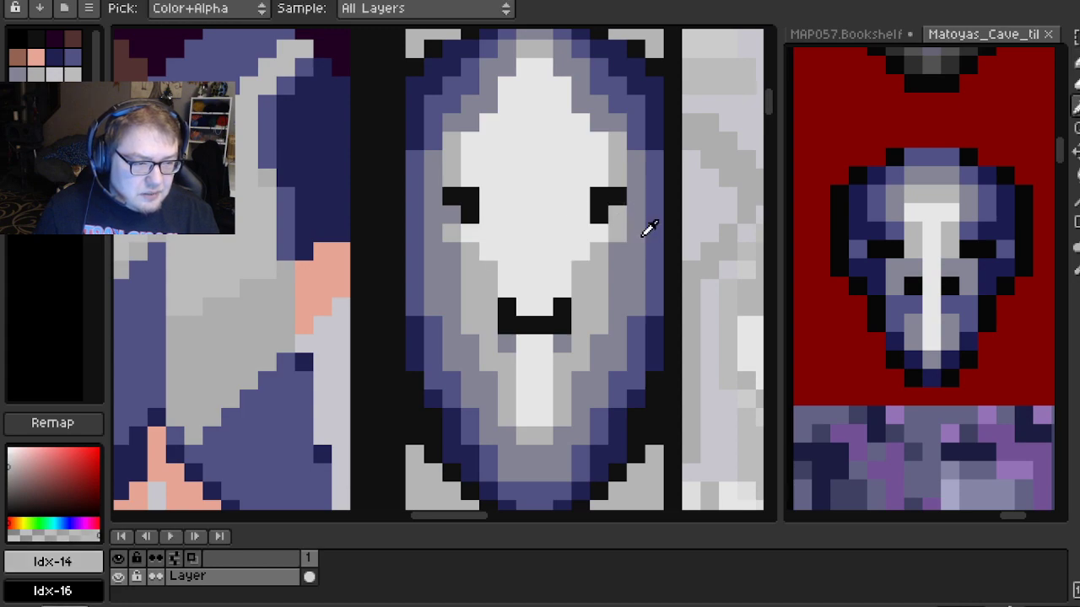
Paint over the leftover light pixel below the outer corner of both eyes with Idx-8
{"action": "left_click", "coordinate": [647, 228], "text": "alt"}
{"action": "scroll", "coordinate": [625, 275], "scroll_direction": "down", "scroll_amount": 1}
{"action": "scroll", "coordinate": [580, 281], "scroll_direction": "up", "scroll_amount": 1}
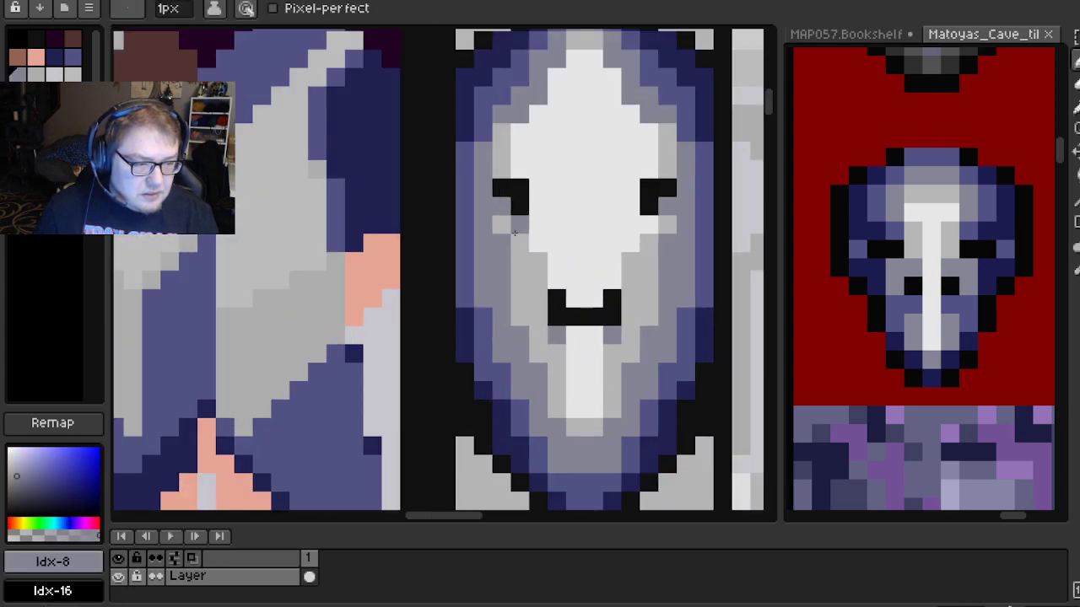
{"action": "scroll", "coordinate": [676, 226], "scroll_direction": "down", "scroll_amount": 2}
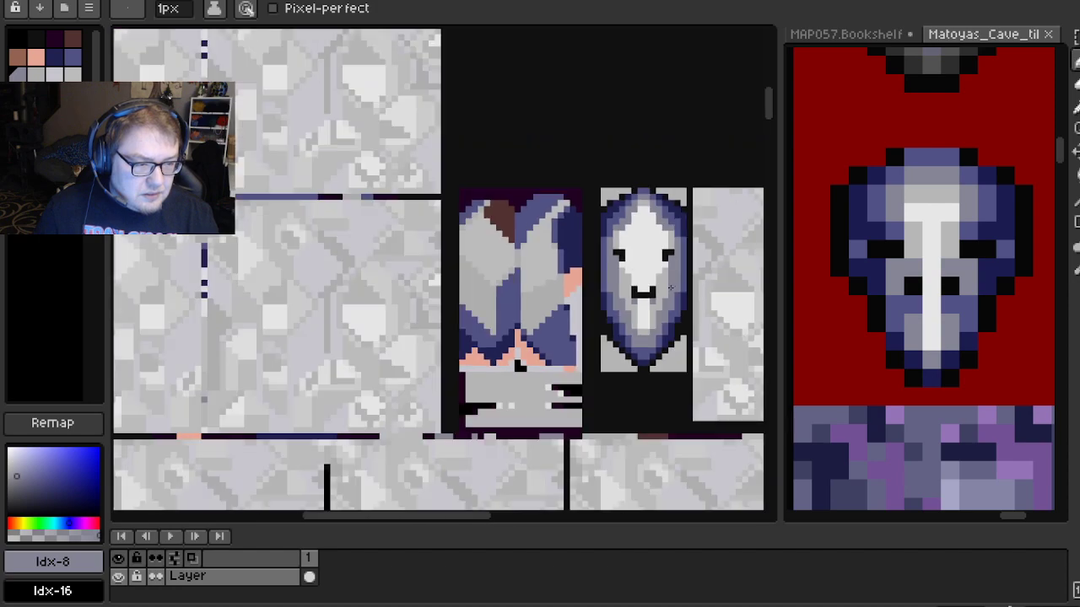
{"action": "left_click_drag", "start_coordinate": [628, 302], "coordinate": [541, 274]}
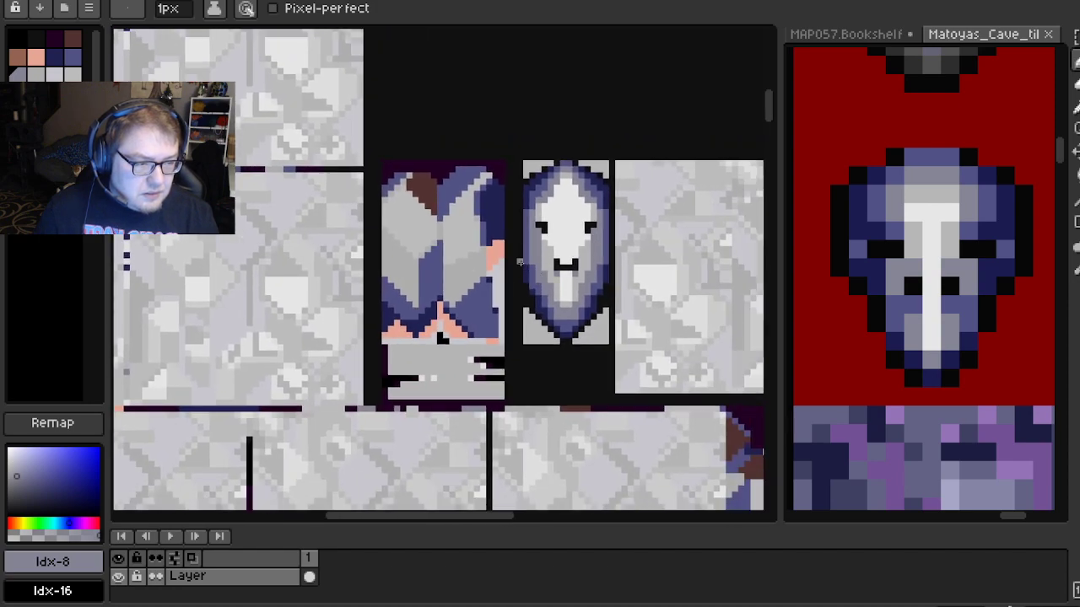
Extend both eyes diagonally inward and down with black Idx-1 pixels to give them an angry slant
{"action": "scroll", "coordinate": [519, 261], "scroll_direction": "up", "scroll_amount": 3}
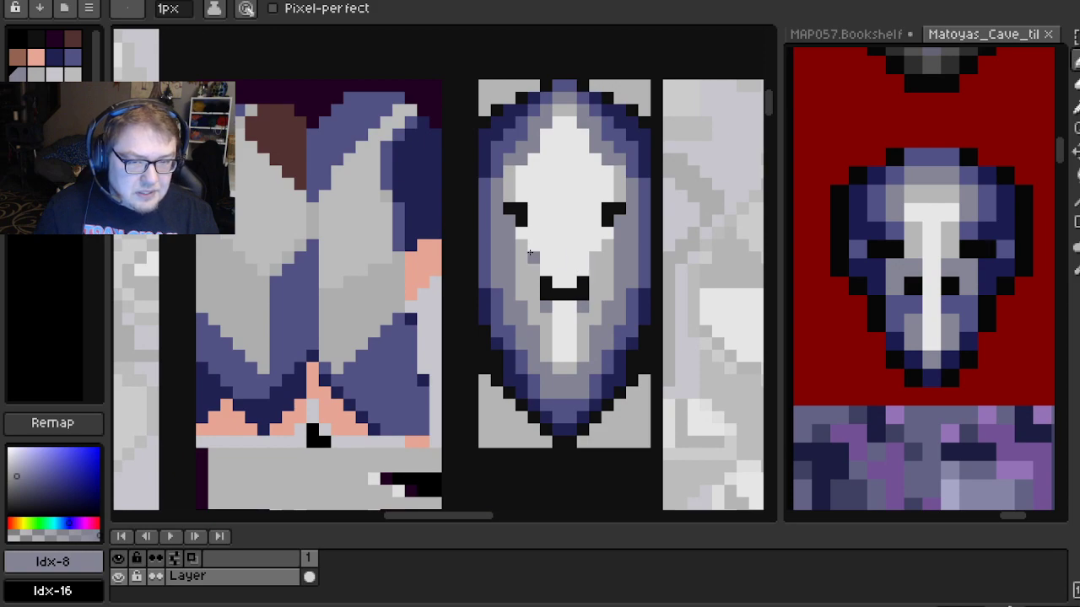
{"action": "scroll", "coordinate": [530, 253], "scroll_direction": "up", "scroll_amount": 1}
{"action": "left_click", "coordinate": [524, 189], "text": "alt"}
{"action": "left_click", "coordinate": [533, 220]}
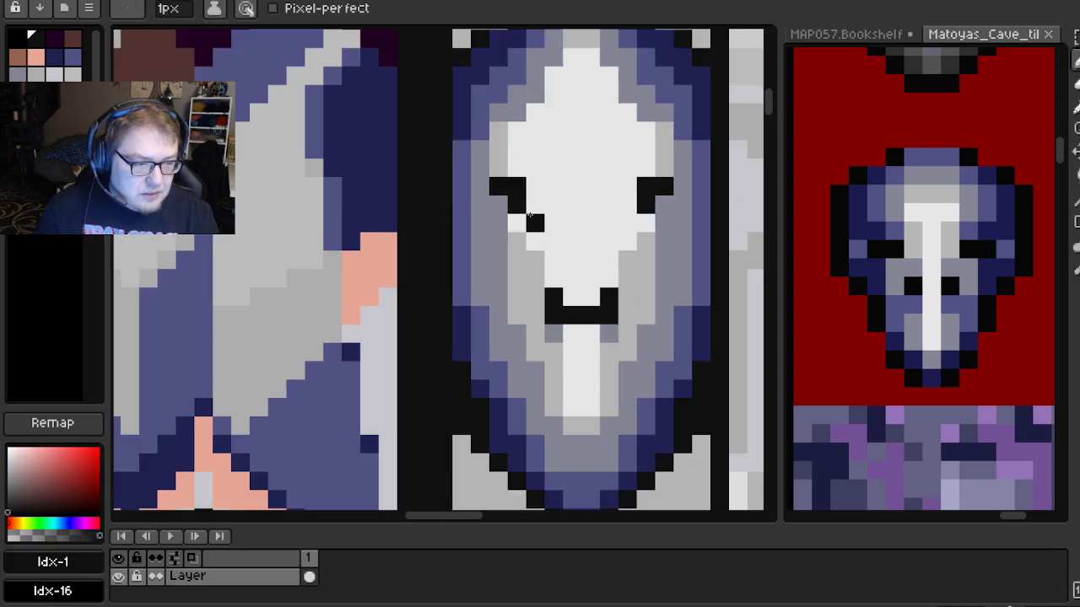
{"action": "left_click", "coordinate": [627, 222]}
{"action": "scroll", "coordinate": [672, 274], "scroll_direction": "down", "scroll_amount": 2}
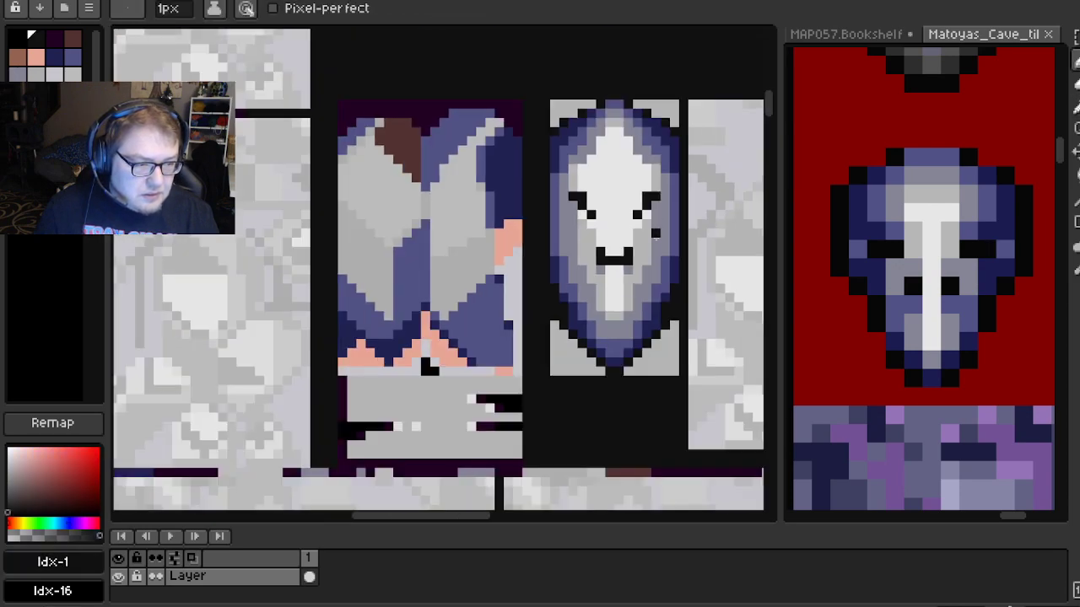
{"action": "scroll", "coordinate": [673, 275], "scroll_direction": "up", "scroll_amount": 2}
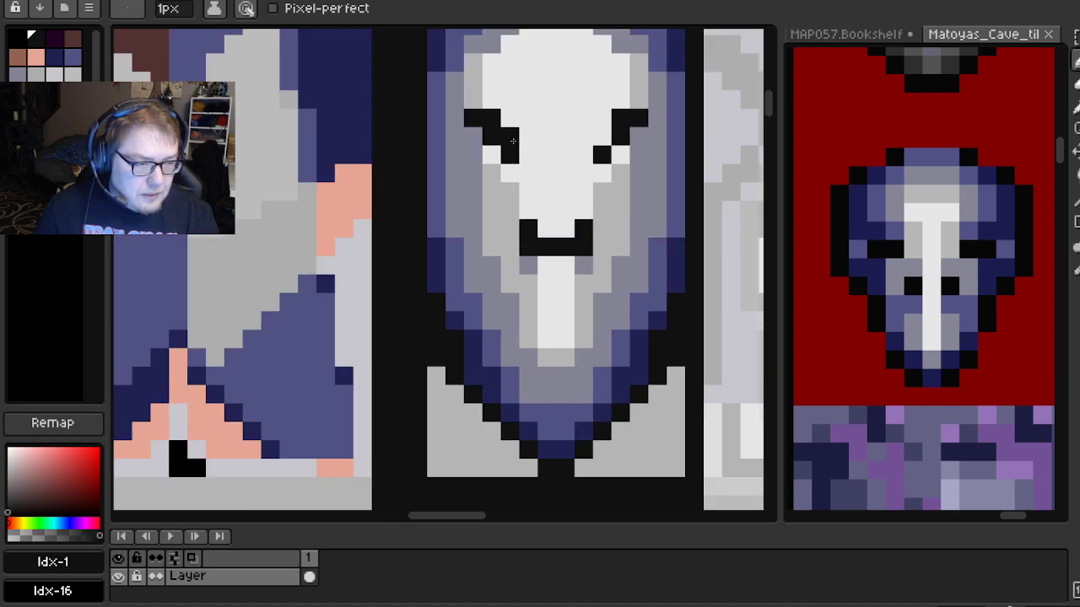
{"action": "scroll", "coordinate": [658, 211], "scroll_direction": "down", "scroll_amount": 3}
{"action": "scroll", "coordinate": [658, 232], "scroll_direction": "up", "scroll_amount": 1}
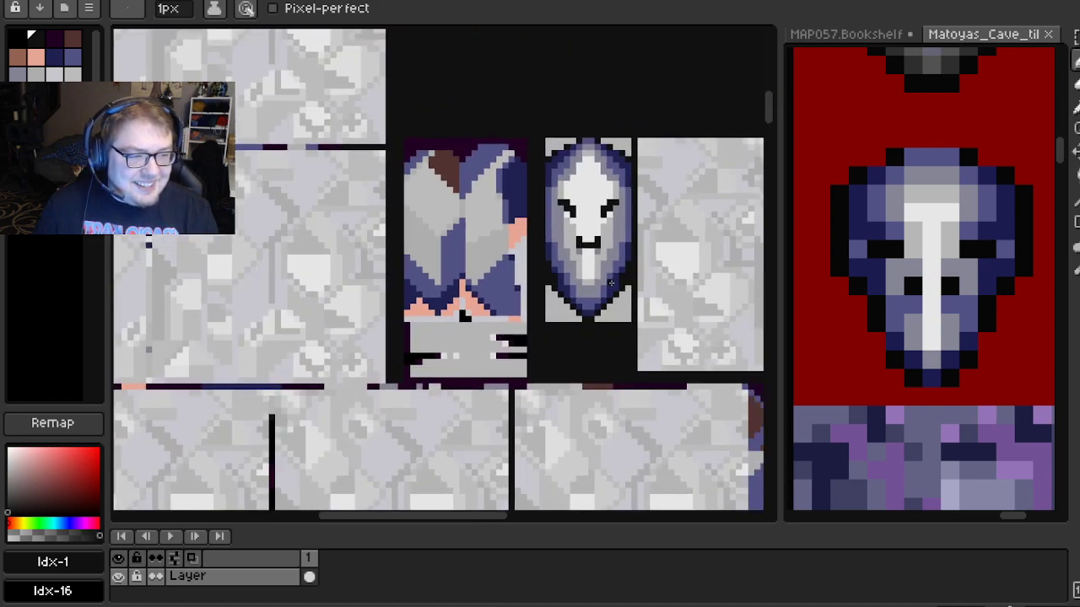
Separate the nostrils again by painting the black pixels between them with Idx-15
{"action": "scroll", "coordinate": [591, 276], "scroll_direction": "up", "scroll_amount": 1}
{"action": "scroll", "coordinate": [591, 276], "scroll_direction": "up", "scroll_amount": 2}
{"action": "left_click", "coordinate": [591, 193], "text": "alt"}
{"action": "left_click", "coordinate": [576, 181]}
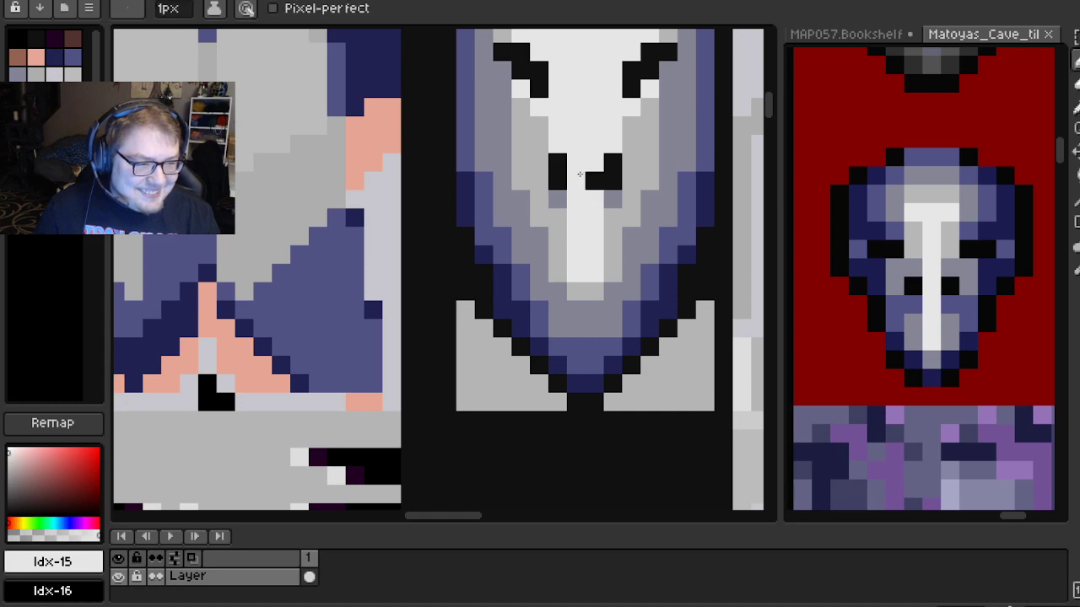
{"action": "scroll", "coordinate": [624, 177], "scroll_direction": "down", "scroll_amount": 2}
{"action": "left_click_drag", "start_coordinate": [647, 197], "coordinate": [620, 243]}
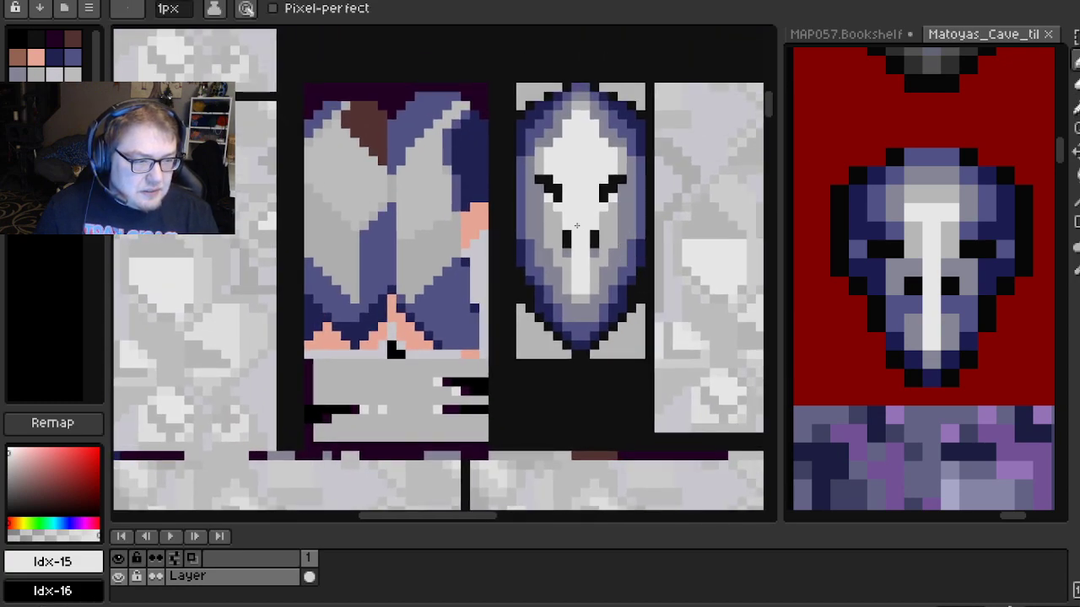
Highlight the pixel under each eye's outer end with Idx-15 and shade the pixels diagonally below with Idx-14
{"action": "scroll", "coordinate": [577, 226], "scroll_direction": "up", "scroll_amount": 1}
{"action": "key", "text": "alt"}
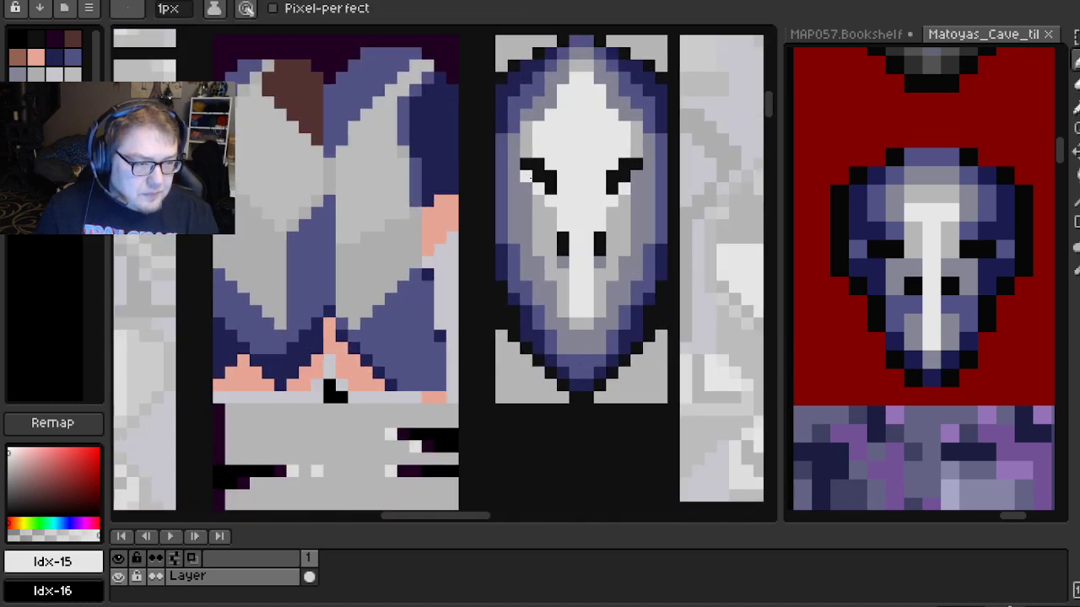
{"action": "scroll", "coordinate": [533, 214], "scroll_direction": "up", "scroll_amount": 1}
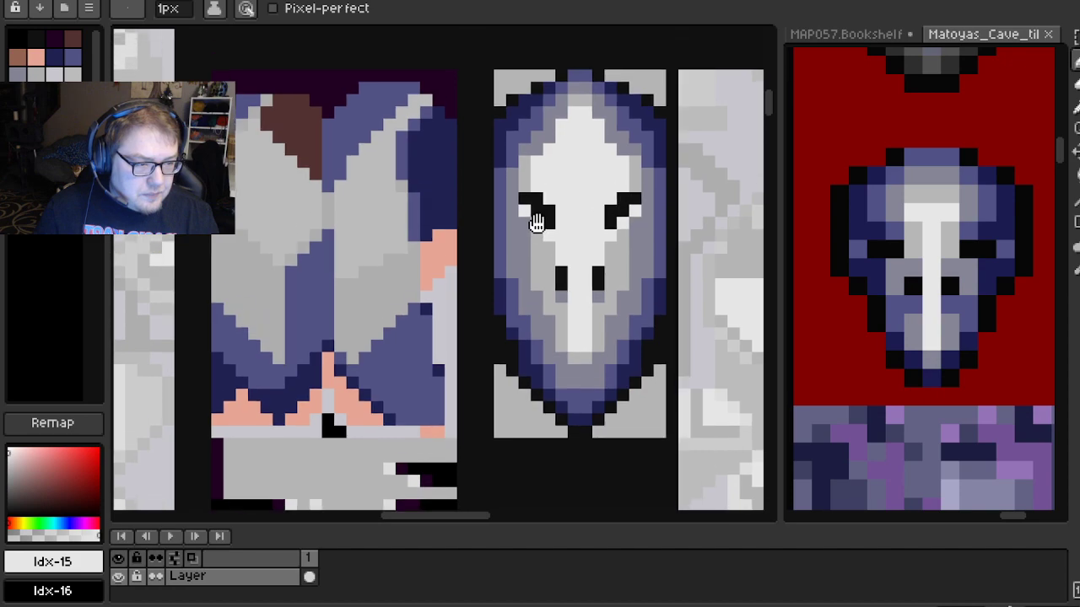
{"action": "scroll", "coordinate": [533, 214], "scroll_direction": "up", "scroll_amount": 1}
{"action": "left_click", "coordinate": [534, 214], "text": "alt"}
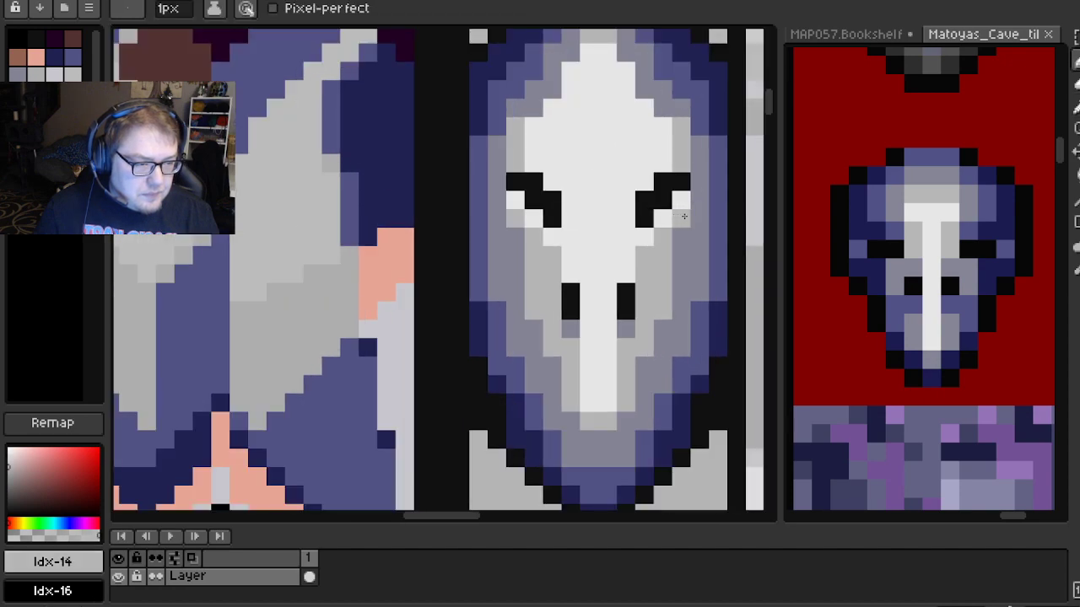
{"action": "scroll", "coordinate": [628, 253], "scroll_direction": "down", "scroll_amount": 5}
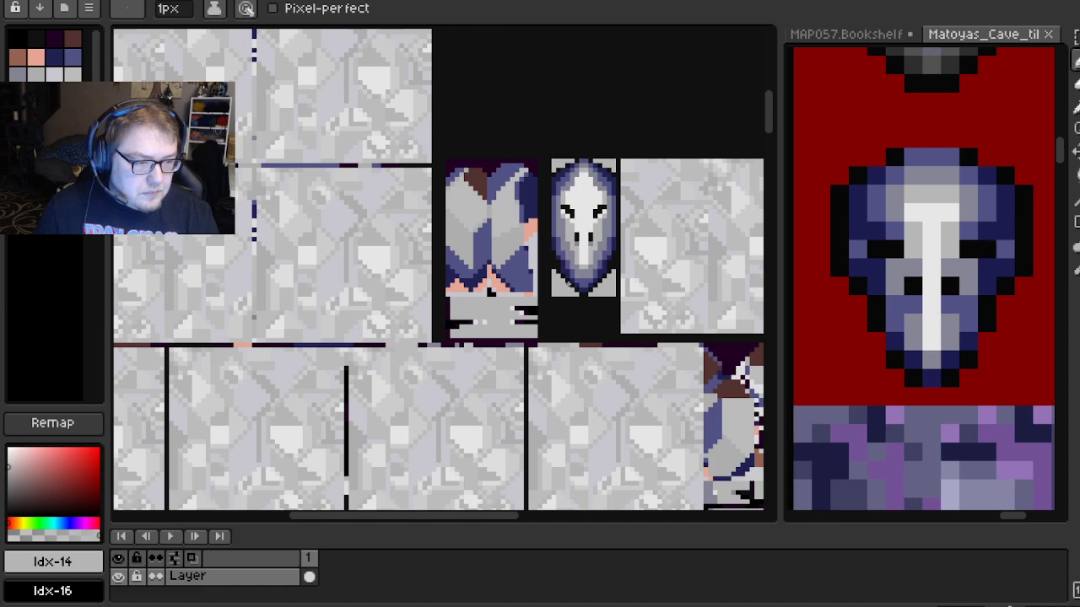
{"action": "scroll", "coordinate": [593, 239], "scroll_direction": "up", "scroll_amount": 3}
{"action": "scroll", "coordinate": [593, 237], "scroll_direction": "up", "scroll_amount": 1}
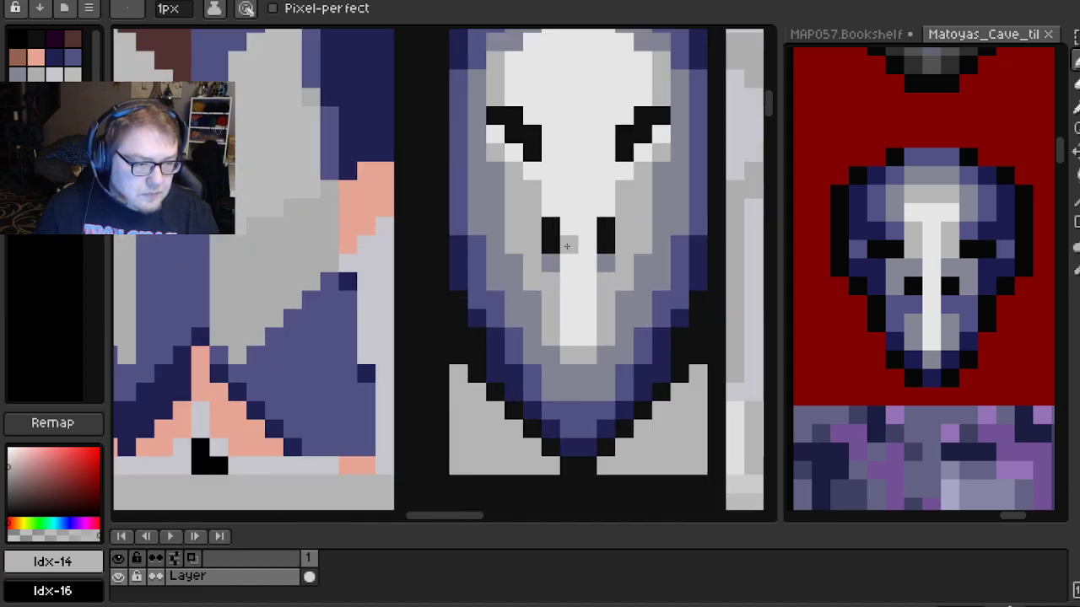
Widen both nostrils outward by one black Idx-1 pixel along their top row and shade the pixels directly beneath with Idx-8
{"action": "left_click", "coordinate": [544, 219], "text": "alt"}
{"action": "left_click", "coordinate": [629, 228]}
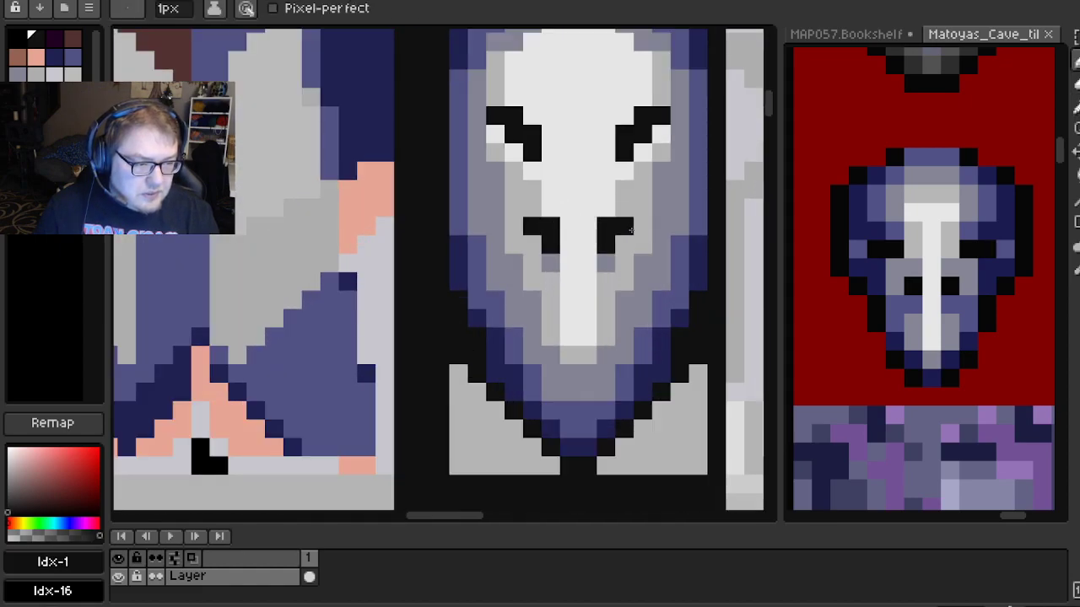
{"action": "key", "text": "ctrl+z"}
{"action": "left_click", "coordinate": [622, 244], "text": "alt"}
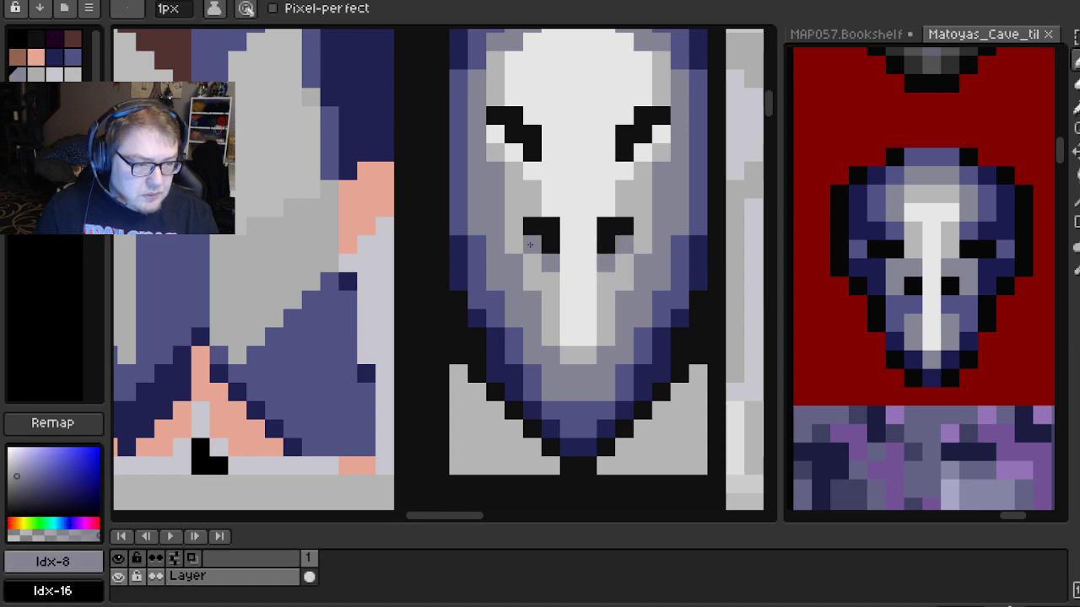
{"action": "scroll", "coordinate": [625, 254], "scroll_direction": "down", "scroll_amount": 3}
{"action": "scroll", "coordinate": [629, 253], "scroll_direction": "up", "scroll_amount": 3}
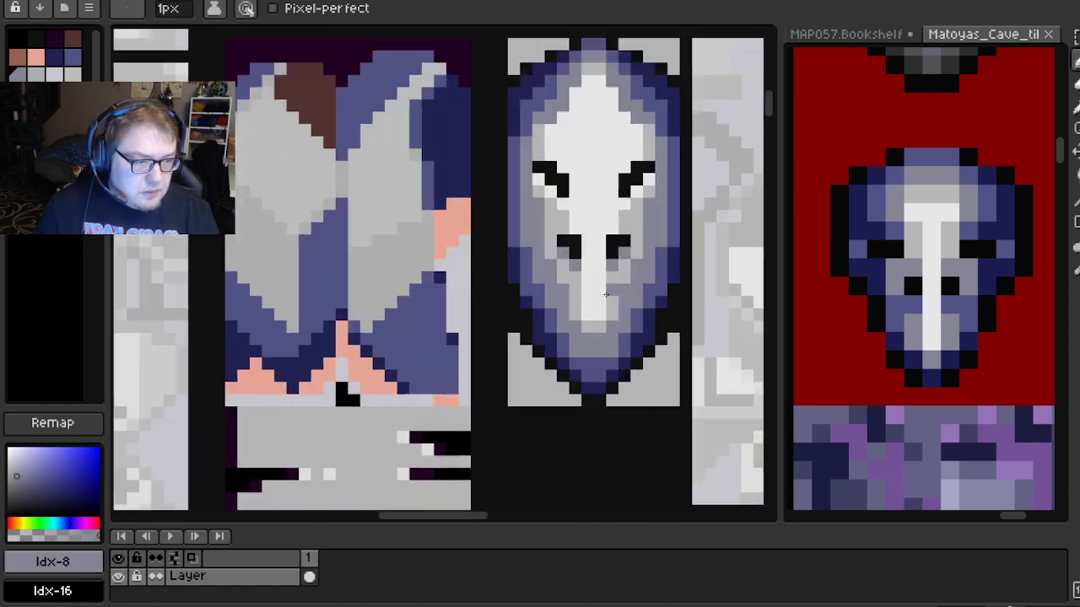
Enlarge both nostrils with black Idx-1 pixels at their lower outer corners and one pixel below their inner columns
{"action": "left_click", "coordinate": [547, 222], "text": "alt"}
{"action": "left_click", "coordinate": [547, 251]}
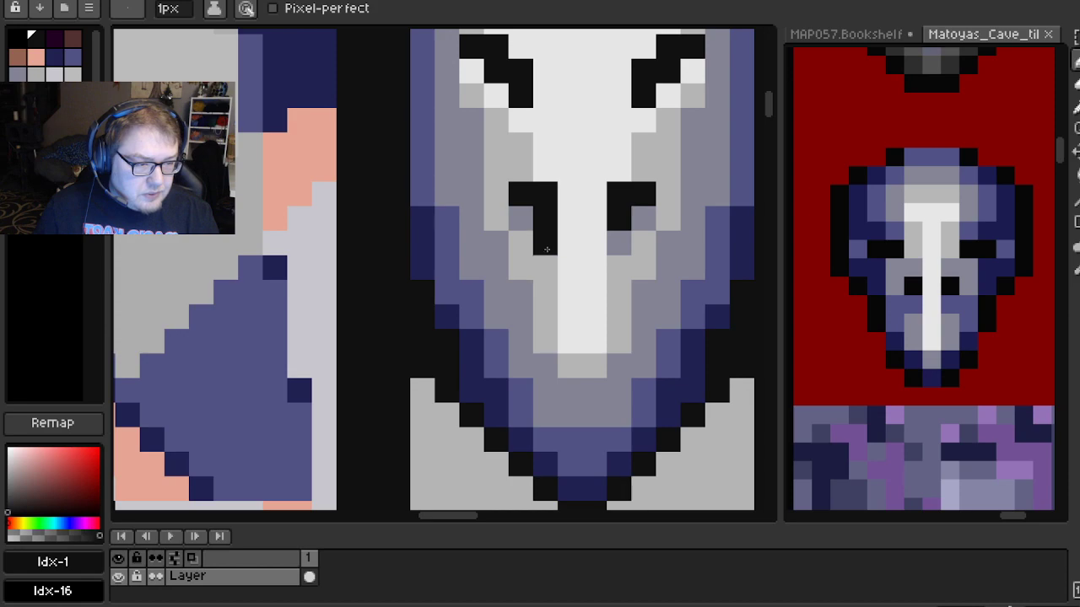
{"action": "left_click", "coordinate": [525, 223]}
{"action": "left_click", "coordinate": [642, 218]}
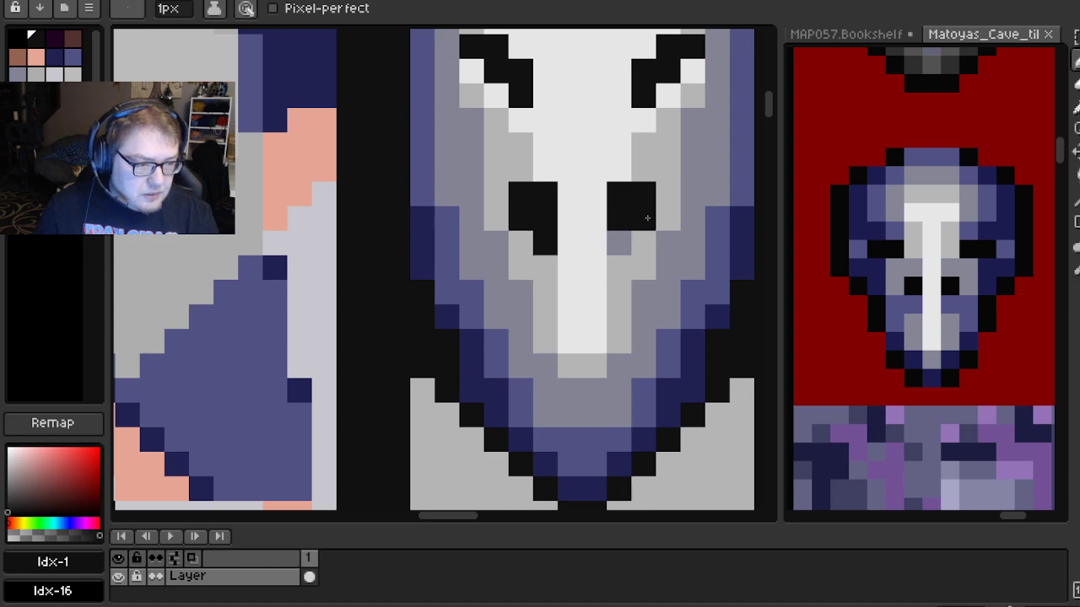
{"action": "left_click", "coordinate": [620, 243]}
Erase the top row of both nostrils, using Idx-14 for the outer pixels and Idx-15 for the inner ones
{"action": "left_click", "coordinate": [506, 169], "text": "alt"}
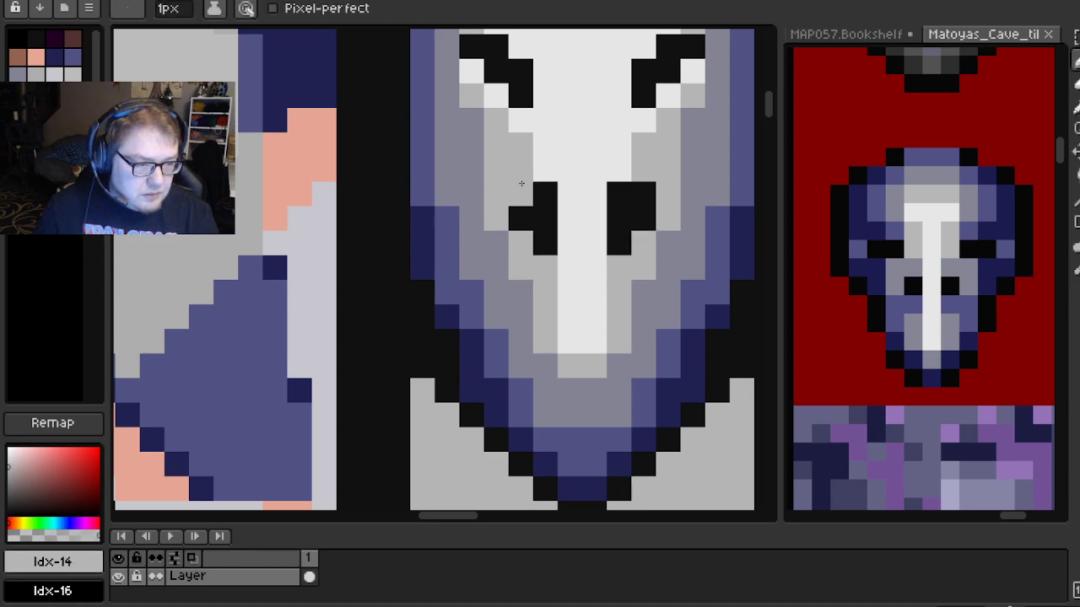
{"action": "left_click", "coordinate": [546, 193]}
{"action": "left_click", "coordinate": [590, 192], "text": "alt"}
{"action": "left_click", "coordinate": [614, 189]}
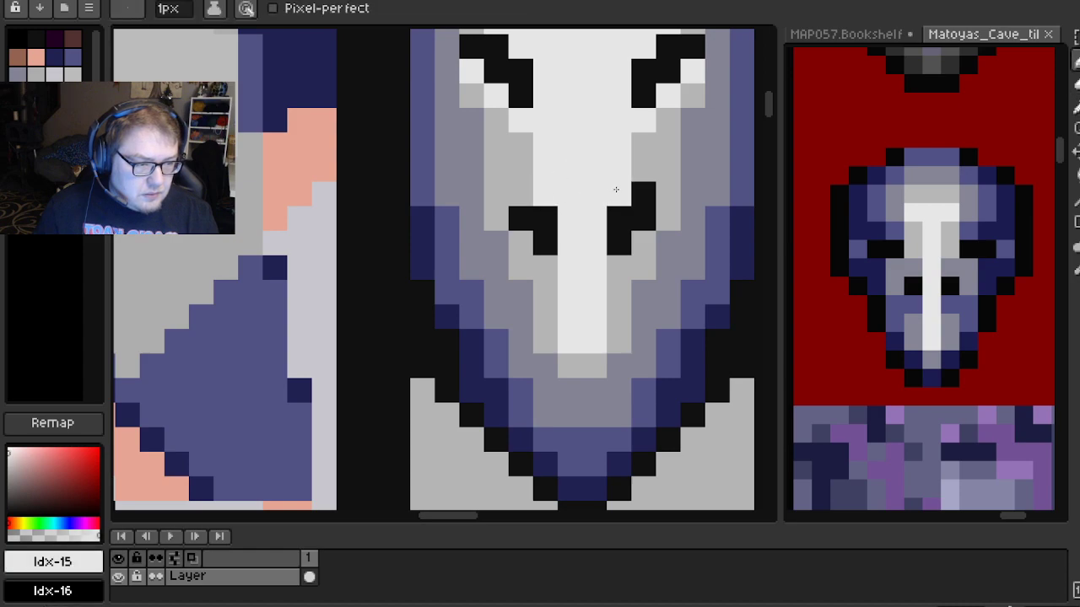
{"action": "left_click", "coordinate": [644, 194]}
{"action": "left_click", "coordinate": [650, 165], "text": "alt"}
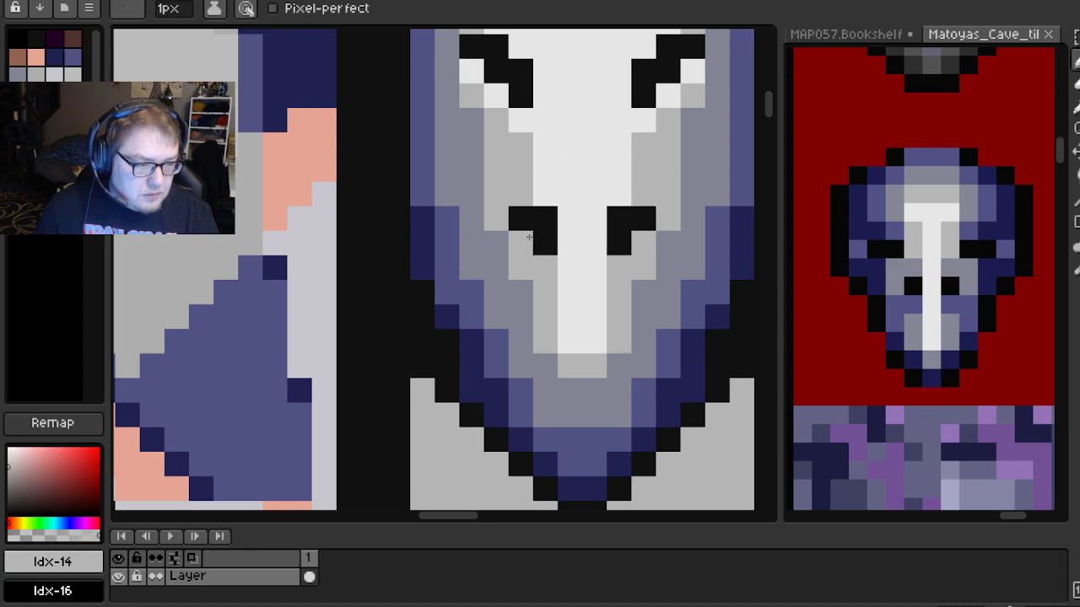
Shade the pixels below and beside the lower part of both nostrils with Idx-8
{"action": "left_click", "coordinate": [511, 308], "text": "alt"}
{"action": "left_click", "coordinate": [545, 267]}
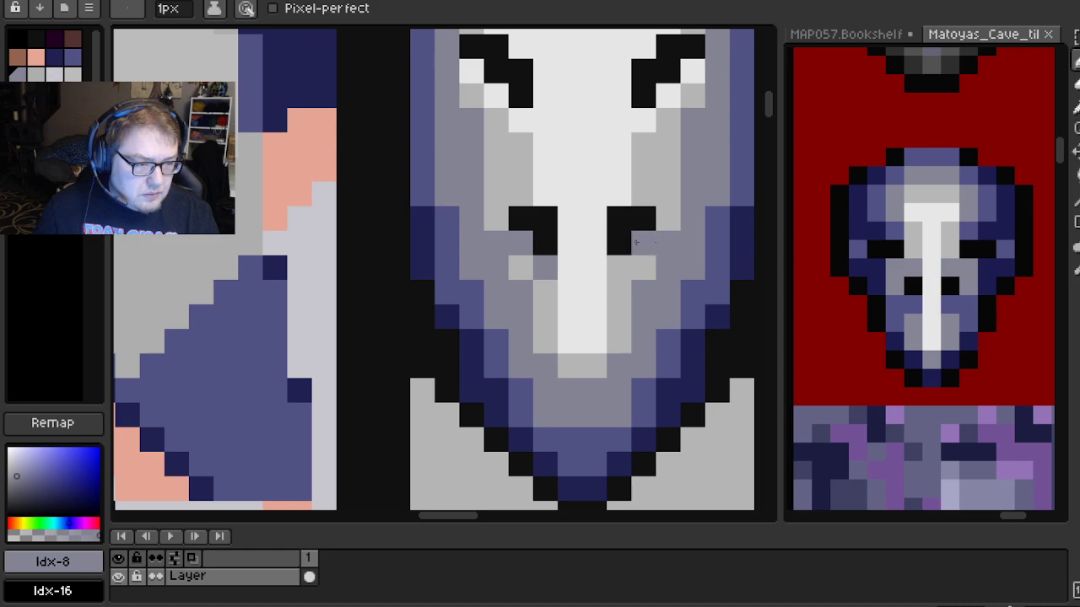
{"action": "left_click", "coordinate": [623, 264]}
{"action": "left_click", "coordinate": [644, 242]}
{"action": "left_click", "coordinate": [644, 268]}
{"action": "left_click", "coordinate": [521, 267]}
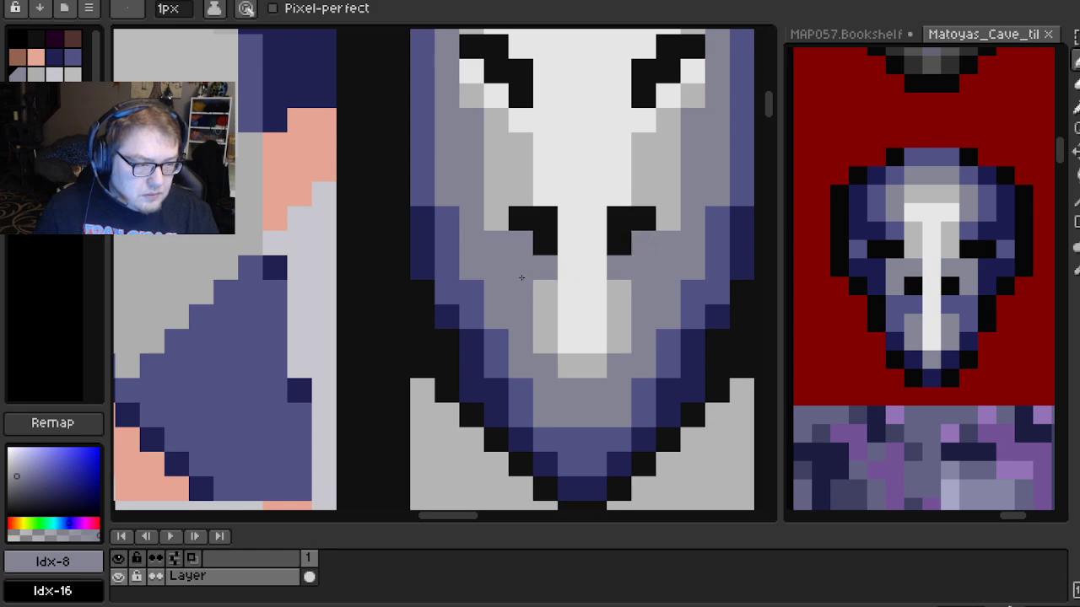
Lighten the pixel tucked under each nostril's outer end with Idx-14
{"action": "scroll", "coordinate": [620, 244], "scroll_direction": "down", "scroll_amount": 3}
{"action": "scroll", "coordinate": [540, 241], "scroll_direction": "up", "scroll_amount": 2}
{"action": "left_click", "coordinate": [549, 241], "text": "alt"}
{"action": "left_click", "coordinate": [599, 240]}
{"action": "left_click", "coordinate": [529, 221]}
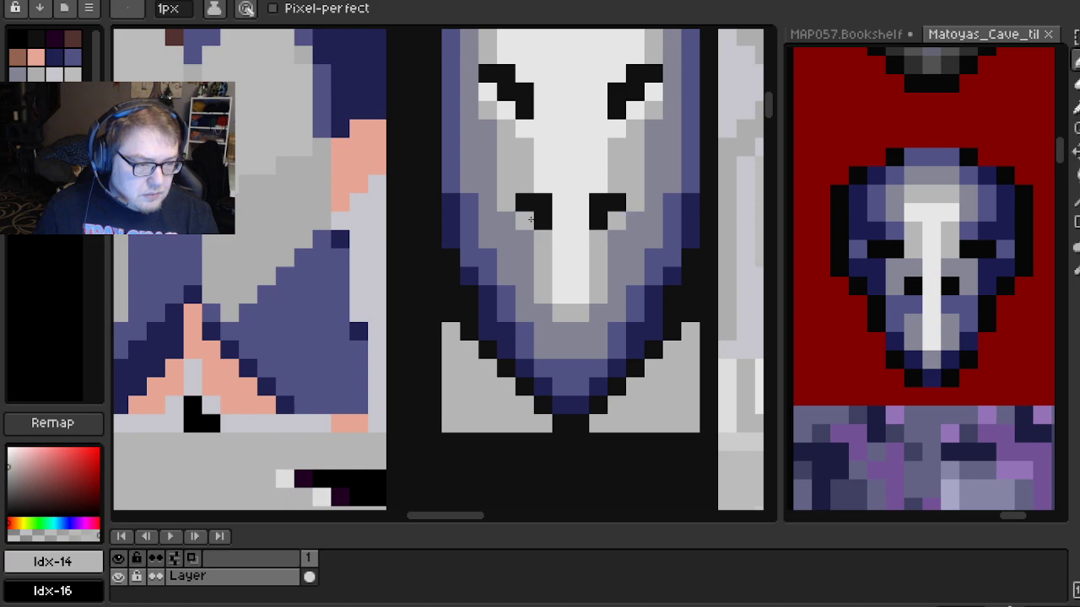
{"action": "scroll", "coordinate": [620, 178], "scroll_direction": "down", "scroll_amount": 3}
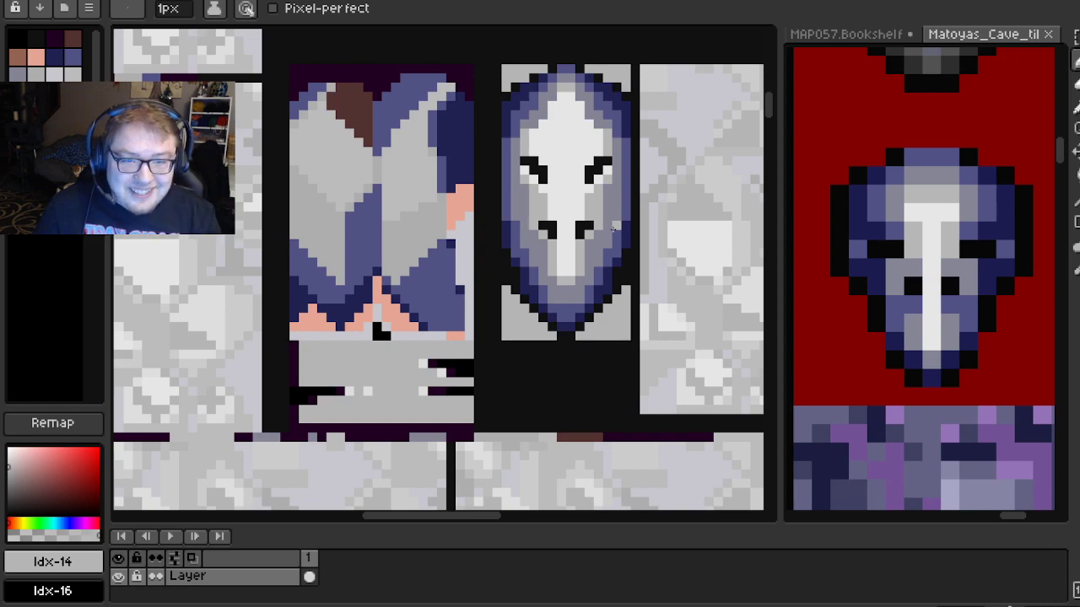
{"action": "scroll", "coordinate": [544, 152], "scroll_direction": "down", "scroll_amount": 2}
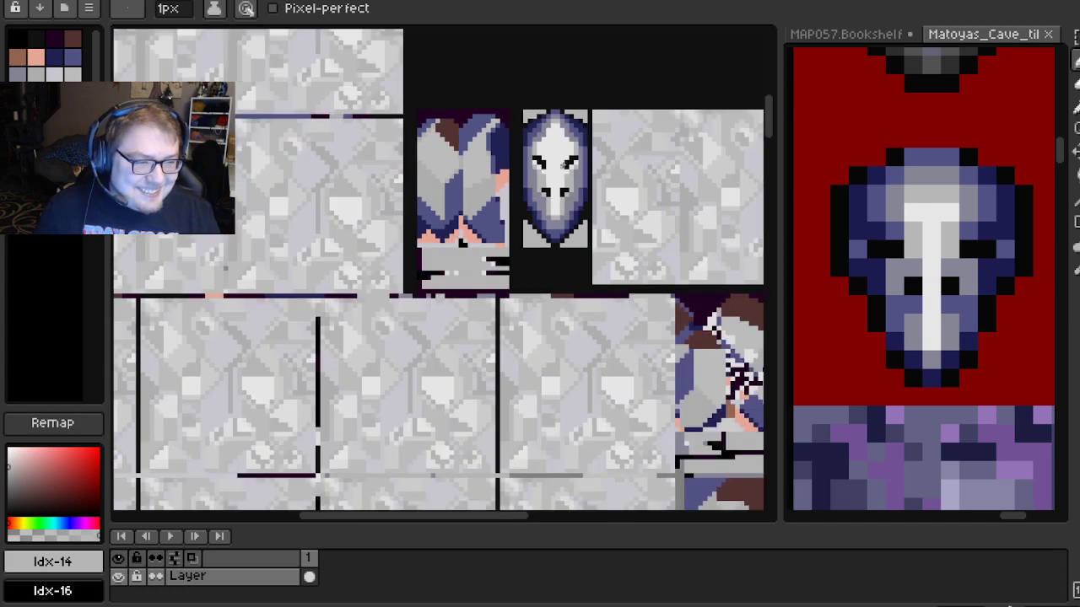
Highlight the pixels above and beside the outer ends of both nostrils with Idx-15
{"action": "scroll", "coordinate": [577, 178], "scroll_direction": "up", "scroll_amount": 2}
{"action": "scroll", "coordinate": [577, 179], "scroll_direction": "up", "scroll_amount": 2}
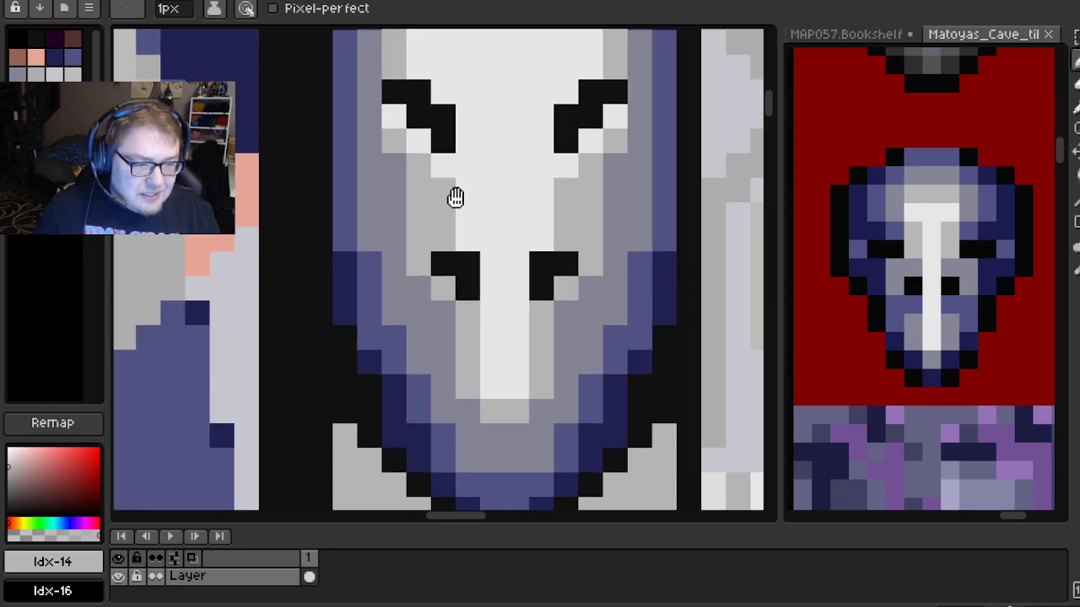
{"action": "scroll", "coordinate": [499, 216], "scroll_direction": "down", "scroll_amount": 1}
{"action": "left_click", "coordinate": [481, 224], "text": "alt"}
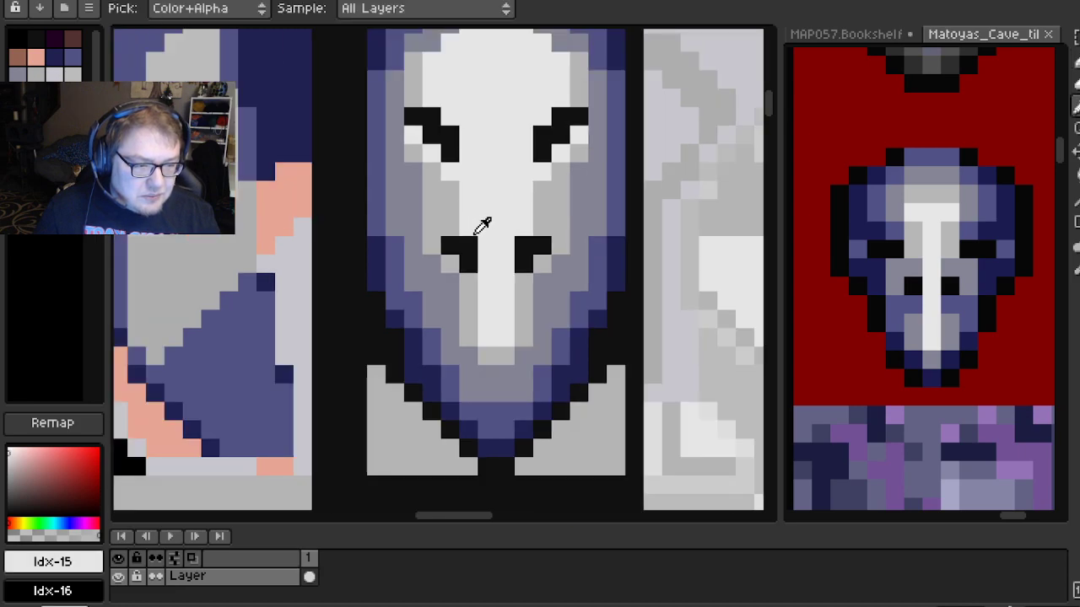
{"action": "scroll", "coordinate": [545, 224], "scroll_direction": "down", "scroll_amount": 3}
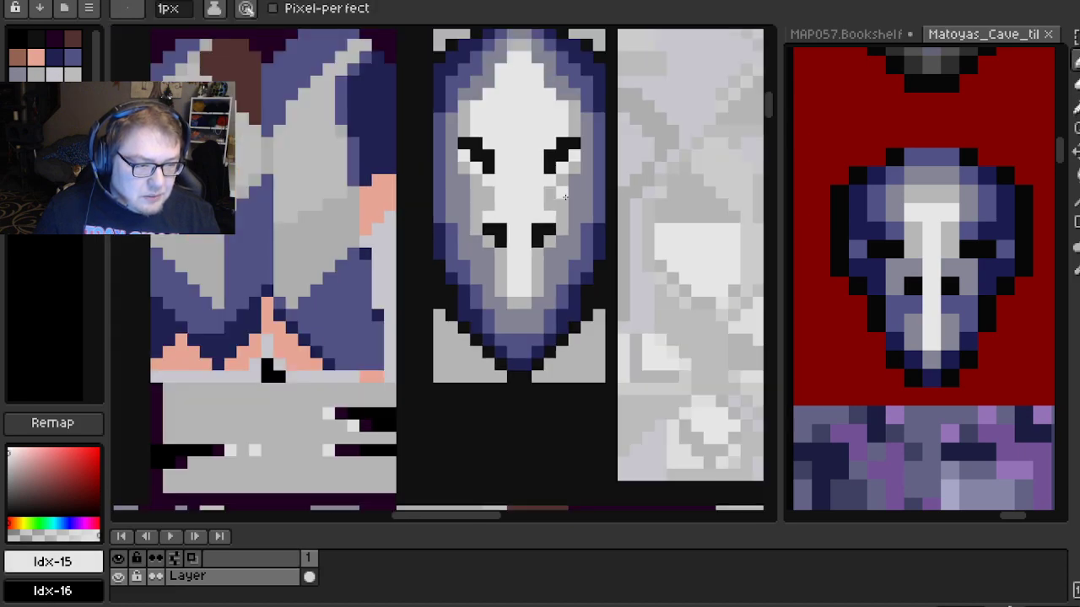
{"action": "scroll", "coordinate": [559, 214], "scroll_direction": "up", "scroll_amount": 3}
{"action": "left_click", "coordinate": [444, 213]}
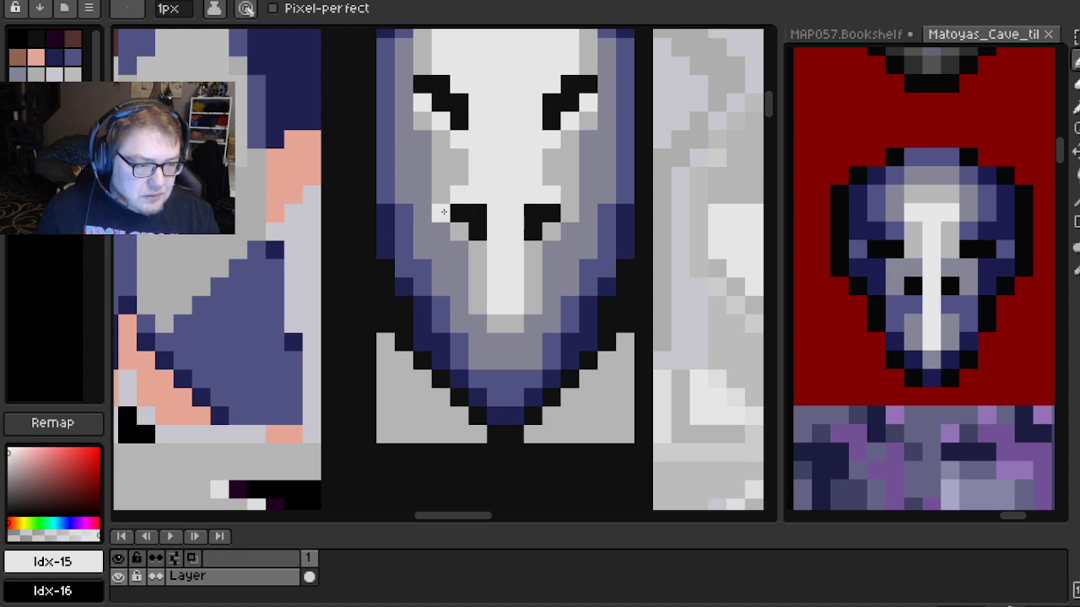
{"action": "scroll", "coordinate": [586, 172], "scroll_direction": "down", "scroll_amount": 2}
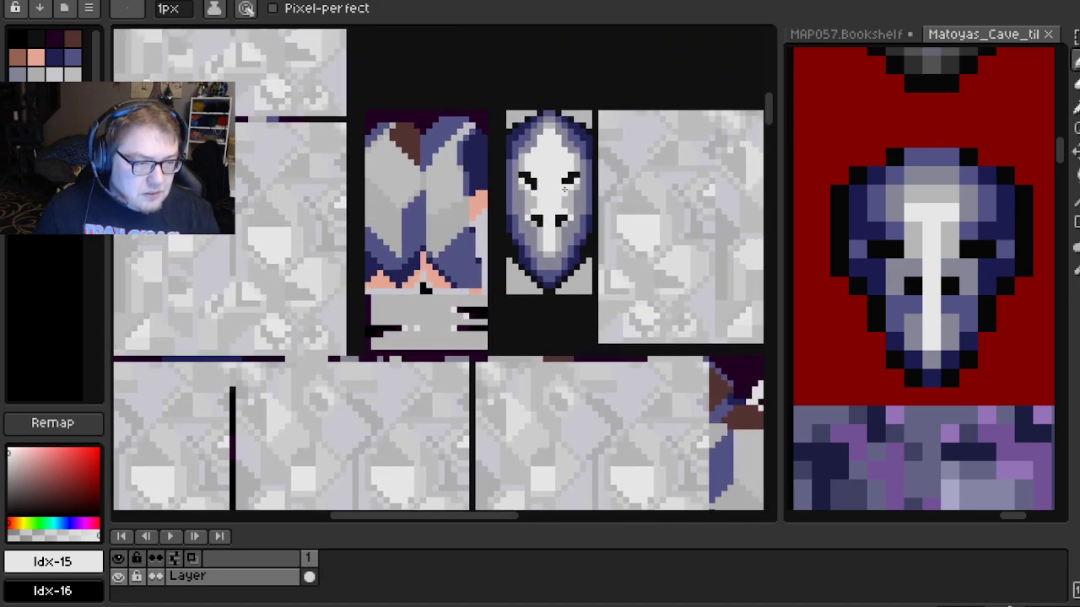
{"action": "scroll", "coordinate": [543, 184], "scroll_direction": "up", "scroll_amount": 3}
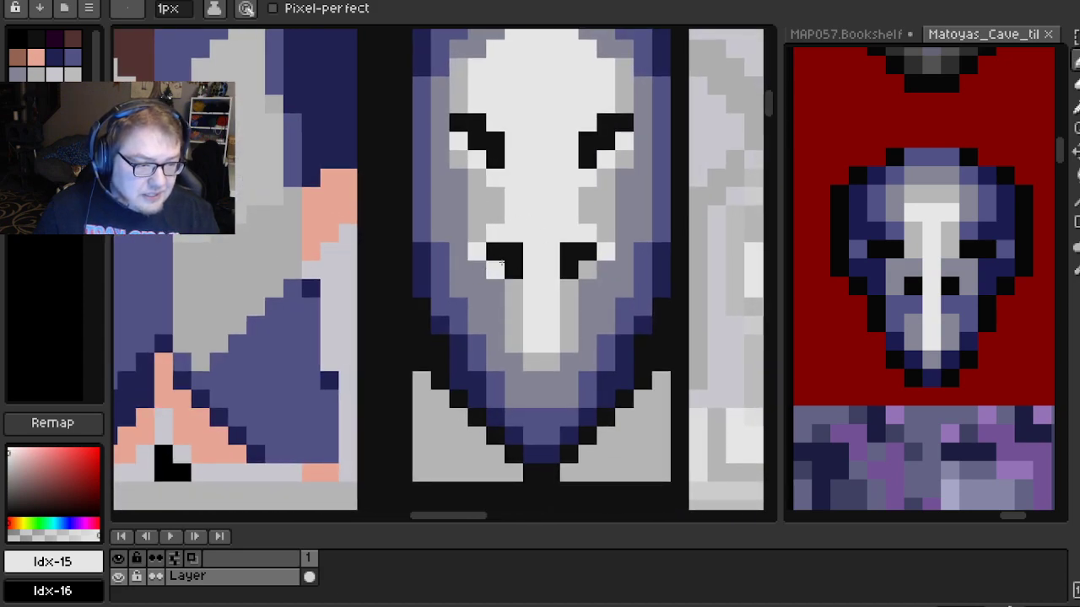
Extend both nostrils one pixel downward with black Idx-1, filling the pixels under their inner and outer columns
{"action": "scroll", "coordinate": [513, 241], "scroll_direction": "up", "scroll_amount": 1}
{"action": "scroll", "coordinate": [530, 248], "scroll_direction": "up", "scroll_amount": 1}
{"action": "right_click", "coordinate": [505, 276]}
{"action": "left_click", "coordinate": [515, 277], "text": "alt"}
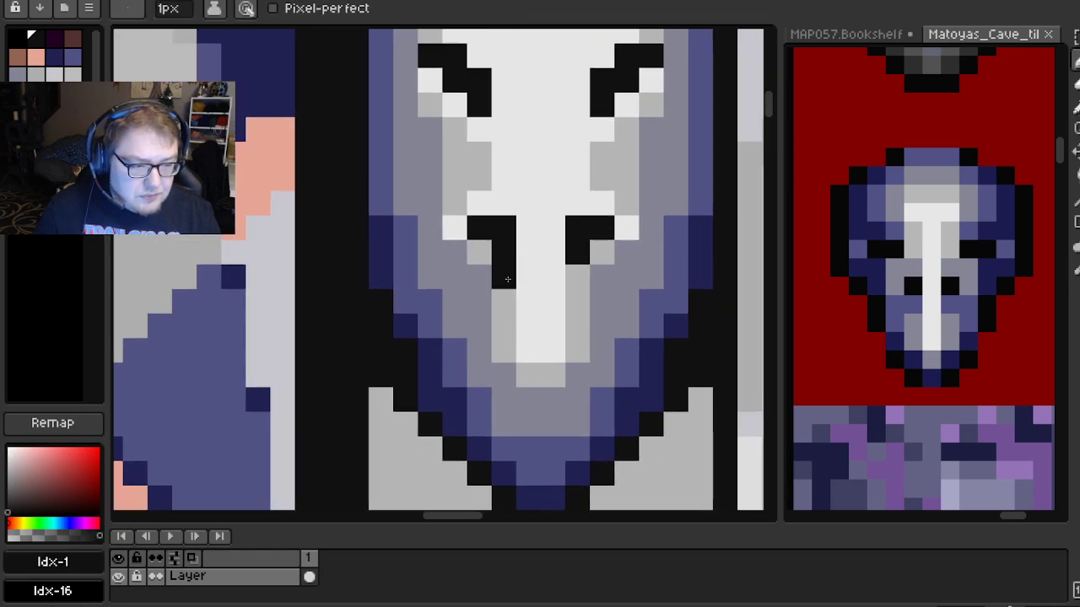
{"action": "left_click", "coordinate": [488, 263]}
{"action": "left_click", "coordinate": [578, 275]}
{"action": "left_click", "coordinate": [602, 251]}
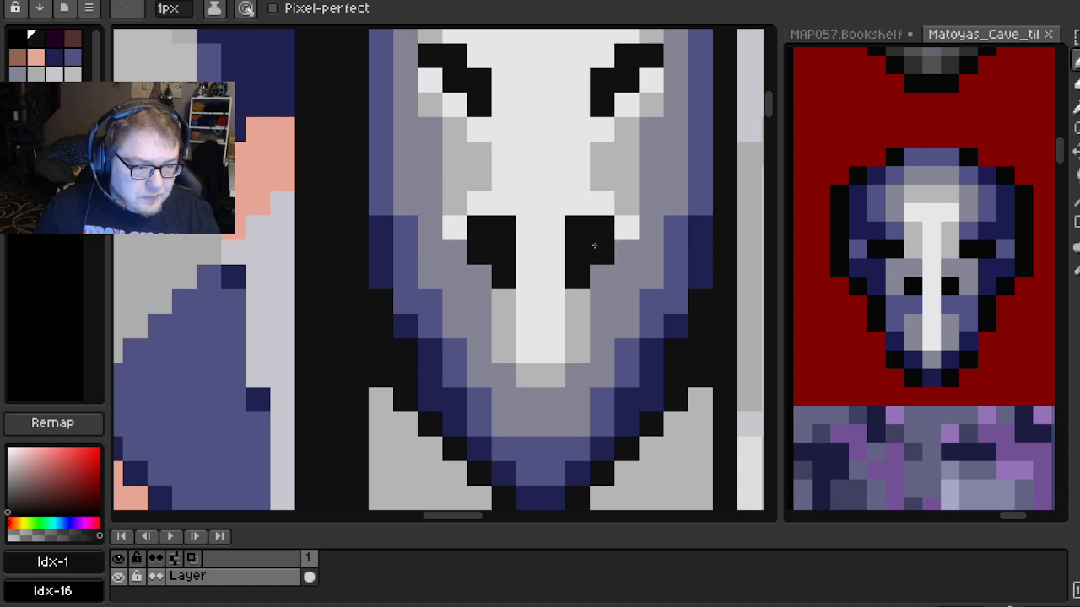
Cover the top row of both nostrils with Idx-15 and highlight the pixel beside the left nostril's outer end
{"action": "left_click", "coordinate": [506, 180], "text": "alt"}
{"action": "left_click", "coordinate": [481, 226]}
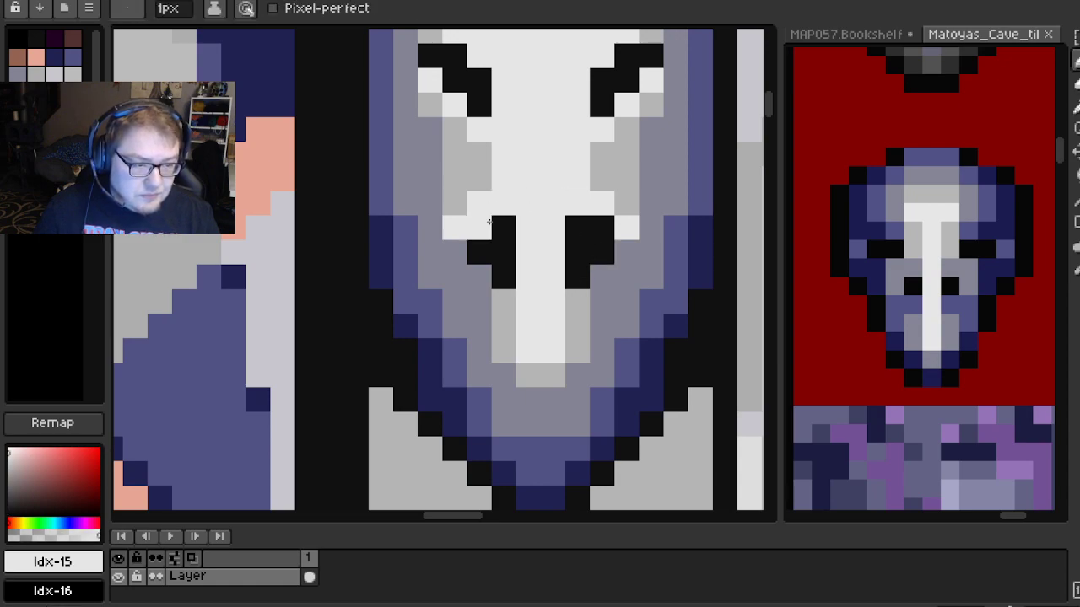
{"action": "left_click", "coordinate": [454, 253]}
{"action": "left_click", "coordinate": [502, 233]}
{"action": "left_click", "coordinate": [601, 229]}
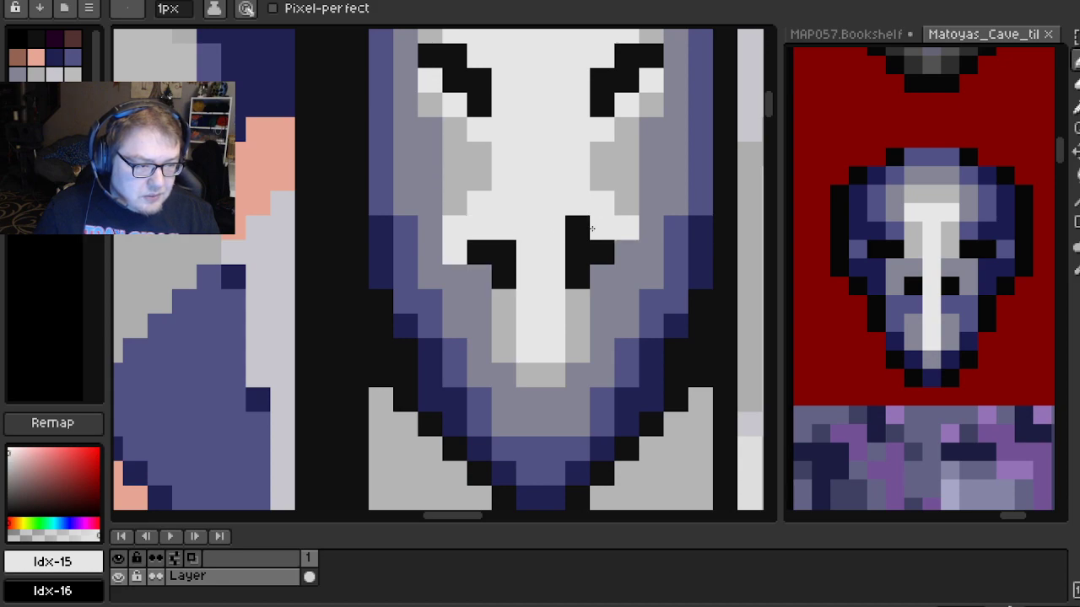
{"action": "left_click", "coordinate": [579, 229]}
Tone down the pixels diagonally above the nostrils' outer ends with Idx-14 and highlight the pixel beside the right nostril with Idx-15
{"action": "left_click", "coordinate": [458, 207], "text": "alt"}
{"action": "left_click", "coordinate": [624, 222]}
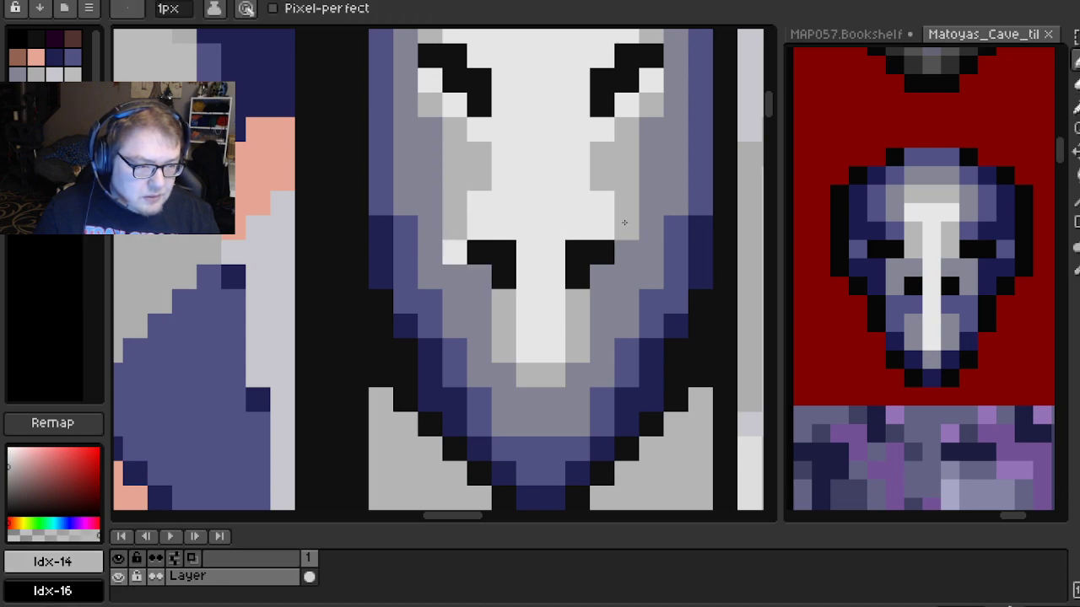
{"action": "left_click", "coordinate": [582, 226], "text": "alt"}
{"action": "left_click", "coordinate": [627, 248]}
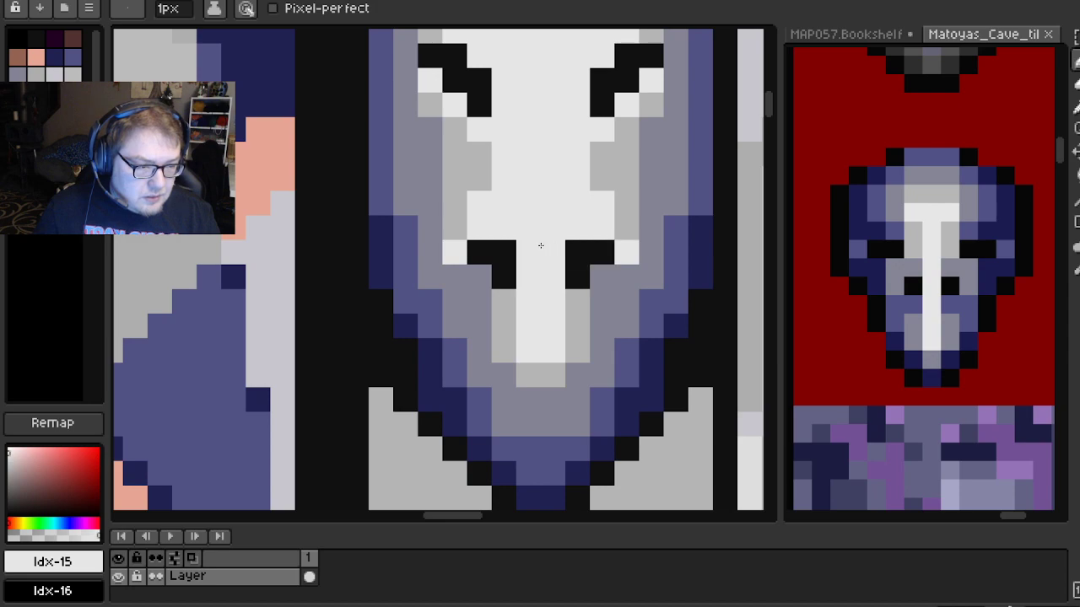
Examine how the reshaped nostrils and eyes read on the whole skull, both close up and from a distance
{"action": "scroll", "coordinate": [523, 232], "scroll_direction": "down", "scroll_amount": 1}
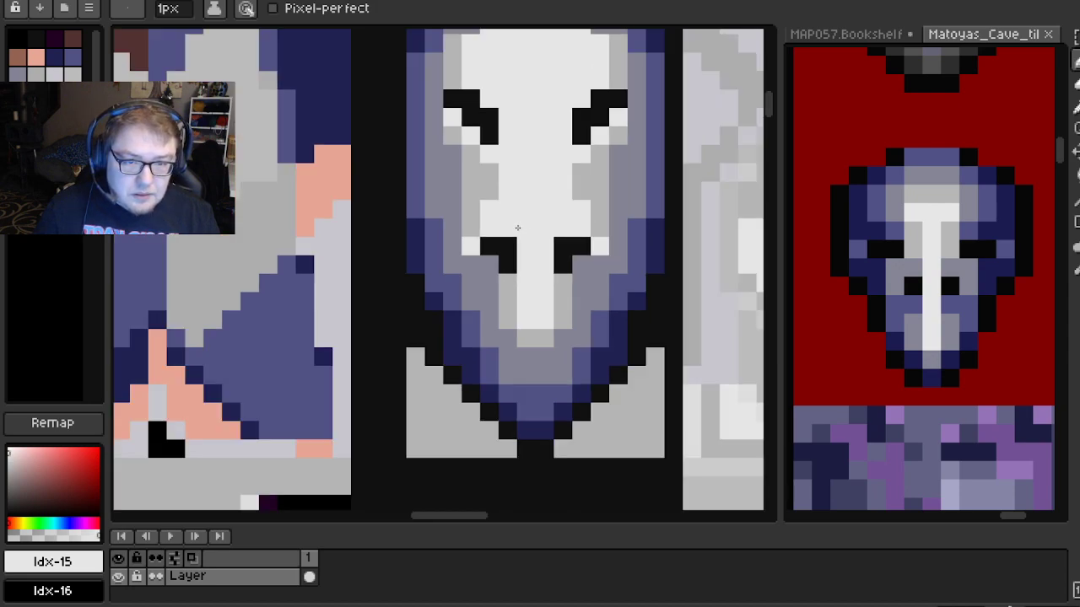
{"action": "left_click", "coordinate": [511, 277], "text": "alt"}
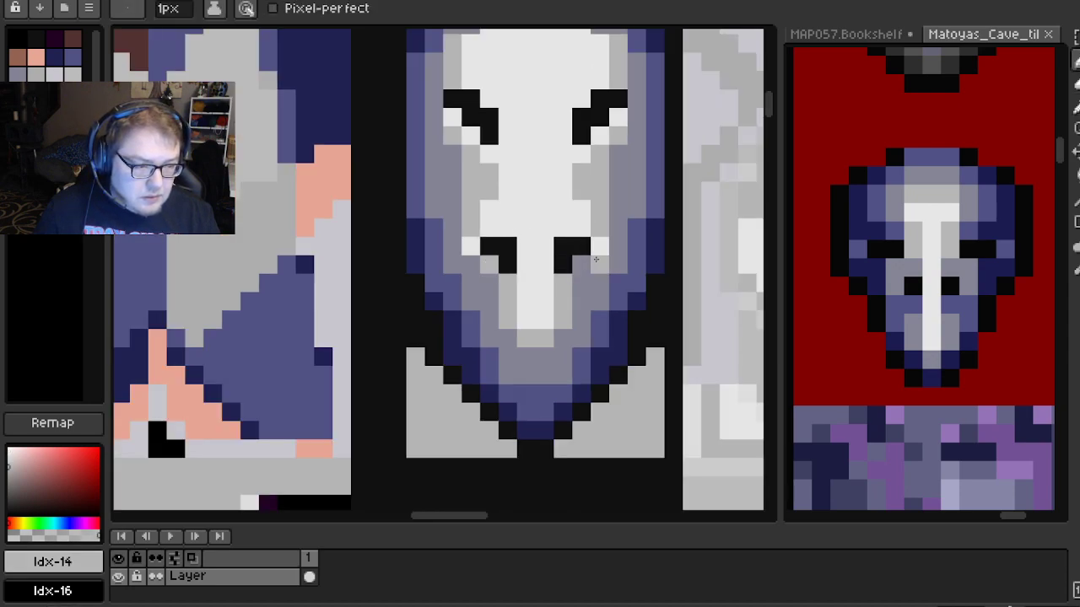
{"action": "scroll", "coordinate": [581, 228], "scroll_direction": "down", "scroll_amount": 1}
{"action": "scroll", "coordinate": [554, 191], "scroll_direction": "down", "scroll_amount": 1}
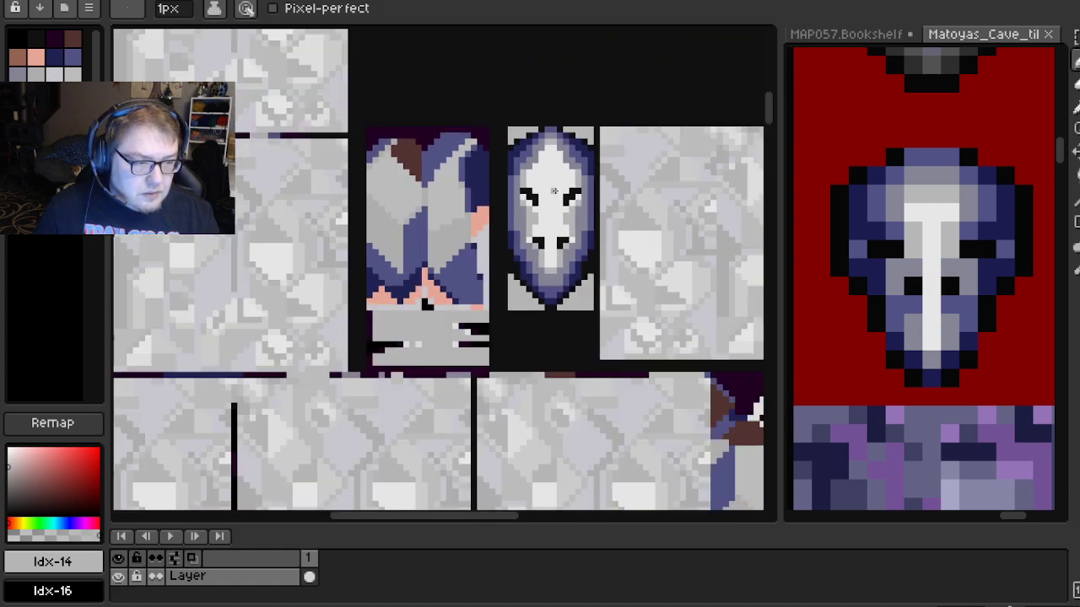
{"action": "scroll", "coordinate": [552, 192], "scroll_direction": "up", "scroll_amount": 1}
{"action": "scroll", "coordinate": [528, 240], "scroll_direction": "up", "scroll_amount": 1}
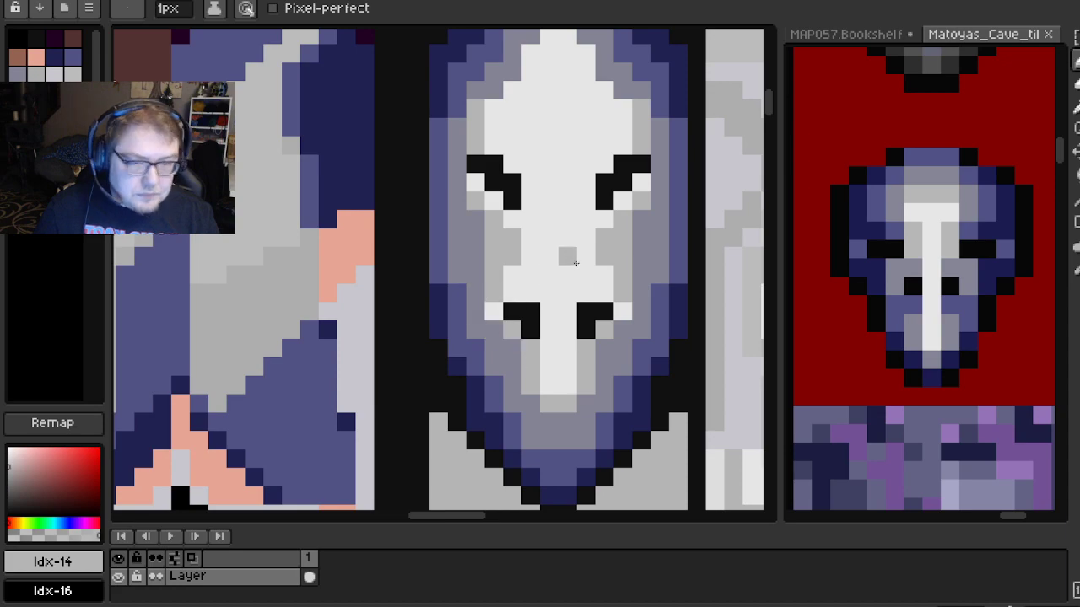
{"action": "scroll", "coordinate": [478, 307], "scroll_direction": "down", "scroll_amount": 1}
{"action": "scroll", "coordinate": [519, 229], "scroll_direction": "down", "scroll_amount": 2}
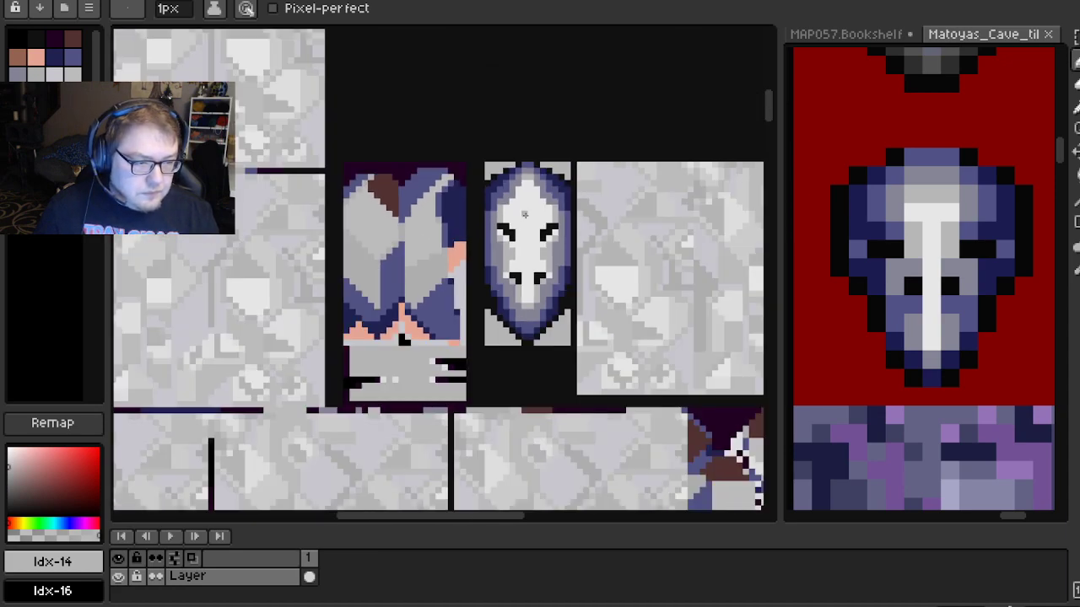
{"action": "scroll", "coordinate": [531, 194], "scroll_direction": "up", "scroll_amount": 1}
Load the default palette onto the tileset and undo the palette swap
{"action": "left_click", "coordinate": [88, 10]}
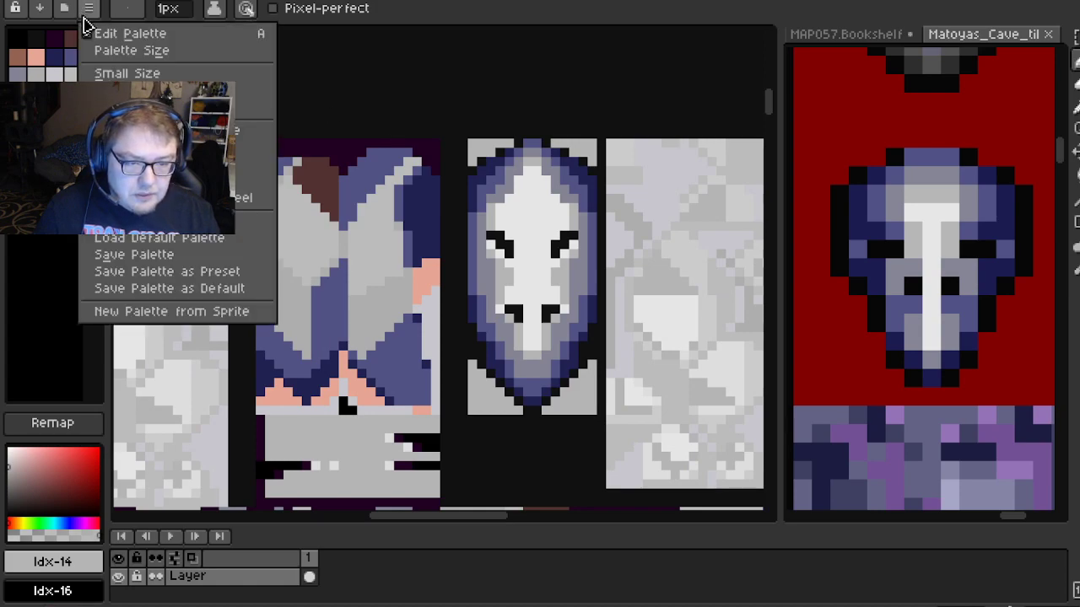
{"action": "left_click", "coordinate": [152, 239]}
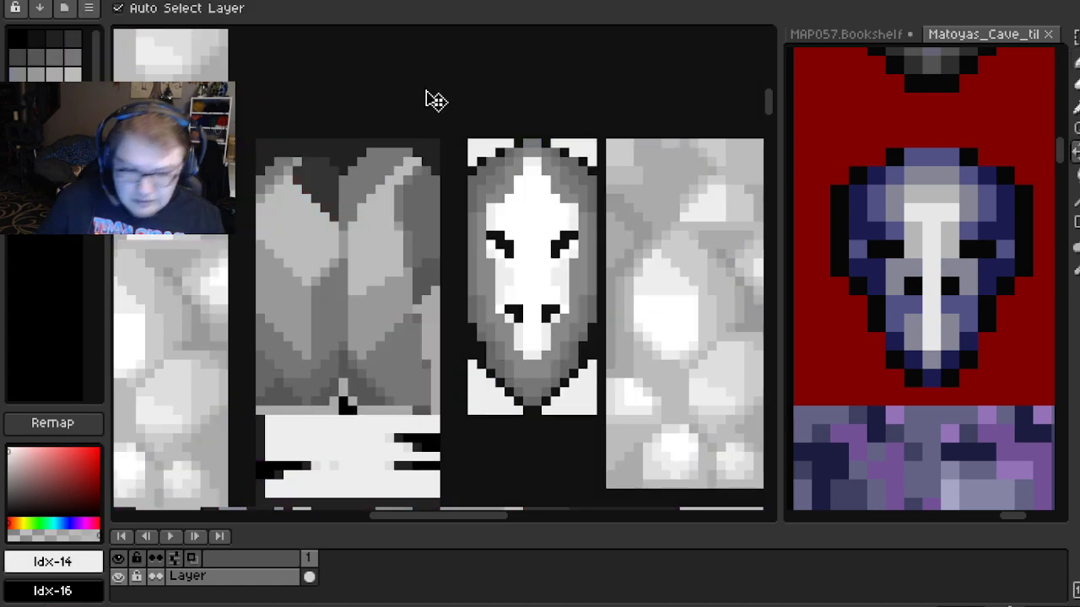
{"action": "key", "text": "ctrl+z"}
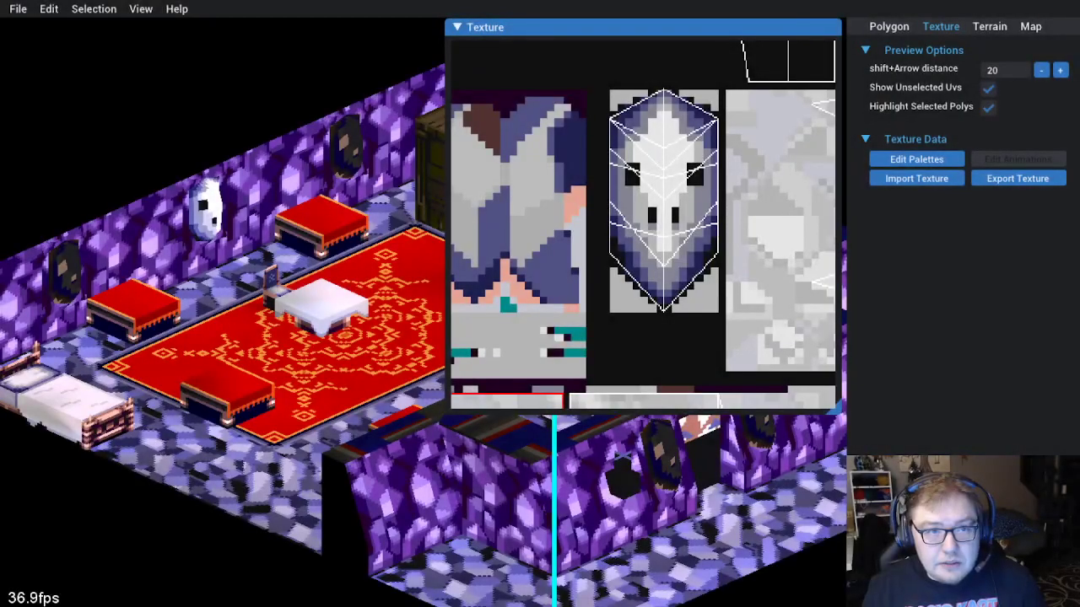
Re-import the edited texture so the wall skull in the map takes on the new eyes and nostrils
{"action": "left_click_drag", "start_coordinate": [265, 241], "coordinate": [203, 245]}
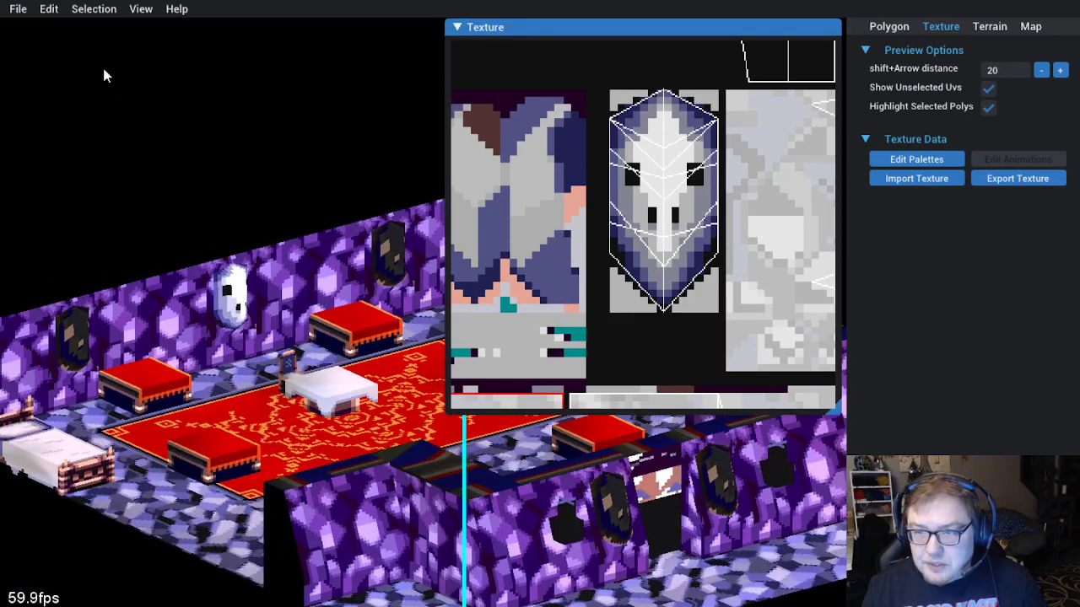
{"action": "left_click", "coordinate": [49, 9]}
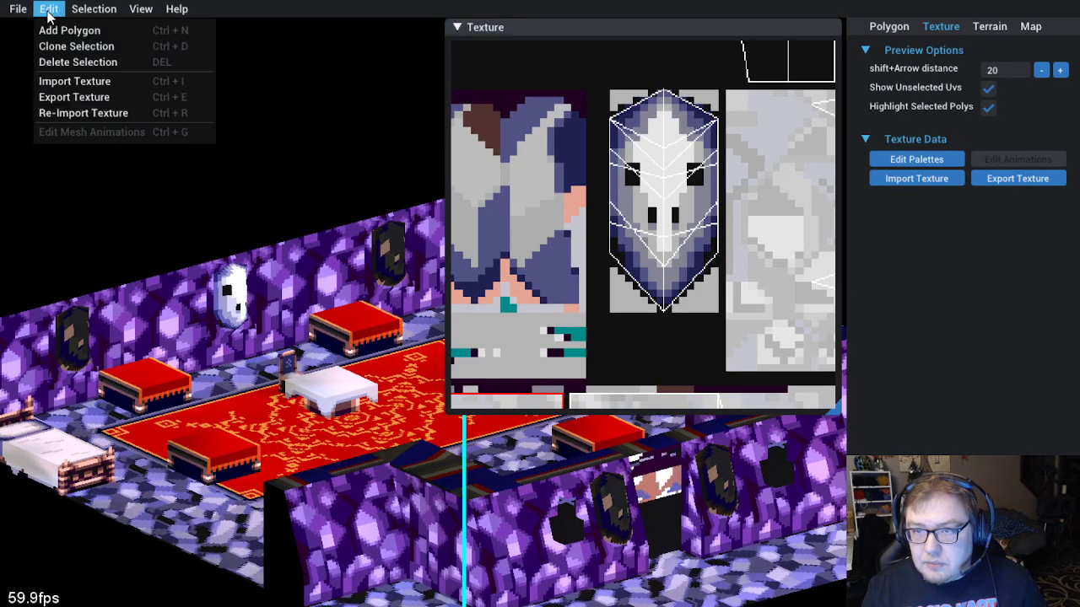
{"action": "left_click", "coordinate": [82, 111]}
Examine how the re-imported skull reads on the wall from several rotated map angles, close up and from a distance
{"action": "mouse_move", "coordinate": [355, 325]}
{"action": "left_mouse_down"}
{"action": "mouse_move", "coordinate": [295, 336]}
{"action": "mouse_move", "coordinate": [310, 329]}
{"action": "mouse_move", "coordinate": [312, 413]}
{"action": "mouse_move", "coordinate": [317, 388]}
{"action": "left_mouse_up"}
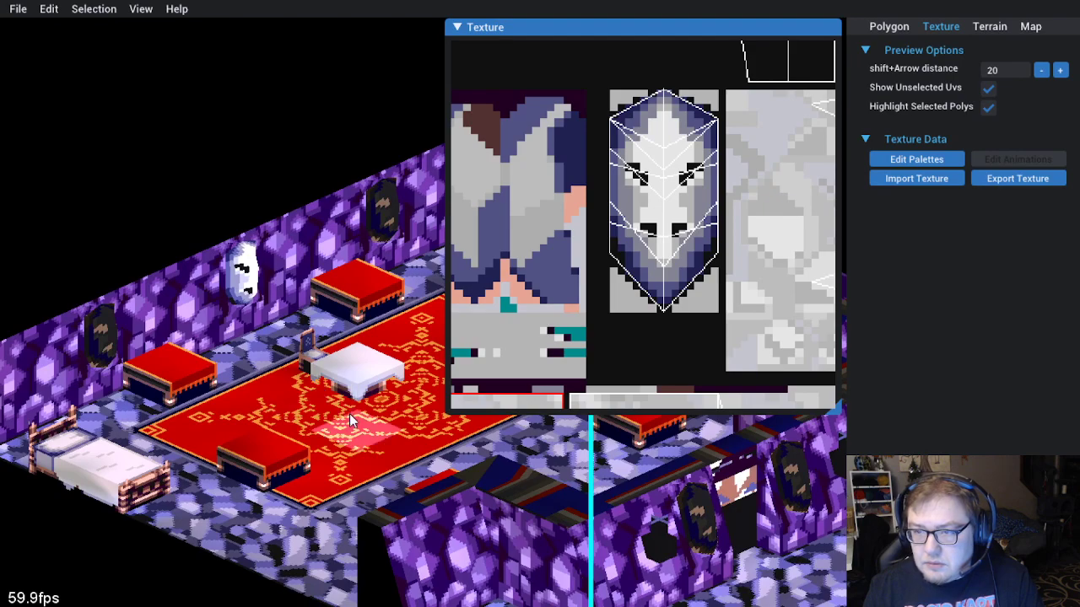
{"action": "key", "text": "e"}
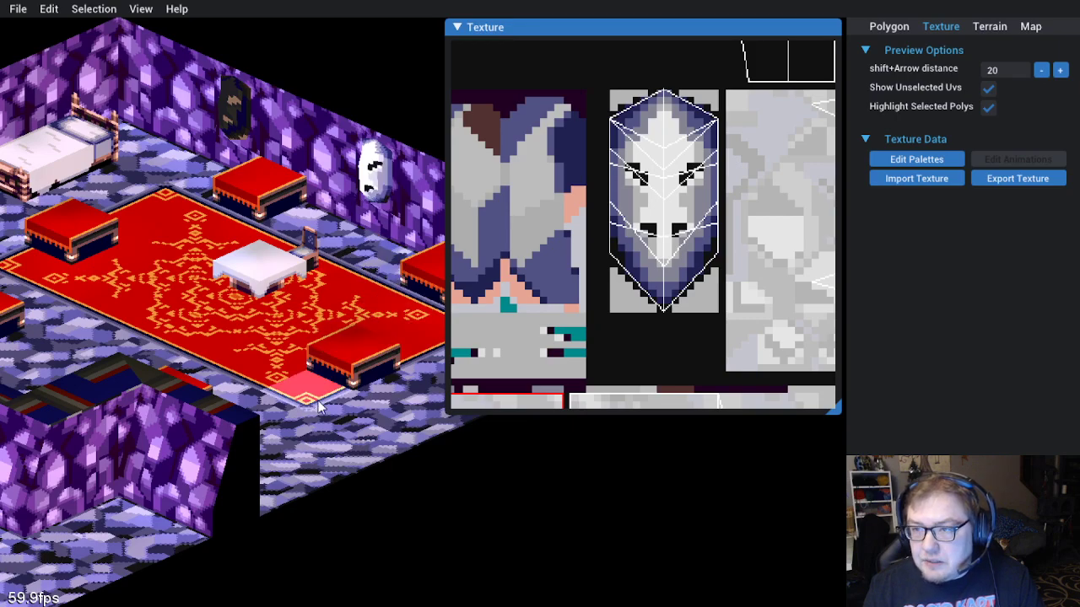
{"action": "key", "text": "q"}
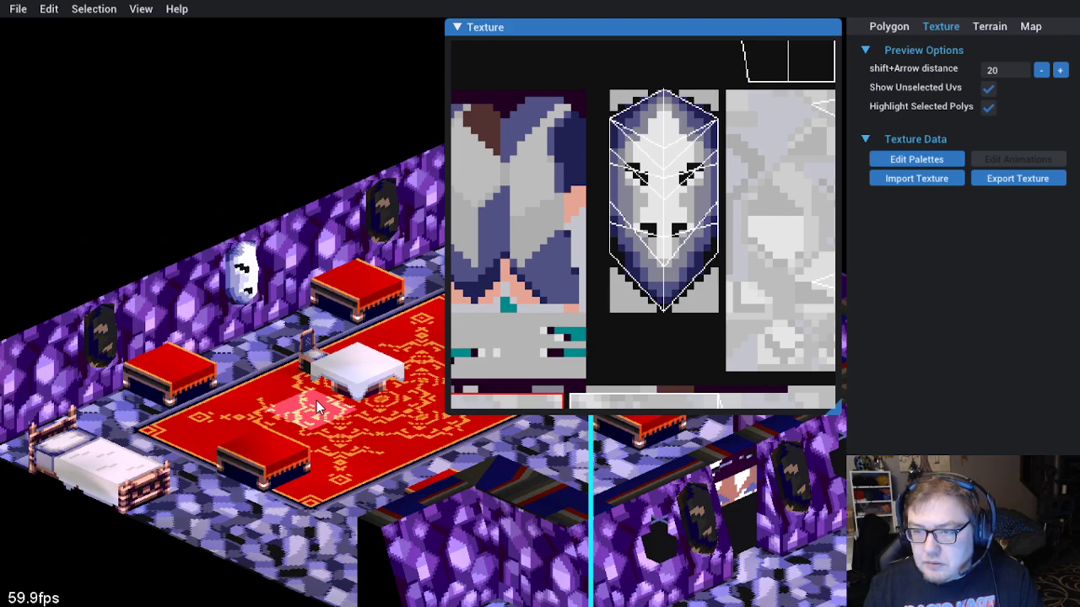
{"action": "key", "text": "e"}
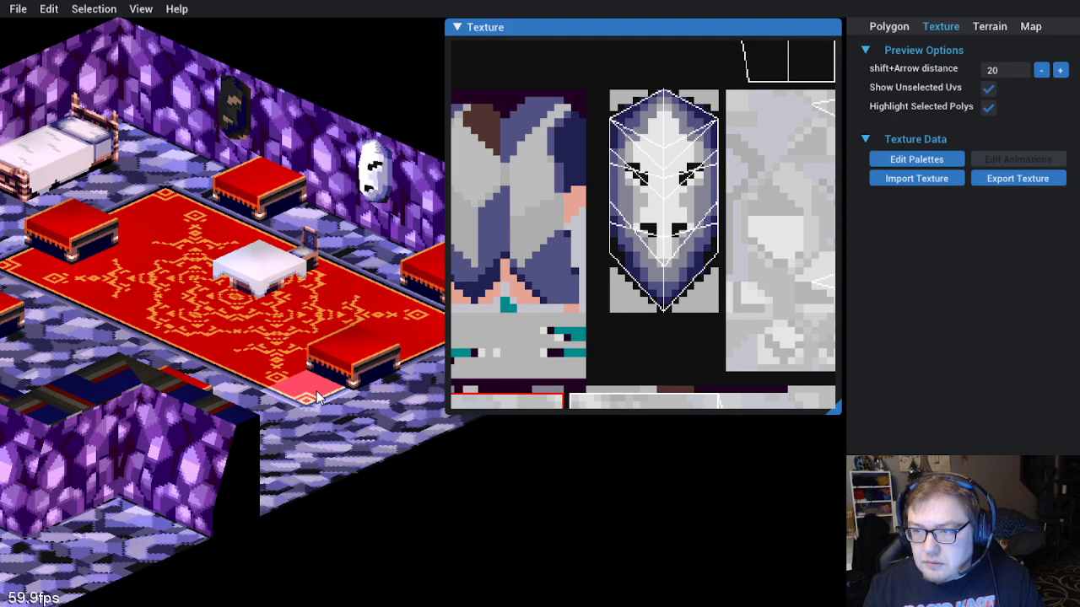
{"action": "scroll", "coordinate": [319, 399], "scroll_direction": "down", "scroll_amount": 2}
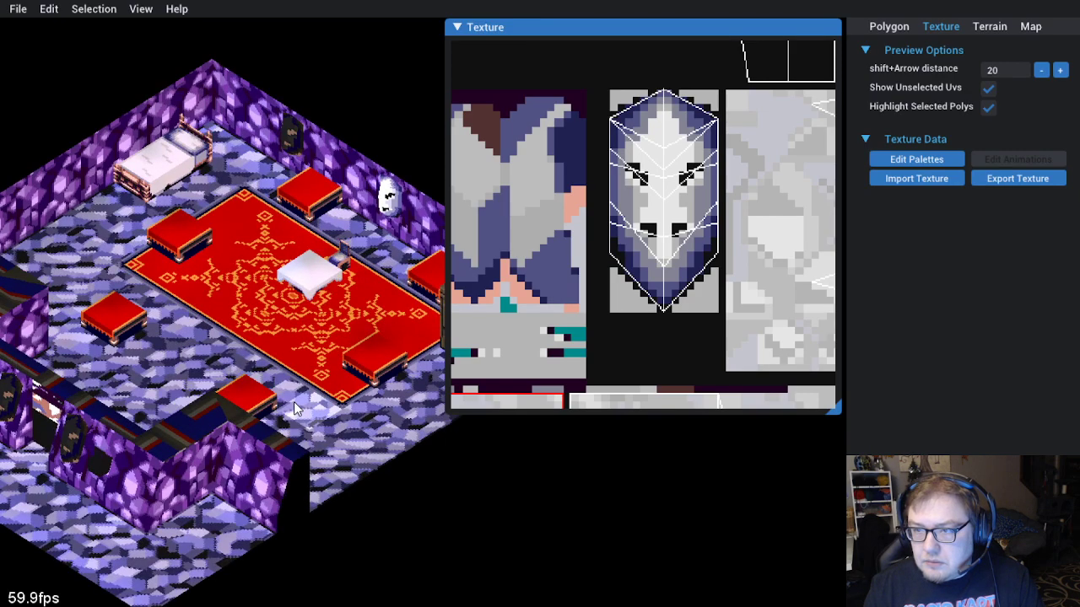
{"action": "key", "text": "q"}
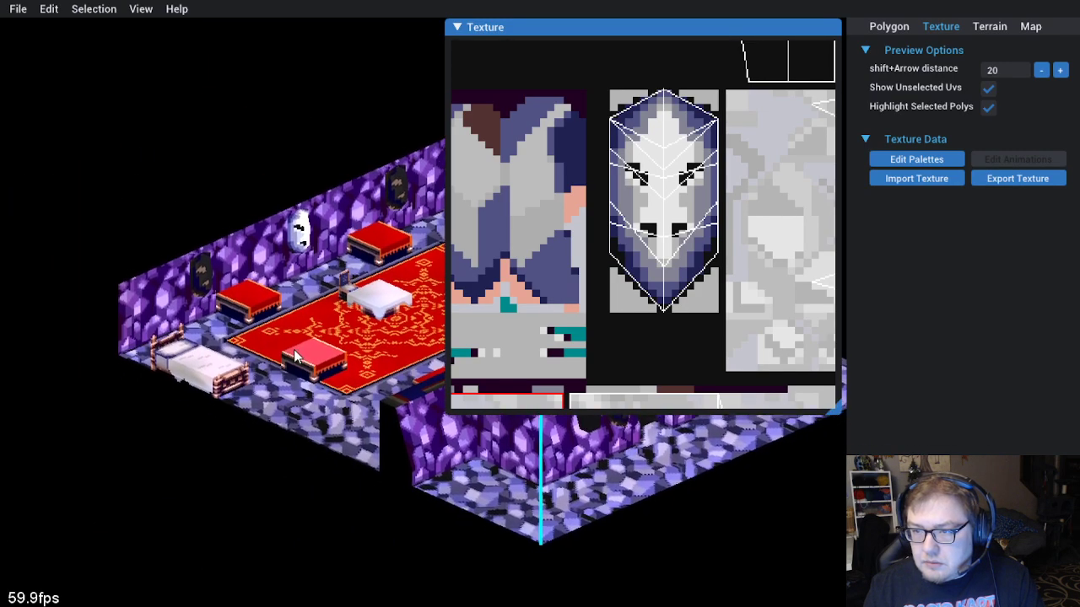
{"action": "scroll", "coordinate": [294, 358], "scroll_direction": "up", "scroll_amount": 3}
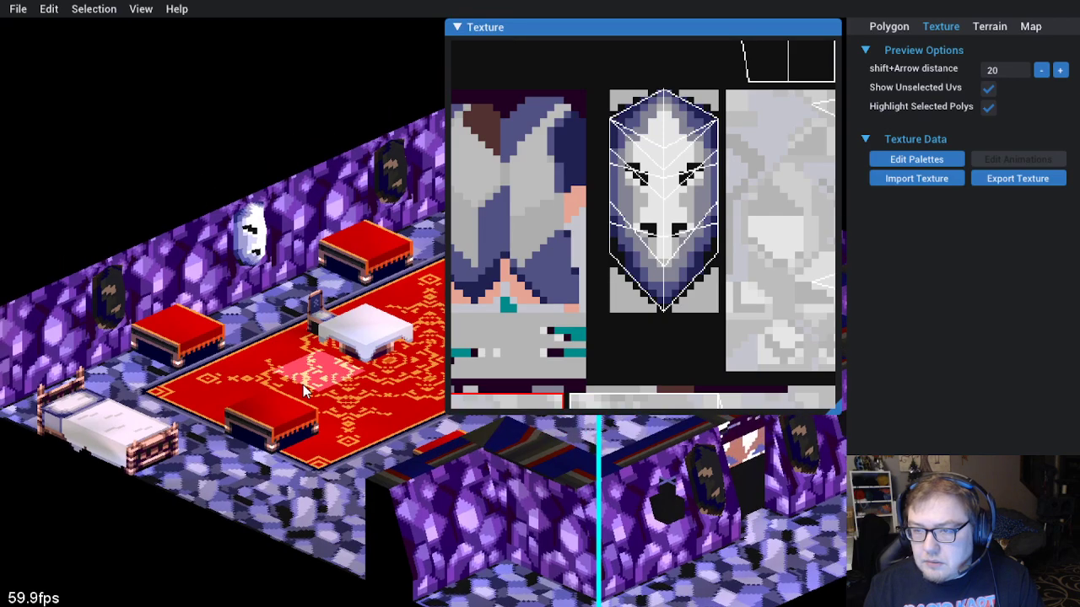
{"action": "key", "text": "e"}
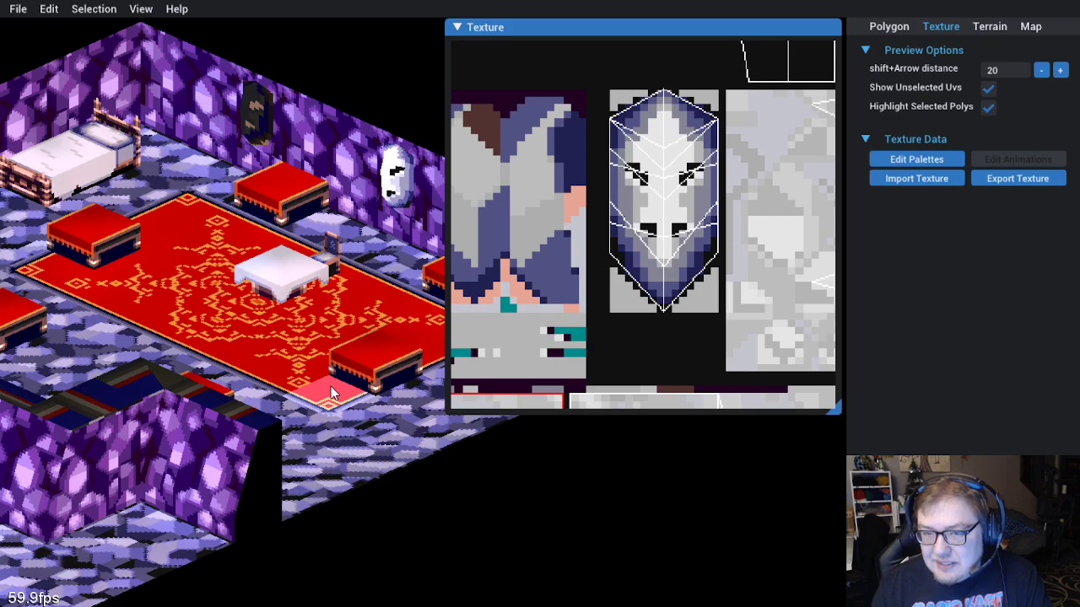
{"action": "key", "text": "e"}
{"action": "key", "text": "e"}
{"action": "key", "text": "e"}
{"action": "key", "text": "d"}
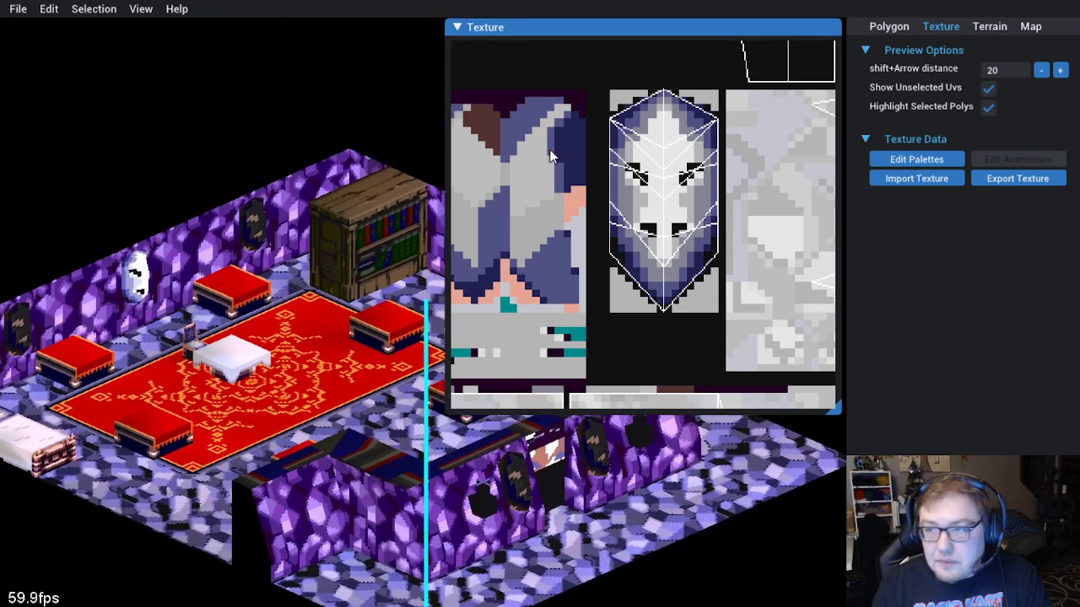
Collapse the texture preview and examine the skull within the whole room from opposite map angles
{"action": "left_click", "coordinate": [452, 28]}
{"action": "scroll", "coordinate": [521, 323], "scroll_direction": "up", "scroll_amount": 3}
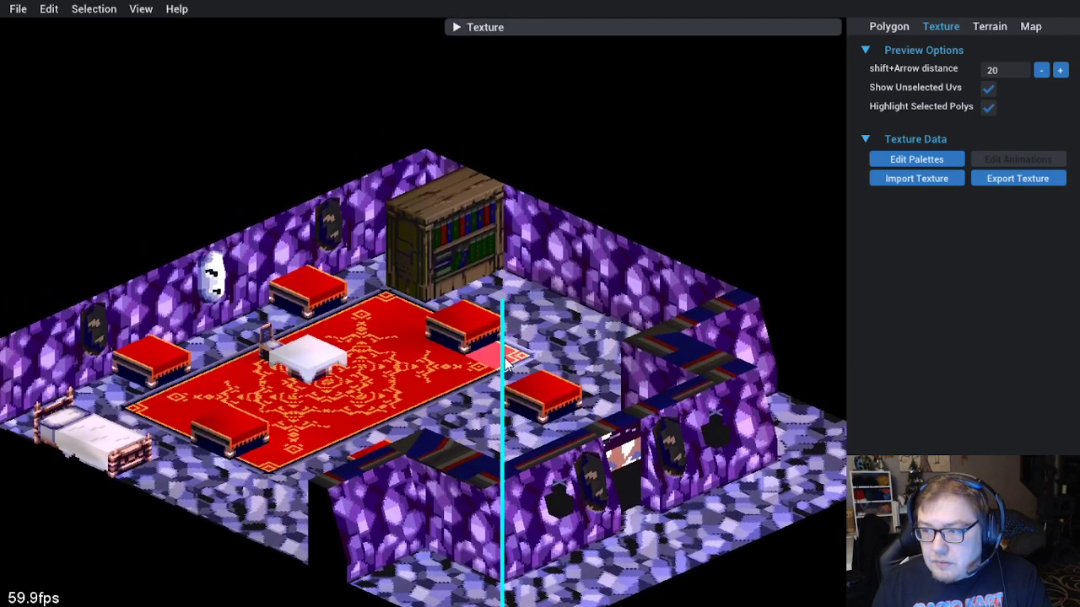
{"action": "key", "text": "e"}
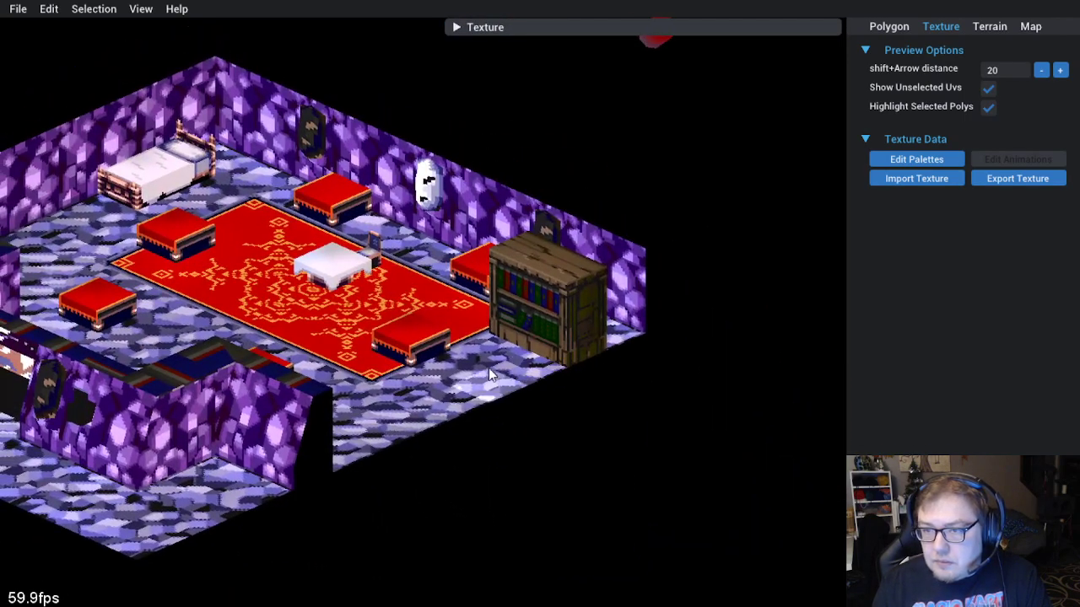
{"action": "key", "text": "e"}
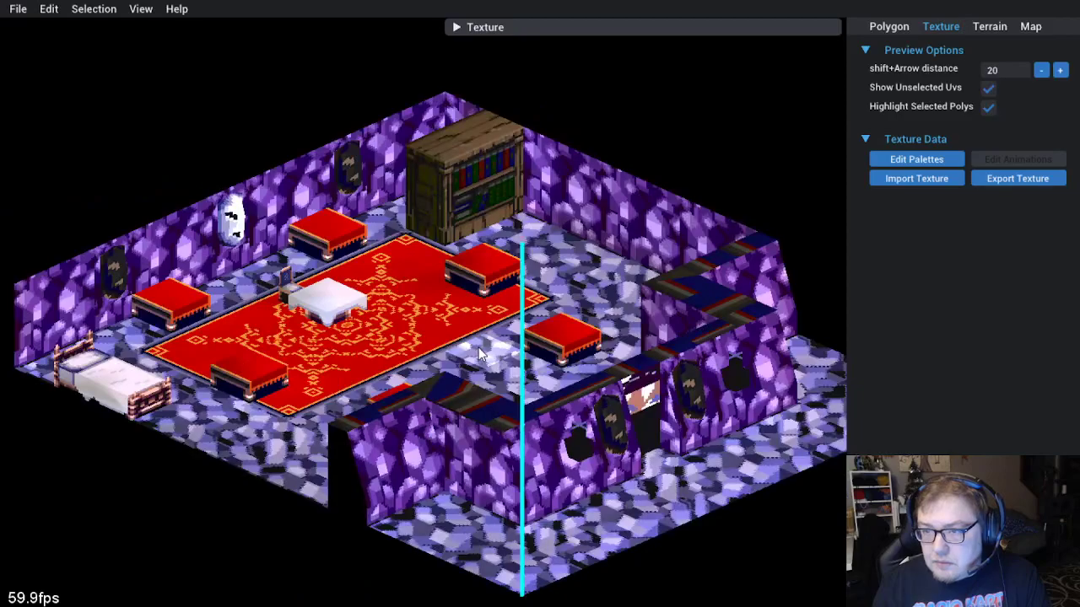
{"action": "left_click_drag", "start_coordinate": [455, 336], "coordinate": [477, 361]}
{"action": "key", "text": "q"}
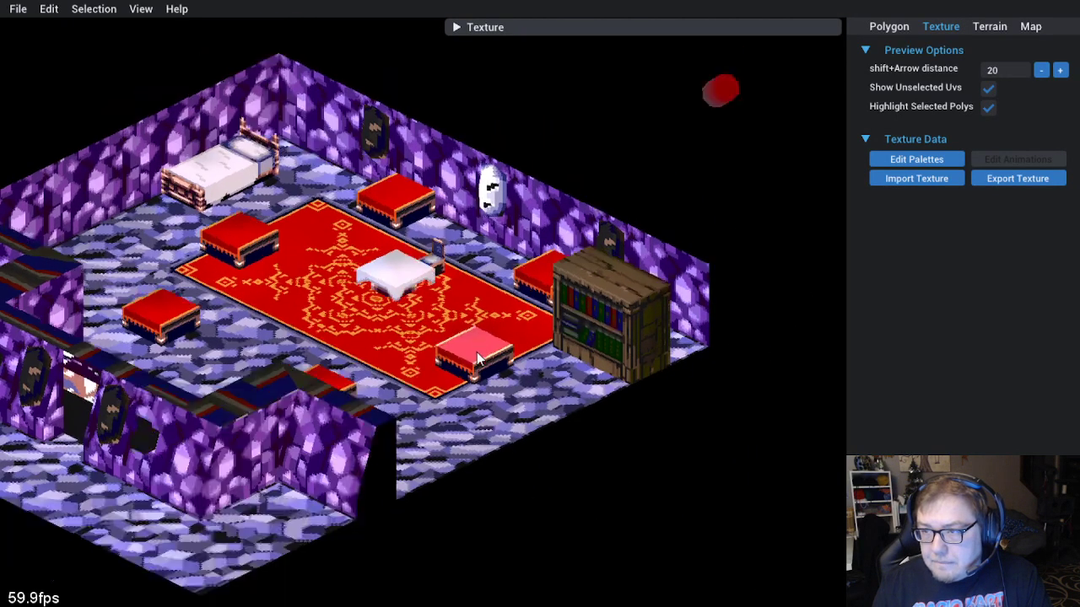
{"action": "key", "text": "e"}
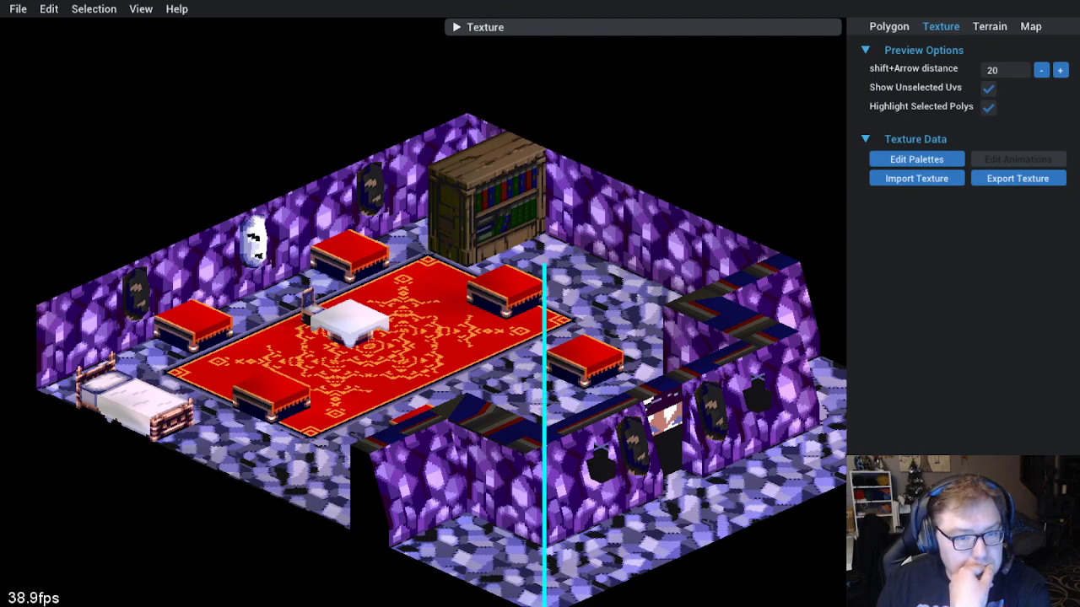
Switch to the browser, search the web for "skull anatomy" and examine the reference images for the skull's proportions
{"action": "key", "text": "alt+Tab"}
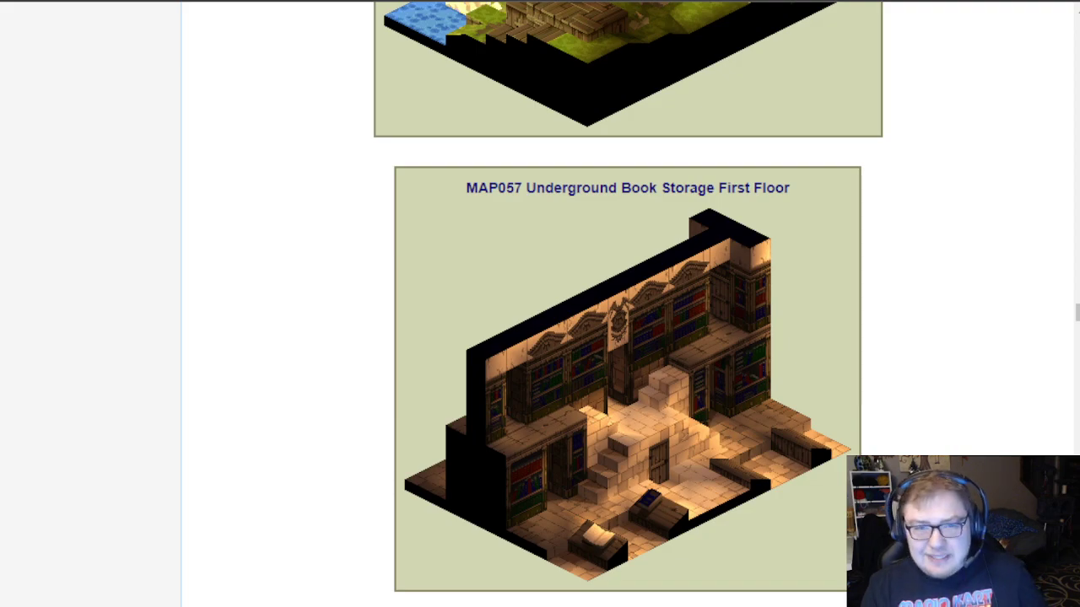
{"action": "key", "text": "ctrl+l"}
{"action": "type", "text": "skull ana"}
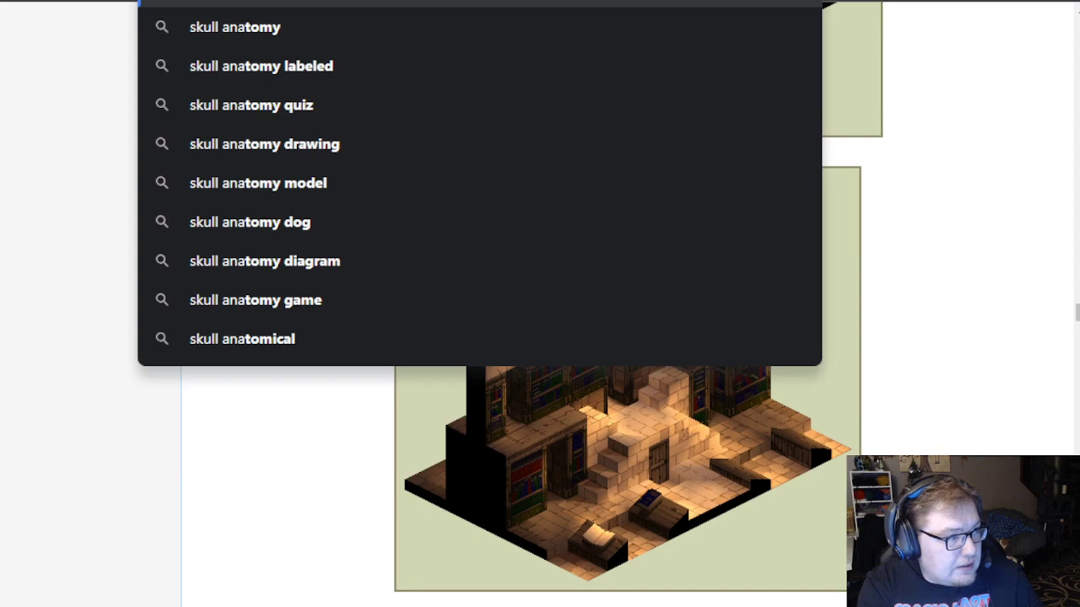
{"action": "key", "text": "Down"}
{"action": "key", "text": "Return"}
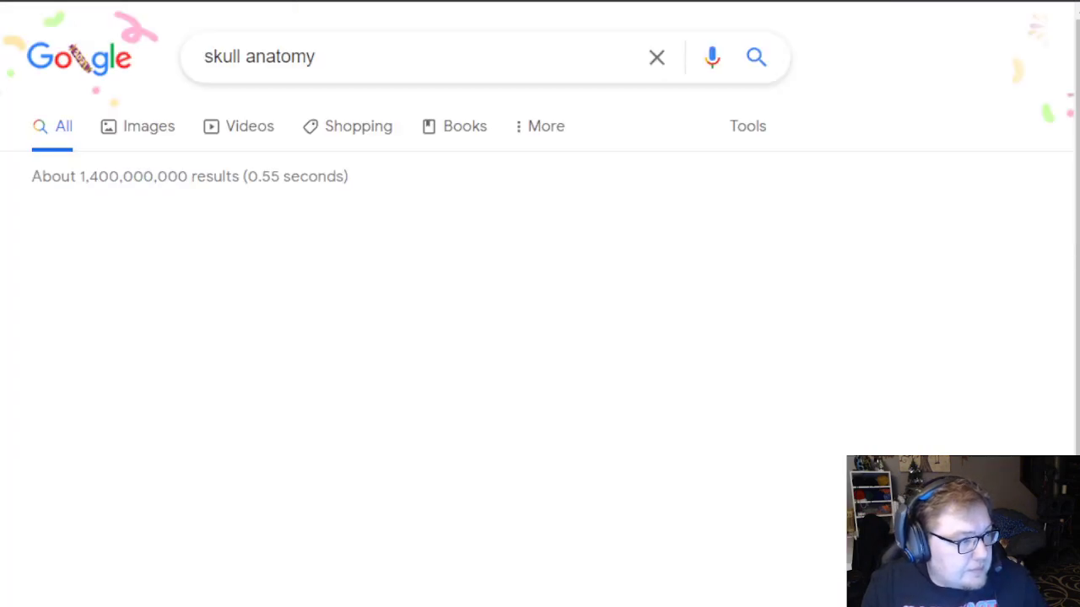
{"action": "scroll", "coordinate": [552, 291], "scroll_direction": "down", "scroll_amount": 2}
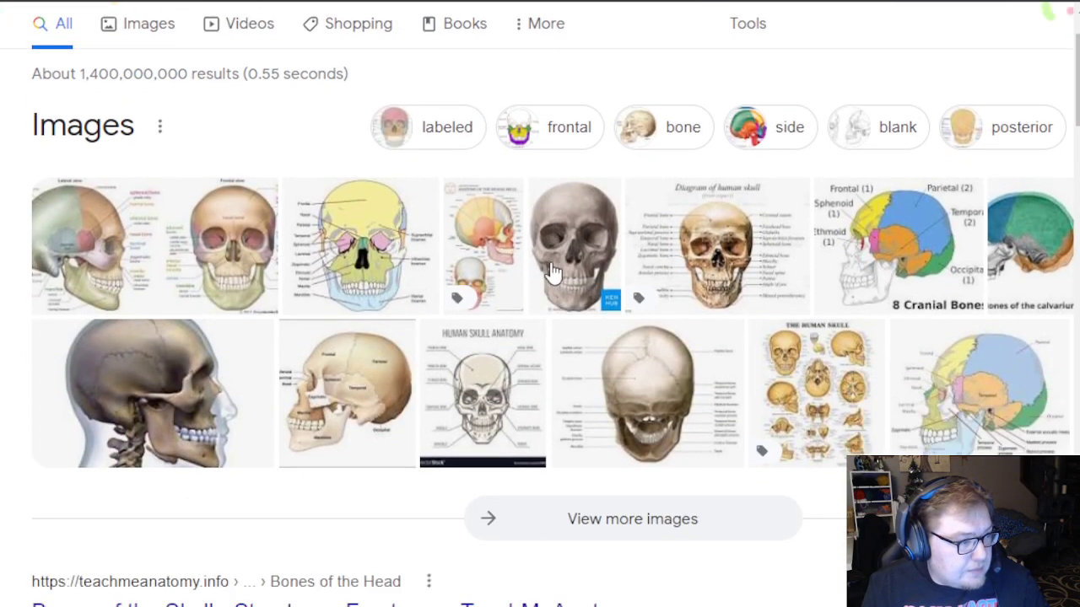
{"action": "scroll", "coordinate": [544, 270], "scroll_direction": "up", "scroll_amount": 2}
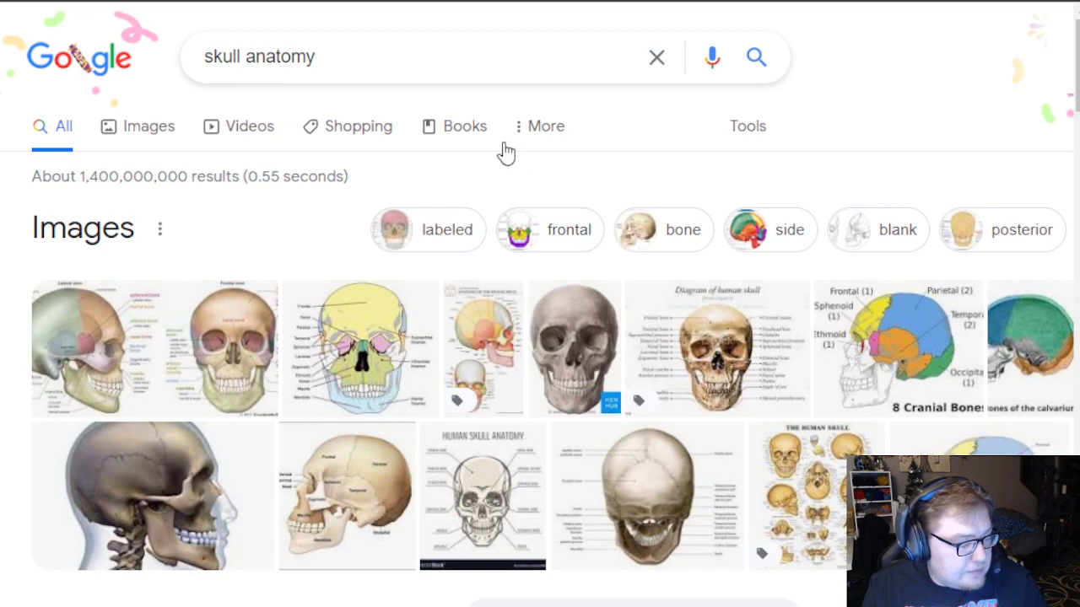
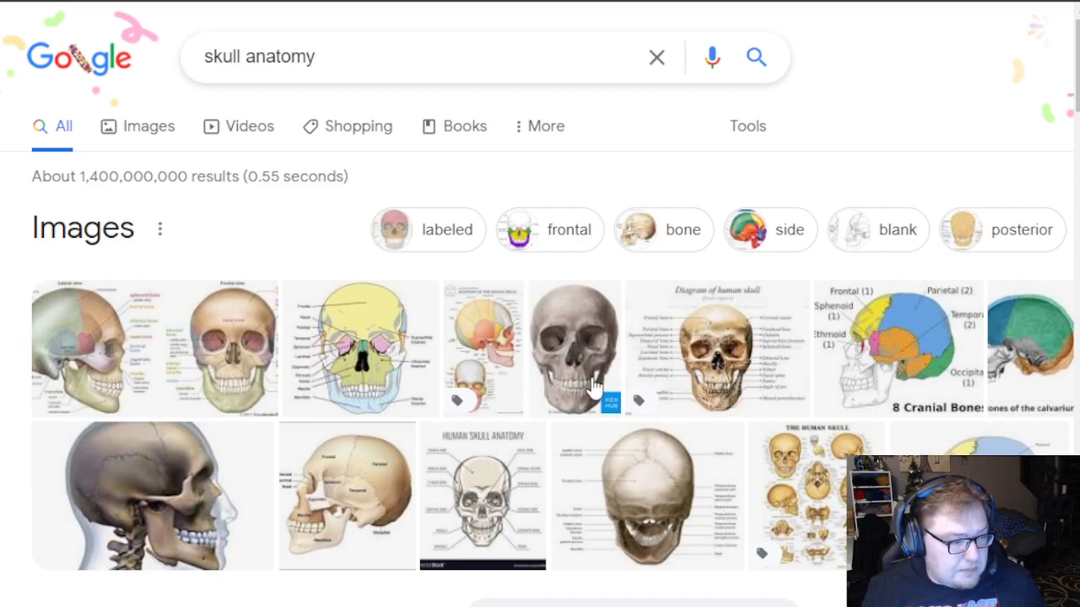
{"action": "scroll", "coordinate": [595, 387], "scroll_direction": "down", "scroll_amount": 3}
{"action": "scroll", "coordinate": [596, 391], "scroll_direction": "up", "scroll_amount": 2}
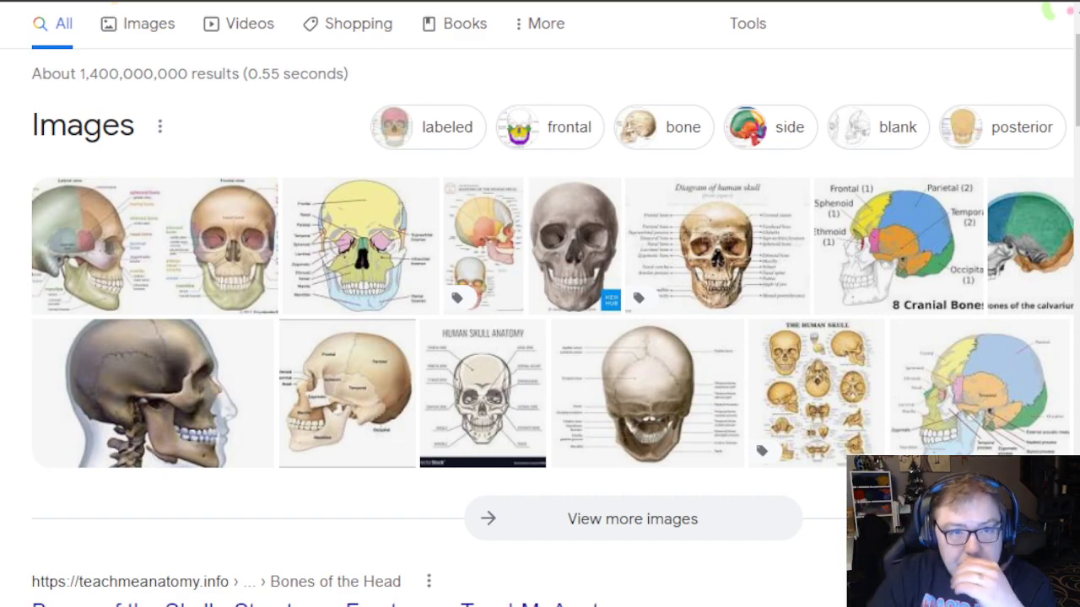
Return to the map editor, expand the texture preview and inspect the polygons covering the skull's forehead
{"action": "key", "text": "alt+Tab"}
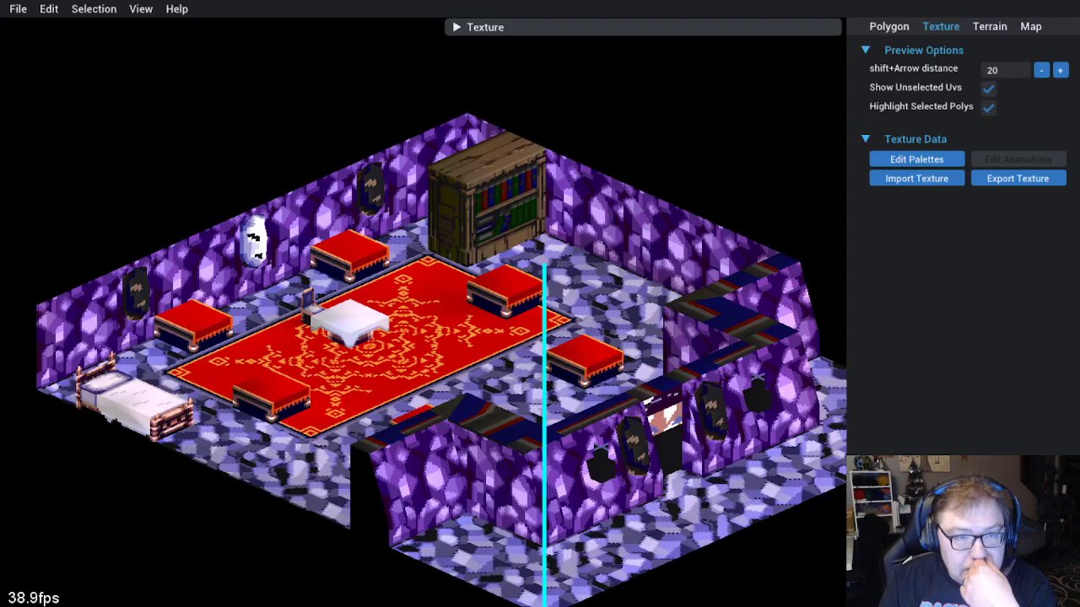
{"action": "left_click", "coordinate": [456, 27]}
{"action": "left_click", "coordinate": [654, 131]}
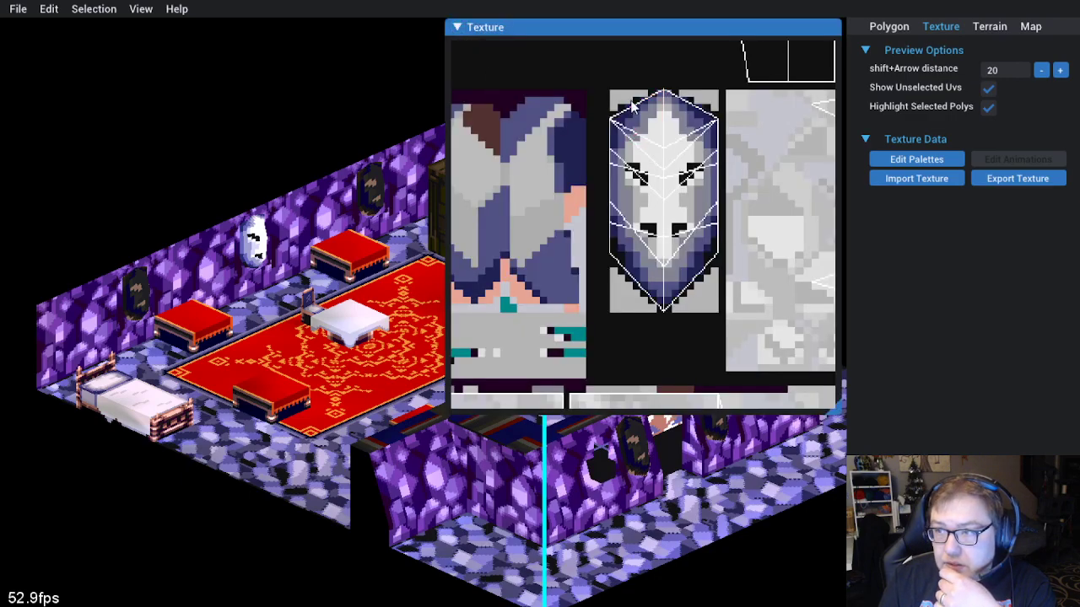
{"action": "left_click", "coordinate": [672, 126]}
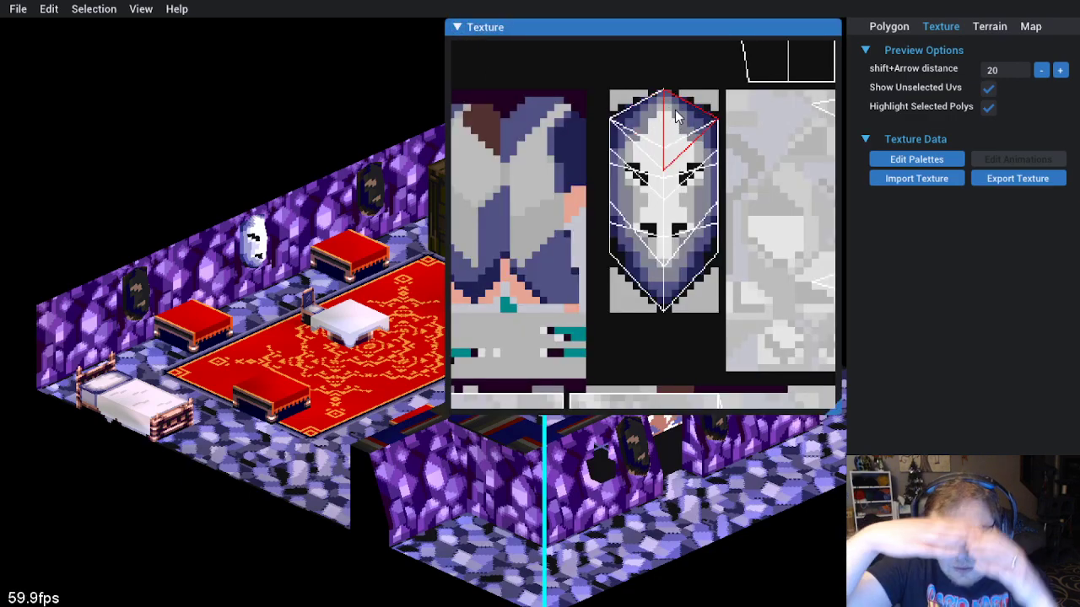
{"action": "left_click", "coordinate": [692, 328]}
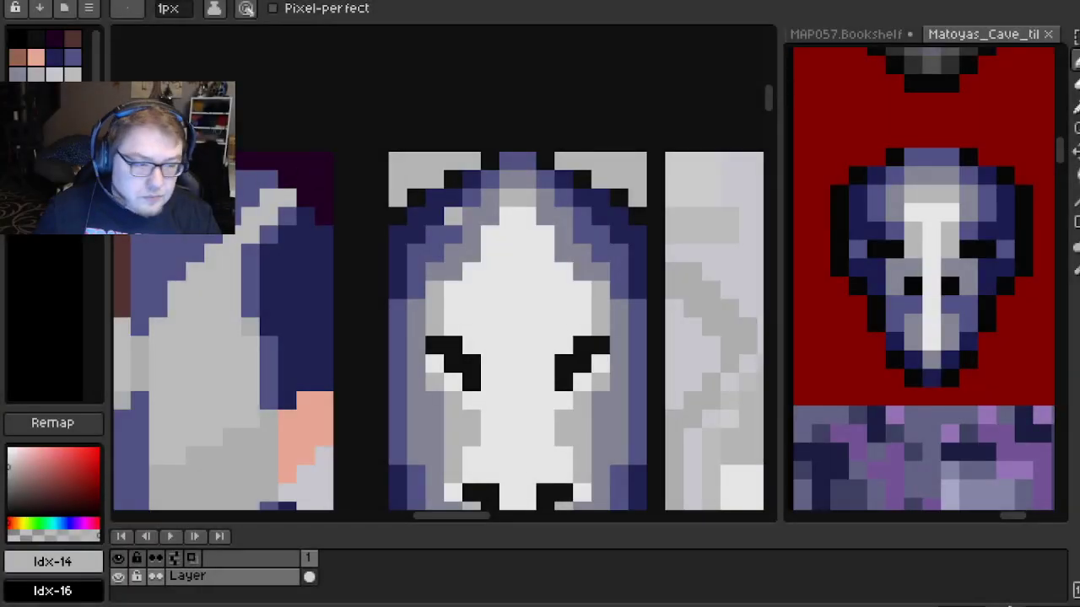
In Aseprite, widen the left half of the skull's forehead by painting over its grey and blue shading with Idx-15
{"action": "scroll", "coordinate": [506, 220], "scroll_direction": "up", "scroll_amount": 2}
{"action": "left_click", "coordinate": [518, 203], "text": "alt"}
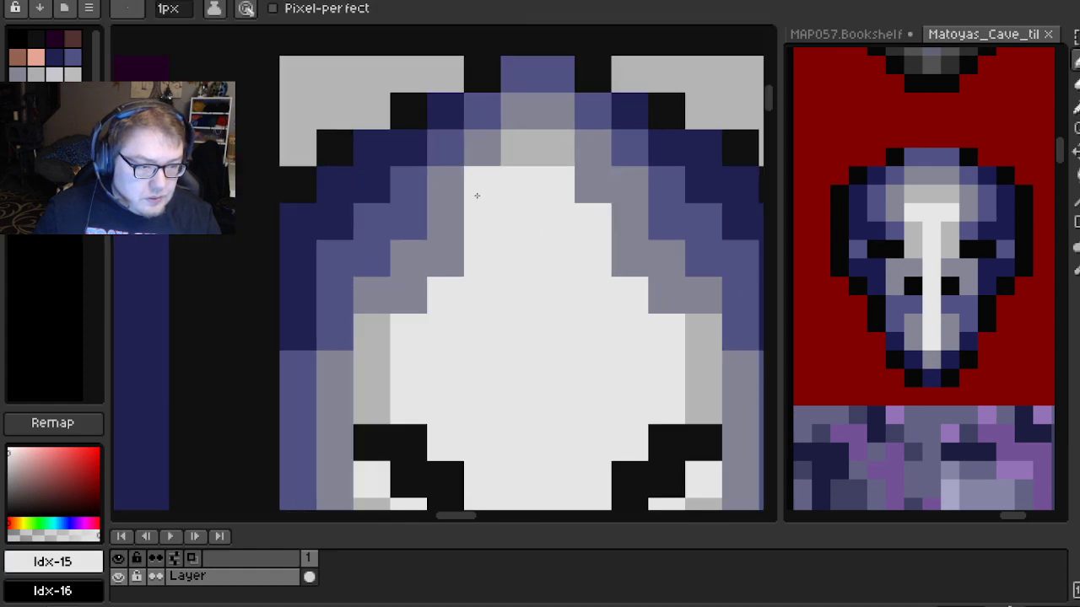
{"action": "left_click", "coordinate": [440, 187]}
{"action": "left_click", "coordinate": [437, 221]}
{"action": "left_click", "coordinate": [441, 253]}
{"action": "left_click", "coordinate": [407, 287]}
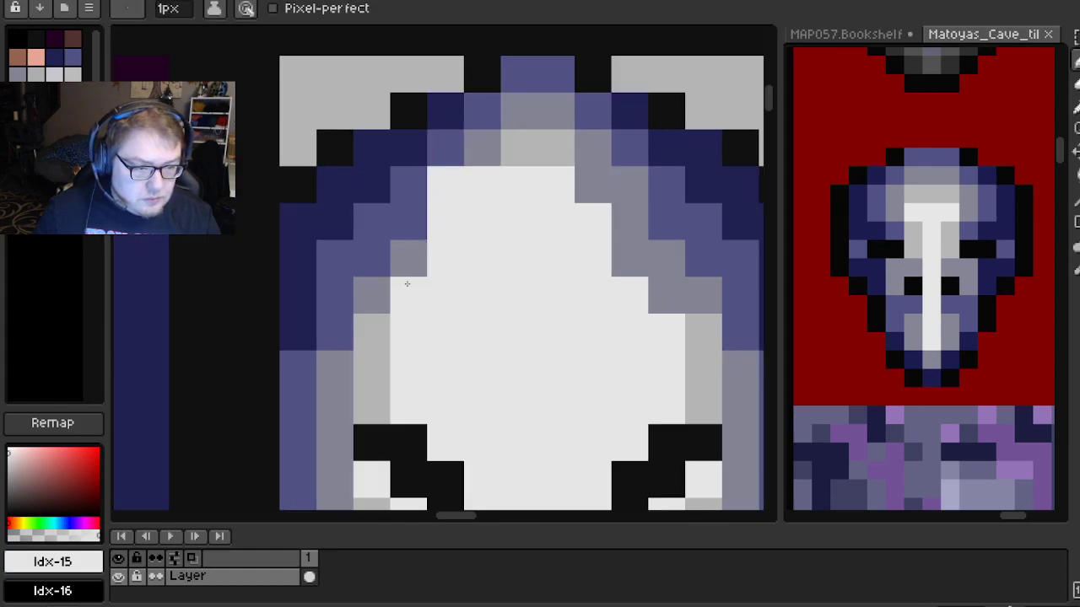
{"action": "left_click", "coordinate": [398, 248]}
{"action": "left_click", "coordinate": [397, 227]}
{"action": "left_click", "coordinate": [371, 223]}
{"action": "left_click", "coordinate": [375, 268]}
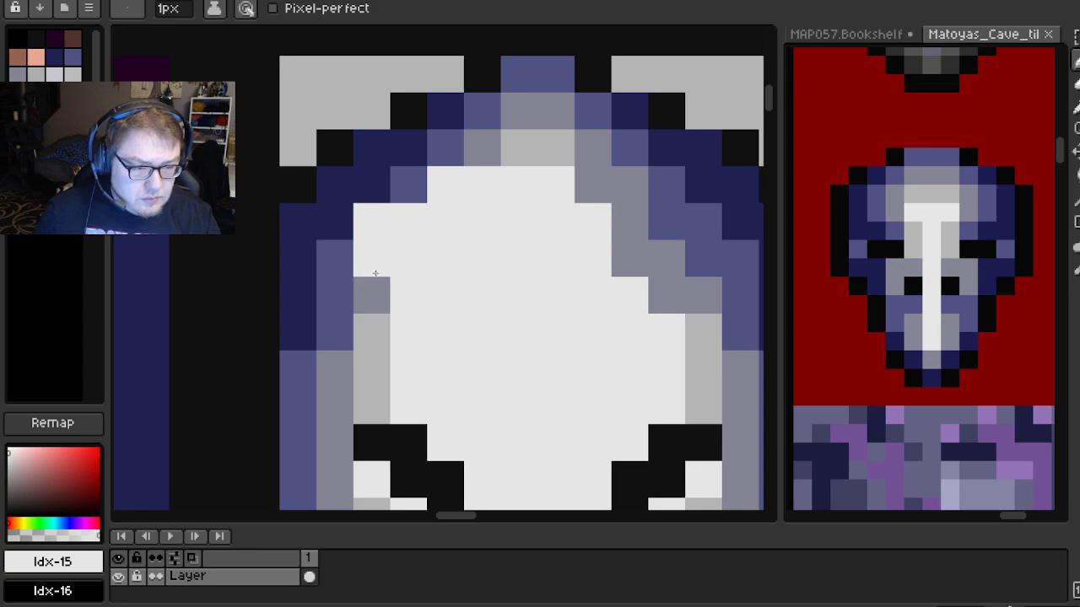
{"action": "left_click", "coordinate": [378, 293]}
Paint over the grey shading along the upper right of the skull's forehead with Idx-15
{"action": "left_click", "coordinate": [593, 189]}
{"action": "left_click", "coordinate": [627, 195]}
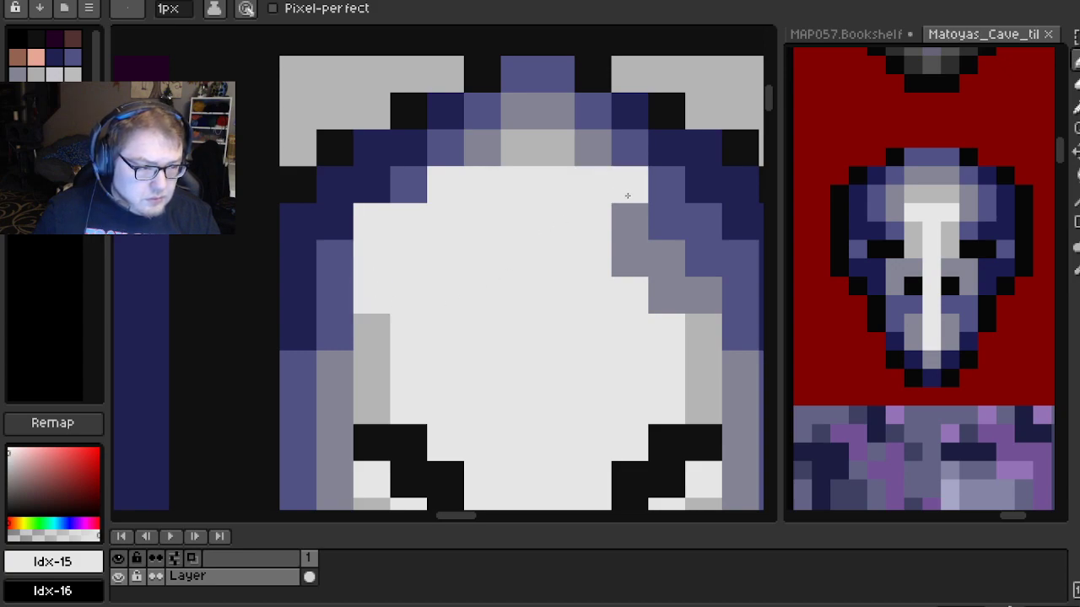
{"action": "key", "text": "ctrl+z"}
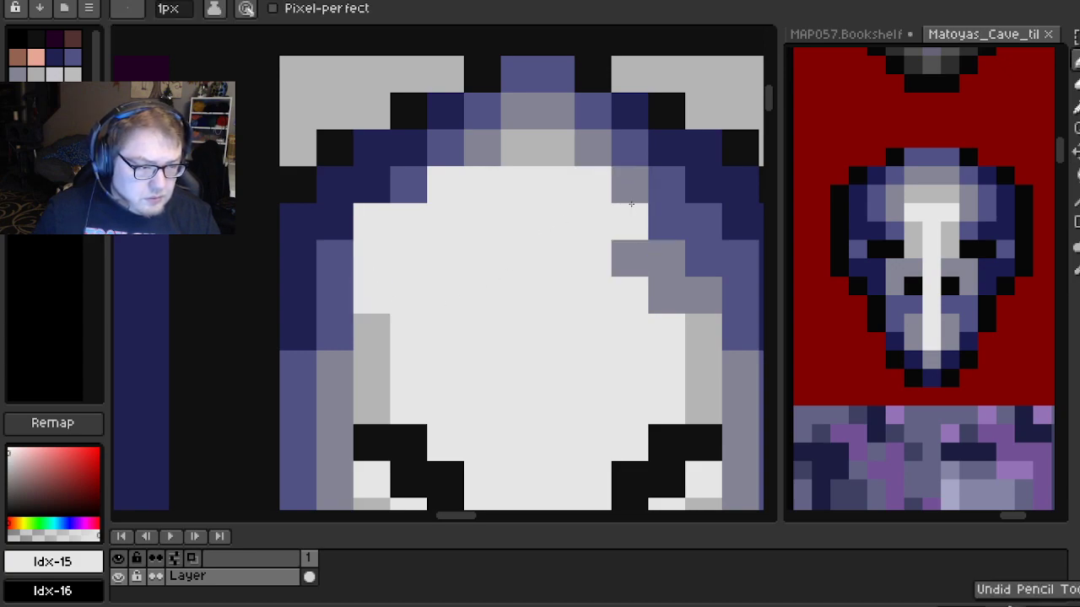
{"action": "left_click", "coordinate": [632, 195]}
{"action": "left_click", "coordinate": [641, 249]}
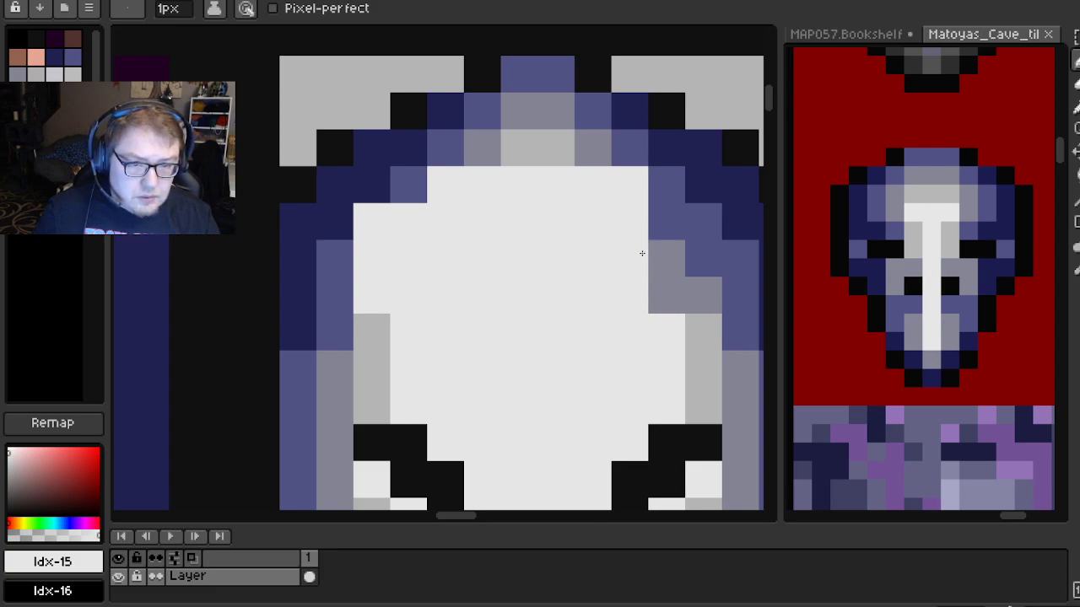
Extend the forehead's right side outward with Idx-15, covering the remaining grey and blue pixels to mirror the left half
{"action": "left_click_drag", "start_coordinate": [642, 253], "coordinate": [590, 232]}
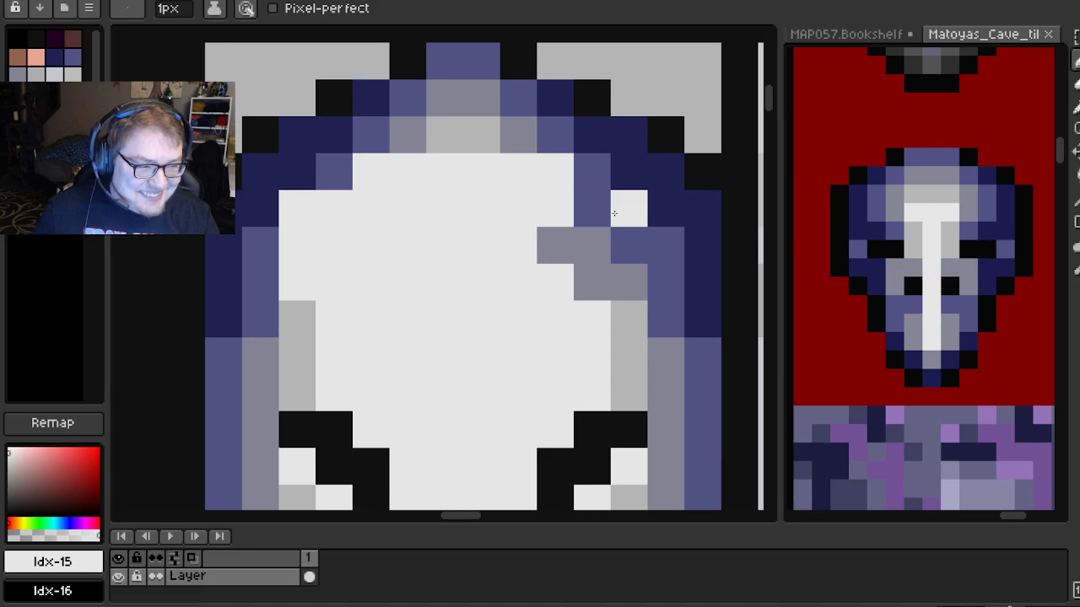
{"action": "left_click", "coordinate": [596, 210]}
{"action": "left_click", "coordinate": [566, 241]}
{"action": "left_click", "coordinate": [615, 241]}
{"action": "left_click", "coordinate": [620, 270]}
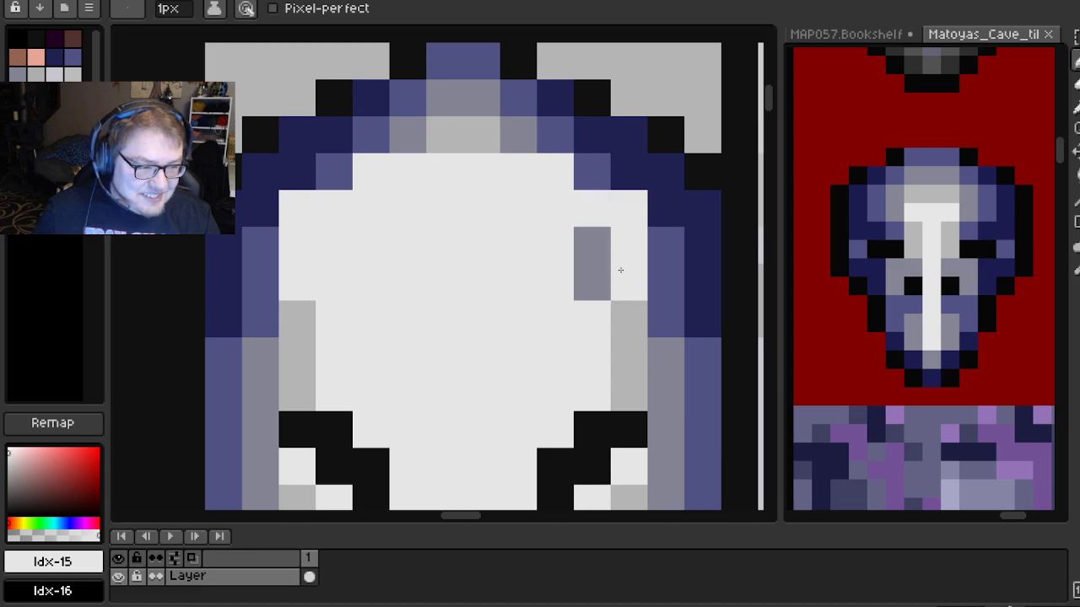
{"action": "left_click_drag", "start_coordinate": [620, 270], "coordinate": [591, 241]}
{"action": "scroll", "coordinate": [590, 253], "scroll_direction": "down", "scroll_amount": 3}
{"action": "left_click_drag", "start_coordinate": [583, 282], "coordinate": [503, 274]}
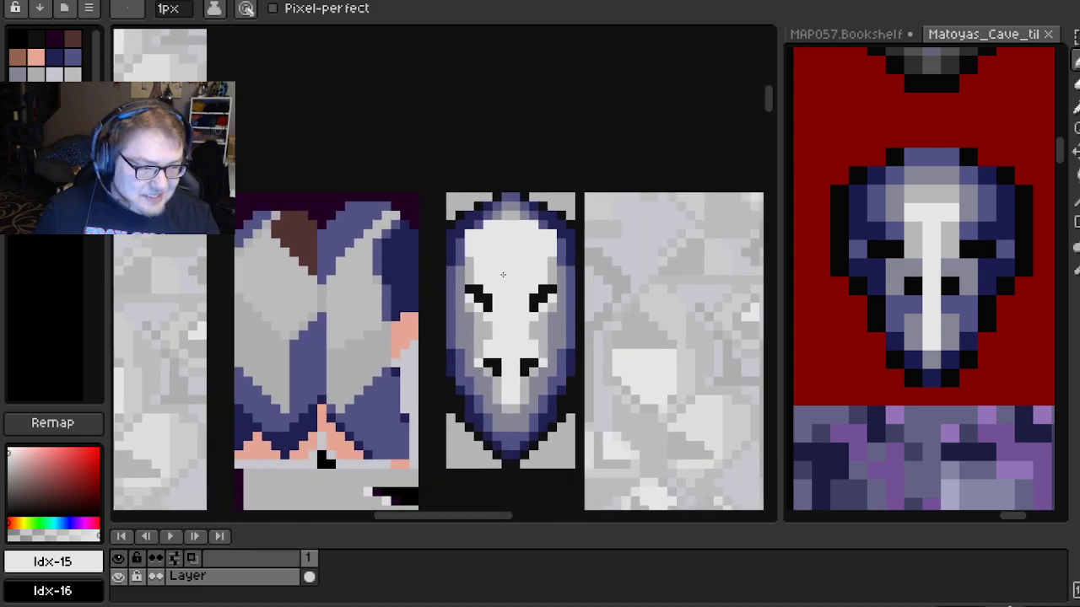
Paint an Idx-15 column down each outer side of the face, from the forehead to beside the eyes
{"action": "scroll", "coordinate": [503, 275], "scroll_direction": "up", "scroll_amount": 3}
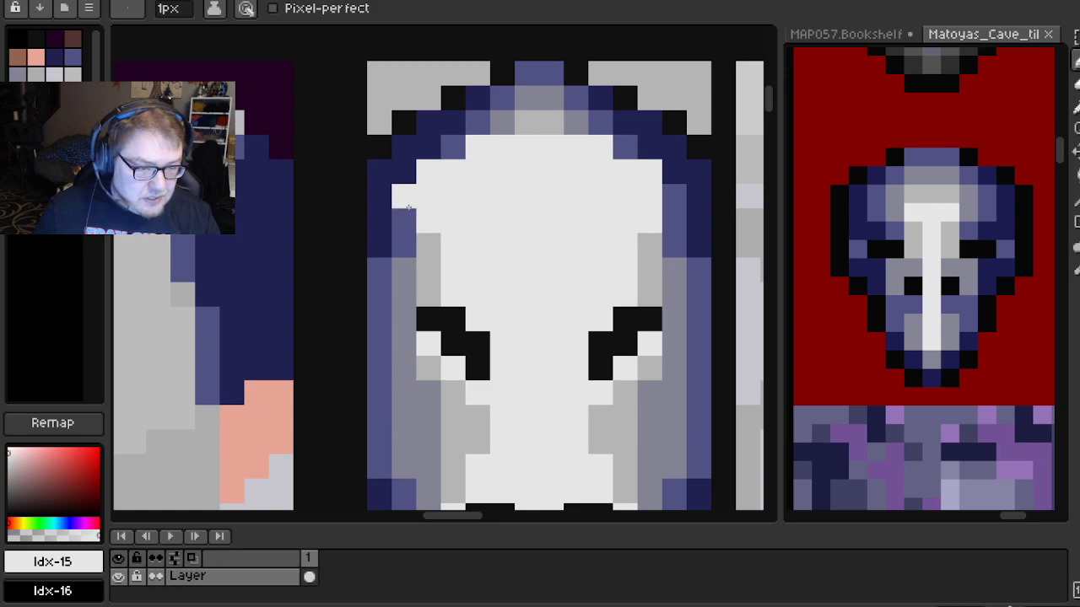
{"action": "key", "text": "ctrl+z"}
{"action": "left_click", "coordinate": [403, 218]}
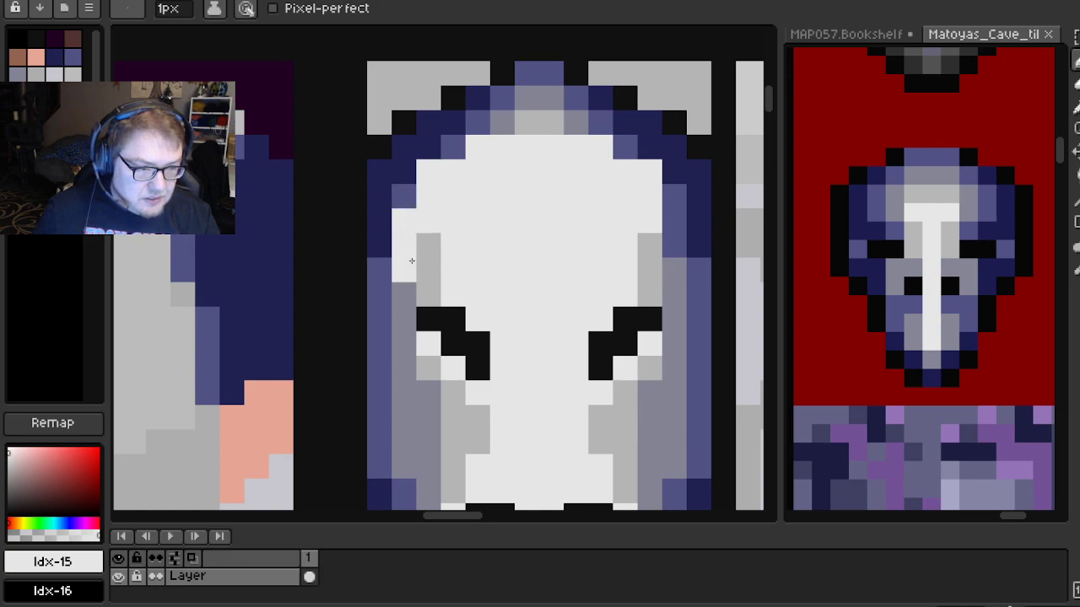
{"action": "key", "text": "ctrl+z"}
{"action": "left_click_drag", "start_coordinate": [404, 220], "coordinate": [404, 343]}
{"action": "left_click_drag", "start_coordinate": [655, 220], "coordinate": [656, 346]}
{"action": "scroll", "coordinate": [638, 314], "scroll_direction": "down", "scroll_amount": 3}
{"action": "scroll", "coordinate": [639, 314], "scroll_direction": "up", "scroll_amount": 3}
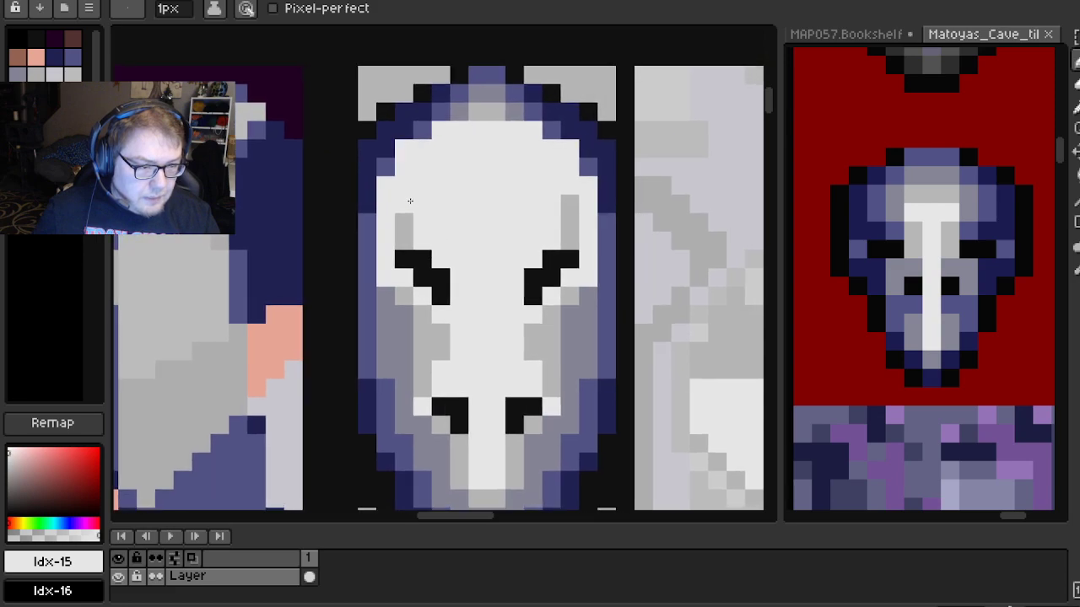
Cover the light grey strips directly above both eyes with Idx-15
{"action": "left_click_drag", "start_coordinate": [410, 200], "coordinate": [410, 242]}
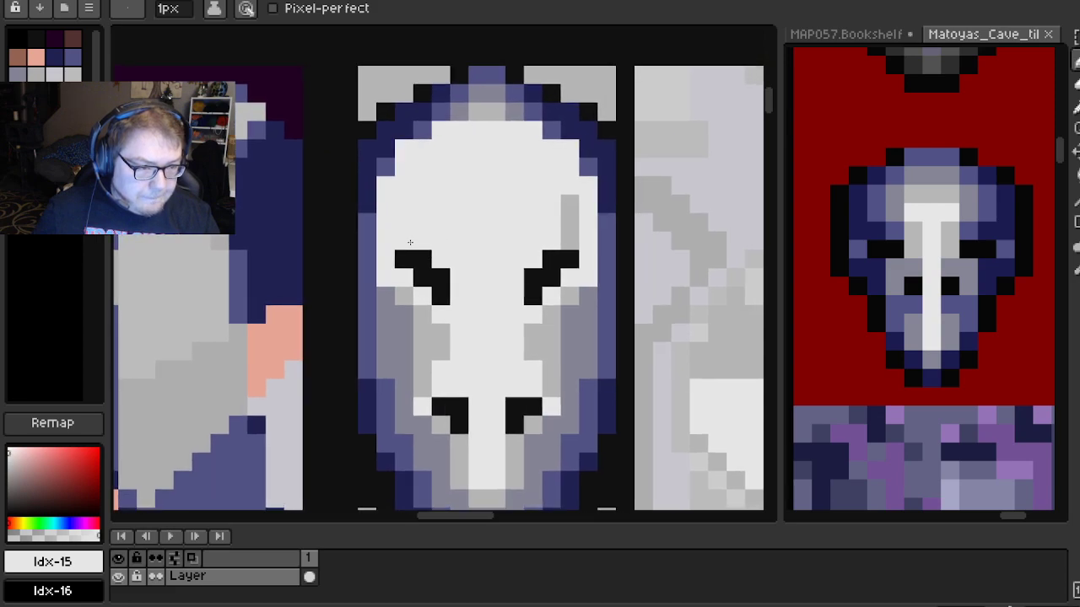
{"action": "left_click_drag", "start_coordinate": [566, 192], "coordinate": [570, 246]}
{"action": "scroll", "coordinate": [516, 207], "scroll_direction": "down", "scroll_amount": 2}
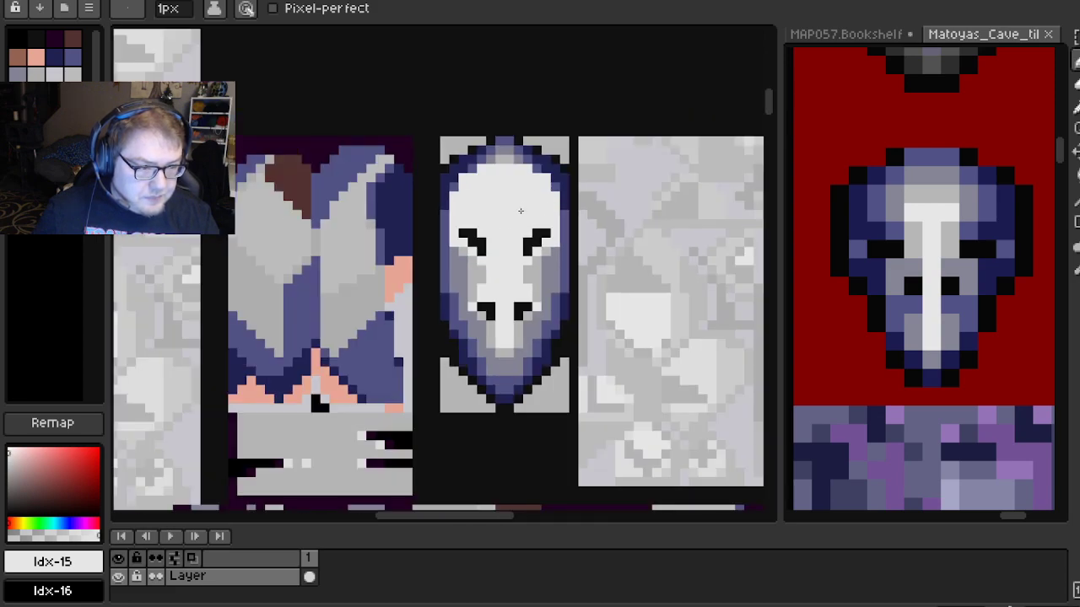
{"action": "scroll", "coordinate": [483, 217], "scroll_direction": "up", "scroll_amount": 1}
{"action": "scroll", "coordinate": [483, 217], "scroll_direction": "up", "scroll_amount": 1}
{"action": "left_click", "coordinate": [441, 278], "text": "alt"}
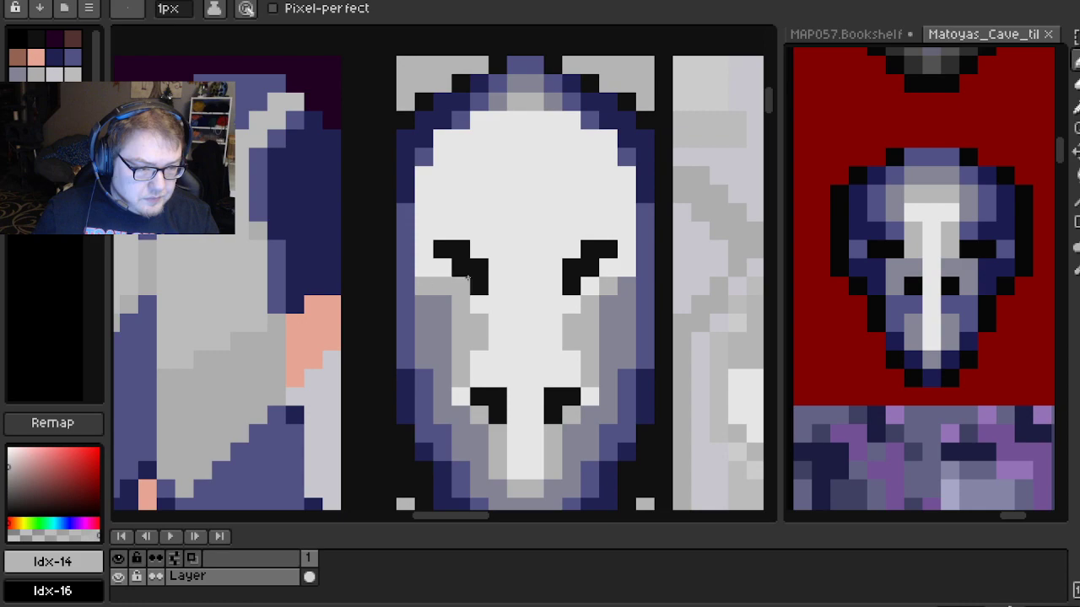
{"action": "scroll", "coordinate": [611, 280], "scroll_direction": "down", "scroll_amount": 2}
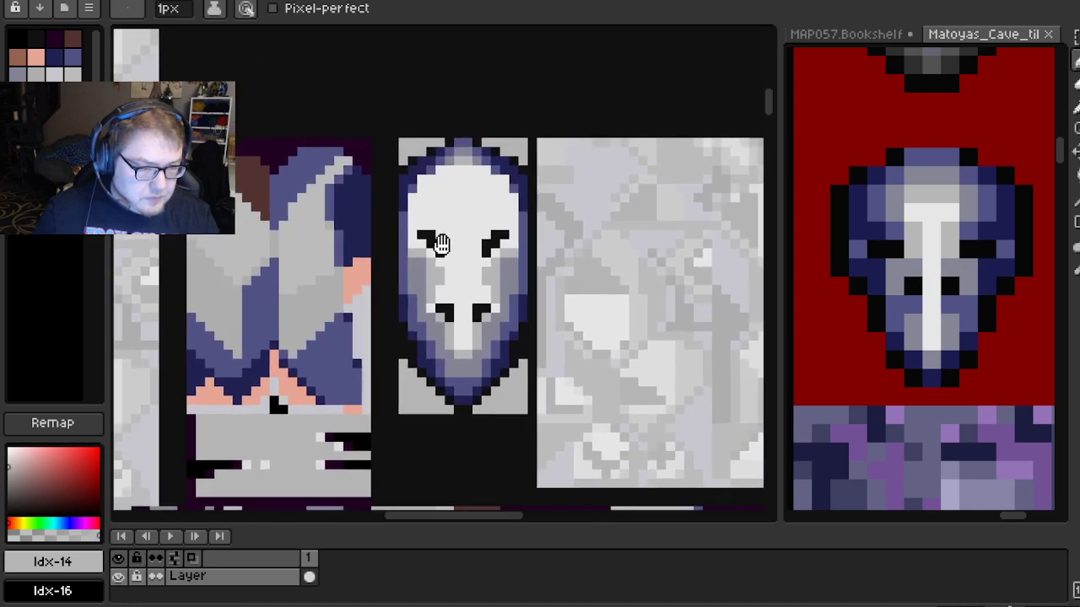
{"action": "scroll", "coordinate": [457, 246], "scroll_direction": "up", "scroll_amount": 2}
{"action": "left_click", "coordinate": [458, 246]}
{"action": "scroll", "coordinate": [457, 246], "scroll_direction": "up", "scroll_amount": 1}
{"action": "key", "text": "ctrl+z"}
{"action": "scroll", "coordinate": [460, 253], "scroll_direction": "down", "scroll_amount": 1}
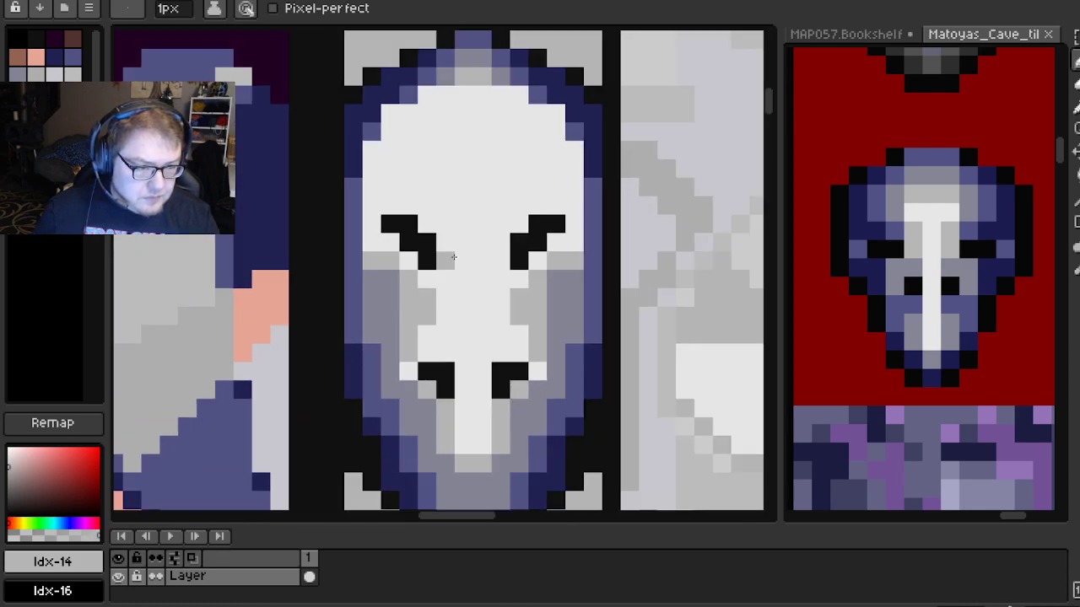
Paint over the grey shading between the eyes and nostrils on both cheeks with Idx-15
{"action": "left_click", "coordinate": [452, 276], "text": "alt"}
{"action": "left_click", "coordinate": [413, 260]}
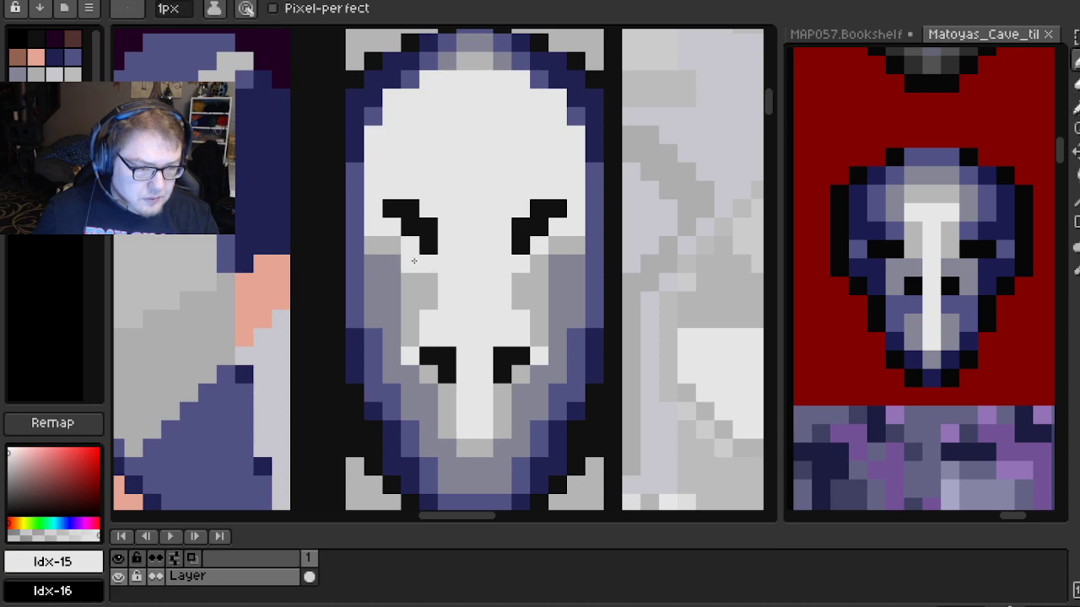
{"action": "left_click_drag", "start_coordinate": [415, 268], "coordinate": [410, 337]}
{"action": "left_click", "coordinate": [561, 258]}
{"action": "left_click_drag", "start_coordinate": [540, 278], "coordinate": [540, 342]}
{"action": "mouse_move", "coordinate": [520, 303]}
{"action": "left_mouse_down"}
{"action": "mouse_move", "coordinate": [493, 306]}
{"action": "mouse_move", "coordinate": [453, 308]}
{"action": "mouse_move", "coordinate": [434, 248]}
{"action": "left_mouse_up"}
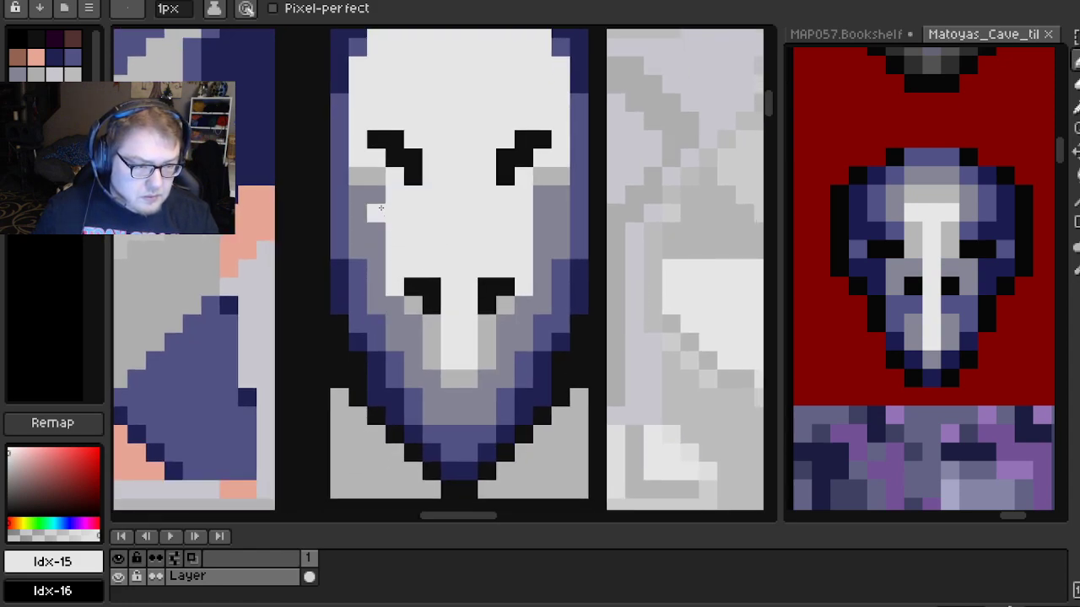
Widen both cheeks by one more Idx-15 column beneath the outer corners of the eyes
{"action": "left_click_drag", "start_coordinate": [376, 177], "coordinate": [383, 228]}
{"action": "left_click", "coordinate": [548, 173]}
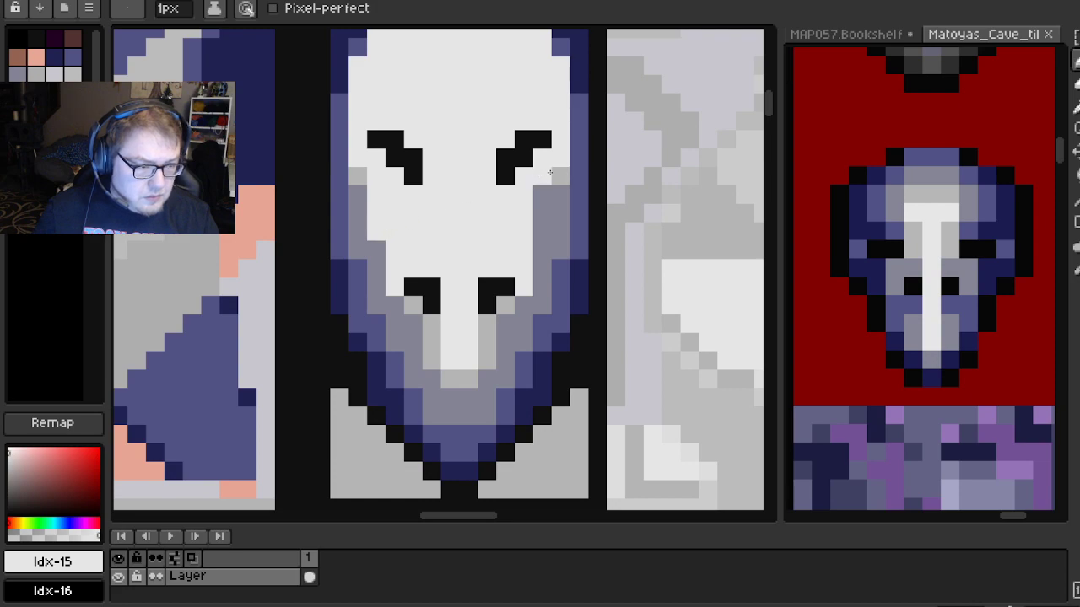
{"action": "left_click_drag", "start_coordinate": [547, 180], "coordinate": [547, 230]}
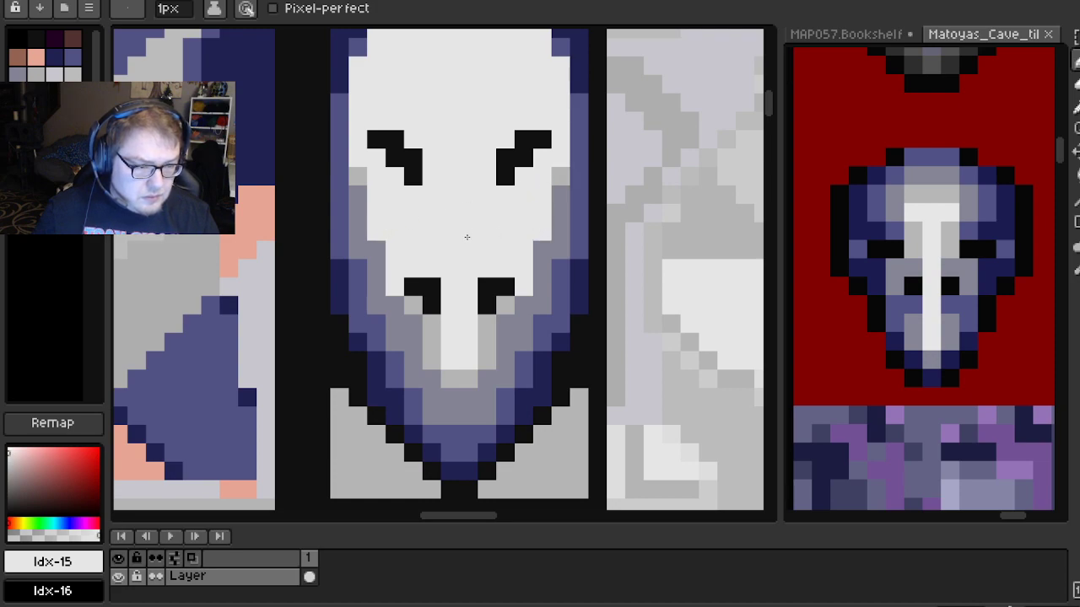
{"action": "scroll", "coordinate": [469, 236], "scroll_direction": "down", "scroll_amount": 2}
{"action": "scroll", "coordinate": [458, 240], "scroll_direction": "down", "scroll_amount": 2}
{"action": "scroll", "coordinate": [456, 239], "scroll_direction": "up", "scroll_amount": 2}
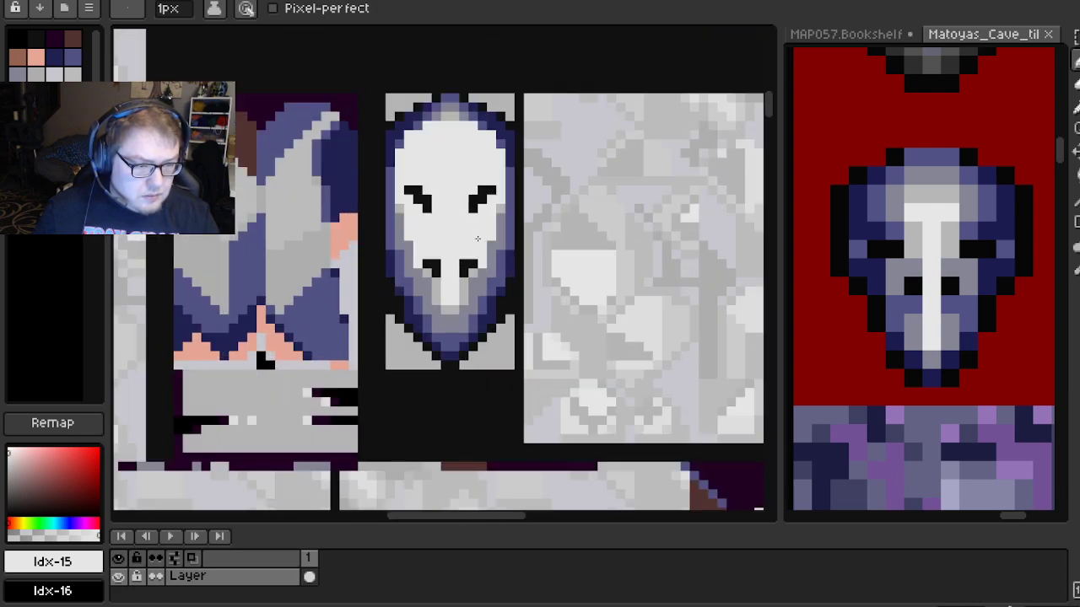
{"action": "left_click_drag", "start_coordinate": [422, 185], "coordinate": [428, 212]}
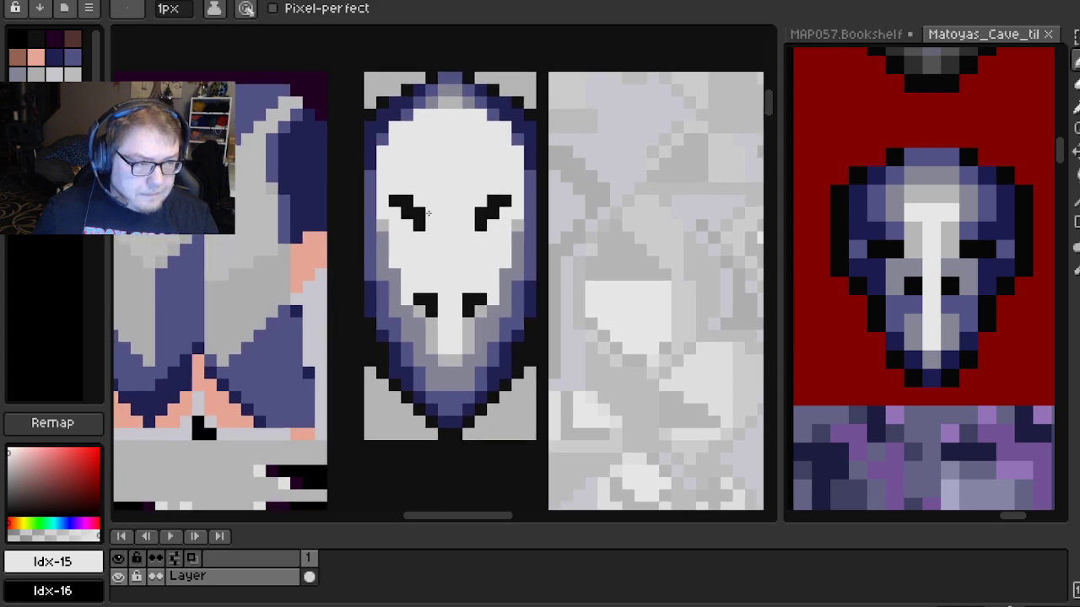
Shade the stepped upper corners of the forehead symmetrically with Idx-8 pixels
{"action": "scroll", "coordinate": [414, 155], "scroll_direction": "up", "scroll_amount": 4}
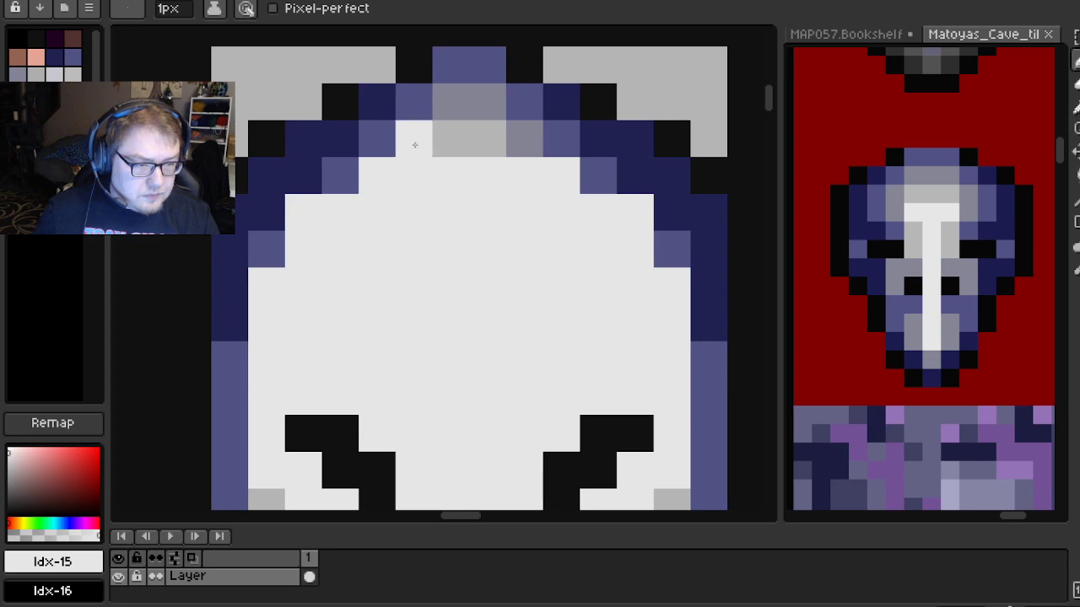
{"action": "left_click", "coordinate": [415, 142], "text": "alt"}
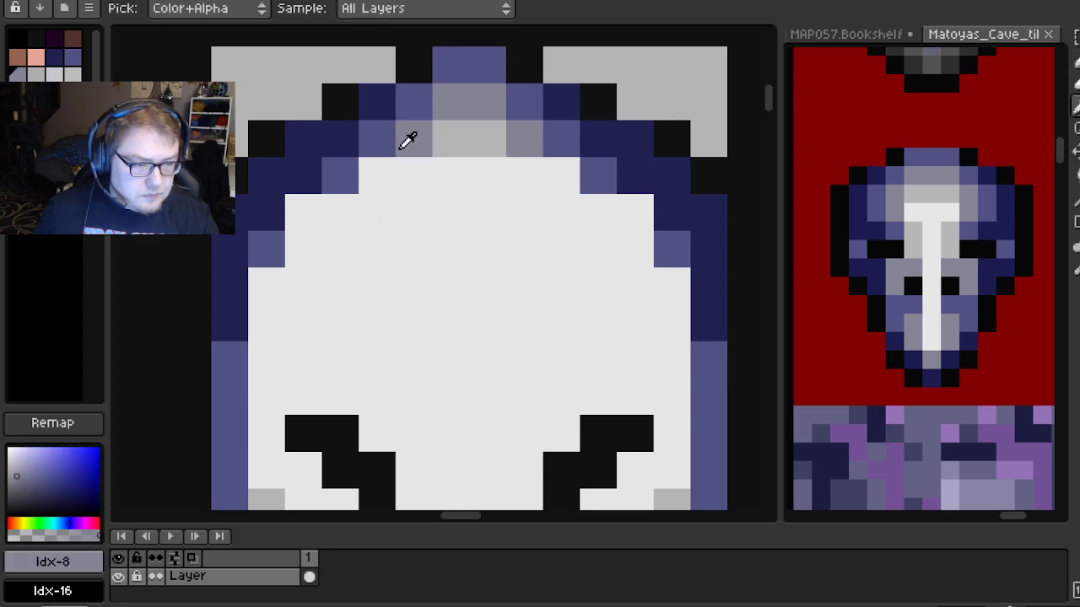
{"action": "left_click", "coordinate": [342, 173]}
{"action": "left_click", "coordinate": [584, 183]}
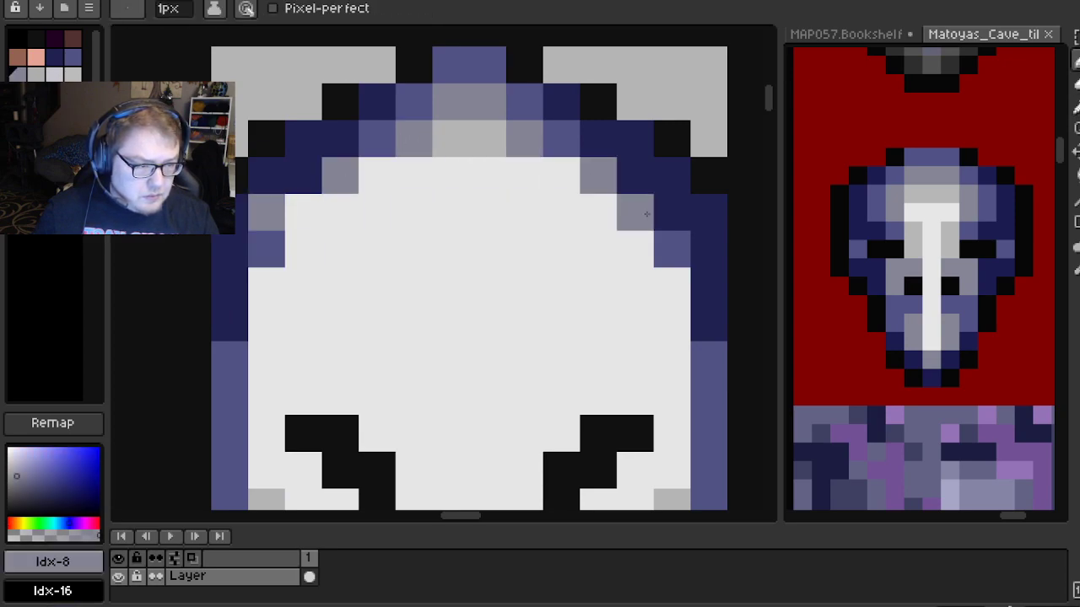
{"action": "scroll", "coordinate": [598, 212], "scroll_direction": "down", "scroll_amount": 2}
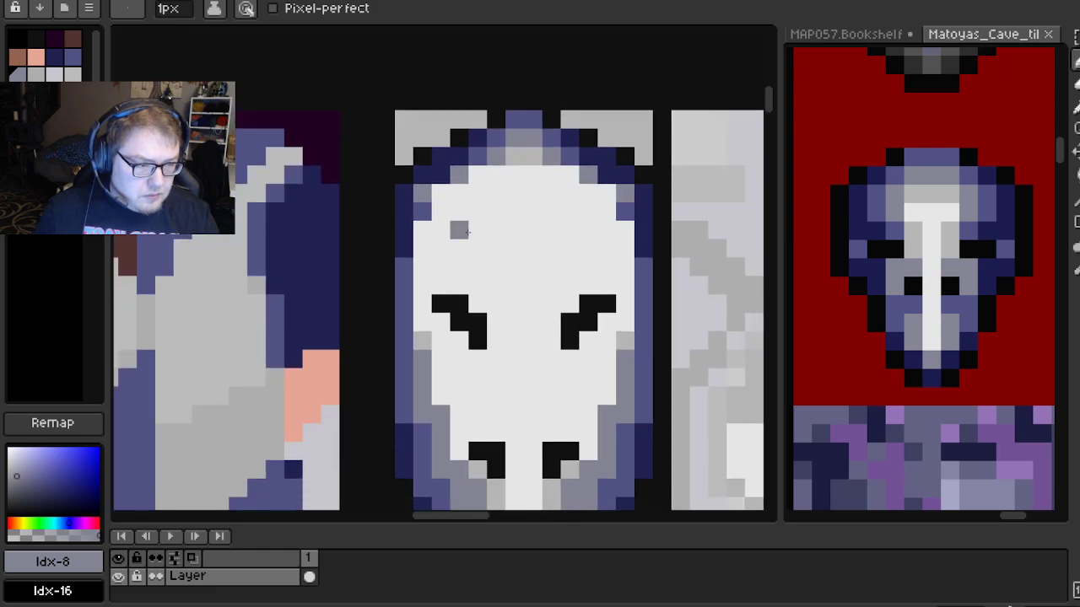
Recolour two dark navy pixels on each outer edge of the forehead with Idx-7
{"action": "scroll", "coordinate": [423, 248], "scroll_direction": "up", "scroll_amount": 1}
{"action": "left_click", "coordinate": [423, 190], "text": "alt"}
{"action": "left_click", "coordinate": [398, 226]}
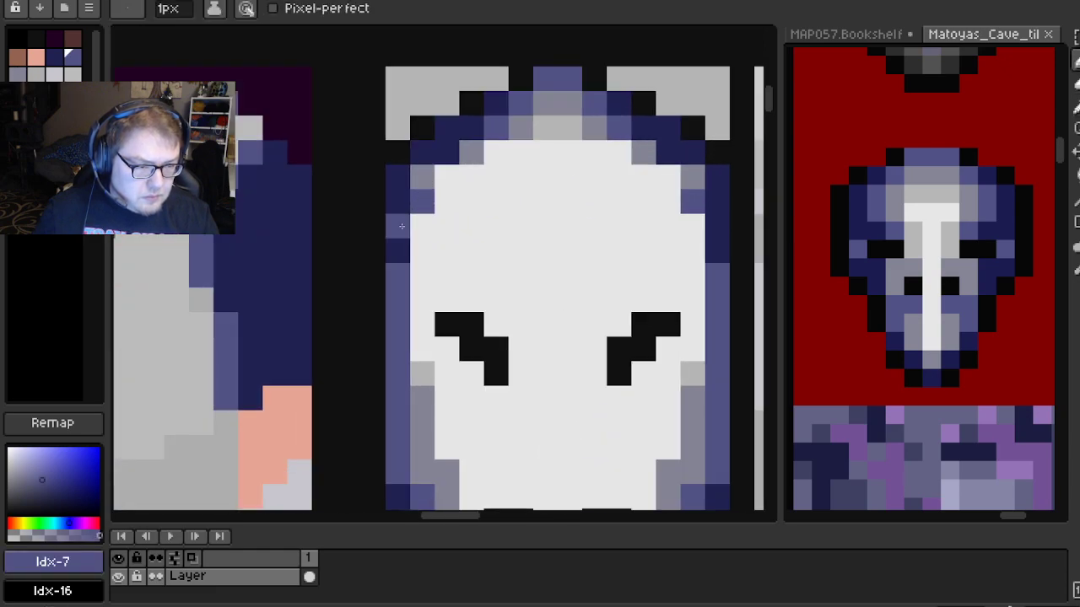
{"action": "left_click", "coordinate": [398, 250]}
{"action": "left_click", "coordinate": [717, 226]}
{"action": "left_click", "coordinate": [717, 251]}
{"action": "scroll", "coordinate": [612, 260], "scroll_direction": "down", "scroll_amount": 2}
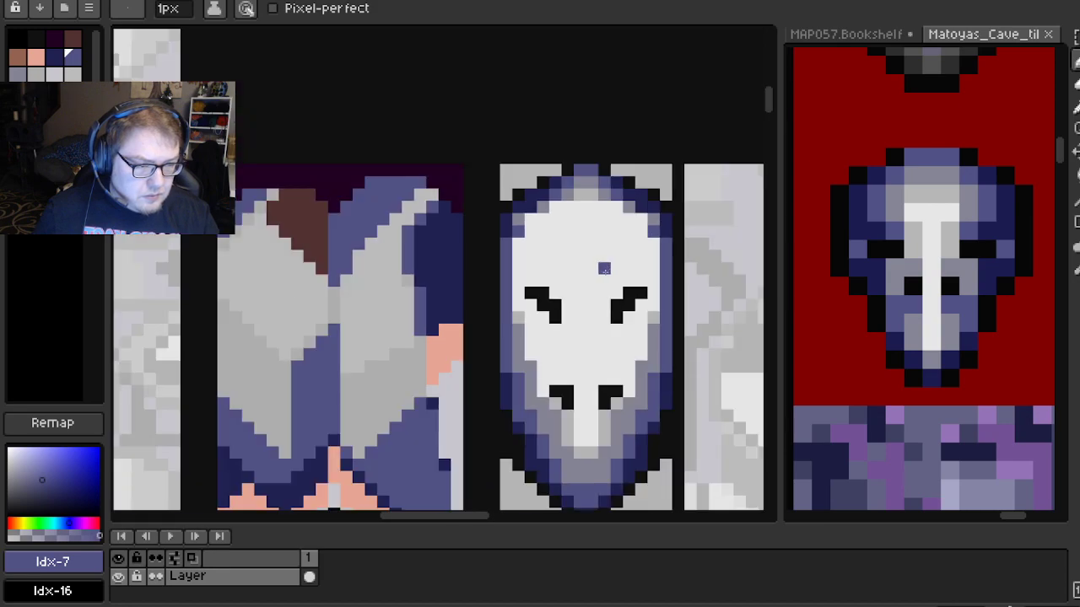
Lighten the grey pixels beneath and beside both nostrils with Idx-15
{"action": "left_click_drag", "start_coordinate": [602, 268], "coordinate": [545, 167]}
{"action": "mouse_move", "coordinate": [517, 254]}
{"action": "left_mouse_down"}
{"action": "mouse_move", "coordinate": [504, 239]}
{"action": "mouse_move", "coordinate": [481, 260]}
{"action": "left_mouse_up"}
{"action": "scroll", "coordinate": [469, 260], "scroll_direction": "up", "scroll_amount": 3}
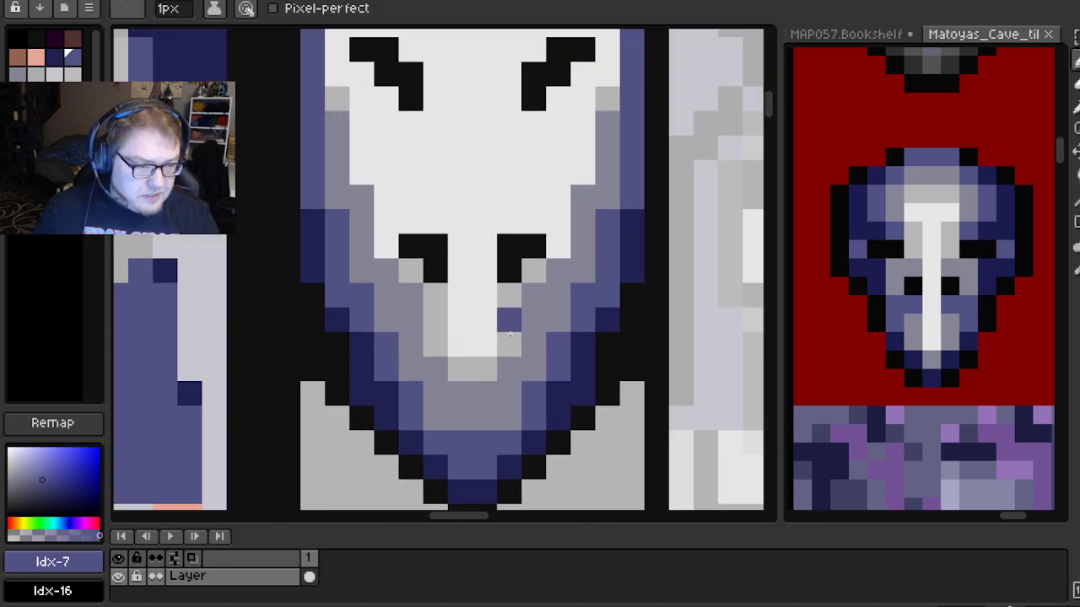
{"action": "left_click", "coordinate": [382, 246], "text": "alt"}
{"action": "left_click", "coordinate": [435, 296]}
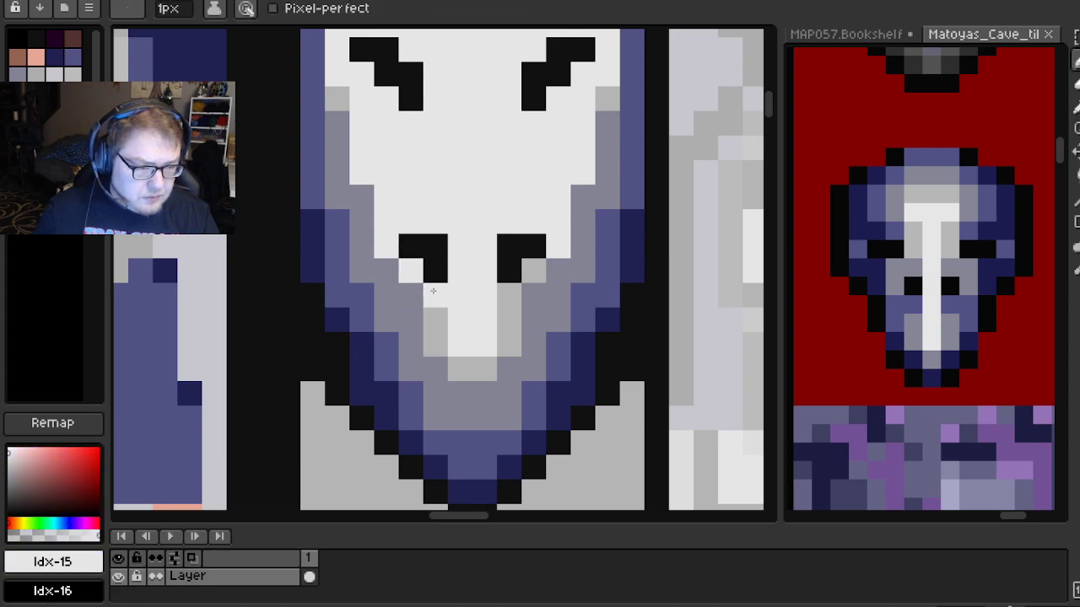
{"action": "left_click", "coordinate": [510, 296]}
{"action": "left_click", "coordinate": [533, 271]}
{"action": "left_click", "coordinate": [511, 322]}
Add Idx-14 shading pixels around the outer lower sides of both nostrils
{"action": "left_click", "coordinate": [535, 298], "text": "alt"}
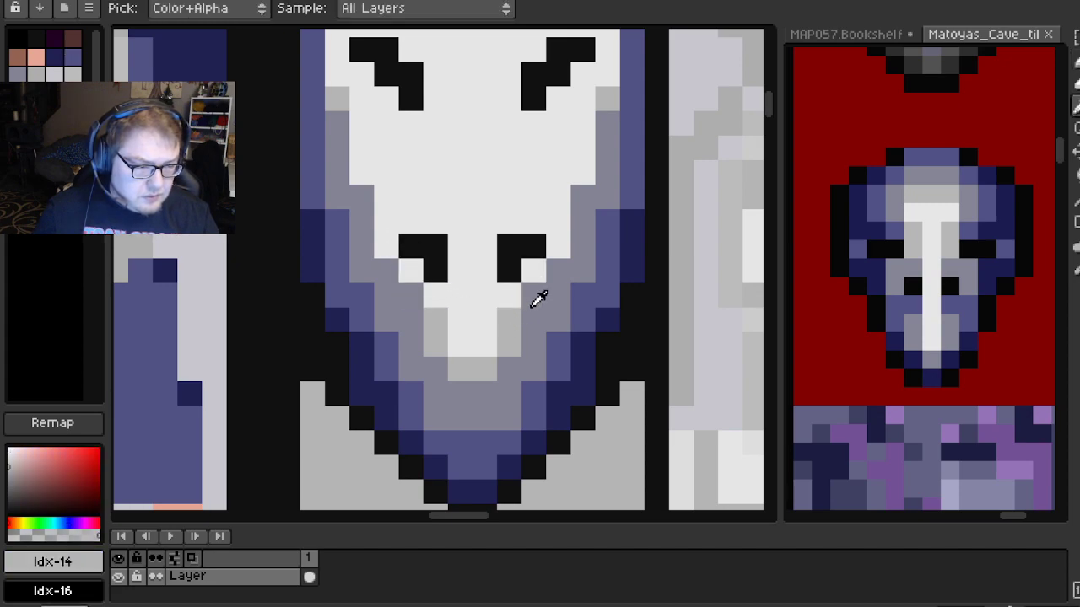
{"action": "left_click", "coordinate": [557, 271]}
{"action": "left_click", "coordinate": [390, 272]}
{"action": "left_click", "coordinate": [410, 295]}
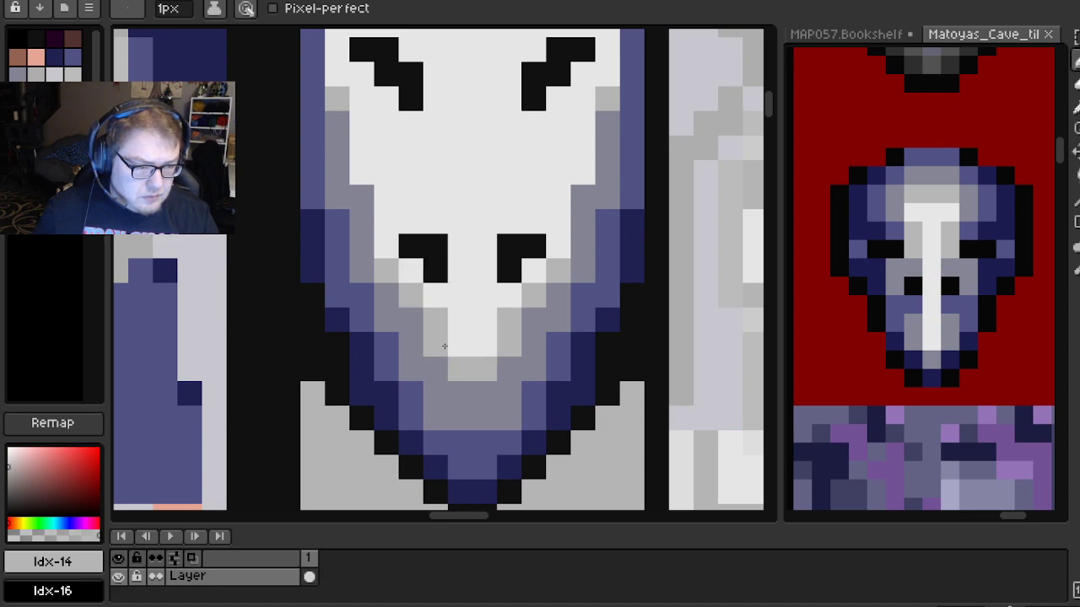
Close the muzzle's lower edge with Idx-14 and cover the light strip below it with Idx-8
{"action": "left_click", "coordinate": [458, 318]}
{"action": "left_click", "coordinate": [485, 319]}
{"action": "left_click", "coordinate": [473, 396], "text": "alt"}
{"action": "mouse_move", "coordinate": [435, 345]}
{"action": "left_mouse_down"}
{"action": "mouse_move", "coordinate": [511, 344]}
{"action": "mouse_move", "coordinate": [441, 304]}
{"action": "mouse_move", "coordinate": [420, 270]}
{"action": "left_mouse_up"}
{"action": "scroll", "coordinate": [470, 320], "scroll_direction": "down", "scroll_amount": 2}
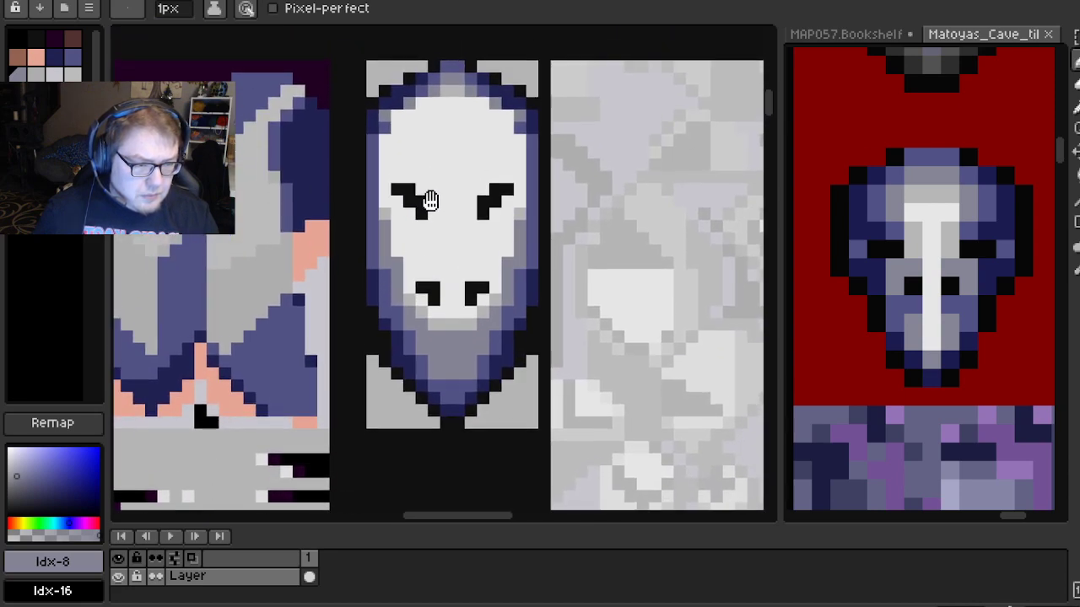
Recolour the lowest row of the chin's grey shading with Idx-7
{"action": "scroll", "coordinate": [424, 198], "scroll_direction": "up", "scroll_amount": 2}
{"action": "scroll", "coordinate": [417, 328], "scroll_direction": "down", "scroll_amount": 1}
{"action": "key", "text": "alt"}
{"action": "left_click", "coordinate": [469, 372], "text": "alt"}
{"action": "left_click_drag", "start_coordinate": [417, 361], "coordinate": [474, 360]}
{"action": "scroll", "coordinate": [475, 312], "scroll_direction": "down", "scroll_amount": 2}
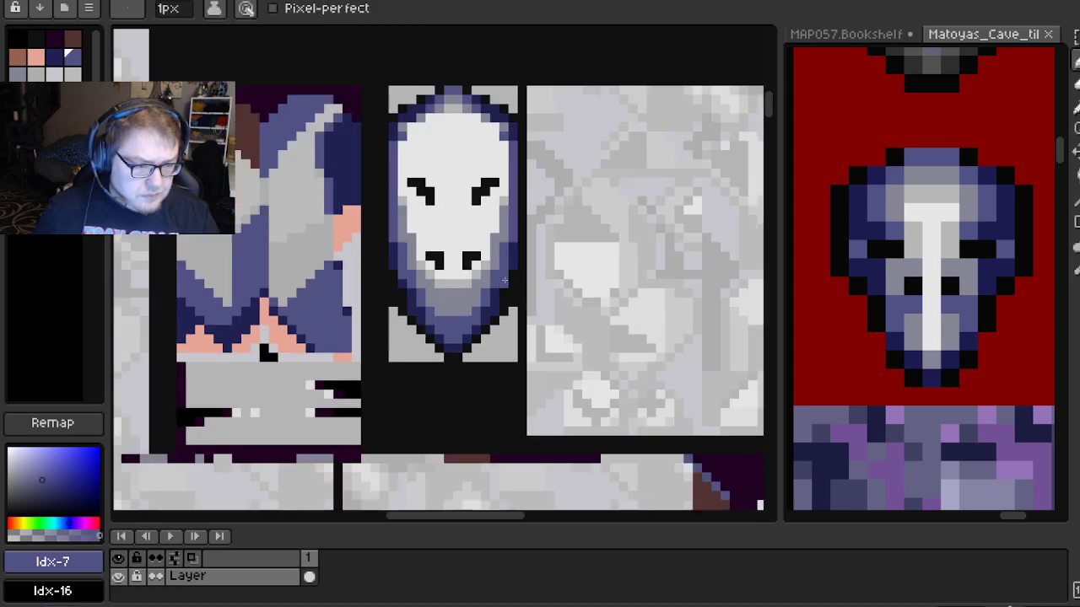
{"action": "scroll", "coordinate": [475, 308], "scroll_direction": "up", "scroll_amount": 3}
{"action": "scroll", "coordinate": [439, 309], "scroll_direction": "down", "scroll_amount": 1}
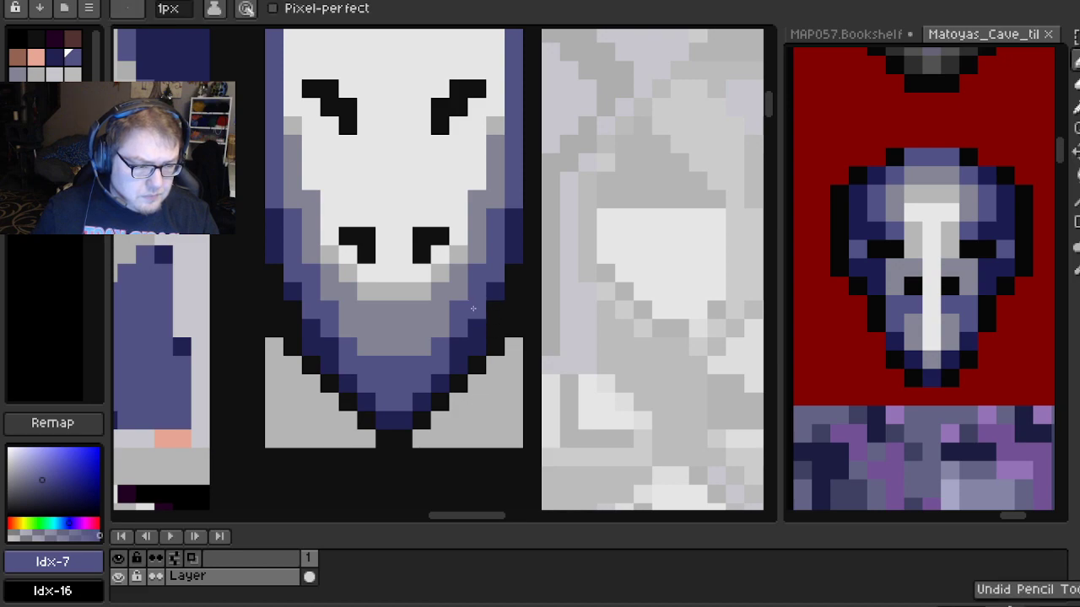
{"action": "scroll", "coordinate": [487, 307], "scroll_direction": "down", "scroll_amount": 1}
{"action": "left_click_drag", "start_coordinate": [455, 207], "coordinate": [456, 233]}
{"action": "scroll", "coordinate": [456, 232], "scroll_direction": "down", "scroll_amount": 1}
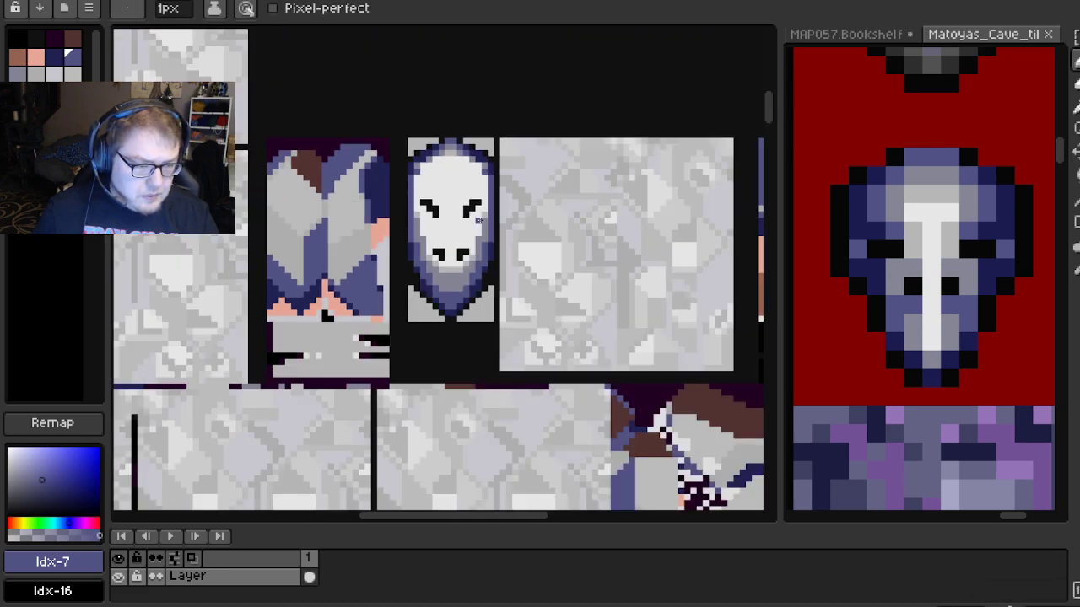
Lighten the muzzle's lower edge and the grey pixels at its lower corners with Idx-15
{"action": "scroll", "coordinate": [465, 183], "scroll_direction": "up", "scroll_amount": 3}
{"action": "left_click", "coordinate": [384, 238], "text": "alt"}
{"action": "left_click", "coordinate": [386, 298]}
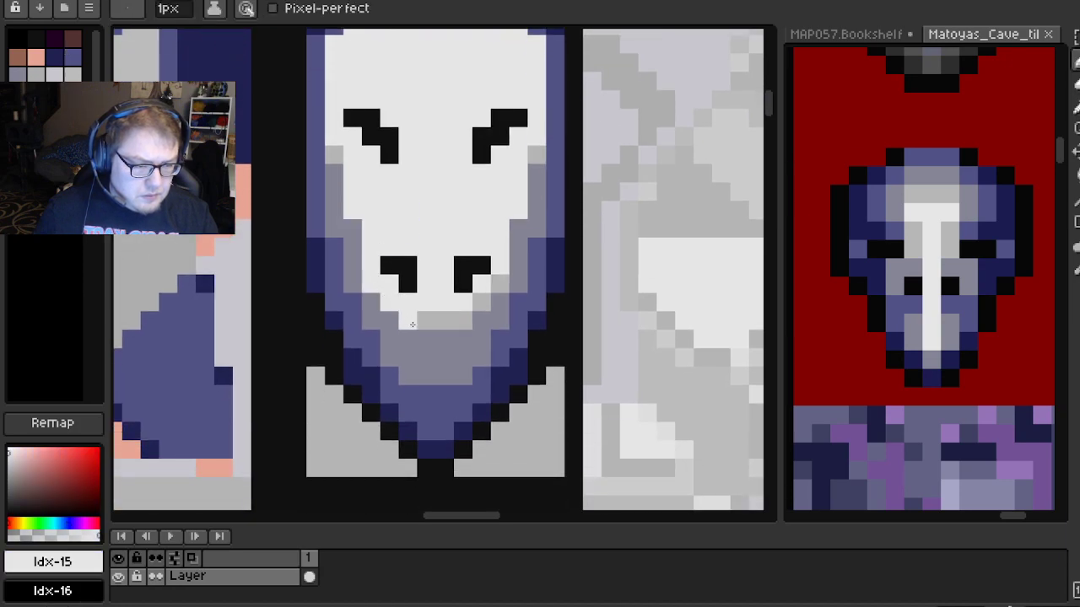
{"action": "left_click_drag", "start_coordinate": [412, 325], "coordinate": [463, 330]}
{"action": "key", "text": "ctrl+z"}
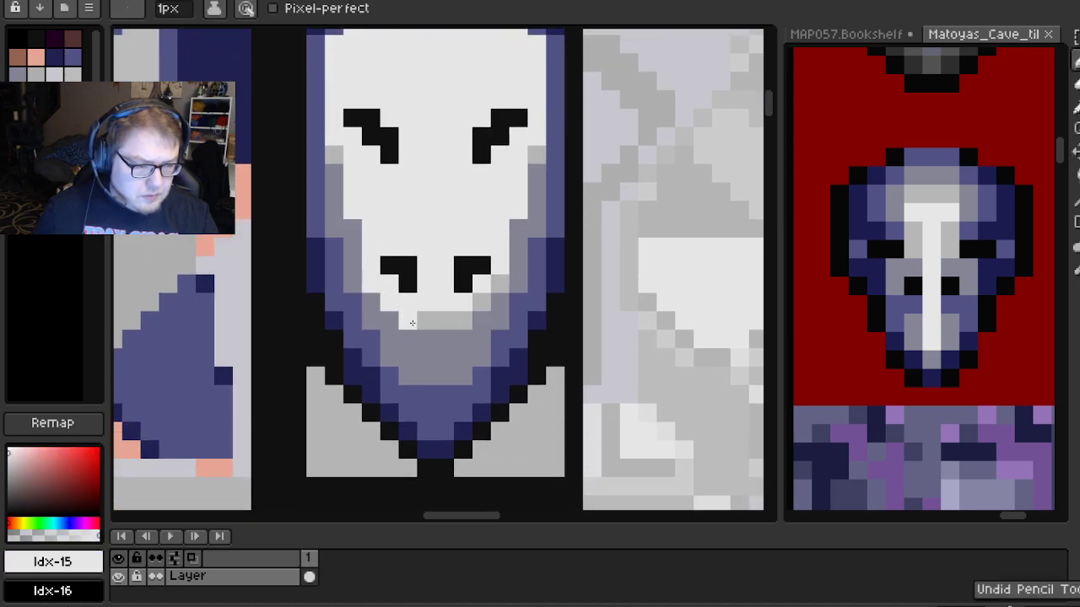
{"action": "left_click_drag", "start_coordinate": [405, 313], "coordinate": [445, 324]}
{"action": "left_click", "coordinate": [500, 283]}
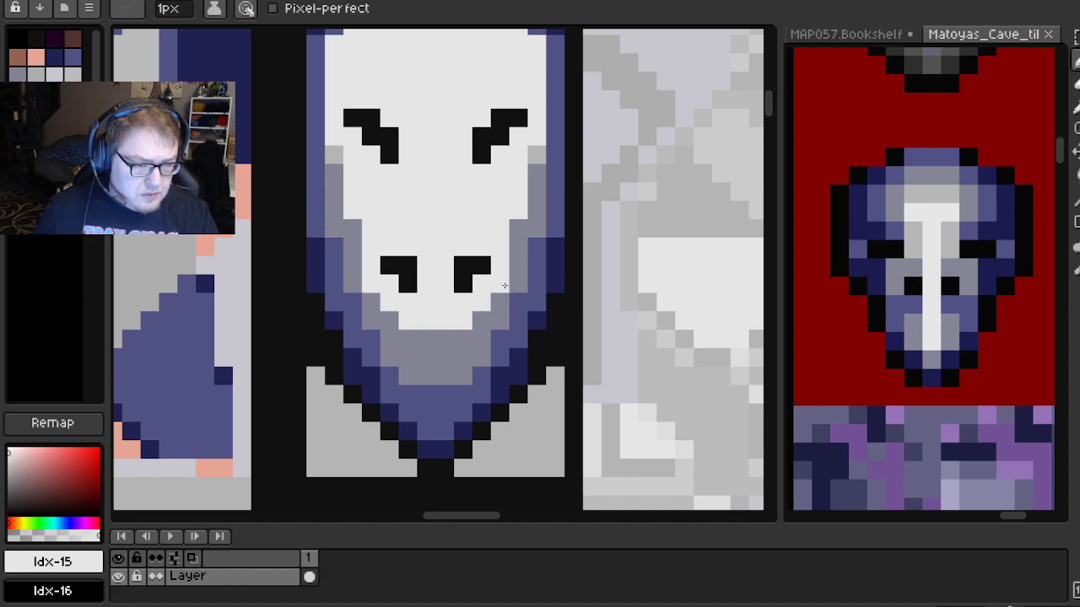
Shade the muzzle's lower corners and the row directly beneath its pale area with Idx-14
{"action": "left_click", "coordinate": [334, 160], "text": "alt"}
{"action": "left_click", "coordinate": [372, 302]}
{"action": "left_click", "coordinate": [388, 316]}
{"action": "mouse_move", "coordinate": [417, 335]}
{"action": "left_mouse_down"}
{"action": "mouse_move", "coordinate": [403, 338]}
{"action": "mouse_move", "coordinate": [468, 337]}
{"action": "left_mouse_up"}
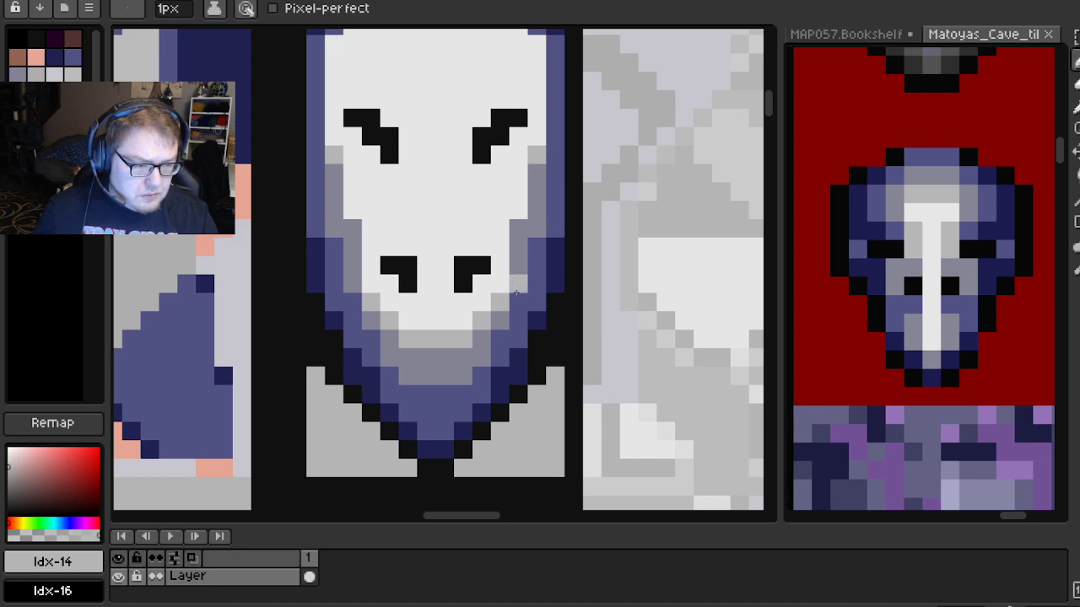
{"action": "scroll", "coordinate": [371, 209], "scroll_direction": "down", "scroll_amount": 4}
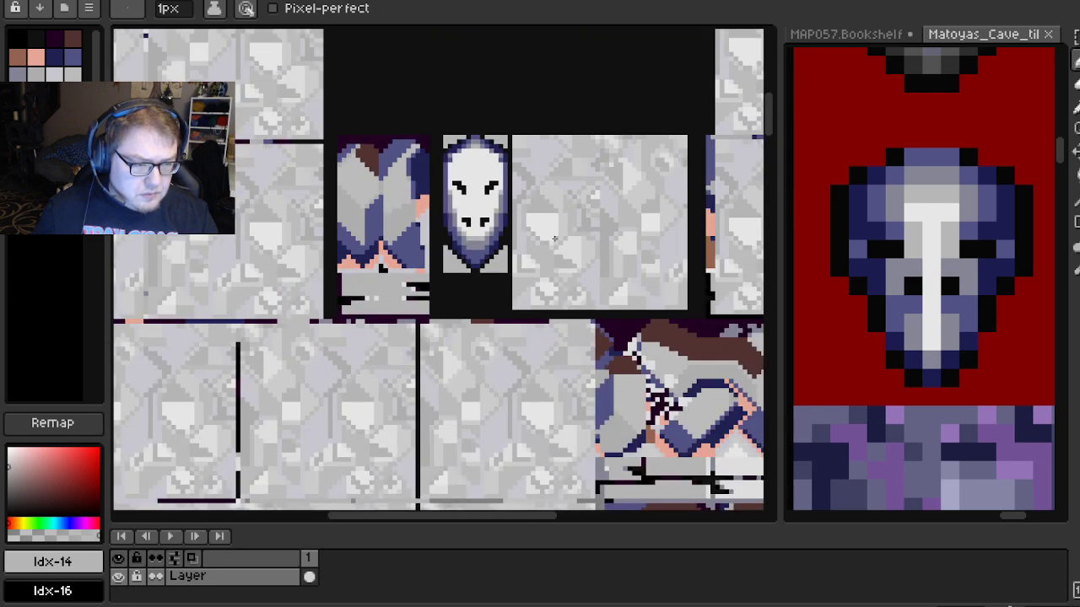
{"action": "scroll", "coordinate": [376, 285], "scroll_direction": "up", "scroll_amount": 2}
{"action": "scroll", "coordinate": [426, 245], "scroll_direction": "up", "scroll_amount": 3}
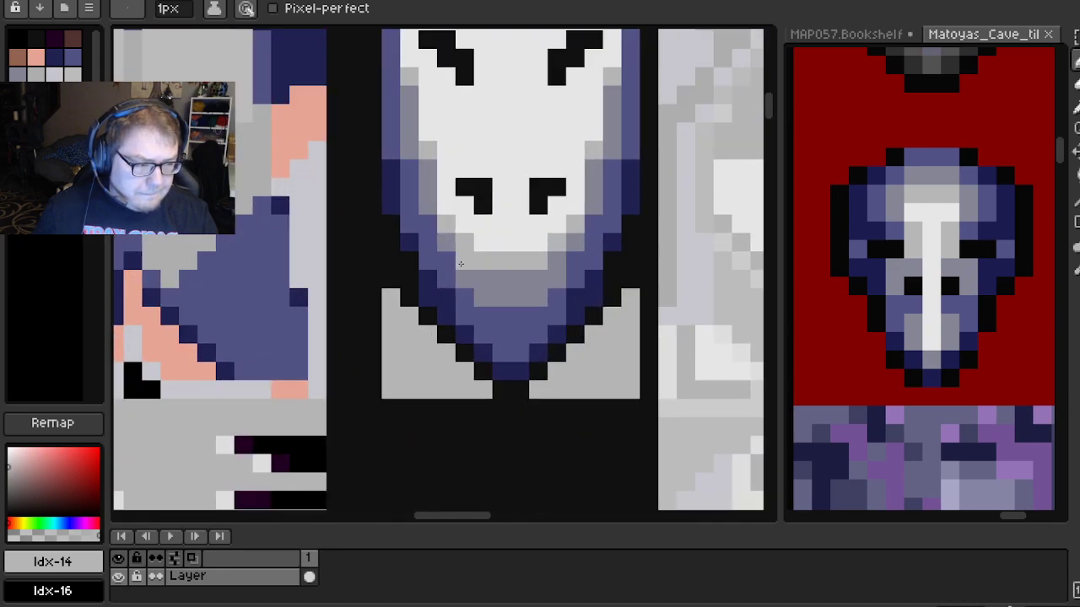
Extend the chin's grey shading downward towards the tip with Idx-8
{"action": "left_click_drag", "start_coordinate": [461, 264], "coordinate": [413, 264]}
{"action": "left_click", "coordinate": [449, 297], "text": "alt"}
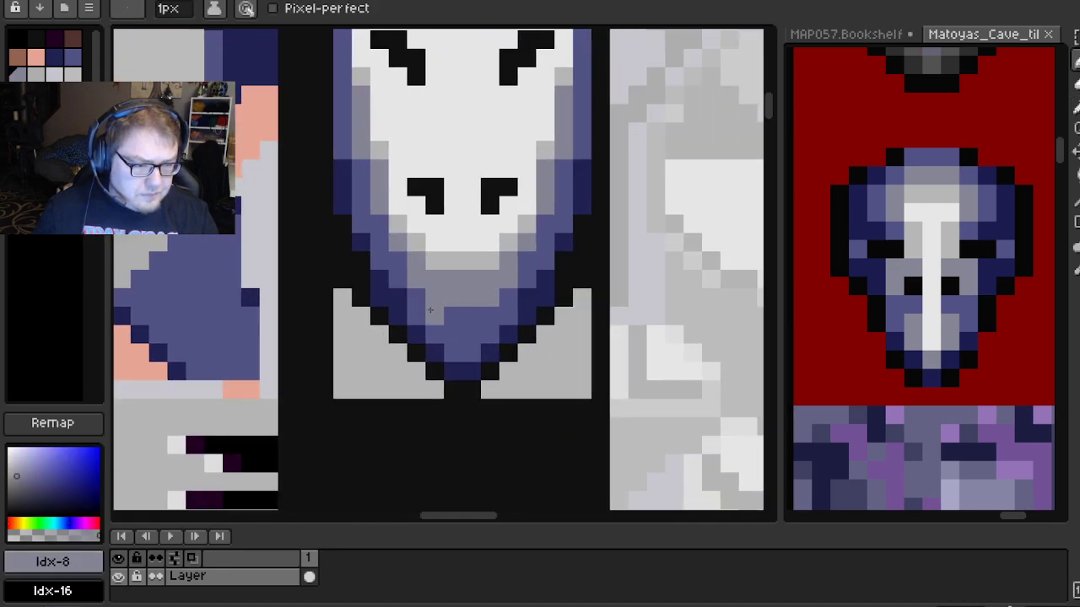
{"action": "left_click_drag", "start_coordinate": [429, 310], "coordinate": [489, 313]}
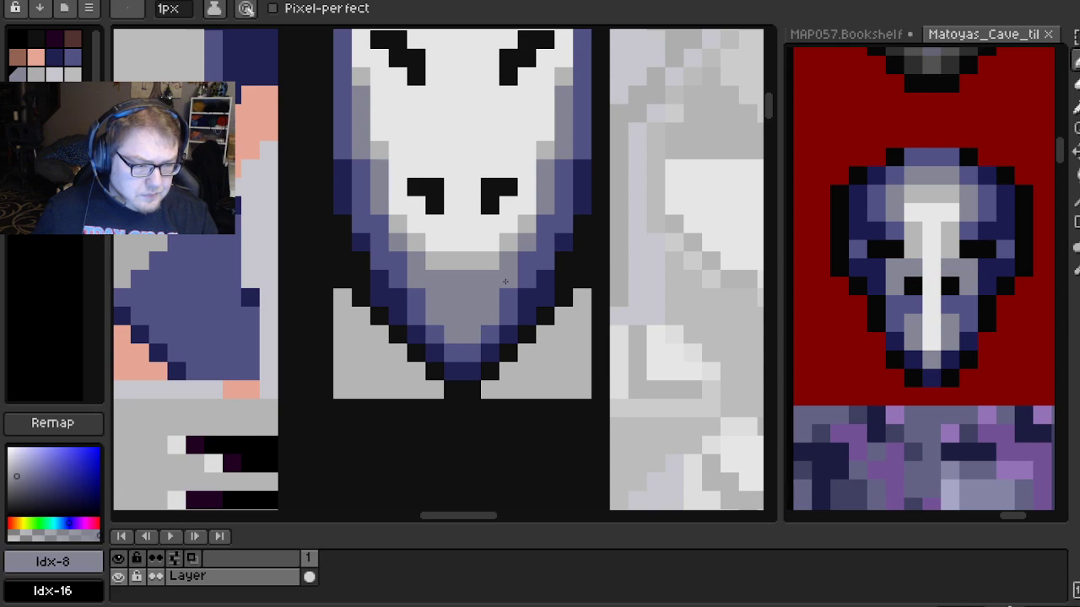
{"action": "scroll", "coordinate": [506, 281], "scroll_direction": "down", "scroll_amount": 2}
{"action": "scroll", "coordinate": [430, 310], "scroll_direction": "up", "scroll_amount": 2}
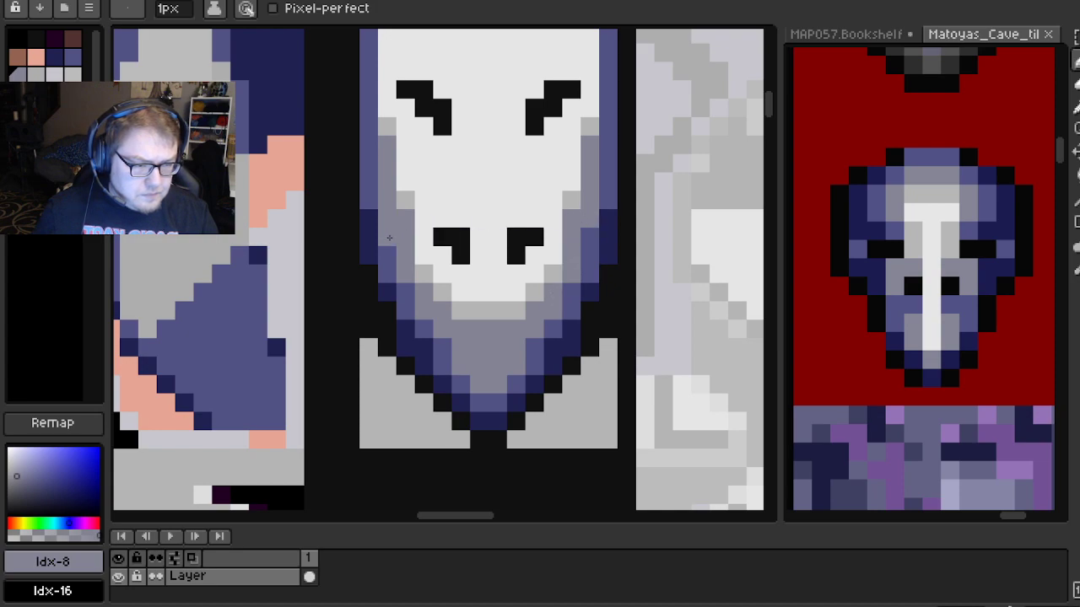
{"action": "scroll", "coordinate": [591, 240], "scroll_direction": "down", "scroll_amount": 3}
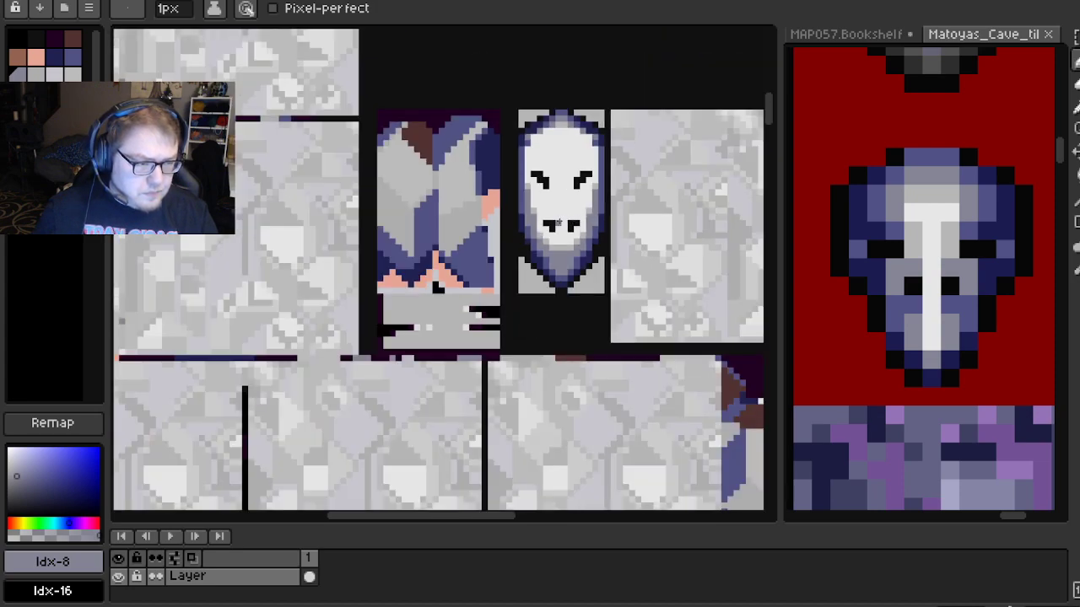
Recolour the blue side edges of the skull from the forehead down to the cheeks with Idx-8
{"action": "scroll", "coordinate": [510, 190], "scroll_direction": "up", "scroll_amount": 3}
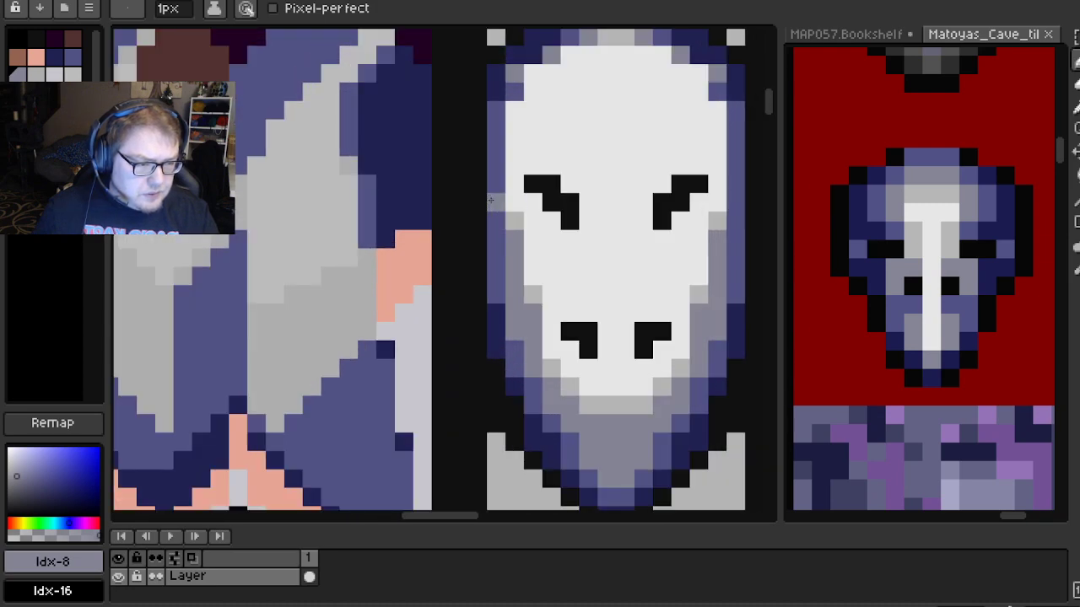
{"action": "left_click_drag", "start_coordinate": [490, 200], "coordinate": [494, 131]}
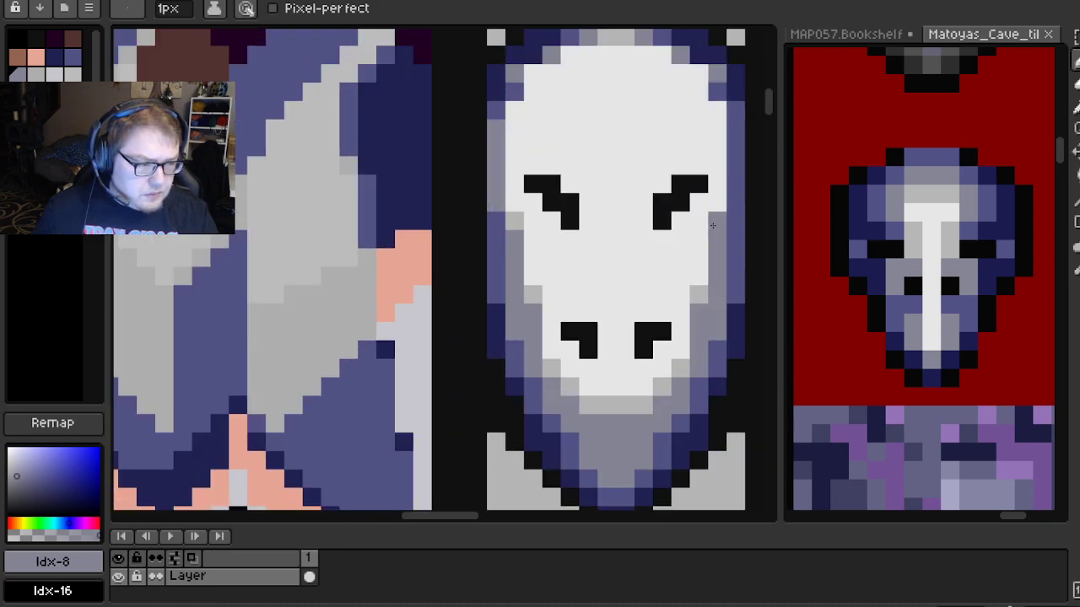
{"action": "left_click_drag", "start_coordinate": [736, 199], "coordinate": [735, 121]}
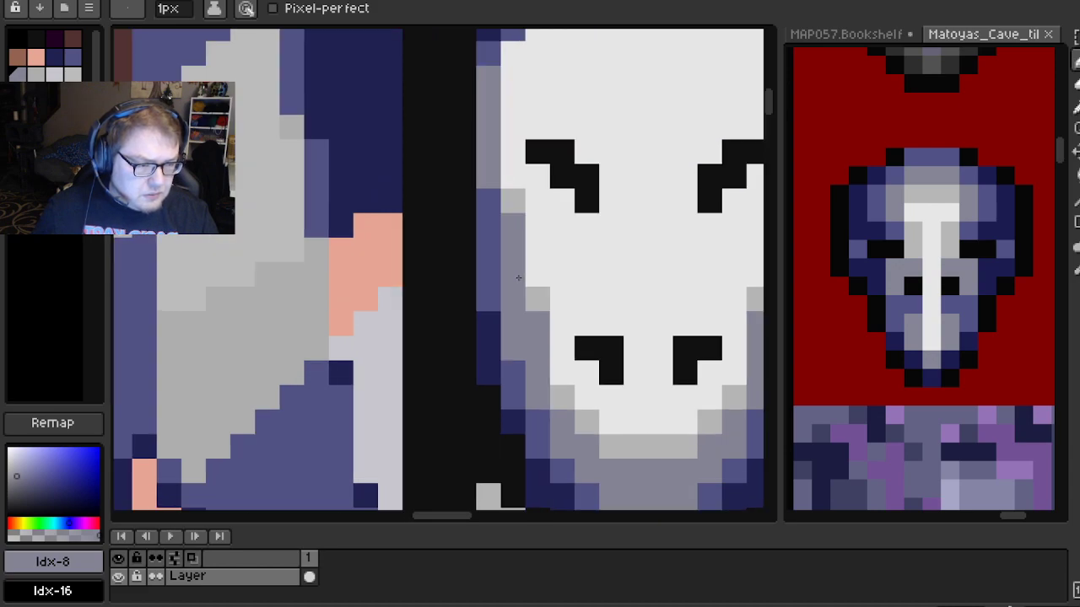
{"action": "scroll", "coordinate": [506, 278], "scroll_direction": "right", "scroll_amount": 2}
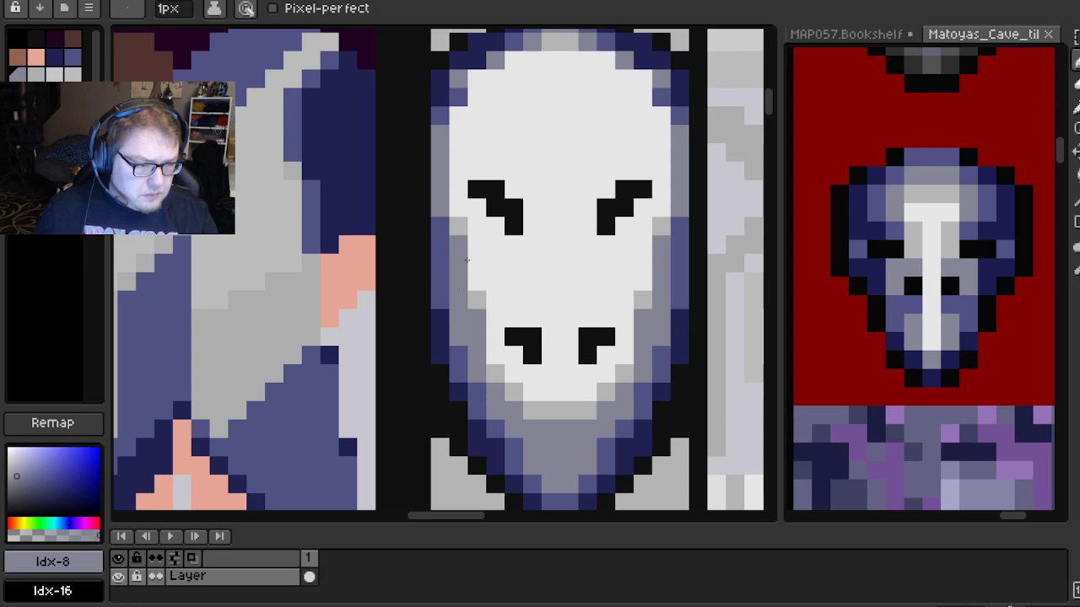
{"action": "scroll", "coordinate": [550, 245], "scroll_direction": "down", "scroll_amount": 3}
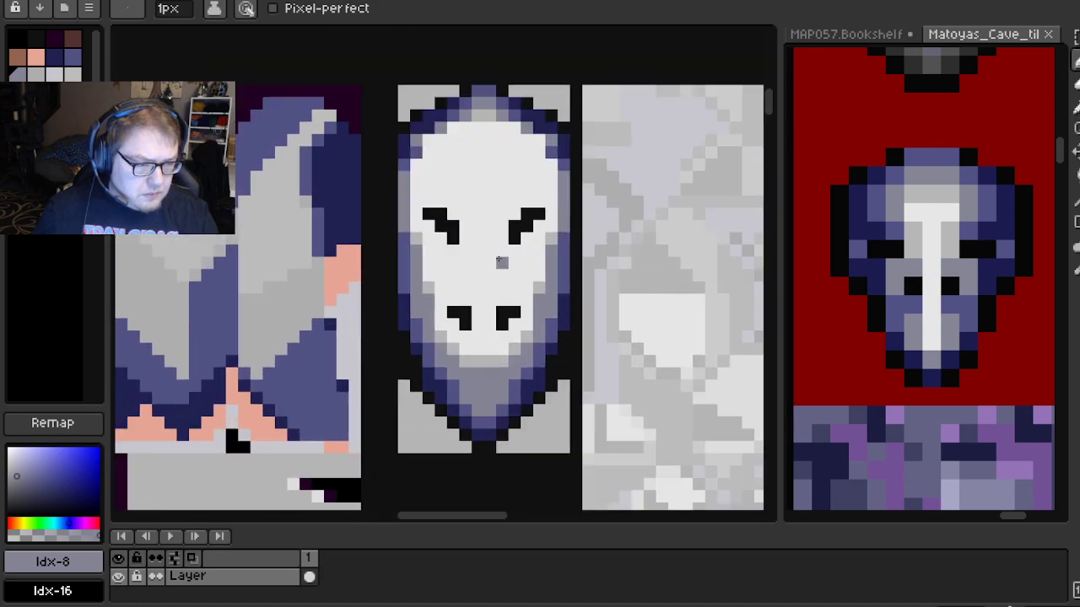
{"action": "scroll", "coordinate": [462, 272], "scroll_direction": "up", "scroll_amount": 1}
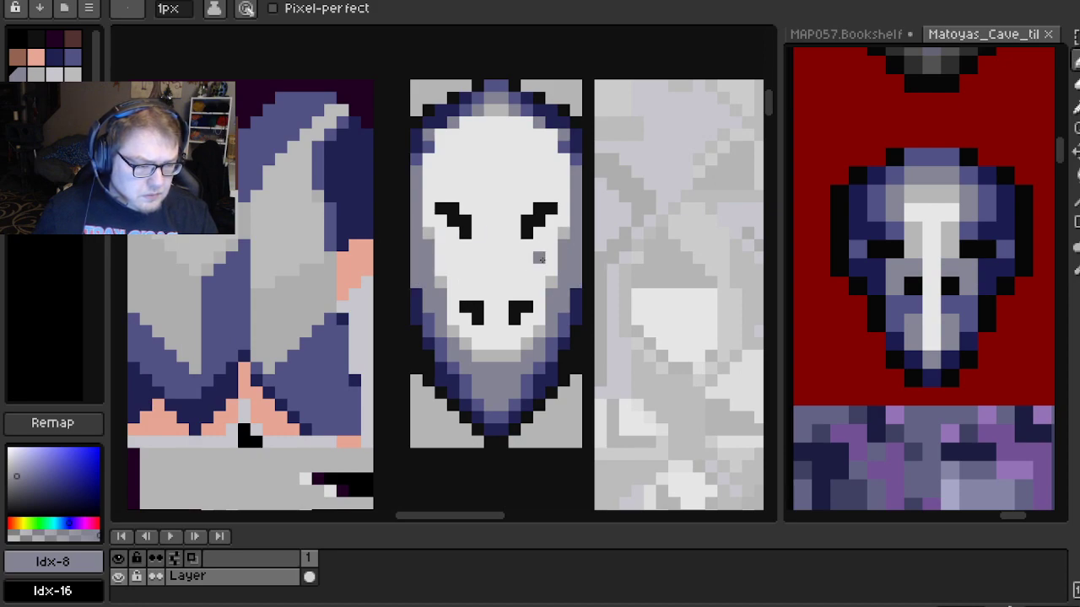
Shade the inner edges of both cheeks and the muzzle's sides with Idx-14
{"action": "scroll", "coordinate": [540, 258], "scroll_direction": "up", "scroll_amount": 1}
{"action": "left_click", "coordinate": [574, 218], "text": "alt"}
{"action": "left_click_drag", "start_coordinate": [566, 268], "coordinate": [574, 231]}
{"action": "mouse_move", "coordinate": [372, 250]}
{"action": "left_mouse_down"}
{"action": "mouse_move", "coordinate": [372, 281]}
{"action": "mouse_move", "coordinate": [379, 231]}
{"action": "left_mouse_up"}
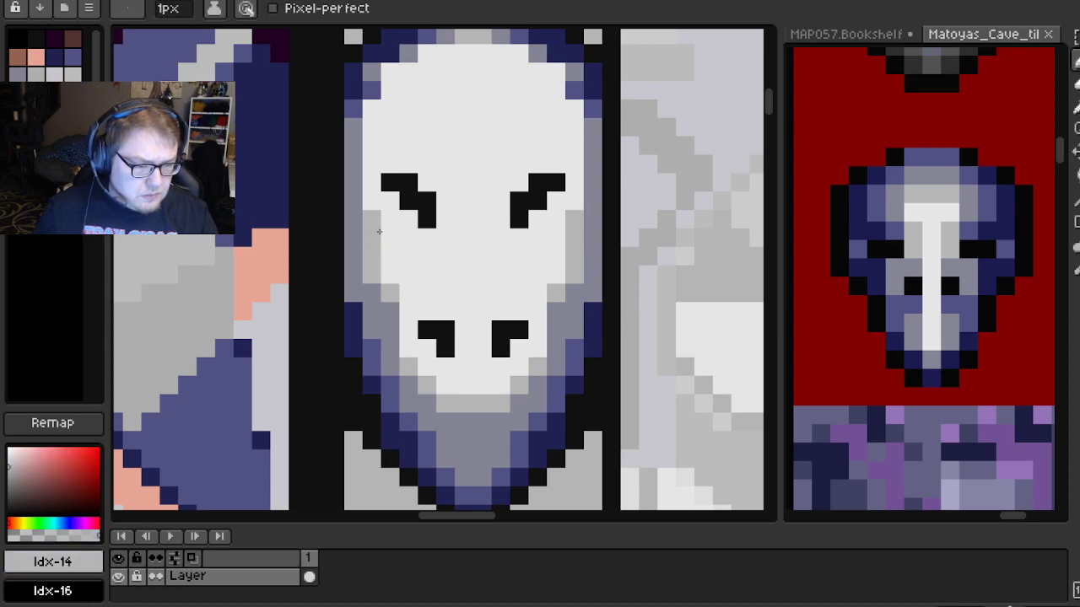
{"action": "mouse_move", "coordinate": [574, 330]}
{"action": "left_mouse_down"}
{"action": "mouse_move", "coordinate": [556, 349]}
{"action": "mouse_move", "coordinate": [548, 317]}
{"action": "left_mouse_up"}
{"action": "scroll", "coordinate": [577, 280], "scroll_direction": "down", "scroll_amount": 3}
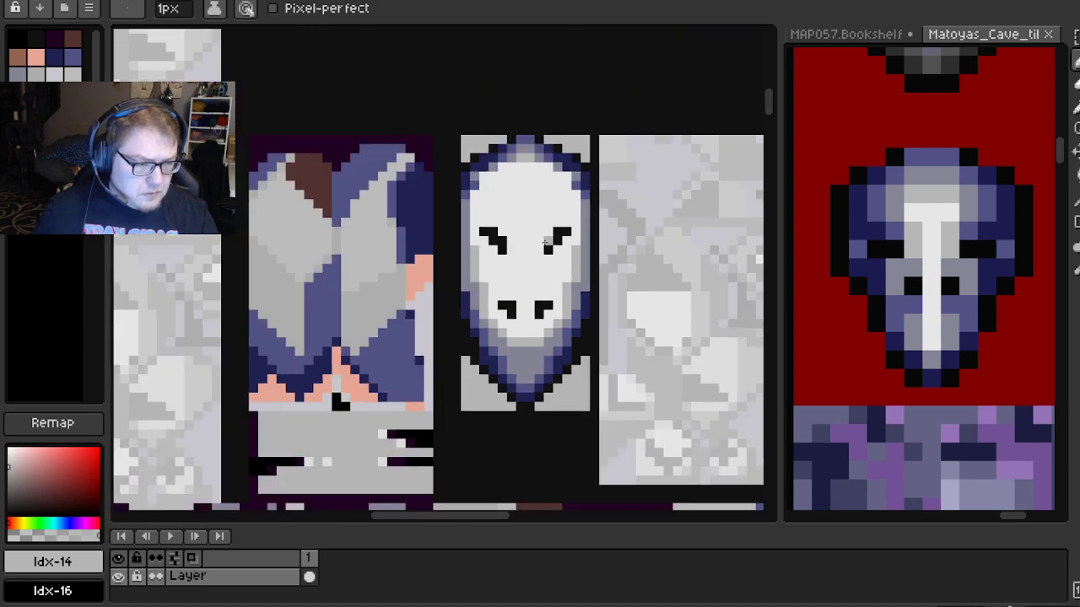
{"action": "scroll", "coordinate": [494, 249], "scroll_direction": "up", "scroll_amount": 2}
{"action": "scroll", "coordinate": [495, 250], "scroll_direction": "down", "scroll_amount": 2}
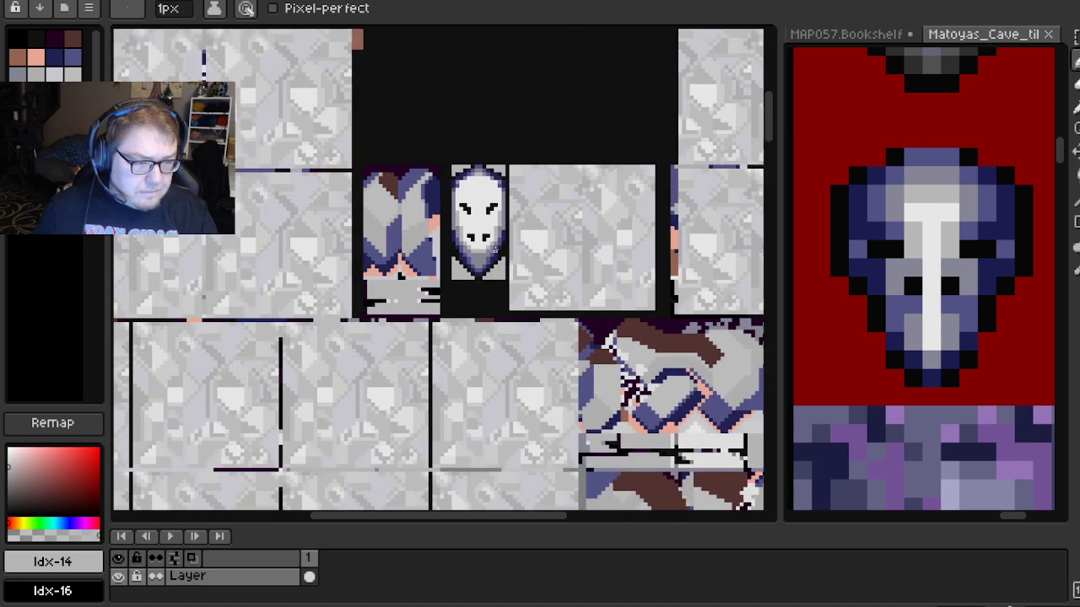
Remove the outer upper pixel of both nostrils with Idx-15, leaving two short vertical bars
{"action": "scroll", "coordinate": [497, 250], "scroll_direction": "up", "scroll_amount": 4}
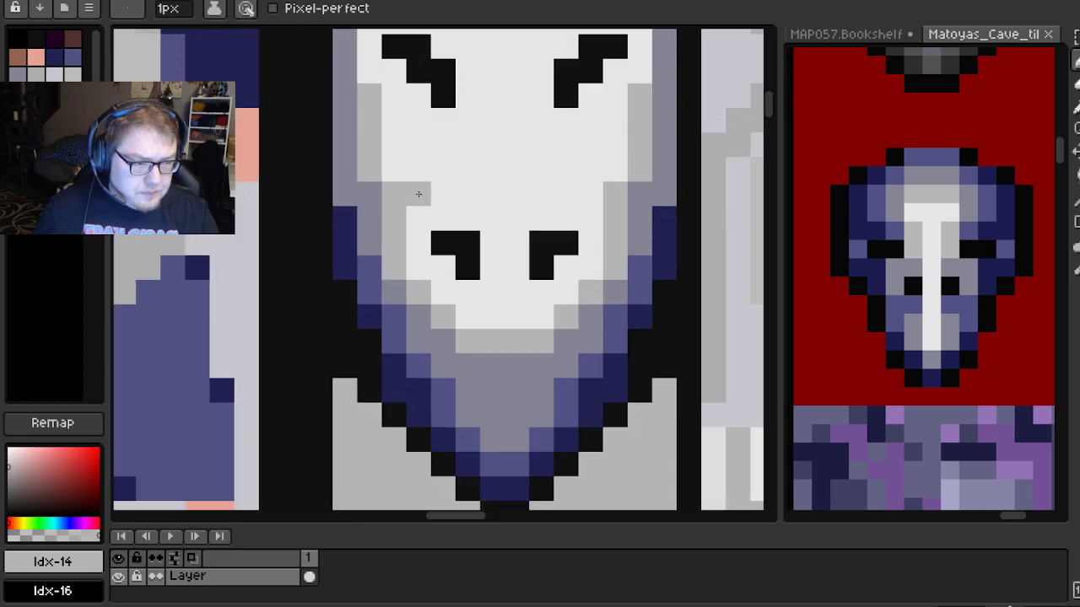
{"action": "left_click", "coordinate": [442, 236]}
{"action": "left_click", "coordinate": [436, 221], "text": "alt"}
{"action": "left_click", "coordinate": [565, 242]}
{"action": "scroll", "coordinate": [565, 238], "scroll_direction": "down", "scroll_amount": 2}
{"action": "scroll", "coordinate": [512, 221], "scroll_direction": "up", "scroll_amount": 2}
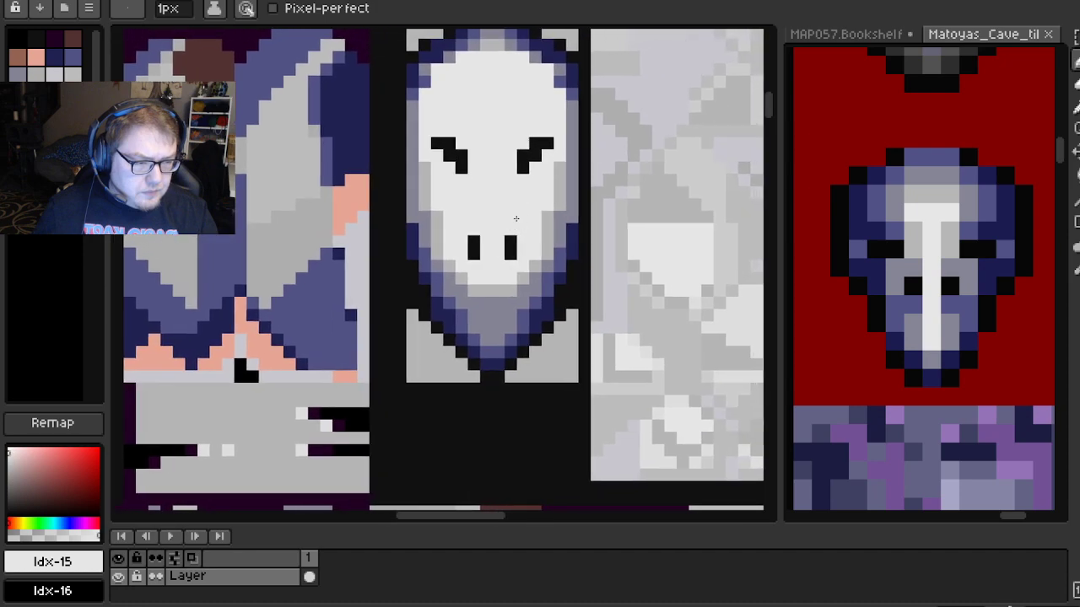
Try to join the two nostrils with Idx-1 pixels above them
{"action": "left_click", "coordinate": [456, 246], "text": "alt"}
{"action": "left_click", "coordinate": [474, 232]}
{"action": "left_click", "coordinate": [493, 249]}
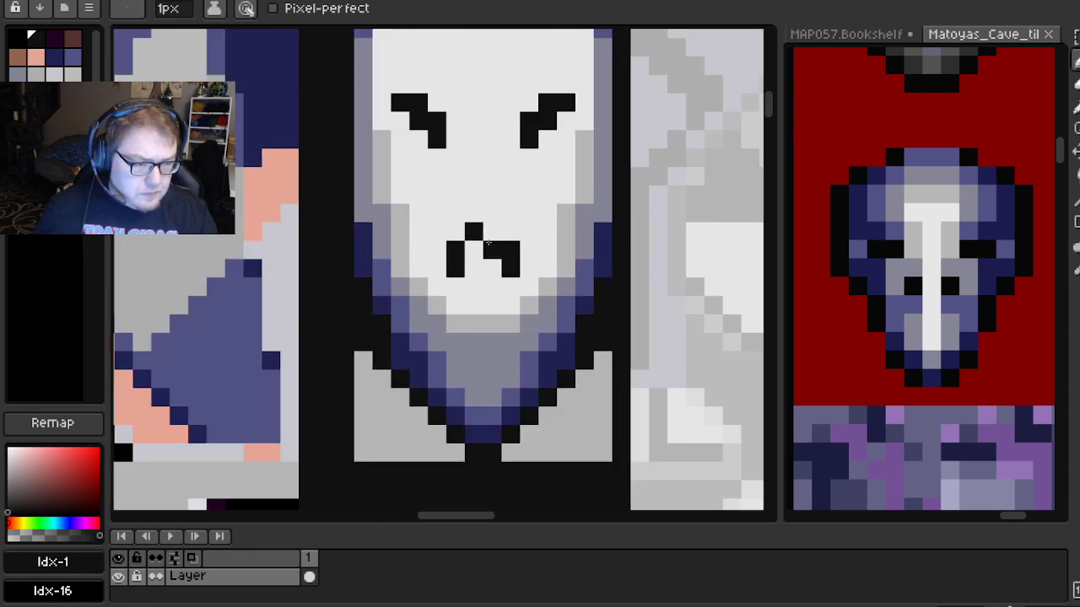
{"action": "key", "text": "ctrl+z"}
{"action": "left_click", "coordinate": [488, 232]}
{"action": "scroll", "coordinate": [543, 216], "scroll_direction": "down", "scroll_amount": 3}
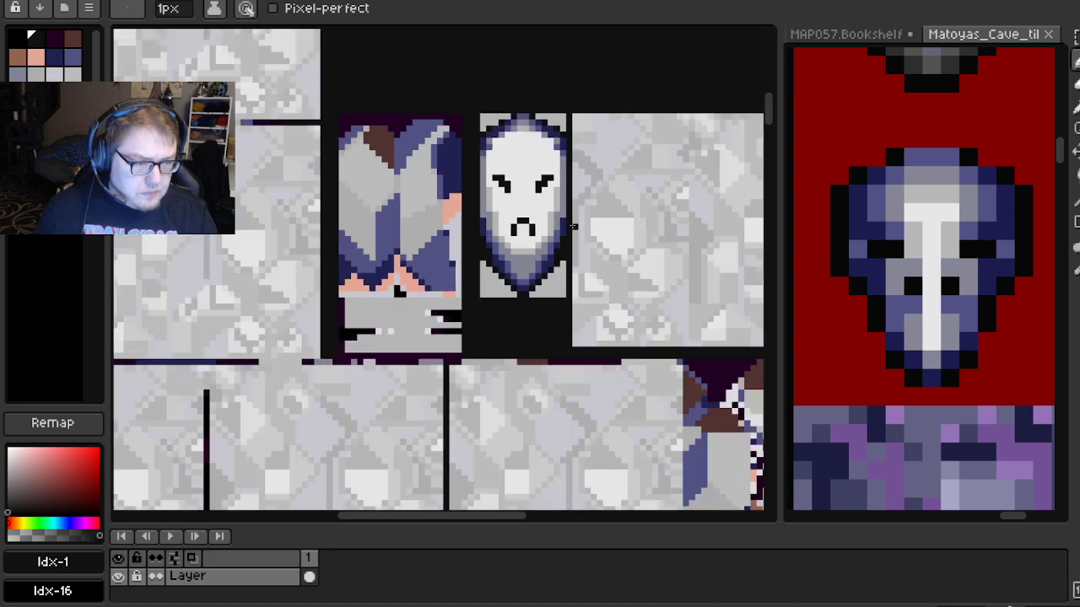
{"action": "scroll", "coordinate": [543, 217], "scroll_direction": "up", "scroll_amount": 1}
{"action": "key", "text": "ctrl+z"}
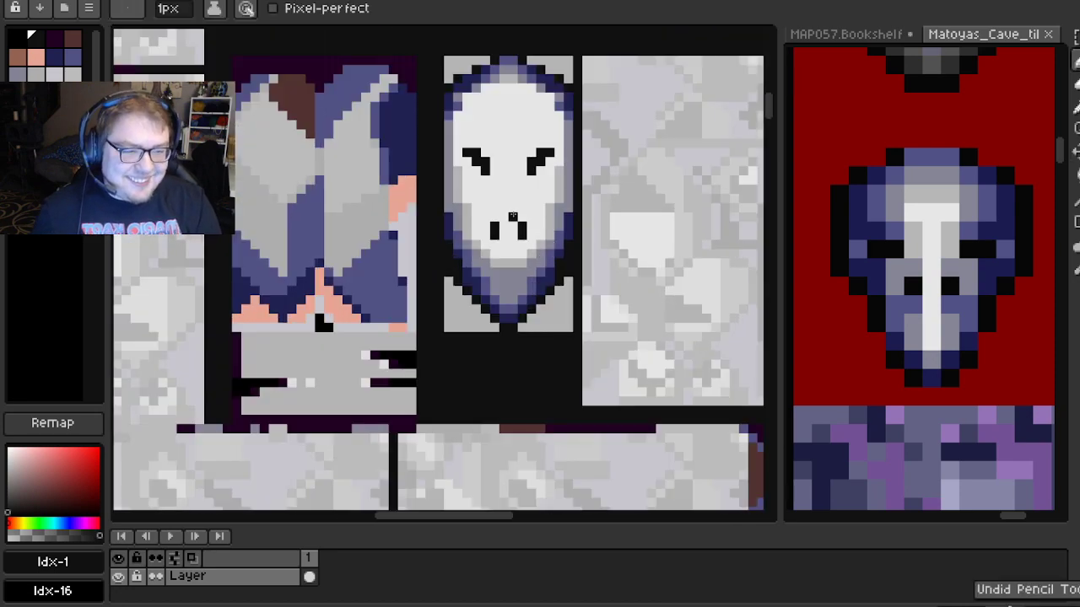
Fill the upper inner corners of both eyes and join the nostrils with an arch in Idx-1
{"action": "scroll", "coordinate": [513, 214], "scroll_direction": "up", "scroll_amount": 2}
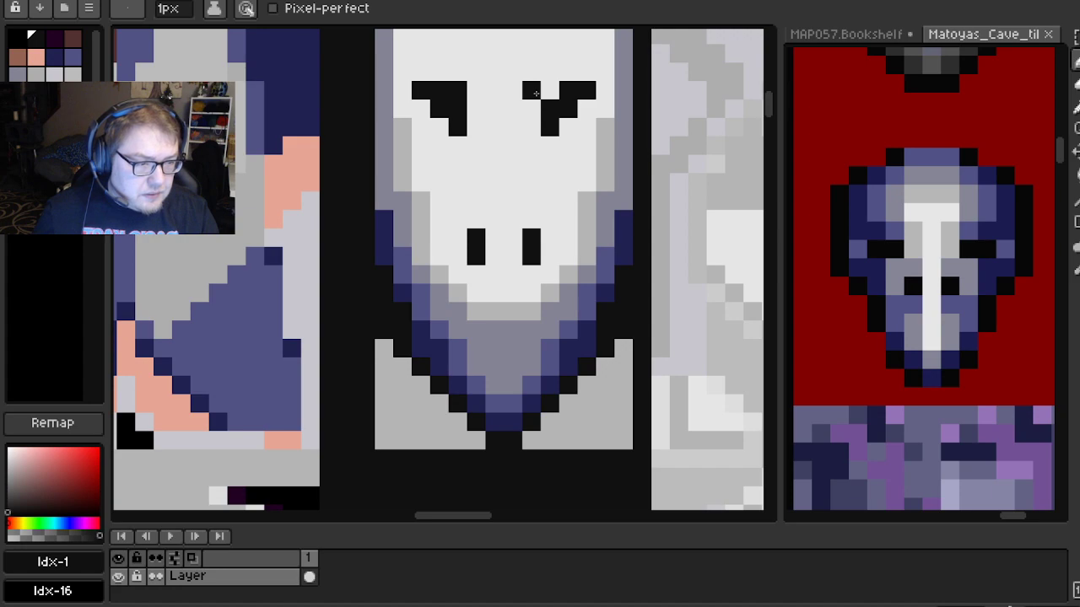
{"action": "scroll", "coordinate": [540, 95], "scroll_direction": "down", "scroll_amount": 3}
{"action": "left_click_drag", "start_coordinate": [558, 149], "coordinate": [480, 229]}
{"action": "scroll", "coordinate": [528, 194], "scroll_direction": "up", "scroll_amount": 1}
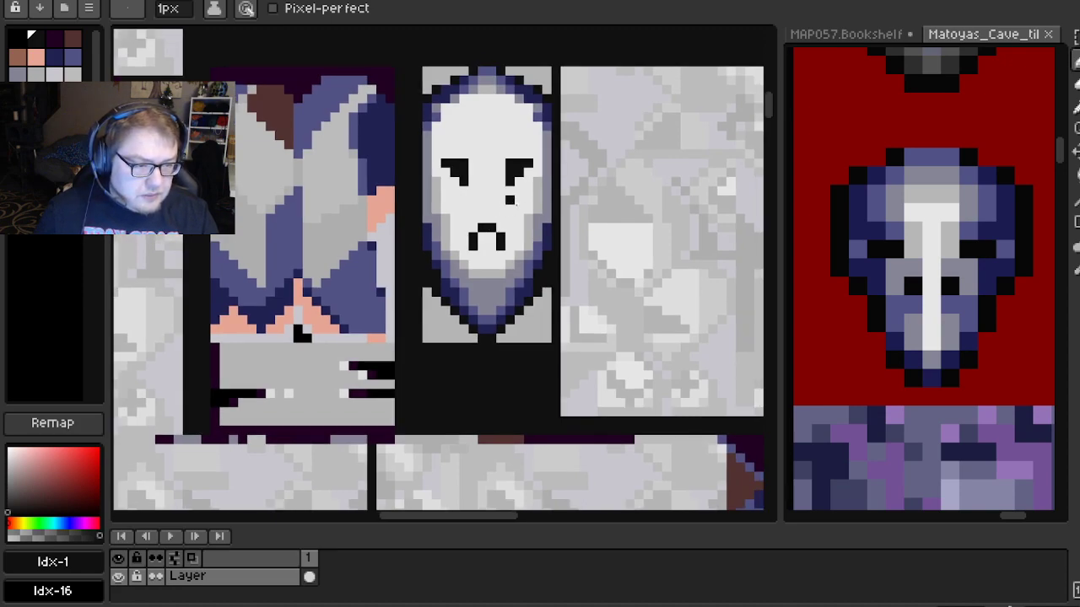
{"action": "scroll", "coordinate": [509, 208], "scroll_direction": "down", "scroll_amount": 2}
{"action": "scroll", "coordinate": [489, 236], "scroll_direction": "up", "scroll_amount": 3}
Fill the upper inside of the nose arch with Idx-1 to make it a thicker nasal cavity
{"action": "left_click", "coordinate": [472, 260]}
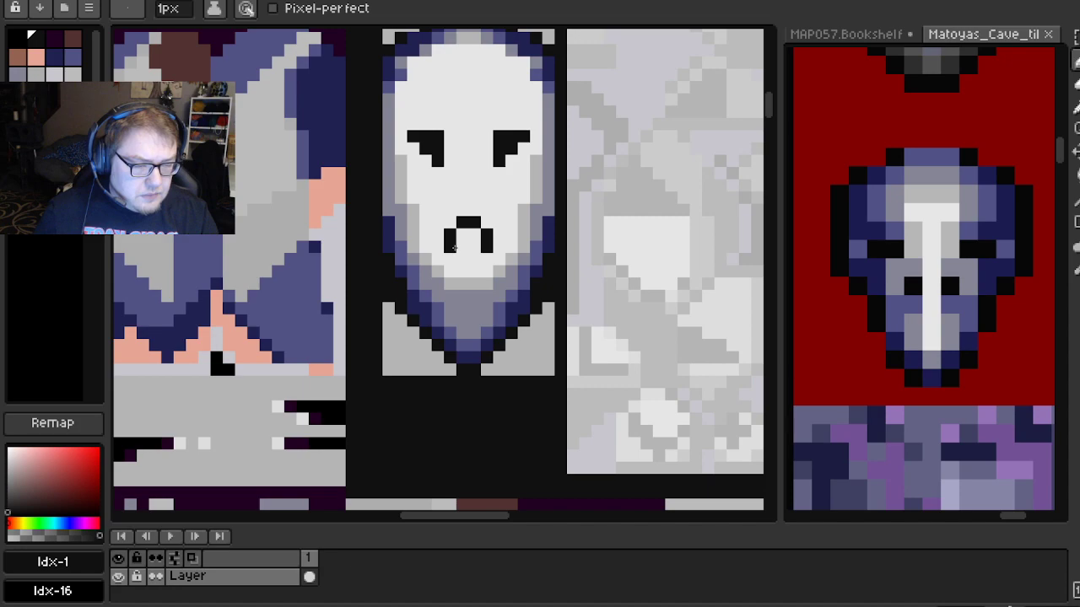
{"action": "scroll", "coordinate": [472, 234], "scroll_direction": "down", "scroll_amount": 3}
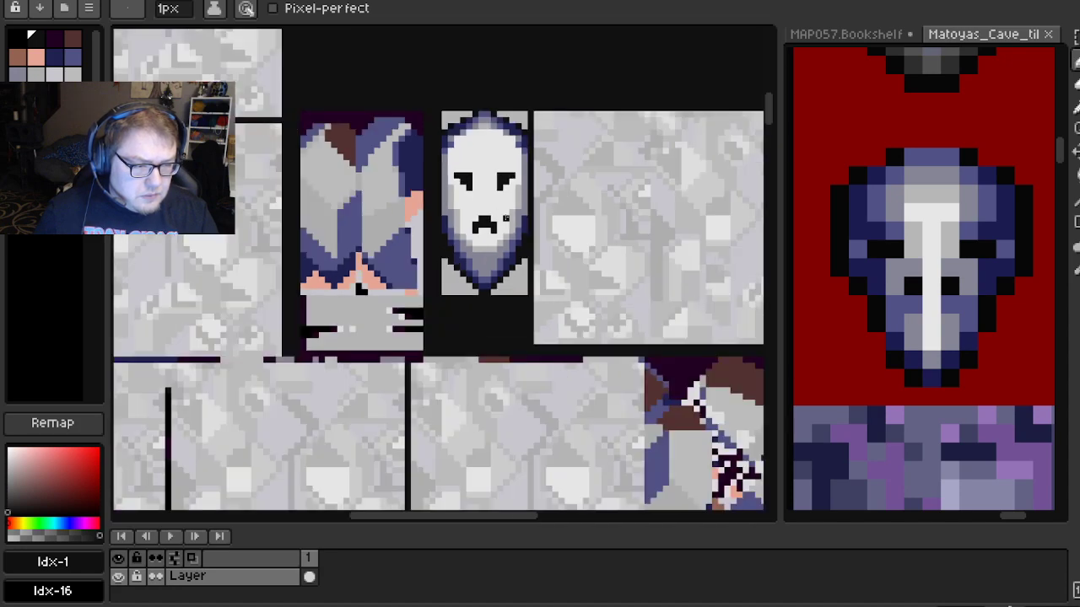
{"action": "scroll", "coordinate": [520, 229], "scroll_direction": "up", "scroll_amount": 2}
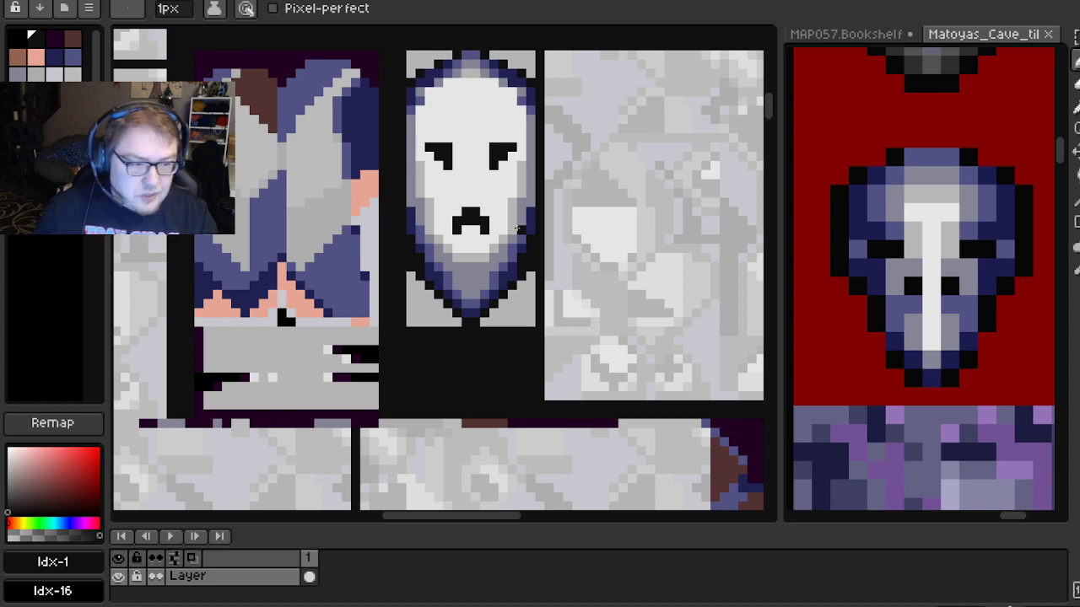
{"action": "scroll", "coordinate": [495, 211], "scroll_direction": "down", "scroll_amount": 2}
{"action": "scroll", "coordinate": [489, 202], "scroll_direction": "up", "scroll_amount": 2}
{"action": "scroll", "coordinate": [485, 193], "scroll_direction": "down", "scroll_amount": 1}
{"action": "scroll", "coordinate": [484, 193], "scroll_direction": "up", "scroll_amount": 2}
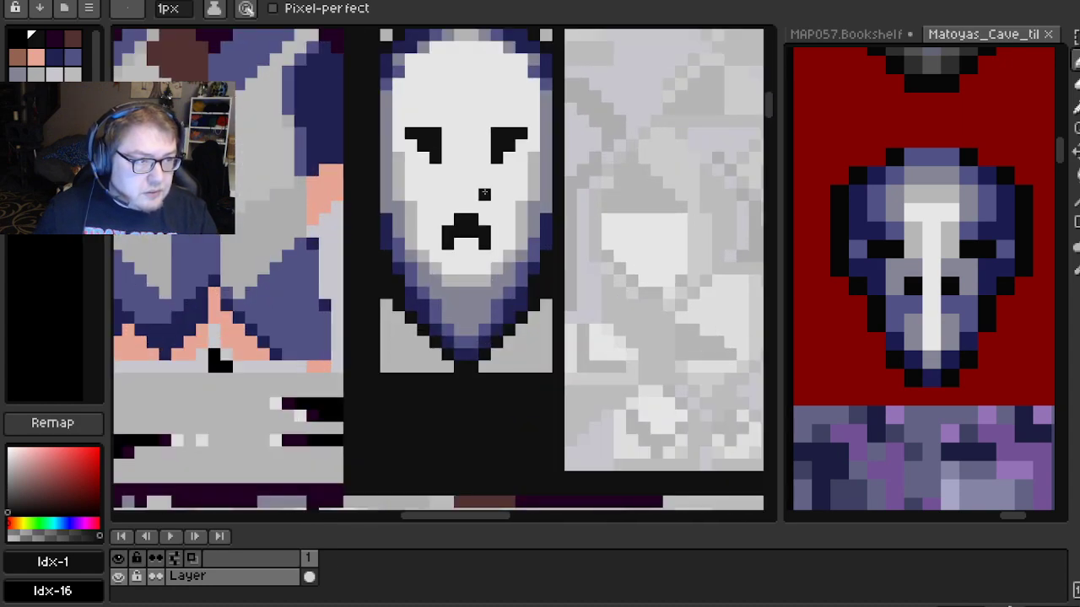
{"action": "scroll", "coordinate": [483, 193], "scroll_direction": "down", "scroll_amount": 1}
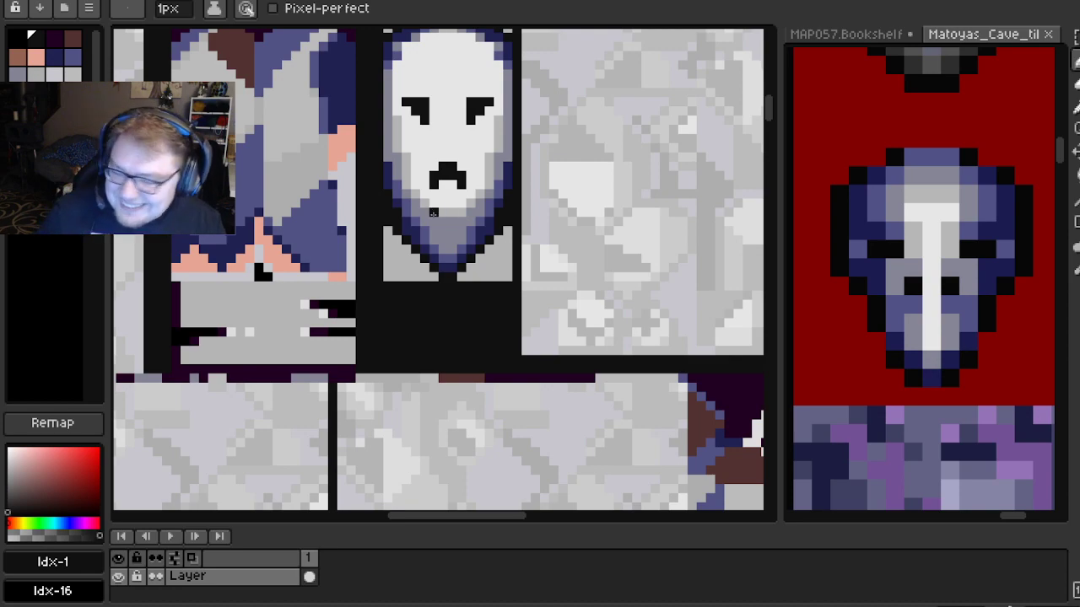
Add separate Idx-15 tooth pixels along the grey row at the muzzle's lower edge
{"action": "scroll", "coordinate": [434, 203], "scroll_direction": "up", "scroll_amount": 2}
{"action": "left_click_drag", "start_coordinate": [433, 204], "coordinate": [408, 253]}
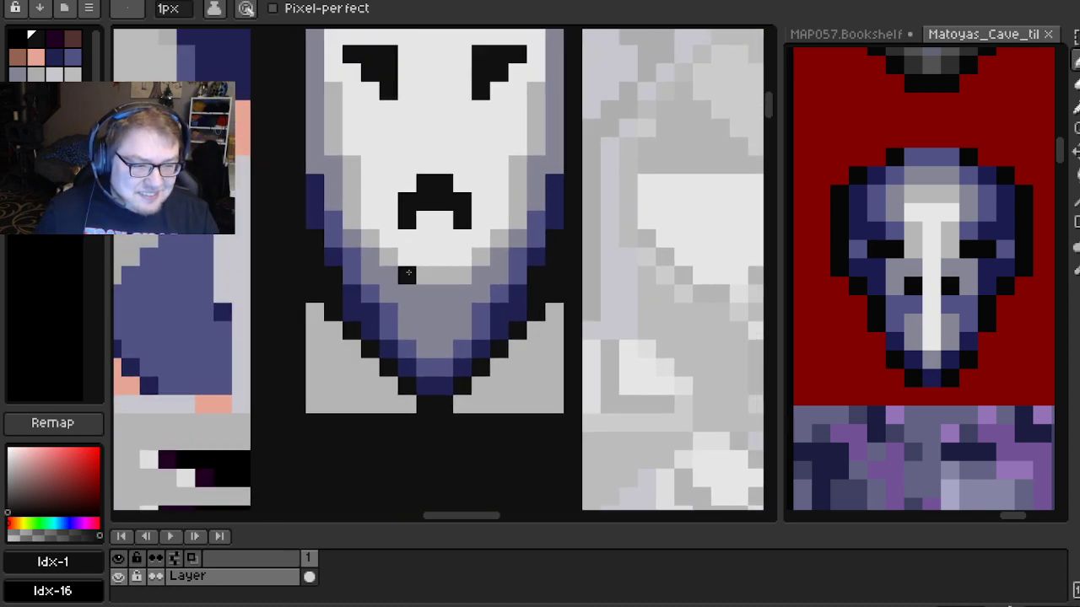
{"action": "left_click", "coordinate": [424, 264], "text": "alt"}
{"action": "left_click", "coordinate": [423, 276]}
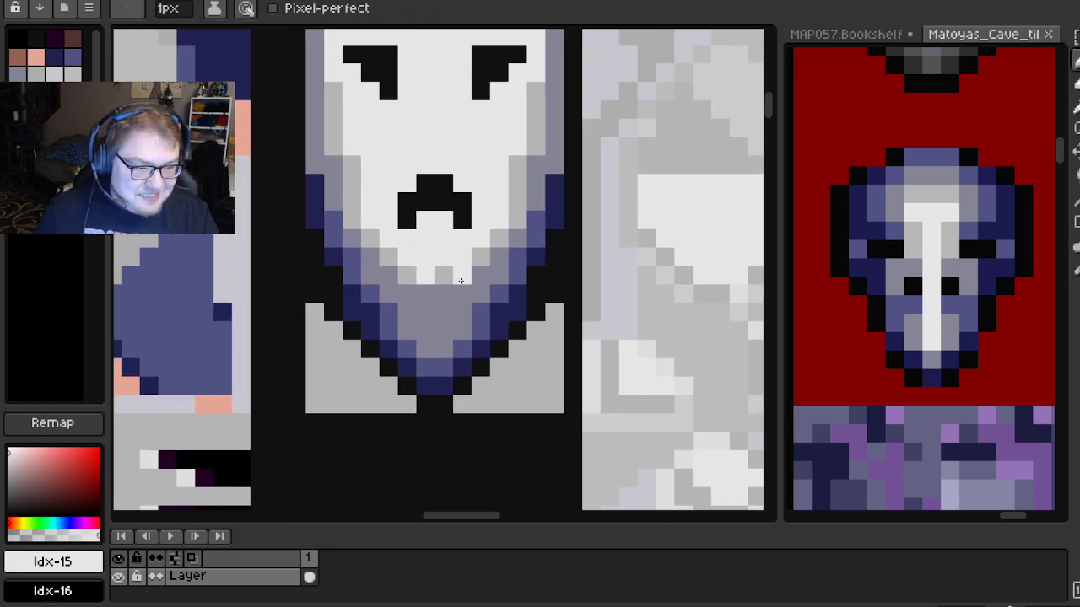
{"action": "scroll", "coordinate": [492, 217], "scroll_direction": "down", "scroll_amount": 3}
Darken the chin tip by filling its lowest grey gap with an Idx-7 row and the row beneath with Idx-6
{"action": "scroll", "coordinate": [462, 225], "scroll_direction": "up", "scroll_amount": 2}
{"action": "scroll", "coordinate": [422, 216], "scroll_direction": "up", "scroll_amount": 2}
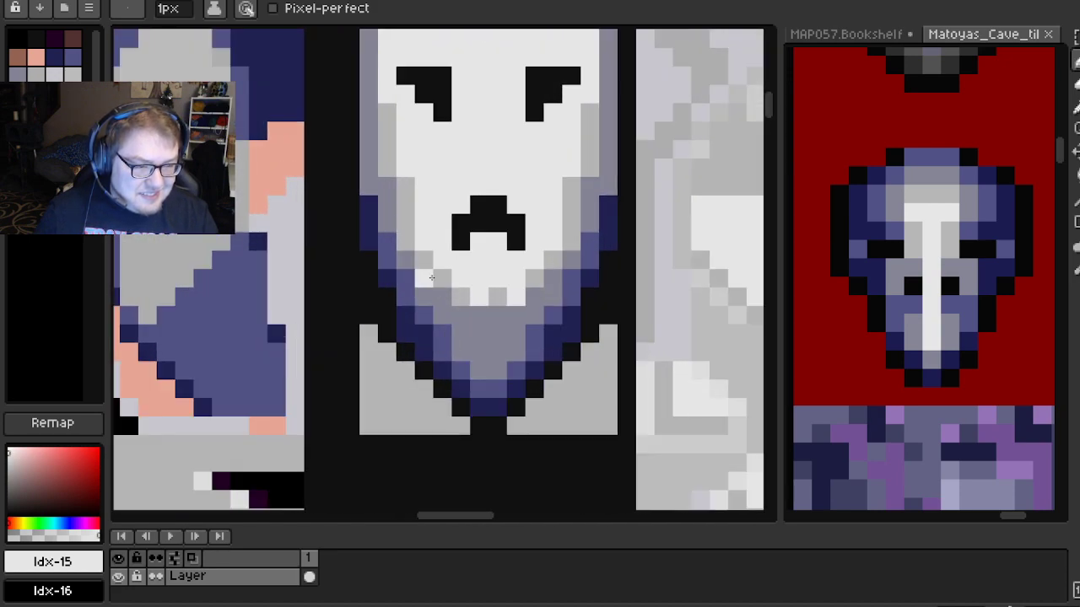
{"action": "left_click", "coordinate": [424, 278], "text": "alt"}
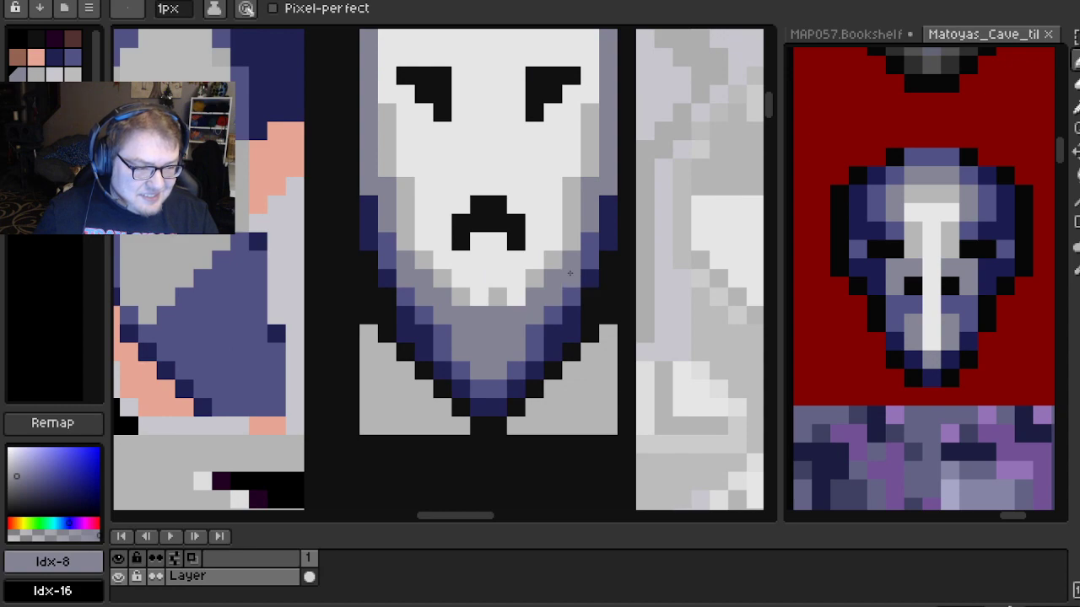
{"action": "scroll", "coordinate": [533, 266], "scroll_direction": "down", "scroll_amount": 2}
{"action": "scroll", "coordinate": [530, 268], "scroll_direction": "up", "scroll_amount": 3}
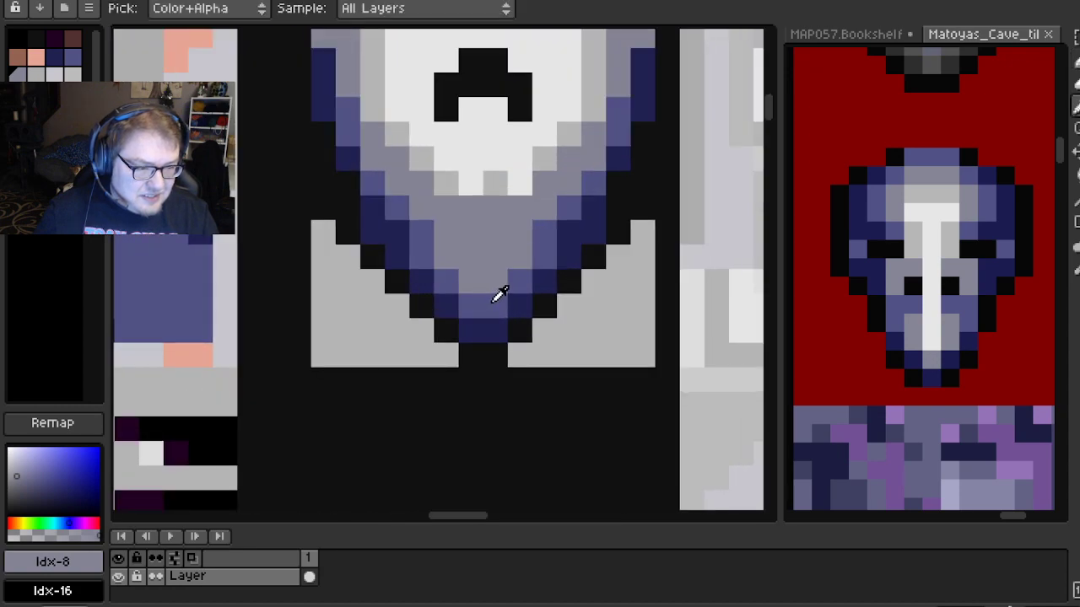
{"action": "left_click", "coordinate": [469, 284], "text": "alt"}
{"action": "left_click", "coordinate": [495, 281]}
{"action": "left_click", "coordinate": [475, 301], "text": "alt"}
{"action": "left_click", "coordinate": [495, 307]}
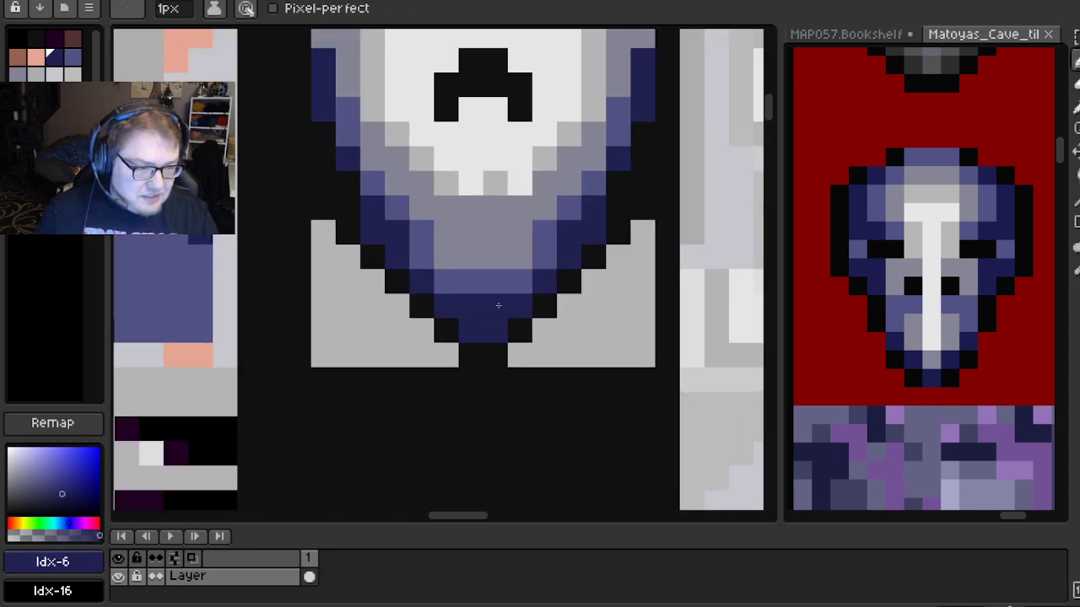
{"action": "left_click", "coordinate": [495, 280]}
{"action": "scroll", "coordinate": [485, 250], "scroll_direction": "down", "scroll_amount": 2}
{"action": "scroll", "coordinate": [485, 250], "scroll_direction": "down", "scroll_amount": 2}
{"action": "scroll", "coordinate": [482, 215], "scroll_direction": "up", "scroll_amount": 2}
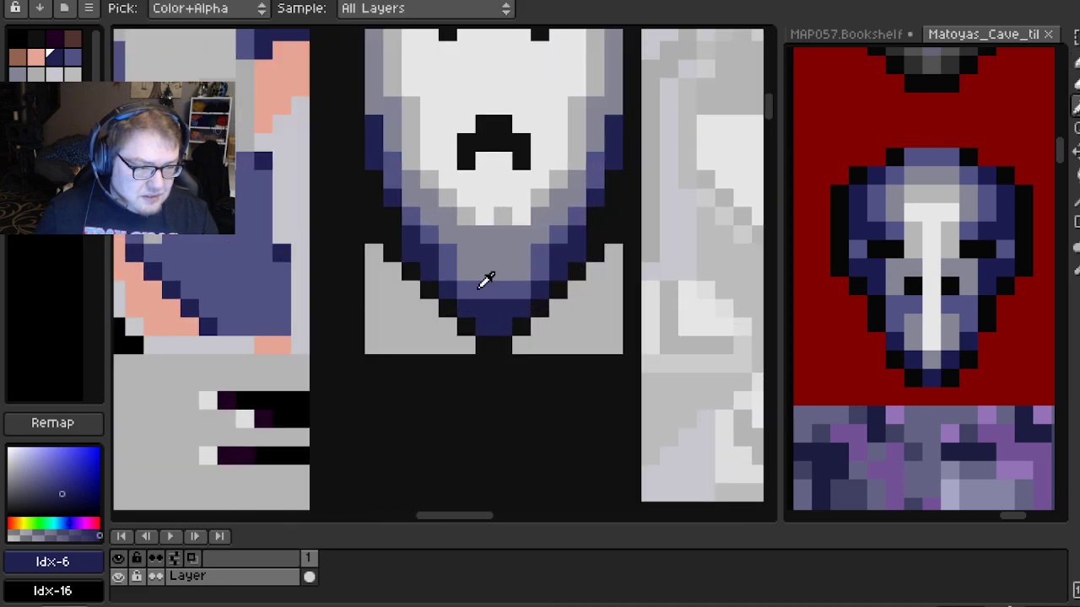
Extend the chin's Idx-7 band one pixel row higher across the grey area
{"action": "left_click", "coordinate": [462, 276], "text": "alt"}
{"action": "left_click_drag", "start_coordinate": [463, 276], "coordinate": [521, 272]}
{"action": "left_click", "coordinate": [484, 308]}
{"action": "left_click", "coordinate": [503, 309]}
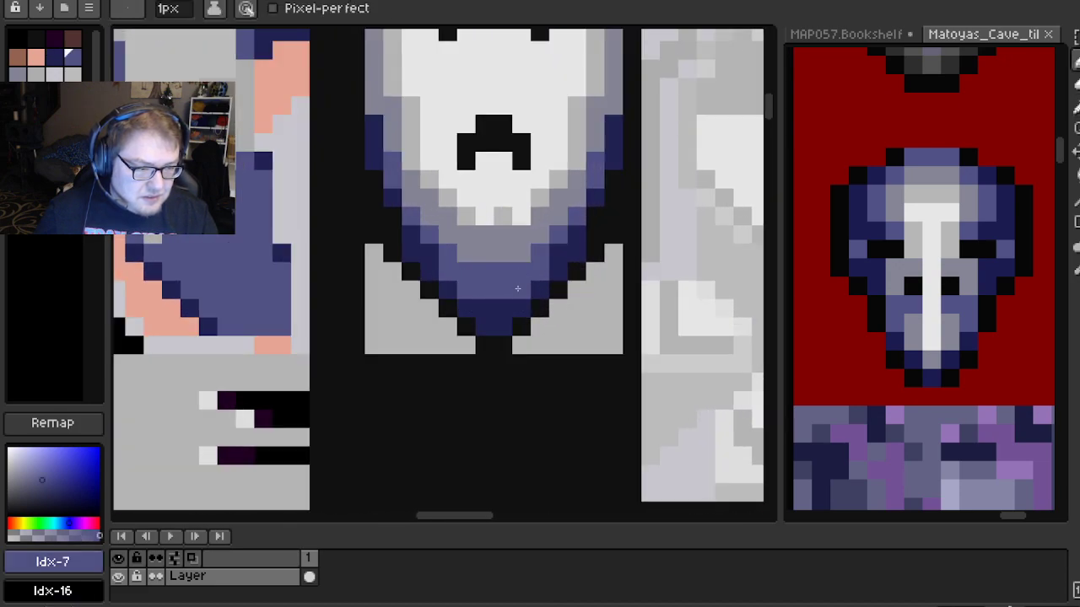
{"action": "scroll", "coordinate": [522, 273], "scroll_direction": "down", "scroll_amount": 3}
{"action": "scroll", "coordinate": [556, 263], "scroll_direction": "up", "scroll_amount": 2}
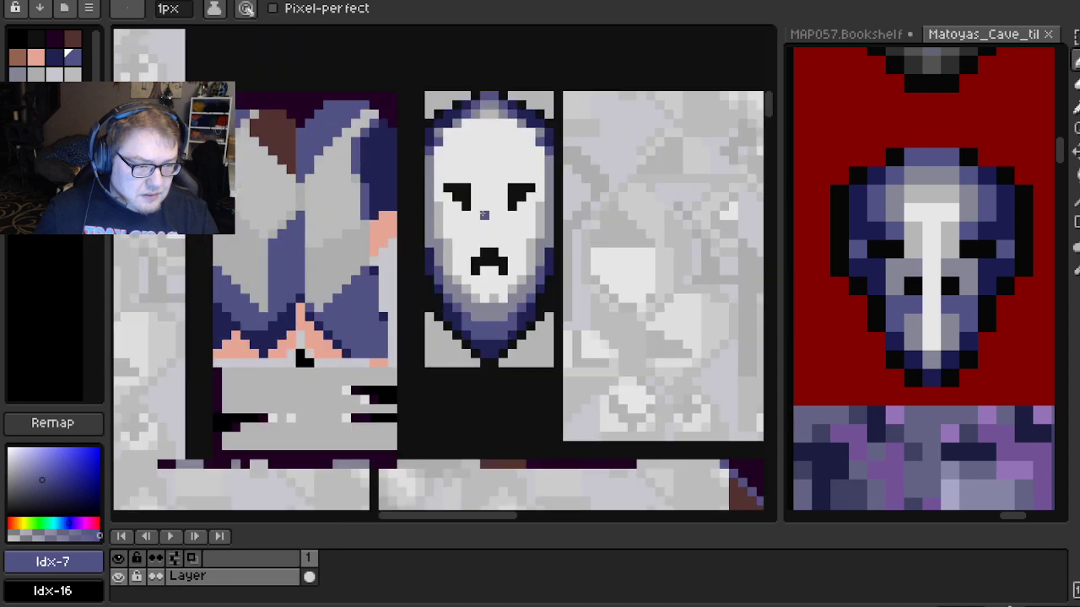
{"action": "scroll", "coordinate": [484, 214], "scroll_direction": "down", "scroll_amount": 2}
{"action": "scroll", "coordinate": [498, 203], "scroll_direction": "up", "scroll_amount": 3}
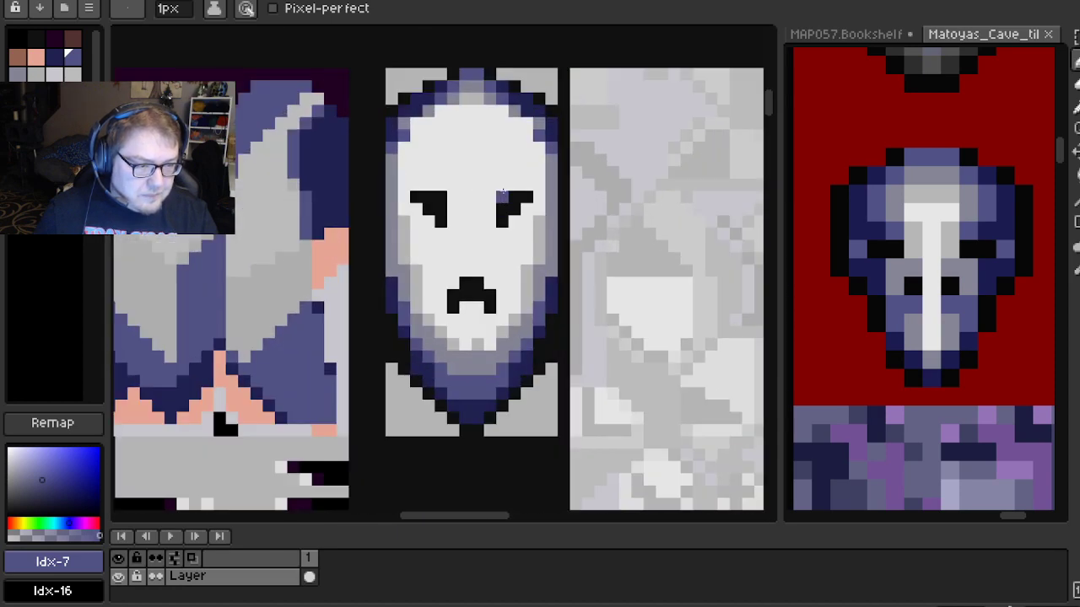
Reshape both eyes into taller blocks by adding Idx-1 pixels on top and trimming the lowest inner pixels with Idx-15
{"action": "left_click", "coordinate": [503, 197], "text": "alt"}
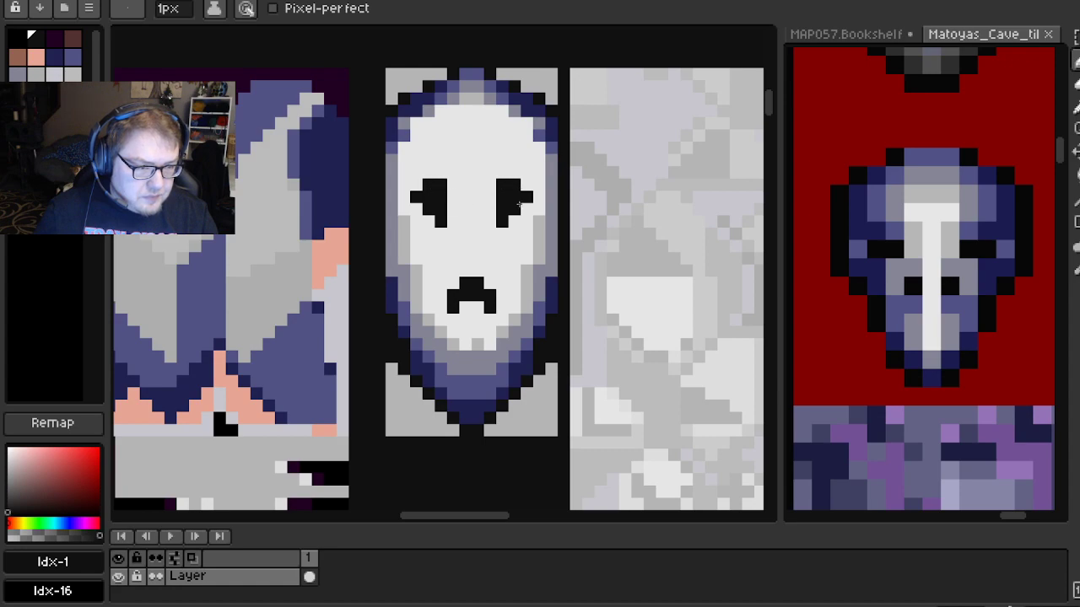
{"action": "scroll", "coordinate": [520, 198], "scroll_direction": "down", "scroll_amount": 1}
{"action": "scroll", "coordinate": [506, 279], "scroll_direction": "up", "scroll_amount": 3}
{"action": "left_click", "coordinate": [420, 174], "text": "alt"}
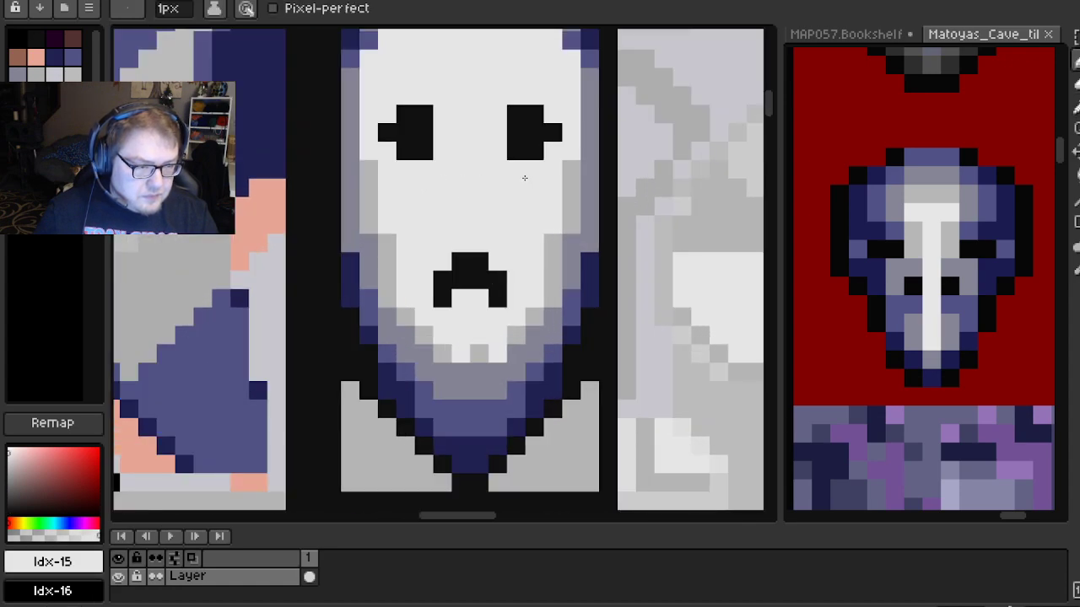
{"action": "scroll", "coordinate": [524, 178], "scroll_direction": "down", "scroll_amount": 3}
{"action": "left_click_drag", "start_coordinate": [483, 197], "coordinate": [461, 242]}
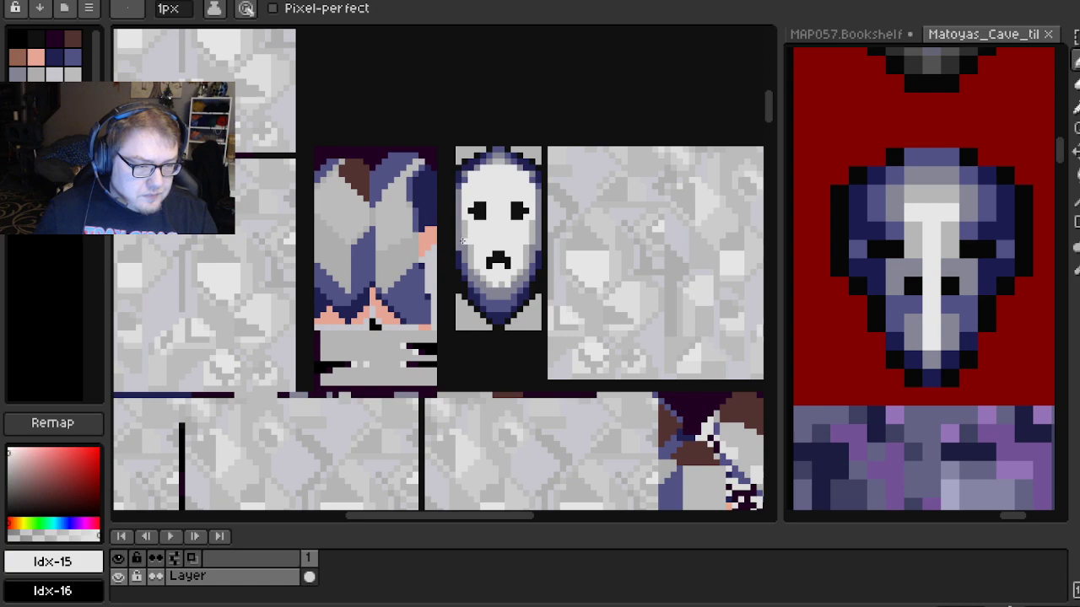
{"action": "scroll", "coordinate": [463, 242], "scroll_direction": "up", "scroll_amount": 3}
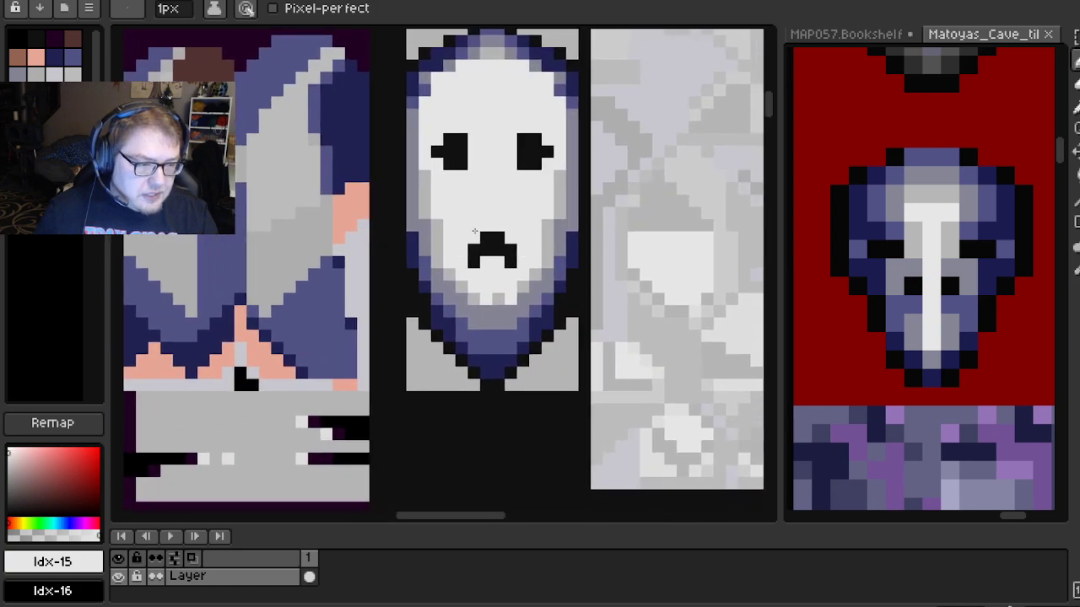
Extend the nose cavity's peak and both shoulders one pixel upward in Idx-1
{"action": "scroll", "coordinate": [477, 236], "scroll_direction": "up", "scroll_amount": 1}
{"action": "left_click", "coordinate": [494, 248], "text": "alt"}
{"action": "left_click", "coordinate": [482, 228]}
{"action": "left_click", "coordinate": [504, 231]}
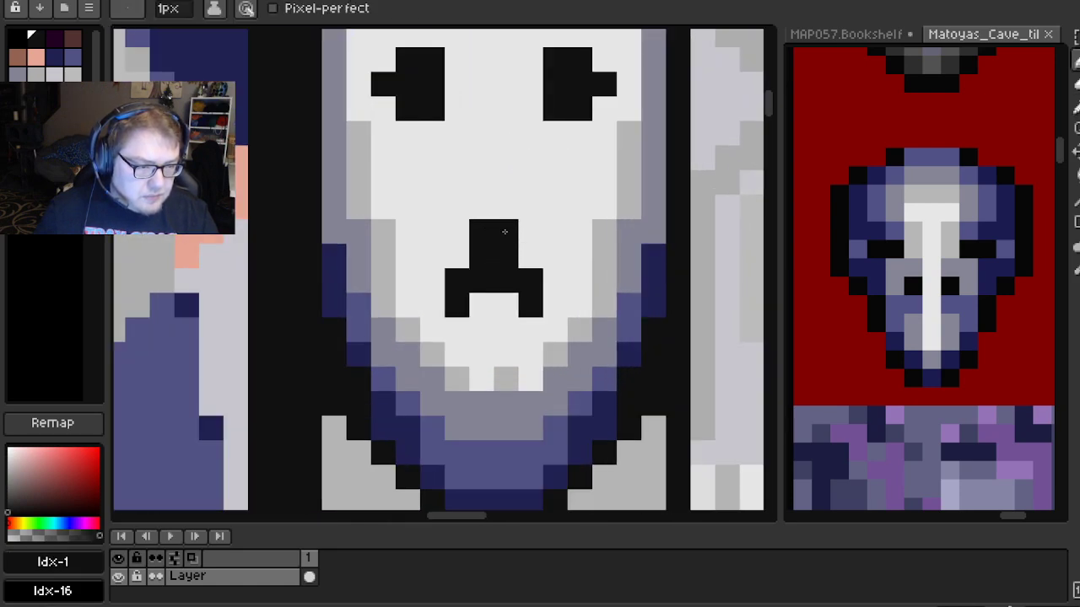
{"action": "left_click", "coordinate": [456, 257]}
{"action": "left_click", "coordinate": [530, 256]}
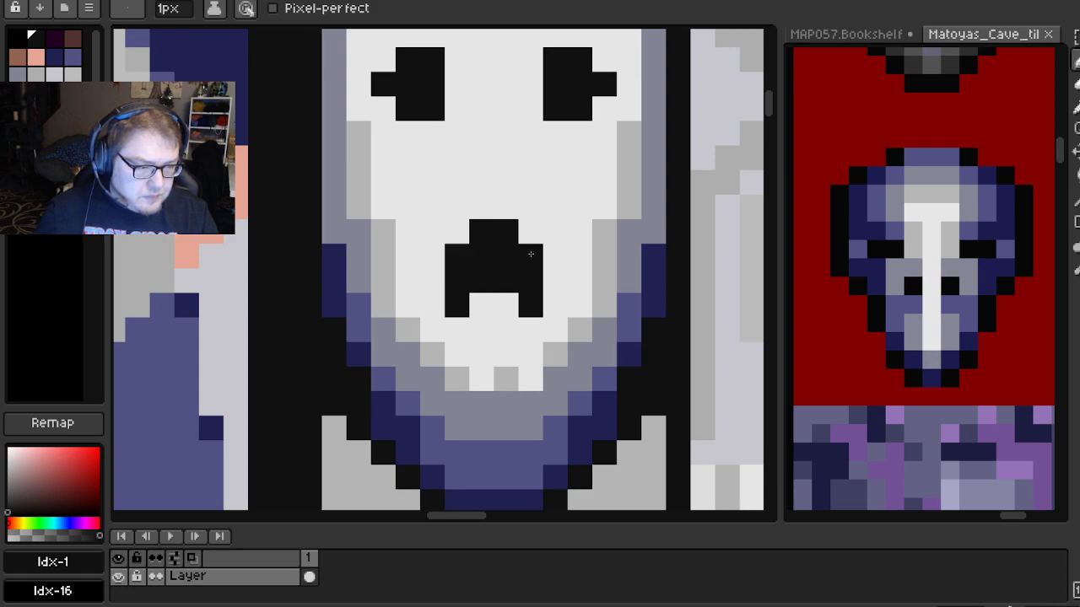
Erase the nose cavity's two bottom tips and raise the notch between them by one pixel with Idx-15
{"action": "left_click", "coordinate": [482, 303], "text": "alt"}
{"action": "left_click", "coordinate": [457, 304]}
{"action": "left_click", "coordinate": [505, 304]}
{"action": "left_click", "coordinate": [481, 280]}
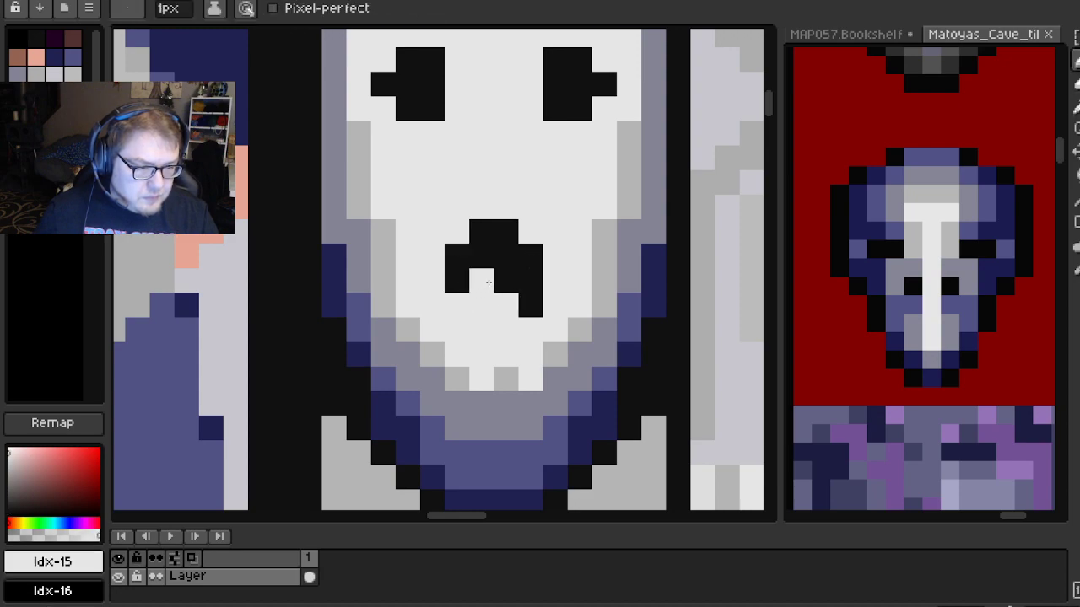
{"action": "left_click", "coordinate": [505, 281]}
{"action": "left_click", "coordinate": [530, 305]}
{"action": "scroll", "coordinate": [558, 285], "scroll_direction": "down", "scroll_amount": 5}
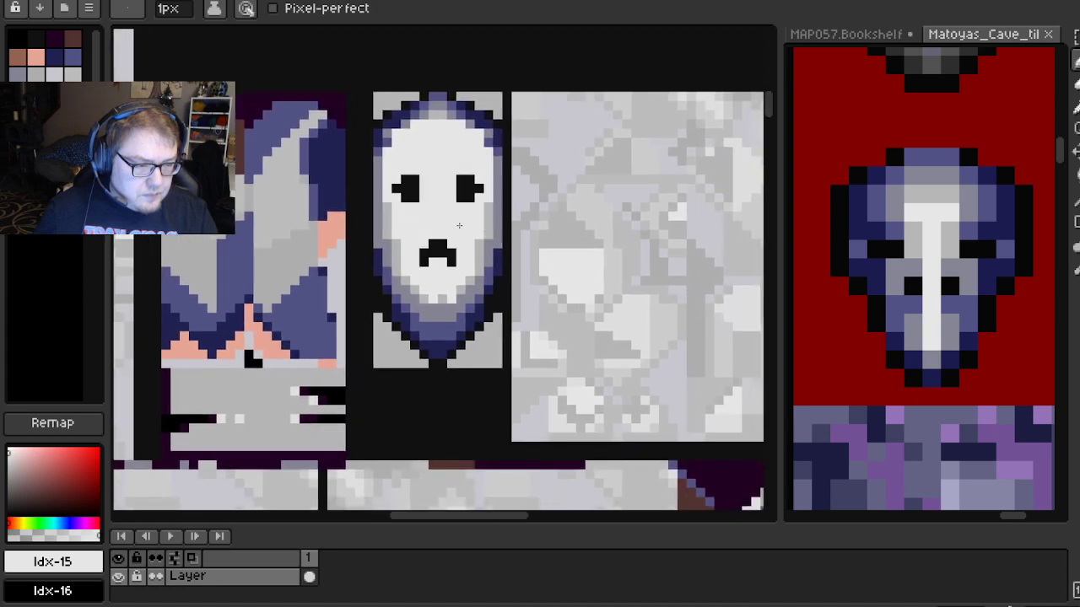
Paint single Idx-14 gap pixels one row above the existing teeth, keeping Idx-15 pixels between them
{"action": "scroll", "coordinate": [438, 216], "scroll_direction": "up", "scroll_amount": 2}
{"action": "scroll", "coordinate": [439, 216], "scroll_direction": "up", "scroll_amount": 3}
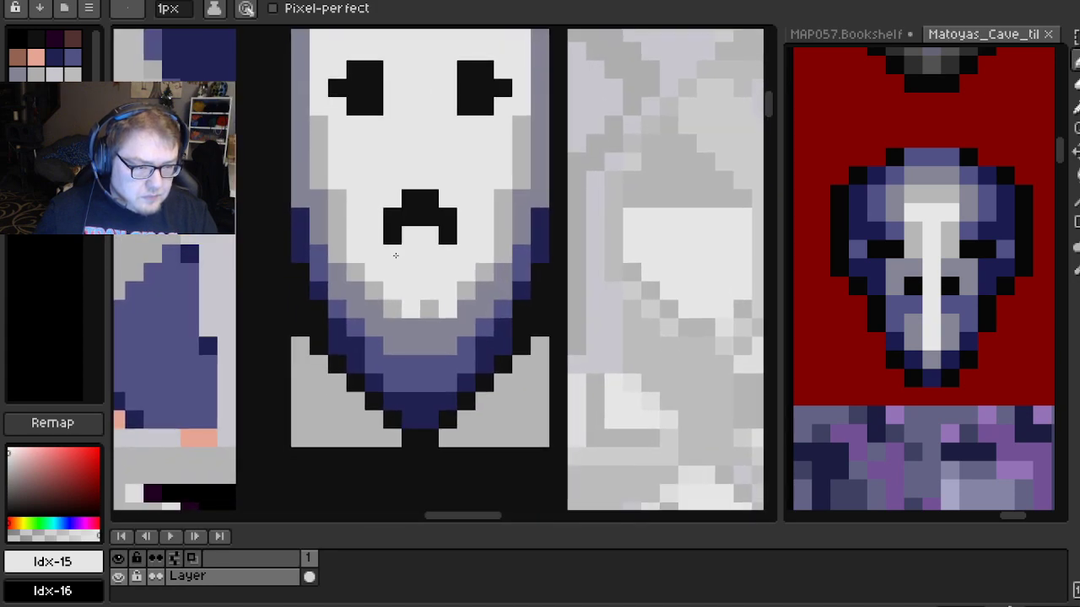
{"action": "key", "text": "alt"}
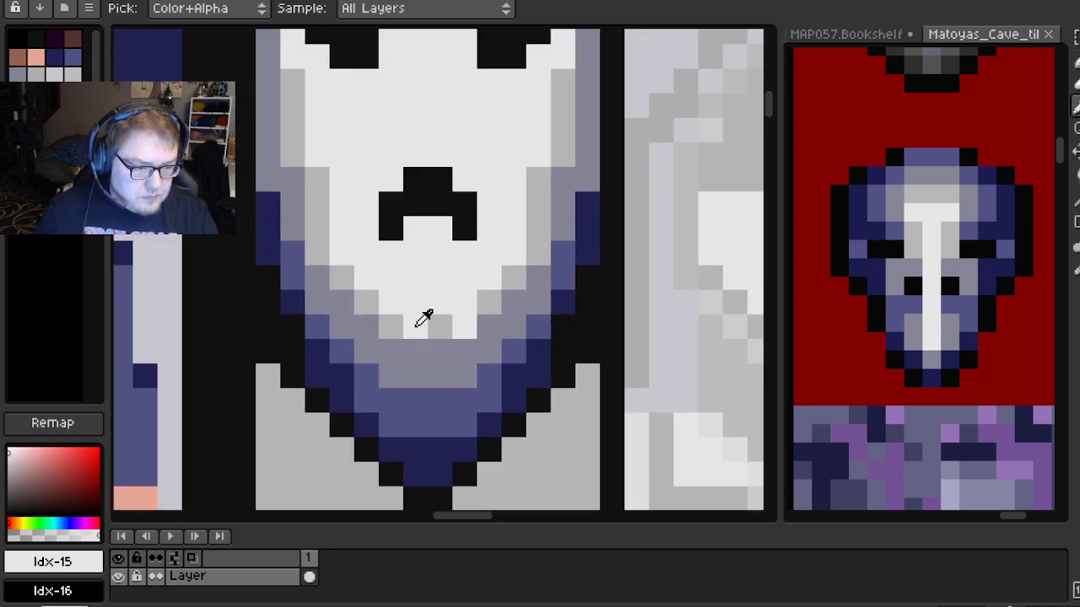
{"action": "left_click", "coordinate": [437, 325], "text": "alt"}
{"action": "left_click", "coordinate": [411, 305]}
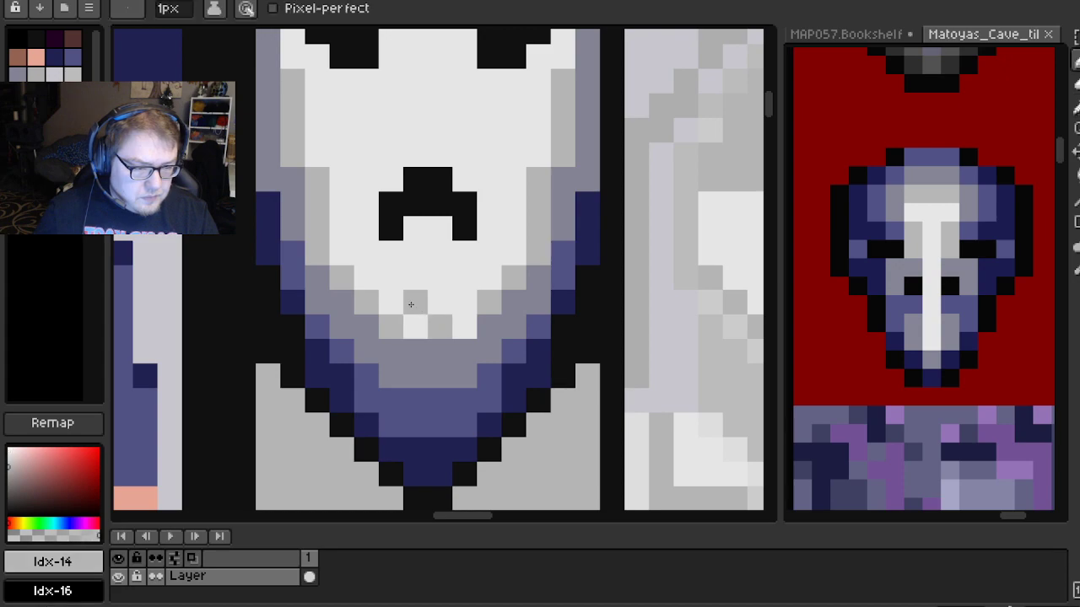
{"action": "left_click", "coordinate": [455, 312]}
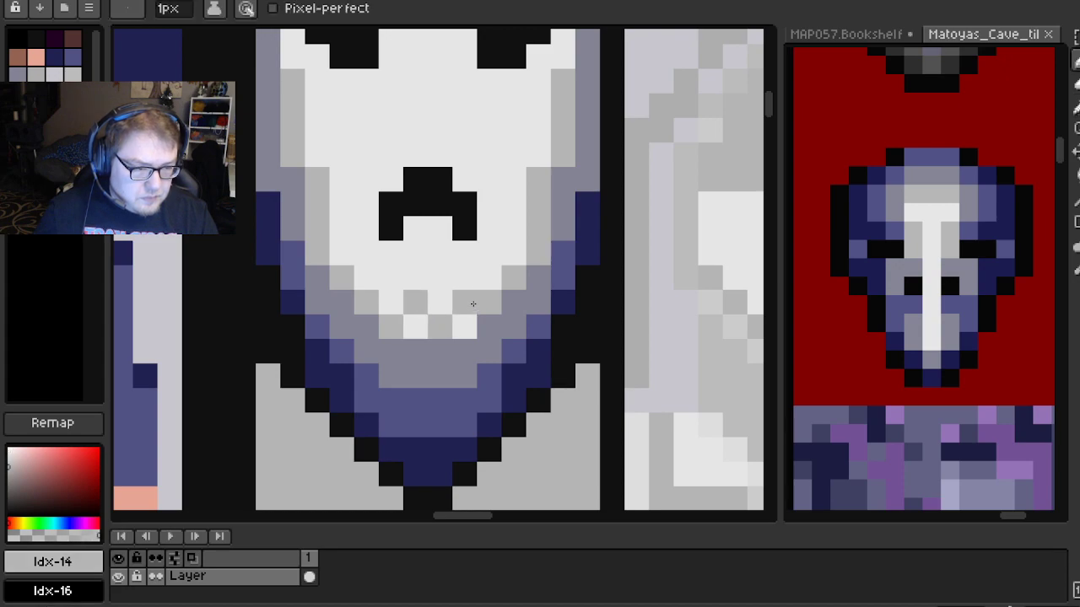
{"action": "left_click", "coordinate": [475, 326], "text": "alt"}
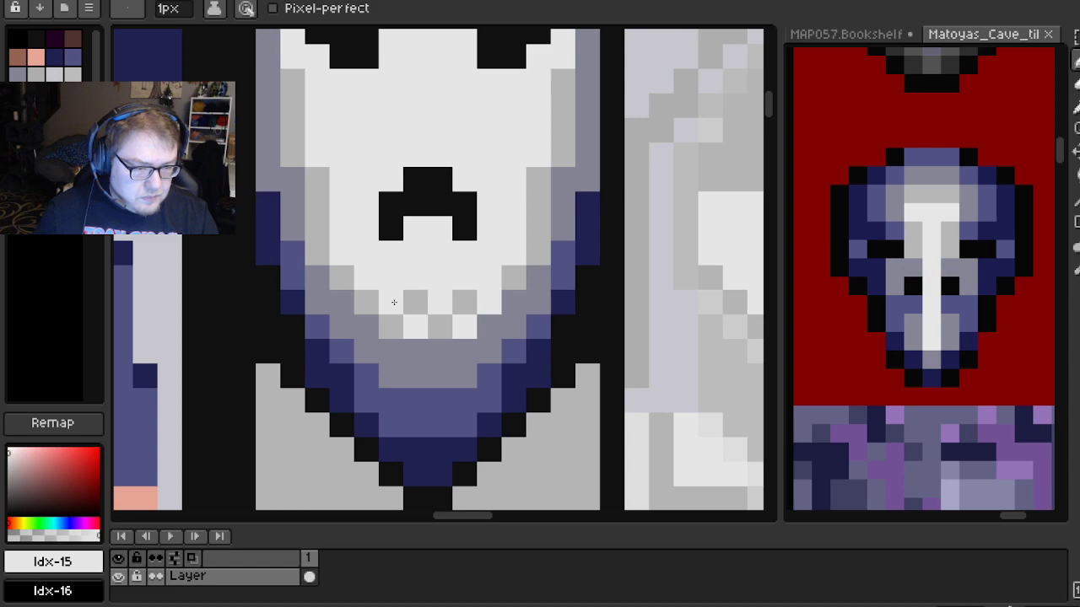
Cover the old lower tooth row with Idx-14 and extend that row one pixel at both ends
{"action": "left_click", "coordinate": [390, 324], "text": "alt"}
{"action": "left_click", "coordinate": [415, 326]}
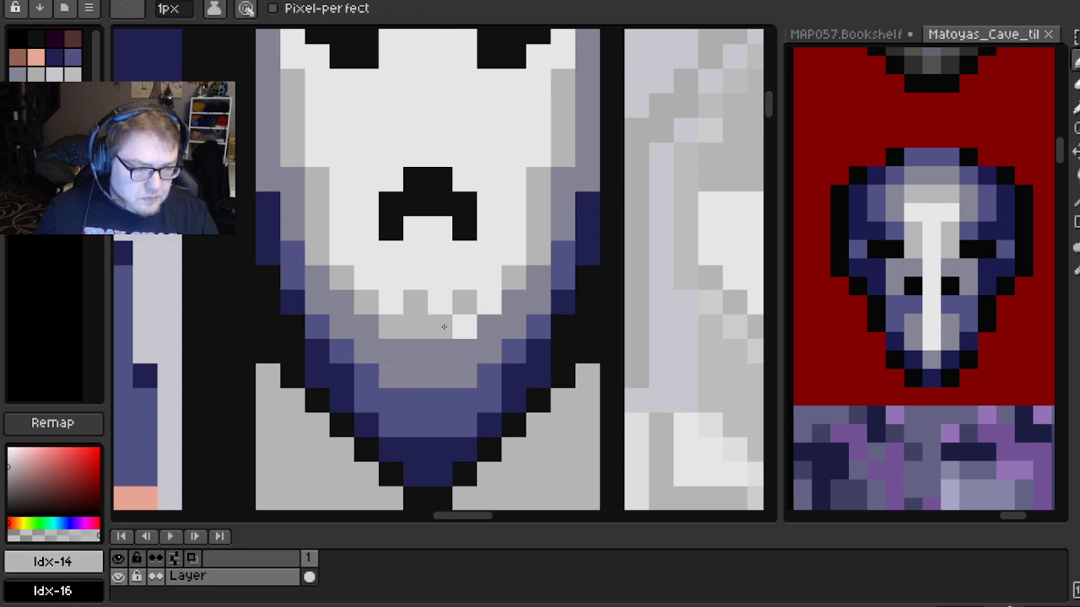
{"action": "left_click", "coordinate": [465, 325]}
{"action": "left_click", "coordinate": [489, 325]}
{"action": "left_click", "coordinate": [367, 326]}
{"action": "scroll", "coordinate": [542, 282], "scroll_direction": "down", "scroll_amount": 1}
{"action": "scroll", "coordinate": [542, 283], "scroll_direction": "down", "scroll_amount": 3}
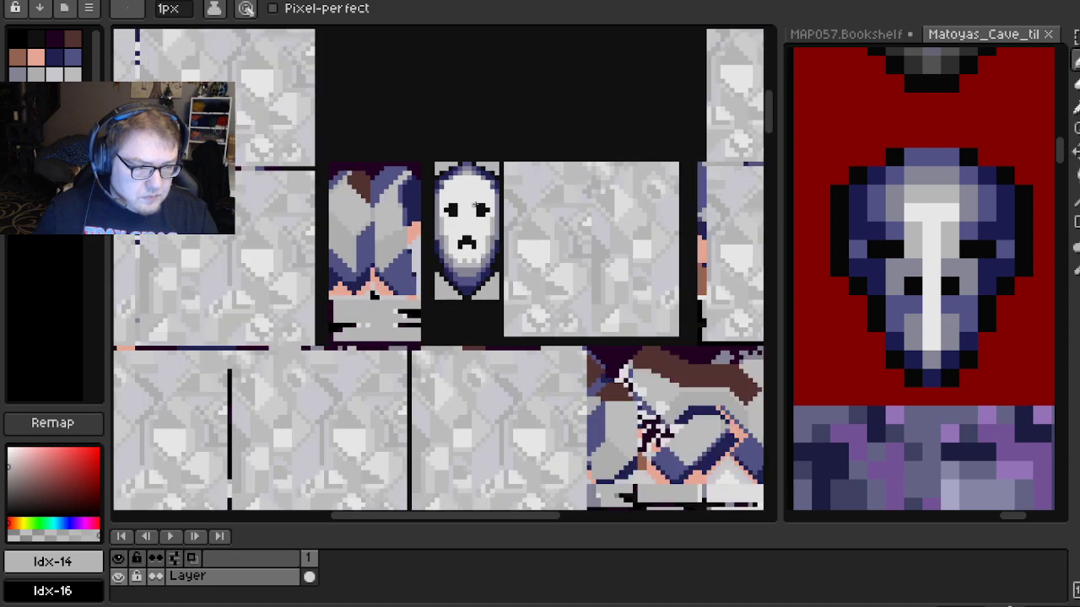
{"action": "scroll", "coordinate": [477, 206], "scroll_direction": "up", "scroll_amount": 2}
{"action": "scroll", "coordinate": [414, 307], "scroll_direction": "up", "scroll_amount": 2}
Add an outer Idx-15 tooth pixel at each end of the tooth row
{"action": "left_click", "coordinate": [447, 355], "text": "alt"}
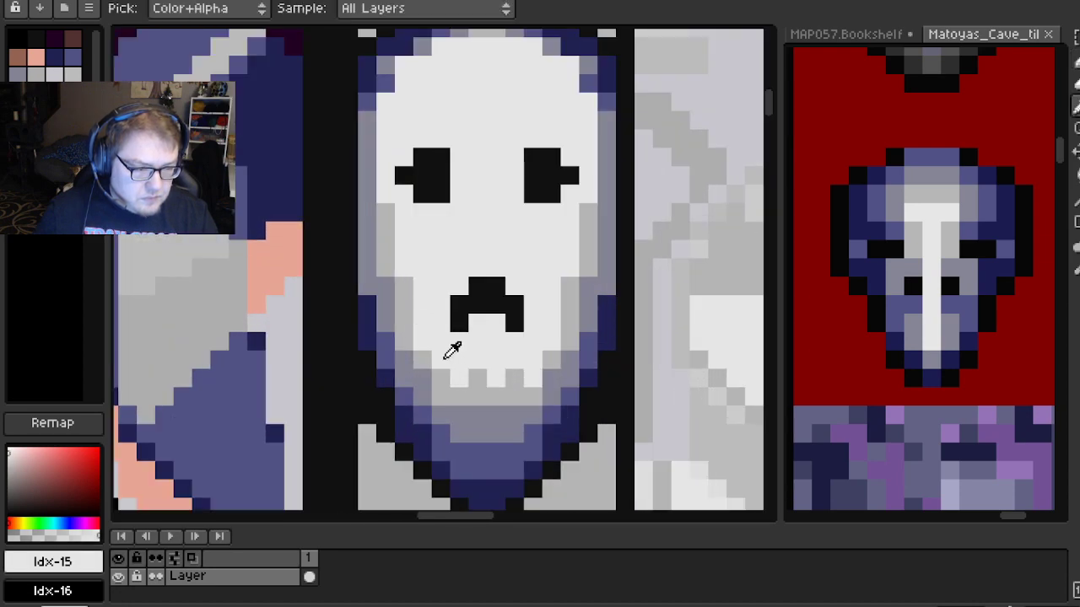
{"action": "scroll", "coordinate": [488, 300], "scroll_direction": "down", "scroll_amount": 2}
{"action": "scroll", "coordinate": [505, 306], "scroll_direction": "up", "scroll_amount": 2}
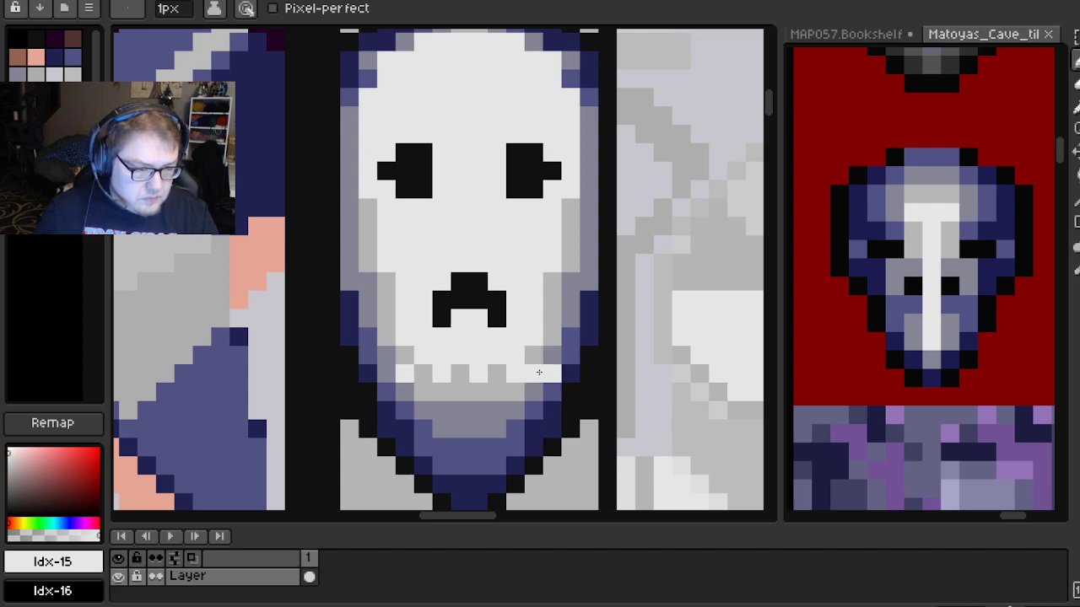
{"action": "left_click", "coordinate": [551, 375]}
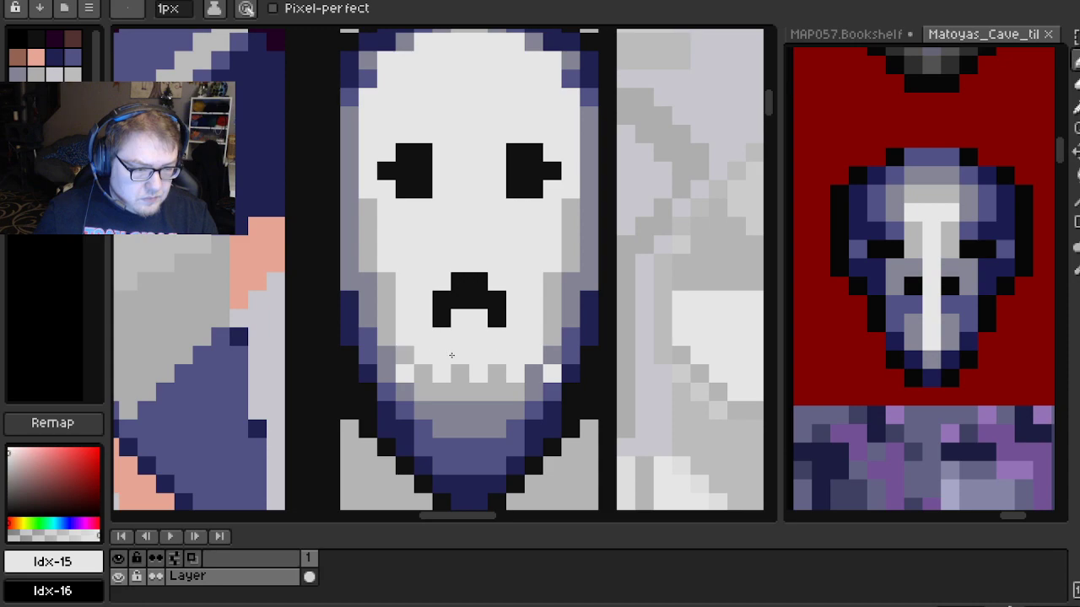
{"action": "scroll", "coordinate": [493, 384], "scroll_direction": "down", "scroll_amount": 3}
{"action": "left_click_drag", "start_coordinate": [453, 353], "coordinate": [446, 236]}
{"action": "scroll", "coordinate": [448, 242], "scroll_direction": "up", "scroll_amount": 2}
{"action": "scroll", "coordinate": [424, 252], "scroll_direction": "up", "scroll_amount": 1}
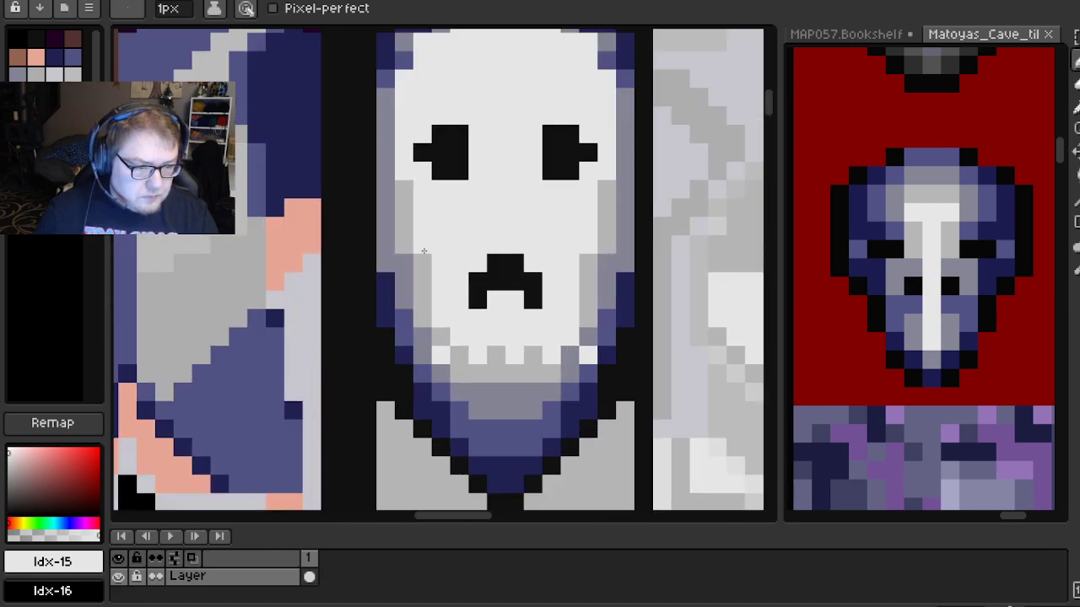
{"action": "scroll", "coordinate": [425, 251], "scroll_direction": "down", "scroll_amount": 5}
{"action": "left_click_drag", "start_coordinate": [389, 209], "coordinate": [390, 226]}
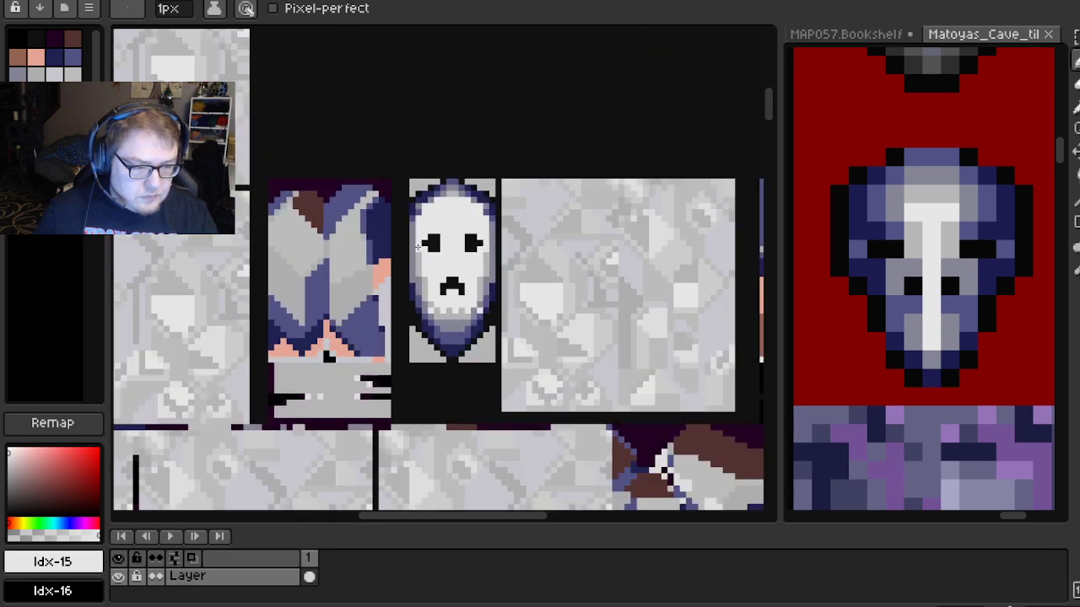
{"action": "scroll", "coordinate": [431, 258], "scroll_direction": "up", "scroll_amount": 4}
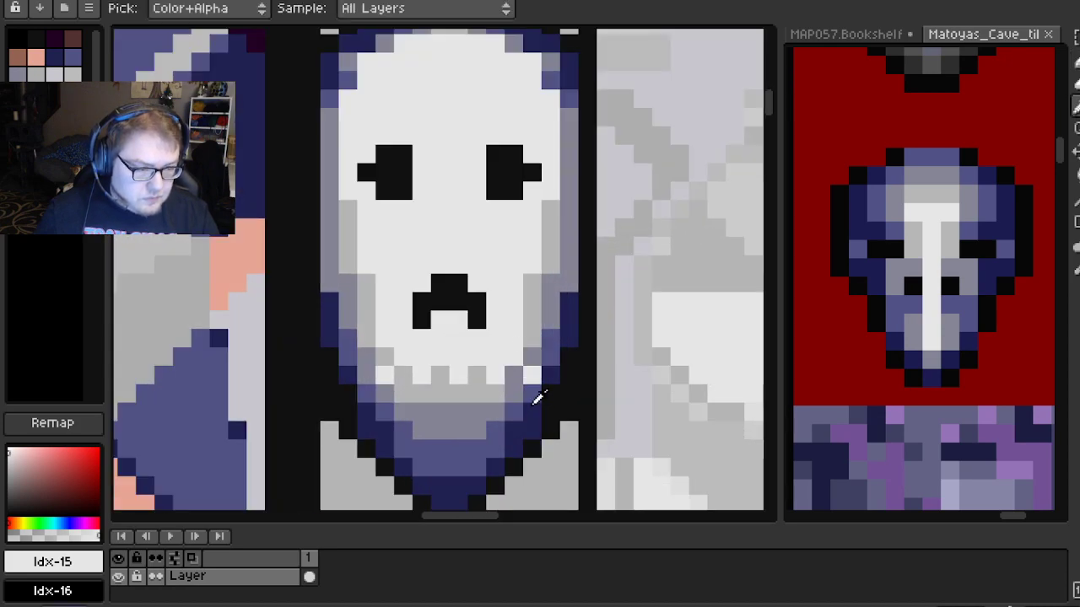
Undo the last pixel edits at the right end of the tooth row
{"action": "key", "text": "ctrl+z"}
{"action": "key", "text": "ctrl+z"}
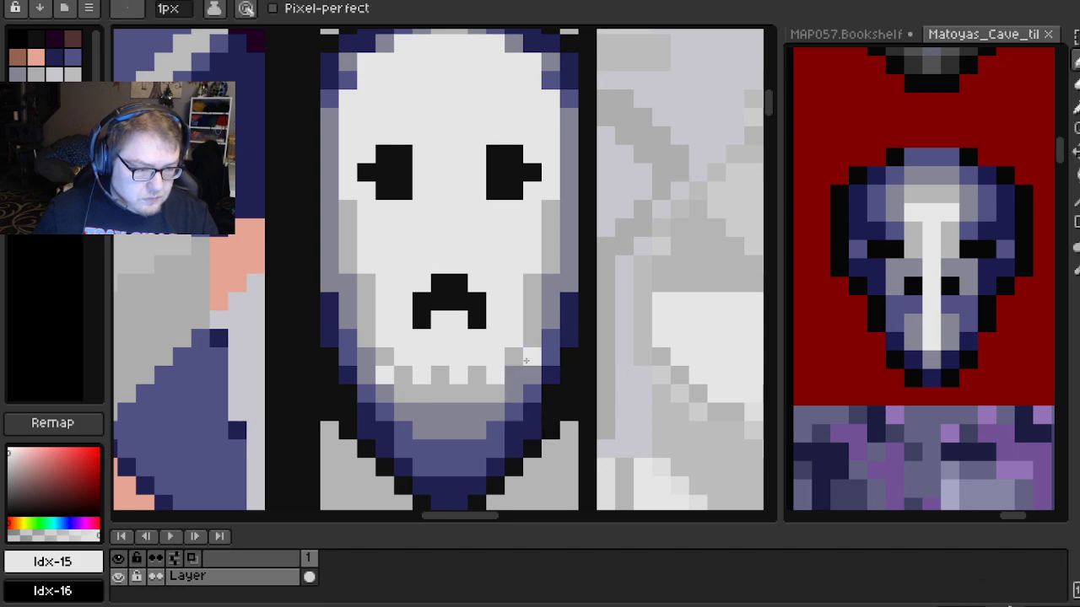
{"action": "scroll", "coordinate": [507, 313], "scroll_direction": "down", "scroll_amount": 2}
{"action": "left_click_drag", "start_coordinate": [481, 266], "coordinate": [481, 235]}
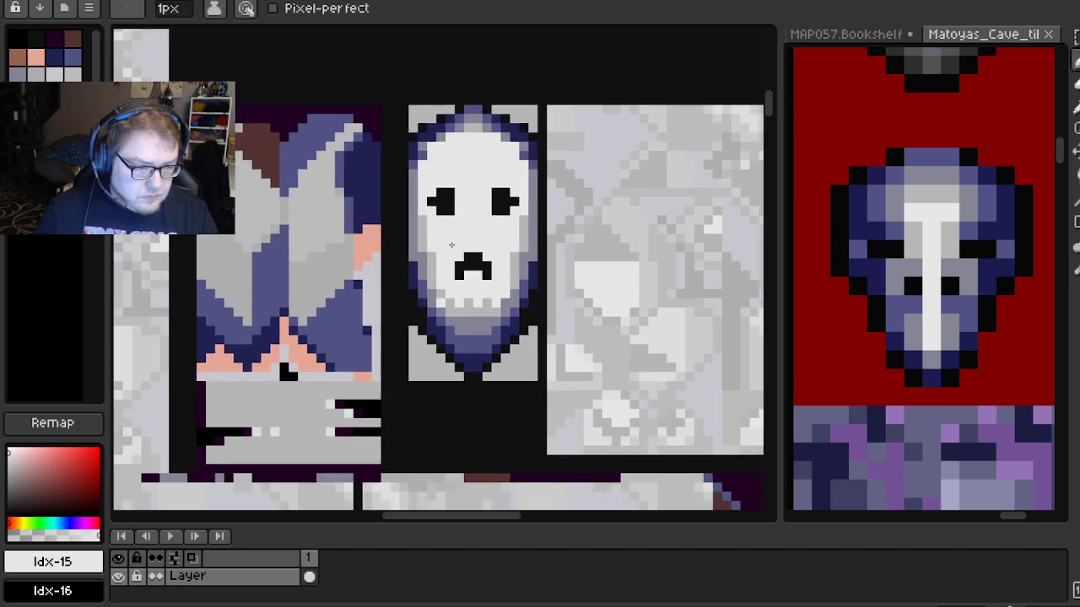
{"action": "scroll", "coordinate": [472, 254], "scroll_direction": "down", "scroll_amount": 2}
{"action": "scroll", "coordinate": [456, 270], "scroll_direction": "up", "scroll_amount": 2}
{"action": "key", "text": "i"}
{"action": "key", "text": "b"}
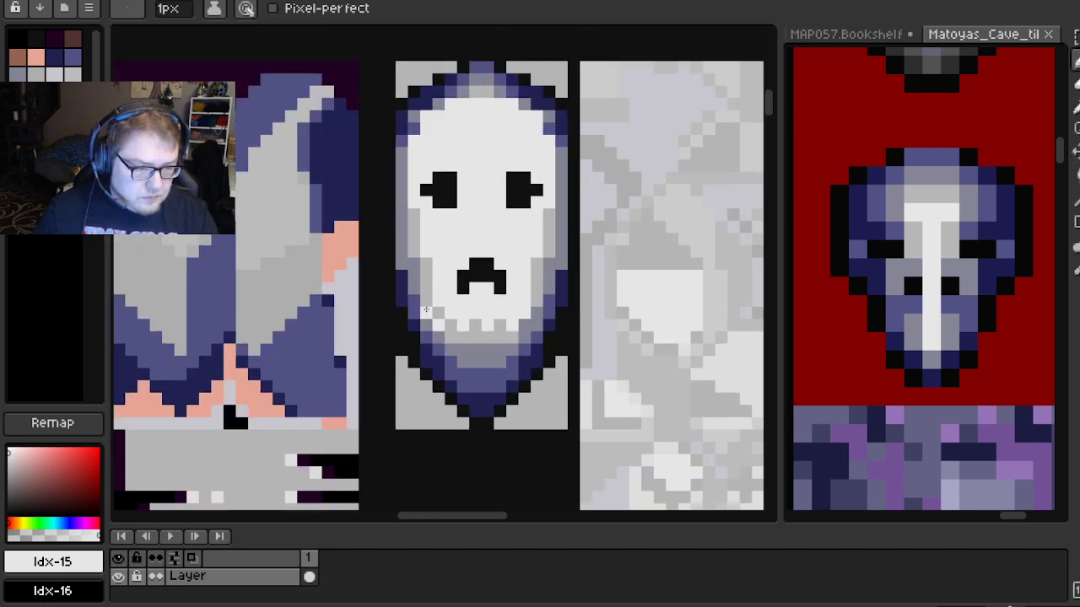
{"action": "scroll", "coordinate": [440, 309], "scroll_direction": "up", "scroll_amount": 2}
{"action": "scroll", "coordinate": [536, 351], "scroll_direction": "down", "scroll_amount": 4}
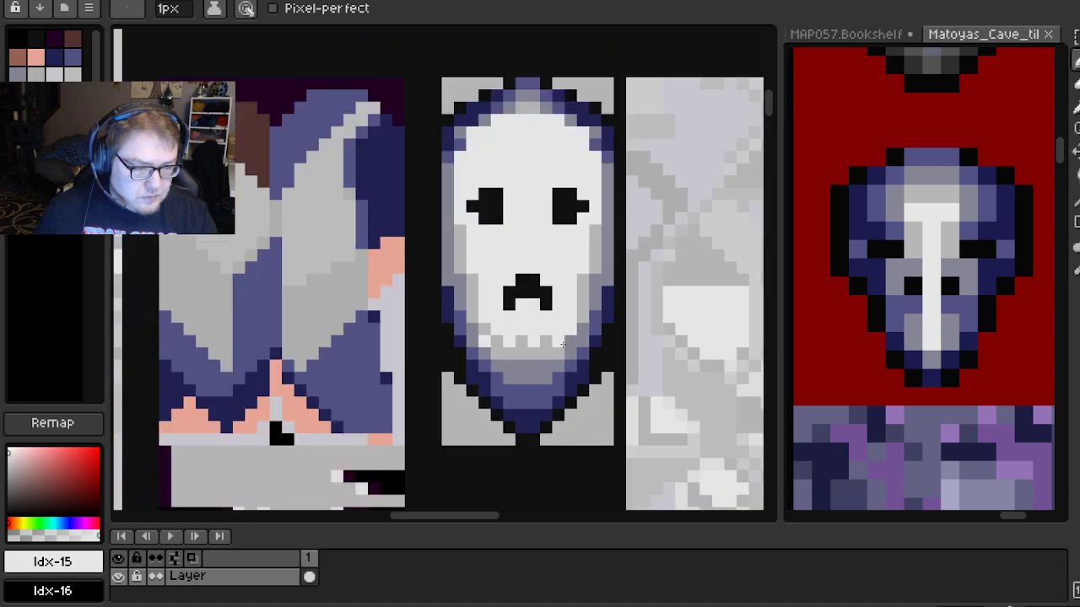
Swap the tileset to the greyscale palette and undo the palette change
{"action": "left_click", "coordinate": [88, 10]}
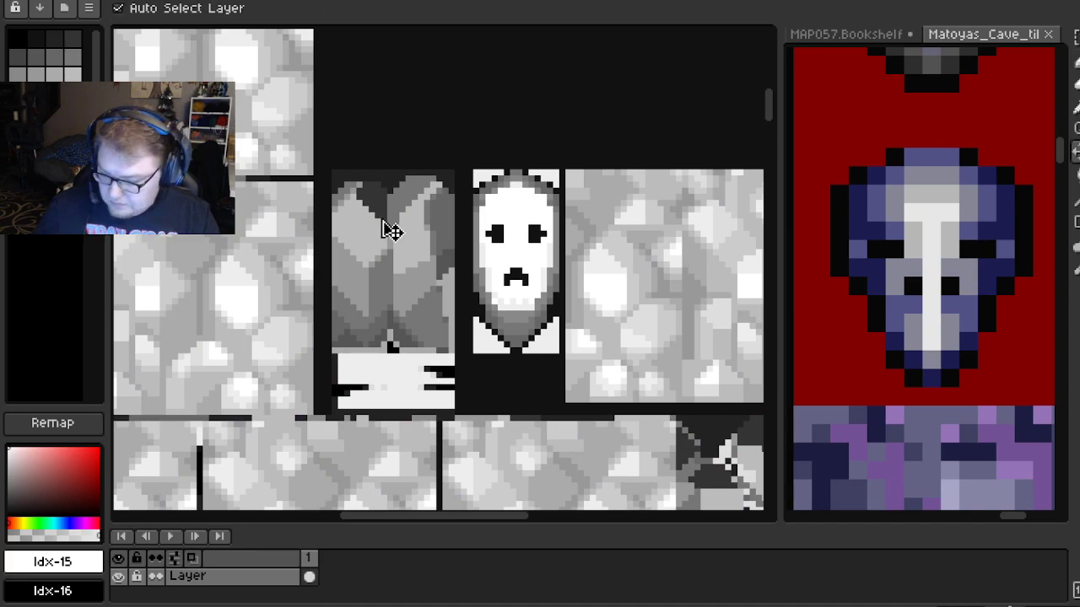
{"action": "key", "text": "ctrl+z"}
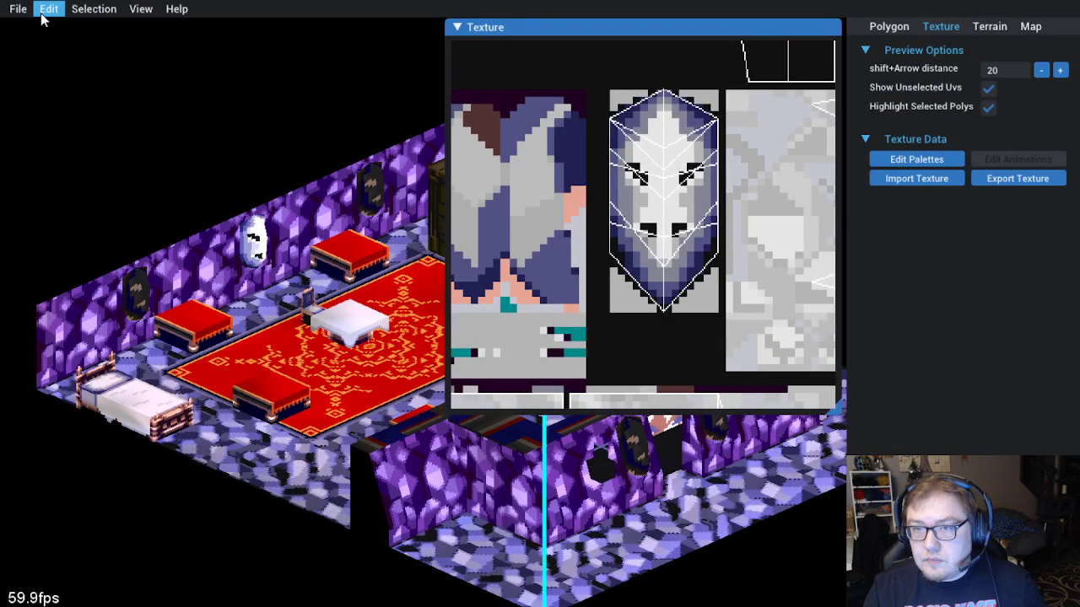
Re-import the texture in the map editor and examine the skull mask on the purple wall from several angles
{"action": "left_click", "coordinate": [42, 14]}
{"action": "left_click", "coordinate": [73, 112]}
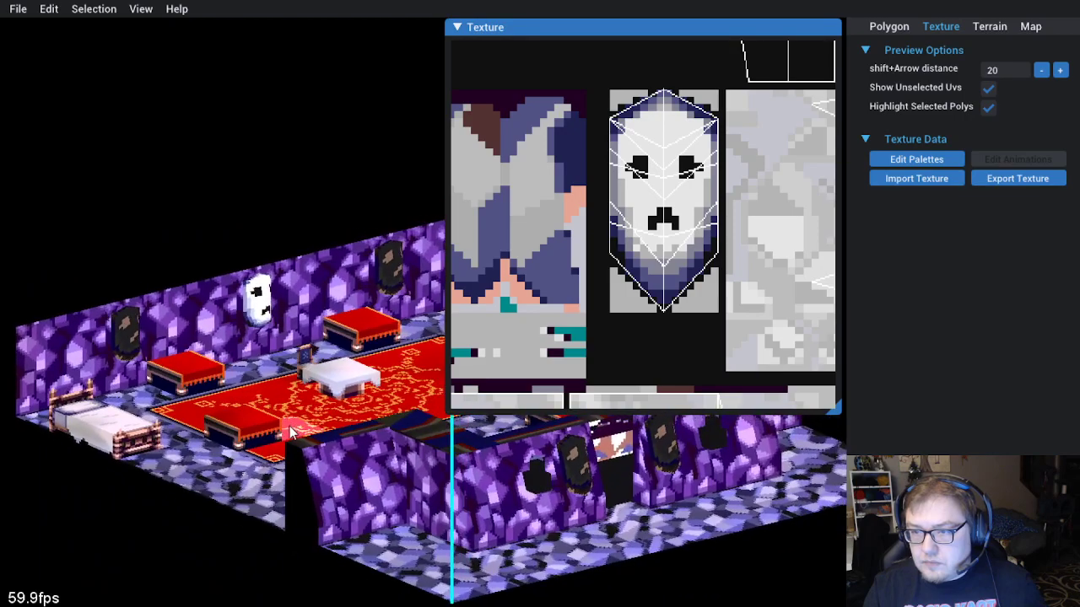
{"action": "scroll", "coordinate": [291, 439], "scroll_direction": "up", "scroll_amount": 2}
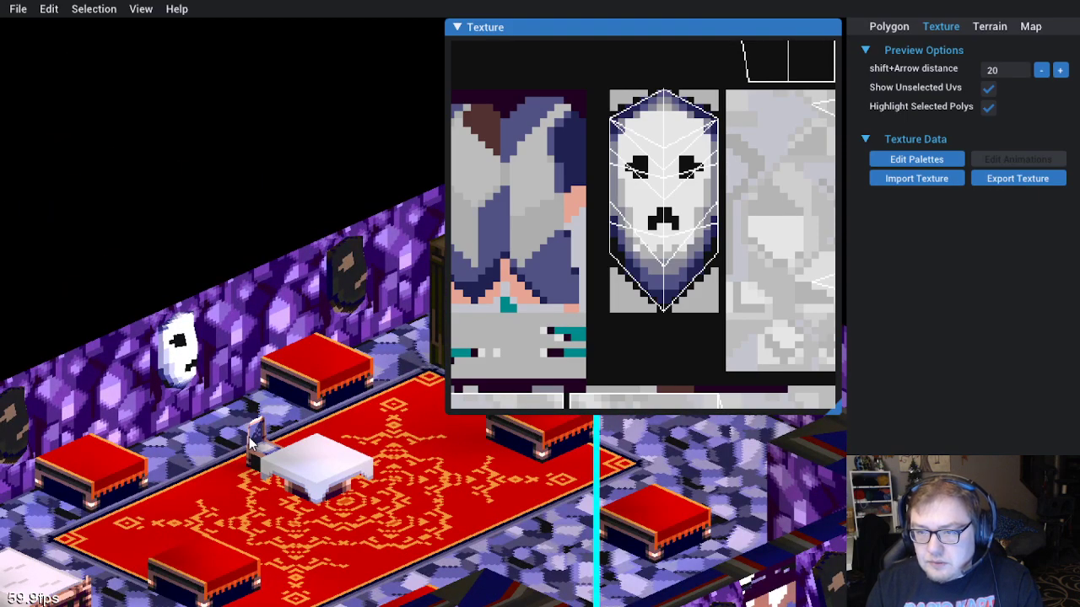
{"action": "key", "text": "e"}
{"action": "key", "text": "e"}
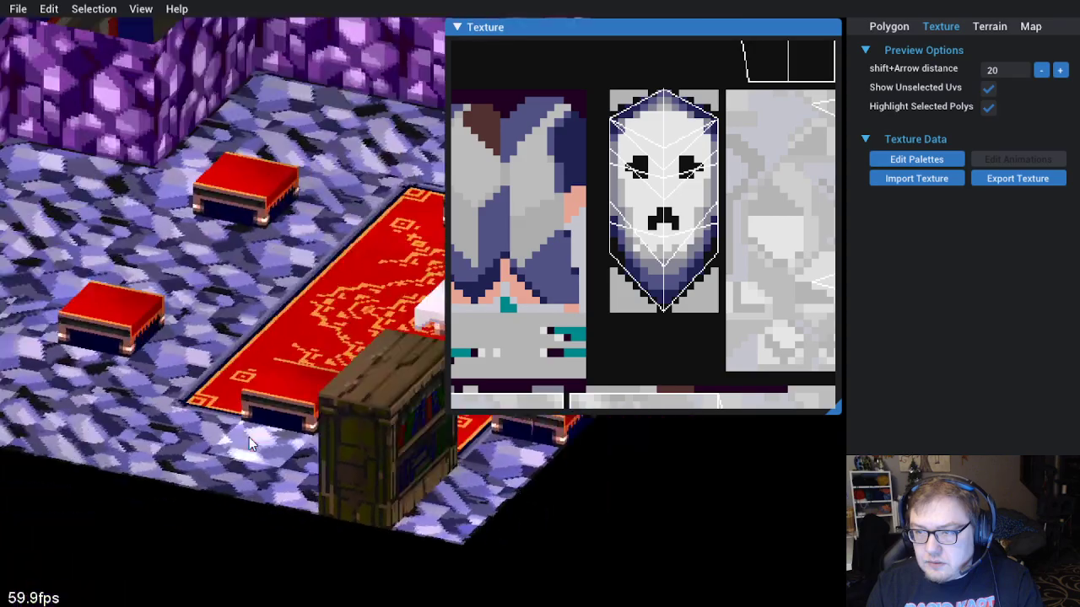
{"action": "key", "text": "e"}
{"action": "key", "text": "e"}
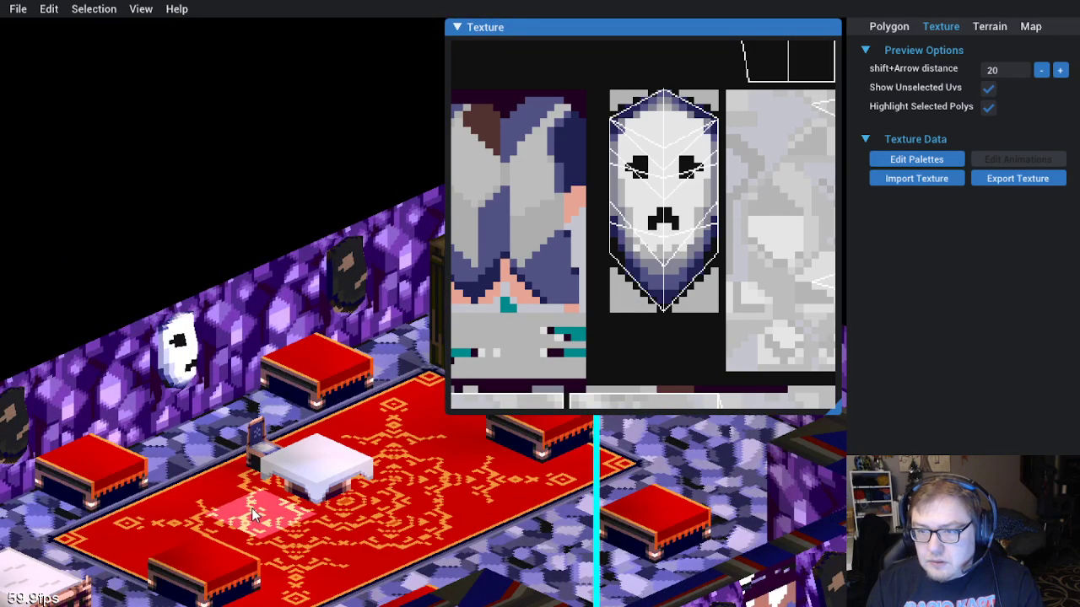
{"action": "key", "text": "e"}
{"action": "mouse_move", "coordinate": [249, 437]}
{"action": "left_mouse_down"}
{"action": "mouse_move", "coordinate": [283, 414]}
{"action": "mouse_move", "coordinate": [198, 404]}
{"action": "mouse_move", "coordinate": [219, 430]}
{"action": "mouse_move", "coordinate": [270, 434]}
{"action": "mouse_move", "coordinate": [259, 434]}
{"action": "left_mouse_up"}
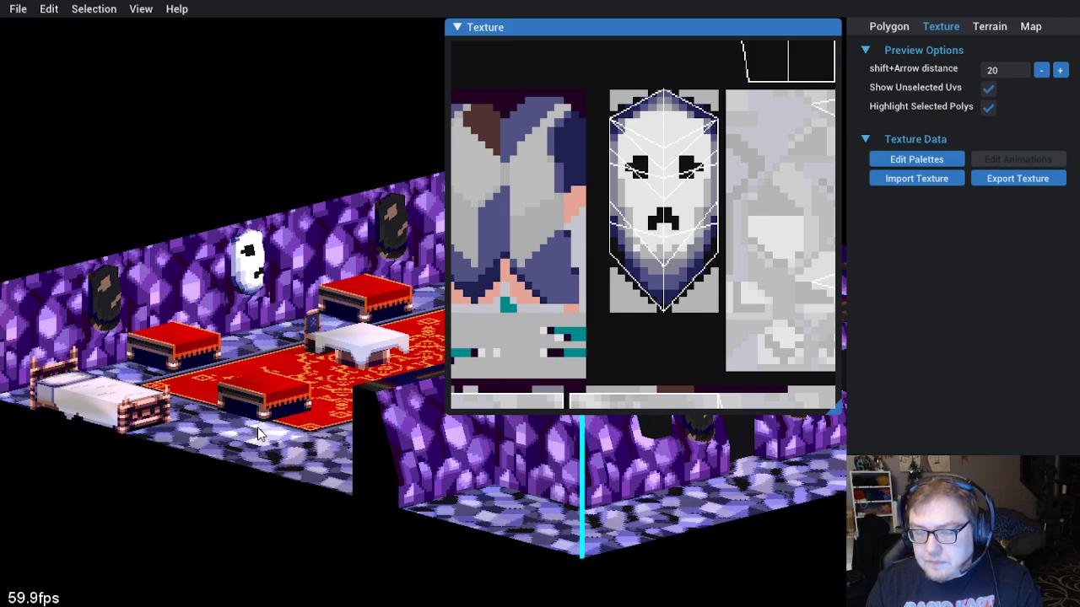
{"action": "left_click_drag", "start_coordinate": [260, 435], "coordinate": [250, 407]}
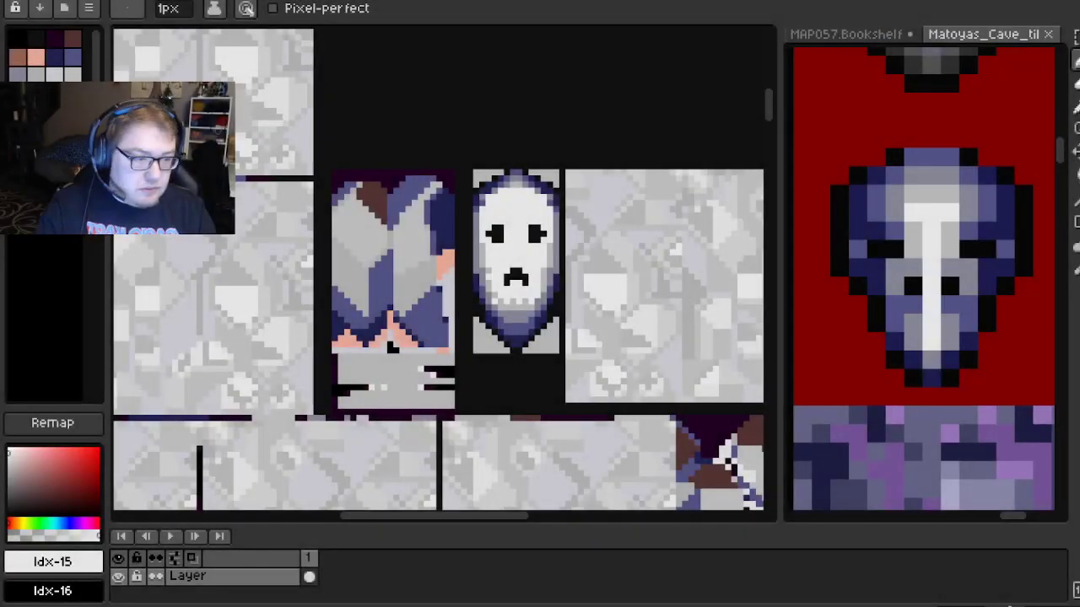
Switch to the tileset sprite and draw a raised Idx-1 nose: two pixels over a four-pixel row, with one pixel below each end
{"action": "scroll", "coordinate": [519, 263], "scroll_direction": "up", "scroll_amount": 4}
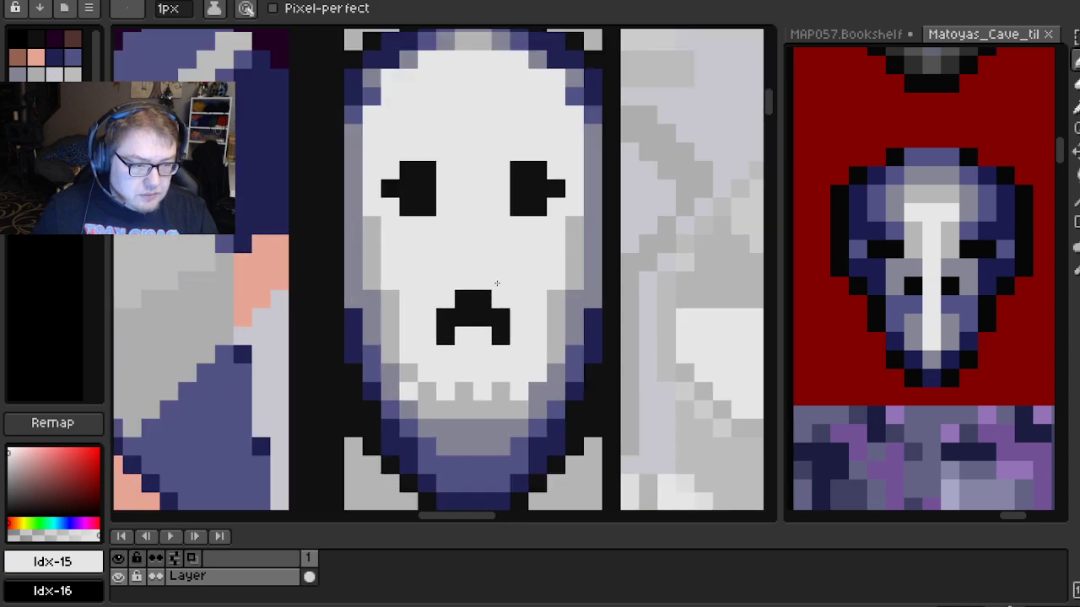
{"action": "scroll", "coordinate": [497, 283], "scroll_direction": "up", "scroll_amount": 1}
{"action": "left_click", "coordinate": [458, 313], "text": "alt"}
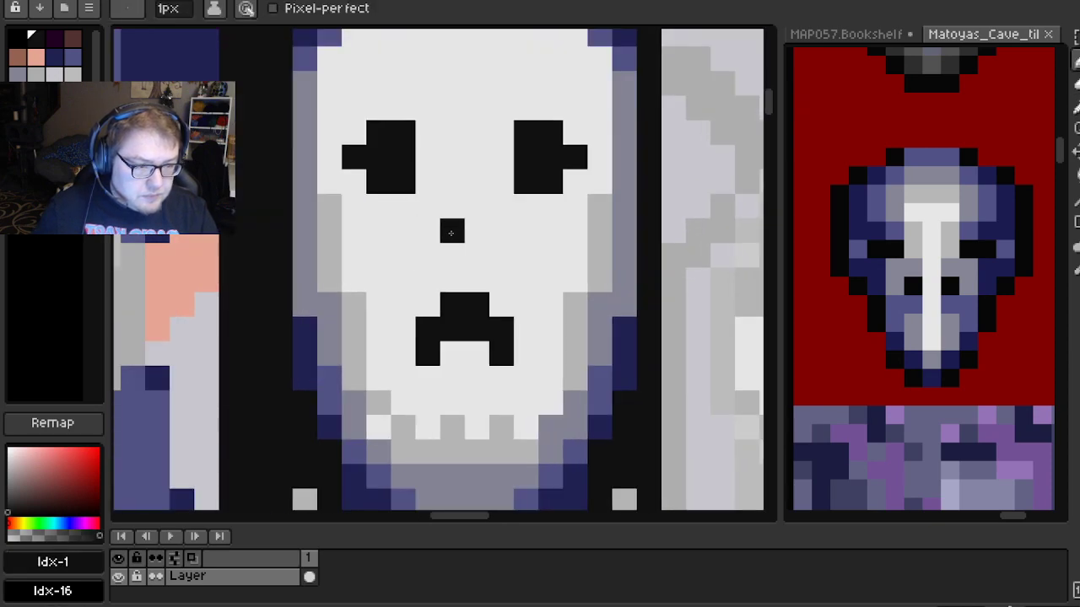
{"action": "left_click", "coordinate": [451, 230]}
{"action": "left_click", "coordinate": [476, 256]}
{"action": "left_click", "coordinate": [476, 230]}
{"action": "left_click", "coordinate": [428, 256]}
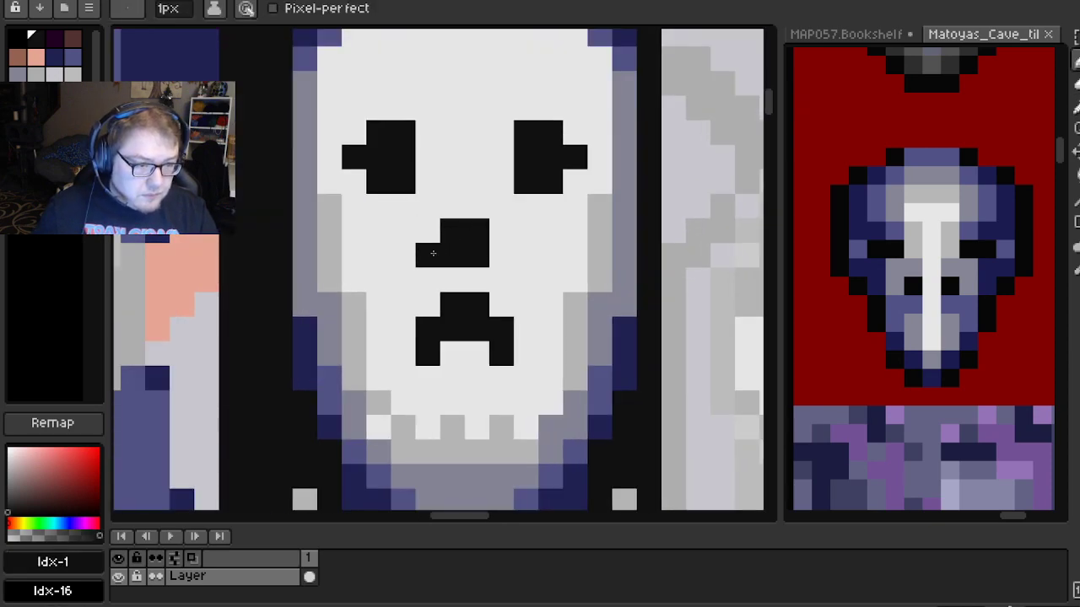
{"action": "left_click", "coordinate": [501, 280]}
{"action": "left_click", "coordinate": [501, 256]}
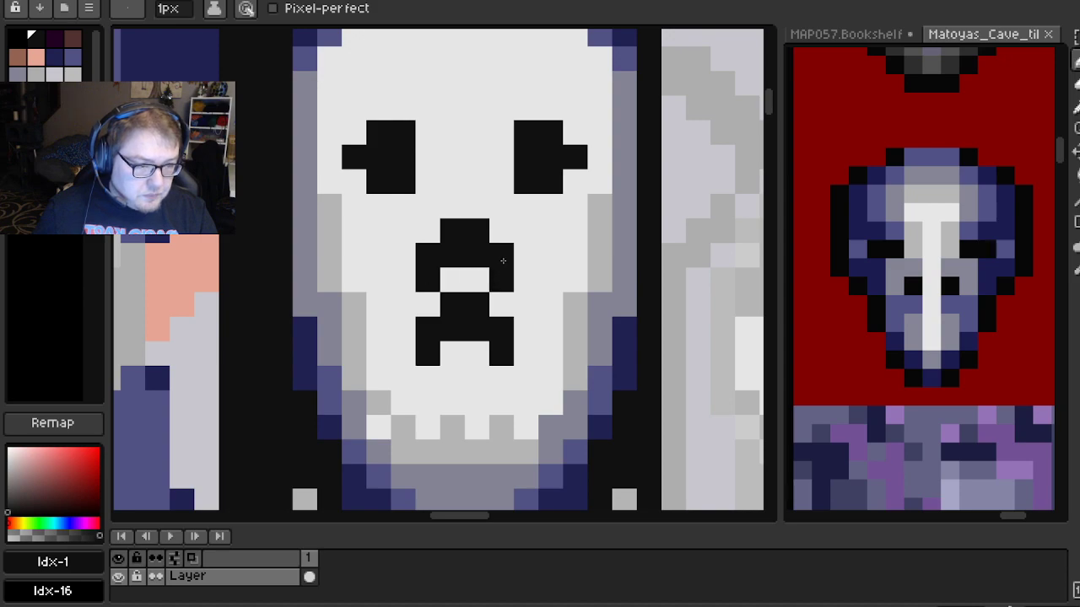
Cover the old lower nose with Idx-15
{"action": "left_click", "coordinate": [452, 353]}
{"action": "key", "text": "ctrl+z"}
{"action": "left_click", "coordinate": [428, 403], "text": "alt"}
{"action": "mouse_move", "coordinate": [435, 361]}
{"action": "left_mouse_down"}
{"action": "mouse_move", "coordinate": [434, 328]}
{"action": "mouse_move", "coordinate": [481, 324]}
{"action": "mouse_move", "coordinate": [442, 317]}
{"action": "left_mouse_up"}
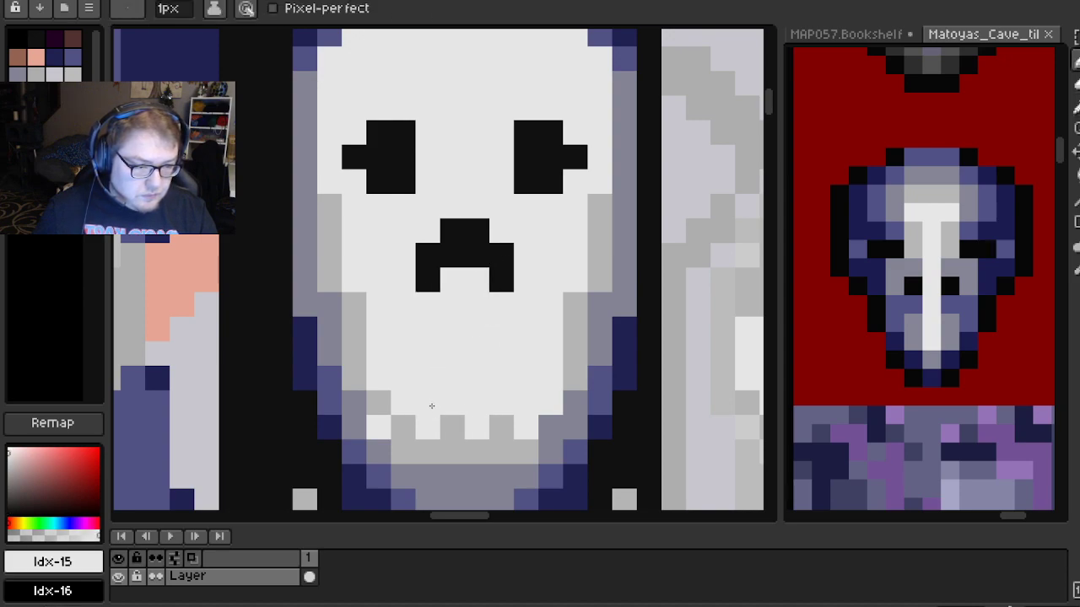
Paint Idx-14 tooth gaps two rows above the old ones and fill the area below them with Idx-14
{"action": "left_click", "coordinate": [411, 445], "text": "alt"}
{"action": "left_click", "coordinate": [395, 384]}
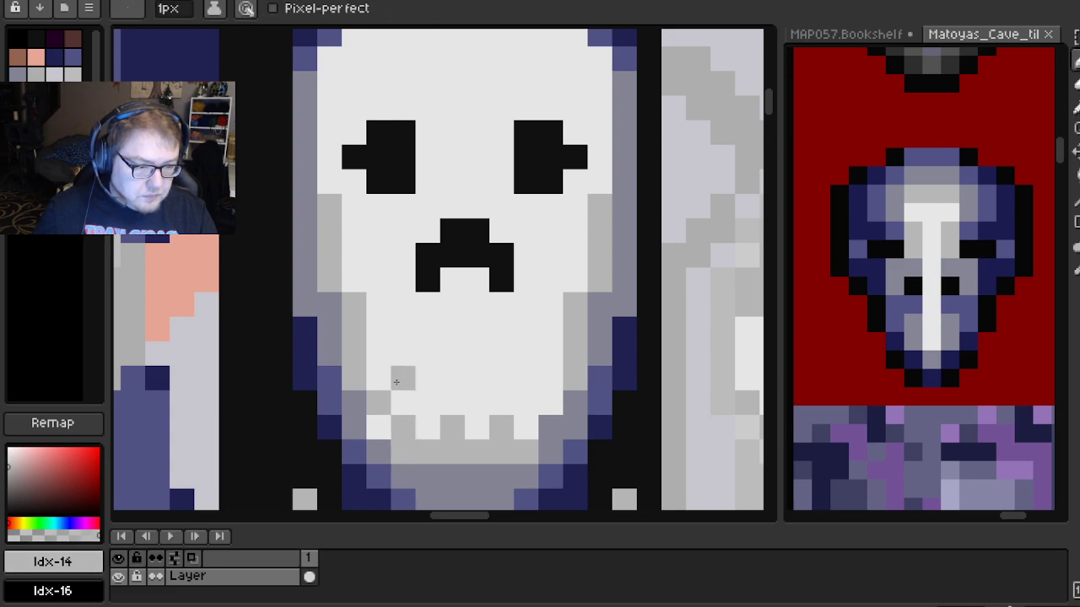
{"action": "left_click", "coordinate": [444, 379]}
{"action": "left_click", "coordinate": [500, 379]}
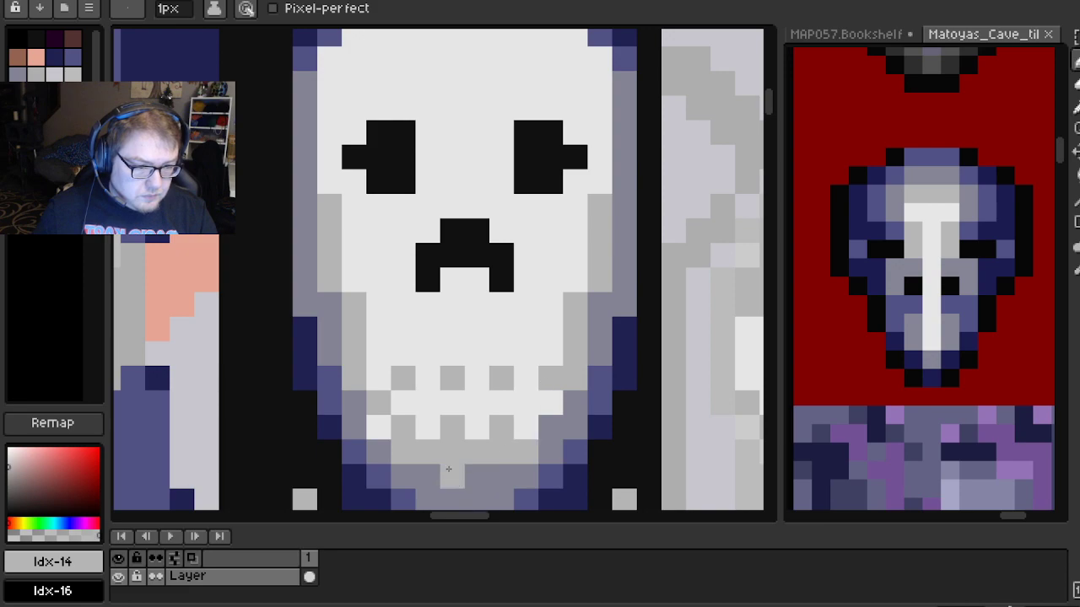
{"action": "mouse_move", "coordinate": [393, 418]}
{"action": "left_mouse_down"}
{"action": "mouse_move", "coordinate": [424, 404]}
{"action": "mouse_move", "coordinate": [445, 429]}
{"action": "mouse_move", "coordinate": [481, 404]}
{"action": "mouse_move", "coordinate": [503, 419]}
{"action": "mouse_move", "coordinate": [493, 432]}
{"action": "mouse_move", "coordinate": [542, 409]}
{"action": "left_mouse_up"}
{"action": "scroll", "coordinate": [484, 396], "scroll_direction": "down", "scroll_amount": 1}
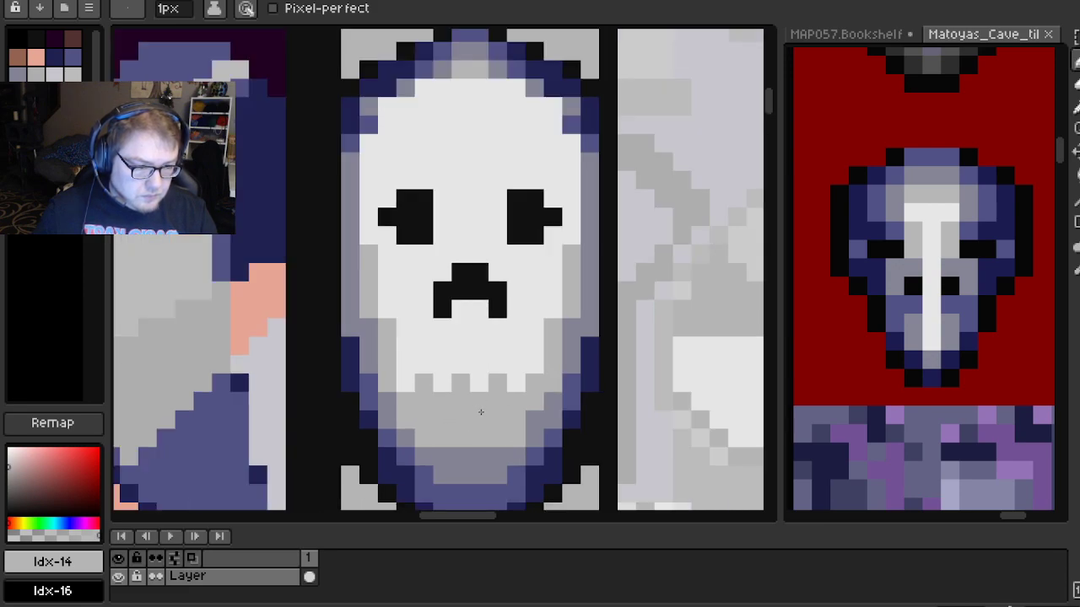
Shade the chin below the light row under the teeth with Idx-8 and raise the Idx-7 band by one row
{"action": "scroll", "coordinate": [455, 388], "scroll_direction": "down", "scroll_amount": 2}
{"action": "scroll", "coordinate": [426, 380], "scroll_direction": "up", "scroll_amount": 1}
{"action": "key", "text": "alt"}
{"action": "left_click", "coordinate": [426, 380]}
{"action": "mouse_move", "coordinate": [359, 342]}
{"action": "left_mouse_down"}
{"action": "mouse_move", "coordinate": [384, 367]}
{"action": "mouse_move", "coordinate": [506, 354]}
{"action": "mouse_move", "coordinate": [484, 369]}
{"action": "left_mouse_up"}
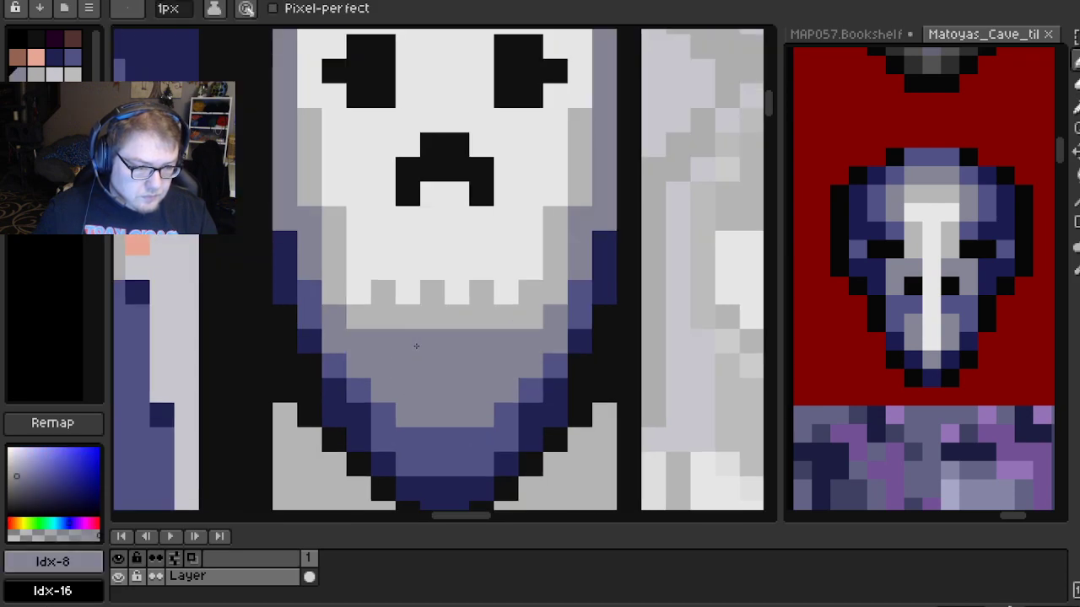
{"action": "left_click", "coordinate": [425, 430], "text": "alt"}
{"action": "mouse_move", "coordinate": [426, 417]}
{"action": "left_mouse_down"}
{"action": "mouse_move", "coordinate": [476, 421]}
{"action": "mouse_move", "coordinate": [498, 388]}
{"action": "left_mouse_up"}
{"action": "scroll", "coordinate": [493, 384], "scroll_direction": "down", "scroll_amount": 1}
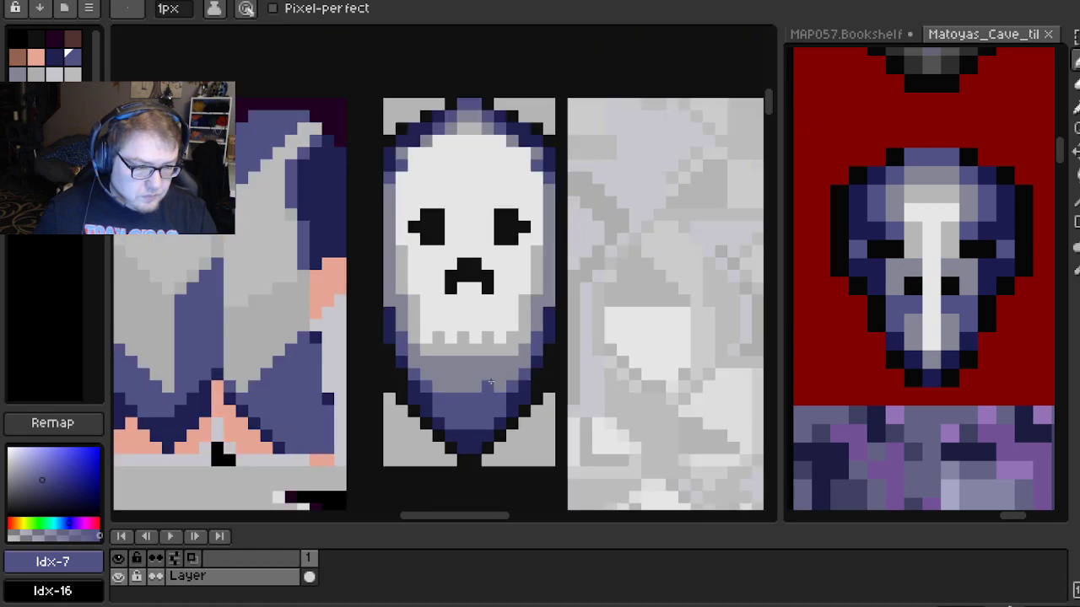
{"action": "scroll", "coordinate": [398, 391], "scroll_direction": "up", "scroll_amount": 1}
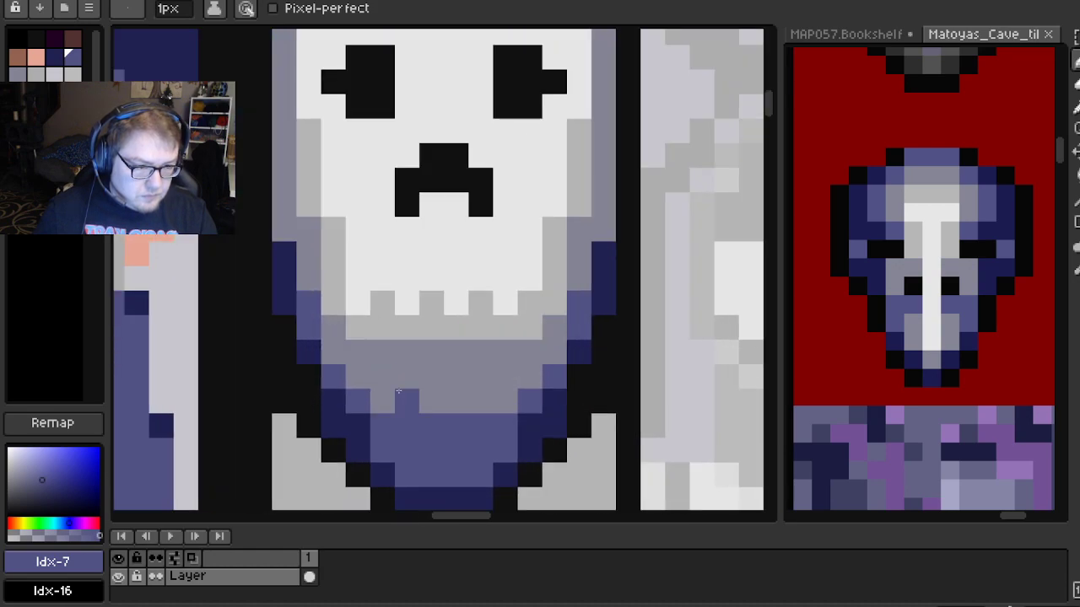
Add a shorter Idx-14 row under the teeth to round off the light area of the chin
{"action": "left_click", "coordinate": [410, 329], "text": "alt"}
{"action": "mouse_move", "coordinate": [396, 351]}
{"action": "left_mouse_down"}
{"action": "mouse_move", "coordinate": [462, 352]}
{"action": "mouse_move", "coordinate": [472, 370]}
{"action": "mouse_move", "coordinate": [516, 318]}
{"action": "left_mouse_up"}
{"action": "scroll", "coordinate": [498, 371], "scroll_direction": "down", "scroll_amount": 1}
{"action": "scroll", "coordinate": [457, 351], "scroll_direction": "up", "scroll_amount": 1}
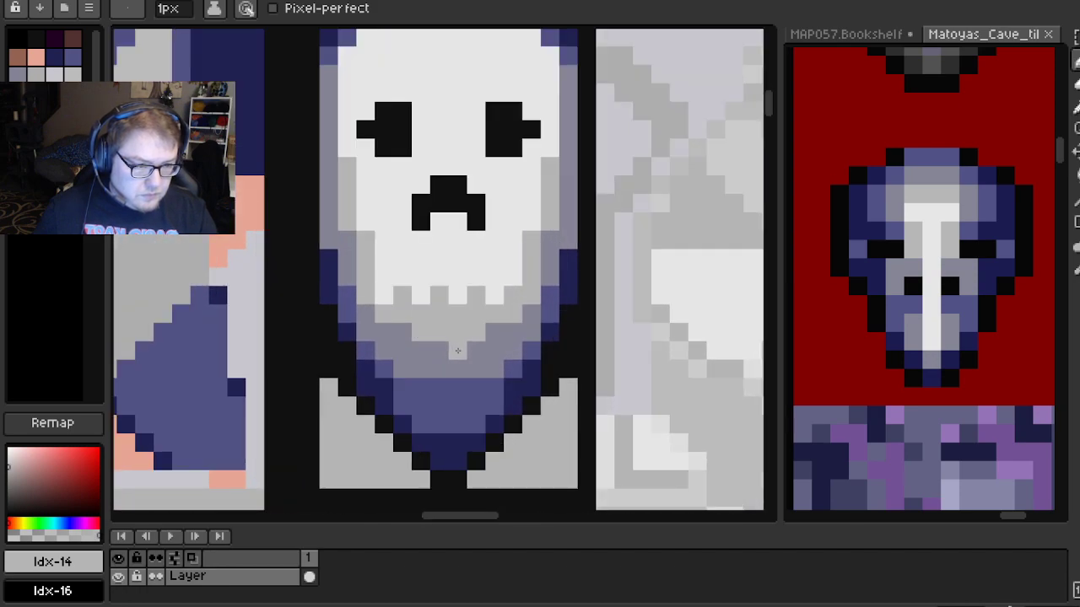
{"action": "scroll", "coordinate": [457, 351], "scroll_direction": "down", "scroll_amount": 1}
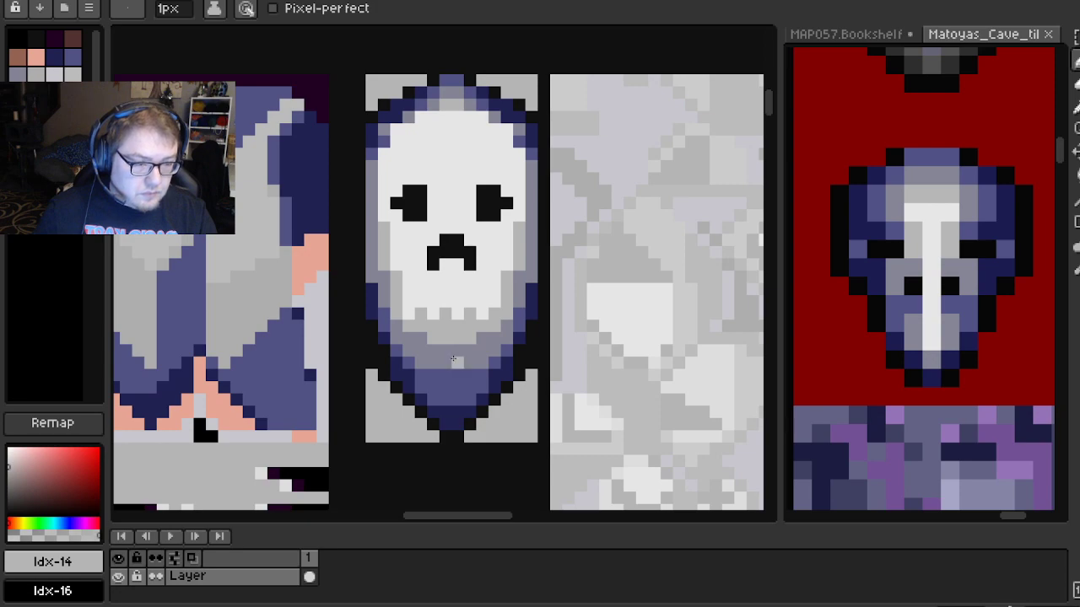
Raise the Idx-7 chin band by one more row and extend the Idx-6 chin tip upward by two rows
{"action": "scroll", "coordinate": [456, 359], "scroll_direction": "up", "scroll_amount": 1}
{"action": "left_click", "coordinate": [443, 398], "text": "alt"}
{"action": "left_click_drag", "start_coordinate": [395, 361], "coordinate": [498, 363]}
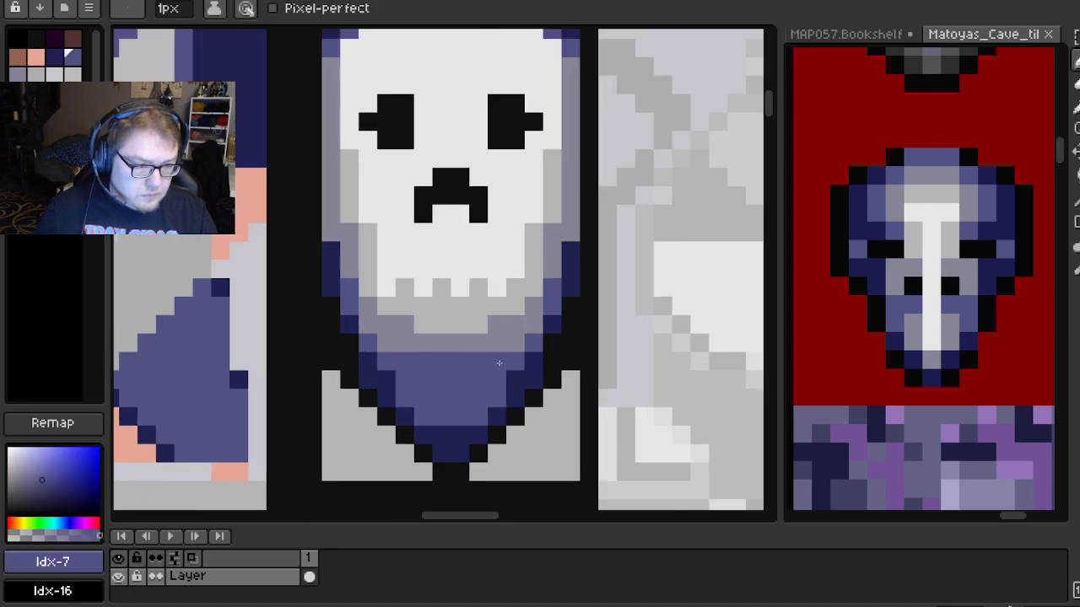
{"action": "left_click", "coordinate": [448, 429], "text": "alt"}
{"action": "left_click_drag", "start_coordinate": [422, 417], "coordinate": [468, 416]}
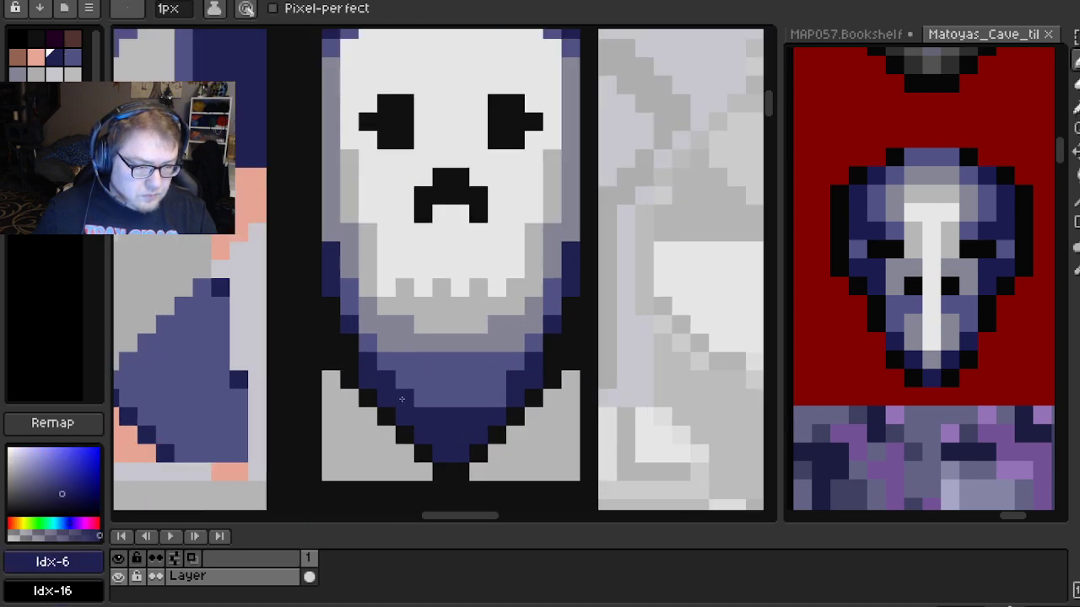
{"action": "left_click_drag", "start_coordinate": [404, 399], "coordinate": [481, 401]}
{"action": "scroll", "coordinate": [523, 348], "scroll_direction": "down", "scroll_amount": 3}
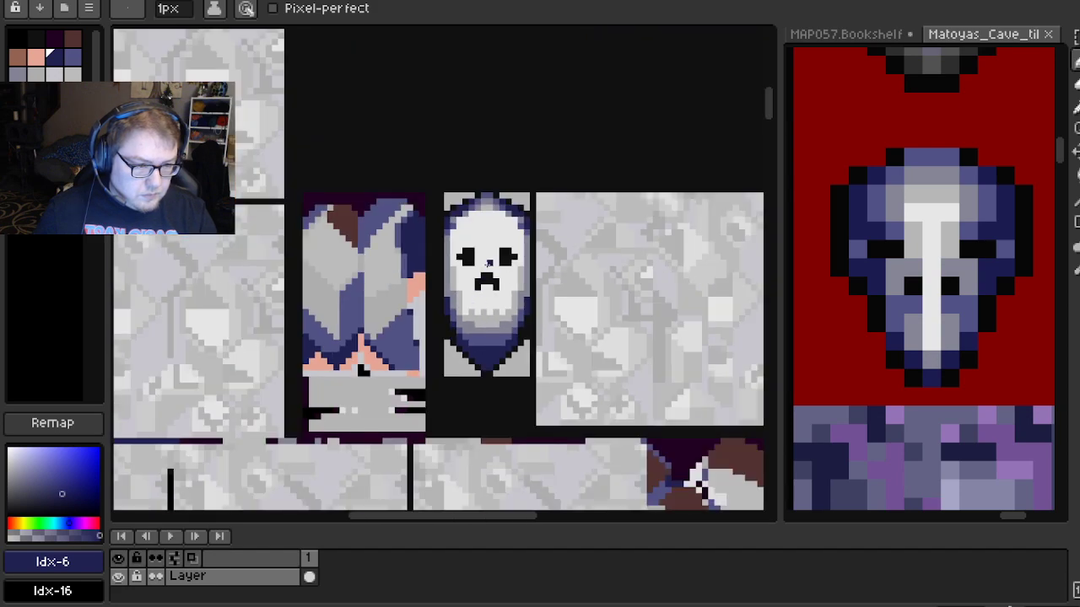
Lengthen the skull's teeth downward by one row with Idx-15
{"action": "left_click_drag", "start_coordinate": [498, 279], "coordinate": [497, 311]}
{"action": "scroll", "coordinate": [498, 311], "scroll_direction": "up", "scroll_amount": 1}
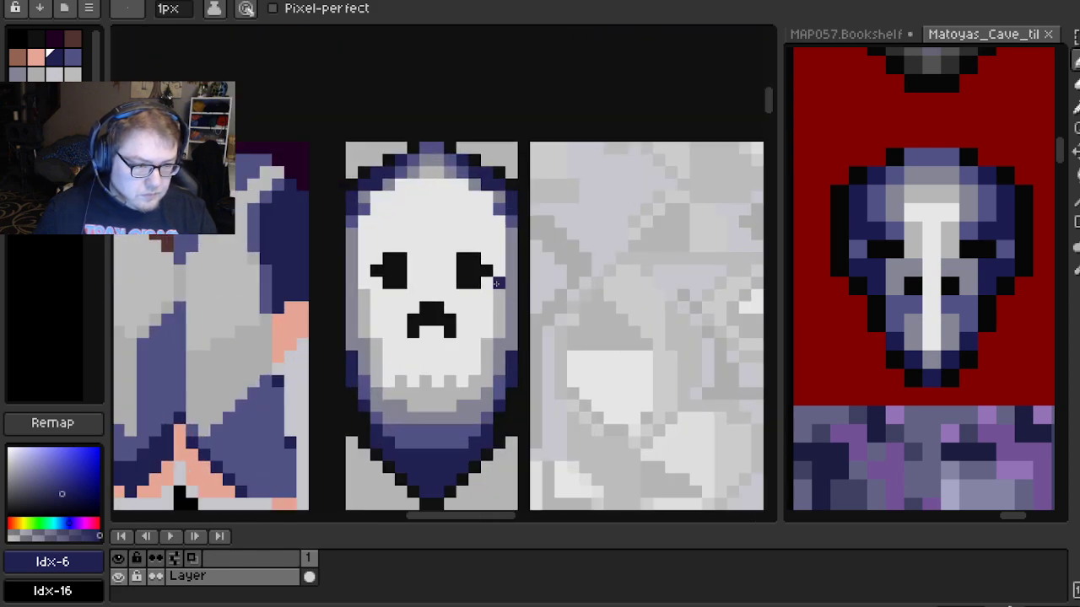
{"action": "scroll", "coordinate": [500, 291], "scroll_direction": "left", "scroll_amount": 1}
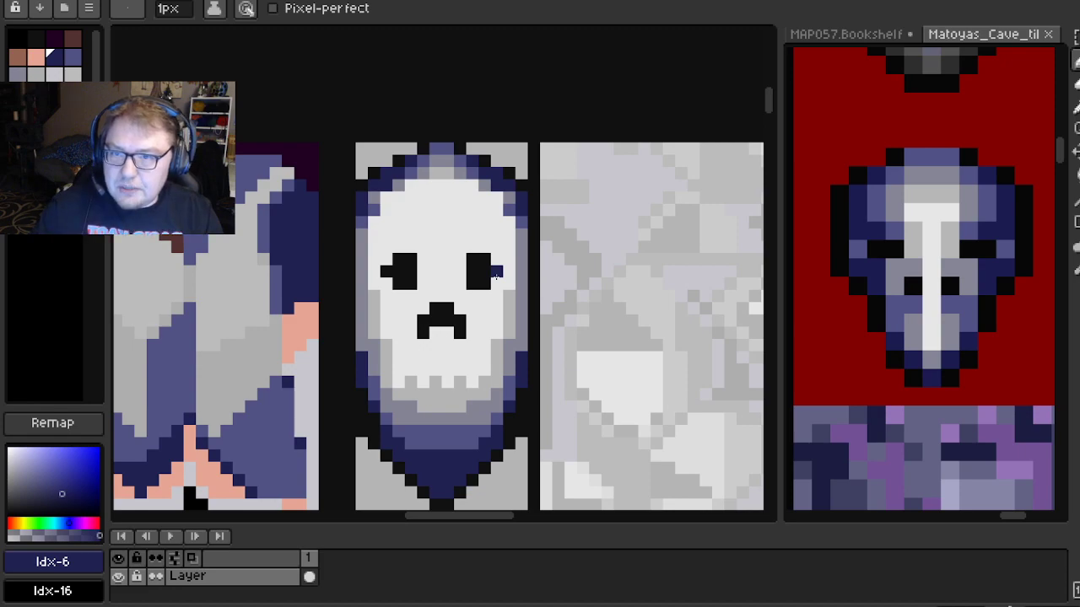
{"action": "scroll", "coordinate": [460, 326], "scroll_direction": "up", "scroll_amount": 1}
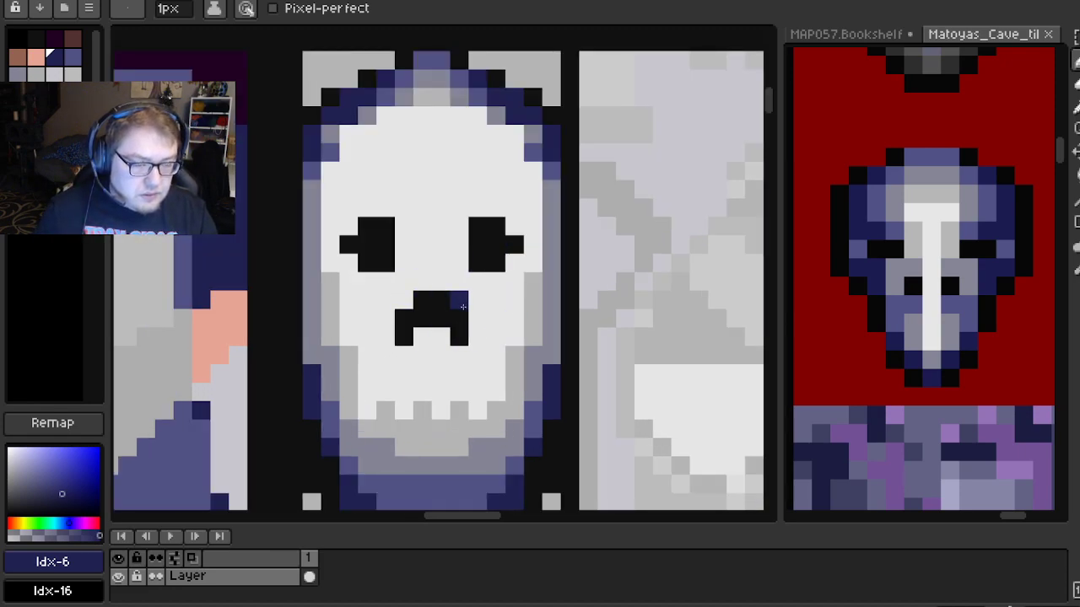
{"action": "scroll", "coordinate": [461, 373], "scroll_direction": "up", "scroll_amount": 1}
{"action": "scroll", "coordinate": [462, 333], "scroll_direction": "down", "scroll_amount": 2}
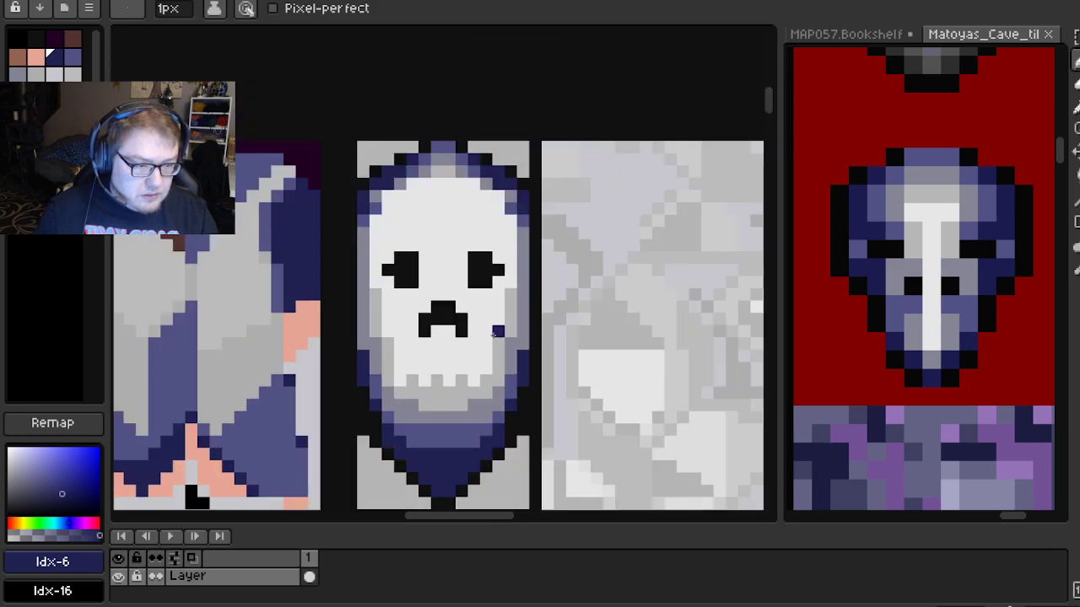
{"action": "scroll", "coordinate": [498, 333], "scroll_direction": "up", "scroll_amount": 1}
{"action": "left_click", "coordinate": [375, 359], "text": "alt"}
{"action": "left_click", "coordinate": [399, 360]}
{"action": "scroll", "coordinate": [488, 371], "scroll_direction": "down", "scroll_amount": 2}
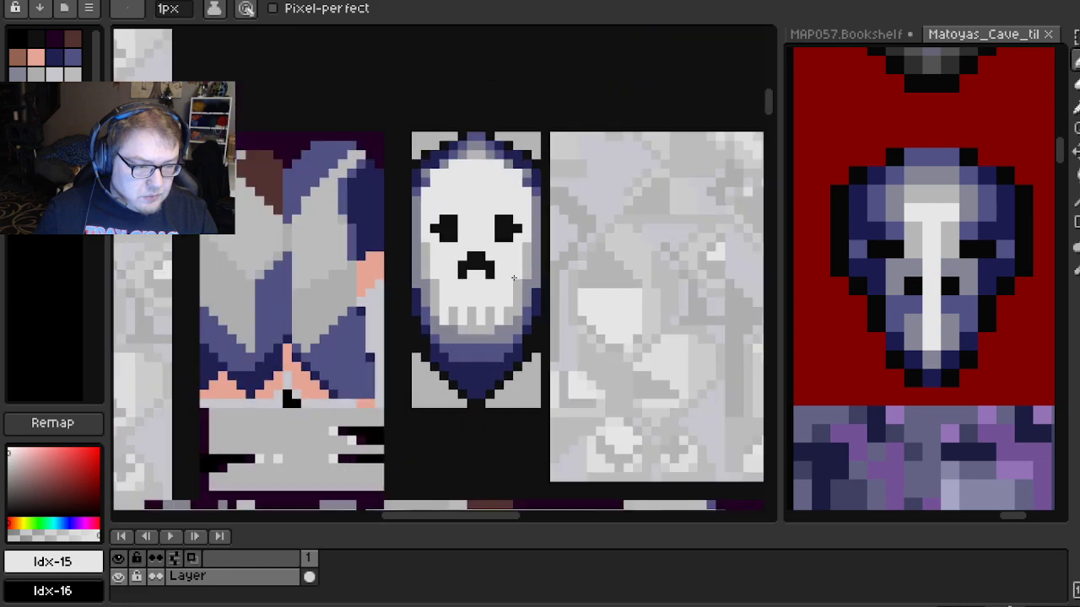
{"action": "scroll", "coordinate": [487, 253], "scroll_direction": "up", "scroll_amount": 3}
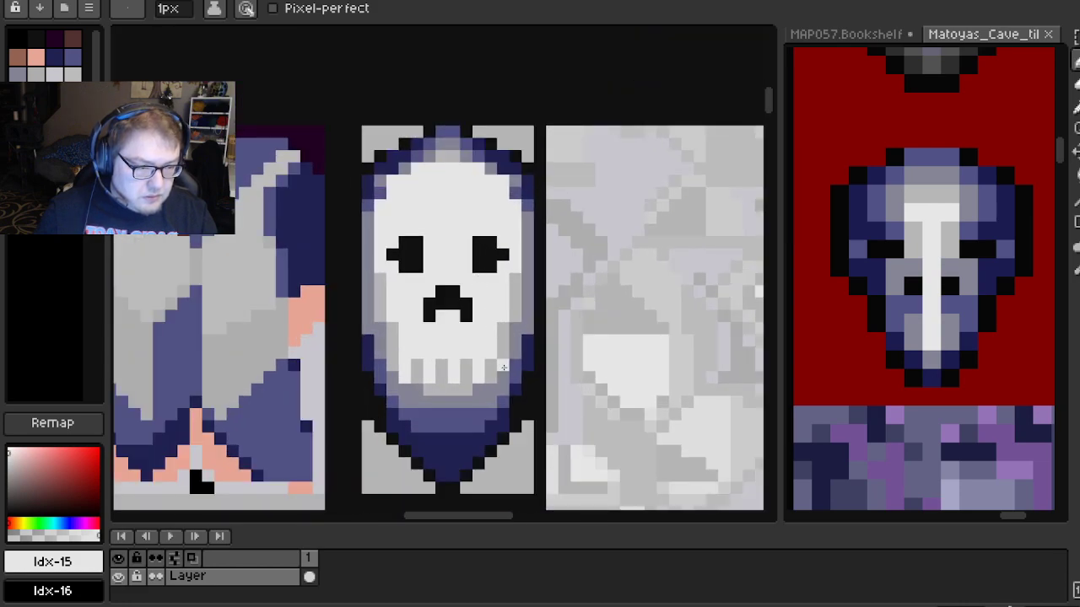
{"action": "scroll", "coordinate": [511, 264], "scroll_direction": "down", "scroll_amount": 1}
{"action": "scroll", "coordinate": [466, 261], "scroll_direction": "up", "scroll_amount": 1}
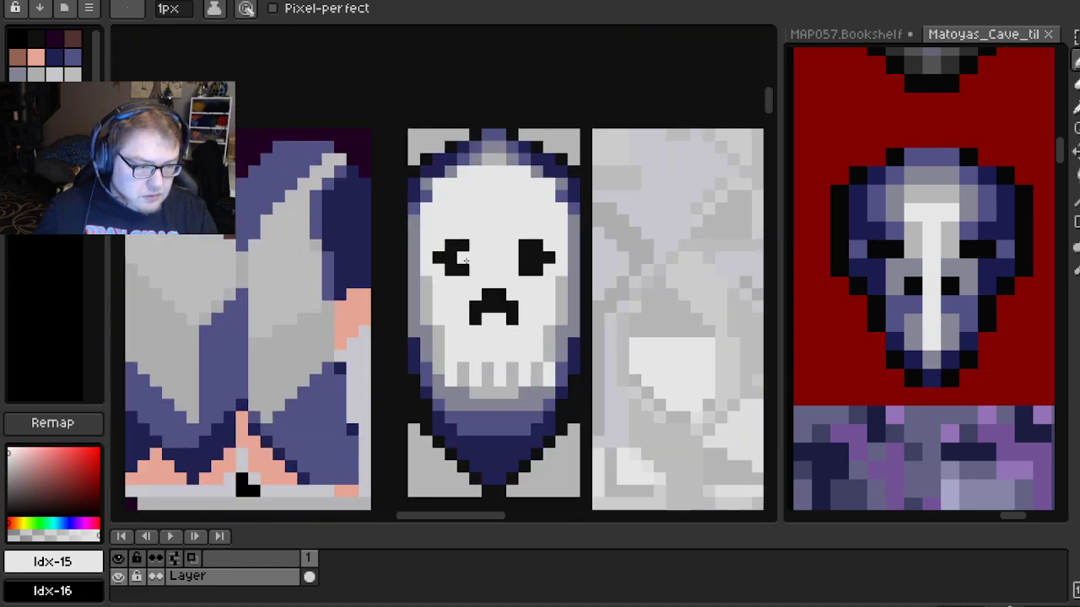
Load the default greyscale palette into the tileset and undo the palette change
{"action": "left_click", "coordinate": [88, 9]}
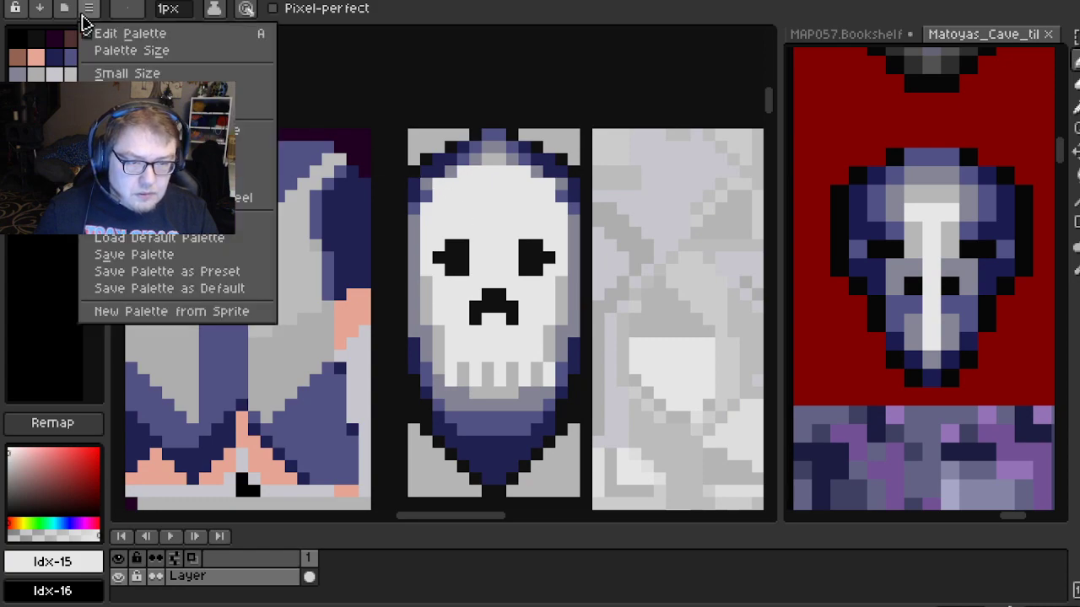
{"action": "left_click", "coordinate": [158, 239]}
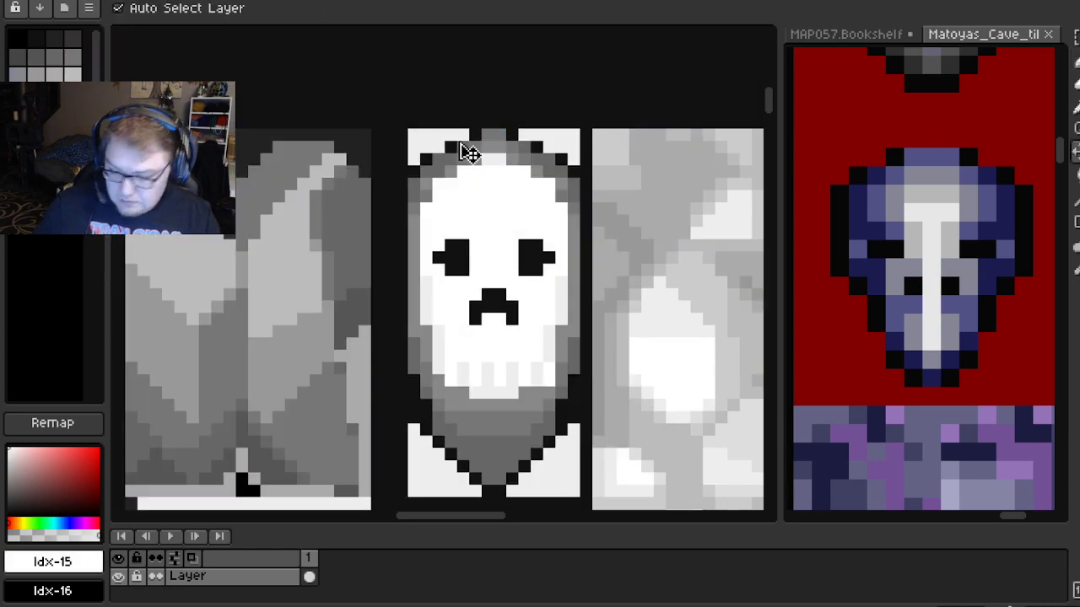
{"action": "key", "text": "ctrl+z"}
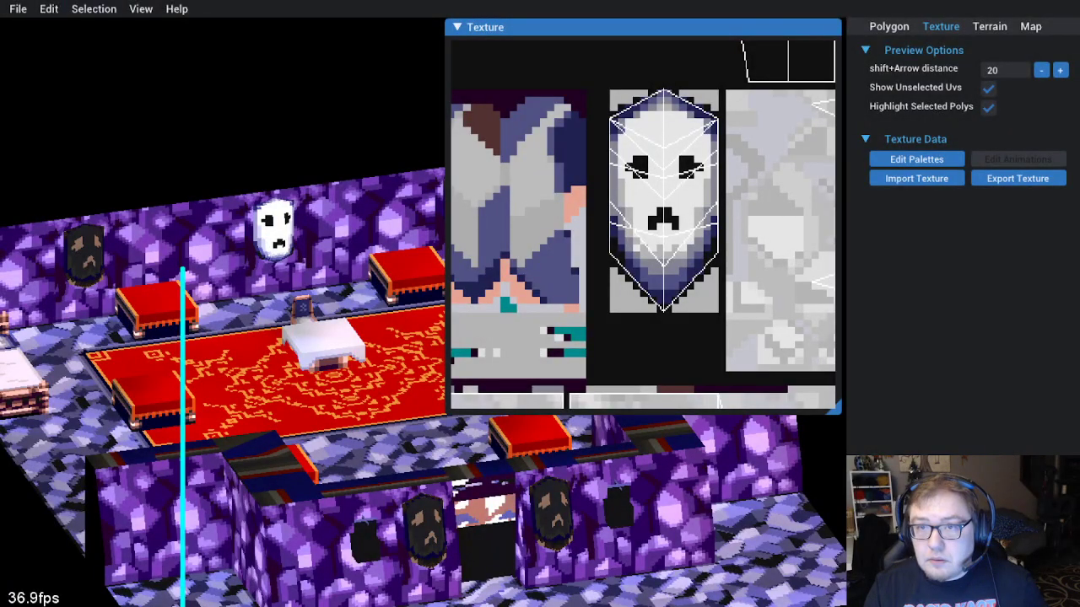
Re-import the updated texture in the map editor and examine the skull on the wall and in the texture preview
{"action": "left_click", "coordinate": [49, 9]}
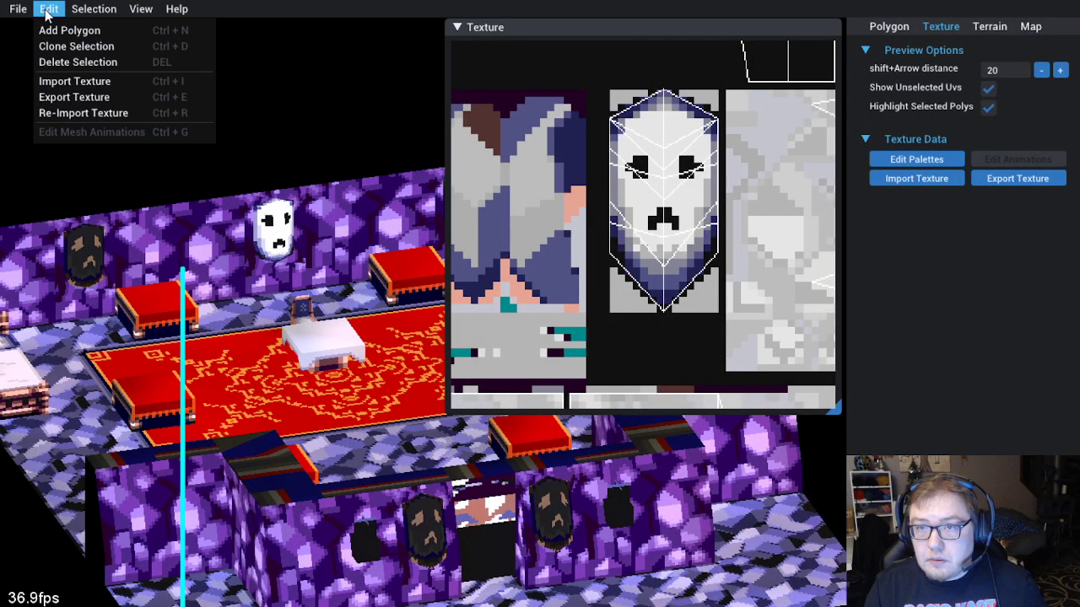
{"action": "left_click", "coordinate": [93, 110]}
{"action": "left_click_drag", "start_coordinate": [267, 398], "coordinate": [233, 477]}
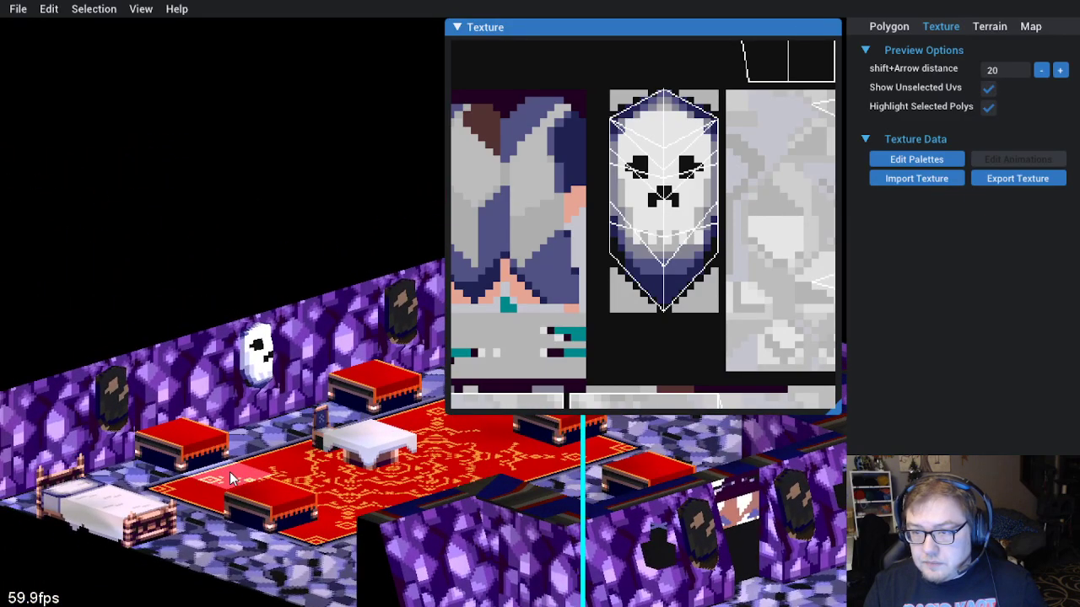
{"action": "scroll", "coordinate": [610, 316], "scroll_direction": "up", "scroll_amount": 4}
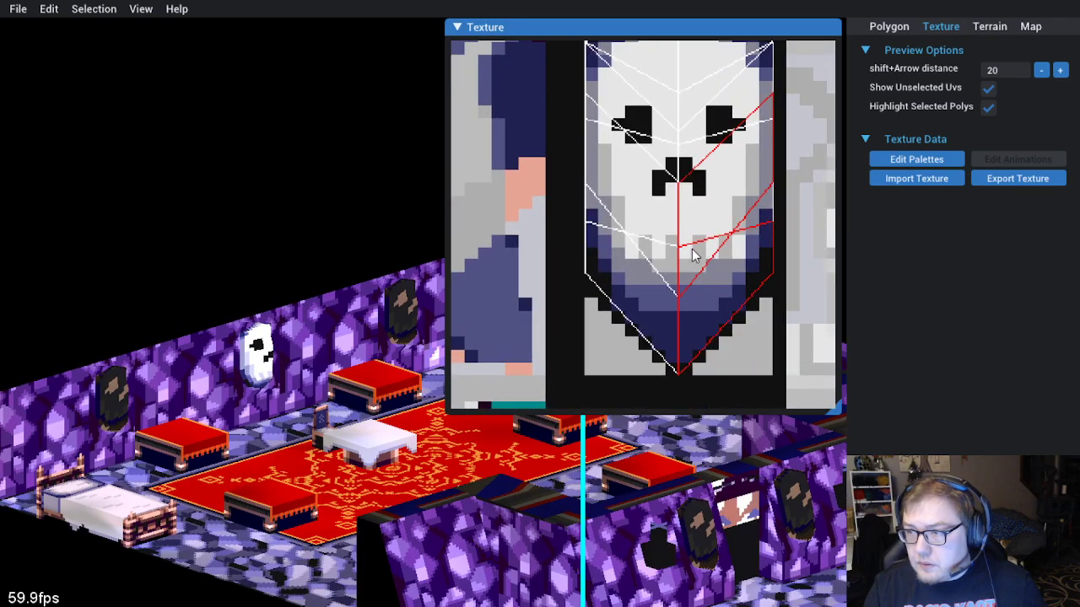
Select the wall skull's lower-left chin polygon, turn off Highlight Selected Polys and examine its UV outline in the texture preview
{"action": "scroll", "coordinate": [197, 422], "scroll_direction": "up", "scroll_amount": 3}
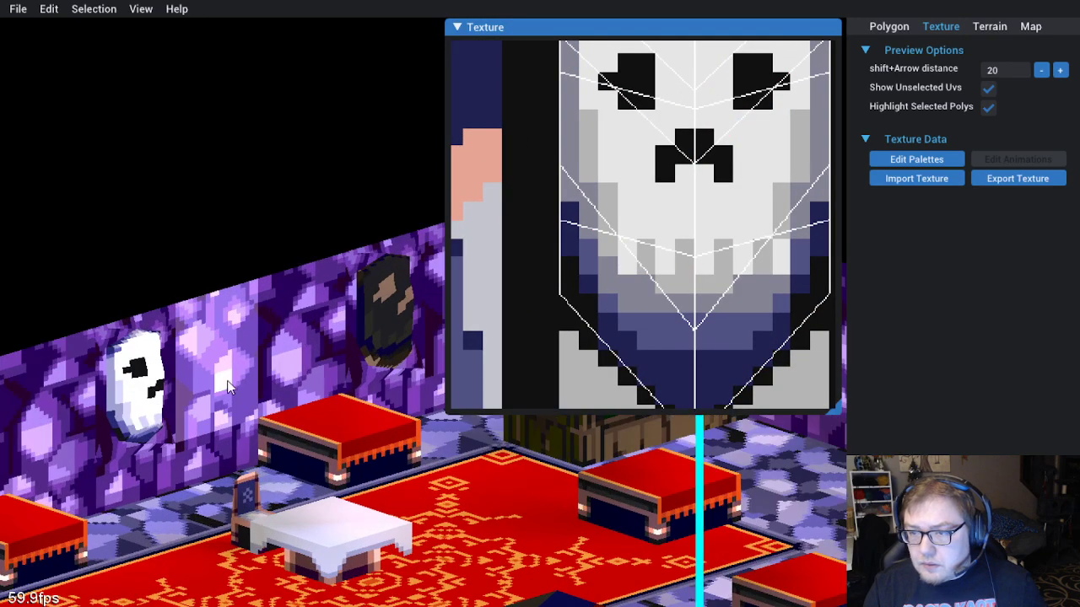
{"action": "left_click", "coordinate": [117, 430]}
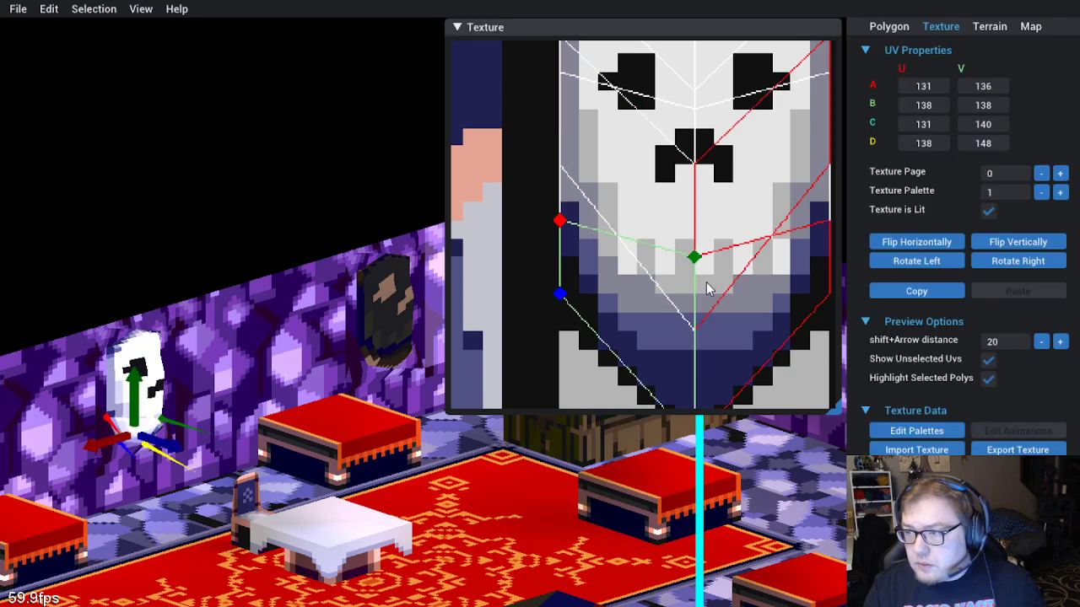
{"action": "left_click", "coordinate": [989, 378]}
{"action": "scroll", "coordinate": [129, 512], "scroll_direction": "up", "scroll_amount": 3}
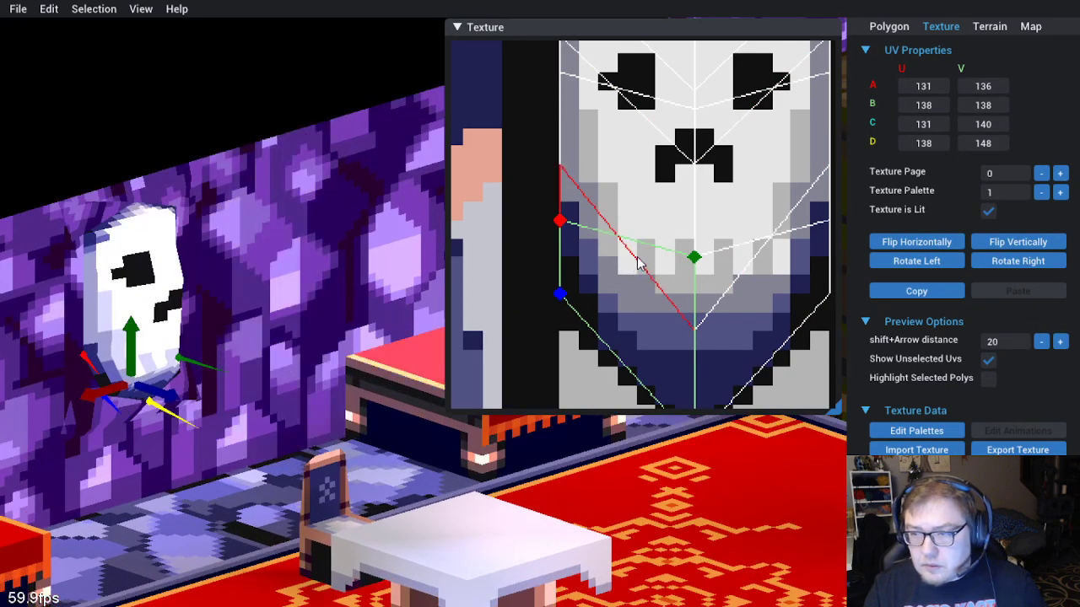
{"action": "left_click", "coordinate": [692, 264]}
{"action": "left_click", "coordinate": [691, 264]}
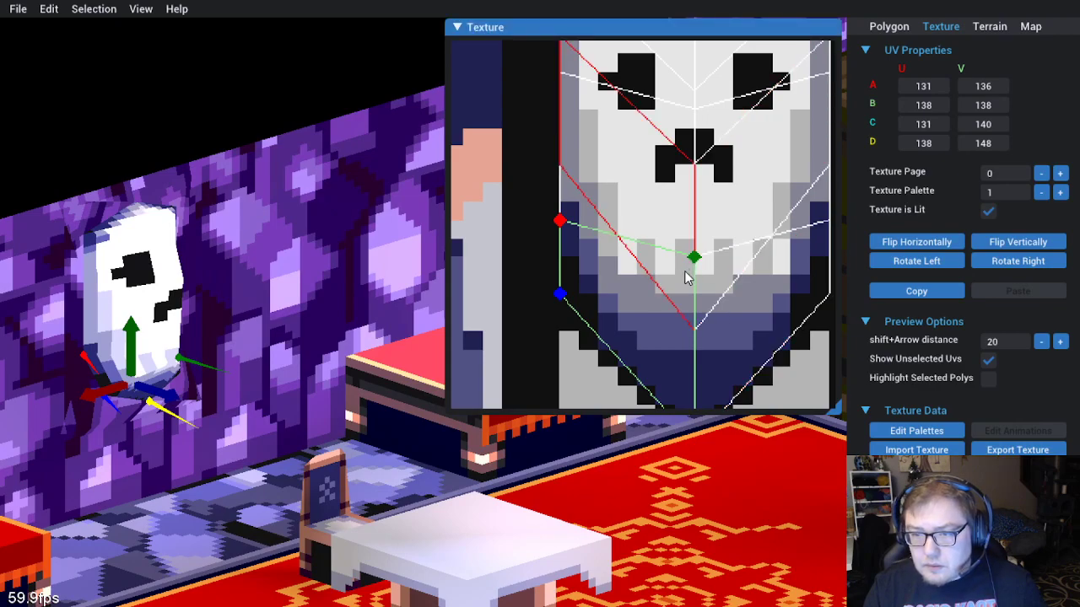
{"action": "left_click_drag", "start_coordinate": [685, 279], "coordinate": [662, 217]}
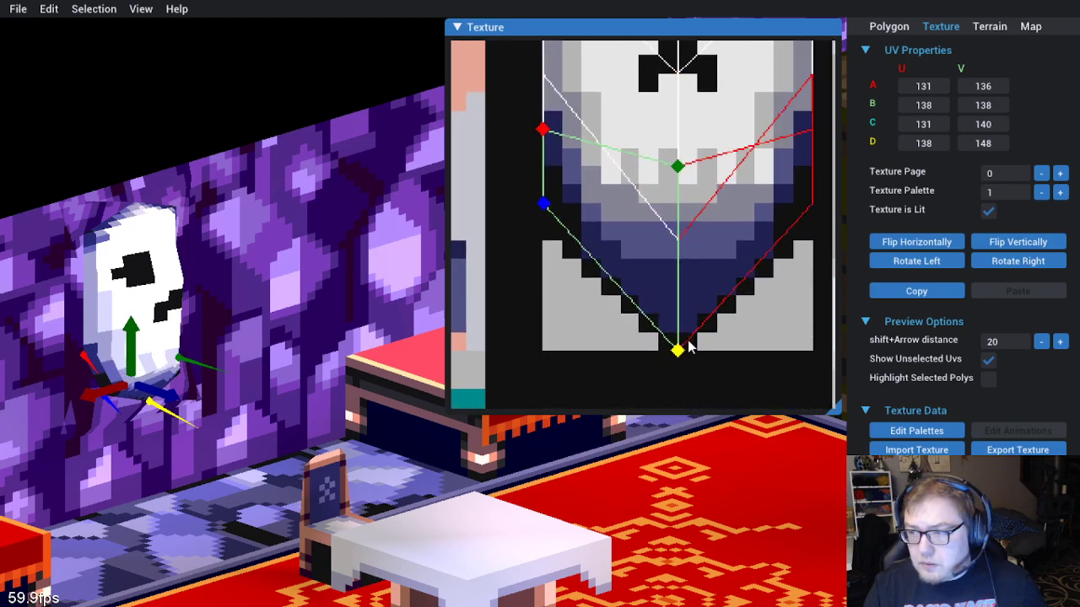
{"action": "mouse_move", "coordinate": [679, 353]}
{"action": "left_mouse_down"}
{"action": "mouse_move", "coordinate": [686, 305]}
{"action": "mouse_move", "coordinate": [686, 338]}
{"action": "left_mouse_up"}
{"action": "scroll", "coordinate": [557, 202], "scroll_direction": "up", "scroll_amount": 2}
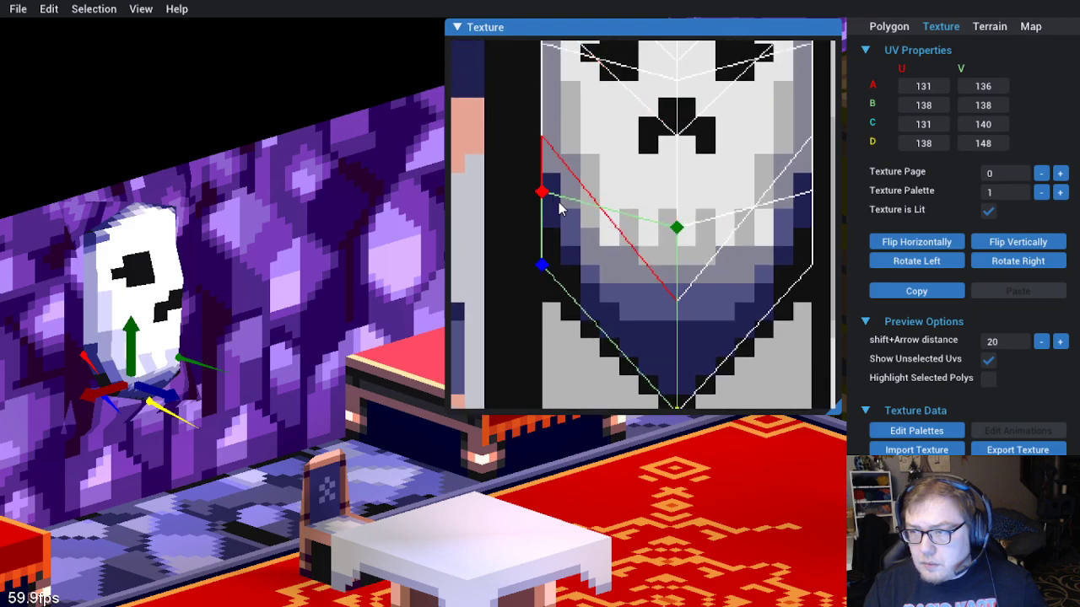
Move UV point A of the lower-left chin polygon outward to U 130, V 137
{"action": "left_click_drag", "start_coordinate": [544, 211], "coordinate": [552, 221]}
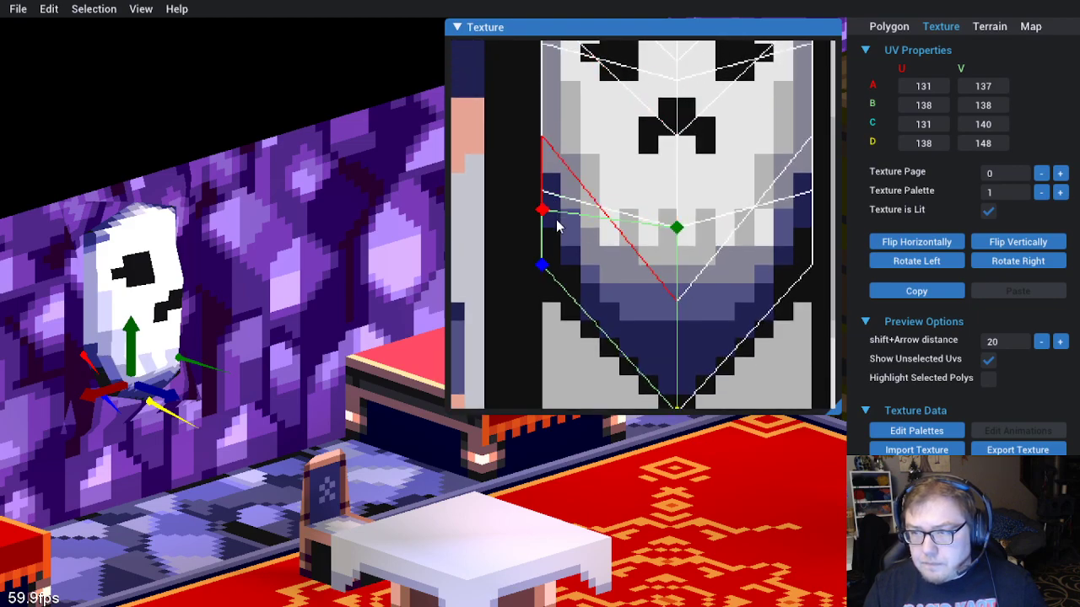
{"action": "left_click_drag", "start_coordinate": [557, 226], "coordinate": [534, 221]}
{"action": "key", "text": "ctrl+z"}
{"action": "key", "text": "ctrl+z"}
{"action": "key", "text": "ctrl+z"}
{"action": "key", "text": "ctrl+z"}
{"action": "key", "text": "ctrl+z"}
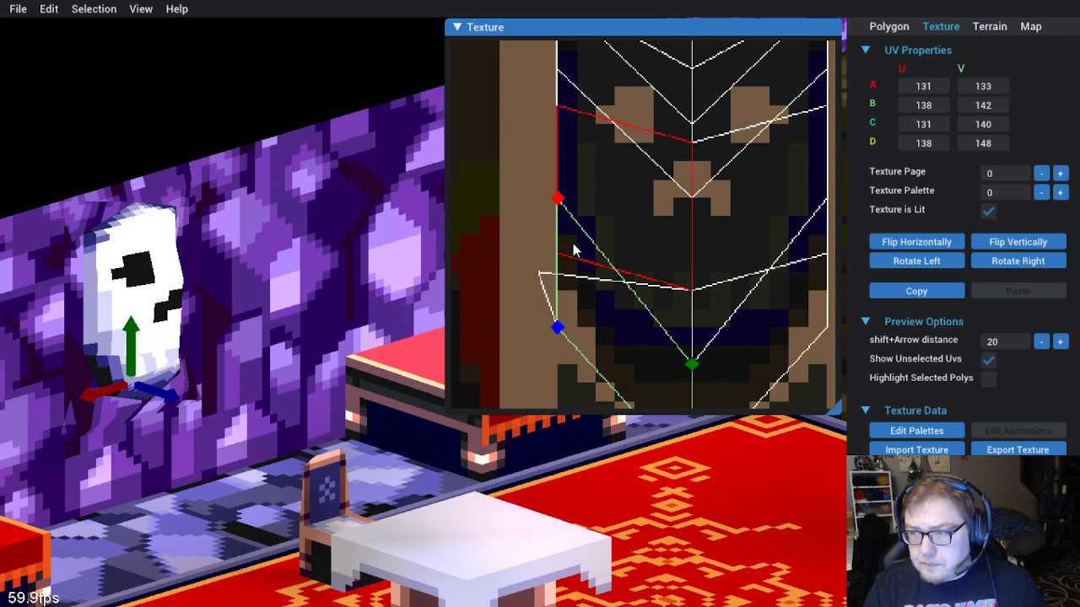
Select the skull's left cheek polygon and move its UV point C to U 130, V 137
{"action": "left_click", "coordinate": [123, 351]}
{"action": "left_click_drag", "start_coordinate": [553, 256], "coordinate": [537, 268]}
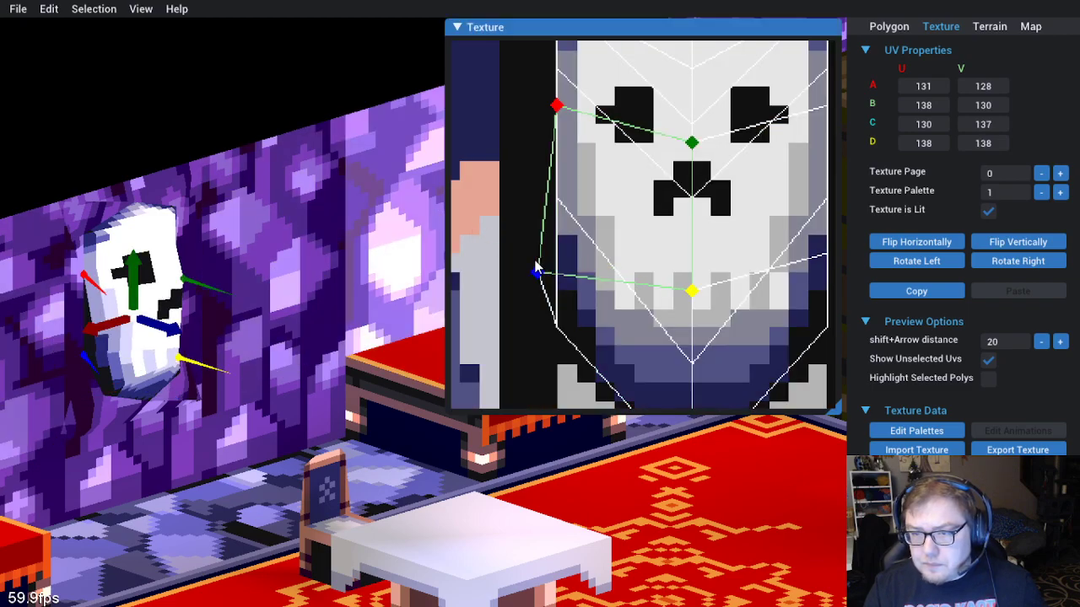
{"action": "left_click_drag", "start_coordinate": [556, 160], "coordinate": [599, 231]}
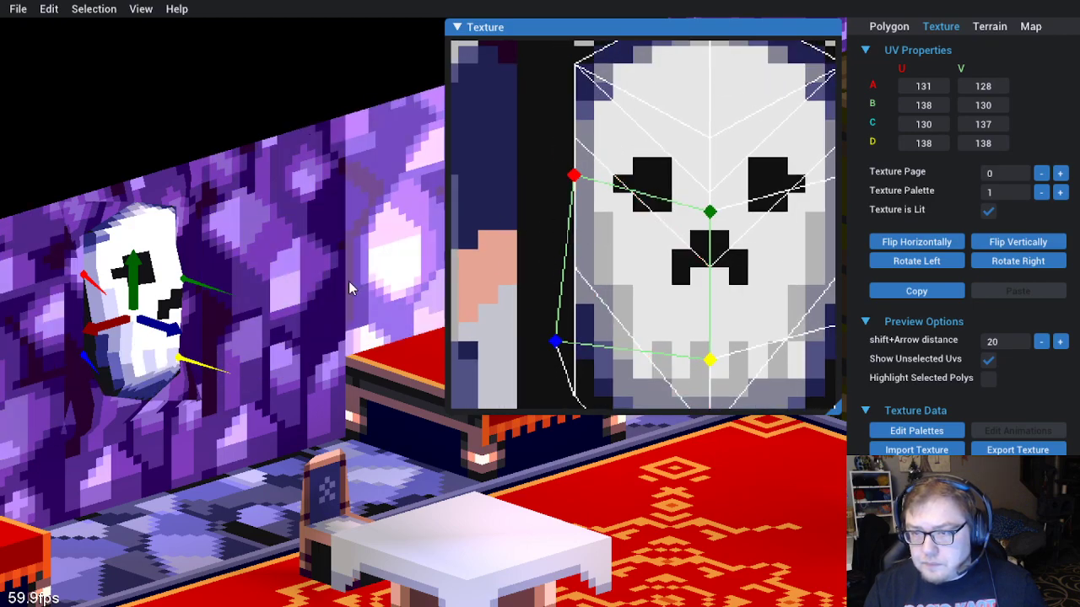
Select the skull's lower-right chin polygon and move its UV point A outward to U 146, V 137
{"action": "left_click_drag", "start_coordinate": [336, 343], "coordinate": [272, 368]}
{"action": "scroll", "coordinate": [266, 363], "scroll_direction": "down", "scroll_amount": 2}
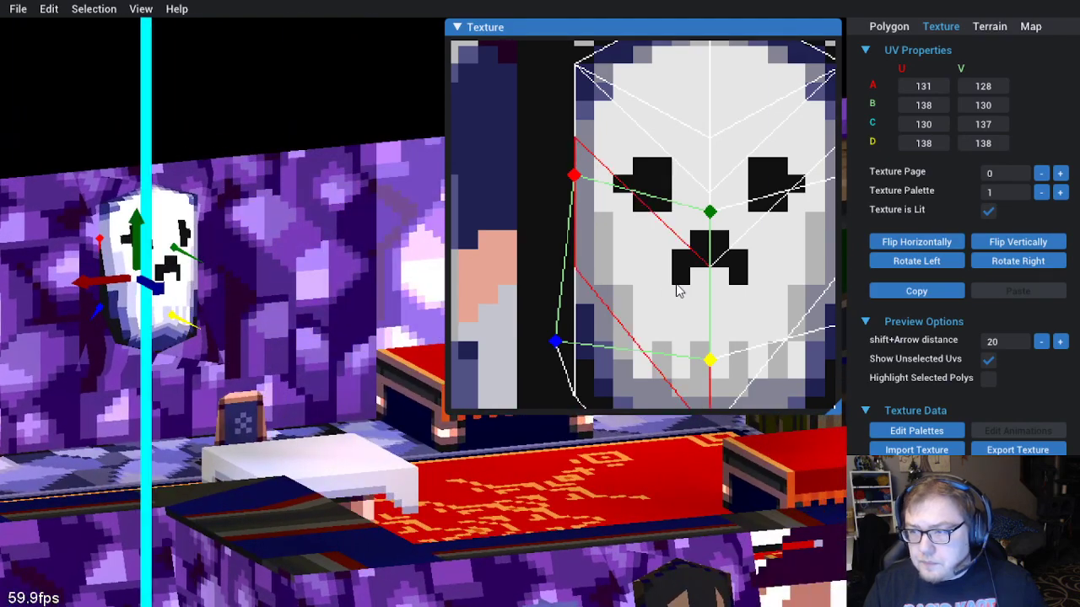
{"action": "left_click_drag", "start_coordinate": [677, 290], "coordinate": [534, 244]}
{"action": "left_click_drag", "start_coordinate": [670, 329], "coordinate": [718, 293]}
{"action": "left_click", "coordinate": [744, 298]}
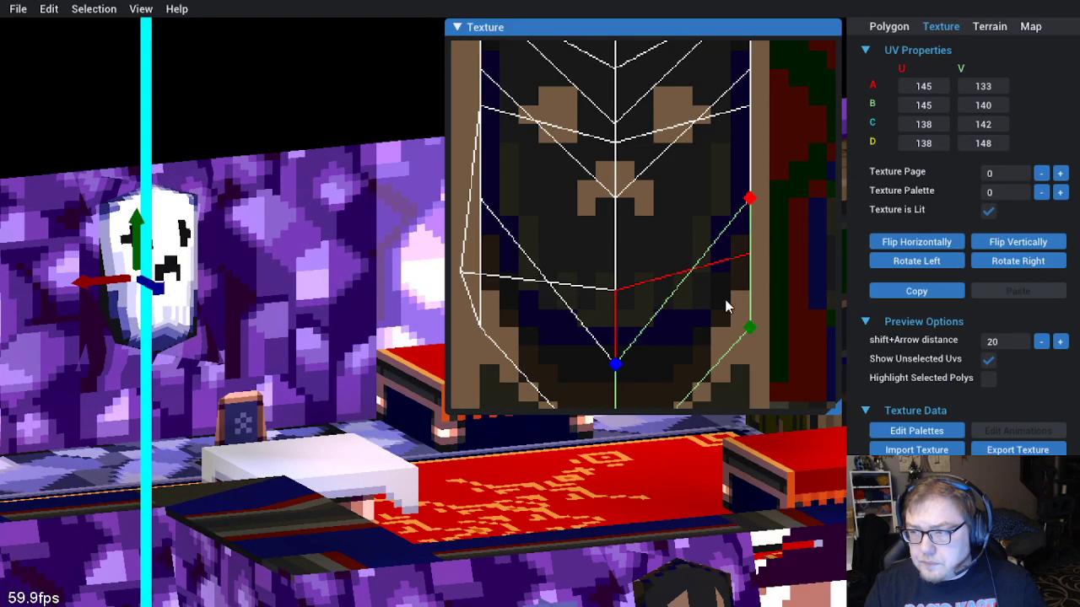
{"action": "left_click", "coordinate": [178, 321]}
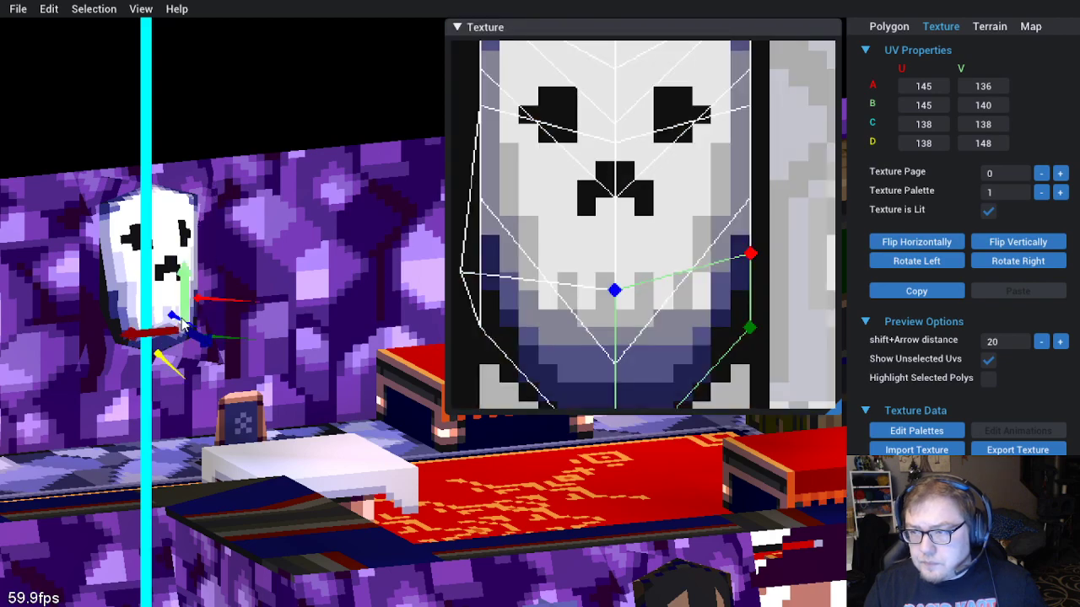
{"action": "left_click_drag", "start_coordinate": [683, 276], "coordinate": [713, 239]}
{"action": "left_click_drag", "start_coordinate": [624, 244], "coordinate": [612, 249]}
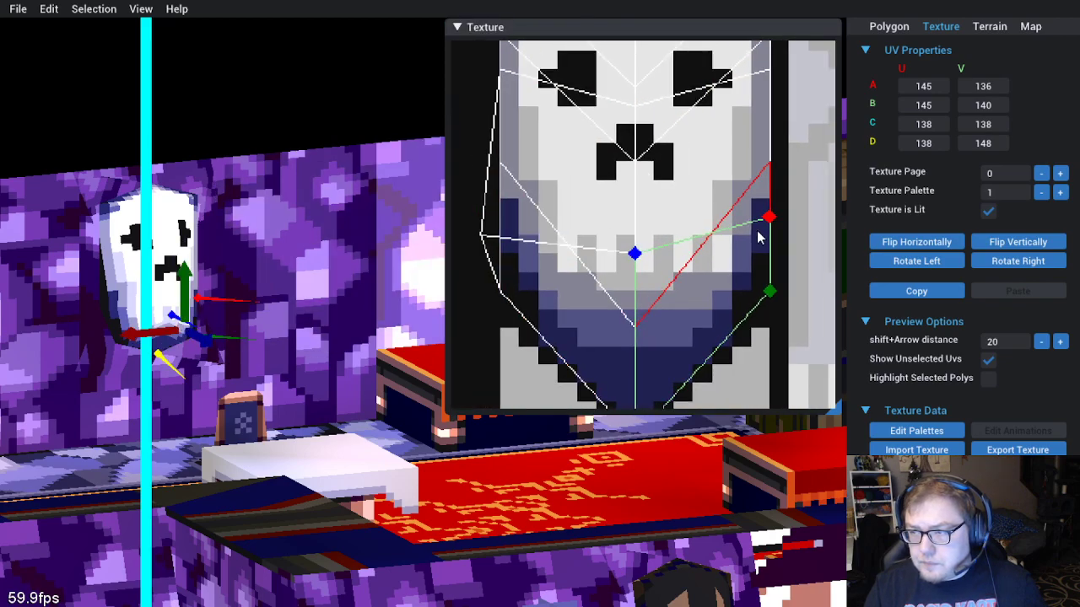
{"action": "left_click_drag", "start_coordinate": [769, 217], "coordinate": [781, 228]}
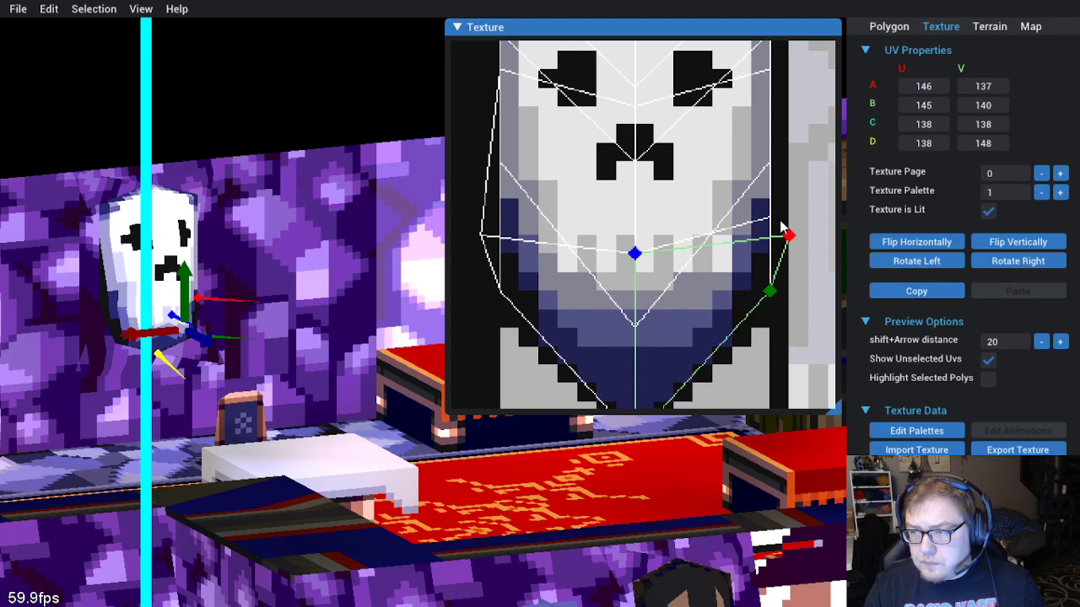
Select the skull's right cheek polygon and move its UV point B to meet the chin polygon's outer corner
{"action": "left_click_drag", "start_coordinate": [317, 262], "coordinate": [219, 254]}
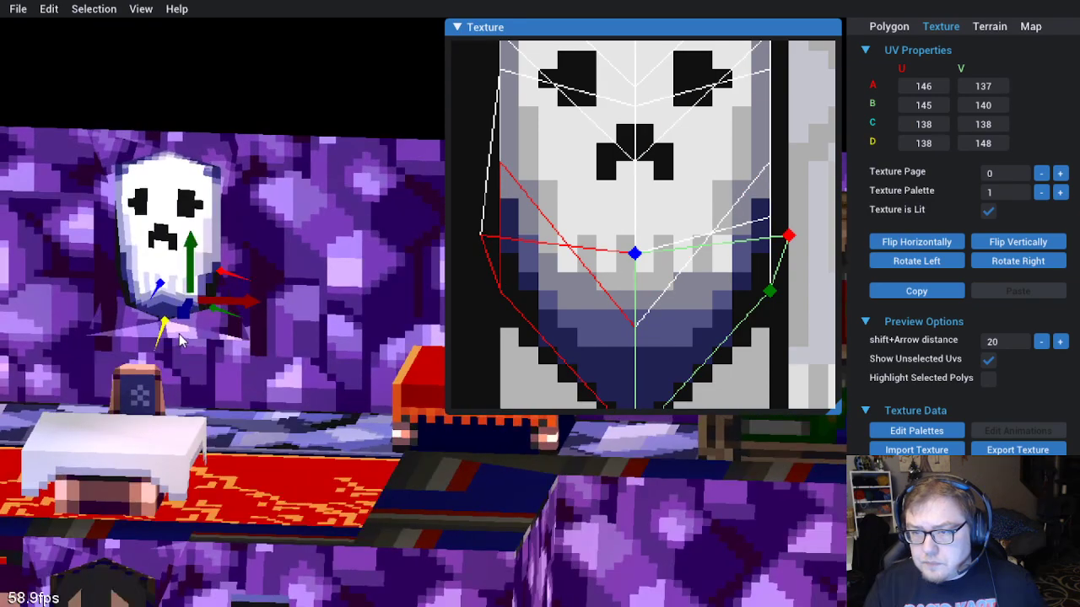
{"action": "left_click", "coordinate": [216, 251]}
{"action": "left_click_drag", "start_coordinate": [776, 217], "coordinate": [778, 228]}
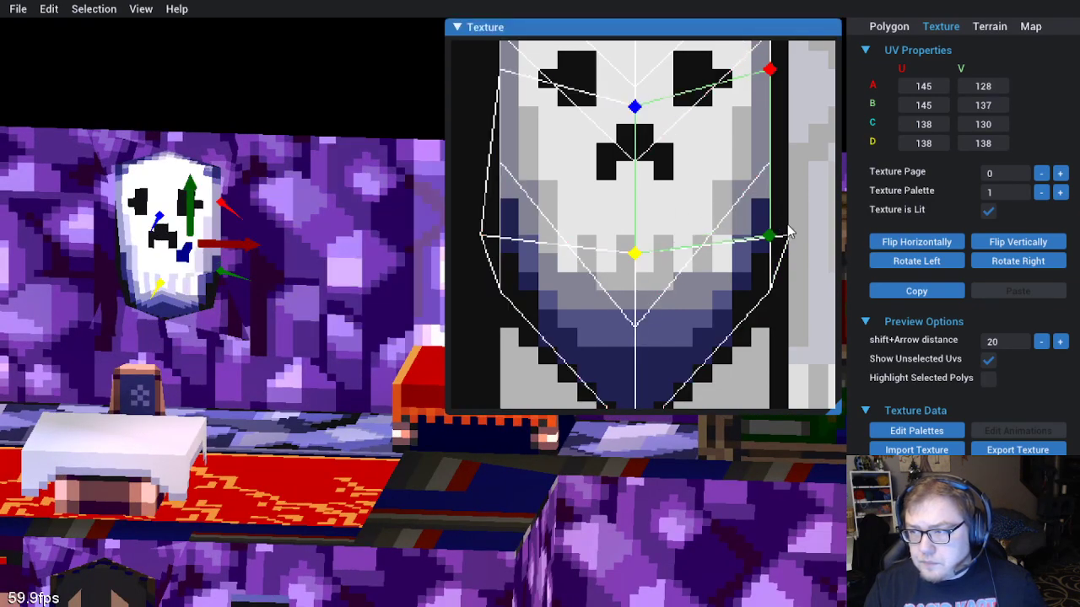
Deselect the polygon and examine the skull on the wall from several map rotations, with and without the texture preview
{"action": "left_click_drag", "start_coordinate": [284, 321], "coordinate": [295, 388]}
{"action": "left_click", "coordinate": [308, 167]}
{"action": "left_click_drag", "start_coordinate": [308, 166], "coordinate": [316, 392]}
{"action": "left_click_drag", "start_coordinate": [363, 437], "coordinate": [197, 439]}
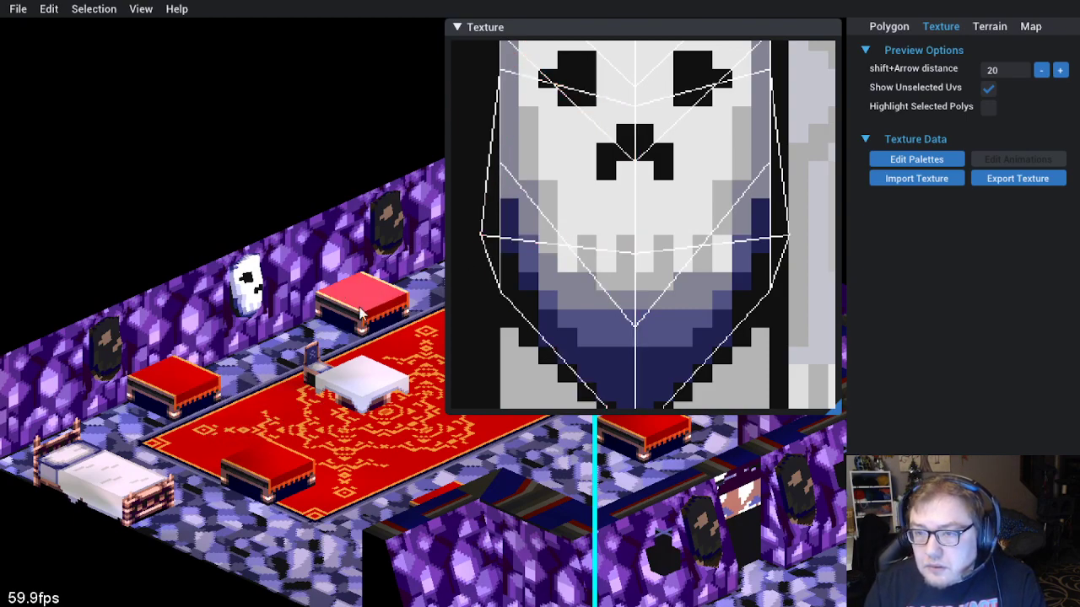
{"action": "key", "text": "e"}
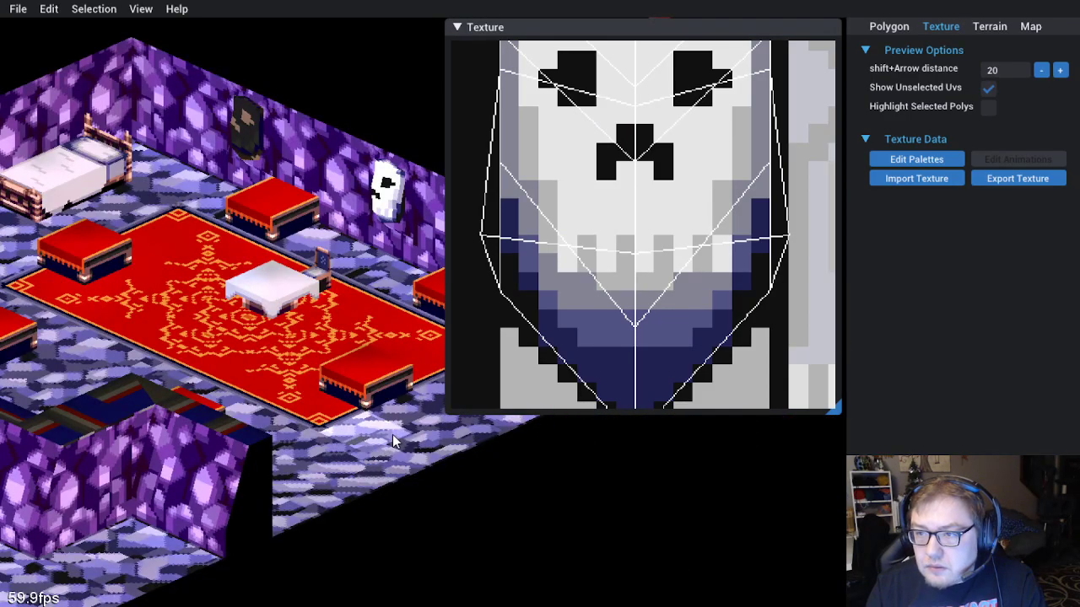
{"action": "scroll", "coordinate": [490, 261], "scroll_direction": "up", "scroll_amount": 3}
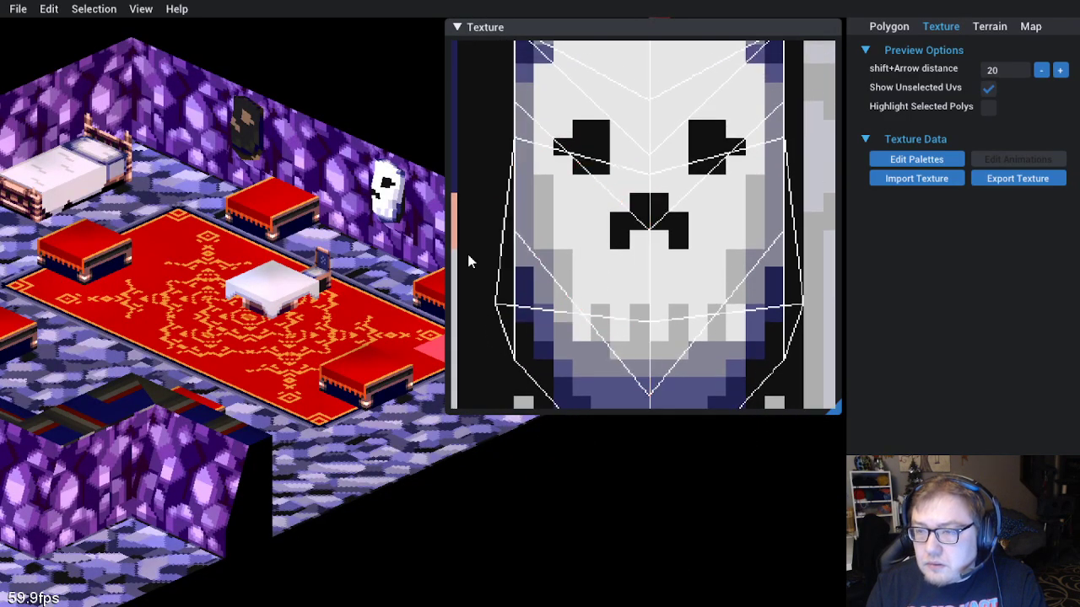
{"action": "scroll", "coordinate": [745, 221], "scroll_direction": "up", "scroll_amount": 3}
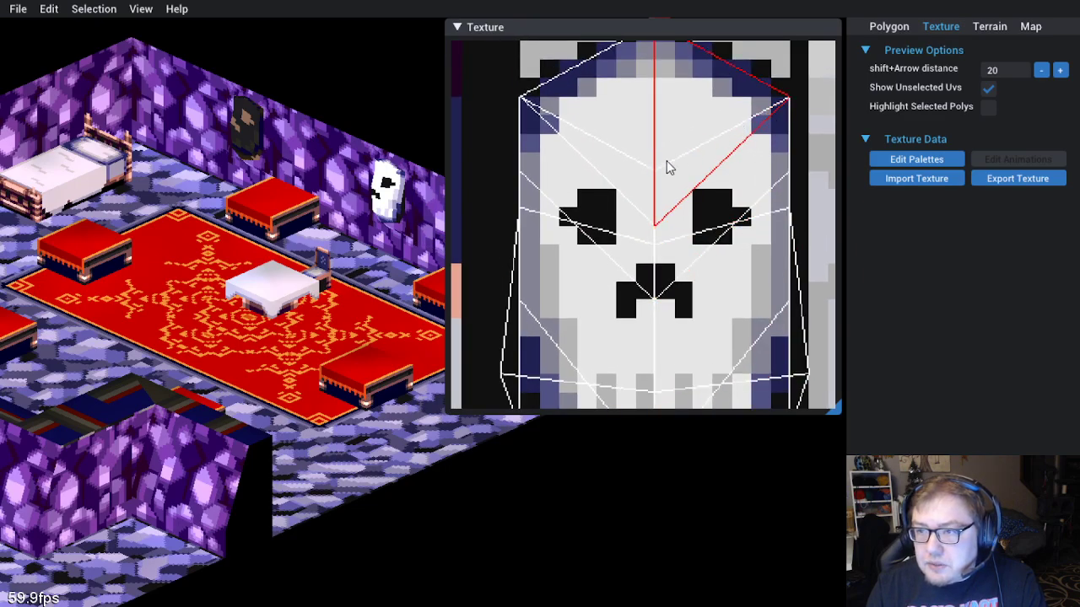
{"action": "key", "text": "e"}
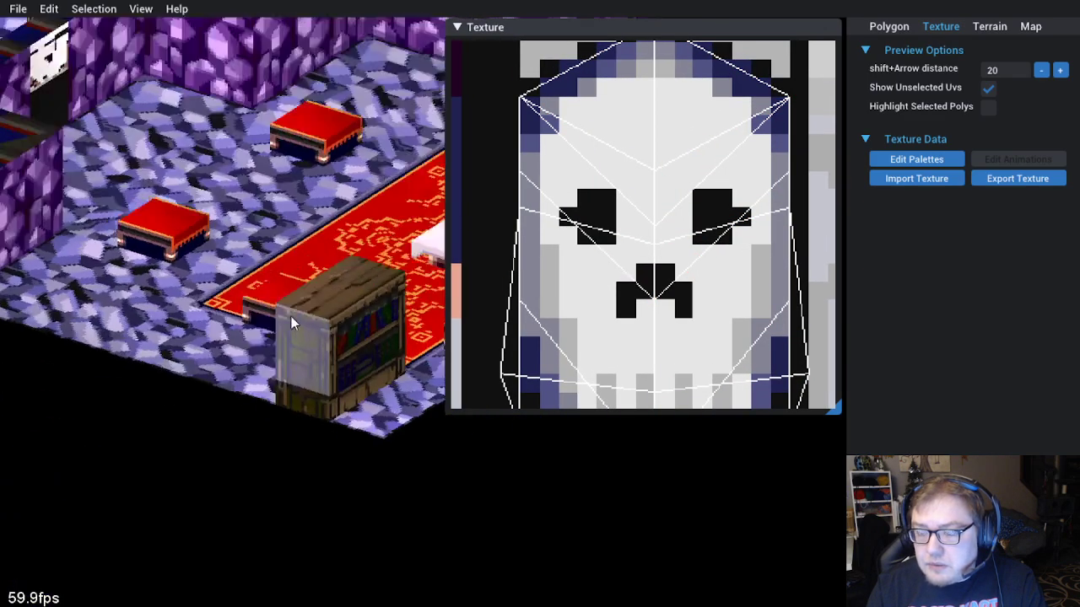
{"action": "key", "text": "e"}
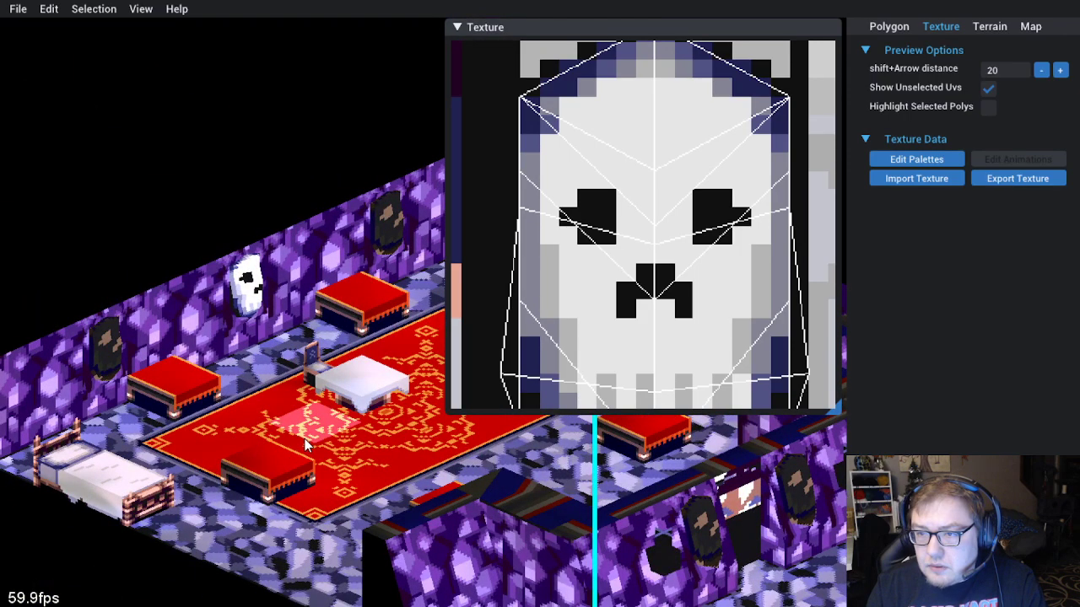
{"action": "key", "text": "e"}
{"action": "key", "text": "e"}
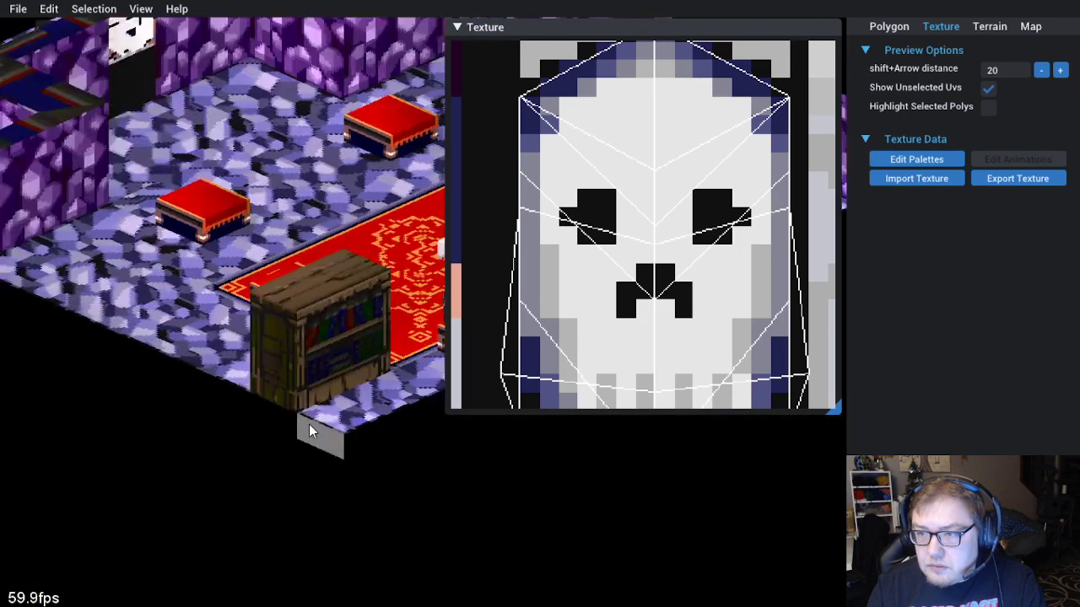
{"action": "key", "text": "e"}
{"action": "left_click_drag", "start_coordinate": [310, 430], "coordinate": [275, 410]}
{"action": "key", "text": "e"}
{"action": "key", "text": "q"}
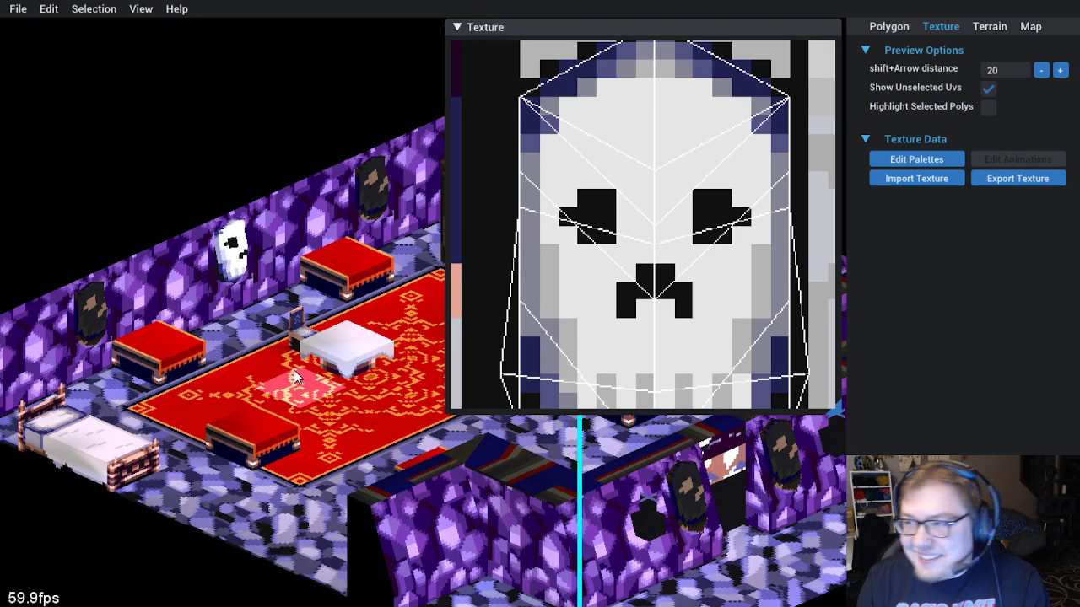
{"action": "key", "text": "e"}
{"action": "key", "text": "q"}
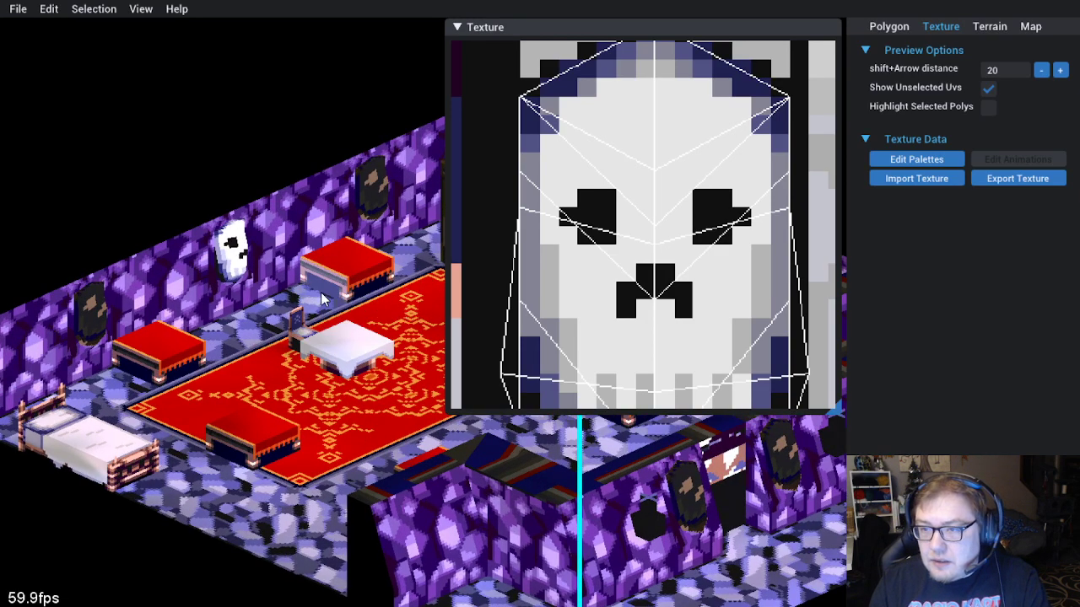
{"action": "left_click", "coordinate": [456, 27]}
{"action": "scroll", "coordinate": [313, 330], "scroll_direction": "up", "scroll_amount": 4}
{"action": "scroll", "coordinate": [313, 330], "scroll_direction": "down", "scroll_amount": 2}
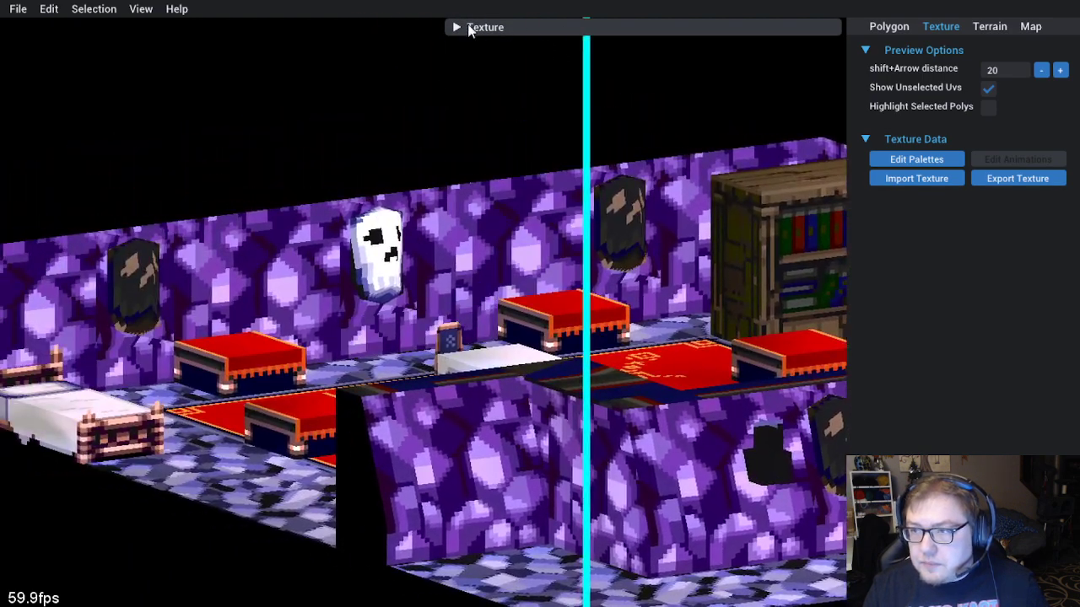
{"action": "left_click", "coordinate": [474, 25]}
{"action": "scroll", "coordinate": [196, 379], "scroll_direction": "up", "scroll_amount": 3}
Select the wall skull's lower-left chin polygon and save the map
{"action": "left_click", "coordinate": [196, 378]}
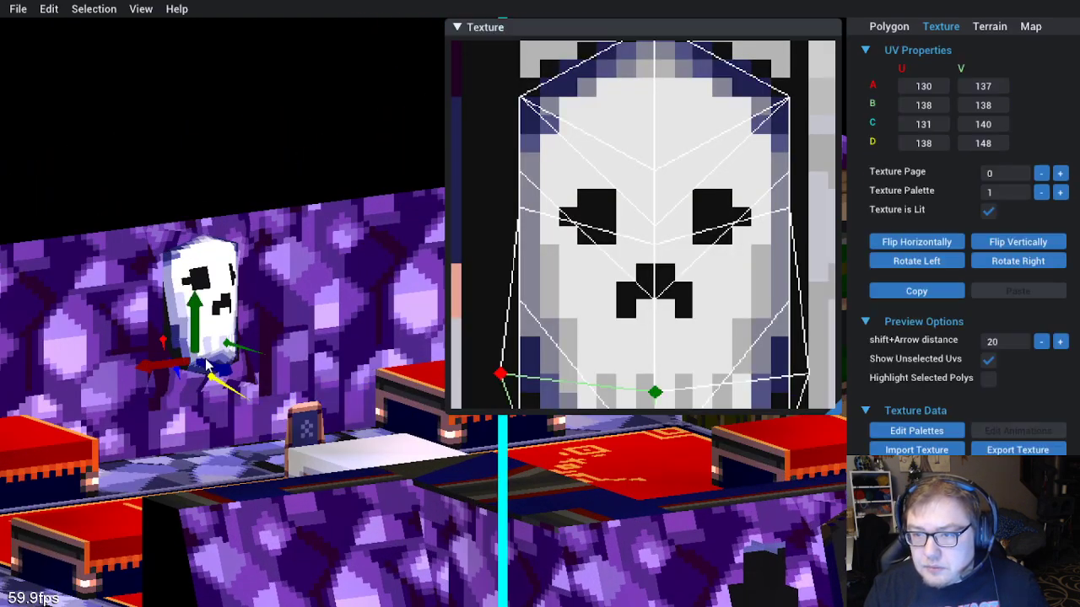
{"action": "left_click", "coordinate": [20, 13]}
{"action": "left_click", "coordinate": [29, 71]}
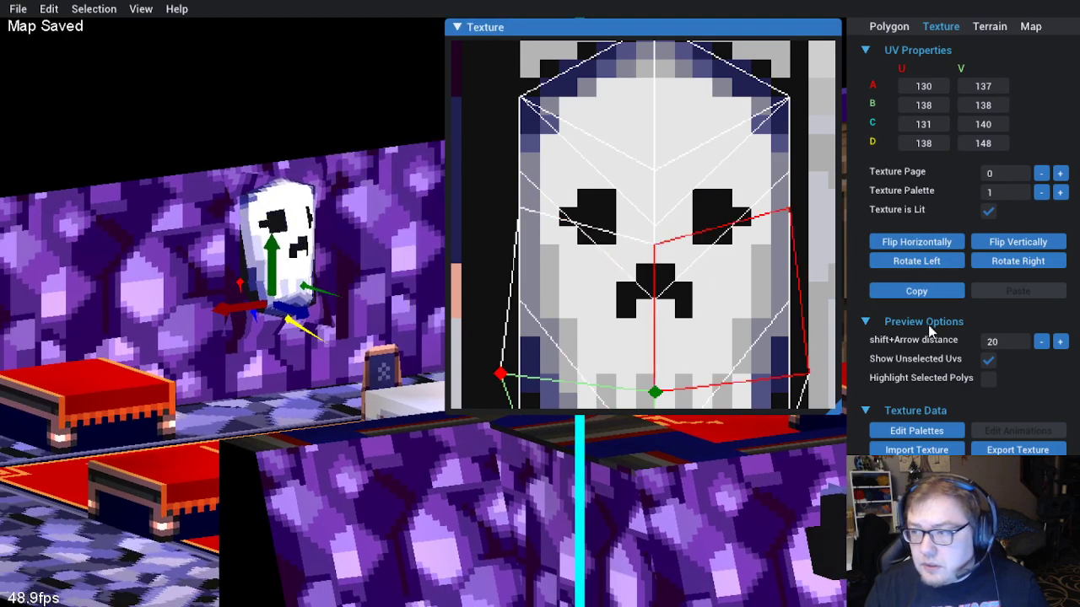
Copy the lower-left chin polygon's UV properties and paste them onto the matching polygons of the other dark wall masks
{"action": "left_click", "coordinate": [897, 290]}
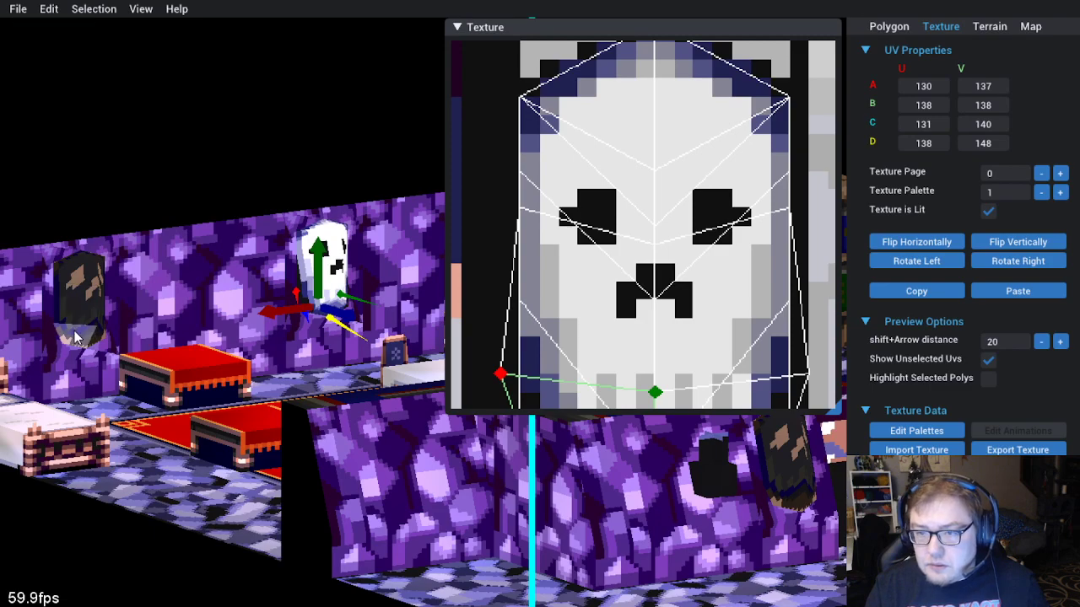
{"action": "left_click", "coordinate": [74, 337]}
{"action": "left_click_drag", "start_coordinate": [74, 337], "coordinate": [317, 410]}
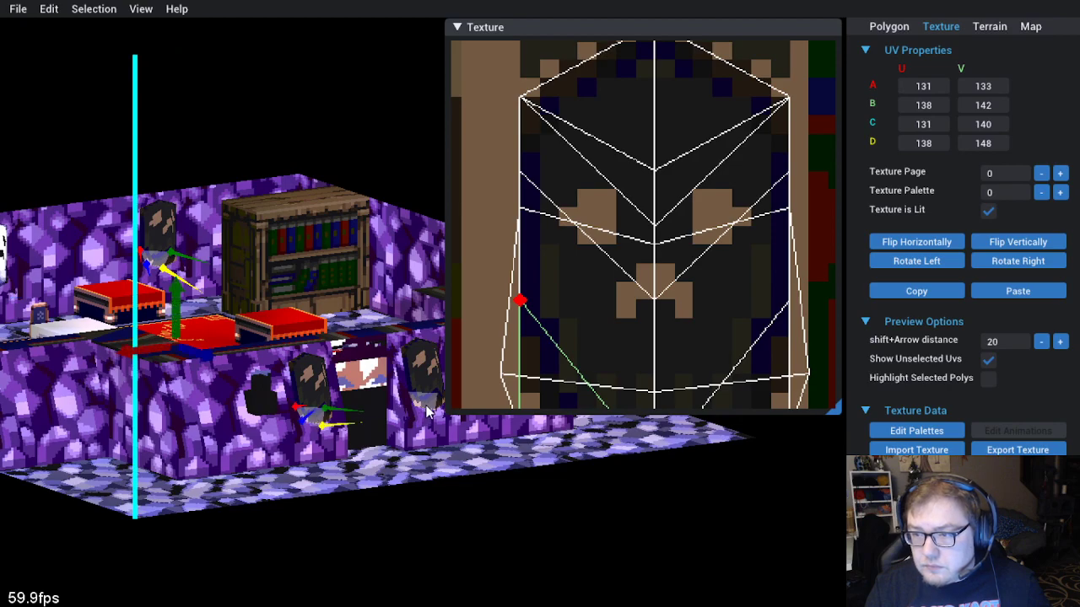
{"action": "left_click", "coordinate": [1021, 292]}
Copy the white wall skull's left cheek polygon UV properties and paste them onto the matching polygons of the other masks
{"action": "left_click_drag", "start_coordinate": [388, 363], "coordinate": [255, 321]}
{"action": "left_click", "coordinate": [256, 318]}
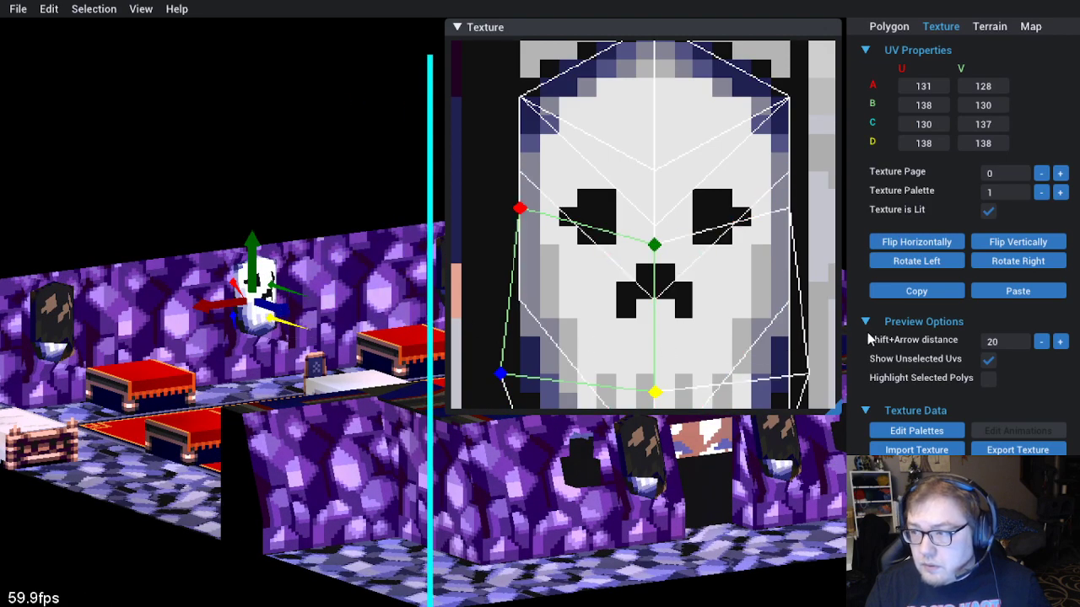
{"action": "left_click", "coordinate": [893, 296]}
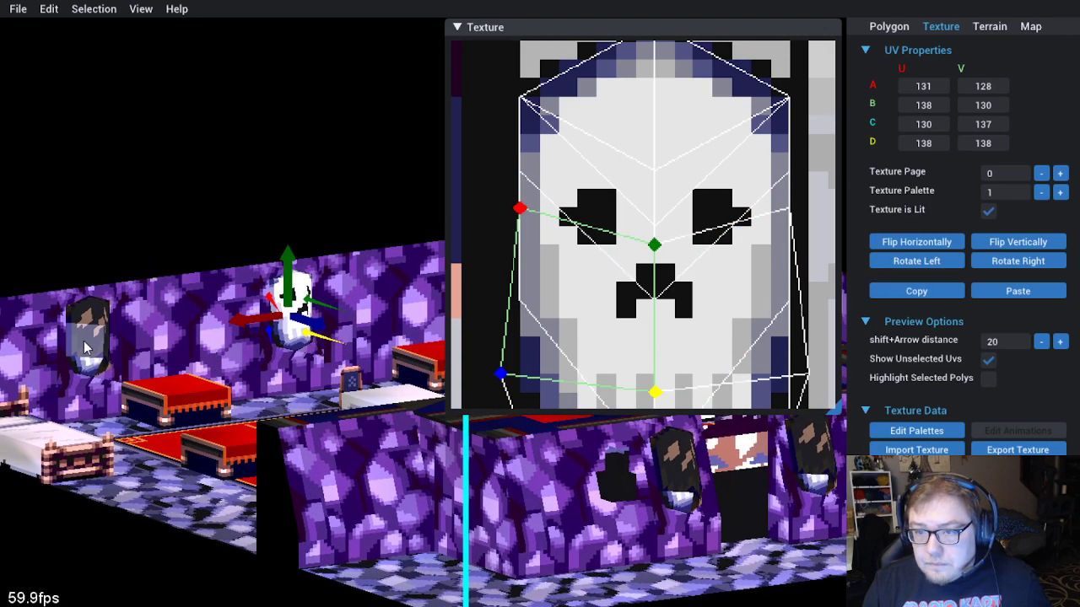
{"action": "left_click", "coordinate": [91, 334]}
{"action": "key", "text": "d"}
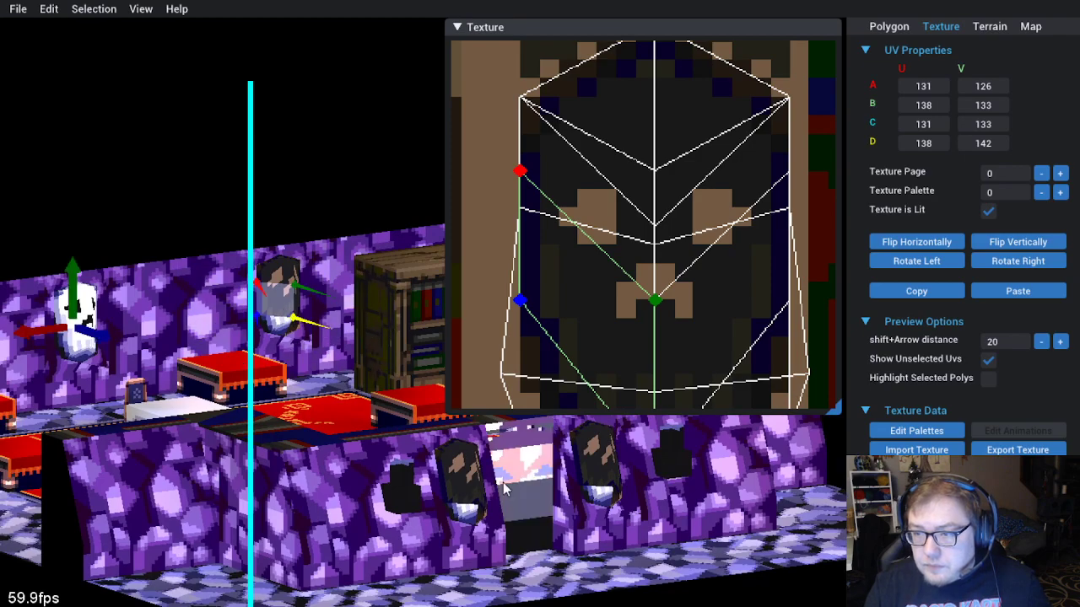
{"action": "key", "text": "d"}
{"action": "left_click", "coordinate": [378, 458], "text": "shift"}
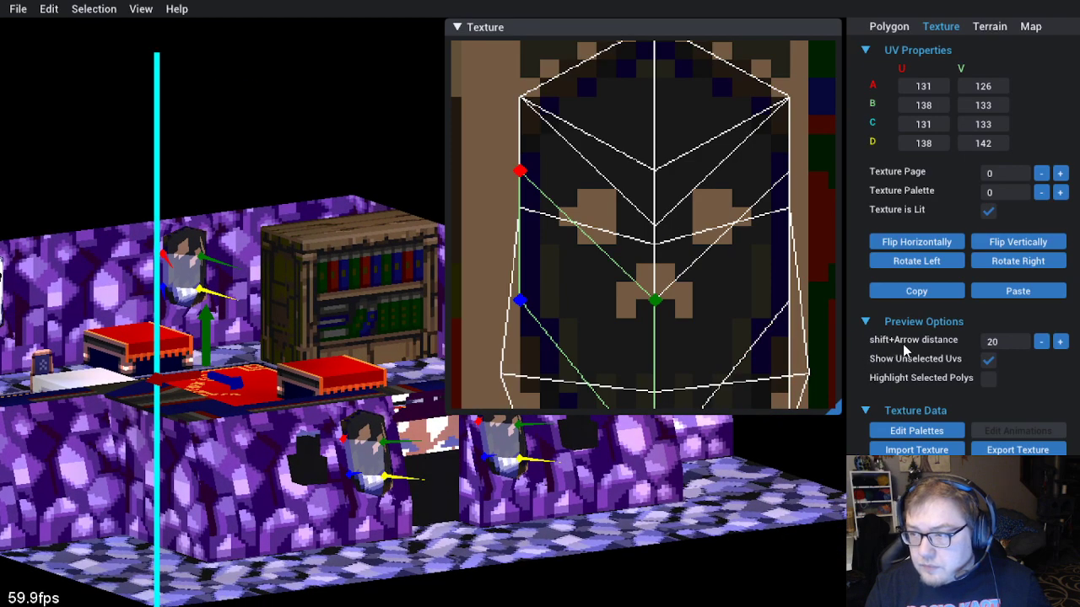
{"action": "left_click", "coordinate": [1011, 290]}
Copy the UV properties of the skull's left brow polygon, directly above the cheek, and paste them onto the other masks' matching polygons
{"action": "key", "text": "a"}
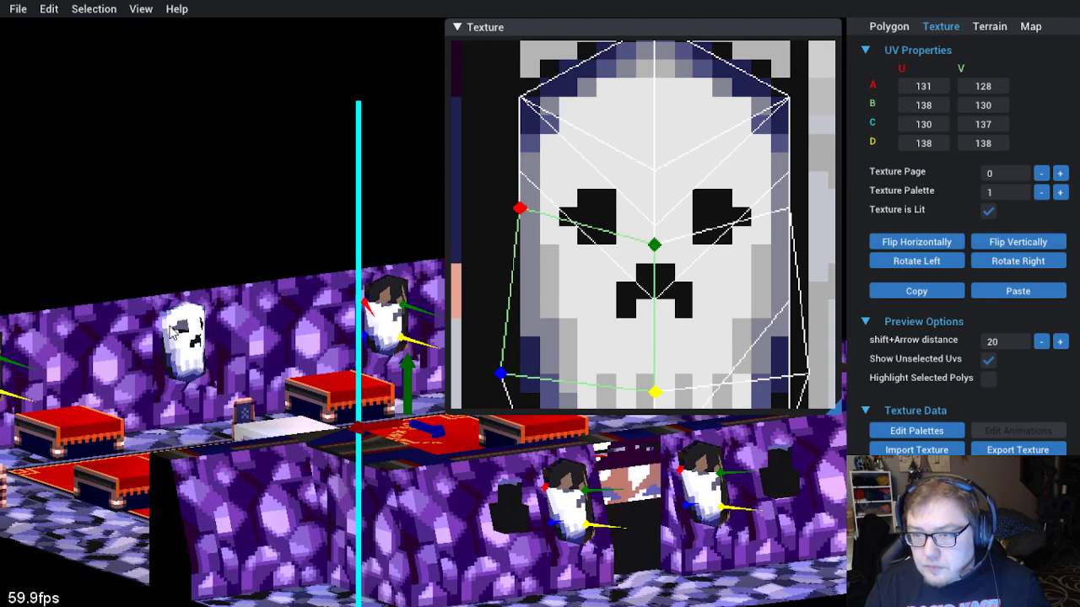
{"action": "left_click", "coordinate": [175, 334]}
{"action": "left_click", "coordinate": [929, 292]}
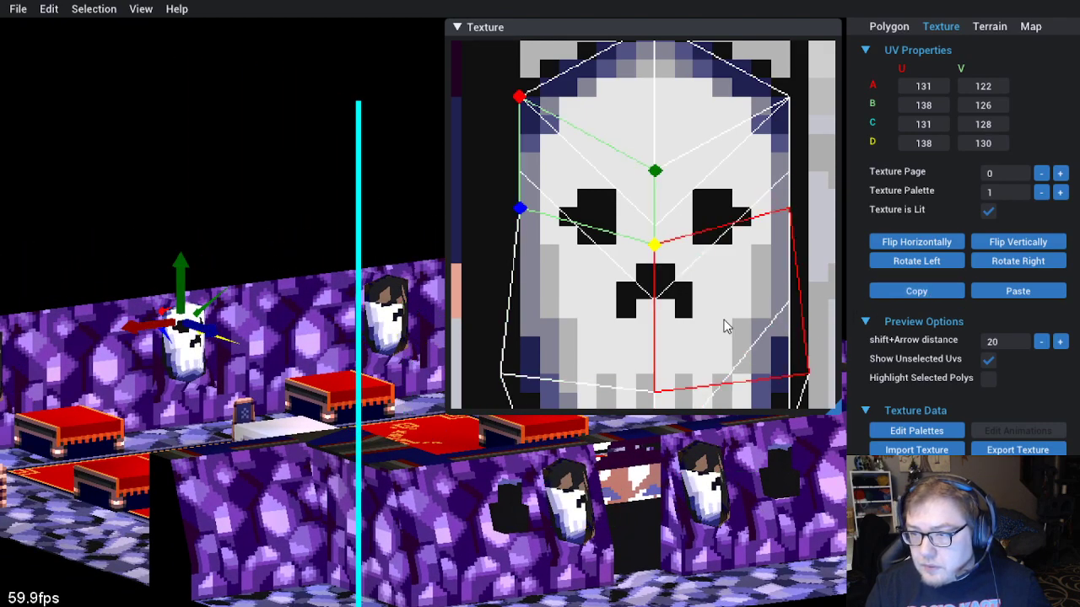
{"action": "key", "text": "a"}
{"action": "left_click", "coordinate": [177, 356]}
{"action": "key", "text": "d"}
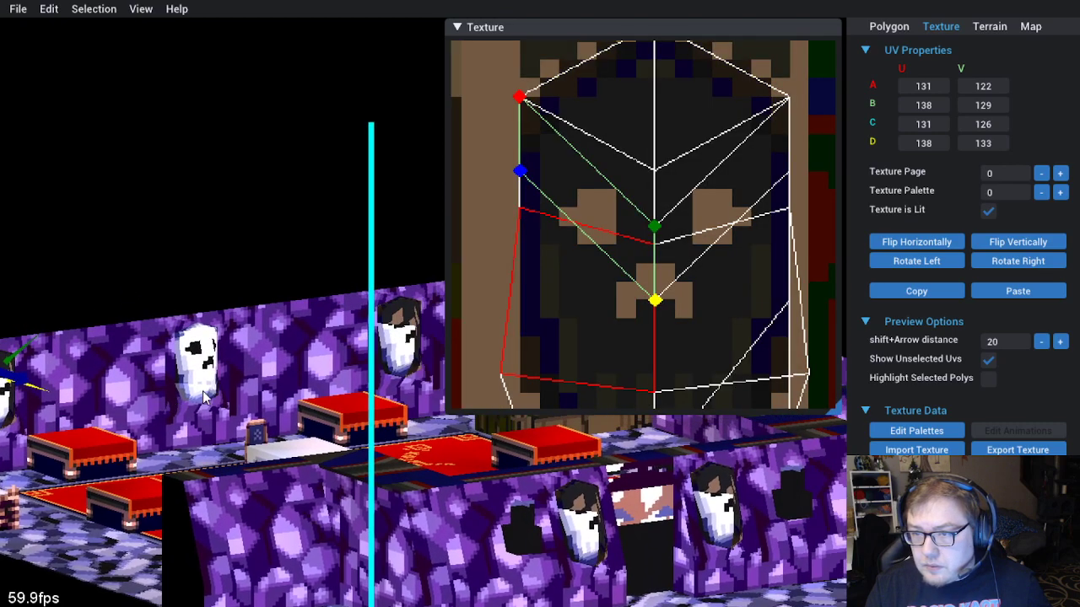
{"action": "key", "text": "d"}
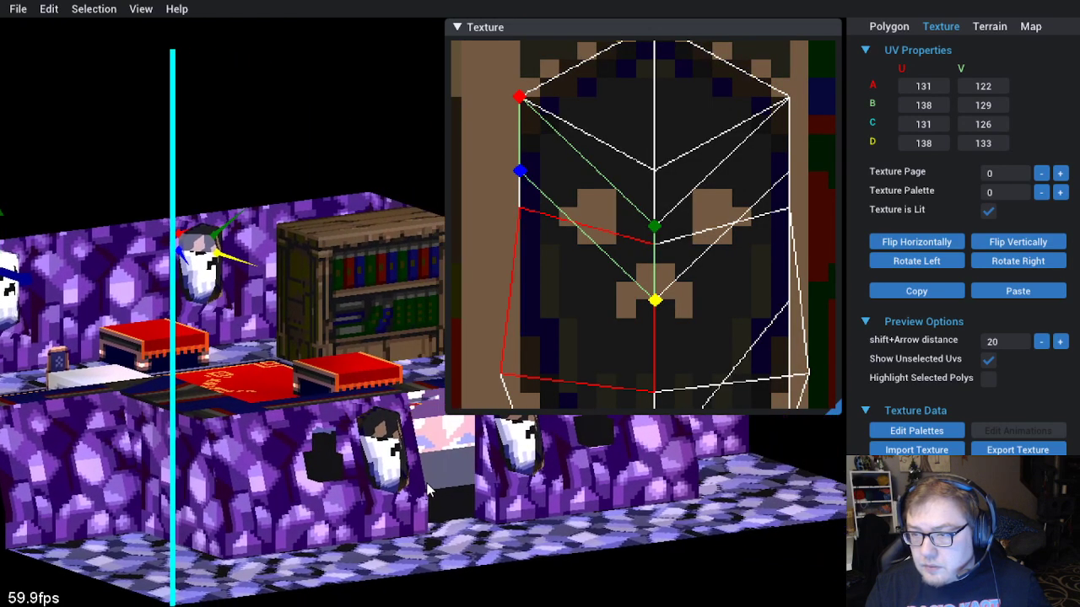
{"action": "left_click", "coordinate": [376, 437]}
{"action": "key", "text": "d"}
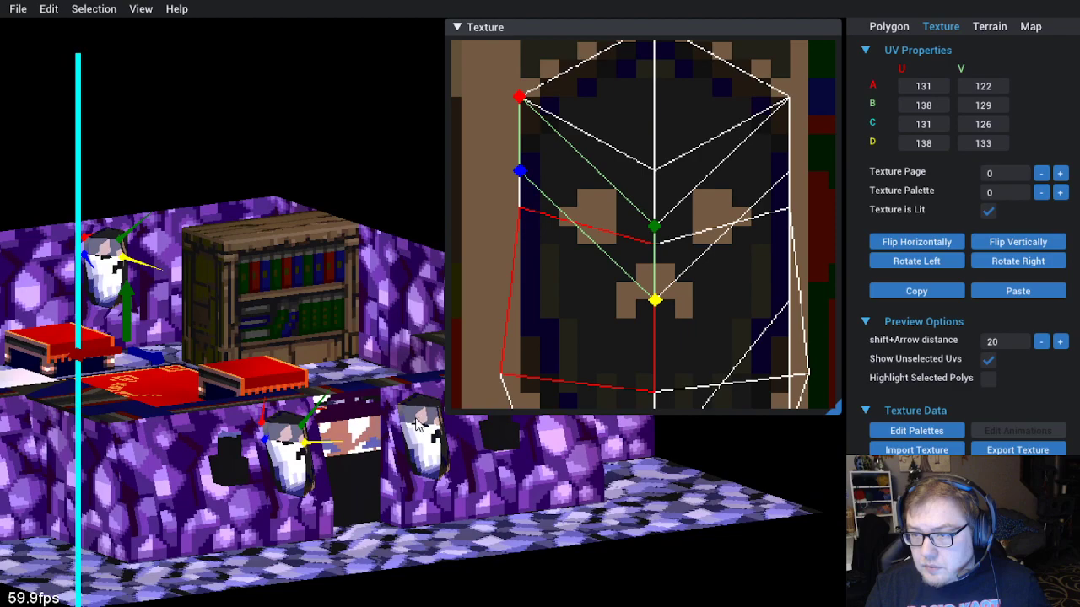
{"action": "left_click", "coordinate": [984, 297]}
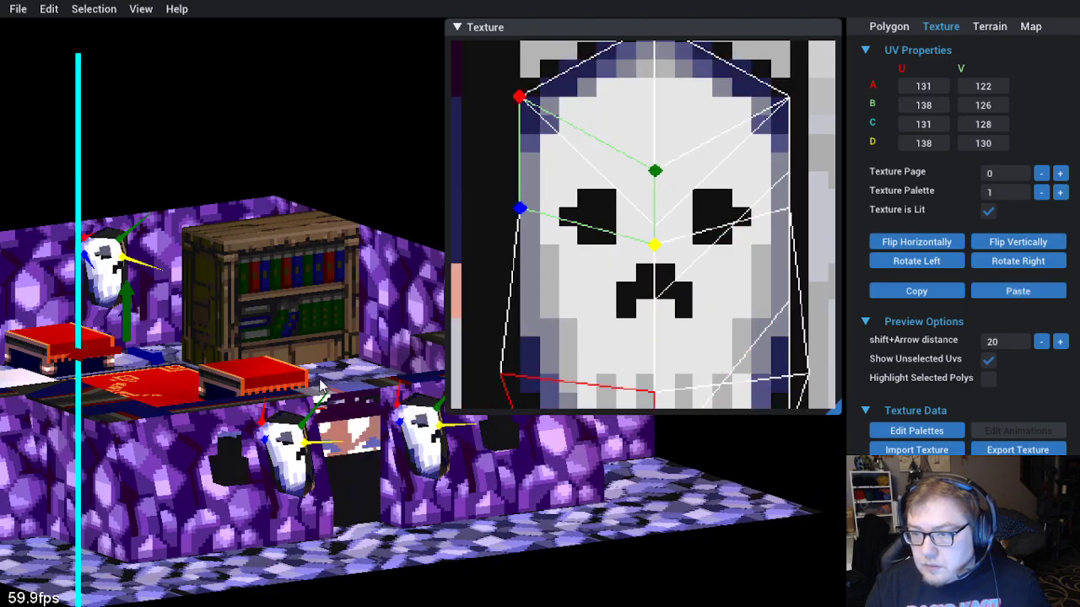
Copy the UV properties of the finished skull's top-left forehead triangle and select the matching triangles on the other masks
{"action": "key", "text": "a"}
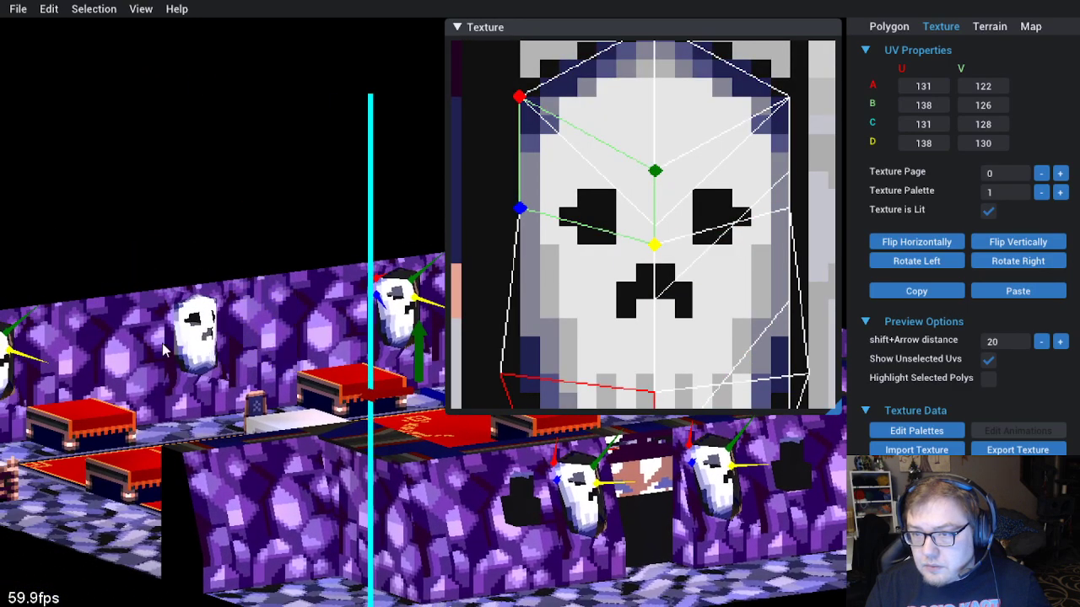
{"action": "key", "text": "a"}
{"action": "left_click", "coordinate": [77, 375]}
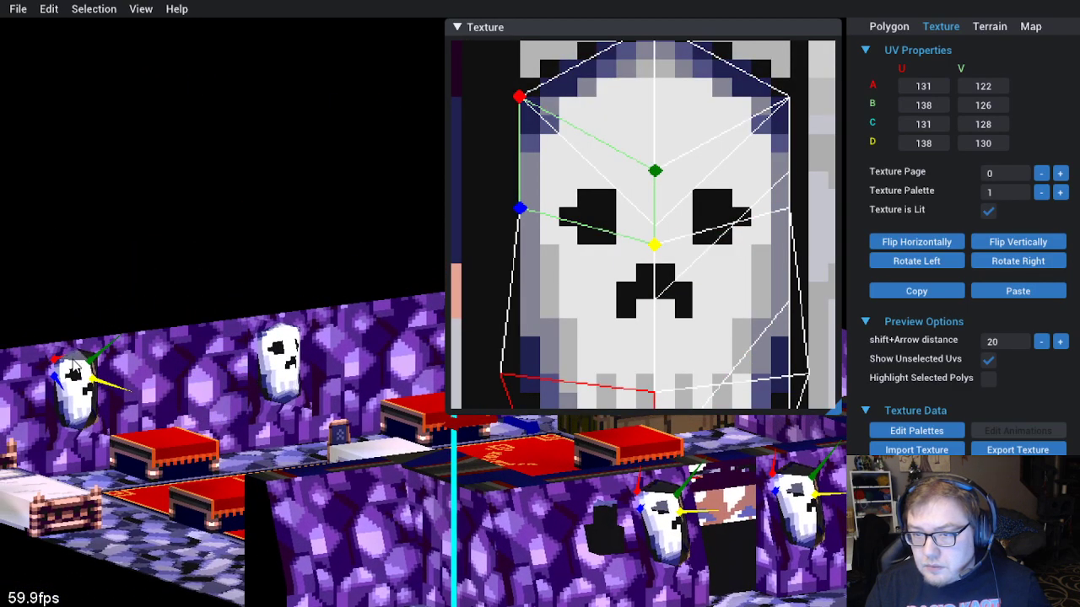
{"action": "left_click", "coordinate": [278, 333]}
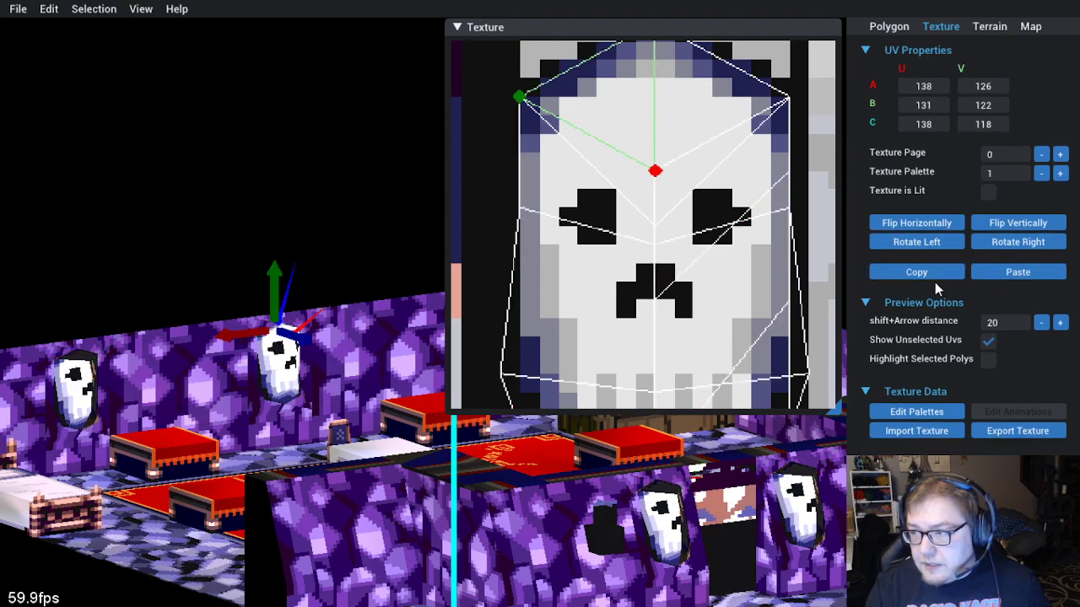
{"action": "left_click", "coordinate": [82, 359]}
{"action": "left_click_drag", "start_coordinate": [82, 358], "coordinate": [474, 461]}
{"action": "left_click", "coordinate": [414, 327], "text": "shift"}
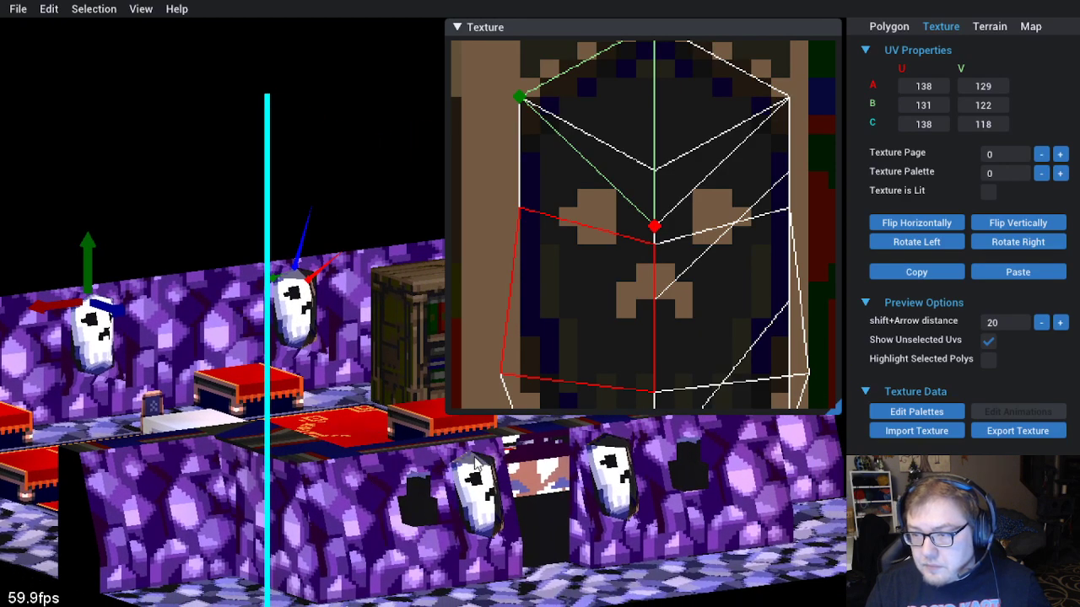
Add the matching crown faces of the two front-wall skulls to the selection and paste the copied UVs onto them
{"action": "left_click", "coordinate": [477, 466], "text": "shift"}
{"action": "left_click", "coordinate": [615, 453], "text": "shift"}
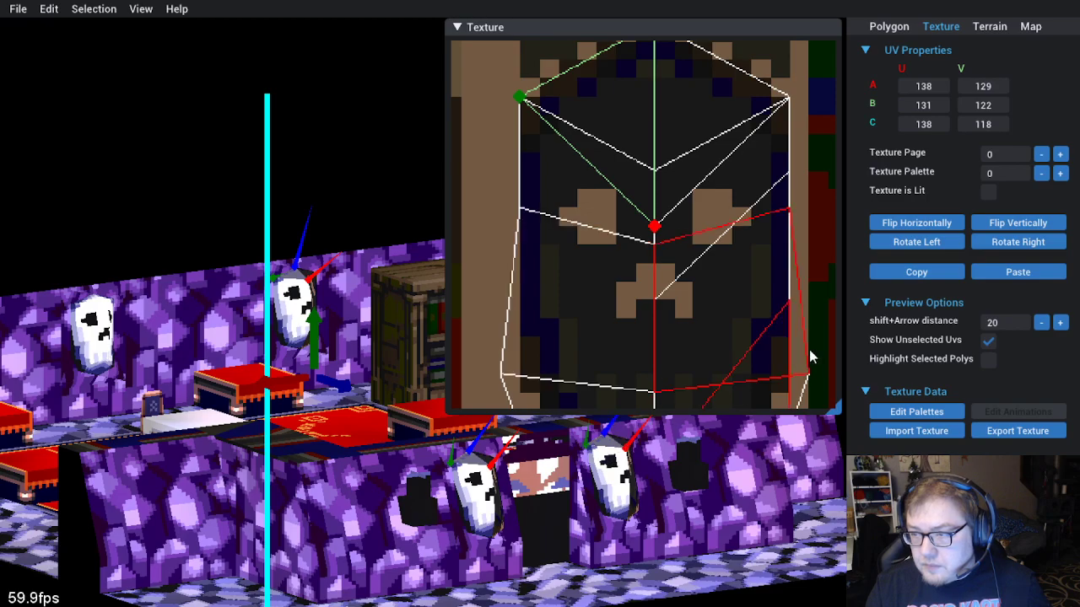
{"action": "left_click", "coordinate": [1004, 270]}
Copy the right chin face's UVs from the finished back-wall skull and paste them onto the same face of the other skulls
{"action": "left_click_drag", "start_coordinate": [303, 363], "coordinate": [358, 367]}
{"action": "left_click_drag", "start_coordinate": [114, 381], "coordinate": [102, 446]}
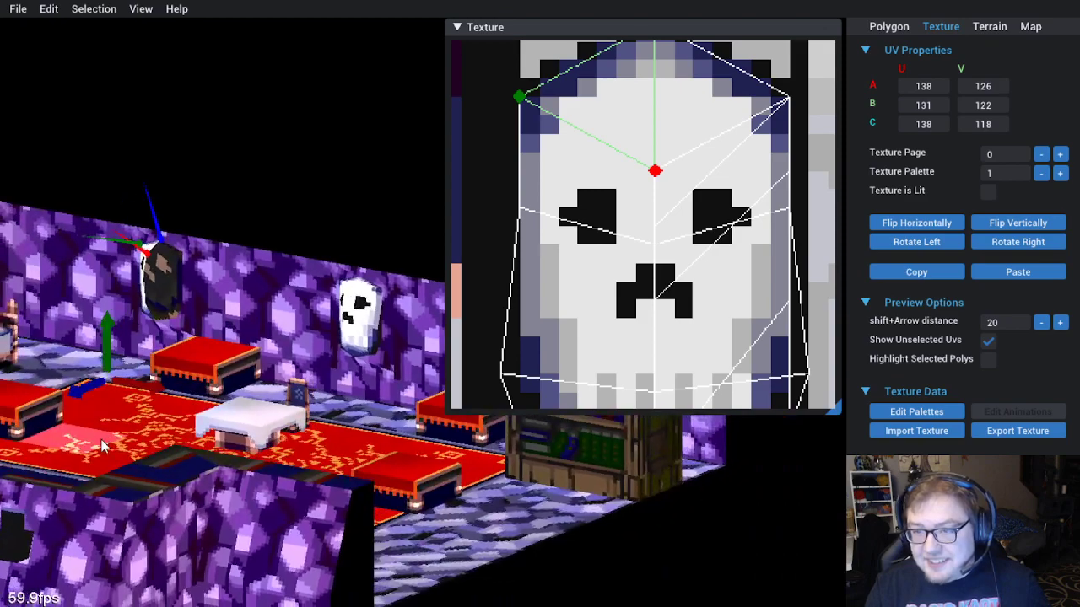
{"action": "left_click", "coordinate": [361, 361]}
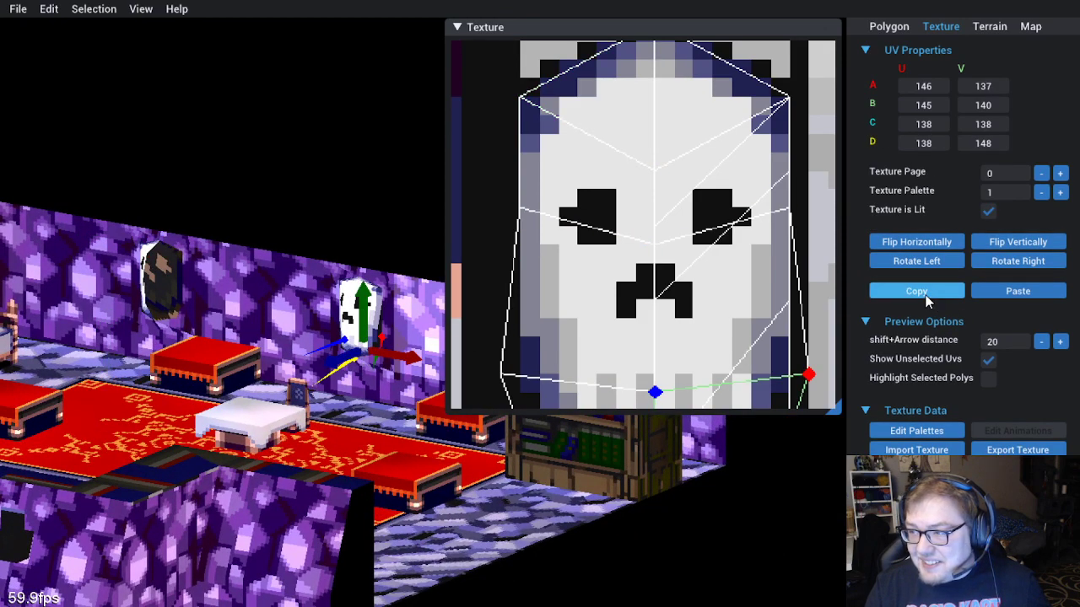
{"action": "left_click", "coordinate": [162, 304]}
{"action": "left_click_drag", "start_coordinate": [162, 311], "coordinate": [205, 453]}
{"action": "left_click", "coordinate": [205, 453]}
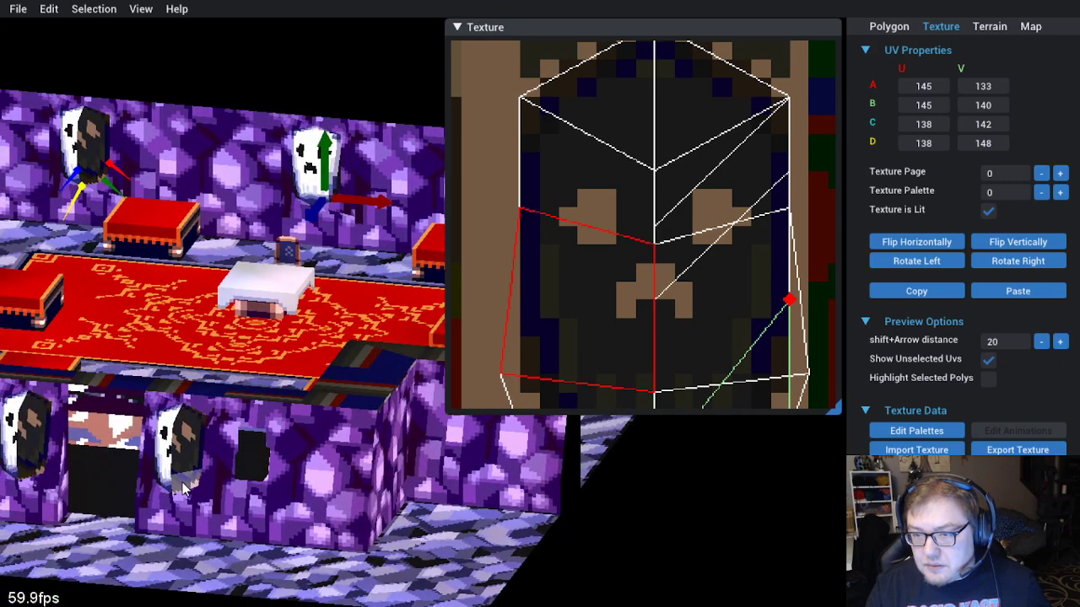
{"action": "left_click", "coordinate": [35, 471]}
{"action": "left_click", "coordinate": [1019, 293]}
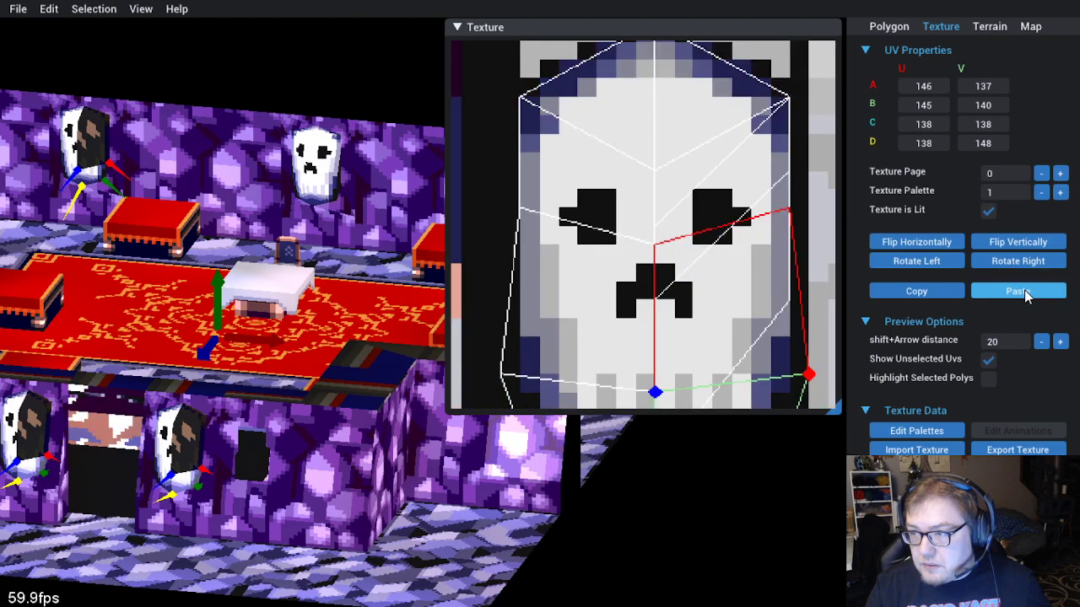
Copy the right cheek face's UVs from the finished skull and paste them onto the matching cheek faces of the other skulls
{"action": "key", "text": "Tab"}
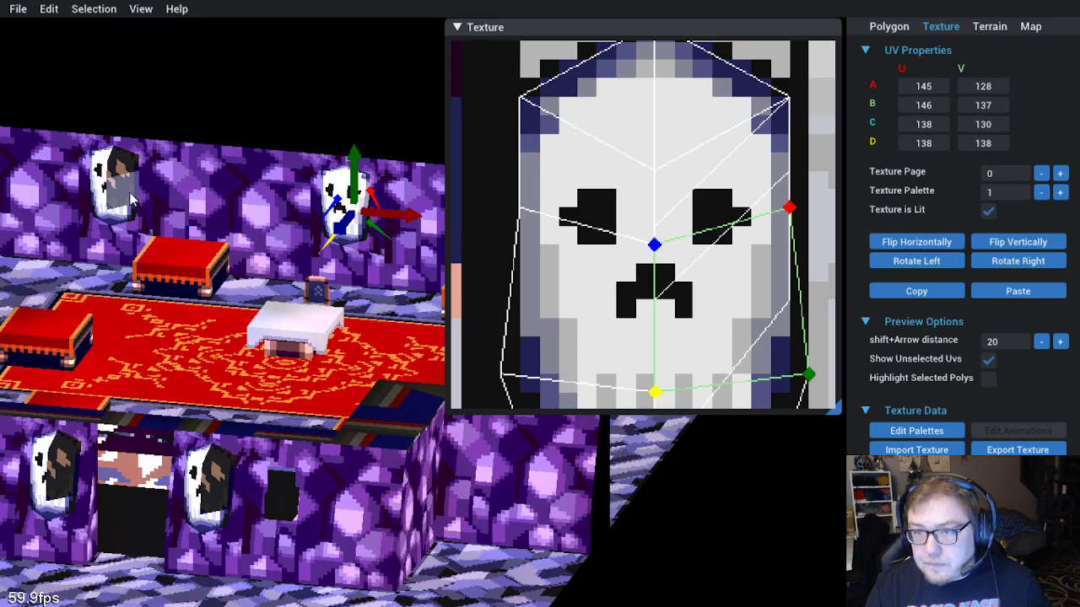
{"action": "key", "text": "Tab"}
{"action": "left_click_drag", "start_coordinate": [274, 371], "coordinate": [178, 373]}
{"action": "left_click", "coordinate": [331, 290]}
{"action": "left_click_drag", "start_coordinate": [316, 304], "coordinate": [164, 354]}
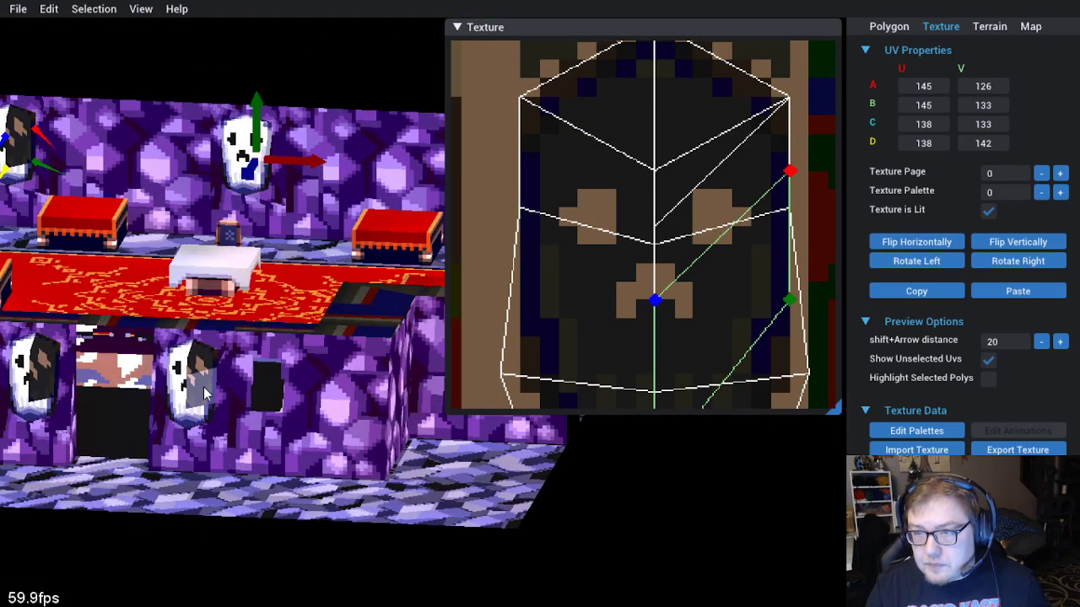
{"action": "left_click", "coordinate": [296, 135]}
{"action": "left_click", "coordinate": [278, 209]}
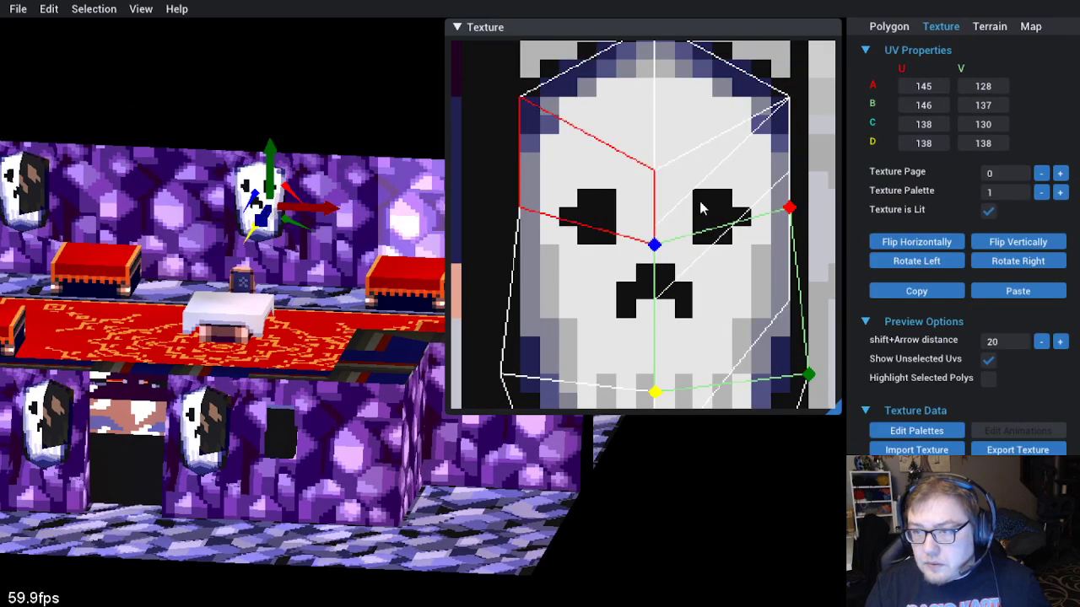
{"action": "left_click", "coordinate": [916, 291]}
{"action": "left_click", "coordinate": [29, 202]}
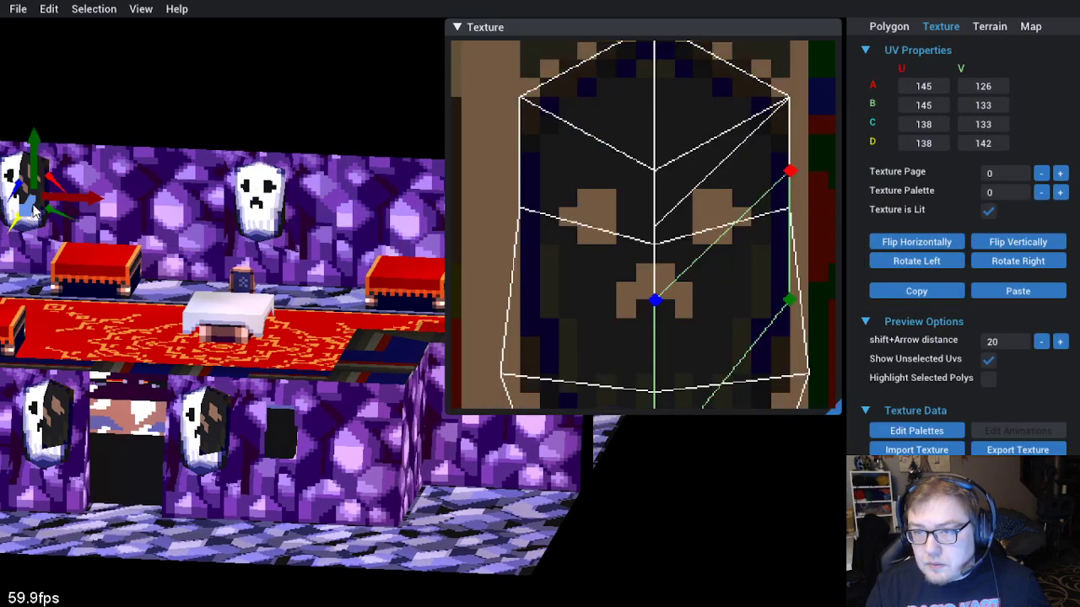
{"action": "left_click_drag", "start_coordinate": [338, 268], "coordinate": [221, 302]}
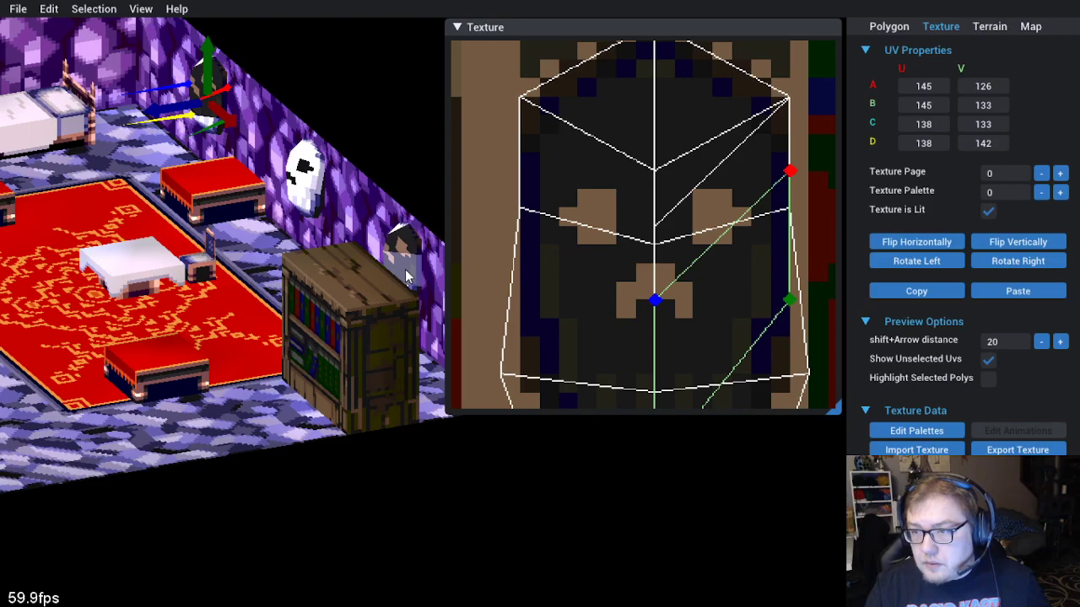
{"action": "left_click_drag", "start_coordinate": [405, 277], "coordinate": [319, 392]}
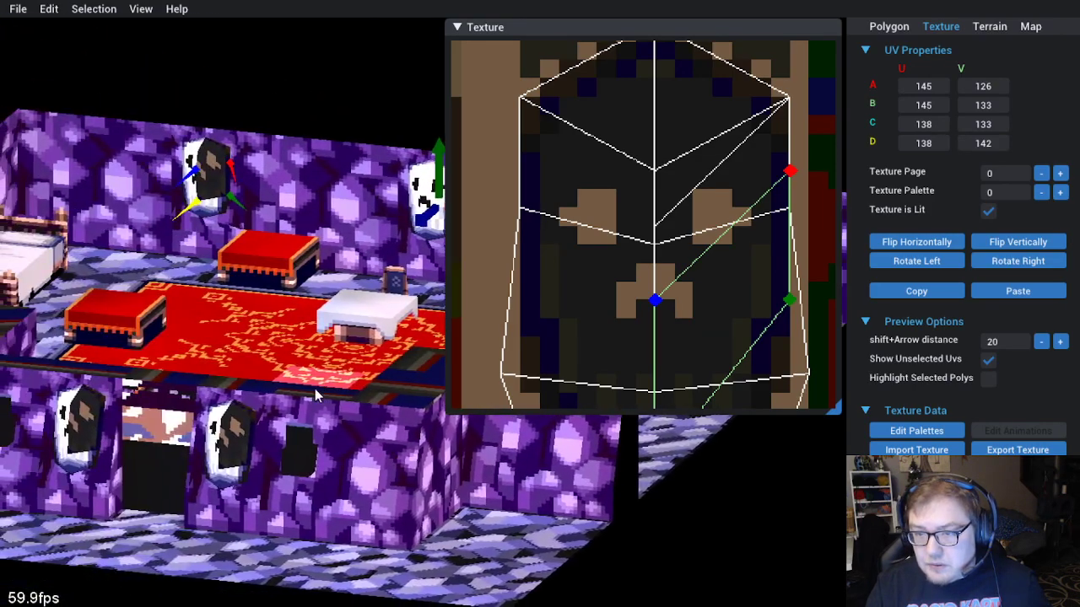
{"action": "left_click", "coordinate": [101, 429]}
{"action": "left_click", "coordinate": [239, 445], "text": "shift"}
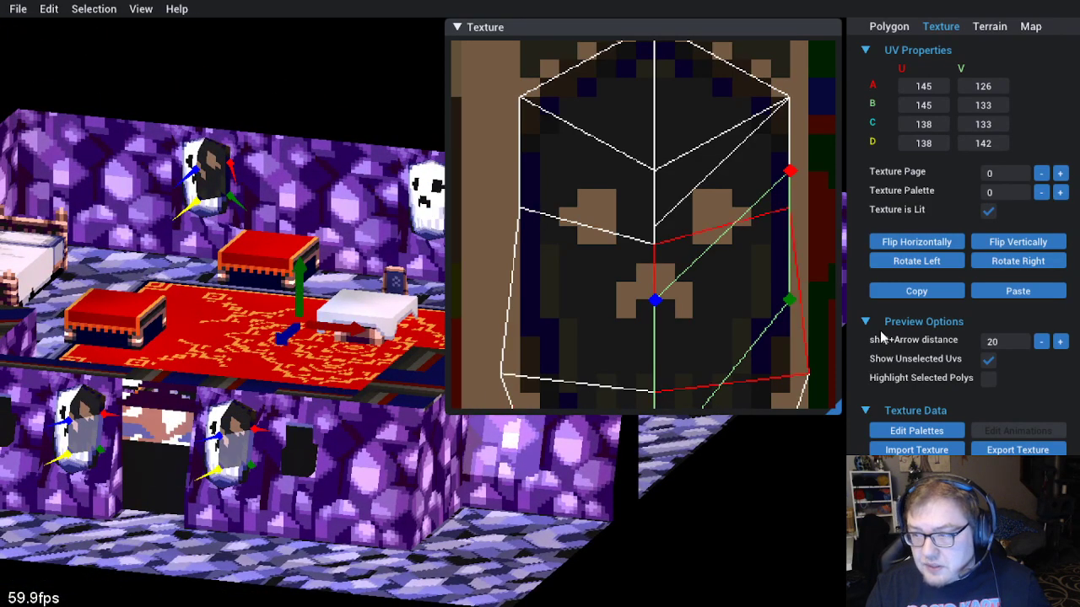
{"action": "left_click", "coordinate": [1036, 291]}
Copy the right forehead face's UVs from the finished skull and paste them onto the matching forehead faces of the other skulls
{"action": "left_click_drag", "start_coordinate": [238, 213], "coordinate": [213, 260]}
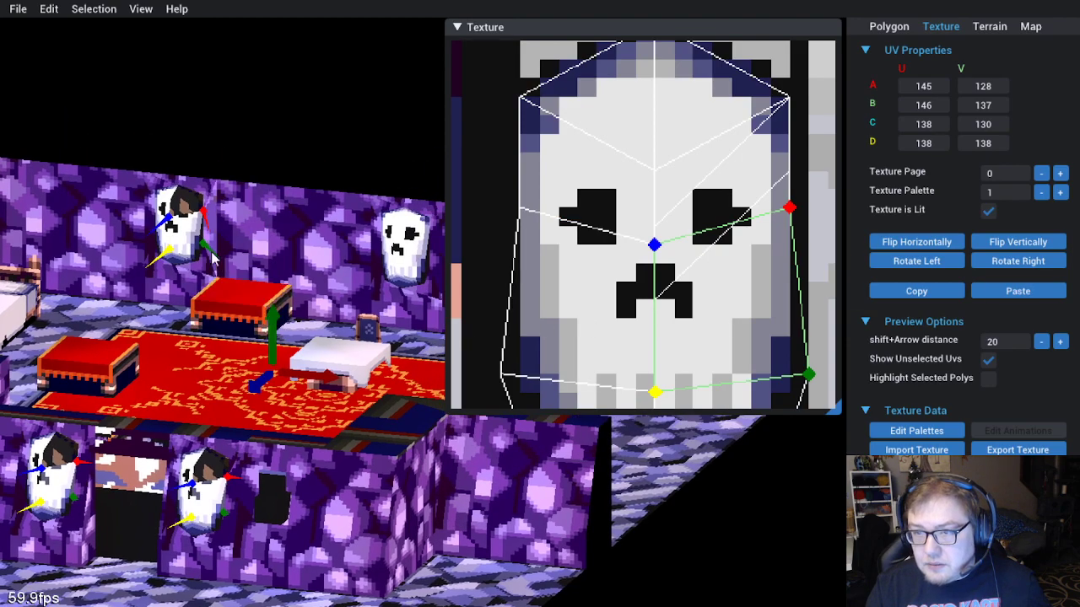
{"action": "left_click", "coordinate": [184, 211]}
{"action": "left_click", "coordinate": [410, 228]}
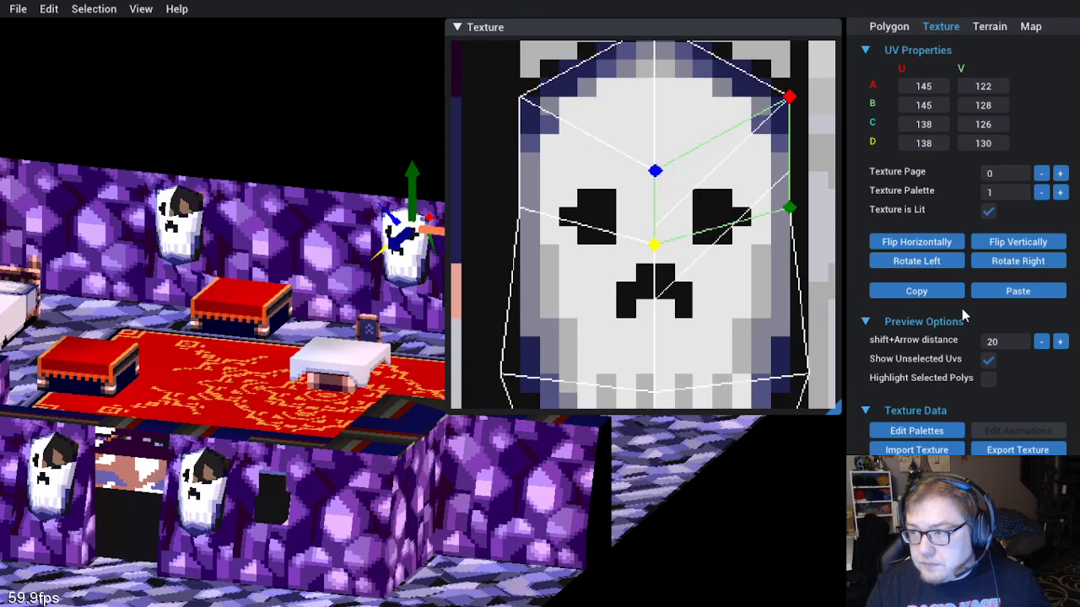
{"action": "left_click", "coordinate": [944, 295]}
{"action": "left_click", "coordinate": [184, 208]}
{"action": "left_click_drag", "start_coordinate": [355, 253], "coordinate": [262, 329]}
{"action": "left_click", "coordinate": [257, 307], "text": "shift"}
{"action": "left_click_drag", "start_coordinate": [187, 420], "coordinate": [496, 353]}
{"action": "left_click_drag", "start_coordinate": [10, 459], "coordinate": [167, 437]}
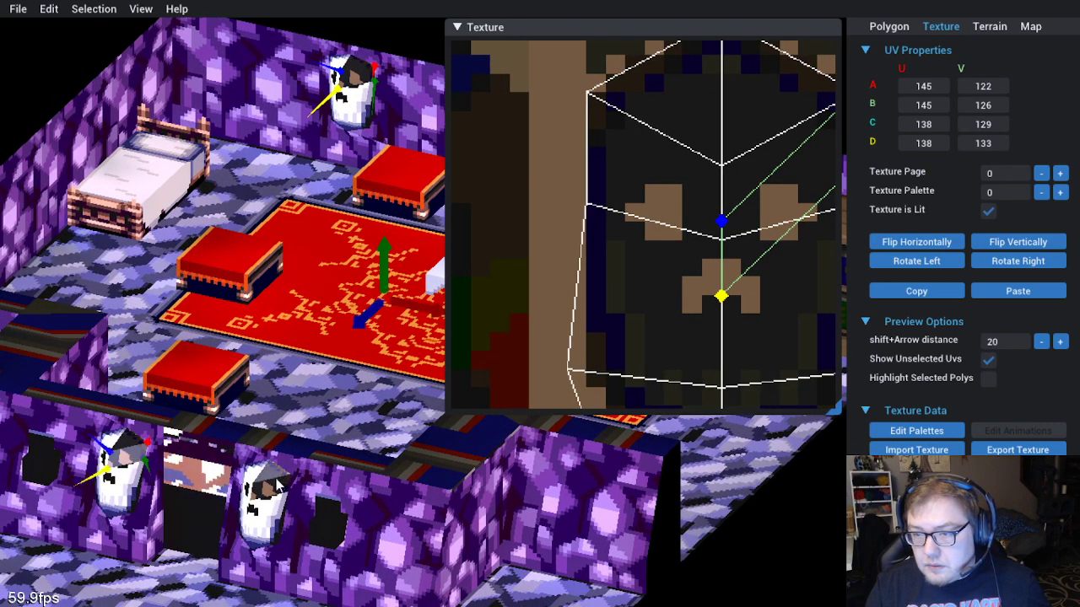
{"action": "left_click", "coordinate": [1006, 296]}
Copy the right crown triangle's UVs from the finished skull and paste them onto the same triangle of the other skulls
{"action": "left_click_drag", "start_coordinate": [371, 371], "coordinate": [168, 466]}
{"action": "left_click", "coordinate": [370, 215]}
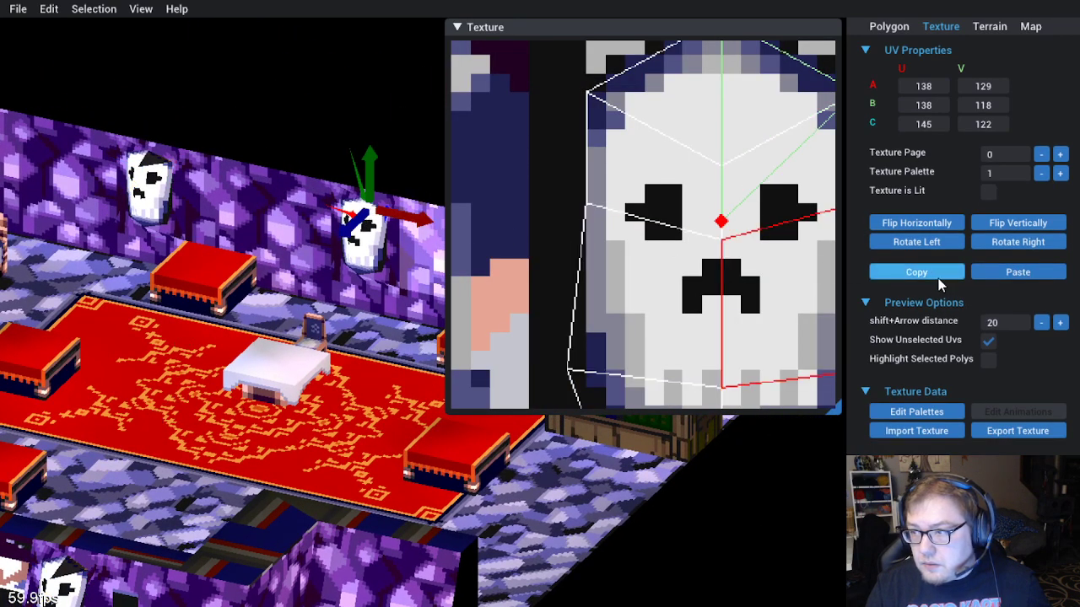
{"action": "left_click_drag", "start_coordinate": [253, 320], "coordinate": [216, 350]}
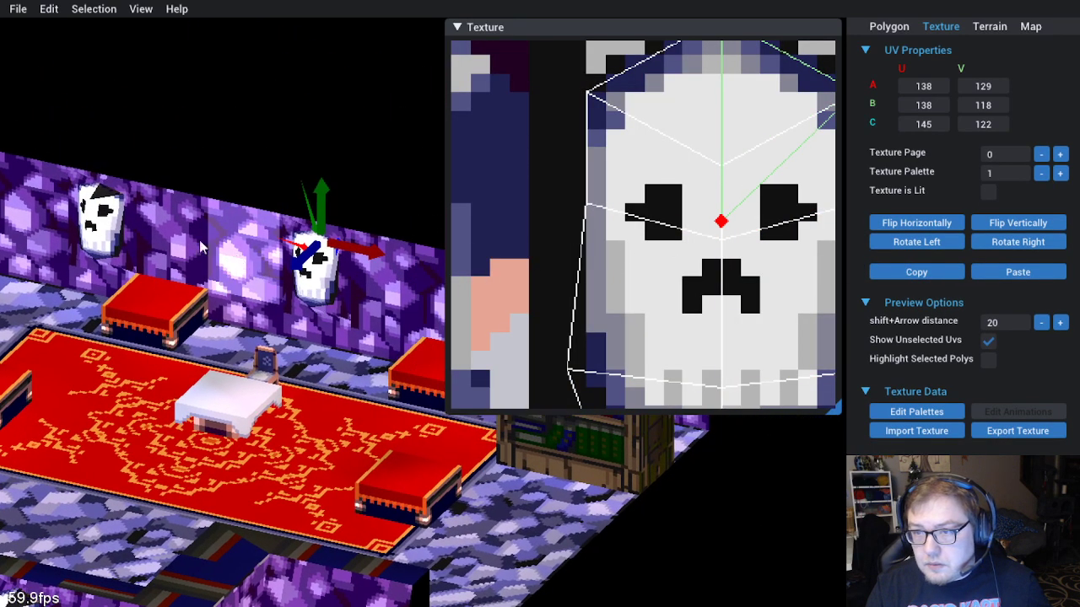
{"action": "left_click", "coordinate": [100, 203]}
{"action": "left_click_drag", "start_coordinate": [356, 376], "coordinate": [230, 375]}
{"action": "left_click", "coordinate": [406, 295], "text": "shift"}
{"action": "left_click_drag", "start_coordinate": [125, 471], "coordinate": [285, 277]}
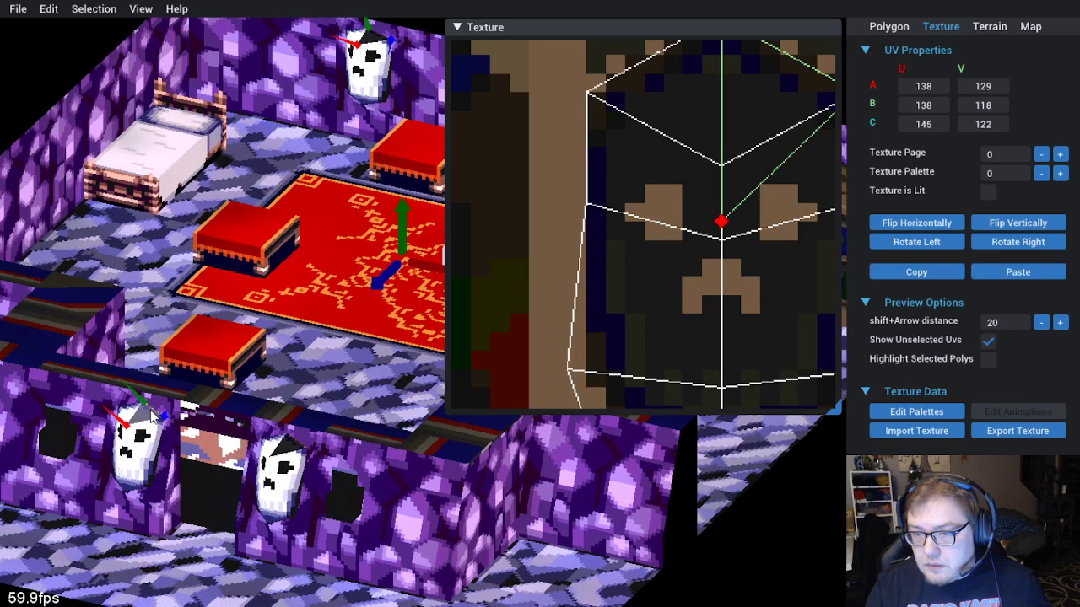
{"action": "left_click", "coordinate": [290, 443], "text": "shift"}
{"action": "left_click", "coordinate": [1034, 275]}
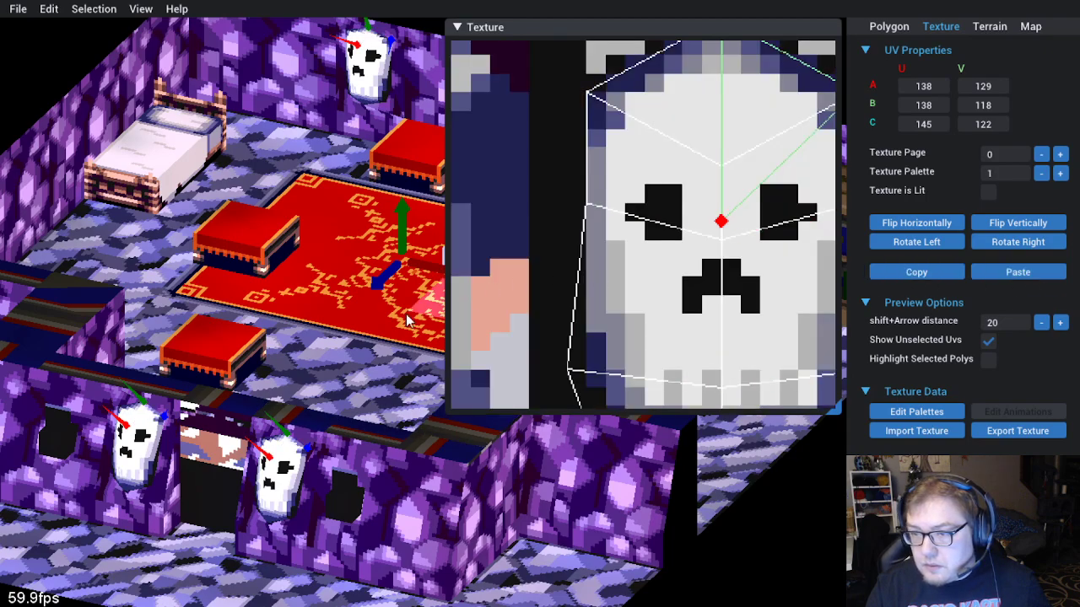
Deselect the faces and examine the textured skulls on the front and back walls from several angles
{"action": "scroll", "coordinate": [421, 315], "scroll_direction": "down", "scroll_amount": 3}
{"action": "left_click", "coordinate": [573, 529]}
{"action": "left_click_drag", "start_coordinate": [573, 529], "coordinate": [359, 519]}
{"action": "scroll", "coordinate": [281, 458], "scroll_direction": "down", "scroll_amount": 3}
{"action": "left_click_drag", "start_coordinate": [221, 453], "coordinate": [220, 468]}
{"action": "key", "text": "e"}
{"action": "key", "text": "e"}
{"action": "key", "text": "s"}
{"action": "left_click_drag", "start_coordinate": [323, 409], "coordinate": [329, 503]}
{"action": "key", "text": "e"}
{"action": "key", "text": "e"}
{"action": "left_click_drag", "start_coordinate": [509, 546], "coordinate": [476, 525]}
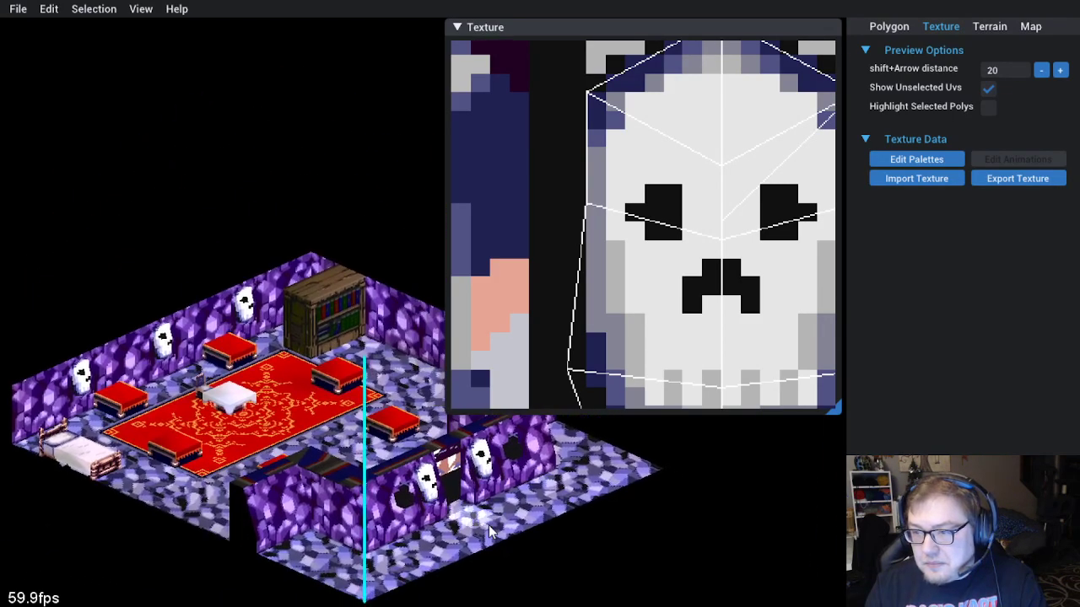
{"action": "key", "text": "e"}
{"action": "key", "text": "e"}
{"action": "left_click_drag", "start_coordinate": [630, 477], "coordinate": [509, 458]}
{"action": "key", "text": "e"}
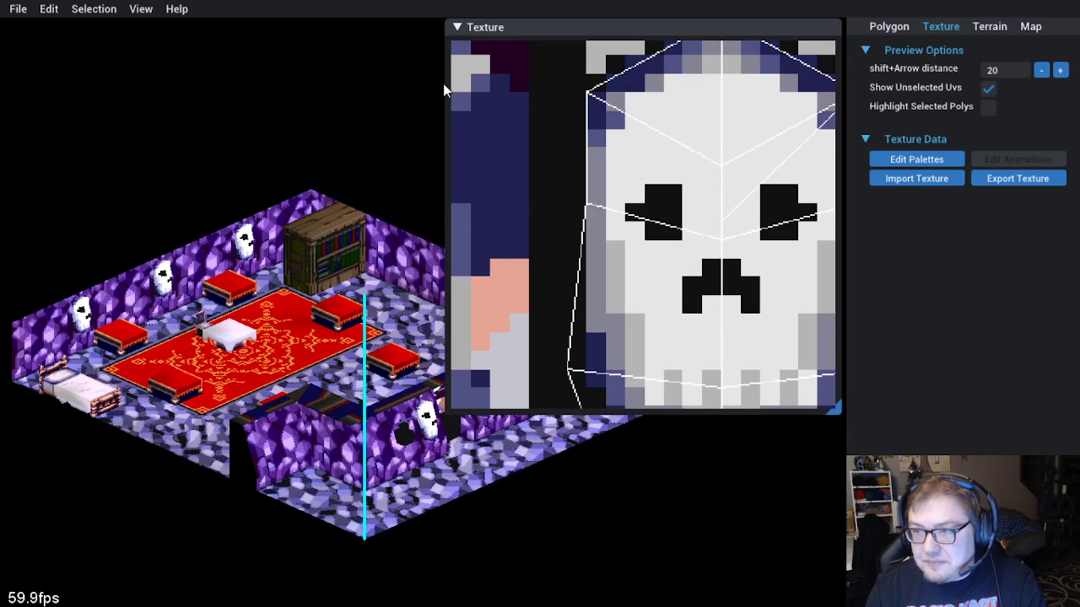
Collapse the texture preview, examine the whole room from opposite sides, and expand the preview again
{"action": "left_click", "coordinate": [457, 27]}
{"action": "key", "text": "e"}
{"action": "left_click_drag", "start_coordinate": [602, 433], "coordinate": [454, 470]}
{"action": "scroll", "coordinate": [454, 470], "scroll_direction": "up", "scroll_amount": 2}
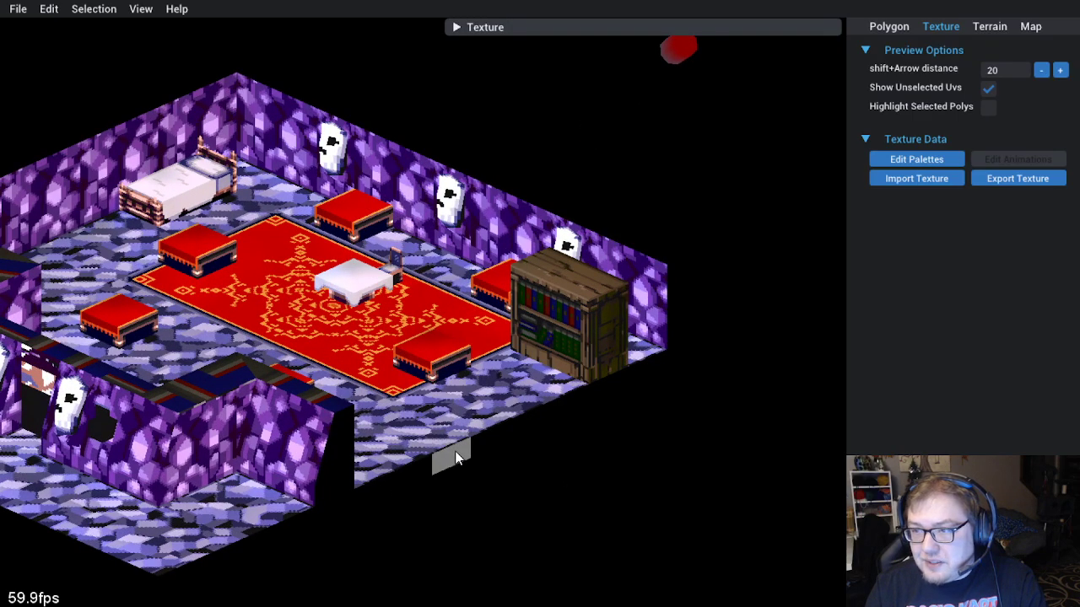
{"action": "key", "text": "e"}
{"action": "left_click_drag", "start_coordinate": [440, 463], "coordinate": [492, 396]}
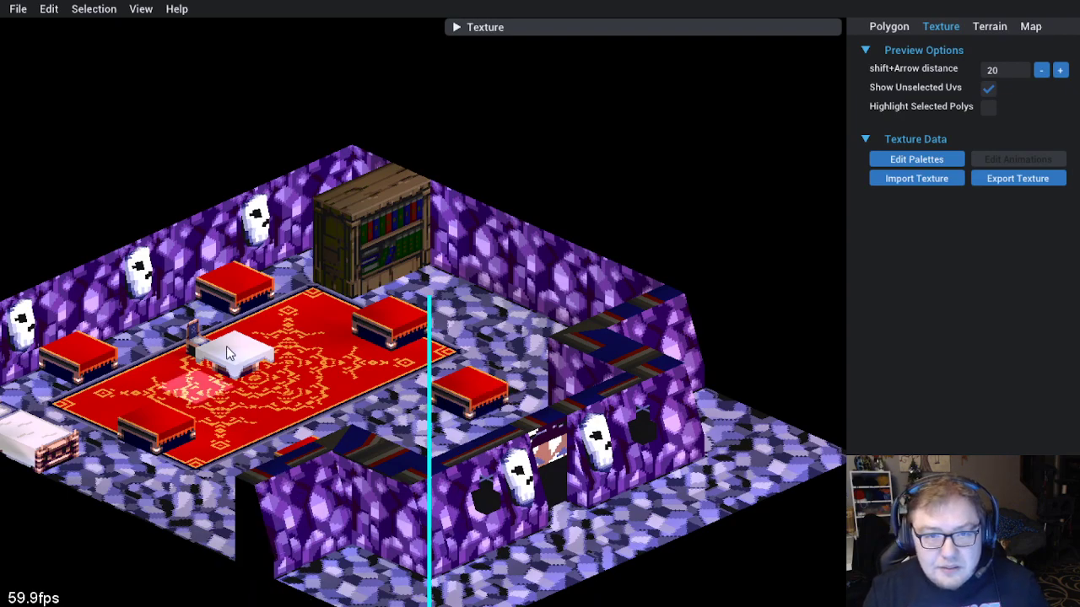
{"action": "left_click", "coordinate": [457, 31]}
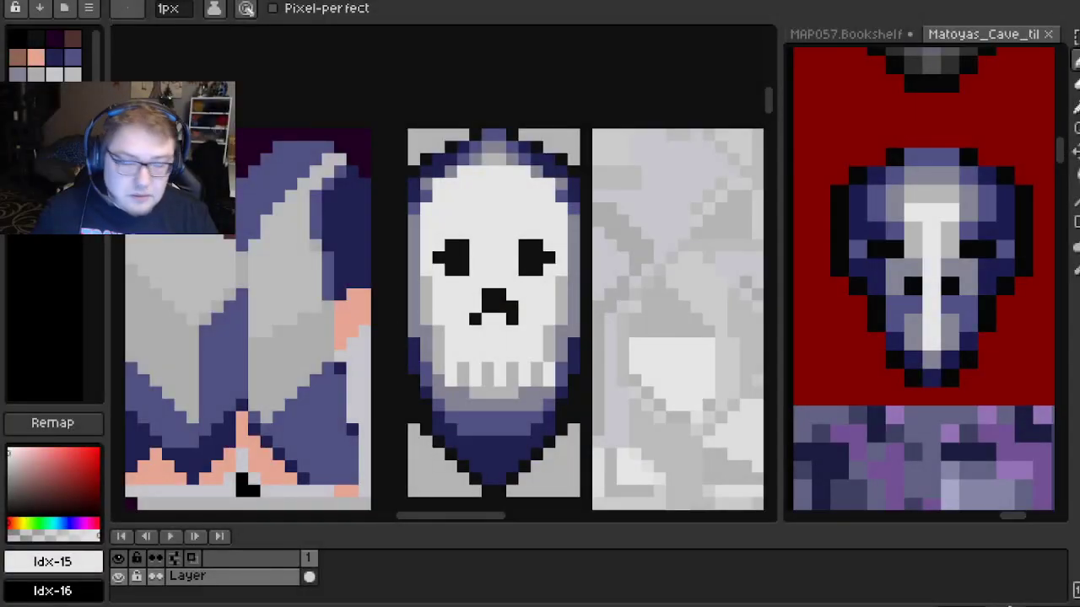
Switch to the pixel-art editor and recolor the gaps between the skull's teeth with Idx-8 and the tooth bottoms with Idx-14
{"action": "scroll", "coordinate": [442, 336], "scroll_direction": "up", "scroll_amount": 3}
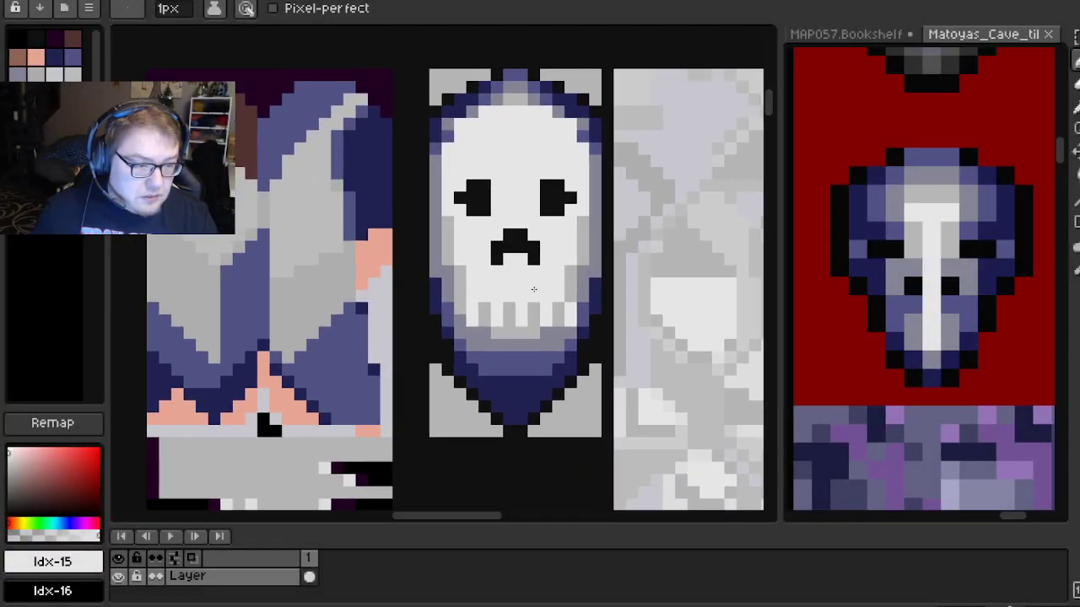
{"action": "scroll", "coordinate": [490, 337], "scroll_direction": "down", "scroll_amount": 1}
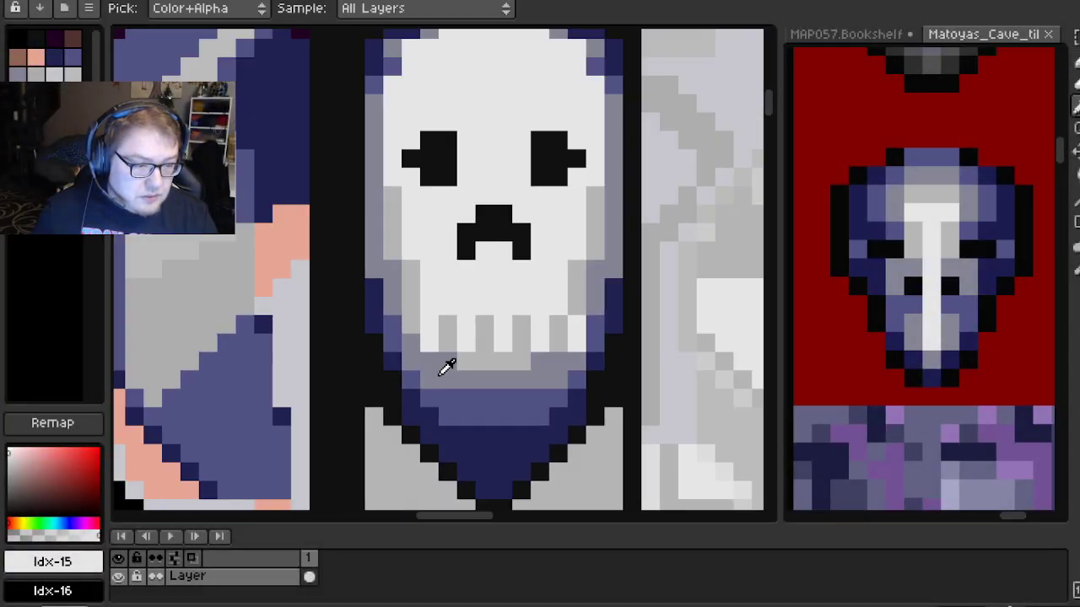
{"action": "left_click", "coordinate": [448, 349], "text": "alt"}
{"action": "left_click", "coordinate": [447, 321]}
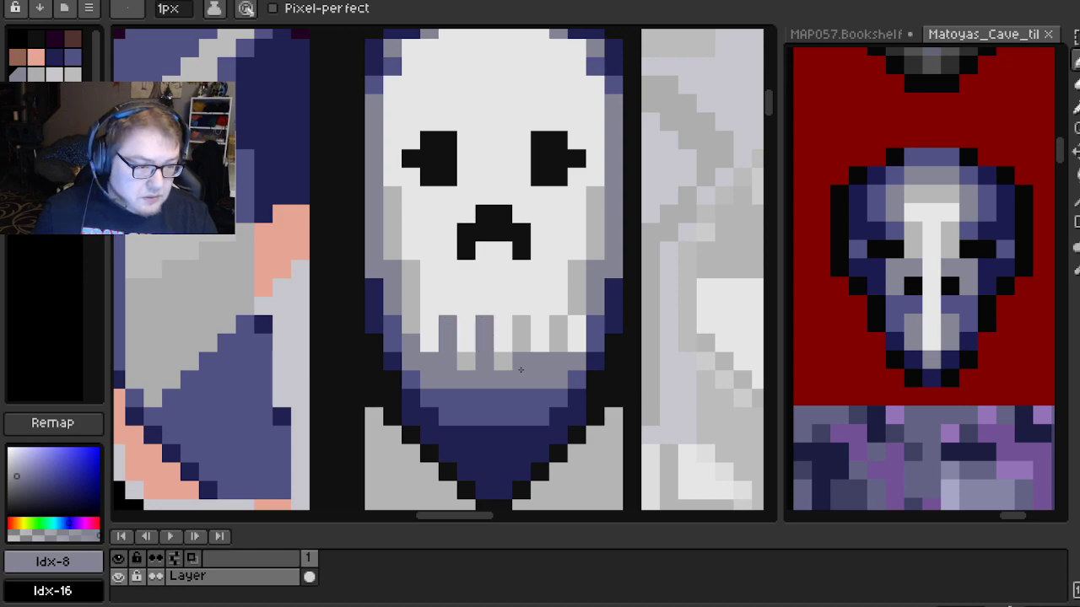
{"action": "left_click", "coordinate": [470, 357], "text": "alt"}
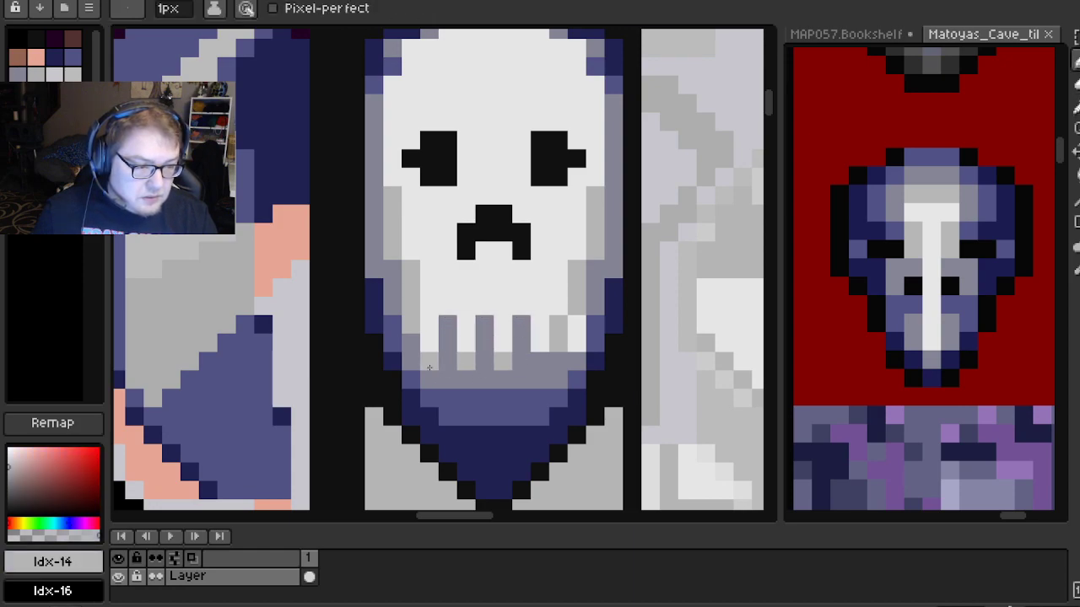
{"action": "left_click", "coordinate": [568, 345], "text": "alt"}
{"action": "left_click", "coordinate": [559, 325]}
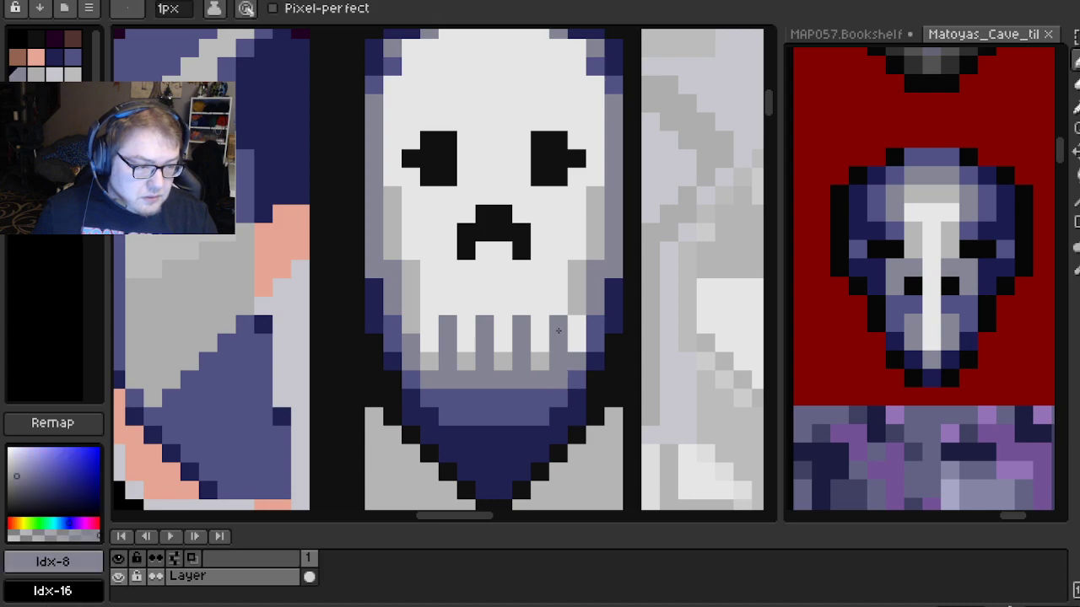
{"action": "left_click", "coordinate": [550, 356], "text": "alt"}
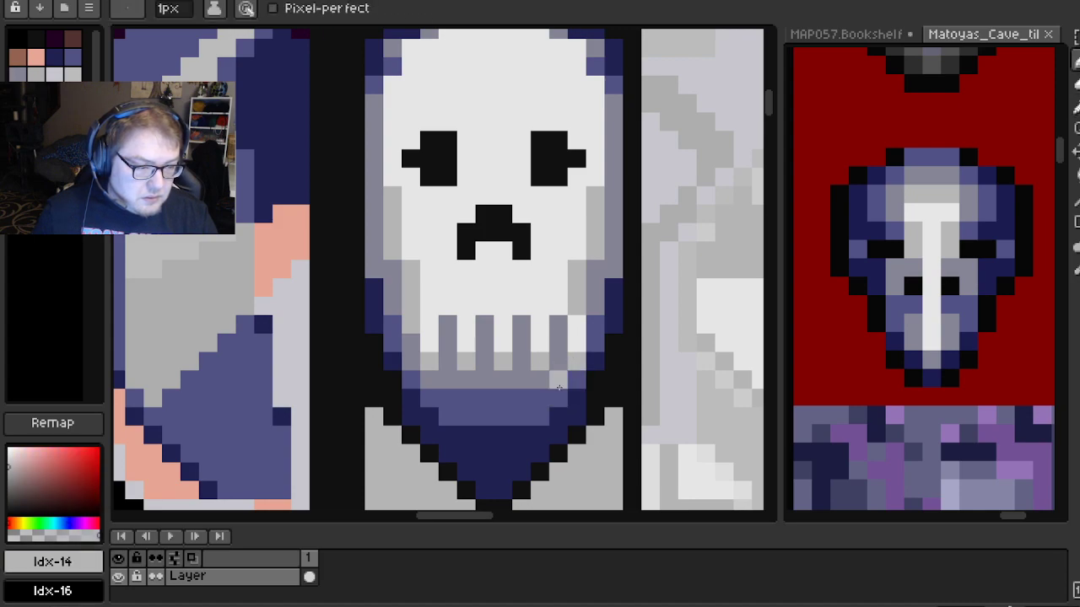
{"action": "left_click", "coordinate": [574, 383], "text": "alt"}
Paint the outer edges of the skull's temples, beside and above the eyes, with the near-white Idx-15 color
{"action": "scroll", "coordinate": [496, 395], "scroll_direction": "down", "scroll_amount": 3}
{"action": "scroll", "coordinate": [502, 332], "scroll_direction": "up", "scroll_amount": 3}
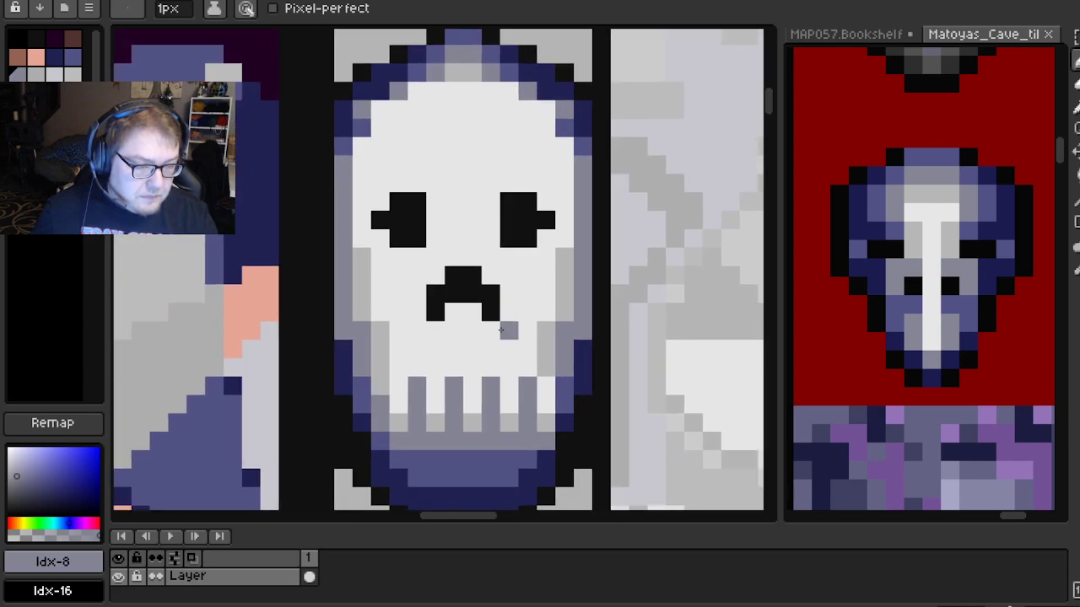
{"action": "left_click_drag", "start_coordinate": [501, 333], "coordinate": [529, 272]}
{"action": "left_click_drag", "start_coordinate": [427, 247], "coordinate": [483, 397]}
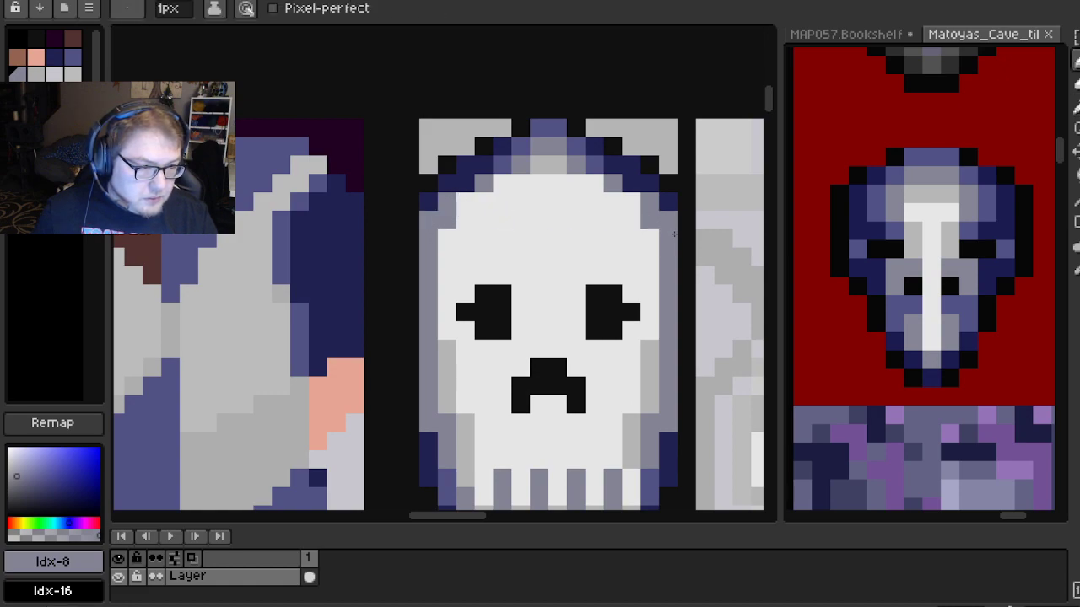
{"action": "scroll", "coordinate": [585, 316], "scroll_direction": "down", "scroll_amount": 2}
{"action": "scroll", "coordinate": [507, 270], "scroll_direction": "up", "scroll_amount": 1}
{"action": "scroll", "coordinate": [505, 279], "scroll_direction": "up", "scroll_amount": 1}
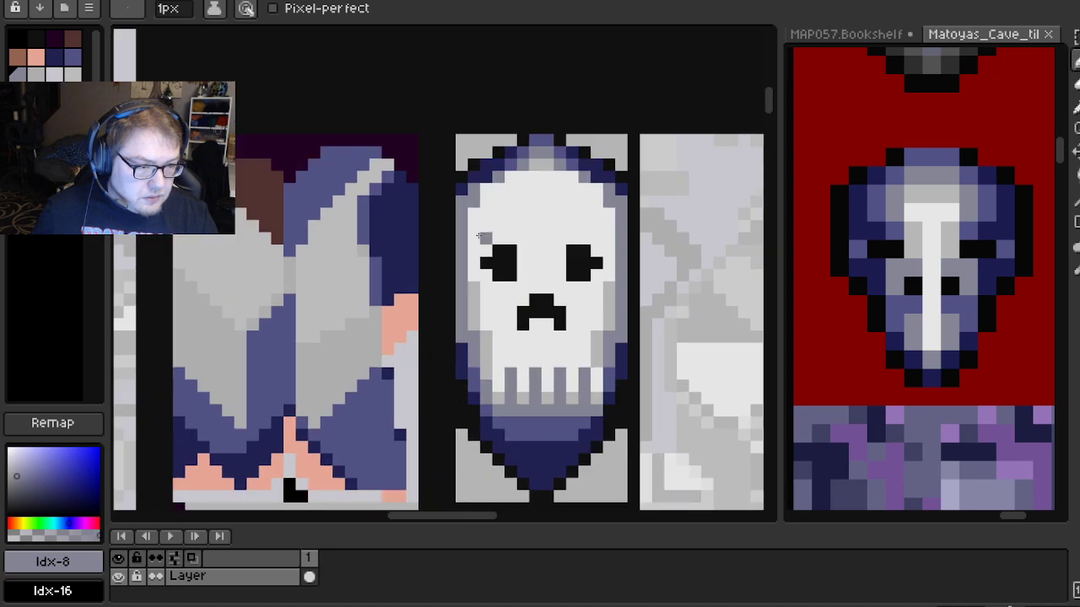
{"action": "left_click", "coordinate": [462, 222], "text": "alt"}
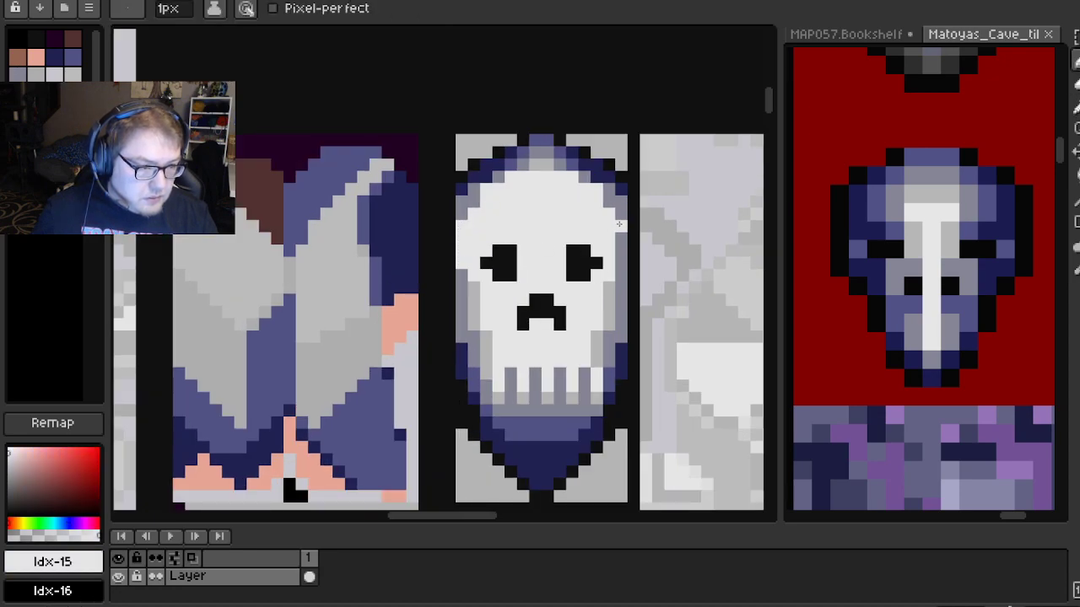
{"action": "scroll", "coordinate": [622, 251], "scroll_direction": "down", "scroll_amount": 1}
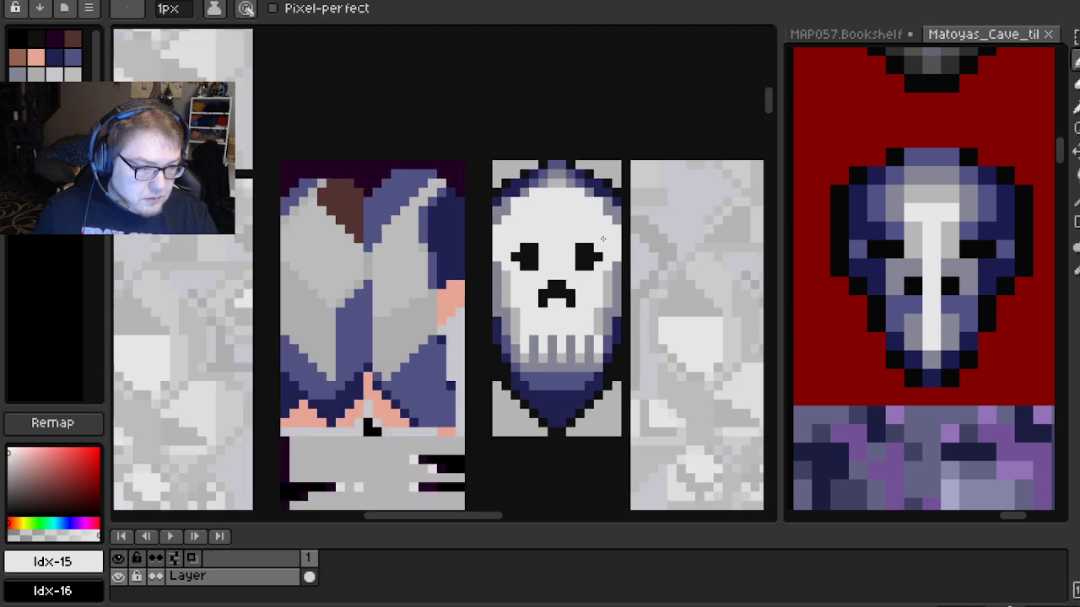
Pick the light-grey Idx-14 color and use it for the uppermost shading pixels along both cheeks of the skull
{"action": "scroll", "coordinate": [468, 265], "scroll_direction": "up", "scroll_amount": 1}
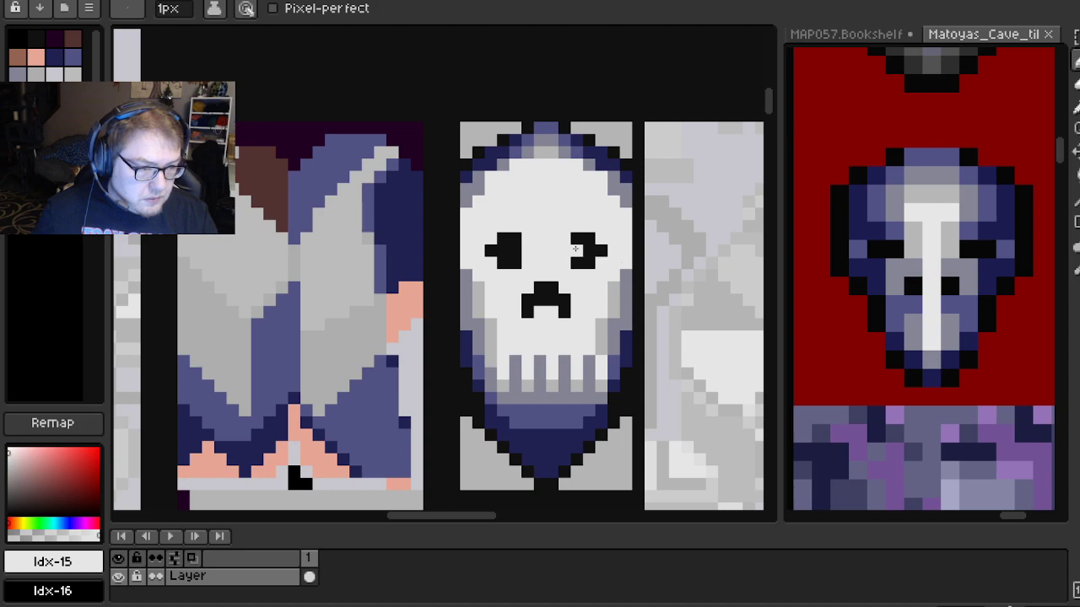
{"action": "scroll", "coordinate": [578, 251], "scroll_direction": "down", "scroll_amount": 1}
{"action": "scroll", "coordinate": [538, 238], "scroll_direction": "up", "scroll_amount": 2}
{"action": "scroll", "coordinate": [528, 248], "scroll_direction": "down", "scroll_amount": 1}
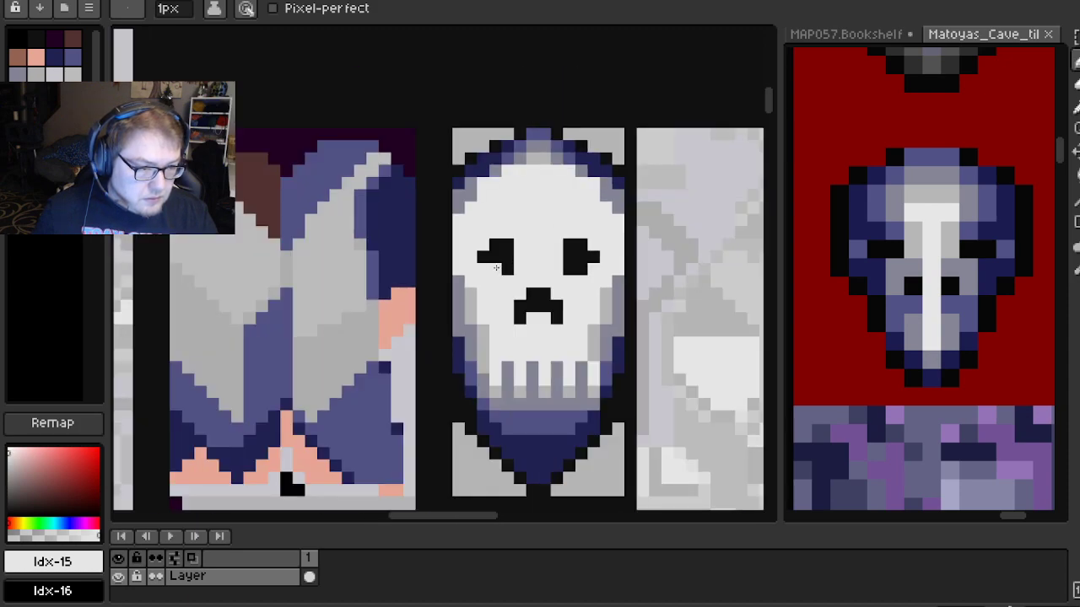
{"action": "scroll", "coordinate": [458, 301], "scroll_direction": "up", "scroll_amount": 1}
{"action": "left_click", "coordinate": [458, 301], "text": "alt"}
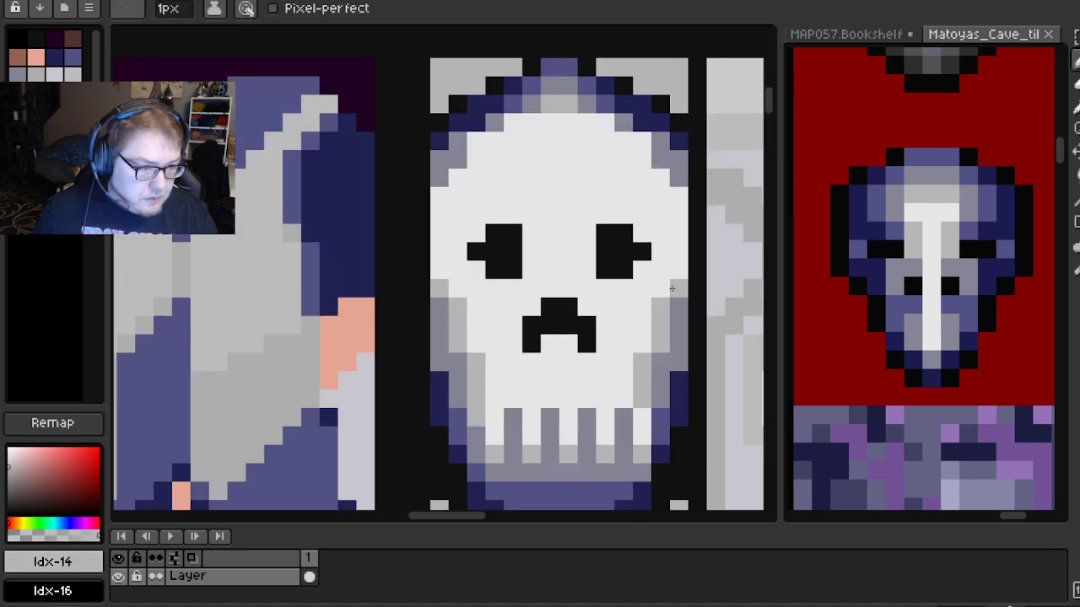
{"action": "scroll", "coordinate": [650, 283], "scroll_direction": "down", "scroll_amount": 1}
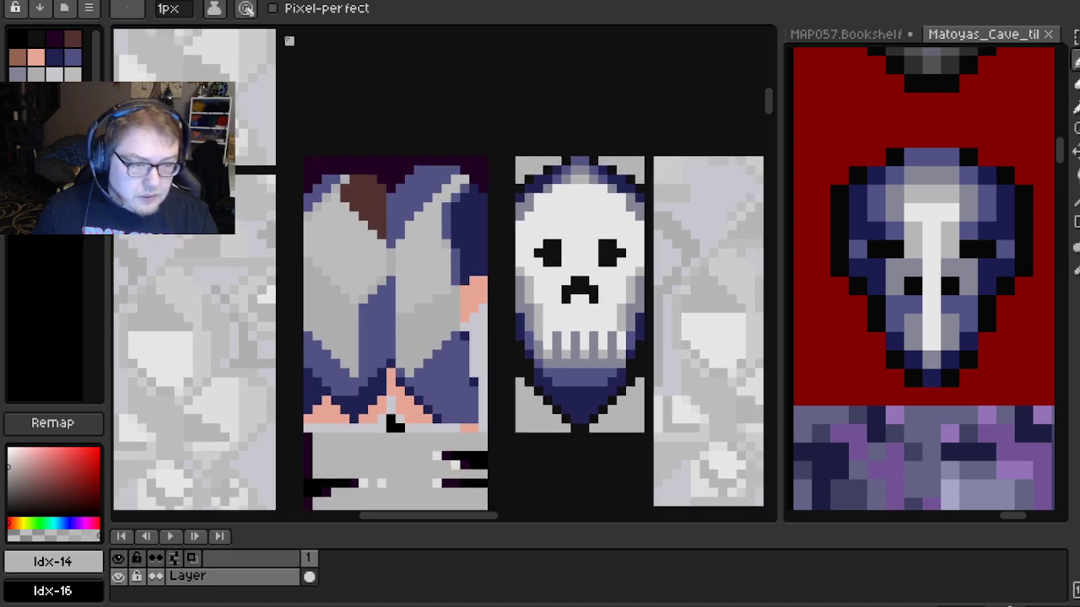
Switch the texture to the grayscale palette and back to its colors, and re-import the texture in the map editor
{"action": "left_click", "coordinate": [88, 9]}
{"action": "left_click", "coordinate": [183, 239]}
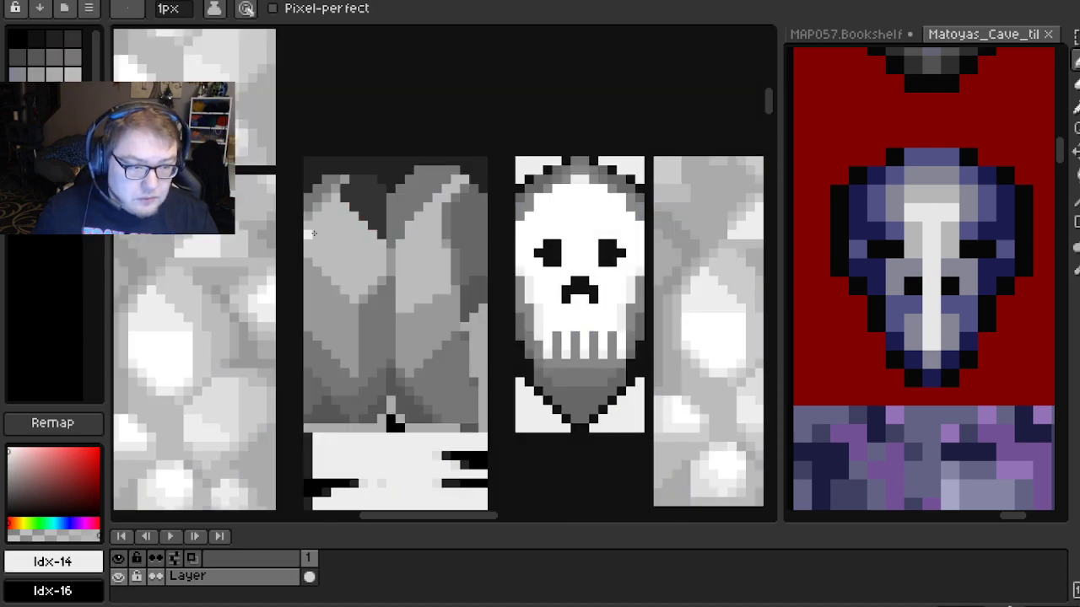
{"action": "key", "text": "ctrl+z"}
{"action": "key", "text": "b"}
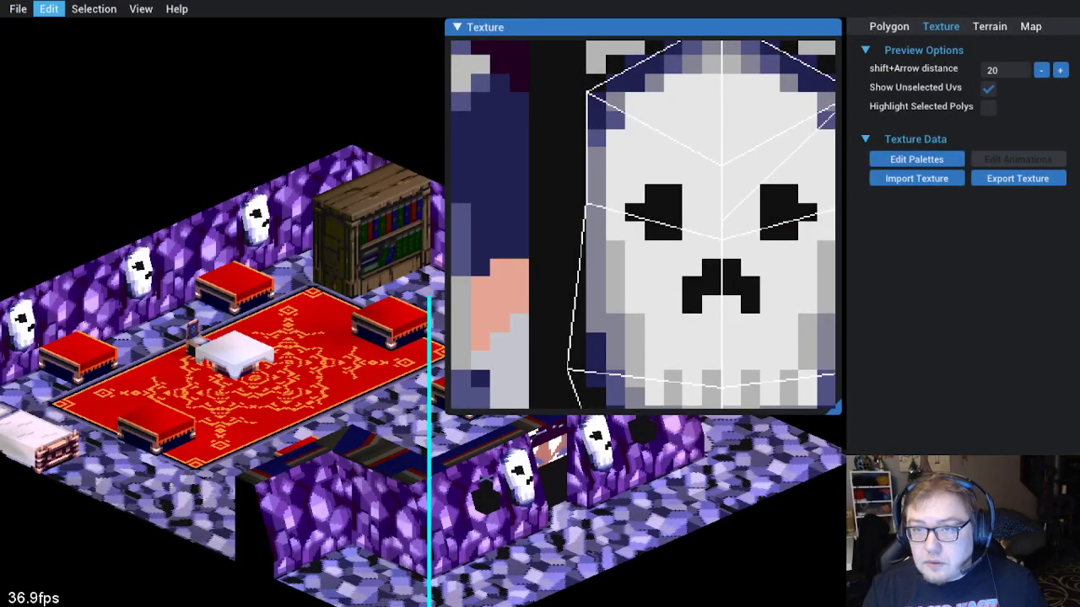
{"action": "left_click", "coordinate": [49, 9]}
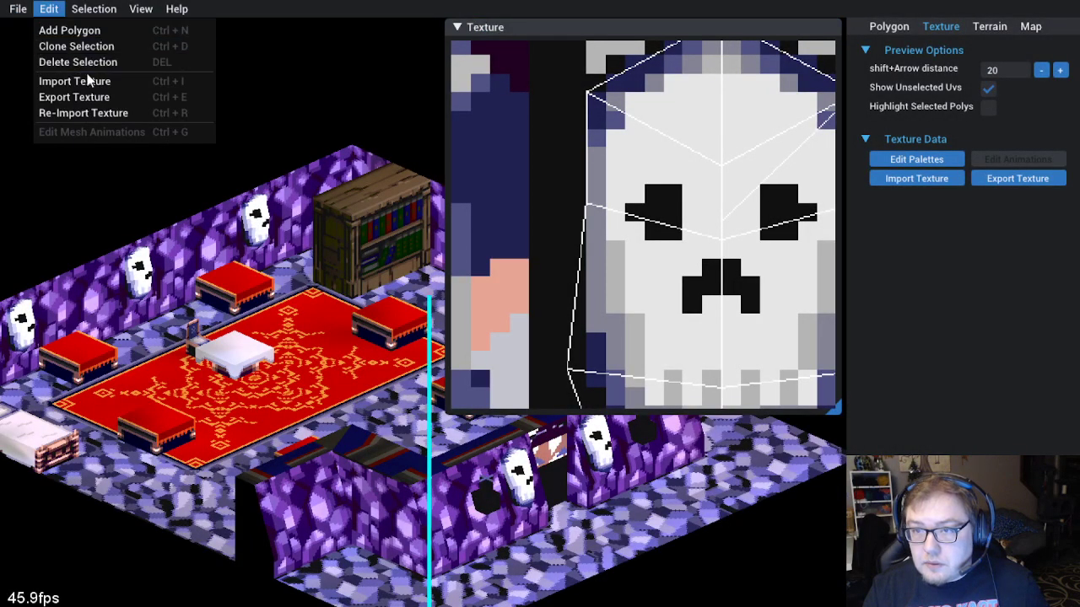
{"action": "left_click", "coordinate": [91, 116]}
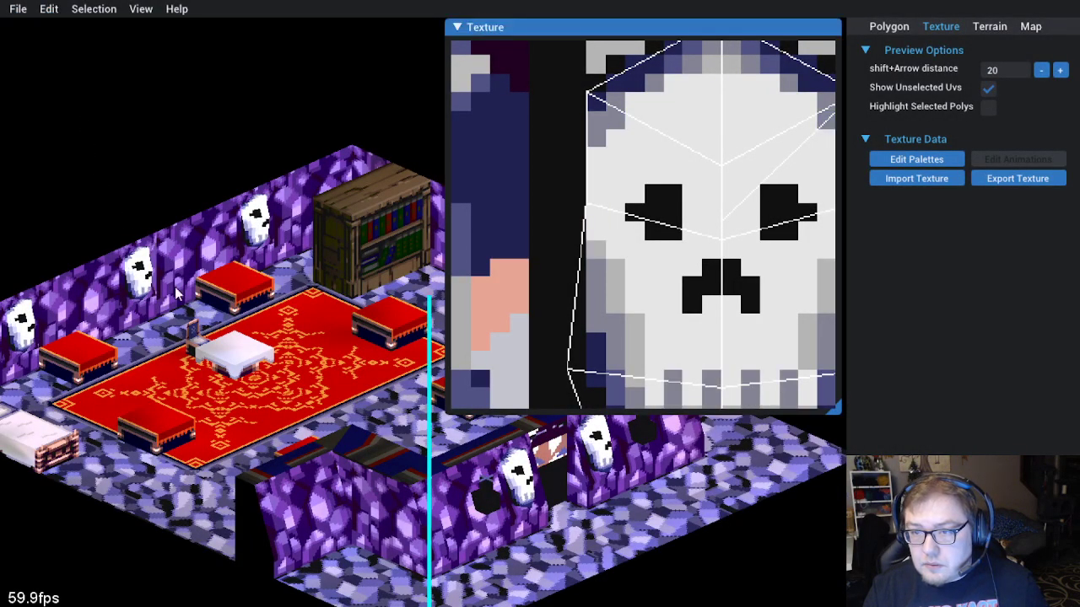
Rotate around the room and examine the updated skulls on the front and back walls from several angles
{"action": "key", "text": "Right"}
{"action": "key", "text": "Right"}
{"action": "key", "text": "Right"}
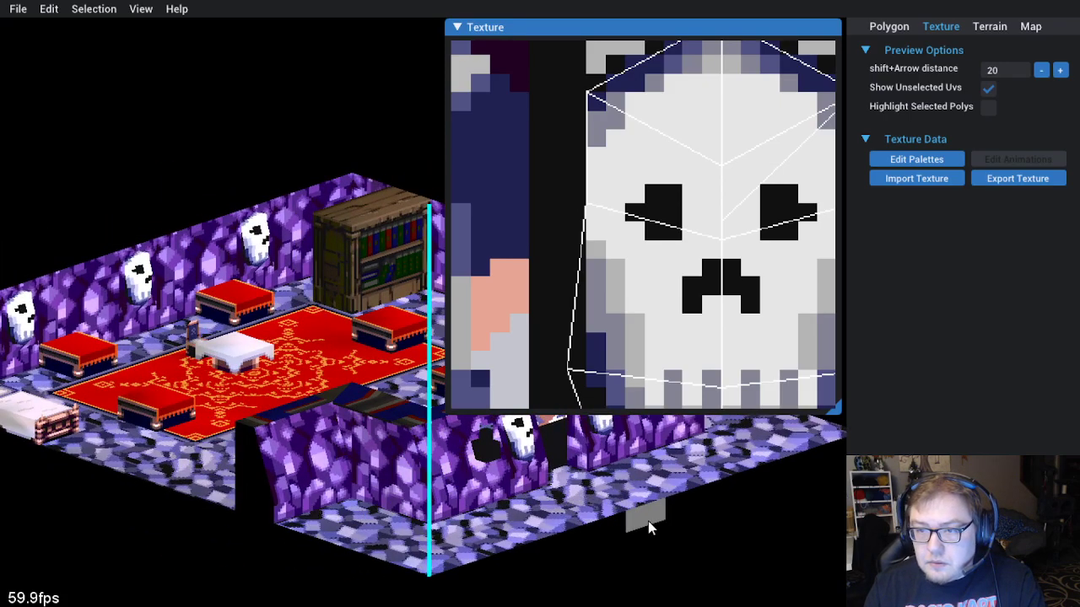
{"action": "key", "text": "Right"}
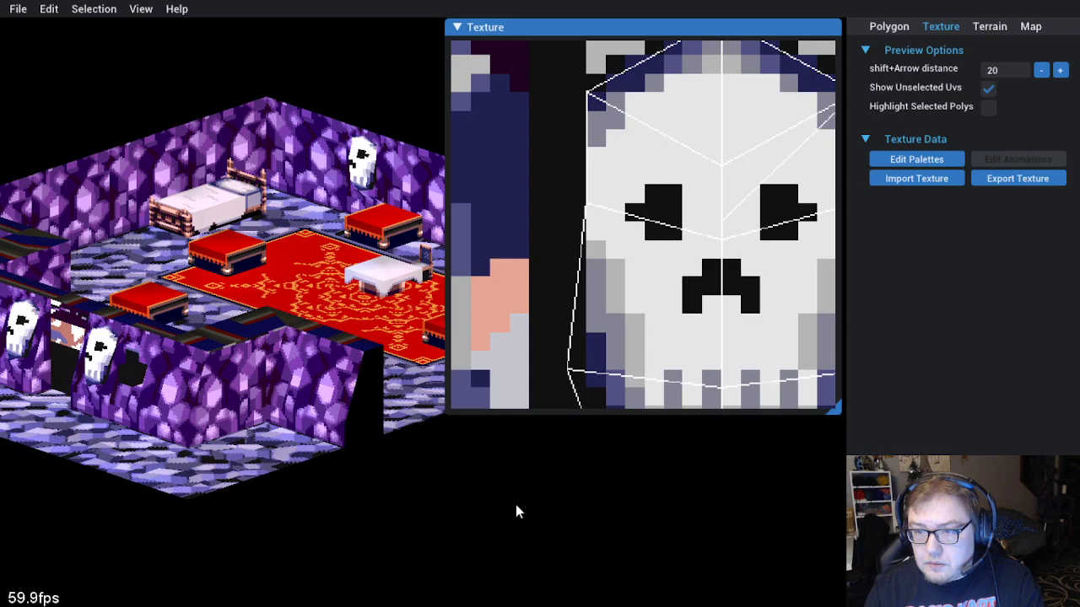
{"action": "key", "text": "Right"}
{"action": "key", "text": "Right"}
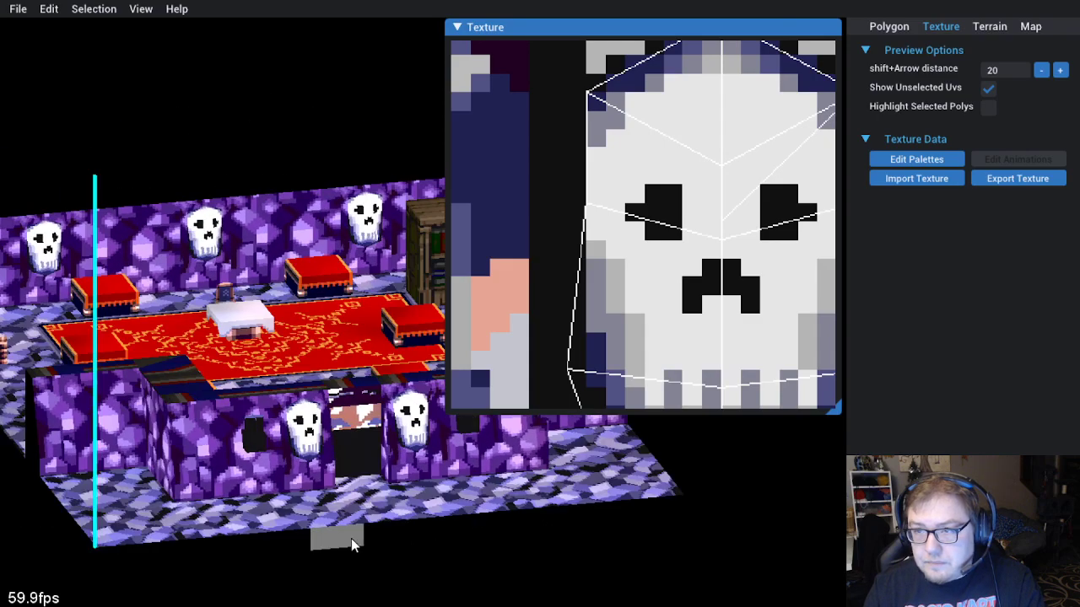
{"action": "key", "text": "Up"}
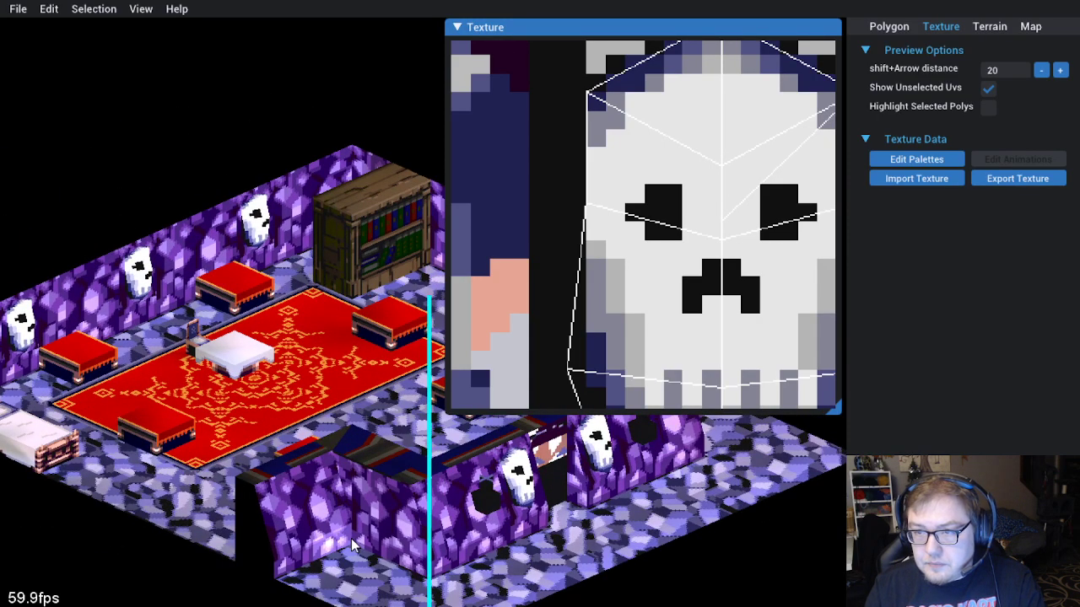
{"action": "key", "text": "Up"}
{"action": "key", "text": "Down"}
{"action": "key", "text": "Right"}
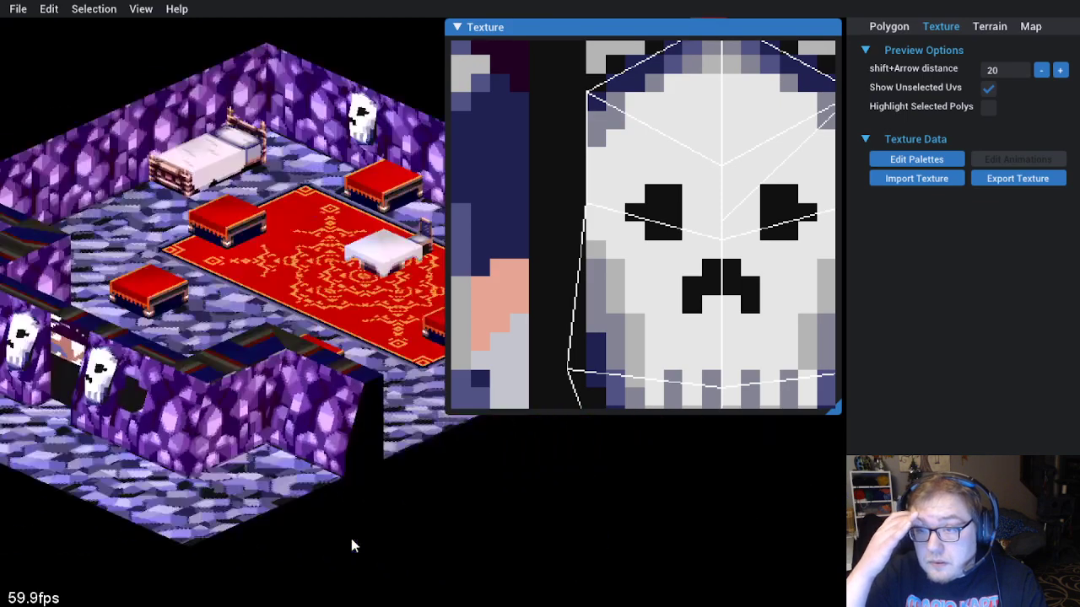
{"action": "key", "text": "Right"}
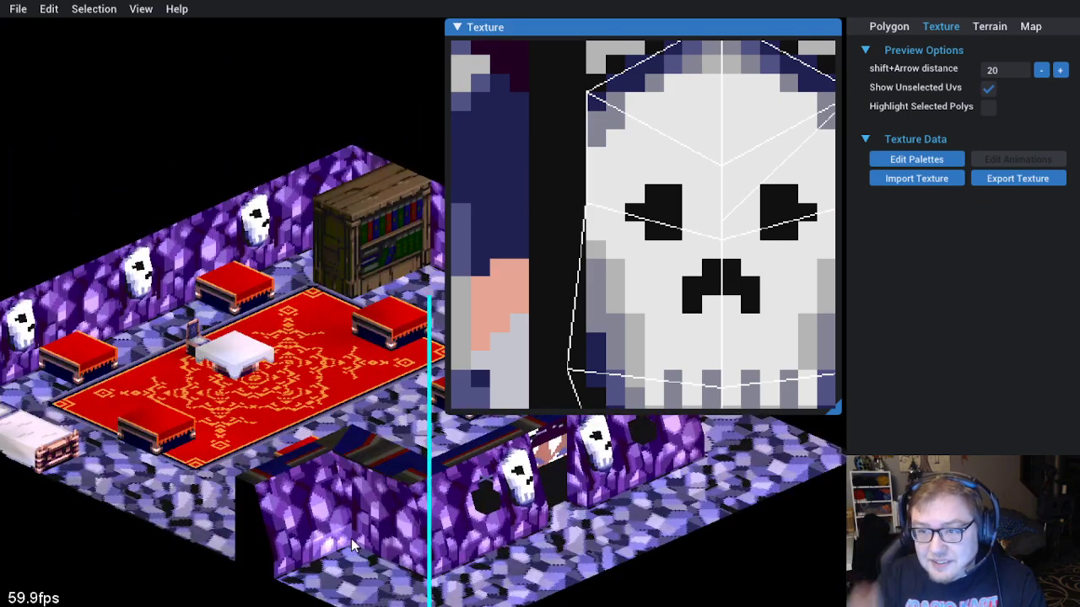
Collapse the texture preview and examine the whole room from opposite corners, from the front and from a low angle
{"action": "left_click", "coordinate": [456, 27]}
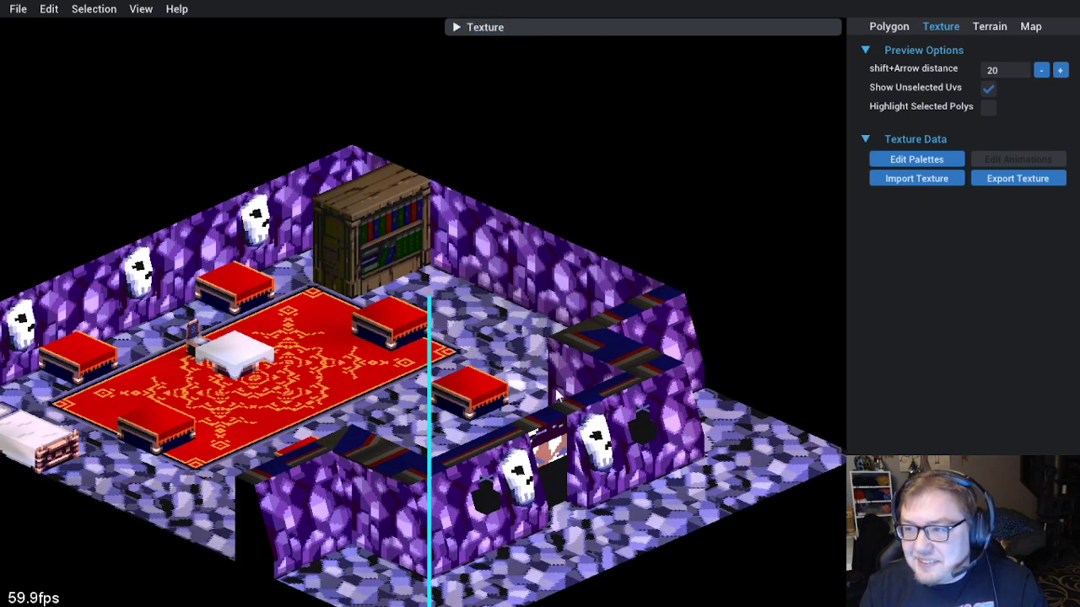
{"action": "scroll", "coordinate": [629, 339], "scroll_direction": "down", "scroll_amount": 3}
{"action": "scroll", "coordinate": [623, 370], "scroll_direction": "up", "scroll_amount": 2}
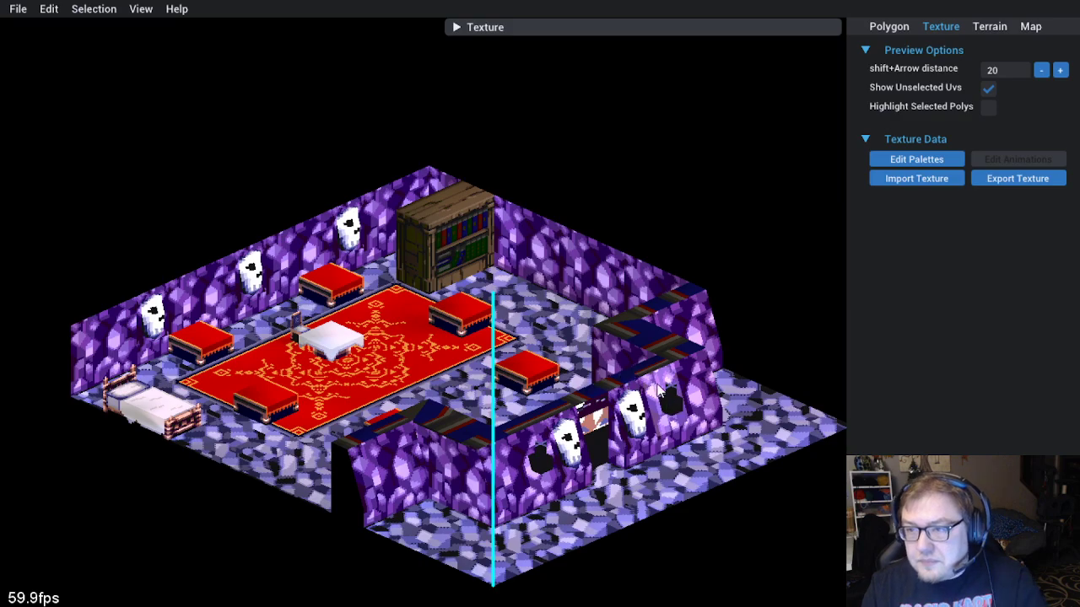
{"action": "key", "text": "Right"}
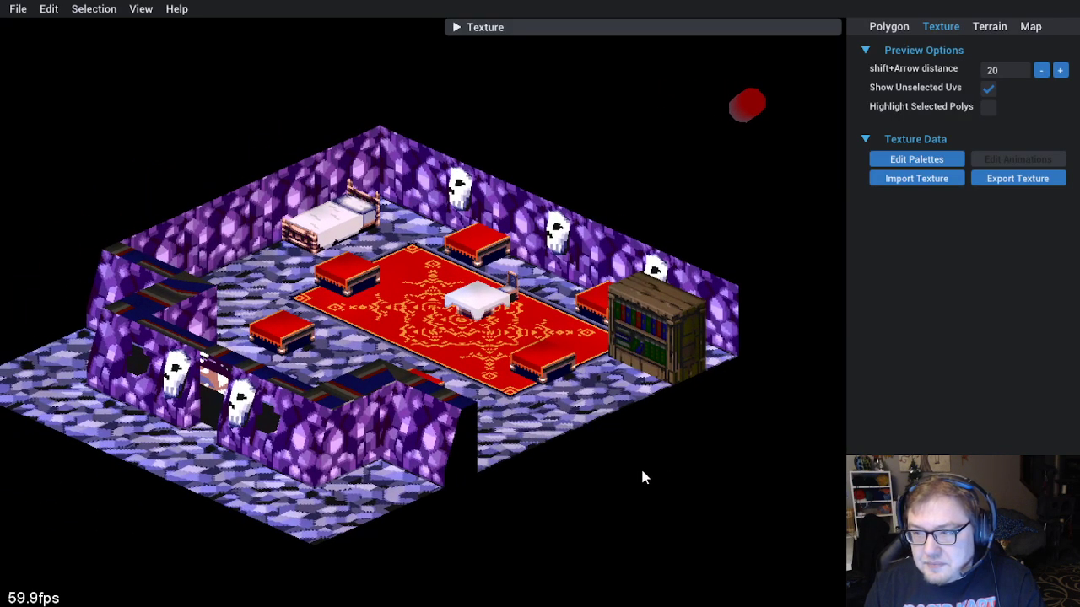
{"action": "key", "text": "Down"}
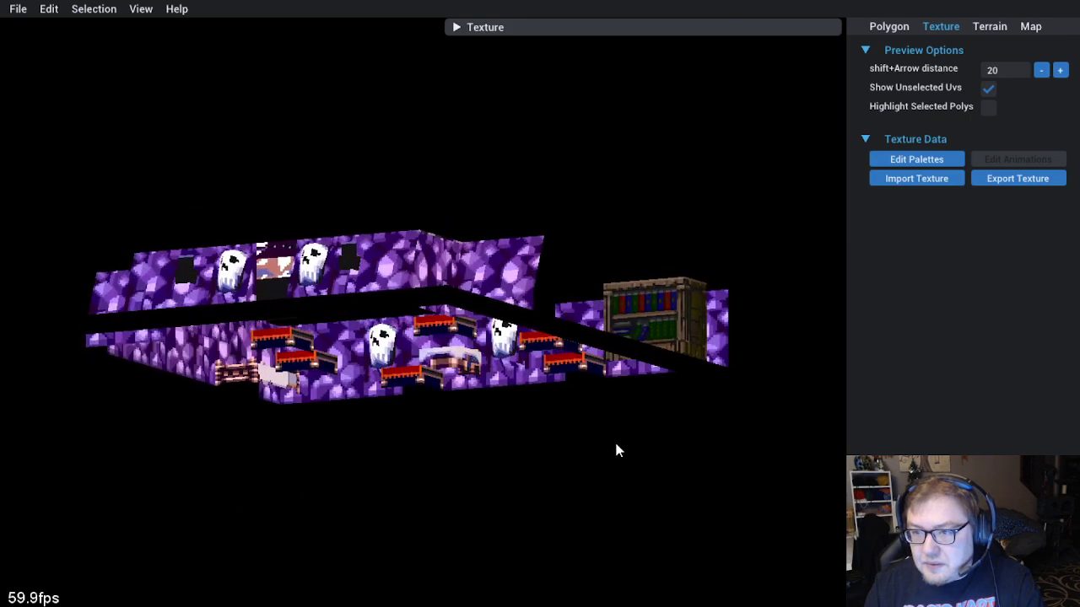
{"action": "key", "text": "Down"}
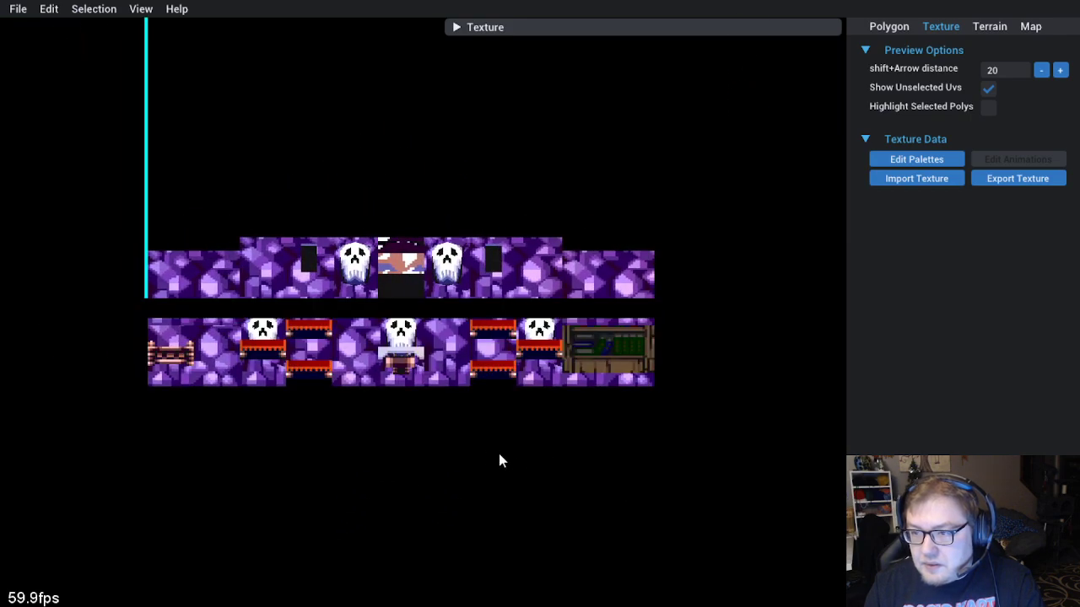
{"action": "key", "text": "Up"}
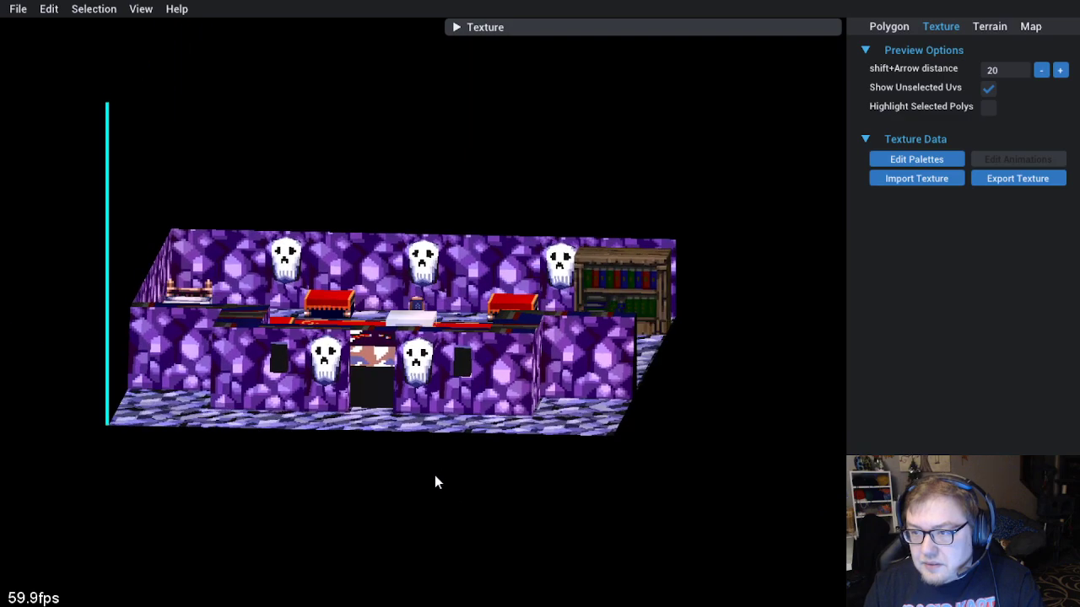
{"action": "key", "text": "Up"}
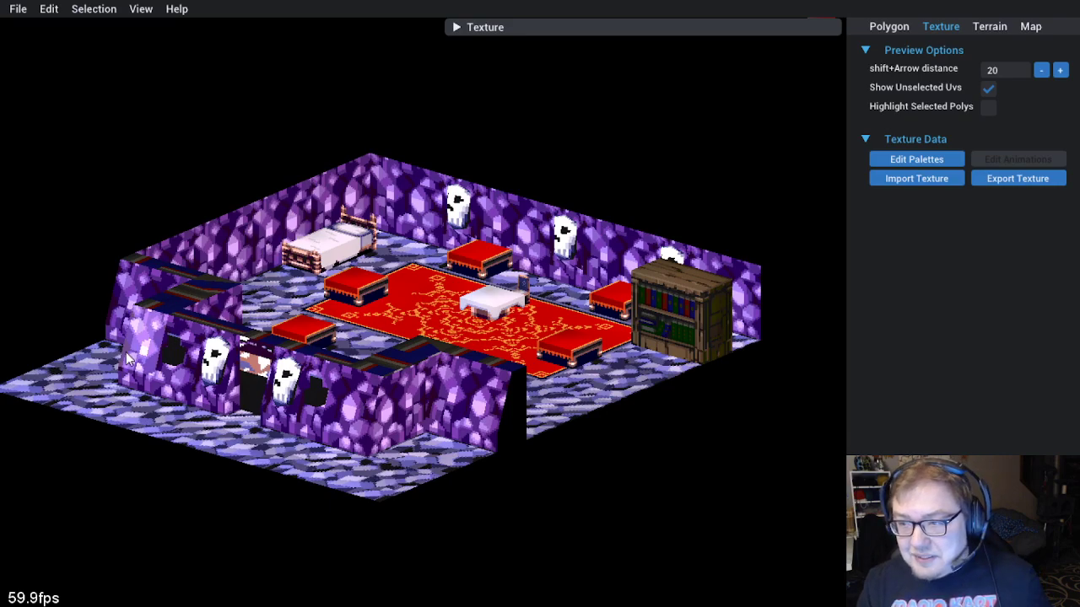
Select the black panel beside the front-wall skull and inspect where its UVs lie in the expanded texture preview
{"action": "scroll", "coordinate": [335, 388], "scroll_direction": "up", "scroll_amount": 5}
{"action": "left_click", "coordinate": [335, 388]}
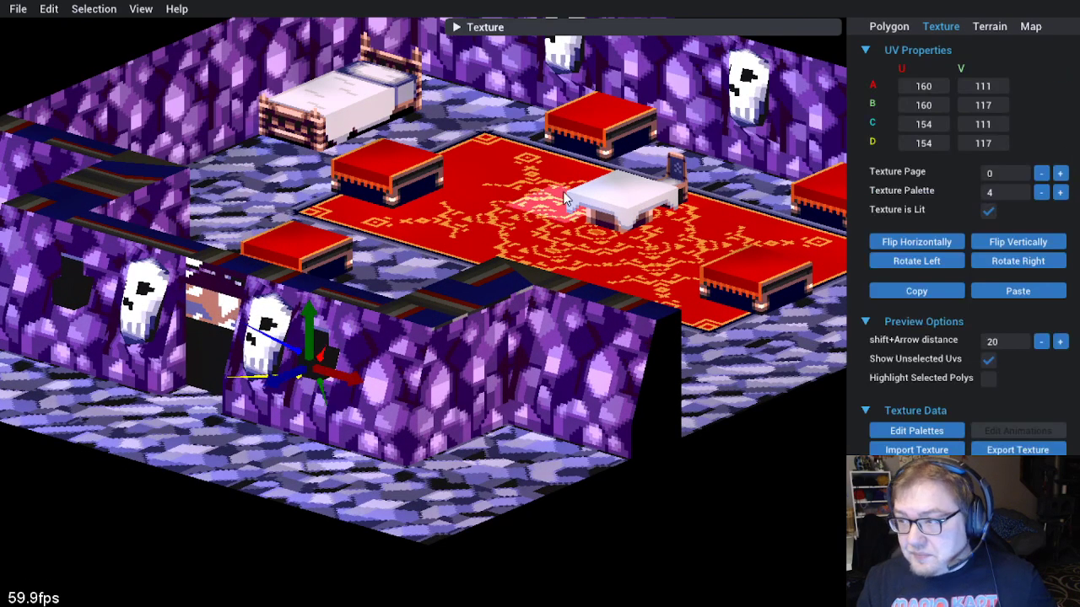
{"action": "left_click", "coordinate": [453, 25]}
{"action": "scroll", "coordinate": [663, 272], "scroll_direction": "down", "scroll_amount": 3}
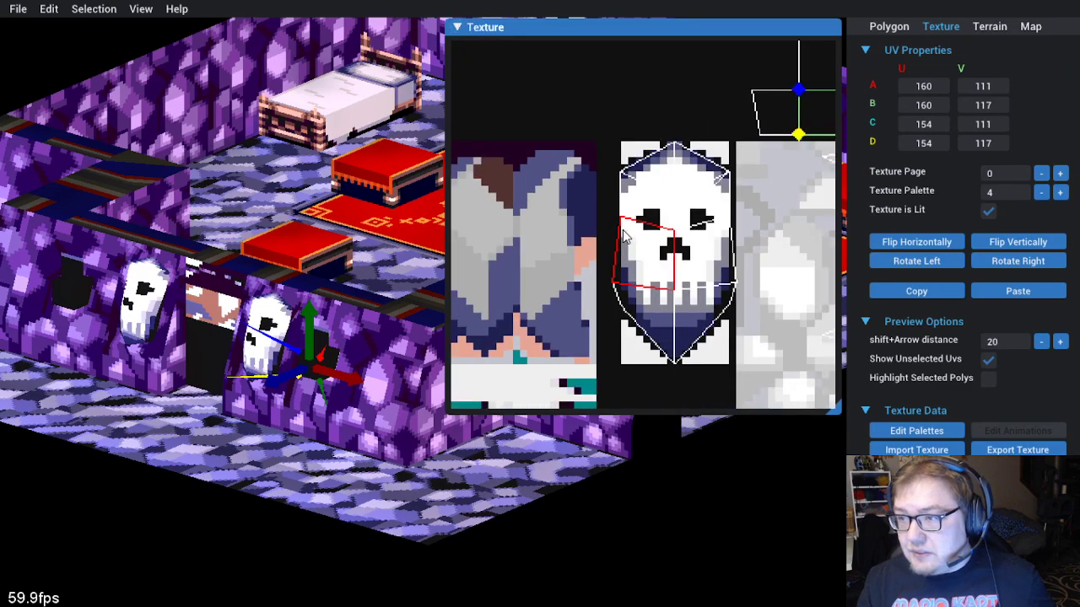
{"action": "left_click_drag", "start_coordinate": [663, 272], "coordinate": [614, 357]}
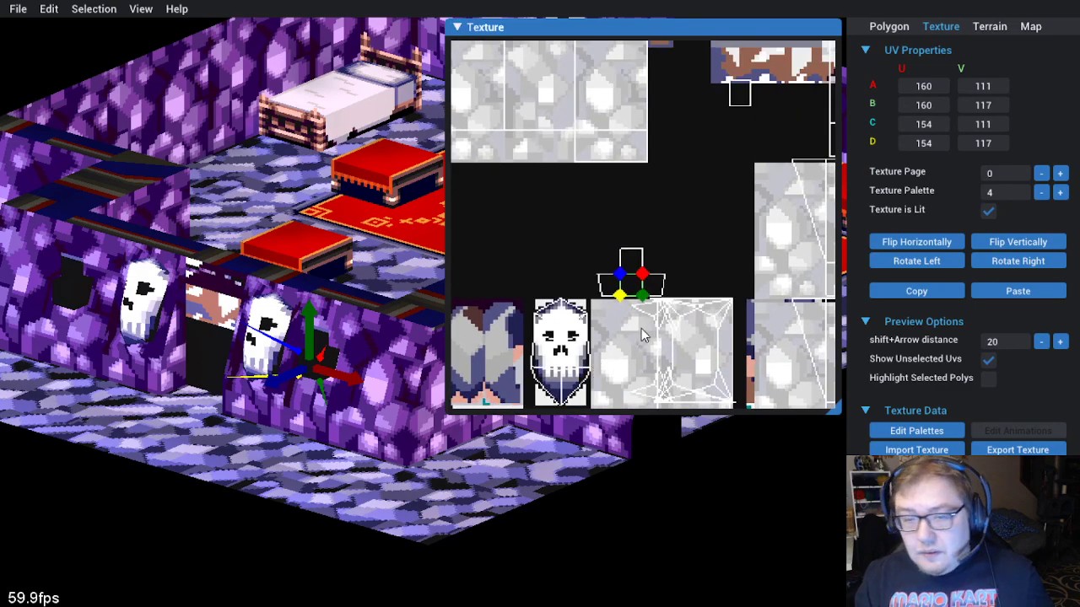
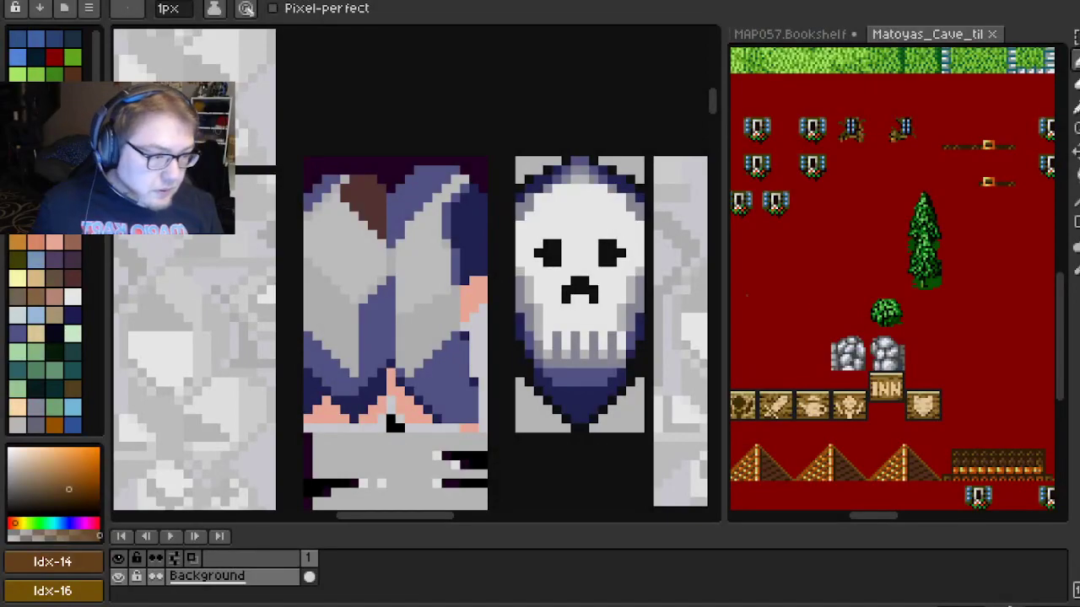
Switch to the pixel-art editor, widen the reference pane, and look through the Matoyas_Cave_til tileset for cave decorations
{"action": "left_click_drag", "start_coordinate": [723, 294], "coordinate": [582, 294]}
{"action": "scroll", "coordinate": [822, 278], "scroll_direction": "up", "scroll_amount": 10}
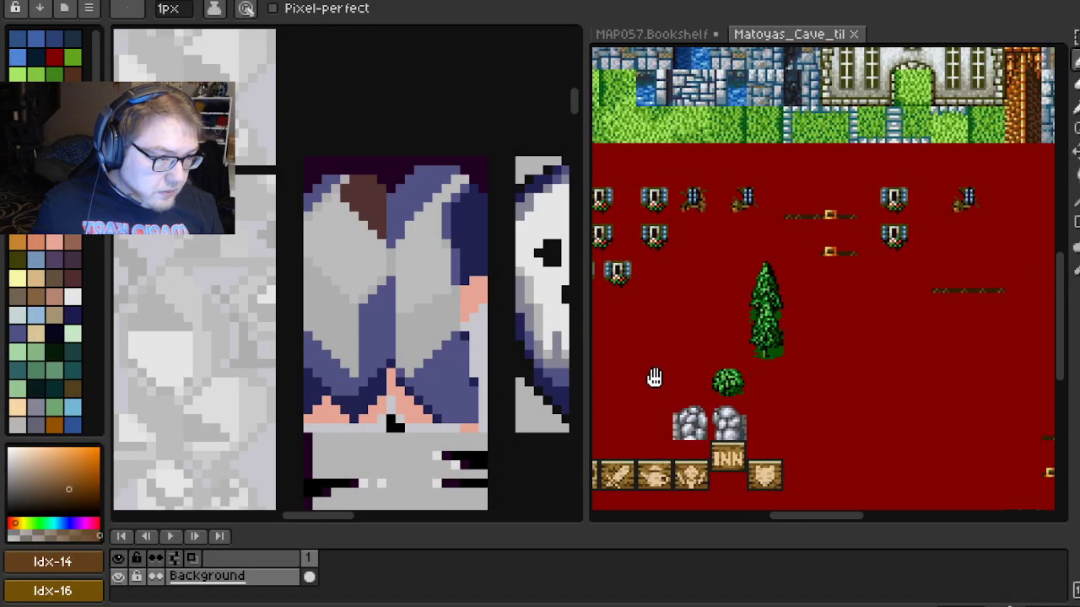
{"action": "scroll", "coordinate": [877, 455], "scroll_direction": "up", "scroll_amount": 15}
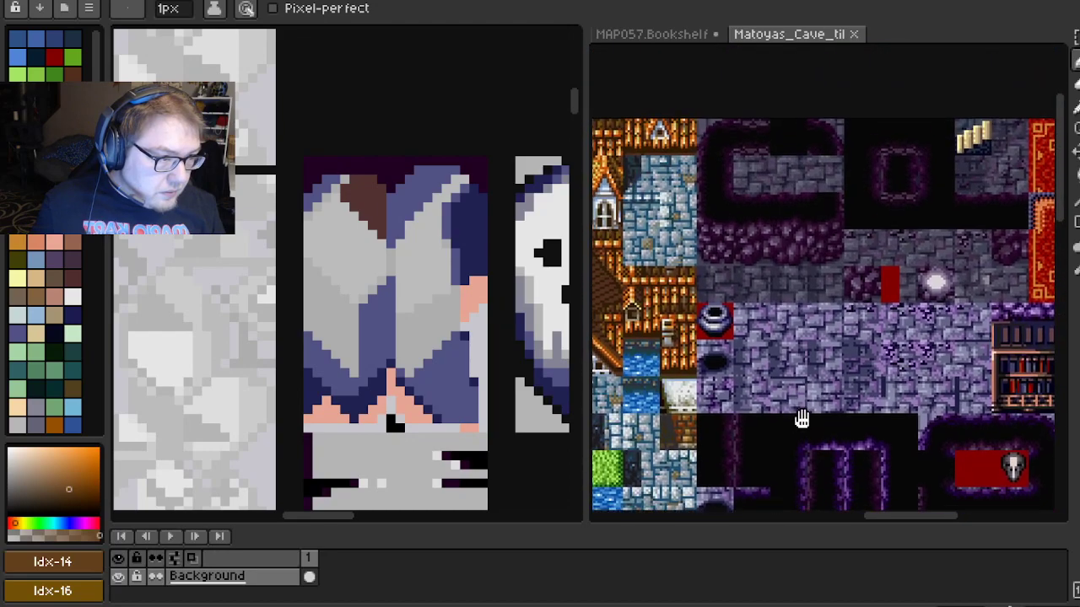
{"action": "left_click_drag", "start_coordinate": [801, 420], "coordinate": [582, 253]}
{"action": "scroll", "coordinate": [700, 253], "scroll_direction": "down", "scroll_amount": 10}
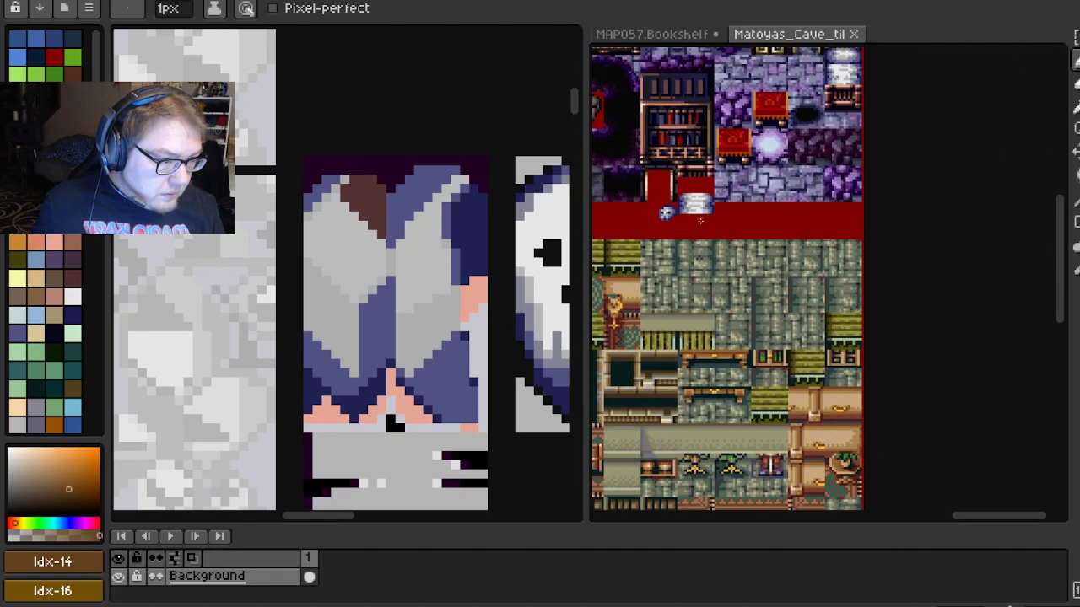
{"action": "scroll", "coordinate": [705, 103], "scroll_direction": "up", "scroll_amount": 4}
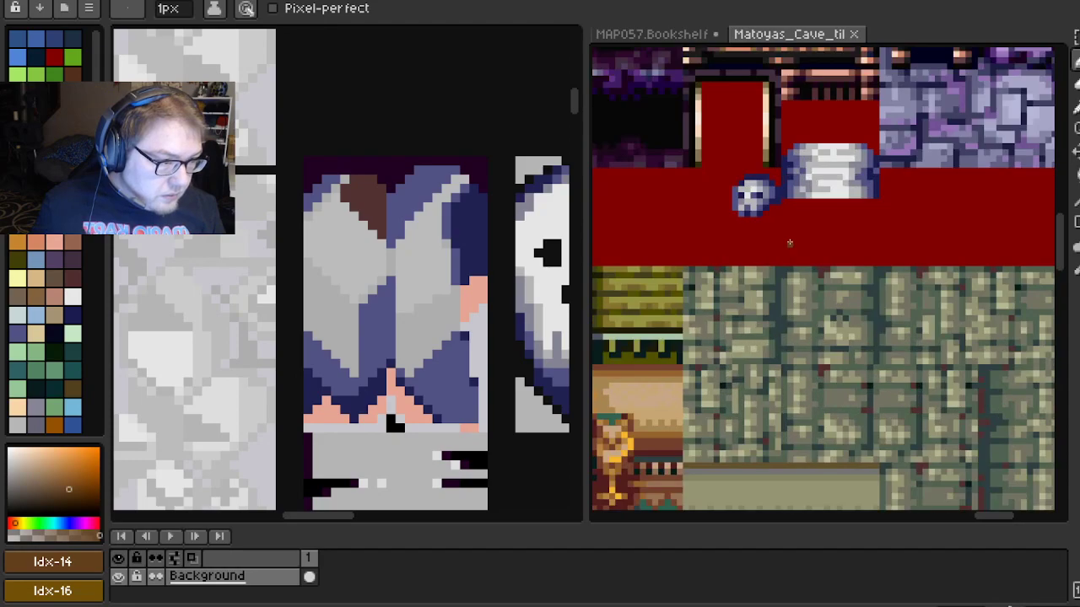
{"action": "scroll", "coordinate": [745, 206], "scroll_direction": "down", "scroll_amount": 3}
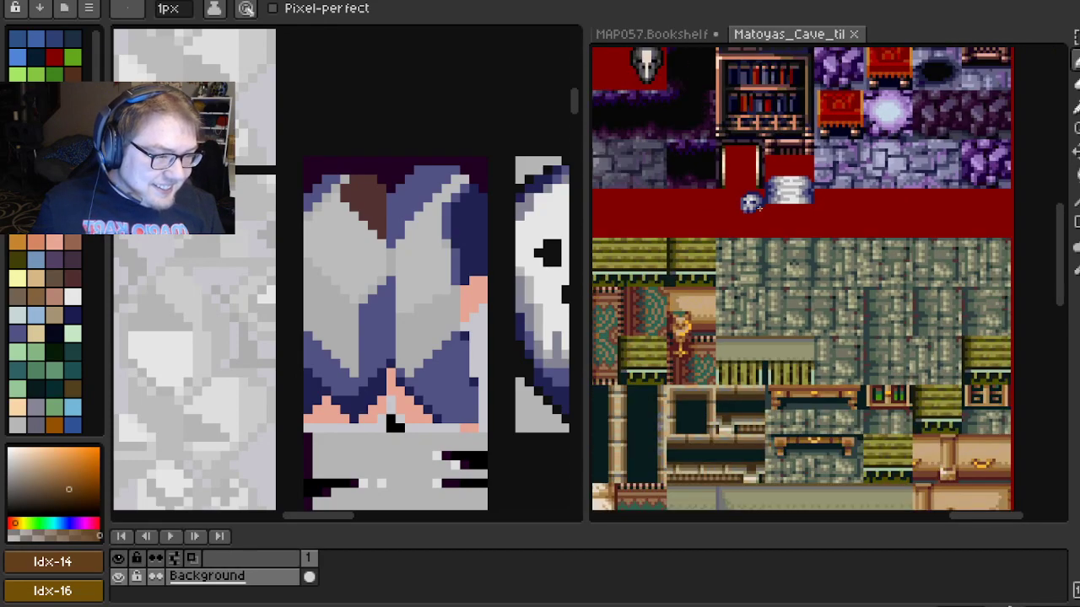
{"action": "scroll", "coordinate": [759, 220], "scroll_direction": "up", "scroll_amount": 1}
{"action": "scroll", "coordinate": [797, 246], "scroll_direction": "down", "scroll_amount": 3}
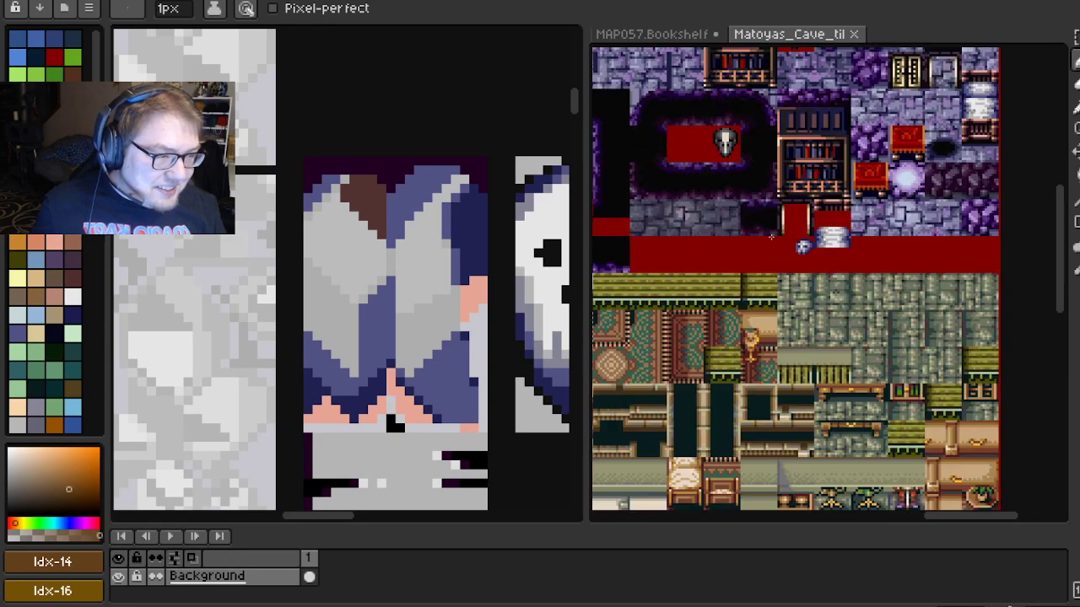
{"action": "scroll", "coordinate": [729, 219], "scroll_direction": "up", "scroll_amount": 1}
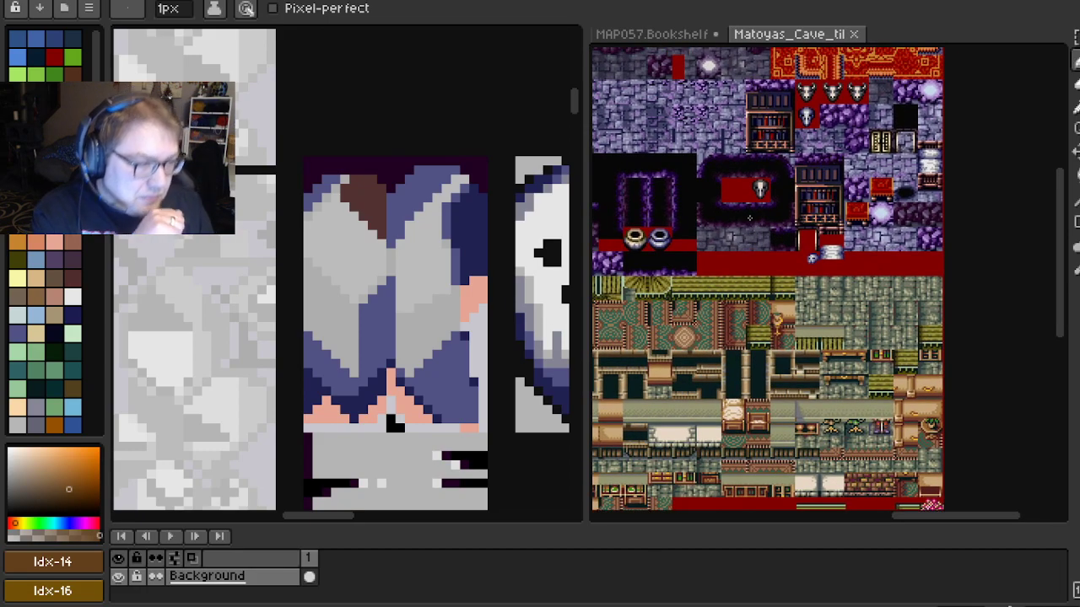
{"action": "scroll", "coordinate": [730, 423], "scroll_direction": "down", "scroll_amount": 3}
{"action": "scroll", "coordinate": [731, 423], "scroll_direction": "down", "scroll_amount": 3}
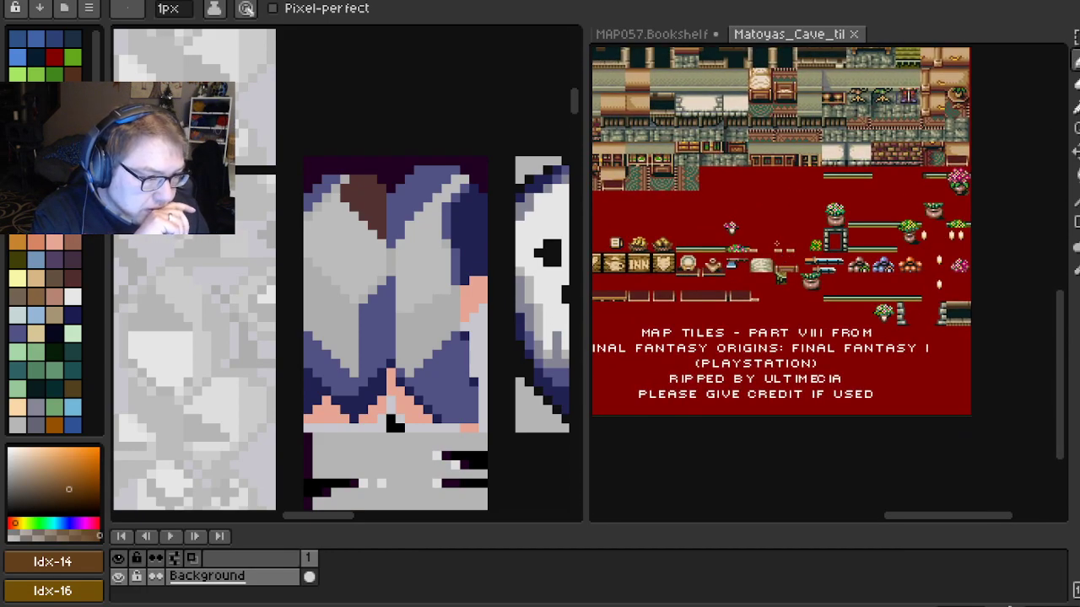
{"action": "scroll", "coordinate": [793, 279], "scroll_direction": "up", "scroll_amount": 6}
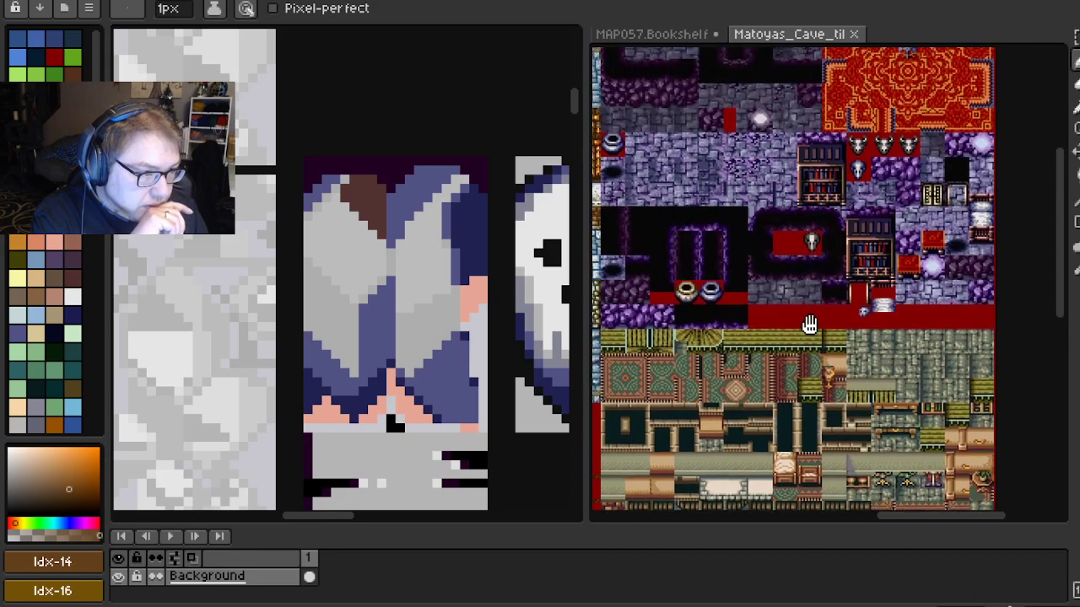
Bring the Matoyas_Cave_m map into the reference pane and examine the cave entrance with its door, skulls and flames
{"action": "scroll", "coordinate": [751, 315], "scroll_direction": "up", "scroll_amount": 1}
{"action": "scroll", "coordinate": [793, 278], "scroll_direction": "left", "scroll_amount": 4}
{"action": "scroll", "coordinate": [793, 279], "scroll_direction": "up", "scroll_amount": 2}
{"action": "scroll", "coordinate": [780, 384], "scroll_direction": "up", "scroll_amount": 3}
{"action": "scroll", "coordinate": [894, 323], "scroll_direction": "right", "scroll_amount": 10}
{"action": "scroll", "coordinate": [773, 329], "scroll_direction": "down", "scroll_amount": 3}
{"action": "scroll", "coordinate": [774, 331], "scroll_direction": "down", "scroll_amount": 2}
{"action": "scroll", "coordinate": [776, 335], "scroll_direction": "left", "scroll_amount": 5}
{"action": "left_click_drag", "start_coordinate": [281, 0], "coordinate": [889, 43]}
{"action": "scroll", "coordinate": [857, 315], "scroll_direction": "down", "scroll_amount": 3}
{"action": "scroll", "coordinate": [857, 315], "scroll_direction": "up", "scroll_amount": 3}
{"action": "scroll", "coordinate": [799, 265], "scroll_direction": "down", "scroll_amount": 5}
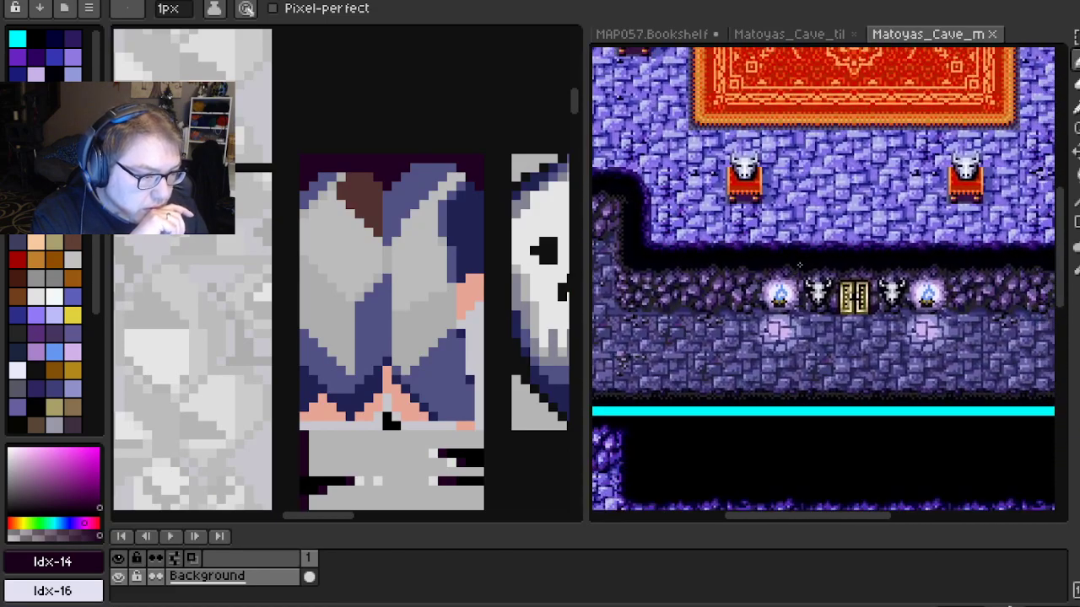
Examine the skull and blue flame beside the darker cave entrance up close, undoing the accidental edit to the map
{"action": "scroll", "coordinate": [798, 265], "scroll_direction": "up", "scroll_amount": 2}
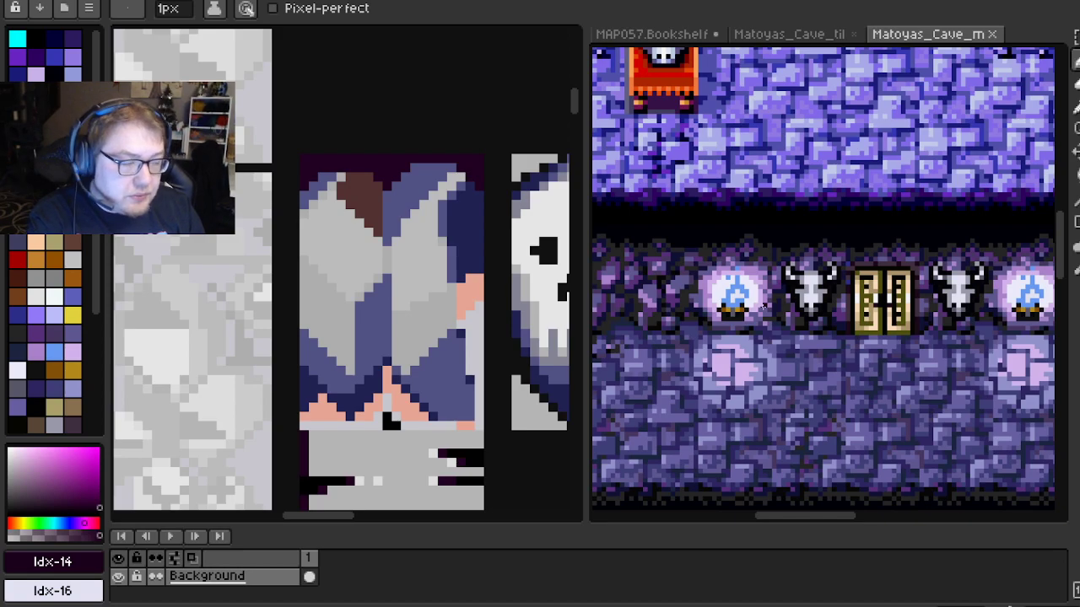
{"action": "scroll", "coordinate": [763, 307], "scroll_direction": "down", "scroll_amount": 1}
{"action": "left_click_drag", "start_coordinate": [762, 293], "coordinate": [761, 329]}
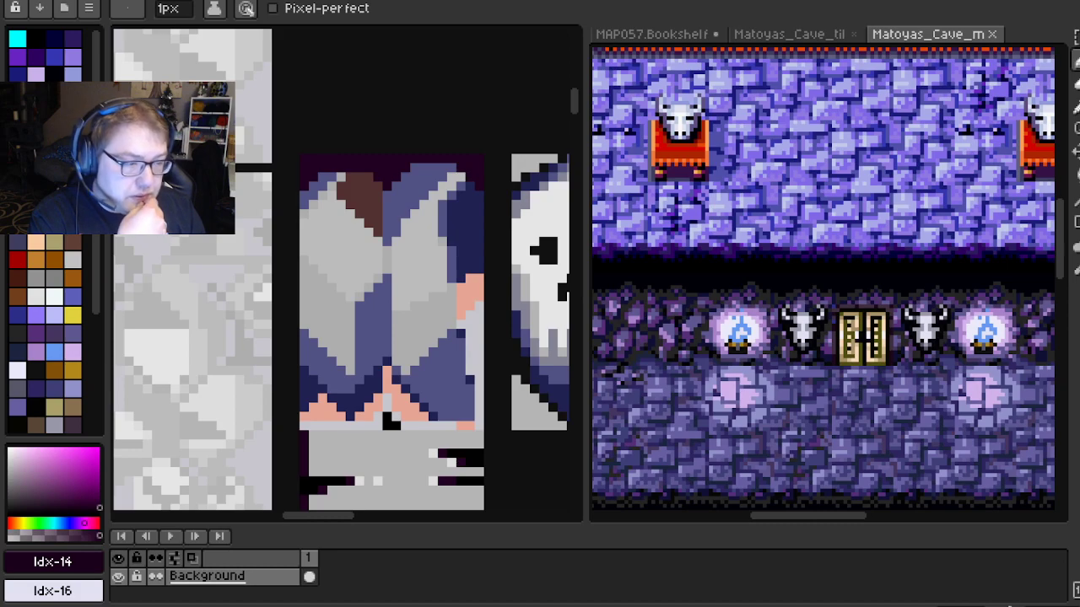
{"action": "left_click_drag", "start_coordinate": [761, 329], "coordinate": [801, 310]}
{"action": "scroll", "coordinate": [801, 310], "scroll_direction": "up", "scroll_amount": 2}
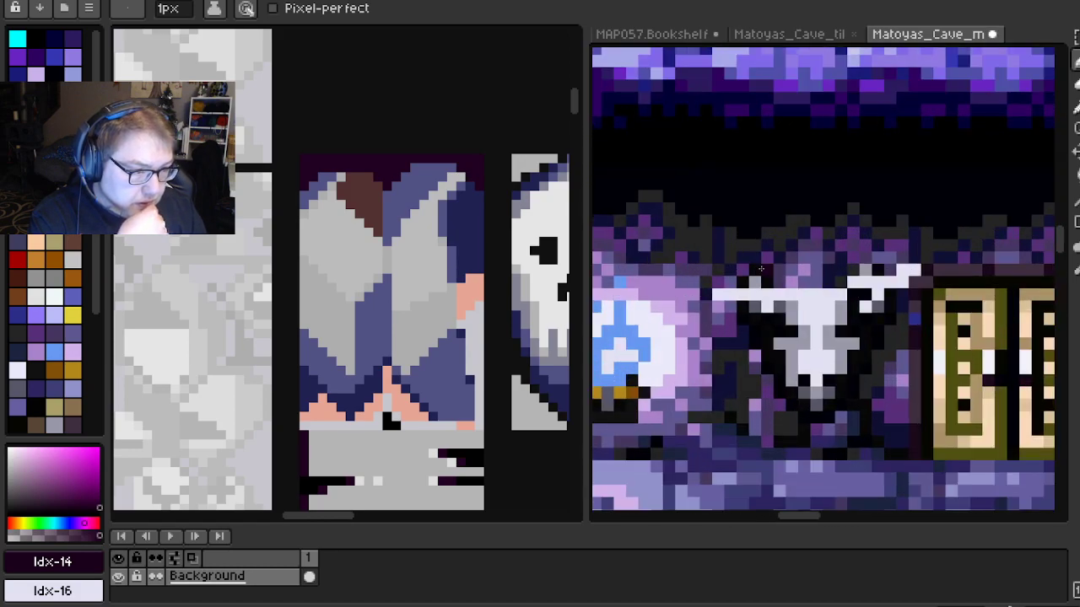
{"action": "key", "text": "ctrl+z"}
{"action": "mouse_move", "coordinate": [761, 268]}
{"action": "left_mouse_down"}
{"action": "mouse_move", "coordinate": [814, 222]}
{"action": "mouse_move", "coordinate": [943, 165]}
{"action": "left_mouse_up"}
{"action": "left_click_drag", "start_coordinate": [783, 199], "coordinate": [761, 218]}
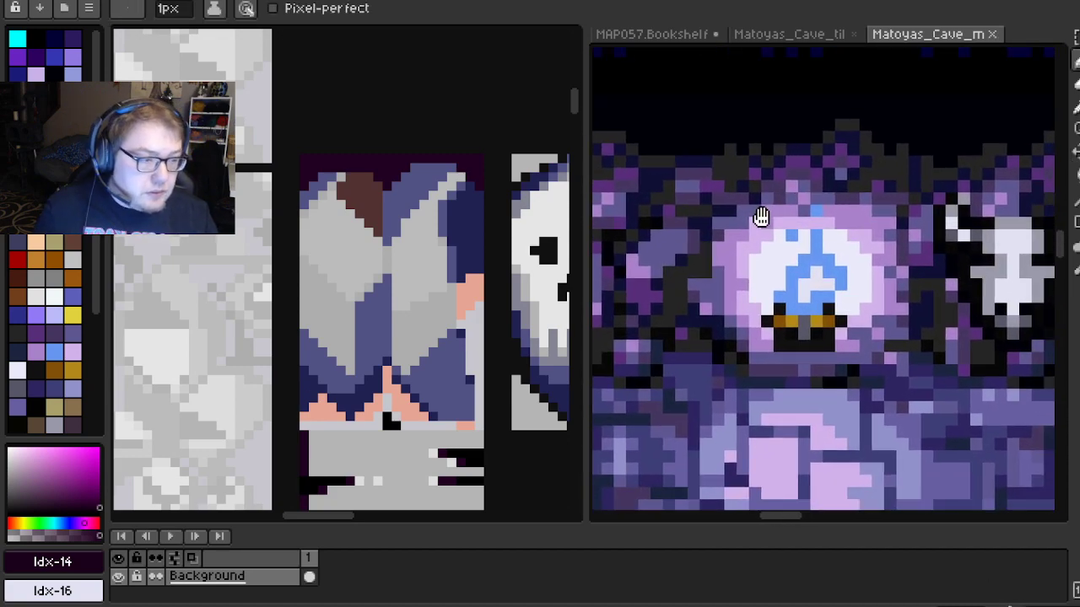
{"action": "scroll", "coordinate": [761, 218], "scroll_direction": "down", "scroll_amount": 4}
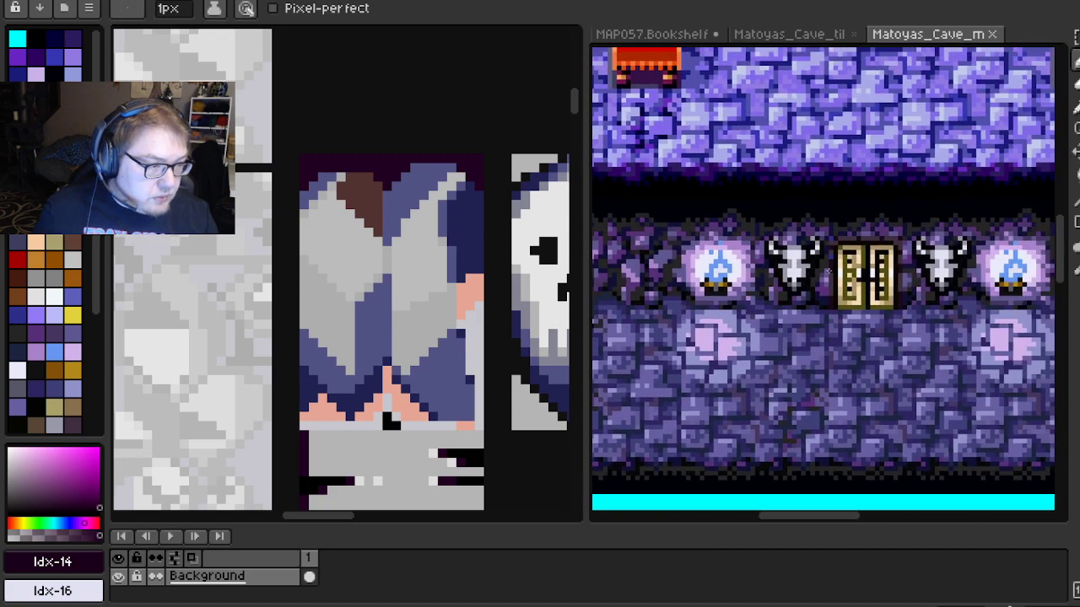
{"action": "left_click_drag", "start_coordinate": [826, 272], "coordinate": [739, 302]}
{"action": "left_click_drag", "start_coordinate": [922, 309], "coordinate": [859, 379]}
{"action": "left_click_drag", "start_coordinate": [830, 282], "coordinate": [826, 375]}
{"action": "scroll", "coordinate": [881, 328], "scroll_direction": "down", "scroll_amount": 1}
{"action": "scroll", "coordinate": [768, 236], "scroll_direction": "down", "scroll_amount": 1}
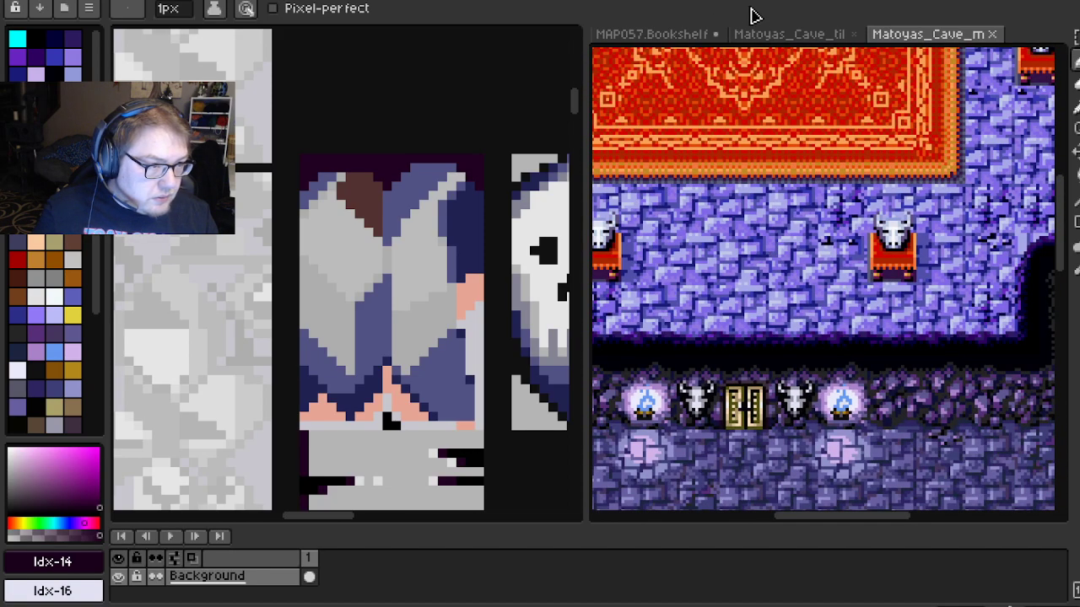
Look through the cave section of the Matoyas_Cave_til tileset, covering its skulls, door, rock walls, stone floor and bookshelves
{"action": "left_click", "coordinate": [774, 34]}
{"action": "left_click_drag", "start_coordinate": [856, 308], "coordinate": [815, 274]}
{"action": "scroll", "coordinate": [815, 274], "scroll_direction": "down", "scroll_amount": 2}
{"action": "scroll", "coordinate": [815, 274], "scroll_direction": "up", "scroll_amount": 3}
{"action": "scroll", "coordinate": [815, 274], "scroll_direction": "down", "scroll_amount": 3}
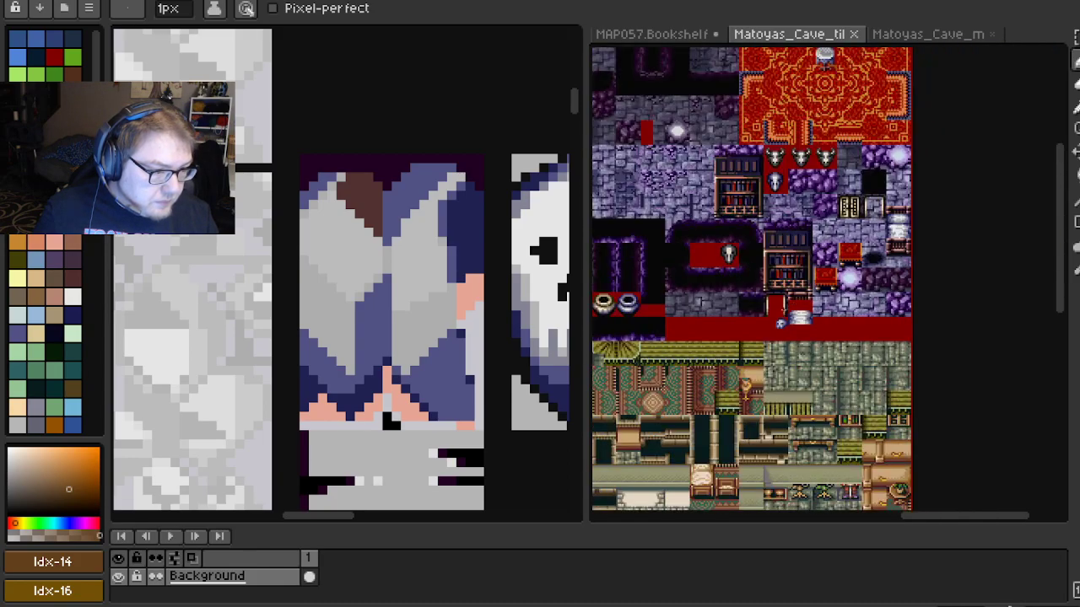
{"action": "left_click_drag", "start_coordinate": [751, 320], "coordinate": [878, 291]}
{"action": "left_click_drag", "start_coordinate": [771, 229], "coordinate": [740, 340]}
{"action": "scroll", "coordinate": [789, 317], "scroll_direction": "up", "scroll_amount": 2}
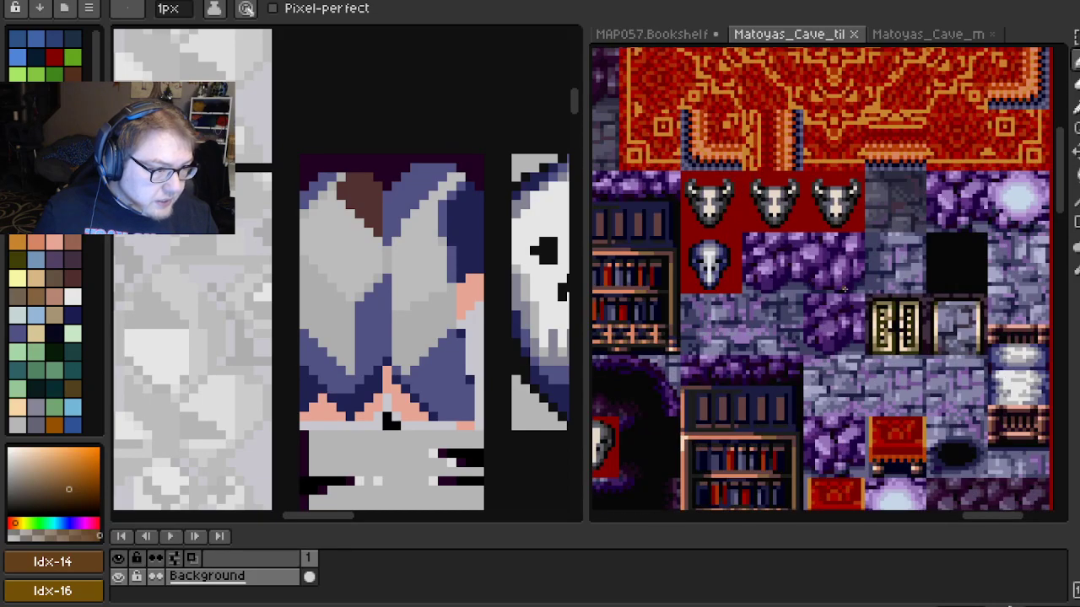
{"action": "left_click_drag", "start_coordinate": [857, 302], "coordinate": [731, 362]}
{"action": "left_click_drag", "start_coordinate": [870, 270], "coordinate": [1022, 72]}
{"action": "scroll", "coordinate": [780, 271], "scroll_direction": "down", "scroll_amount": 1}
{"action": "left_click_drag", "start_coordinate": [700, 260], "coordinate": [997, 387]}
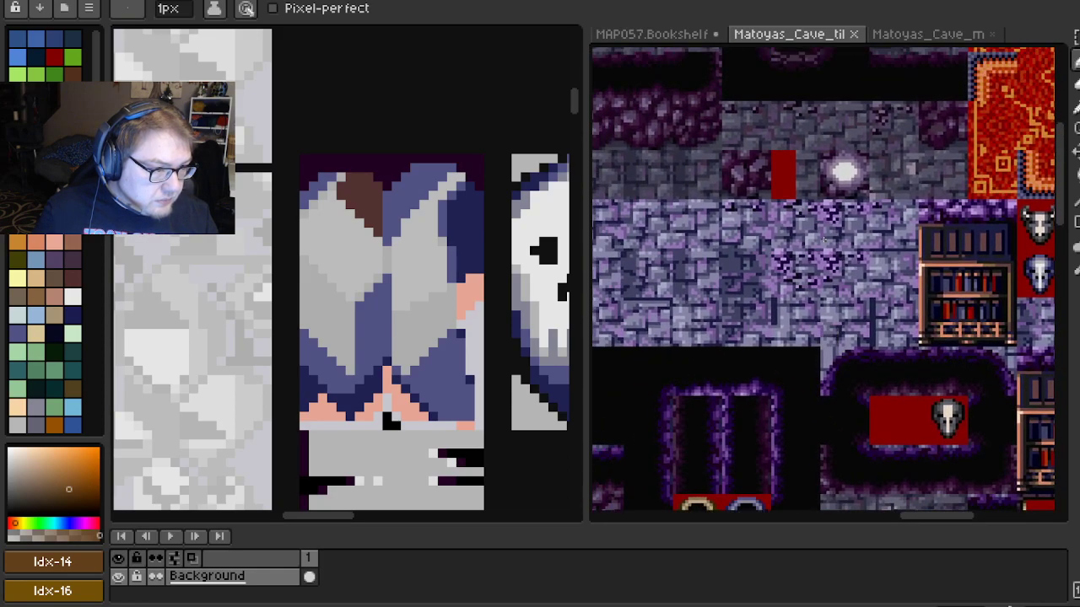
Search the tileset's scenery and house interior sections for decorations, ending back at the cave skulls and bookshelves
{"action": "scroll", "coordinate": [835, 205], "scroll_direction": "down", "scroll_amount": 2}
{"action": "left_click_drag", "start_coordinate": [742, 405], "coordinate": [875, 274]}
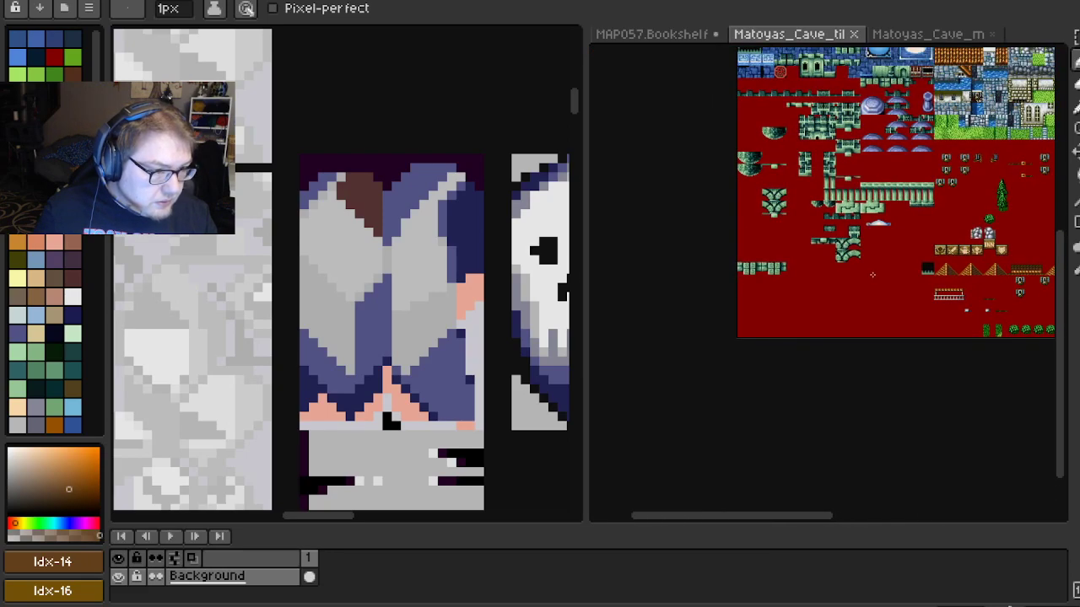
{"action": "scroll", "coordinate": [875, 275], "scroll_direction": "up", "scroll_amount": 1}
{"action": "left_click_drag", "start_coordinate": [995, 270], "coordinate": [641, 373]}
{"action": "left_click_drag", "start_coordinate": [1046, 322], "coordinate": [839, 315]}
{"action": "scroll", "coordinate": [874, 304], "scroll_direction": "up", "scroll_amount": 1}
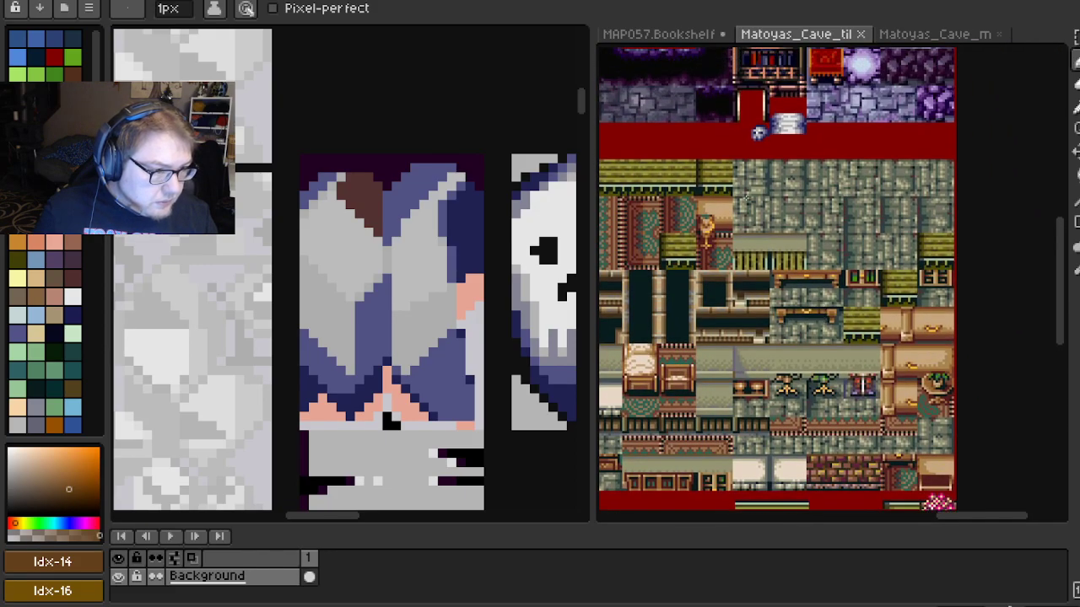
{"action": "scroll", "coordinate": [873, 253], "scroll_direction": "up", "scroll_amount": 4}
{"action": "left_click_drag", "start_coordinate": [873, 254], "coordinate": [787, 309]}
{"action": "scroll", "coordinate": [850, 258], "scroll_direction": "down", "scroll_amount": 1}
{"action": "mouse_move", "coordinate": [877, 245]}
{"action": "left_mouse_down"}
{"action": "mouse_move", "coordinate": [843, 275]}
{"action": "mouse_move", "coordinate": [857, 350]}
{"action": "left_mouse_up"}
{"action": "left_click_drag", "start_coordinate": [820, 287], "coordinate": [839, 340]}
{"action": "left_click_drag", "start_coordinate": [815, 229], "coordinate": [831, 350]}
{"action": "mouse_move", "coordinate": [804, 193]}
{"action": "left_mouse_down"}
{"action": "mouse_move", "coordinate": [810, 273]}
{"action": "mouse_move", "coordinate": [880, 142]}
{"action": "left_mouse_up"}
{"action": "left_click_drag", "start_coordinate": [869, 315], "coordinate": [866, 200]}
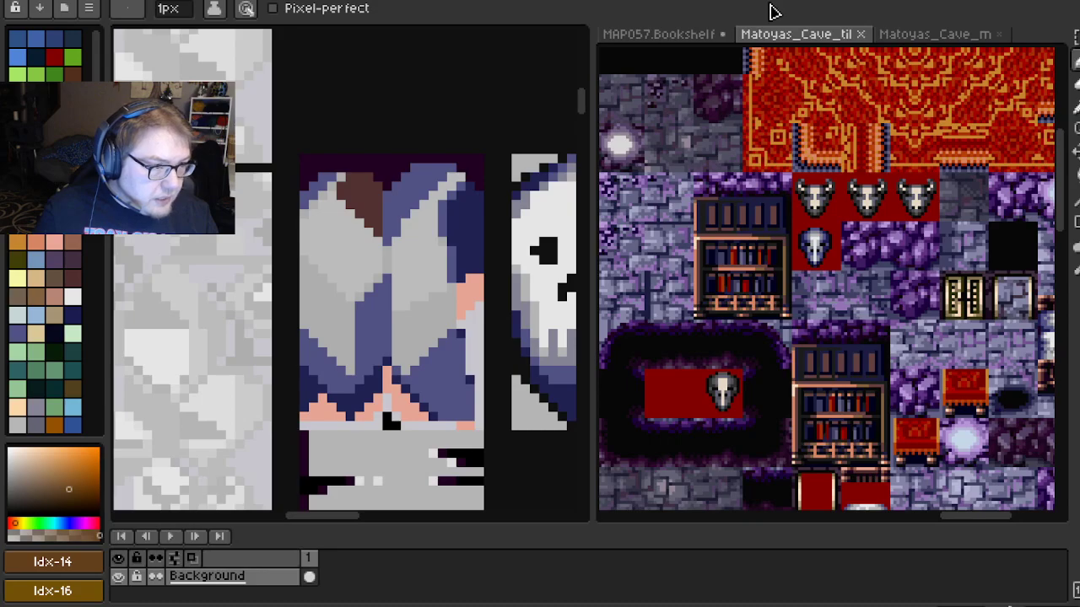
Return to the Matoyas_Cave_m map and examine the flame, skull and door at the brighter version of the entrance
{"action": "left_click", "coordinate": [927, 35]}
{"action": "left_click_drag", "start_coordinate": [781, 267], "coordinate": [885, 111]}
{"action": "left_click_drag", "start_coordinate": [780, 236], "coordinate": [876, 98]}
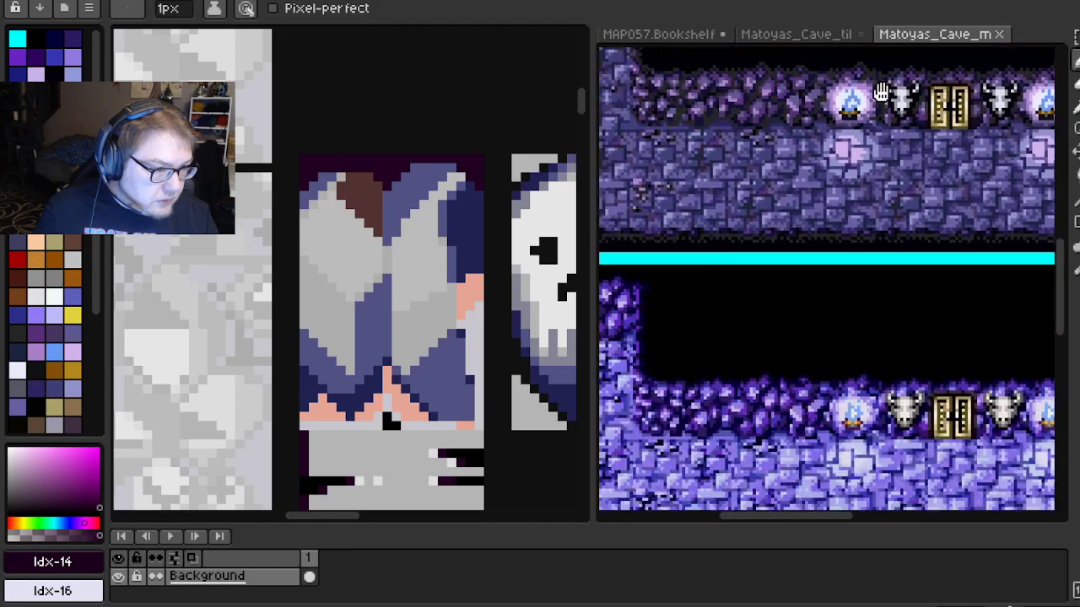
{"action": "left_click_drag", "start_coordinate": [788, 364], "coordinate": [819, 113]}
{"action": "left_click_drag", "start_coordinate": [788, 278], "coordinate": [741, 366]}
{"action": "scroll", "coordinate": [892, 210], "scroll_direction": "up", "scroll_amount": 4}
{"action": "left_click_drag", "start_coordinate": [817, 257], "coordinate": [868, 219]}
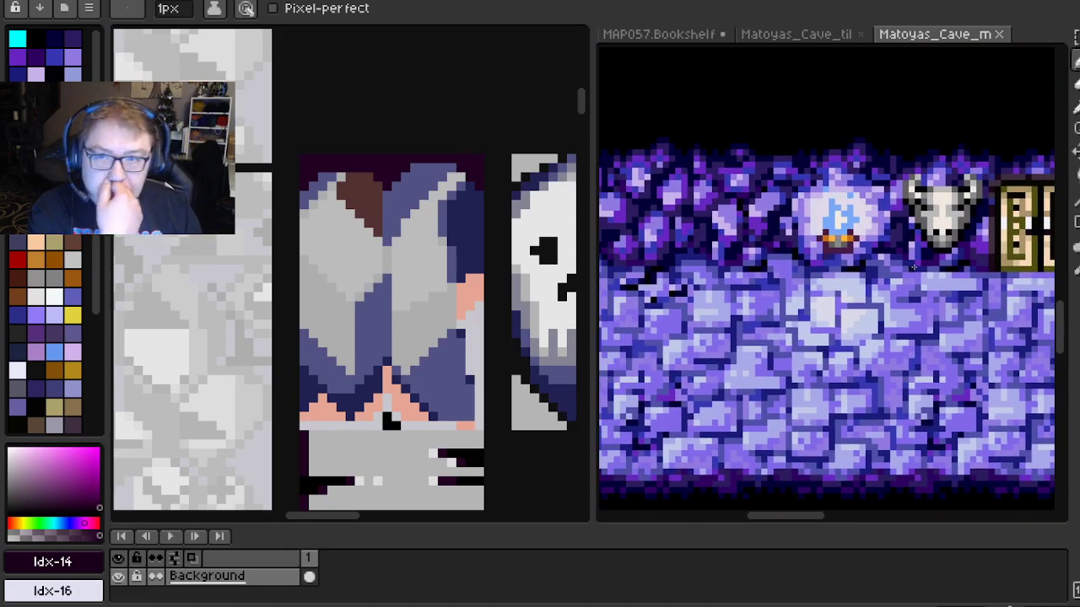
{"action": "scroll", "coordinate": [376, 248], "scroll_direction": "down", "scroll_amount": 2}
Go to the empty area above the stone texture in the texture sheet and load a grayscale palette for editing
{"action": "left_click_drag", "start_coordinate": [421, 202], "coordinate": [352, 264]}
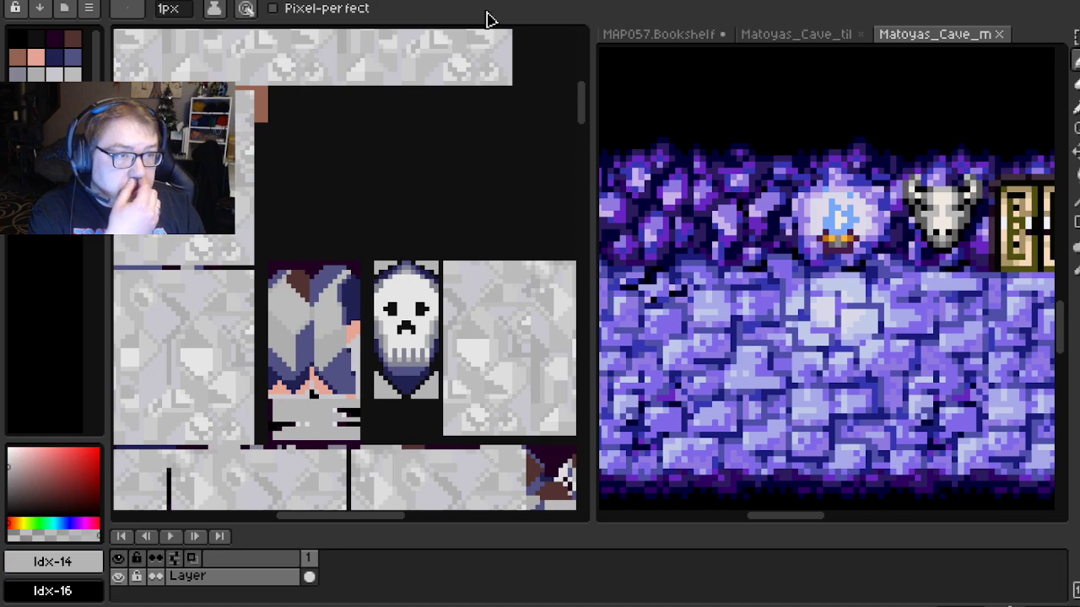
{"action": "scroll", "coordinate": [441, 264], "scroll_direction": "up", "scroll_amount": 1}
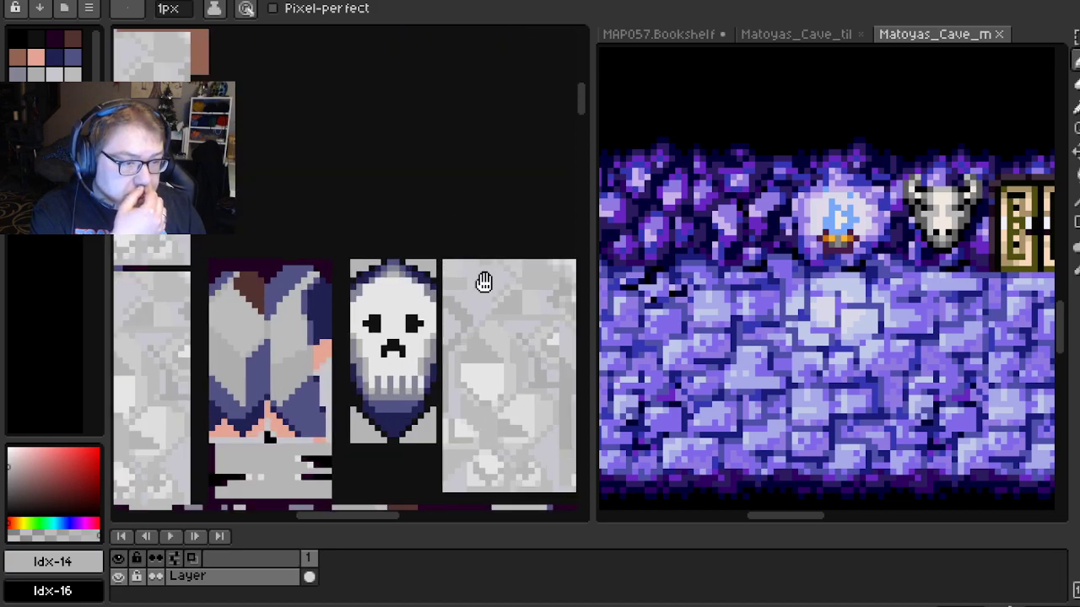
{"action": "left_click_drag", "start_coordinate": [484, 282], "coordinate": [369, 302]}
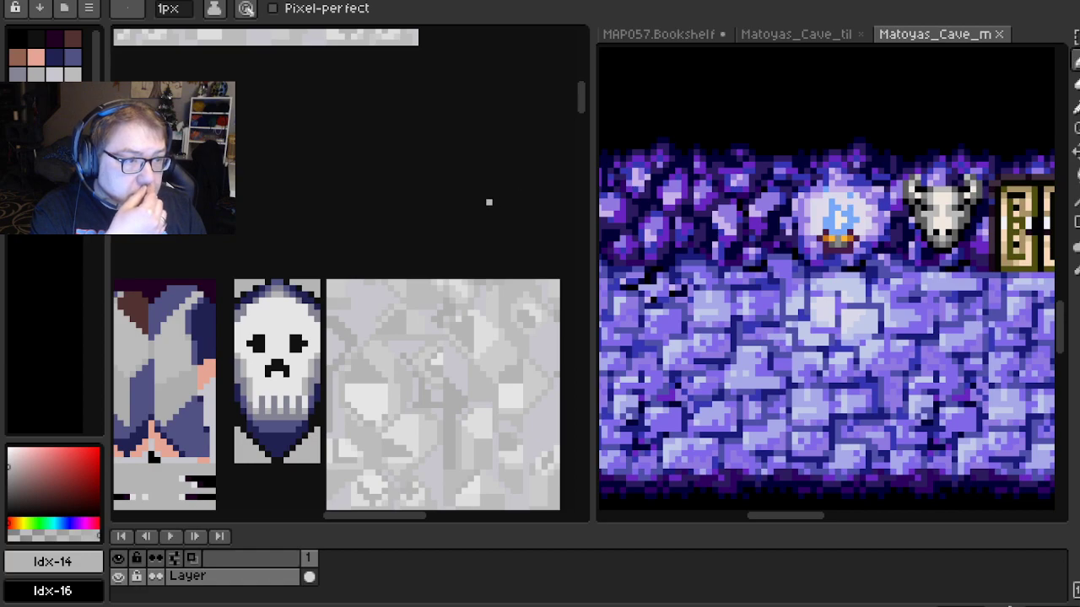
{"action": "left_click_drag", "start_coordinate": [399, 373], "coordinate": [395, 355]}
{"action": "left_click_drag", "start_coordinate": [407, 267], "coordinate": [433, 234]}
{"action": "scroll", "coordinate": [408, 309], "scroll_direction": "up", "scroll_amount": 1}
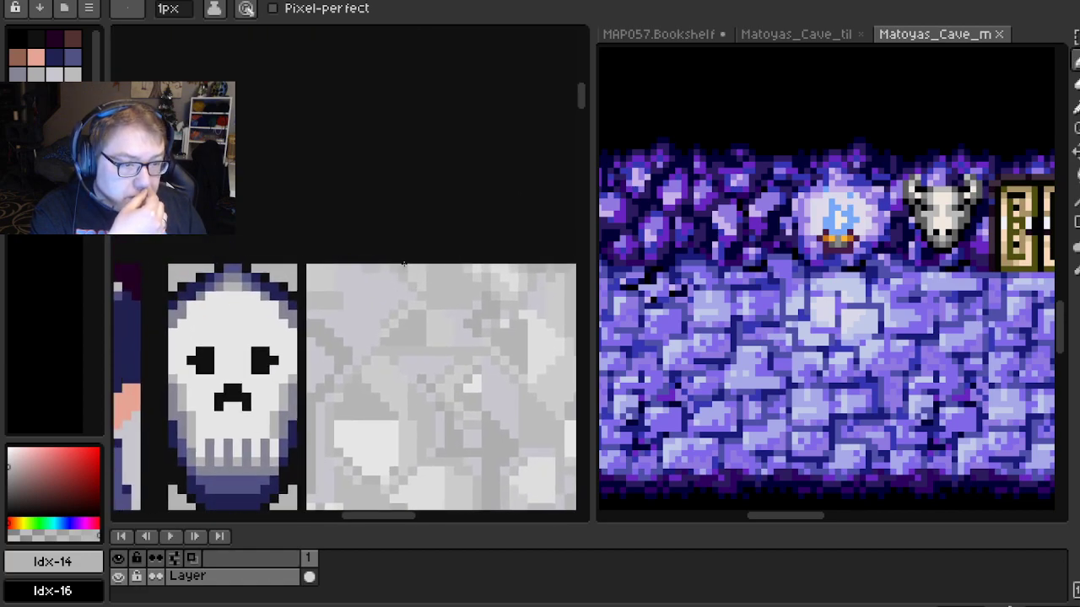
{"action": "scroll", "coordinate": [434, 235], "scroll_direction": "up", "scroll_amount": 1}
{"action": "left_click", "coordinate": [1075, 37]}
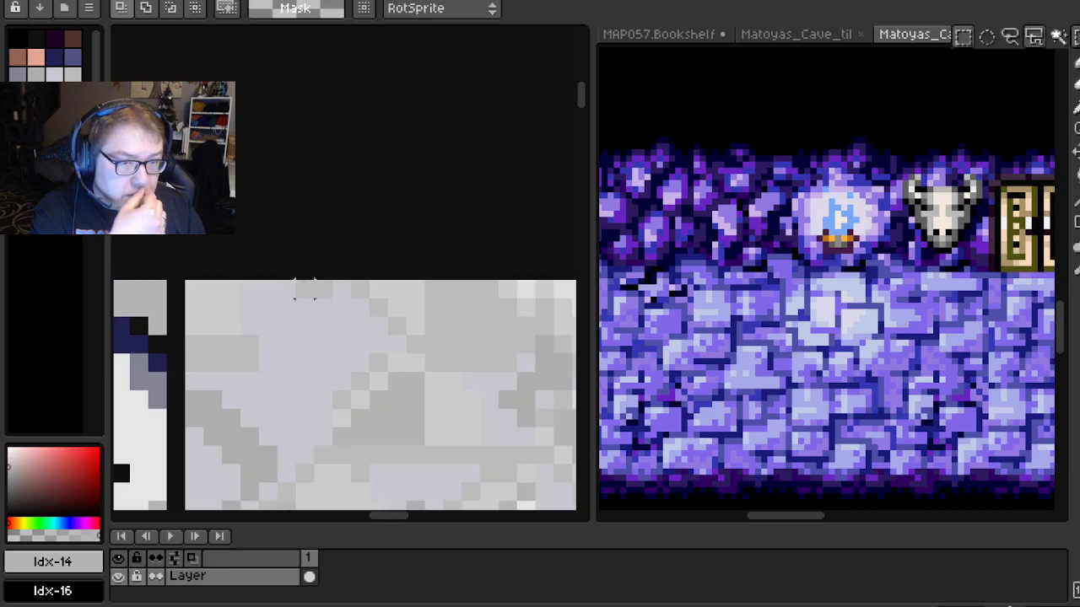
{"action": "left_click", "coordinate": [89, 8]}
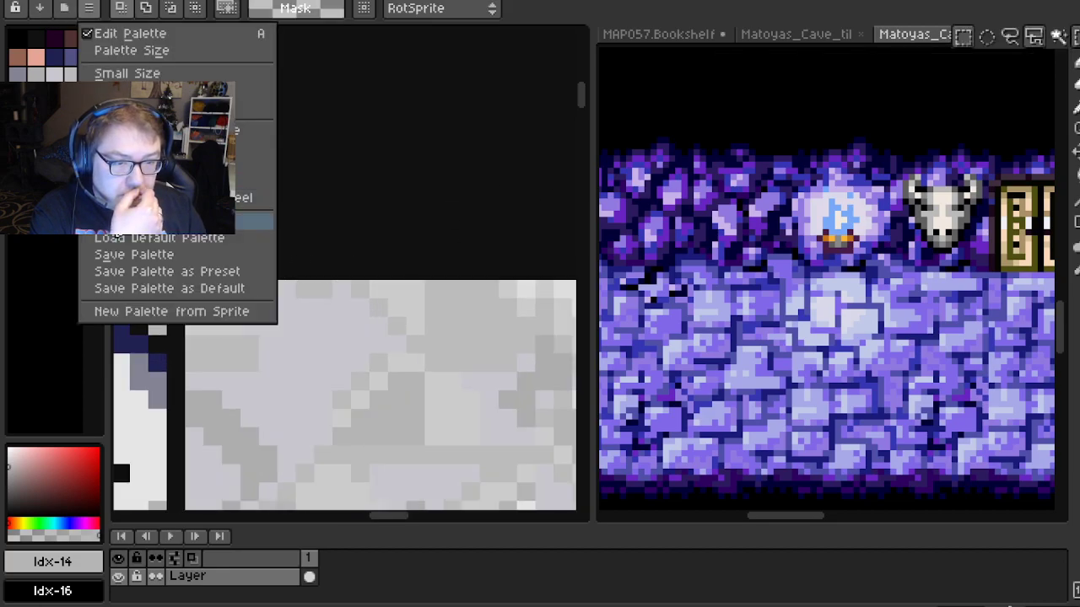
{"action": "left_click", "coordinate": [267, 237]}
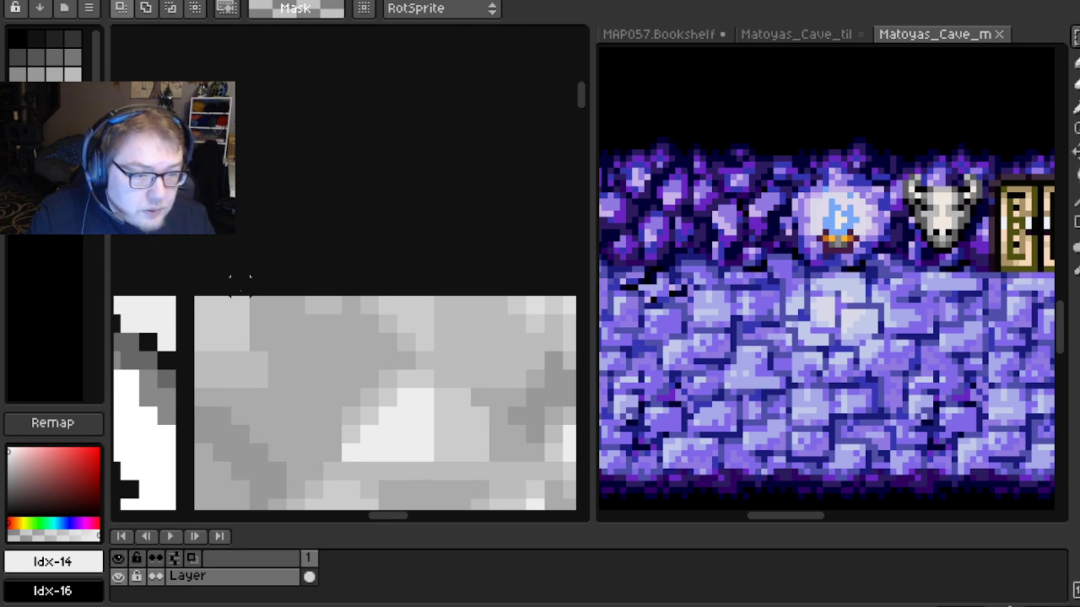
Select a wide rectangle in the empty area just above the stone texture and fill it with the light colour Idx-14
{"action": "left_click_drag", "start_coordinate": [259, 268], "coordinate": [249, 180]}
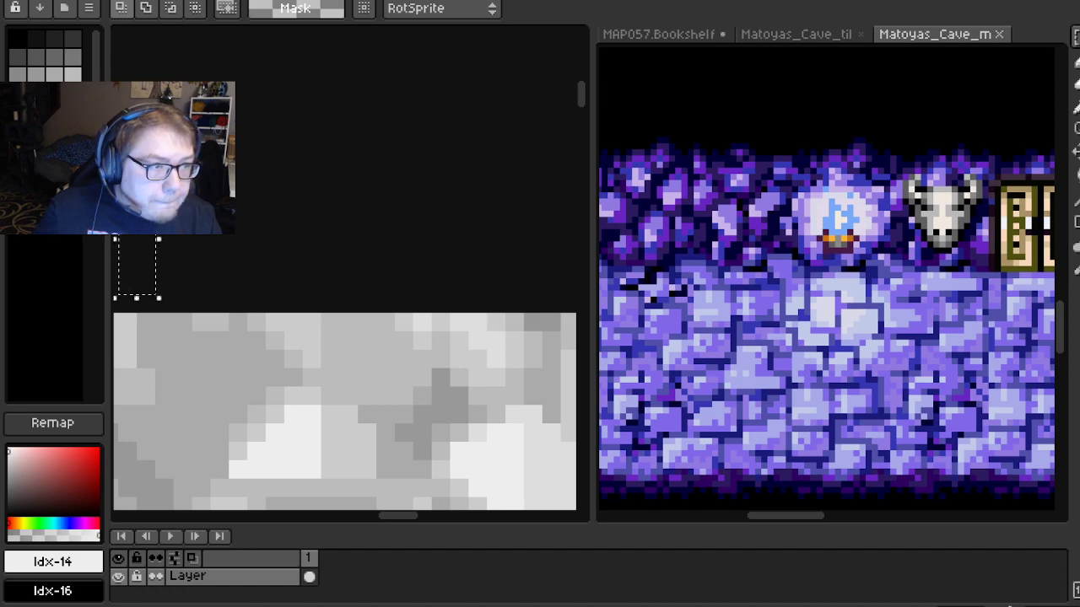
{"action": "left_click_drag", "start_coordinate": [312, 247], "coordinate": [342, 259]}
{"action": "left_click_drag", "start_coordinate": [268, 260], "coordinate": [317, 266]}
{"action": "left_click_drag", "start_coordinate": [408, 264], "coordinate": [391, 265]}
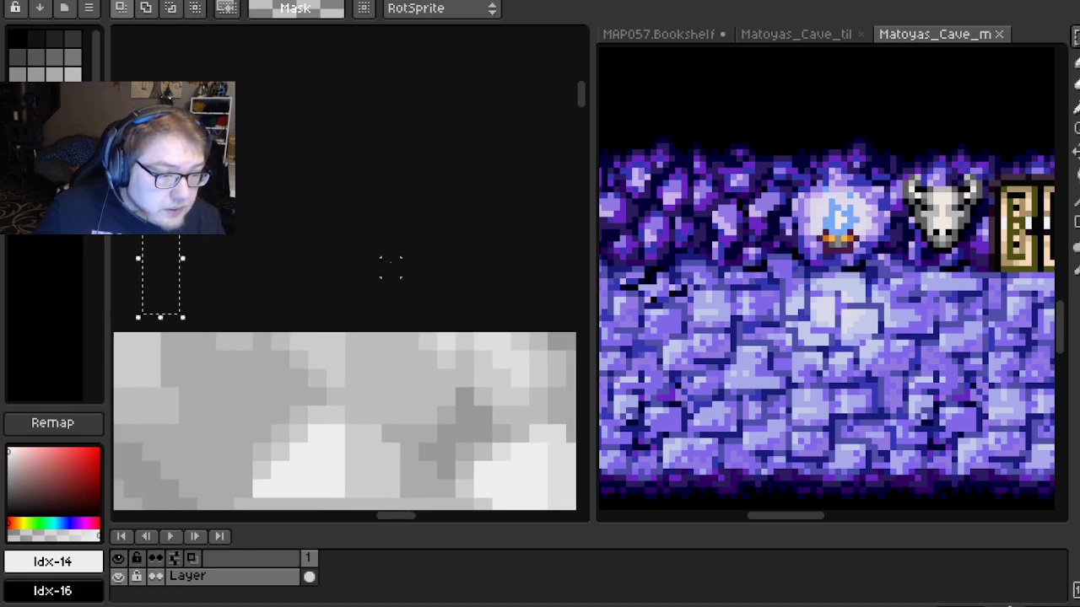
{"action": "left_click_drag", "start_coordinate": [452, 304], "coordinate": [180, 201]}
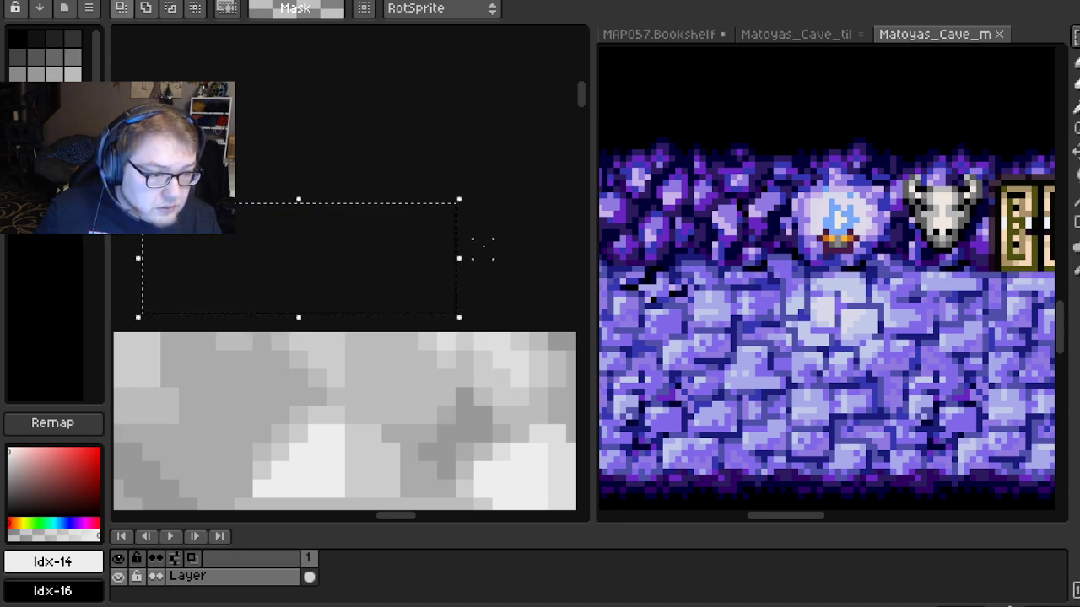
{"action": "left_click_drag", "start_coordinate": [472, 244], "coordinate": [476, 250]}
{"action": "key", "text": "f"}
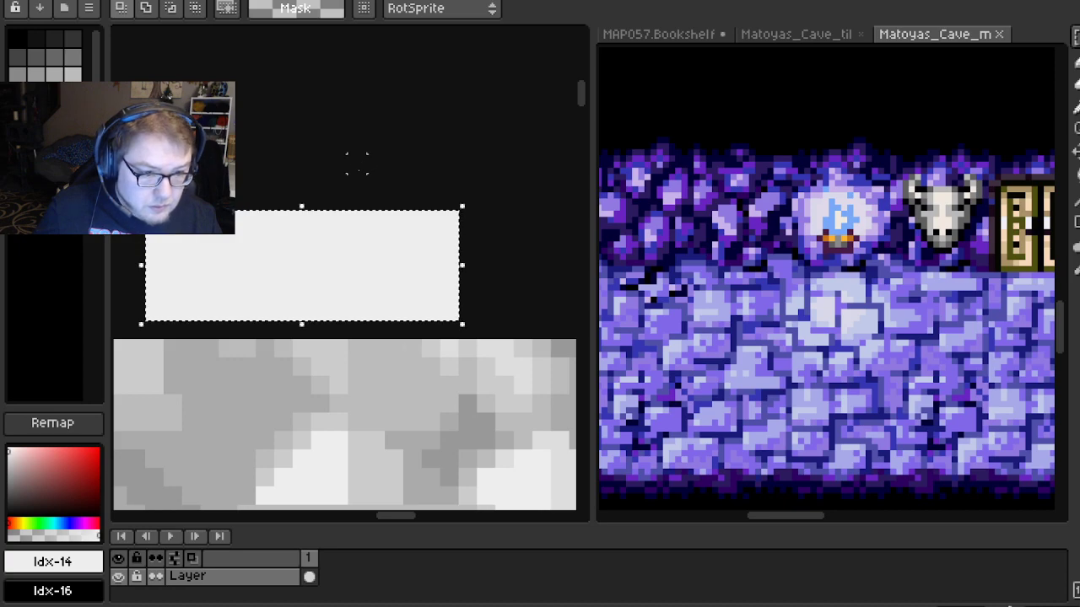
Select a narrower block standing centrally on the filled rectangle and fill it with the same light colour
{"action": "left_click_drag", "start_coordinate": [354, 162], "coordinate": [379, 126]}
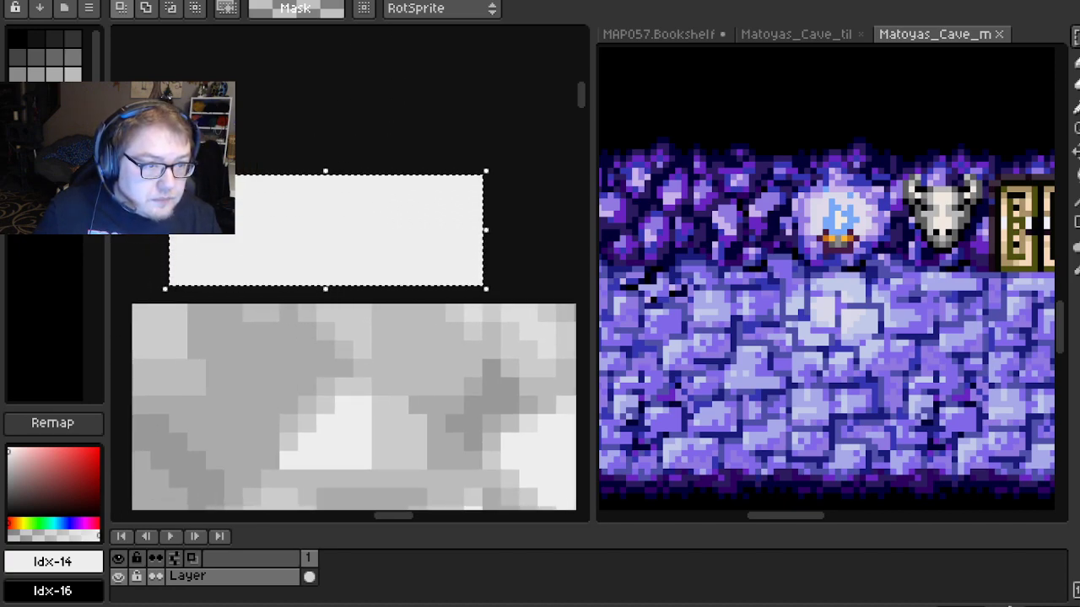
{"action": "scroll", "coordinate": [433, 188], "scroll_direction": "up", "scroll_amount": 3}
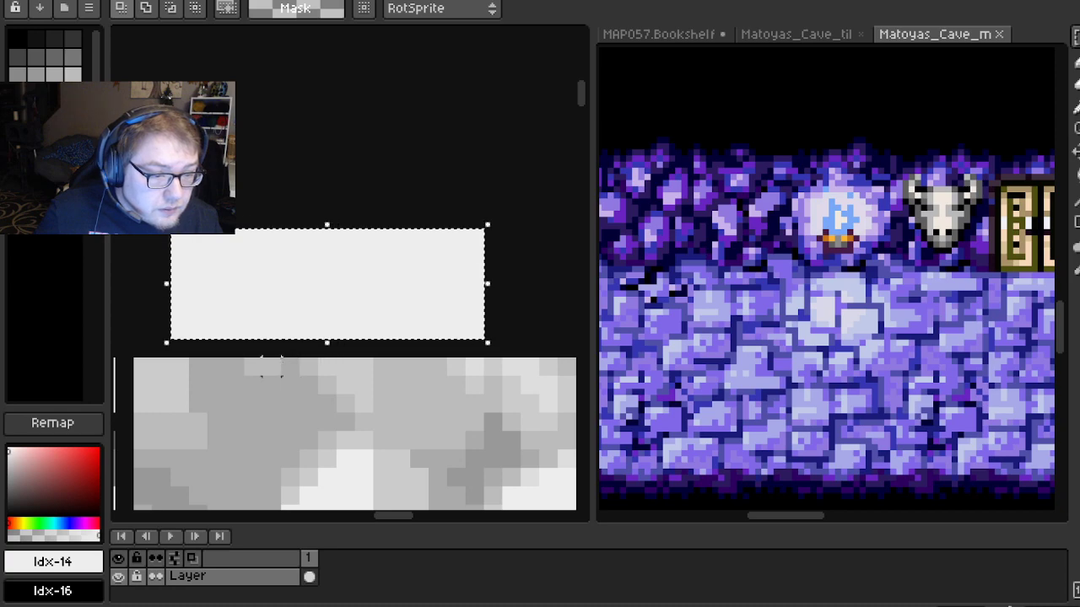
{"action": "left_click_drag", "start_coordinate": [291, 211], "coordinate": [355, 192]}
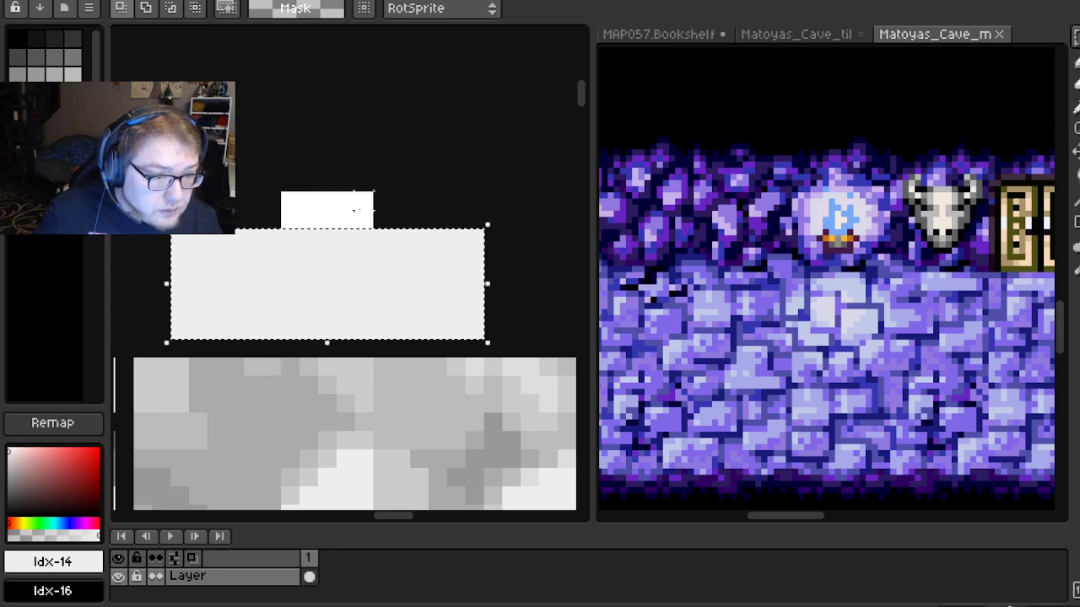
{"action": "left_click_drag", "start_coordinate": [354, 201], "coordinate": [390, 100]}
{"action": "scroll", "coordinate": [472, 164], "scroll_direction": "down", "scroll_amount": 3}
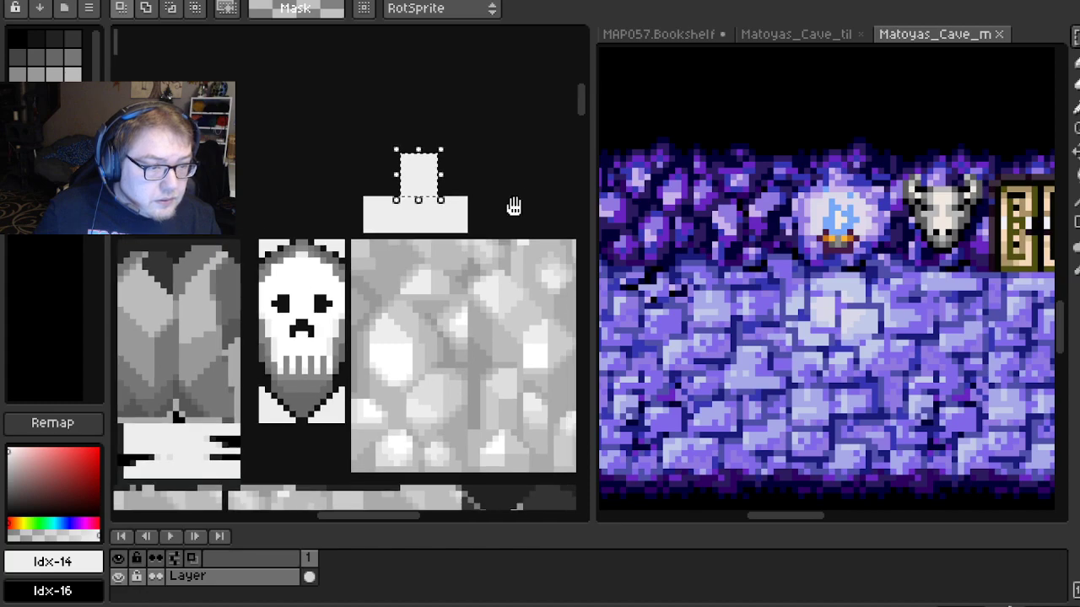
{"action": "scroll", "coordinate": [518, 202], "scroll_direction": "up", "scroll_amount": 2}
{"action": "scroll", "coordinate": [464, 194], "scroll_direction": "up", "scroll_amount": 1}
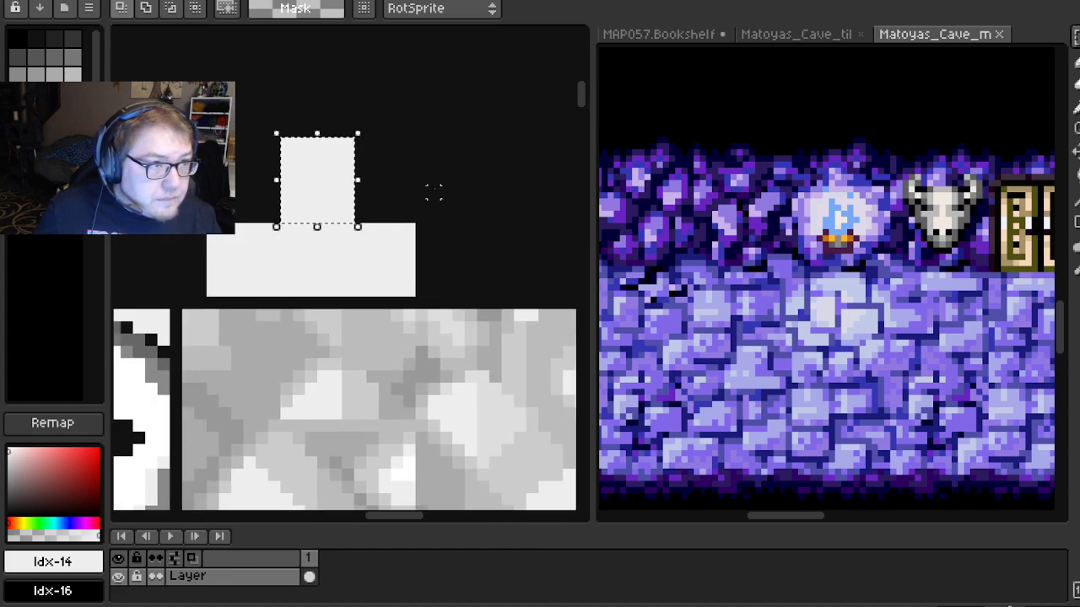
{"action": "scroll", "coordinate": [426, 183], "scroll_direction": "up", "scroll_amount": 1}
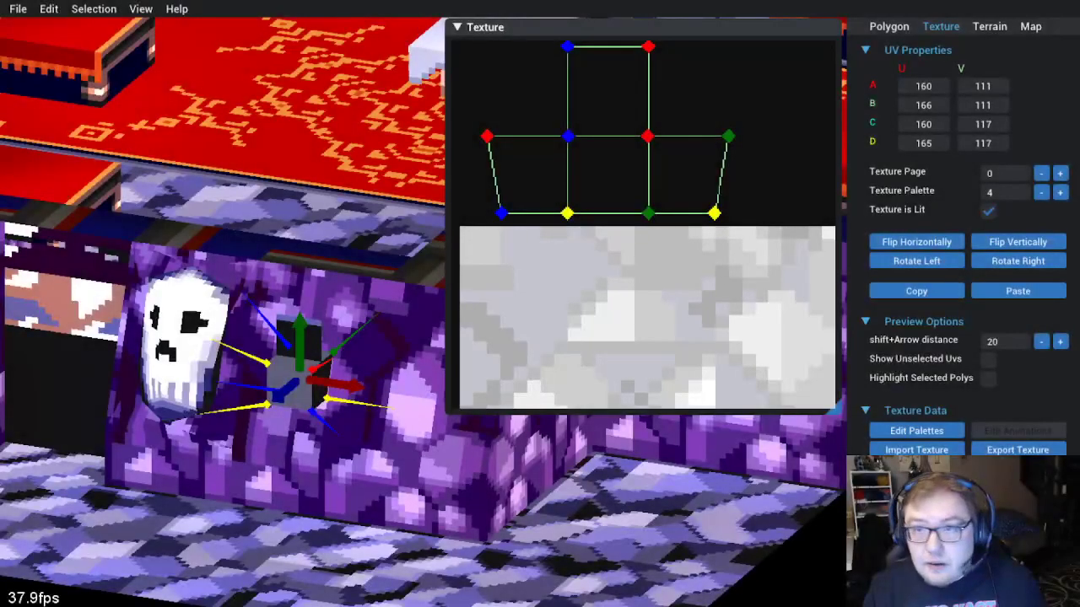
Switch to the map editor and reload the edited texture to check the filled shape against the selected panel UVs
{"action": "left_click", "coordinate": [49, 9]}
{"action": "left_click", "coordinate": [76, 118]}
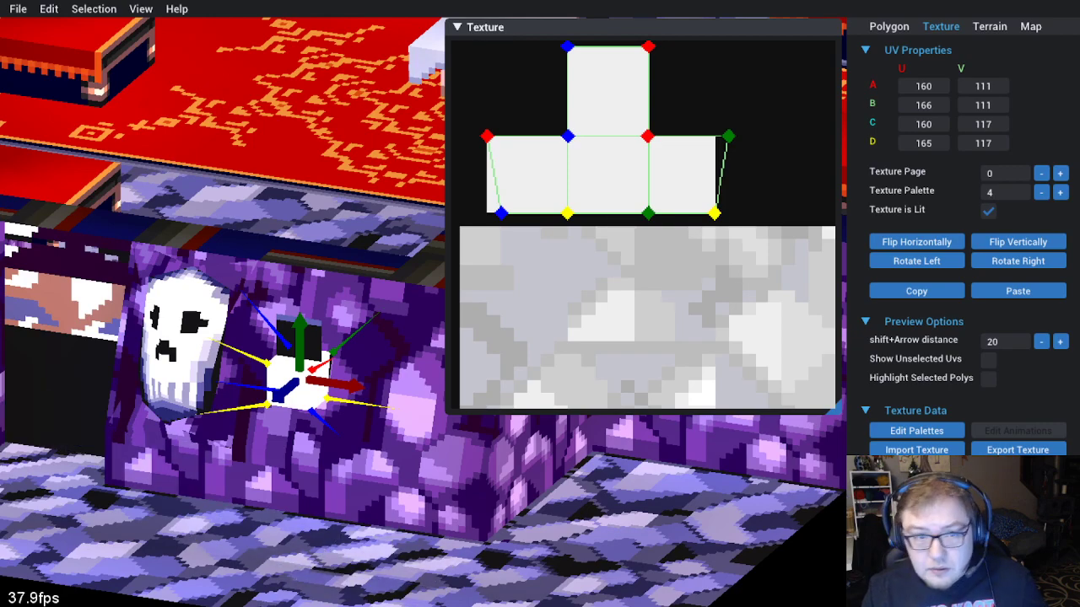
{"action": "left_click", "coordinate": [48, 9]}
{"action": "left_click", "coordinate": [80, 112]}
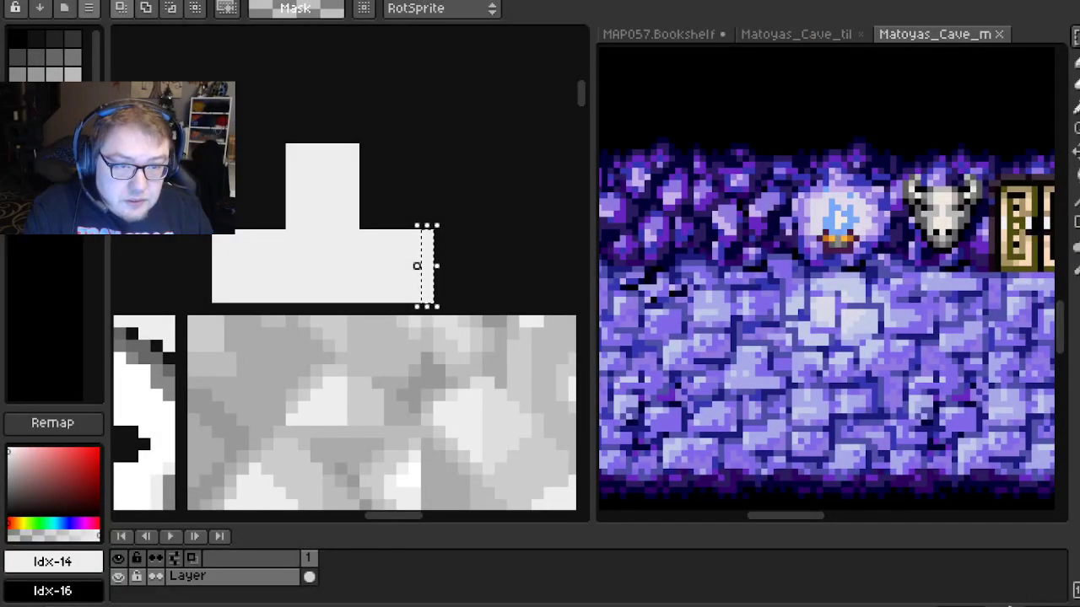
Load the BedPal.act palette into the texture sheet in the pixel-art editor
{"action": "left_click", "coordinate": [88, 8]}
{"action": "left_click", "coordinate": [160, 221]}
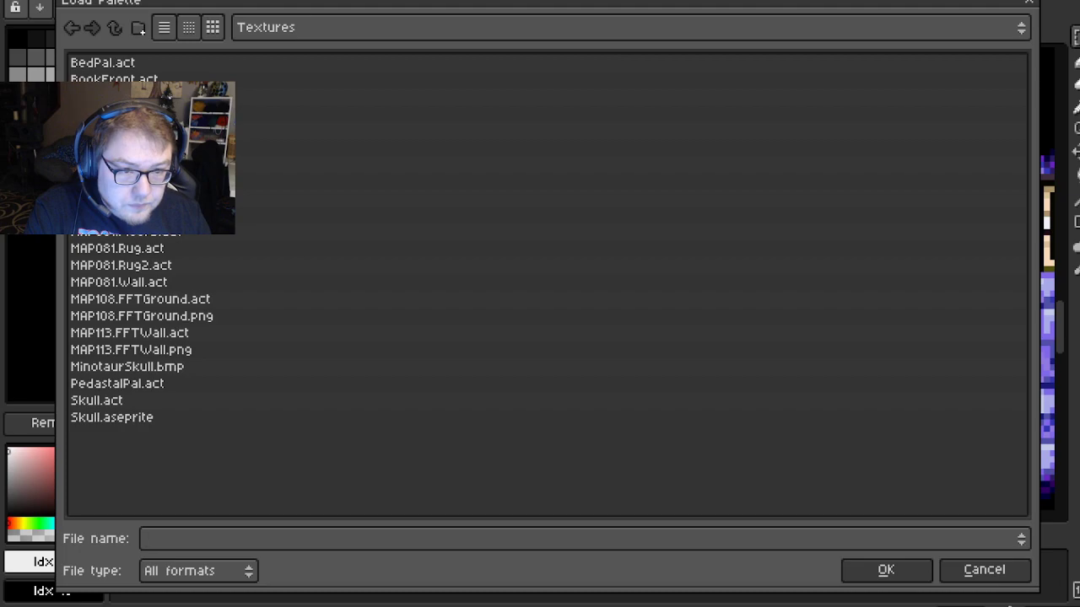
{"action": "left_click", "coordinate": [131, 64]}
{"action": "left_click", "coordinate": [852, 572]}
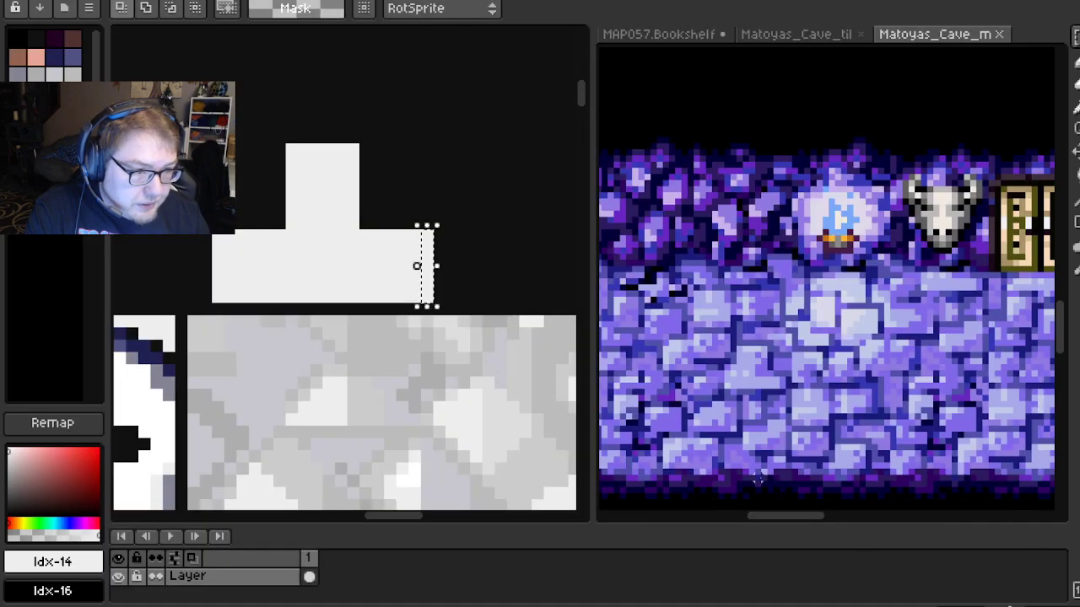
Sample the light pink wood colour Idx-5 from the wooden chair texture elsewhere on the sheet
{"action": "scroll", "coordinate": [359, 291], "scroll_direction": "down", "scroll_amount": 4}
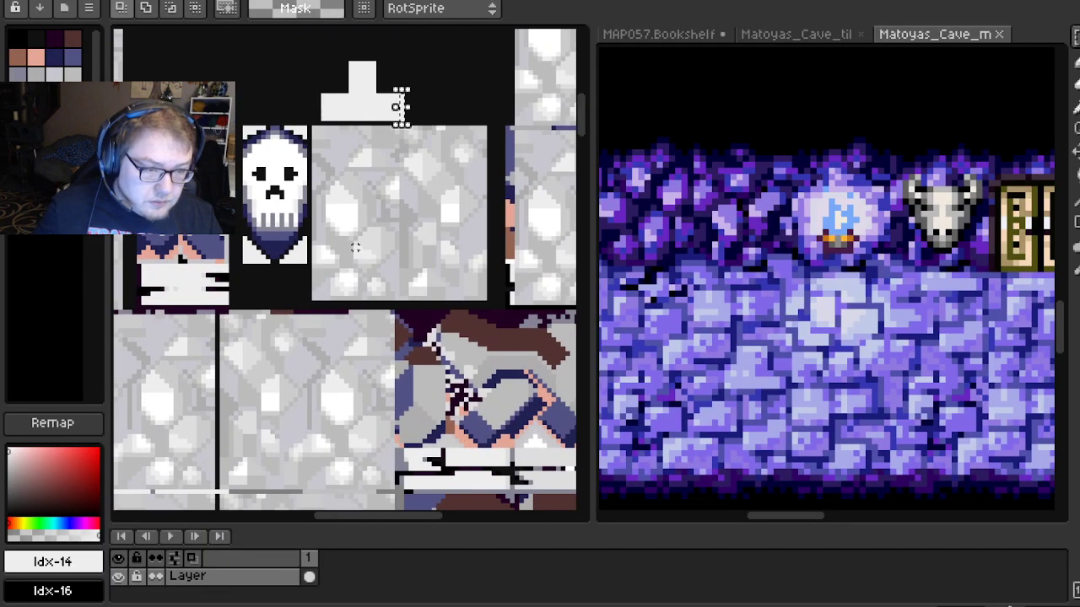
{"action": "scroll", "coordinate": [364, 179], "scroll_direction": "down", "scroll_amount": 3}
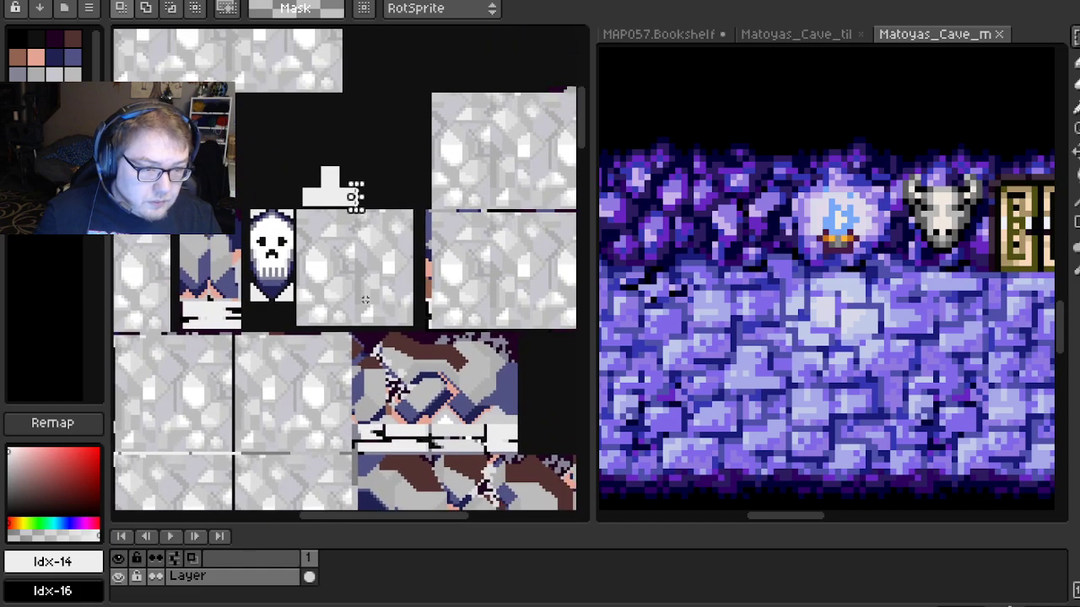
{"action": "scroll", "coordinate": [365, 328], "scroll_direction": "down", "scroll_amount": 3}
{"action": "scroll", "coordinate": [365, 327], "scroll_direction": "up", "scroll_amount": 3}
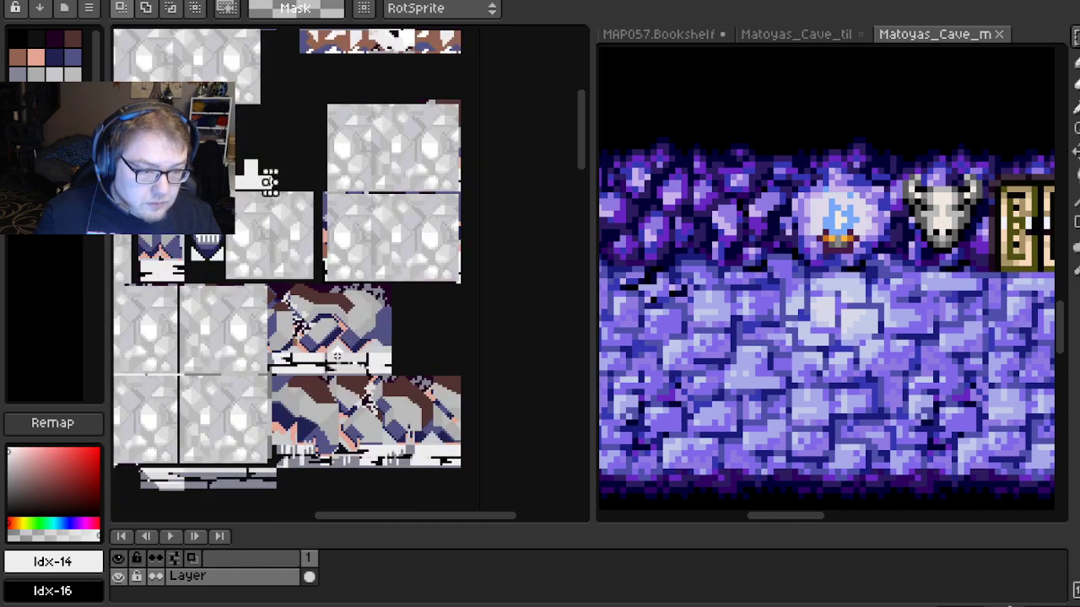
{"action": "scroll", "coordinate": [366, 327], "scroll_direction": "down", "scroll_amount": 3}
{"action": "scroll", "coordinate": [375, 287], "scroll_direction": "down", "scroll_amount": 2}
{"action": "scroll", "coordinate": [375, 287], "scroll_direction": "up", "scroll_amount": 4}
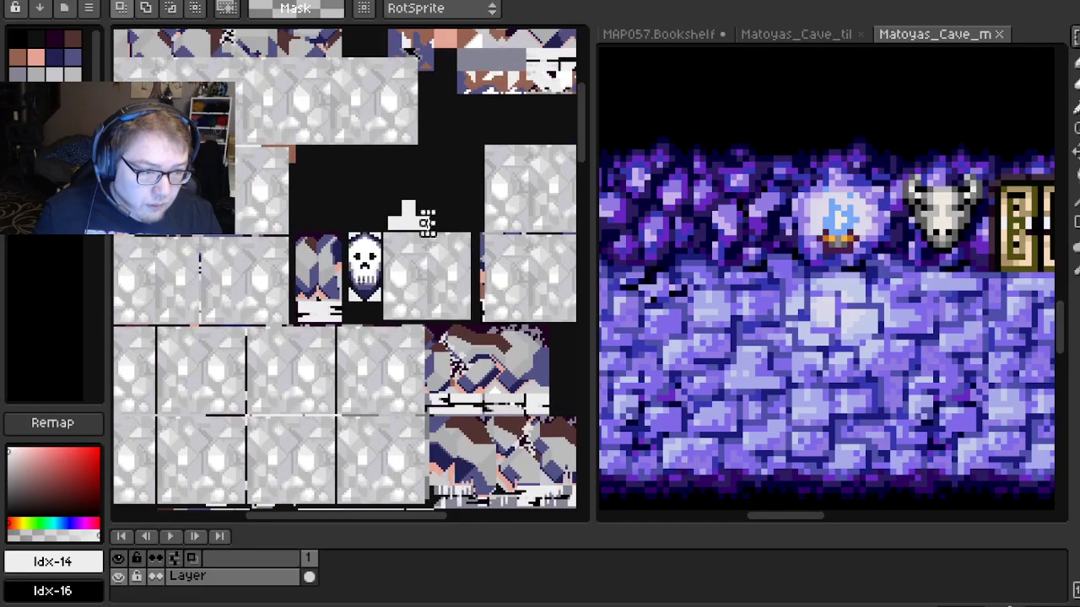
{"action": "scroll", "coordinate": [376, 287], "scroll_direction": "down", "scroll_amount": 5}
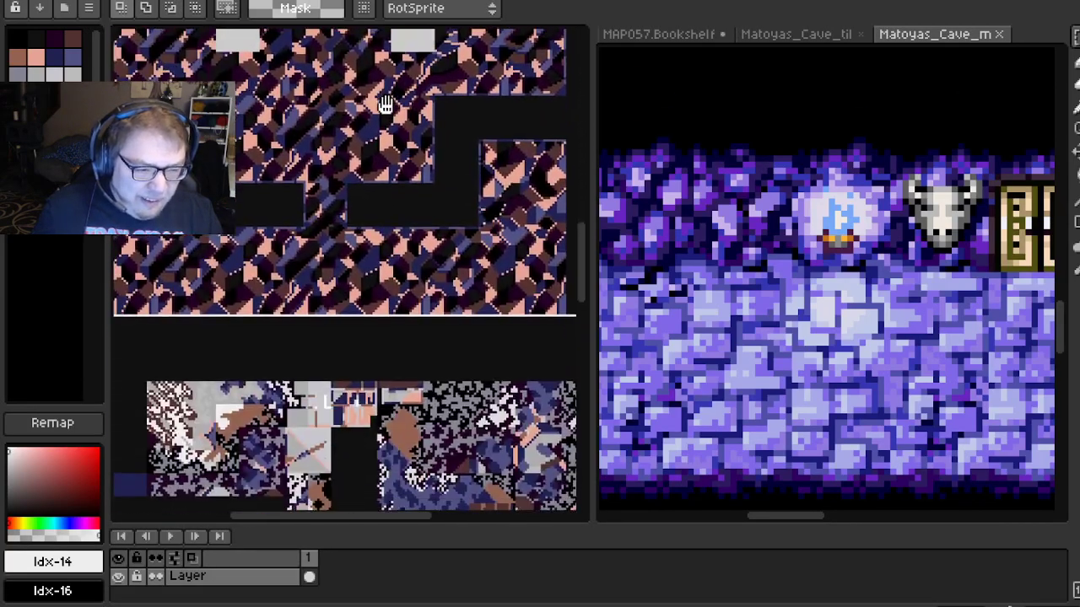
{"action": "scroll", "coordinate": [375, 287], "scroll_direction": "down", "scroll_amount": 3}
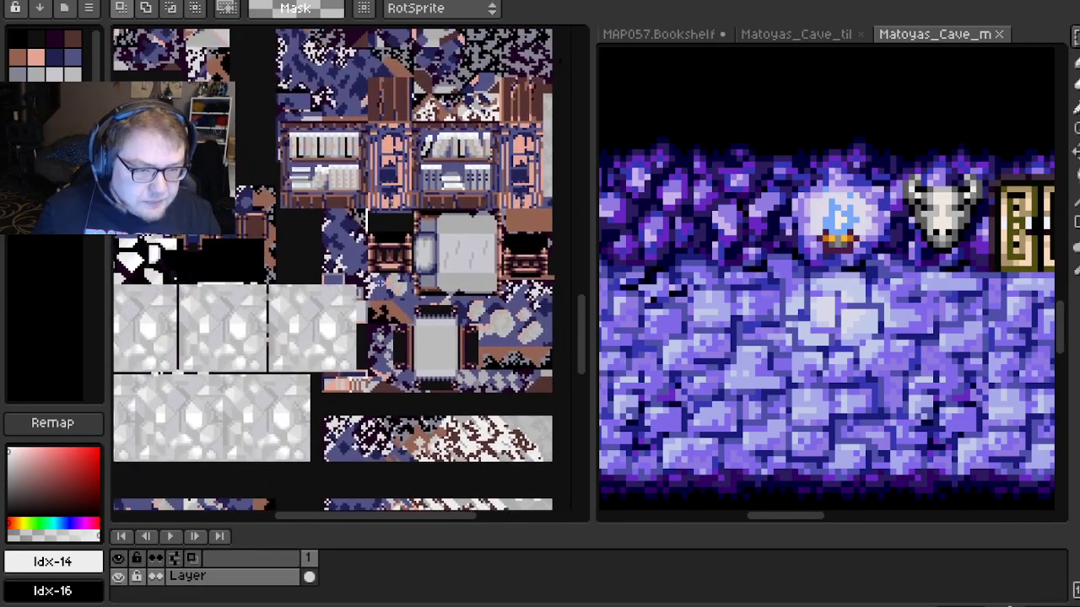
{"action": "scroll", "coordinate": [379, 247], "scroll_direction": "up", "scroll_amount": 2}
{"action": "scroll", "coordinate": [385, 246], "scroll_direction": "up", "scroll_amount": 4}
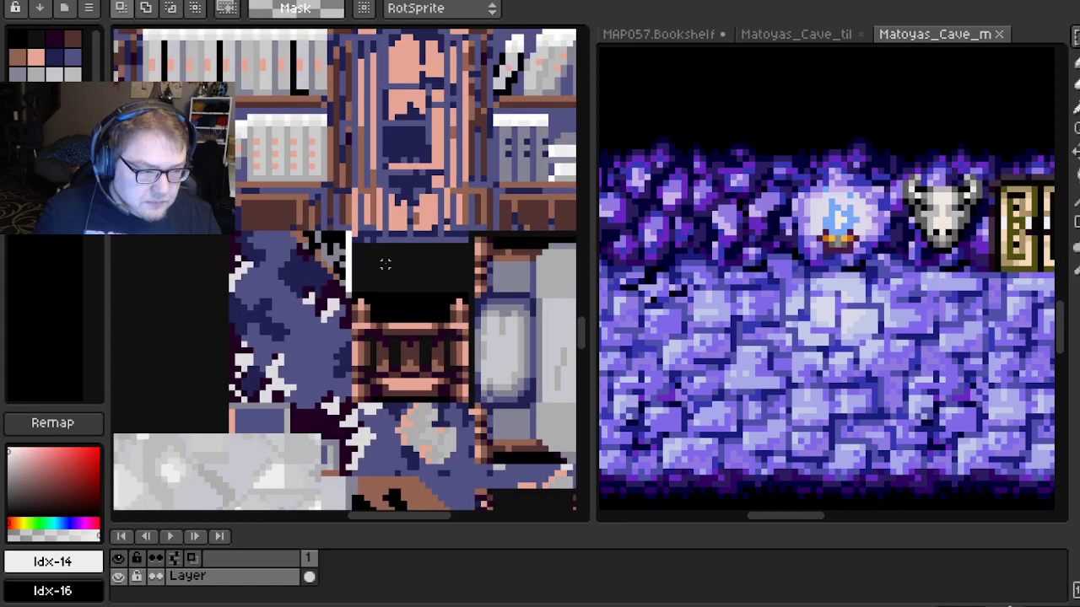
{"action": "key", "text": "i"}
{"action": "left_click", "coordinate": [432, 268]}
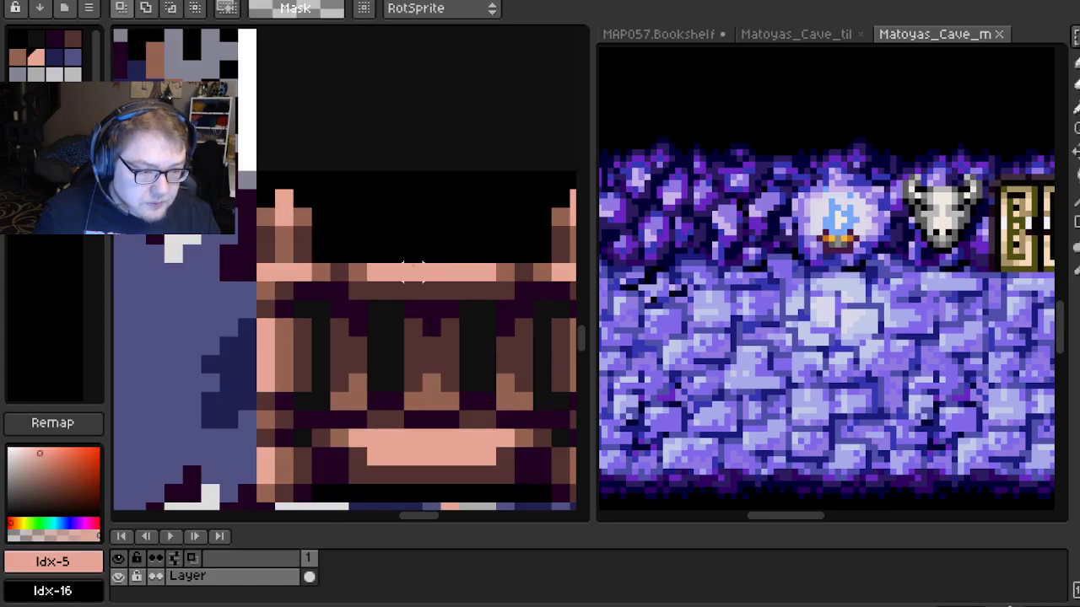
Paint the whole upper block of the light stepped shape with pink Idx-5 using the pencil
{"action": "scroll", "coordinate": [413, 337], "scroll_direction": "down", "scroll_amount": 6}
{"action": "scroll", "coordinate": [413, 416], "scroll_direction": "up", "scroll_amount": 8}
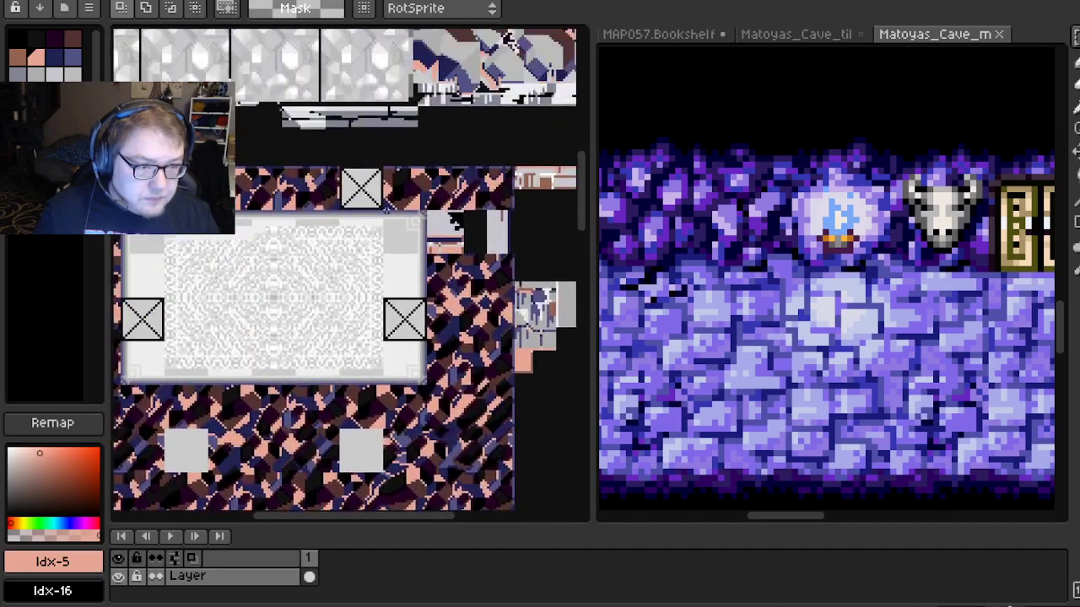
{"action": "left_click", "coordinate": [1073, 60]}
{"action": "scroll", "coordinate": [372, 236], "scroll_direction": "up", "scroll_amount": 1}
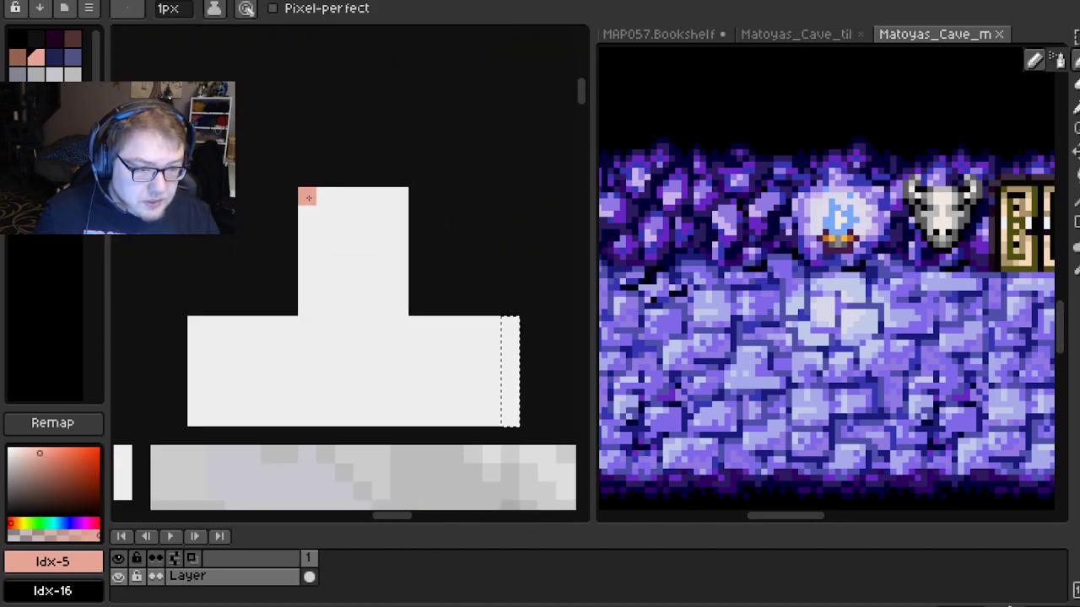
{"action": "key", "text": "v"}
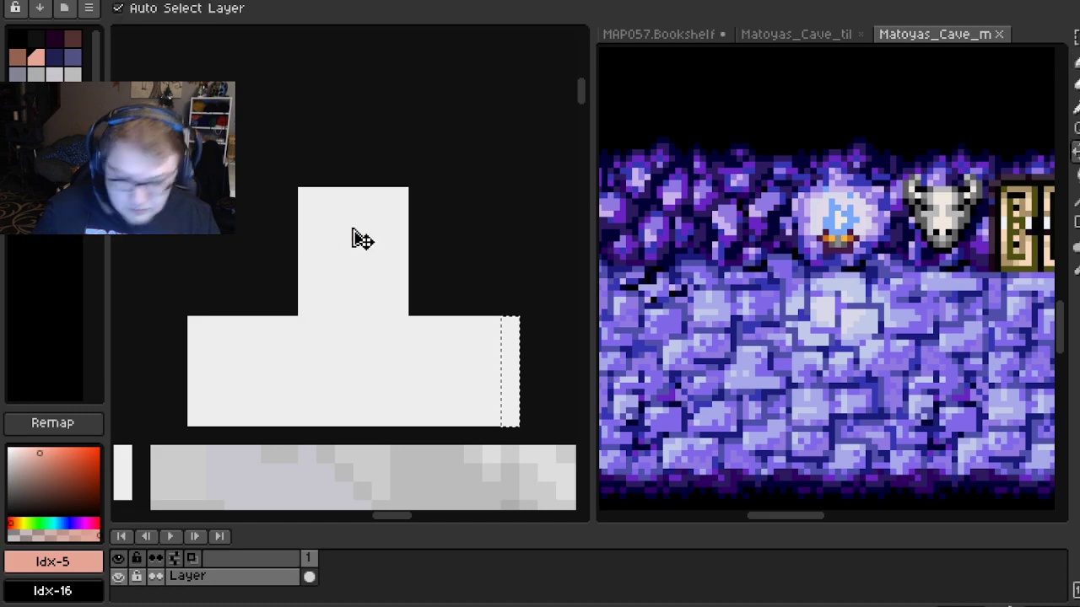
{"action": "key", "text": "b"}
{"action": "mouse_move", "coordinate": [306, 196]}
{"action": "left_mouse_down"}
{"action": "mouse_move", "coordinate": [321, 308]}
{"action": "mouse_move", "coordinate": [306, 307]}
{"action": "mouse_move", "coordinate": [392, 310]}
{"action": "mouse_move", "coordinate": [392, 195]}
{"action": "mouse_move", "coordinate": [327, 197]}
{"action": "mouse_move", "coordinate": [336, 300]}
{"action": "mouse_move", "coordinate": [382, 247]}
{"action": "mouse_move", "coordinate": [367, 202]}
{"action": "mouse_move", "coordinate": [349, 250]}
{"action": "mouse_move", "coordinate": [372, 218]}
{"action": "mouse_move", "coordinate": [351, 272]}
{"action": "mouse_move", "coordinate": [364, 238]}
{"action": "mouse_move", "coordinate": [368, 278]}
{"action": "mouse_move", "coordinate": [318, 255]}
{"action": "left_mouse_up"}
Paint the base's middle section directly below the pink block with brown Idx-4, undoing the stray strokes
{"action": "left_click", "coordinate": [17, 56]}
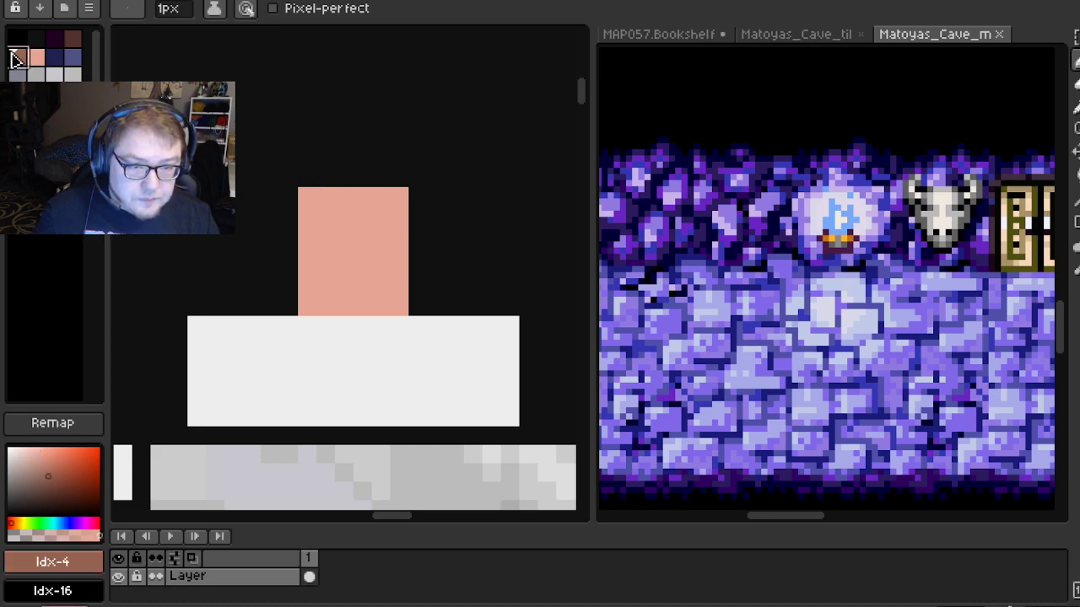
{"action": "mouse_move", "coordinate": [307, 326]}
{"action": "left_mouse_down"}
{"action": "mouse_move", "coordinate": [308, 421]}
{"action": "mouse_move", "coordinate": [397, 422]}
{"action": "mouse_move", "coordinate": [398, 328]}
{"action": "mouse_move", "coordinate": [350, 329]}
{"action": "mouse_move", "coordinate": [325, 344]}
{"action": "mouse_move", "coordinate": [330, 410]}
{"action": "mouse_move", "coordinate": [367, 392]}
{"action": "mouse_move", "coordinate": [346, 409]}
{"action": "mouse_move", "coordinate": [388, 406]}
{"action": "mouse_move", "coordinate": [358, 332]}
{"action": "mouse_move", "coordinate": [376, 337]}
{"action": "mouse_move", "coordinate": [364, 334]}
{"action": "mouse_move", "coordinate": [385, 321]}
{"action": "mouse_move", "coordinate": [325, 331]}
{"action": "mouse_move", "coordinate": [332, 404]}
{"action": "mouse_move", "coordinate": [352, 348]}
{"action": "mouse_move", "coordinate": [371, 348]}
{"action": "mouse_move", "coordinate": [381, 373]}
{"action": "mouse_move", "coordinate": [371, 398]}
{"action": "mouse_move", "coordinate": [367, 313]}
{"action": "left_mouse_up"}
{"action": "key", "text": "ctrl+z"}
{"action": "key", "text": "ctrl+z"}
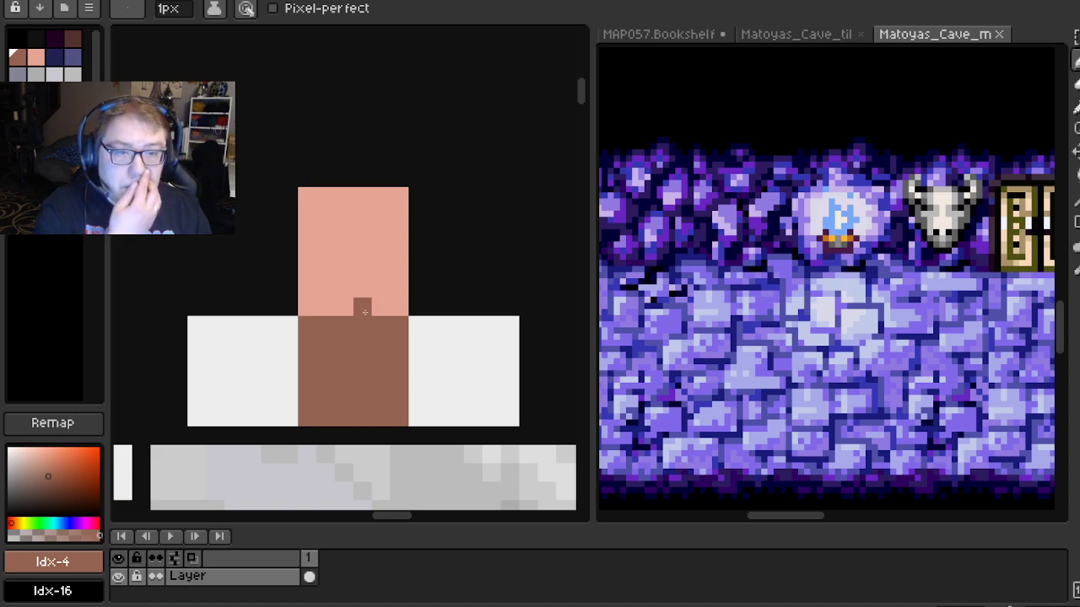
{"action": "key", "text": "ctrl+z"}
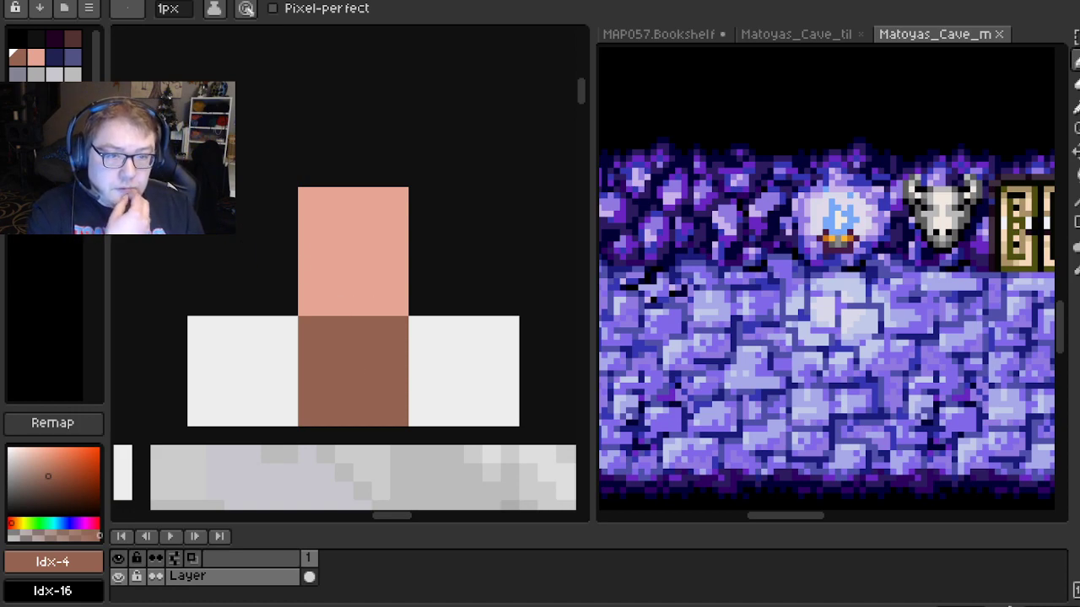
Draw a dark brown Idx-3 line along the brown section's top row and a near-black Idx-2 line along its bottom row
{"action": "left_click", "coordinate": [76, 39]}
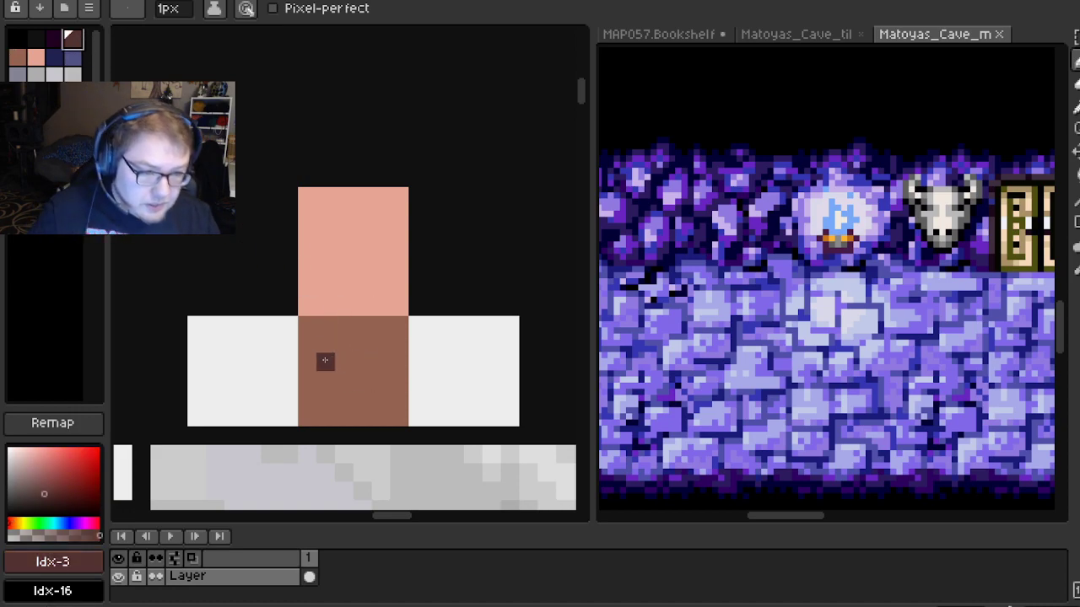
{"action": "left_click_drag", "start_coordinate": [307, 325], "coordinate": [393, 327]}
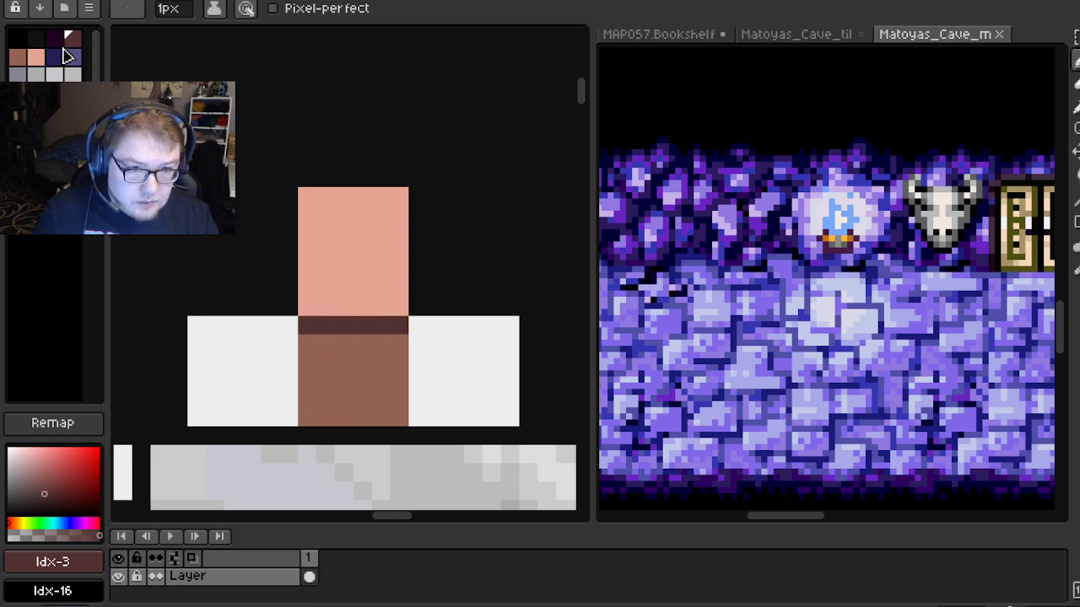
{"action": "left_click", "coordinate": [56, 42]}
{"action": "left_click_drag", "start_coordinate": [307, 417], "coordinate": [397, 415]}
Shade the brown section's lower edge with Idx-3, adding feet at both bottom corners and a row above the near-black gap
{"action": "left_click", "coordinate": [72, 39]}
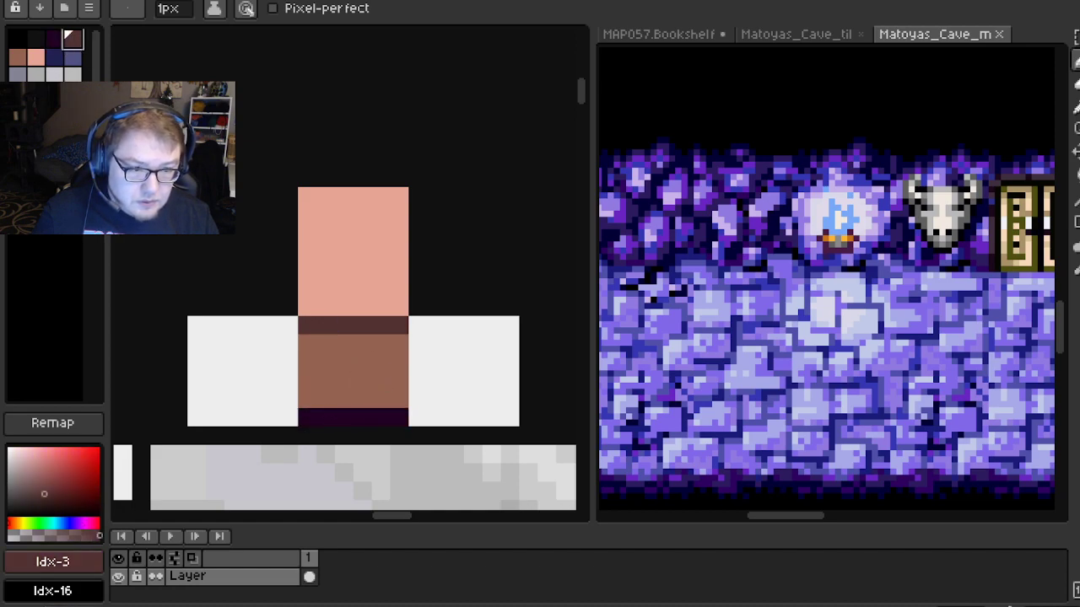
{"action": "left_click", "coordinate": [312, 393]}
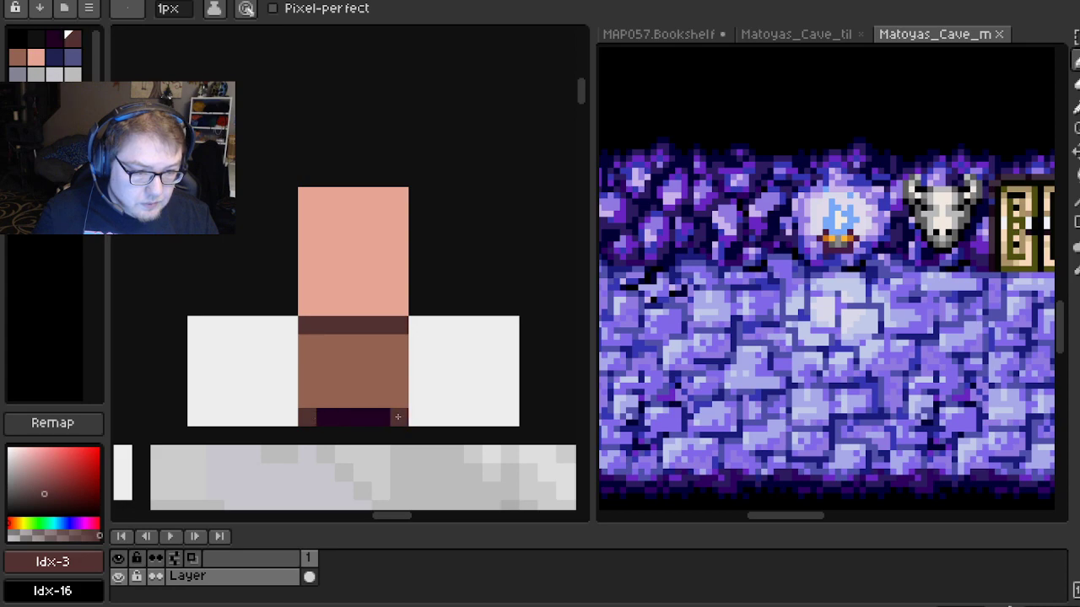
{"action": "left_click_drag", "start_coordinate": [324, 399], "coordinate": [382, 399]}
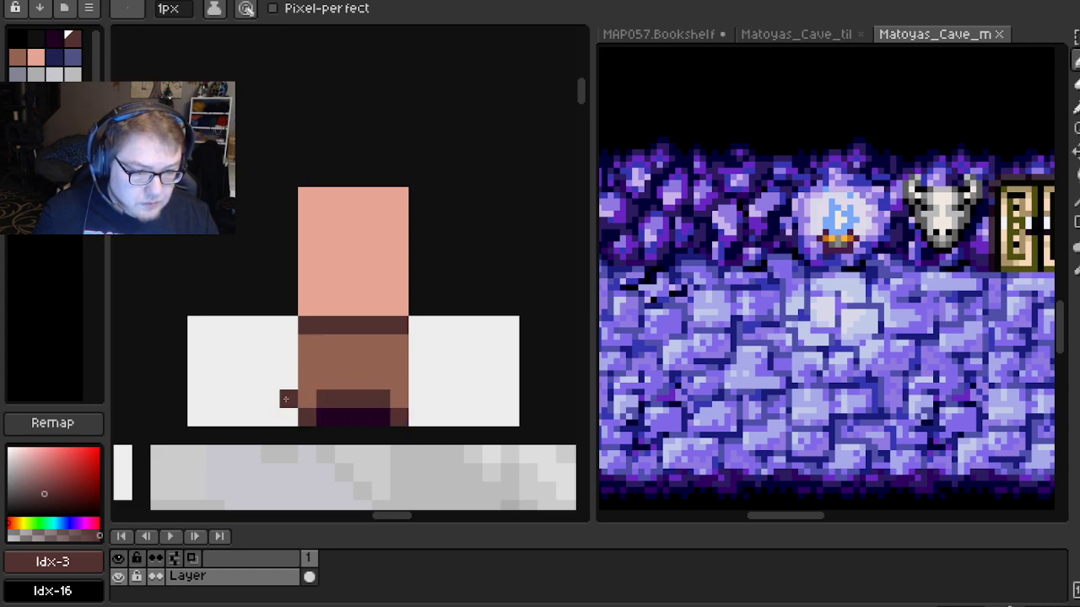
{"action": "left_click", "coordinate": [418, 417]}
Extend the near-black Idx-2 bottom row outward across both white side sections of the base
{"action": "left_click", "coordinate": [366, 417], "text": "alt"}
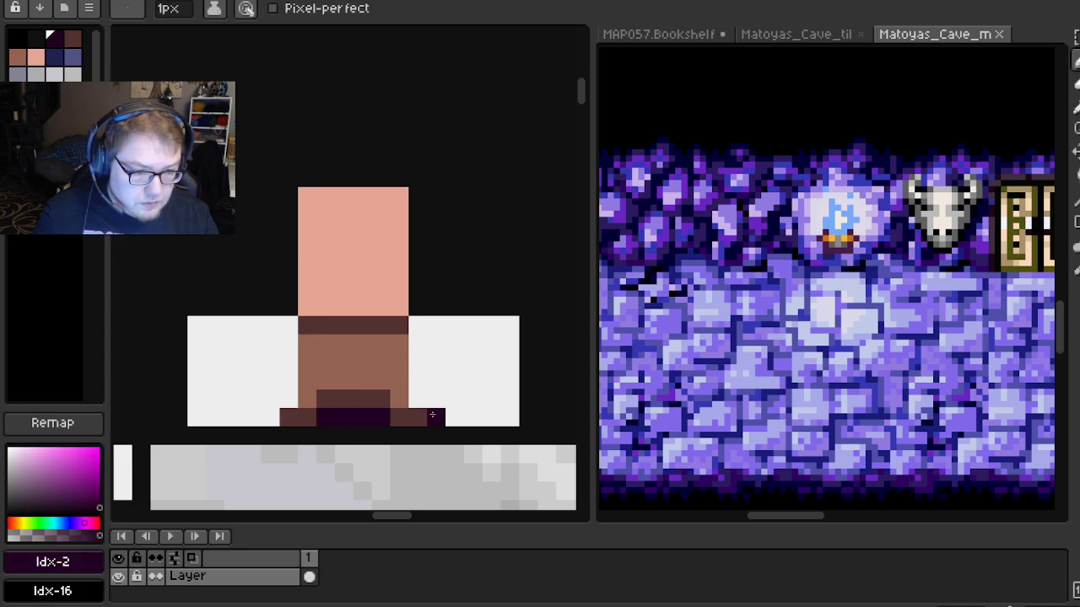
{"action": "left_click_drag", "start_coordinate": [435, 416], "coordinate": [503, 414]}
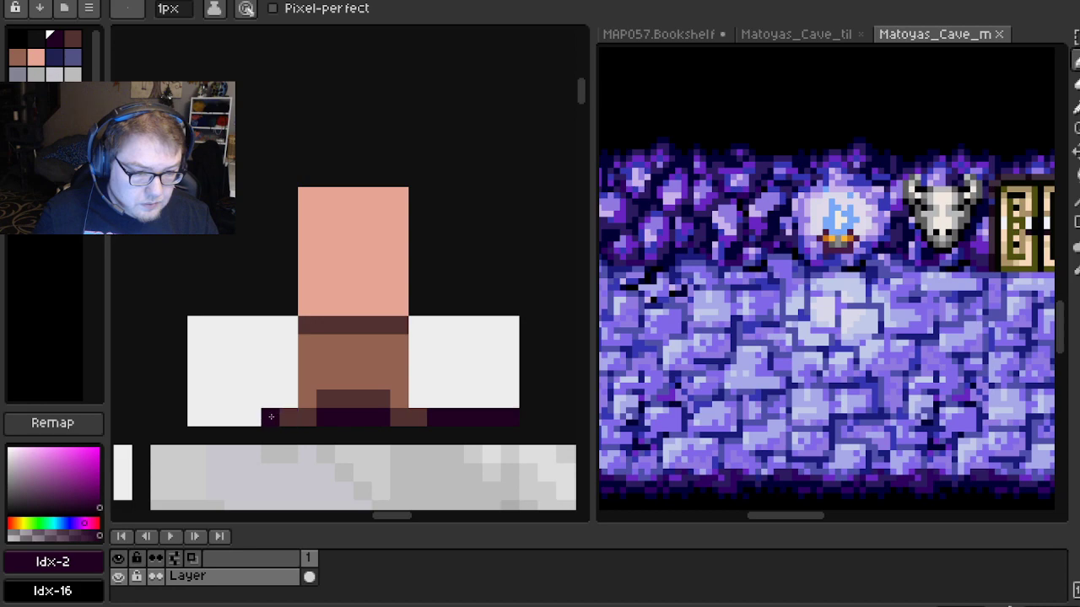
{"action": "left_click_drag", "start_coordinate": [272, 417], "coordinate": [174, 417]}
Widen the middle section with an Idx-4 column on each side and draw Idx-3 rows above the near-black side strips
{"action": "left_click", "coordinate": [309, 386], "text": "alt"}
{"action": "left_click_drag", "start_coordinate": [289, 396], "coordinate": [284, 346]}
{"action": "left_click_drag", "start_coordinate": [417, 399], "coordinate": [424, 348]}
{"action": "left_click", "coordinate": [305, 415], "text": "alt"}
{"action": "left_click_drag", "start_coordinate": [270, 399], "coordinate": [191, 399]}
{"action": "left_click_drag", "start_coordinate": [432, 398], "coordinate": [510, 396]}
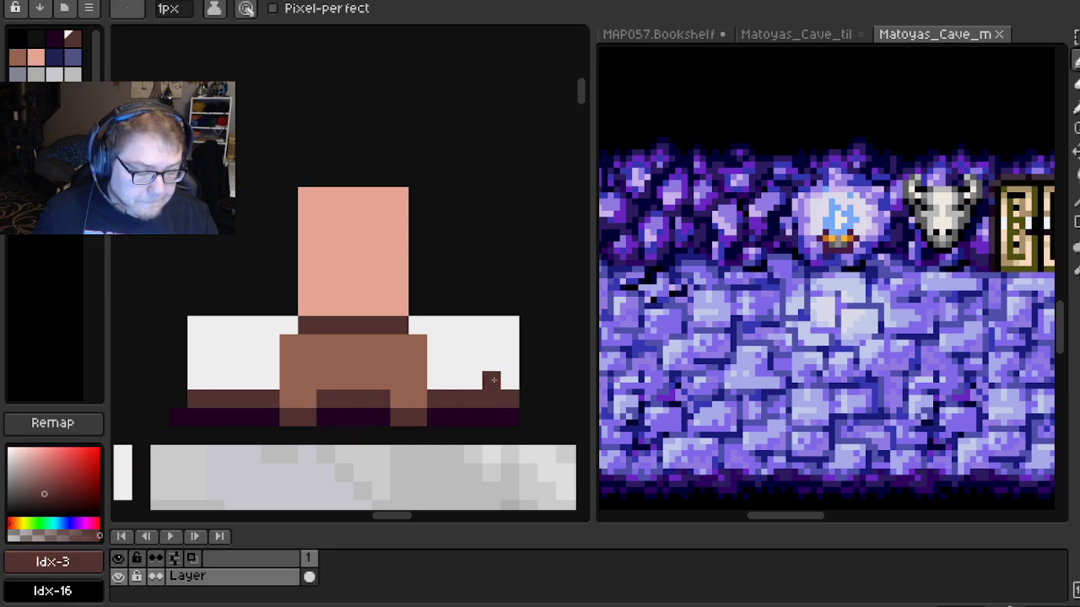
Fill both side sections of the base with brown Idx-4, leaving only their top row white
{"action": "scroll", "coordinate": [410, 362], "scroll_direction": "up", "scroll_amount": 1}
{"action": "left_click", "coordinate": [349, 374], "text": "alt"}
{"action": "left_click", "coordinate": [282, 358]}
{"action": "left_click_drag", "start_coordinate": [282, 359], "coordinate": [201, 361]}
{"action": "left_click_drag", "start_coordinate": [276, 399], "coordinate": [201, 393]}
{"action": "left_click_drag", "start_coordinate": [279, 379], "coordinate": [196, 379]}
{"action": "left_click_drag", "start_coordinate": [439, 399], "coordinate": [519, 396]}
{"action": "mouse_move", "coordinate": [461, 380]}
{"action": "left_mouse_down"}
{"action": "mouse_move", "coordinate": [442, 380]}
{"action": "mouse_move", "coordinate": [516, 379]}
{"action": "mouse_move", "coordinate": [447, 366]}
{"action": "mouse_move", "coordinate": [519, 363]}
{"action": "left_mouse_up"}
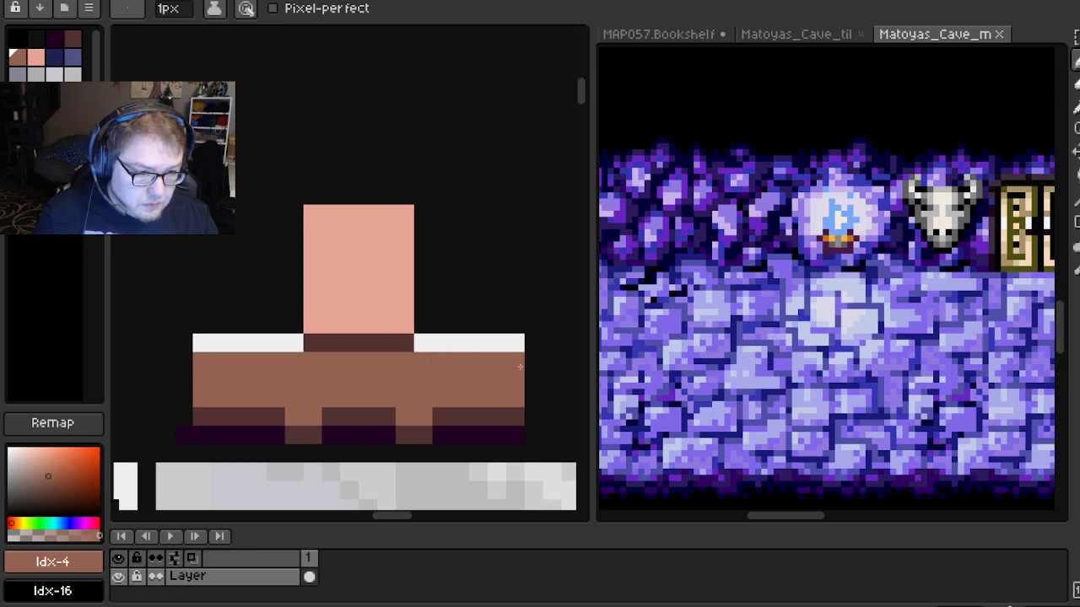
Continue the dark brown Idx-3 line across the top row of both side sections
{"action": "left_click", "coordinate": [402, 342], "text": "alt"}
{"action": "left_click_drag", "start_coordinate": [422, 344], "coordinate": [517, 347]}
{"action": "left_click_drag", "start_coordinate": [300, 344], "coordinate": [196, 344]}
Outline the pink block's two sides and bottom edge with a one-pixel border of brown Idx-4
{"action": "left_click", "coordinate": [363, 235]}
{"action": "scroll", "coordinate": [361, 237], "scroll_direction": "down", "scroll_amount": 2}
{"action": "mouse_move", "coordinate": [397, 241]}
{"action": "left_mouse_down"}
{"action": "mouse_move", "coordinate": [426, 269]}
{"action": "mouse_move", "coordinate": [352, 263]}
{"action": "left_mouse_up"}
{"action": "scroll", "coordinate": [298, 258], "scroll_direction": "up", "scroll_amount": 1}
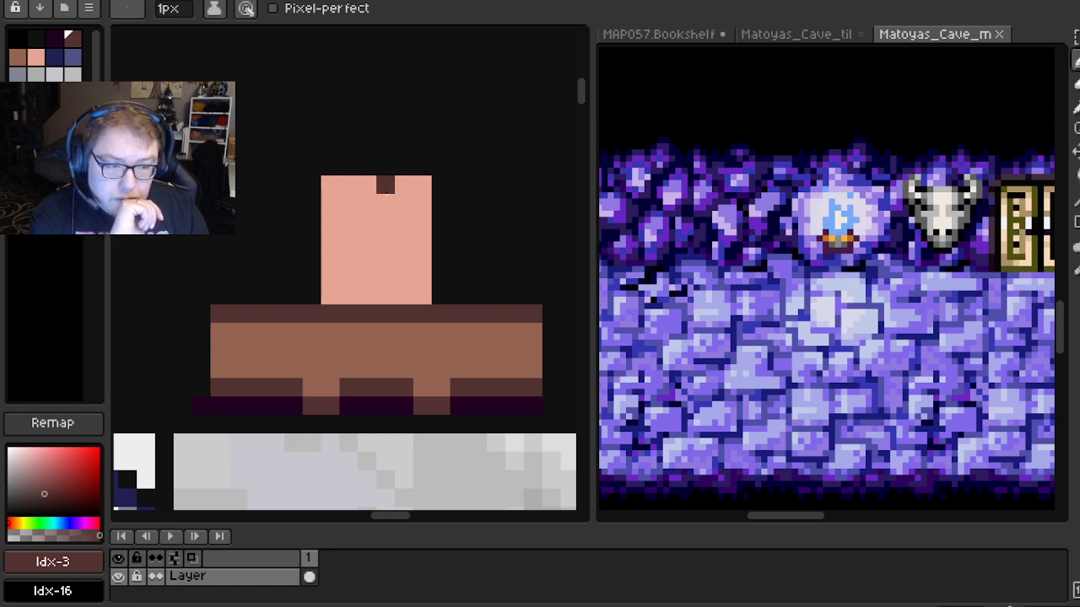
{"action": "scroll", "coordinate": [384, 203], "scroll_direction": "up", "scroll_amount": 1}
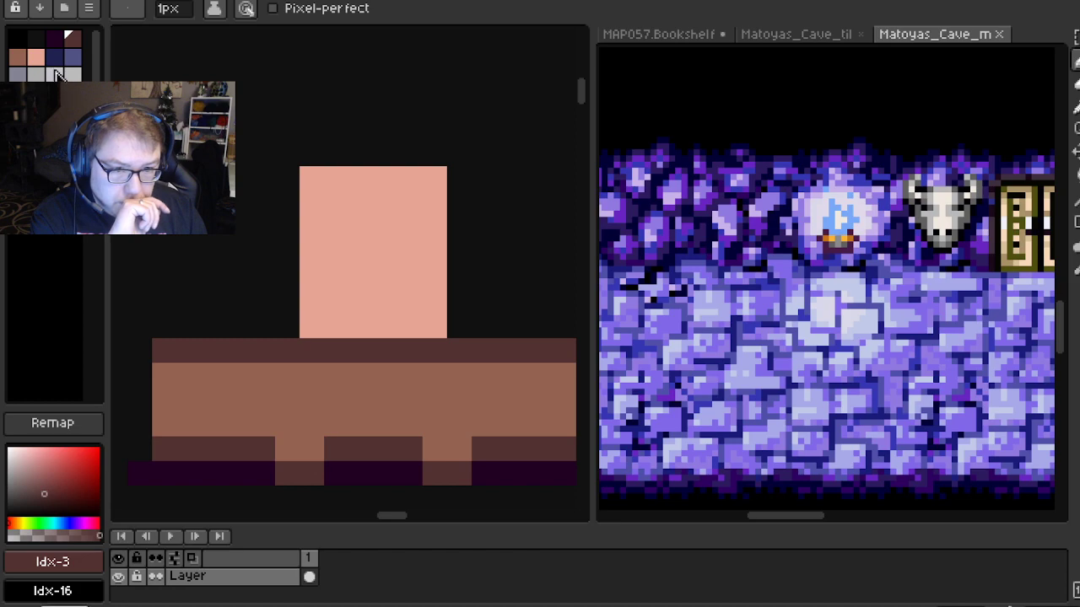
{"action": "left_click", "coordinate": [17, 56]}
{"action": "left_click", "coordinate": [308, 326]}
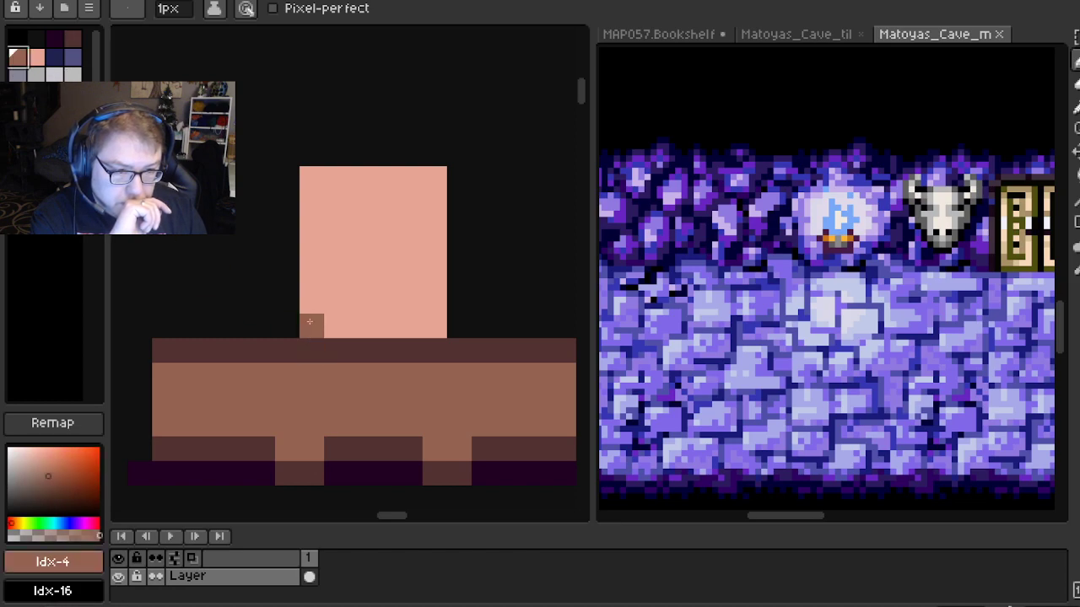
{"action": "left_click", "coordinate": [432, 330]}
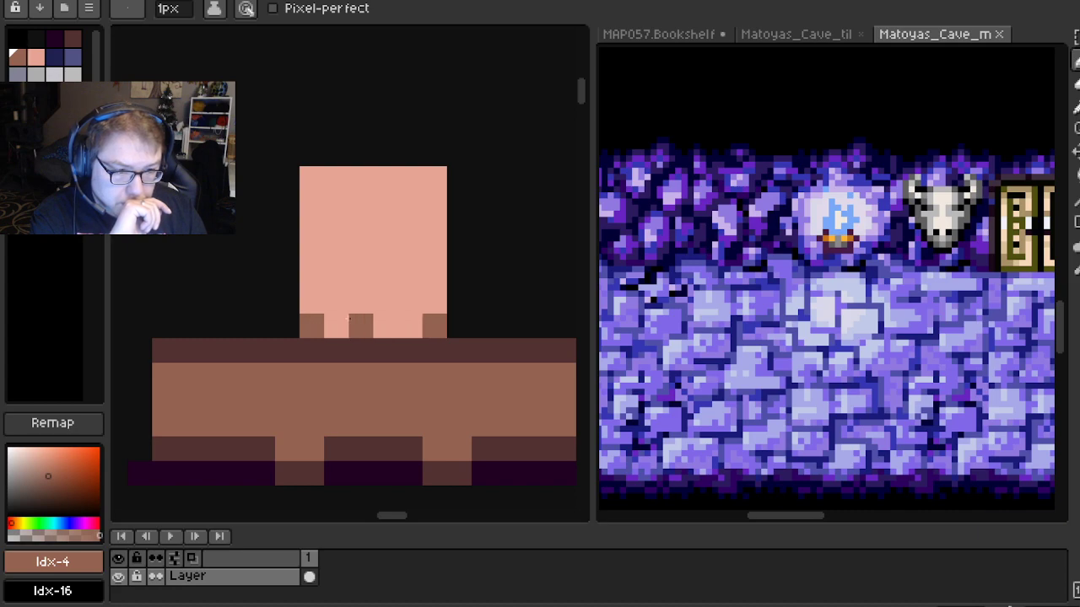
{"action": "left_click", "coordinate": [435, 301]}
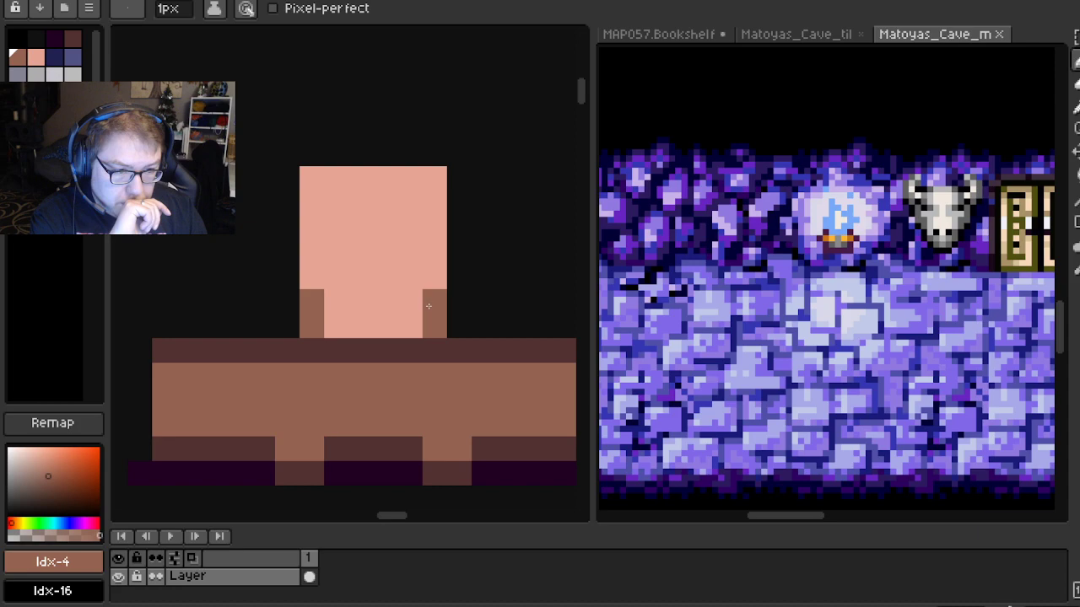
{"action": "left_click", "coordinate": [308, 176]}
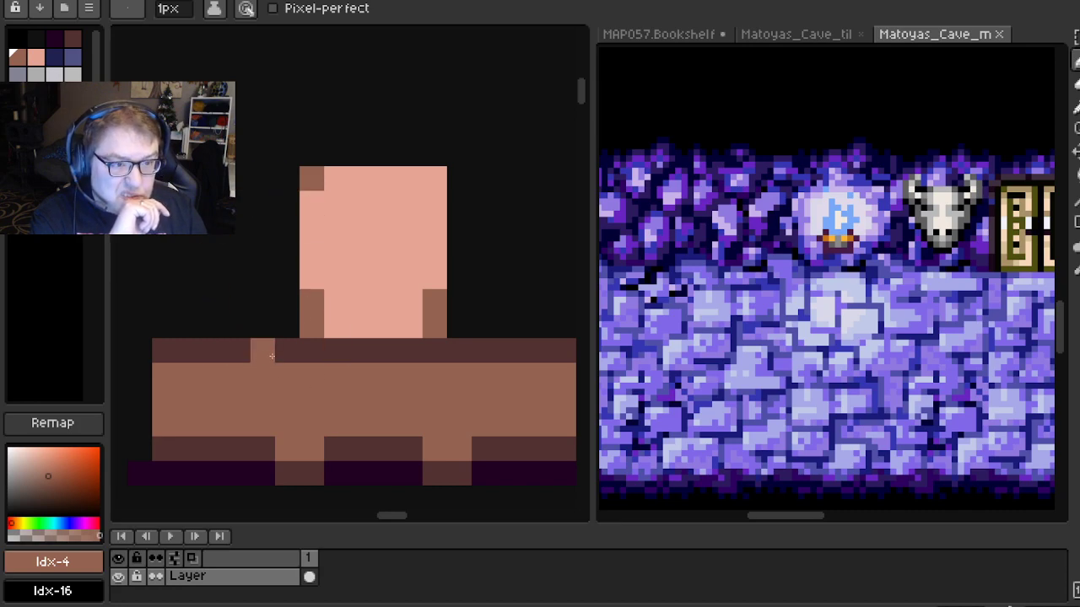
{"action": "left_click_drag", "start_coordinate": [311, 276], "coordinate": [310, 198]}
{"action": "left_click_drag", "start_coordinate": [434, 295], "coordinate": [438, 183]}
{"action": "left_click_drag", "start_coordinate": [425, 315], "coordinate": [350, 320]}
Close the brown Idx-4 border along the pink block's top edge
{"action": "scroll", "coordinate": [478, 174], "scroll_direction": "down", "scroll_amount": 2}
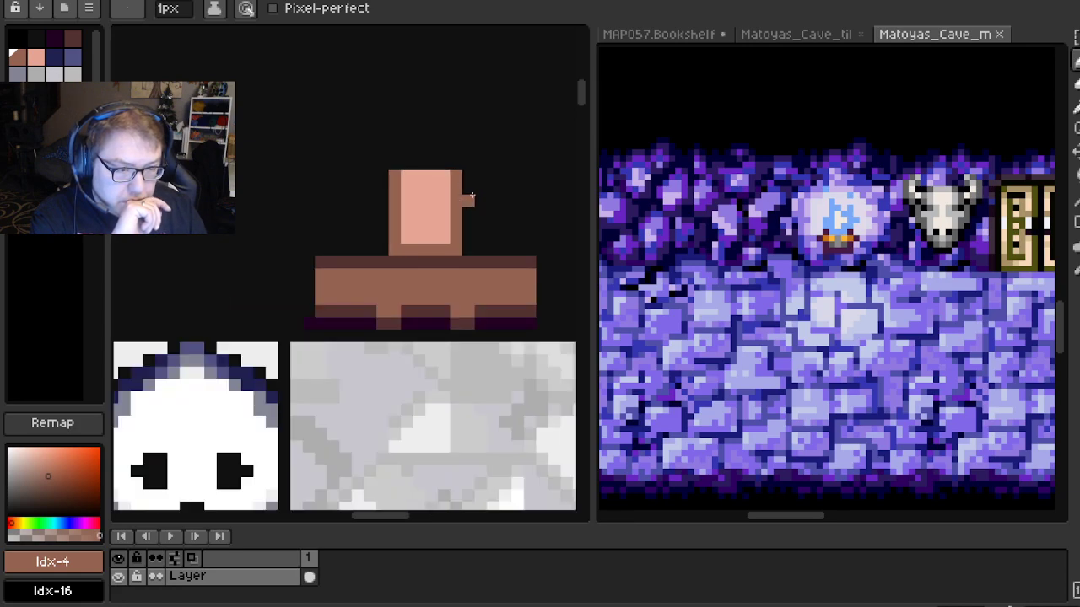
{"action": "scroll", "coordinate": [479, 209], "scroll_direction": "up", "scroll_amount": 2}
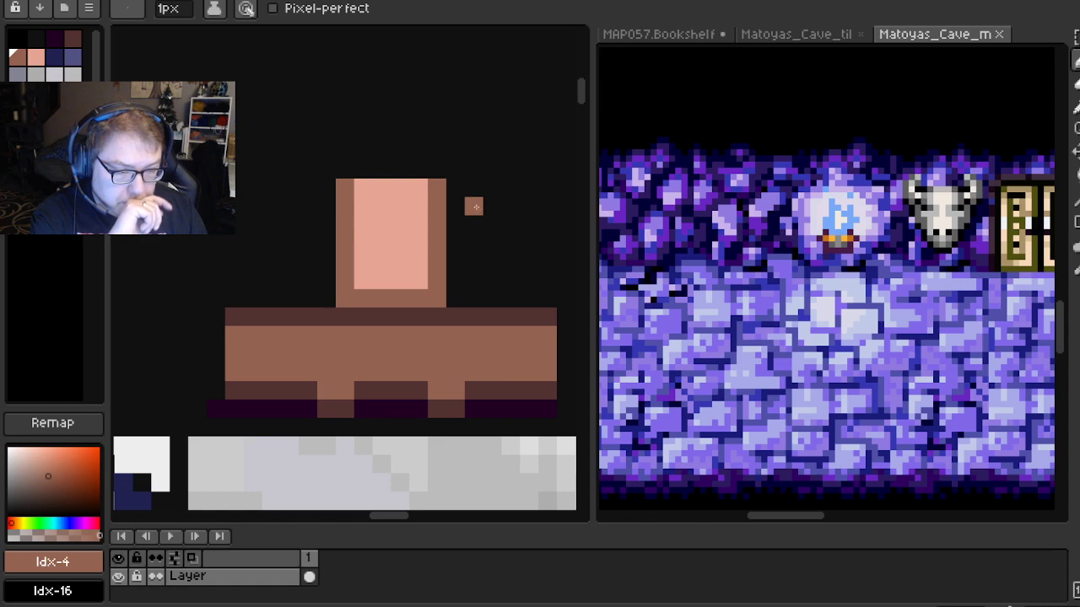
{"action": "left_click_drag", "start_coordinate": [427, 187], "coordinate": [371, 186]}
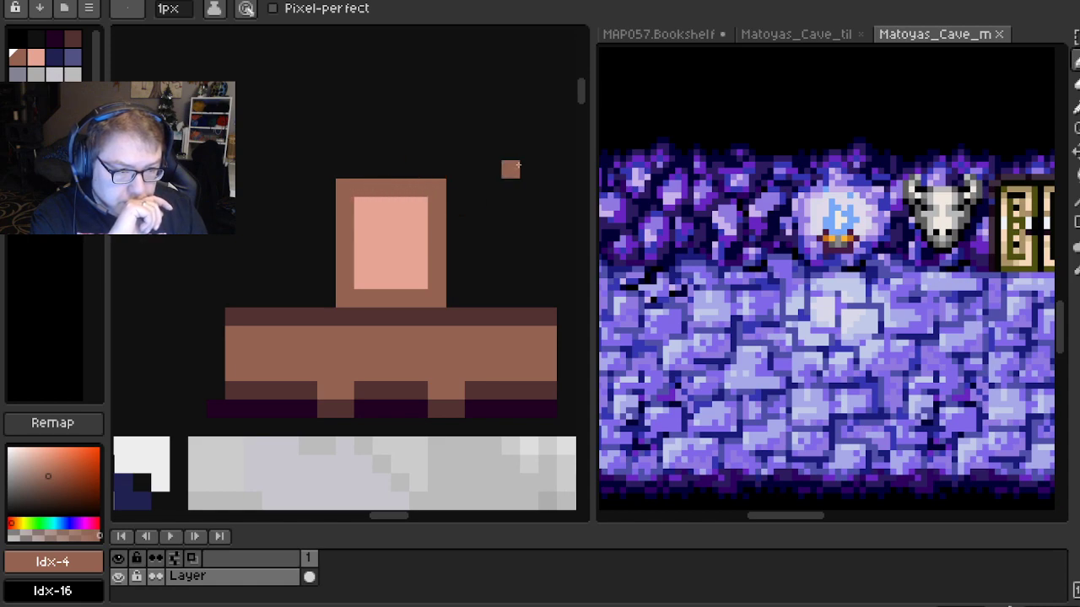
{"action": "scroll", "coordinate": [499, 187], "scroll_direction": "down", "scroll_amount": 1}
{"action": "scroll", "coordinate": [487, 208], "scroll_direction": "up", "scroll_amount": 2}
{"action": "scroll", "coordinate": [488, 208], "scroll_direction": "down", "scroll_amount": 1}
{"action": "scroll", "coordinate": [463, 192], "scroll_direction": "up", "scroll_amount": 1}
{"action": "scroll", "coordinate": [434, 189], "scroll_direction": "down", "scroll_amount": 2}
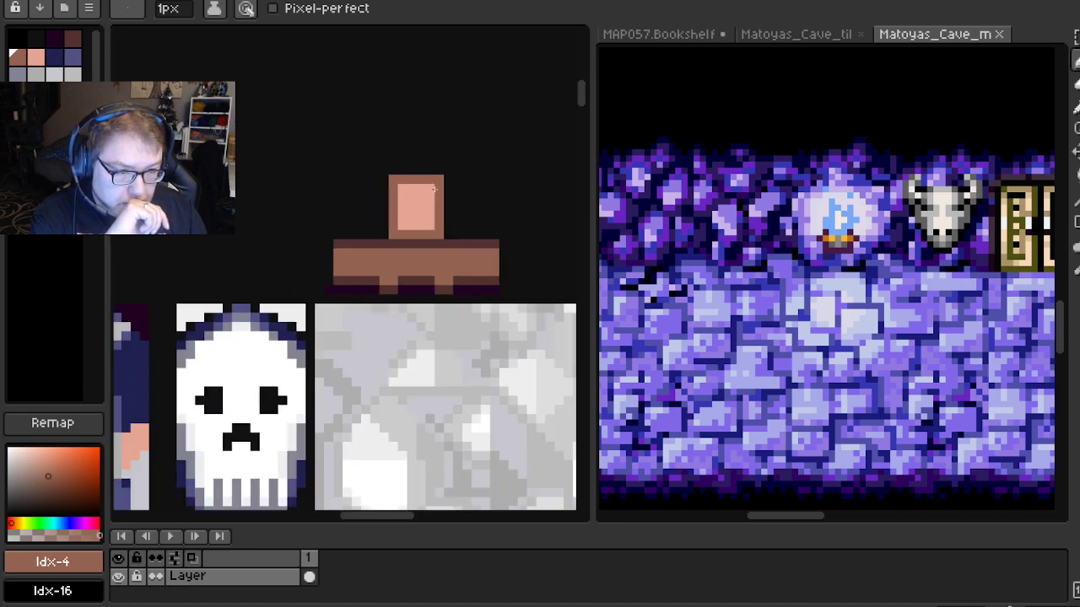
{"action": "scroll", "coordinate": [457, 224], "scroll_direction": "up", "scroll_amount": 1}
{"action": "scroll", "coordinate": [457, 223], "scroll_direction": "up", "scroll_amount": 1}
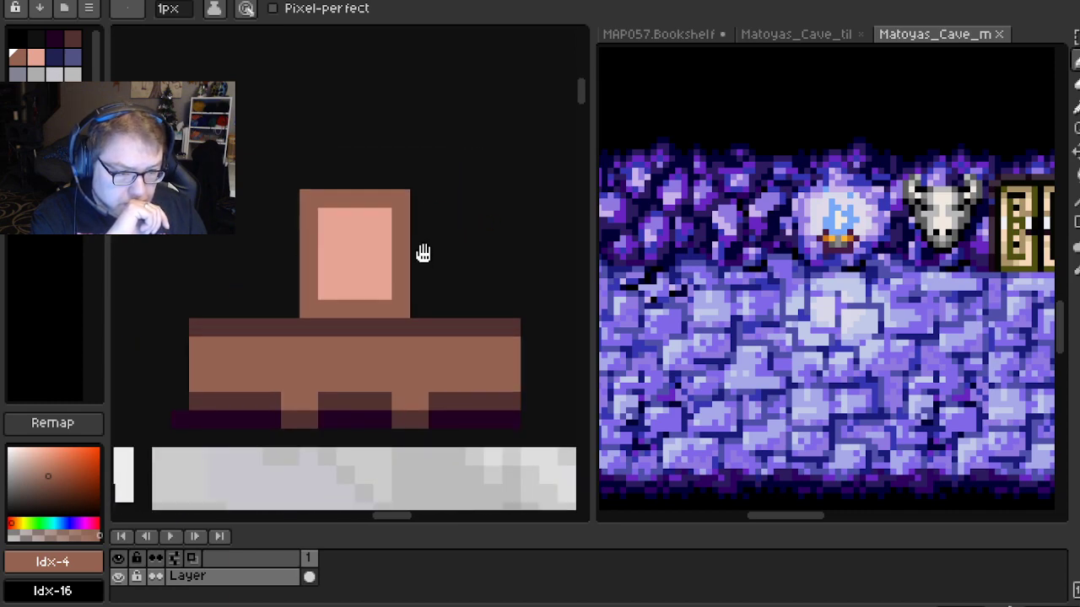
{"action": "left_click_drag", "start_coordinate": [422, 258], "coordinate": [434, 198]}
{"action": "key", "text": "ctrl+z"}
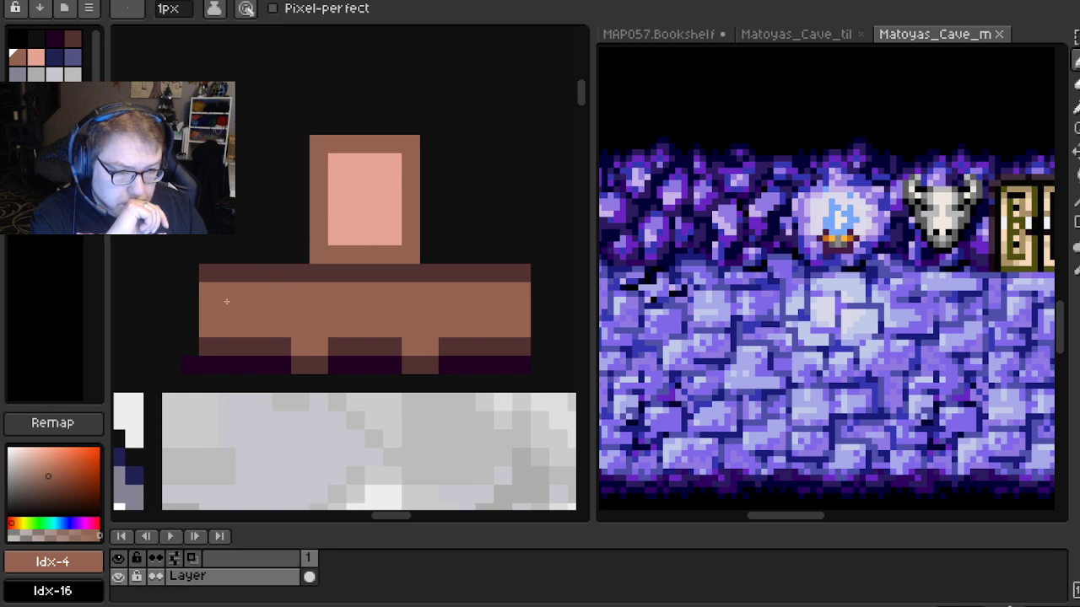
Examine the wooden furniture textures elsewhere on the sheet as a shading reference for the brown object
{"action": "left_click", "coordinate": [257, 352]}
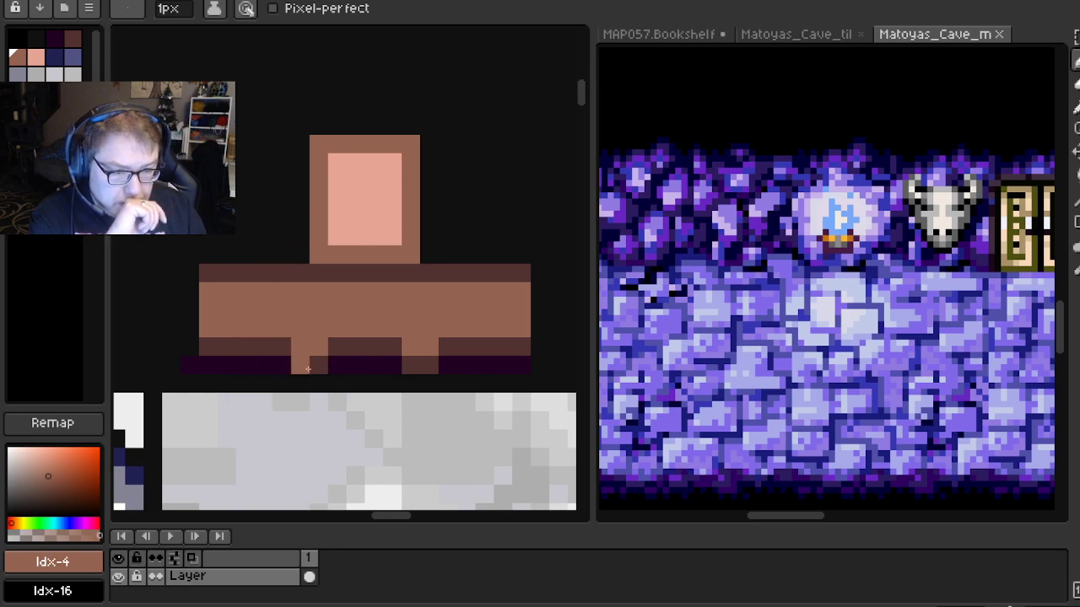
{"action": "scroll", "coordinate": [384, 295], "scroll_direction": "down", "scroll_amount": 2}
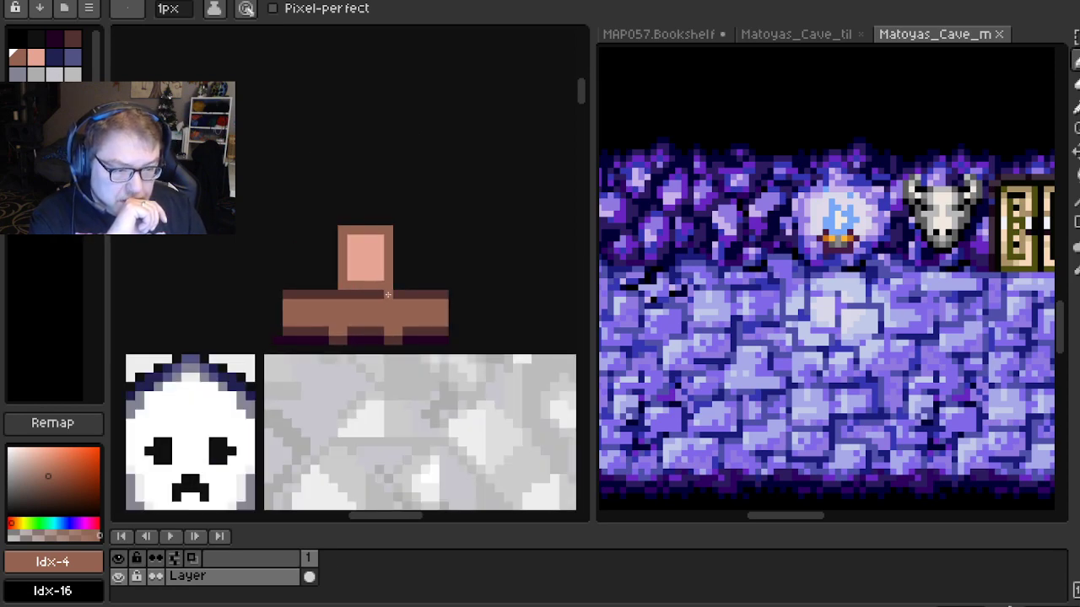
{"action": "scroll", "coordinate": [388, 294], "scroll_direction": "up", "scroll_amount": 1}
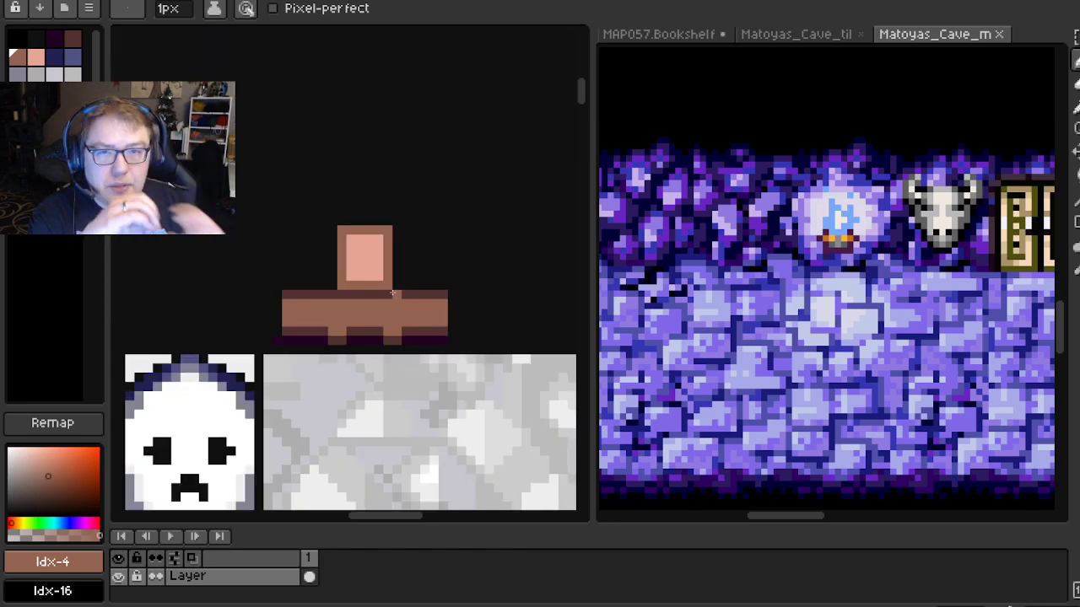
{"action": "scroll", "coordinate": [393, 292], "scroll_direction": "up", "scroll_amount": 1}
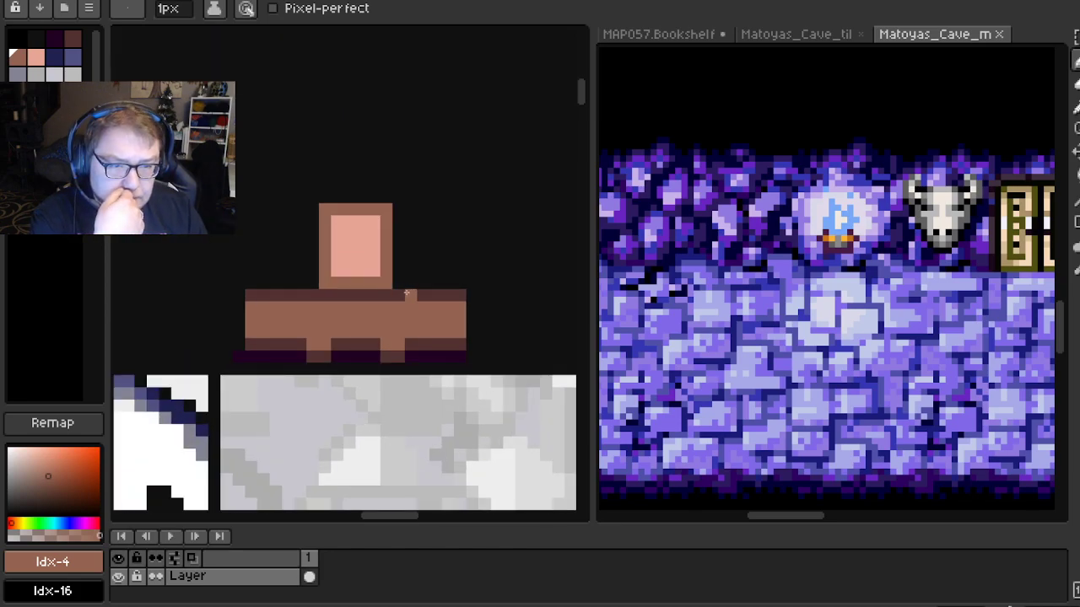
{"action": "left_click_drag", "start_coordinate": [379, 291], "coordinate": [366, 259]}
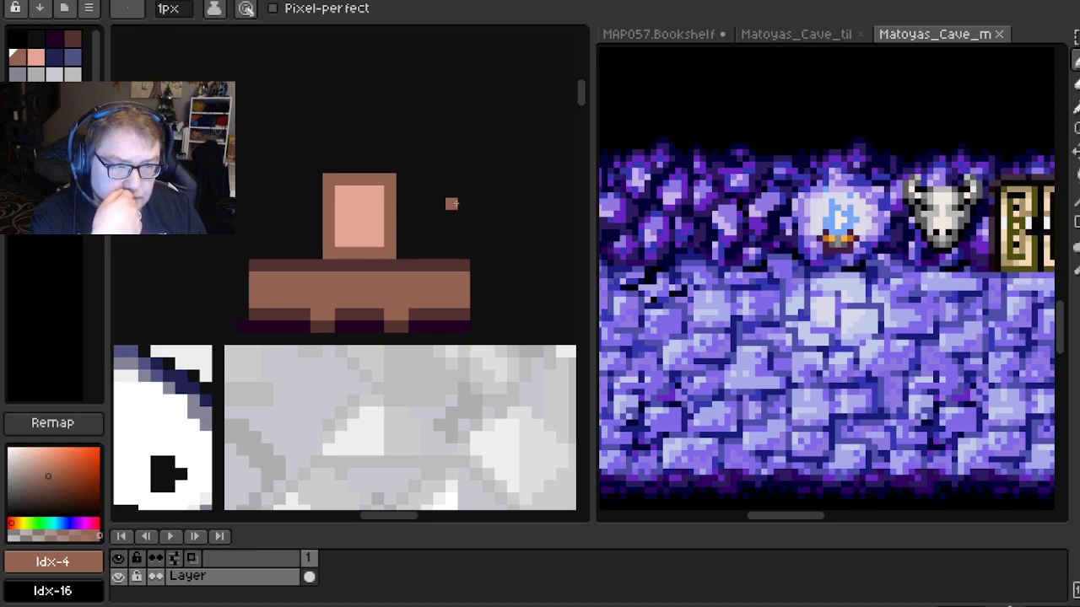
{"action": "scroll", "coordinate": [469, 229], "scroll_direction": "down", "scroll_amount": 3}
{"action": "left_click_drag", "start_coordinate": [389, 515], "coordinate": [374, 158]}
{"action": "left_click_drag", "start_coordinate": [380, 456], "coordinate": [397, 236]}
{"action": "scroll", "coordinate": [440, 307], "scroll_direction": "up", "scroll_amount": 3}
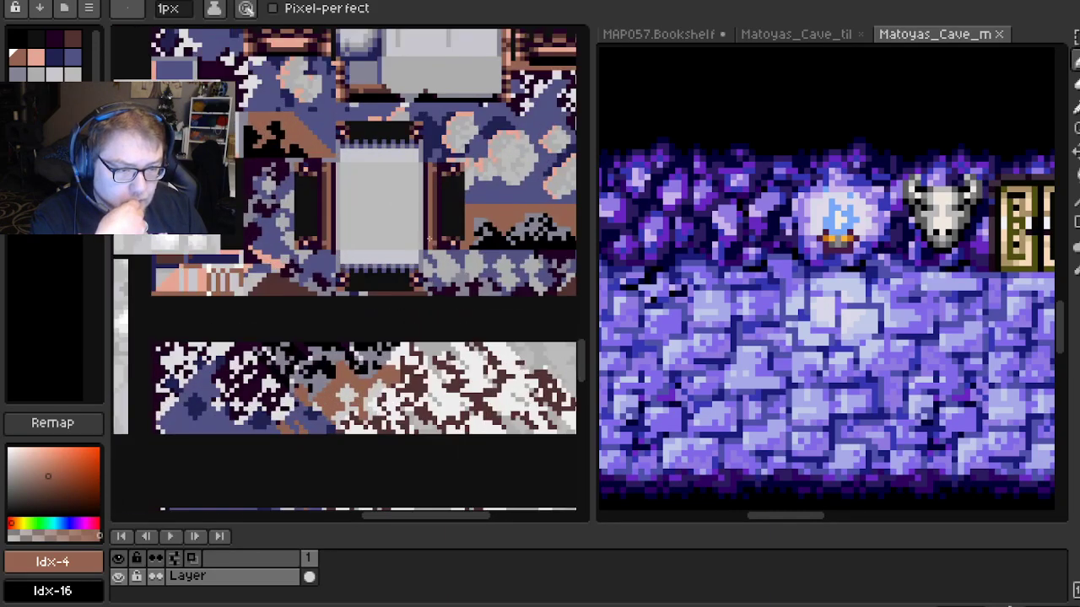
{"action": "scroll", "coordinate": [409, 270], "scroll_direction": "up", "scroll_amount": 2}
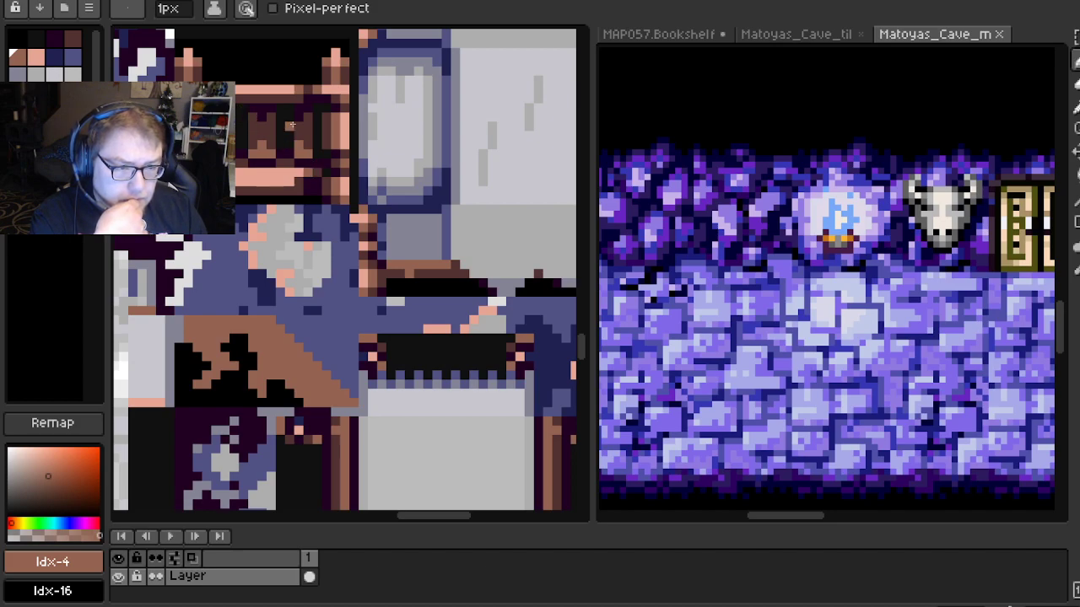
{"action": "scroll", "coordinate": [372, 236], "scroll_direction": "down", "scroll_amount": 3}
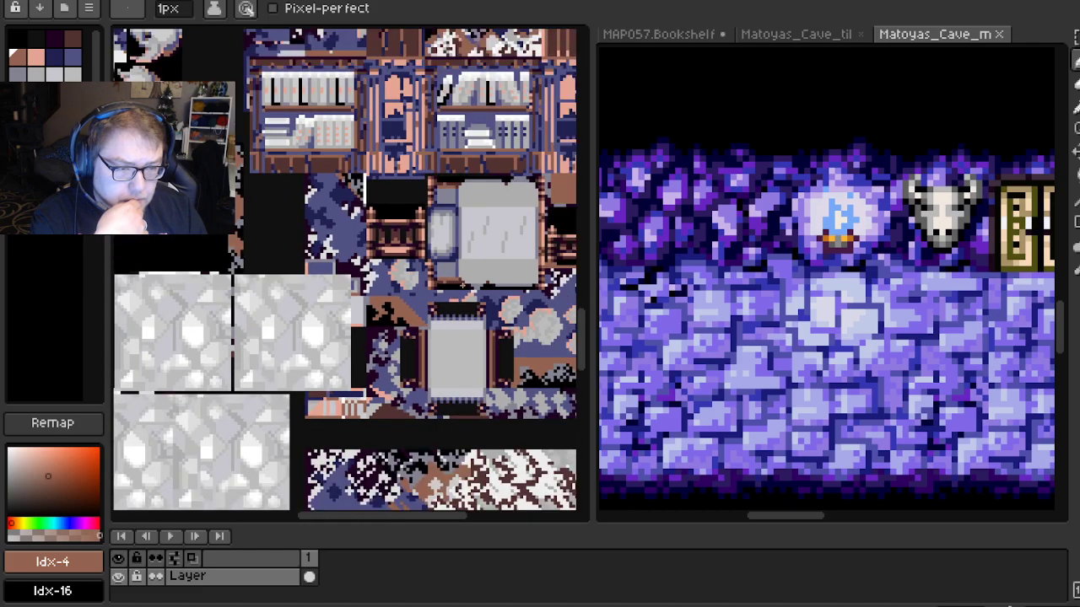
{"action": "scroll", "coordinate": [450, 264], "scroll_direction": "down", "scroll_amount": 4}
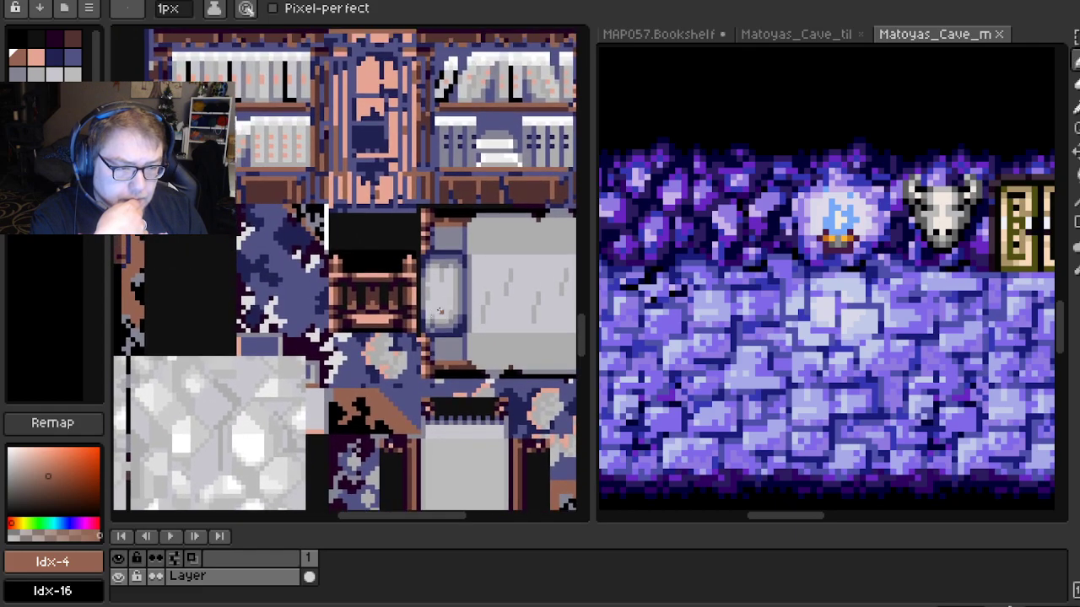
{"action": "scroll", "coordinate": [435, 415], "scroll_direction": "up", "scroll_amount": 1}
{"action": "scroll", "coordinate": [435, 415], "scroll_direction": "up", "scroll_amount": 5}
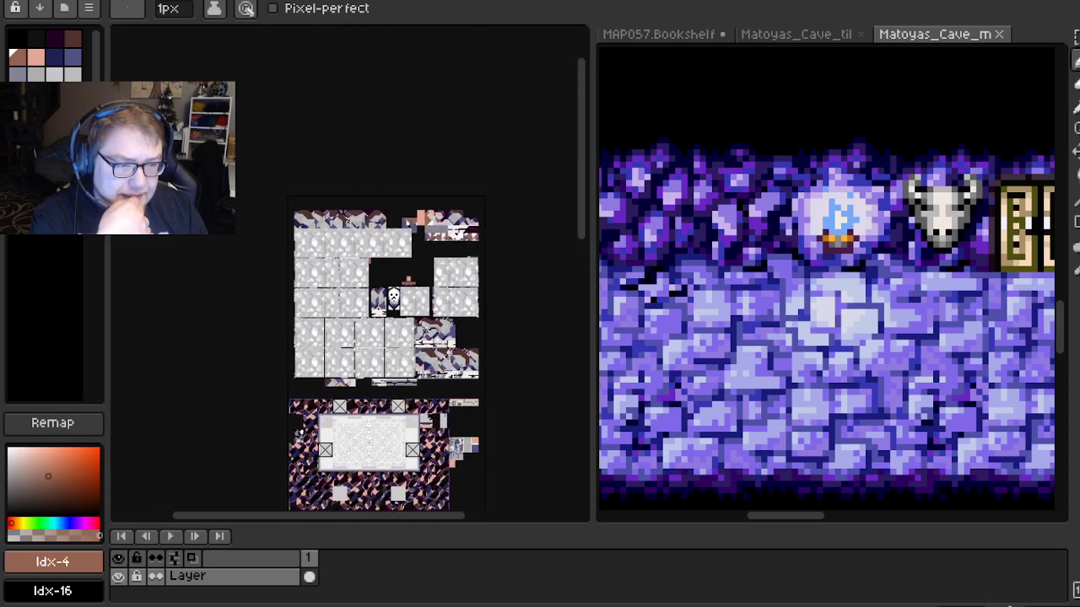
{"action": "scroll", "coordinate": [352, 322], "scroll_direction": "up", "scroll_amount": 2}
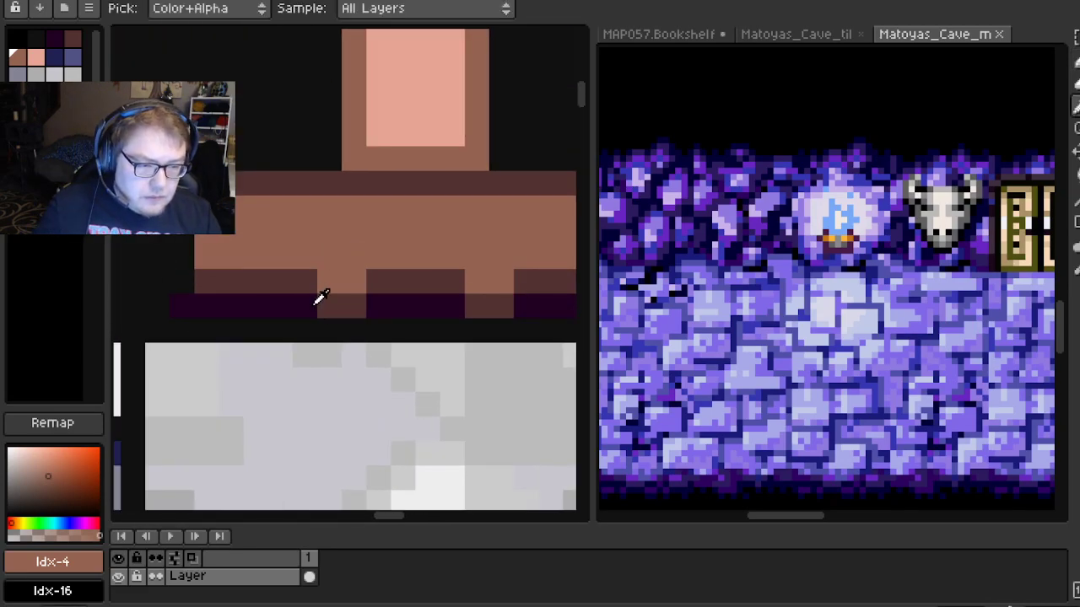
Shade the outer side of the base's first leg with one dark Idx-2 pixel and a brown Idx-3 pixel above it
{"action": "left_click", "coordinate": [313, 295], "text": "alt"}
{"action": "left_click", "coordinate": [281, 282], "text": "alt"}
{"action": "left_click", "coordinate": [305, 257]}
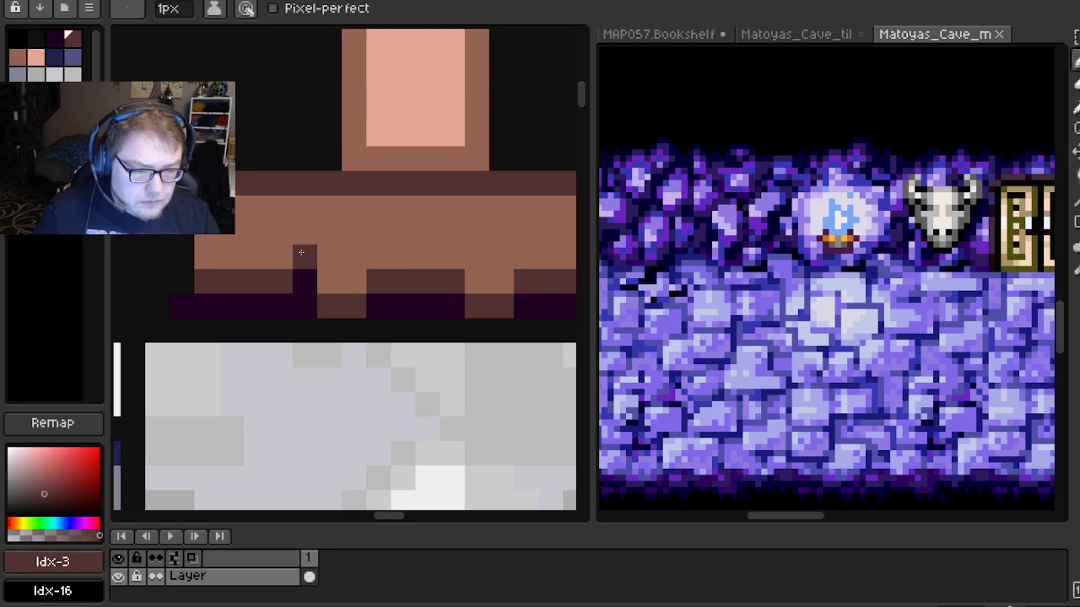
{"action": "left_click_drag", "start_coordinate": [393, 291], "coordinate": [333, 298]}
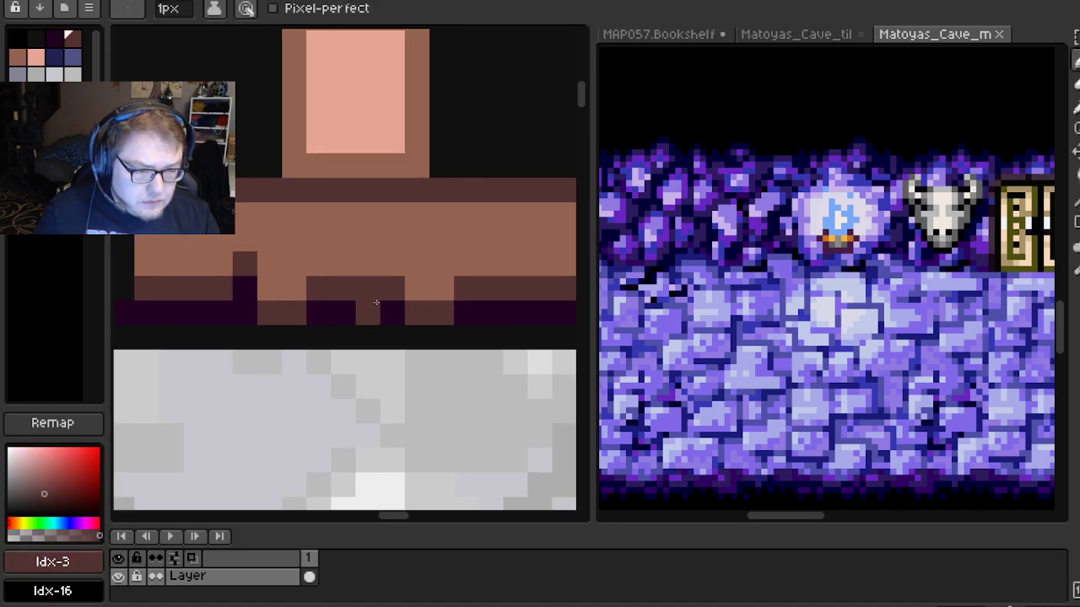
Try raising the dark Idx-2 strip by two pixels in the middle of the gap between the legs
{"action": "left_click", "coordinate": [337, 305], "text": "alt"}
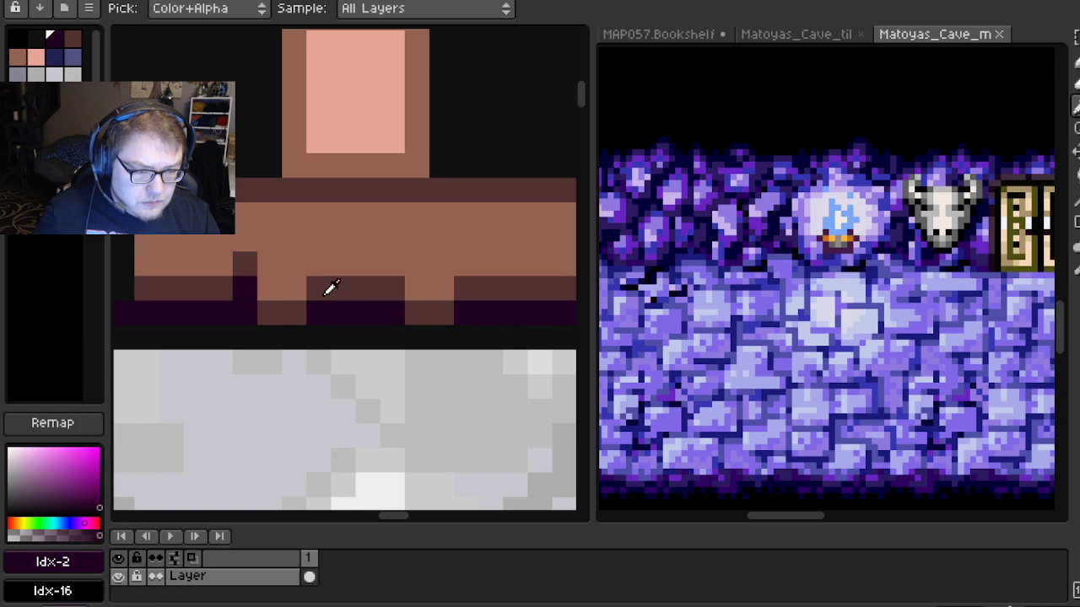
{"action": "left_click", "coordinate": [322, 294]}
{"action": "key", "text": "ctrl+z"}
{"action": "left_click", "coordinate": [334, 292]}
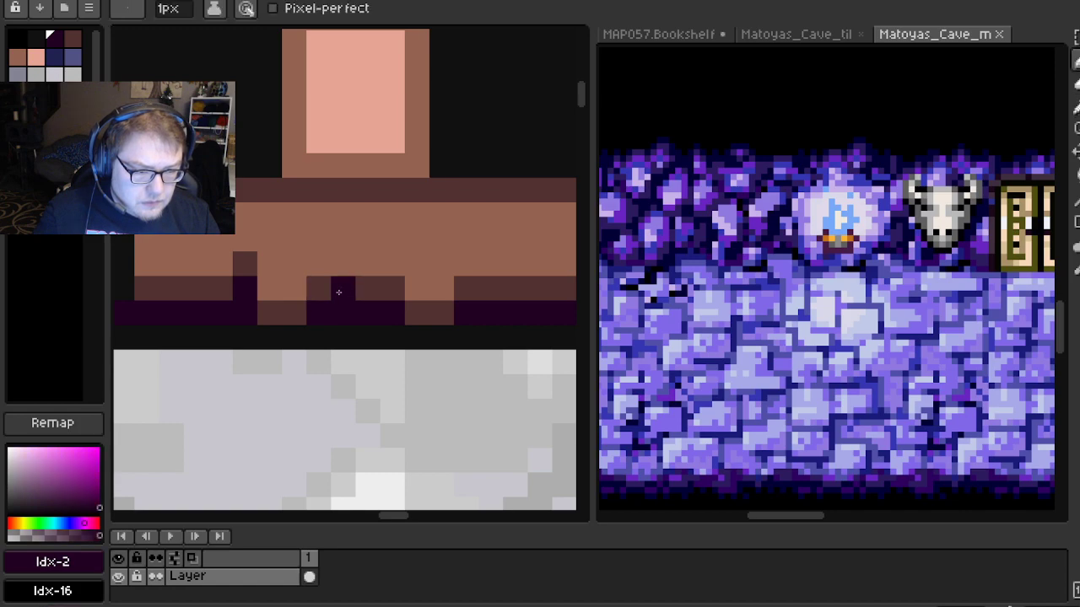
{"action": "left_click", "coordinate": [363, 287]}
Paint two Idx-3 pixels centred above the shading between the legs and return the two dark pixels beneath to Idx-3
{"action": "left_click", "coordinate": [319, 287], "text": "alt"}
{"action": "left_click_drag", "start_coordinate": [342, 263], "coordinate": [383, 270]}
{"action": "scroll", "coordinate": [383, 270], "scroll_direction": "right", "scroll_amount": 3}
{"action": "scroll", "coordinate": [279, 286], "scroll_direction": "down", "scroll_amount": 1}
{"action": "scroll", "coordinate": [278, 287], "scroll_direction": "up", "scroll_amount": 1}
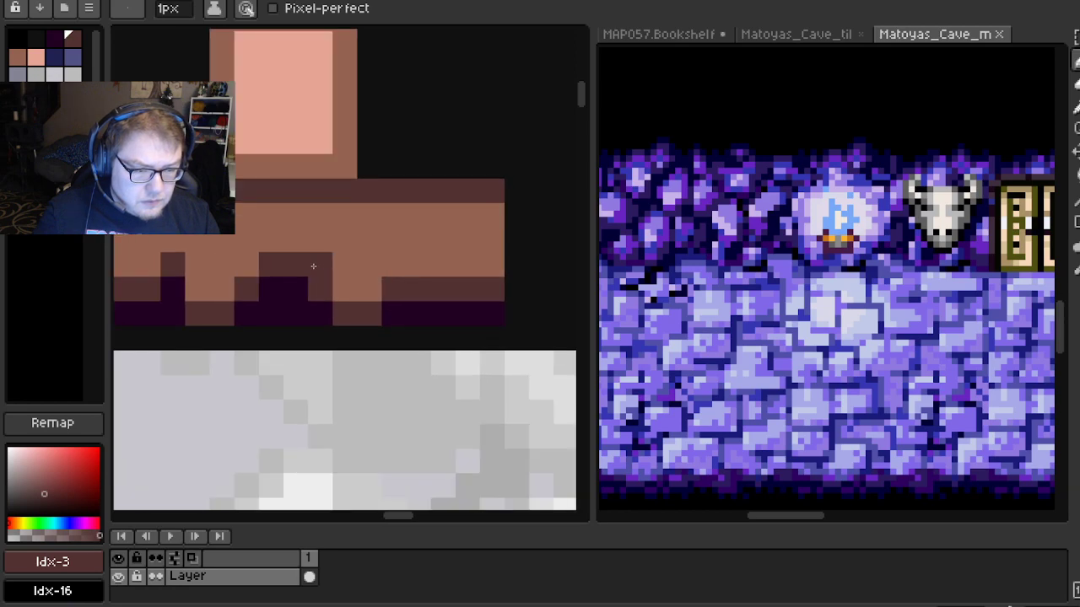
{"action": "left_click", "coordinate": [295, 288]}
Mirror the shading on the outer side of the second leg with an Idx-3 pixel above a dark Idx-2 pixel
{"action": "scroll", "coordinate": [321, 264], "scroll_direction": "up", "scroll_amount": 1}
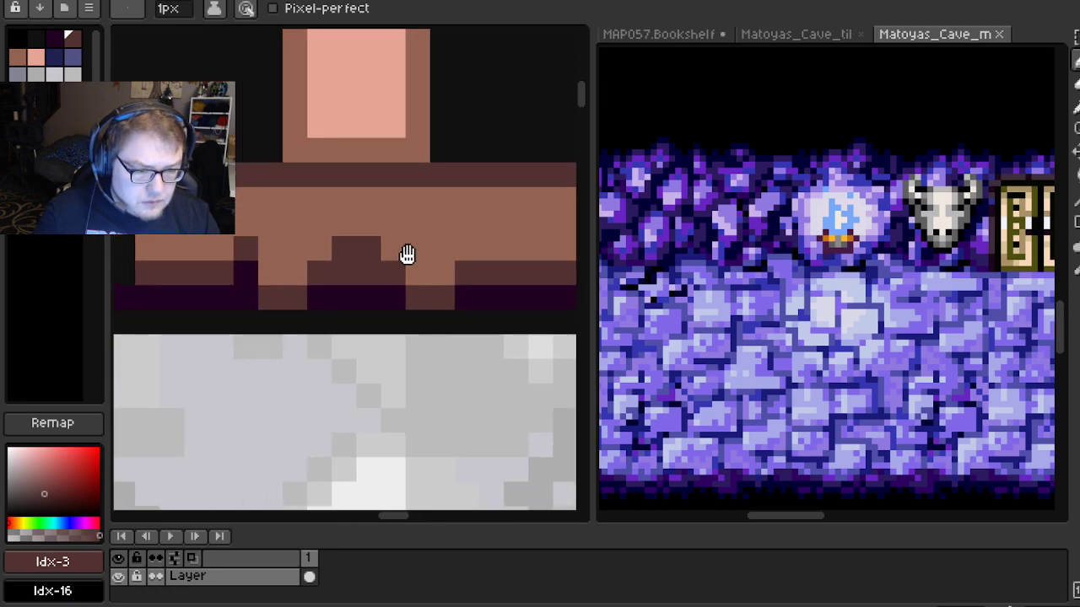
{"action": "scroll", "coordinate": [438, 267], "scroll_direction": "down", "scroll_amount": 1}
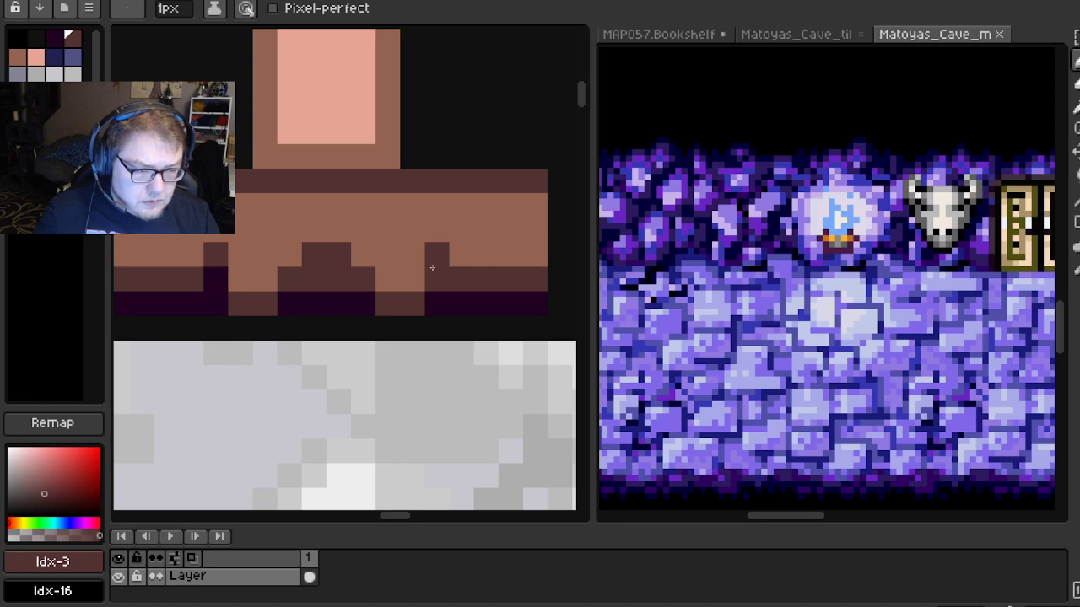
{"action": "left_click", "coordinate": [430, 294], "text": "alt"}
{"action": "scroll", "coordinate": [464, 249], "scroll_direction": "down", "scroll_amount": 2}
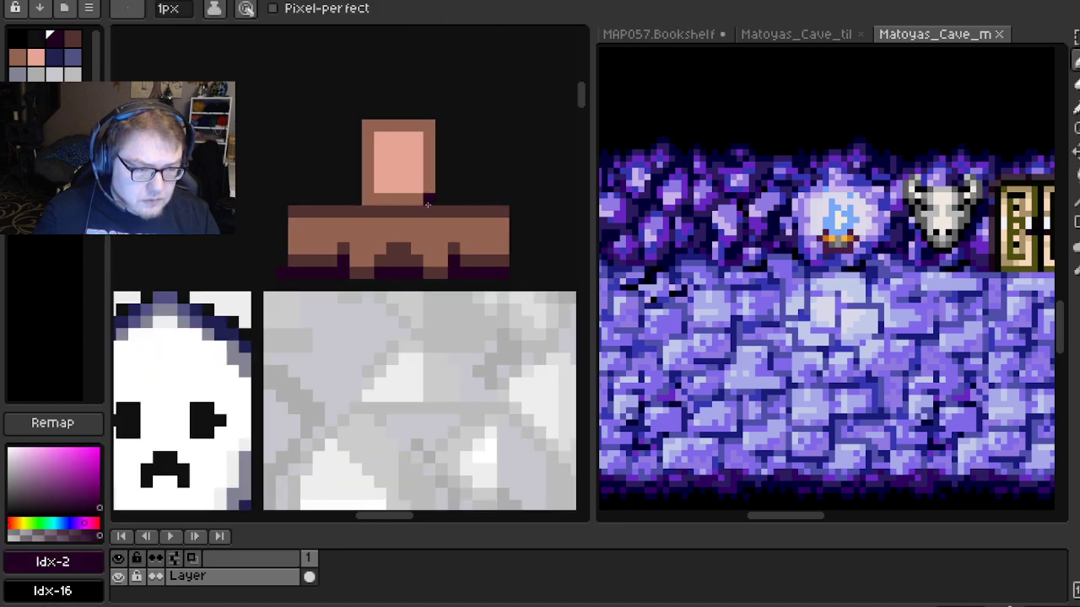
{"action": "scroll", "coordinate": [428, 204], "scroll_direction": "up", "scroll_amount": 1}
{"action": "left_click", "coordinate": [311, 251]}
{"action": "scroll", "coordinate": [307, 251], "scroll_direction": "down", "scroll_amount": 1}
{"action": "scroll", "coordinate": [308, 251], "scroll_direction": "up", "scroll_amount": 1}
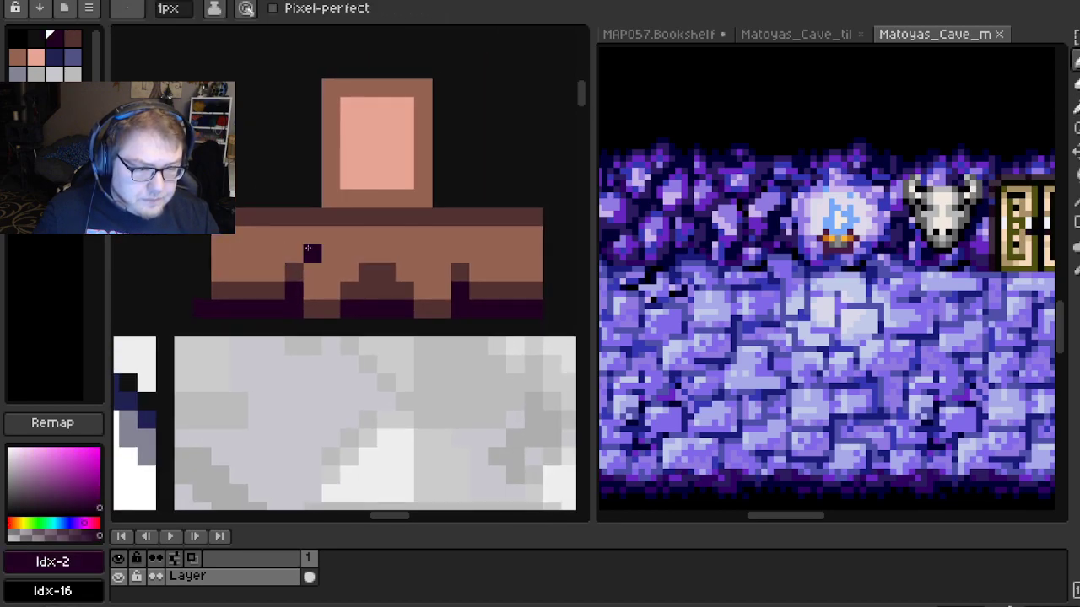
Extend the base's dark Idx-3 top line one pixel down at both ends
{"action": "key", "text": "alt"}
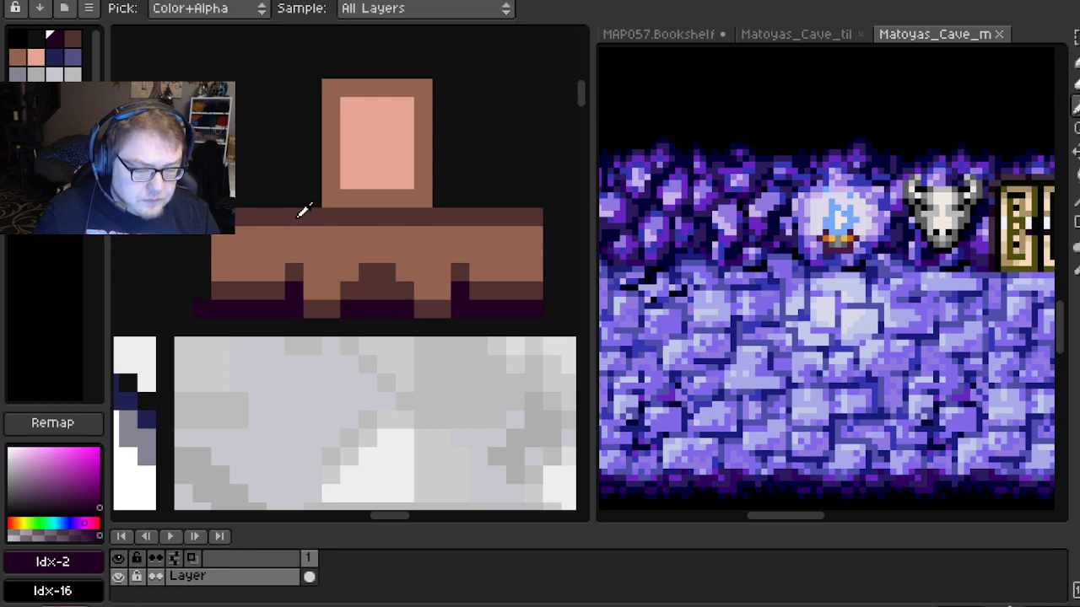
{"action": "left_click", "coordinate": [303, 211]}
{"action": "left_click", "coordinate": [218, 229]}
{"action": "left_click", "coordinate": [533, 236]}
{"action": "left_click_drag", "start_coordinate": [531, 236], "coordinate": [508, 262]}
{"action": "scroll", "coordinate": [458, 258], "scroll_direction": "up", "scroll_amount": 1}
{"action": "left_click_drag", "start_coordinate": [402, 231], "coordinate": [436, 257]}
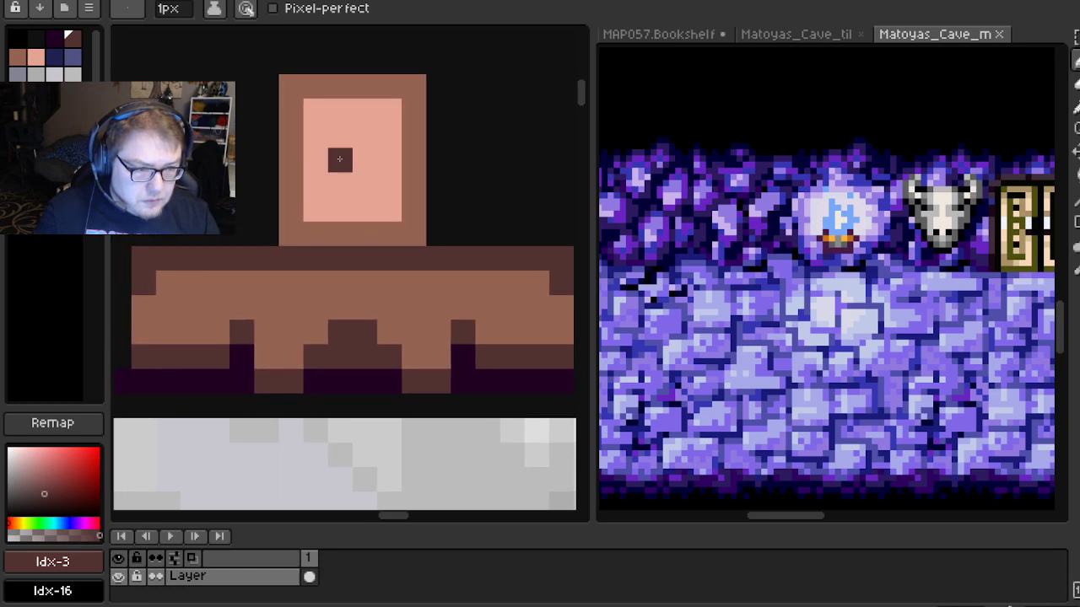
Paint the base's two top corner pixels pink Idx-5 and return the pixels directly beneath them to brown Idx-4
{"action": "left_click", "coordinate": [397, 205], "text": "alt"}
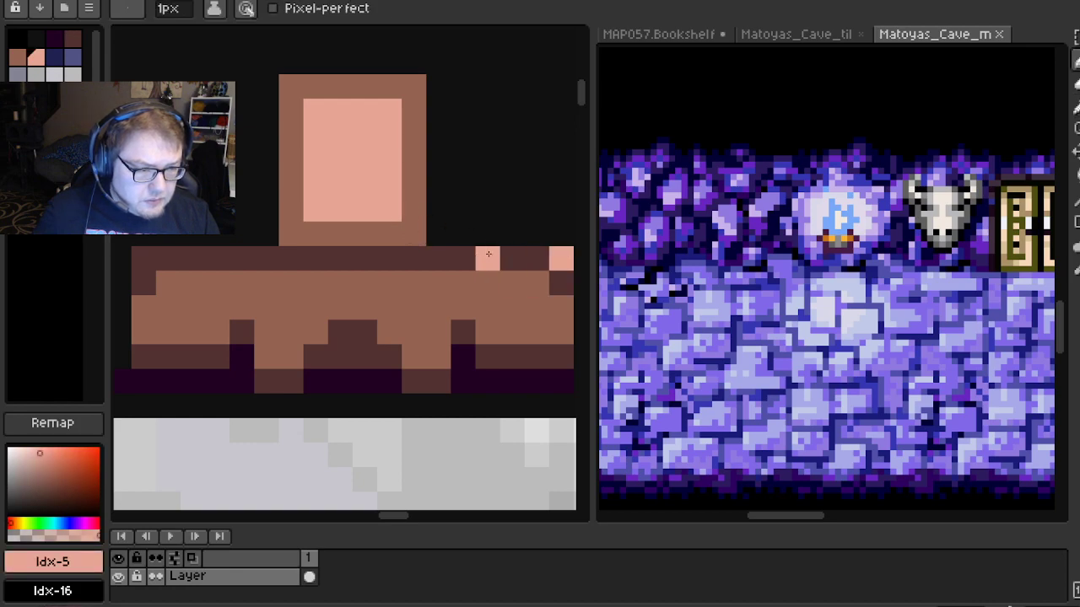
{"action": "left_click_drag", "start_coordinate": [267, 259], "coordinate": [308, 259]}
{"action": "left_click", "coordinate": [187, 261]}
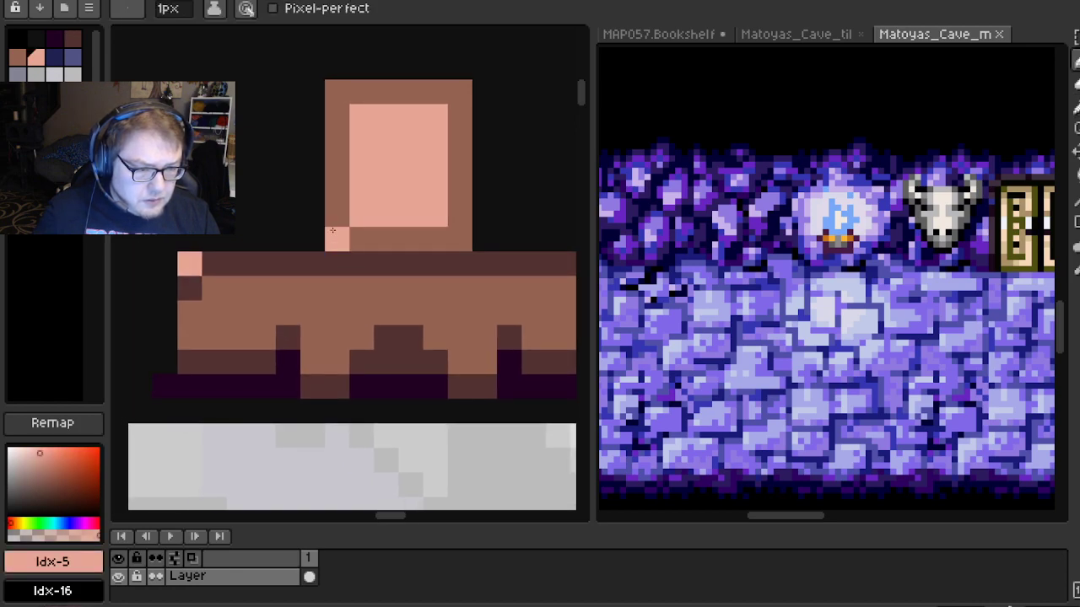
{"action": "key", "text": "alt"}
{"action": "left_click", "coordinate": [219, 295], "text": "alt"}
{"action": "scroll", "coordinate": [340, 287], "scroll_direction": "right", "scroll_amount": 3}
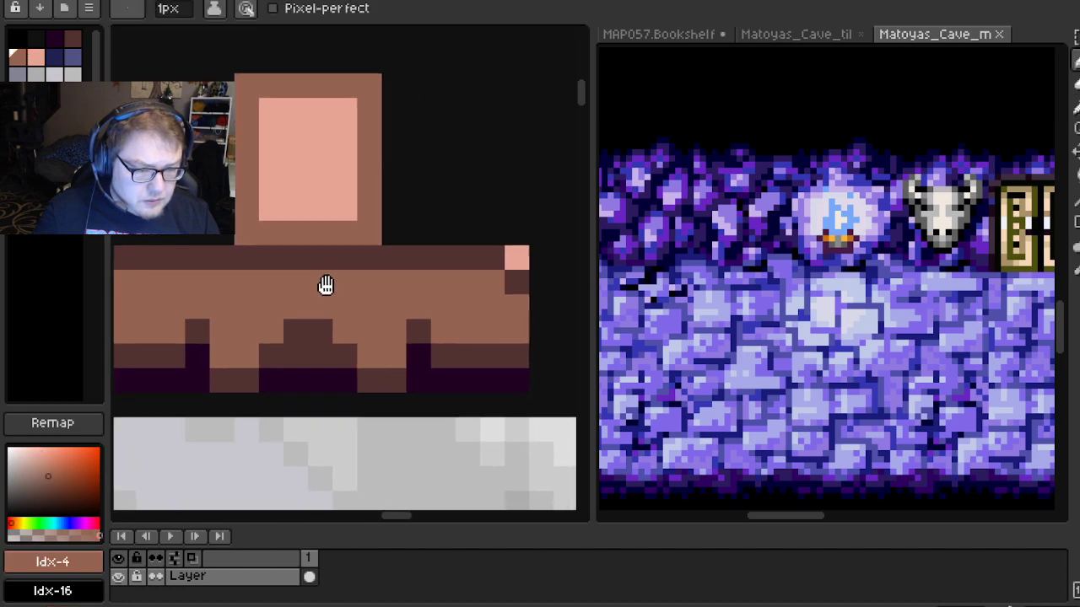
{"action": "key", "text": "ctrl"}
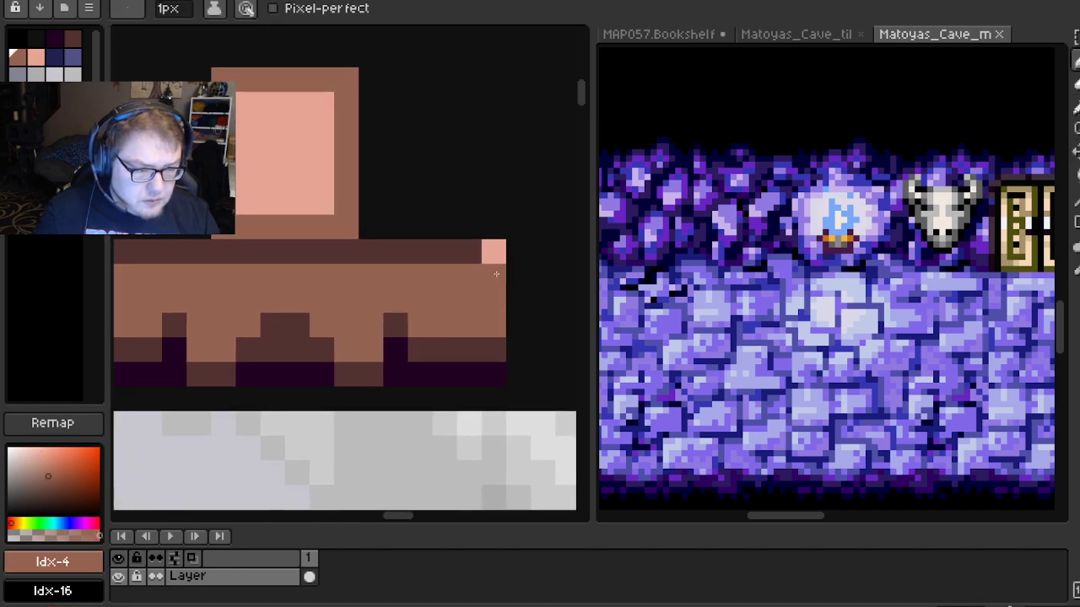
{"action": "scroll", "coordinate": [399, 265], "scroll_direction": "down", "scroll_amount": 1}
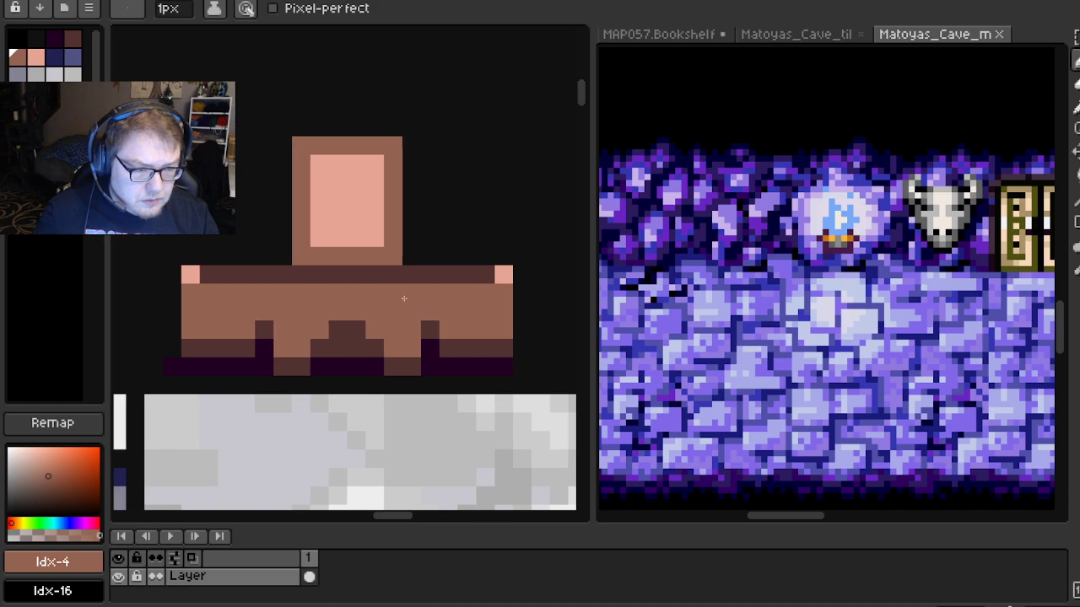
{"action": "left_click_drag", "start_coordinate": [401, 297], "coordinate": [428, 257]}
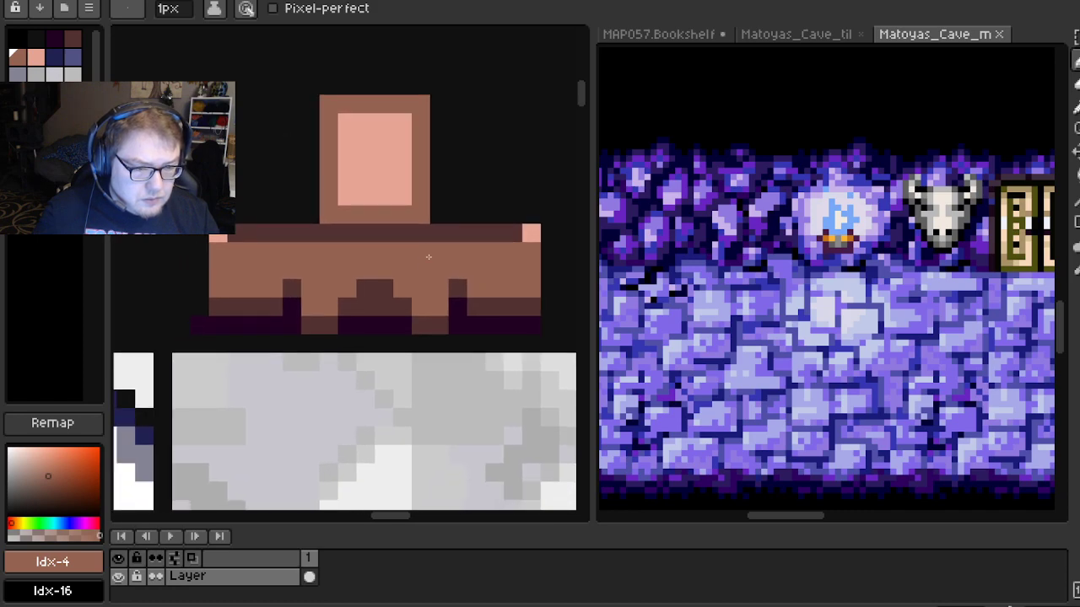
Paint one brown Idx-4 pixel on the inner side of each pink corner in the base's top row
{"action": "scroll", "coordinate": [512, 244], "scroll_direction": "up", "scroll_amount": 1}
{"action": "left_click", "coordinate": [513, 230]}
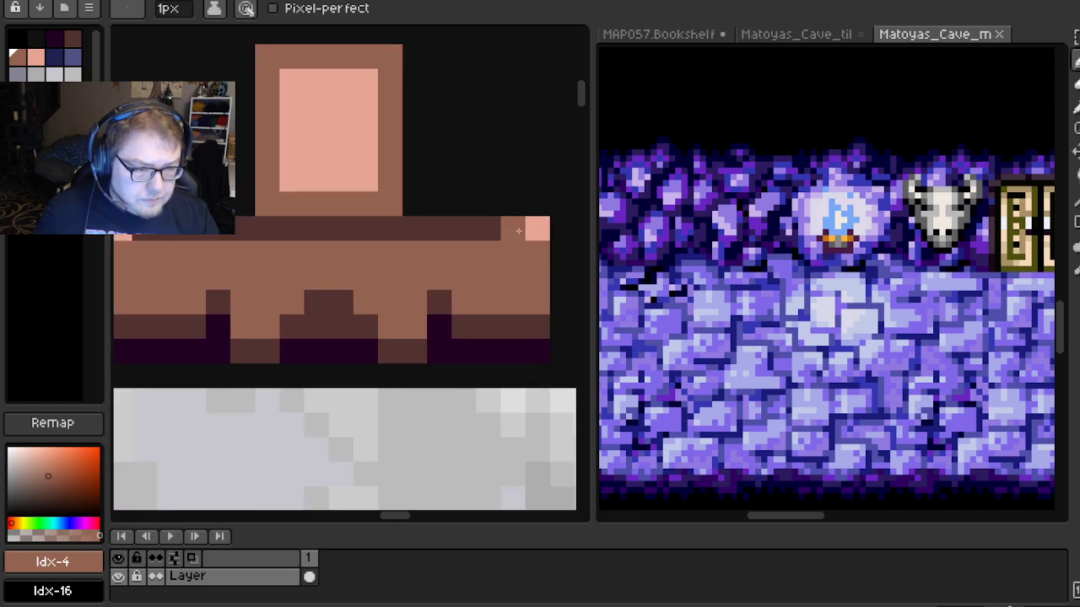
{"action": "left_click_drag", "start_coordinate": [291, 230], "coordinate": [364, 238]}
{"action": "scroll", "coordinate": [243, 238], "scroll_direction": "down", "scroll_amount": 2}
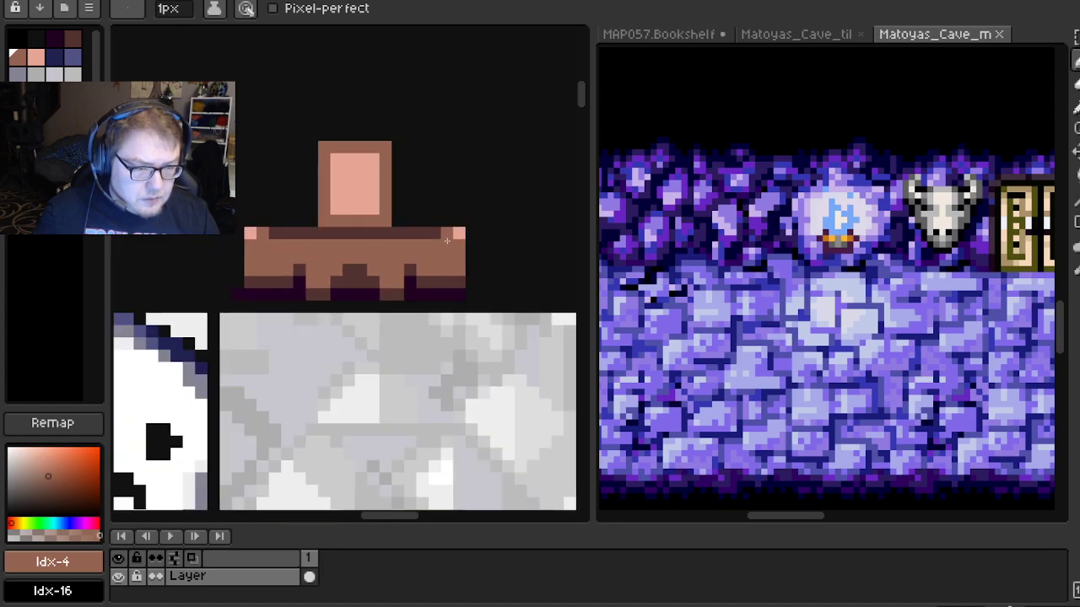
Darken the four outer corner pixels of the pink block's border with brown Idx-3
{"action": "scroll", "coordinate": [354, 241], "scroll_direction": "up", "scroll_amount": 1}
{"action": "left_click_drag", "start_coordinate": [353, 241], "coordinate": [400, 280]}
{"action": "scroll", "coordinate": [397, 279], "scroll_direction": "up", "scroll_amount": 1}
{"action": "left_click", "coordinate": [306, 224]}
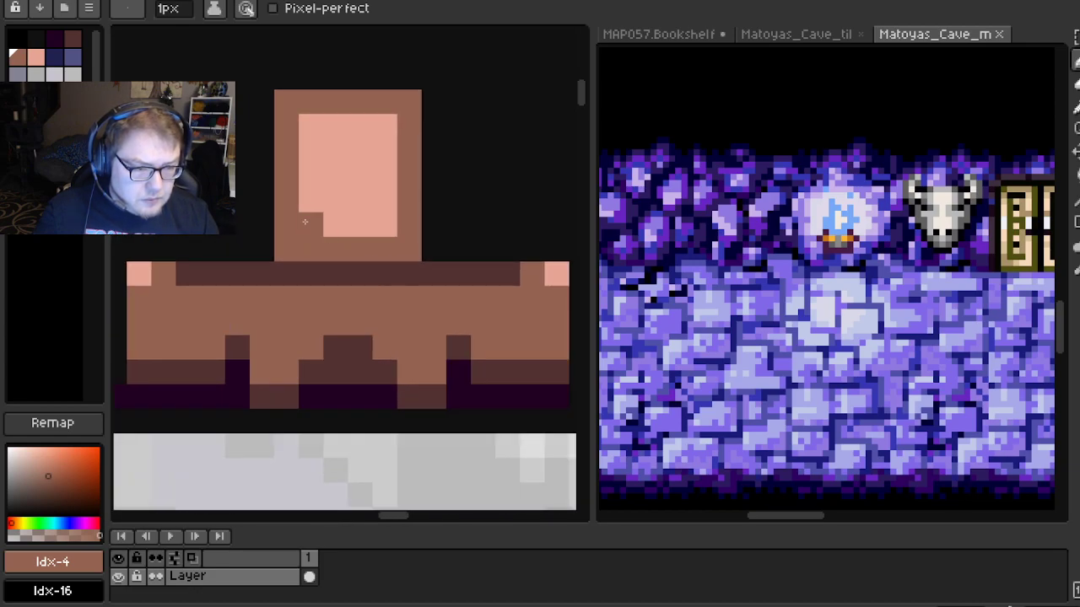
{"action": "scroll", "coordinate": [409, 208], "scroll_direction": "down", "scroll_amount": 1}
{"action": "scroll", "coordinate": [406, 205], "scroll_direction": "up", "scroll_amount": 1}
{"action": "left_click", "coordinate": [292, 275], "text": "alt"}
{"action": "left_click", "coordinate": [285, 254]}
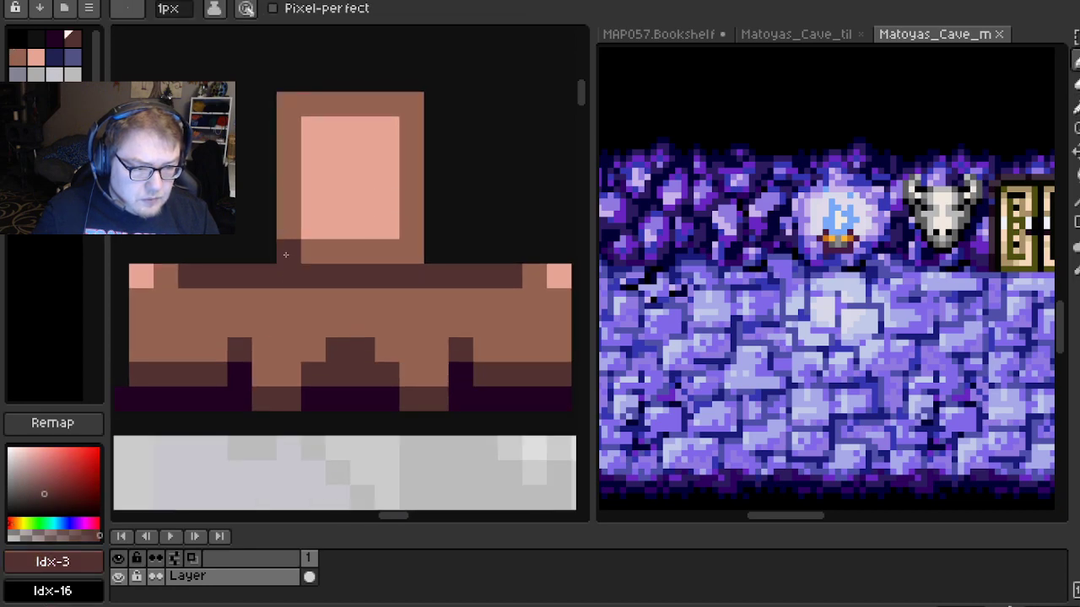
{"action": "left_click", "coordinate": [411, 252]}
{"action": "left_click", "coordinate": [411, 104]}
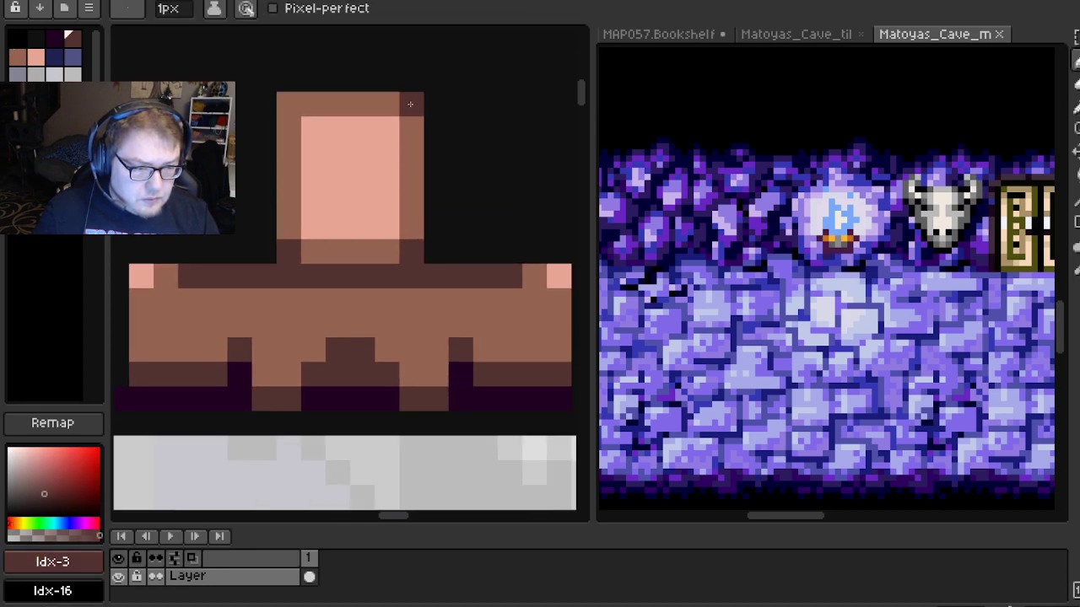
{"action": "left_click", "coordinate": [285, 112]}
Round off the pink panel by painting its four corner pixels brown Idx-4
{"action": "left_click", "coordinate": [335, 101], "text": "alt"}
{"action": "left_click", "coordinate": [313, 129]}
{"action": "left_click", "coordinate": [387, 129]}
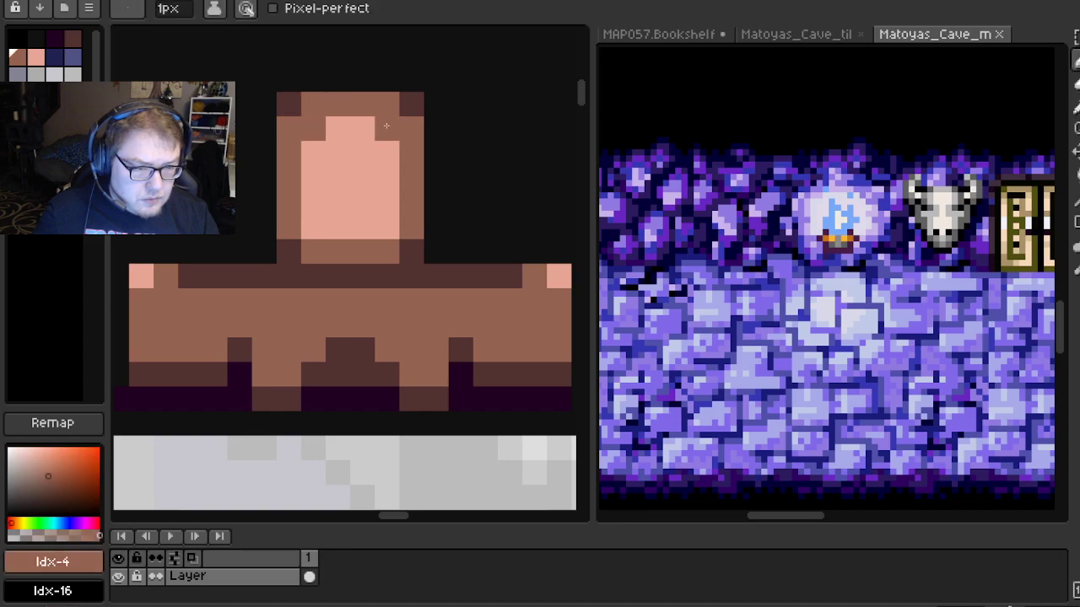
{"action": "left_click", "coordinate": [313, 227]}
{"action": "left_click", "coordinate": [387, 226]}
{"action": "scroll", "coordinate": [434, 270], "scroll_direction": "down", "scroll_amount": 2}
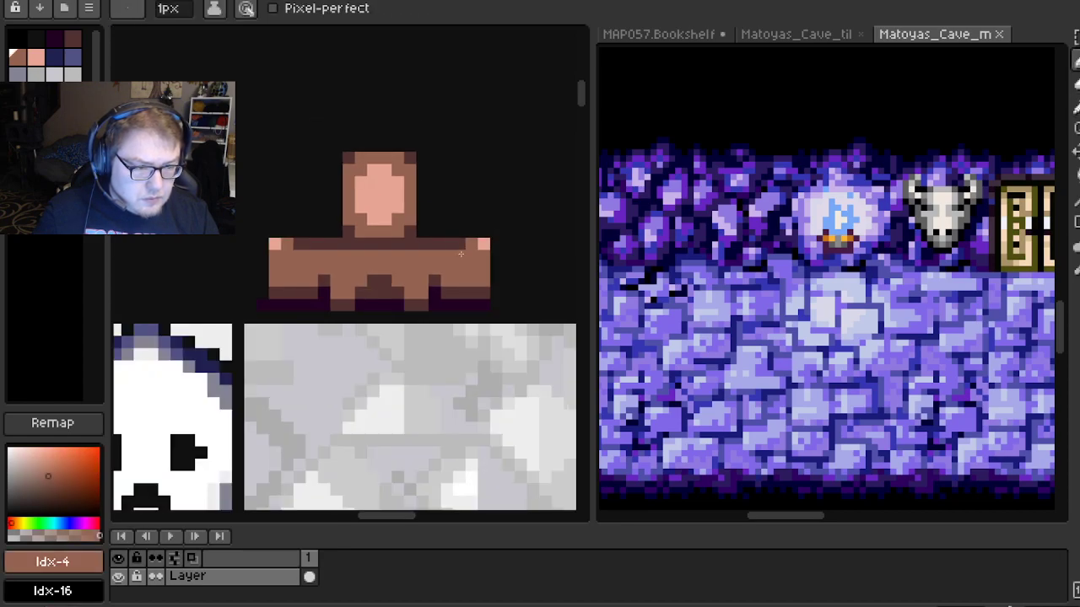
{"action": "scroll", "coordinate": [507, 290], "scroll_direction": "down", "scroll_amount": 1}
{"action": "scroll", "coordinate": [484, 302], "scroll_direction": "up", "scroll_amount": 3}
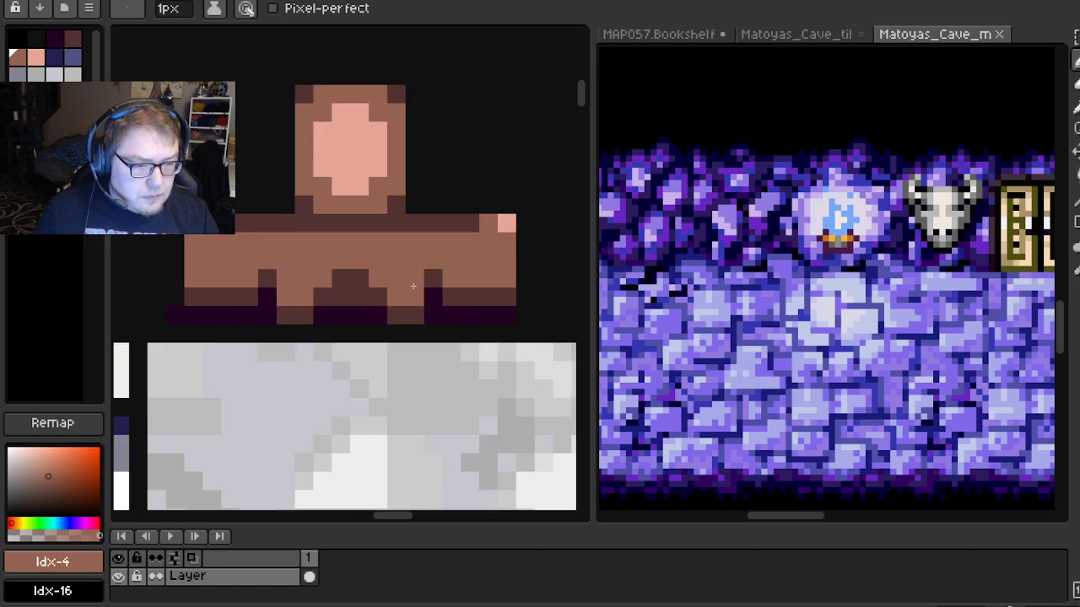
{"action": "scroll", "coordinate": [446, 278], "scroll_direction": "down", "scroll_amount": 3}
{"action": "scroll", "coordinate": [460, 274], "scroll_direction": "up", "scroll_amount": 3}
{"action": "left_click", "coordinate": [493, 203]}
{"action": "key", "text": "ctrl+z"}
{"action": "left_click", "coordinate": [370, 286]}
{"action": "left_click", "coordinate": [282, 281]}
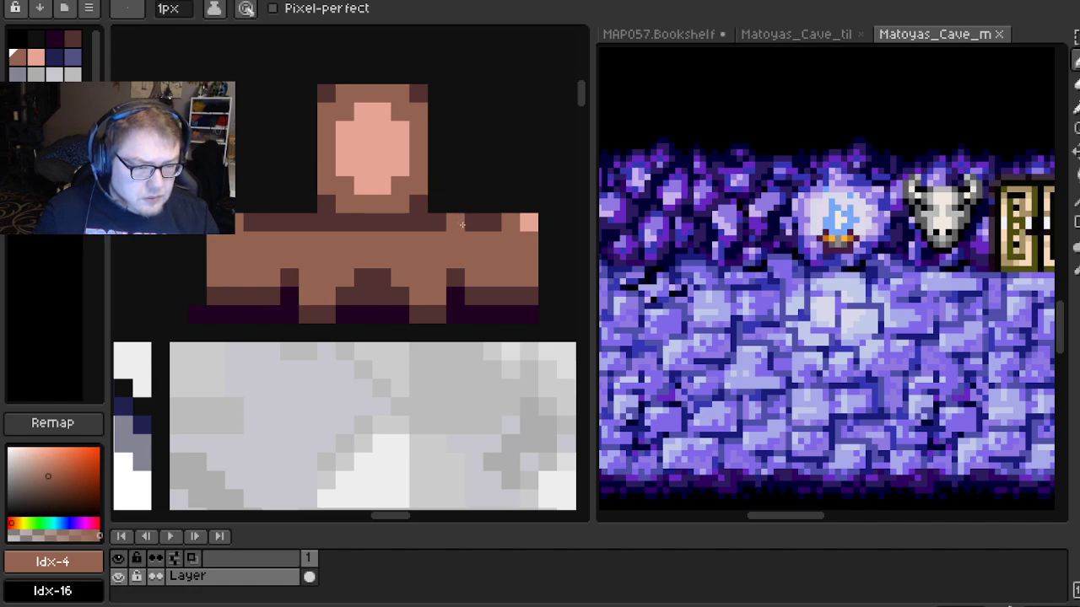
Save the texture with the default palette loaded, and undo the palette swap to get the colours back for painting
{"action": "scroll", "coordinate": [294, 296], "scroll_direction": "down", "scroll_amount": 3}
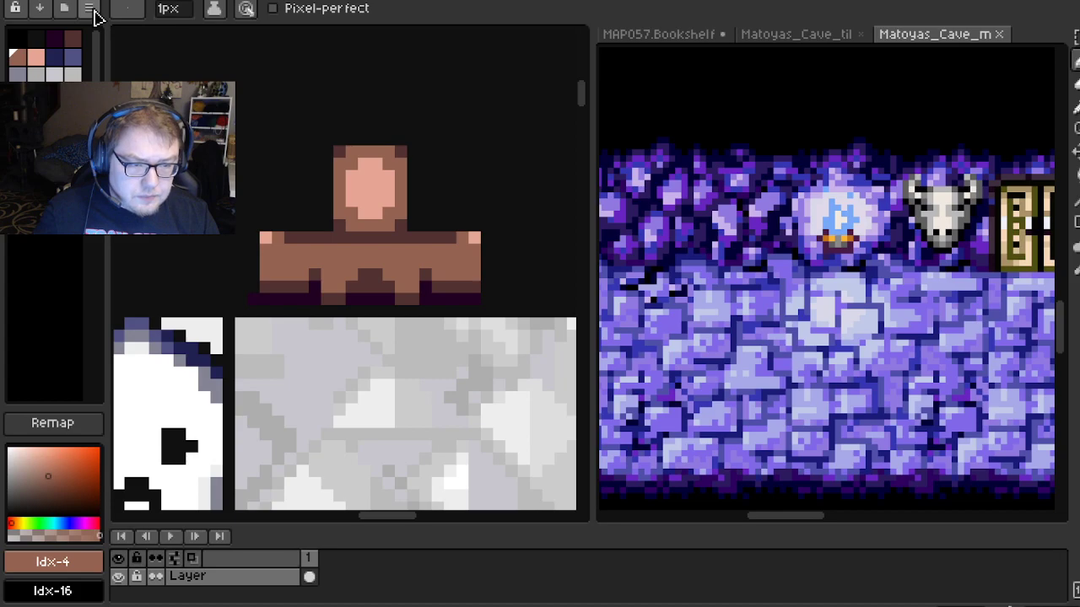
{"action": "left_click", "coordinate": [90, 10]}
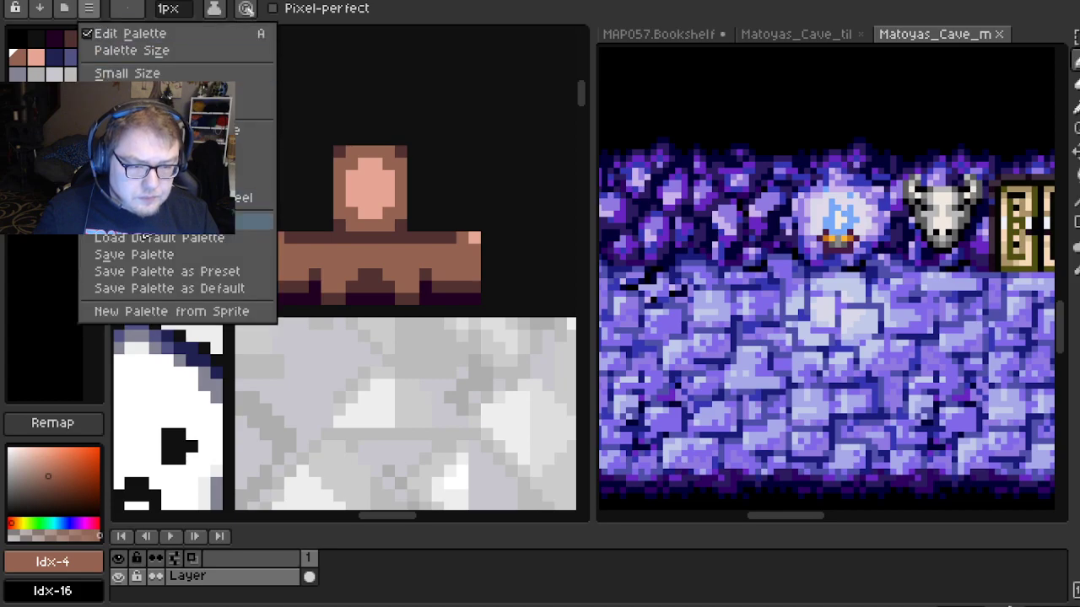
{"action": "left_click", "coordinate": [157, 242]}
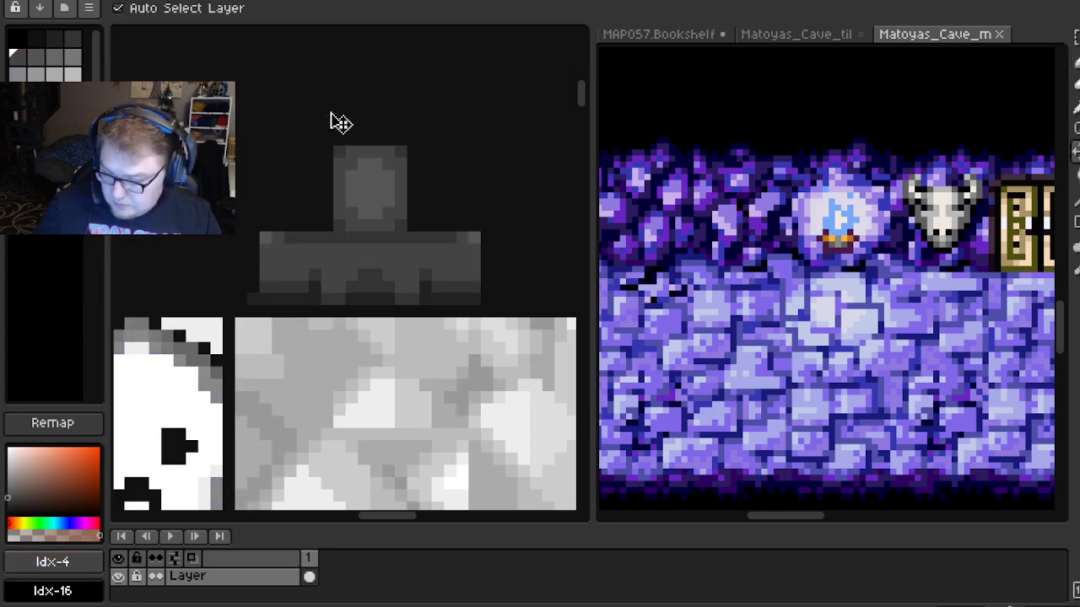
{"action": "key", "text": "ctrl+z"}
{"action": "key", "text": "b"}
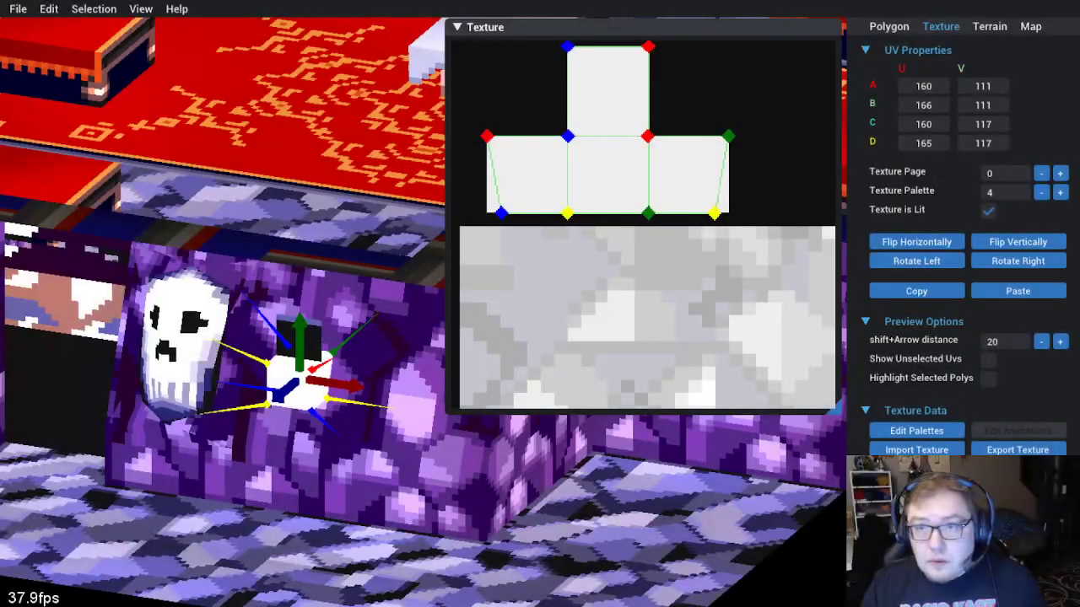
Switch to the map editor, re-import the texture, and examine the painted wall objects beside the front-wall skulls
{"action": "left_click", "coordinate": [49, 9]}
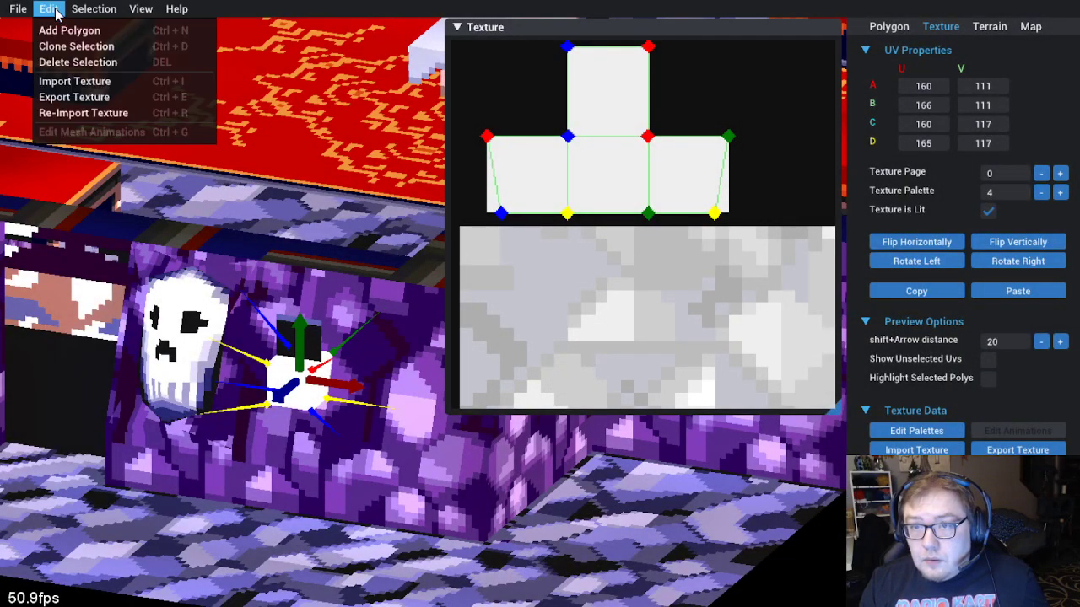
{"action": "left_click", "coordinate": [80, 112]}
{"action": "scroll", "coordinate": [335, 465], "scroll_direction": "down", "scroll_amount": 5}
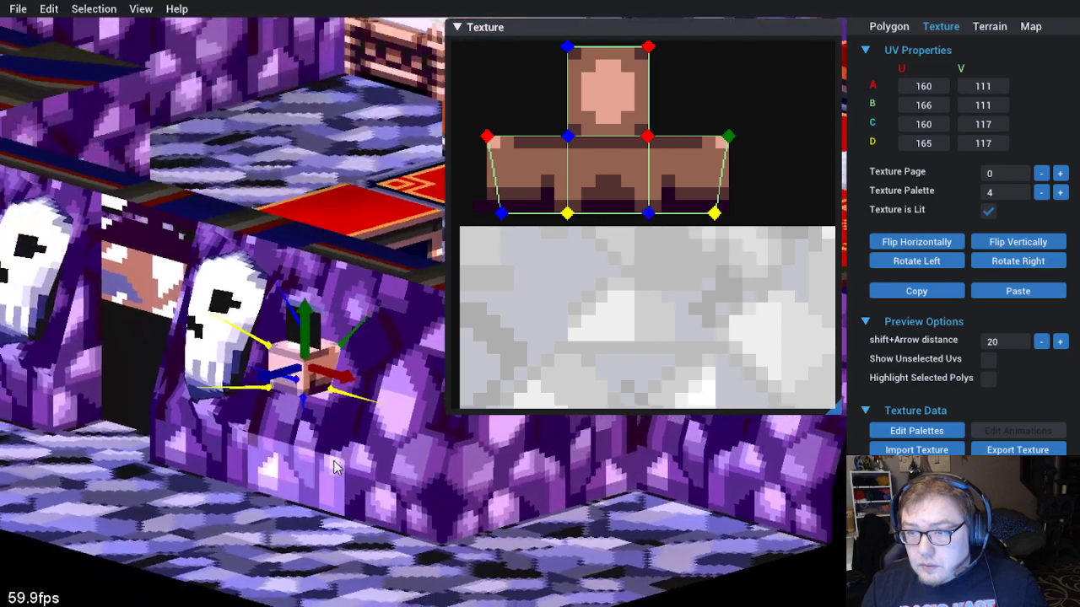
{"action": "left_click", "coordinate": [210, 508]}
{"action": "left_click_drag", "start_coordinate": [240, 505], "coordinate": [318, 539]}
{"action": "scroll", "coordinate": [317, 535], "scroll_direction": "down", "scroll_amount": 10}
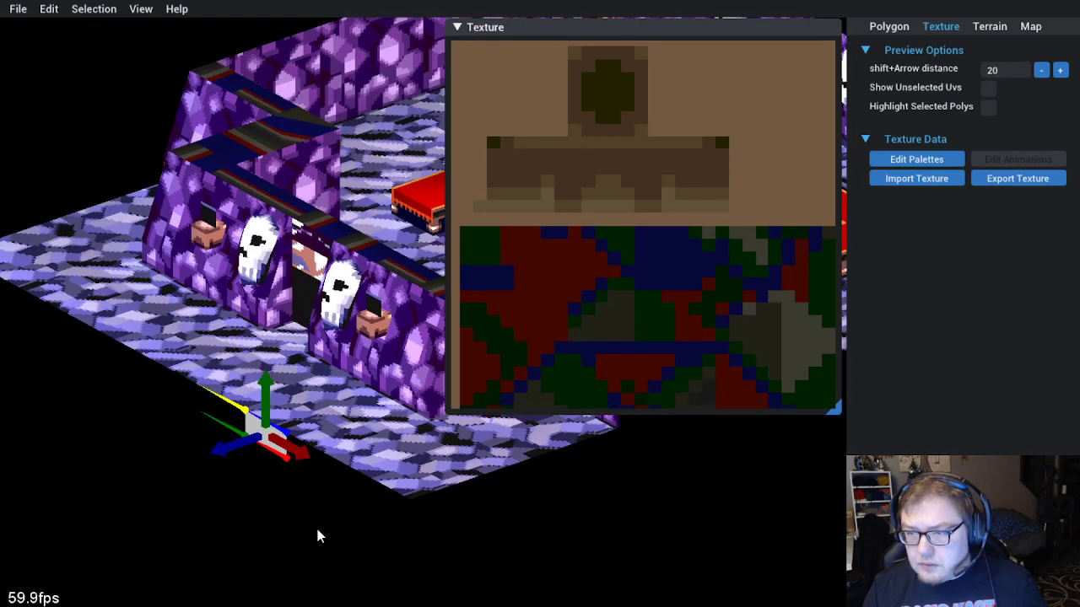
{"action": "left_click_drag", "start_coordinate": [317, 501], "coordinate": [310, 525]}
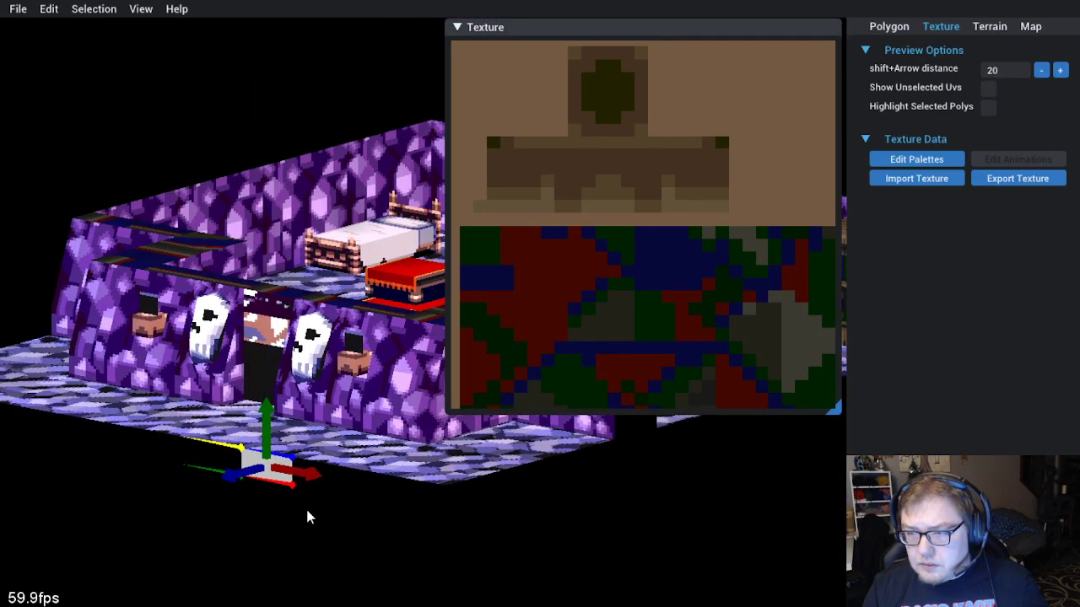
{"action": "scroll", "coordinate": [309, 510], "scroll_direction": "up", "scroll_amount": 5}
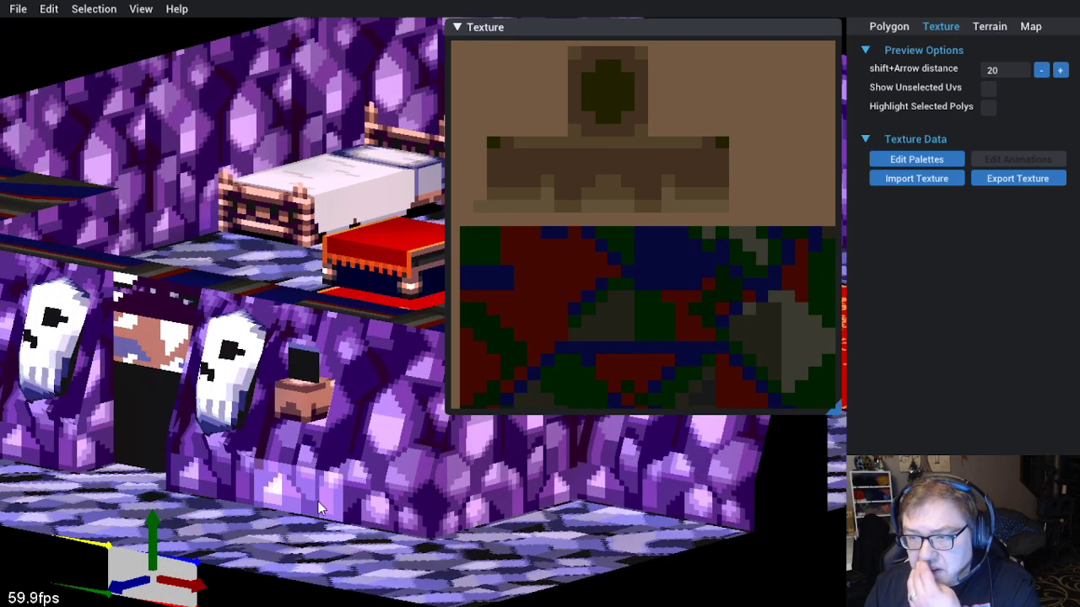
{"action": "left_click", "coordinate": [314, 453]}
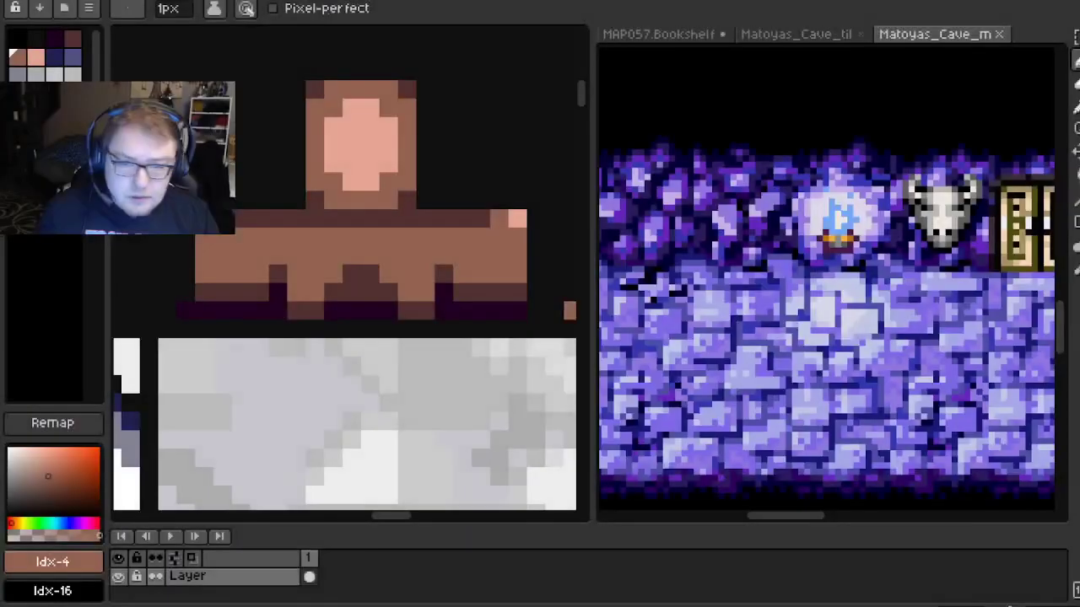
Fill the base's bottom row with purple Idx-2 and the row above with dark brown Idx-3, topped by evenly spaced two-pixel notches
{"action": "left_click_drag", "start_coordinate": [342, 259], "coordinate": [363, 242]}
{"action": "left_click", "coordinate": [331, 297], "text": "alt"}
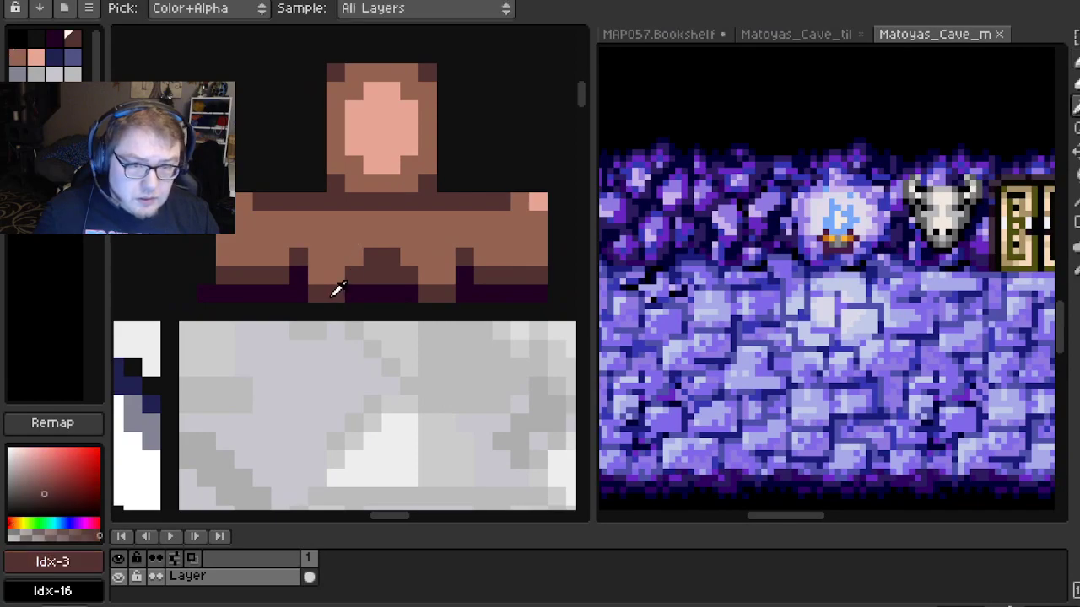
{"action": "left_click", "coordinate": [349, 295], "text": "alt"}
{"action": "left_click_drag", "start_coordinate": [339, 294], "coordinate": [299, 288]}
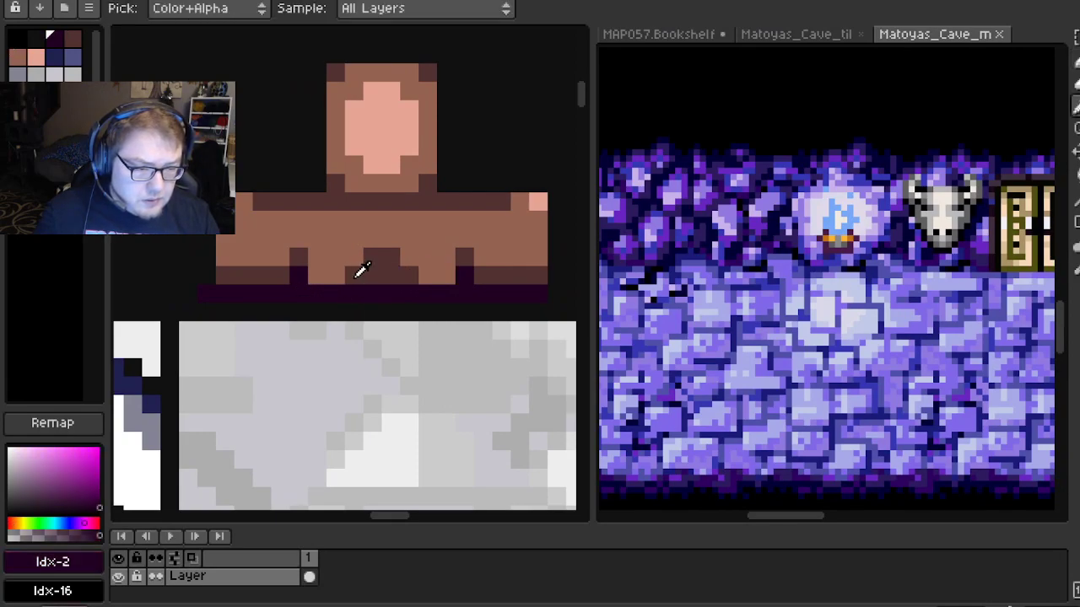
{"action": "left_click", "coordinate": [336, 277], "text": "alt"}
{"action": "left_click_drag", "start_coordinate": [300, 275], "coordinate": [469, 283]}
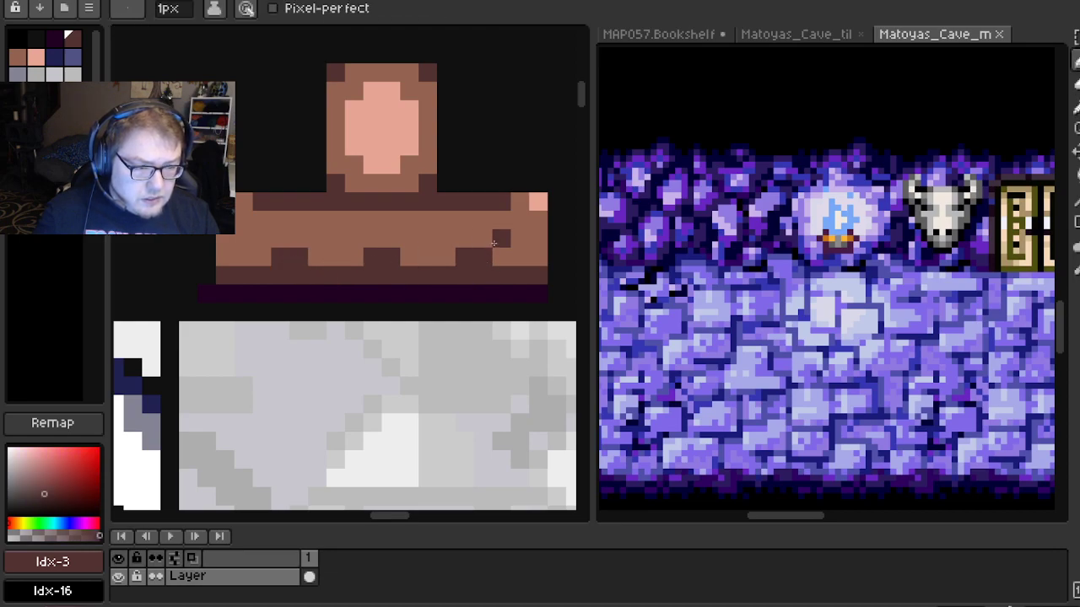
Paint the base's whole top row dark brown Idx-3, covering the pink and lighter brown pixels at both ends
{"action": "scroll", "coordinate": [491, 243], "scroll_direction": "down", "scroll_amount": 1}
{"action": "scroll", "coordinate": [422, 251], "scroll_direction": "up", "scroll_amount": 1}
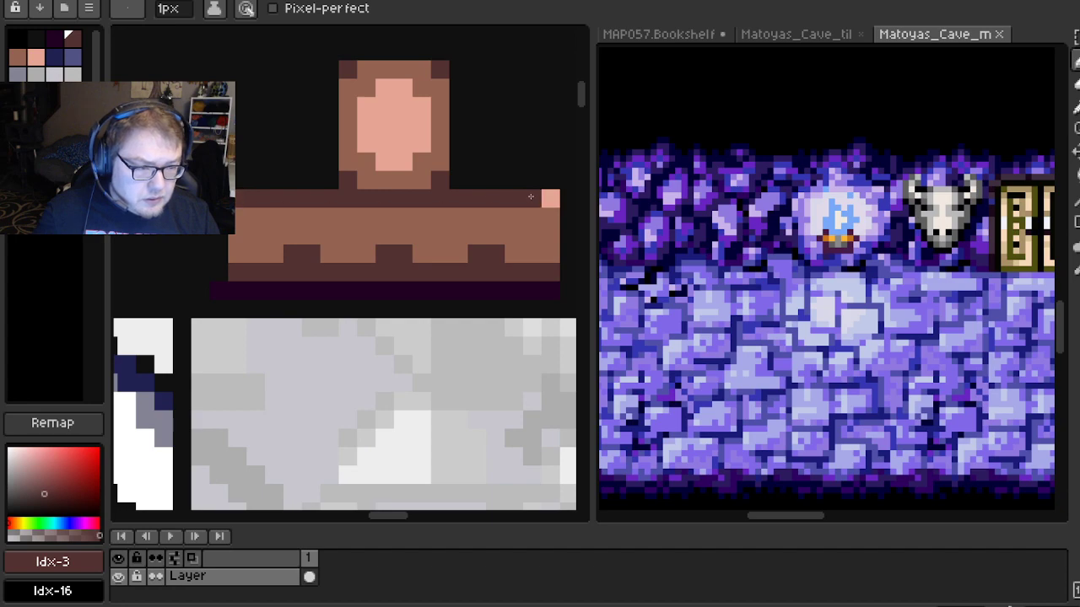
{"action": "key", "text": "ctrl+z"}
{"action": "left_click_drag", "start_coordinate": [260, 200], "coordinate": [243, 196]}
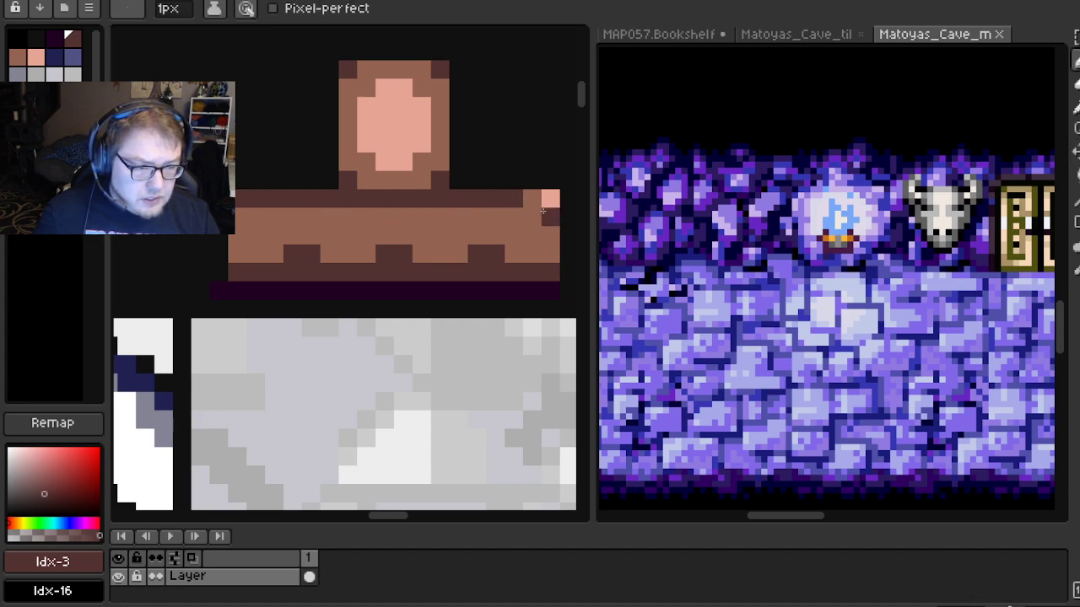
{"action": "left_click_drag", "start_coordinate": [545, 200], "coordinate": [531, 202]}
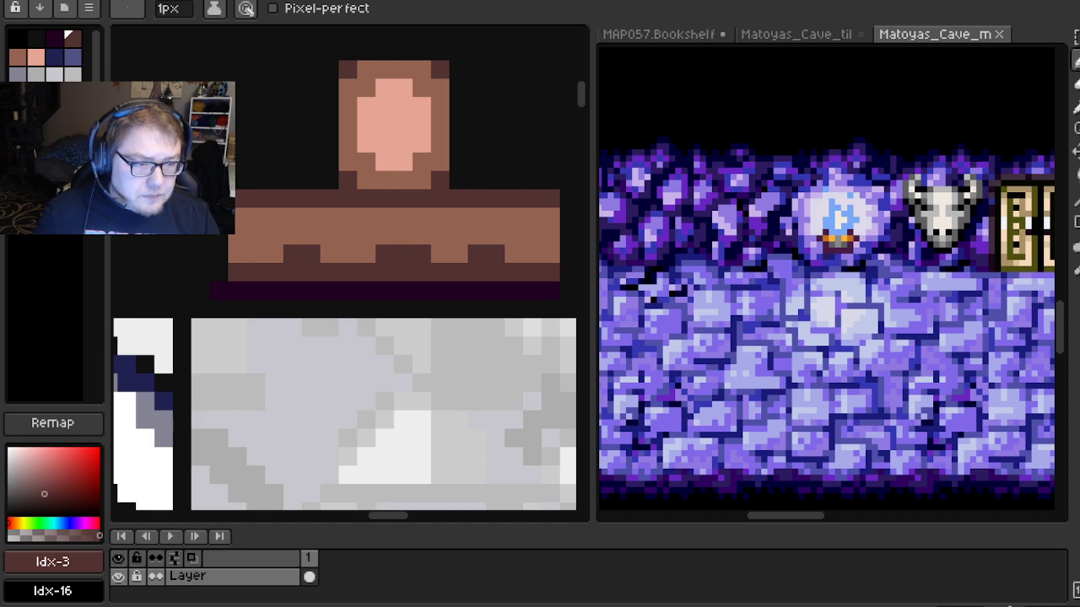
Deepen the base's left notch with two black Idx-1 pixels in the bottom row and two purple Idx-2 pixels above them
{"action": "scroll", "coordinate": [364, 236], "scroll_direction": "down", "scroll_amount": 1}
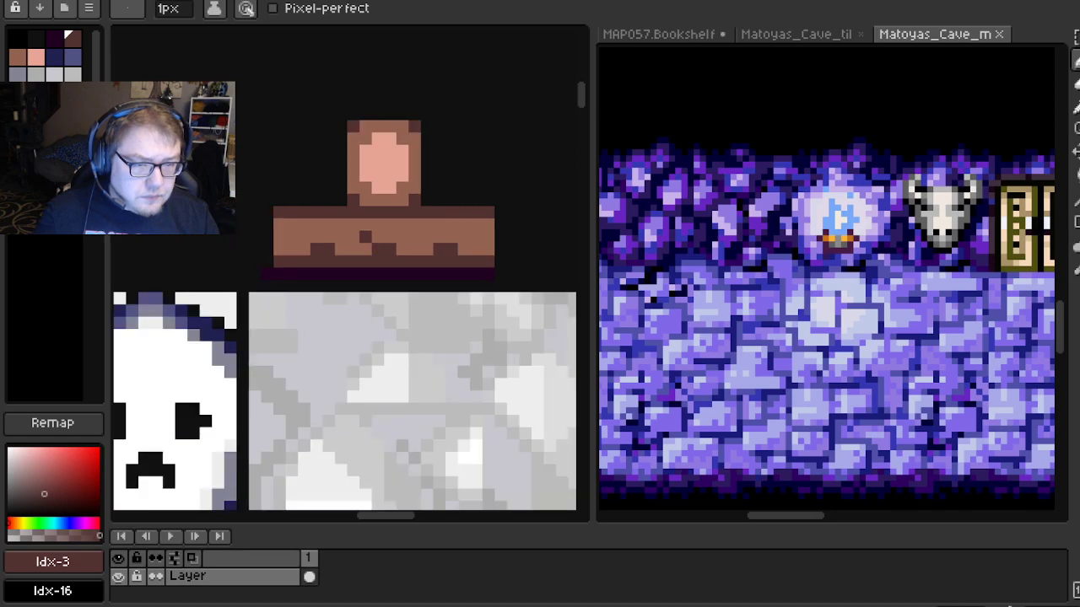
{"action": "scroll", "coordinate": [365, 236], "scroll_direction": "up", "scroll_amount": 1}
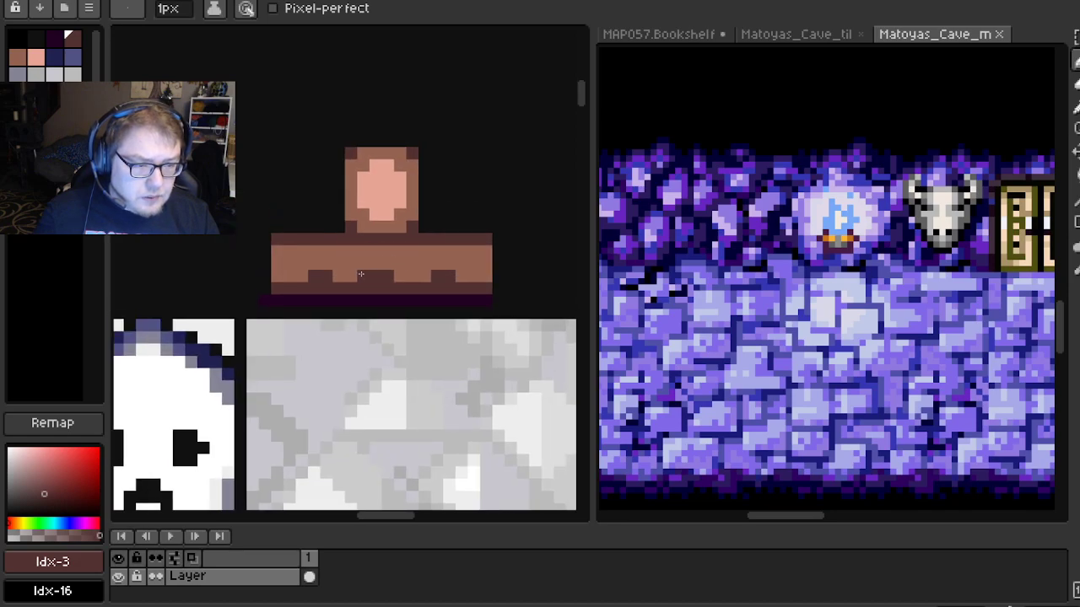
{"action": "left_click", "coordinate": [35, 39]}
{"action": "scroll", "coordinate": [338, 274], "scroll_direction": "up", "scroll_amount": 2}
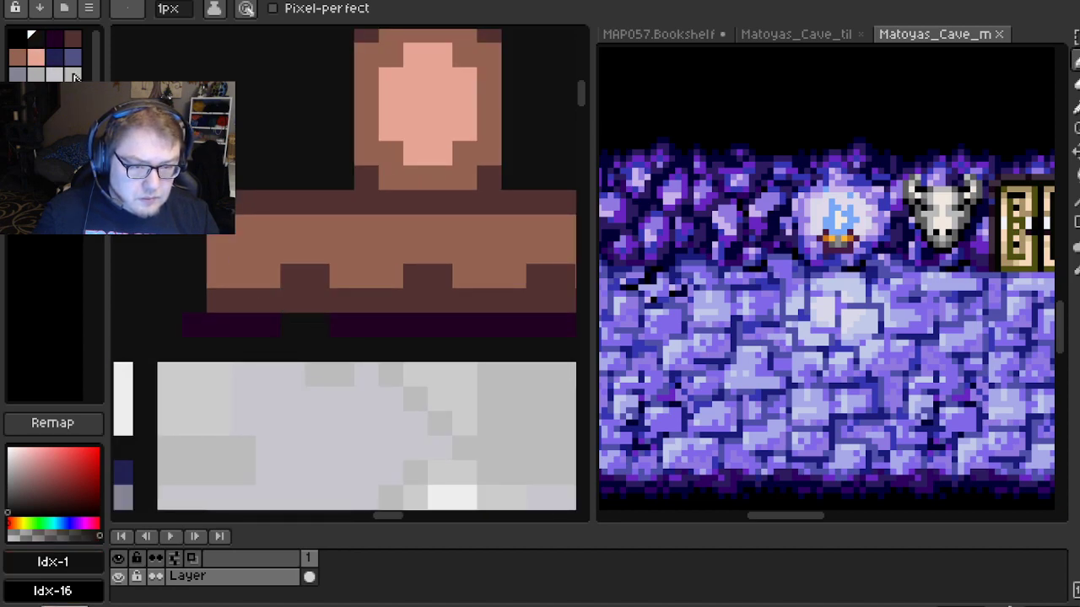
{"action": "left_click", "coordinate": [54, 39]}
{"action": "left_click", "coordinate": [300, 301]}
{"action": "left_click", "coordinate": [310, 300]}
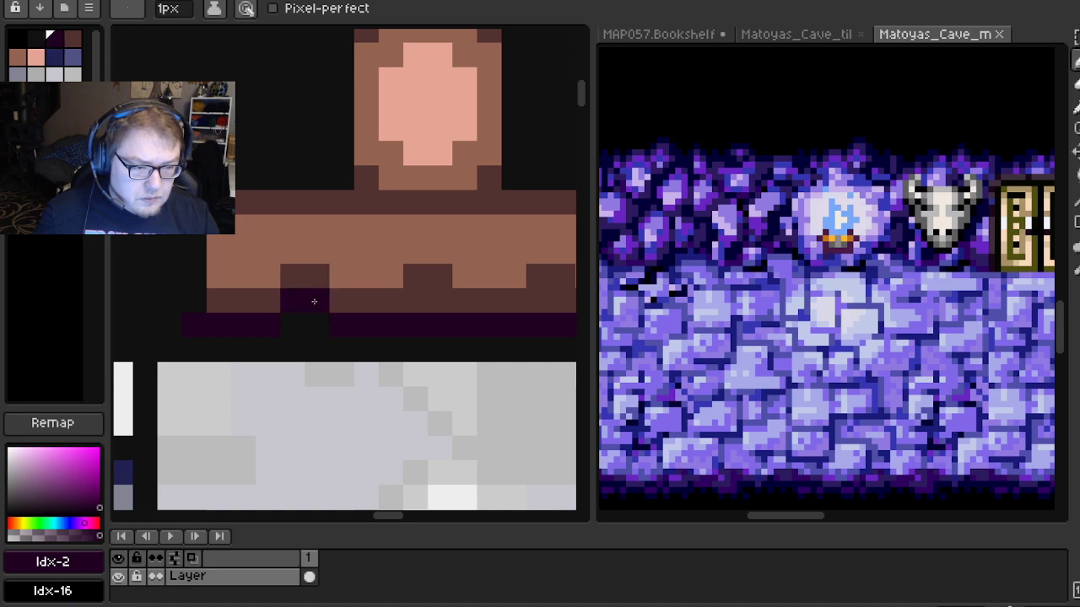
Shade the middle and right notches of the base the same way, with black Idx-1 pixels below and purple Idx-2 above
{"action": "scroll", "coordinate": [348, 301], "scroll_direction": "right", "scroll_amount": 3}
{"action": "left_click", "coordinate": [183, 296], "text": "alt"}
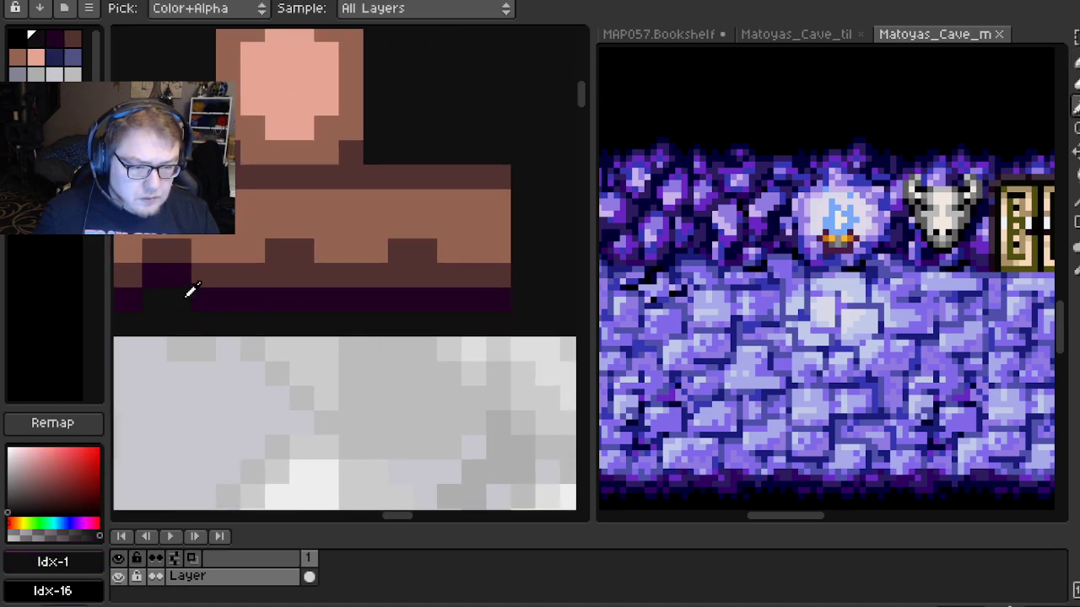
{"action": "left_click", "coordinate": [287, 299]}
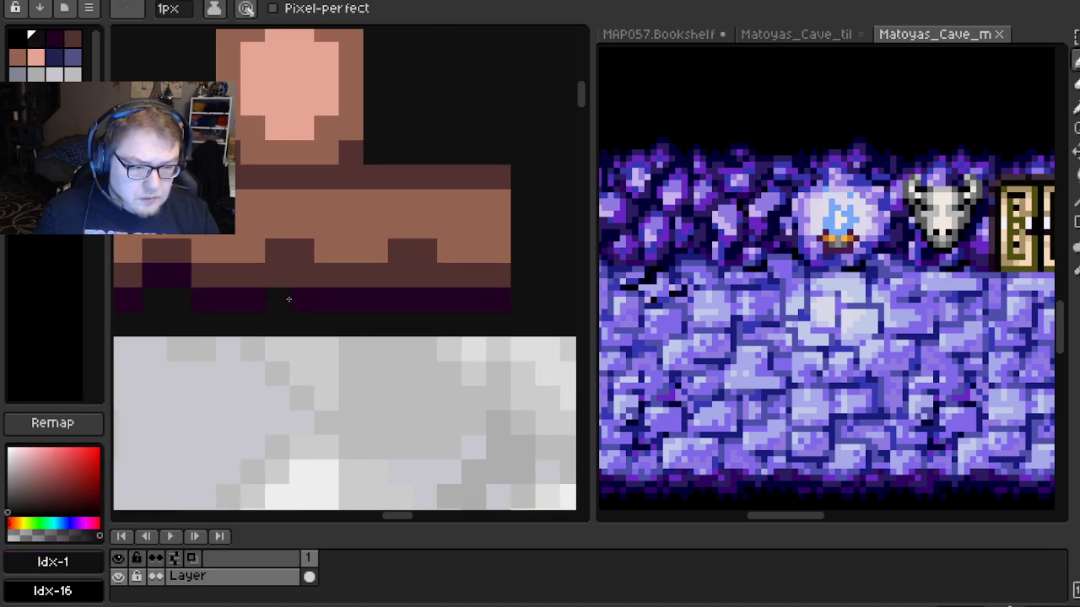
{"action": "left_click", "coordinate": [174, 273], "text": "alt"}
{"action": "left_click", "coordinate": [291, 276]}
{"action": "left_click", "coordinate": [403, 280]}
{"action": "left_click", "coordinate": [424, 276]}
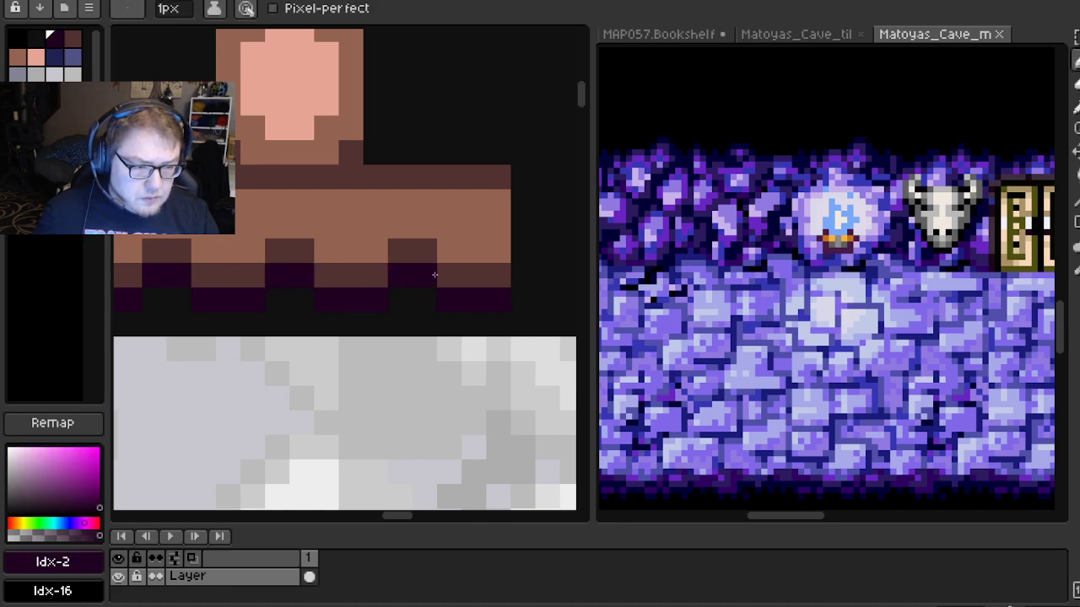
Save the notched texture with the default palette loaded, and undo the palette swap to resume pencil painting
{"action": "scroll", "coordinate": [463, 238], "scroll_direction": "down", "scroll_amount": 2}
{"action": "scroll", "coordinate": [440, 193], "scroll_direction": "up", "scroll_amount": 1}
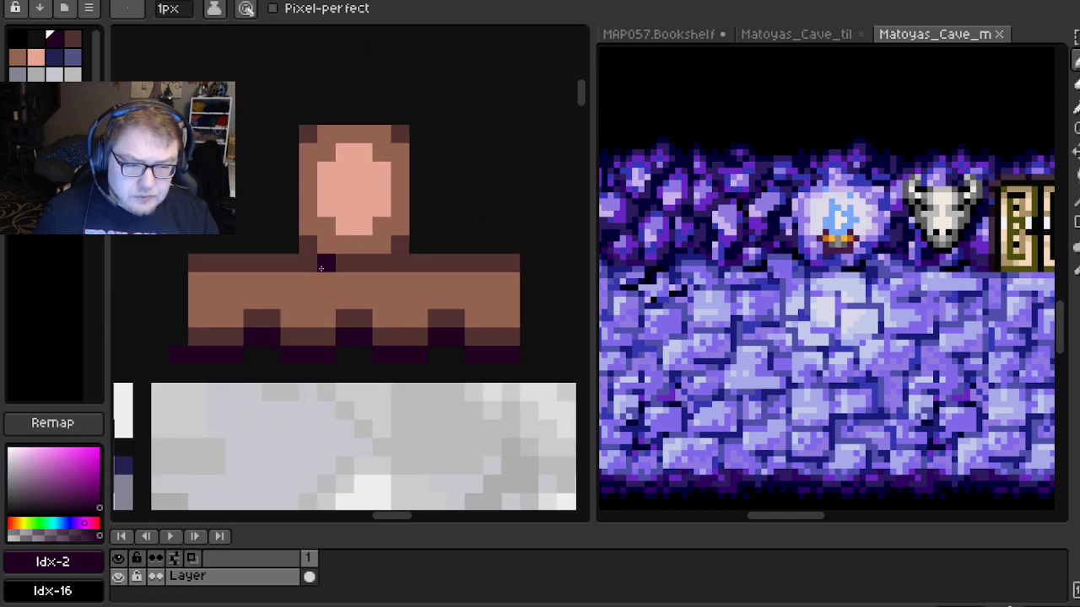
{"action": "scroll", "coordinate": [323, 263], "scroll_direction": "down", "scroll_amount": 1}
{"action": "scroll", "coordinate": [322, 263], "scroll_direction": "up", "scroll_amount": 1}
{"action": "scroll", "coordinate": [322, 263], "scroll_direction": "down", "scroll_amount": 1}
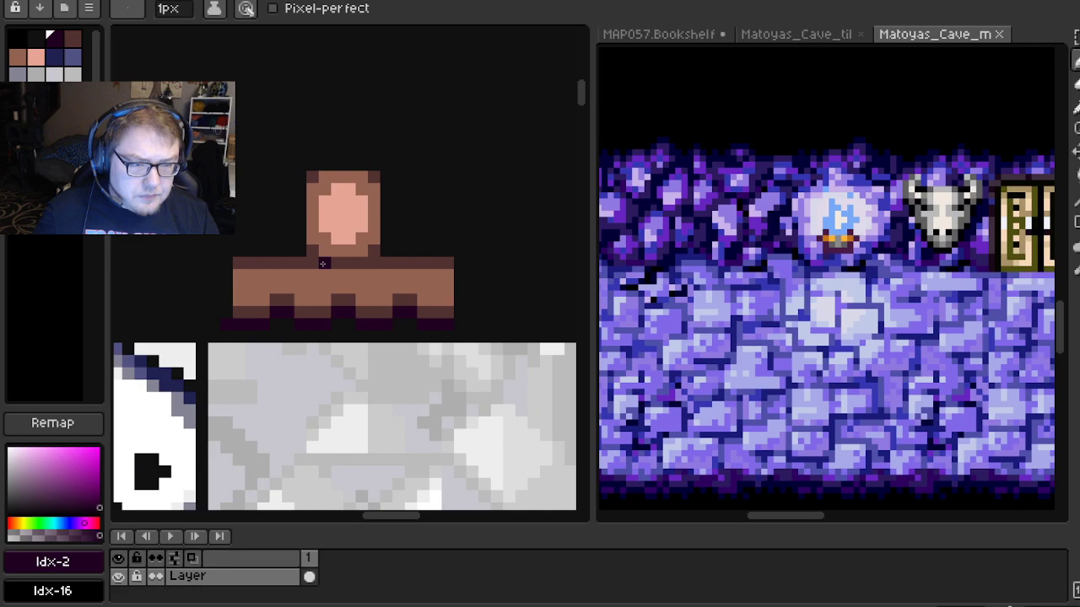
{"action": "left_click", "coordinate": [89, 9]}
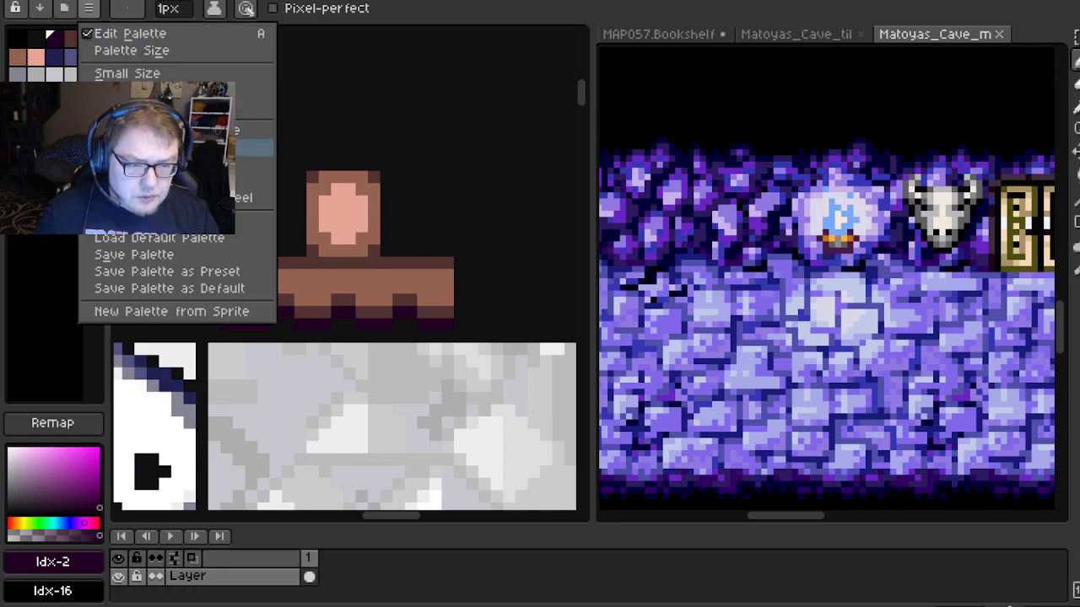
{"action": "left_click", "coordinate": [160, 238]}
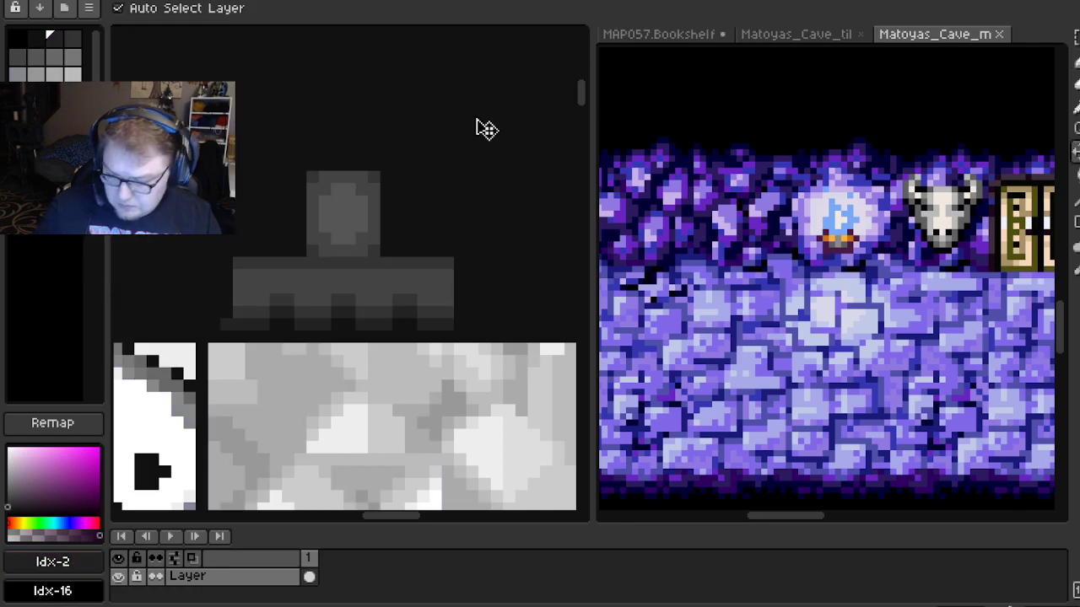
{"action": "key", "text": "ctrl+s"}
{"action": "key", "text": "ctrl+z"}
{"action": "key", "text": "b"}
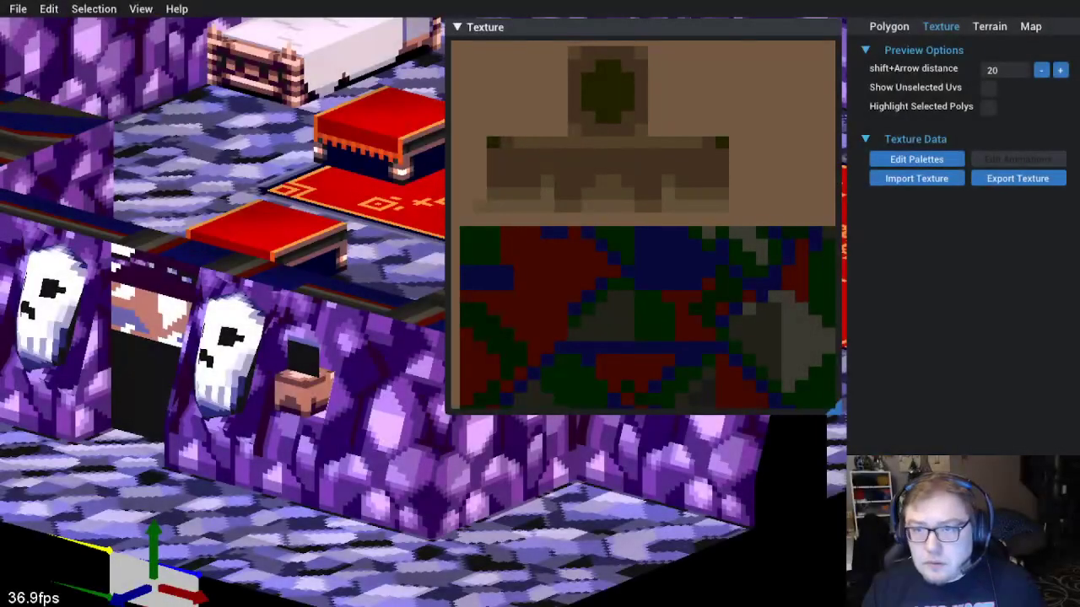
Re-import the revised texture in the map editor and examine the notched wall objects from several angles
{"action": "left_click", "coordinate": [49, 9]}
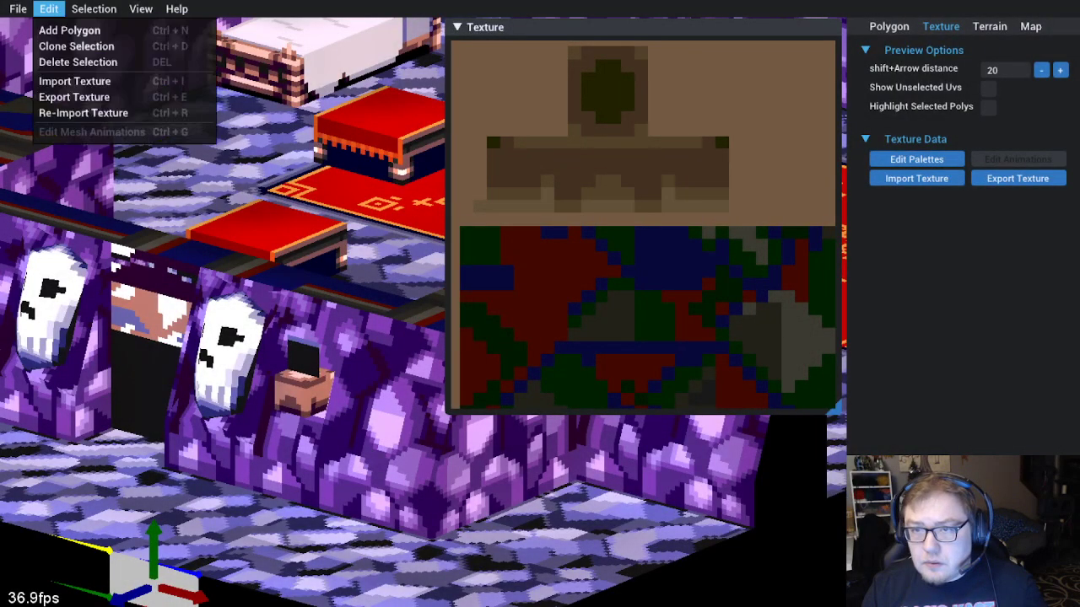
{"action": "left_click", "coordinate": [90, 114]}
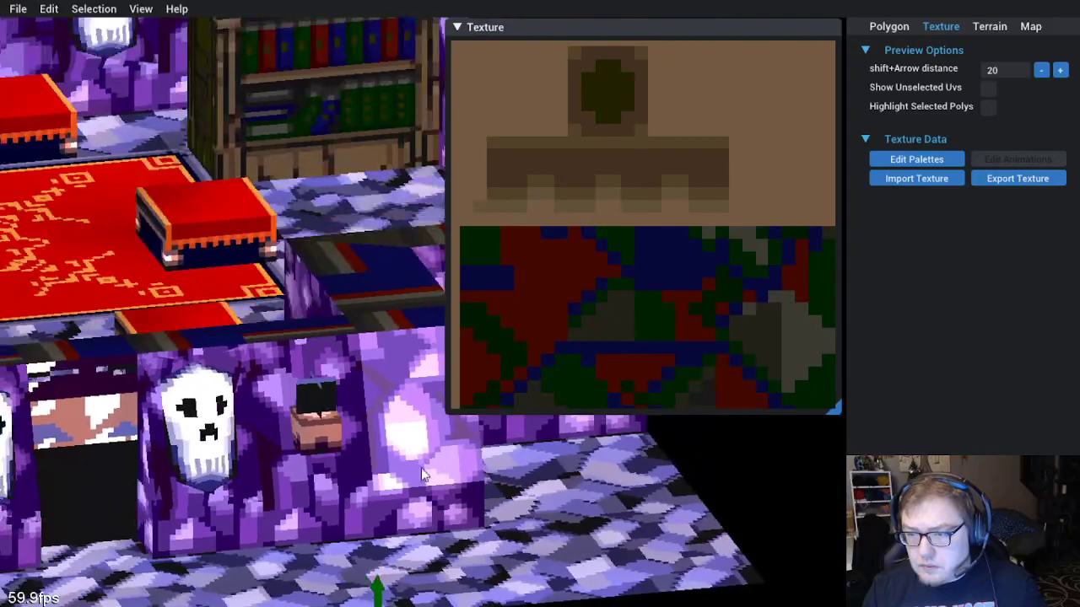
{"action": "key", "text": "s"}
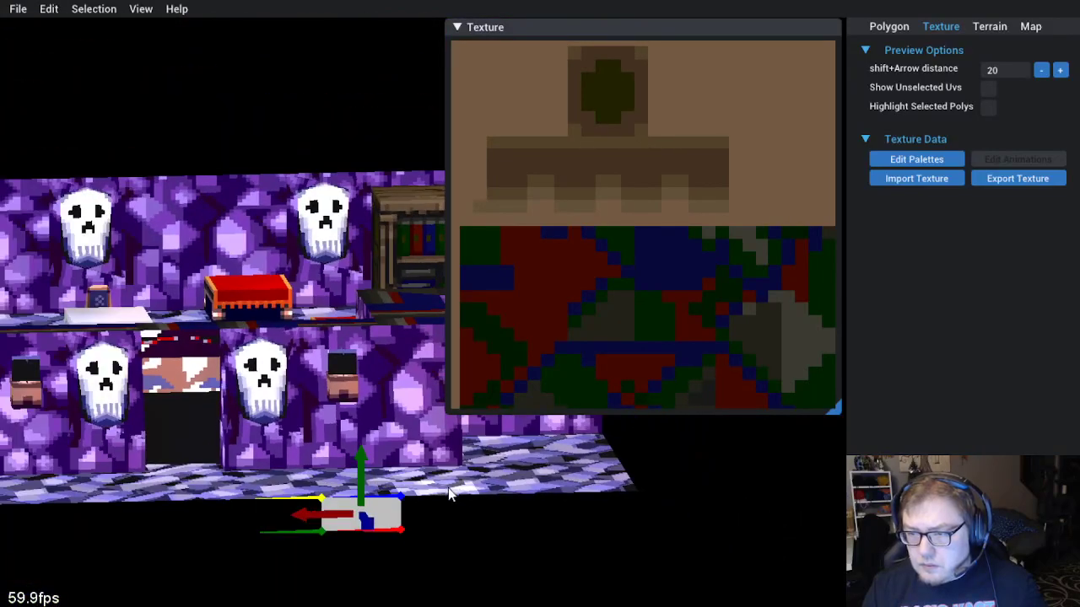
{"action": "left_click_drag", "start_coordinate": [448, 488], "coordinate": [342, 487]}
{"action": "key", "text": "a"}
{"action": "key", "text": "a"}
{"action": "key", "text": "w"}
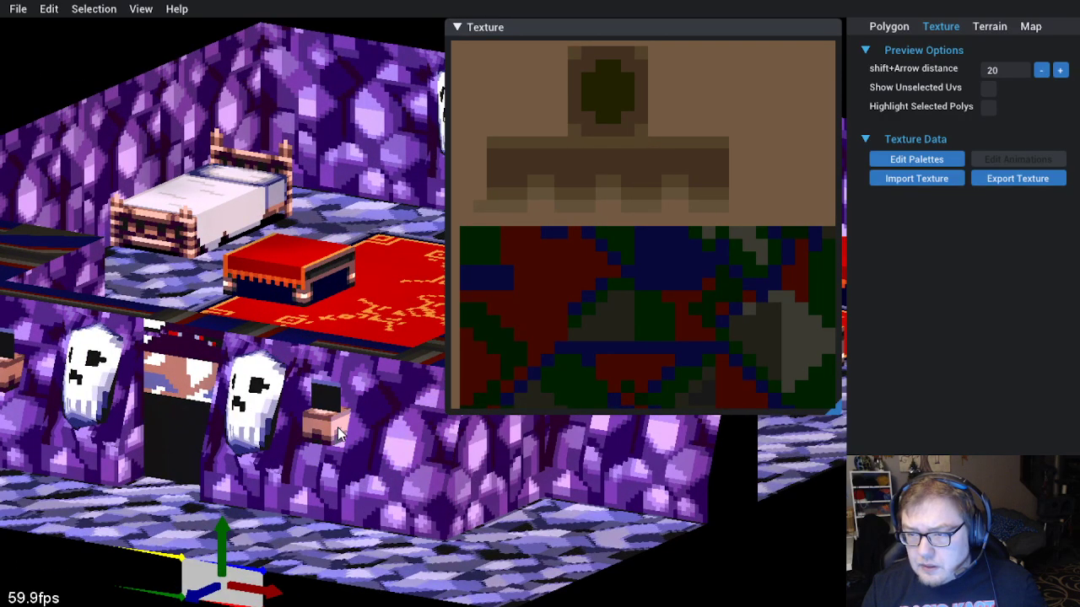
{"action": "key", "text": "d"}
{"action": "key", "text": "a"}
{"action": "key", "text": "d"}
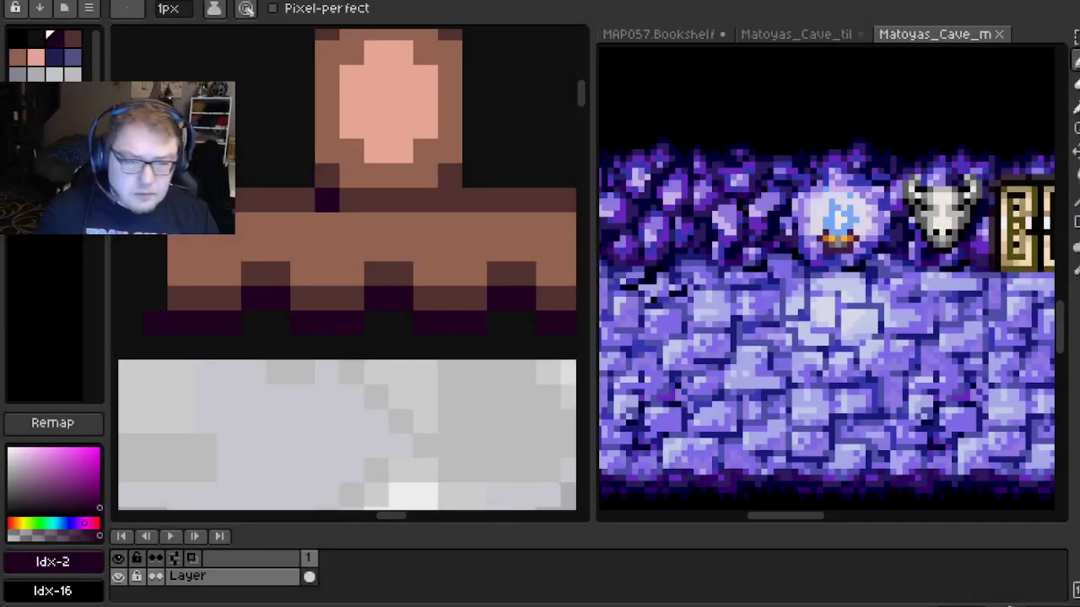
Extend the base's dark top band downward with two Idx-3 pixels above each of its three notches
{"action": "left_click", "coordinate": [399, 201]}
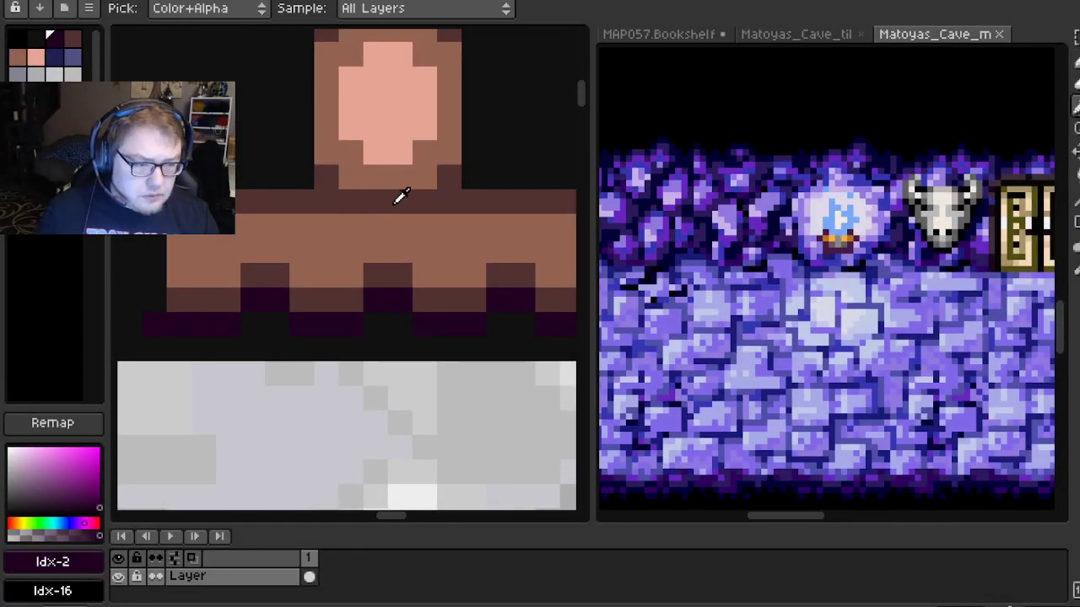
{"action": "left_click", "coordinate": [400, 201], "text": "alt"}
{"action": "left_click", "coordinate": [376, 226]}
{"action": "left_click", "coordinate": [400, 227]}
{"action": "left_click", "coordinate": [277, 227]}
{"action": "left_click", "coordinate": [253, 226]}
{"action": "left_click", "coordinate": [277, 226]}
{"action": "left_click", "coordinate": [498, 226]}
{"action": "left_click", "coordinate": [518, 223]}
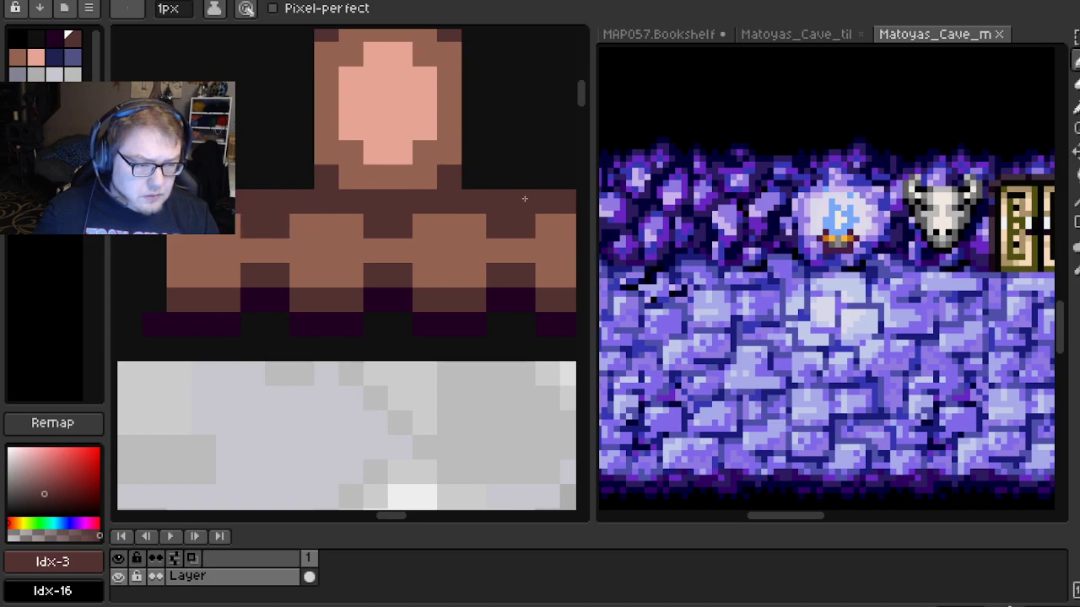
{"action": "scroll", "coordinate": [525, 203], "scroll_direction": "down", "scroll_amount": 3}
{"action": "scroll", "coordinate": [463, 186], "scroll_direction": "up", "scroll_amount": 2}
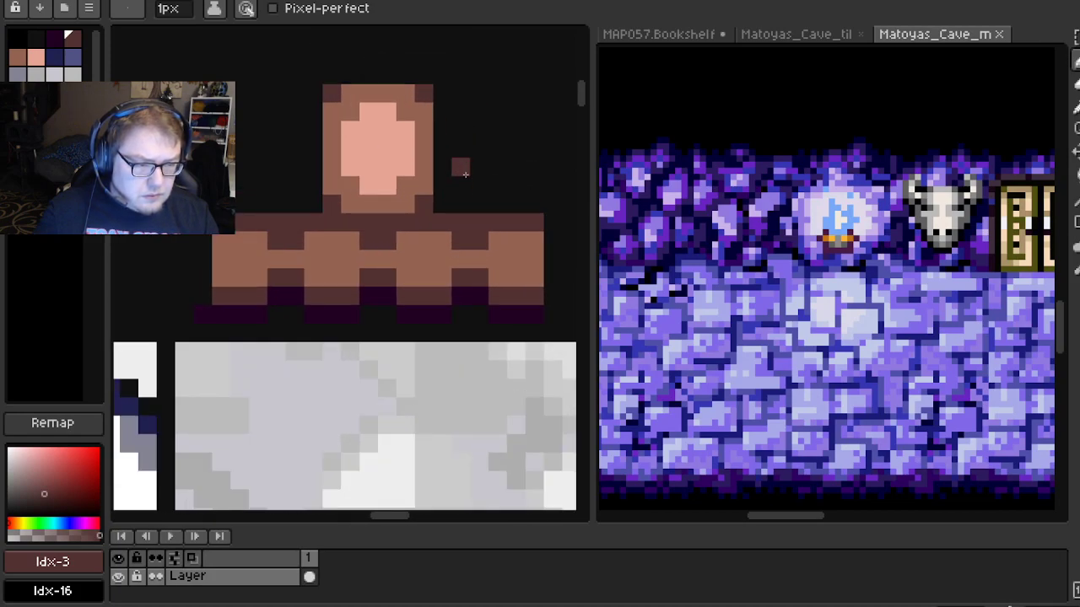
{"action": "left_click_drag", "start_coordinate": [465, 178], "coordinate": [472, 184]}
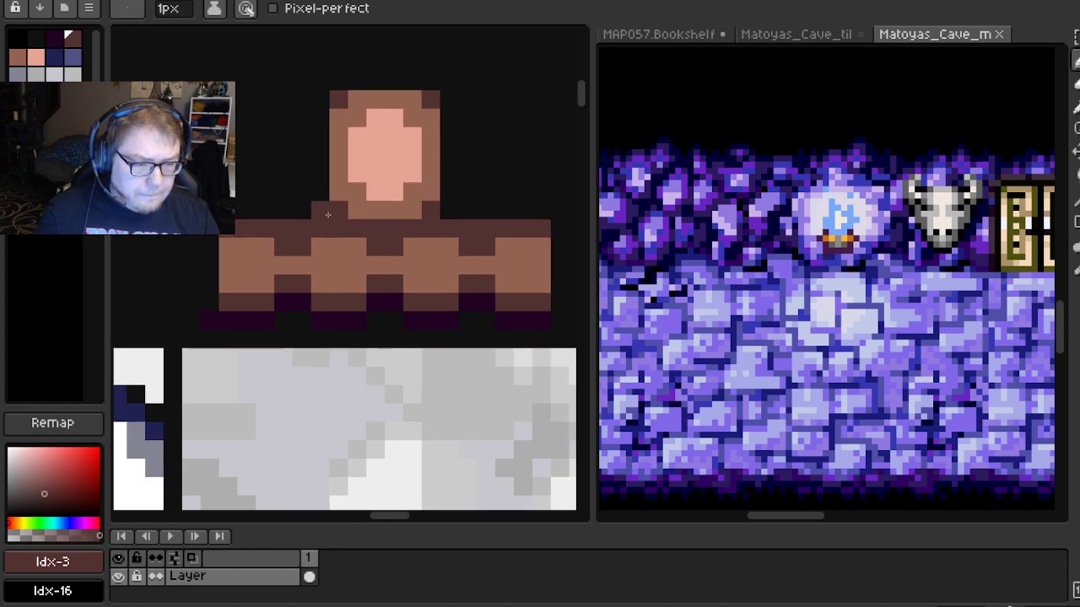
Paint two pink Idx-5 highlight pixels in the brown gap of each of the base's three notches
{"action": "left_click", "coordinate": [35, 56]}
{"action": "left_click_drag", "start_coordinate": [284, 265], "coordinate": [302, 265]}
{"action": "left_click_drag", "start_coordinate": [376, 265], "coordinate": [394, 265]}
{"action": "left_click", "coordinate": [469, 265]}
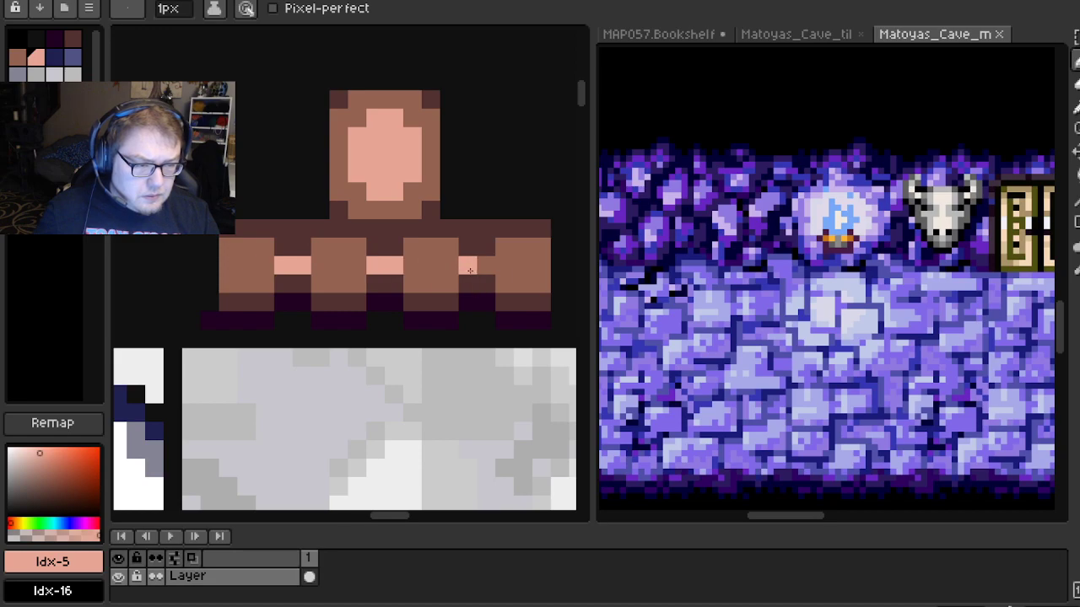
{"action": "scroll", "coordinate": [483, 266], "scroll_direction": "down", "scroll_amount": 1}
{"action": "left_click_drag", "start_coordinate": [467, 179], "coordinate": [458, 205]}
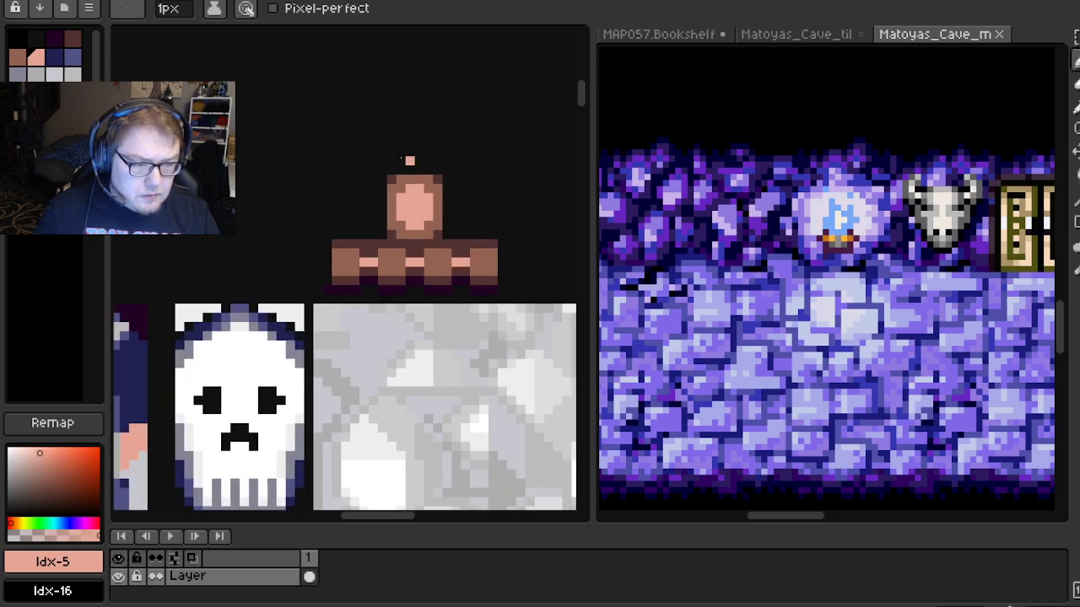
Load the default greyscale palette, save the texture, and undo the palette swap to get the brown colours back
{"action": "left_click", "coordinate": [88, 7]}
{"action": "left_click", "coordinate": [127, 238]}
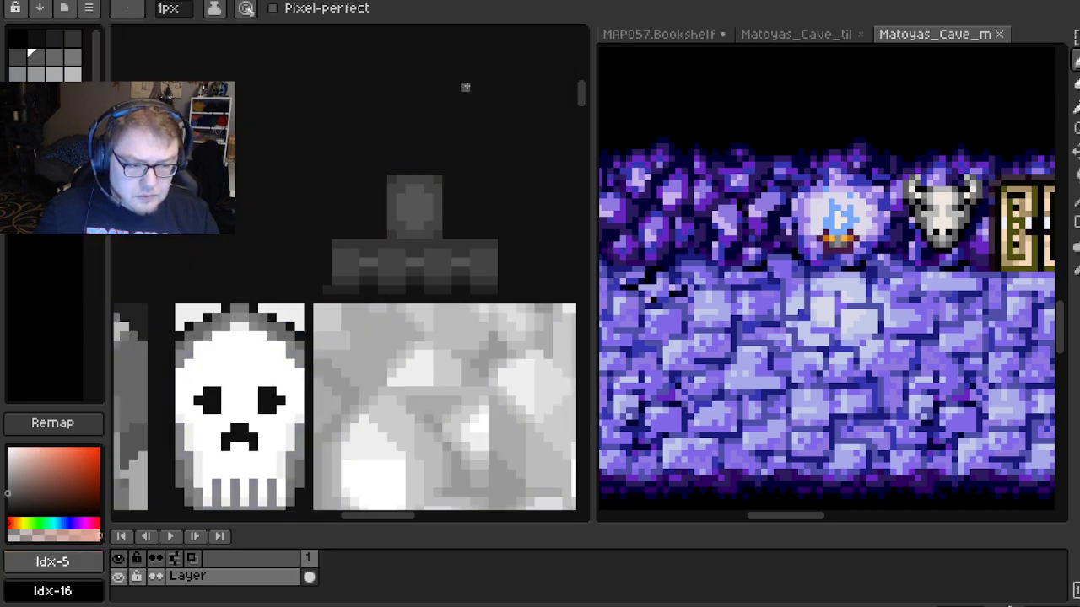
{"action": "key", "text": "v"}
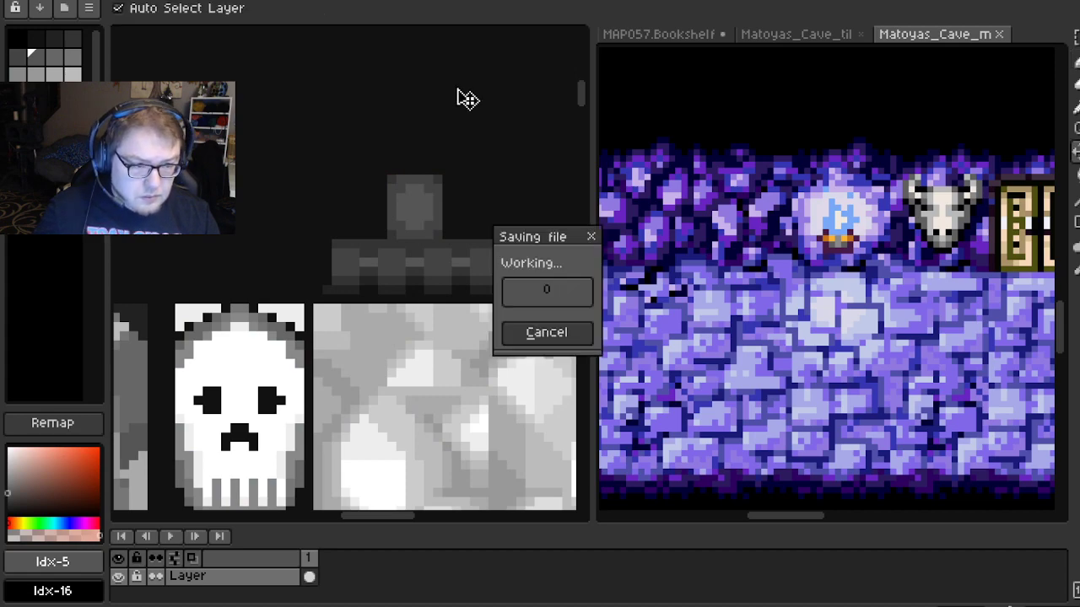
{"action": "key", "text": "ctrl+z"}
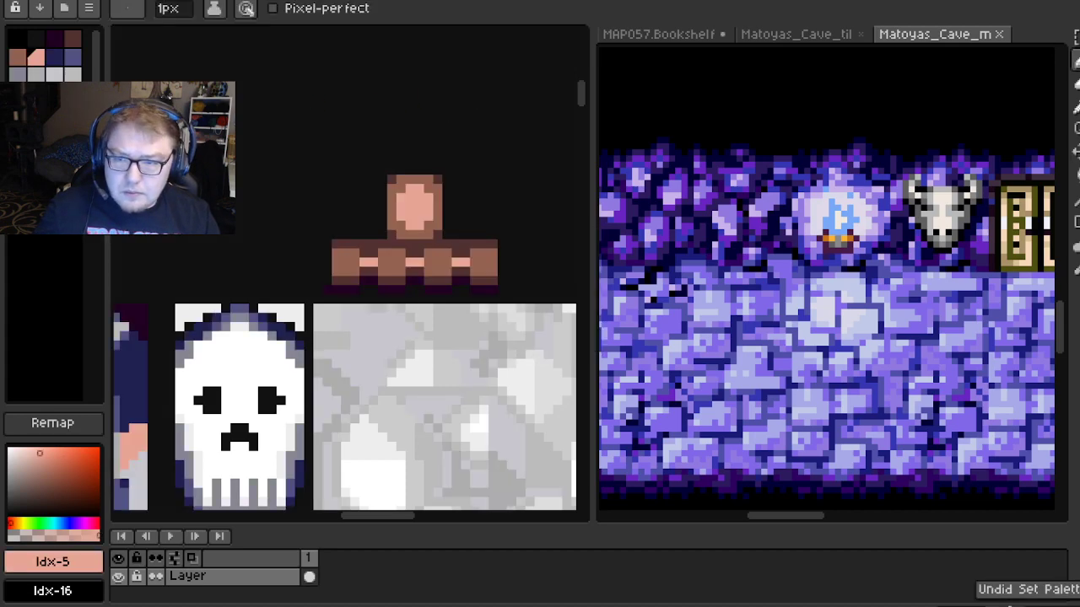
Switch to the map editor, import the saved texture, and examine the highlighted wall objects beside the skulls from different views
{"action": "key", "text": "alt+Tab"}
{"action": "left_click", "coordinate": [48, 8]}
{"action": "left_click", "coordinate": [68, 110]}
{"action": "left_click_drag", "start_coordinate": [160, 252], "coordinate": [405, 476]}
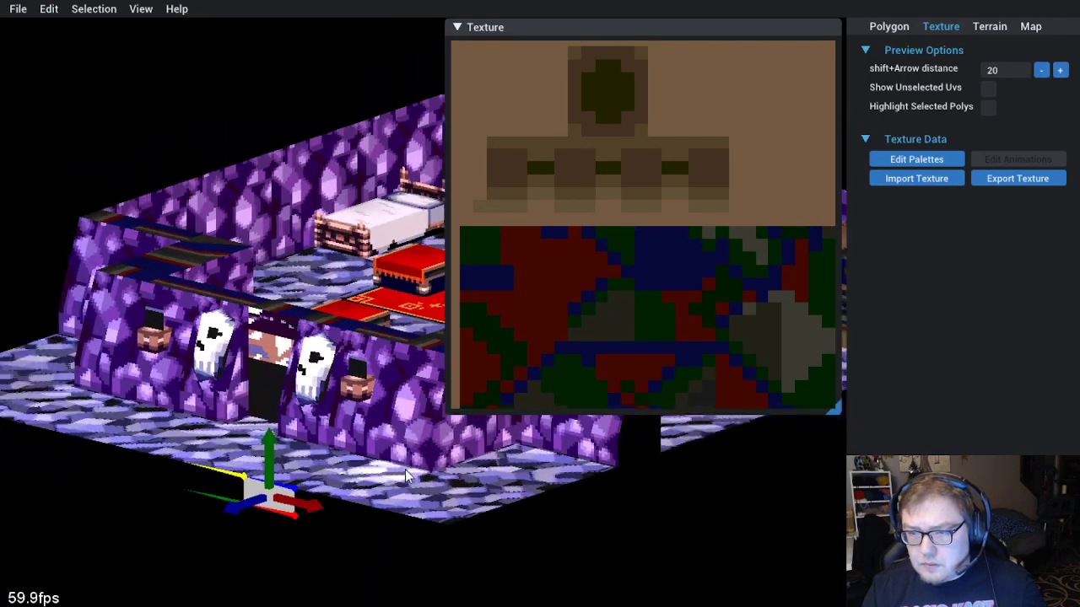
{"action": "scroll", "coordinate": [405, 476], "scroll_direction": "down", "scroll_amount": 3}
{"action": "scroll", "coordinate": [422, 460], "scroll_direction": "up", "scroll_amount": 5}
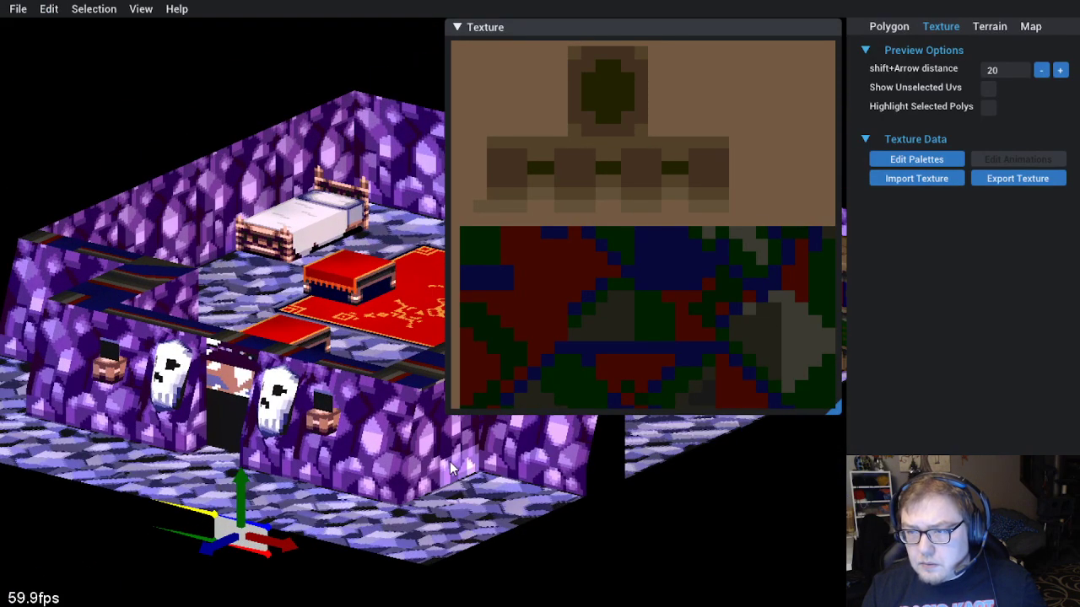
{"action": "scroll", "coordinate": [451, 468], "scroll_direction": "down", "scroll_amount": 3}
{"action": "left_click_drag", "start_coordinate": [451, 468], "coordinate": [372, 468]}
{"action": "scroll", "coordinate": [372, 469], "scroll_direction": "up", "scroll_amount": 3}
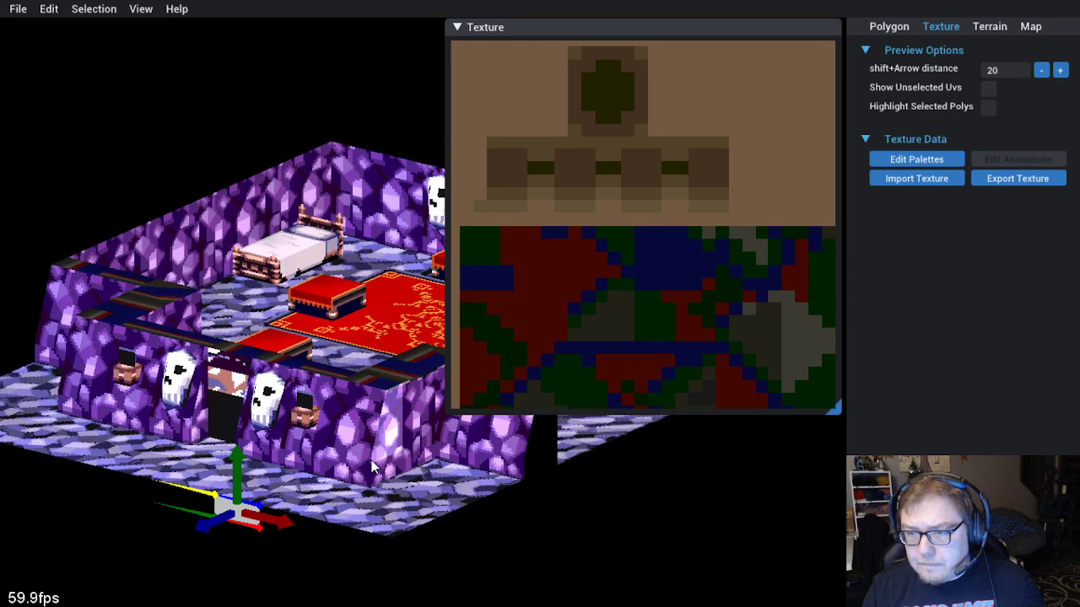
{"action": "scroll", "coordinate": [371, 469], "scroll_direction": "up", "scroll_amount": 1}
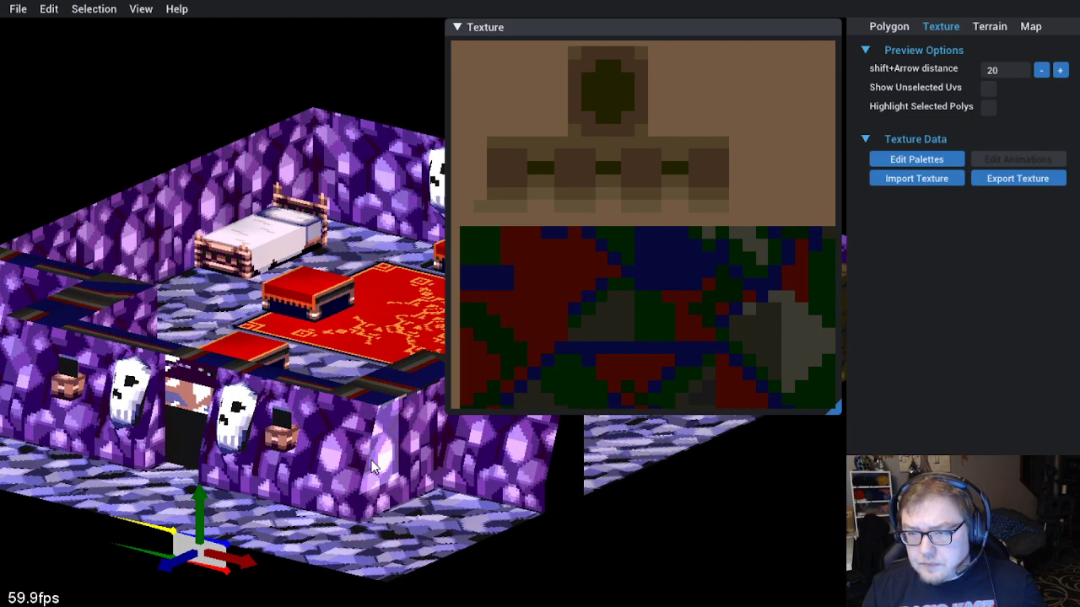
{"action": "scroll", "coordinate": [372, 469], "scroll_direction": "up", "scroll_amount": 1}
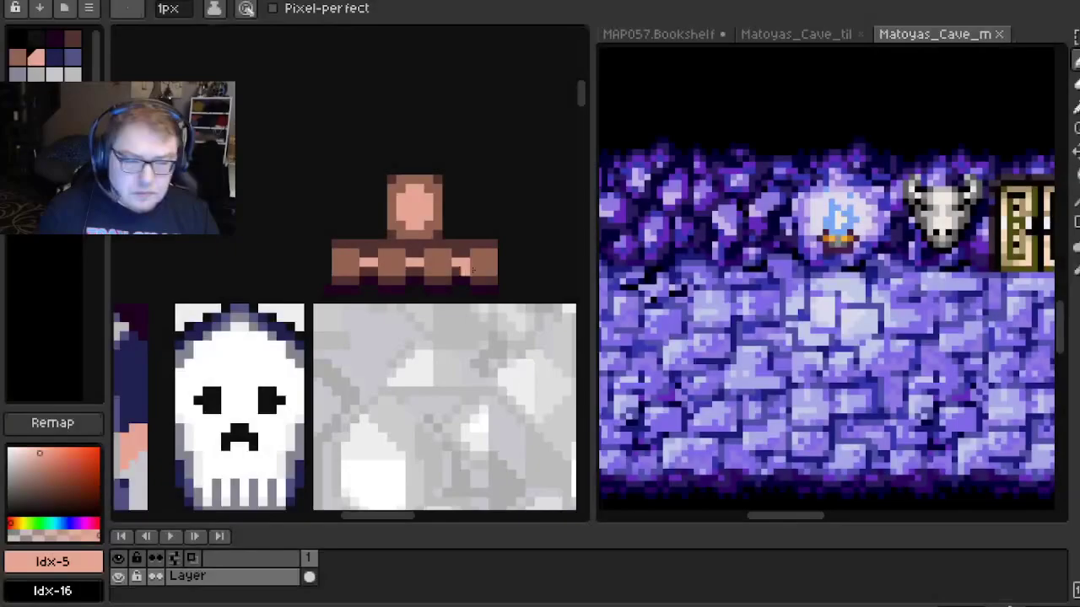
Replace the left notch's pink highlight with a brown Idx-4 pixel on its left and a dark Idx-3 pixel on its right
{"action": "scroll", "coordinate": [376, 279], "scroll_direction": "up", "scroll_amount": 2}
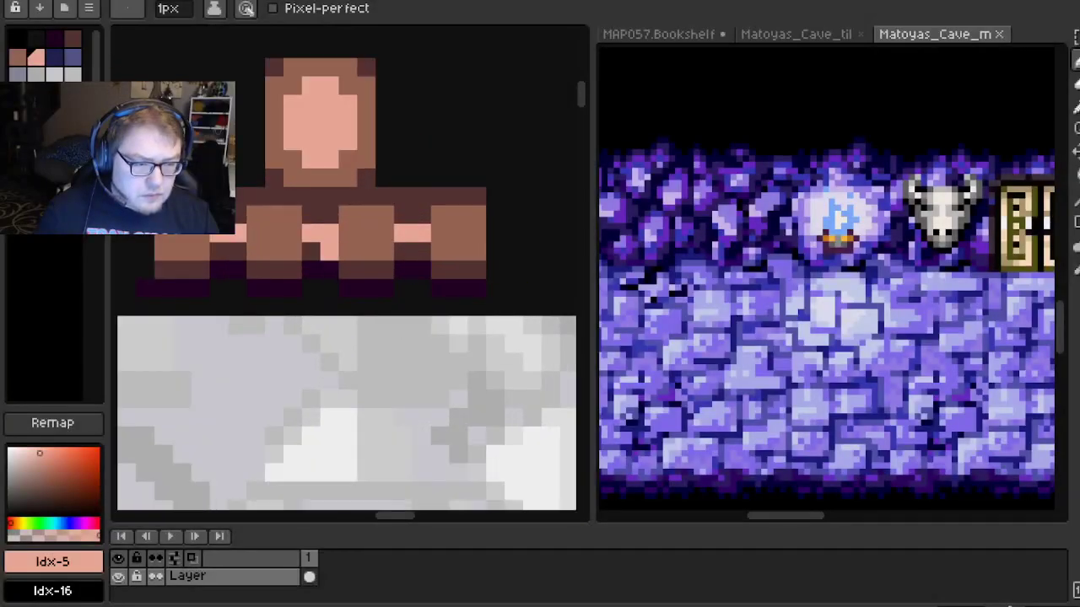
{"action": "left_click", "coordinate": [368, 264], "text": "alt"}
{"action": "left_click", "coordinate": [306, 272]}
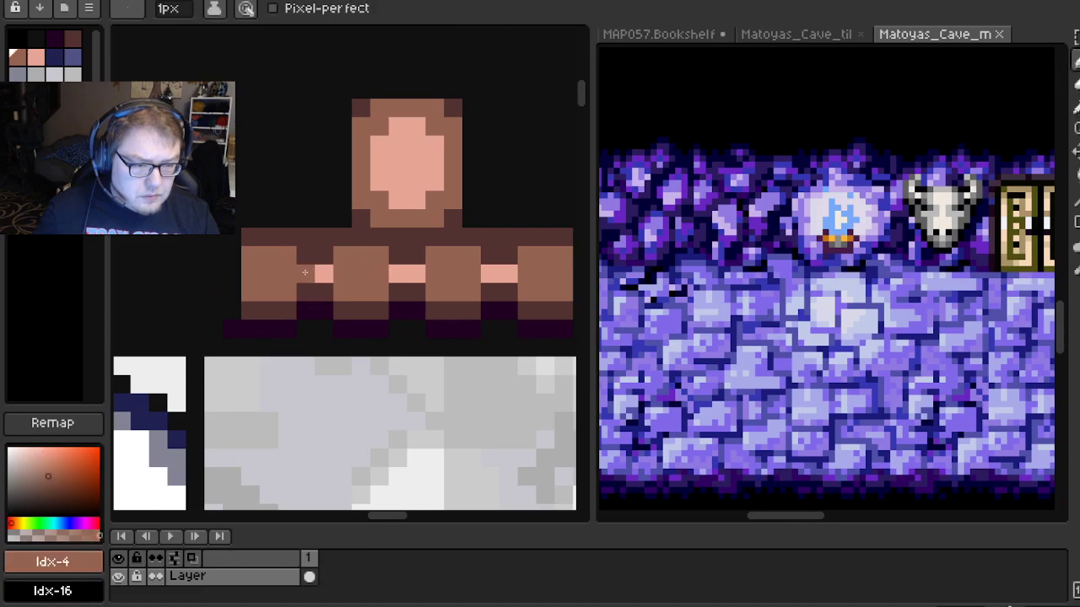
{"action": "left_click", "coordinate": [324, 255], "text": "alt"}
{"action": "left_click", "coordinate": [324, 274]}
Recolour the middle and right notches' pink highlights the same way, brown Idx-4 on the left and dark Idx-3 on the right
{"action": "left_click", "coordinate": [394, 274]}
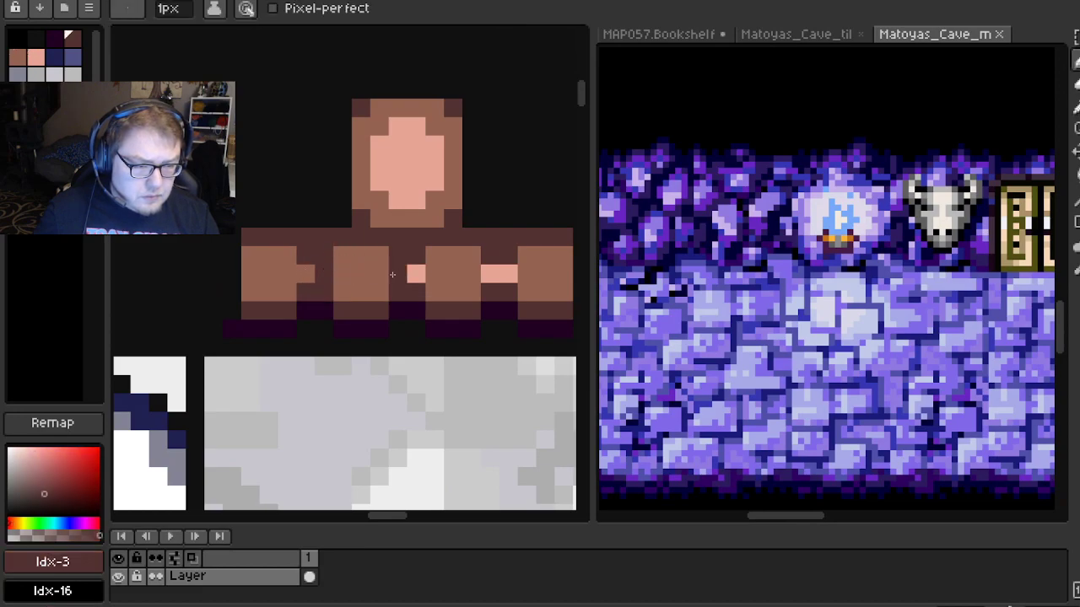
{"action": "left_click", "coordinate": [414, 274]}
{"action": "left_click", "coordinate": [439, 265], "text": "alt"}
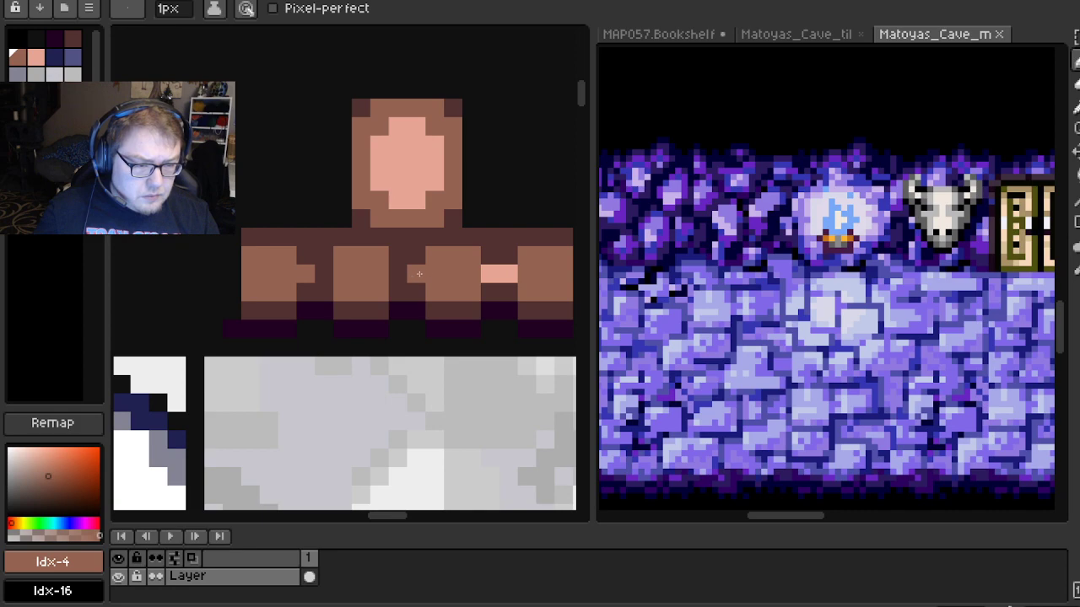
{"action": "left_click_drag", "start_coordinate": [413, 274], "coordinate": [383, 280]}
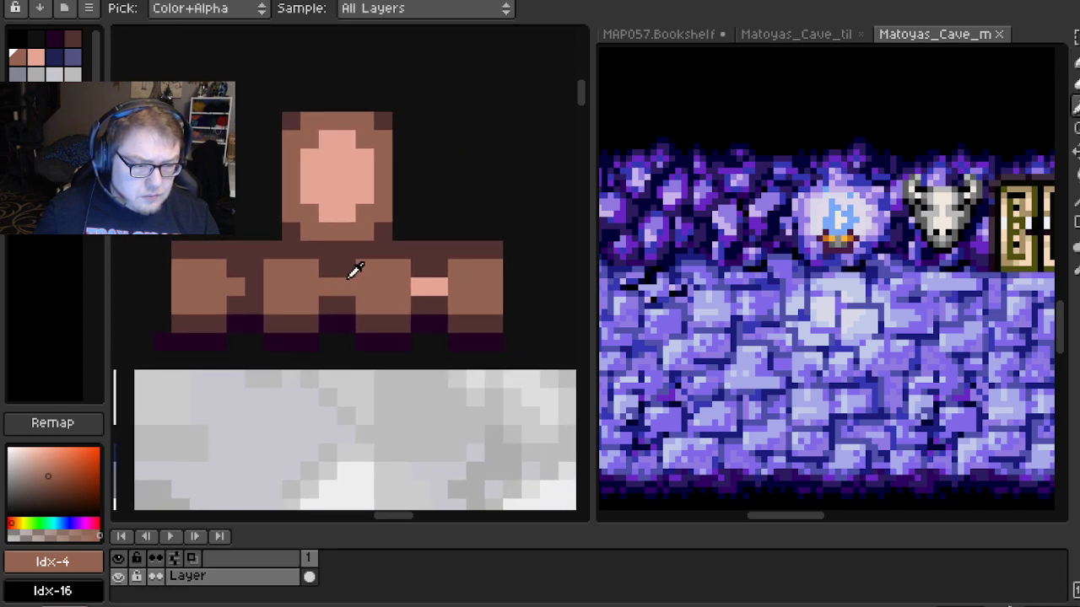
{"action": "left_click", "coordinate": [346, 268], "text": "alt"}
{"action": "left_click", "coordinate": [363, 291]}
{"action": "left_click", "coordinate": [439, 287]}
{"action": "left_click", "coordinate": [422, 290], "text": "alt"}
{"action": "scroll", "coordinate": [471, 256], "scroll_direction": "down", "scroll_amount": 2}
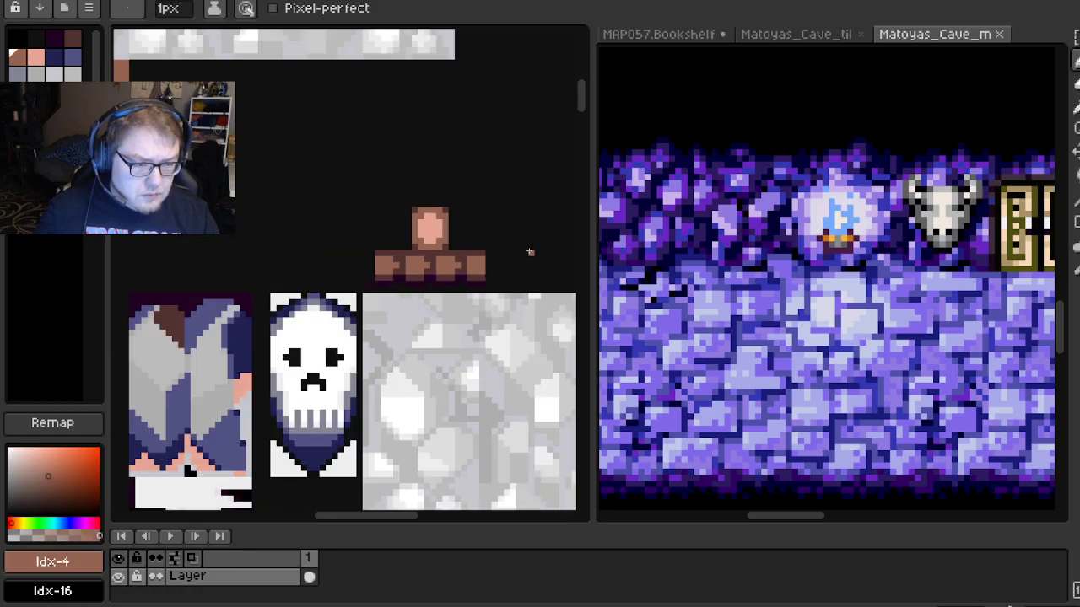
Paint a brown Idx-4 pixel directly above the left gap pixel of each of the base's three notches
{"action": "scroll", "coordinate": [480, 221], "scroll_direction": "up", "scroll_amount": 3}
{"action": "scroll", "coordinate": [370, 268], "scroll_direction": "down", "scroll_amount": 1}
{"action": "left_click_drag", "start_coordinate": [369, 267], "coordinate": [353, 264]}
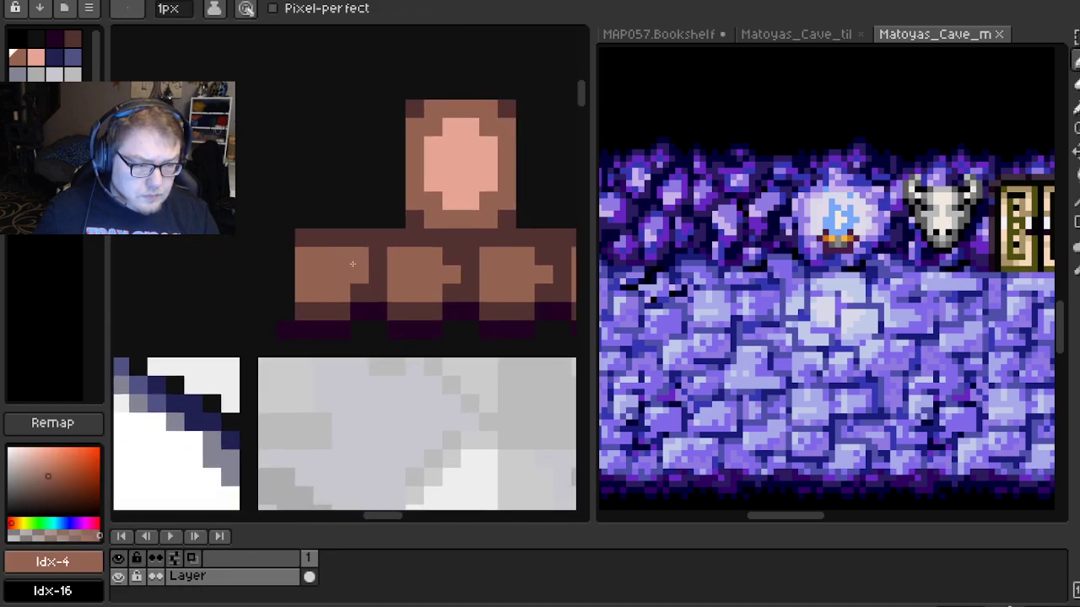
{"action": "scroll", "coordinate": [444, 258], "scroll_direction": "right", "scroll_amount": 3}
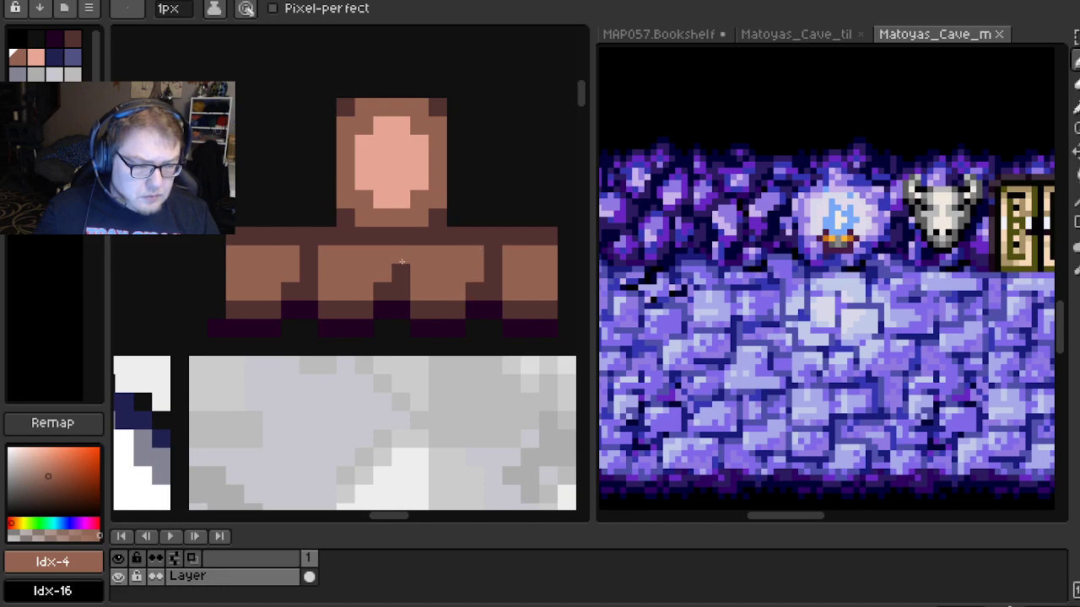
{"action": "scroll", "coordinate": [436, 265], "scroll_direction": "right", "scroll_amount": 2}
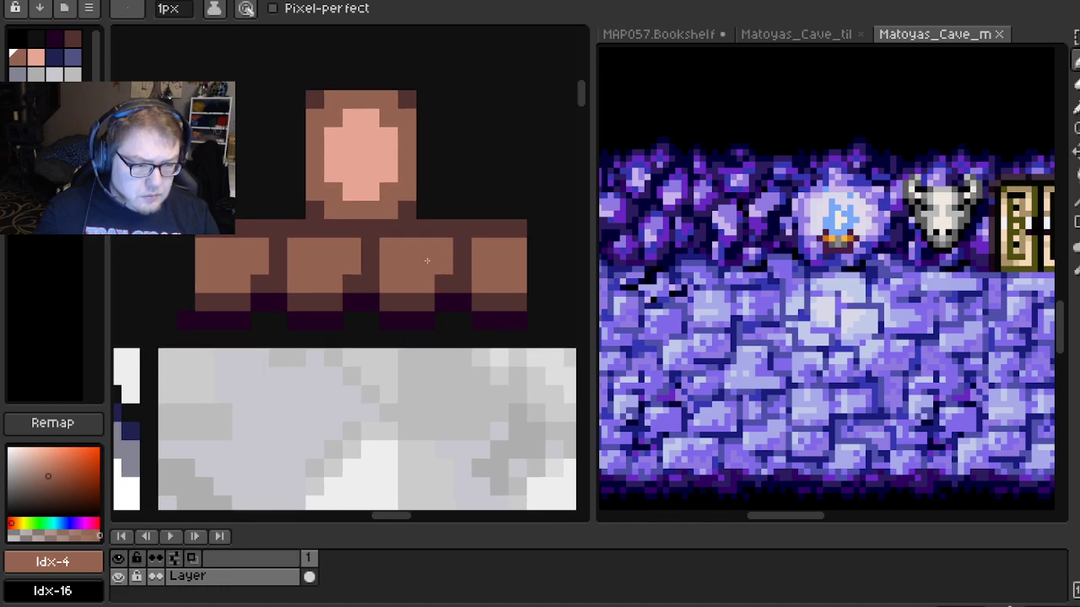
{"action": "scroll", "coordinate": [417, 246], "scroll_direction": "down", "scroll_amount": 2}
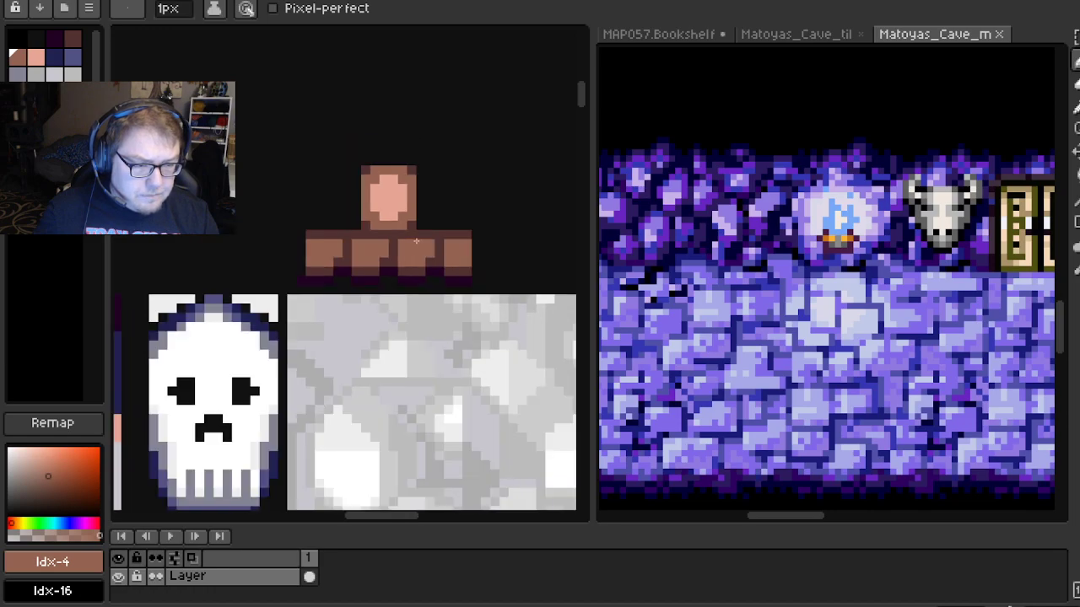
Break the base's dark top row with one brown Idx-4 pixel above each vertical joint, and undo the stray bottom pixel
{"action": "scroll", "coordinate": [366, 250], "scroll_direction": "up", "scroll_amount": 2}
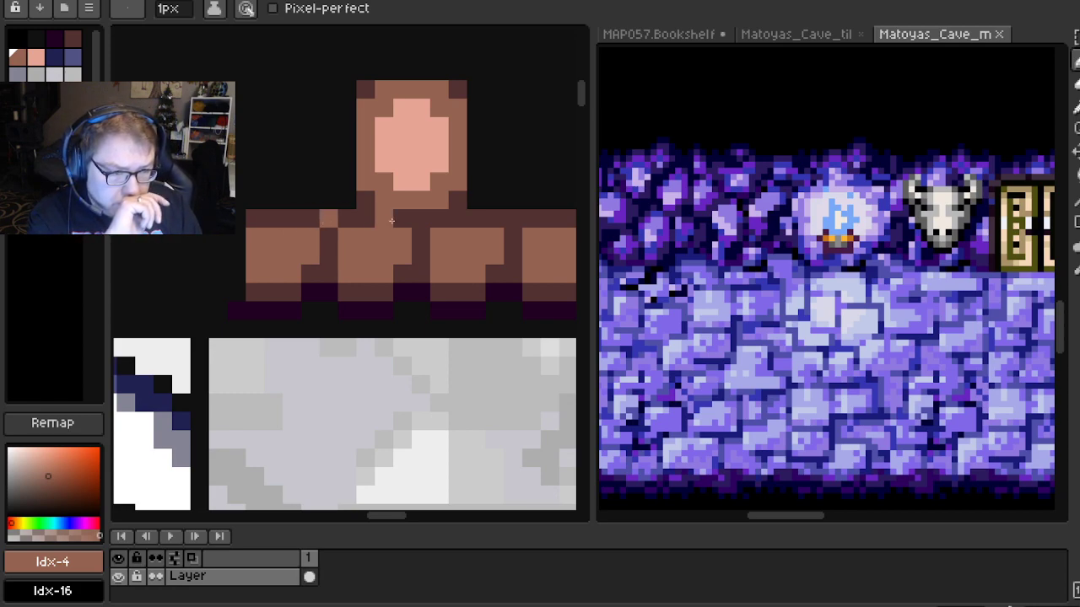
{"action": "left_click", "coordinate": [421, 219]}
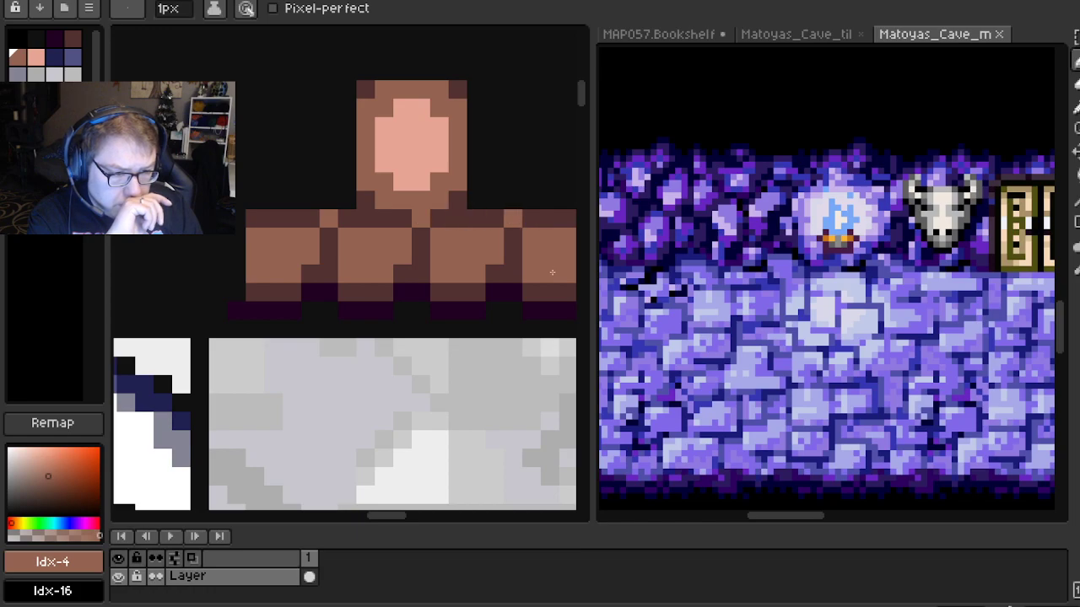
{"action": "scroll", "coordinate": [553, 270], "scroll_direction": "down", "scroll_amount": 2}
{"action": "mouse_move", "coordinate": [553, 270]}
{"action": "left_mouse_down"}
{"action": "mouse_move", "coordinate": [475, 271]}
{"action": "mouse_move", "coordinate": [528, 224]}
{"action": "left_mouse_up"}
{"action": "scroll", "coordinate": [519, 251], "scroll_direction": "up", "scroll_amount": 2}
{"action": "left_click", "coordinate": [324, 221]}
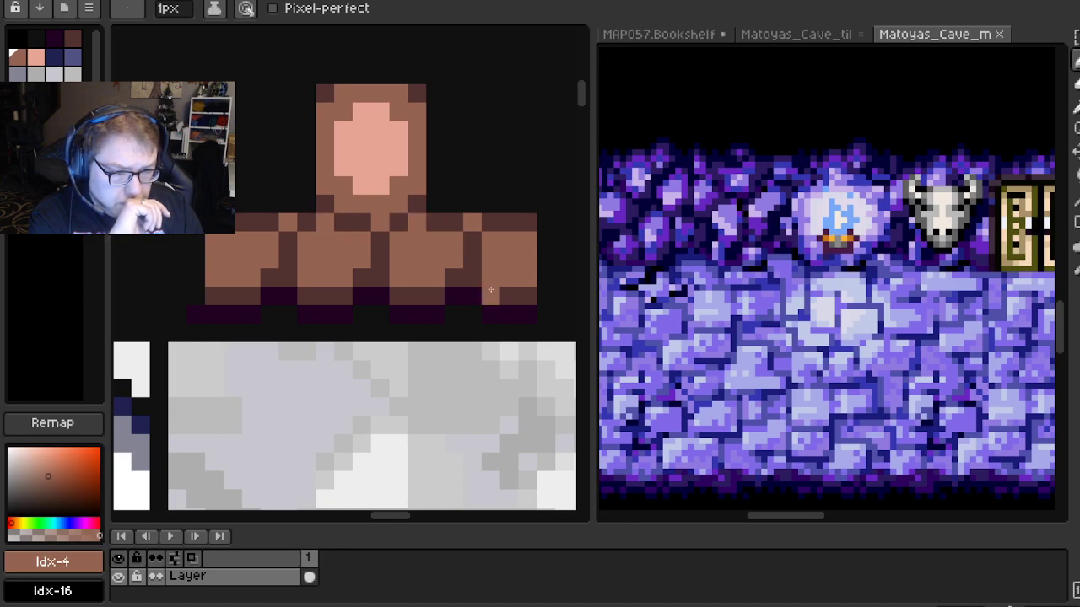
{"action": "key", "text": "ctrl+z"}
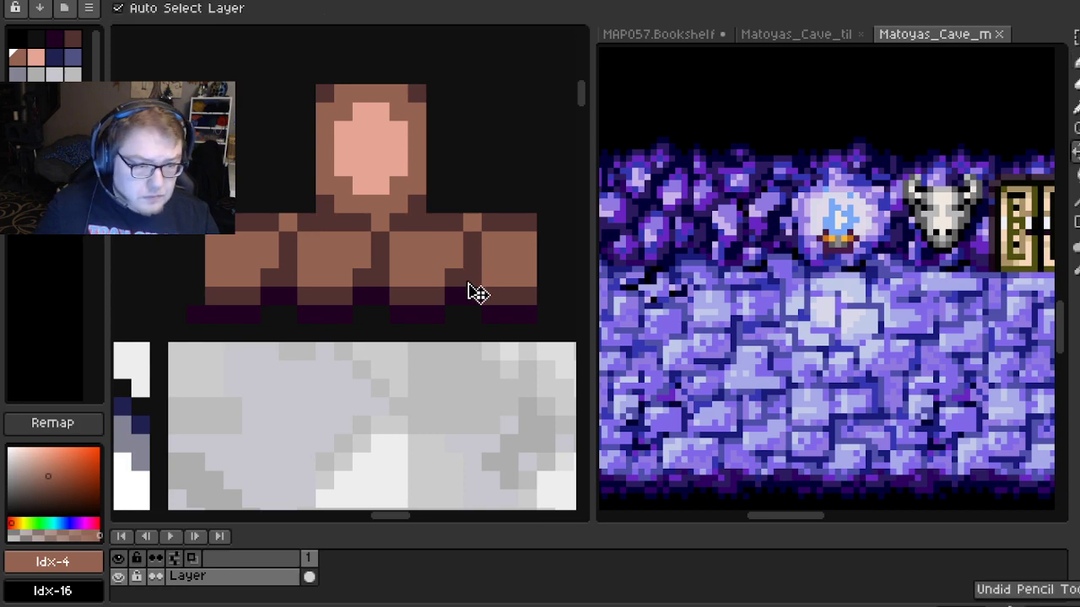
Shade the bottom row and both side edges of the upper block with dark Idx-3 pixels
{"action": "left_click_drag", "start_coordinate": [363, 185], "coordinate": [348, 175]}
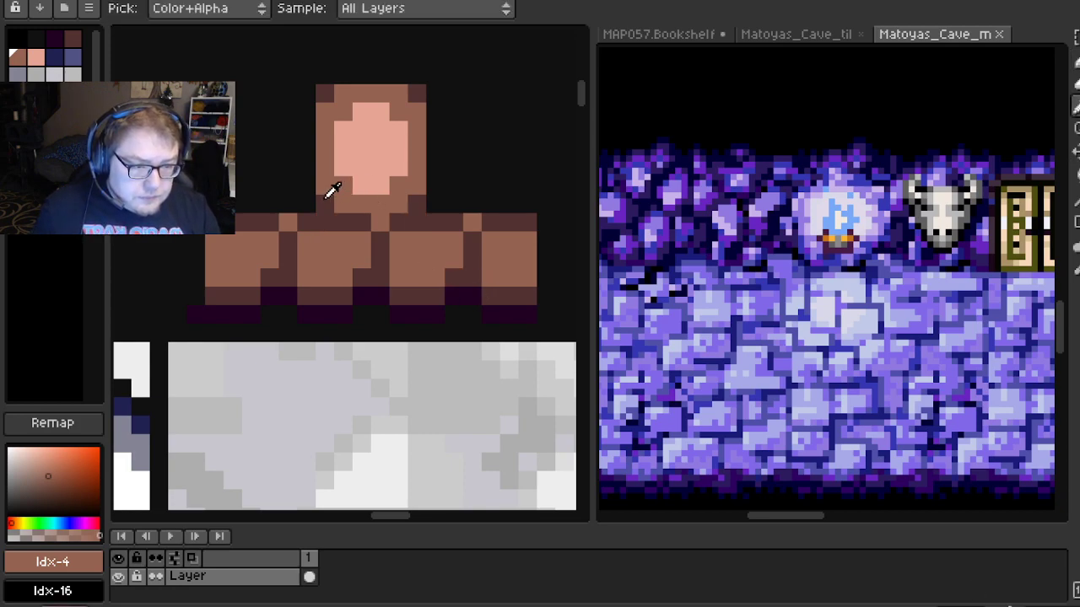
{"action": "left_click", "coordinate": [342, 199], "text": "alt"}
{"action": "left_click", "coordinate": [421, 171]}
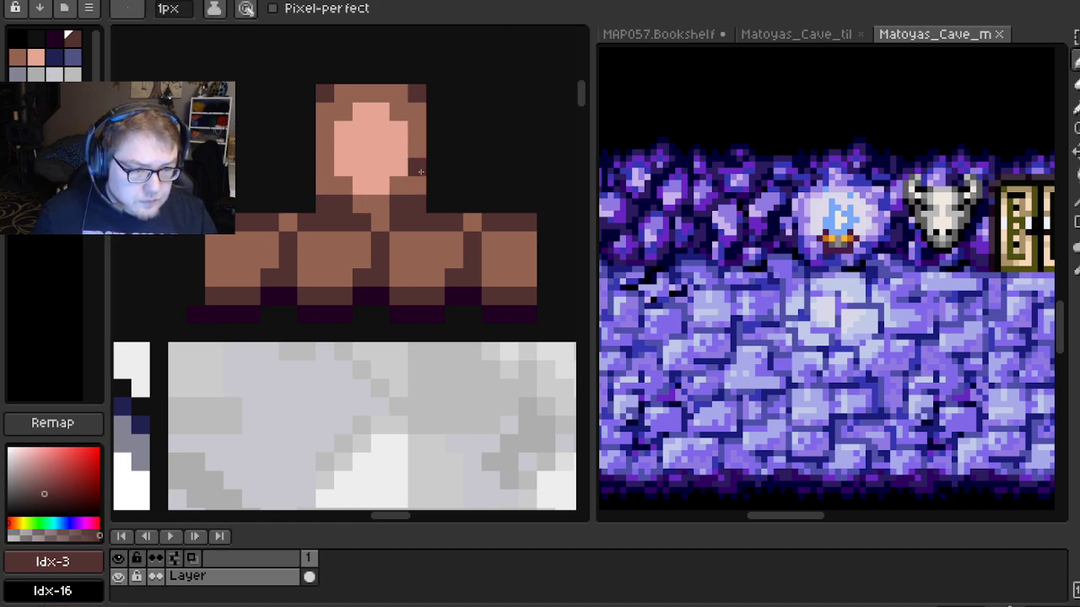
{"action": "left_click_drag", "start_coordinate": [417, 128], "coordinate": [417, 154]}
{"action": "left_click_drag", "start_coordinate": [324, 128], "coordinate": [320, 145]}
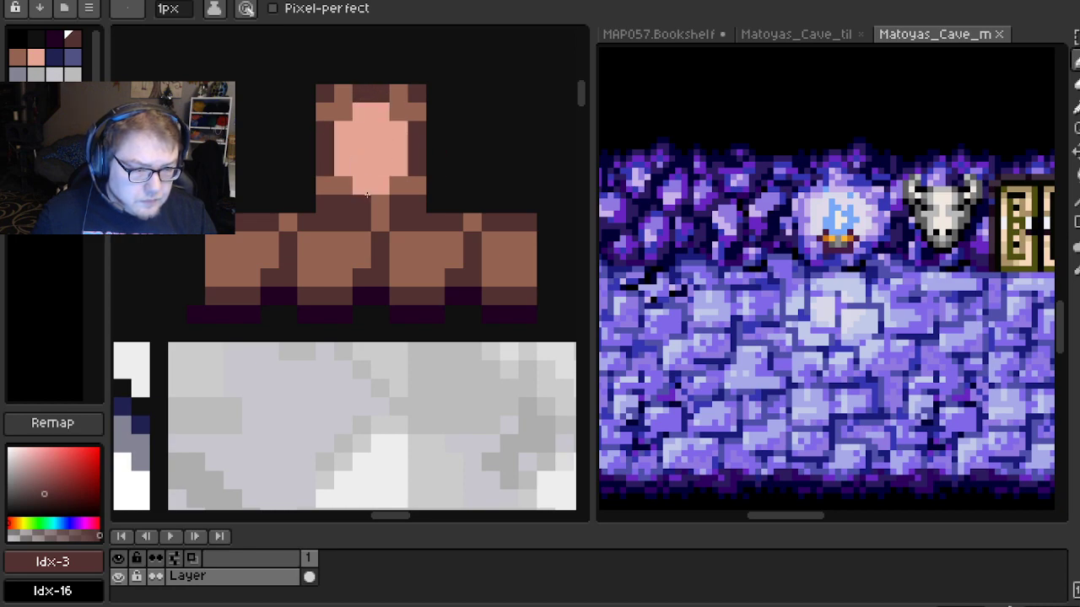
Undo the dark strokes across the upper block's top edge, and widen both dark top corners inward by one Idx-3 pixel
{"action": "key", "text": "ctrl+z"}
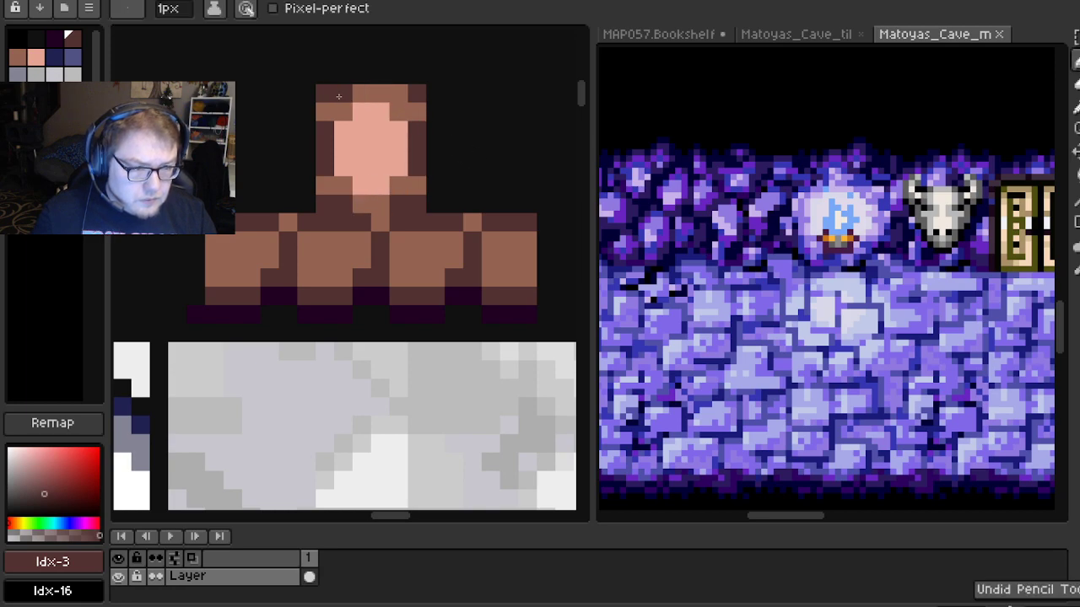
{"action": "left_click", "coordinate": [380, 94]}
{"action": "key", "text": "ctrl+z"}
{"action": "left_click", "coordinate": [396, 97]}
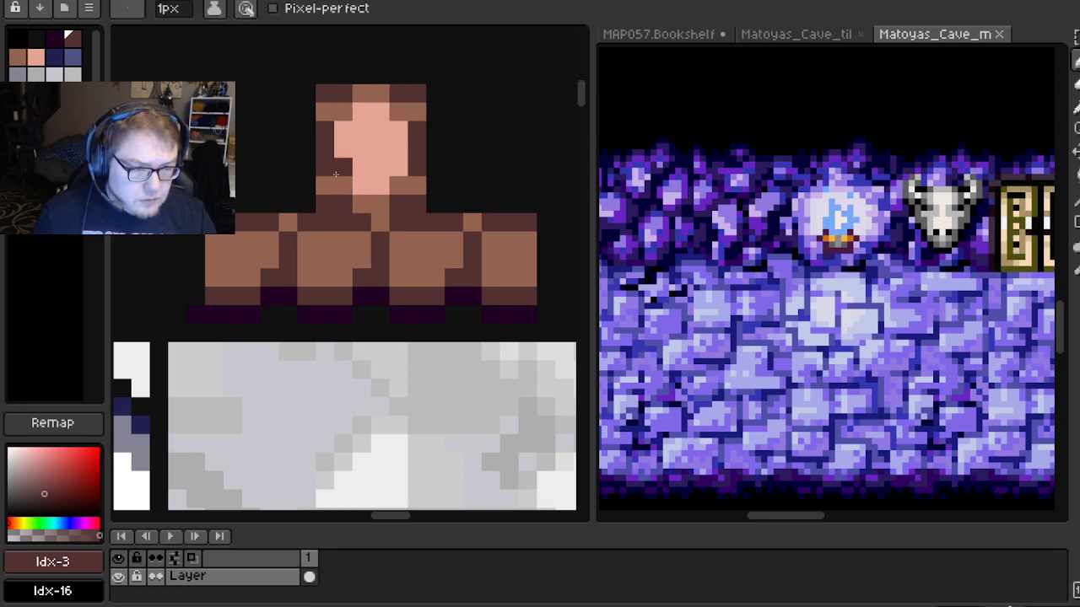
Repaint the upper block's left edge brown Idx-4, and add an Idx-3 pixel below each of its top corners
{"action": "left_click", "coordinate": [330, 181], "text": "alt"}
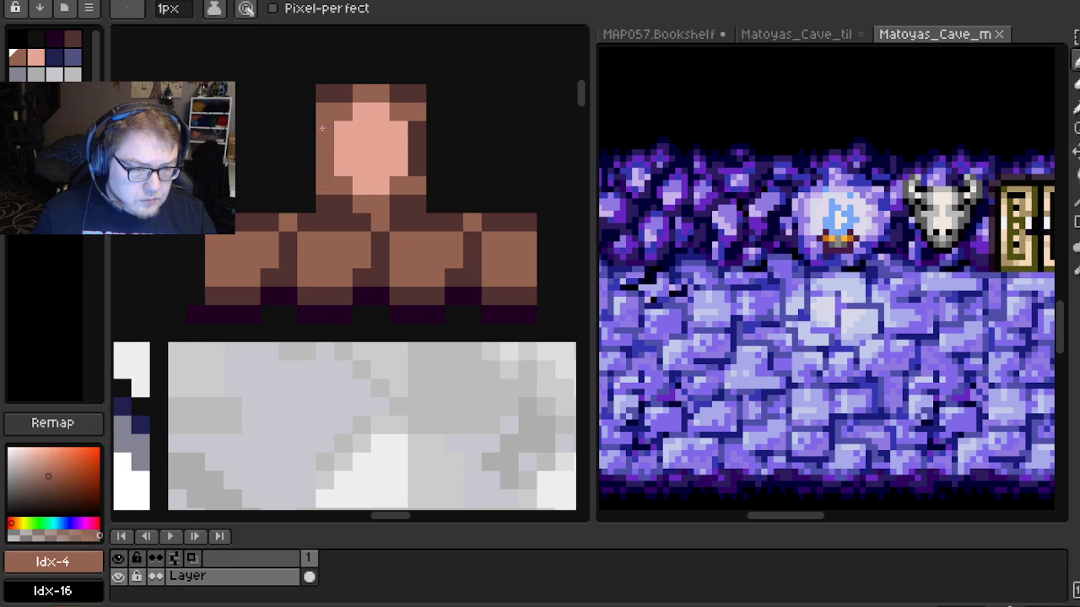
{"action": "left_click", "coordinate": [330, 93], "text": "alt"}
{"action": "left_click", "coordinate": [326, 109]}
{"action": "left_click", "coordinate": [415, 112]}
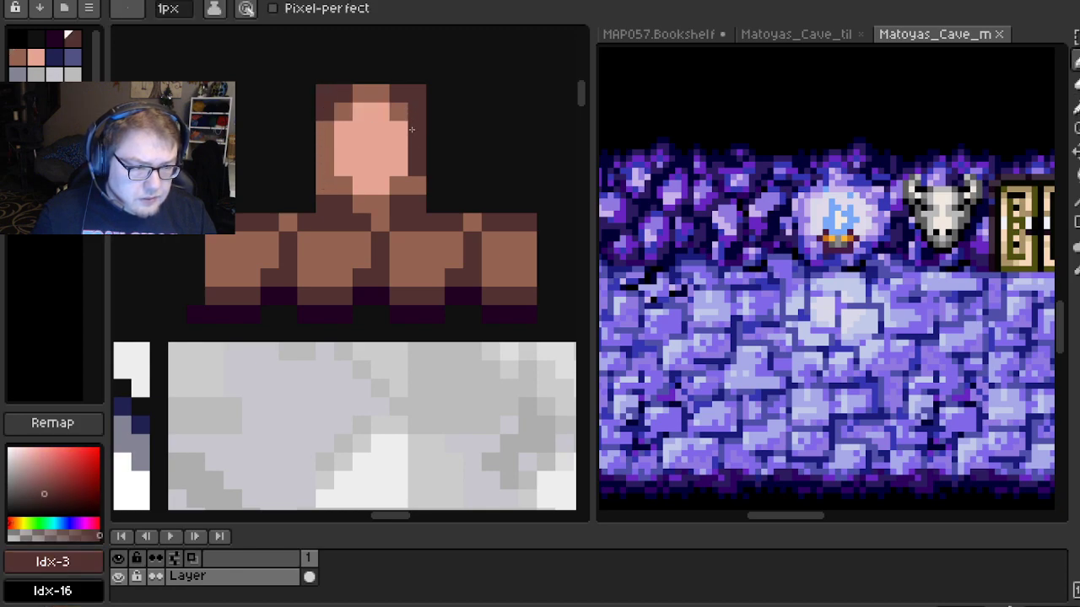
Repaint the upper block's right edge brown Idx-4, and add a dark Idx-3 pixel above each of its bottom corners
{"action": "left_click", "coordinate": [420, 189], "text": "alt"}
{"action": "left_click_drag", "start_coordinate": [417, 172], "coordinate": [416, 125]}
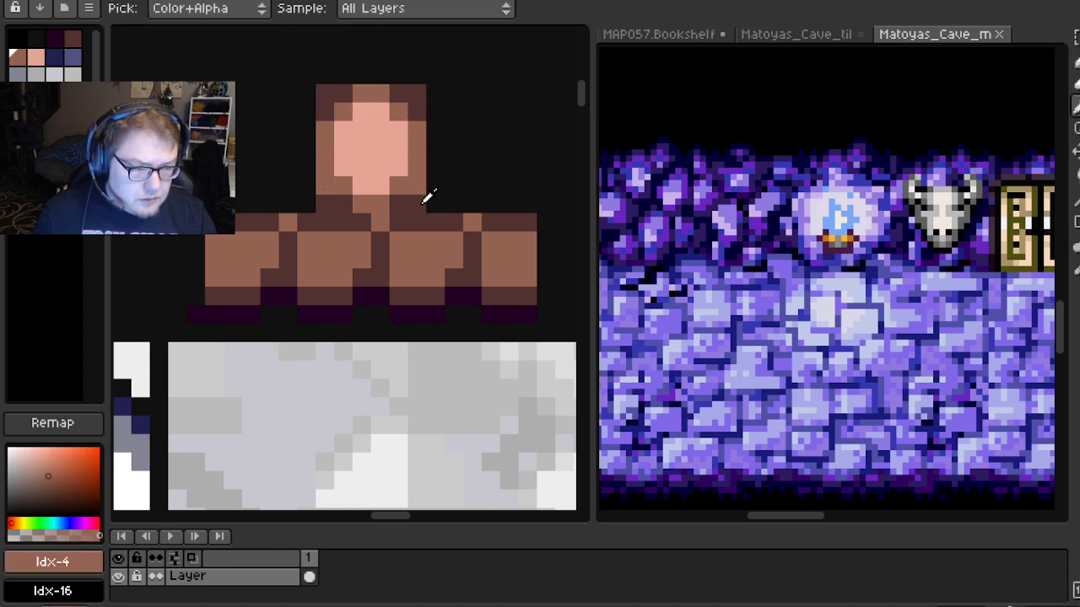
{"action": "left_click", "coordinate": [425, 197], "text": "alt"}
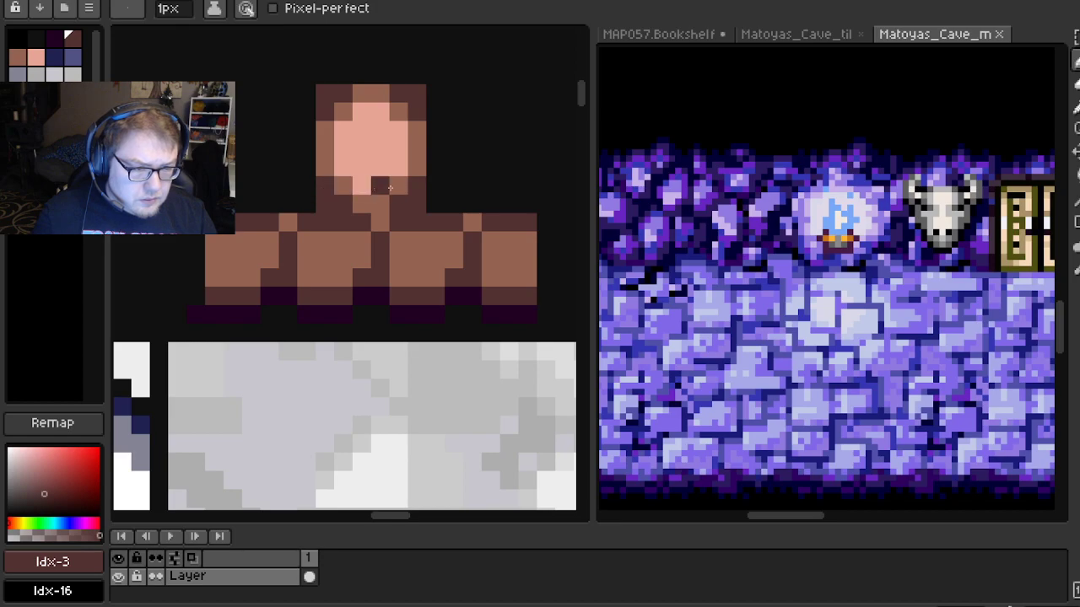
{"action": "scroll", "coordinate": [374, 187], "scroll_direction": "down", "scroll_amount": 3}
{"action": "scroll", "coordinate": [506, 168], "scroll_direction": "up", "scroll_amount": 3}
{"action": "scroll", "coordinate": [484, 161], "scroll_direction": "down", "scroll_amount": 1}
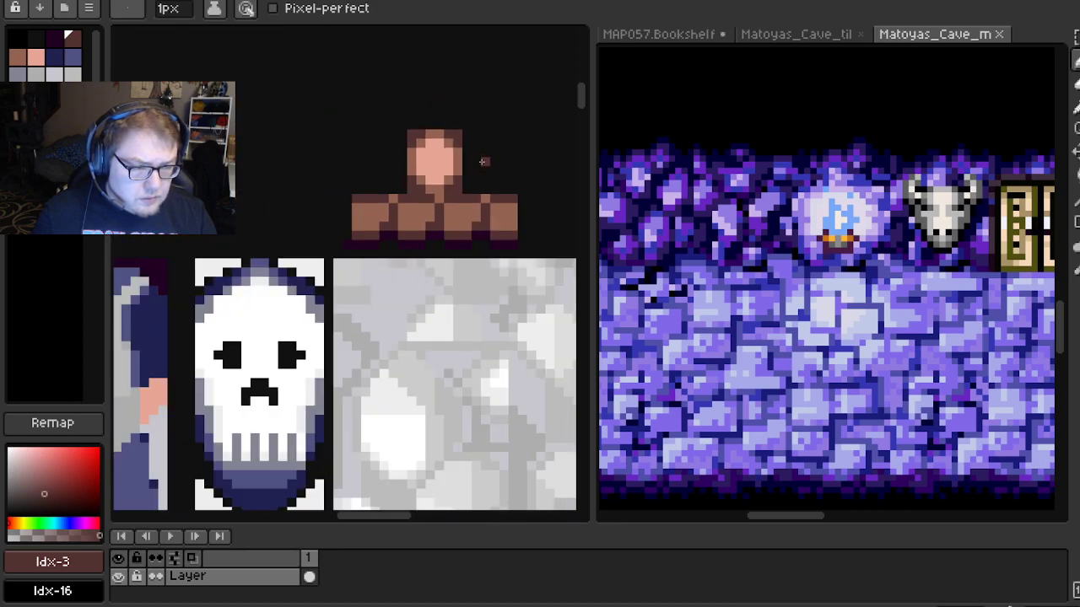
{"action": "scroll", "coordinate": [484, 161], "scroll_direction": "down", "scroll_amount": 1}
{"action": "scroll", "coordinate": [484, 161], "scroll_direction": "up", "scroll_amount": 3}
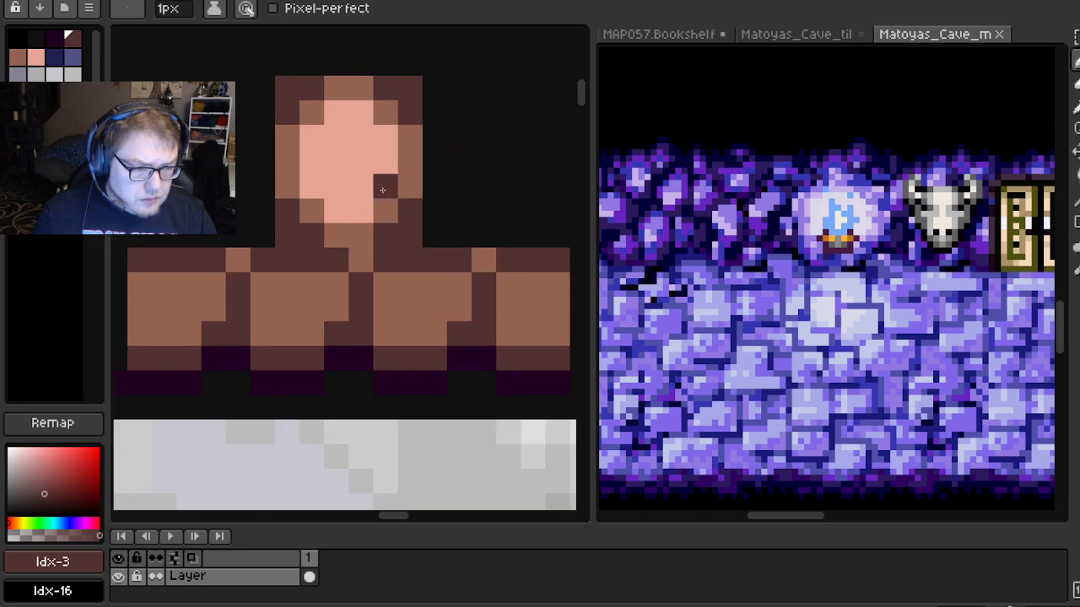
{"action": "scroll", "coordinate": [489, 169], "scroll_direction": "down", "scroll_amount": 2}
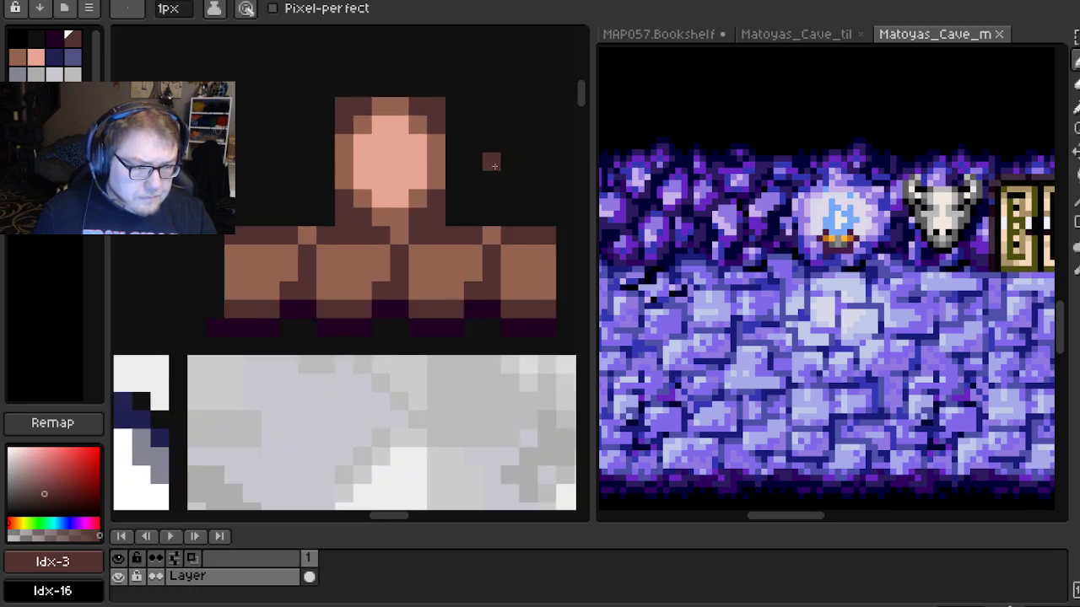
{"action": "scroll", "coordinate": [456, 192], "scroll_direction": "up", "scroll_amount": 1}
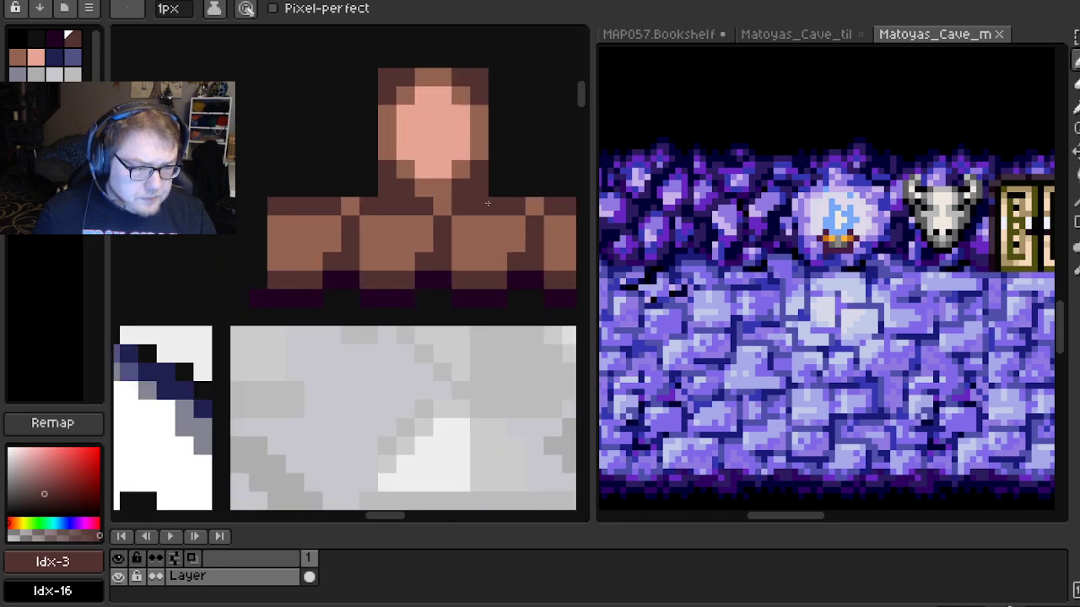
Fill the brown gaps in the base's top row with Idx-3, and repaint the middle of each vertical joint brown Idx-4
{"action": "left_click_drag", "start_coordinate": [349, 207], "coordinate": [340, 224]}
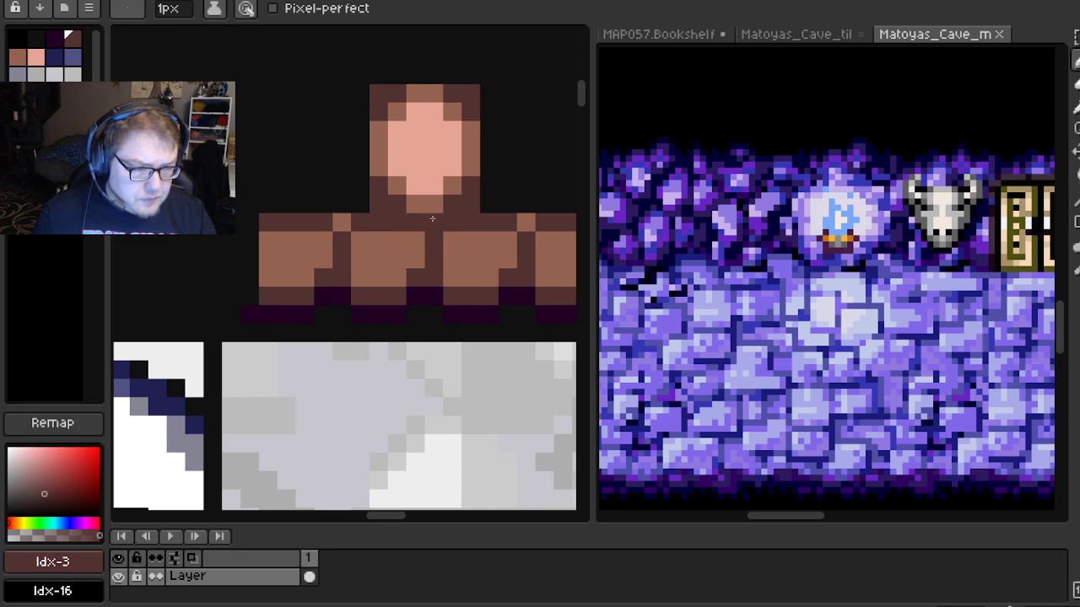
{"action": "left_click", "coordinate": [525, 221]}
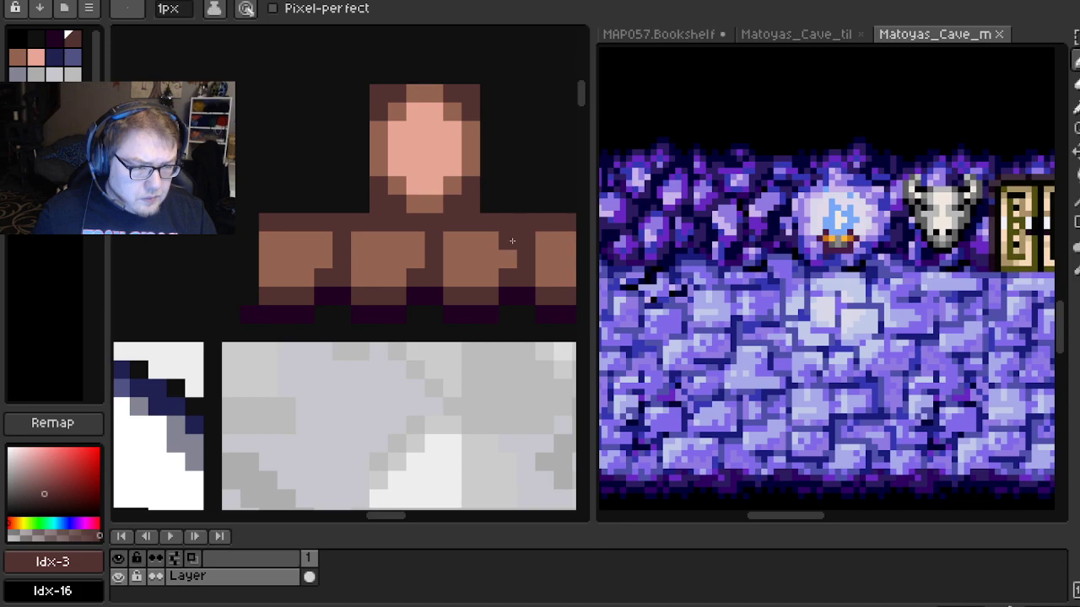
{"action": "scroll", "coordinate": [514, 240], "scroll_direction": "down", "scroll_amount": 3}
{"action": "left_click_drag", "start_coordinate": [514, 240], "coordinate": [412, 242]}
{"action": "scroll", "coordinate": [411, 242], "scroll_direction": "up", "scroll_amount": 3}
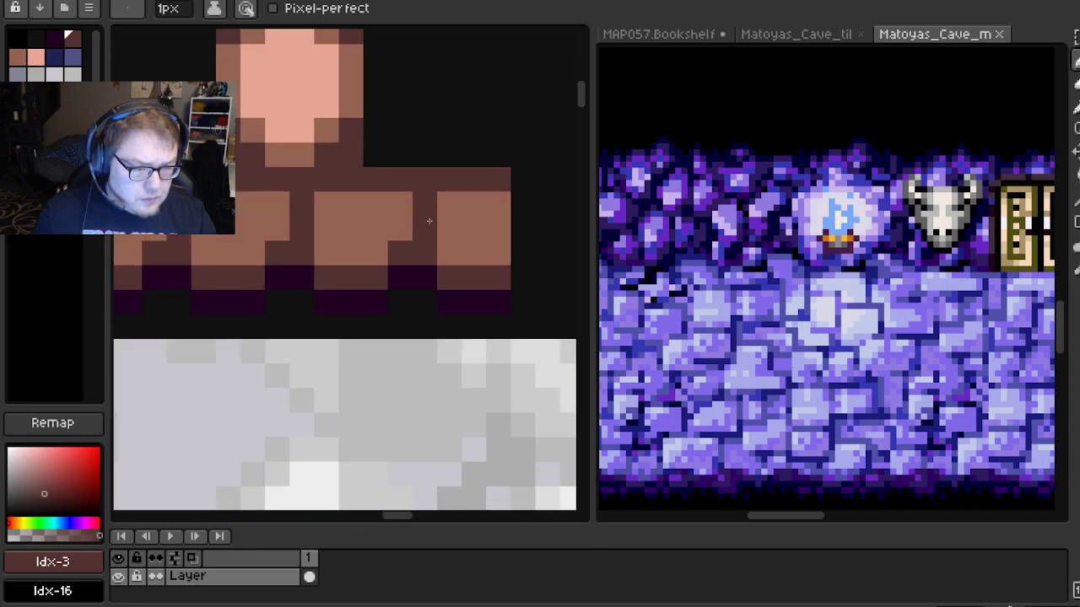
{"action": "left_click", "coordinate": [425, 226]}
{"action": "scroll", "coordinate": [426, 225], "scroll_direction": "left", "scroll_amount": 3}
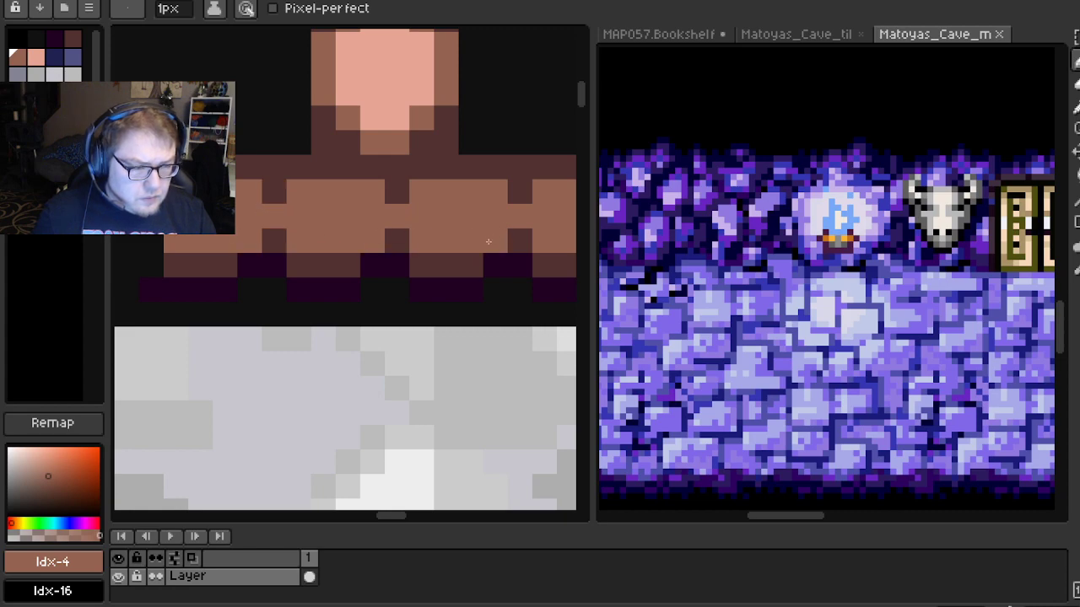
Try widening the middle joint's foot with Idx-3, its shadow with Idx-2, and the notch below with Idx-1, to three pixels each
{"action": "left_click", "coordinate": [397, 238], "text": "alt"}
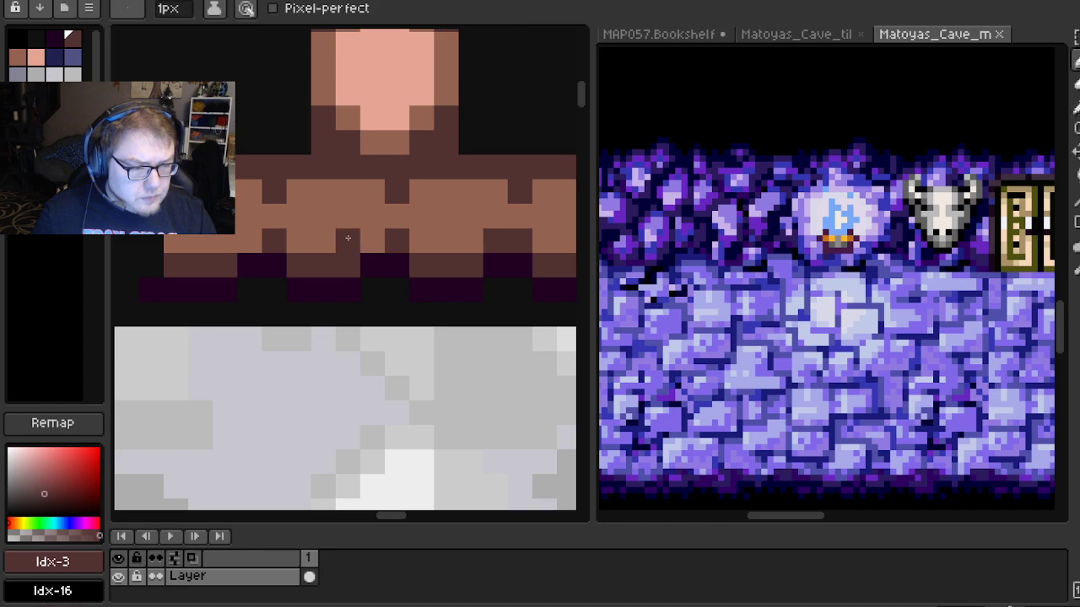
{"action": "left_click", "coordinate": [418, 242]}
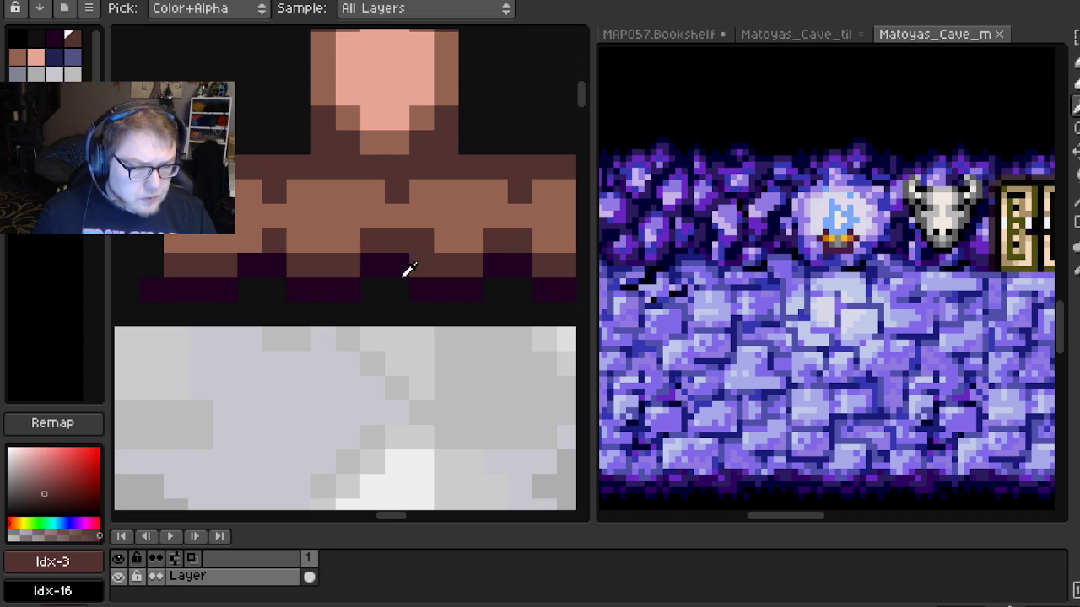
{"action": "left_click", "coordinate": [405, 271], "text": "alt"}
{"action": "left_click", "coordinate": [406, 288], "text": "alt"}
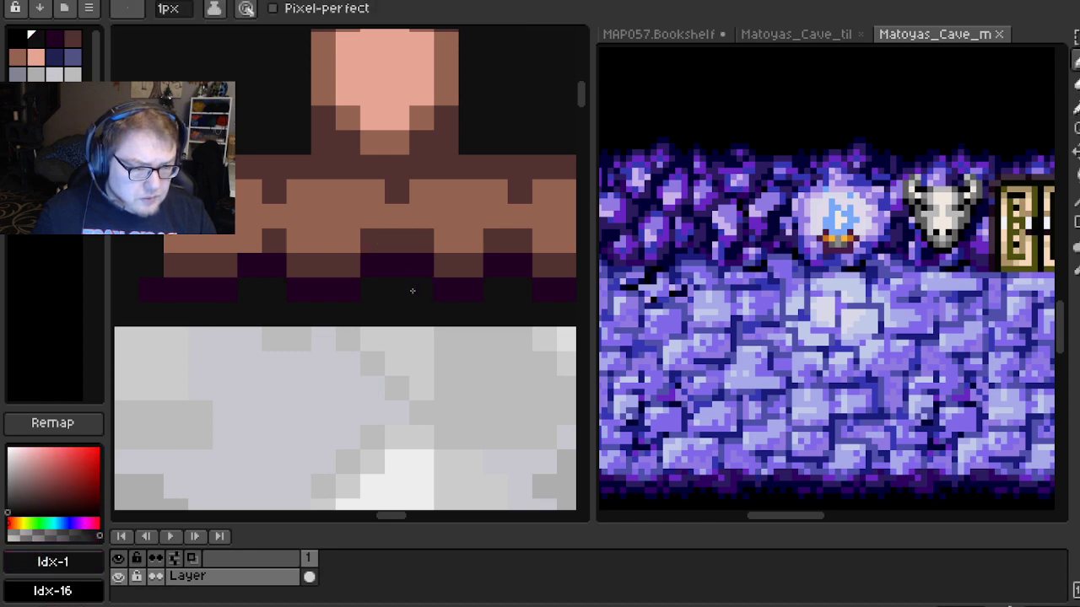
Try the same three-pixel widening on the two outer joints with Idx-3 feet, Idx-2 shadows and Idx-1 notches
{"action": "left_click", "coordinate": [270, 239], "text": "alt"}
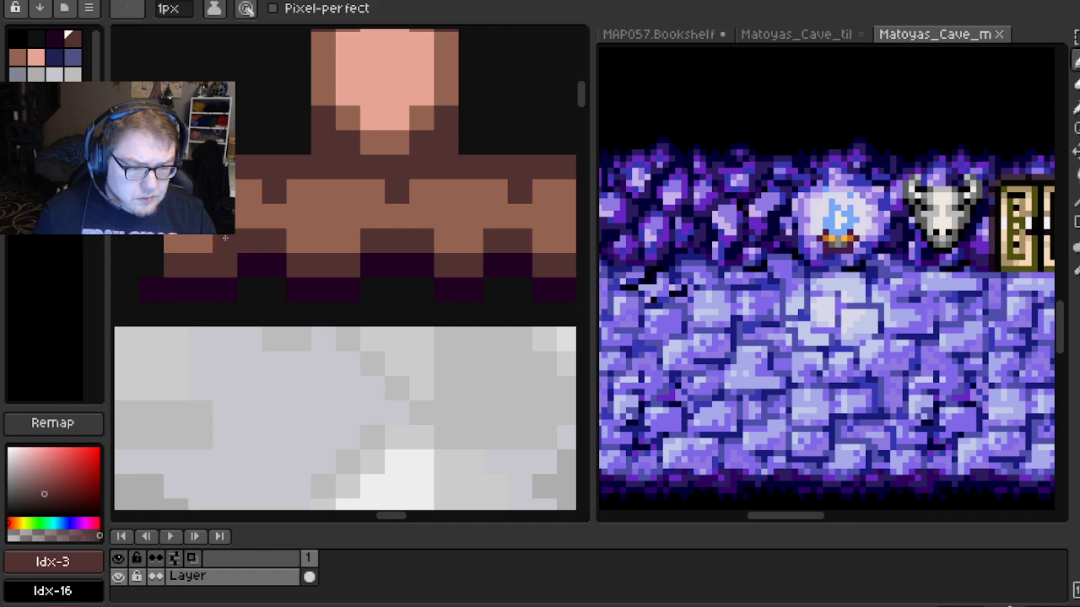
{"action": "left_click", "coordinate": [300, 243]}
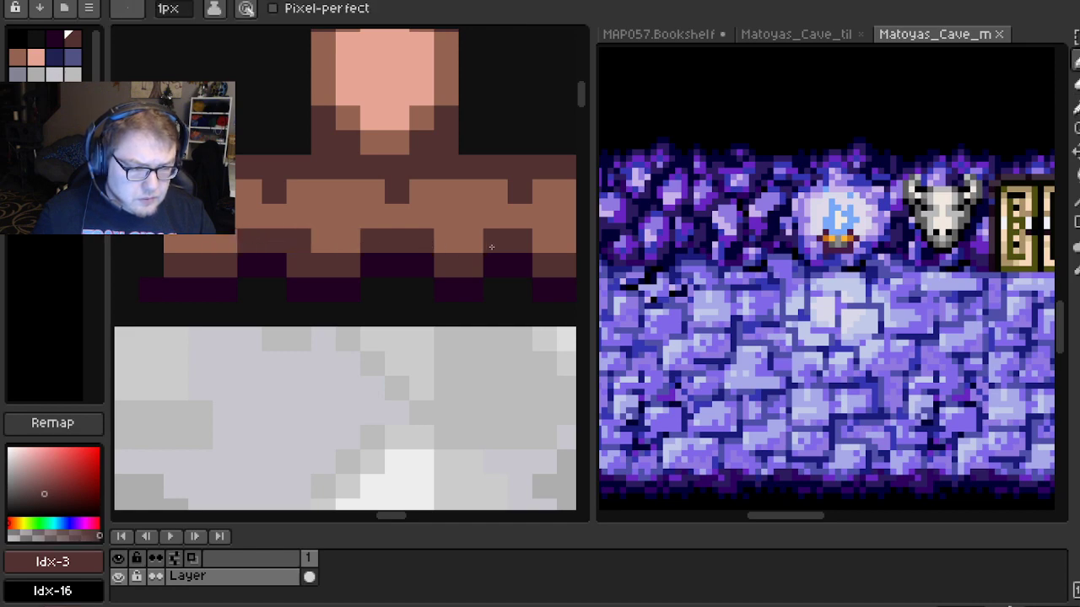
{"action": "left_click_drag", "start_coordinate": [535, 242], "coordinate": [501, 245]}
{"action": "left_click", "coordinate": [264, 266], "text": "alt"}
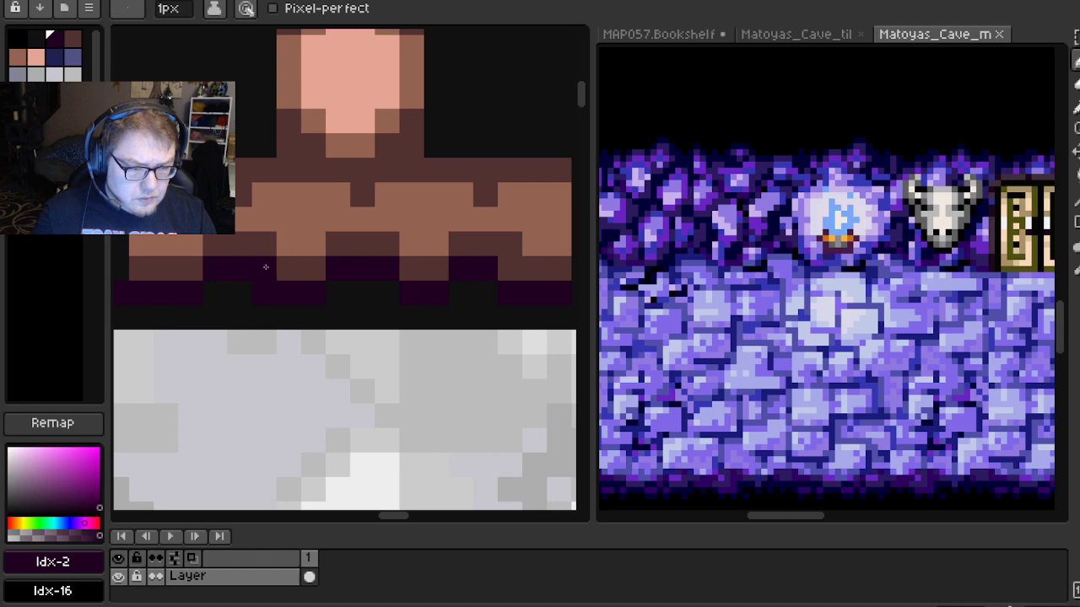
{"action": "left_click", "coordinate": [250, 292], "text": "alt"}
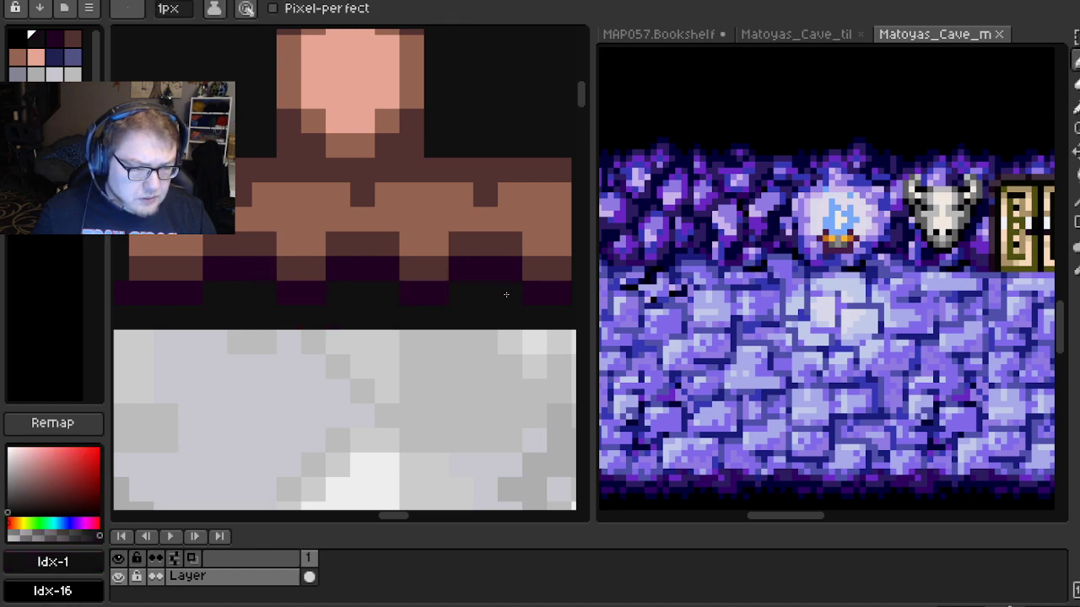
{"action": "scroll", "coordinate": [506, 294], "scroll_direction": "down", "scroll_amount": 1}
{"action": "left_click_drag", "start_coordinate": [459, 284], "coordinate": [425, 282]}
{"action": "scroll", "coordinate": [424, 282], "scroll_direction": "up", "scroll_amount": 1}
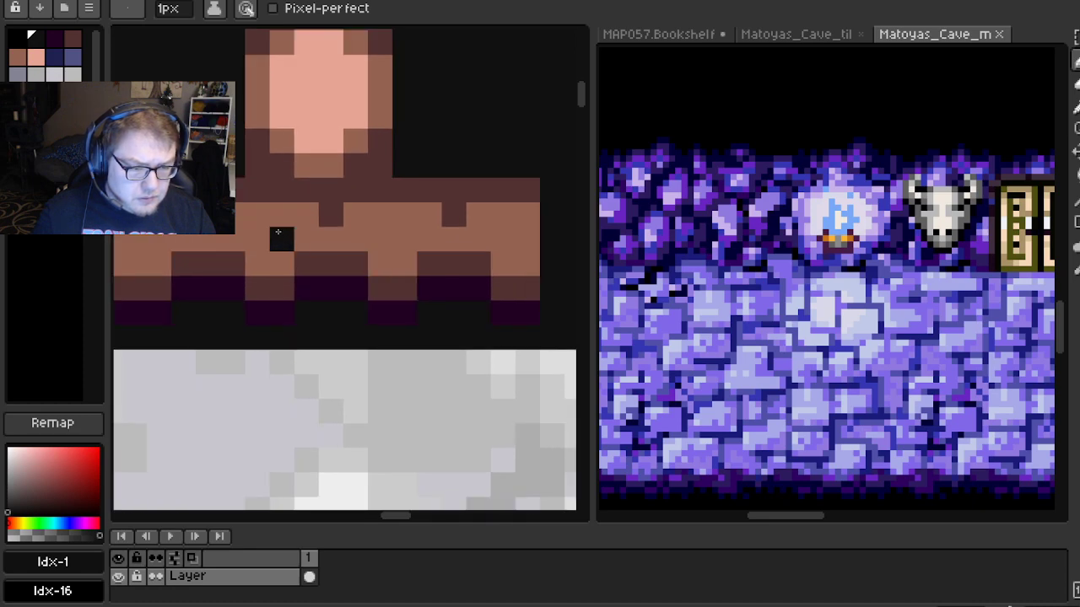
Add a dark Idx-3 pixel on each side of the three joints' brown centres, and undo the last two strokes
{"action": "left_click", "coordinate": [227, 253], "text": "alt"}
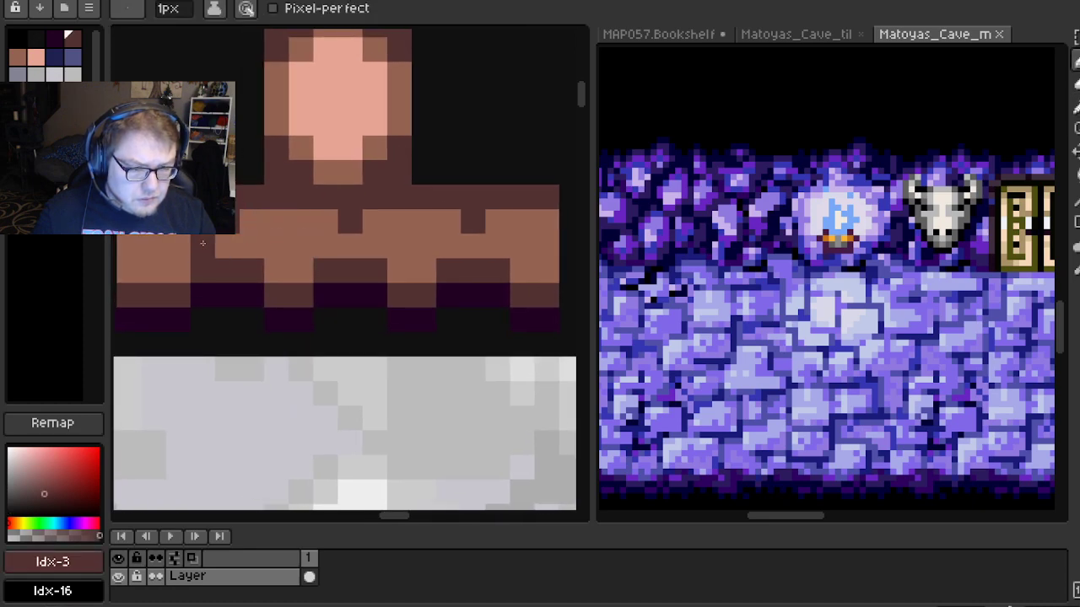
{"action": "left_click", "coordinate": [252, 246]}
{"action": "left_click", "coordinate": [328, 245]}
{"action": "left_click", "coordinate": [376, 246]}
{"action": "left_click", "coordinate": [445, 246]}
{"action": "left_click", "coordinate": [473, 246]}
{"action": "left_click", "coordinate": [522, 222]}
{"action": "scroll", "coordinate": [533, 207], "scroll_direction": "down", "scroll_amount": 4}
{"action": "scroll", "coordinate": [476, 224], "scroll_direction": "up", "scroll_amount": 3}
{"action": "key", "text": "ctrl+z"}
{"action": "key", "text": "ctrl+z"}
Repaint the pixels on both sides of each joint's dark foot brown Idx-4, and undo the stray last pixel
{"action": "left_click", "coordinate": [380, 233], "text": "alt"}
{"action": "left_click", "coordinate": [381, 238]}
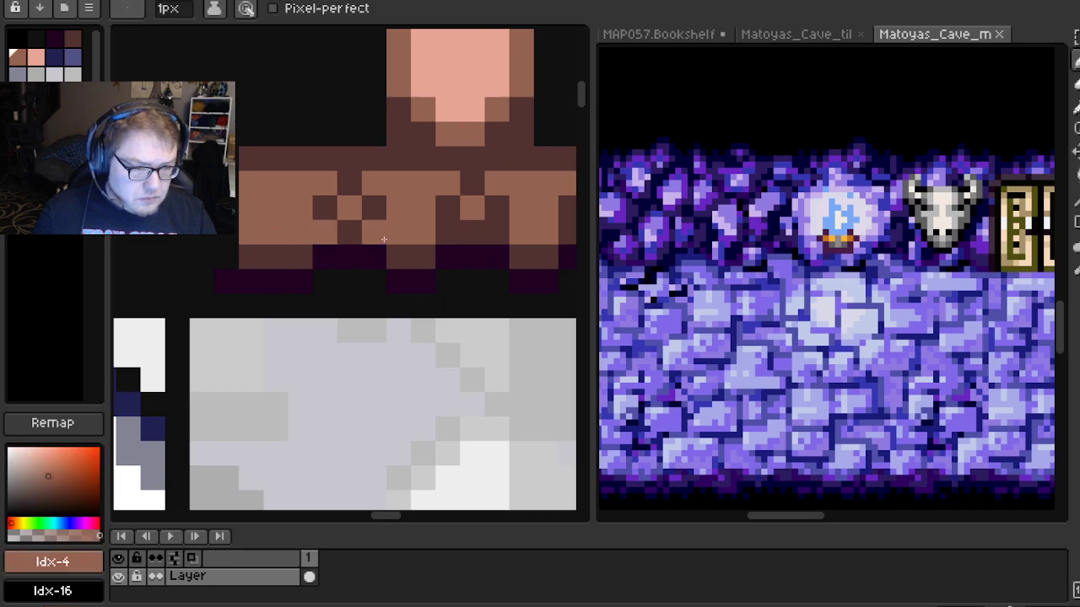
{"action": "left_click_drag", "start_coordinate": [381, 240], "coordinate": [318, 259]}
{"action": "left_click", "coordinate": [384, 250]}
{"action": "left_click", "coordinate": [422, 248]}
{"action": "left_click", "coordinate": [506, 251]}
{"action": "left_click", "coordinate": [557, 251]}
{"action": "left_click", "coordinate": [507, 226]}
{"action": "key", "text": "ctrl+z"}
{"action": "scroll", "coordinate": [479, 217], "scroll_direction": "down", "scroll_amount": 1}
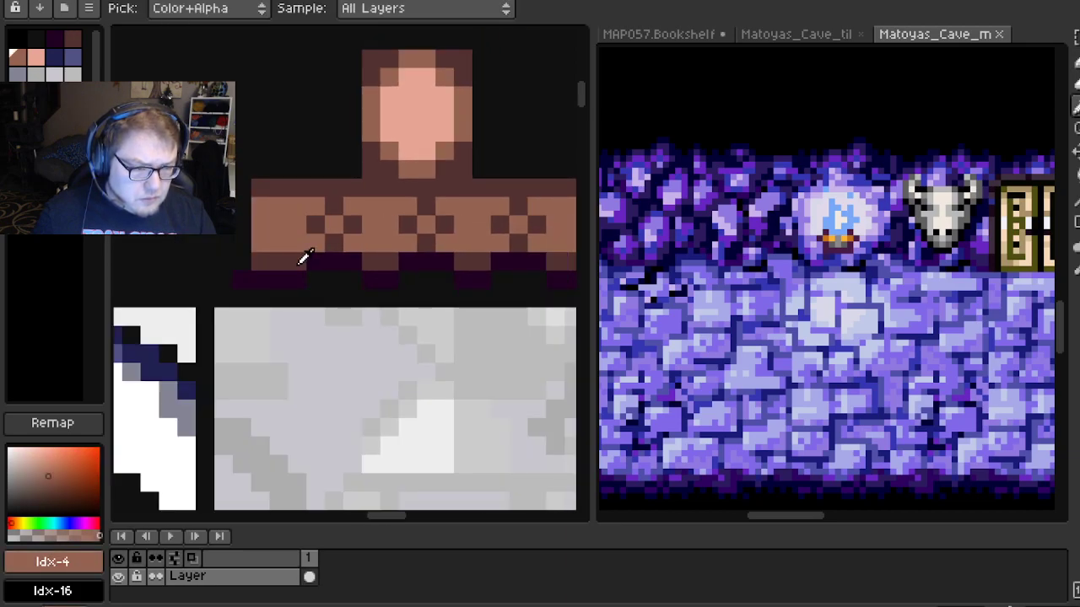
Extend the base's Idx-3 bottom edge toward each joint, leaving a single dark Idx-2 pixel below each joint
{"action": "left_click", "coordinate": [302, 257], "text": "alt"}
{"action": "left_click", "coordinate": [317, 262]}
{"action": "left_click", "coordinate": [424, 261]}
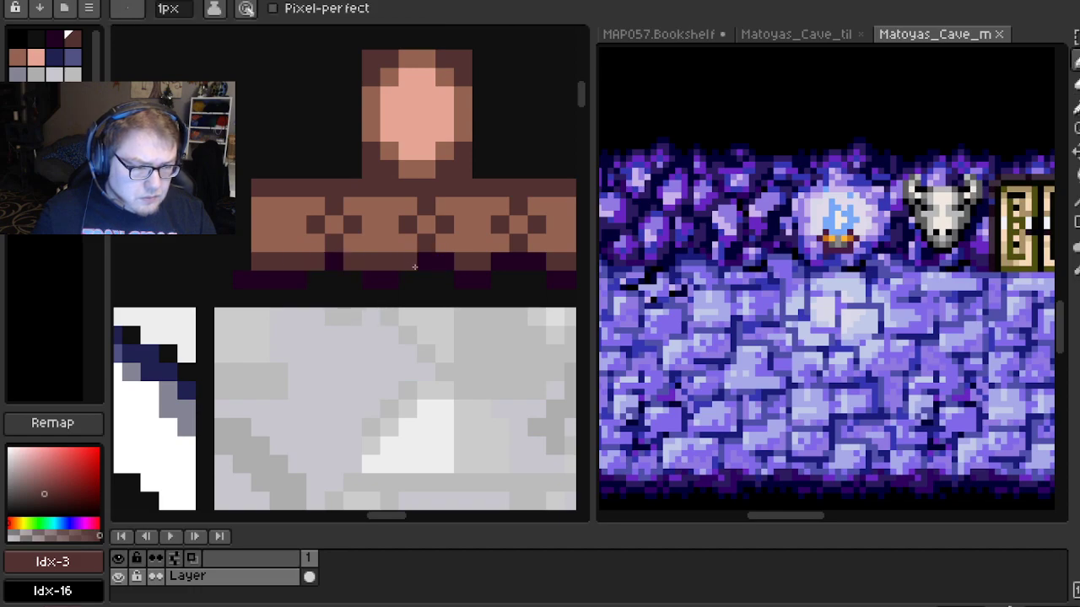
{"action": "scroll", "coordinate": [528, 268], "scroll_direction": "up", "scroll_amount": 1}
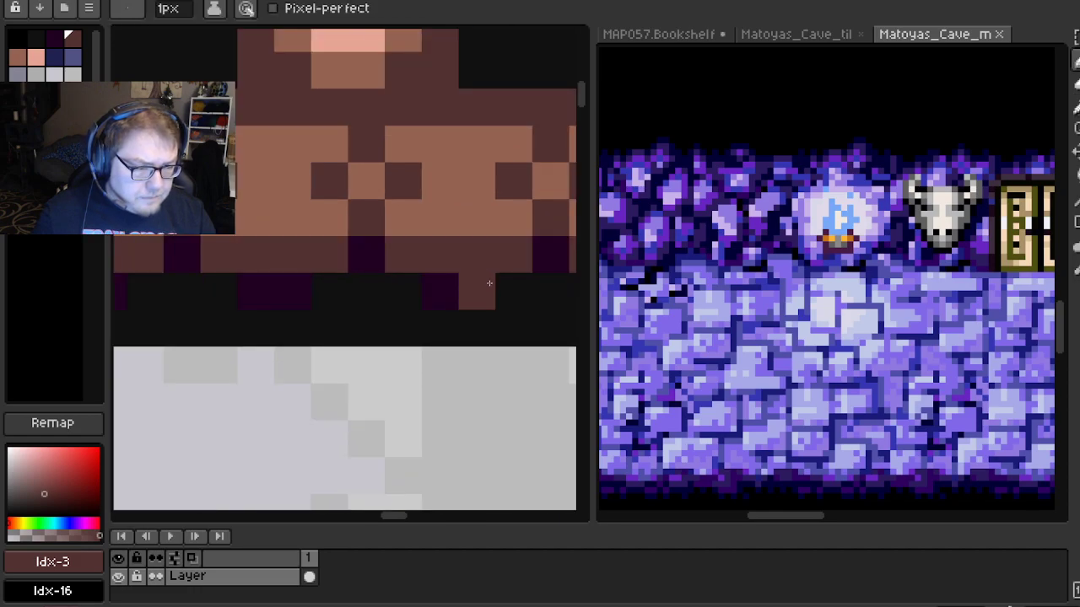
Extend the Idx-2 shadow row beneath the base, leaving a one-pixel gap under each joint
{"action": "left_click", "coordinate": [530, 265], "text": "alt"}
{"action": "left_click_drag", "start_coordinate": [523, 286], "coordinate": [462, 273]}
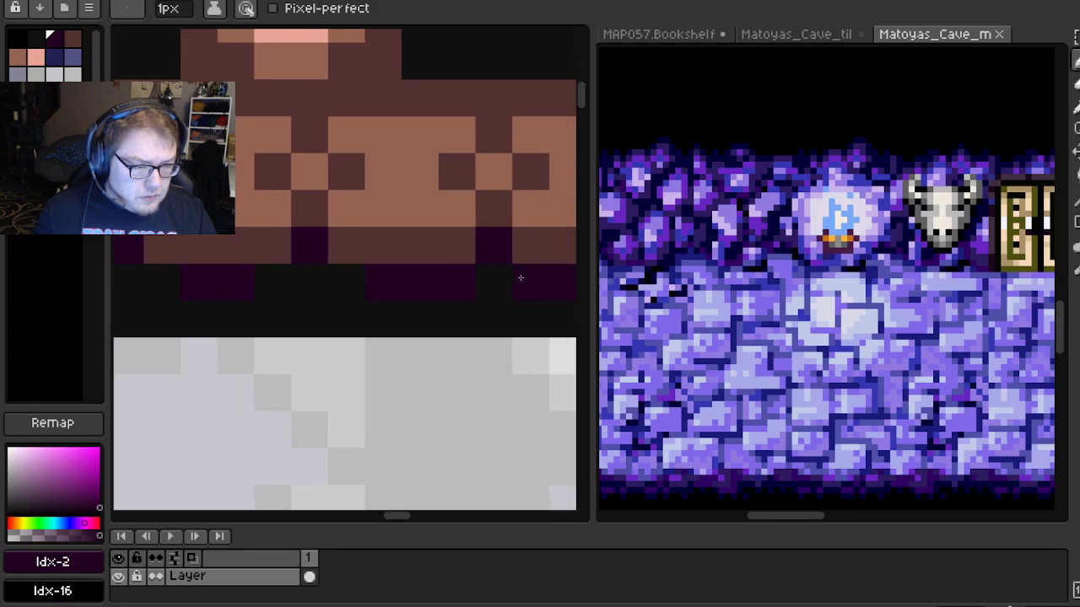
{"action": "scroll", "coordinate": [274, 286], "scroll_direction": "down", "scroll_amount": 1}
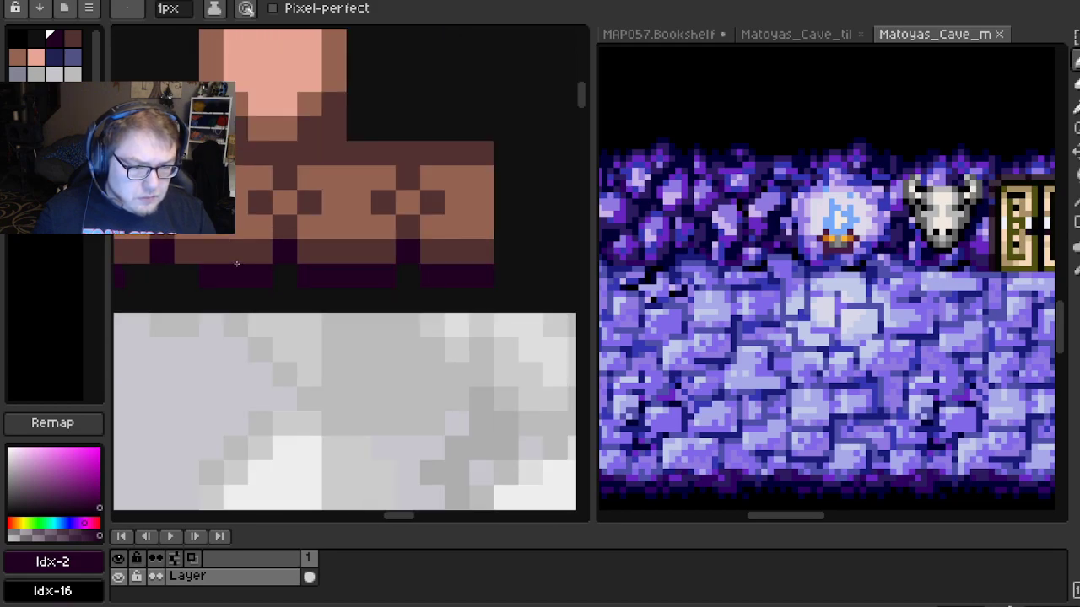
Examine the cross-shaped joint pattern, the bottom shadow and the upper block's shading from near and far
{"action": "scroll", "coordinate": [268, 243], "scroll_direction": "down", "scroll_amount": 3}
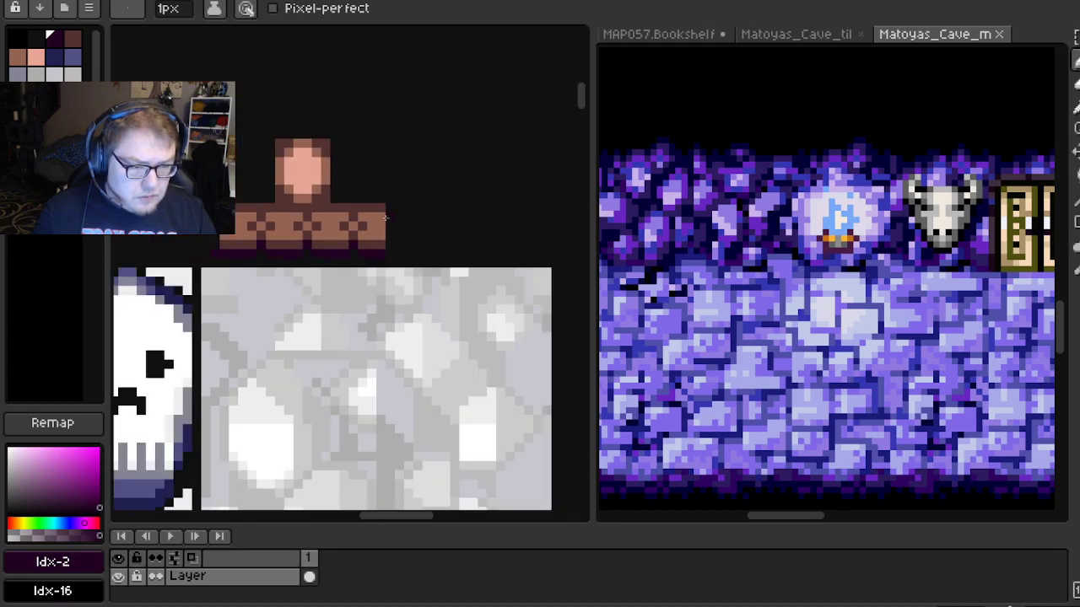
{"action": "scroll", "coordinate": [323, 270], "scroll_direction": "up", "scroll_amount": 2}
{"action": "left_click", "coordinate": [320, 267]}
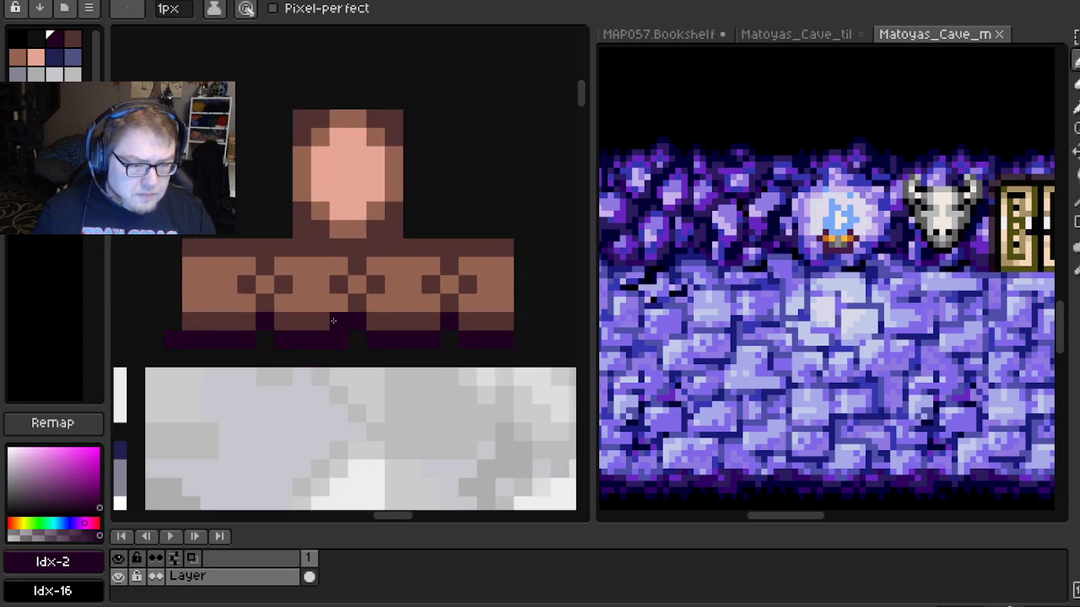
{"action": "scroll", "coordinate": [296, 261], "scroll_direction": "down", "scroll_amount": 1}
{"action": "scroll", "coordinate": [292, 282], "scroll_direction": "up", "scroll_amount": 2}
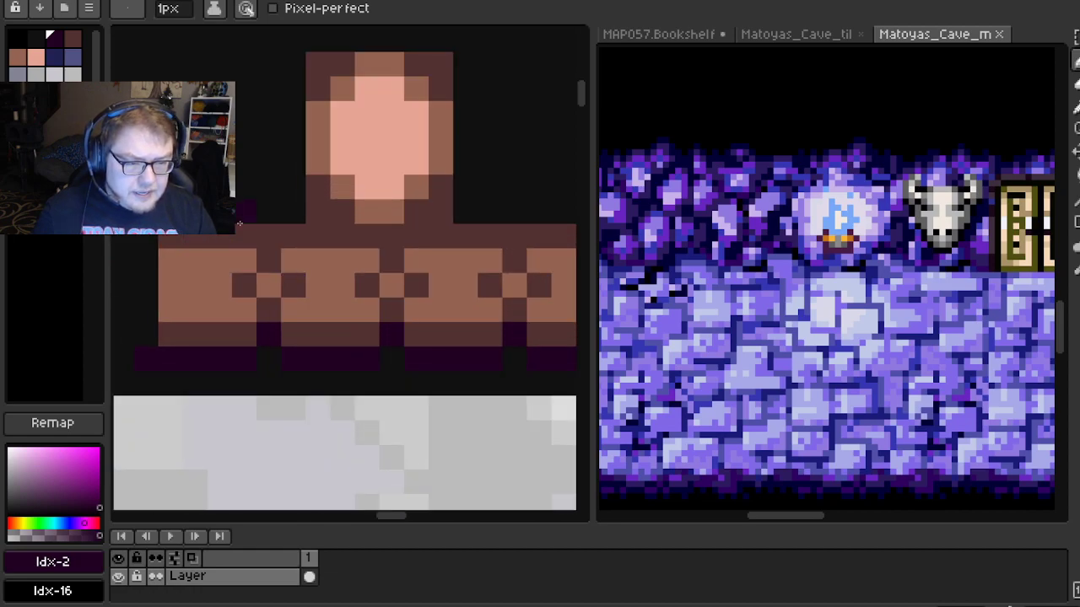
{"action": "scroll", "coordinate": [204, 266], "scroll_direction": "down", "scroll_amount": 1}
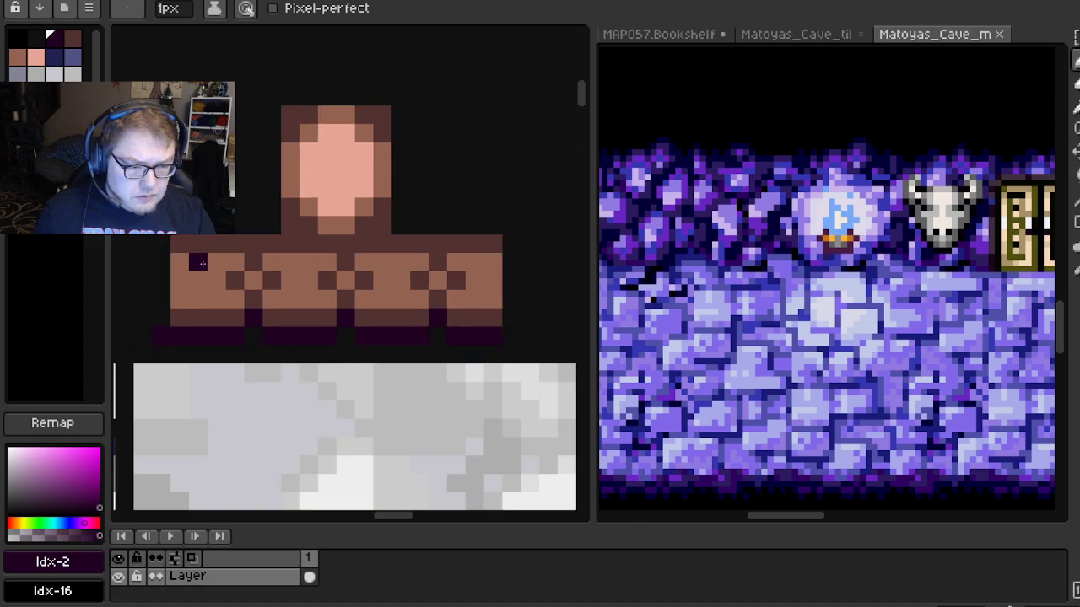
{"action": "scroll", "coordinate": [325, 232], "scroll_direction": "down", "scroll_amount": 2}
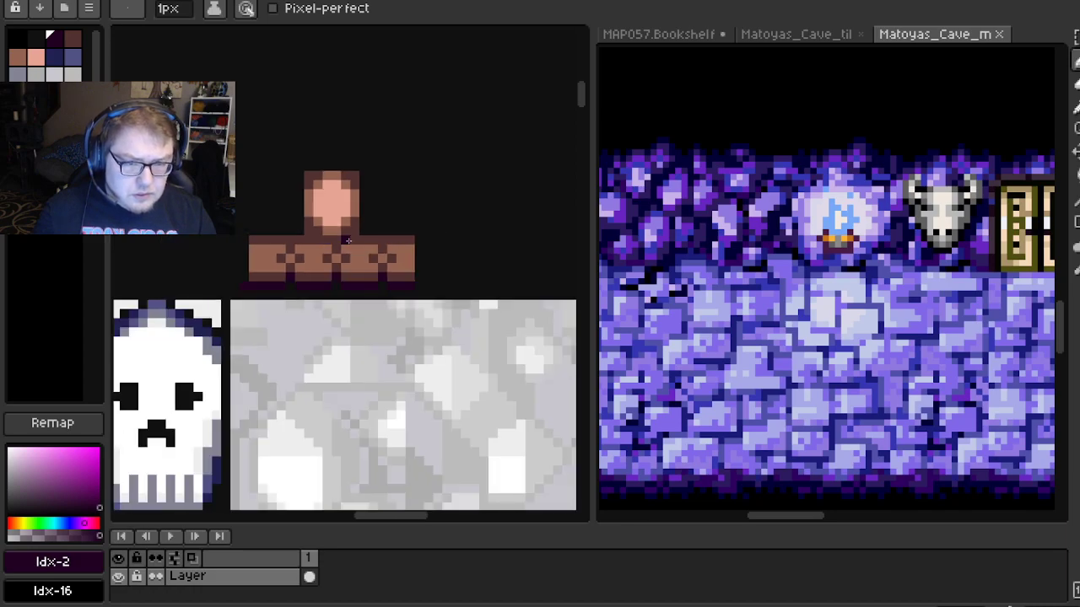
{"action": "scroll", "coordinate": [379, 228], "scroll_direction": "left", "scroll_amount": 1}
{"action": "scroll", "coordinate": [428, 221], "scroll_direction": "up", "scroll_amount": 1}
{"action": "scroll", "coordinate": [428, 221], "scroll_direction": "up", "scroll_amount": 1}
{"action": "scroll", "coordinate": [456, 215], "scroll_direction": "down", "scroll_amount": 2}
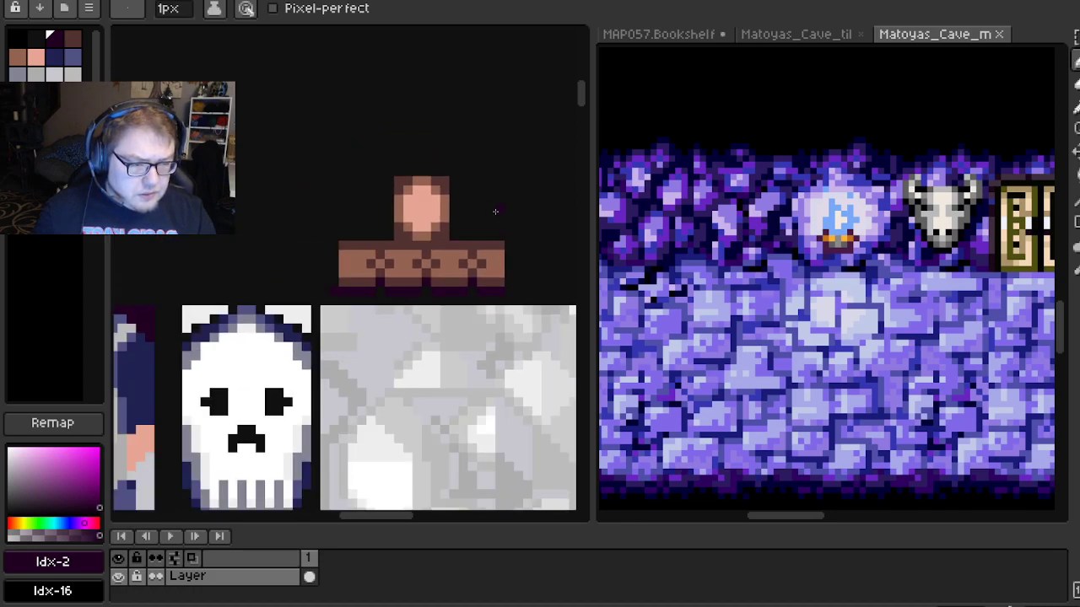
{"action": "scroll", "coordinate": [489, 207], "scroll_direction": "up", "scroll_amount": 1}
{"action": "scroll", "coordinate": [481, 208], "scroll_direction": "up", "scroll_amount": 1}
{"action": "scroll", "coordinate": [343, 266], "scroll_direction": "up", "scroll_amount": 1}
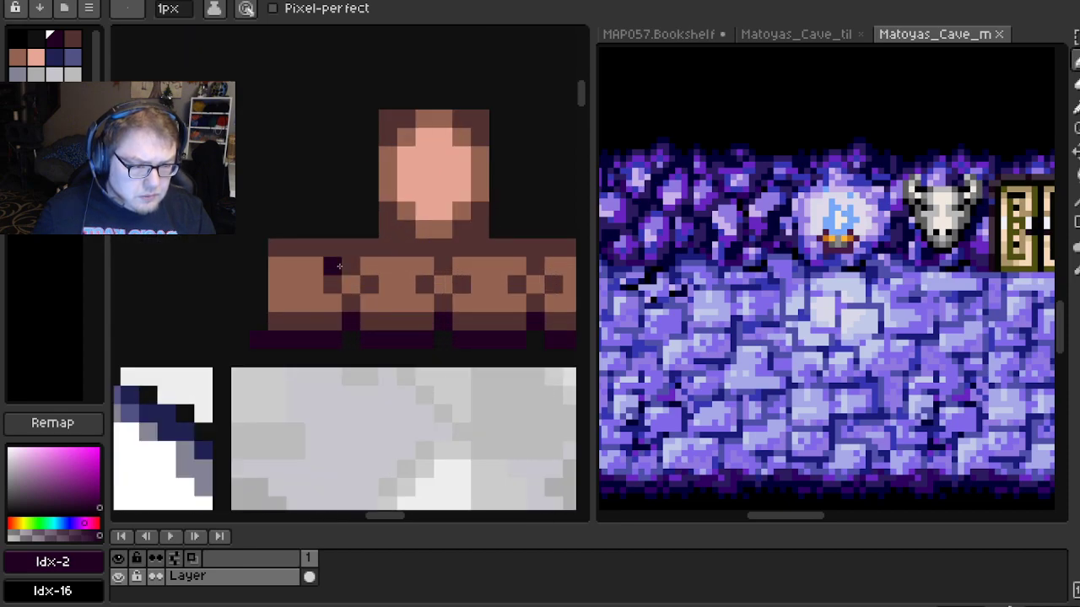
{"action": "scroll", "coordinate": [396, 266], "scroll_direction": "up", "scroll_amount": 1}
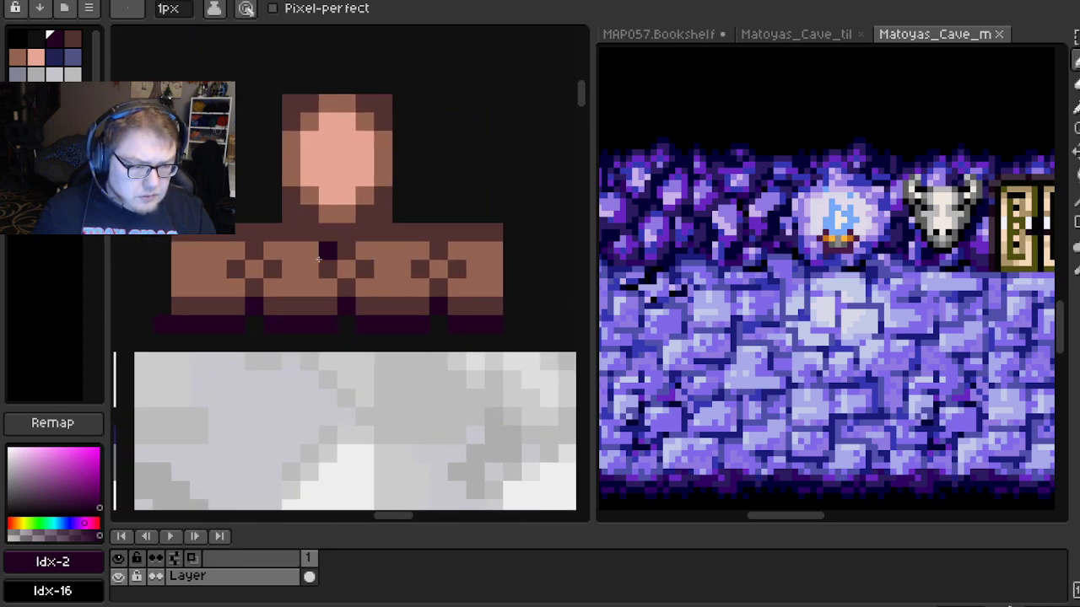
{"action": "scroll", "coordinate": [342, 249], "scroll_direction": "down", "scroll_amount": 1}
{"action": "scroll", "coordinate": [318, 229], "scroll_direction": "up", "scroll_amount": 1}
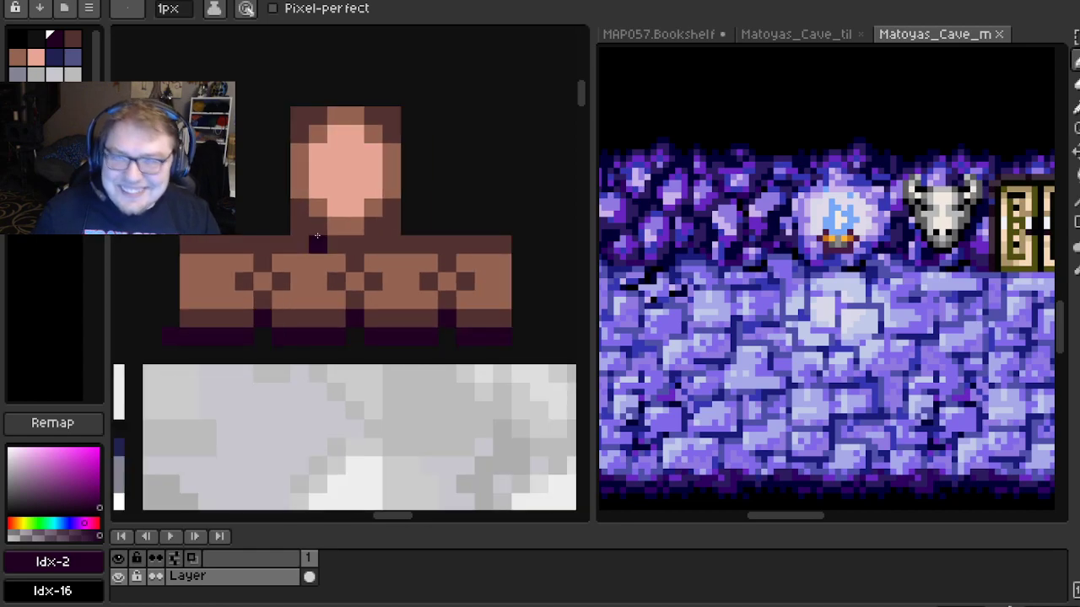
Switch the sprite's palette to a greyscale one
{"action": "scroll", "coordinate": [318, 237], "scroll_direction": "down", "scroll_amount": 1}
{"action": "left_click", "coordinate": [89, 8]}
{"action": "left_click", "coordinate": [121, 236]}
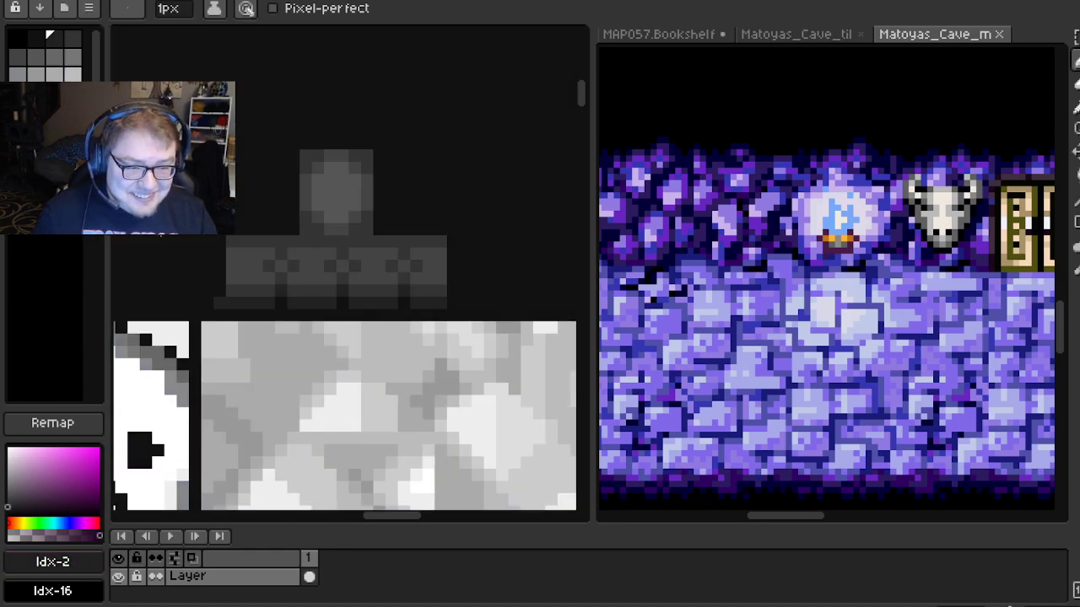
Undo the change to the greyscale palette
{"action": "key", "text": "v"}
{"action": "key", "text": "ctrl+z"}
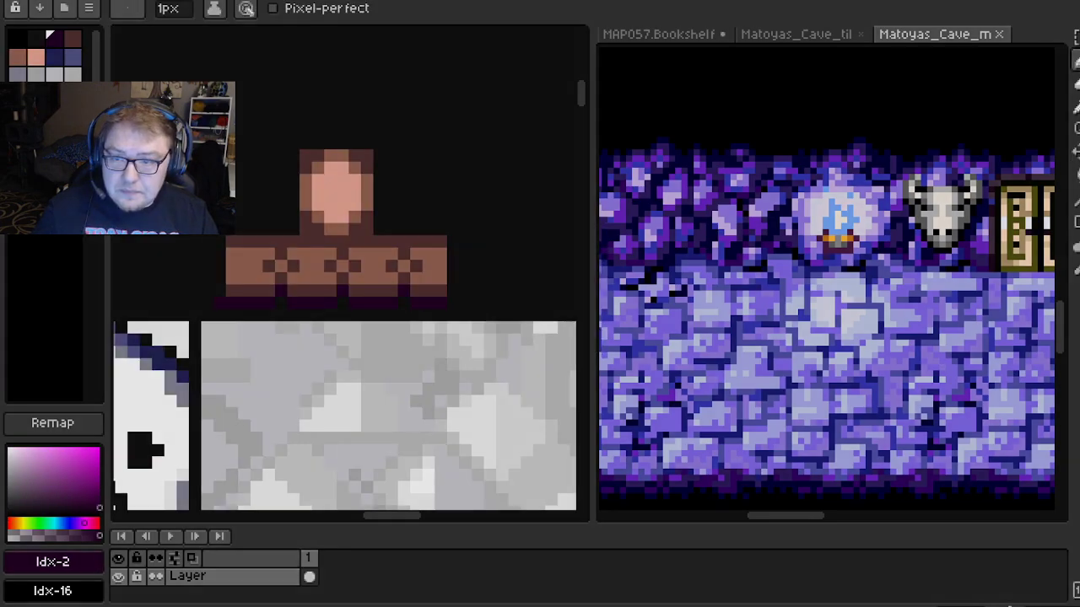
Switch to the map editor, re-import the texture and inspect the objects beside the front-wall skulls
{"action": "key", "text": "alt+Tab"}
{"action": "left_click", "coordinate": [49, 9]}
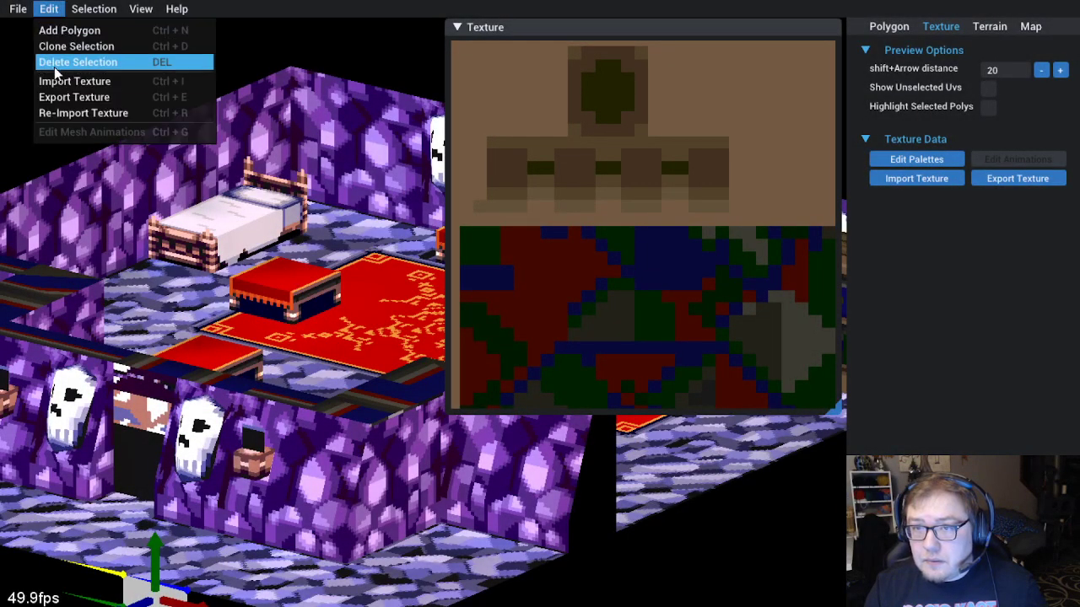
{"action": "left_click", "coordinate": [83, 113]}
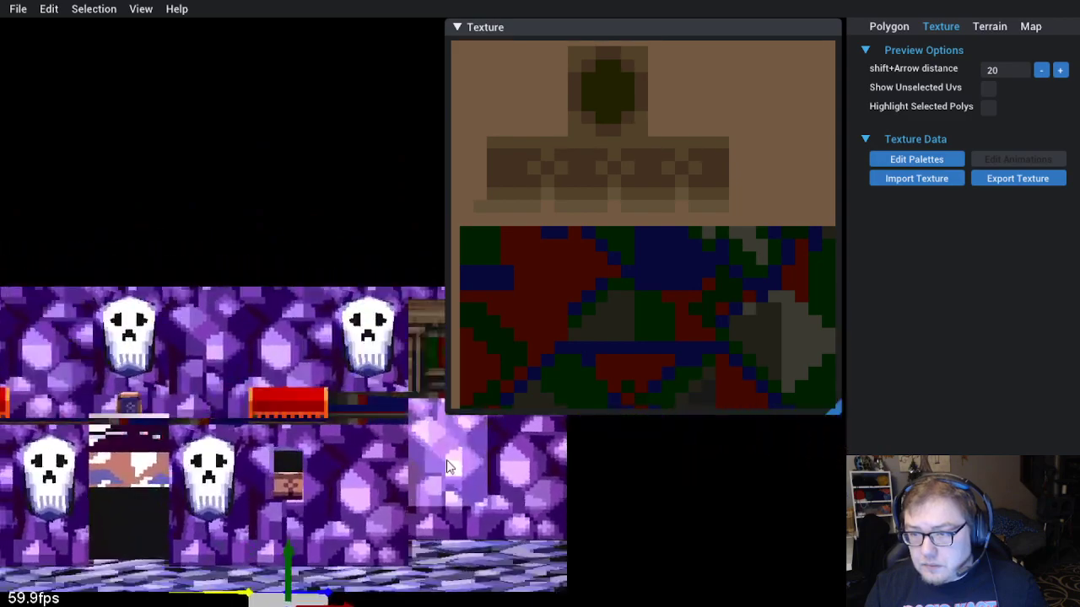
{"action": "scroll", "coordinate": [441, 466], "scroll_direction": "down", "scroll_amount": 3}
{"action": "left_click_drag", "start_coordinate": [425, 457], "coordinate": [554, 500]}
{"action": "scroll", "coordinate": [348, 506], "scroll_direction": "up", "scroll_amount": 2}
{"action": "scroll", "coordinate": [551, 505], "scroll_direction": "up", "scroll_amount": 2}
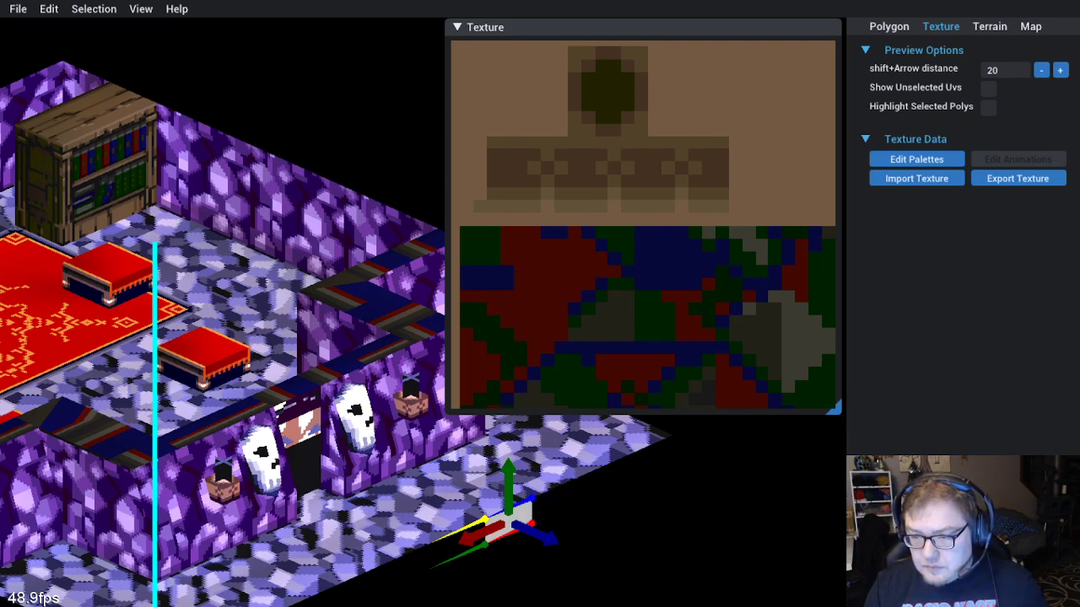
Back in the sprite editor, widen the middle joint to two pixels, with Idx-3 arms around an Idx-4 centre
{"action": "key", "text": "alt+Tab"}
{"action": "scroll", "coordinate": [397, 224], "scroll_direction": "up", "scroll_amount": 2}
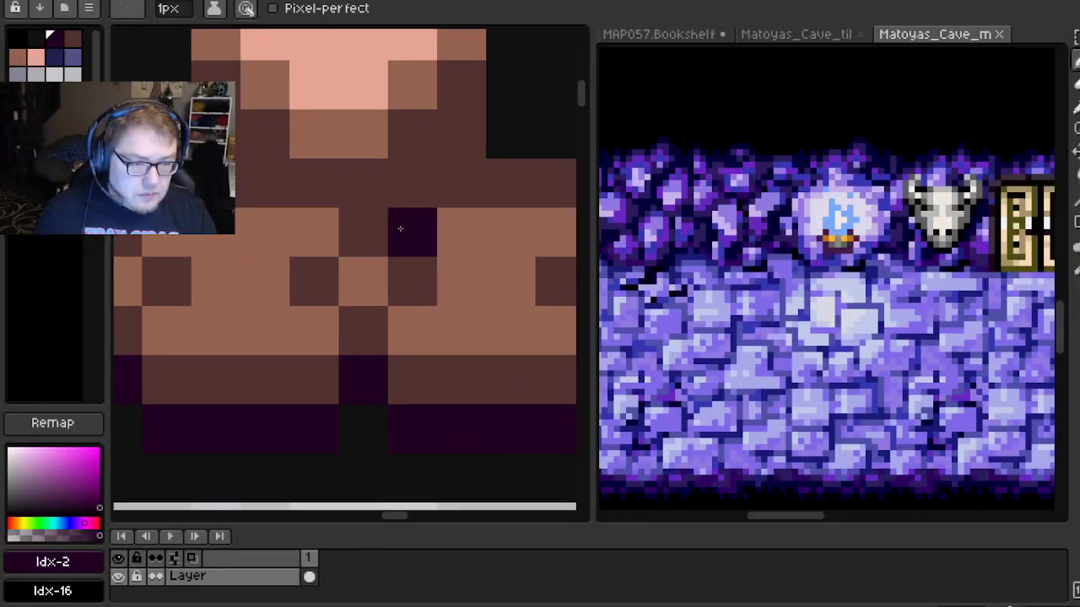
{"action": "left_click", "coordinate": [369, 225], "text": "alt"}
{"action": "left_click", "coordinate": [309, 251]}
{"action": "left_click", "coordinate": [342, 295]}
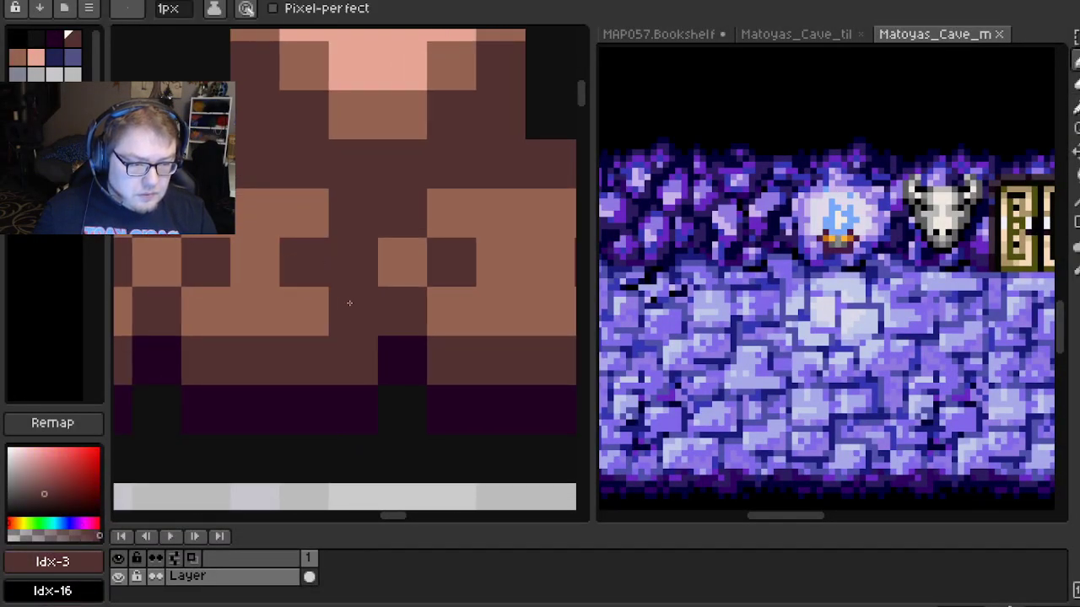
{"action": "left_click", "coordinate": [397, 253], "text": "alt"}
{"action": "left_click", "coordinate": [403, 213]}
{"action": "scroll", "coordinate": [400, 219], "scroll_direction": "down", "scroll_amount": 2}
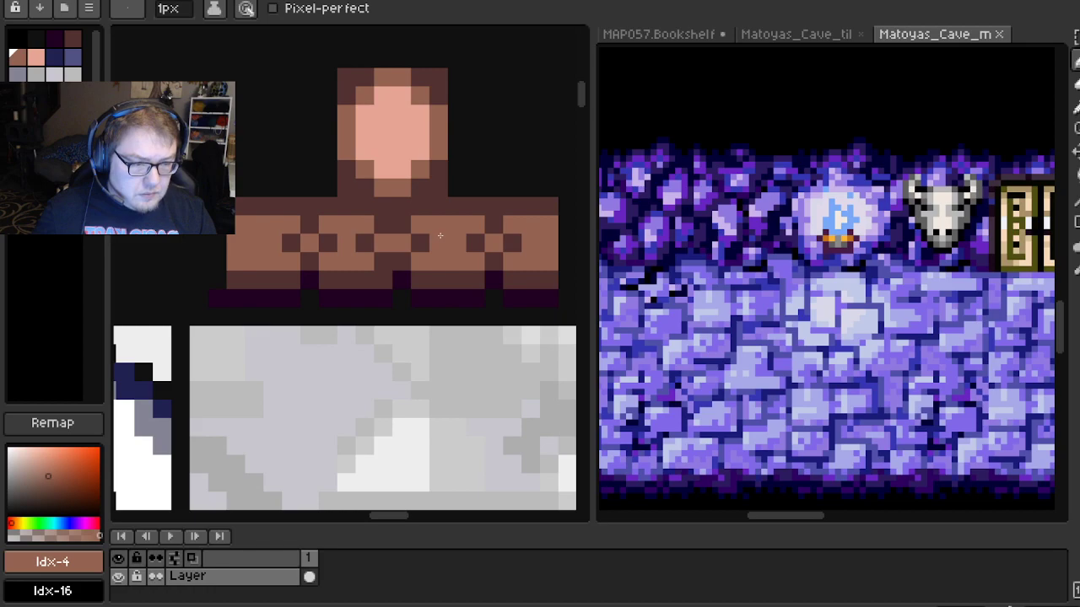
{"action": "left_click", "coordinate": [461, 265]}
Widen the Idx-2 pixel beneath the middle joint and the Idx-1 gap in the shadow row to two pixels
{"action": "scroll", "coordinate": [410, 295], "scroll_direction": "up", "scroll_amount": 2}
{"action": "left_click", "coordinate": [340, 304], "text": "alt"}
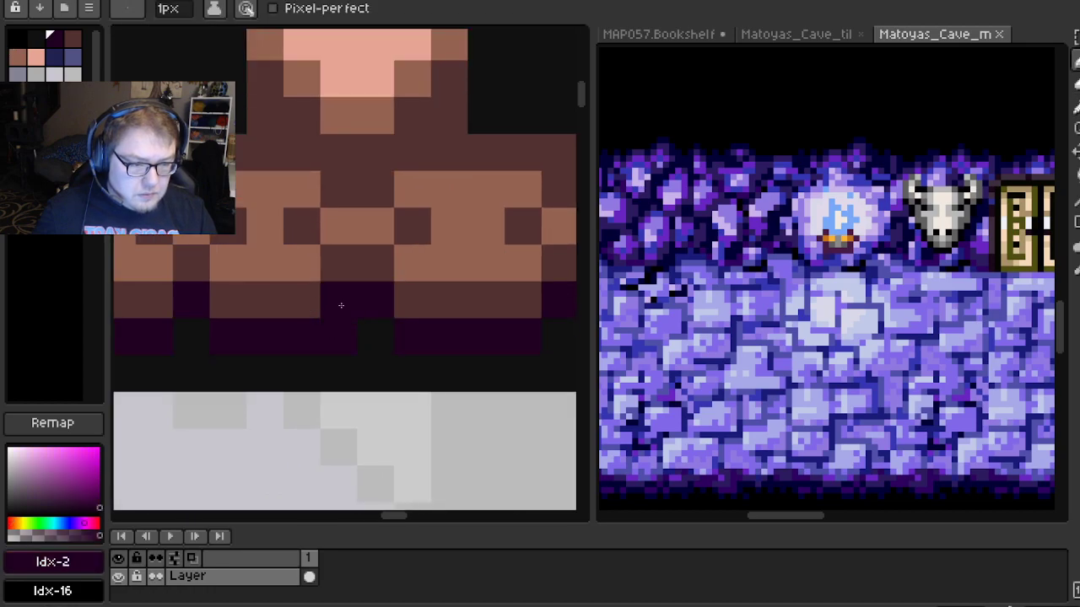
{"action": "left_click", "coordinate": [385, 345], "text": "alt"}
{"action": "left_click", "coordinate": [377, 266]}
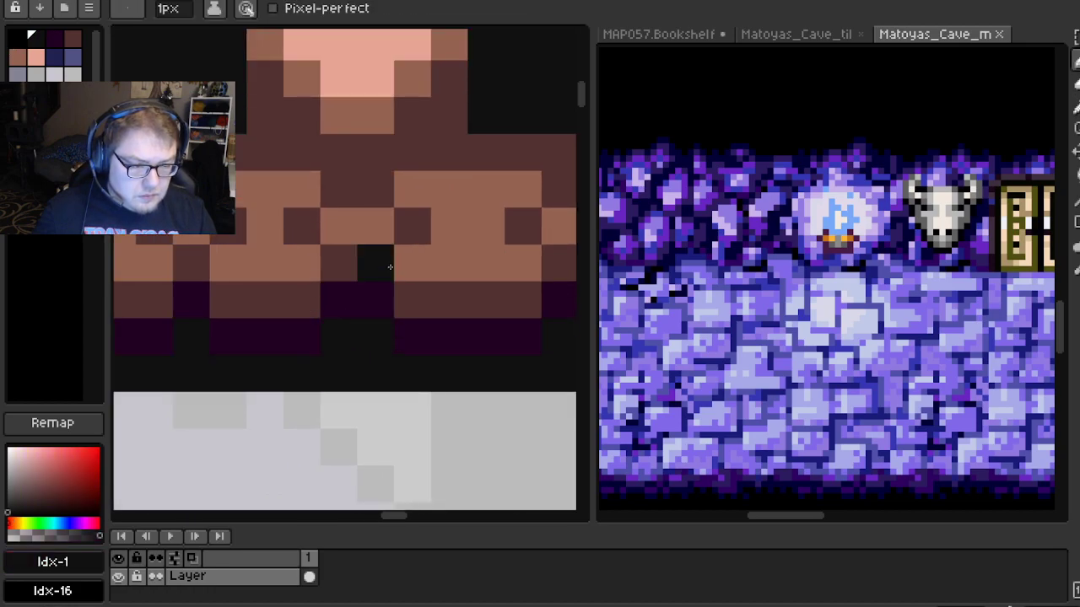
Shift the leftmost joint's cross one pixel left using Idx-3, restoring the vacated pixels and its centre in Idx-4
{"action": "scroll", "coordinate": [379, 270], "scroll_direction": "down", "scroll_amount": 3}
{"action": "scroll", "coordinate": [468, 217], "scroll_direction": "up", "scroll_amount": 1}
{"action": "scroll", "coordinate": [431, 221], "scroll_direction": "up", "scroll_amount": 2}
{"action": "left_click", "coordinate": [363, 253], "text": "alt"}
{"action": "left_click", "coordinate": [358, 284]}
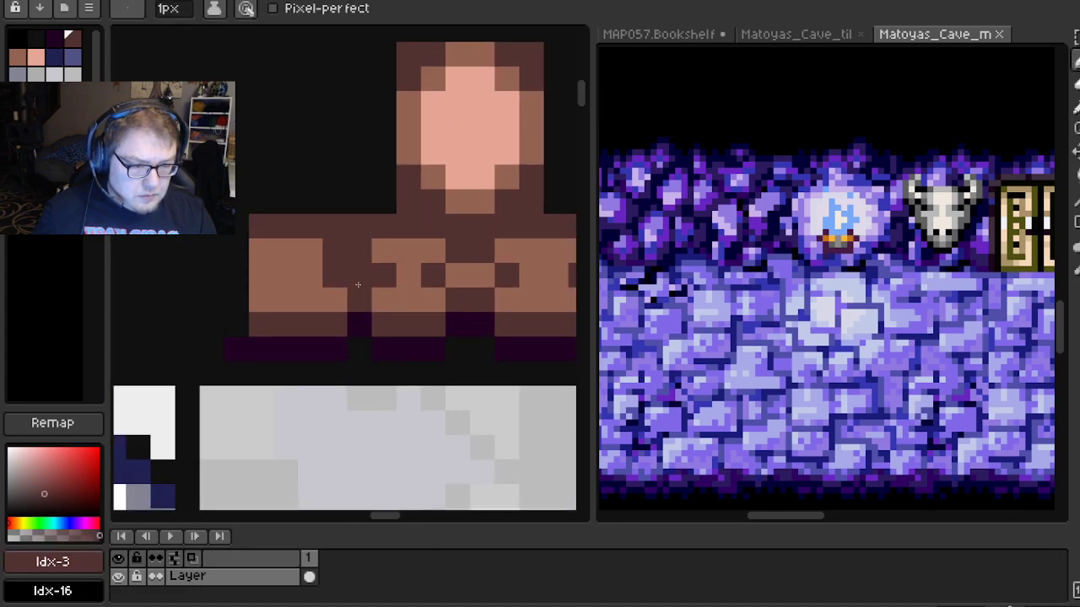
{"action": "left_click", "coordinate": [335, 299]}
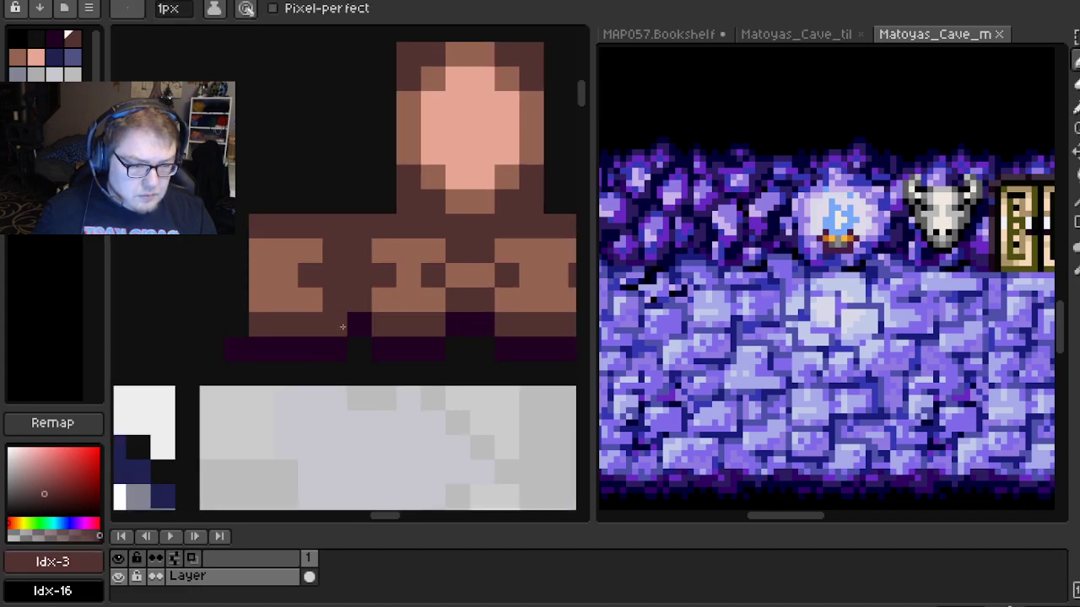
{"action": "left_click", "coordinate": [414, 278], "text": "alt"}
{"action": "left_click", "coordinate": [342, 326]}
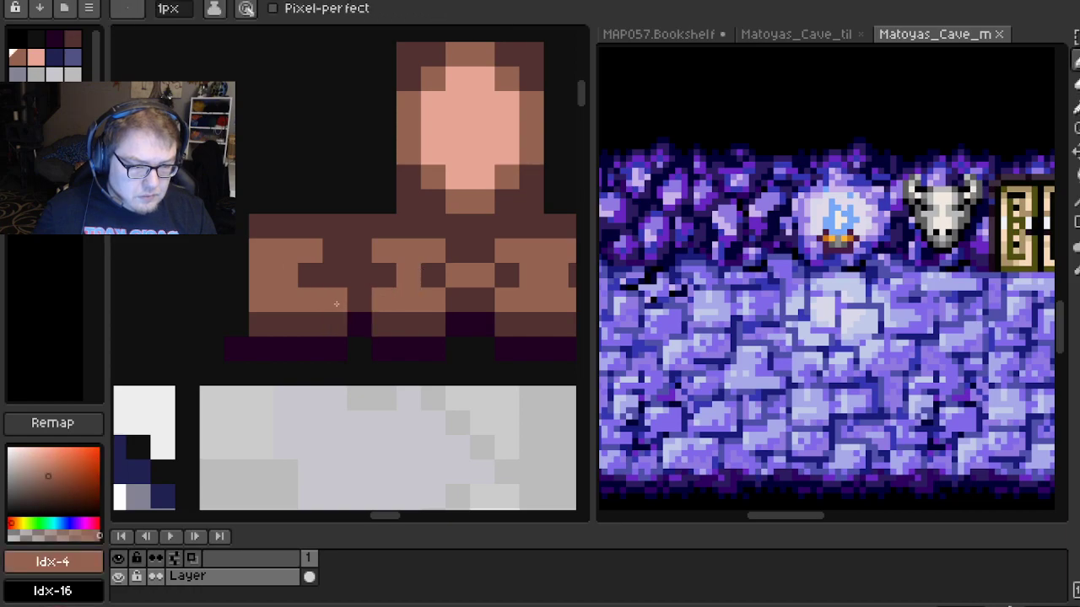
{"action": "left_click", "coordinate": [335, 275]}
{"action": "left_click", "coordinate": [359, 300]}
{"action": "left_click", "coordinate": [360, 250]}
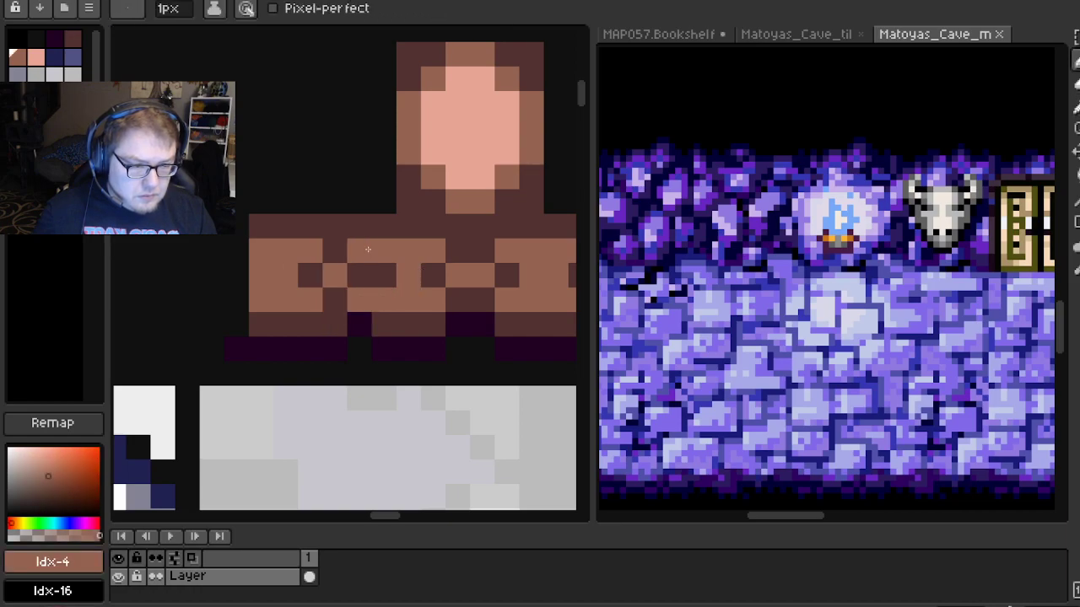
Move the dark Idx-2 pixel and the shadow gap beneath the leftmost joint one pixel left
{"action": "scroll", "coordinate": [409, 287], "scroll_direction": "down", "scroll_amount": 2}
{"action": "scroll", "coordinate": [372, 266], "scroll_direction": "up", "scroll_amount": 1}
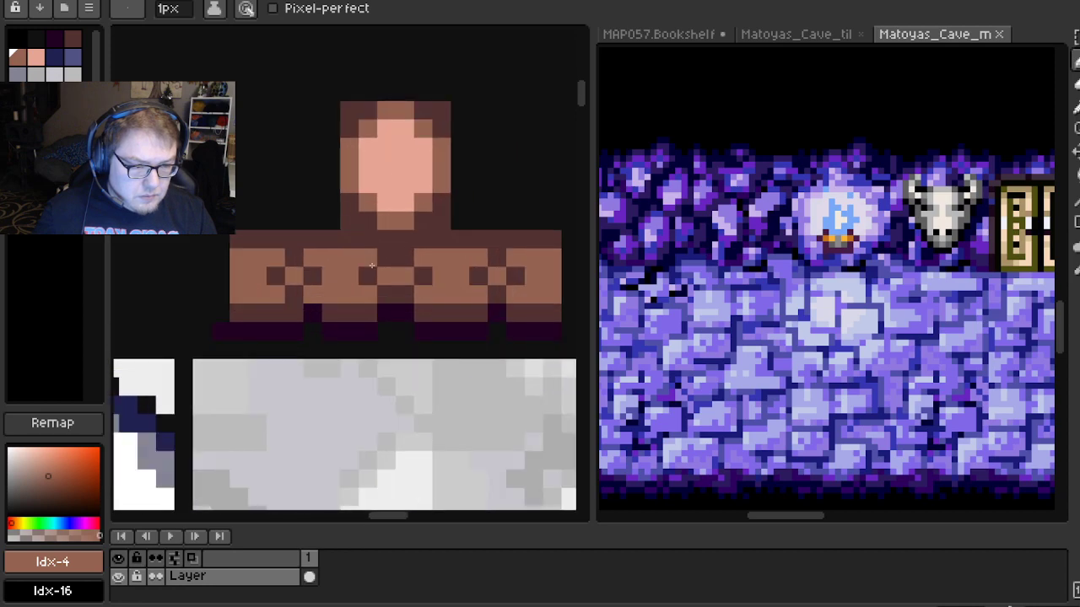
{"action": "left_click", "coordinate": [311, 309], "text": "alt"}
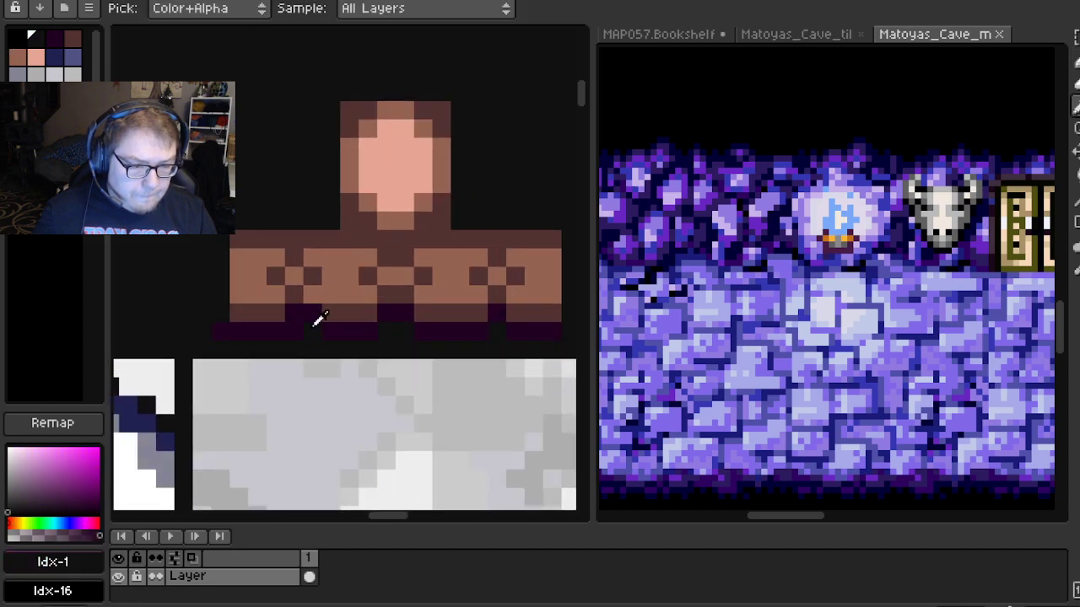
{"action": "left_click", "coordinate": [330, 313]}
{"action": "left_click", "coordinate": [318, 313], "text": "alt"}
{"action": "left_click", "coordinate": [342, 328], "text": "alt"}
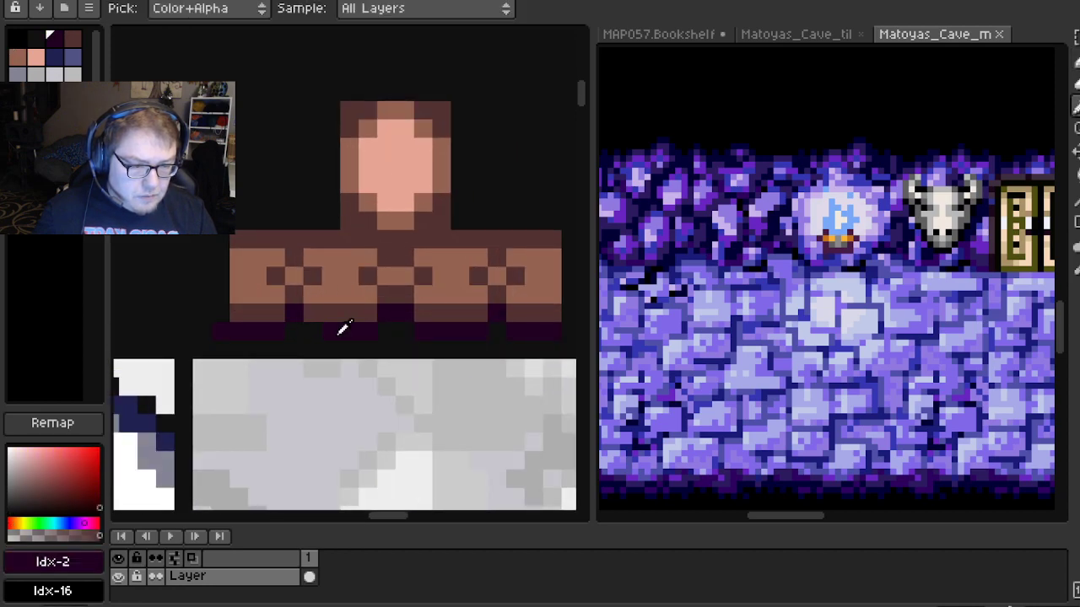
Try Idx-2 shadow pixels directly beneath the side arms of all three cross-shaped joints
{"action": "scroll", "coordinate": [426, 260], "scroll_direction": "down", "scroll_amount": 3}
{"action": "scroll", "coordinate": [403, 246], "scroll_direction": "up", "scroll_amount": 1}
{"action": "left_click", "coordinate": [399, 246]}
{"action": "scroll", "coordinate": [410, 241], "scroll_direction": "up", "scroll_amount": 2}
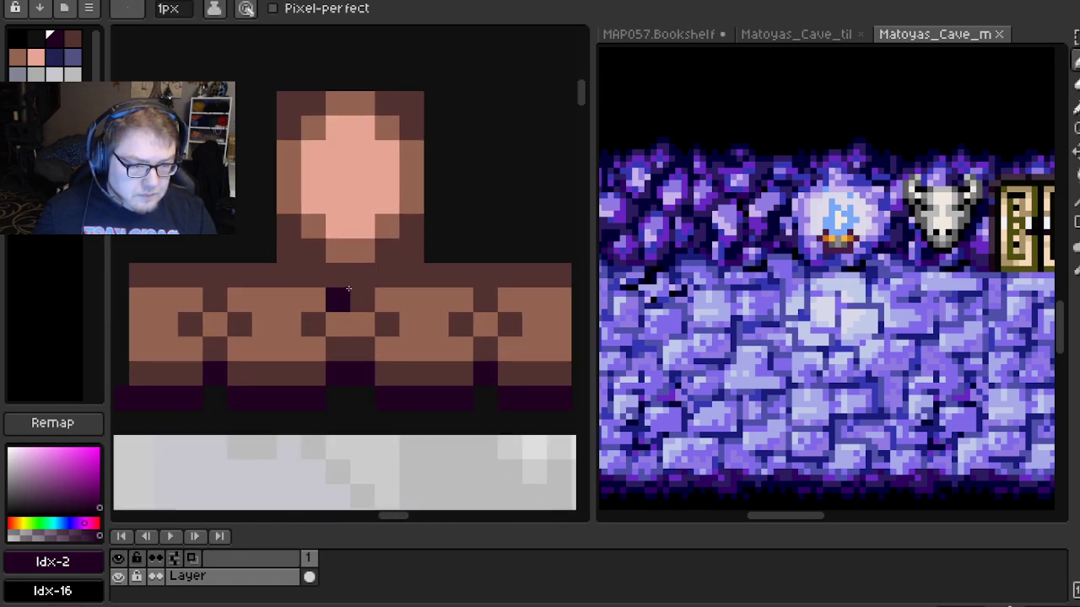
{"action": "scroll", "coordinate": [349, 282], "scroll_direction": "down", "scroll_amount": 1}
{"action": "scroll", "coordinate": [350, 286], "scroll_direction": "up", "scroll_amount": 1}
{"action": "scroll", "coordinate": [351, 286], "scroll_direction": "up", "scroll_amount": 1}
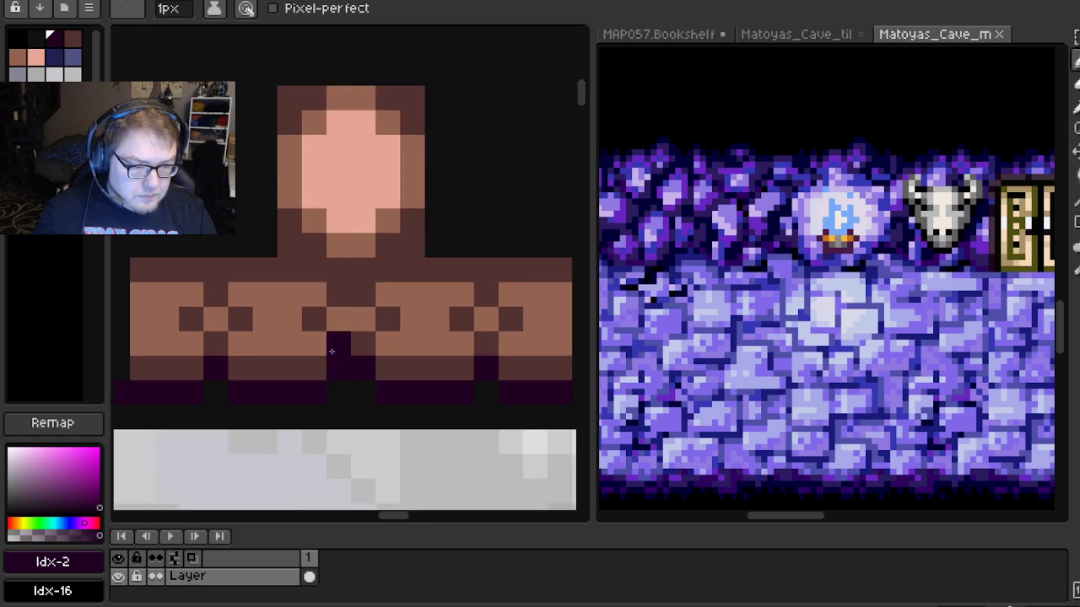
{"action": "scroll", "coordinate": [411, 312], "scroll_direction": "down", "scroll_amount": 1}
{"action": "scroll", "coordinate": [337, 330], "scroll_direction": "up", "scroll_amount": 1}
{"action": "scroll", "coordinate": [328, 341], "scroll_direction": "up", "scroll_amount": 1}
{"action": "scroll", "coordinate": [325, 341], "scroll_direction": "down", "scroll_amount": 2}
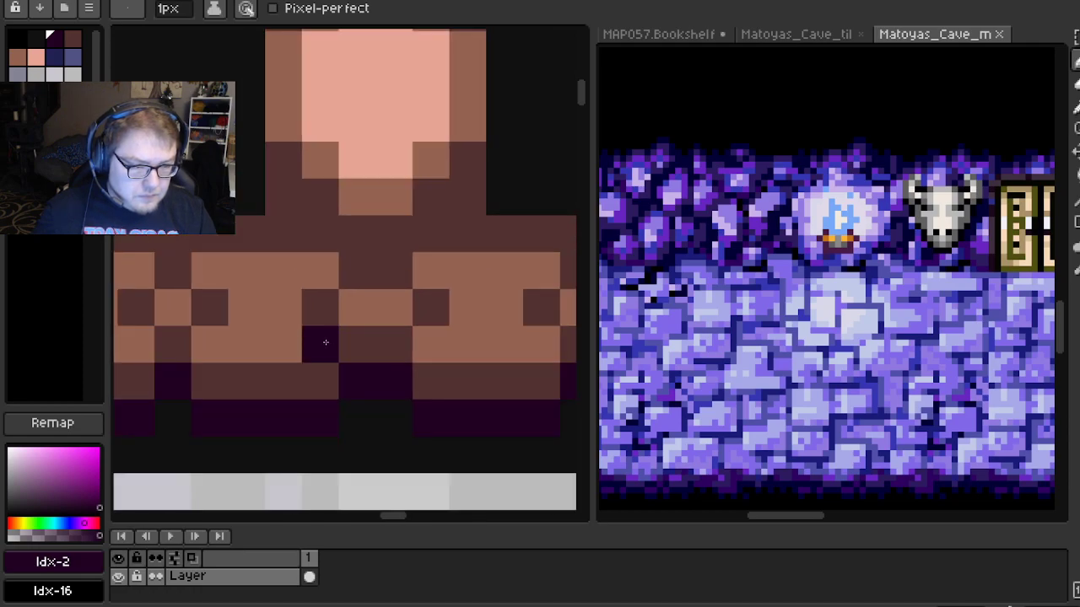
{"action": "left_click", "coordinate": [327, 342]}
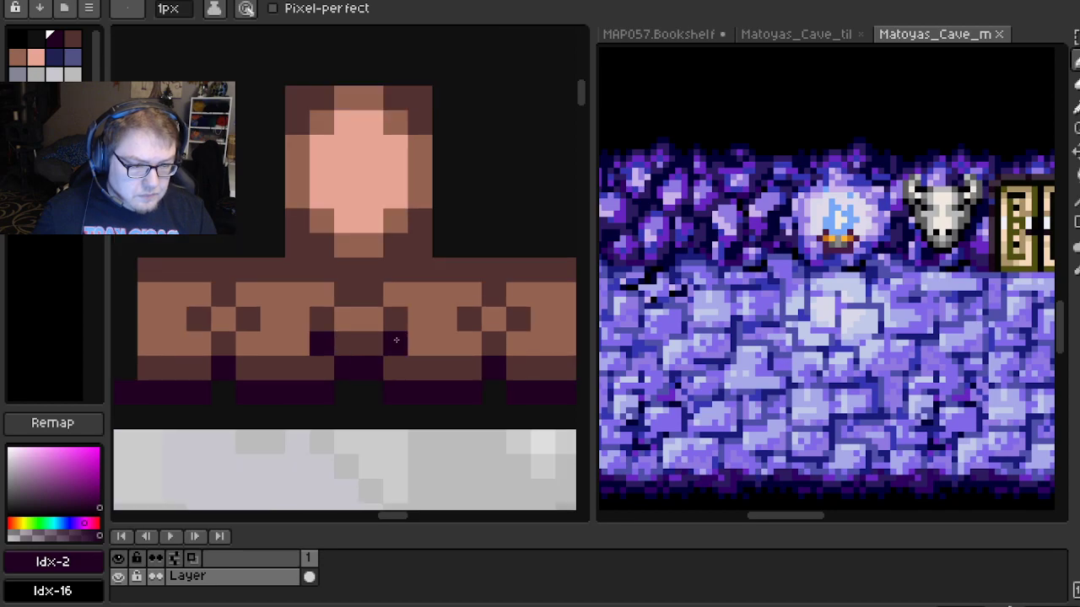
{"action": "left_click", "coordinate": [199, 342]}
{"action": "left_click", "coordinate": [248, 342]}
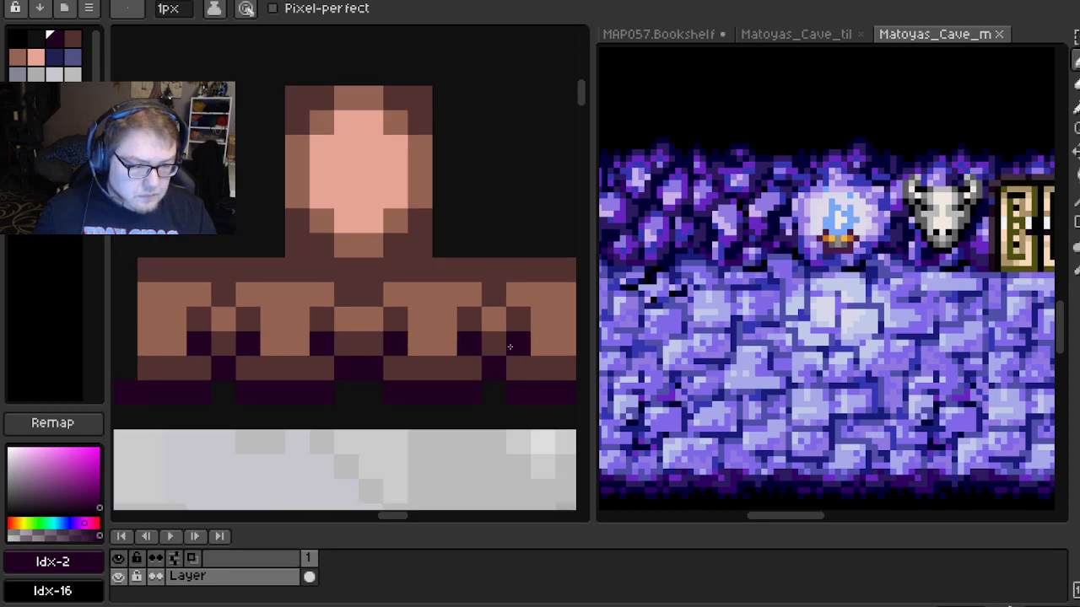
Load the default palette to compare the sprite's shading, and undo the palette change
{"action": "scroll", "coordinate": [541, 291], "scroll_direction": "down", "scroll_amount": 1}
{"action": "left_click_drag", "start_coordinate": [500, 228], "coordinate": [360, 188]}
{"action": "scroll", "coordinate": [335, 228], "scroll_direction": "up", "scroll_amount": 1}
{"action": "scroll", "coordinate": [335, 229], "scroll_direction": "down", "scroll_amount": 1}
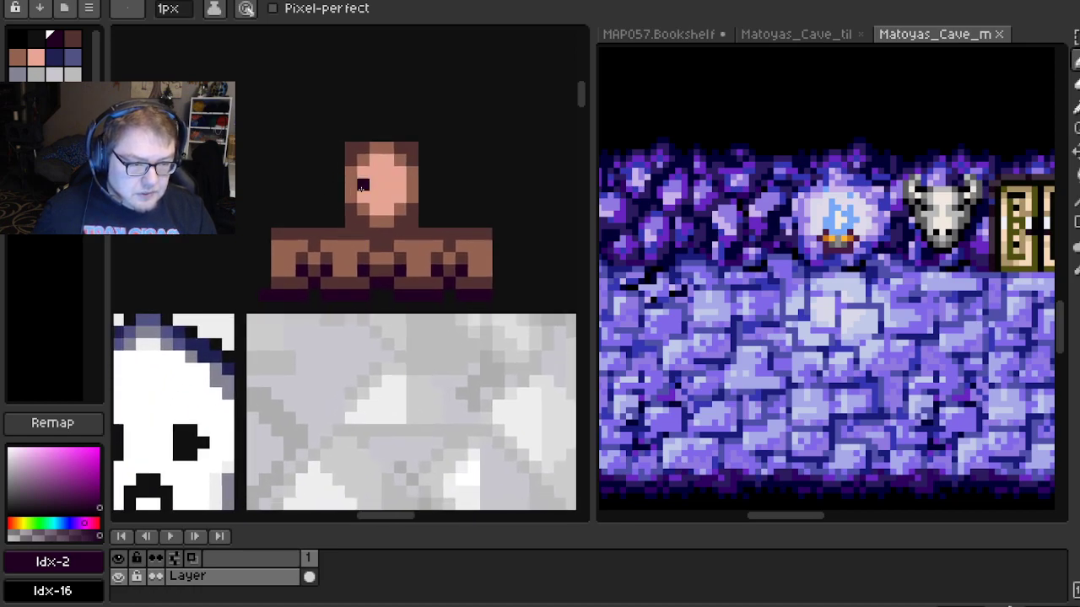
{"action": "left_click", "coordinate": [89, 8]}
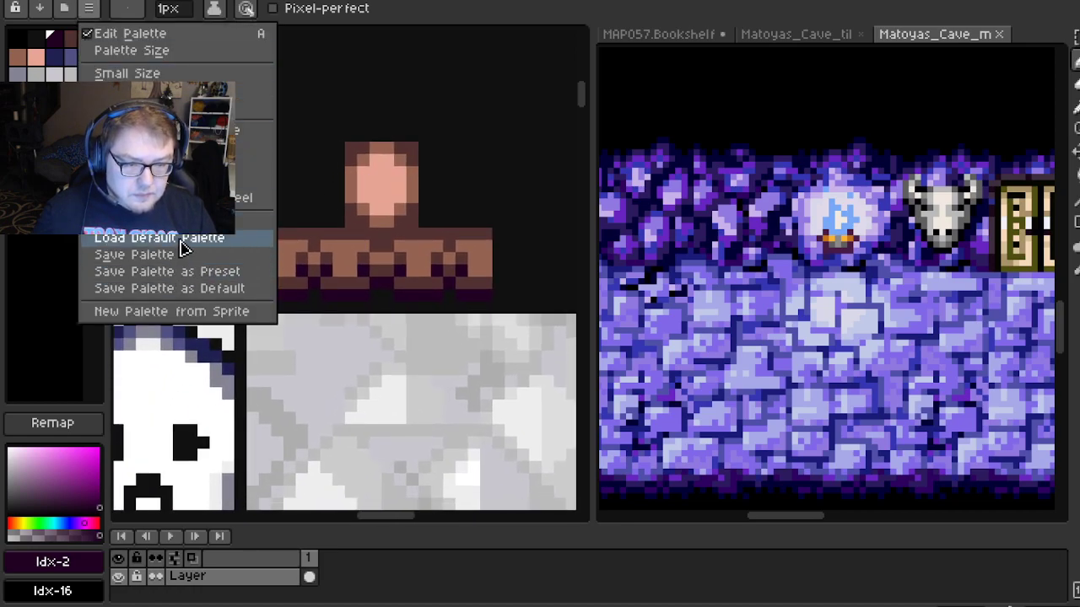
{"action": "left_click", "coordinate": [181, 241]}
{"action": "key", "text": "ctrl+z"}
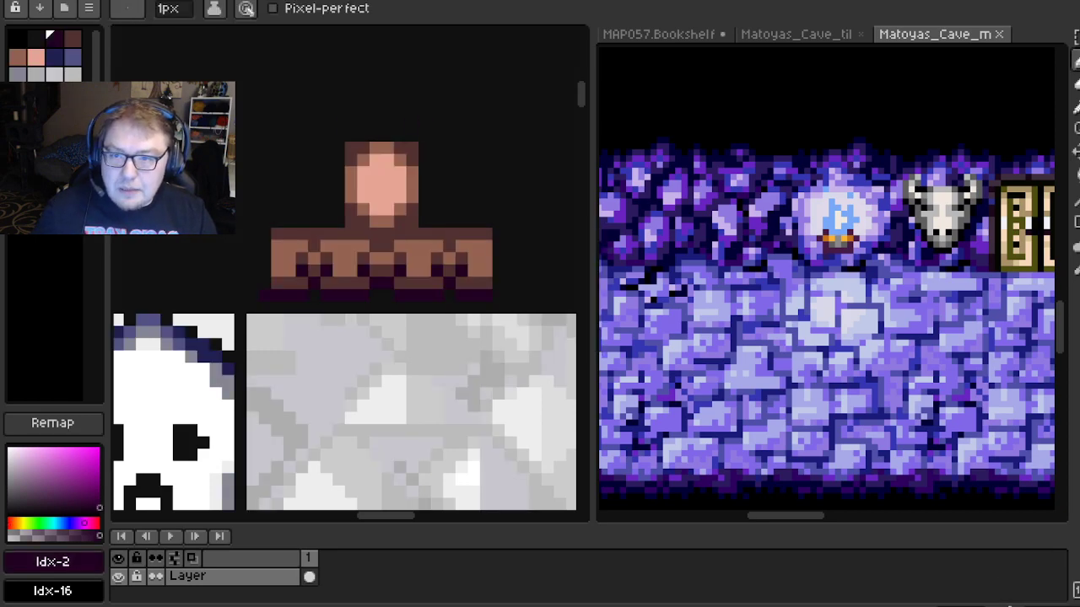
Switch to the map editor, re-import the texture and check the front-wall objects from several angles
{"action": "key", "text": "alt+Tab"}
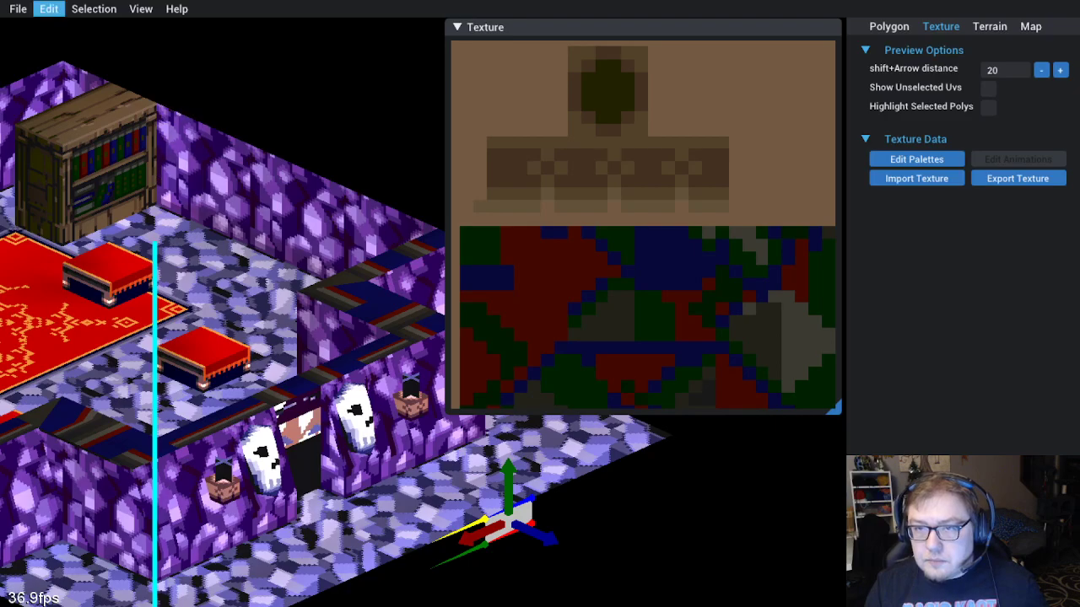
{"action": "left_click", "coordinate": [49, 9]}
{"action": "left_click", "coordinate": [90, 113]}
{"action": "left_click_drag", "start_coordinate": [297, 422], "coordinate": [248, 417]}
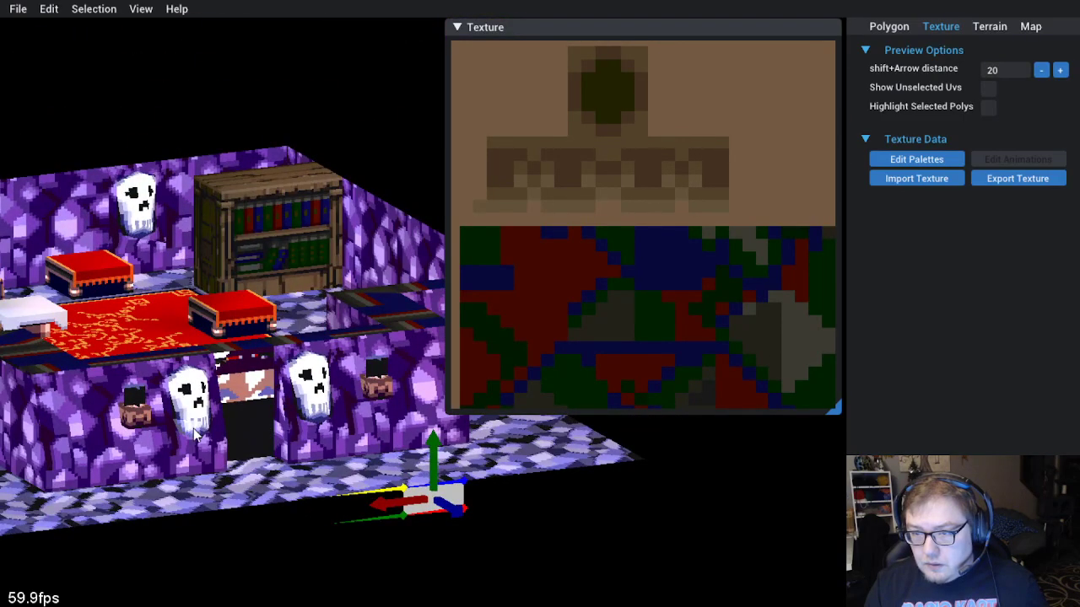
{"action": "left_click_drag", "start_coordinate": [288, 505], "coordinate": [321, 506]}
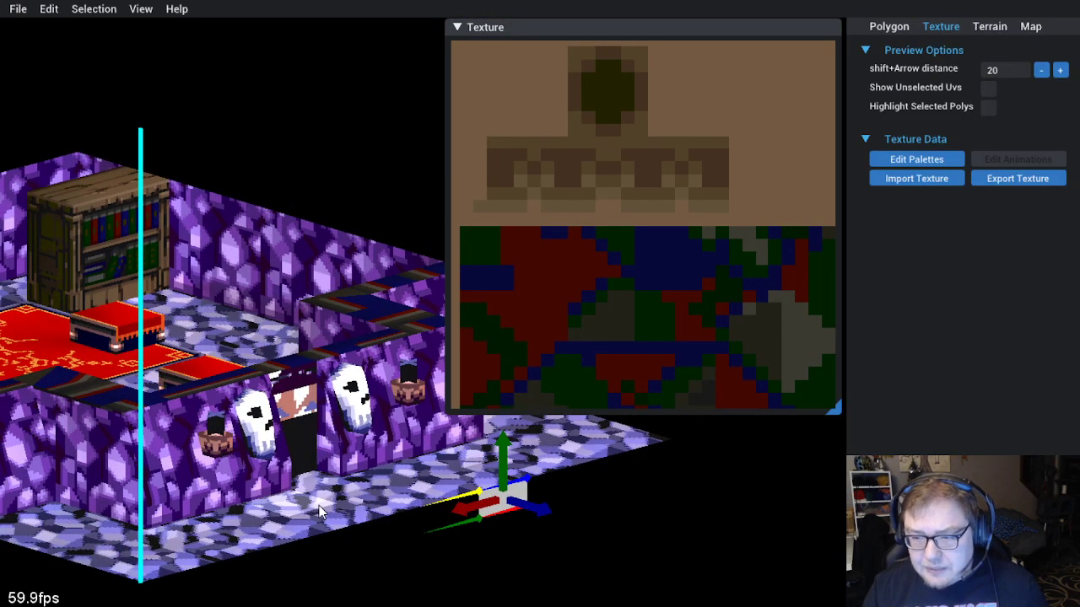
{"action": "left_click_drag", "start_coordinate": [336, 473], "coordinate": [328, 463]}
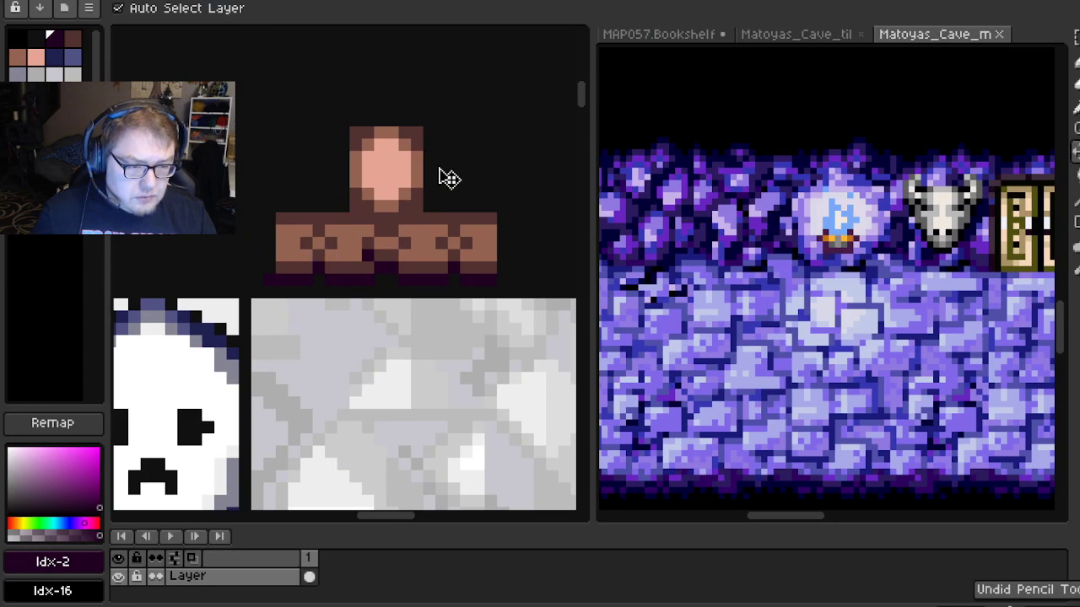
In the sprite editor, turn the leftmost cross joint into a plain vertical Idx-3 line, covering its arms with Idx-4
{"action": "key", "text": "b"}
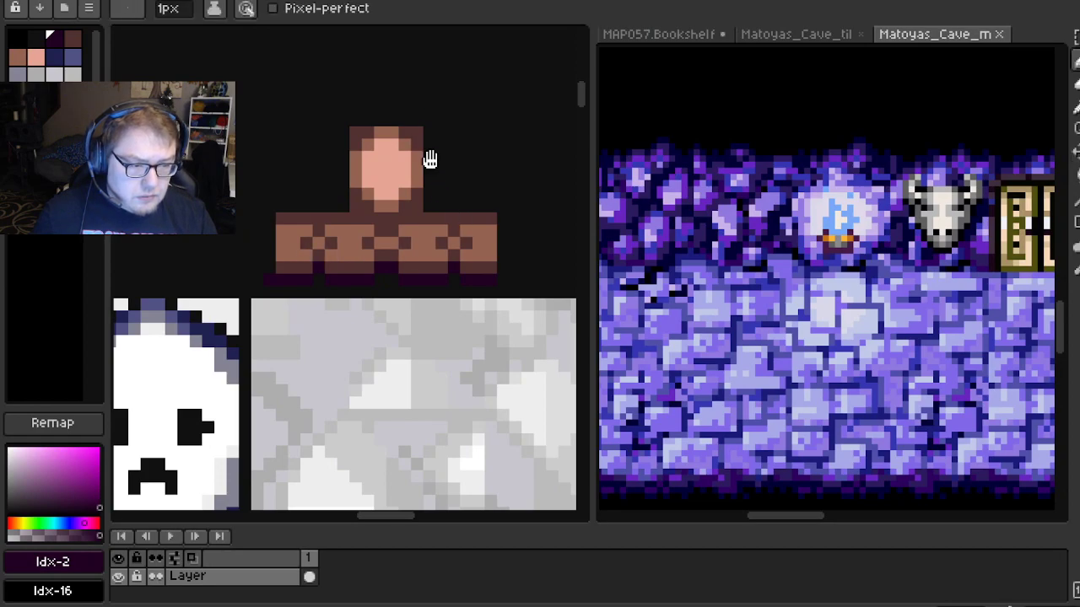
{"action": "left_click_drag", "start_coordinate": [429, 159], "coordinate": [420, 144]}
{"action": "scroll", "coordinate": [324, 193], "scroll_direction": "up", "scroll_amount": 2}
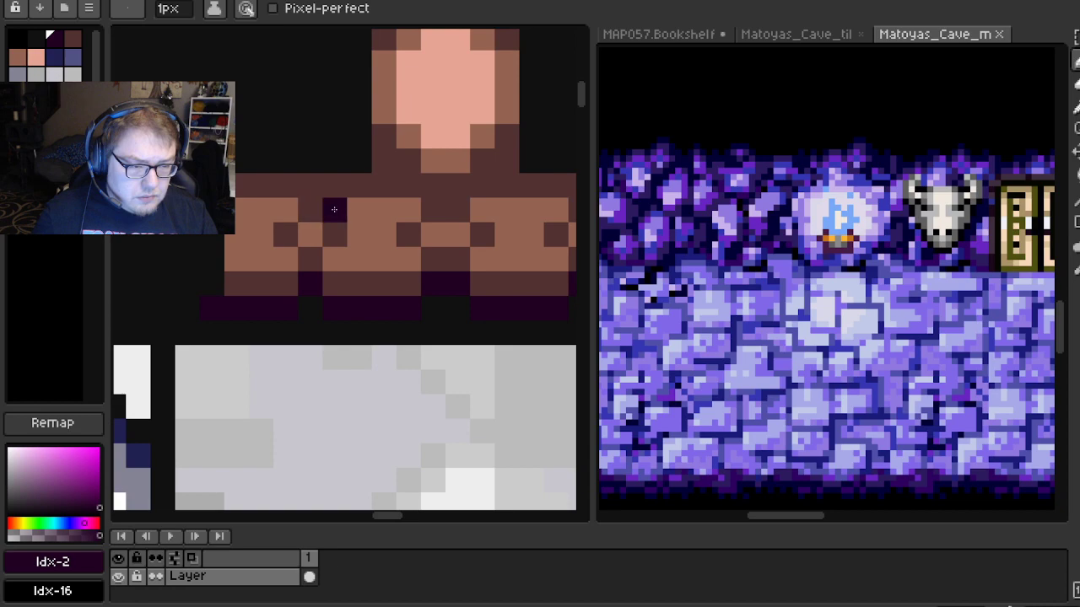
{"action": "key", "text": "i"}
{"action": "left_click", "coordinate": [268, 222], "text": "alt"}
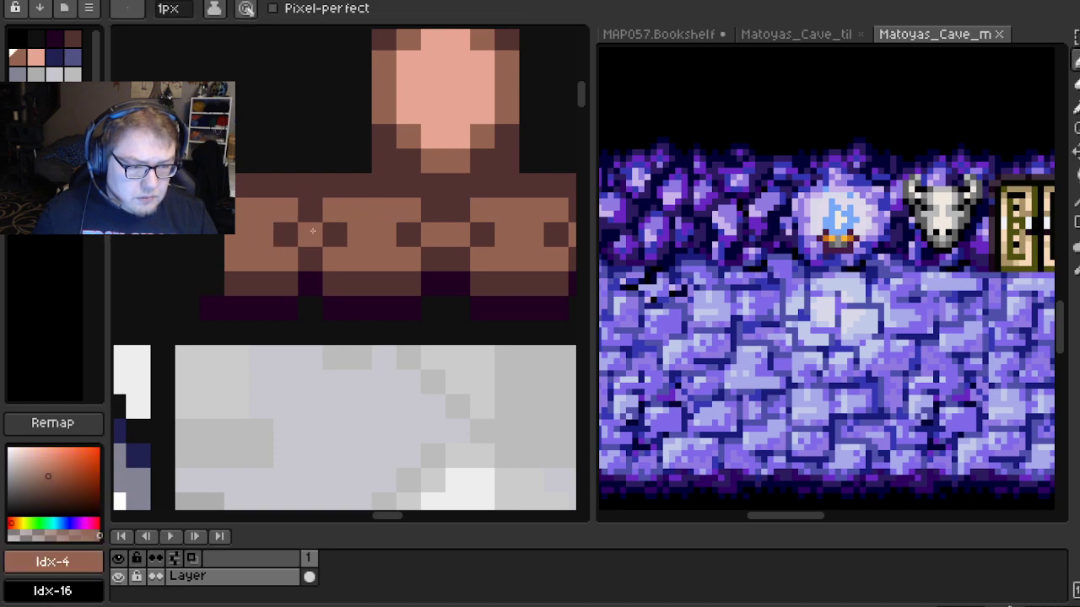
{"action": "key", "text": "alt"}
{"action": "left_click", "coordinate": [290, 236], "text": "alt"}
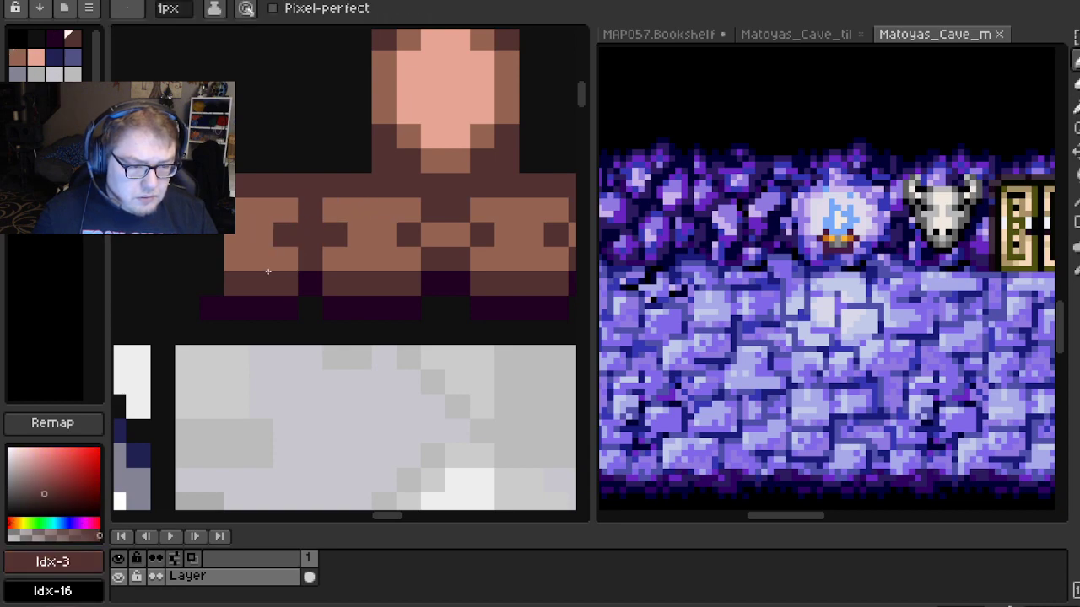
{"action": "left_click", "coordinate": [288, 242], "text": "alt"}
Turn the middle cross joint into a plain two-pixel-wide vertical Idx-3 line, covering its side arms with Idx-4
{"action": "scroll", "coordinate": [295, 230], "scroll_direction": "right", "scroll_amount": 3}
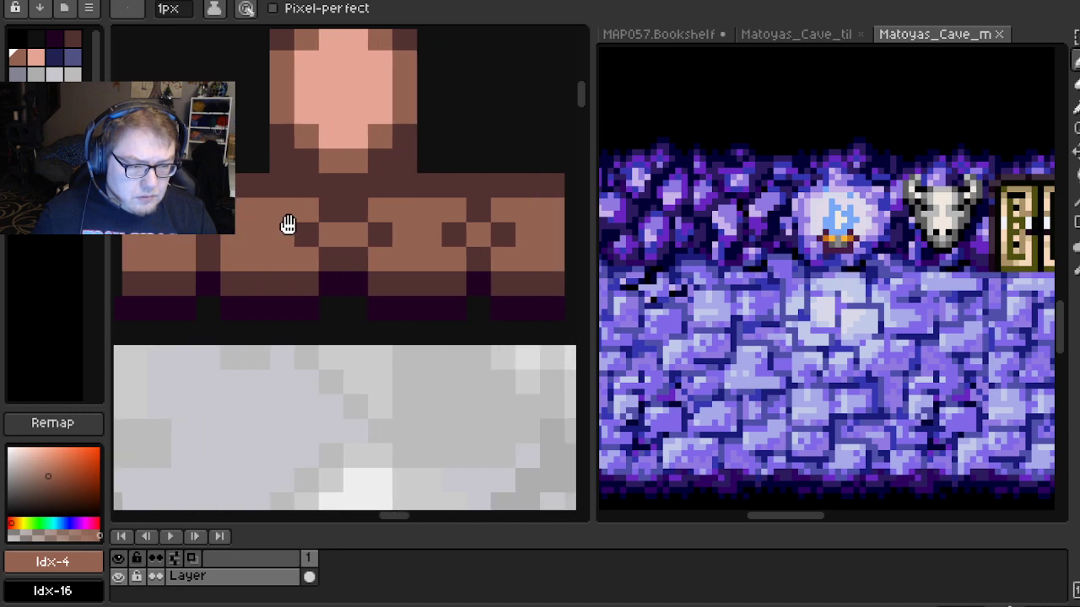
{"action": "left_click", "coordinate": [296, 237], "text": "alt"}
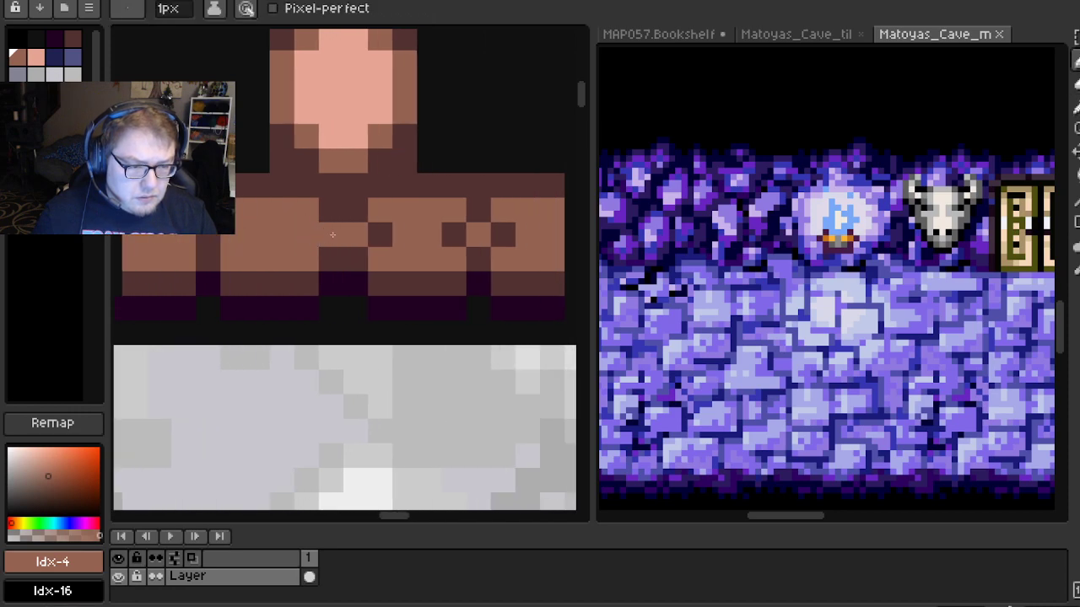
{"action": "left_click", "coordinate": [379, 229], "text": "alt"}
{"action": "left_click", "coordinate": [348, 239]}
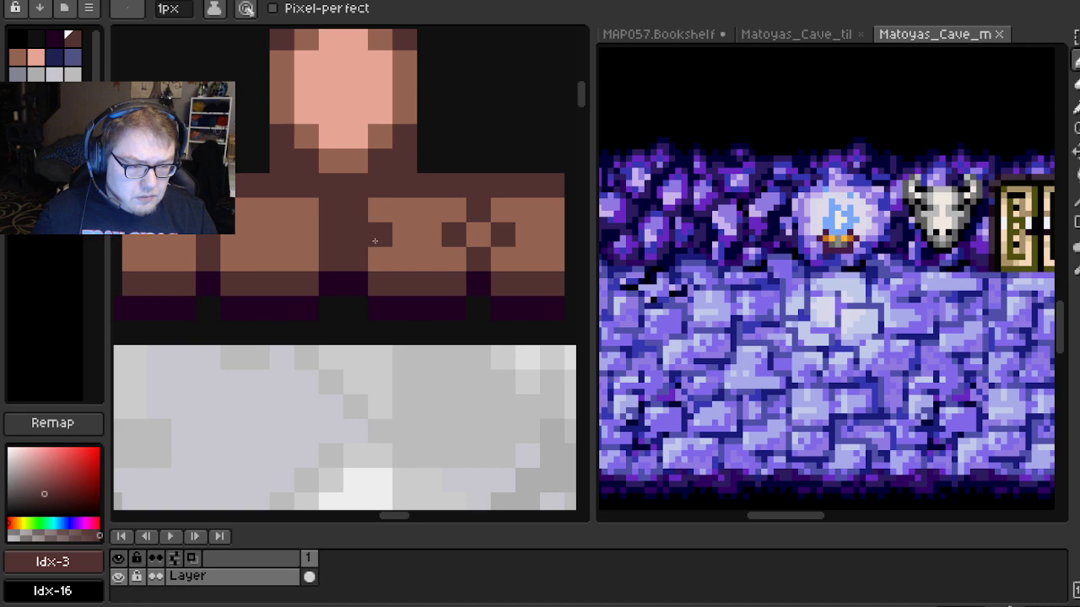
{"action": "left_click", "coordinate": [396, 235], "text": "alt"}
{"action": "left_click", "coordinate": [388, 233]}
Turn the rightmost cross joint into a plain vertical Idx-3 line, covering its side arms with Idx-4
{"action": "scroll", "coordinate": [441, 248], "scroll_direction": "right", "scroll_amount": 1}
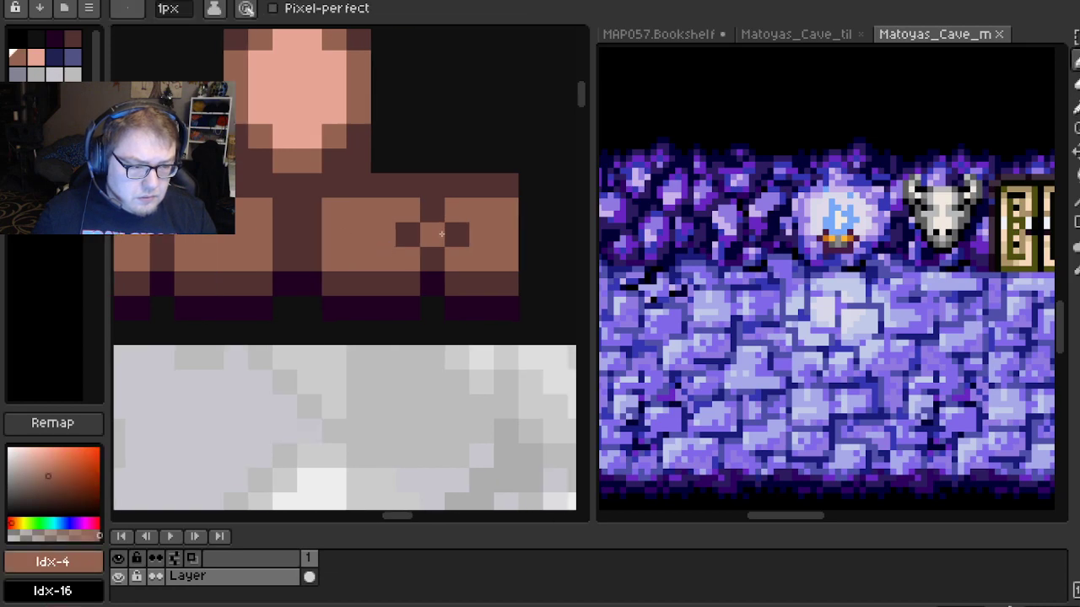
{"action": "left_click", "coordinate": [413, 233], "text": "alt"}
{"action": "left_click", "coordinate": [436, 235]}
{"action": "left_click", "coordinate": [393, 257], "text": "alt"}
{"action": "left_click", "coordinate": [400, 243]}
{"action": "left_click", "coordinate": [457, 239]}
{"action": "scroll", "coordinate": [413, 221], "scroll_direction": "down", "scroll_amount": 2}
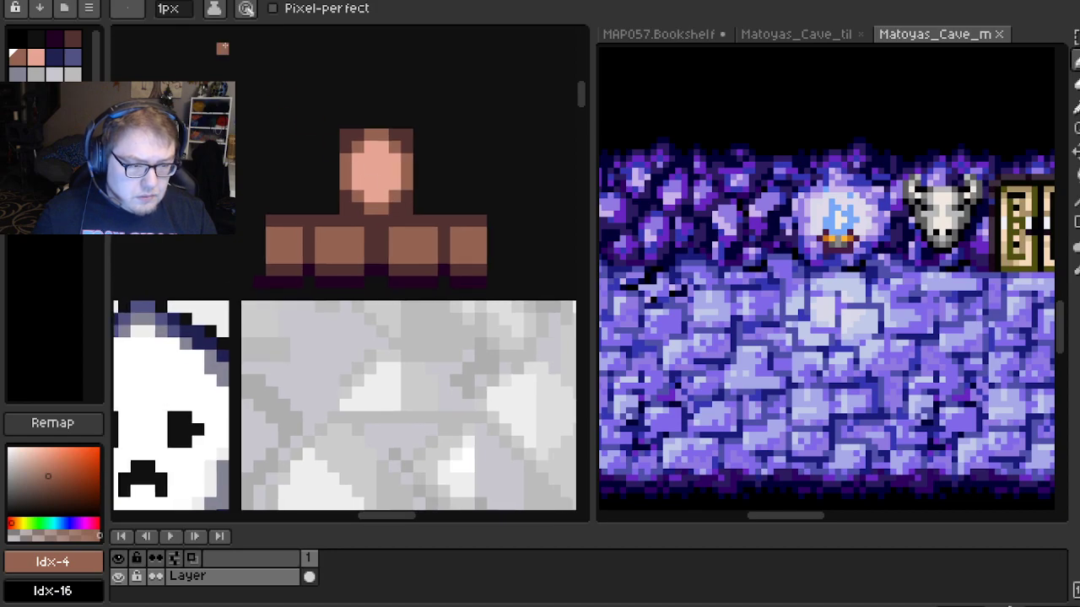
Load the default palette for the sprite with the simplified joints, and undo the palette change
{"action": "left_click", "coordinate": [91, 9]}
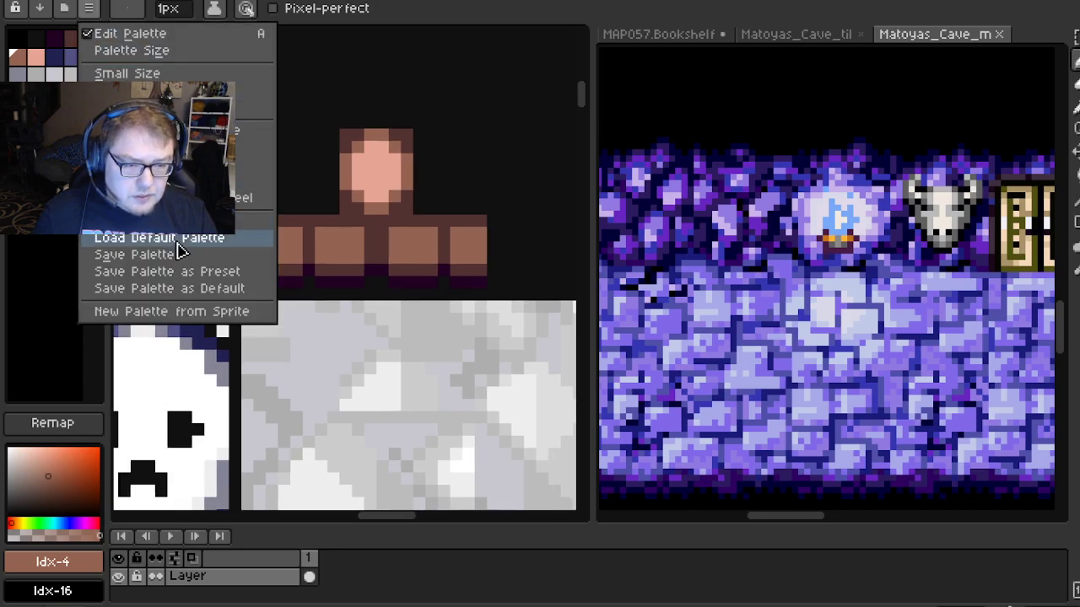
{"action": "left_click", "coordinate": [245, 238]}
{"action": "key", "text": "v"}
{"action": "key", "text": "ctrl+z"}
{"action": "key", "text": "b"}
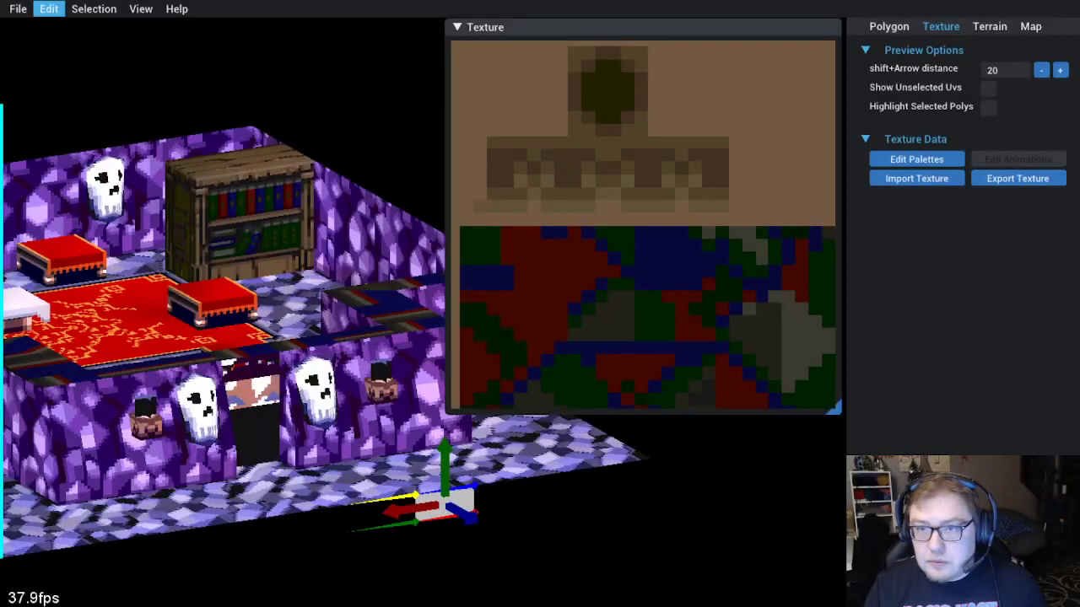
Switch to the map editor, re-import the texture with plain vertical joints and check the front-wall objects
{"action": "left_click", "coordinate": [49, 9]}
{"action": "left_click", "coordinate": [82, 112]}
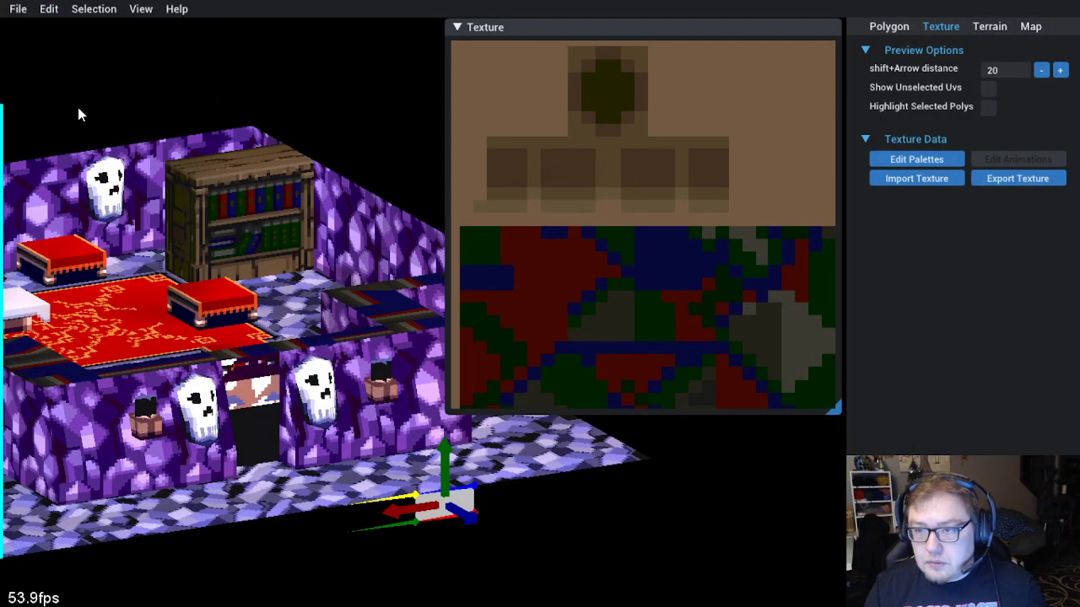
{"action": "mouse_move", "coordinate": [357, 445]}
{"action": "left_mouse_down"}
{"action": "mouse_move", "coordinate": [317, 472]}
{"action": "mouse_move", "coordinate": [255, 458]}
{"action": "mouse_move", "coordinate": [284, 468]}
{"action": "mouse_move", "coordinate": [389, 446]}
{"action": "mouse_move", "coordinate": [356, 447]}
{"action": "left_mouse_up"}
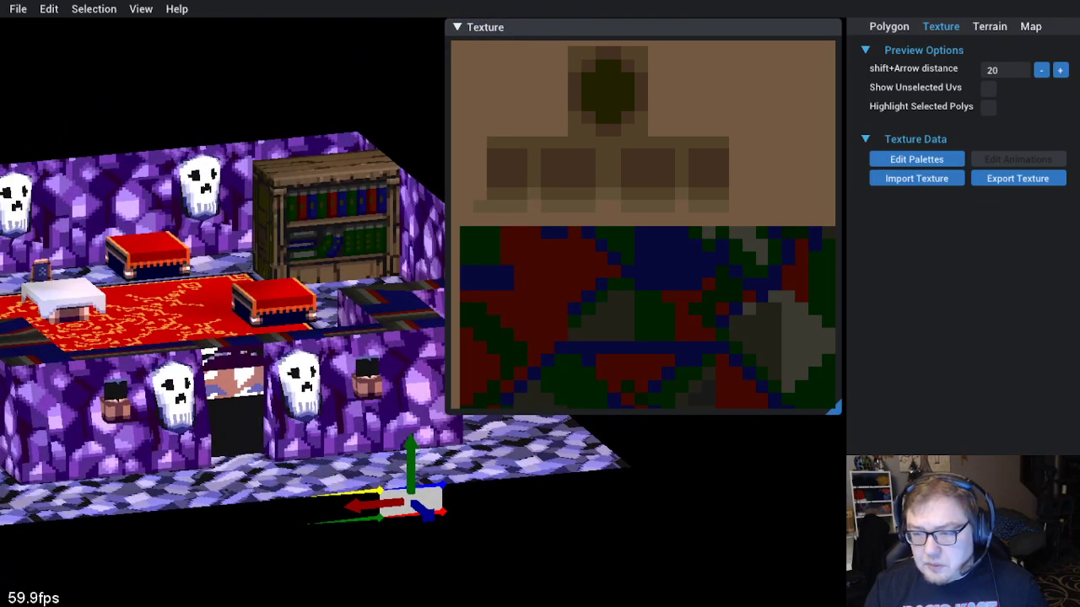
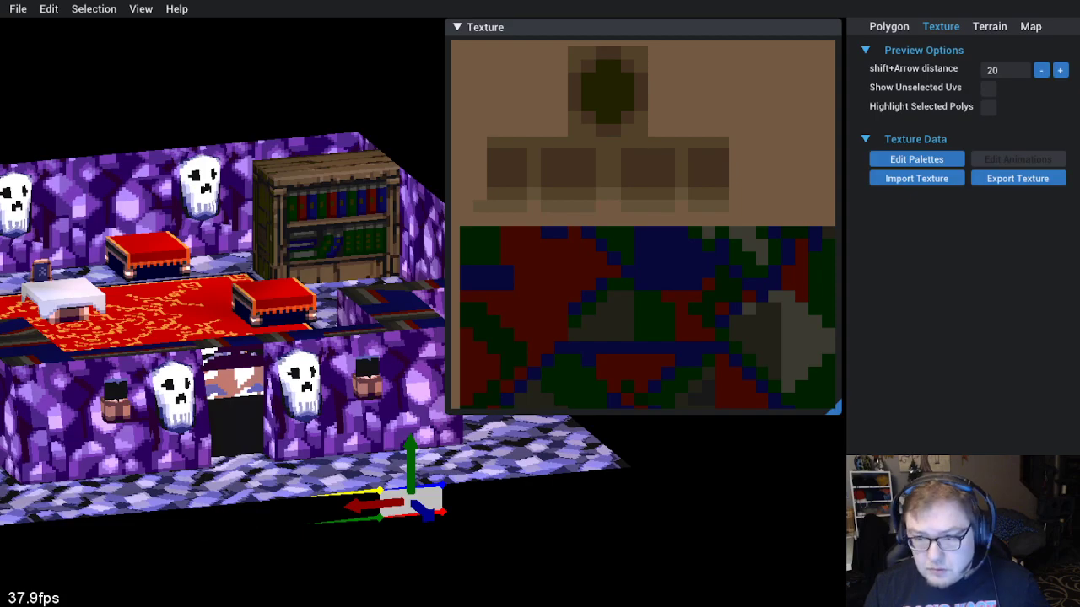
Re-import the texture with the joint-free wooden base and inspect the front-wall objects from the side and front
{"action": "left_click", "coordinate": [48, 9]}
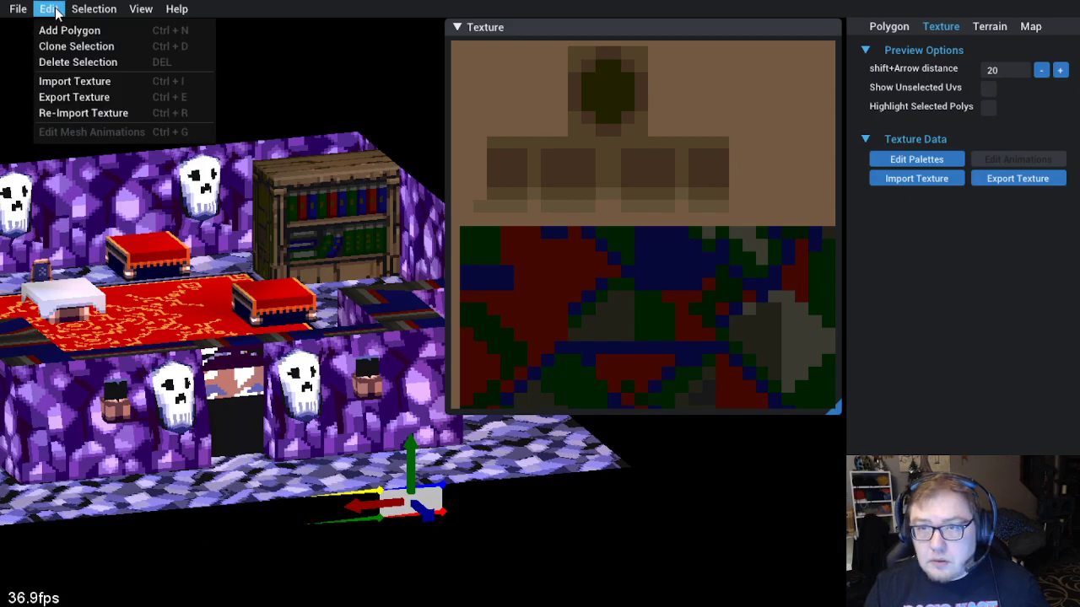
{"action": "left_click", "coordinate": [82, 113]}
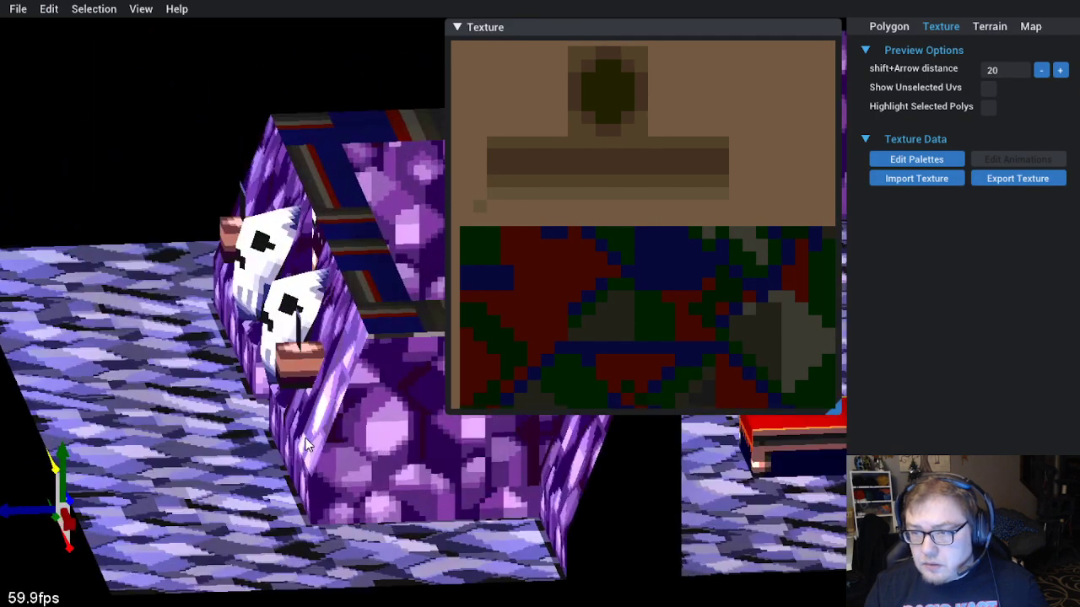
{"action": "left_click_drag", "start_coordinate": [266, 449], "coordinate": [329, 449]}
{"action": "left_click_drag", "start_coordinate": [231, 449], "coordinate": [316, 464]}
{"action": "scroll", "coordinate": [298, 458], "scroll_direction": "down", "scroll_amount": 2}
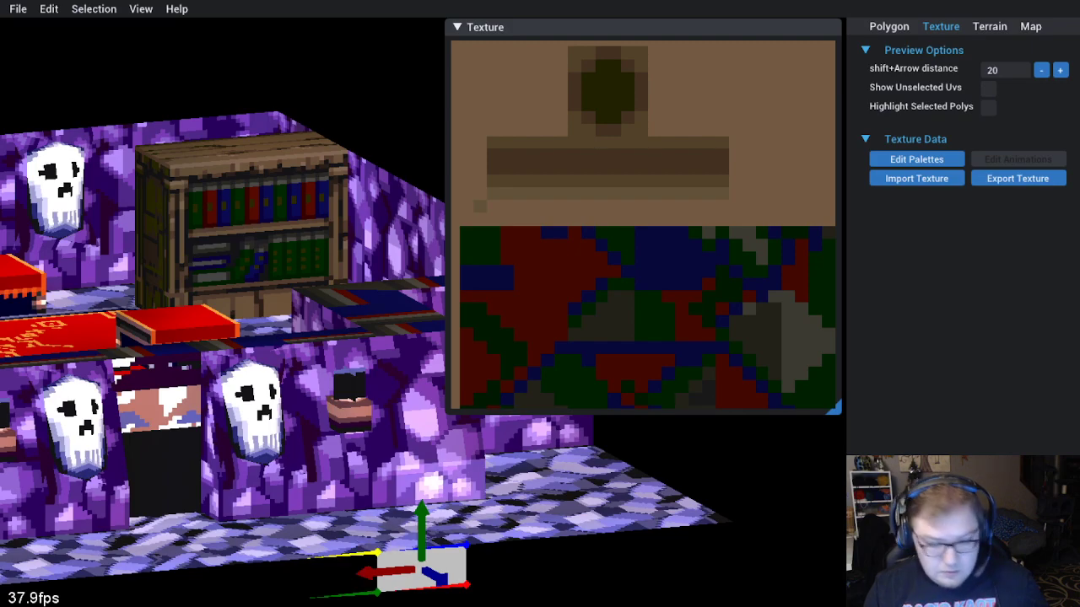
Re-import the texture with the taller joint-free base and check the objects beside the skulls from another angle
{"action": "left_click", "coordinate": [48, 8]}
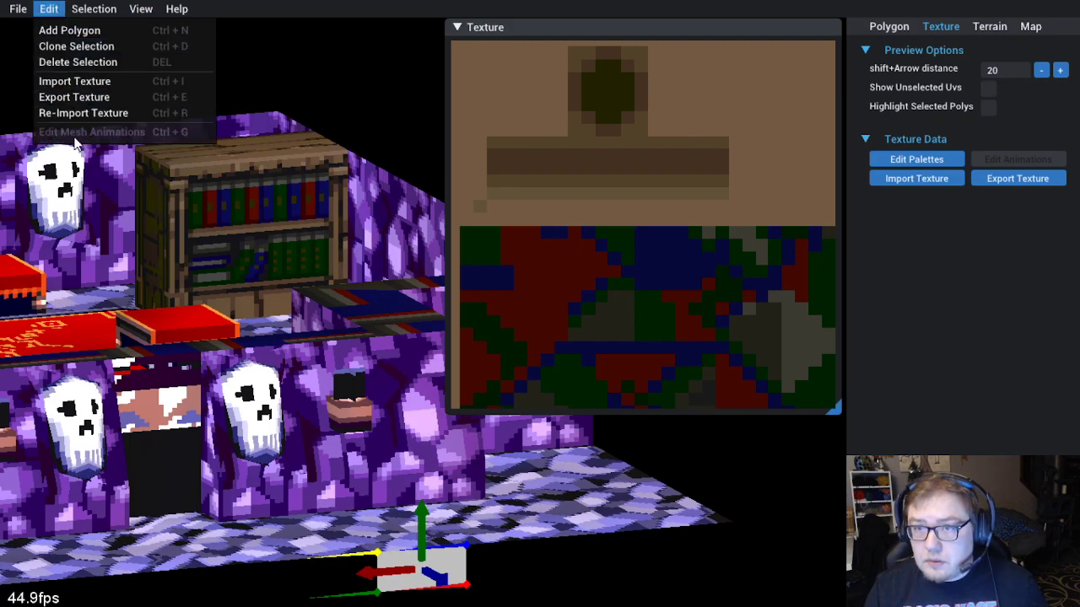
{"action": "left_click", "coordinate": [64, 116]}
{"action": "left_click_drag", "start_coordinate": [355, 489], "coordinate": [348, 457]}
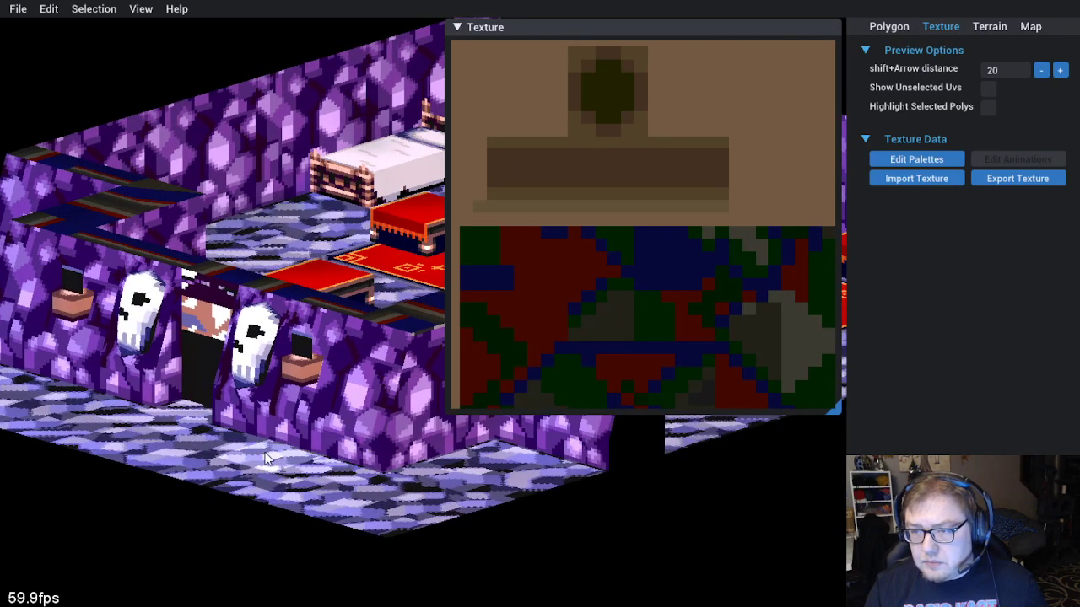
{"action": "scroll", "coordinate": [258, 454], "scroll_direction": "up", "scroll_amount": 2}
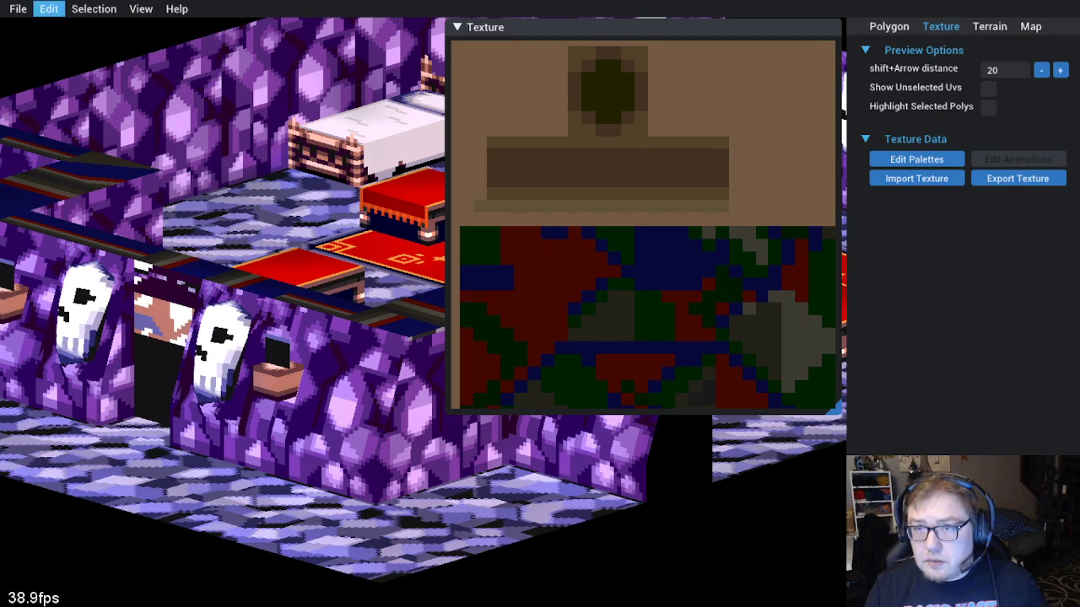
Re-import the texture with the wooden base divided into three blocks by two wide joints, and inspect the wall objects
{"action": "left_click", "coordinate": [48, 8]}
{"action": "left_click", "coordinate": [83, 113]}
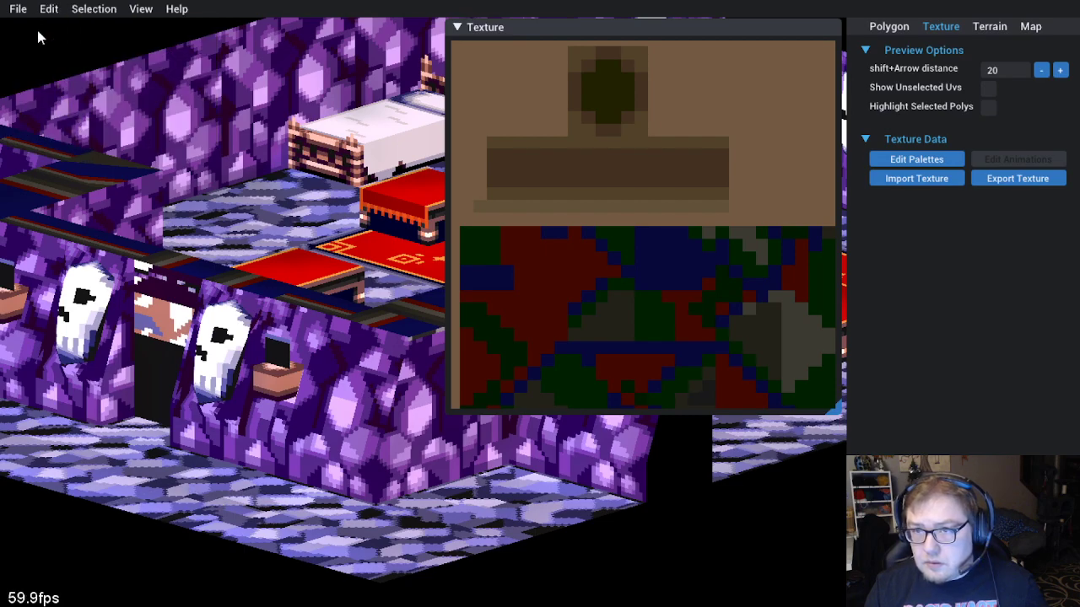
{"action": "left_click", "coordinate": [48, 9]}
{"action": "left_click", "coordinate": [68, 111]}
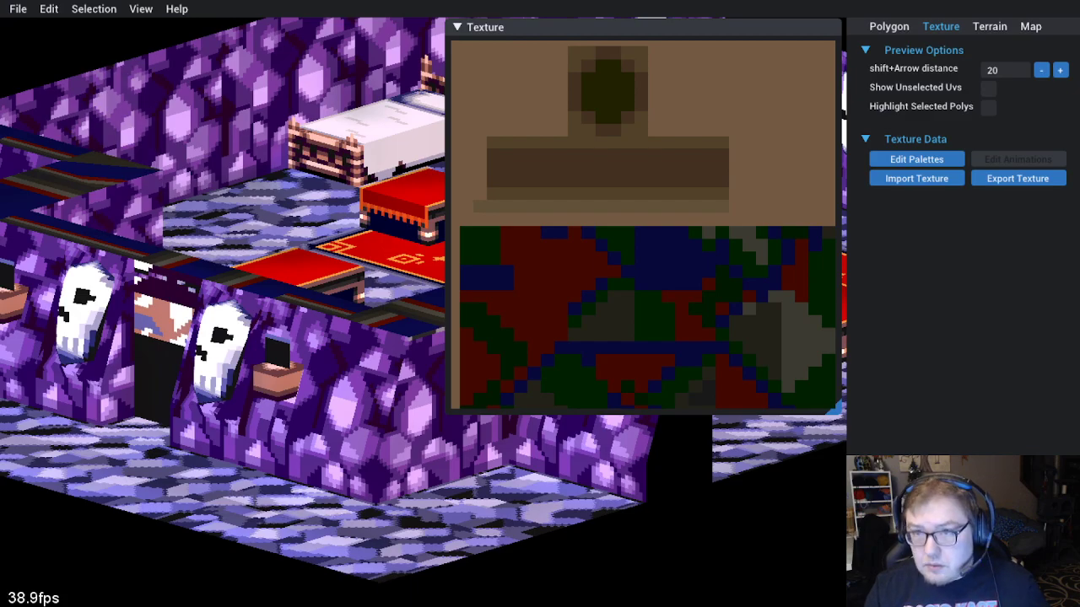
{"action": "left_click", "coordinate": [48, 9]}
{"action": "left_click", "coordinate": [82, 111]}
{"action": "left_click_drag", "start_coordinate": [114, 179], "coordinate": [377, 456]}
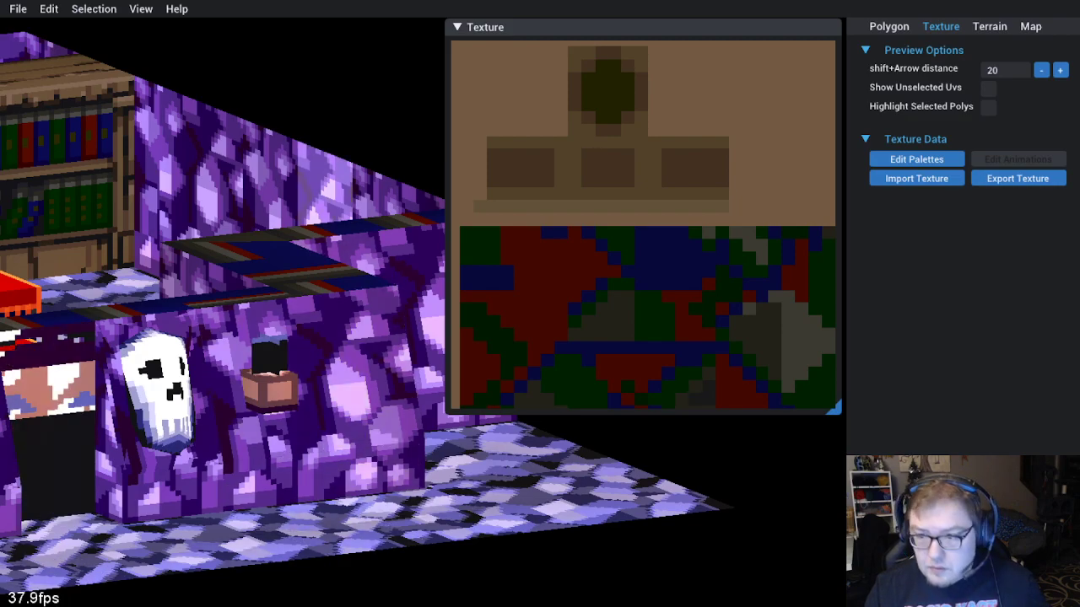
Re-import the three-block texture with gaps in the lower shadow at its joints, and check it from several angles
{"action": "left_click", "coordinate": [49, 9]}
{"action": "left_click", "coordinate": [82, 113]}
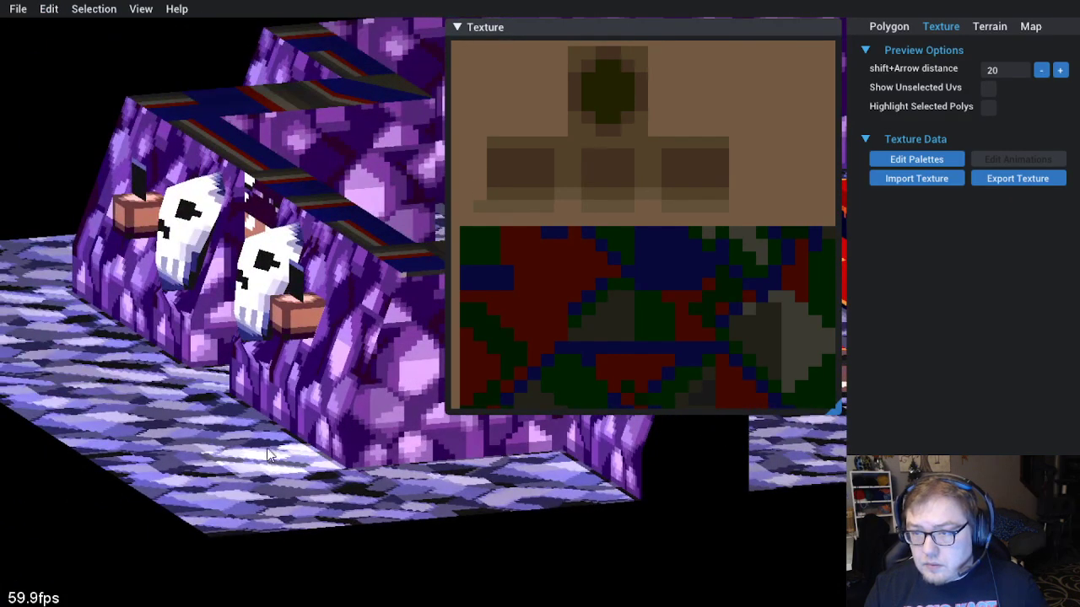
{"action": "left_click_drag", "start_coordinate": [268, 456], "coordinate": [440, 440]}
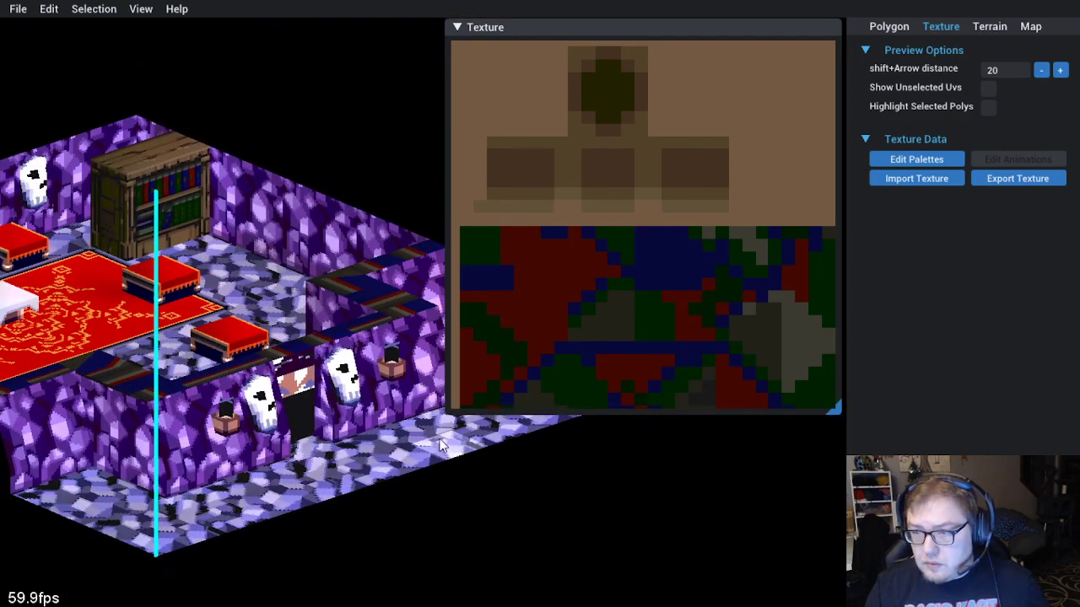
{"action": "scroll", "coordinate": [439, 443], "scroll_direction": "up", "scroll_amount": 2}
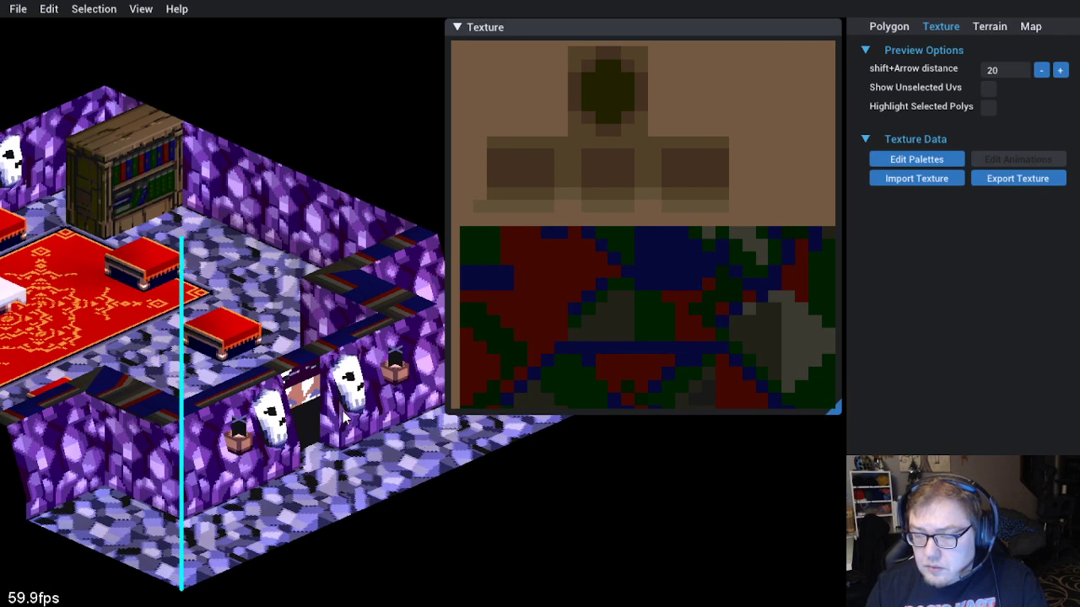
{"action": "scroll", "coordinate": [342, 413], "scroll_direction": "up", "scroll_amount": 2}
{"action": "scroll", "coordinate": [343, 413], "scroll_direction": "down", "scroll_amount": 1}
Collapse the texture preview and look over the whole room with its front-wall decorations
{"action": "left_click", "coordinate": [456, 27]}
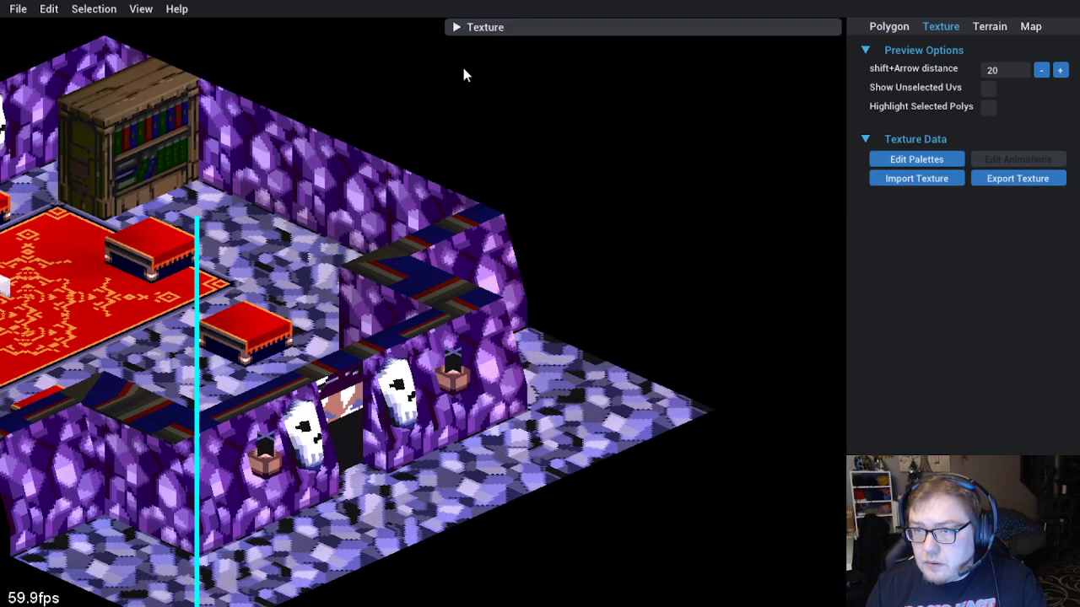
{"action": "left_click_drag", "start_coordinate": [463, 72], "coordinate": [596, 165]}
{"action": "scroll", "coordinate": [452, 296], "scroll_direction": "down", "scroll_amount": 2}
{"action": "left_click_drag", "start_coordinate": [452, 296], "coordinate": [365, 358]}
Select the striped polygon on top of the front corner wall and set its texture palette to 2
{"action": "left_click", "coordinate": [322, 400]}
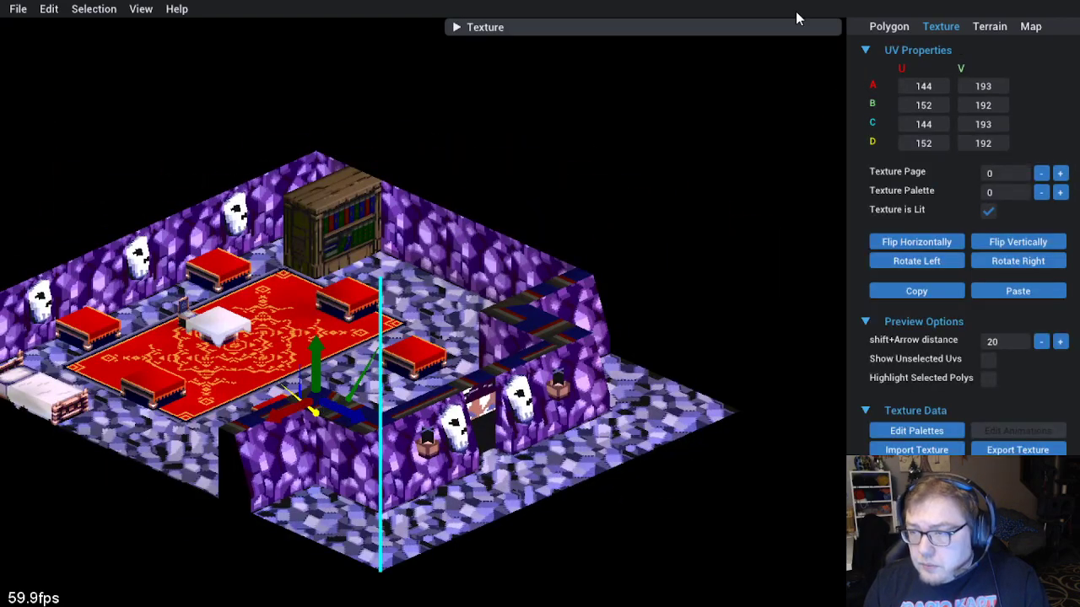
{"action": "left_click", "coordinate": [457, 28]}
{"action": "scroll", "coordinate": [631, 196], "scroll_direction": "down", "scroll_amount": 2}
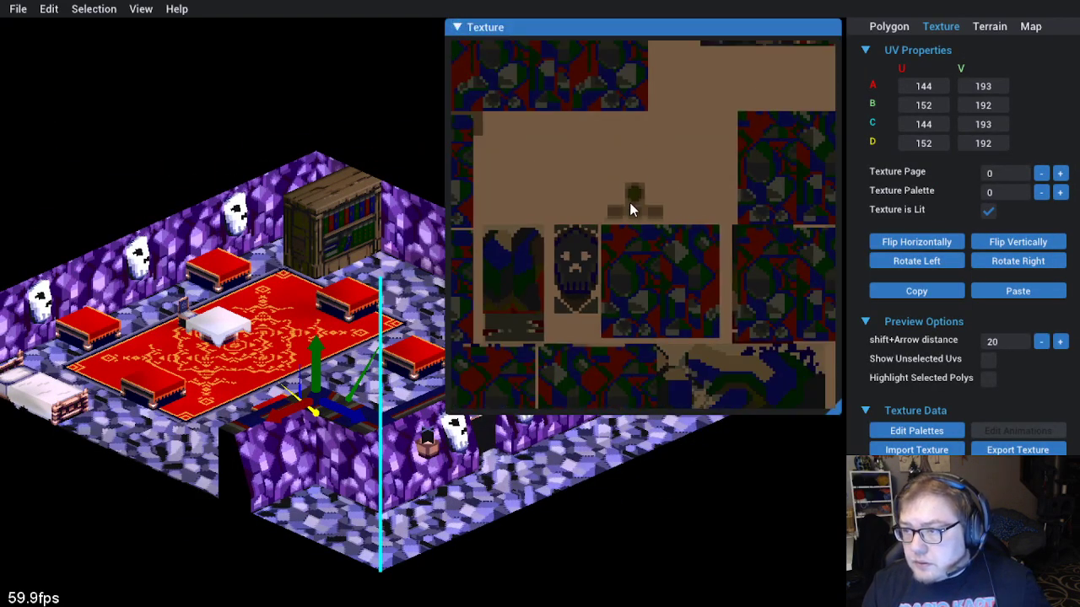
{"action": "scroll", "coordinate": [630, 205], "scroll_direction": "down", "scroll_amount": 1}
{"action": "scroll", "coordinate": [579, 247], "scroll_direction": "up", "scroll_amount": 4}
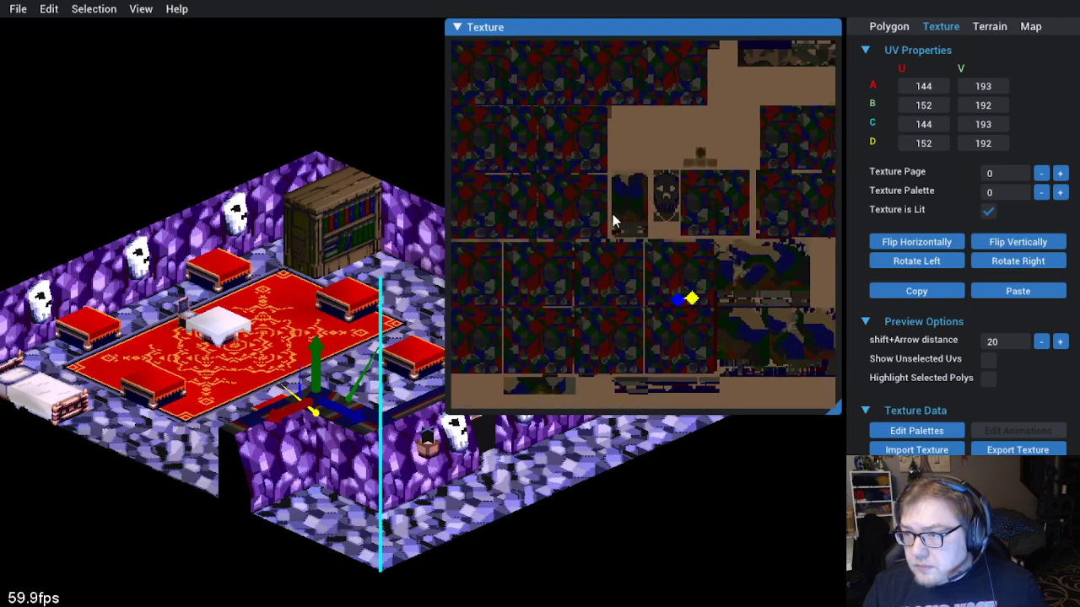
{"action": "scroll", "coordinate": [667, 224], "scroll_direction": "down", "scroll_amount": 2}
{"action": "scroll", "coordinate": [700, 253], "scroll_direction": "up", "scroll_amount": 2}
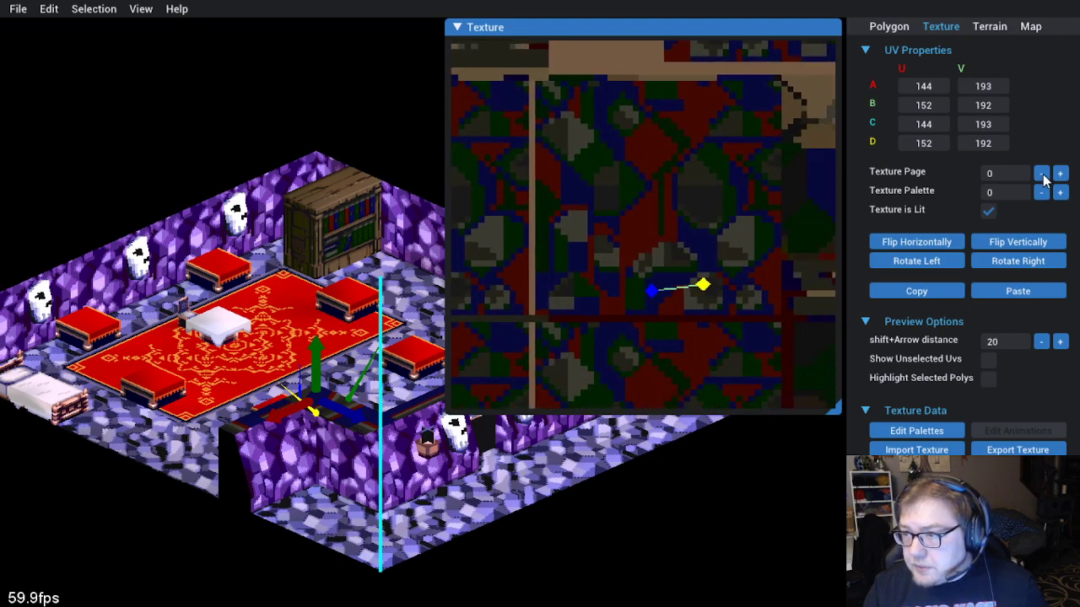
{"action": "left_click", "coordinate": [1061, 193]}
{"action": "left_click", "coordinate": [1060, 194]}
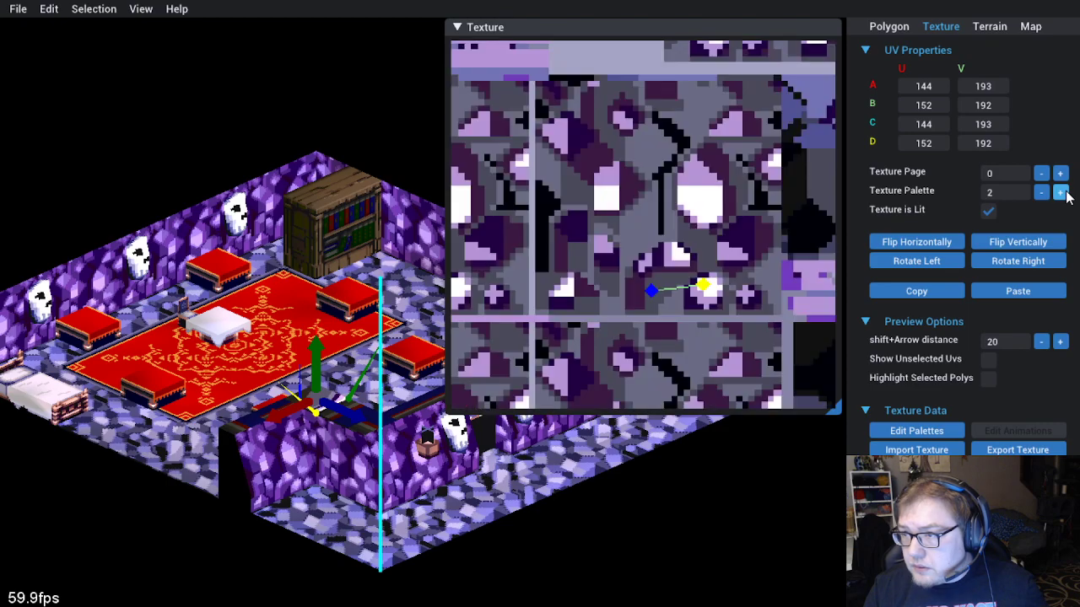
Move the polygon's UV points onto the black texture area, A and C at 127, 178 and B and D at 127, 184
{"action": "scroll", "coordinate": [703, 236], "scroll_direction": "up", "scroll_amount": 1}
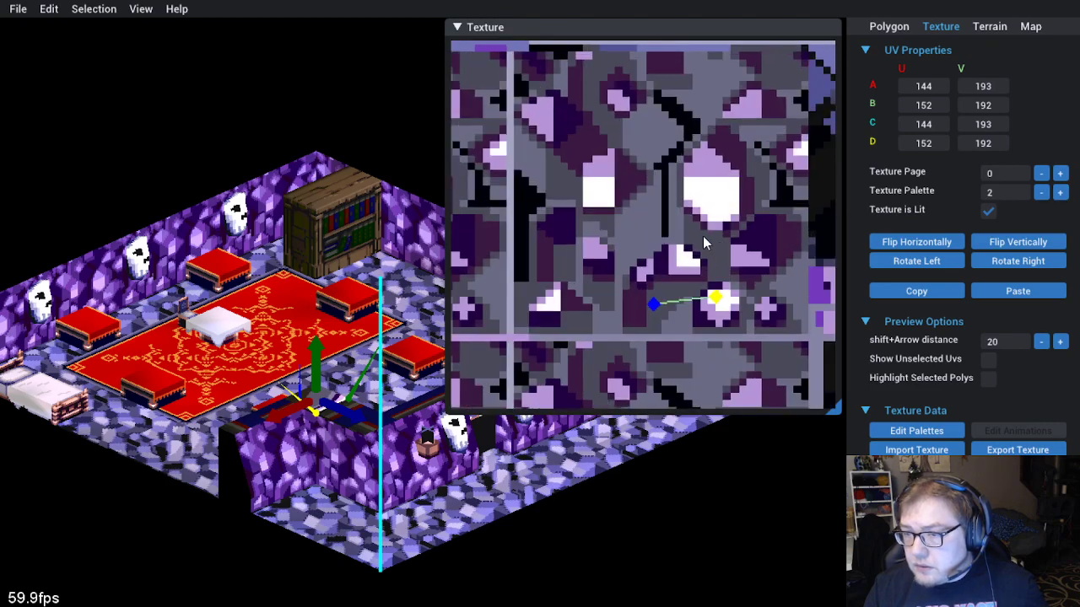
{"action": "scroll", "coordinate": [698, 241], "scroll_direction": "up", "scroll_amount": 3}
{"action": "scroll", "coordinate": [626, 254], "scroll_direction": "left", "scroll_amount": 2}
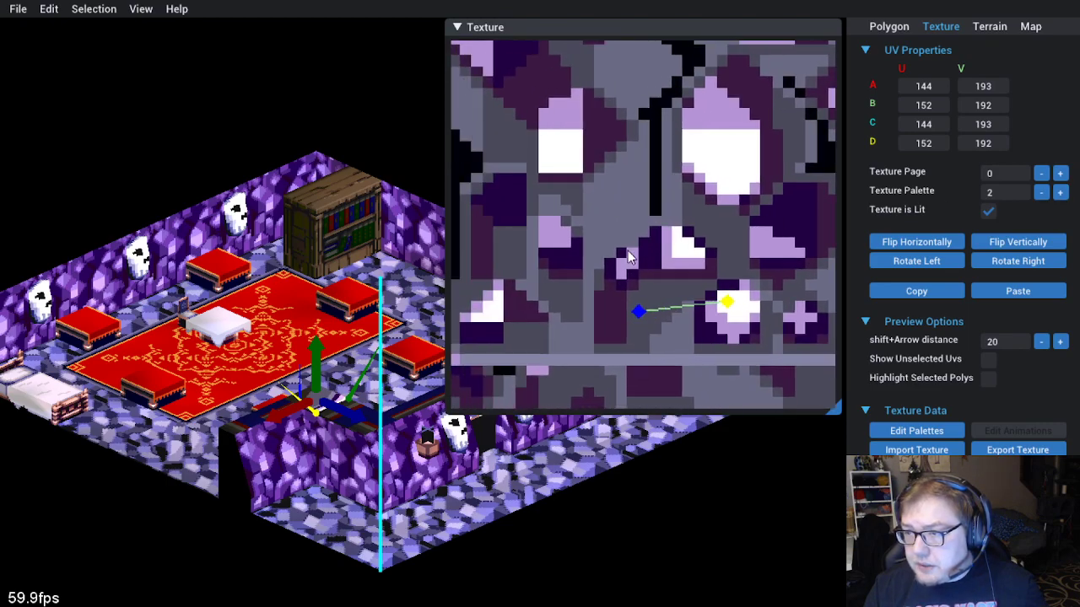
{"action": "left_click_drag", "start_coordinate": [639, 314], "coordinate": [475, 163]}
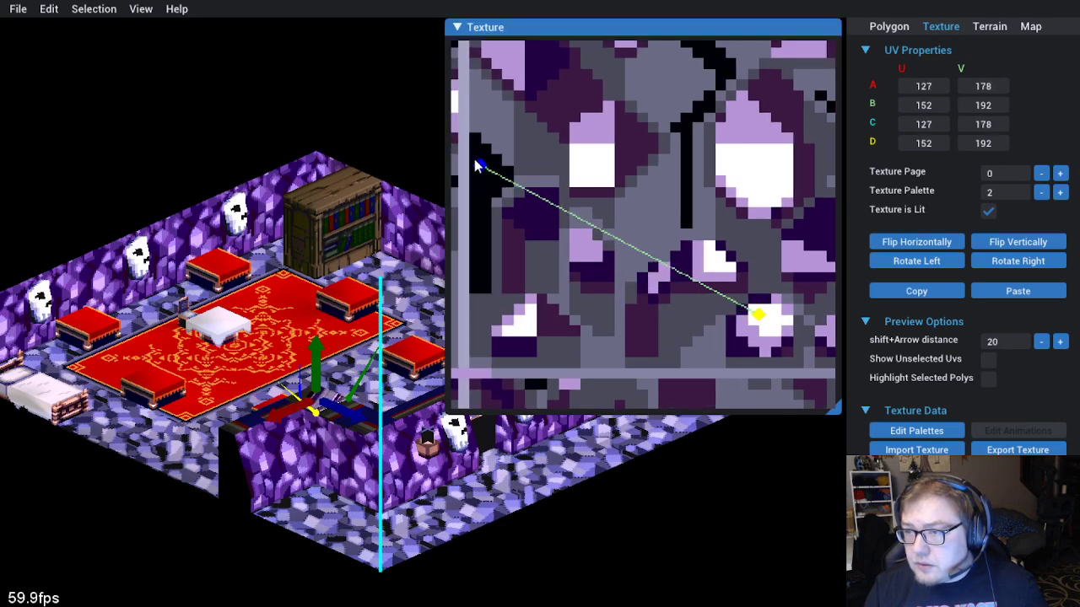
{"action": "left_click_drag", "start_coordinate": [753, 317], "coordinate": [478, 238]}
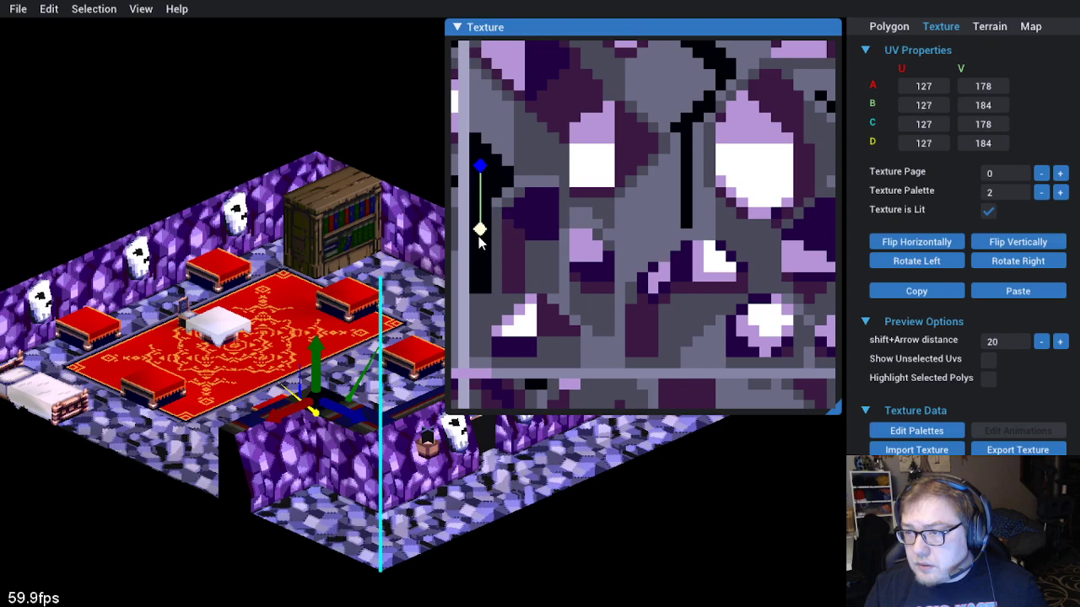
Reselect the retextured black polygon on top of the front corner wall
{"action": "left_click", "coordinate": [646, 578]}
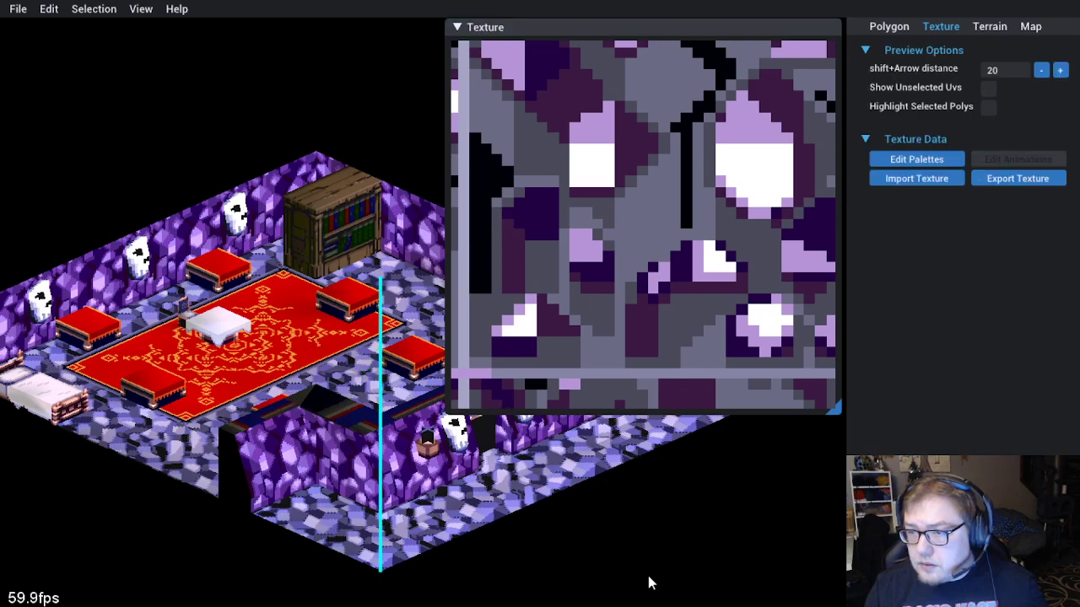
{"action": "scroll", "coordinate": [298, 423], "scroll_direction": "up", "scroll_amount": 2}
{"action": "left_click", "coordinate": [297, 424]}
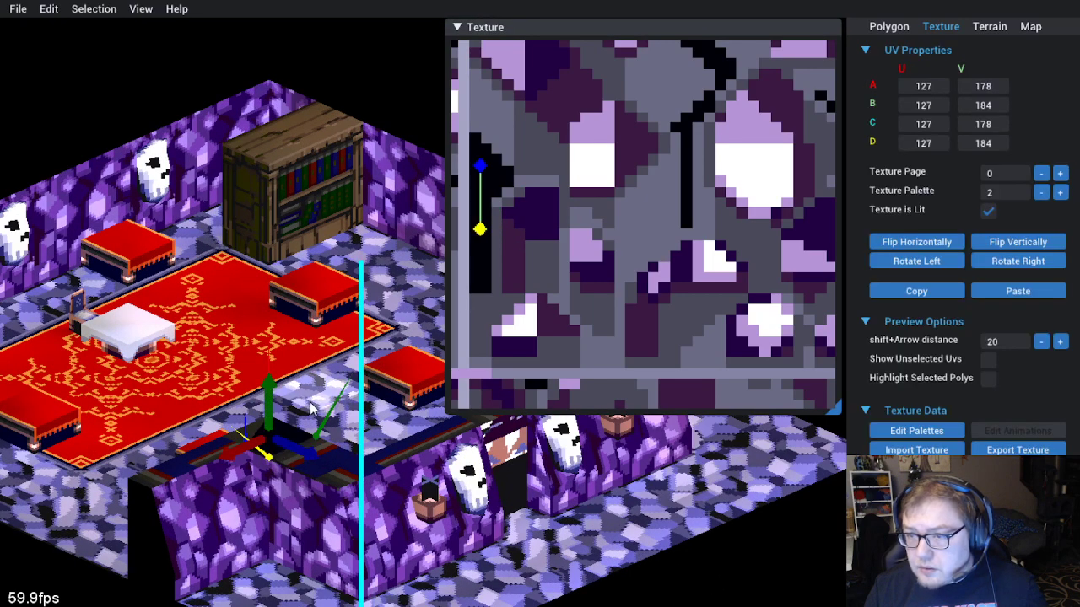
{"action": "key", "text": "a"}
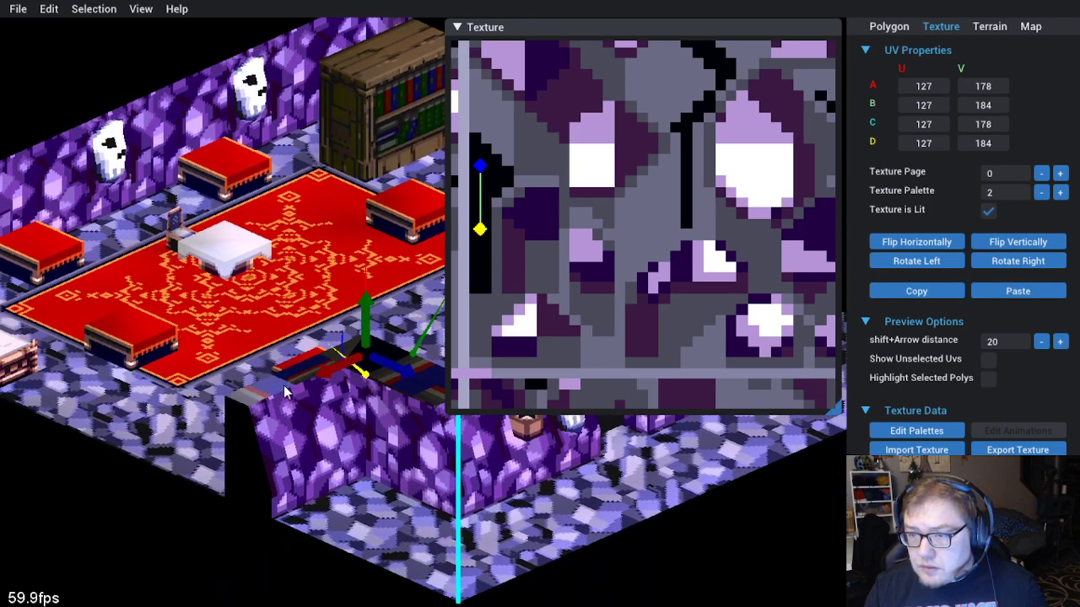
Select the striped wall-top polygons from the front corner along the front wall past the doorway, with the texture preview collapsed
{"action": "left_click", "coordinate": [296, 380]}
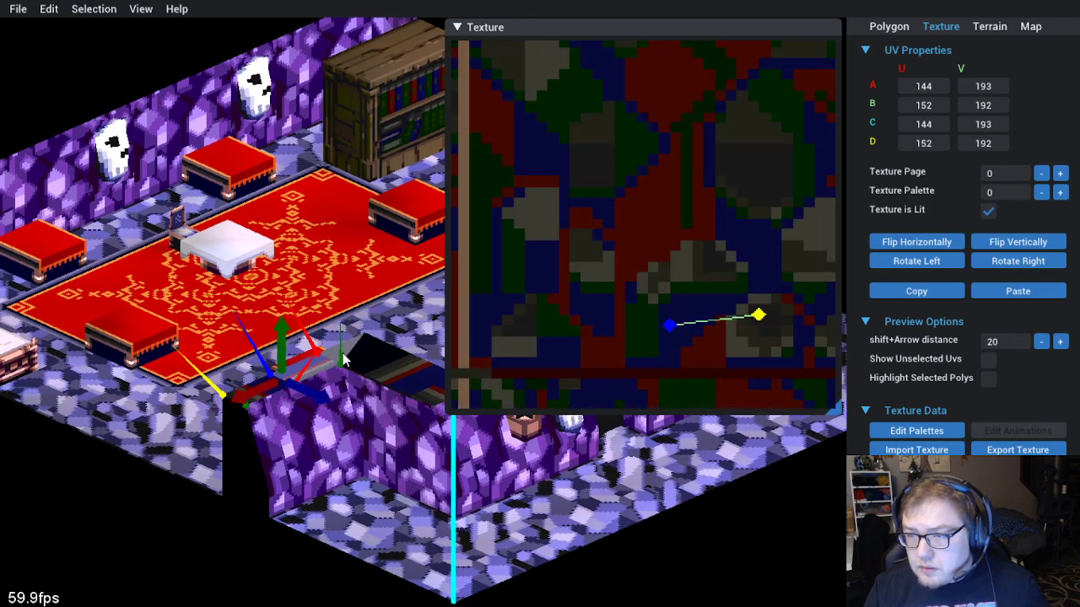
{"action": "left_click", "coordinate": [391, 371]}
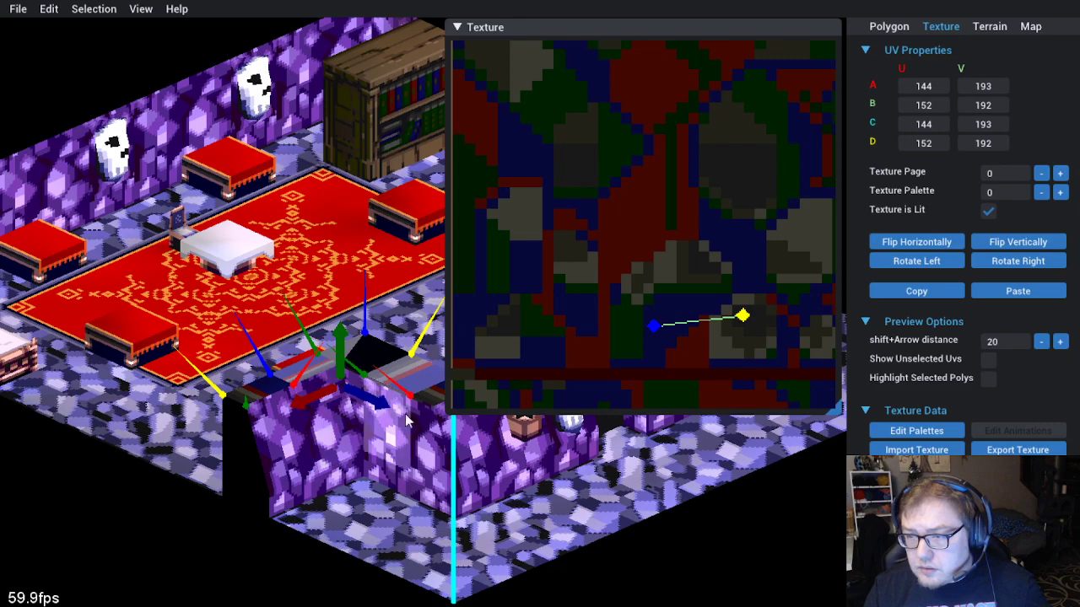
{"action": "key", "text": "a"}
{"action": "left_click", "coordinate": [457, 28]}
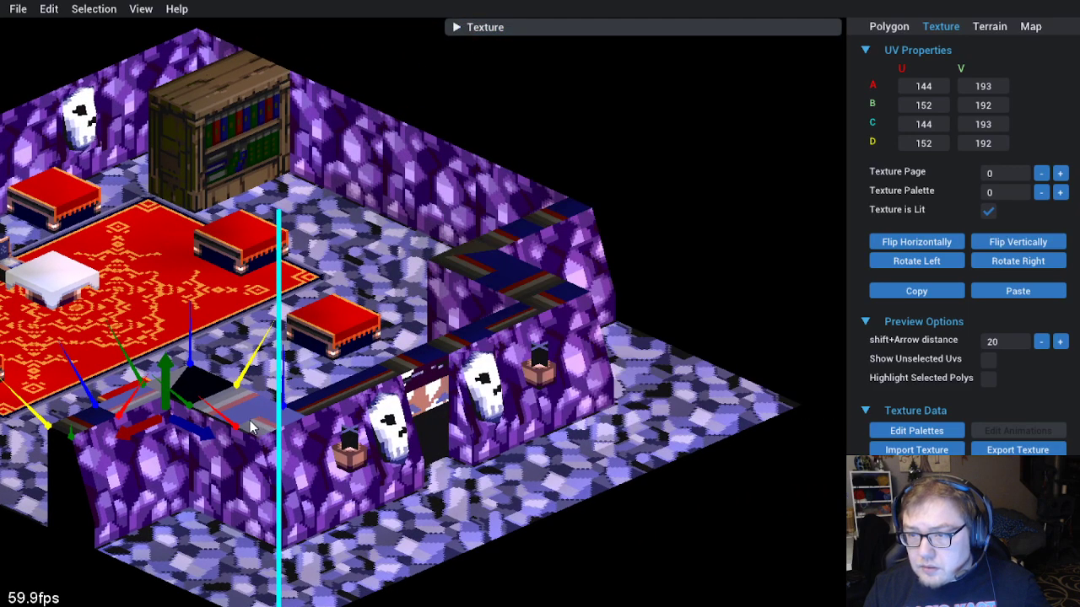
{"action": "left_click", "coordinate": [319, 403], "text": "shift"}
{"action": "left_click", "coordinate": [366, 382], "text": "shift"}
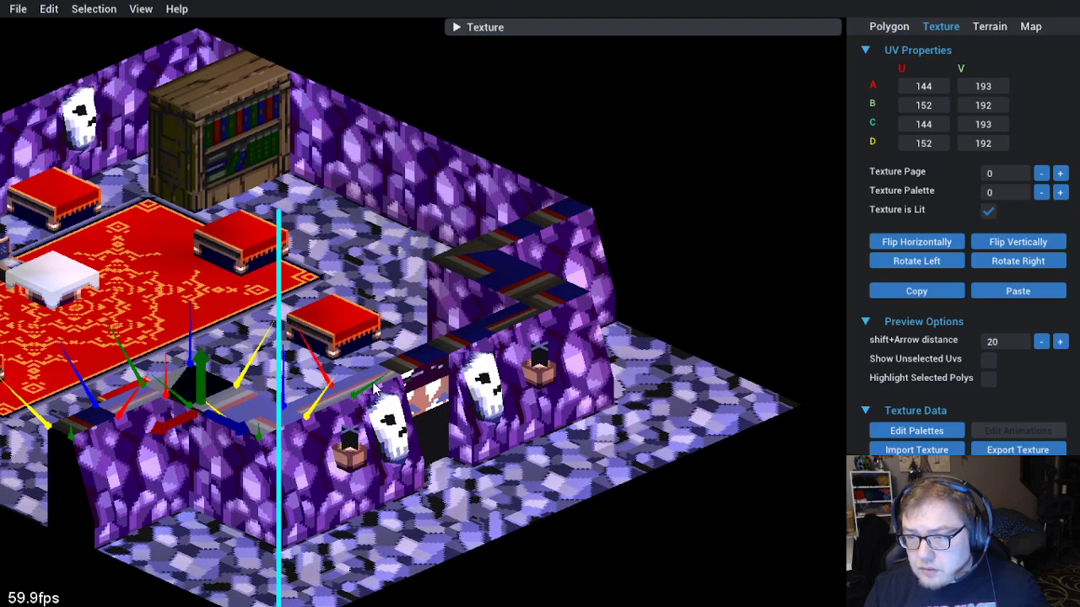
{"action": "left_click", "coordinate": [417, 359], "text": "shift"}
{"action": "left_click", "coordinate": [464, 339], "text": "shift"}
{"action": "left_click", "coordinate": [503, 319], "text": "shift"}
{"action": "left_click", "coordinate": [527, 282], "text": "shift"}
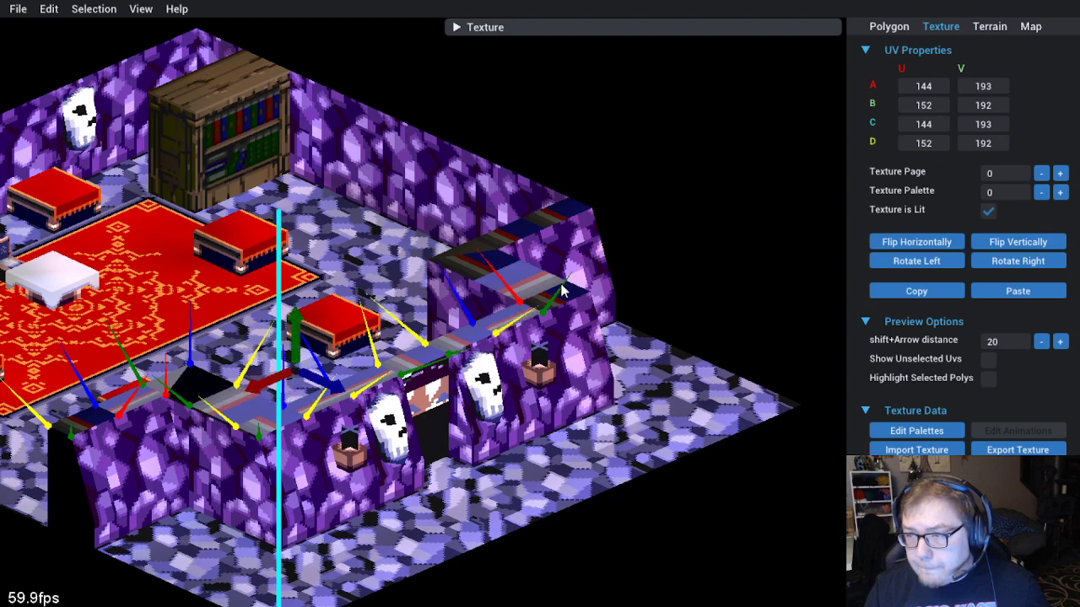
Add the remaining striped wall-top polygons around the notch at the far end of the front wall to the selection
{"action": "left_click", "coordinate": [550, 308], "text": "shift"}
{"action": "left_click", "coordinate": [578, 266], "text": "shift"}
{"action": "left_click", "coordinate": [506, 254], "text": "shift"}
{"action": "left_click", "coordinate": [472, 240], "text": "shift"}
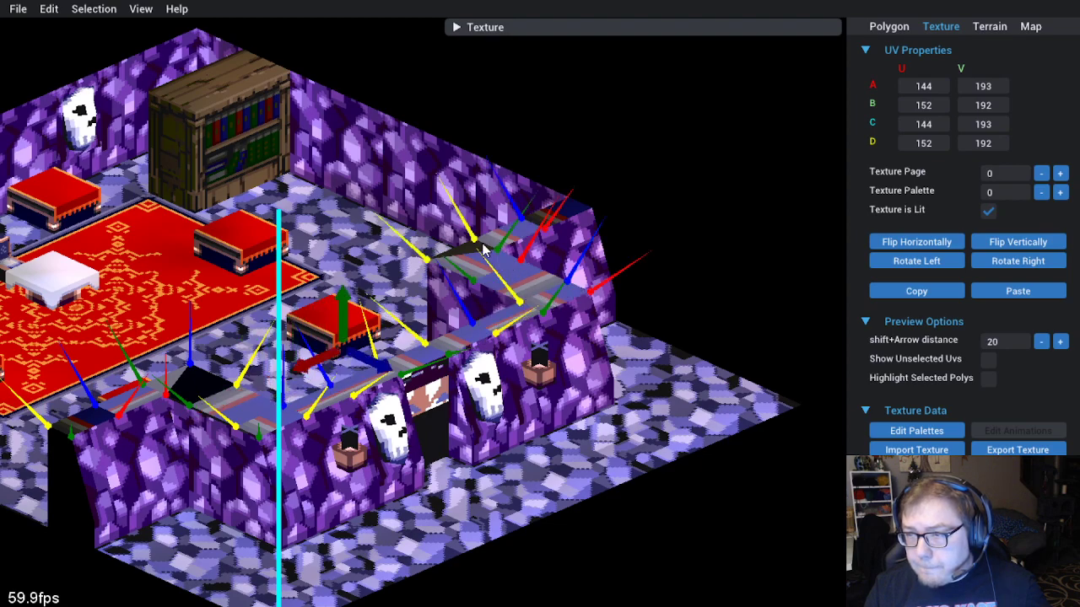
{"action": "left_click", "coordinate": [525, 235], "text": "shift"}
{"action": "left_click", "coordinate": [544, 228], "text": "shift"}
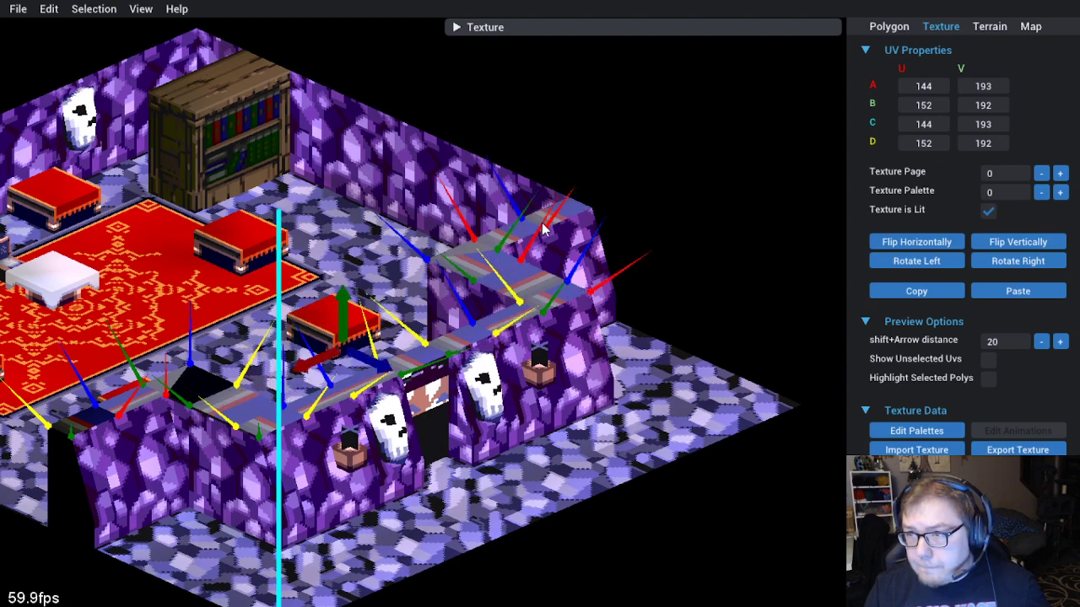
{"action": "left_click", "coordinate": [543, 226], "text": "shift"}
Save the map, paste the copied black texture settings onto the selected wall-top polygons, and clear the selection
{"action": "left_click", "coordinate": [18, 8]}
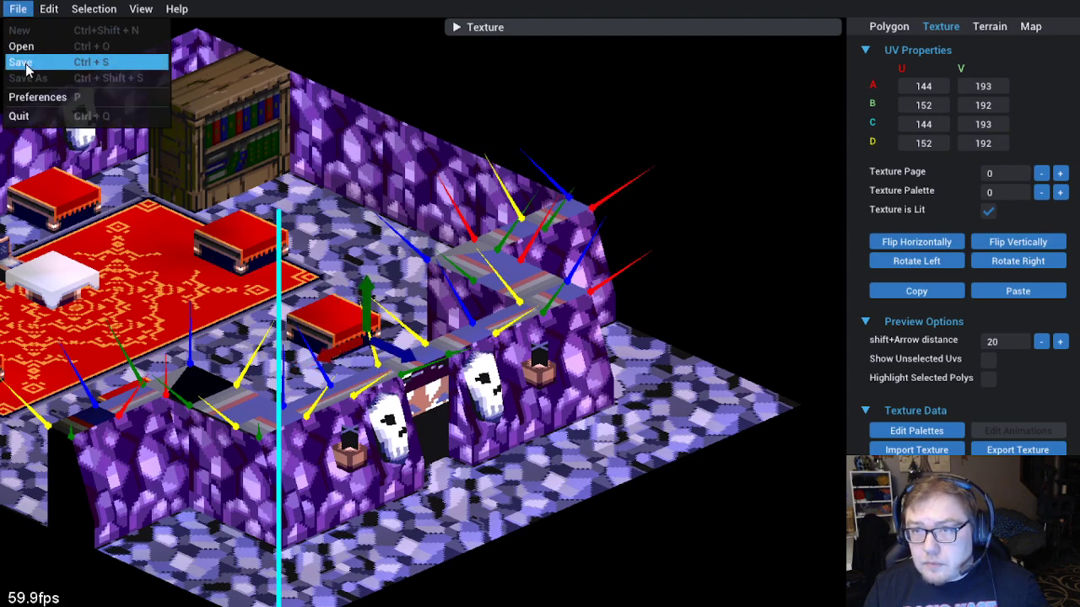
{"action": "left_click", "coordinate": [26, 67]}
{"action": "left_click", "coordinate": [1026, 291]}
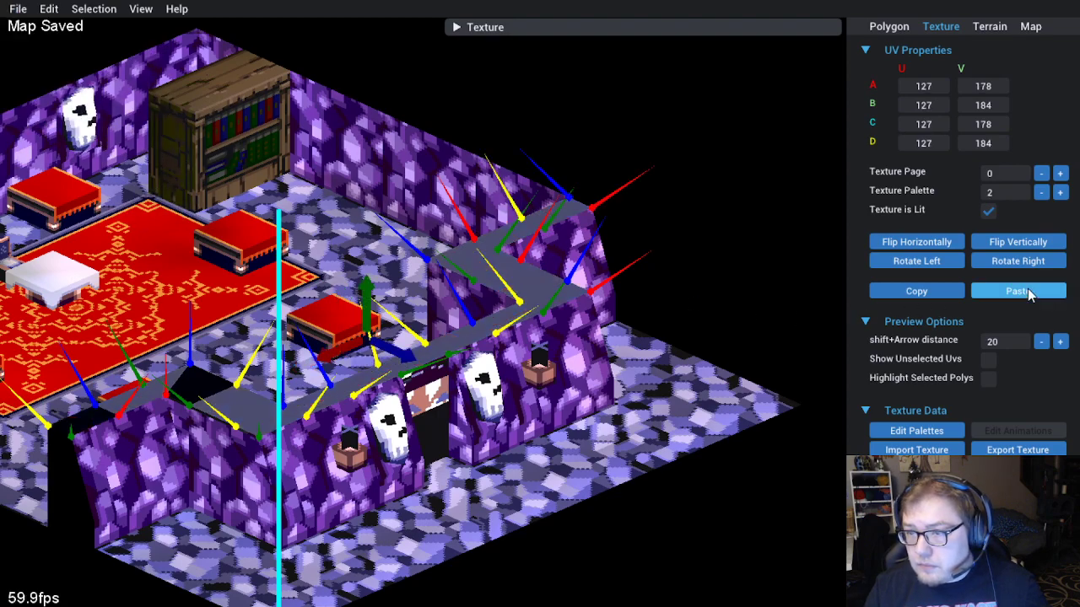
{"action": "left_click", "coordinate": [664, 250]}
Examine the black wall tops and the front-wall decorations from several sides of the room
{"action": "scroll", "coordinate": [658, 296], "scroll_direction": "down", "scroll_amount": 3}
{"action": "left_click_drag", "start_coordinate": [651, 329], "coordinate": [399, 342]}
{"action": "scroll", "coordinate": [357, 346], "scroll_direction": "up", "scroll_amount": 4}
{"action": "scroll", "coordinate": [366, 388], "scroll_direction": "down", "scroll_amount": 2}
{"action": "mouse_move", "coordinate": [481, 390]}
{"action": "left_mouse_down"}
{"action": "mouse_move", "coordinate": [535, 369]}
{"action": "mouse_move", "coordinate": [548, 343]}
{"action": "mouse_move", "coordinate": [487, 386]}
{"action": "left_mouse_up"}
{"action": "scroll", "coordinate": [514, 388], "scroll_direction": "up", "scroll_amount": 2}
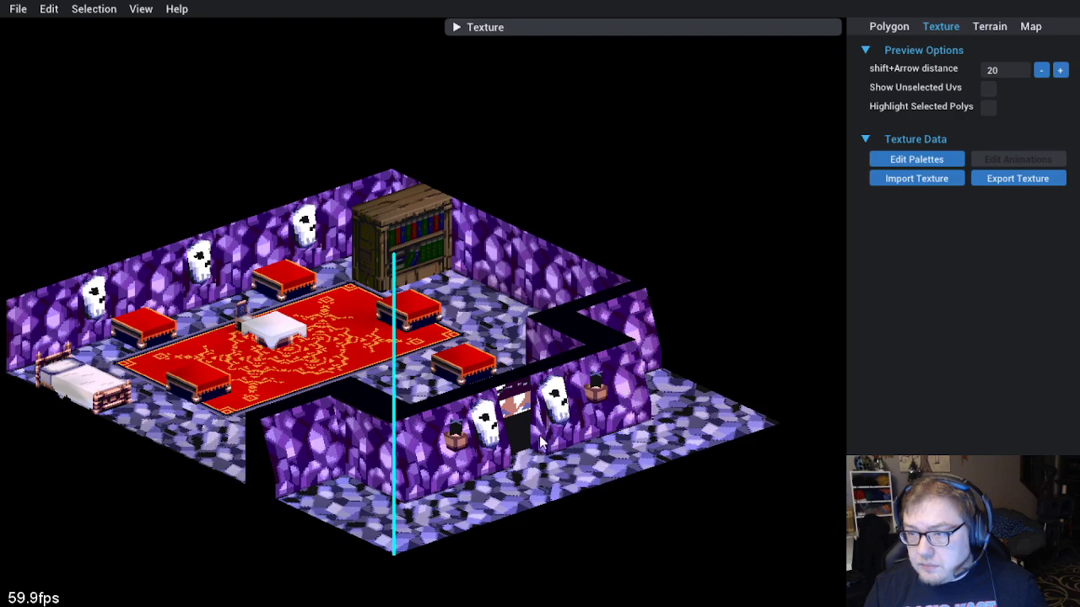
{"action": "mouse_move", "coordinate": [751, 380]}
{"action": "left_mouse_down"}
{"action": "mouse_move", "coordinate": [395, 389]}
{"action": "mouse_move", "coordinate": [498, 405]}
{"action": "left_mouse_up"}
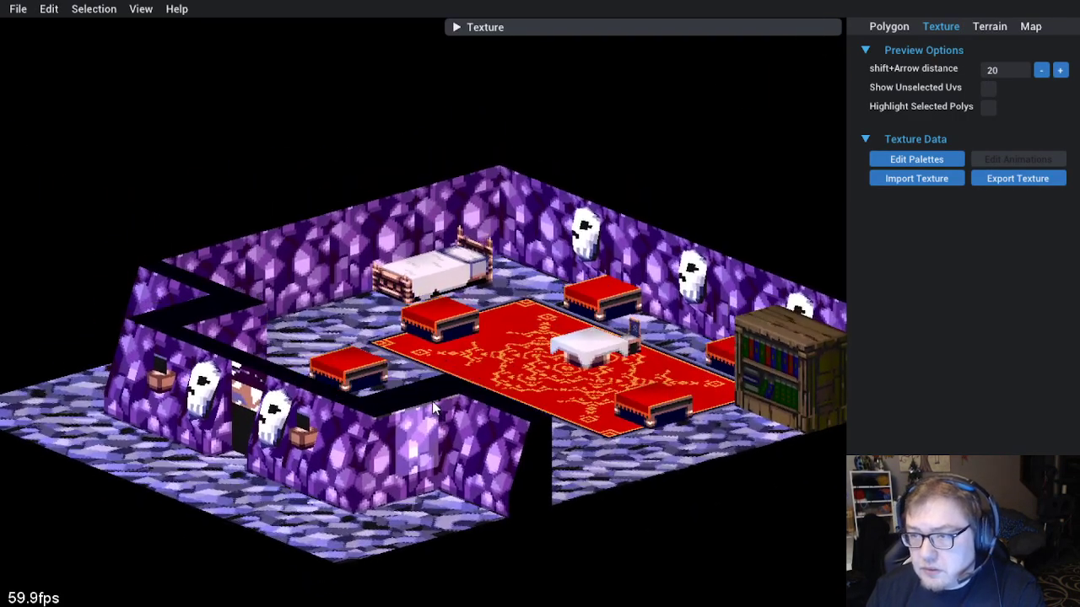
{"action": "left_click_drag", "start_coordinate": [603, 393], "coordinate": [460, 408]}
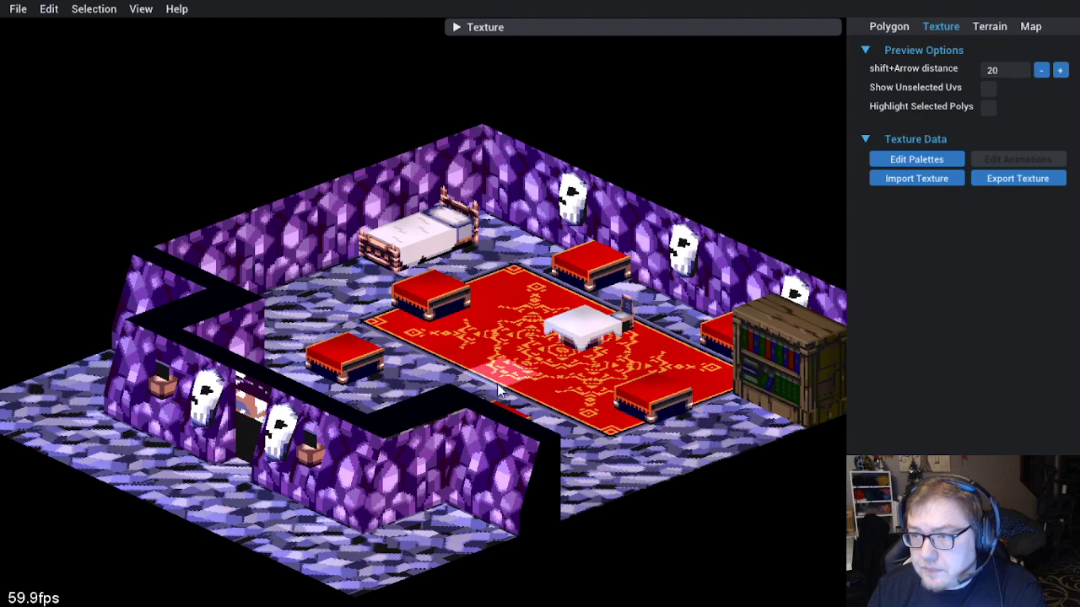
Inspect the room's furniture, carpet and wall skulls up close and from a lower angle
{"action": "scroll", "coordinate": [490, 388], "scroll_direction": "up", "scroll_amount": 2}
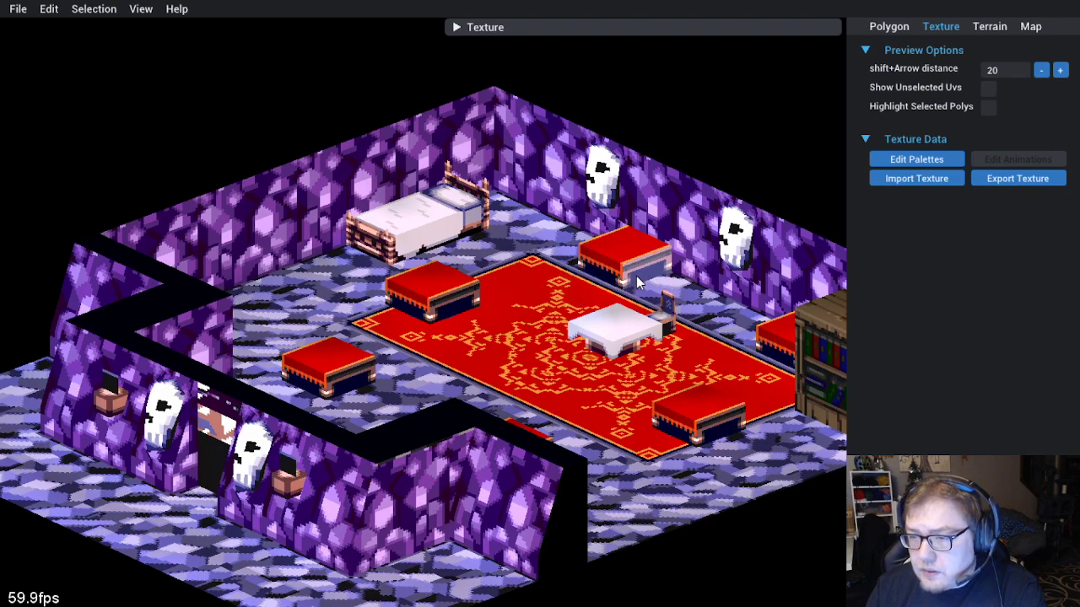
{"action": "scroll", "coordinate": [662, 295], "scroll_direction": "up", "scroll_amount": 3}
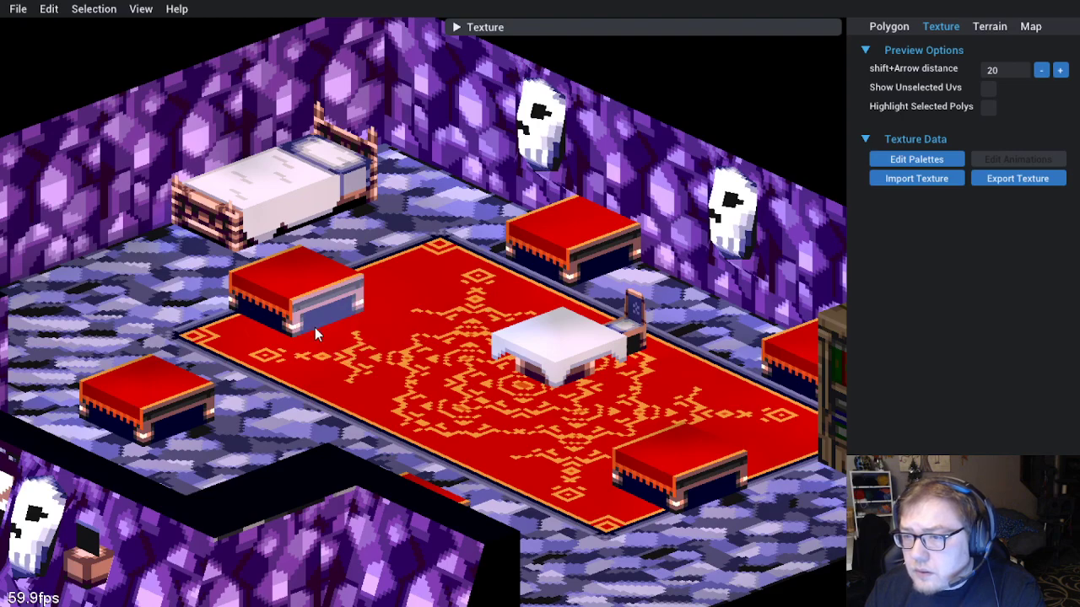
{"action": "scroll", "coordinate": [308, 320], "scroll_direction": "down", "scroll_amount": 3}
{"action": "scroll", "coordinate": [356, 305], "scroll_direction": "up", "scroll_amount": 2}
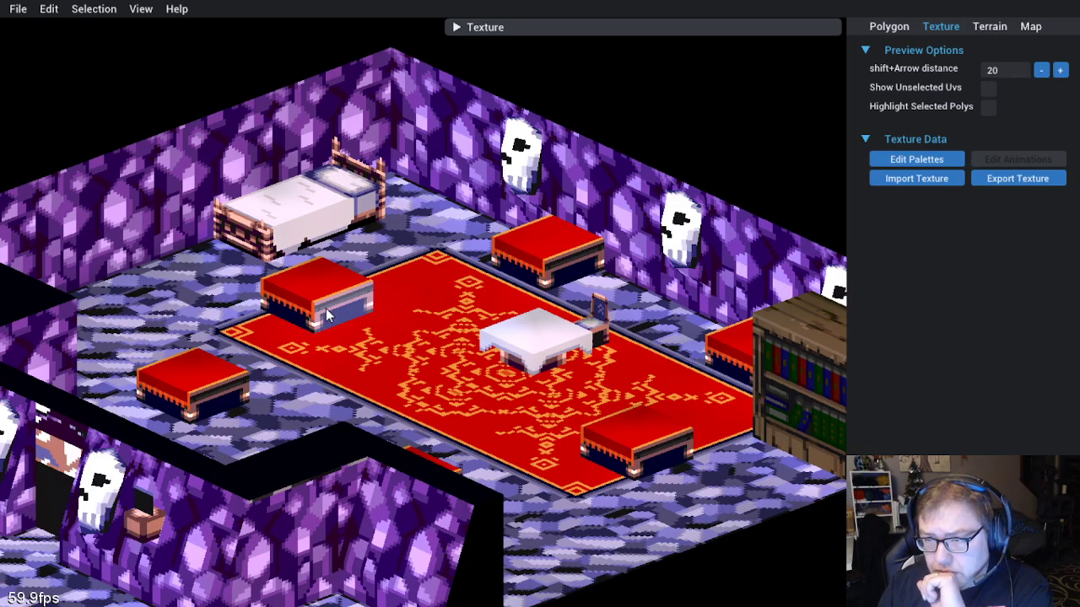
{"action": "scroll", "coordinate": [458, 408], "scroll_direction": "up", "scroll_amount": 3}
{"action": "scroll", "coordinate": [438, 414], "scroll_direction": "down", "scroll_amount": 3}
{"action": "scroll", "coordinate": [378, 430], "scroll_direction": "up", "scroll_amount": 3}
{"action": "left_click_drag", "start_coordinate": [253, 437], "coordinate": [395, 447]}
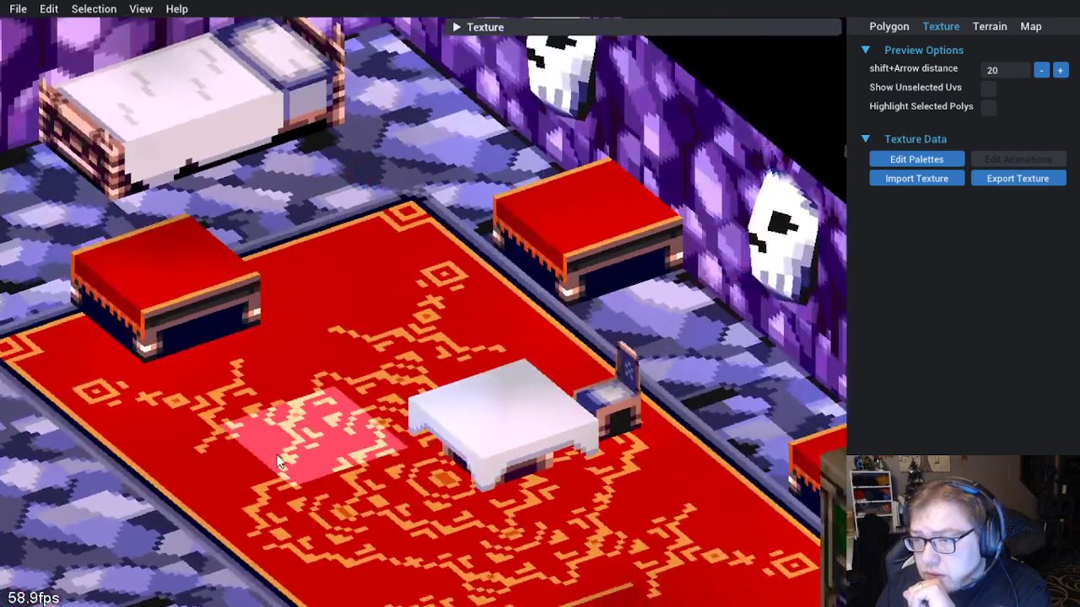
{"action": "left_click_drag", "start_coordinate": [277, 456], "coordinate": [423, 425]}
{"action": "scroll", "coordinate": [423, 425], "scroll_direction": "down", "scroll_amount": 3}
{"action": "scroll", "coordinate": [310, 477], "scroll_direction": "down", "scroll_amount": 3}
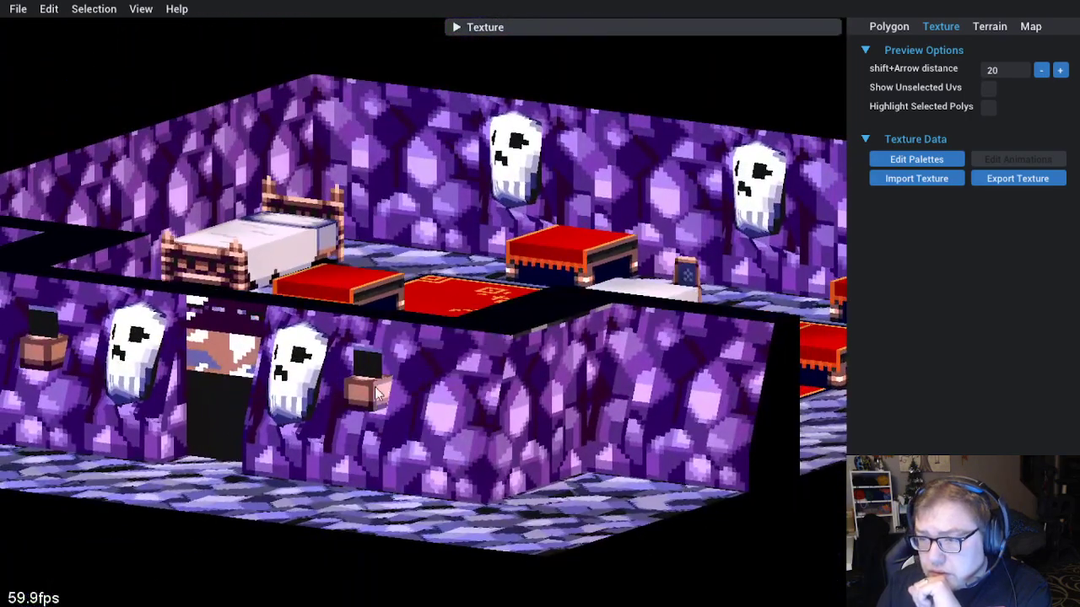
{"action": "scroll", "coordinate": [439, 407], "scroll_direction": "up", "scroll_amount": 3}
{"action": "scroll", "coordinate": [439, 406], "scroll_direction": "down", "scroll_amount": 5}
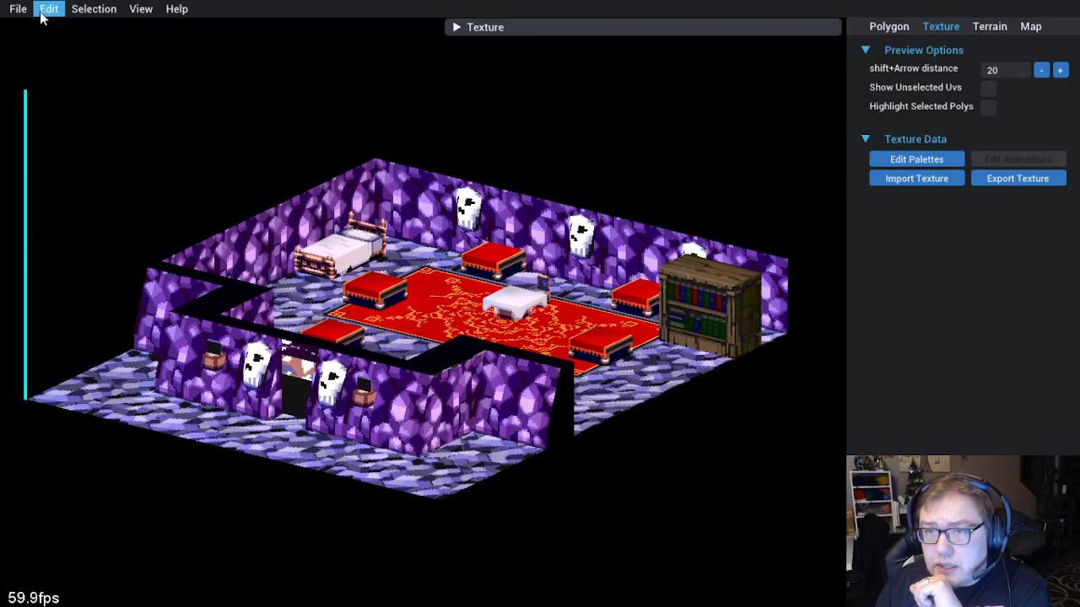
Save the map, and minimize the map editor and the Aseprite window to reach the file folders
{"action": "left_click", "coordinate": [18, 8]}
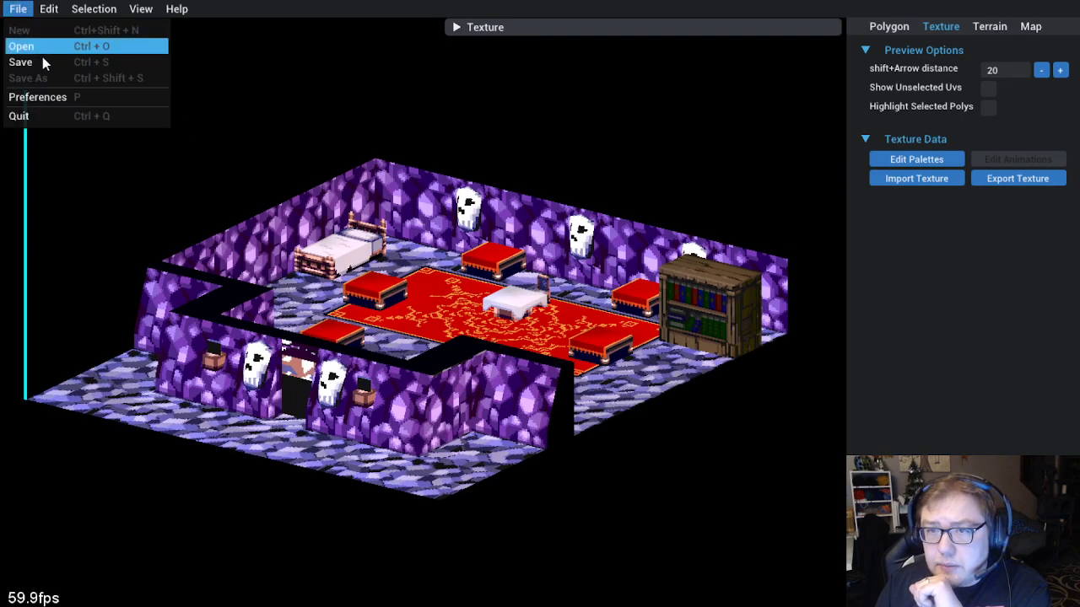
{"action": "left_click", "coordinate": [43, 64]}
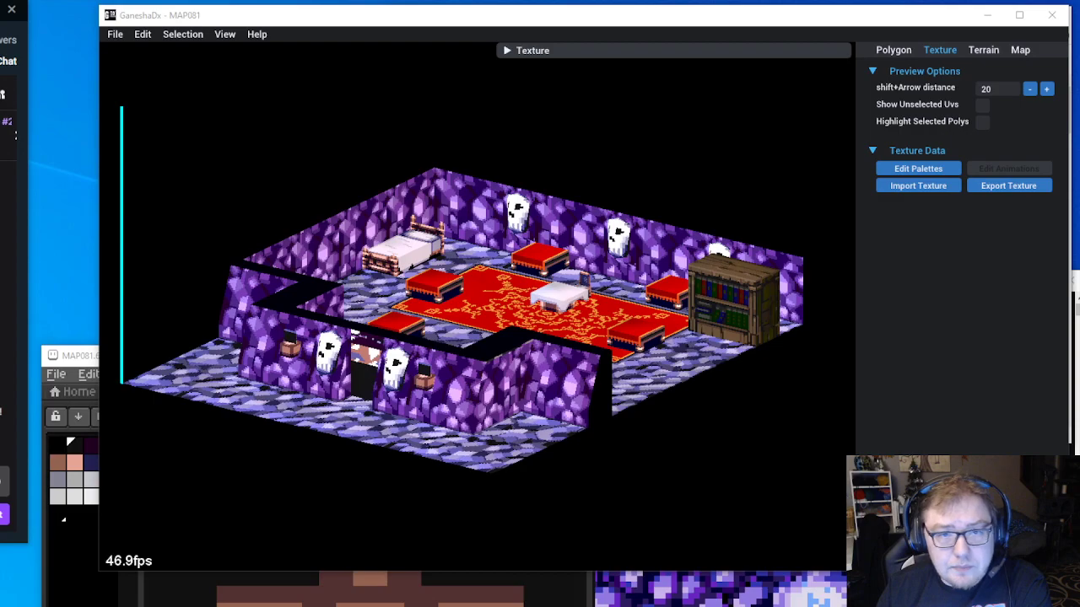
{"action": "left_click", "coordinate": [989, 17]}
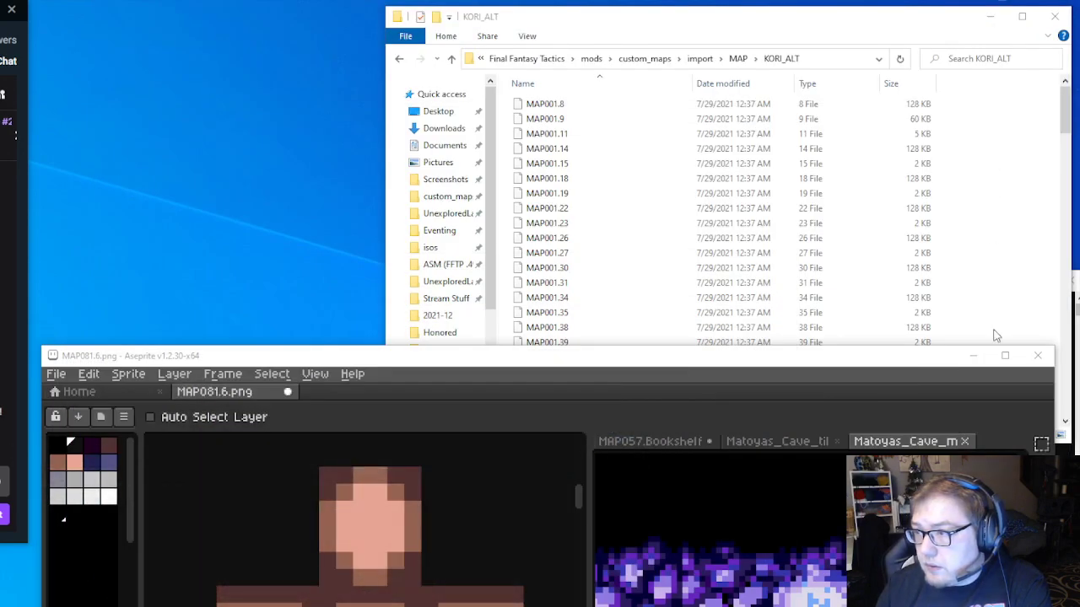
{"action": "left_click", "coordinate": [974, 363]}
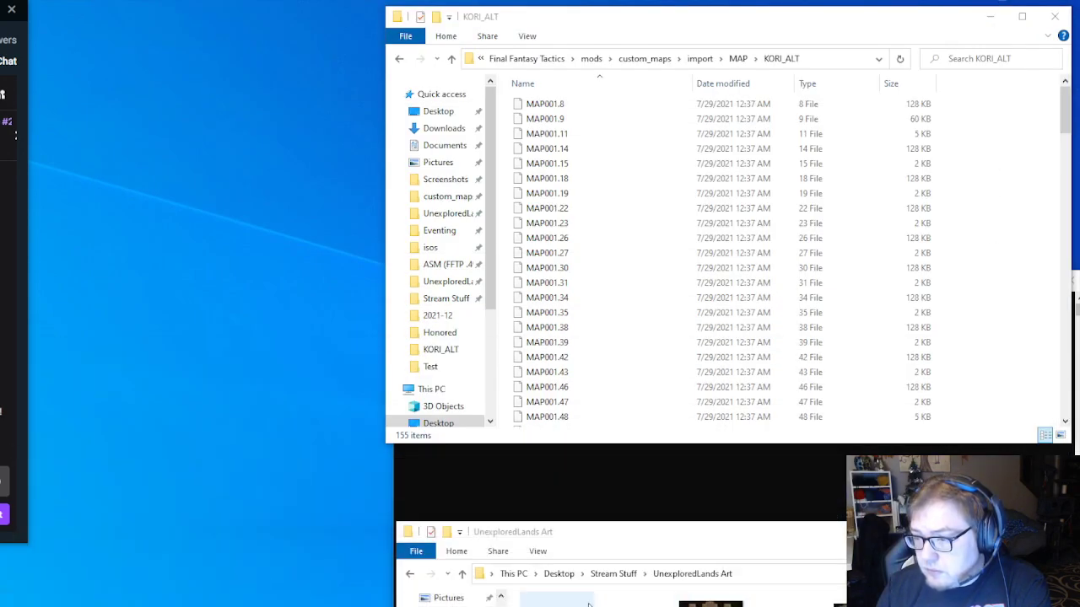
Copy the 21 map files from the UnexploredLands Matoyas_Cave folder into KORI_ALT, replacing the existing files
{"action": "left_click", "coordinate": [447, 606]}
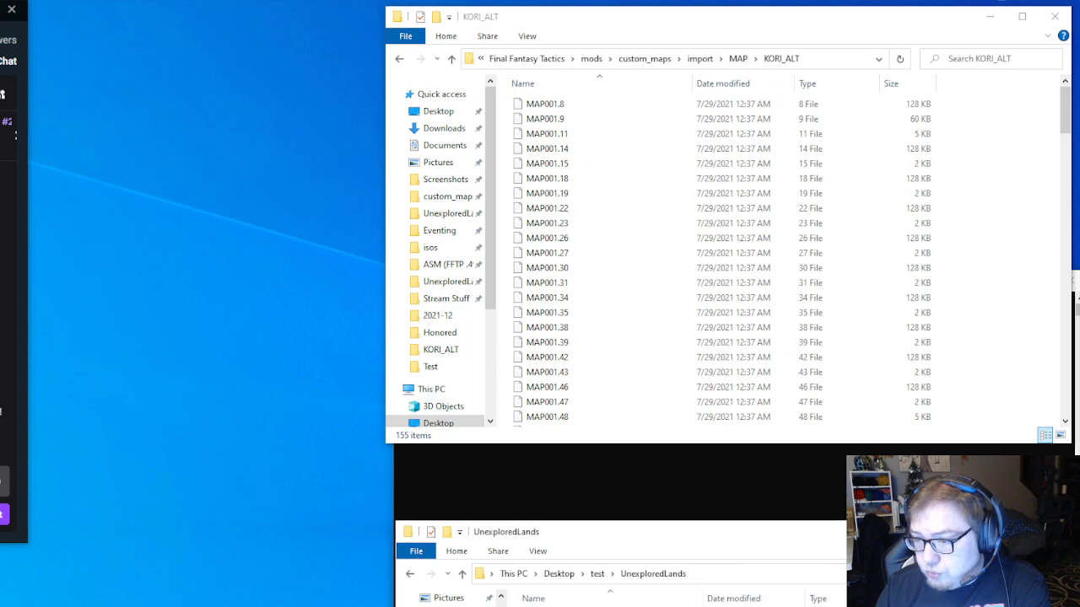
{"action": "double_click", "coordinate": [561, 606]}
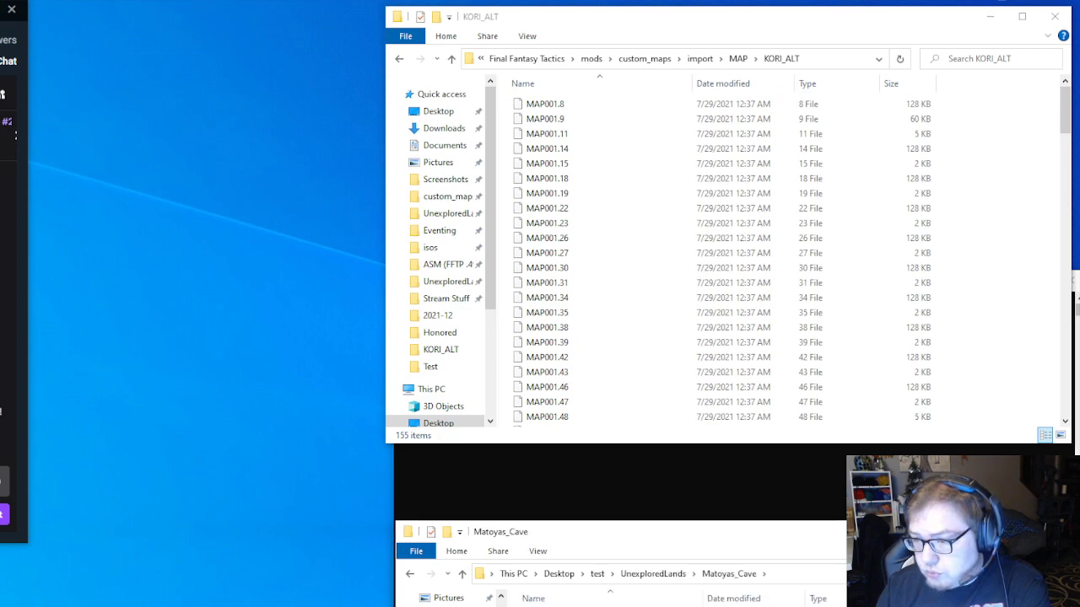
{"action": "right_click", "coordinate": [576, 606]}
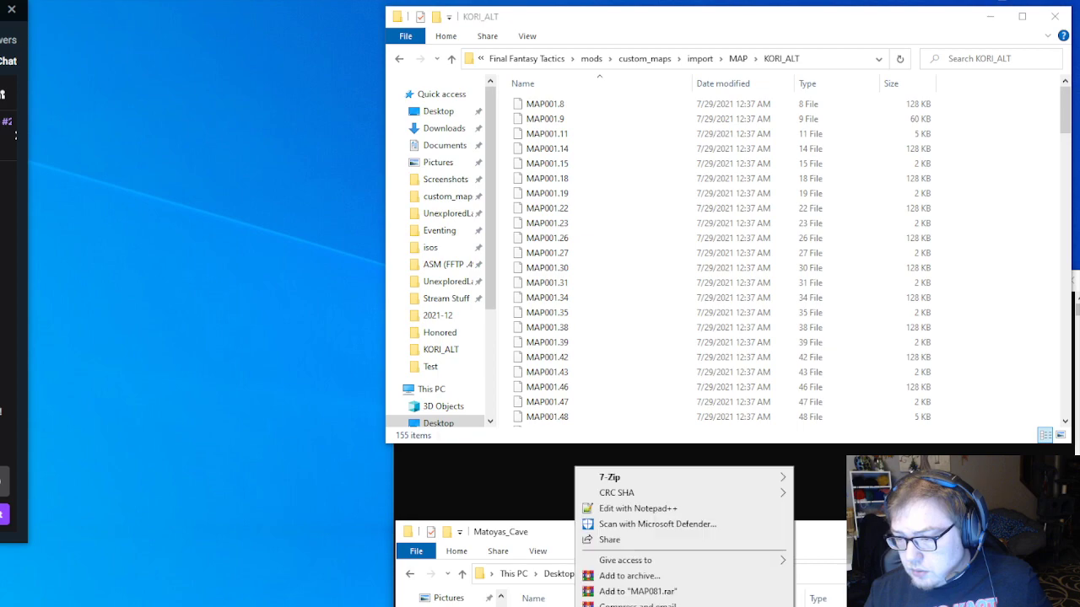
{"action": "left_click", "coordinate": [616, 606]}
{"action": "right_click", "coordinate": [1023, 172]}
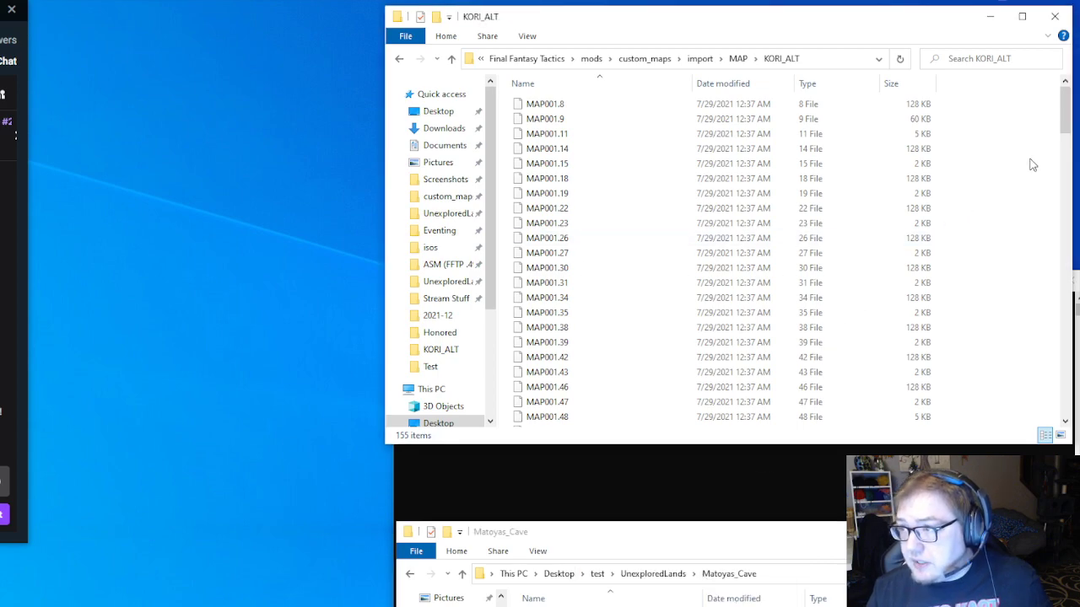
{"action": "left_click", "coordinate": [995, 257]}
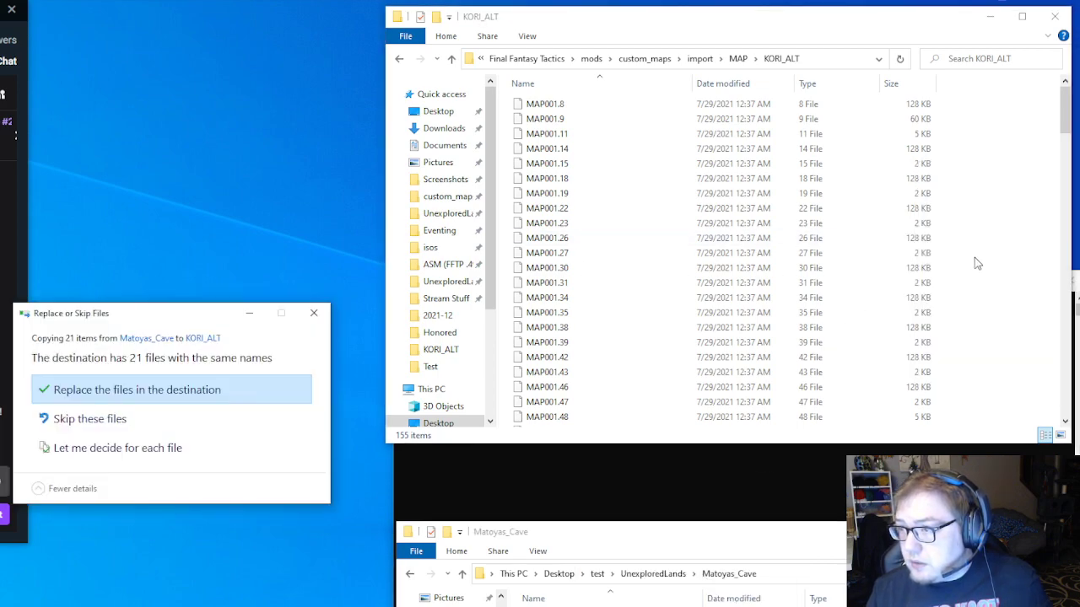
{"action": "left_click", "coordinate": [226, 387]}
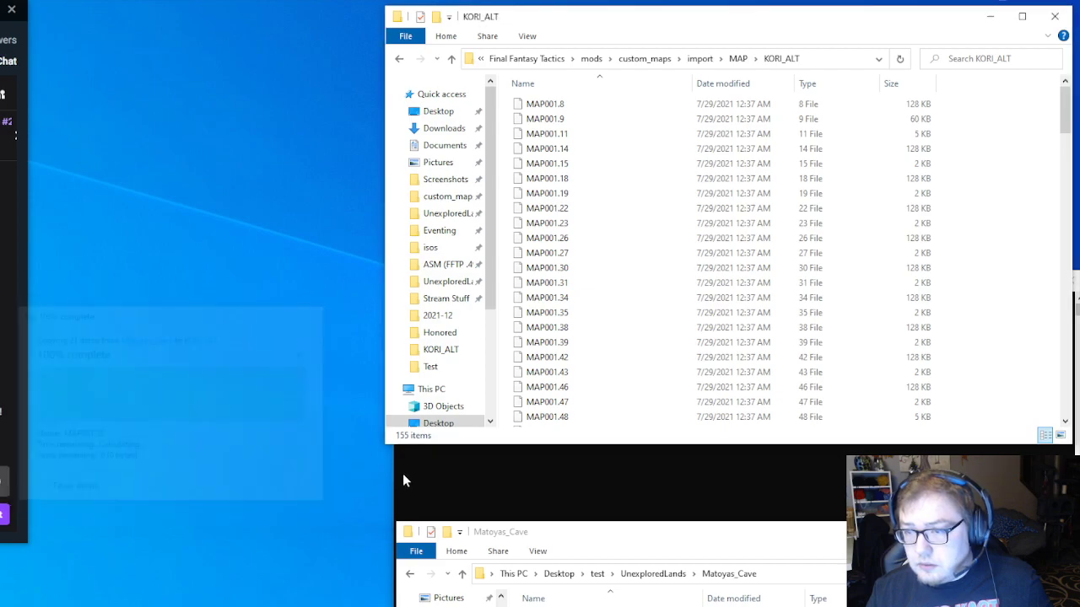
Rerun the wipe-and-build command in the custom_maps terminal, and start a battle on the map in the game emulator
{"action": "left_click", "coordinate": [391, 470]}
{"action": "key", "text": "Up"}
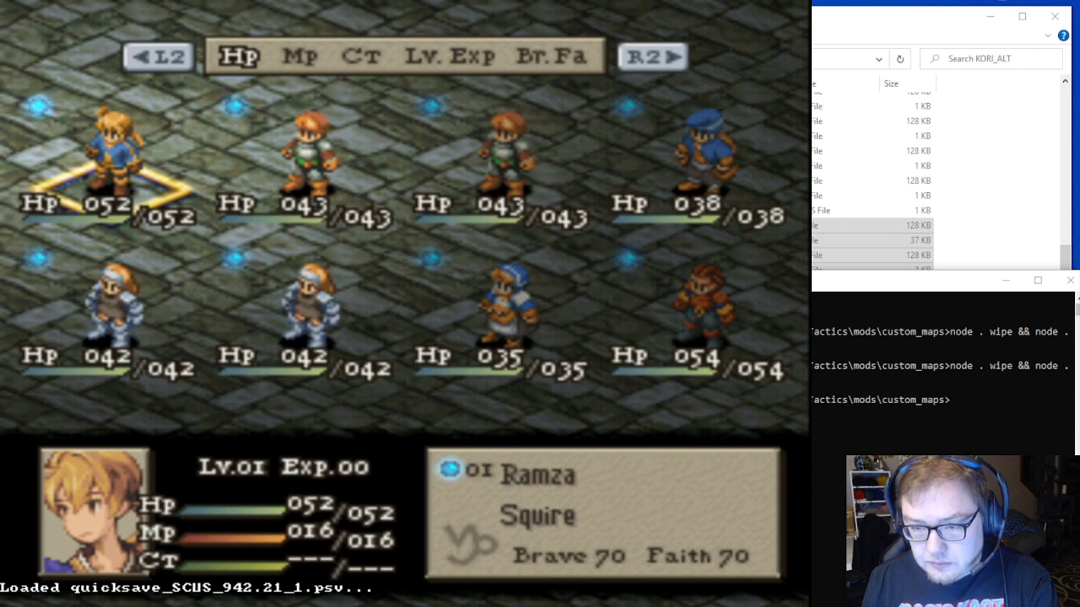
{"action": "key", "text": "F2"}
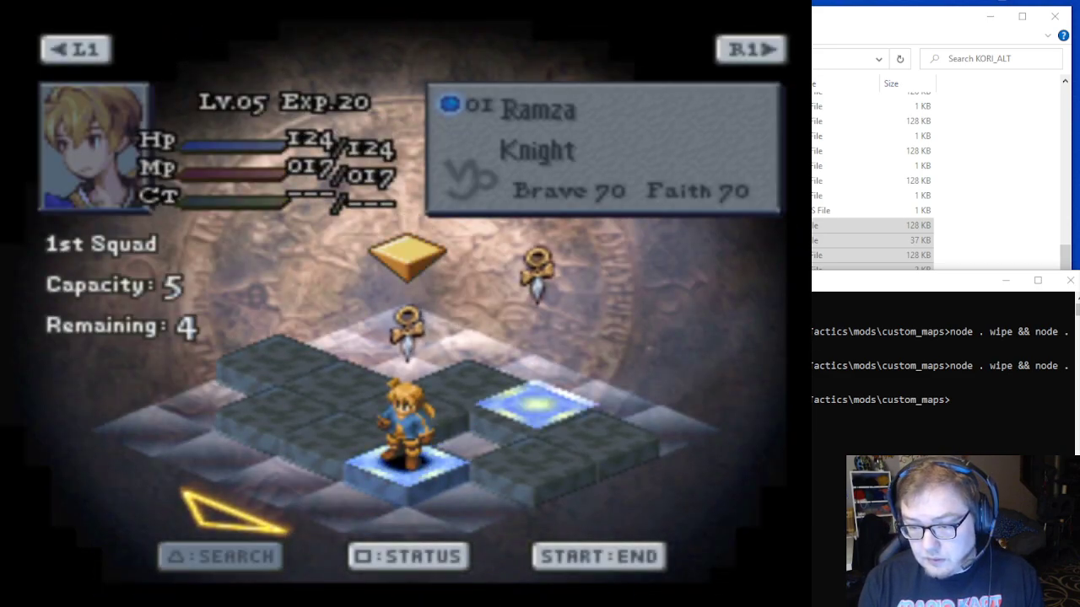
{"action": "key", "text": "x"}
{"action": "key", "text": "Return"}
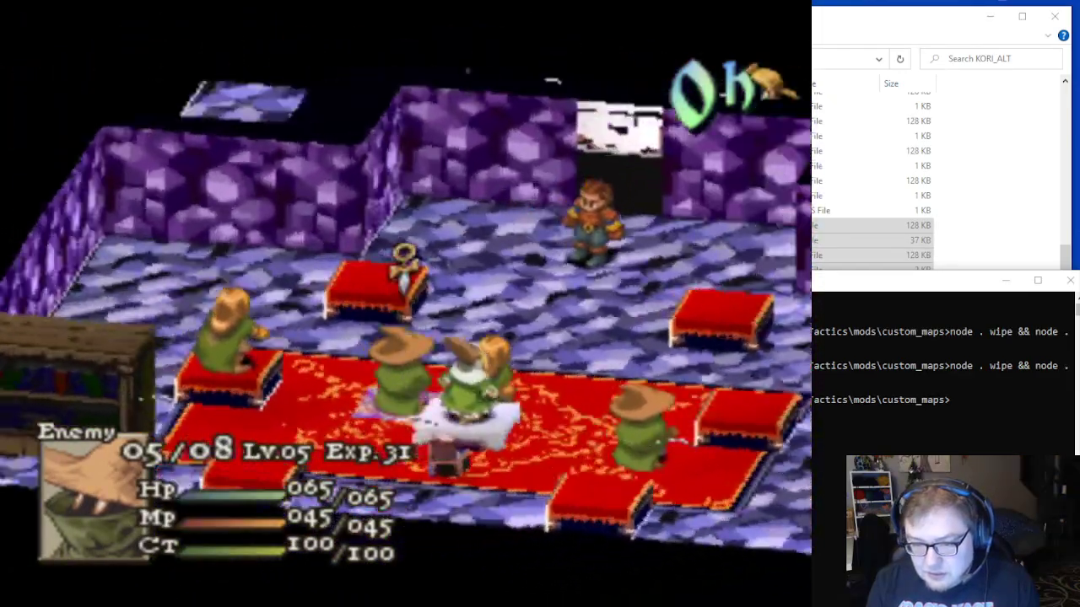
Examine the cave room in the running battle from different camera rotations, checking the walls, wall tops and decorations
{"action": "key", "text": "Right"}
{"action": "key", "text": "Up"}
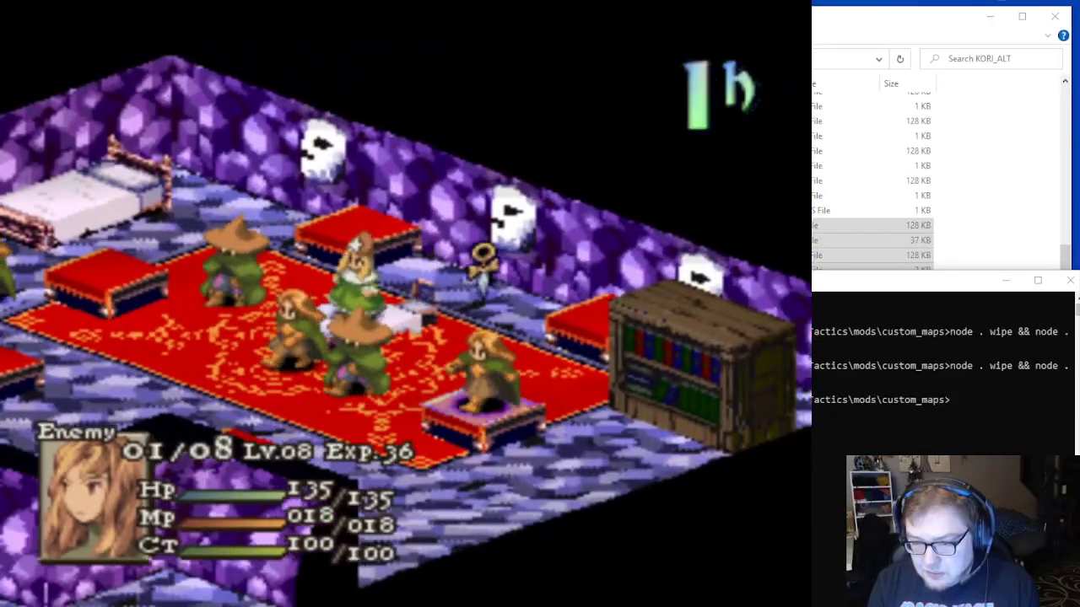
{"action": "key", "text": "x"}
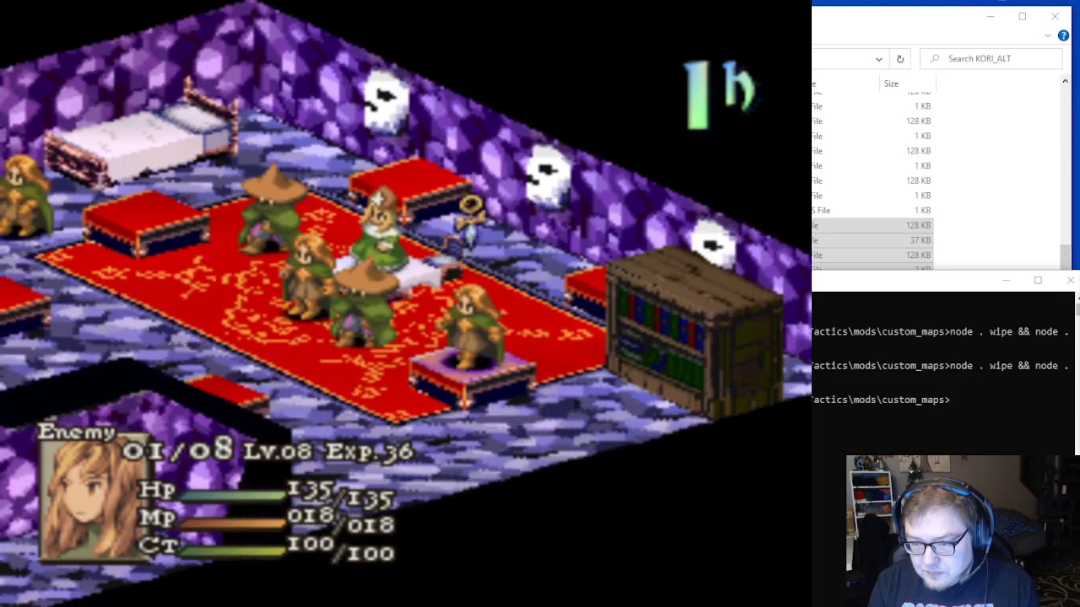
{"action": "key", "text": "e"}
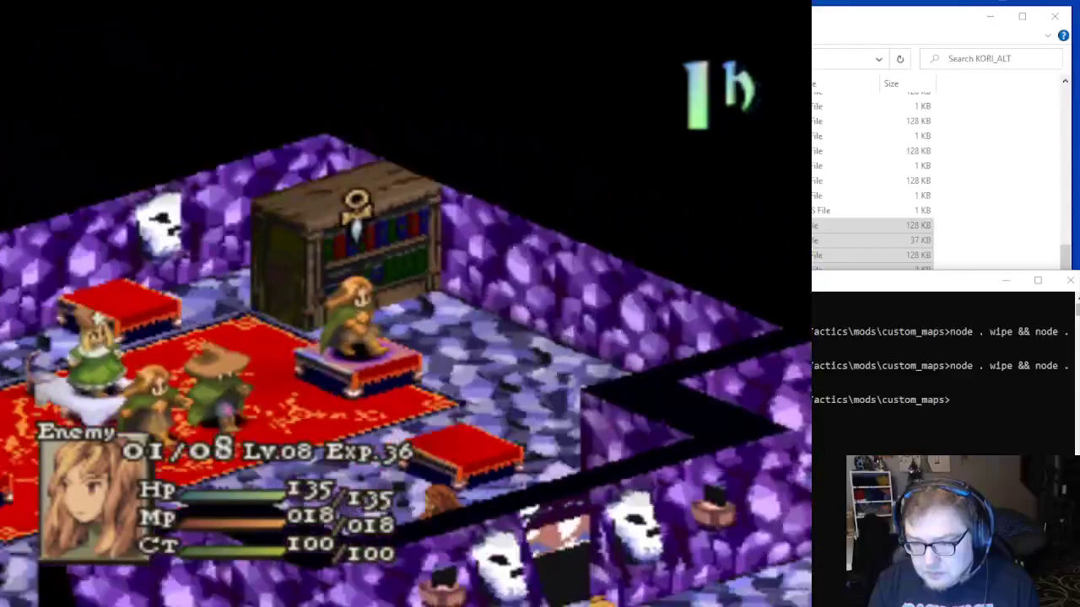
{"action": "key", "text": "Down"}
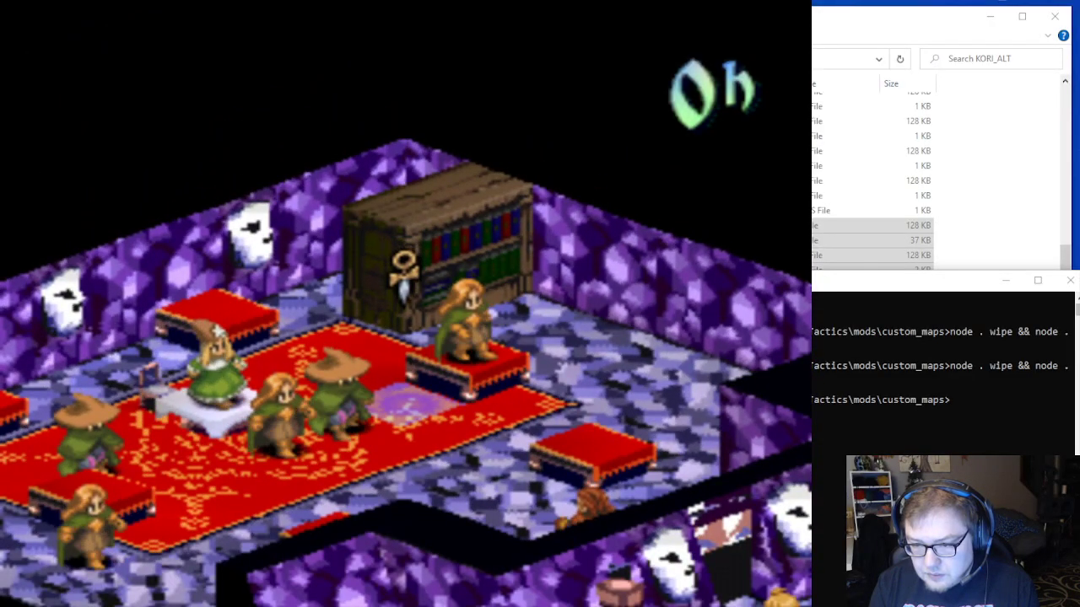
{"action": "key", "text": "Right"}
{"action": "key", "text": "Down"}
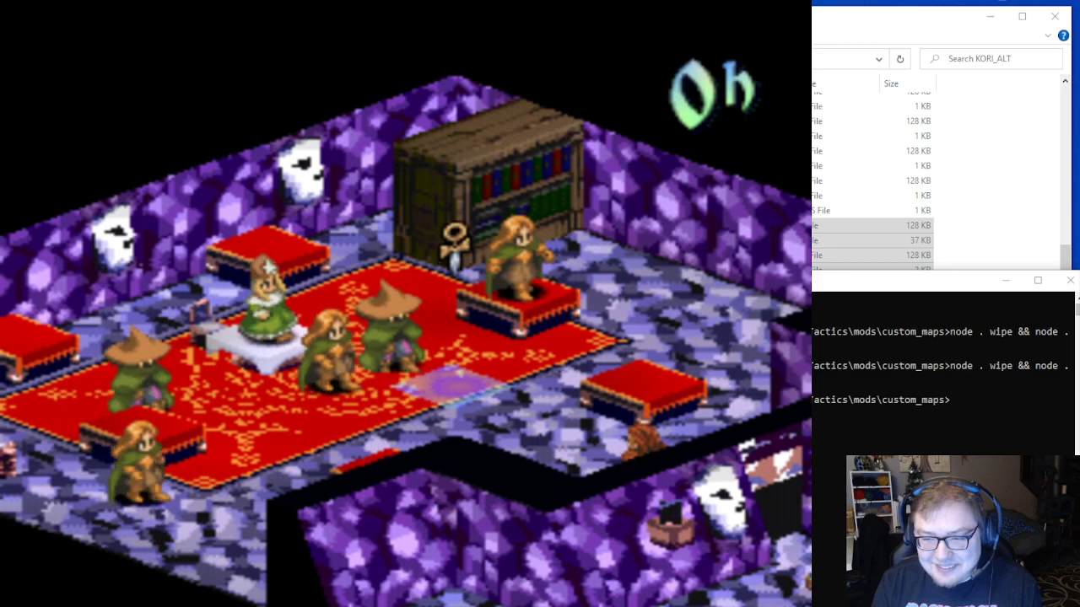
{"action": "key", "text": "Right"}
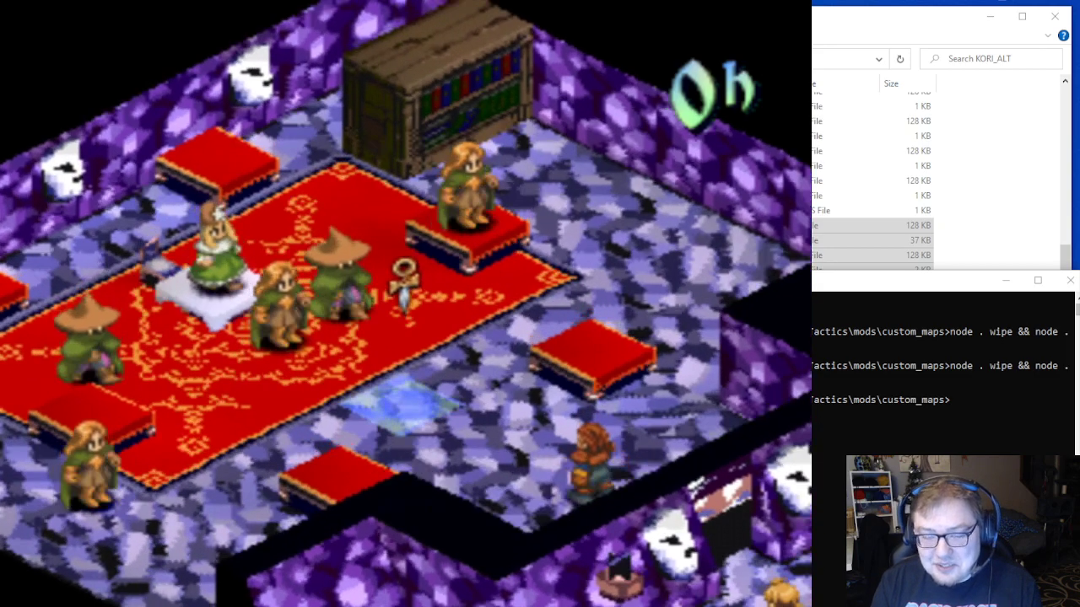